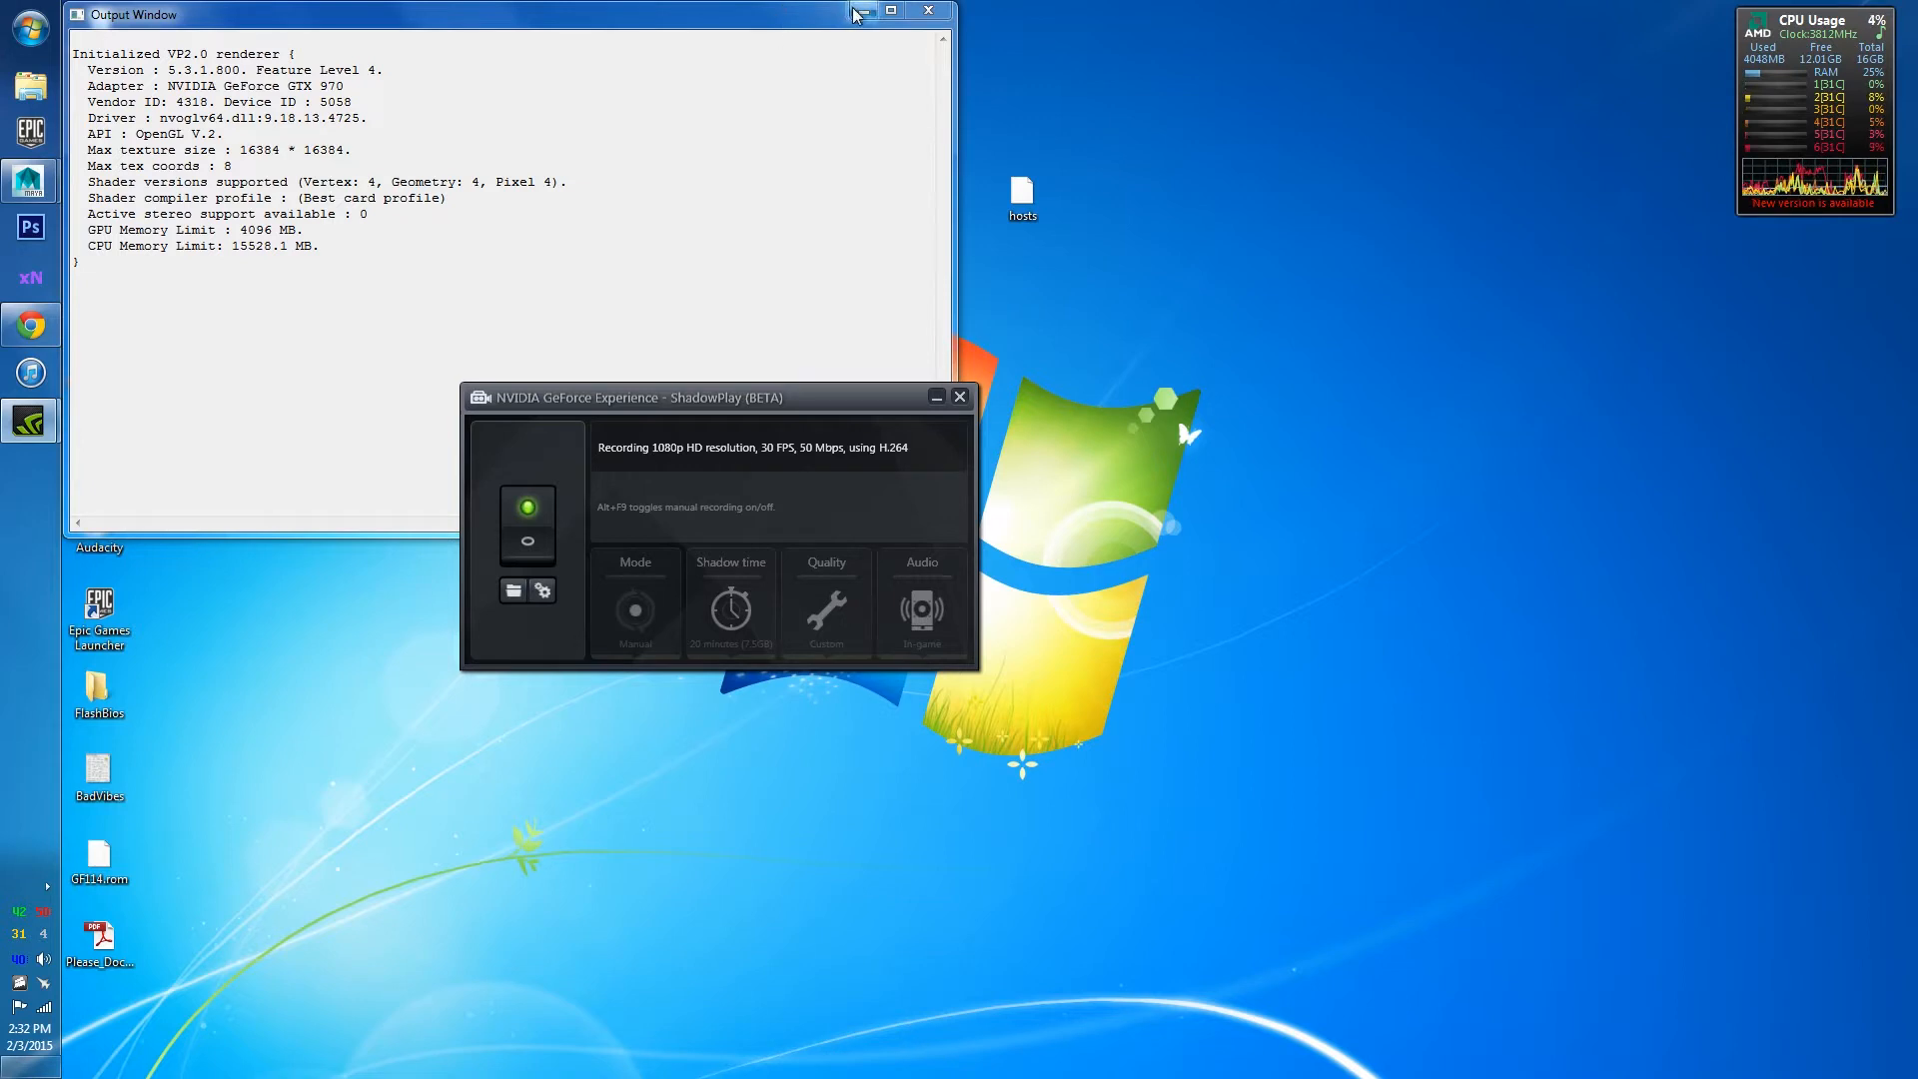
Minimize the renderer Output Window and move the ShadowPlay panel up and to the right.
click(864, 10)
drag(868, 398, 913, 277)
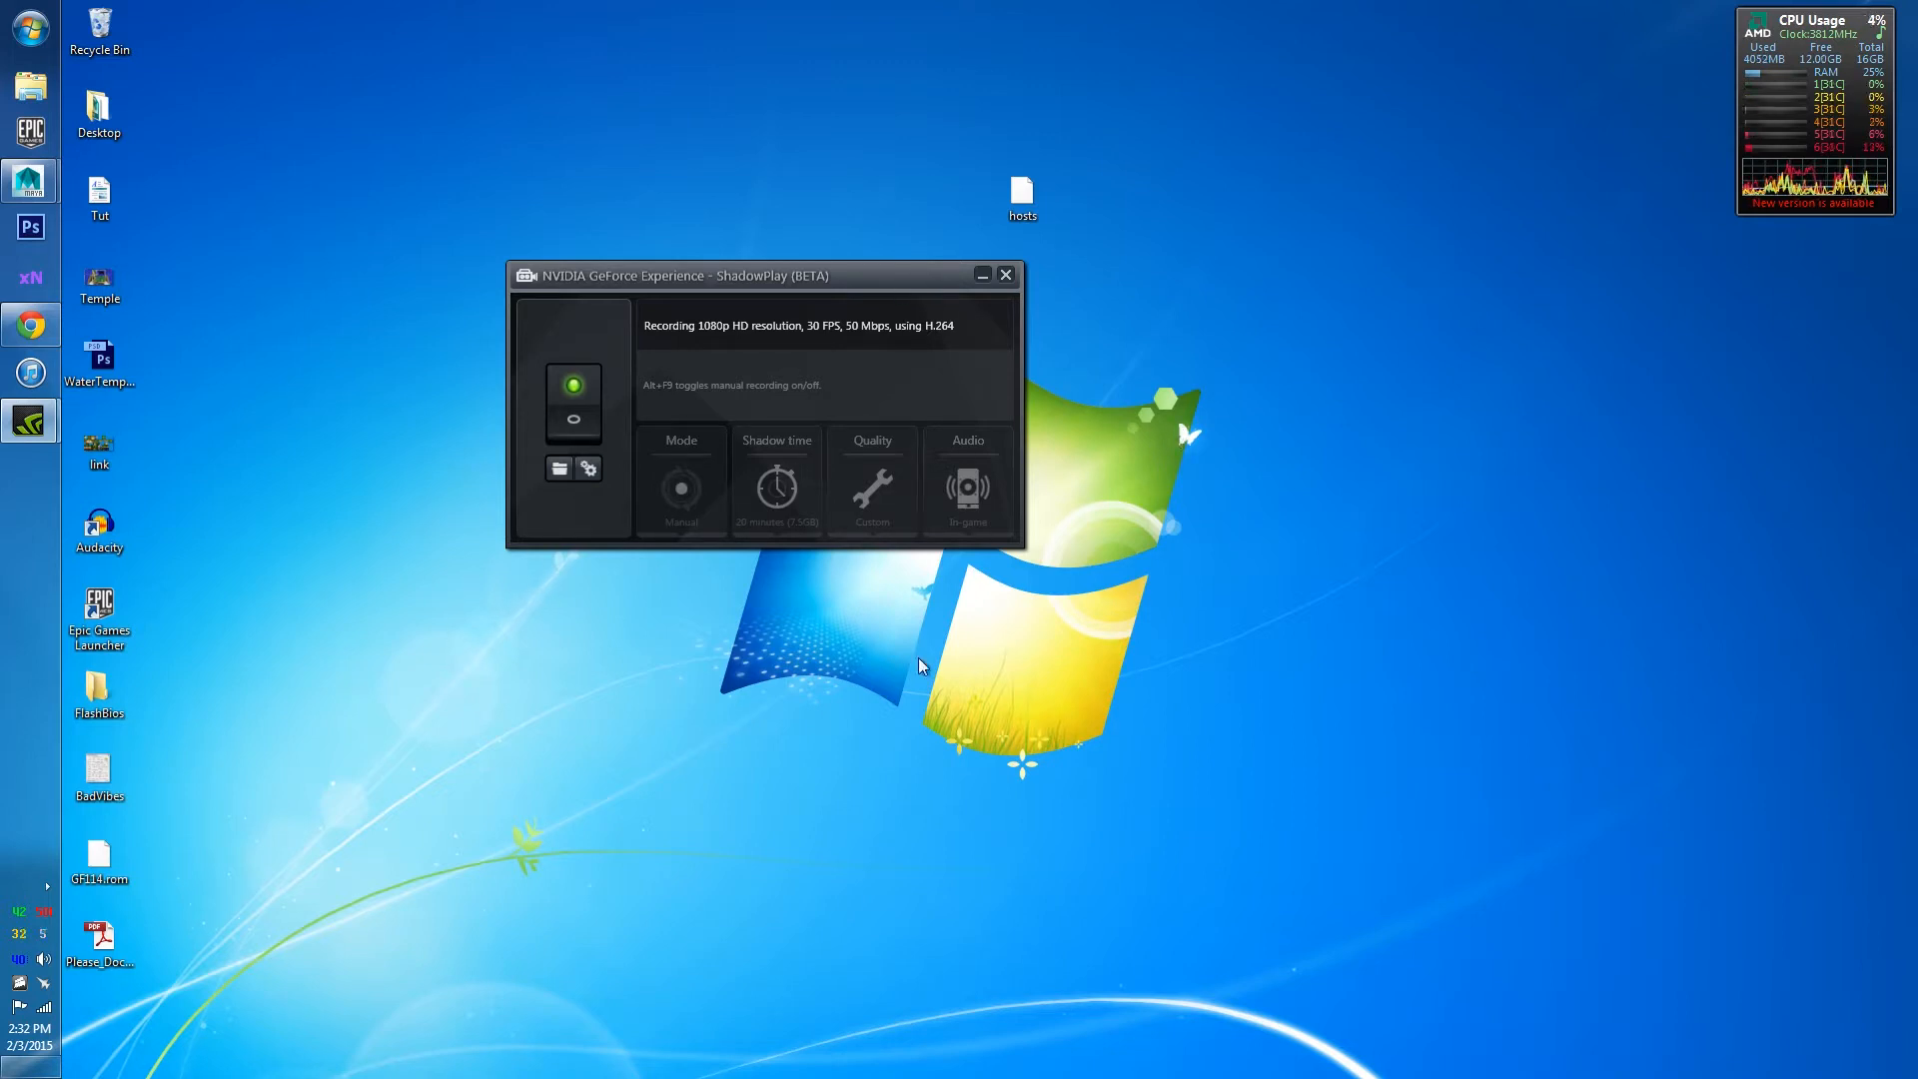
Bring Chrome back maximized and scroll through the Scifi Interior 3D Model page.
click(30, 324)
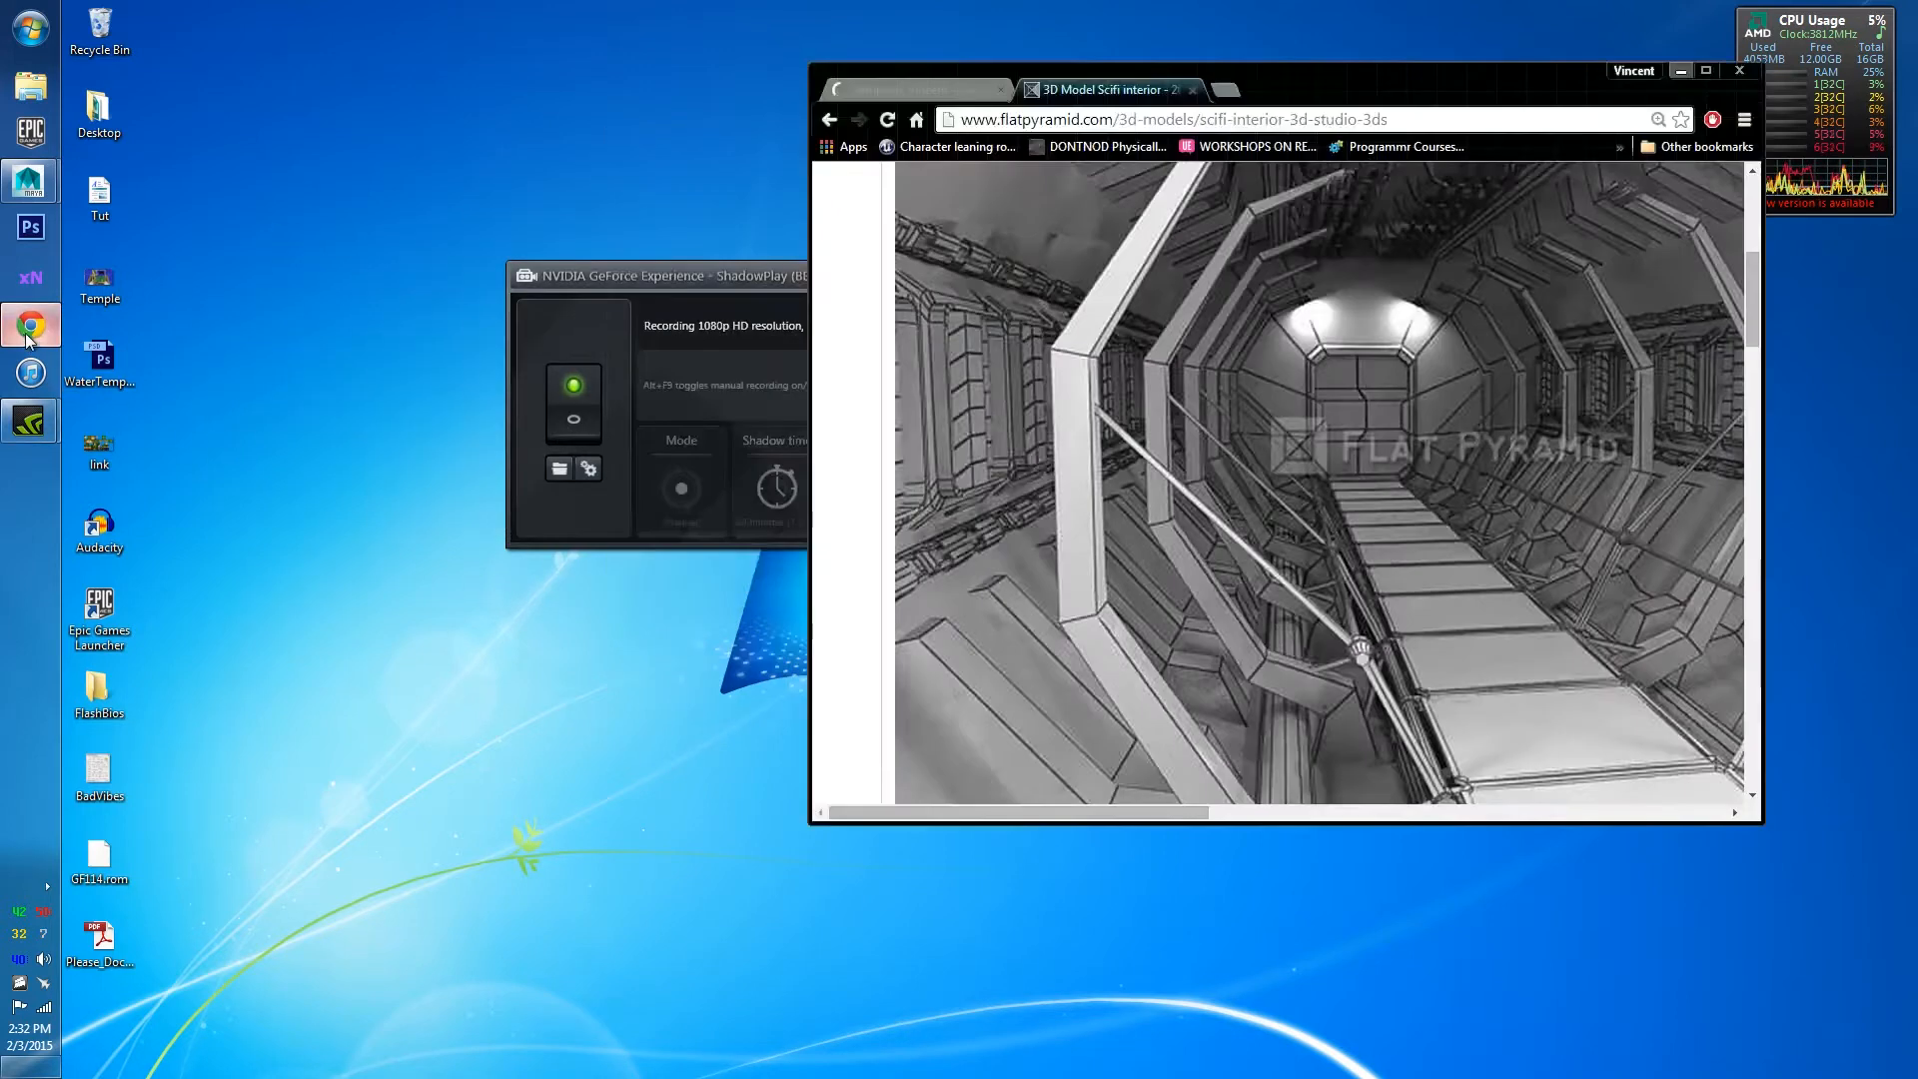
double_click(1234, 82)
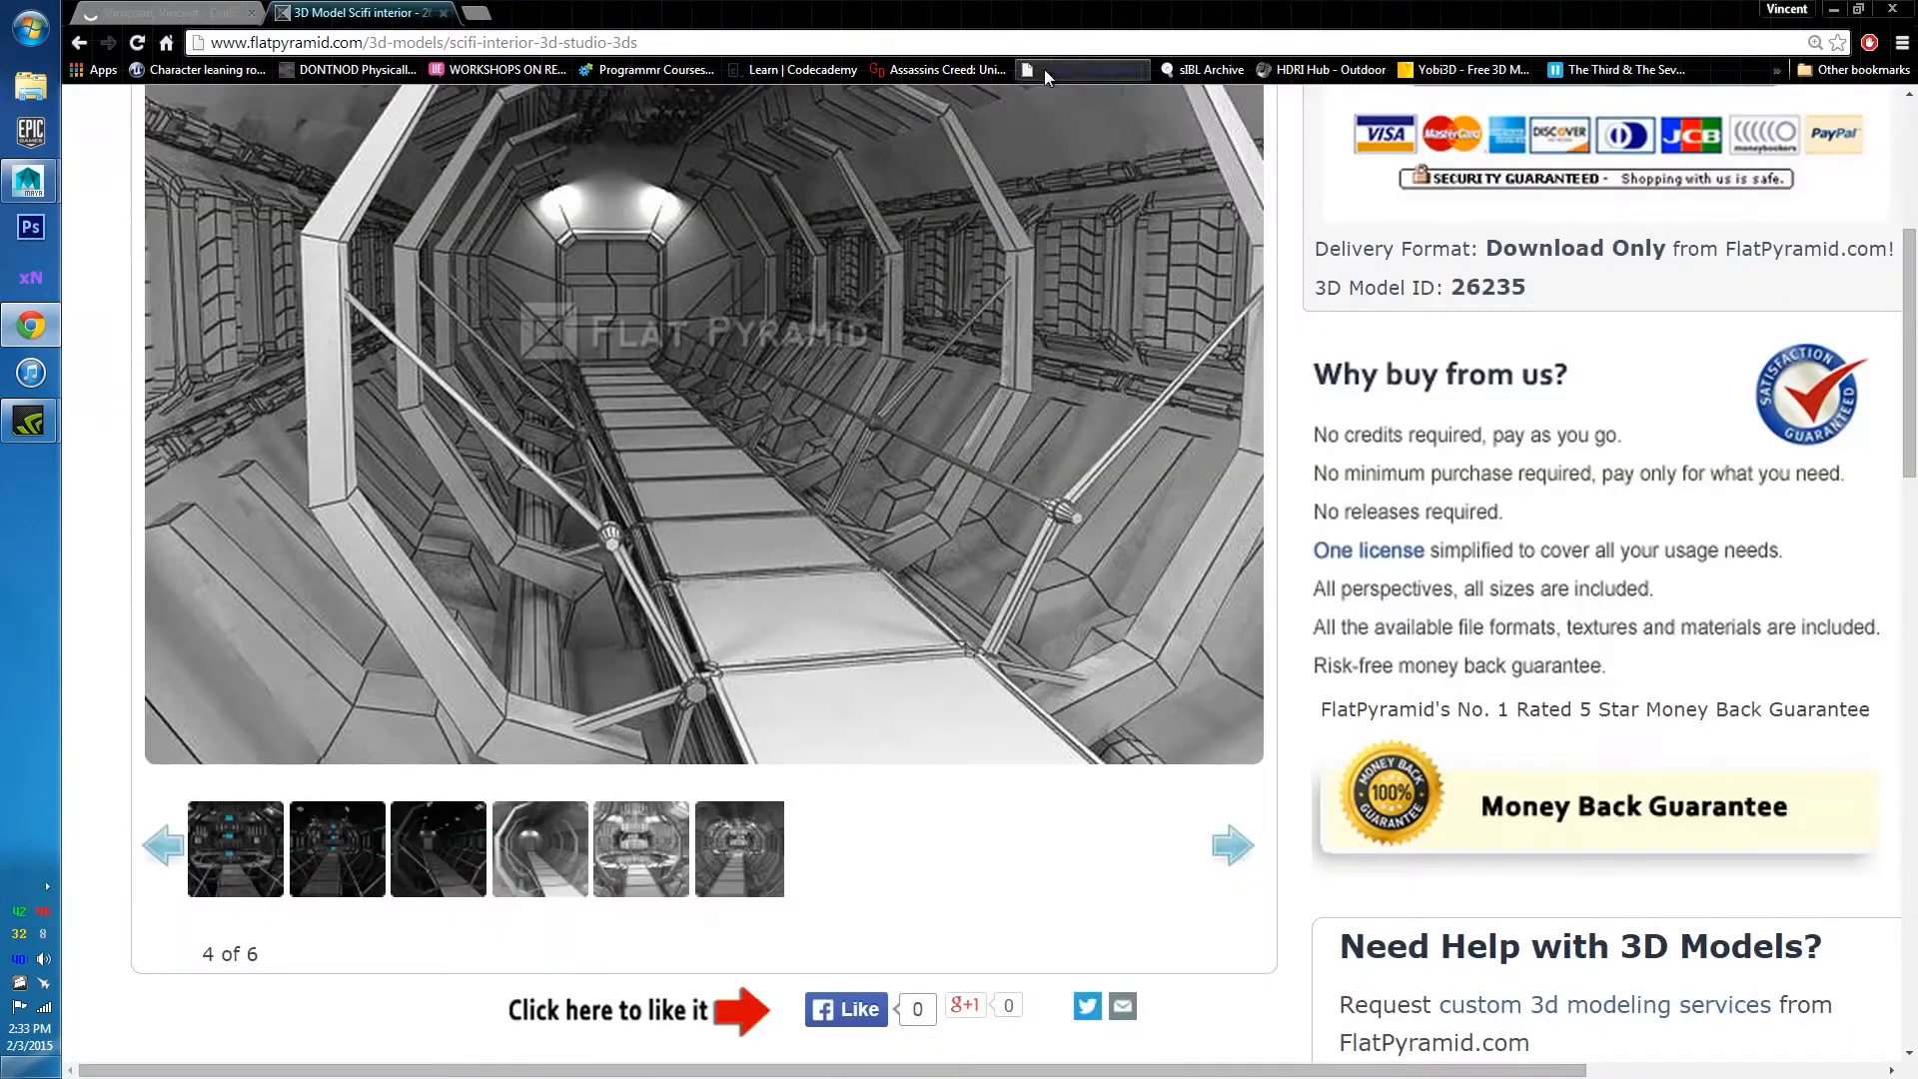
scroll(696, 619, up, 1)
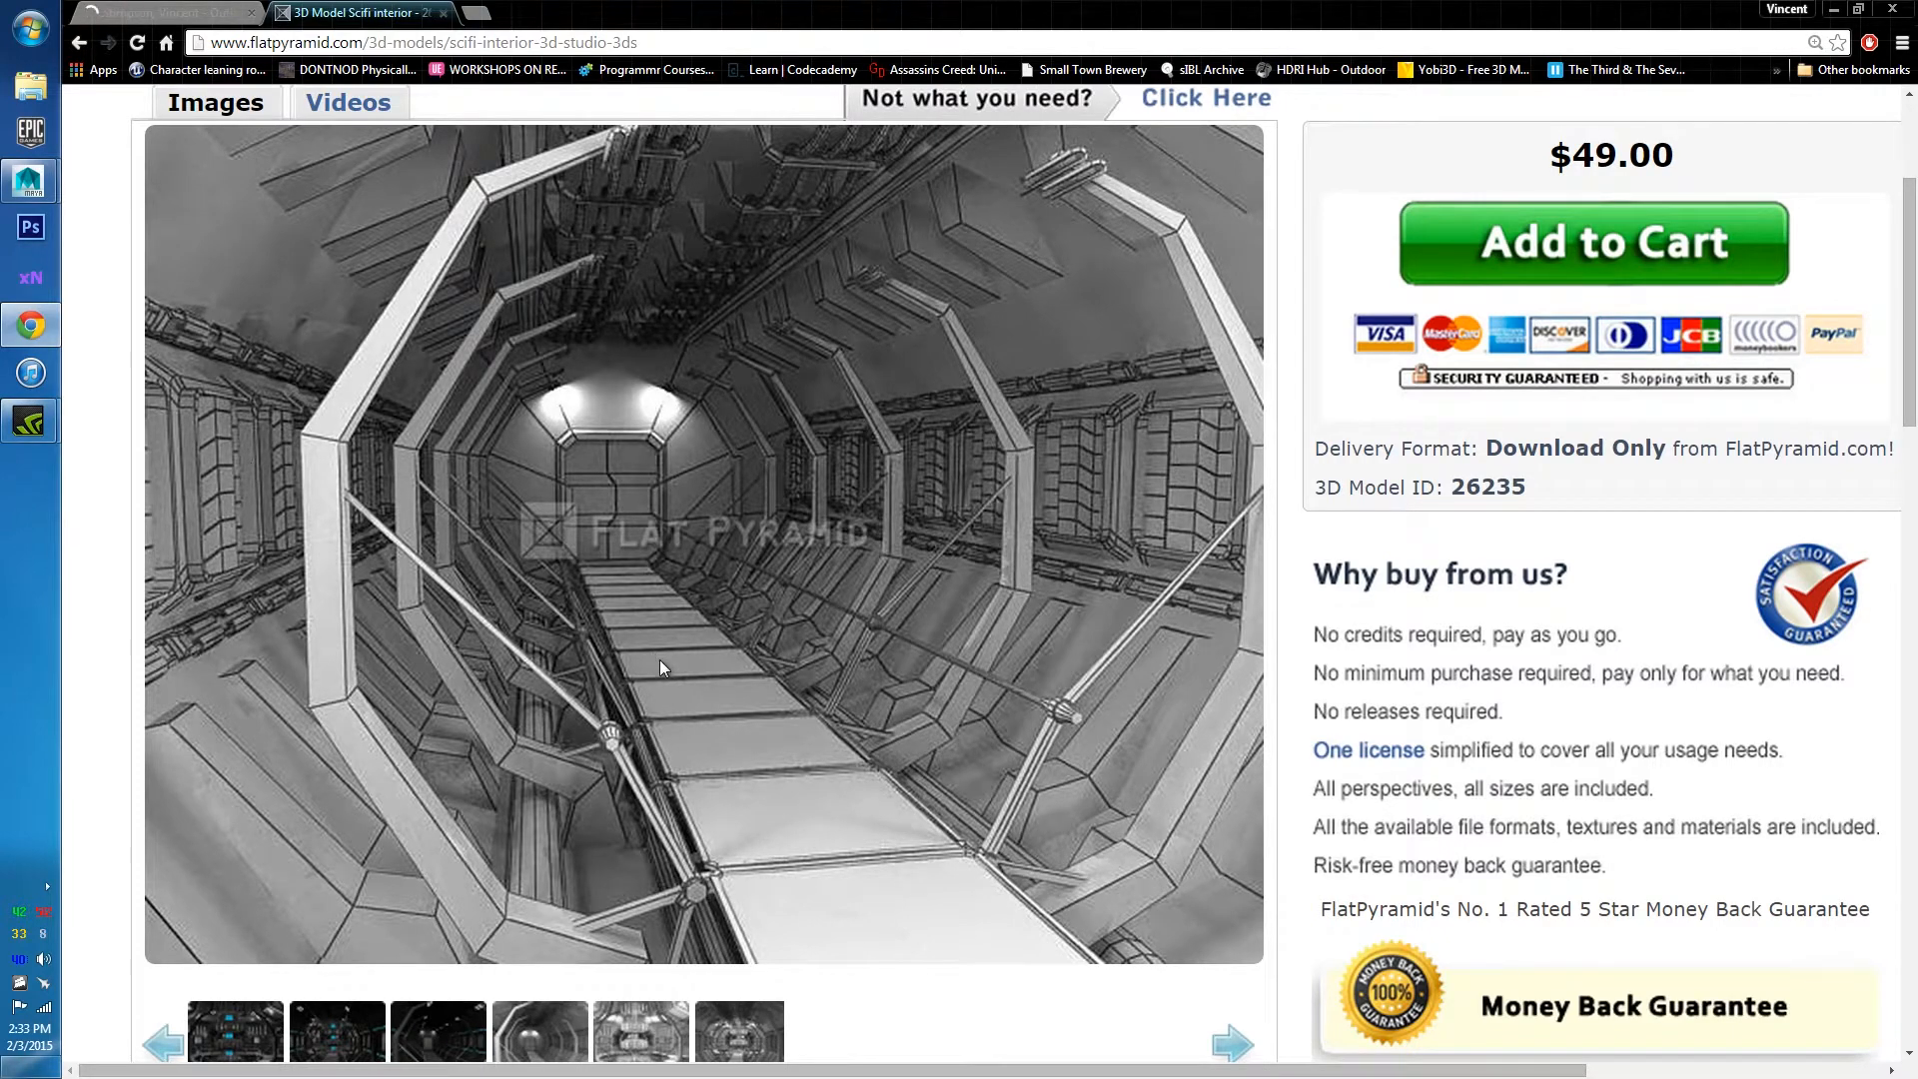
scroll(657, 667, down, 2)
scroll(644, 739, up, 2)
scroll(863, 543, up, 2)
scroll(839, 678, down, 2)
scroll(897, 595, up, 3)
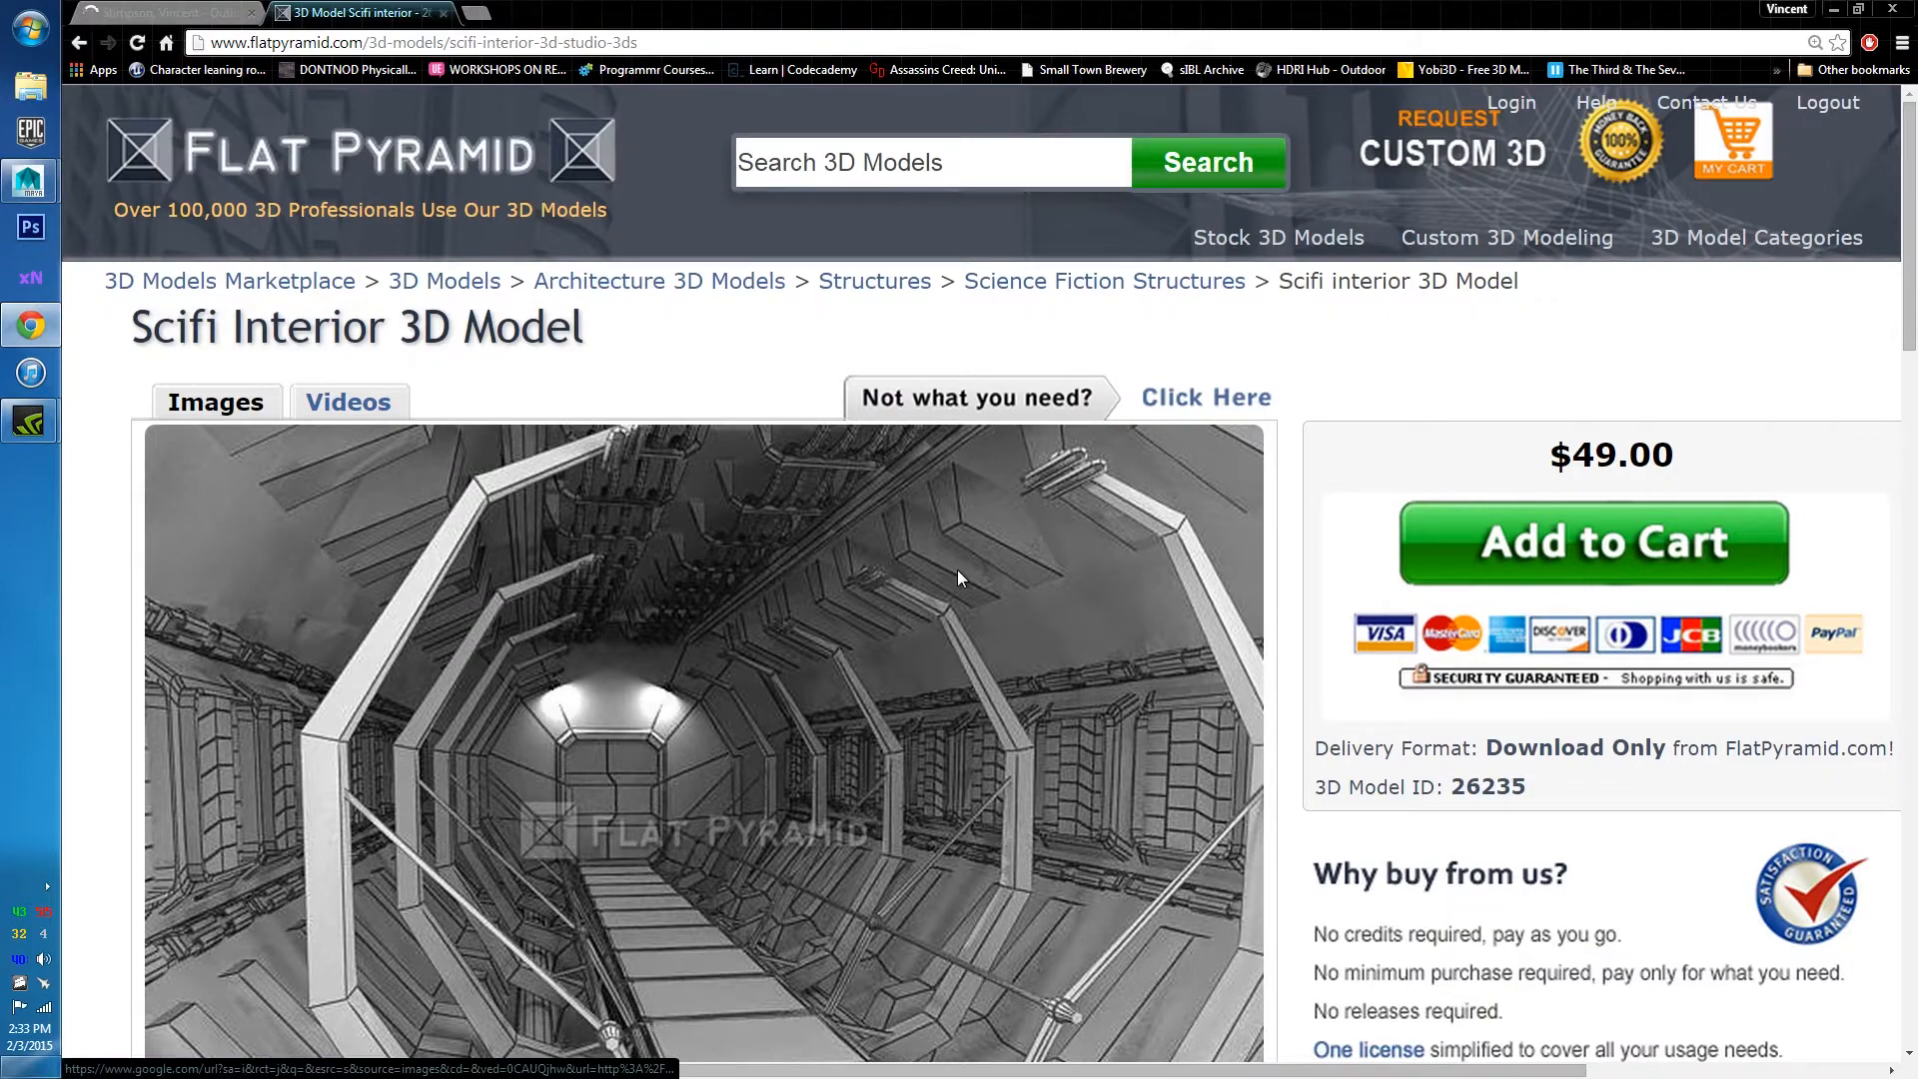
scroll(929, 769, down, 3)
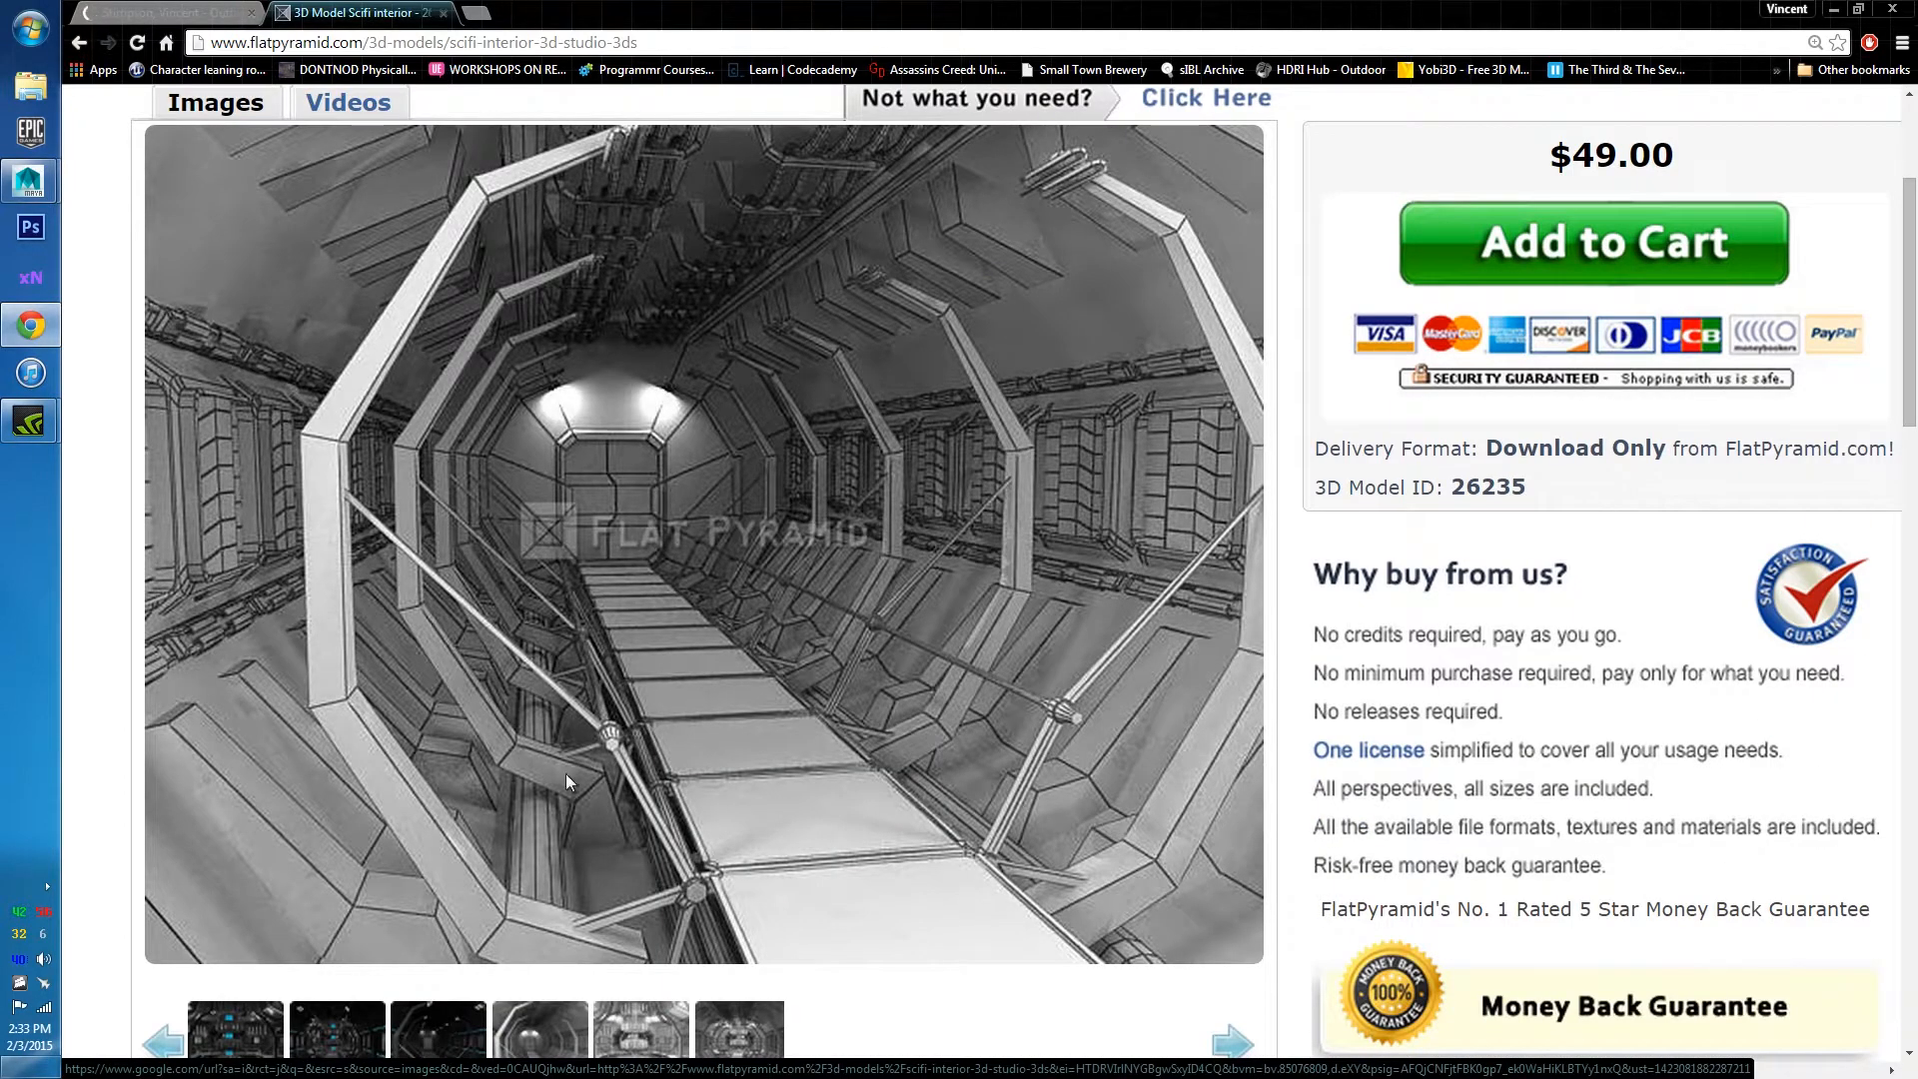
scroll(569, 784, down, 1)
Browse the gallery's tunnel and reactor-room pictures, ending on the grey tunnel image.
click(766, 941)
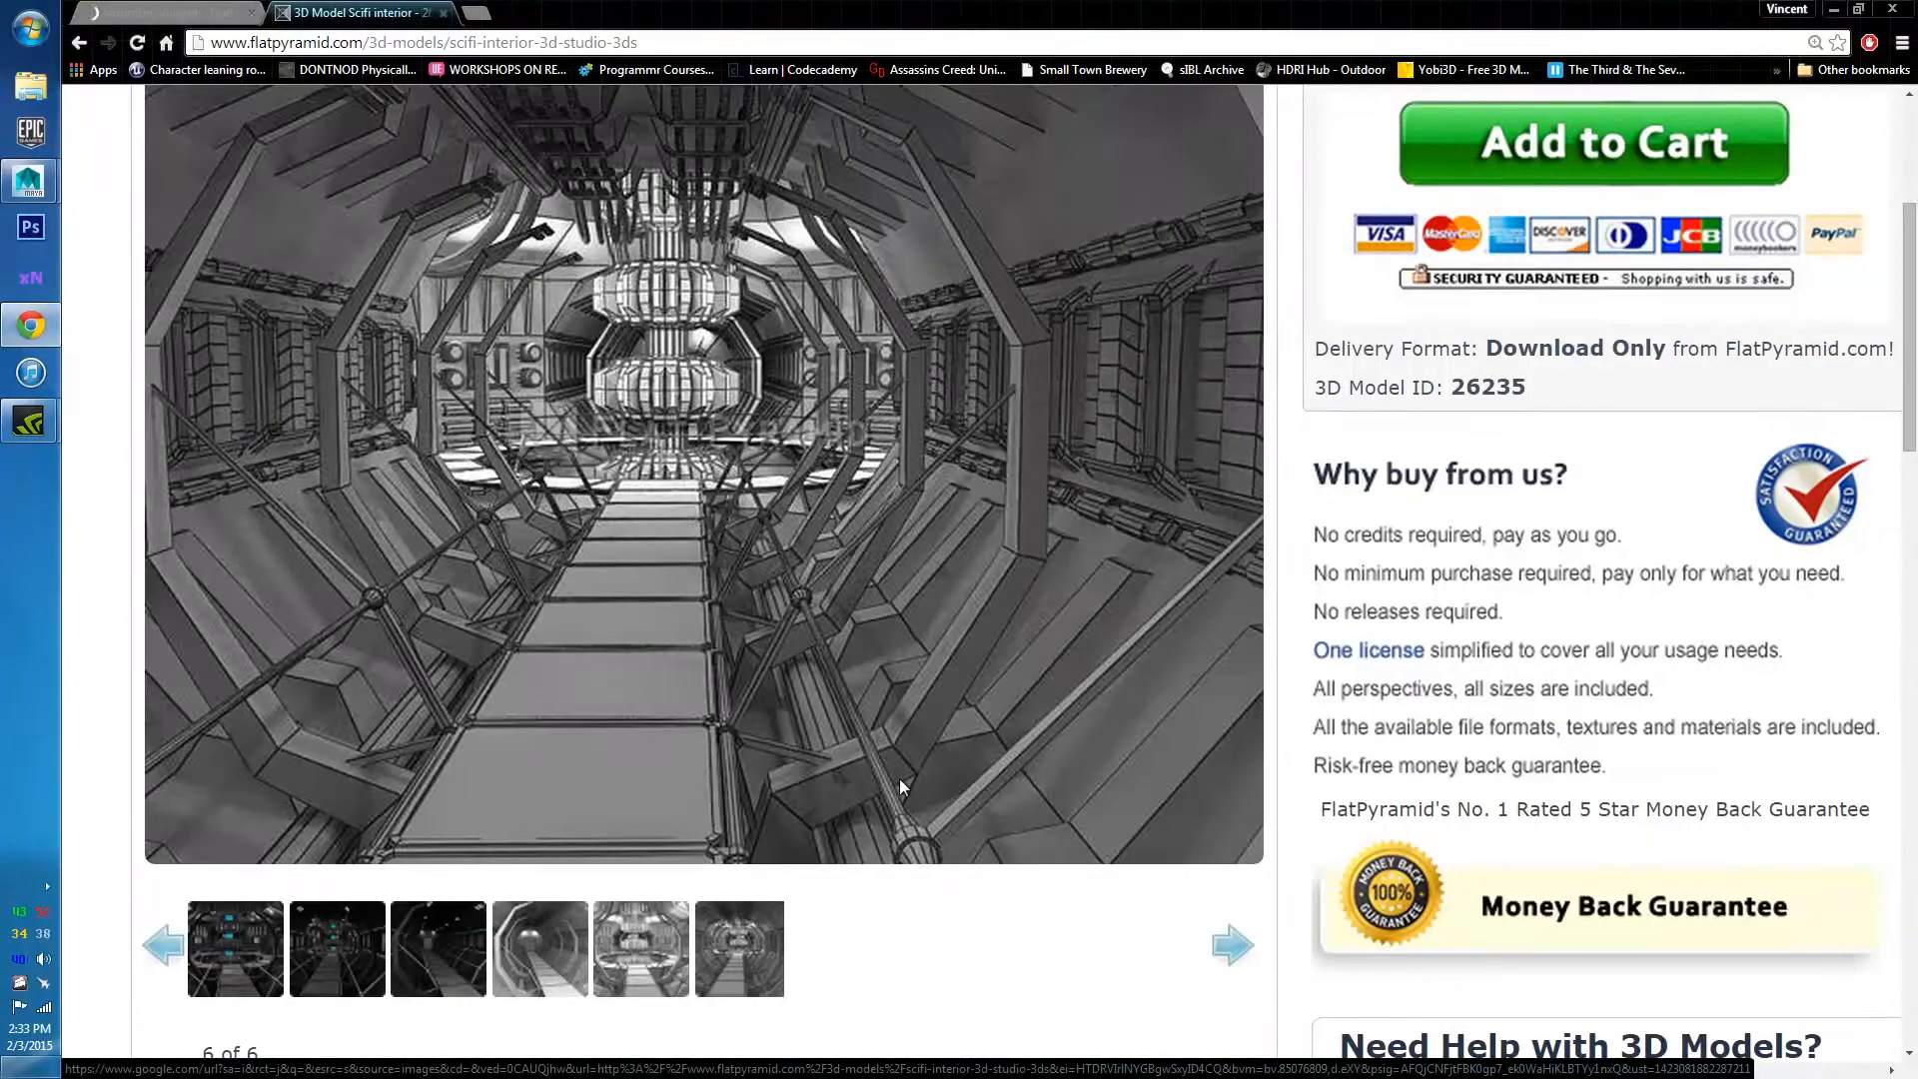
click(451, 957)
click(433, 956)
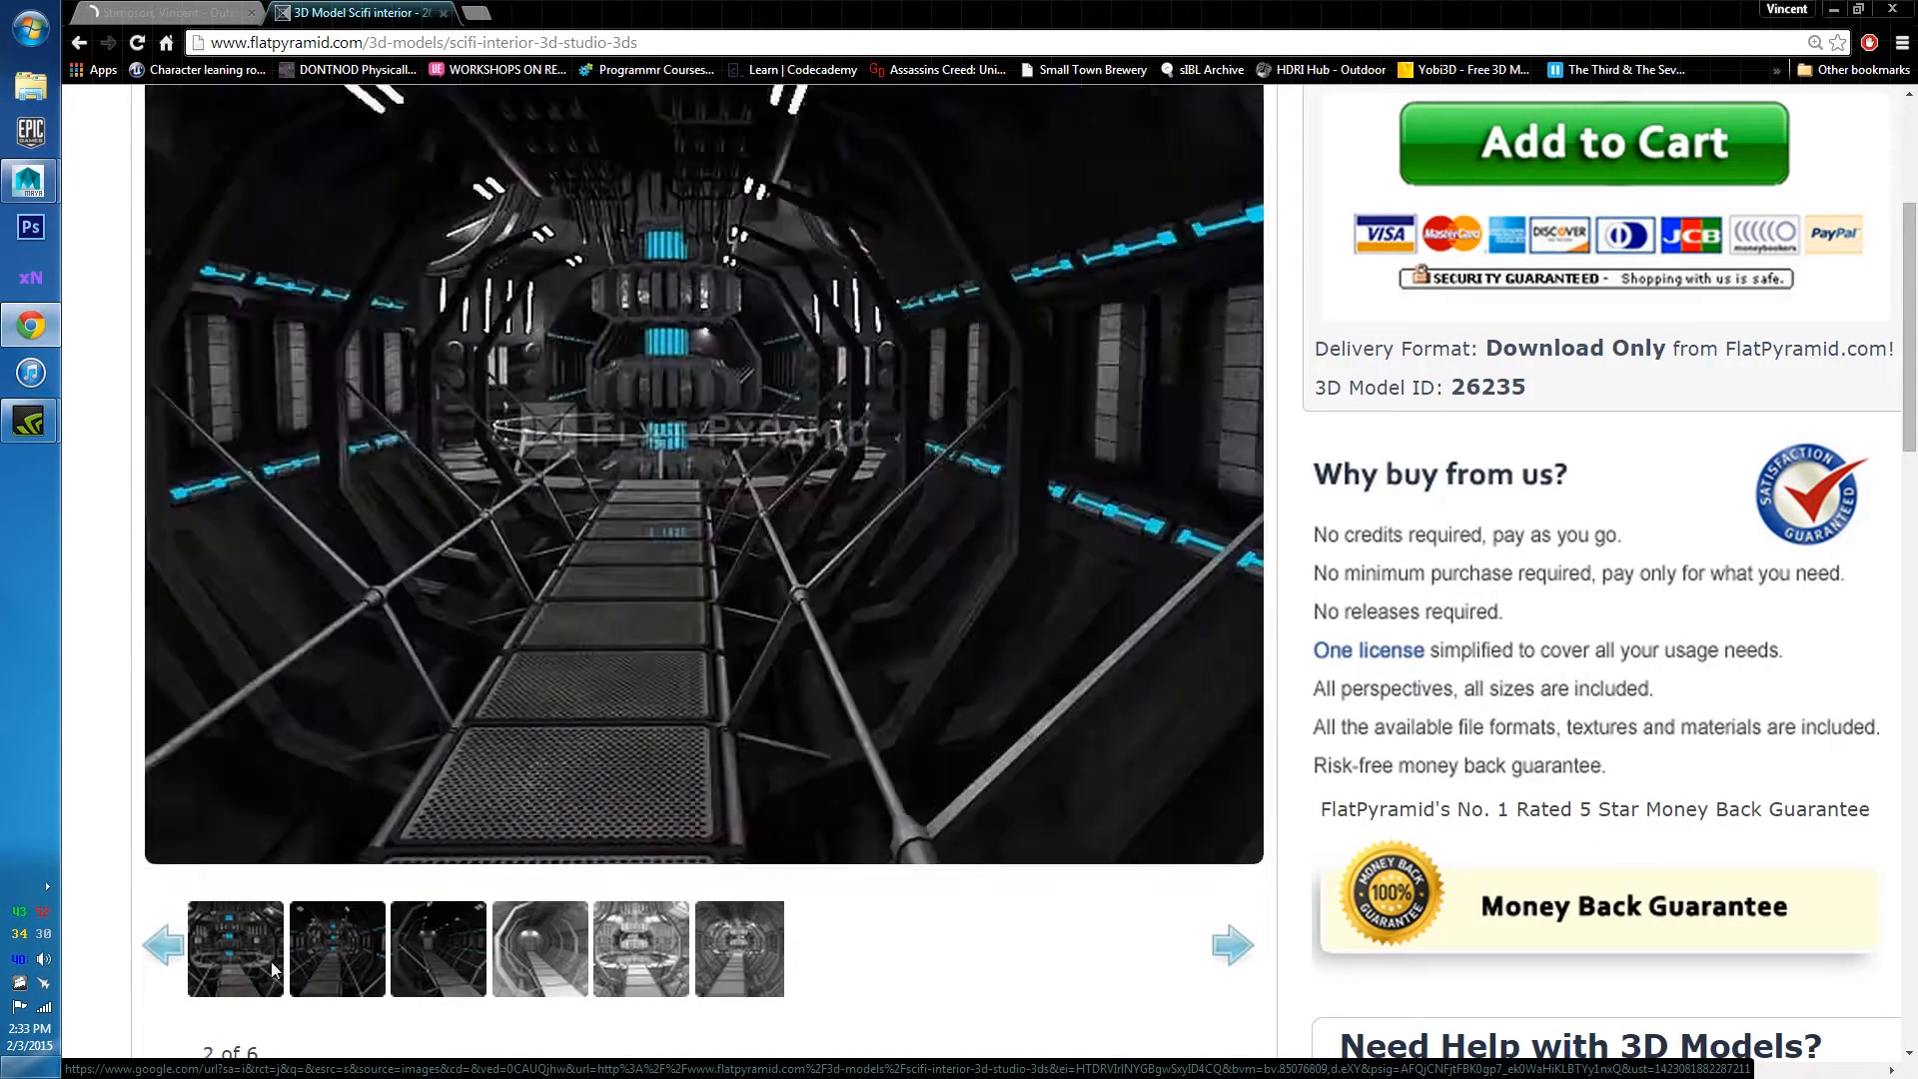
click(513, 939)
click(608, 941)
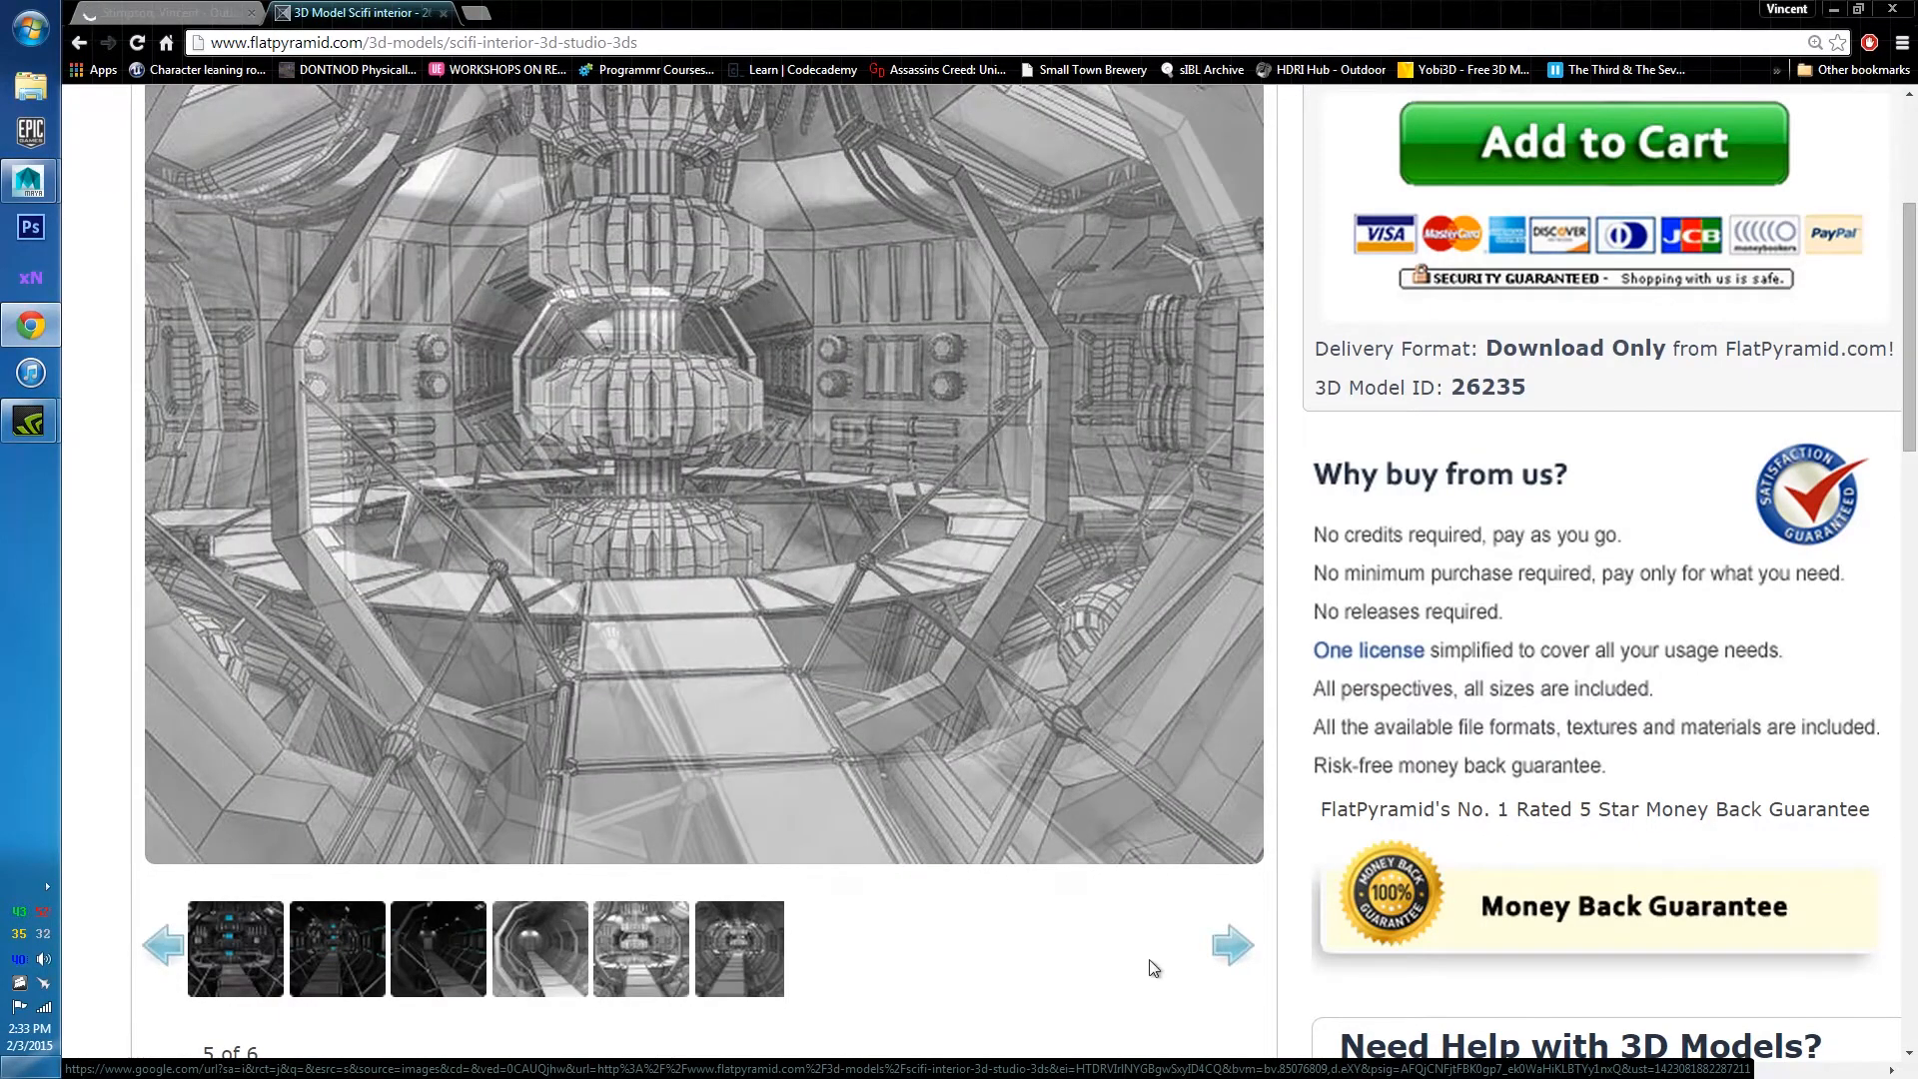
click(449, 967)
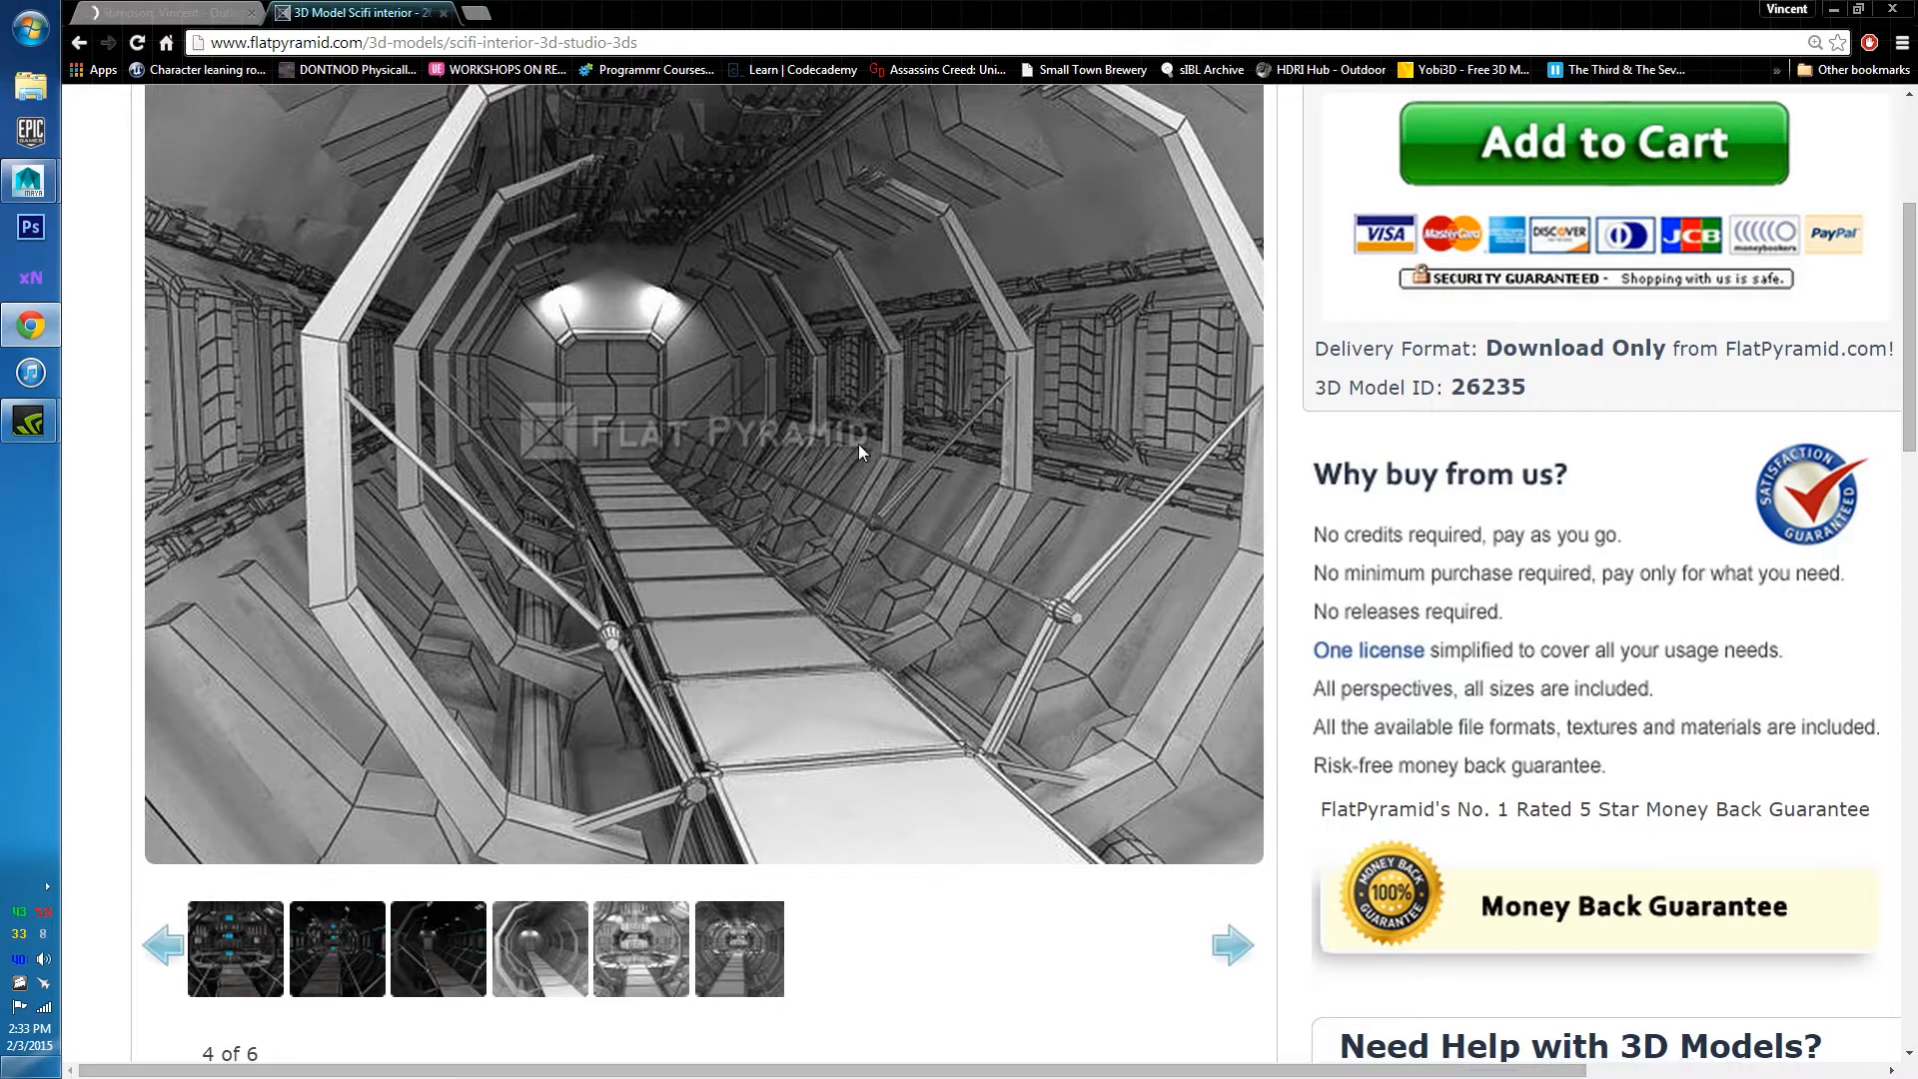
scroll(825, 483, up, 2)
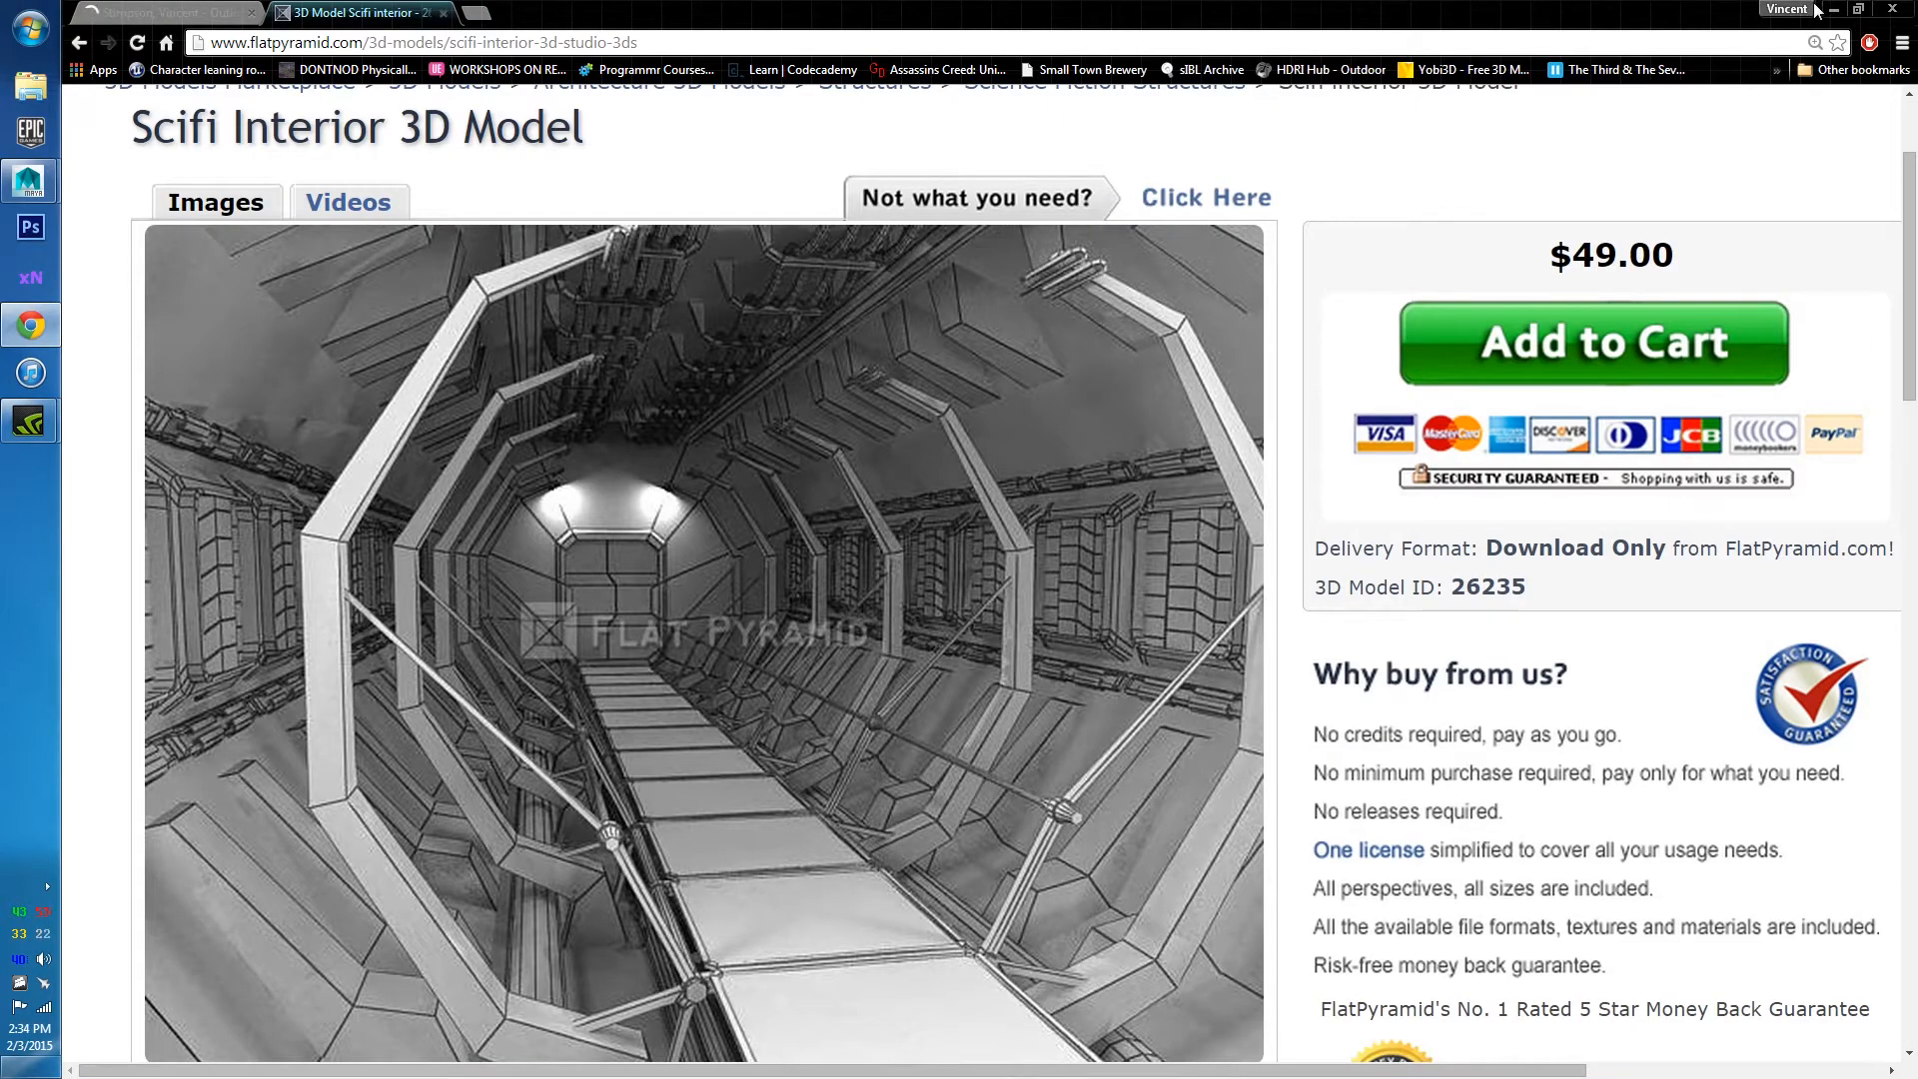
Minimize Chrome and bring Maya back maximized in a single perspective view.
click(1843, 14)
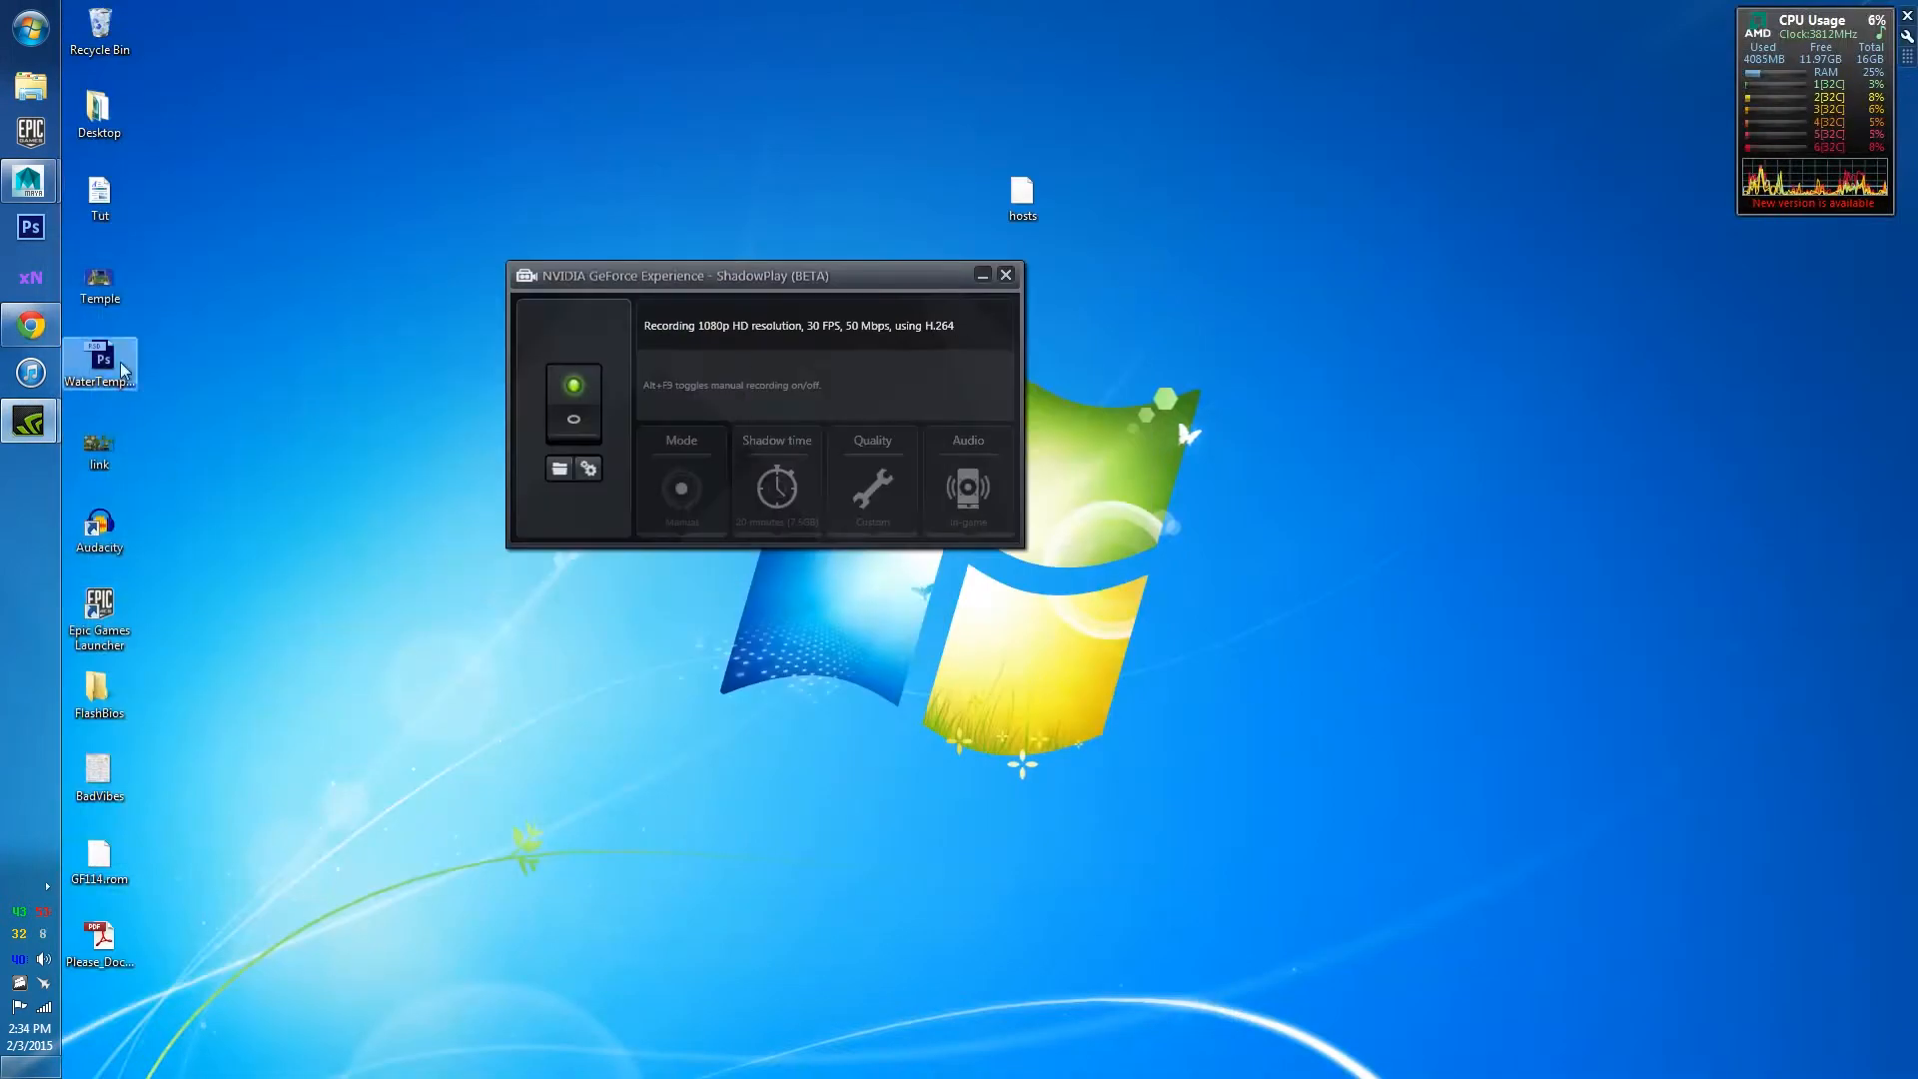
mouse_move(12, 180)
click(214, 244)
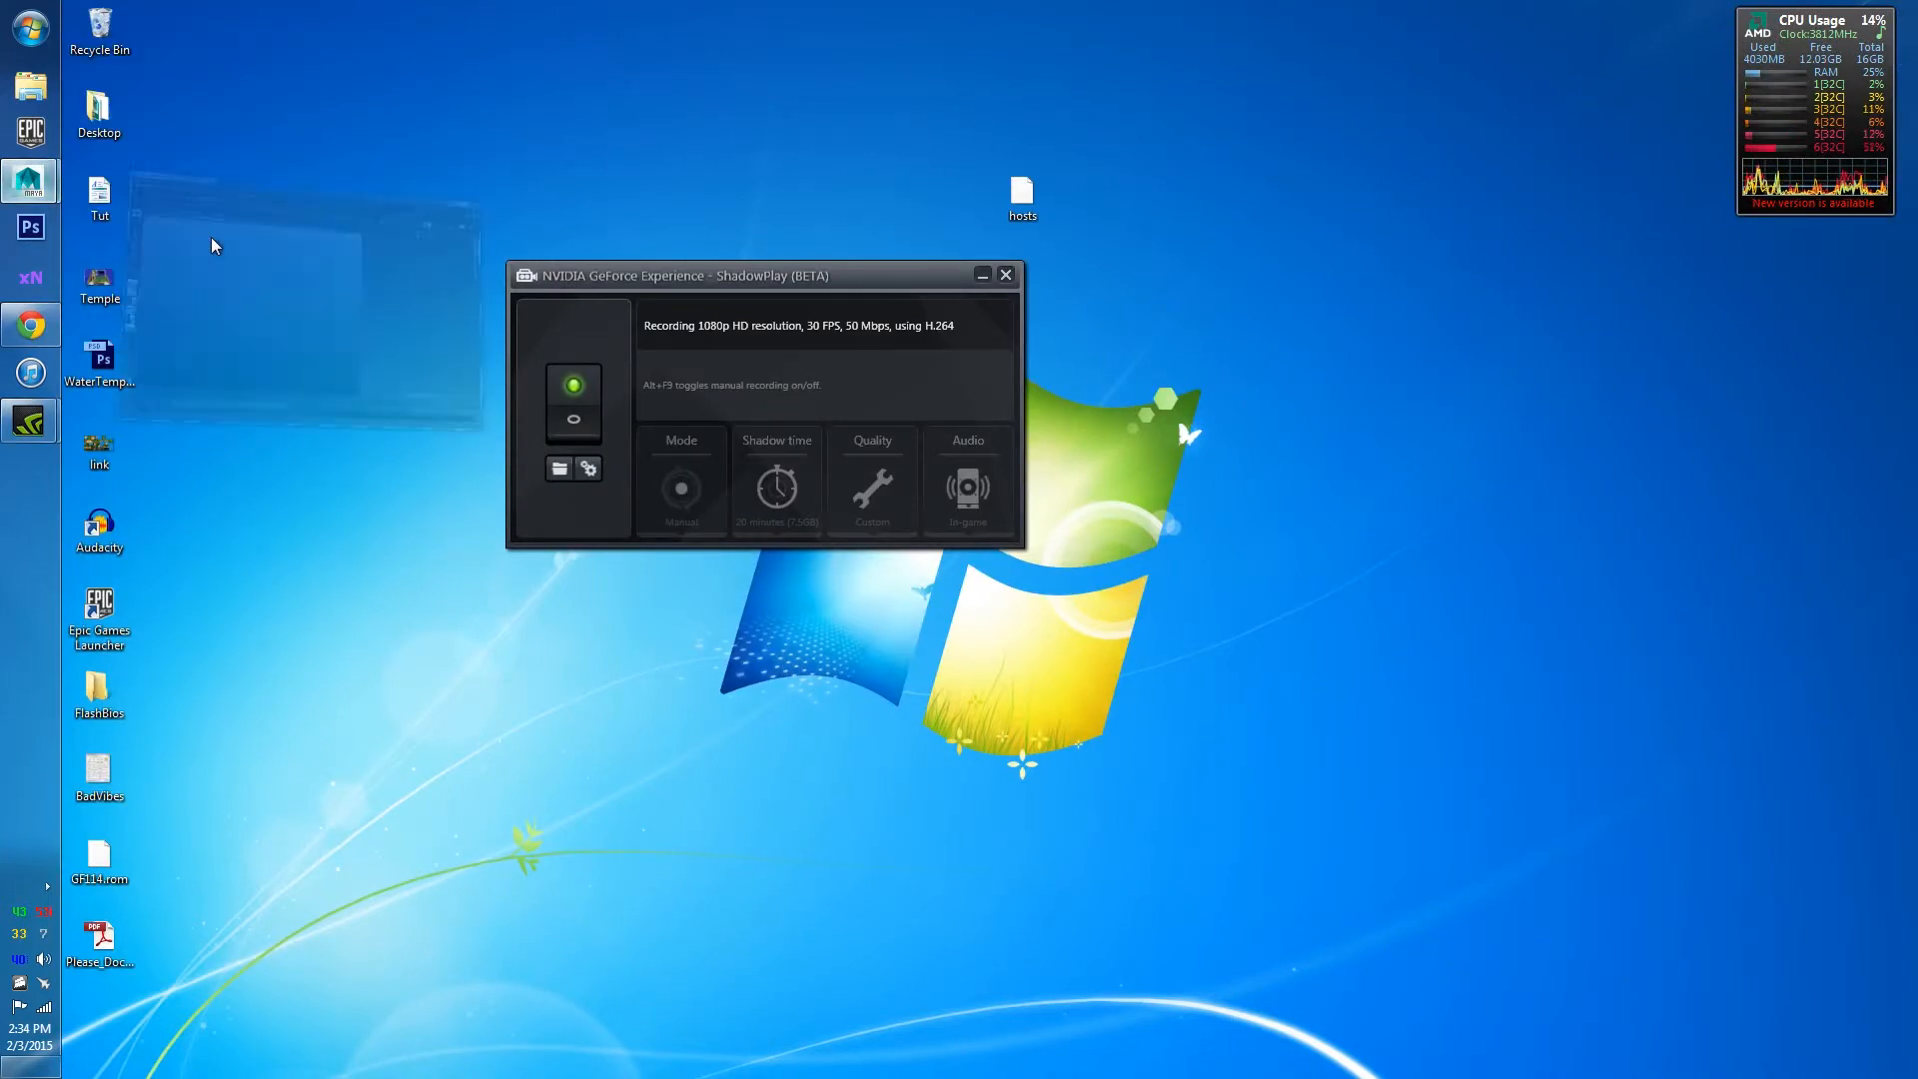
drag(927, 177, 899, 2)
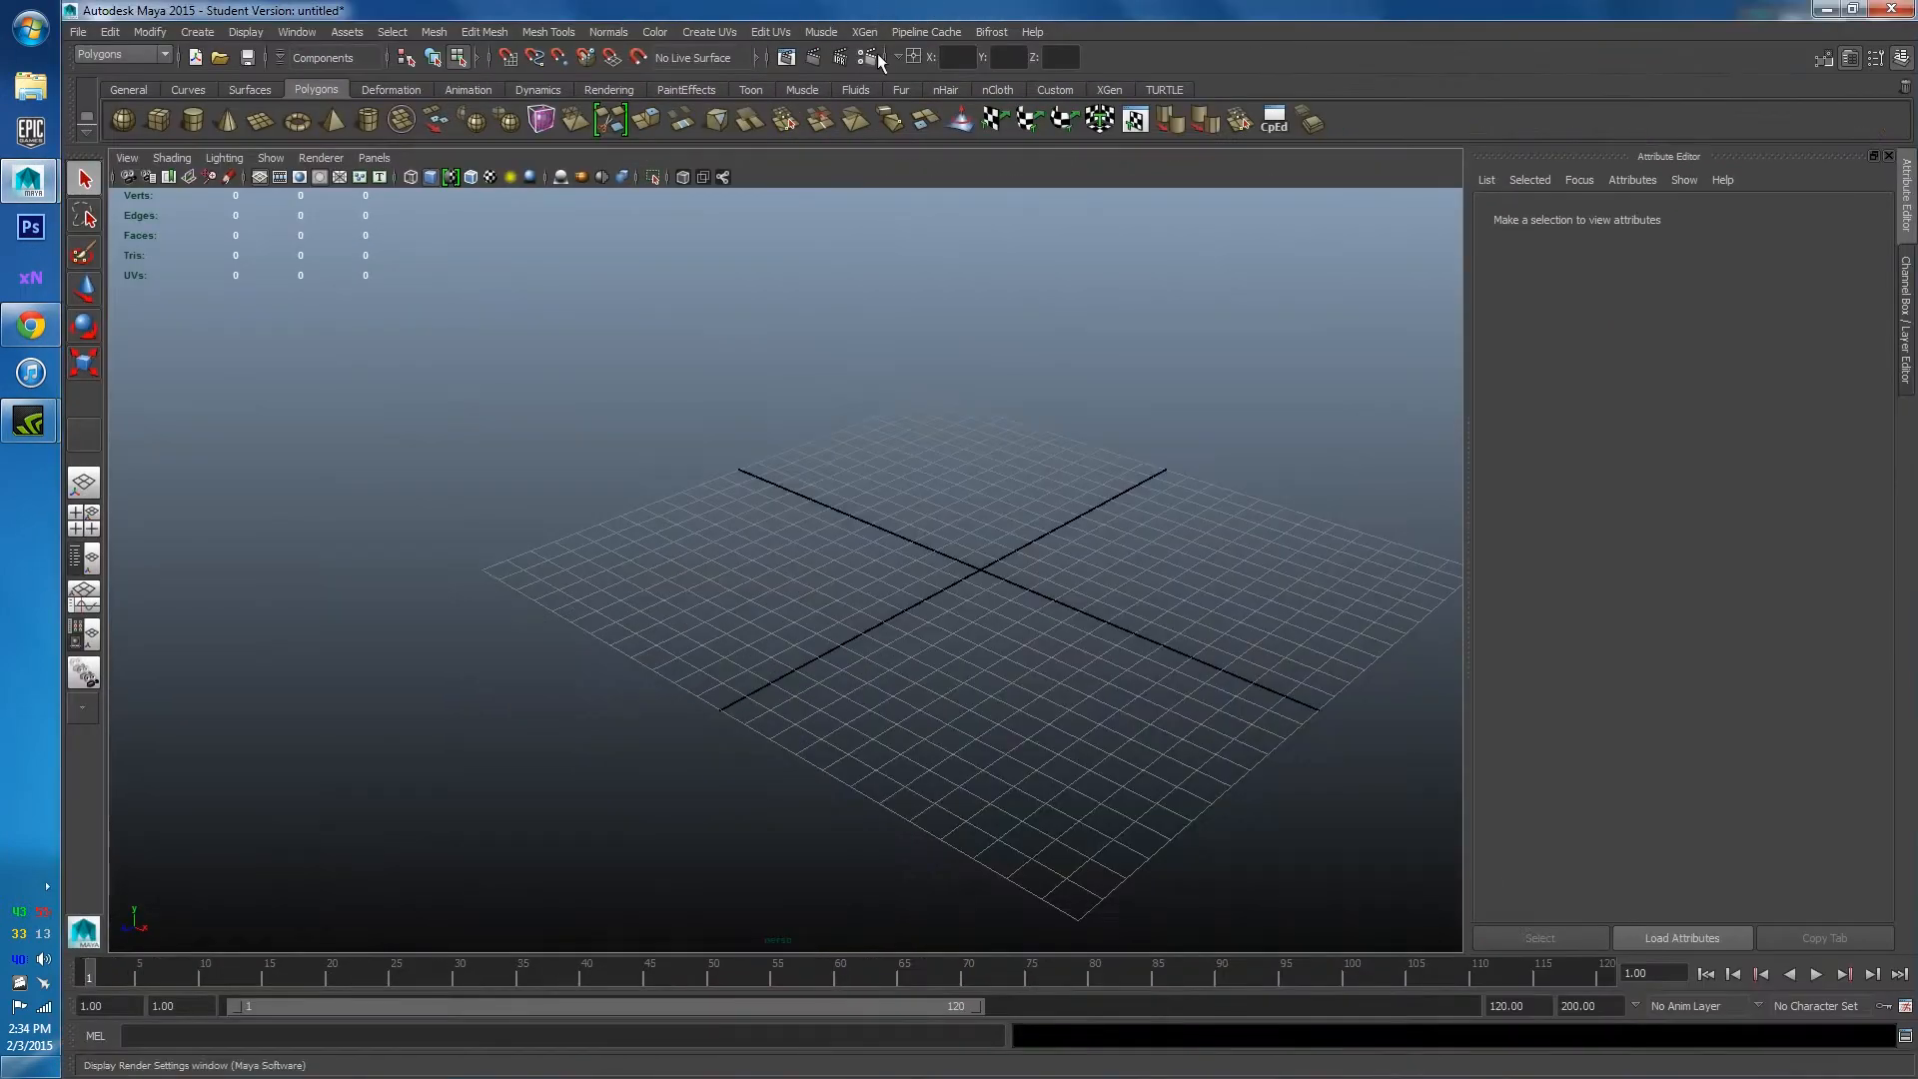
scroll(1207, 351, down, 5)
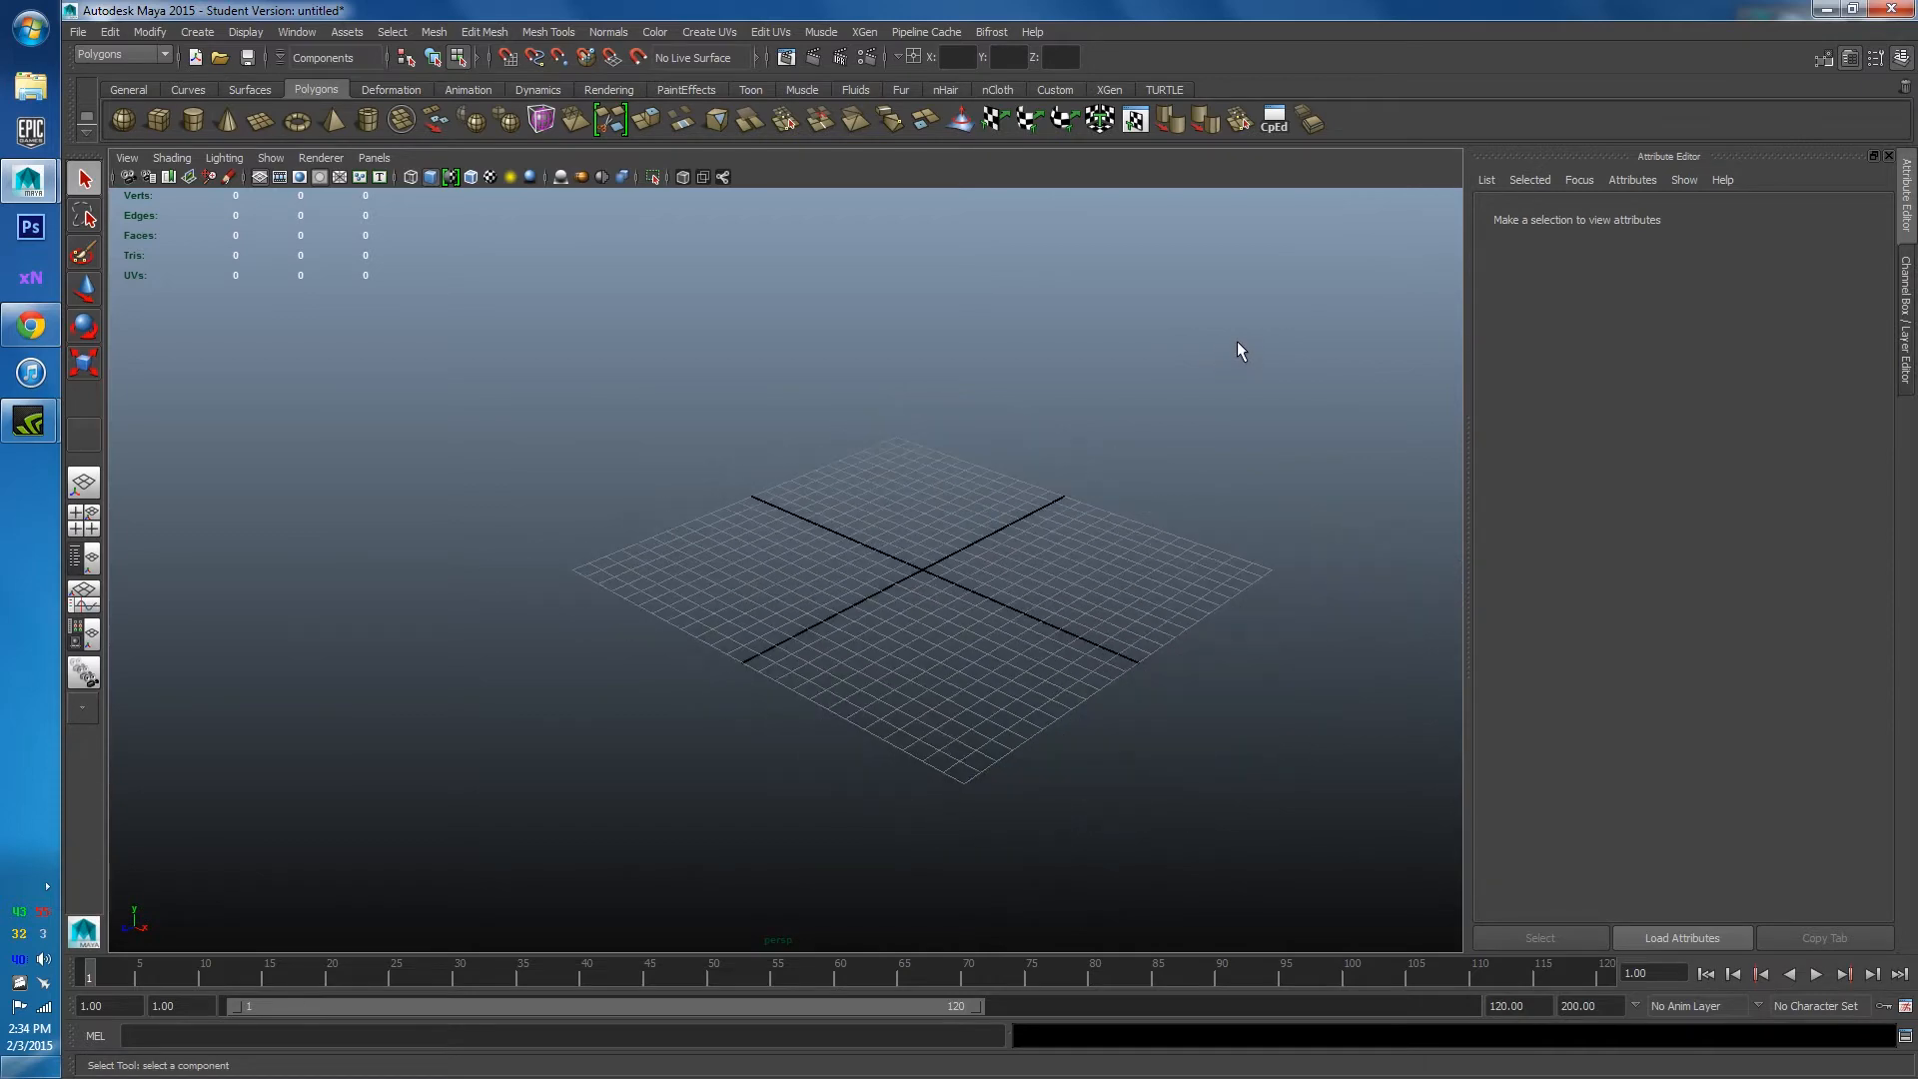
key(space)
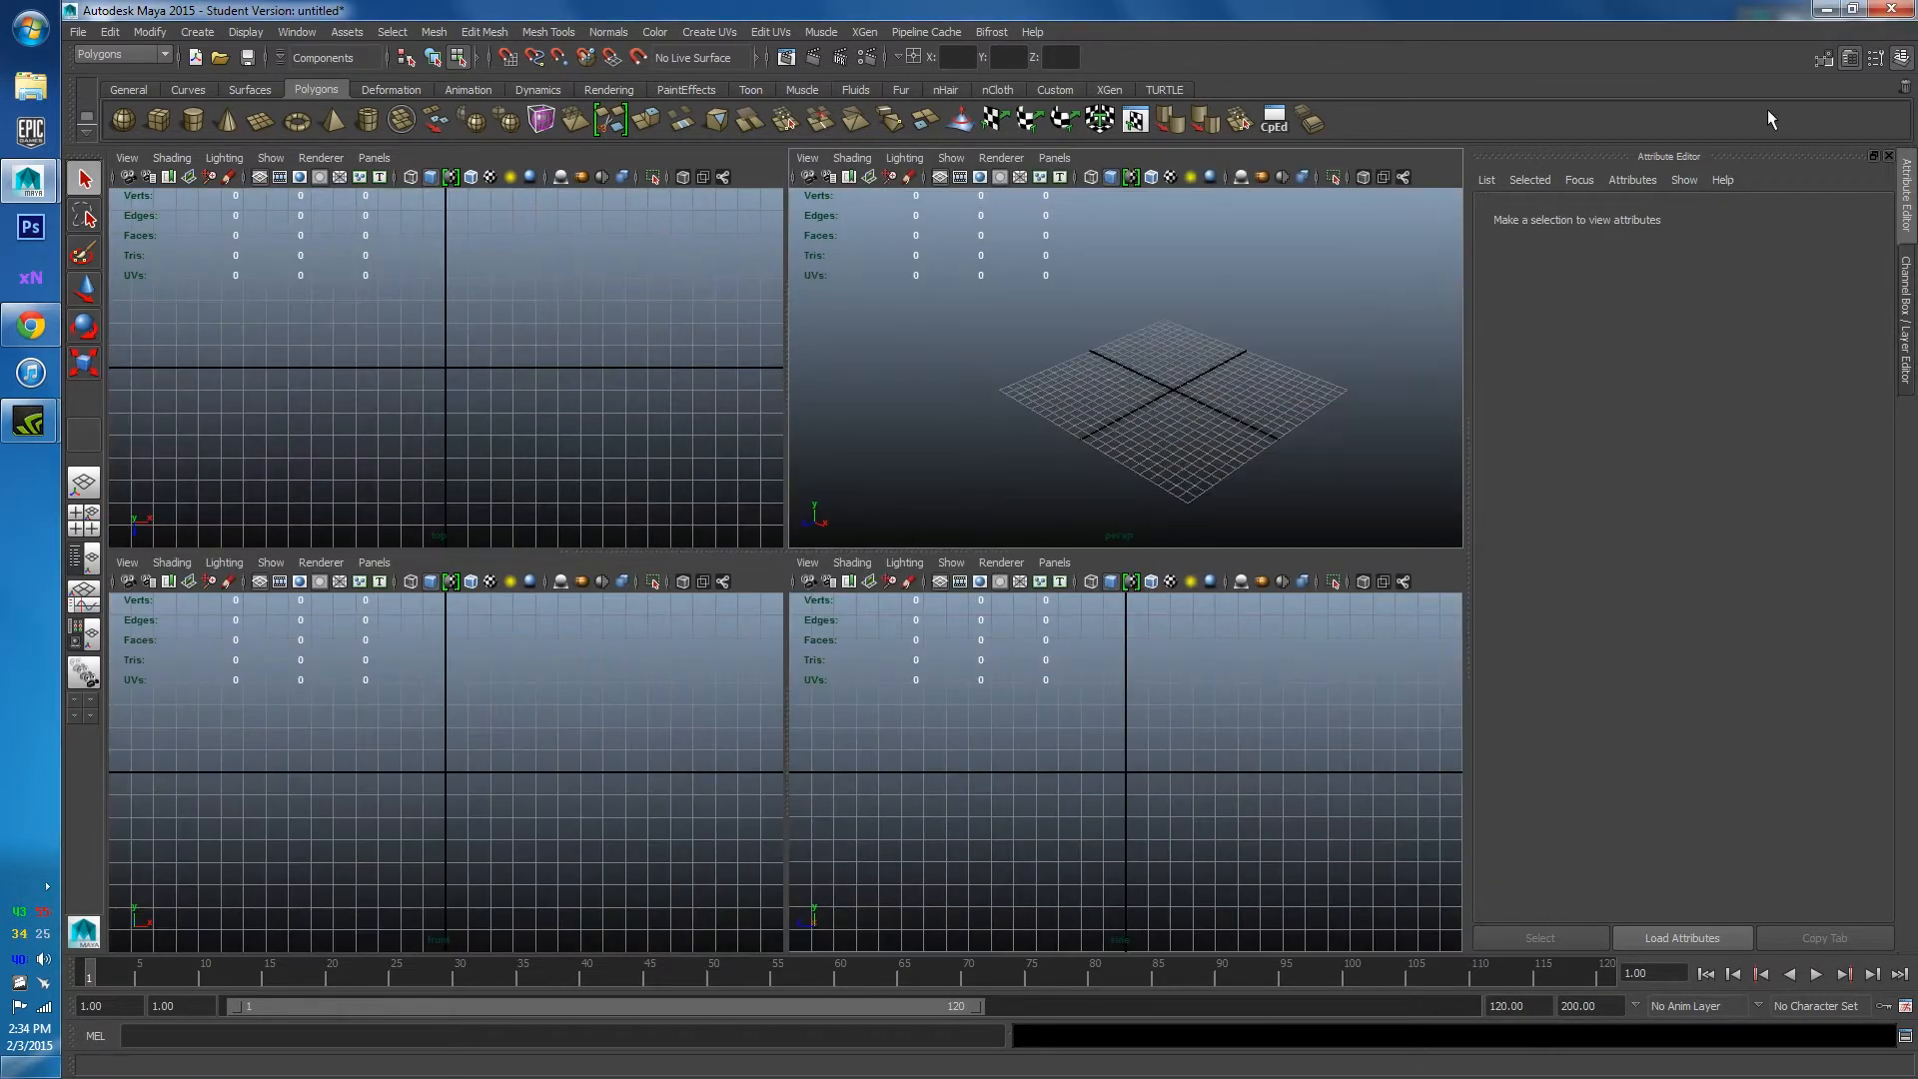
key(space)
Orbit and zoom the perspective view to an angled look at the empty grid.
alt+drag(980, 389, 715, 481)
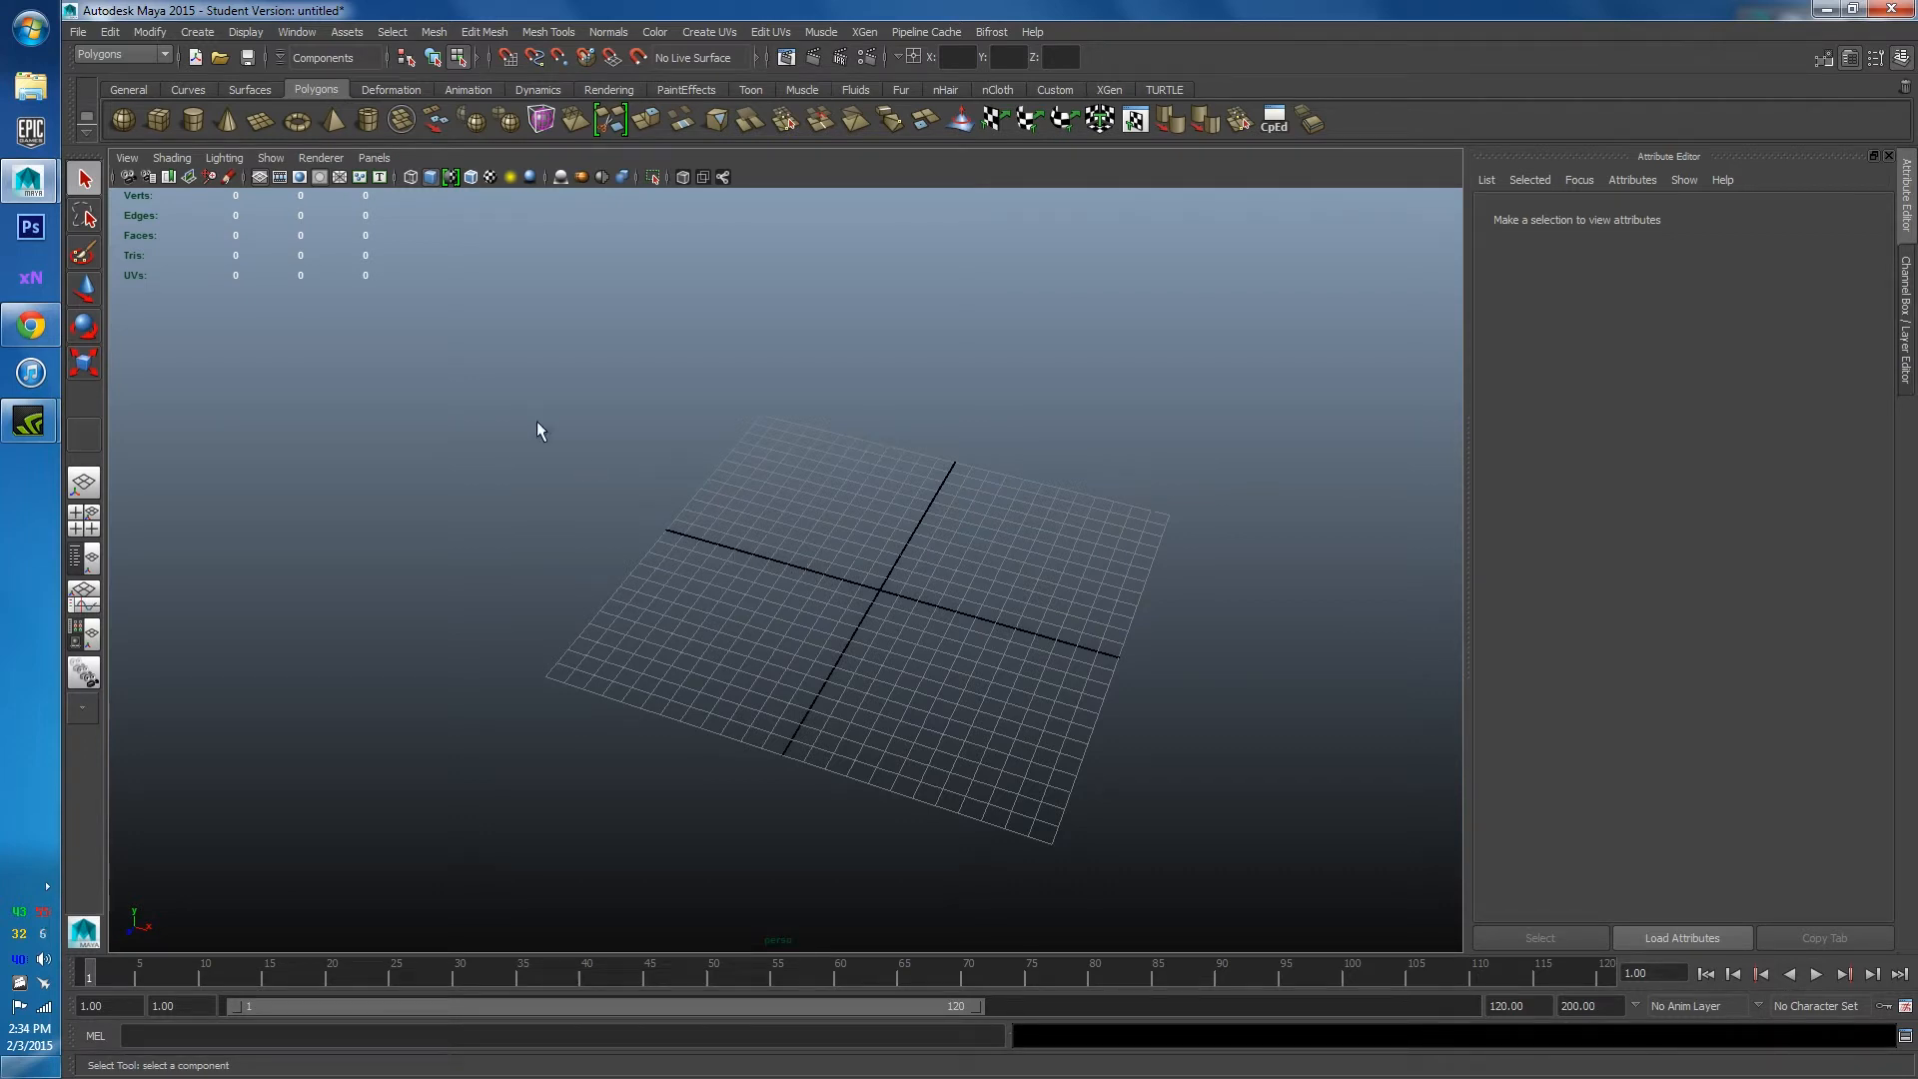
alt+drag(808, 566, 829, 478)
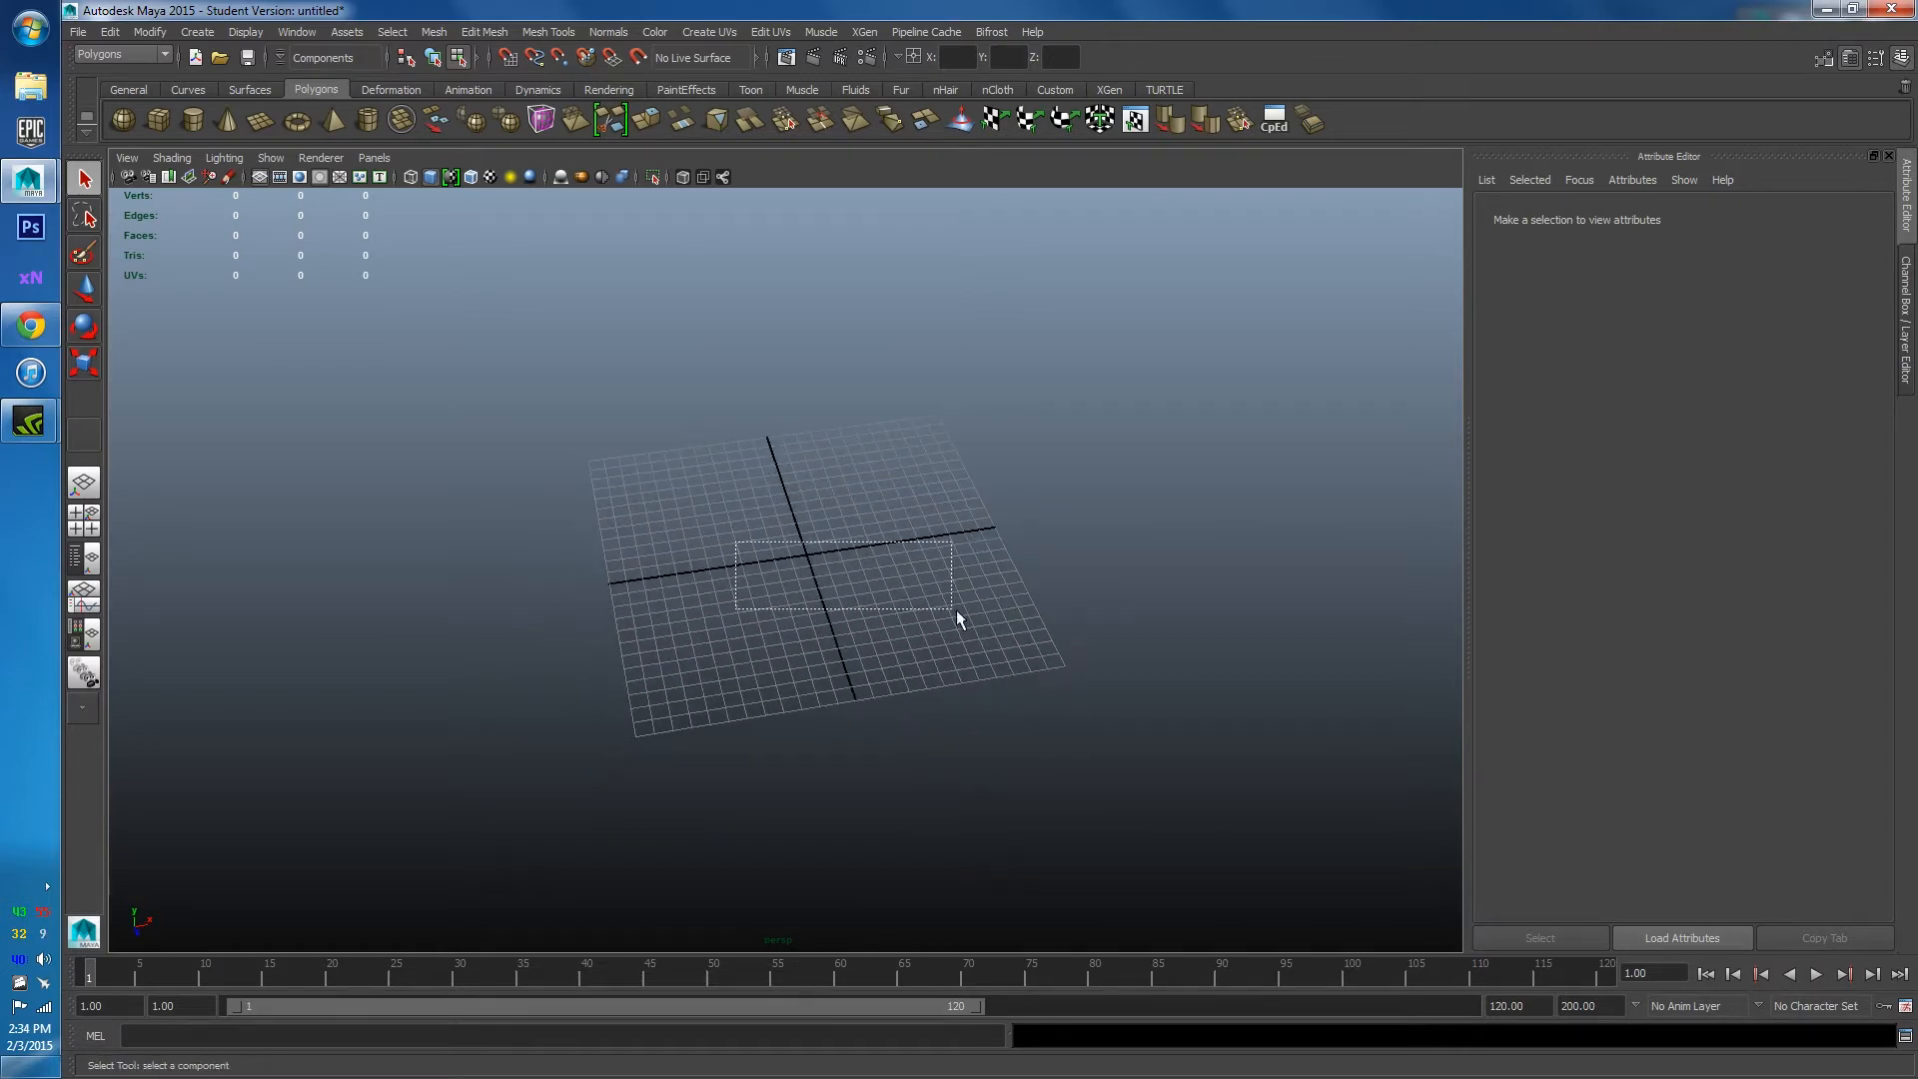
scroll(790, 583, up, 5)
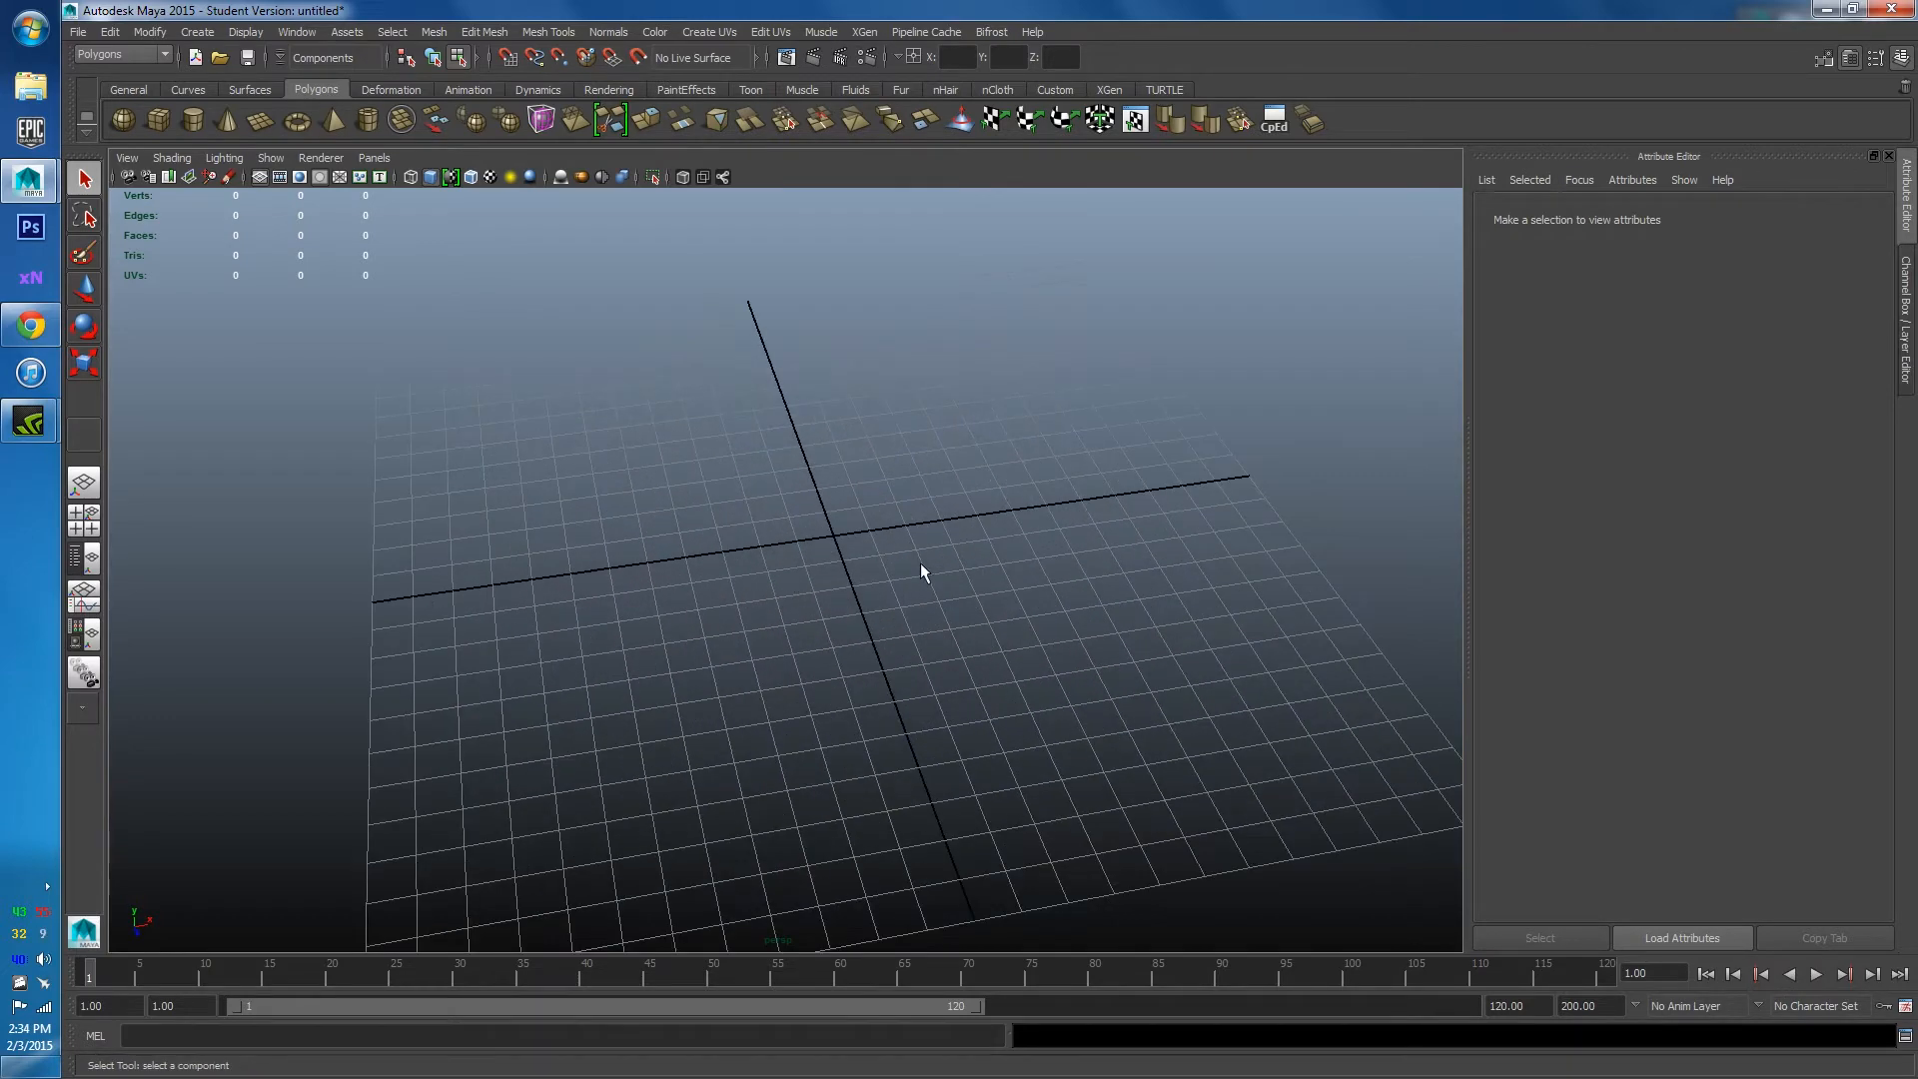
alt+drag(920, 566, 786, 640)
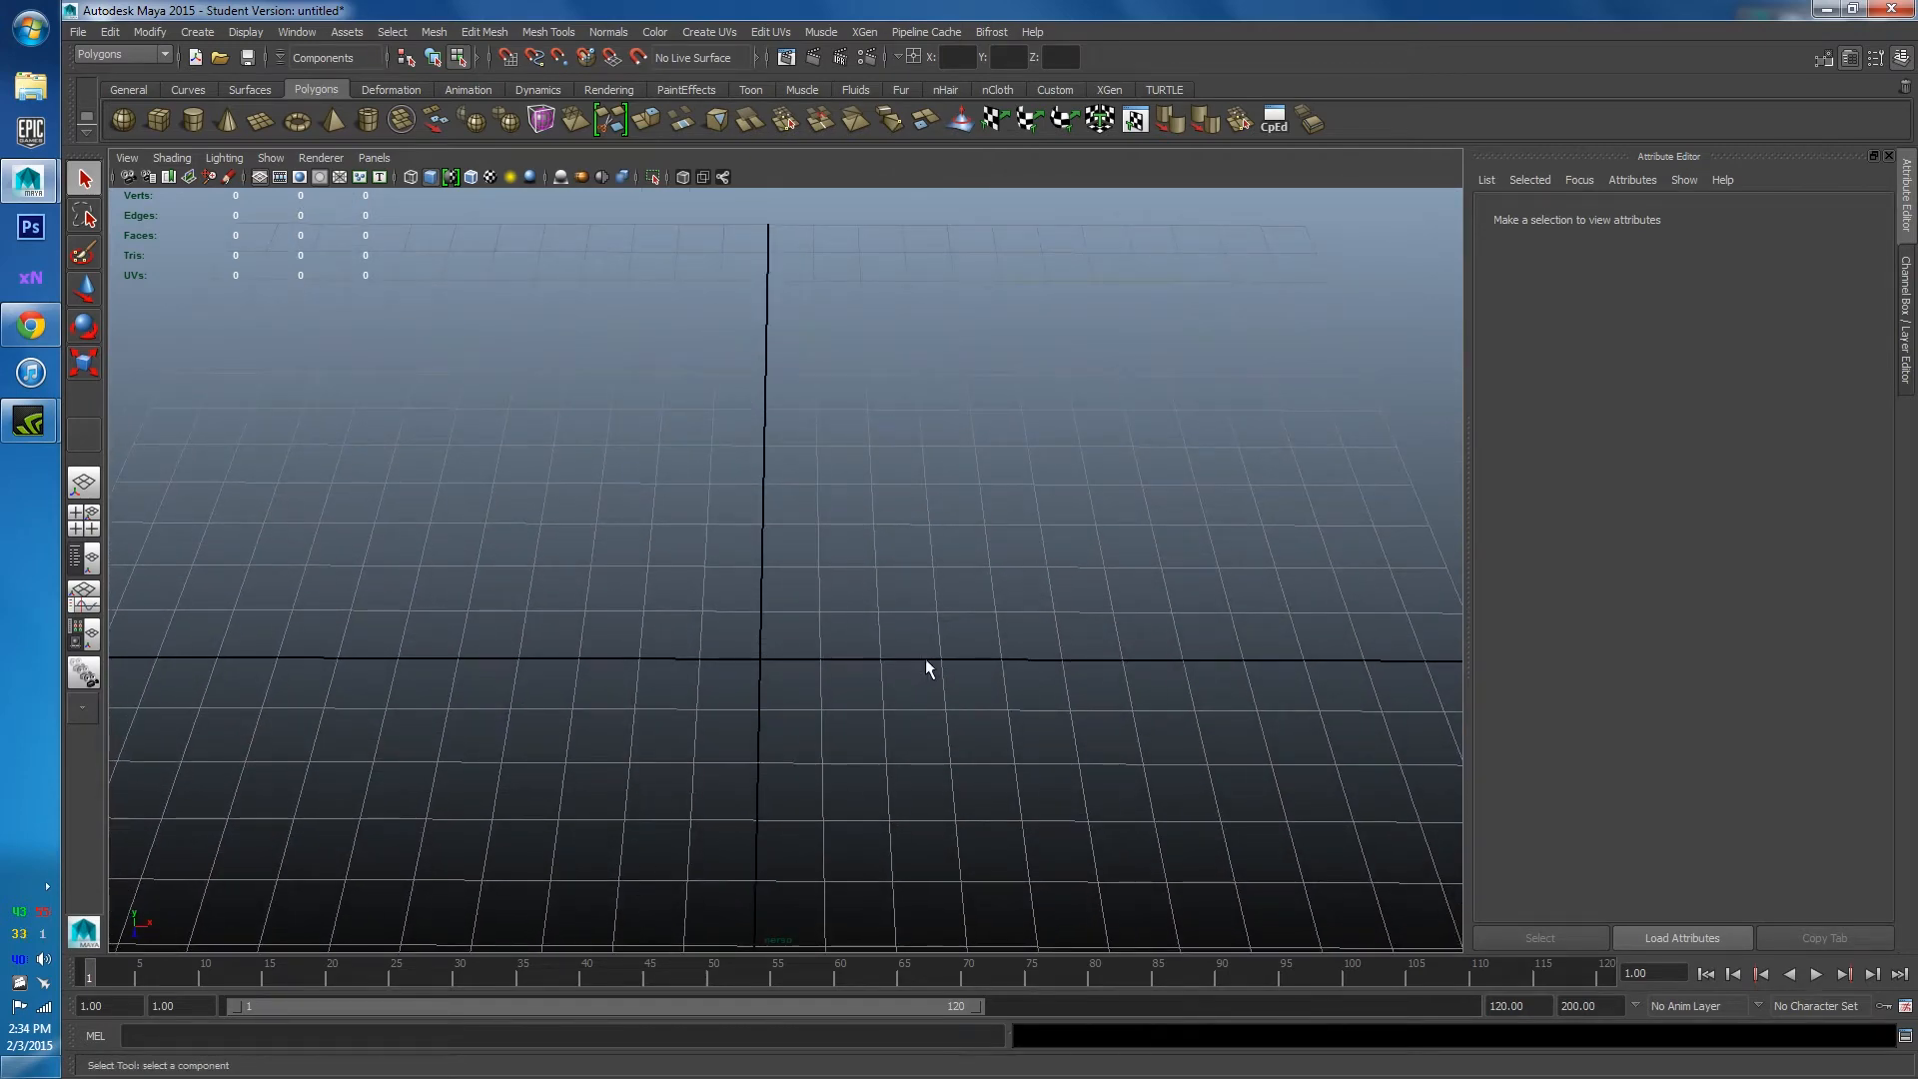
scroll(890, 648, down, 5)
alt+drag(863, 653, 818, 639)
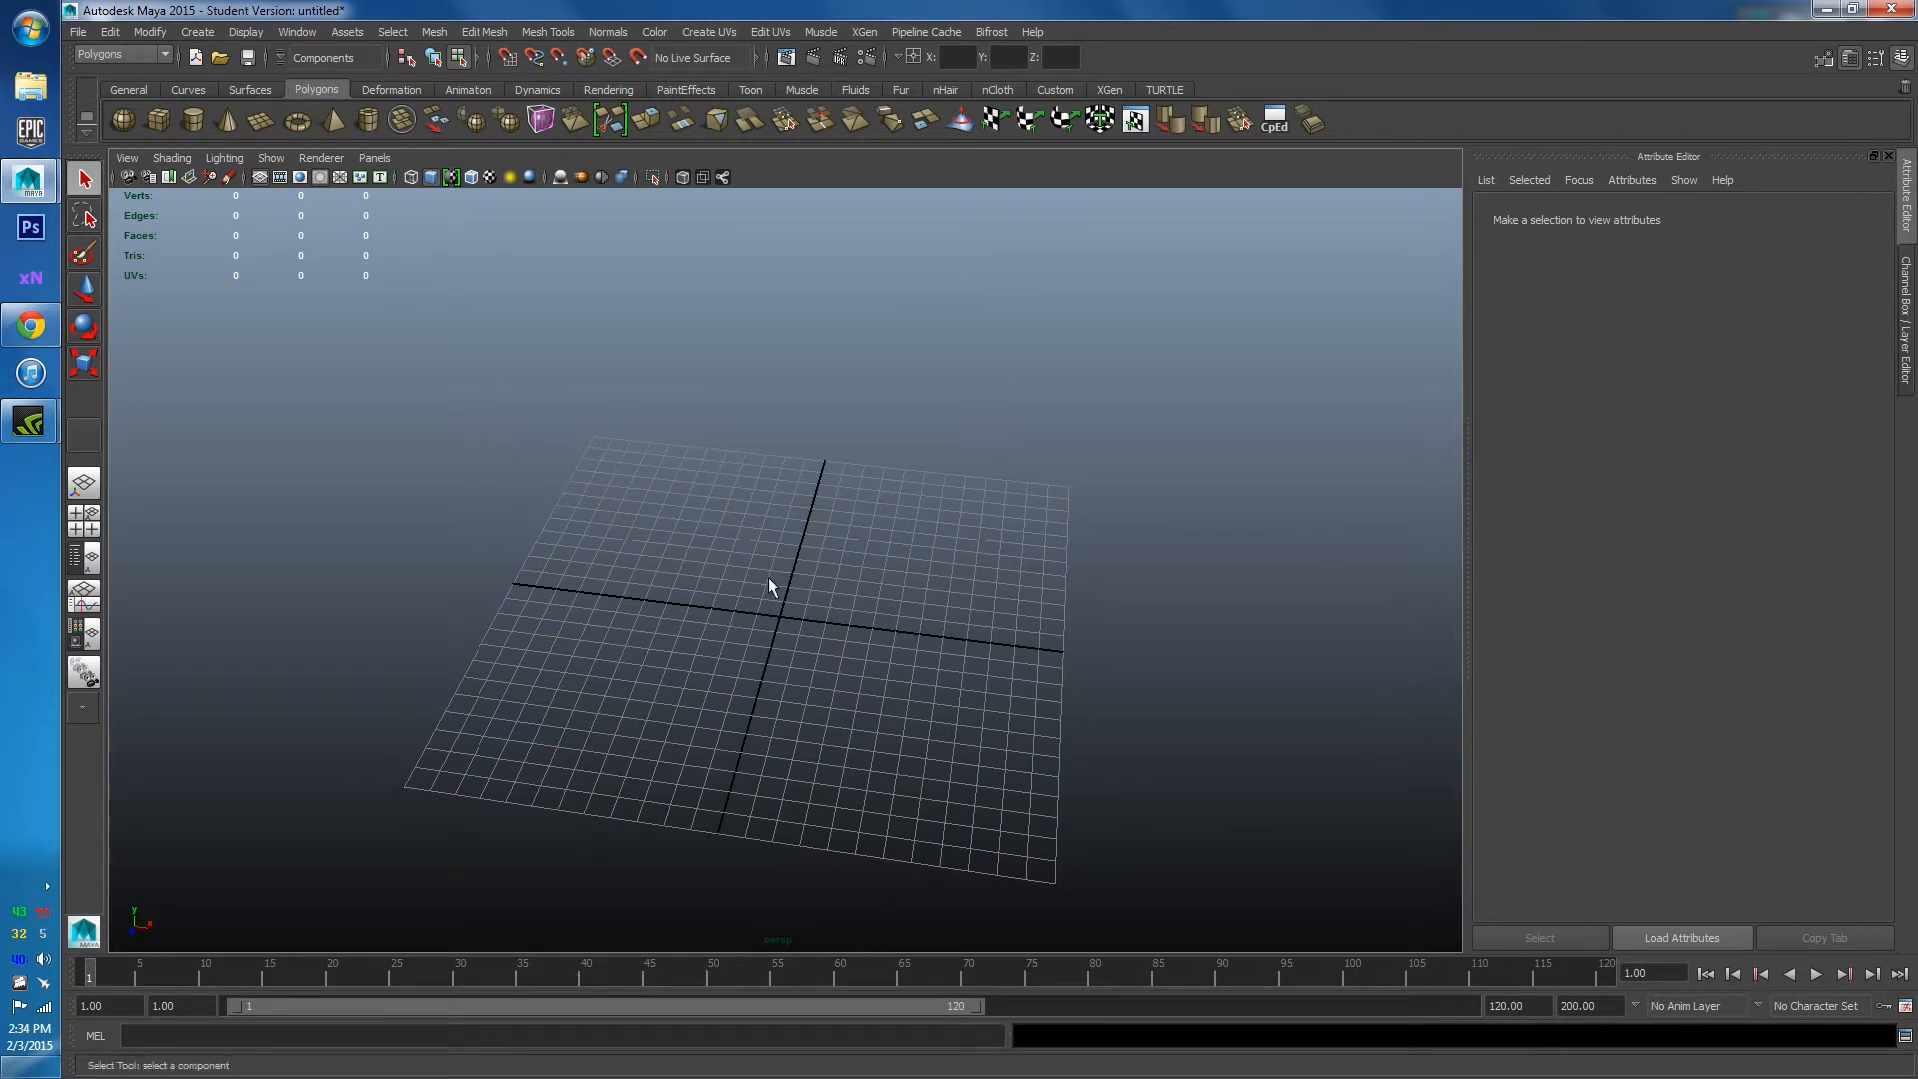
scroll(871, 664, down, 2)
scroll(796, 640, down, 4)
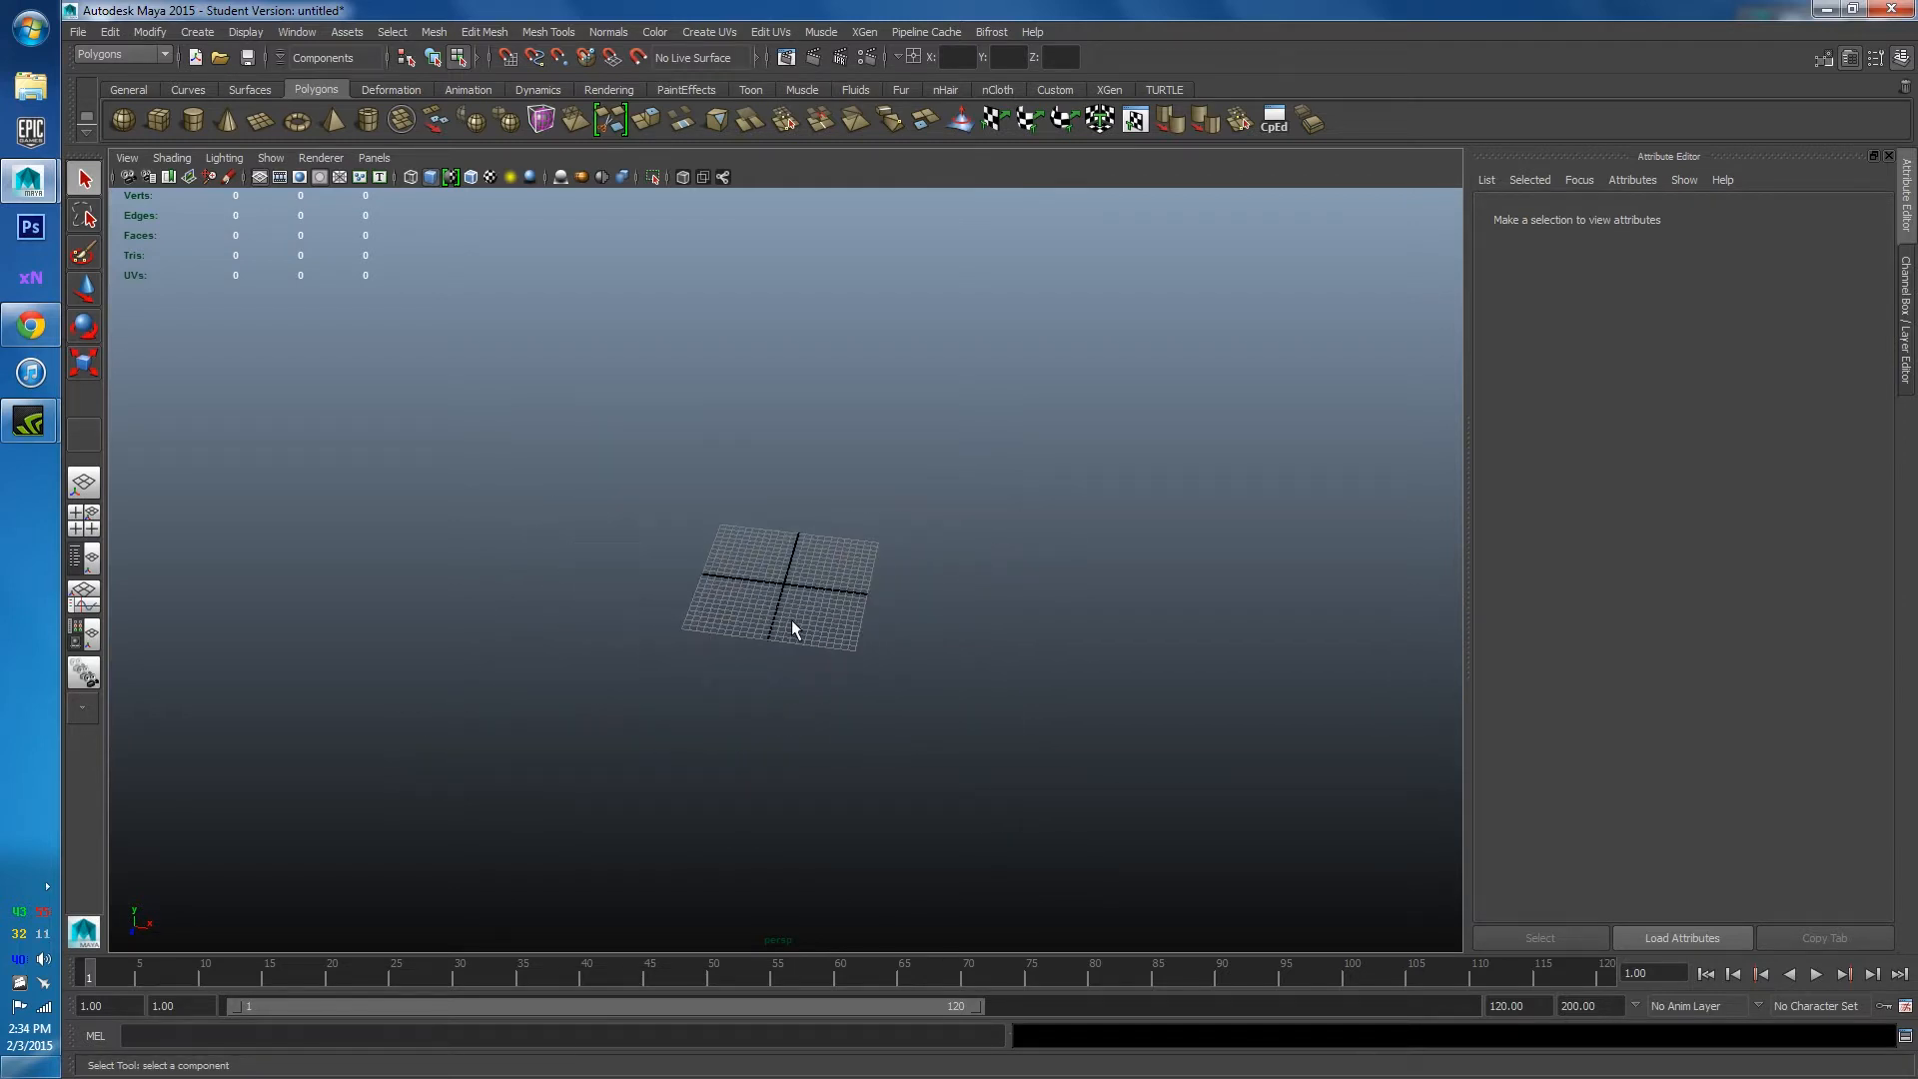
scroll(791, 619, down, 2)
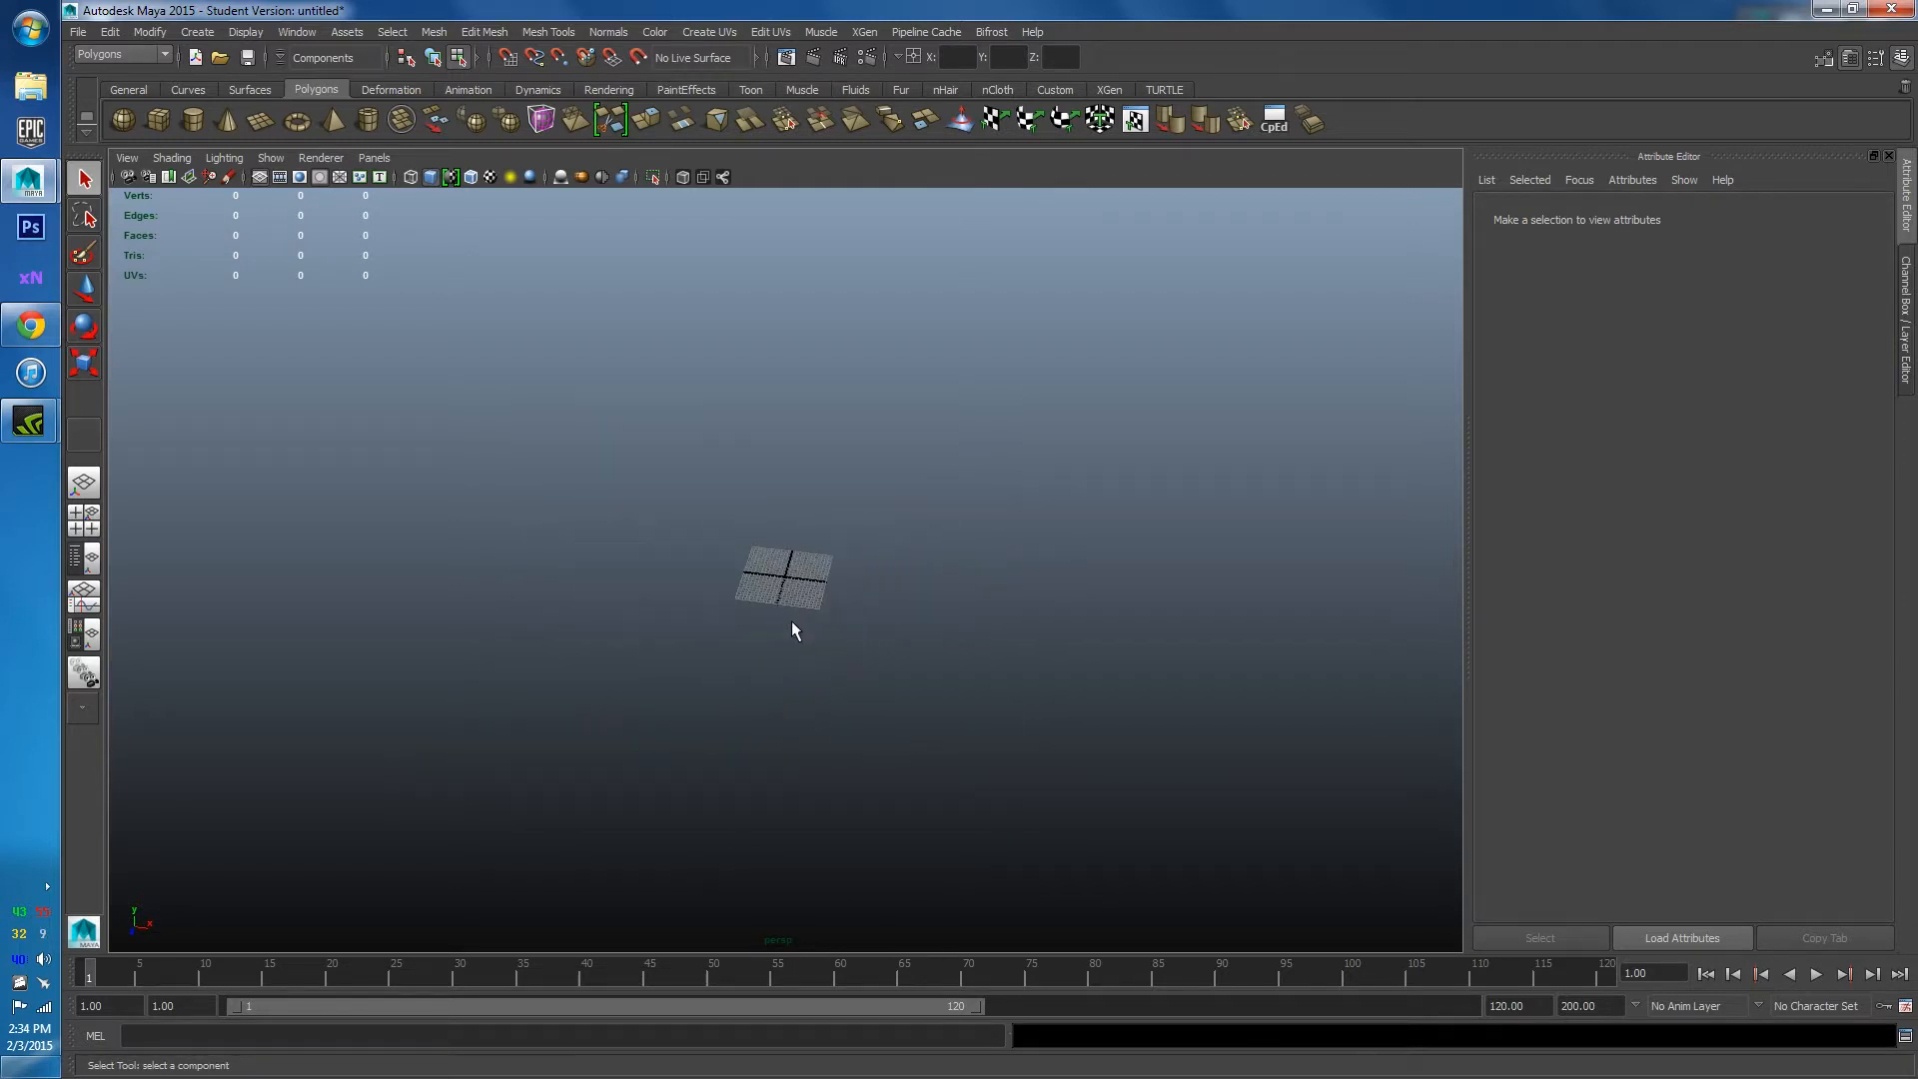
In Preferences > Settings, switch Linear working units from centimeter to meter and save.
click(295, 32)
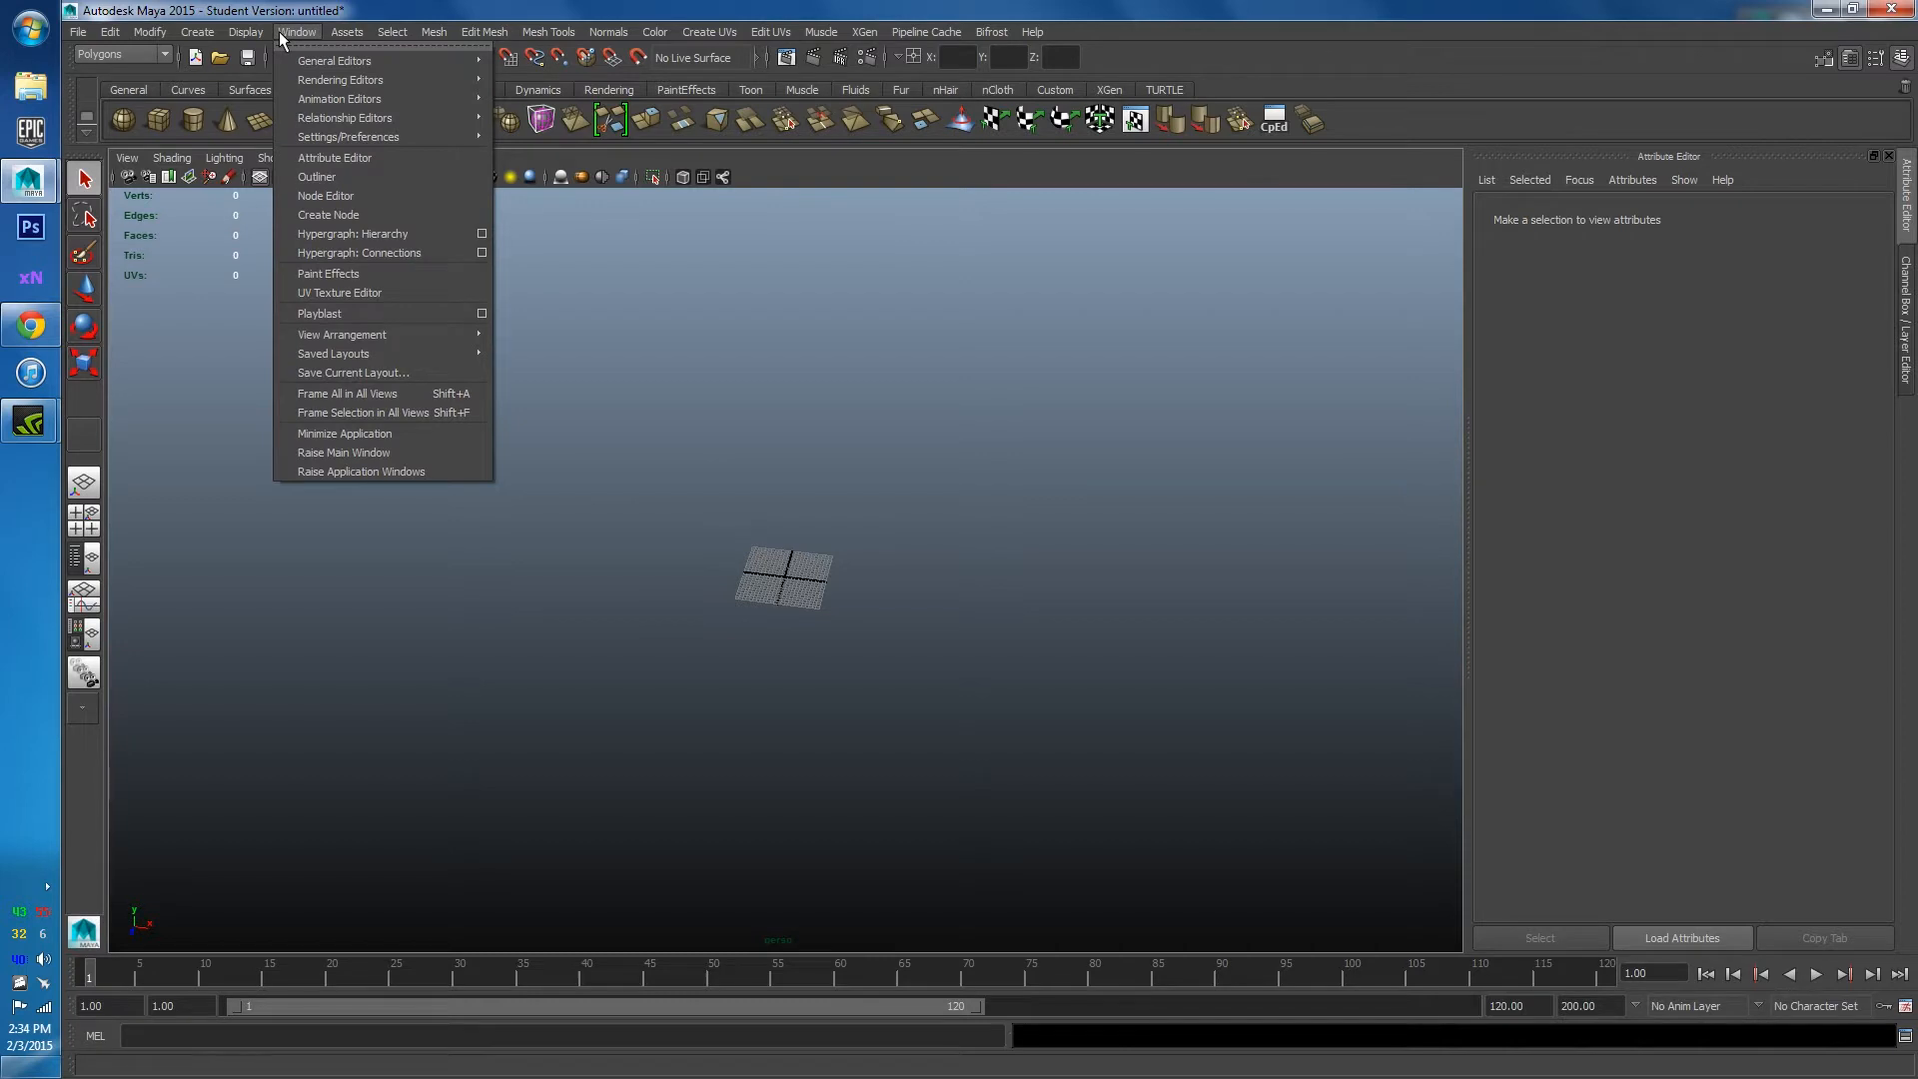
mouse_move(387, 141)
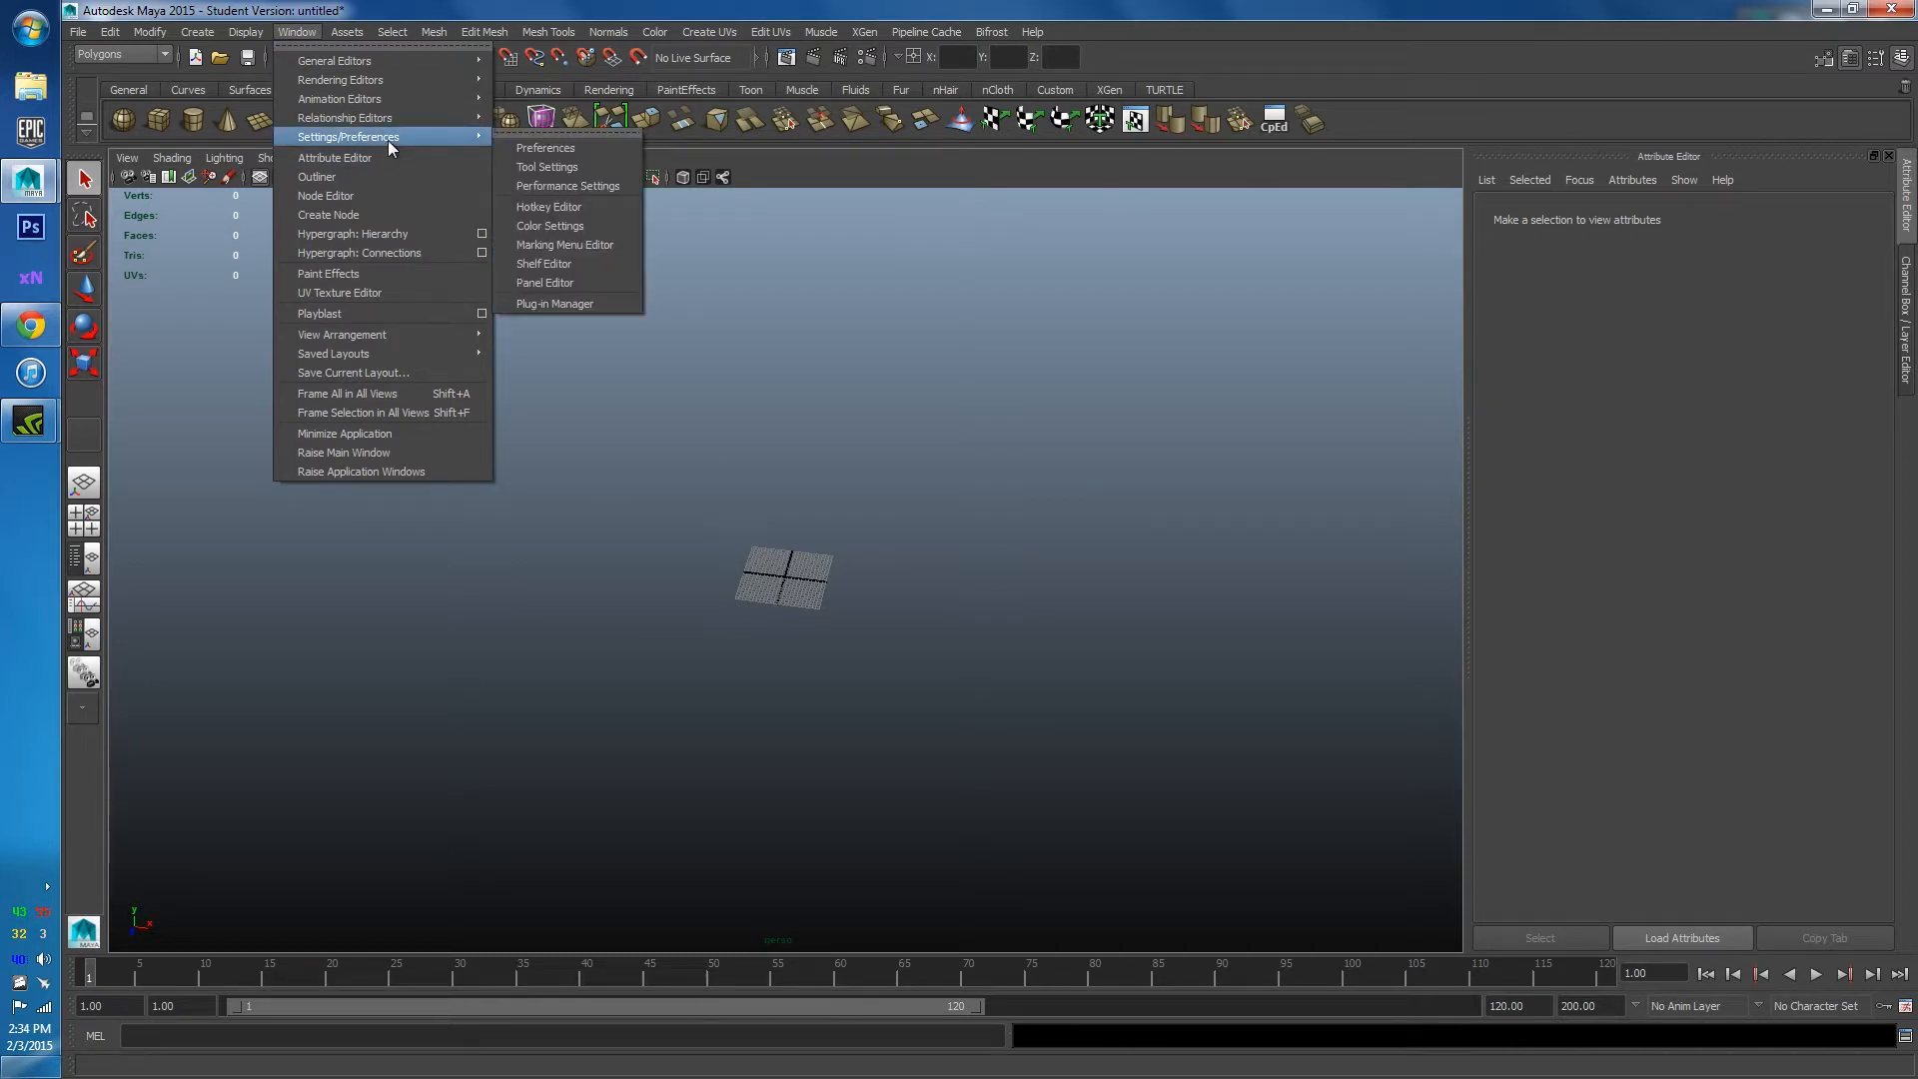
click(530, 147)
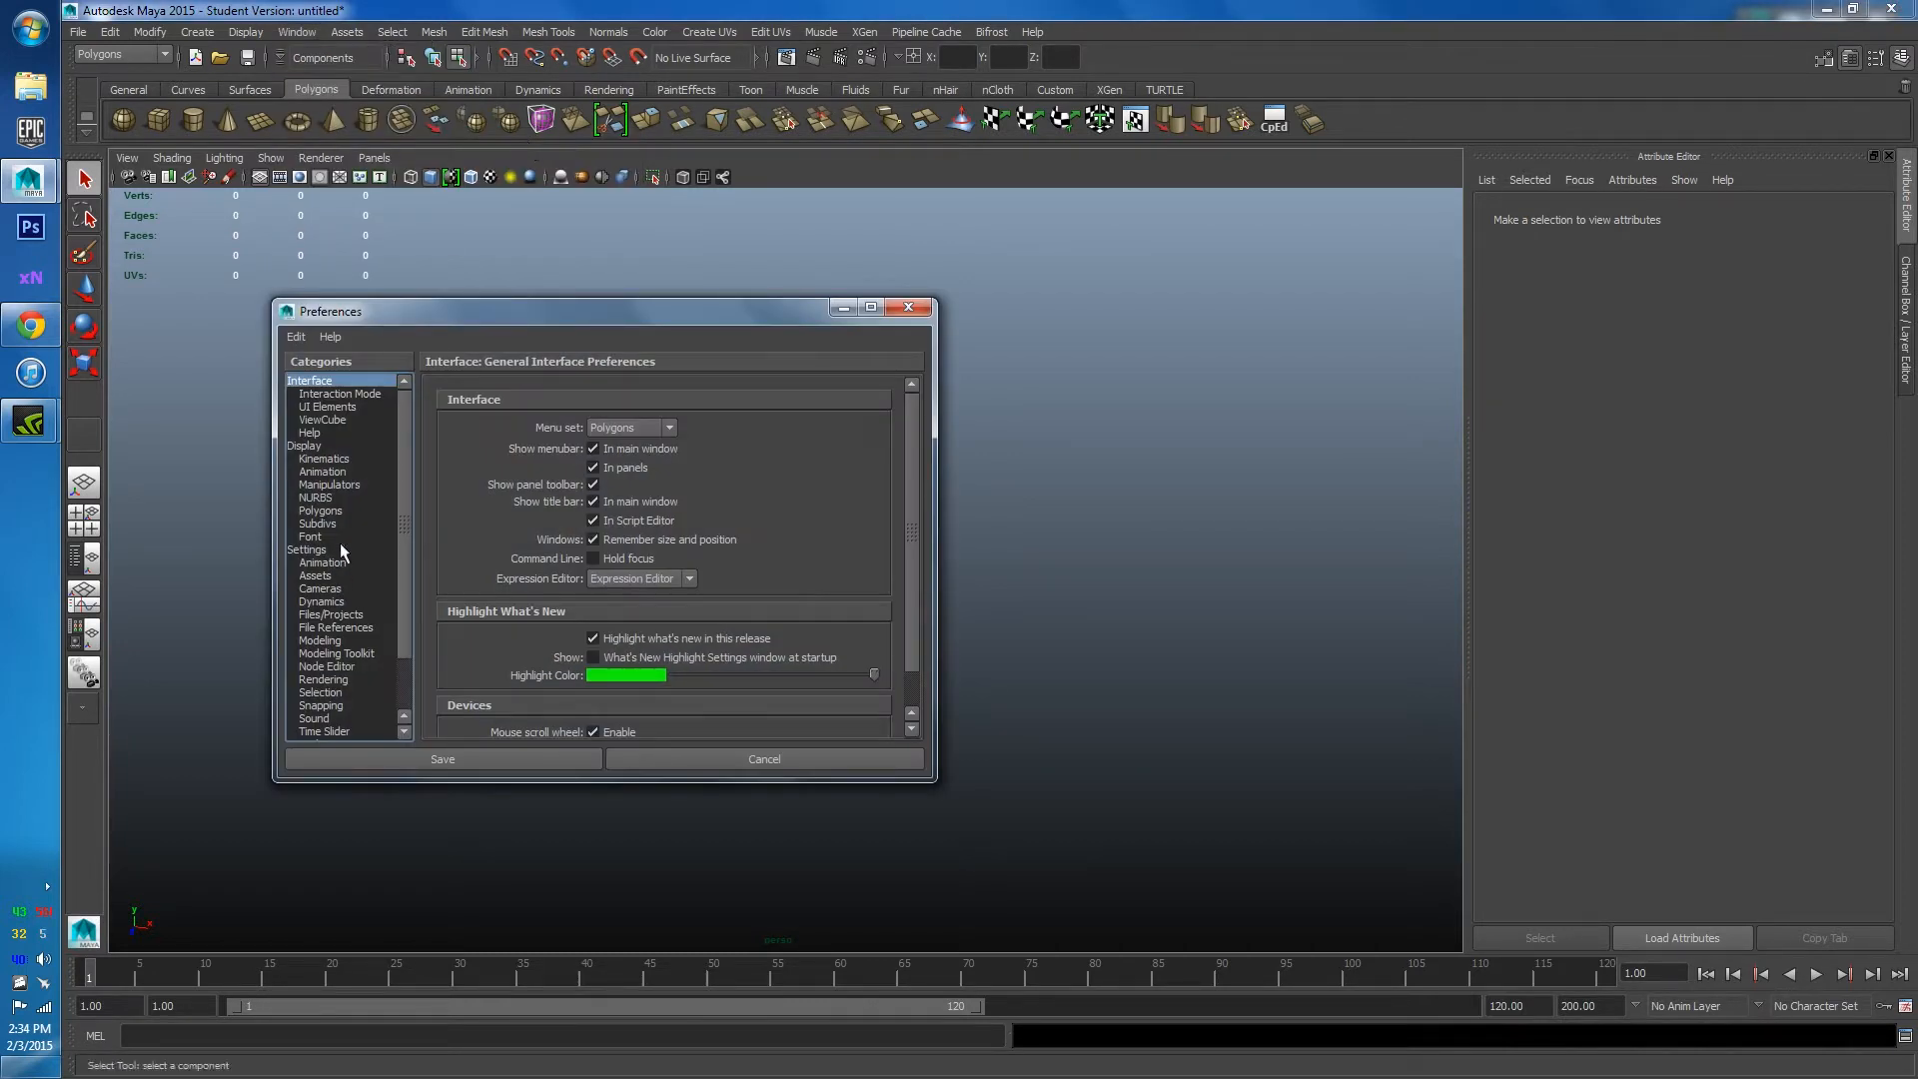
click(308, 550)
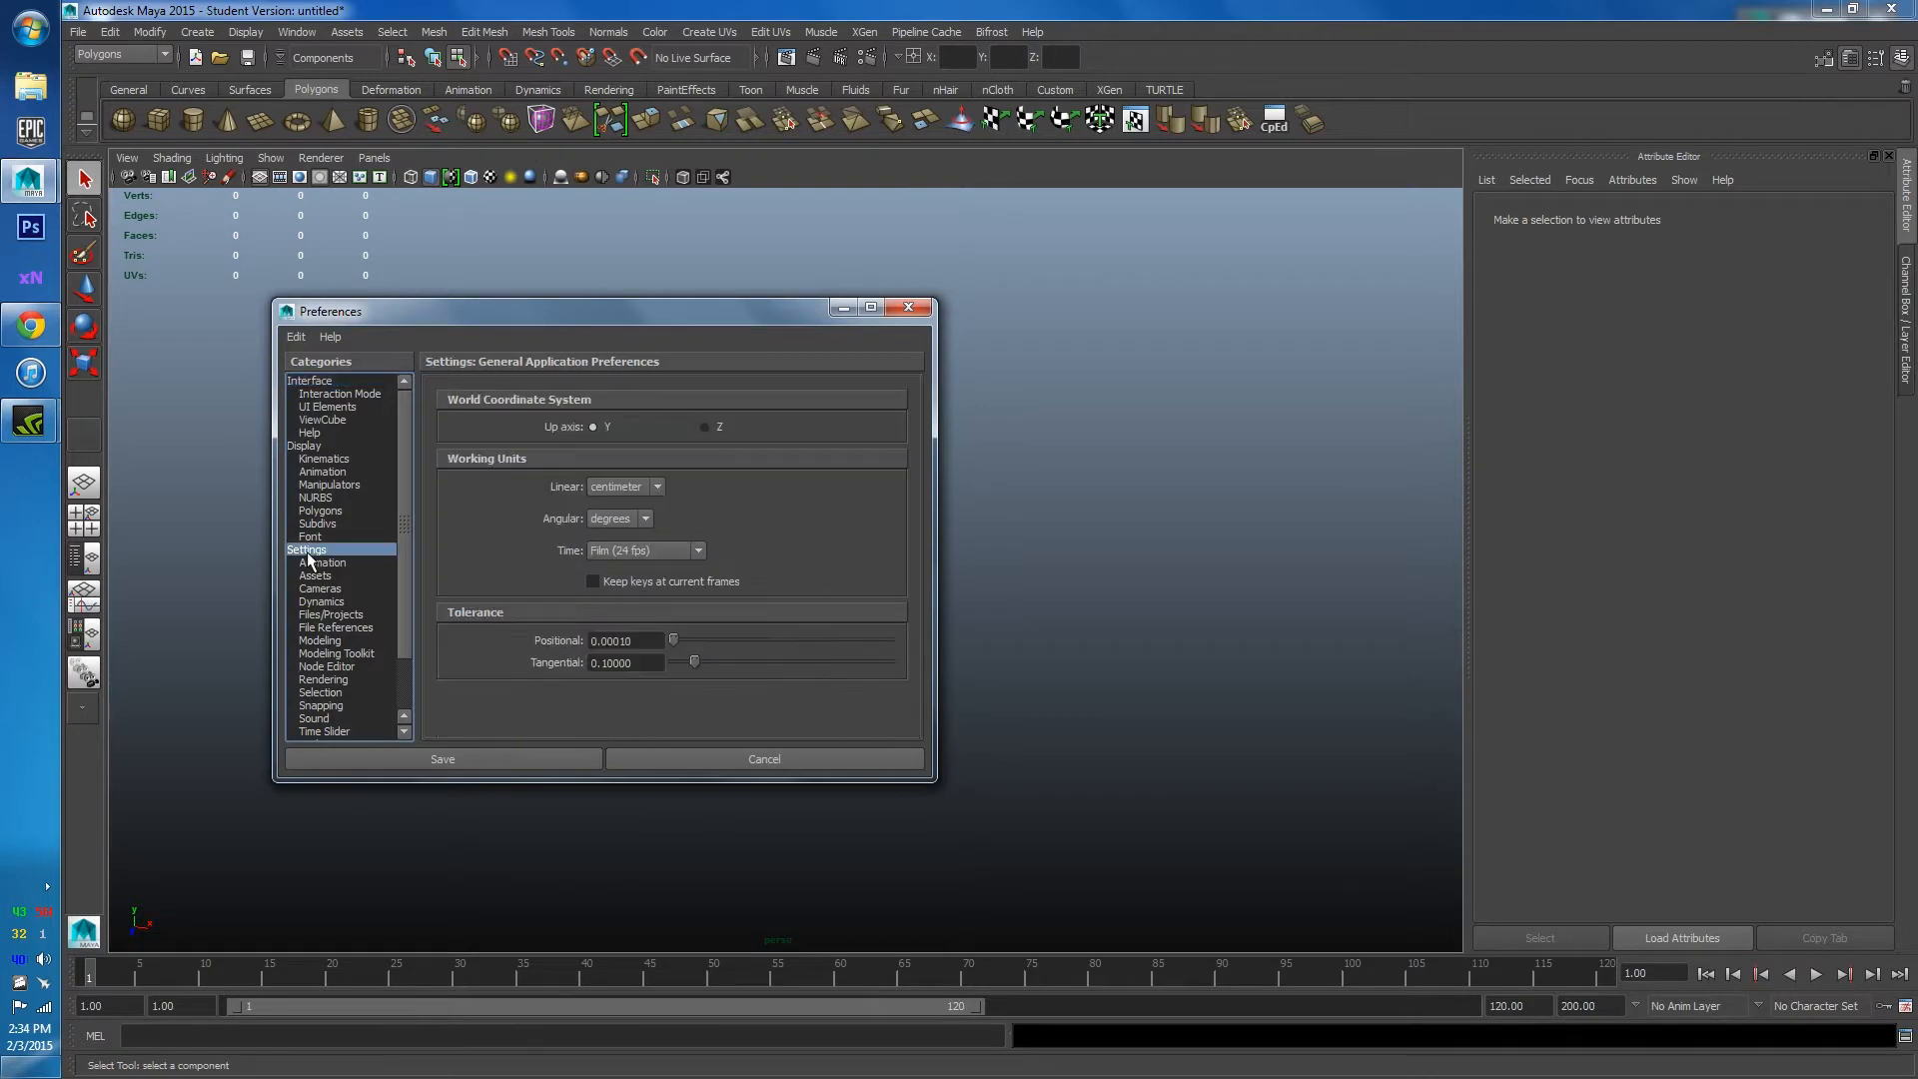
click(635, 487)
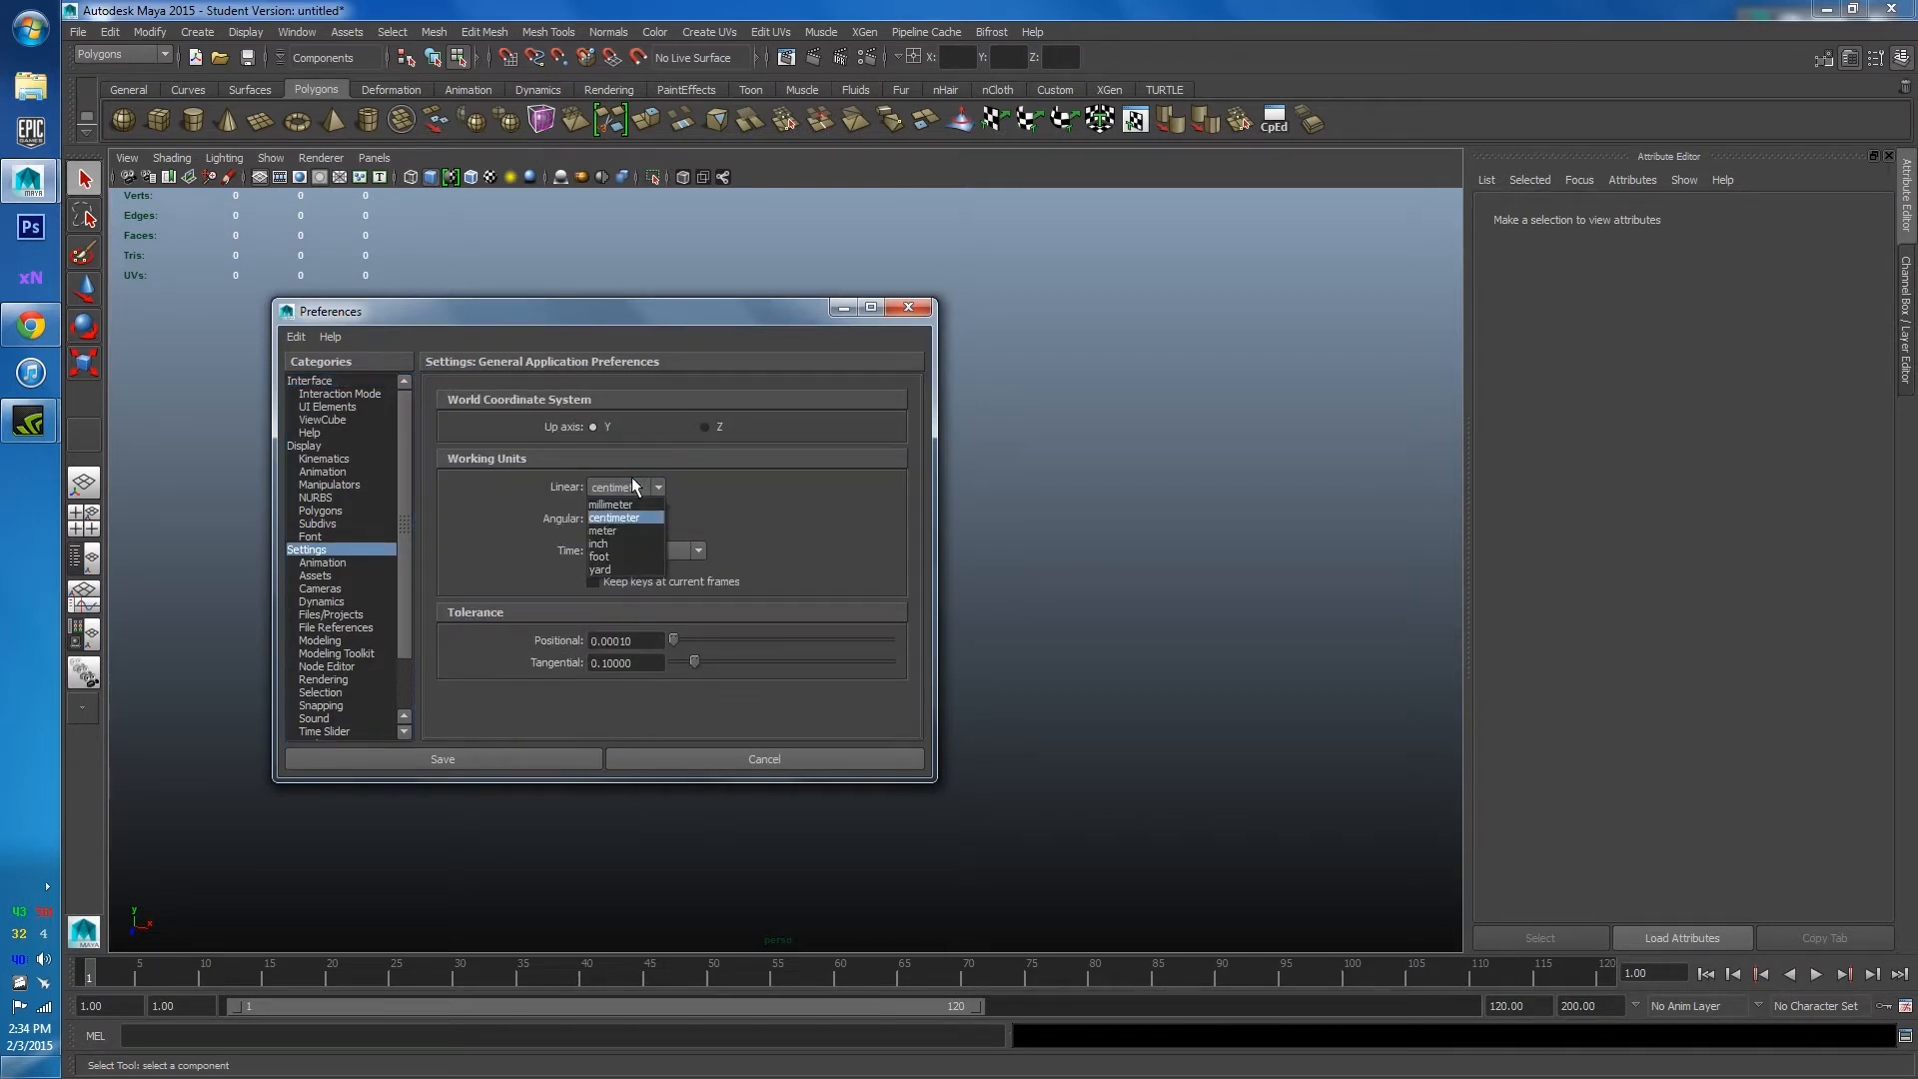
click(599, 530)
click(497, 756)
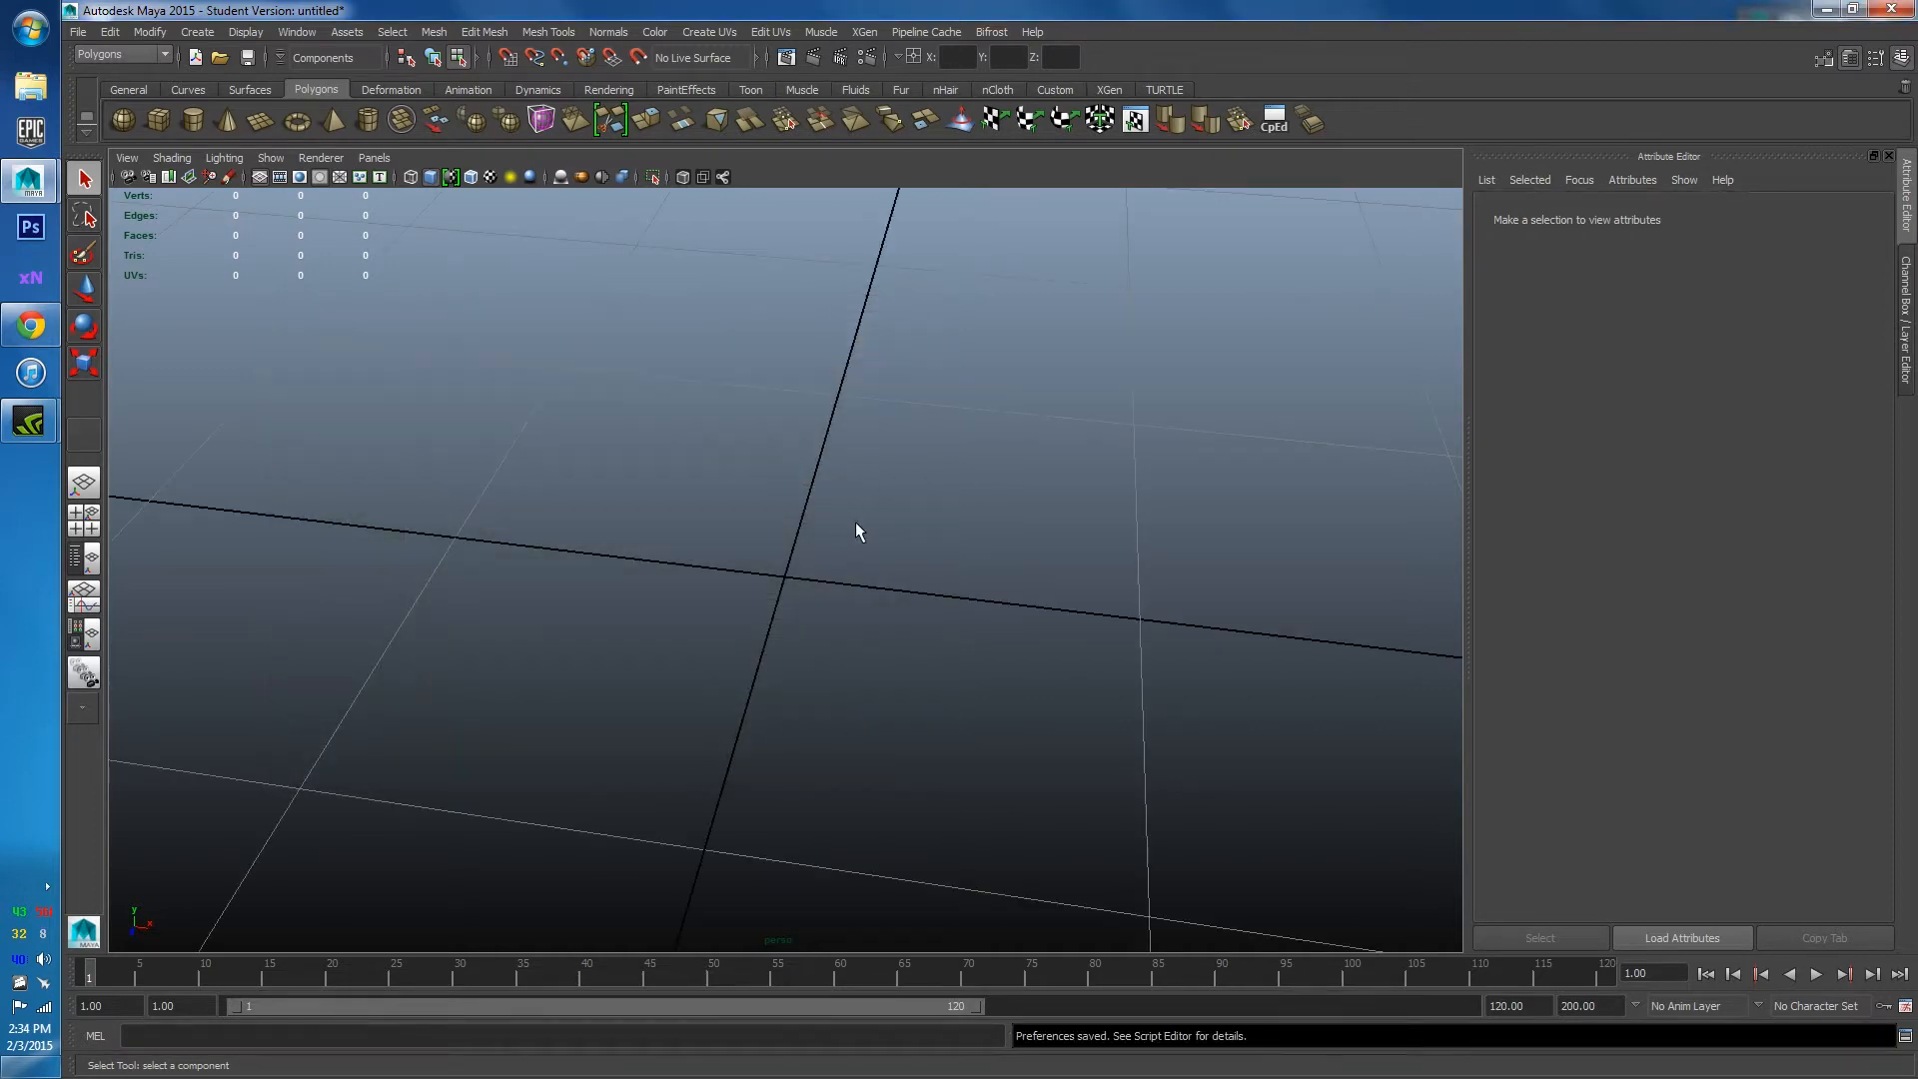
Create a polygon cube at the origin from the shelf.
alt+drag(783, 503, 796, 577)
alt+right_drag(796, 577, 739, 507)
alt+middle_drag(738, 506, 710, 430)
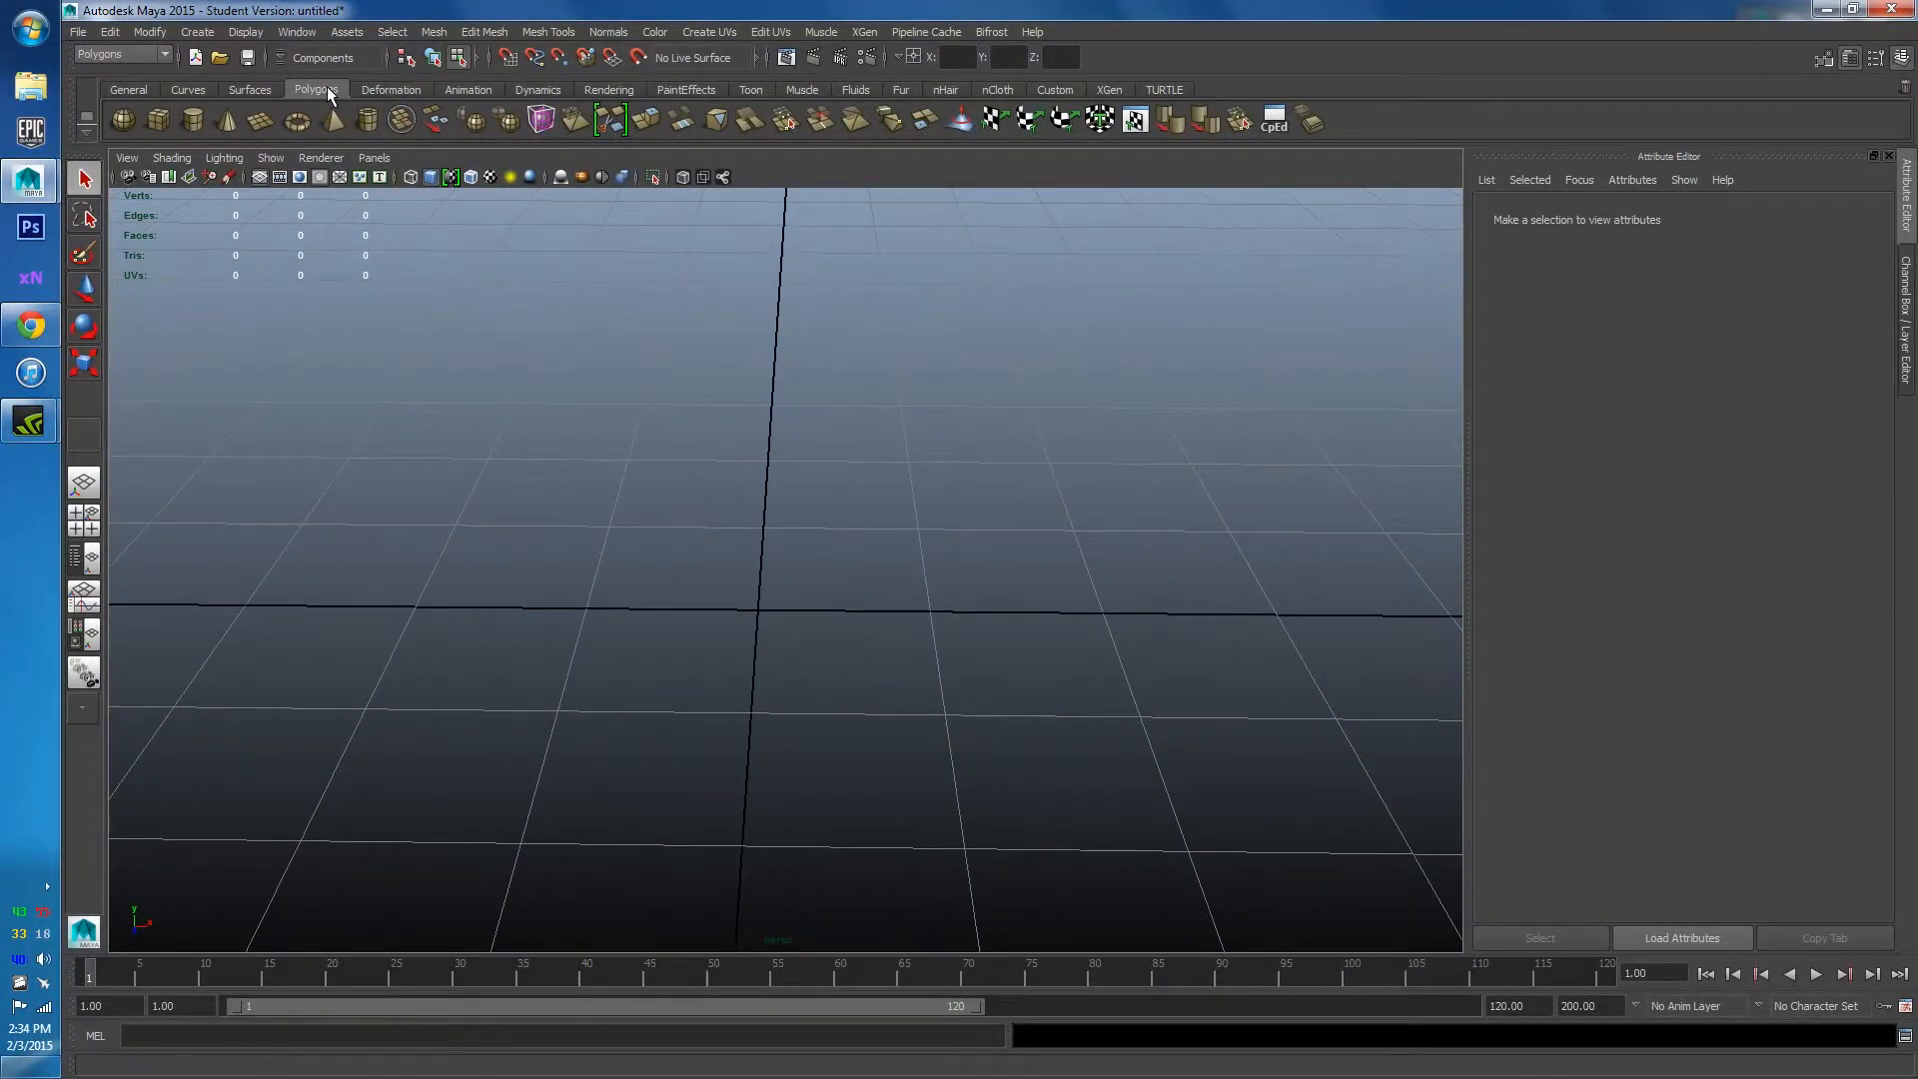
click(158, 120)
alt+drag(805, 542, 901, 591)
In the Channel Box, set the polyCube1 Height to 2.
click(1908, 341)
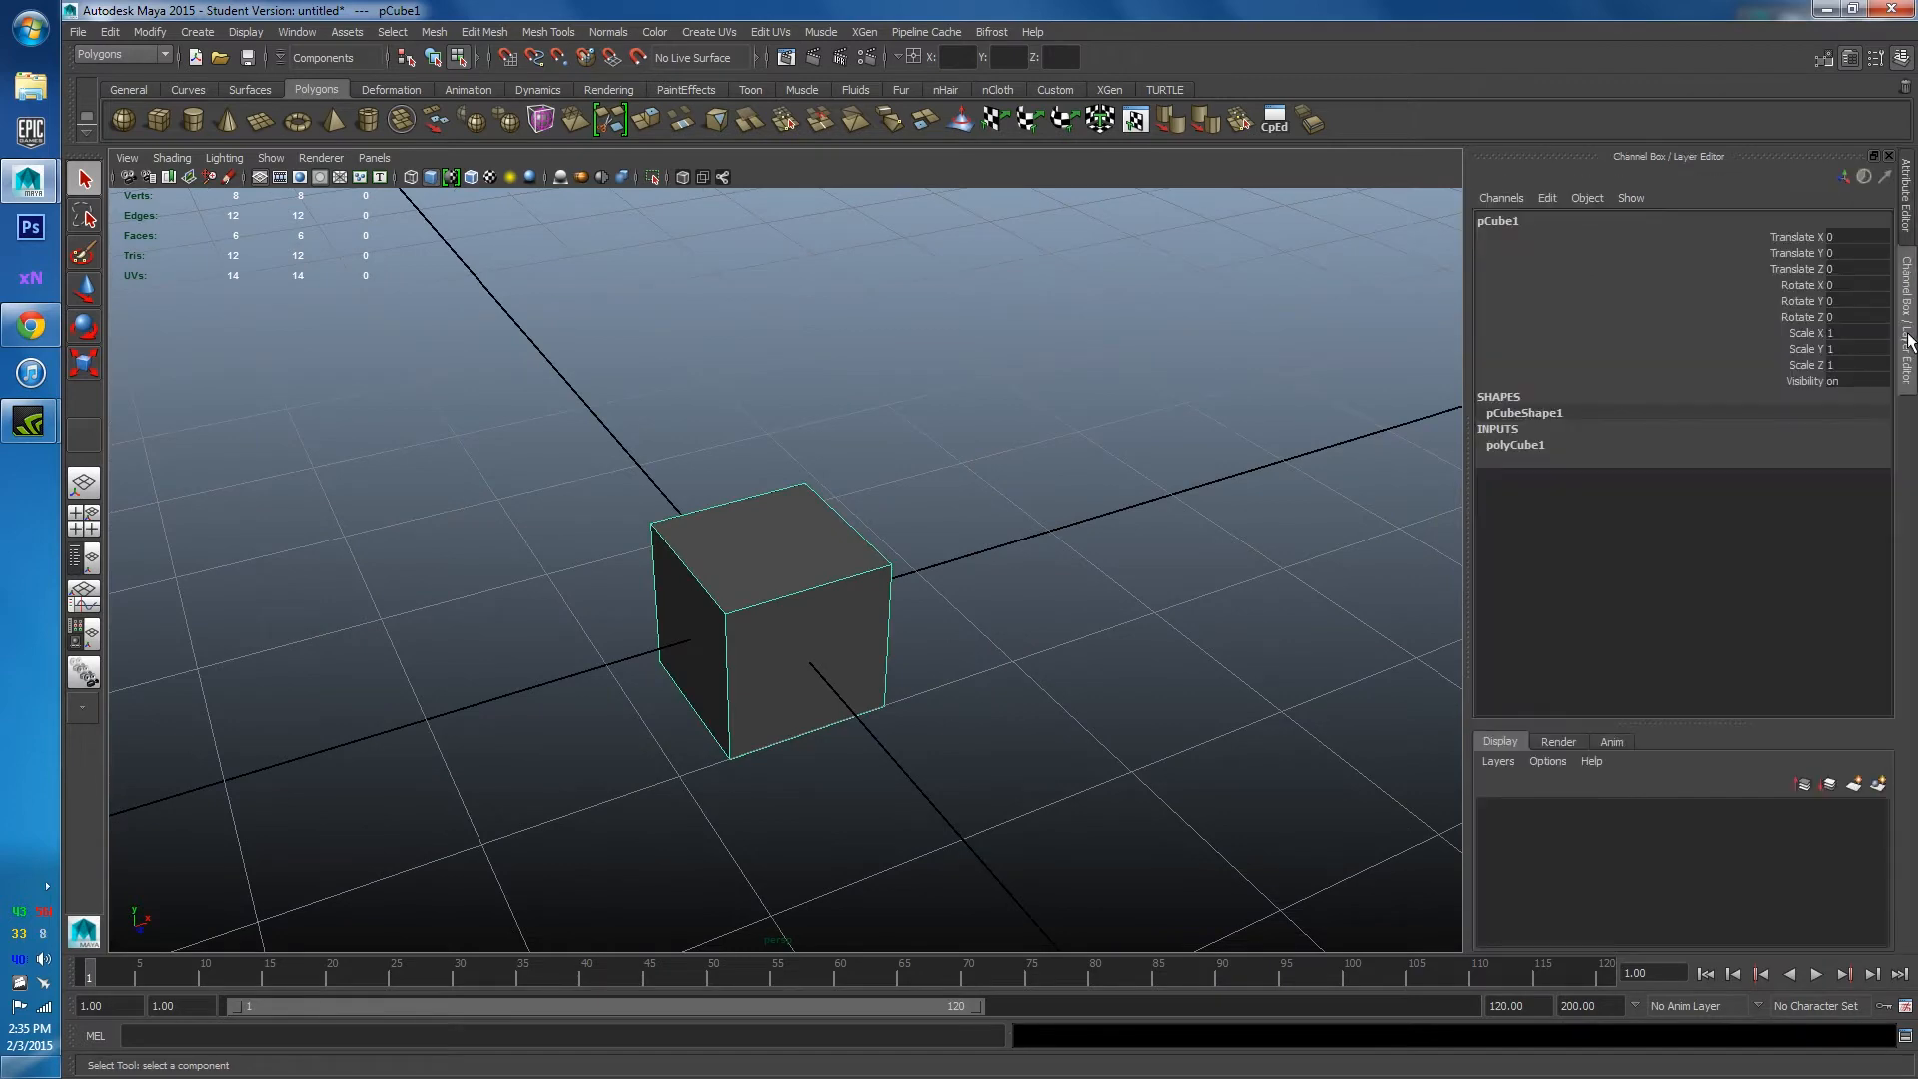
click(1488, 446)
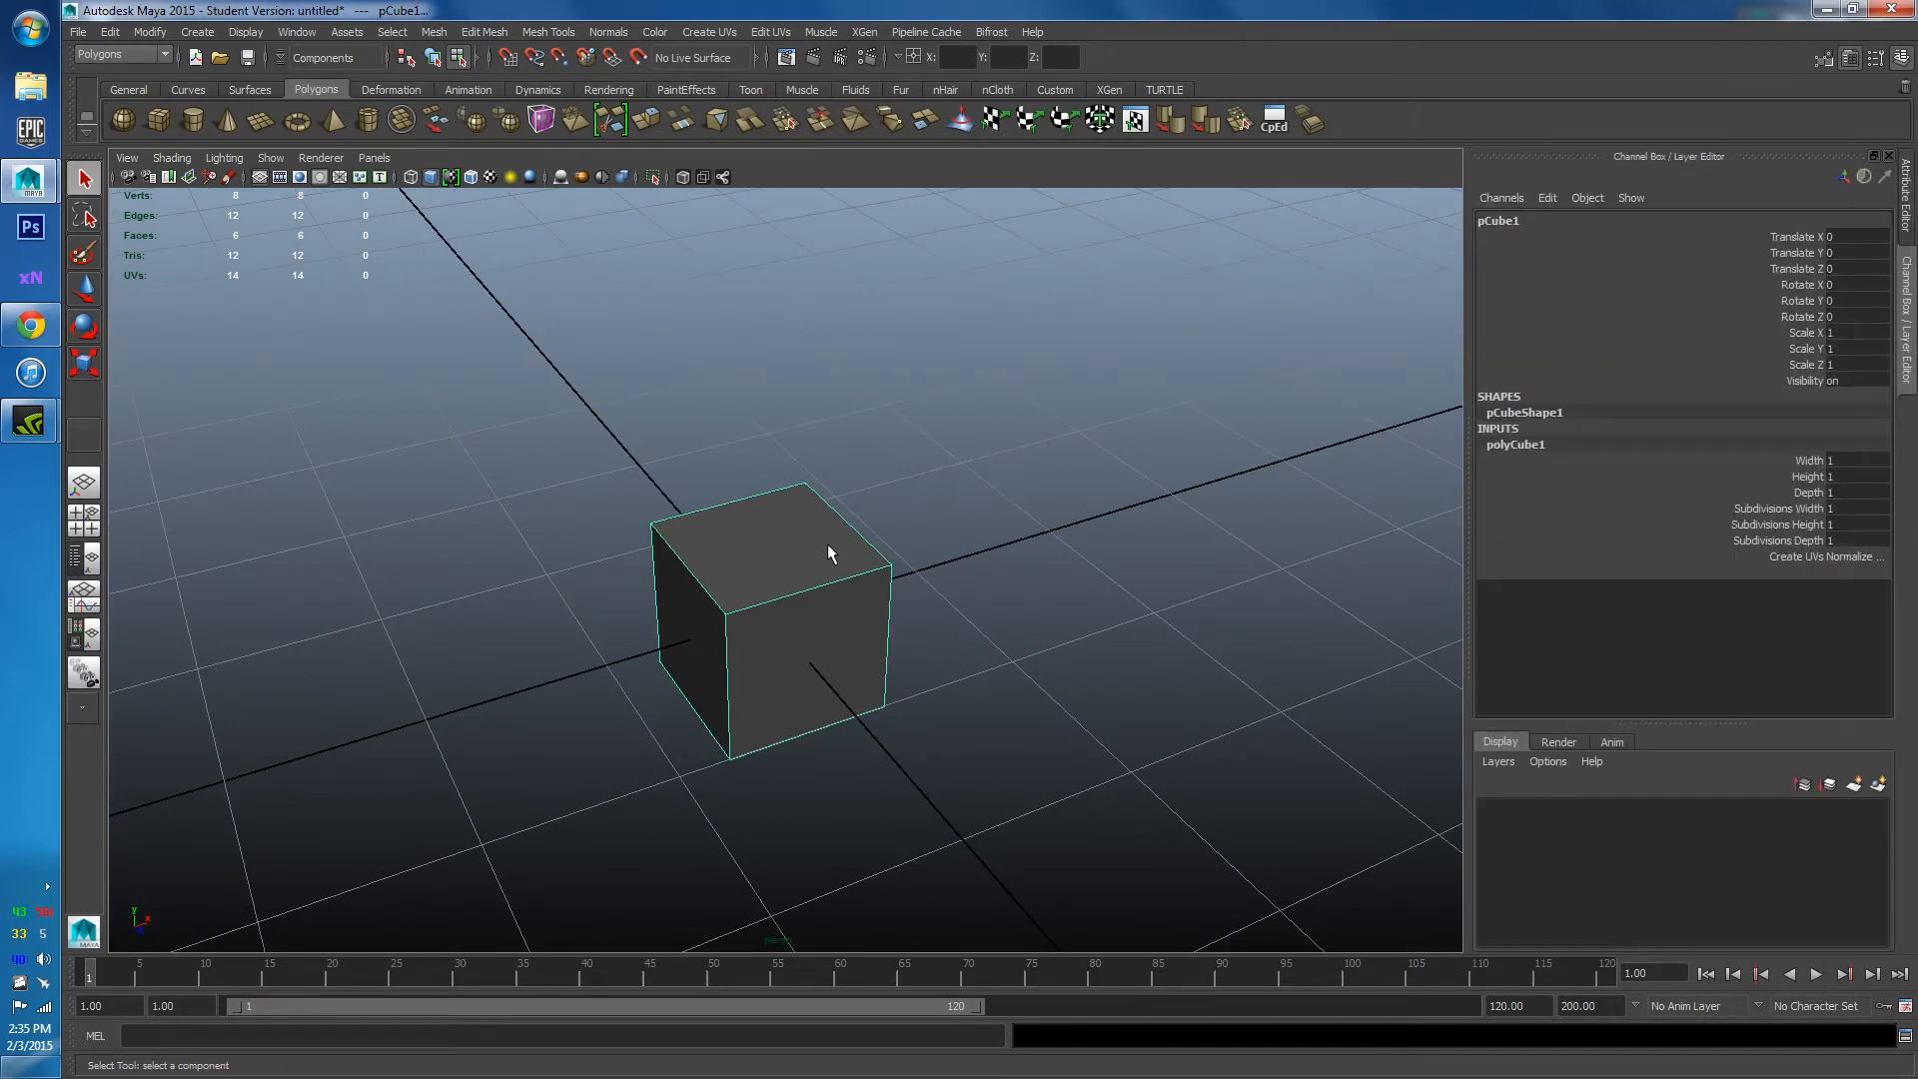
alt+drag(827, 554, 729, 599)
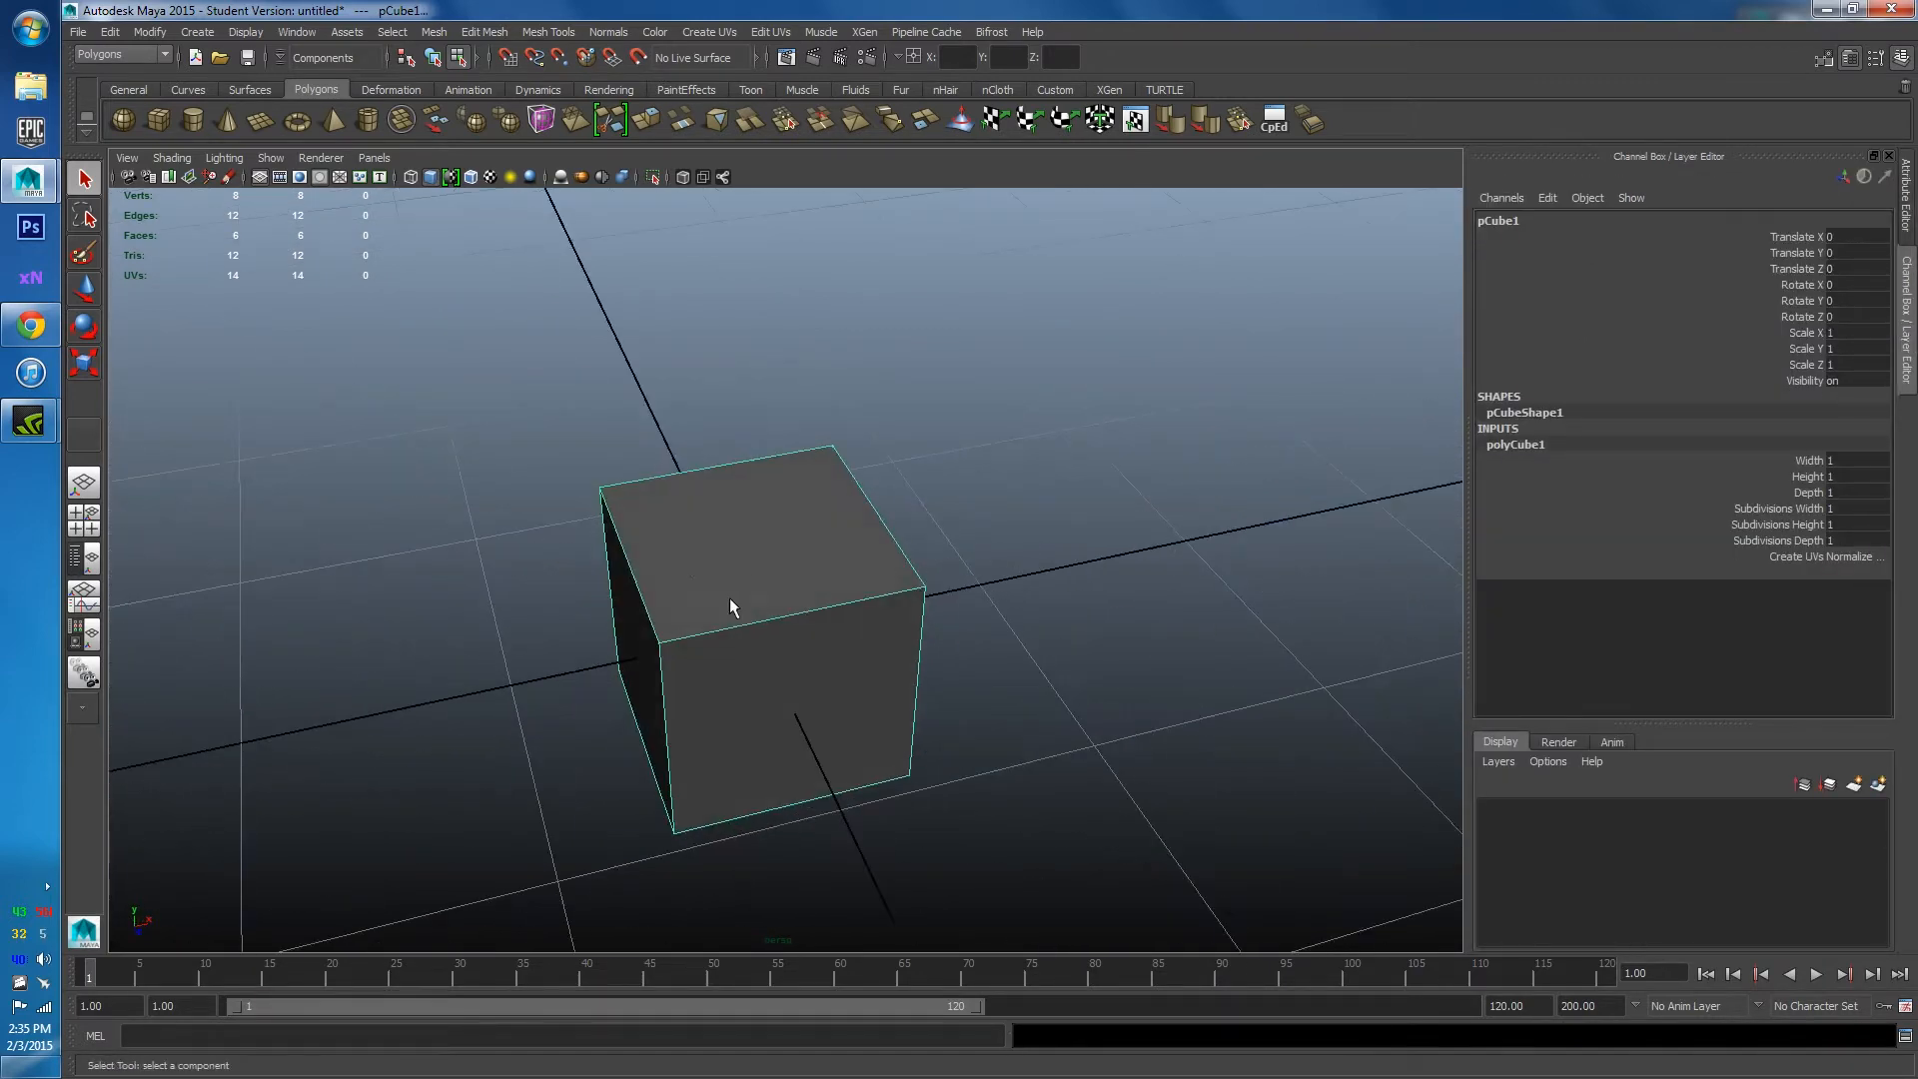
alt+drag(817, 710, 835, 669)
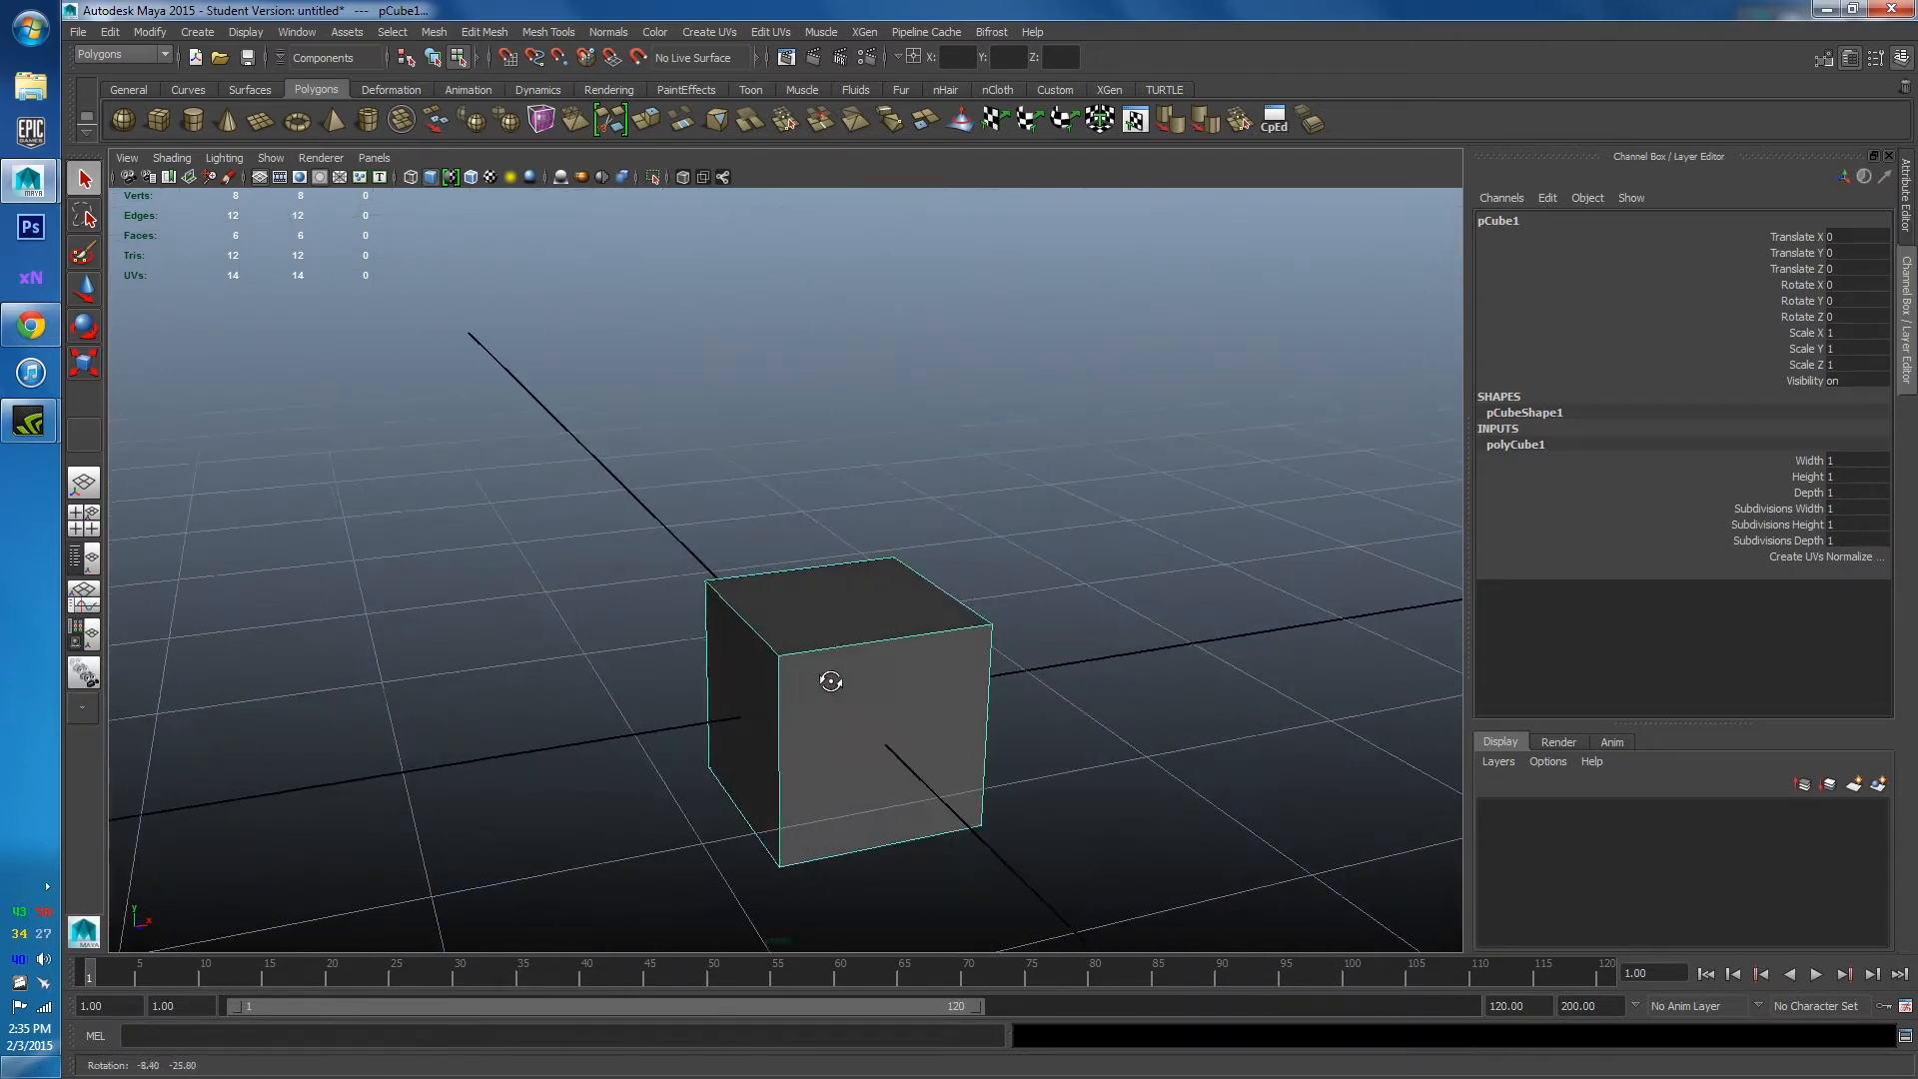
alt+middle_drag(1395, 569, 1263, 527)
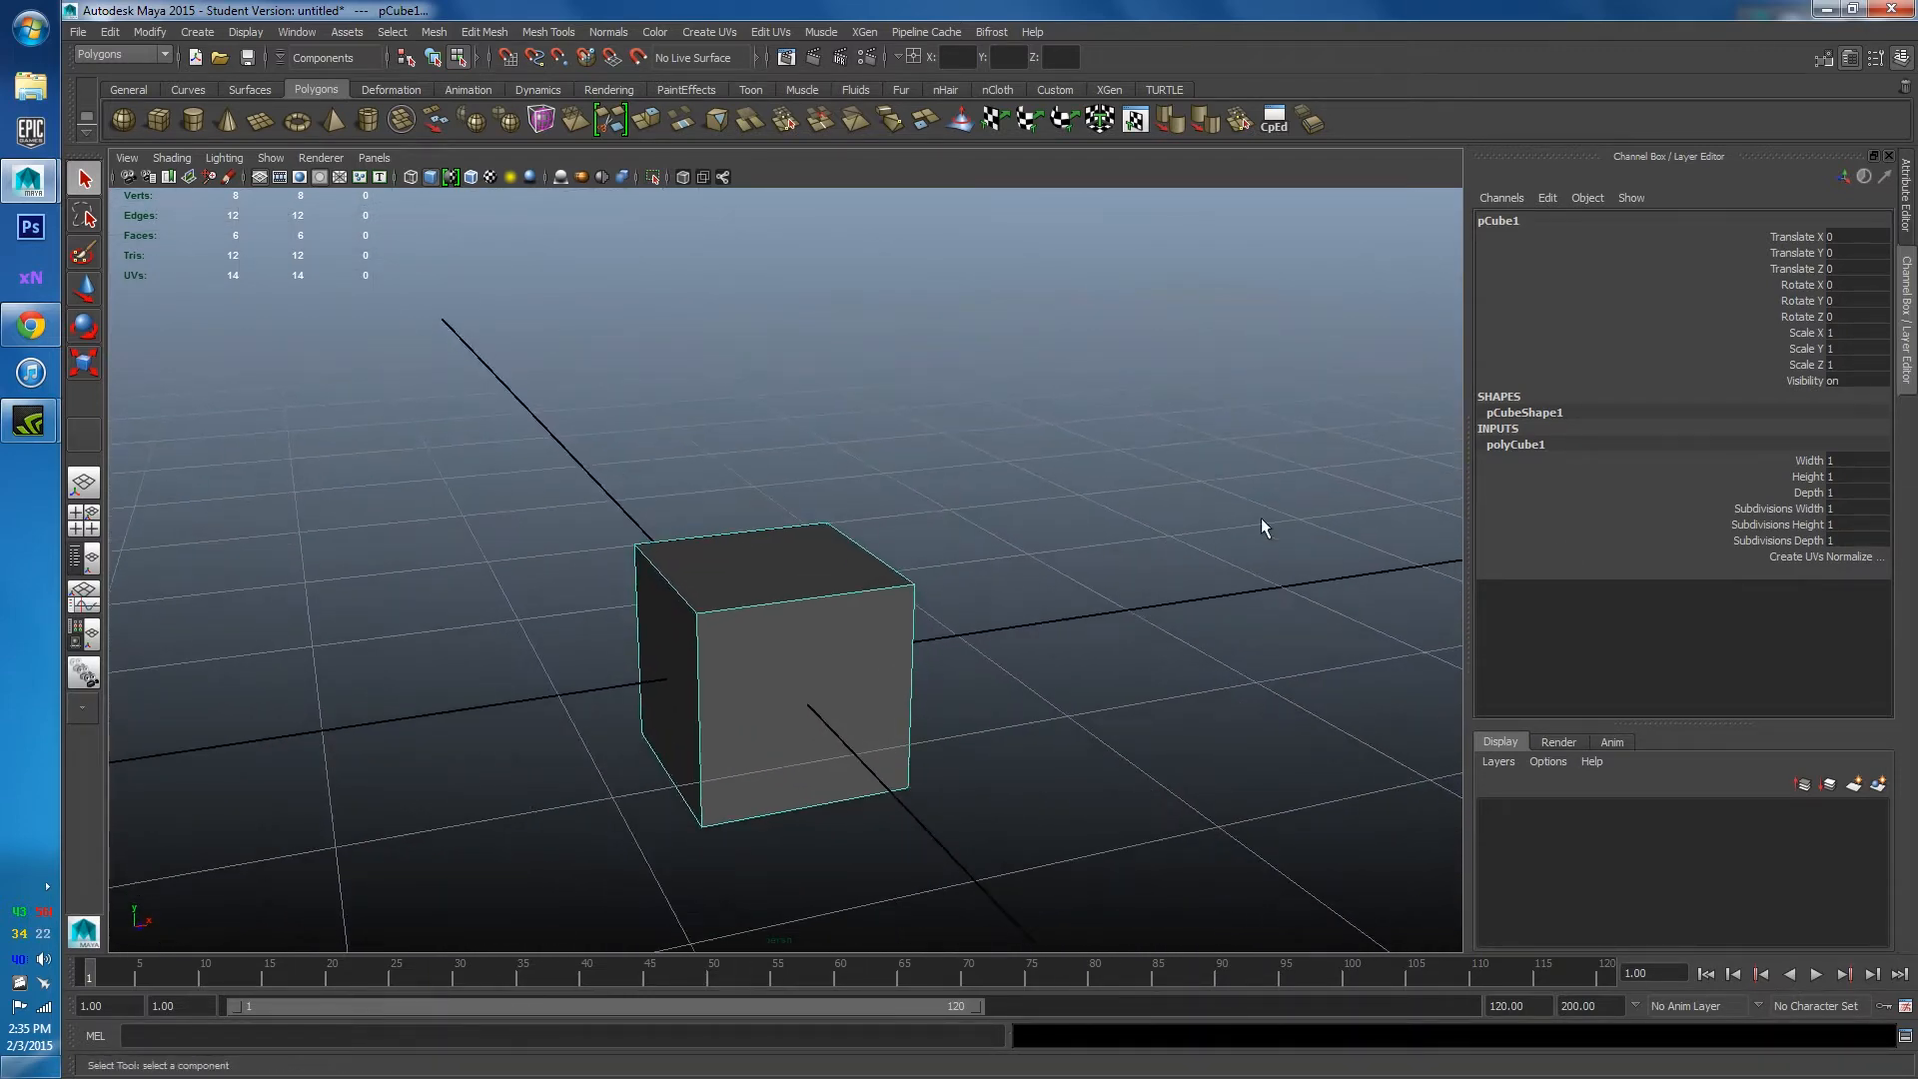
double_click(1838, 461)
double_click(1840, 477)
key(Return)
alt+drag(1049, 599, 794, 619)
Scale the cube narrower on X and raise it to Translate Y 1.01 onto the grid.
key(w)
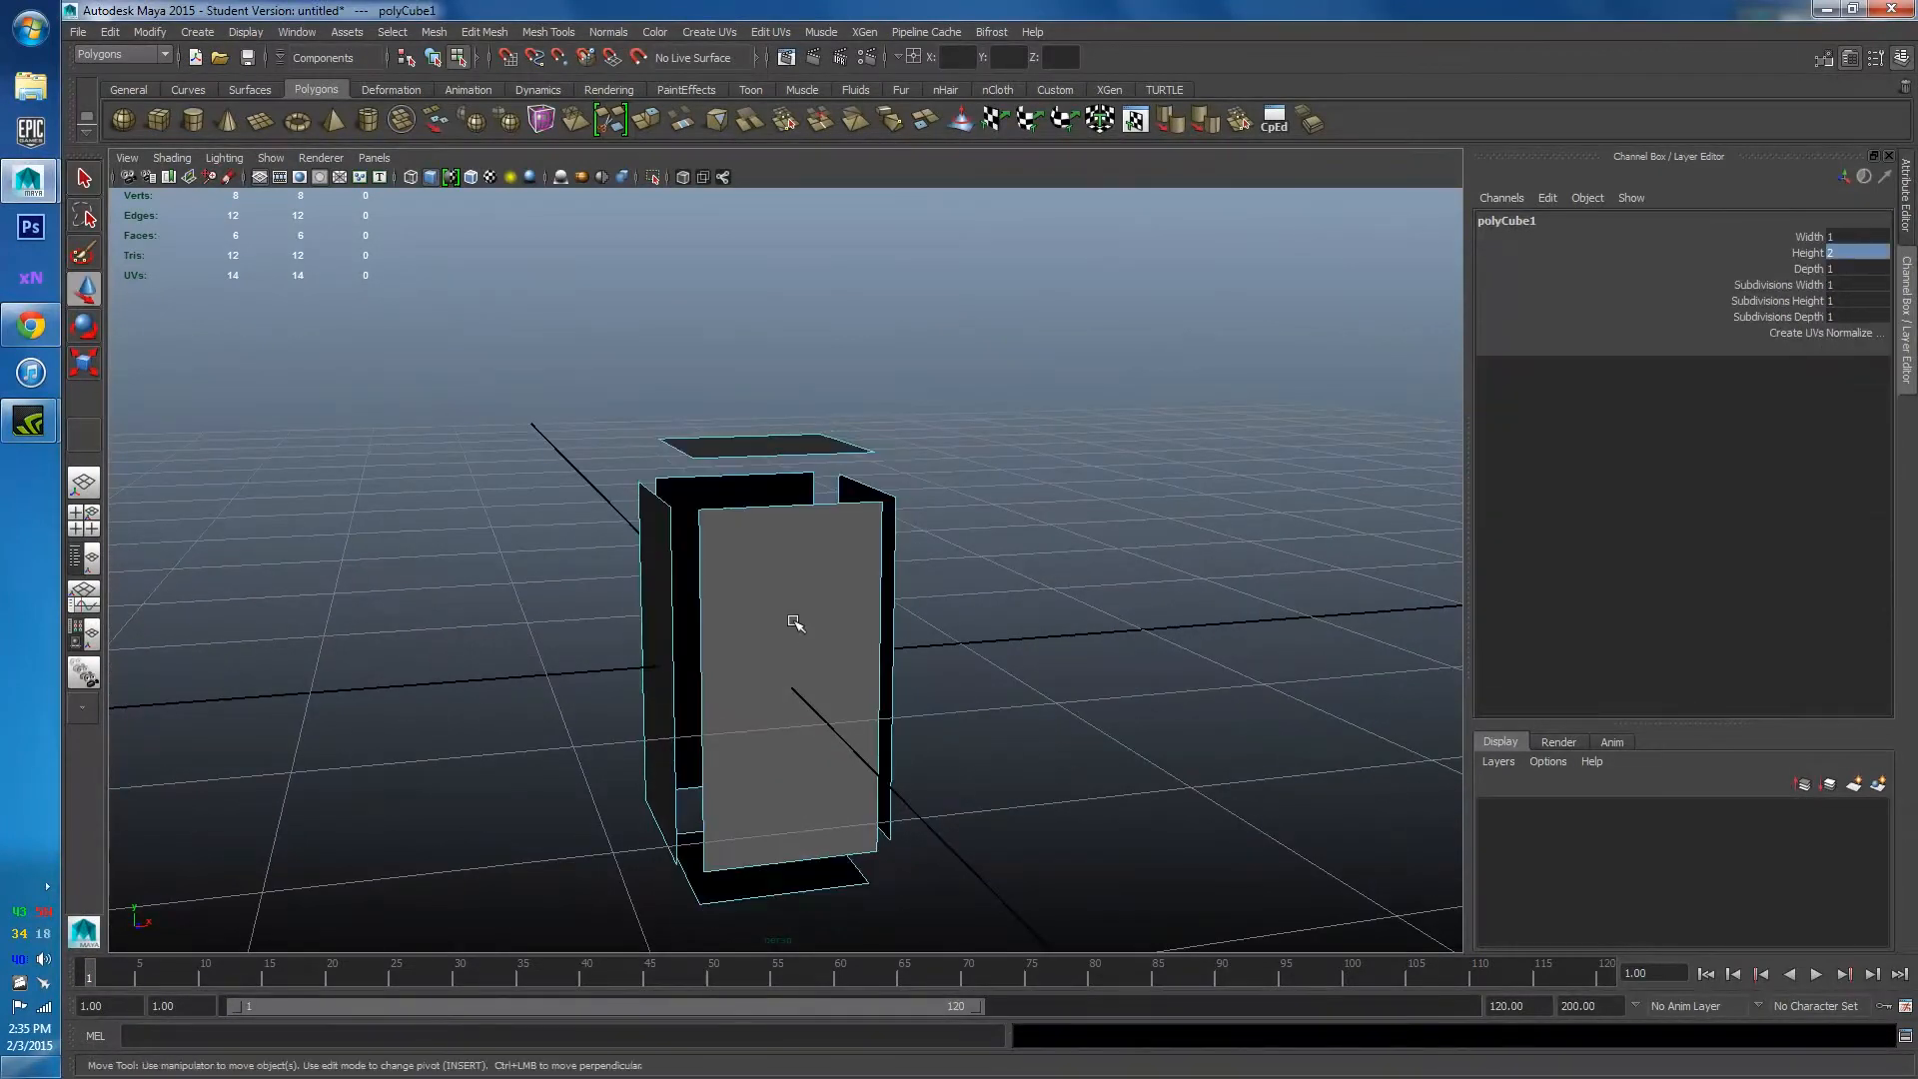
right_drag(794, 619, 804, 599)
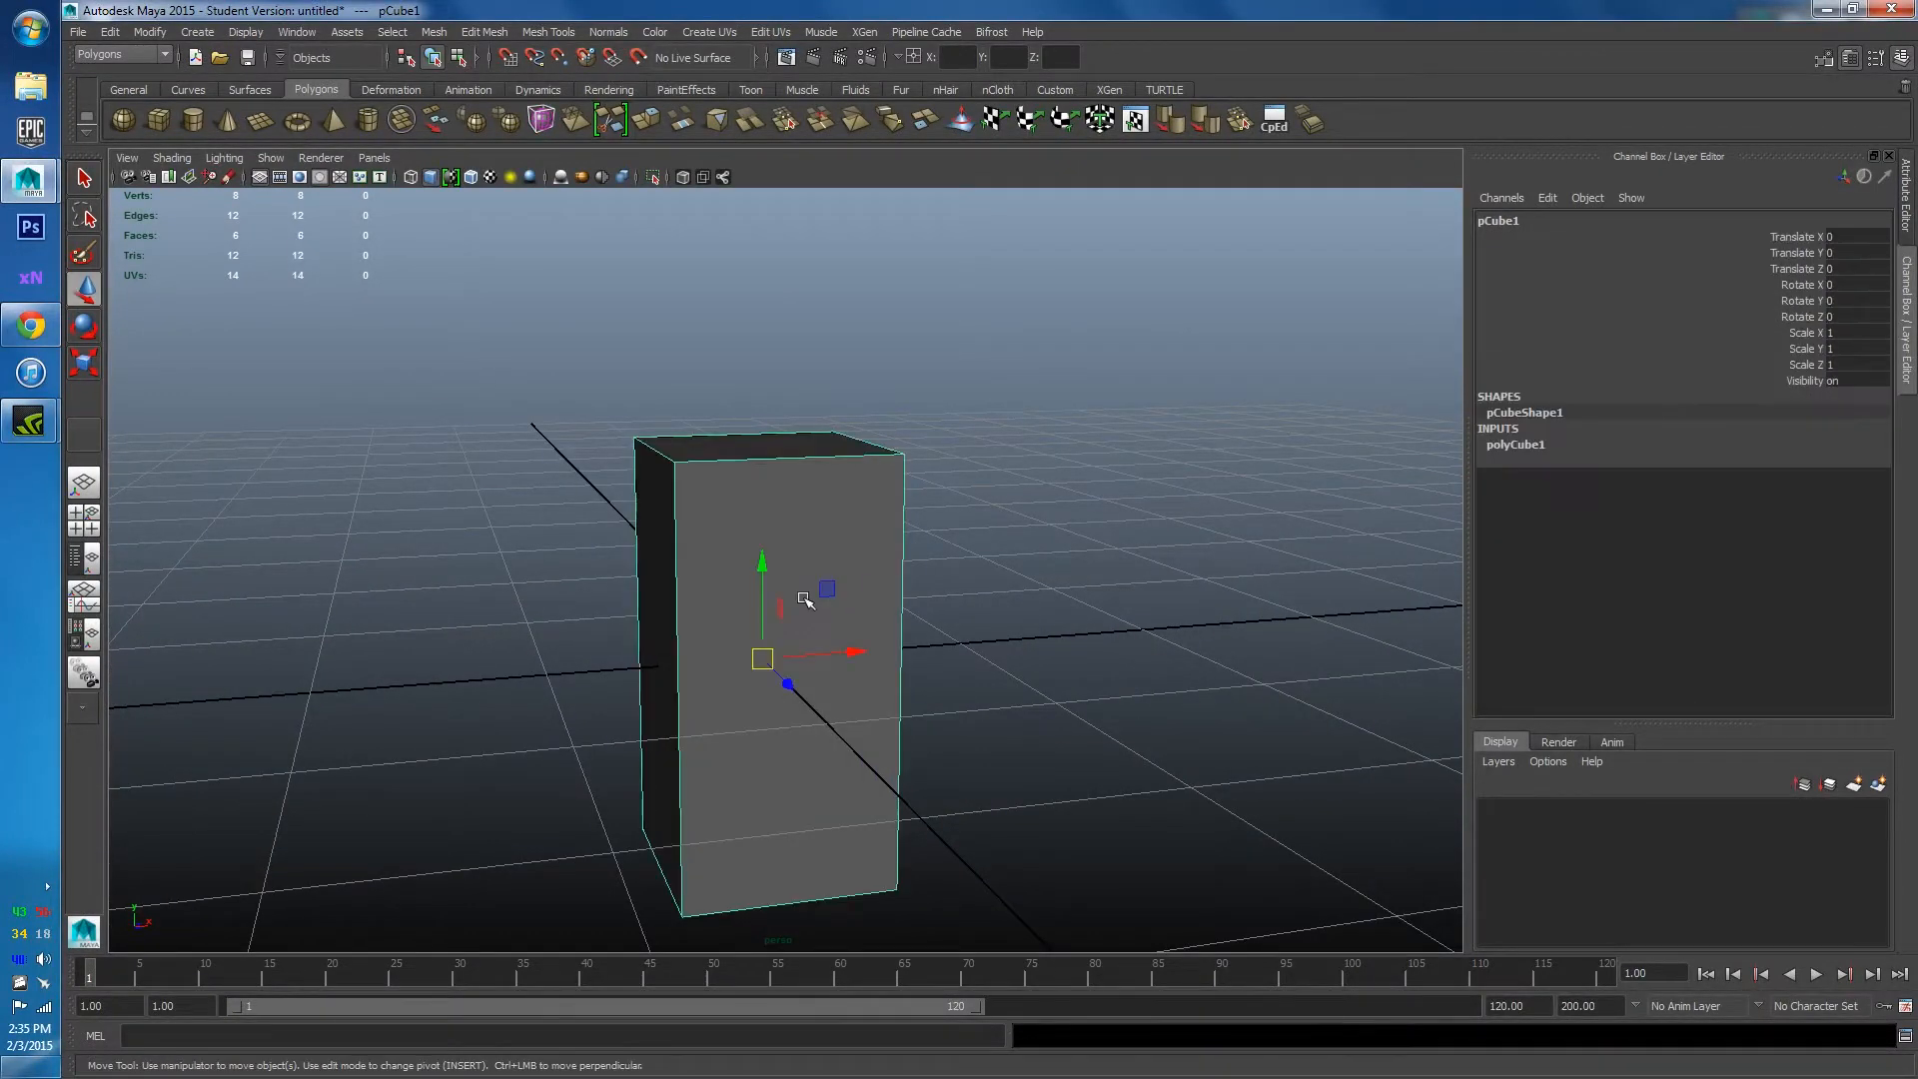
key(r)
mouse_move(848, 651)
mouse_down()
mouse_move(809, 657)
mouse_move(844, 651)
mouse_up()
alt+drag(698, 693, 877, 663)
key(w)
alt+drag(1062, 671, 899, 650)
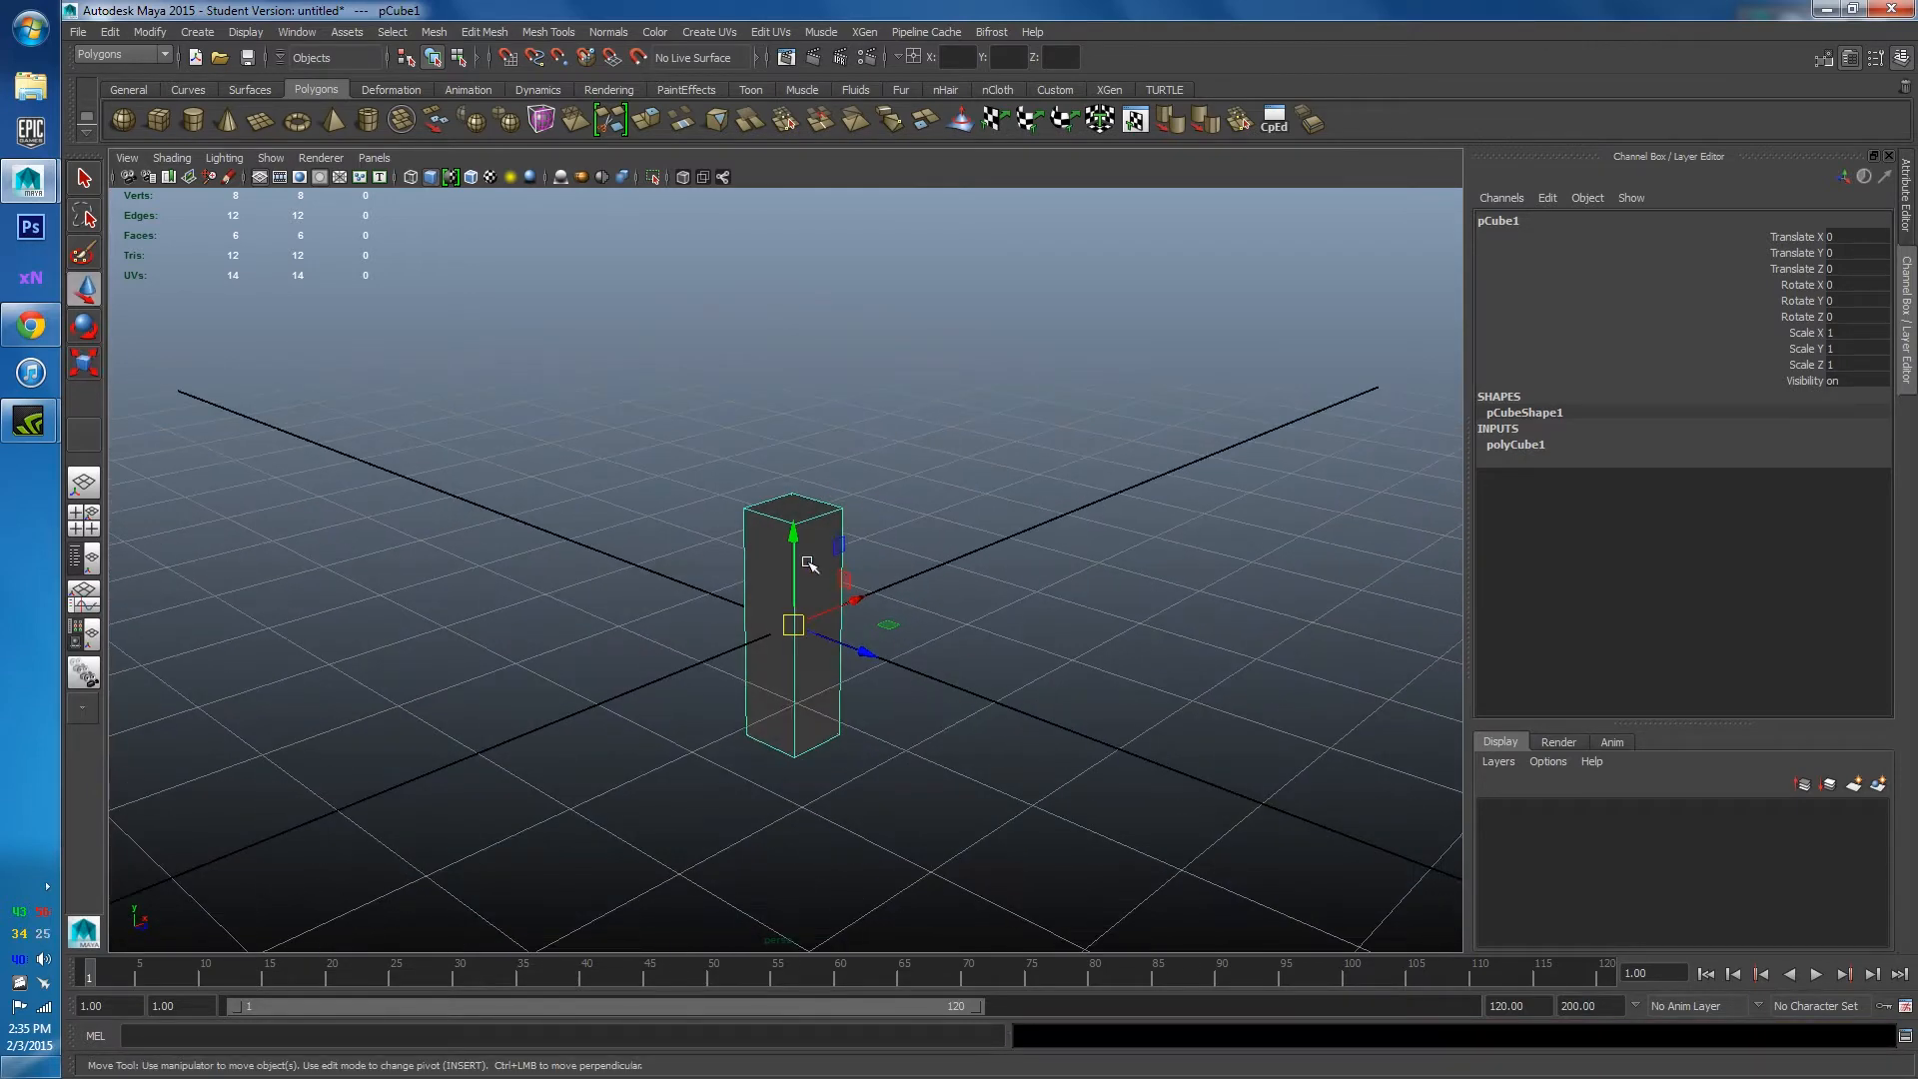
drag(811, 529, 835, 600)
click(934, 642)
Reselect the pillar, orbit to a low front view, then switch to the Flat Pyramid page.
alt+drag(933, 642, 828, 608)
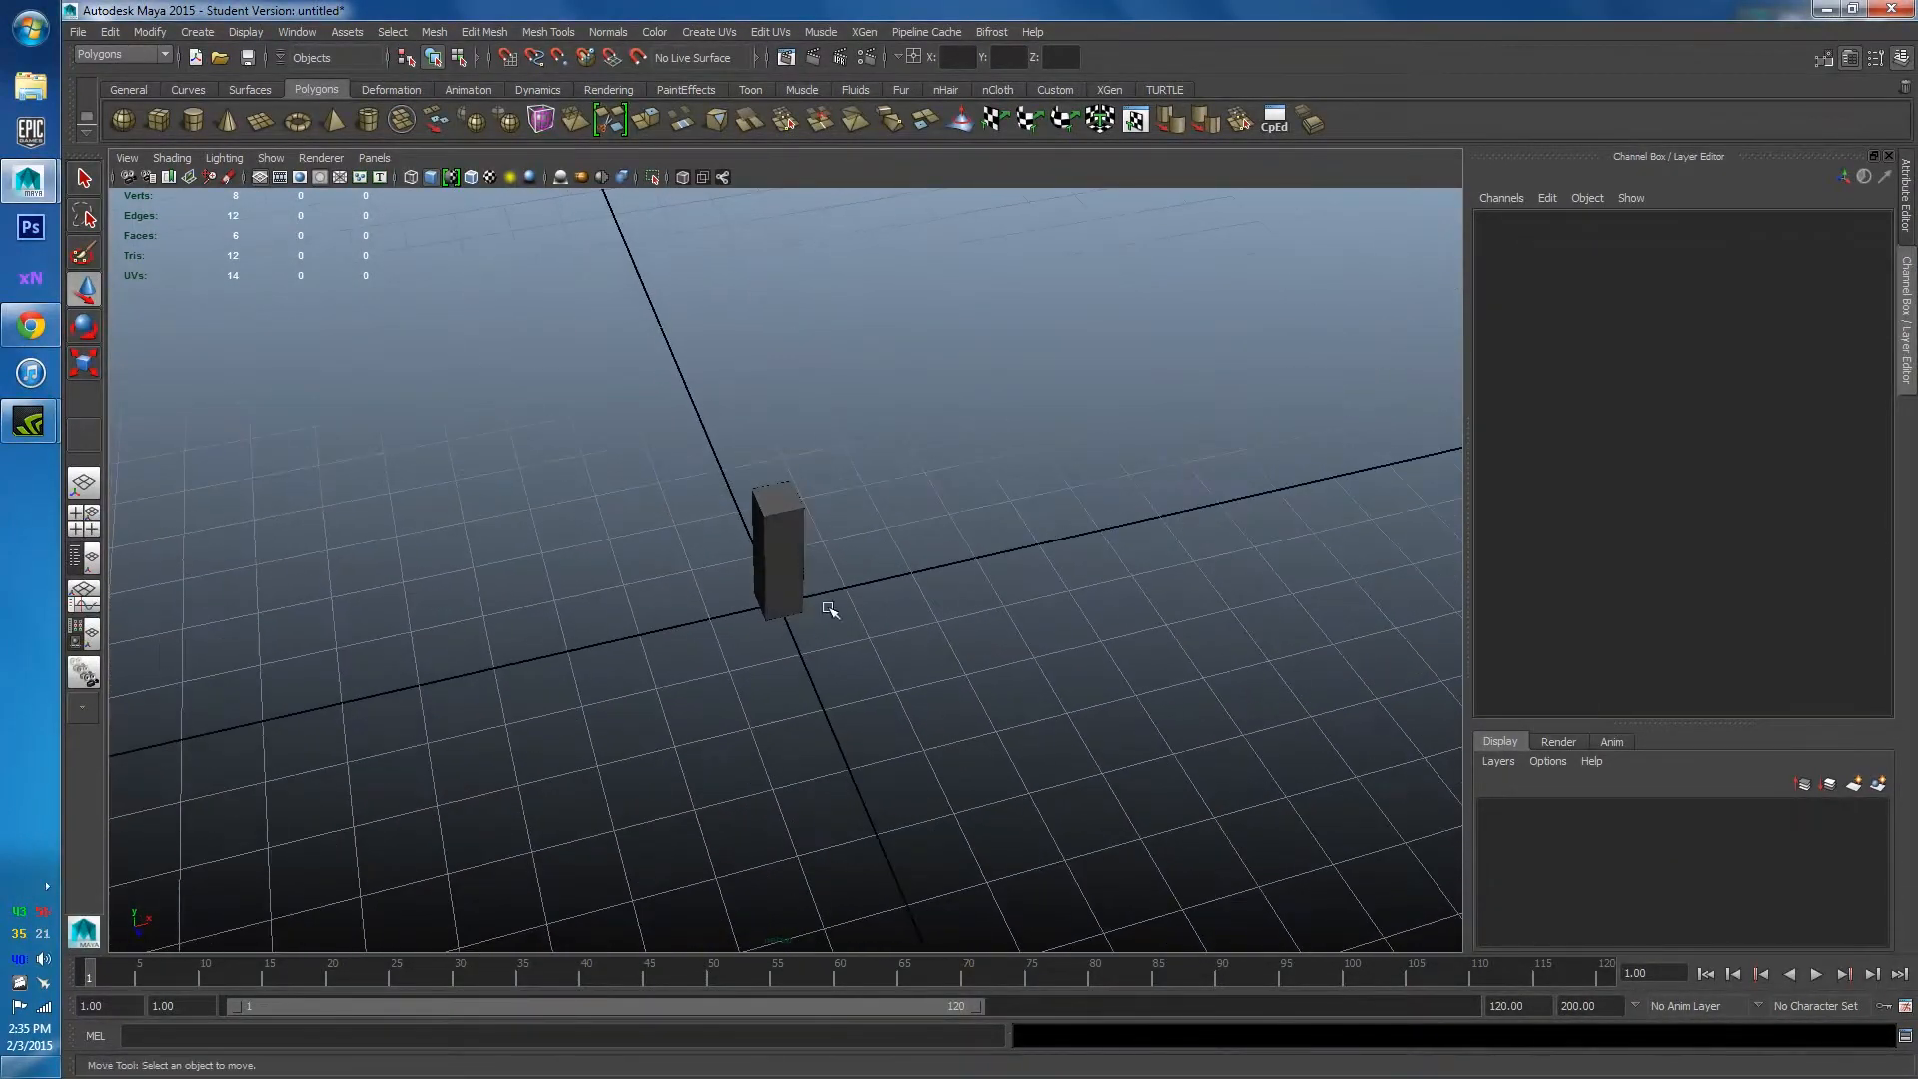
click(787, 532)
alt+drag(1002, 626, 1012, 788)
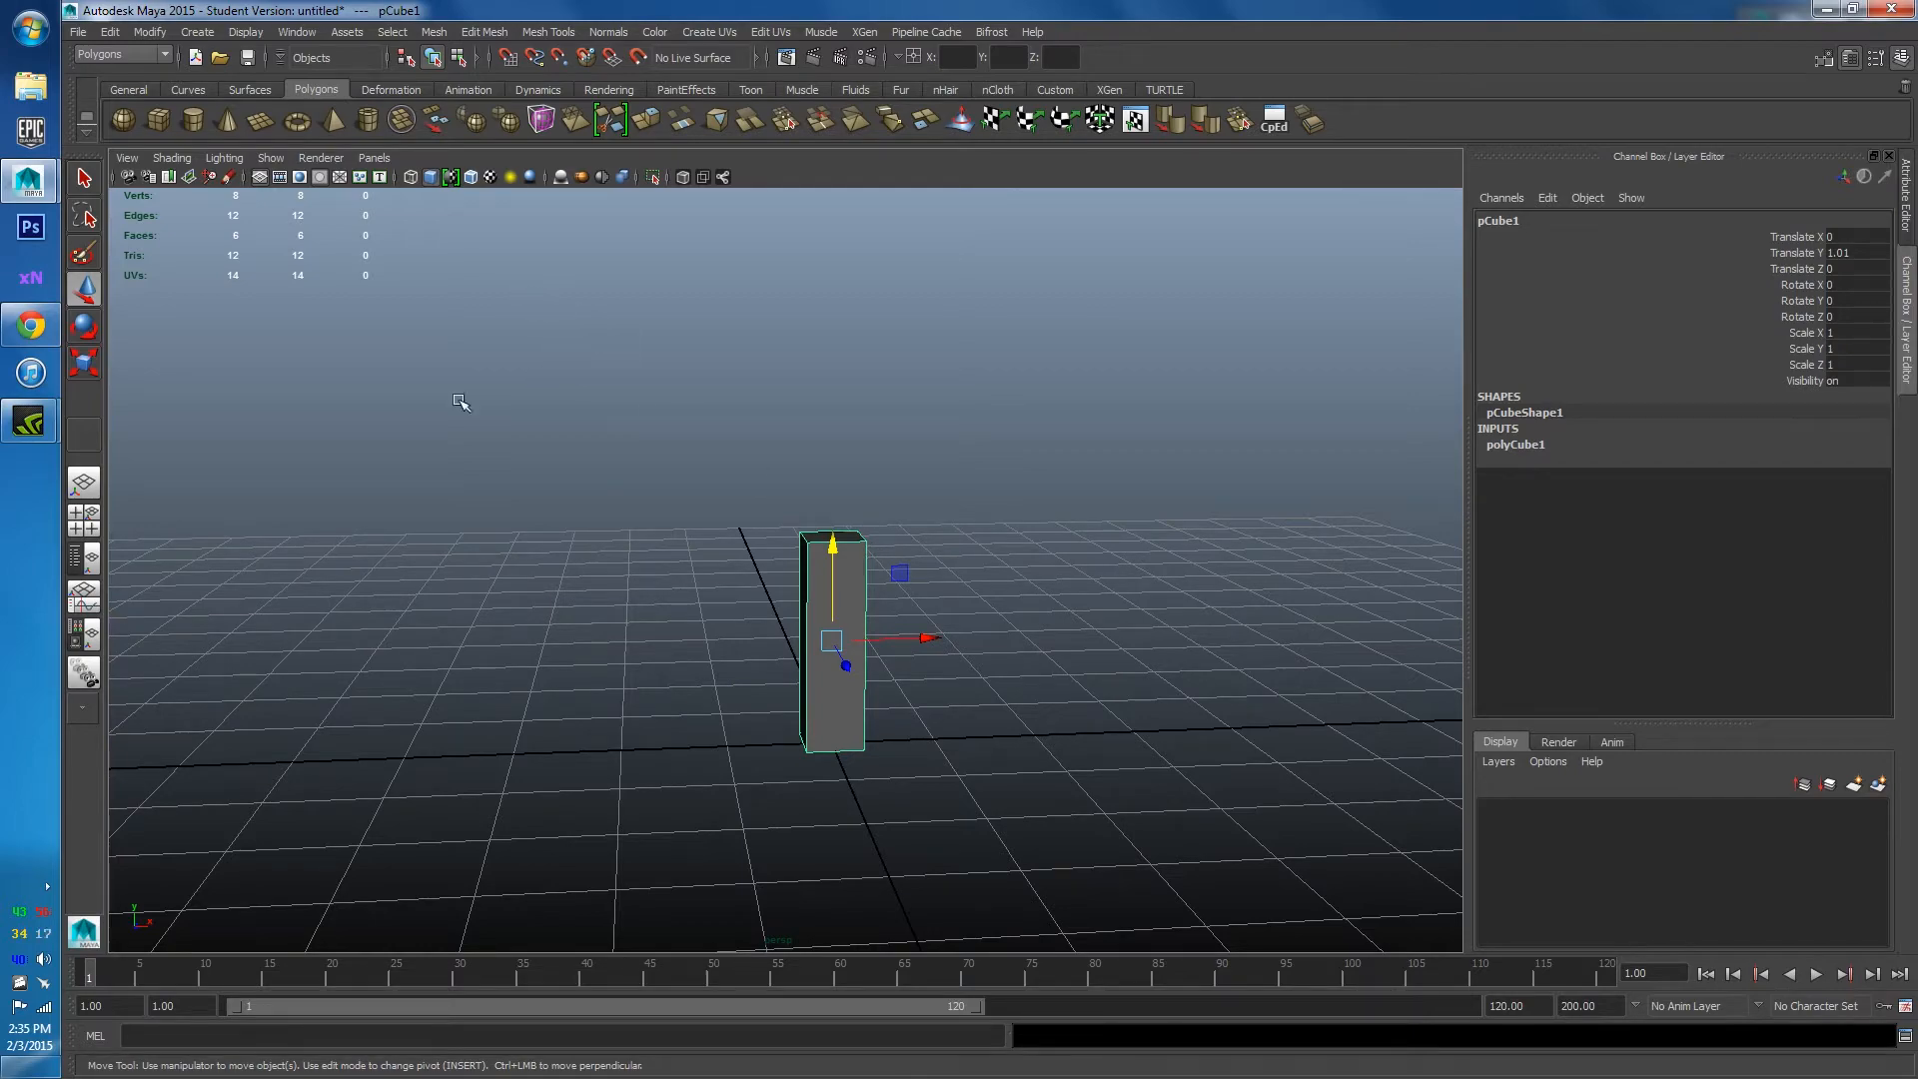
mouse_move(618, 8)
mouse_down()
mouse_move(836, 680)
mouse_move(620, 5)
mouse_up()
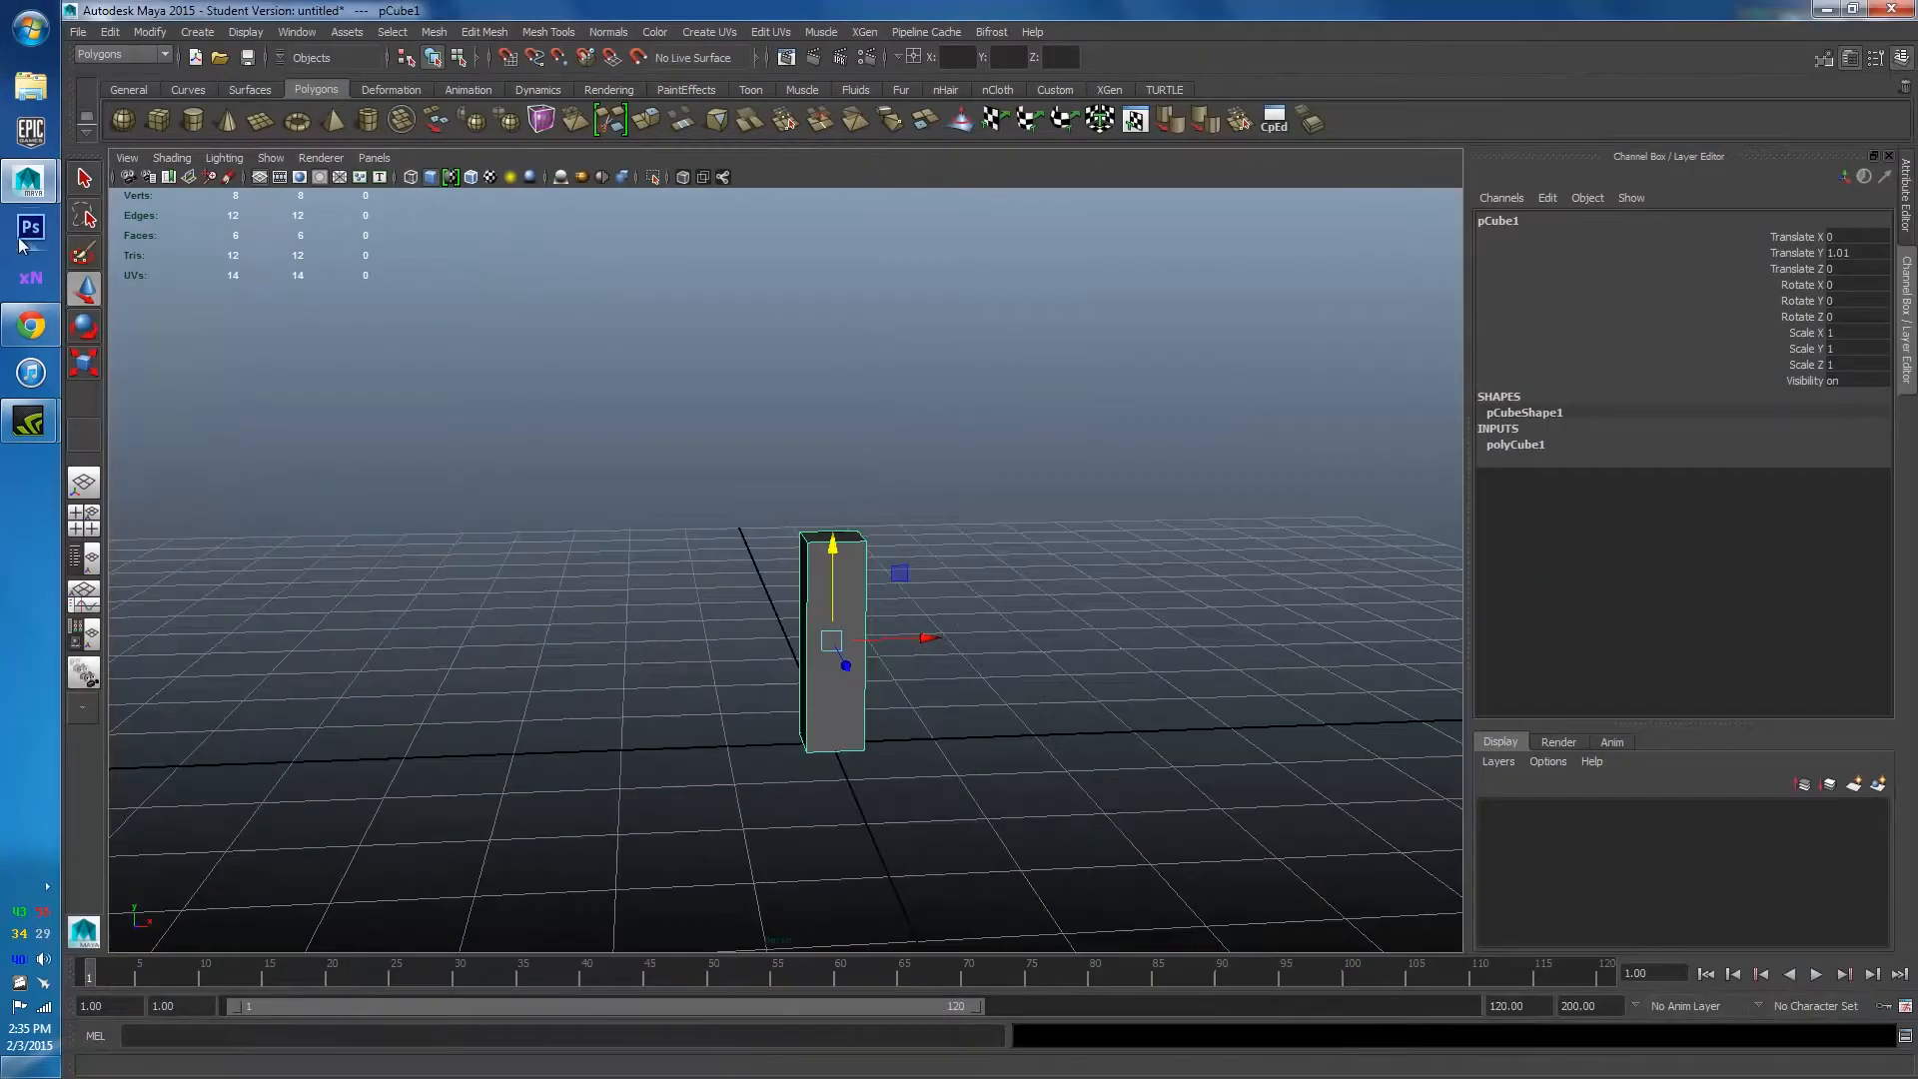
click(32, 326)
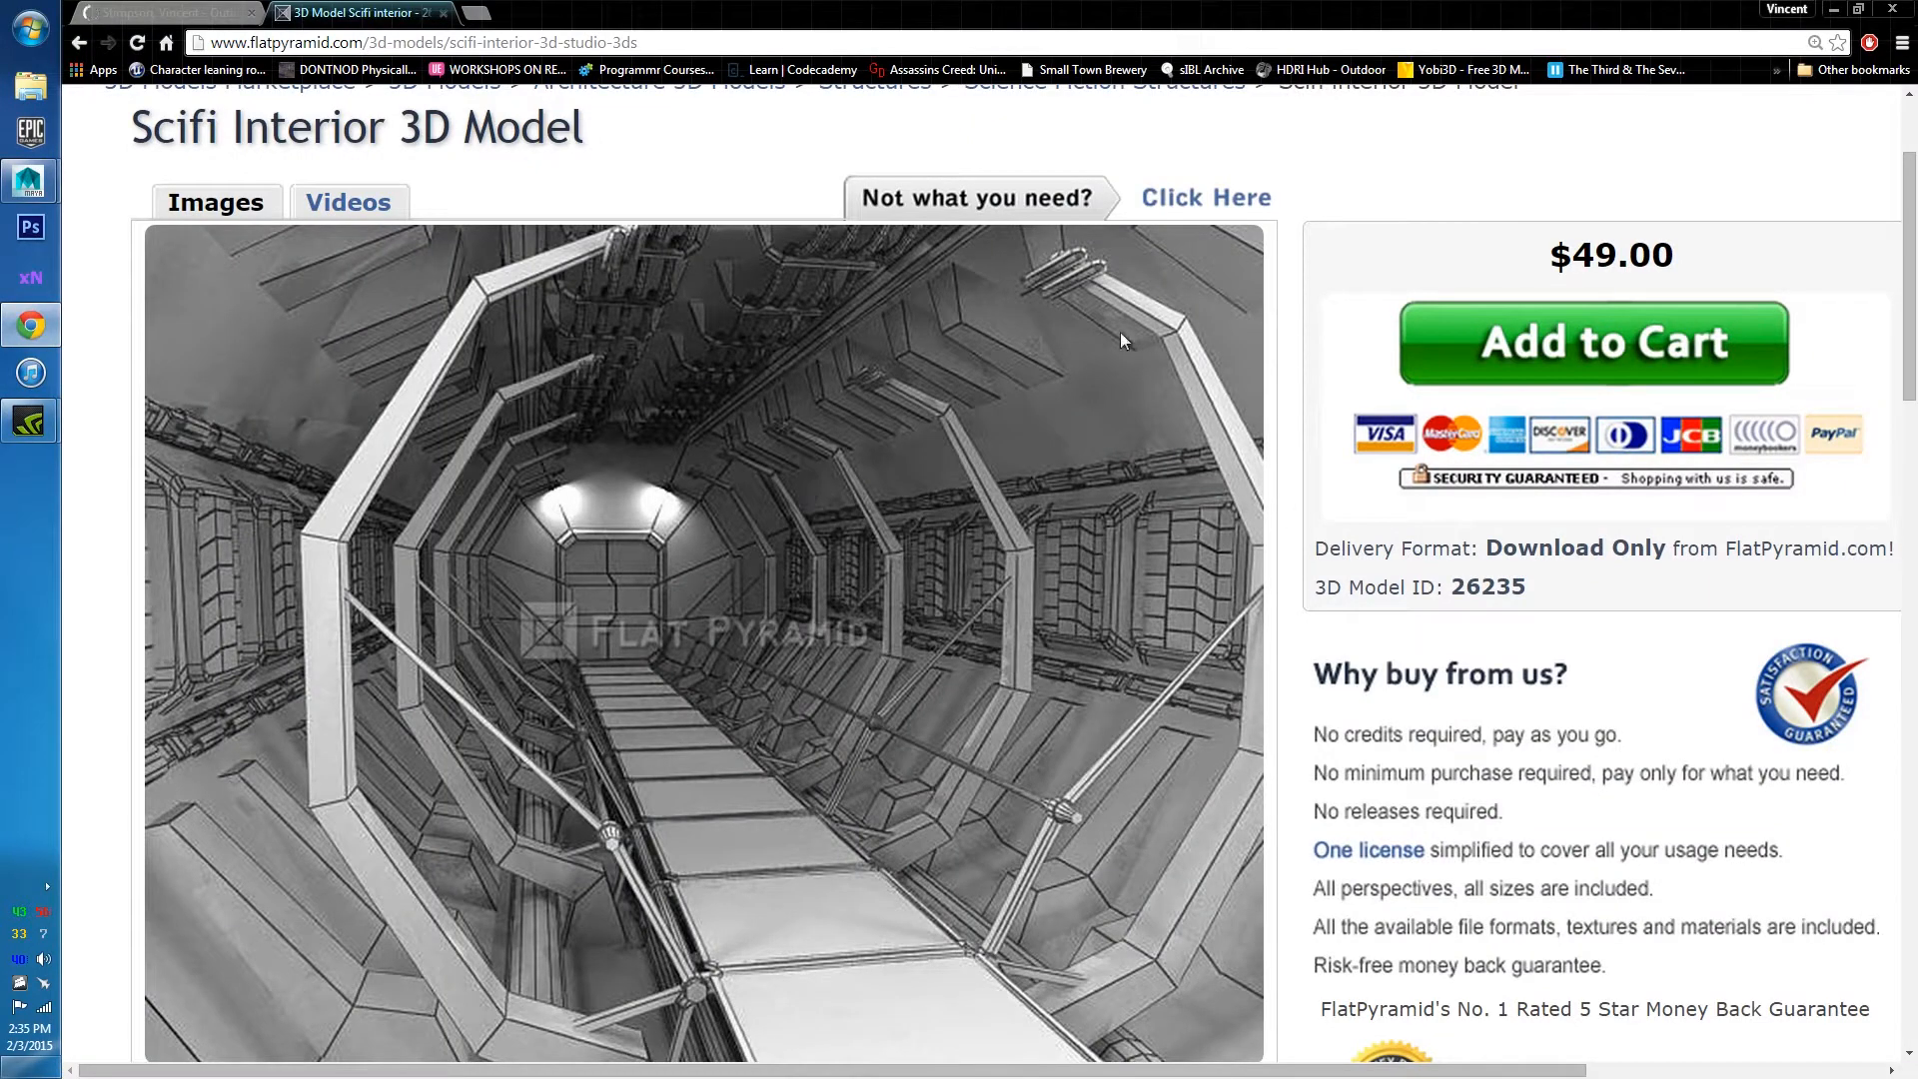
Look over the grey tunnel reference image, then minimize Chrome back to Maya.
scroll(783, 674, down, 2)
scroll(783, 679, up, 2)
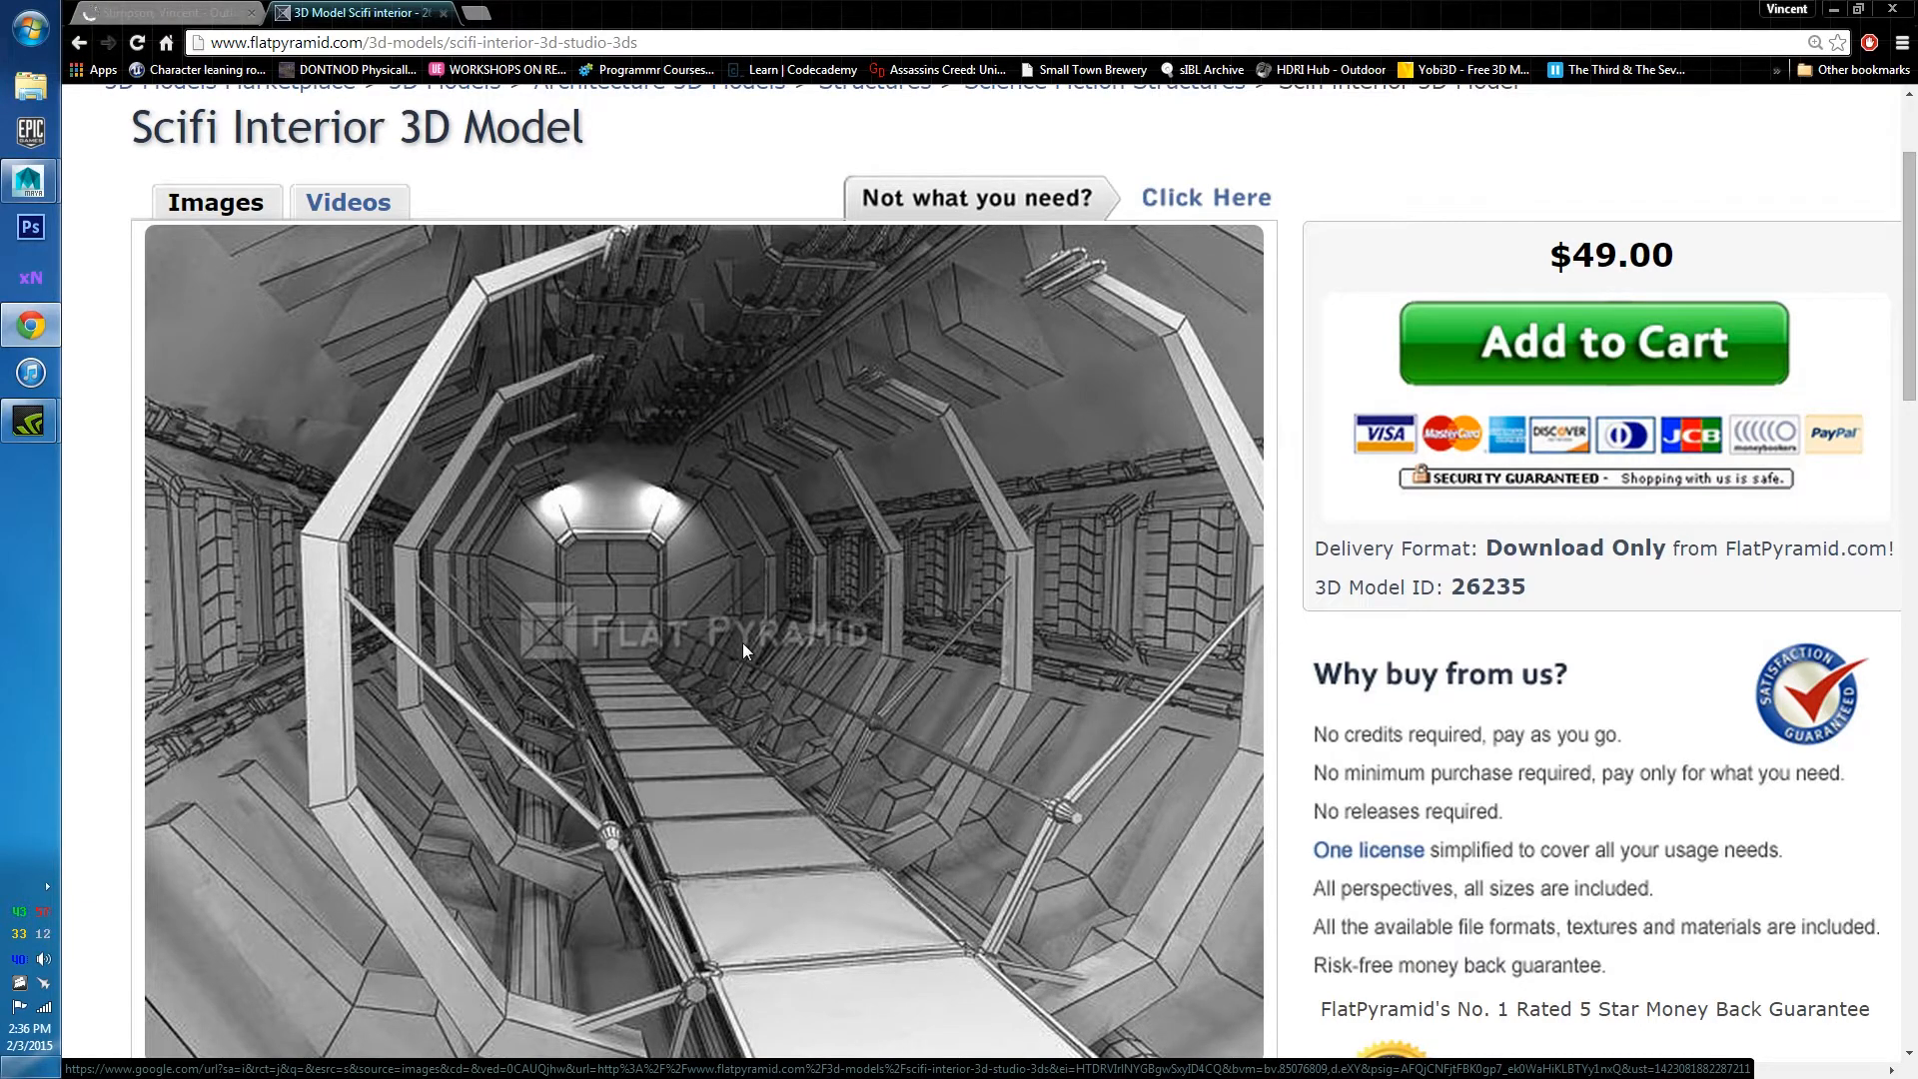
click(1834, 9)
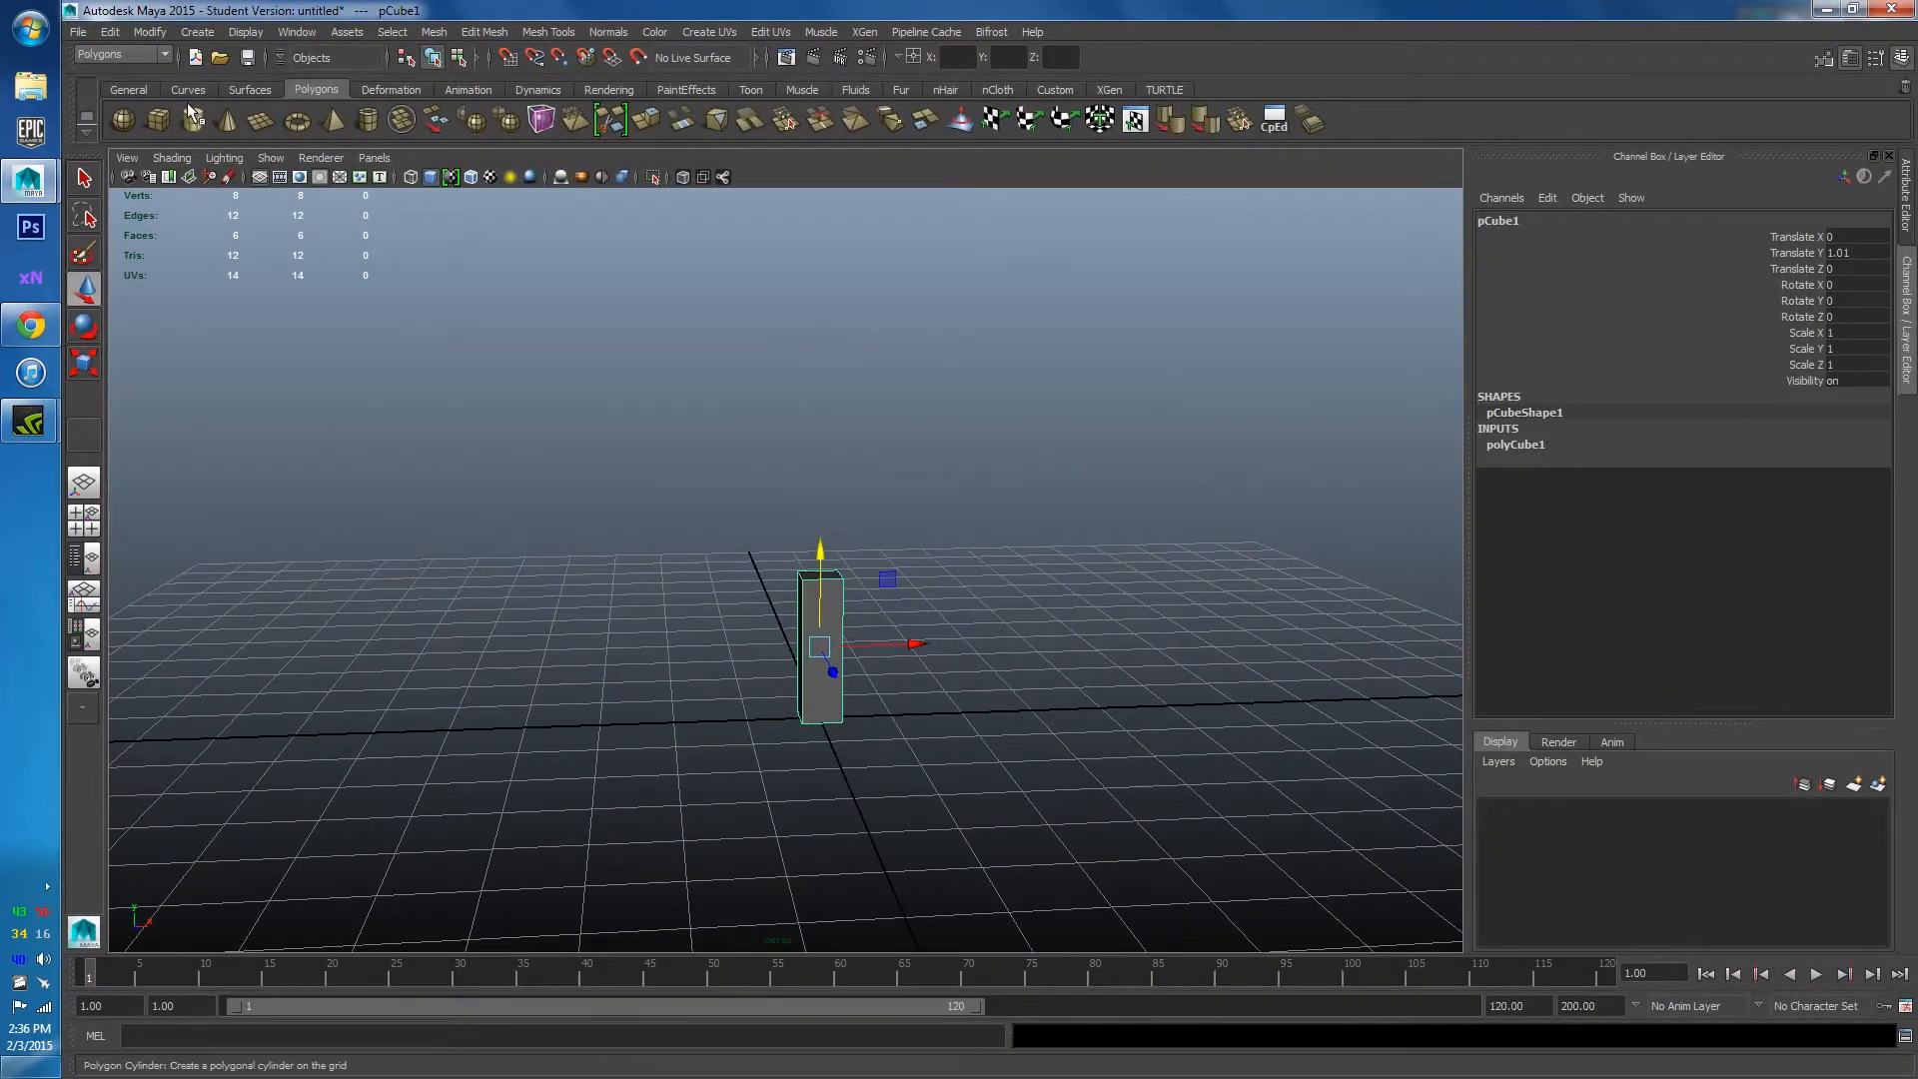
Add a polygon cylinder and set its Subdivisions Axis to 12.
click(193, 120)
alt+drag(649, 459, 909, 566)
scroll(707, 544, up, 5)
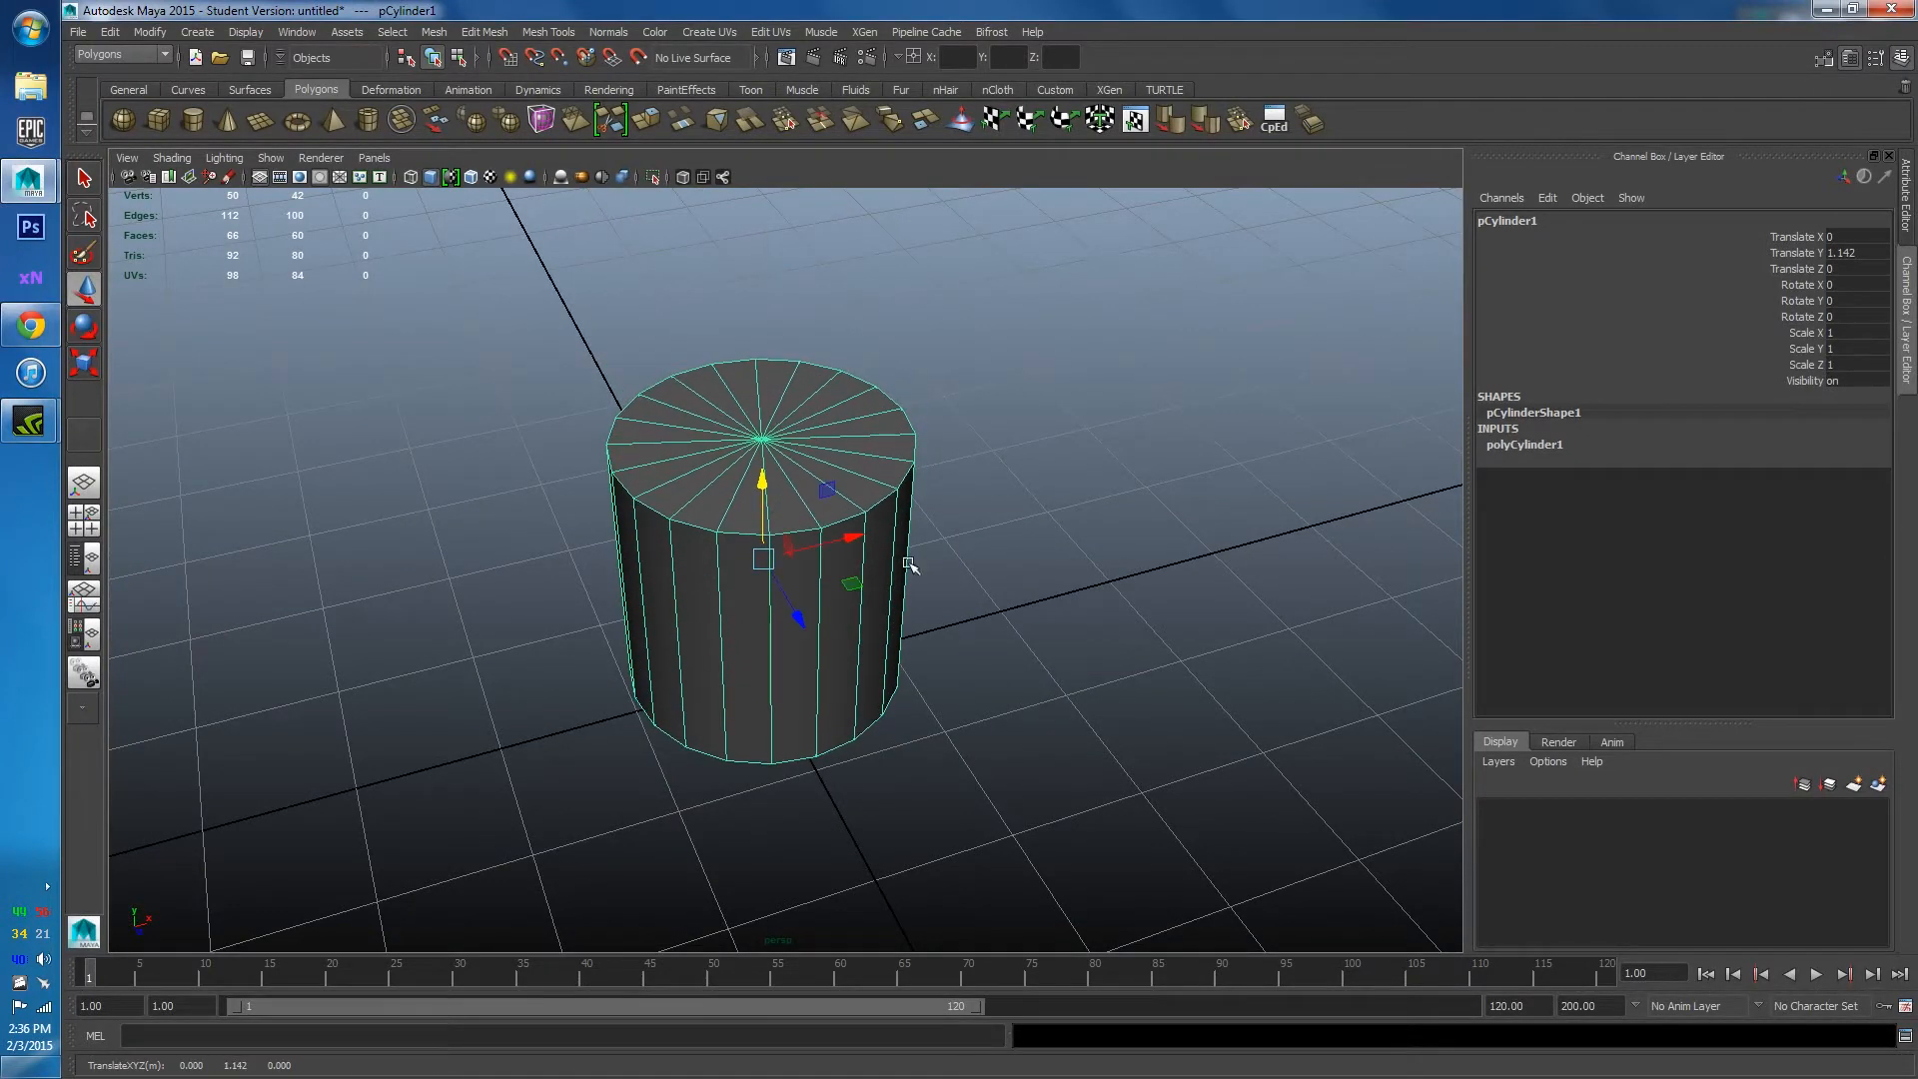
click(1545, 450)
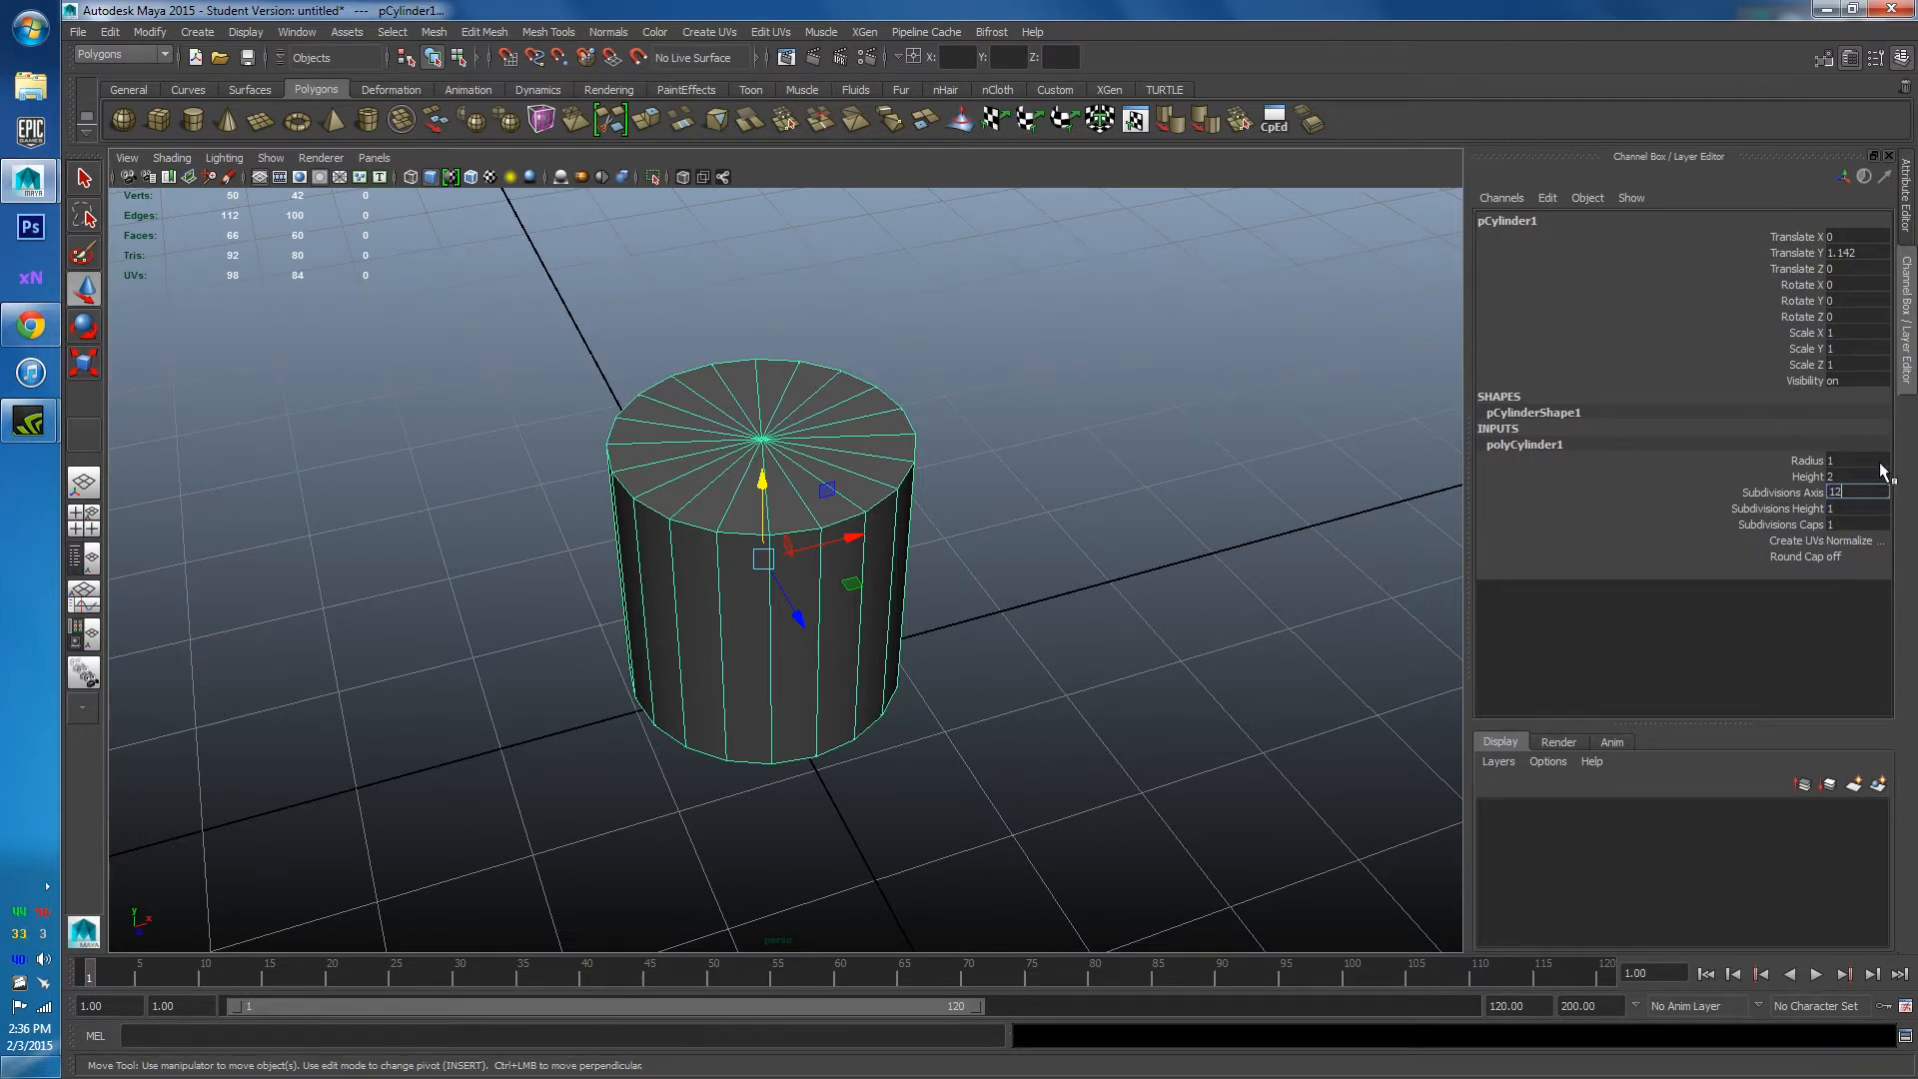
key(Return)
Rotate the cylinder 90° on X onto its side and switch to face selection.
alt+drag(944, 510, 920, 479)
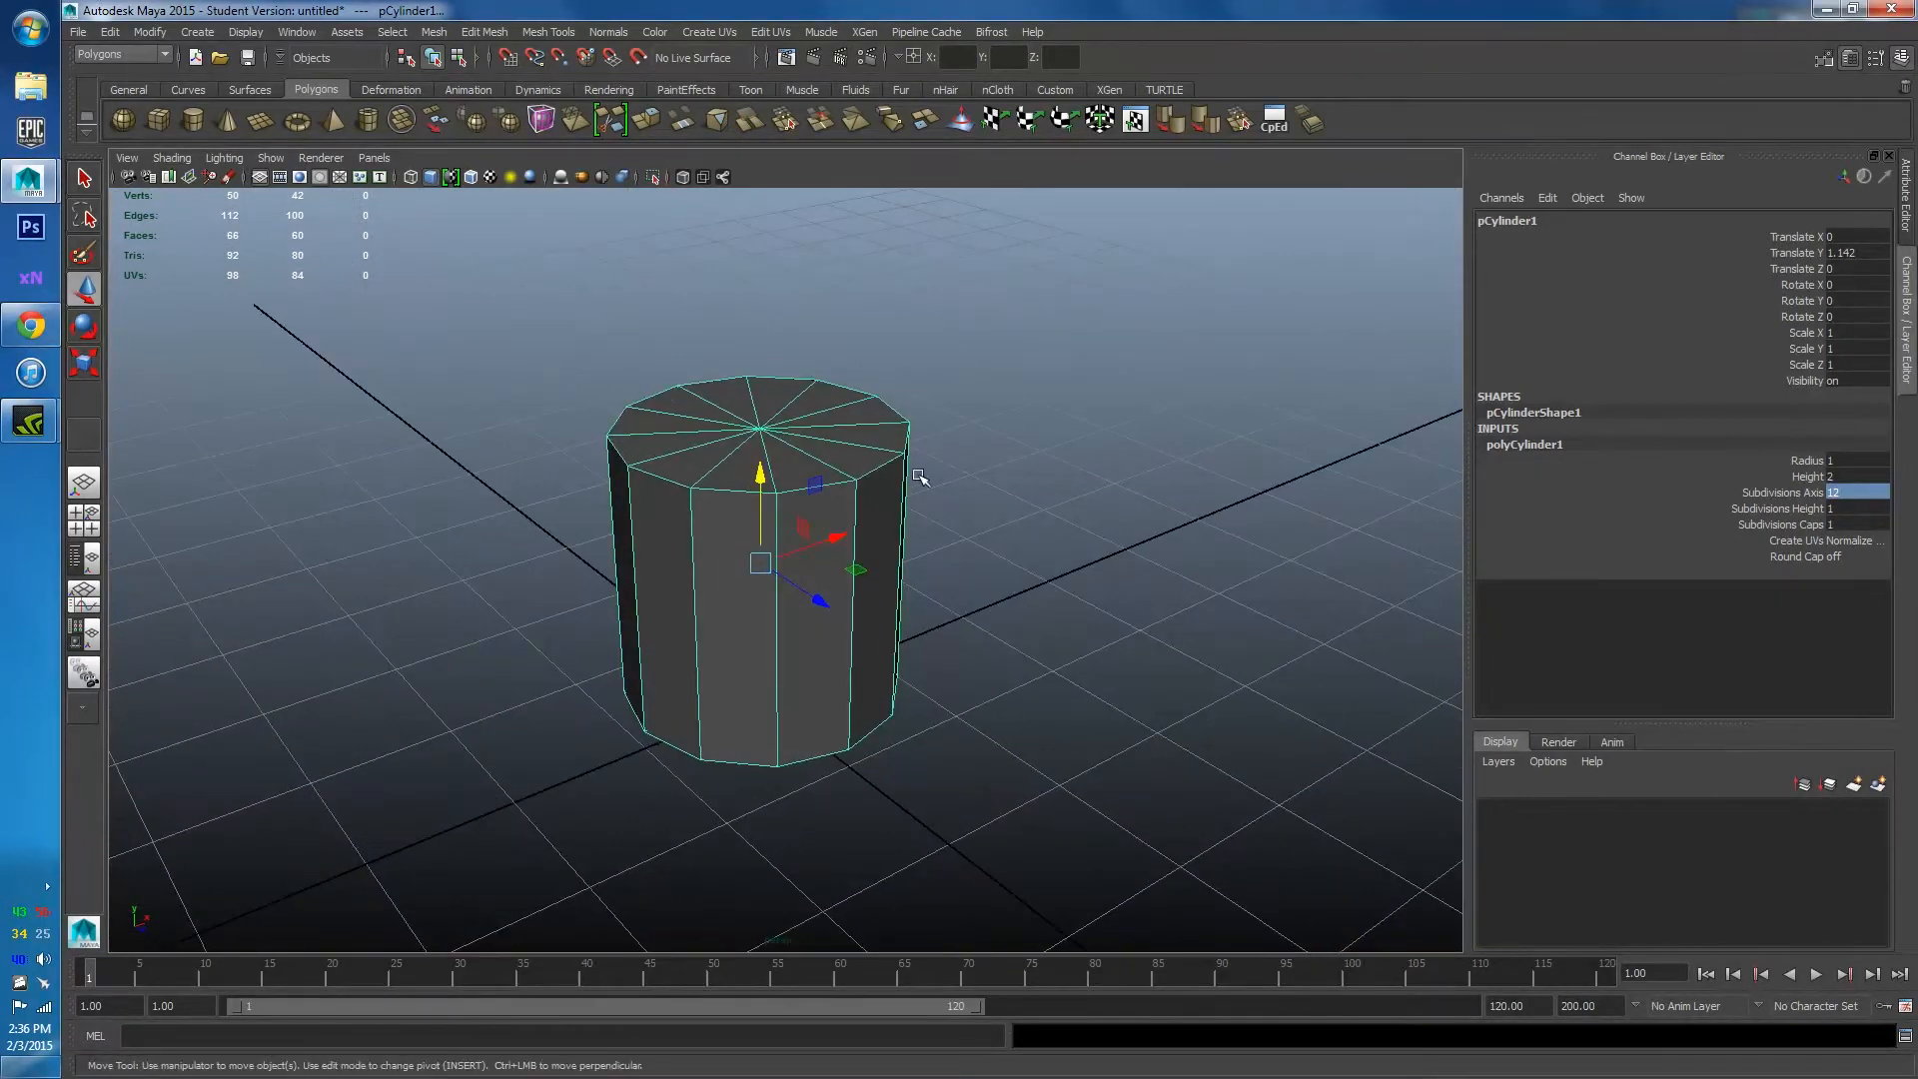
key(e)
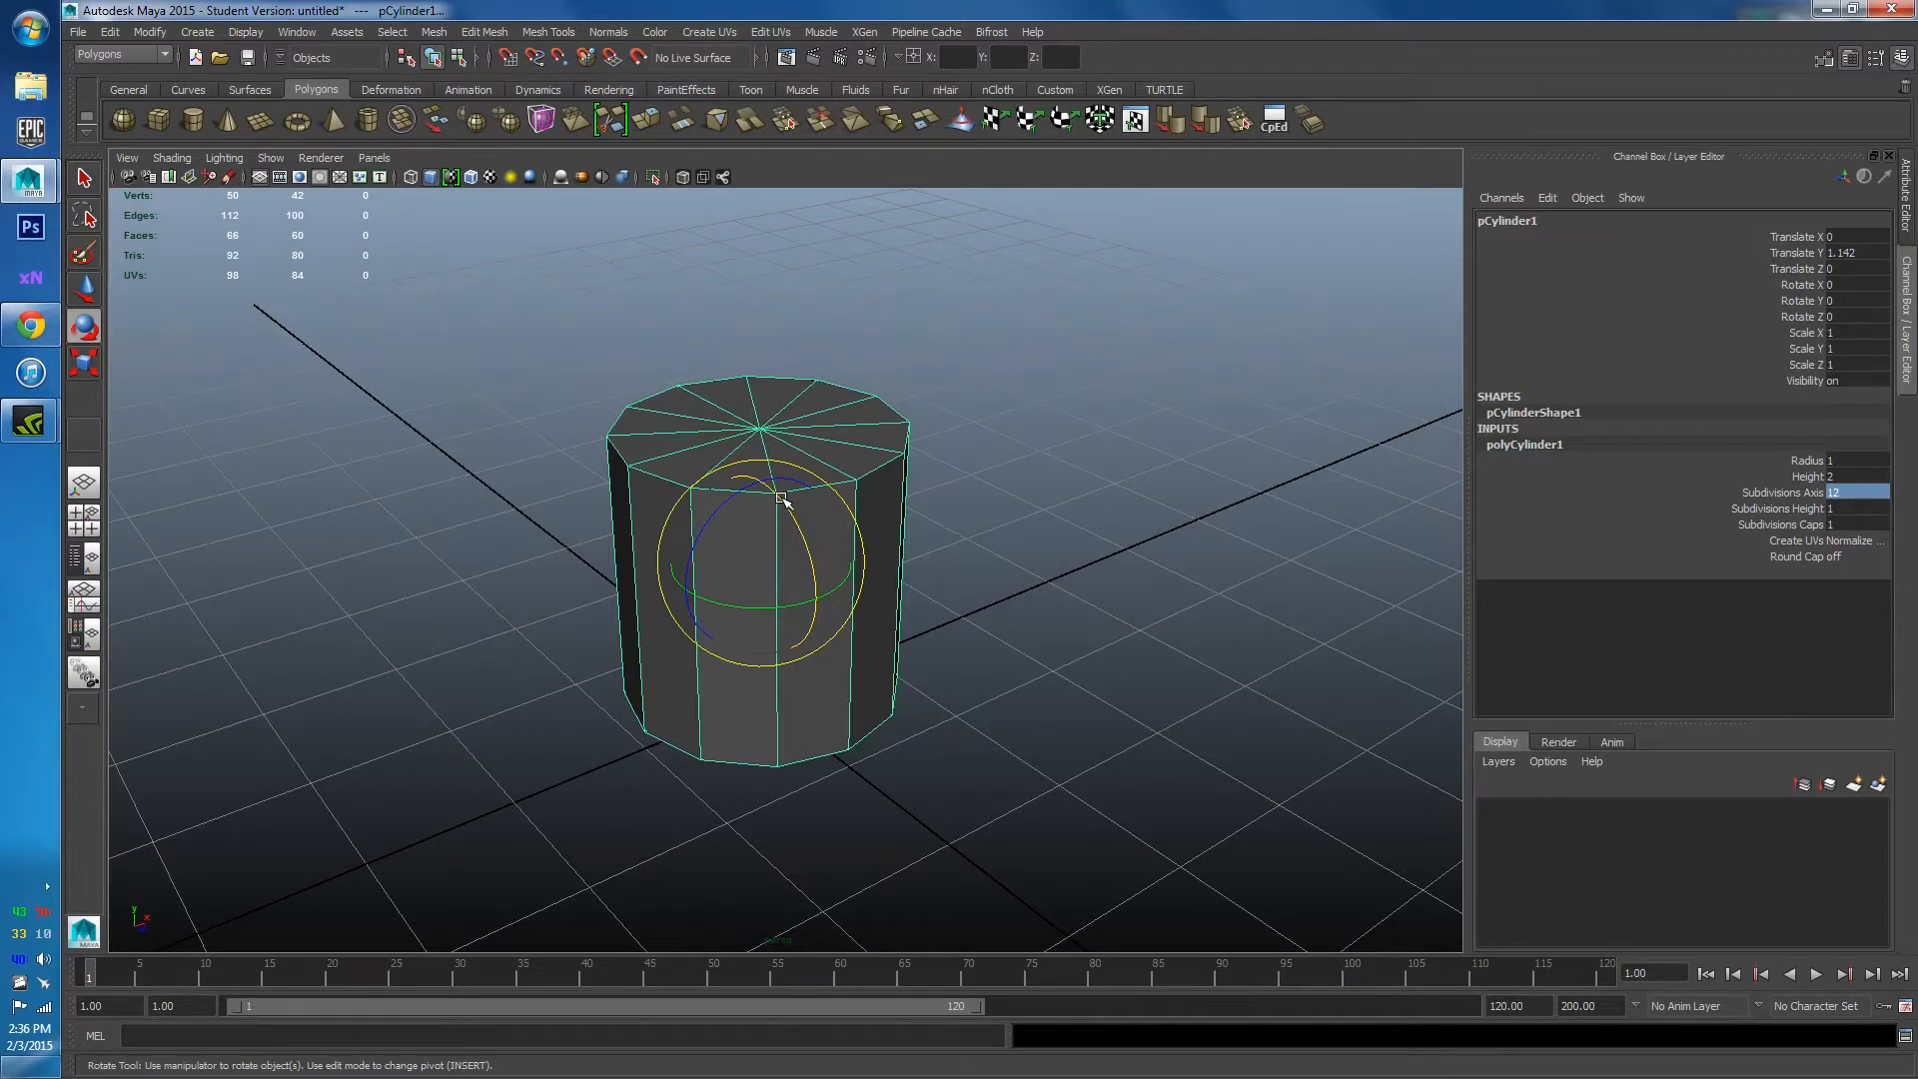
drag(781, 497, 826, 414)
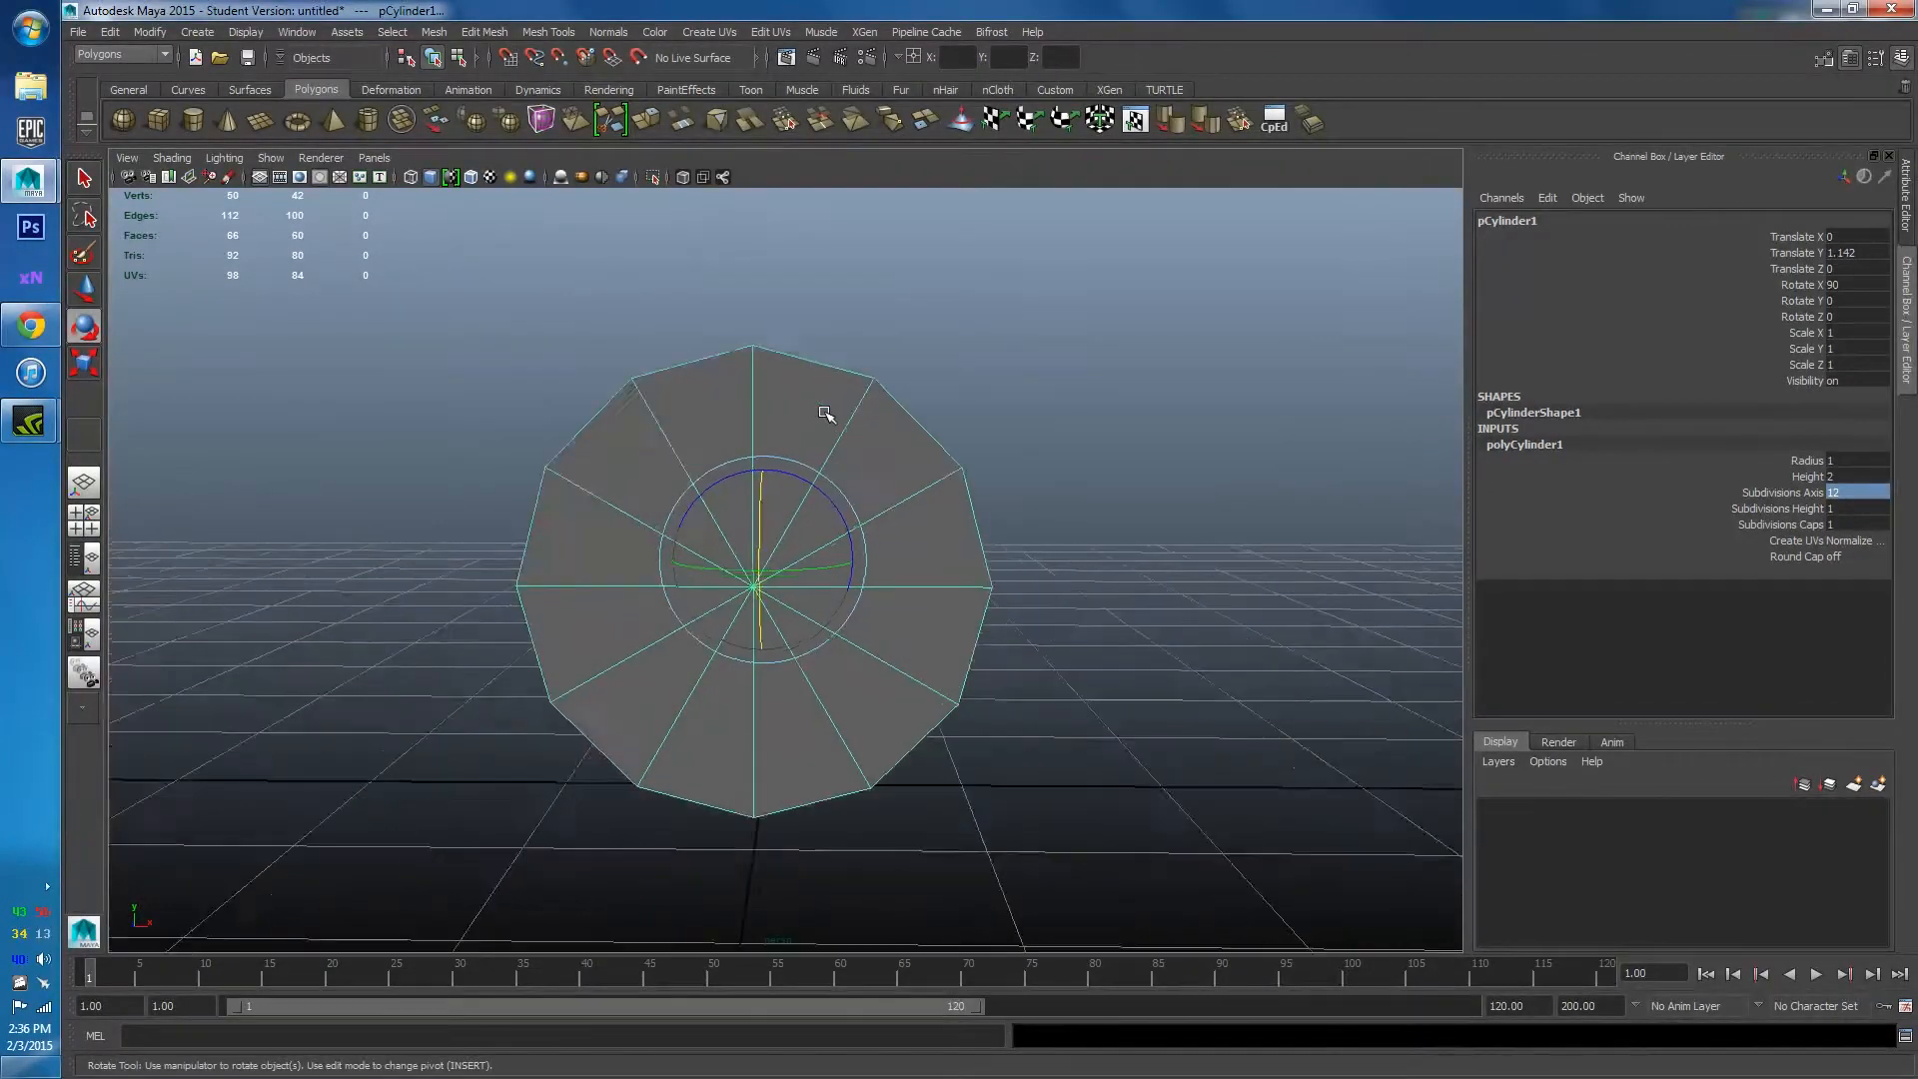
scroll(825, 414, up, 2)
right_drag(823, 397, 821, 434)
alt+middle_drag(821, 434, 910, 366)
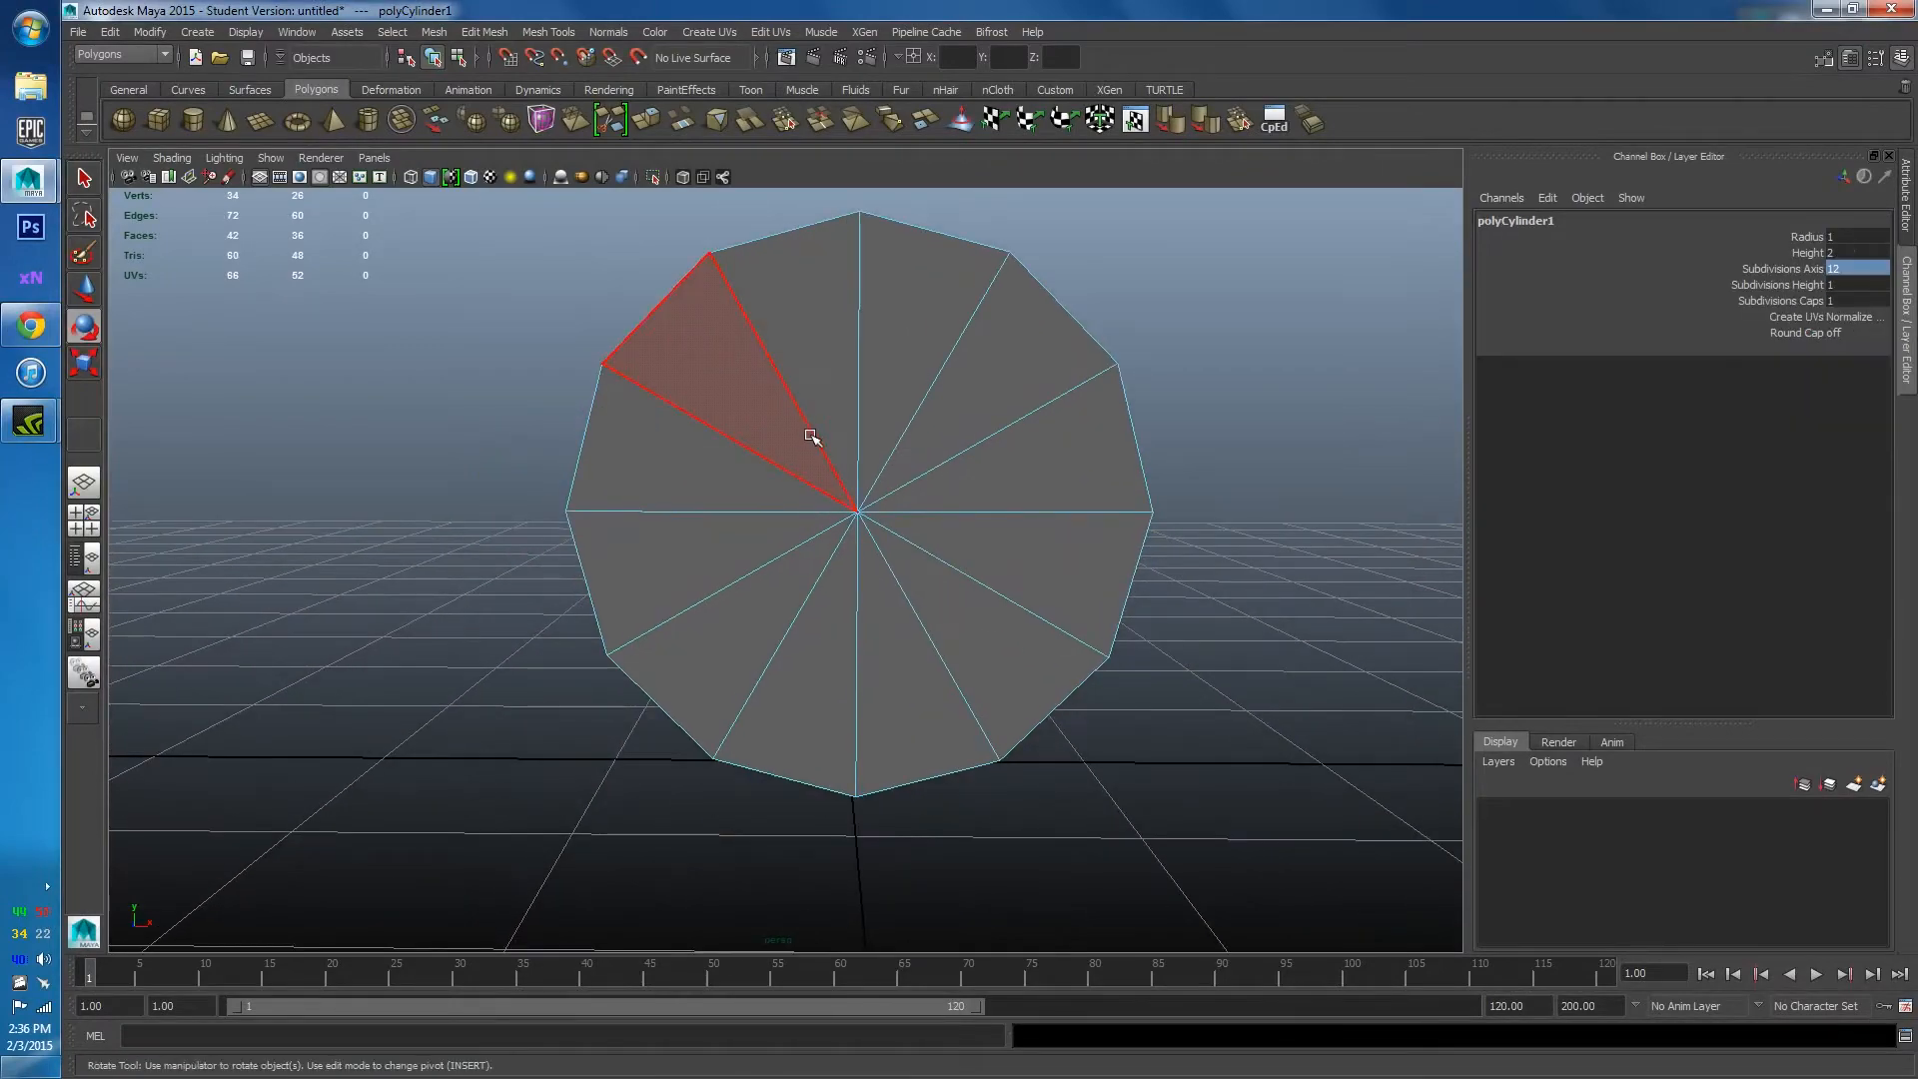
Delete both end-cap faces of the cylinder to open it into a tube.
drag(810, 437, 883, 561)
alt+drag(755, 529, 645, 396)
key(Delete)
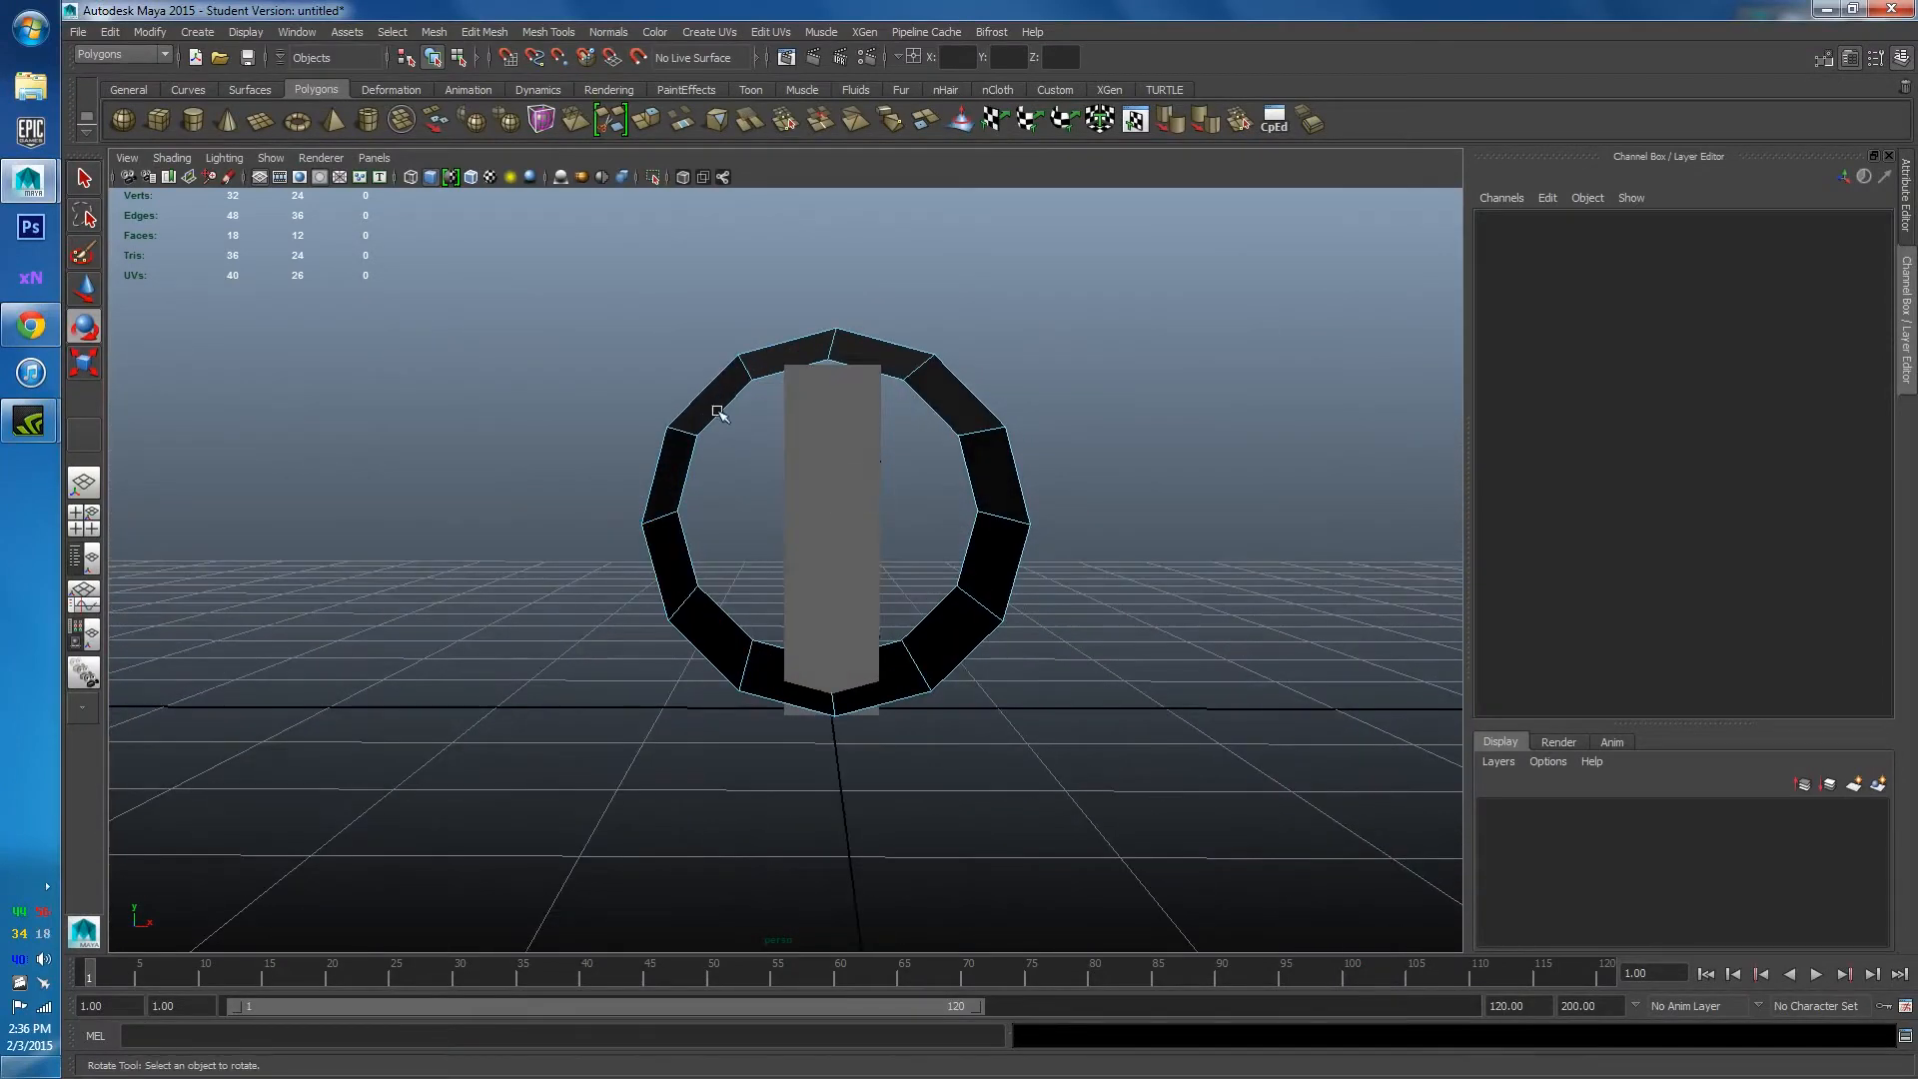
Scale the tube uniformly to 2.874 and raise it to Translate Y 1.664 around the pillar.
click(711, 393)
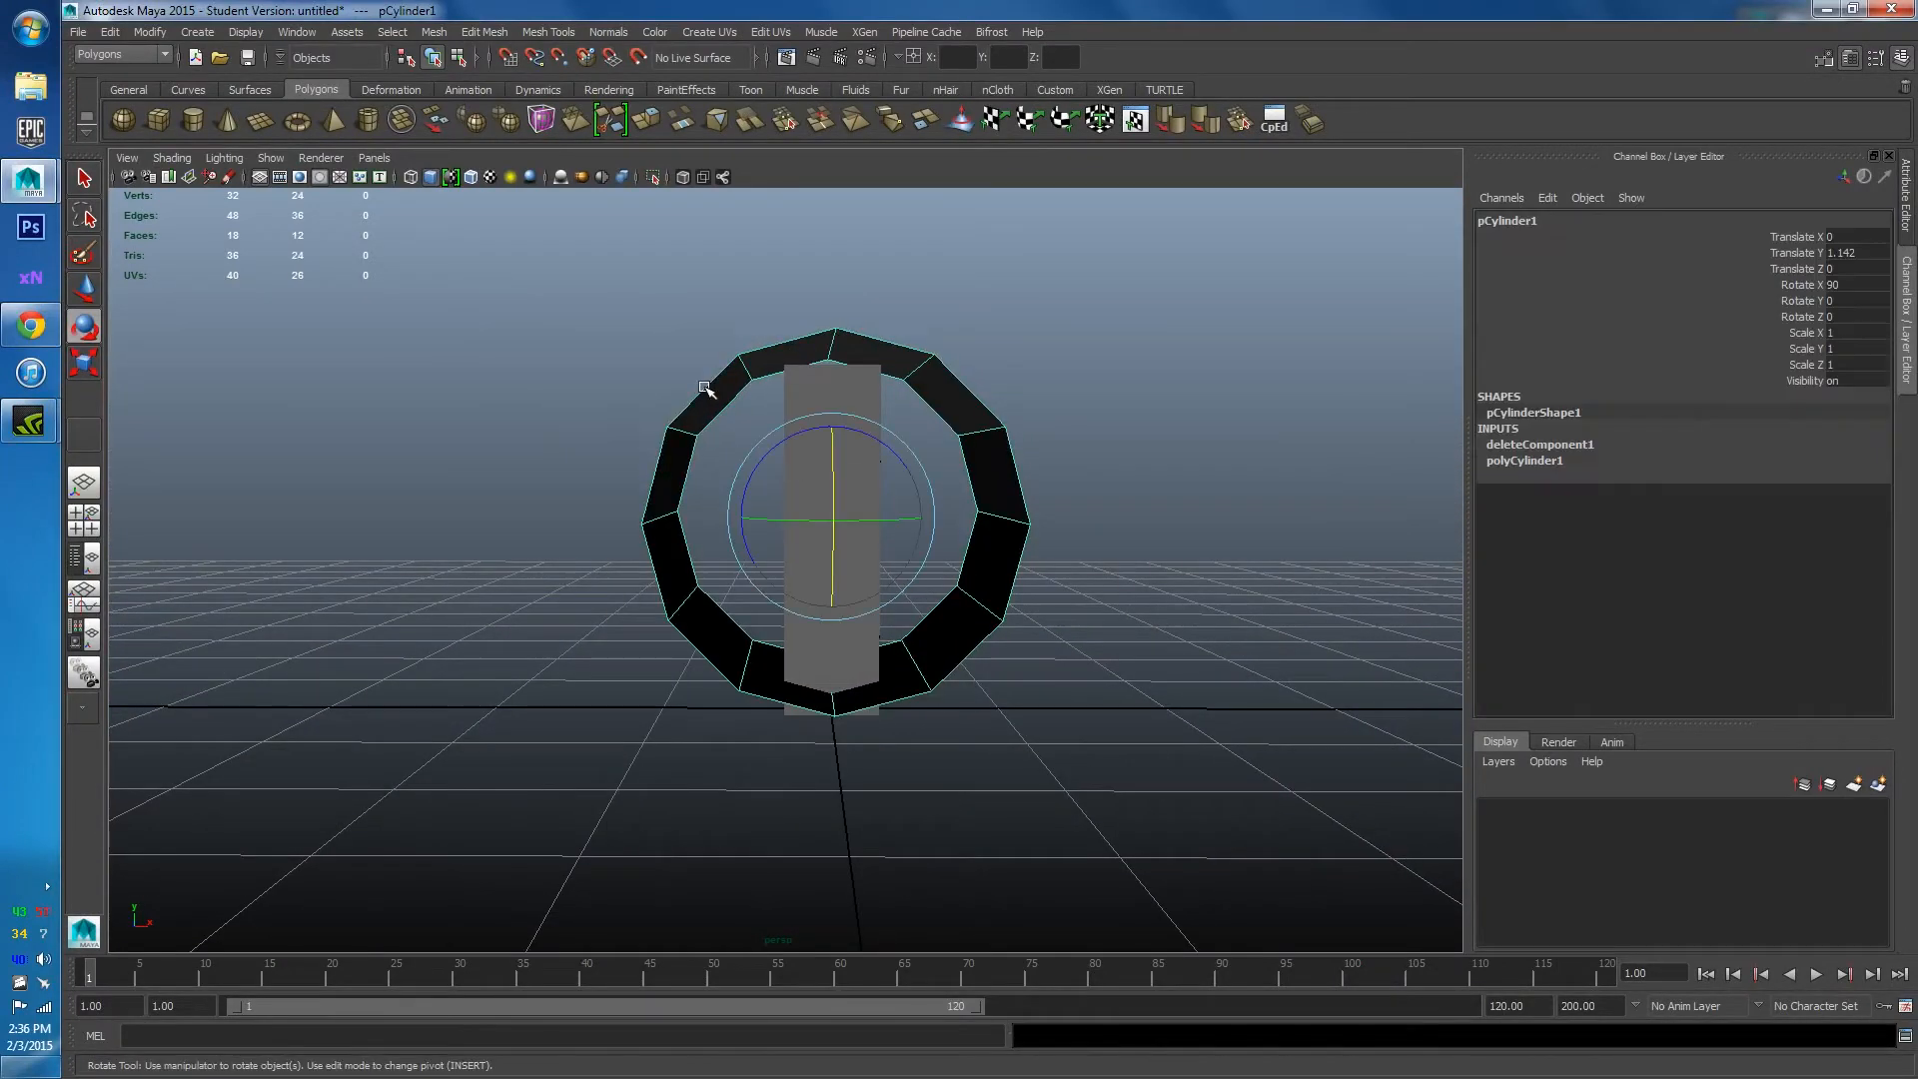
key(w)
key(r)
drag(830, 517, 1288, 532)
scroll(823, 599, down, 4)
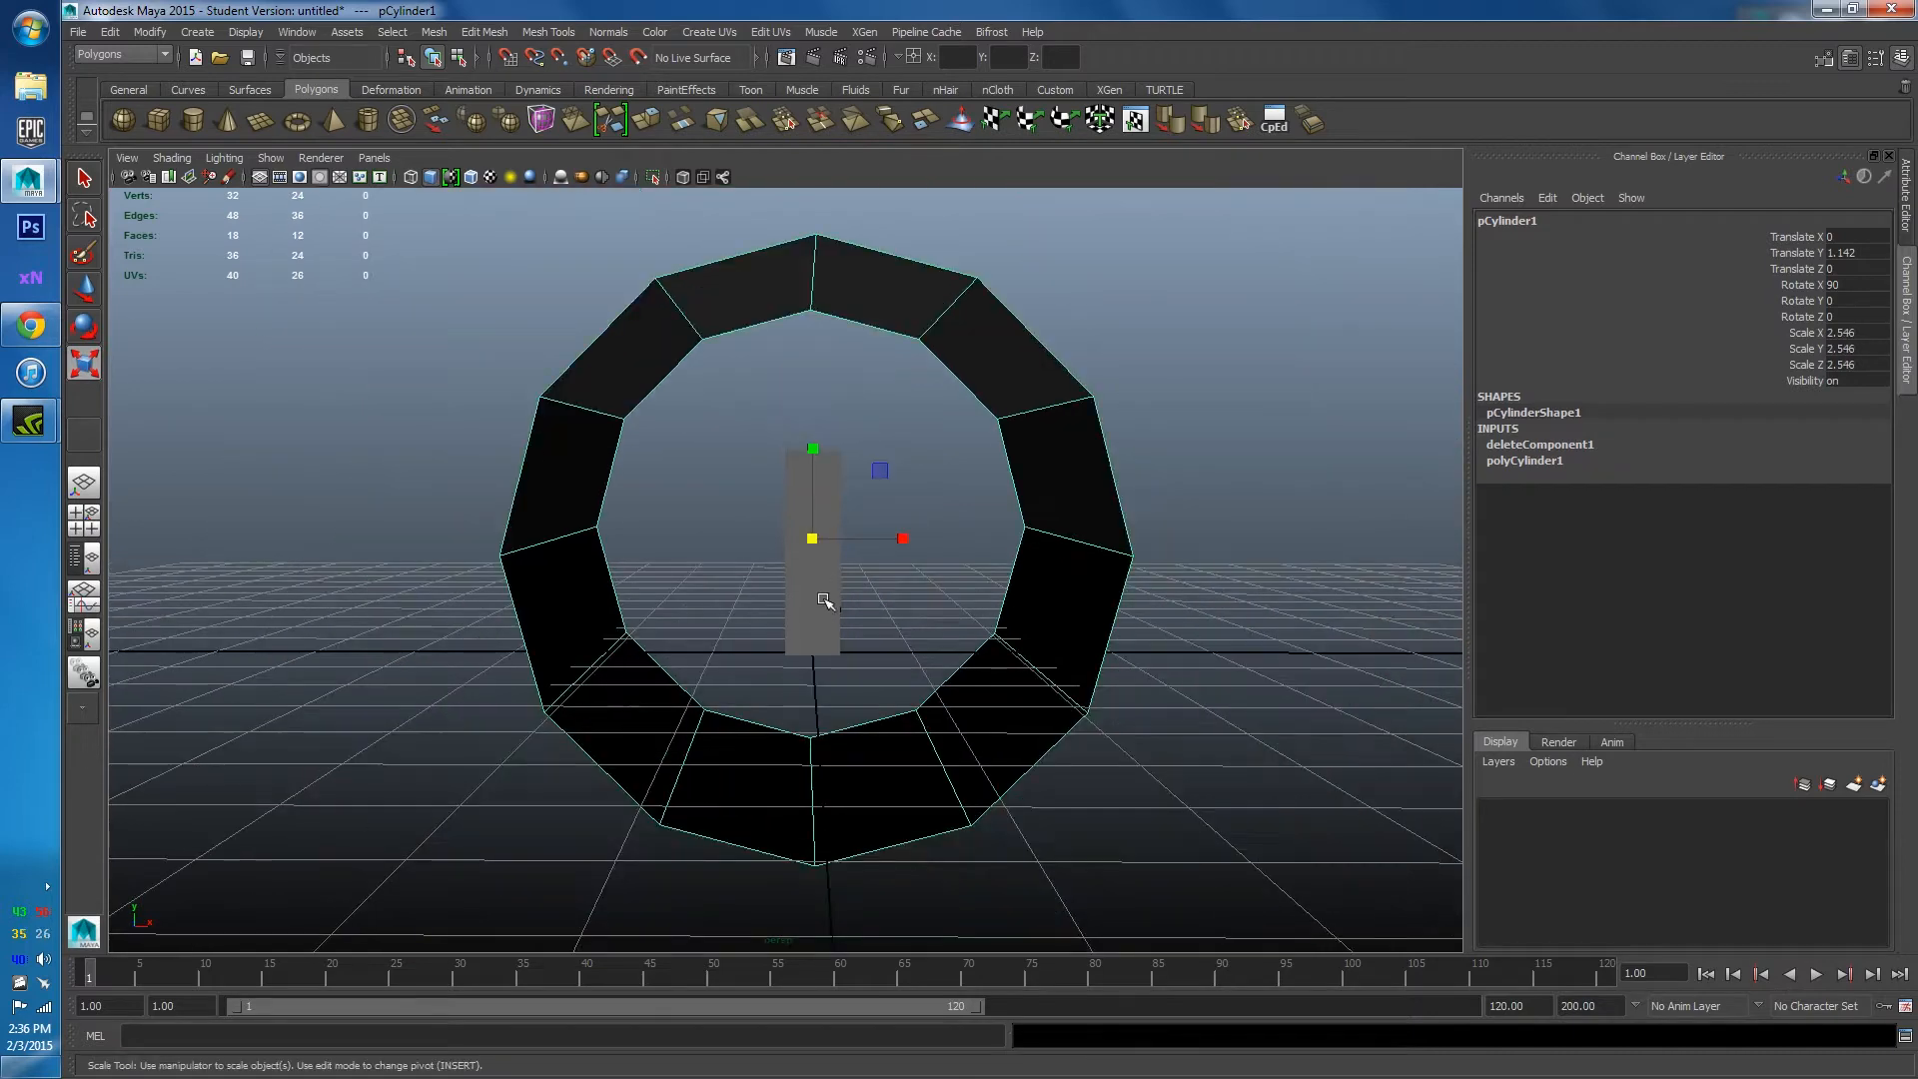
drag(816, 546, 877, 549)
key(w)
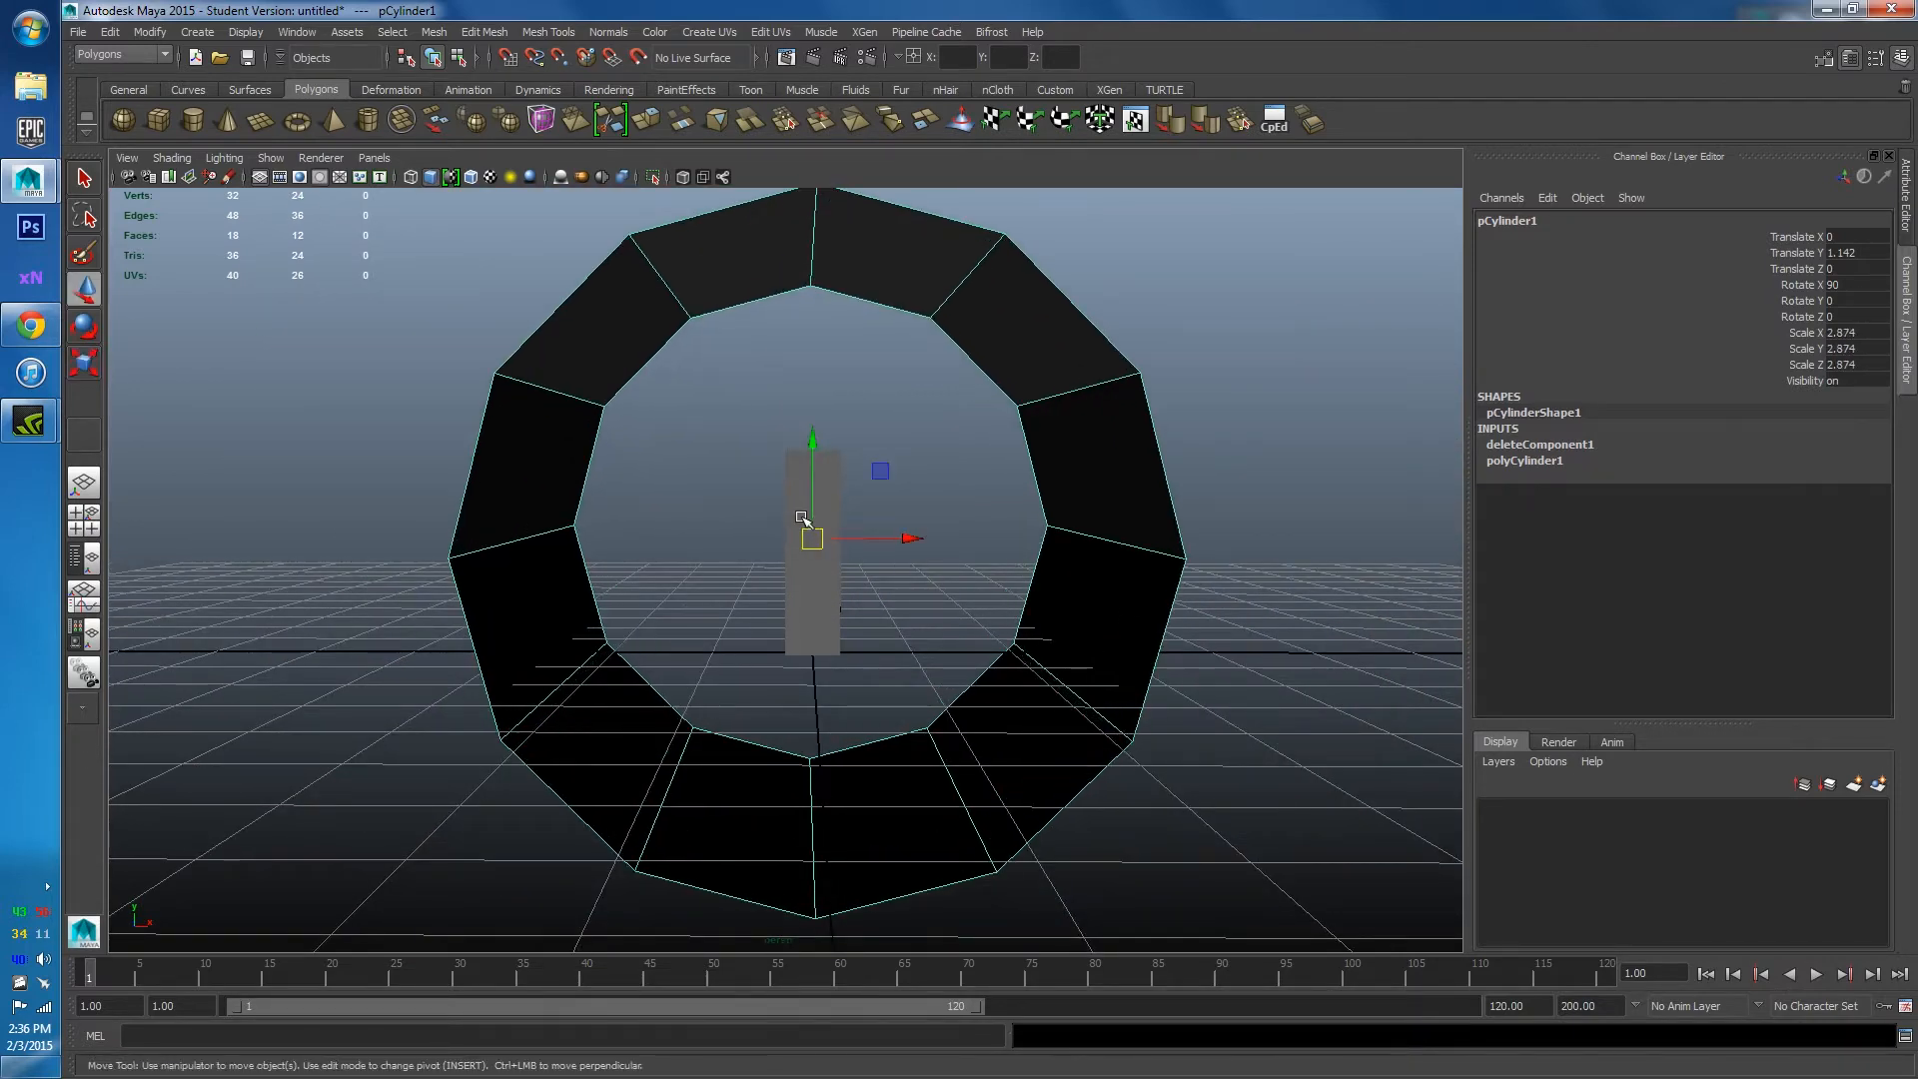
drag(813, 462, 837, 516)
Check the corridor reference page, then return to Maya facing the ring.
click(30, 325)
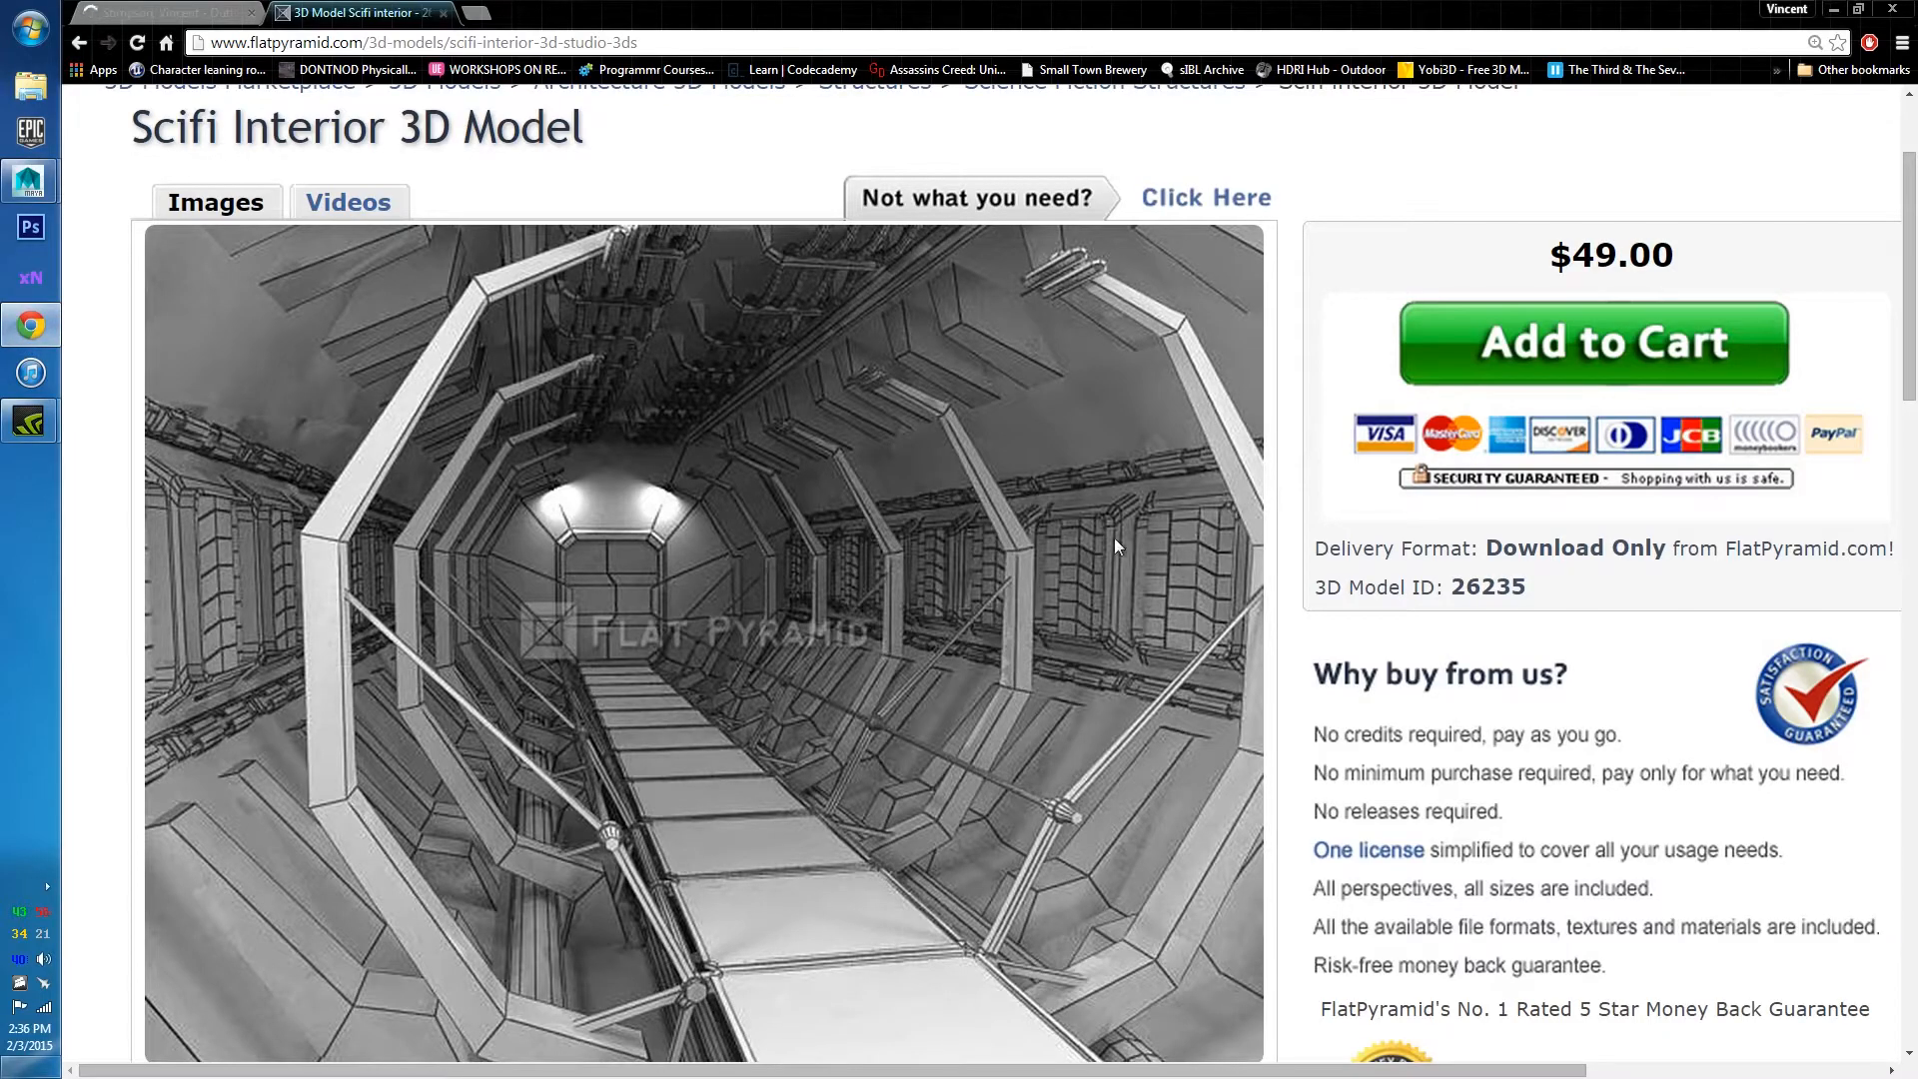
click(1834, 10)
alt+drag(851, 628, 1017, 587)
Stretch the tube lengthwise into a corridor and reselect it from an end view.
key(r)
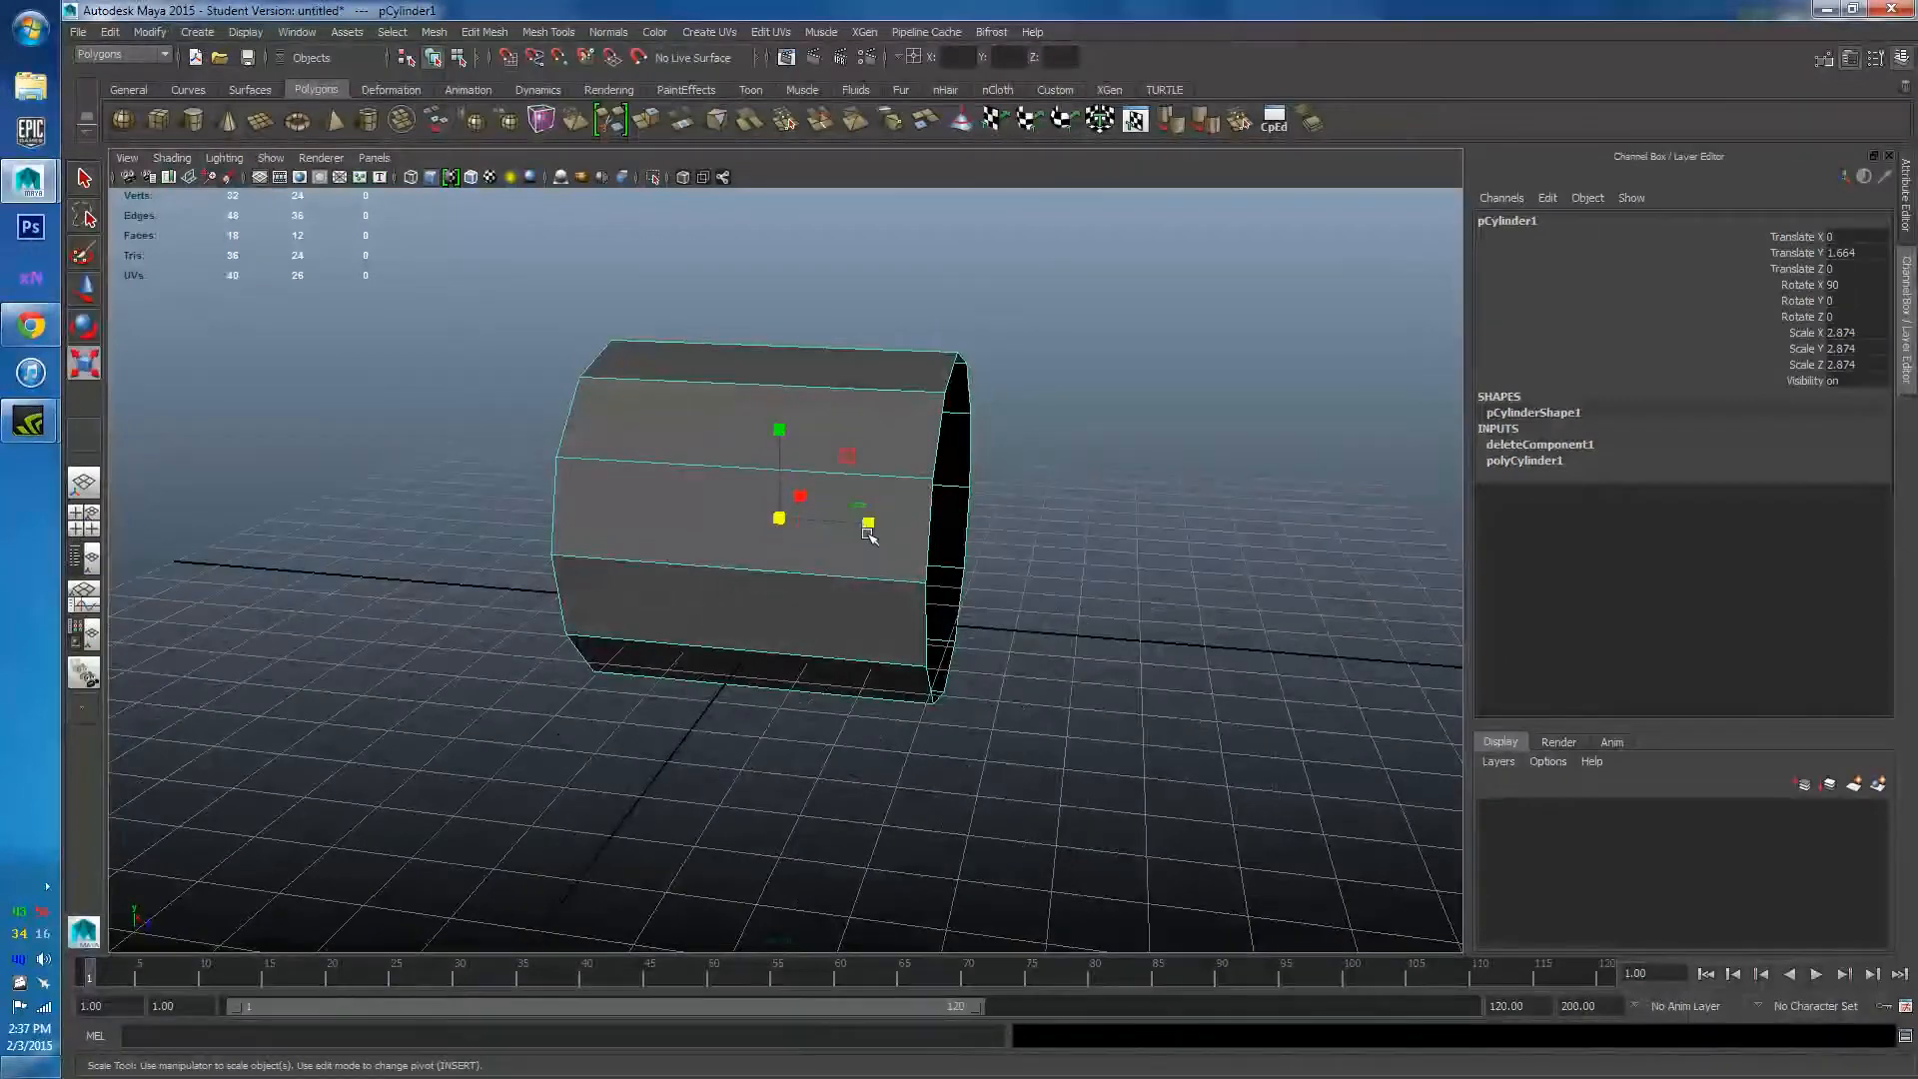
drag(869, 528, 1049, 564)
scroll(999, 567, down, 4)
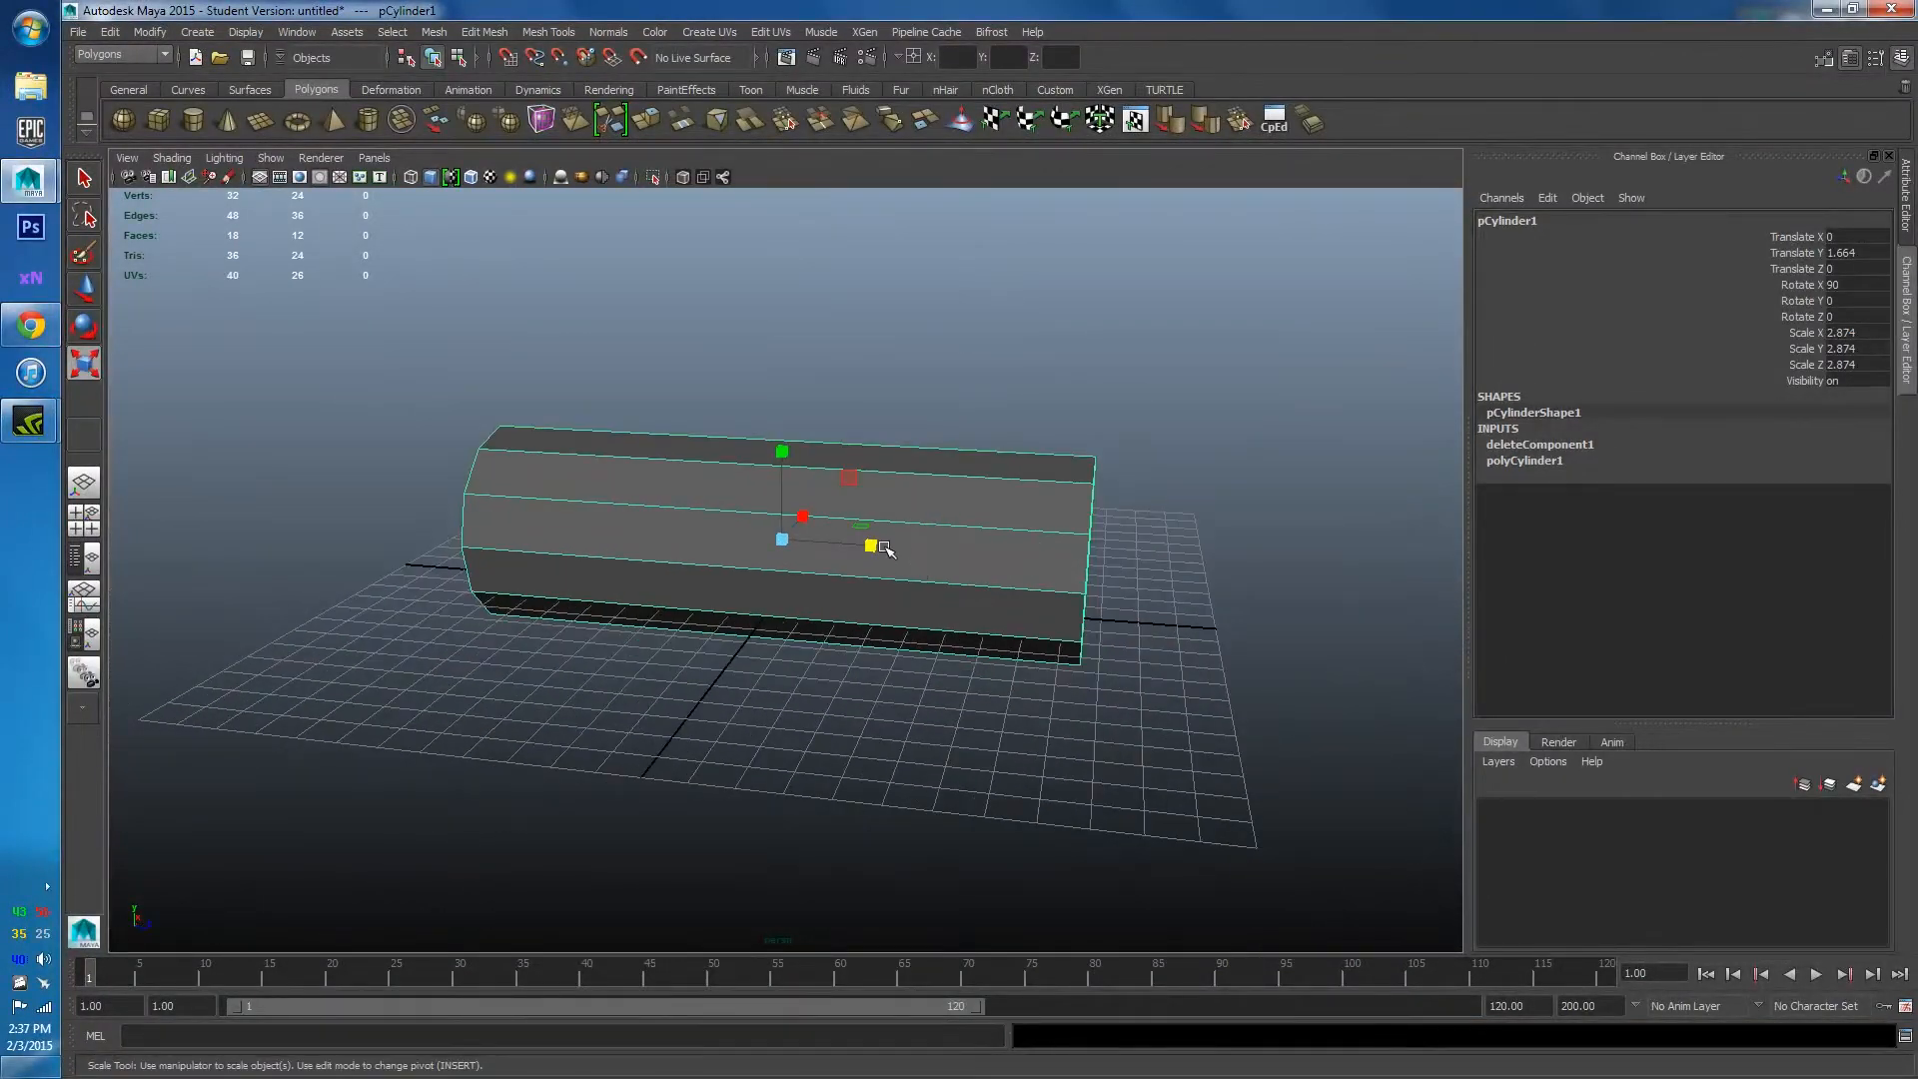
drag(876, 547, 864, 547)
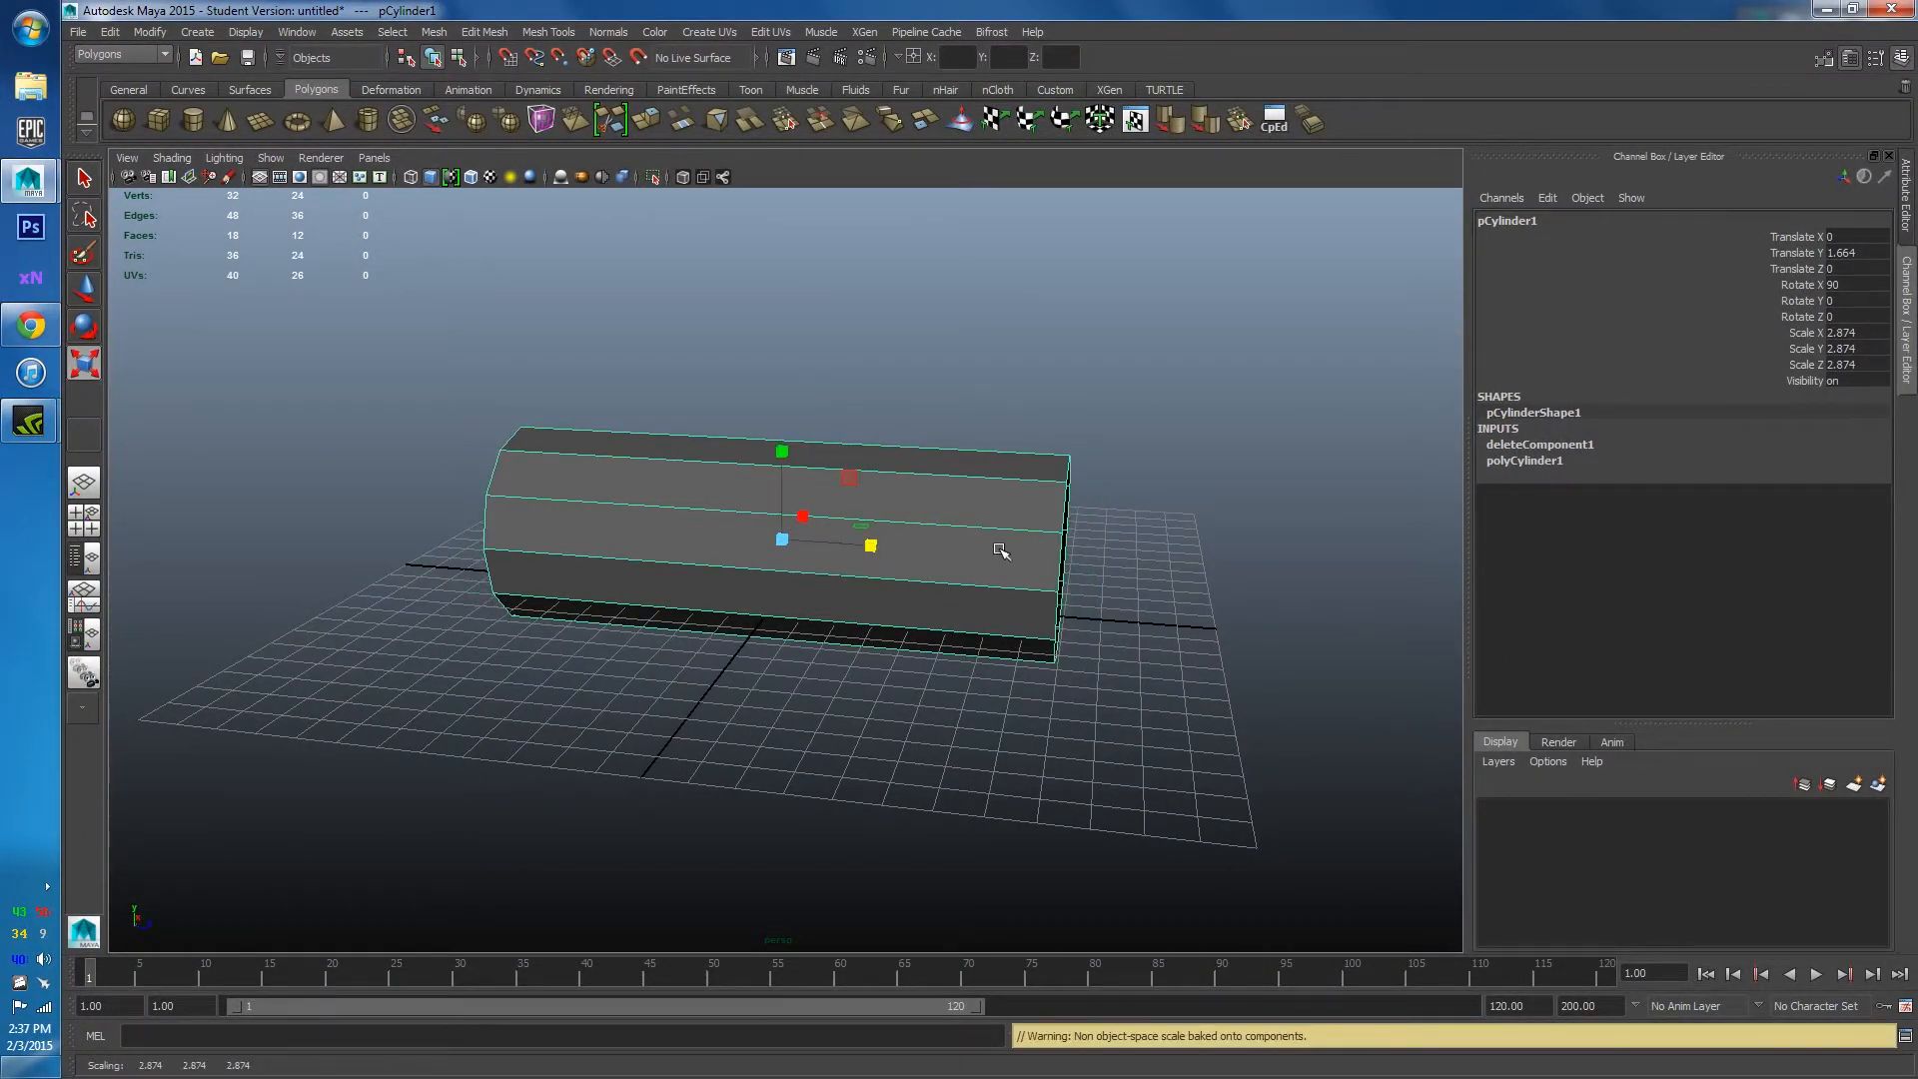
alt+drag(1002, 550, 799, 584)
click(1002, 424)
scroll(1002, 518, up, 5)
alt+drag(1002, 518, 1140, 604)
click(947, 500)
scroll(999, 520, up, 5)
scroll(1019, 500, down, 6)
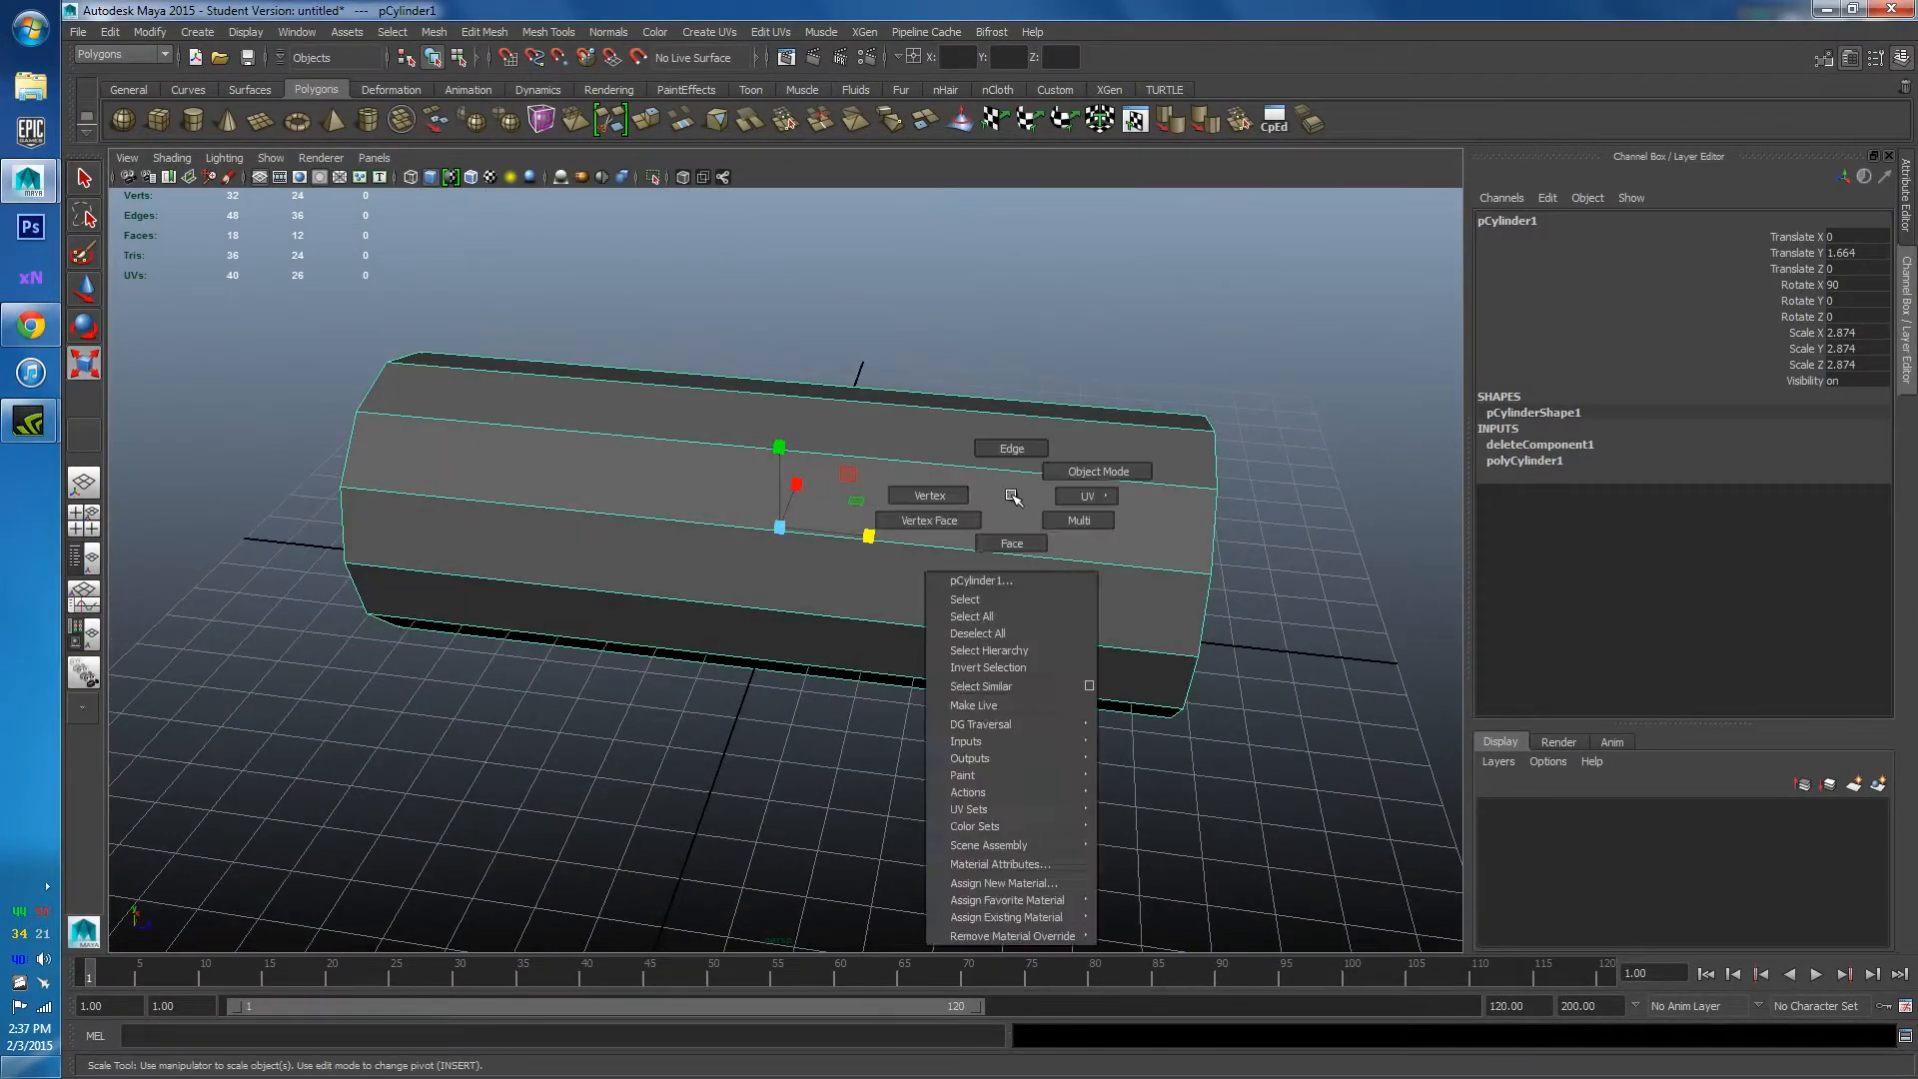
Pick a side face, then reselect the whole tube and orbit inside toward the pillar.
right_drag(1012, 496, 1006, 518)
click(811, 546)
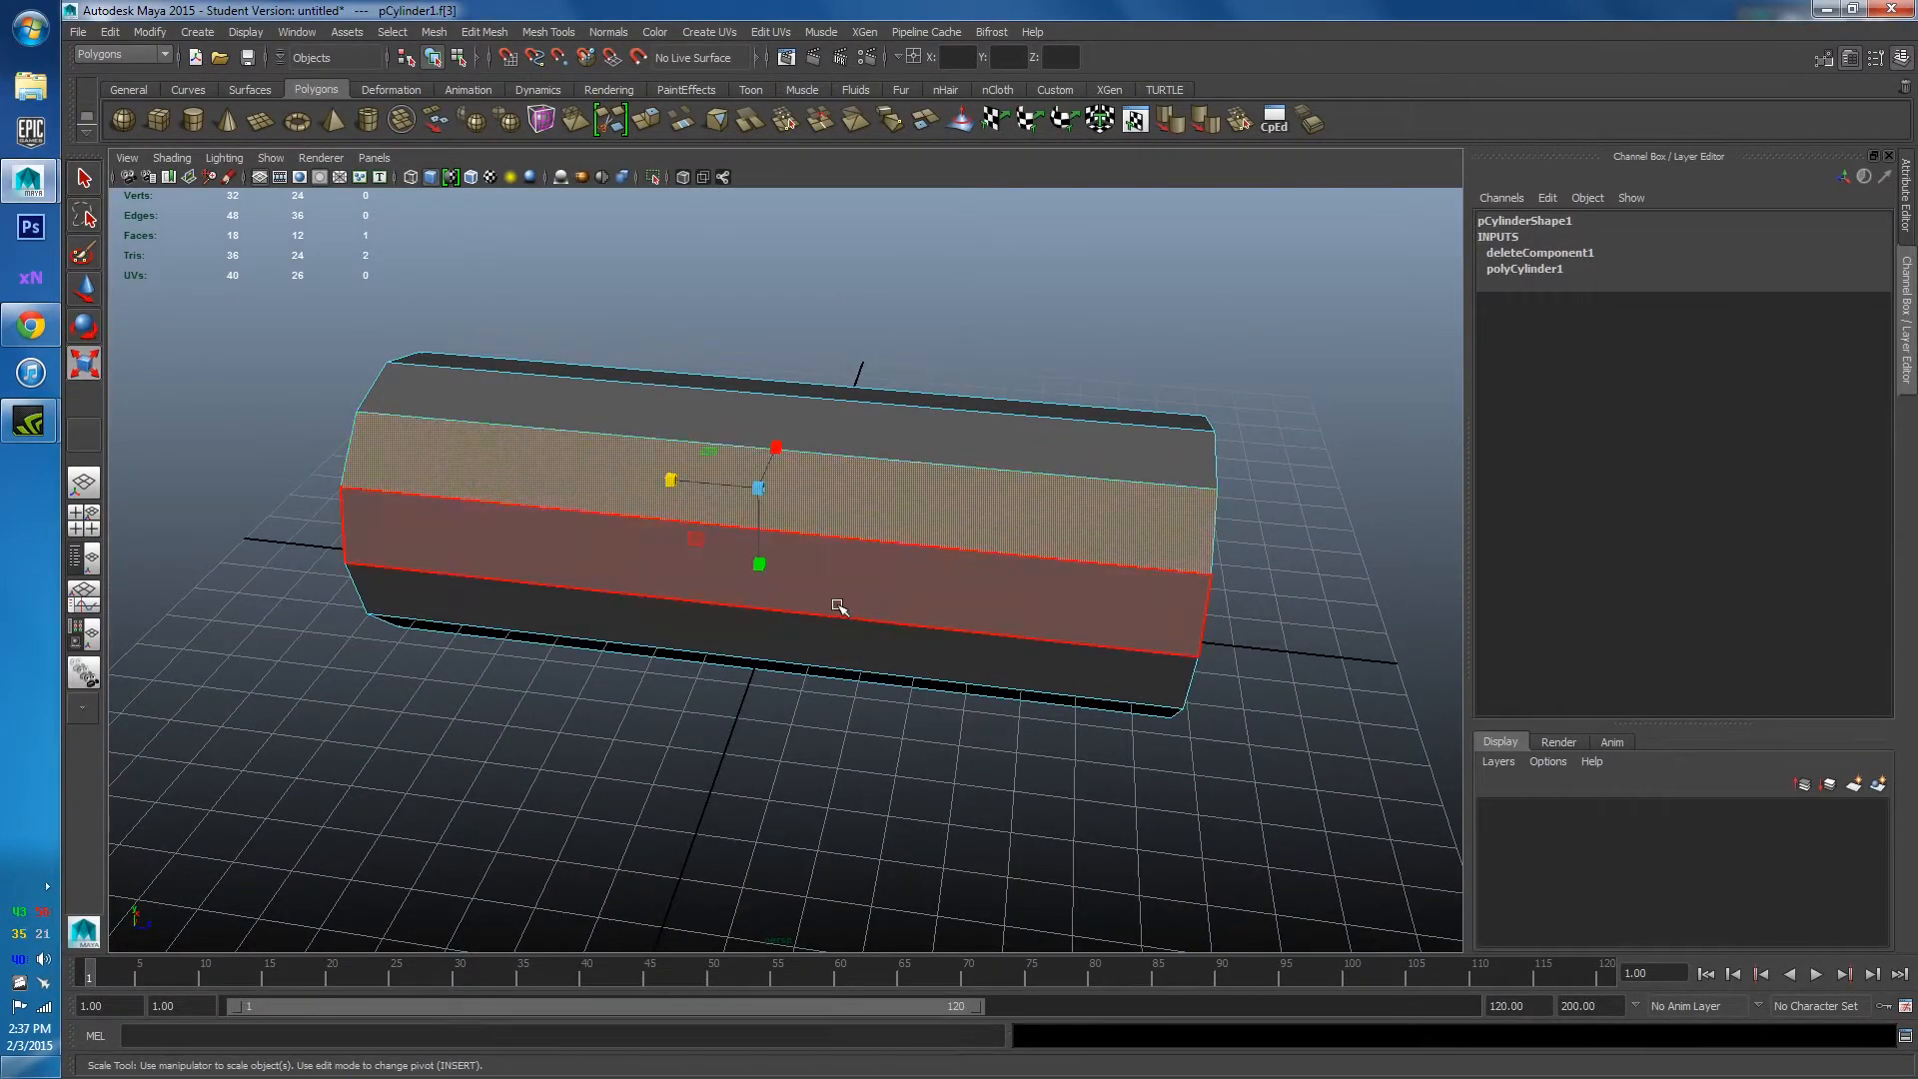
alt+drag(838, 607, 751, 654)
right_drag(938, 483, 1007, 437)
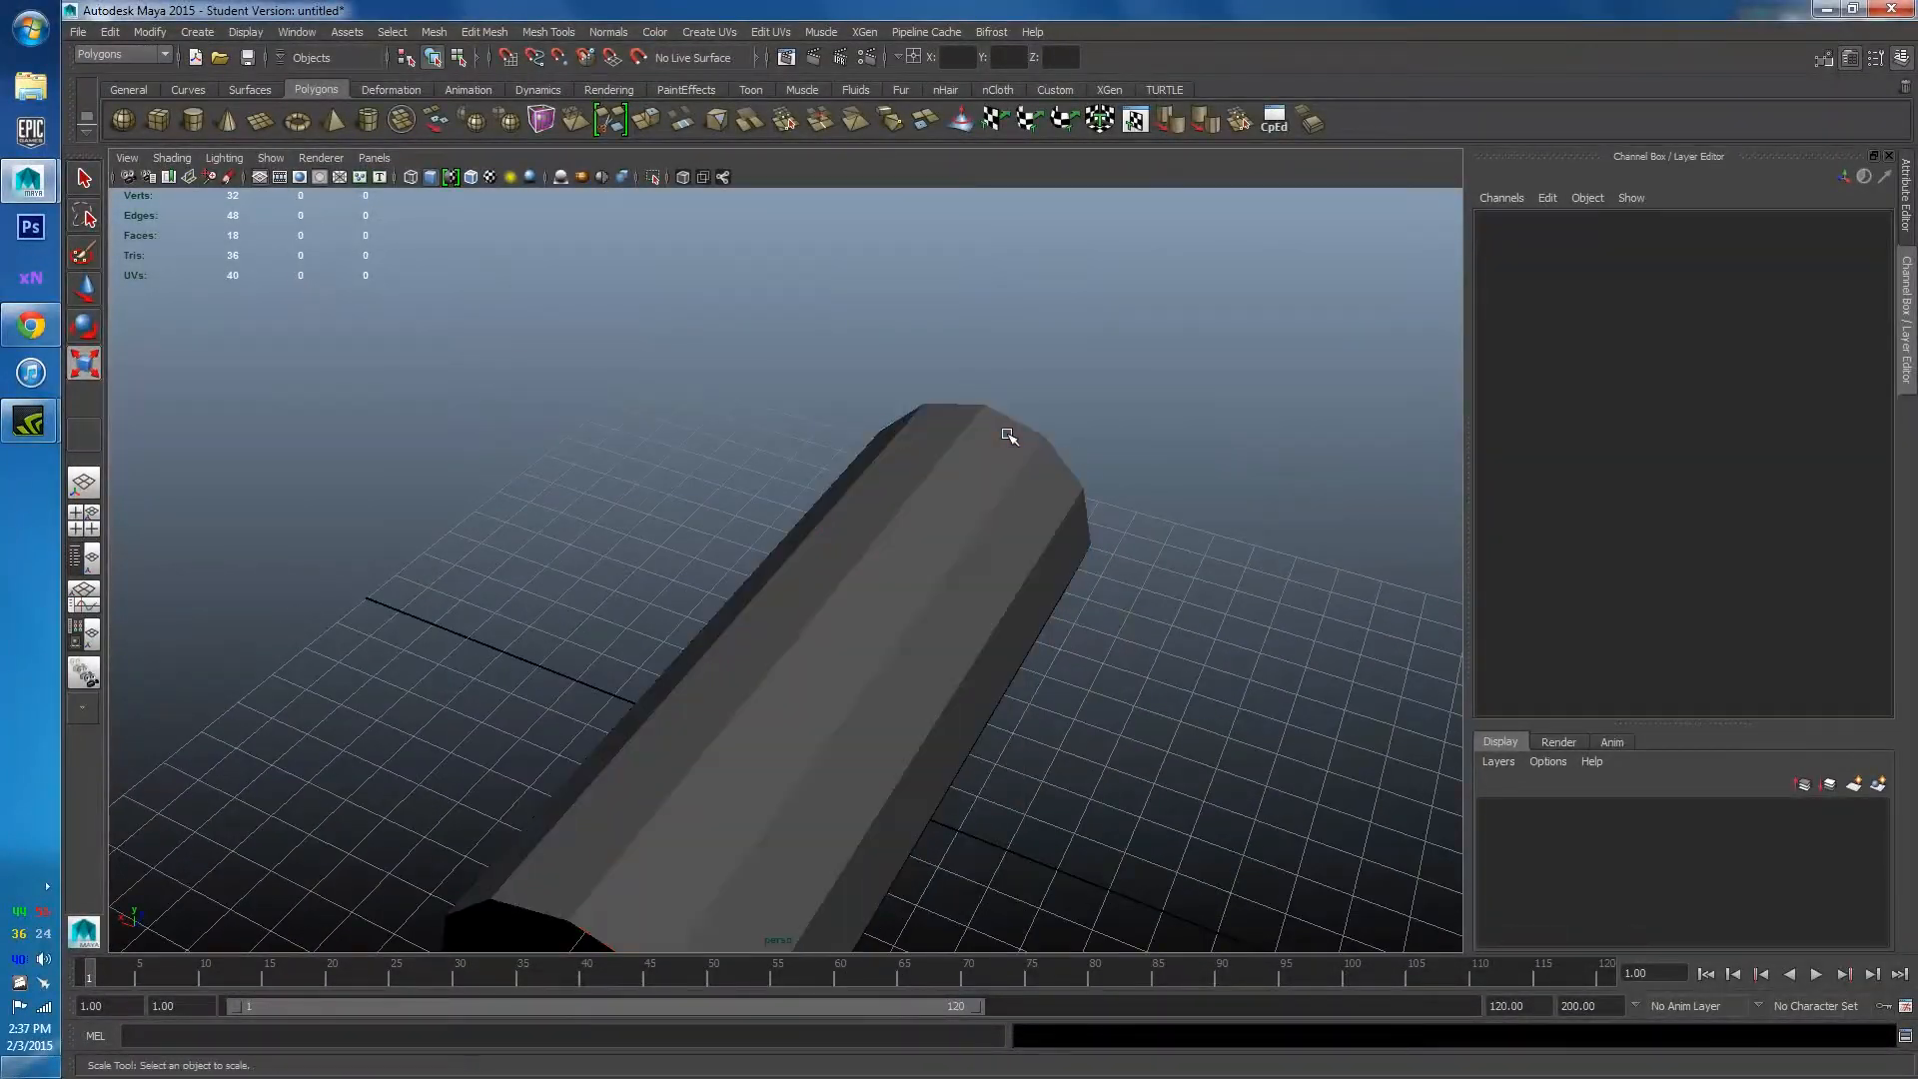
click(1007, 437)
scroll(1203, 446, down, 4)
alt+drag(1203, 445, 741, 531)
scroll(732, 476, up, 4)
scroll(740, 532, up, 4)
alt+middle_drag(761, 507, 1031, 372)
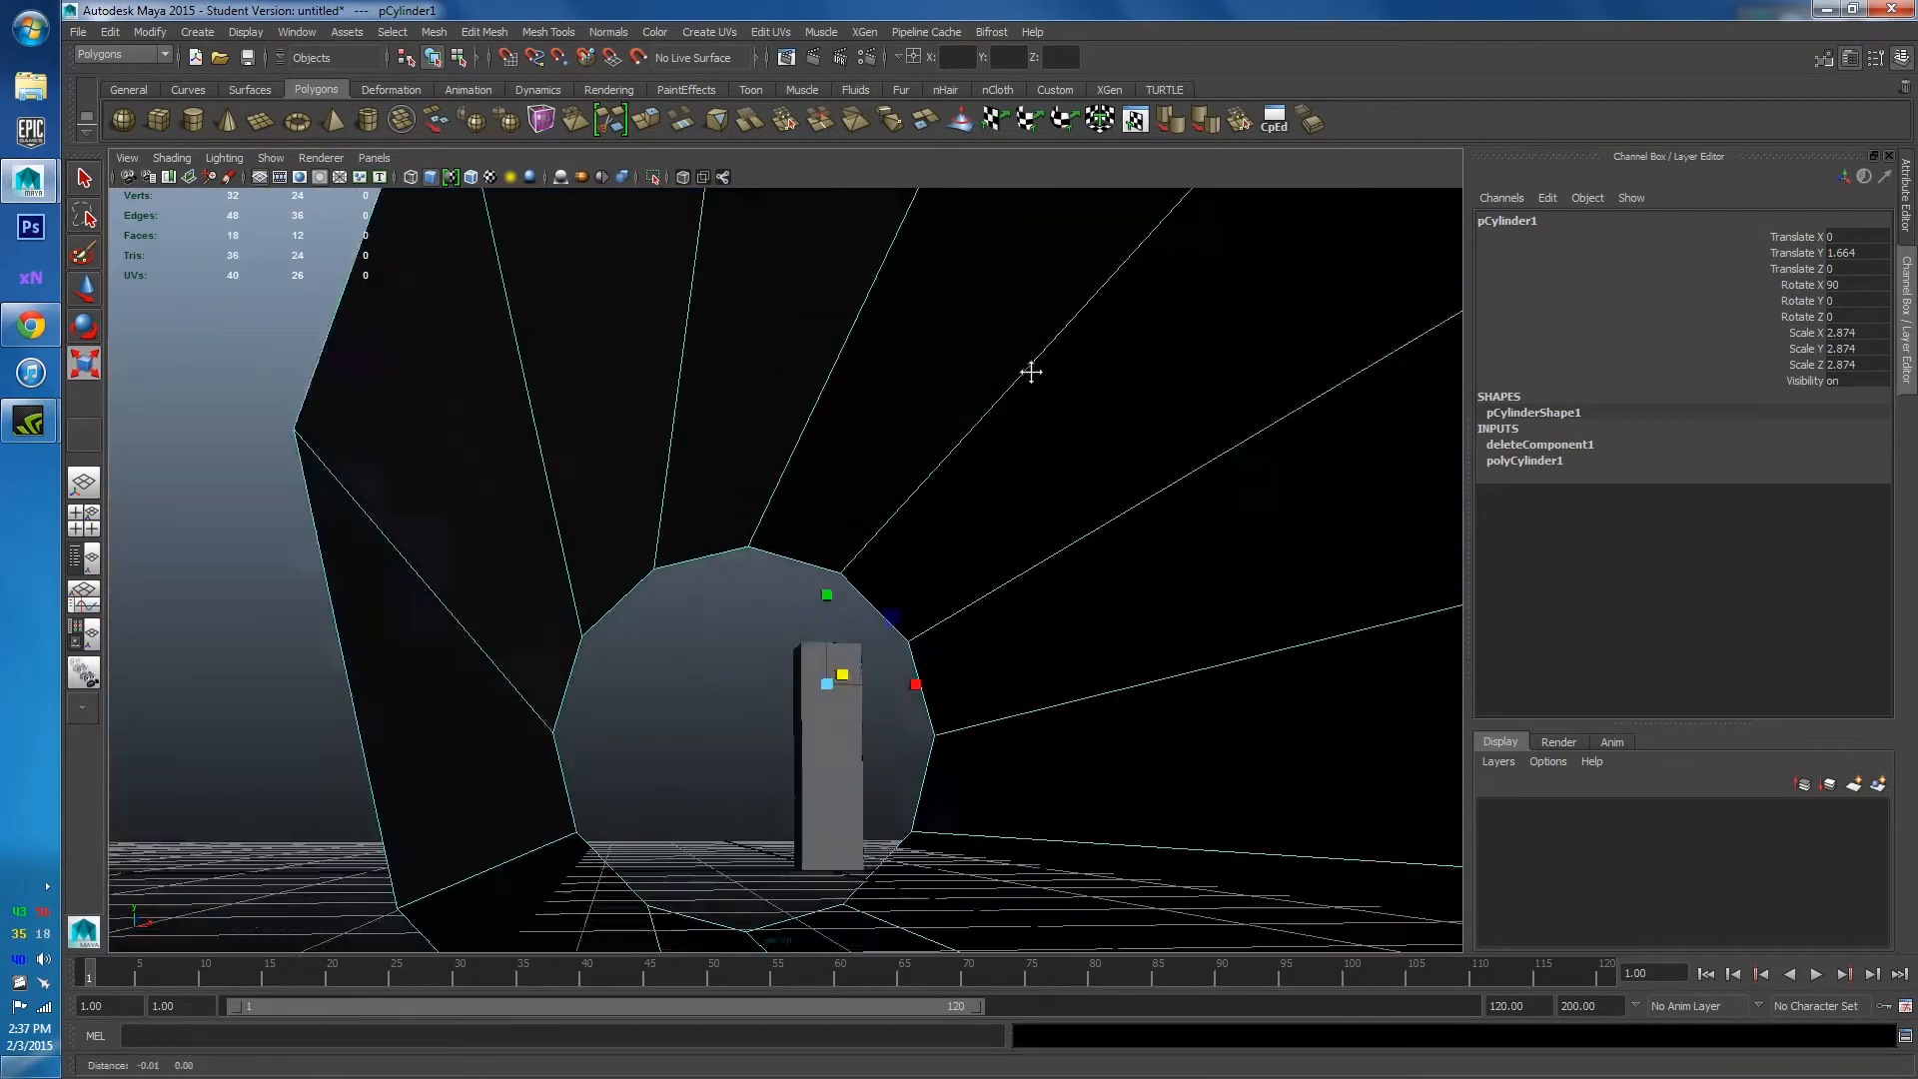
alt+drag(1031, 371, 1015, 441)
scroll(753, 590, up, 3)
Marquee-select wall faces f[0:11] of pCylinder1 and orbit to an end-on view.
right_drag(753, 591, 751, 649)
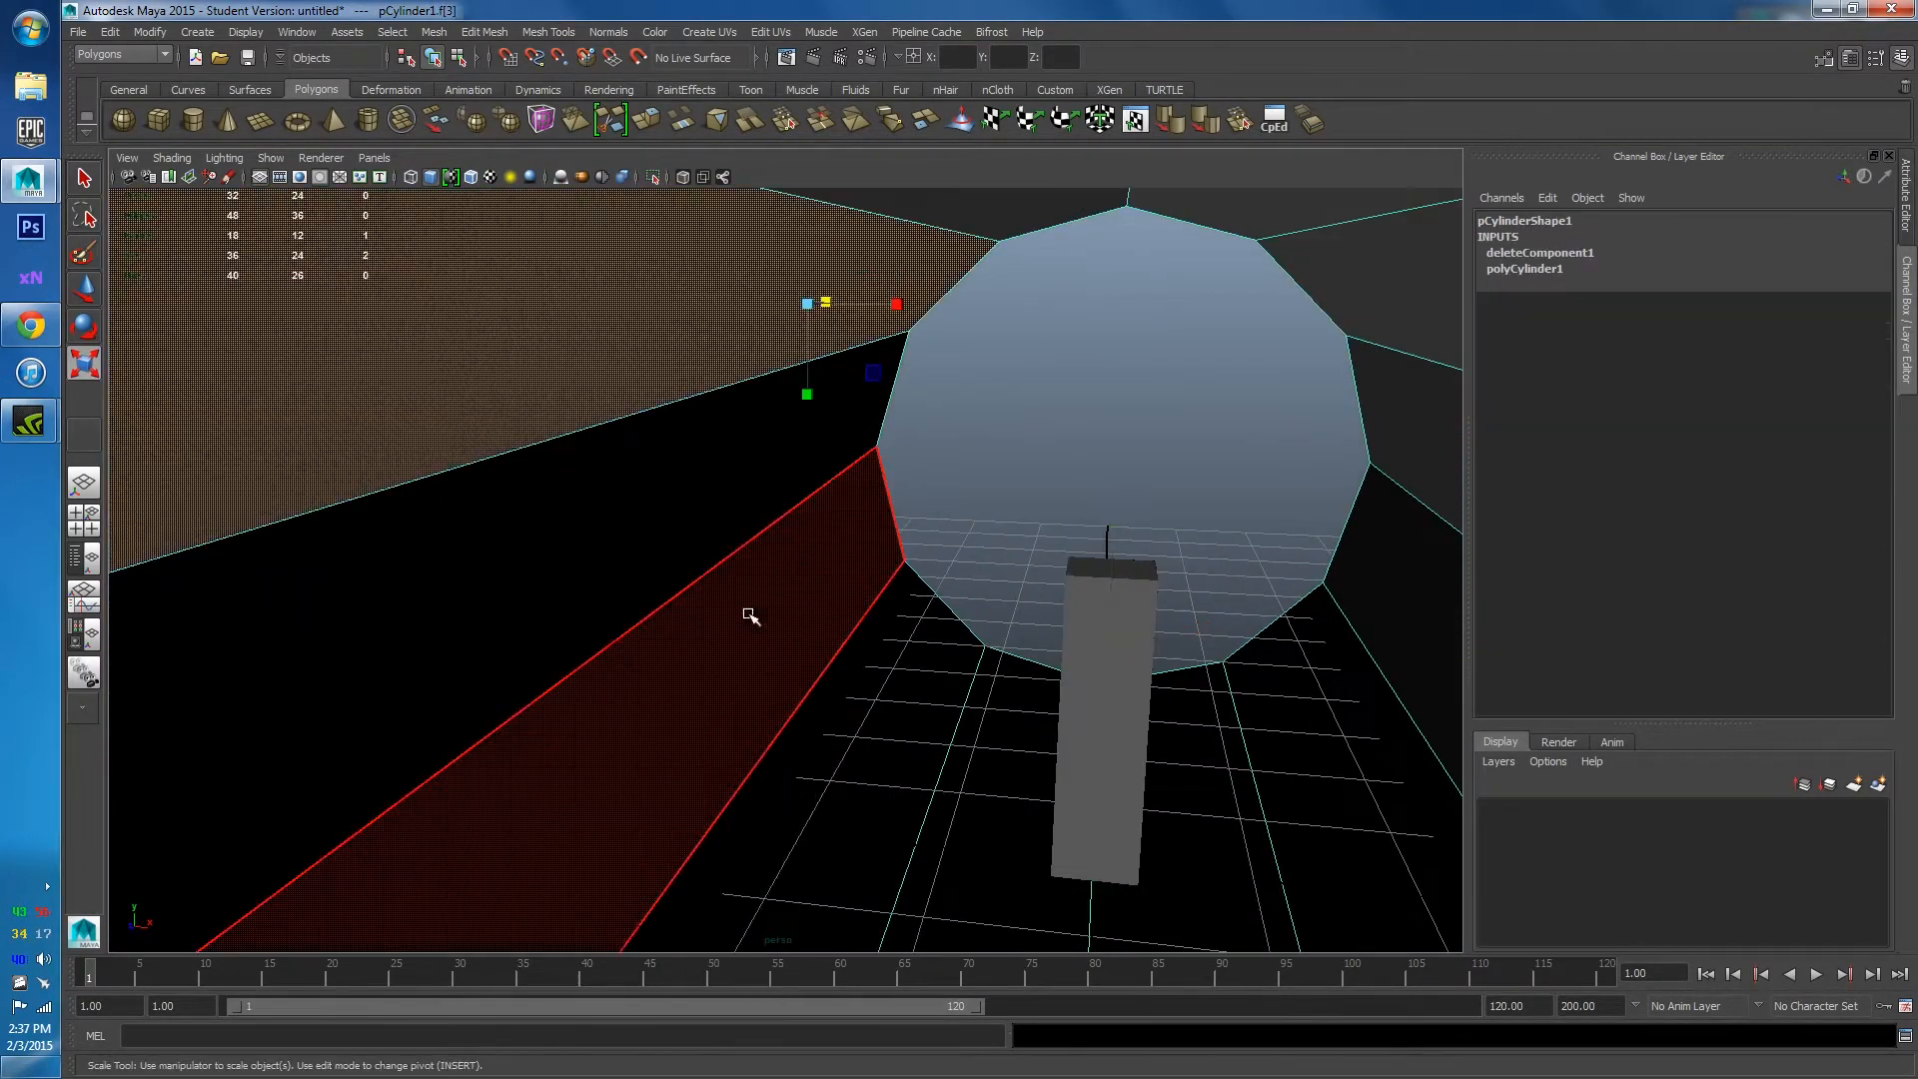
click(750, 612)
click(709, 515)
click(712, 343)
alt+drag(712, 343, 977, 477)
scroll(736, 410, down, 5)
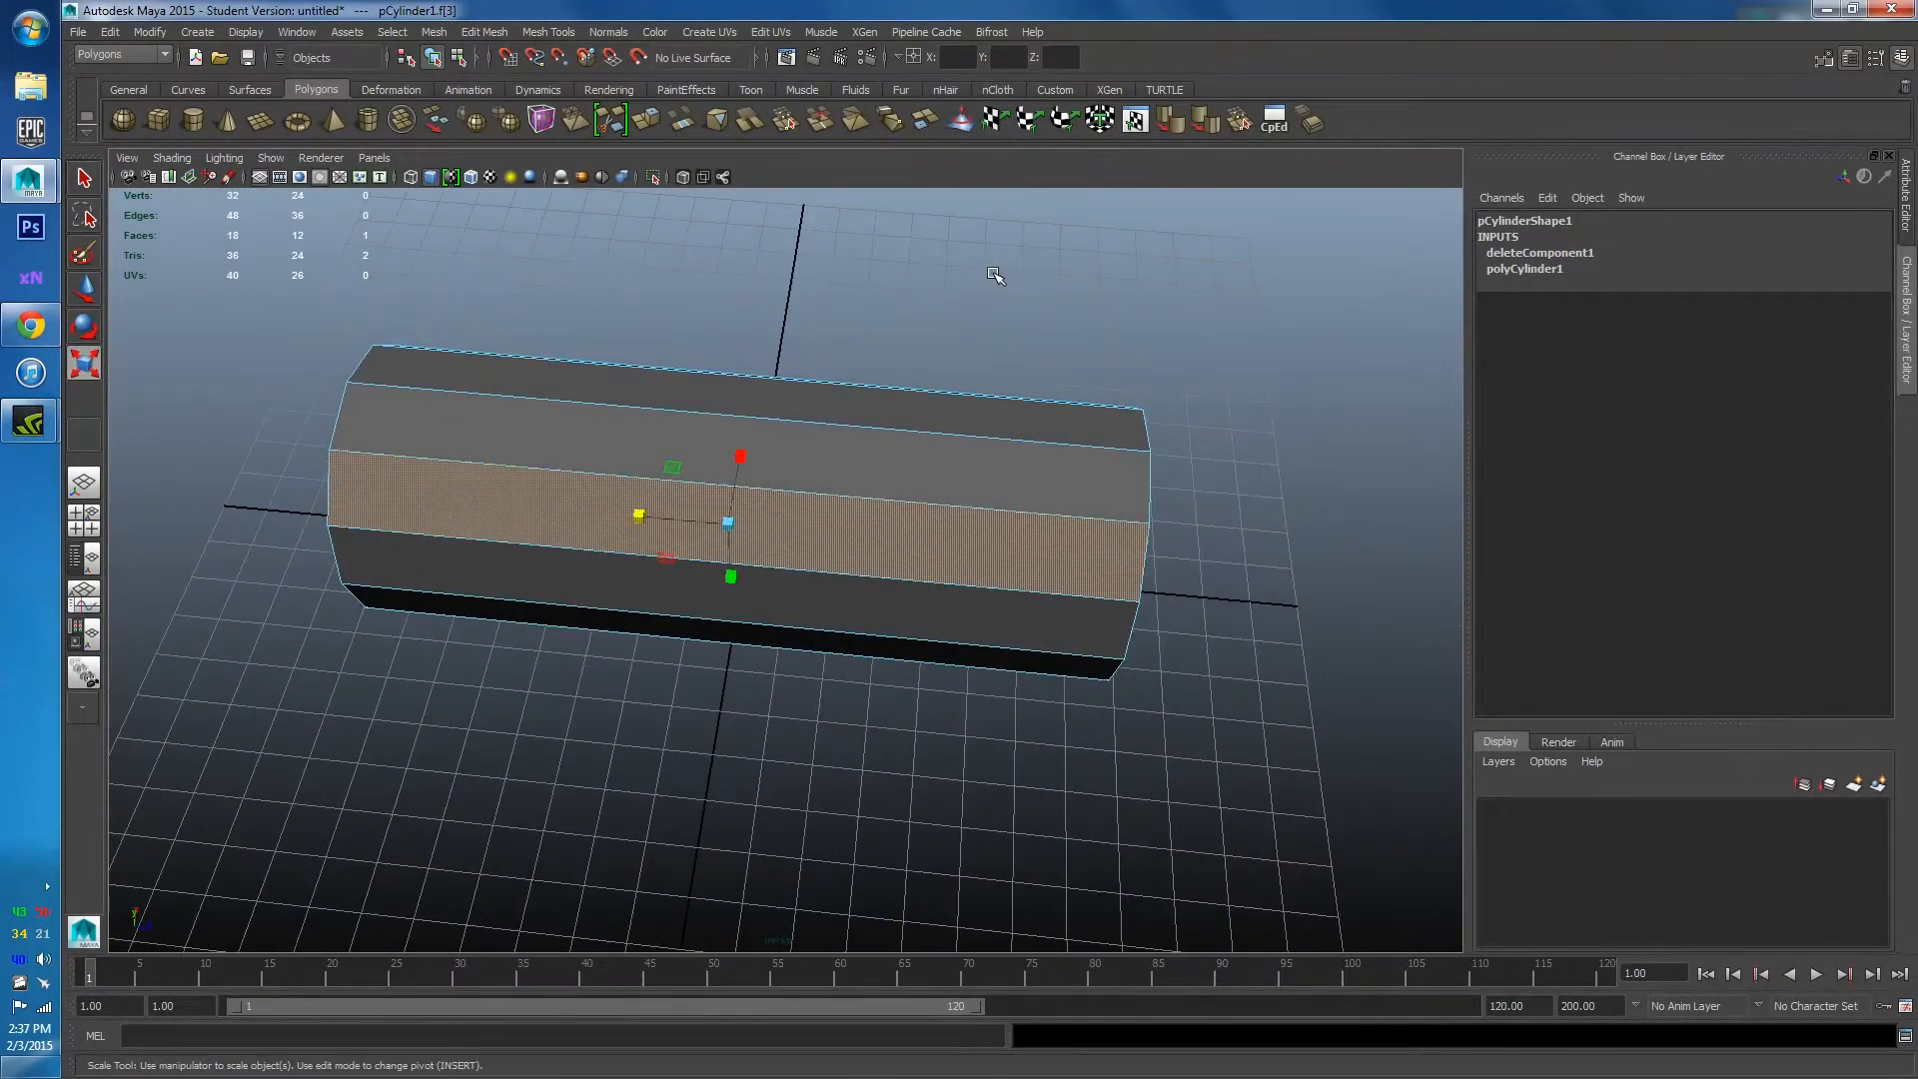
drag(965, 700, 965, 699)
alt+drag(1010, 394, 788, 300)
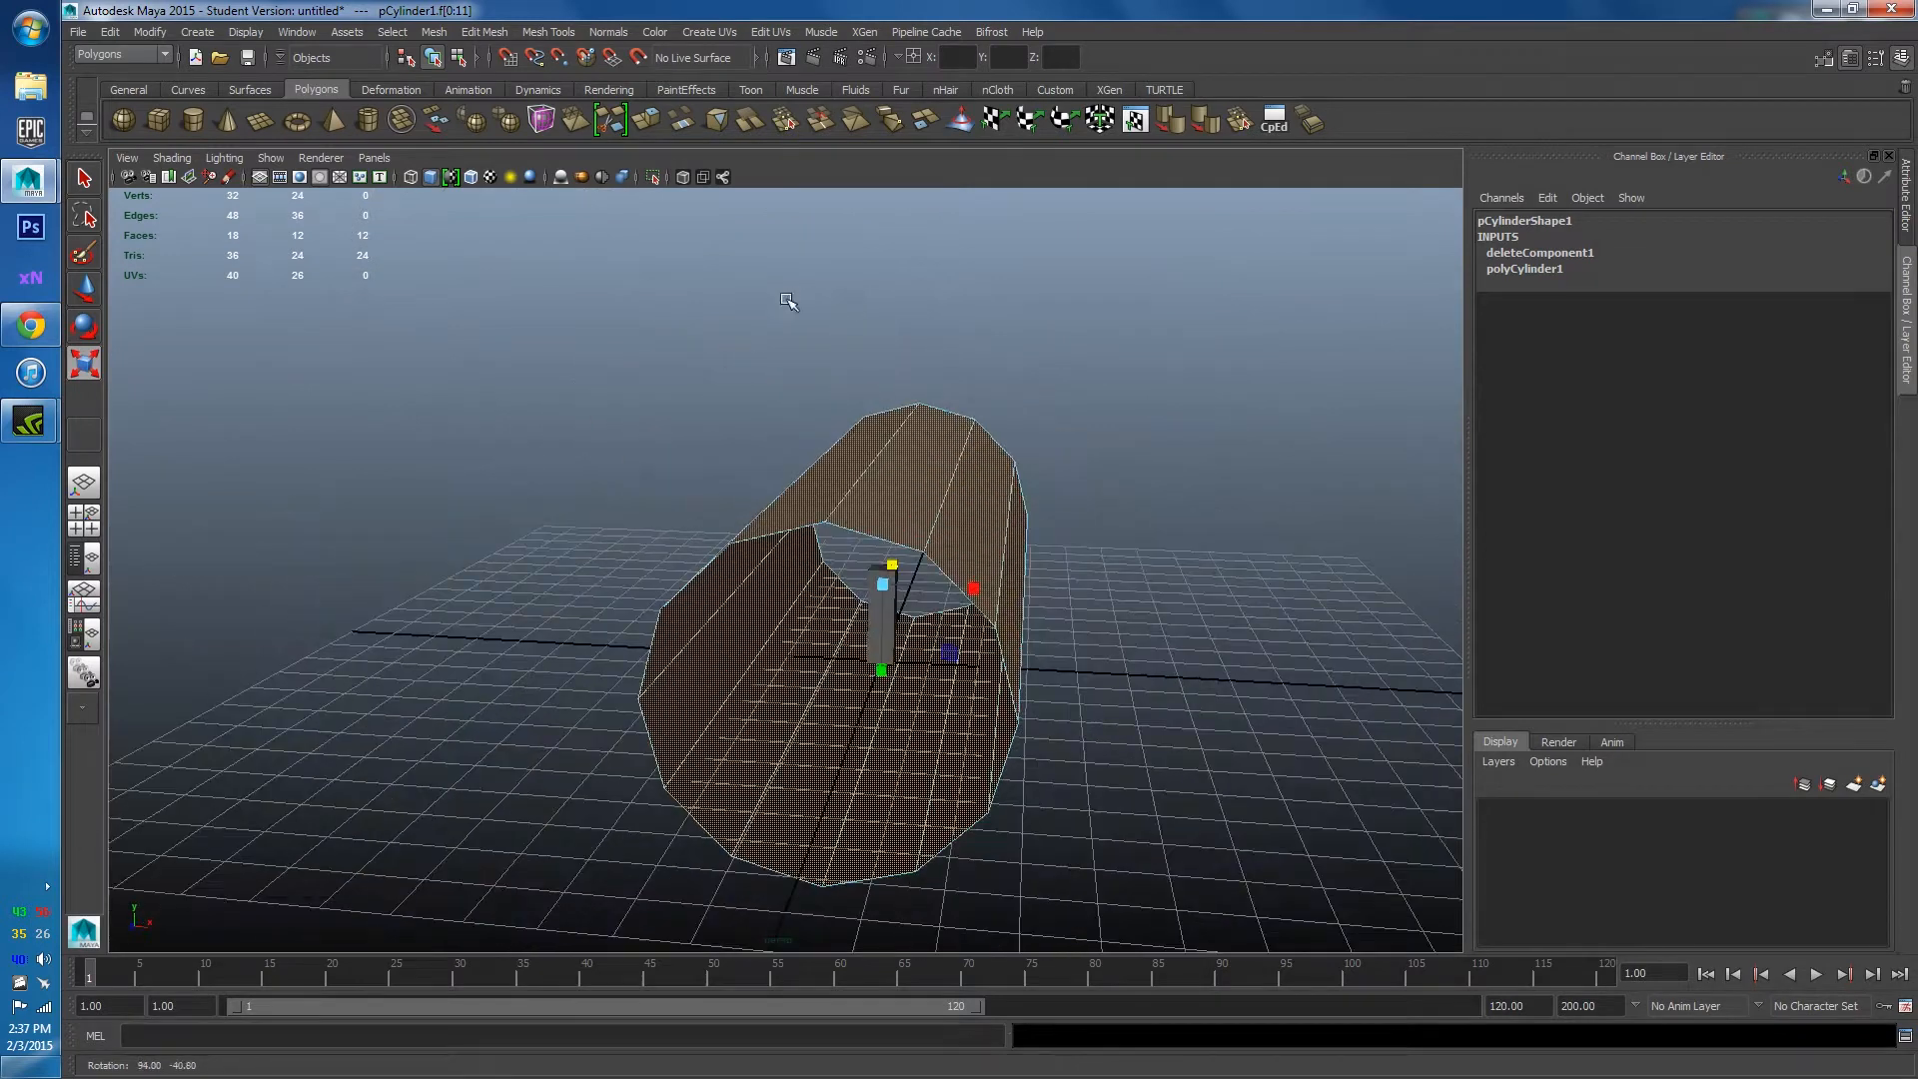
Reverse the tube's face normals with Normals > Reverse, then frame and reselect pCylinder1 in object mode.
click(603, 33)
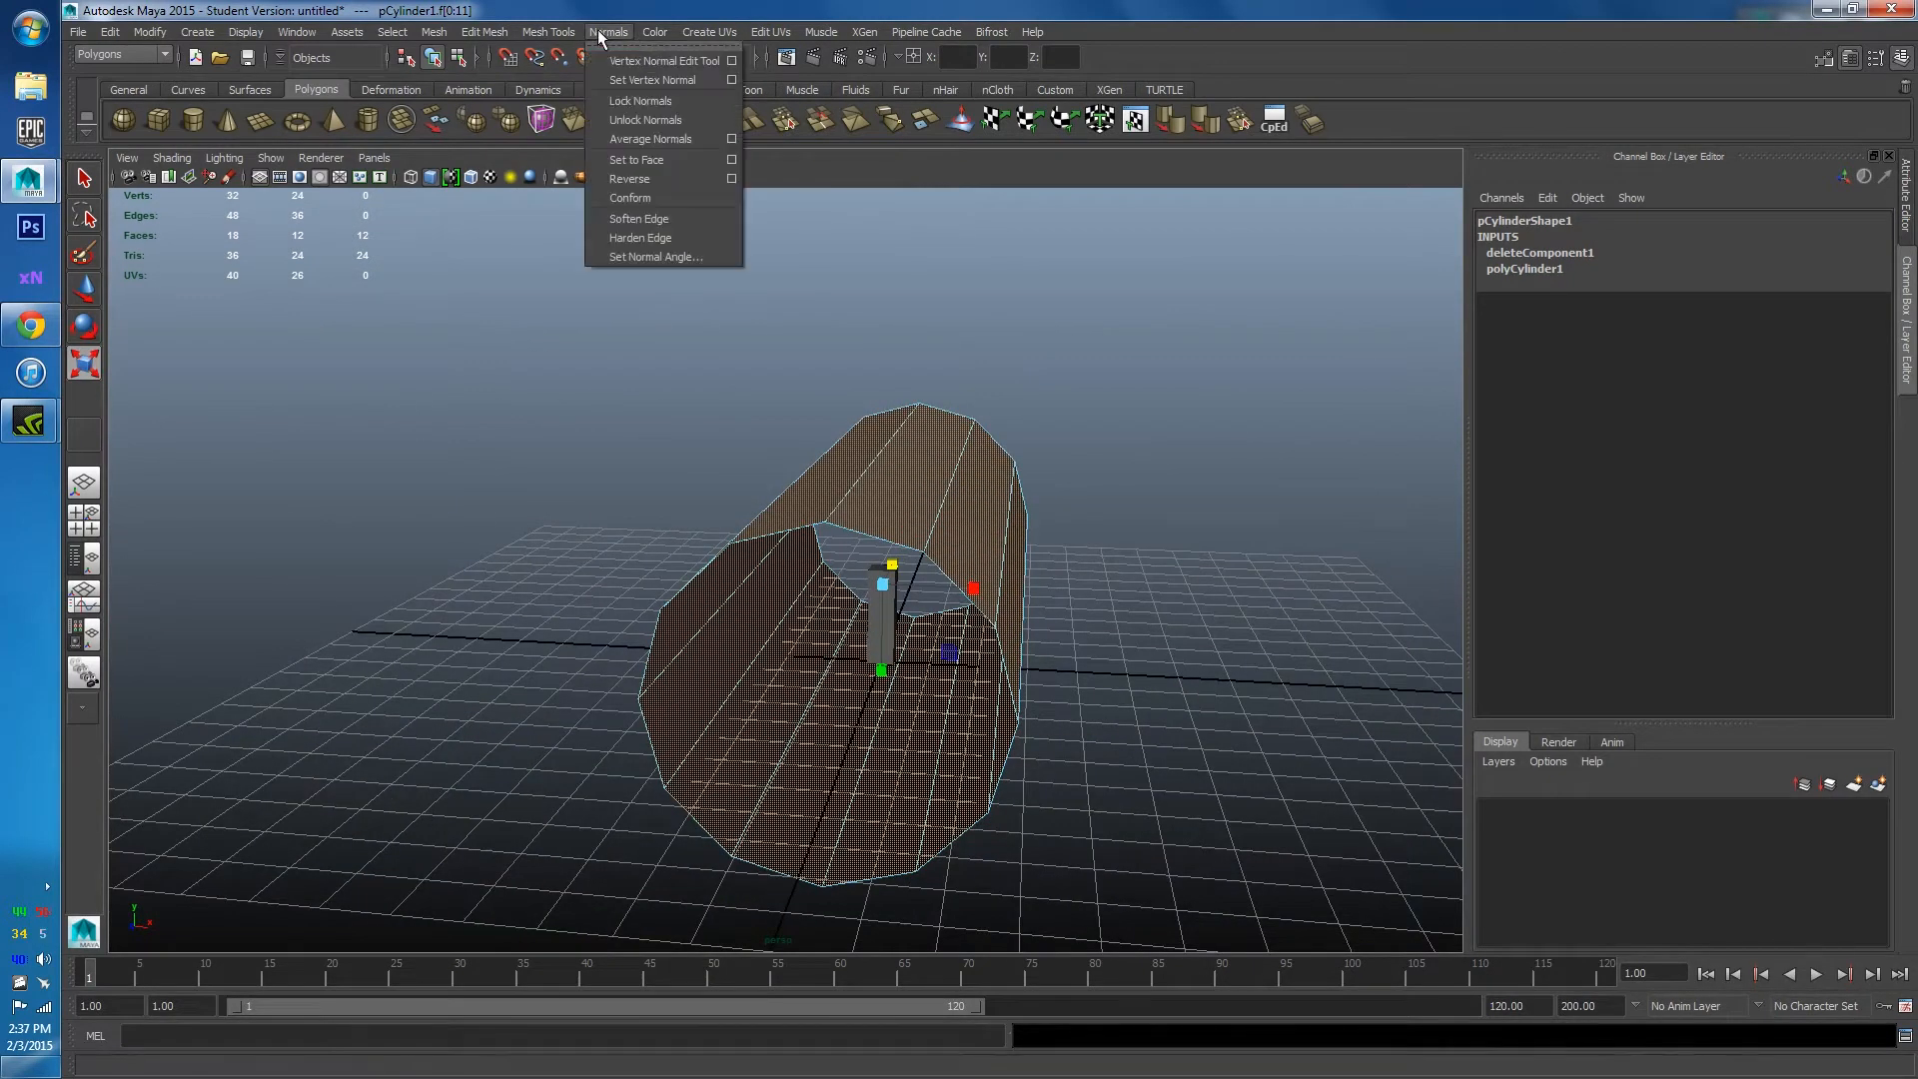
click(629, 178)
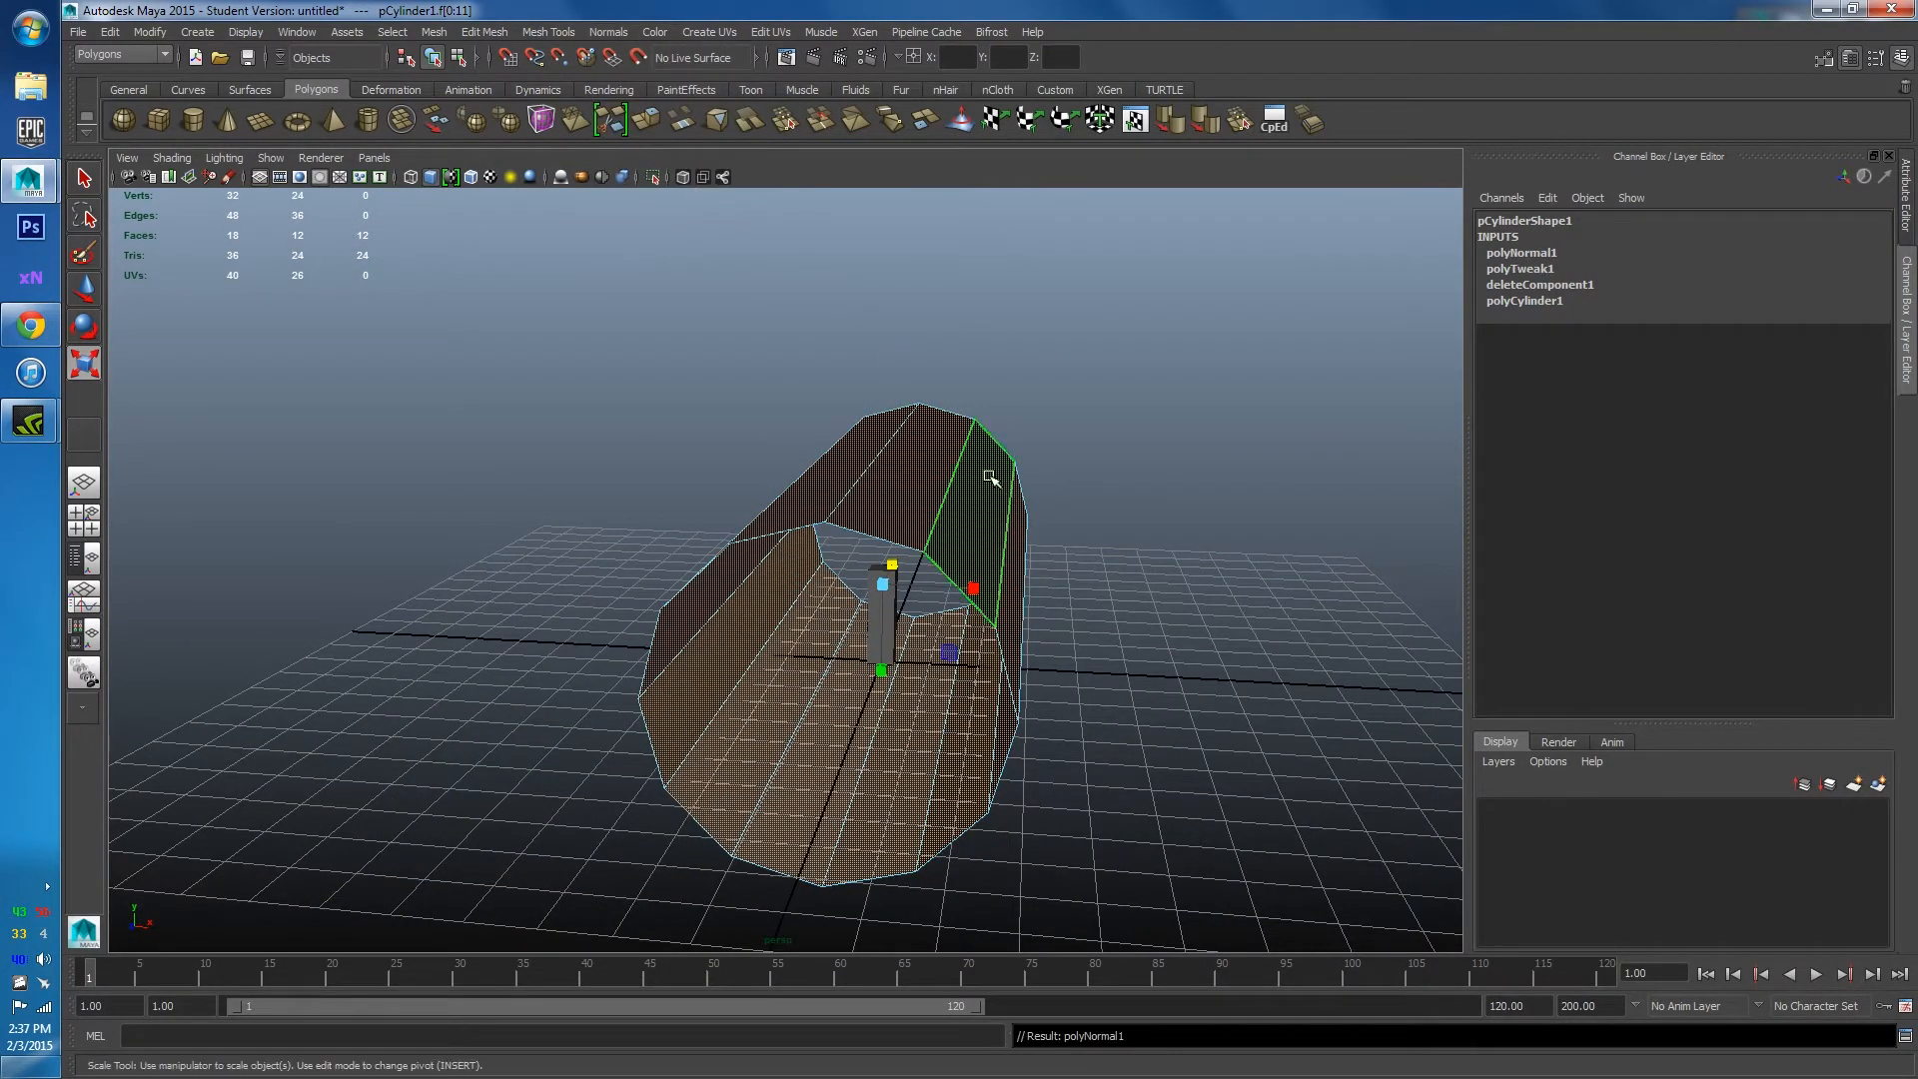
click(1039, 514)
alt+drag(1039, 514, 789, 489)
key(f)
key(r)
key(f)
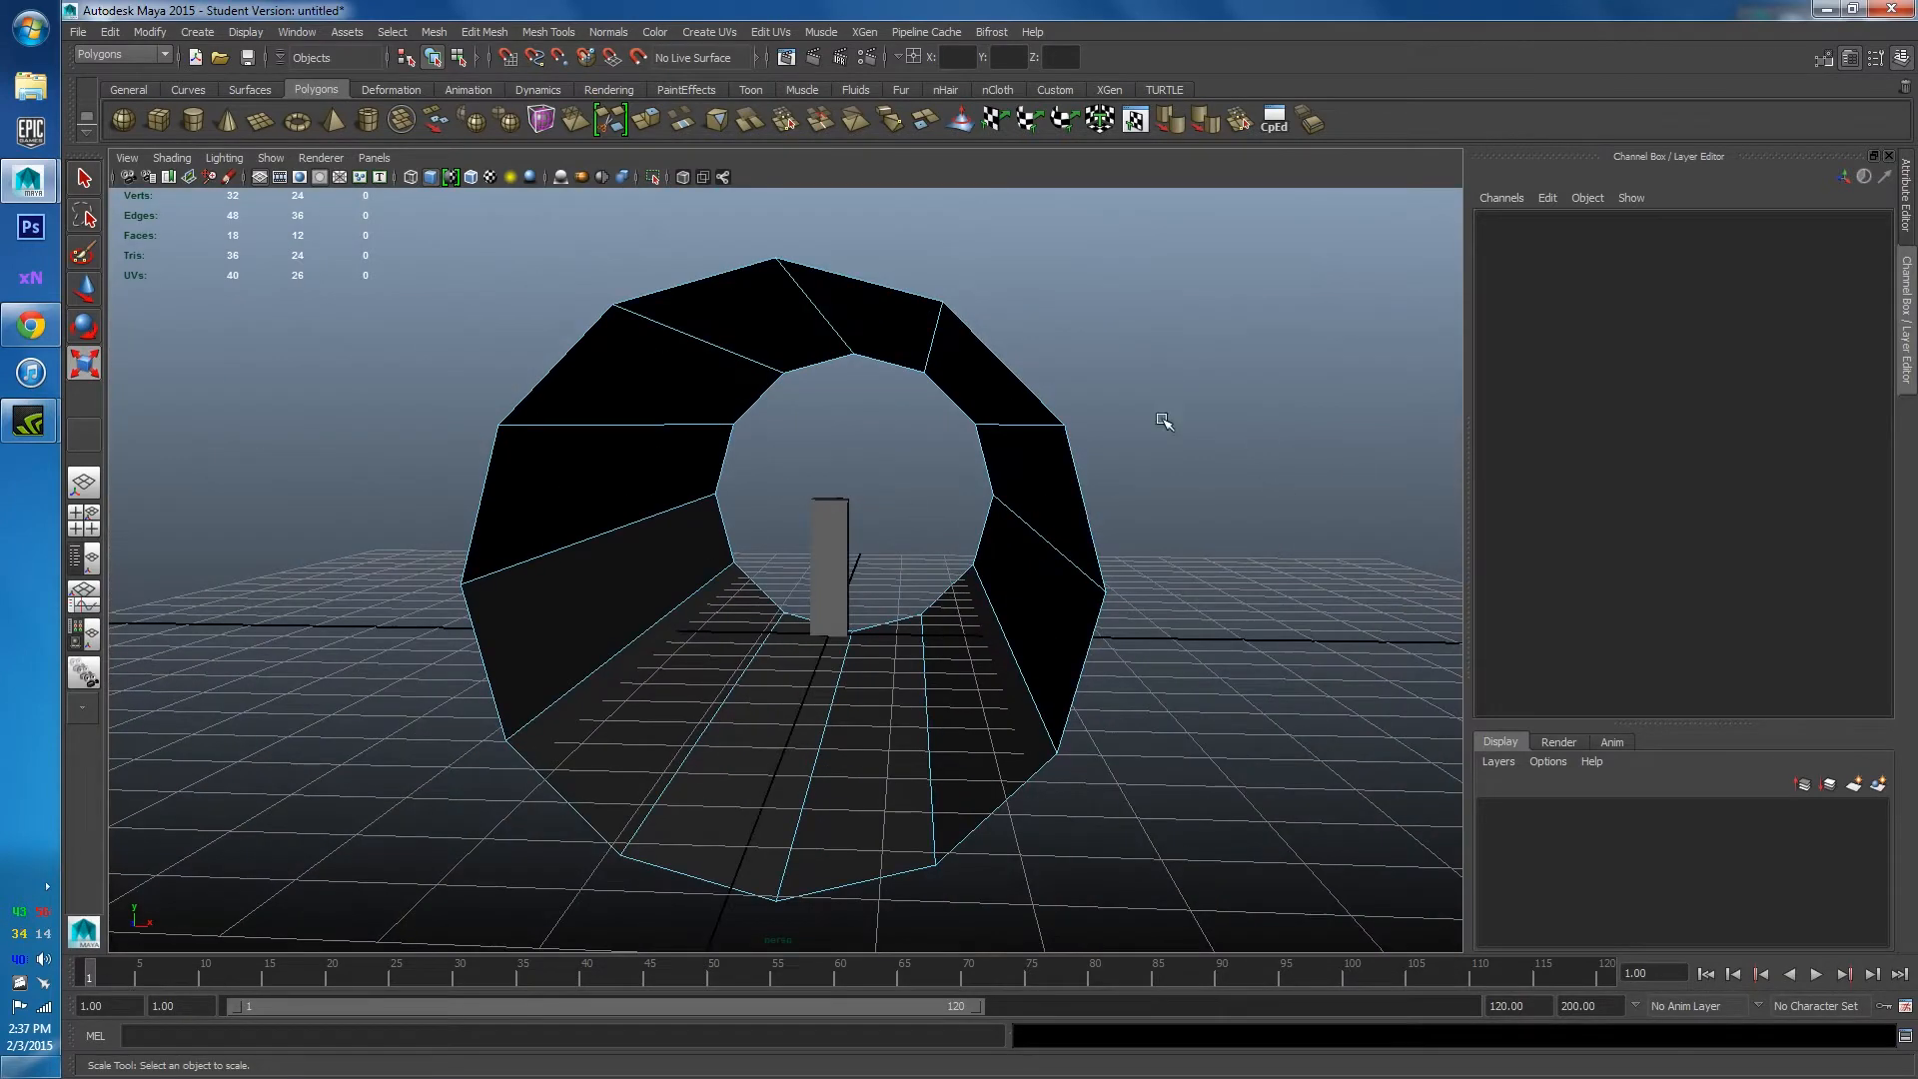
right_drag(994, 425, 1023, 450)
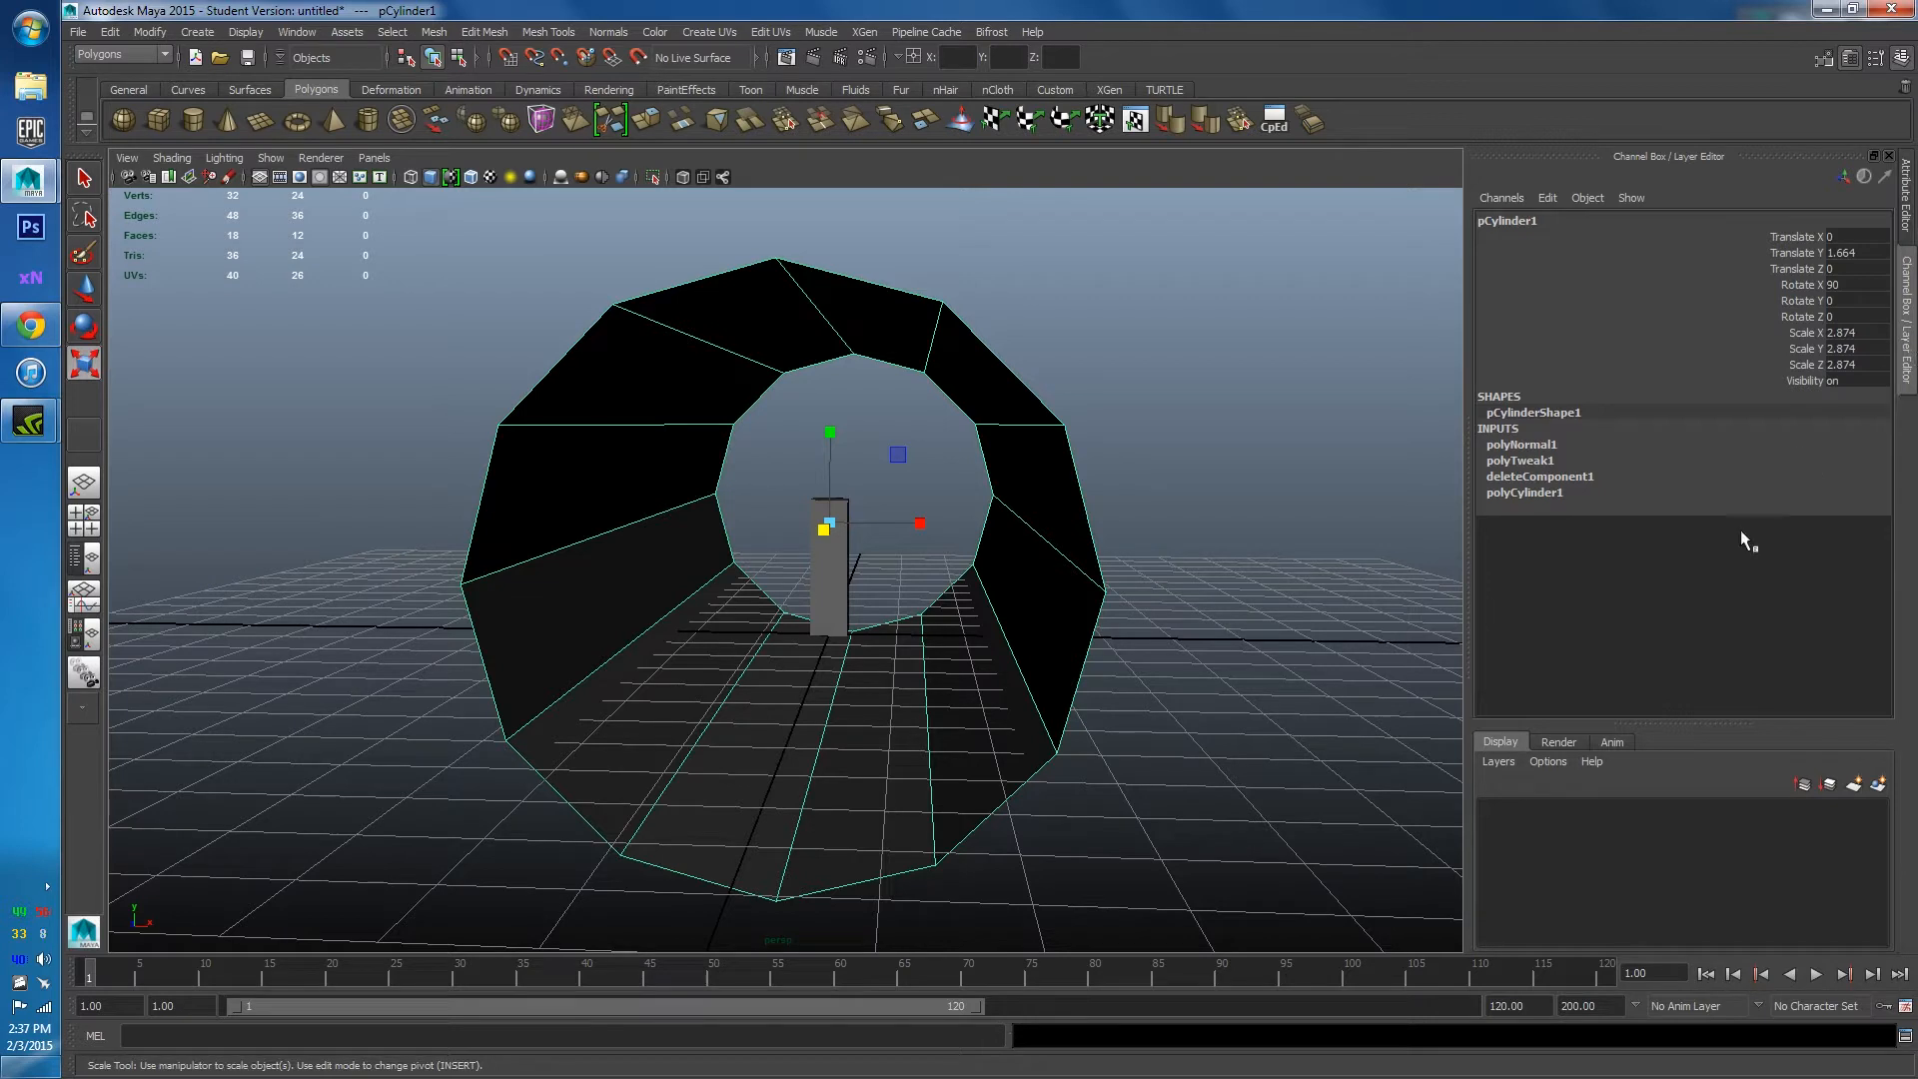
Create layer1 from the selected tube and switch its visibility off so only the pillar shows.
click(1499, 763)
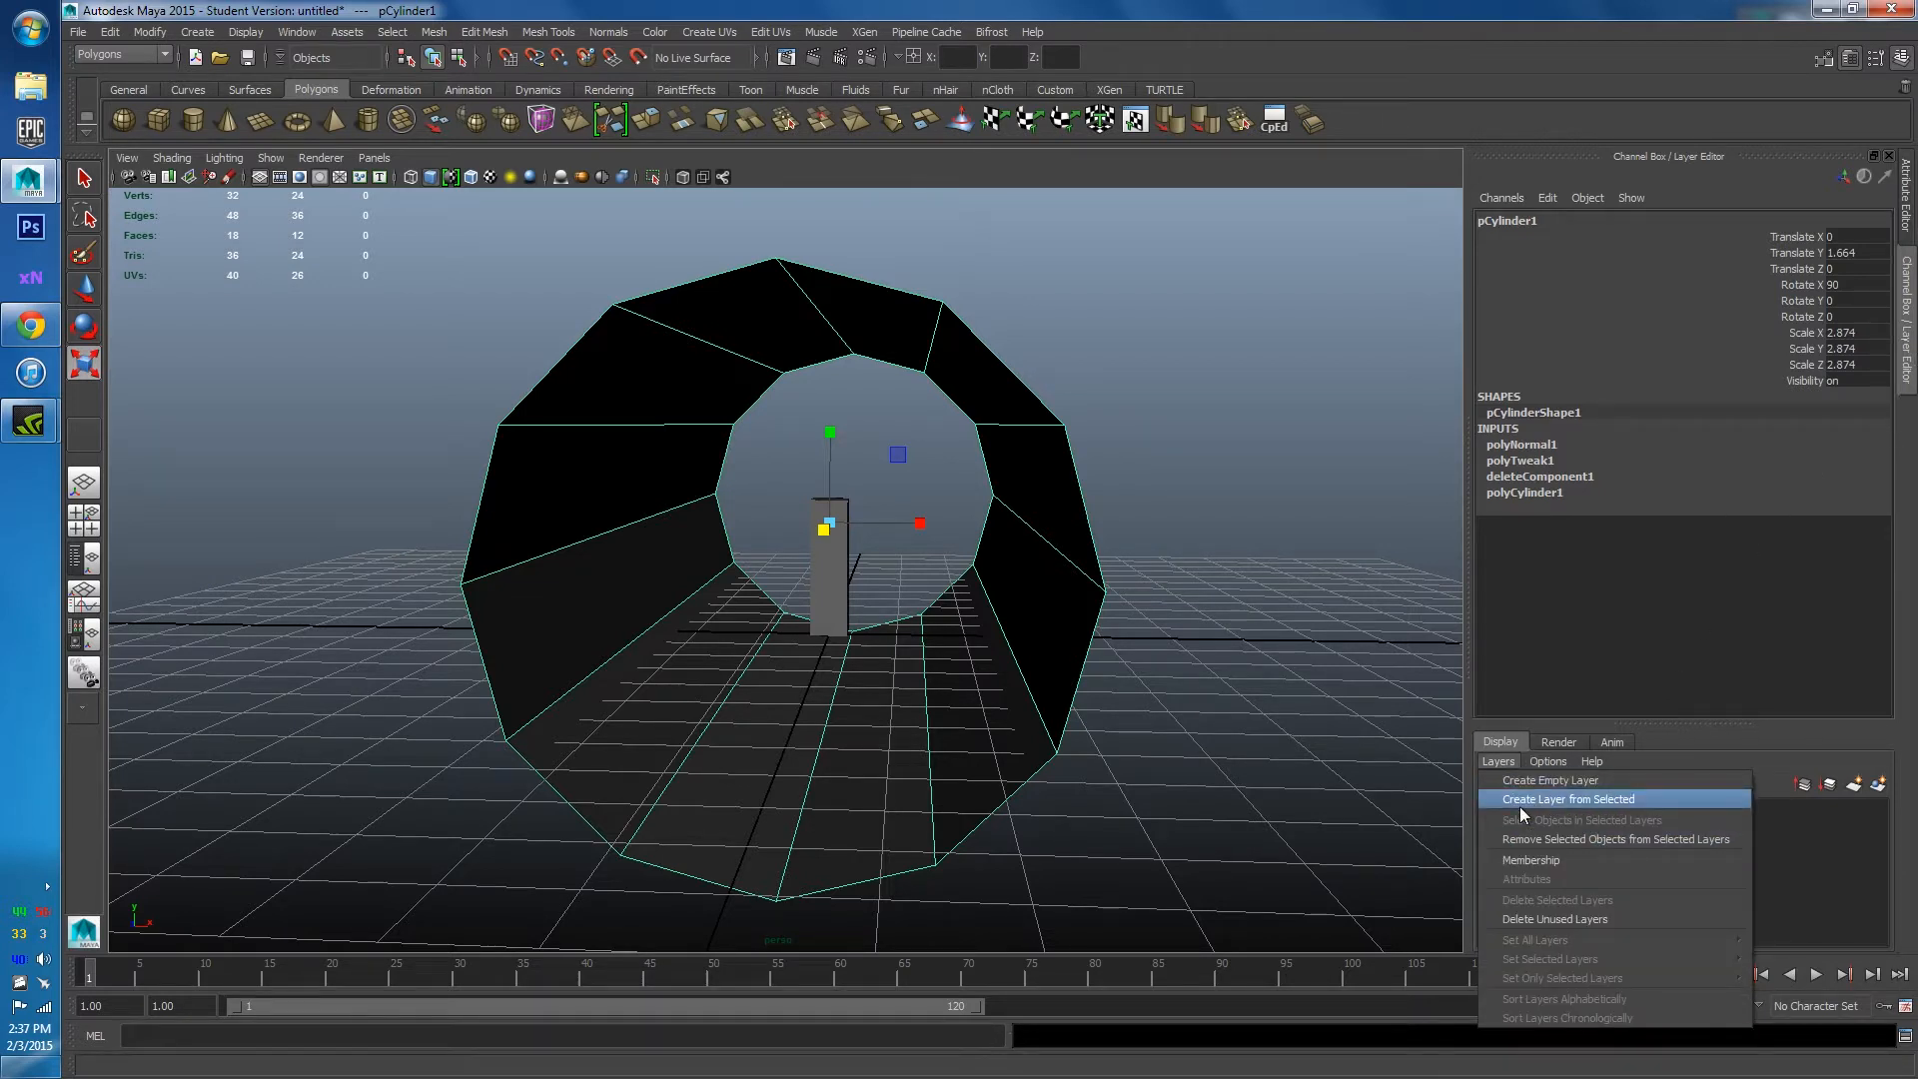
click(1519, 806)
mouse_move(1238, 420)
alt+mouse_down()
mouse_move(1148, 410)
mouse_move(1242, 407)
alt+mouse_up()
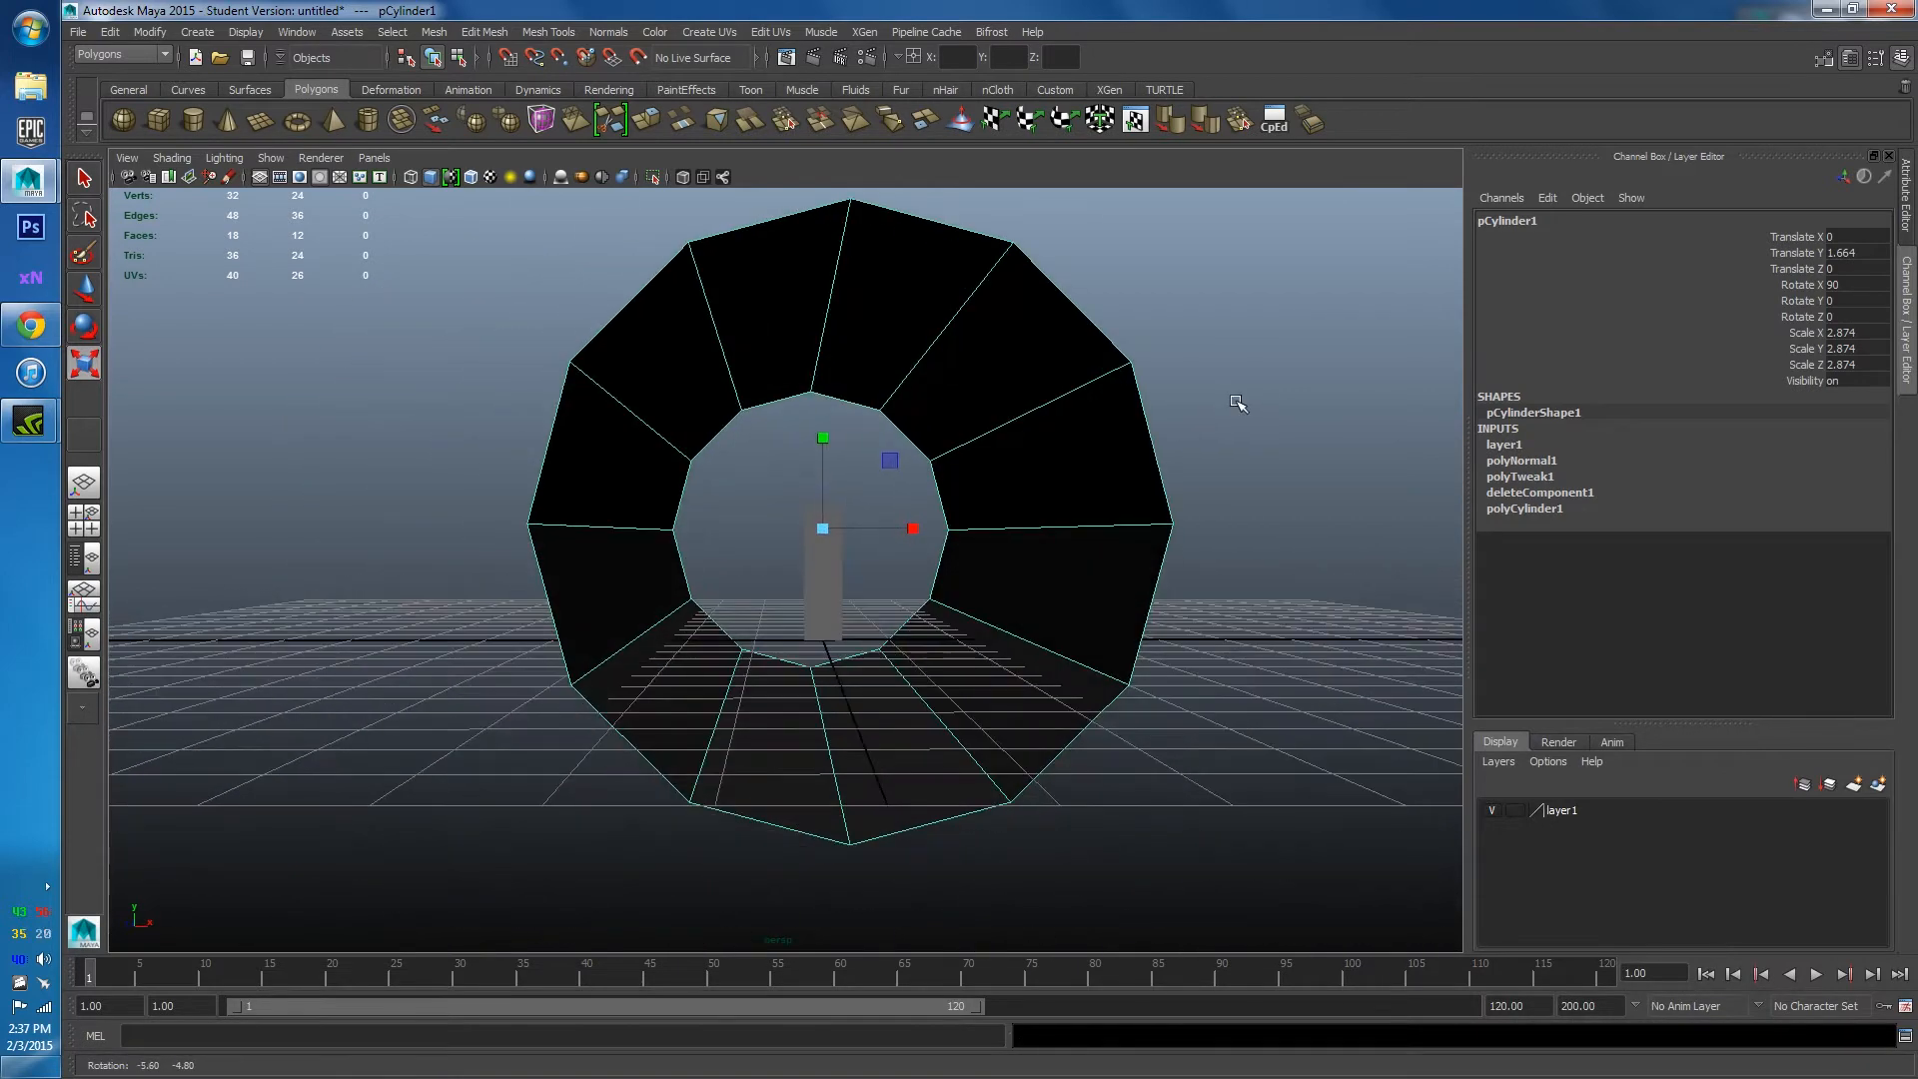
click(1495, 812)
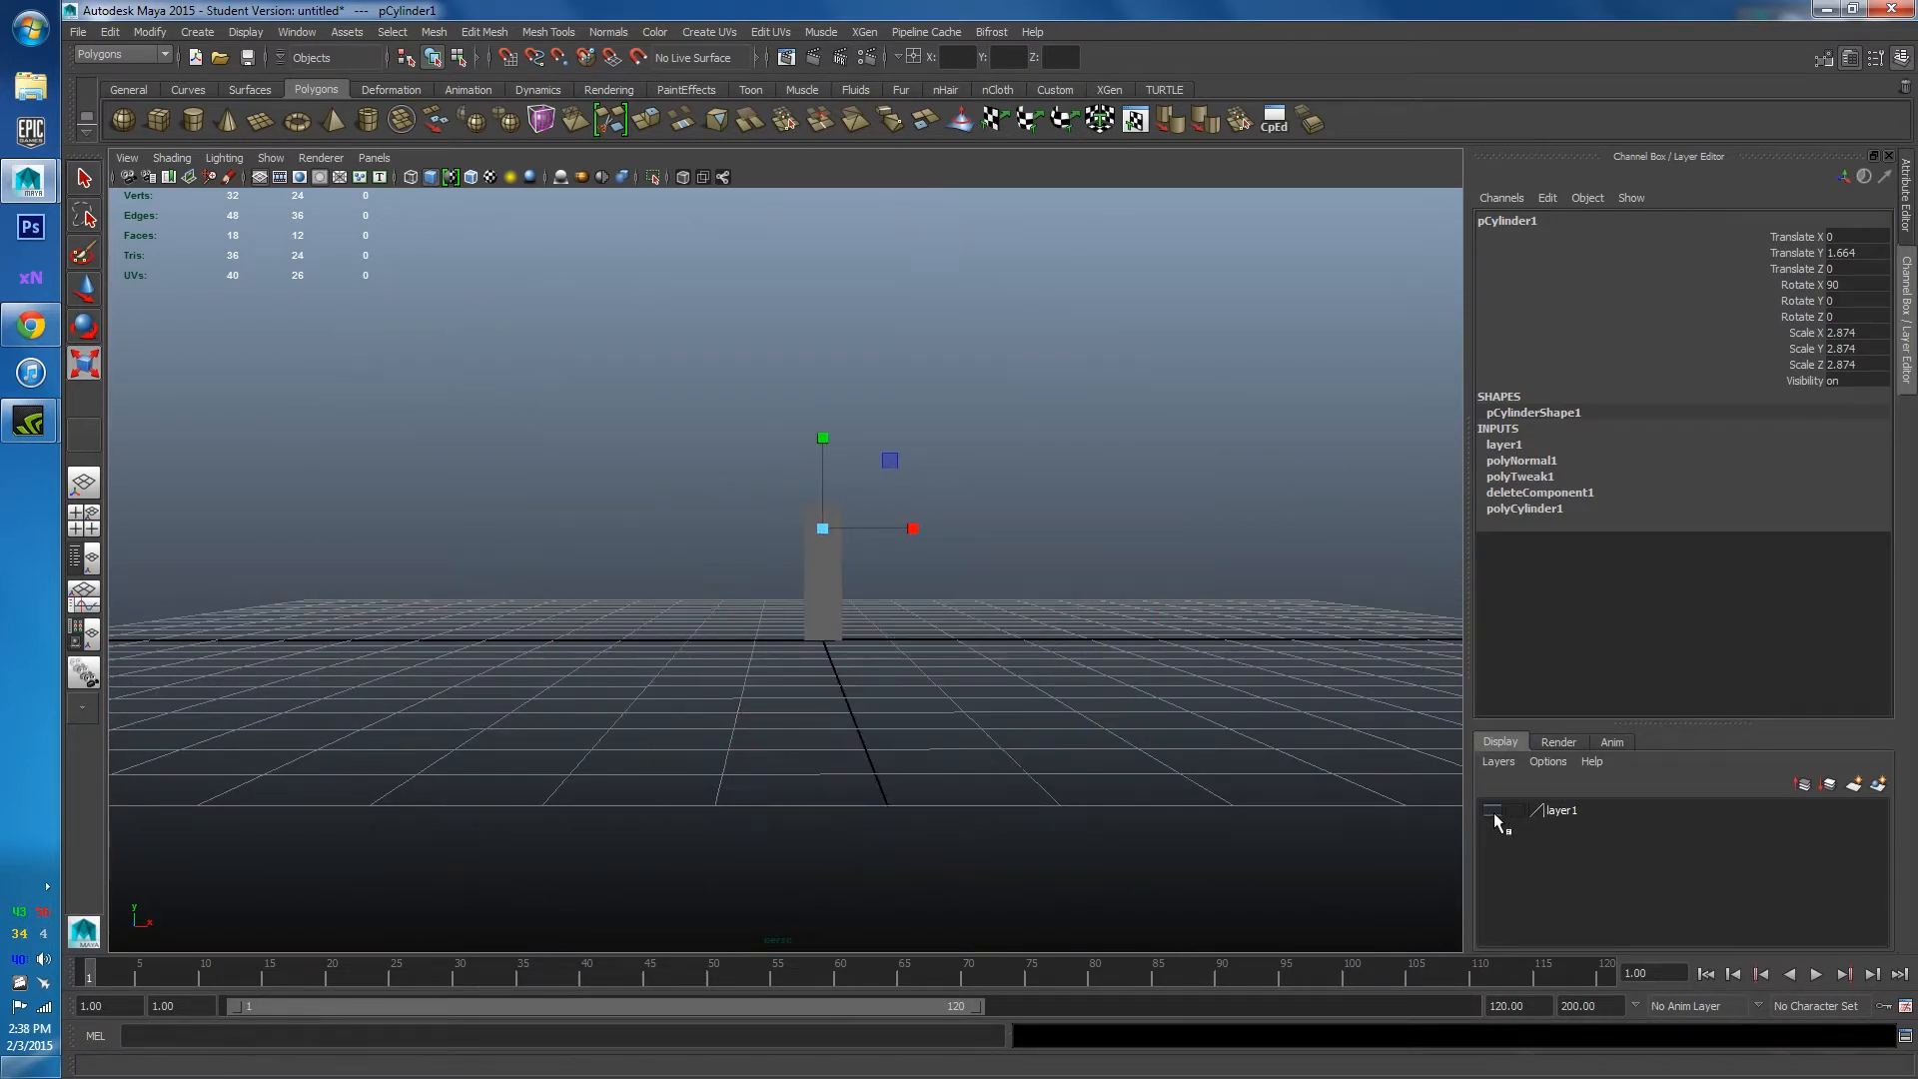
click(1494, 812)
click(1495, 812)
click(1495, 813)
click(1494, 812)
click(1143, 535)
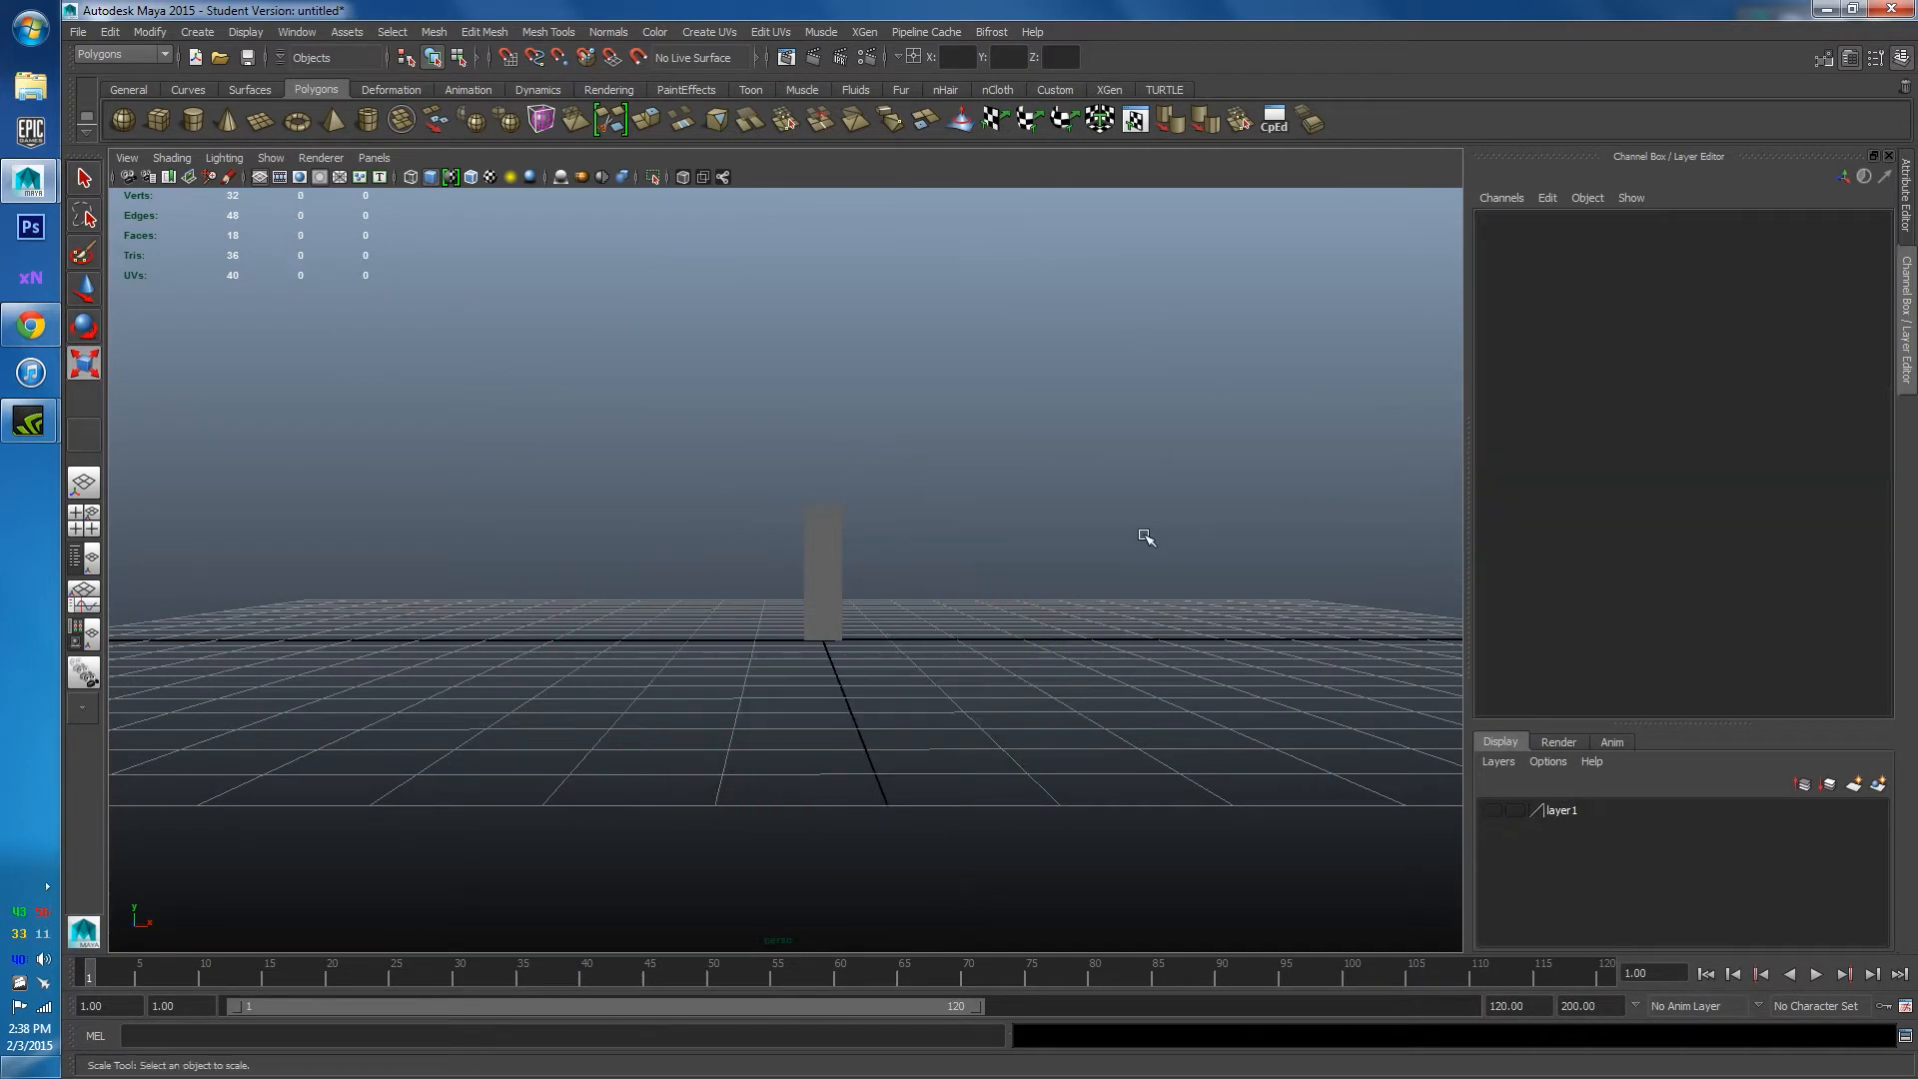
alt+drag(1143, 535, 845, 512)
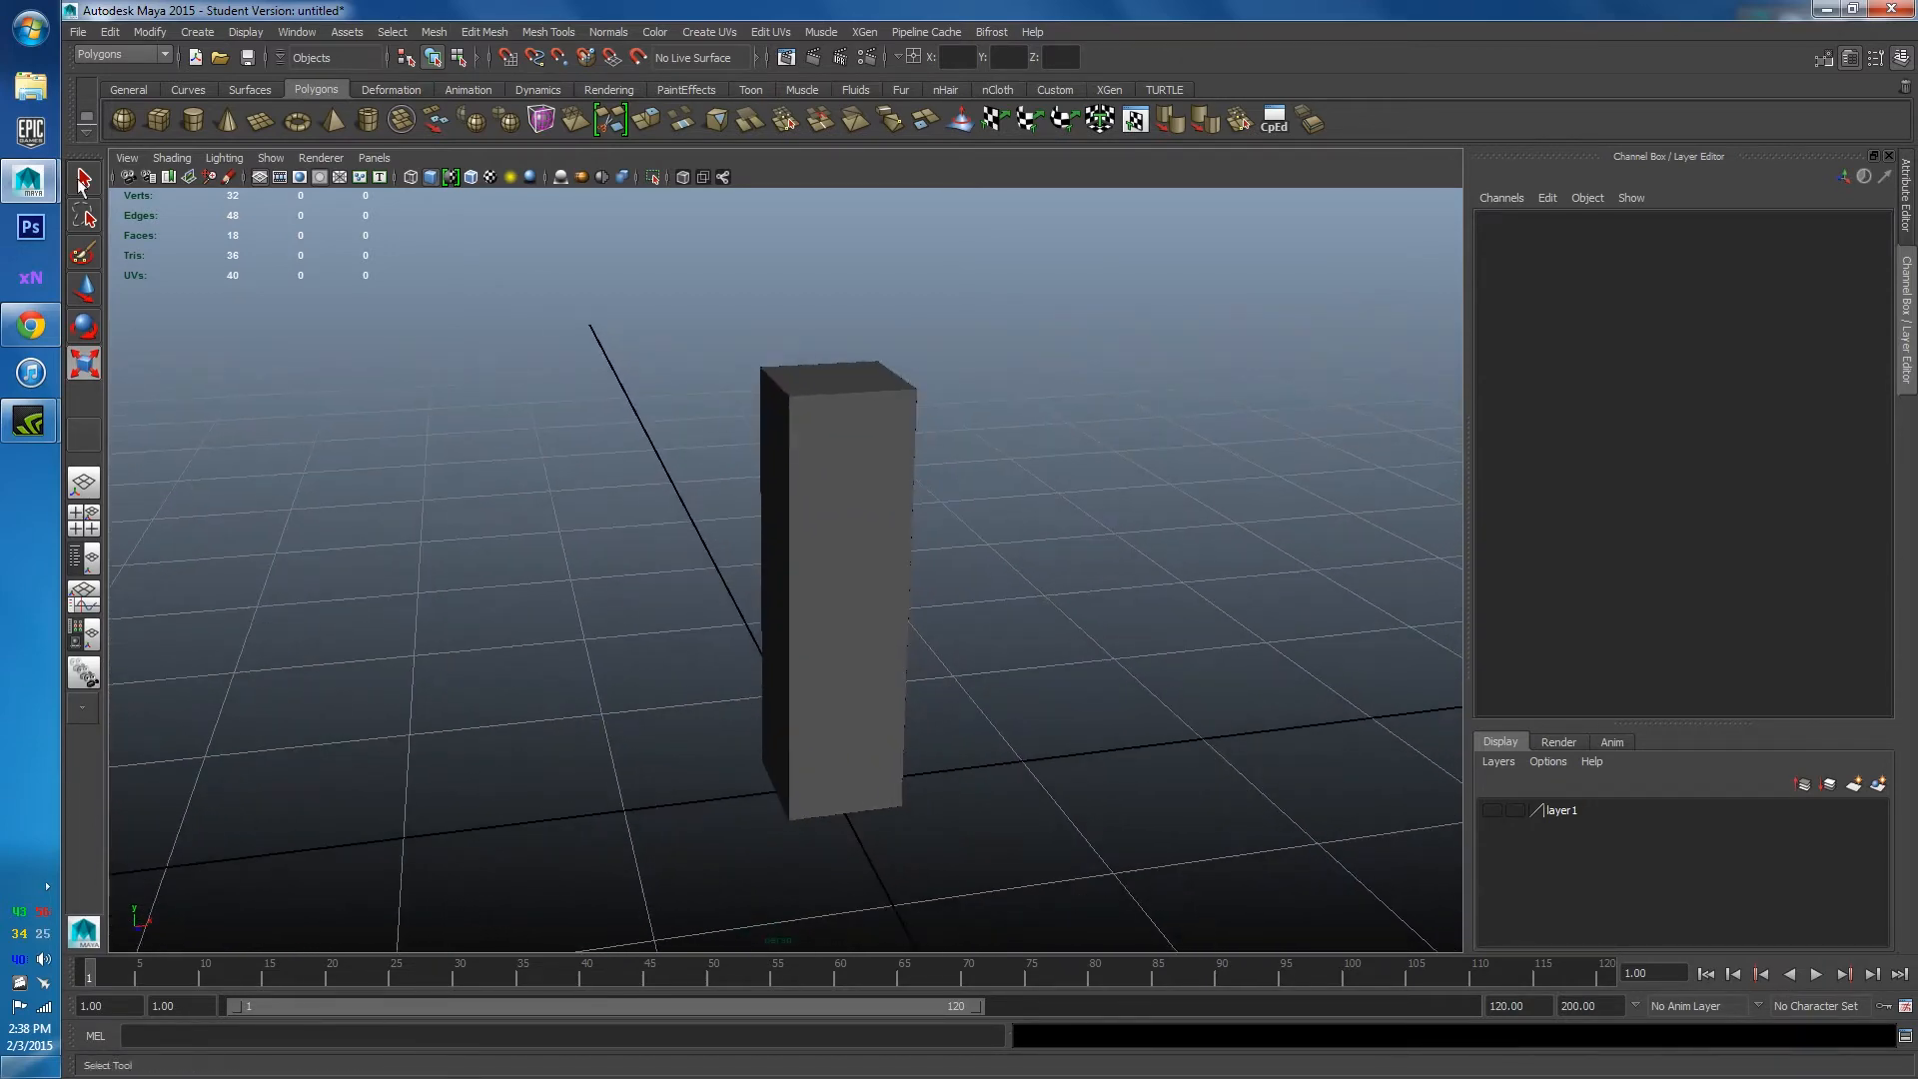
Review the Flat Pyramid sci-fi corridor reference page, then return to Maya.
click(43, 322)
scroll(753, 541, down, 4)
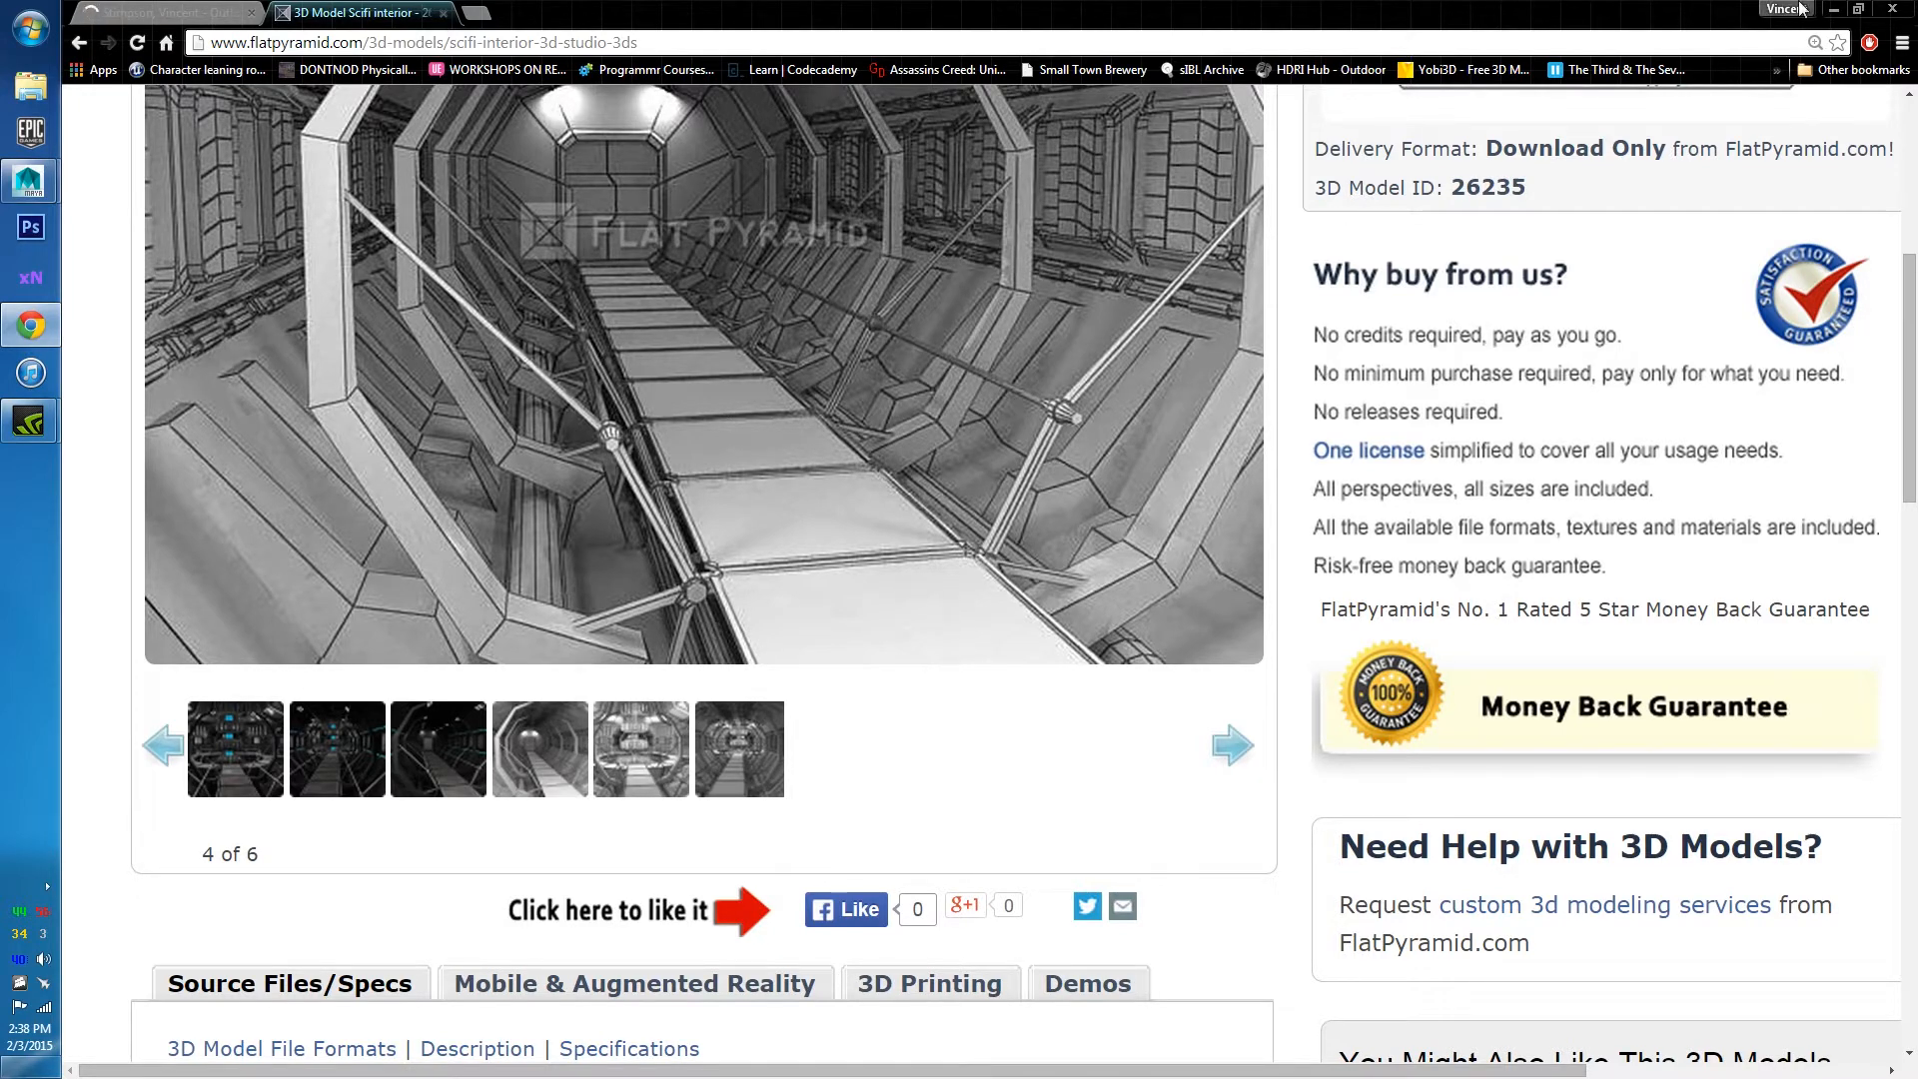
click(1834, 9)
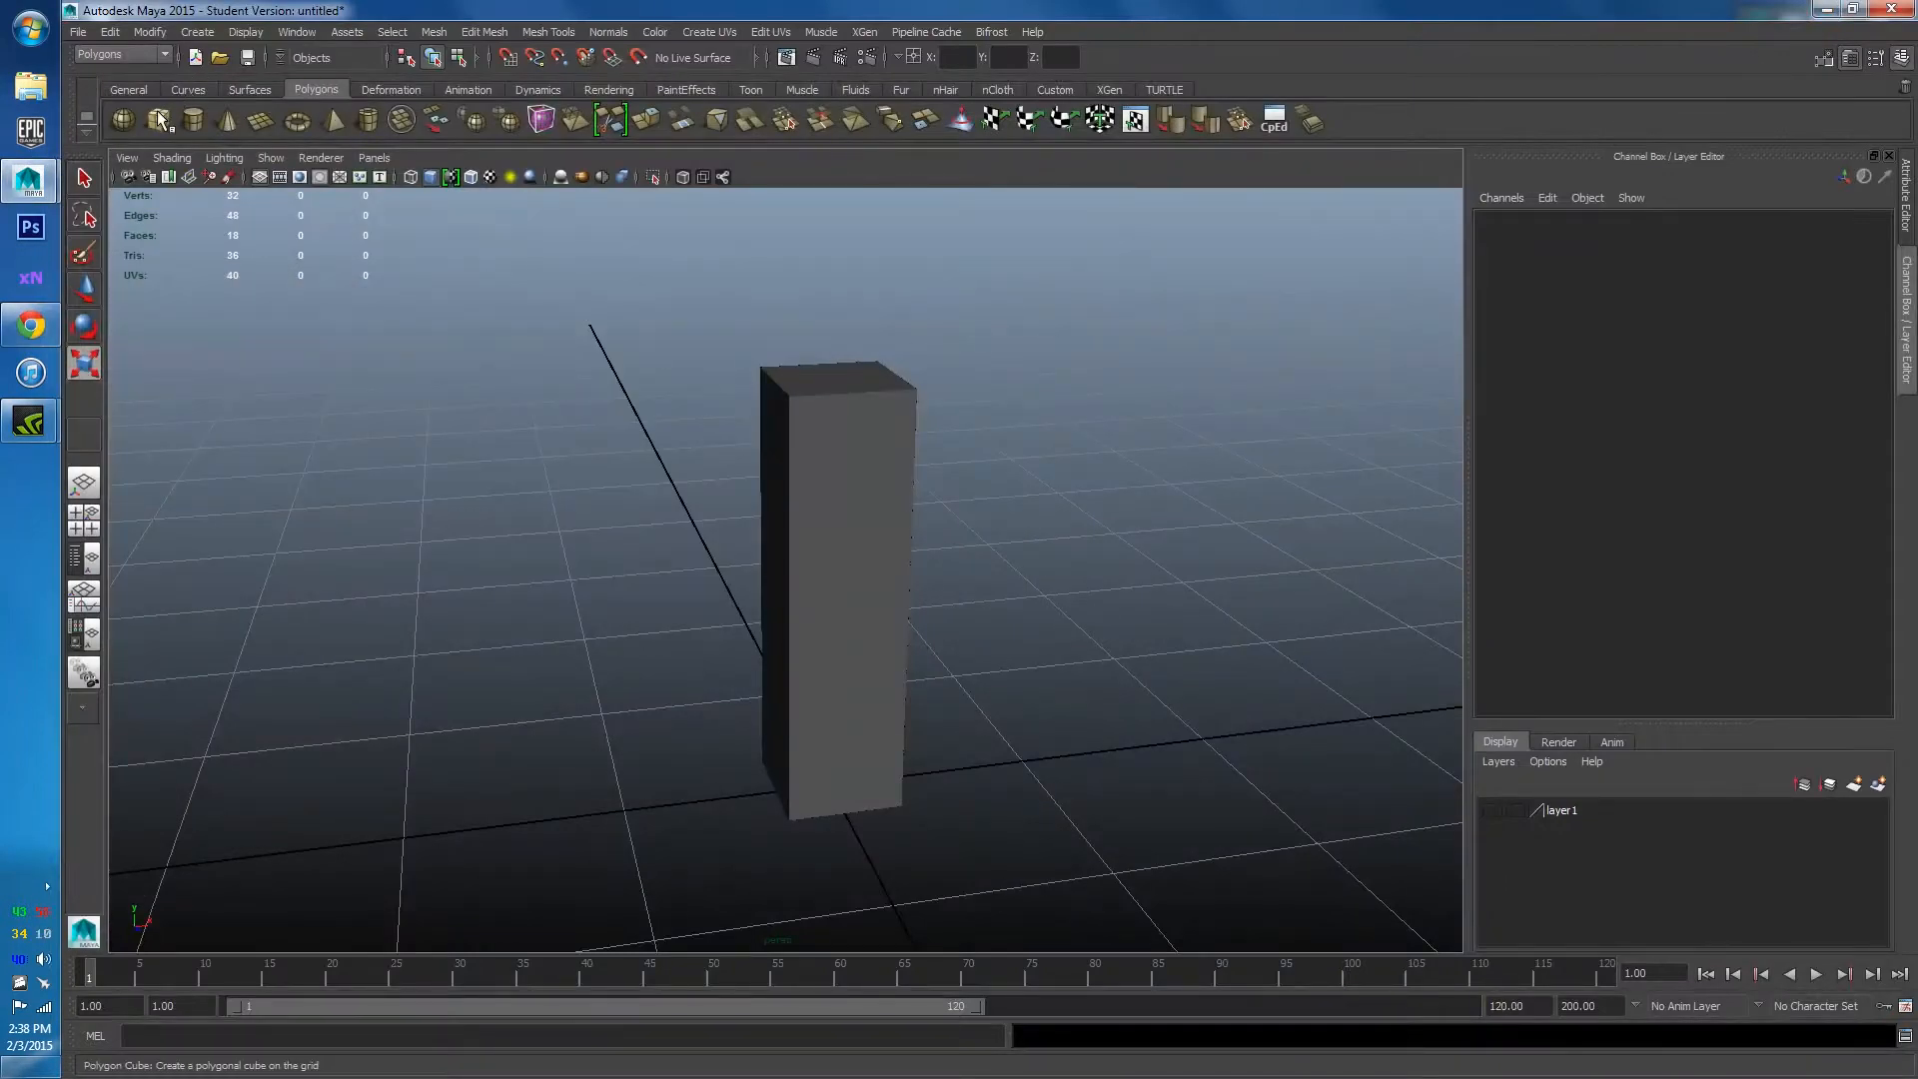
Create a polygon cube pCube2 with Width 1.5 and Depth 1.5.
click(160, 120)
alt+drag(536, 369, 1114, 382)
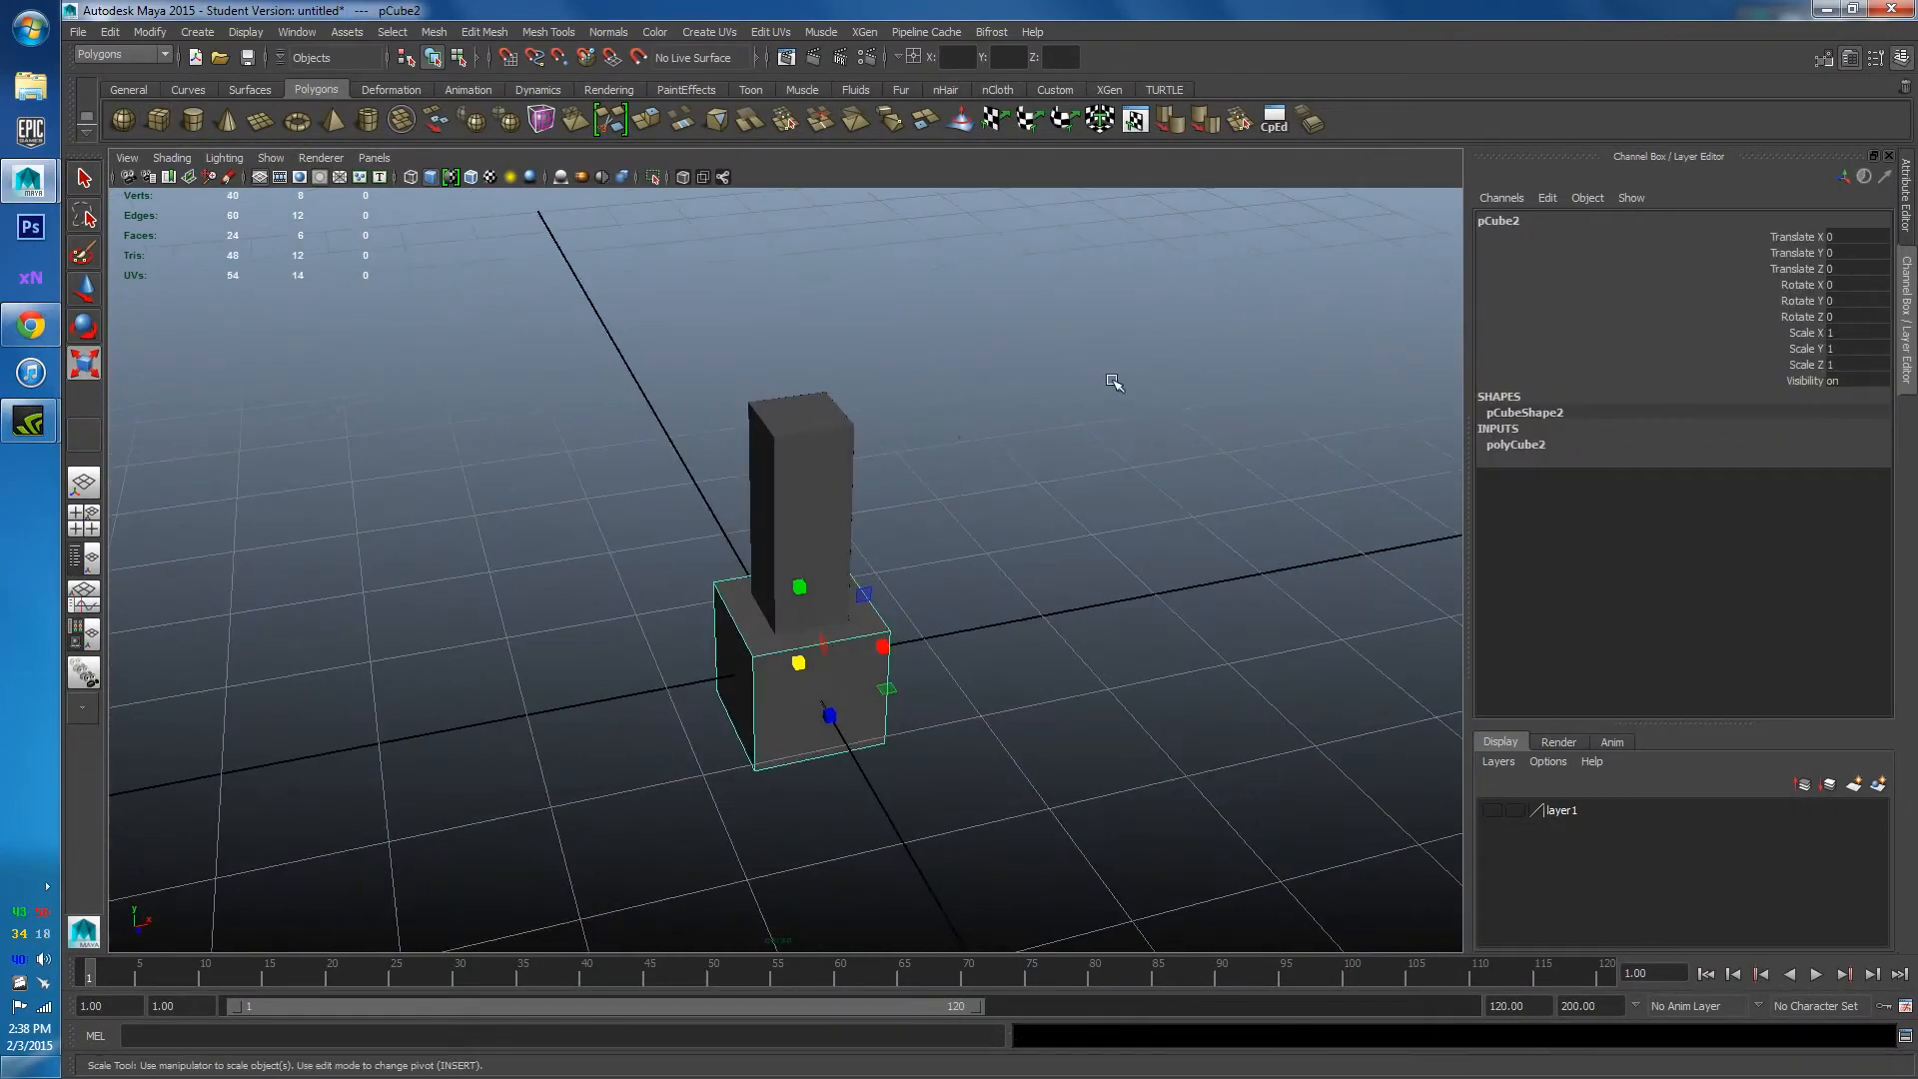
alt+right_drag(690, 699, 889, 577)
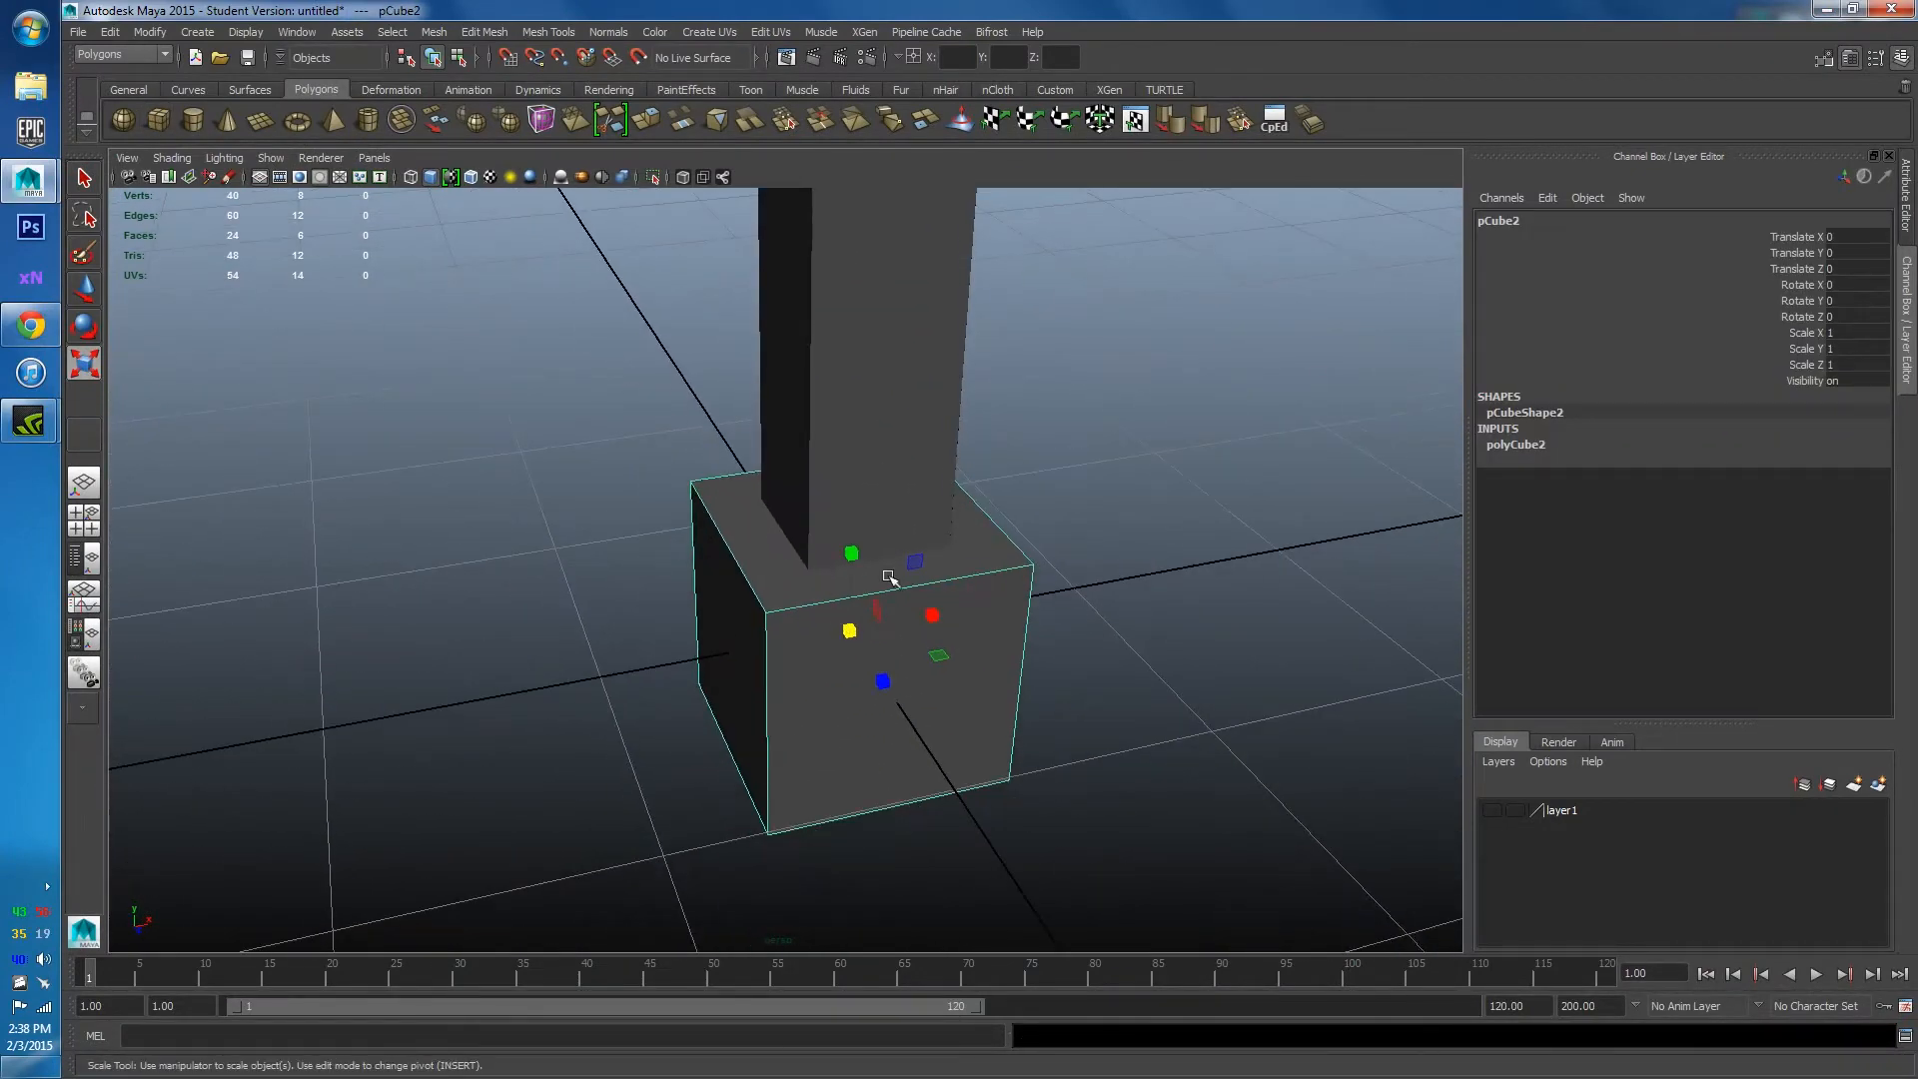
click(1538, 441)
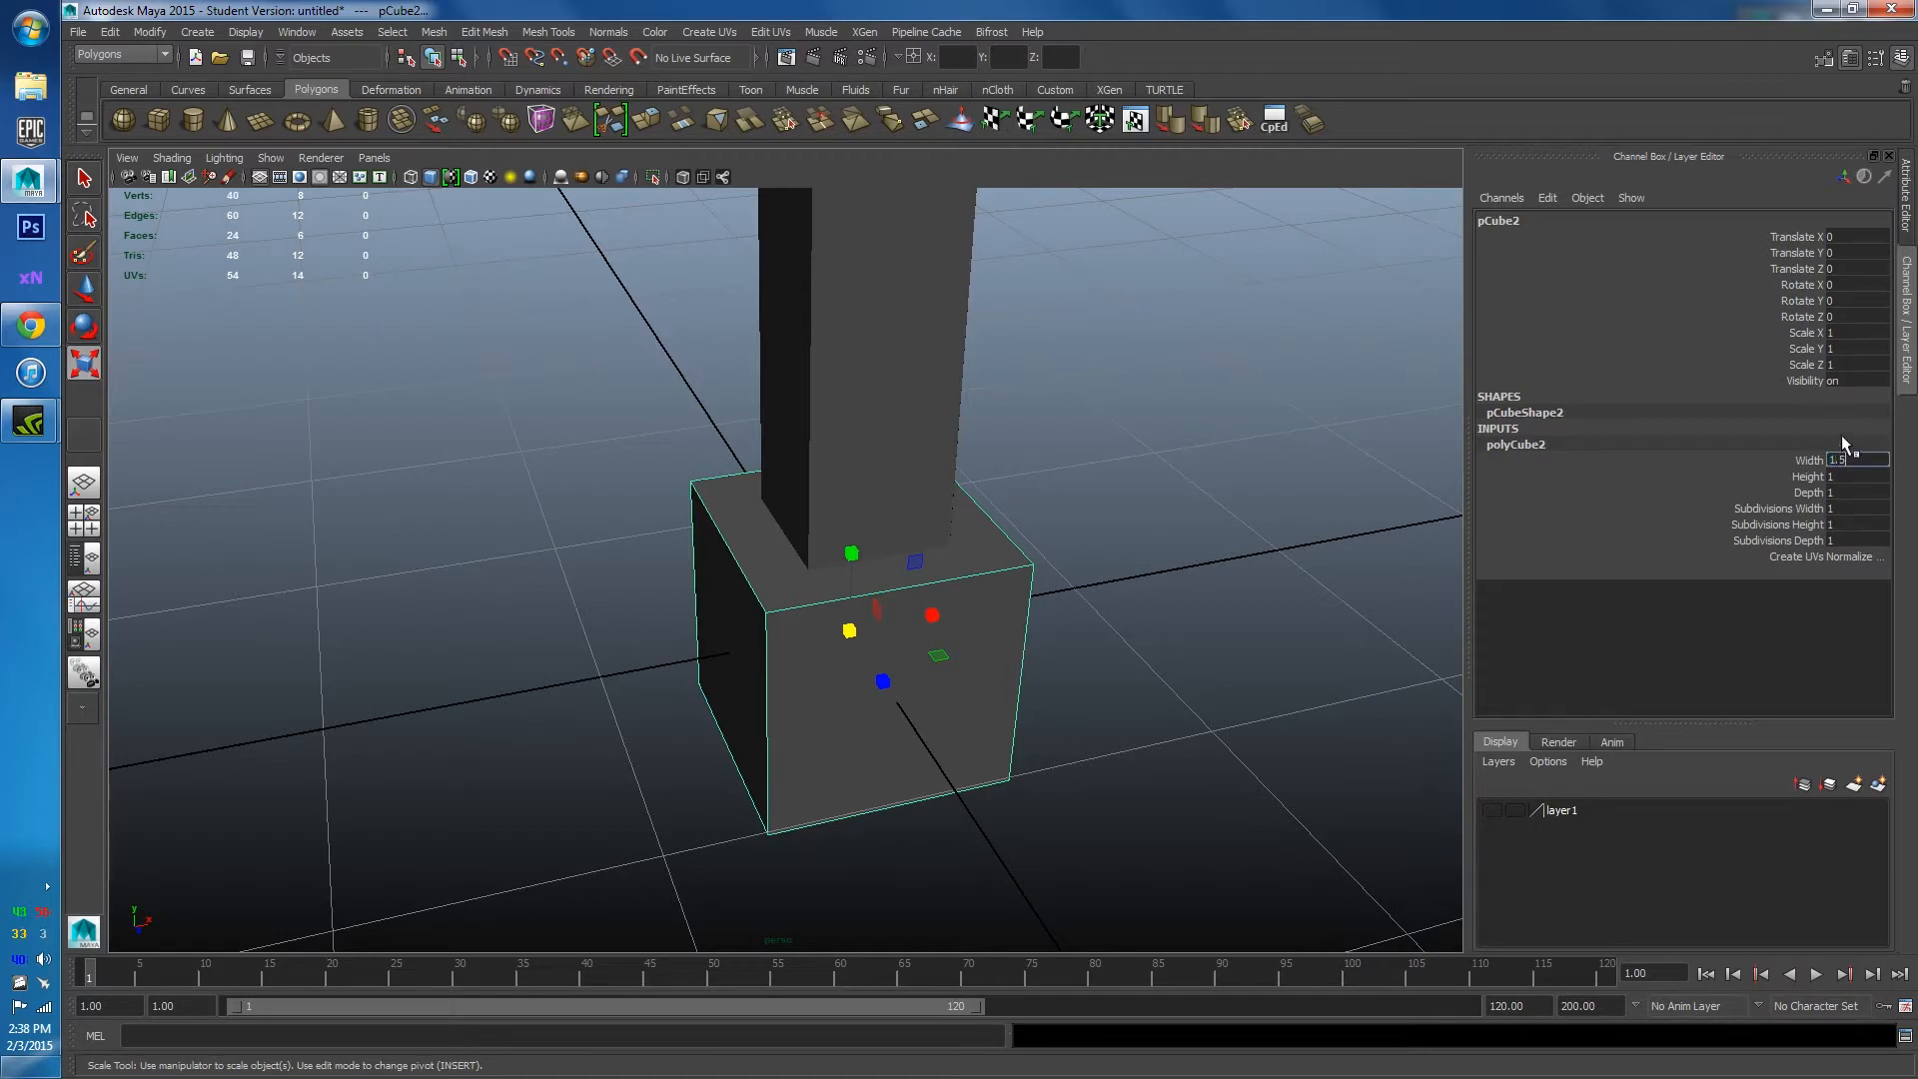
key(Return)
click(1850, 489)
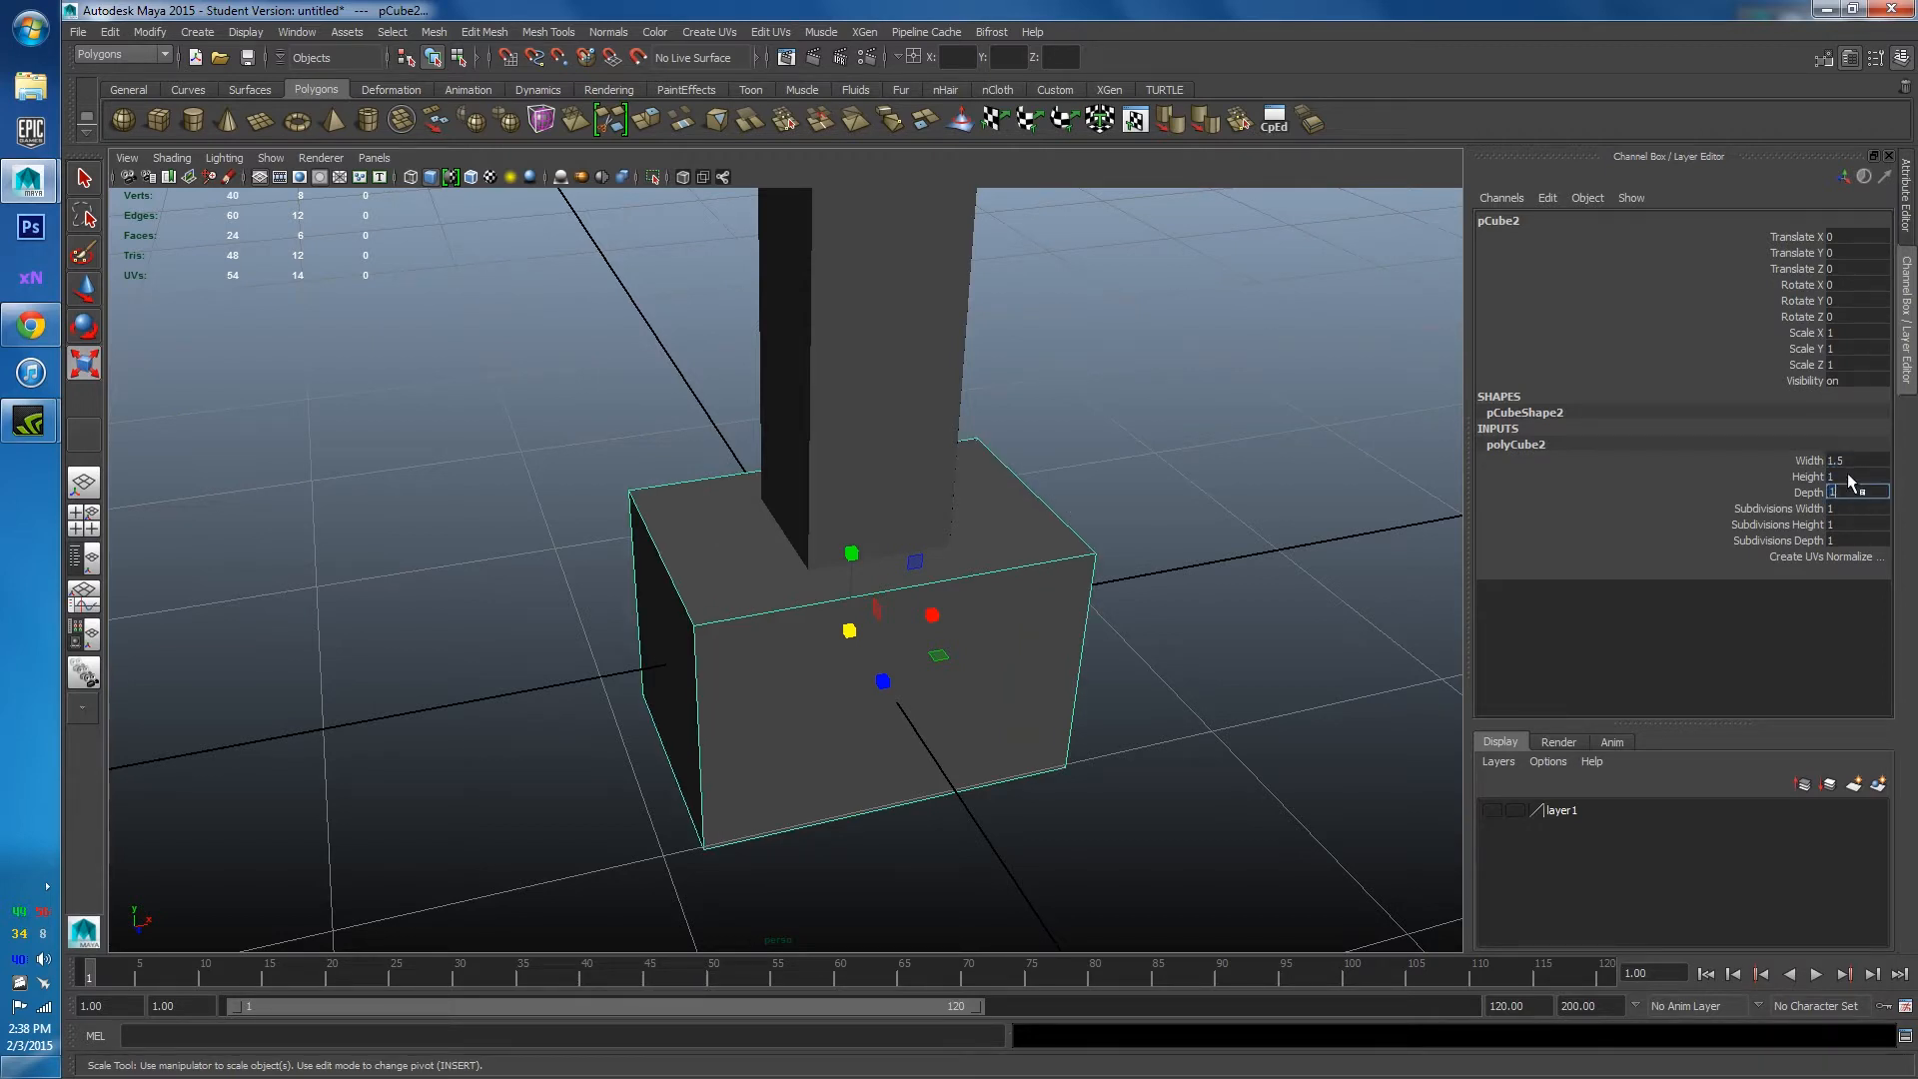
key(Return)
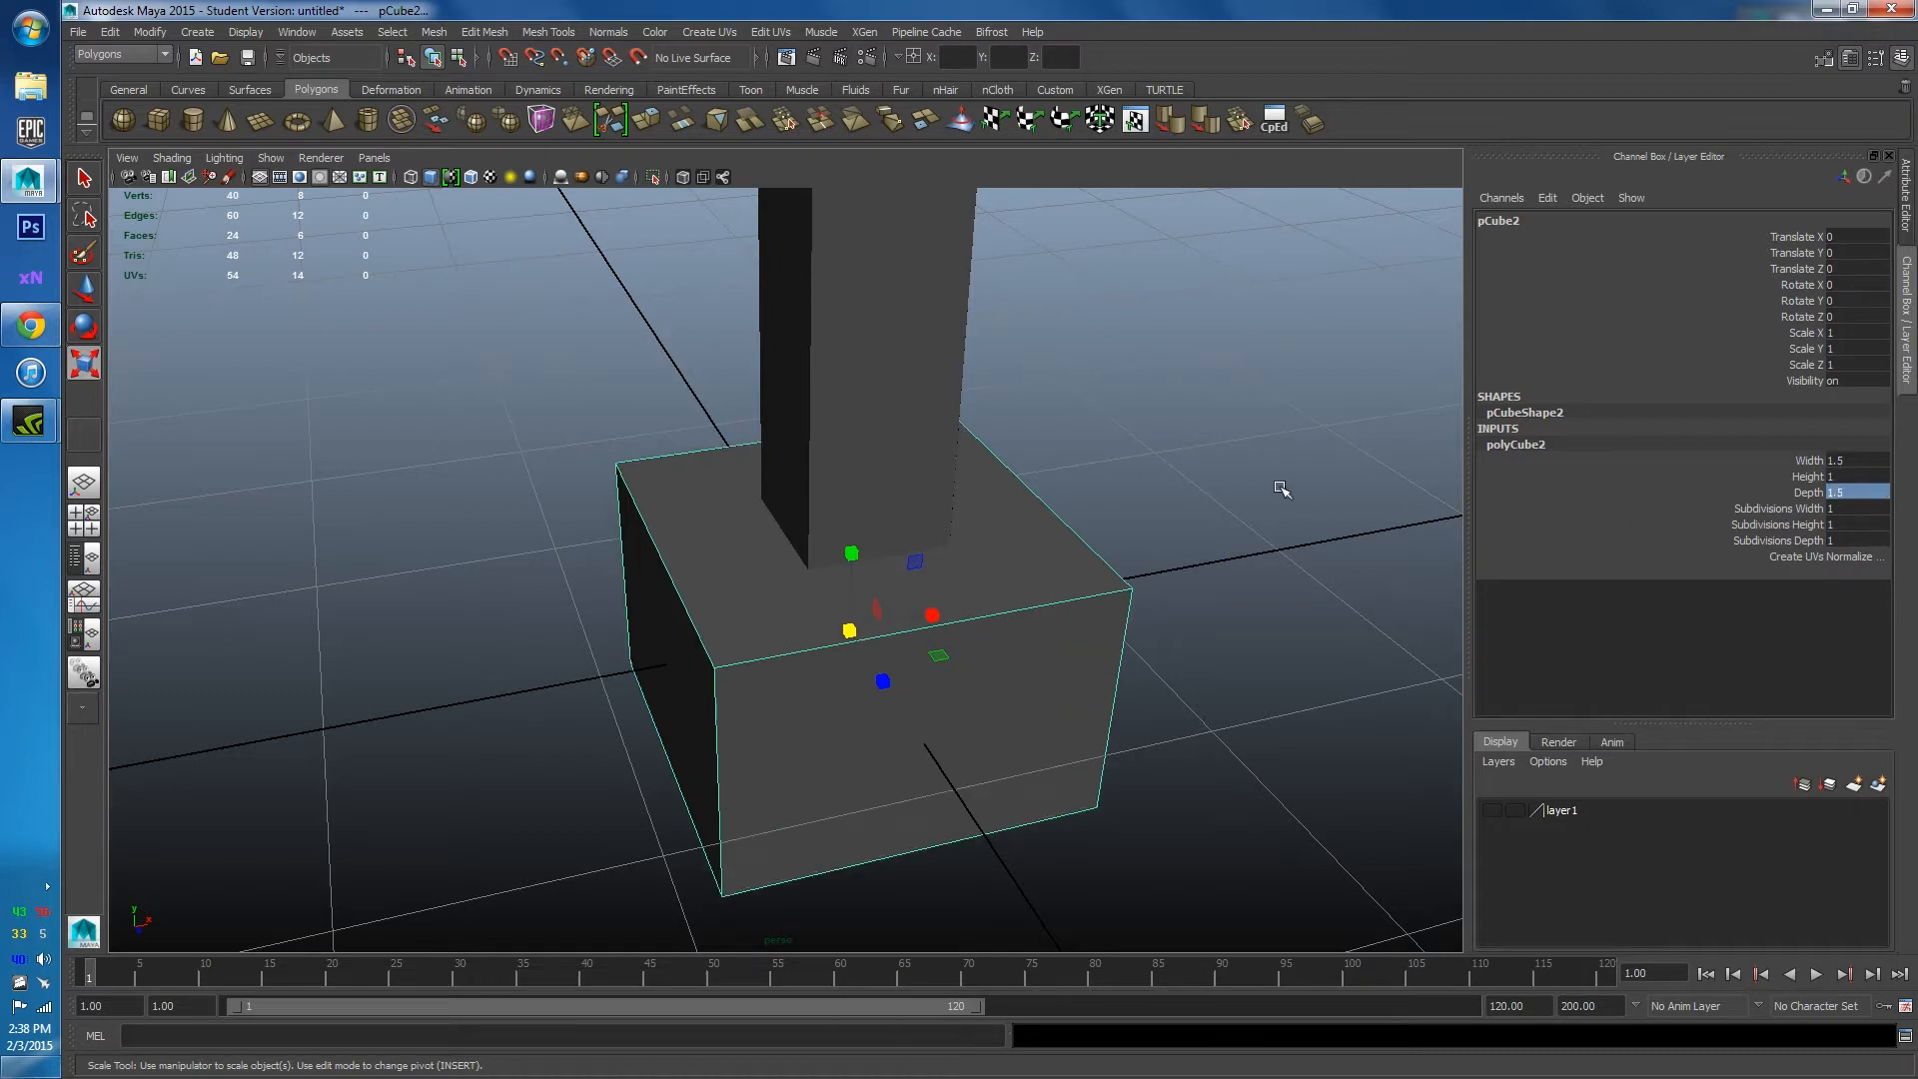
Scale pCube2 down in Y into a thin base slab and compare it with the reference.
scroll(1182, 480, down, 4)
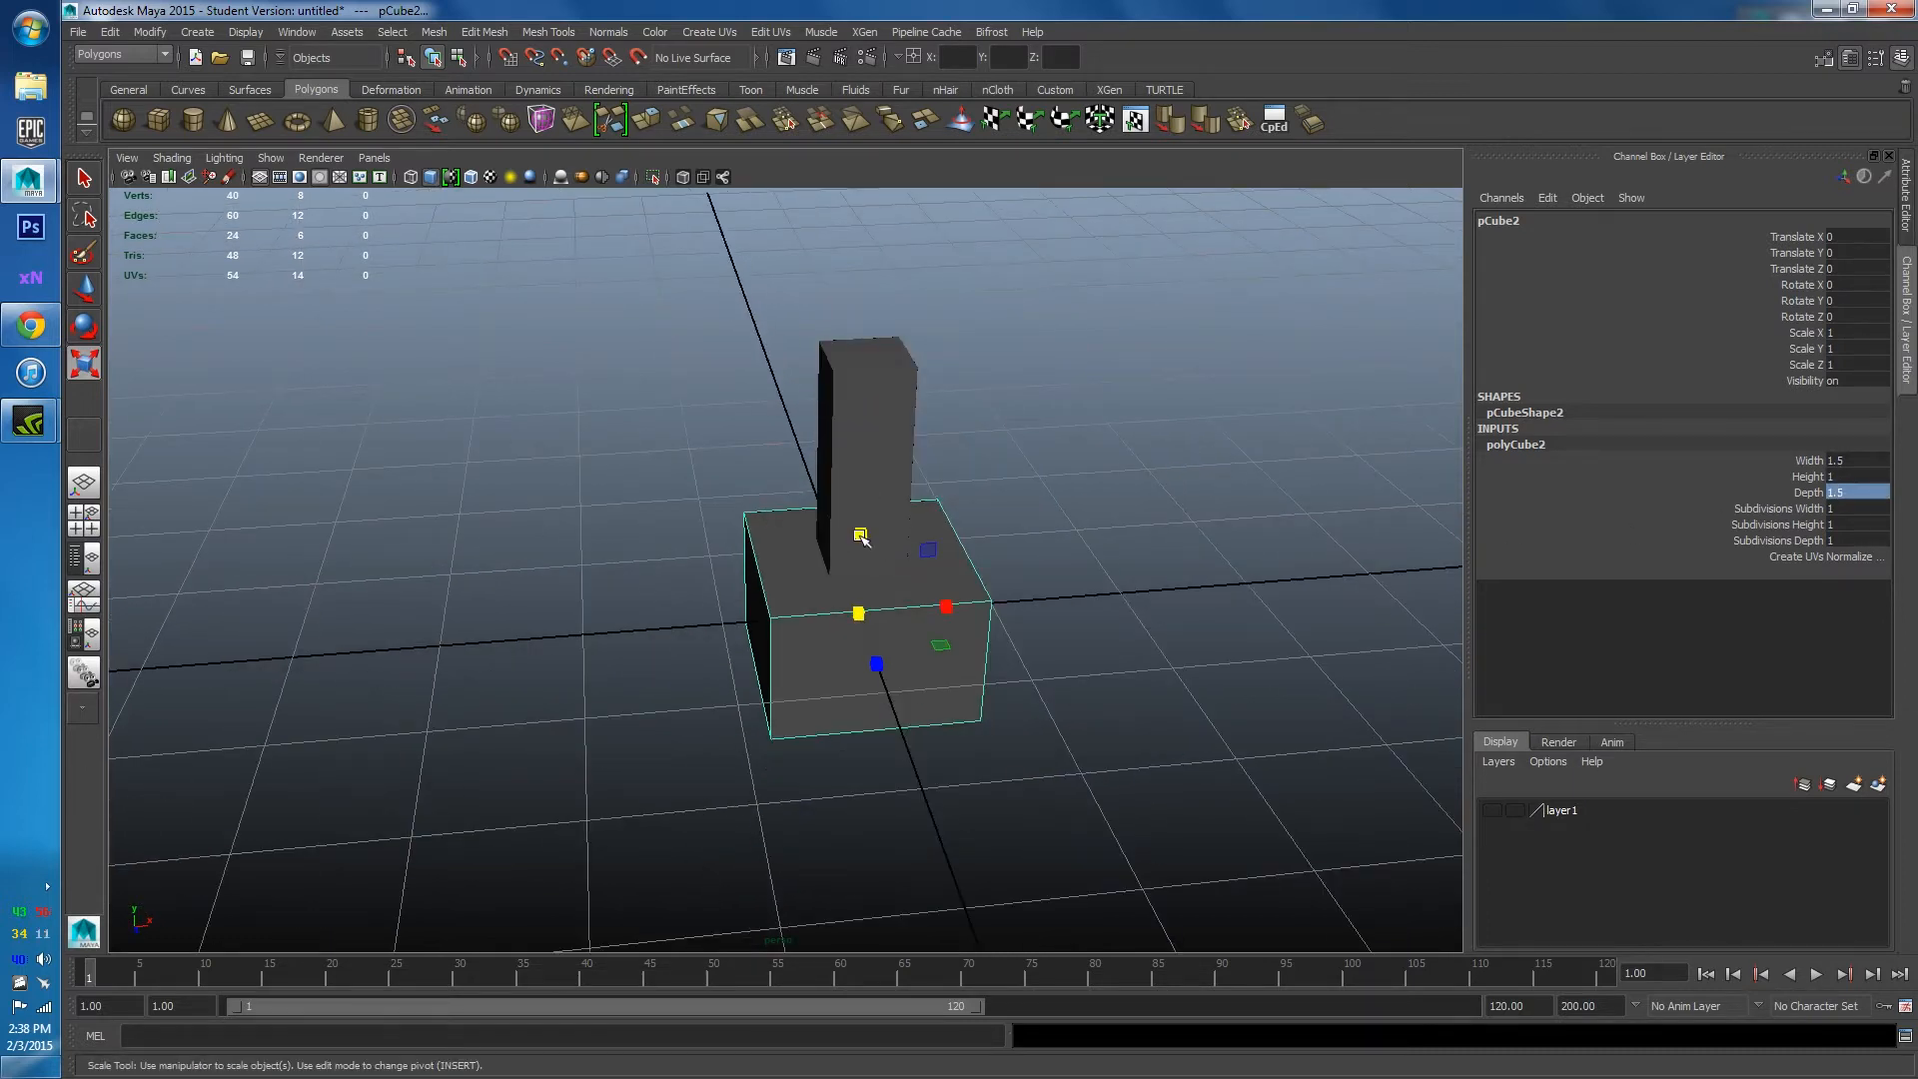
drag(861, 537, 912, 476)
scroll(859, 607, up, 3)
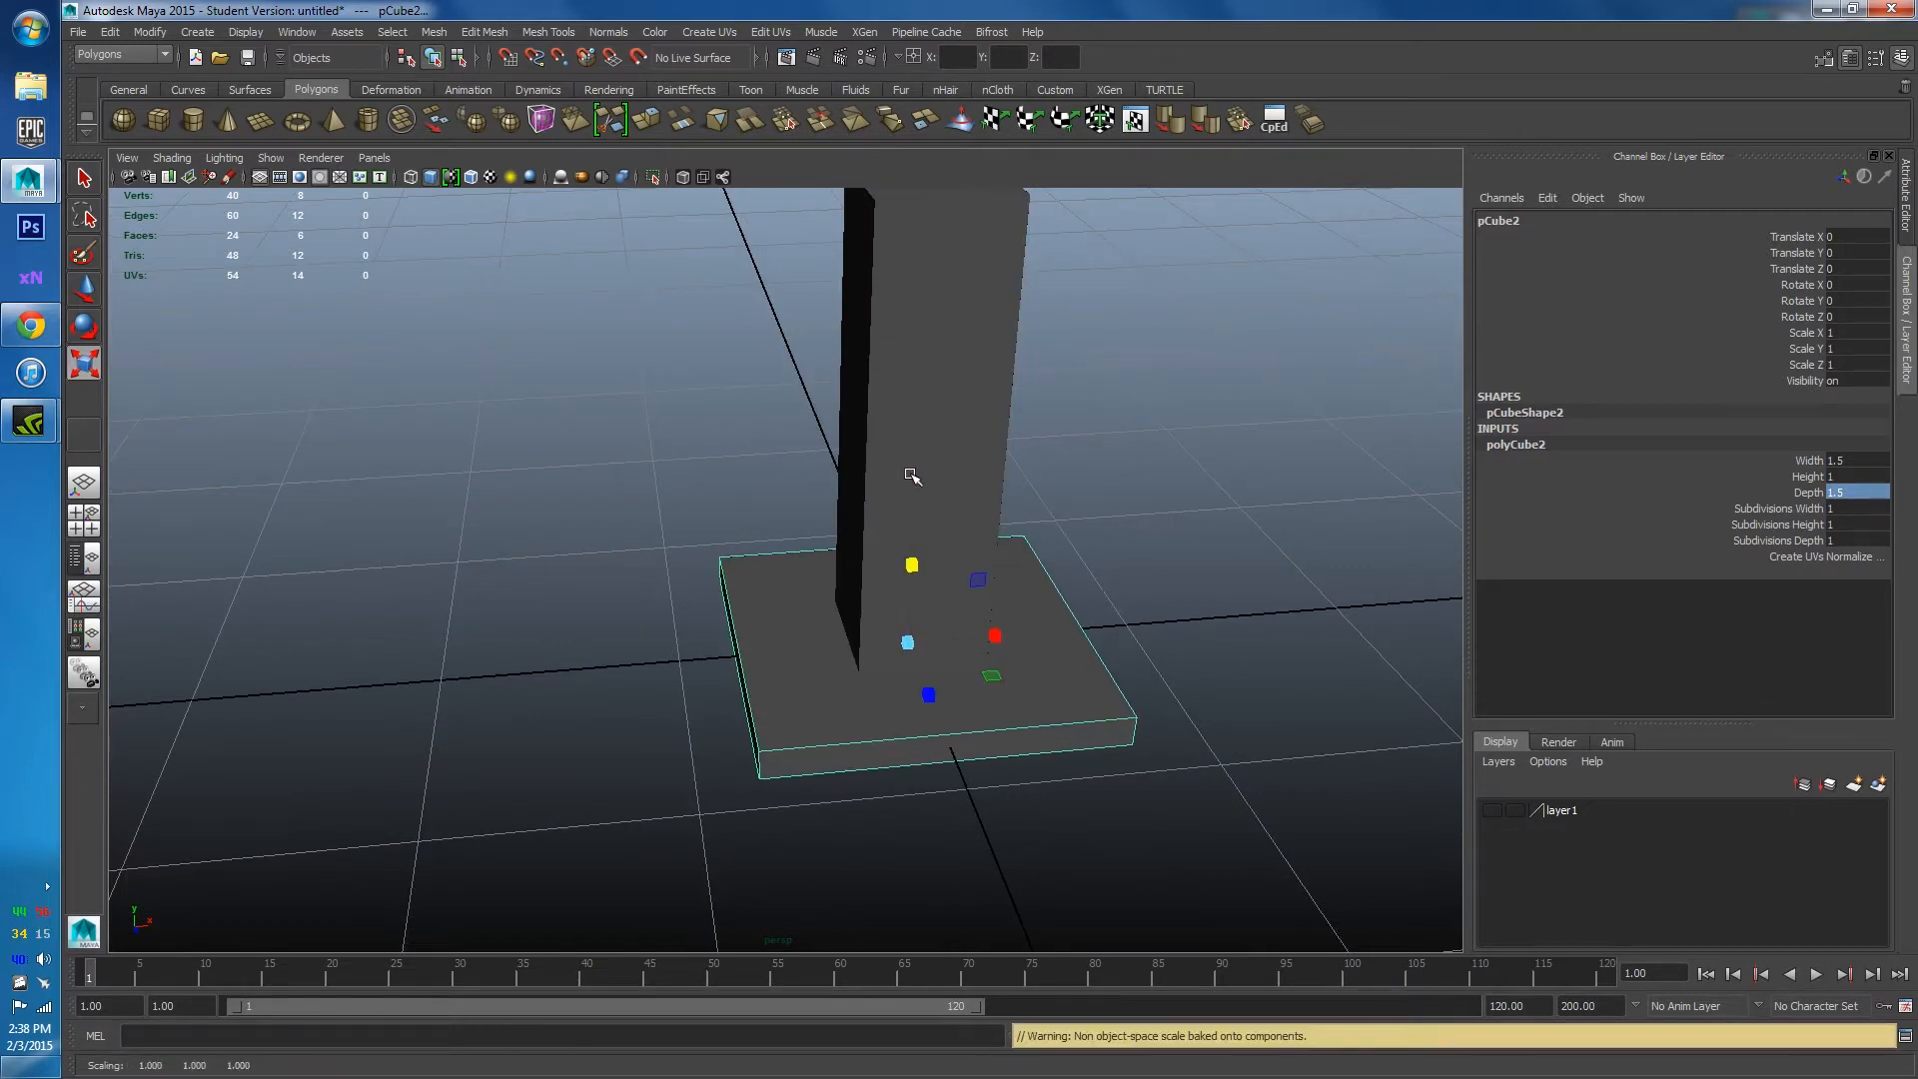
click(30, 324)
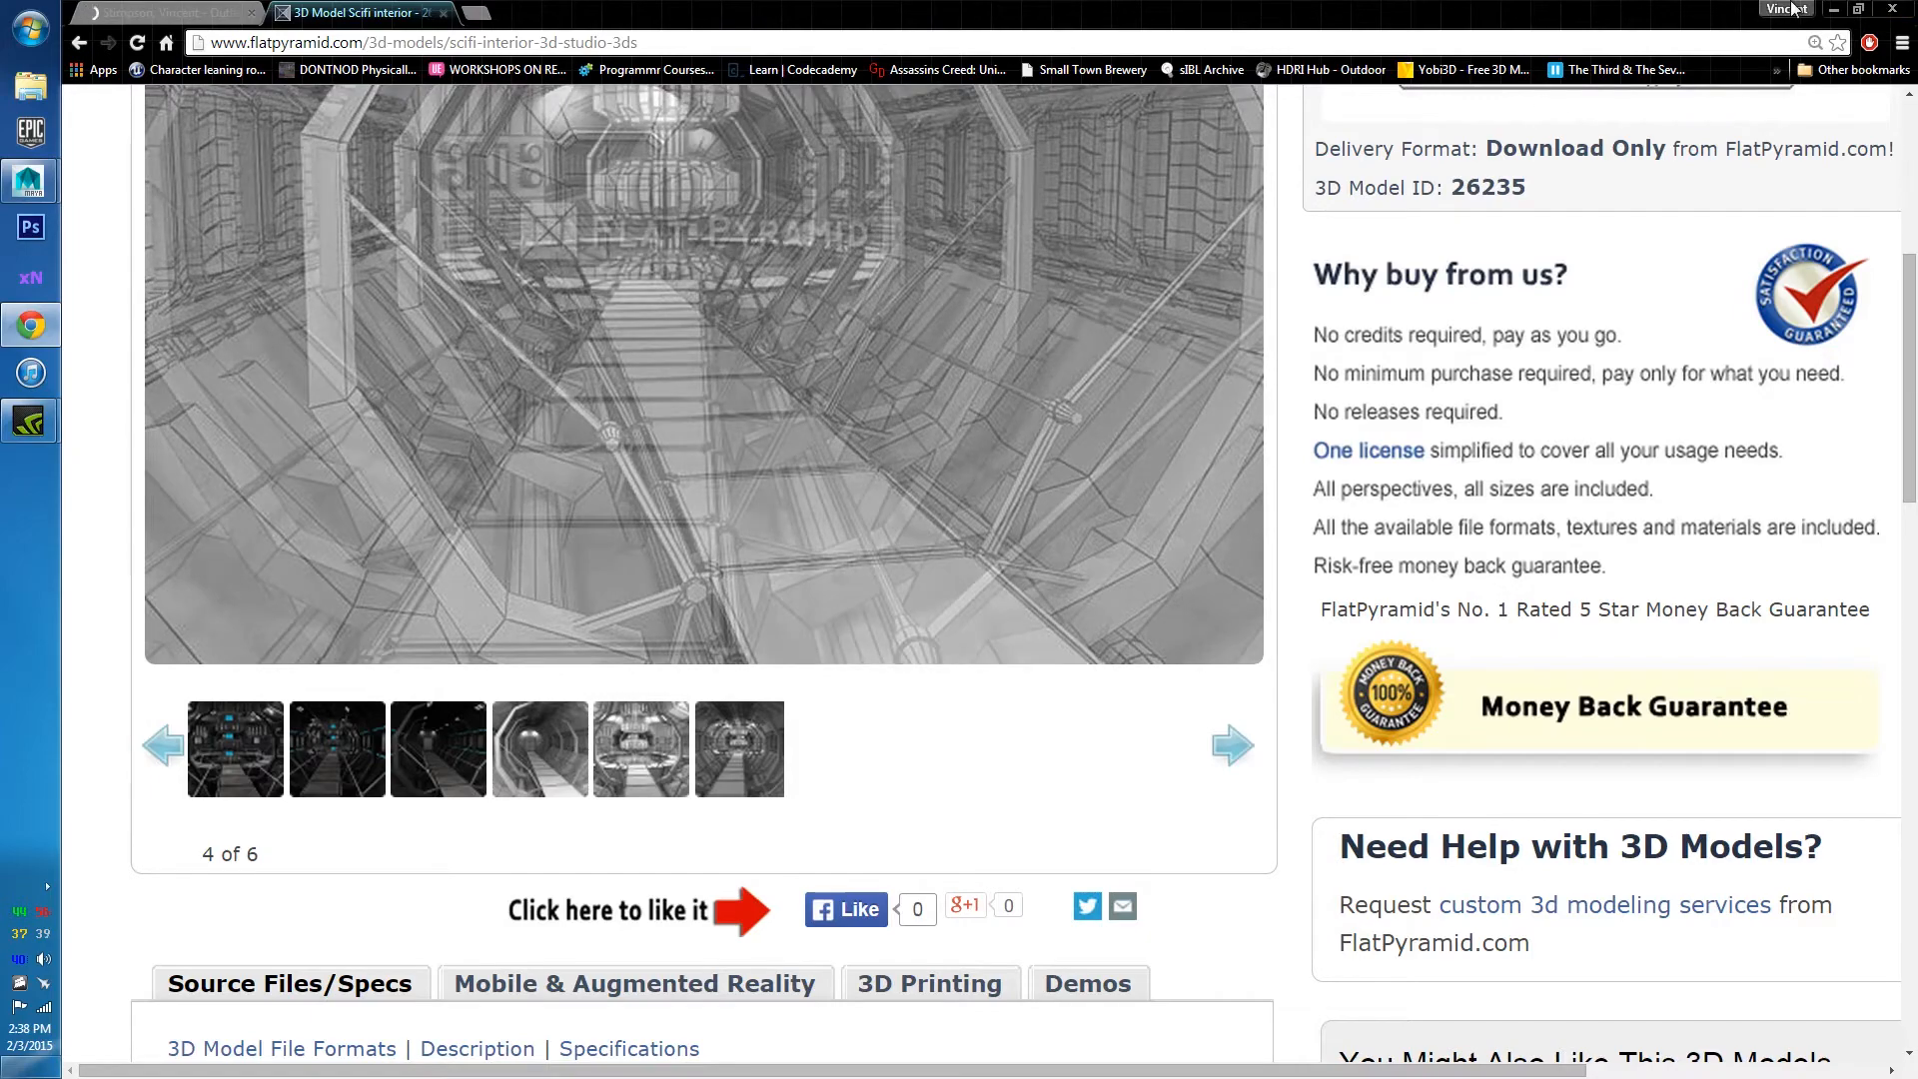
click(1833, 8)
Select a corner edge of the base slab in edge mode.
right_drag(831, 544, 830, 497)
click(744, 601)
alt+drag(744, 601, 775, 611)
alt+right_drag(775, 611, 769, 681)
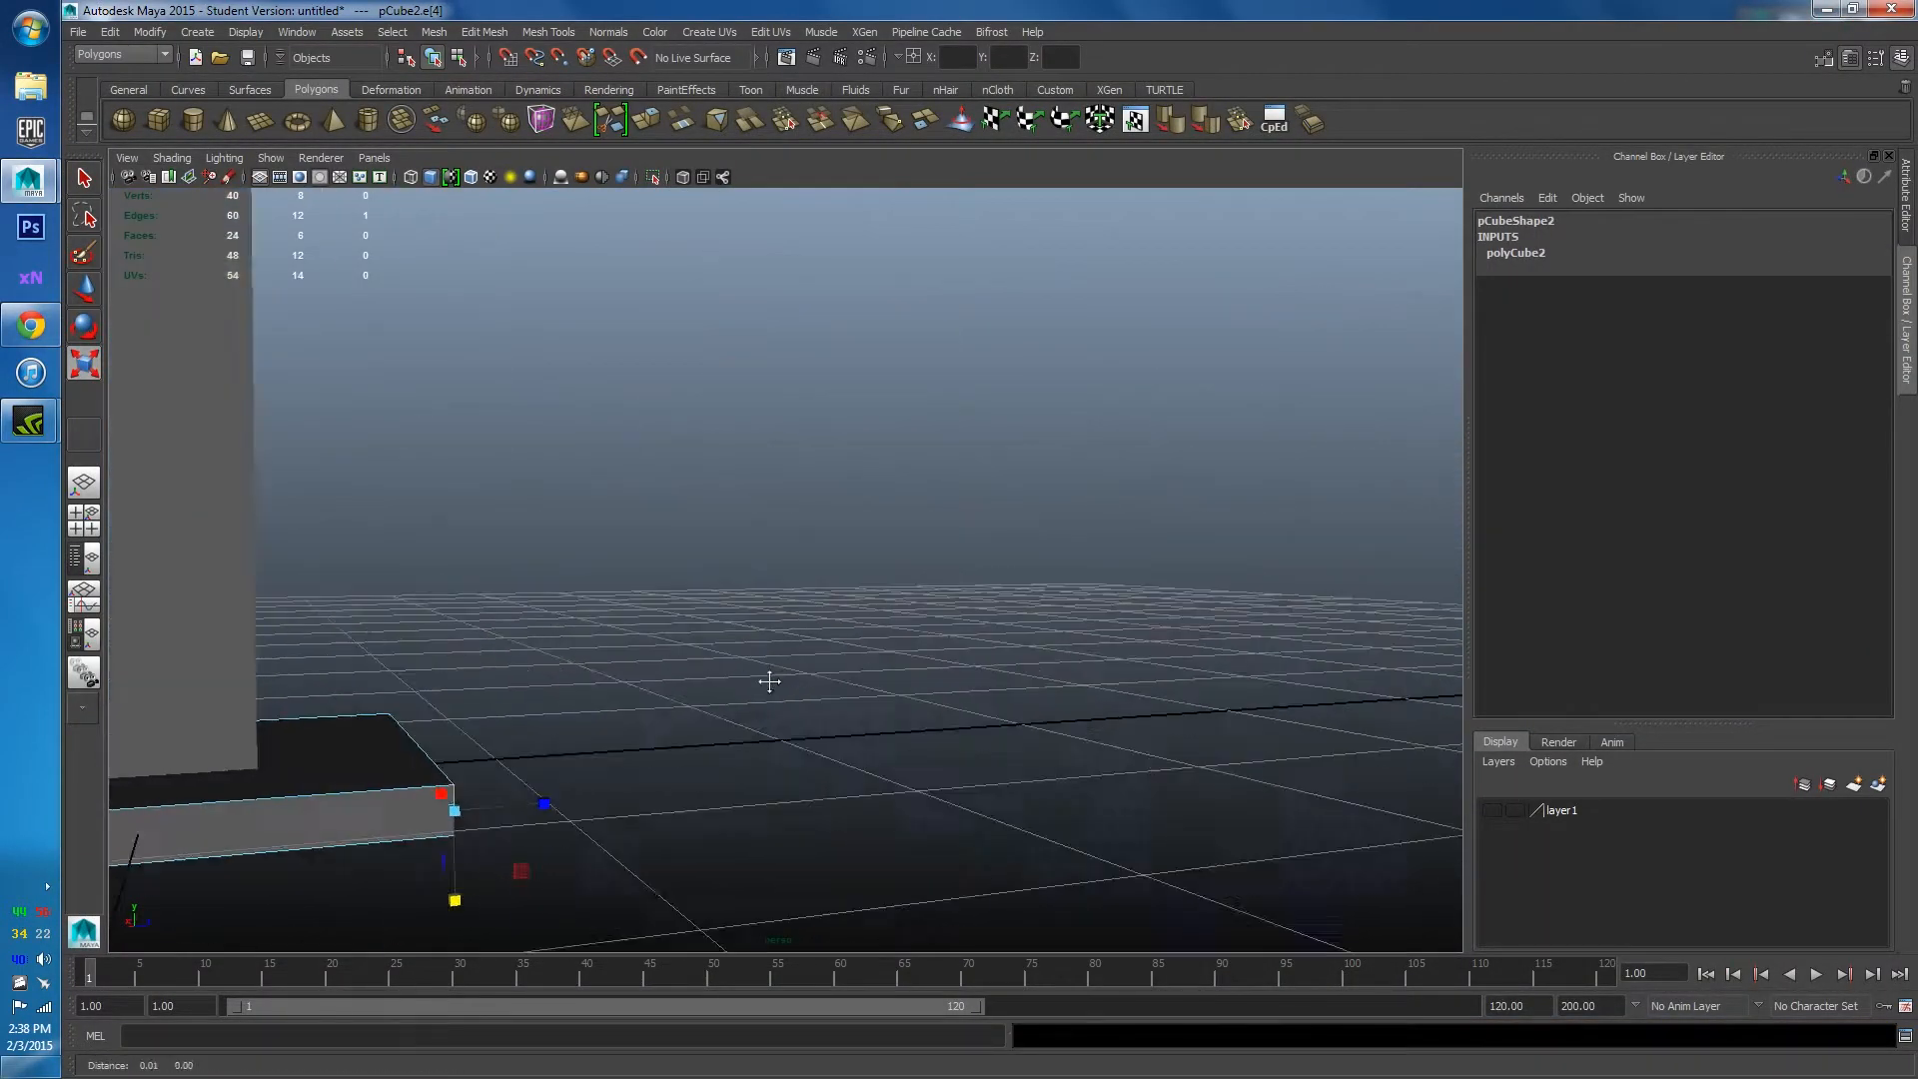
Add the remaining vertical corner edges of the slab to the selection.
alt+middle_drag(770, 681, 878, 650)
shift+click(813, 663)
shift+click(715, 640)
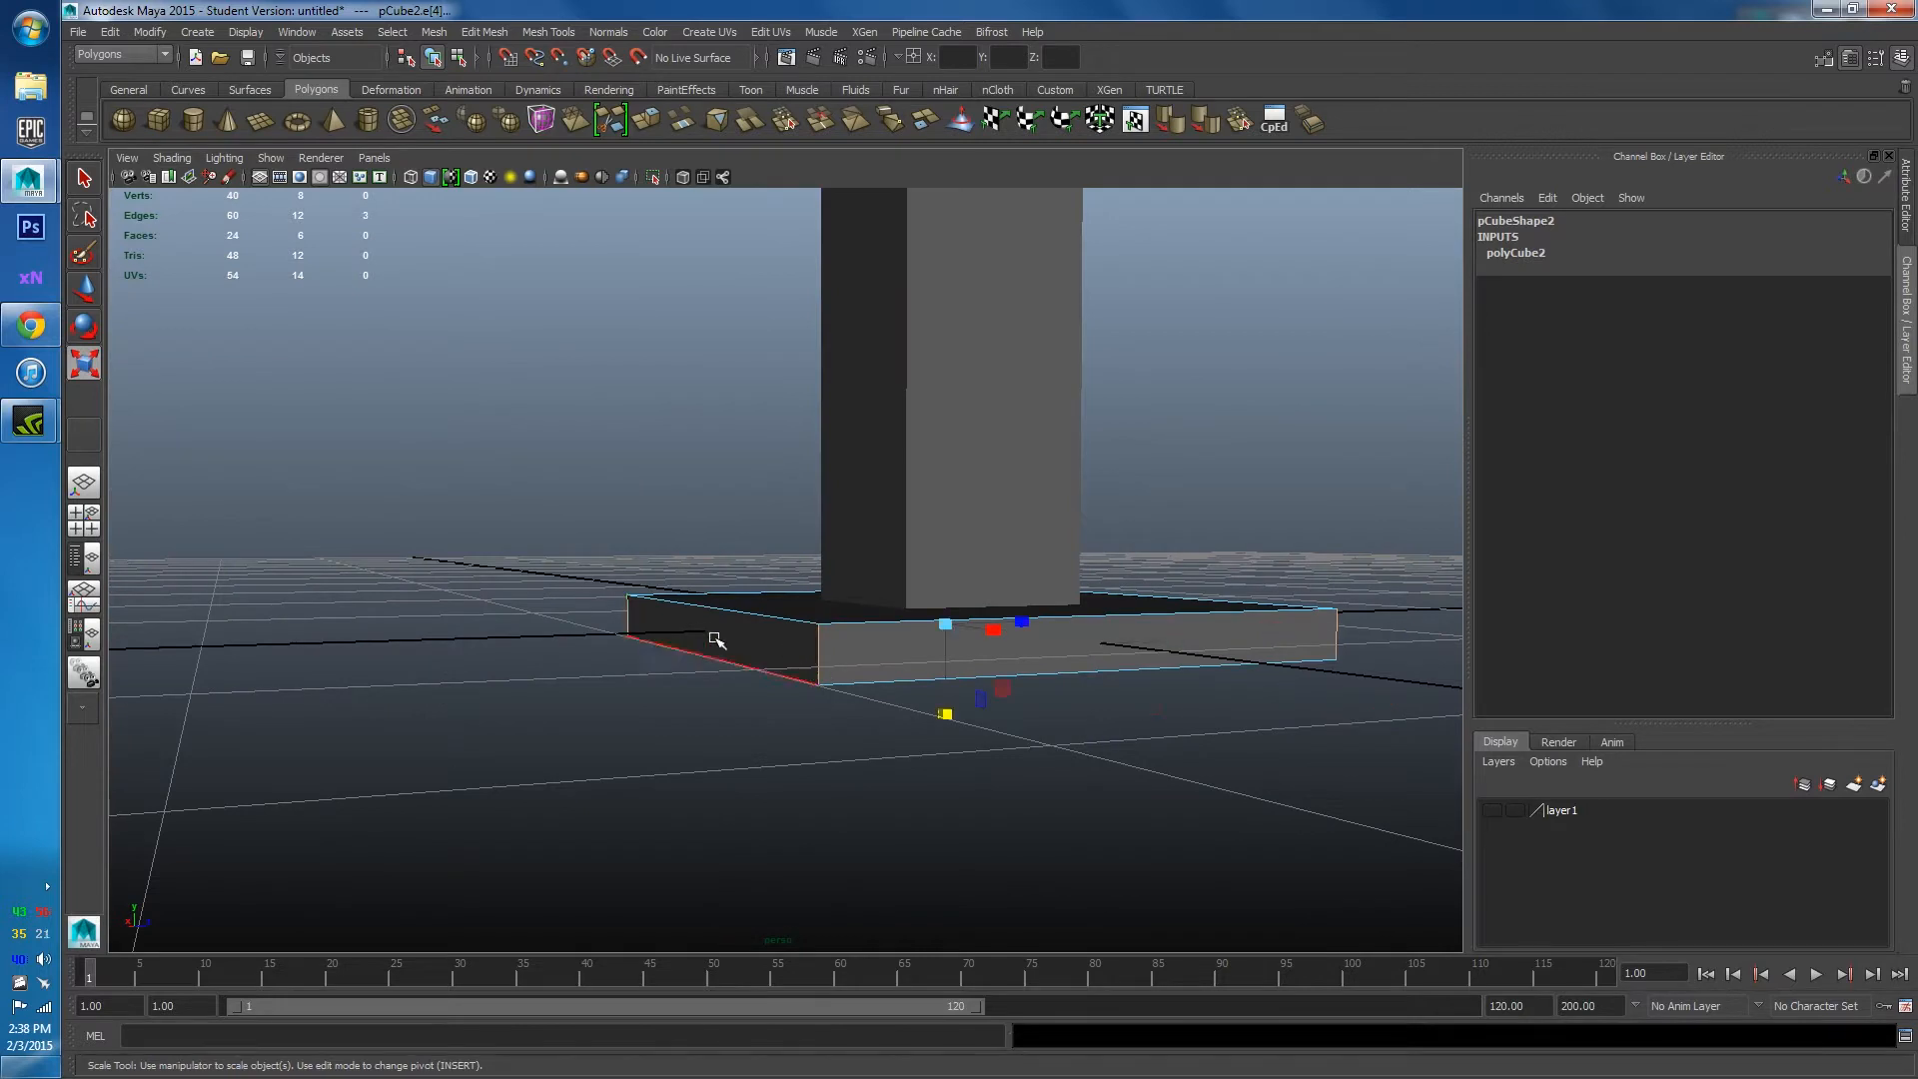
alt+drag(715, 639, 1035, 660)
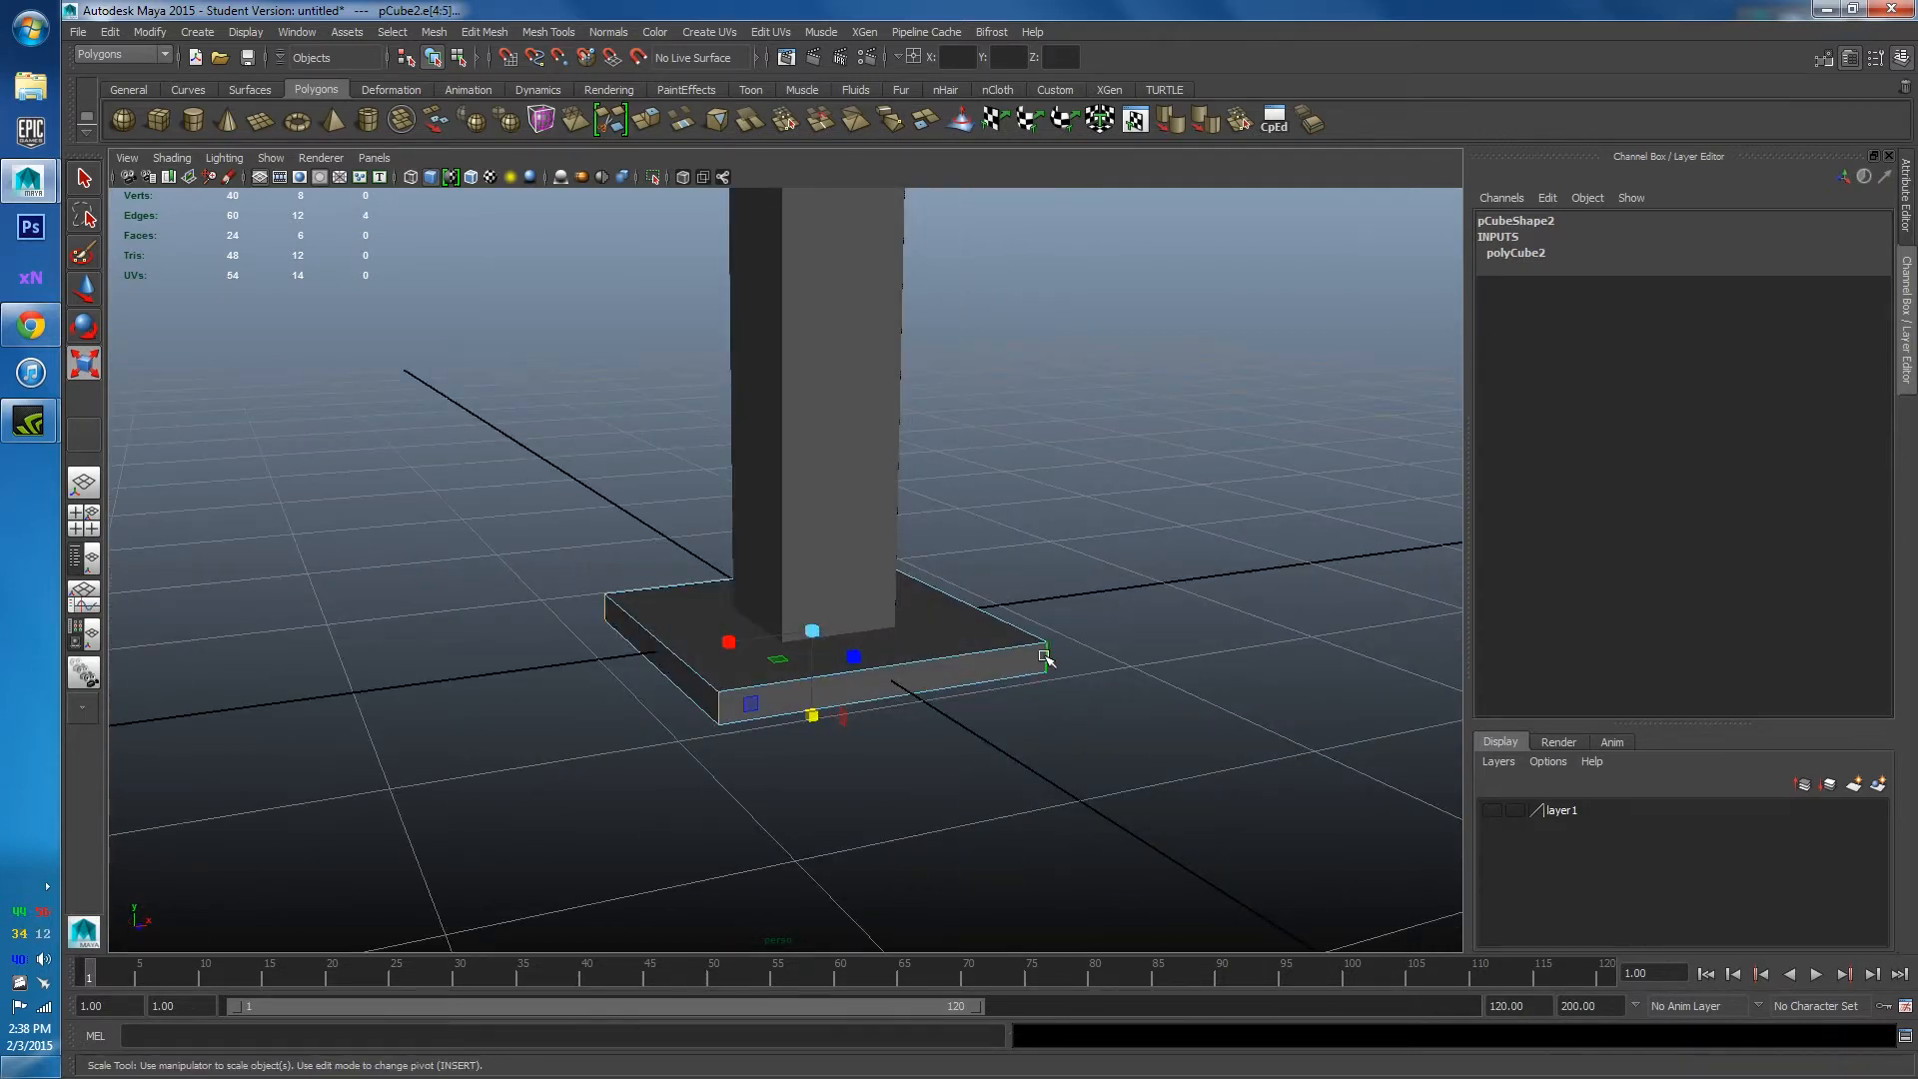
Bevel the four selected corner edges, making the base octagonal.
shift+right_click(898, 637)
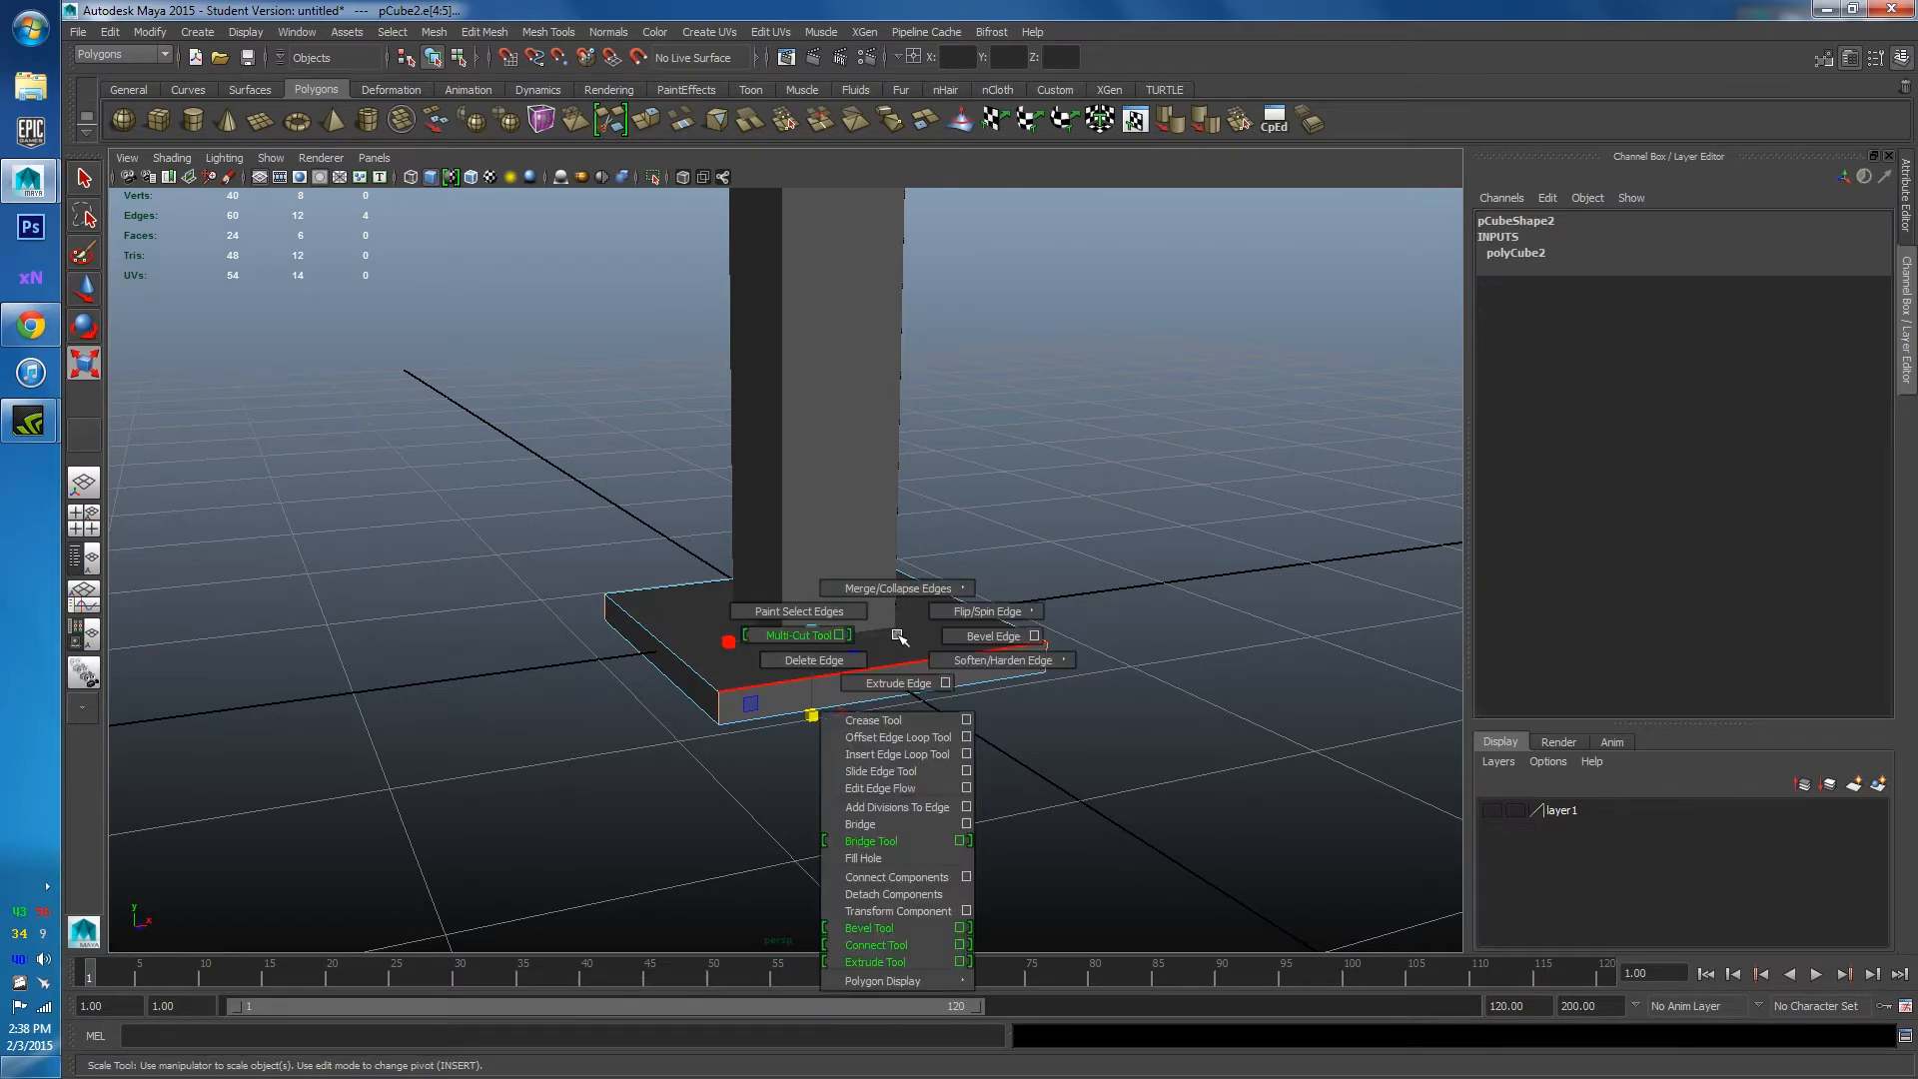
click(994, 635)
alt+drag(1071, 578, 989, 535)
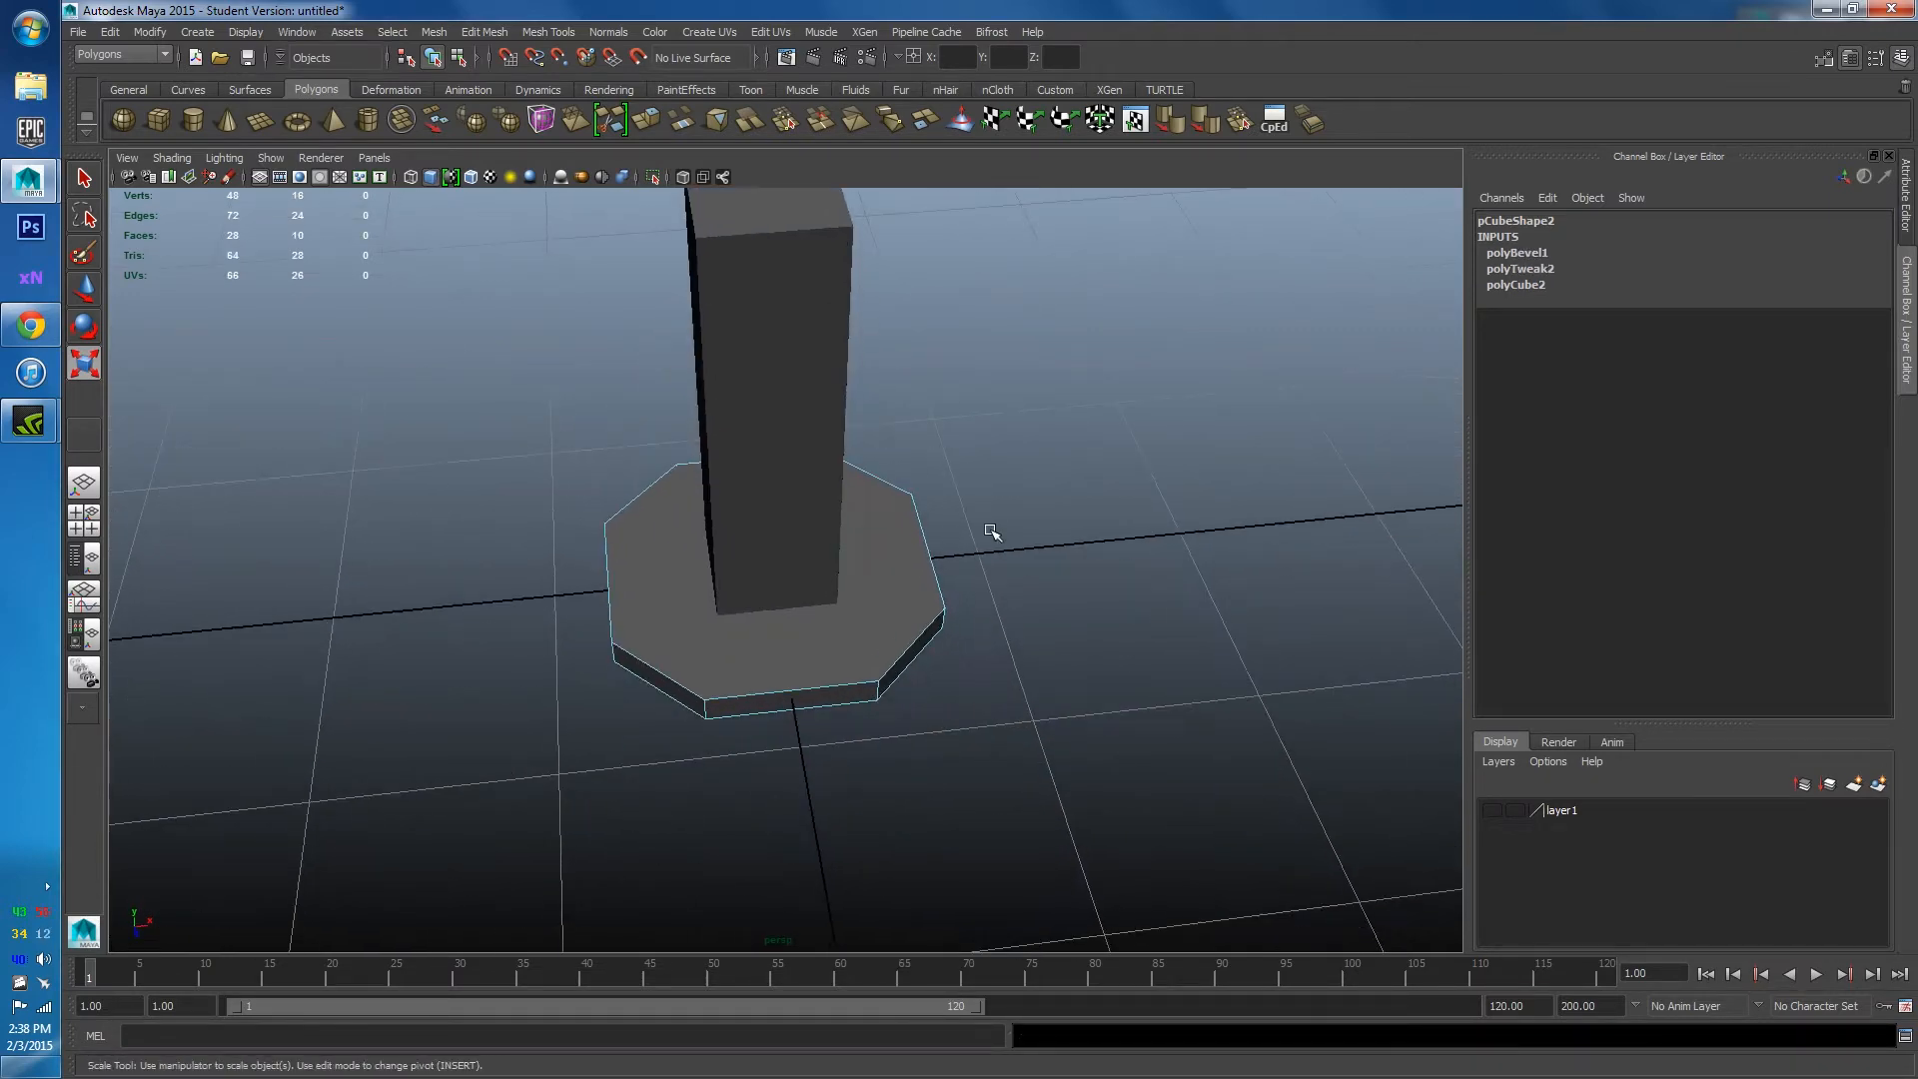
alt+drag(959, 706, 819, 699)
Inspect the bevelled base under the pillar and expand polyBevel1 in the Channel Box.
key(r)
scroll(849, 500, down, 3)
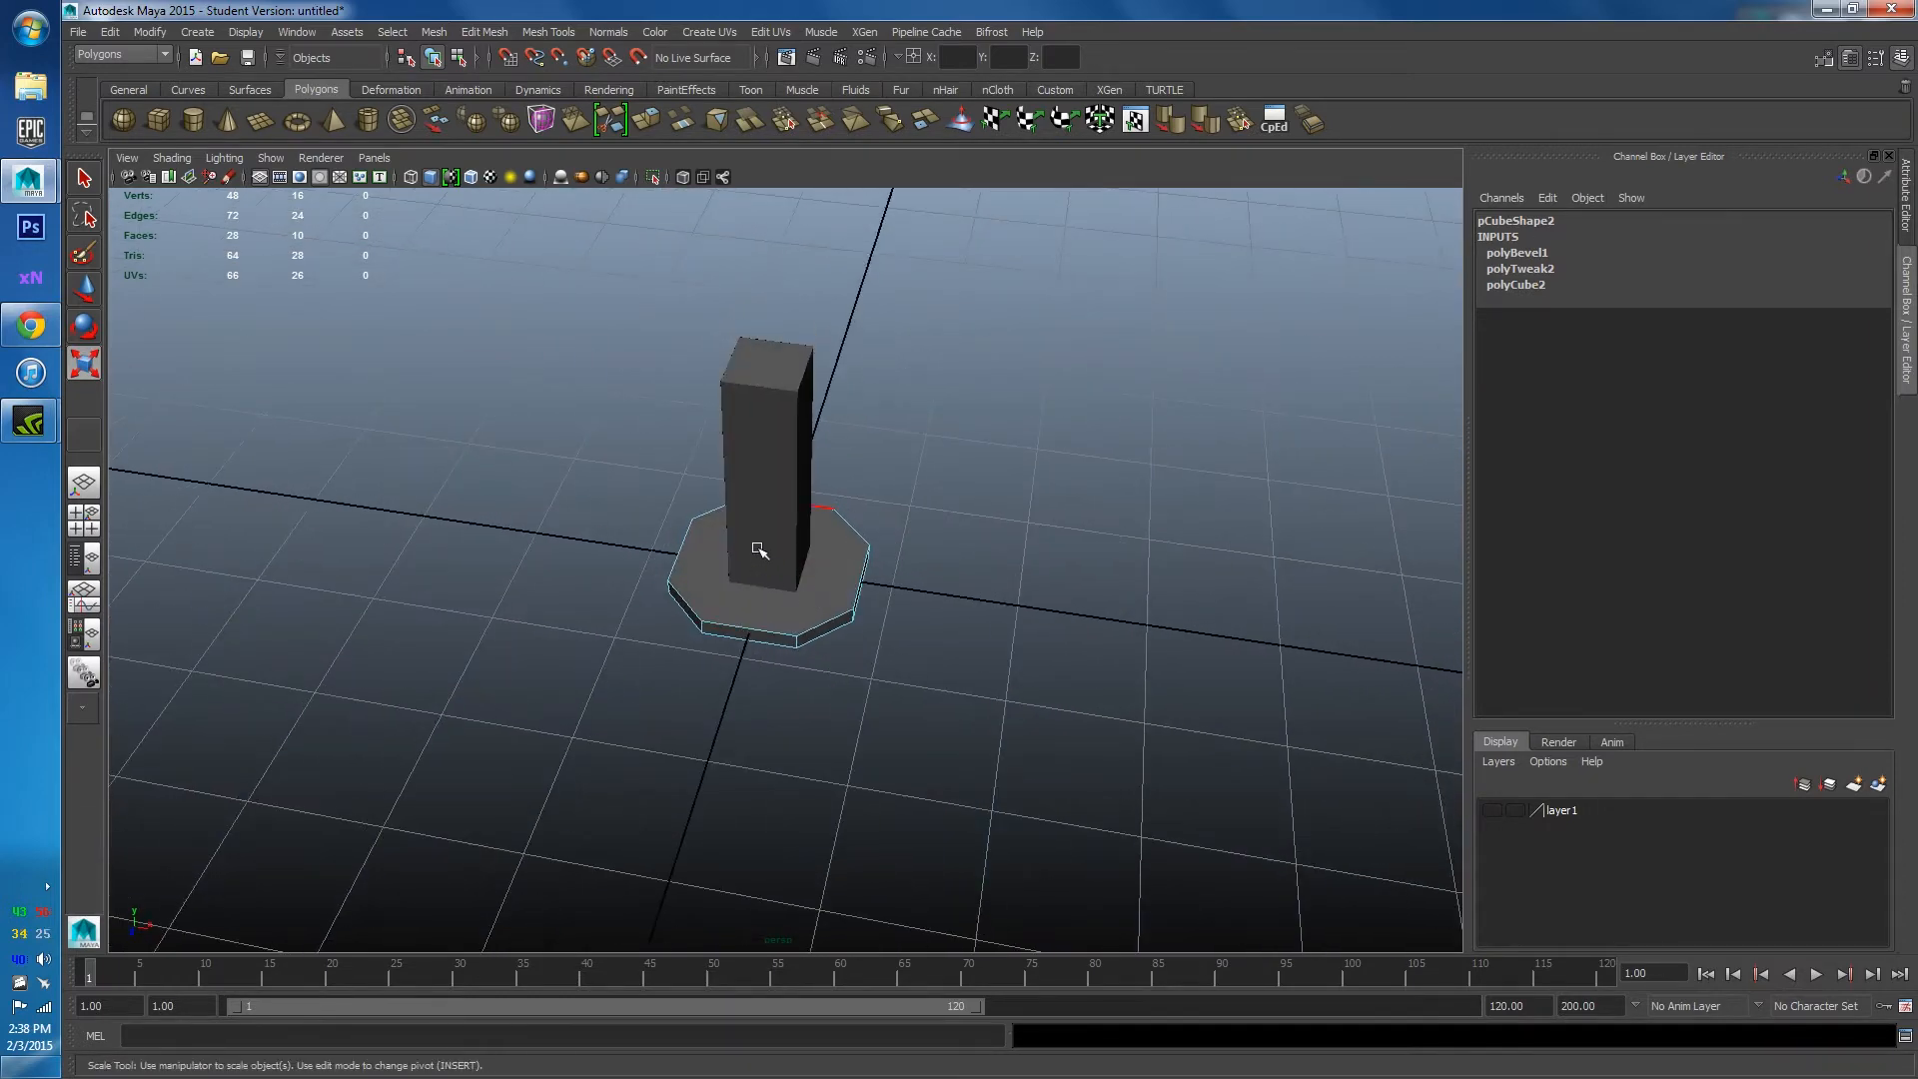
alt+drag(774, 627, 819, 570)
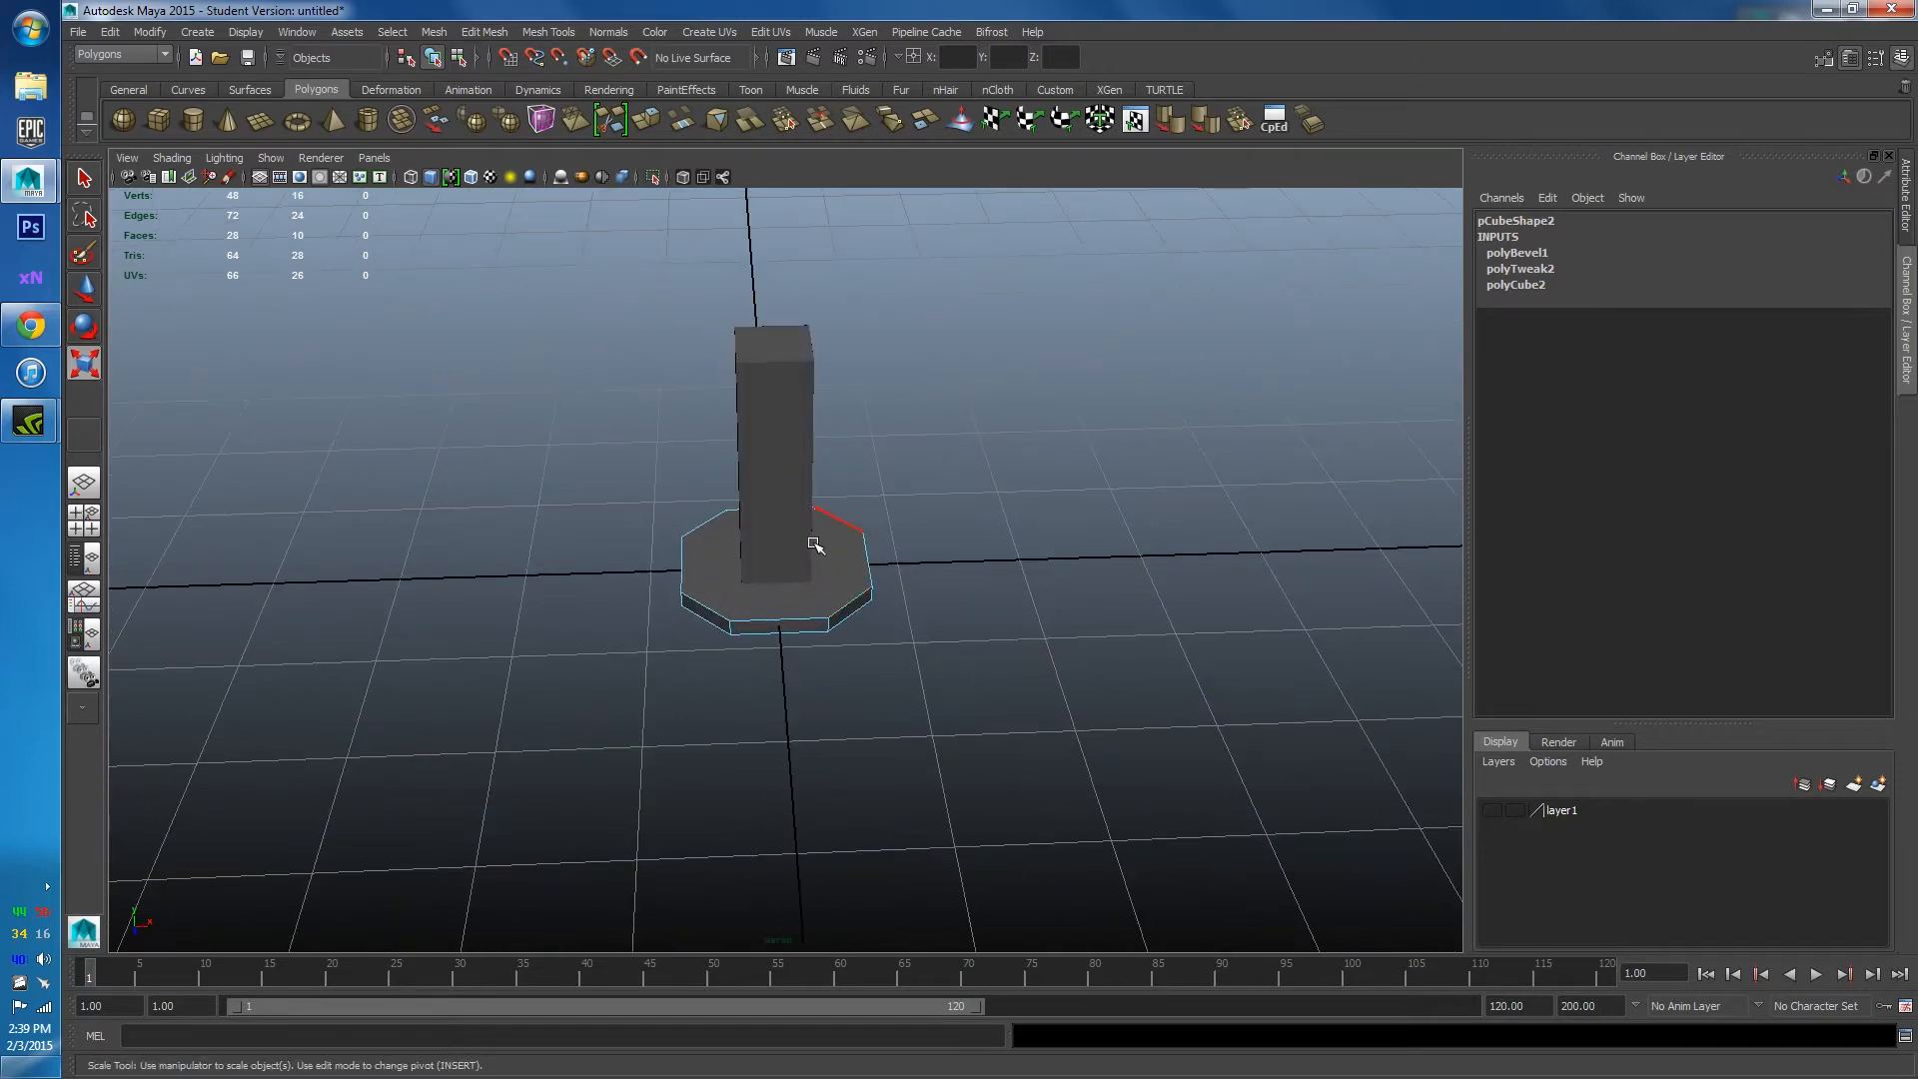
scroll(817, 545, up, 3)
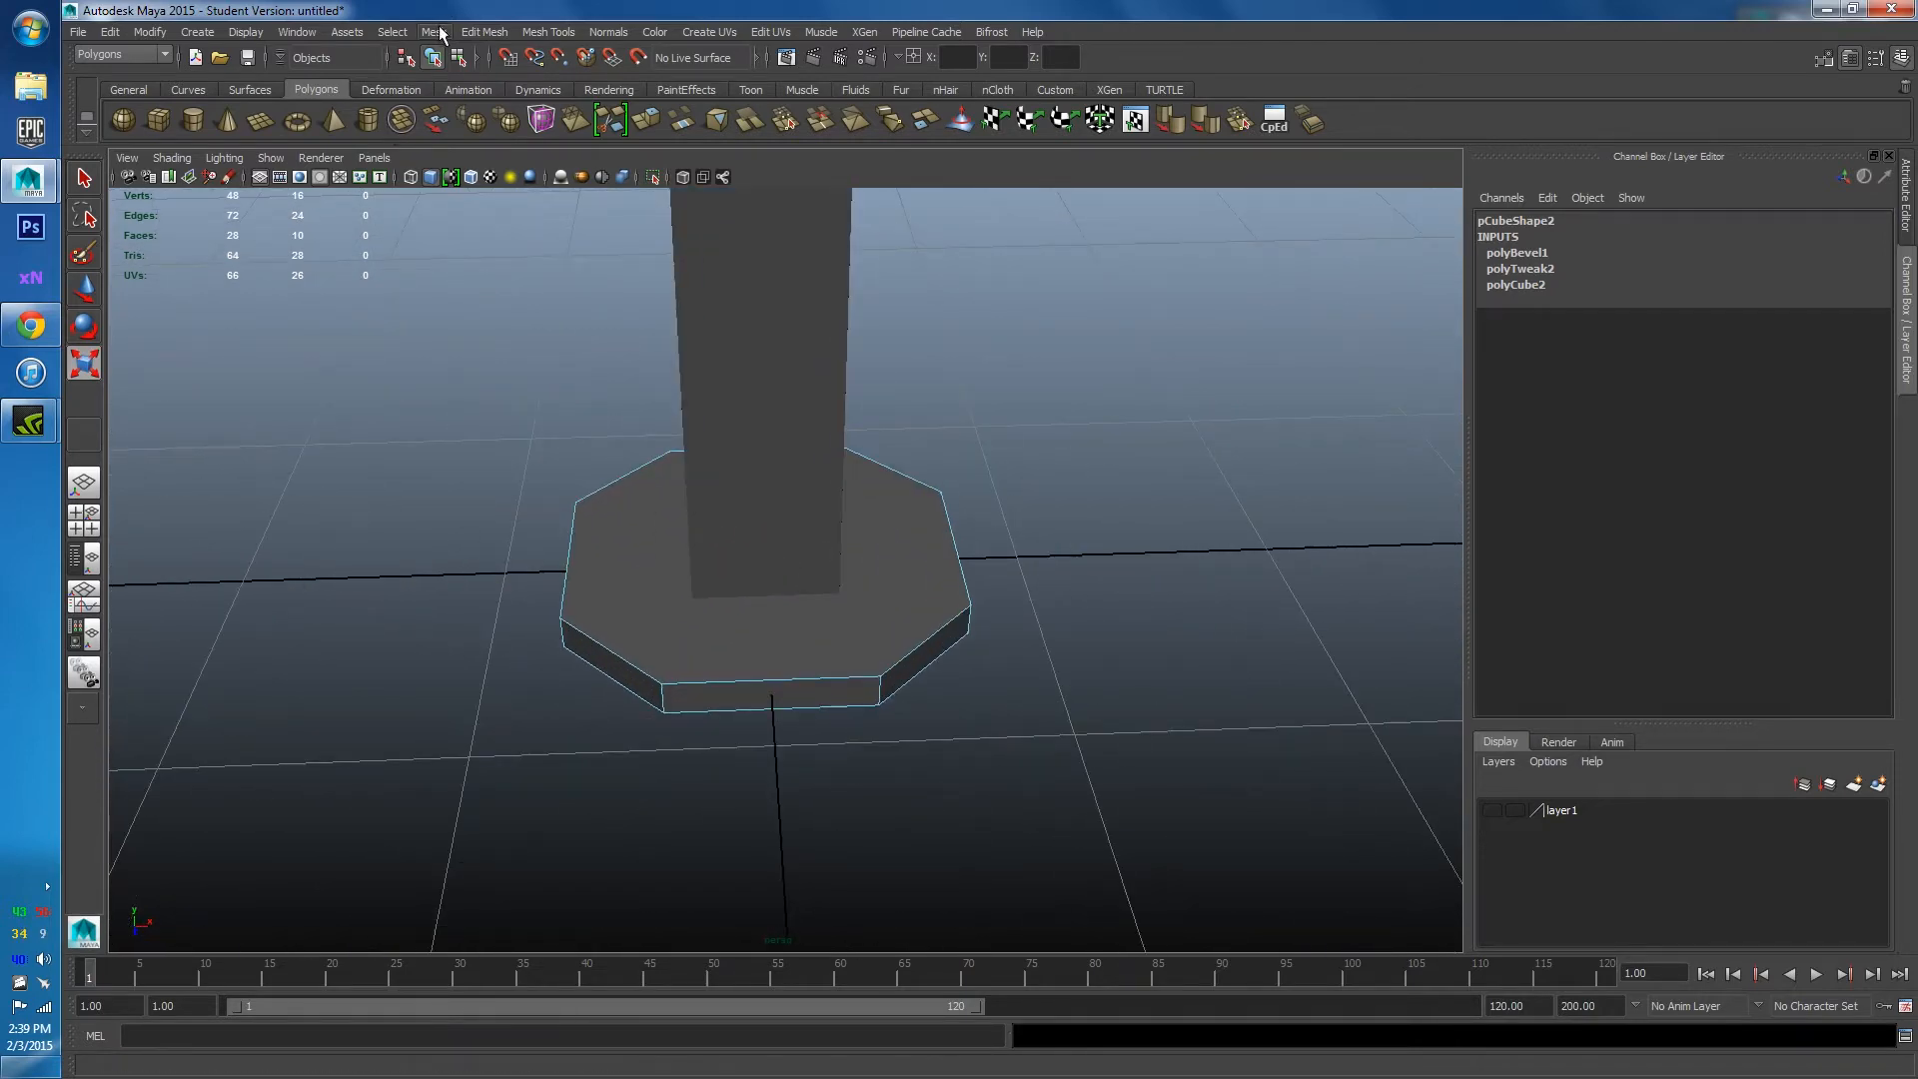
alt+drag(1004, 659, 916, 657)
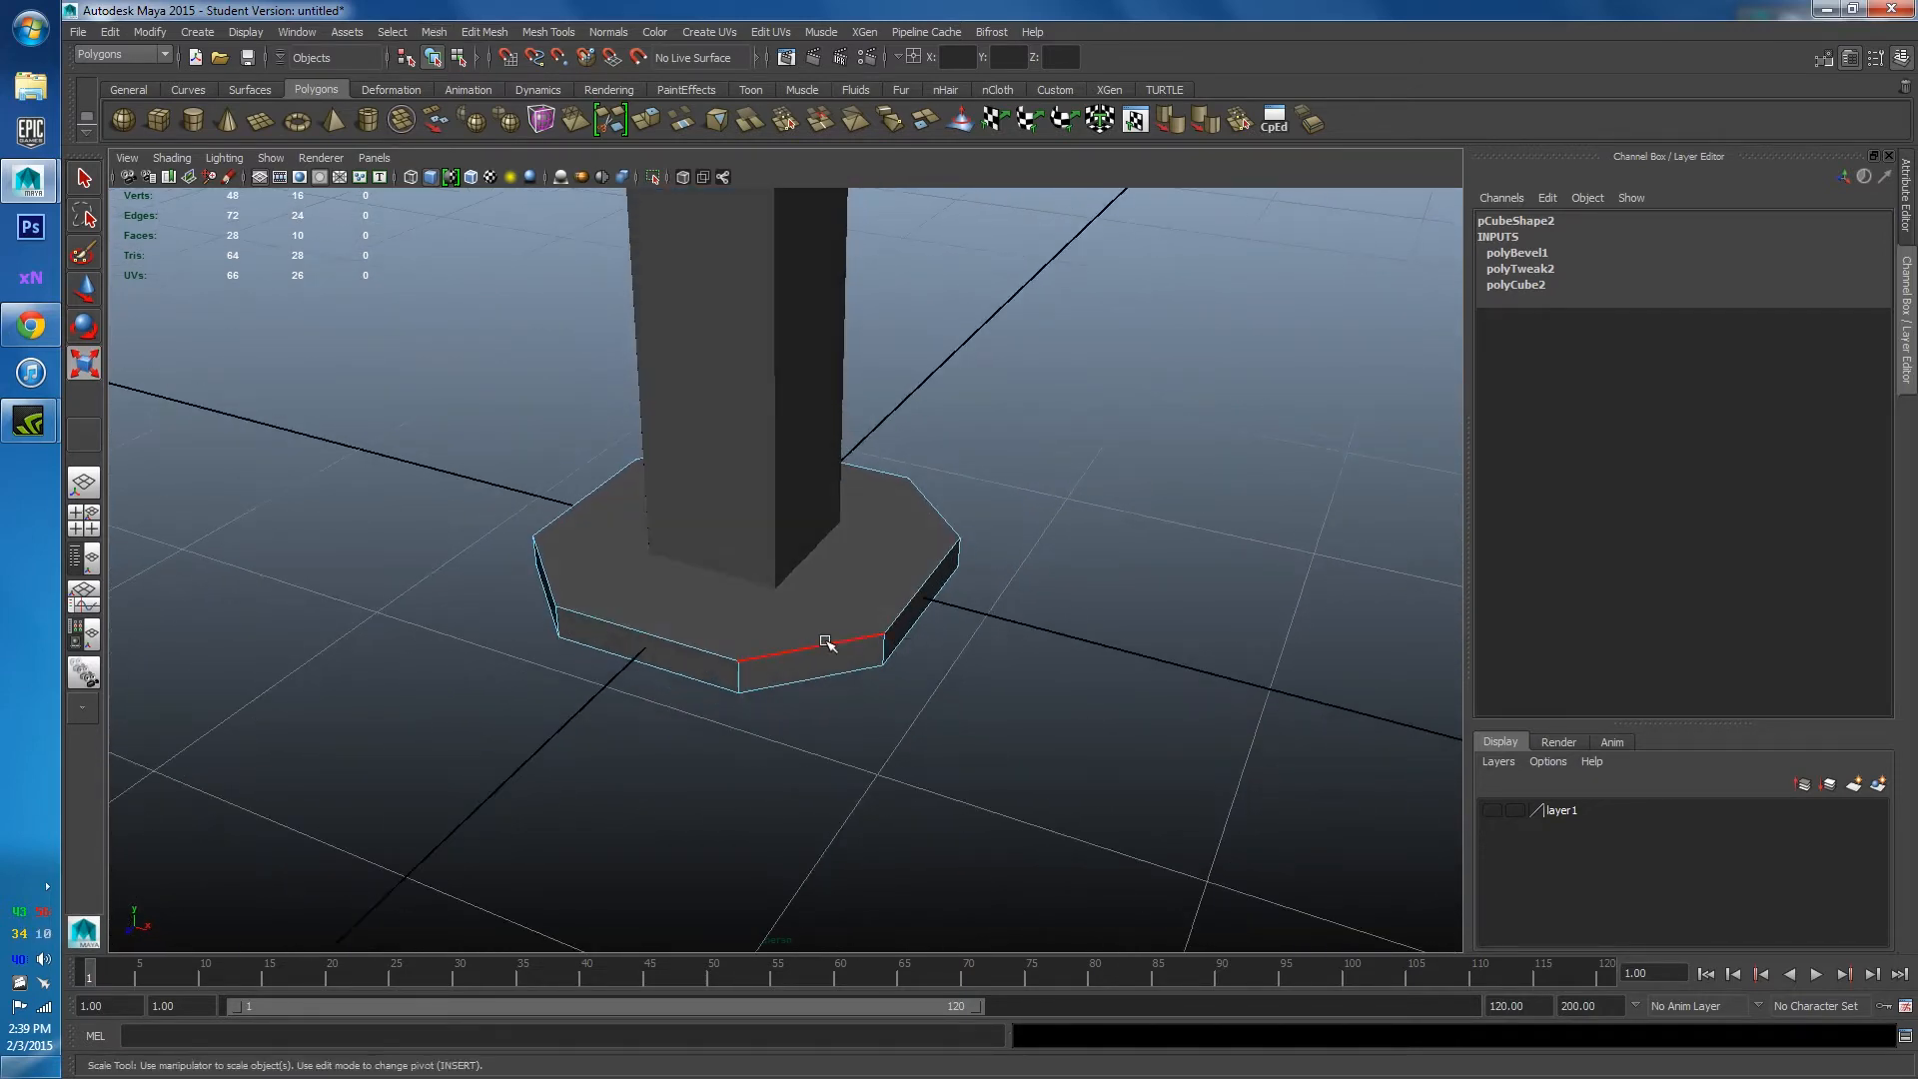
alt+drag(803, 636, 1268, 487)
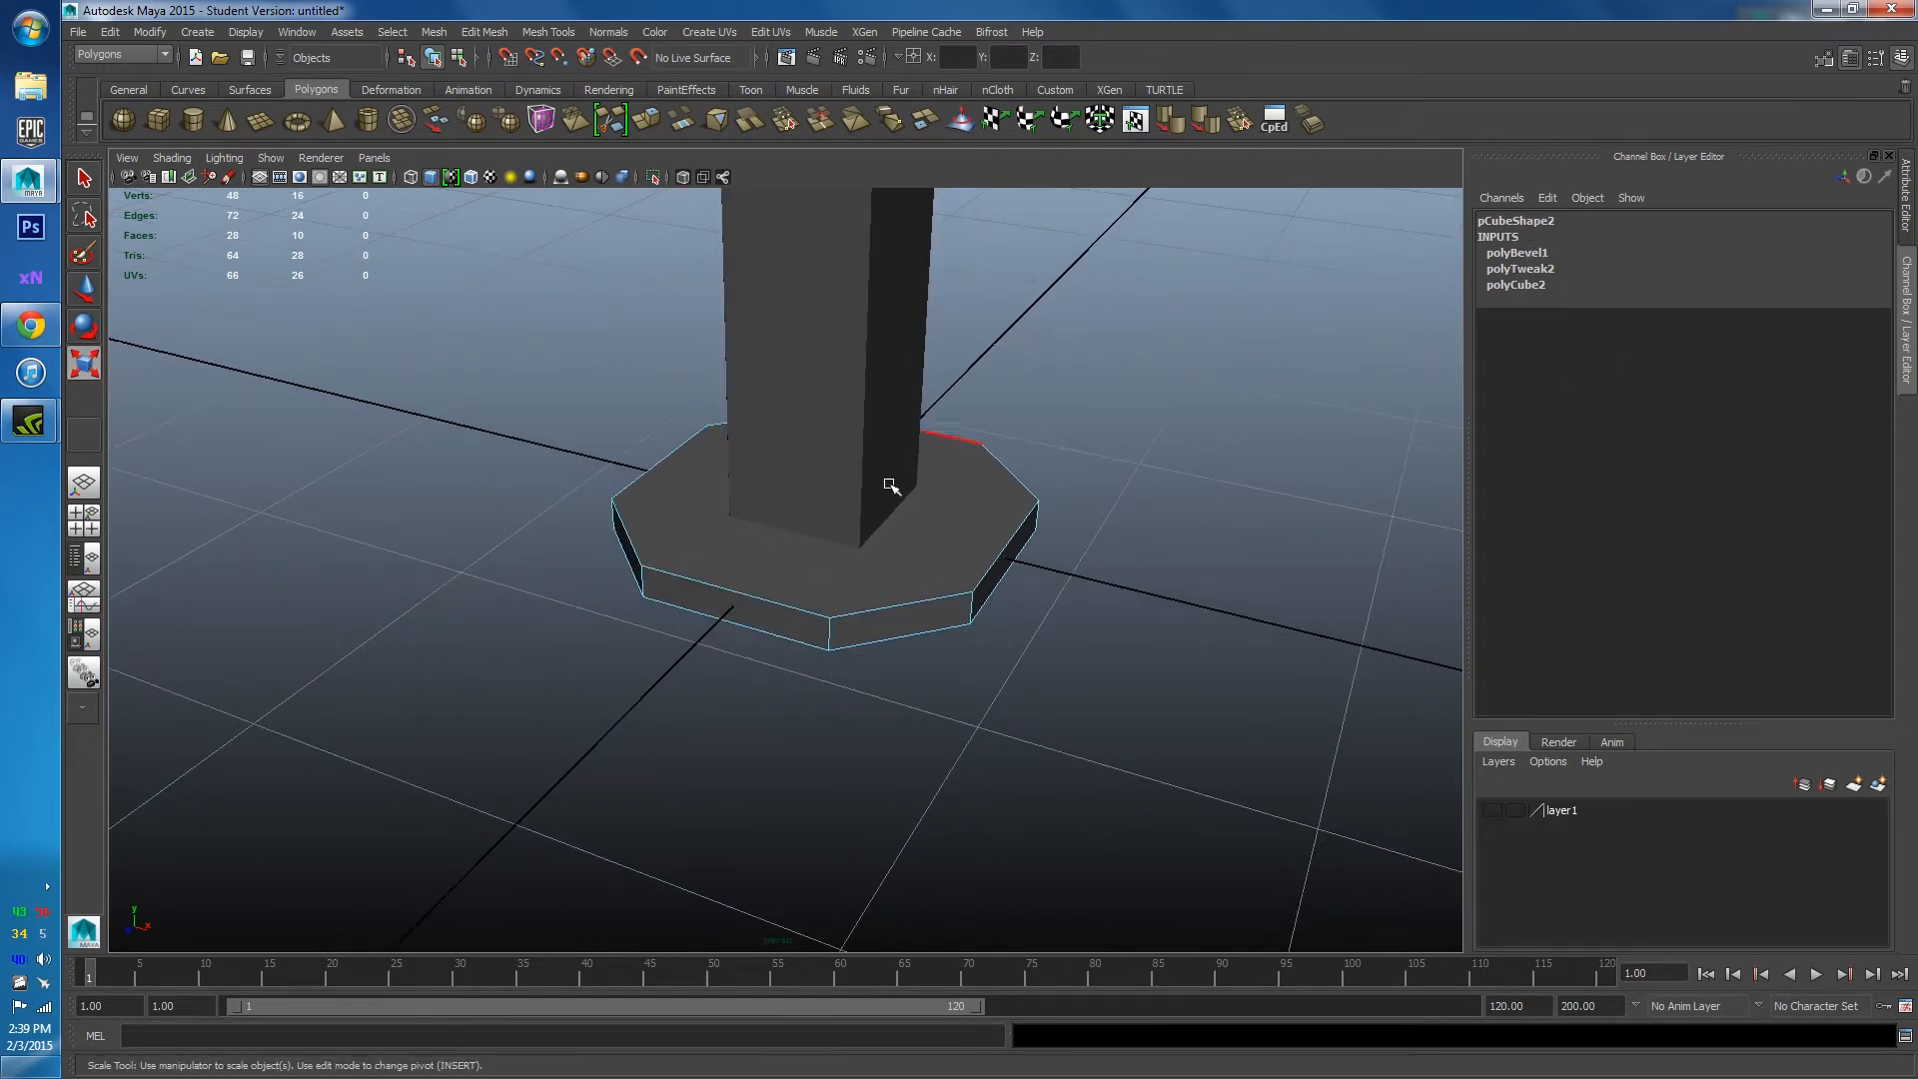
click(1517, 253)
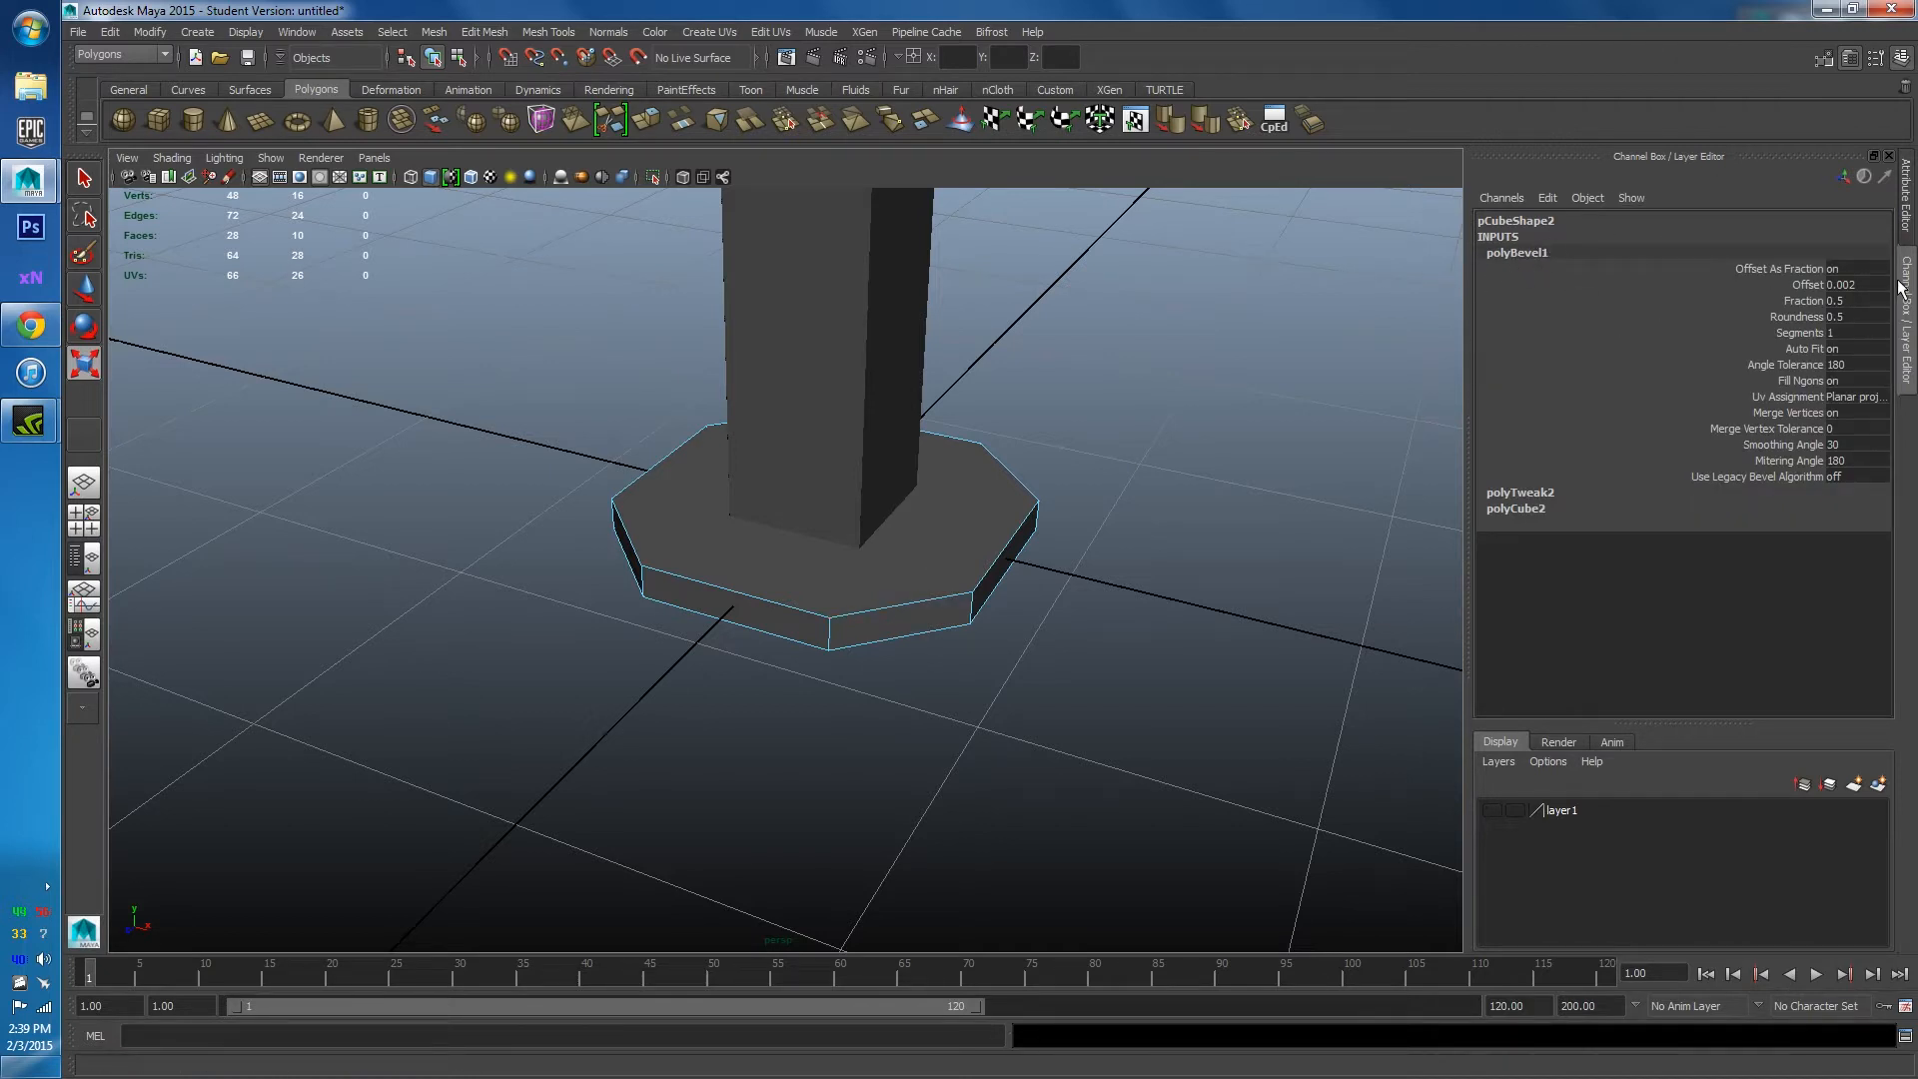
Lower polyBevel1's Fraction to 0.2, then 0.1, leaving small chamfers on the square base.
double_click(1844, 301)
key(Return)
alt+drag(994, 523, 1109, 503)
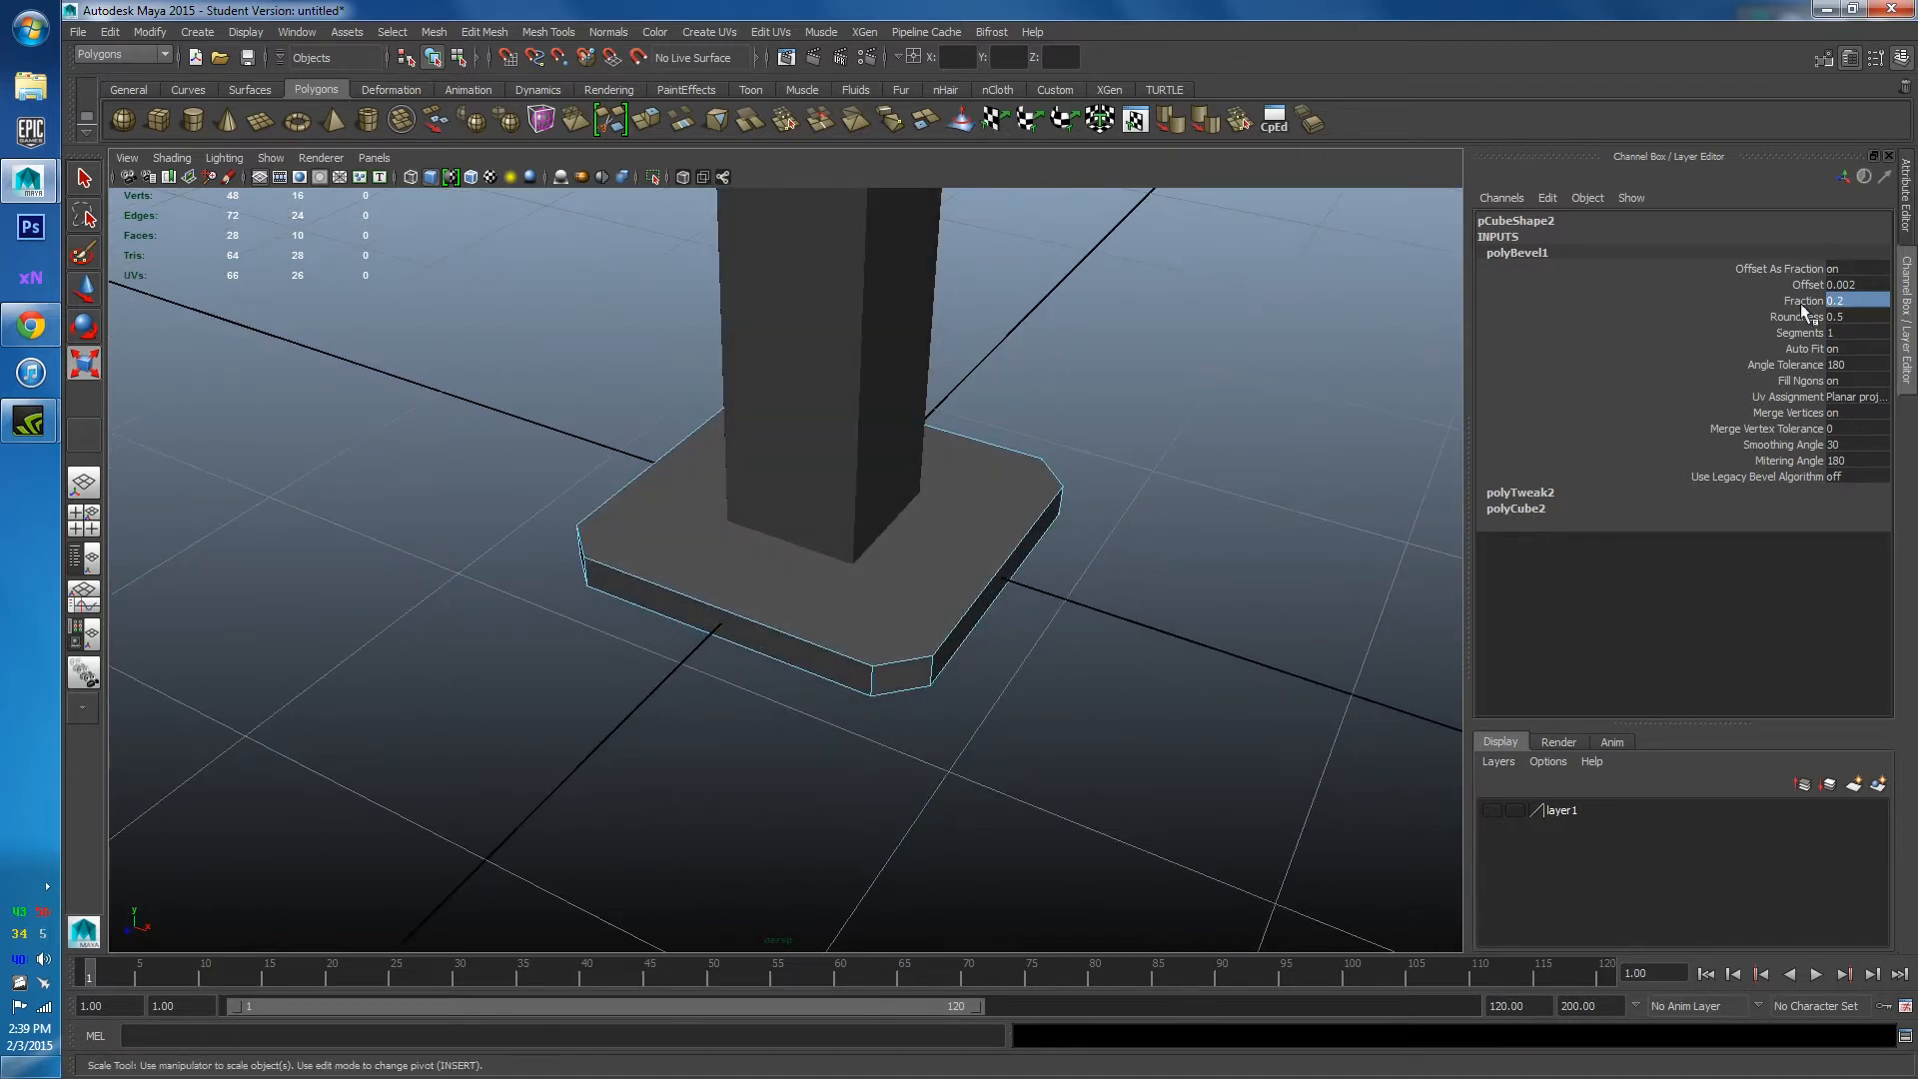
double_click(1840, 301)
text(0.1)
key(Return)
alt+drag(1077, 518, 998, 624)
alt+drag(844, 585, 1017, 581)
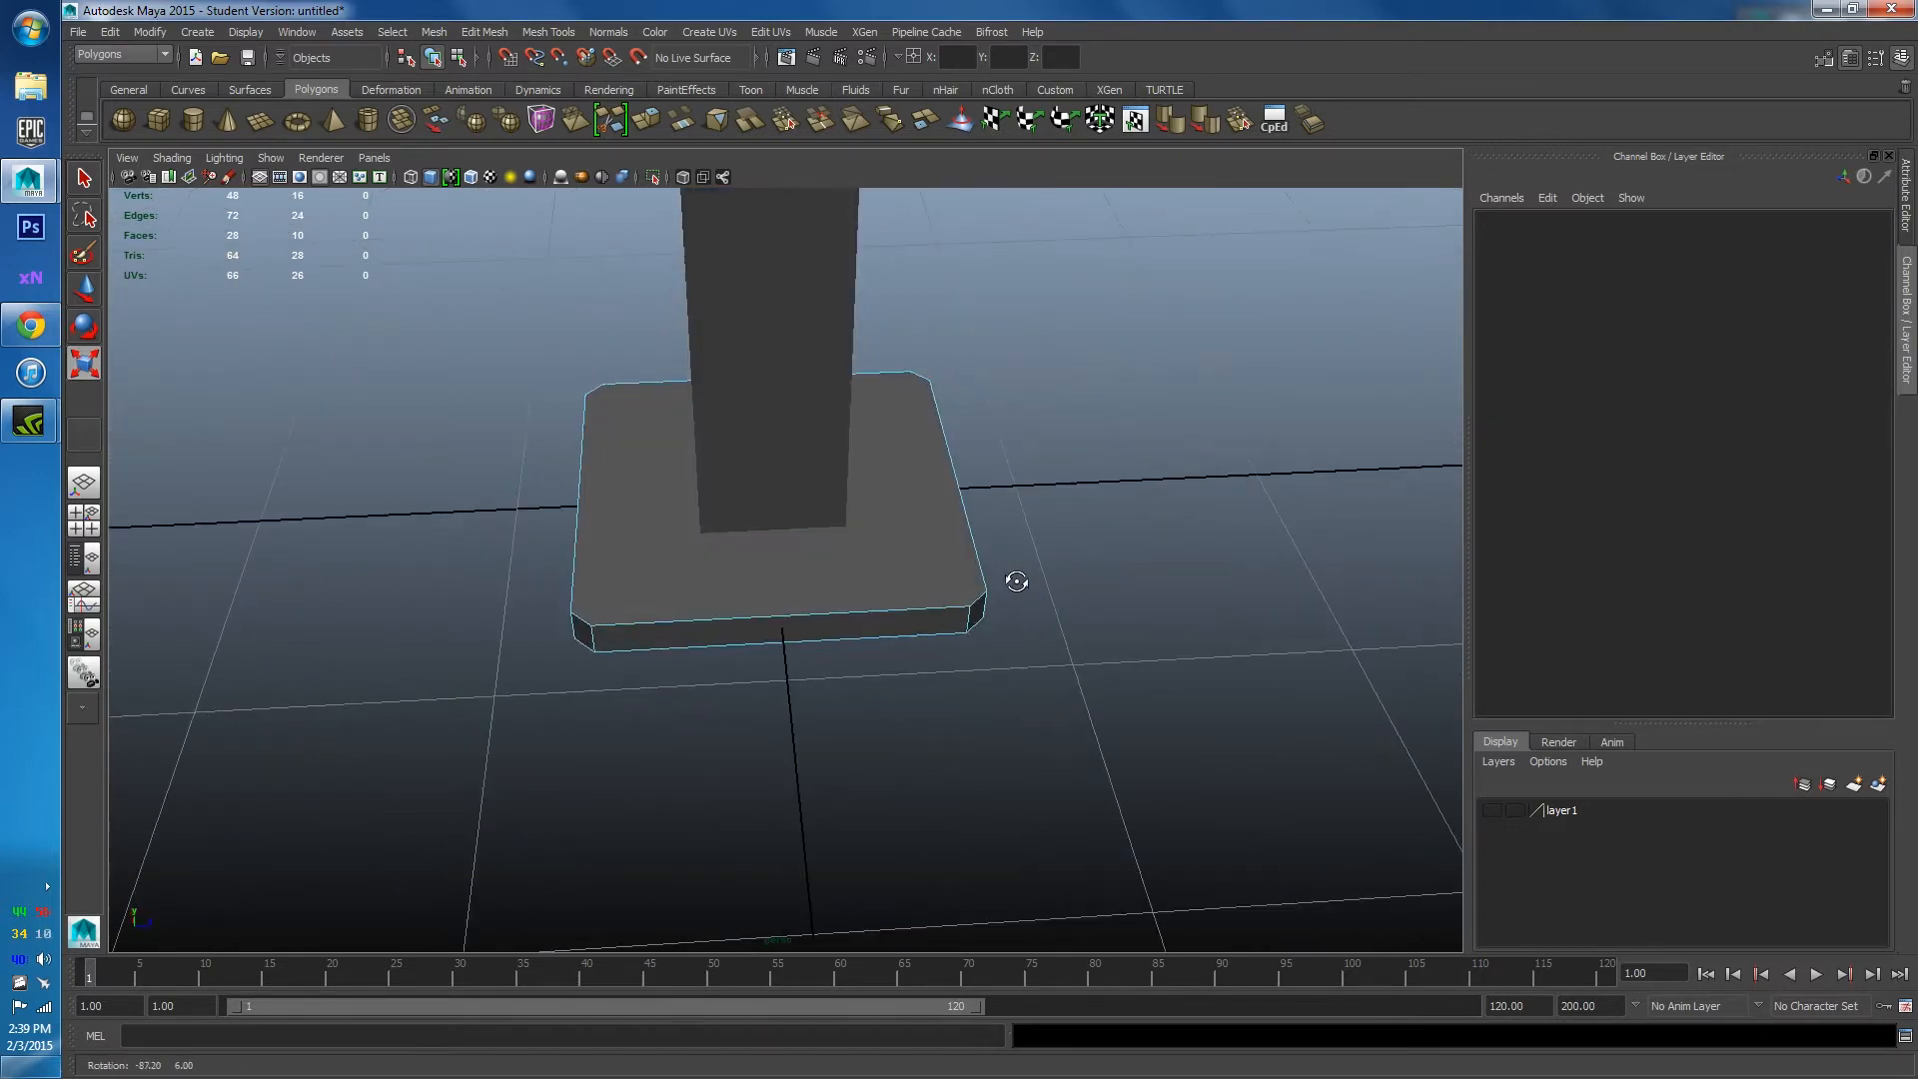
right_drag(762, 530, 750, 561)
Extrude the base's top face and scale it inward to 0.967.
click(749, 560)
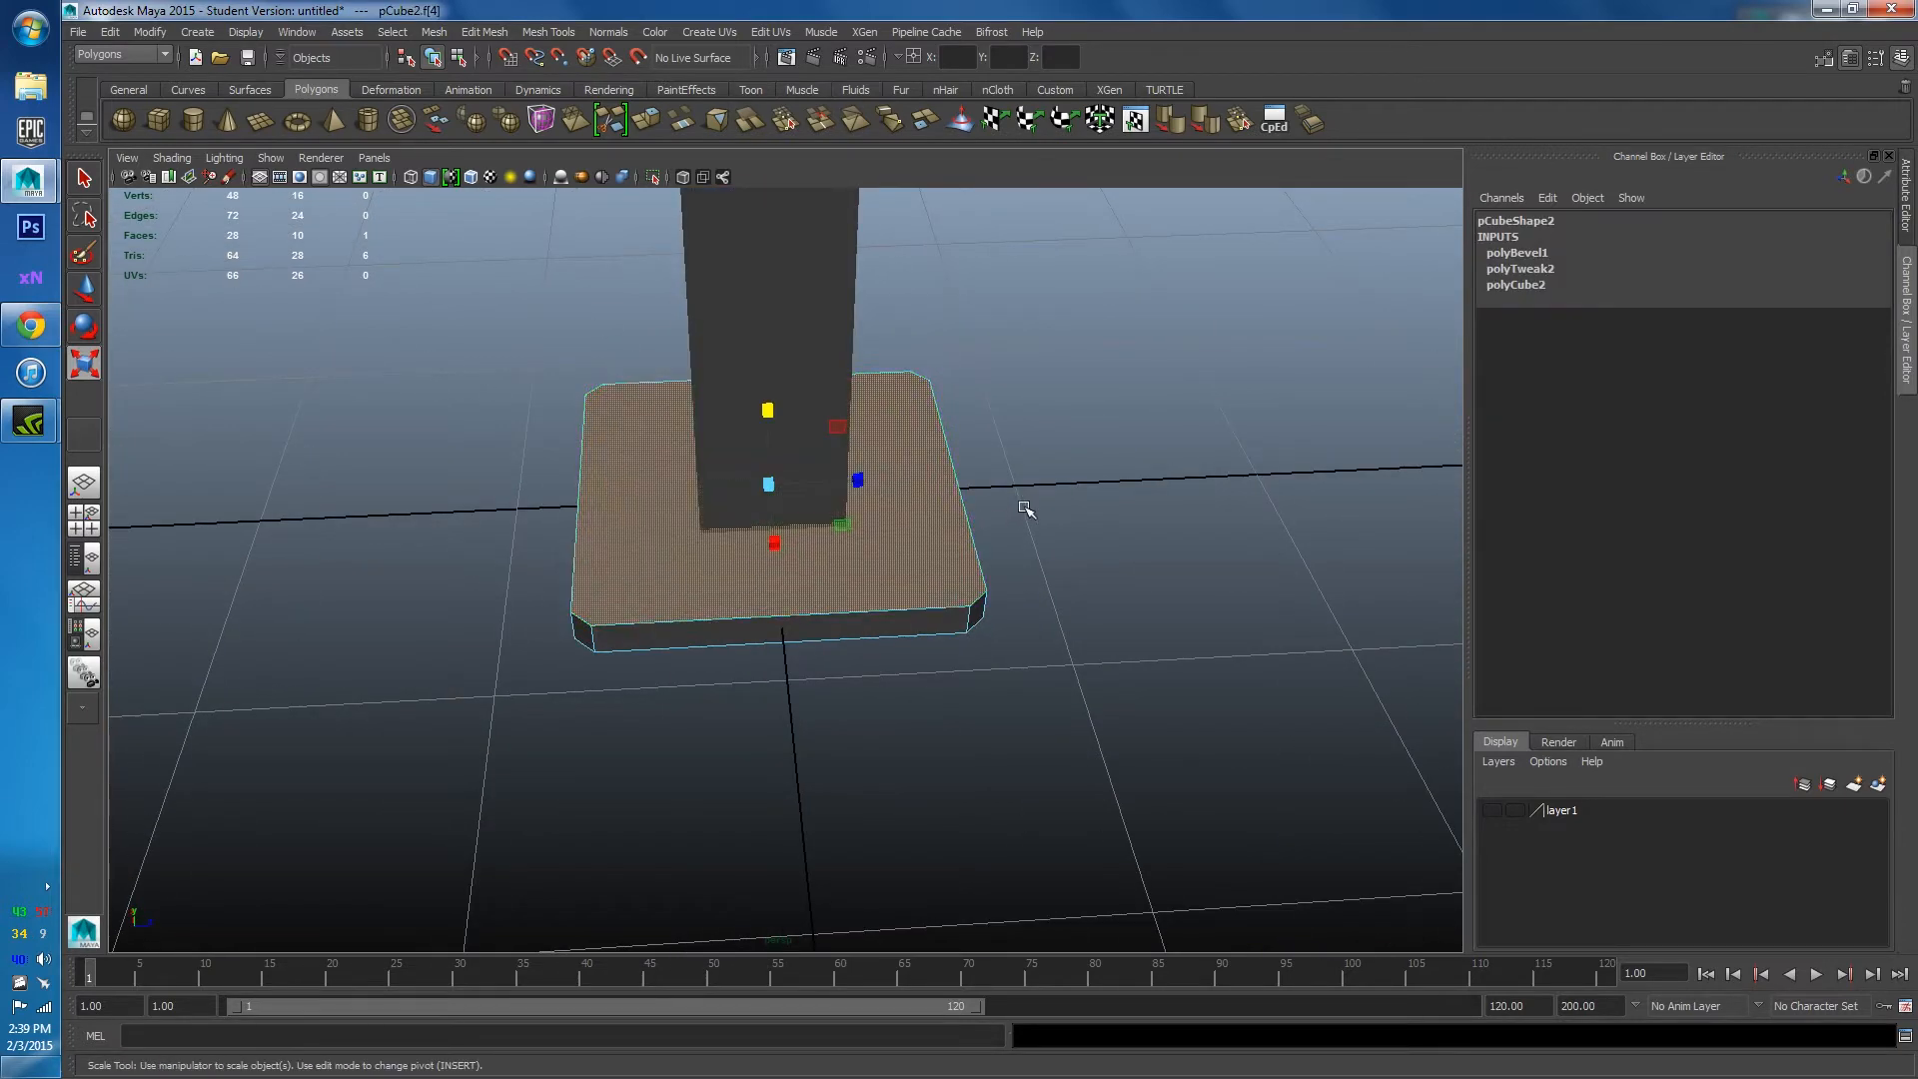
alt+right_drag(1028, 506, 939, 478)
alt+drag(939, 478, 799, 559)
shift+right_drag(792, 565, 779, 588)
scroll(779, 589, up, 3)
click(885, 420)
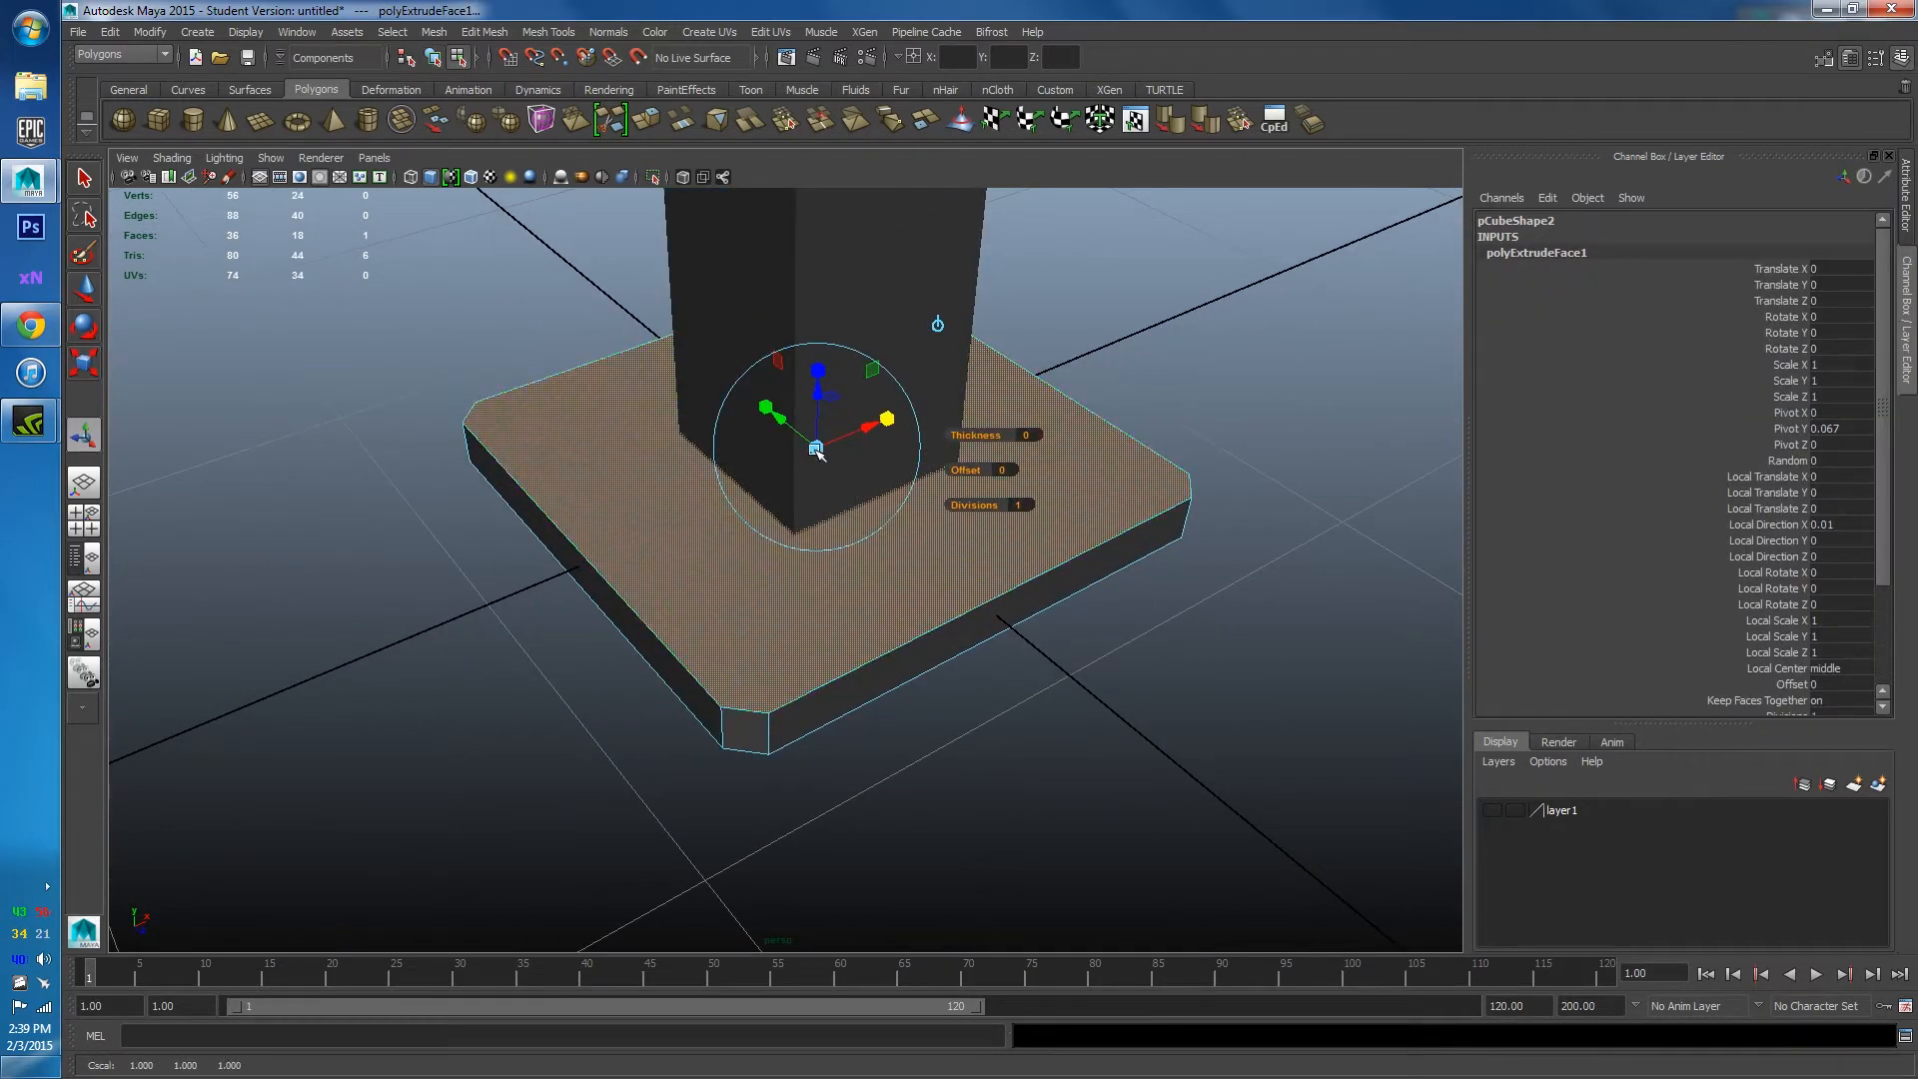
drag(816, 449, 988, 505)
Extrude the inset face again and push it down to recess the top, forming a rim.
key(ctrl+e)
alt+drag(874, 587, 747, 366)
alt+drag(760, 400, 745, 530)
right_drag(1156, 360, 1274, 334)
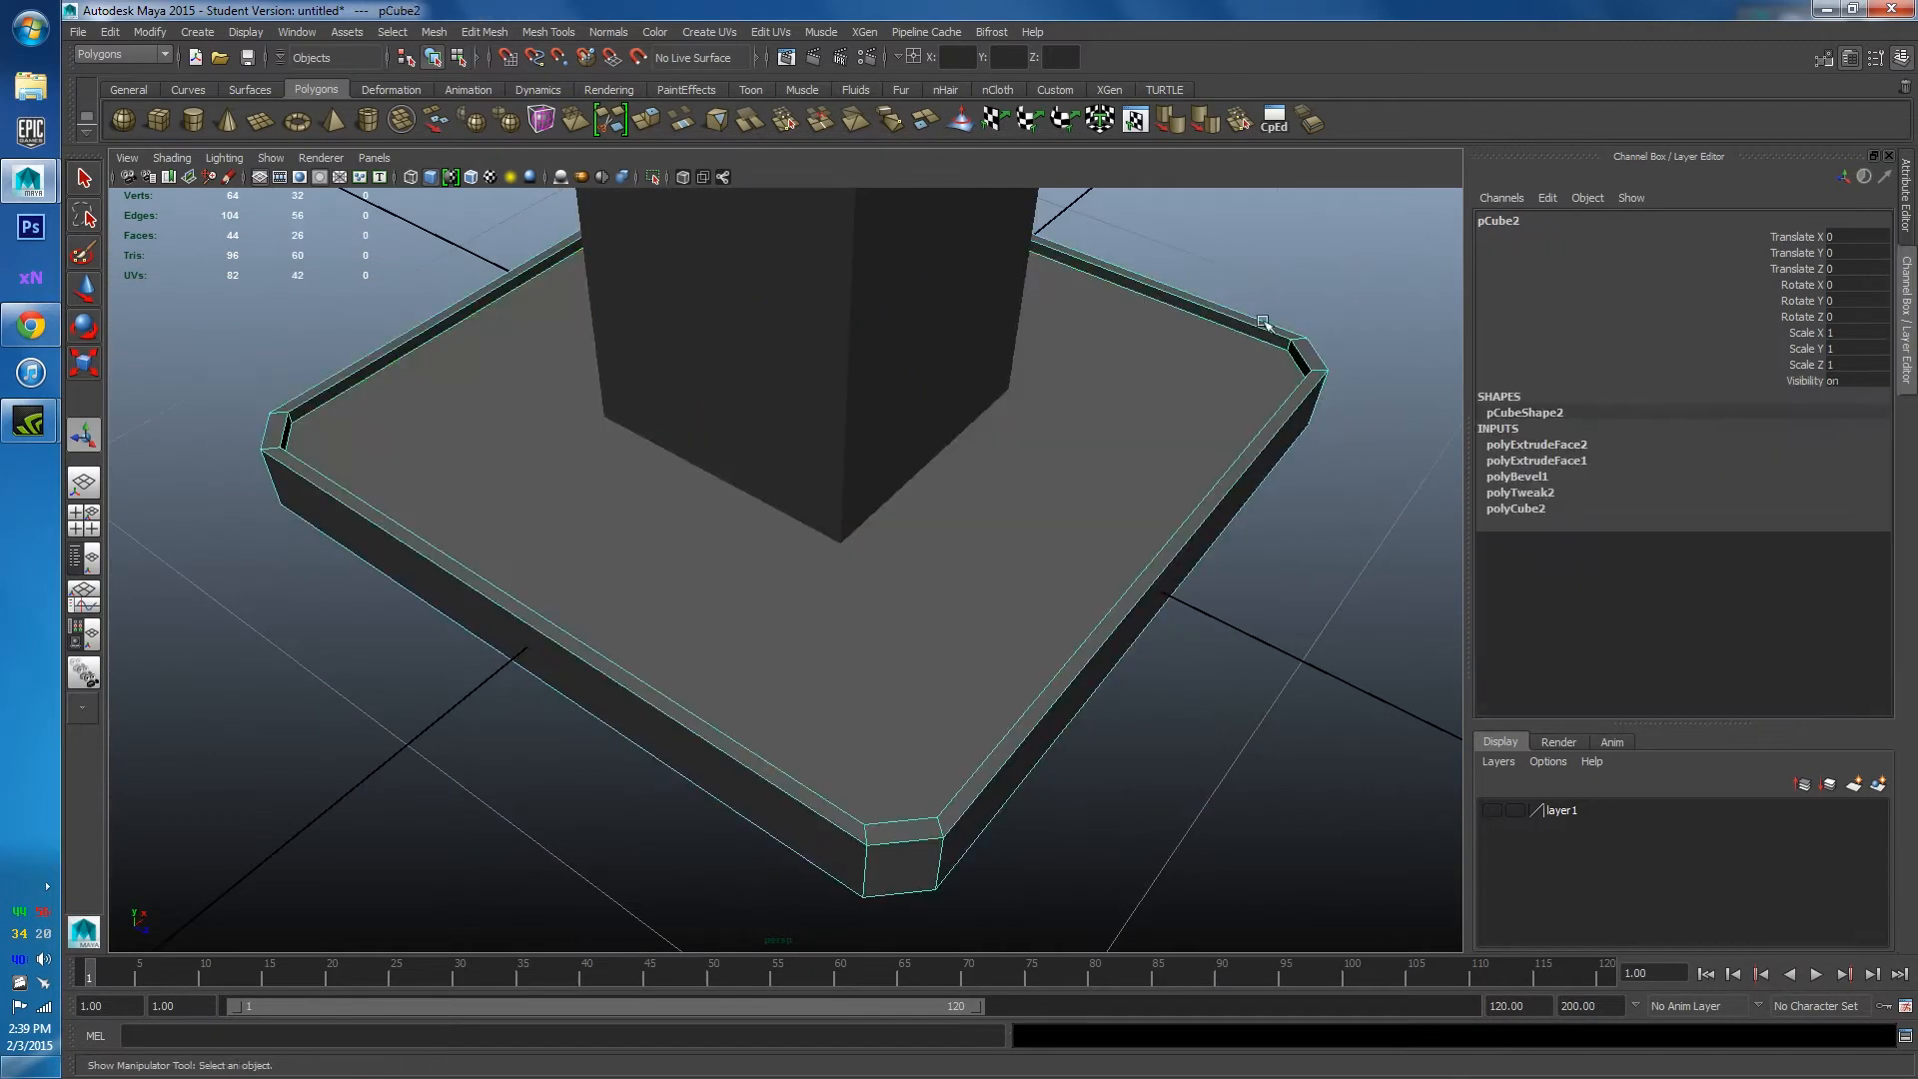
scroll(1229, 399, down, 5)
click(1163, 484)
alt+drag(1163, 485, 865, 587)
scroll(1019, 507, down, 6)
scroll(866, 587, up, 5)
Select the base slab and Isolate Select it so the pillar is hidden.
click(706, 590)
alt+drag(707, 591, 899, 590)
scroll(690, 527, up, 4)
scroll(699, 522, down, 2)
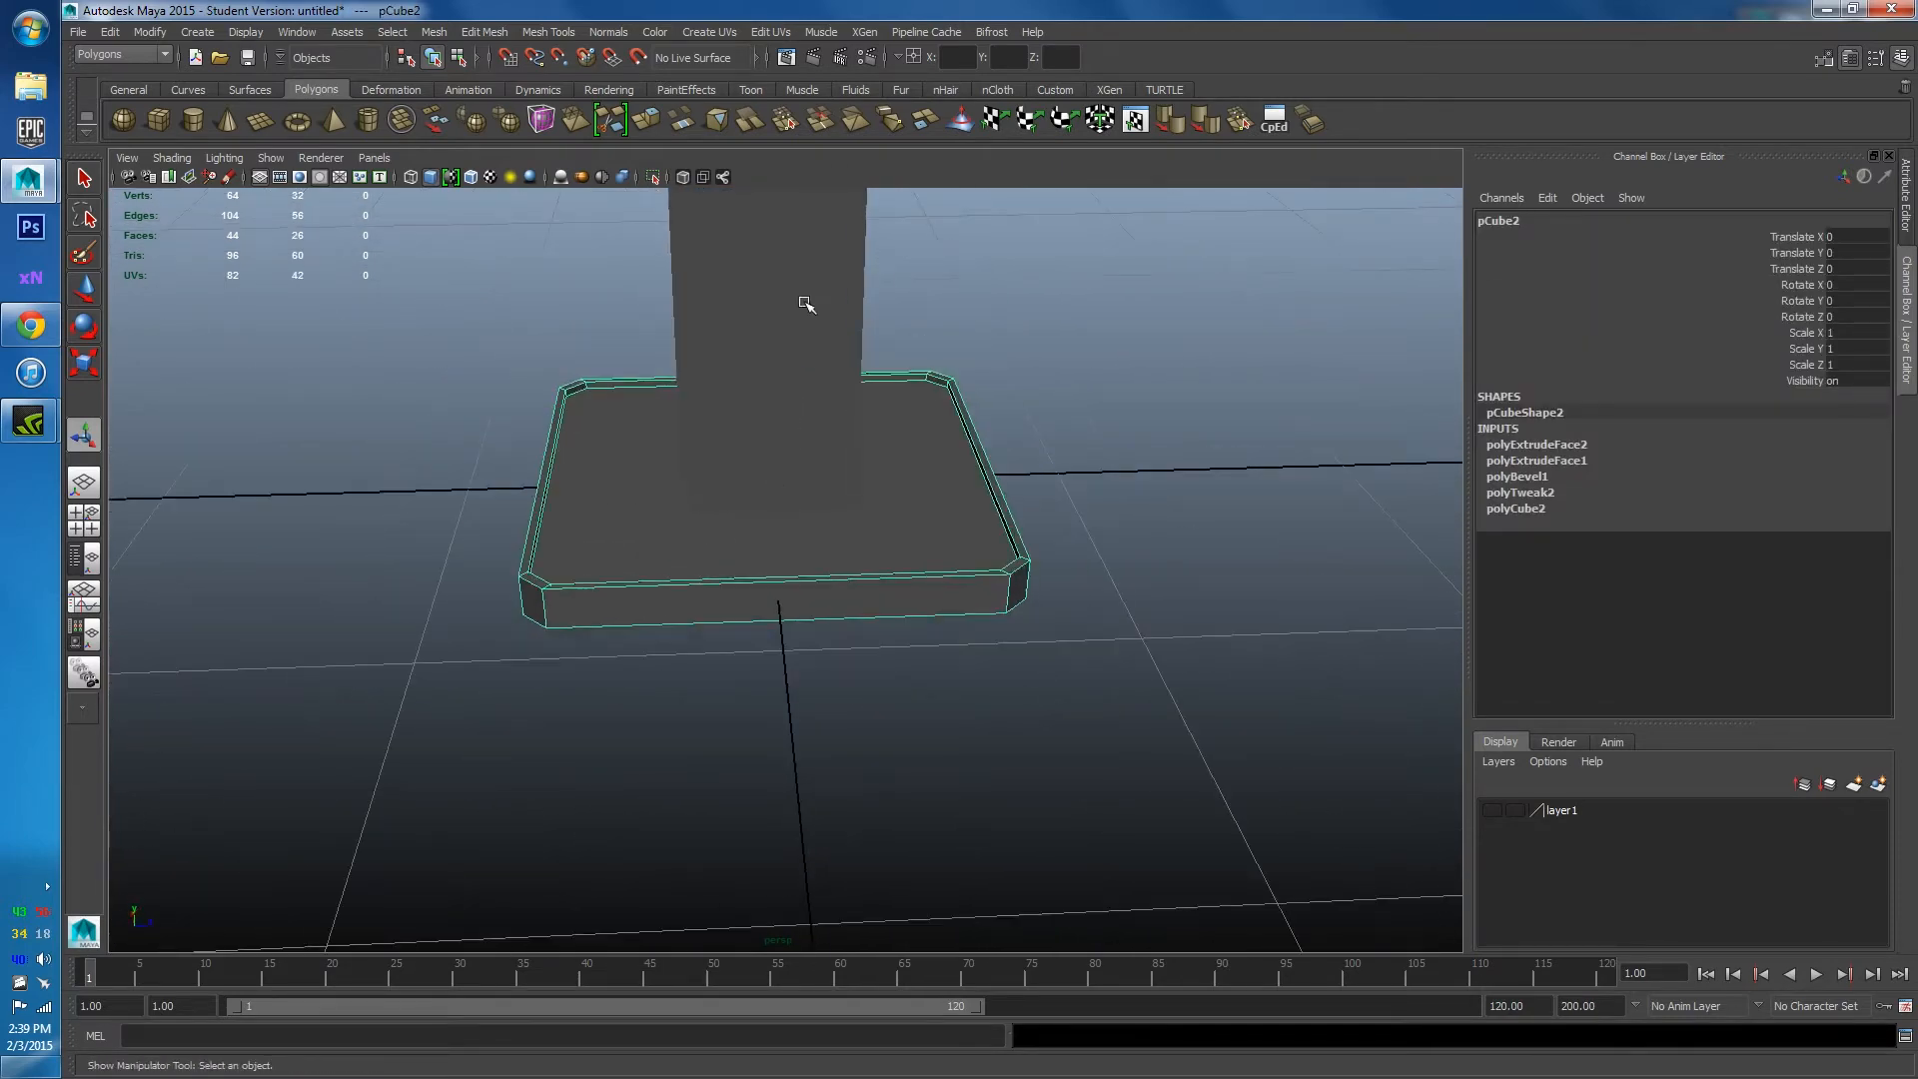
click(655, 176)
scroll(869, 299, down, 4)
alt+drag(869, 300, 800, 463)
scroll(800, 457, up, 4)
right_drag(801, 431, 796, 477)
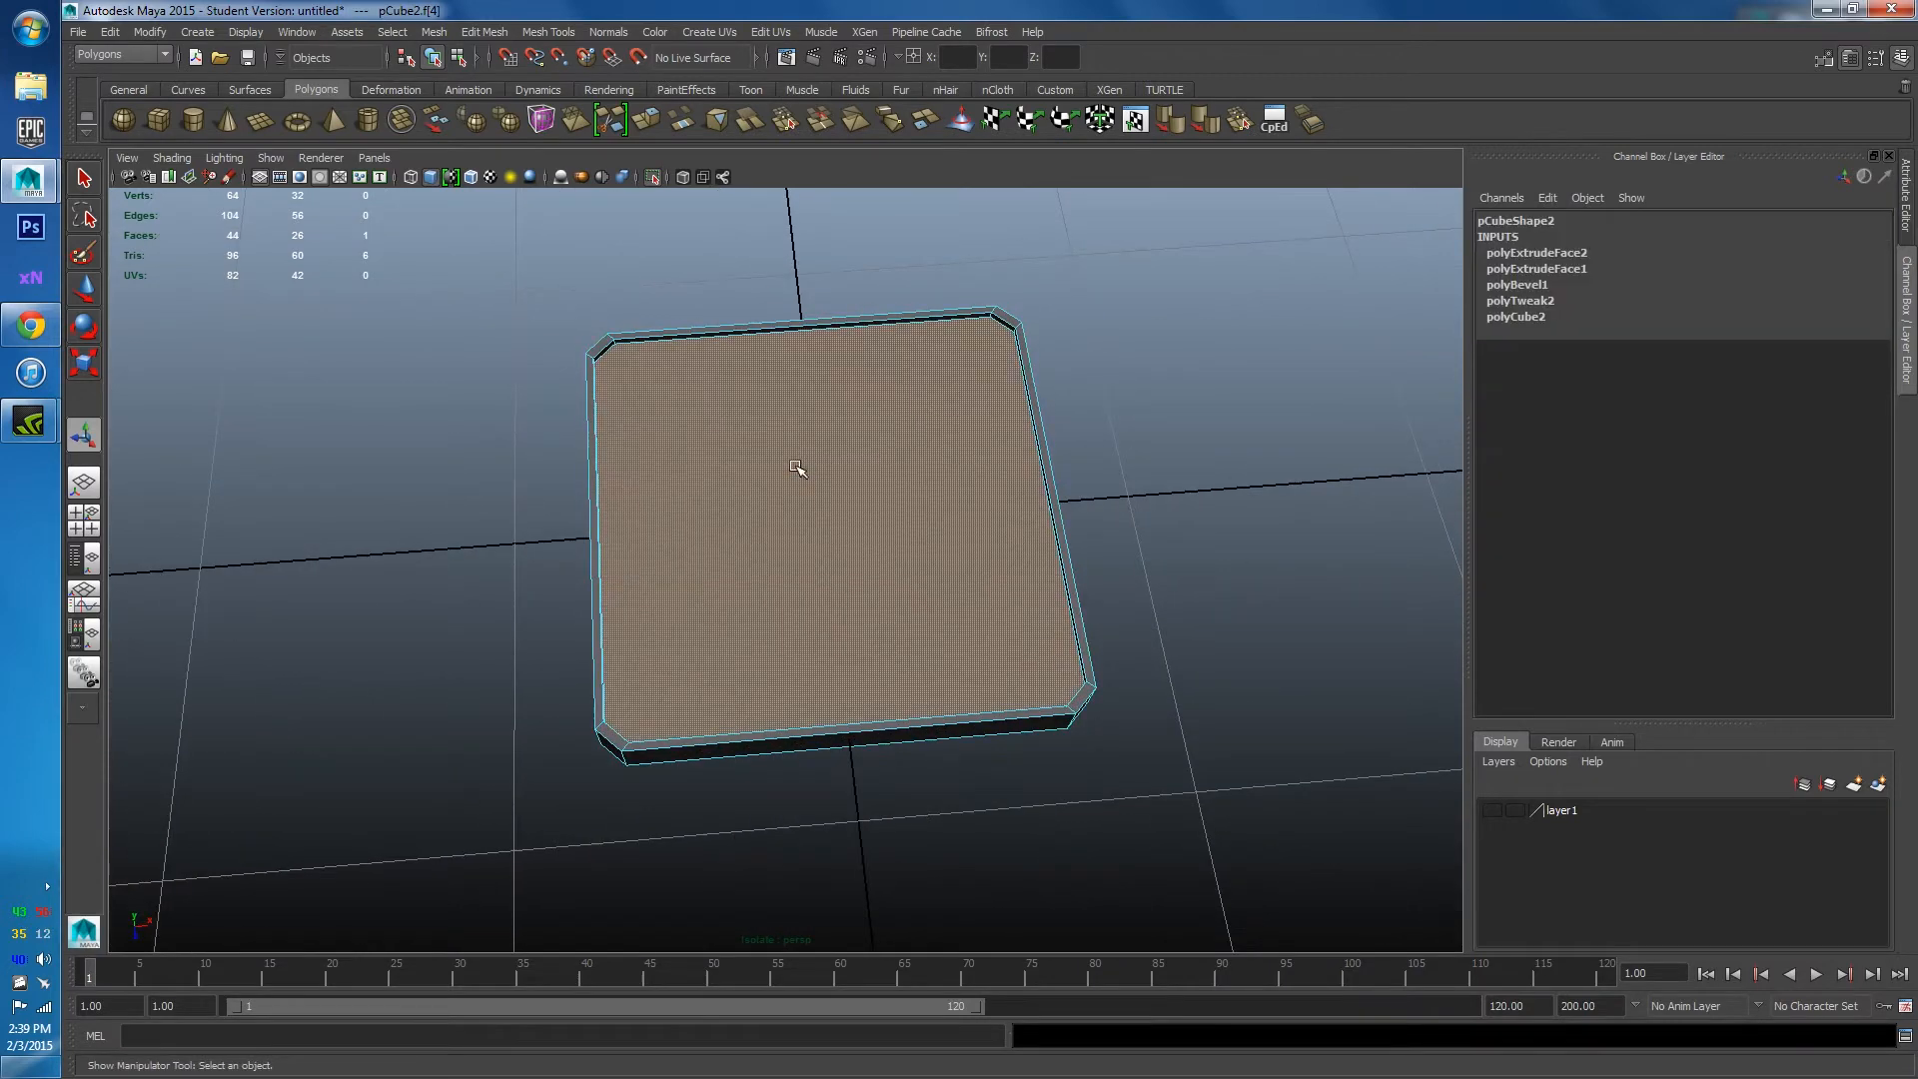
mouse_move(1177, 322)
alt+mouse_down()
mouse_move(1192, 401)
mouse_move(1193, 348)
alt+mouse_up()
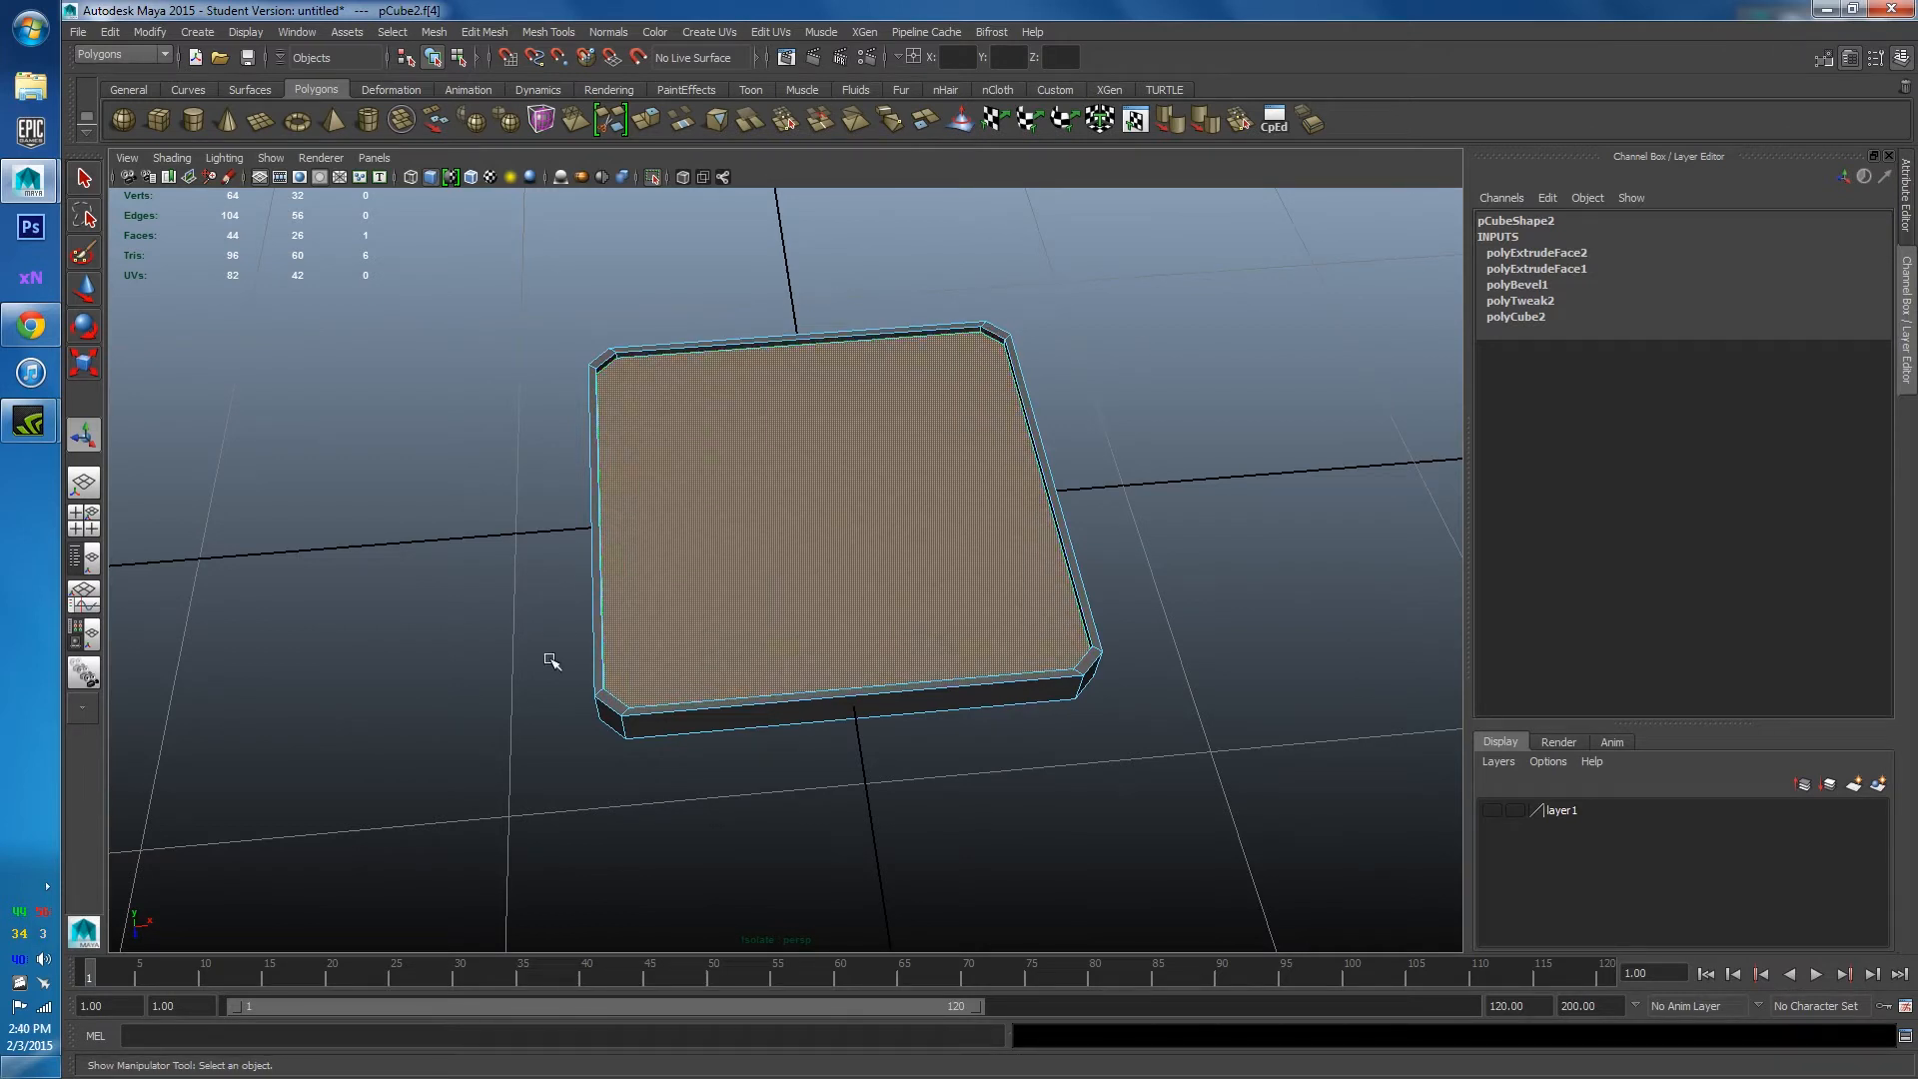
alt+drag(677, 374, 604, 433)
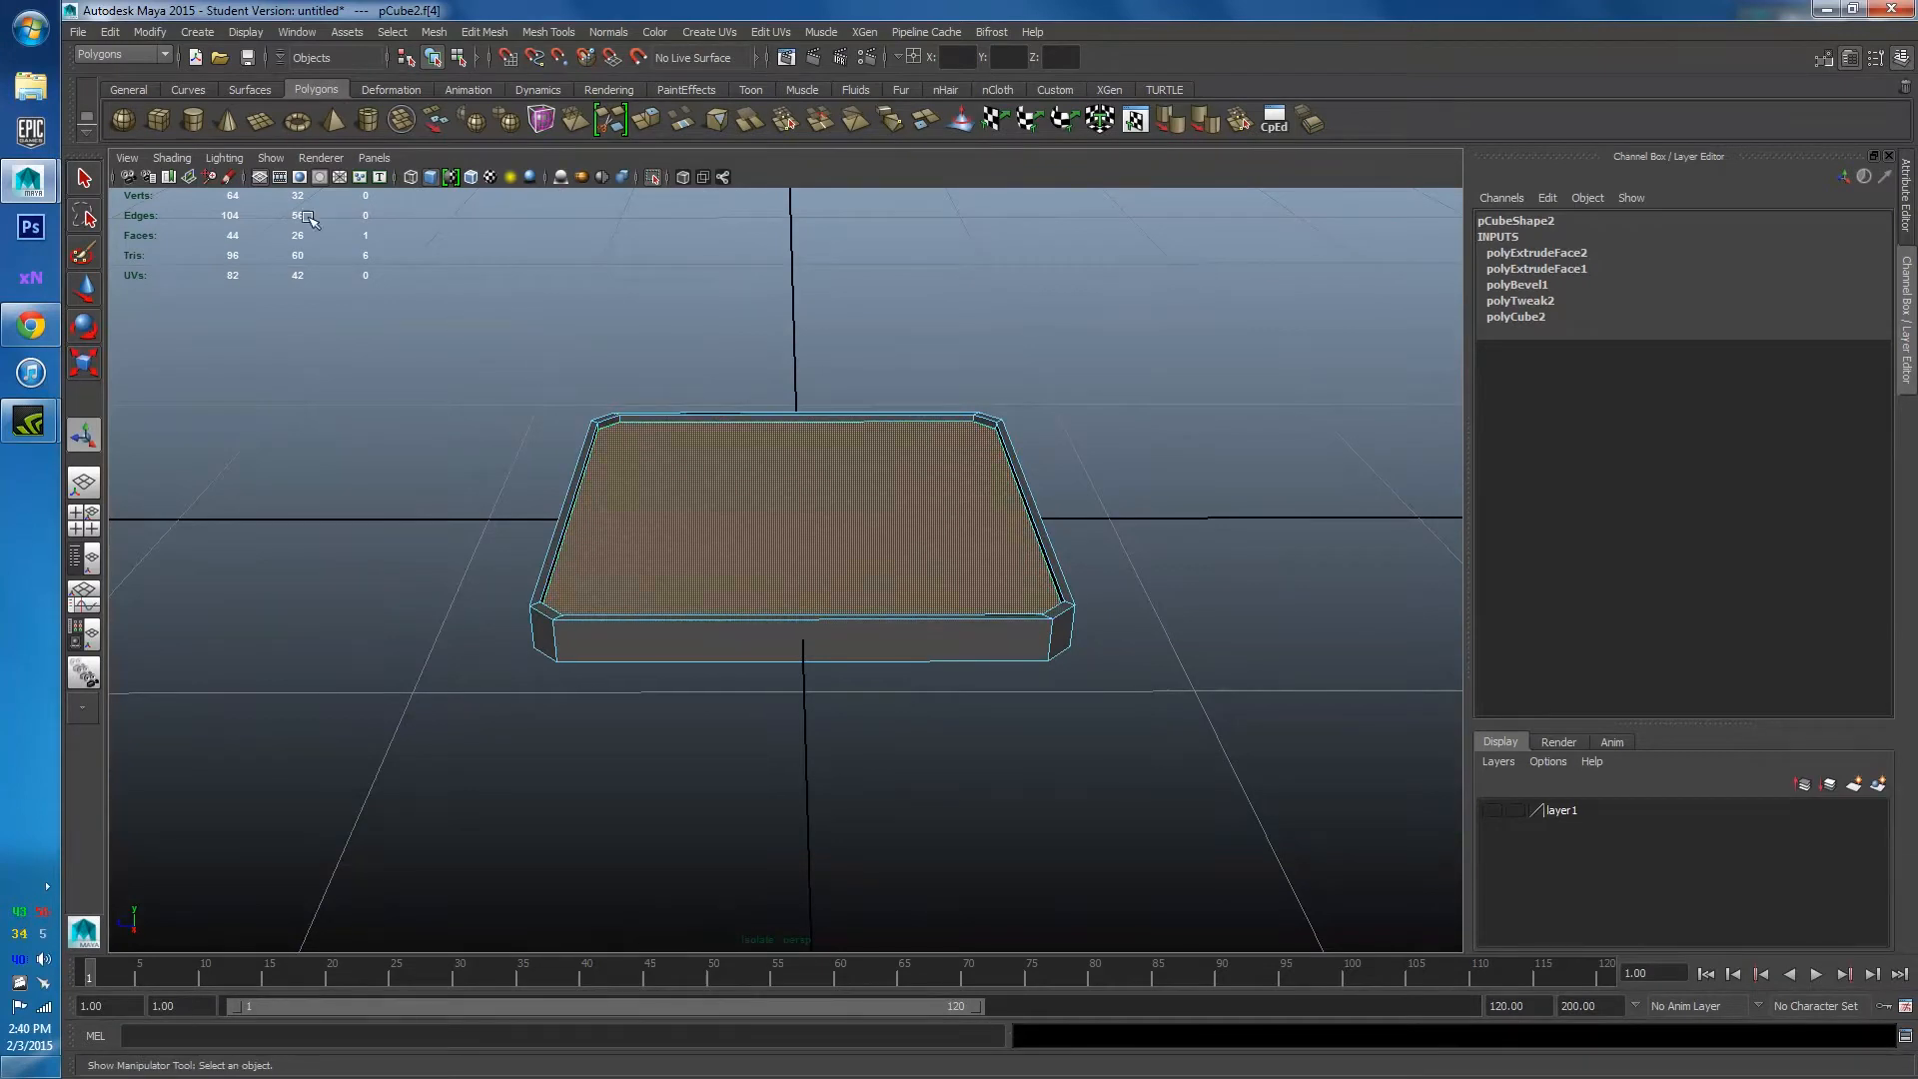
Multi-Cut a line between two opposite inner corners of the tray floor.
click(609, 120)
alt+drag(271, 354, 582, 398)
alt+middle_drag(620, 350, 637, 462)
scroll(660, 467, up, 3)
click(580, 387)
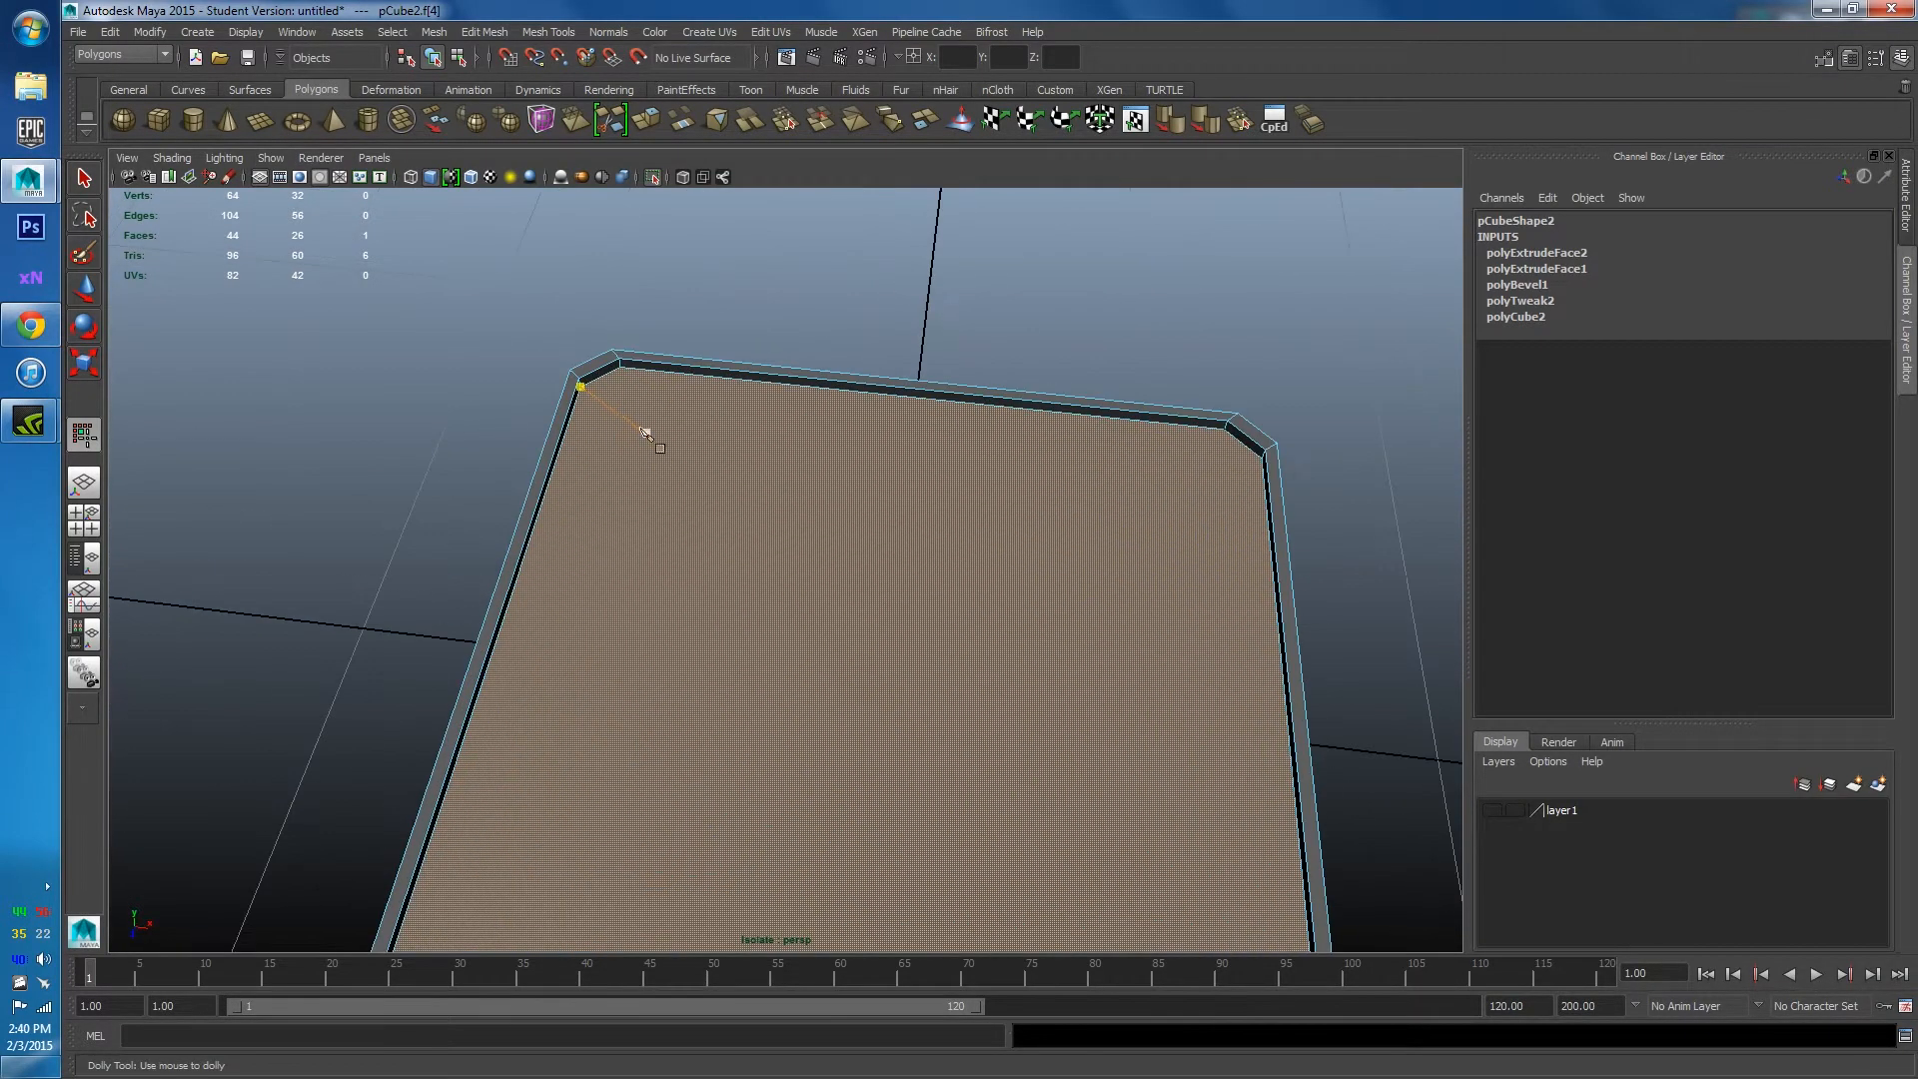
scroll(647, 455, up, 3)
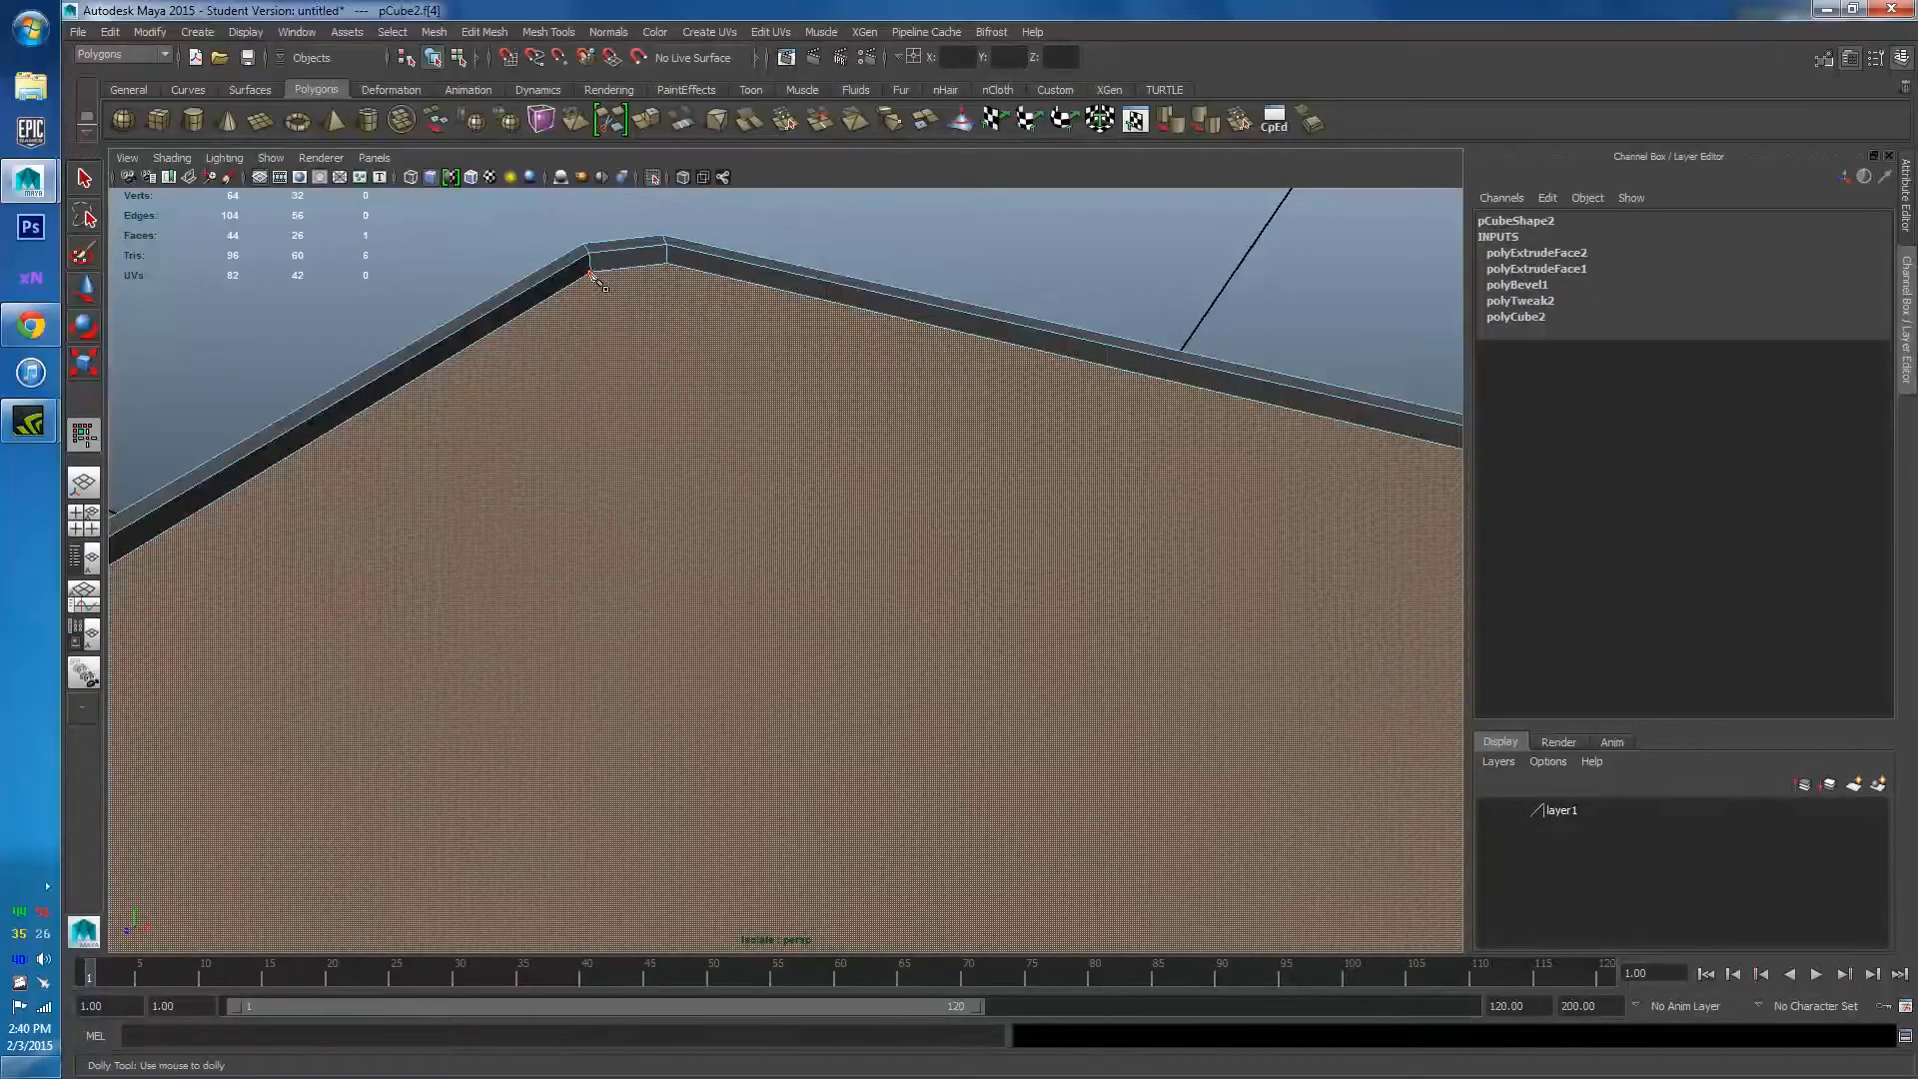
scroll(653, 659, down, 3)
alt+drag(653, 659, 707, 620)
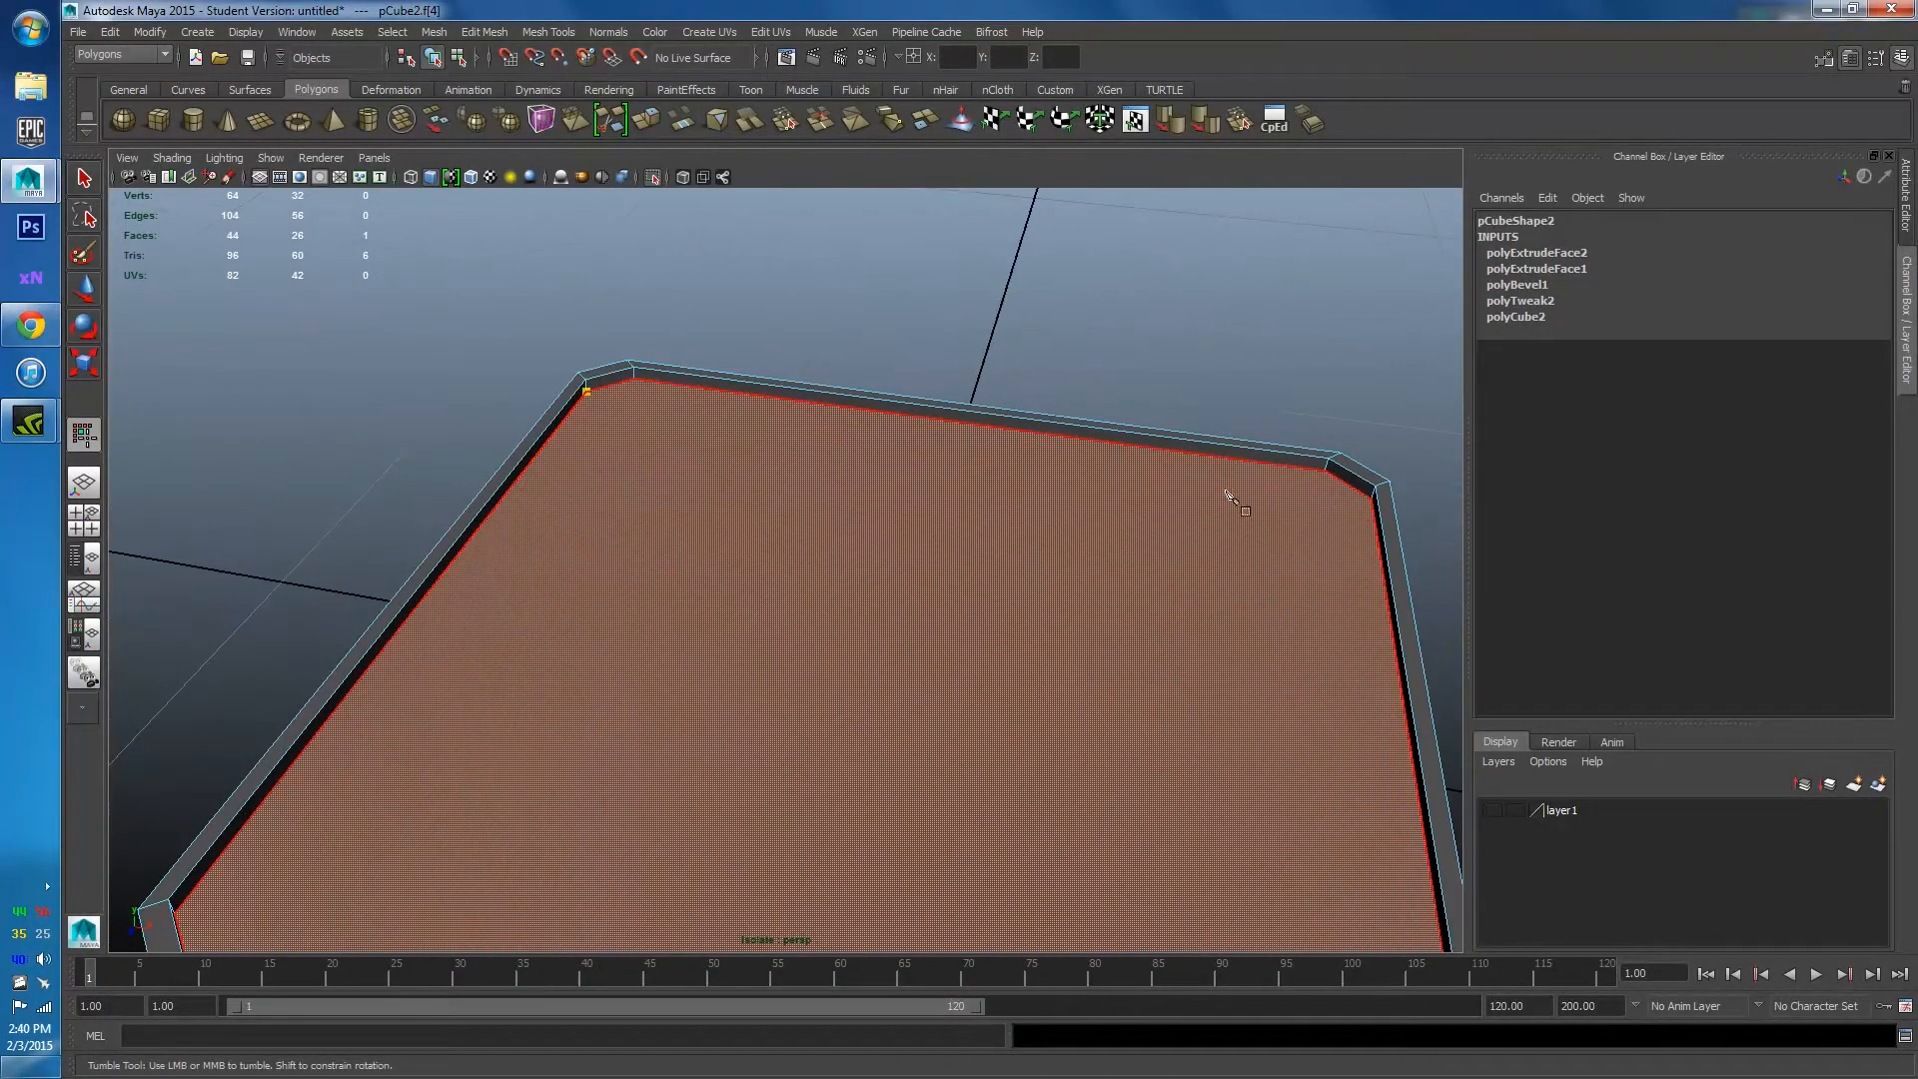
click(1371, 497)
right_click(599, 552)
Make a second Multi-Cut from the left inner corner along the opposite edge.
scroll(605, 560, down, 4)
alt+drag(608, 600, 626, 620)
alt+drag(682, 496, 534, 600)
alt+drag(432, 642, 321, 633)
alt+right_drag(321, 633, 389, 589)
alt+middle_drag(390, 590, 611, 573)
alt+drag(613, 576, 550, 602)
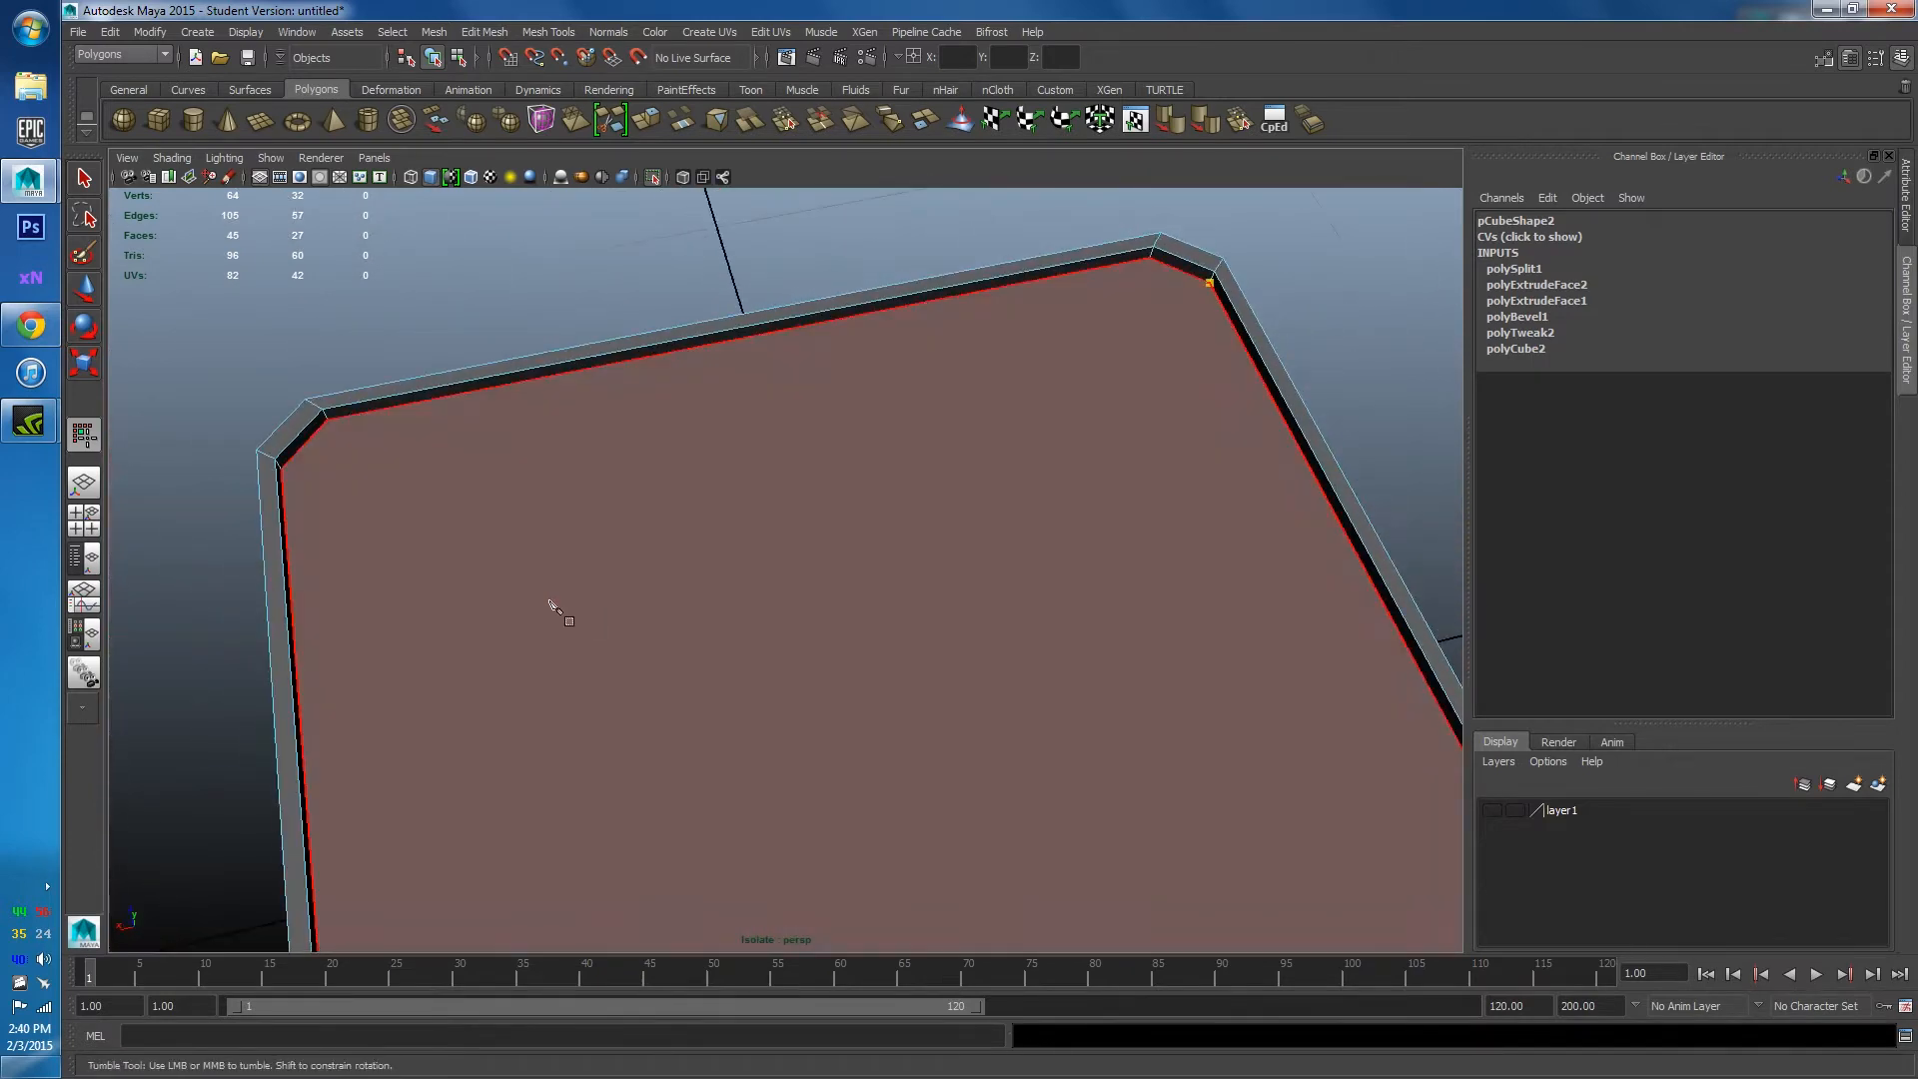
click(281, 467)
right_click(429, 502)
Inspect the cuts and try selecting the inner floor face and the upper strip face.
alt+right_drag(879, 509, 740, 522)
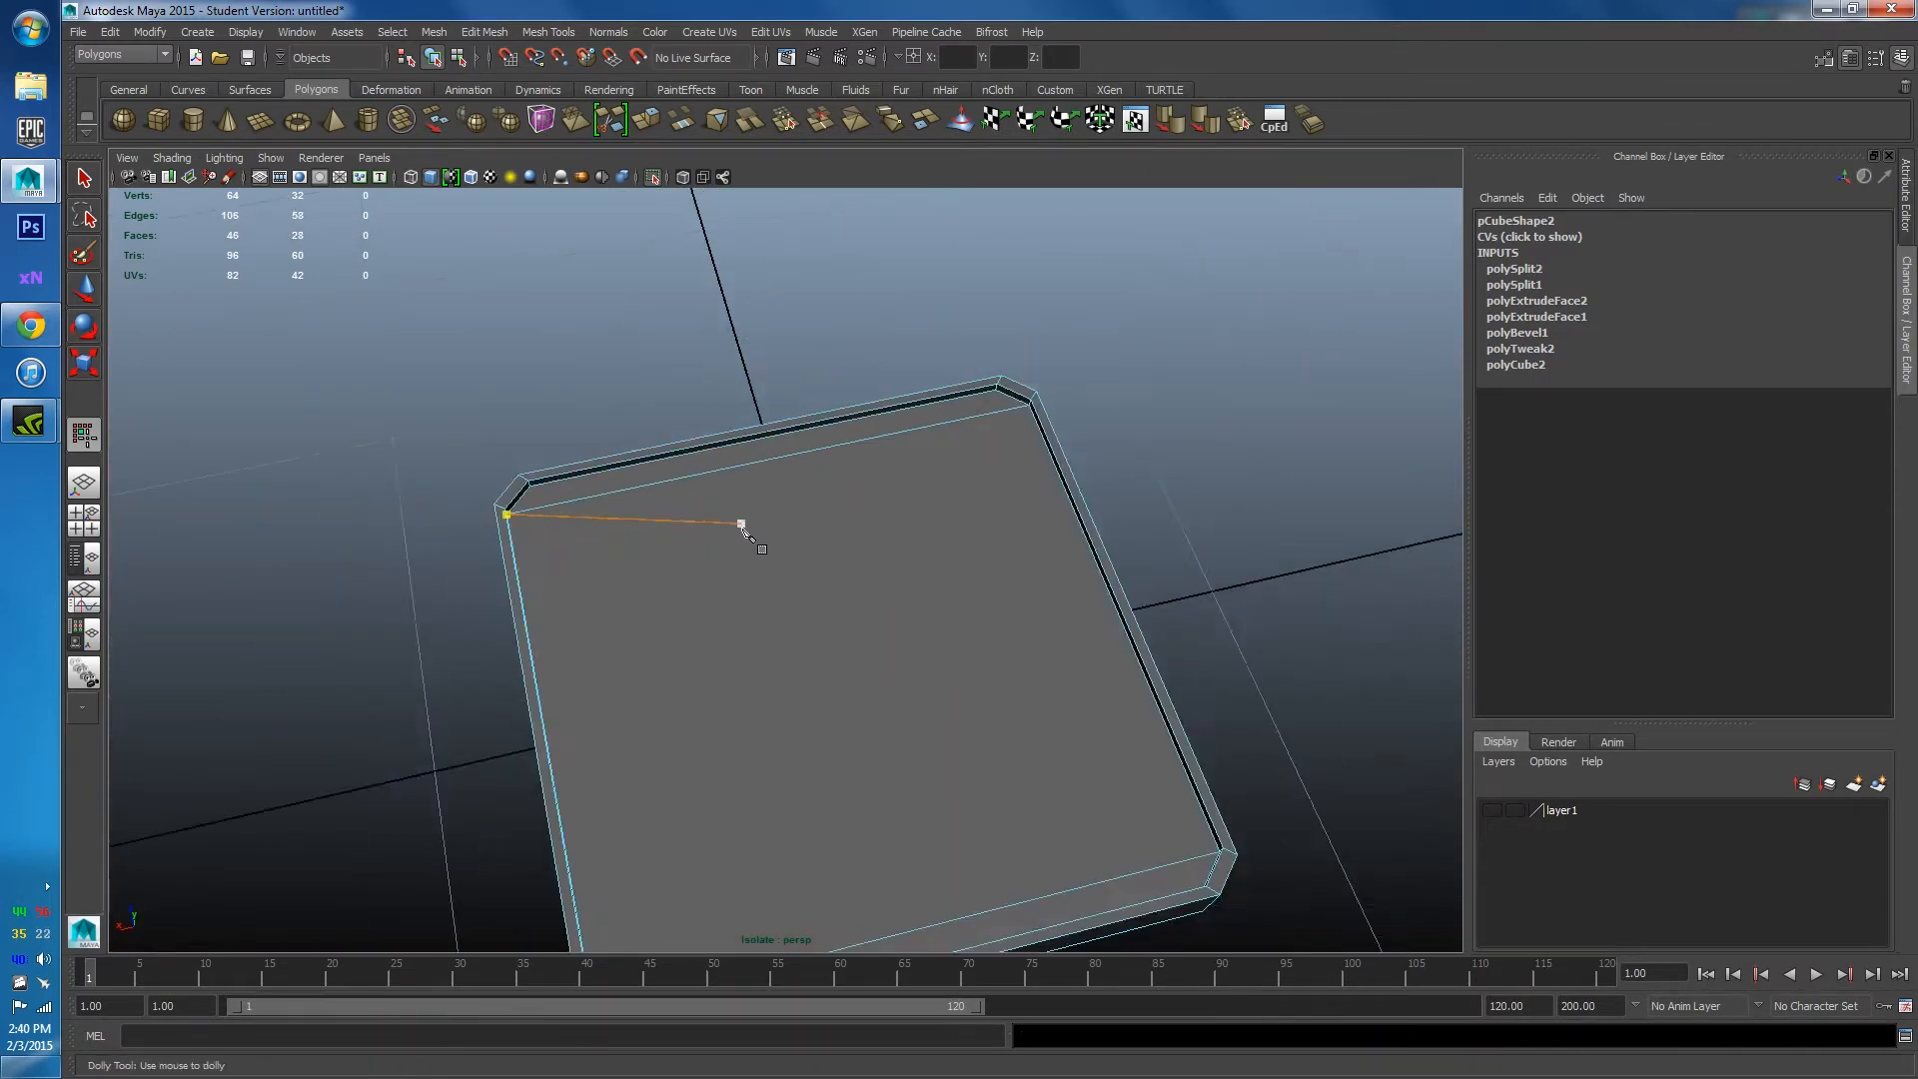
alt+drag(741, 523, 899, 399)
right_drag(899, 399, 984, 374)
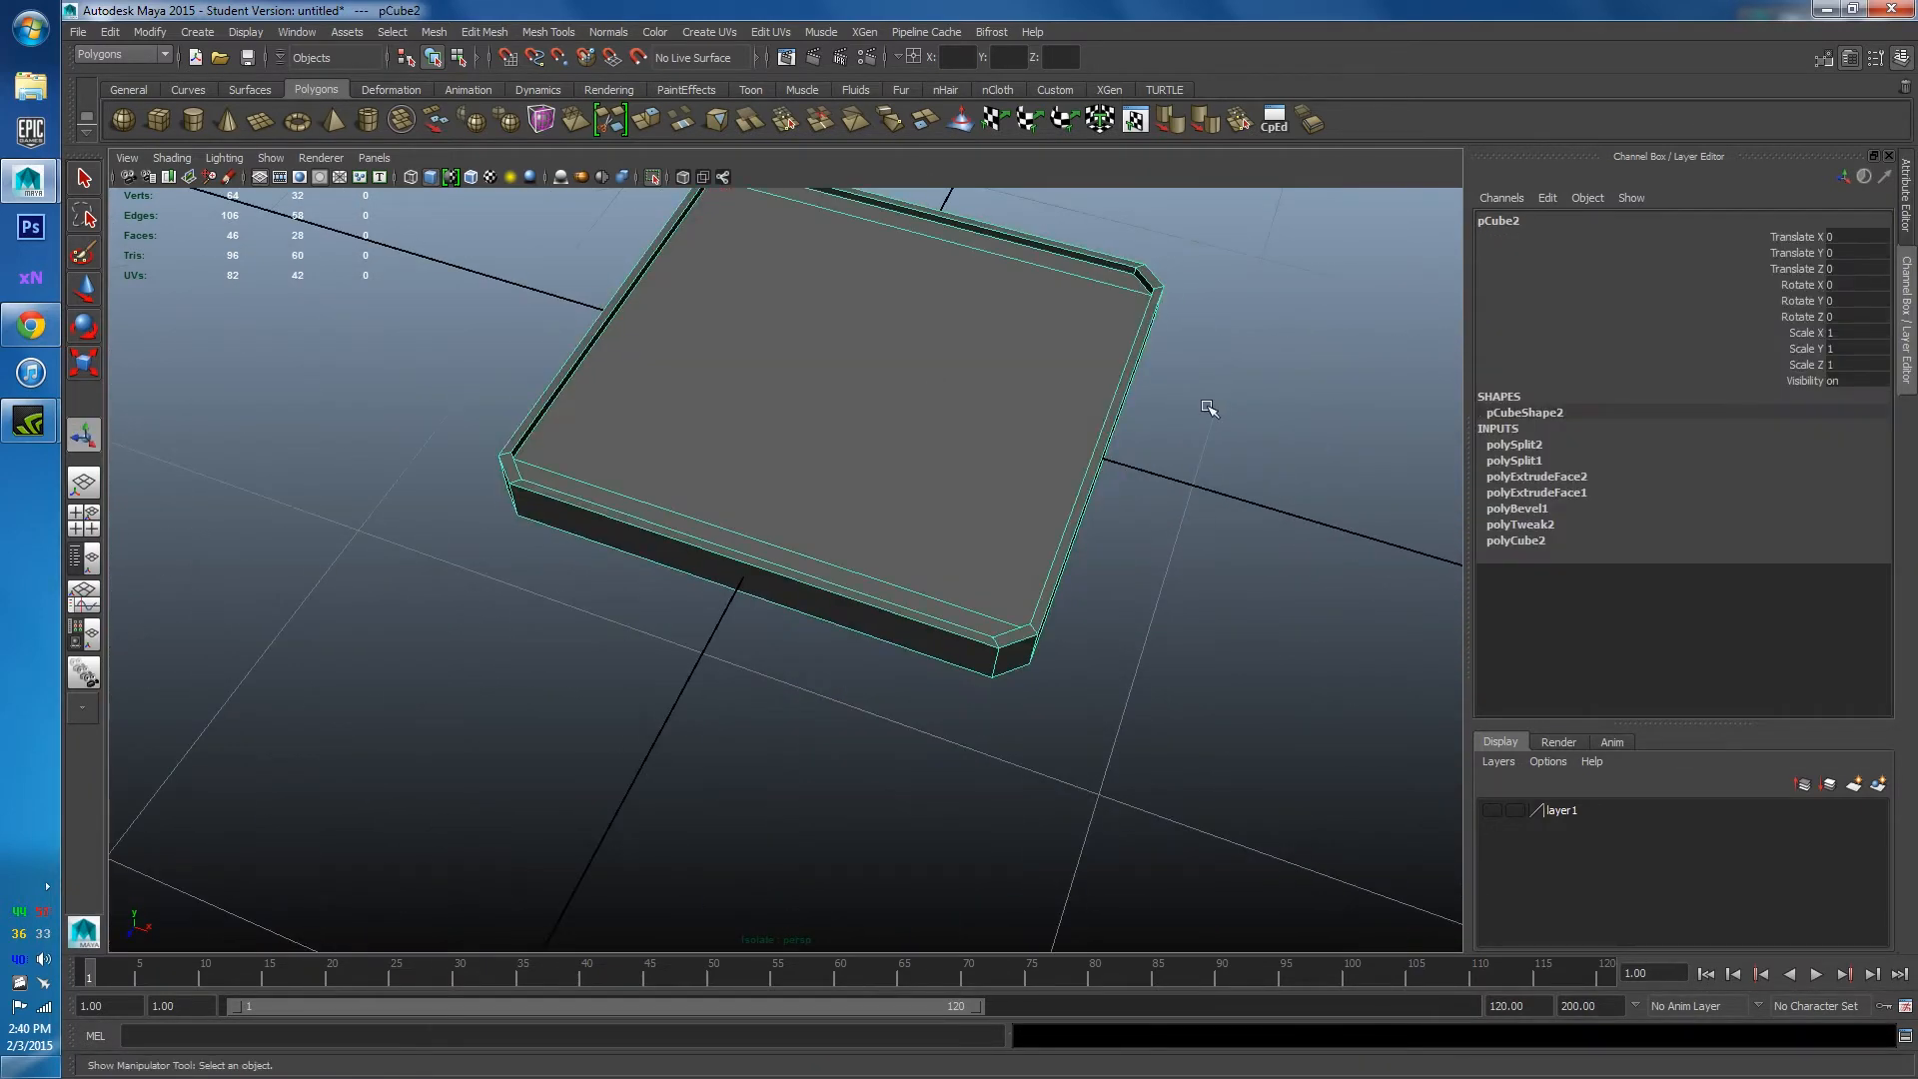
alt+drag(1169, 399, 1147, 413)
alt+drag(832, 422, 895, 500)
right_drag(895, 500, 895, 565)
click(821, 630)
key(f)
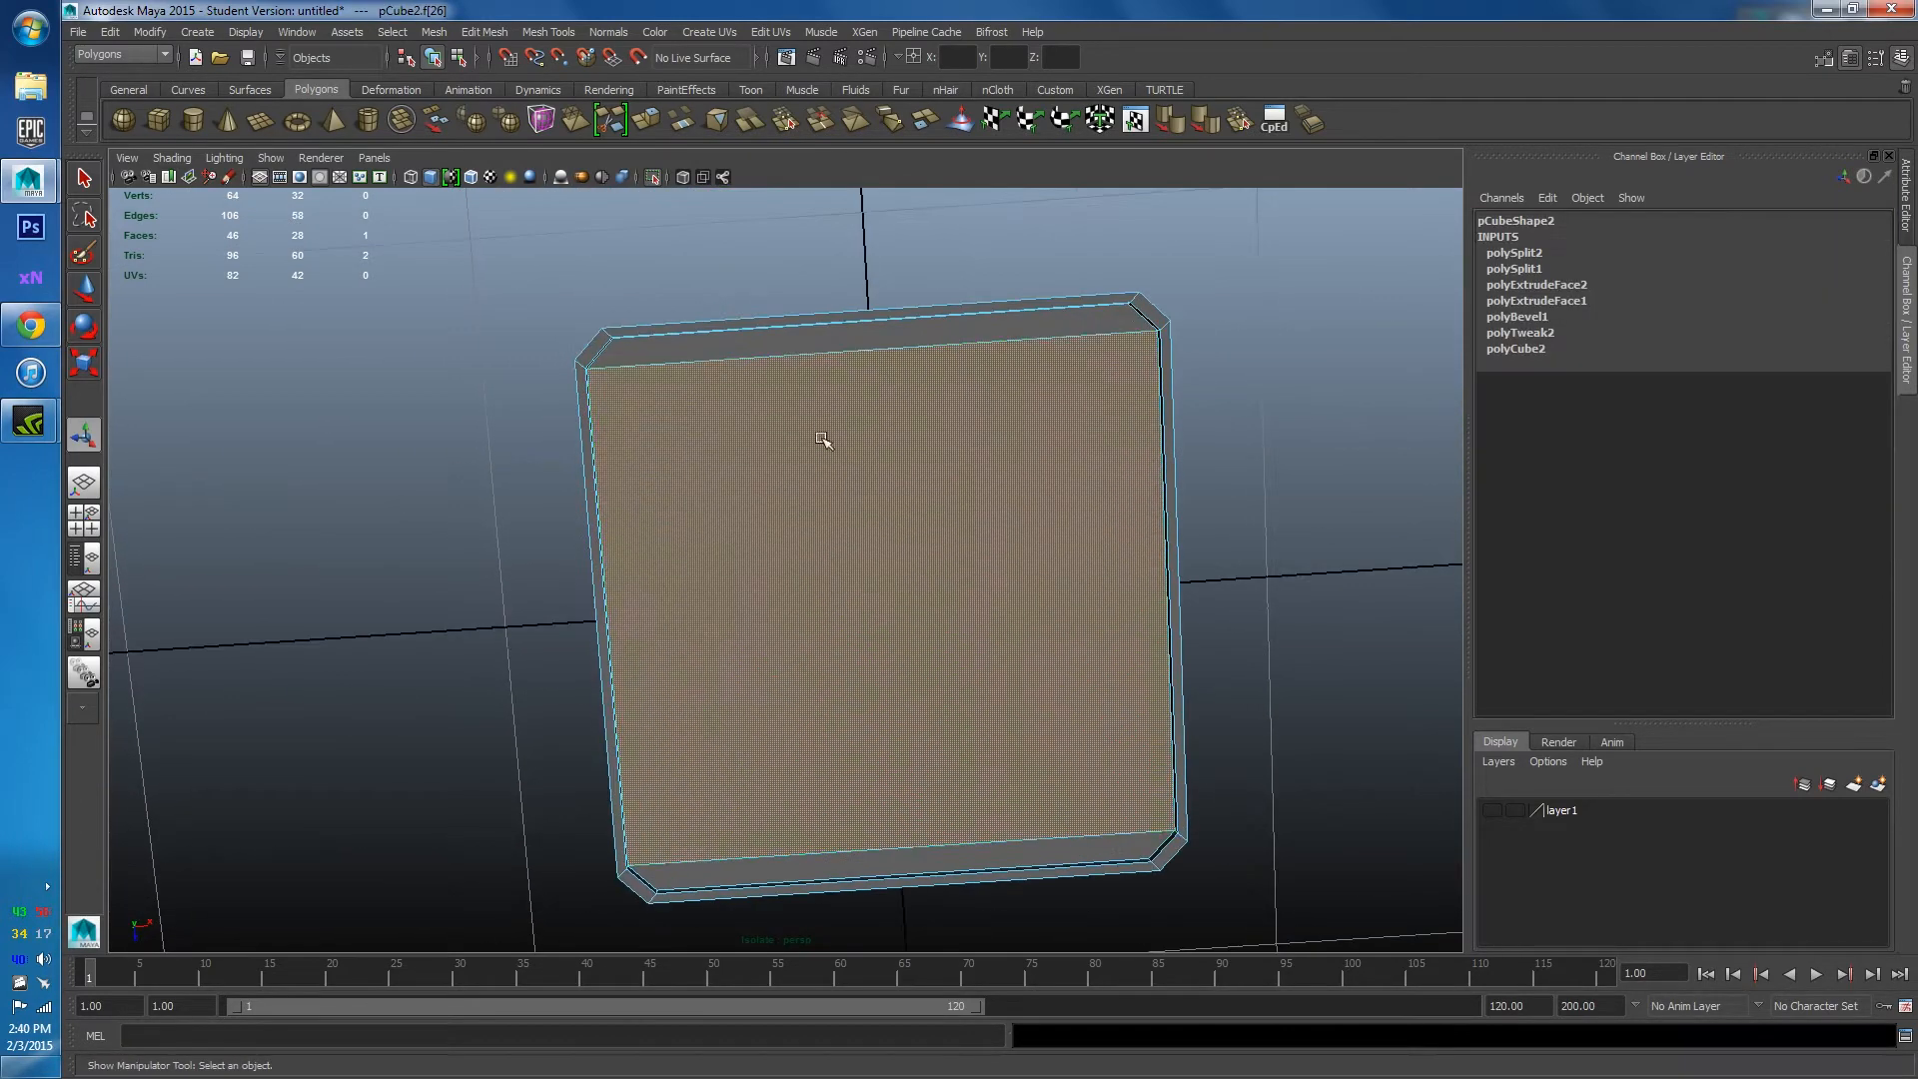
click(818, 345)
alt+right_drag(1255, 397, 1039, 512)
alt+drag(1039, 511, 1084, 465)
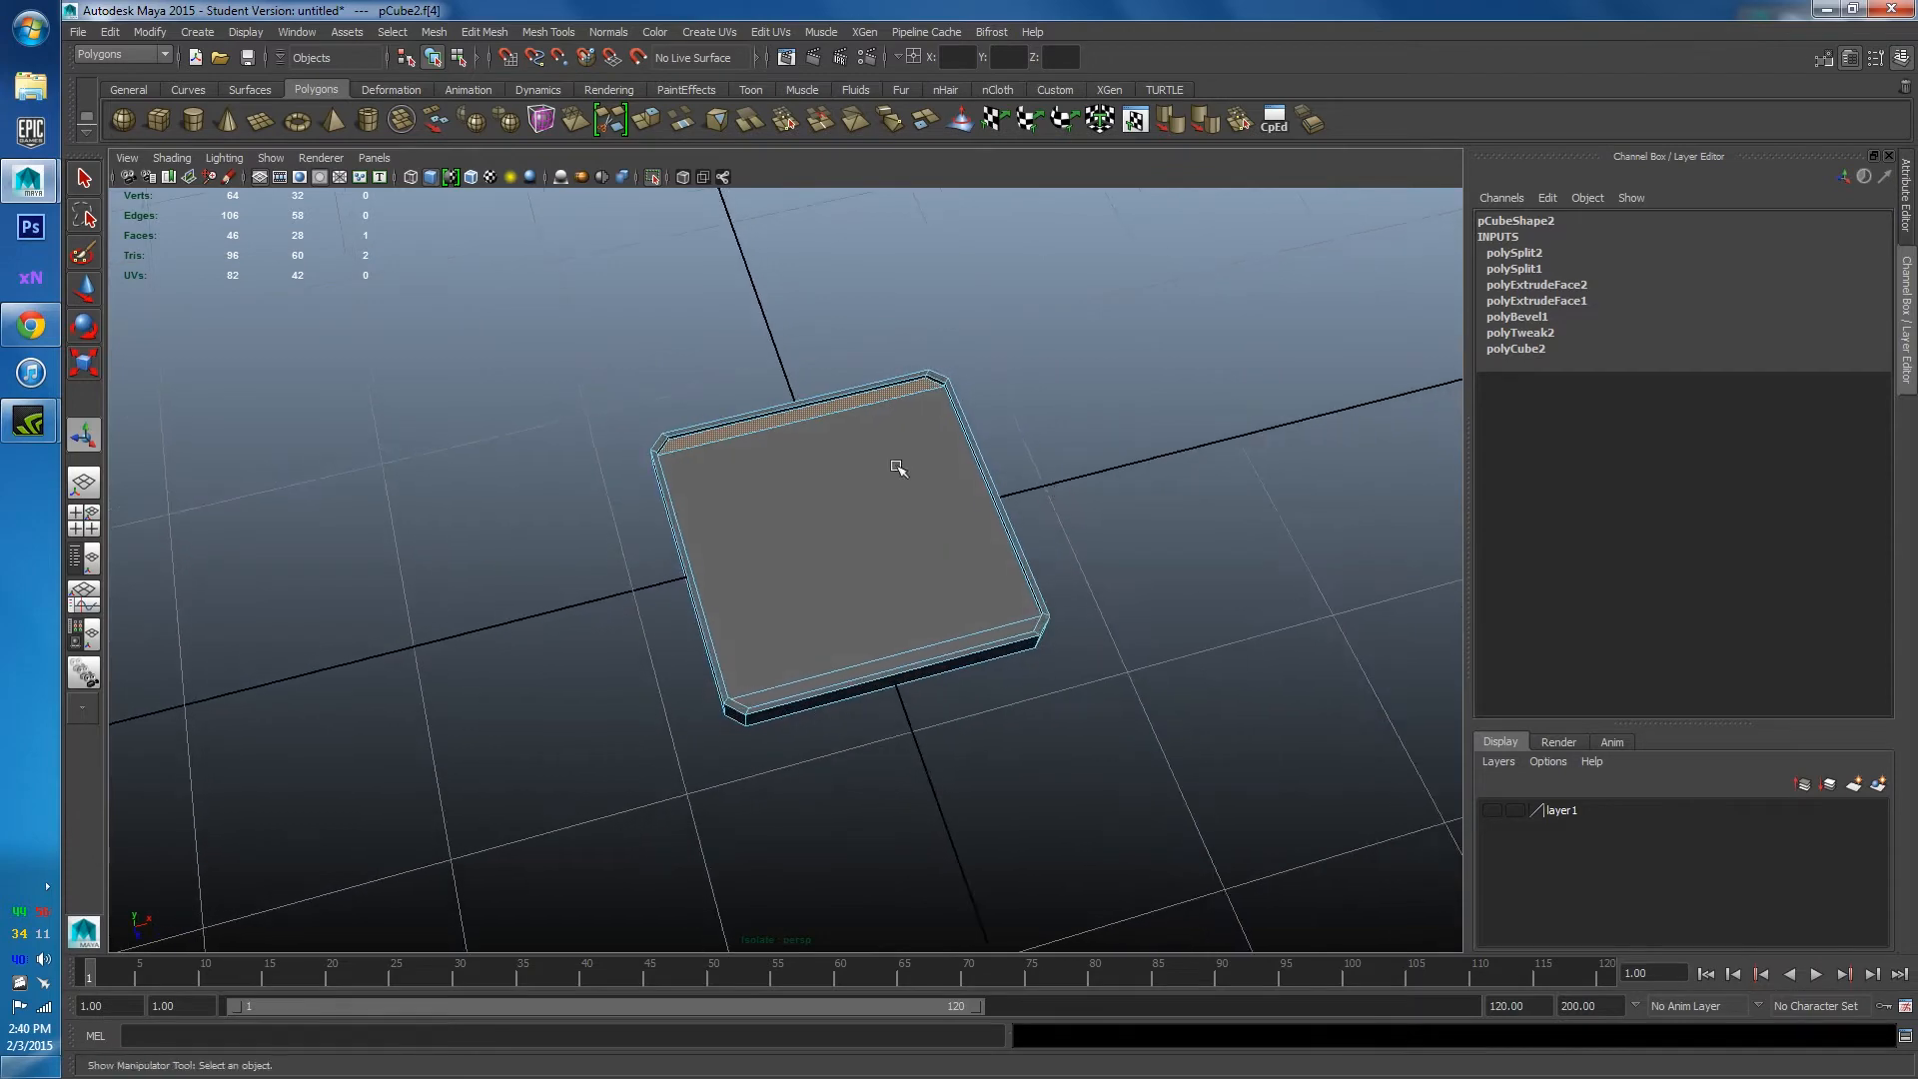
Select the inner floor and upper strip faces and scale them down to 0.985.
right_drag(768, 436, 904, 400)
scroll(1053, 362, down, 3)
alt+drag(949, 509, 823, 552)
scroll(877, 459, up, 5)
click(841, 489)
right_drag(799, 514, 796, 585)
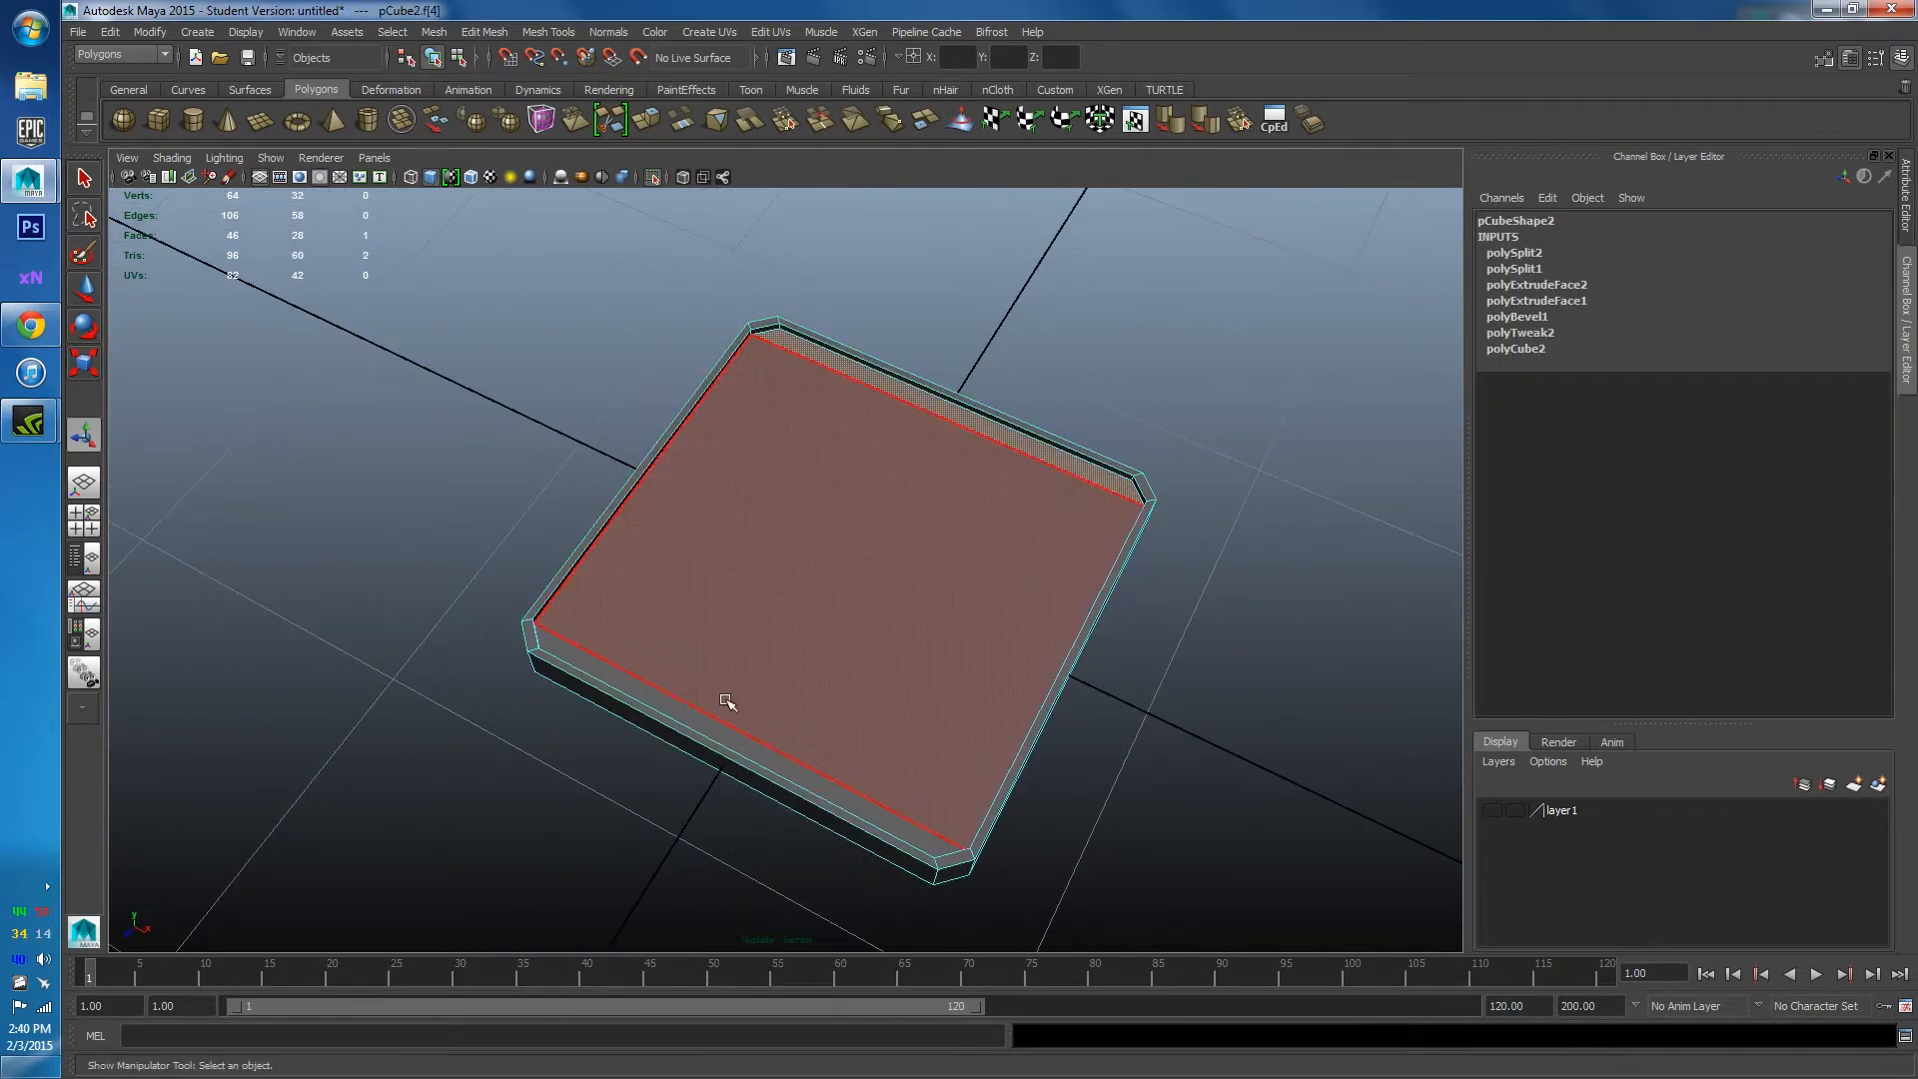
click(813, 629)
shift+click(811, 627)
shift+click(935, 408)
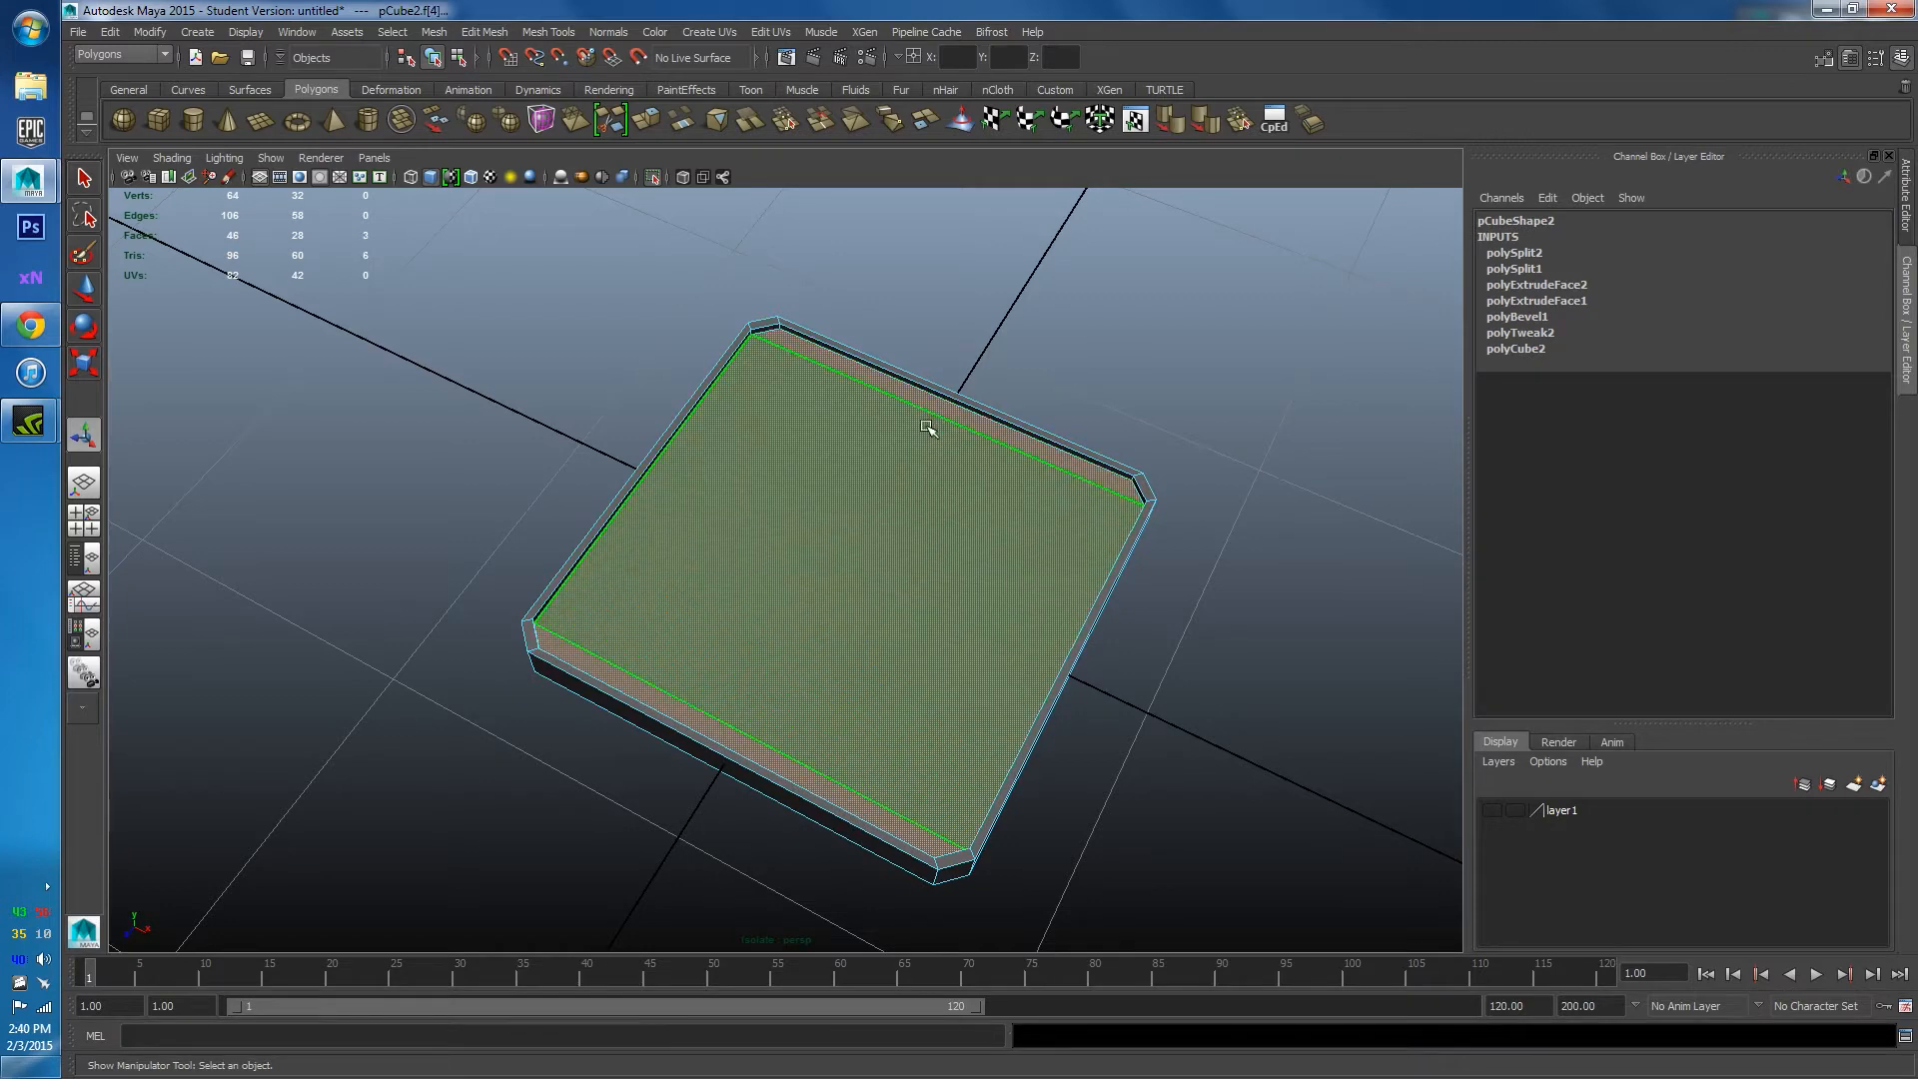
key(r)
drag(848, 560, 941, 440)
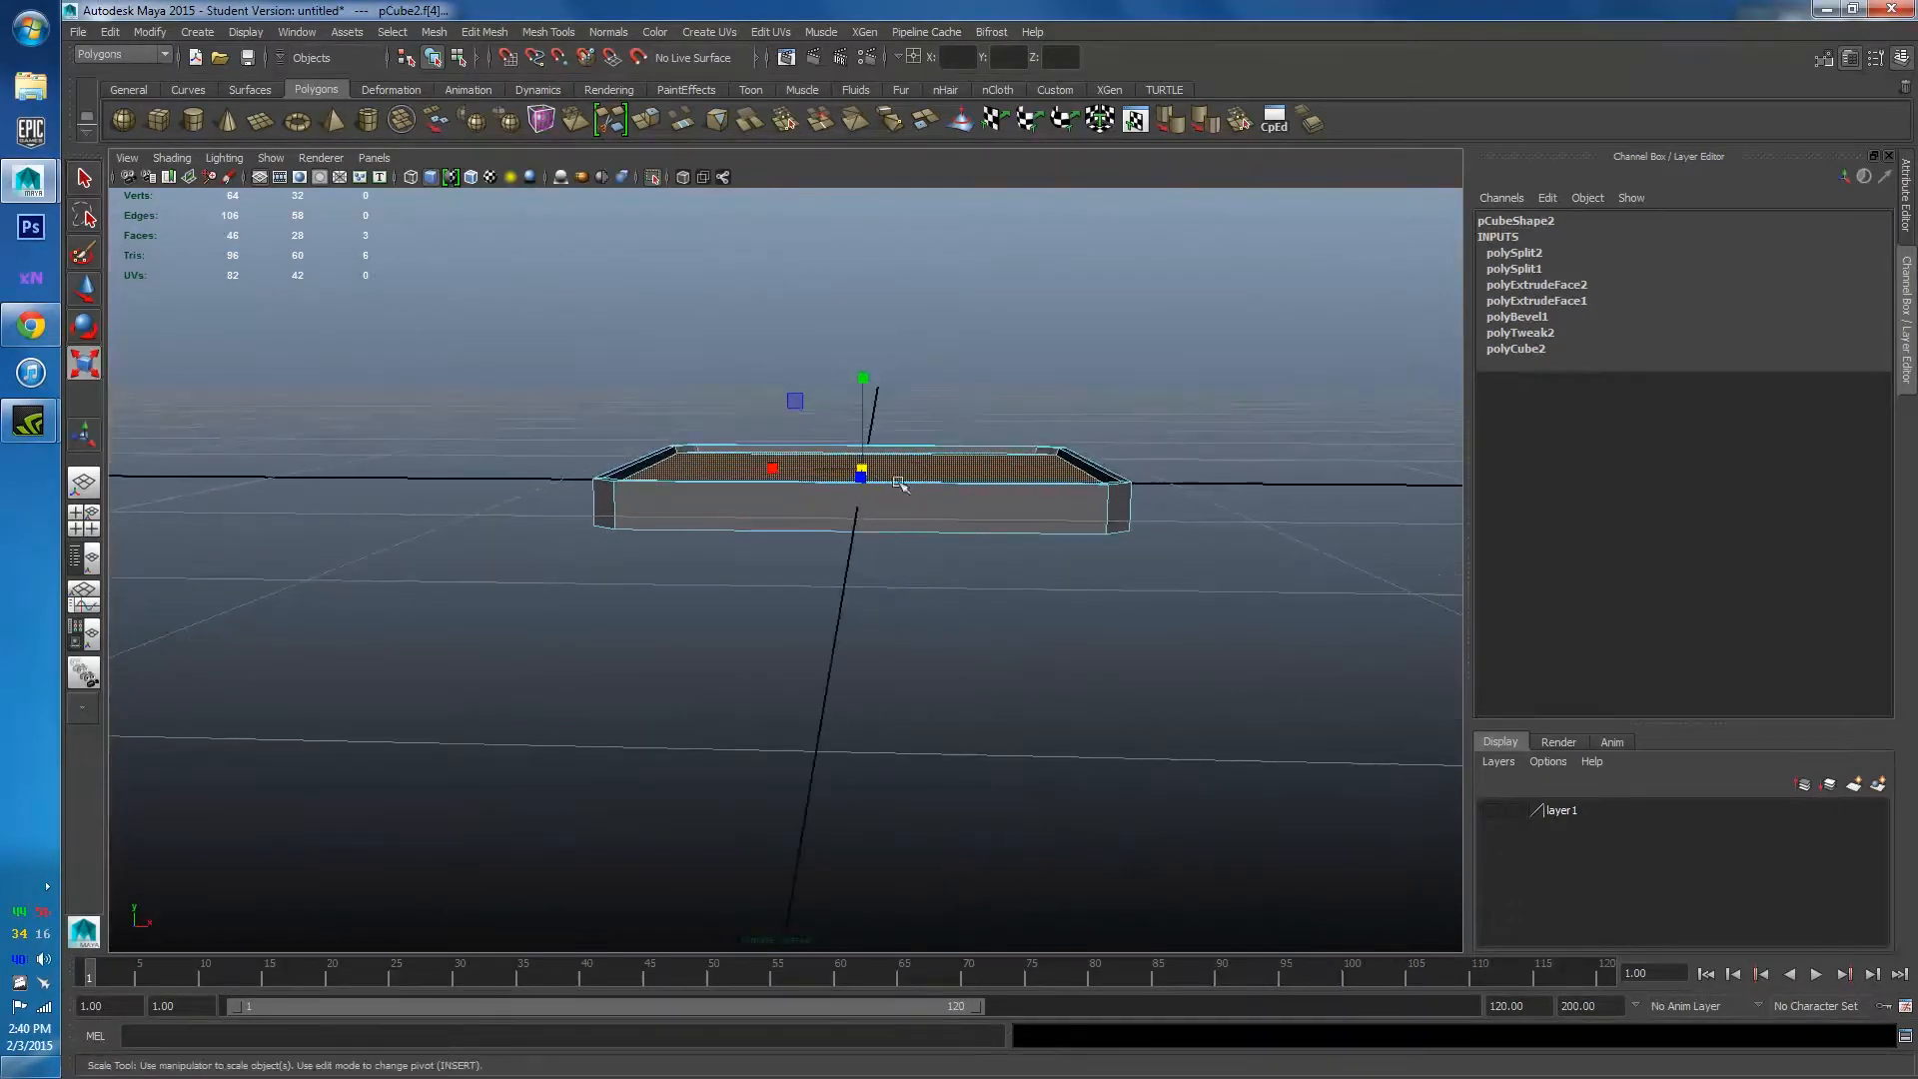
Return to object mode, select the tray, and bring up the reference page for comparison.
right_drag(940, 440, 1023, 433)
click(1135, 365)
alt+drag(1135, 365, 1105, 527)
scroll(1108, 523, down, 3)
scroll(1099, 469, down, 4)
scroll(1039, 529, up, 4)
alt+drag(765, 540, 972, 537)
click(870, 497)
scroll(1010, 428, down, 3)
alt+drag(1010, 429, 1149, 440)
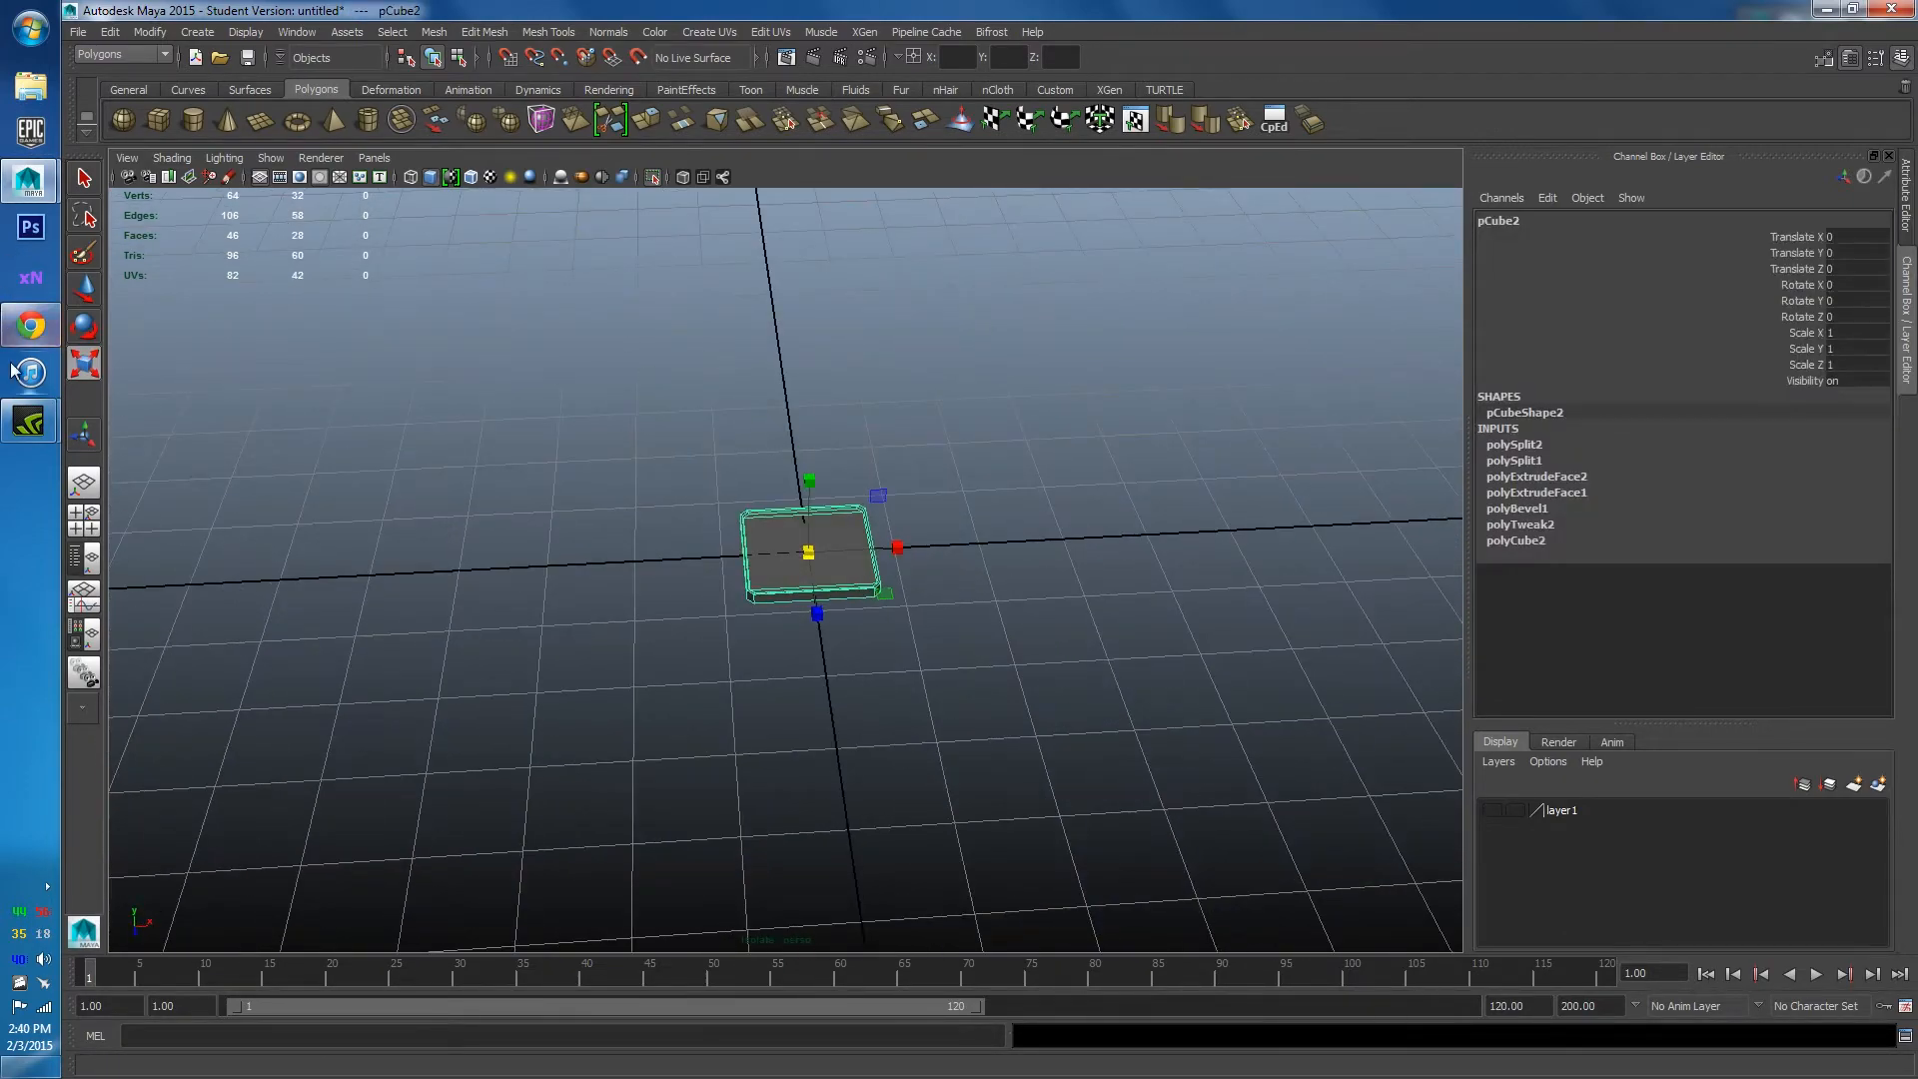
click(43, 330)
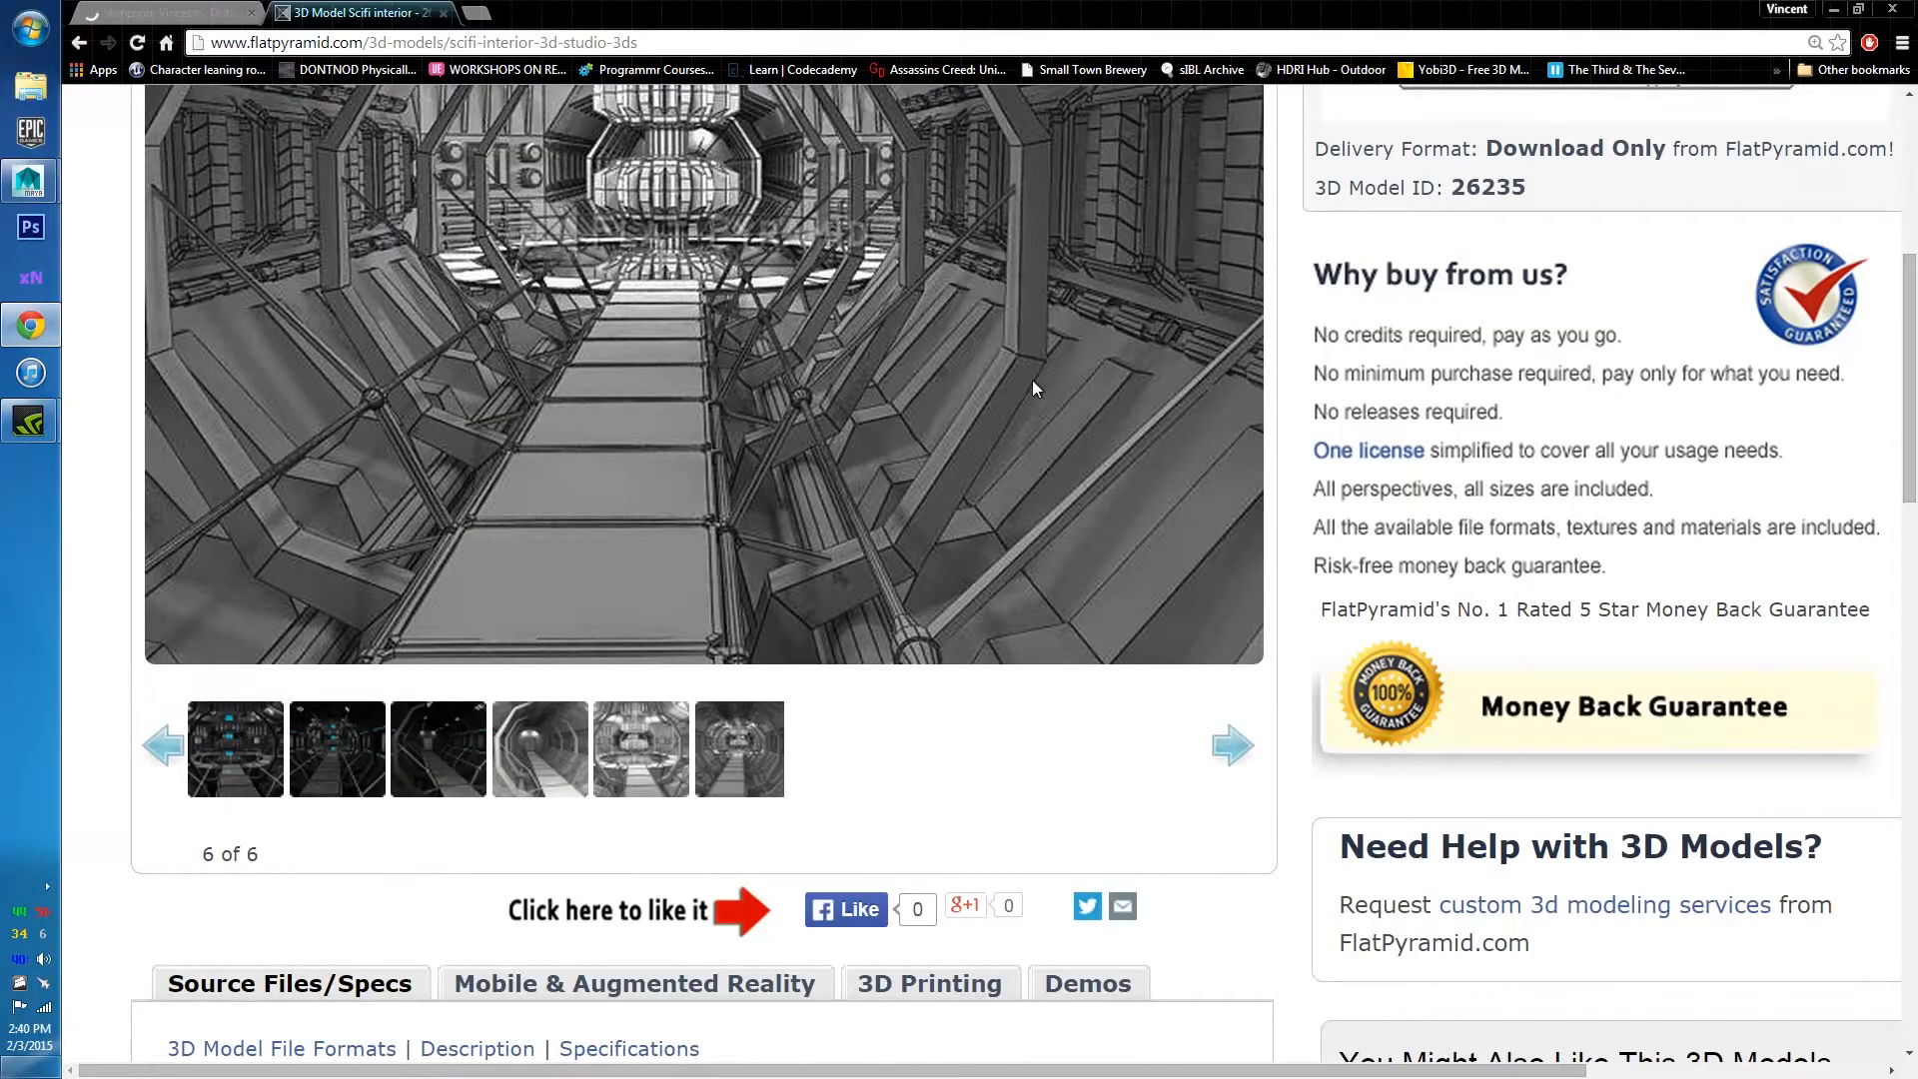
Scroll back up to the grey tunnel reference image on Flat Pyramid, then minimise Chrome.
scroll(1039, 362, up, 3)
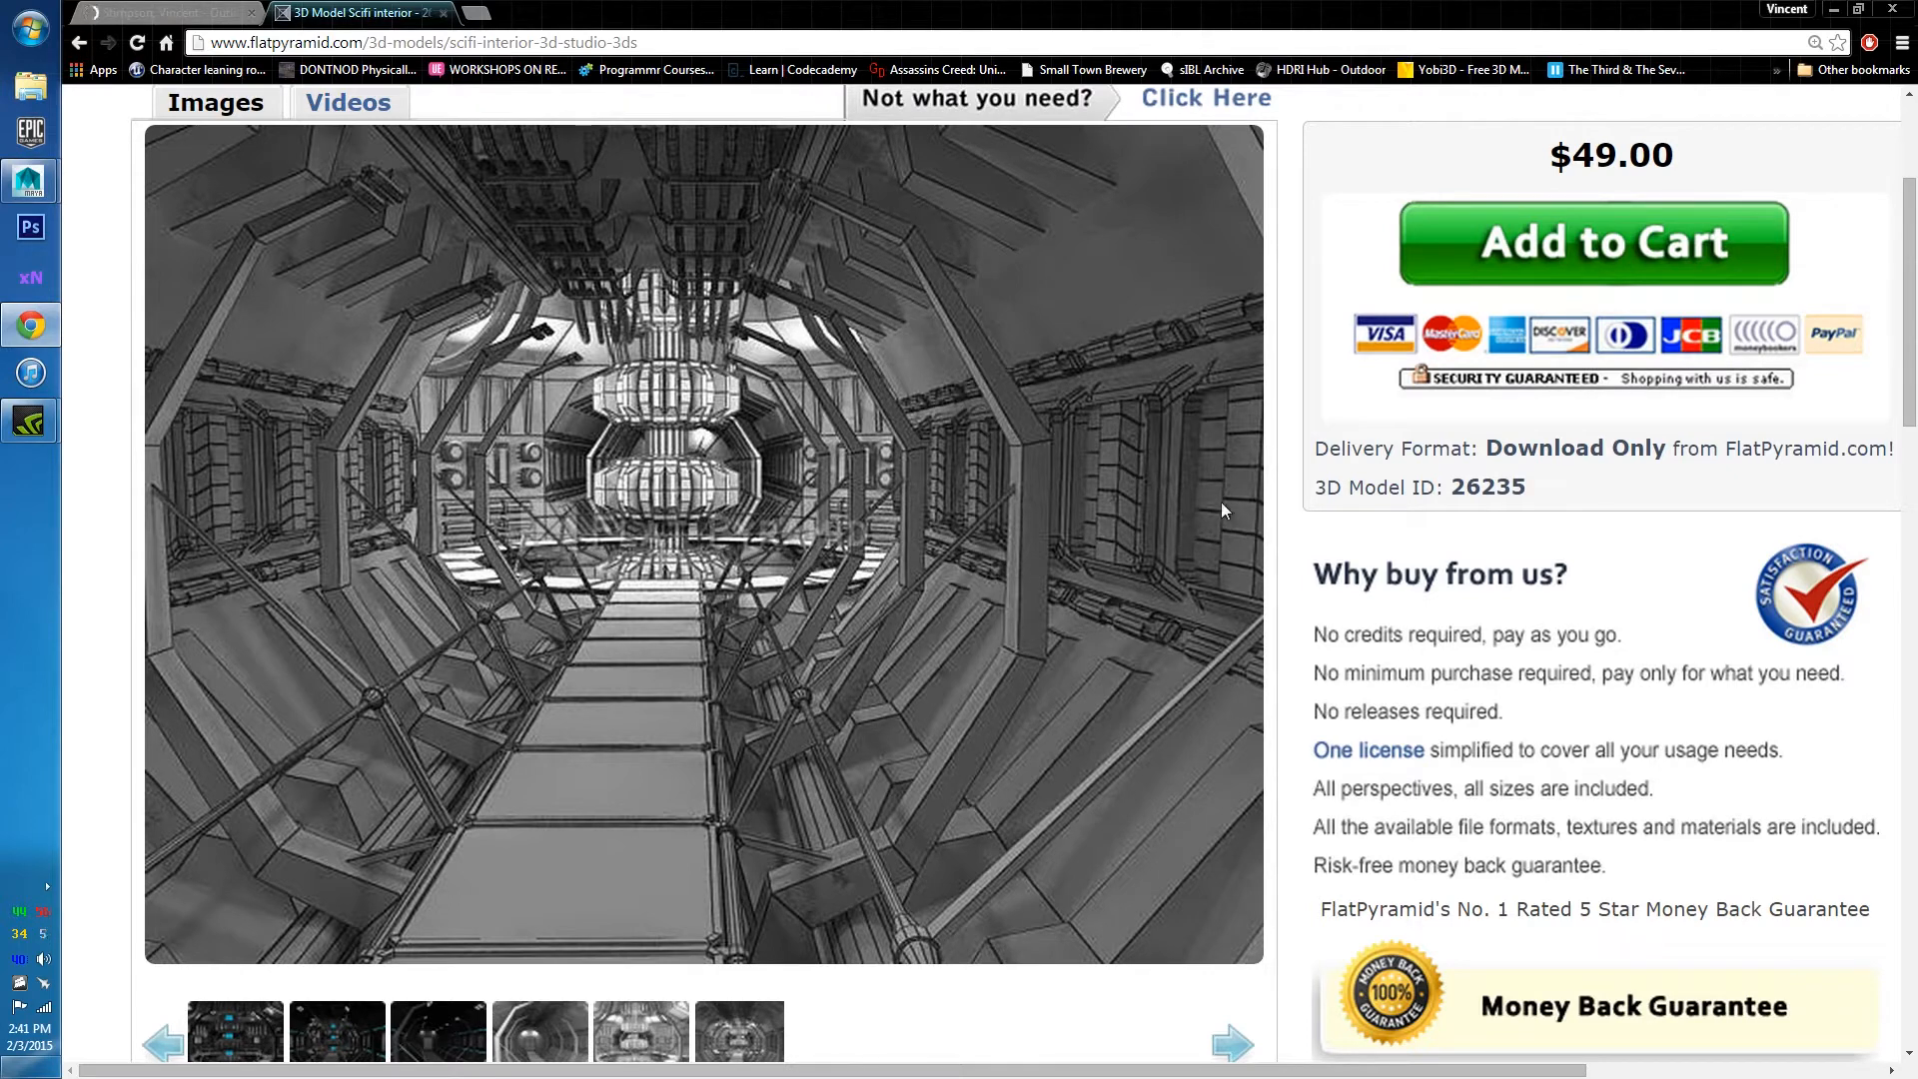
click(1844, 10)
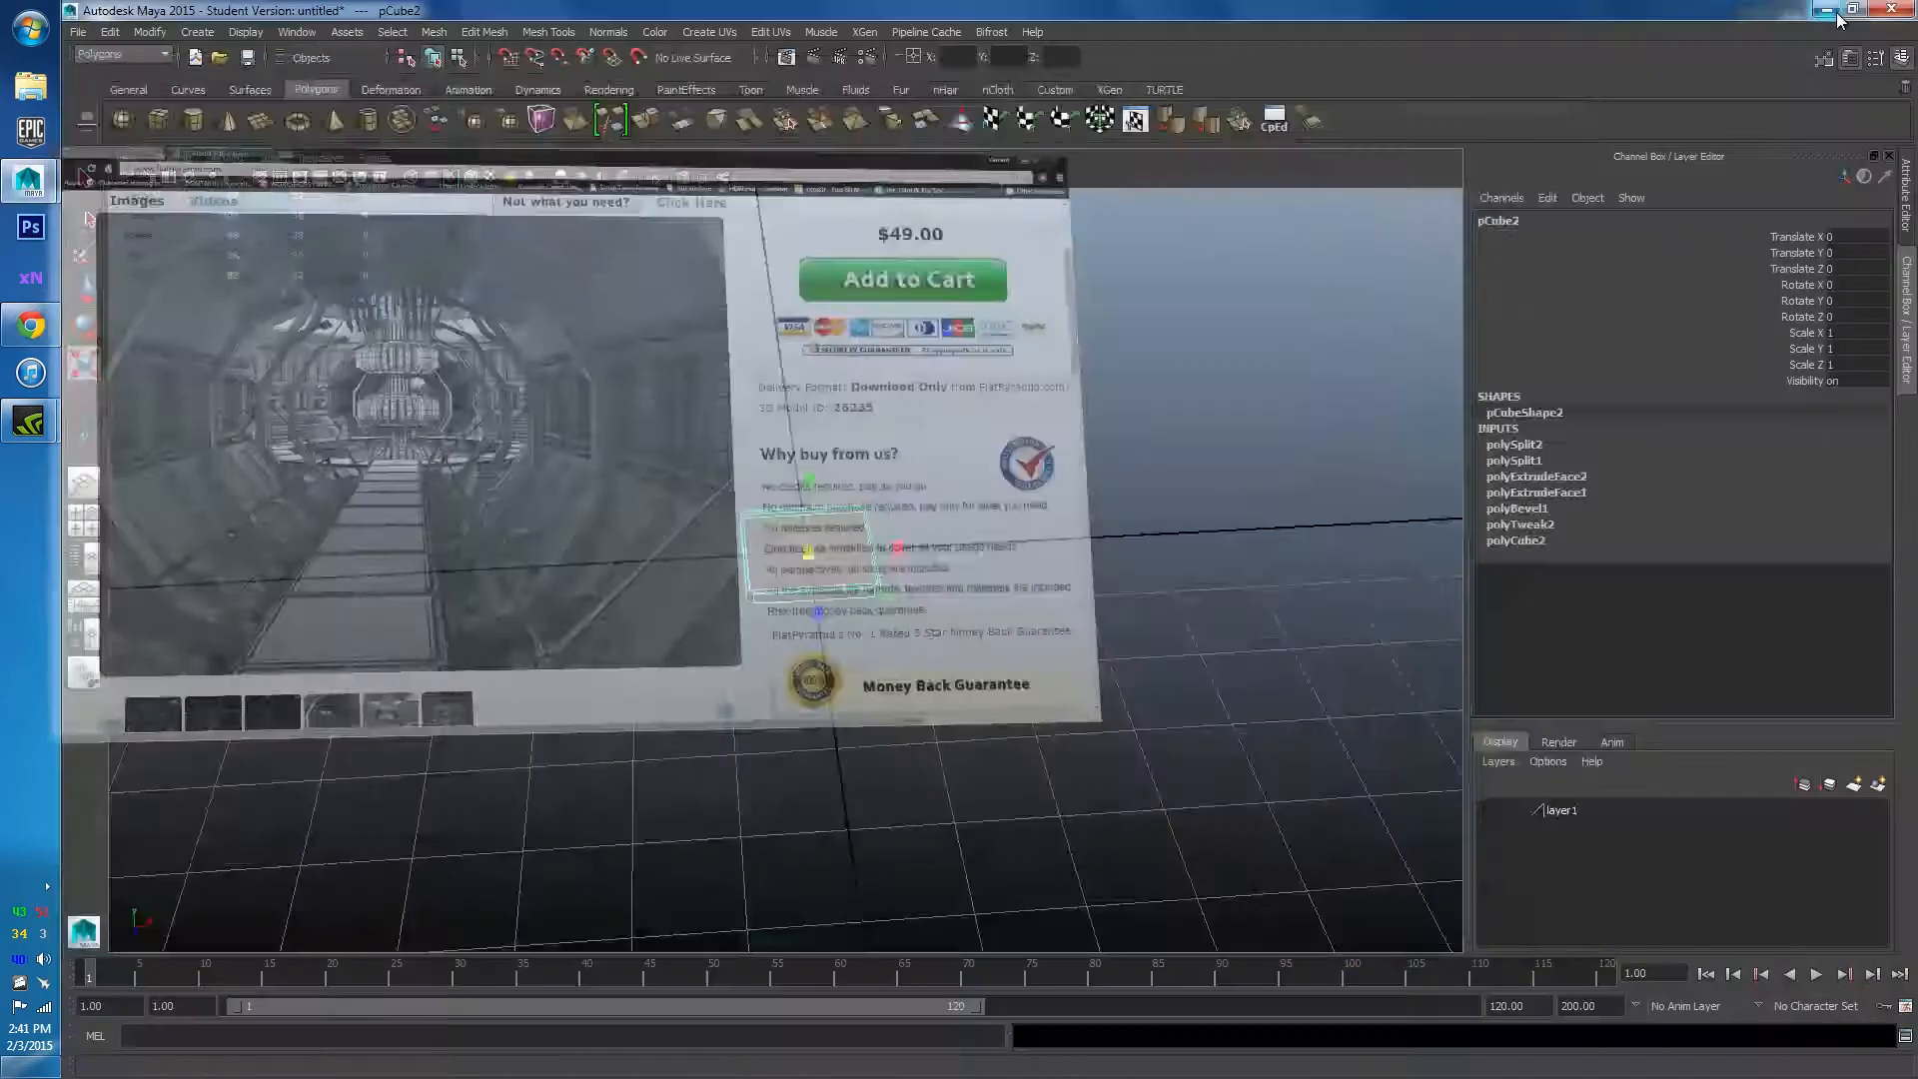
Create a new polygon cube, pCube3, and frame the whole scene around it.
scroll(584, 545, up, 4)
click(584, 545)
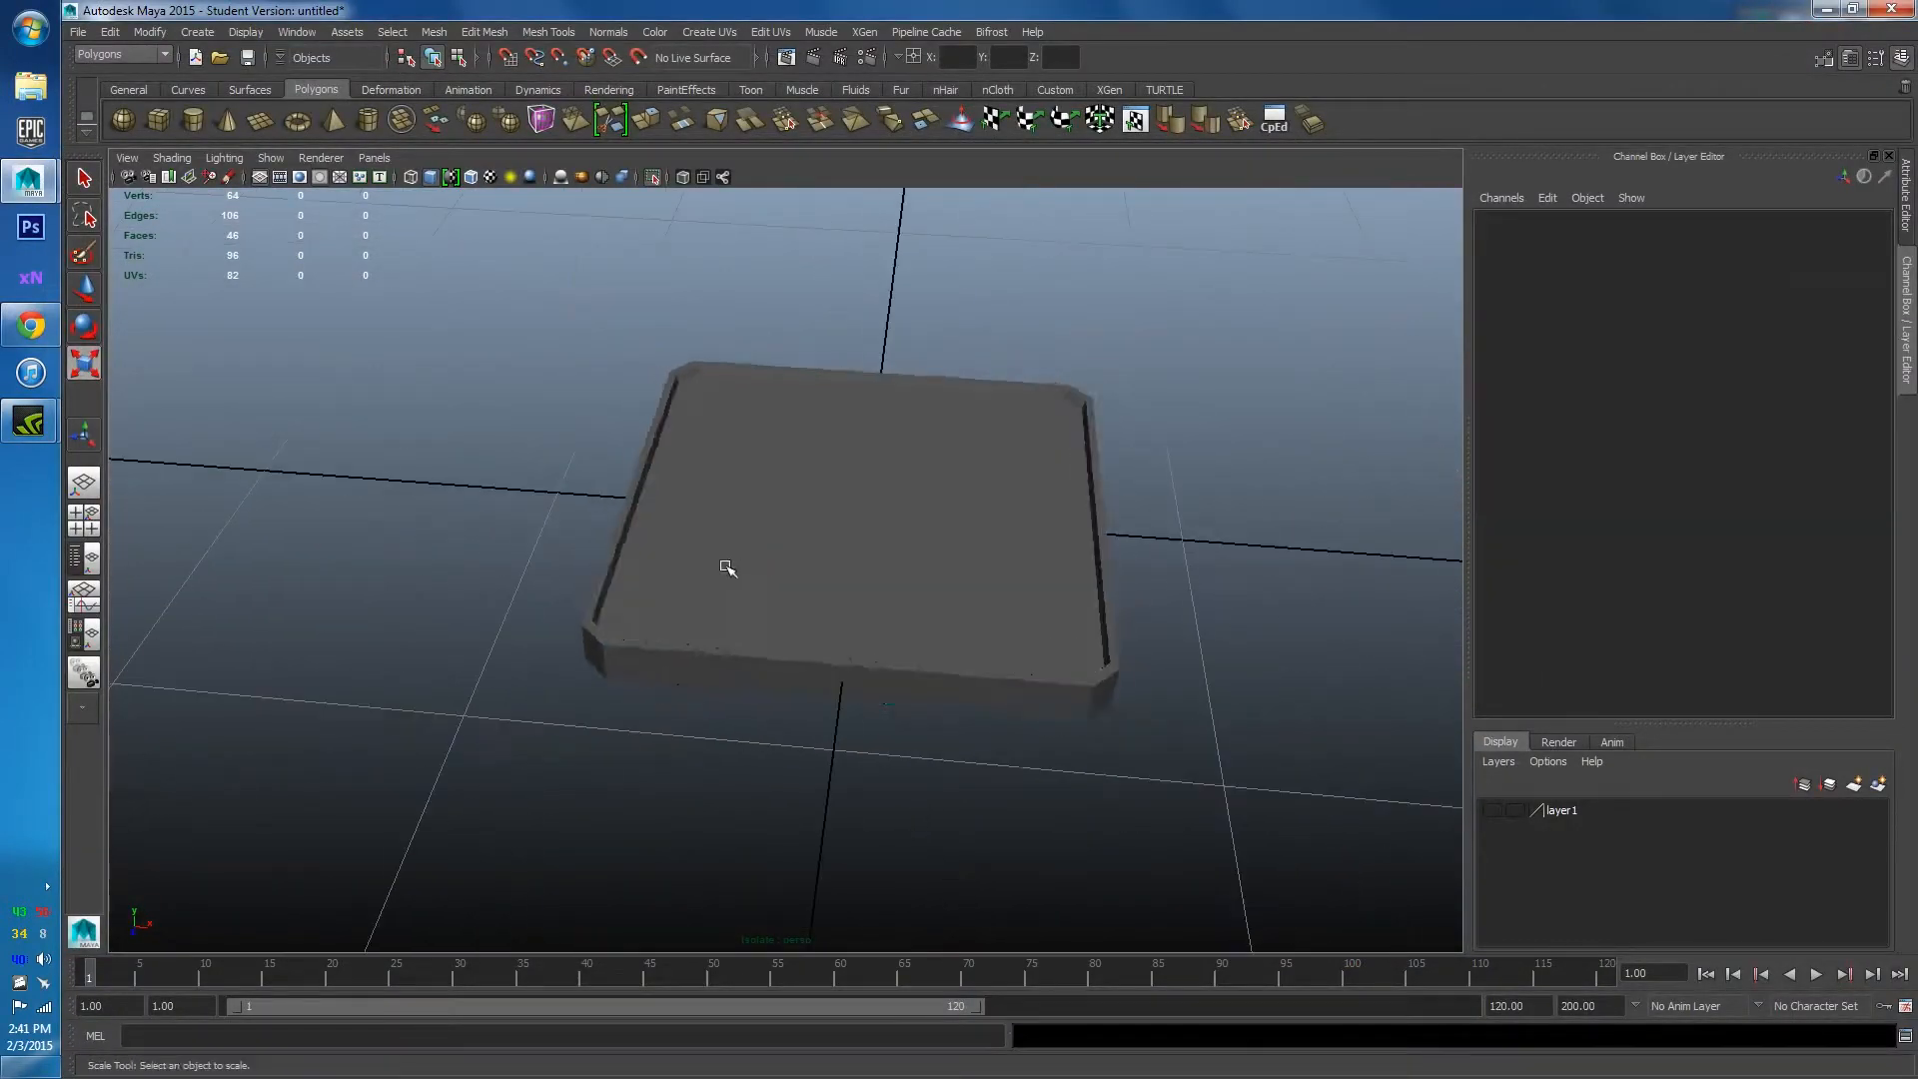
click(933, 513)
alt+drag(933, 514, 809, 528)
key(r)
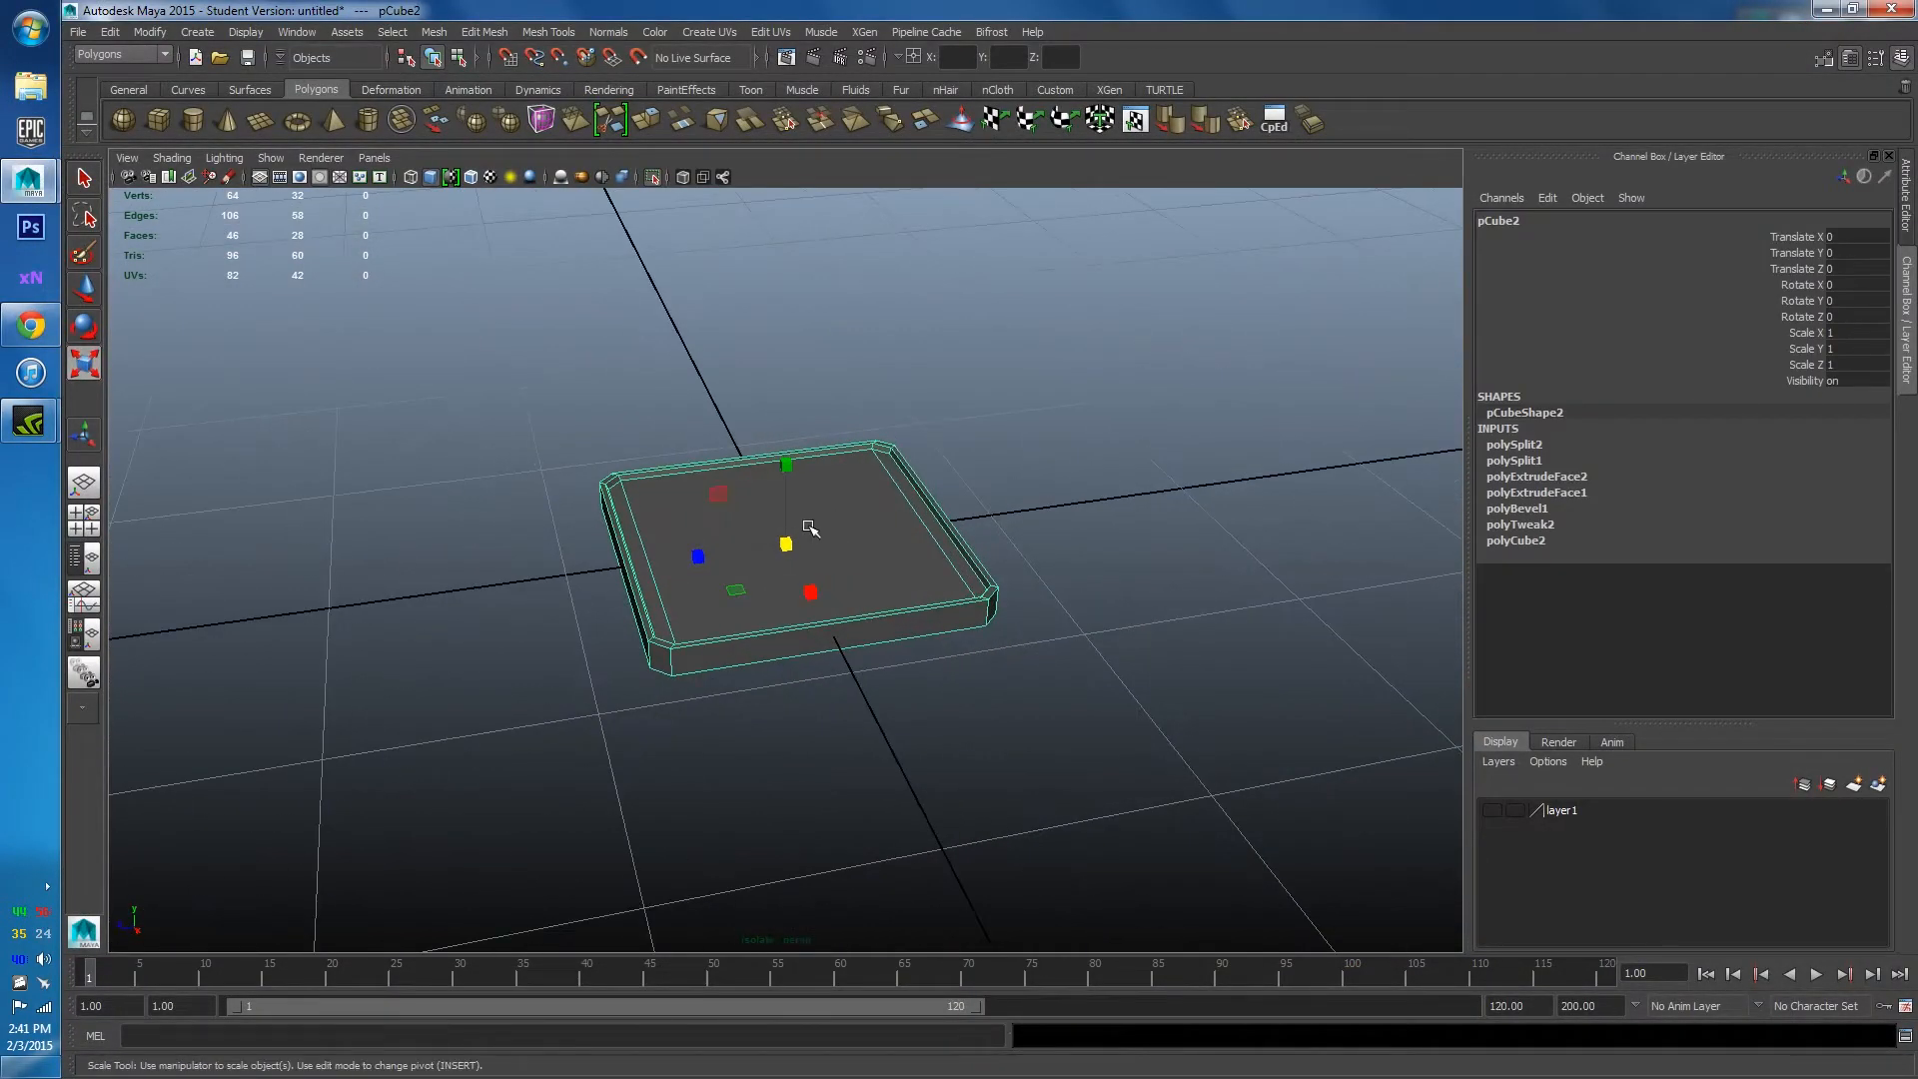
click(158, 119)
drag(728, 522, 771, 627)
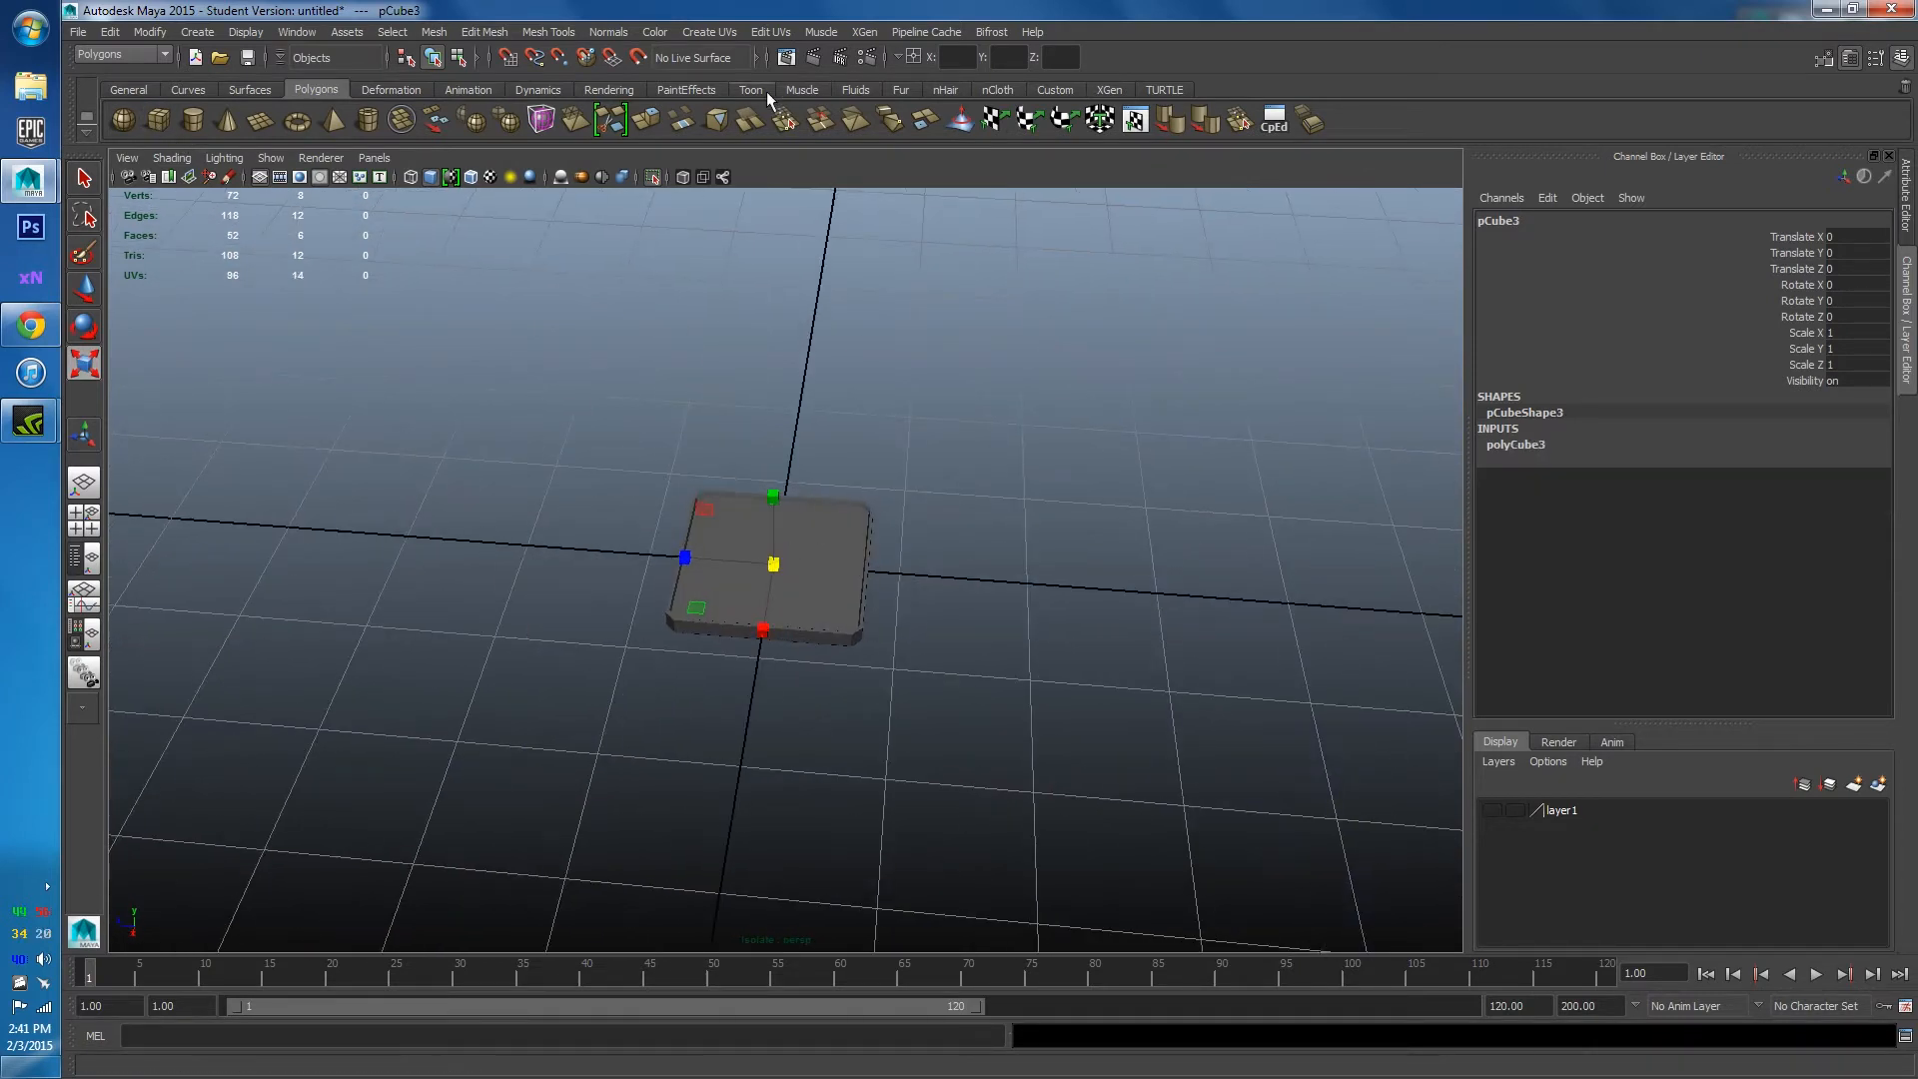
click(652, 177)
alt+drag(779, 520, 693, 509)
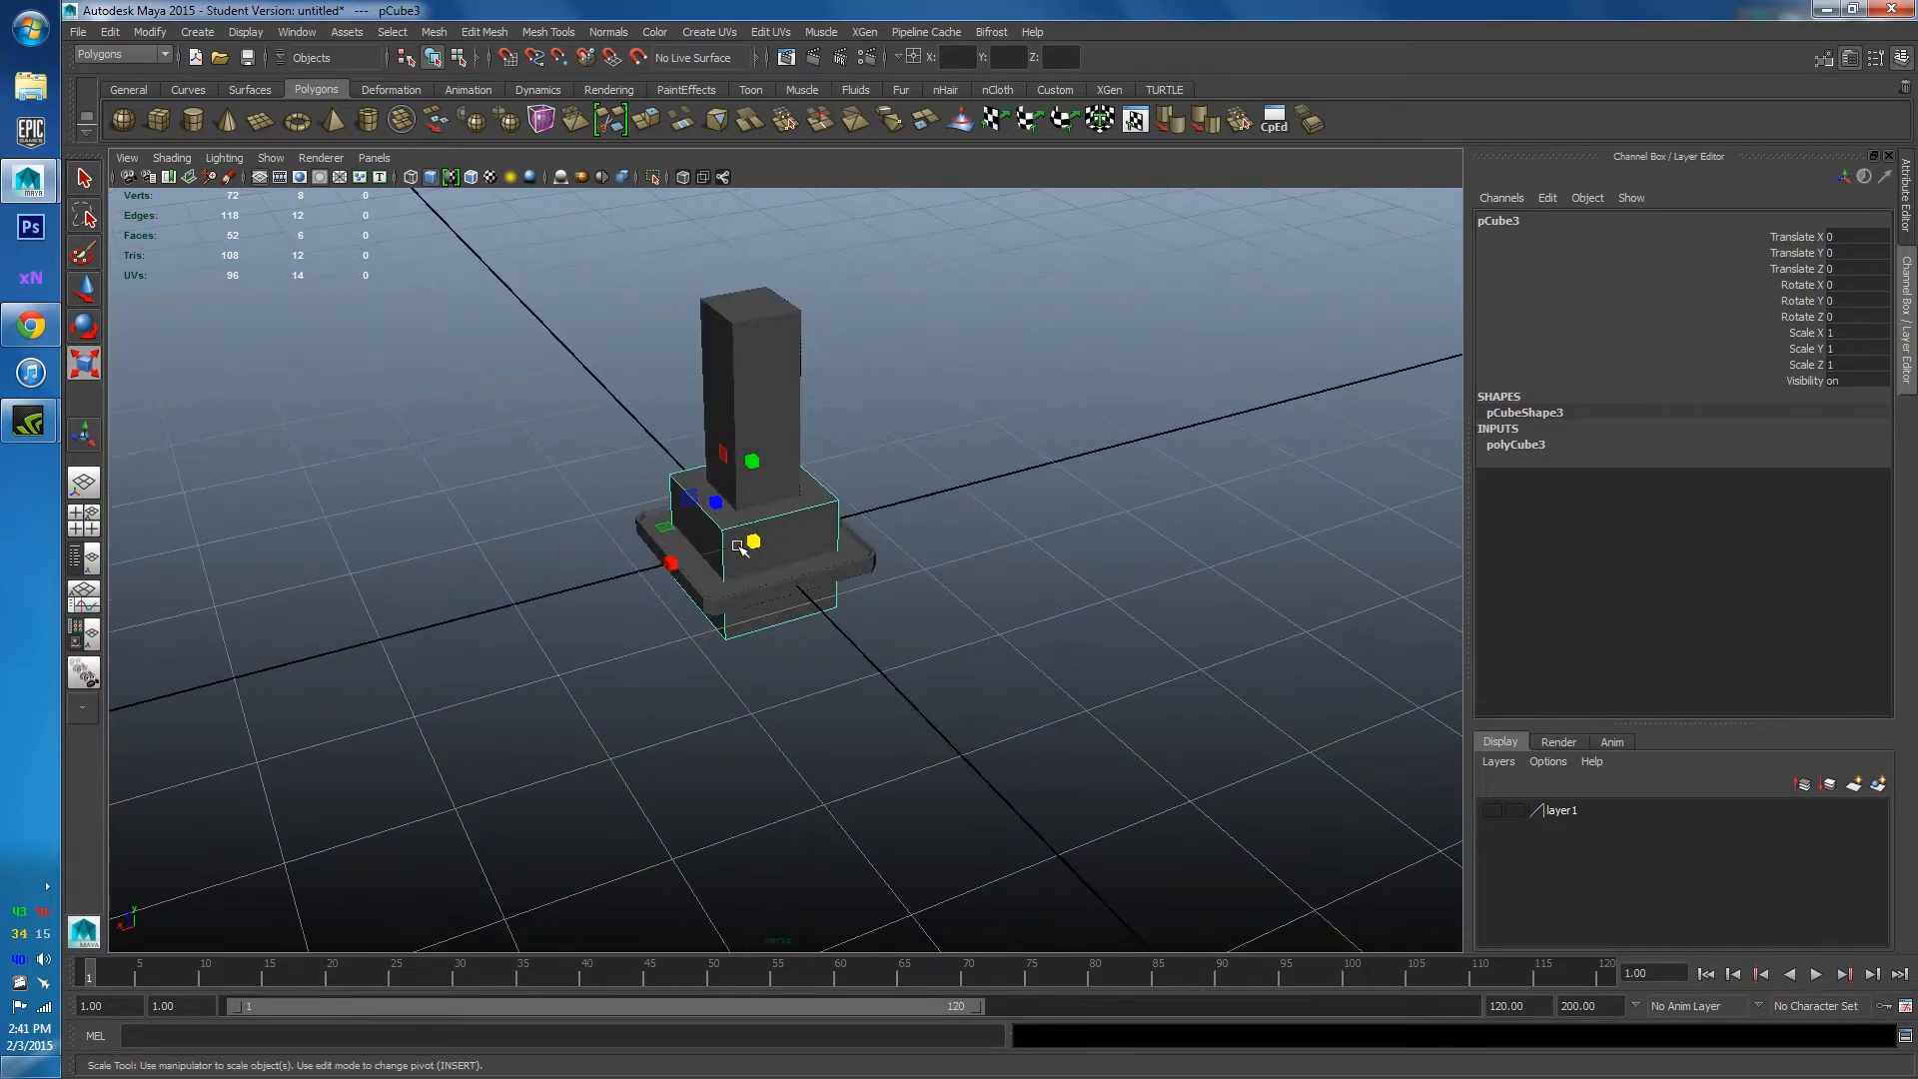
Move the new cube along X away from the pillar and reselect it.
key(w)
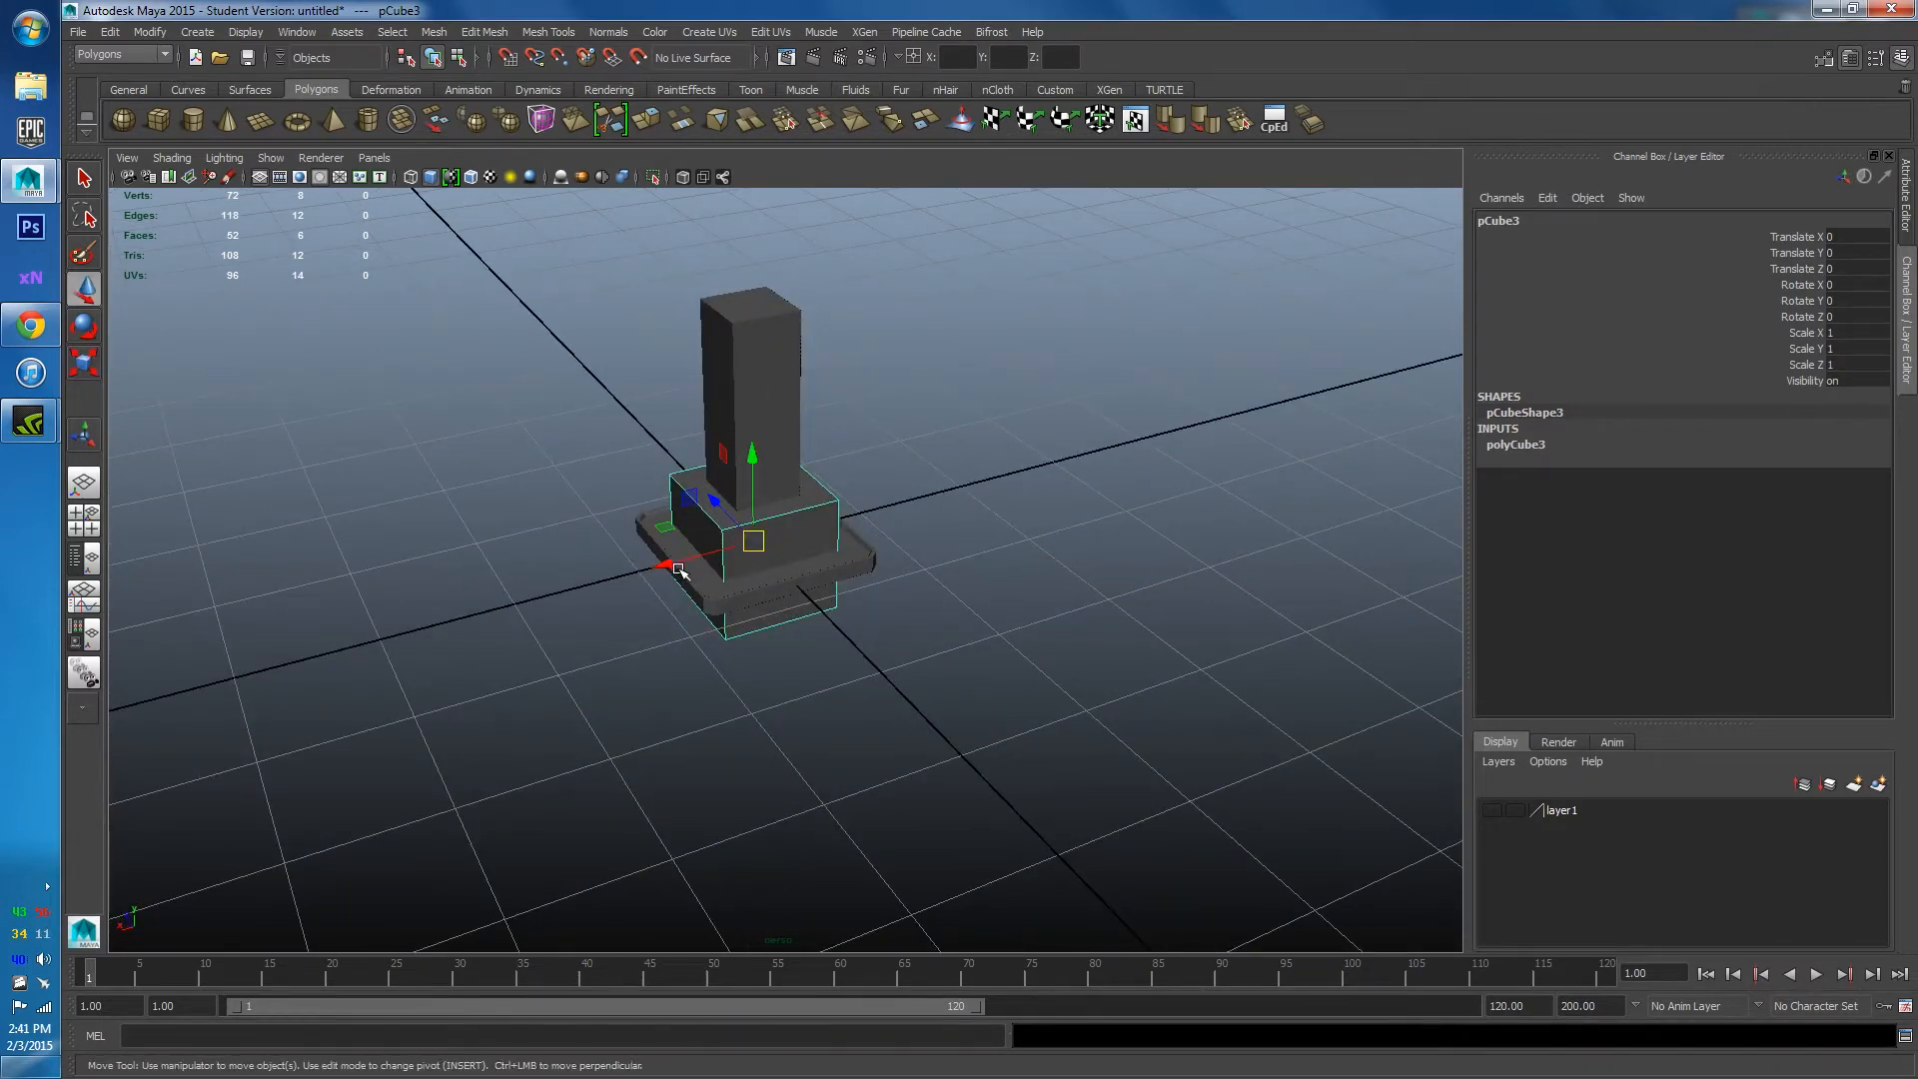
drag(679, 570, 954, 490)
alt+middle_drag(985, 480, 857, 566)
alt+right_drag(856, 566, 944, 566)
alt+drag(944, 566, 780, 617)
click(950, 392)
alt+middle_drag(904, 475, 777, 568)
click(777, 568)
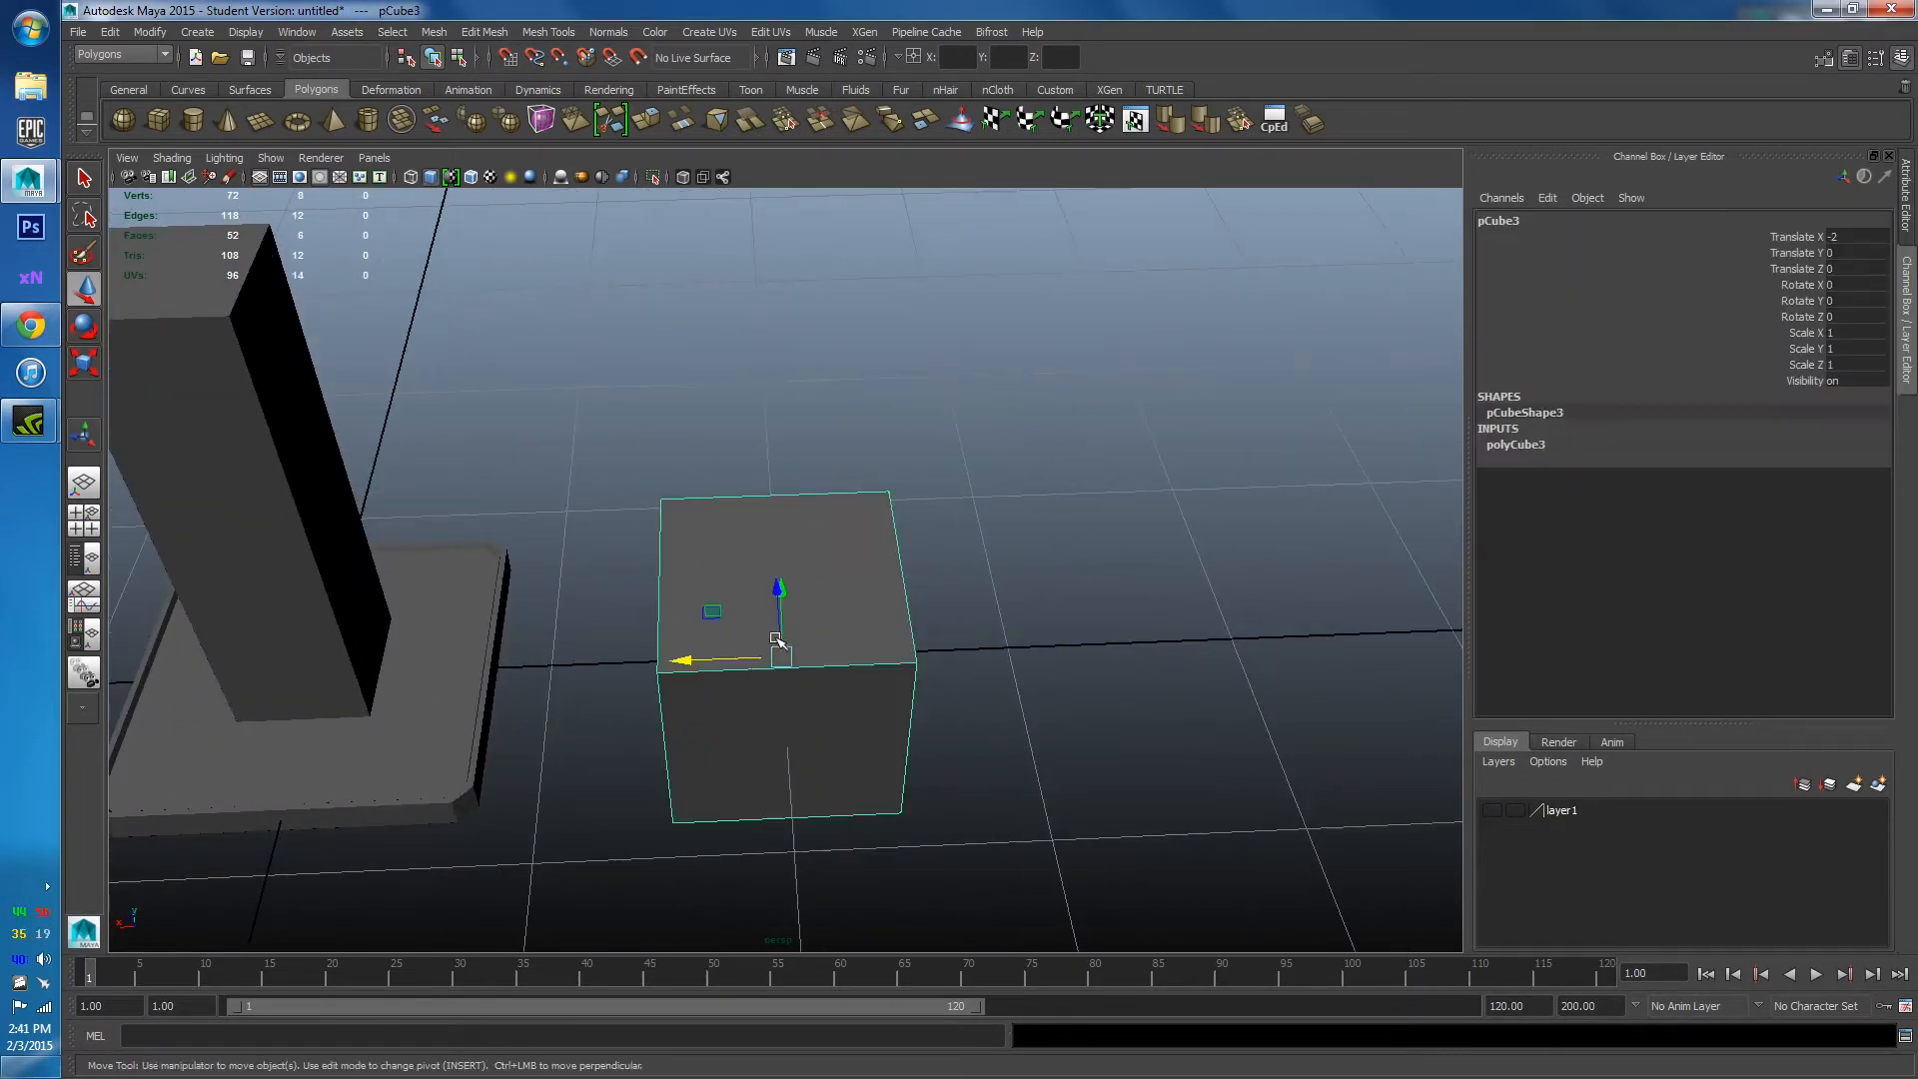
Scale the cube down in Y into a thin slab and pick one of its faces.
key(r)
drag(775, 599, 771, 639)
right_drag(700, 589, 693, 625)
click(693, 625)
alt+drag(693, 625, 896, 616)
Switch to edge mode and select the slab's bottom edges.
right_click(680, 710)
click(682, 597)
click(826, 775)
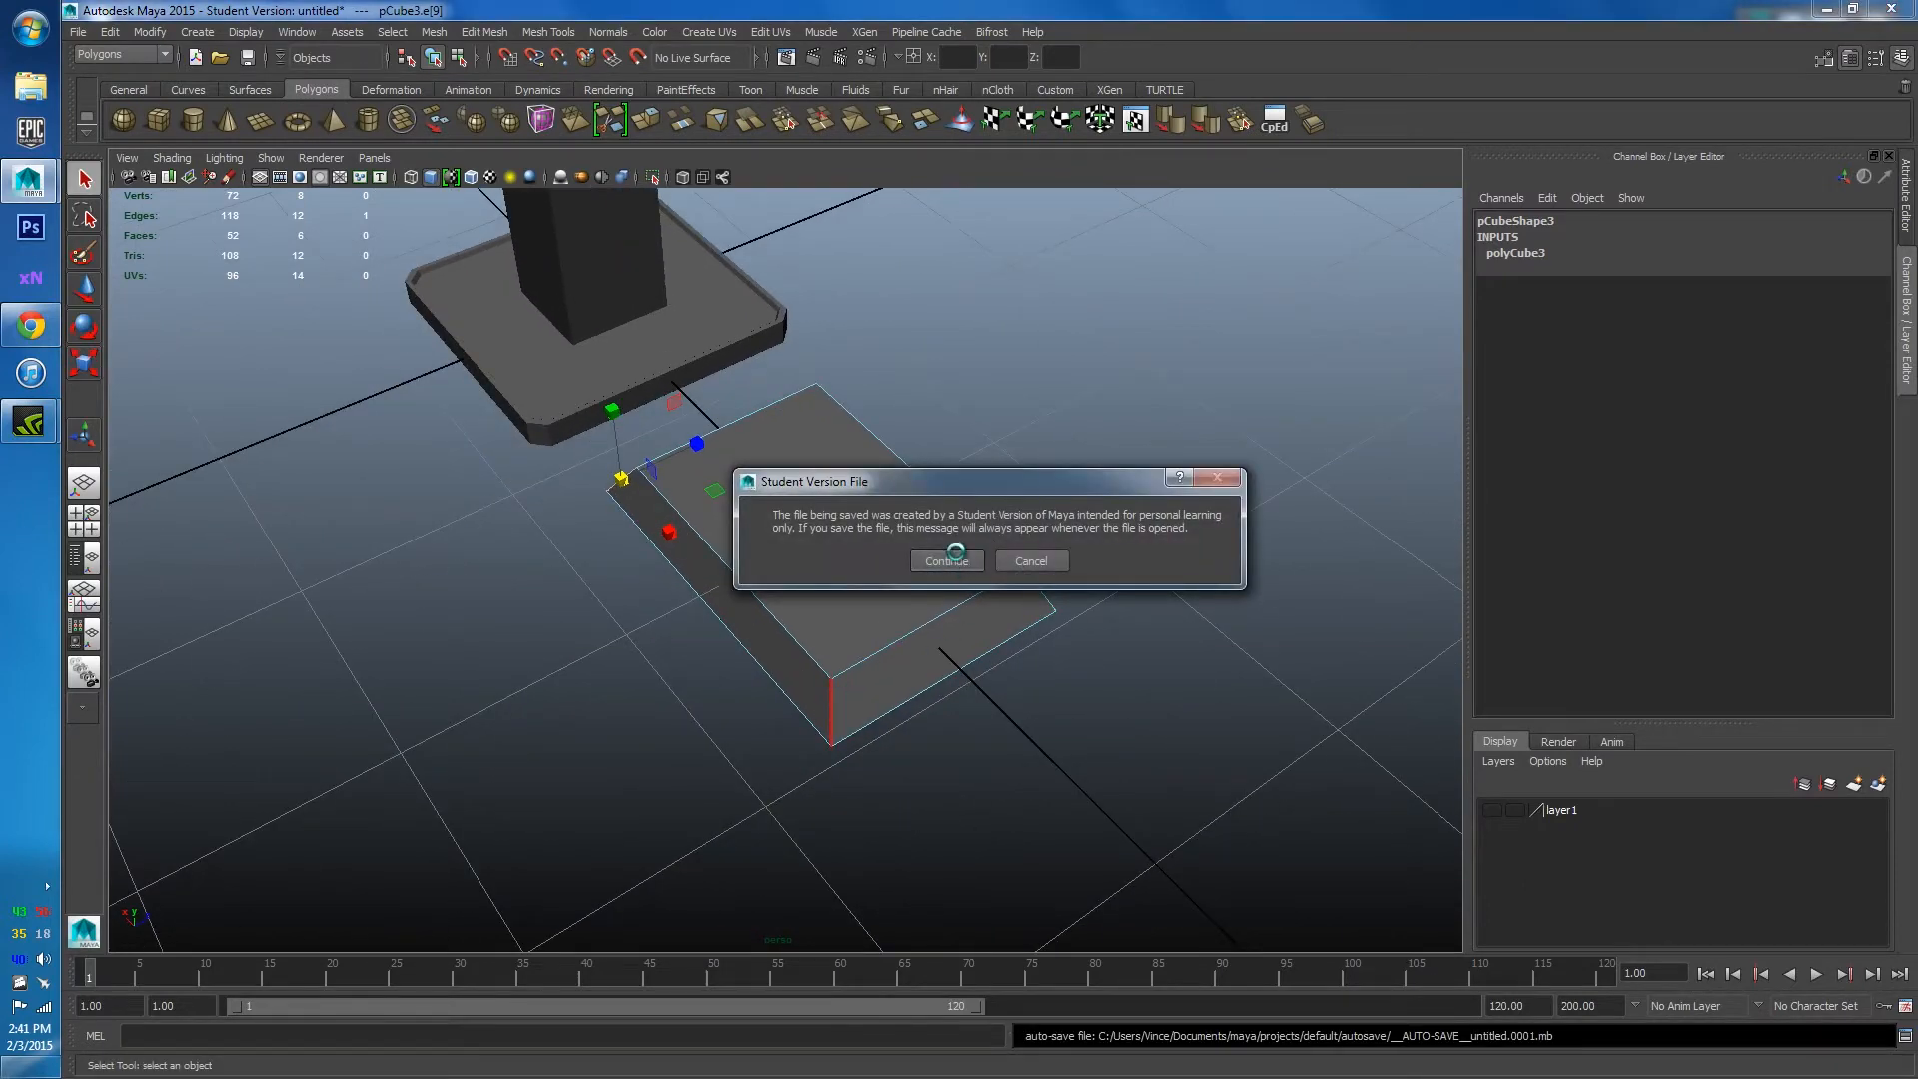
click(946, 560)
alt+drag(899, 500, 1026, 493)
alt+drag(744, 499, 810, 559)
shift+click(752, 648)
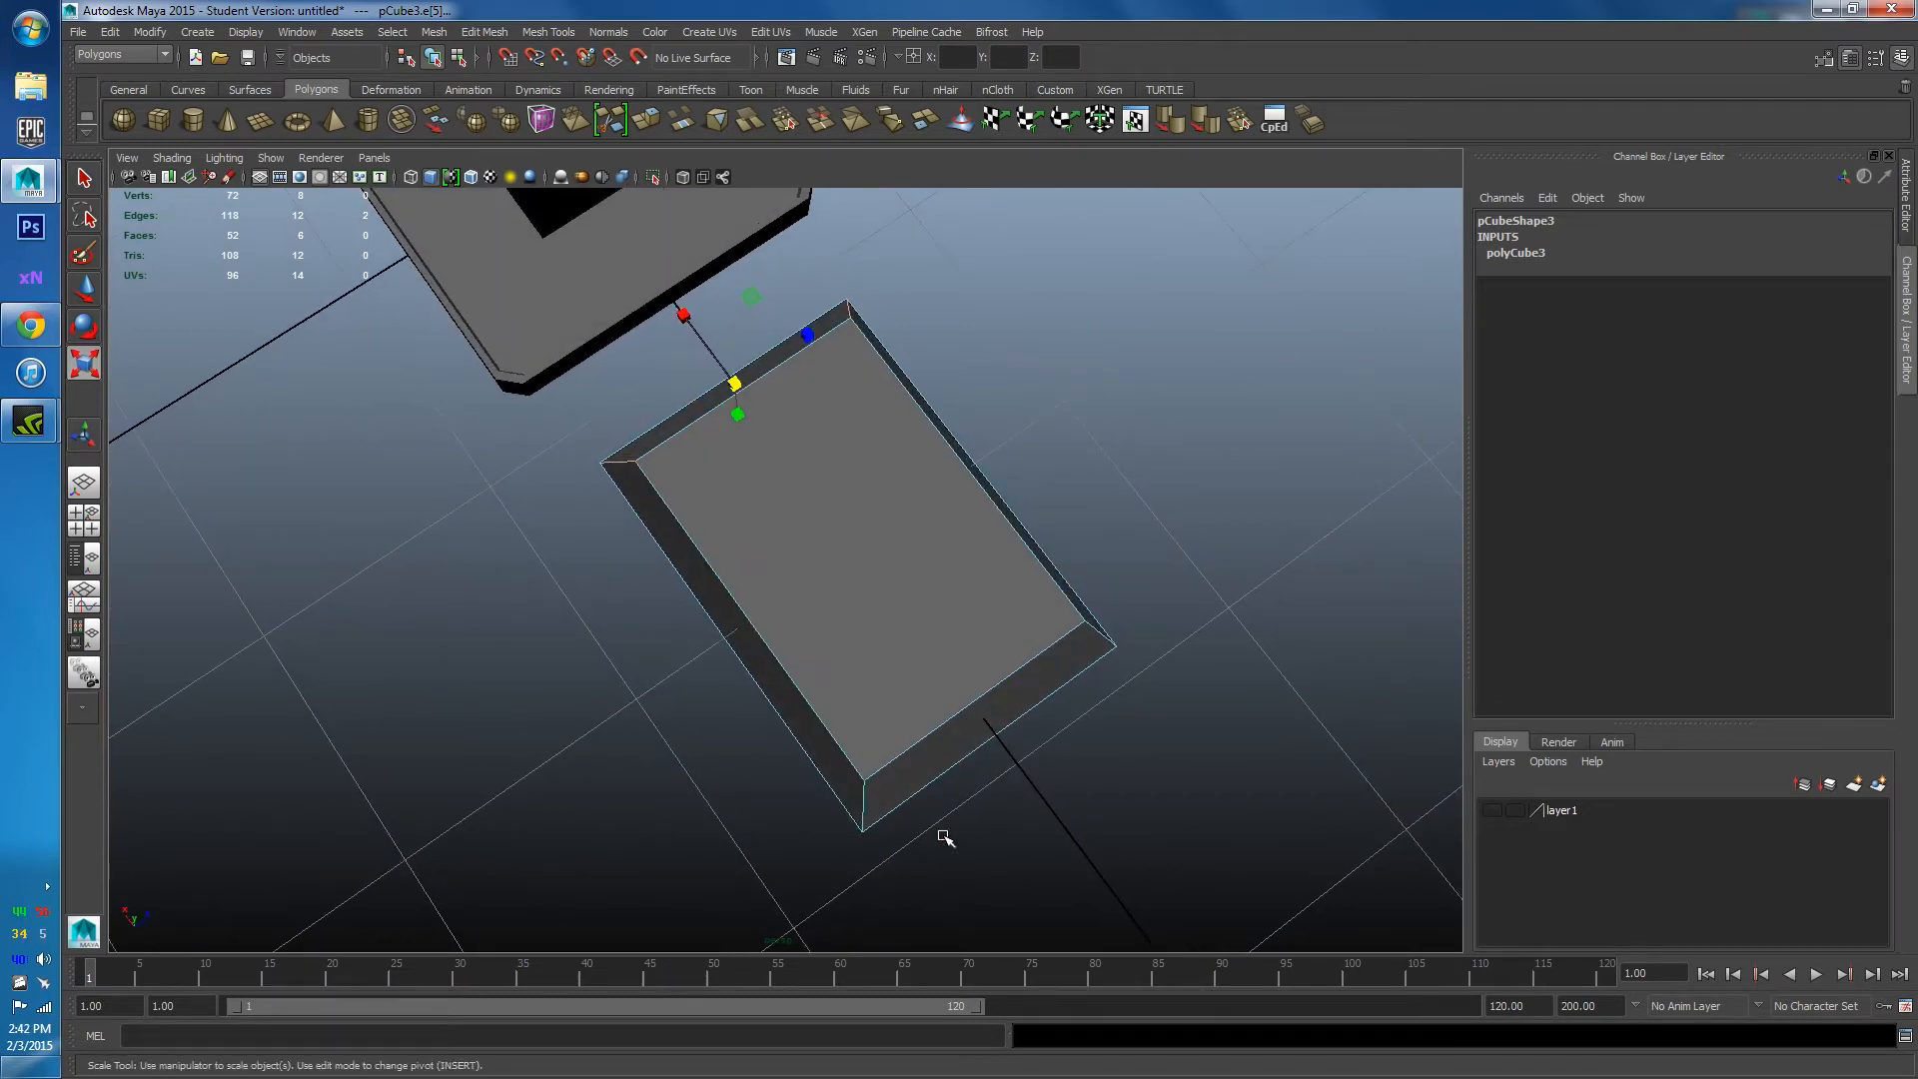
shift+click(863, 813)
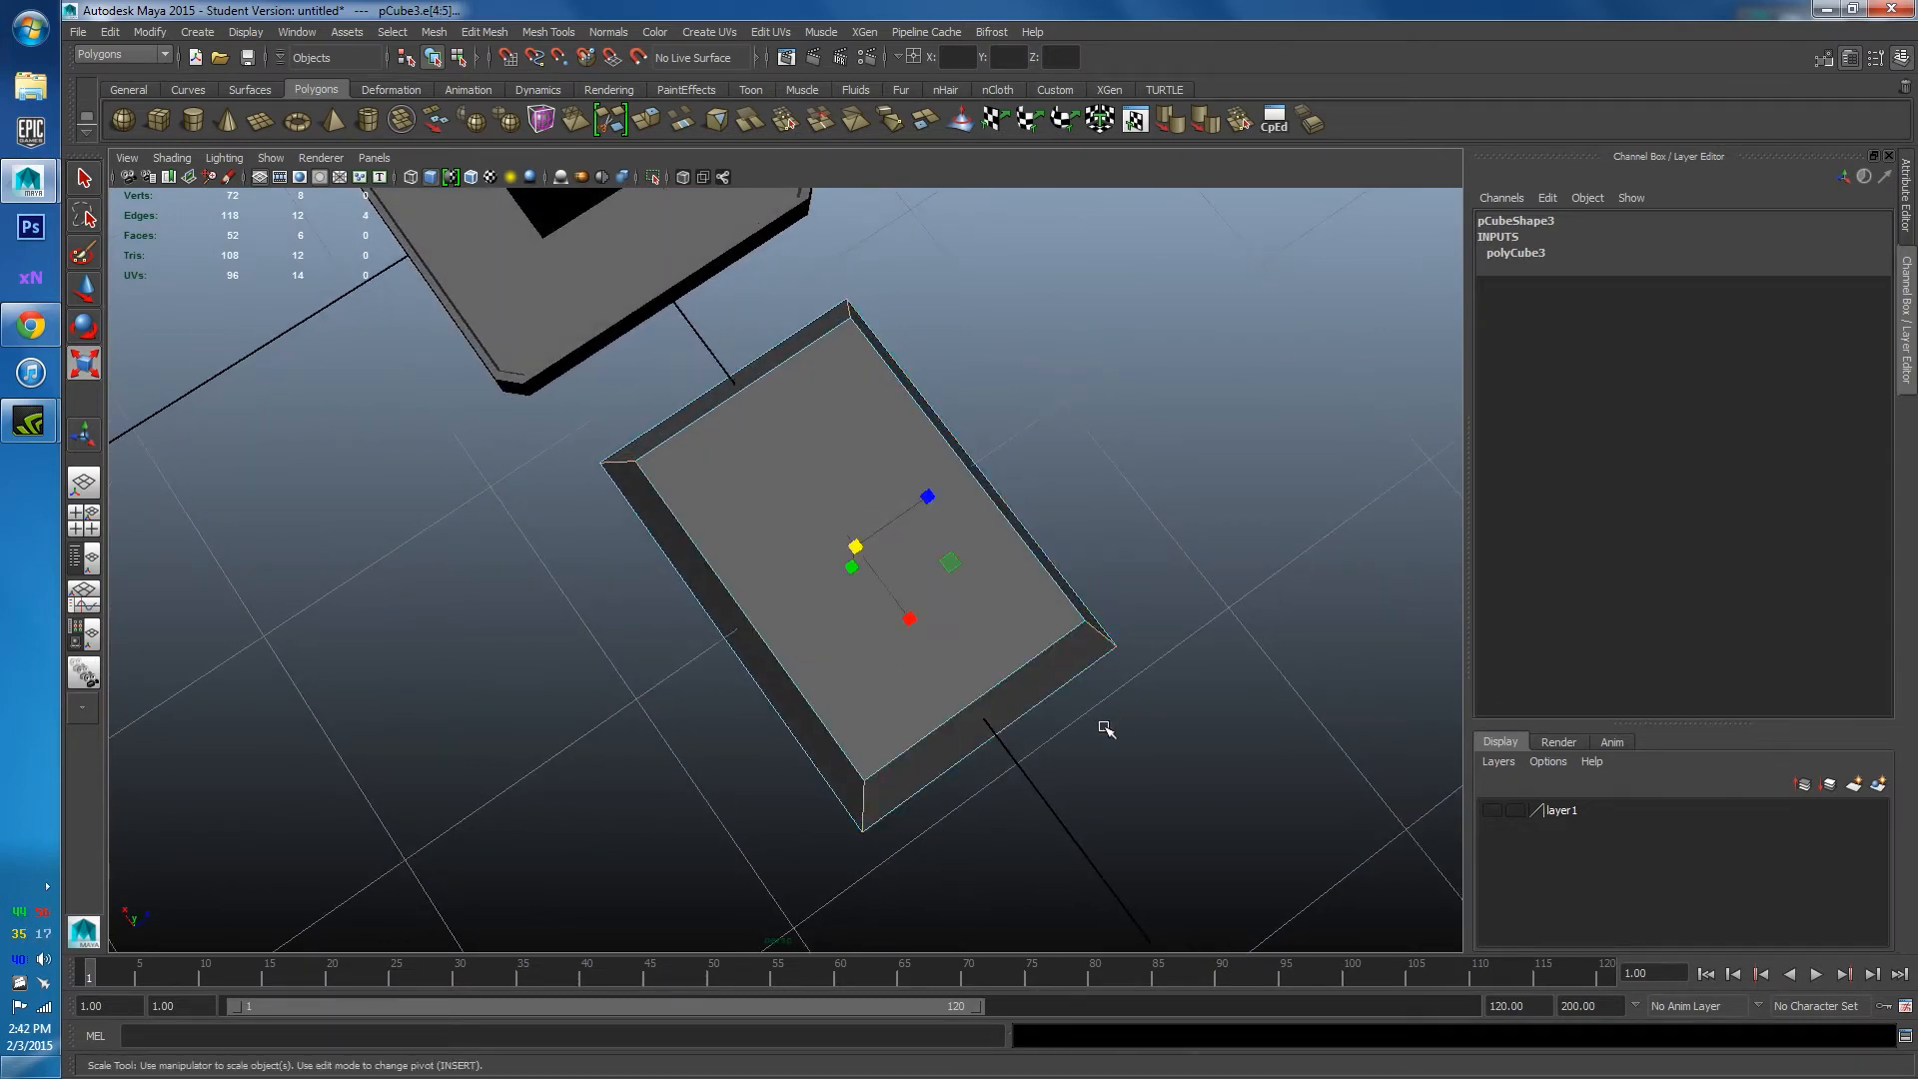
alt+drag(1106, 729, 1015, 728)
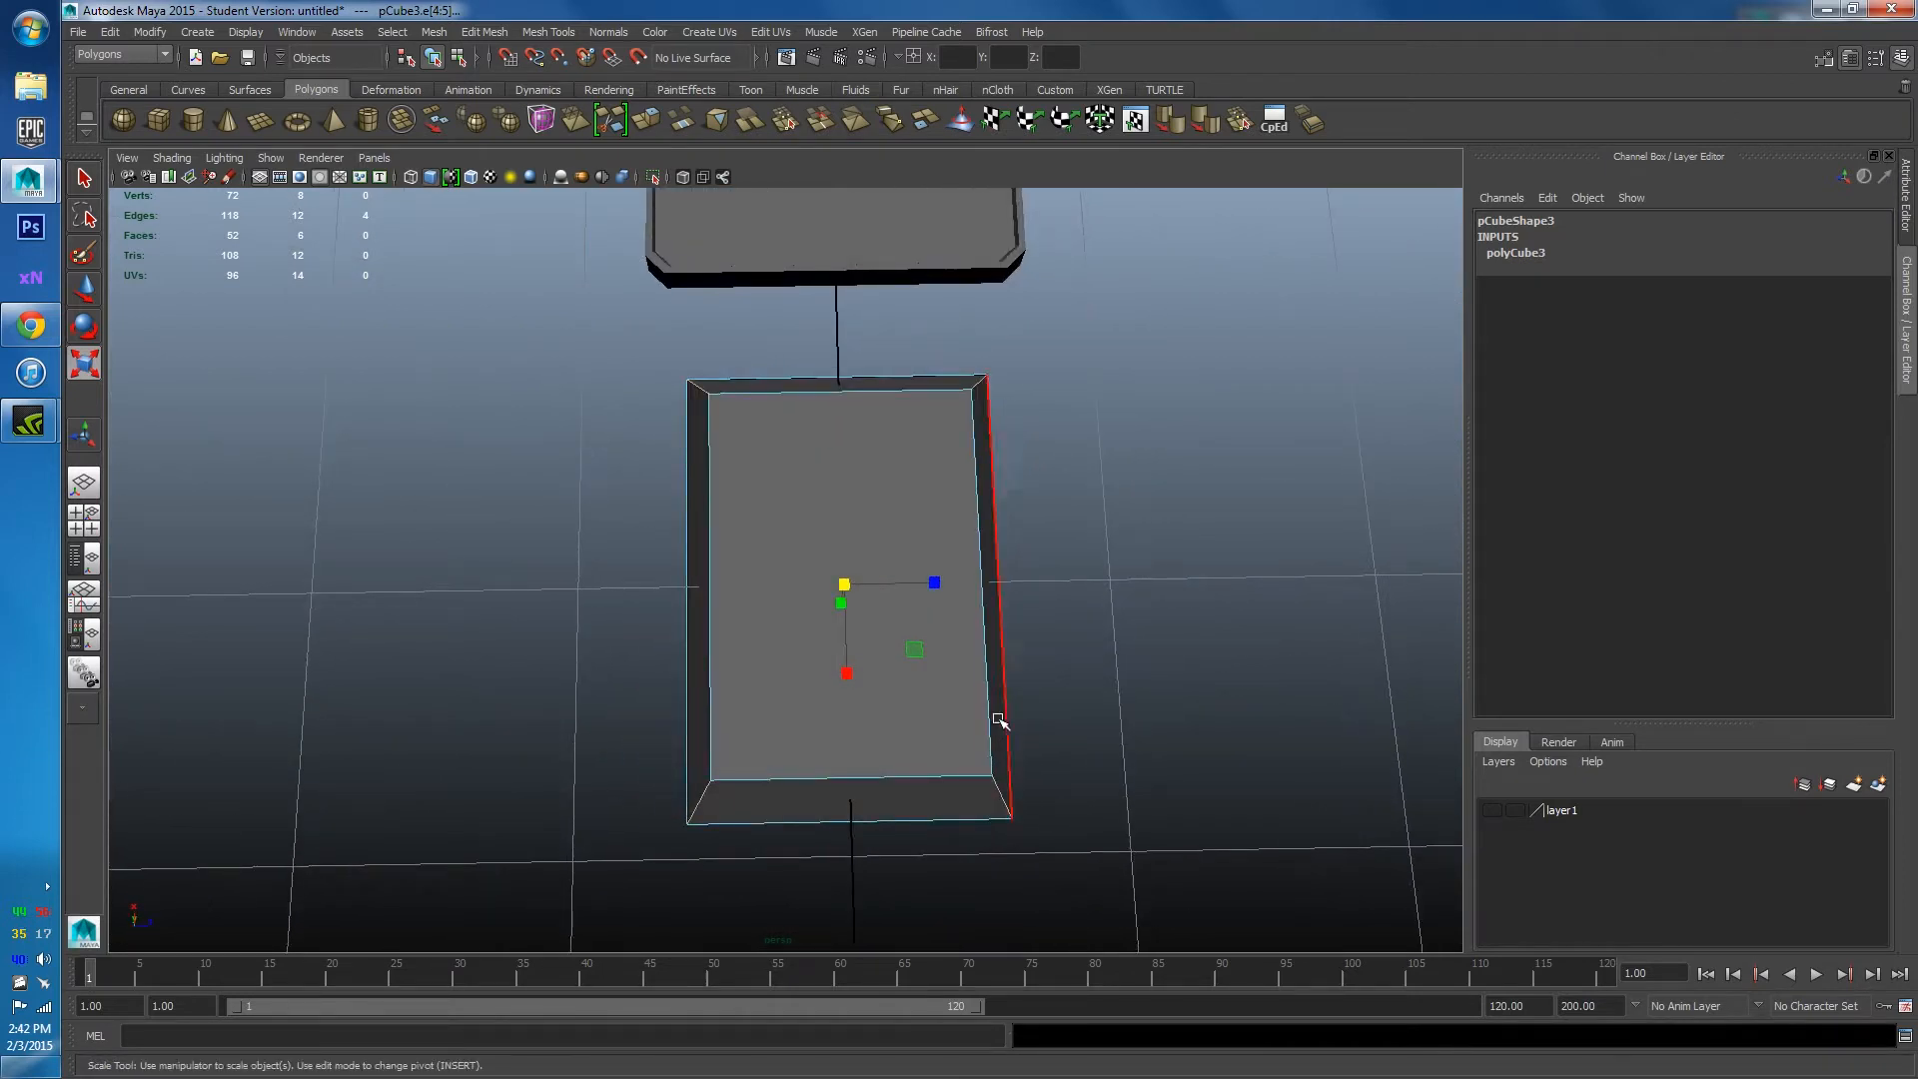
mouse_move(30, 421)
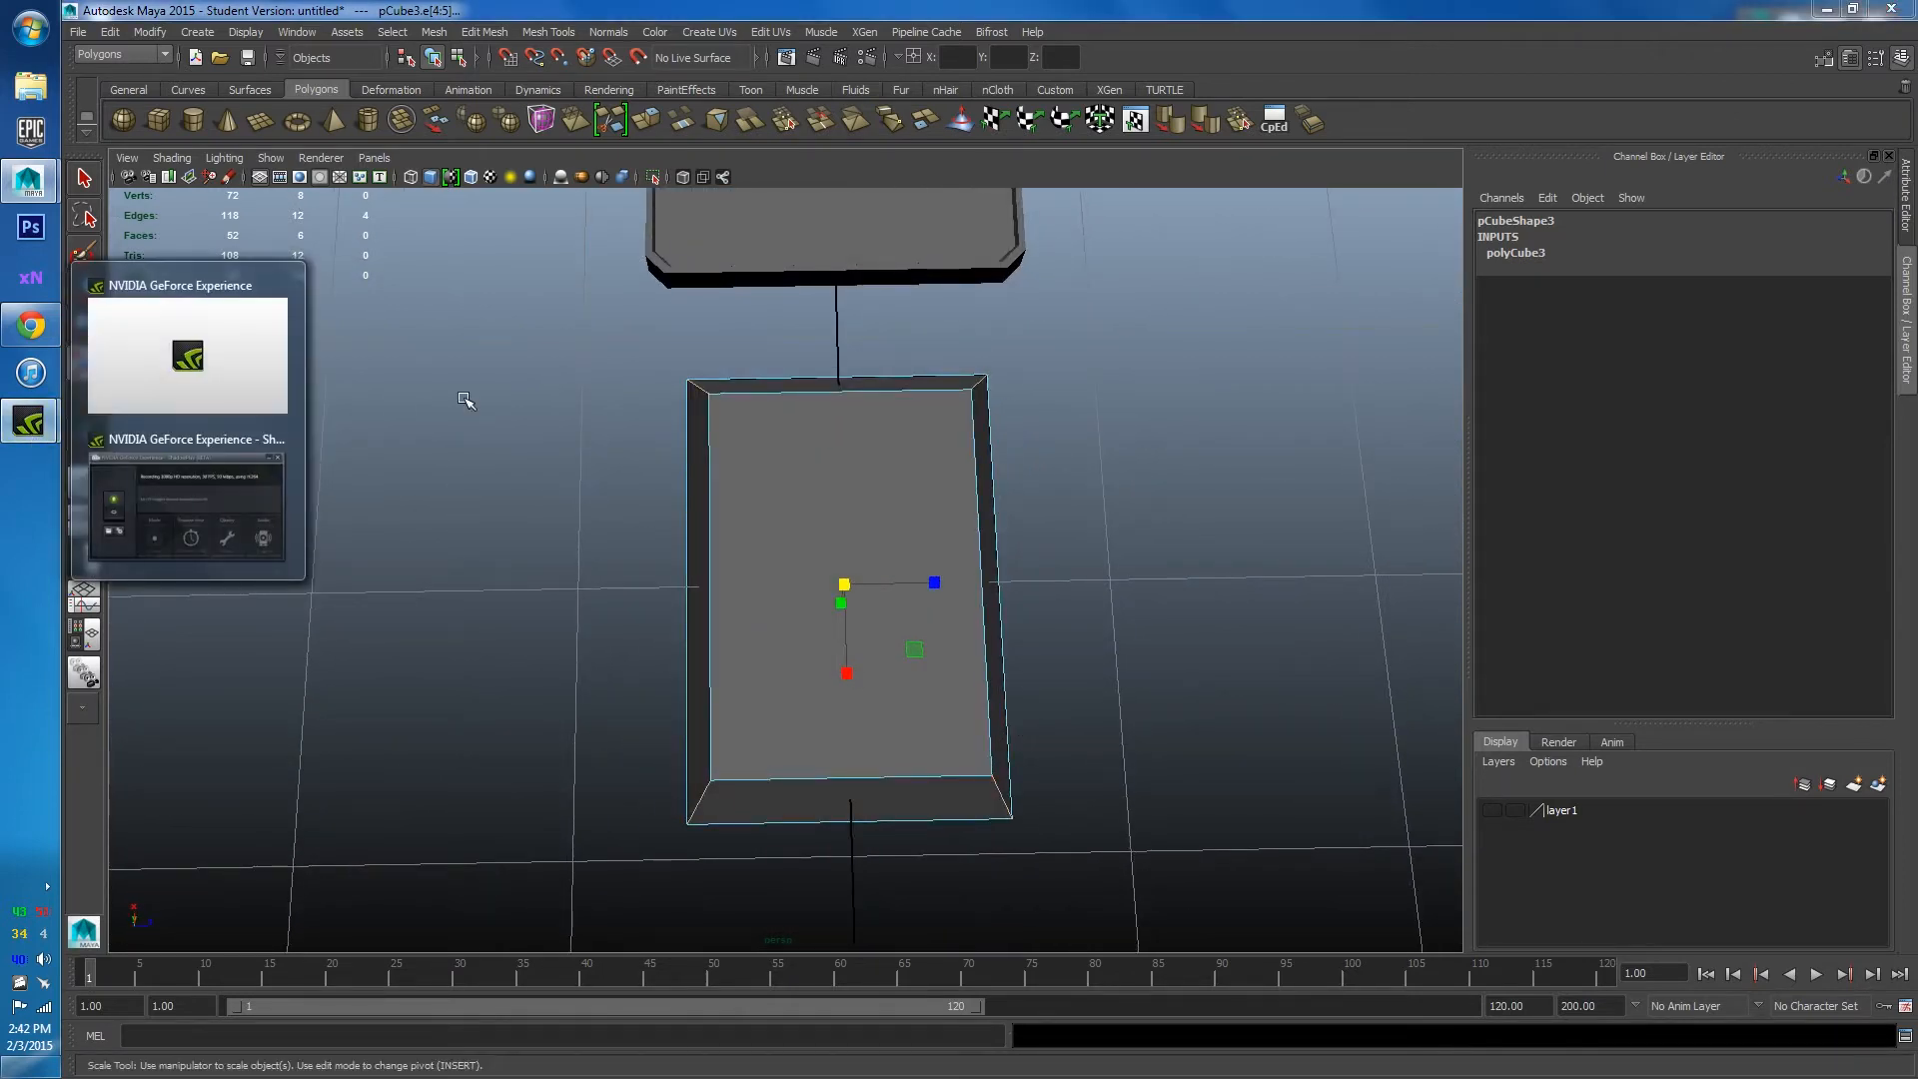
click(642, 629)
alt+drag(642, 630, 593, 426)
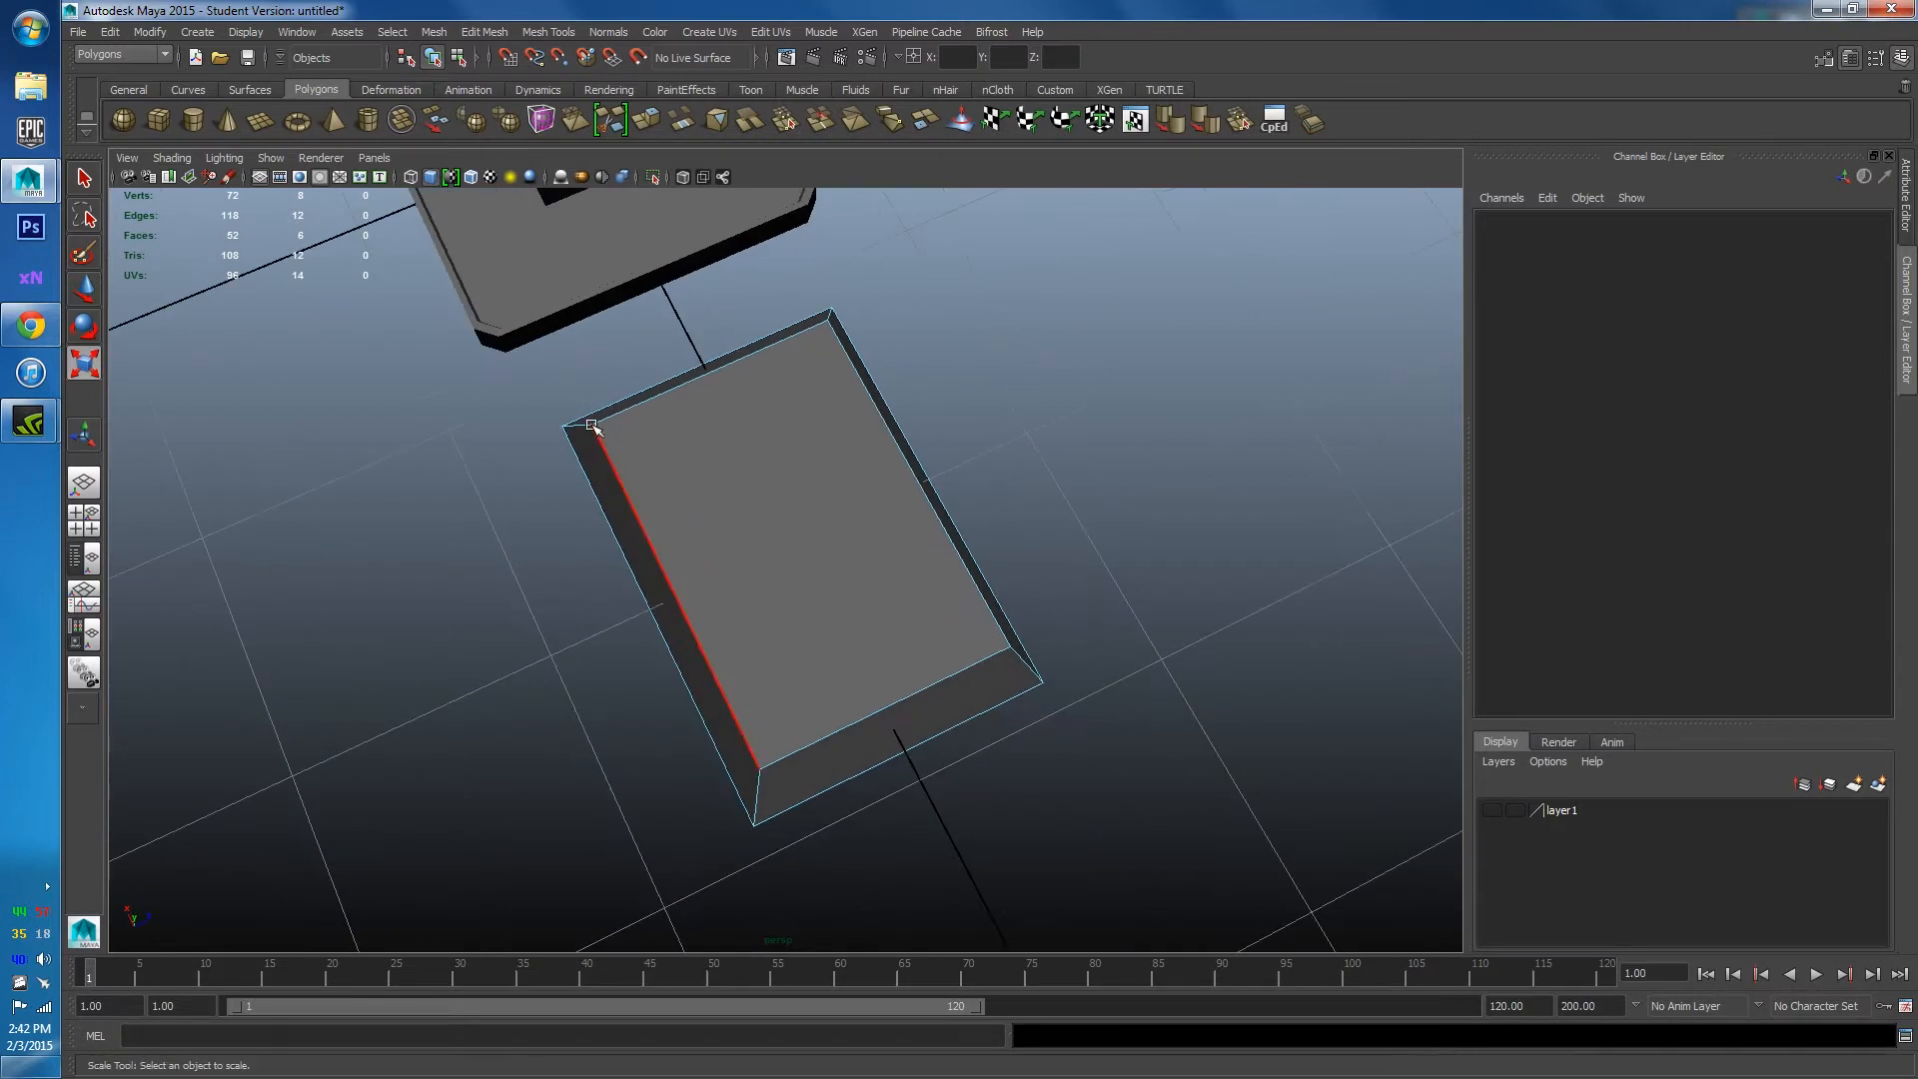
click(584, 423)
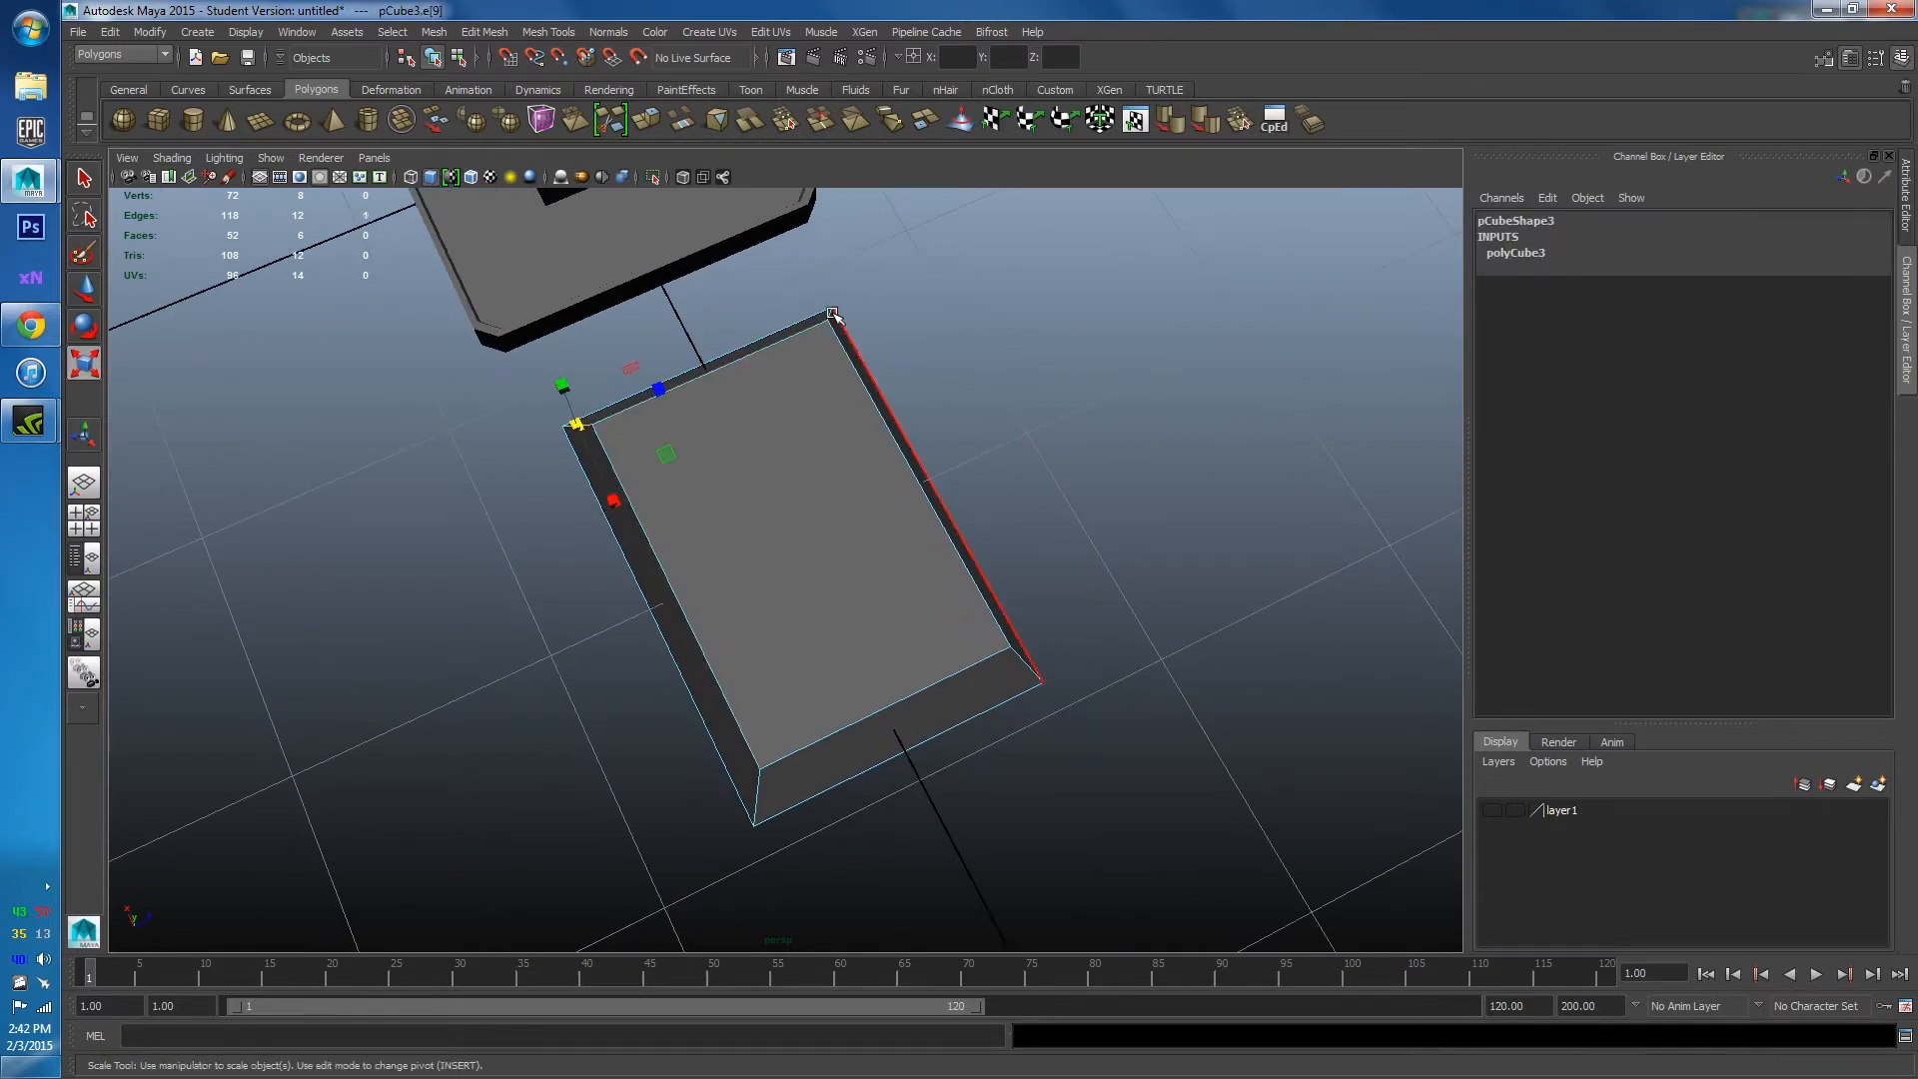
shift+click(831, 316)
shift+click(1017, 659)
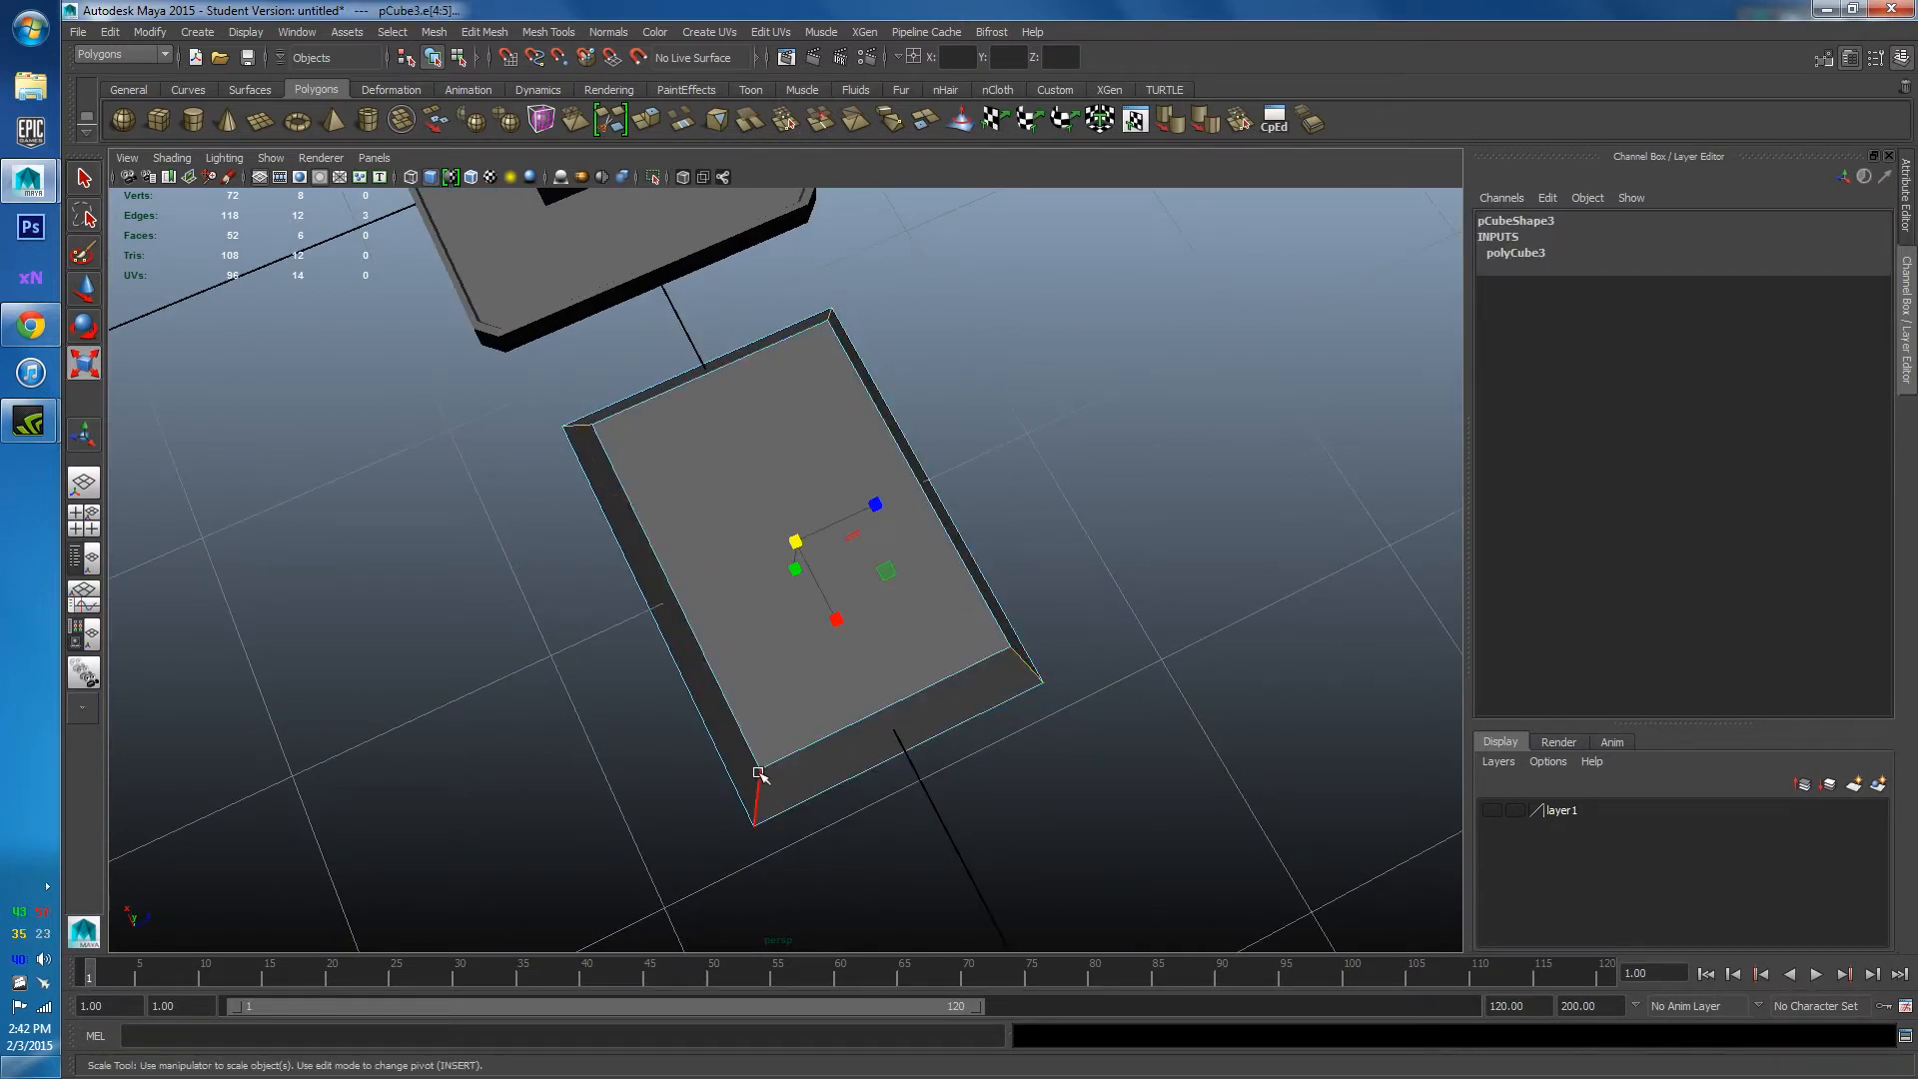
alt+drag(683, 712, 829, 607)
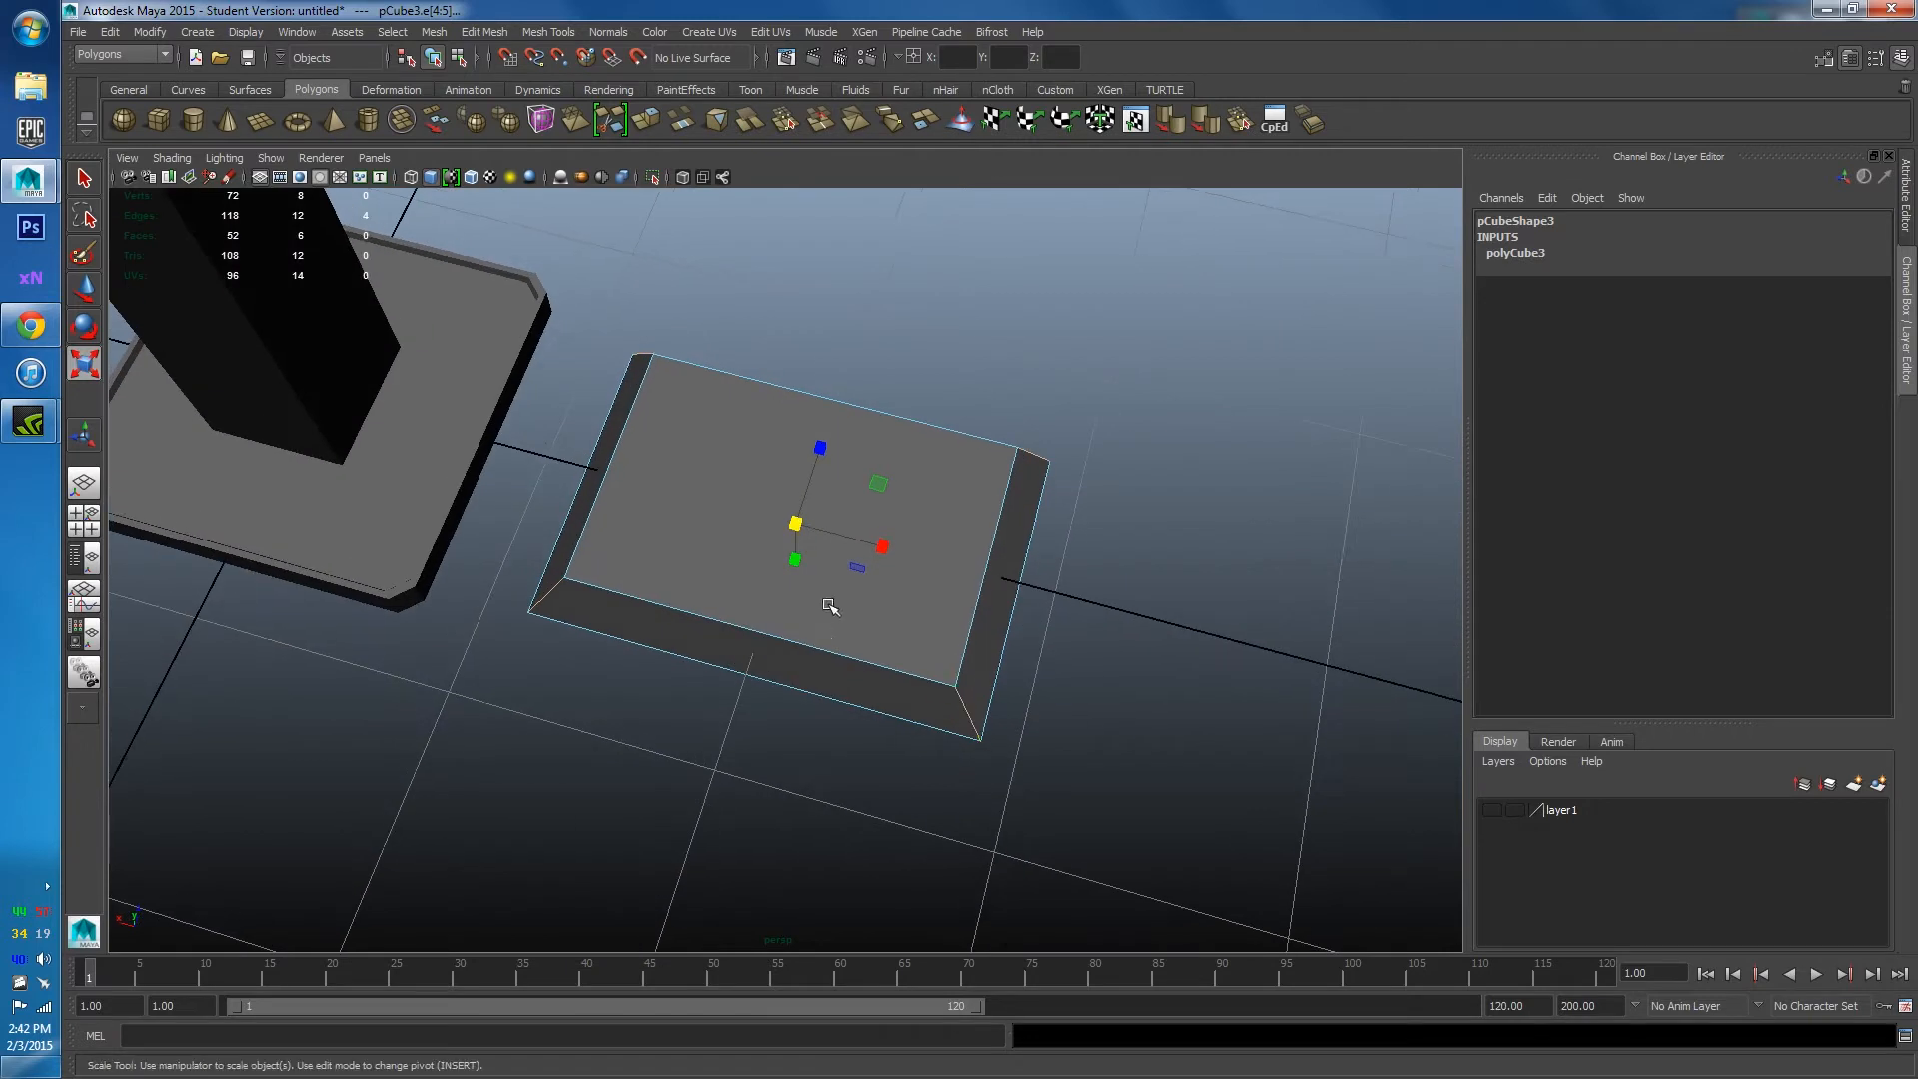
shift+right_click(857, 442)
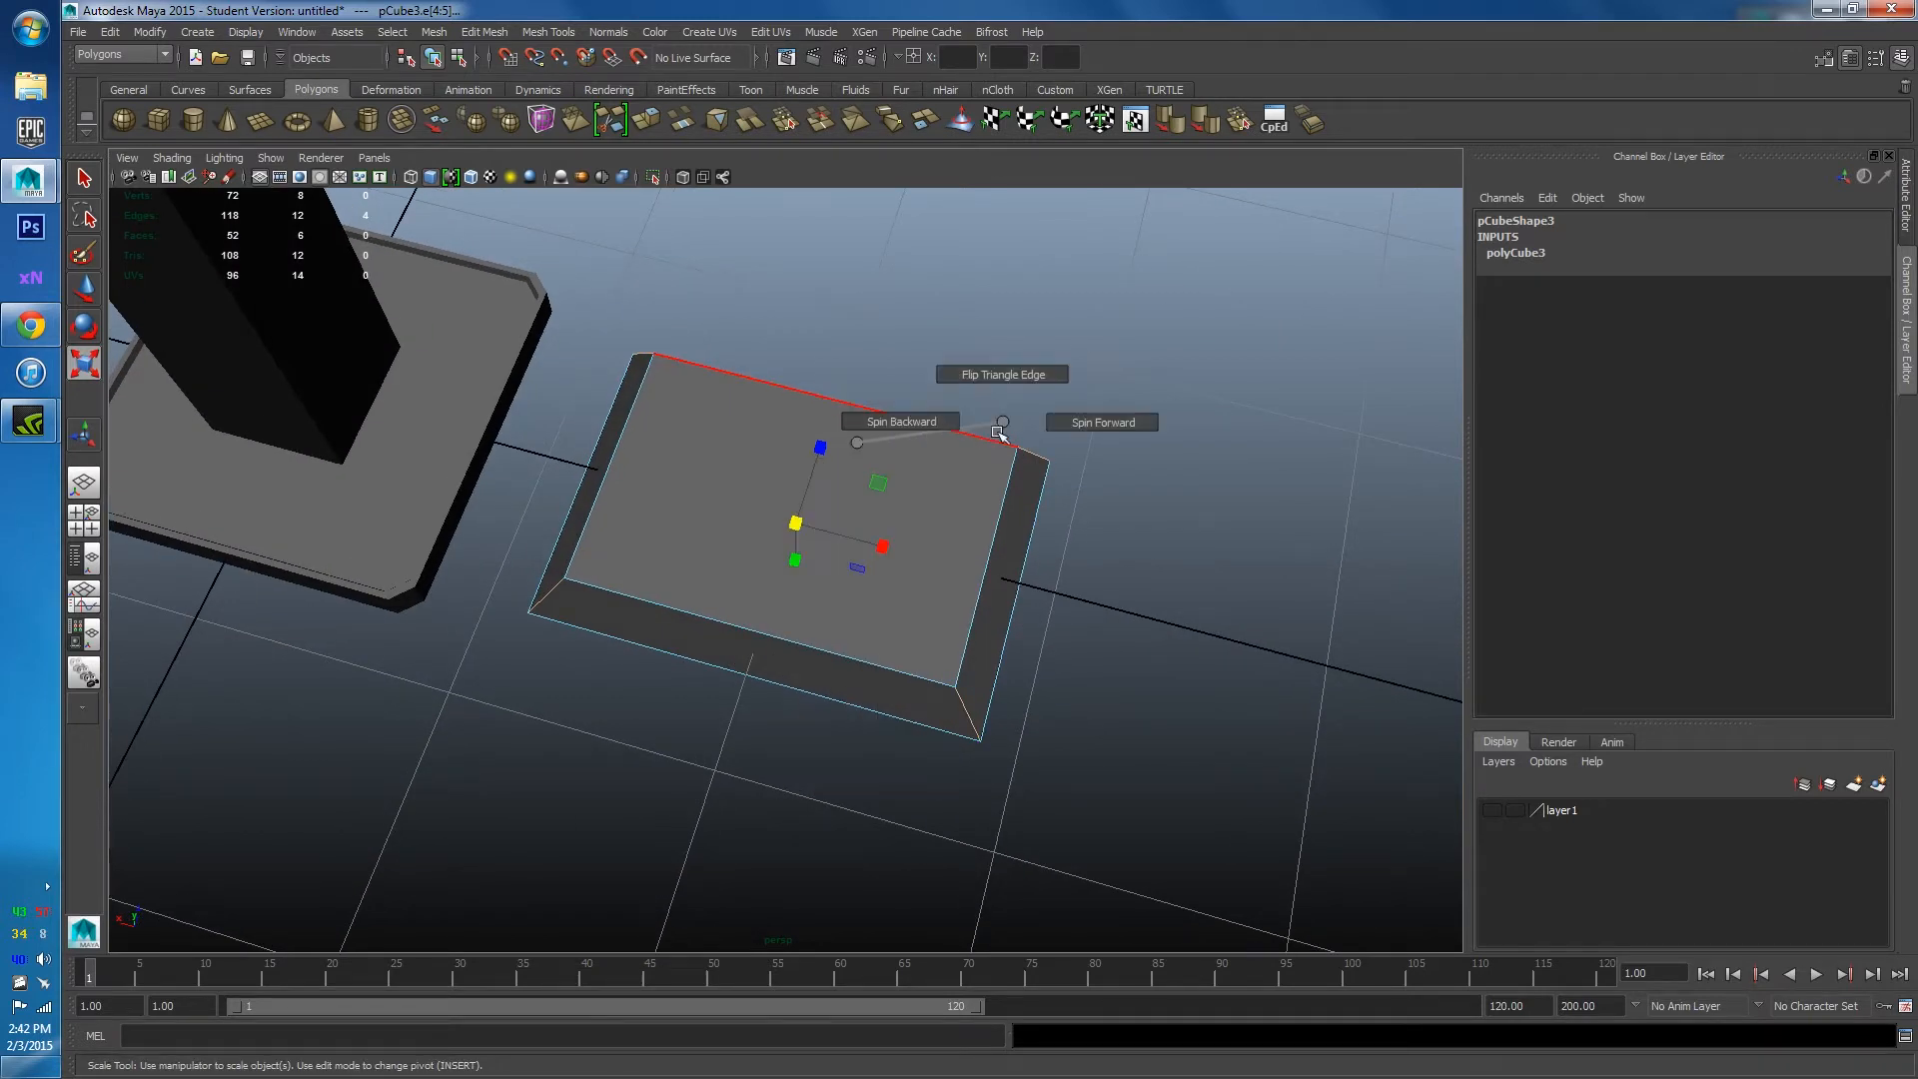
click(880, 503)
shift+right_click(880, 504)
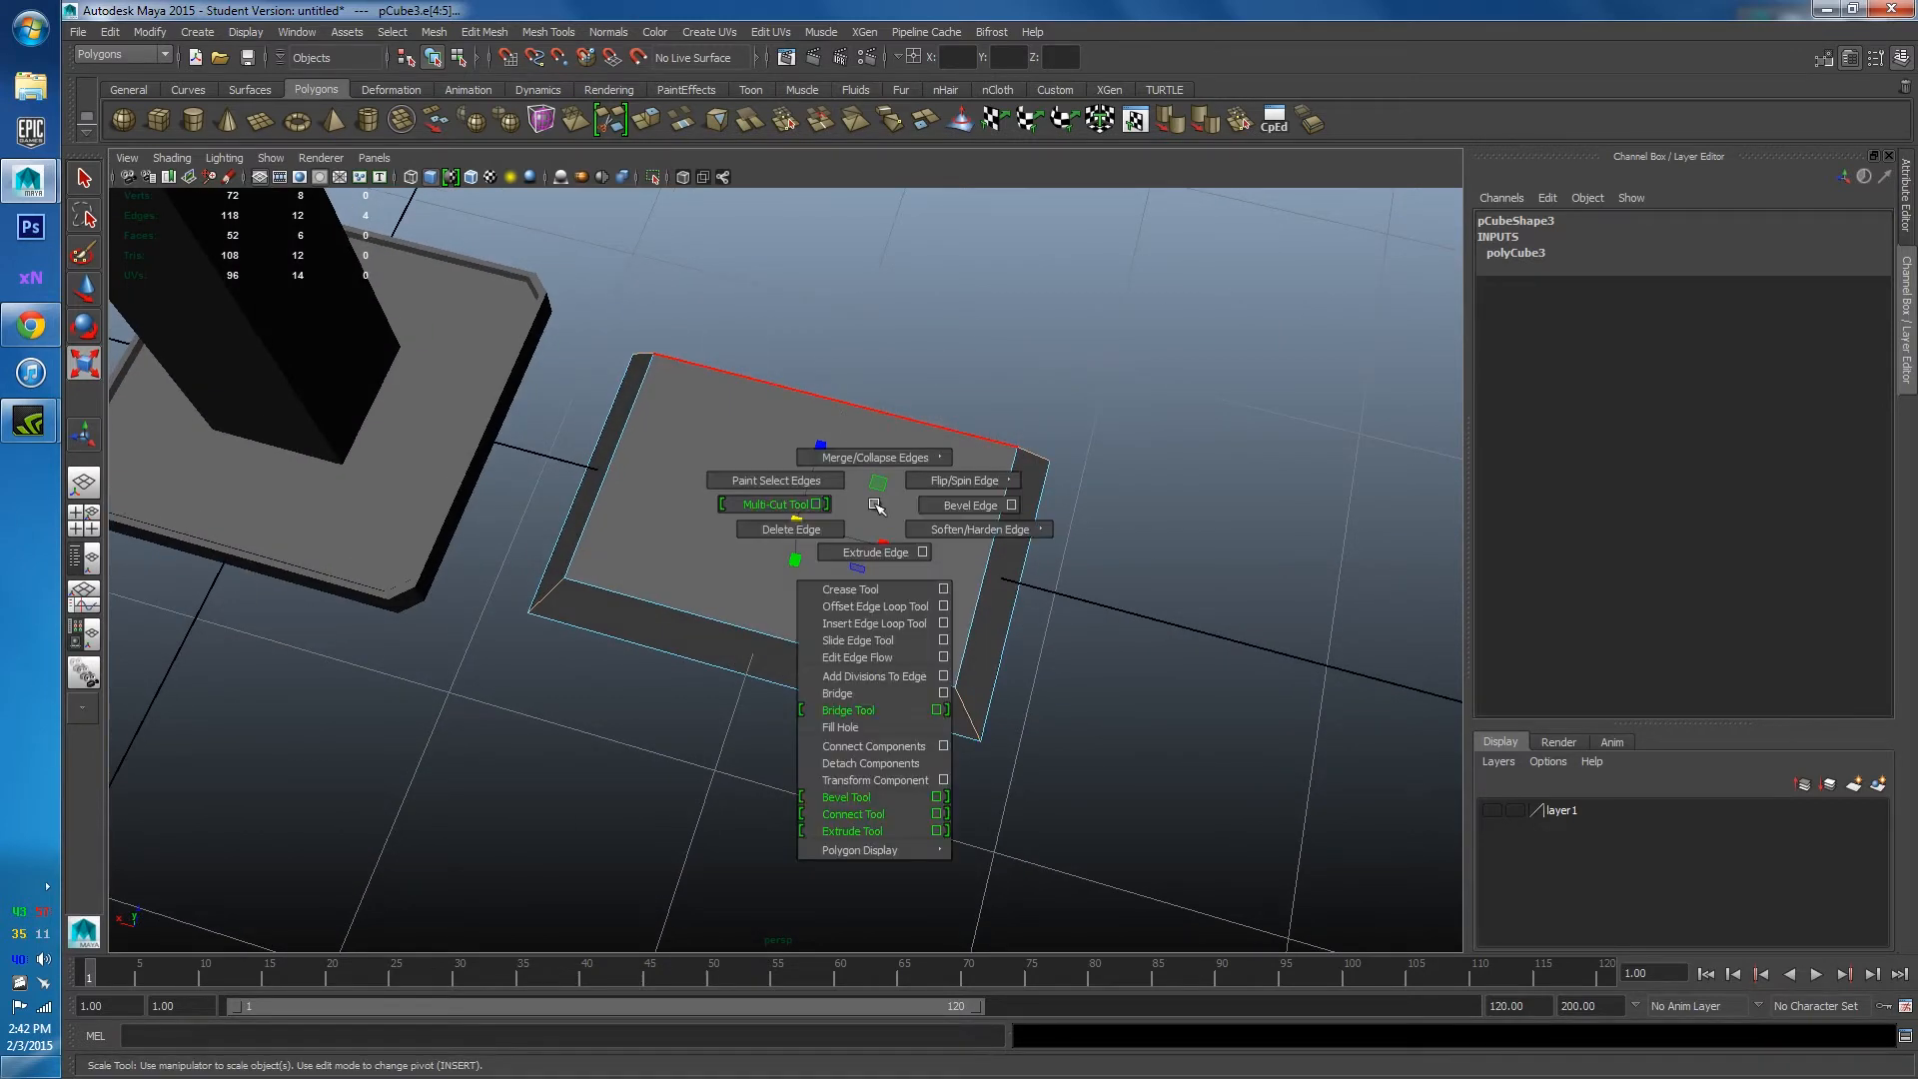
click(972, 504)
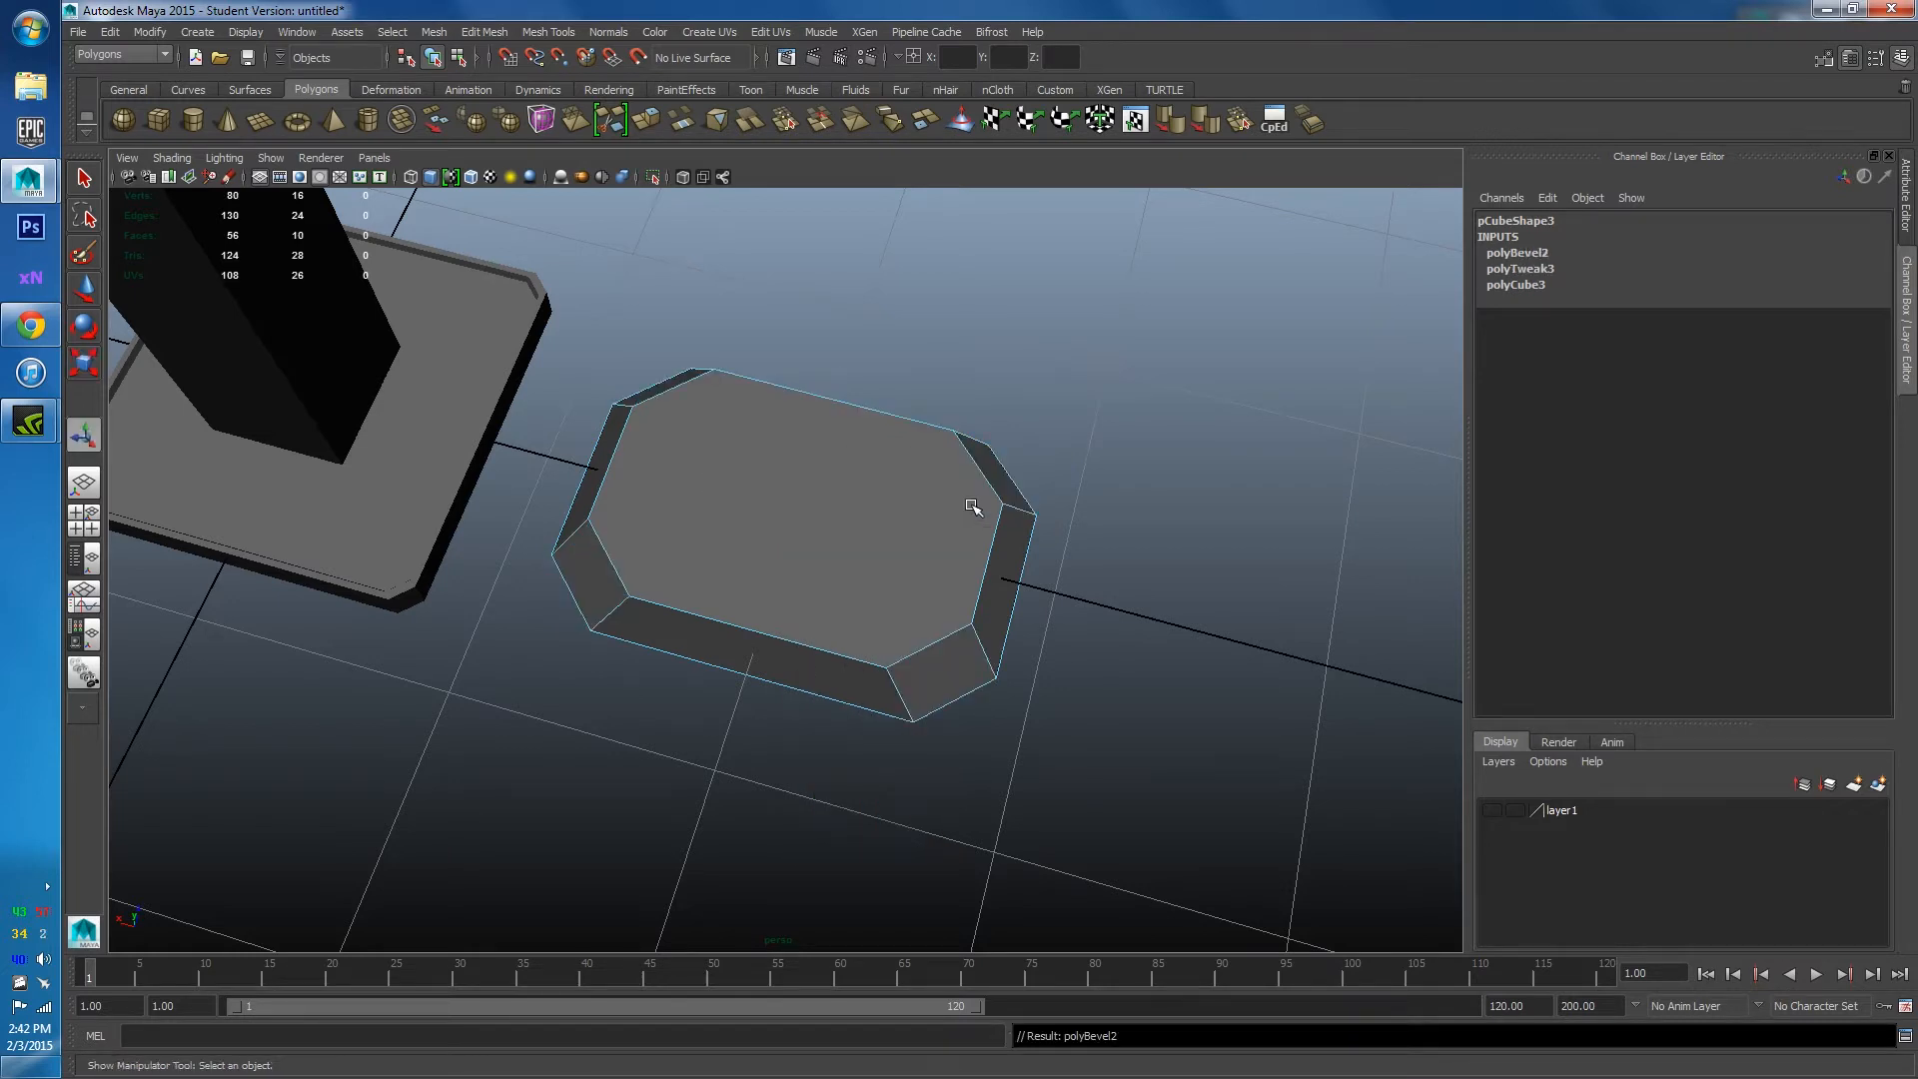
key(ctrl+z)
key(ctrl+z)
key(ctrl+z)
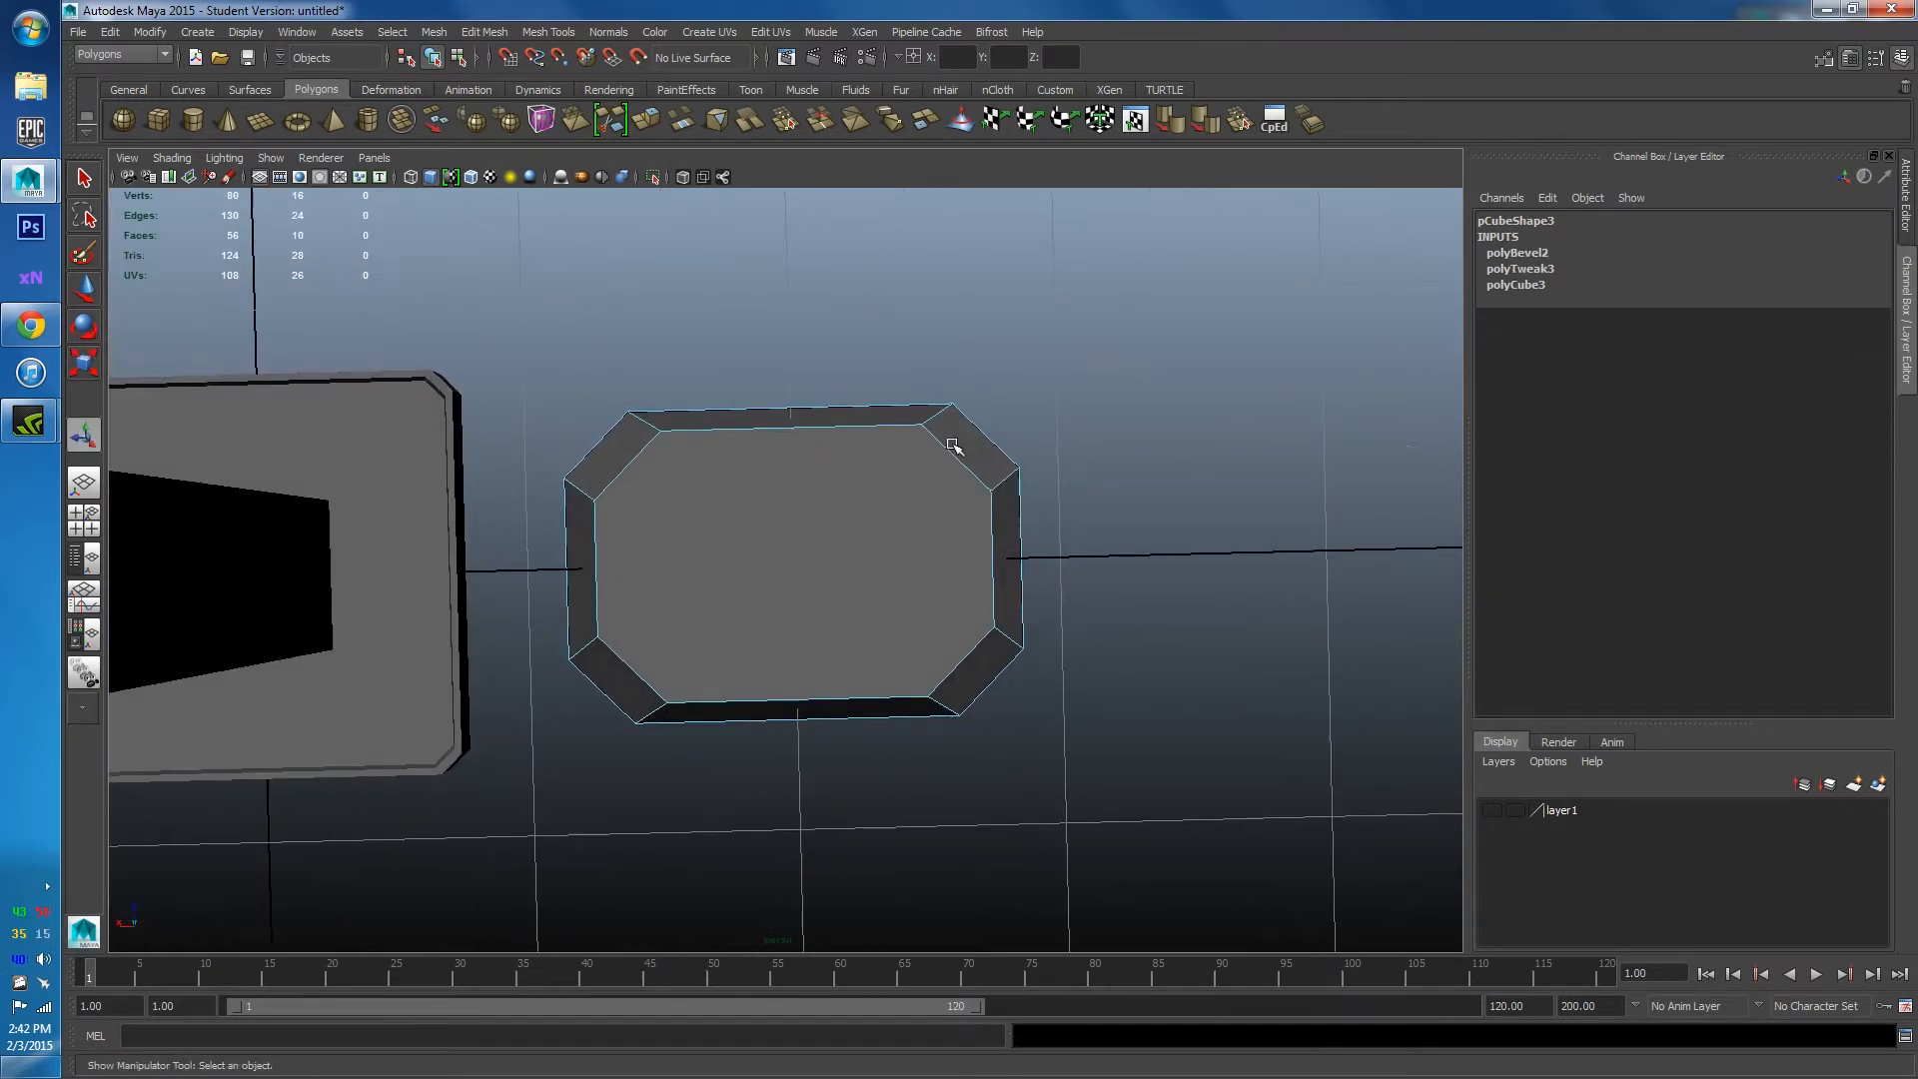
shift+right_click(772, 503)
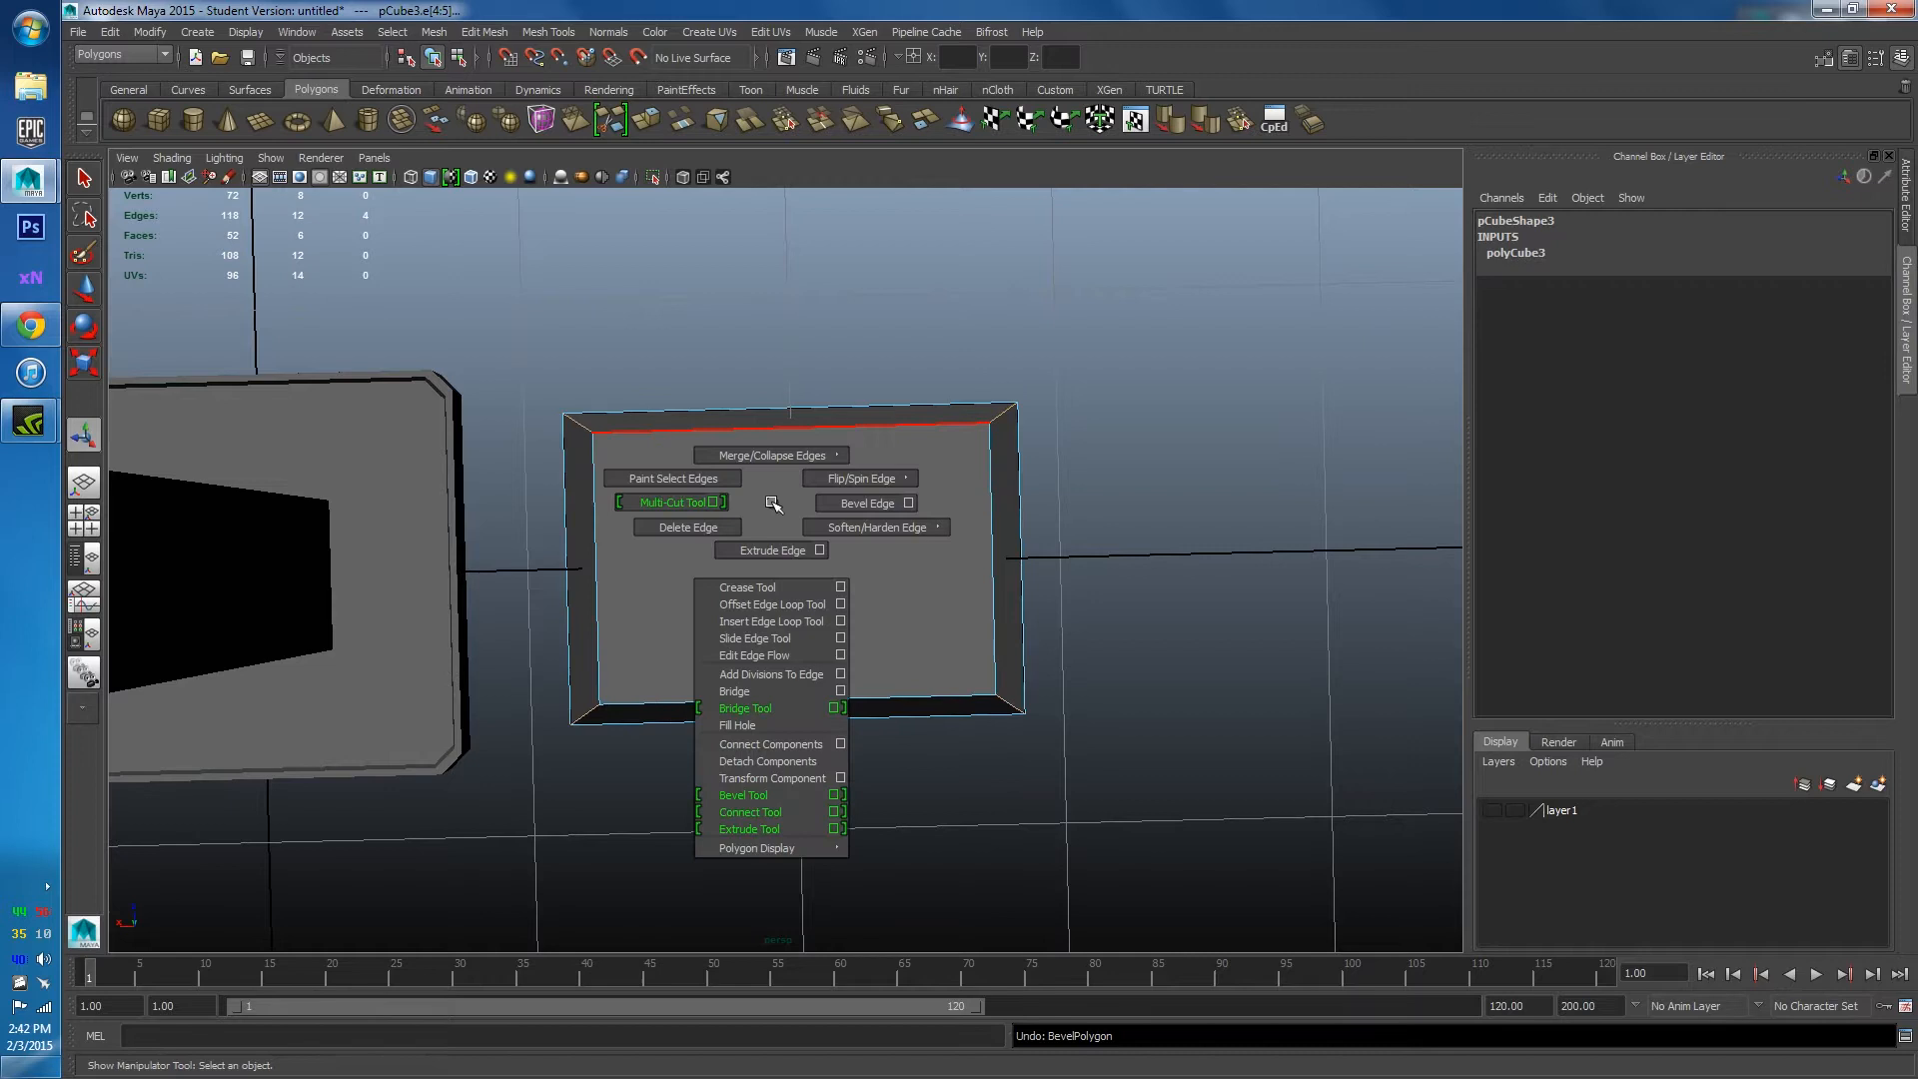
Bevel pCube3's four corner edges with 3 segments, then close the Bevel Edge options.
click(911, 502)
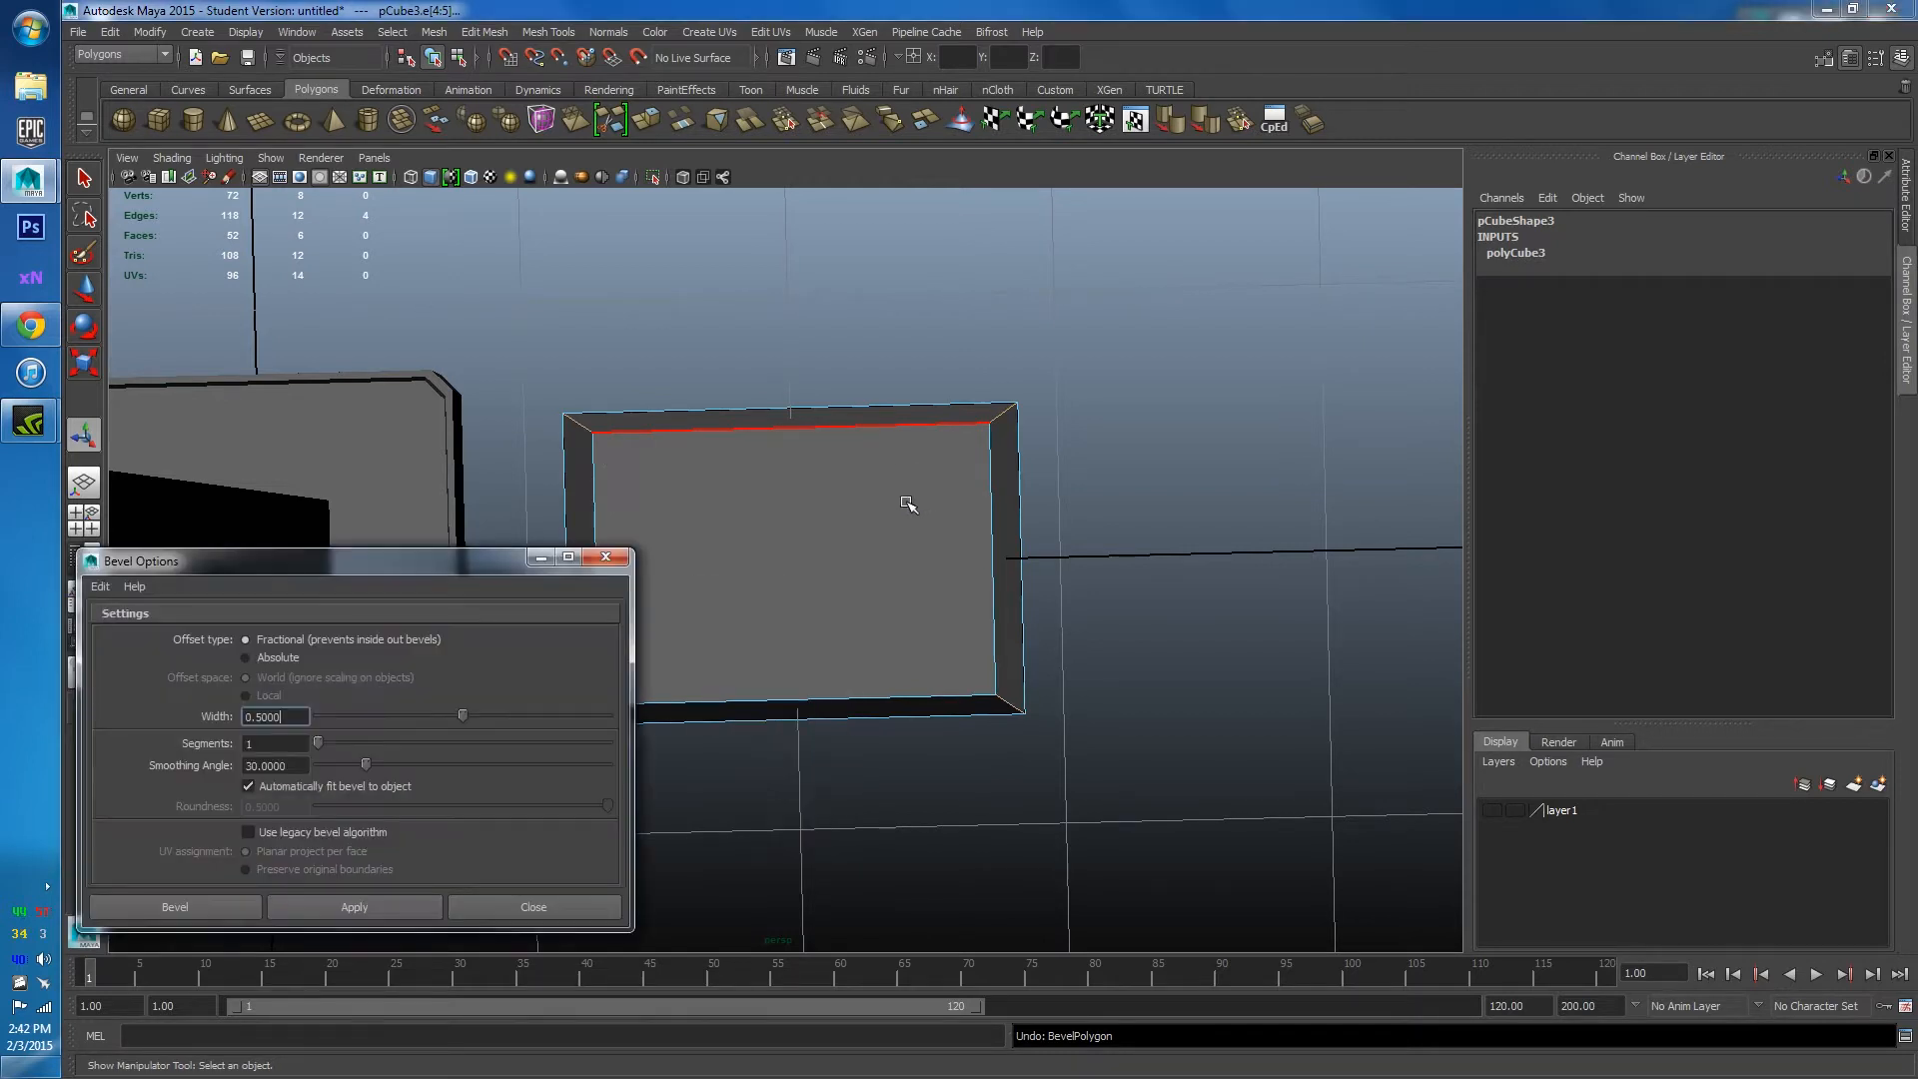
drag(422, 555, 1537, 445)
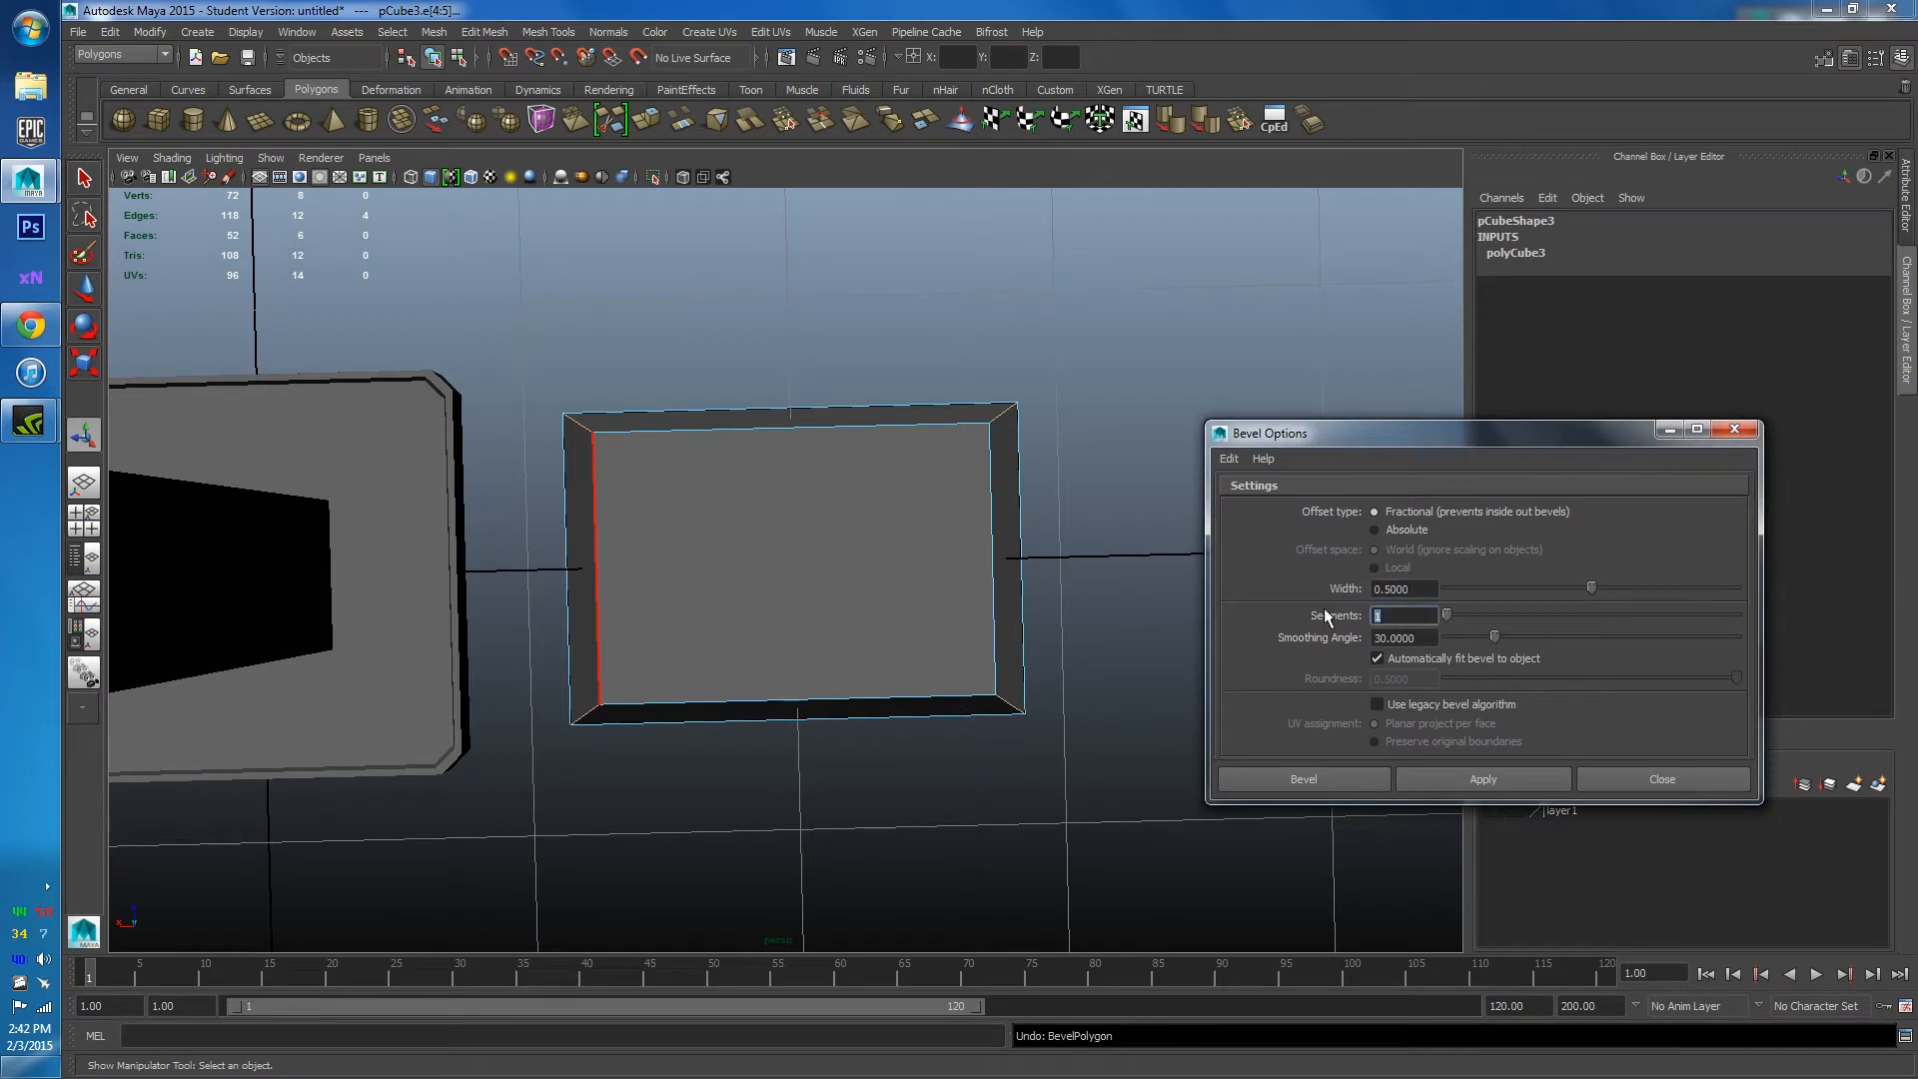
text(3)
key(Return)
click(1491, 777)
alt+drag(866, 762, 775, 483)
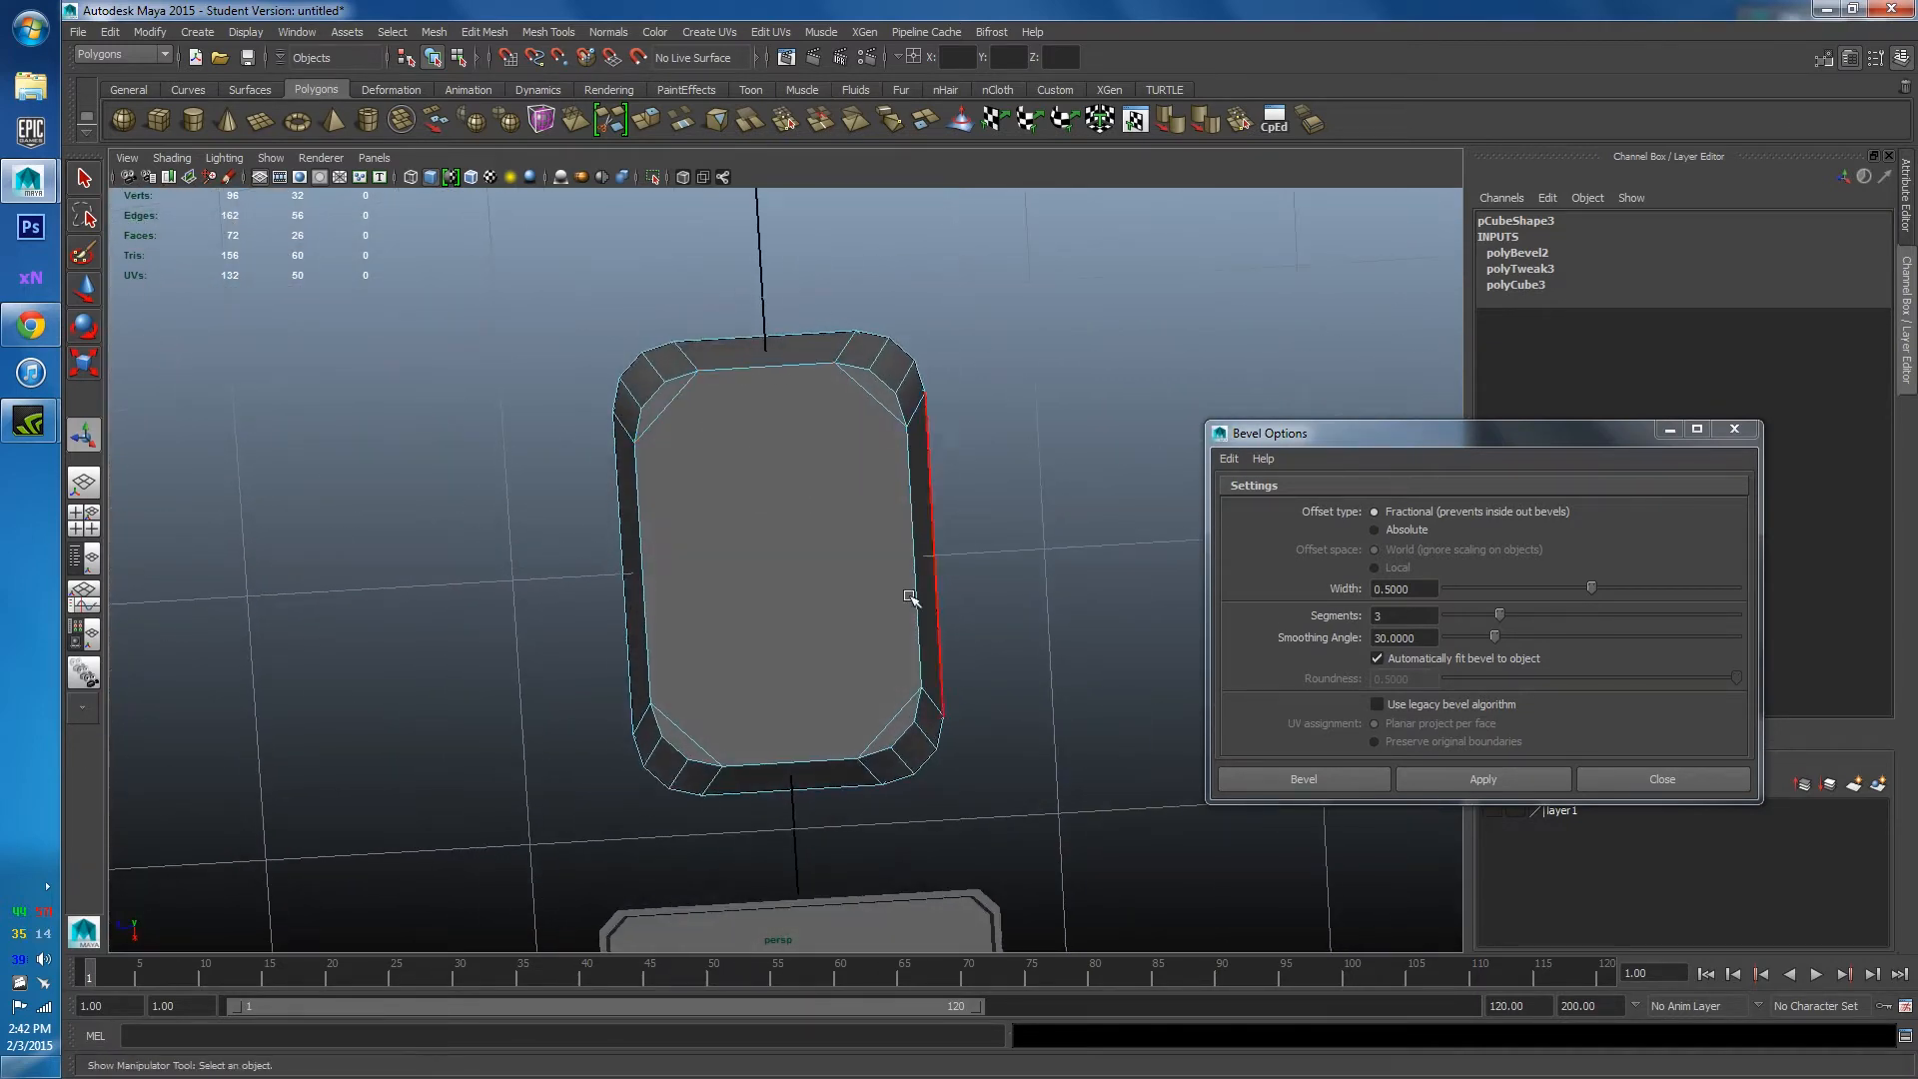
alt+drag(909, 598, 551, 510)
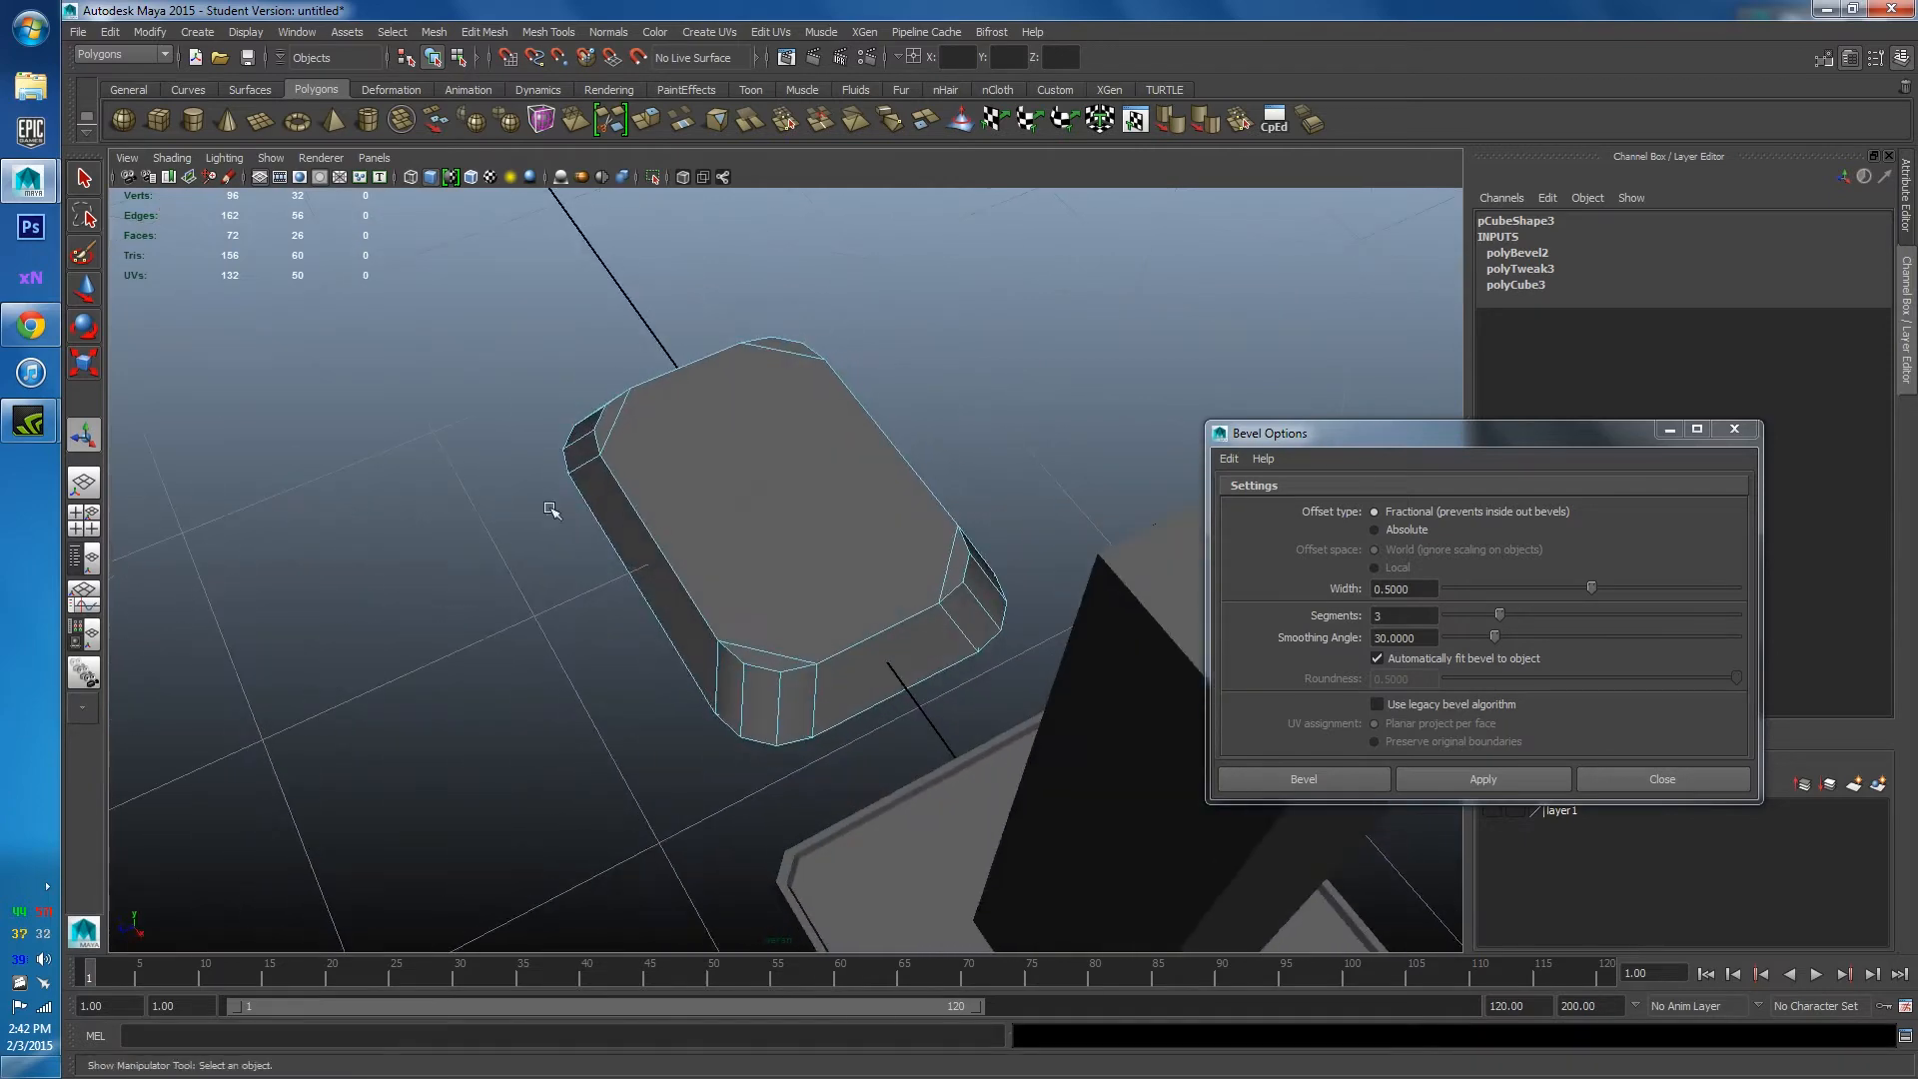
alt+drag(710, 514, 1038, 514)
click(1588, 778)
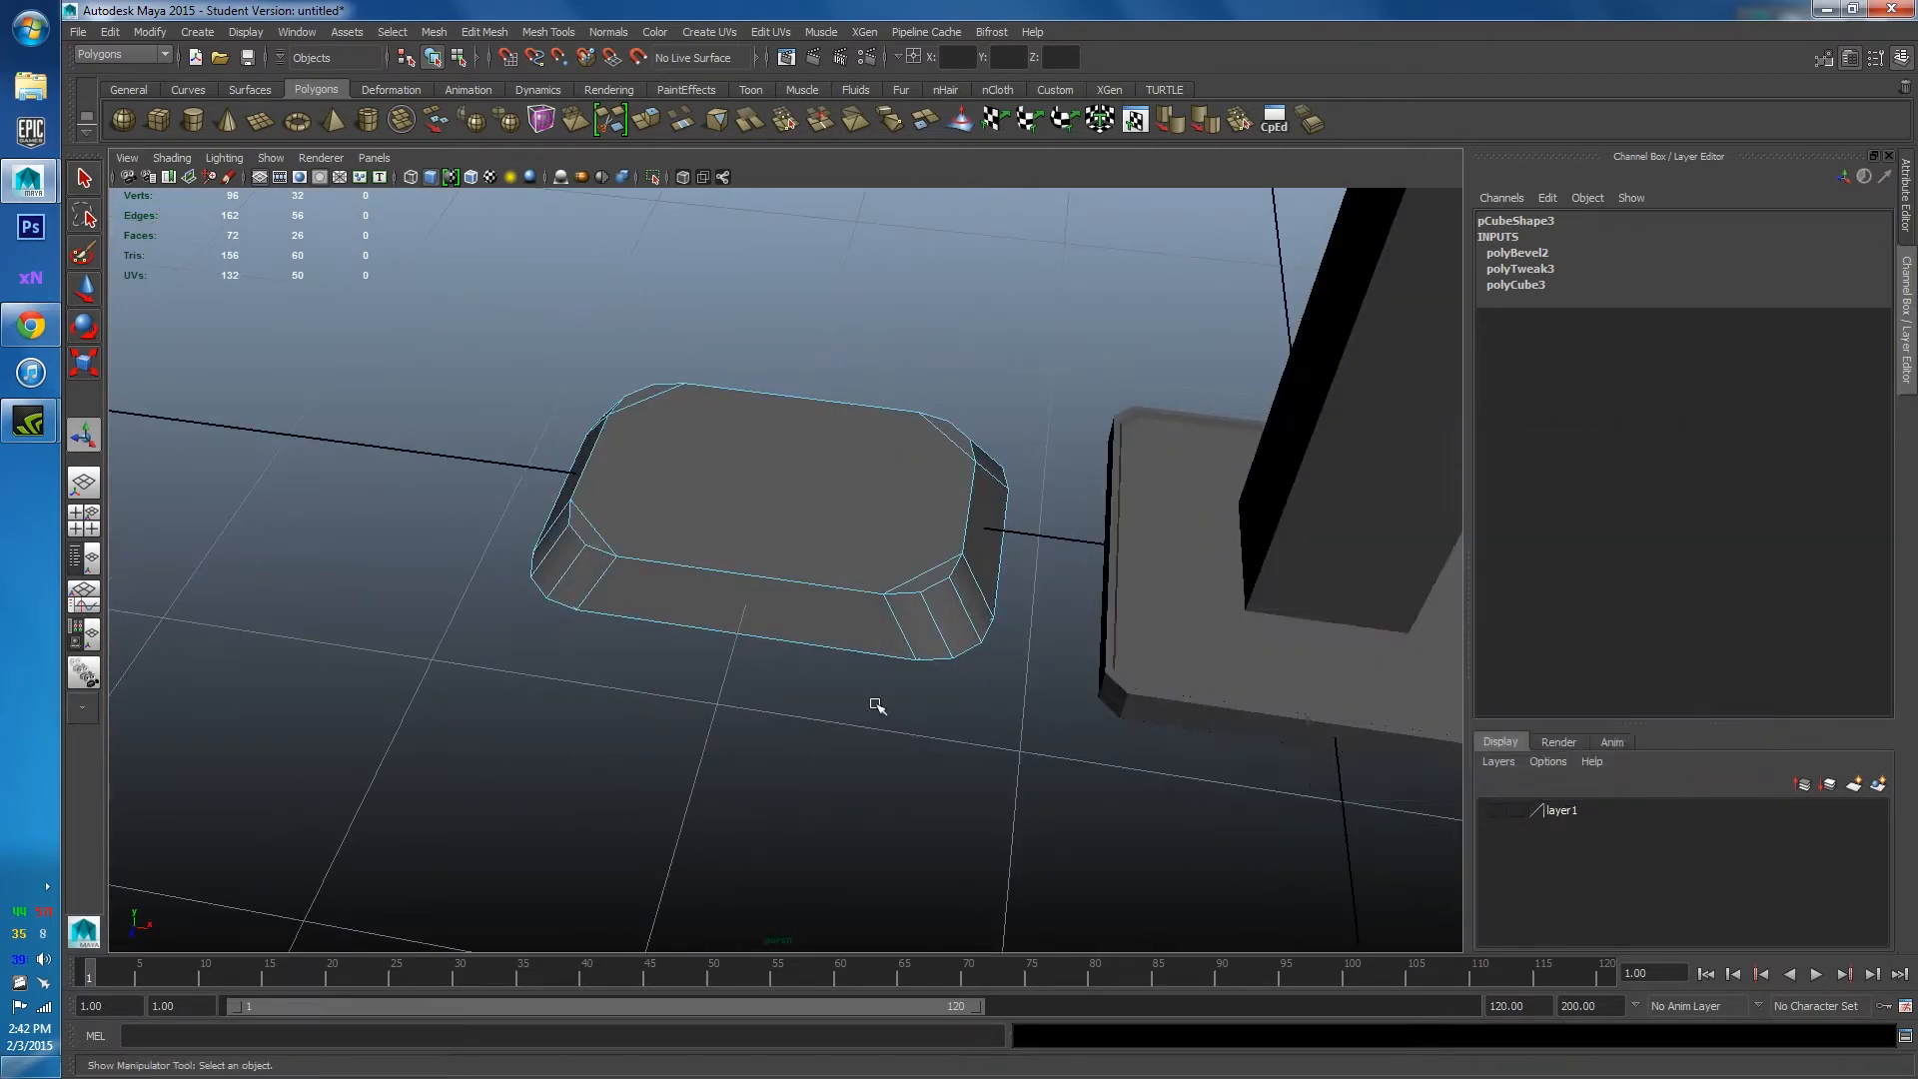
alt+drag(873, 706, 737, 578)
right_drag(699, 509, 698, 551)
Delete the slab's top face, leftover cap face and corner triangle faces.
click(699, 526)
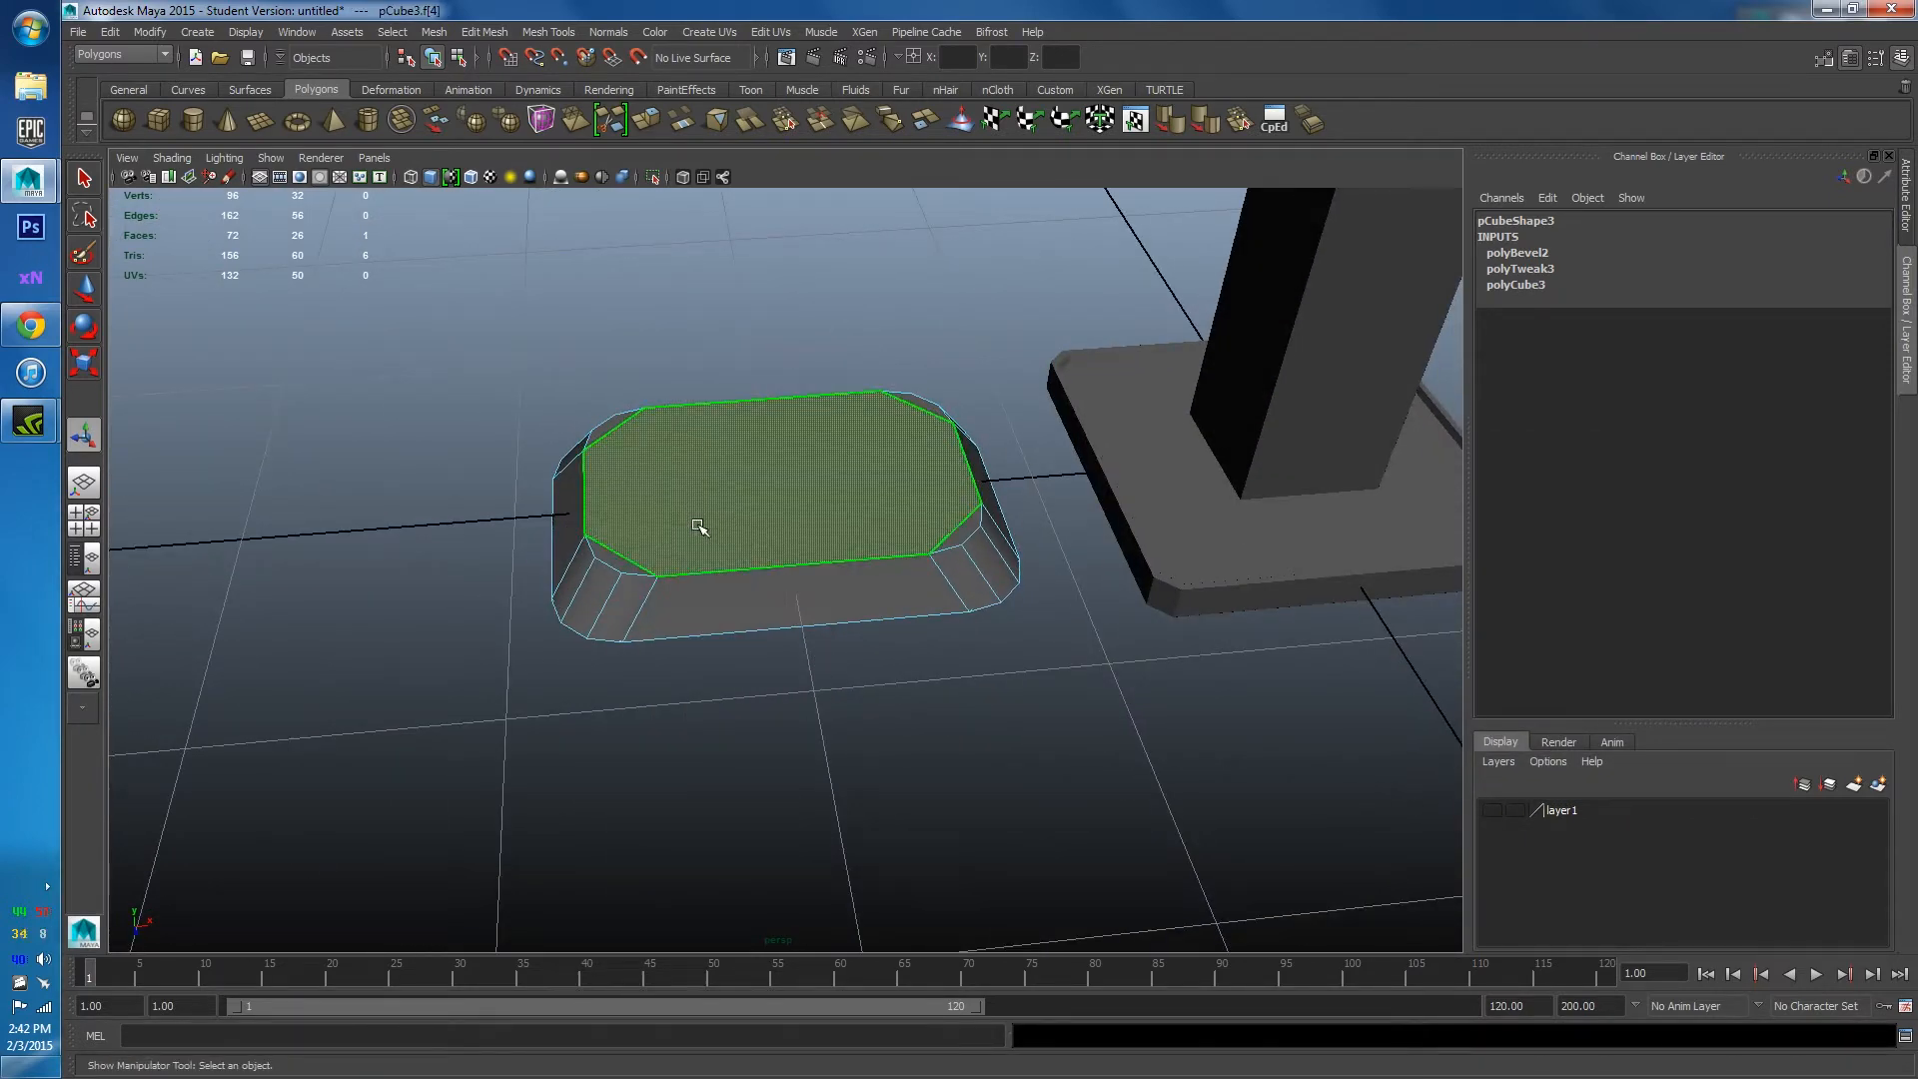
key(Delete)
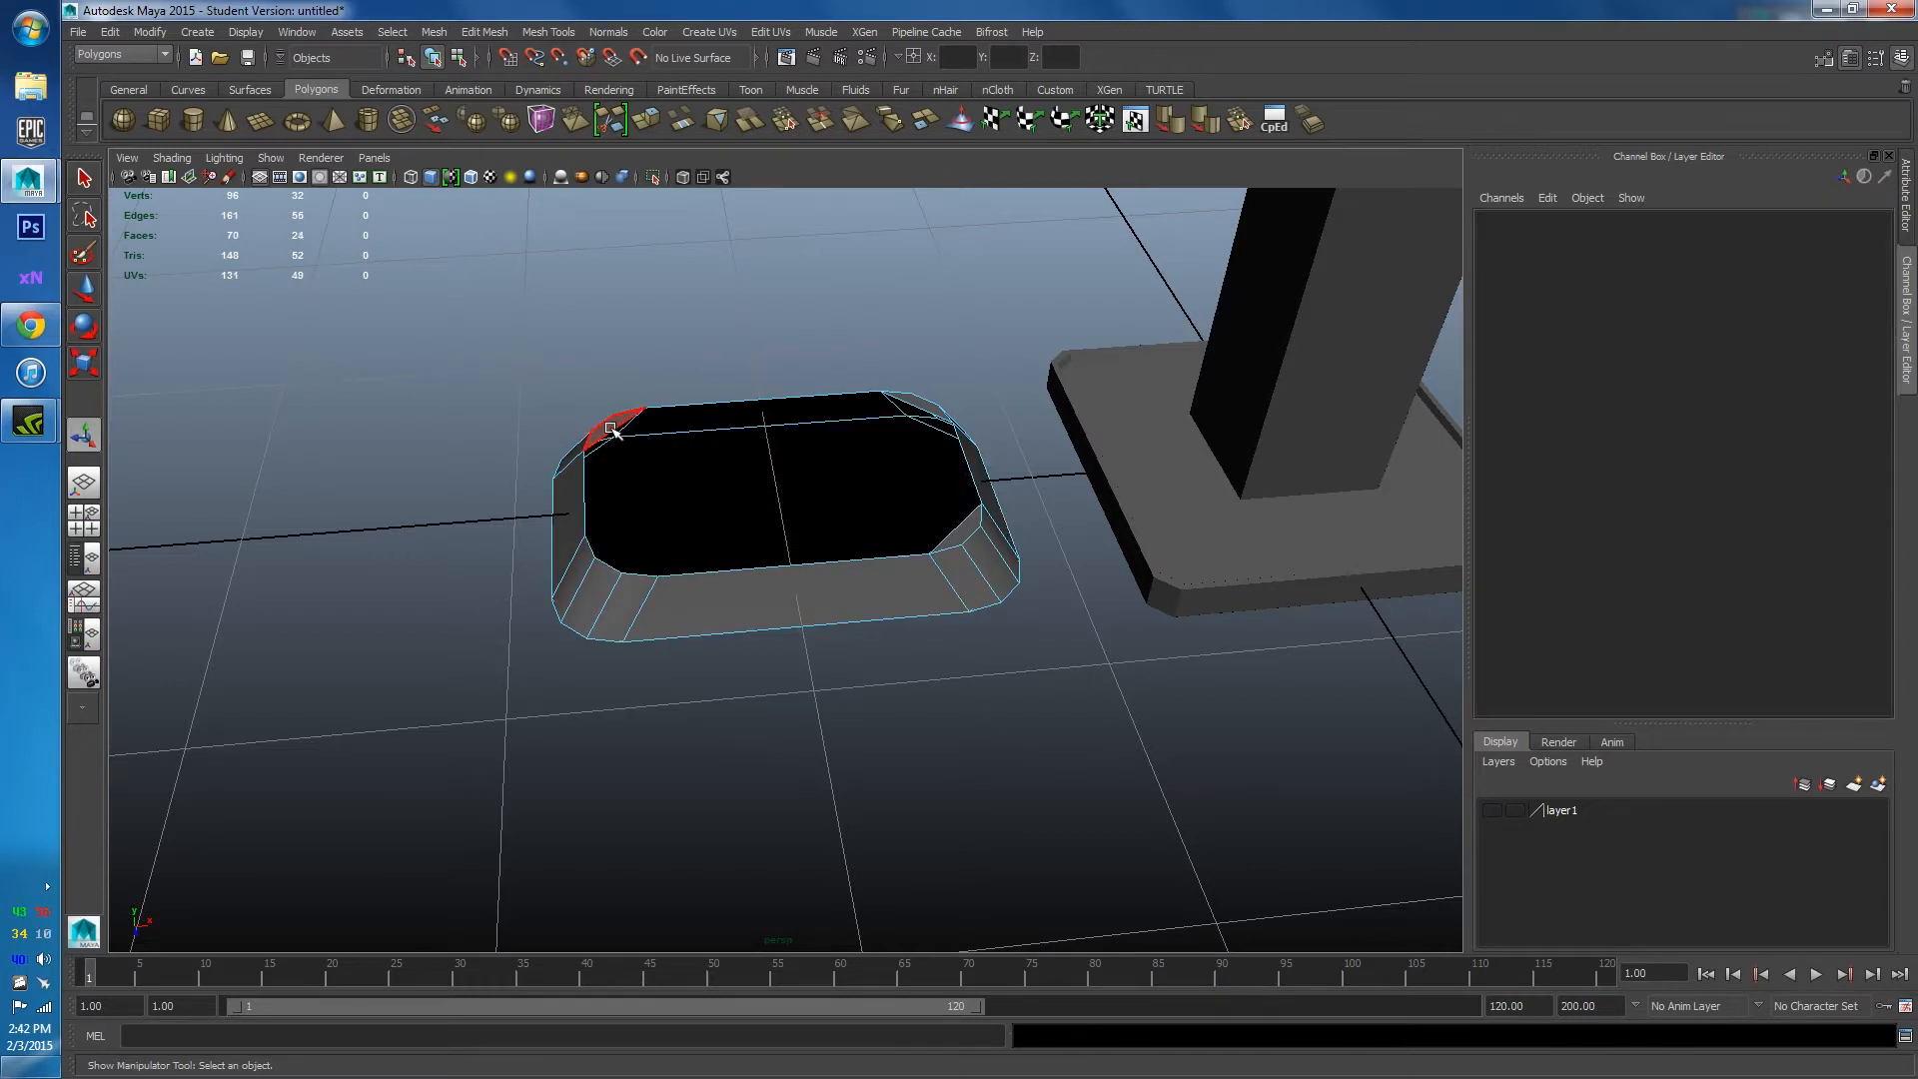
click(907, 402)
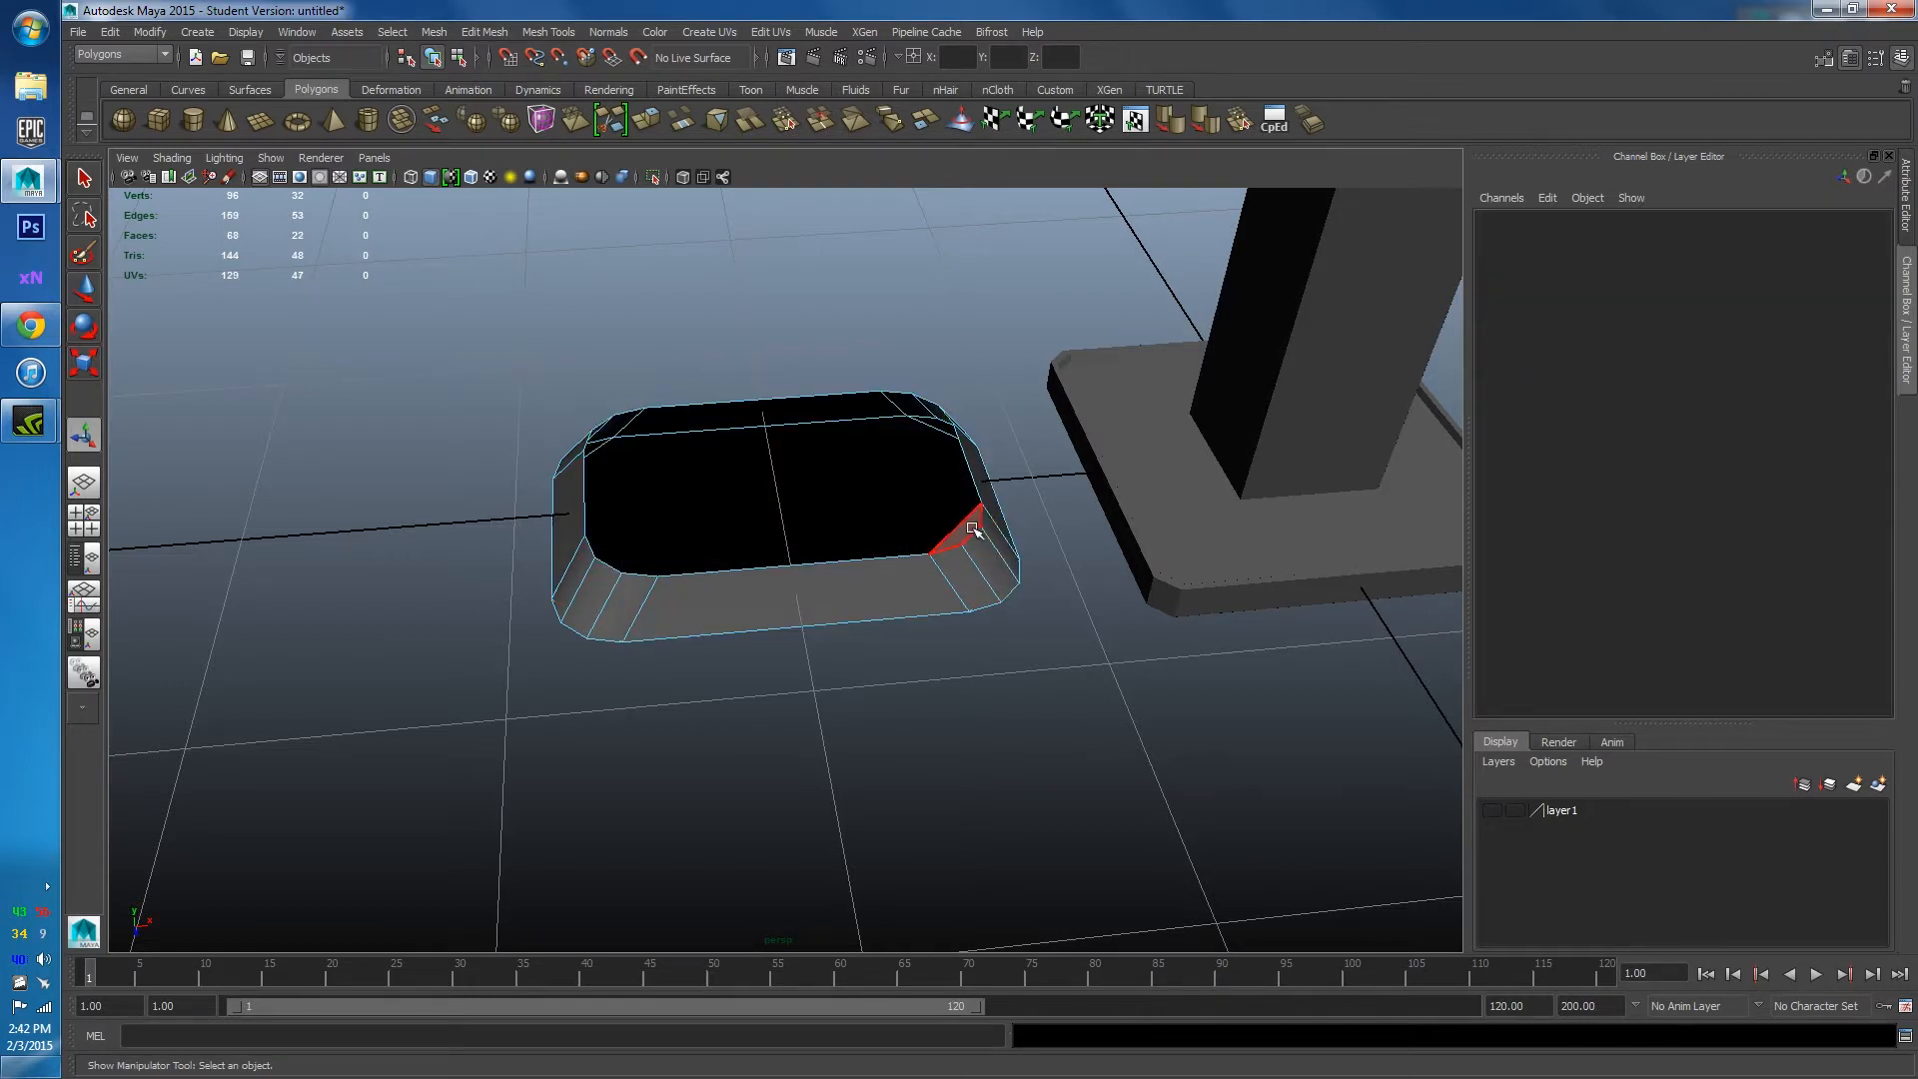
click(814, 513)
key(Delete)
click(961, 531)
key(Delete)
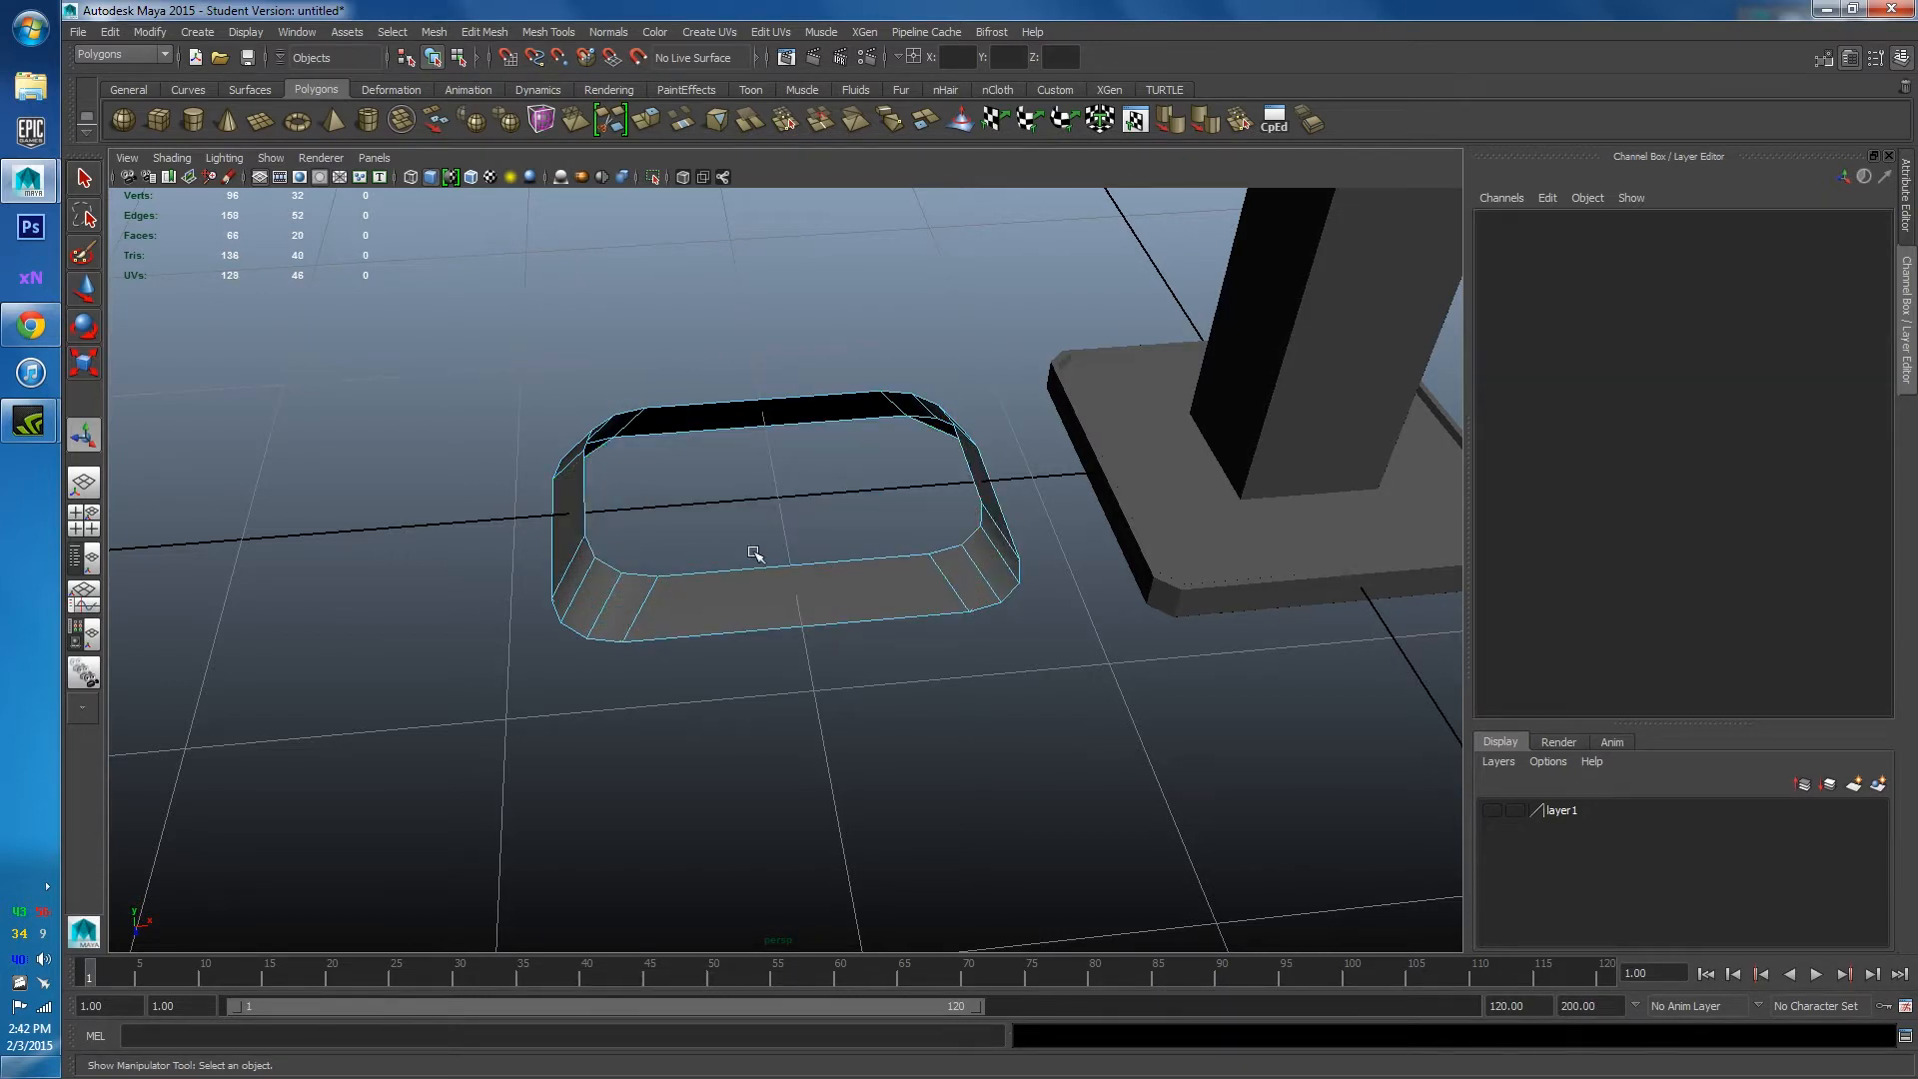
Select the rim's whole edge loop and extrude it.
alt+drag(775, 541, 771, 608)
right_drag(770, 608, 766, 596)
double_click(766, 596)
alt+drag(766, 597, 1146, 560)
shift+right_drag(867, 460, 868, 419)
scroll(826, 560, up, 3)
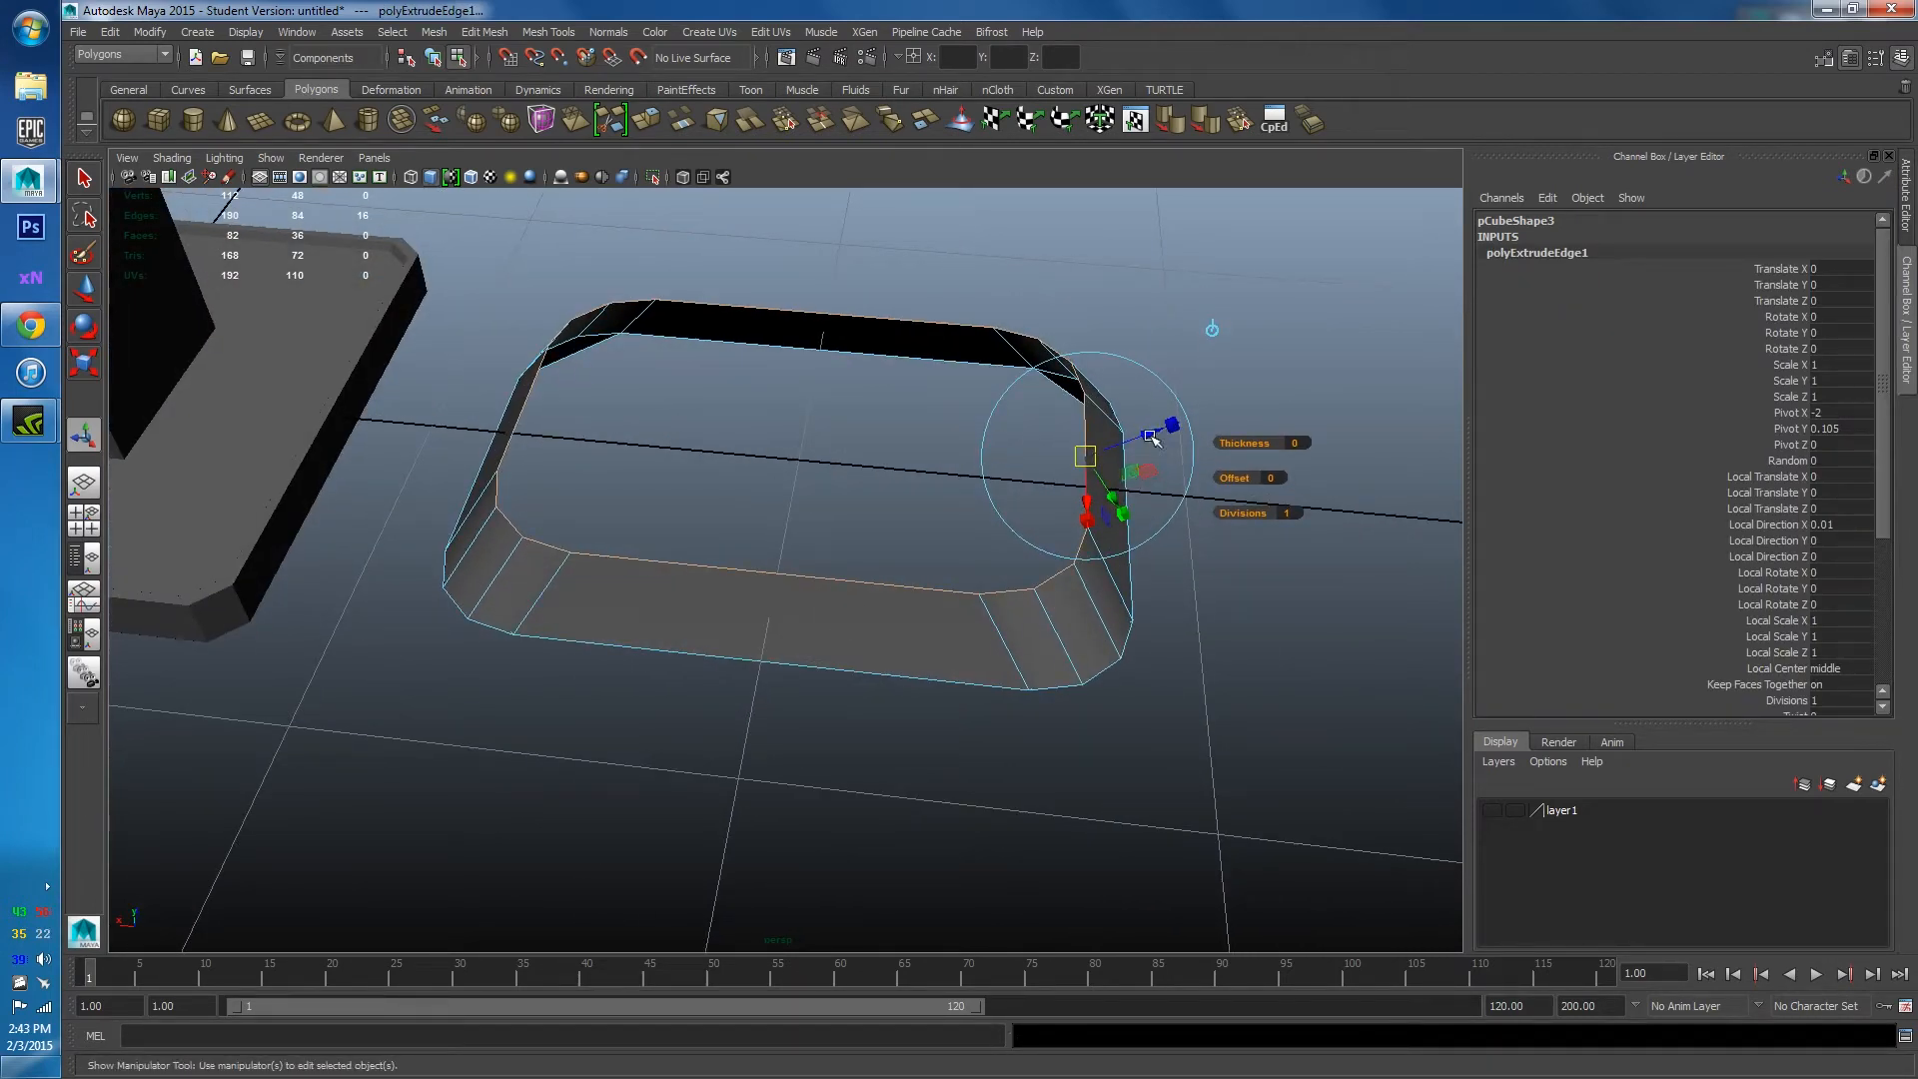
Pull the extruded rim loop slightly inward and raise it into a low rim wall.
drag(1154, 437, 1097, 441)
alt+drag(1097, 440, 976, 437)
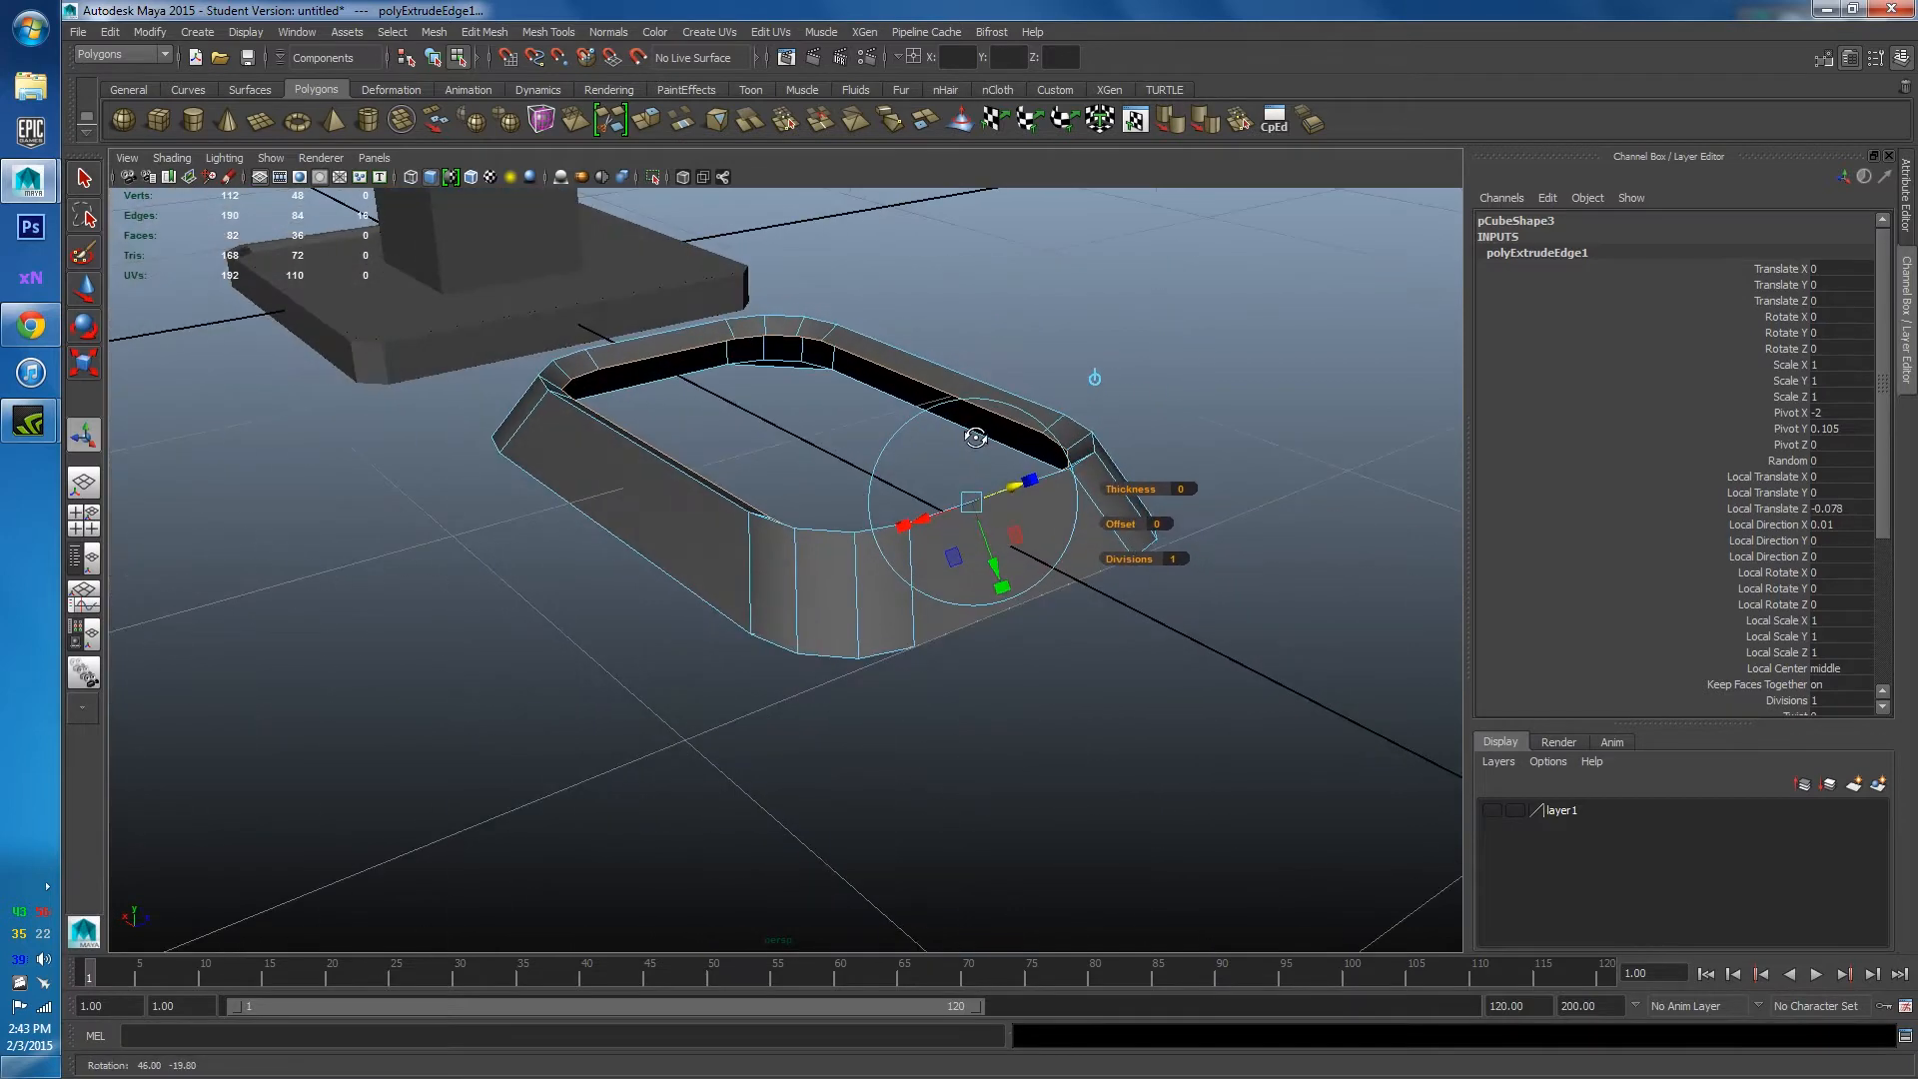
click(1096, 382)
click(865, 368)
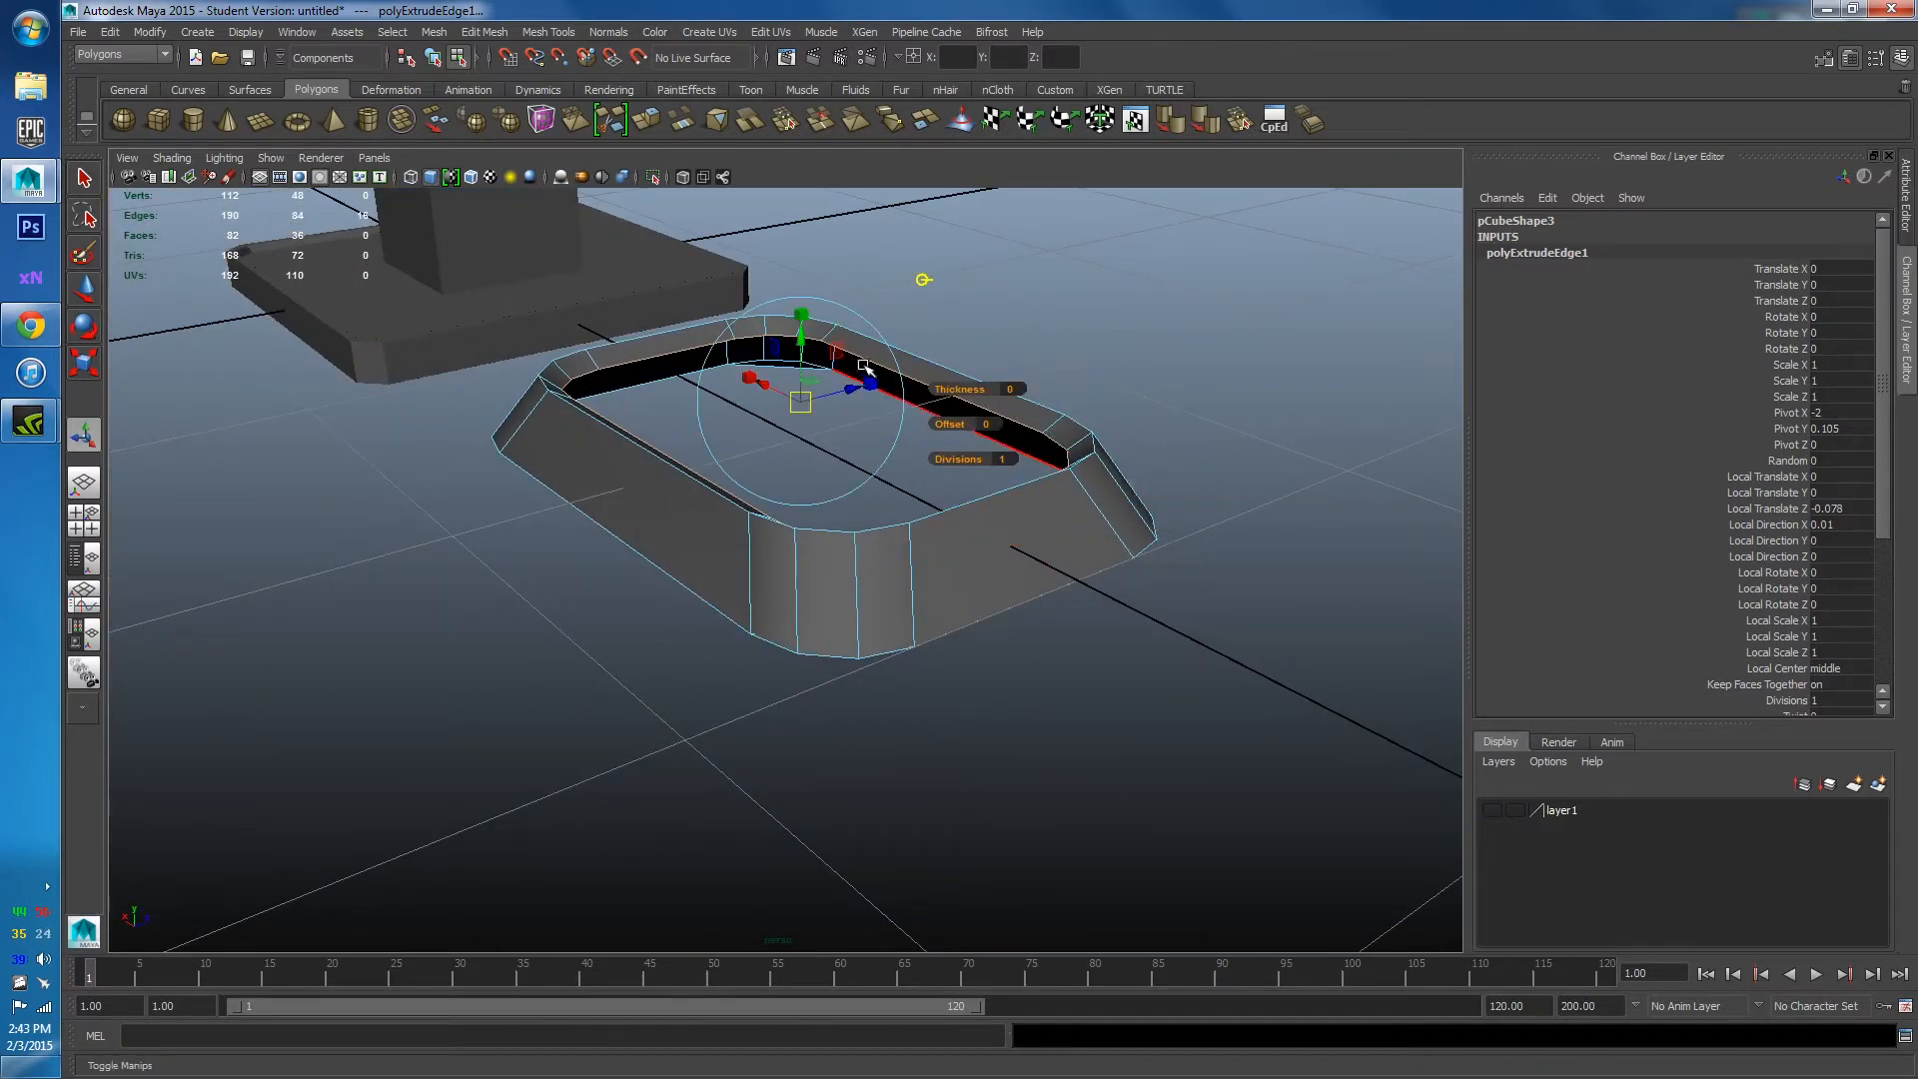
drag(799, 342, 942, 476)
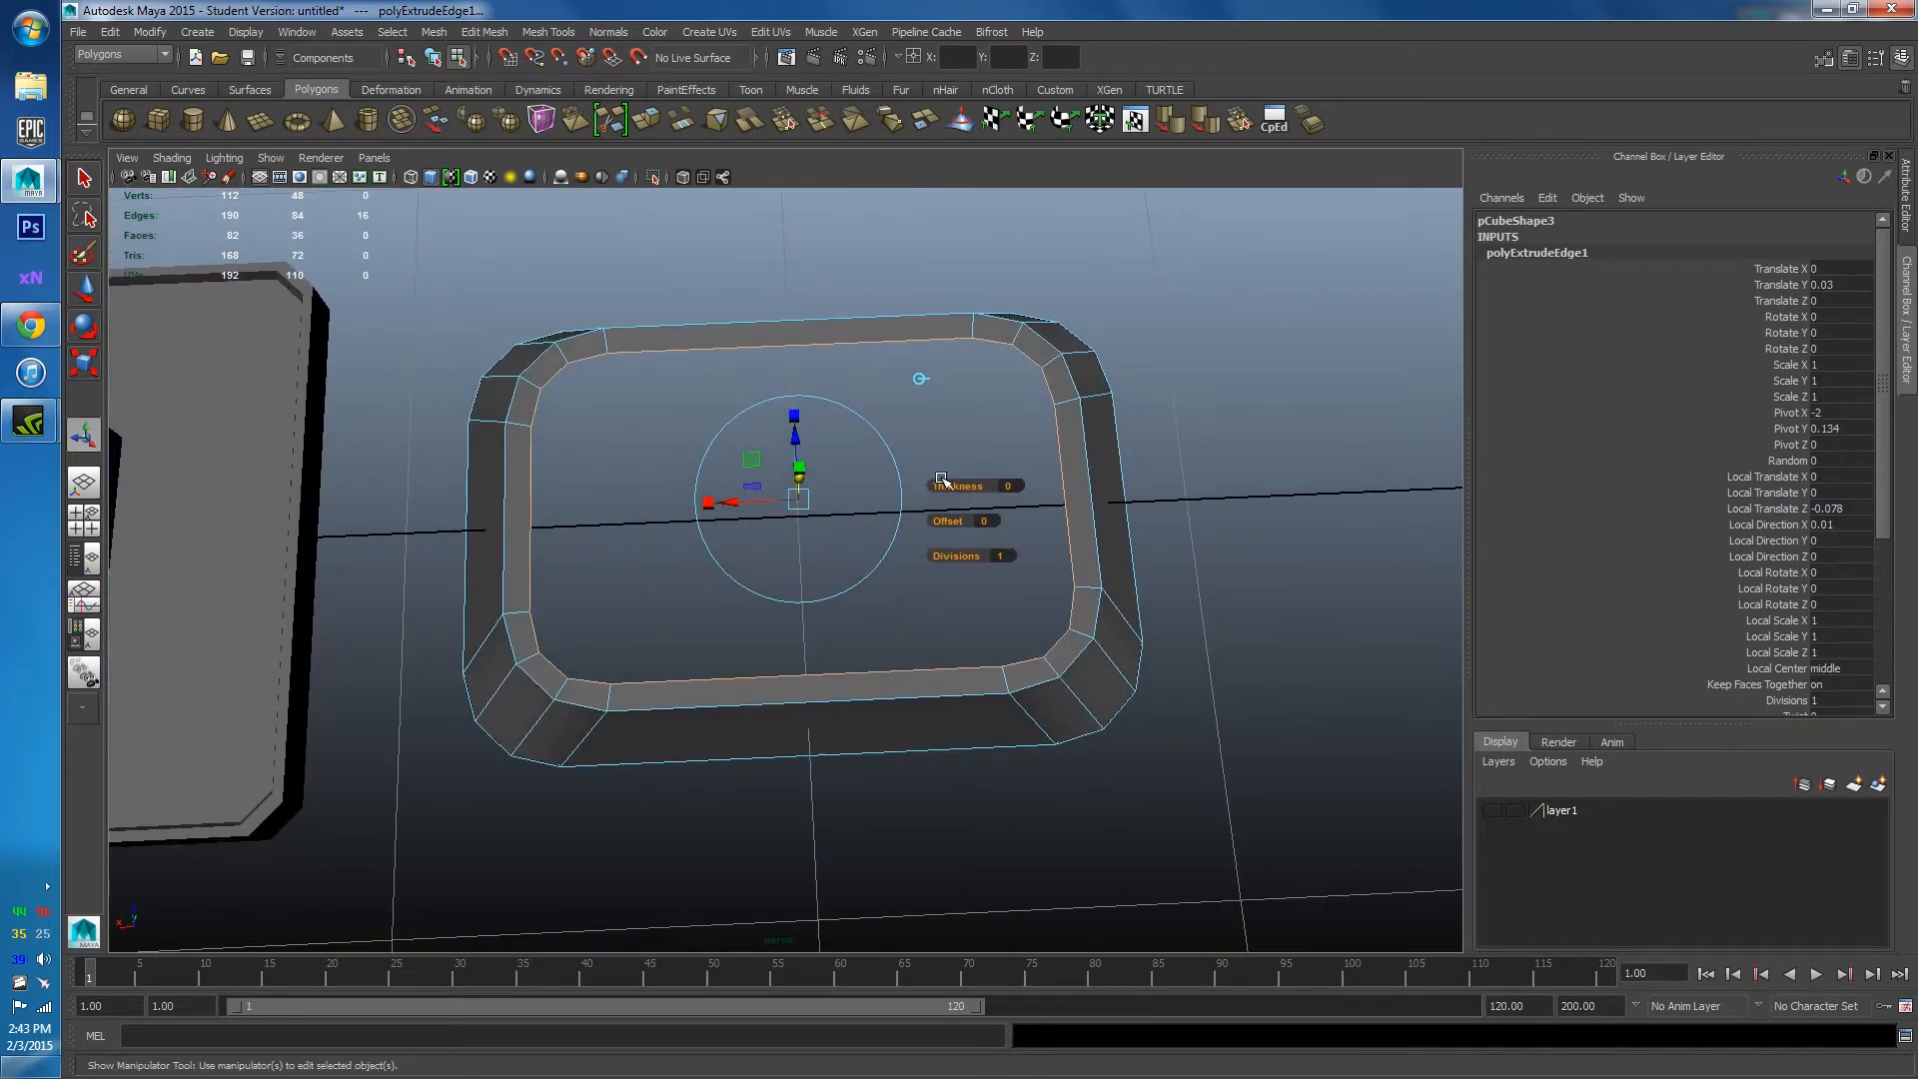
Extrude the loop again with Ctrl+E, push it down as an inner lip, and check the Chrome reference.
key(ctrl+e)
alt+drag(878, 556, 1018, 354)
click(1179, 289)
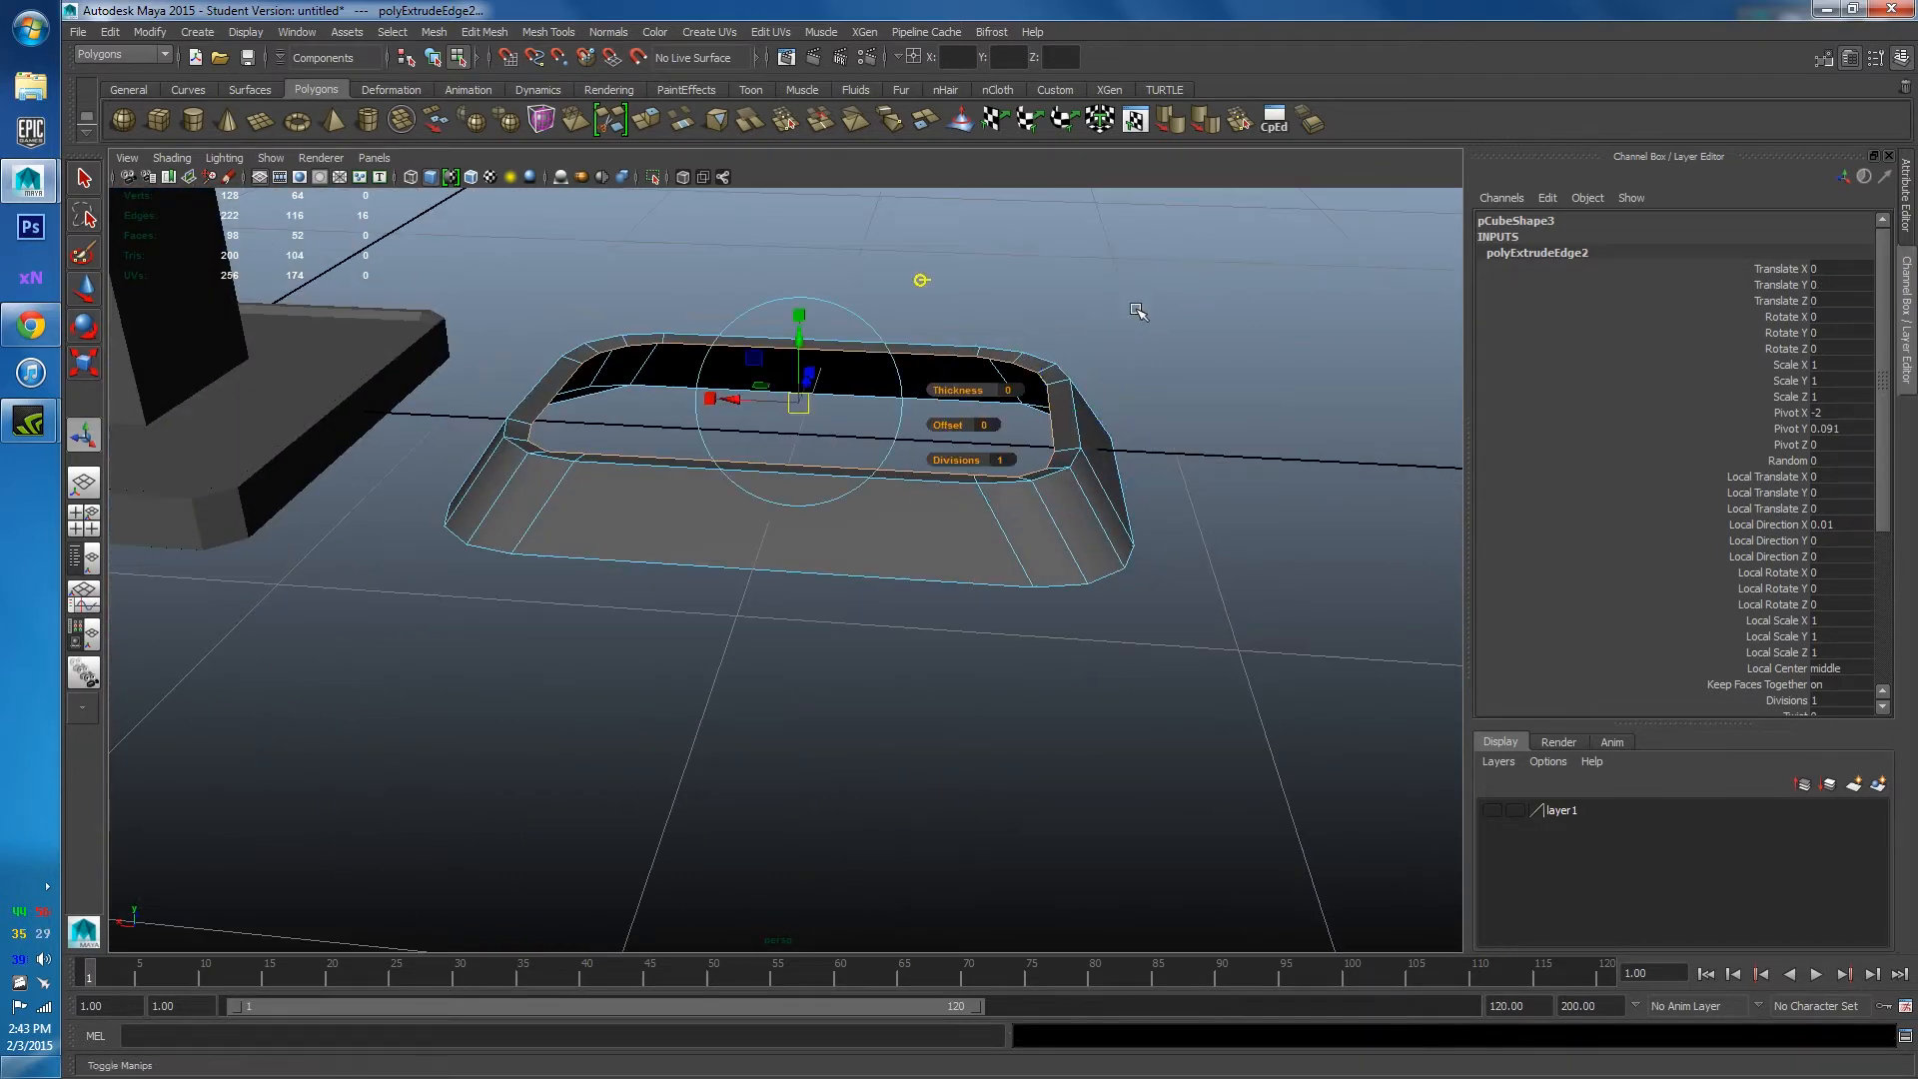
drag(789, 352, 1011, 540)
right_drag(951, 324, 1031, 292)
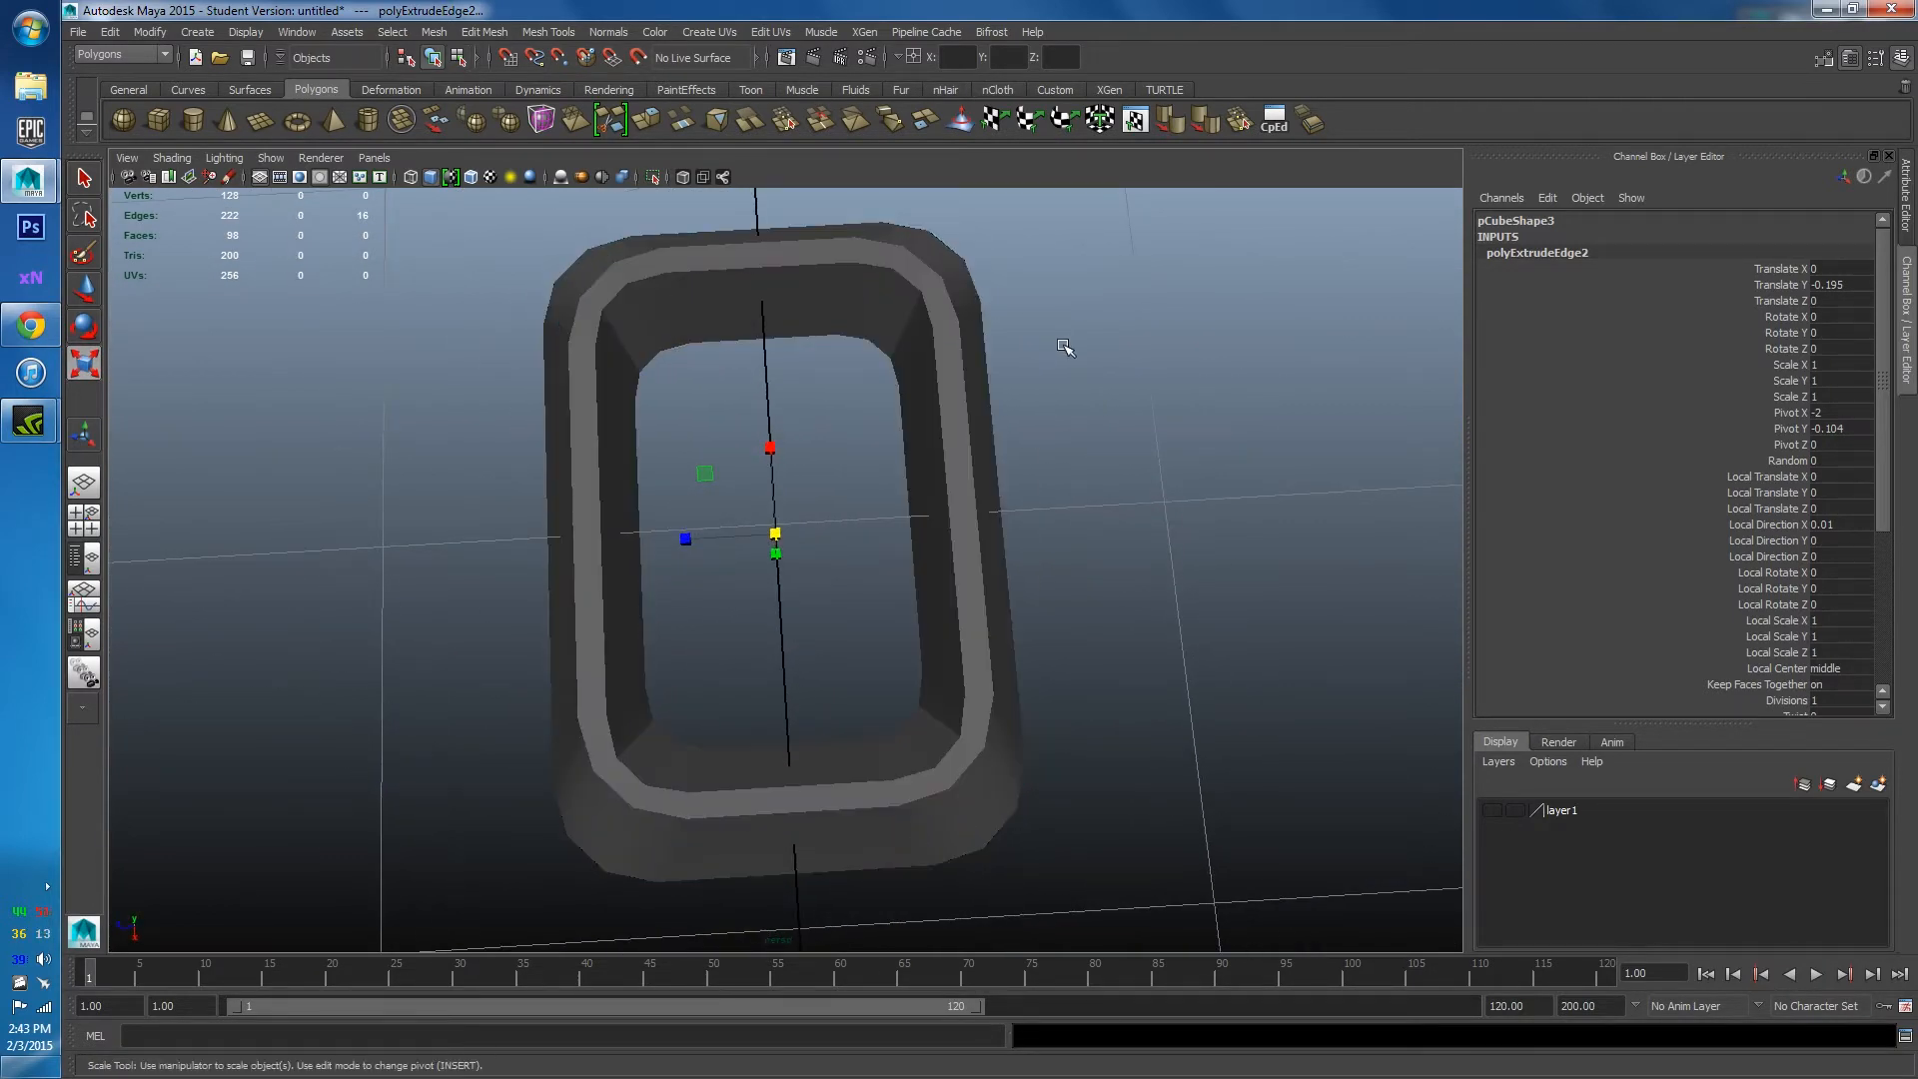
alt+drag(1067, 350, 957, 539)
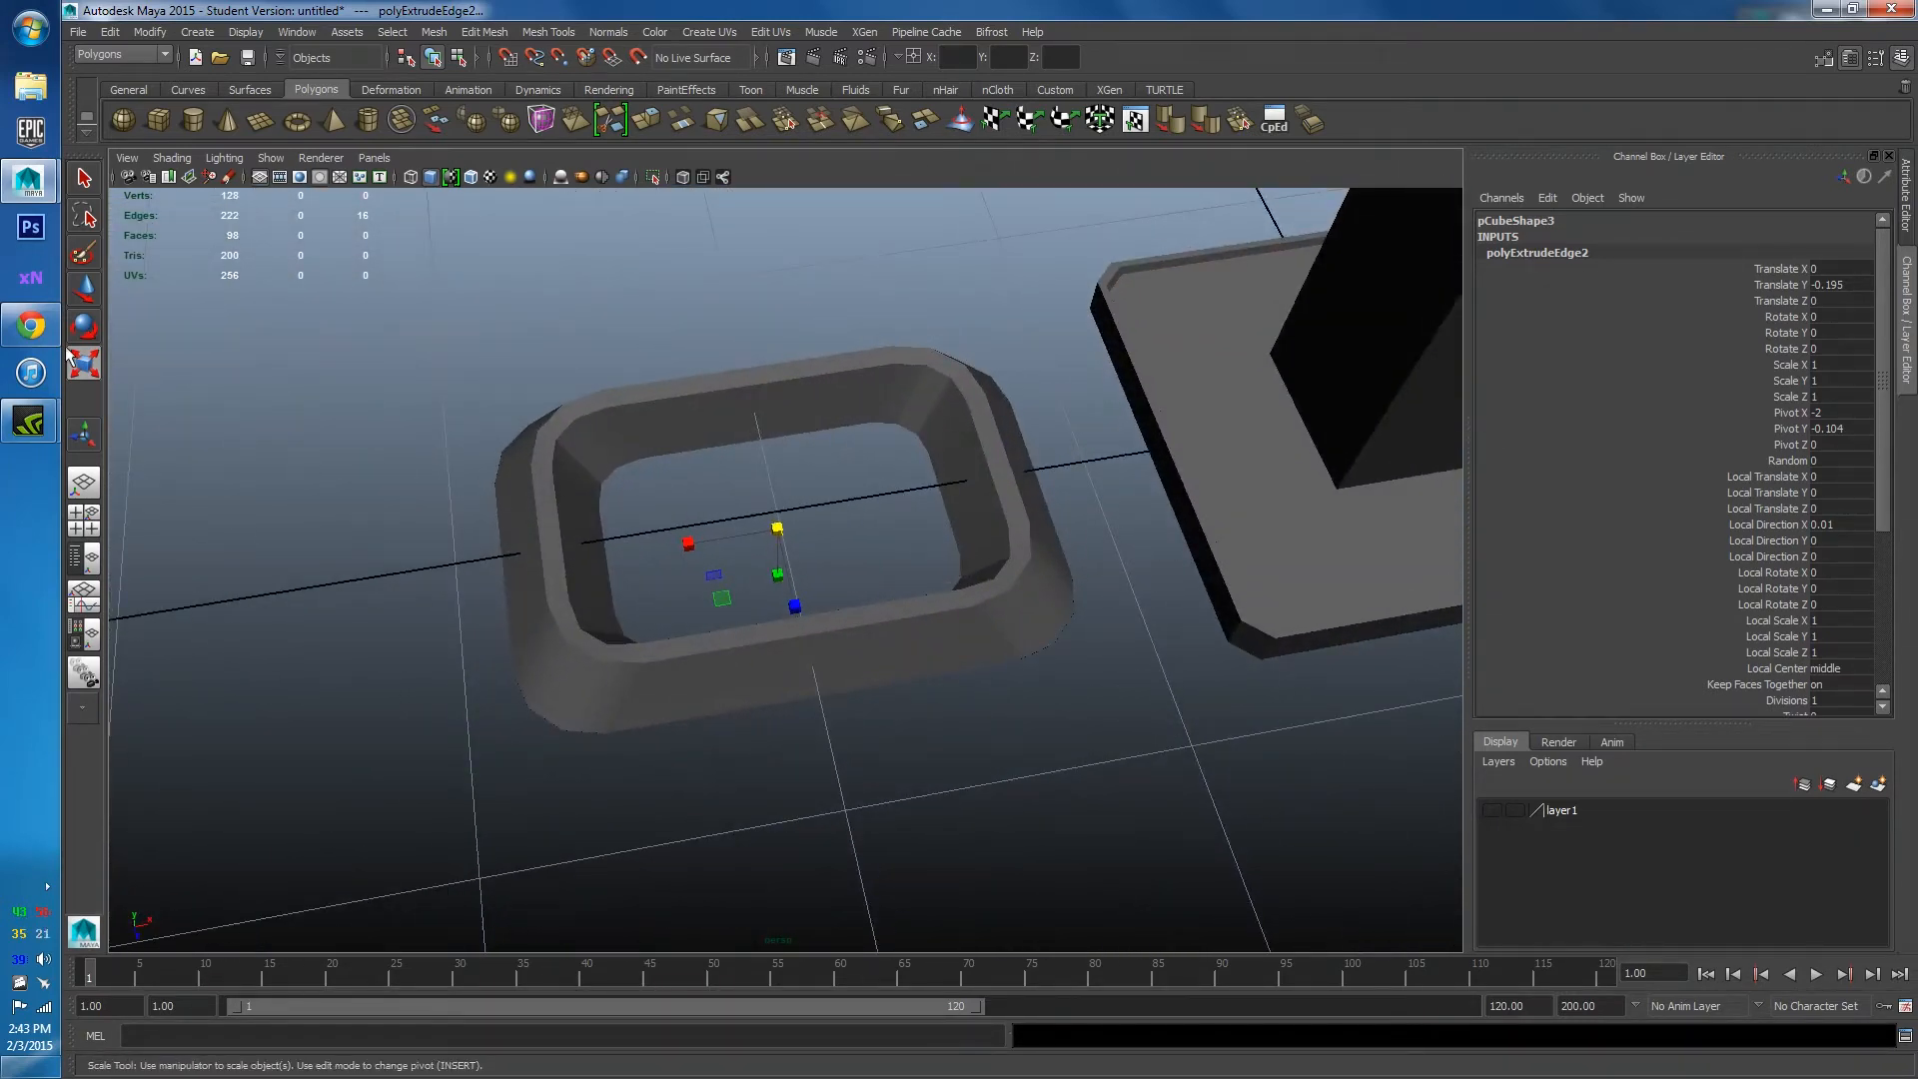
click(31, 327)
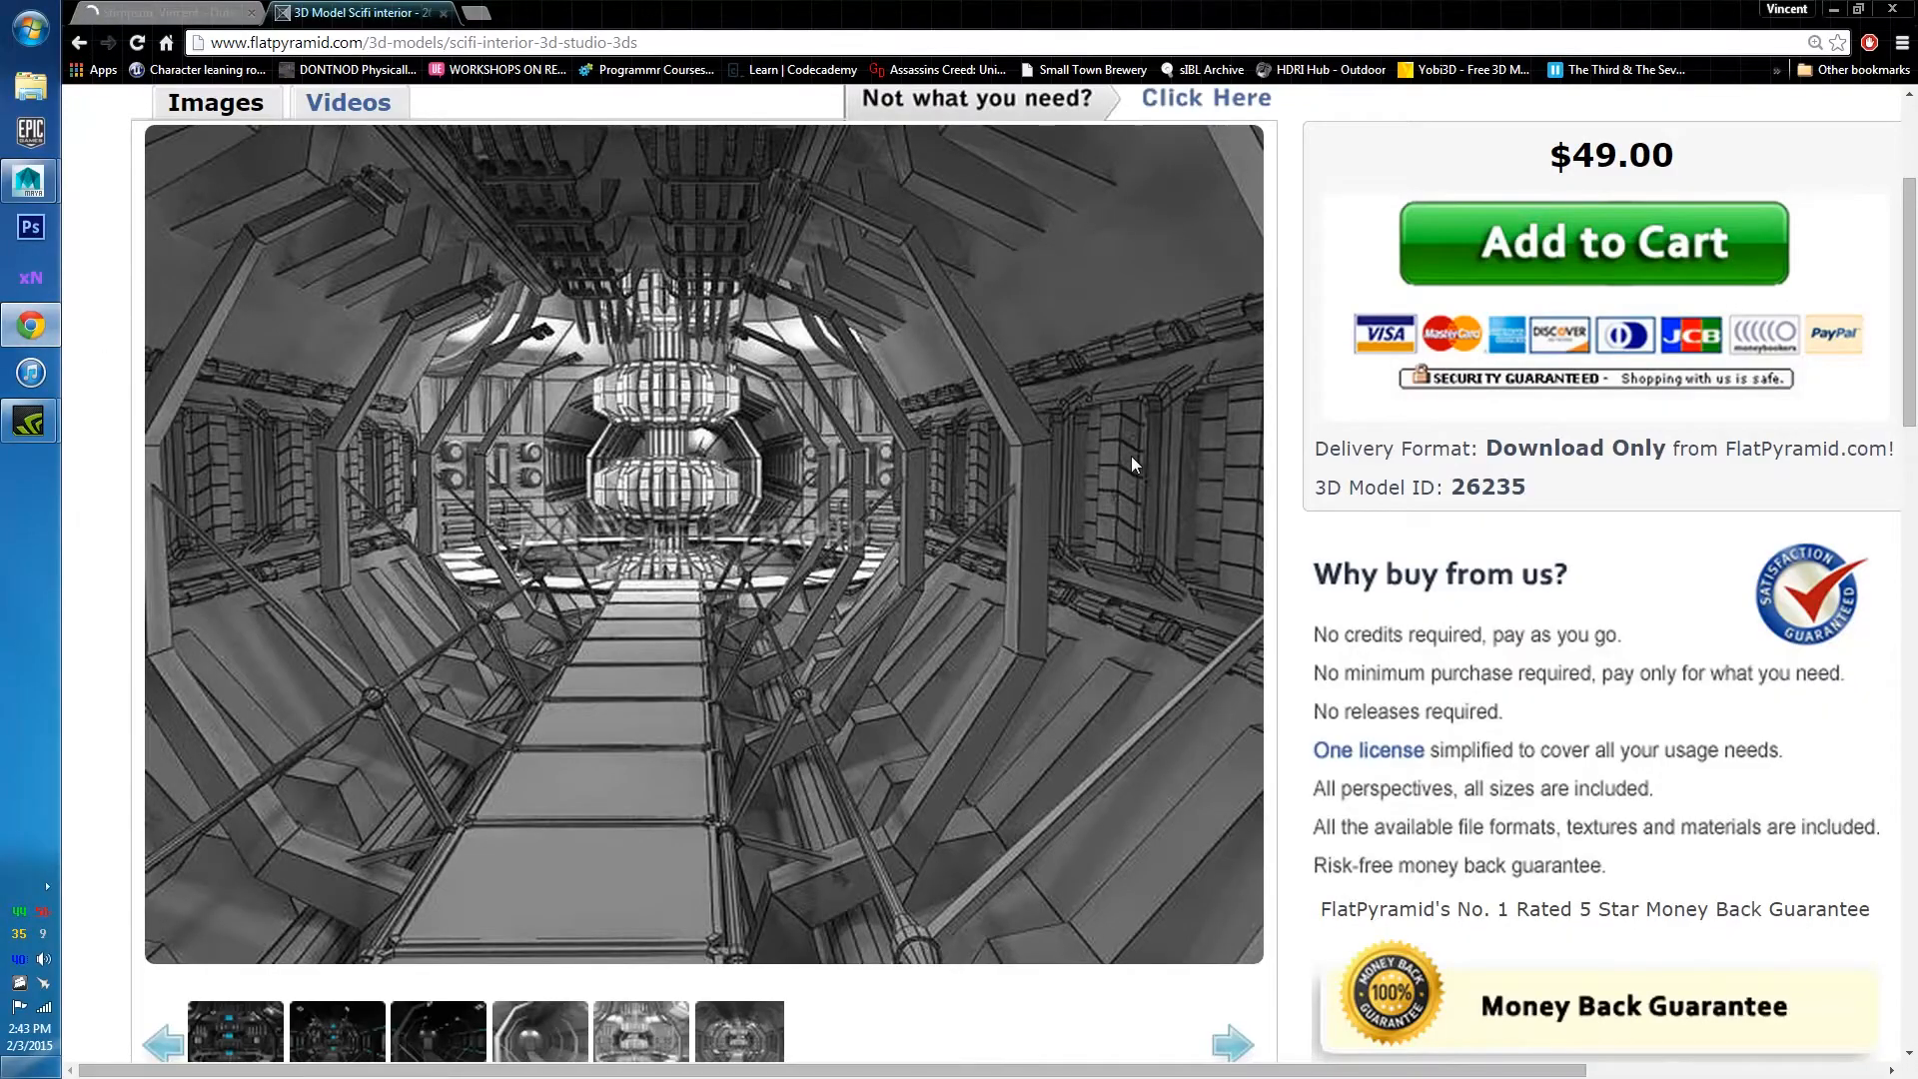
click(1834, 9)
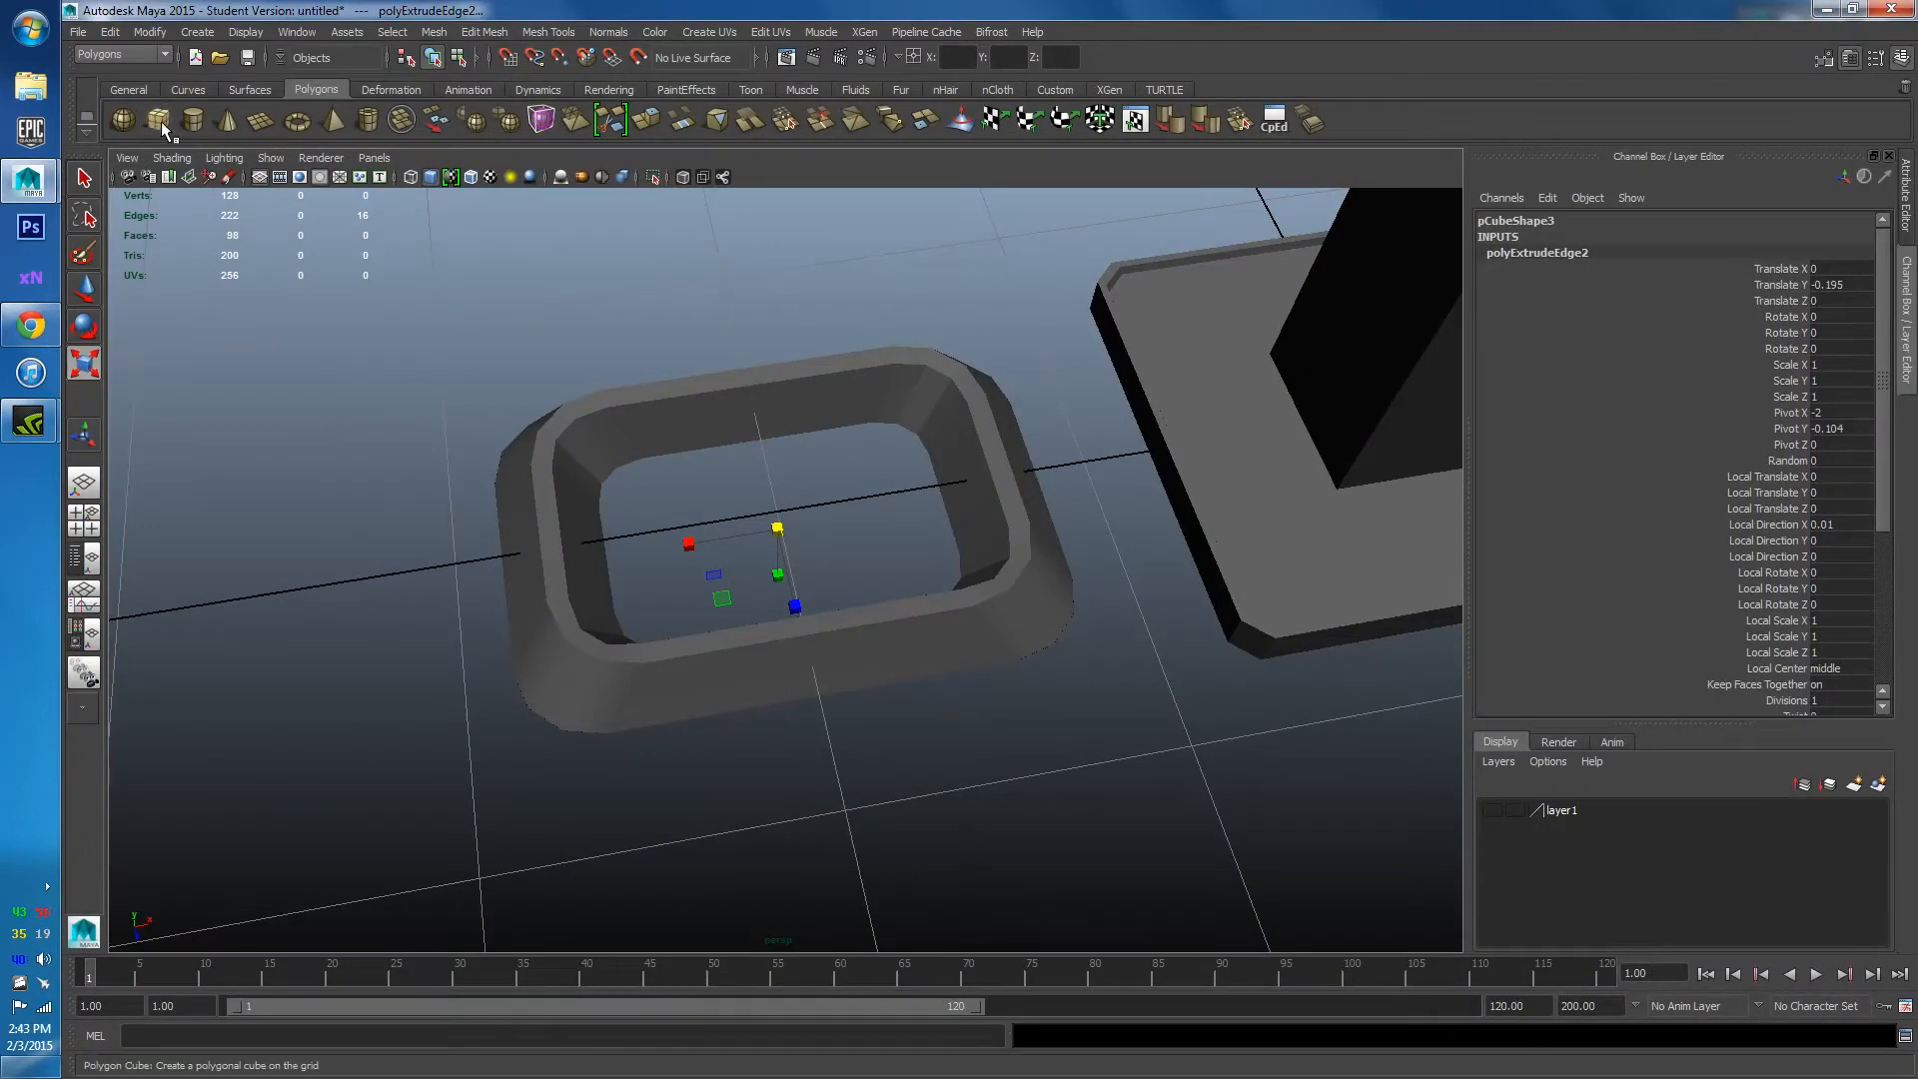
Create cube pCube4 over the frame and delete all faces except its top.
click(160, 122)
scroll(1199, 481, down, 3)
key(w)
drag(1269, 454, 875, 530)
alt+drag(855, 619, 889, 500)
right_drag(759, 452, 761, 501)
drag(639, 439, 1213, 791)
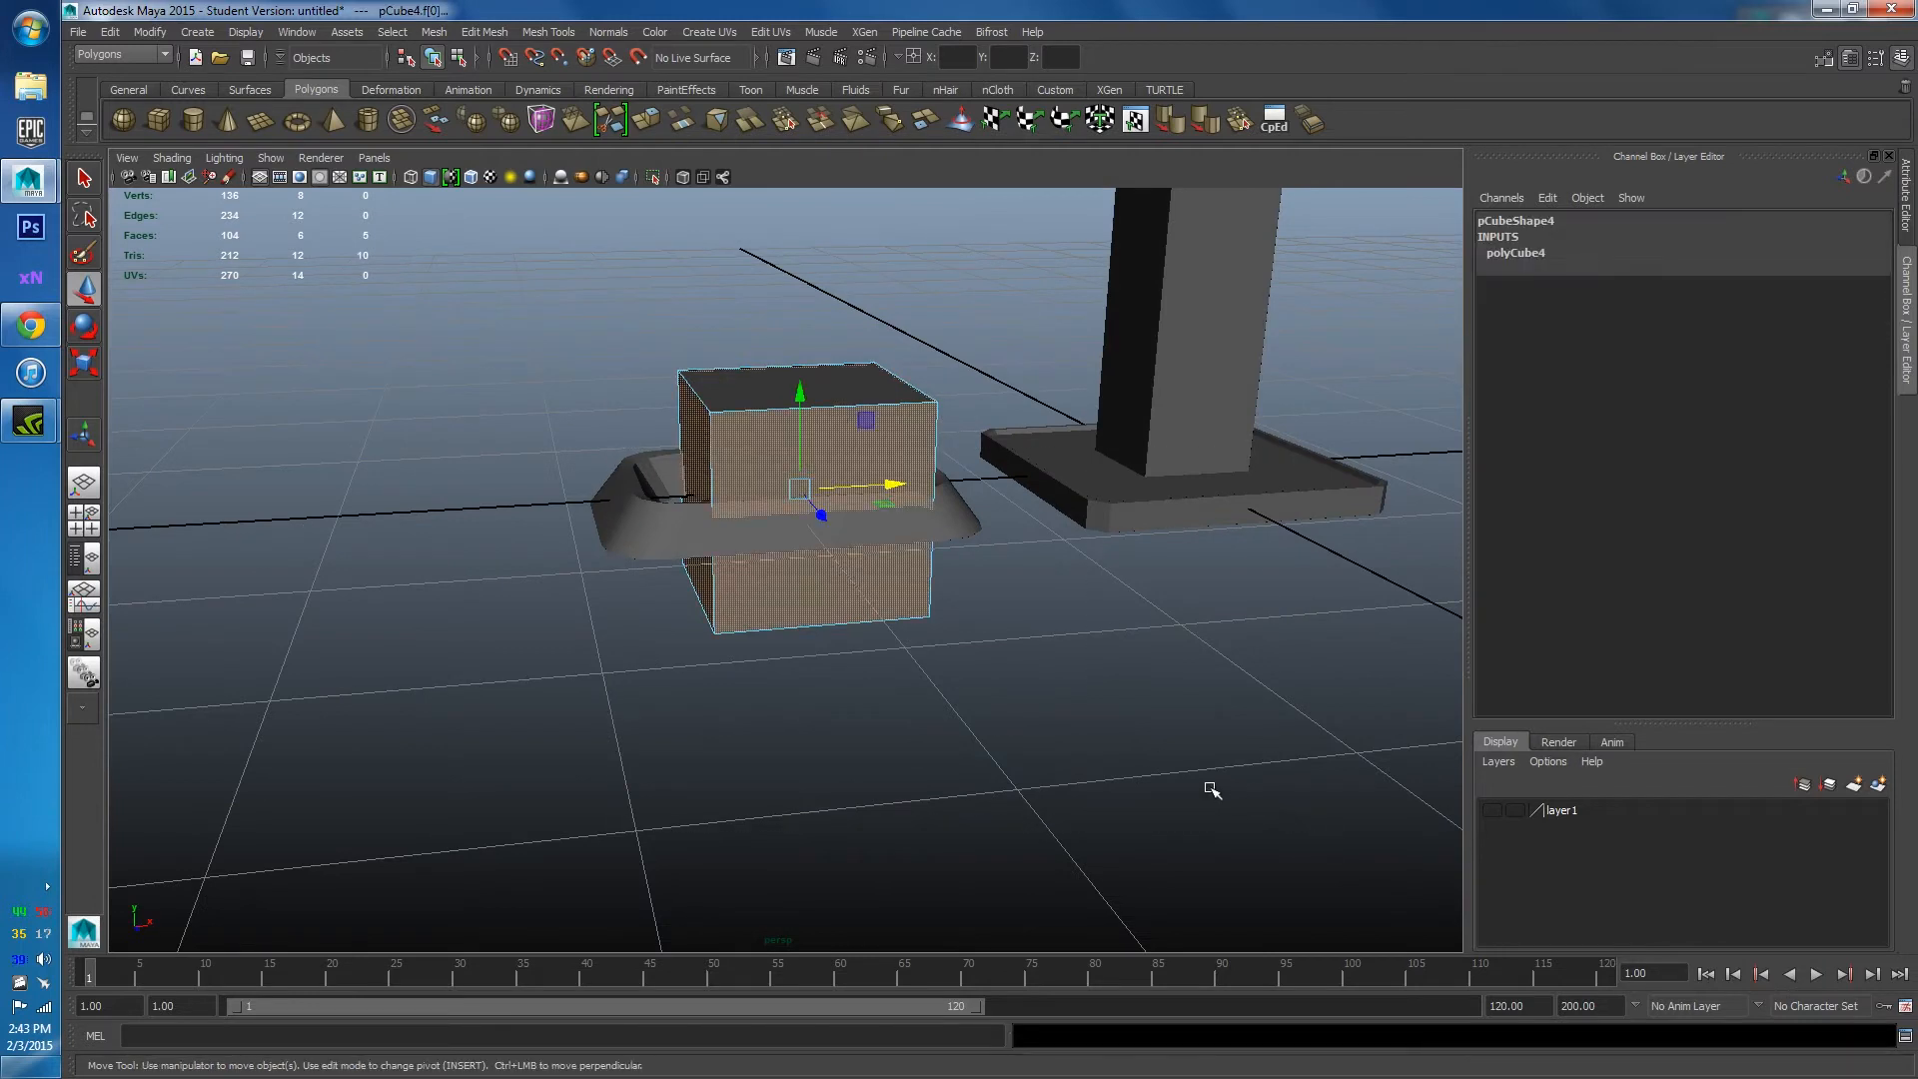
key(Delete)
Lower the plate into the frame and centre its pivot with Modify > Center Pivot.
alt+drag(1088, 703, 848, 620)
right_drag(829, 480, 838, 474)
drag(802, 447, 838, 557)
scroll(838, 556, up, 3)
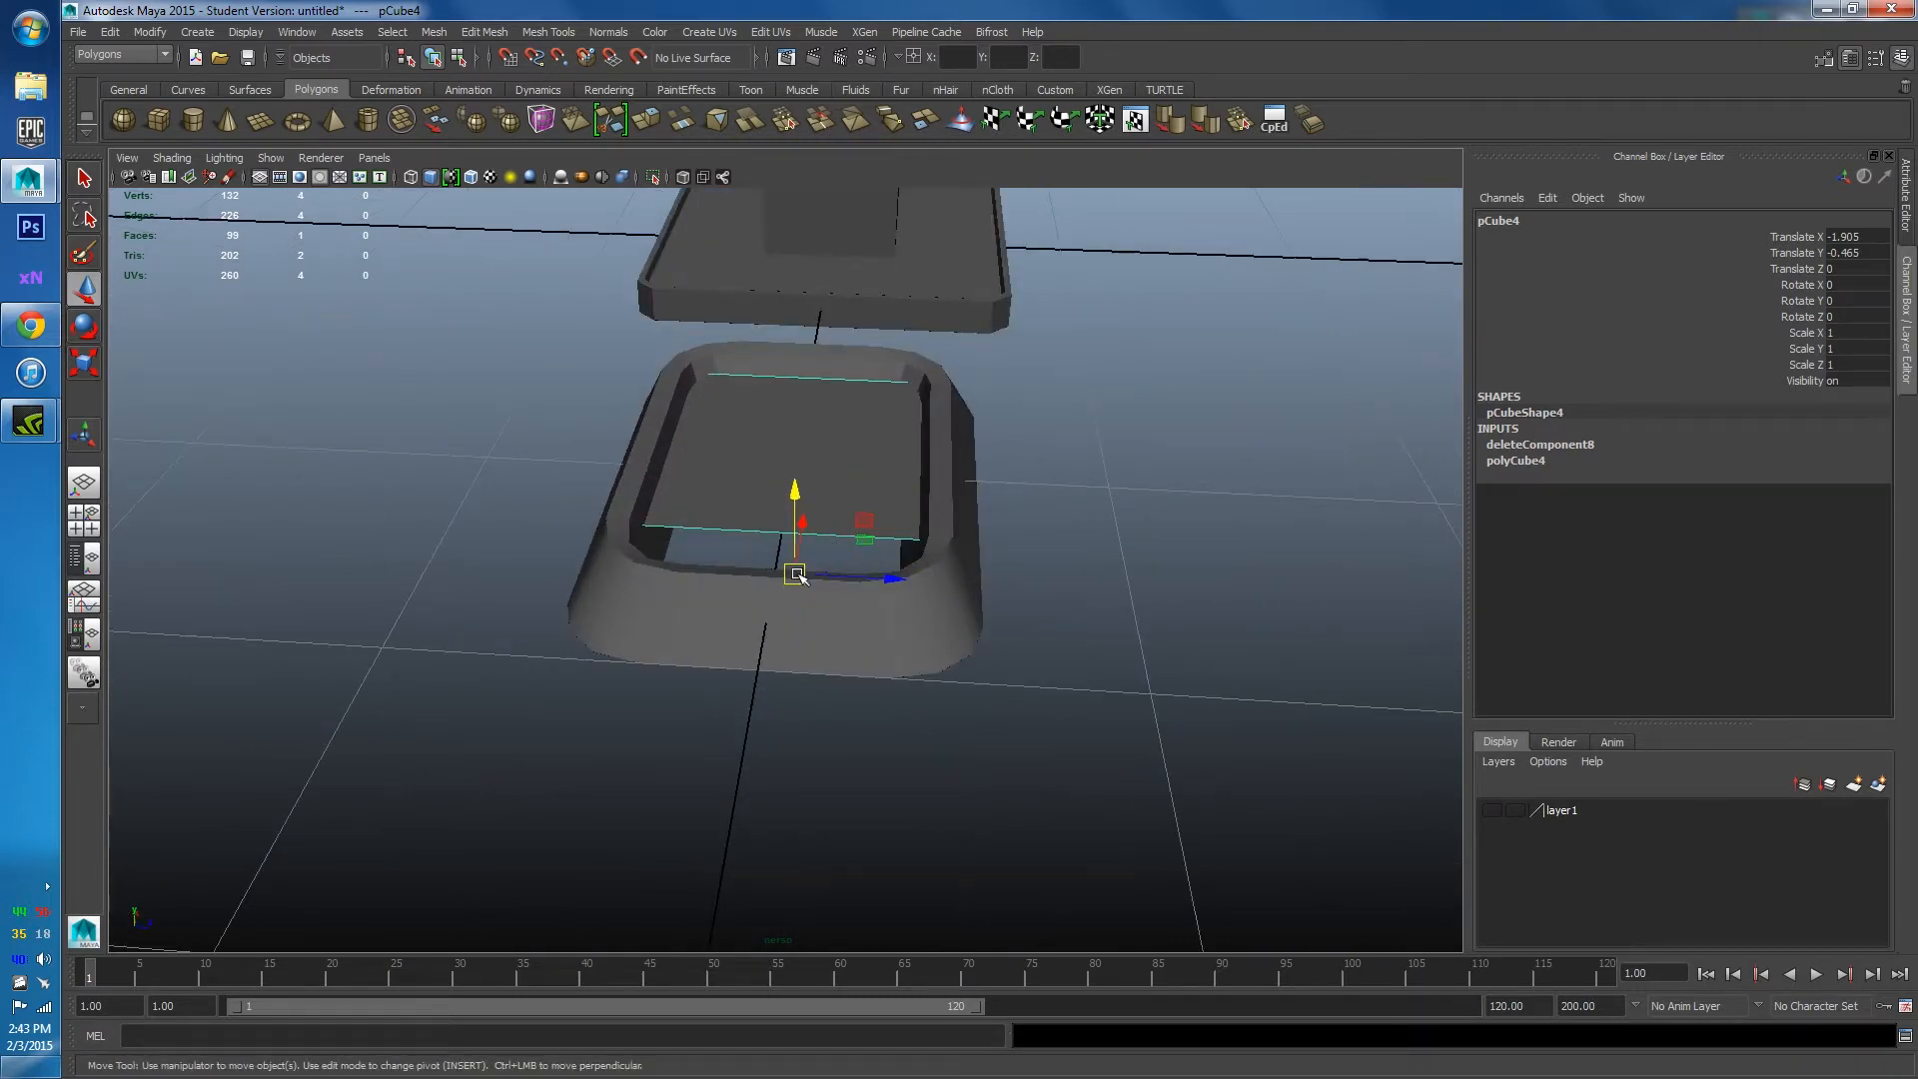
click(148, 34)
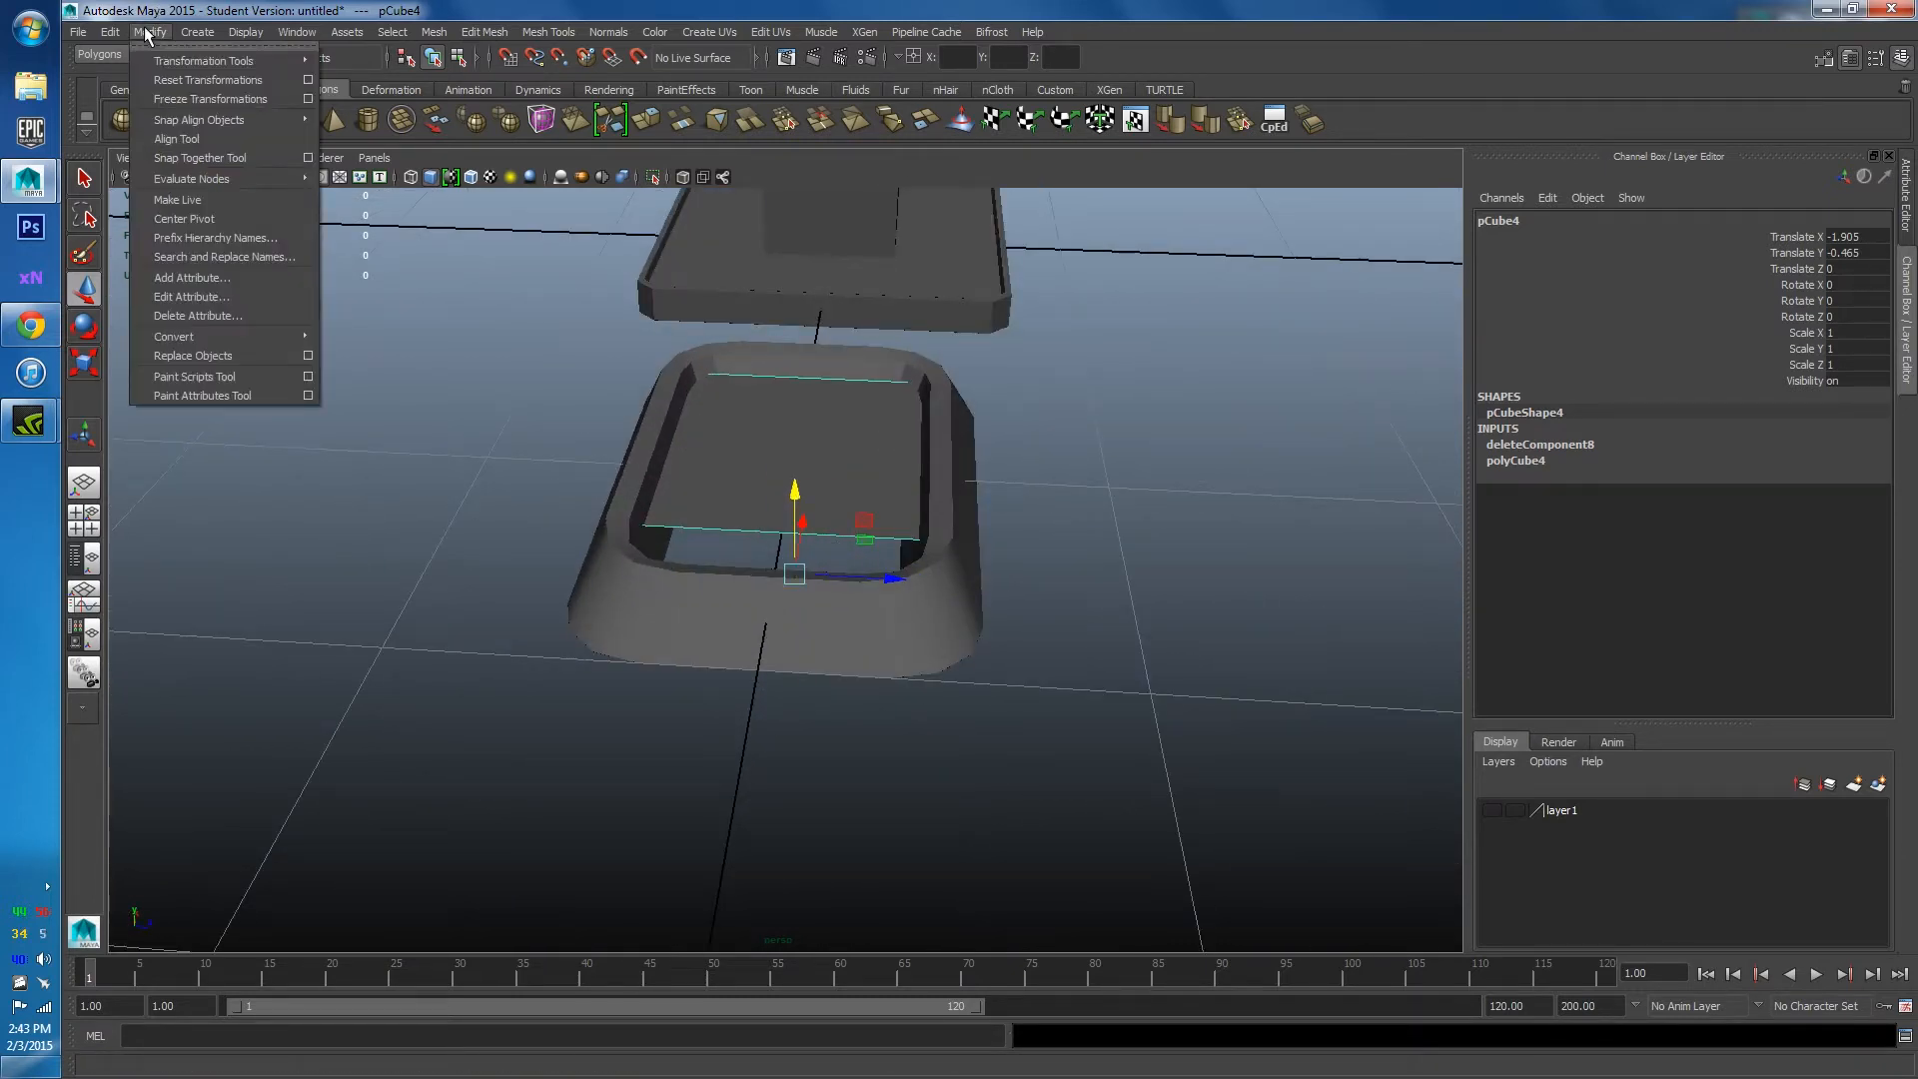
click(182, 206)
Centre the plate in the frame at Translate X -2 and lower it just below the rim.
alt+drag(508, 291, 822, 513)
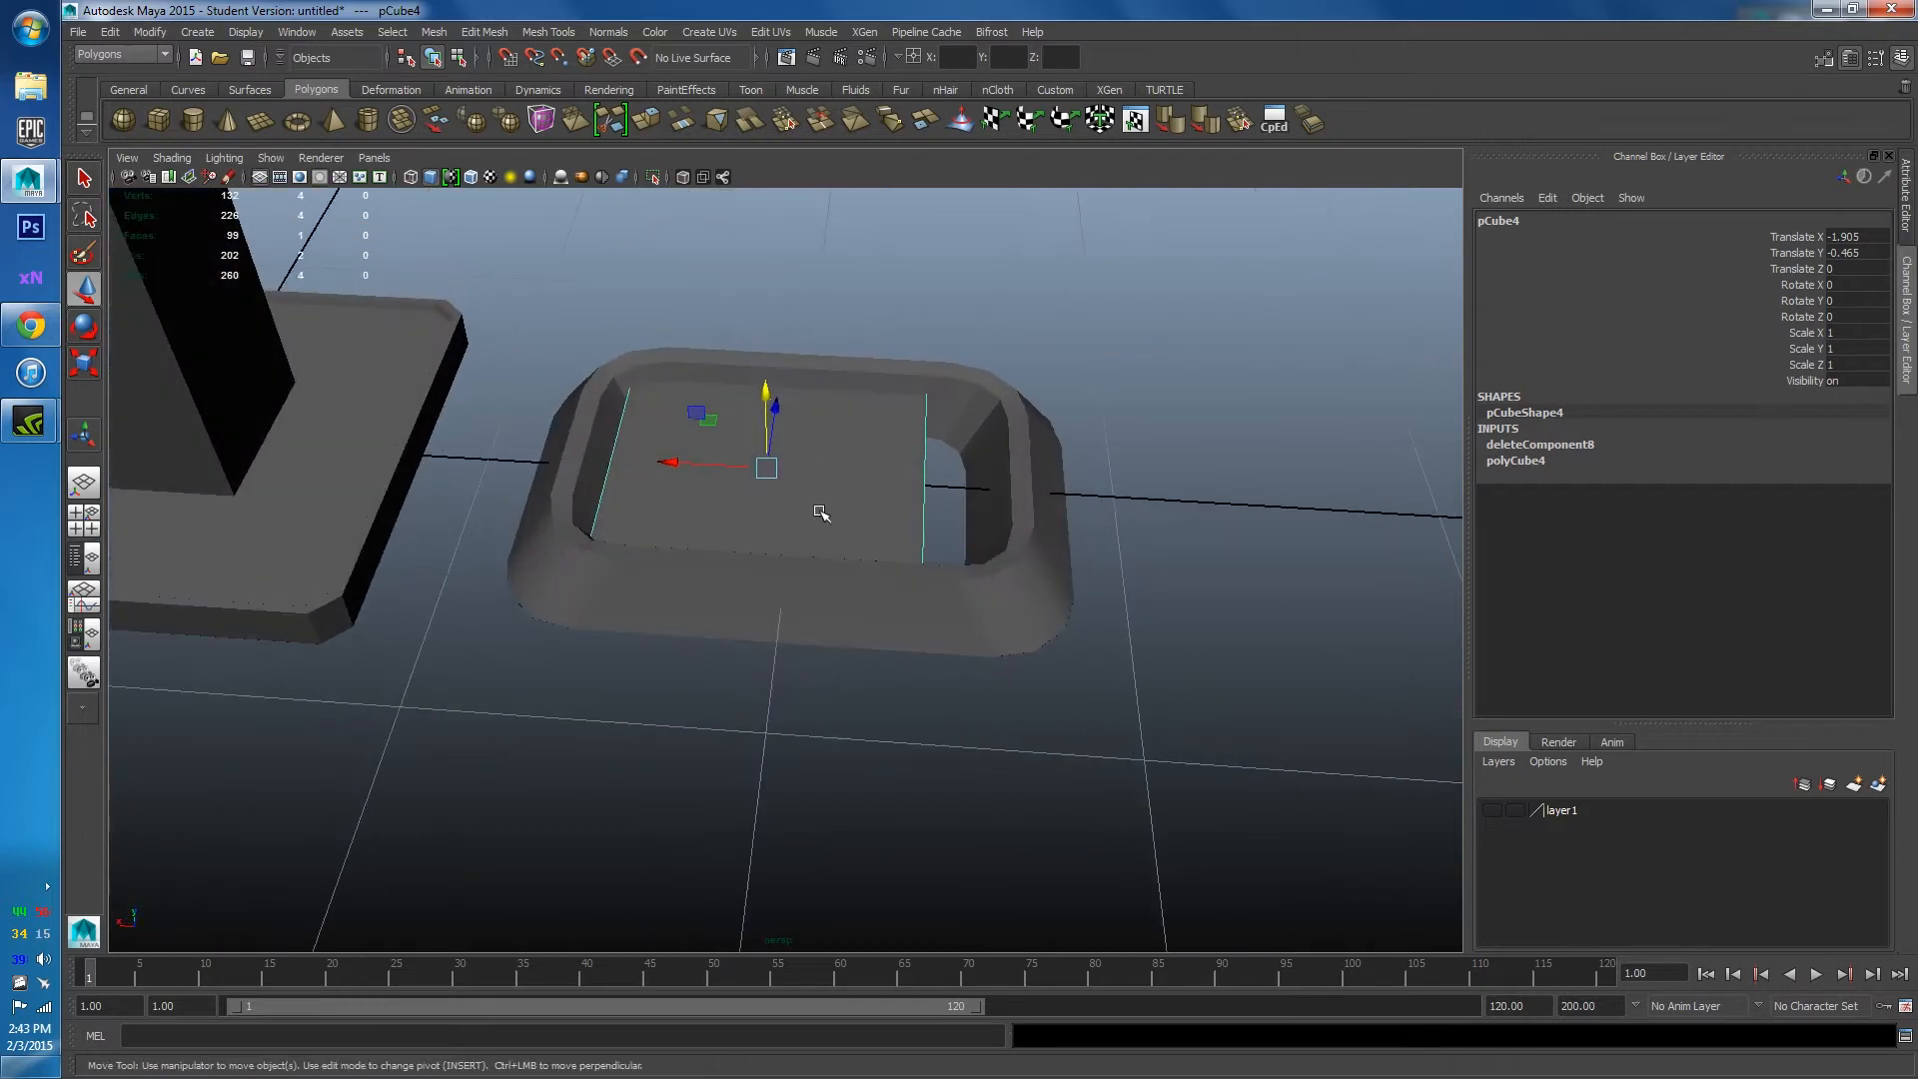
scroll(820, 509, up, 5)
alt+drag(742, 402, 820, 382)
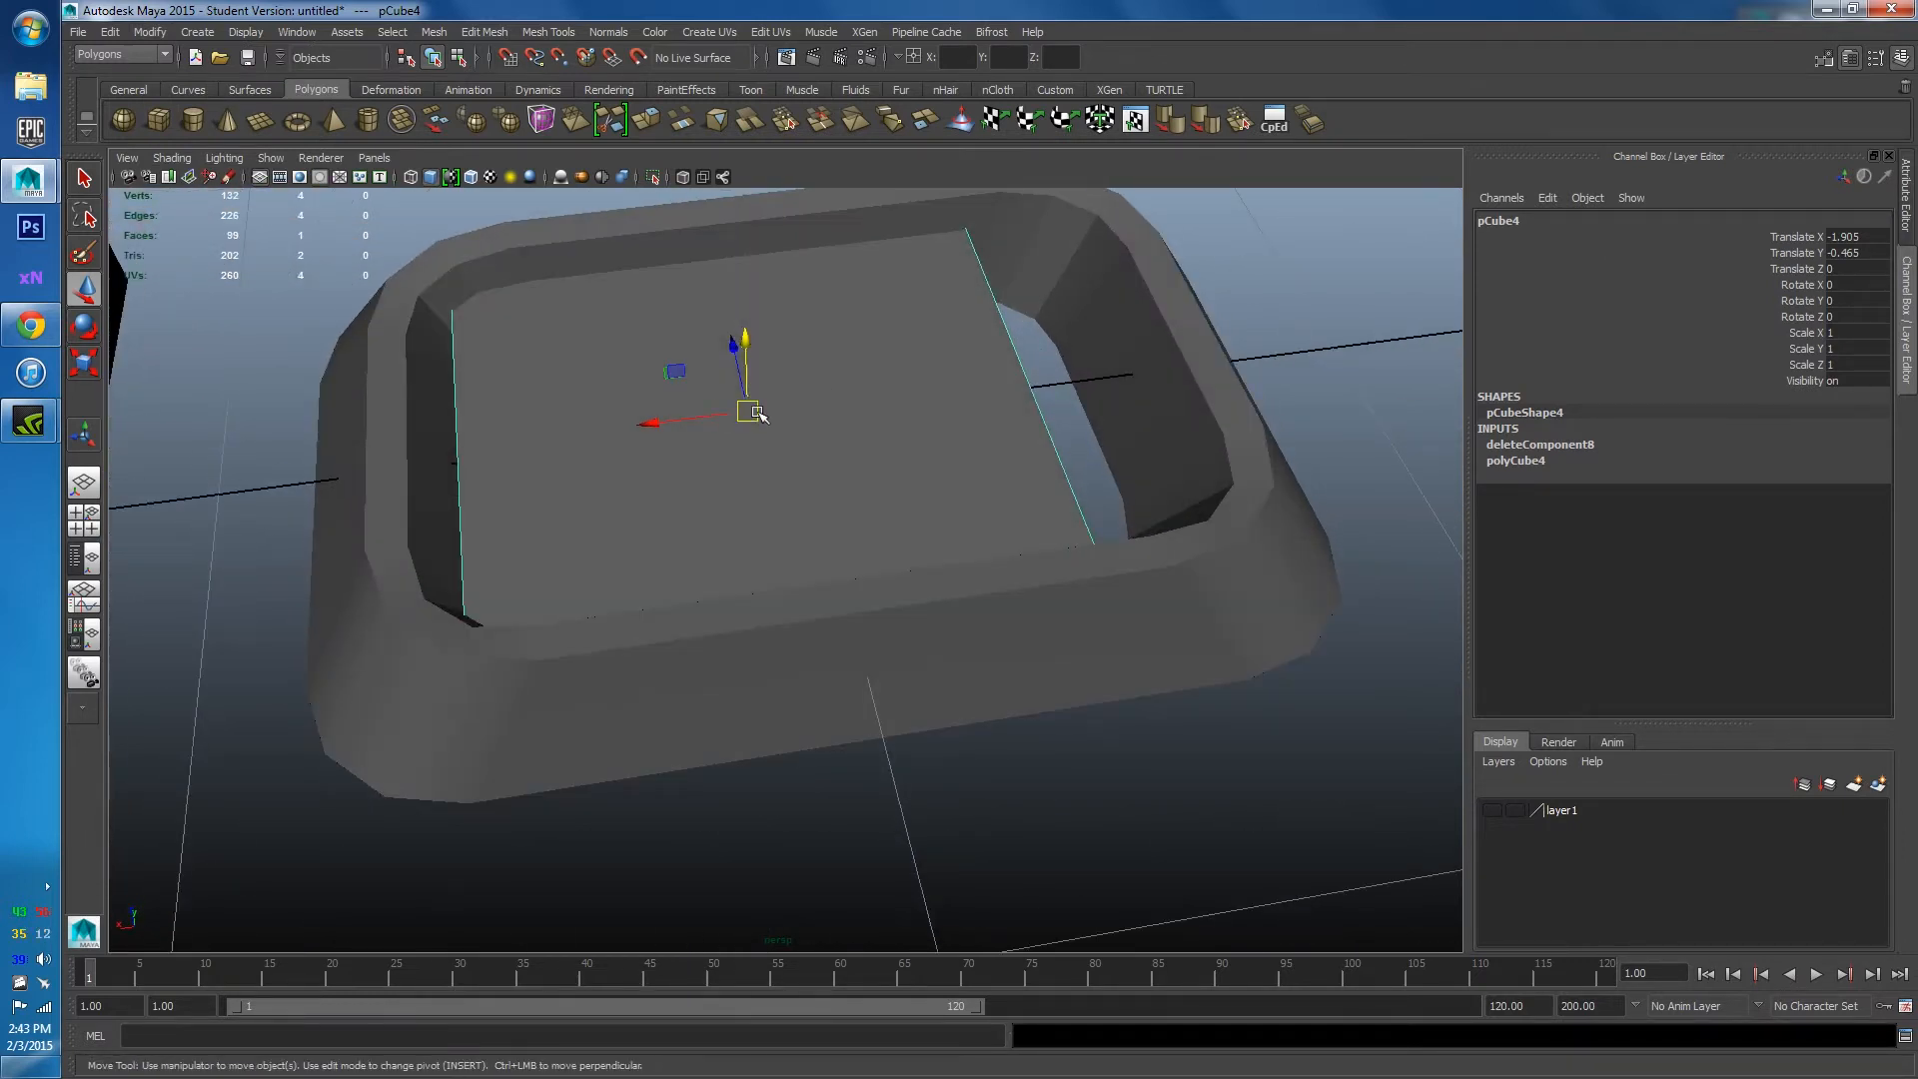
drag(659, 424, 858, 516)
scroll(897, 415, down, 4)
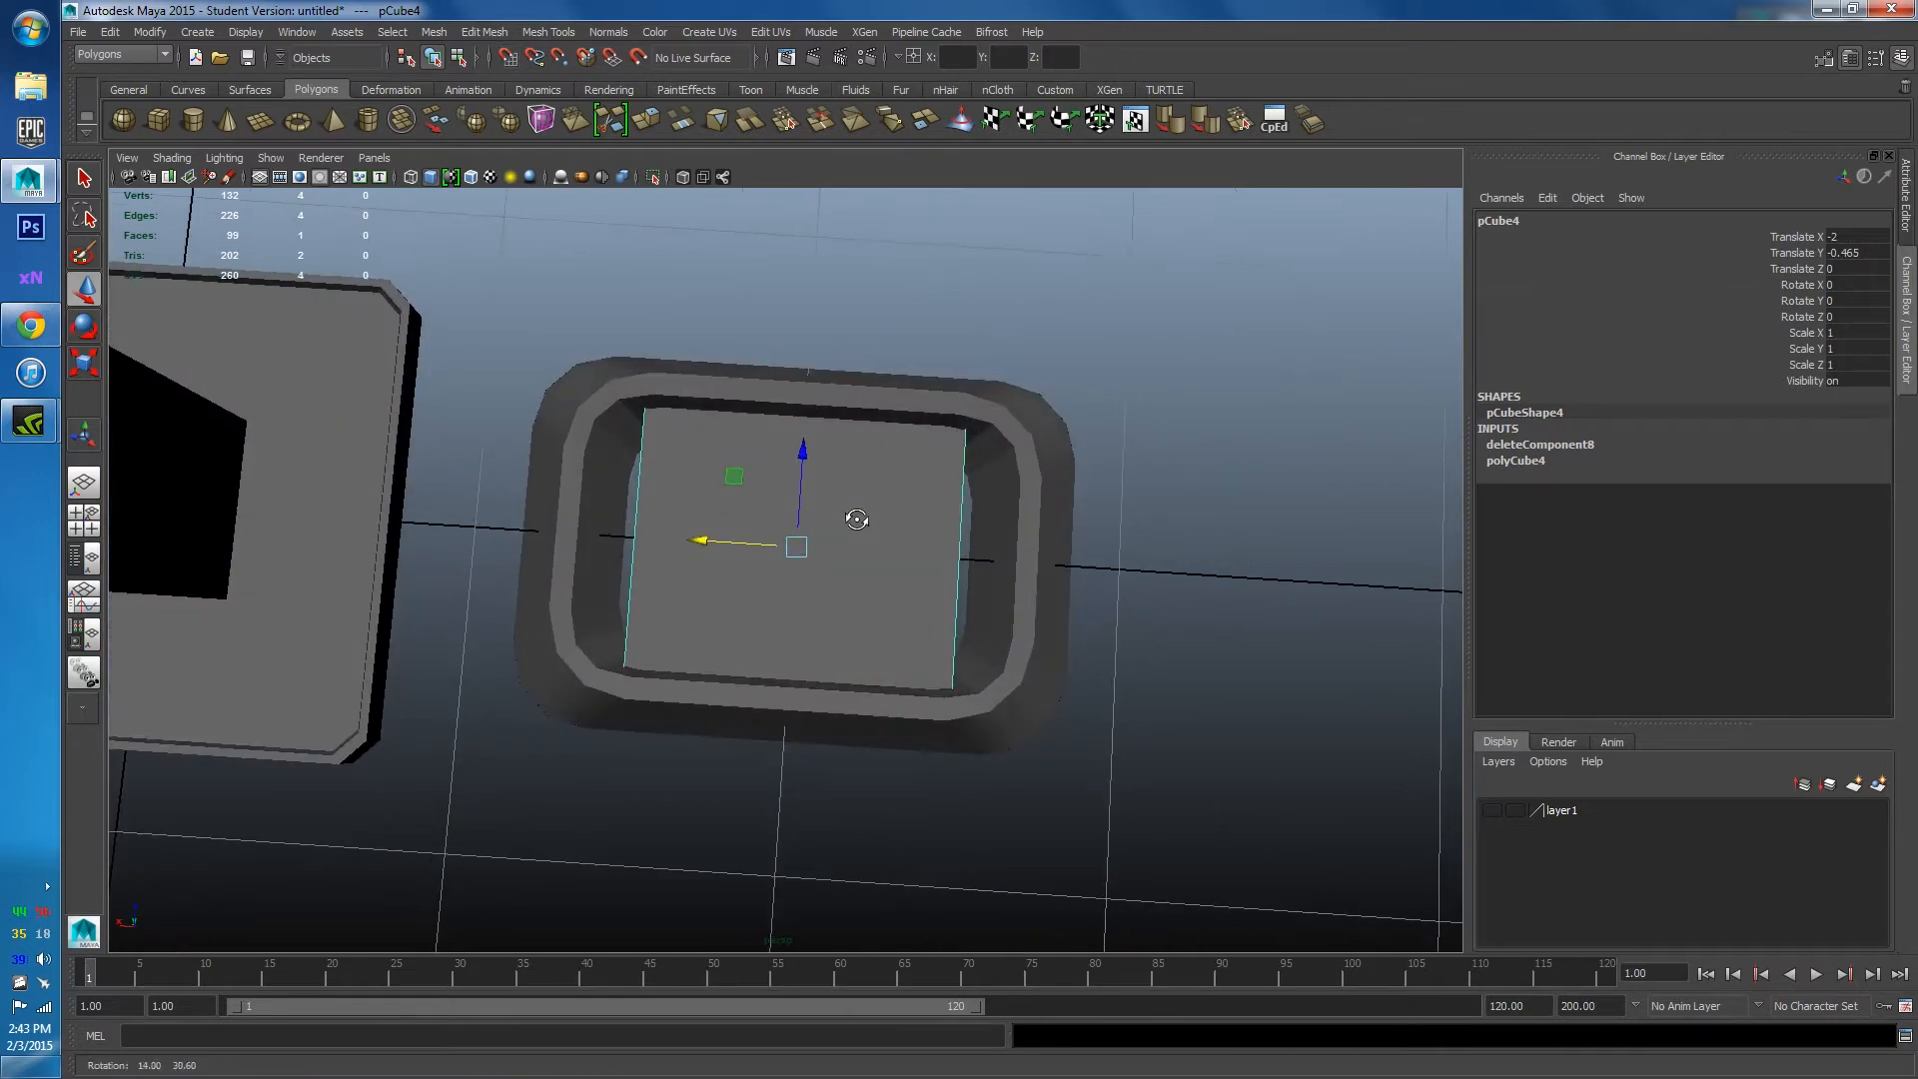
alt+drag(932, 597, 801, 548)
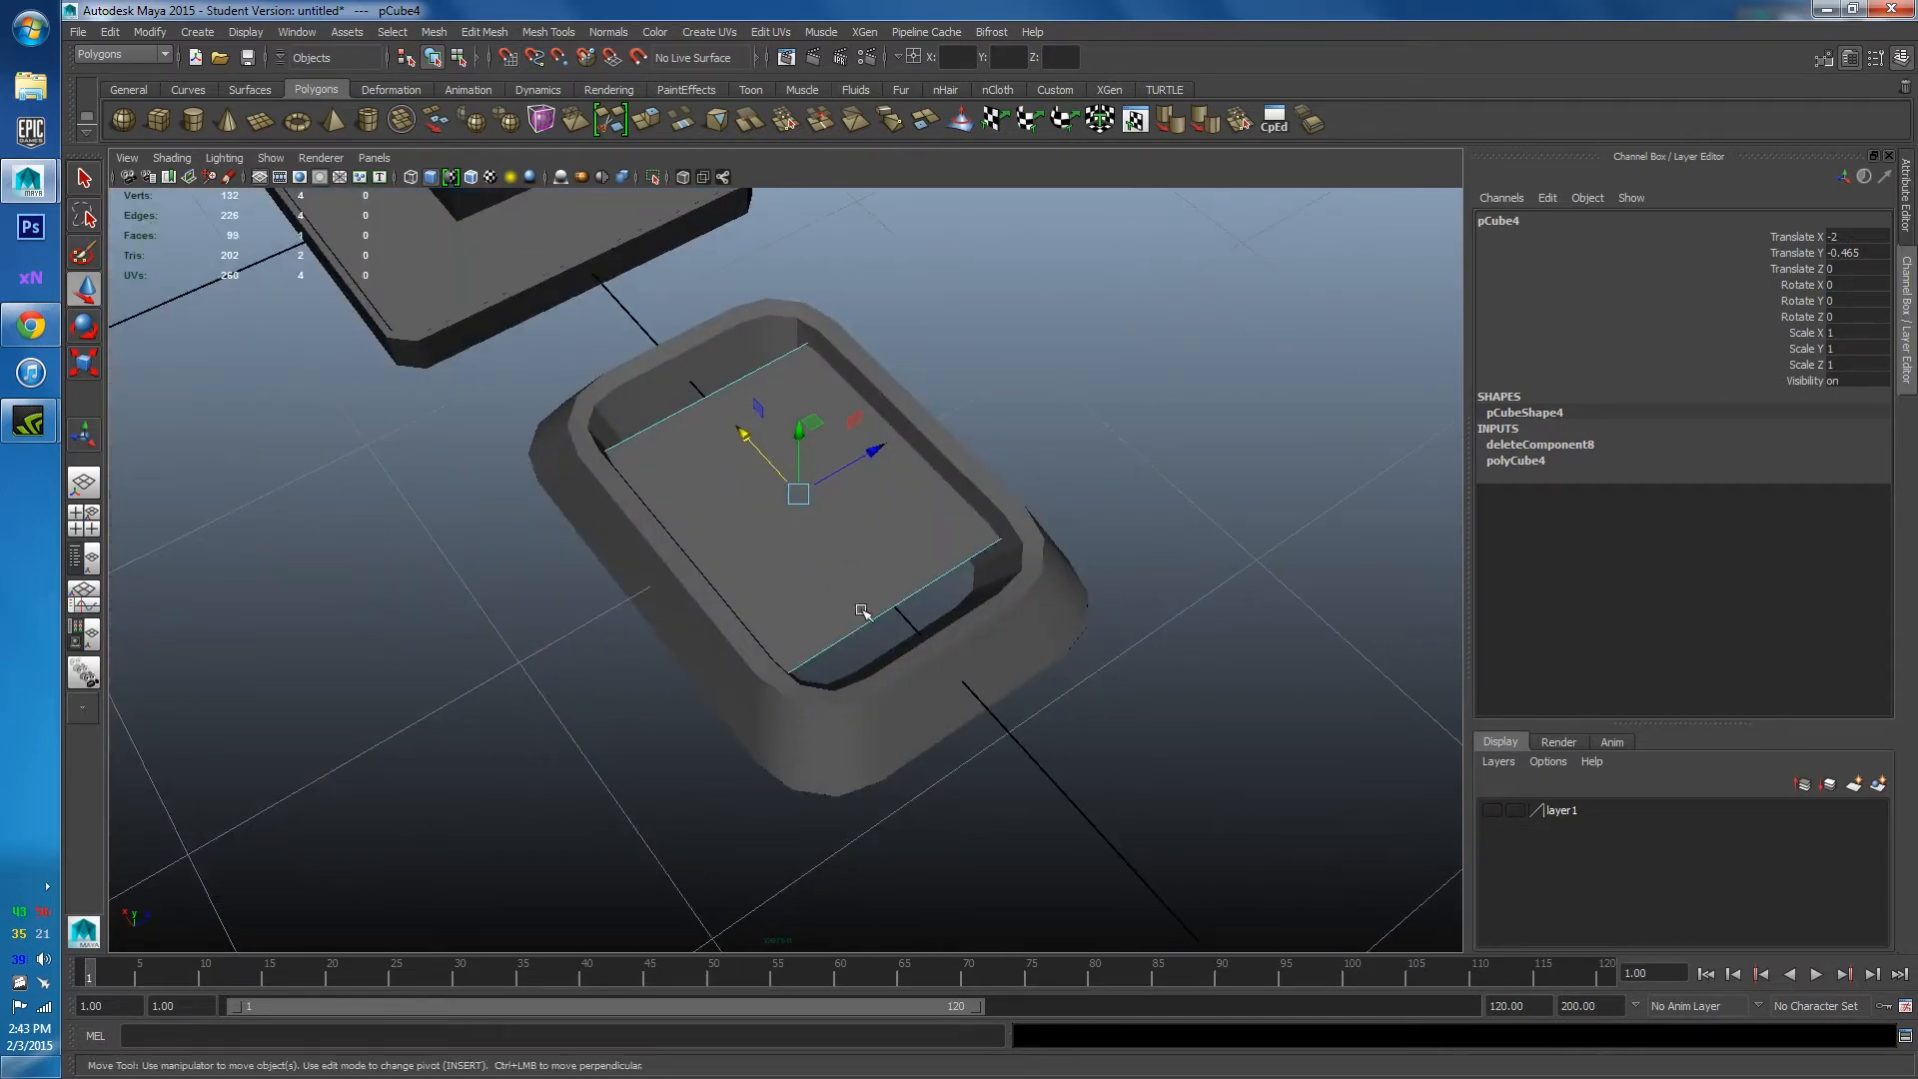
click(827, 715)
alt+drag(828, 715, 869, 659)
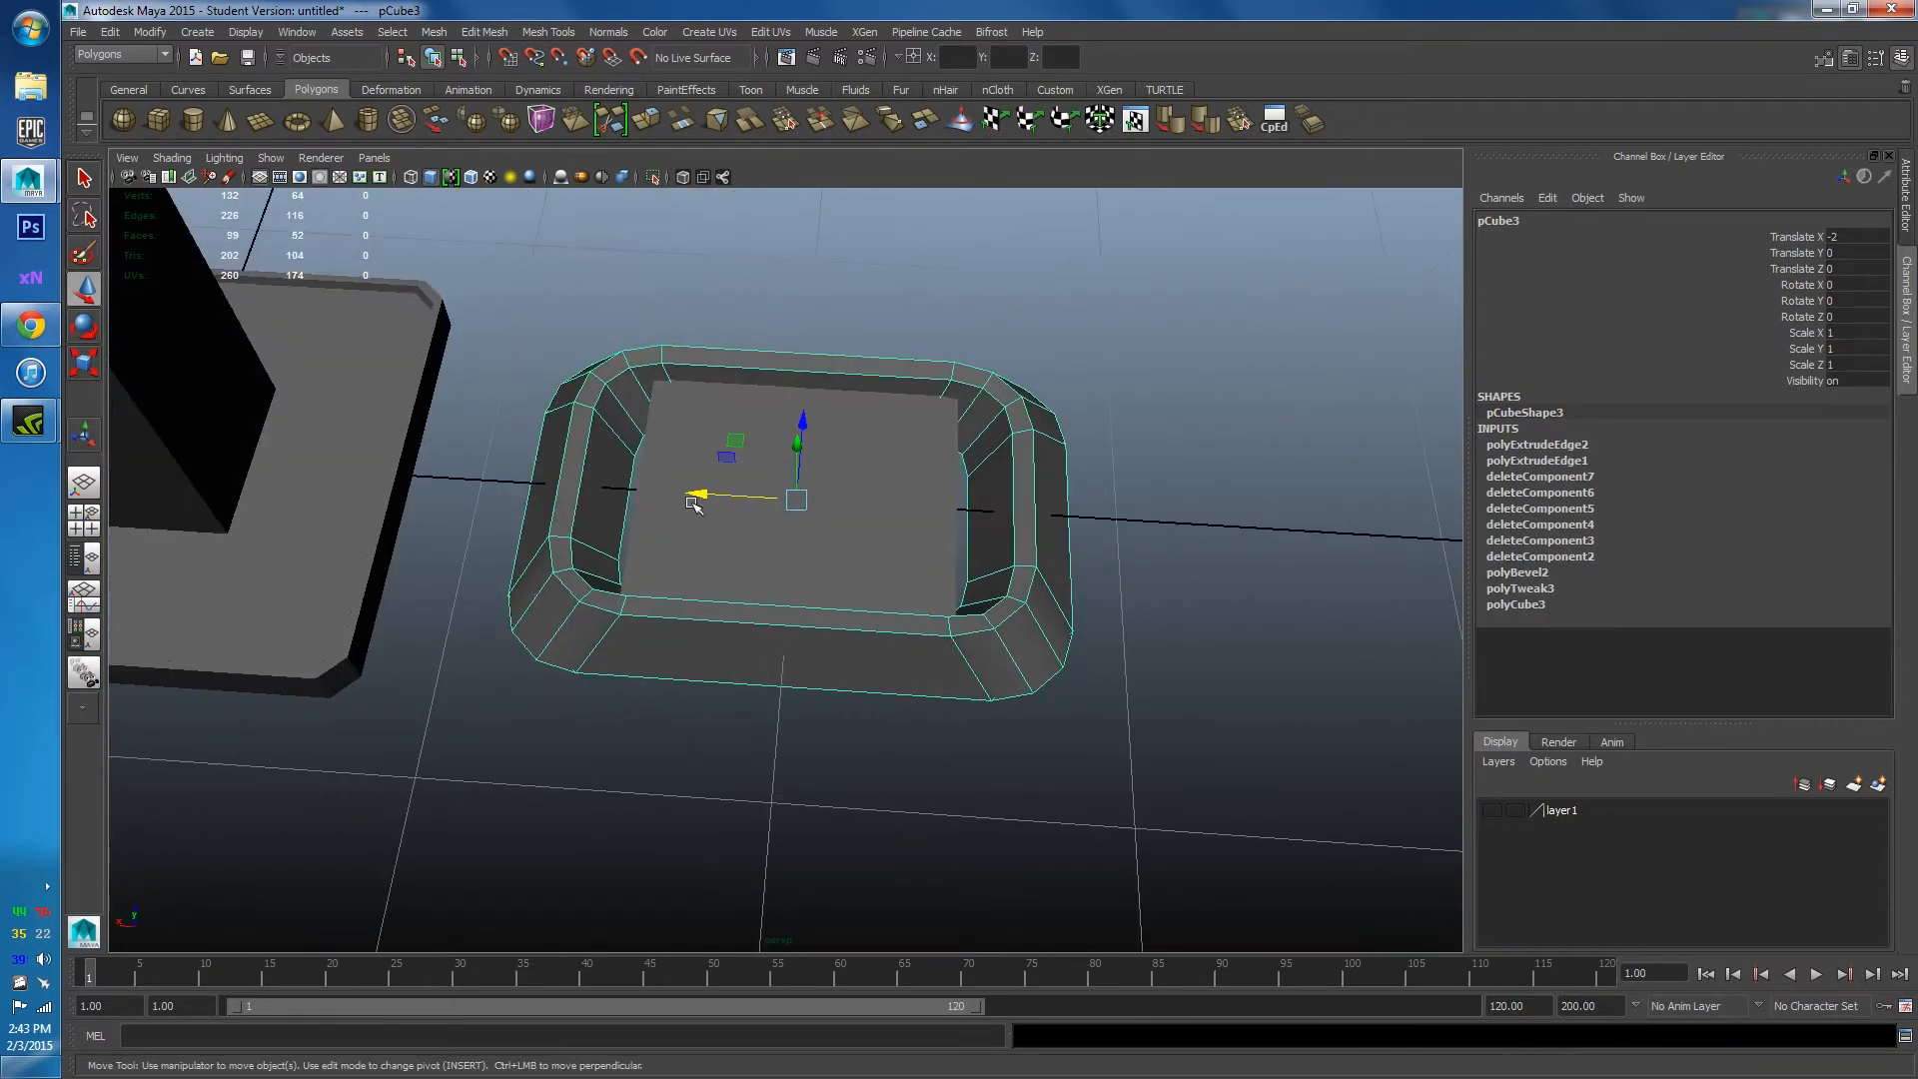
drag(694, 505, 835, 509)
click(841, 541)
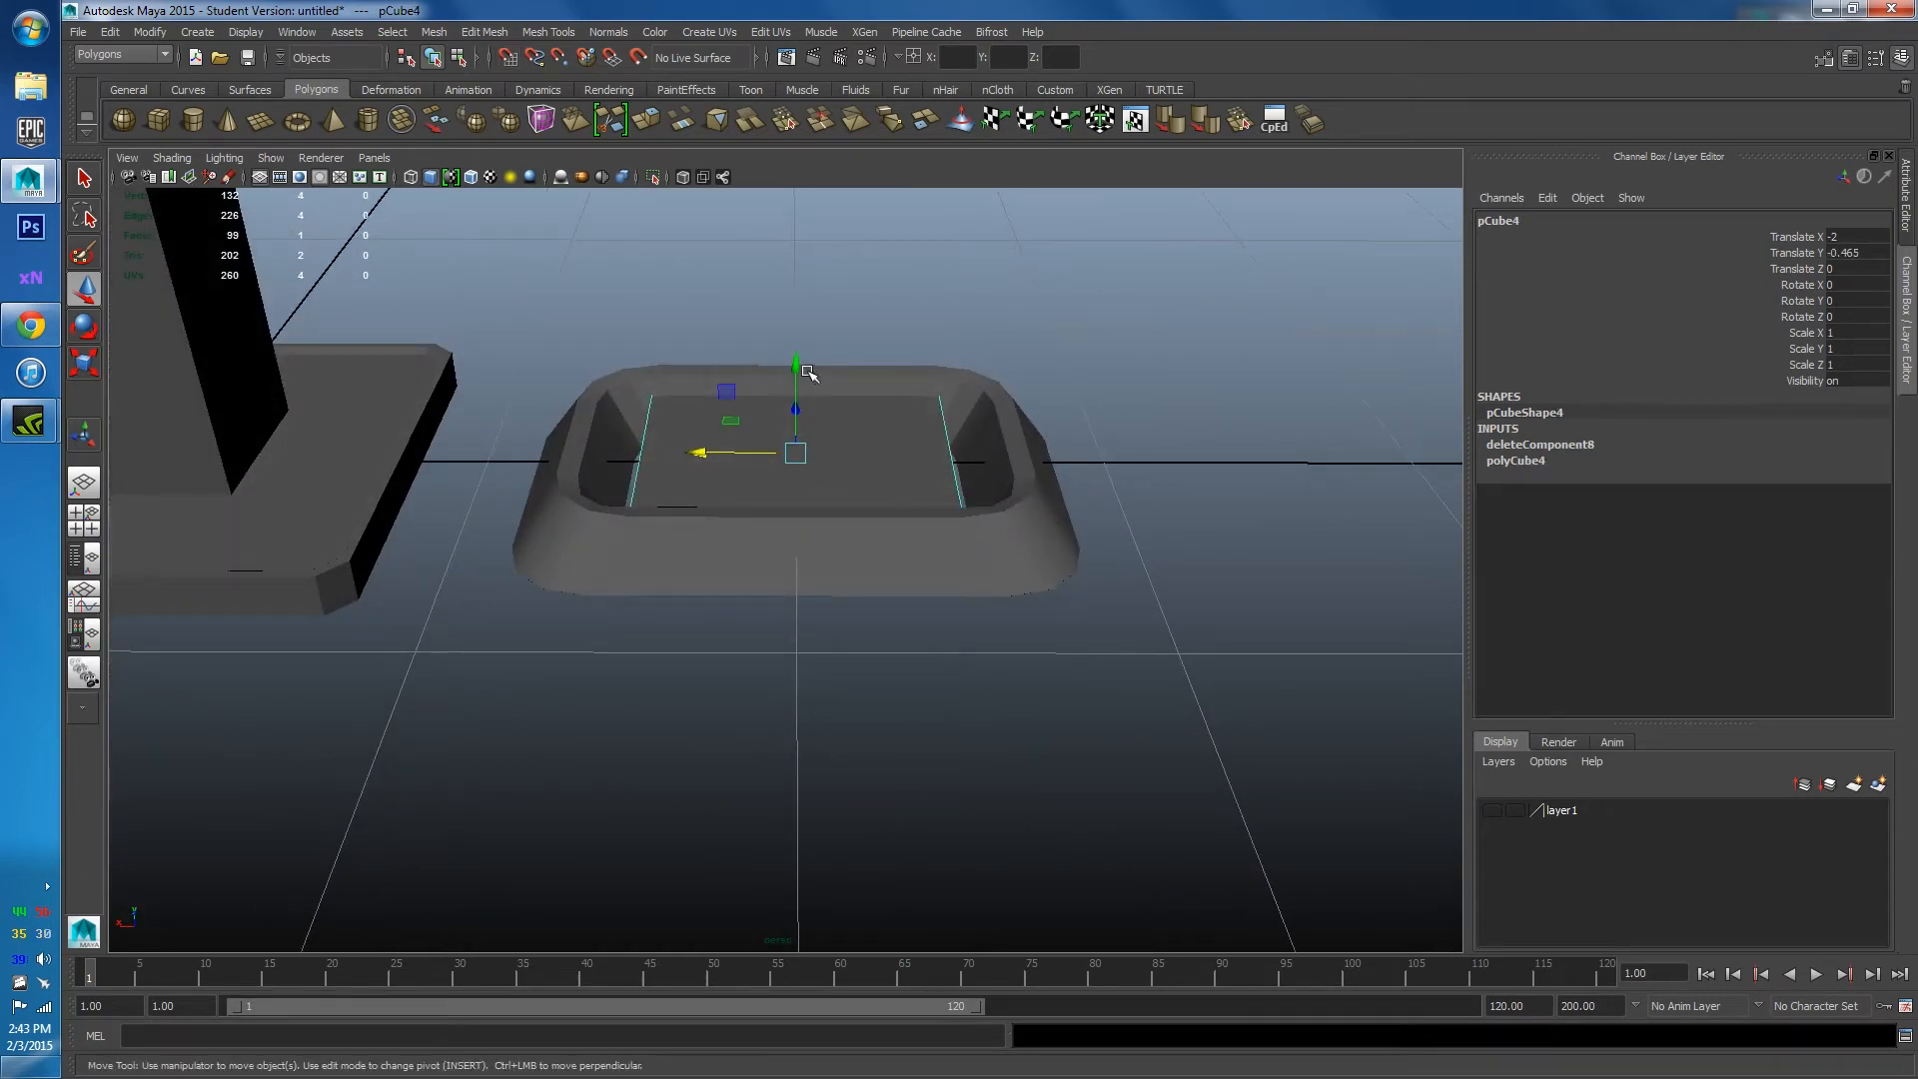
drag(806, 368, 794, 382)
Undo the last plate adjustment and reselect the plate and surrounding frame.
key(r)
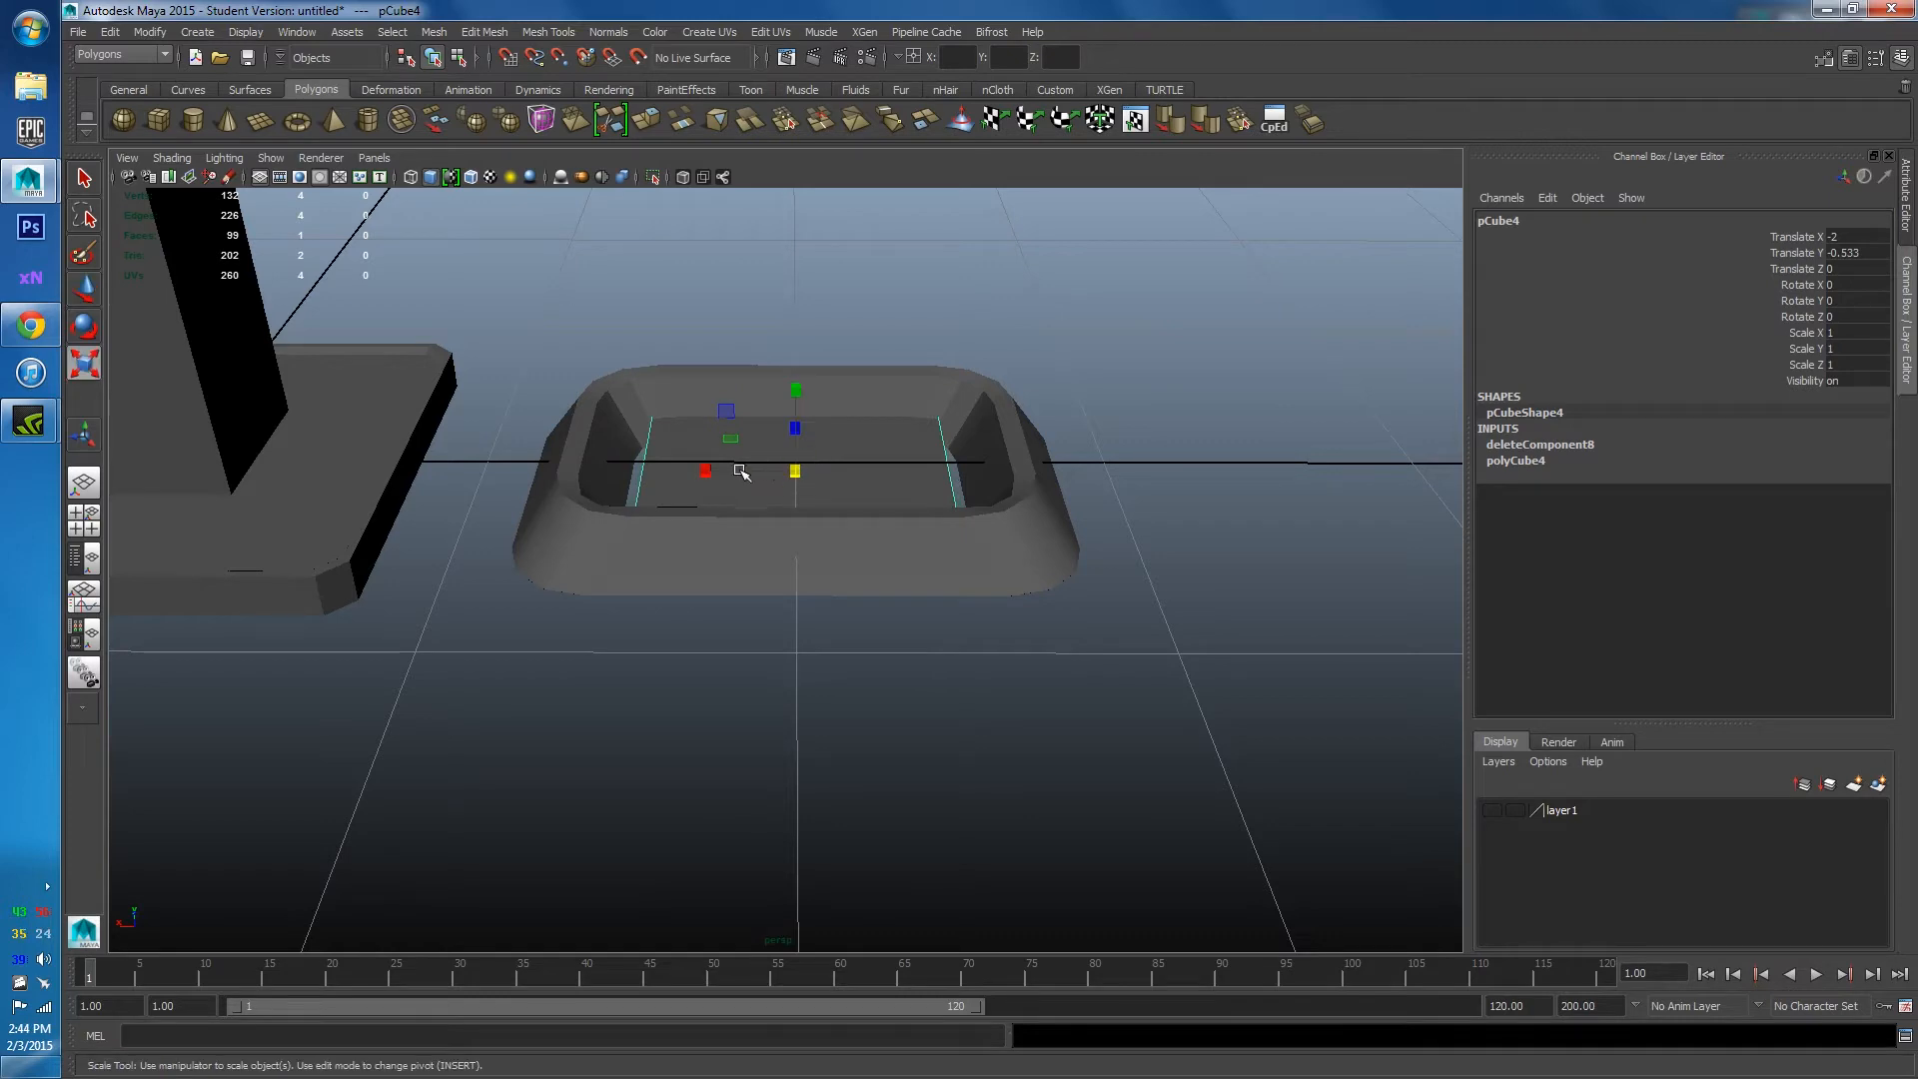
alt+drag(709, 476, 741, 433)
key(w)
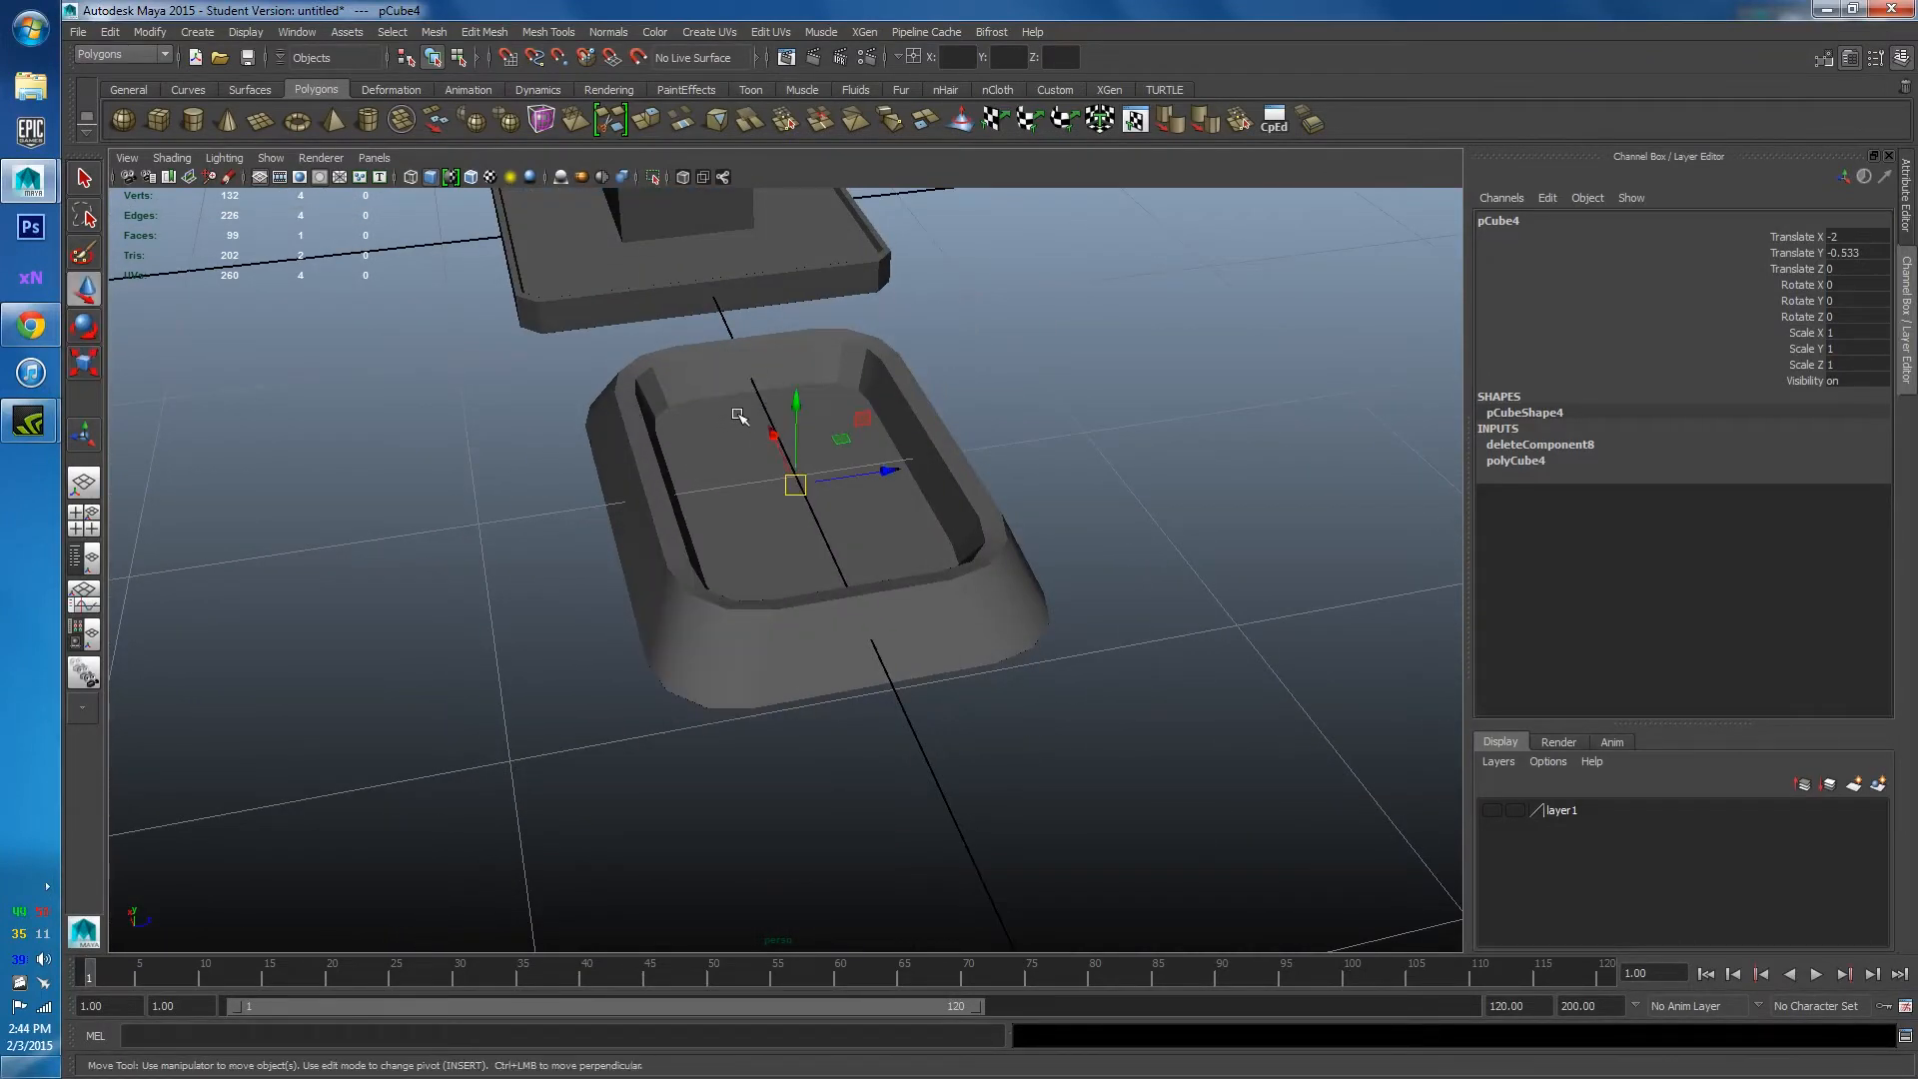
key(ctrl+z)
key(ctrl+z)
key(ctrl+z)
key(ctrl+z)
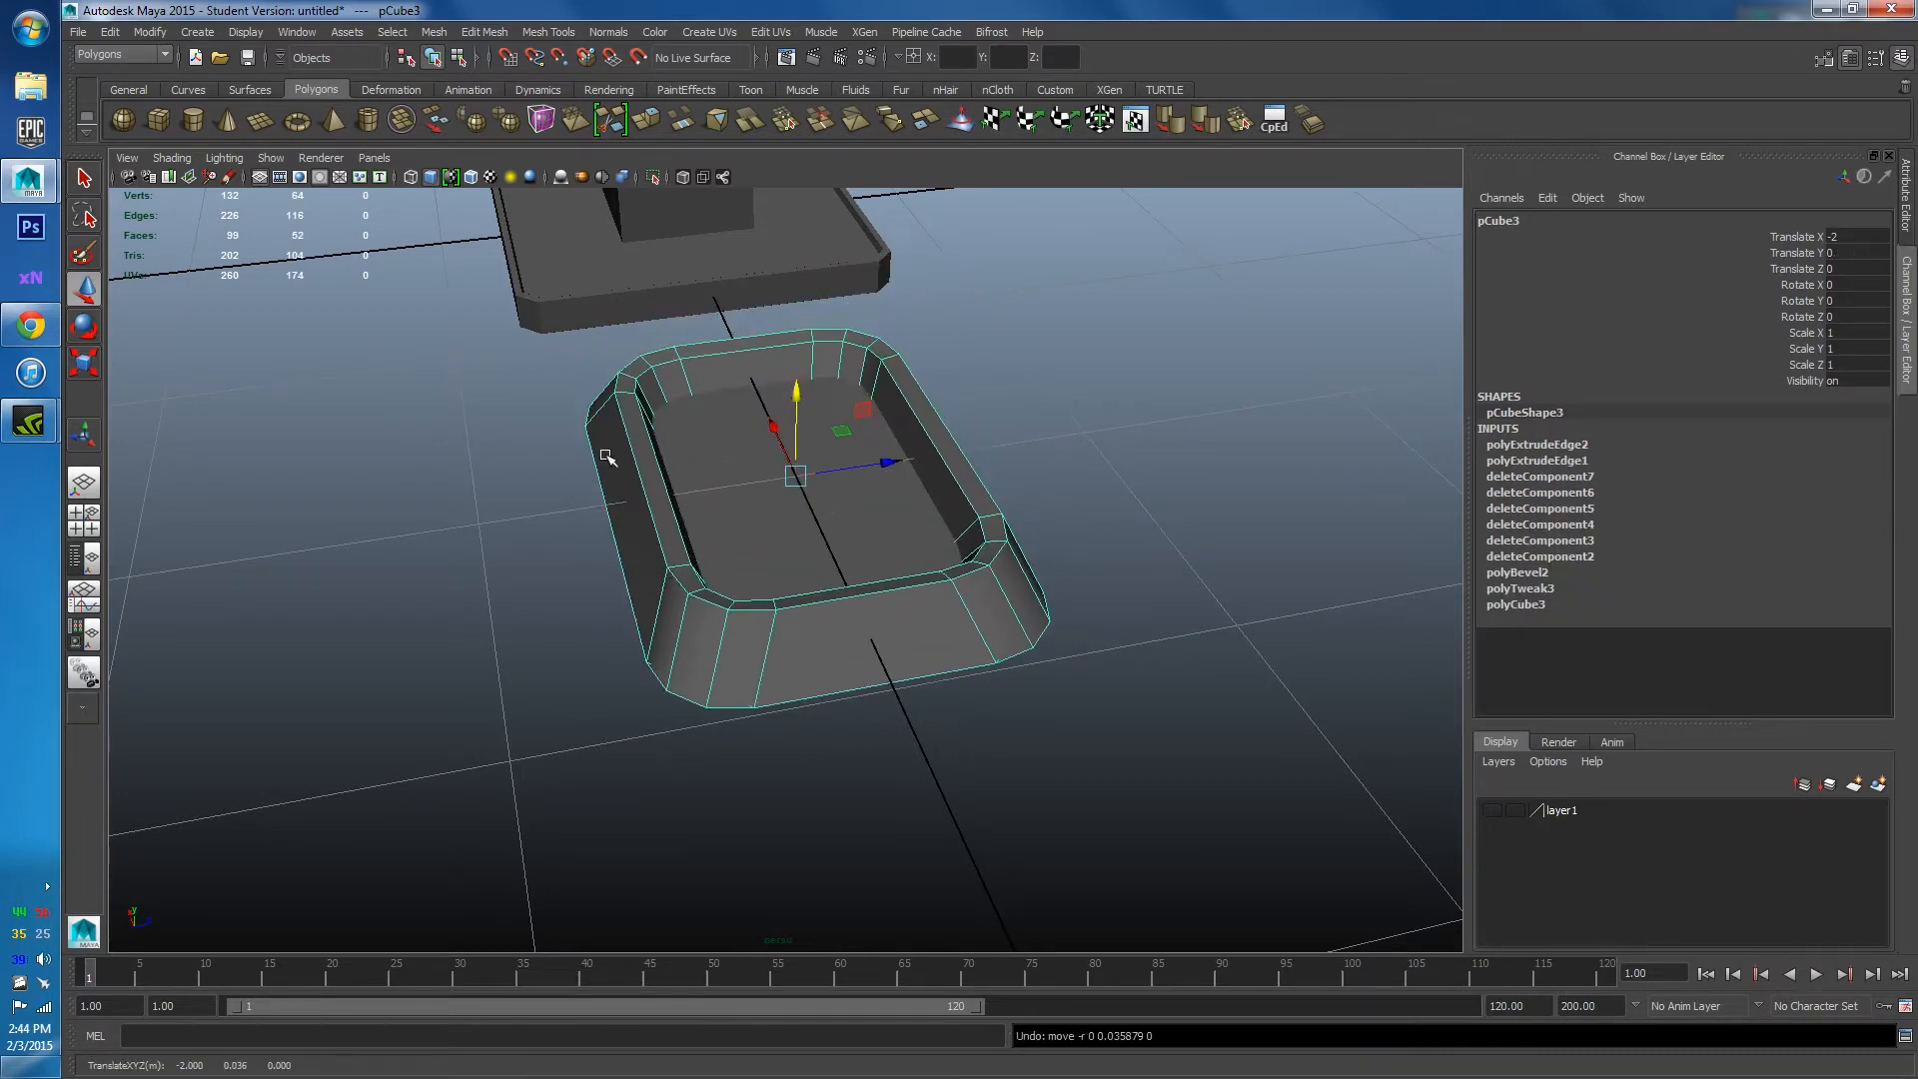
alt+drag(800, 409, 742, 472)
click(740, 472)
alt+drag(858, 504, 660, 518)
scroll(680, 518, up, 3)
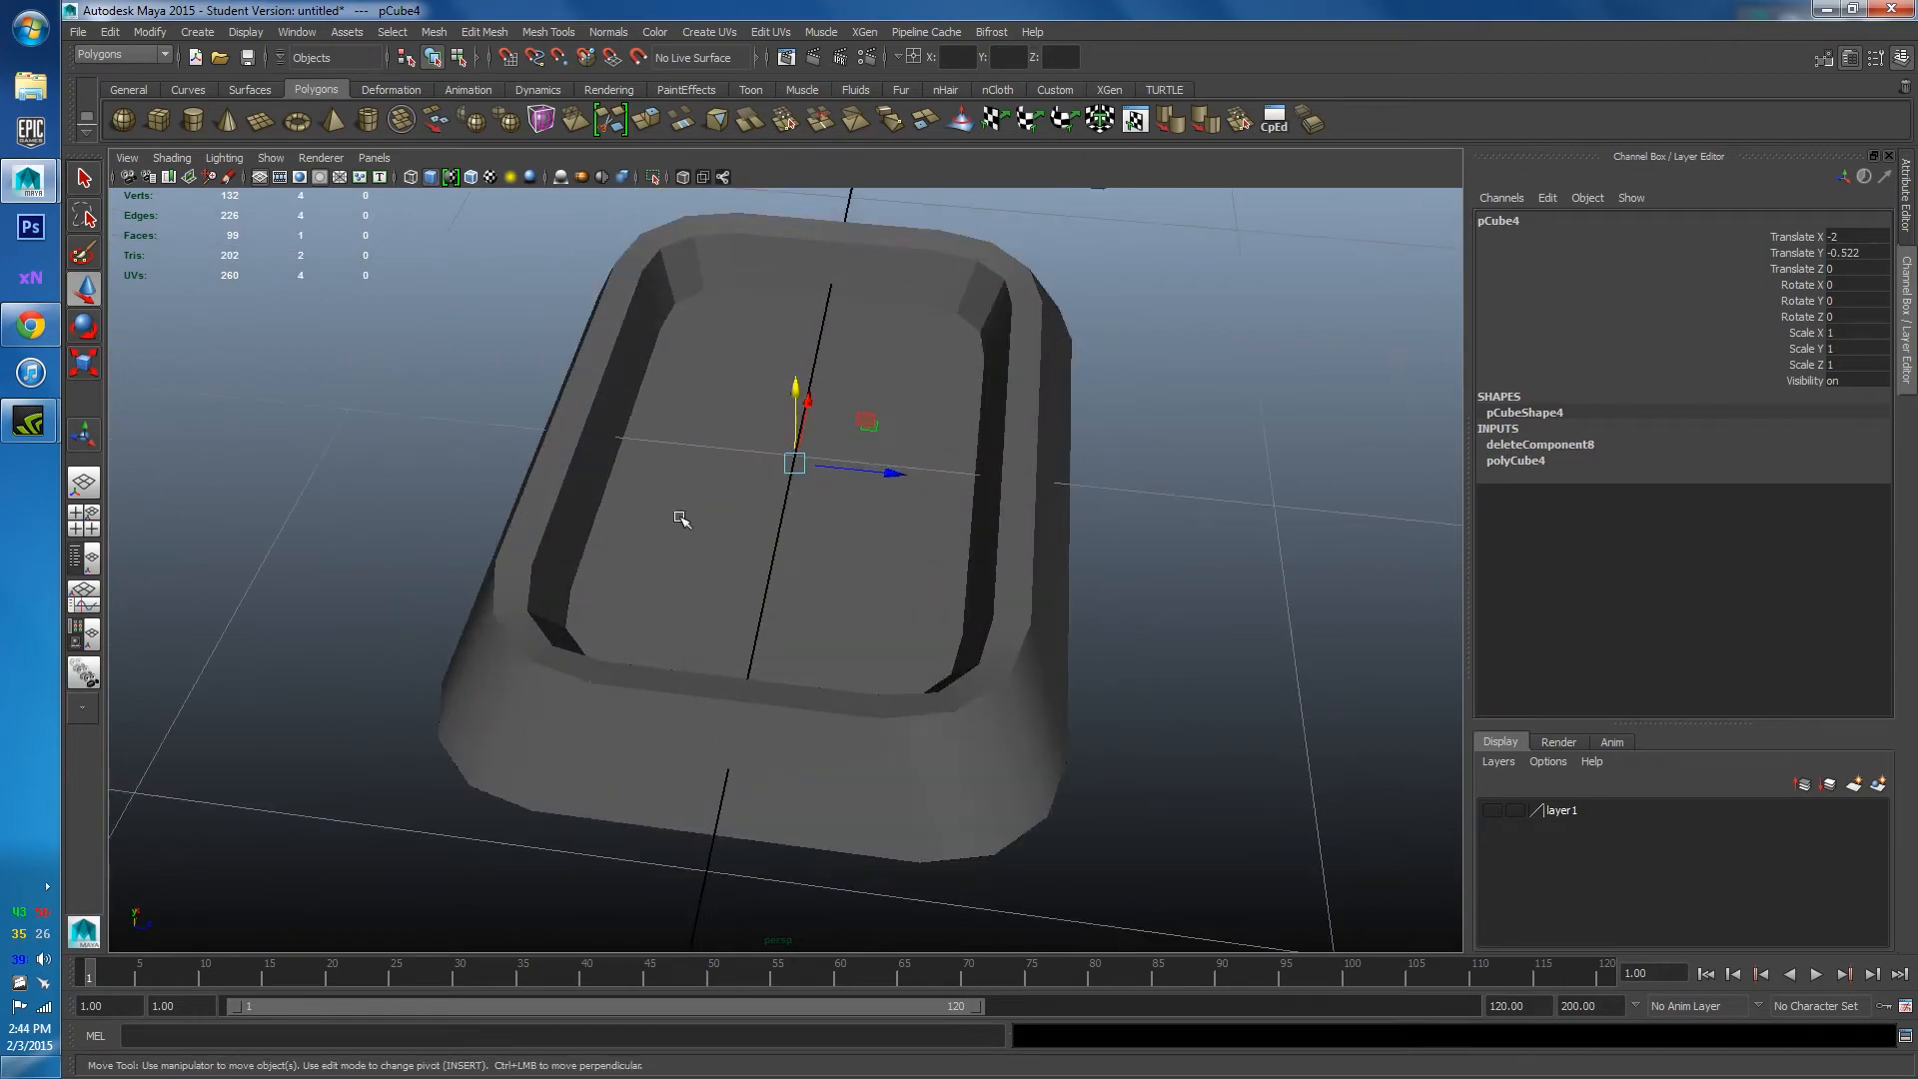
click(833, 290)
alt+drag(802, 323, 620, 500)
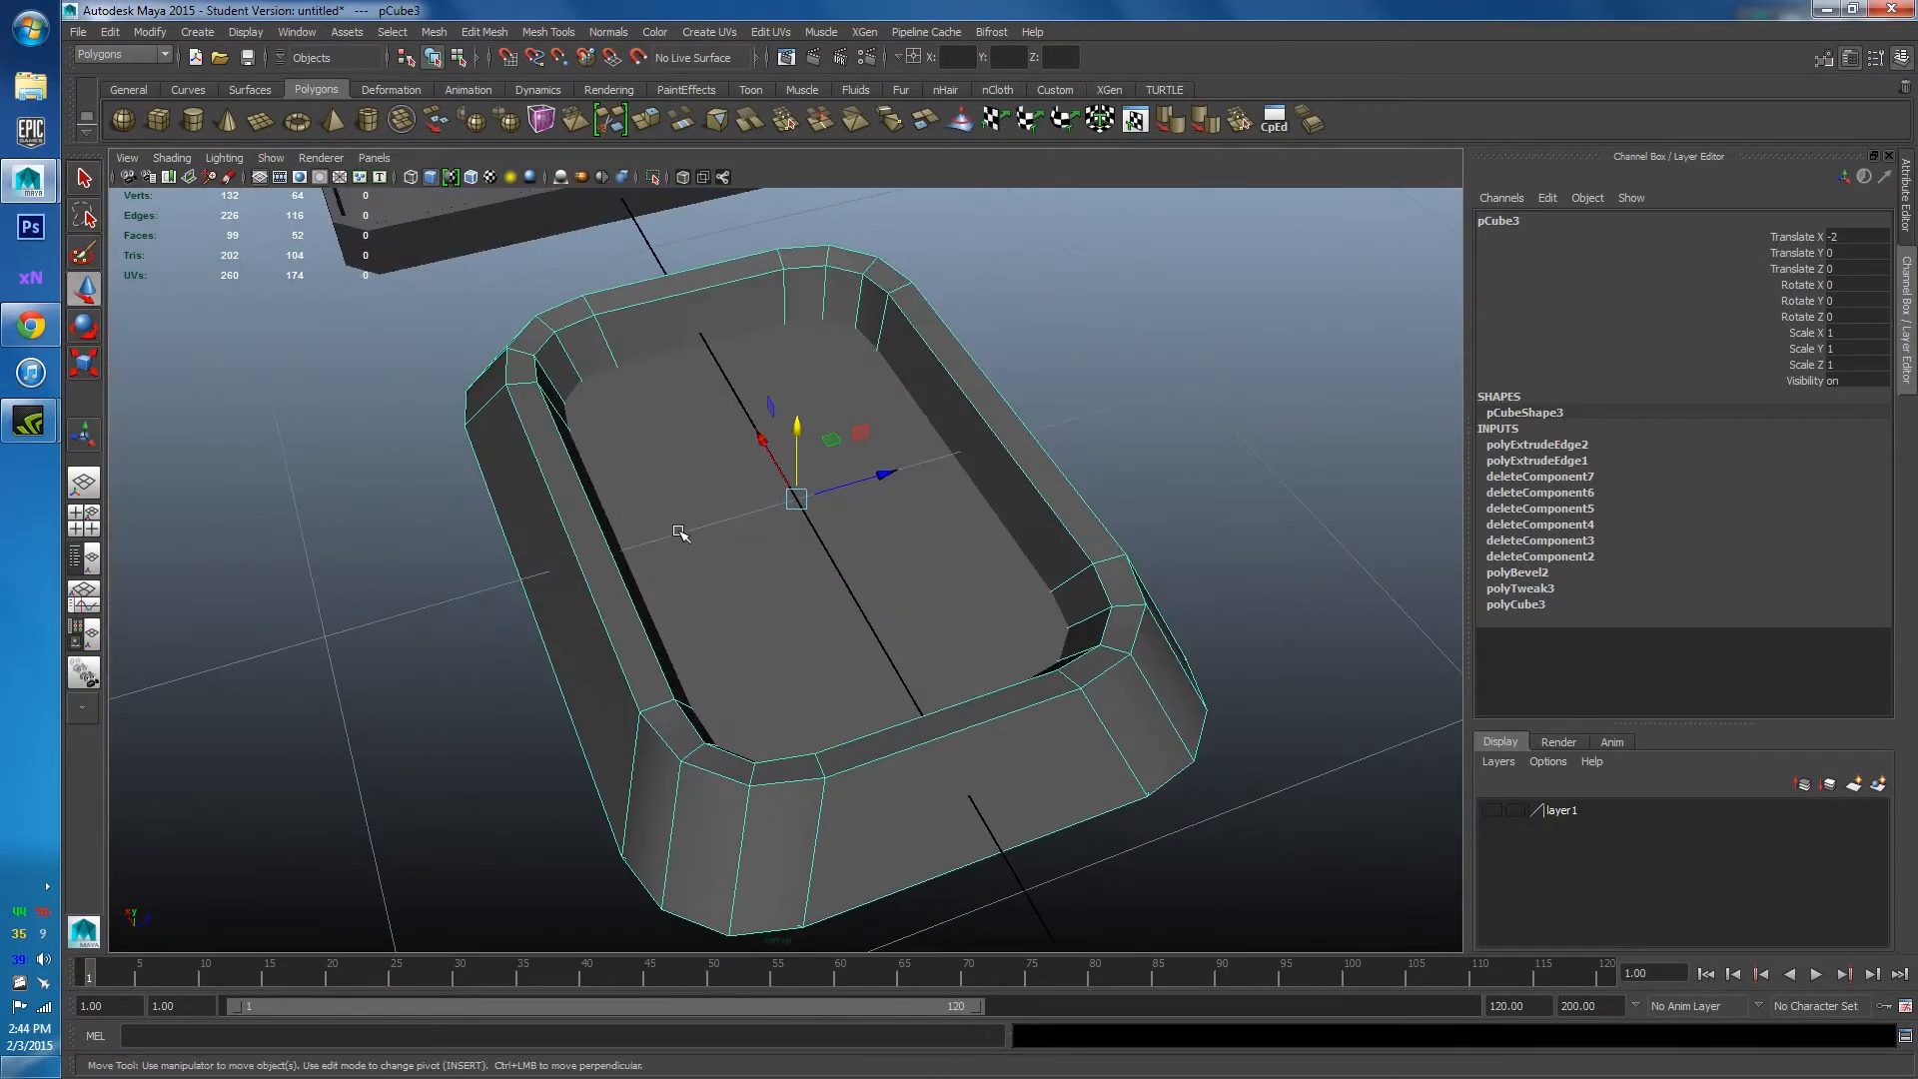
shift+right_drag(679, 531, 634, 557)
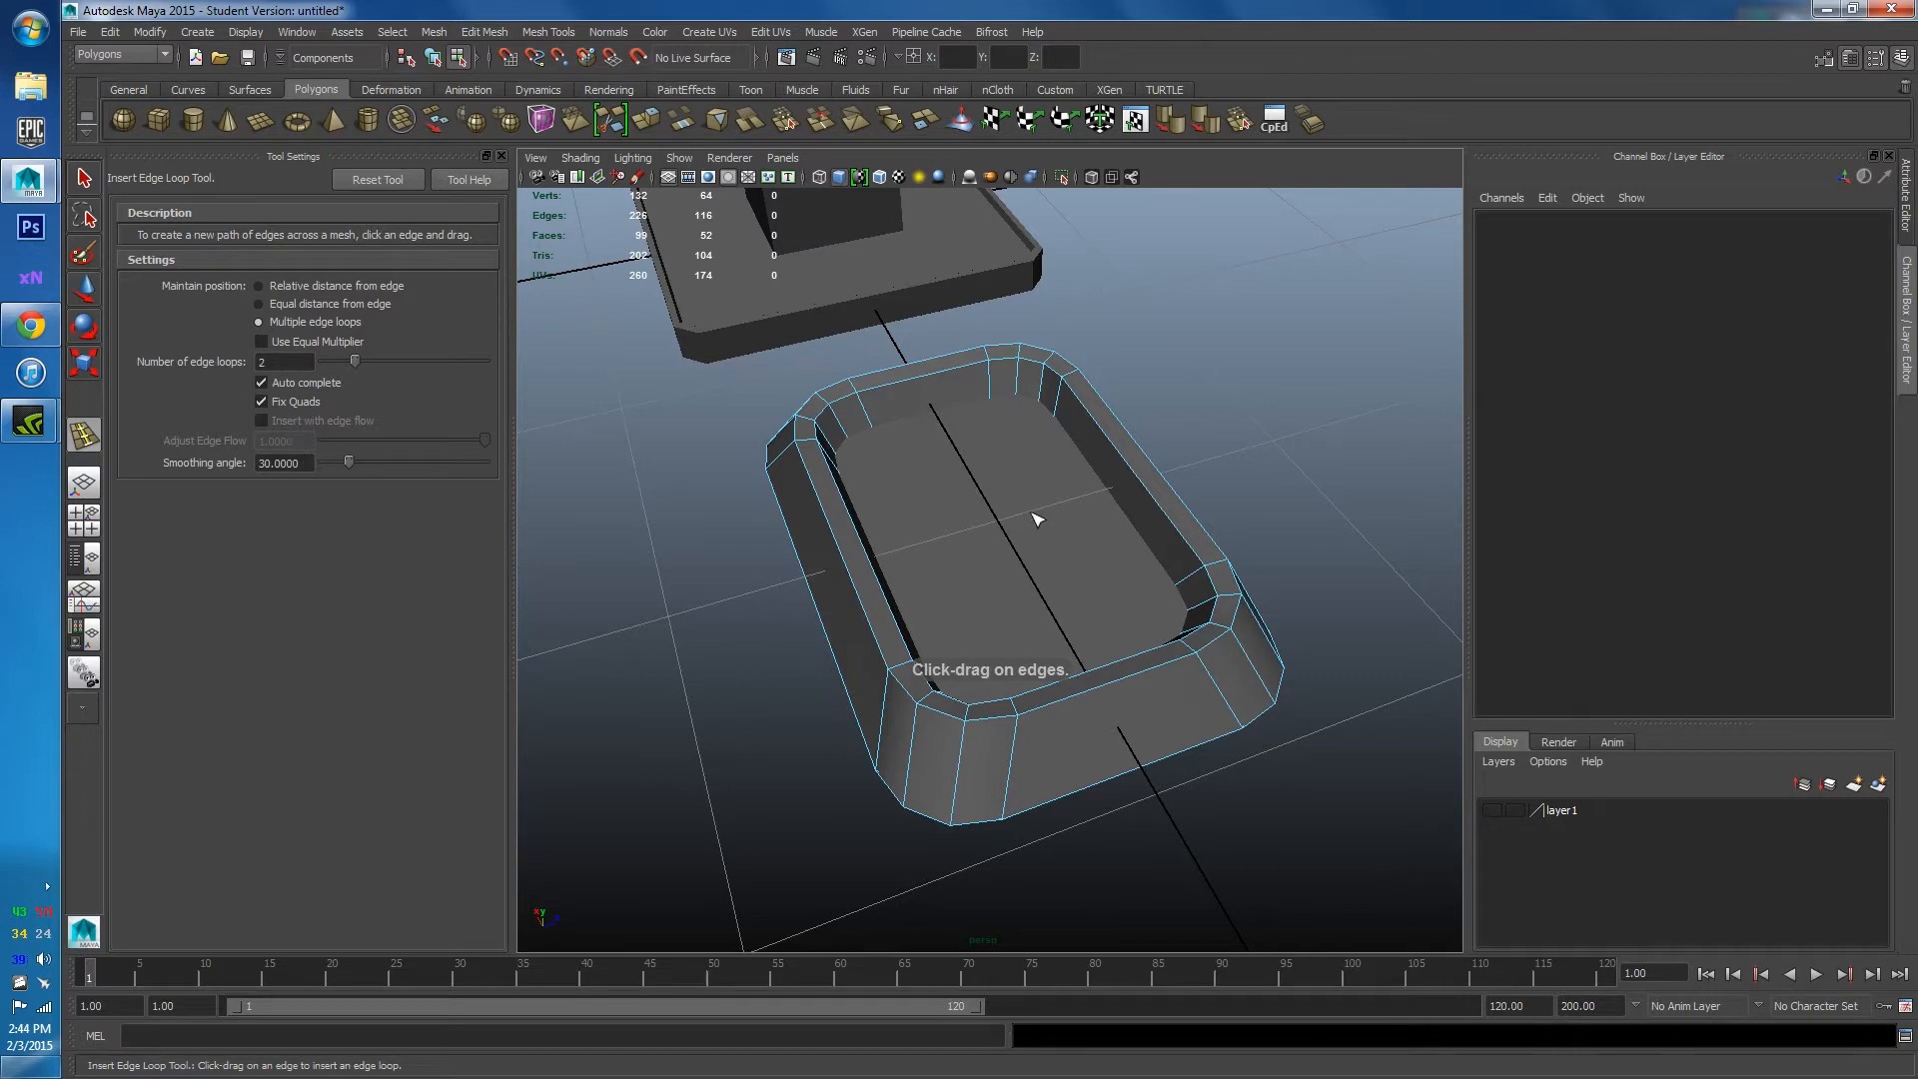
Insert two lengthwise edge loops across the inner plate.
alt+drag(1036, 518, 976, 399)
key(w)
key(F8)
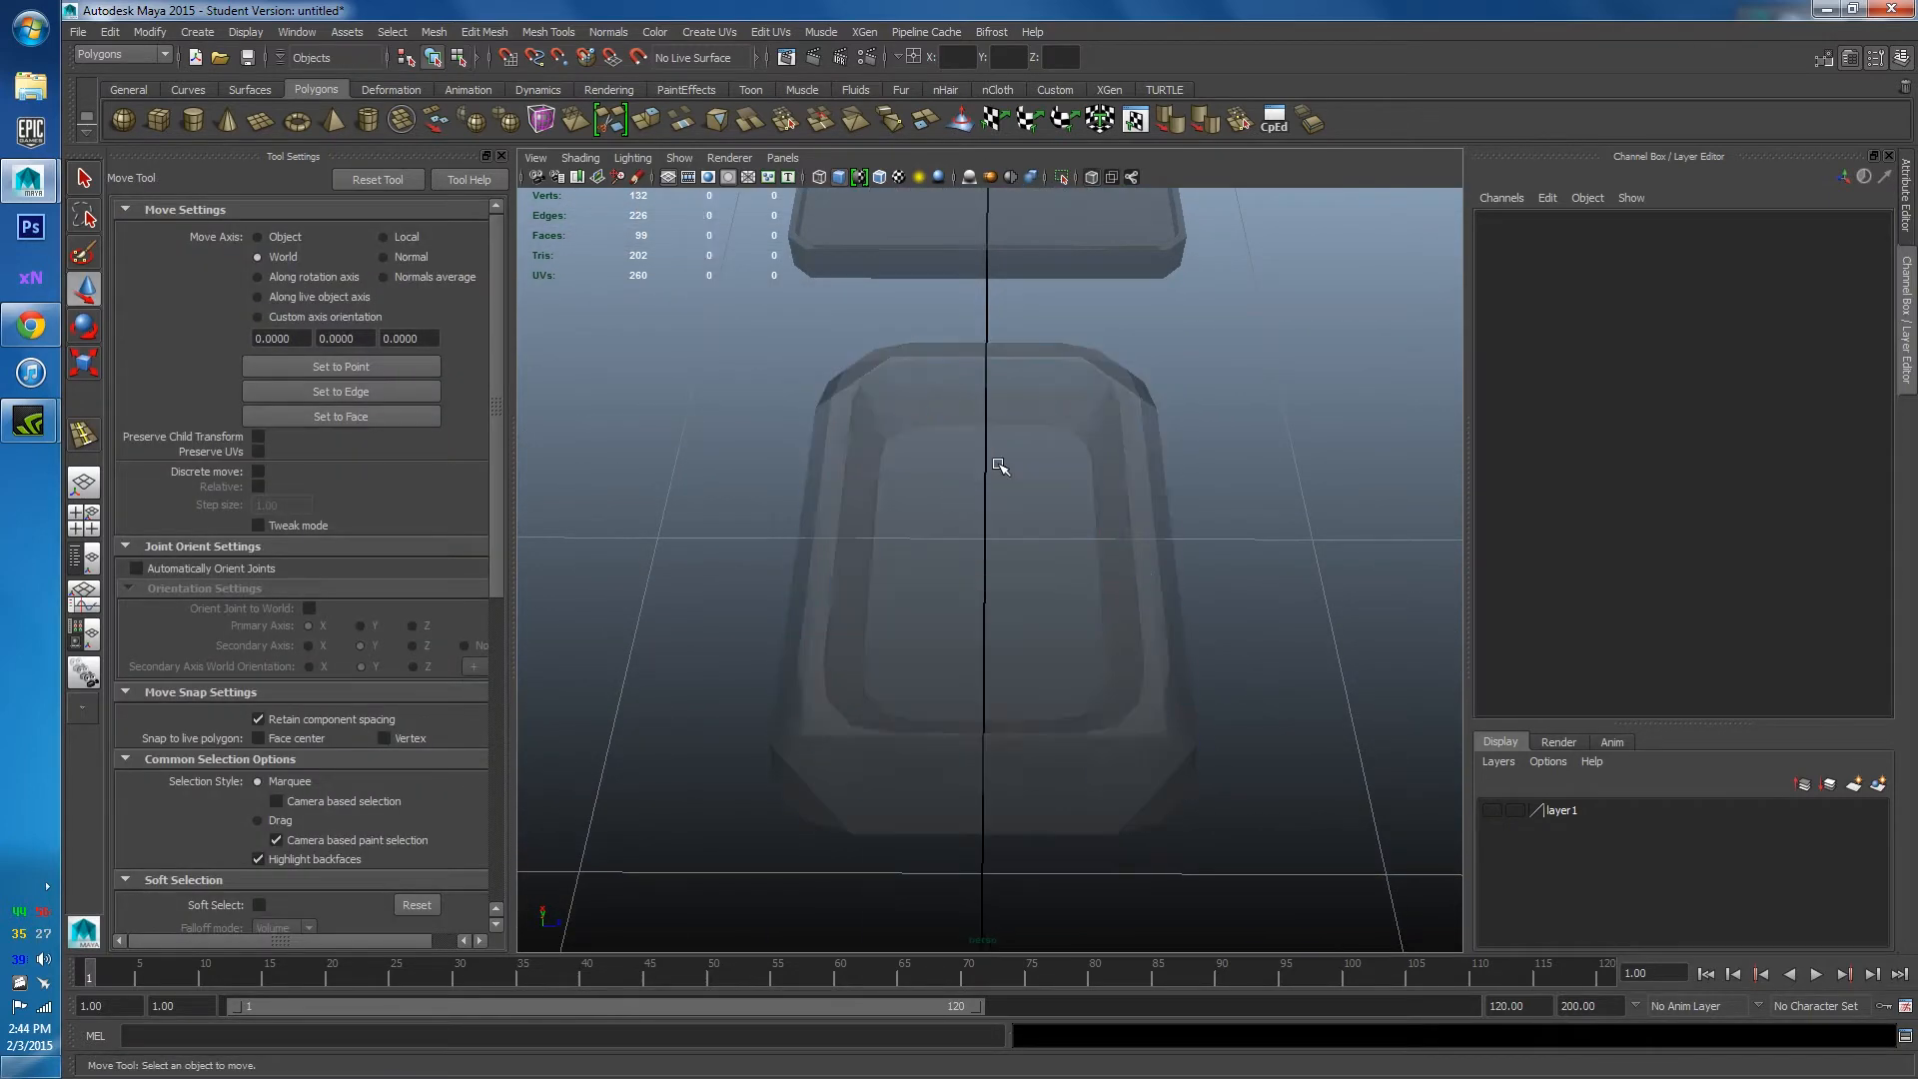
click(999, 466)
shift+right_drag(984, 484, 875, 532)
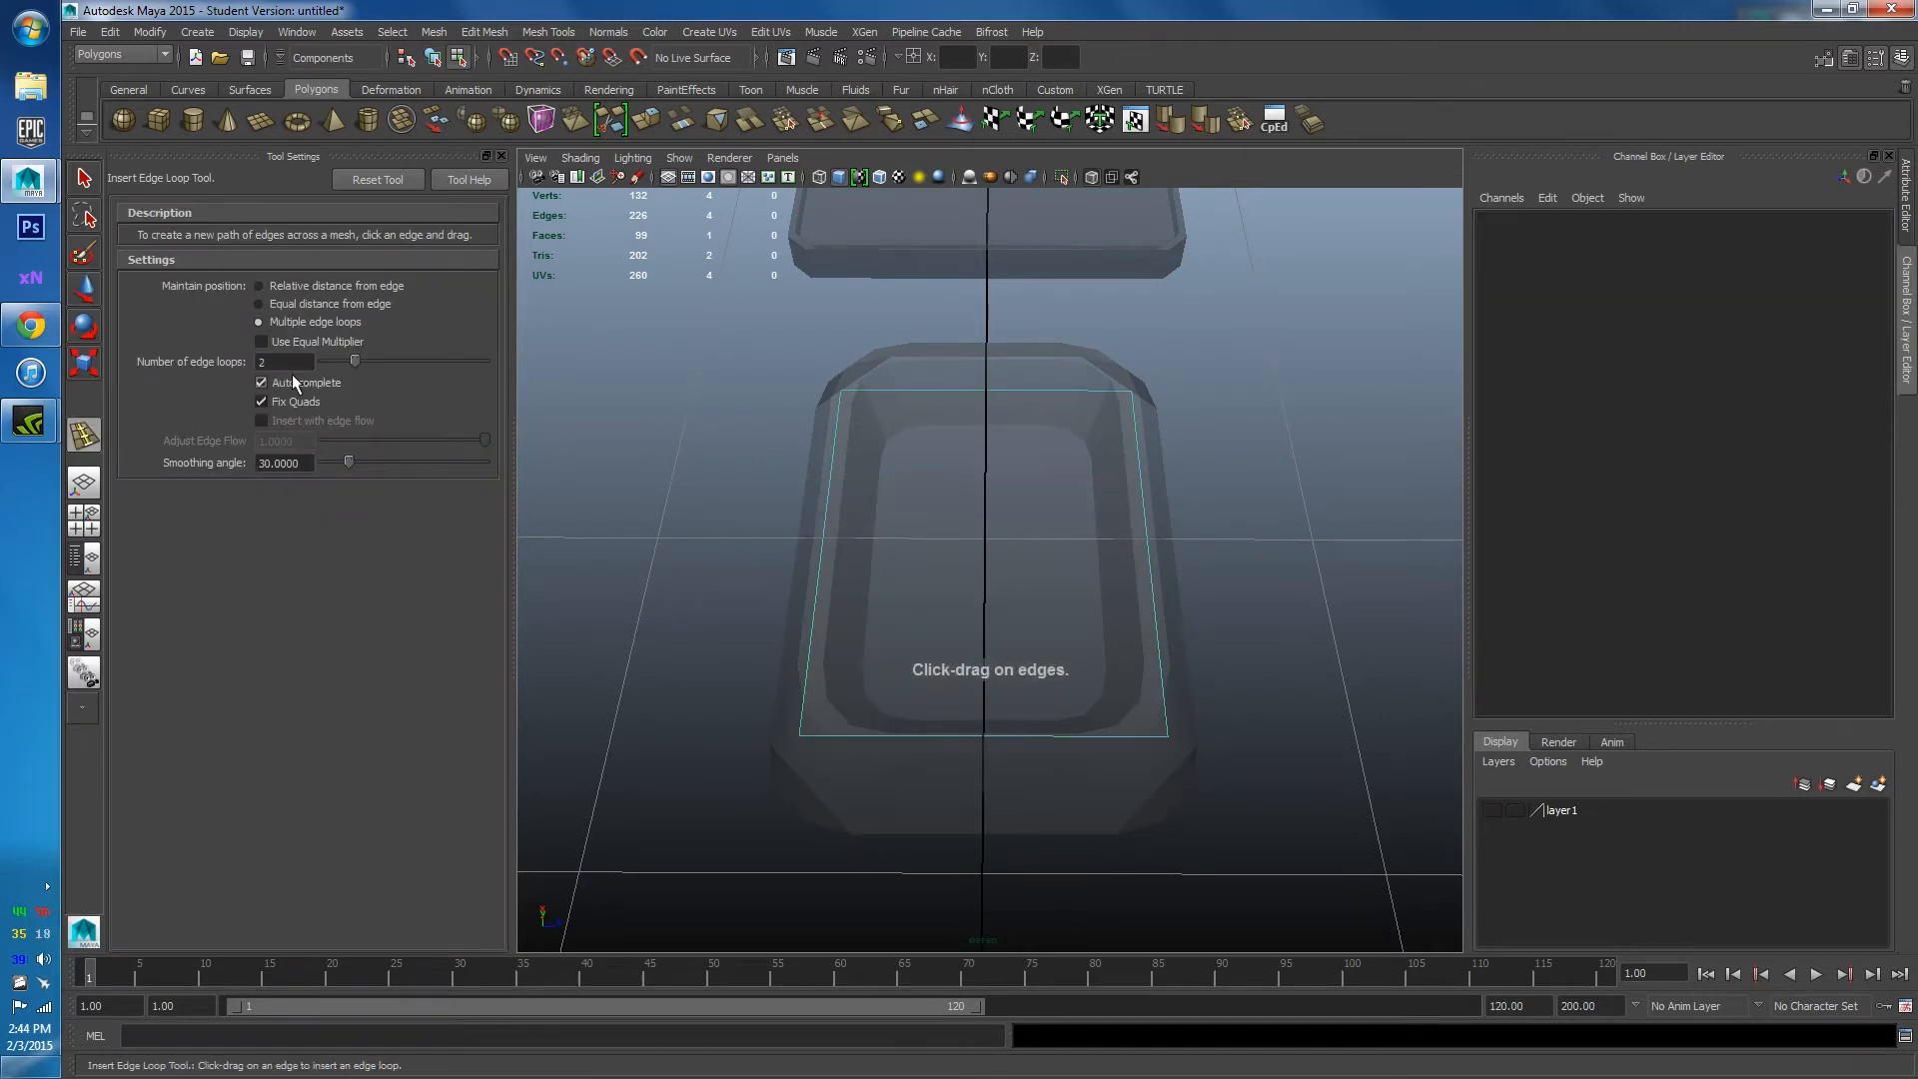
click(888, 737)
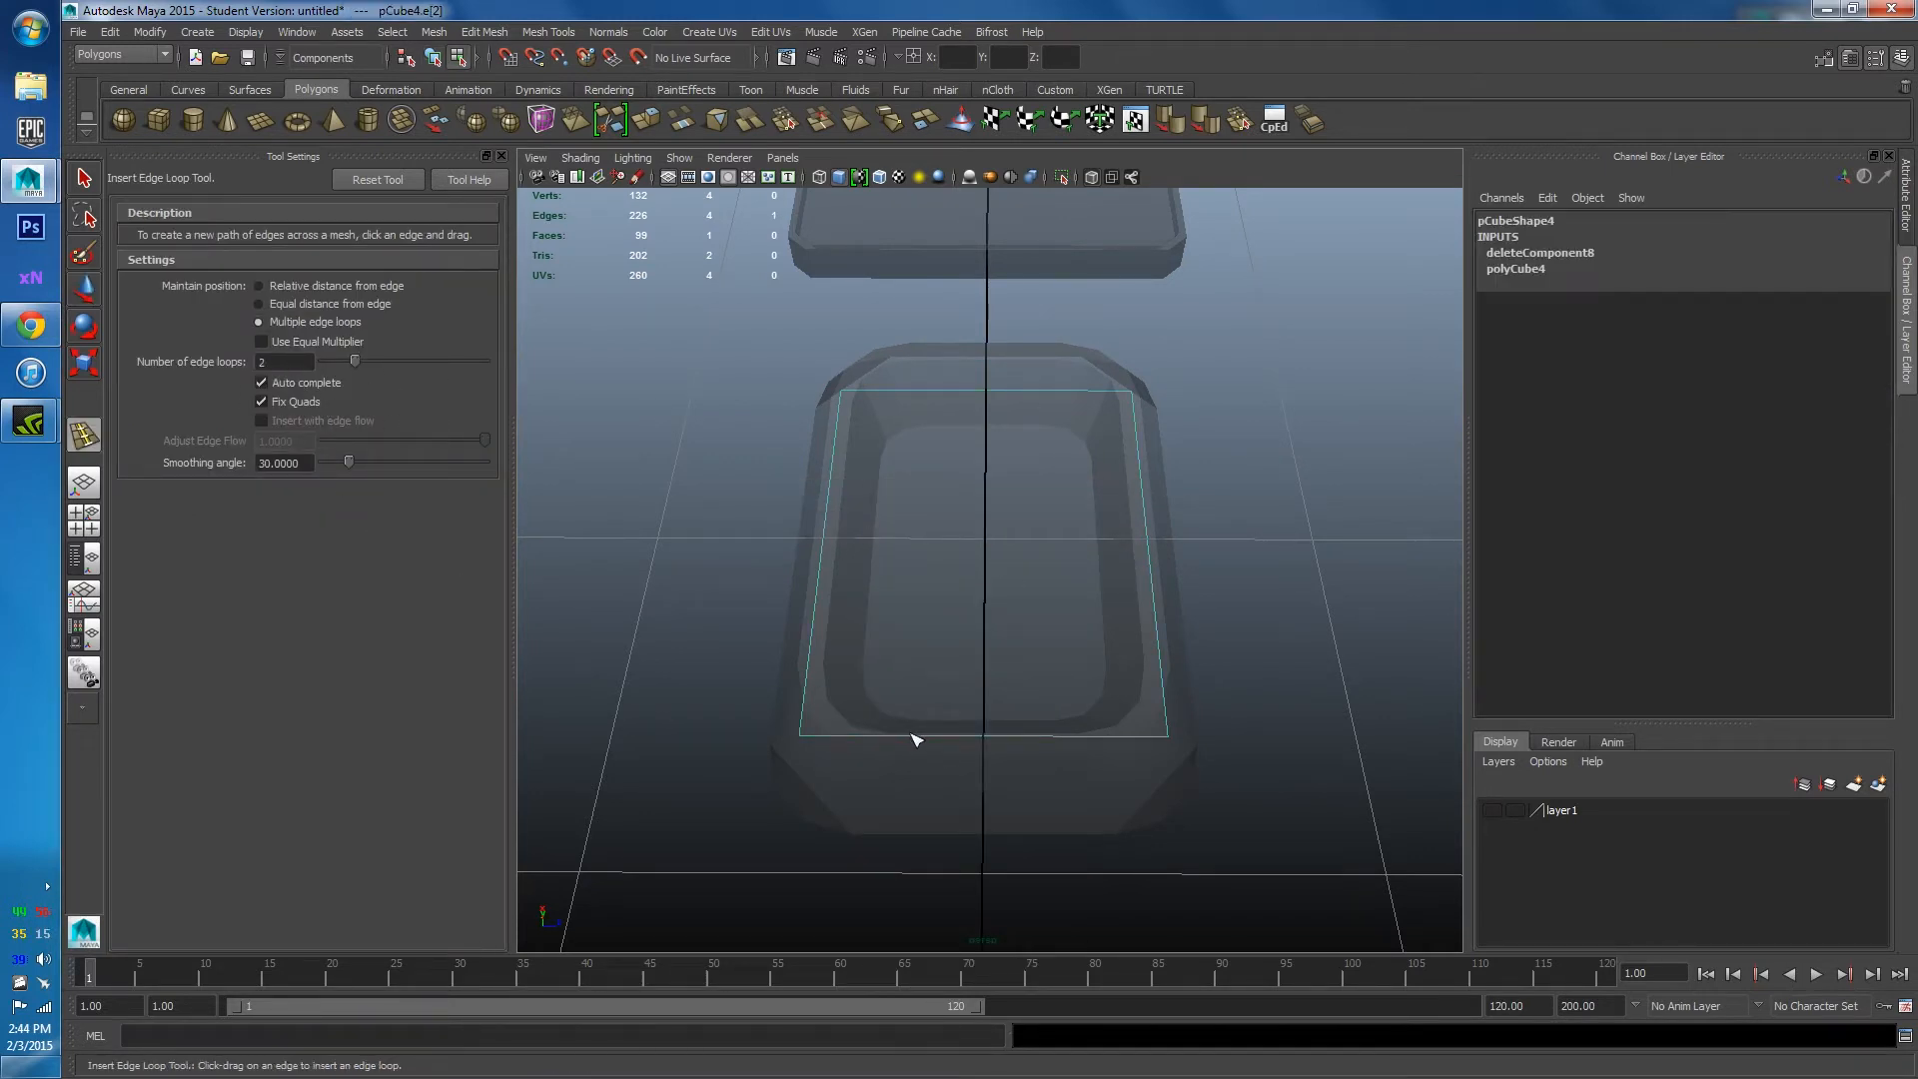
Select both new edge loops and scale them inward along X toward the centre.
alt+drag(1047, 666, 1036, 586)
key(w)
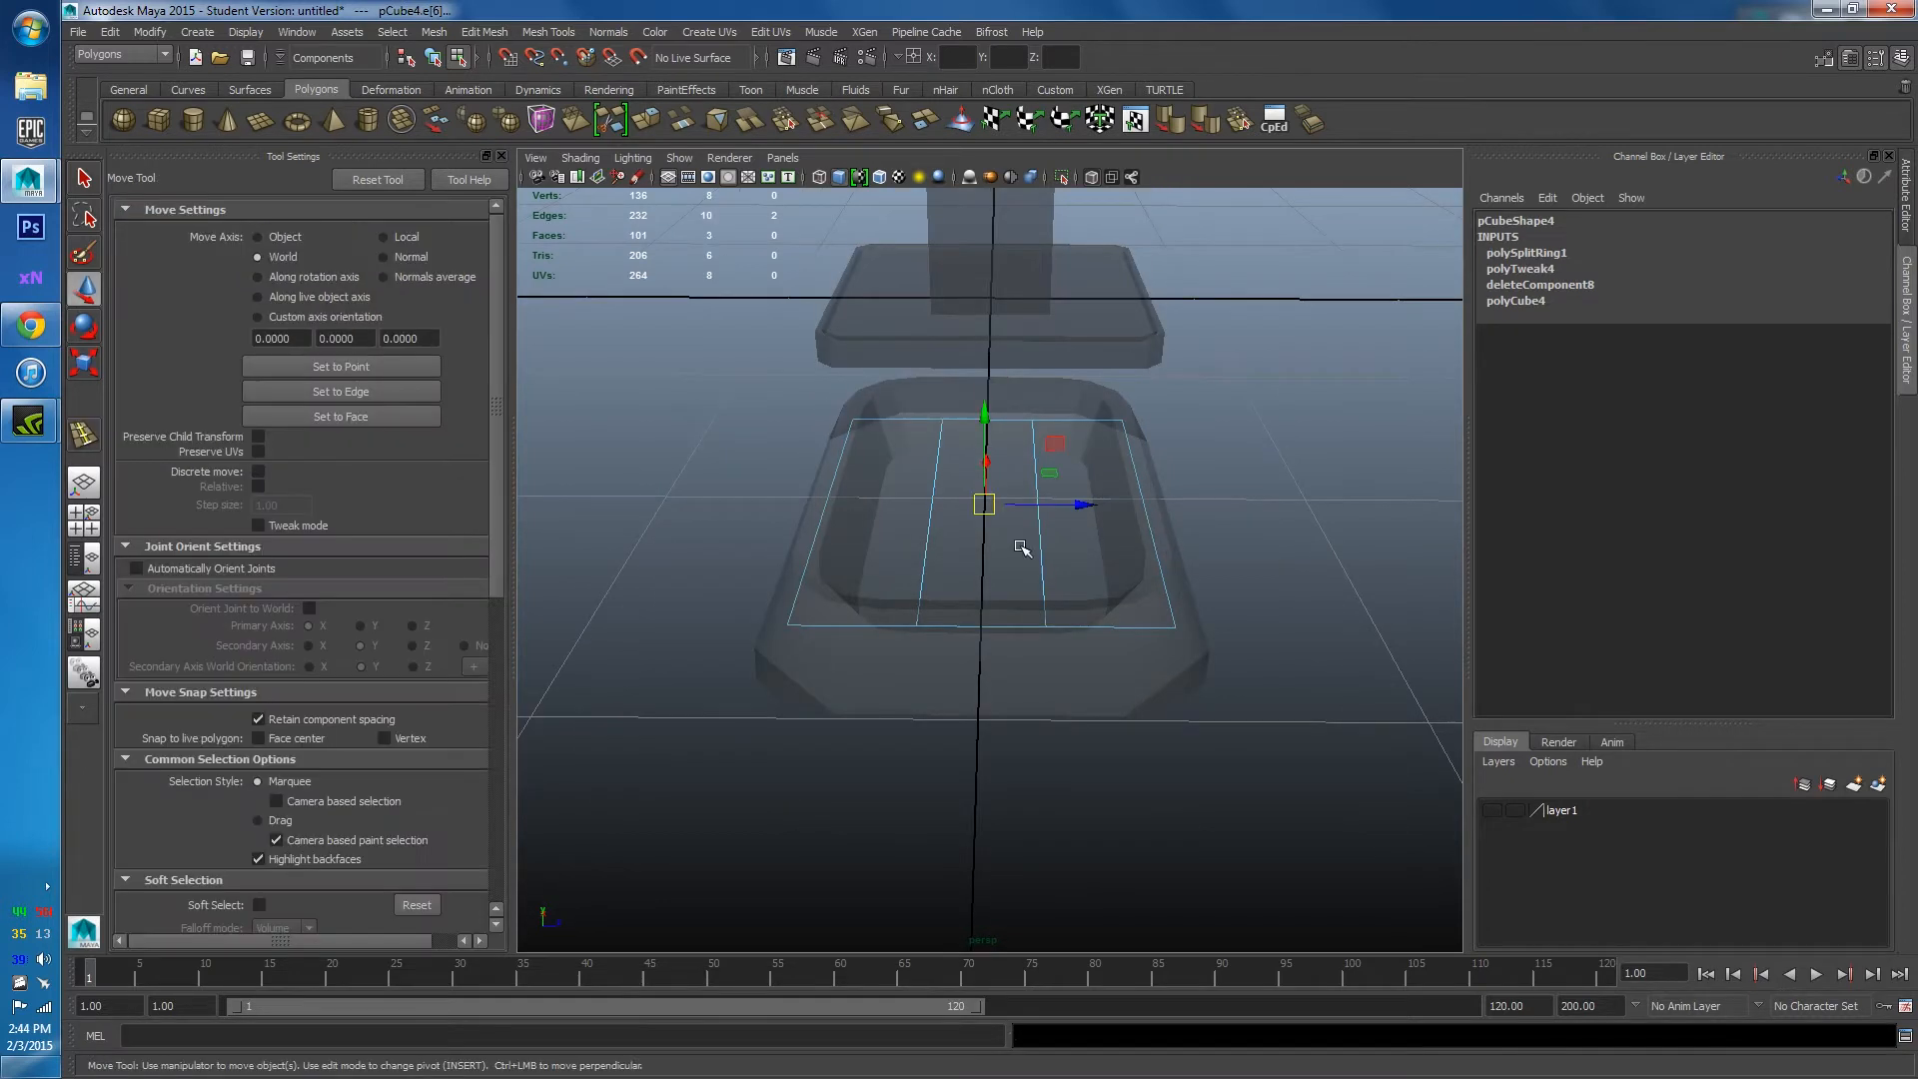
right_drag(989, 531, 927, 536)
drag(1097, 549, 1067, 547)
key(r)
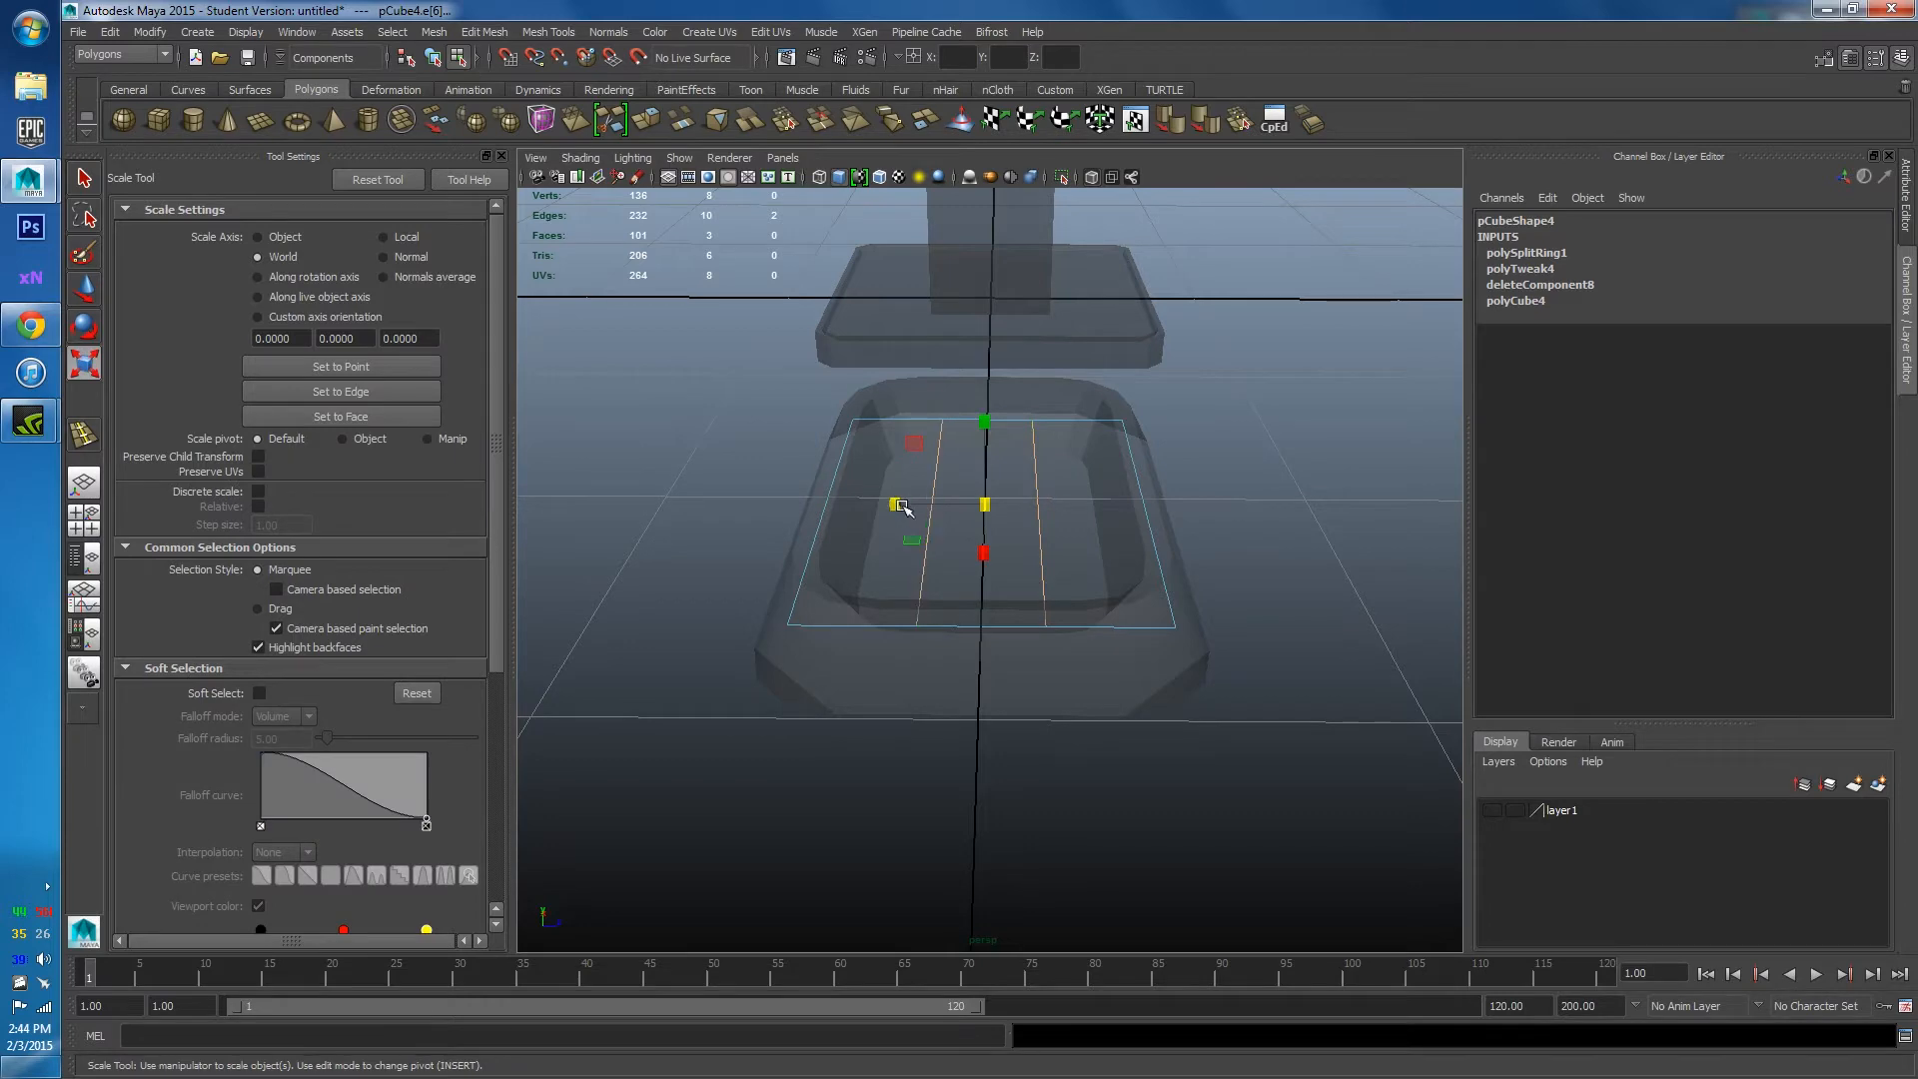
drag(900, 505, 921, 506)
Turn off see-through shading and select the narrow centre strip face.
click(1092, 177)
mouse_move(1039, 559)
alt+mouse_down()
mouse_move(1009, 575)
mouse_move(1069, 600)
mouse_move(1035, 592)
alt+mouse_up()
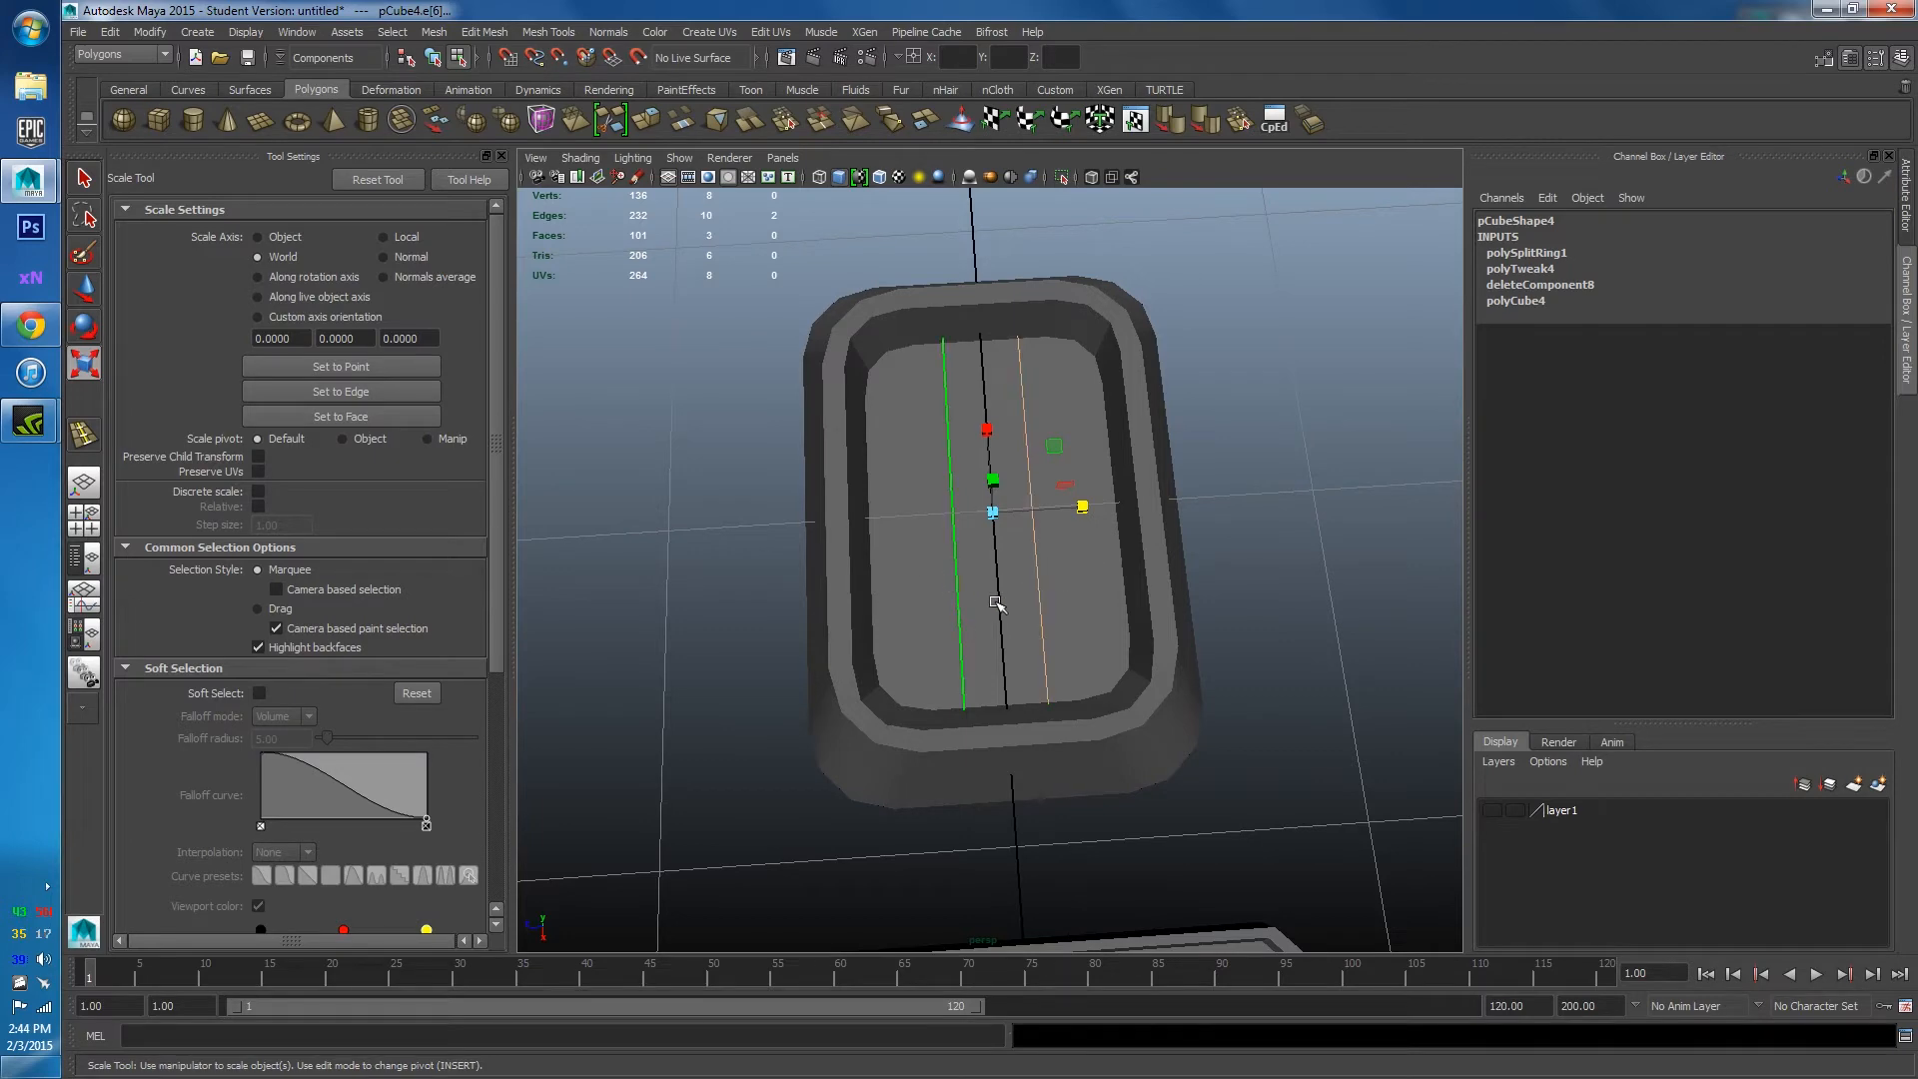
key(F11)
click(998, 640)
alt+drag(998, 639, 813, 591)
scroll(867, 421, up, 5)
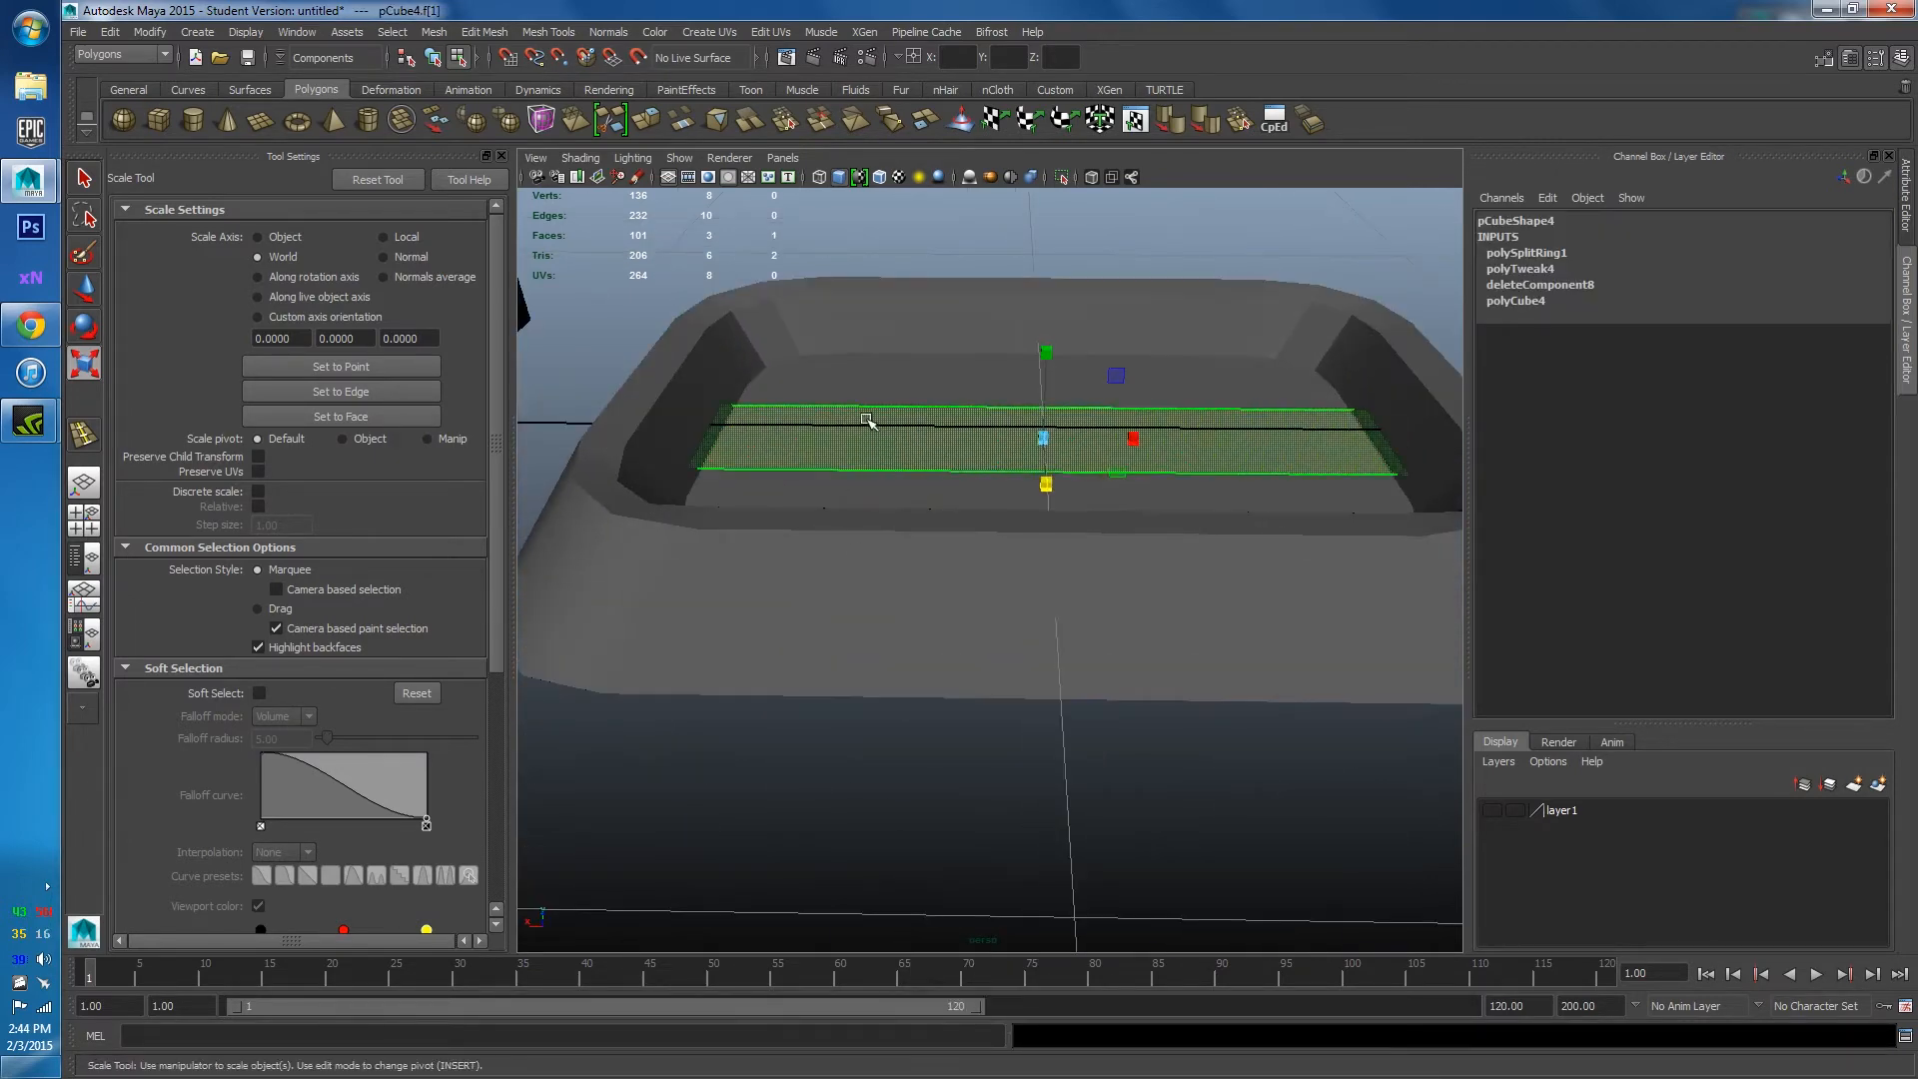
Extrude the centre strip upward and narrow its top into a sloped ridge.
shift+right_drag(867, 421, 867, 466)
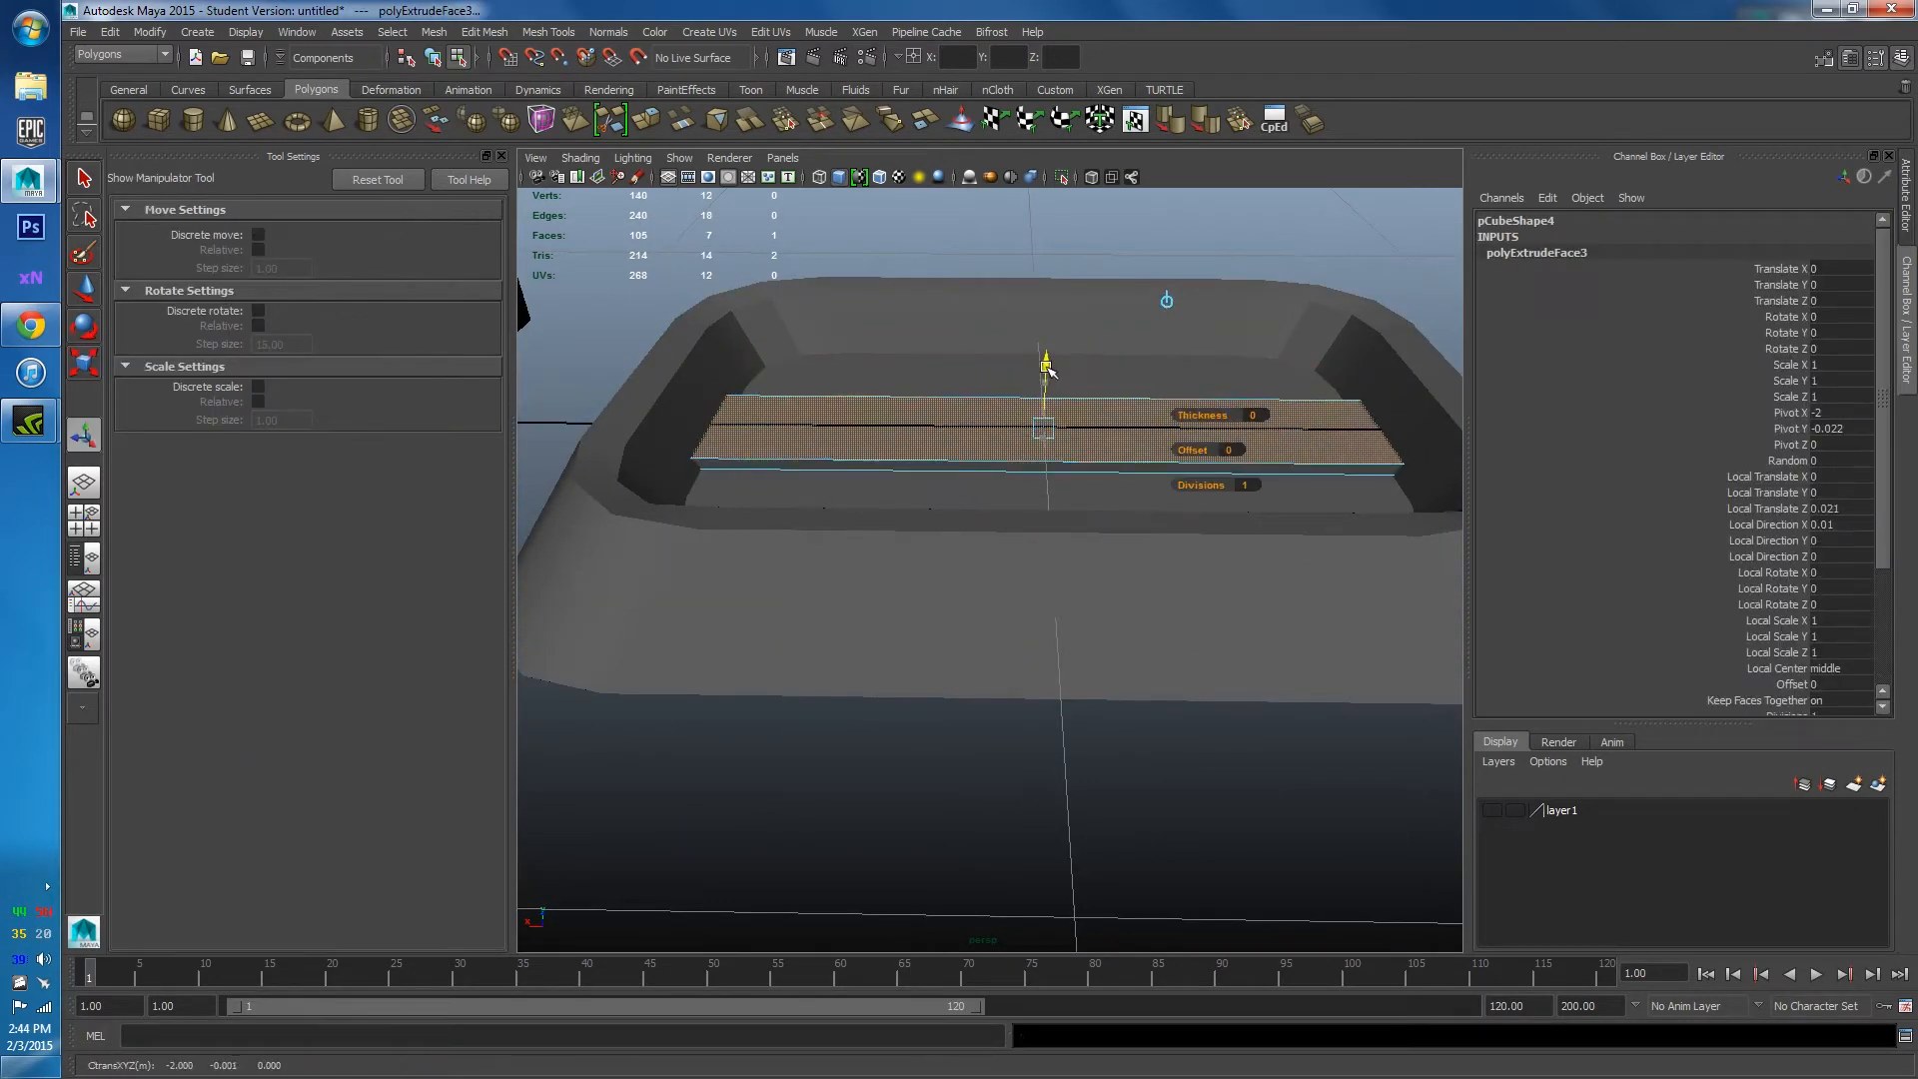
drag(1047, 370, 1045, 332)
click(1166, 295)
alt+drag(1119, 399, 1169, 549)
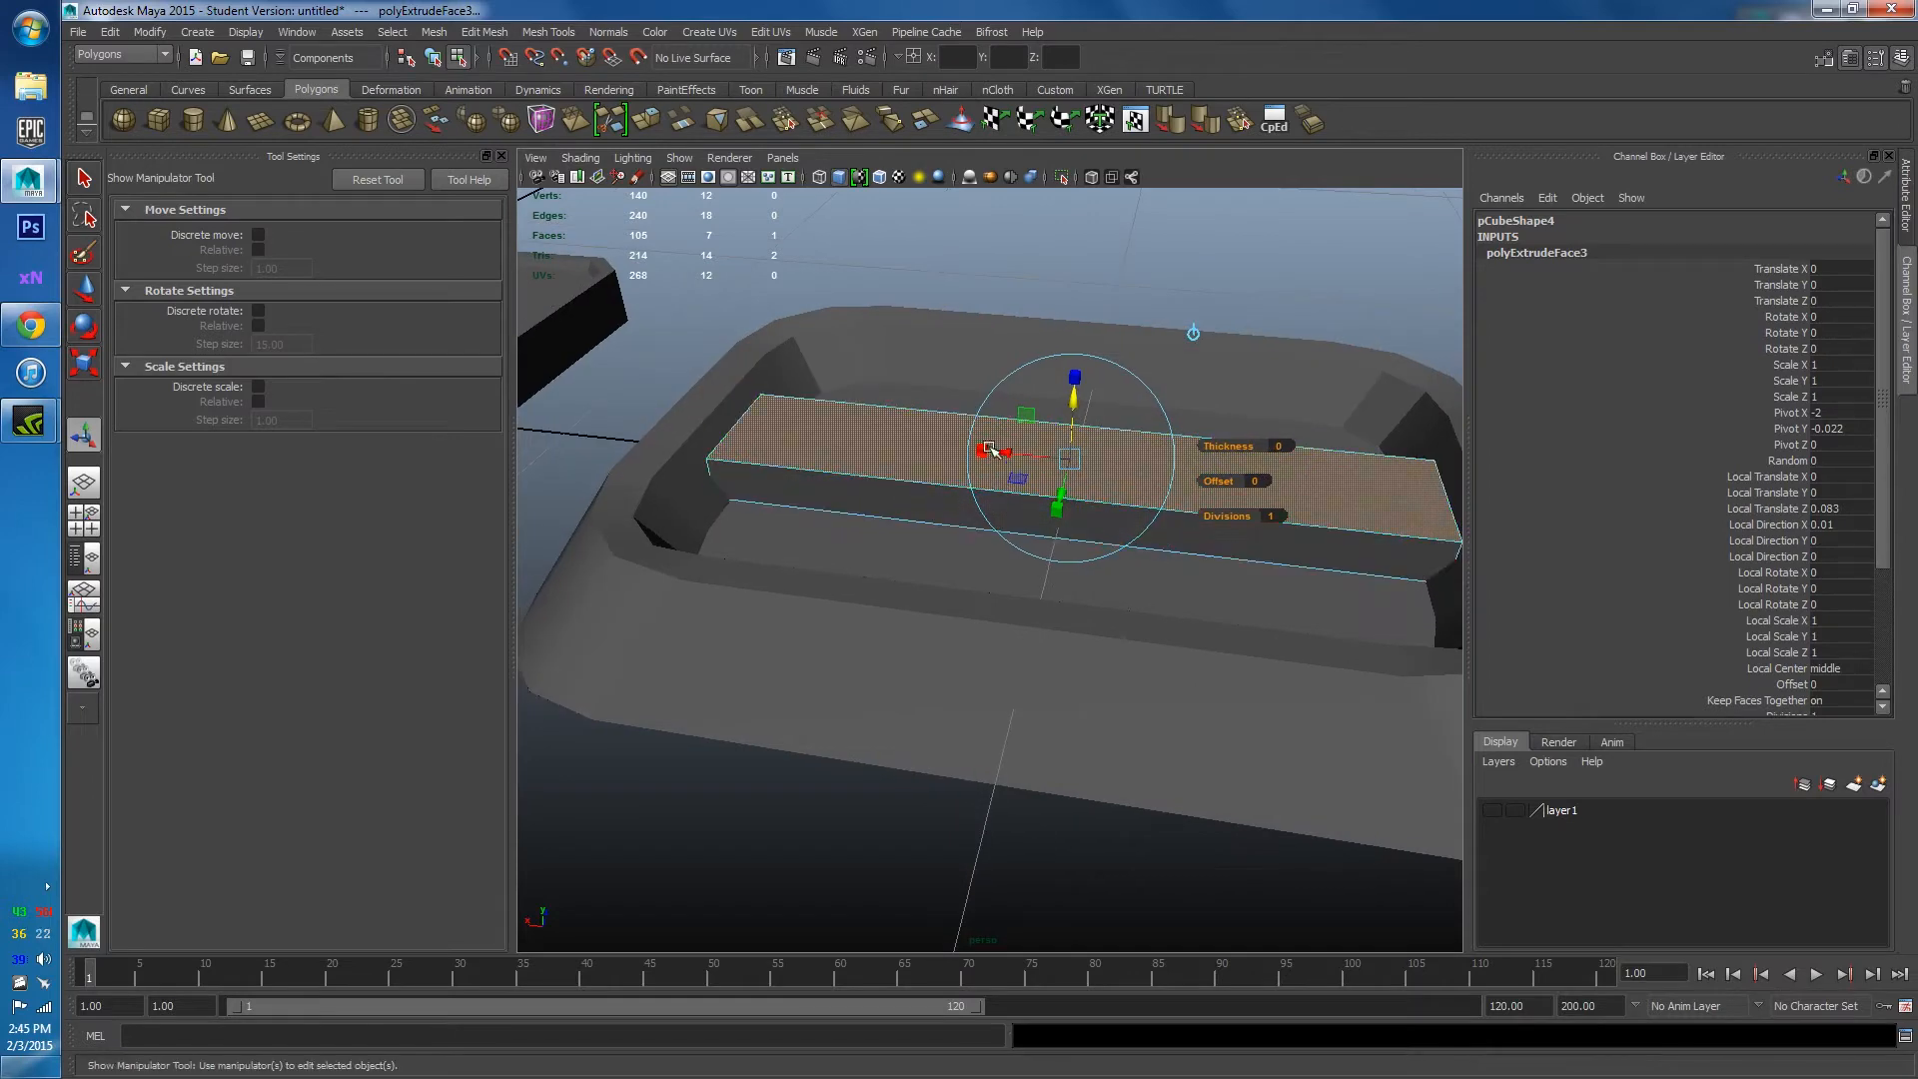
drag(981, 447, 1319, 489)
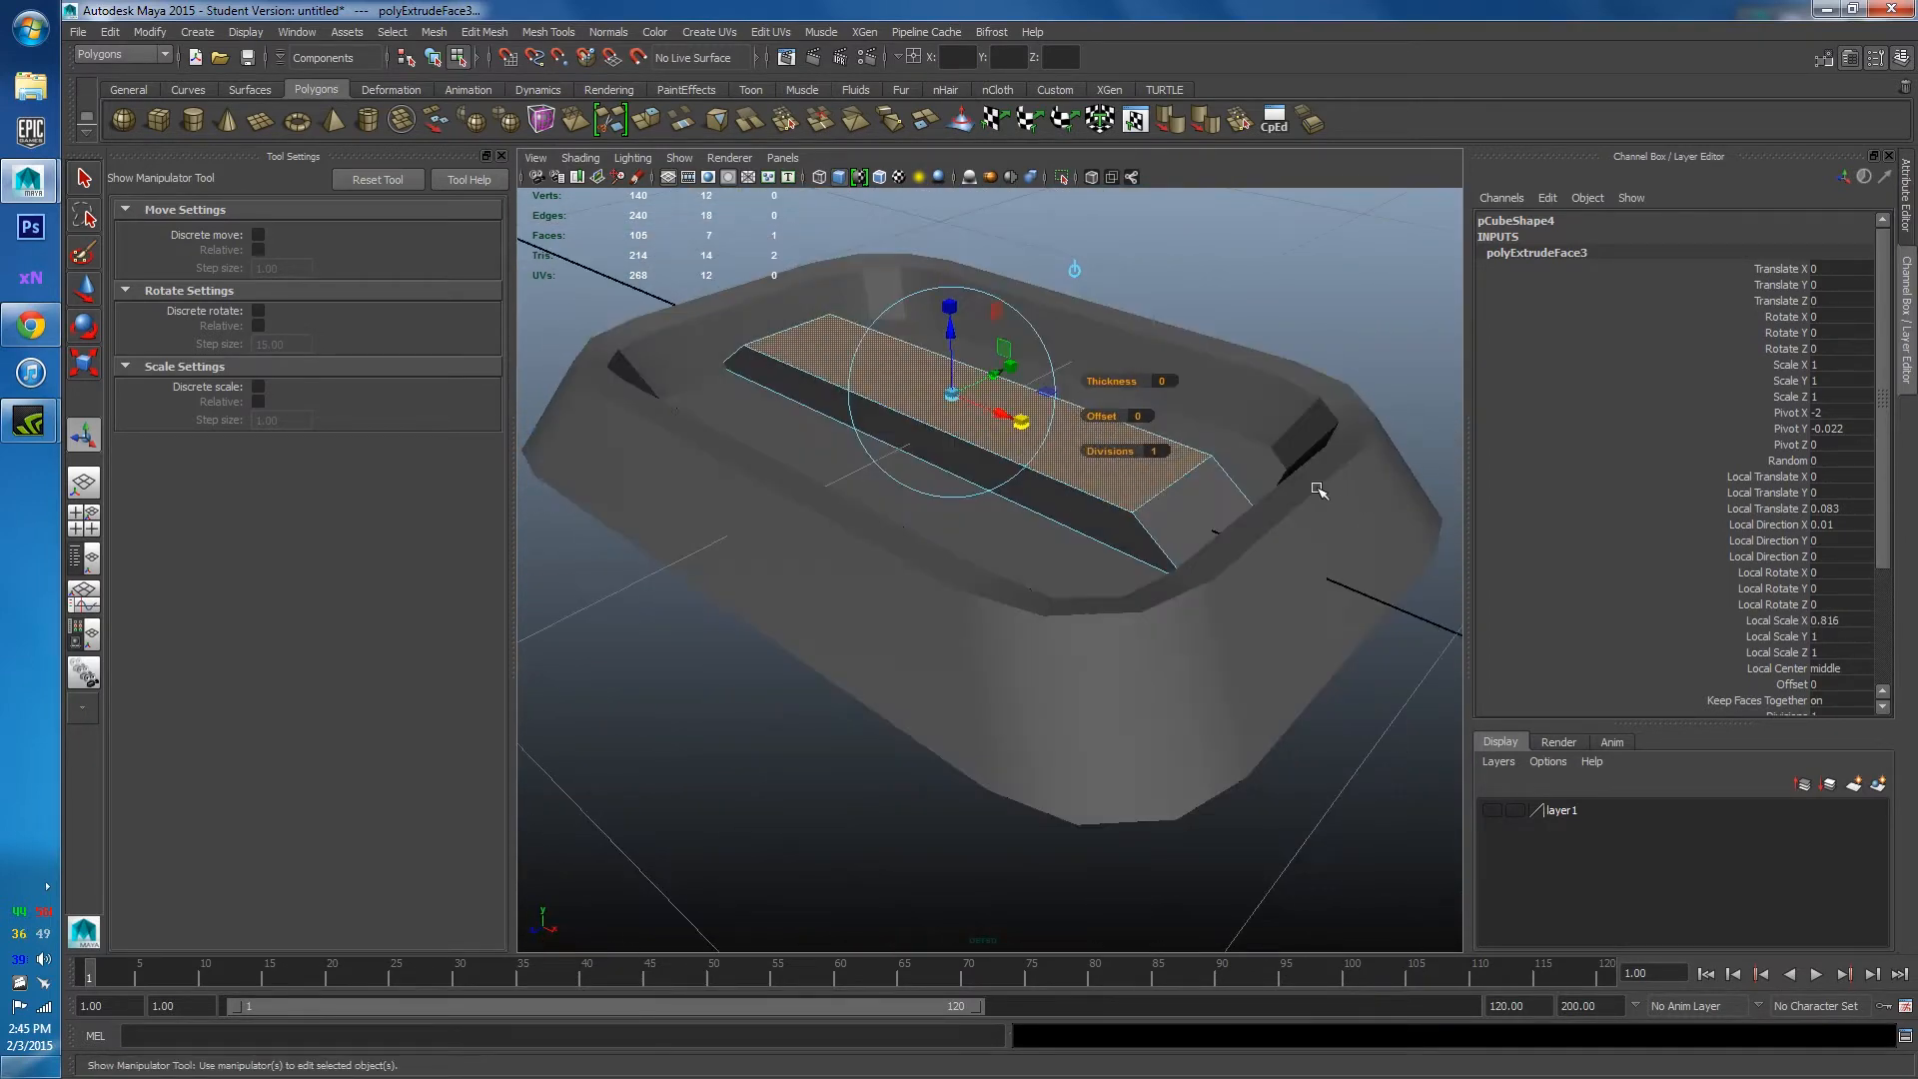
click(1280, 291)
alt+drag(1280, 291, 1365, 444)
Reselect the extruded strip, then review the Chrome corridor reference and return to Maya.
key(ctrl+z)
alt+drag(972, 549, 1087, 552)
alt+middle_drag(1085, 550, 936, 521)
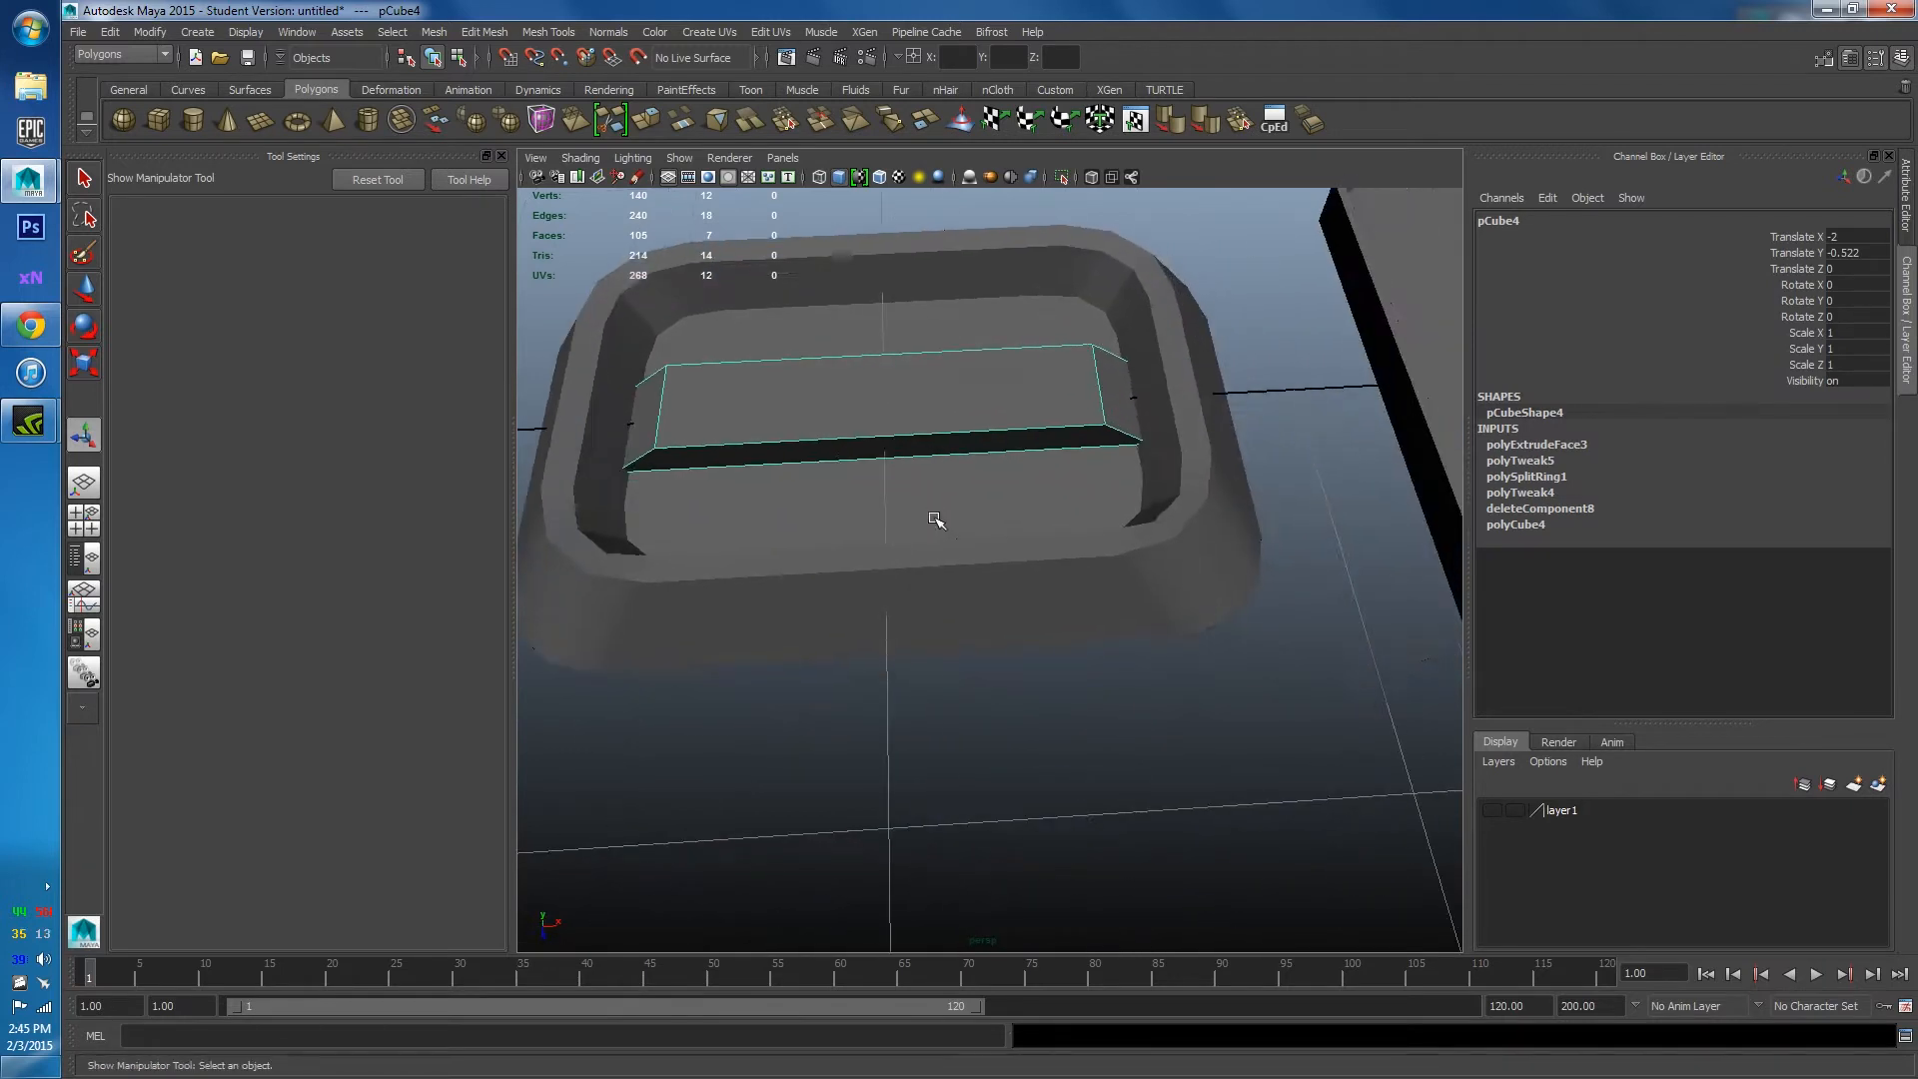
shift+right_click(847, 423)
click(848, 423)
click(30, 320)
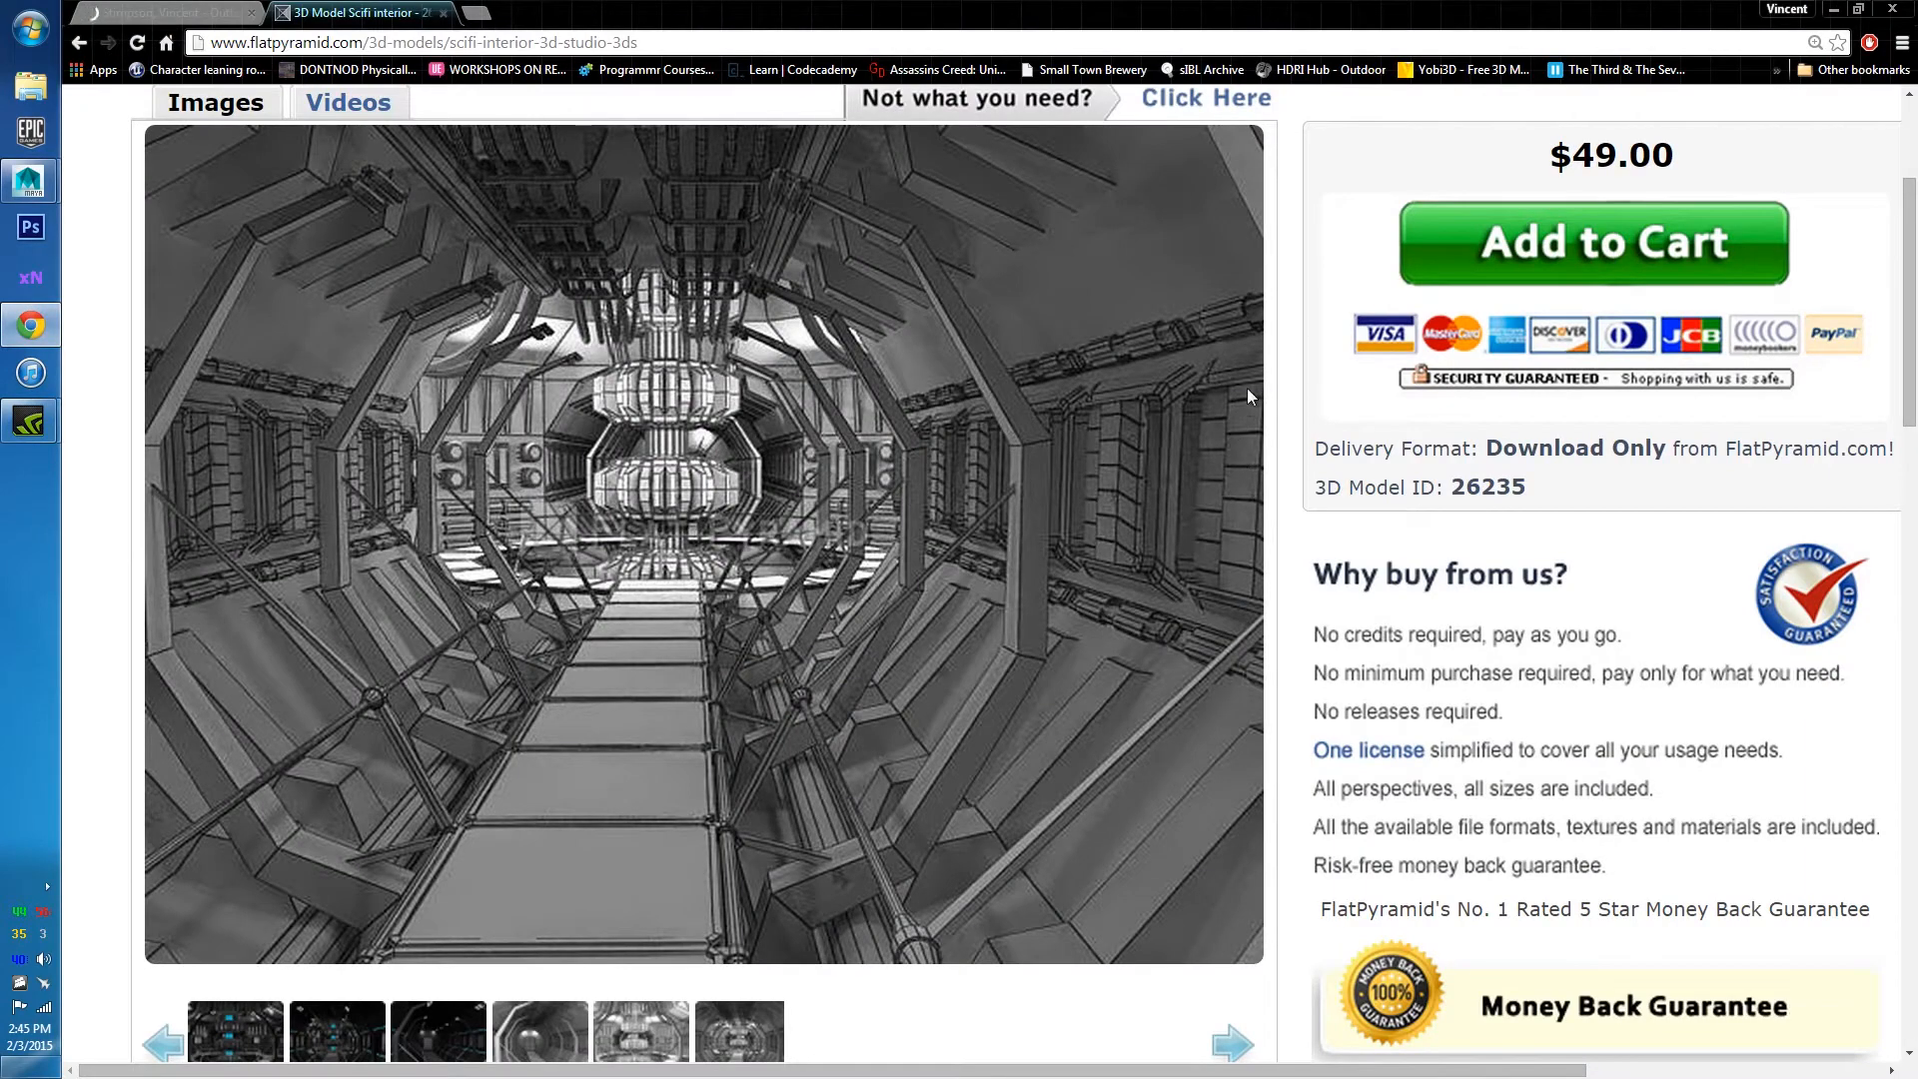
click(1834, 8)
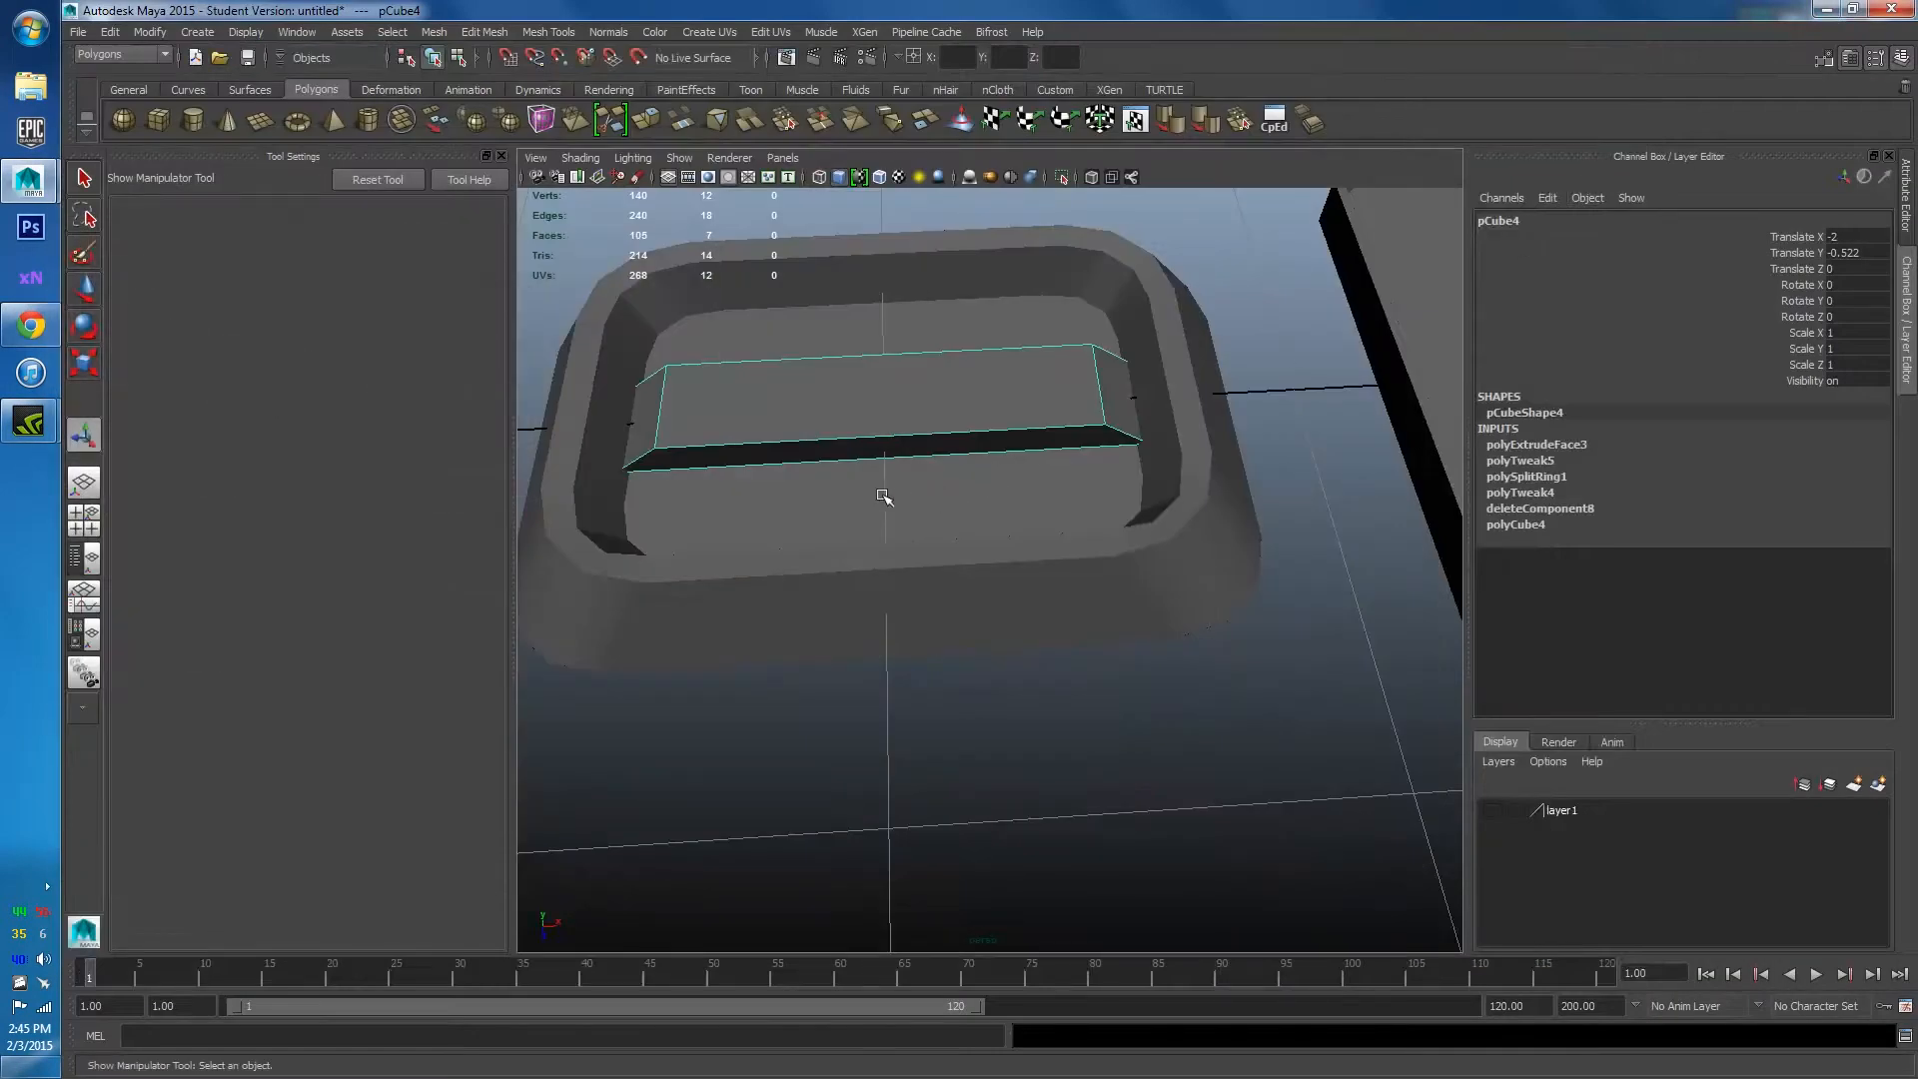
Scale the raised strip's two top edges outward along X so it spans wall to wall.
right_click(940, 418)
click(974, 409)
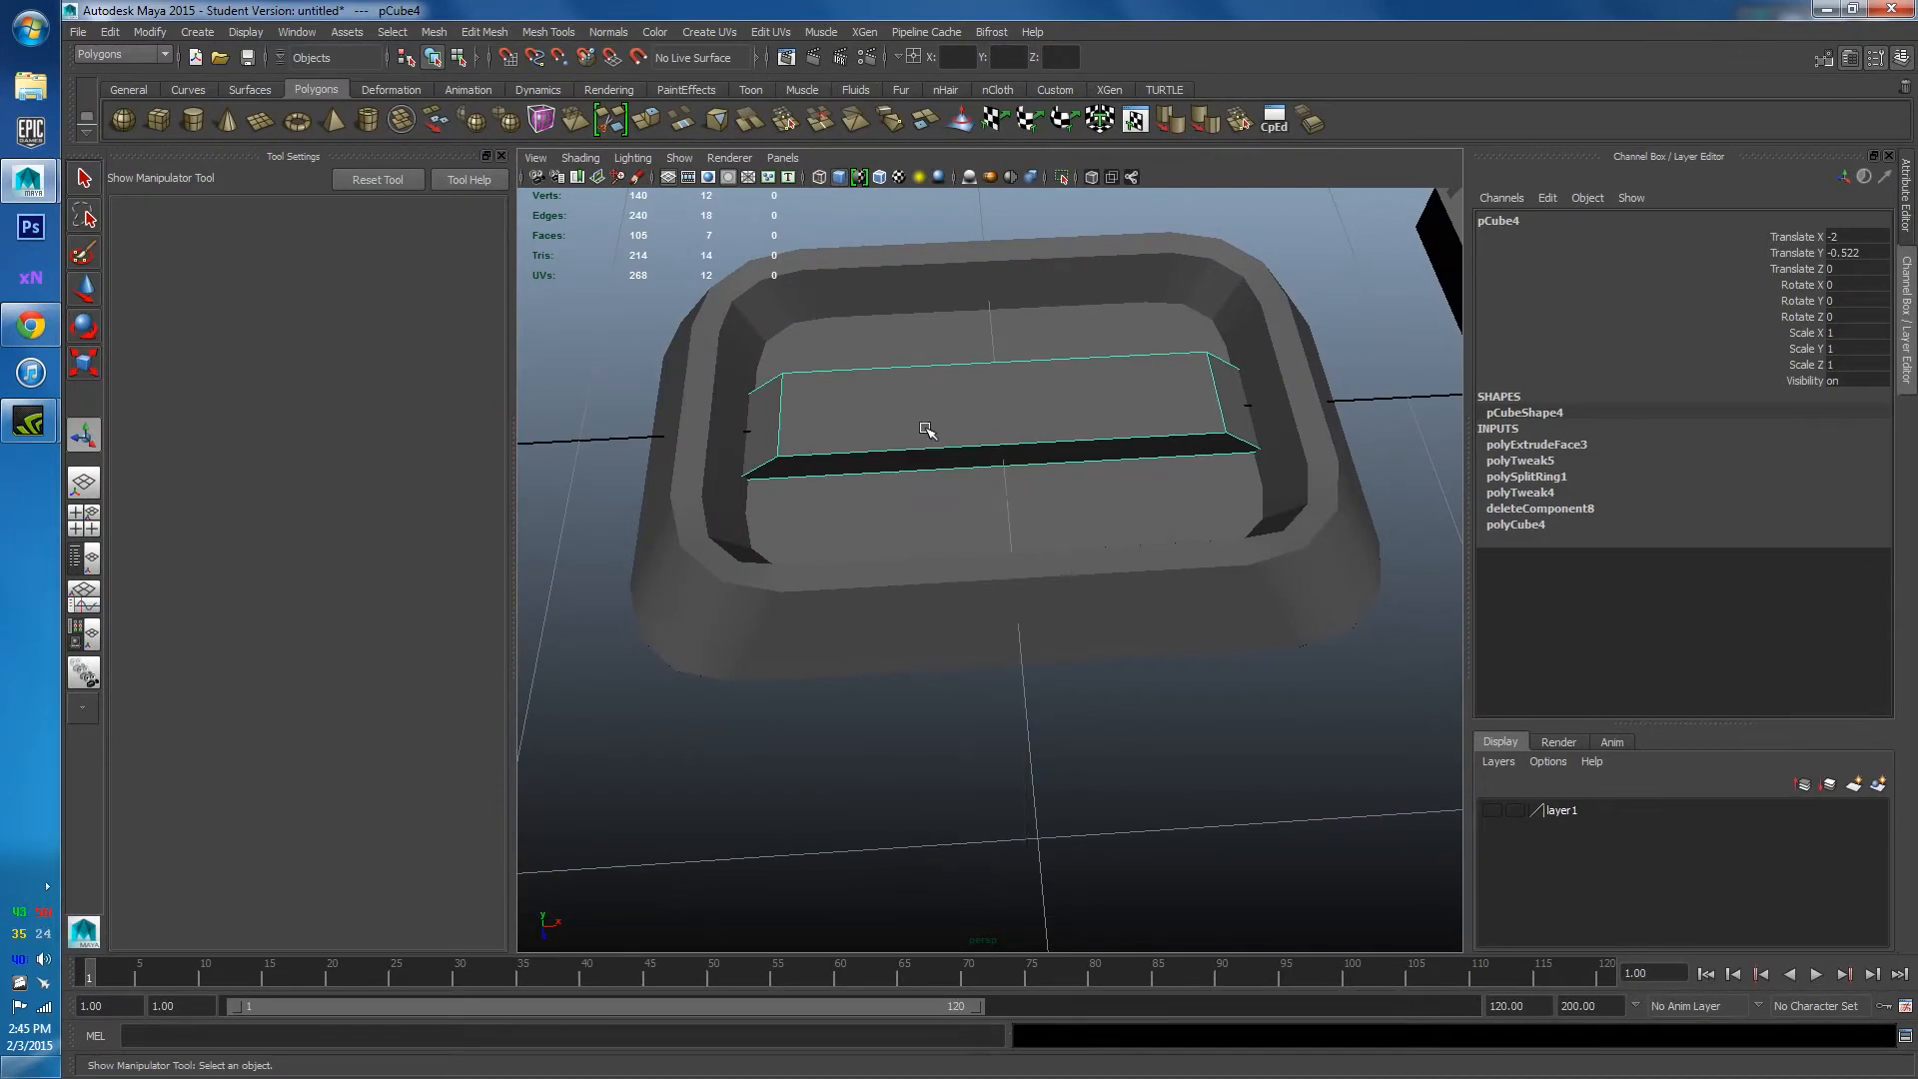
mouse_move(927, 430)
alt+mouse_down()
mouse_move(890, 480)
mouse_move(926, 415)
alt+mouse_up()
right_click(838, 400)
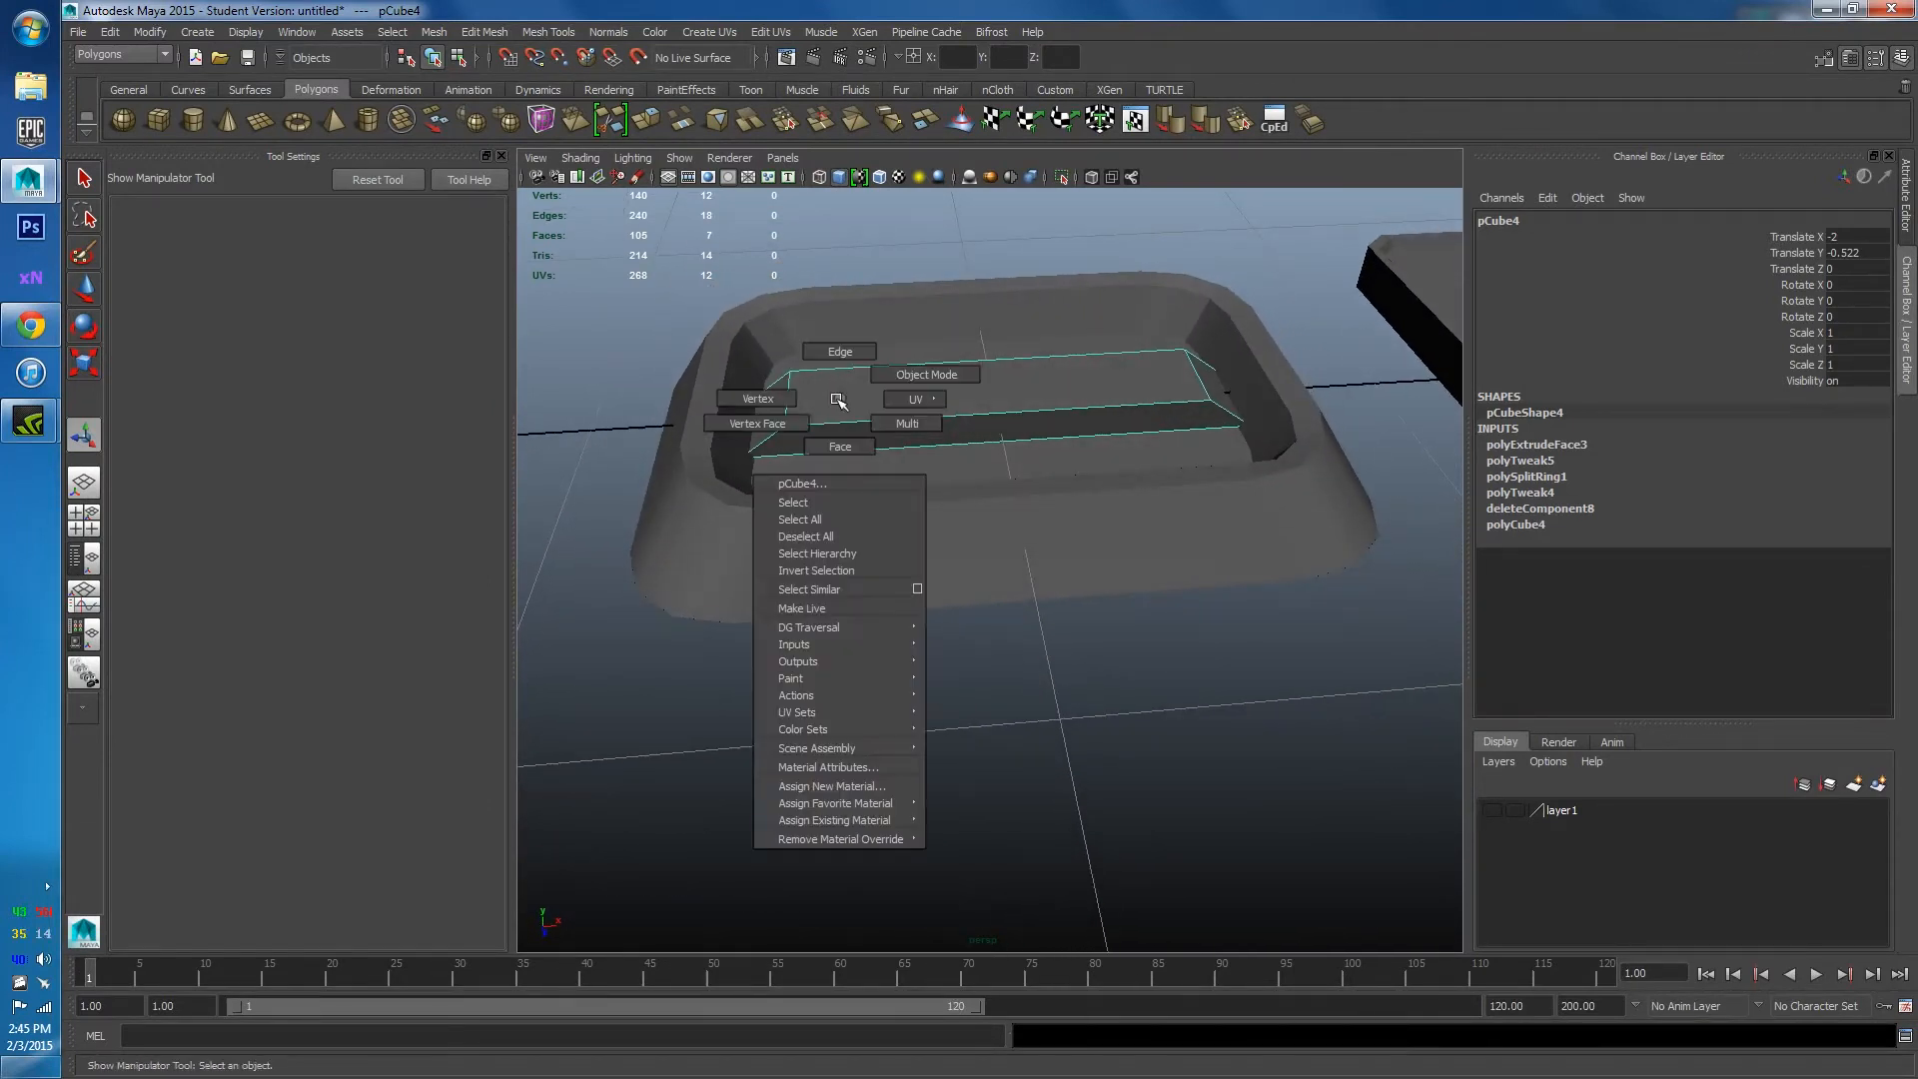
click(839, 352)
right_click(792, 385)
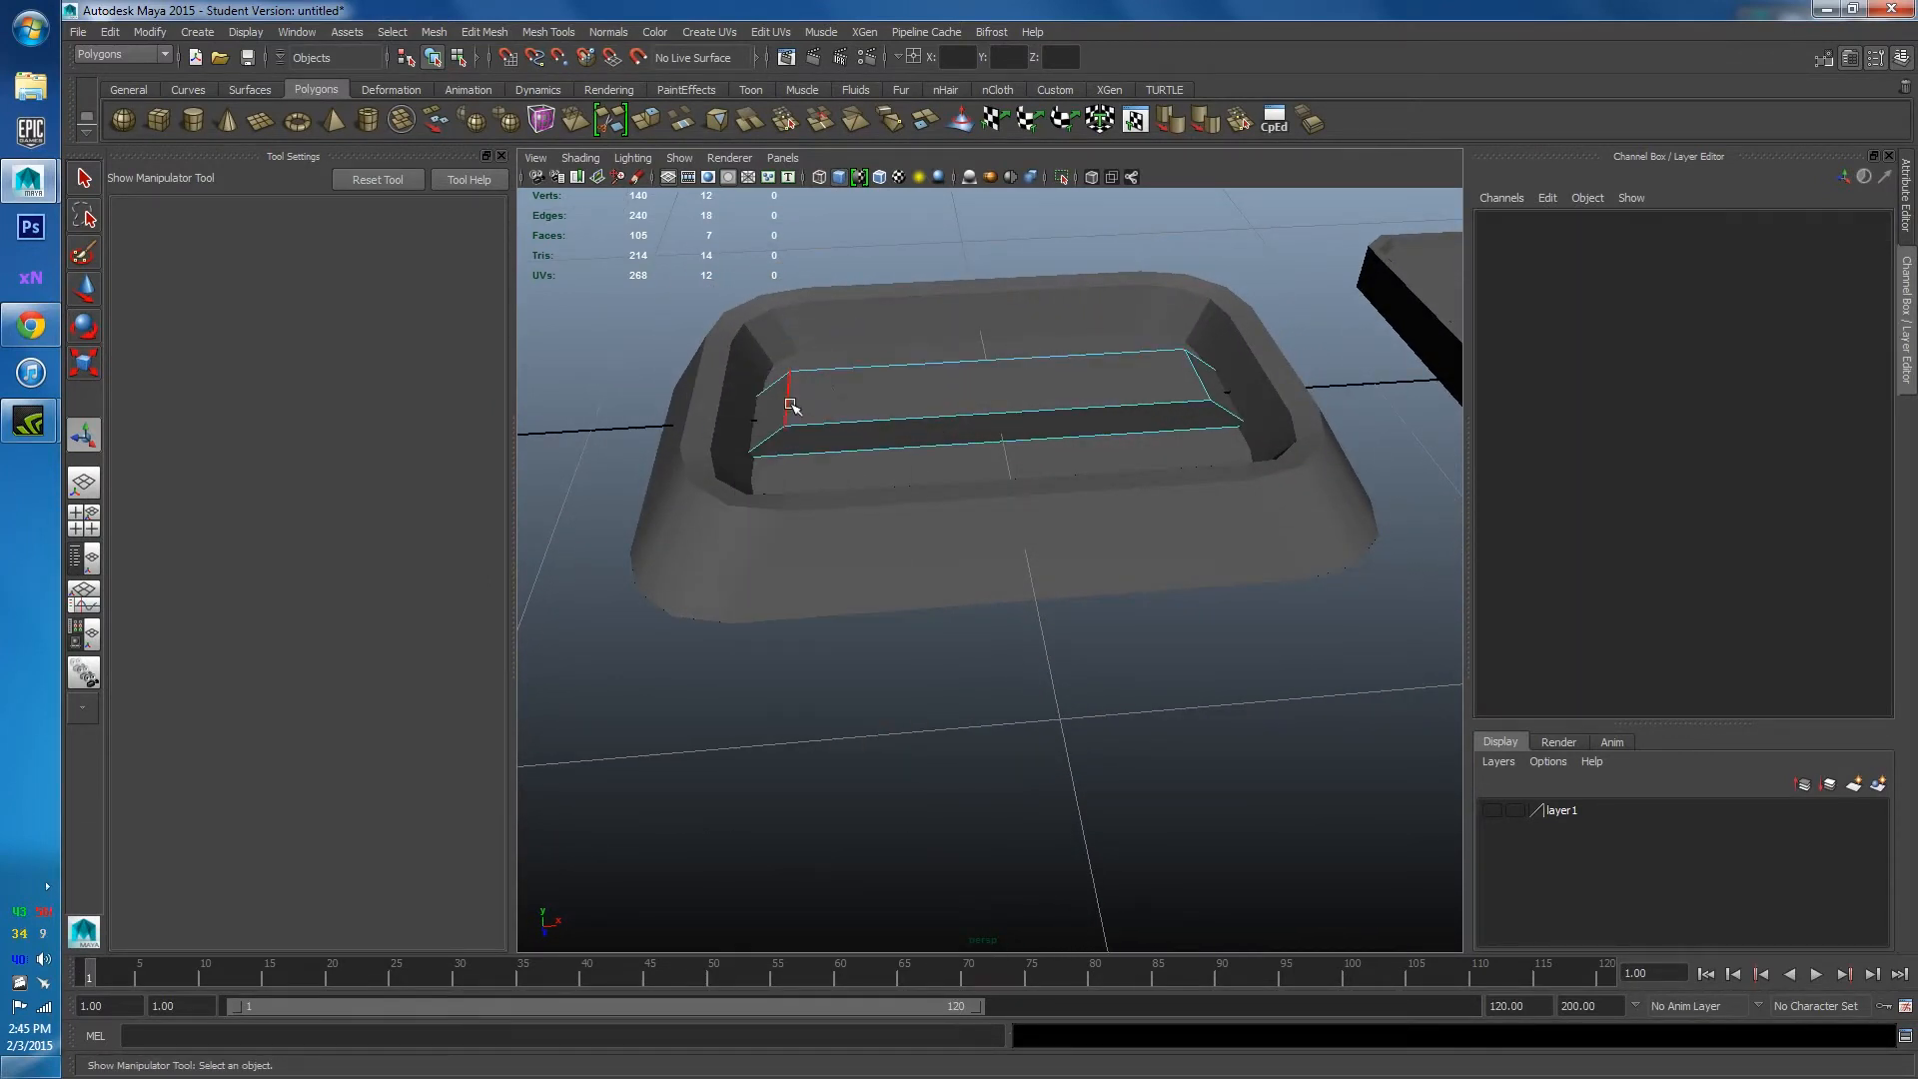
click(790, 405)
shift+click(1014, 426)
key(r)
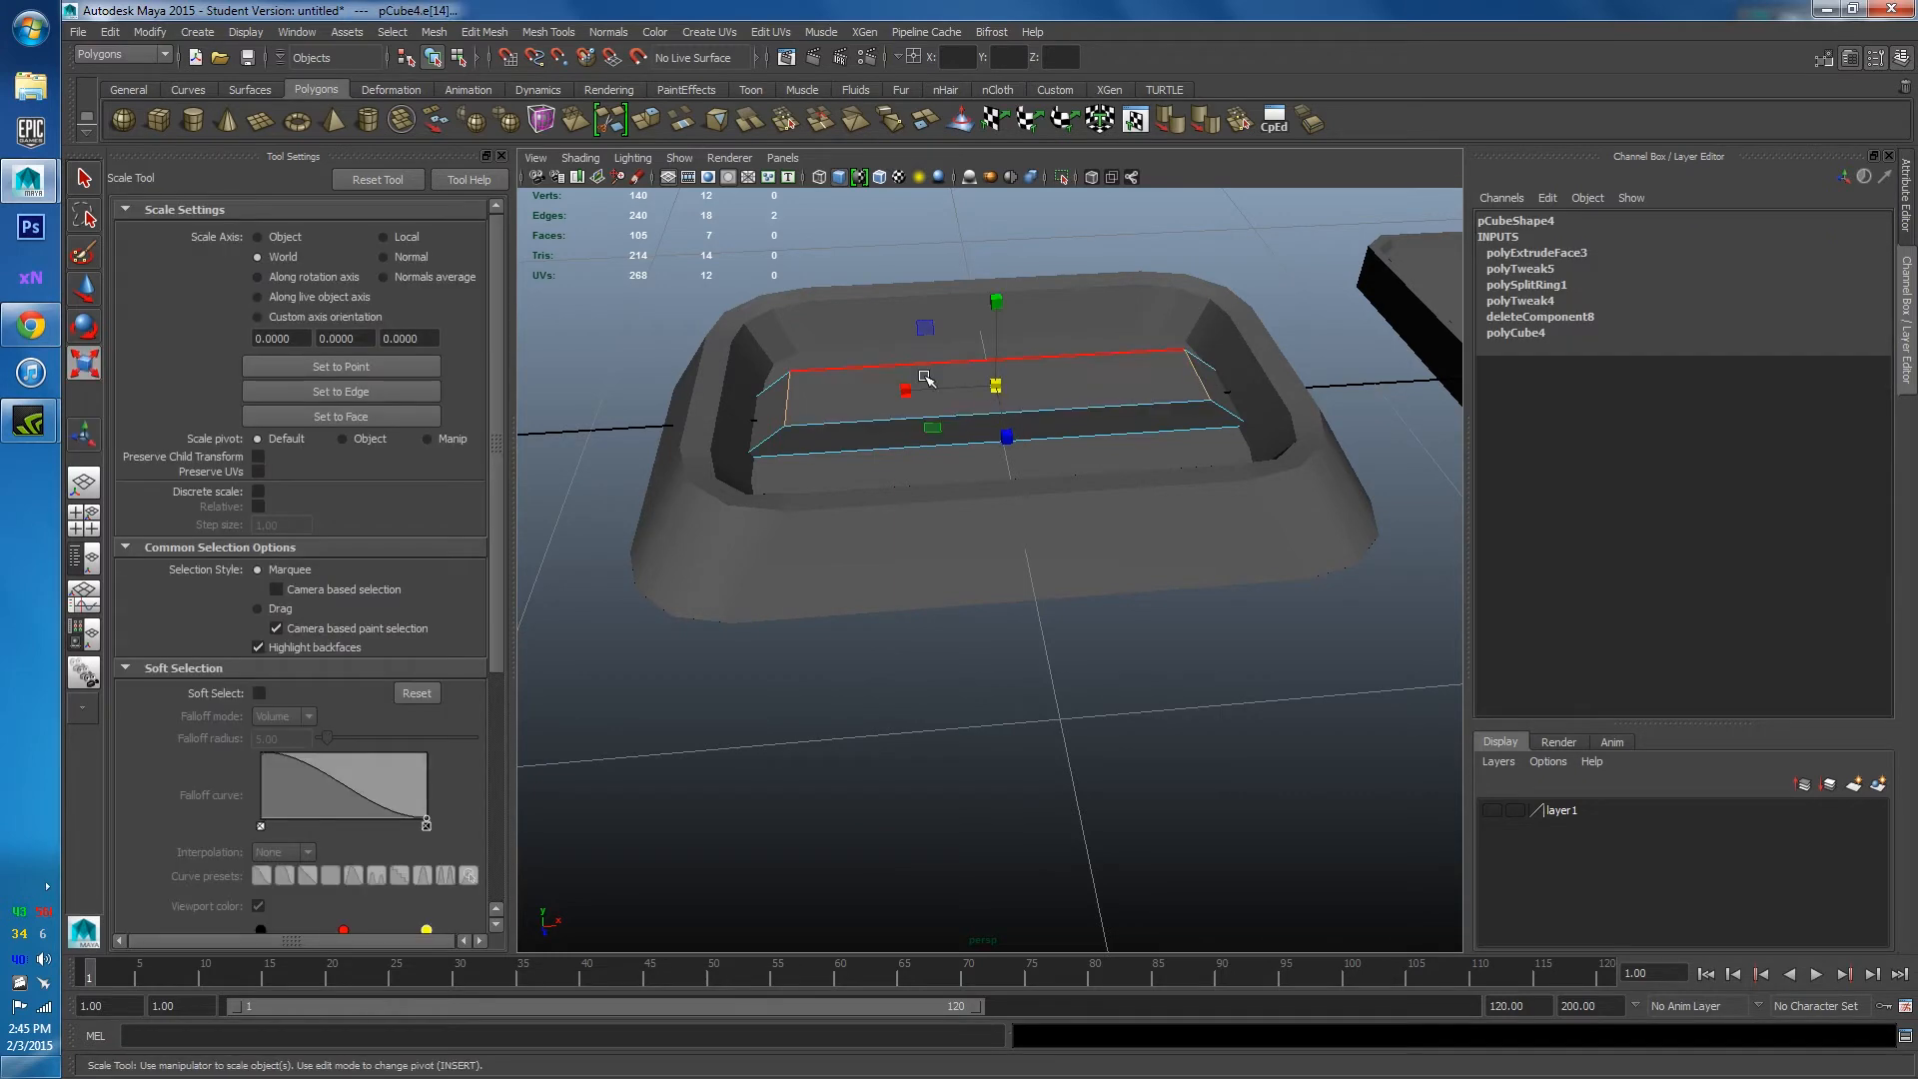
drag(911, 387, 880, 396)
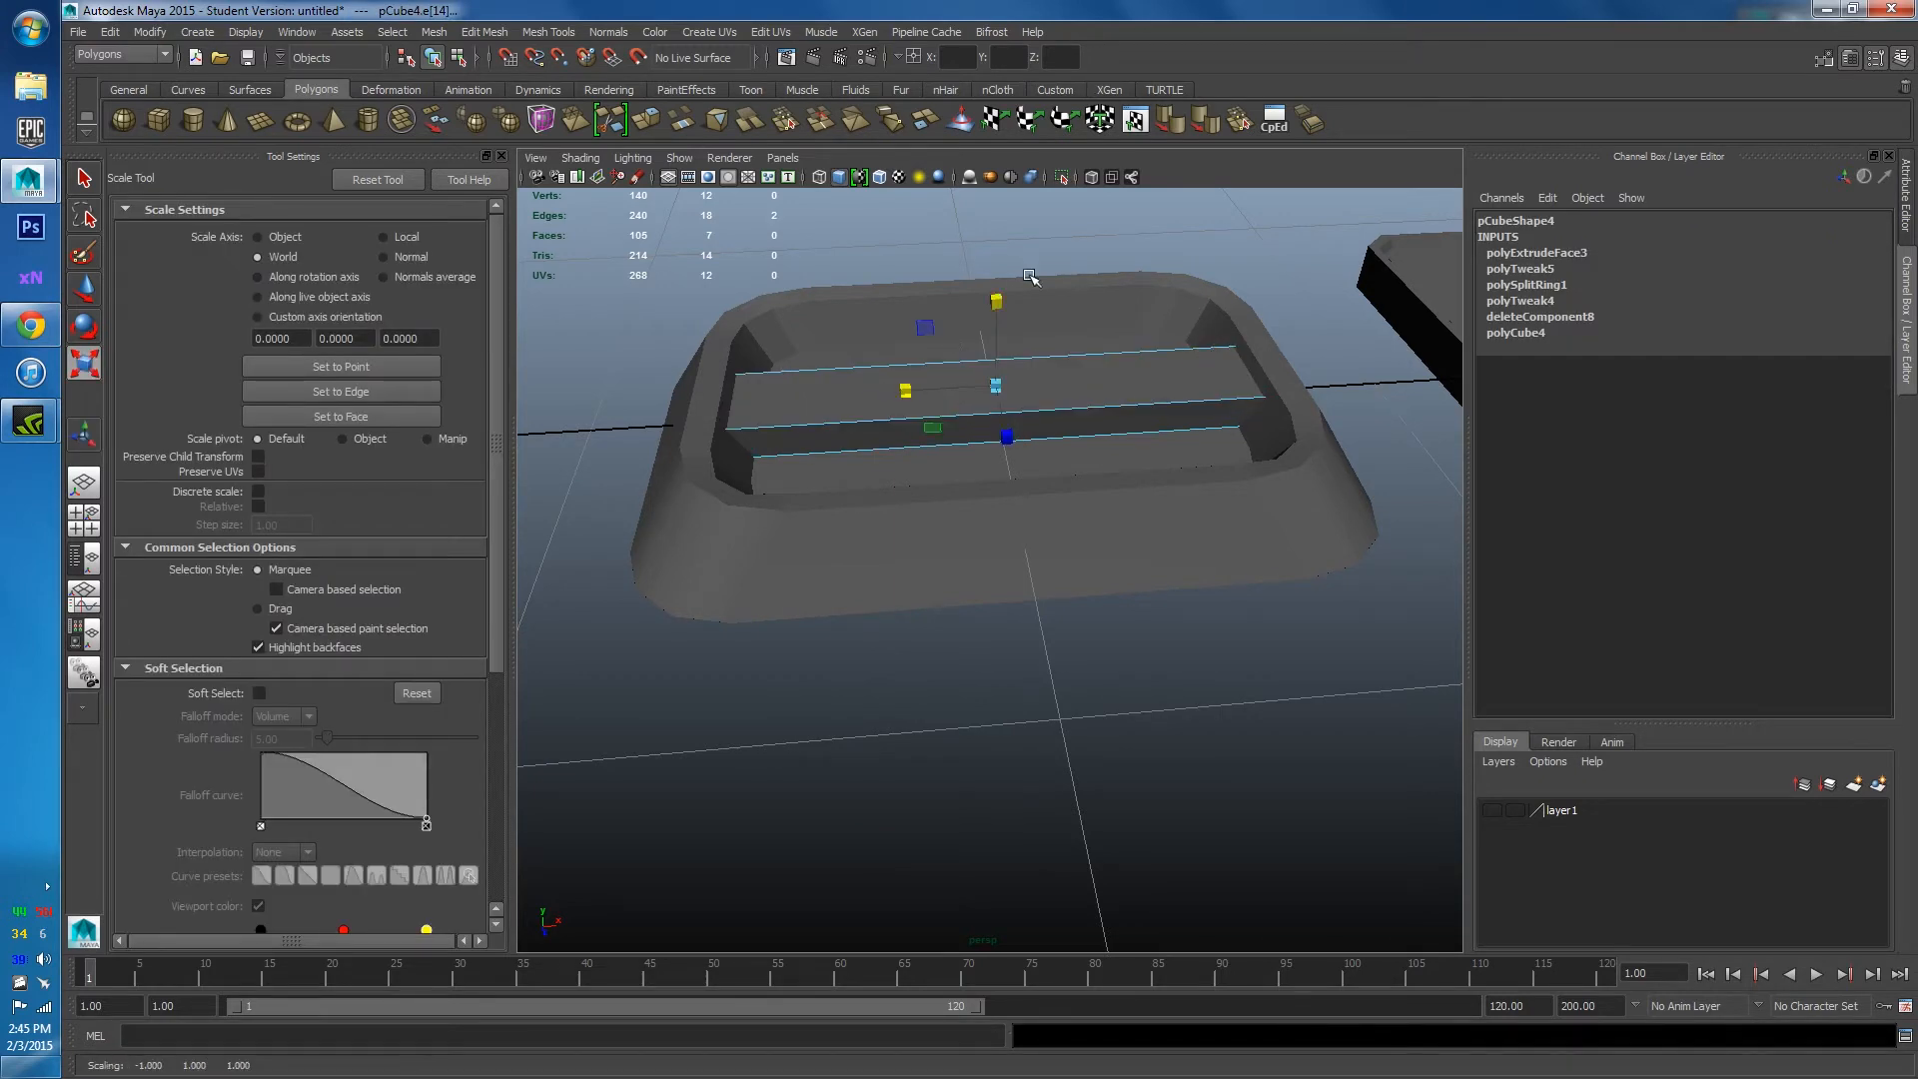
Isolate the tray, delete the strip's end face, then show the whole scene again.
right_drag(999, 404, 1137, 388)
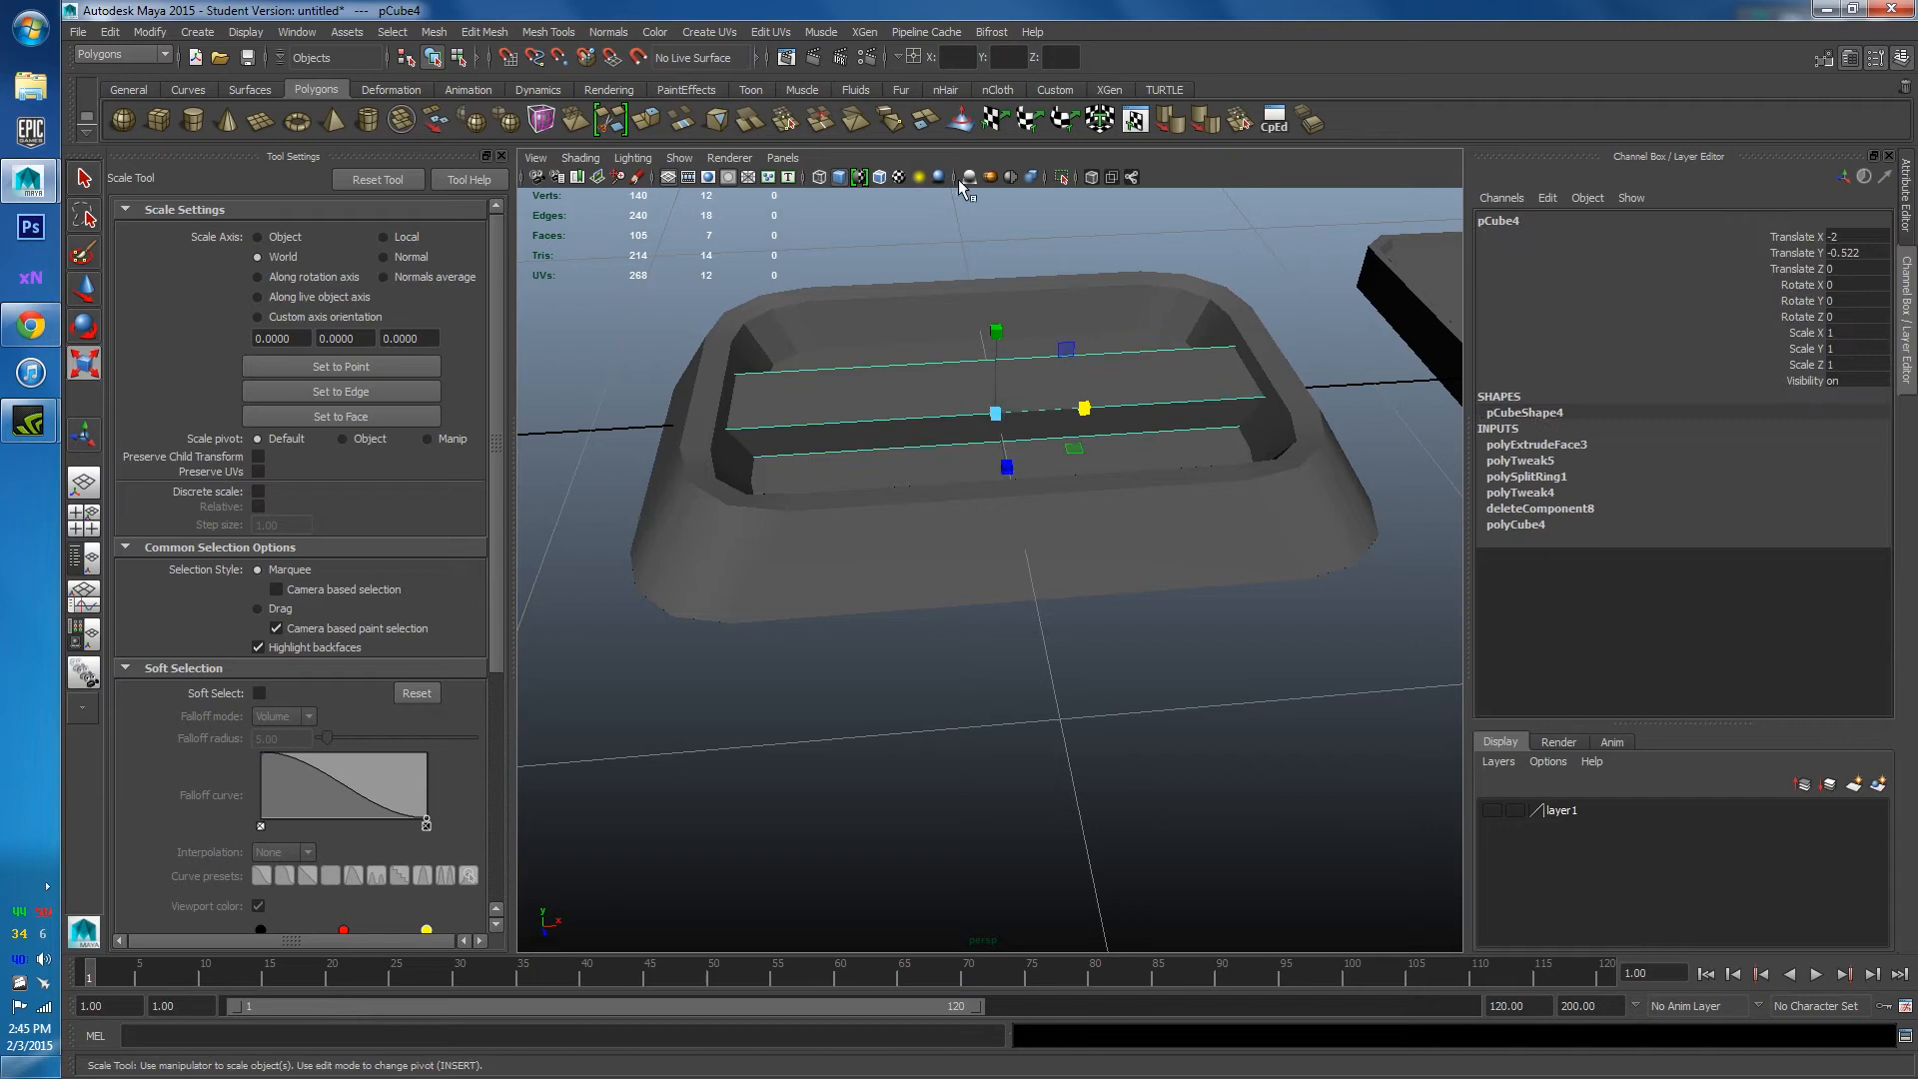
click(1062, 176)
alt+drag(1045, 201, 898, 419)
right_drag(898, 420, 898, 455)
click(878, 410)
alt+drag(877, 410, 1220, 496)
click(1212, 515)
key(Delete)
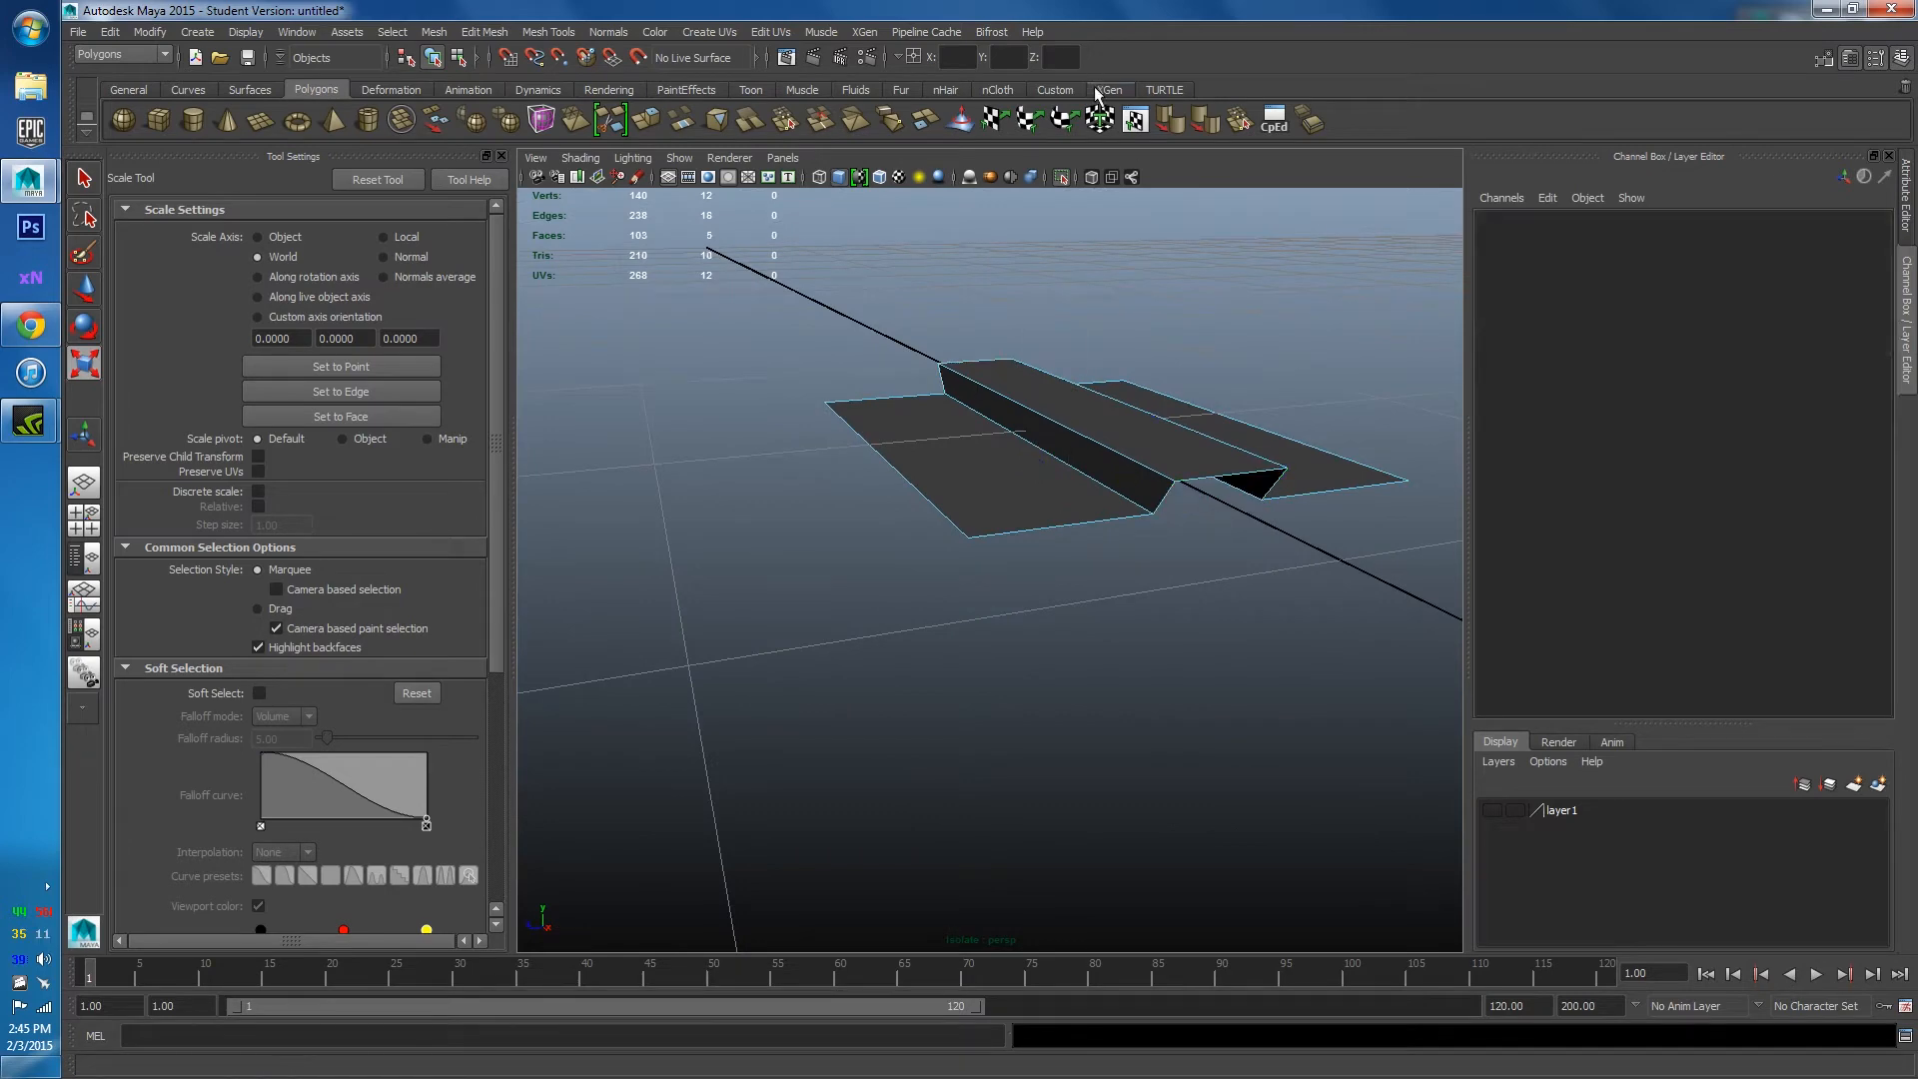
click(1062, 177)
alt+drag(1053, 300, 1006, 384)
click(820, 486)
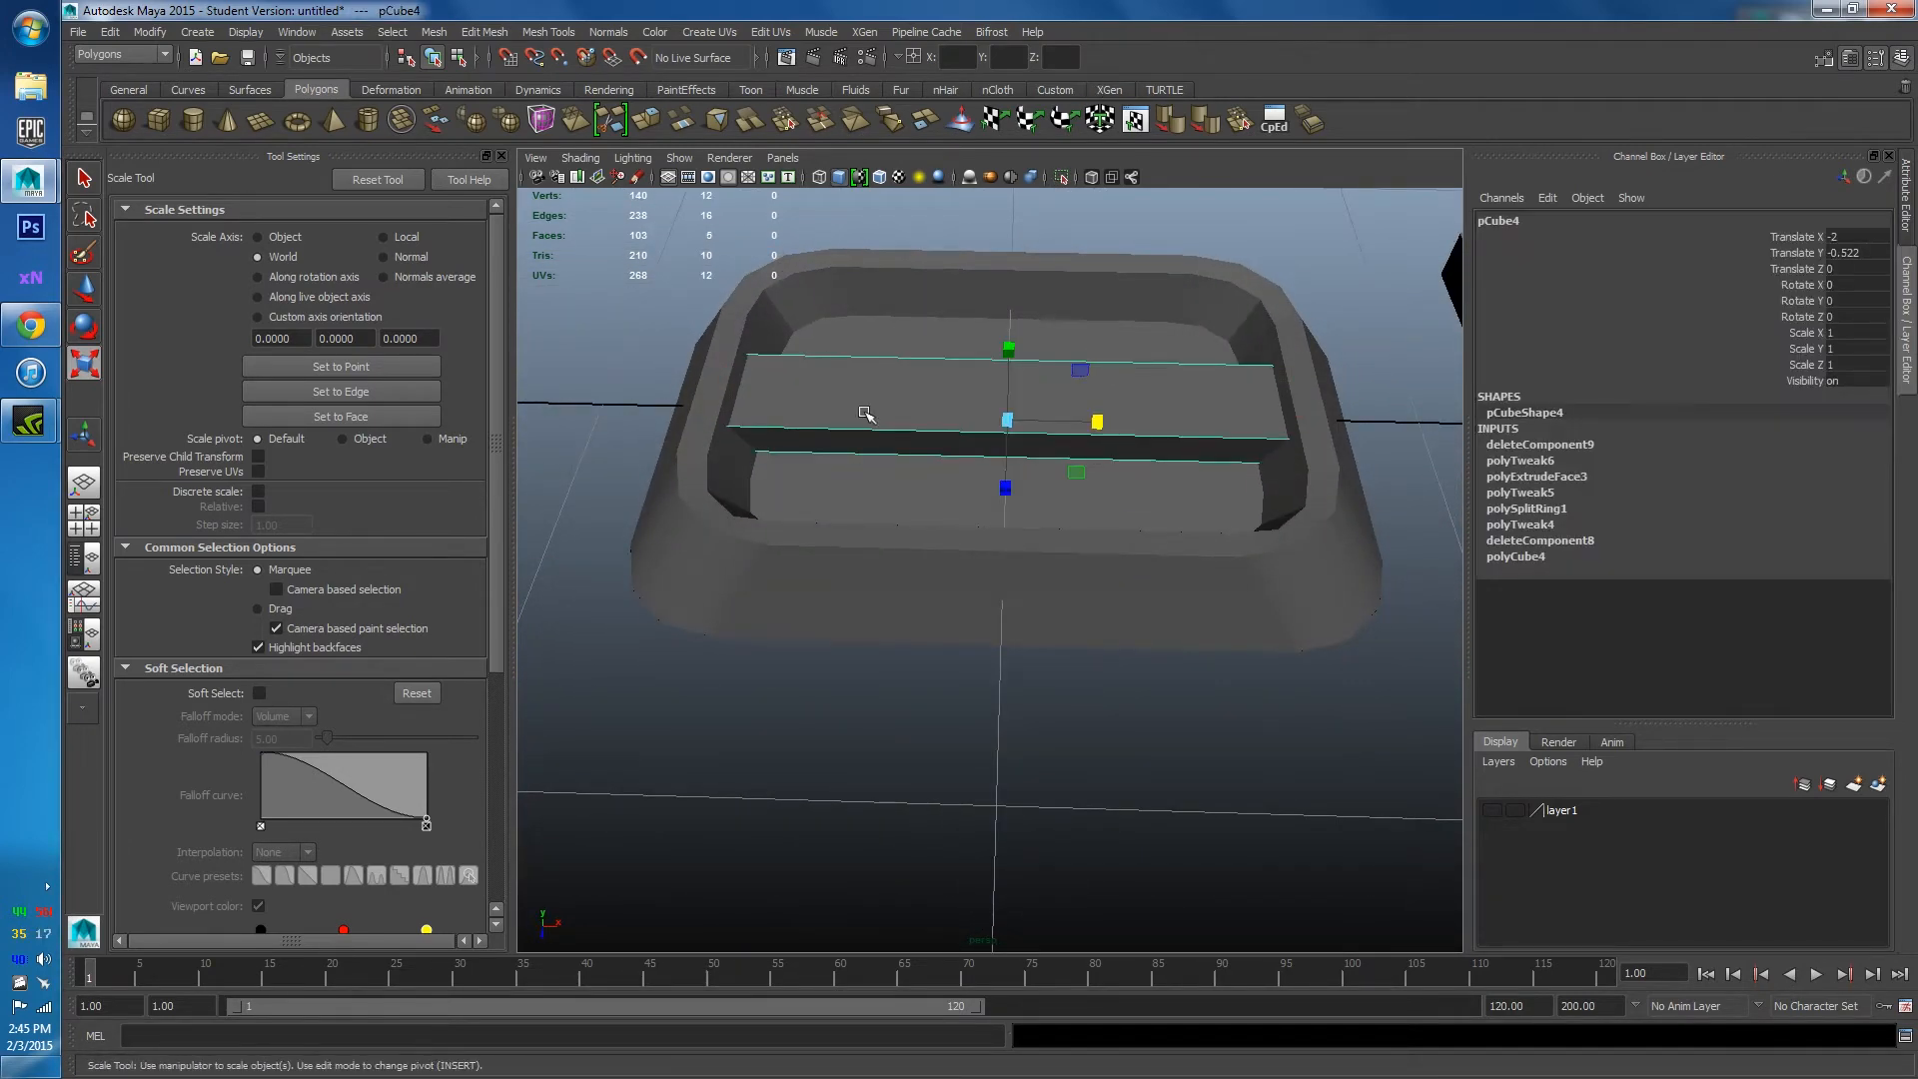
alt+drag(865, 414, 835, 487)
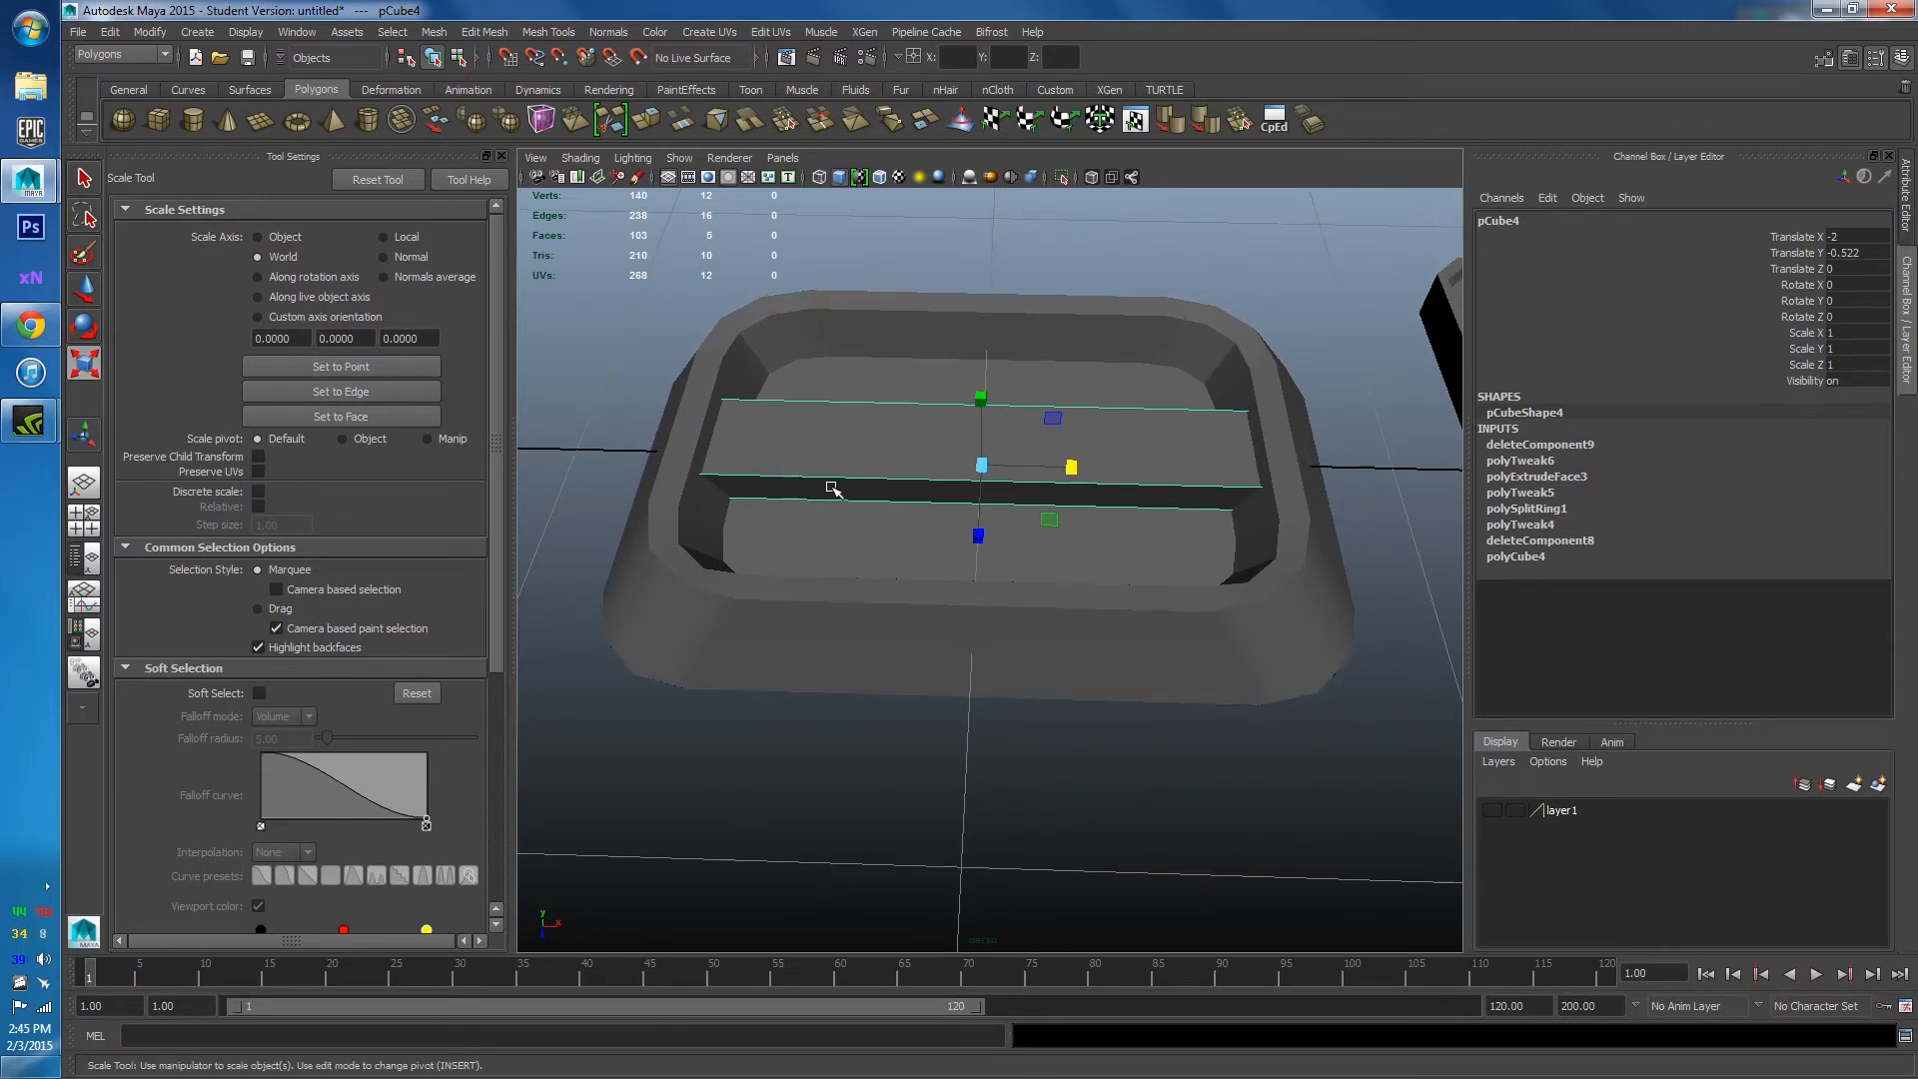
shift+right_drag(900, 470, 855, 492)
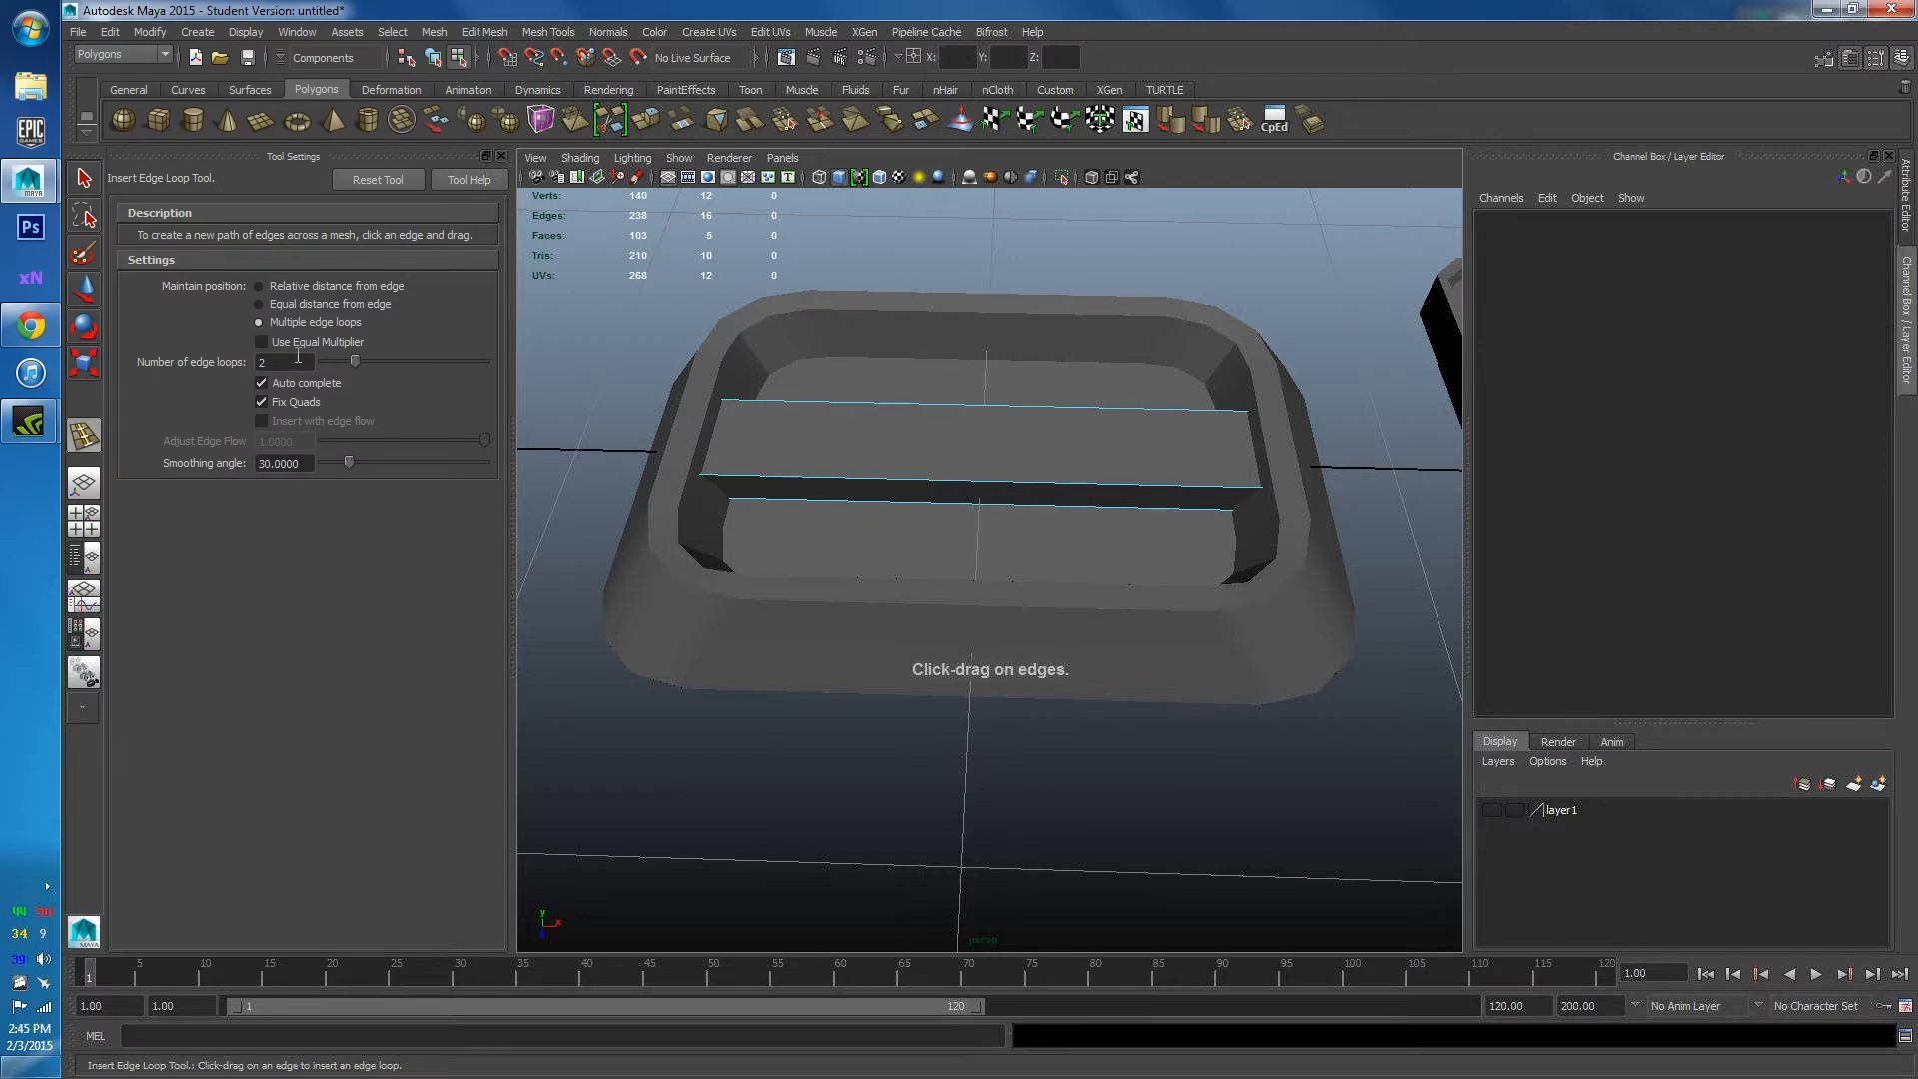
Insert eight evenly spaced edge loops across the raised strip and select the new loops.
text(8)
key(Return)
click(999, 480)
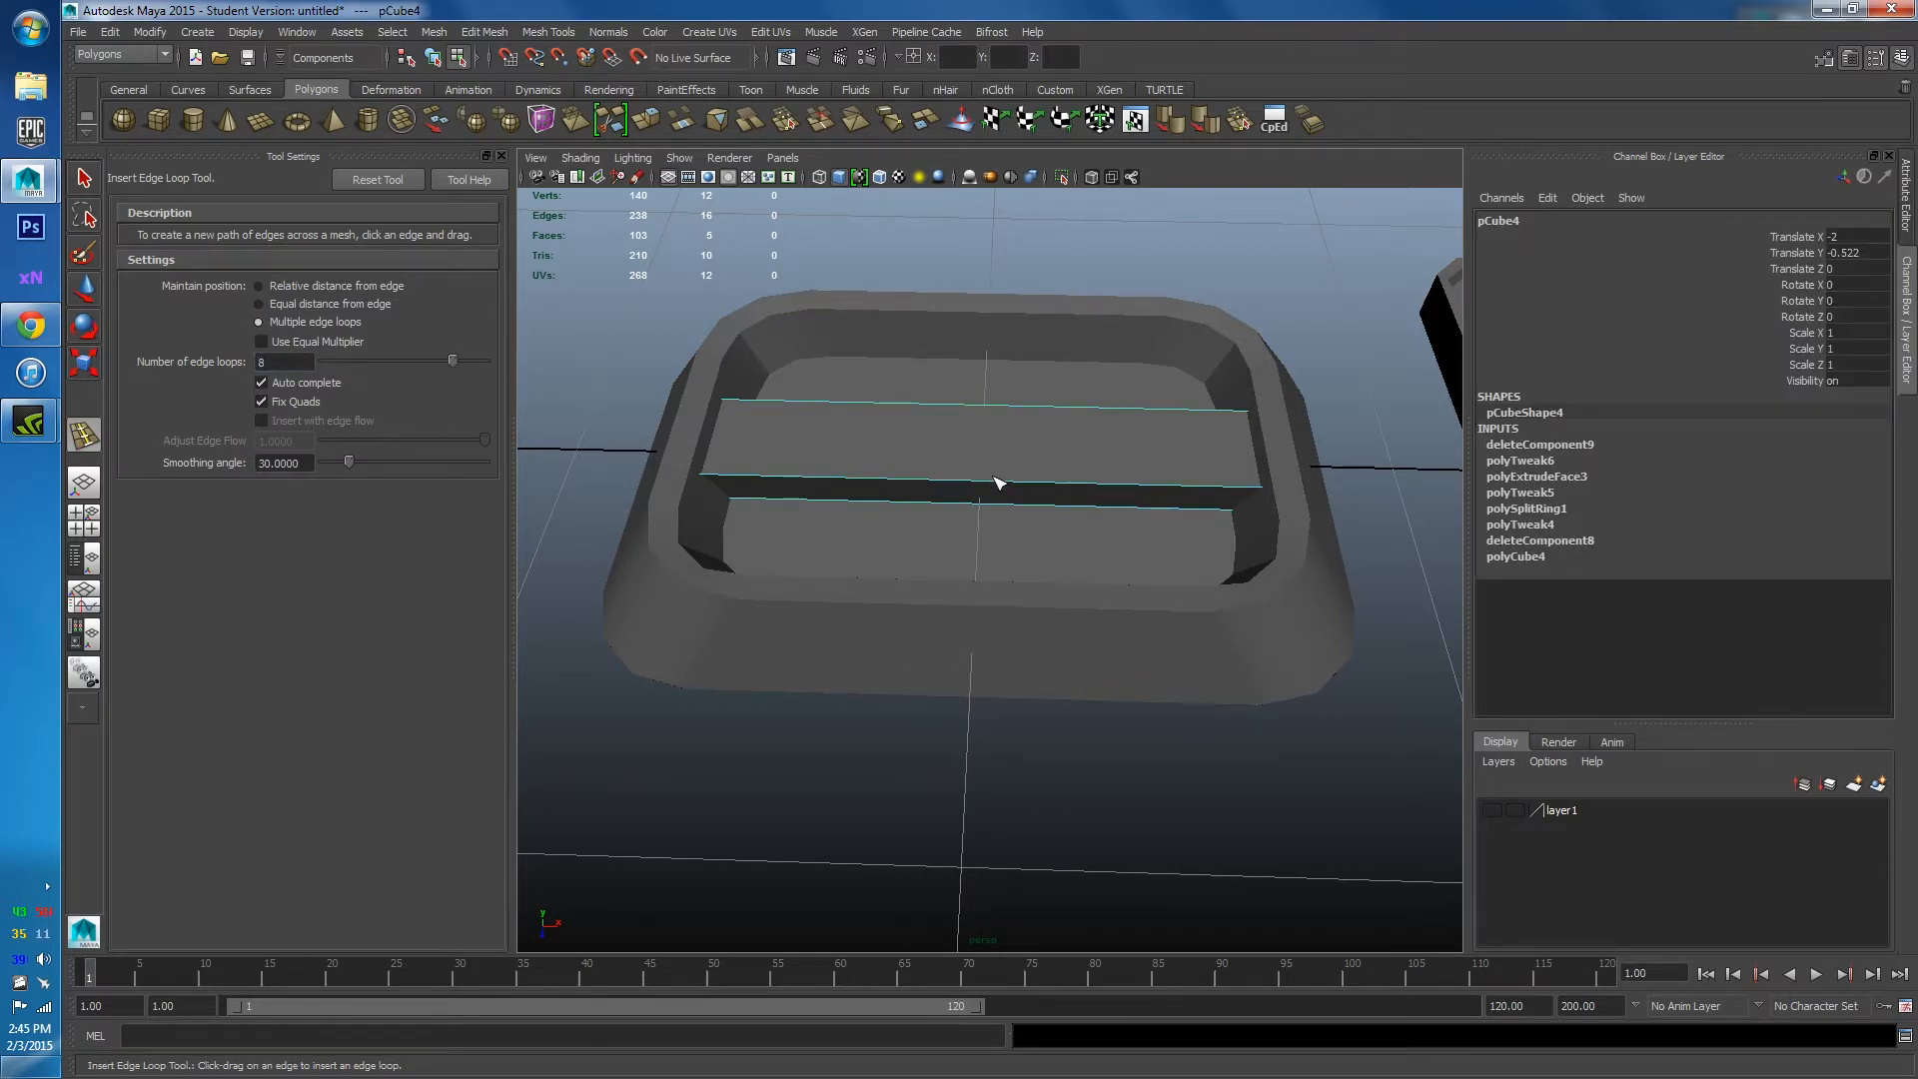
mouse_move(999, 483)
mouse_down()
mouse_move(1181, 519)
mouse_move(1100, 484)
mouse_move(1014, 482)
mouse_up()
key(ctrl+z)
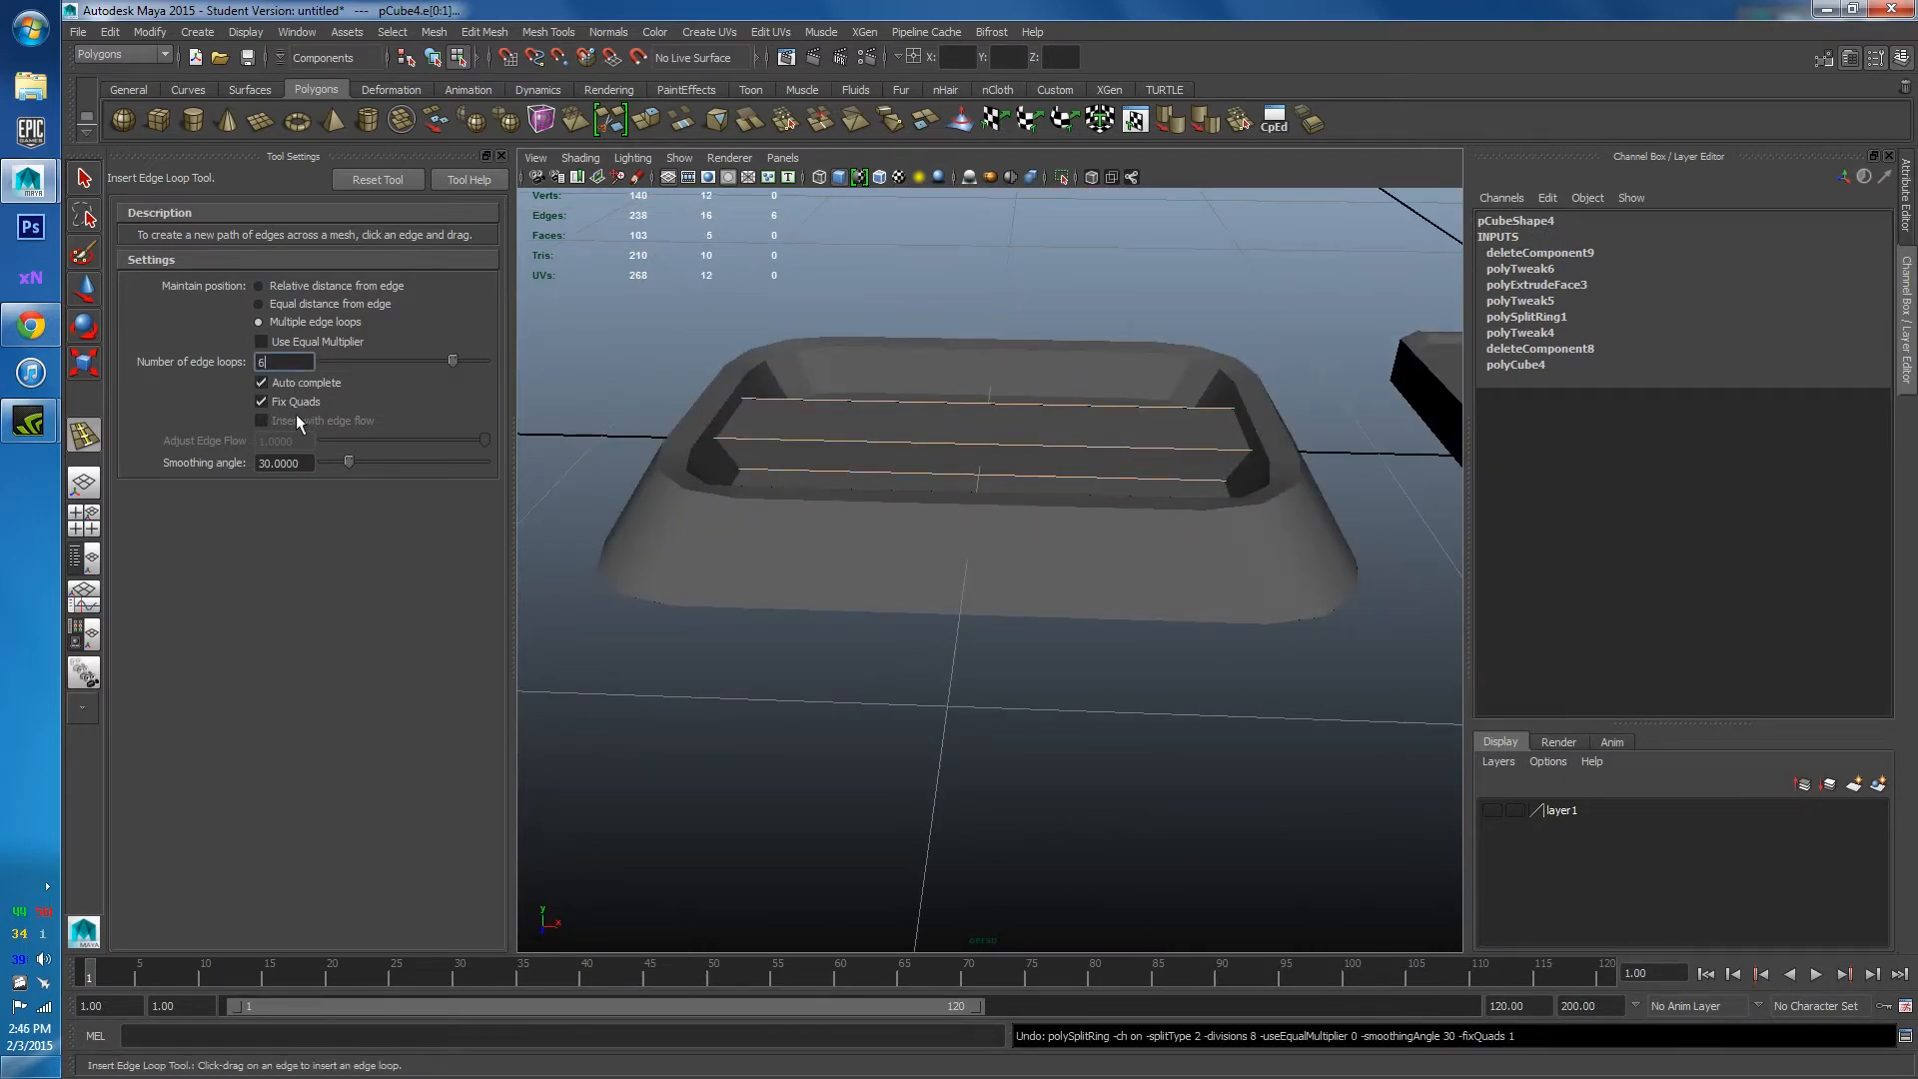
drag(1029, 461, 916, 509)
key(w)
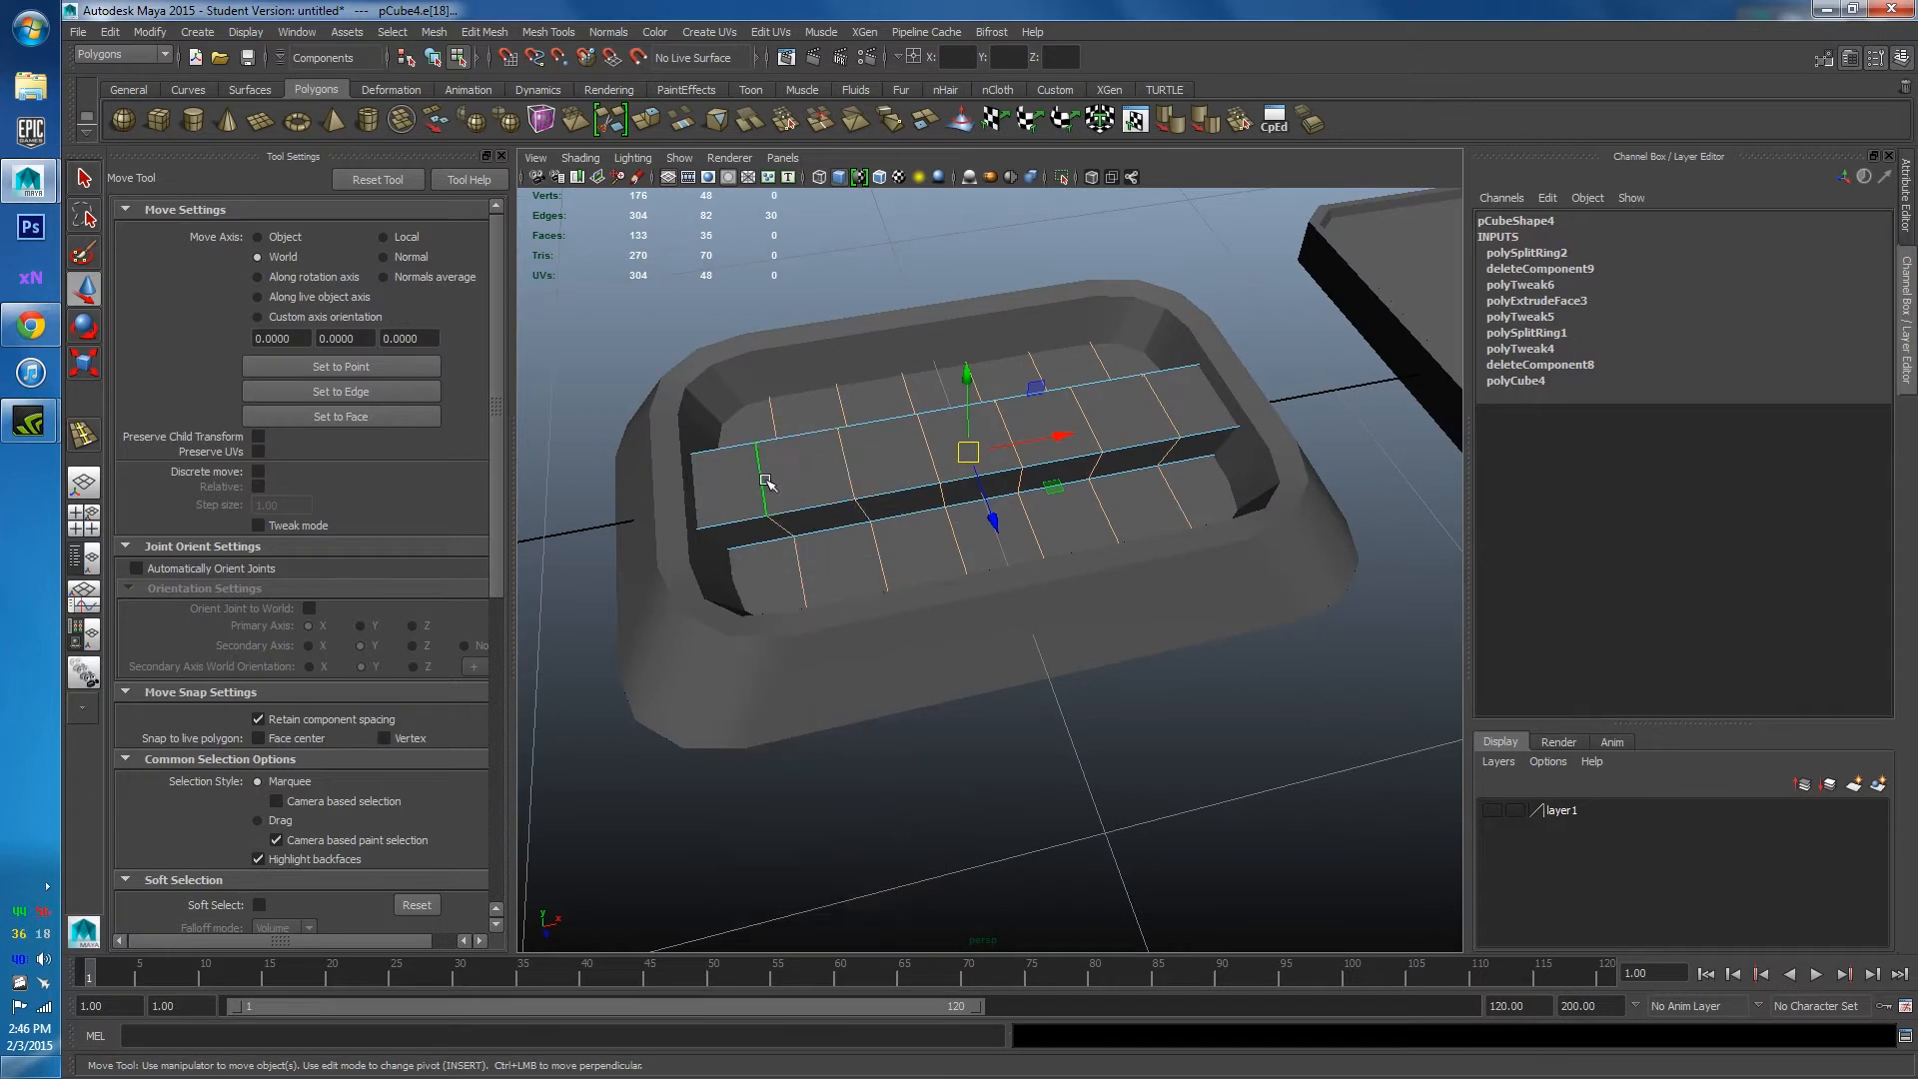
double_click(769, 482)
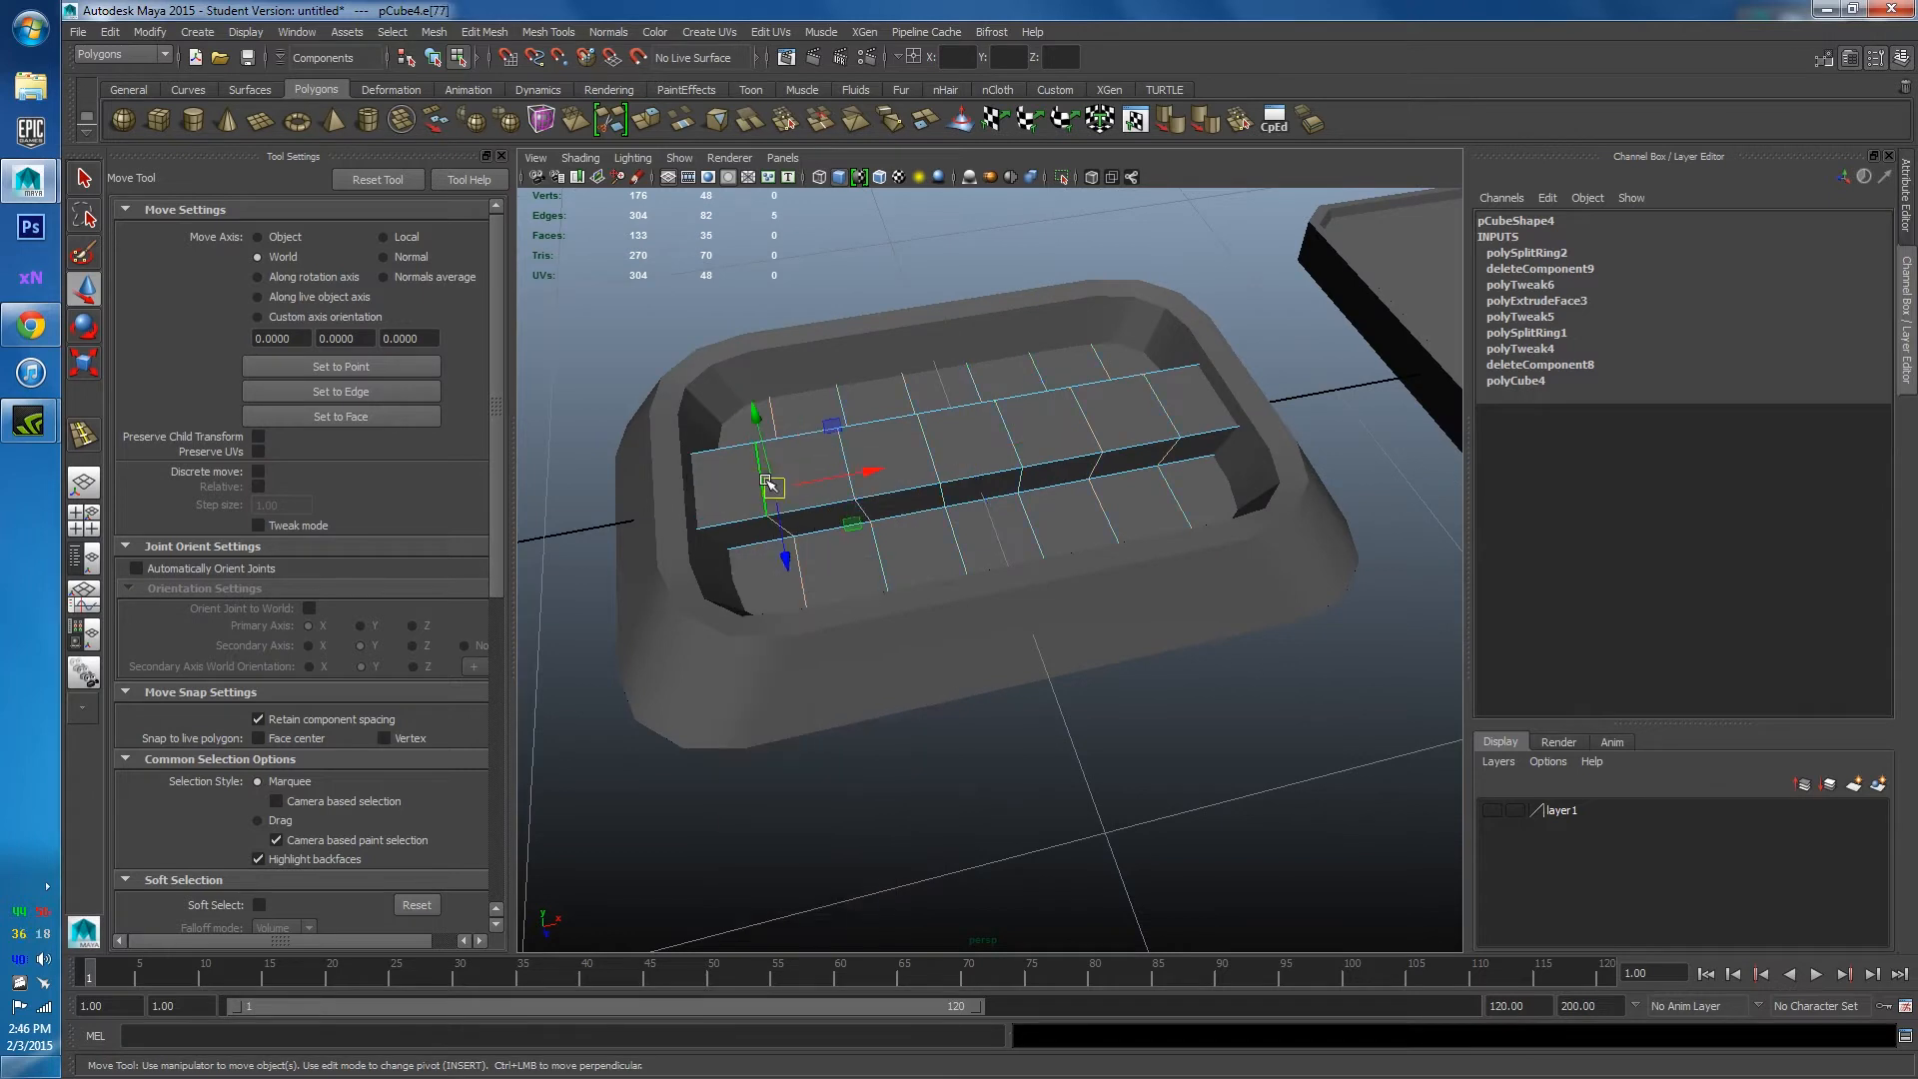
shift+click(927, 438)
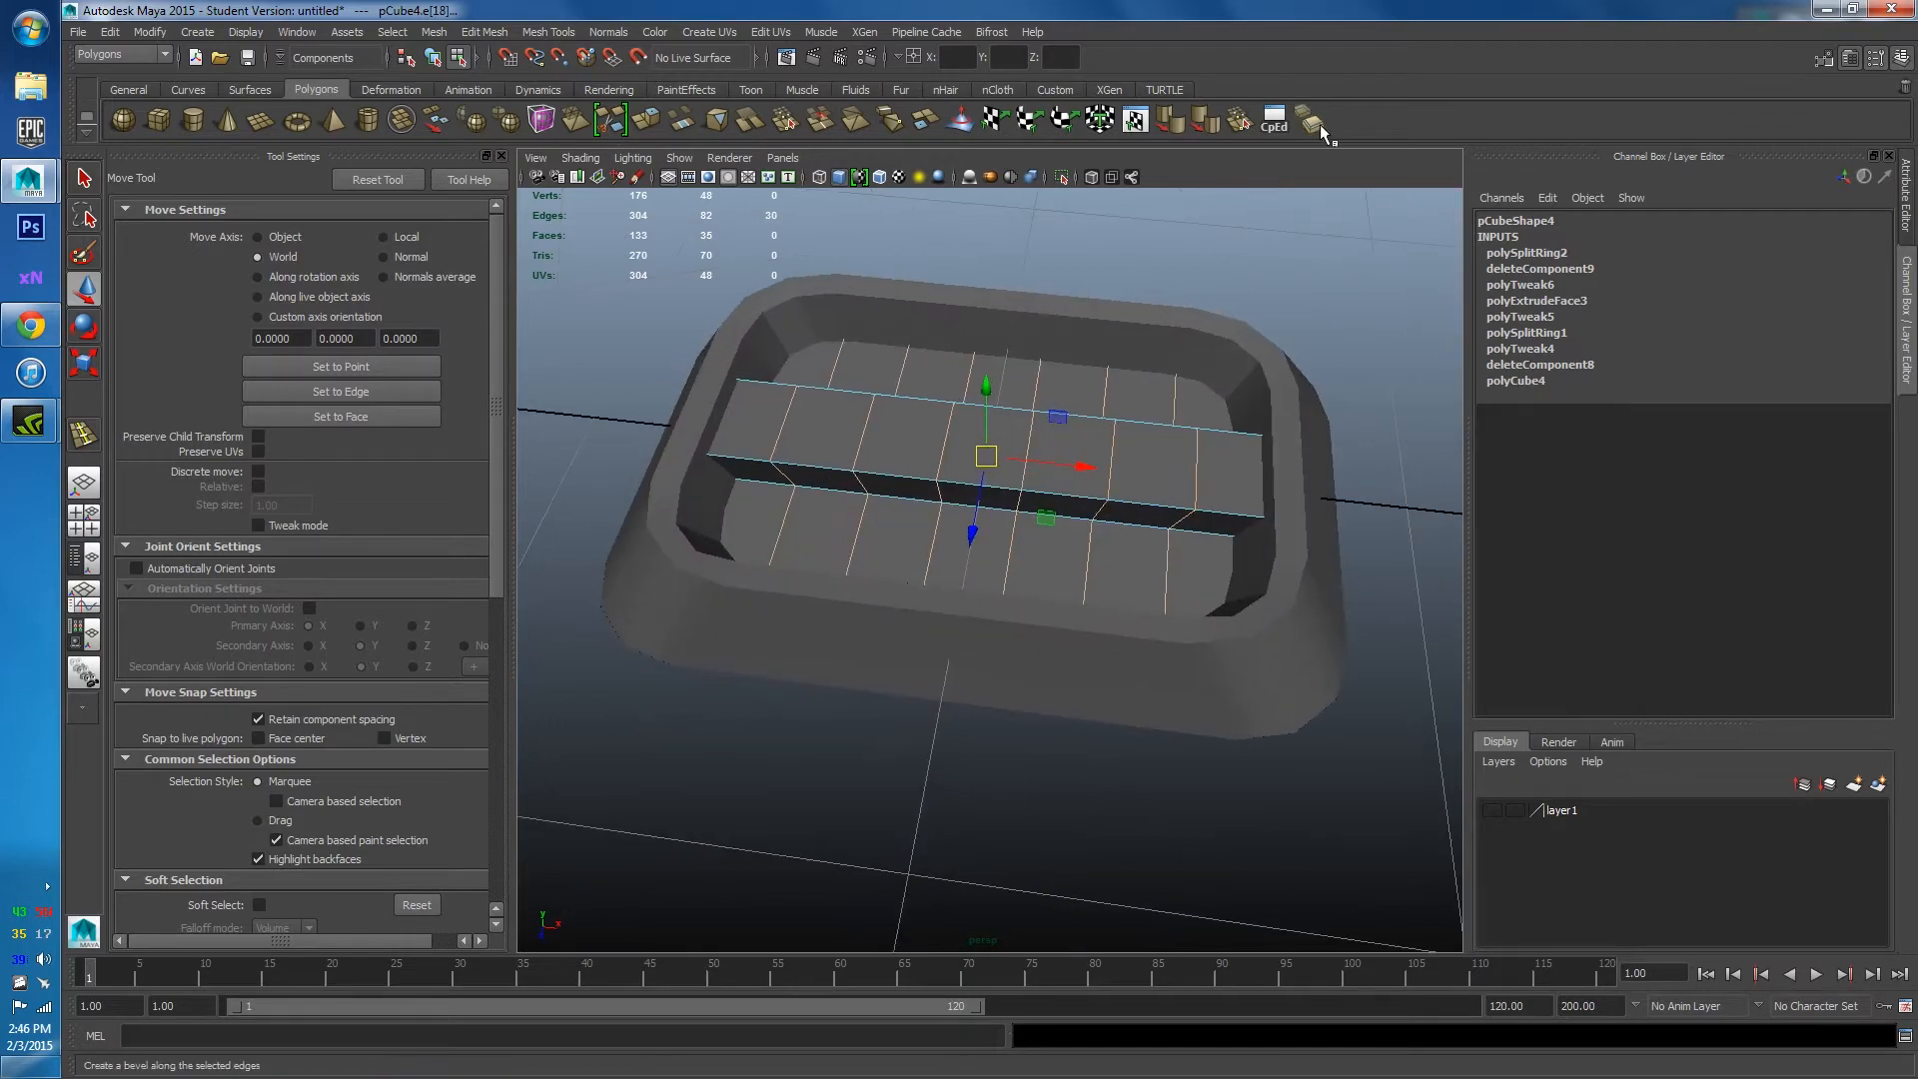
Bevel the selected edge loops and set the polyBevel3 Fraction to 0.1.
key(r)
alt+drag(874, 548, 1031, 455)
click(1519, 253)
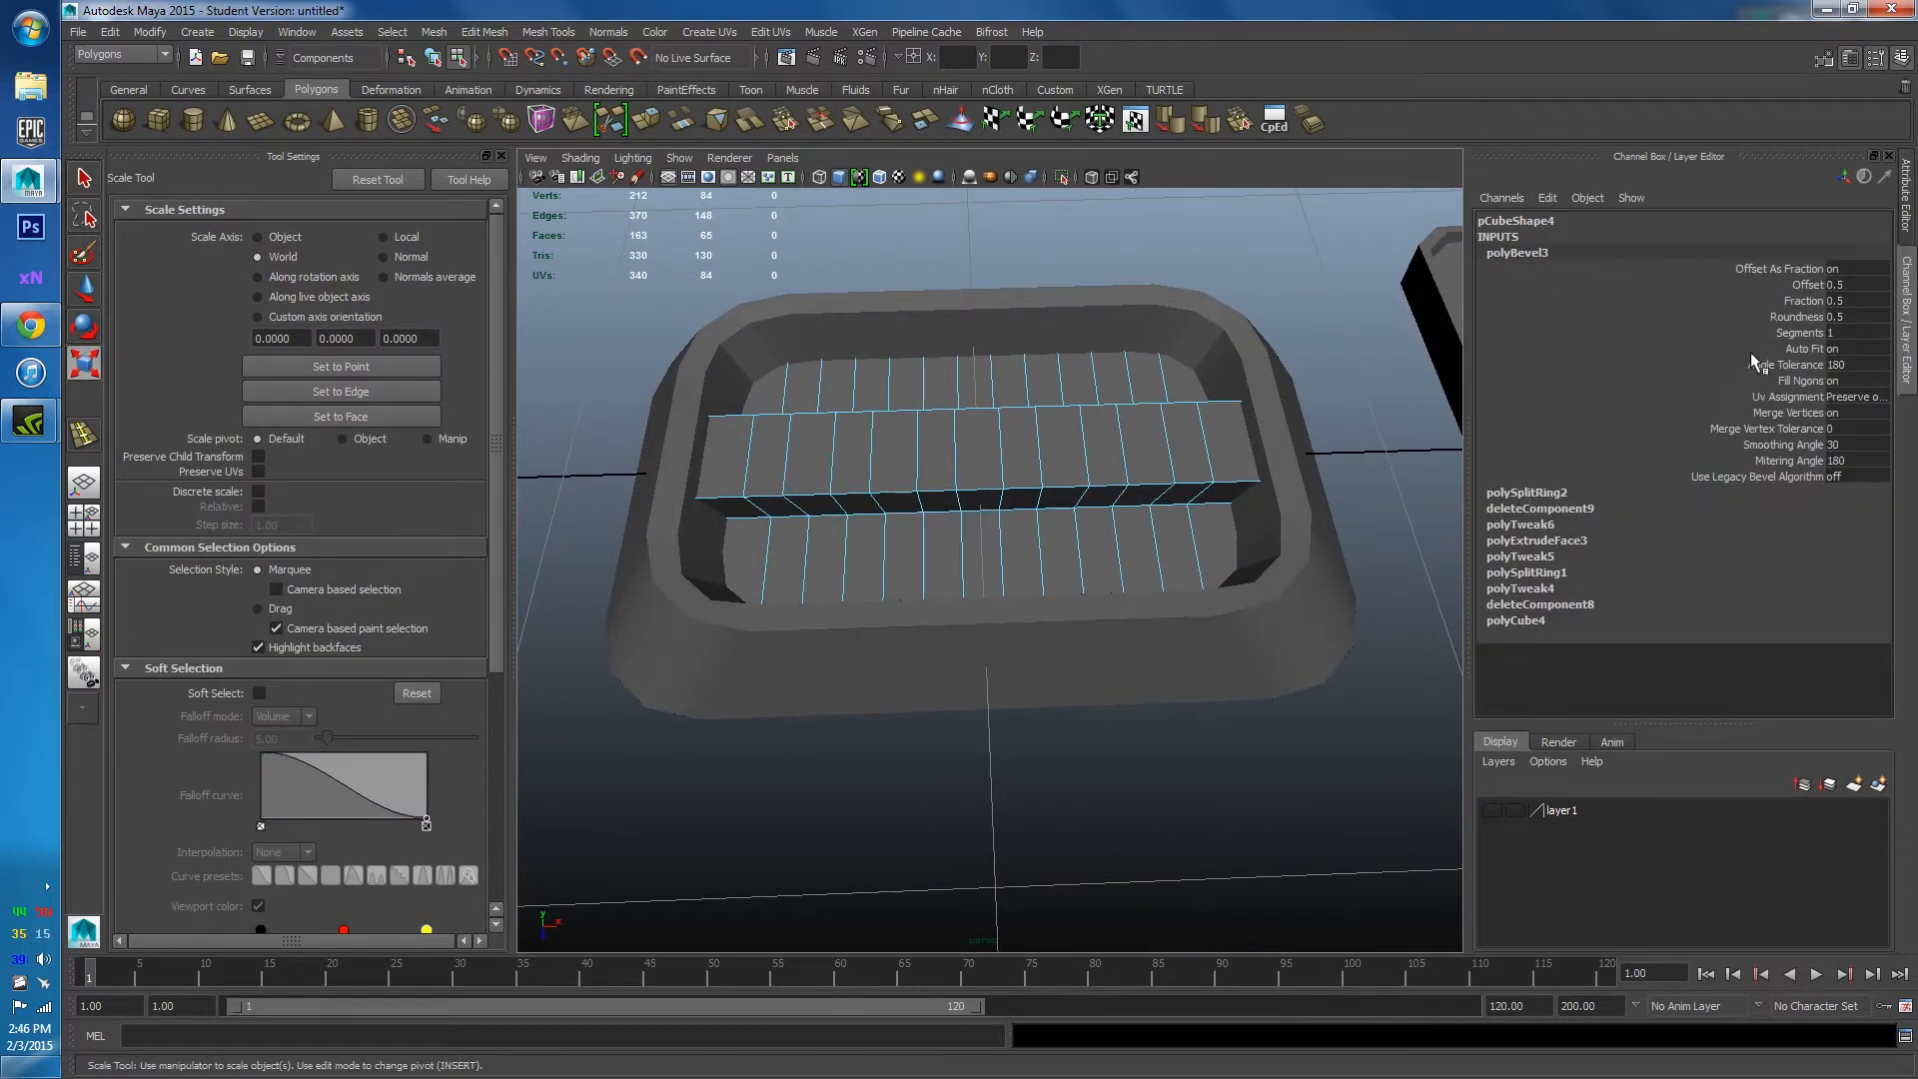
click(1833, 335)
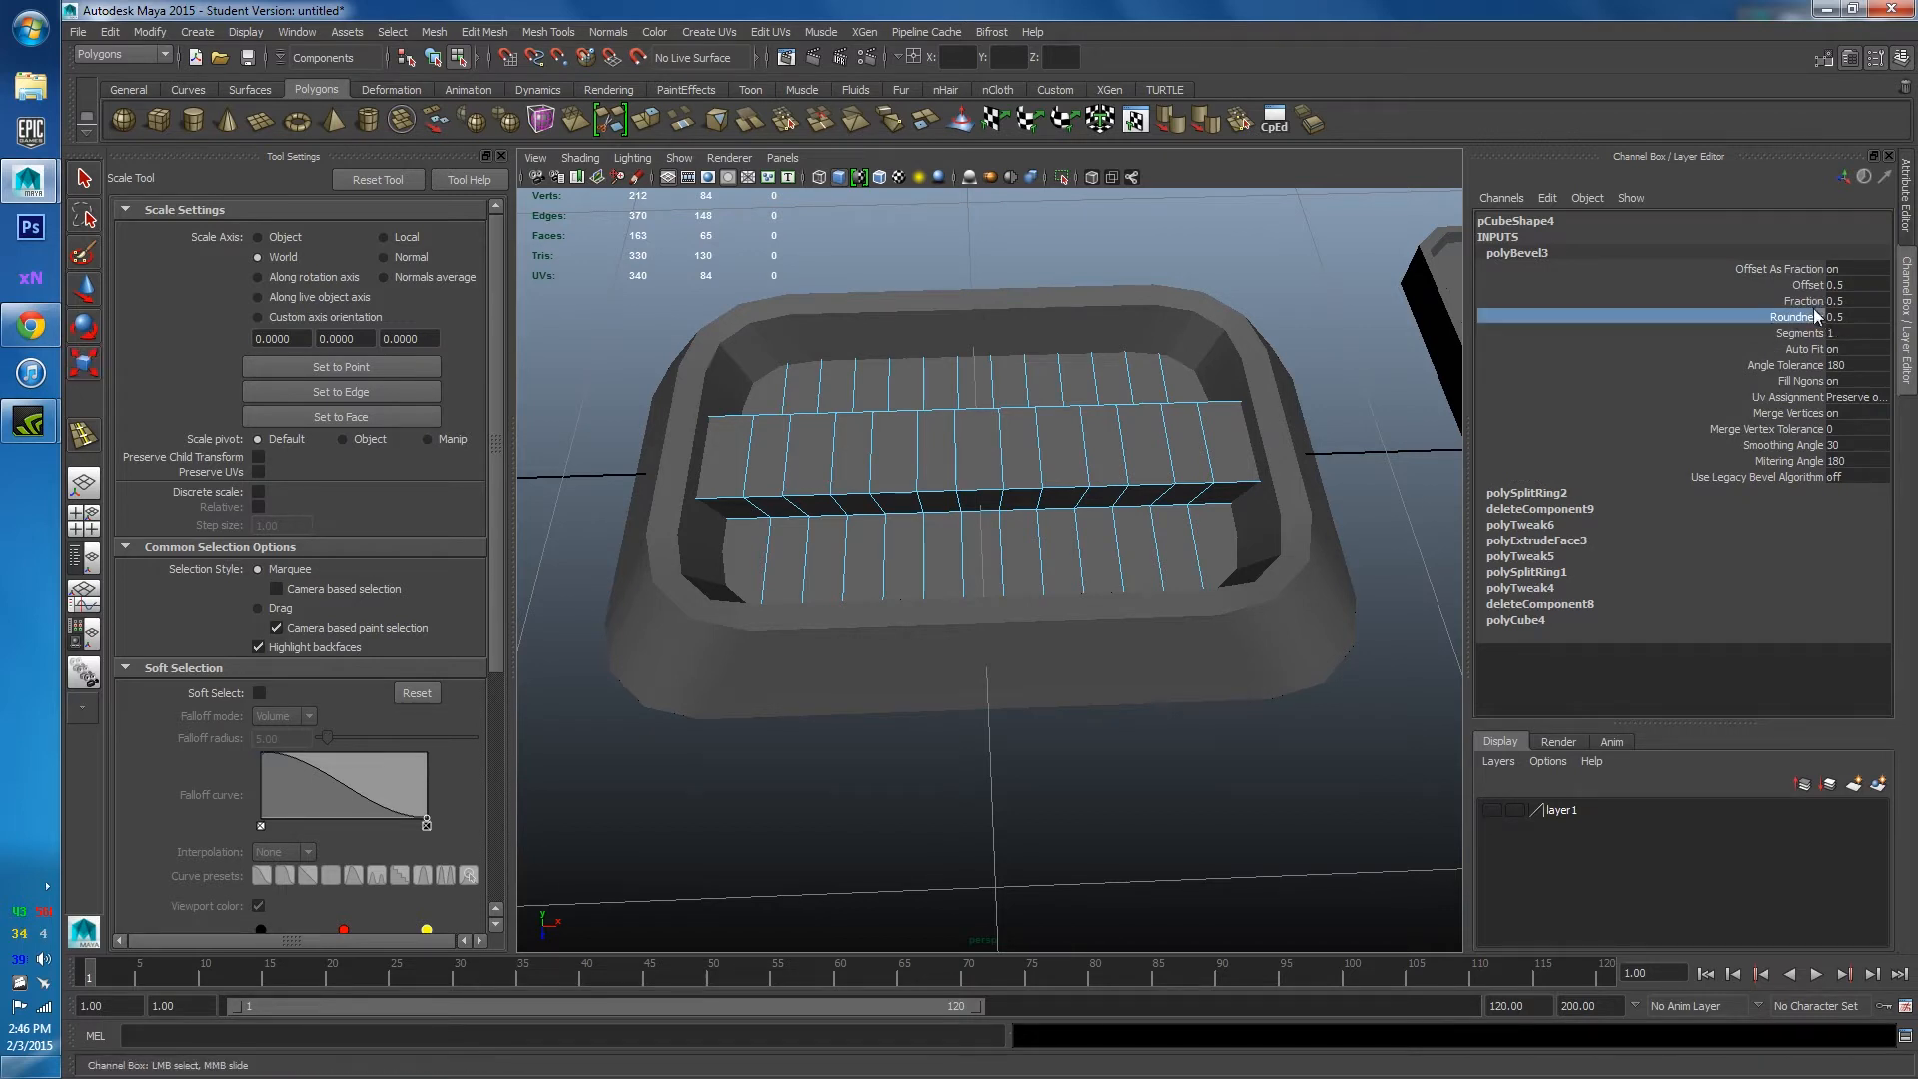
click(1844, 300)
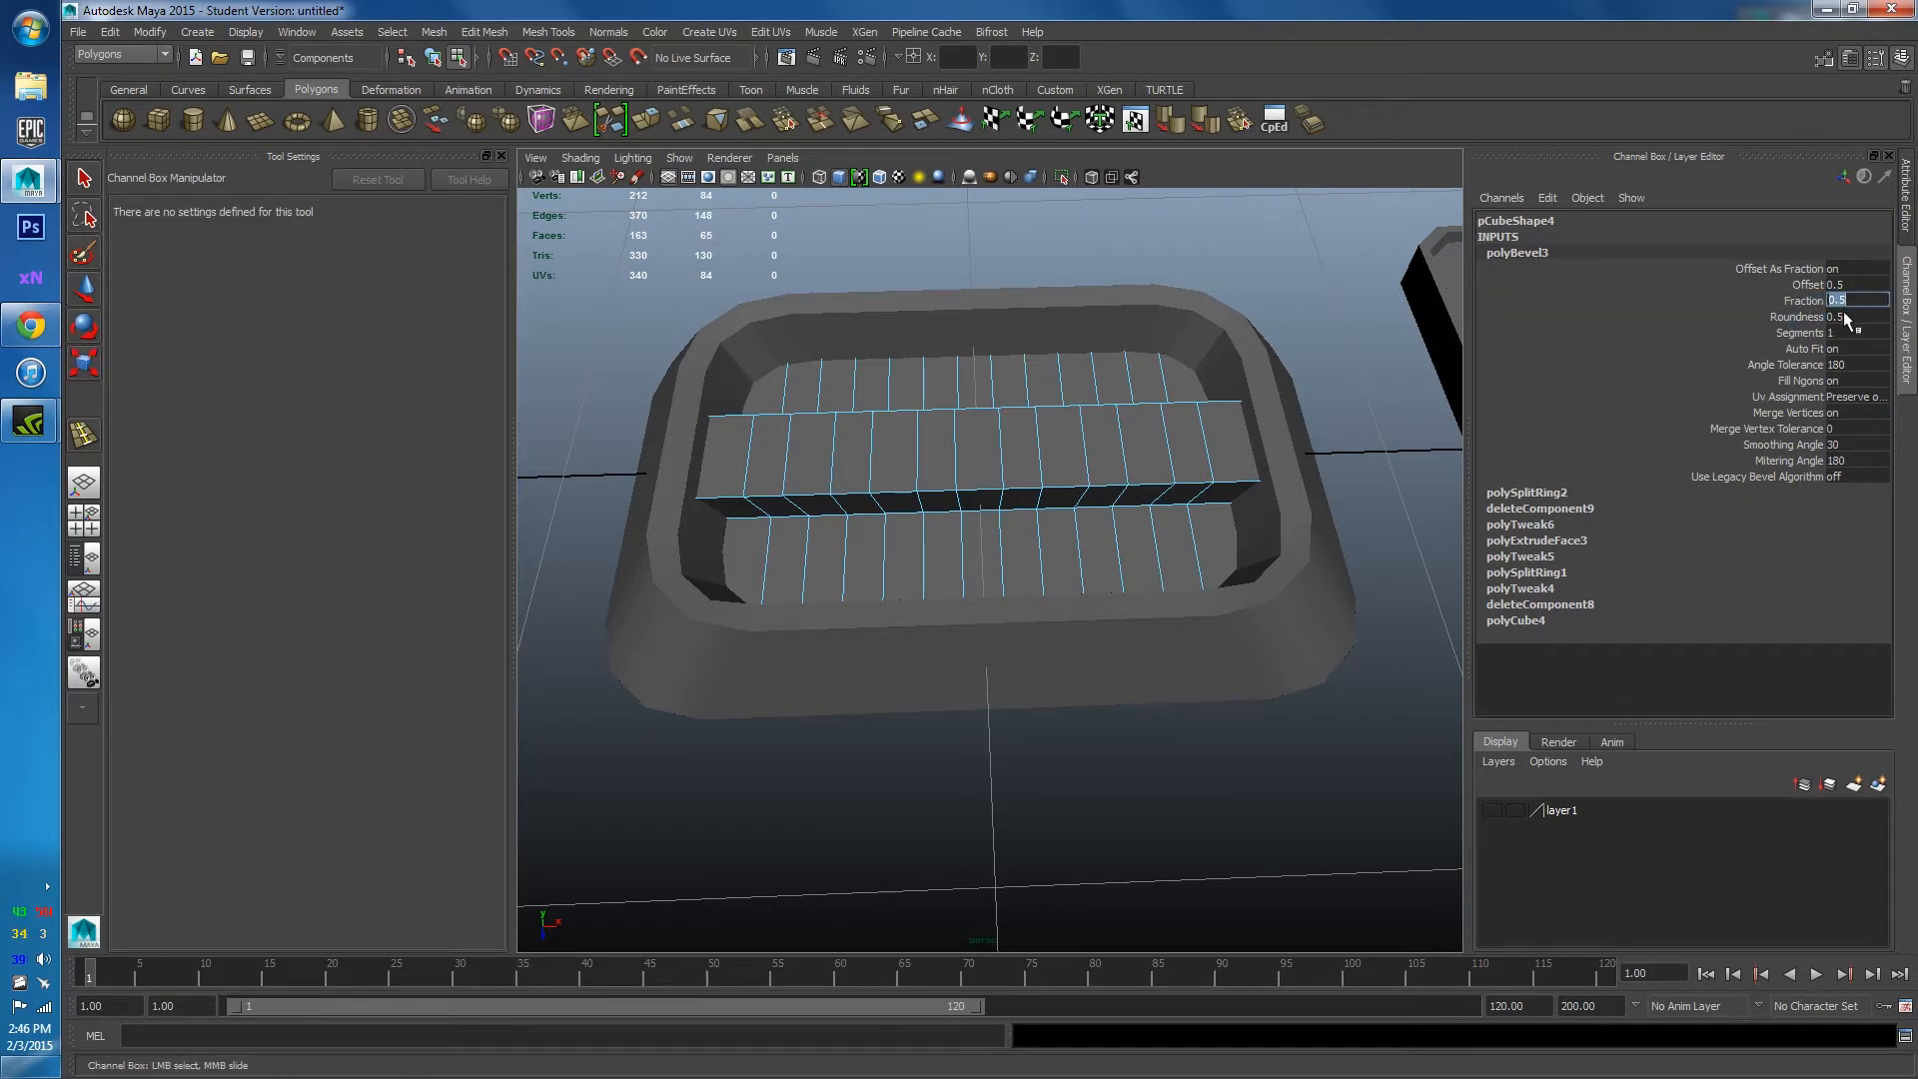
text(.1)
key(Return)
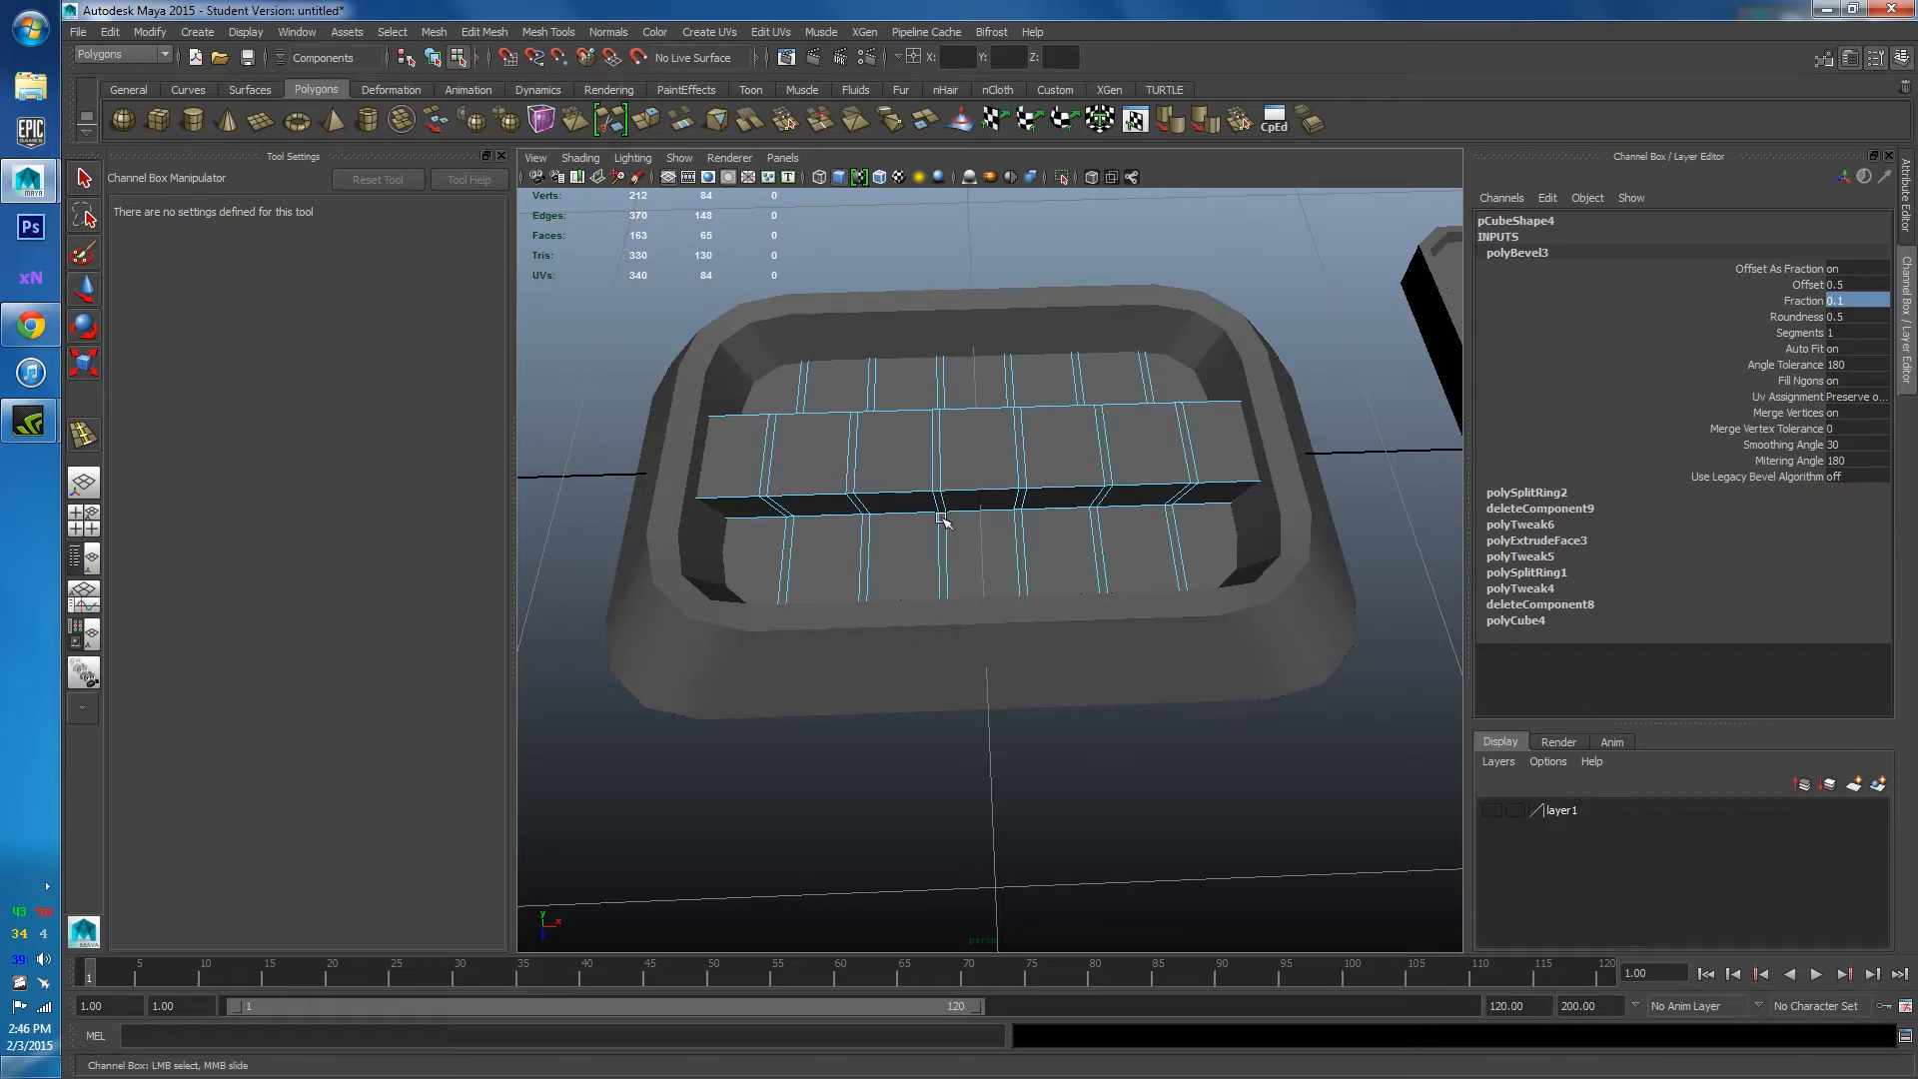
alt+drag(941, 517, 856, 570)
alt+right_drag(856, 569, 938, 590)
alt+drag(938, 591, 1006, 501)
scroll(900, 490, up, 2)
scroll(886, 441, up, 3)
right_drag(855, 401, 852, 430)
Select all the thin bevelled face loops along the raised strip.
click(852, 432)
key(r)
key(ctrl+shift+a)
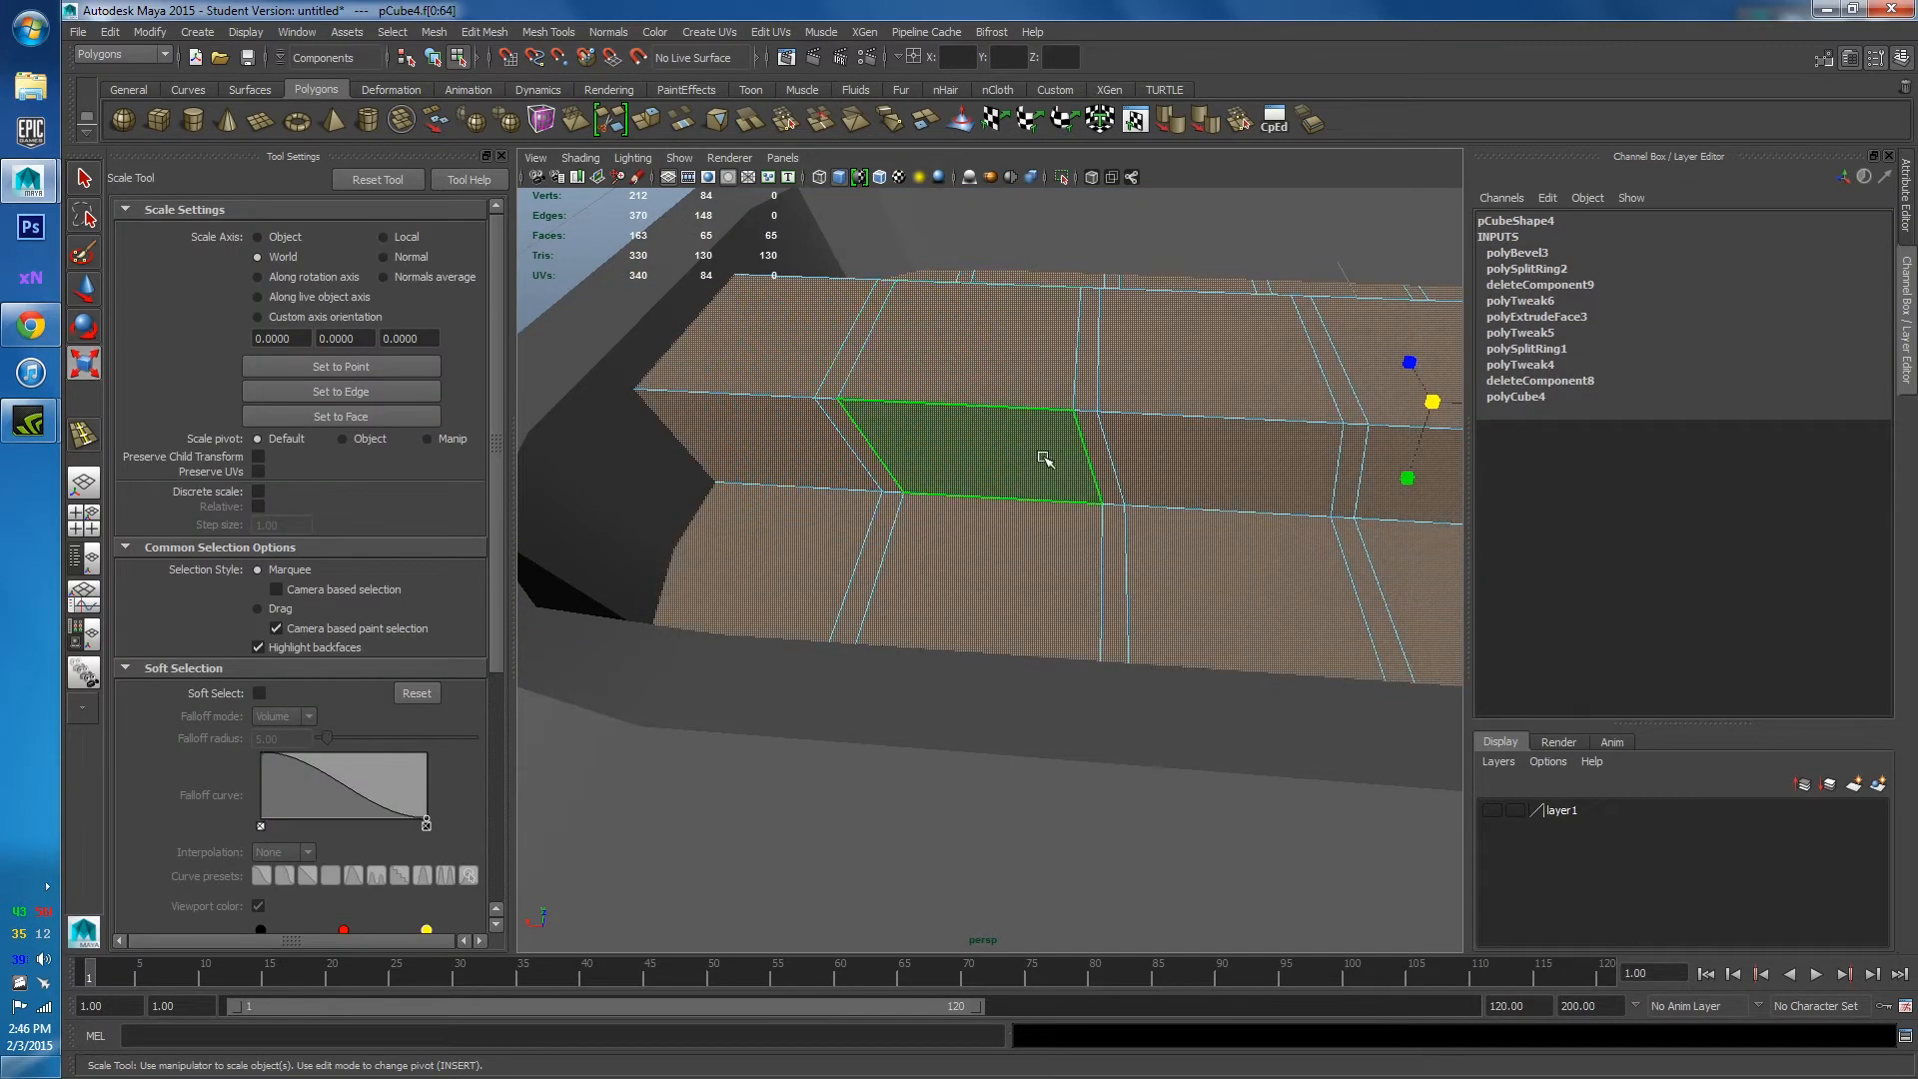
click(862, 516)
shift+double_click(868, 461)
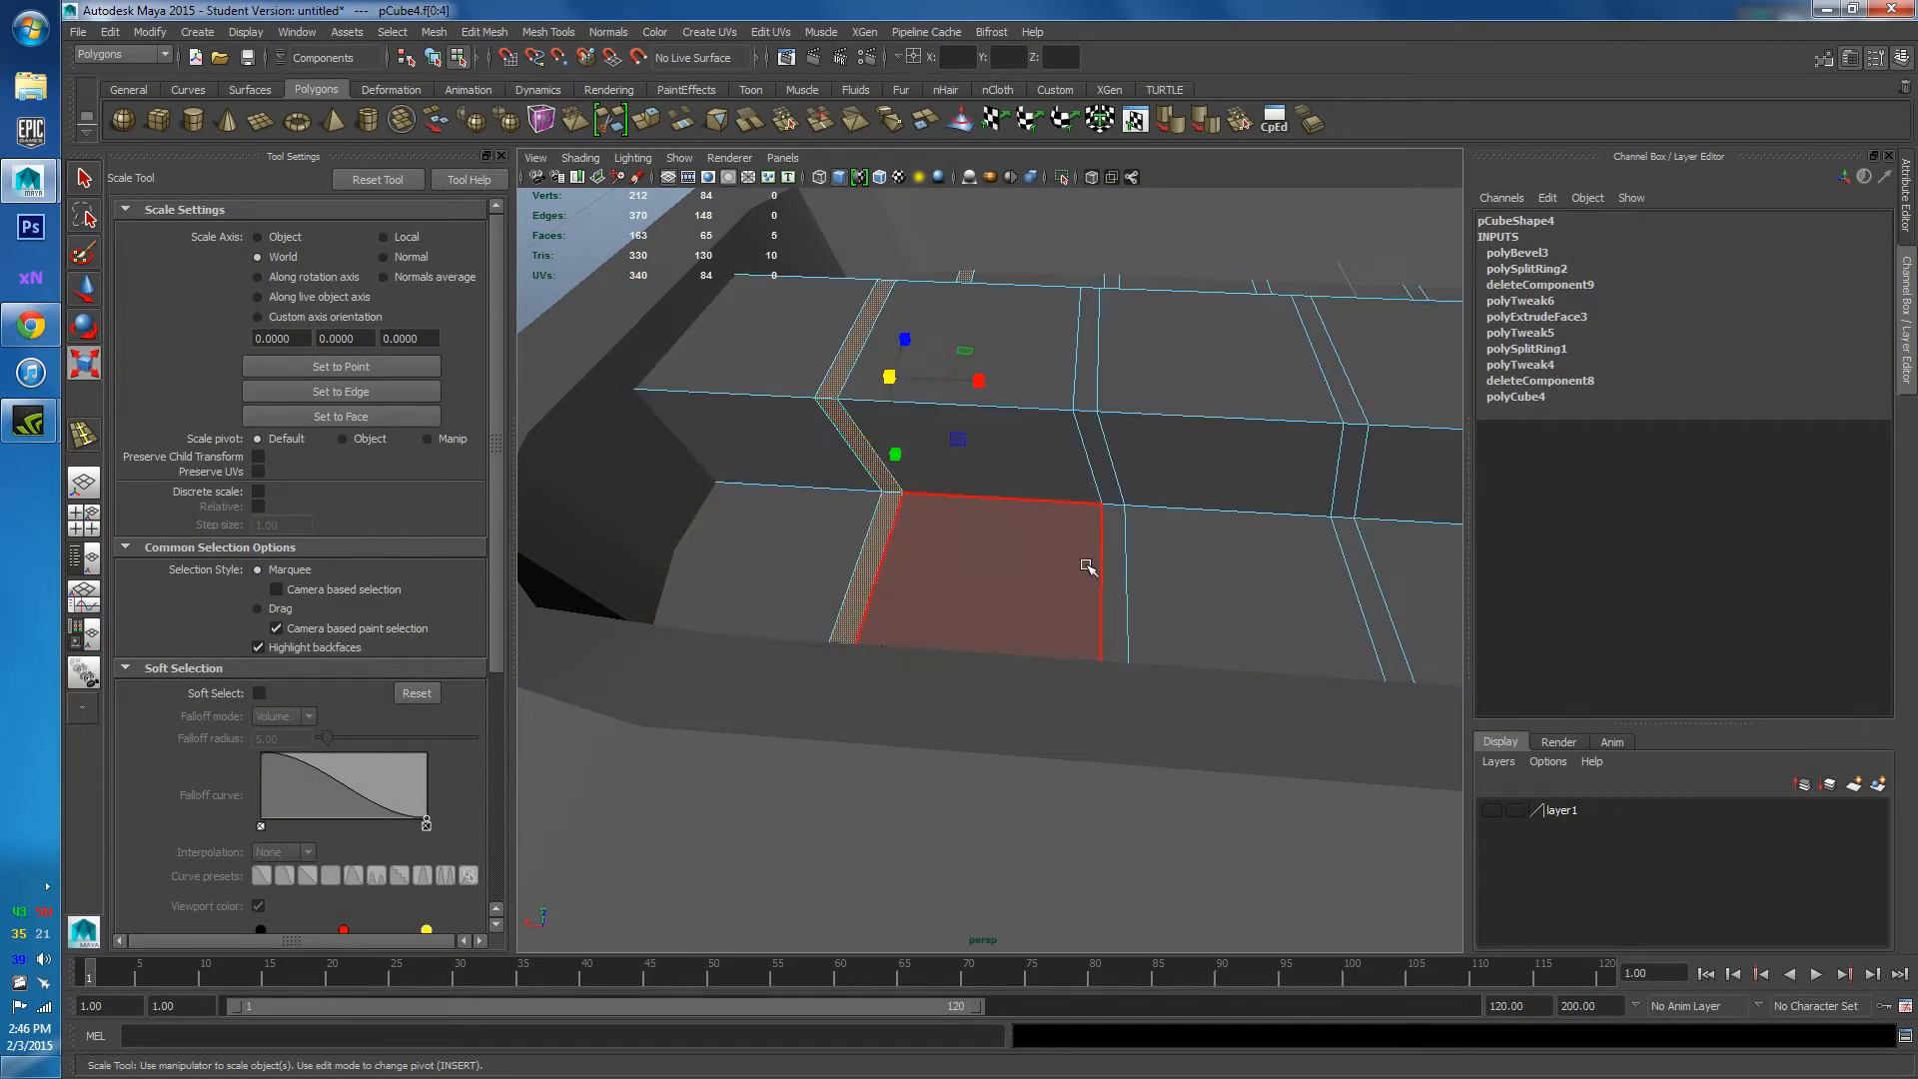
shift+double_click(1103, 466)
alt+middle_drag(1229, 514, 976, 513)
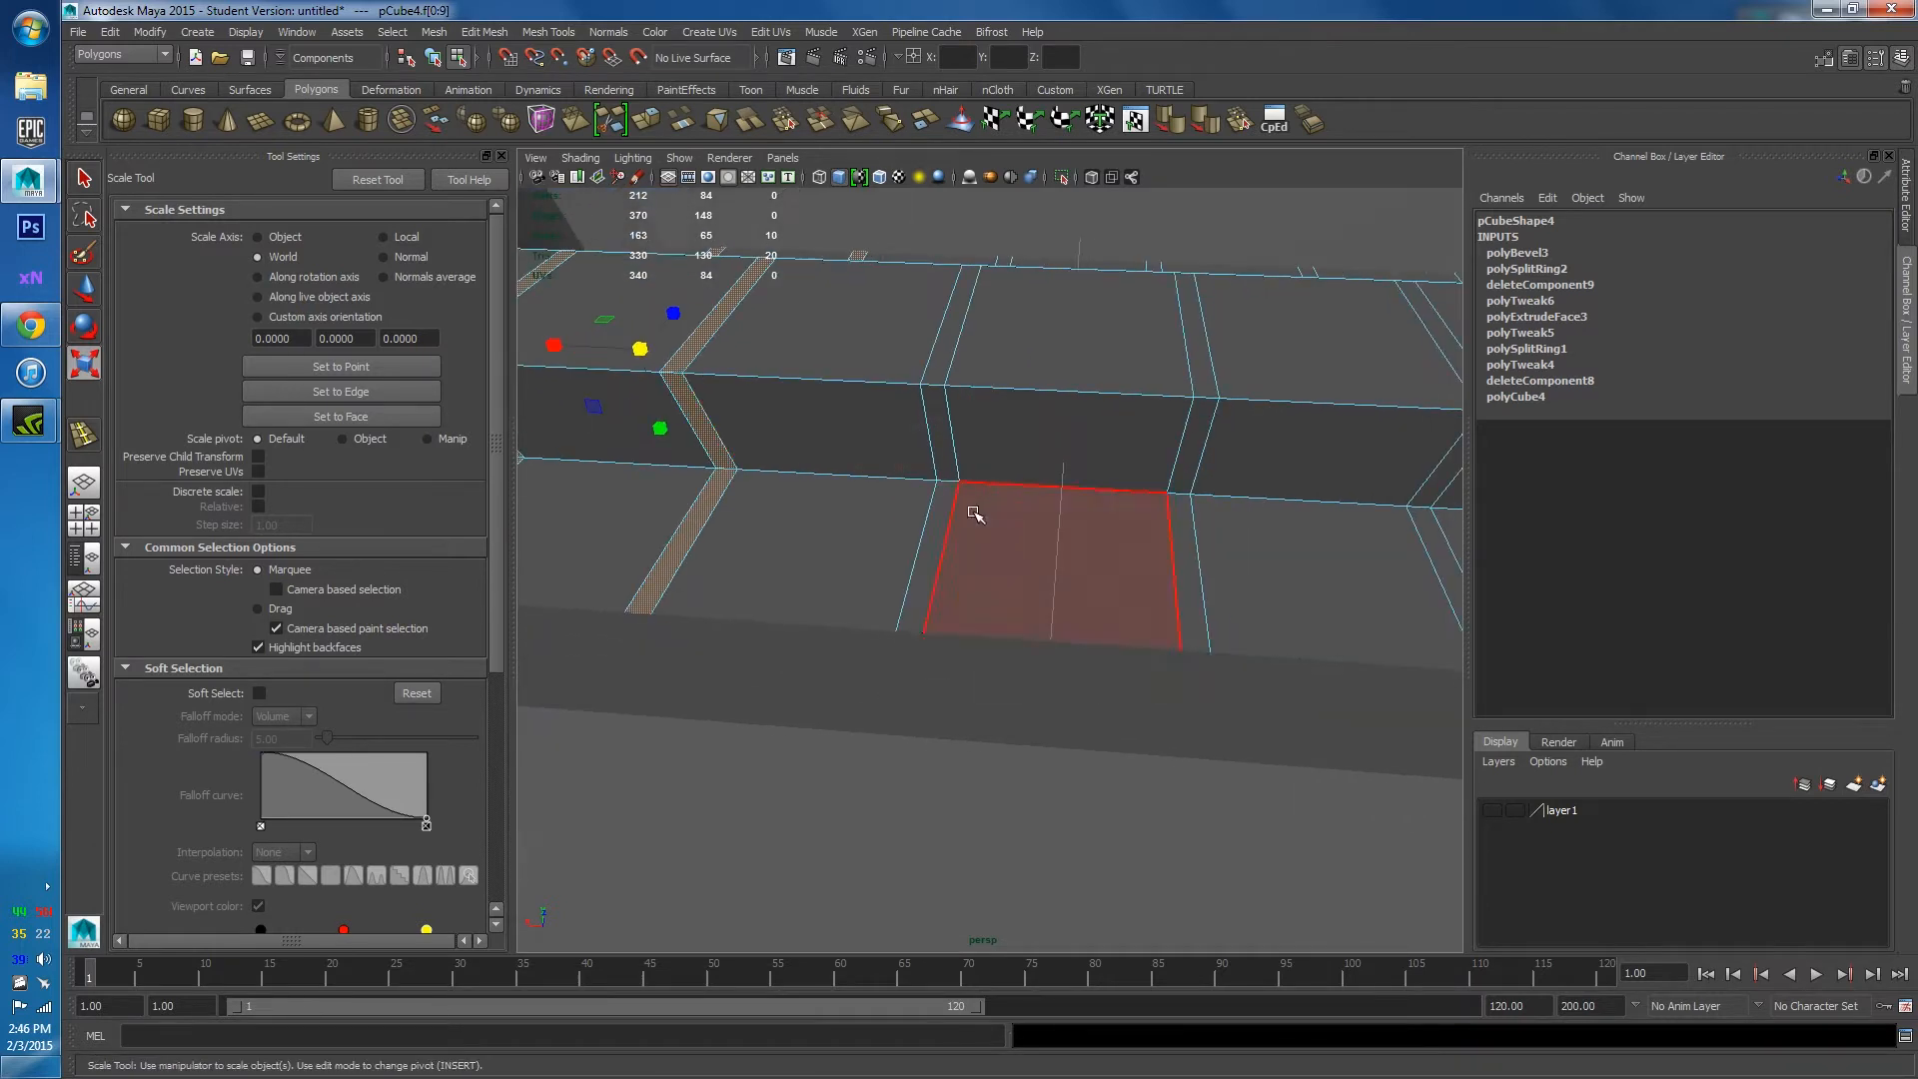
shift+click(1192, 518)
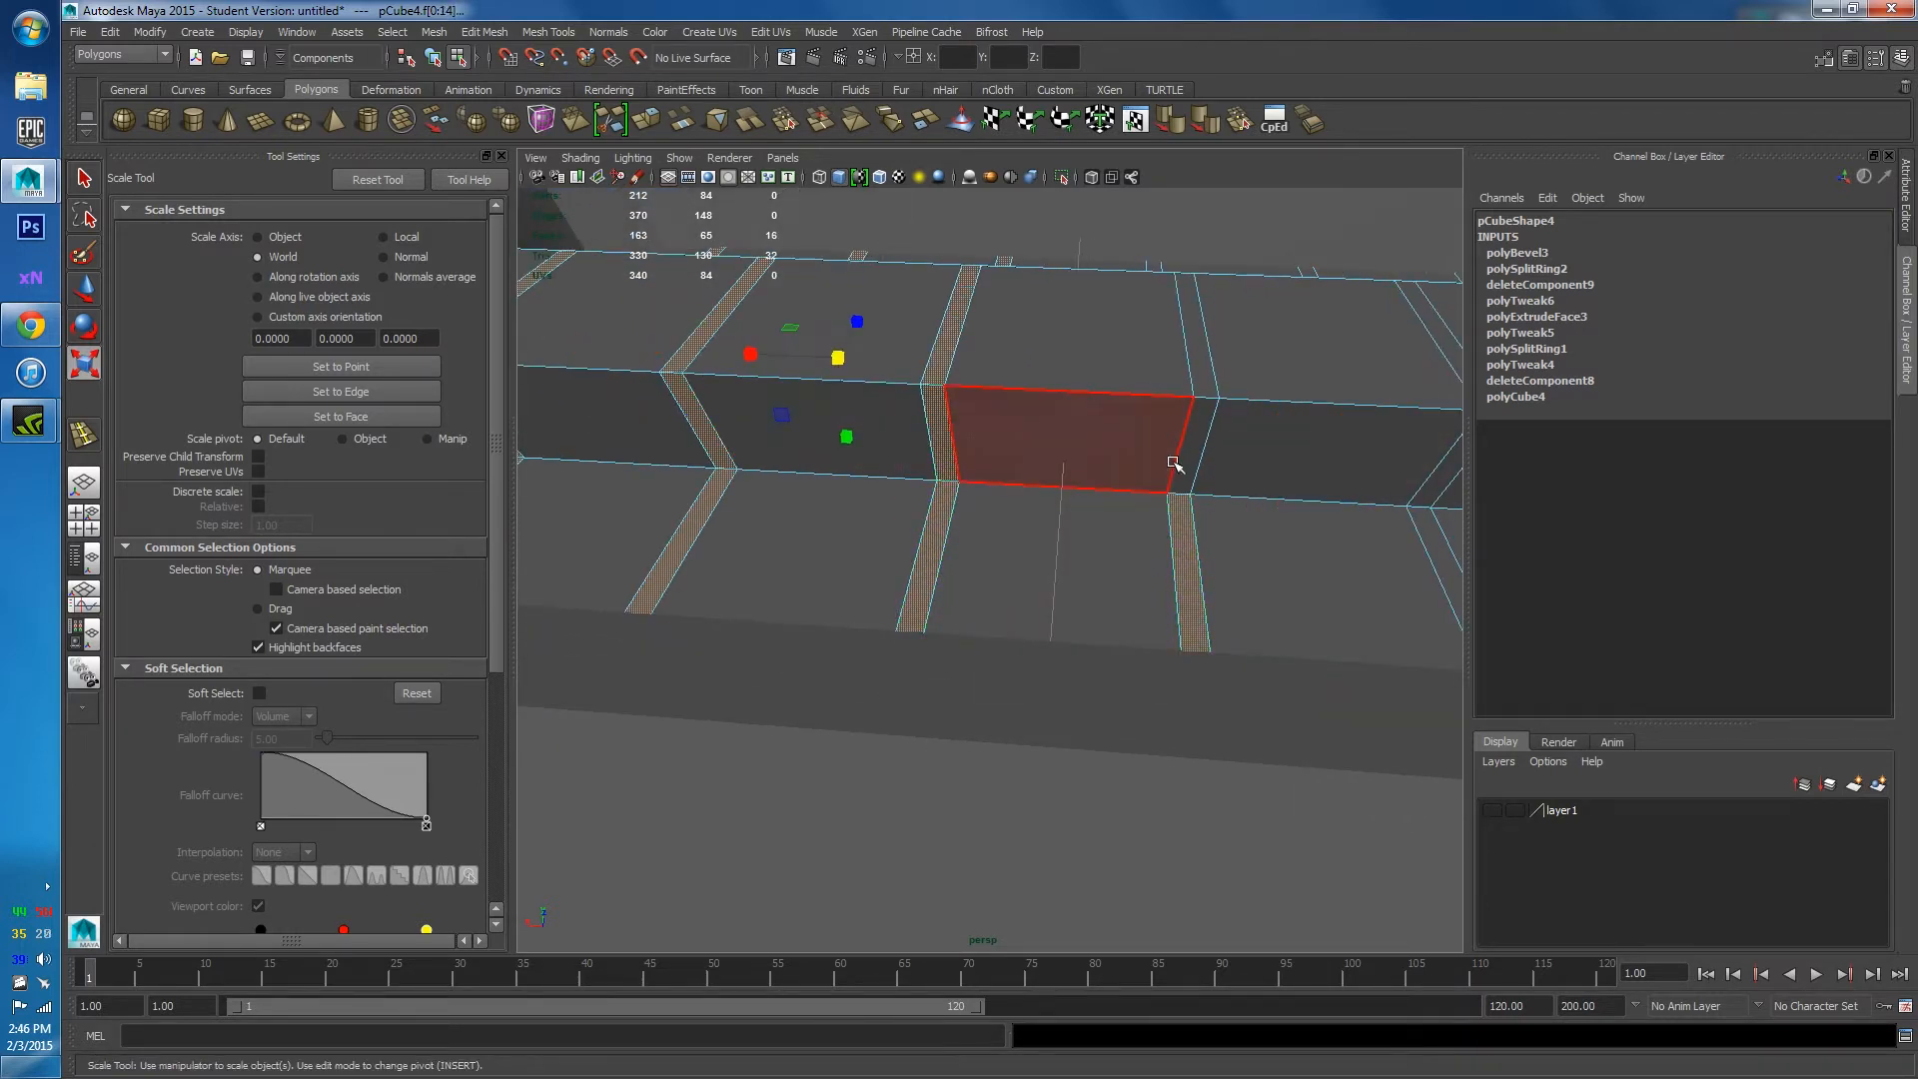
shift+double_click(1186, 450)
alt+drag(1186, 450, 950, 493)
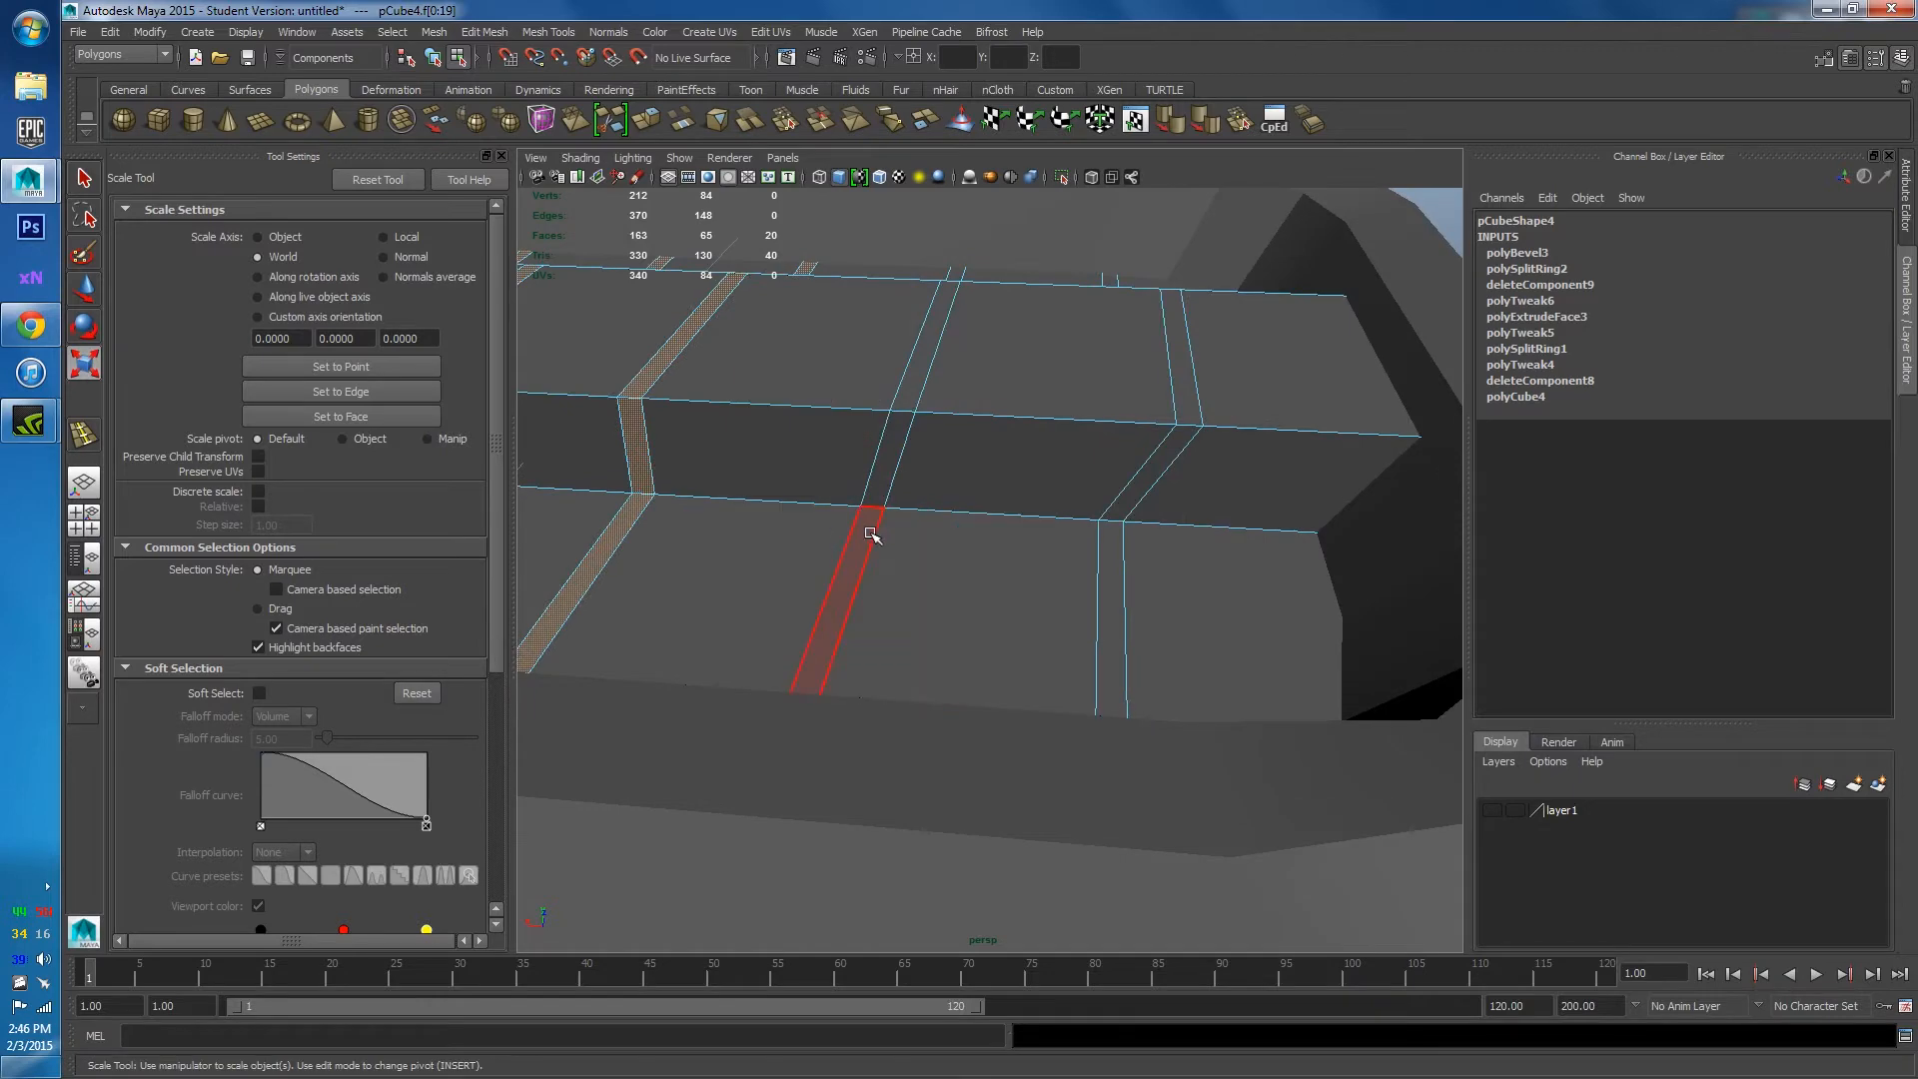
shift+click(1111, 531)
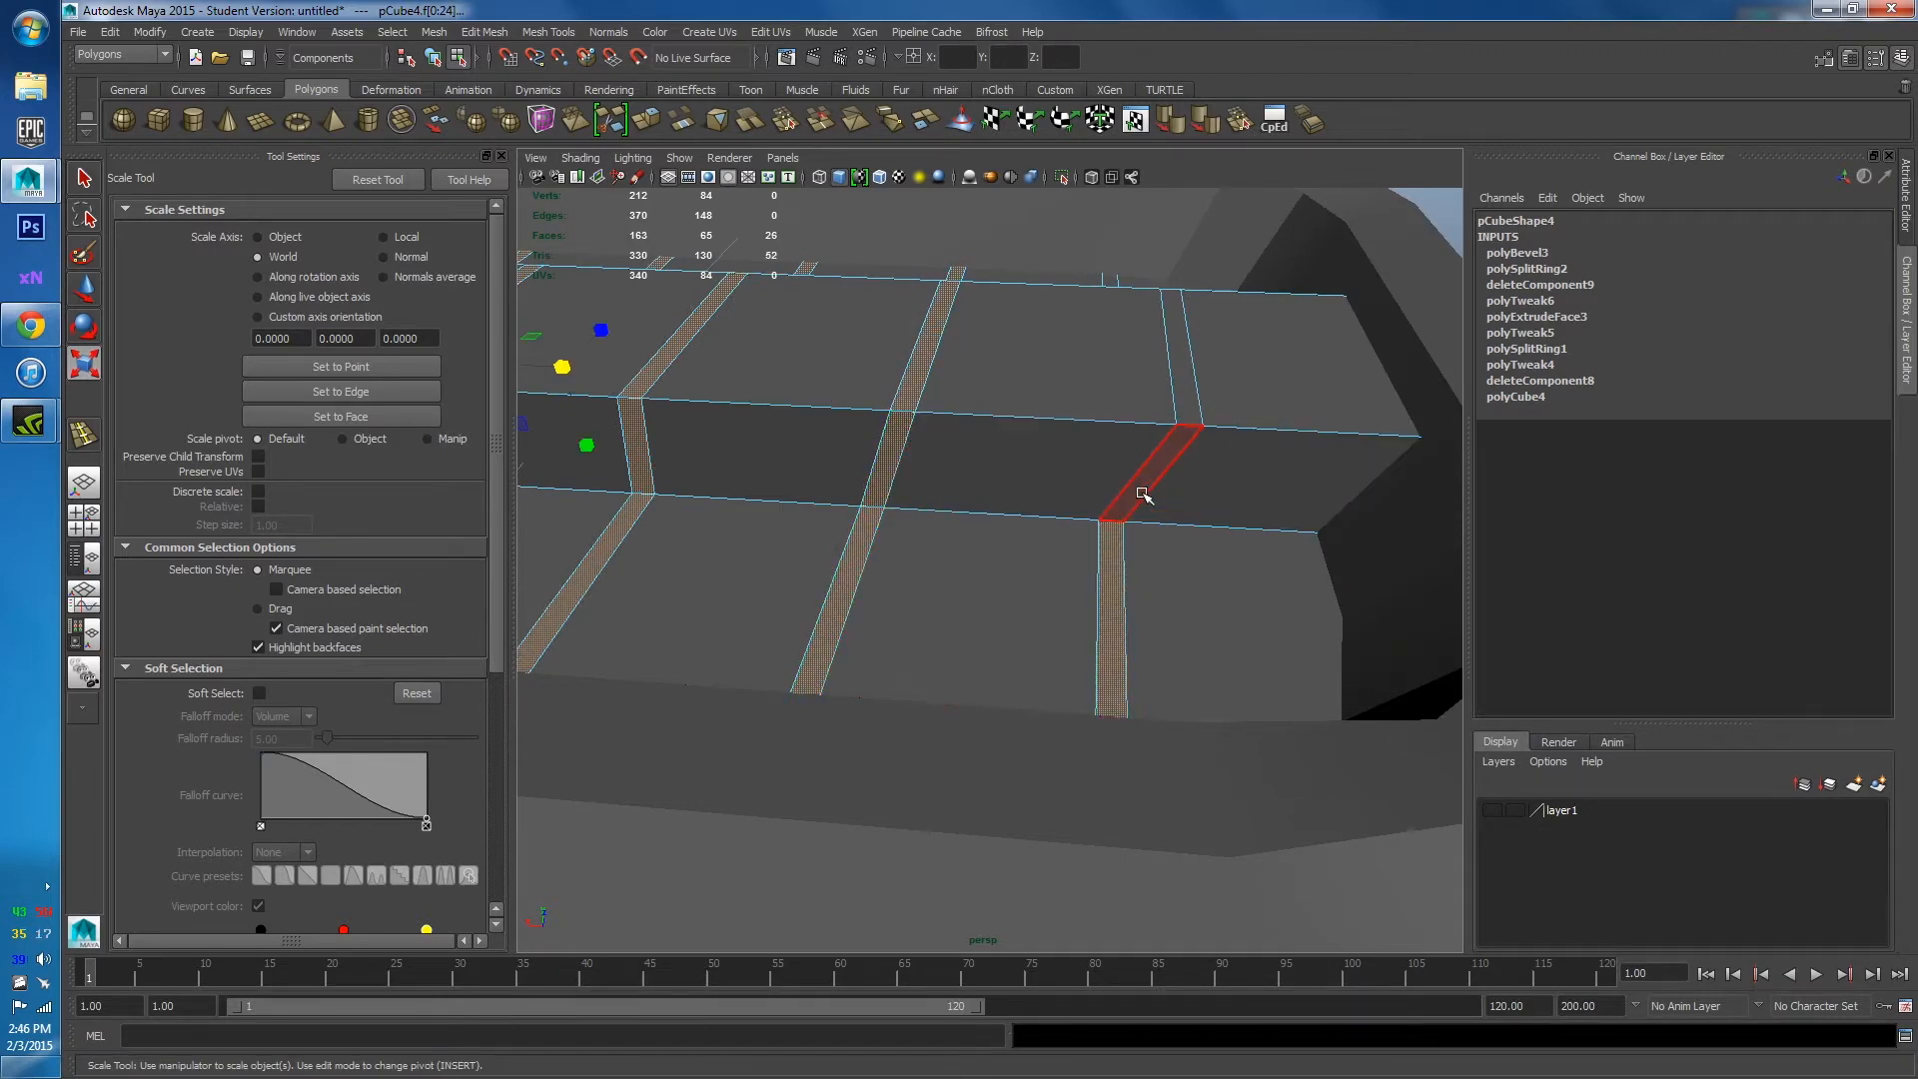
shift+double_click(1142, 493)
scroll(1065, 510, down, 5)
alt+drag(1028, 560, 1010, 493)
Extrude the selected groove faces and push them down to Local Translate Z -0.02.
shift+right_drag(1010, 491, 1005, 539)
alt+drag(962, 569, 759, 552)
scroll(759, 552, up, 4)
alt+middle_drag(758, 552, 920, 607)
scroll(1301, 633, up, 5)
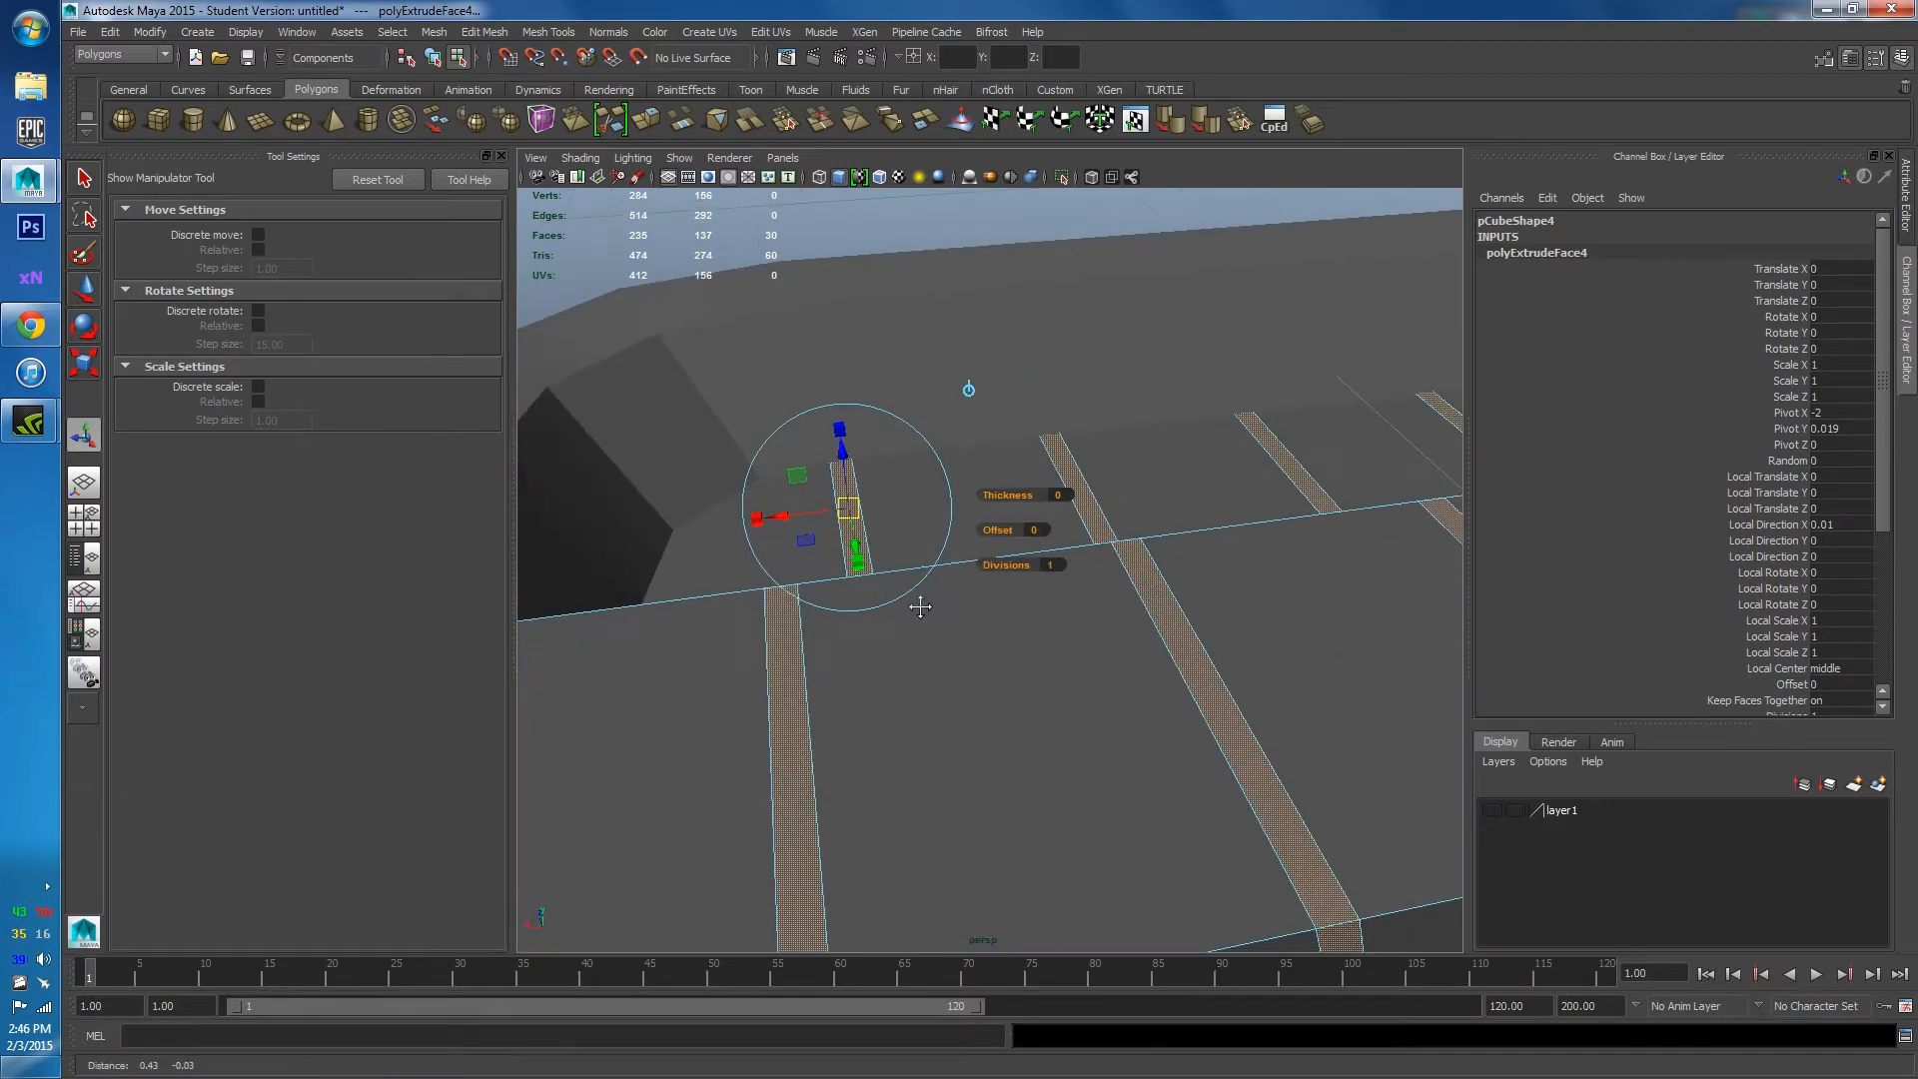
drag(842, 446, 1061, 659)
scroll(1061, 659, down, 5)
right_click(1117, 374)
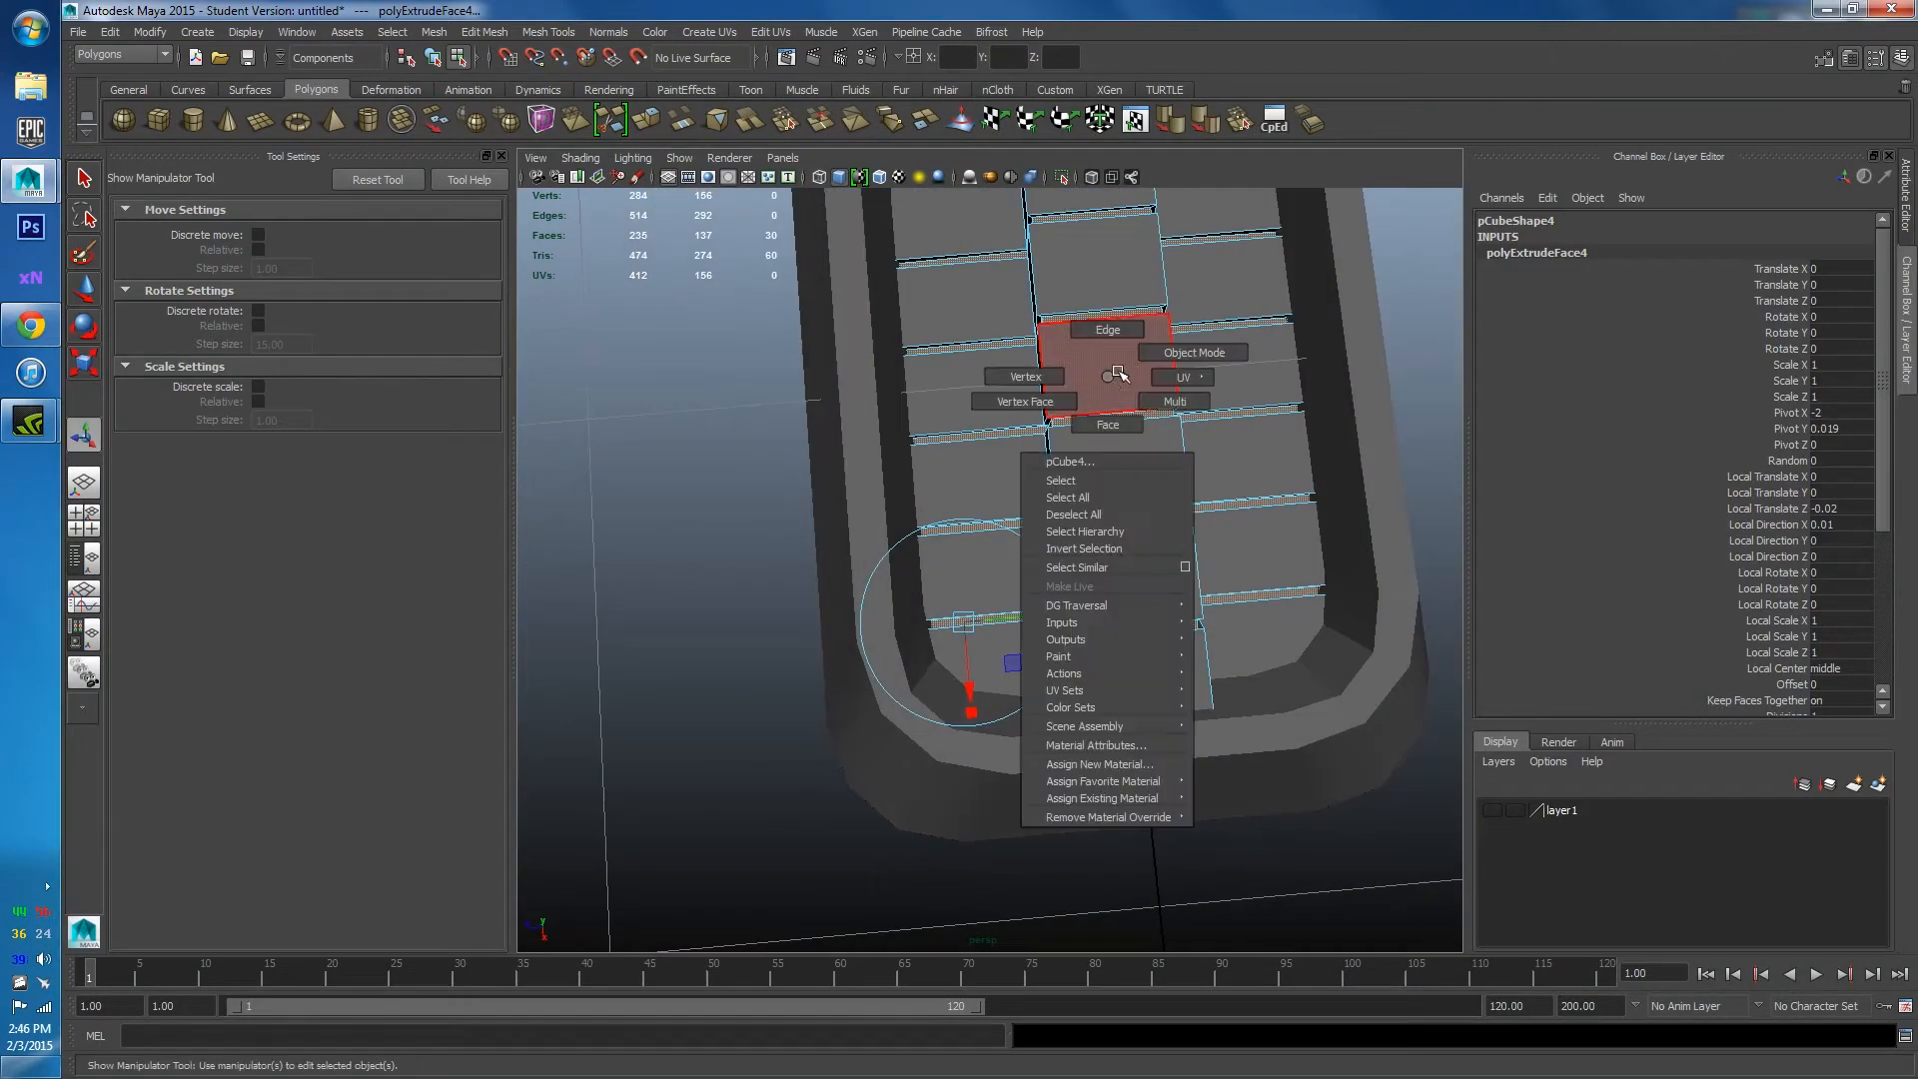
right_drag(1118, 373, 1195, 352)
scroll(1225, 386, down, 5)
click(1225, 386)
alt+drag(1235, 530, 969, 406)
scroll(1207, 500, up, 5)
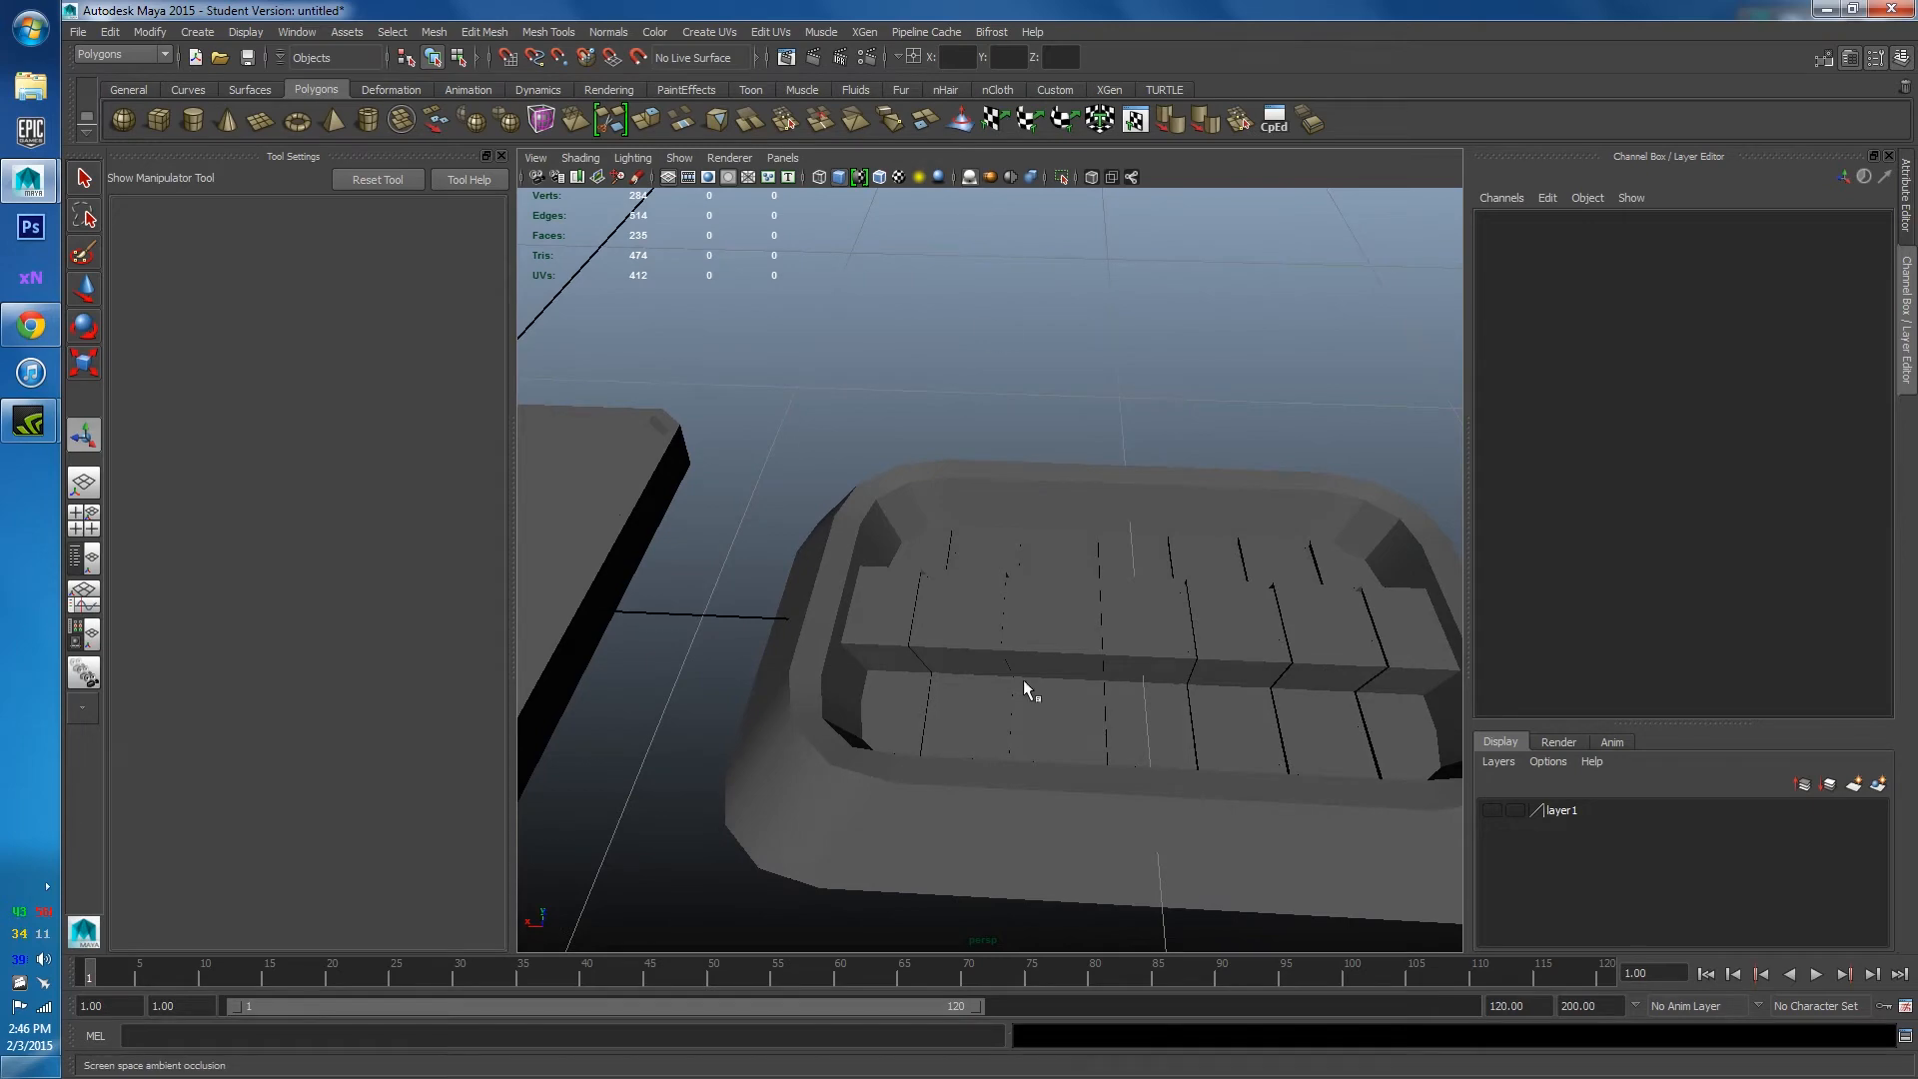
Marquee-select the tray and grooved inner panel and combine them with Mesh > Combine into pCube5.
scroll(1108, 642, down, 4)
alt+drag(1155, 638, 1137, 723)
scroll(1109, 621, down, 3)
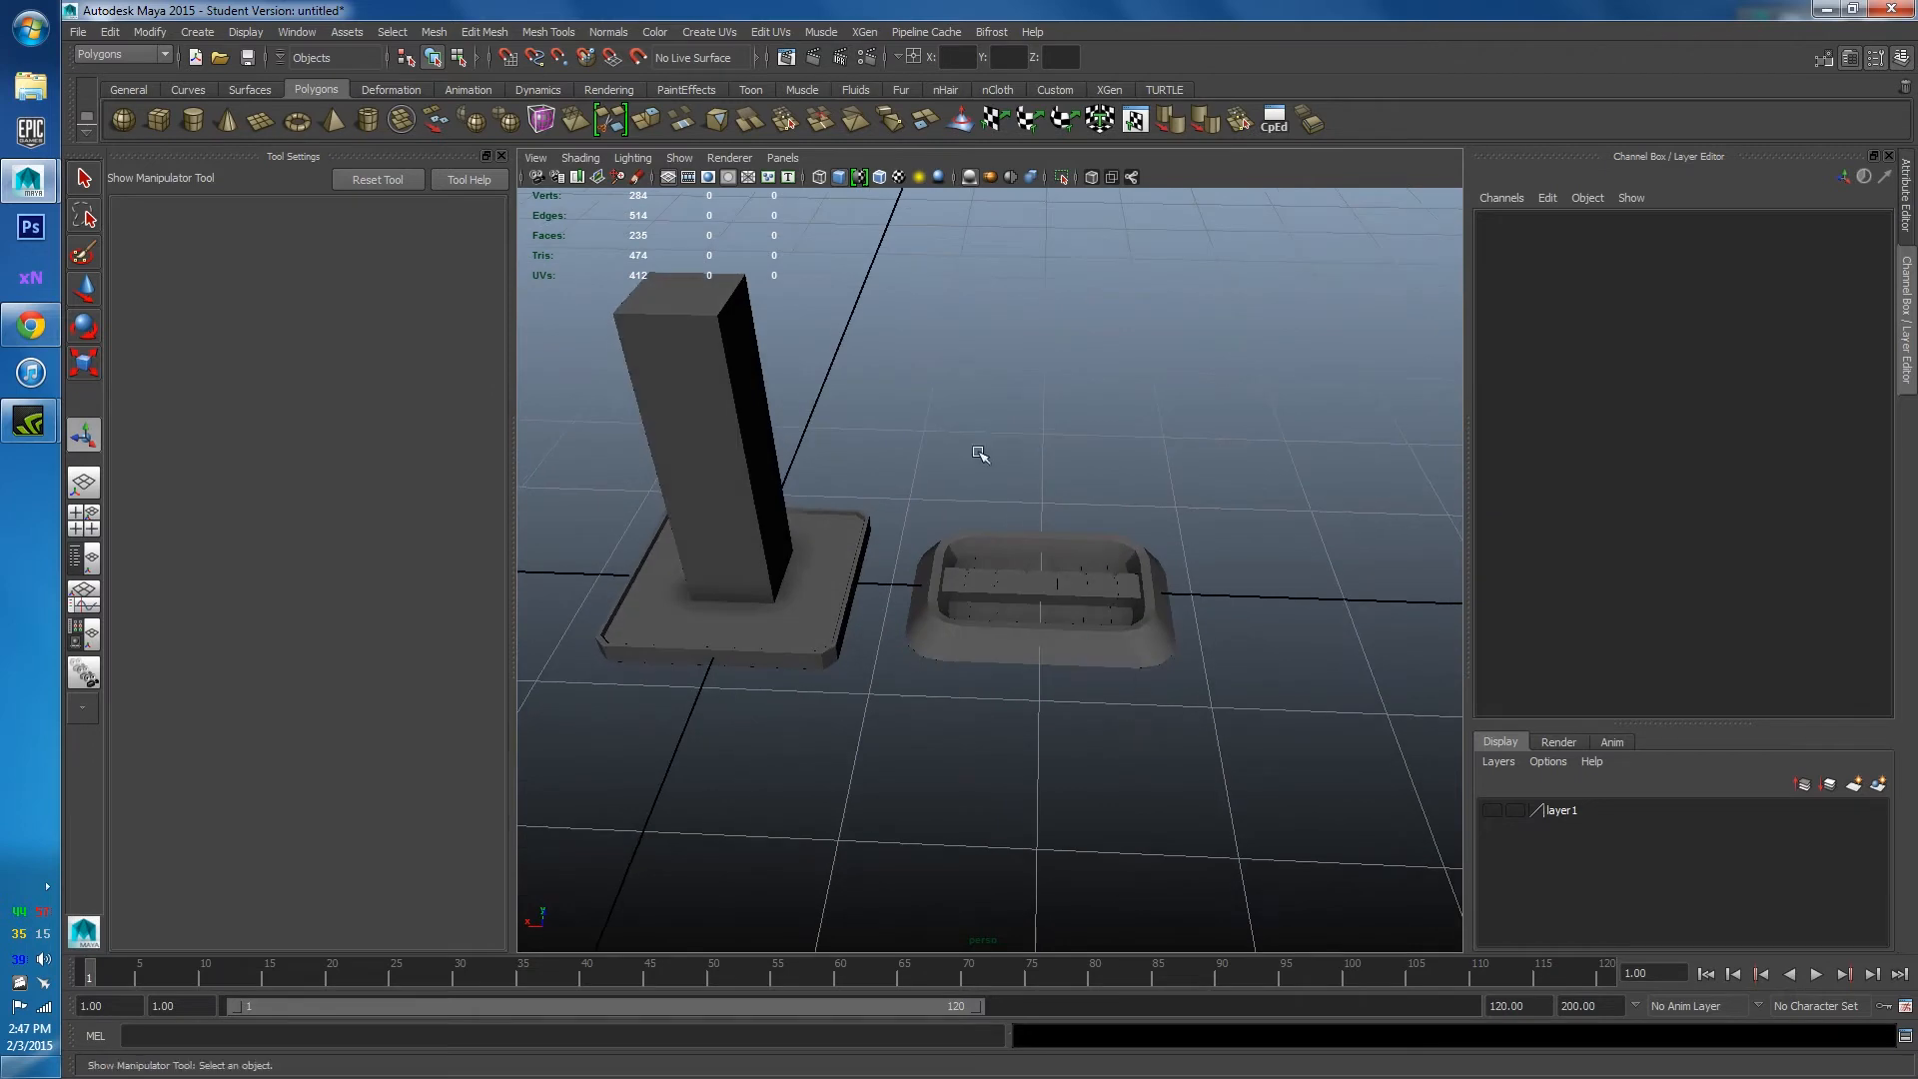
drag(979, 454, 1202, 800)
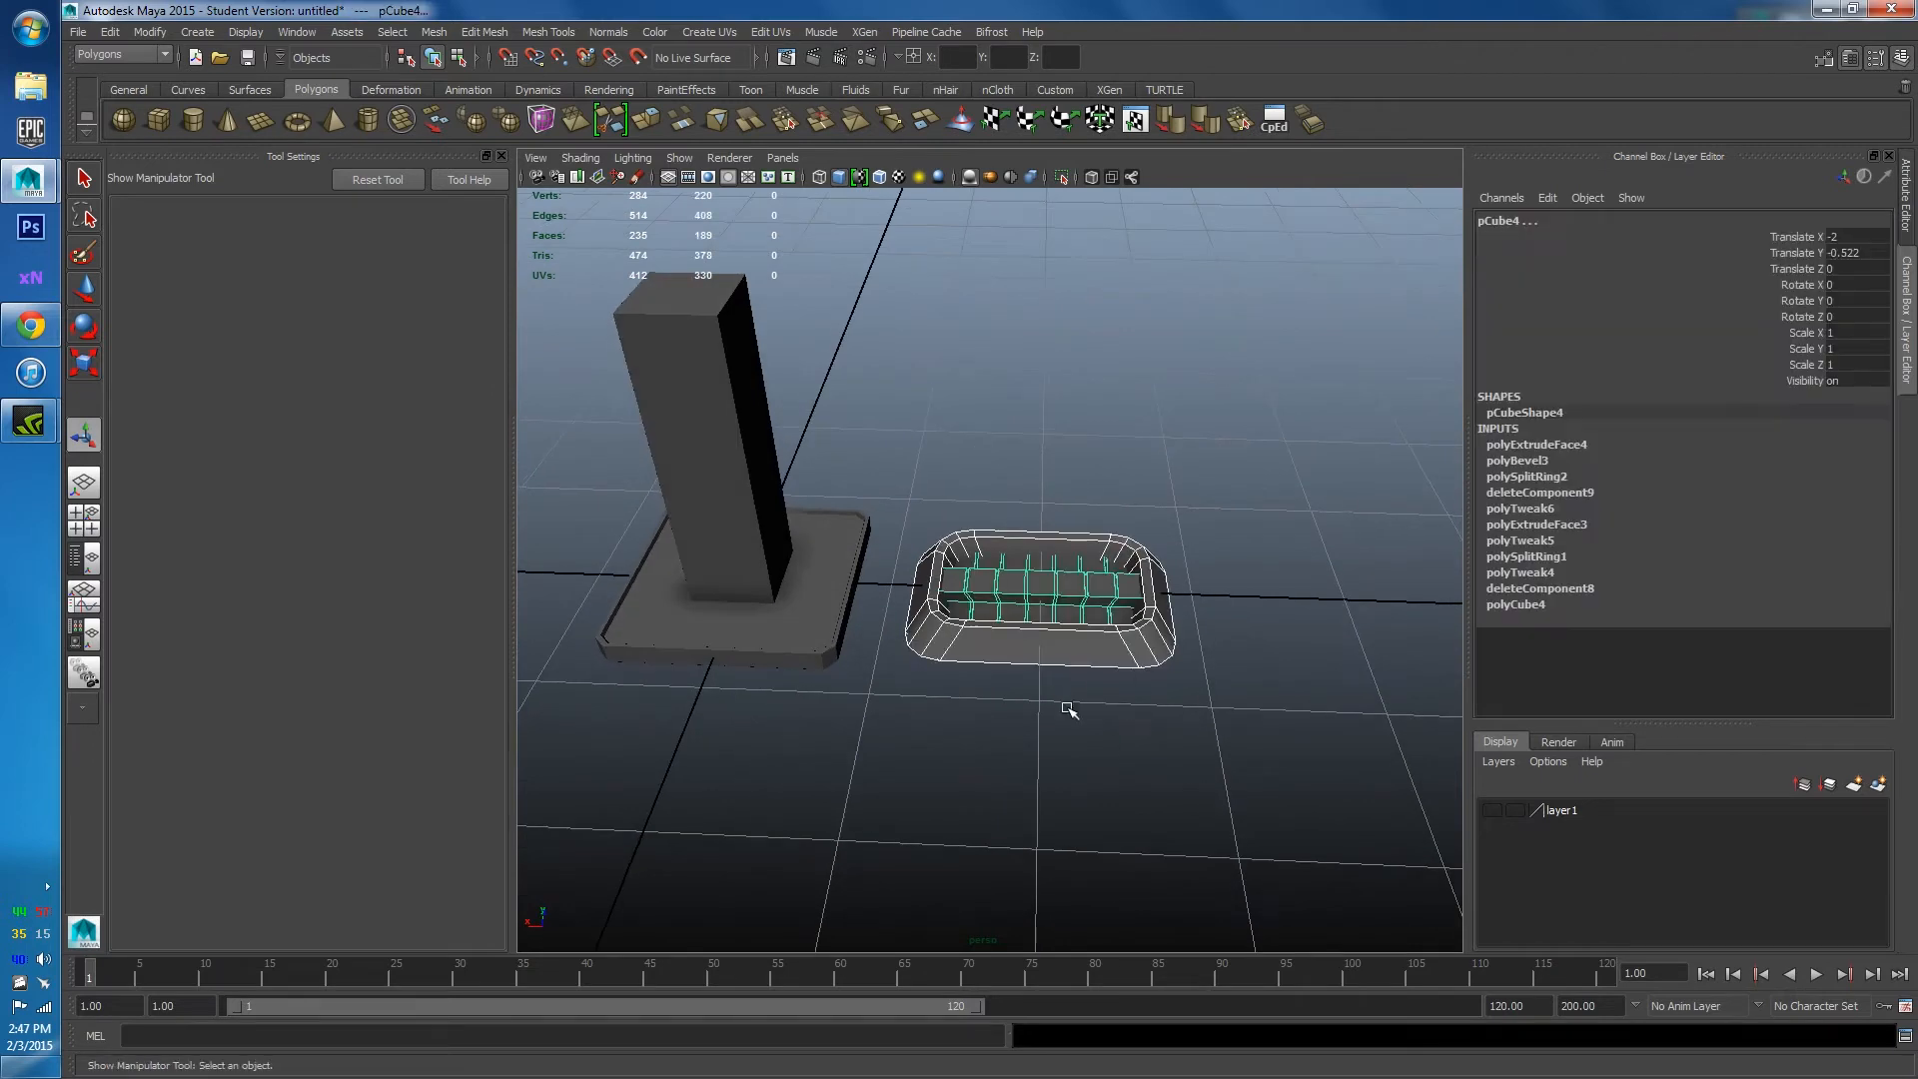
click(432, 32)
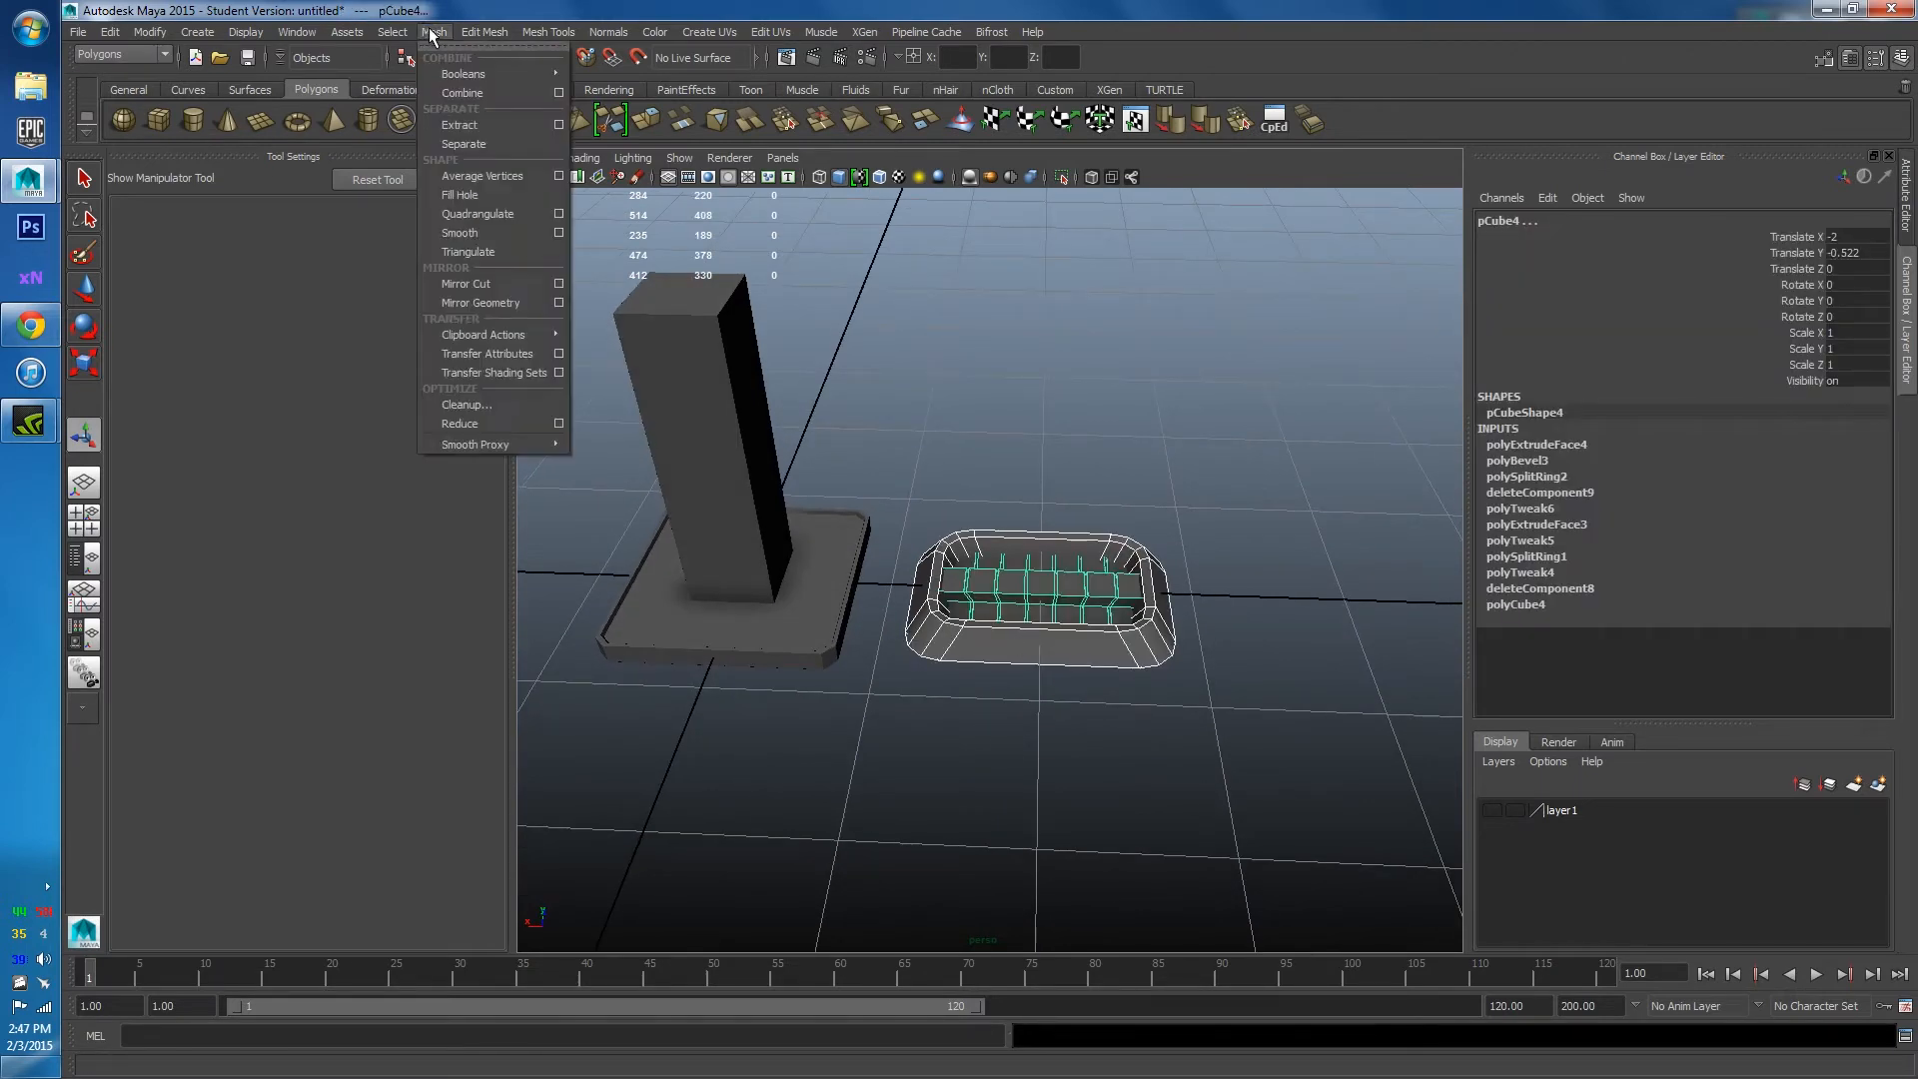
click(449, 96)
key(r)
mouse_move(871, 550)
alt+mouse_down()
mouse_move(899, 567)
mouse_move(900, 528)
alt+mouse_up()
alt+middle_drag(961, 609, 1182, 559)
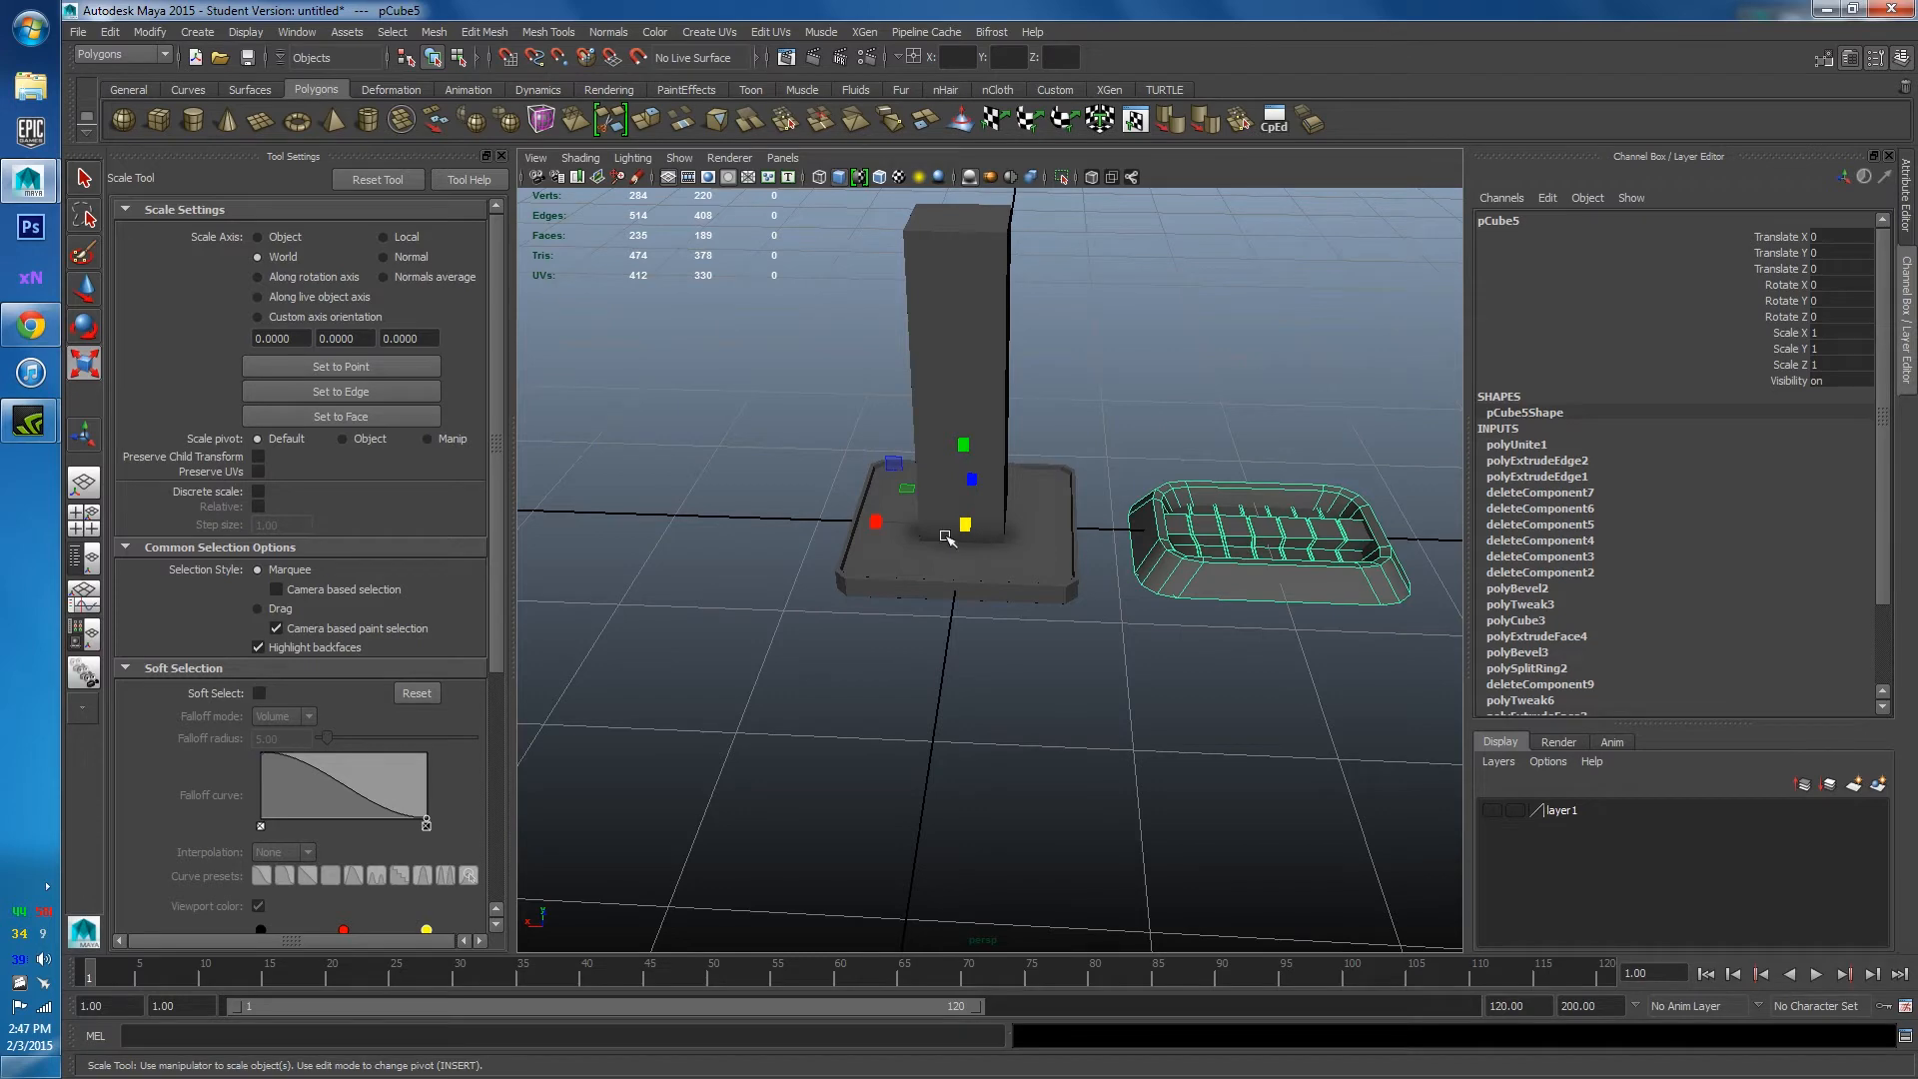
Center the combined tray's pivot with Modify > Center Pivot.
alt+middle_drag(1223, 515, 754, 517)
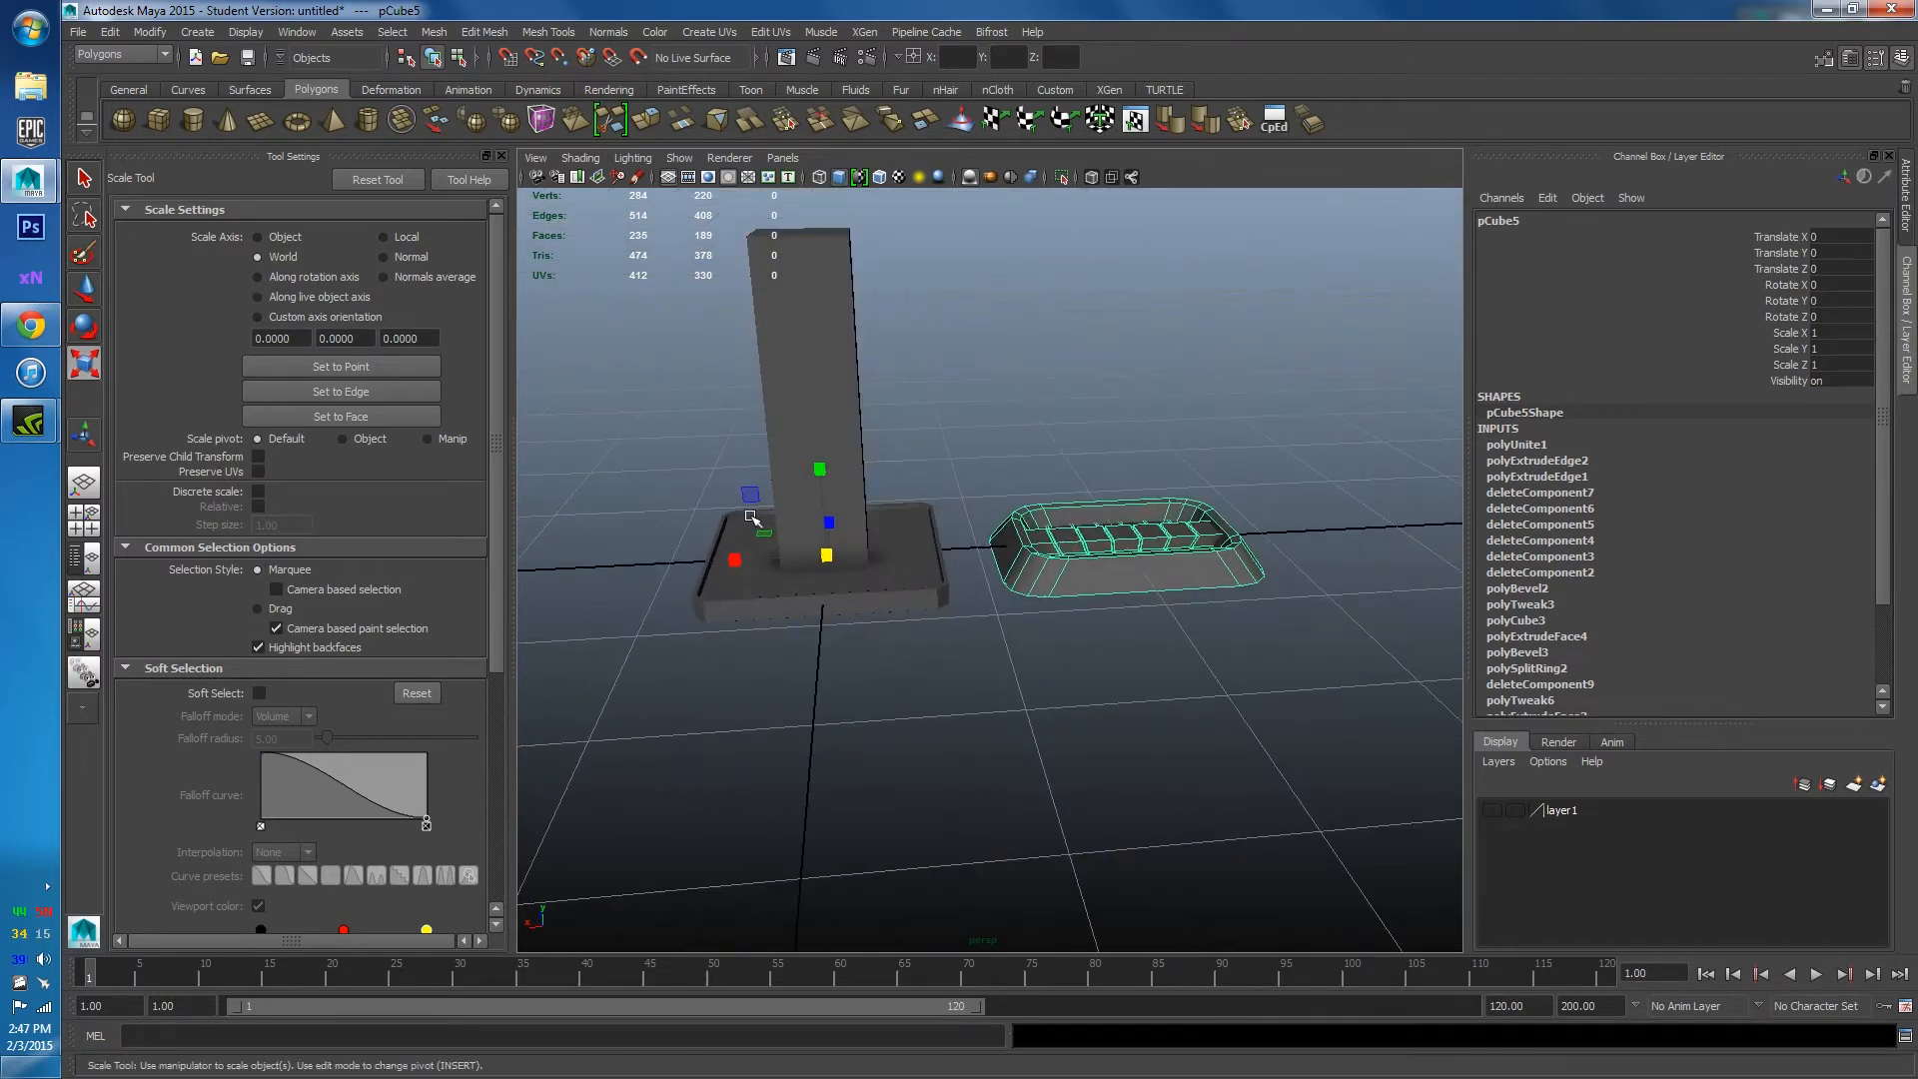
alt+drag(1080, 394, 1054, 505)
click(150, 32)
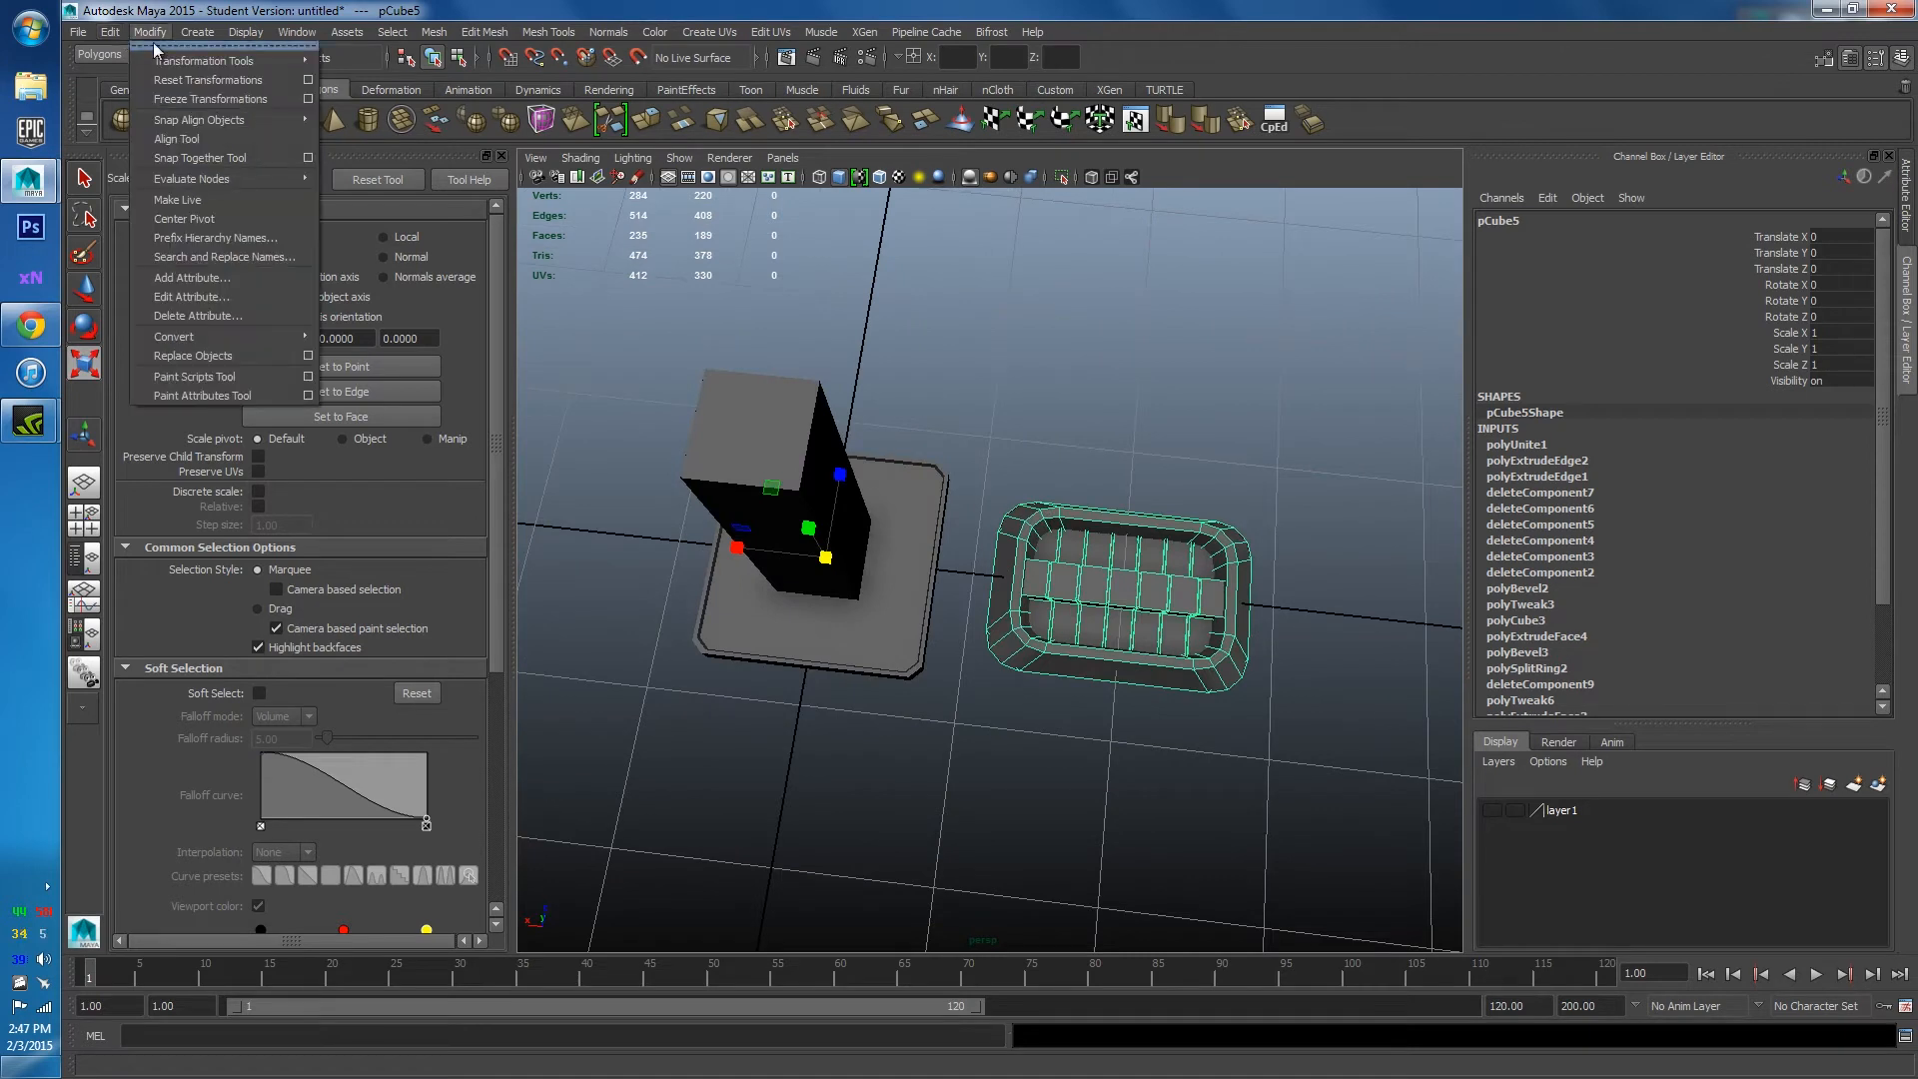
mouse_move(190, 37)
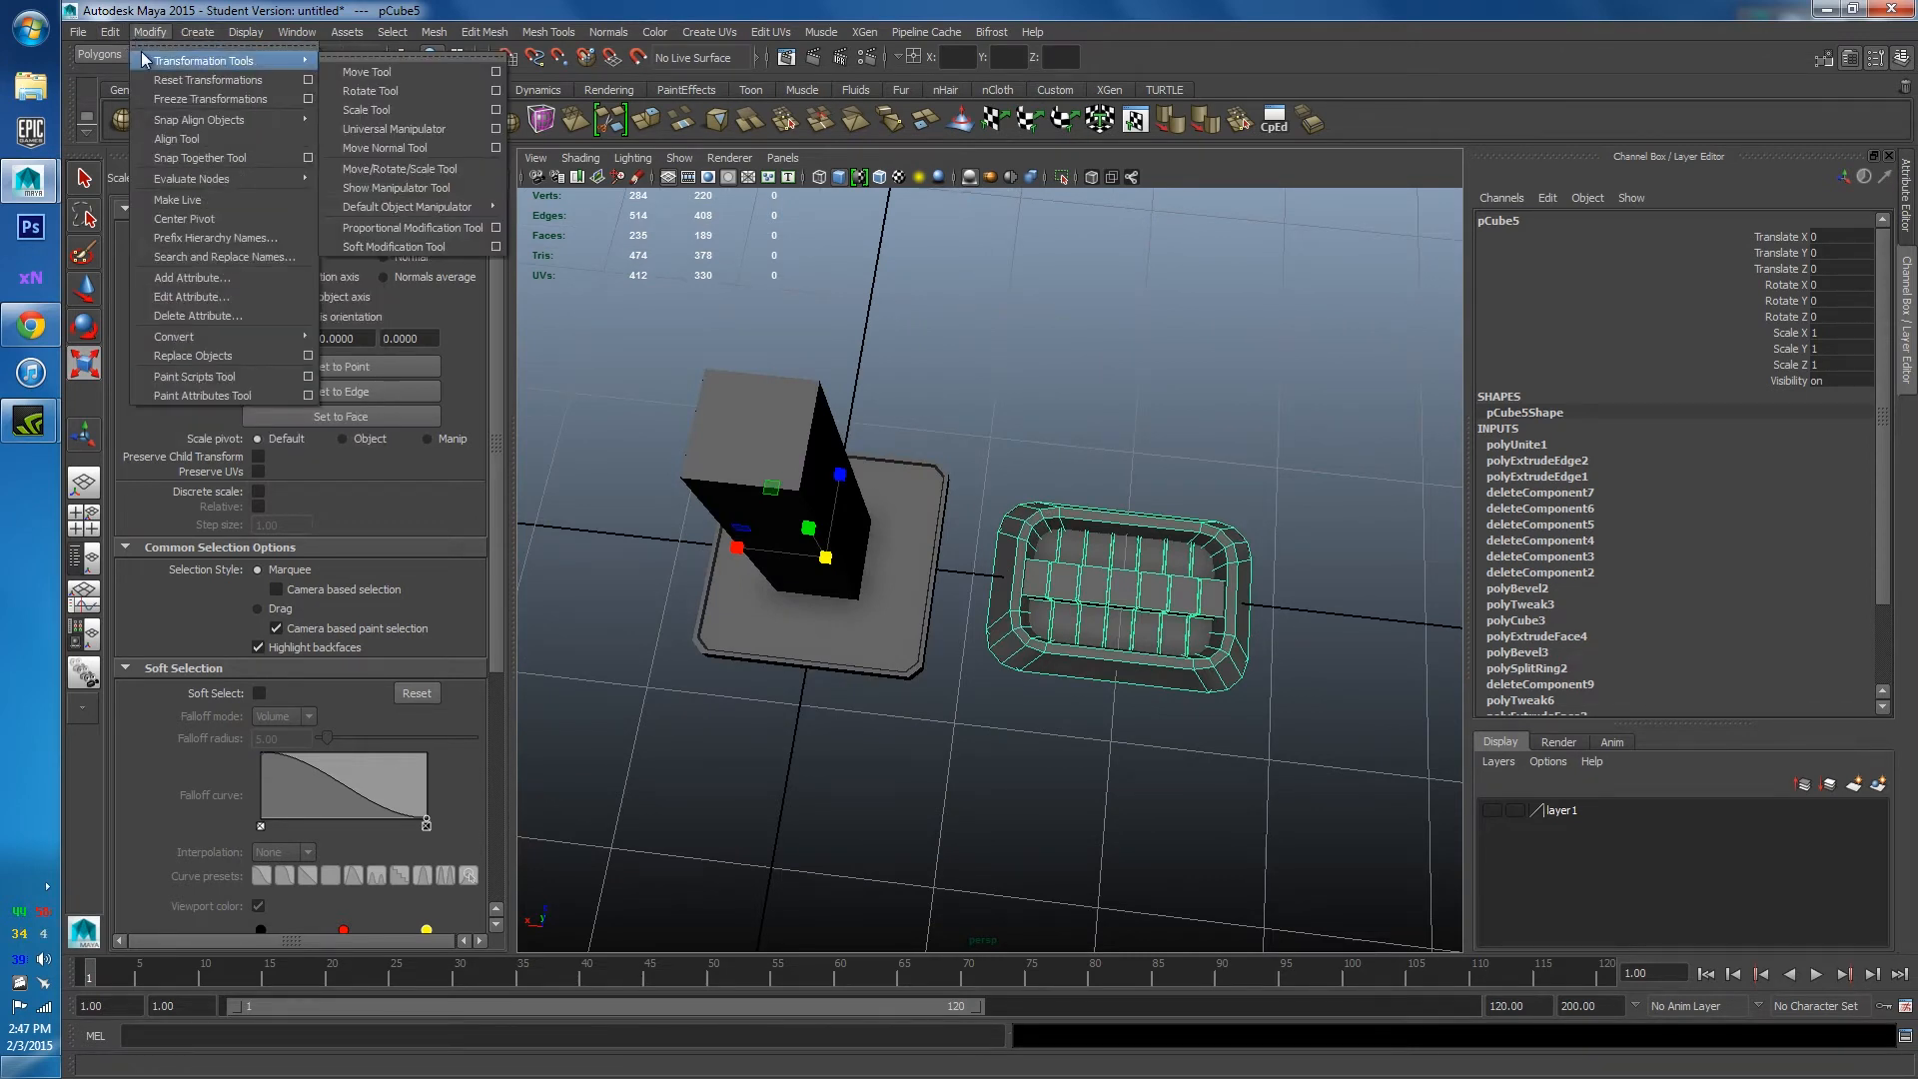
click(189, 225)
alt+drag(889, 430, 886, 300)
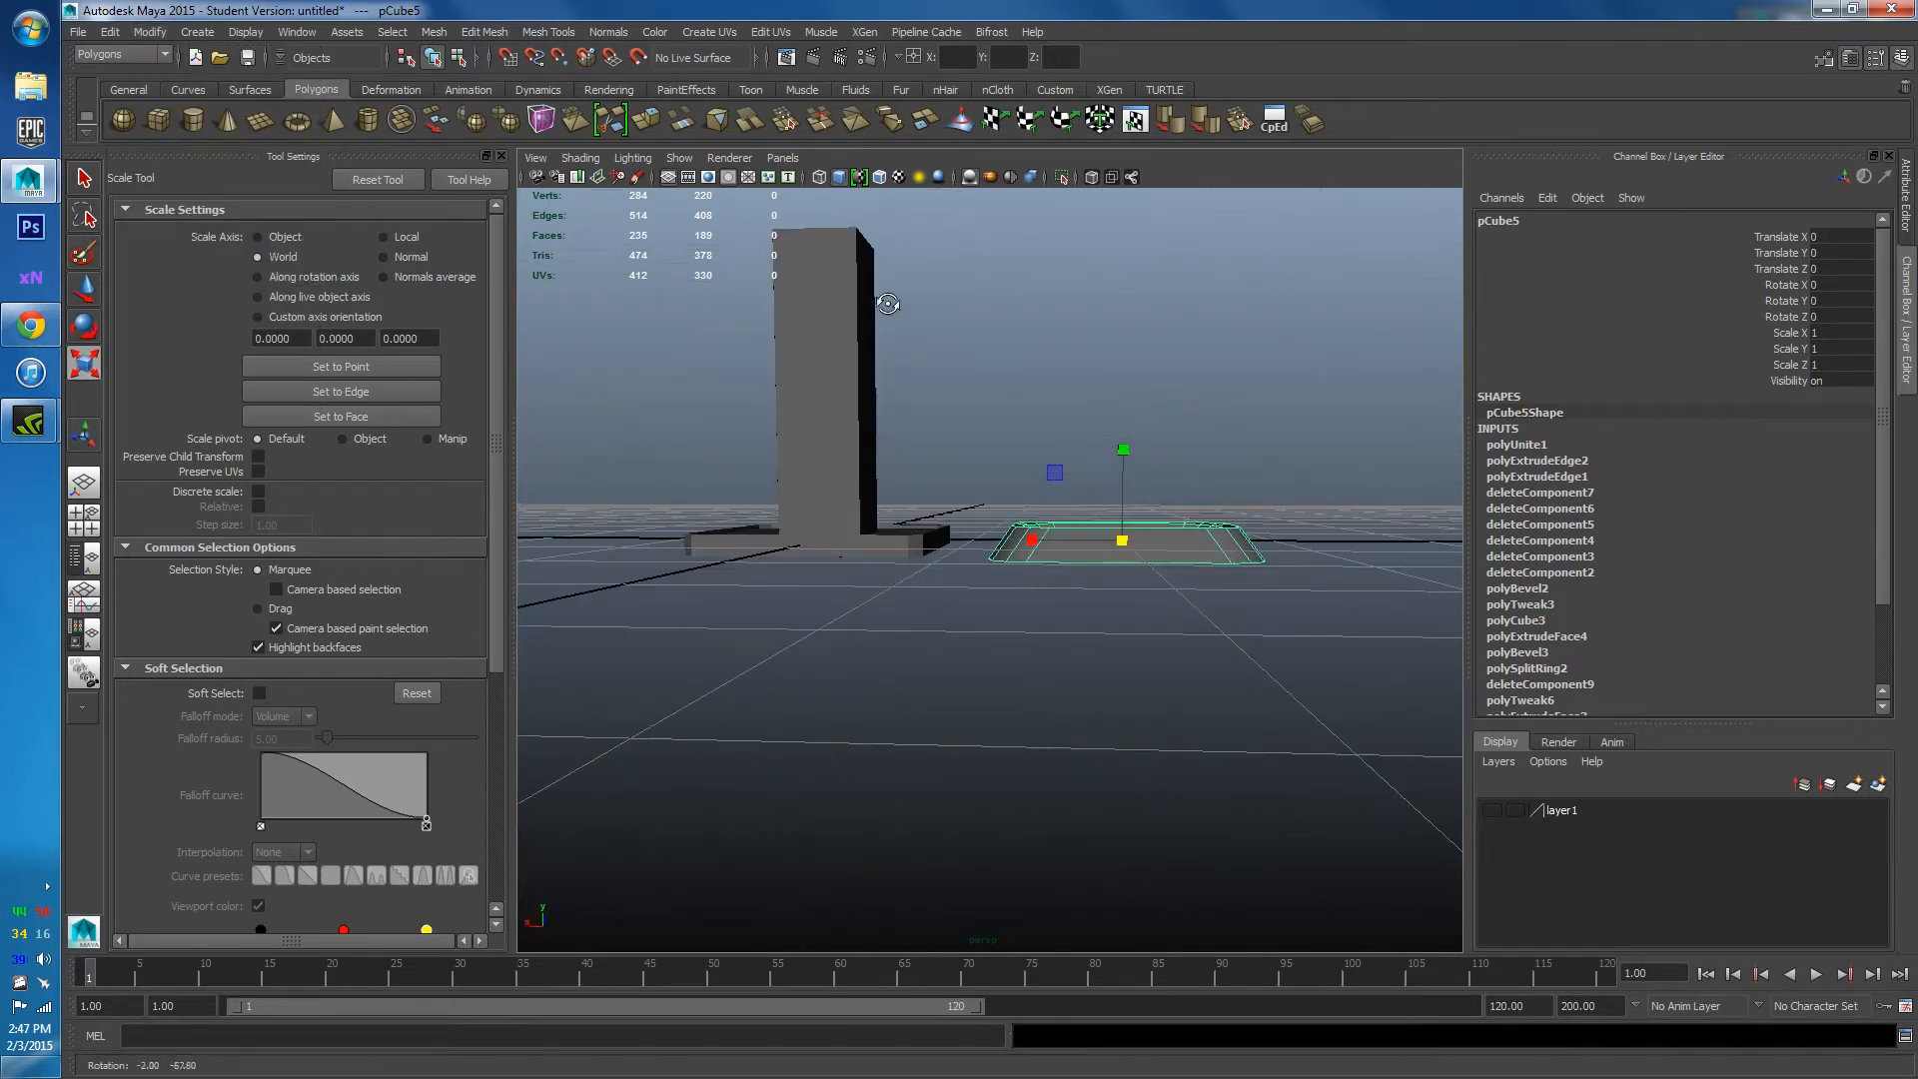
Reselect the tray and delete all construction history with Edit > Delete All by Type > History.
click(1053, 401)
alt+drag(1054, 402, 1070, 596)
click(1070, 597)
alt+middle_drag(1031, 527, 1002, 427)
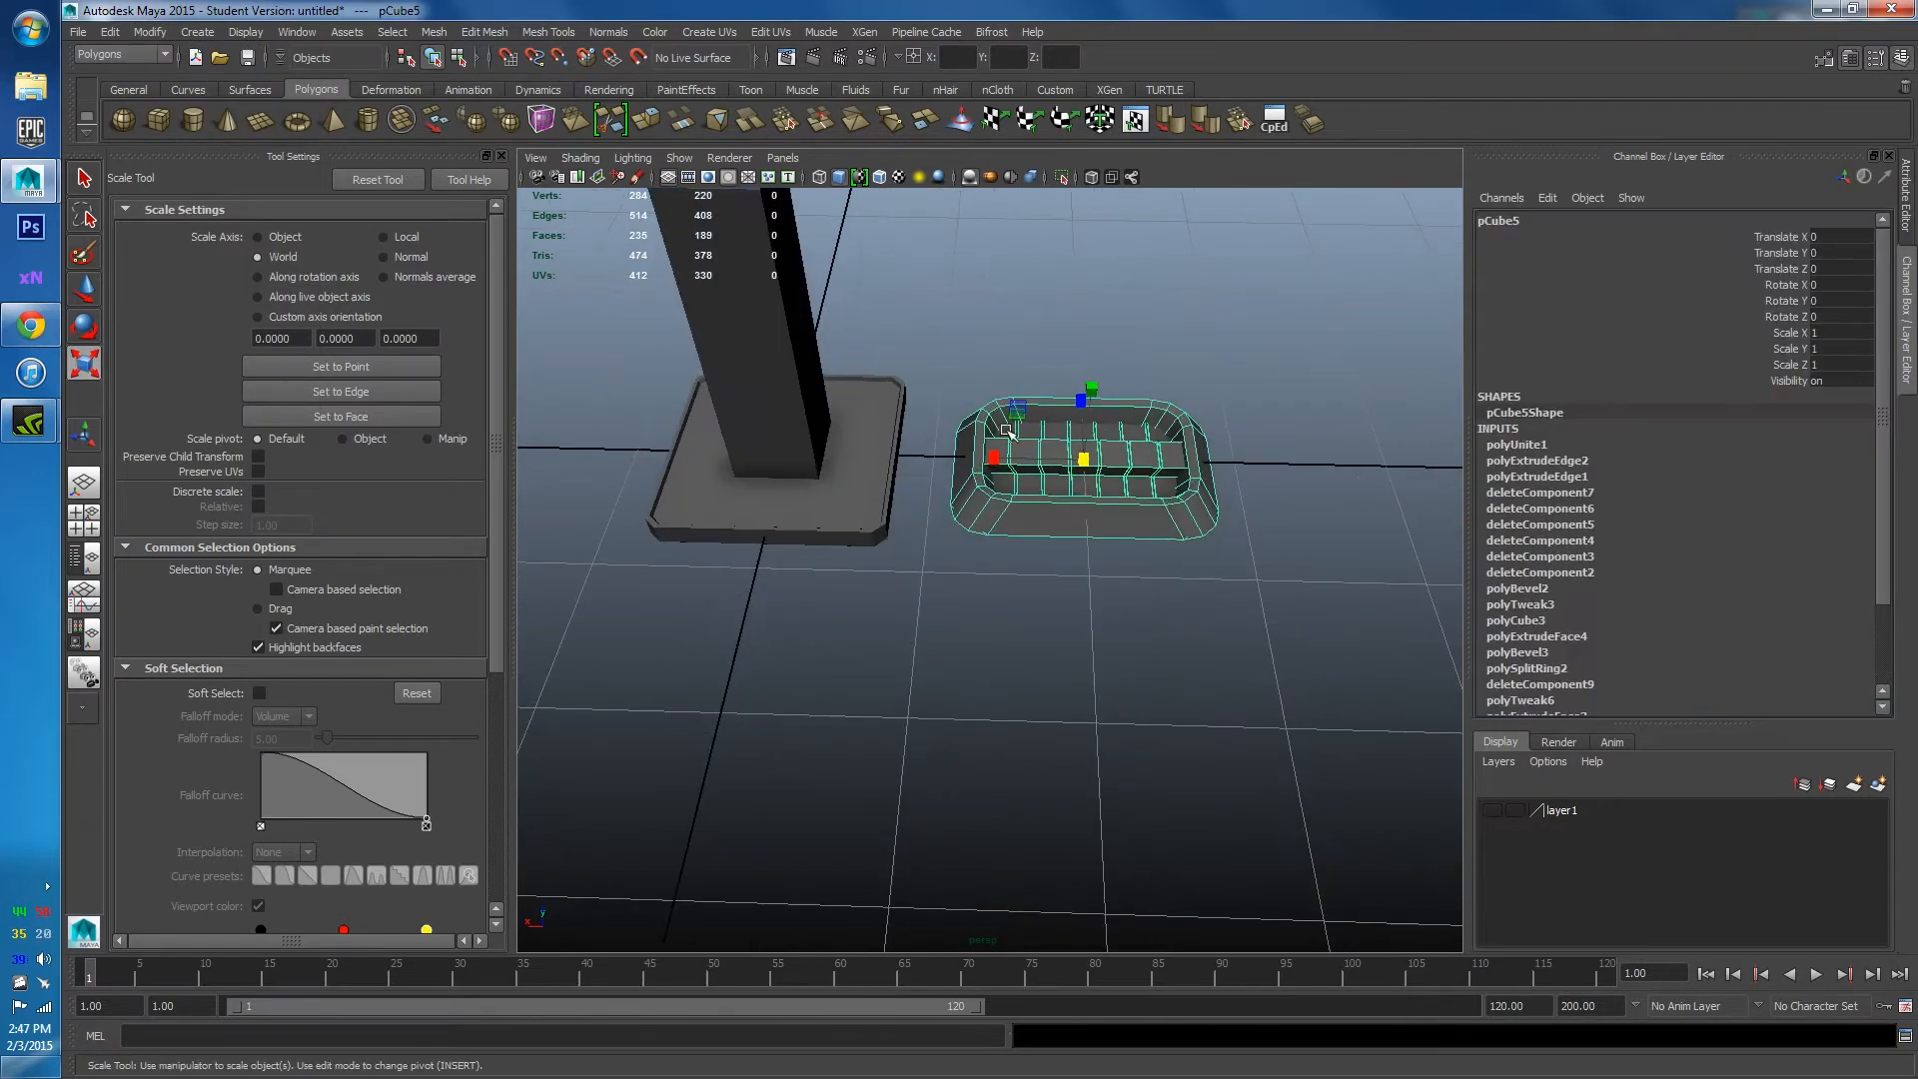
scroll(856, 429, down, 4)
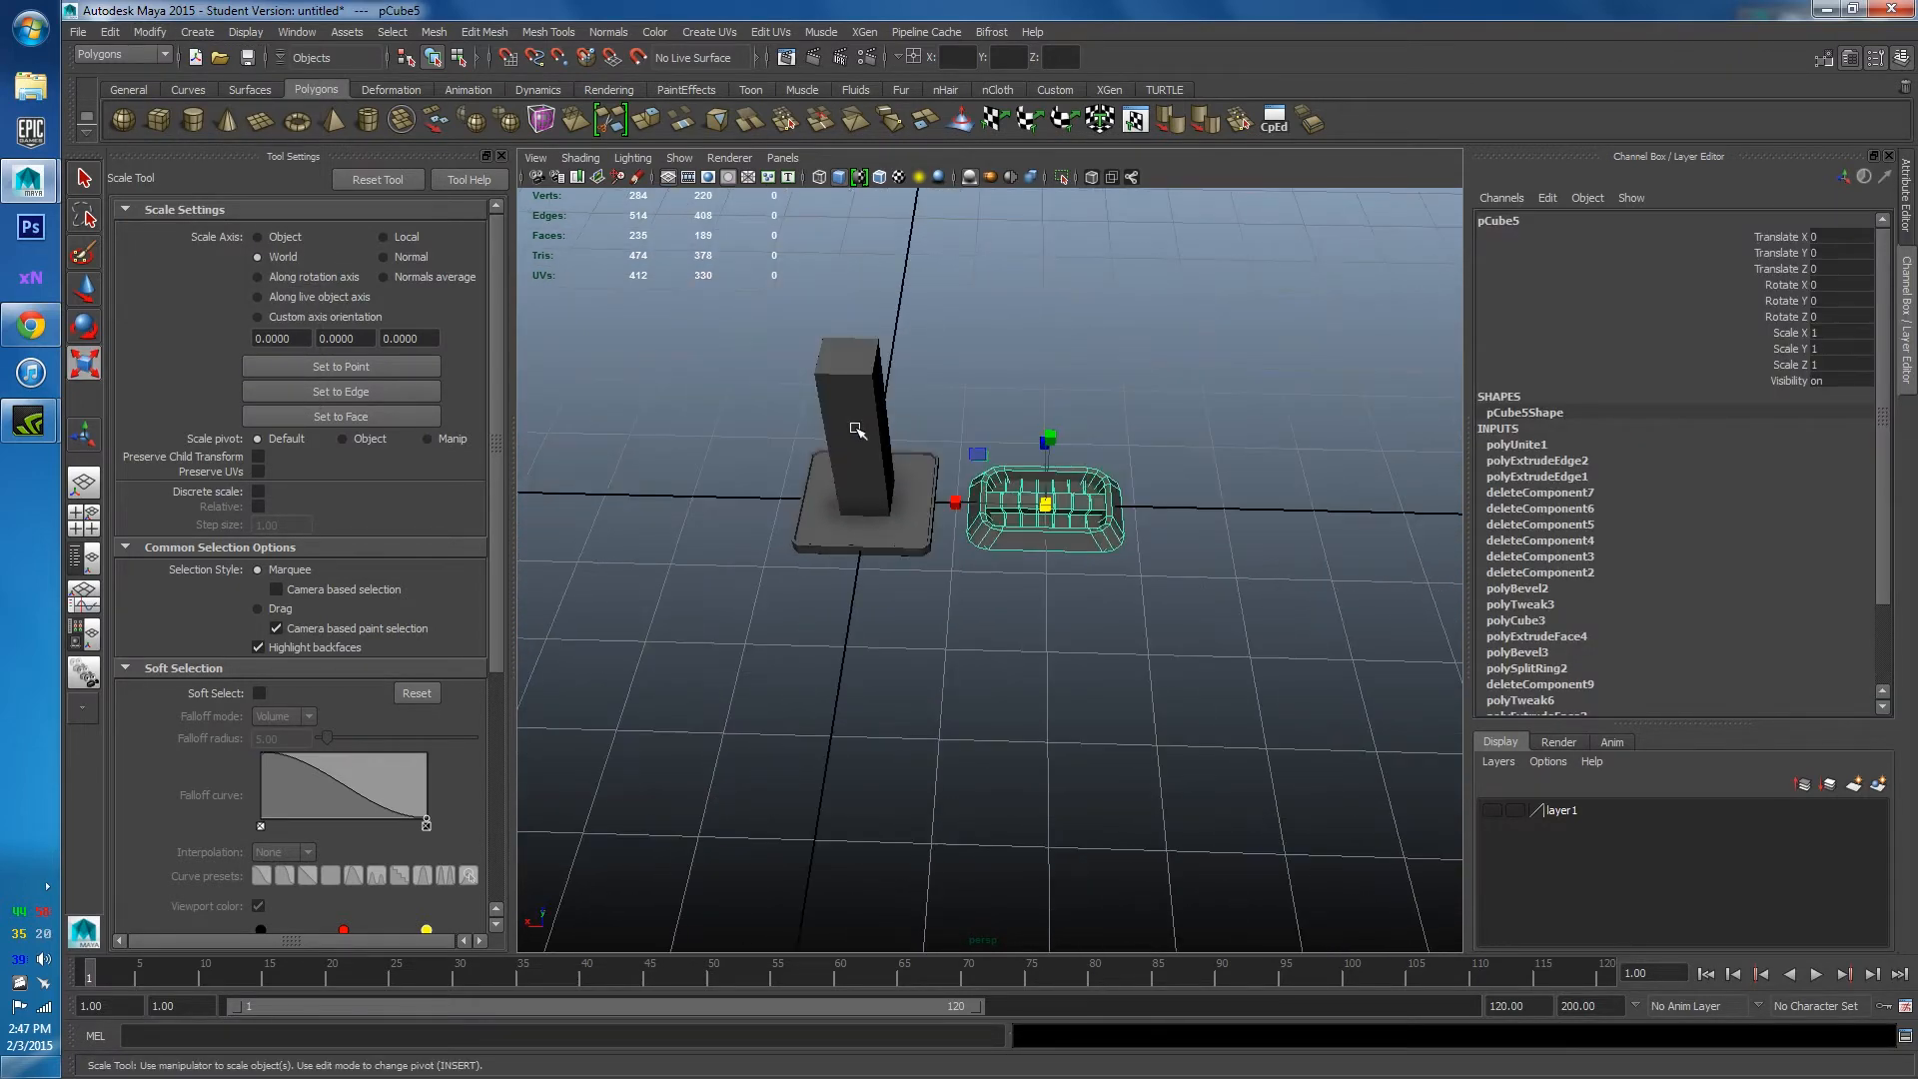
click(111, 30)
mouse_move(222, 257)
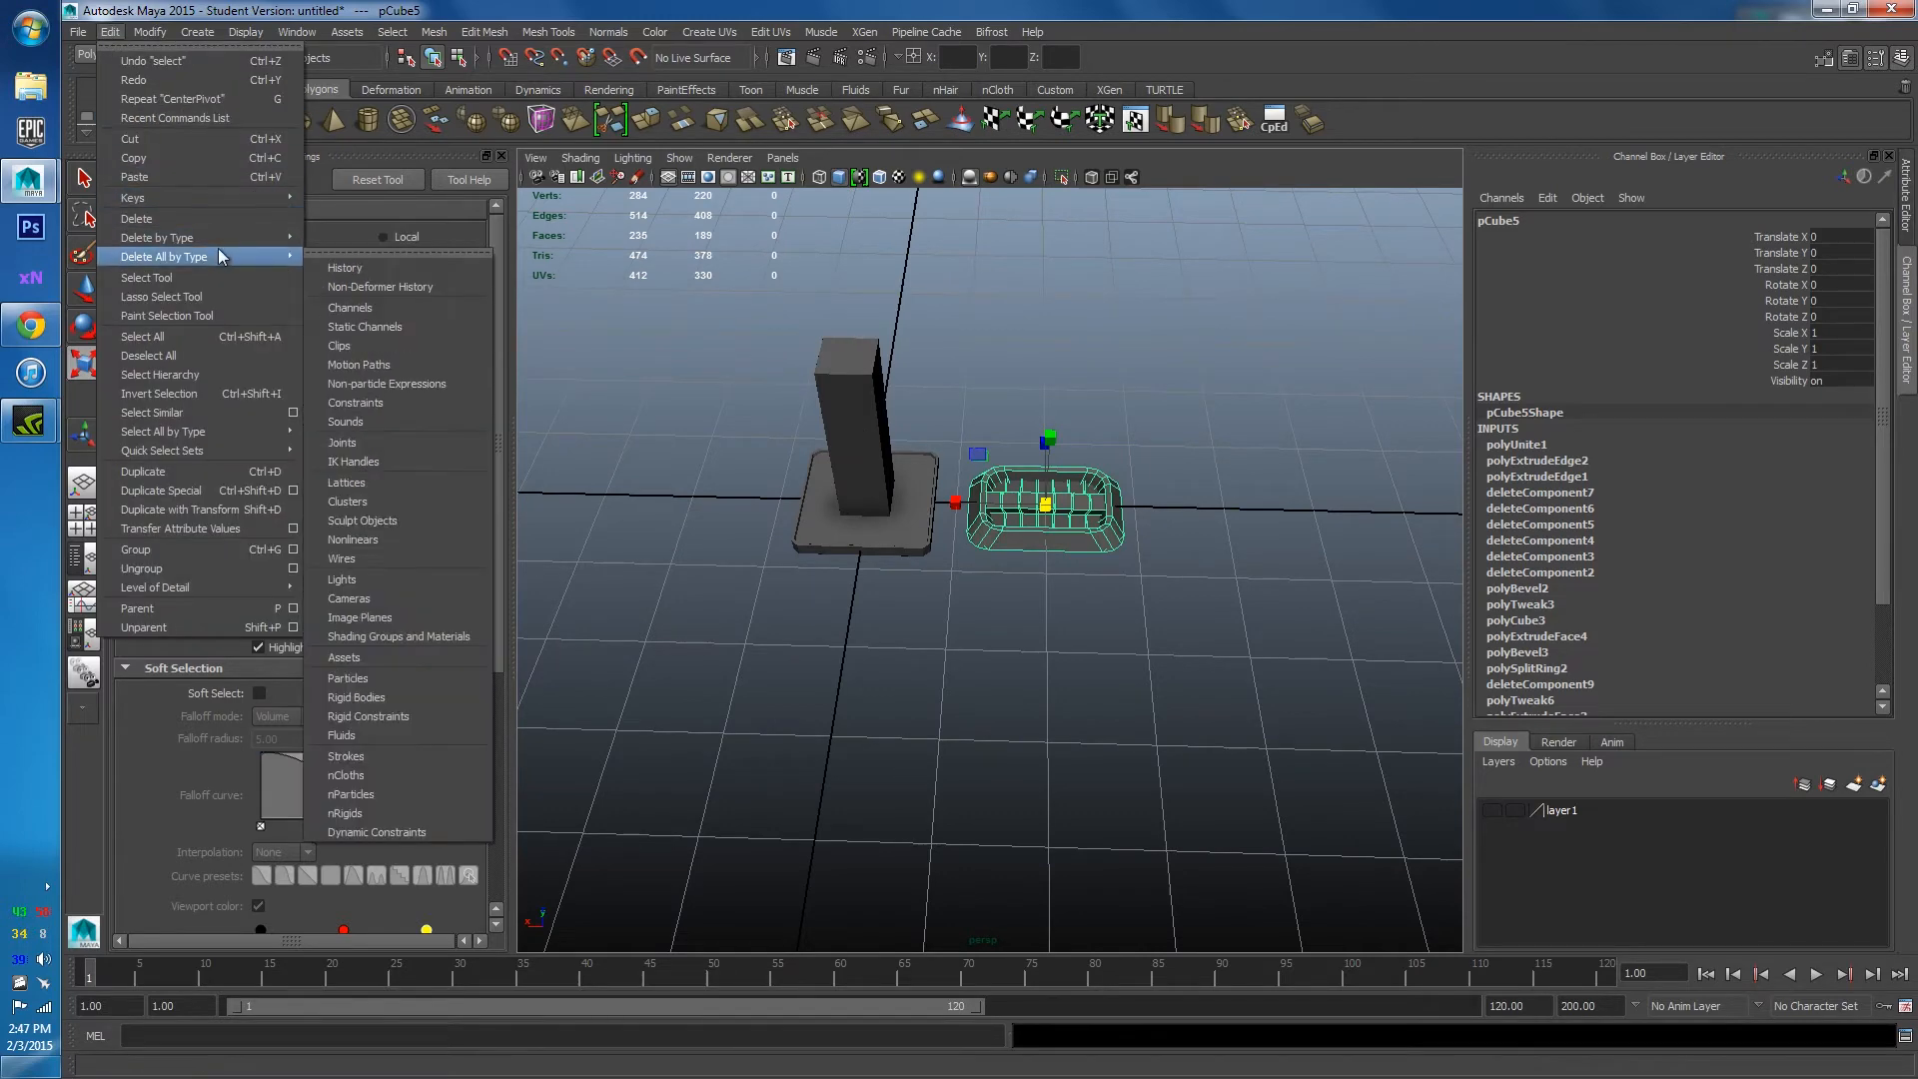
click(367, 263)
alt+drag(1099, 505, 1139, 507)
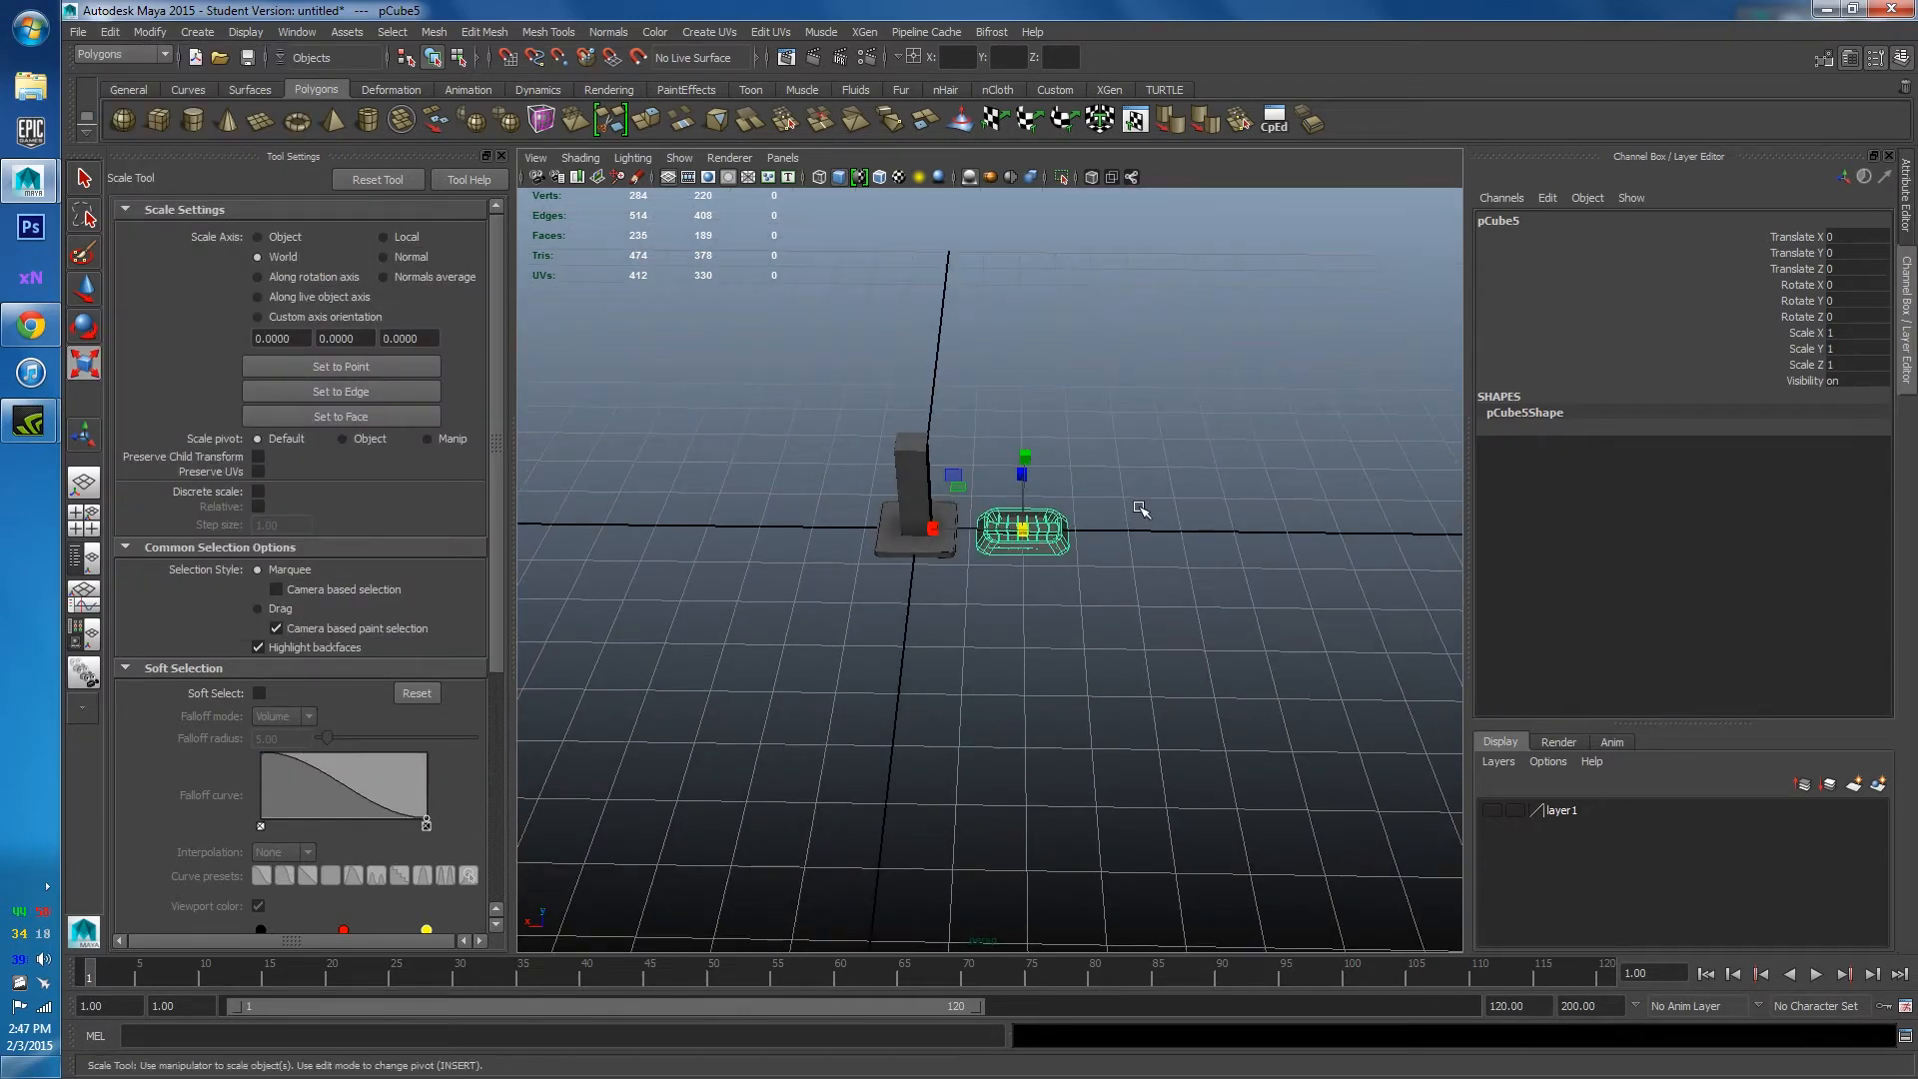
Hide the Tool Settings panel to enlarge the perspective view and delete all history again.
key(space)
key(space)
click(501, 158)
click(150, 32)
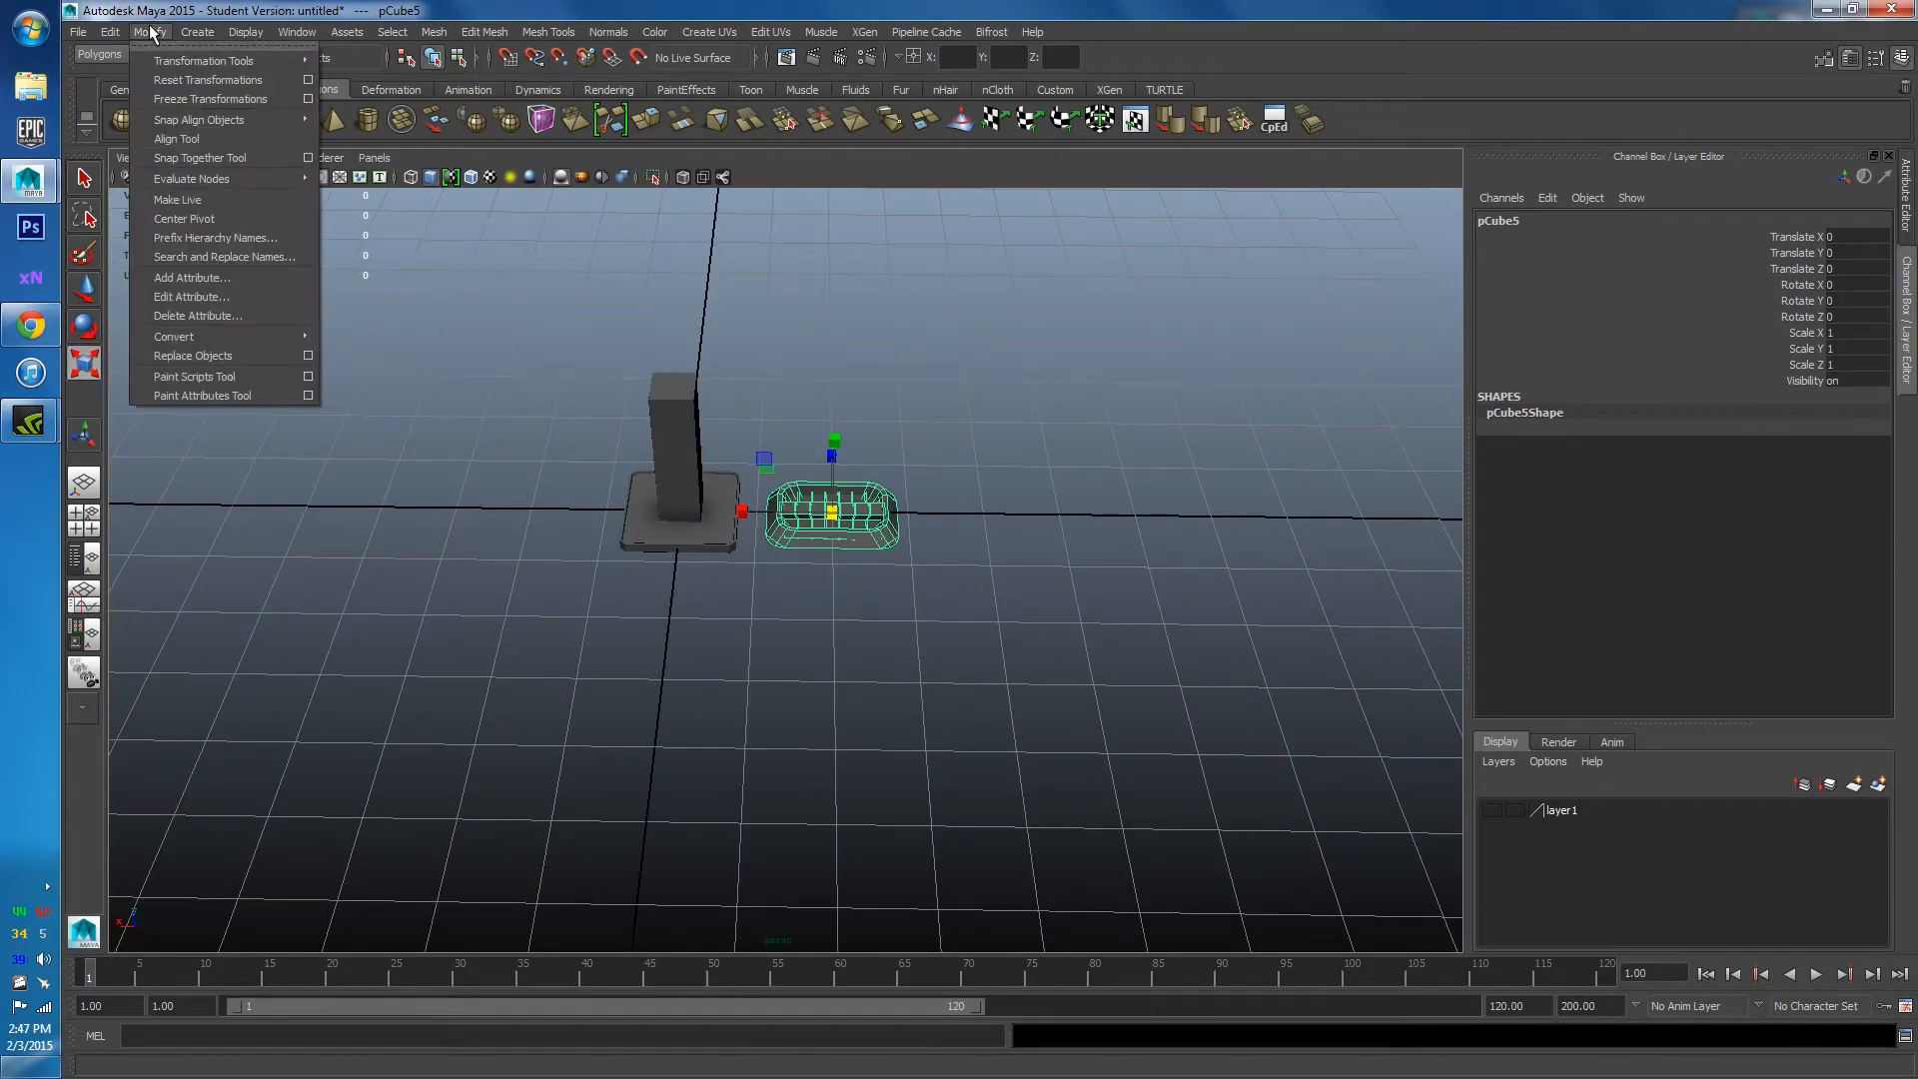
mouse_move(113, 33)
mouse_move(255, 255)
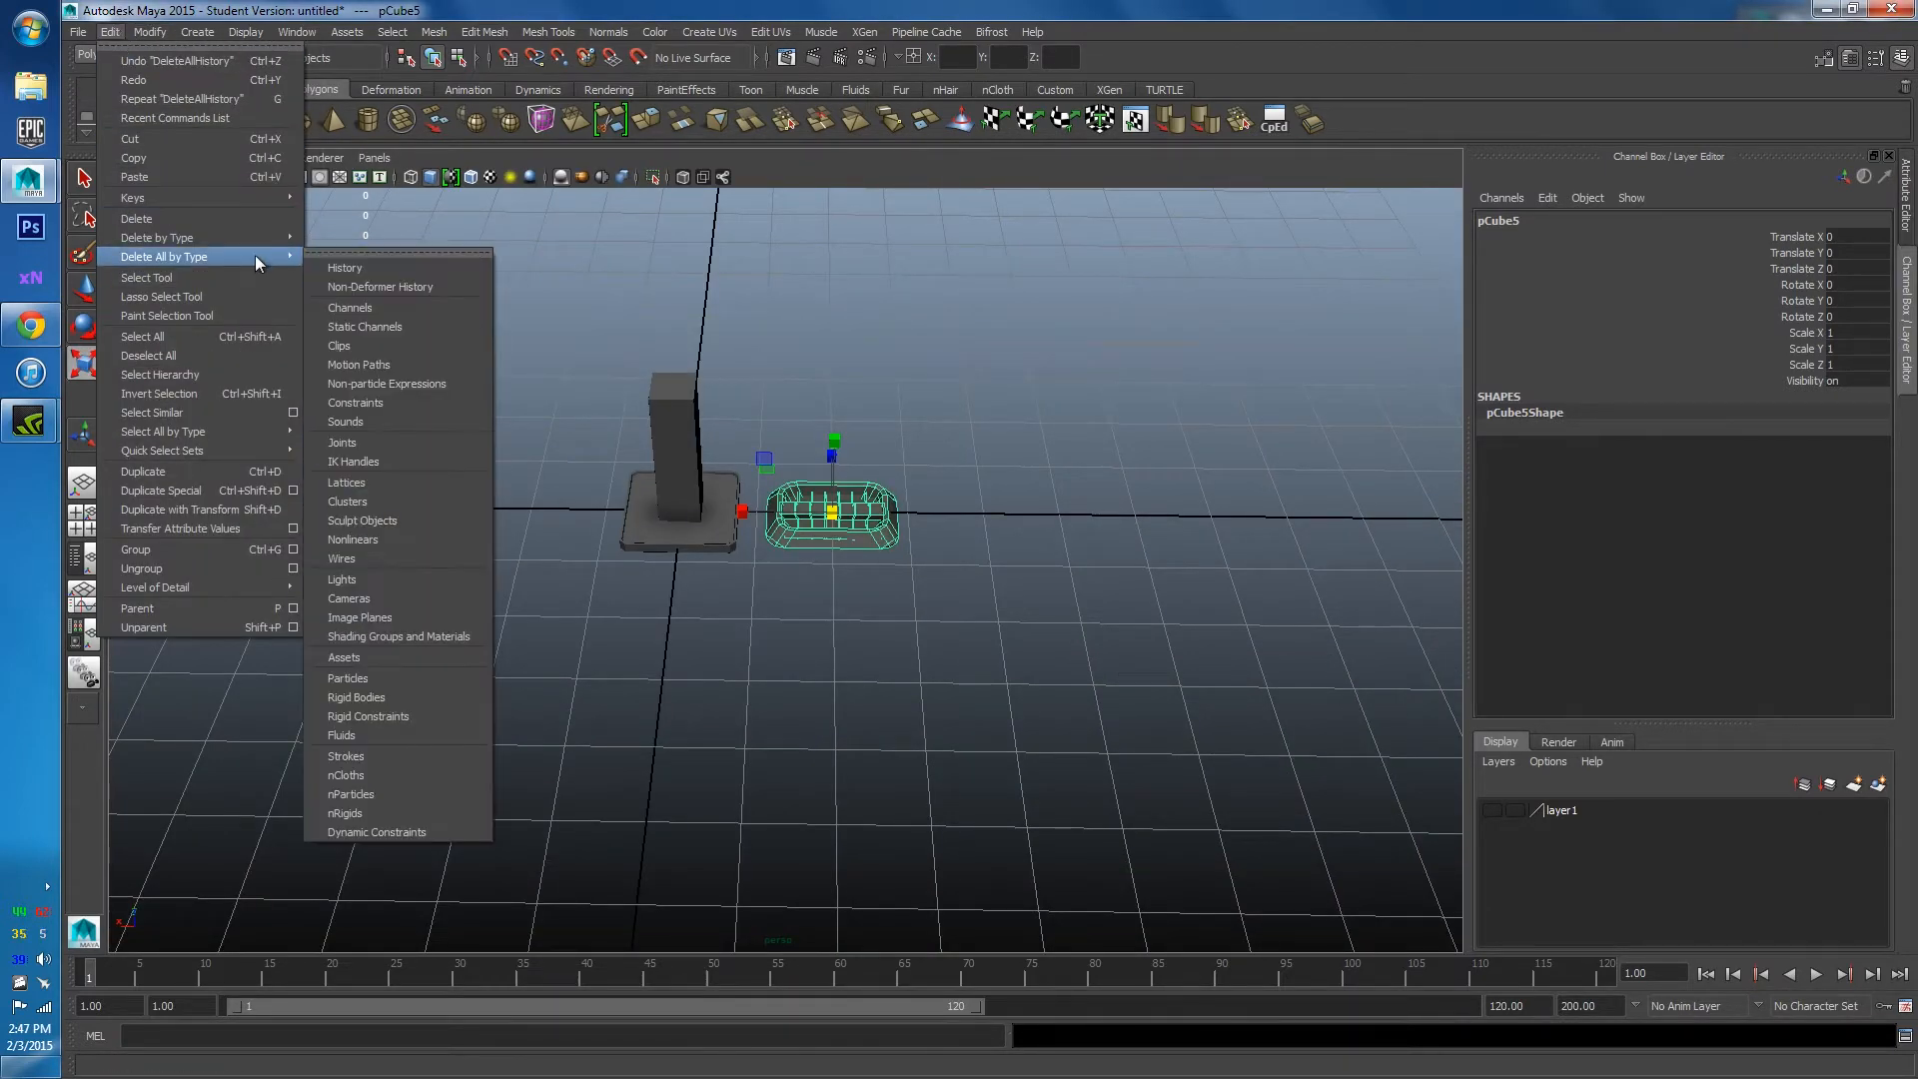
click(367, 265)
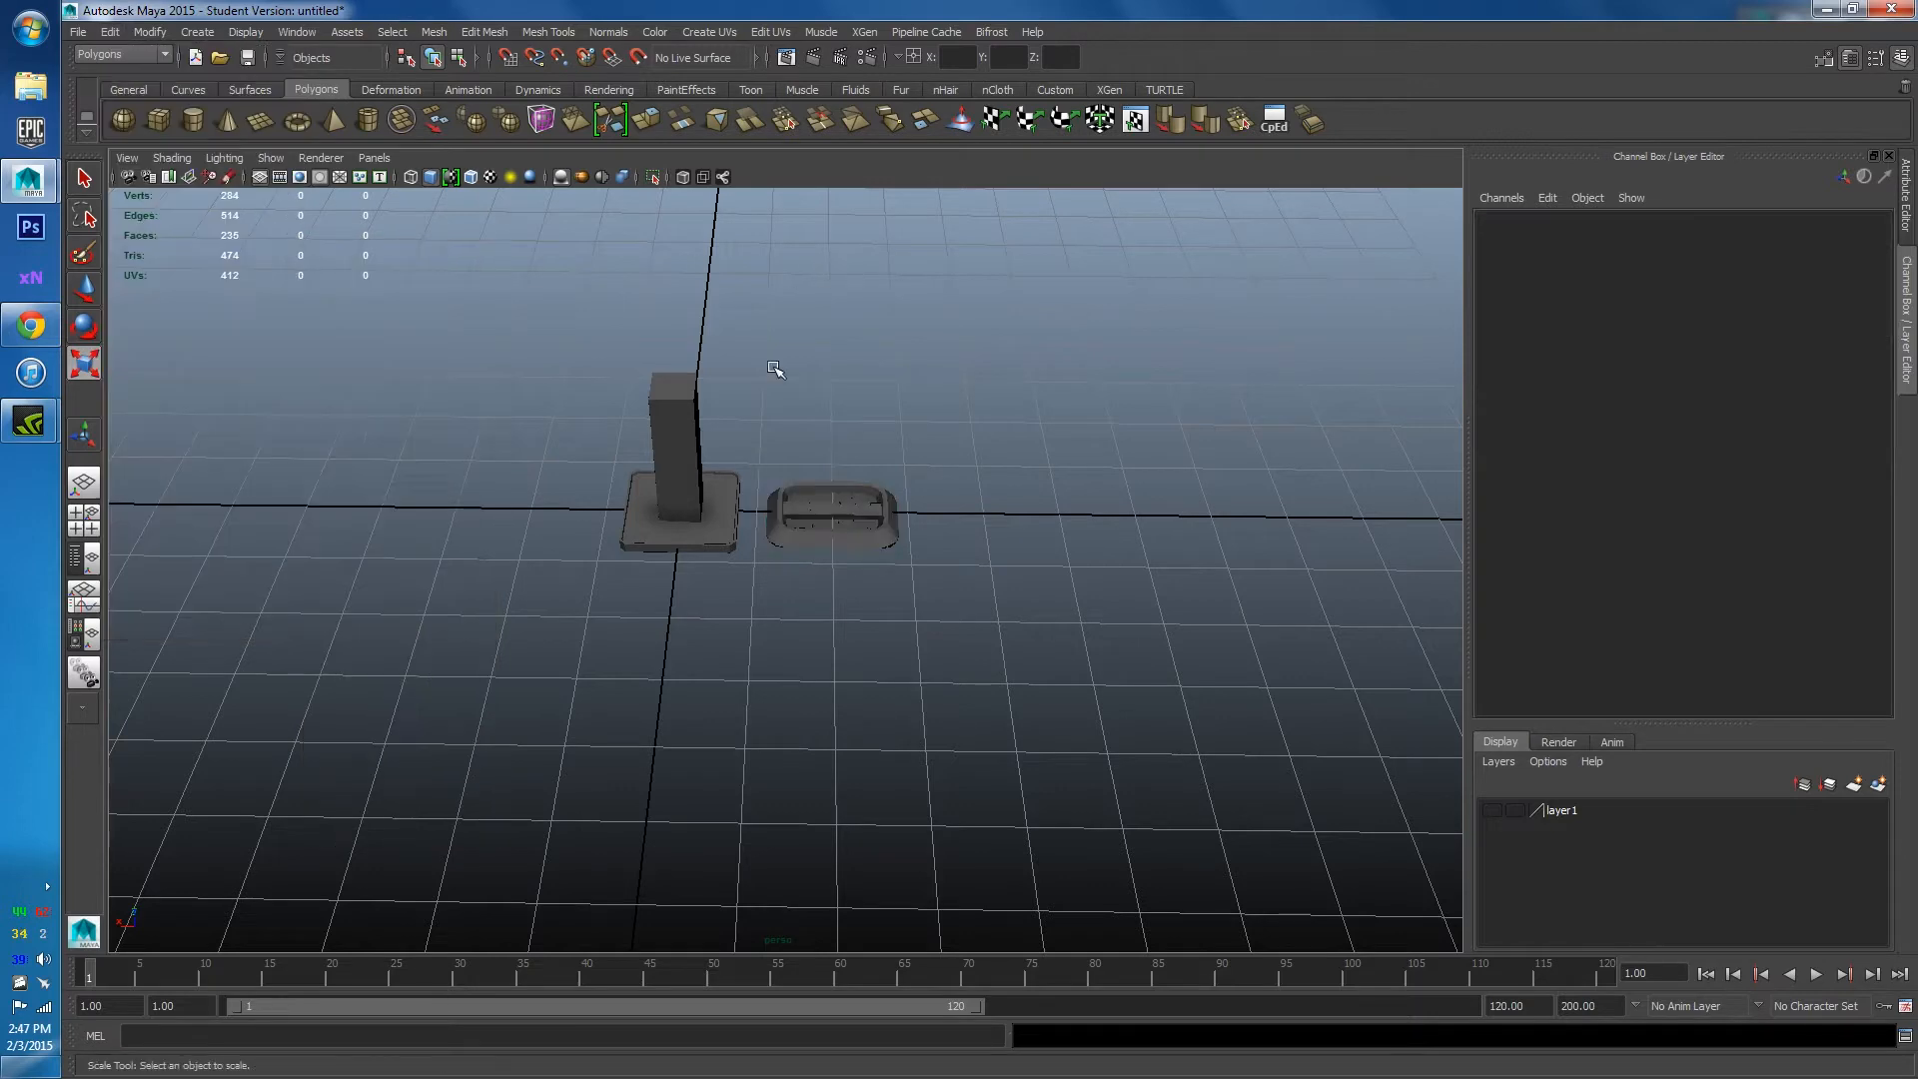
Select the pillar base and tray and duplicate them with Ctrl+D.
click(822, 500)
scroll(775, 555, up, 6)
alt+middle_drag(791, 594, 708, 537)
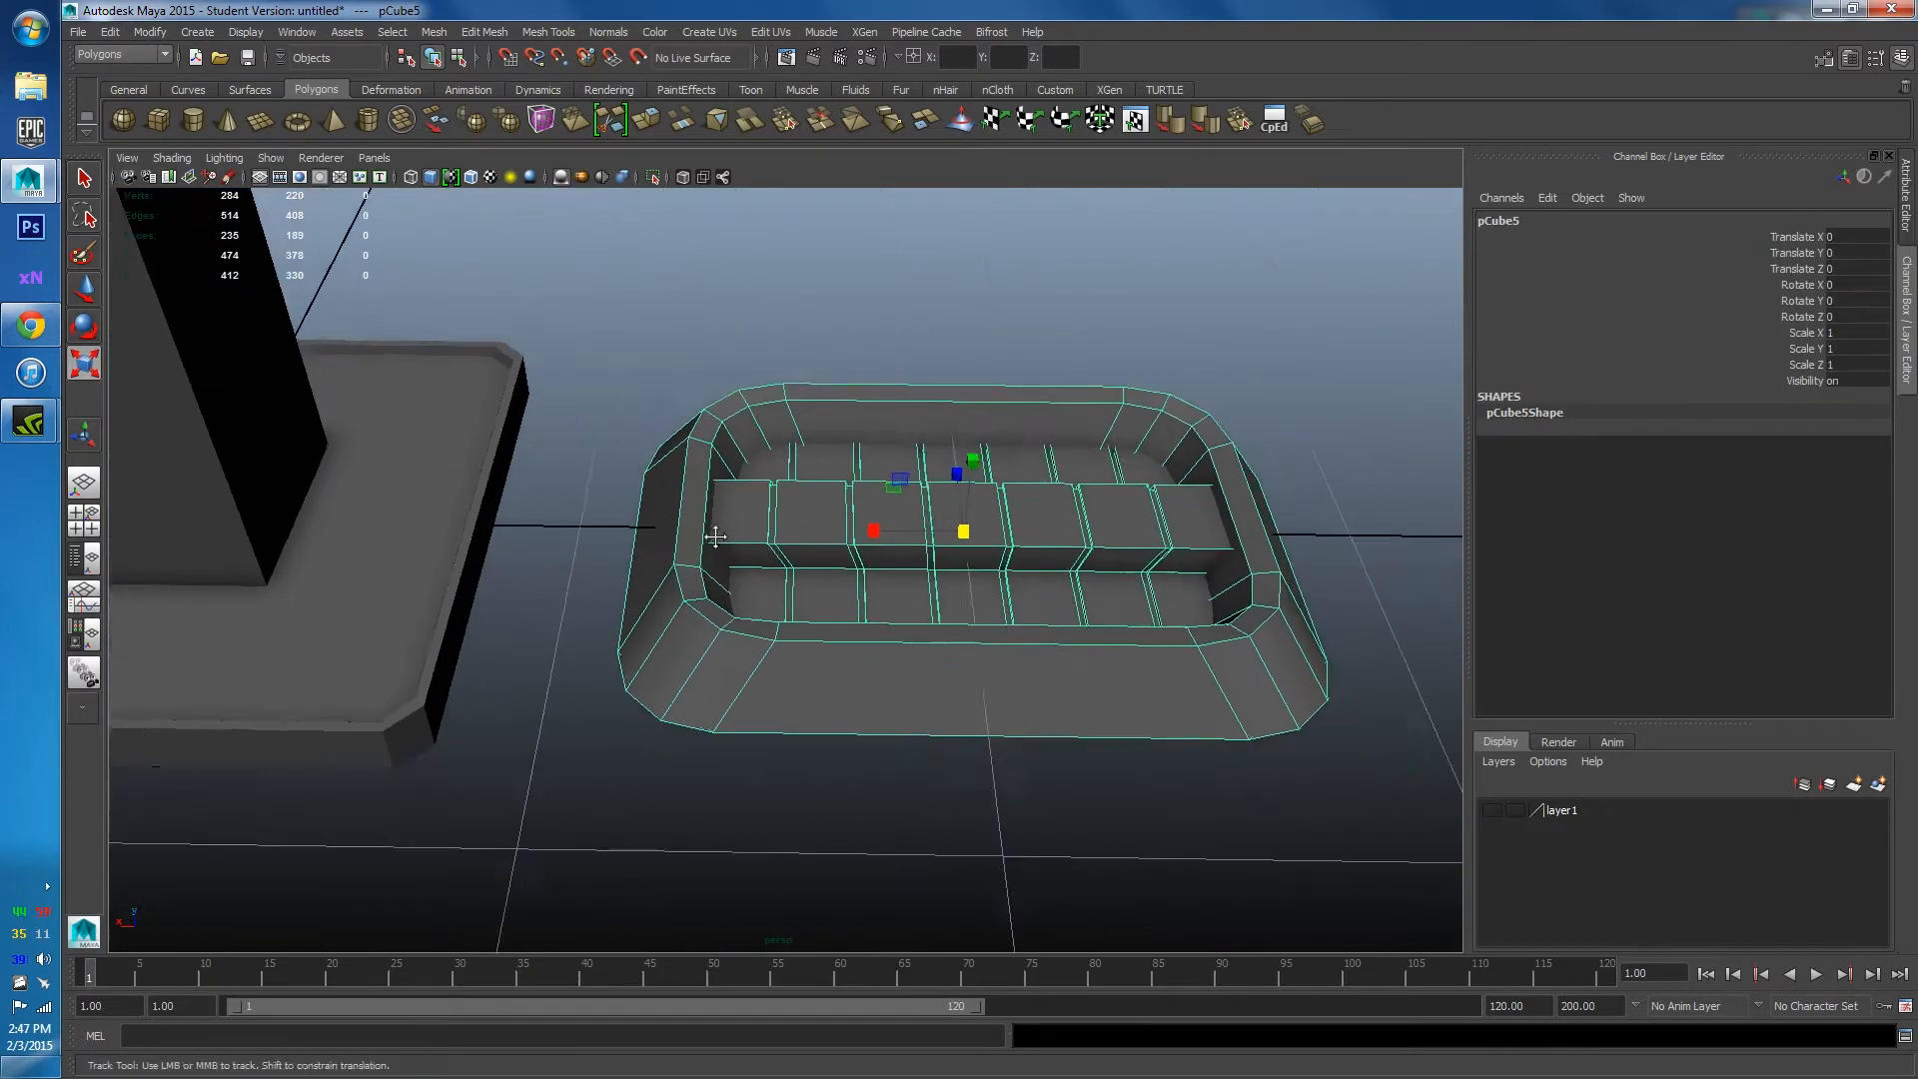
alt+drag(708, 537, 699, 420)
click(872, 253)
alt+drag(871, 253, 769, 397)
scroll(831, 442, down, 3)
scroll(736, 450, down, 3)
click(769, 397)
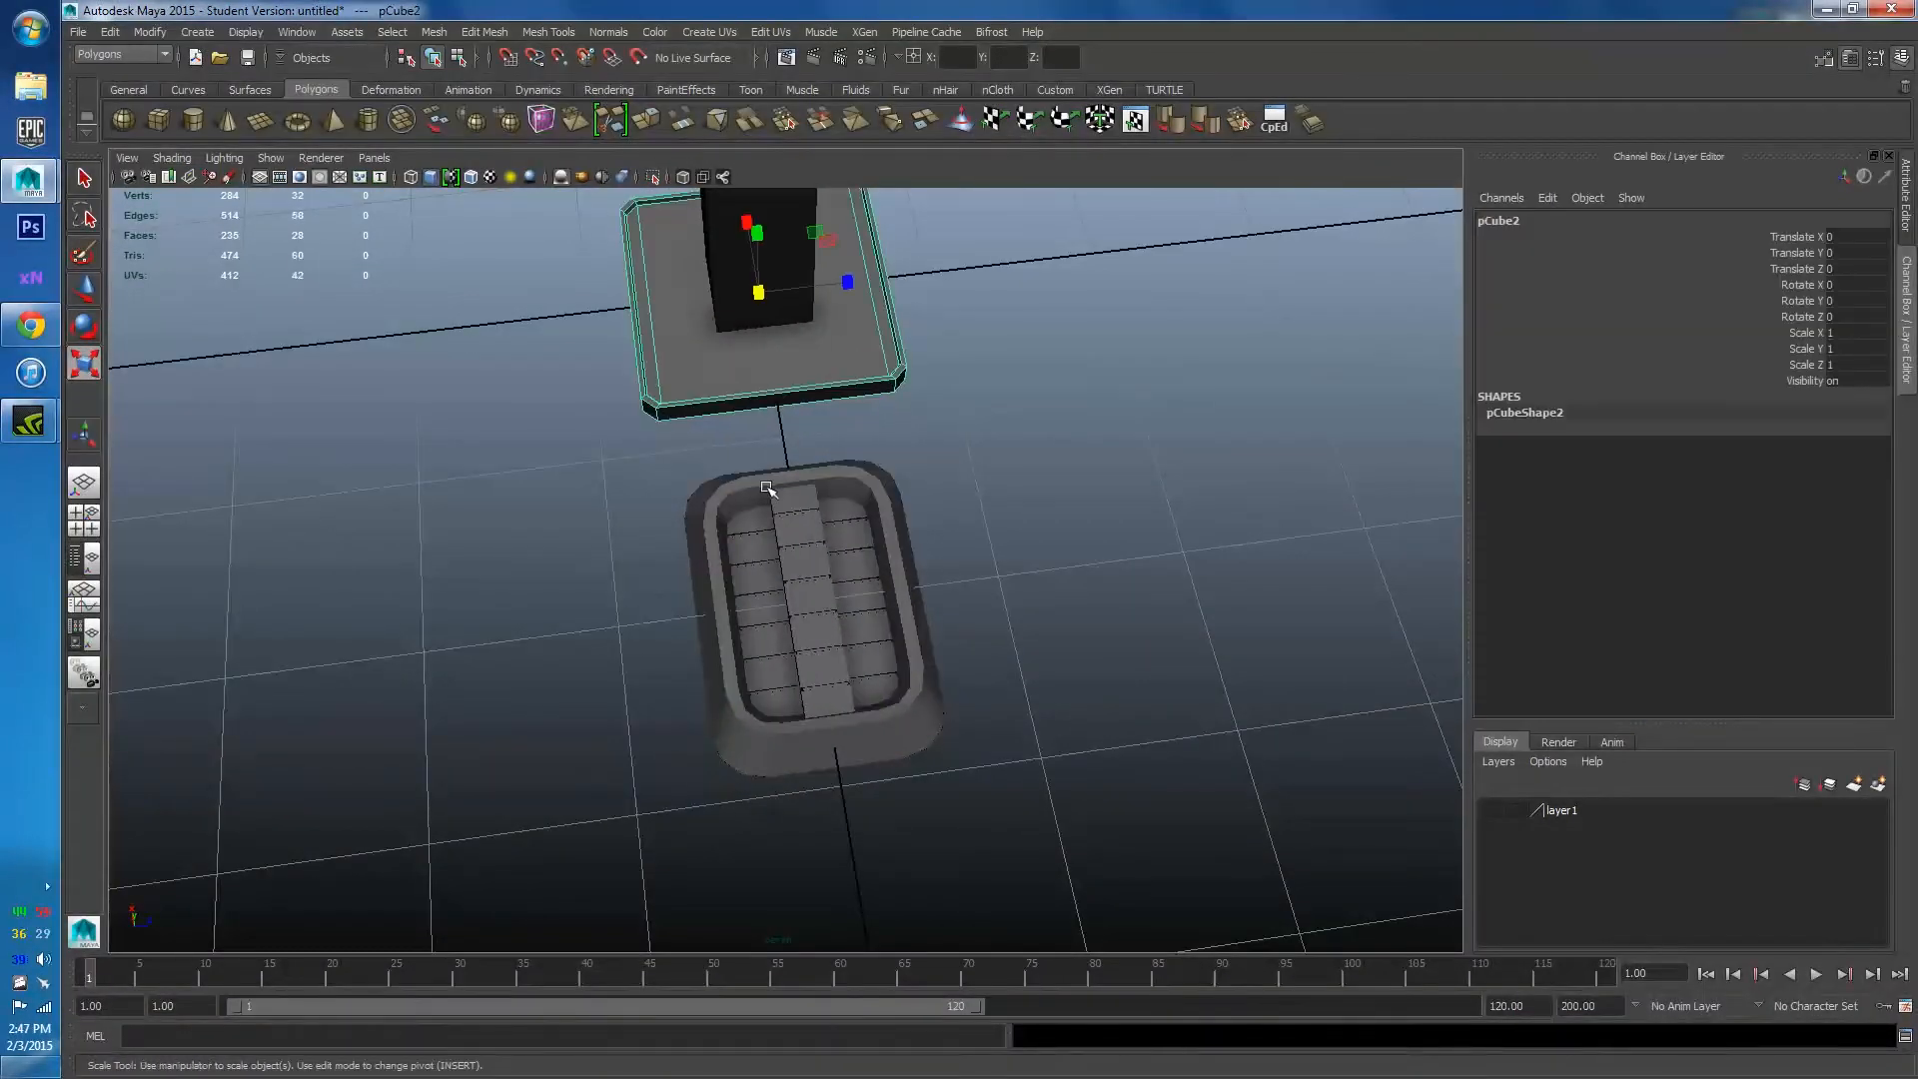
click(769, 490)
click(715, 378)
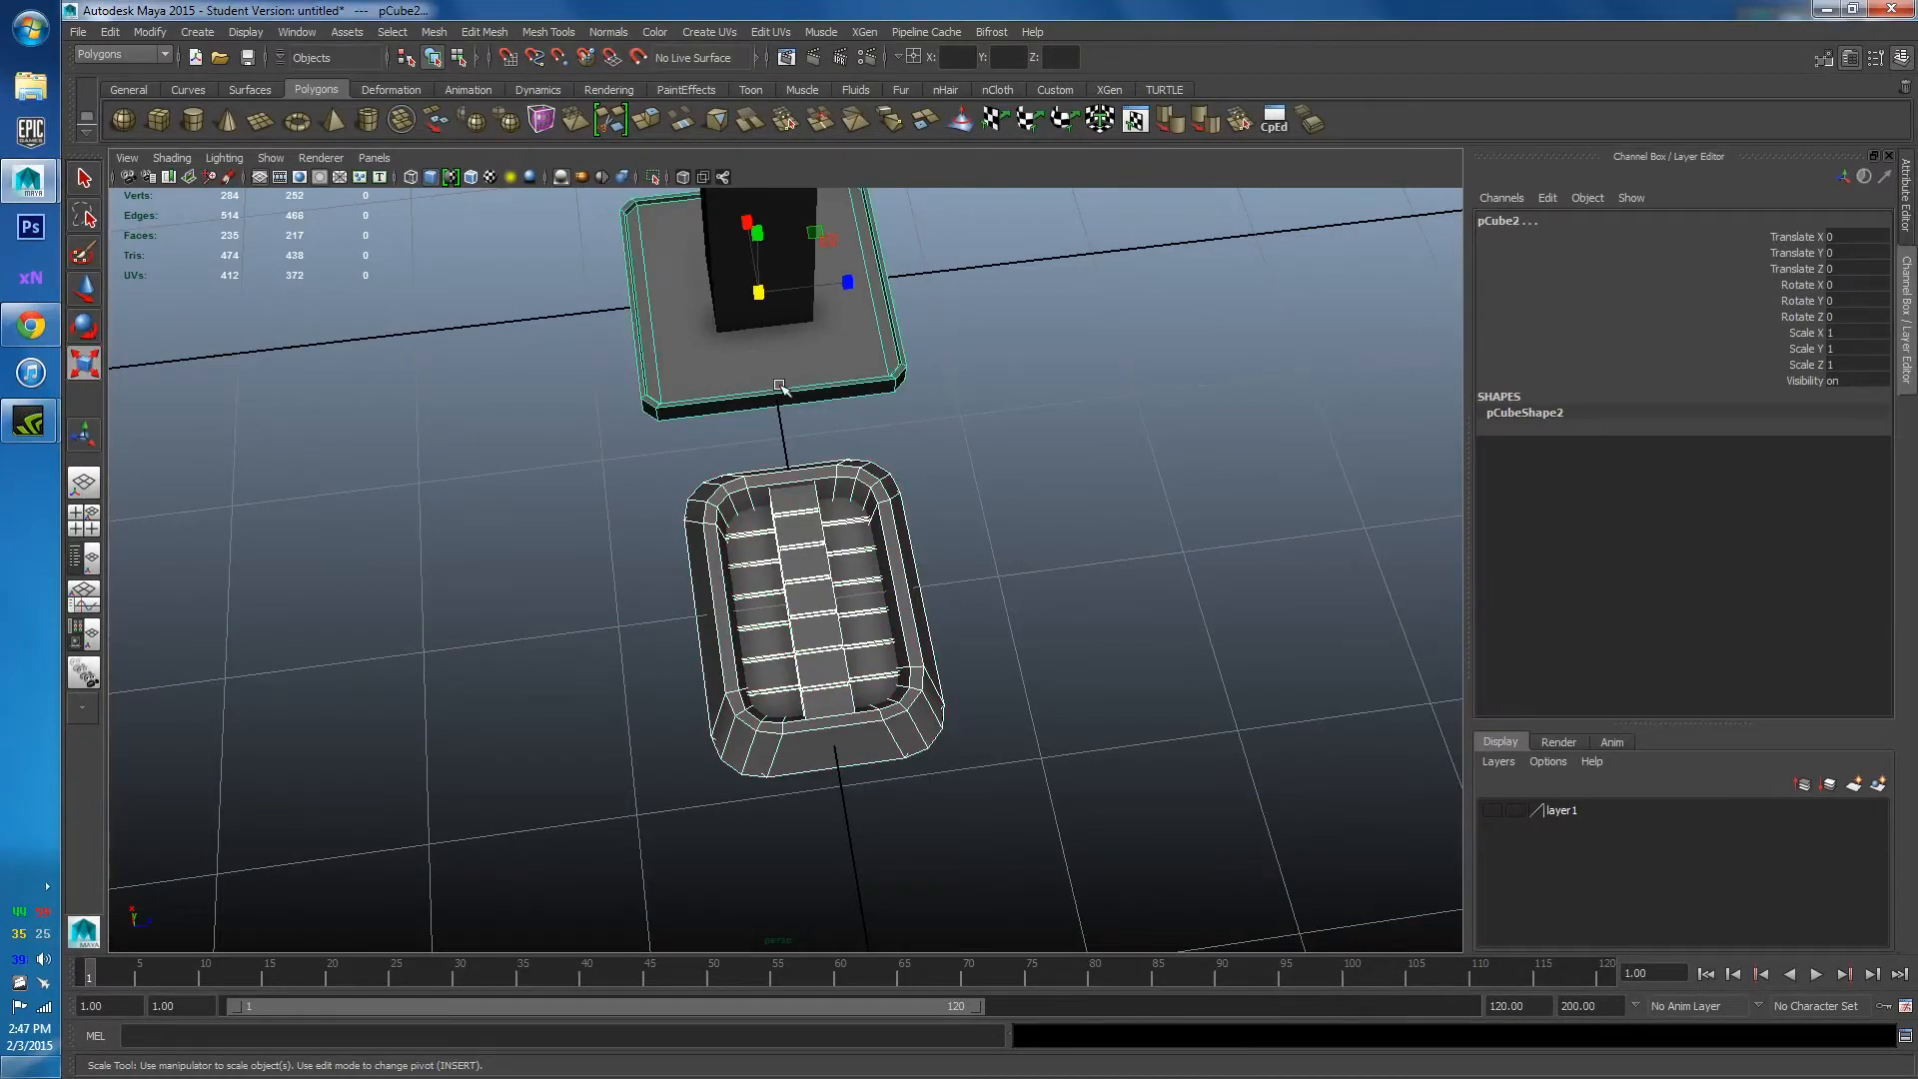
key(w)
alt+drag(780, 386, 1035, 365)
key(ctrl+d)
Delete the duplicated base plate and tray copies.
click(895, 549)
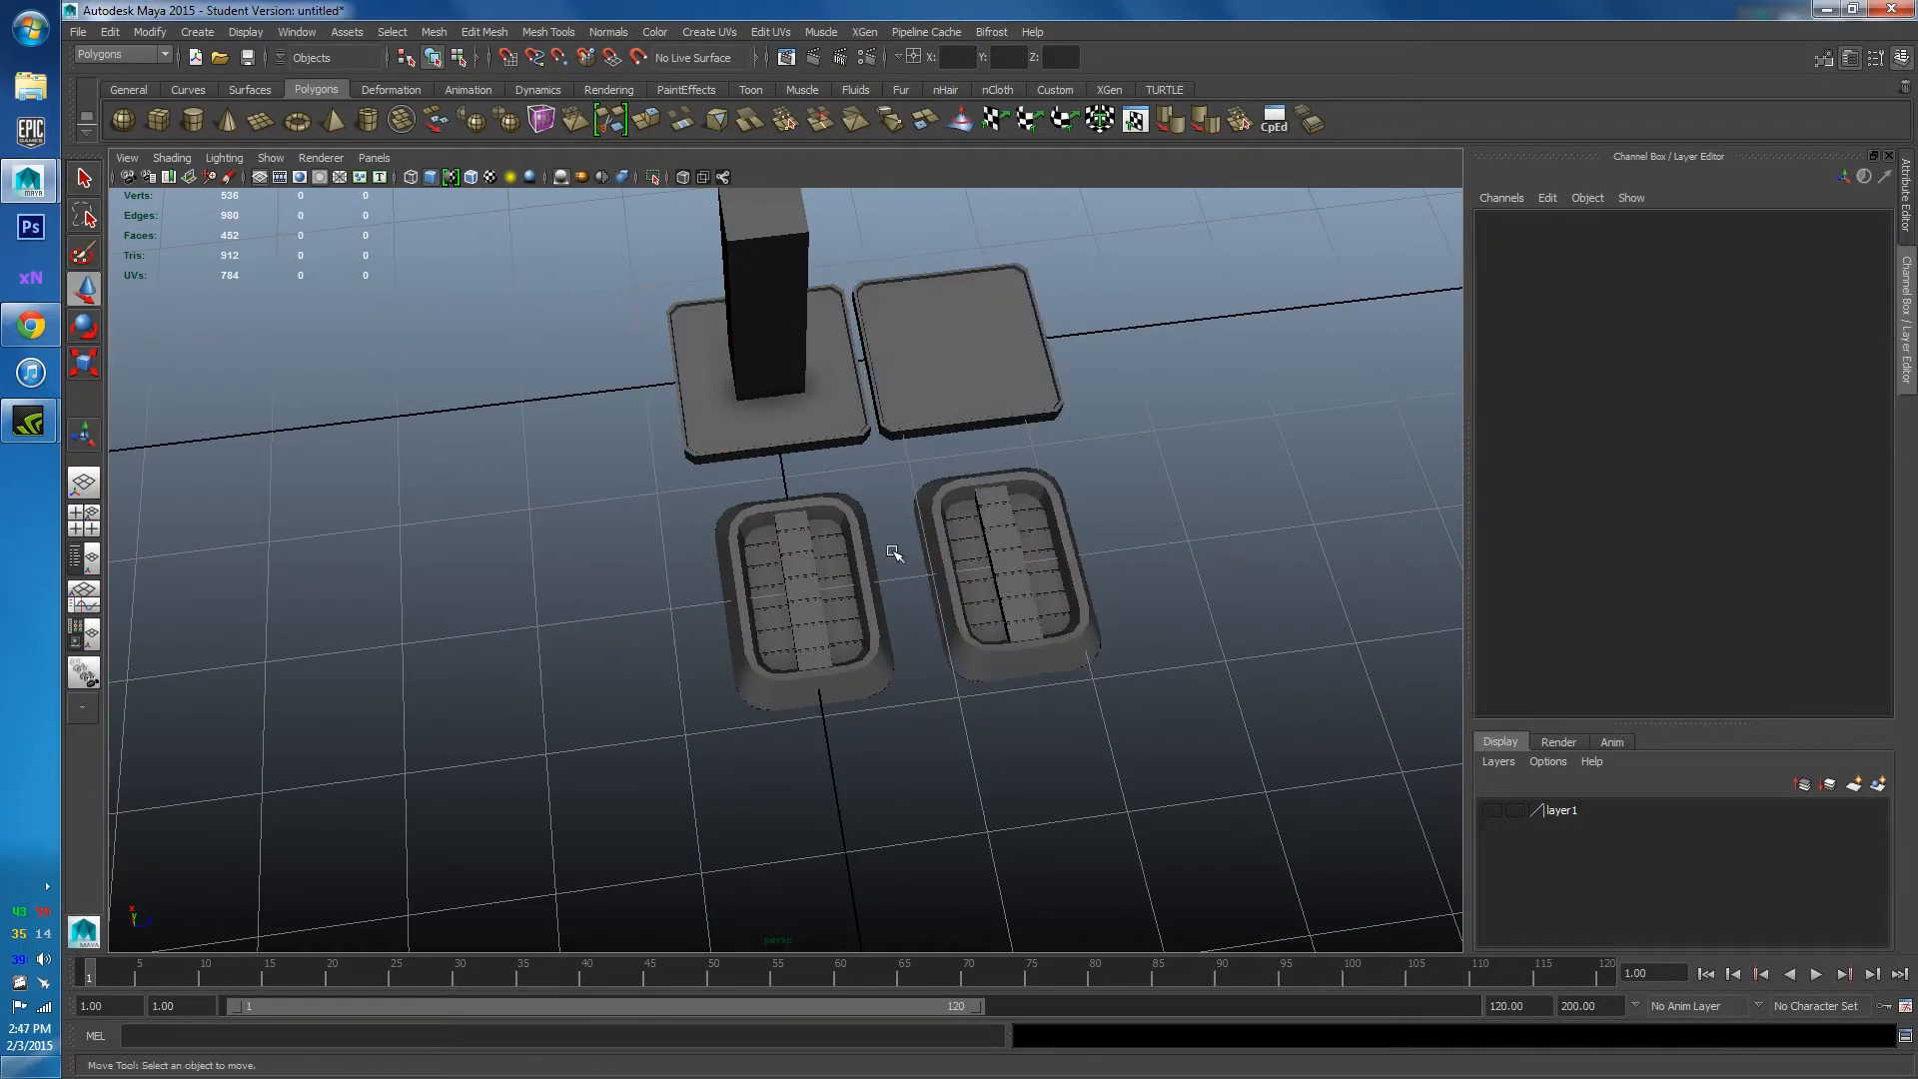
click(1019, 584)
click(933, 416)
key(Delete)
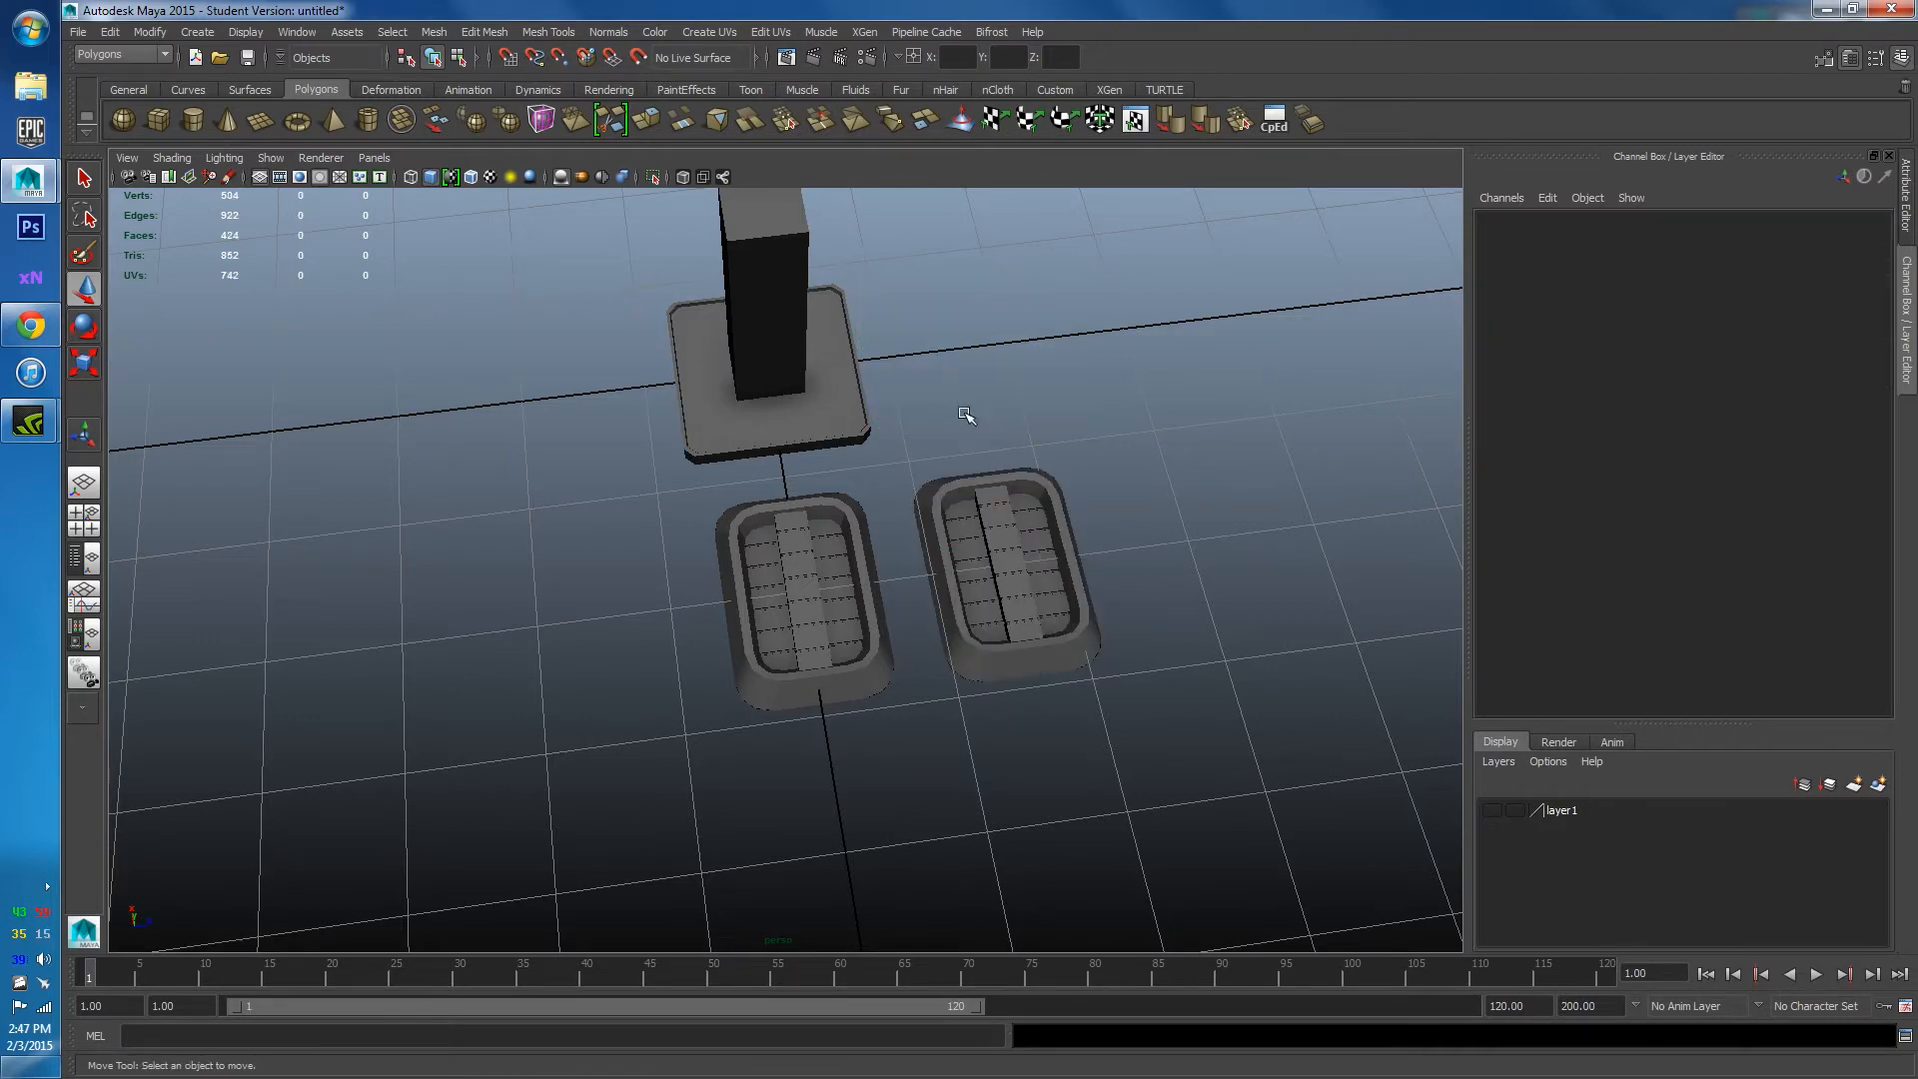
click(979, 502)
key(Delete)
click(1493, 810)
alt+drag(1348, 759, 925, 569)
Rotate the tray pCube5 -90 on Z so it stands upright.
click(812, 538)
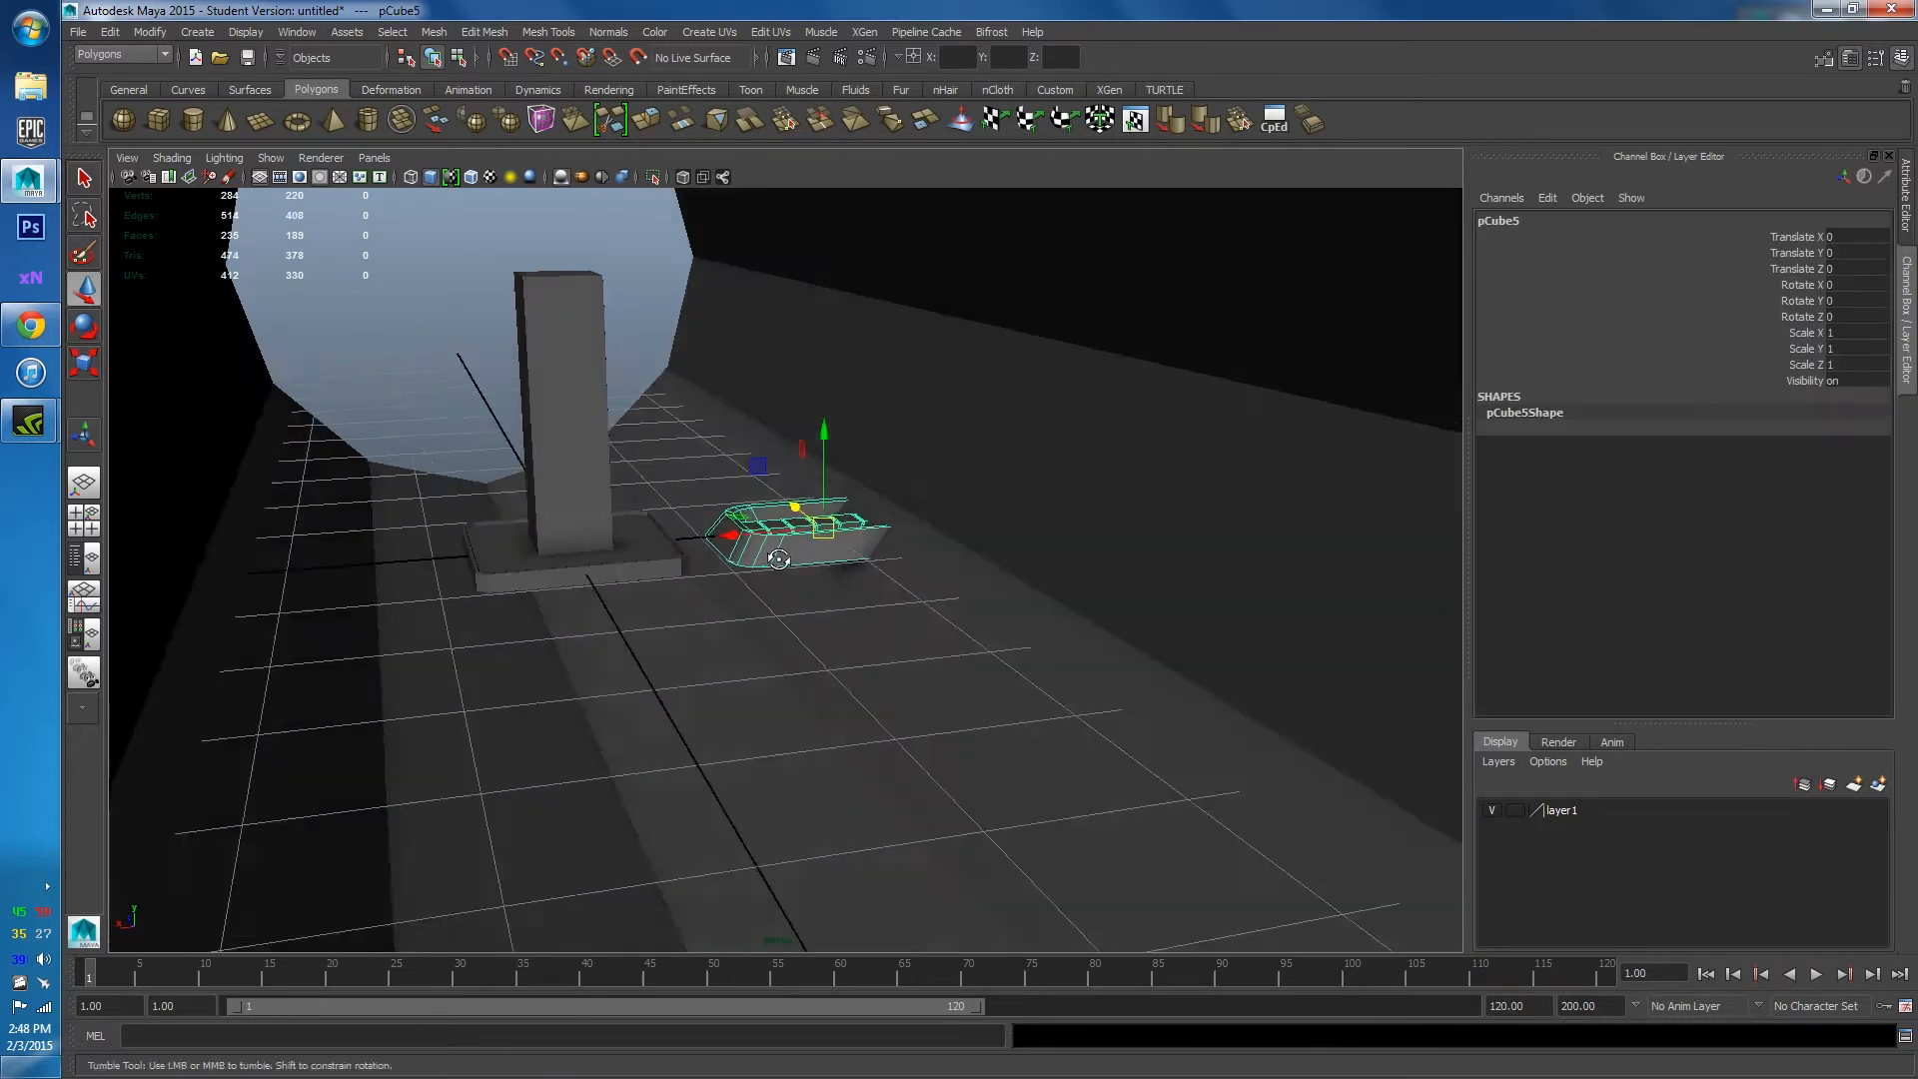
key(r)
key(e)
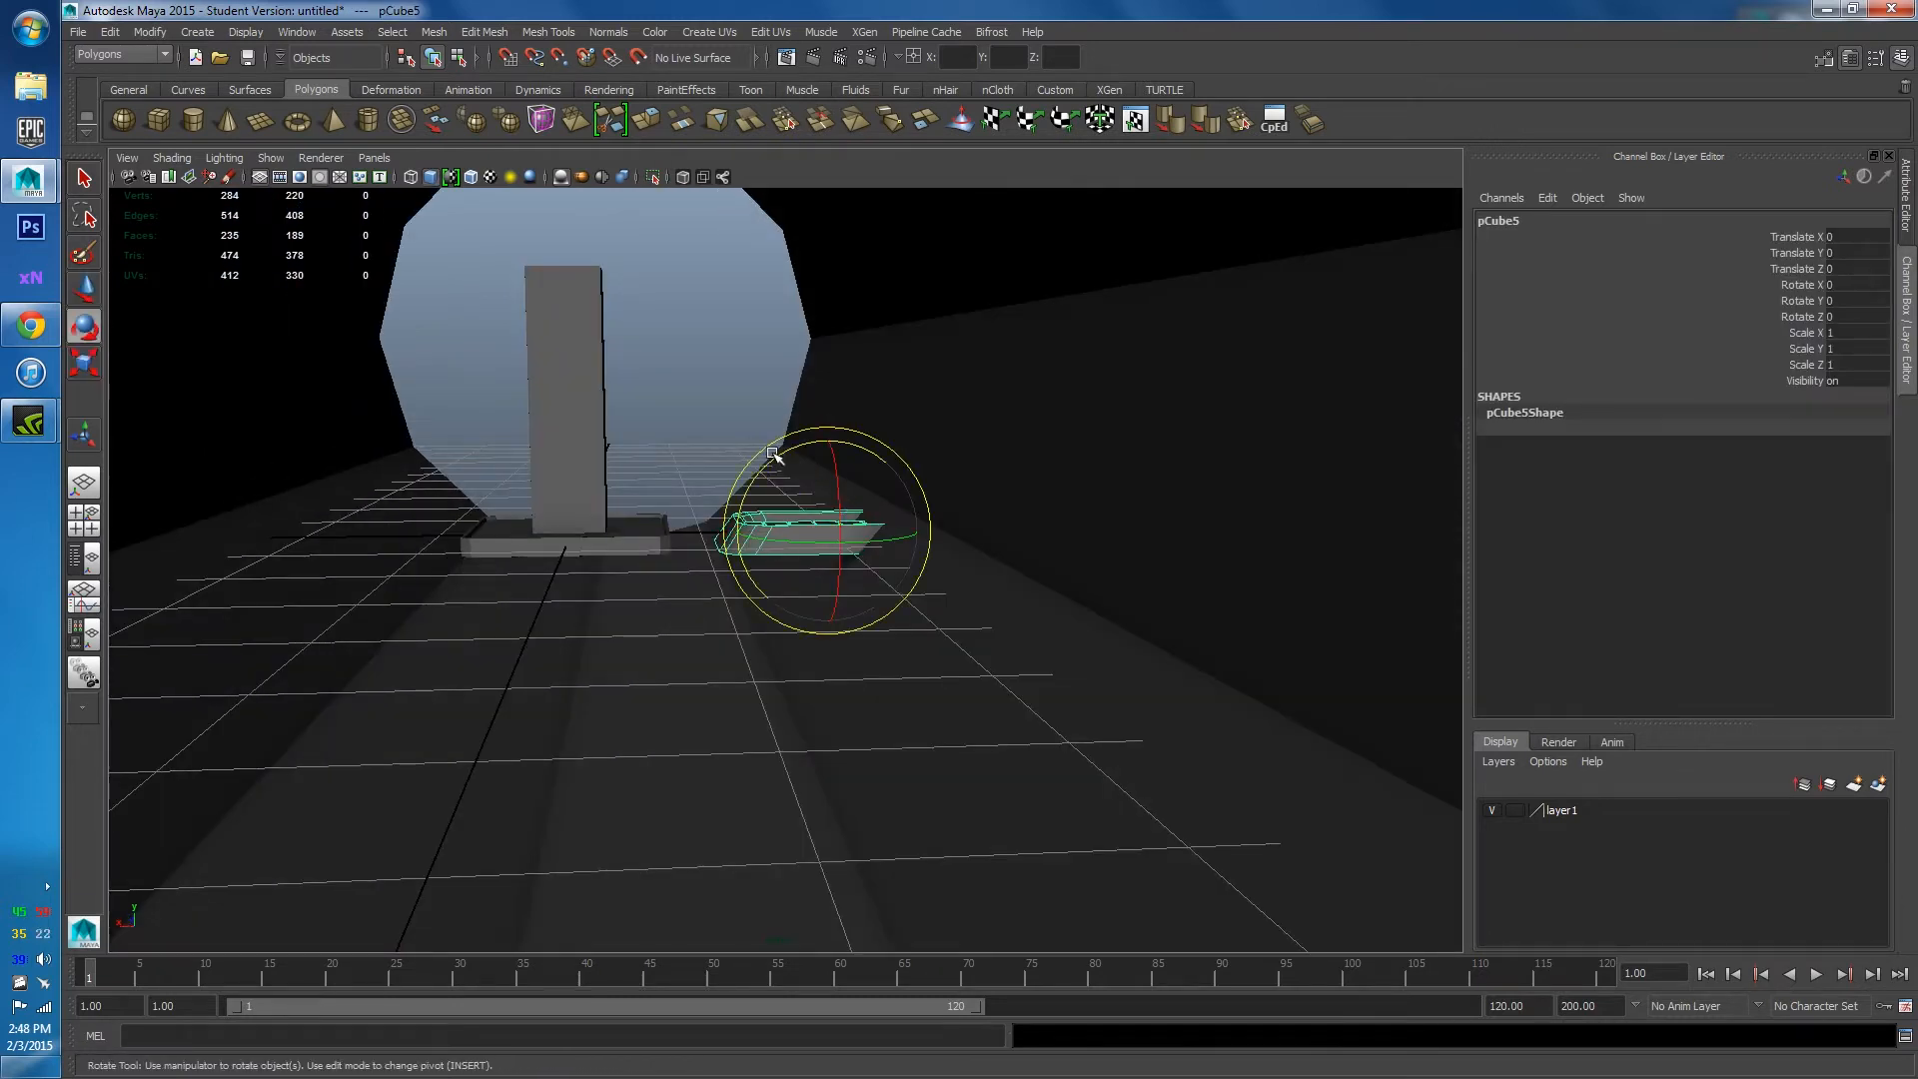
drag(772, 454, 655, 621)
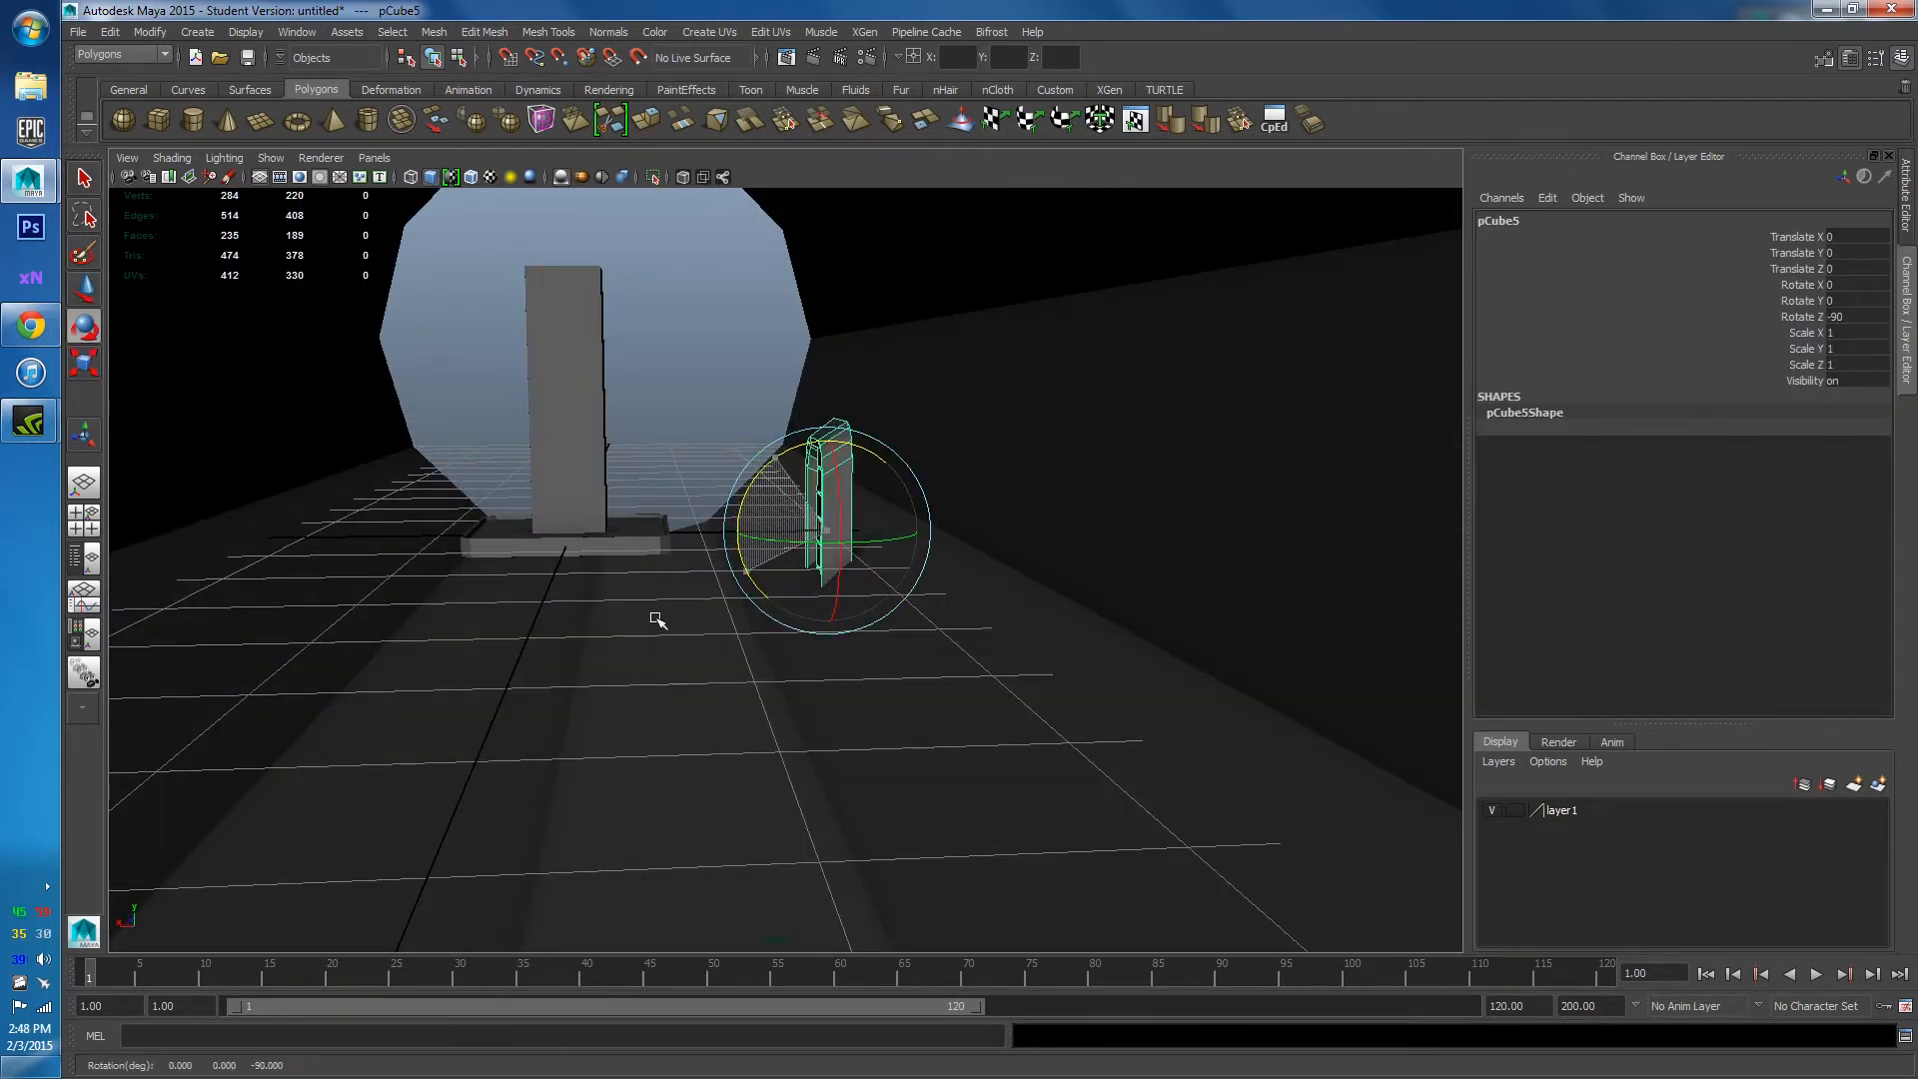
Move the tray to Translate Y 1.631 and X -0.595 against the corridor wall.
key(w)
drag(828, 447, 859, 234)
alt+middle_drag(882, 347, 927, 542)
mouse_move(927, 542)
alt+mouse_down()
mouse_move(963, 543)
mouse_move(918, 541)
alt+mouse_up()
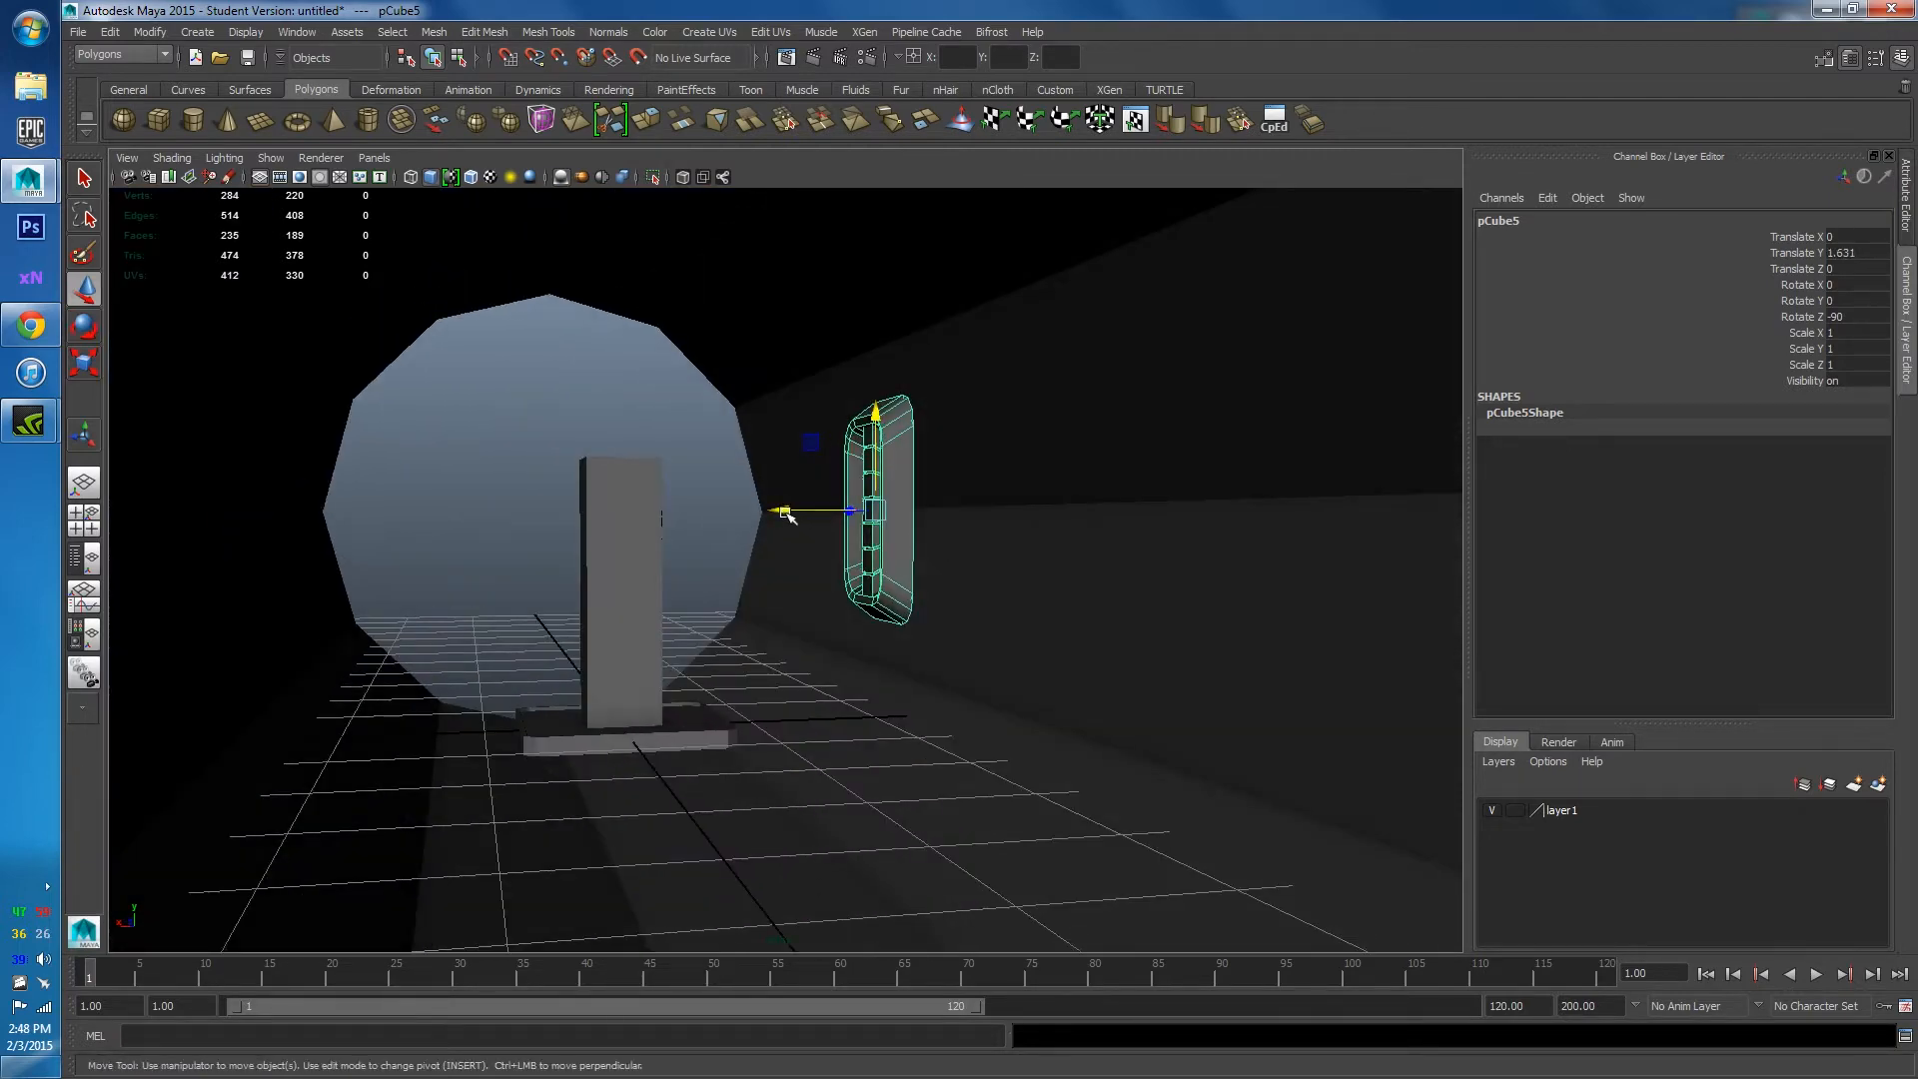
drag(785, 514, 899, 584)
right_drag(939, 572, 949, 533)
double_click(996, 552)
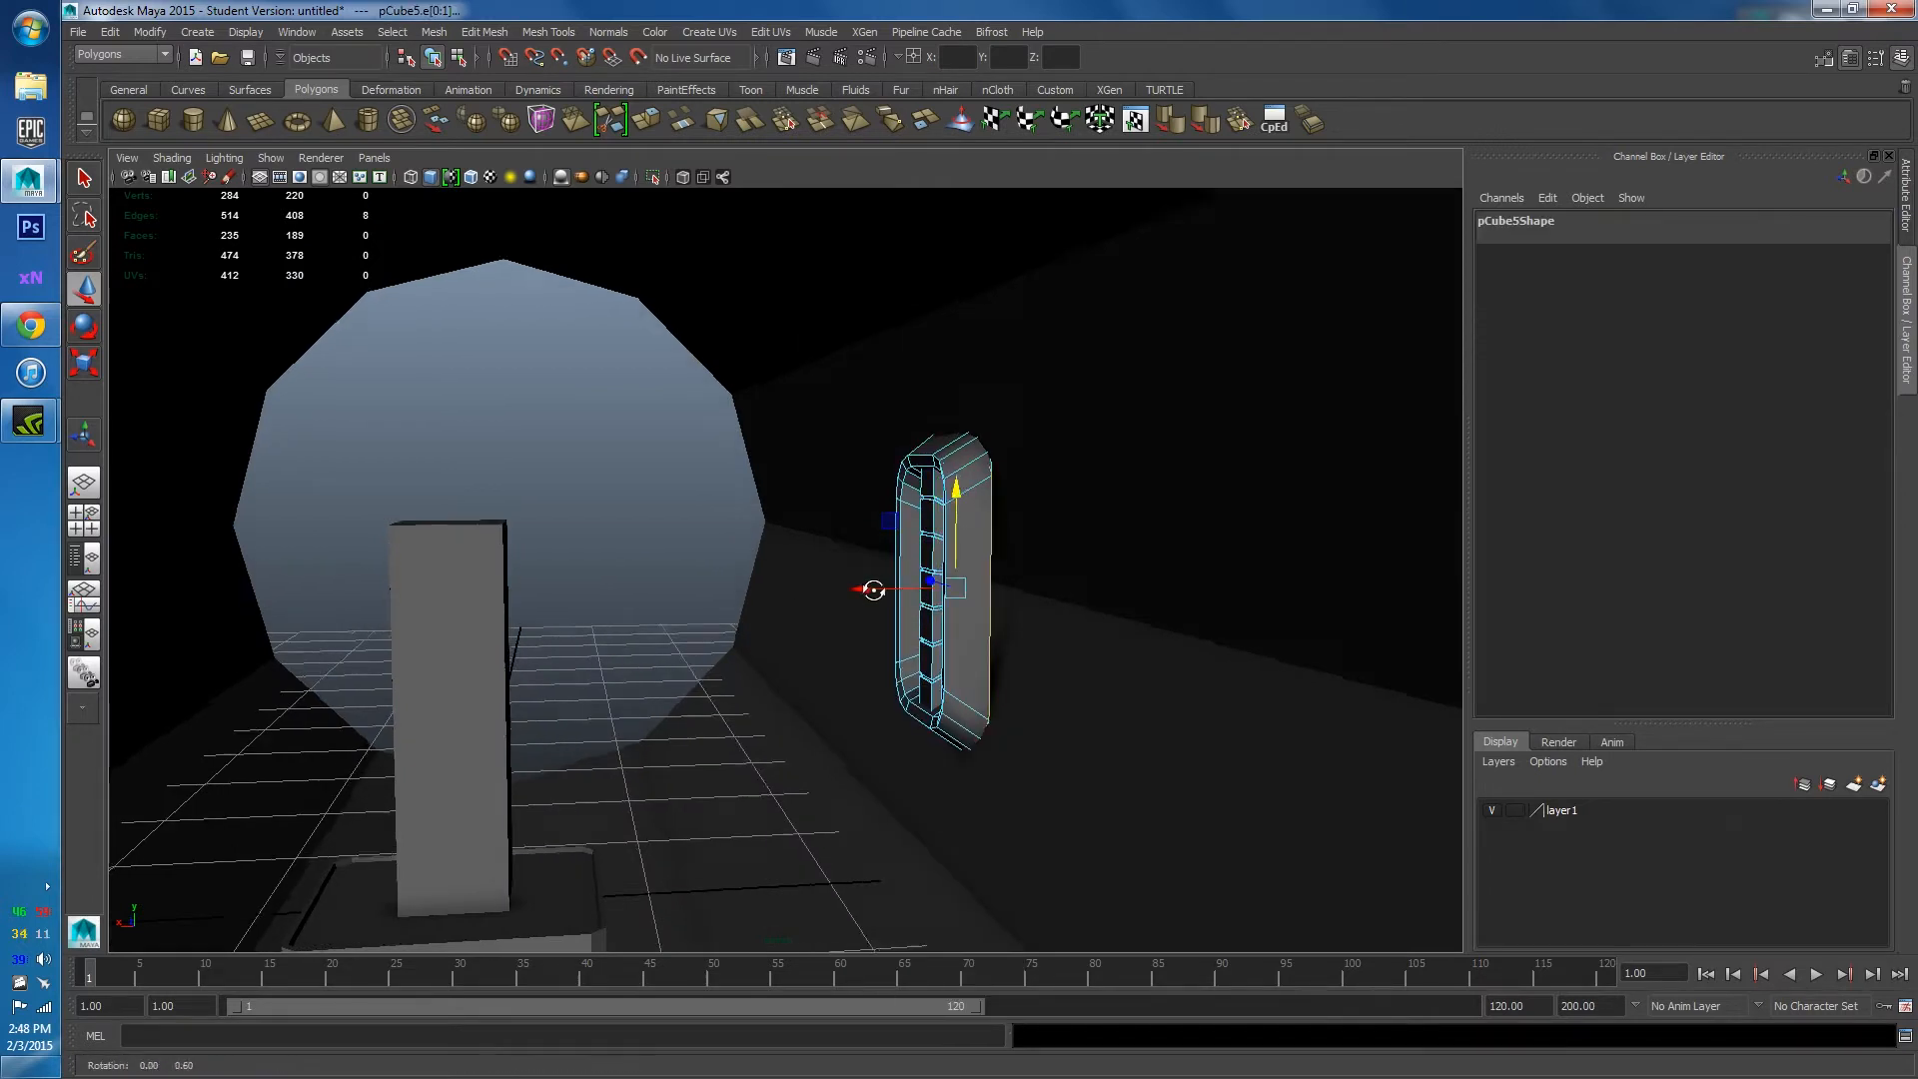
Delete the four back faces of the upright tray pCube5: the corner, top, bottom-right and bottom faces.
key(f)
alt+drag(878, 612, 730, 592)
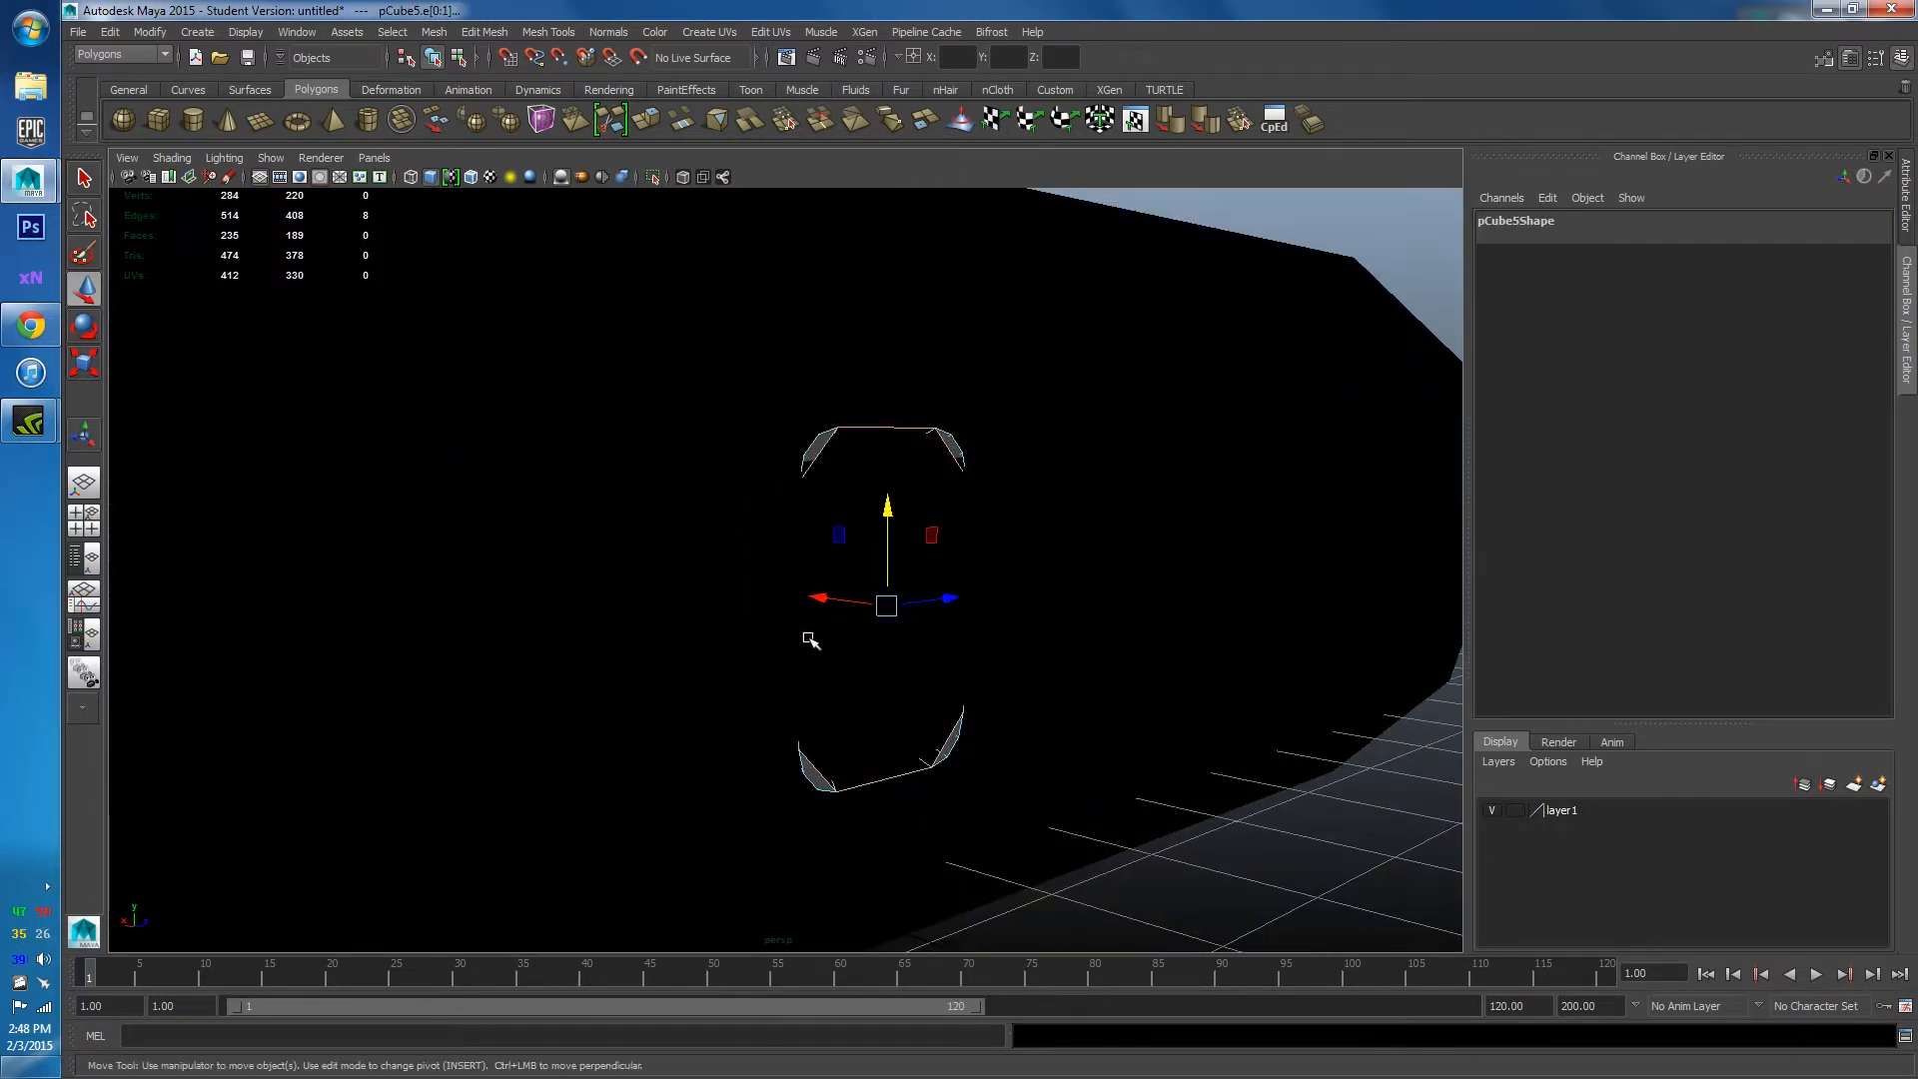
alt+right_drag(810, 639, 735, 694)
right_drag(685, 397, 698, 368)
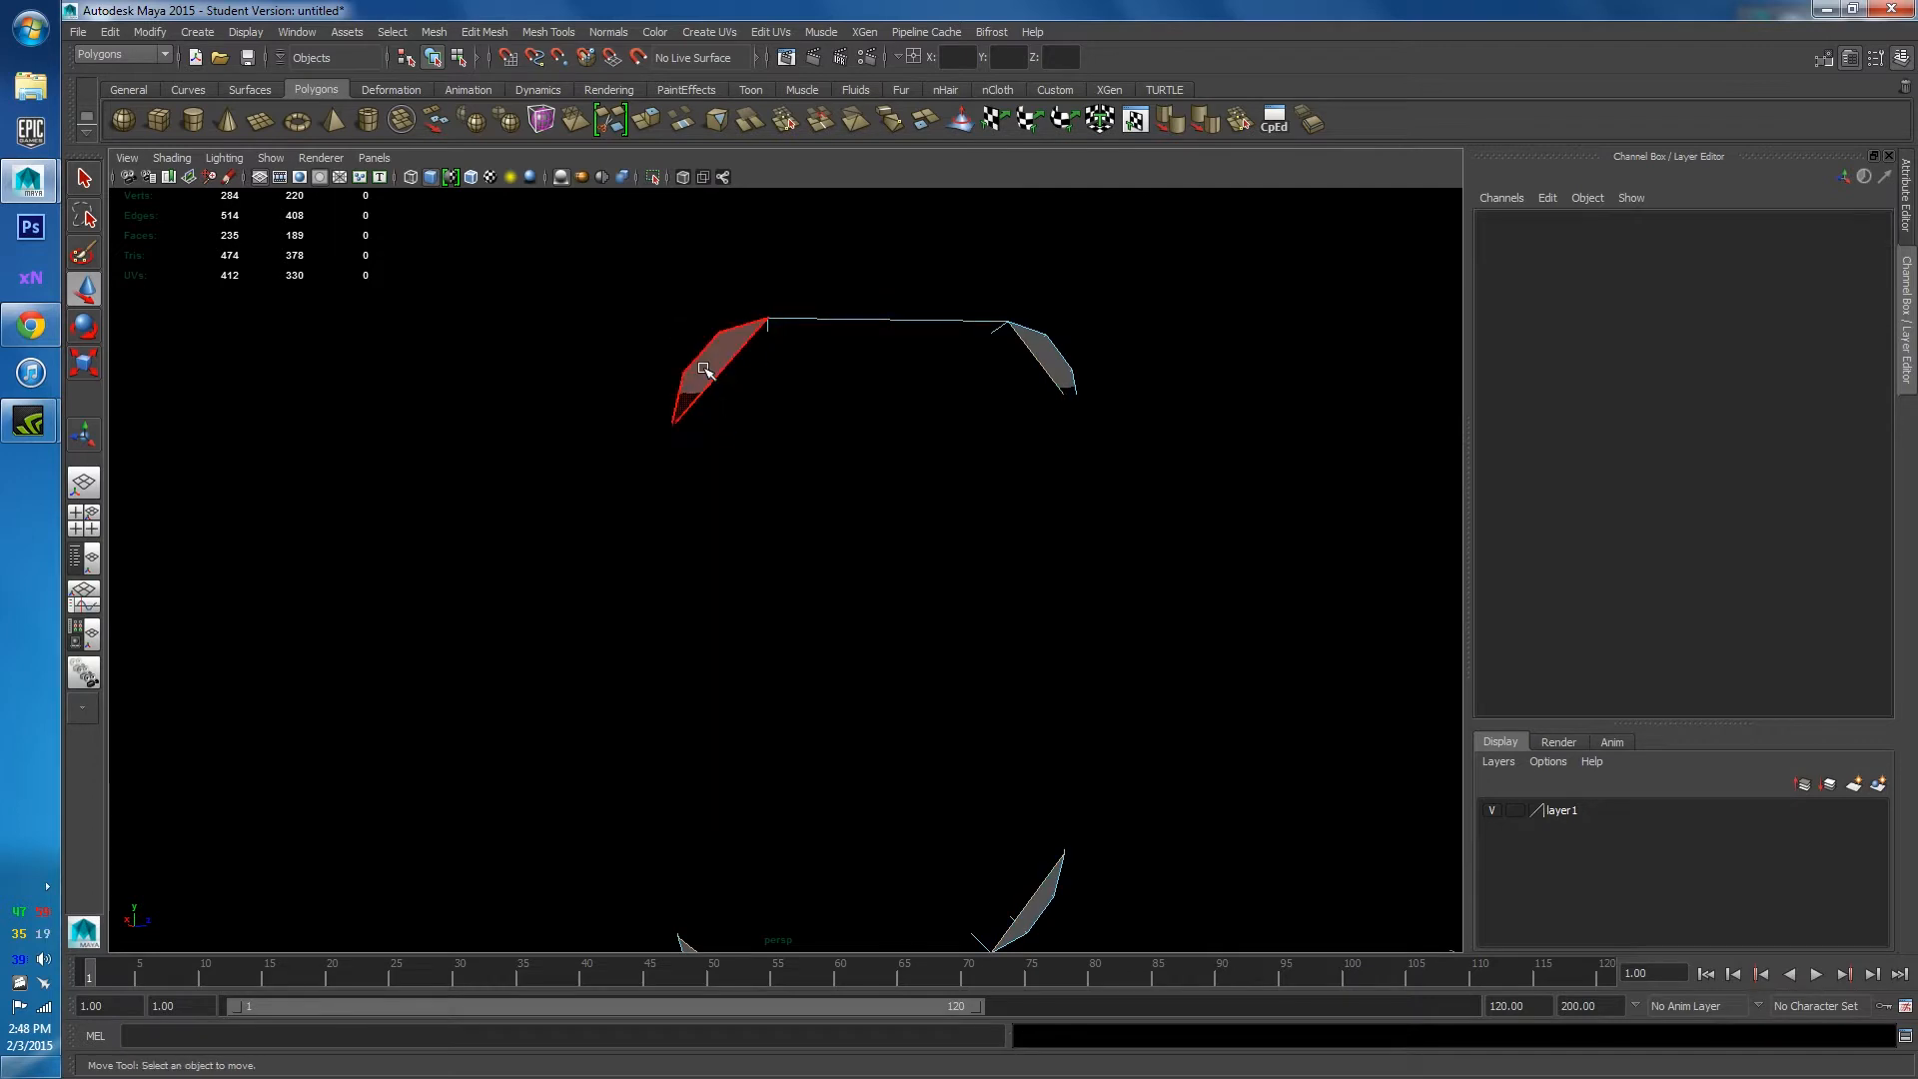
click(707, 383)
key(Delete)
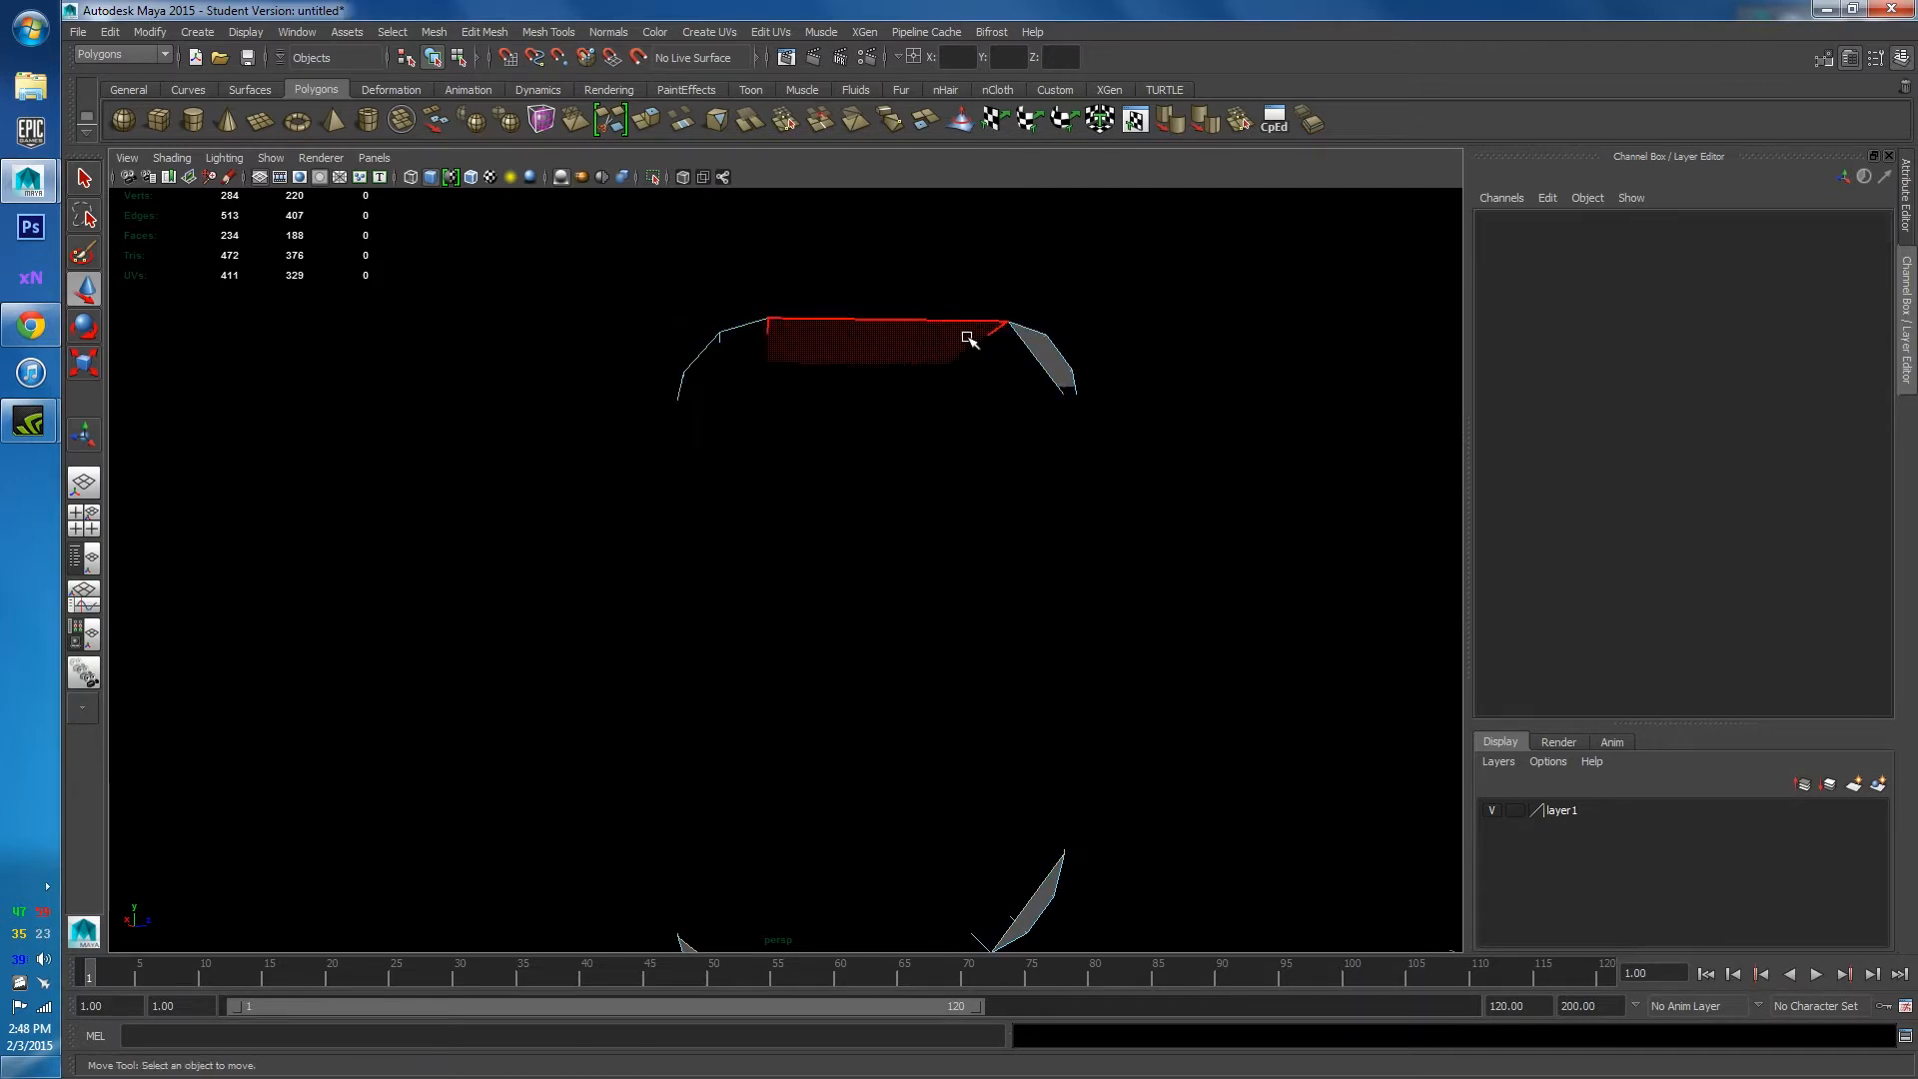
click(1051, 365)
key(Delete)
click(1029, 907)
key(Delete)
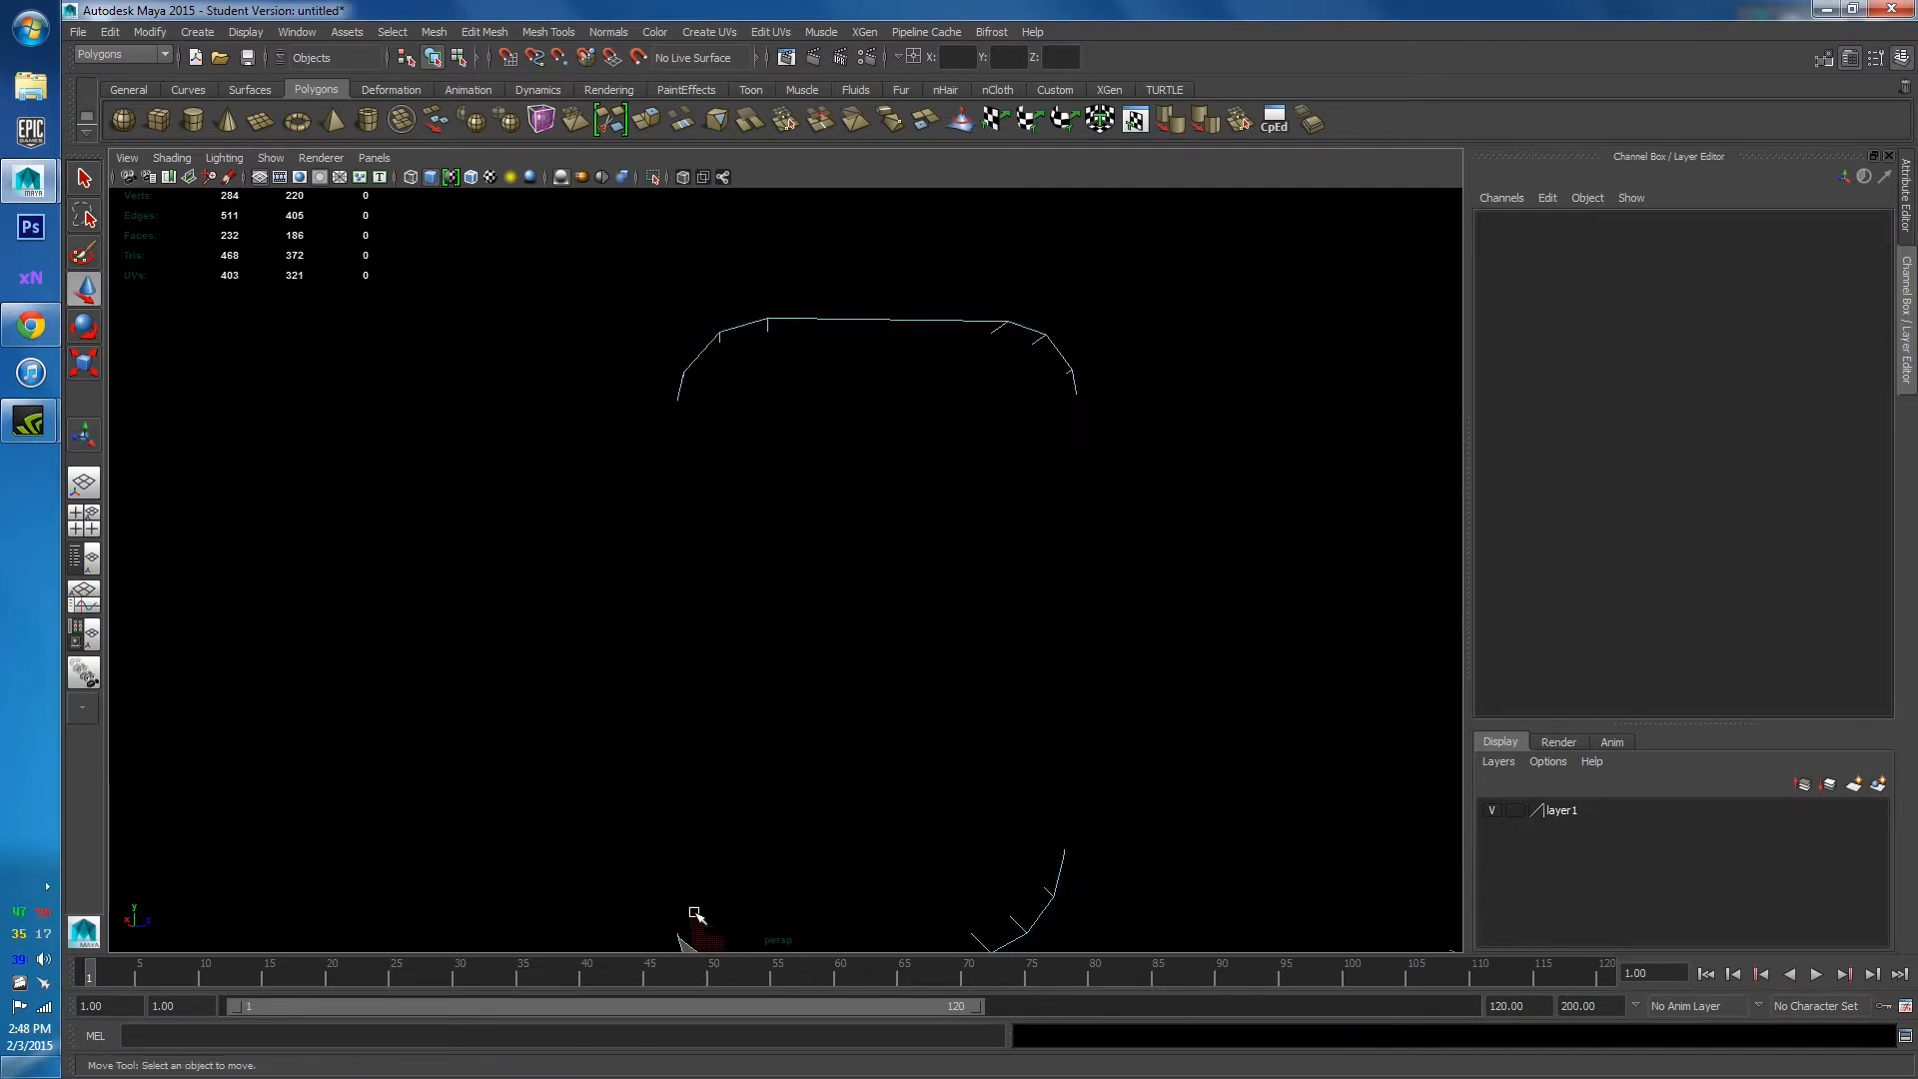
click(689, 944)
key(Delete)
Select all 16 edges of the tray's open border loop in Edge mode.
alt+right_drag(835, 728, 761, 673)
alt+drag(761, 672, 844, 685)
right_click(903, 510)
click(900, 460)
double_click(932, 496)
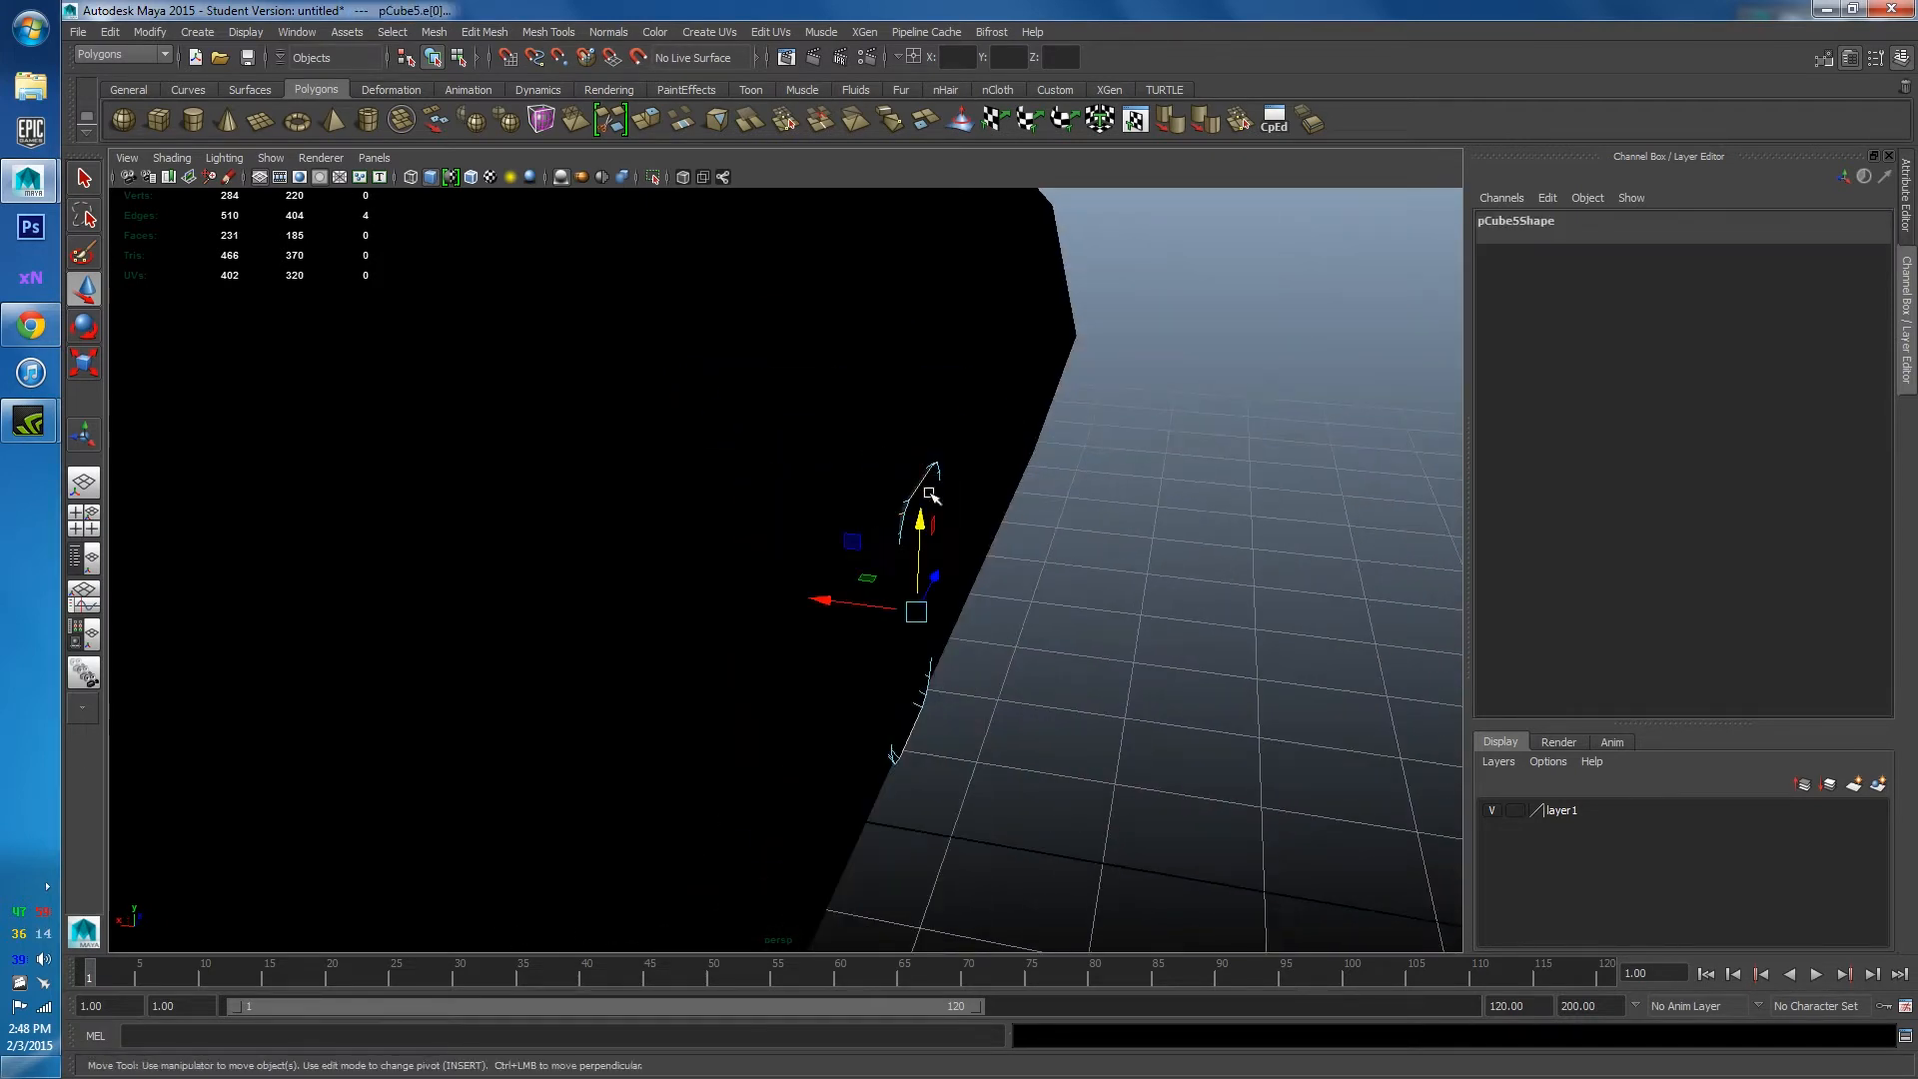
double_click(902, 533)
Stretch the wall plate's open border edges back toward the corridor wall.
drag(832, 601, 899, 716)
click(1096, 583)
right_drag(949, 622, 992, 604)
alt+drag(976, 613, 972, 560)
click(1181, 287)
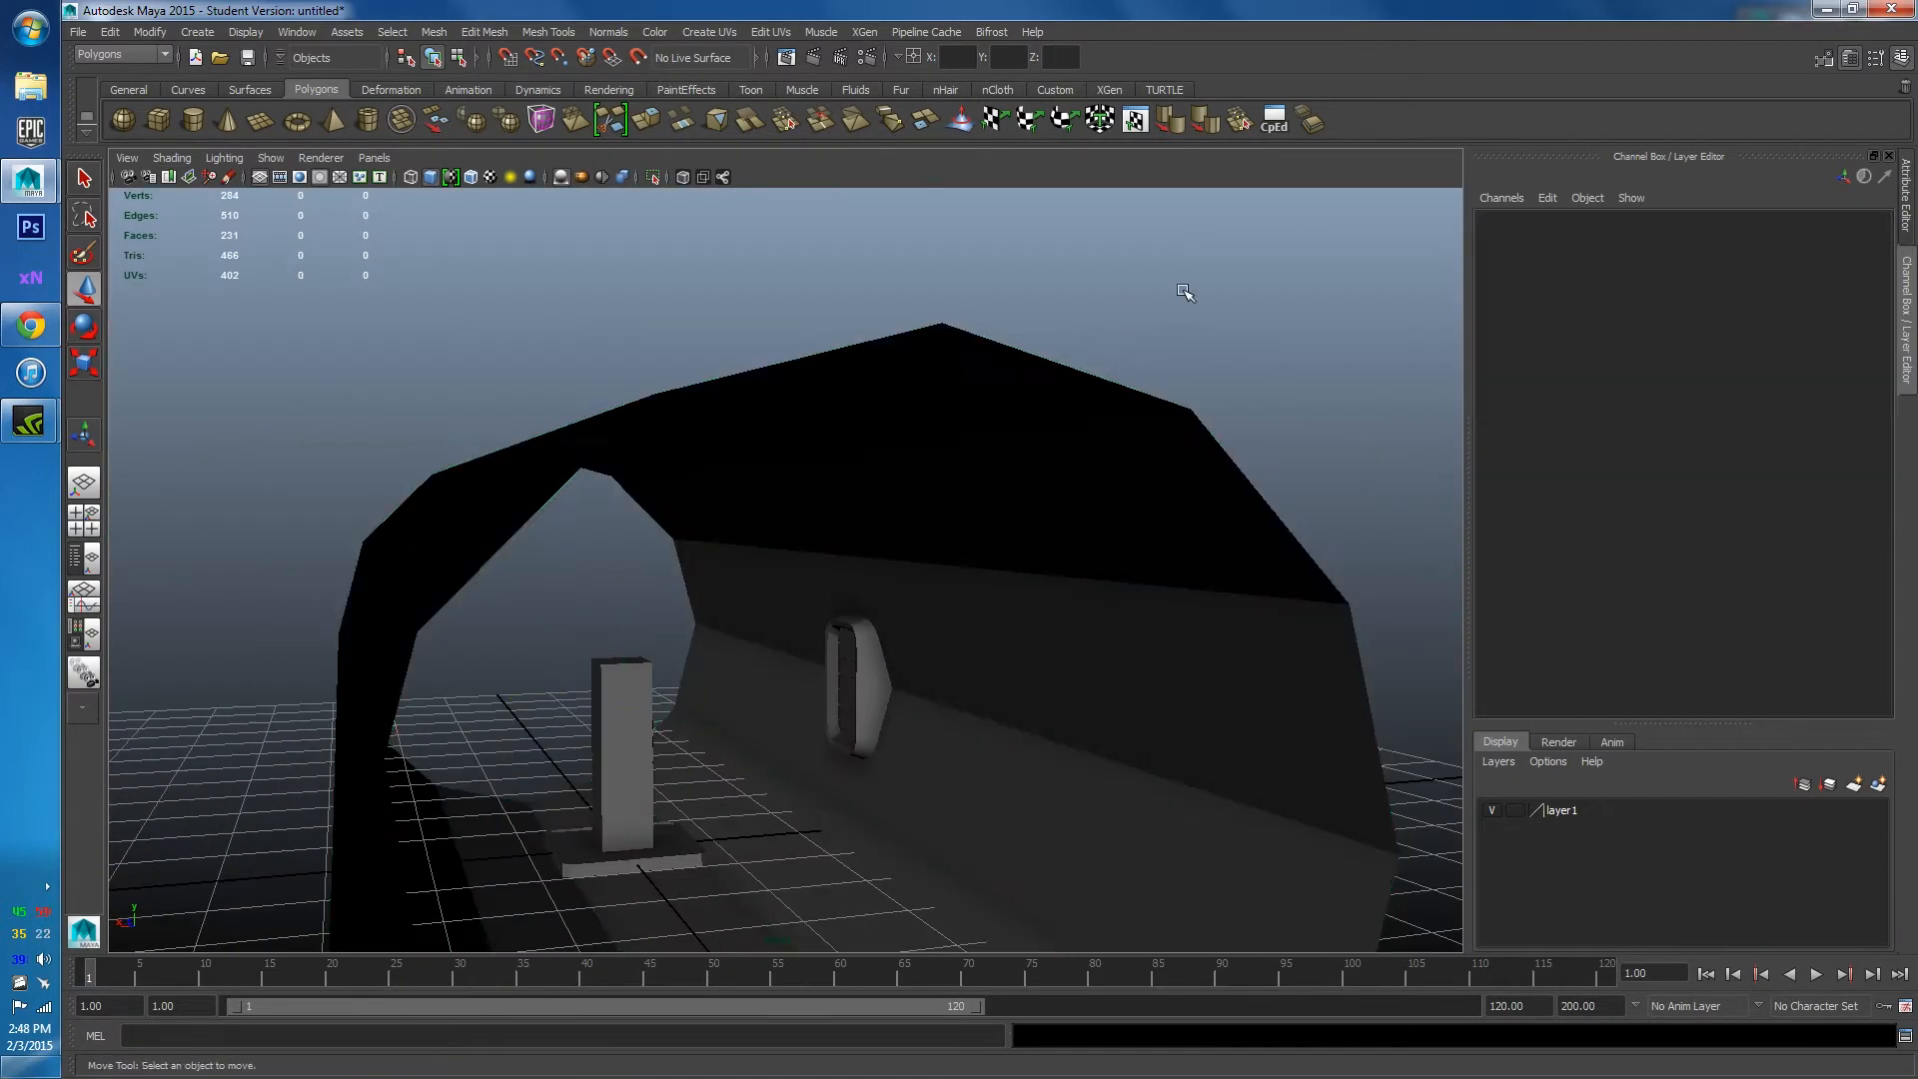
alt+drag(1182, 286, 774, 557)
Check the placement of the pillar base, backdrop disc and wall plate by selecting each.
click(776, 559)
alt+drag(685, 626, 985, 450)
alt+drag(1258, 303, 1092, 493)
click(1109, 522)
click(959, 590)
click(1011, 496)
Shift the wall plate along X against the wall, then view the Flat Pyramid reference in Chrome.
click(677, 418)
alt+drag(673, 414, 1174, 282)
click(959, 527)
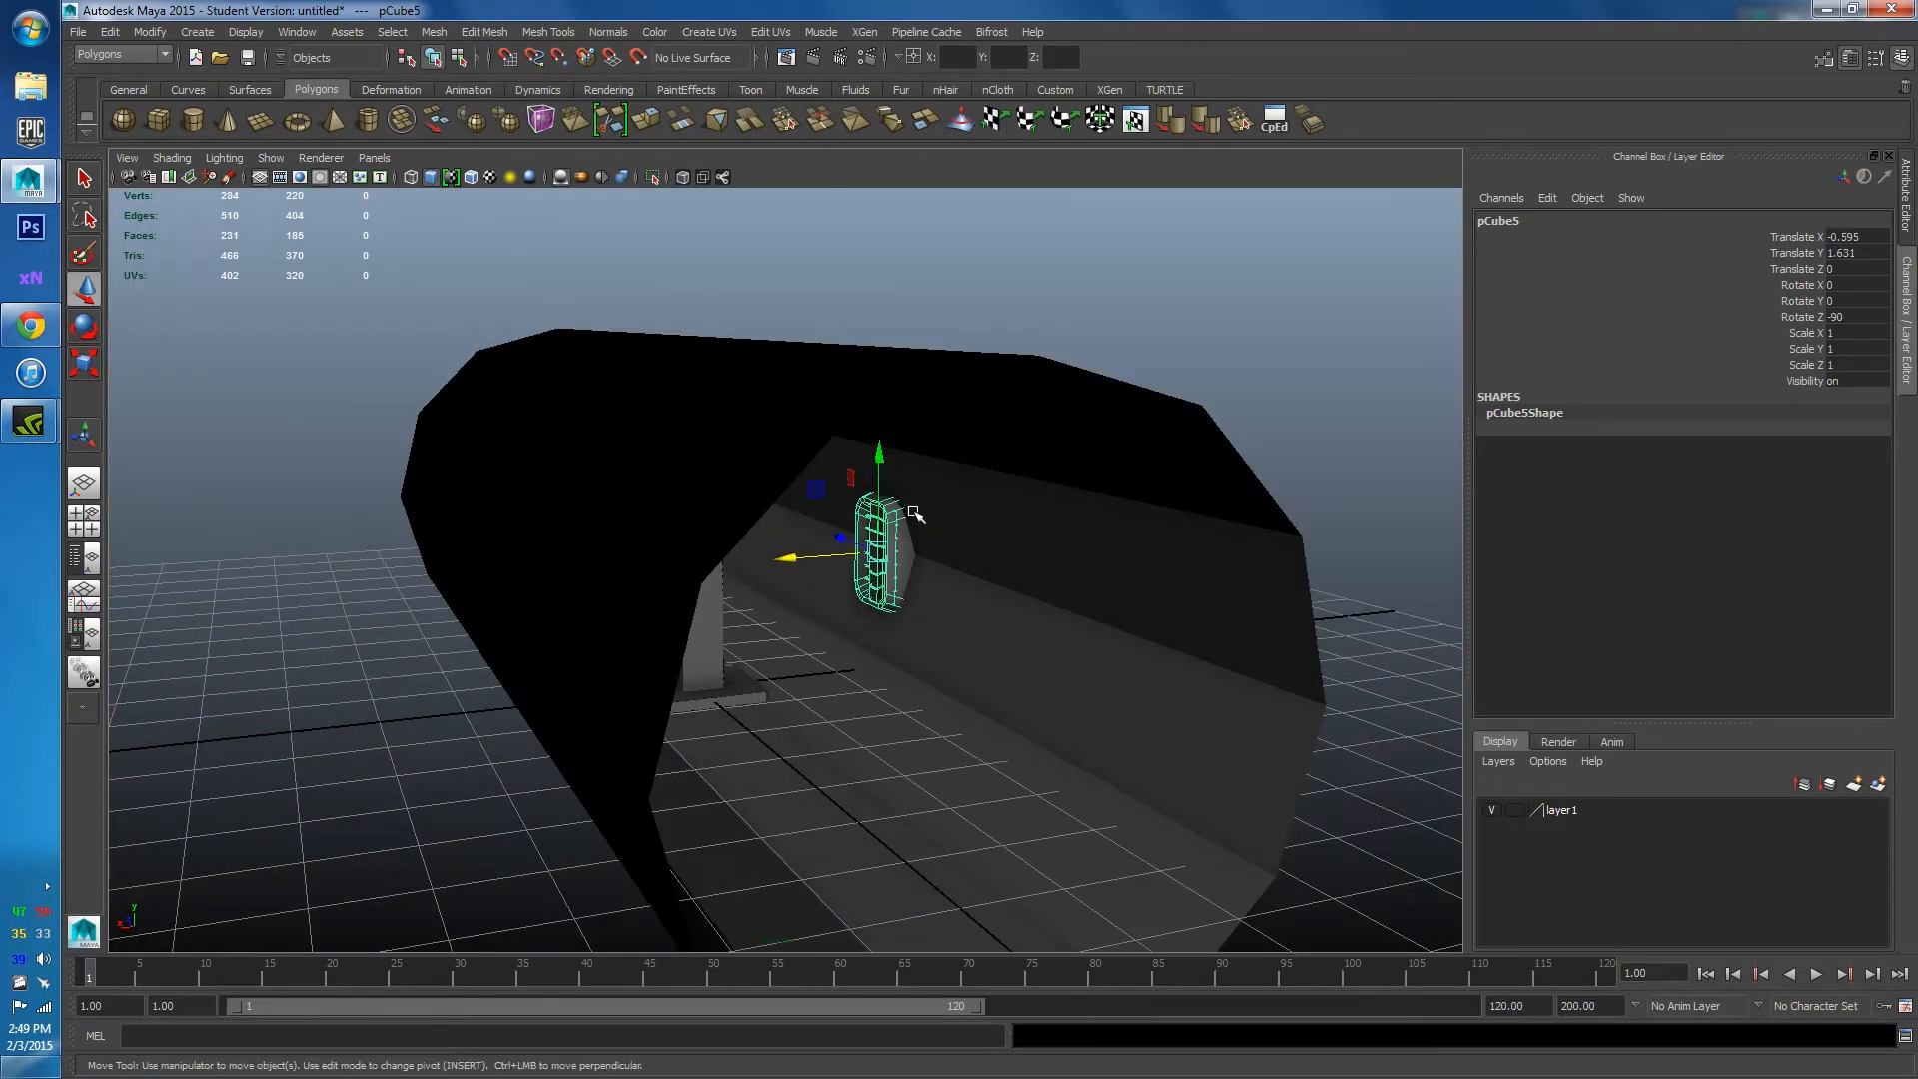
click(1147, 359)
alt+drag(1147, 359, 902, 442)
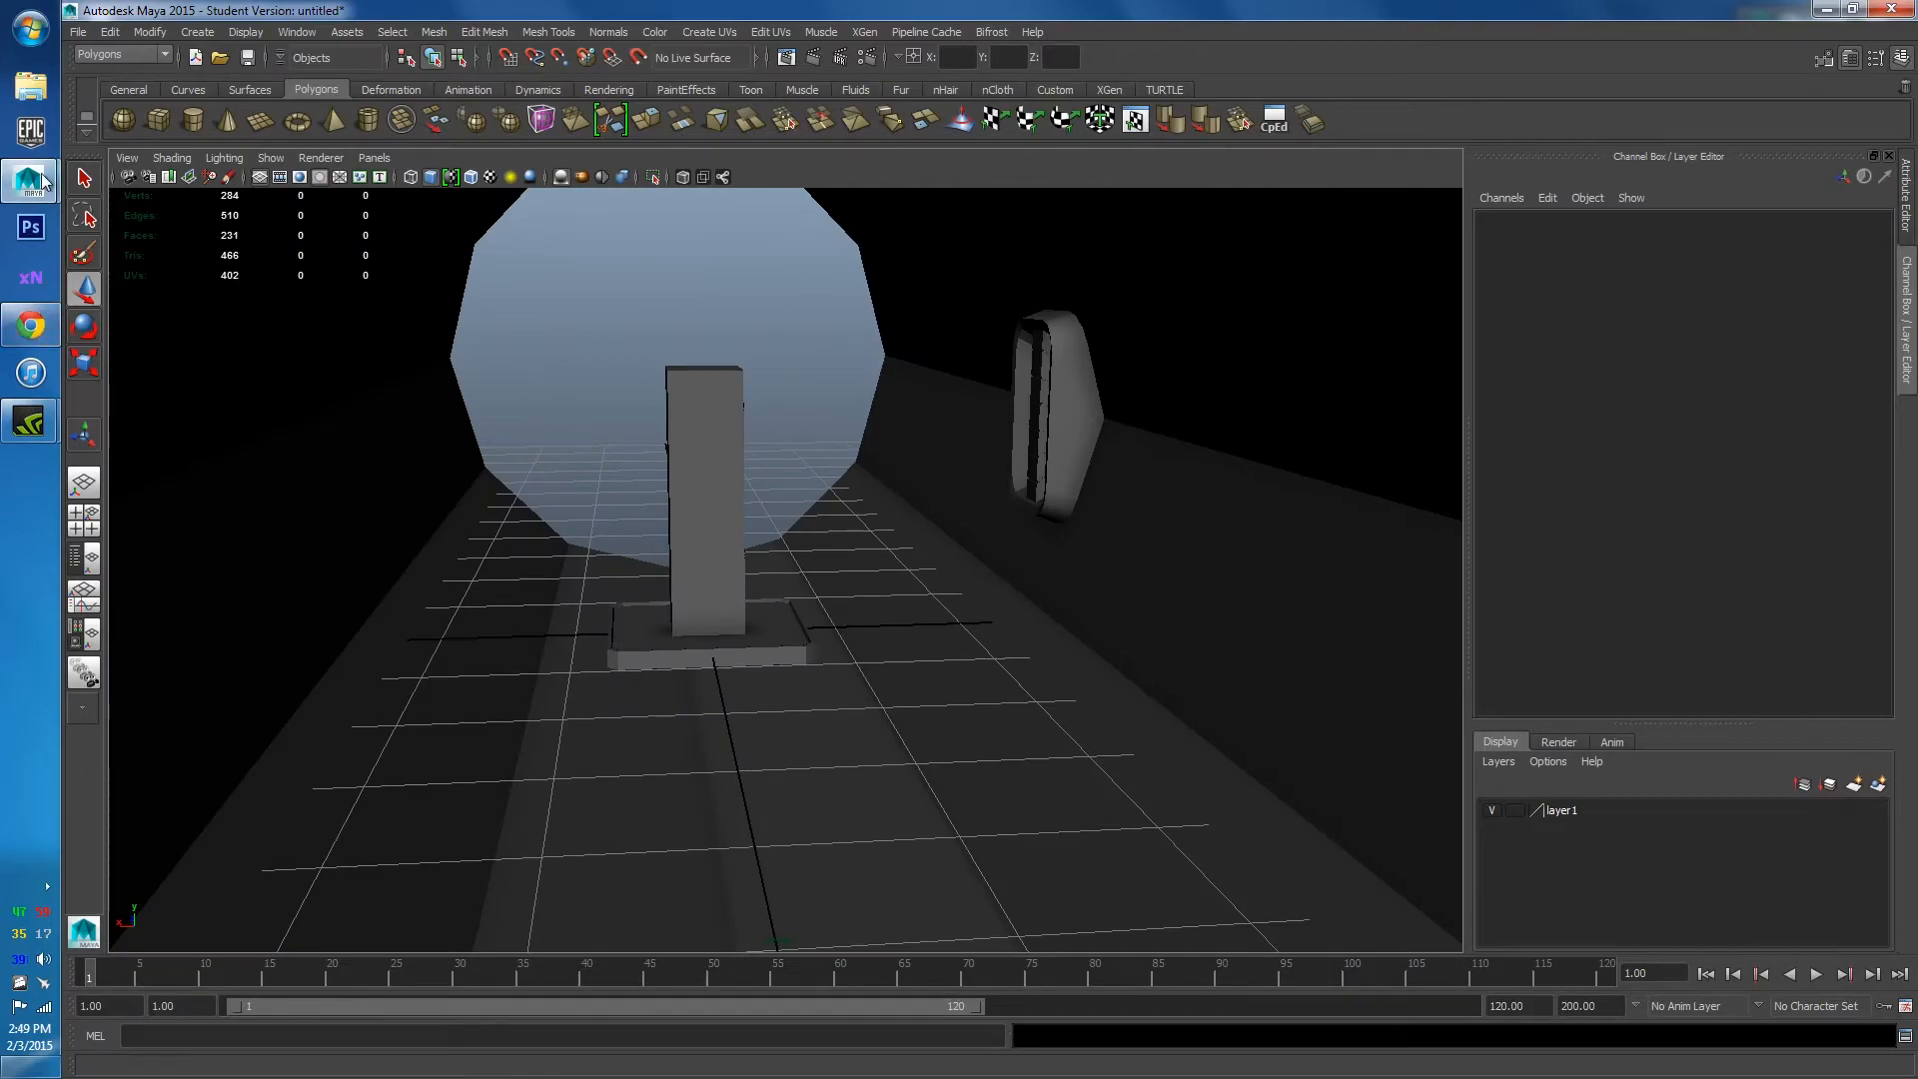
click(34, 324)
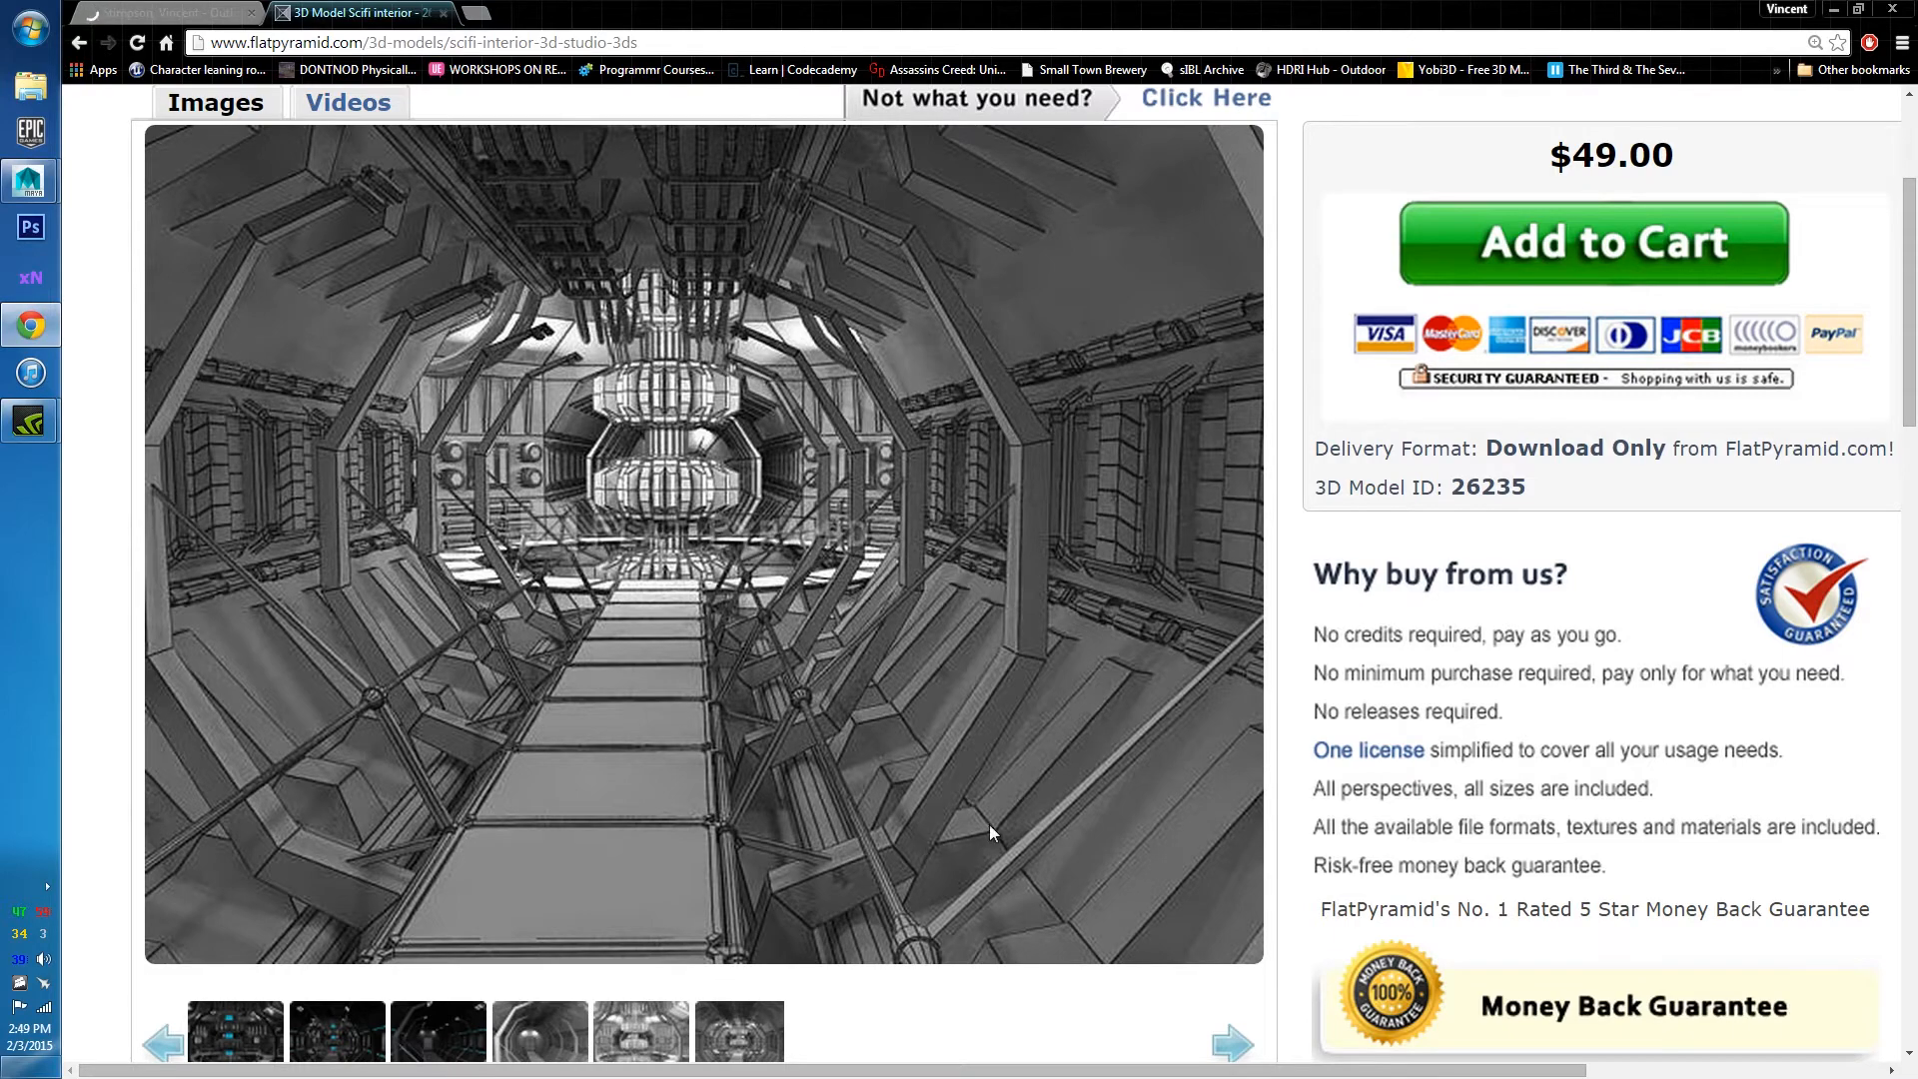
Create a new cube and move it right of the pillar base, just below pedestal level.
click(1838, 9)
alt+right_drag(904, 463, 300, 349)
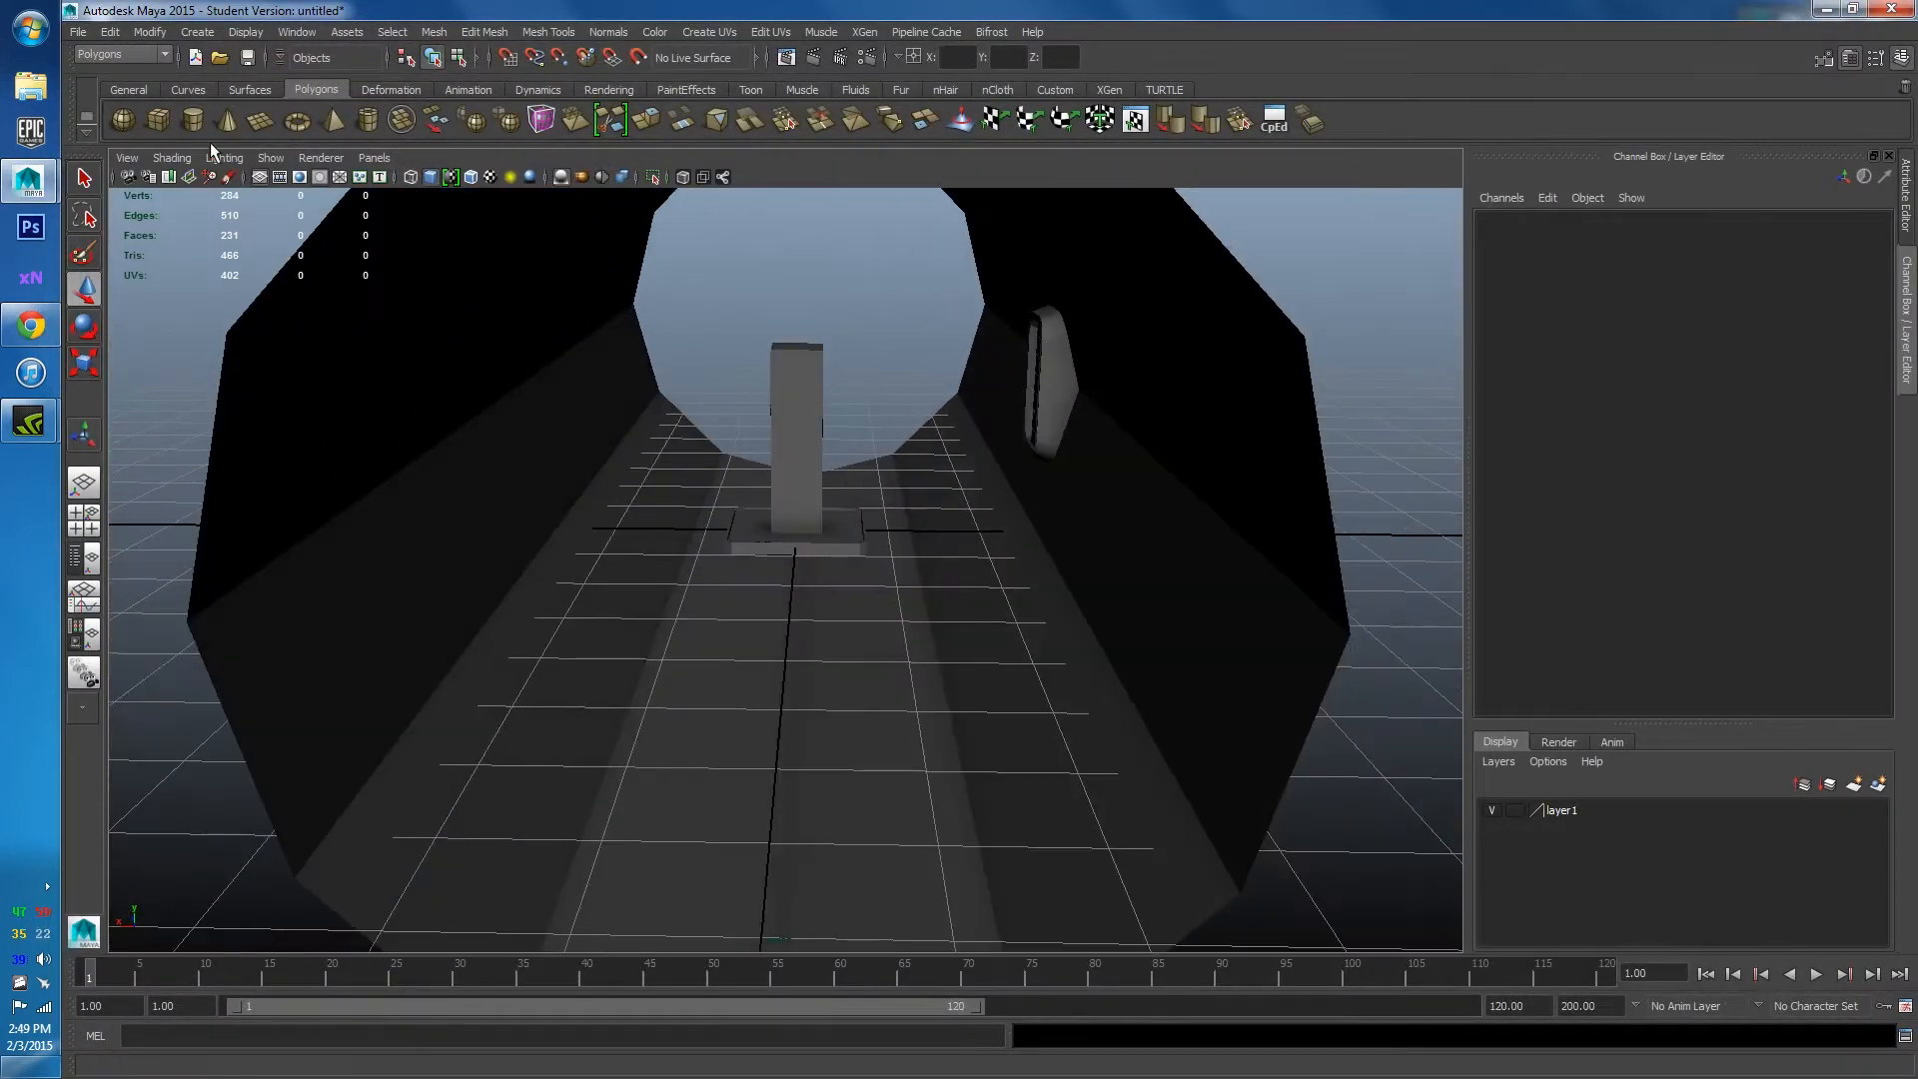
click(160, 120)
key(w)
scroll(810, 540, up, 3)
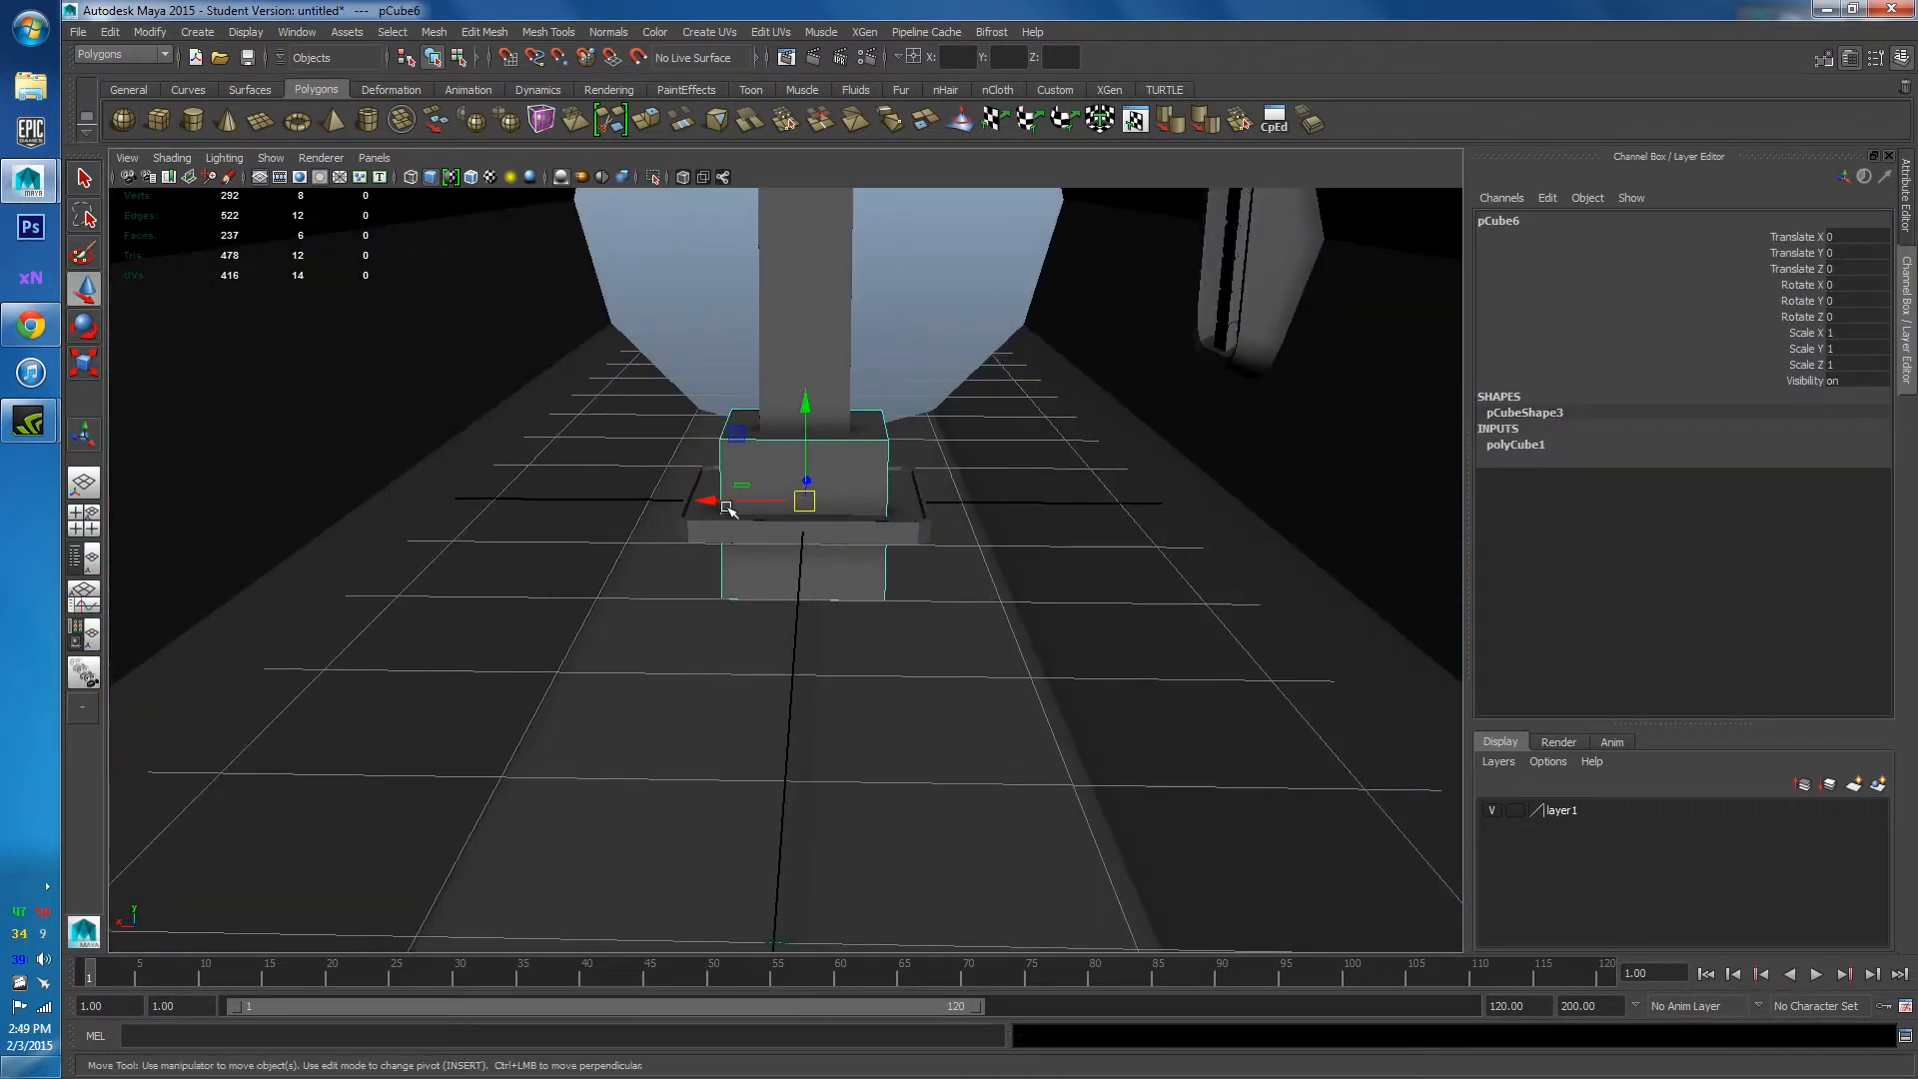
drag(727, 509, 989, 509)
drag(1083, 404, 1065, 497)
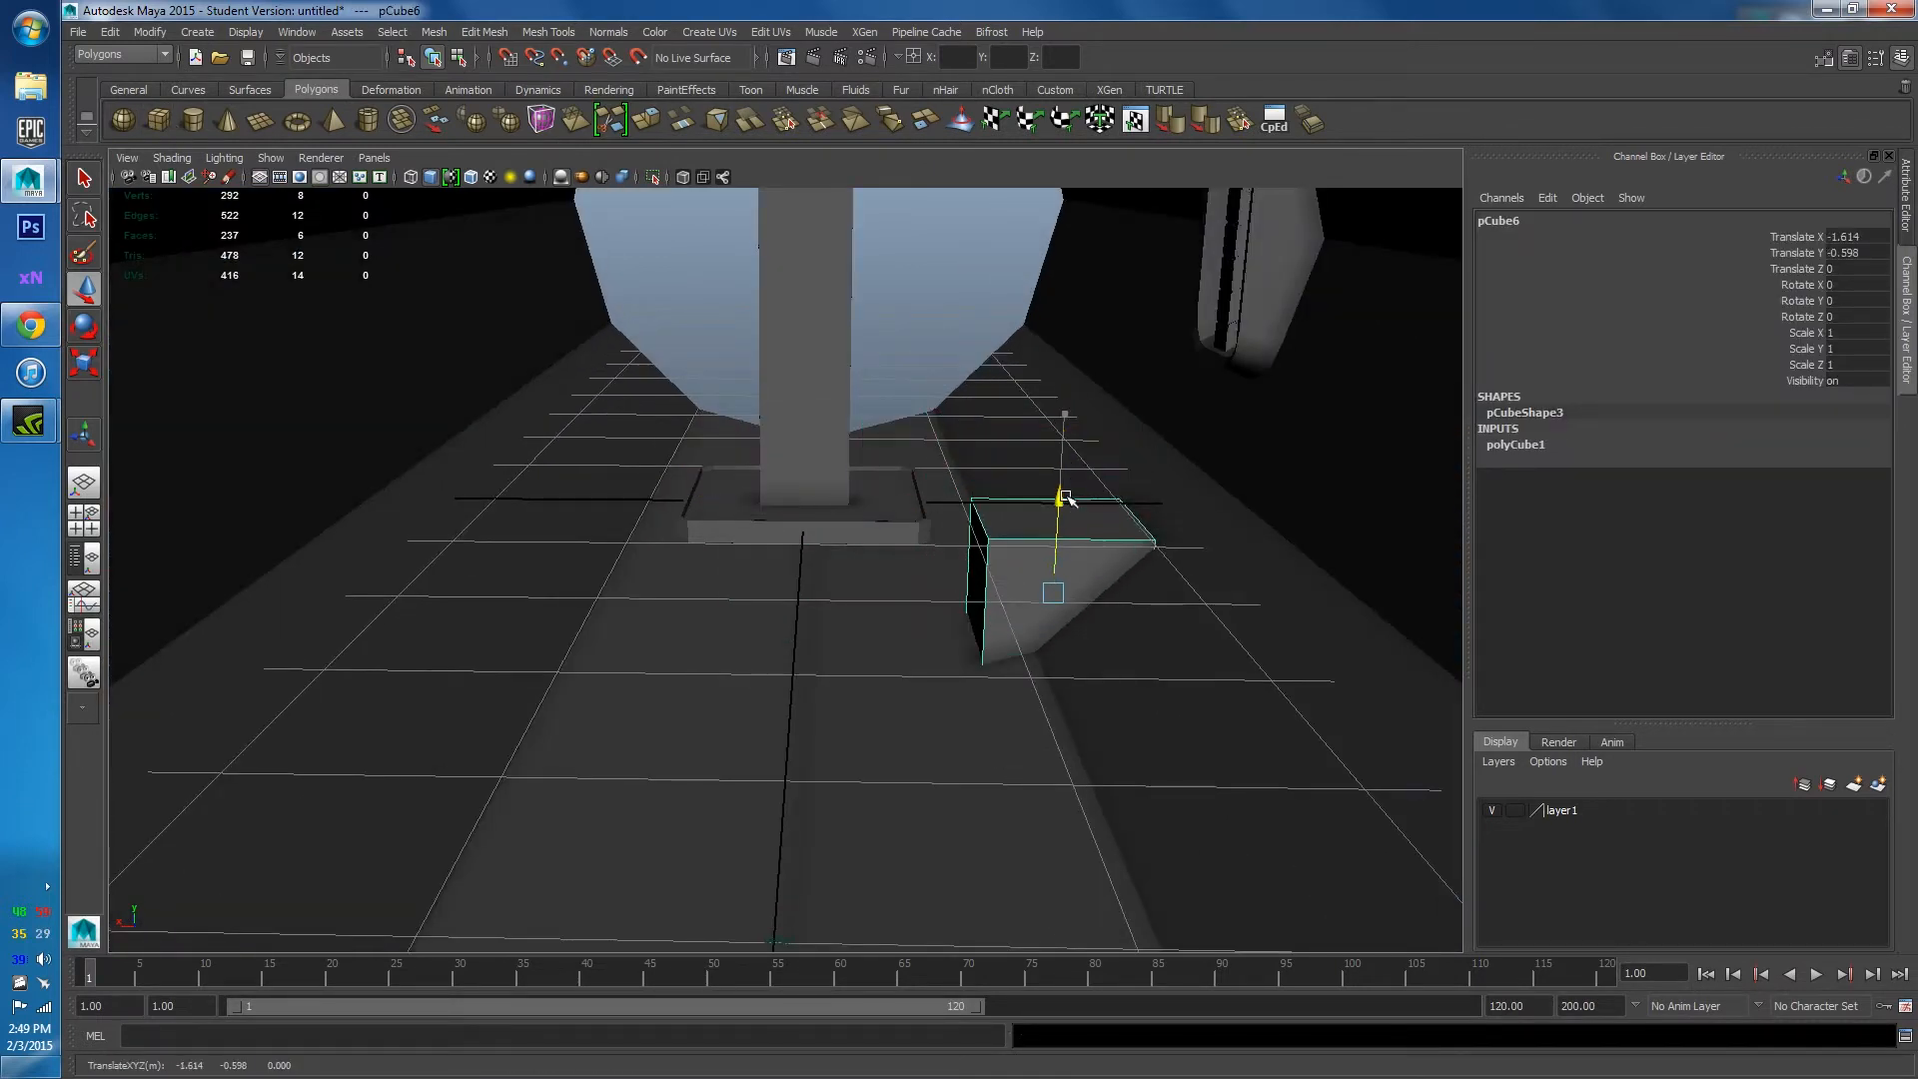
drag(956, 595, 974, 595)
scroll(939, 589, up, 5)
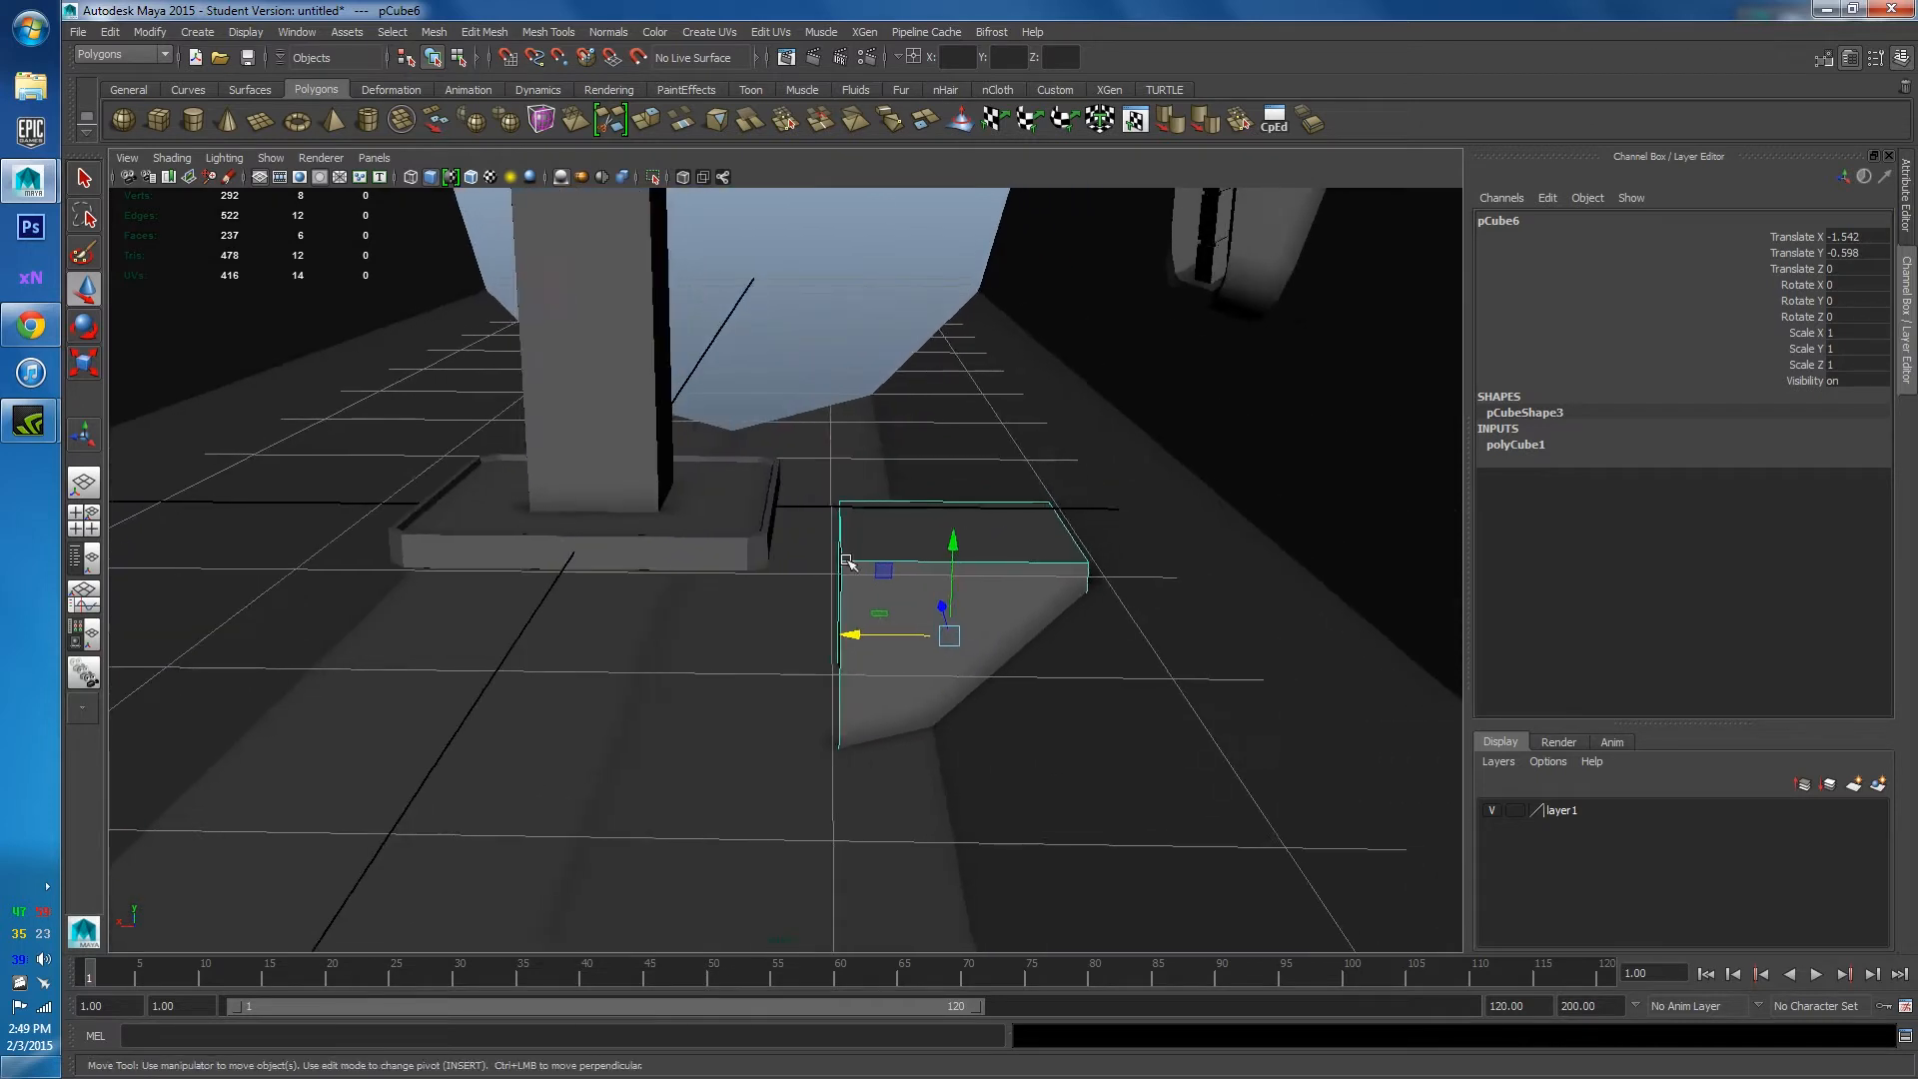
Lower and slide one vertical edge so the cube's top slopes, then raise the cube slightly.
right_drag(883, 511, 877, 470)
click(869, 452)
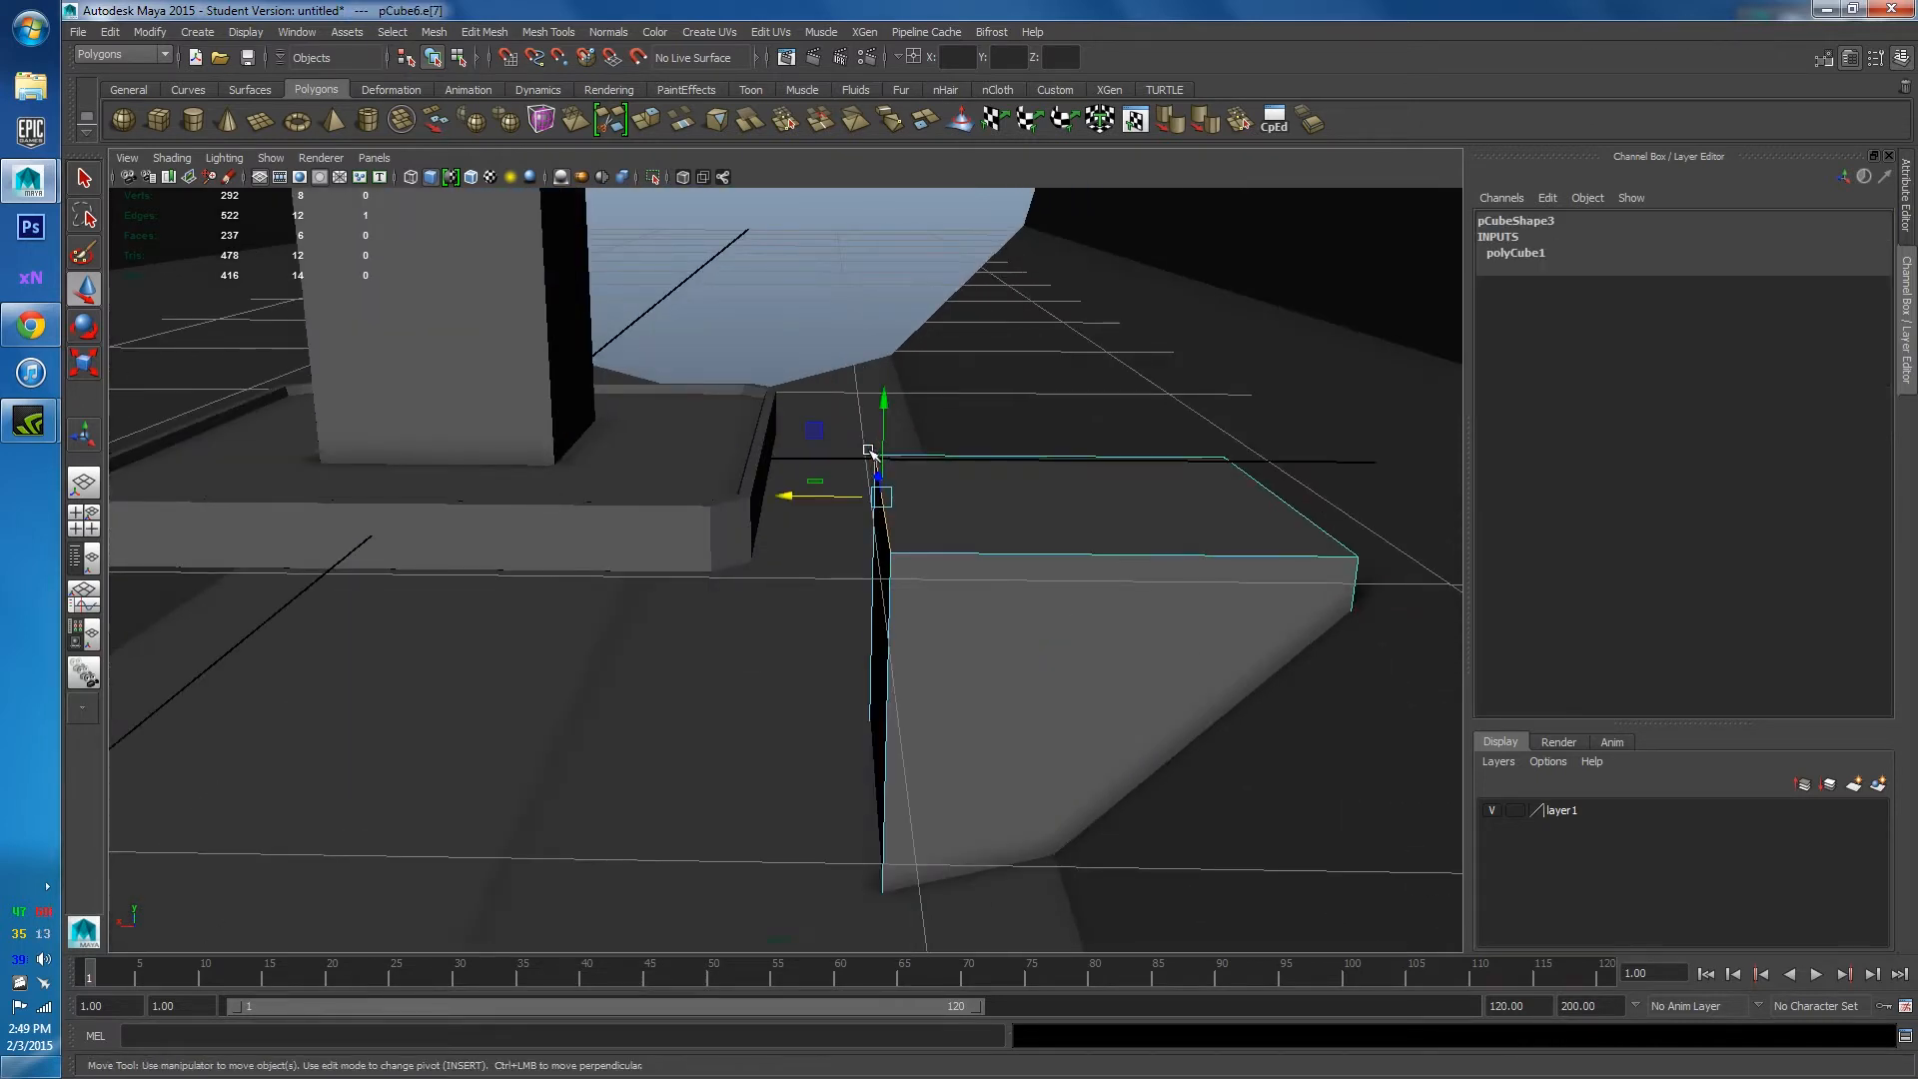
drag(884, 407, 905, 520)
drag(787, 606, 977, 562)
right_drag(977, 561, 1063, 536)
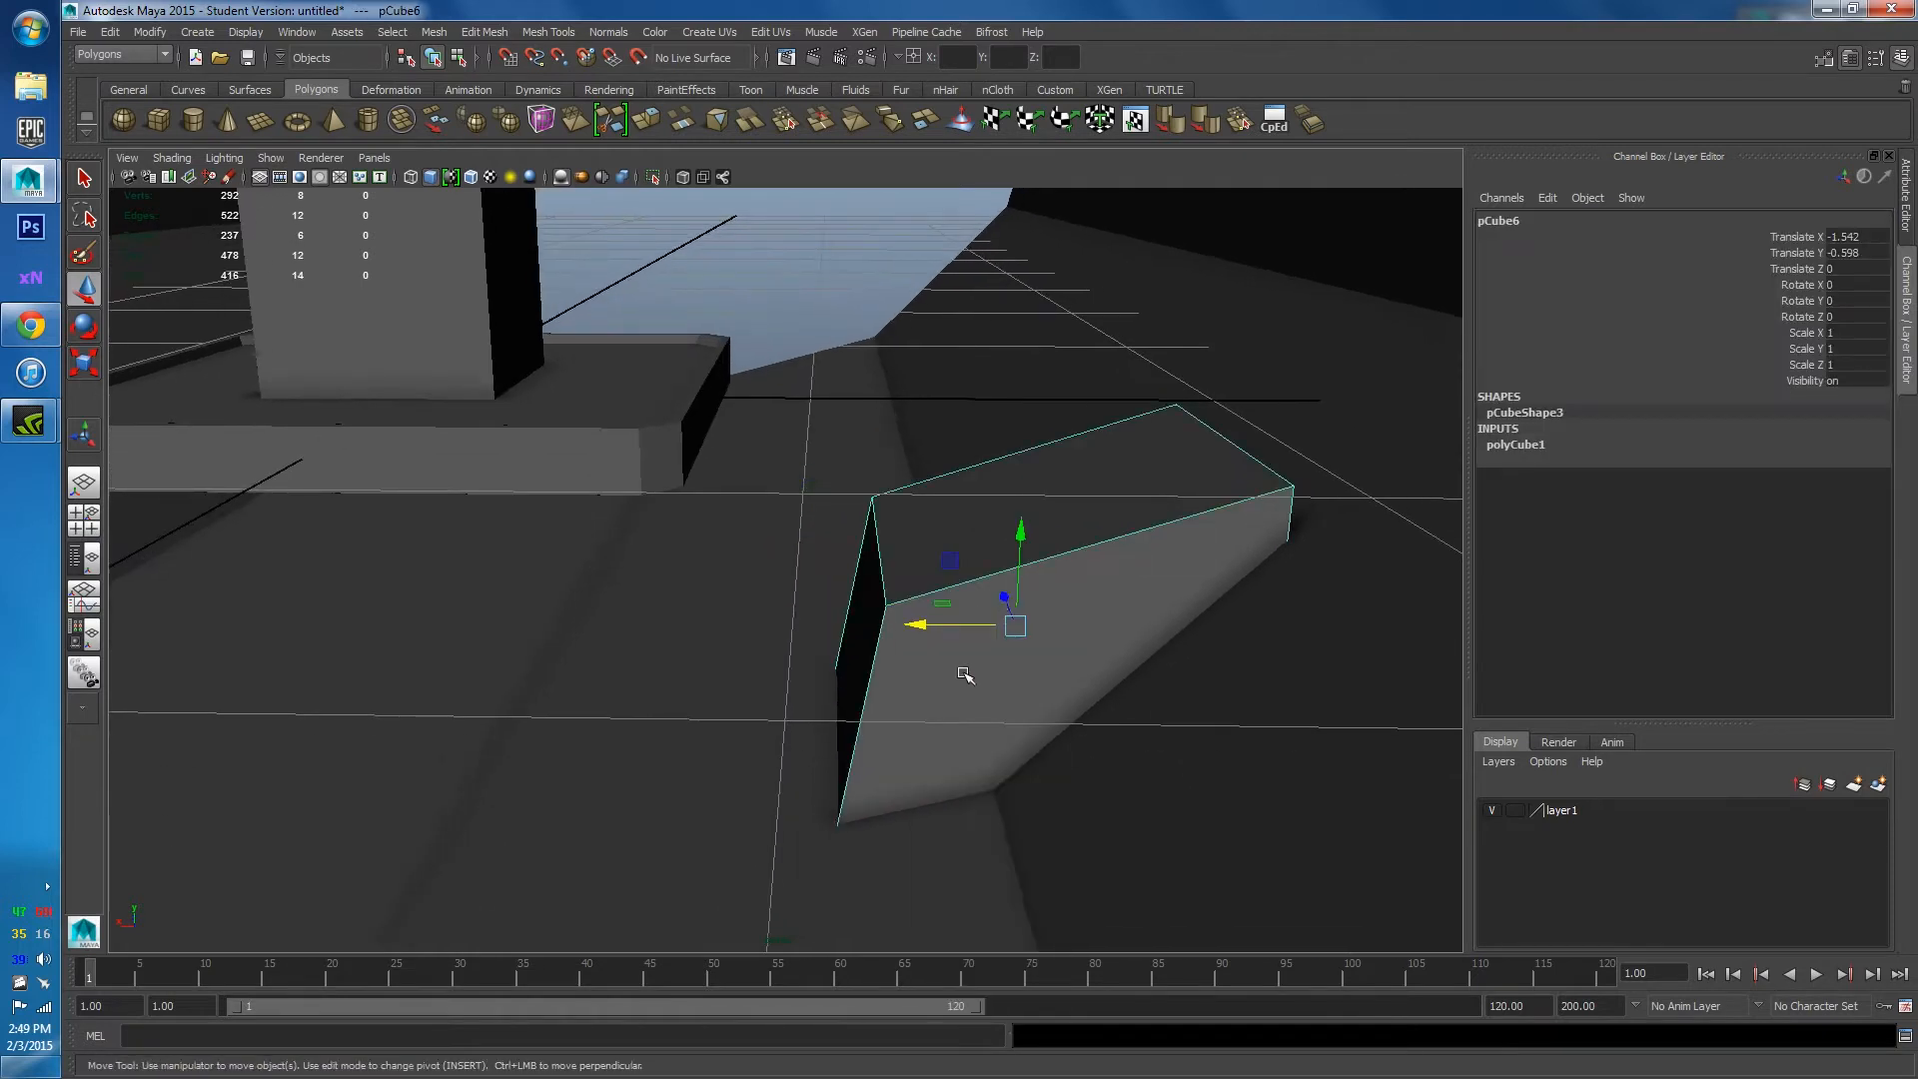
mouse_move(963, 663)
alt+mouse_down()
mouse_move(899, 676)
mouse_move(936, 648)
alt+mouse_up()
drag(1062, 495, 1049, 433)
alt+middle_drag(1048, 433, 924, 573)
alt+drag(924, 573, 1019, 771)
Pull one corner vertex outward along X and raise it, then select the wedge's end face.
right_drag(1032, 614, 951, 670)
click(1066, 774)
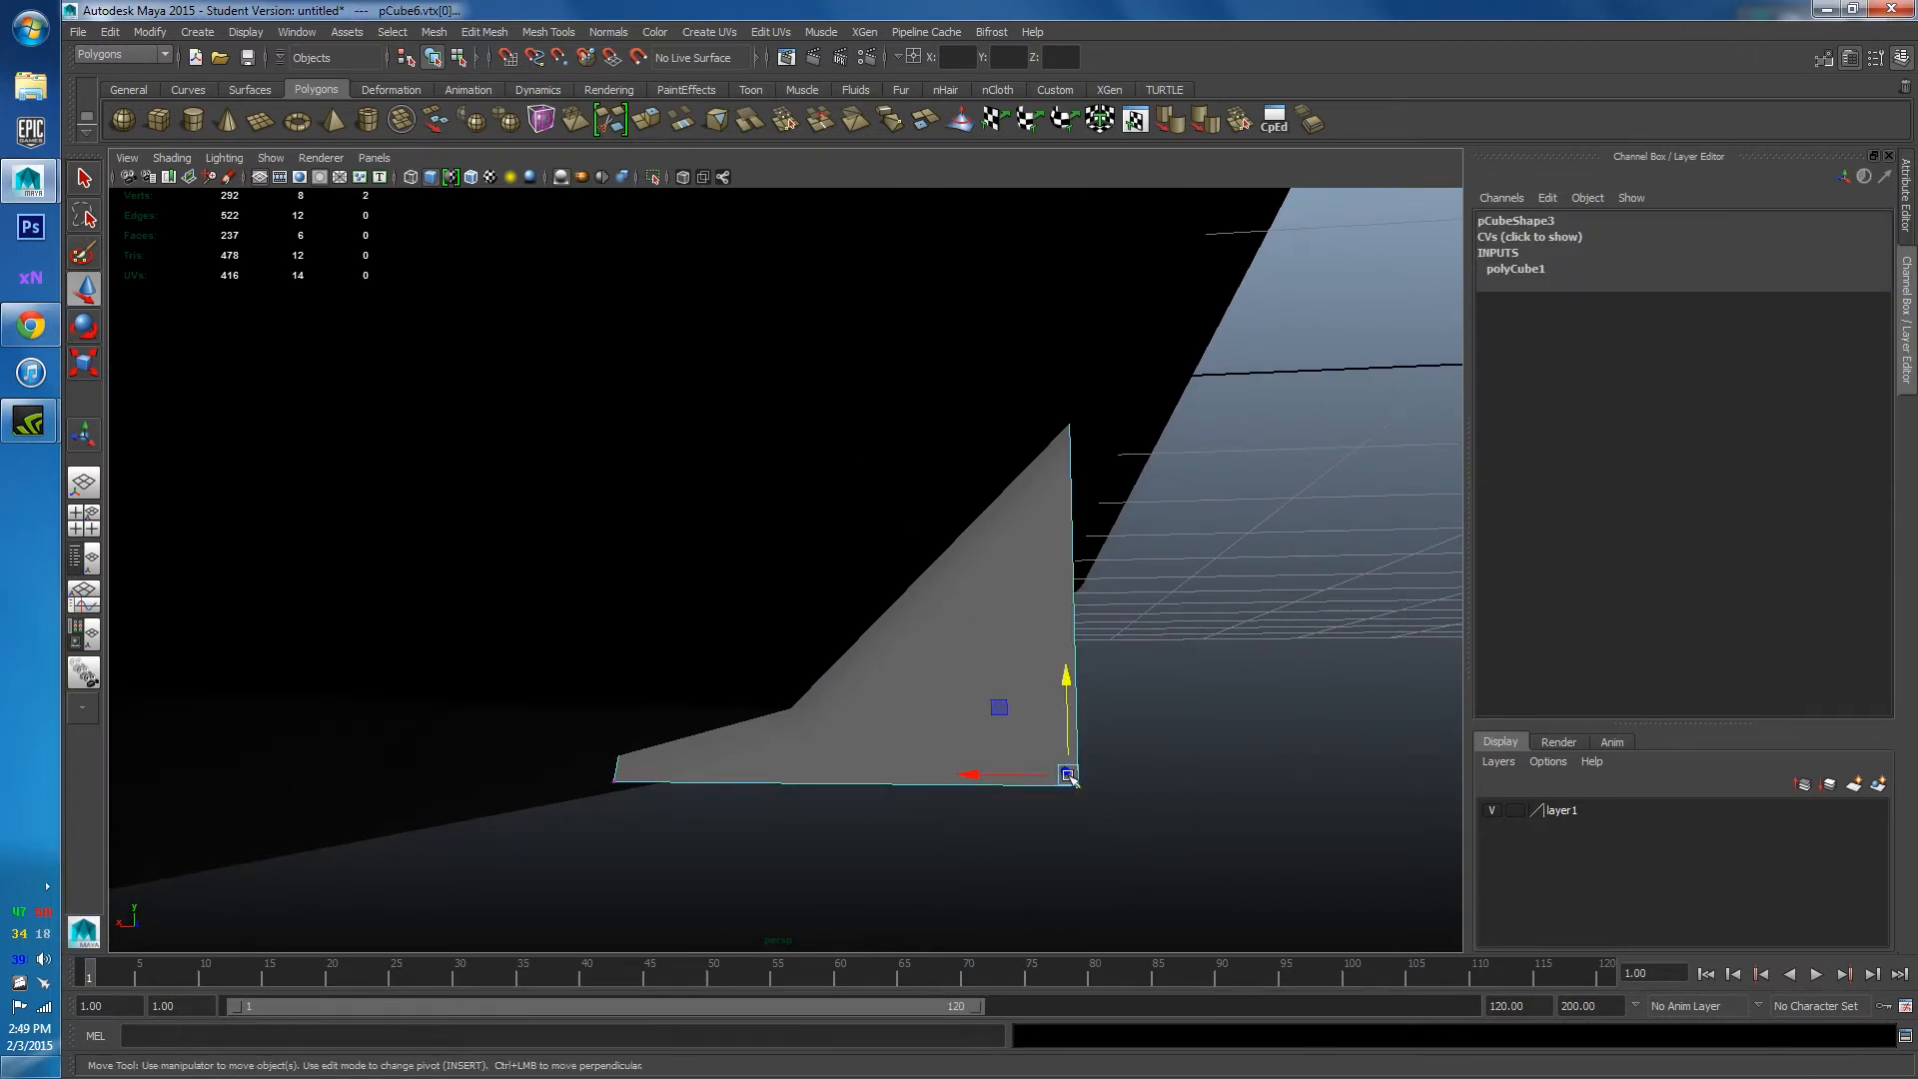
drag(977, 776, 869, 774)
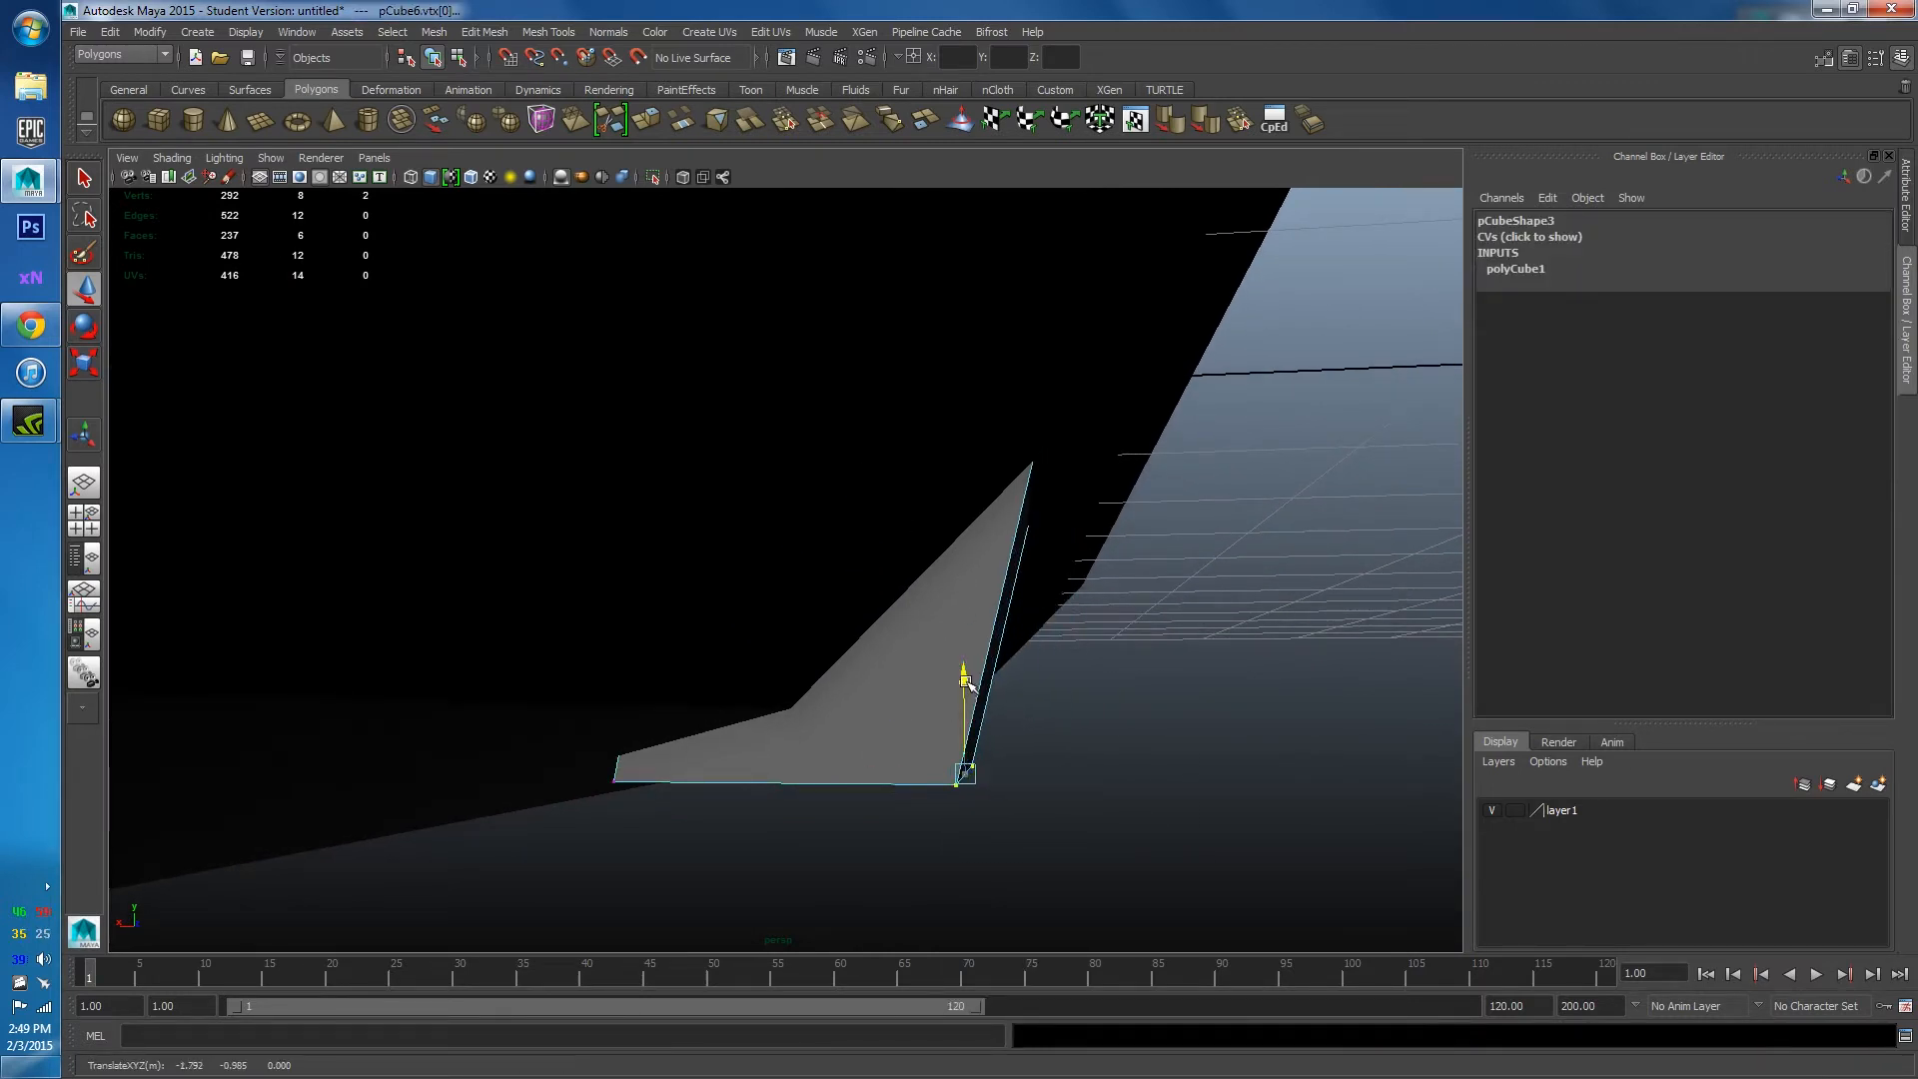
drag(969, 684, 974, 598)
right_drag(974, 597, 976, 676)
click(976, 612)
mouse_move(976, 612)
alt+mouse_down()
mouse_move(934, 629)
mouse_move(963, 651)
mouse_move(966, 569)
mouse_move(942, 599)
alt+mouse_up()
Extrude the wedge's end face and pull it out along world X into a second section.
shift+right_drag(934, 625, 917, 639)
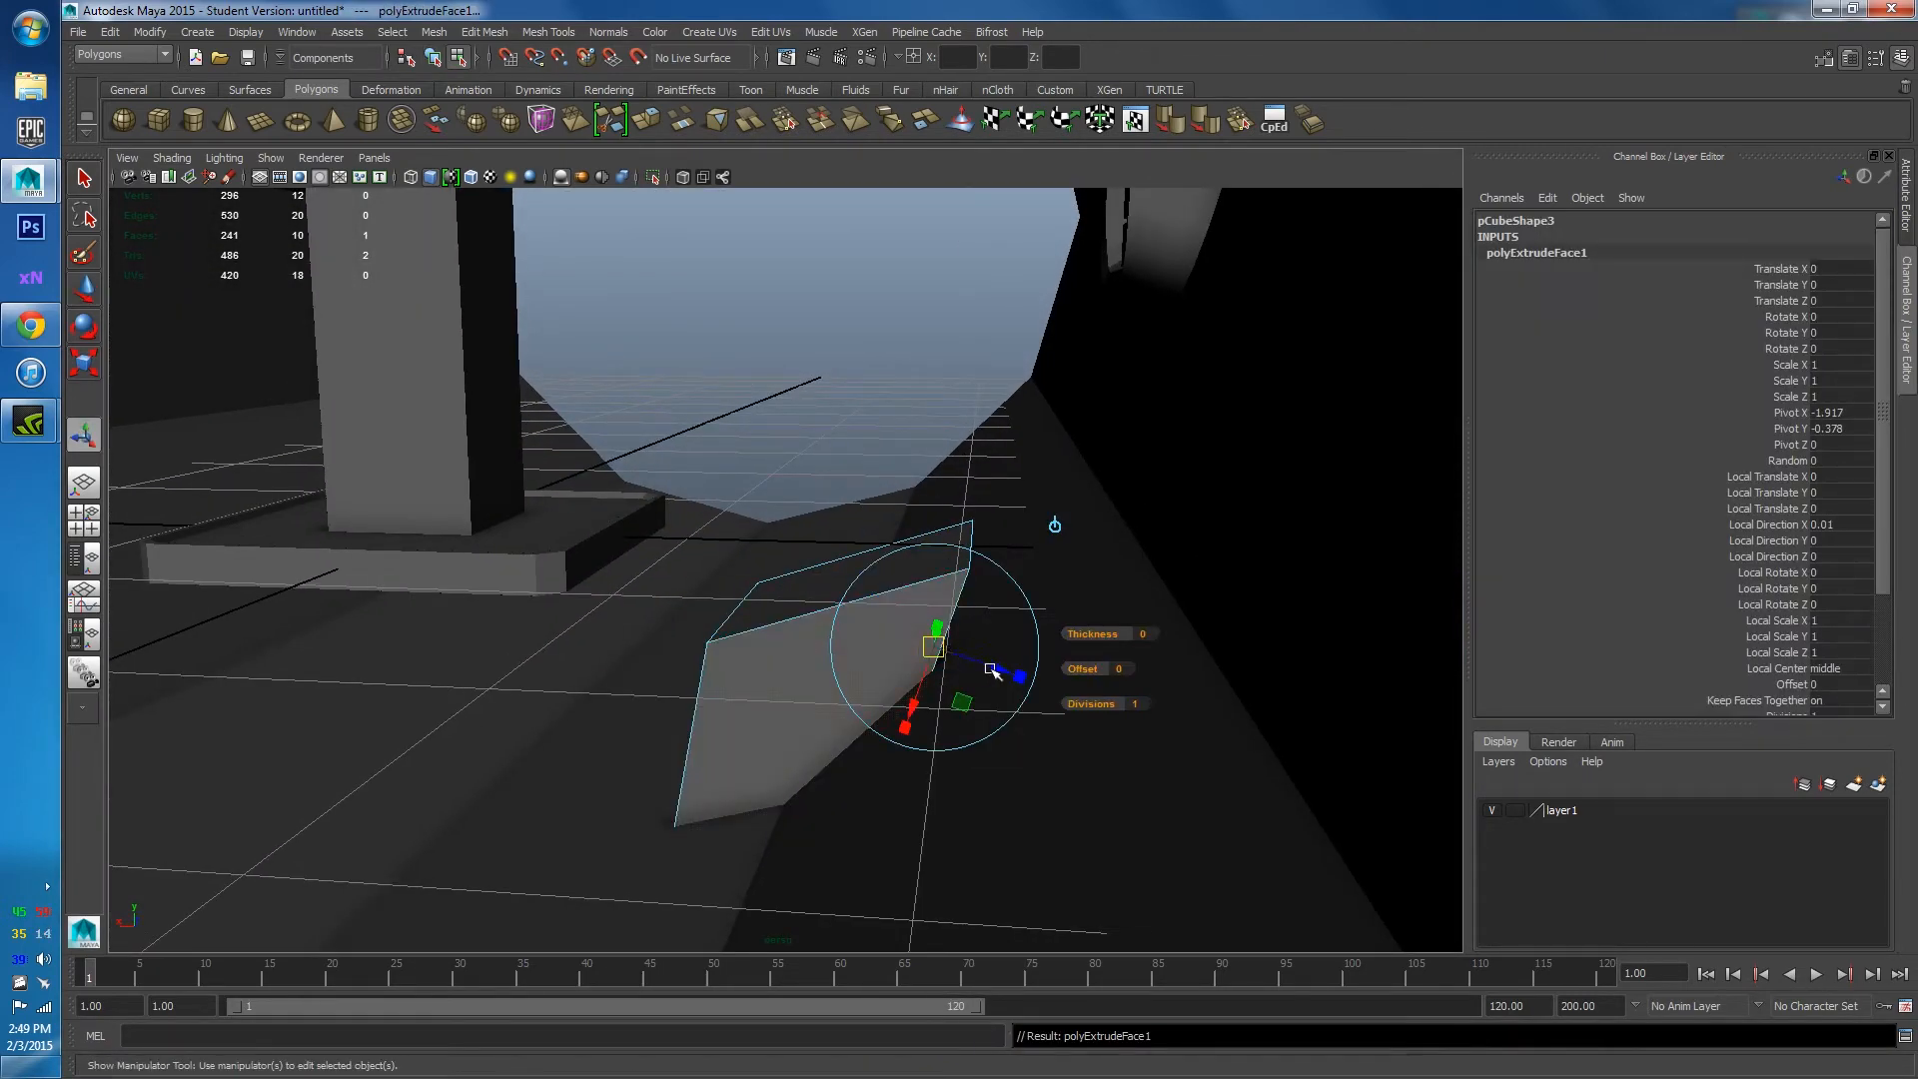
click(1056, 525)
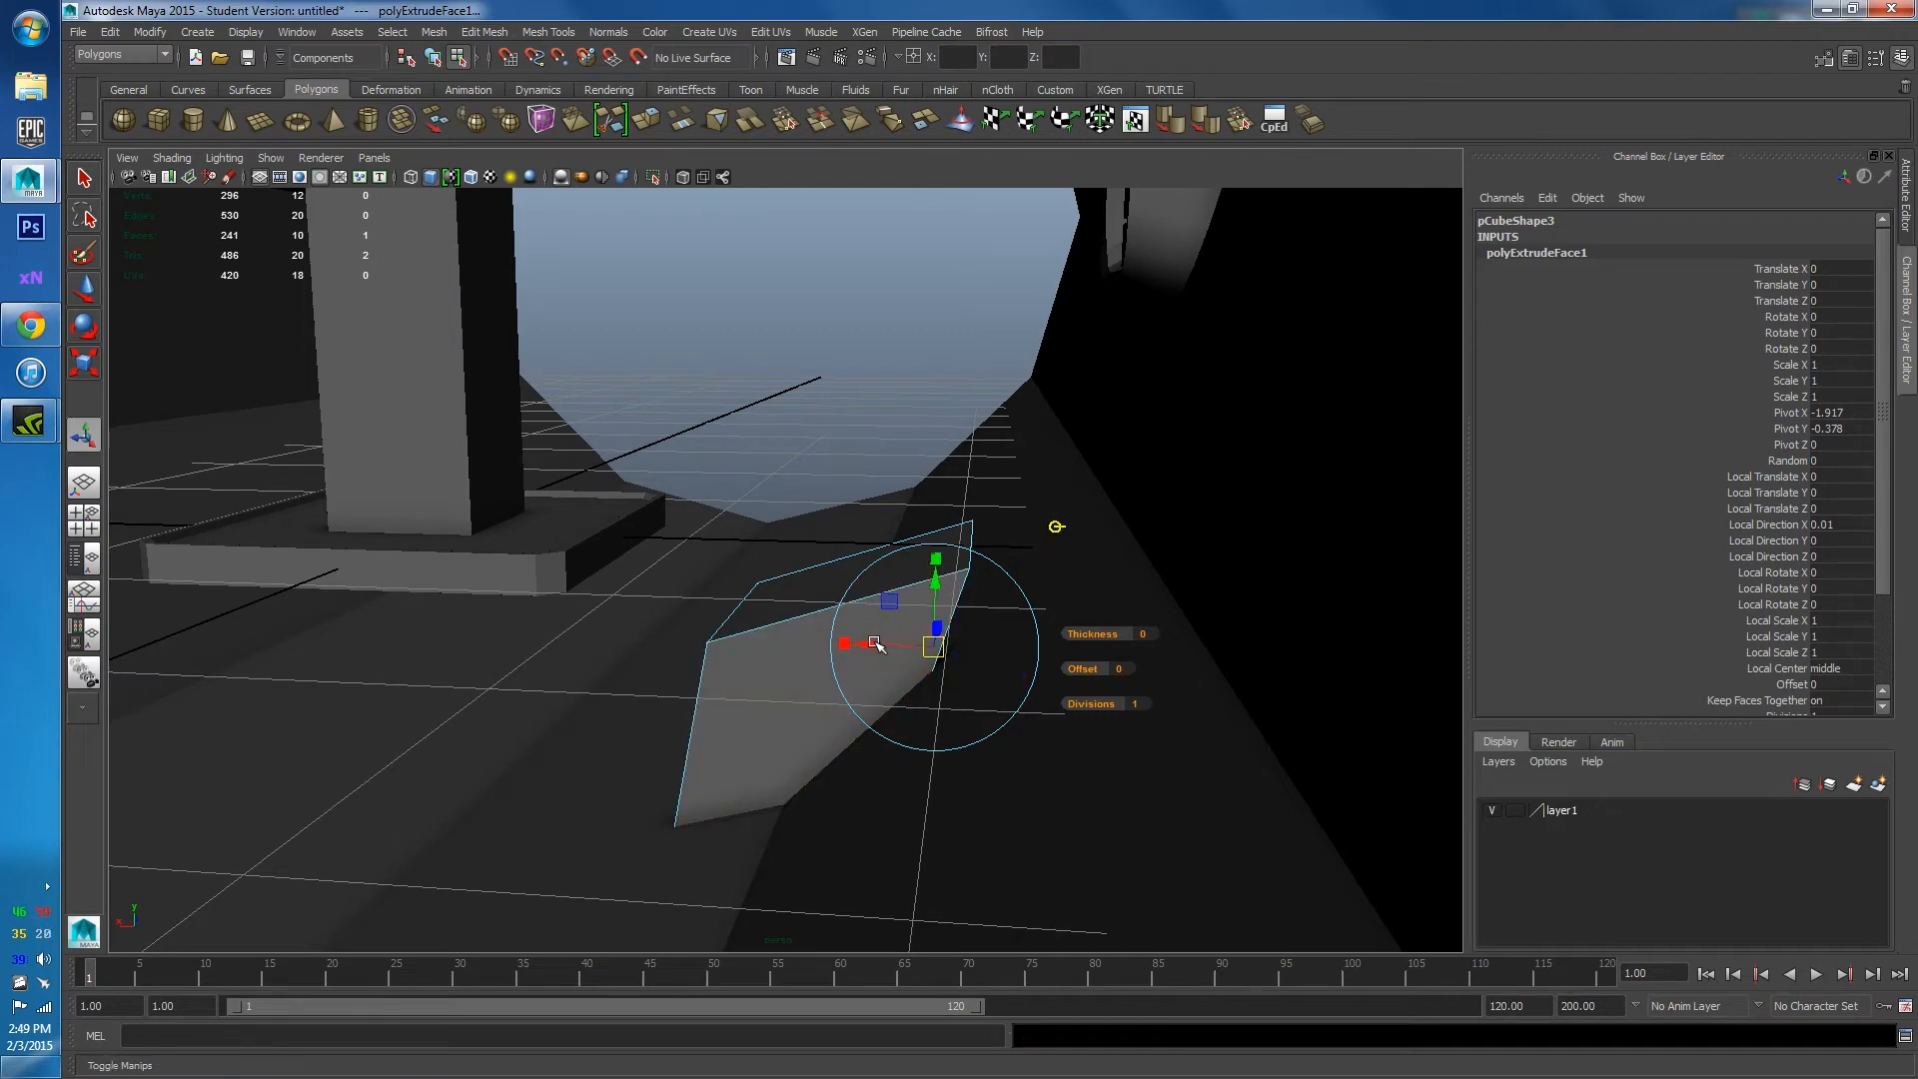
drag(875, 644, 1066, 634)
scroll(1066, 633, up, 2)
alt+middle_drag(1011, 649, 907, 612)
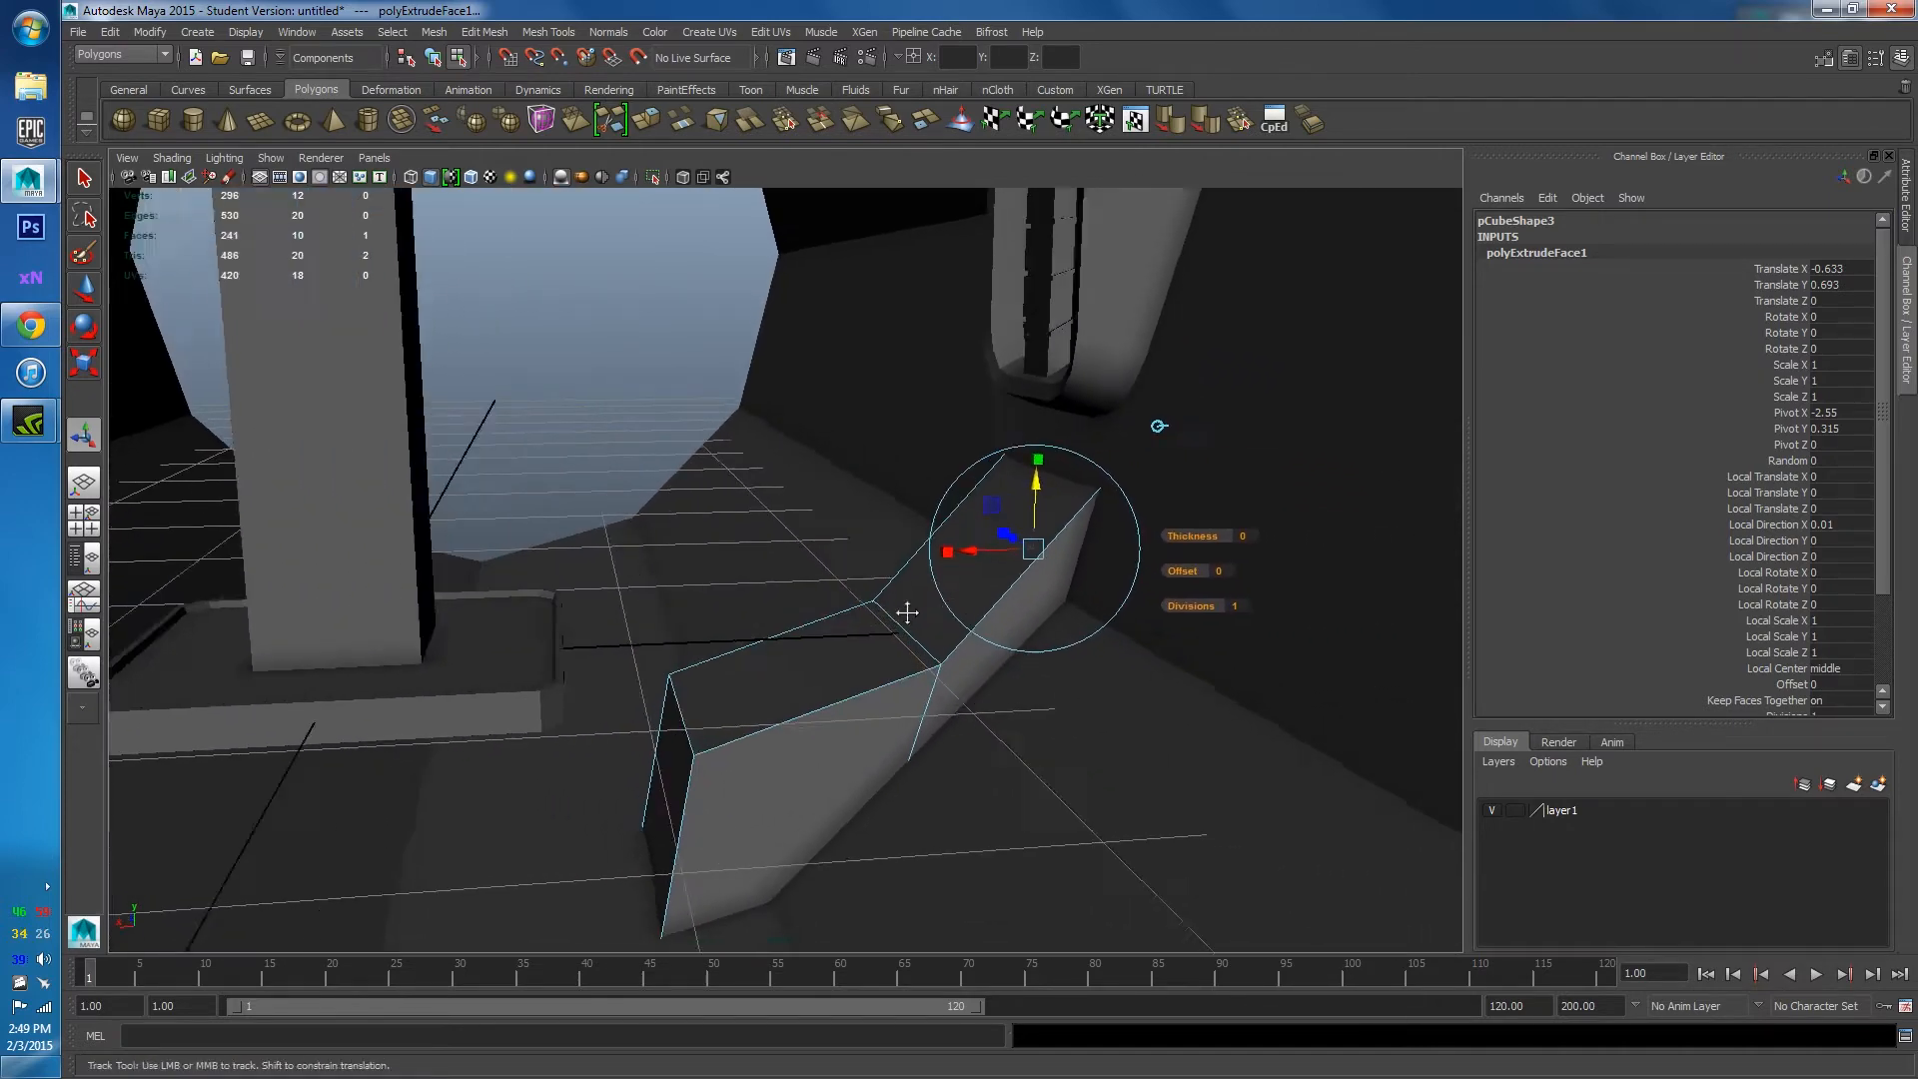
alt+drag(907, 612, 767, 758)
Select the whole bracket, try scaling it down, then undo the scale.
right_drag(731, 666, 738, 676)
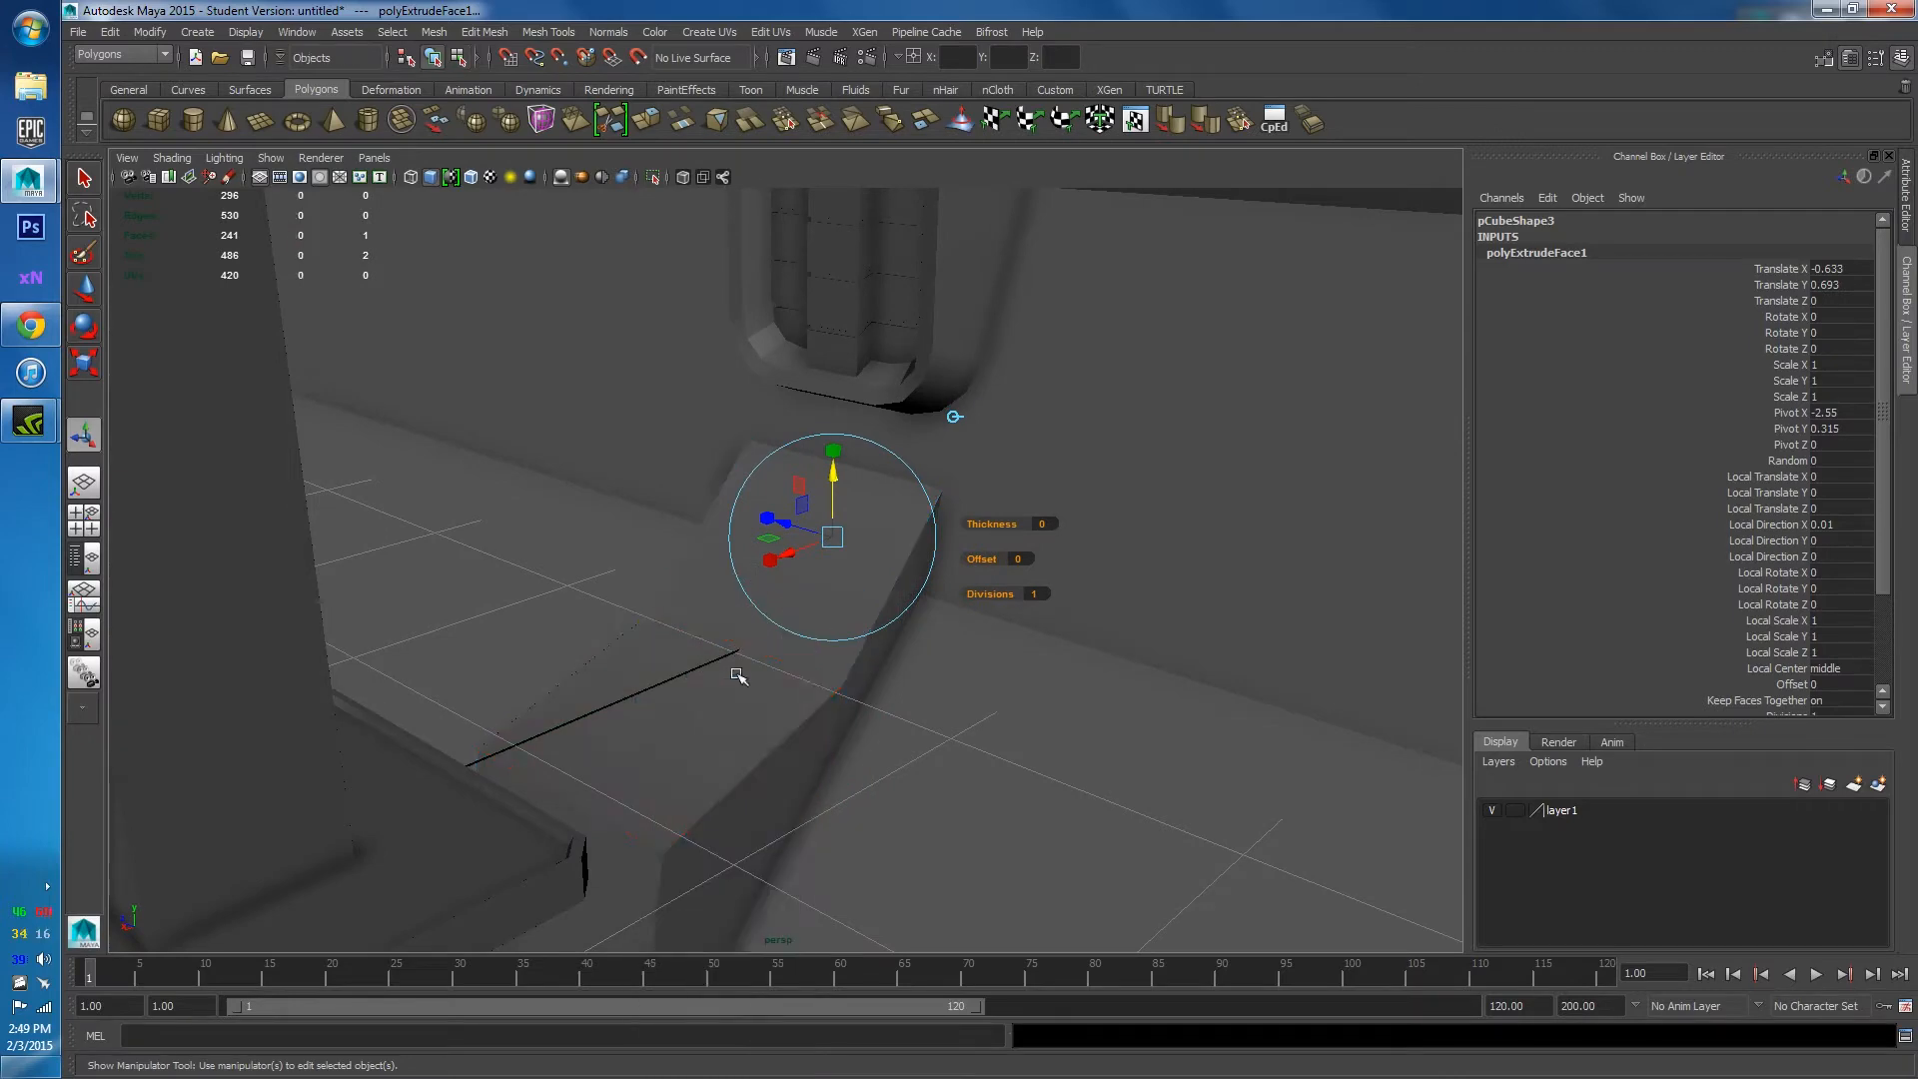
click(683, 743)
key(r)
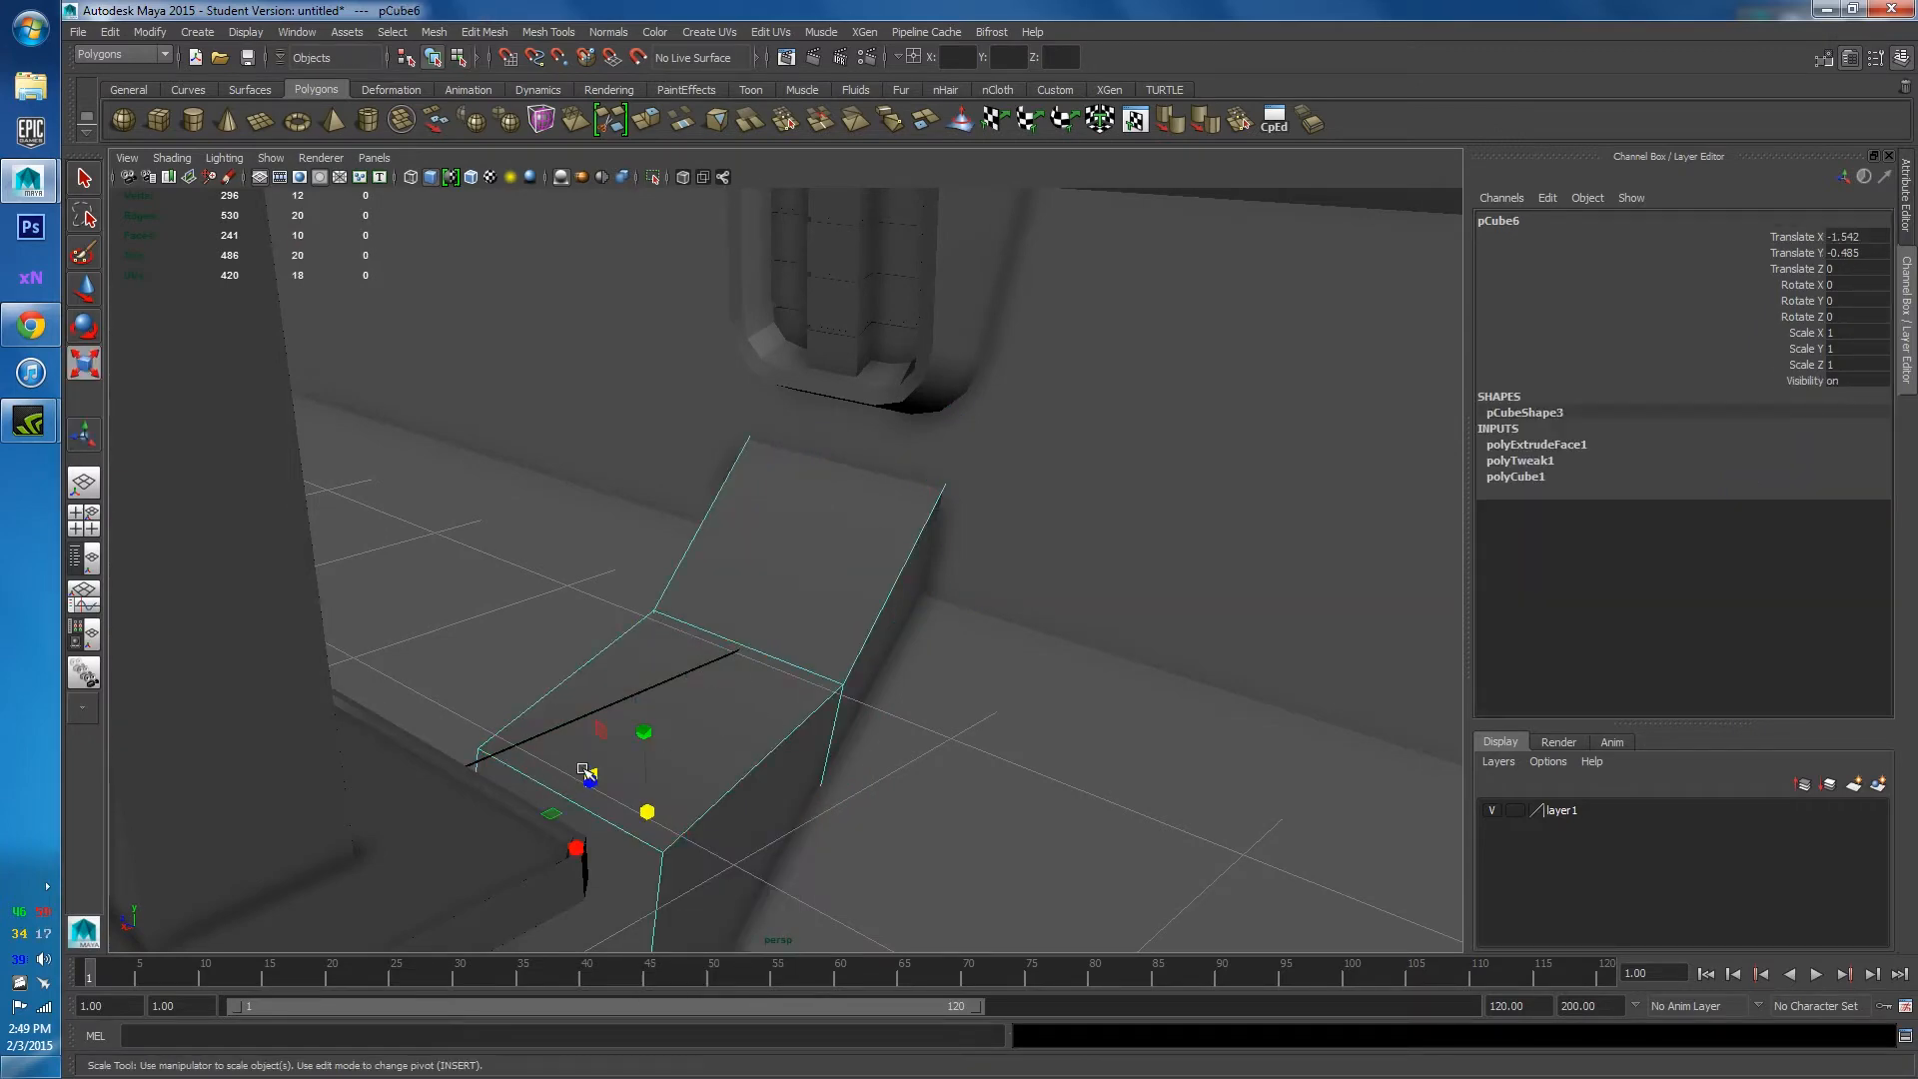
ctrl+drag(592, 783, 938, 801)
key(ctrl+z)
Select the bracket and slide one of its edges left along X.
click(1001, 726)
alt+drag(1001, 725, 745, 680)
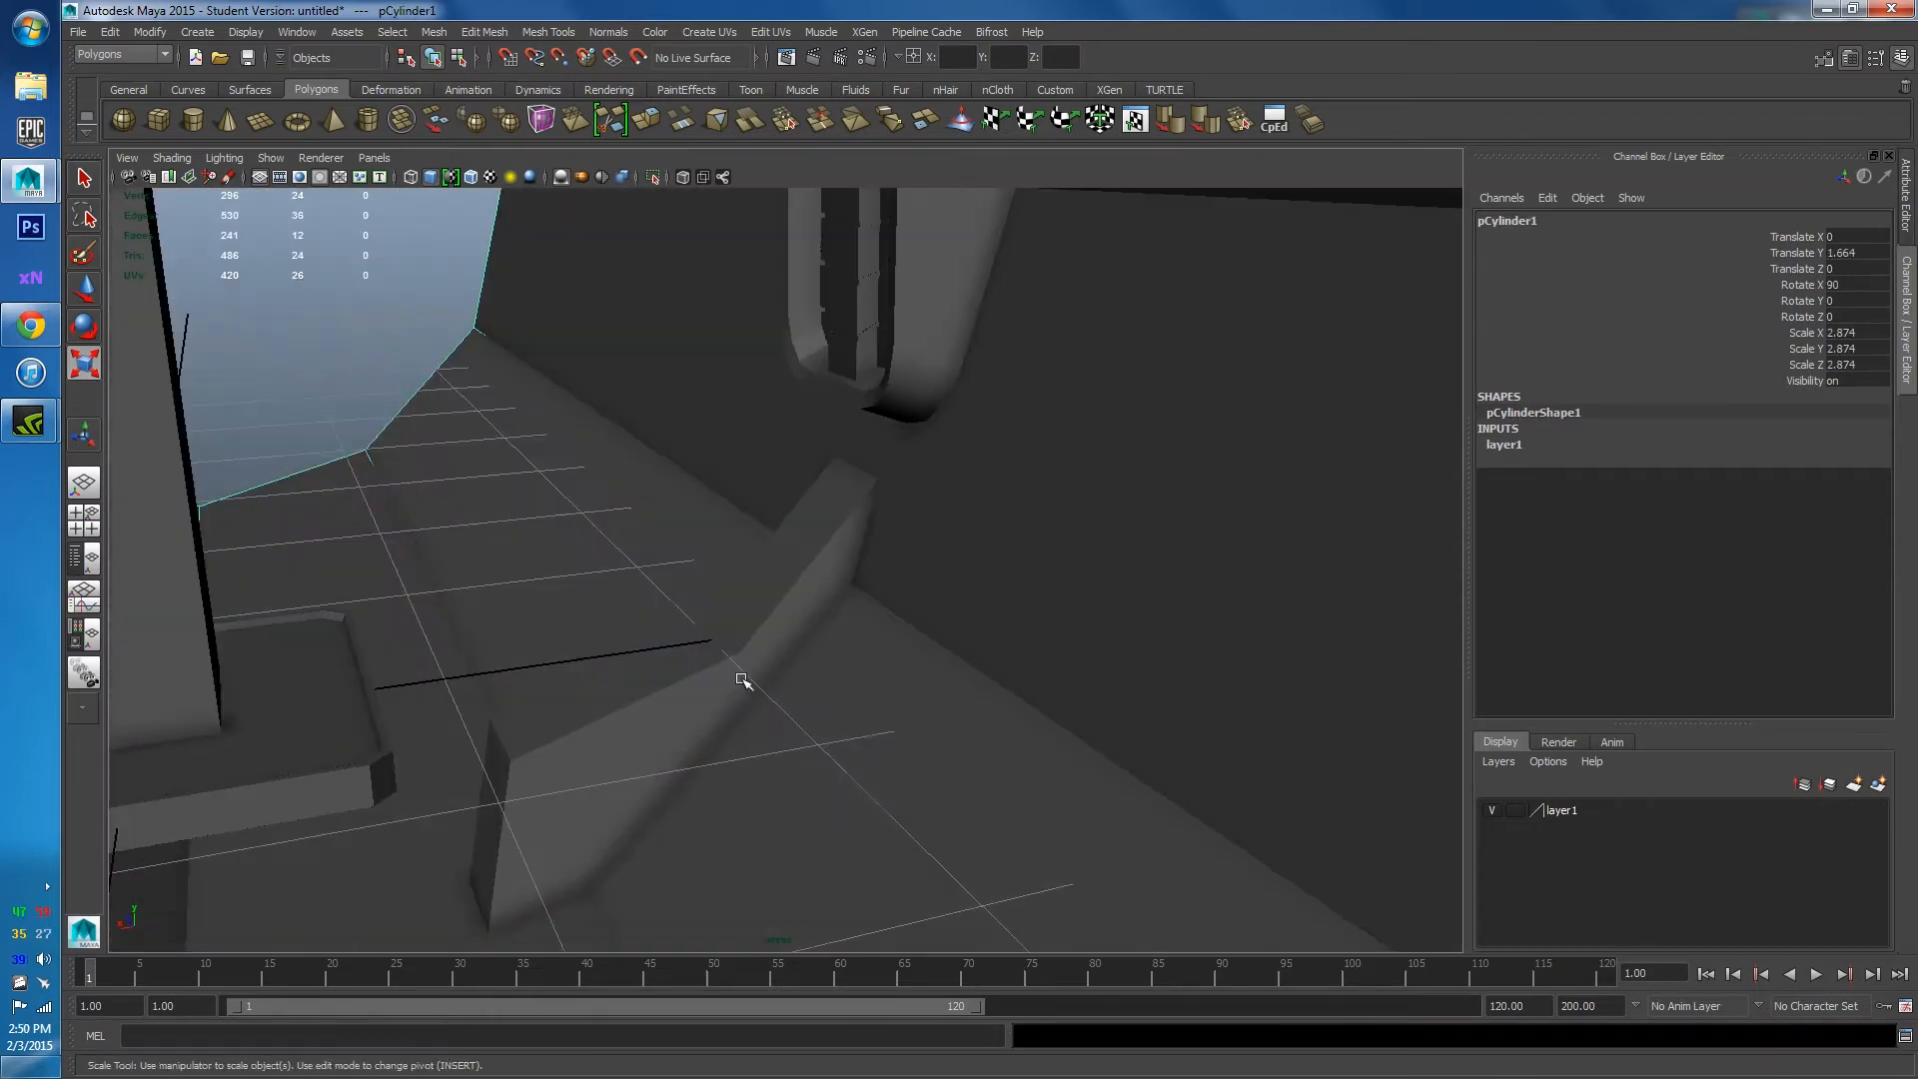
scroll(745, 685, down, 5)
scroll(701, 675, up, 3)
click(702, 675)
right_drag(706, 663, 728, 620)
click(667, 660)
key(w)
drag(636, 631, 604, 656)
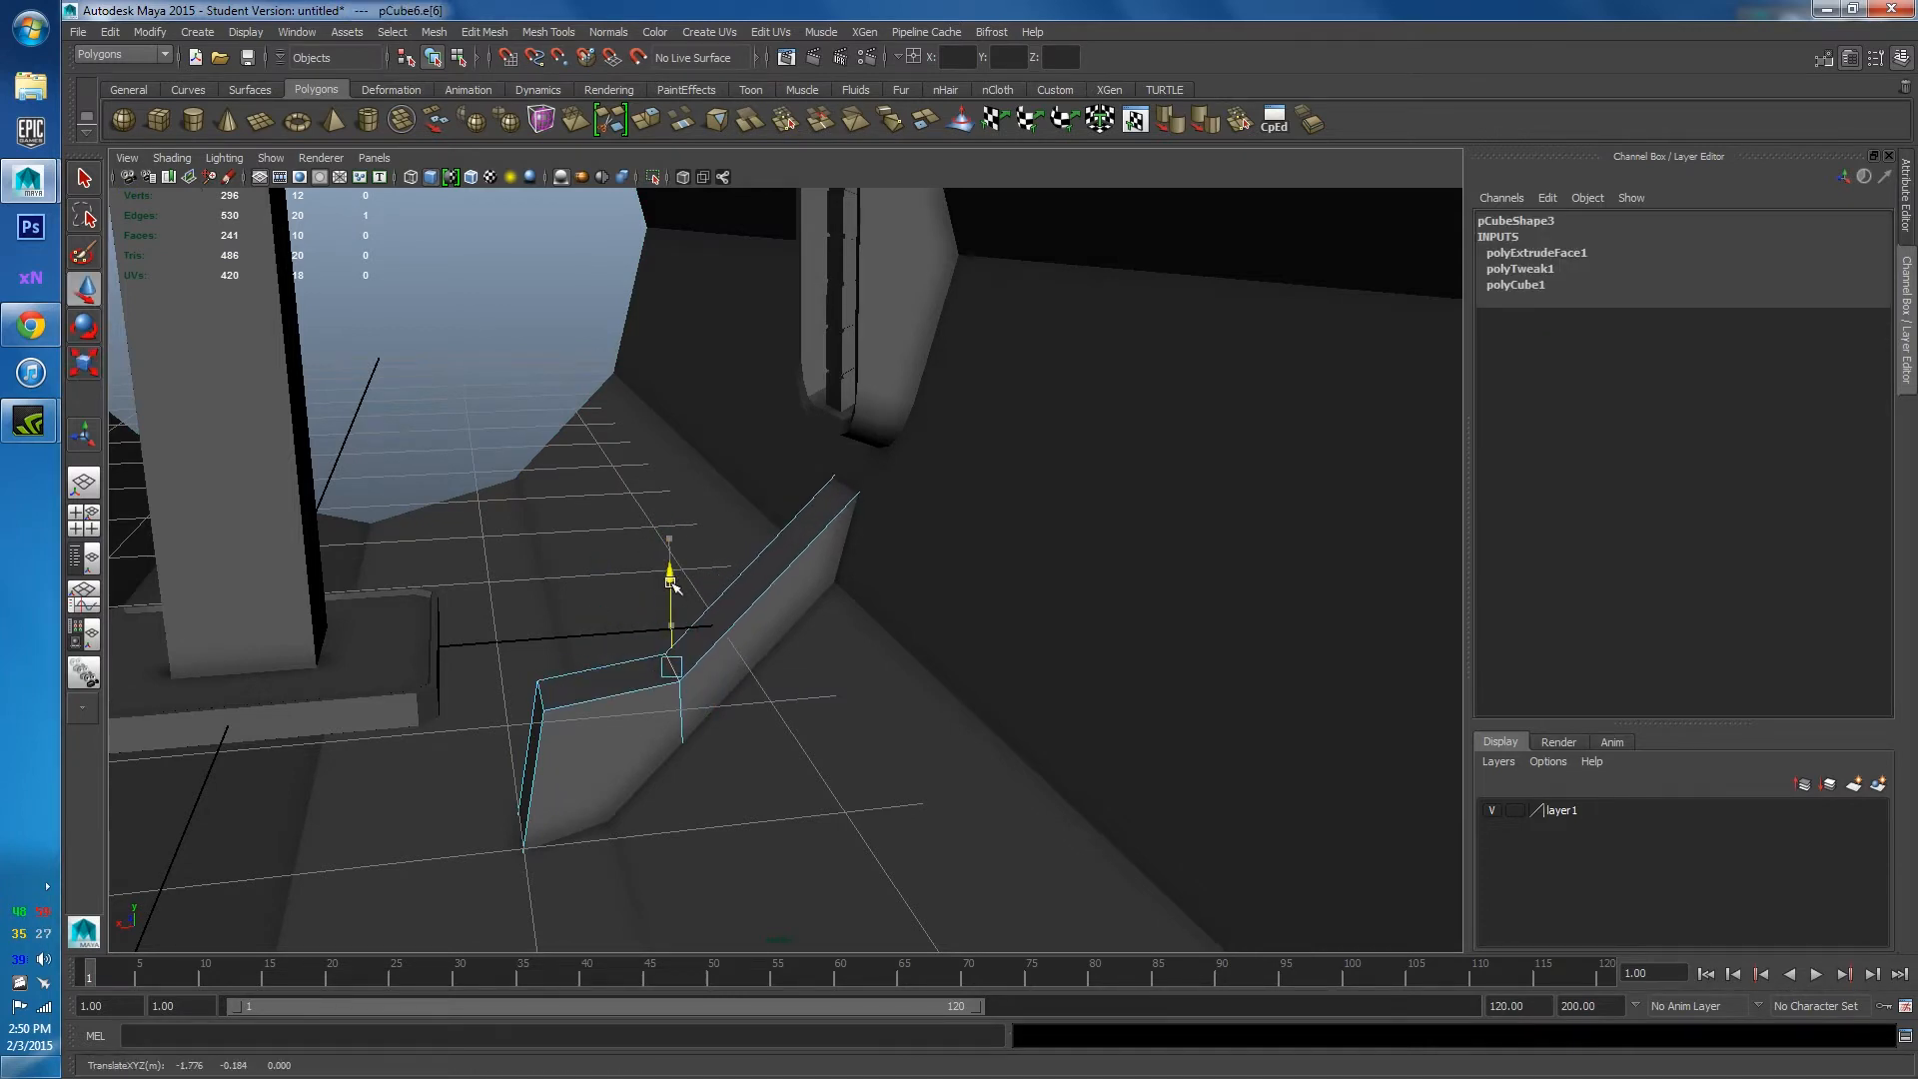
right_drag(783, 539, 867, 514)
Delete the bracket's two hidden faces and its bottom face, then return to object mode.
click(710, 475)
alt+drag(765, 632, 681, 625)
click(779, 650)
right_drag(774, 622, 775, 669)
click(821, 575)
key(Delete)
click(775, 669)
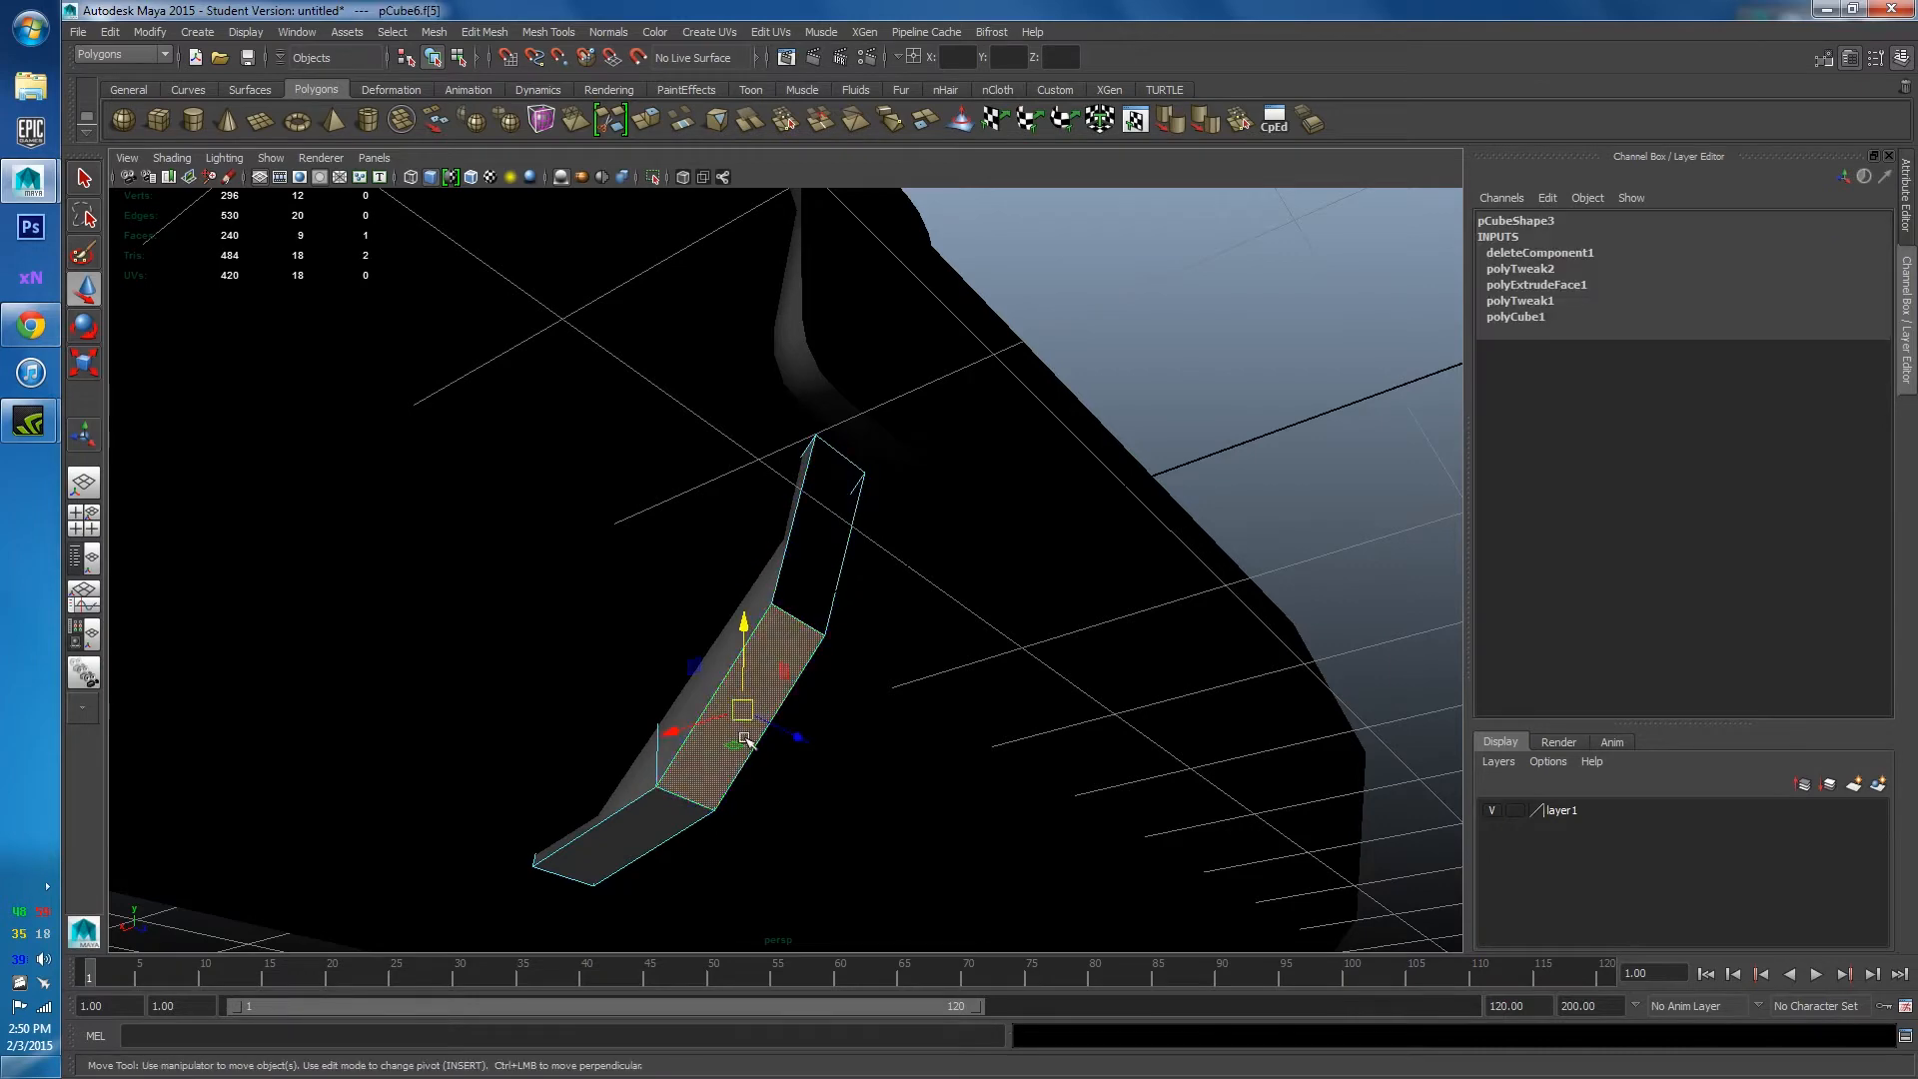
key(Delete)
click(644, 824)
key(Delete)
alt+drag(563, 606, 963, 561)
right_drag(959, 586, 1029, 562)
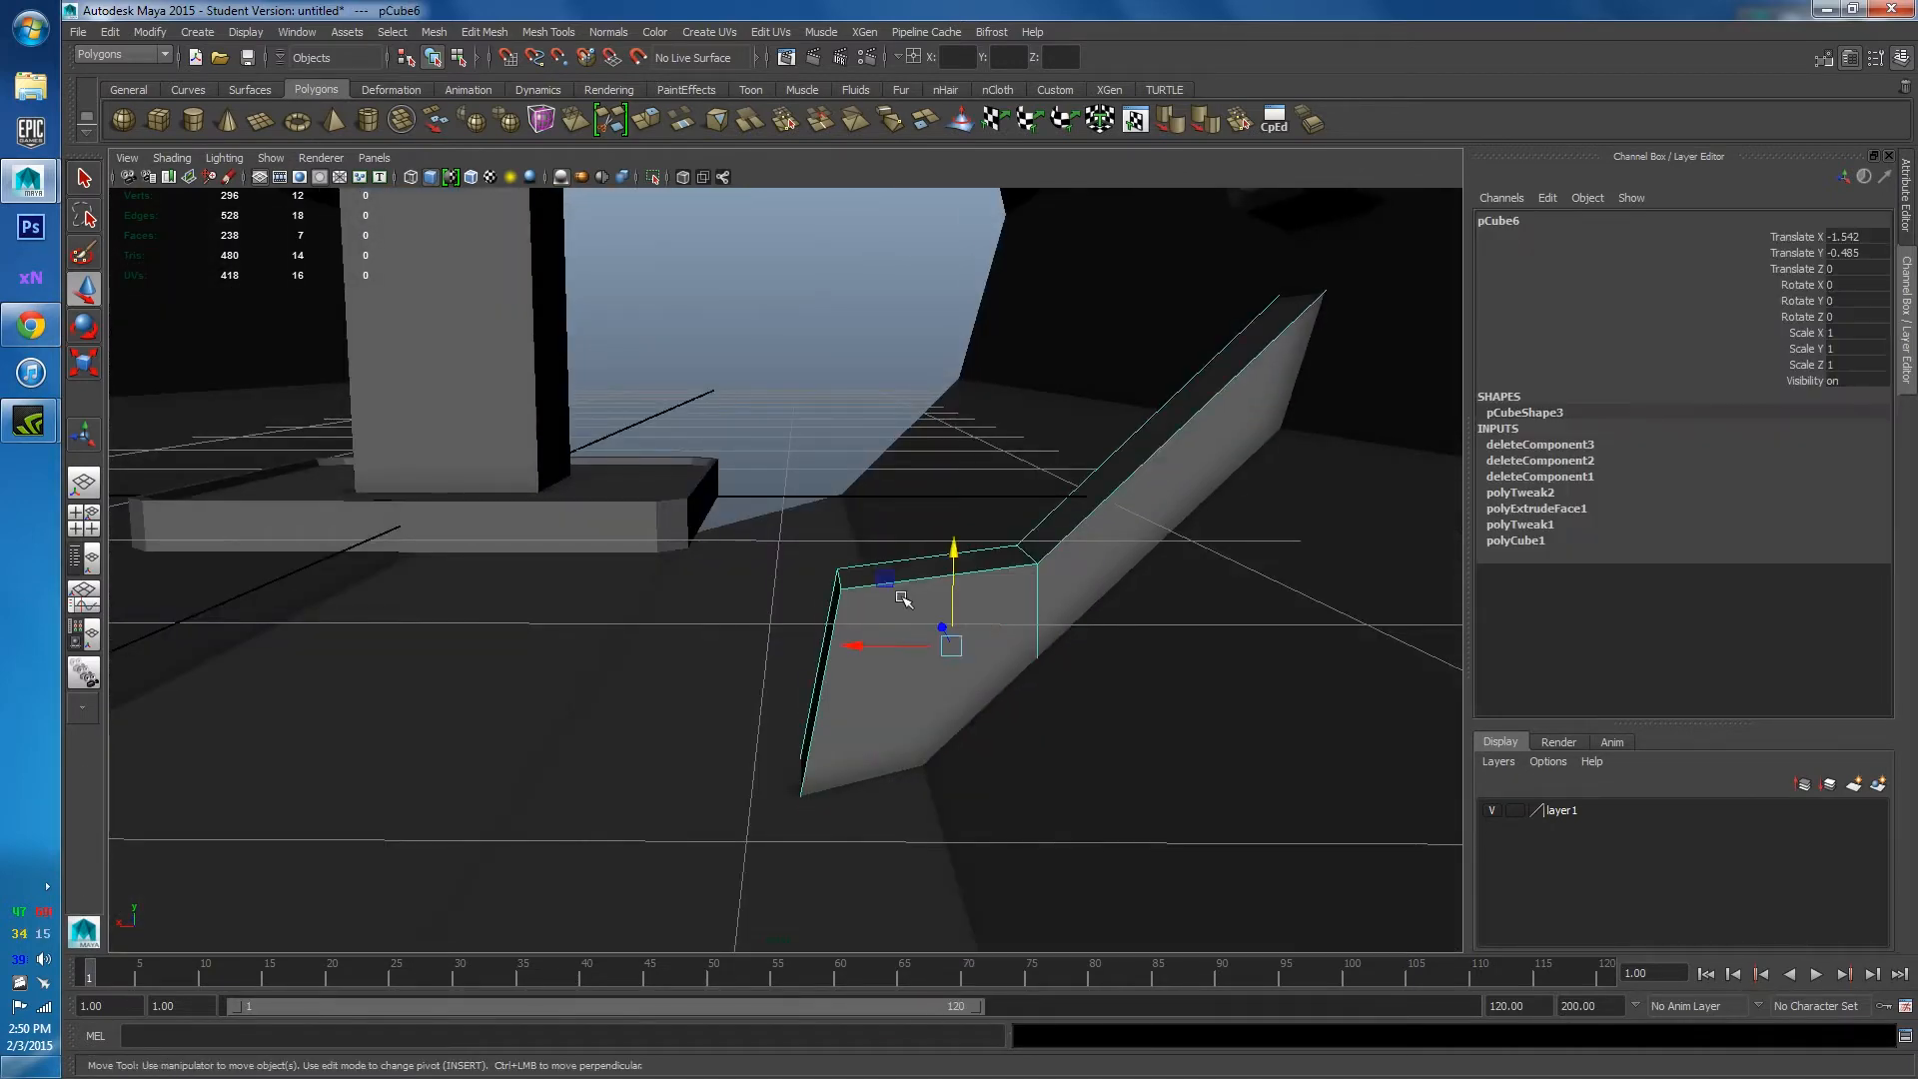
alt+drag(902, 597, 989, 553)
click(918, 413)
key(f)
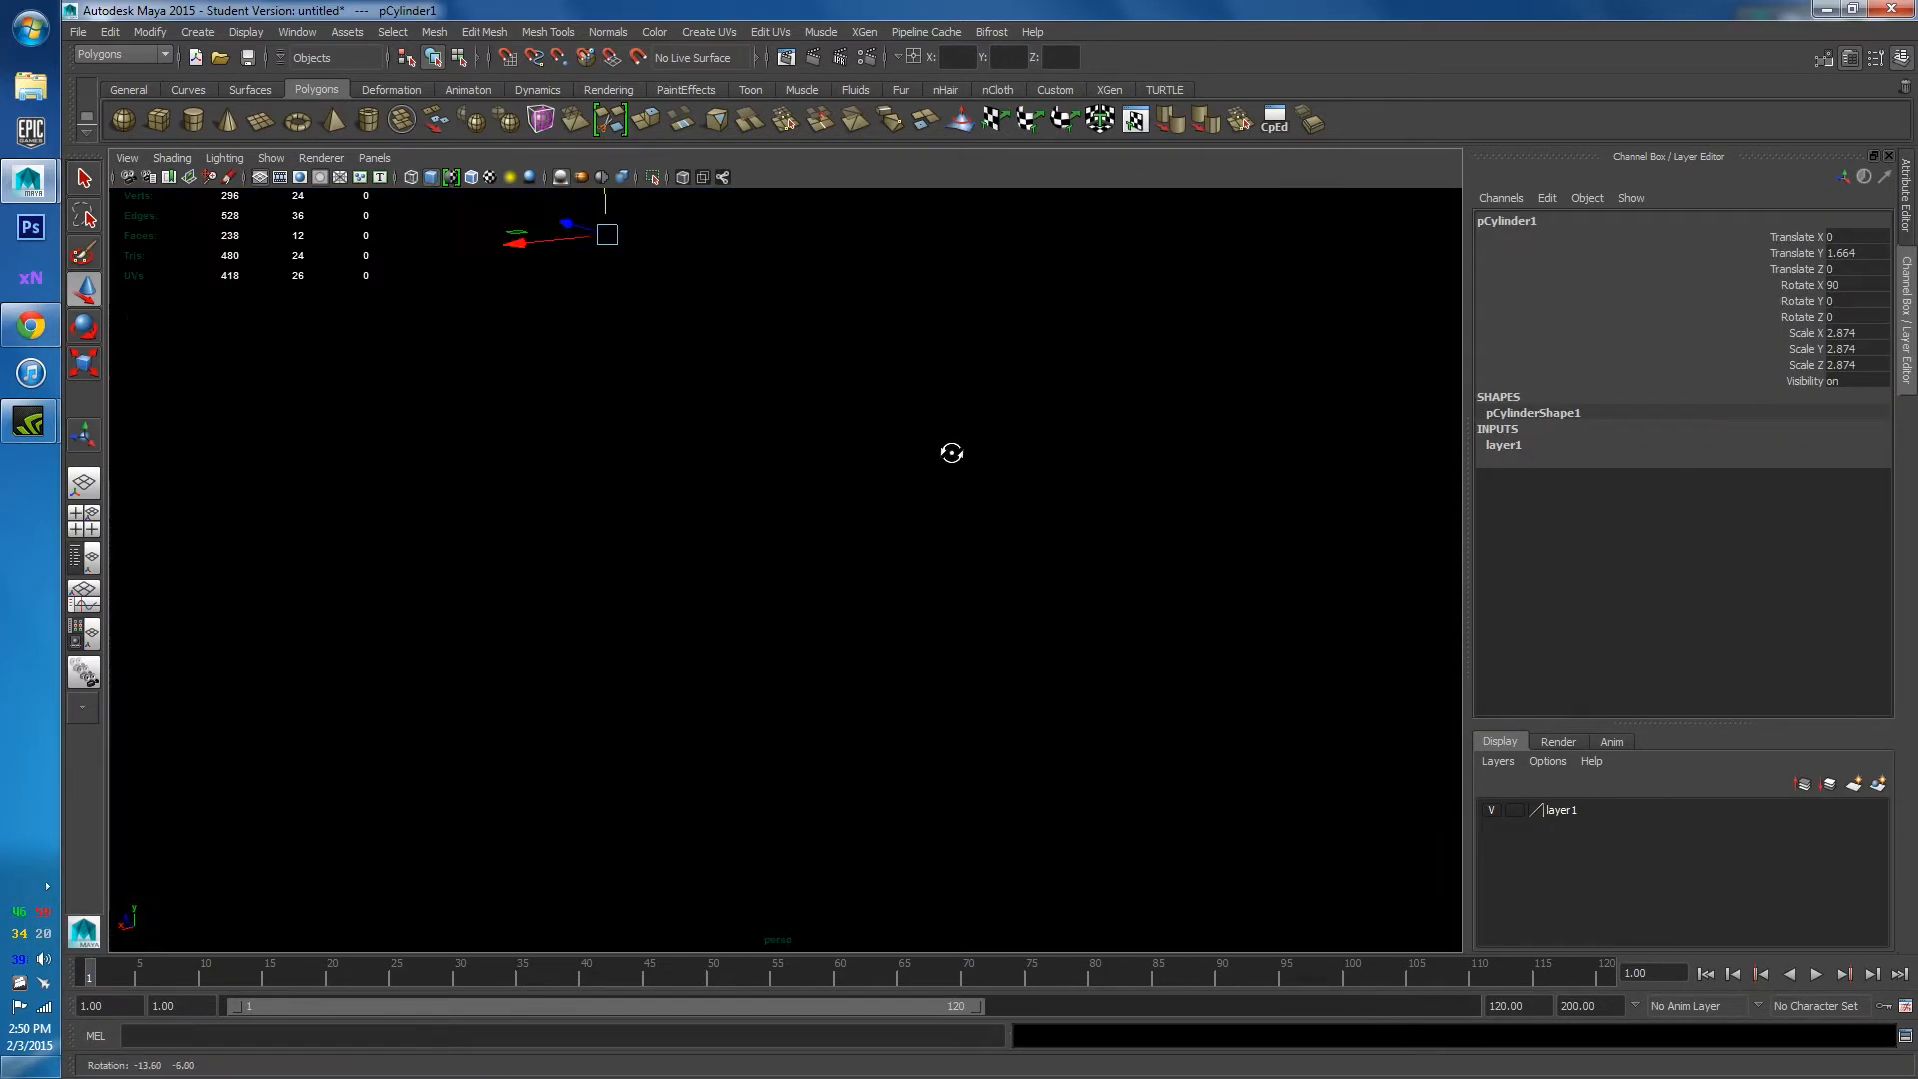
alt+drag(884, 584, 677, 570)
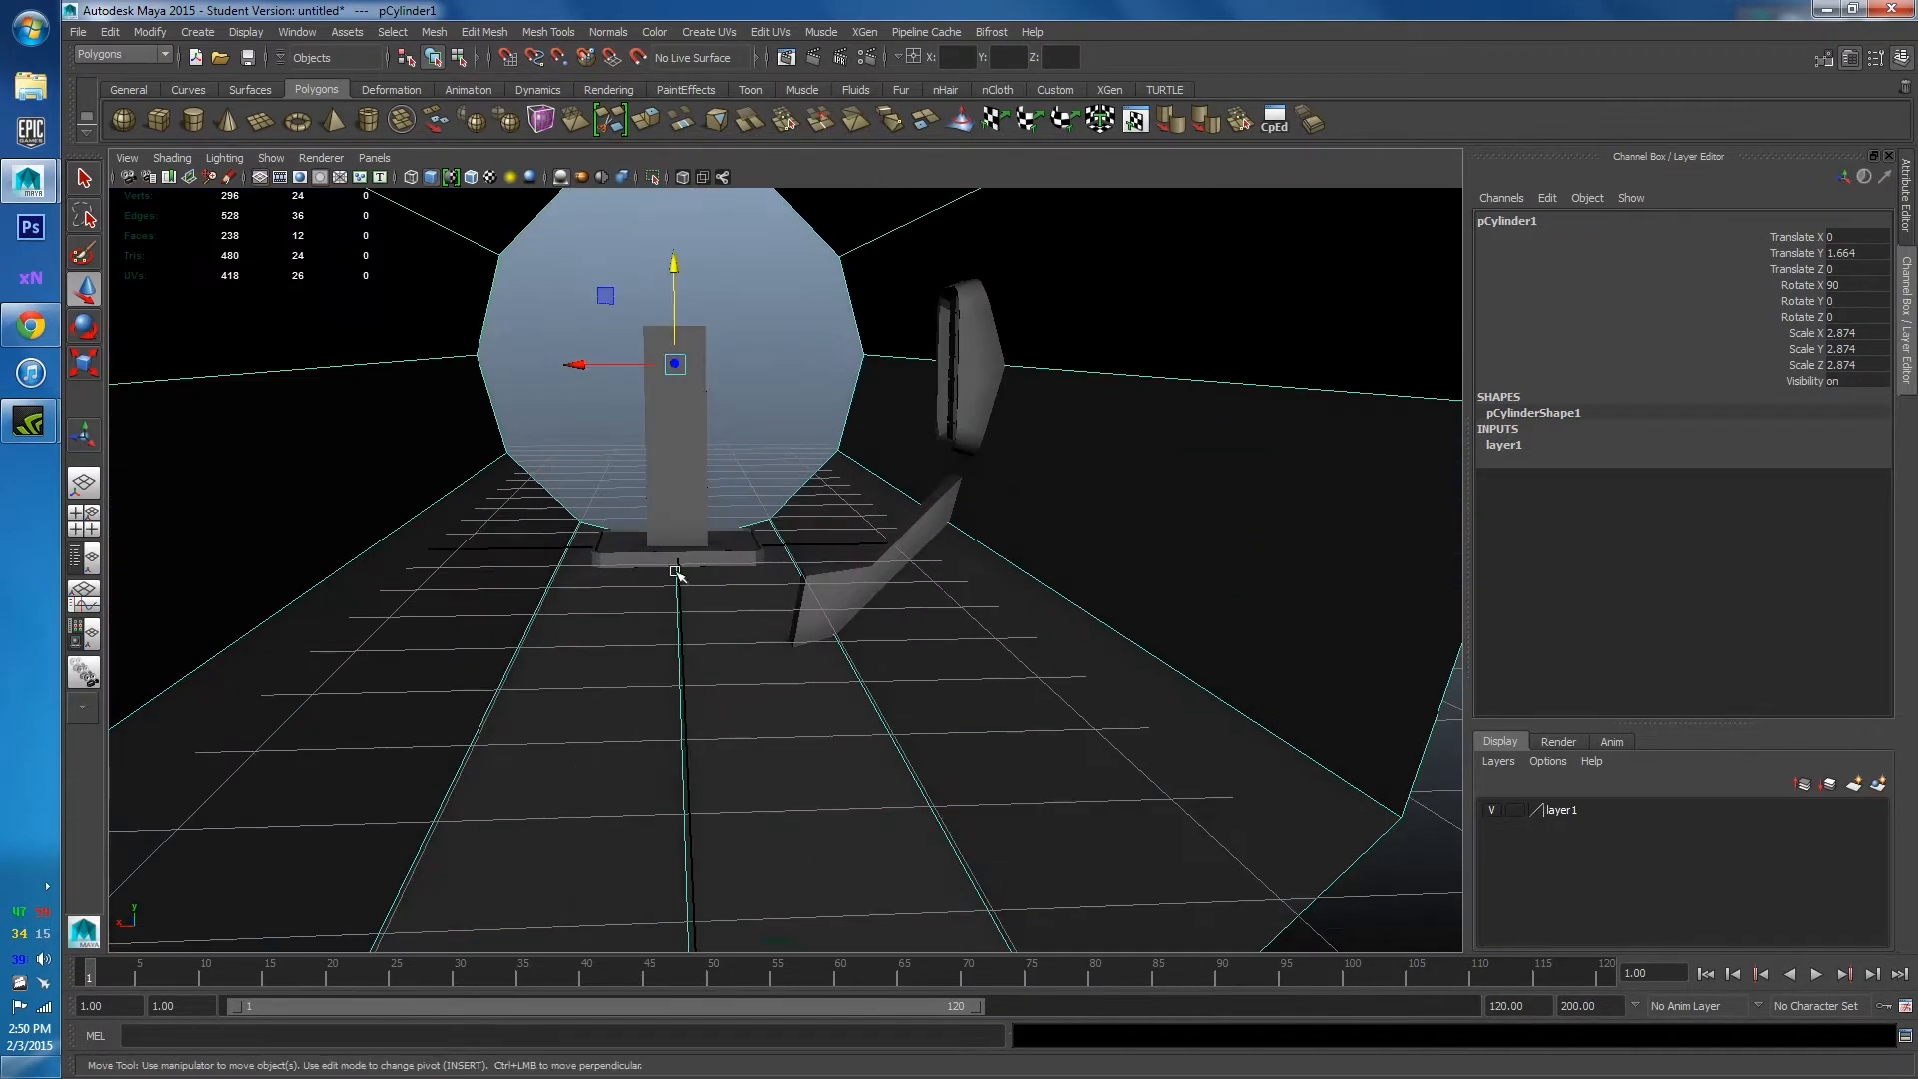
click(27, 329)
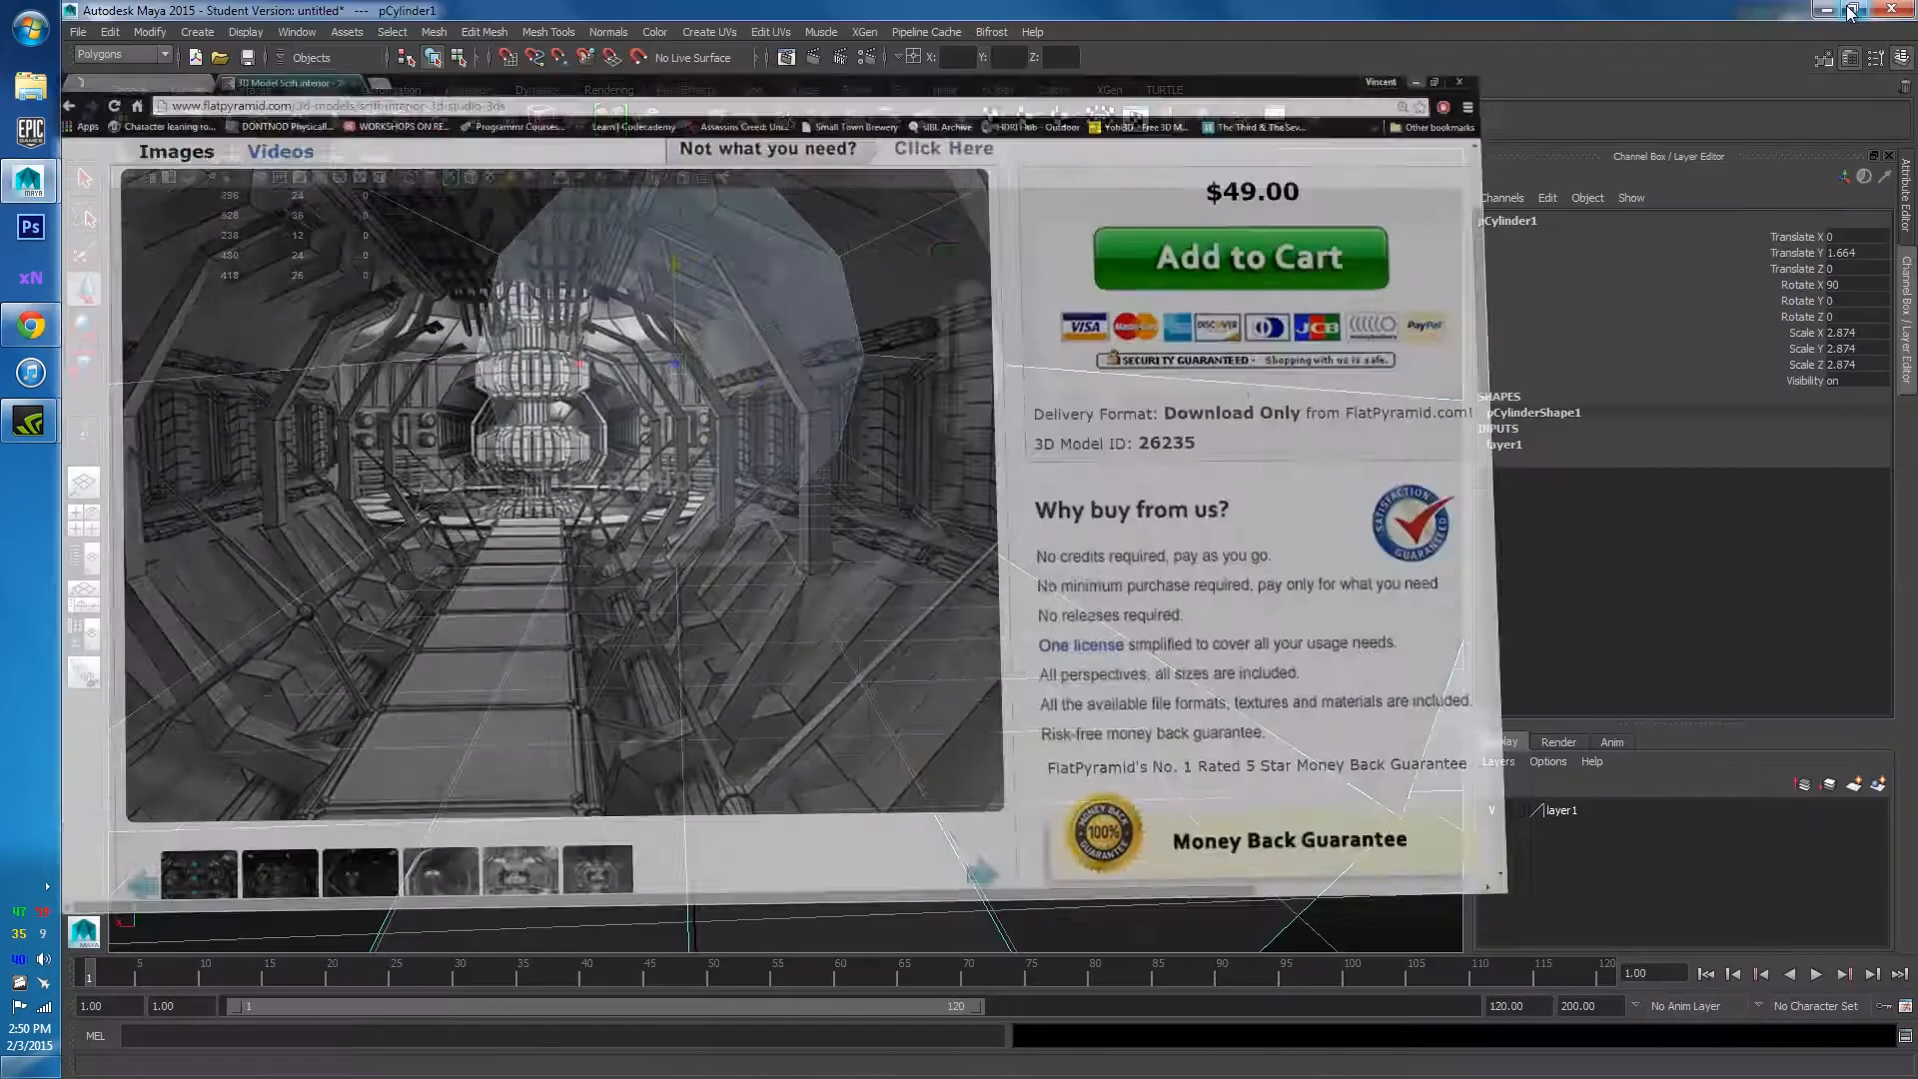
scroll(599, 640, down, 5)
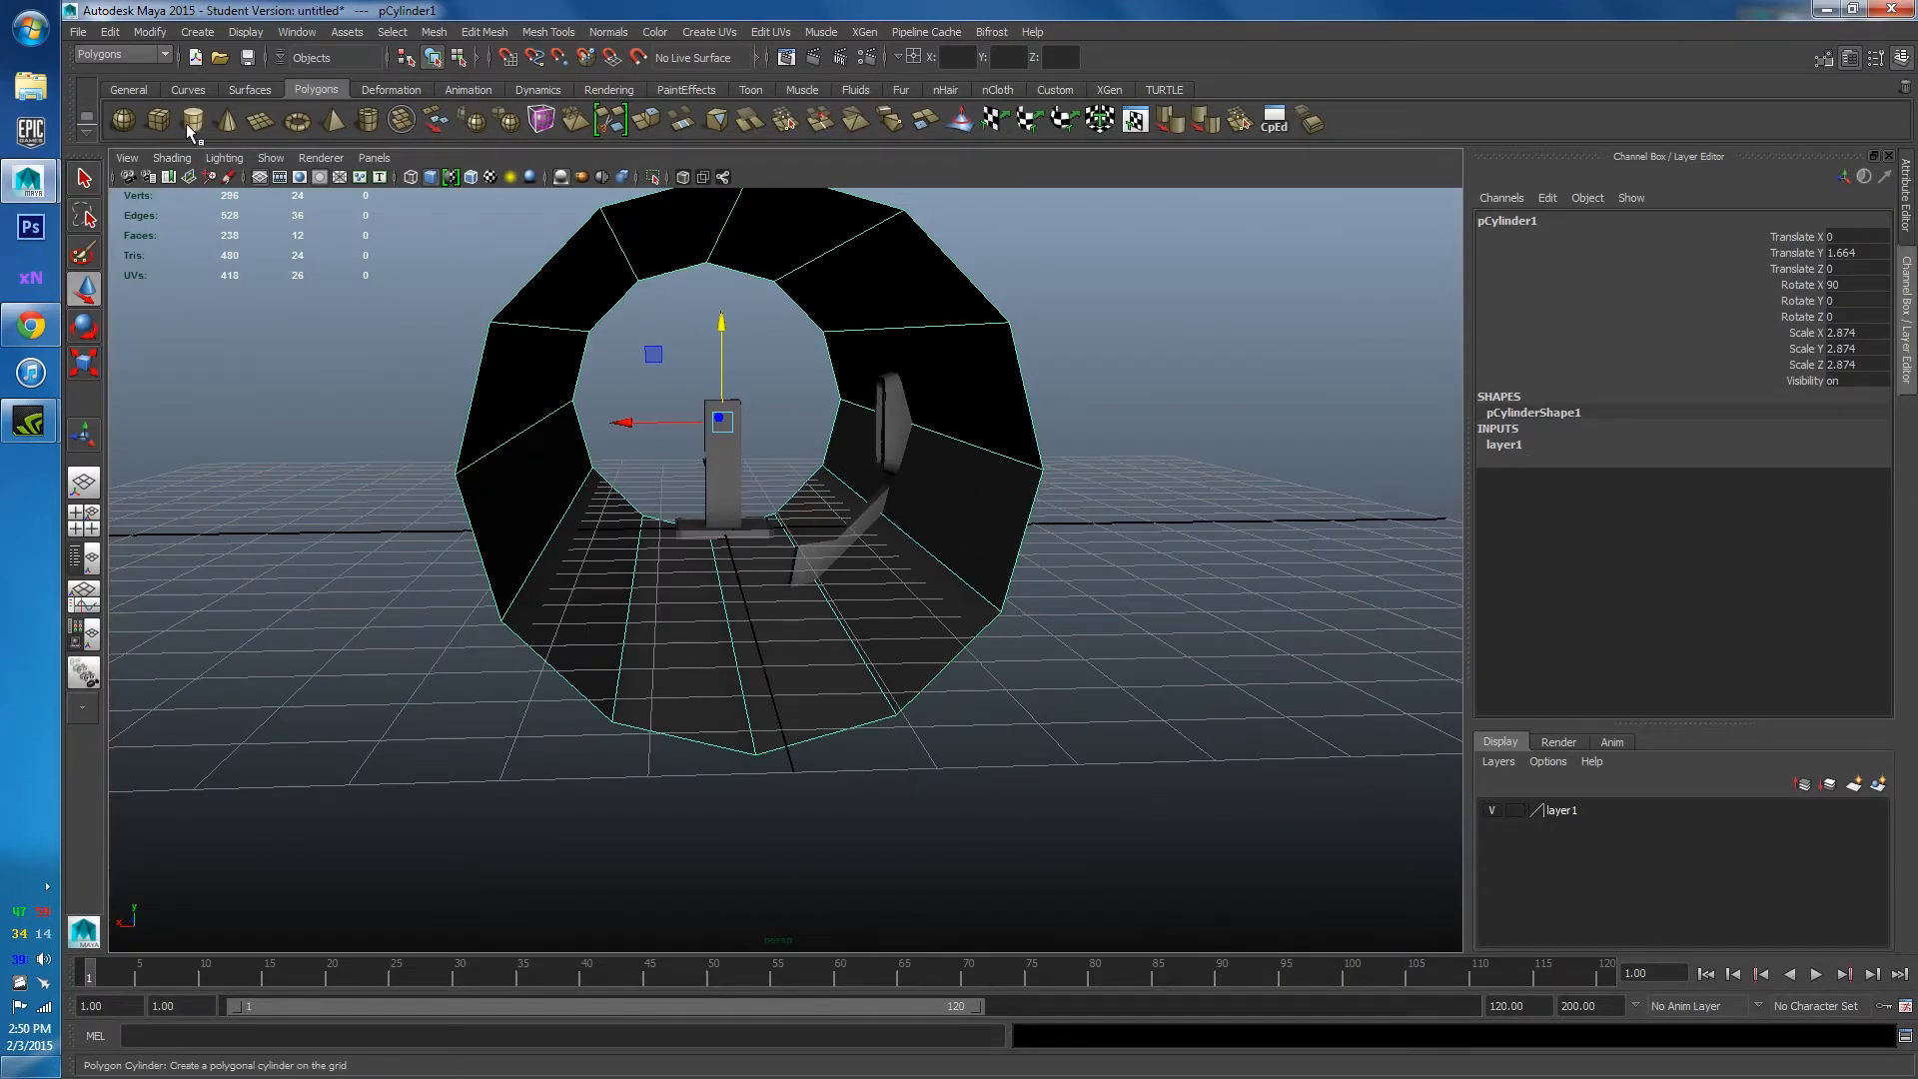
Create a cube, scale it to 0.444 and move it below the floor to X 0.831, Y -0.852.
click(160, 121)
key(f)
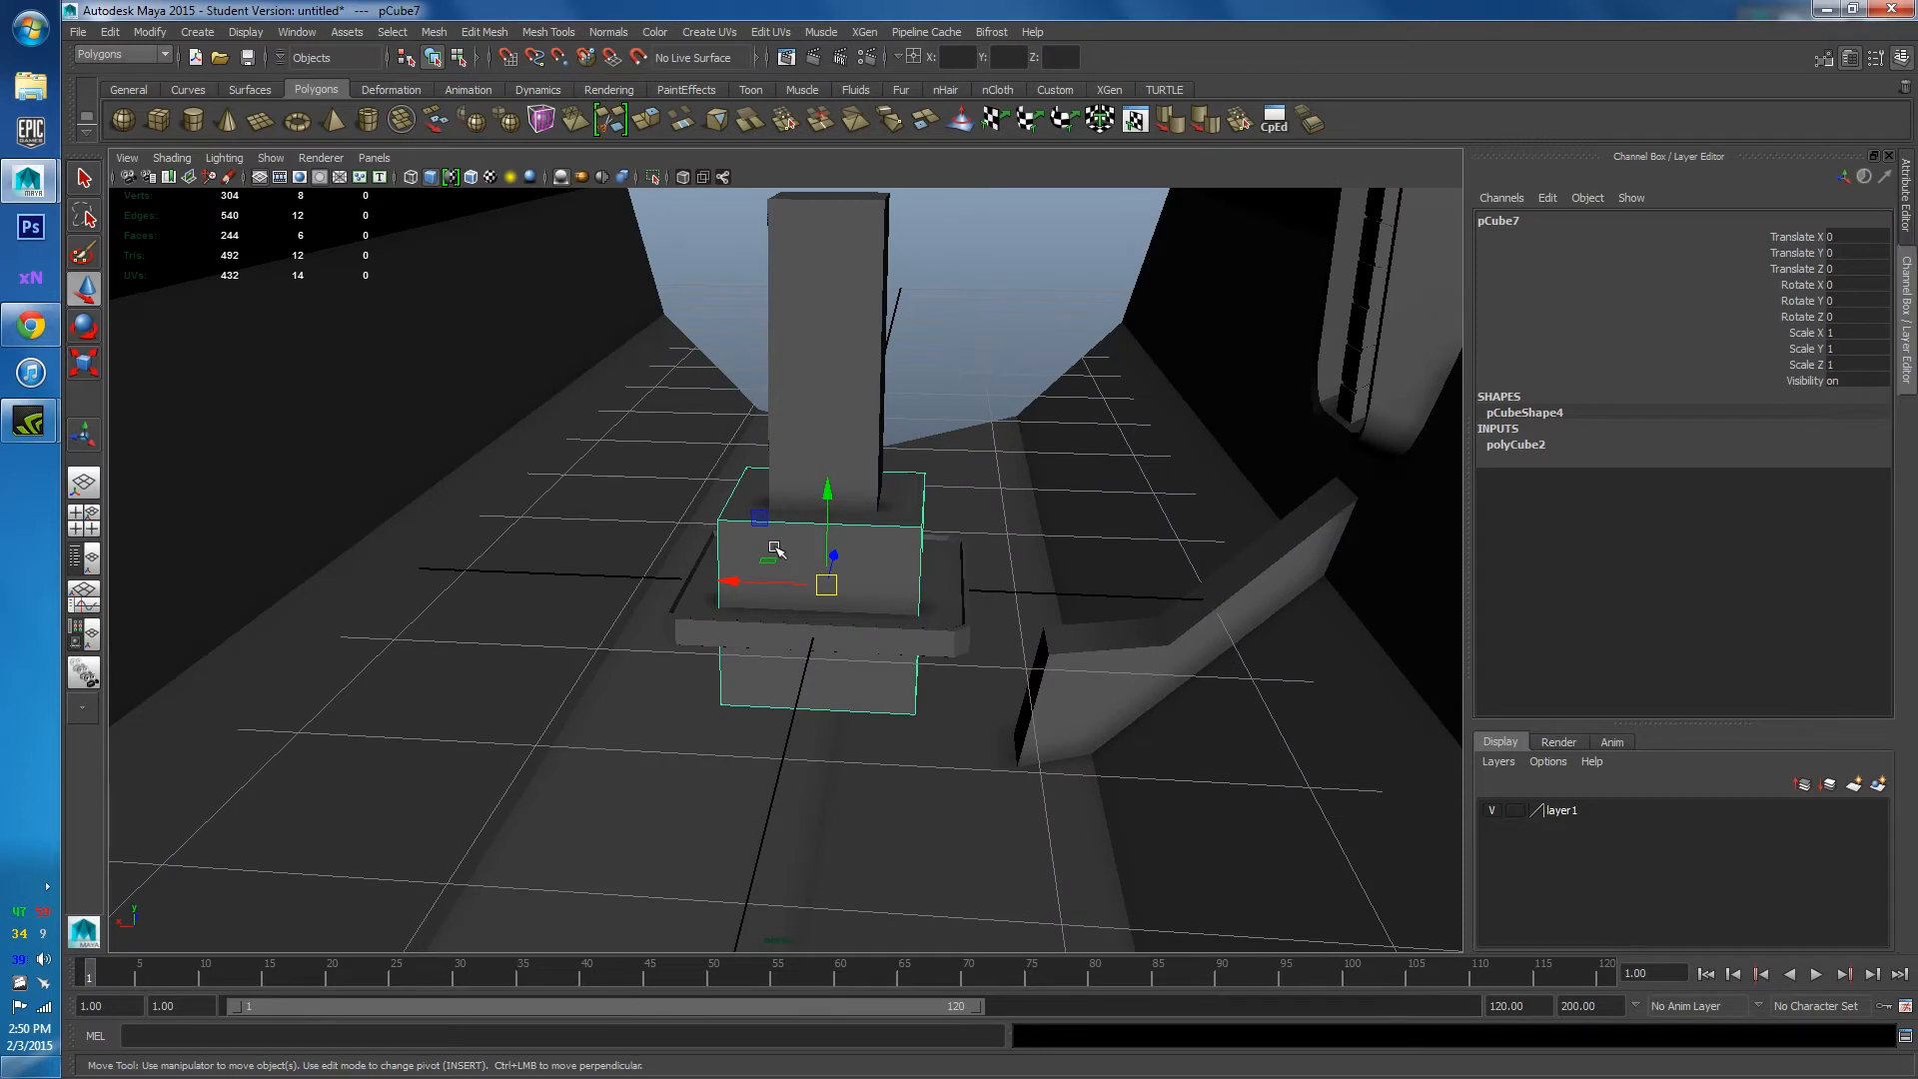
key(r)
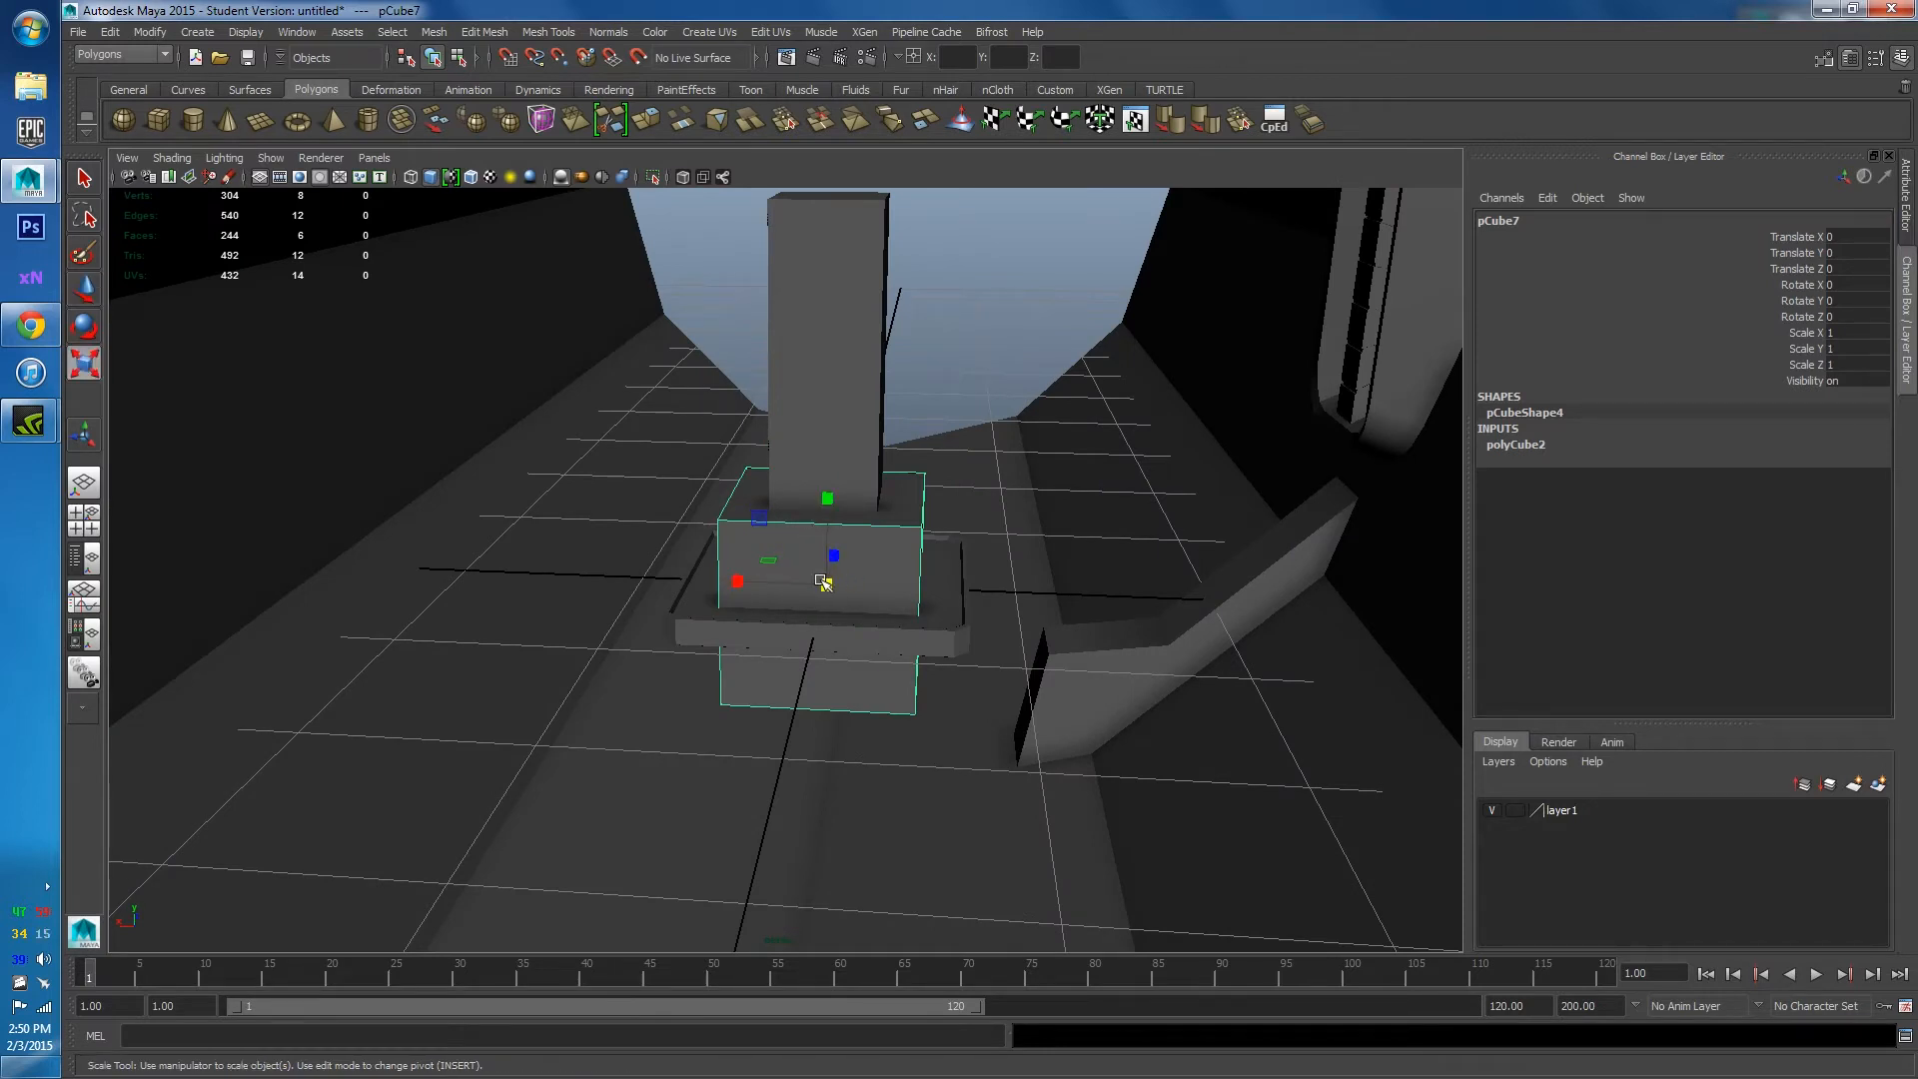
drag(823, 582, 569, 576)
key(w)
key(f)
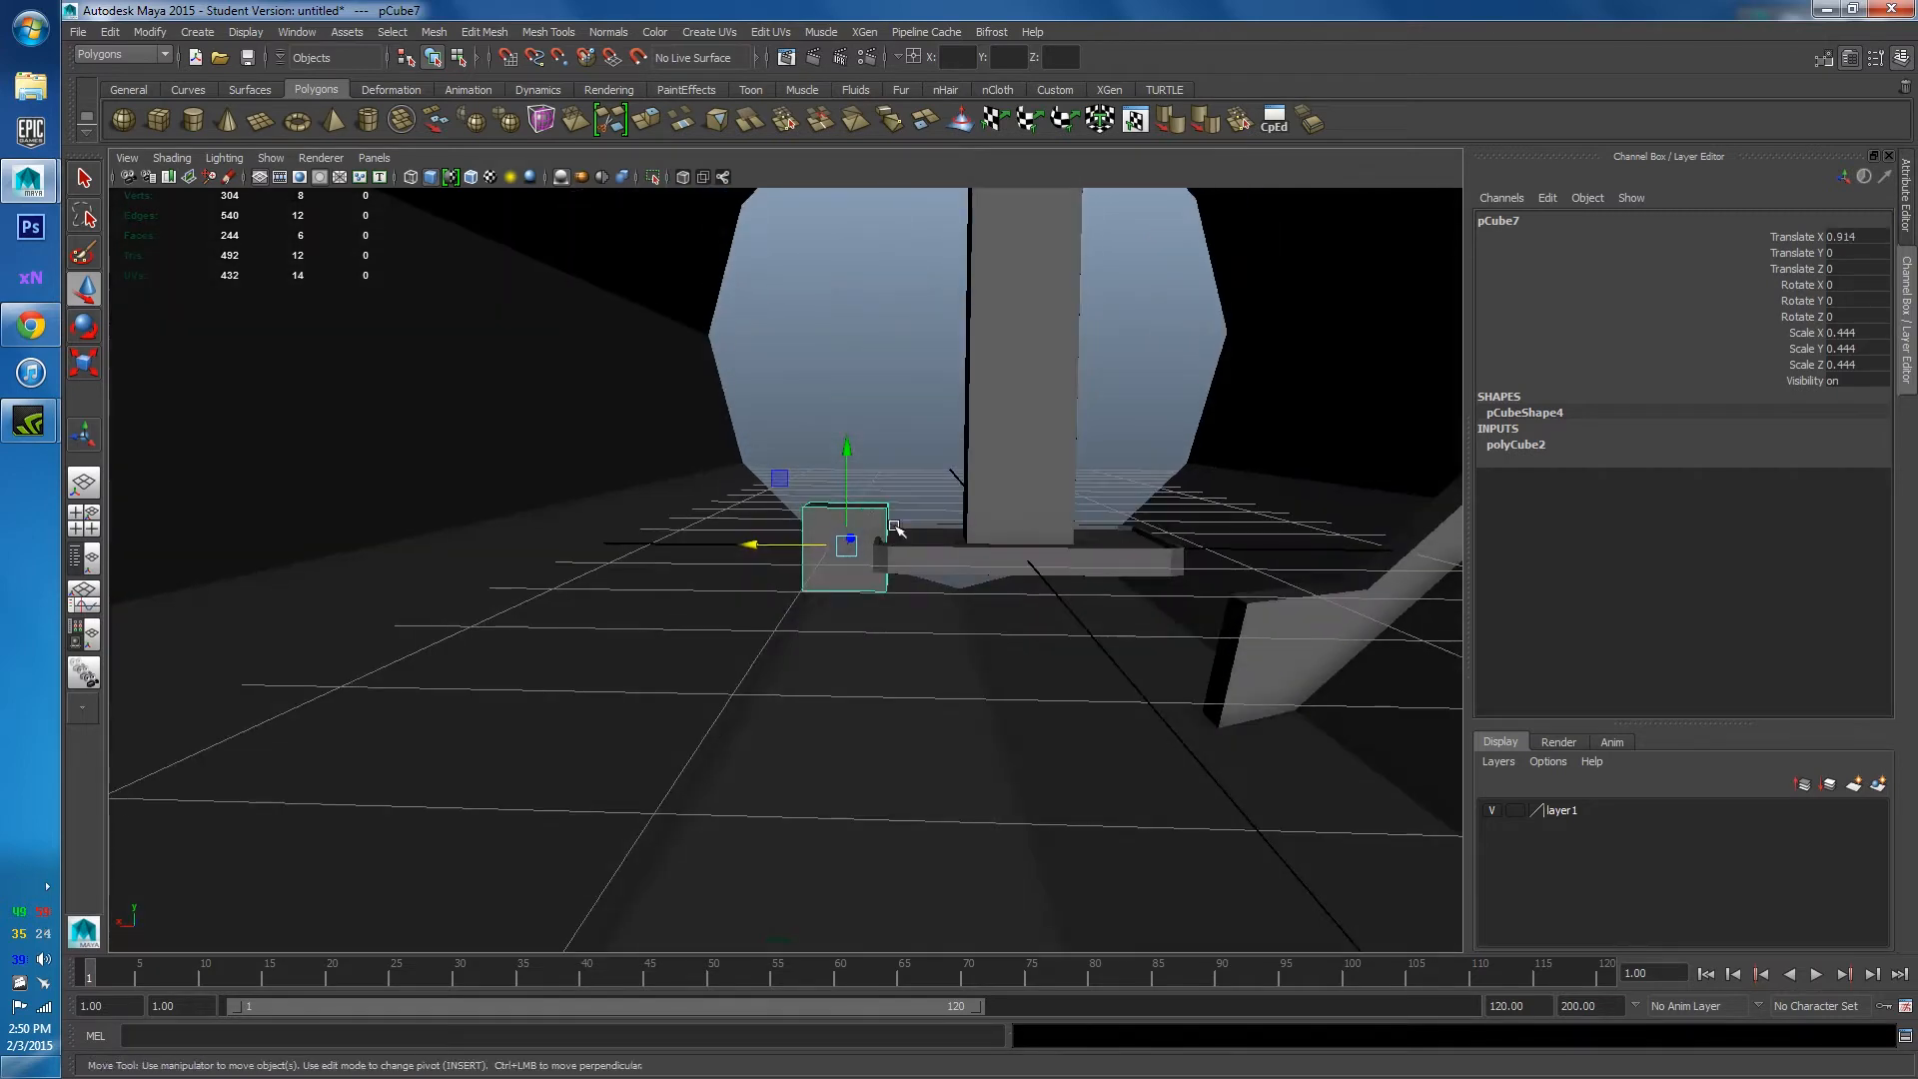
drag(849, 459, 878, 710)
drag(763, 702, 857, 581)
Switch to the front view, zoom in on the small cube and select it.
click(843, 625)
key(space)
key(f)
key(space)
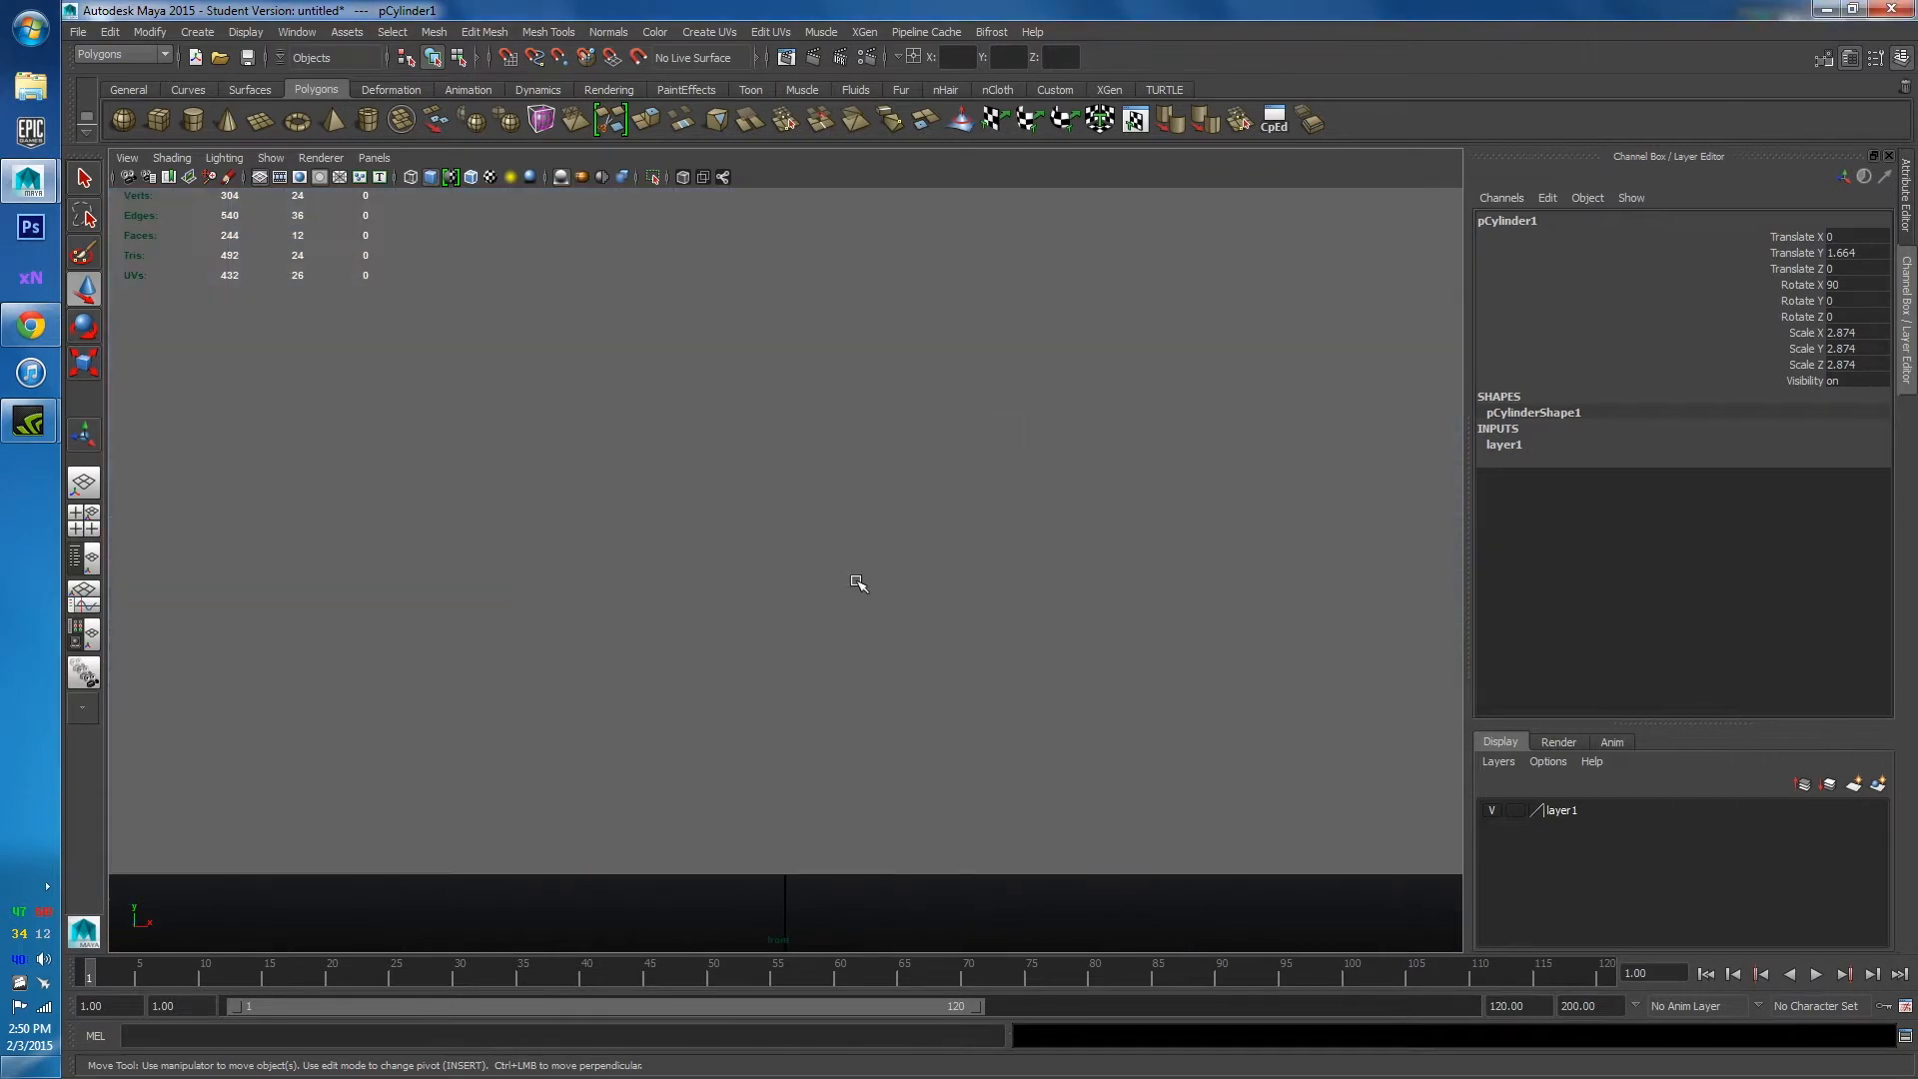
scroll(809, 508, up, 5)
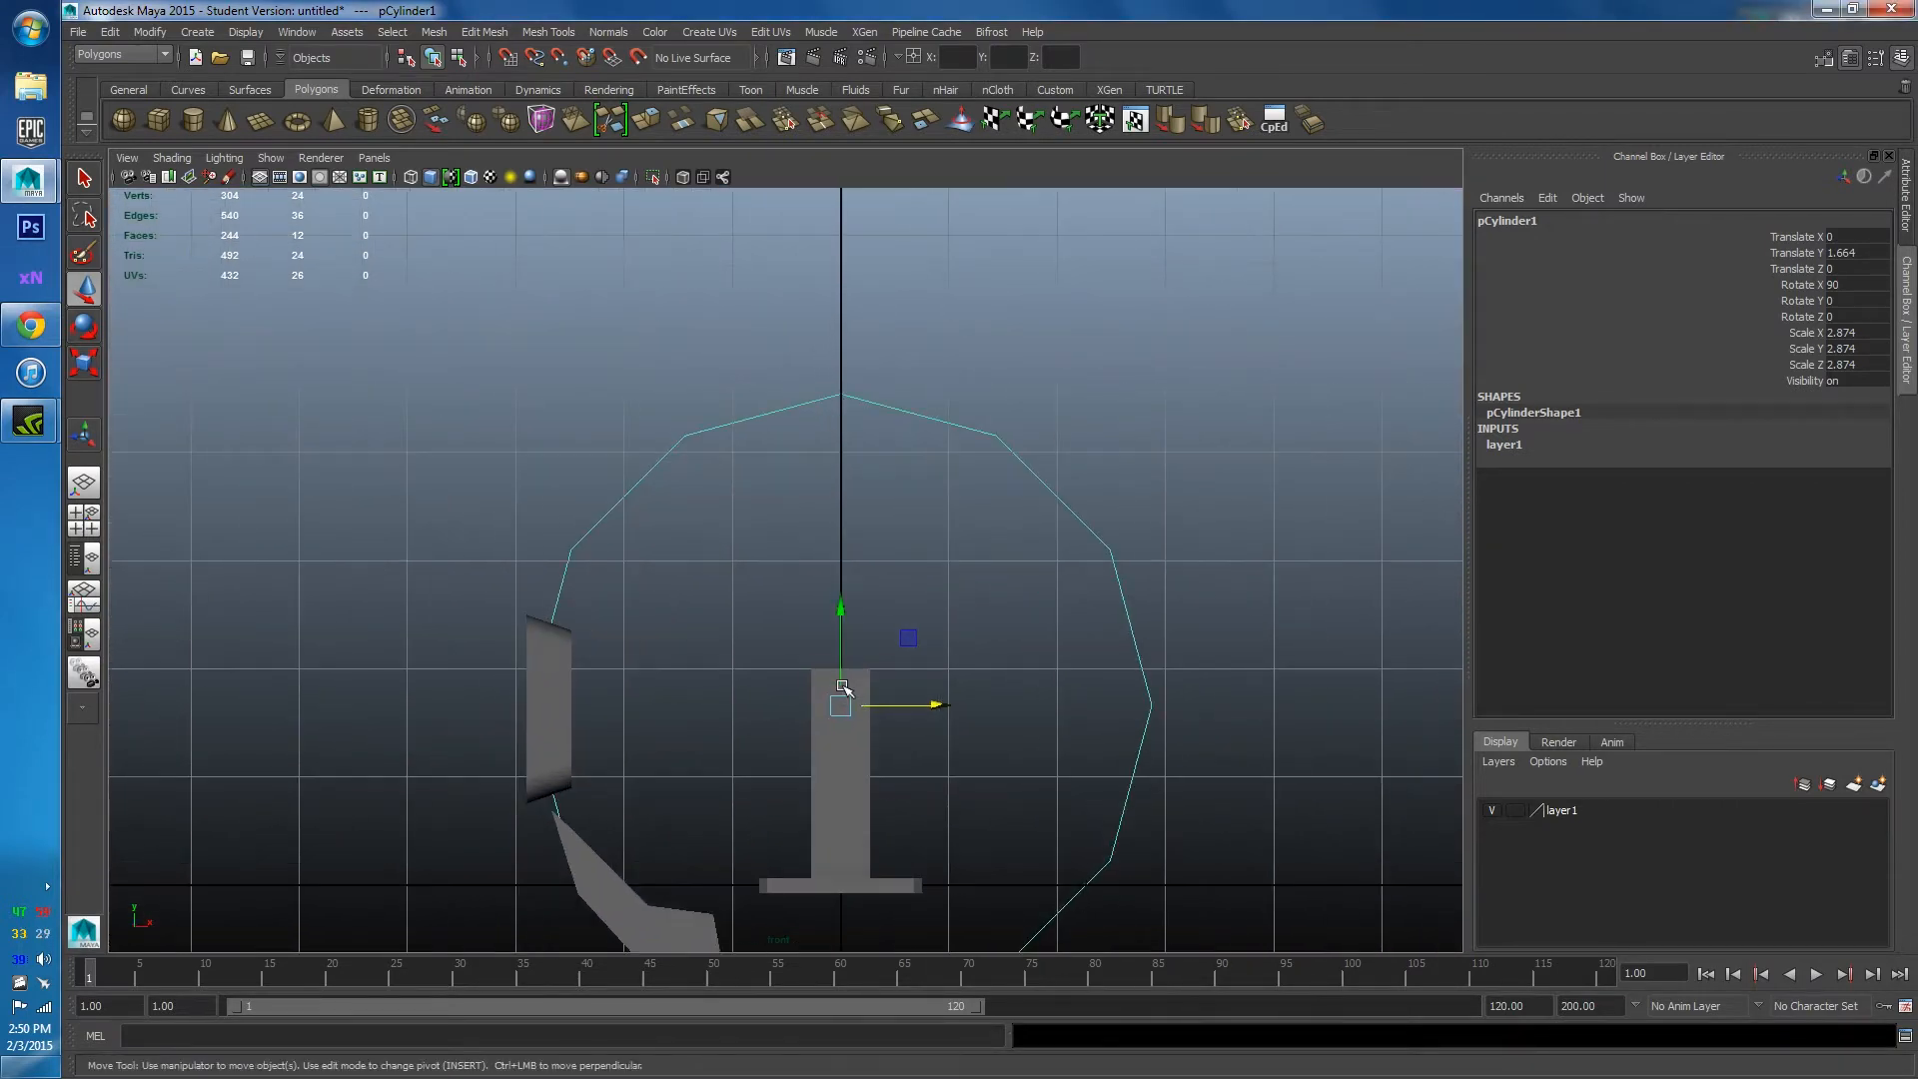
alt+middle_drag(828, 786, 887, 744)
scroll(939, 740, up, 2)
click(965, 744)
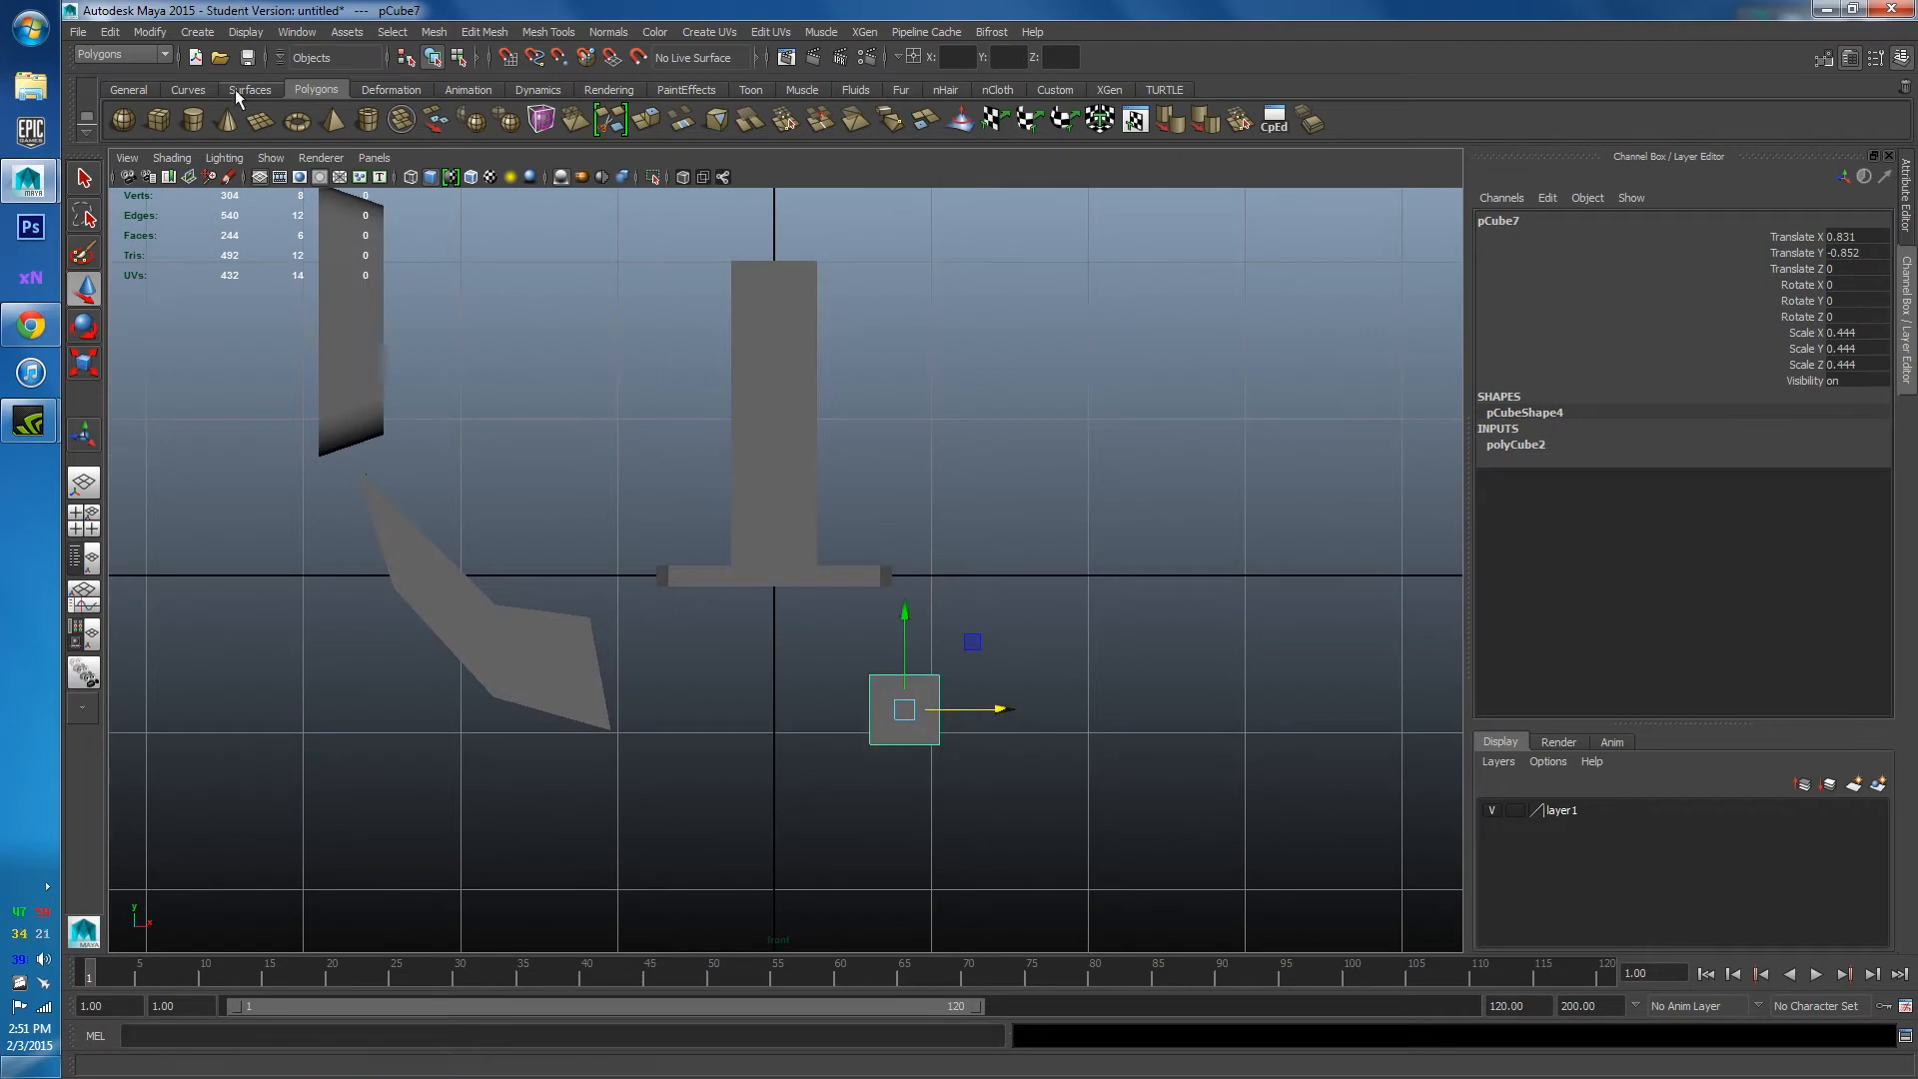
click(188, 90)
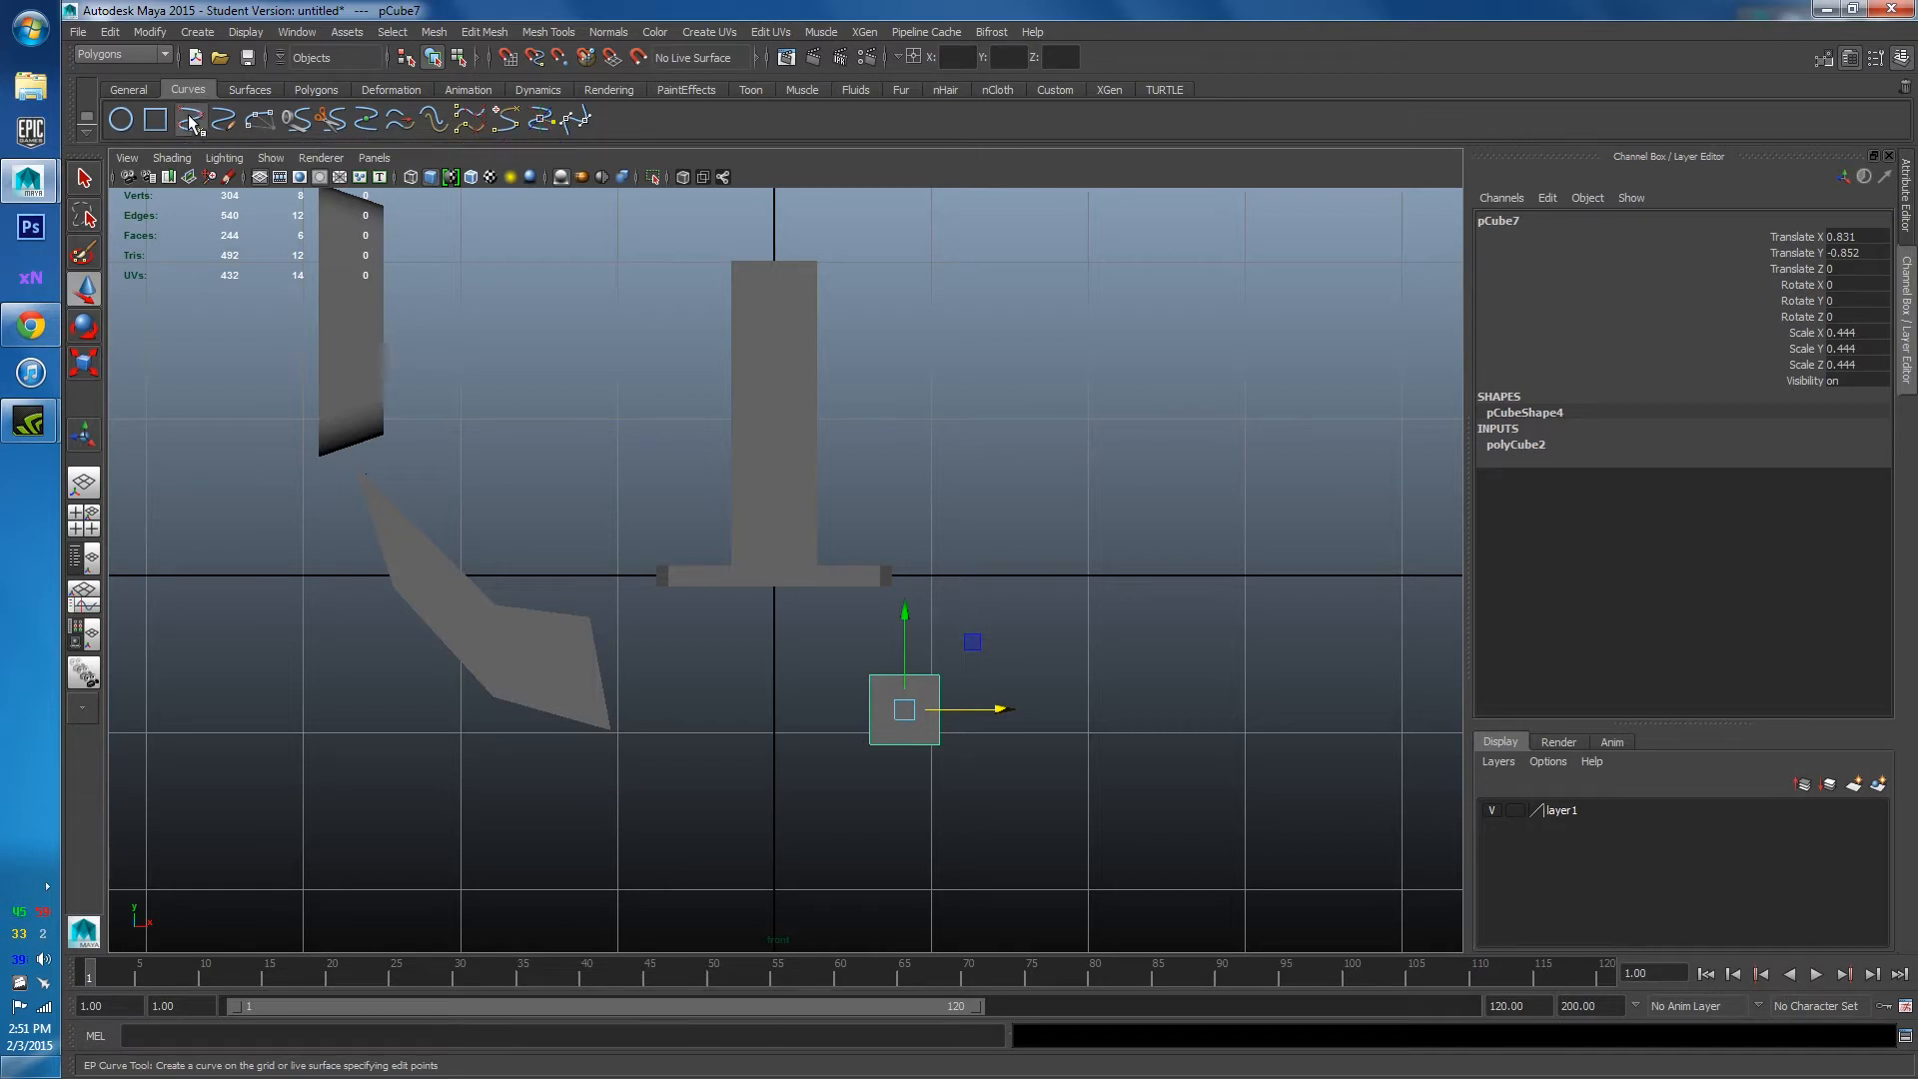
Start the EP Curve Tool, enable wireframe on shaded and zoom the front view to the small square.
click(189, 122)
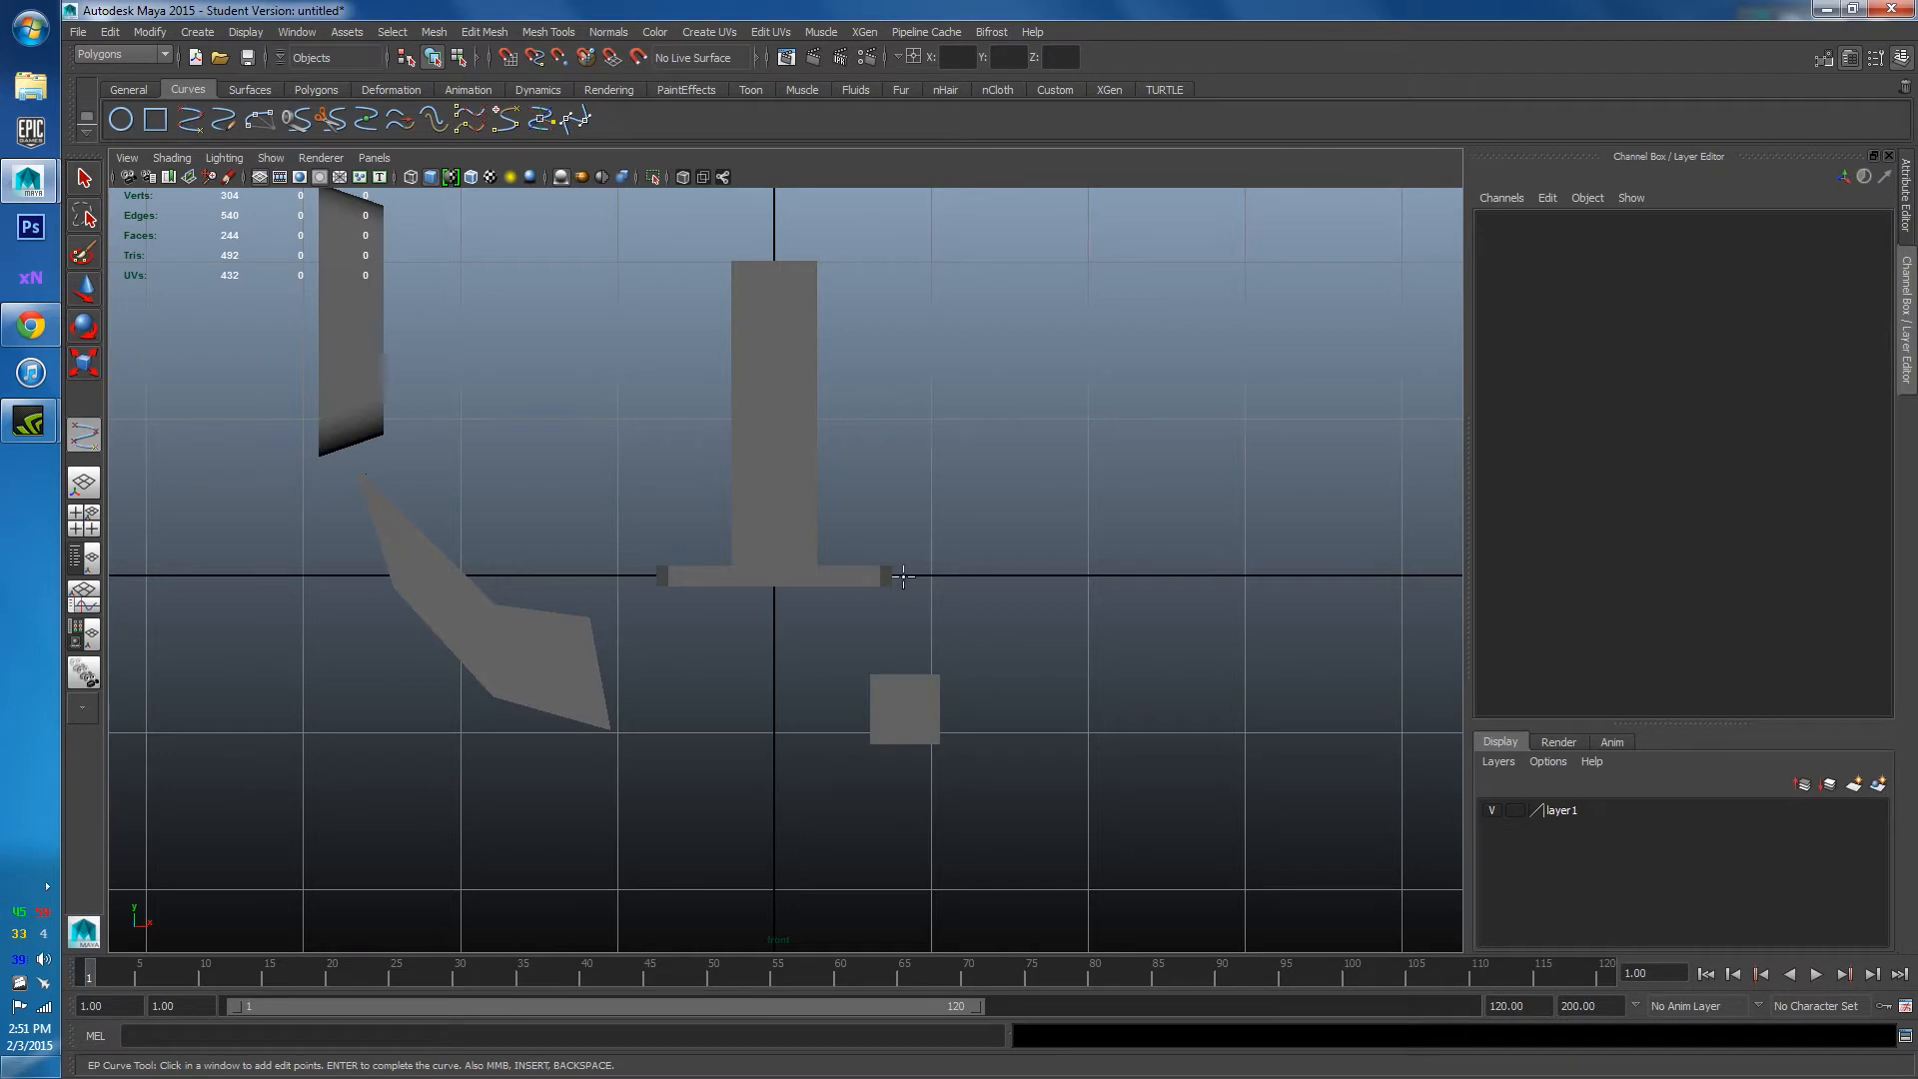
scroll(931, 567, down, 5)
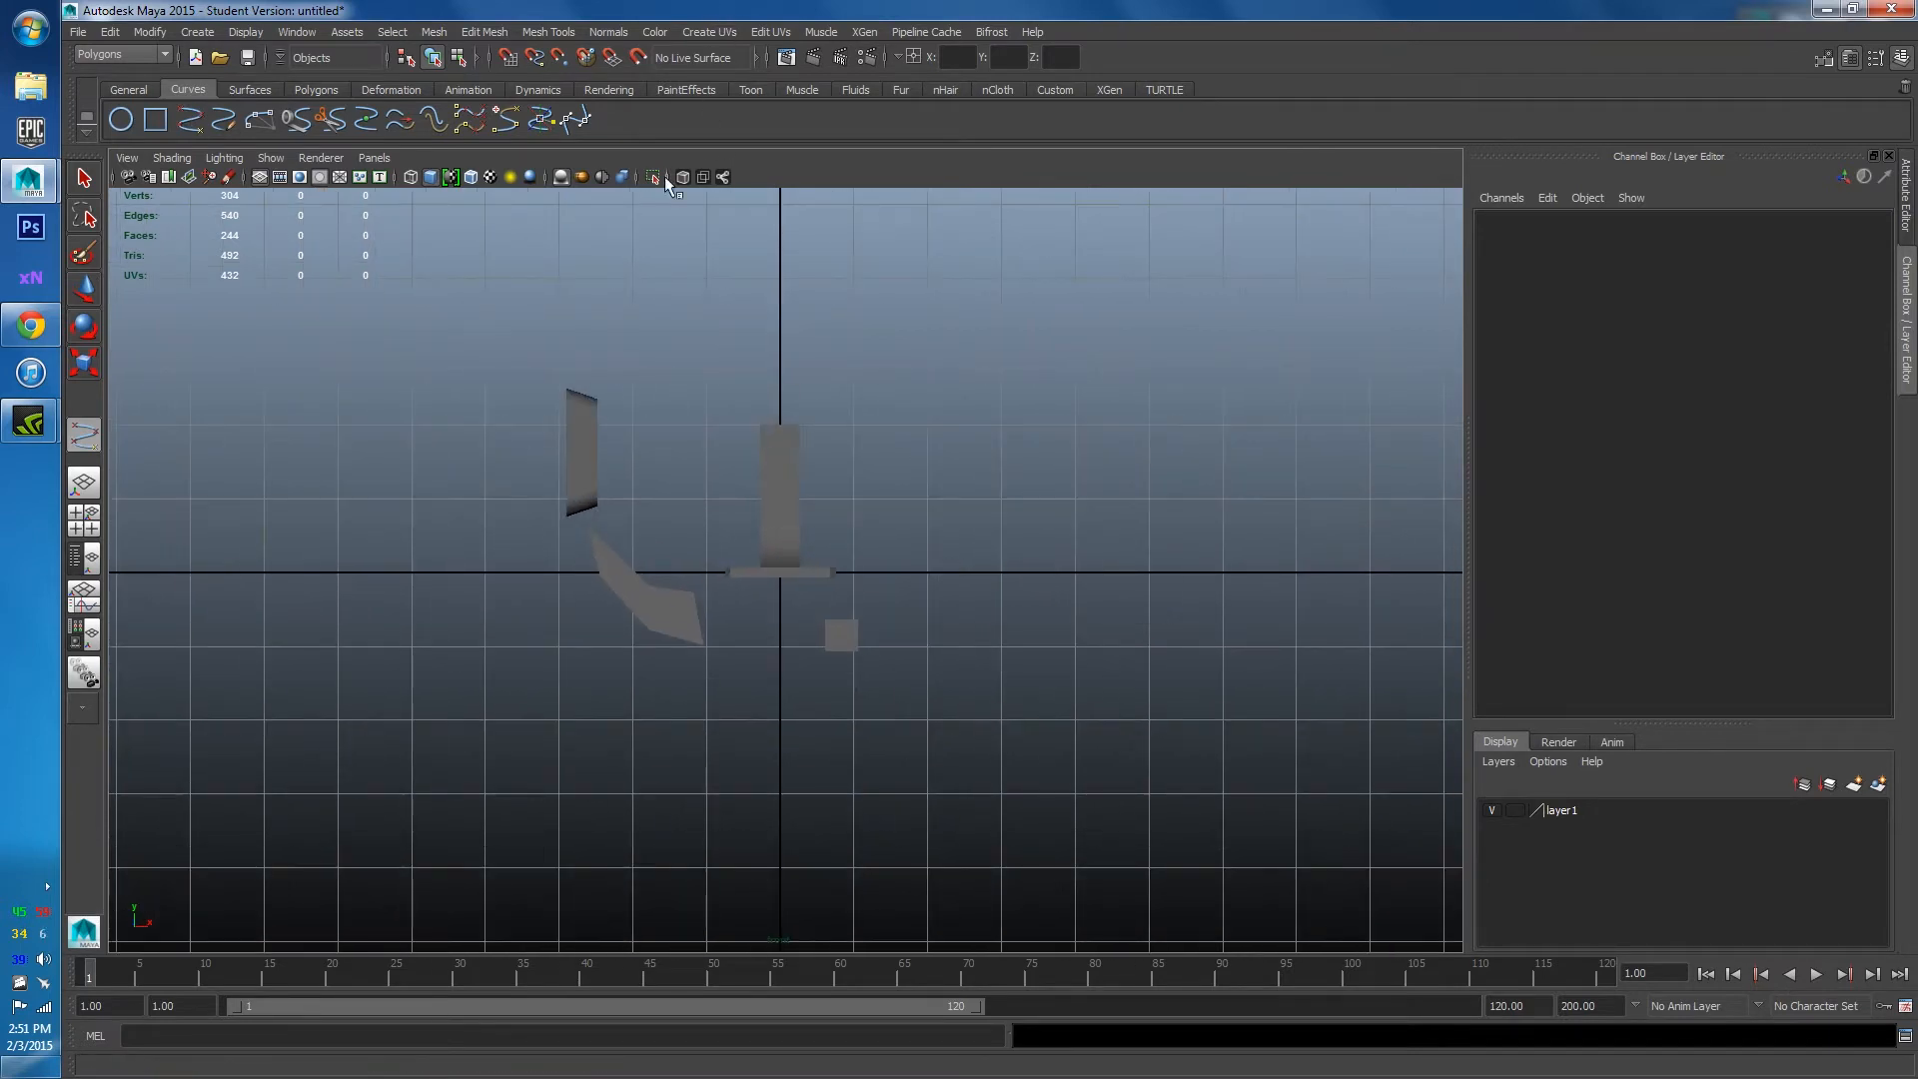
click(471, 176)
alt+middle_drag(940, 481, 898, 618)
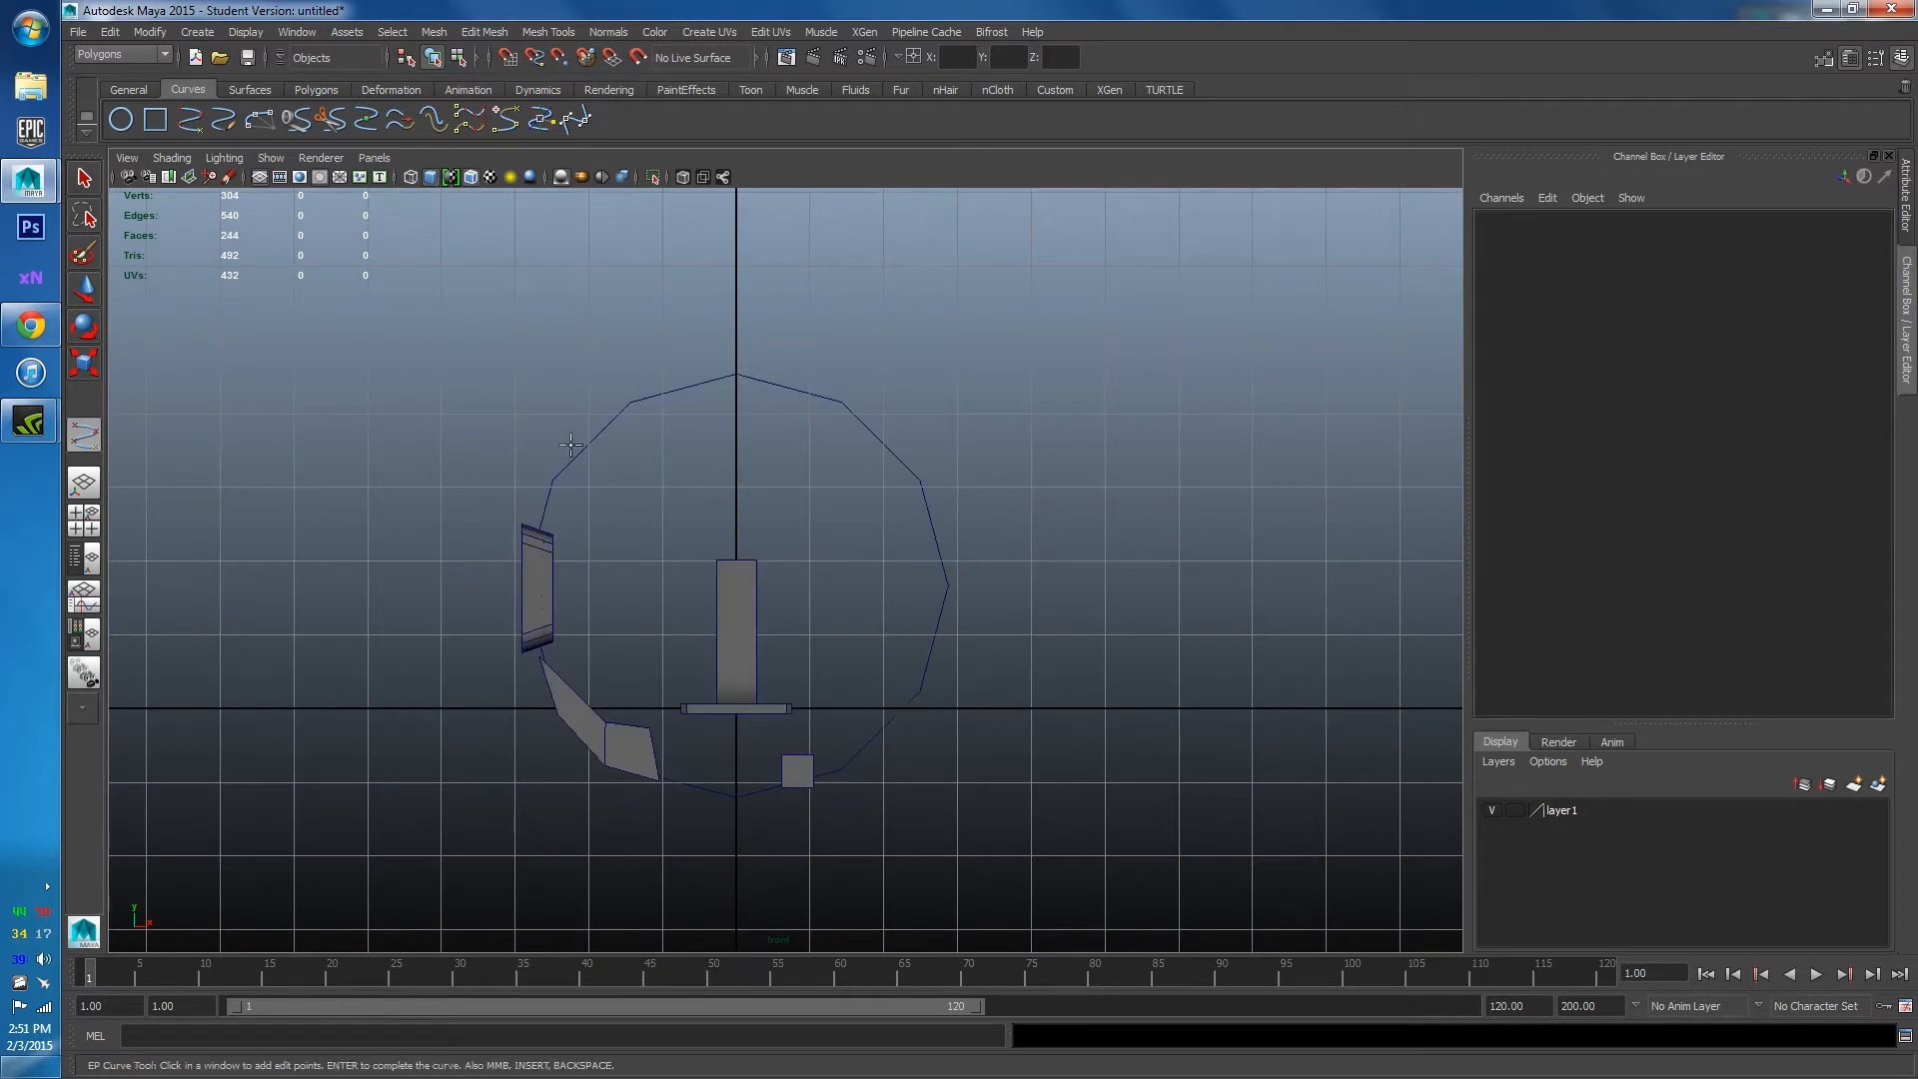
scroll(800, 762, up, 4)
alt+middle_drag(814, 789, 782, 539)
scroll(826, 436, up, 3)
scroll(794, 672, up, 4)
scroll(789, 524, up, 3)
scroll(781, 488, up, 3)
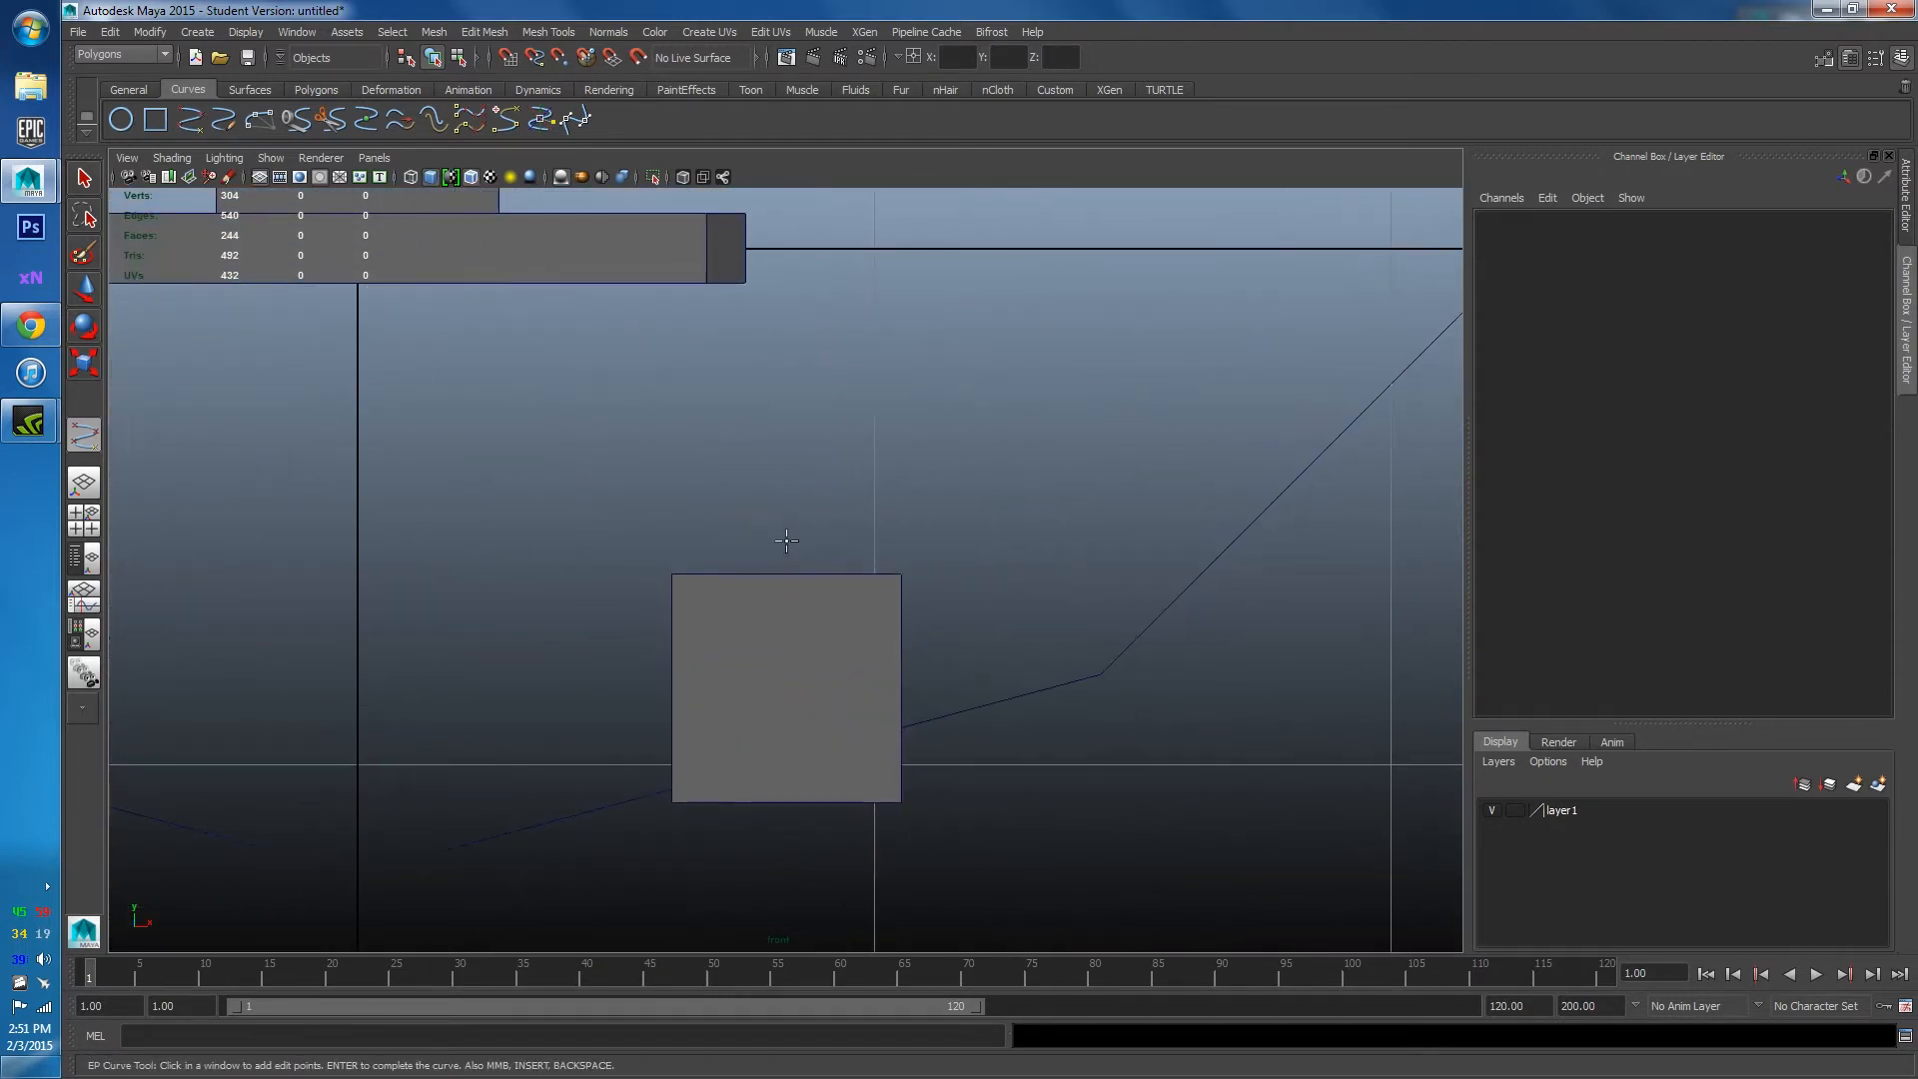
alt+middle_drag(824, 472, 820, 638)
scroll(820, 638, down, 8)
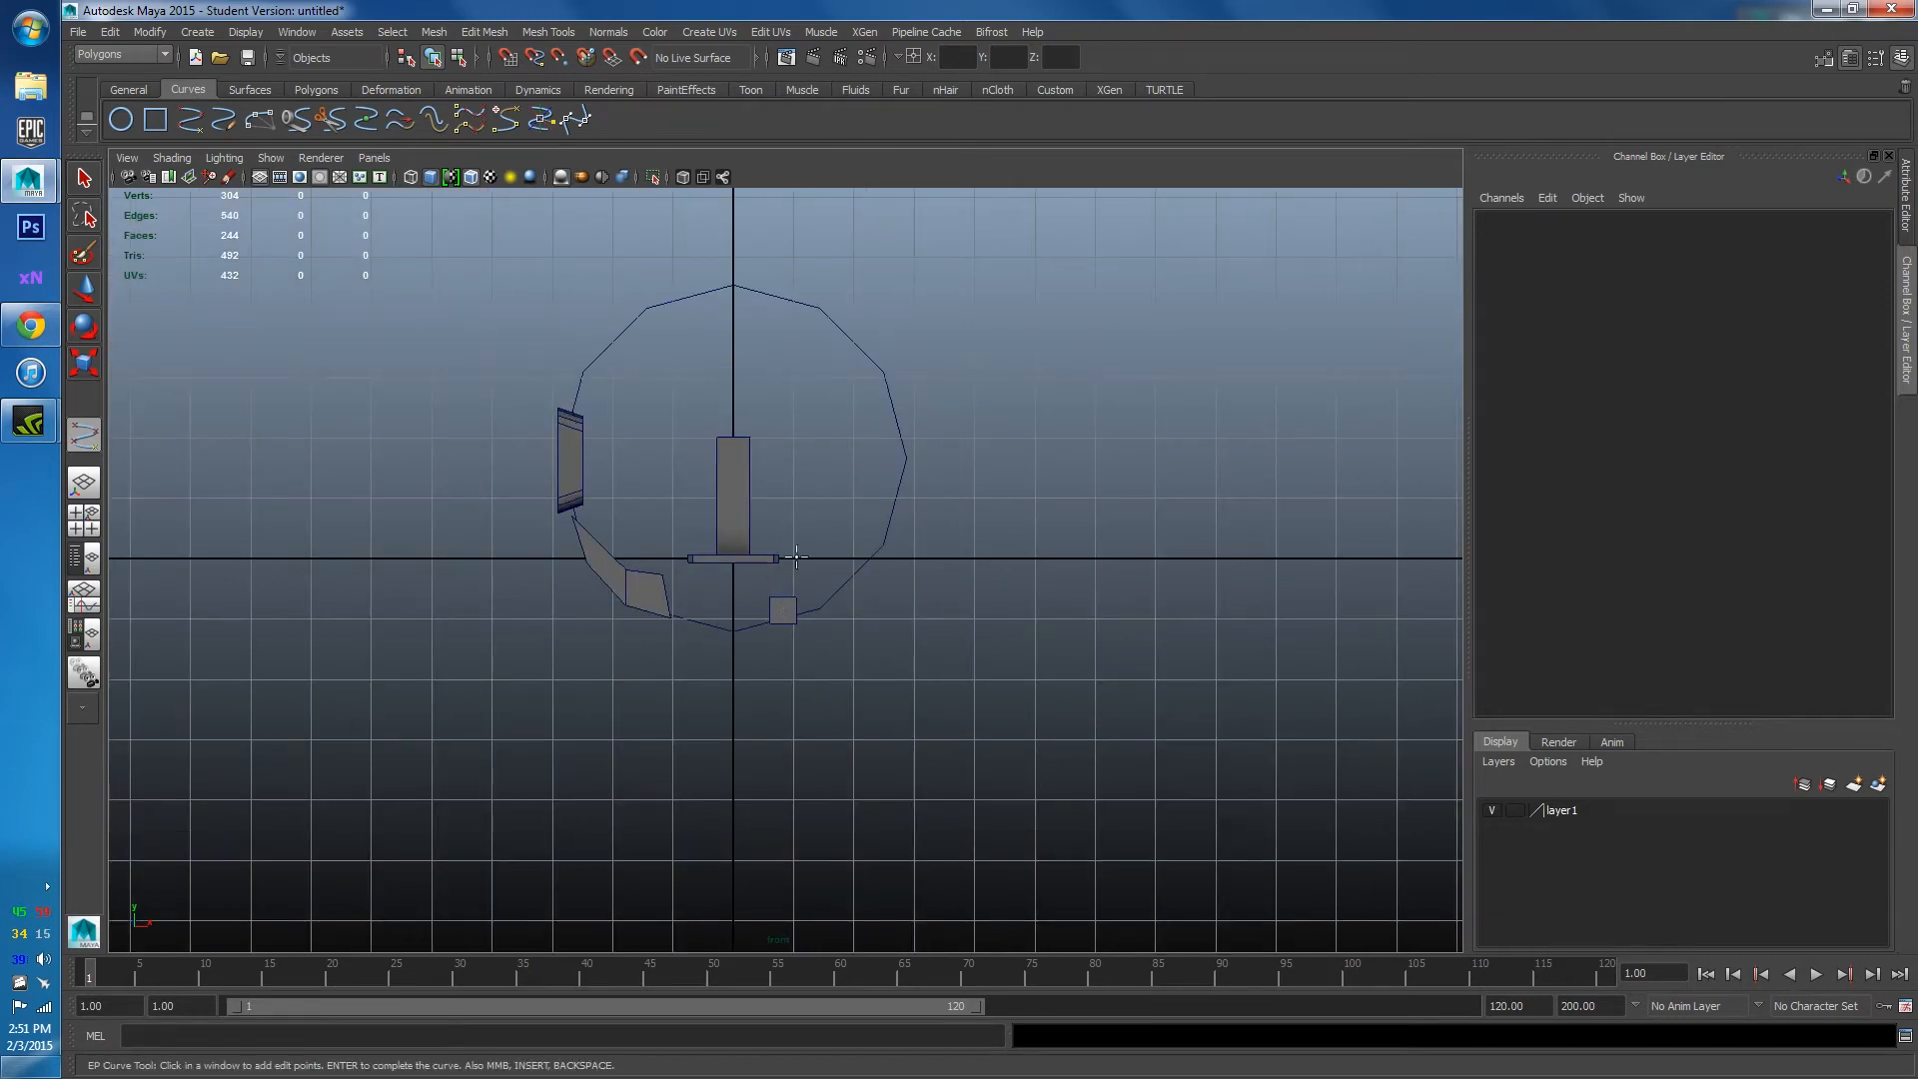
scroll(869, 505, down, 1)
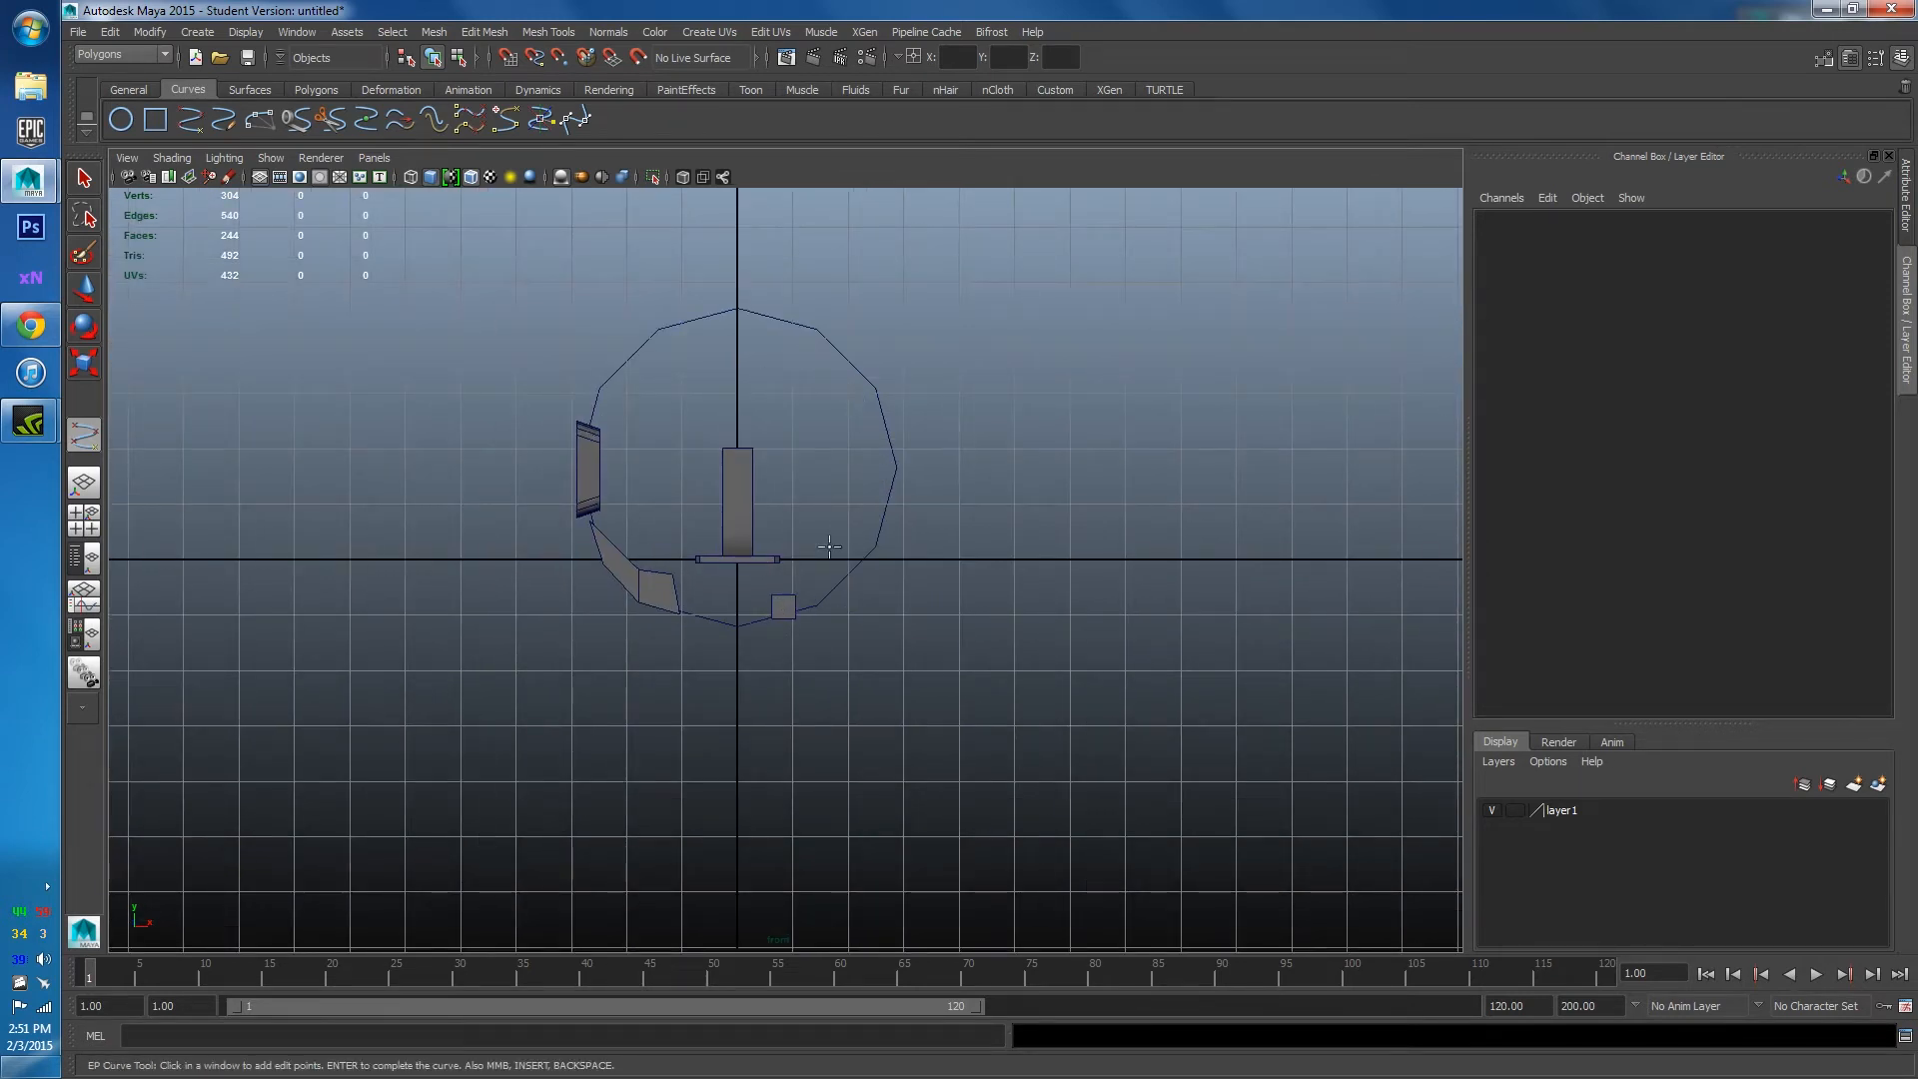
scroll(831, 620, up, 2)
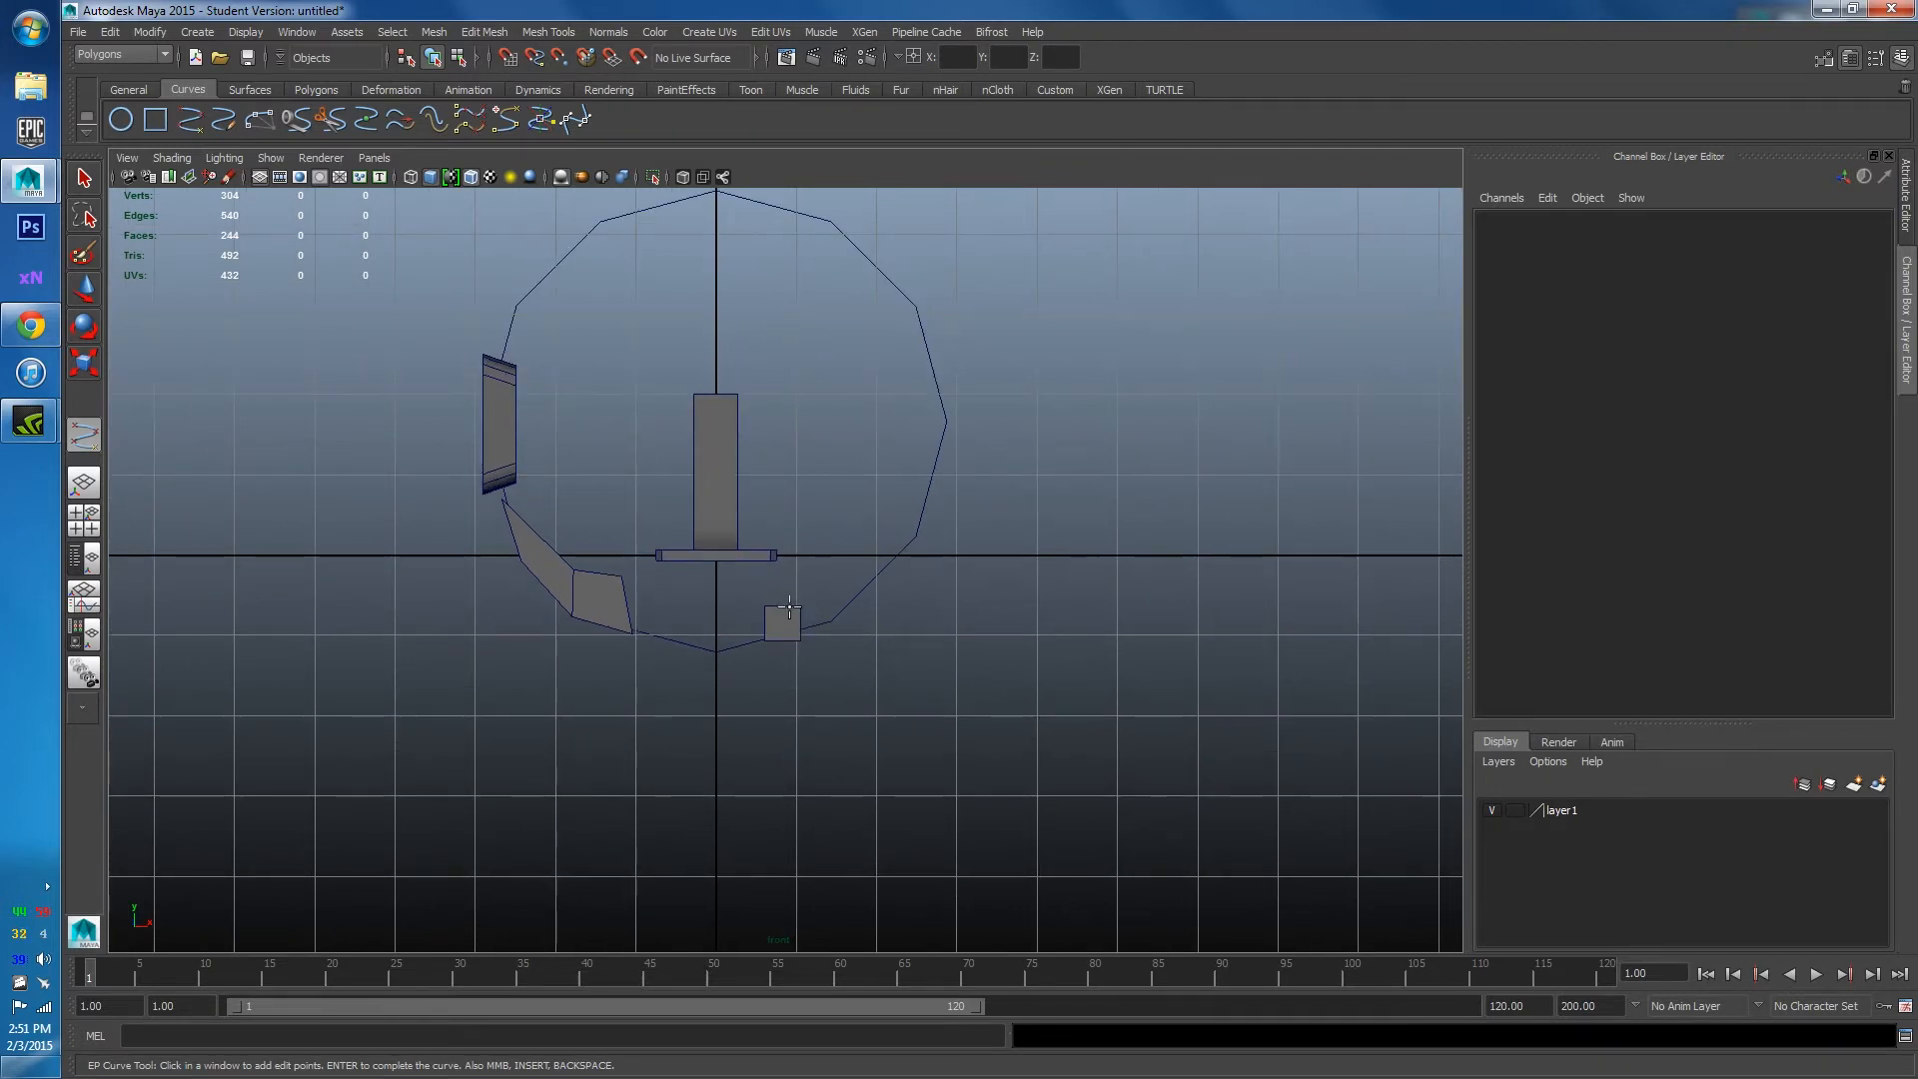
scroll(789, 600, up, 8)
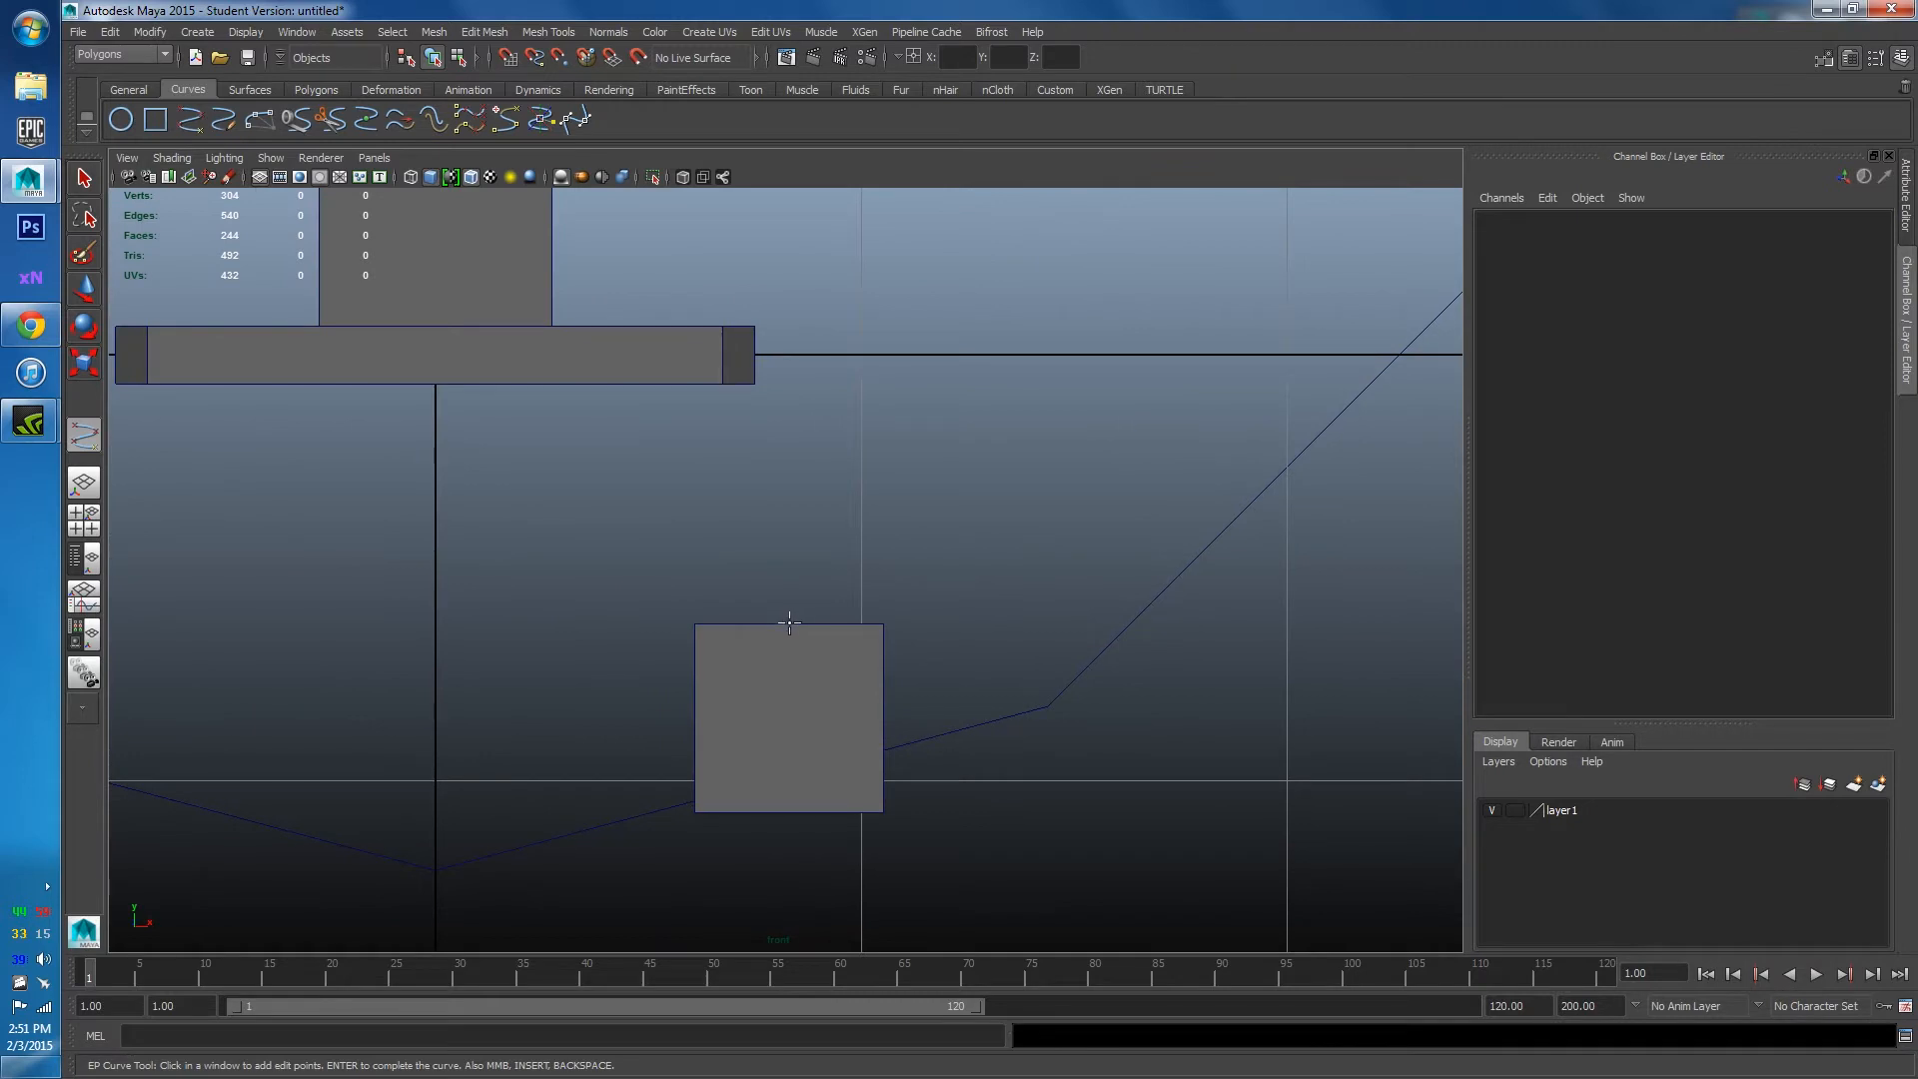
scroll(789, 624, up, 4)
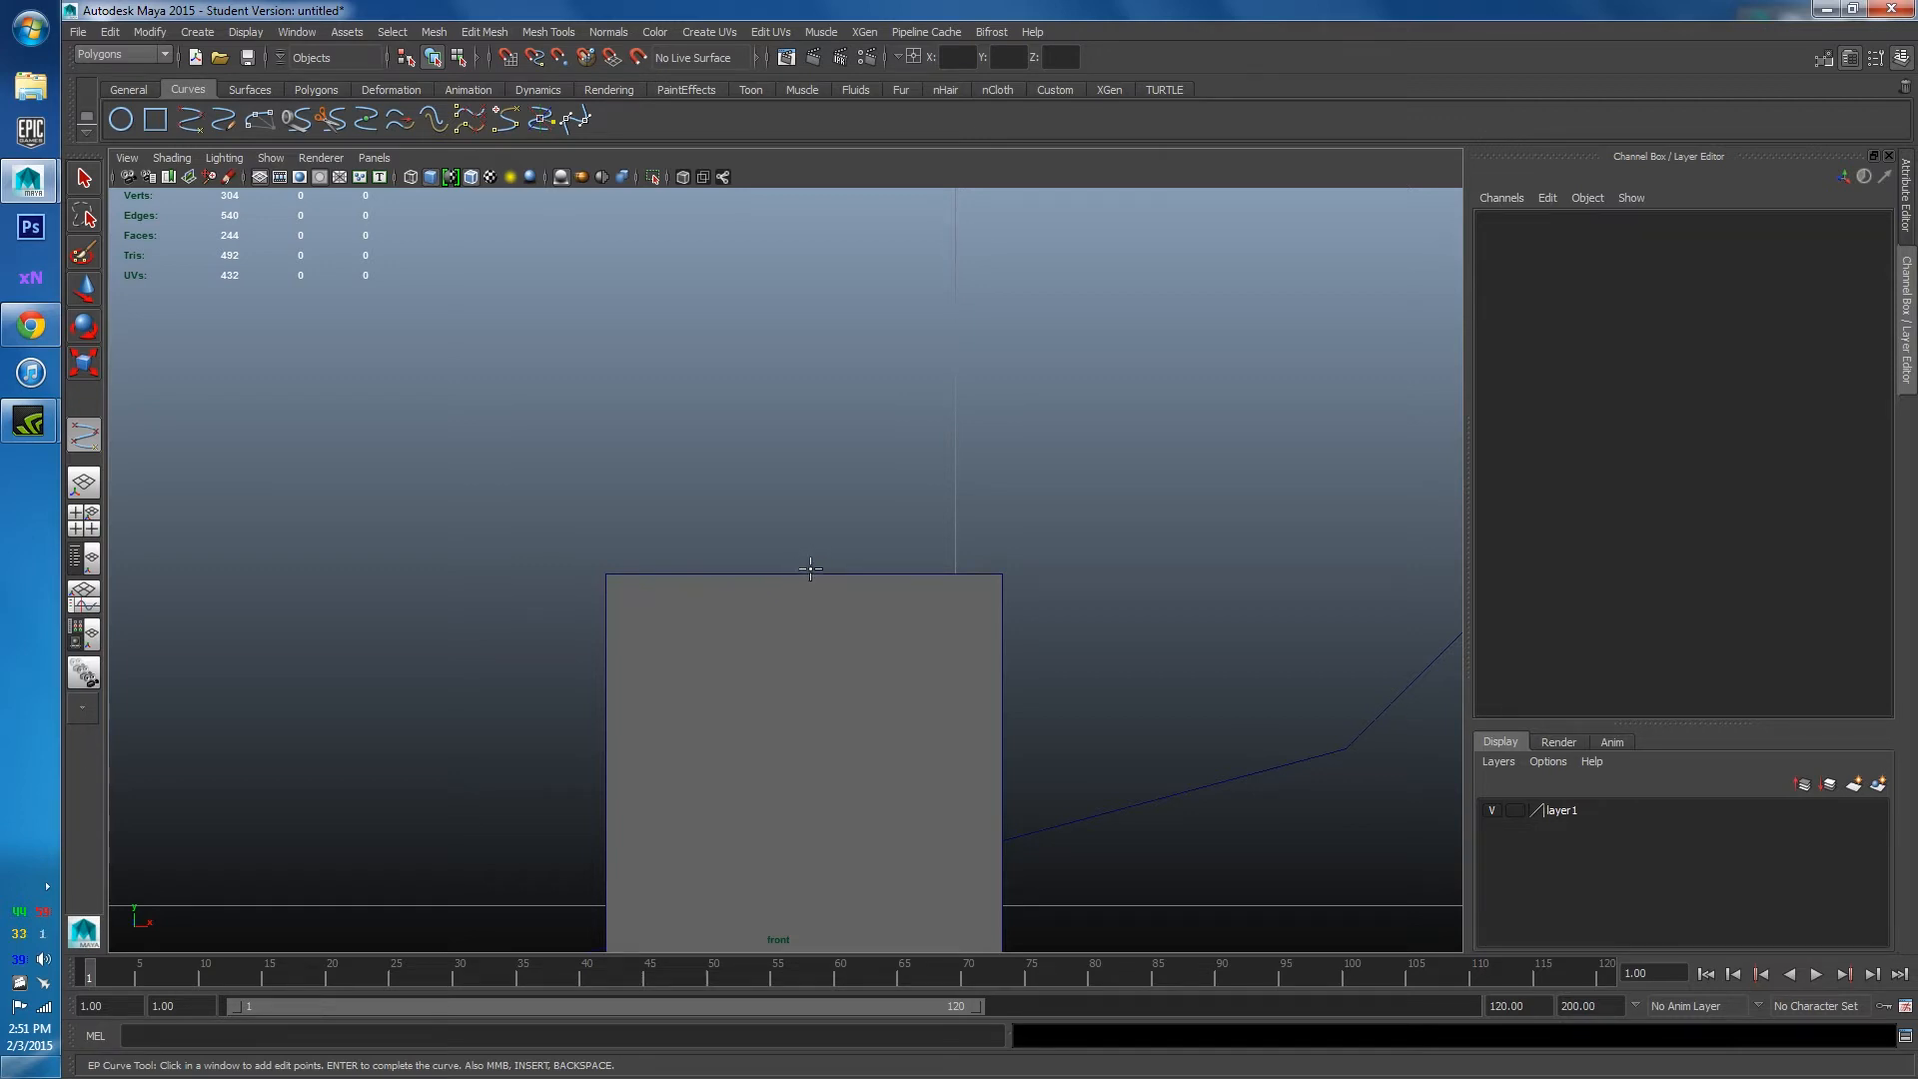
Place first trial curve points above the square and dismiss the student version notice.
click(811, 566)
scroll(810, 567, down, 12)
scroll(792, 514, up, 8)
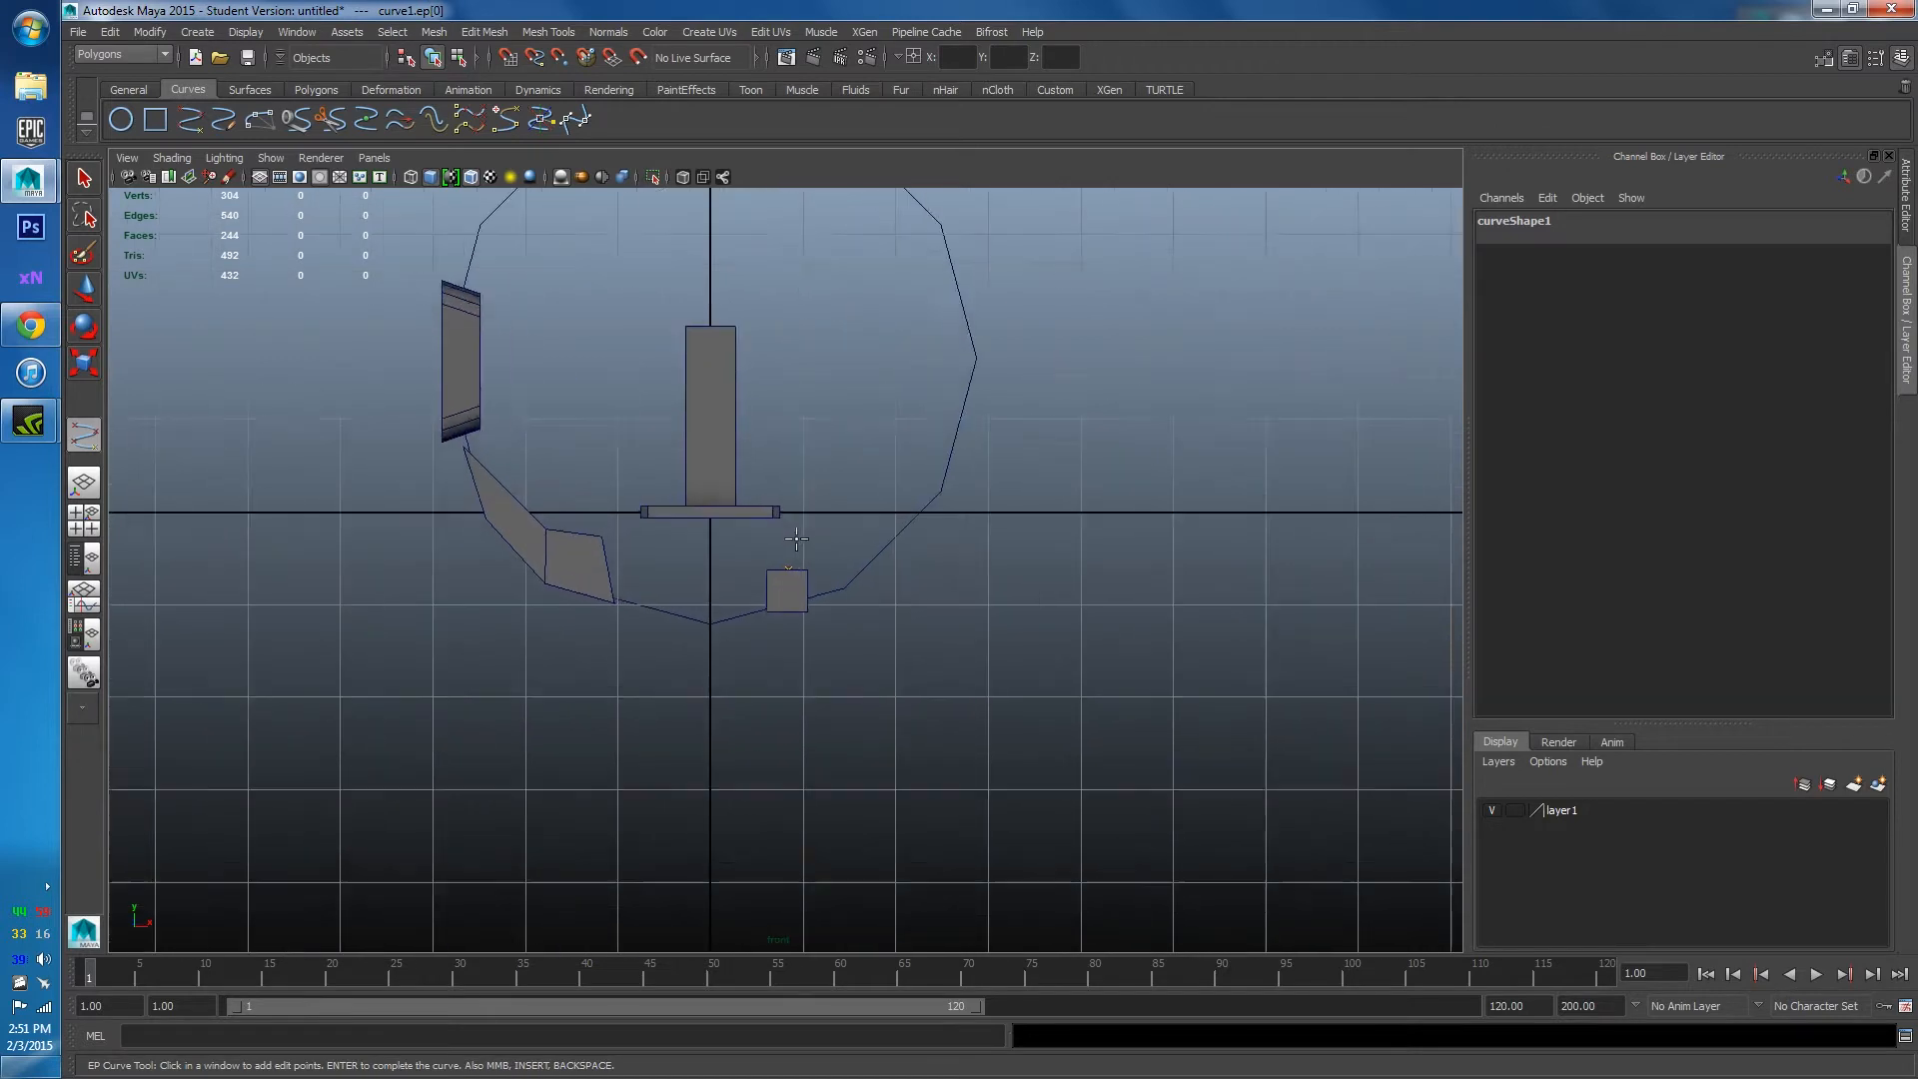
scroll(792, 500, up, 4)
click(792, 471)
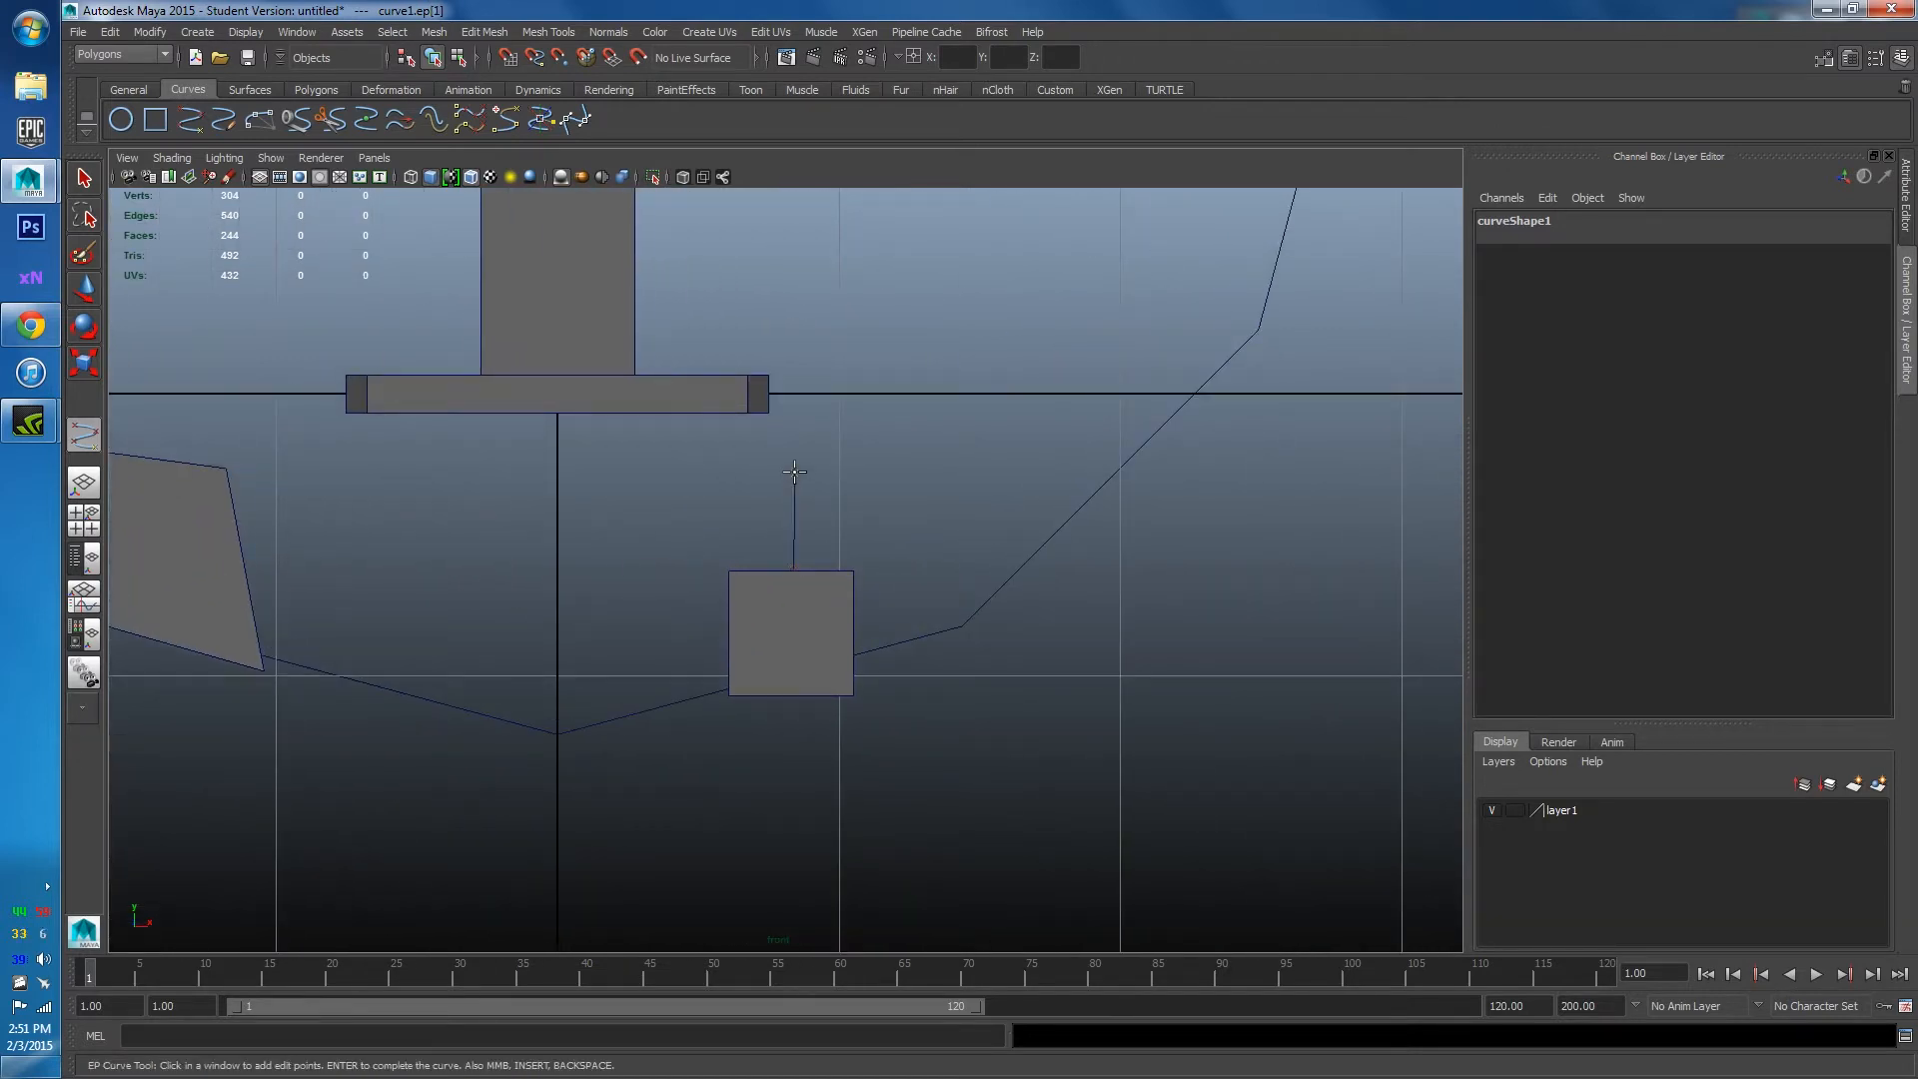
alt+middle_drag(844, 522, 842, 588)
click(835, 510)
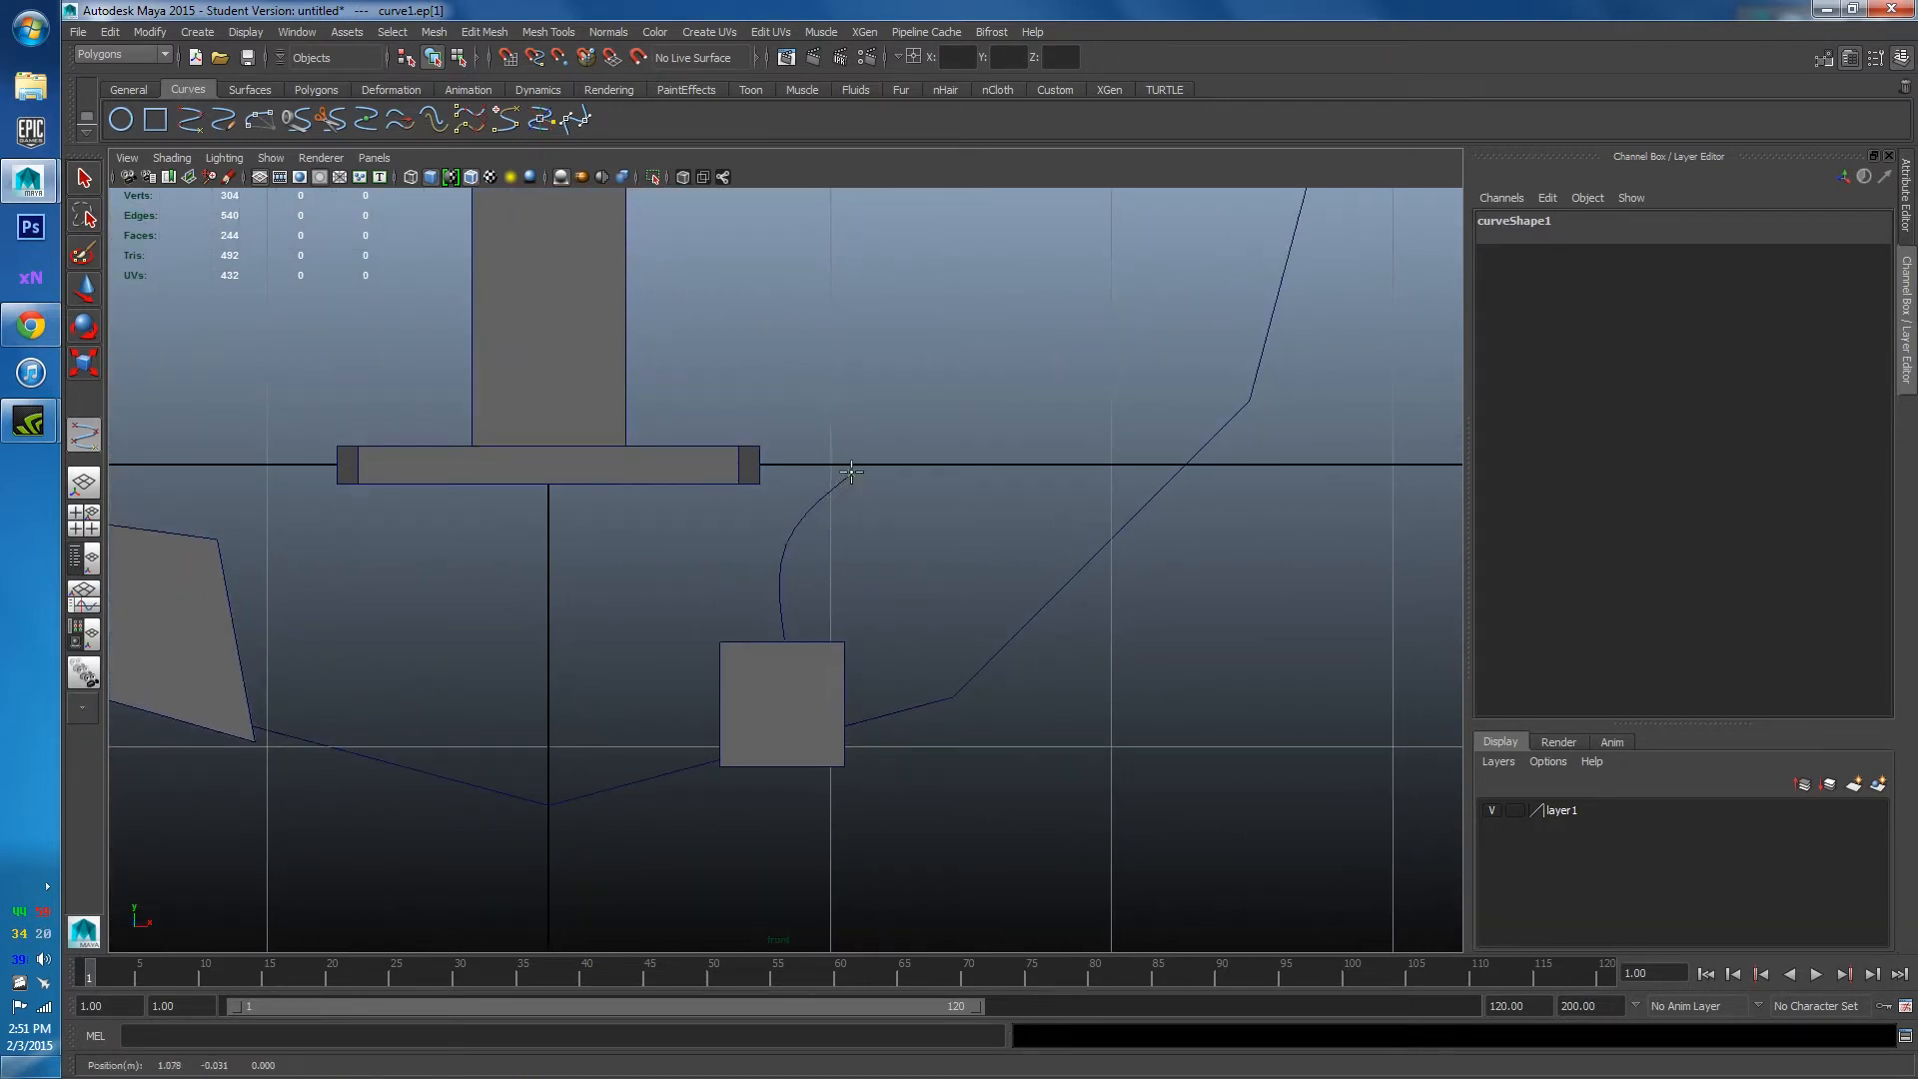
click(947, 549)
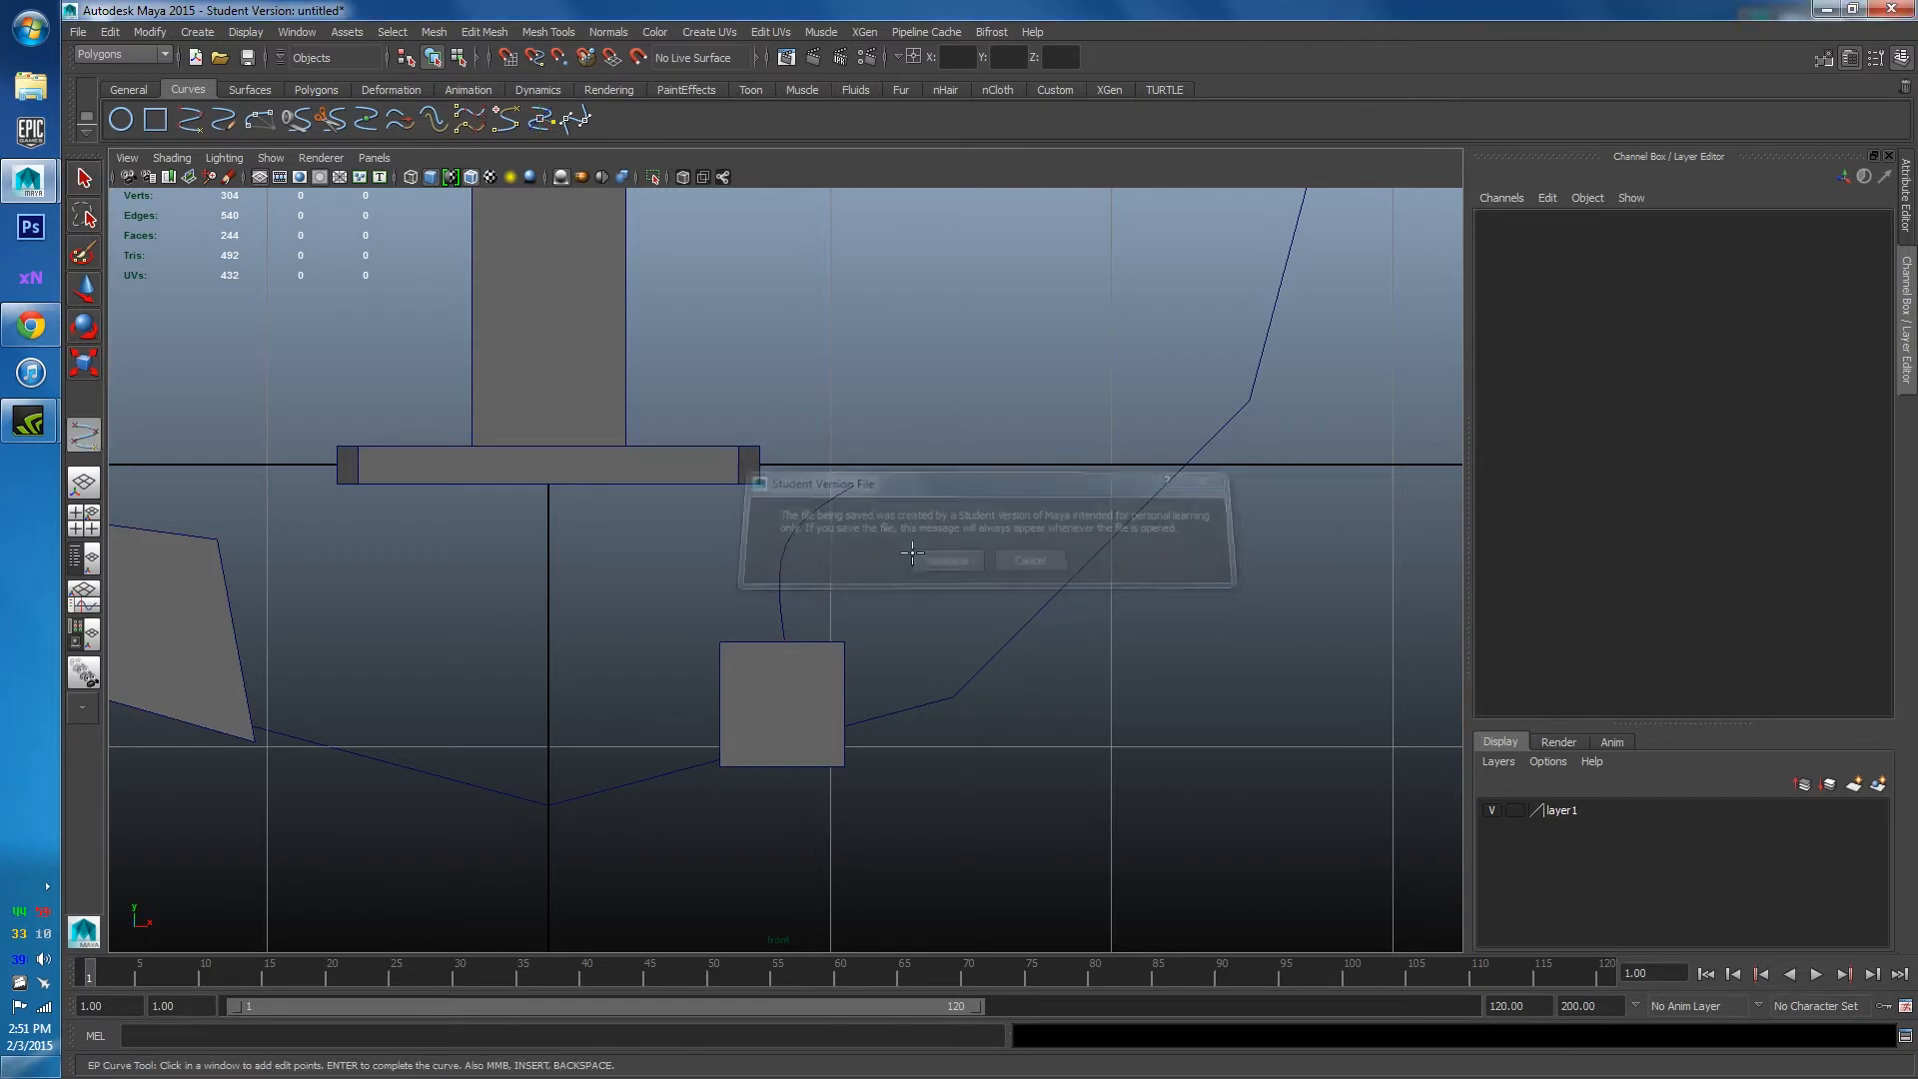
alt+middle_drag(871, 502, 863, 592)
scroll(774, 685, up, 2)
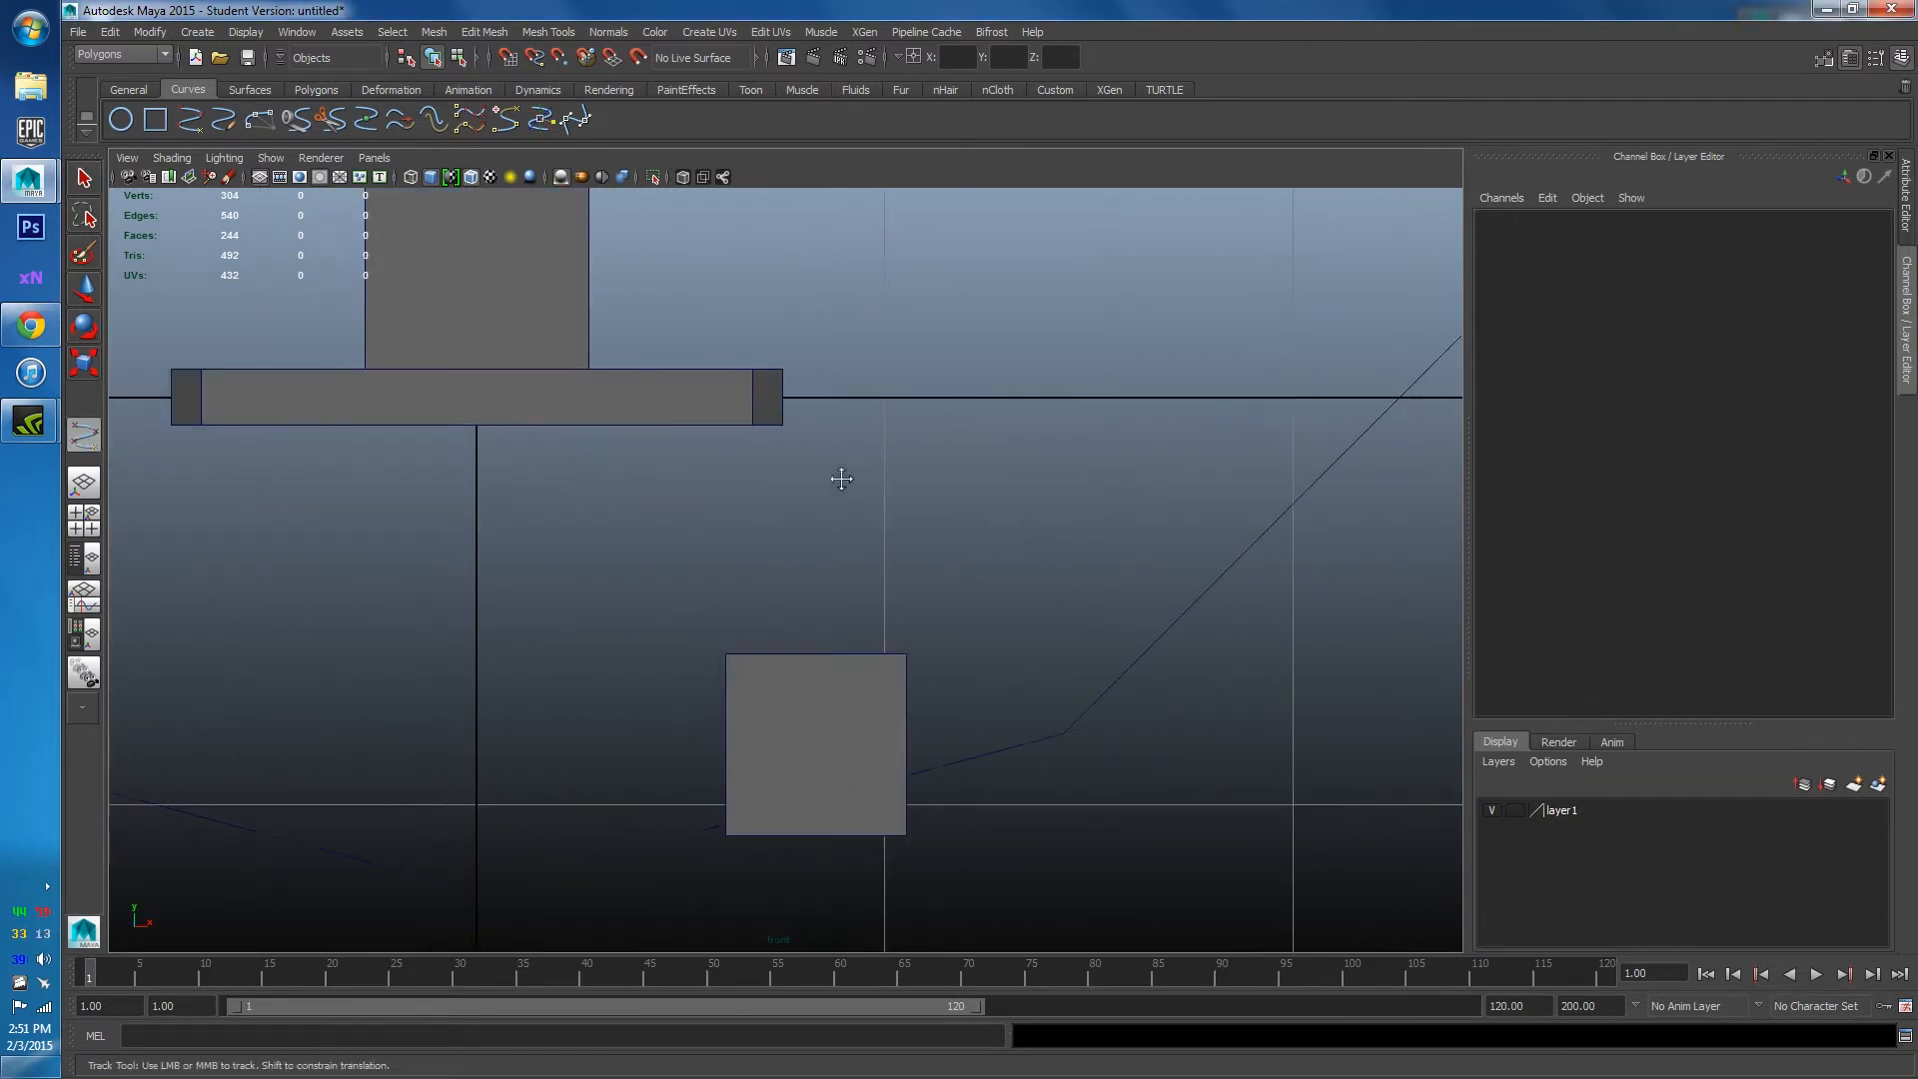
Restart the curve on the square's top edge and add points arcing up and to the right.
click(820, 623)
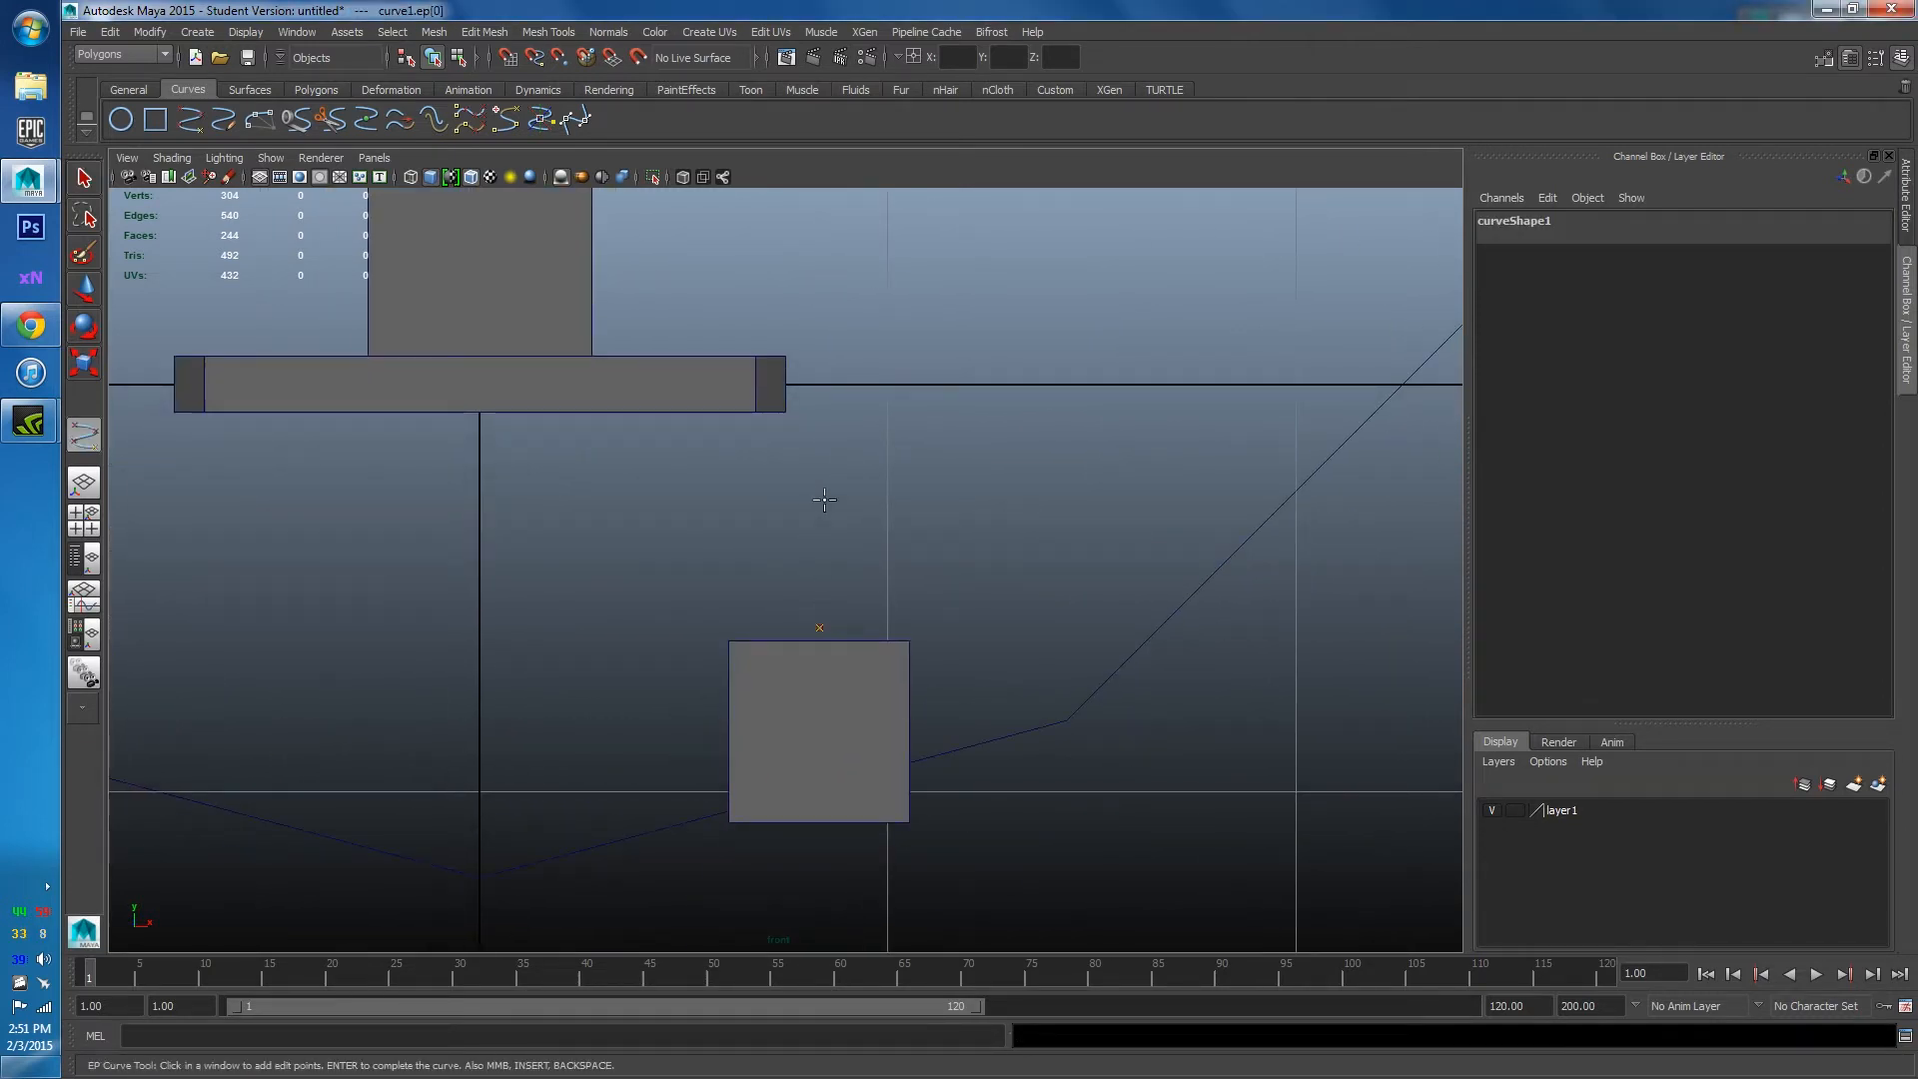
key(BackSpace)
scroll(800, 595, up, 4)
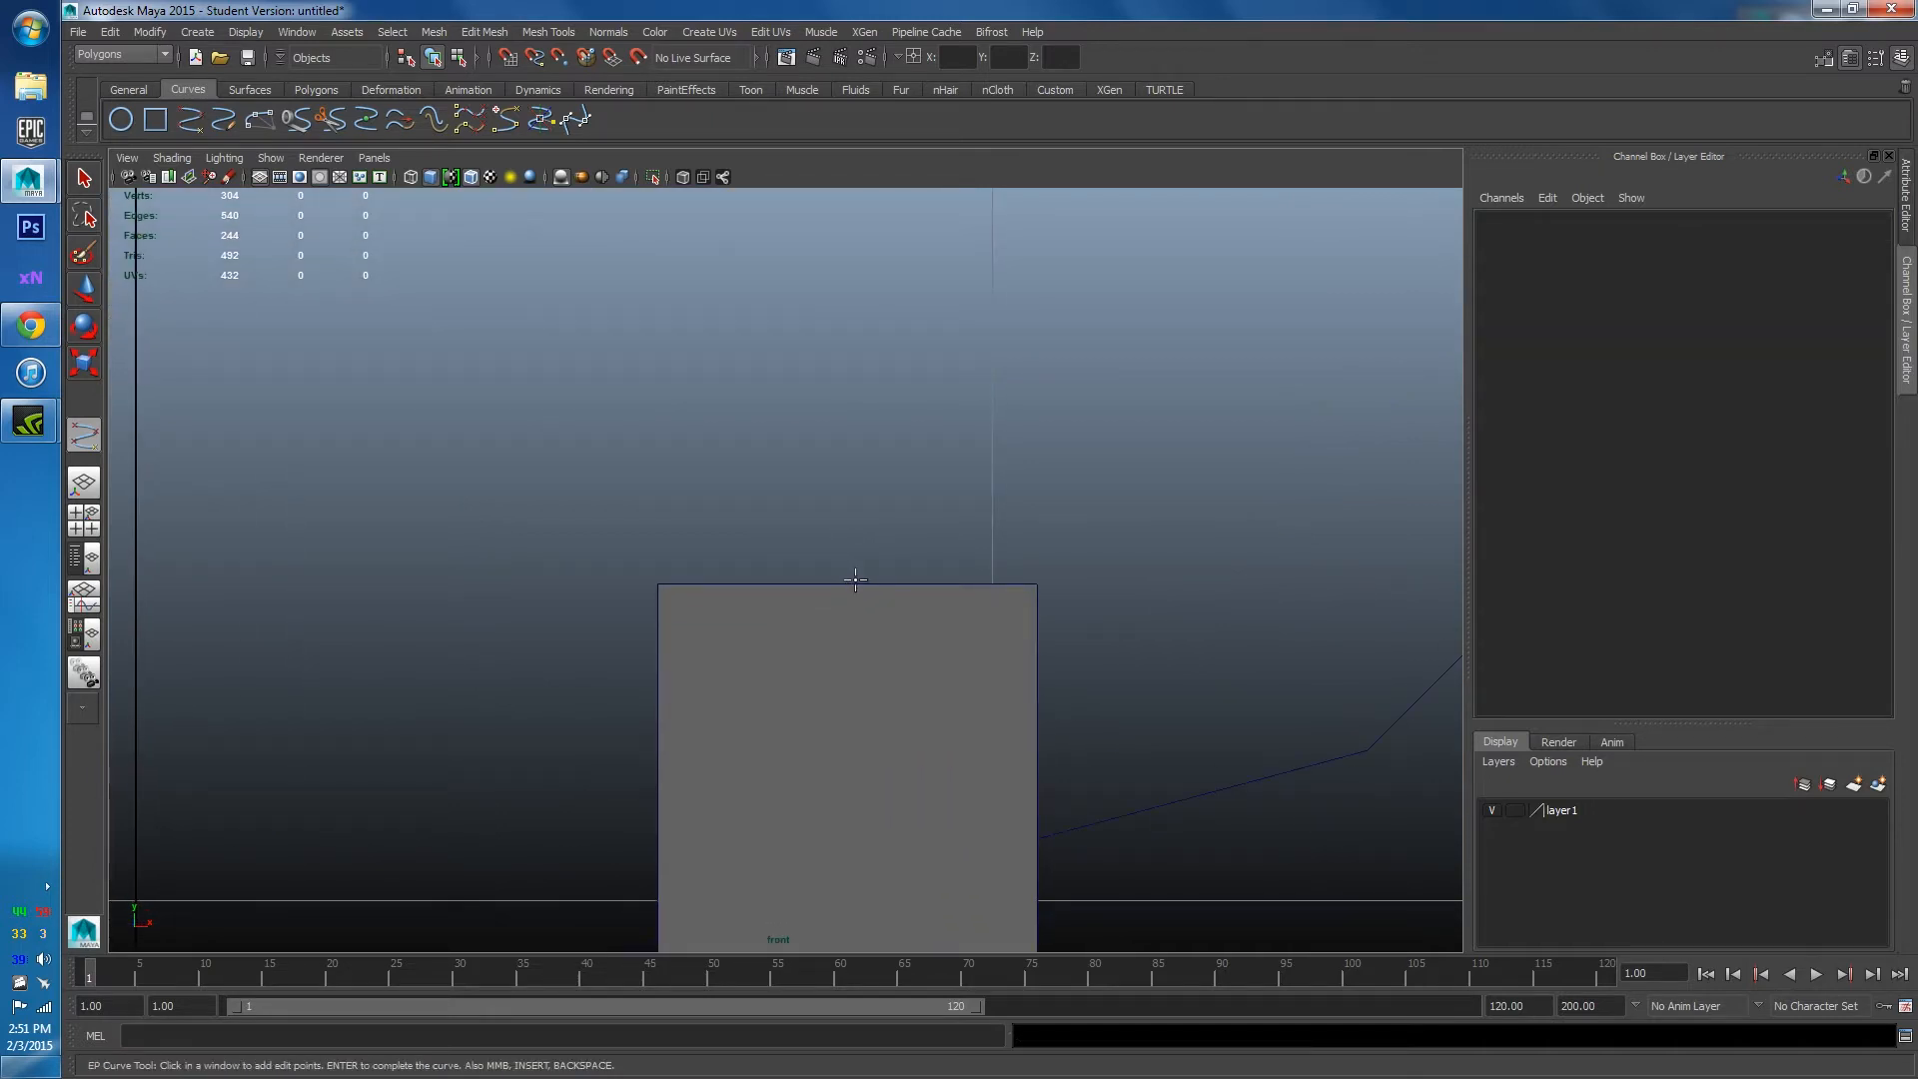
click(855, 580)
scroll(856, 580, down, 10)
scroll(844, 672, up, 7)
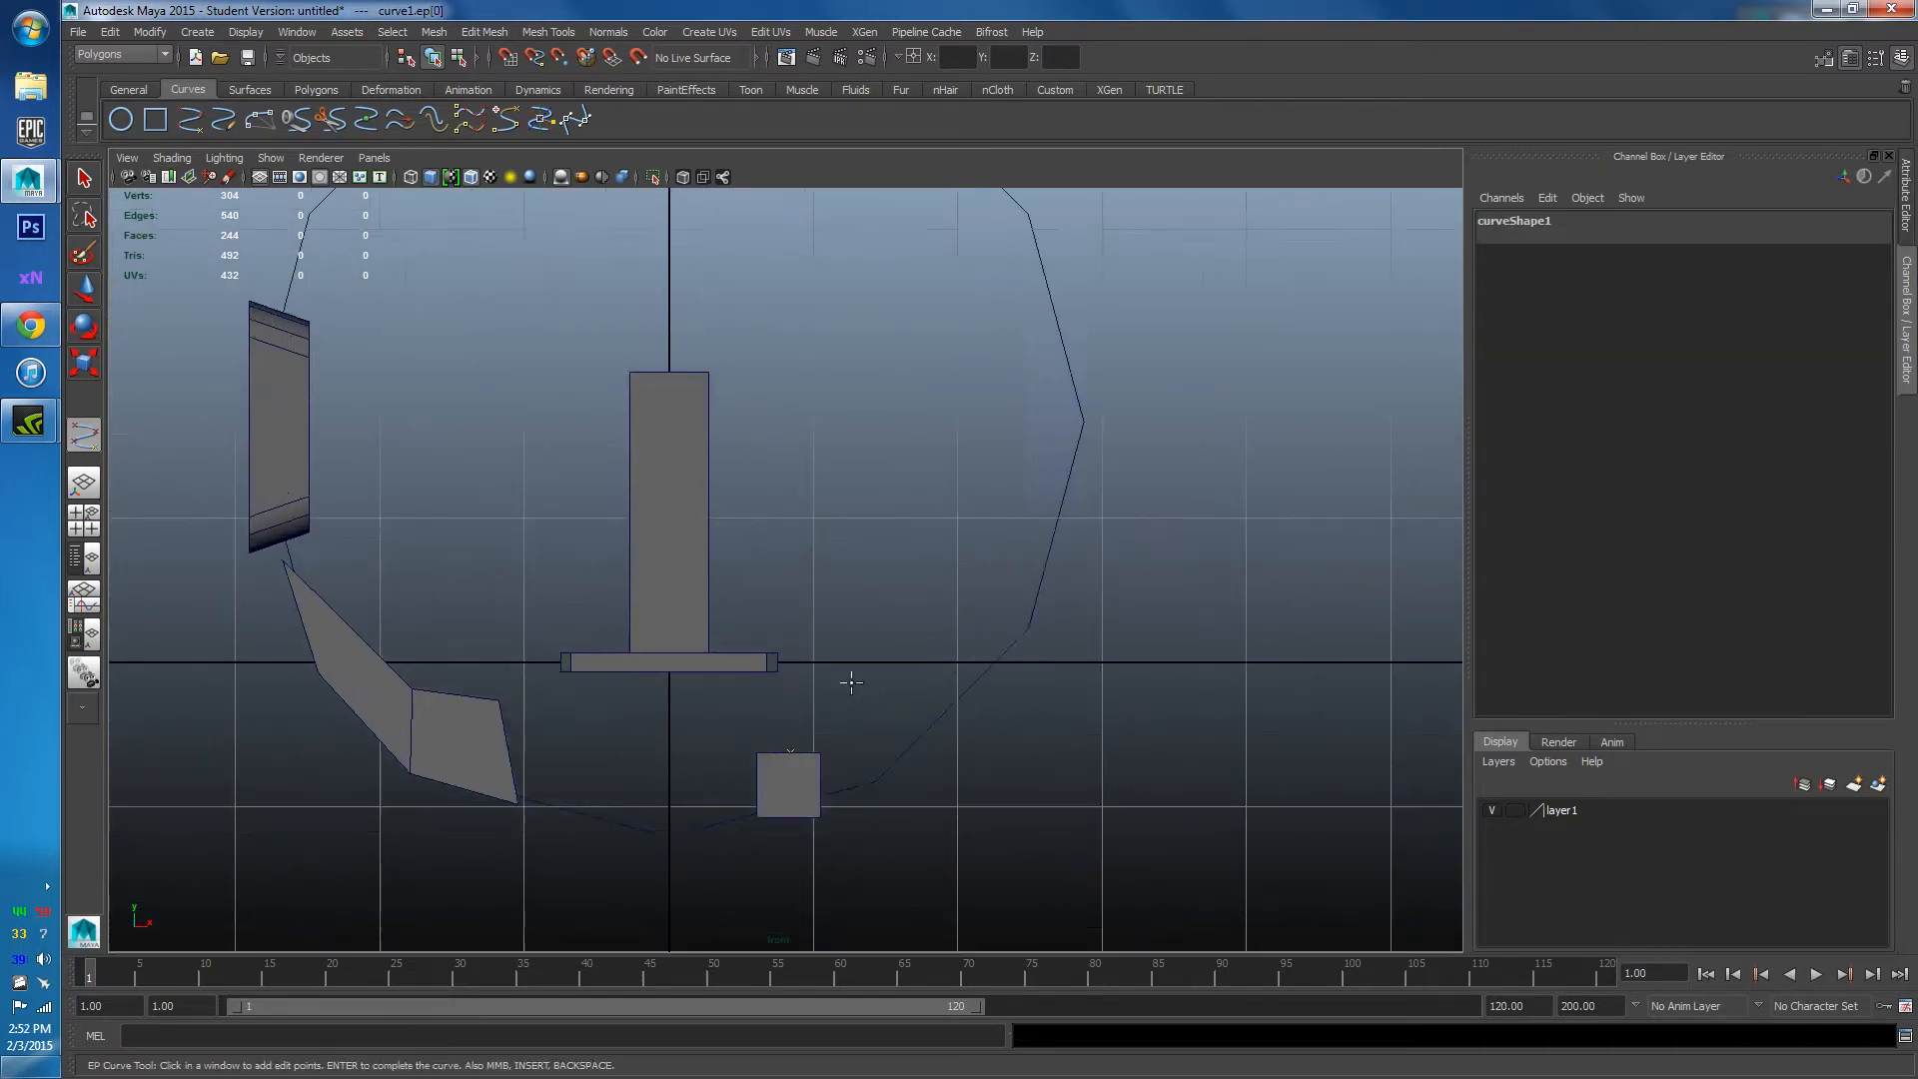
click(820, 635)
drag(815, 637, 815, 598)
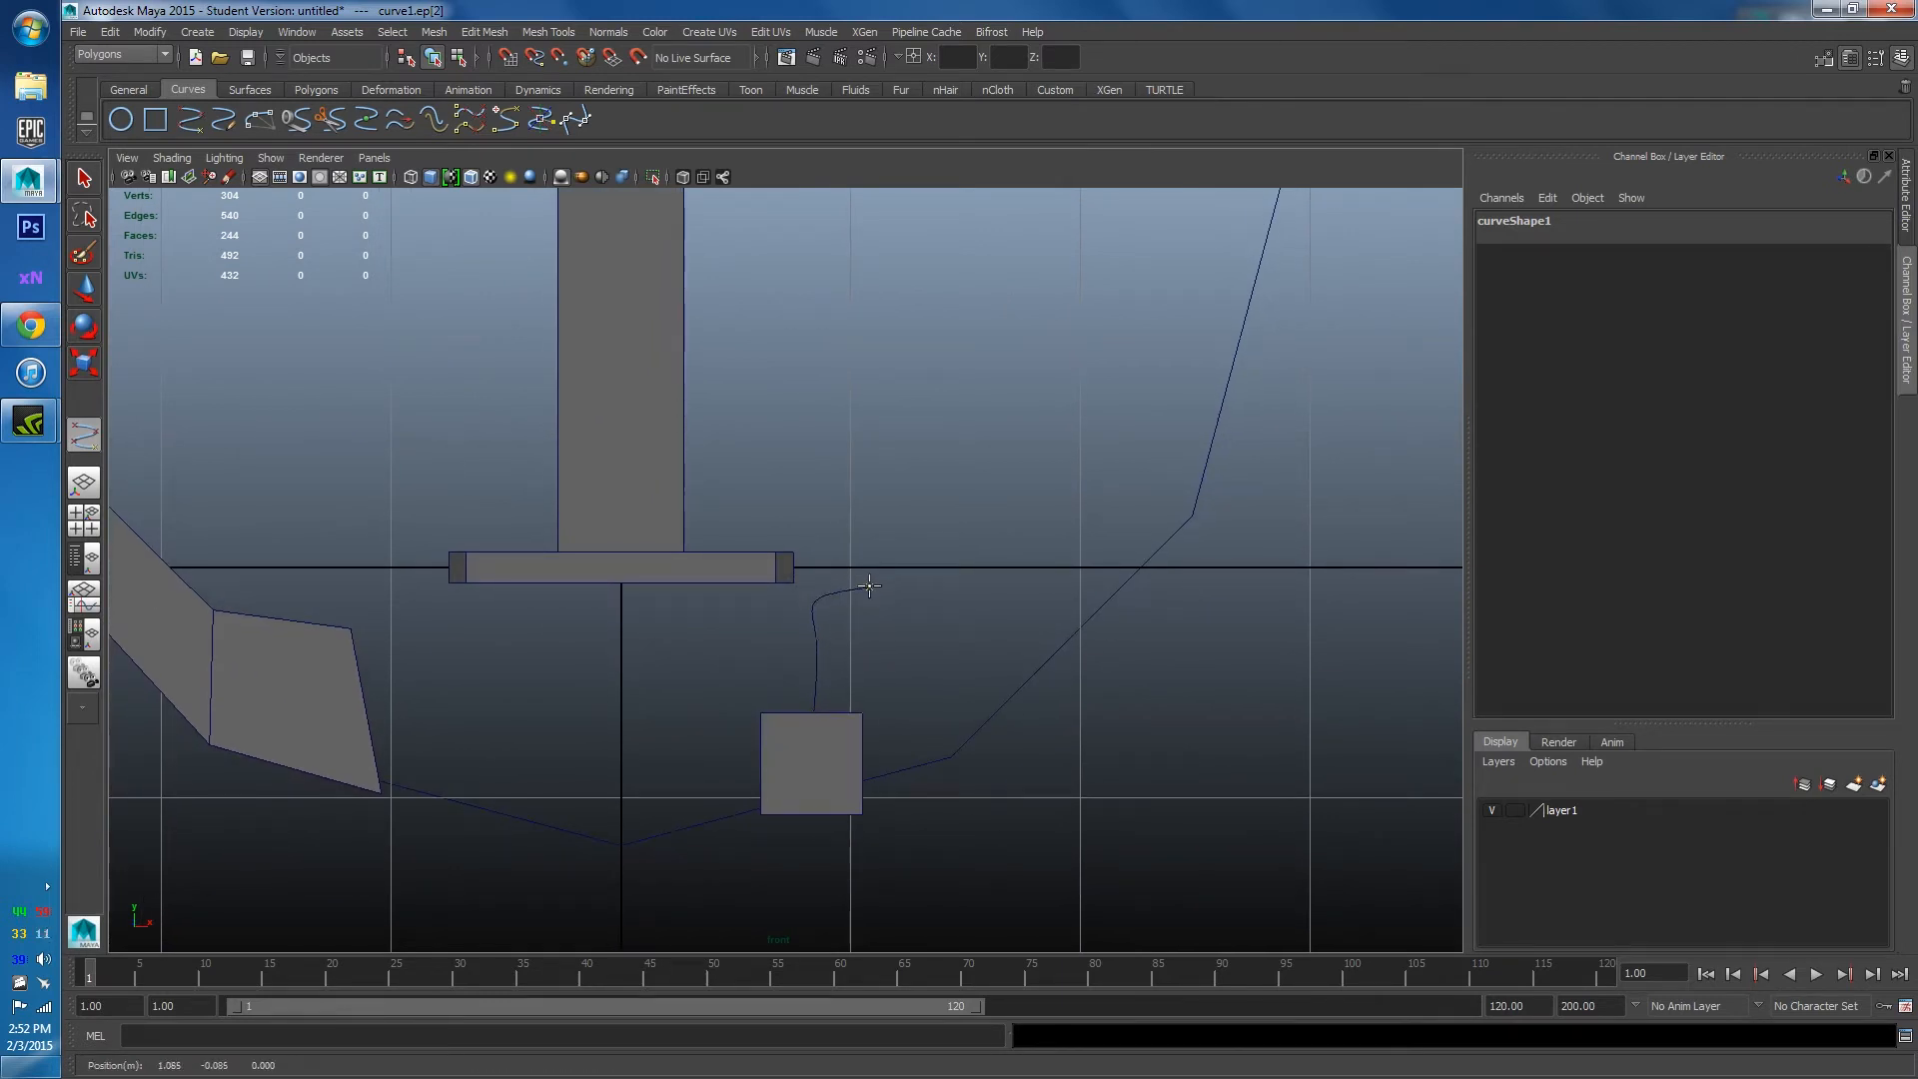
click(939, 526)
click(979, 482)
alt+middle_drag(1014, 473, 985, 644)
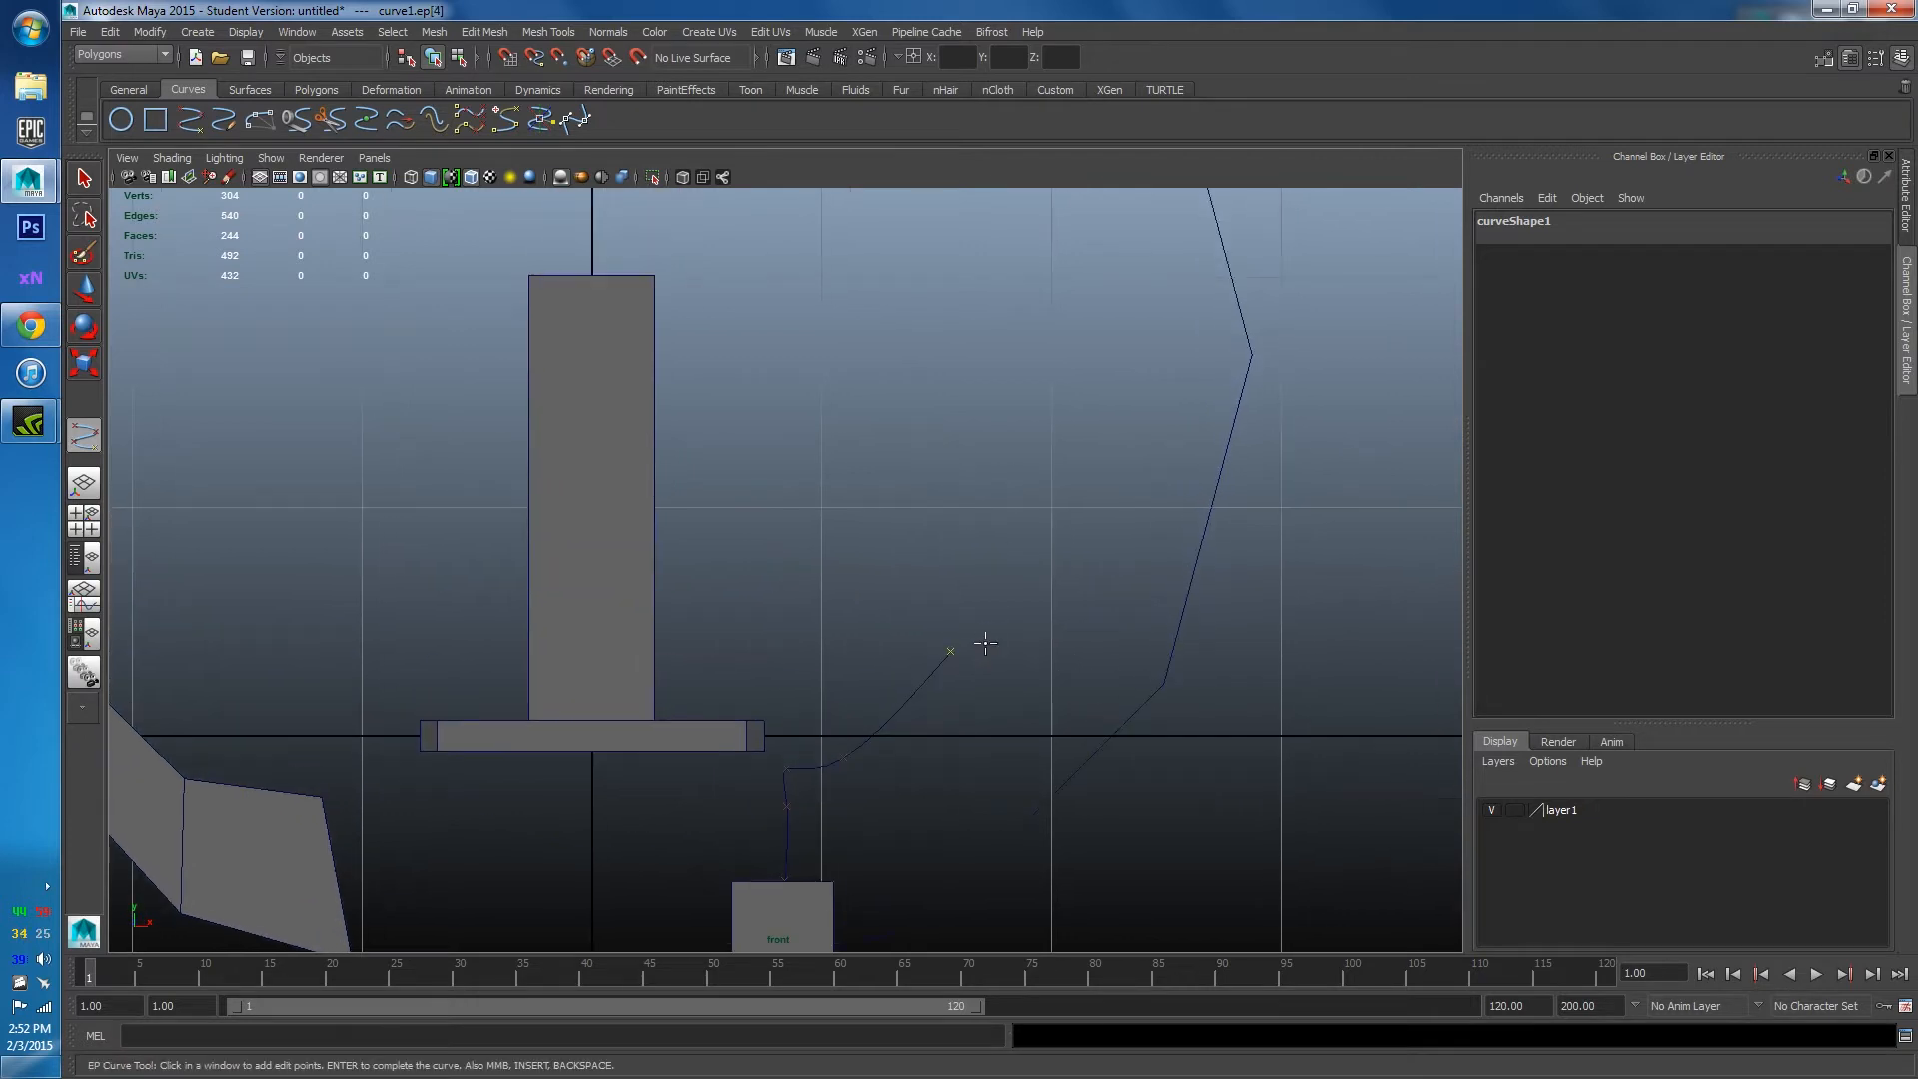
Continue the curve up along the inside of the ring and finish it with Enter.
drag(1029, 443, 1030, 416)
mouse_move(1030, 415)
alt+middle_down()
mouse_move(1028, 637)
mouse_move(1028, 418)
alt+middle_up()
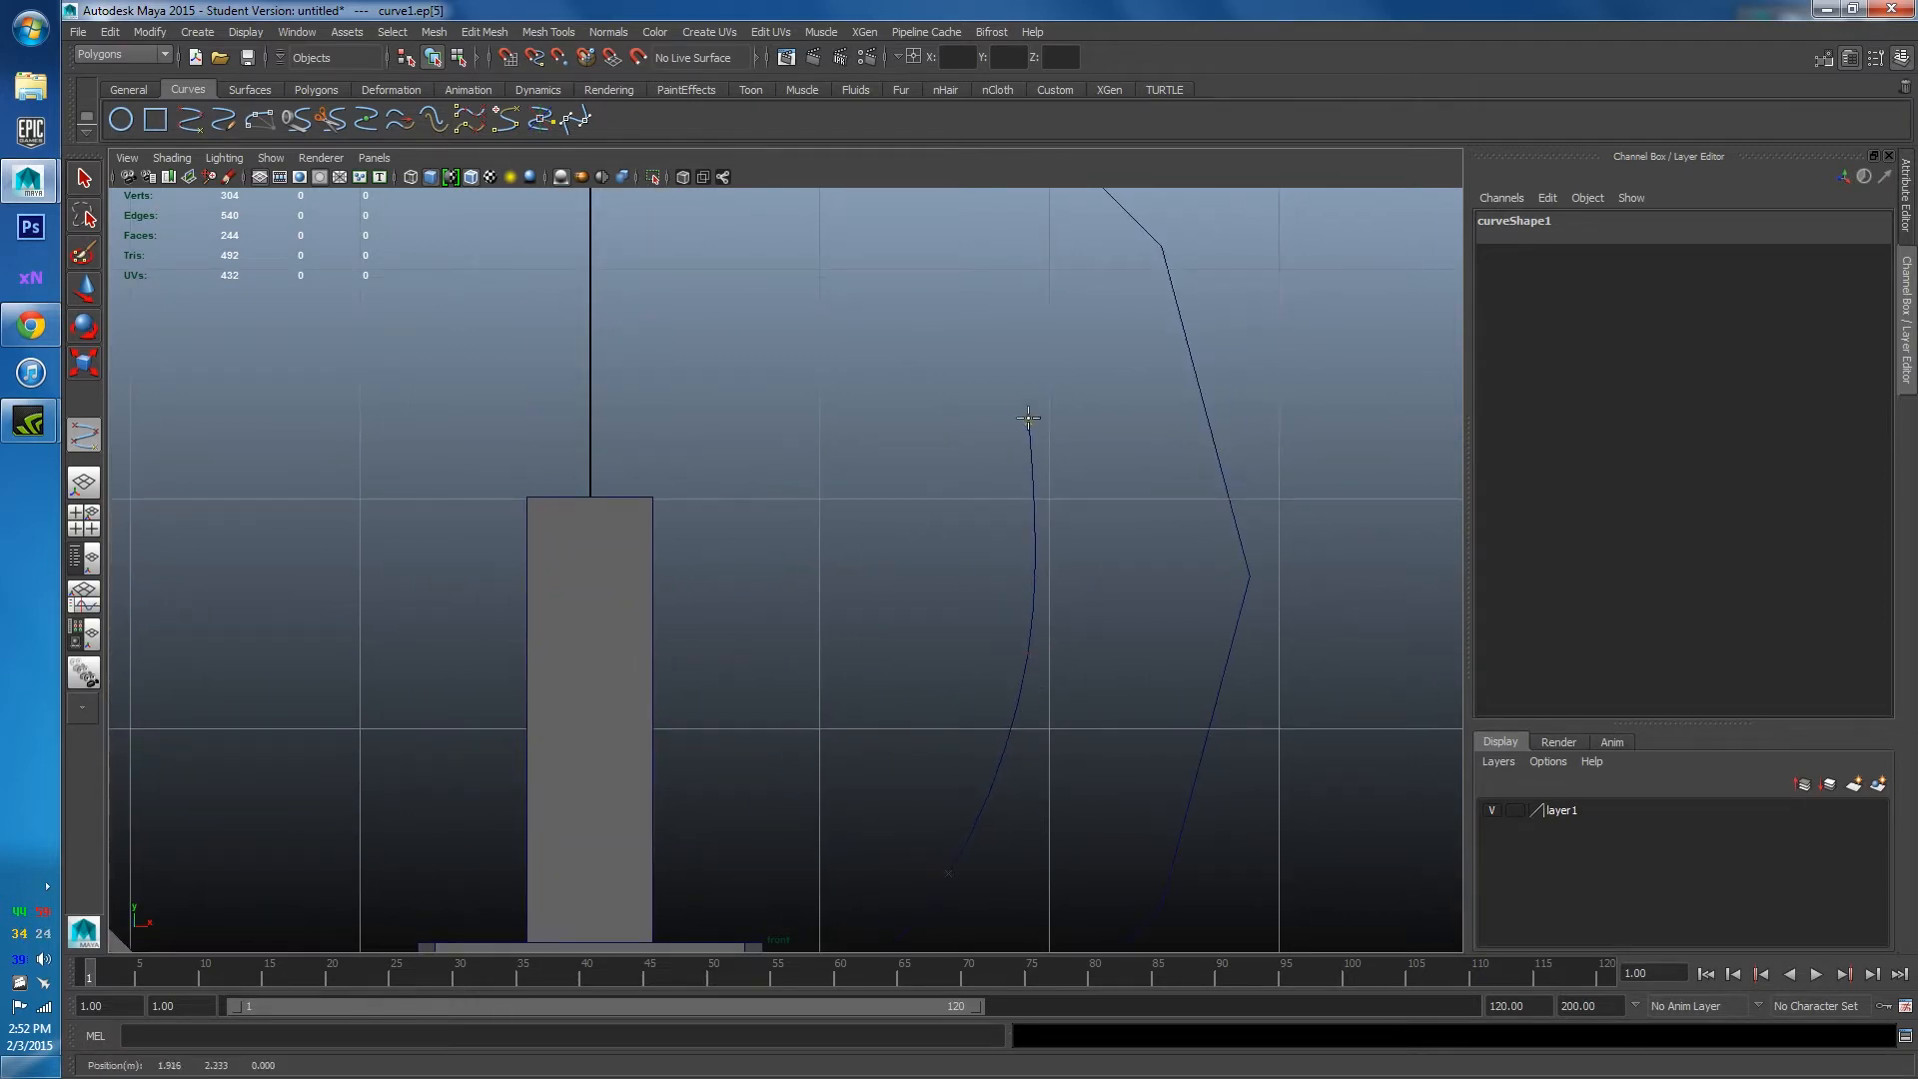
scroll(1029, 418, down, 5)
click(840, 506)
click(818, 481)
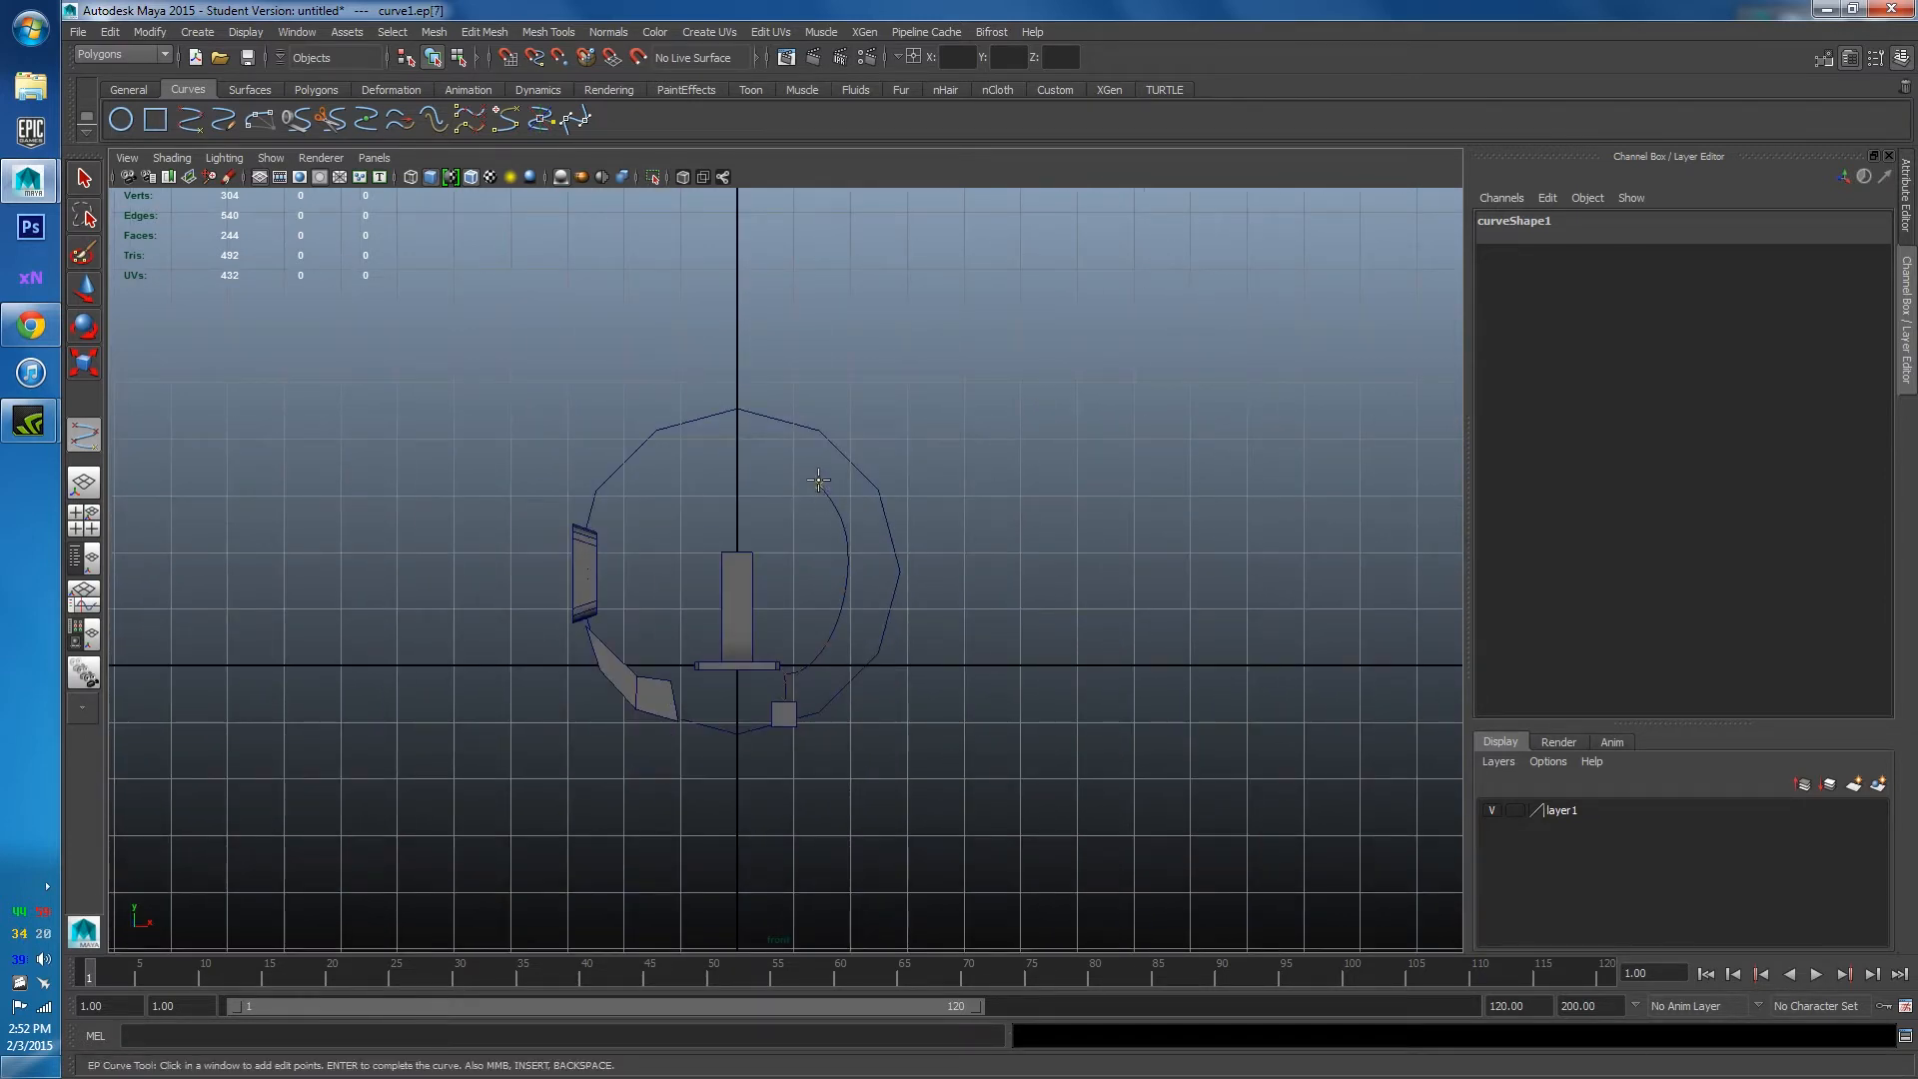
click(781, 477)
scroll(911, 624, up, 3)
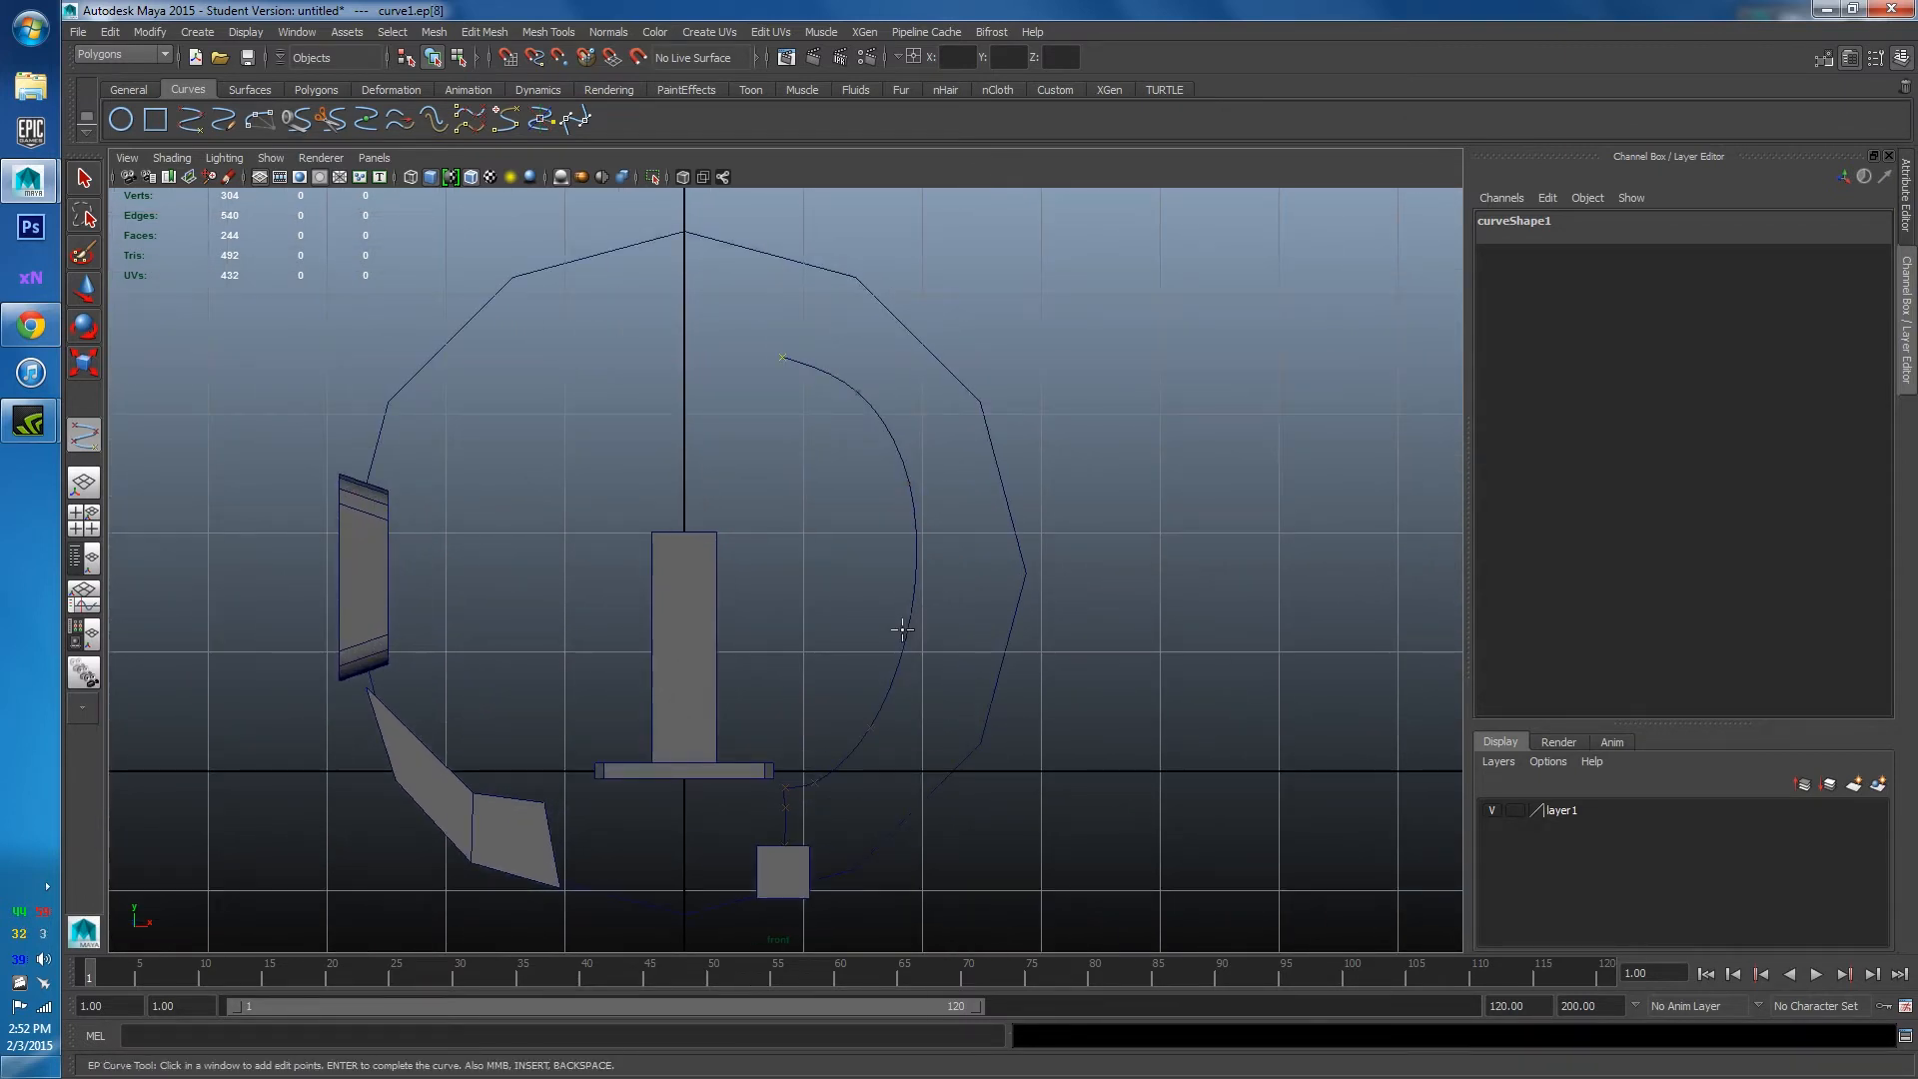
key(Return)
scroll(869, 758, up, 2)
alt+middle_drag(869, 758, 852, 530)
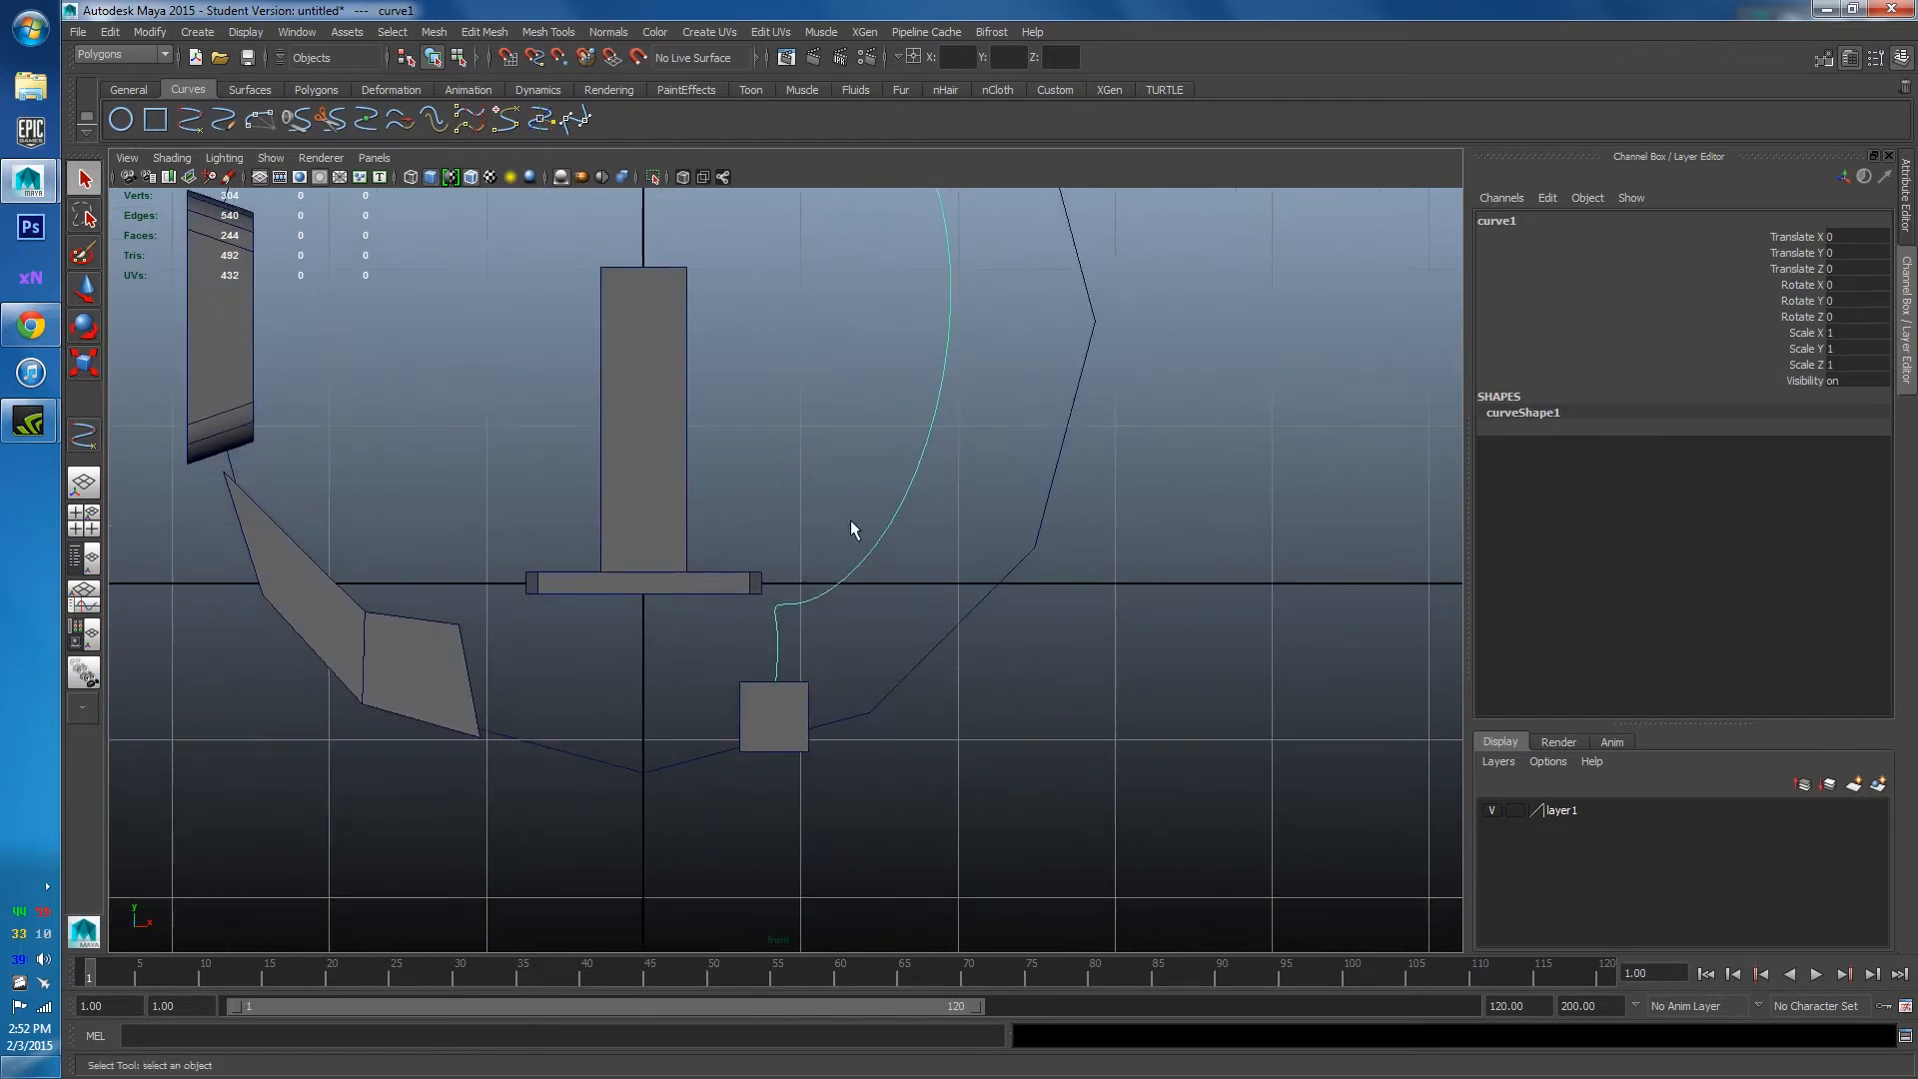
Switch curve1 to control-vertex editing, then pull the bend's lower vertices down and squeeze them together.
mouse_move(826, 599)
right_down()
mouse_move(789, 600)
mouse_move(821, 597)
right_up()
mouse_move(660, 503)
right_down()
mouse_move(702, 482)
mouse_move(665, 506)
right_up()
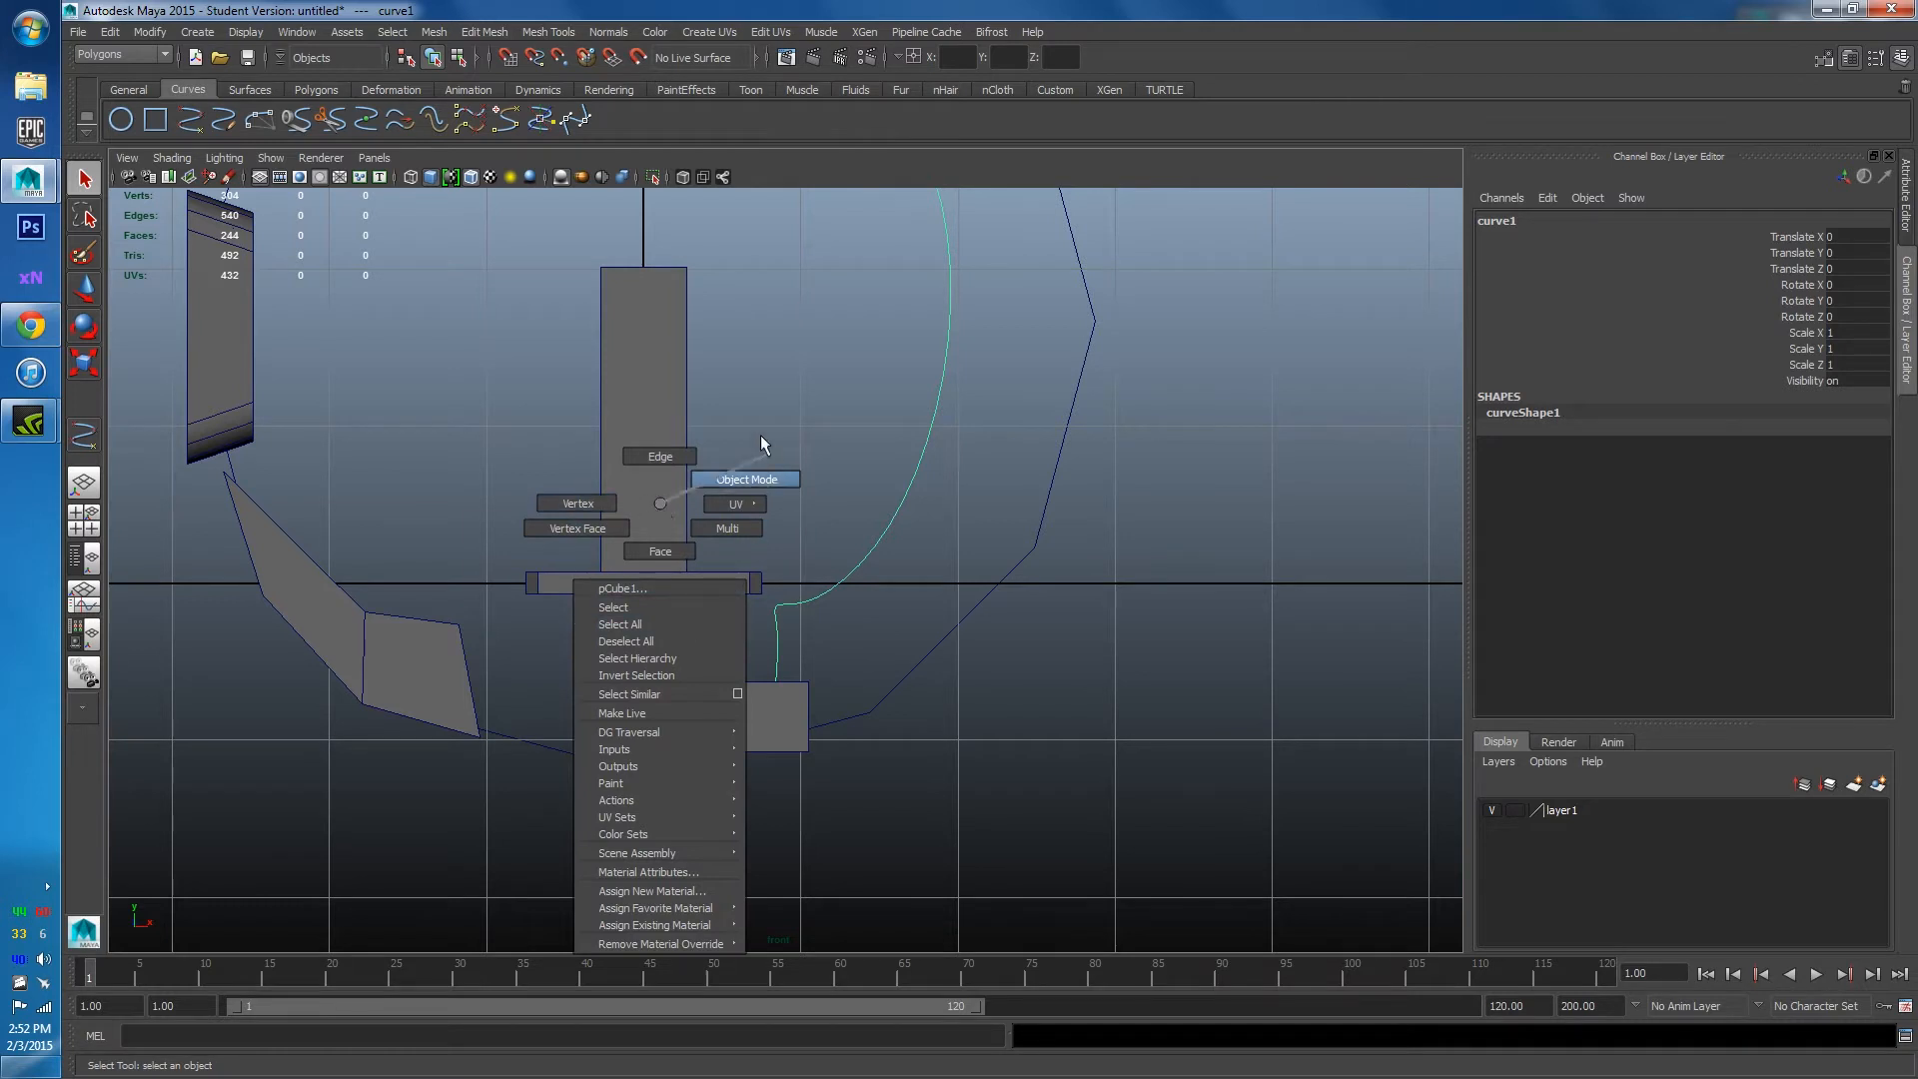
right_drag(597, 571, 654, 505)
right_drag(819, 597, 737, 602)
scroll(783, 705, up, 5)
alt+middle_drag(757, 675, 783, 550)
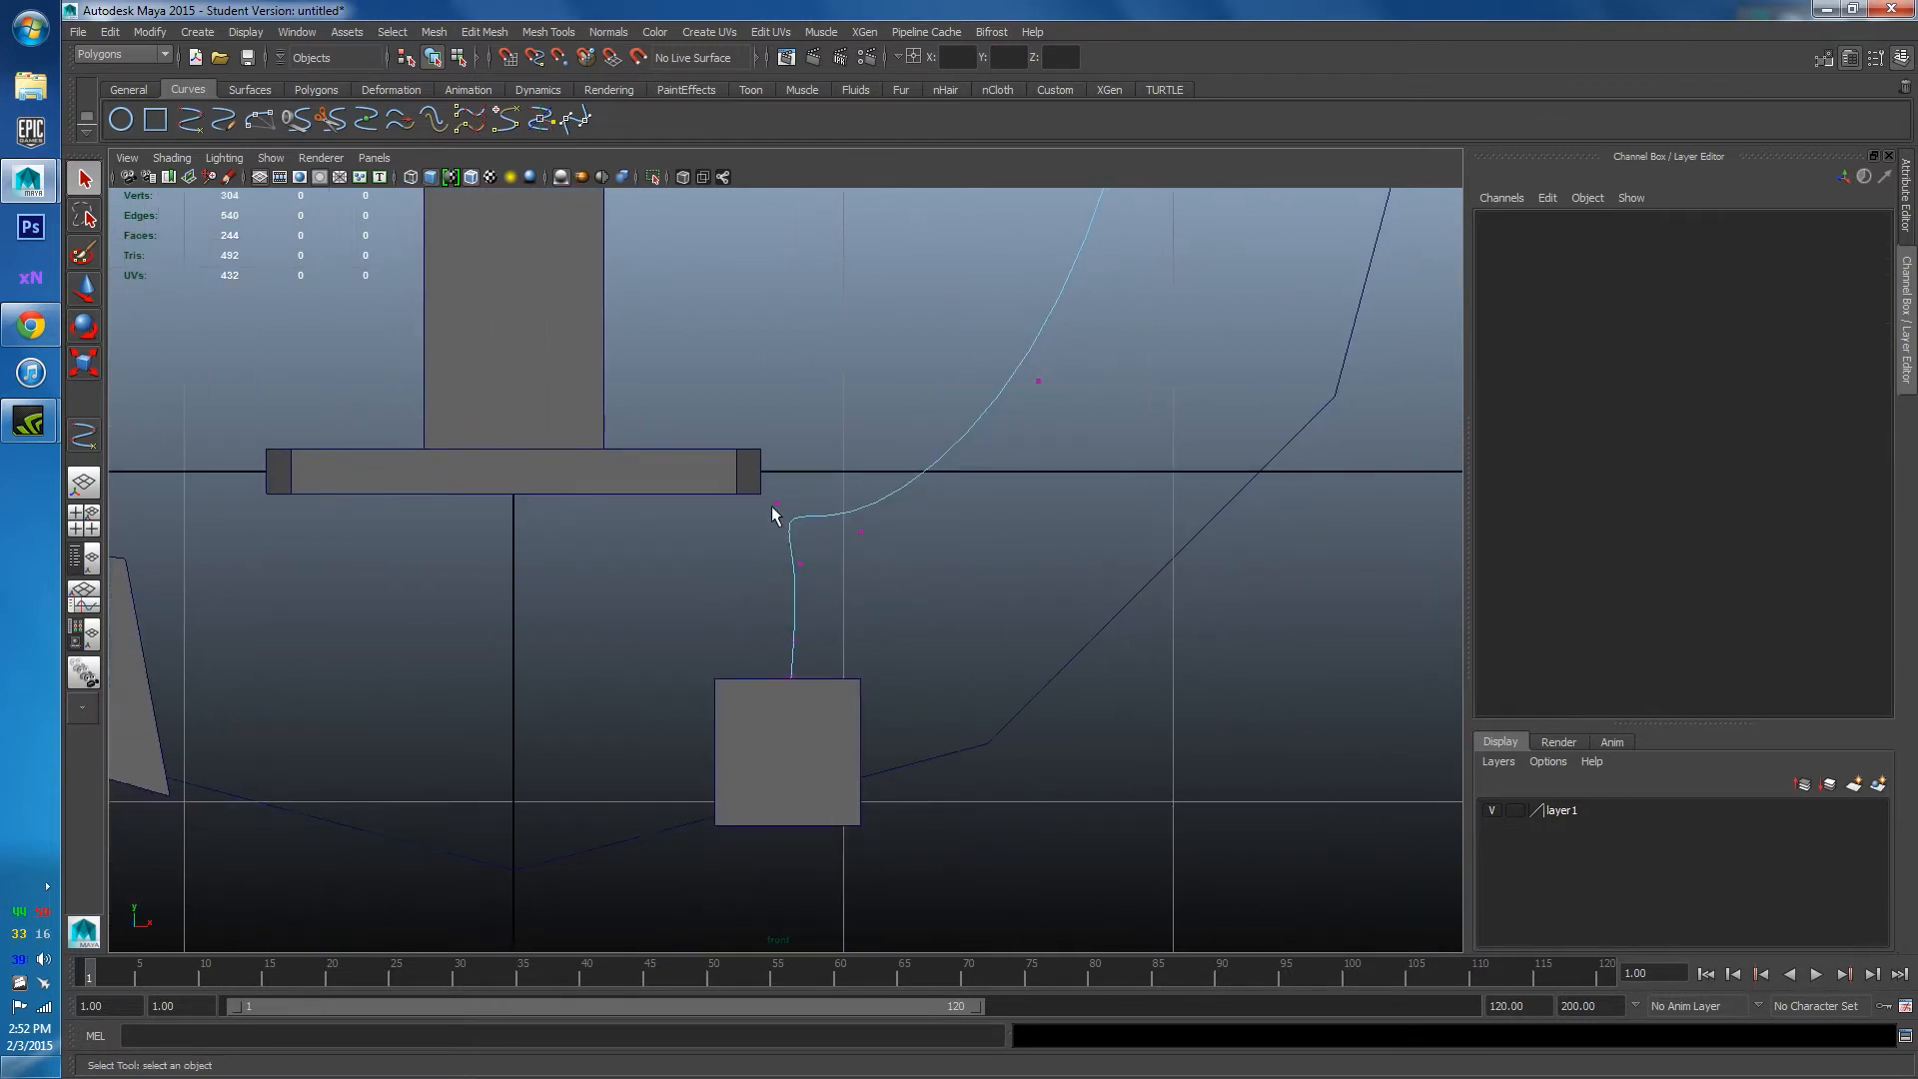
click(775, 506)
key(w)
drag(778, 502, 786, 751)
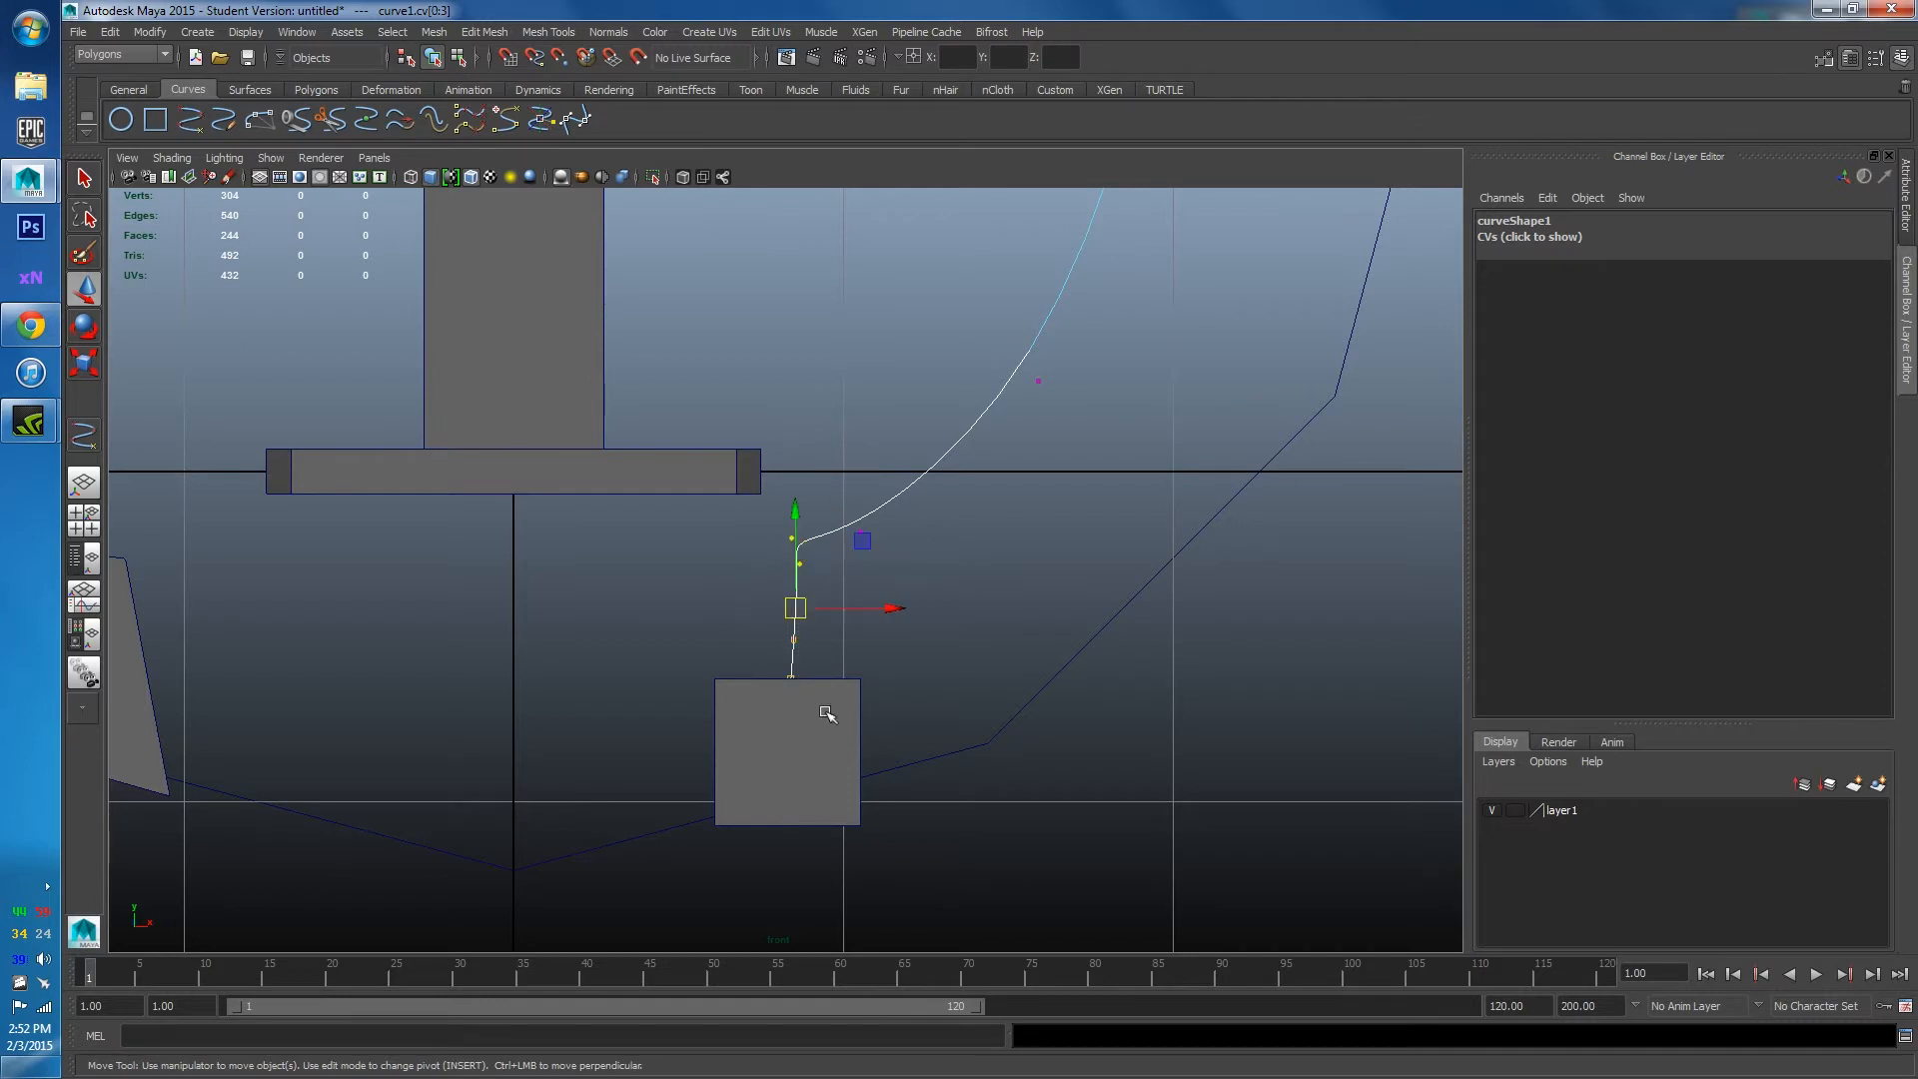
key(r)
drag(704, 606, 760, 630)
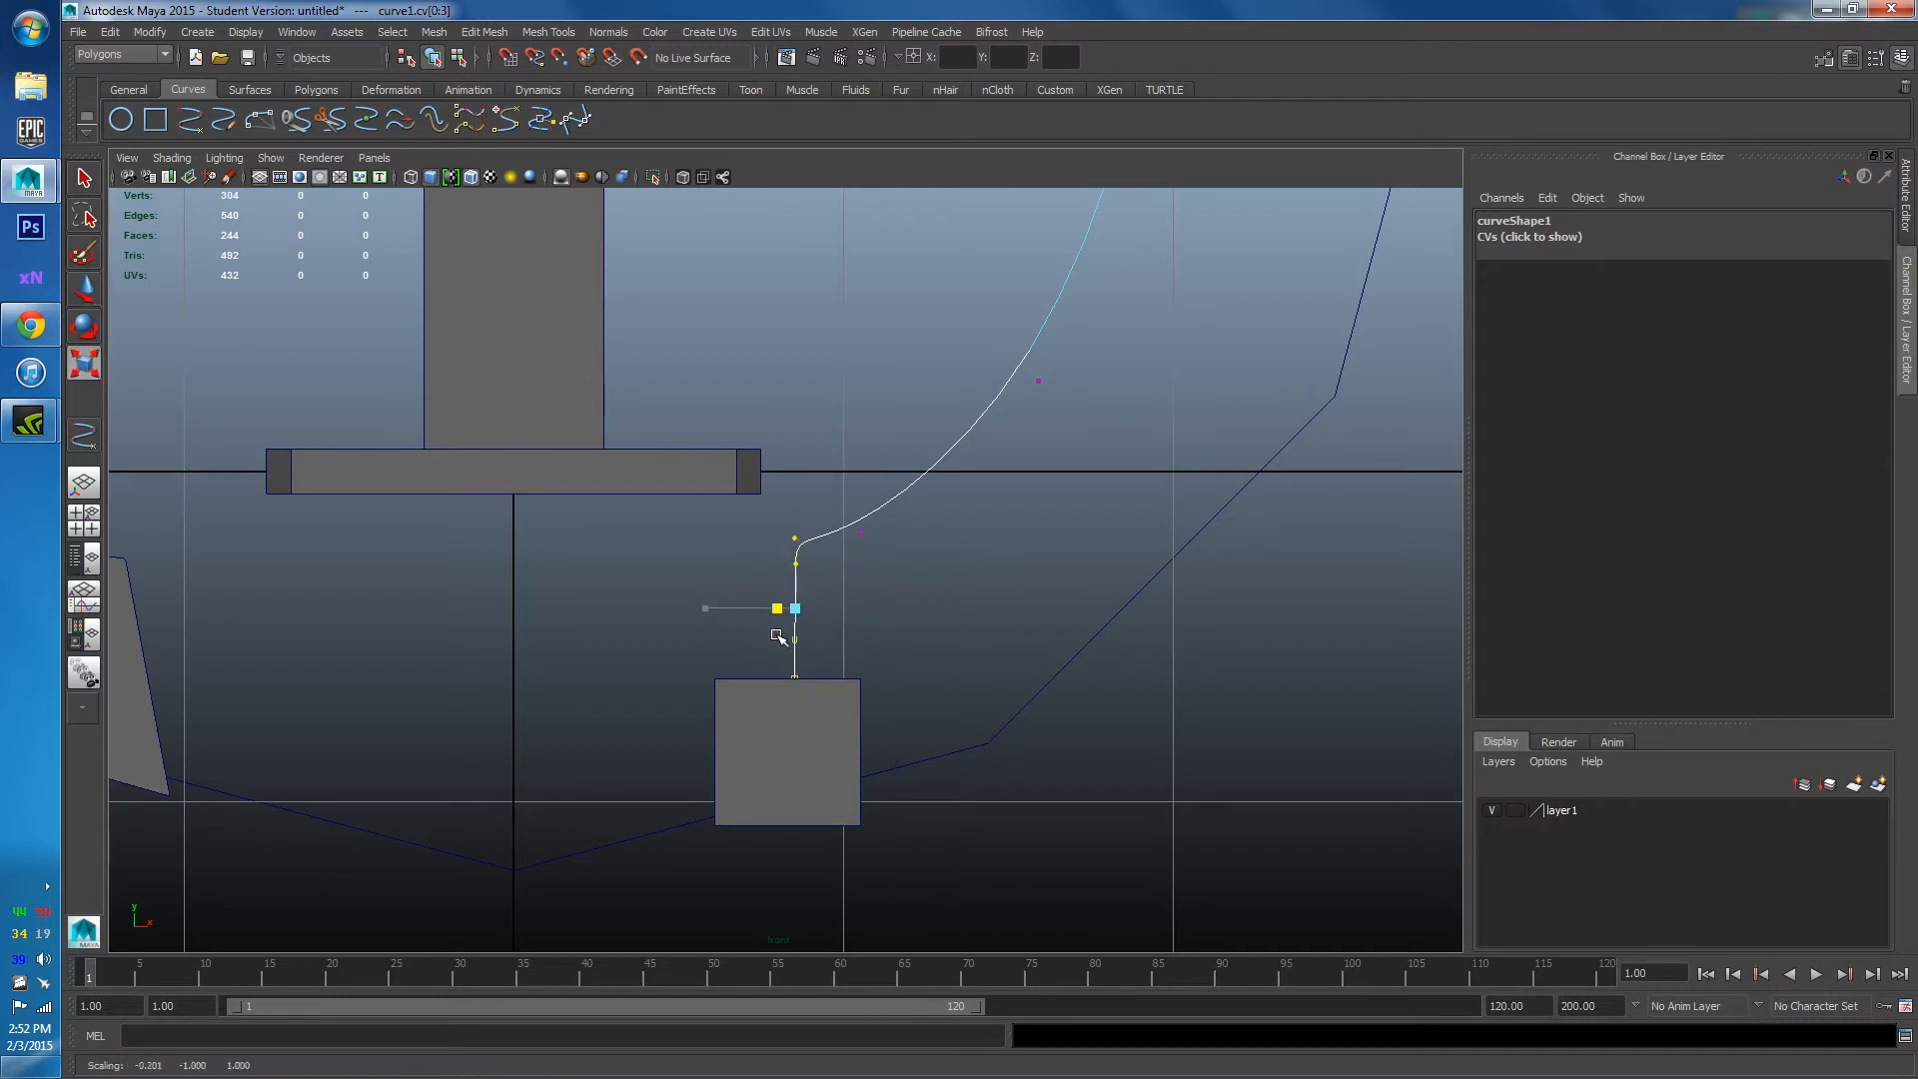
key(w)
drag(876, 612, 886, 610)
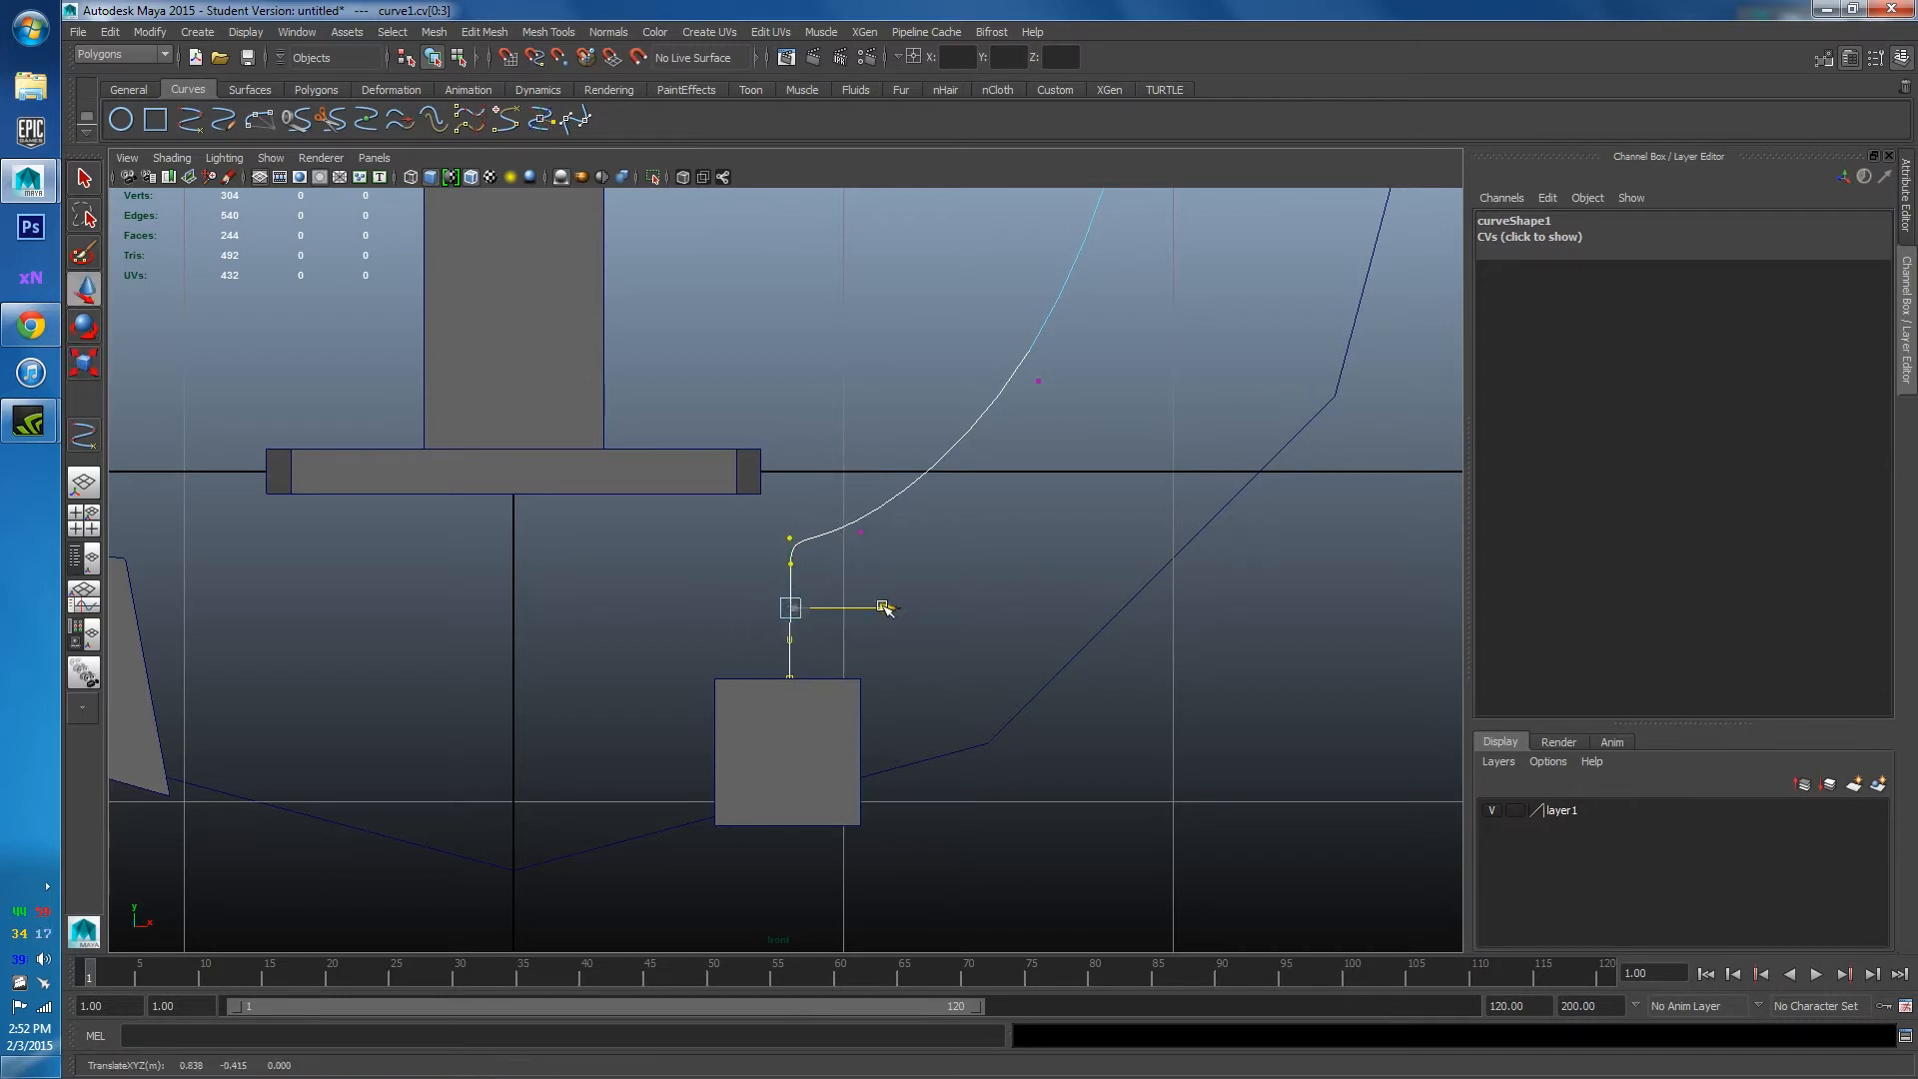
Move the next control vertices up the curve outward to round the arc inside the ring.
click(860, 531)
drag(860, 530, 918, 502)
alt+middle_drag(998, 379, 942, 577)
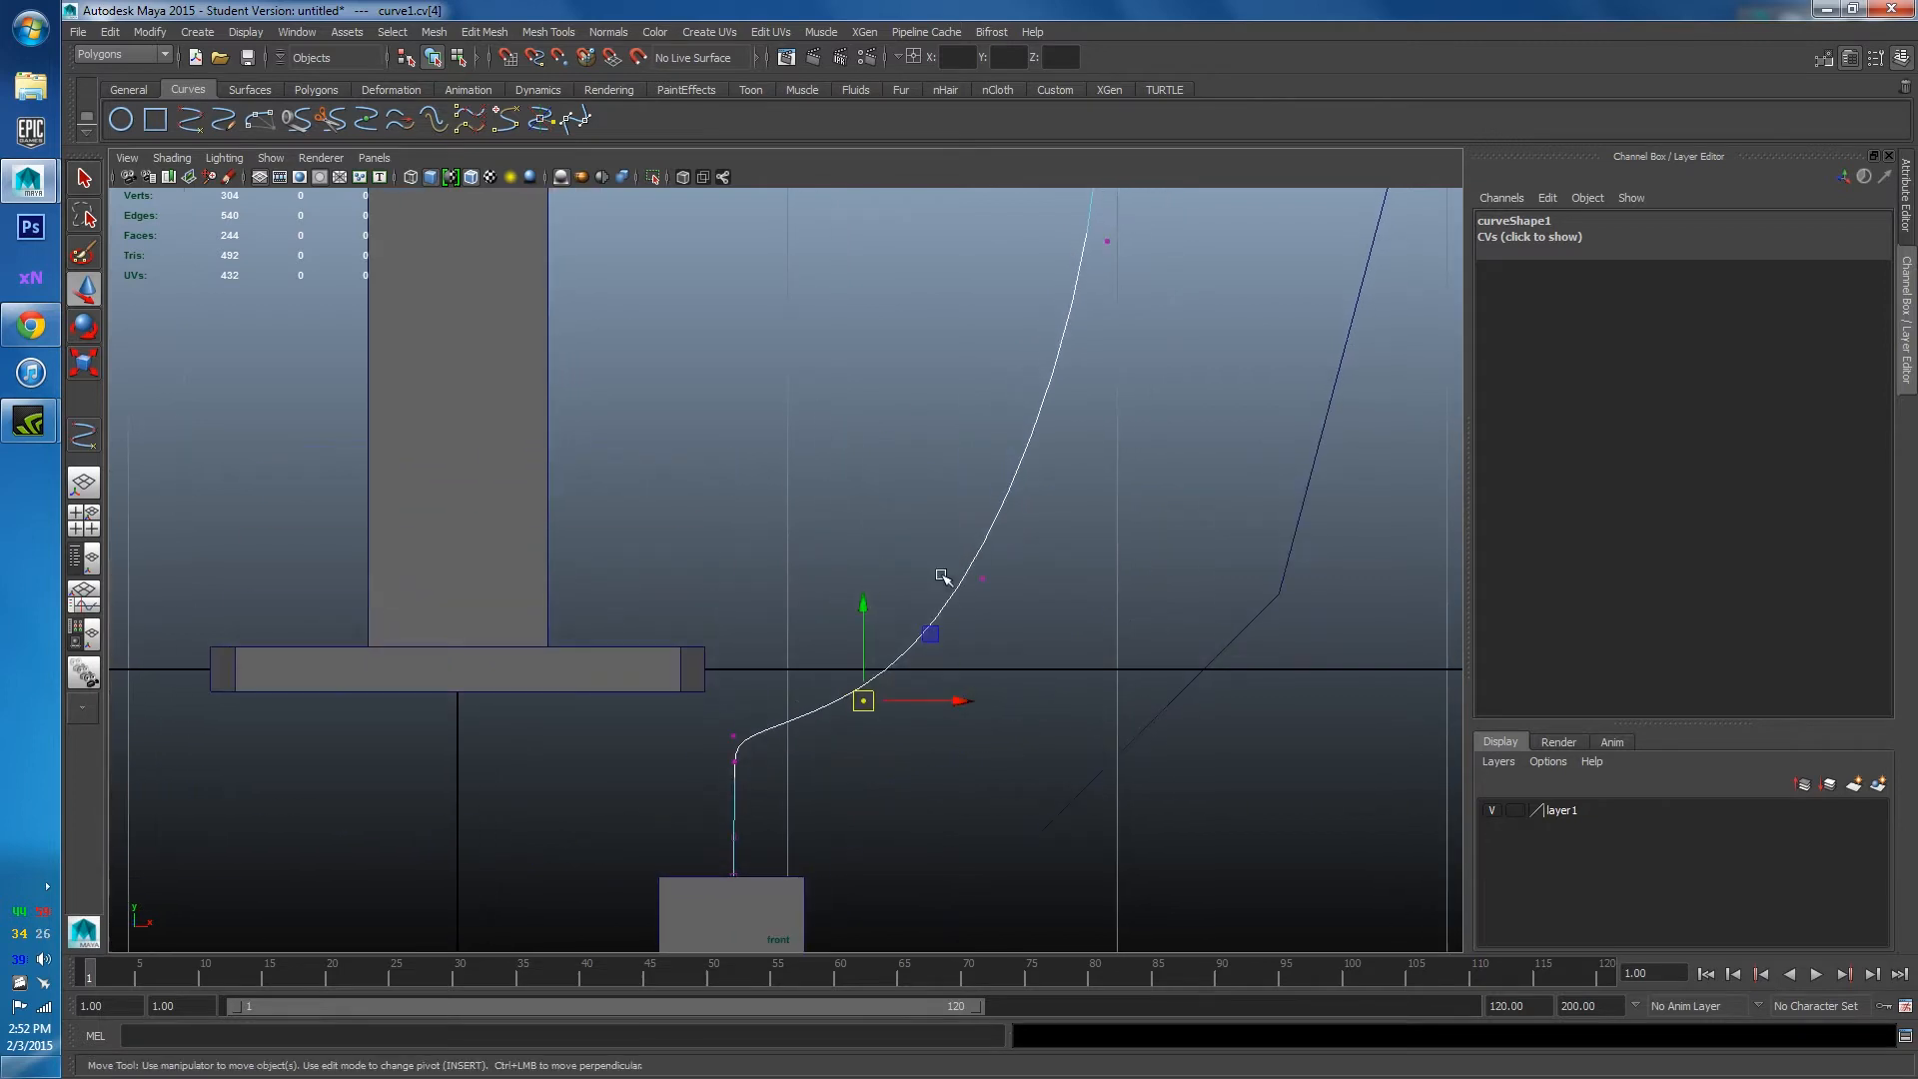
click(983, 579)
scroll(1033, 591, down, 5)
scroll(799, 680, up, 1)
drag(797, 688, 834, 689)
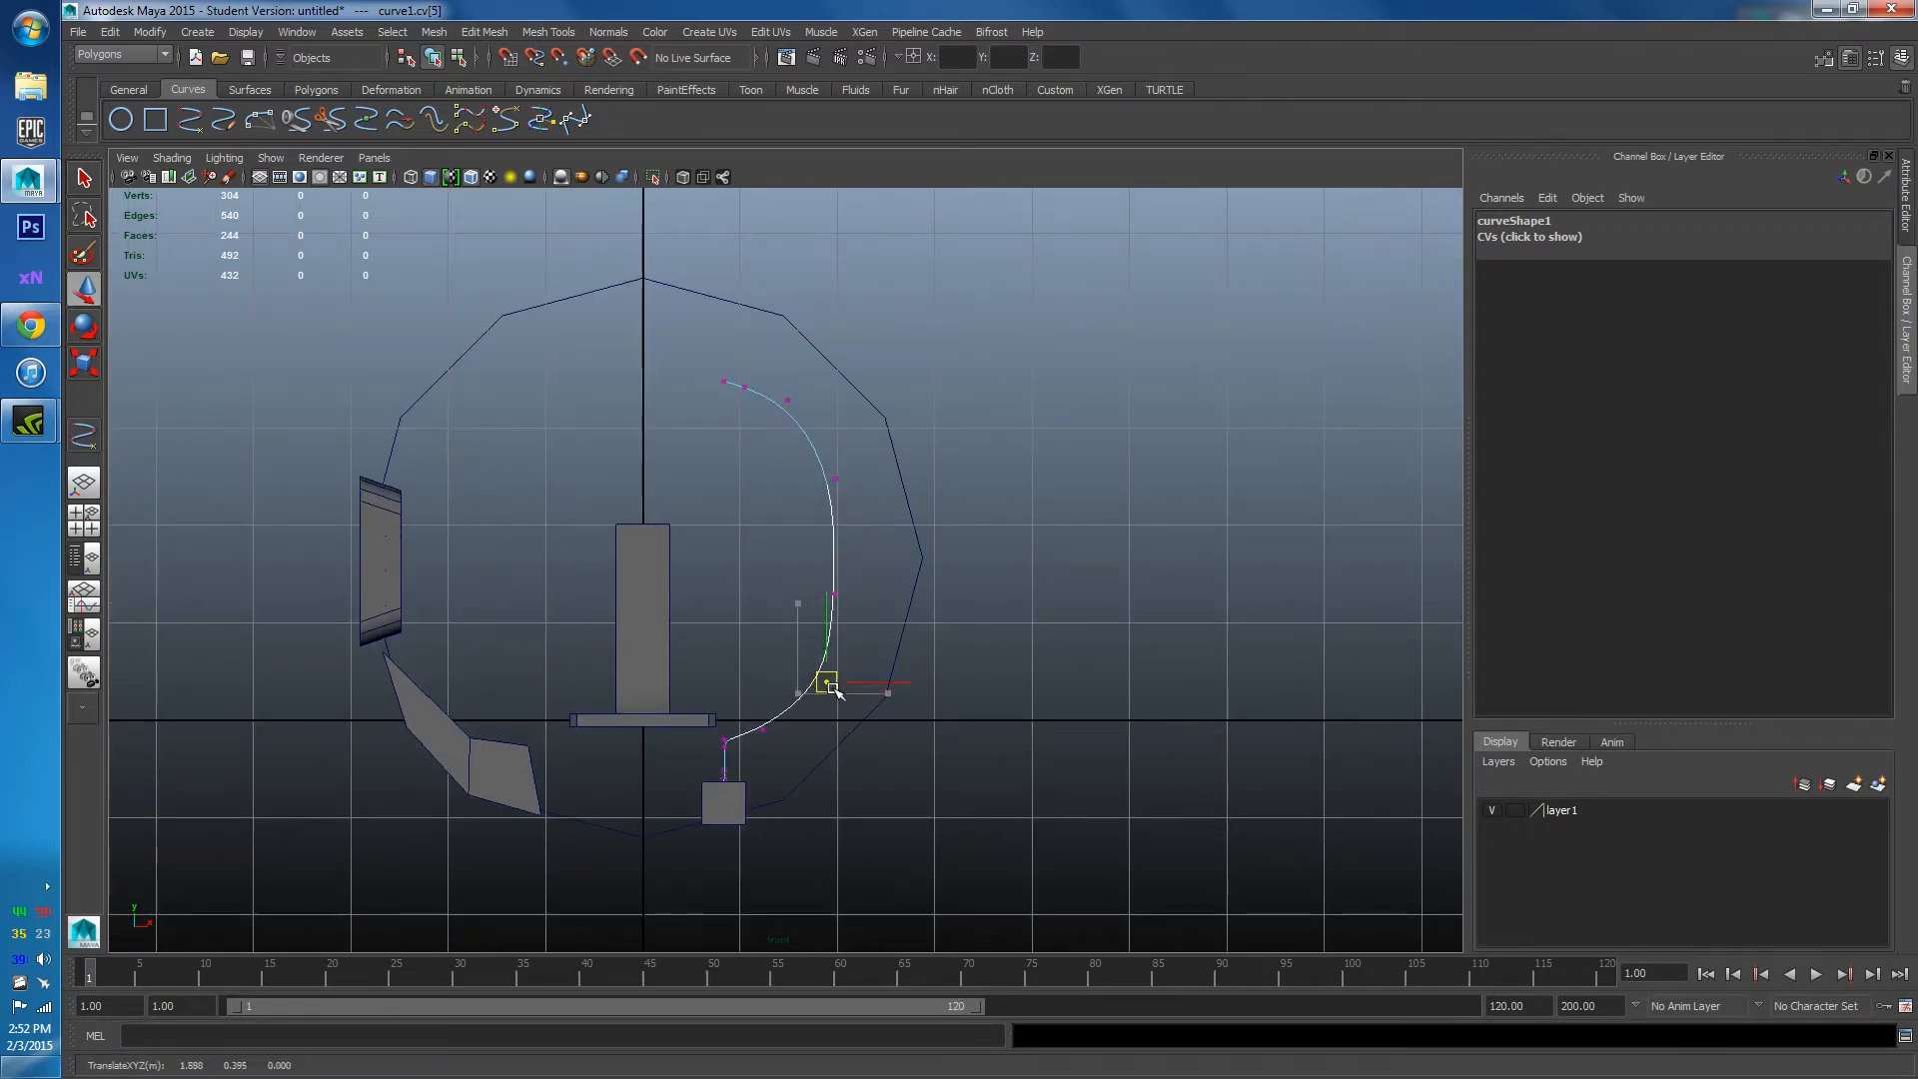
click(835, 595)
drag(842, 590, 857, 590)
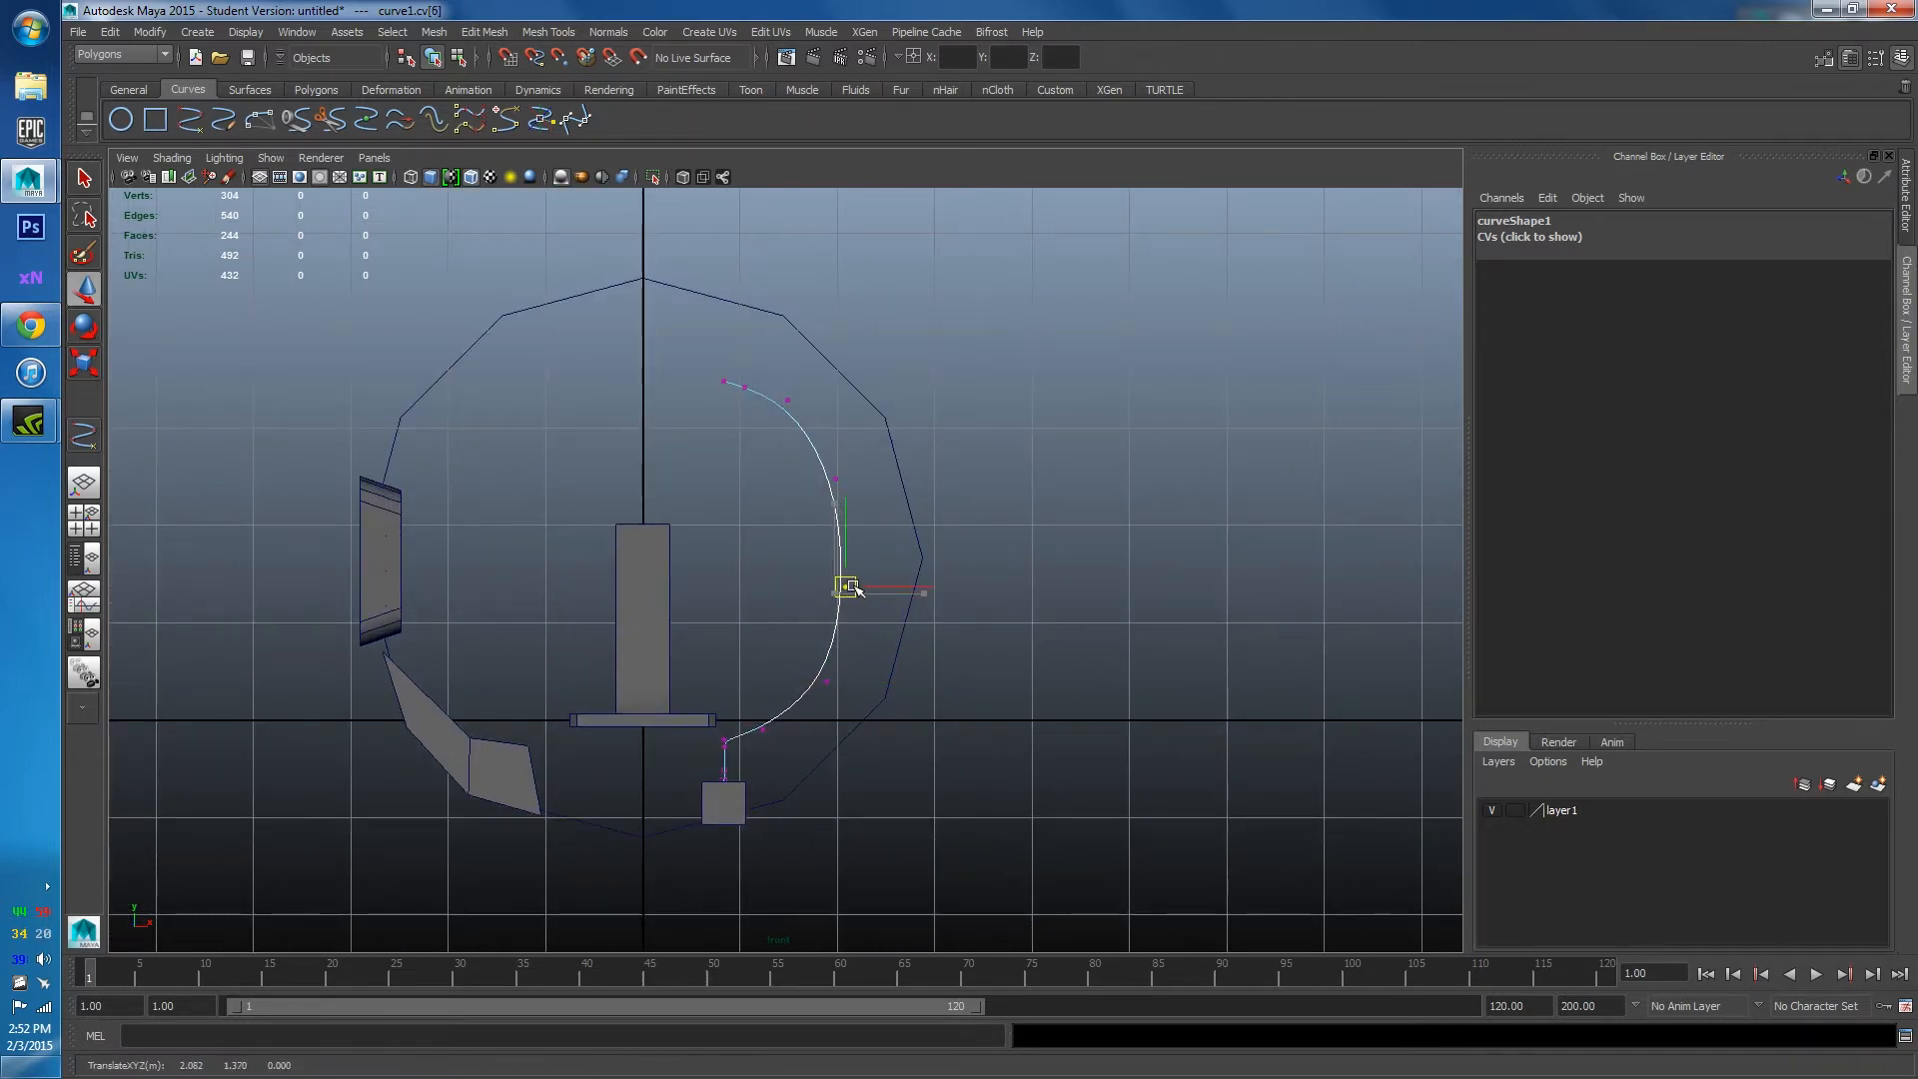
click(838, 479)
drag(838, 480, 828, 481)
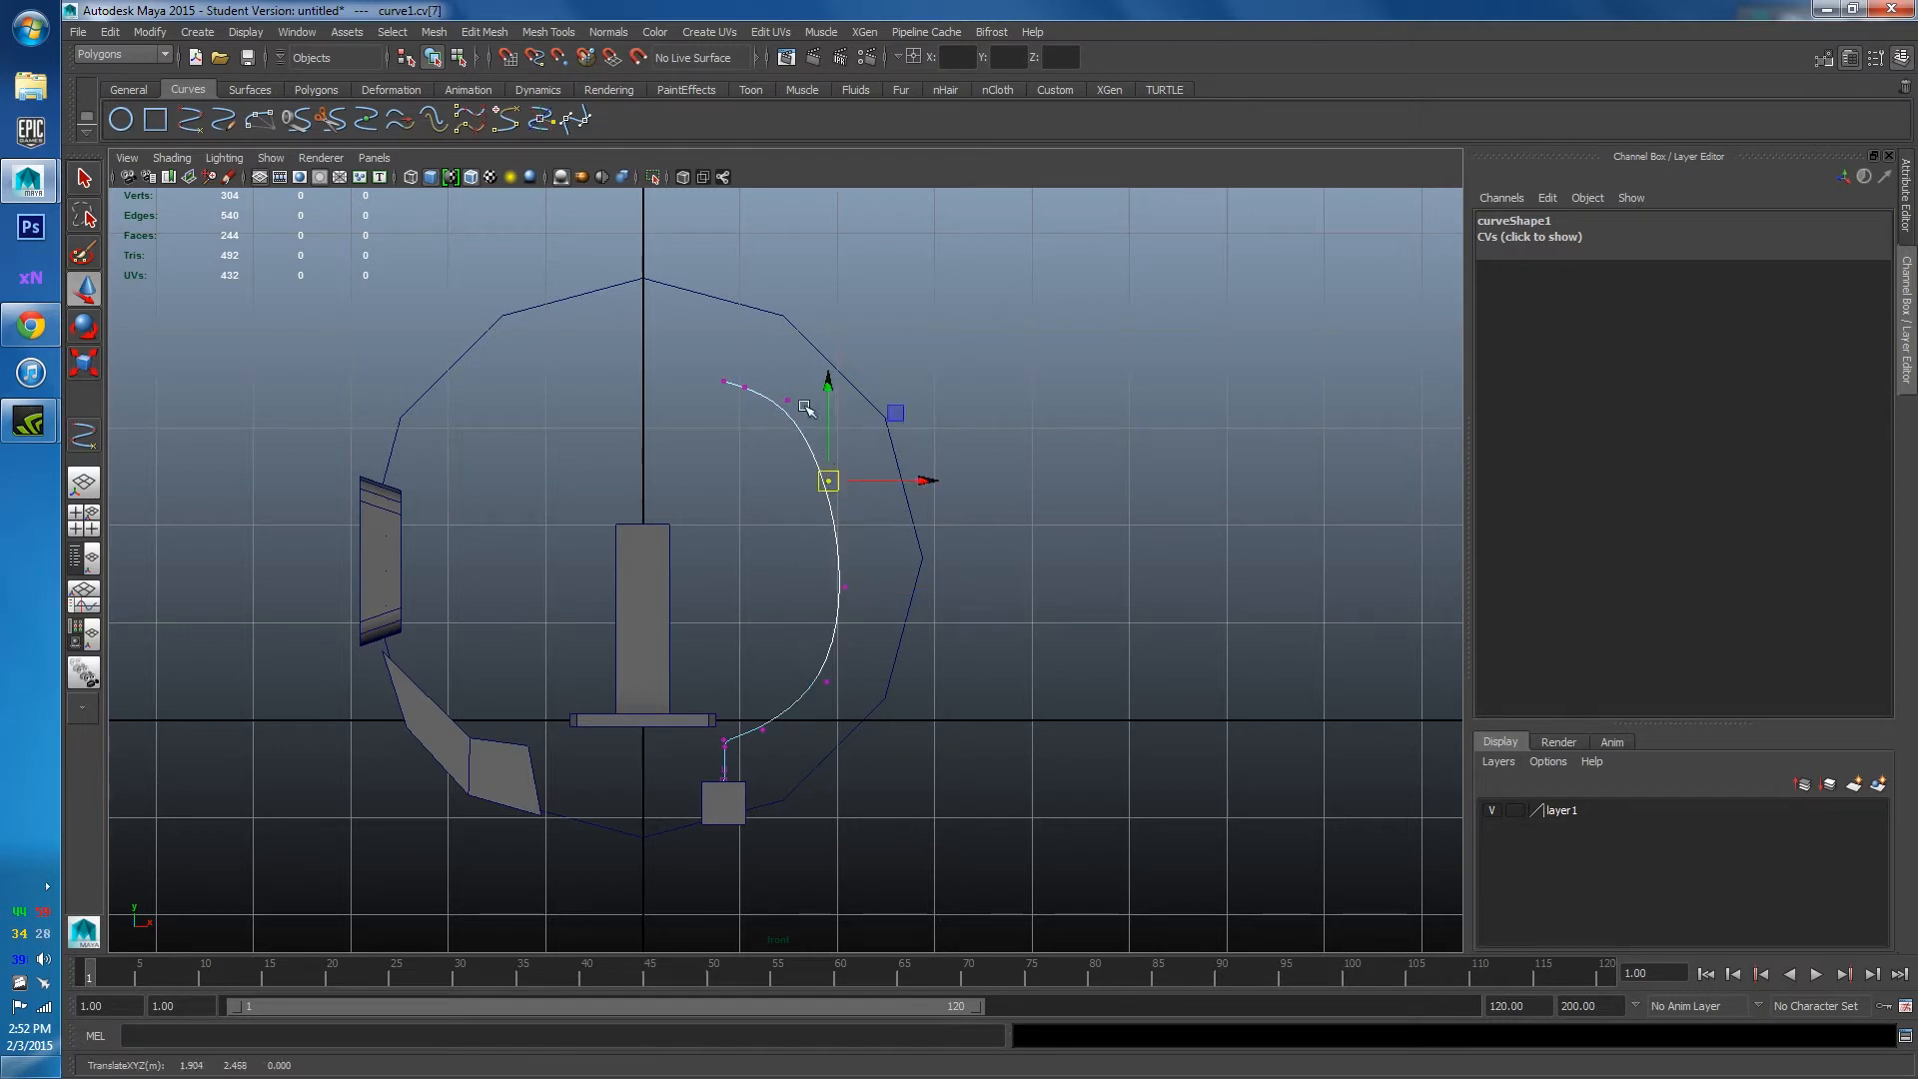
Lower an upper vertex to smooth the curve's top, then deselect all control points.
click(771, 394)
click(788, 399)
drag(788, 400, 787, 419)
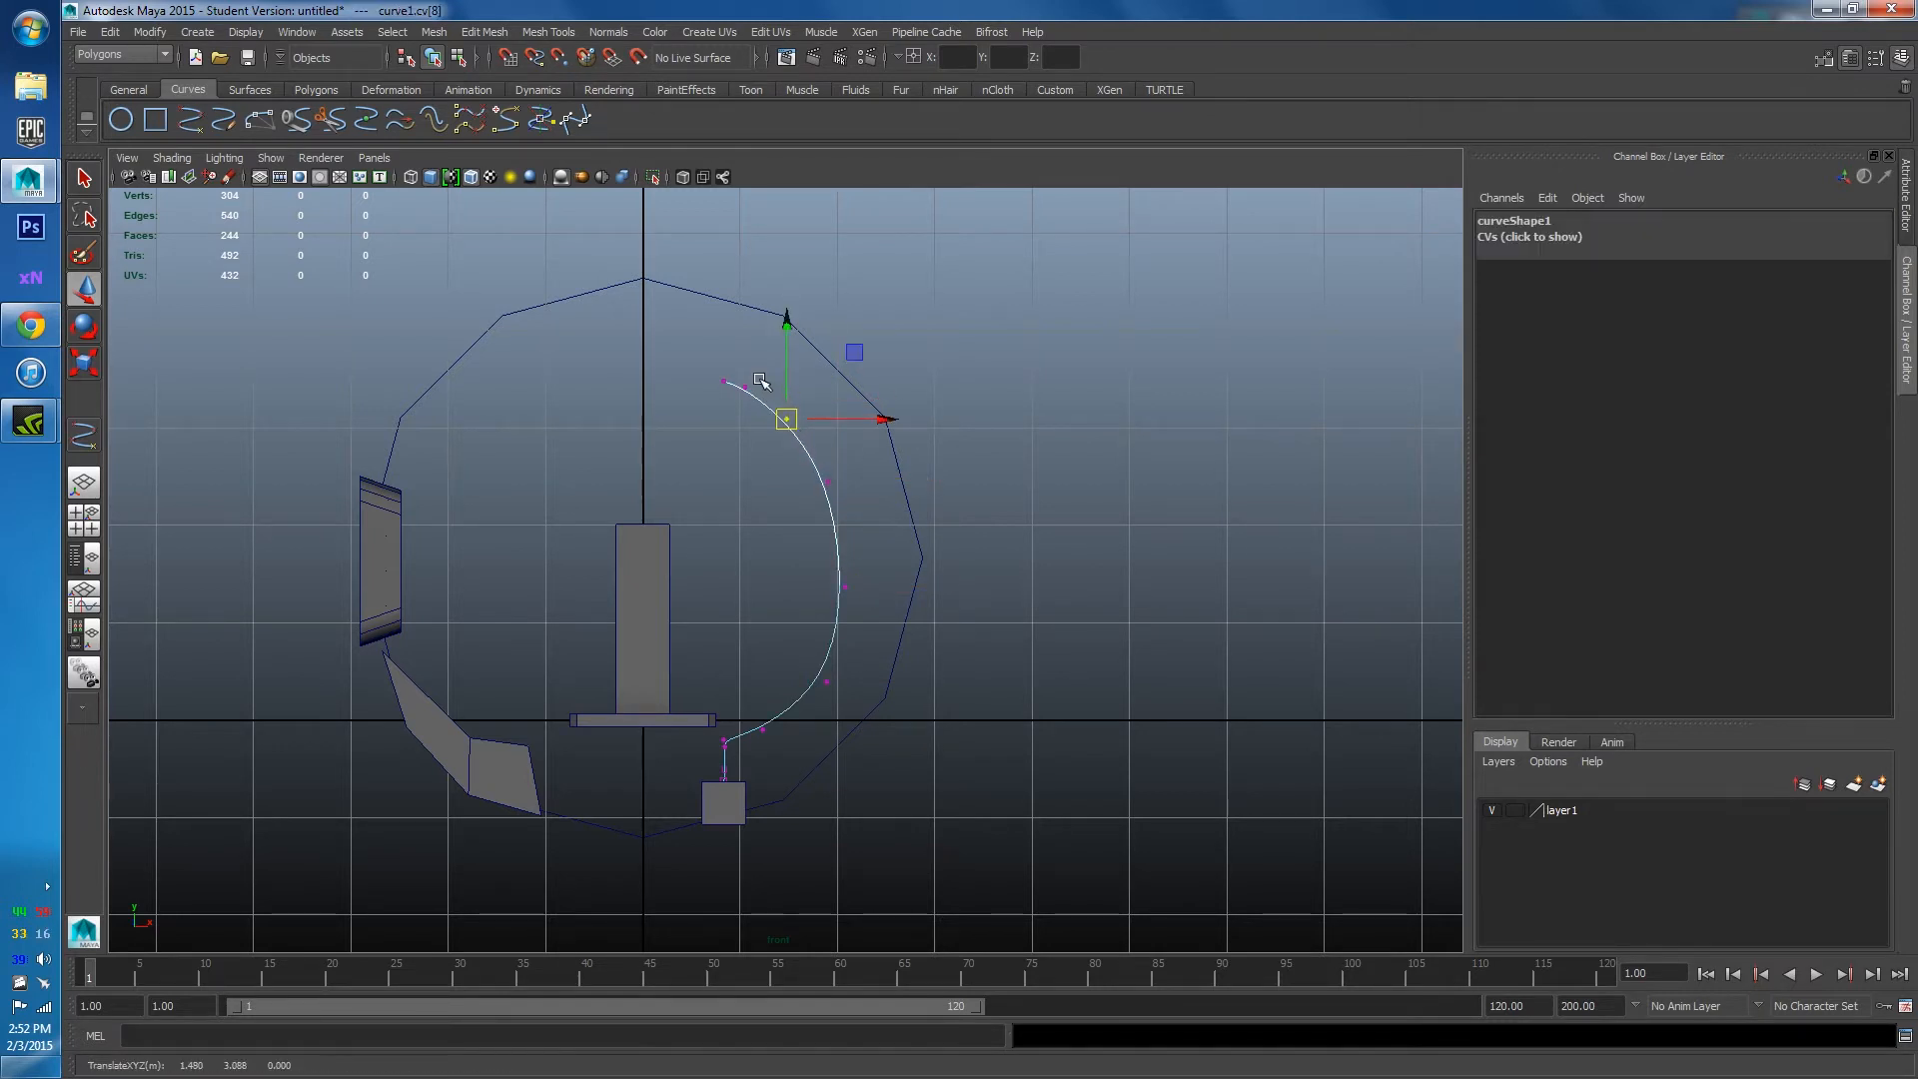
drag(711, 365, 752, 391)
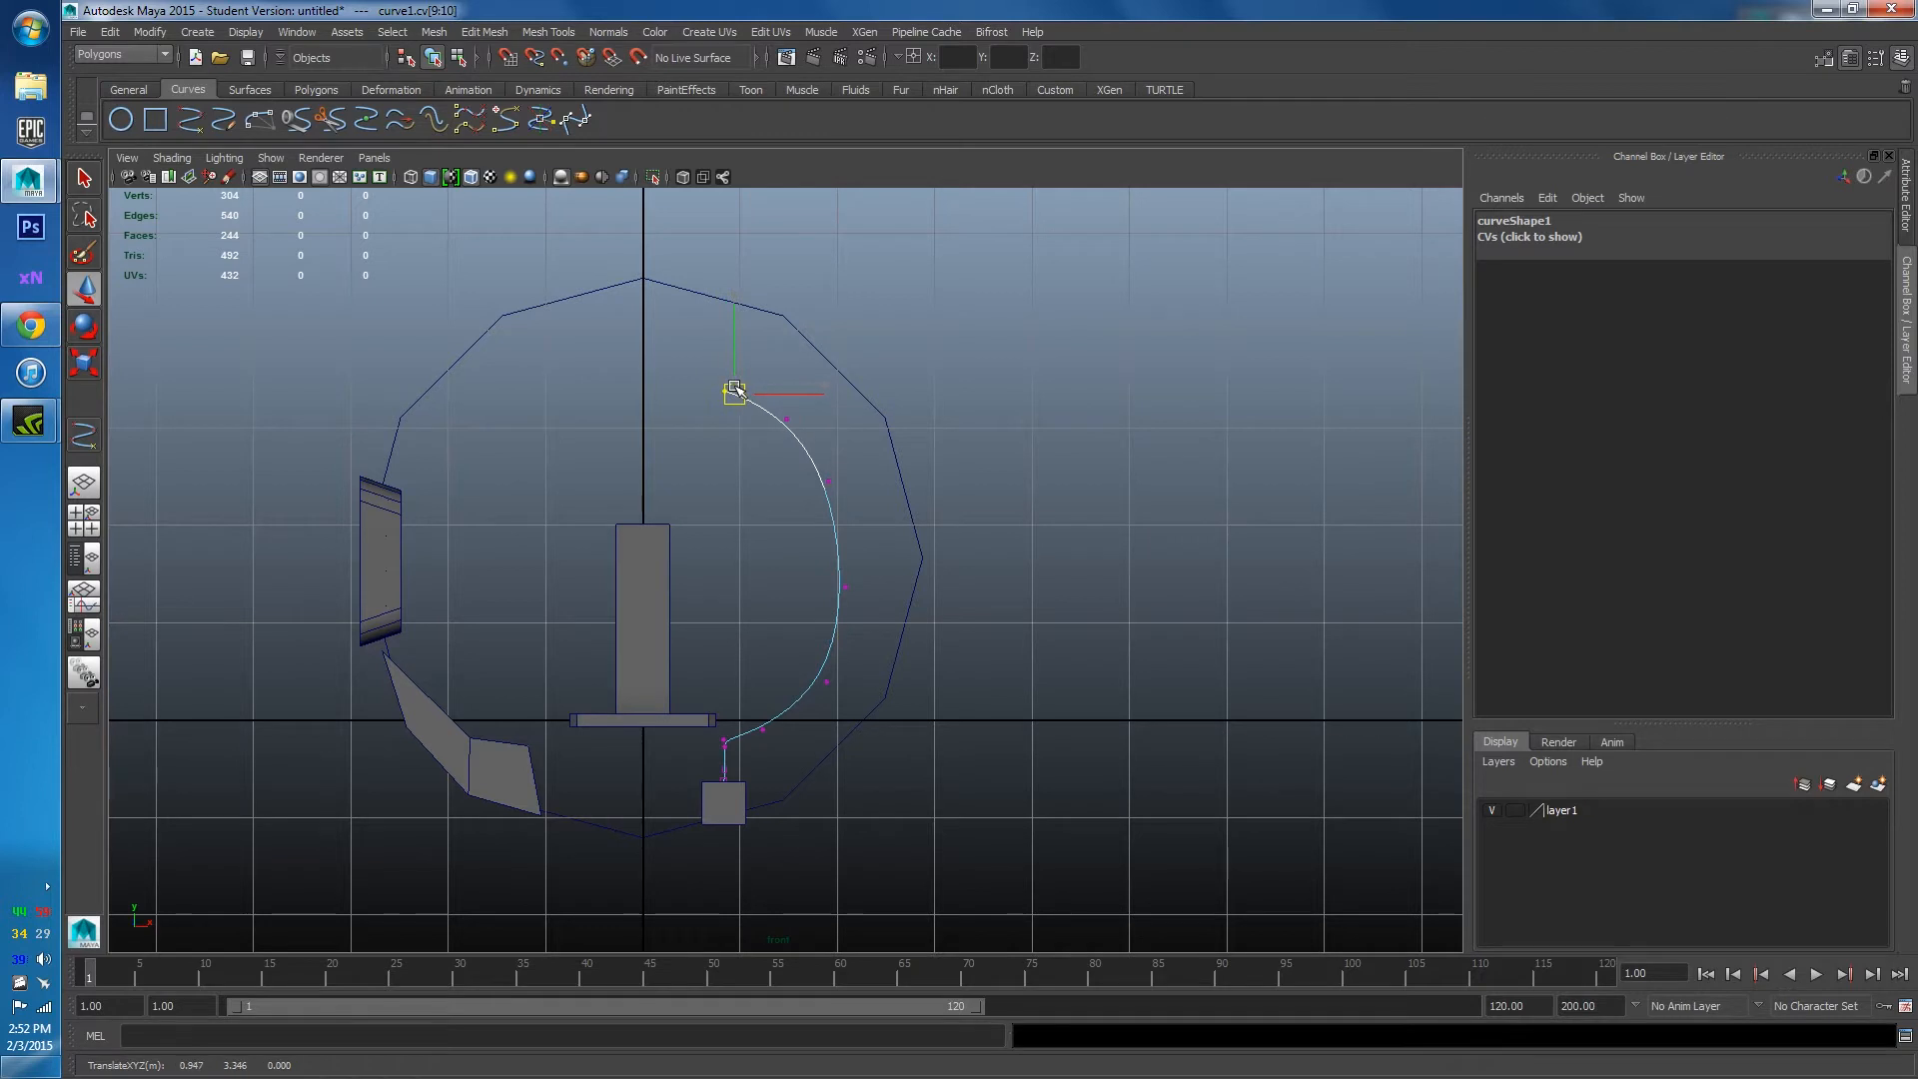
click(993, 466)
scroll(859, 539, up, 3)
drag(801, 517, 912, 630)
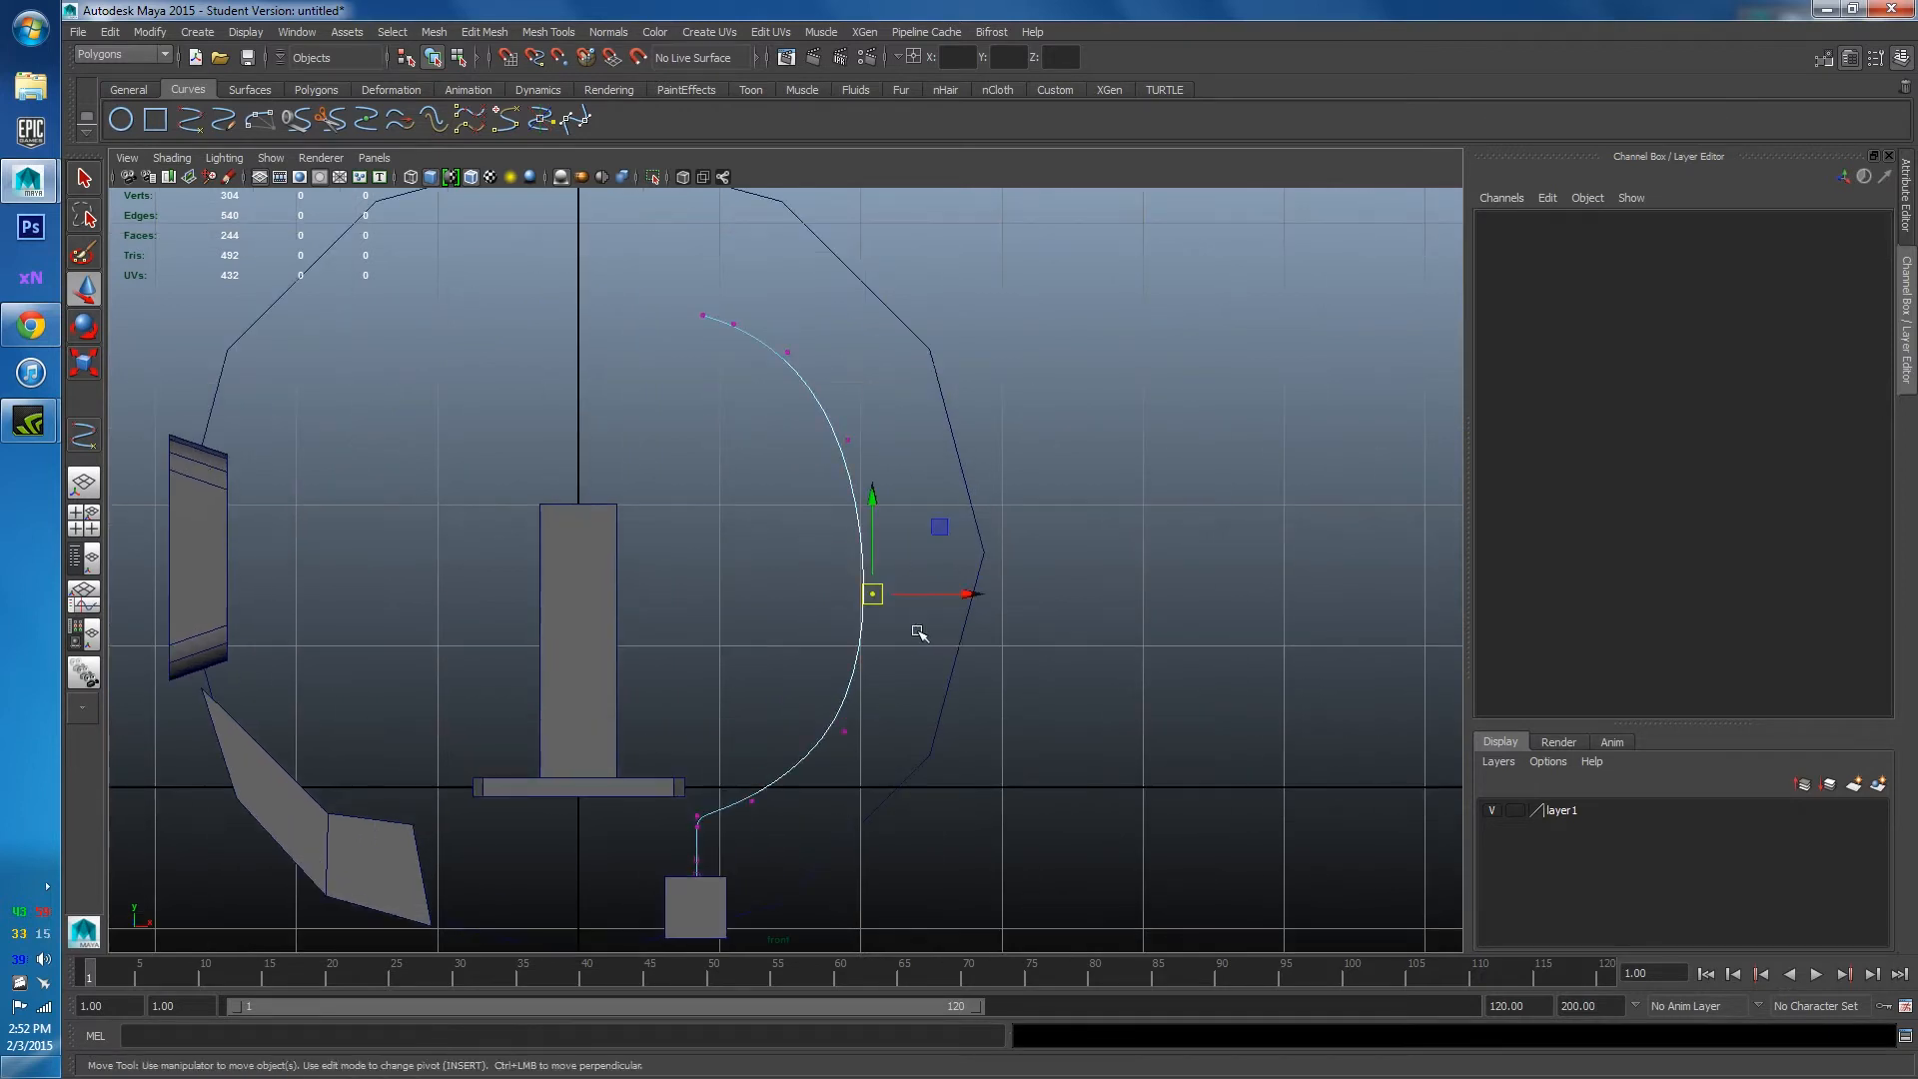
drag(789, 420, 844, 455)
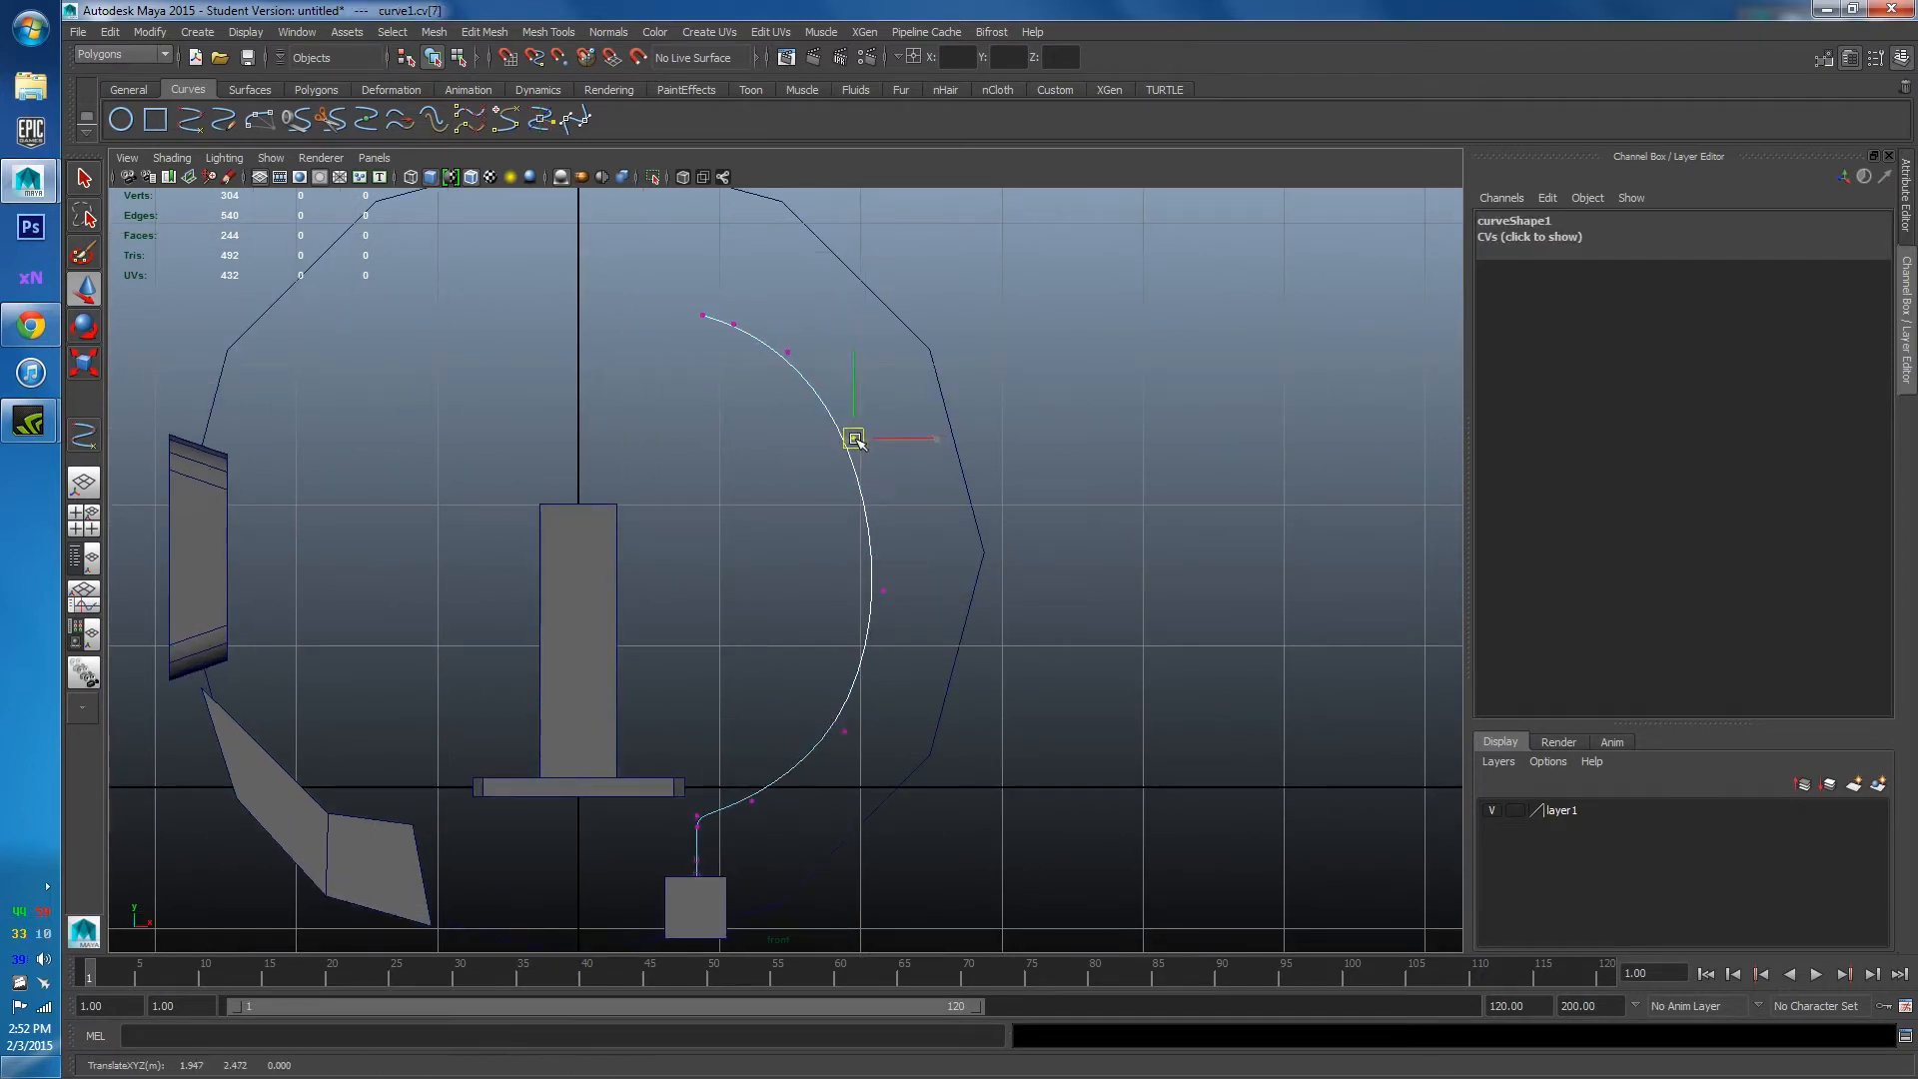
scroll(879, 600, down, 3)
click(931, 654)
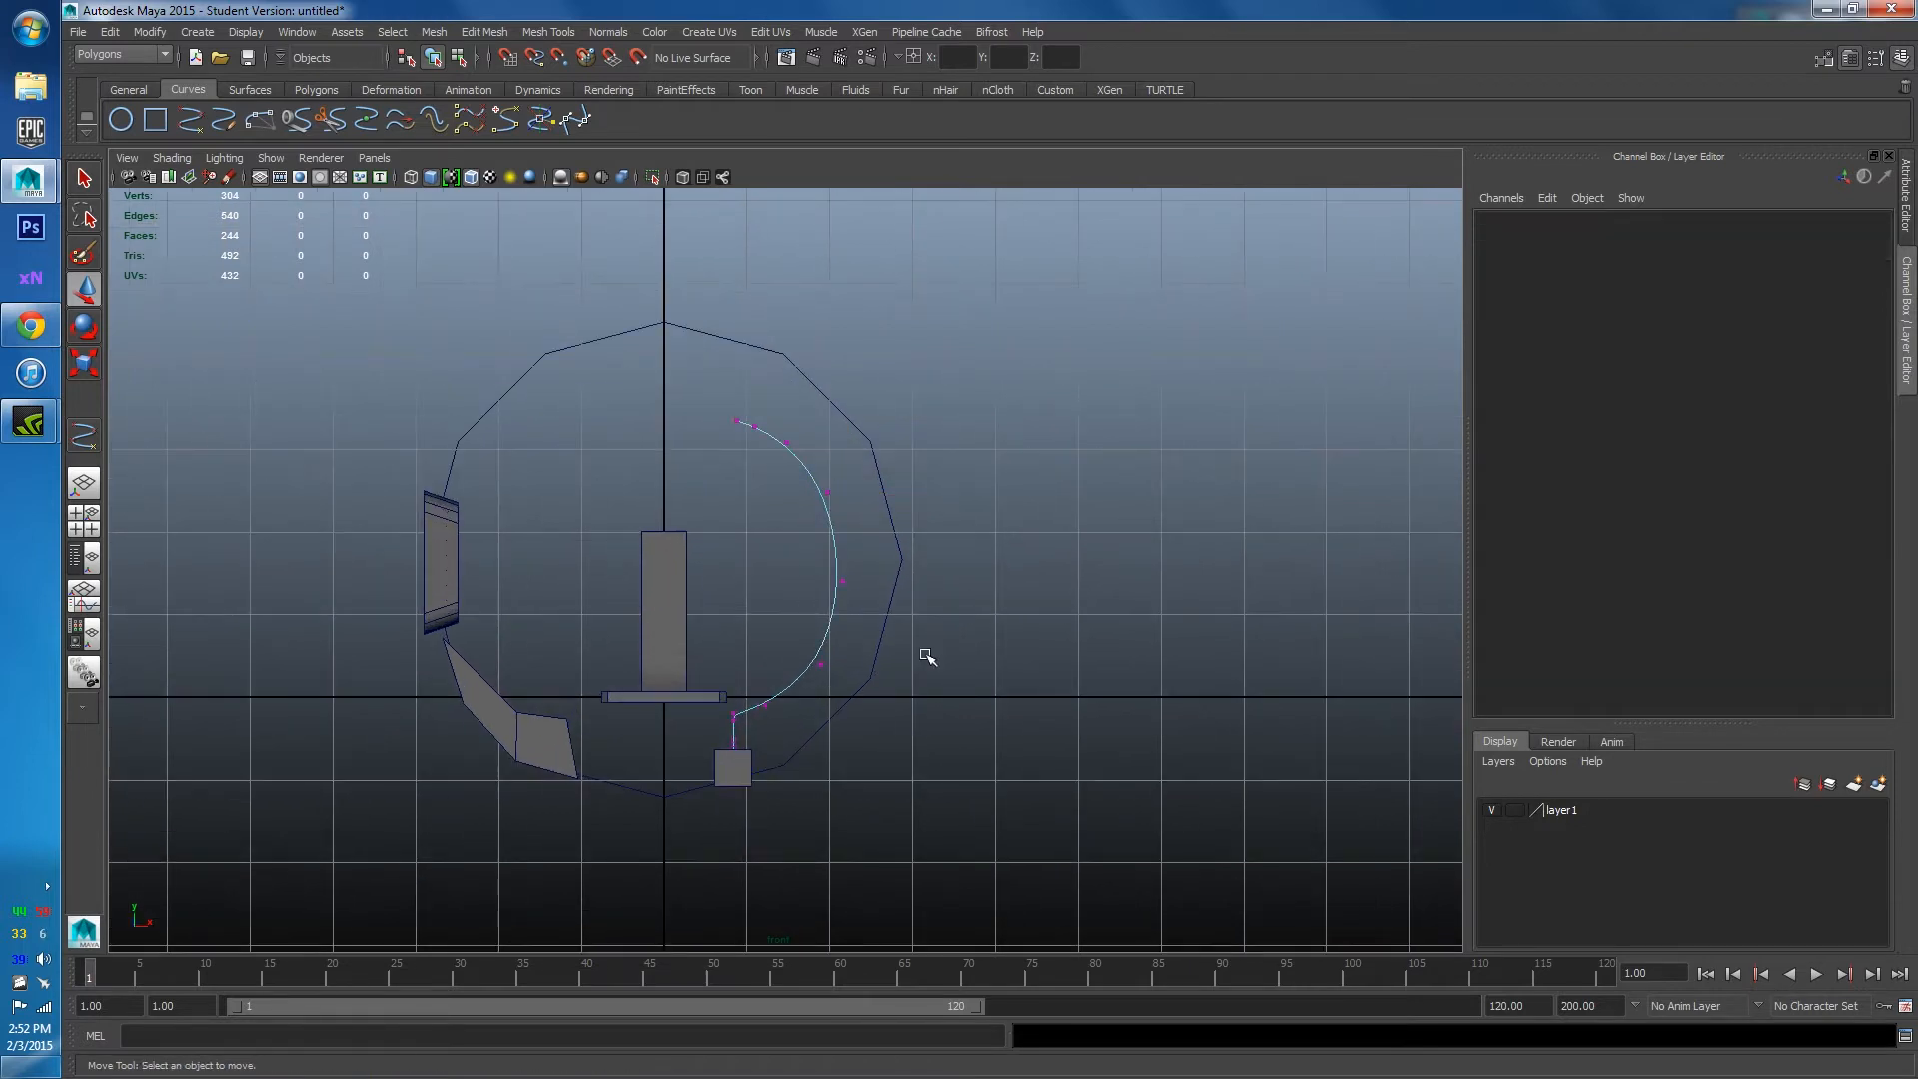
scroll(655, 775, up, 2)
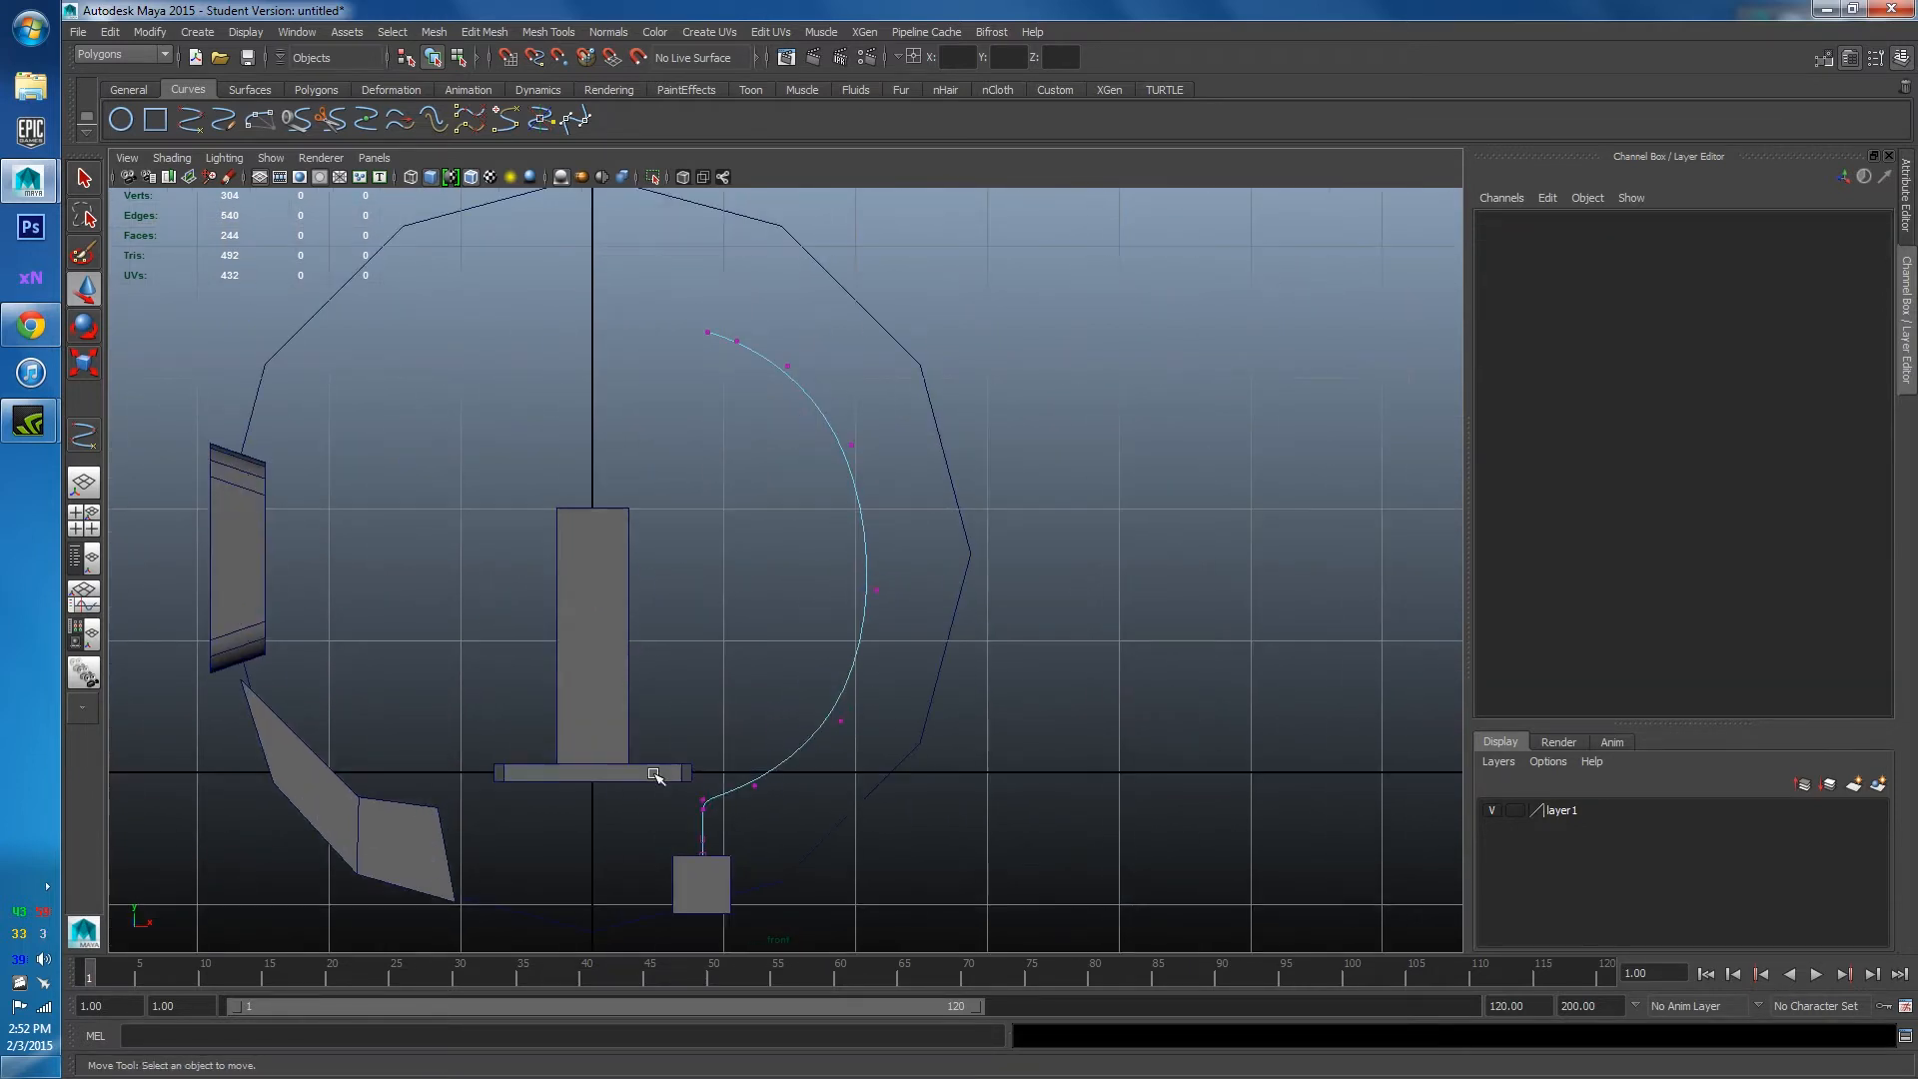
alt+middle_drag(686, 835, 852, 483)
scroll(869, 529, up, 2)
key(space)
drag(882, 495, 882, 459)
scroll(925, 523, down, 5)
alt+drag(925, 522, 925, 603)
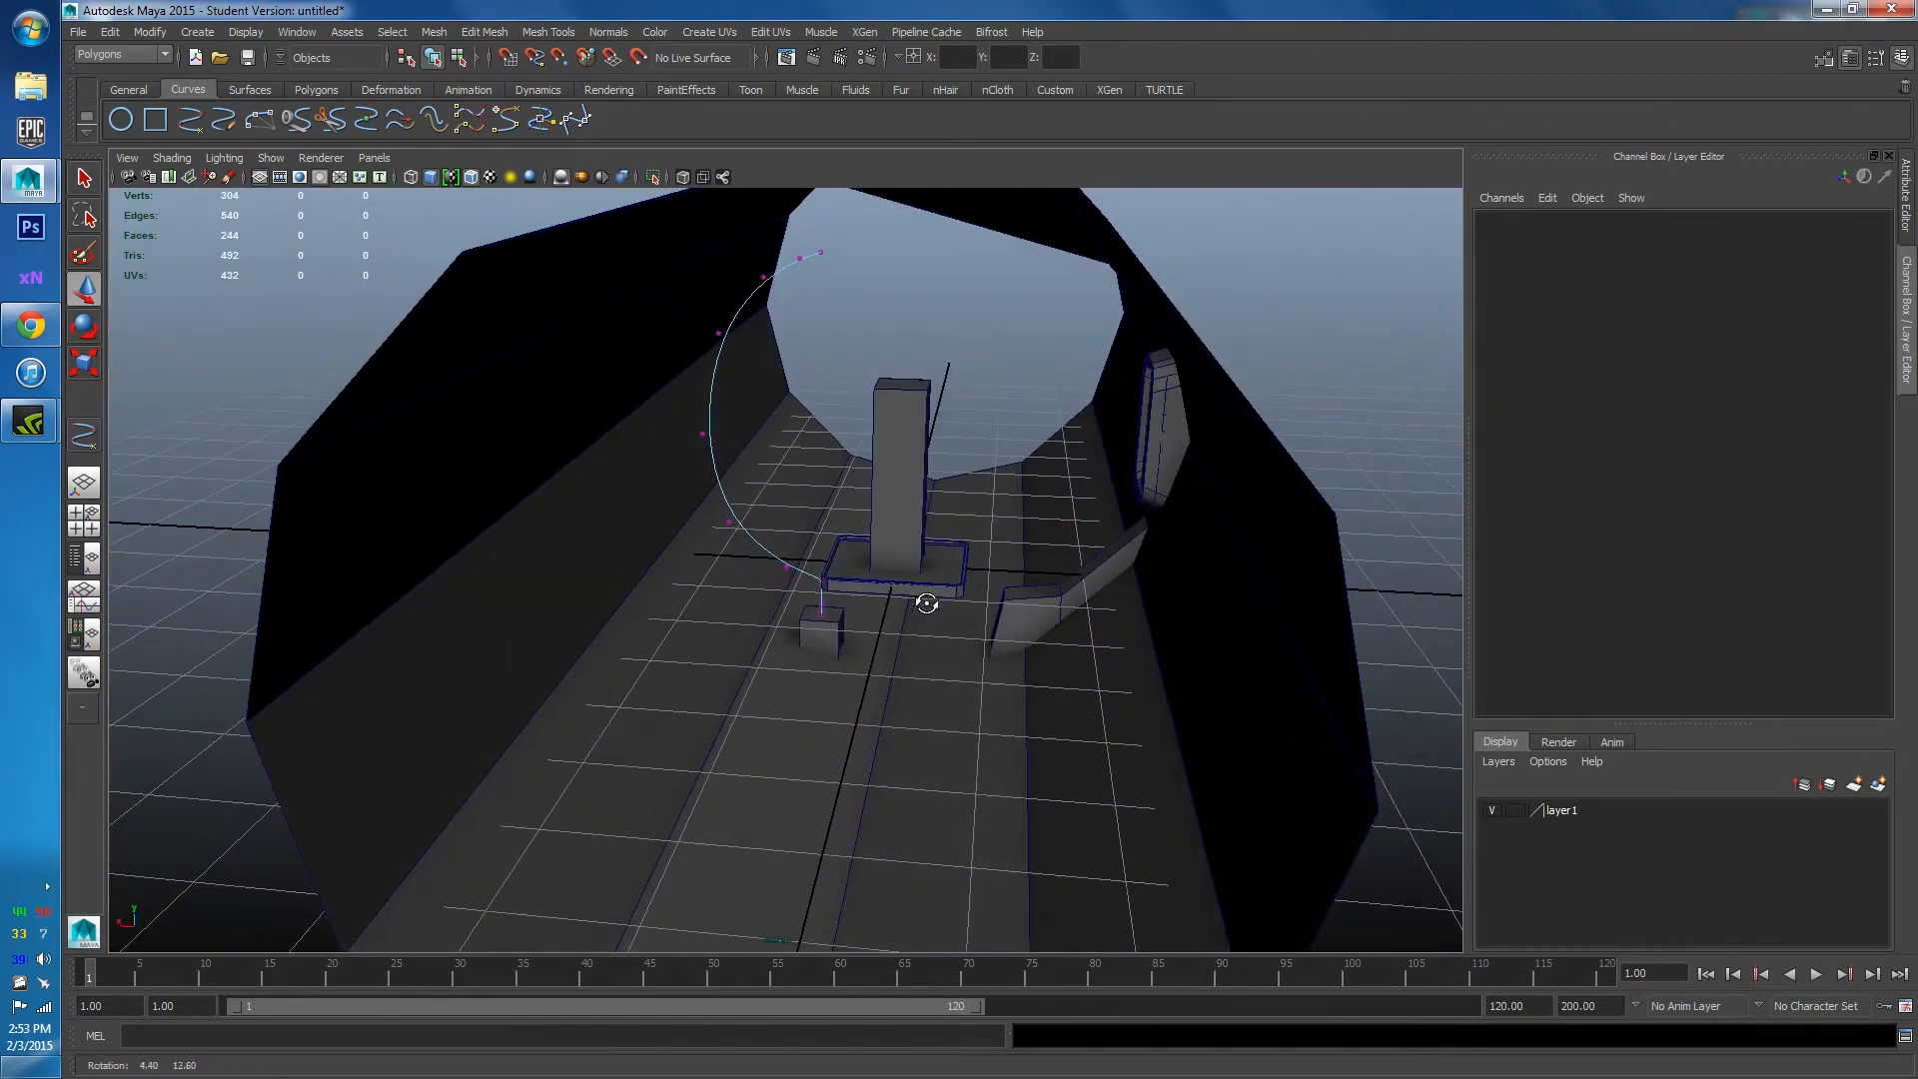
scroll(734, 510, up, 8)
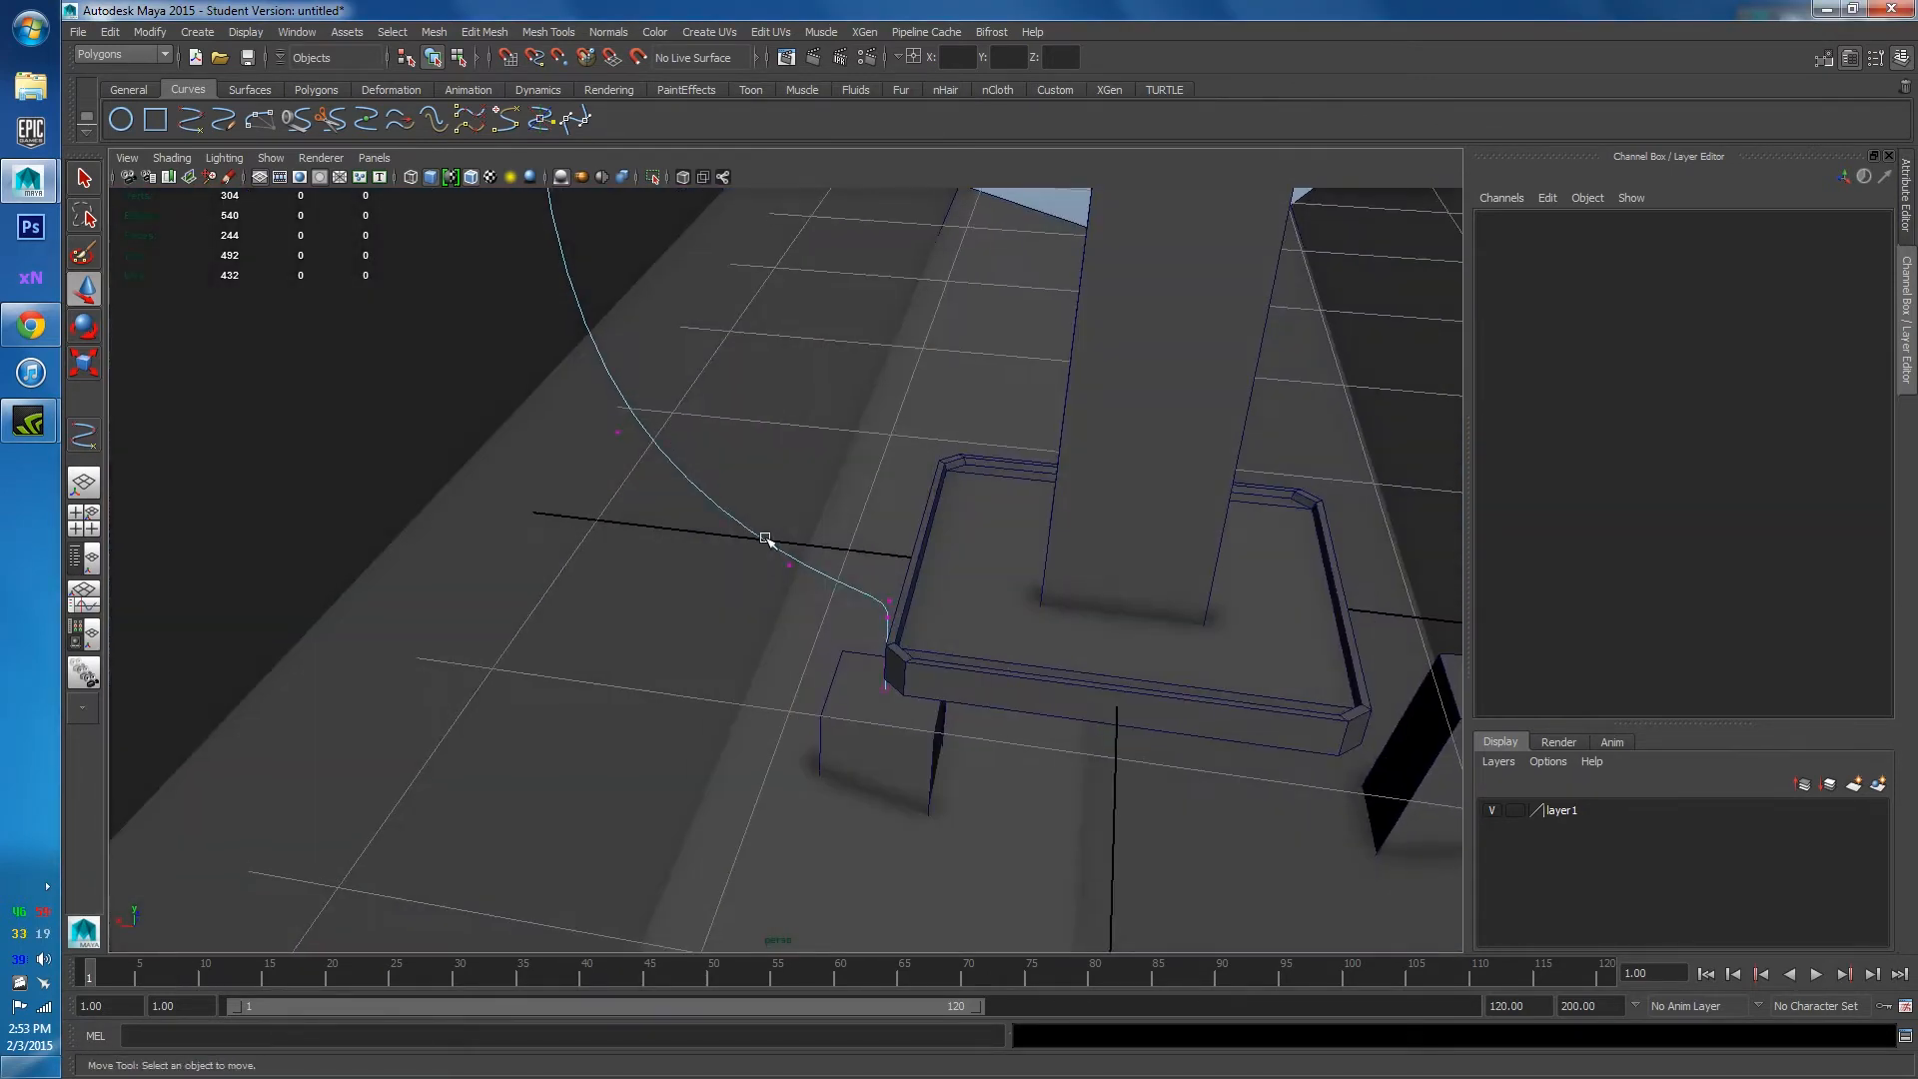
right_click(749, 527)
click(834, 504)
key(space)
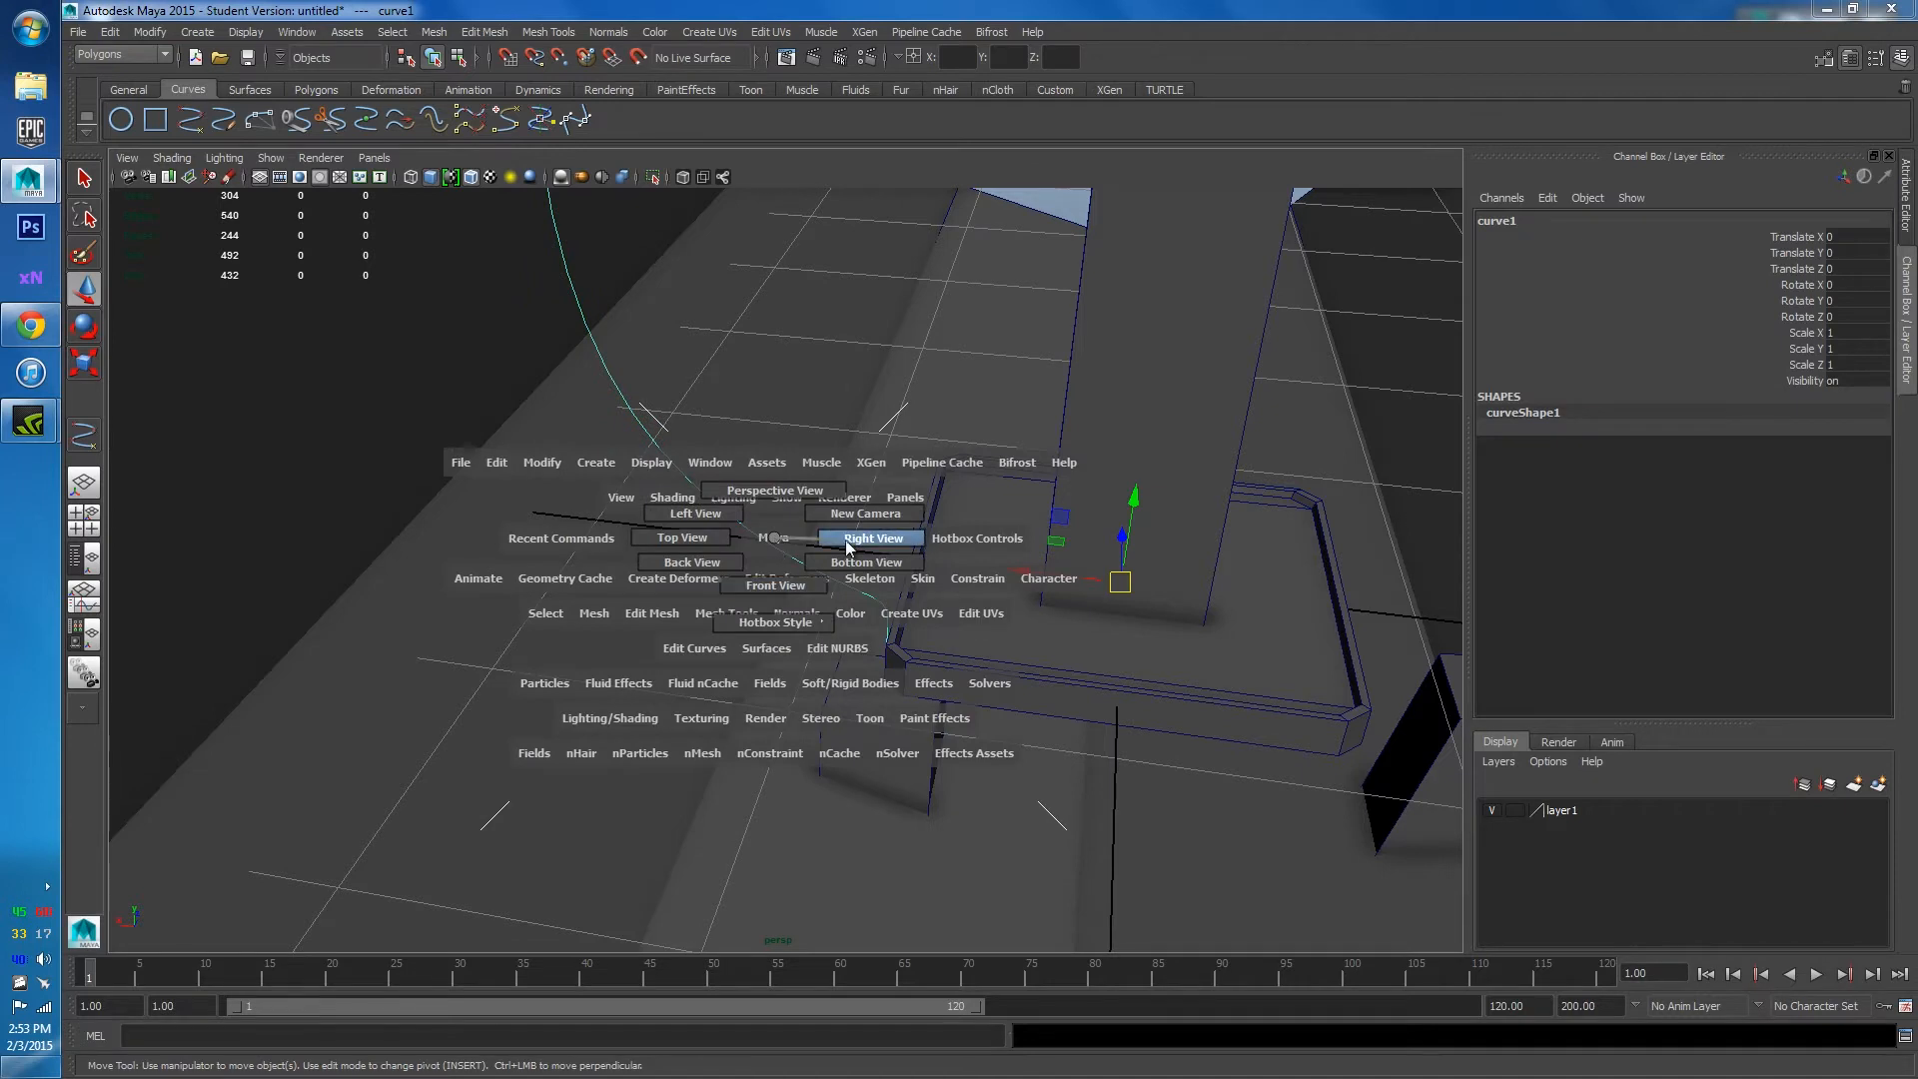
drag(771, 591, 772, 649)
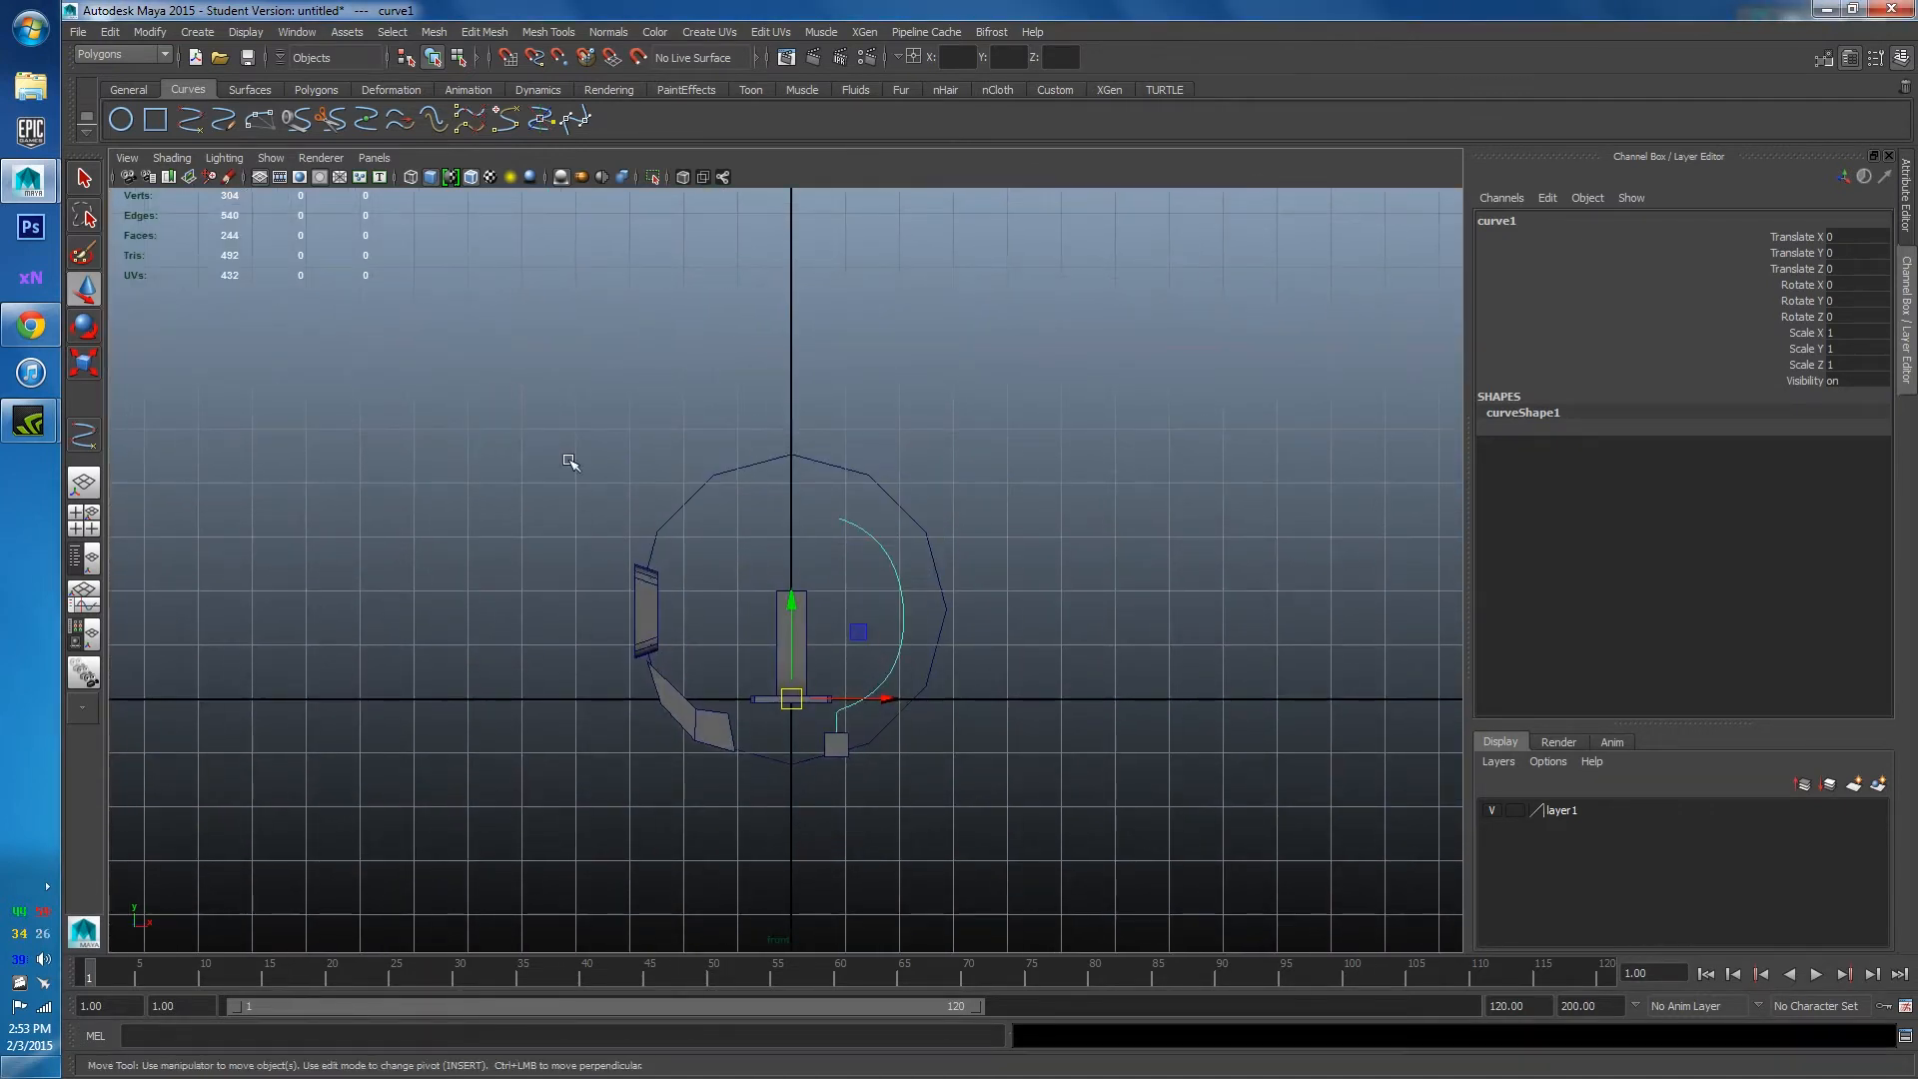
alt+middle_drag(977, 629, 973, 516)
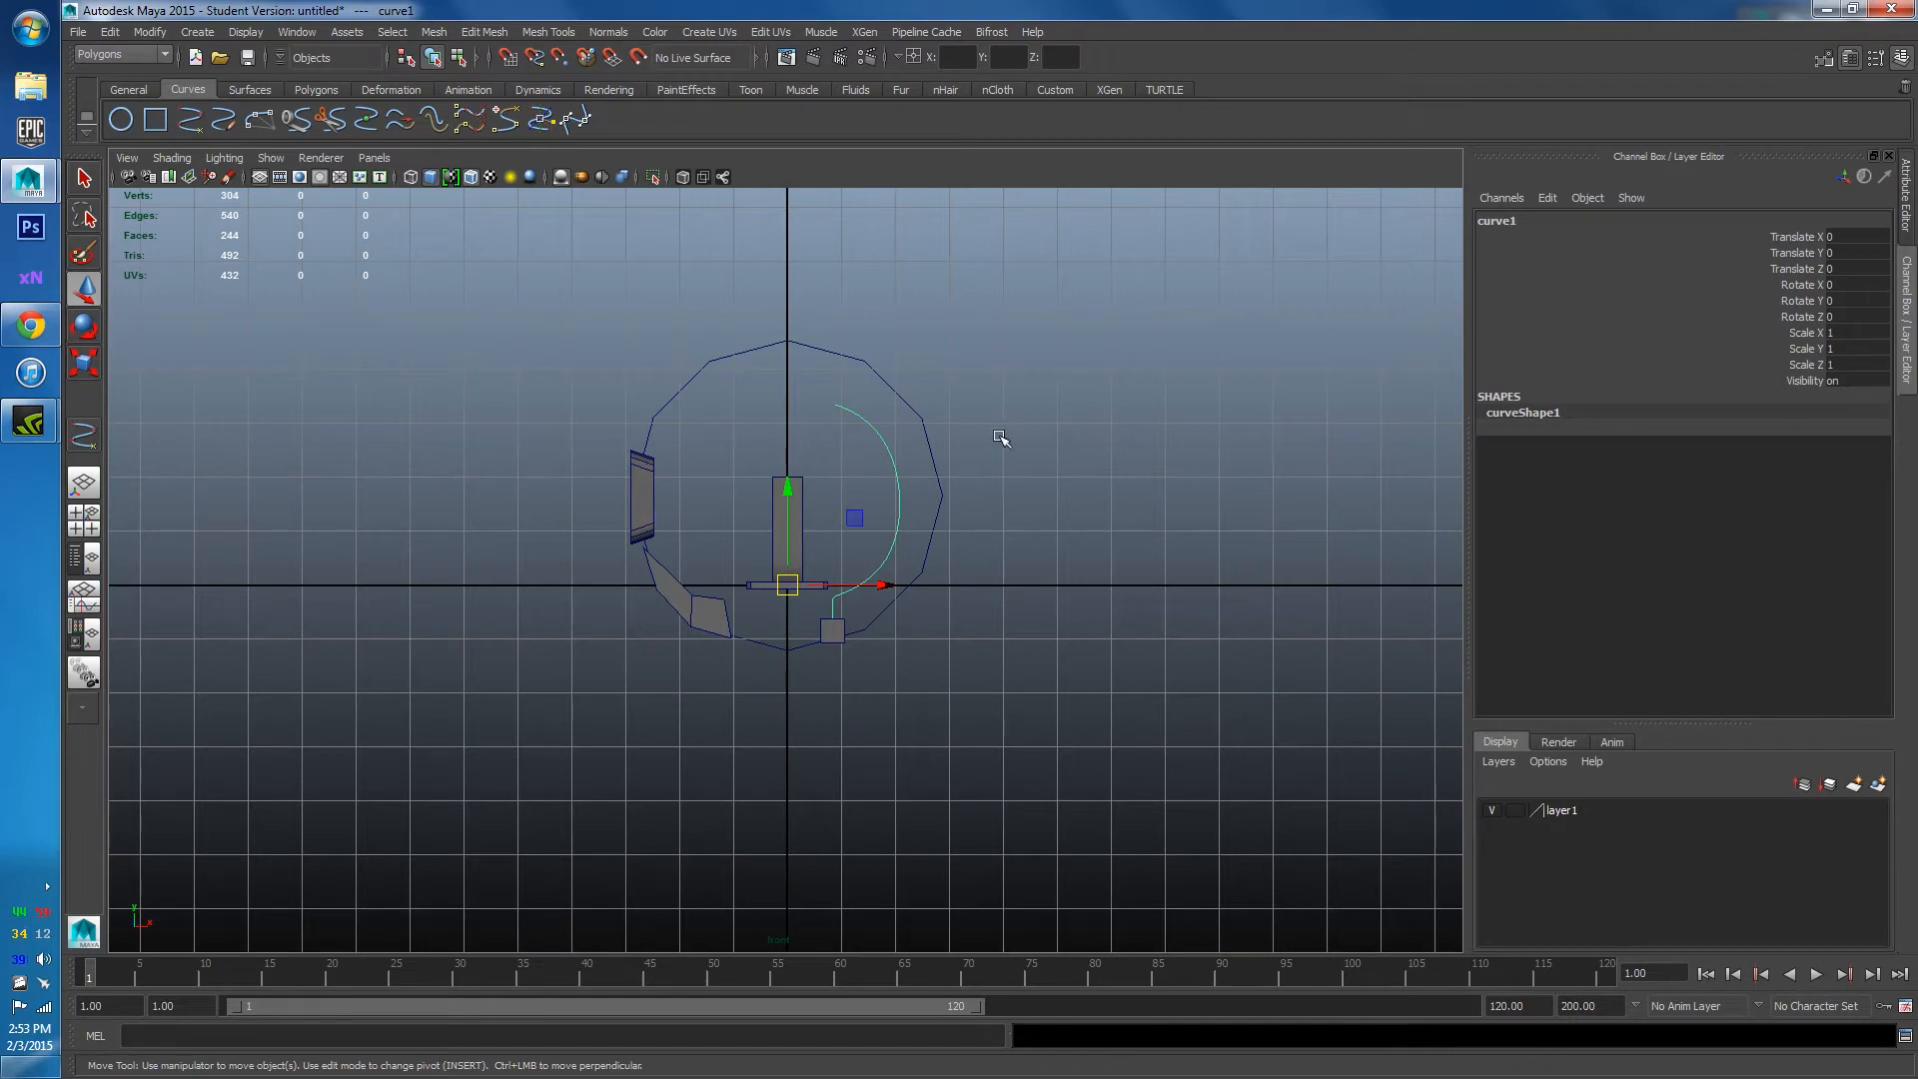
key(space)
drag(887, 588, 881, 564)
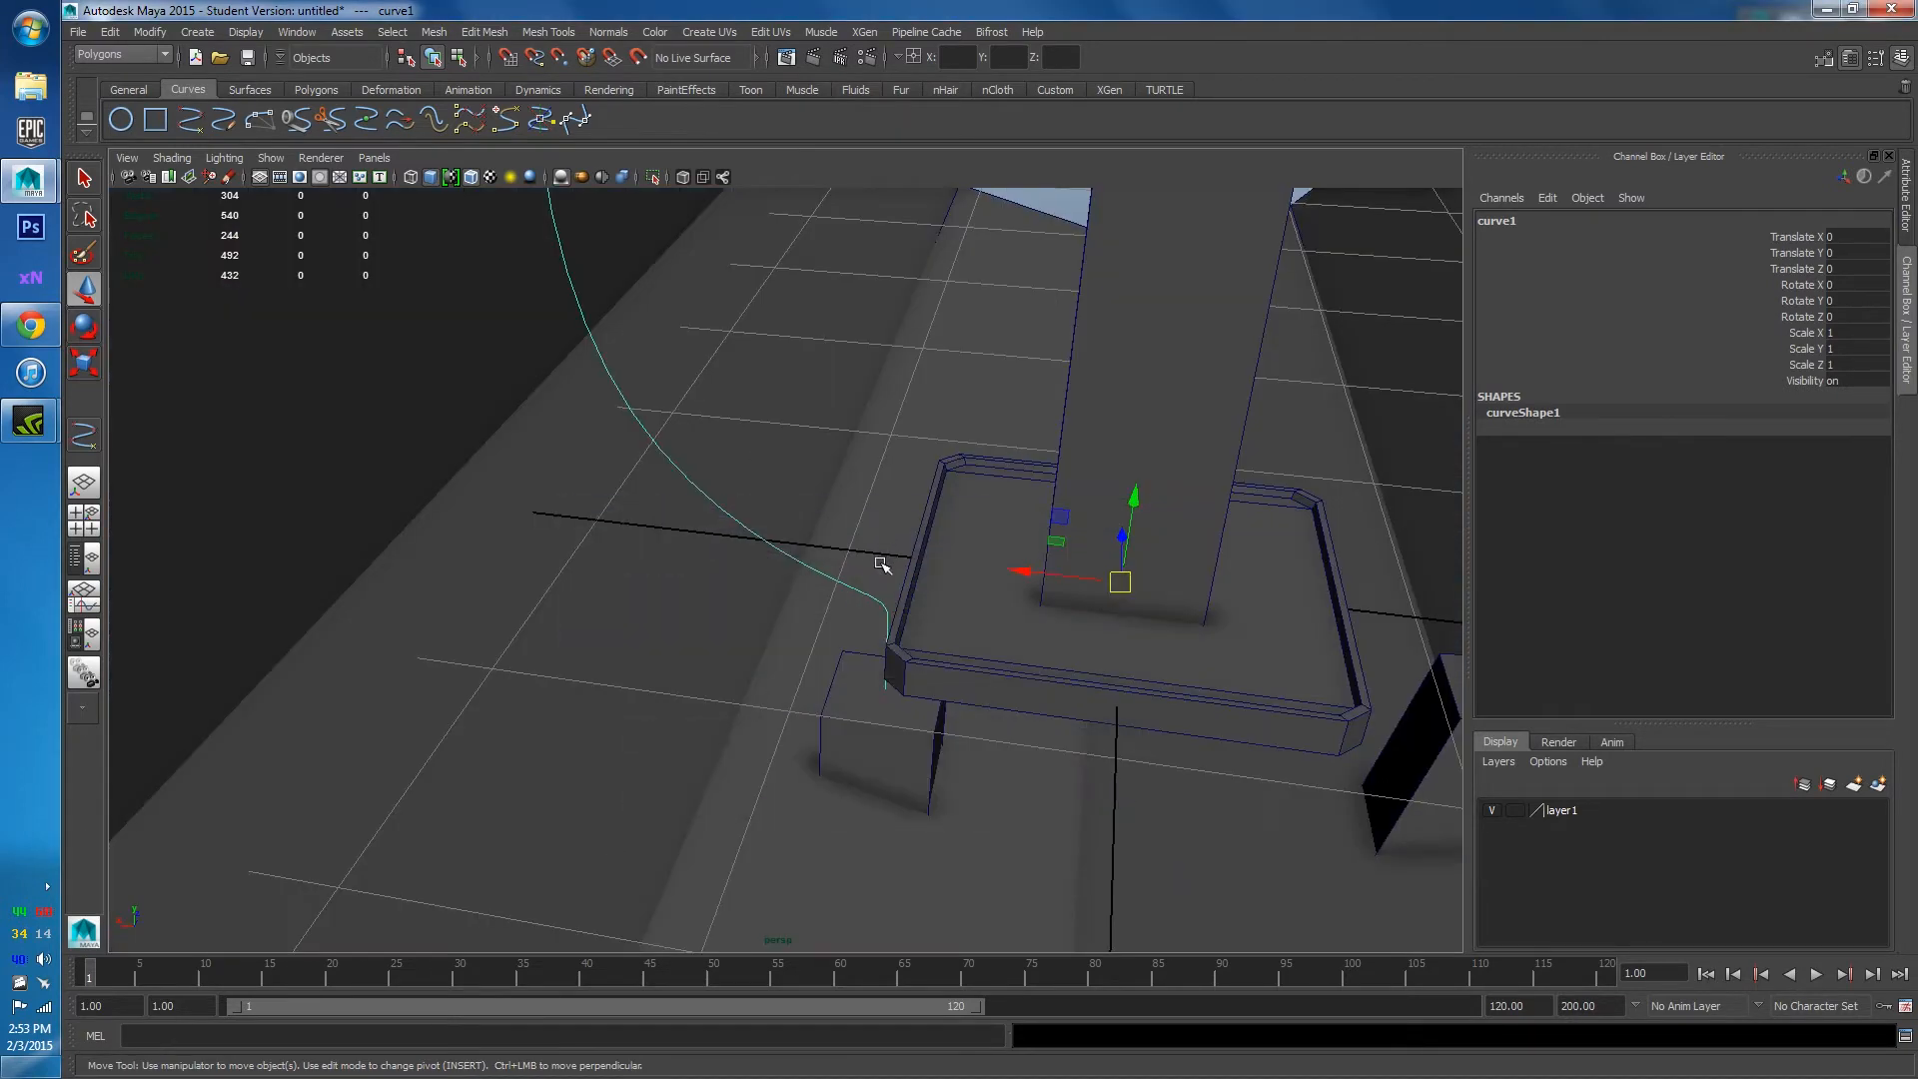
alt+drag(1040, 694, 896, 690)
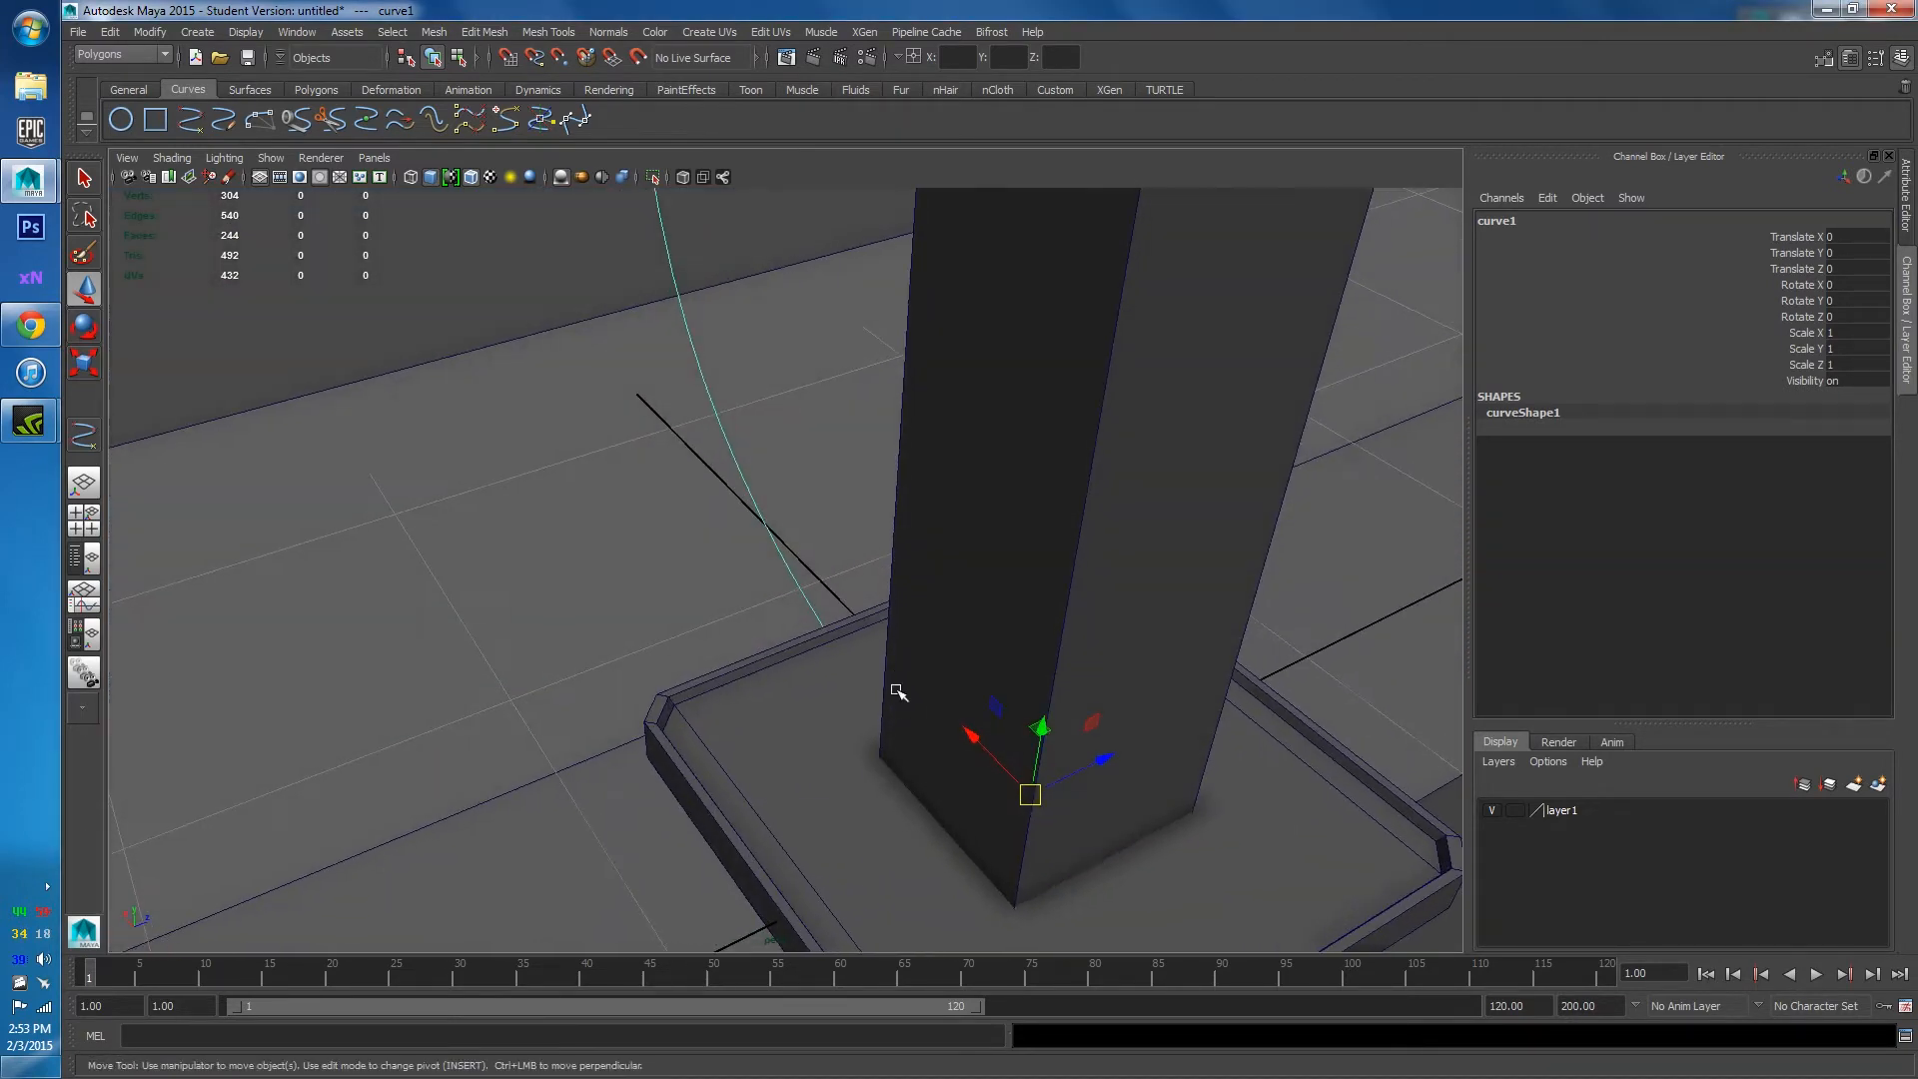
alt+drag(775, 543, 758, 591)
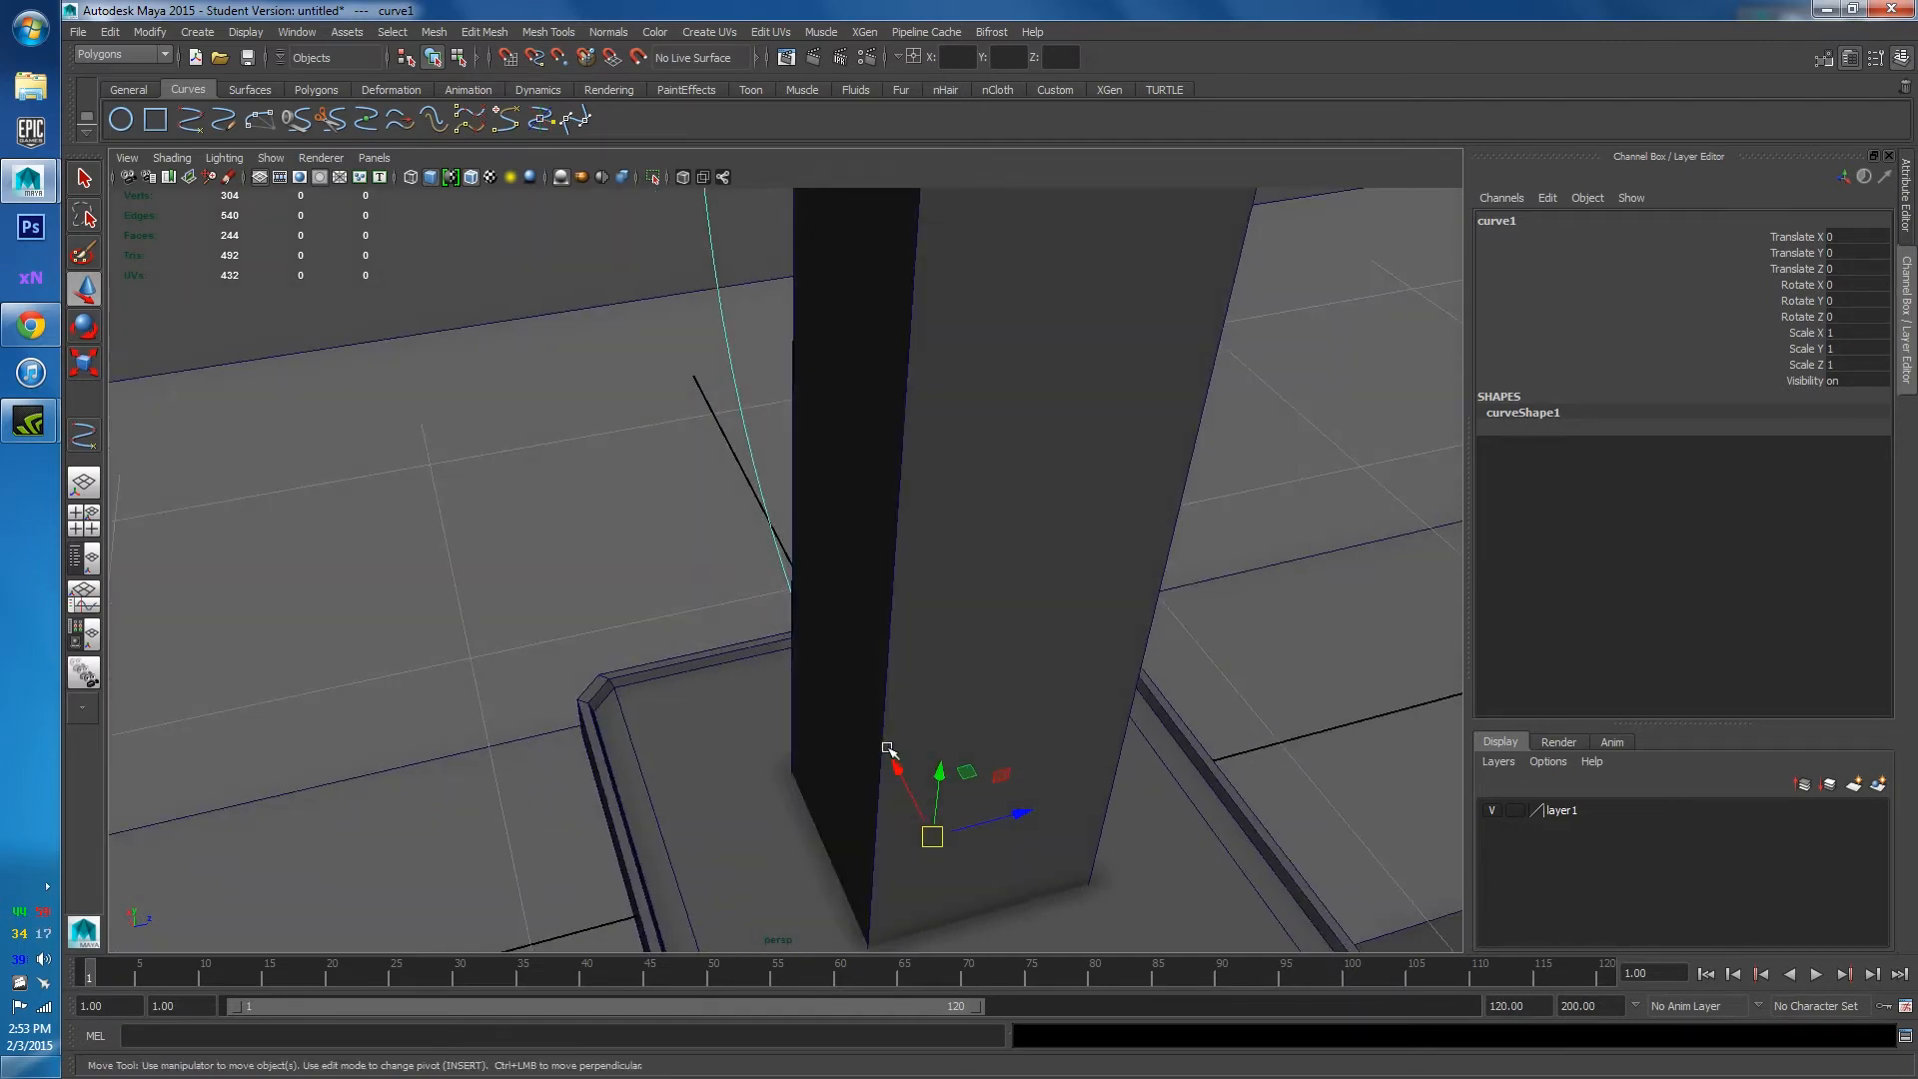
alt+drag(813, 705, 912, 706)
alt+right_drag(912, 706, 879, 770)
alt+middle_drag(878, 770, 889, 659)
mouse_move(889, 659)
alt+mouse_down()
mouse_move(908, 579)
mouse_move(894, 672)
alt+mouse_up()
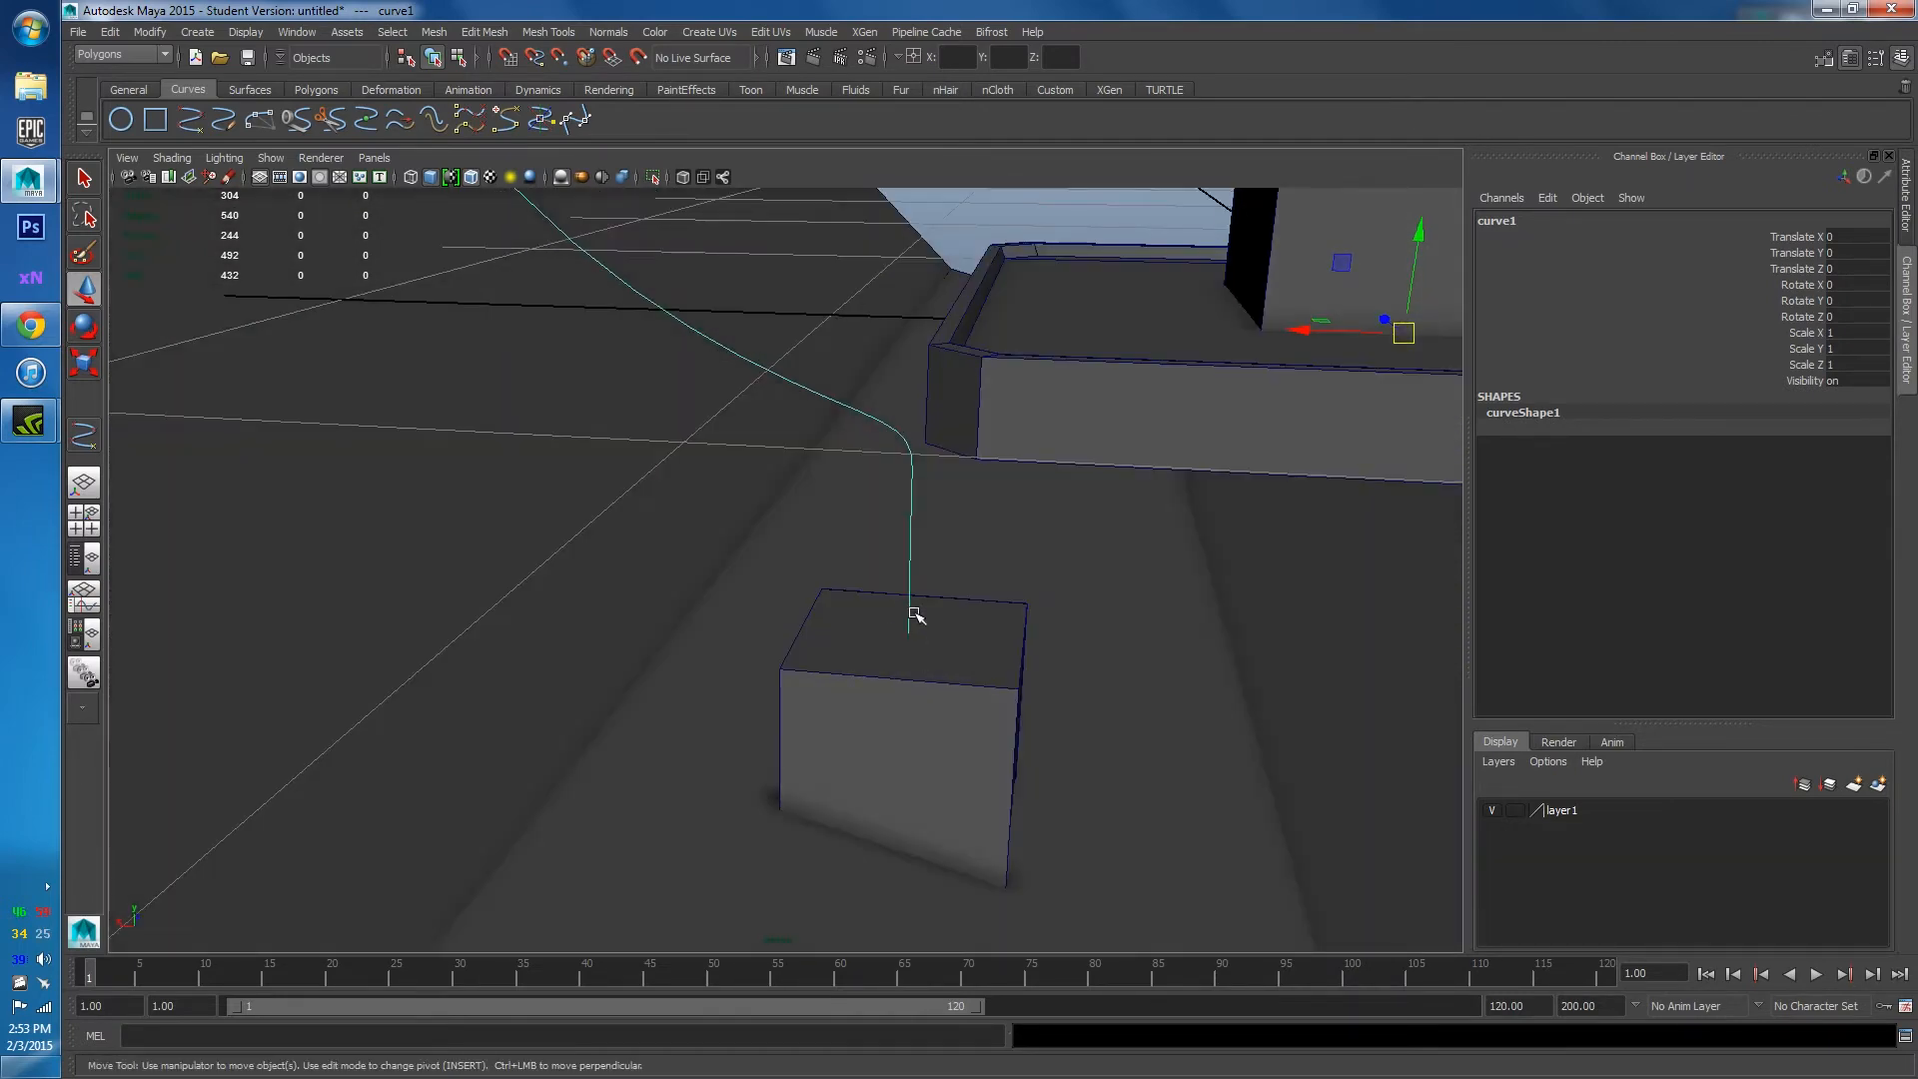
alt+drag(924, 552, 916, 797)
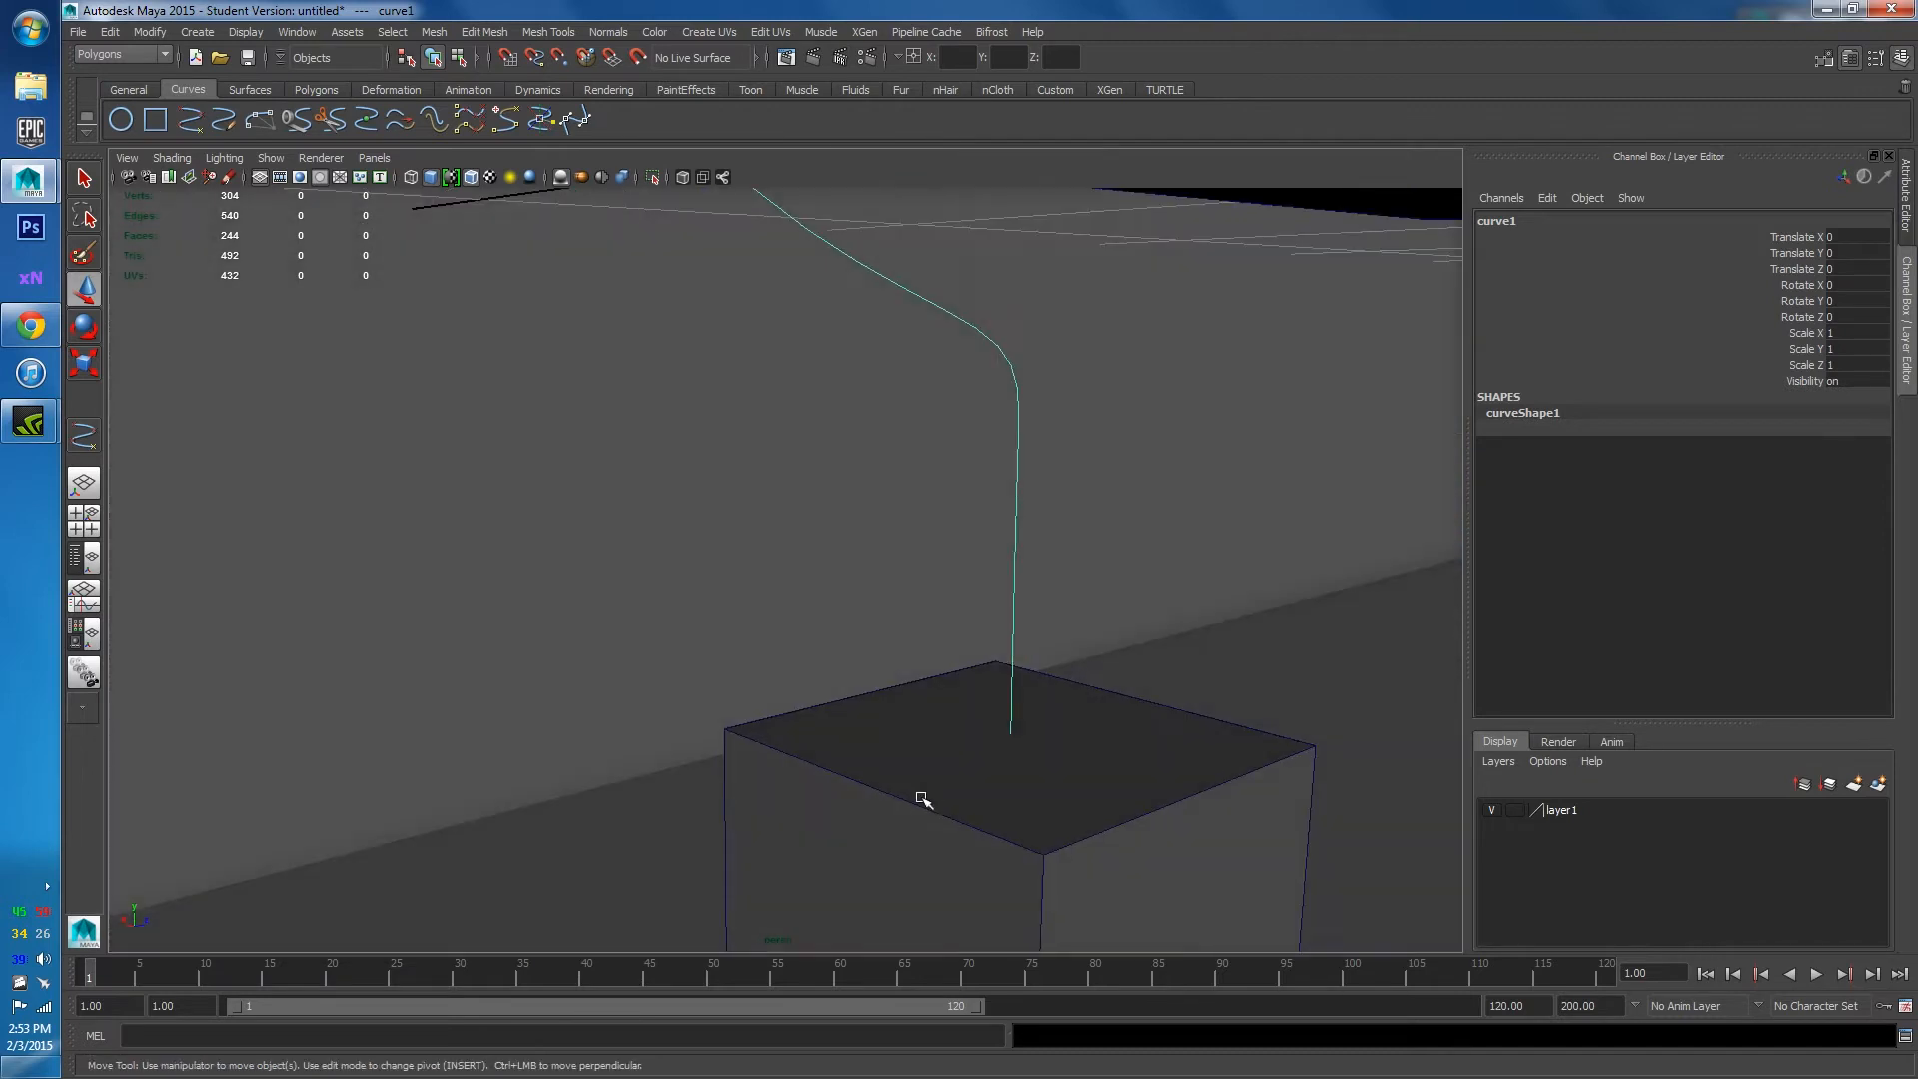
Put the small cube in face mode and select its top face.
click(974, 775)
scroll(951, 709, down, 3)
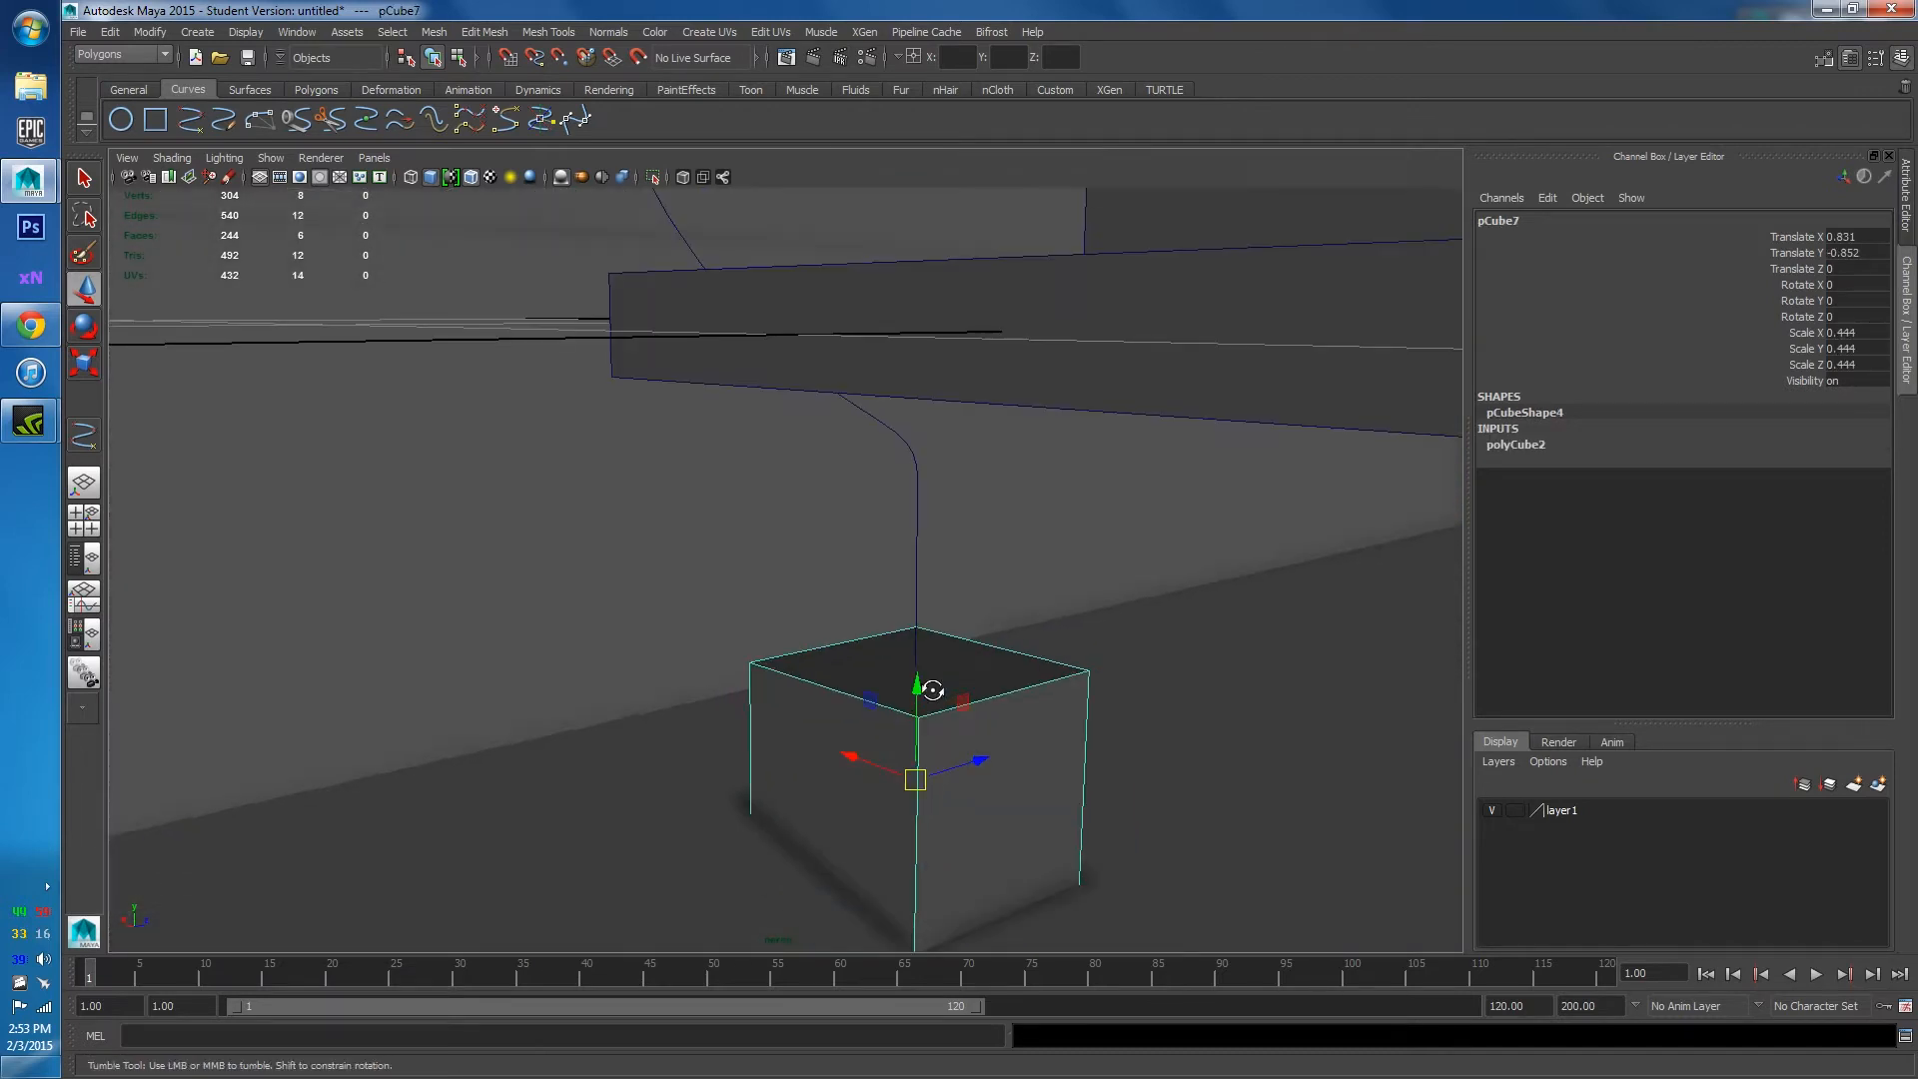
alt+drag(928, 688, 833, 622)
scroll(967, 698, up, 3)
alt+middle_drag(833, 622, 831, 620)
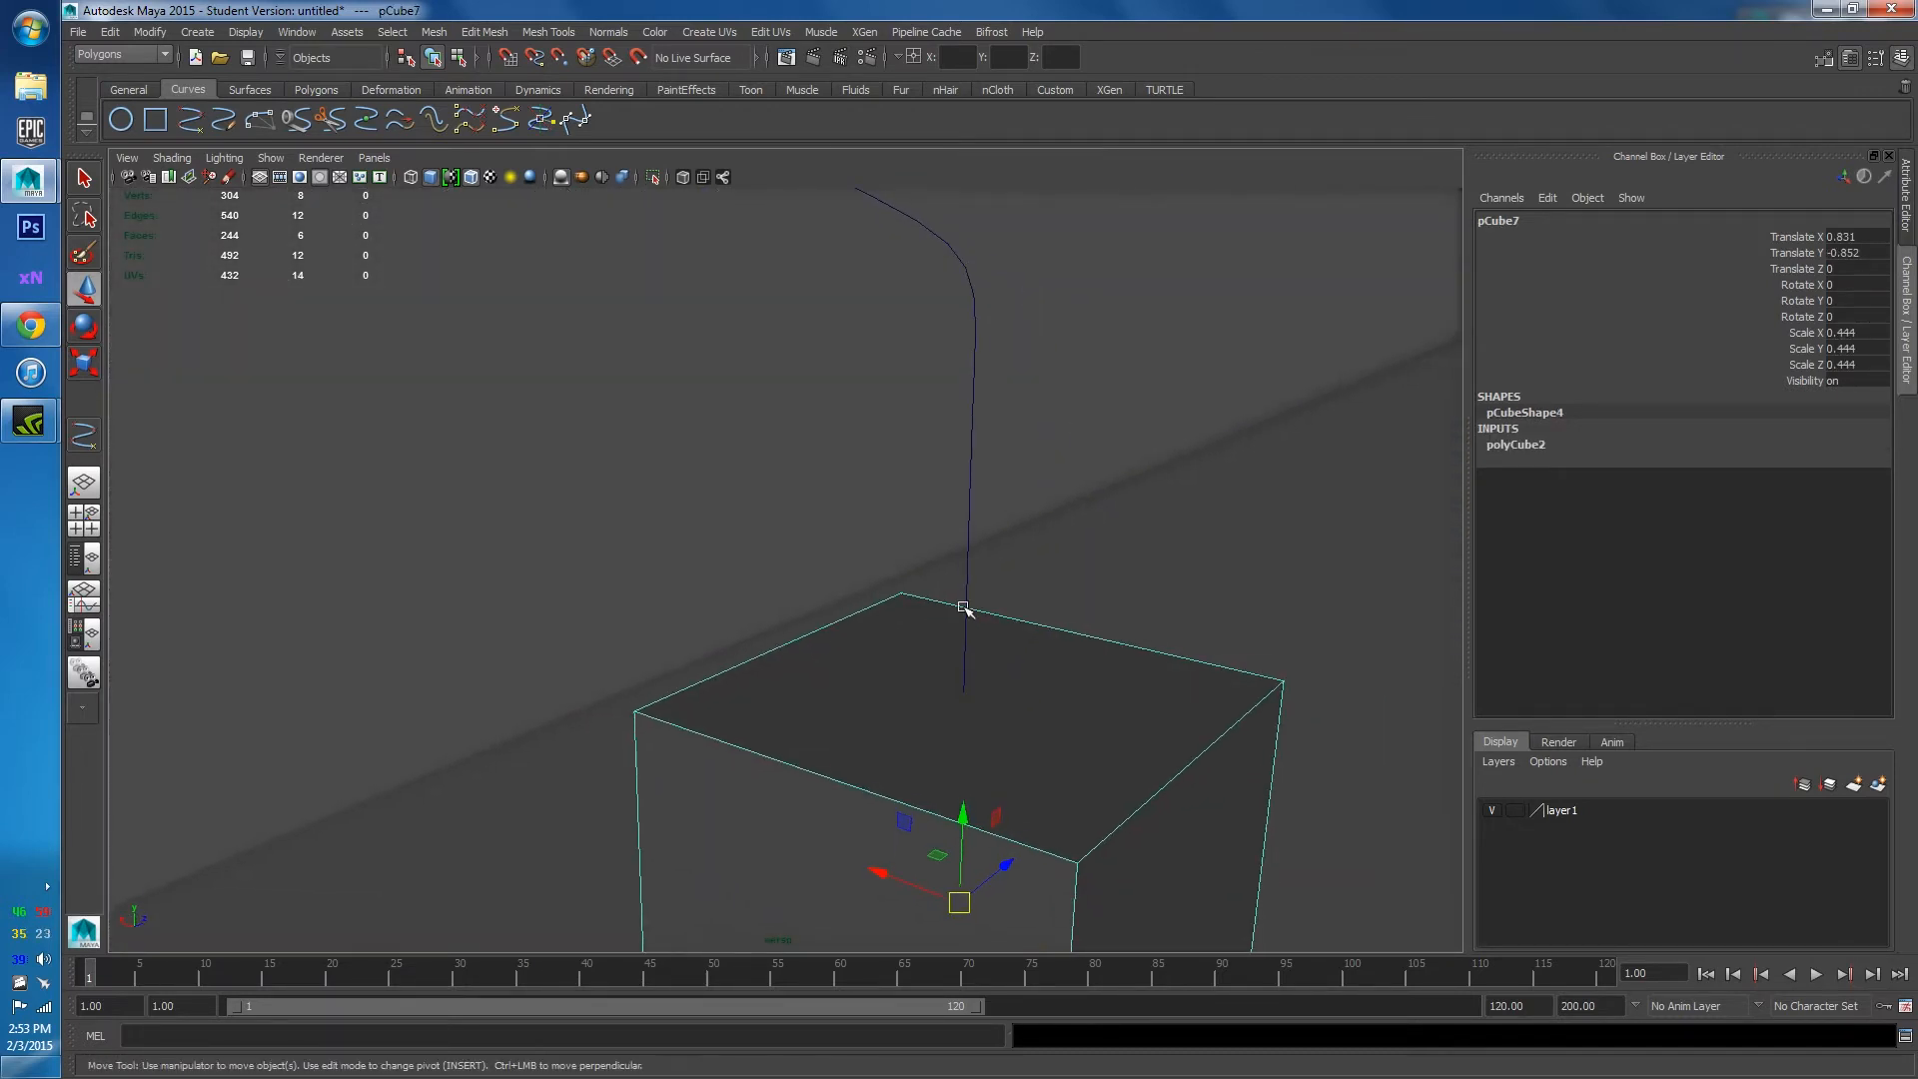
click(964, 699)
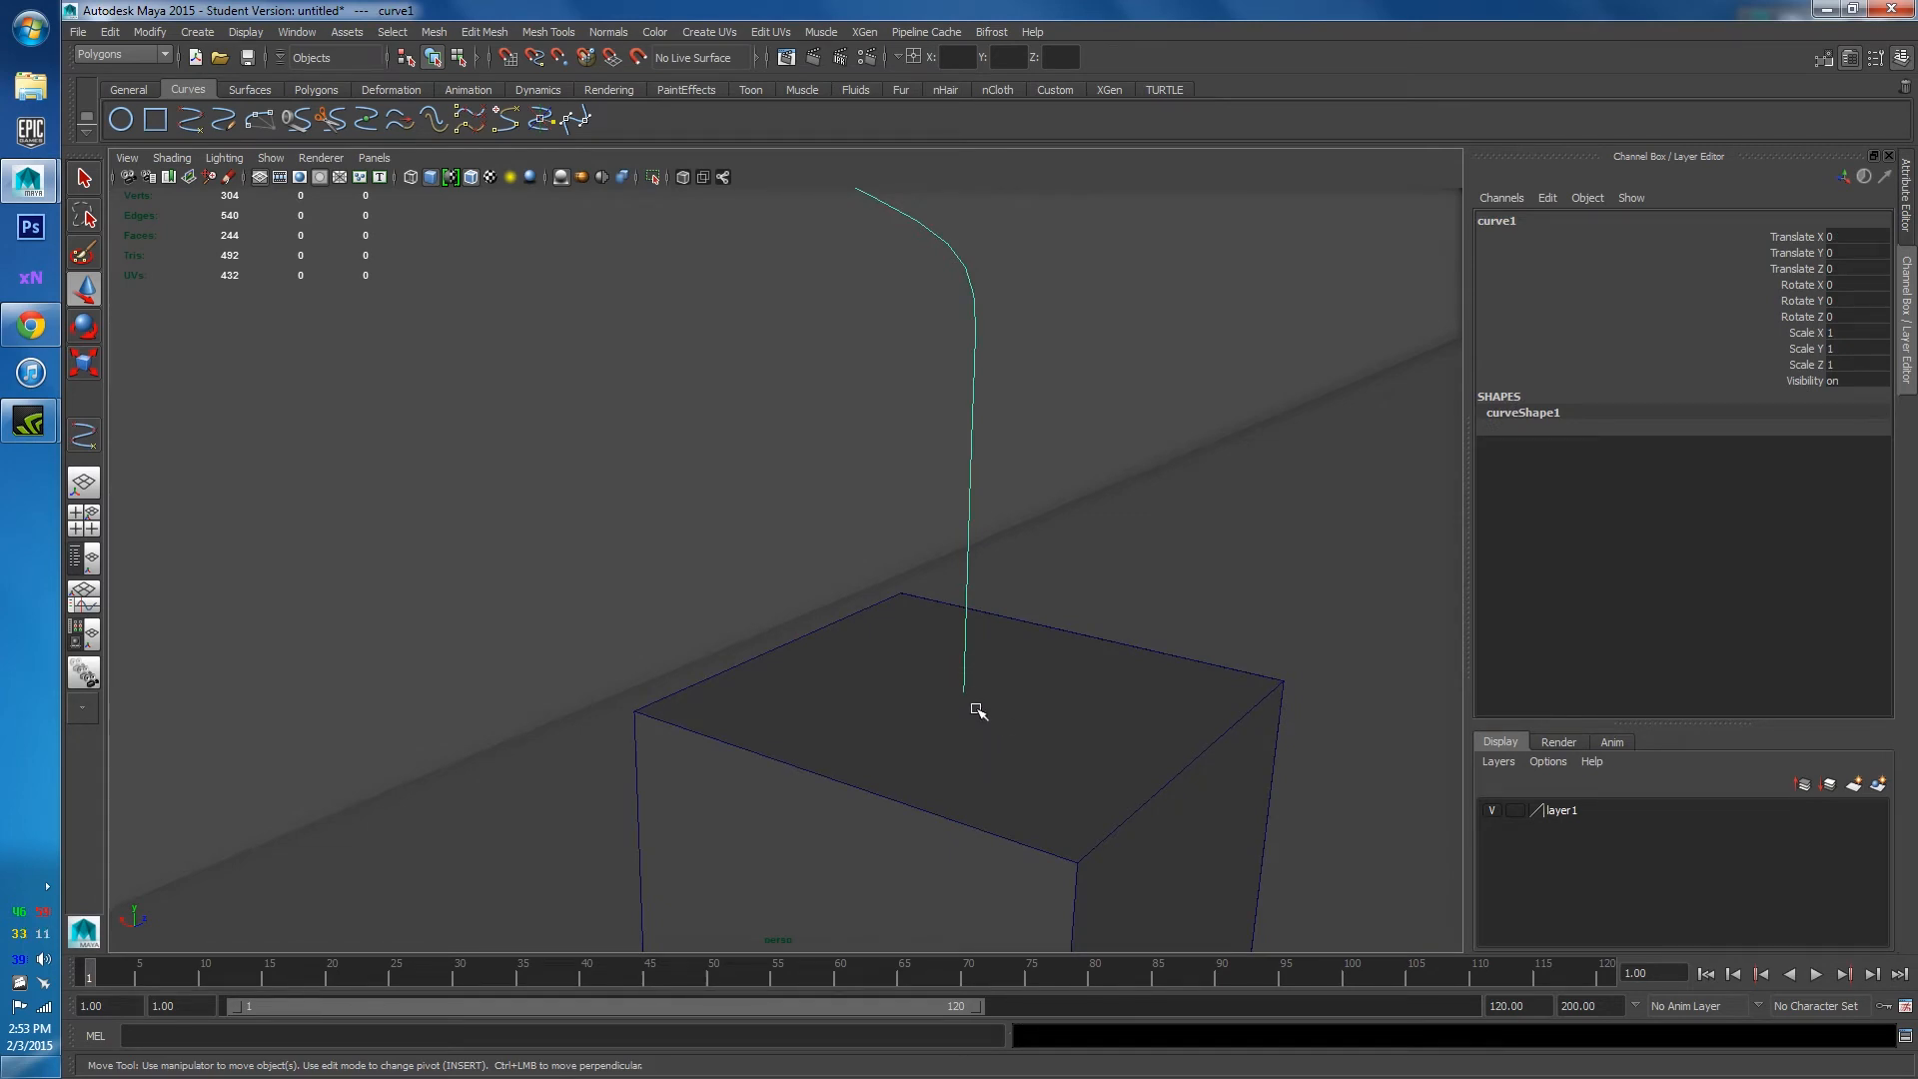
right_drag(976, 709, 978, 685)
scroll(1198, 650, down, 3)
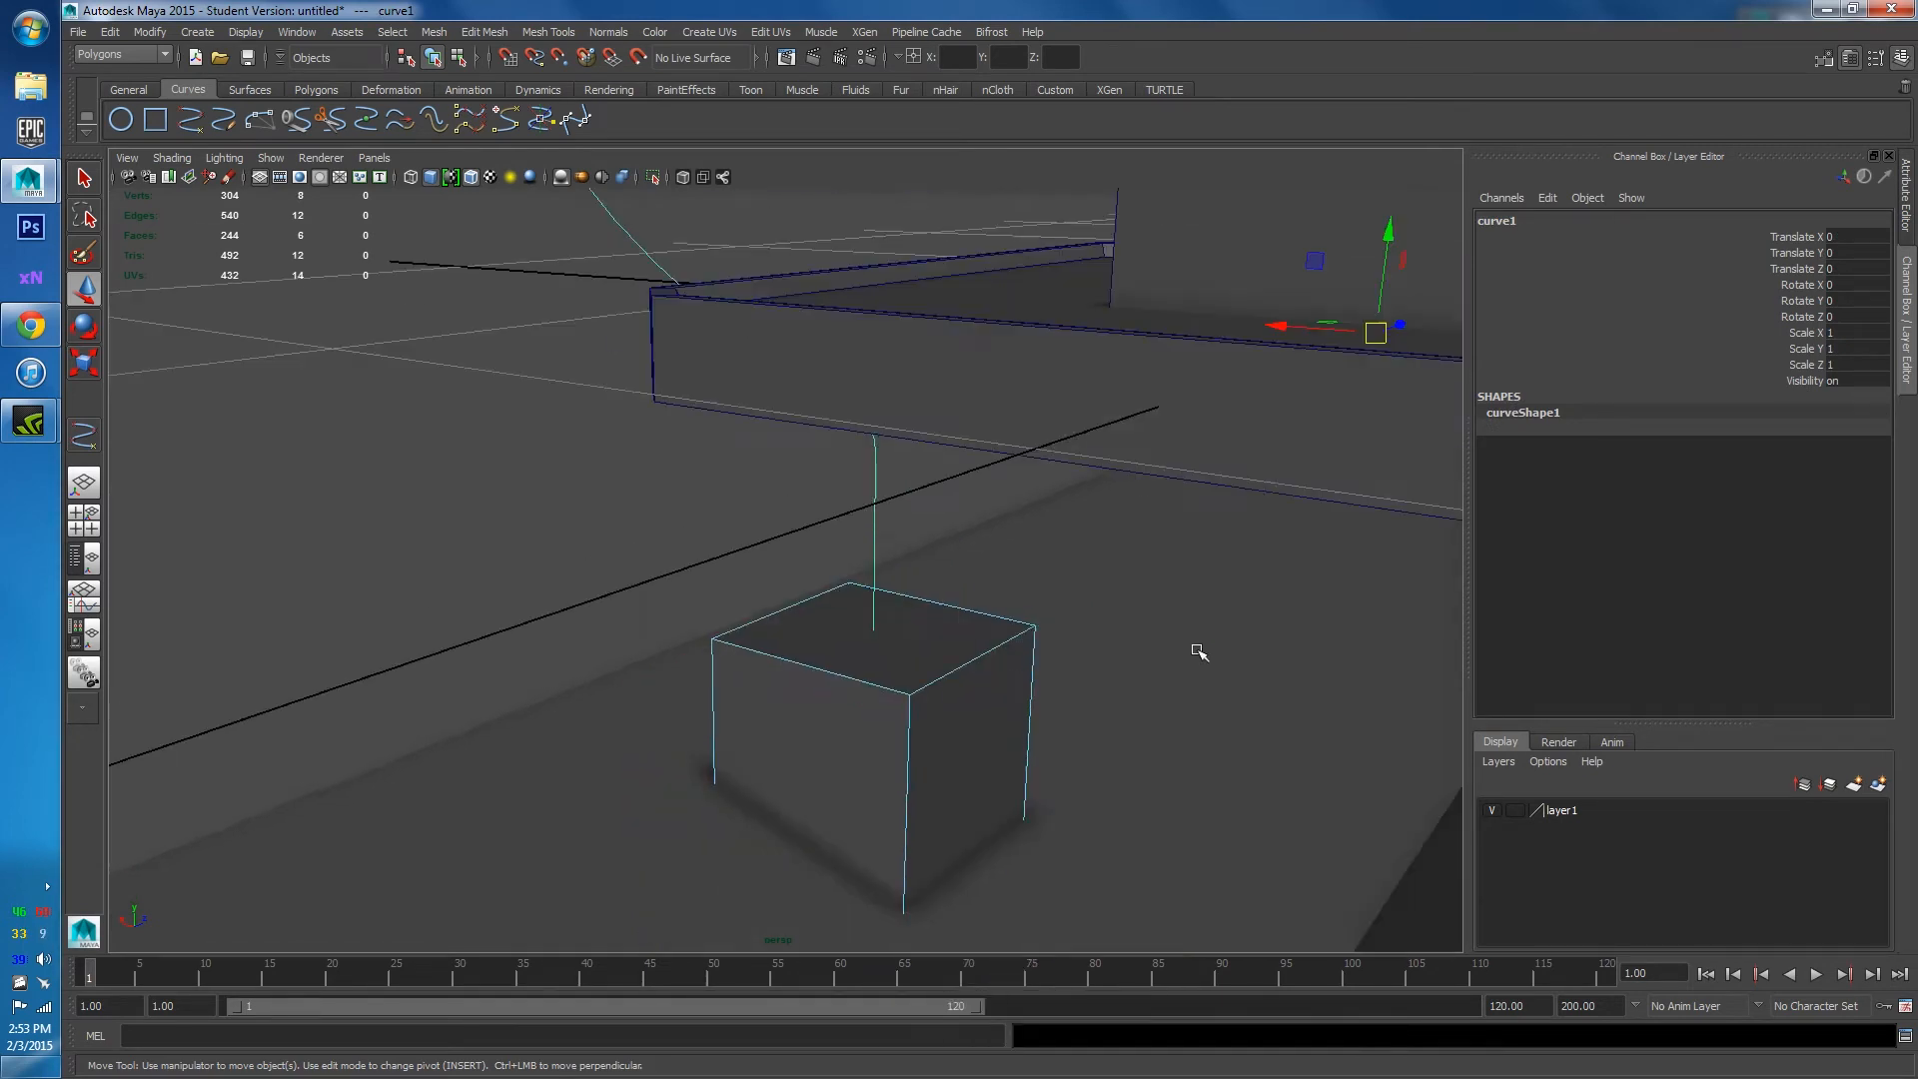
alt+drag(1023, 614, 1052, 596)
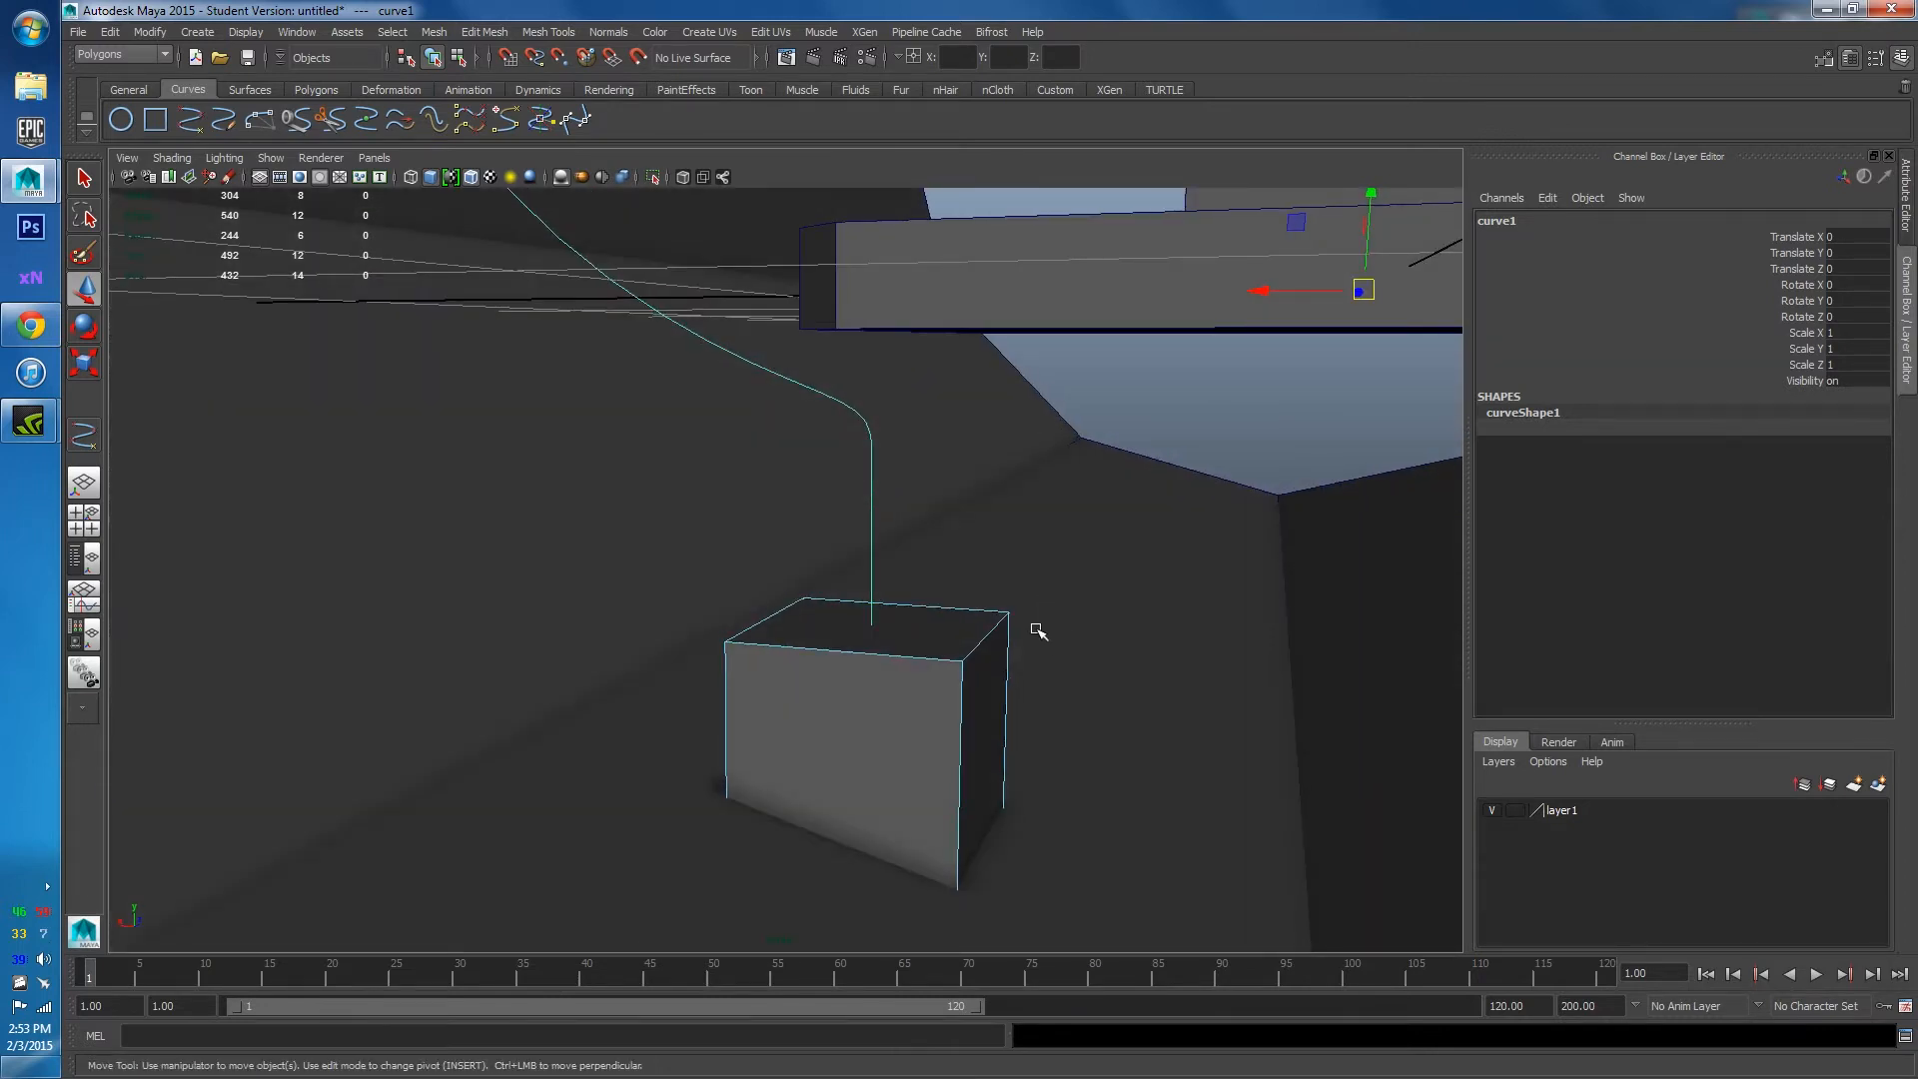
click(914, 630)
Select the cube's top face together with curve1 and extrude it along the curve.
alt+drag(942, 418, 1148, 416)
drag(961, 306, 912, 548)
scroll(1033, 289, down, 2)
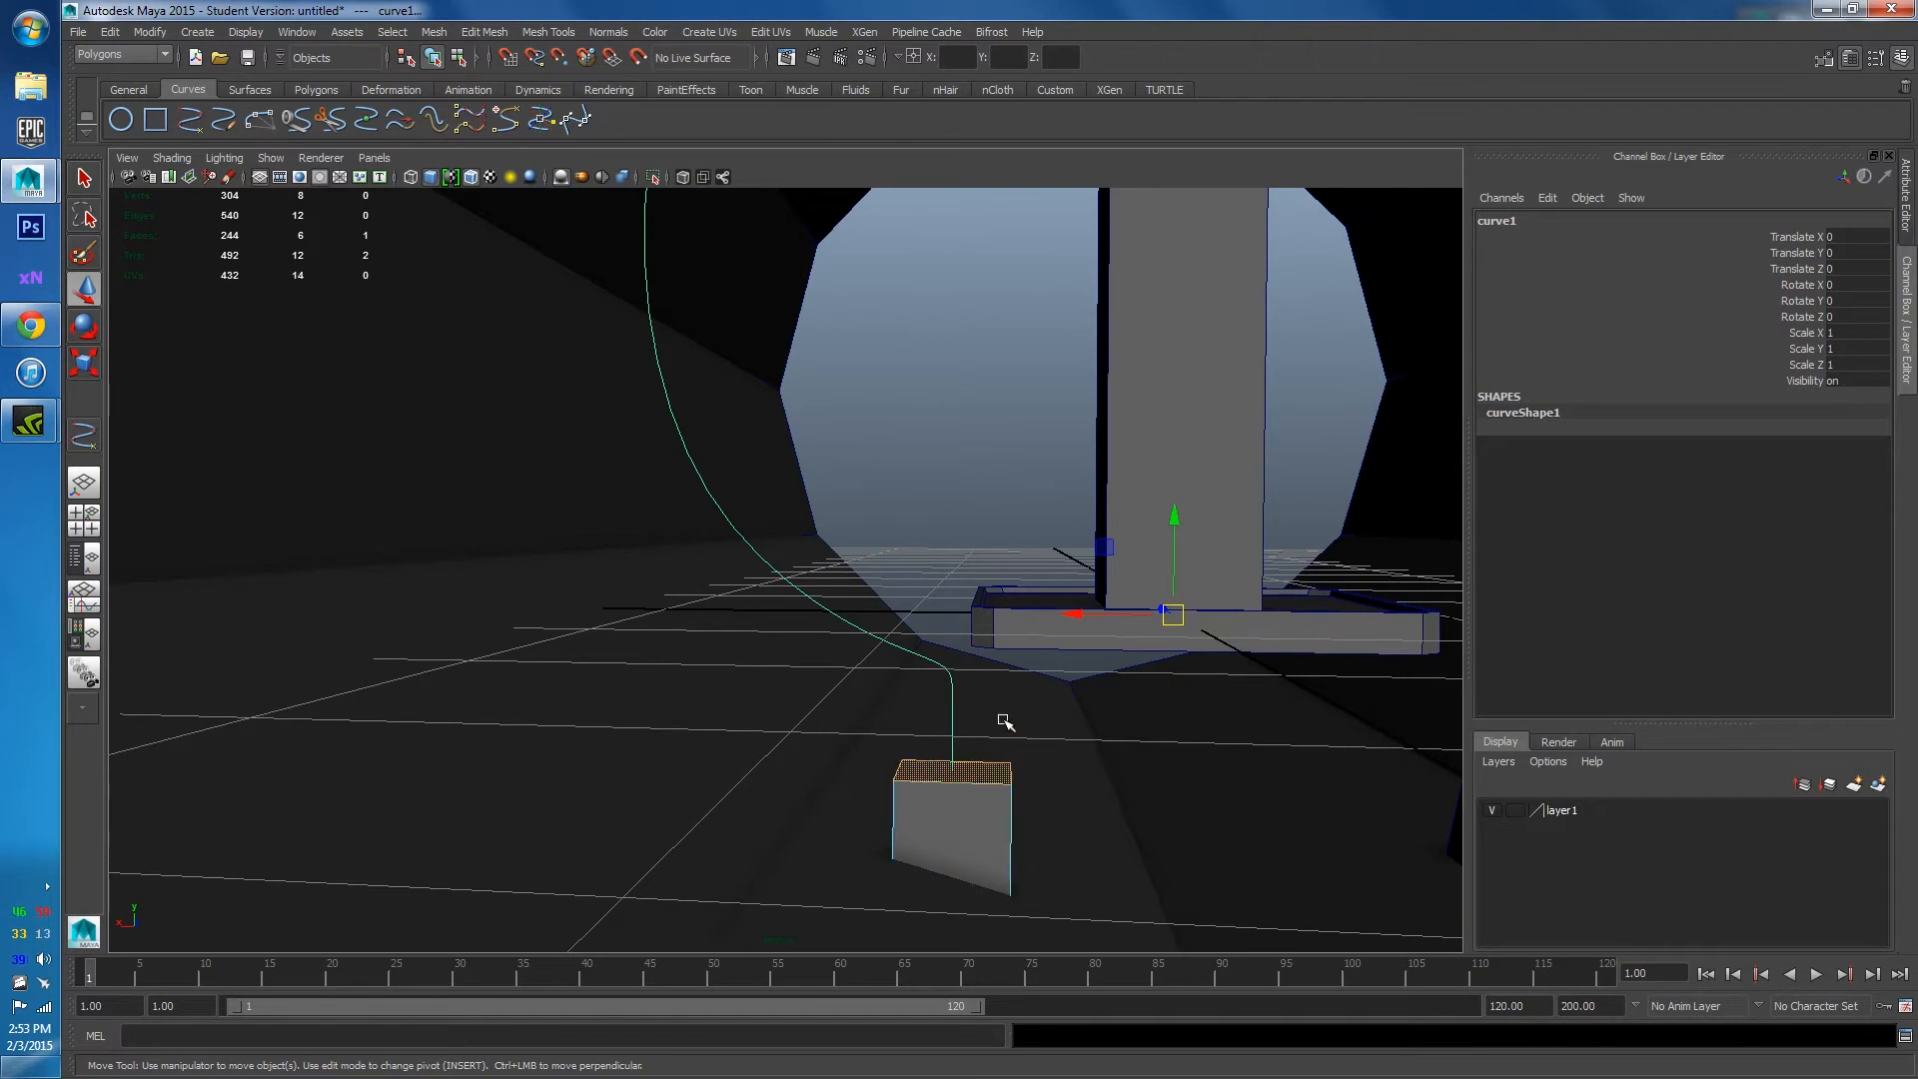
scroll(963, 824, up, 3)
alt+middle_drag(963, 827, 972, 726)
click(1066, 786)
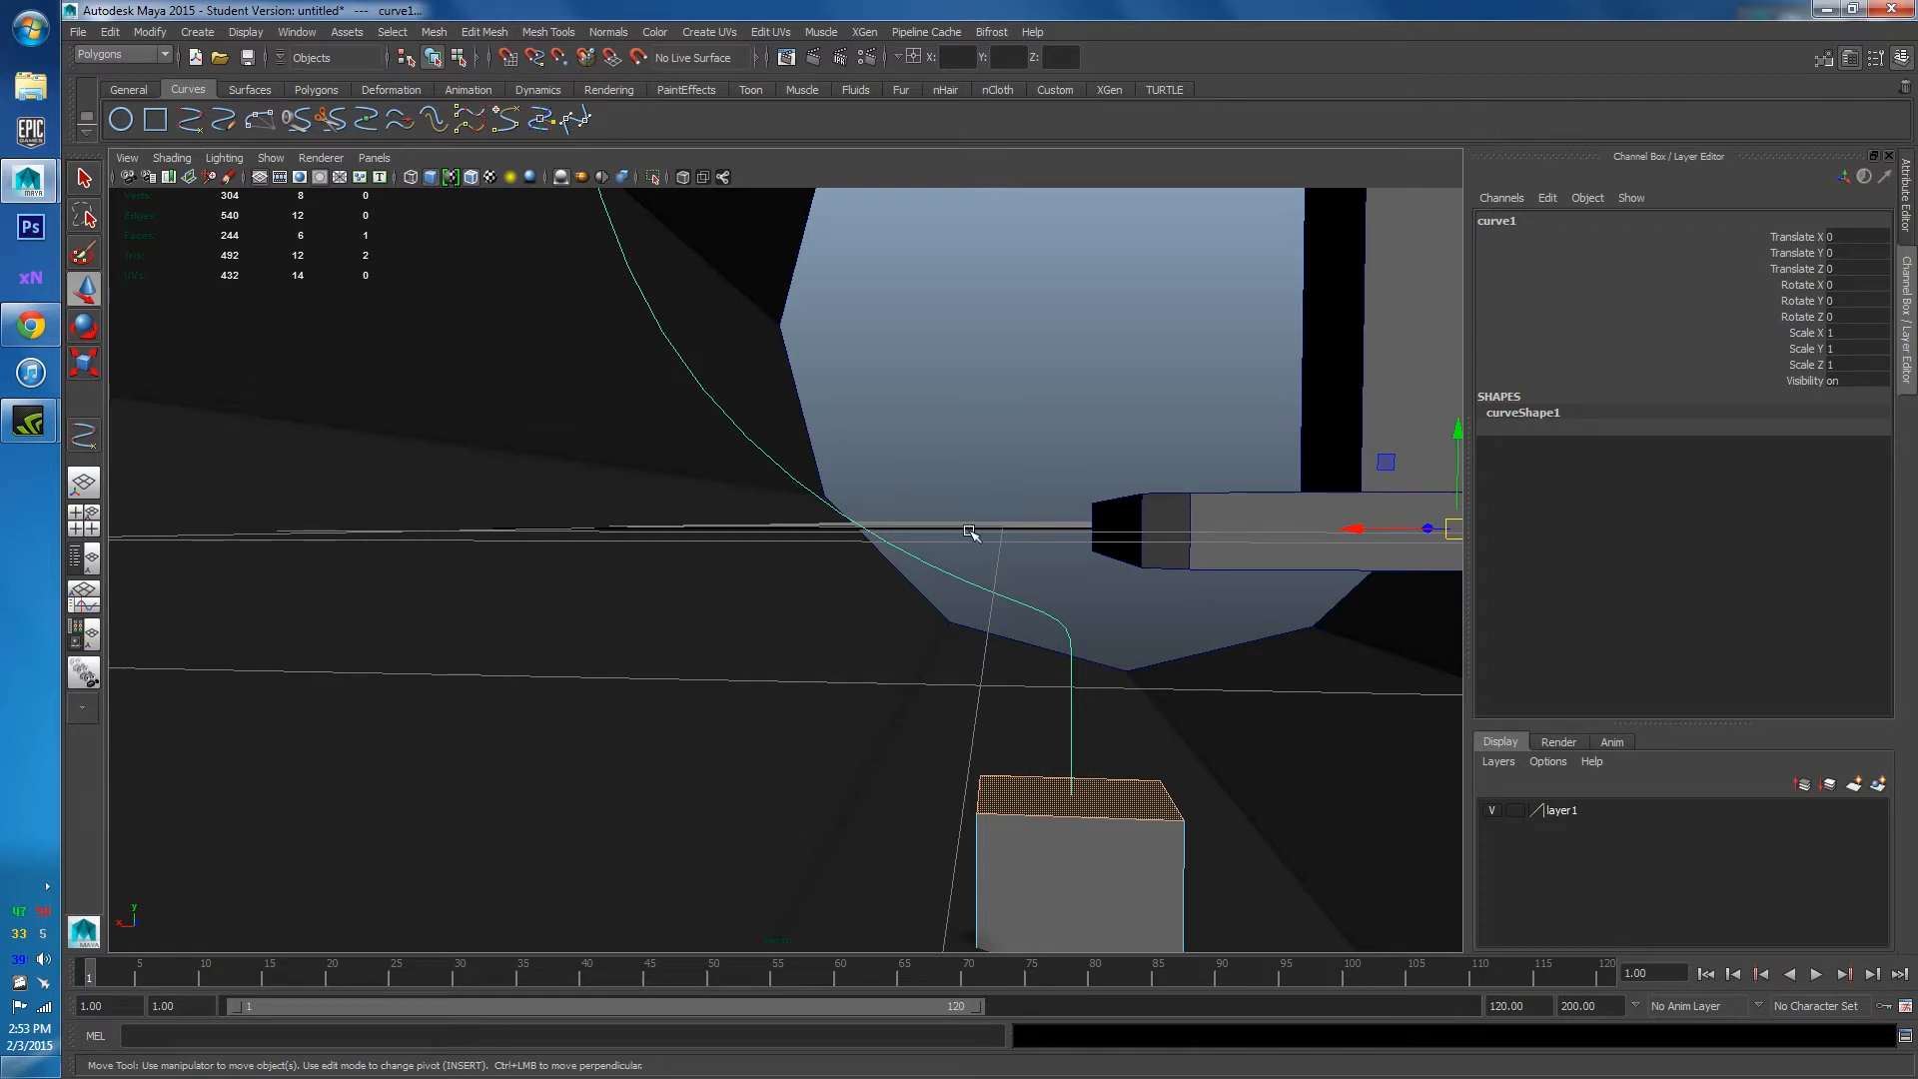
shift+right_drag(971, 522, 980, 560)
Set the polyExtrudeFace2 Divisions to 7 so the extrusion bends along the curve.
scroll(1044, 560, down, 7)
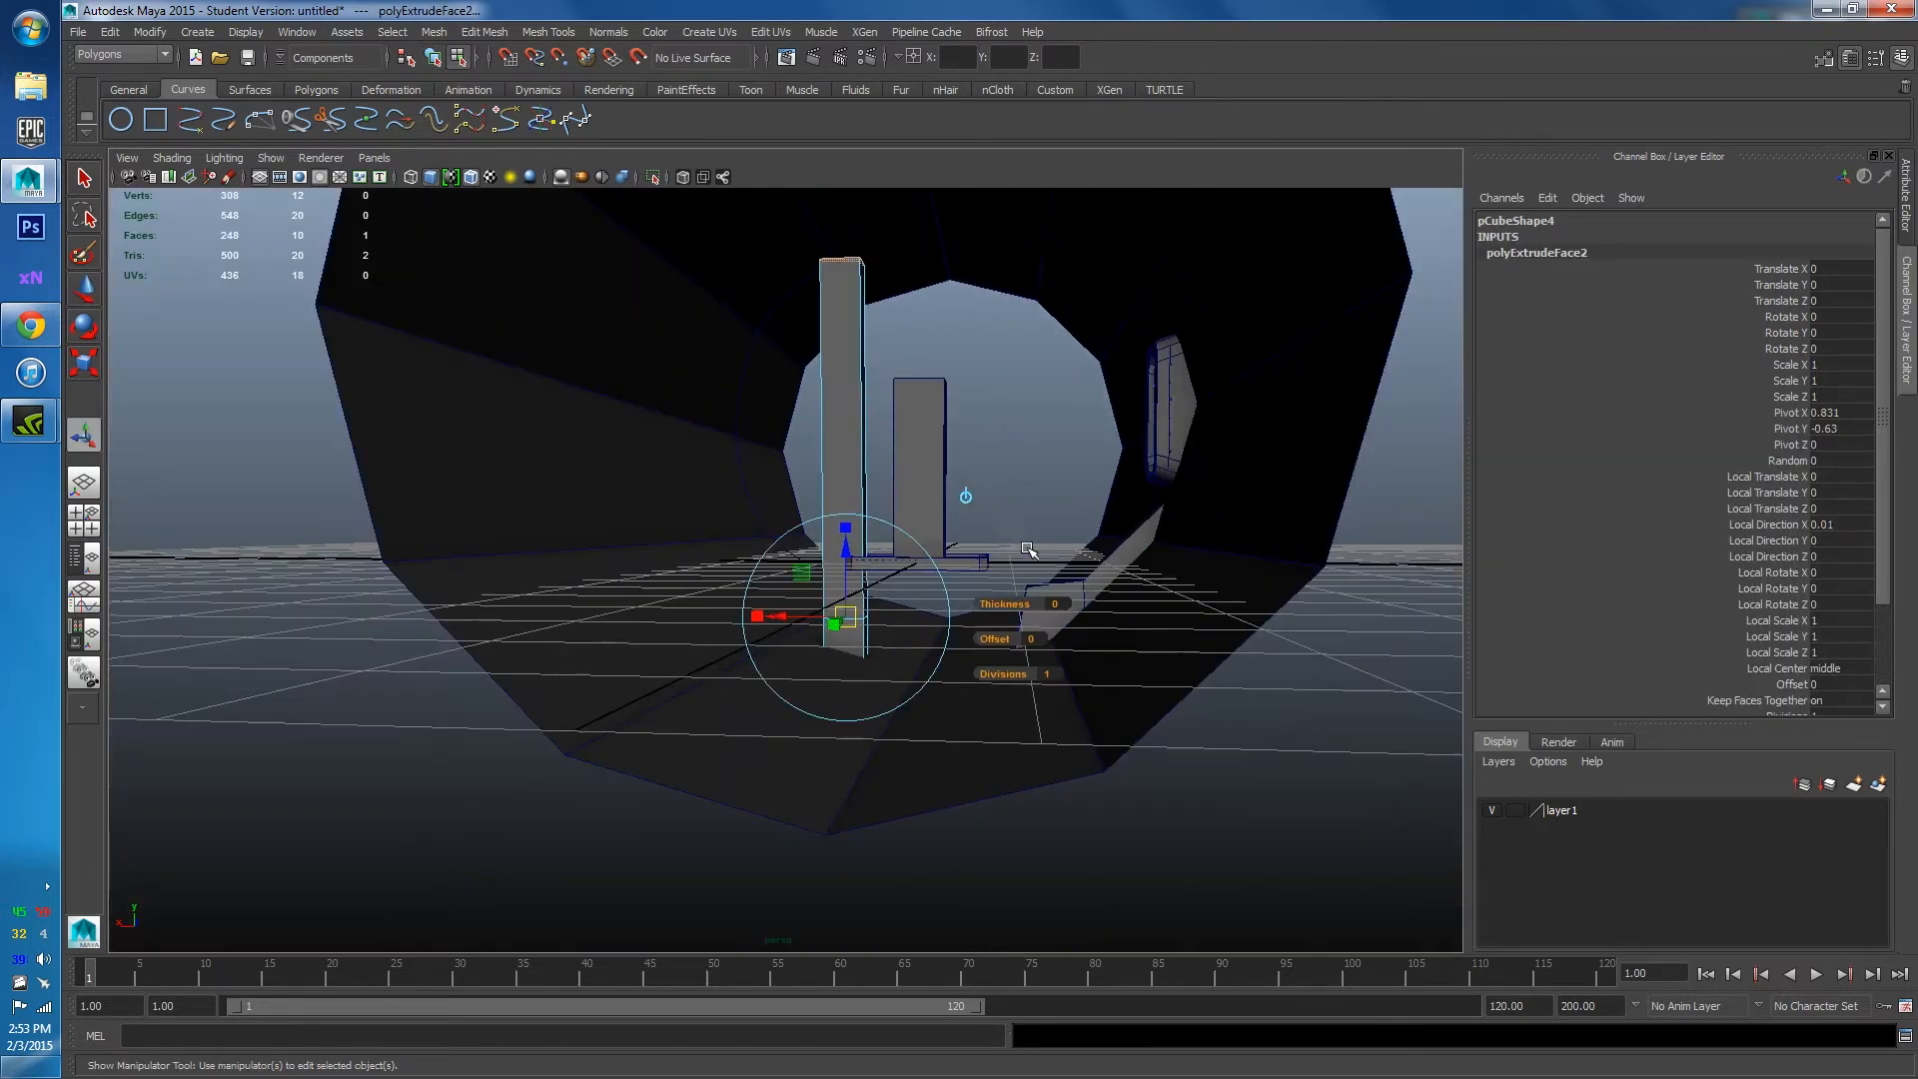
alt+middle_drag(1011, 538, 1010, 742)
alt+middle_drag(956, 677, 1039, 521)
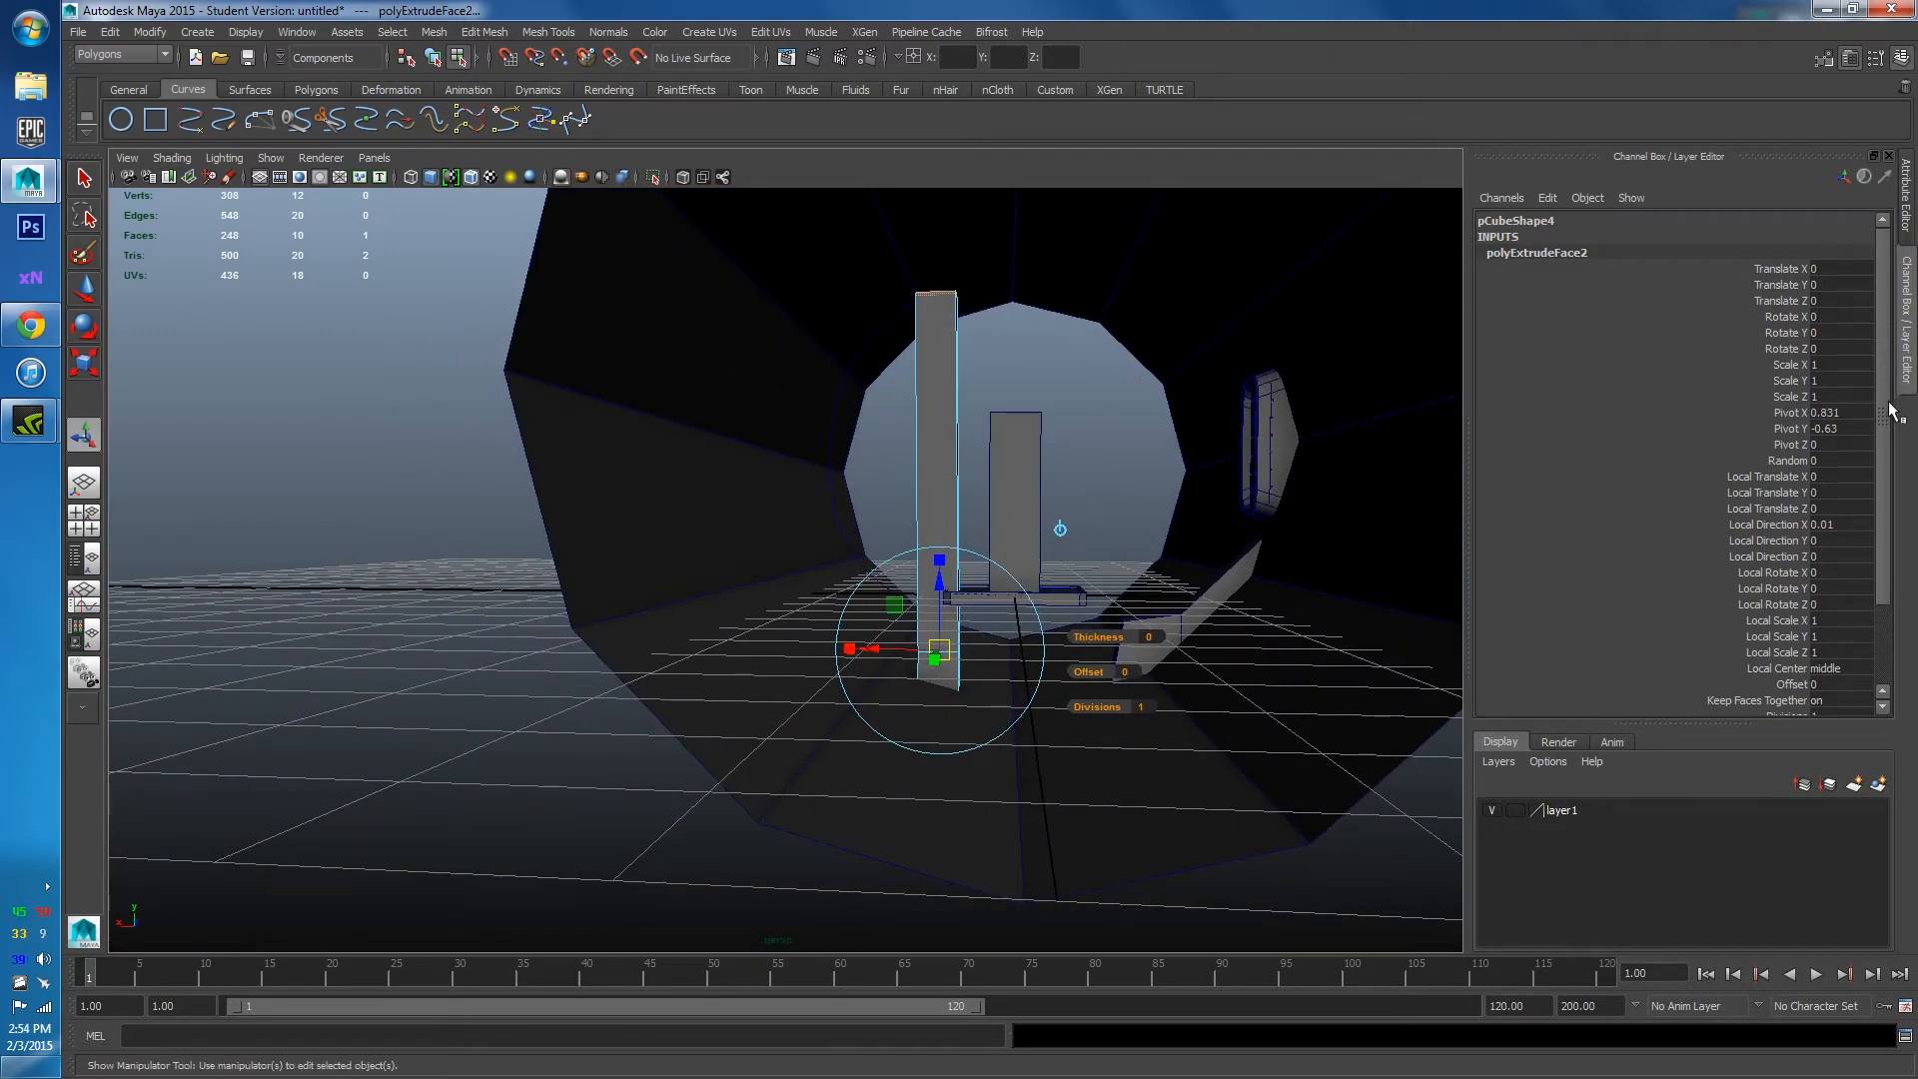
drag(1889, 404, 1891, 468)
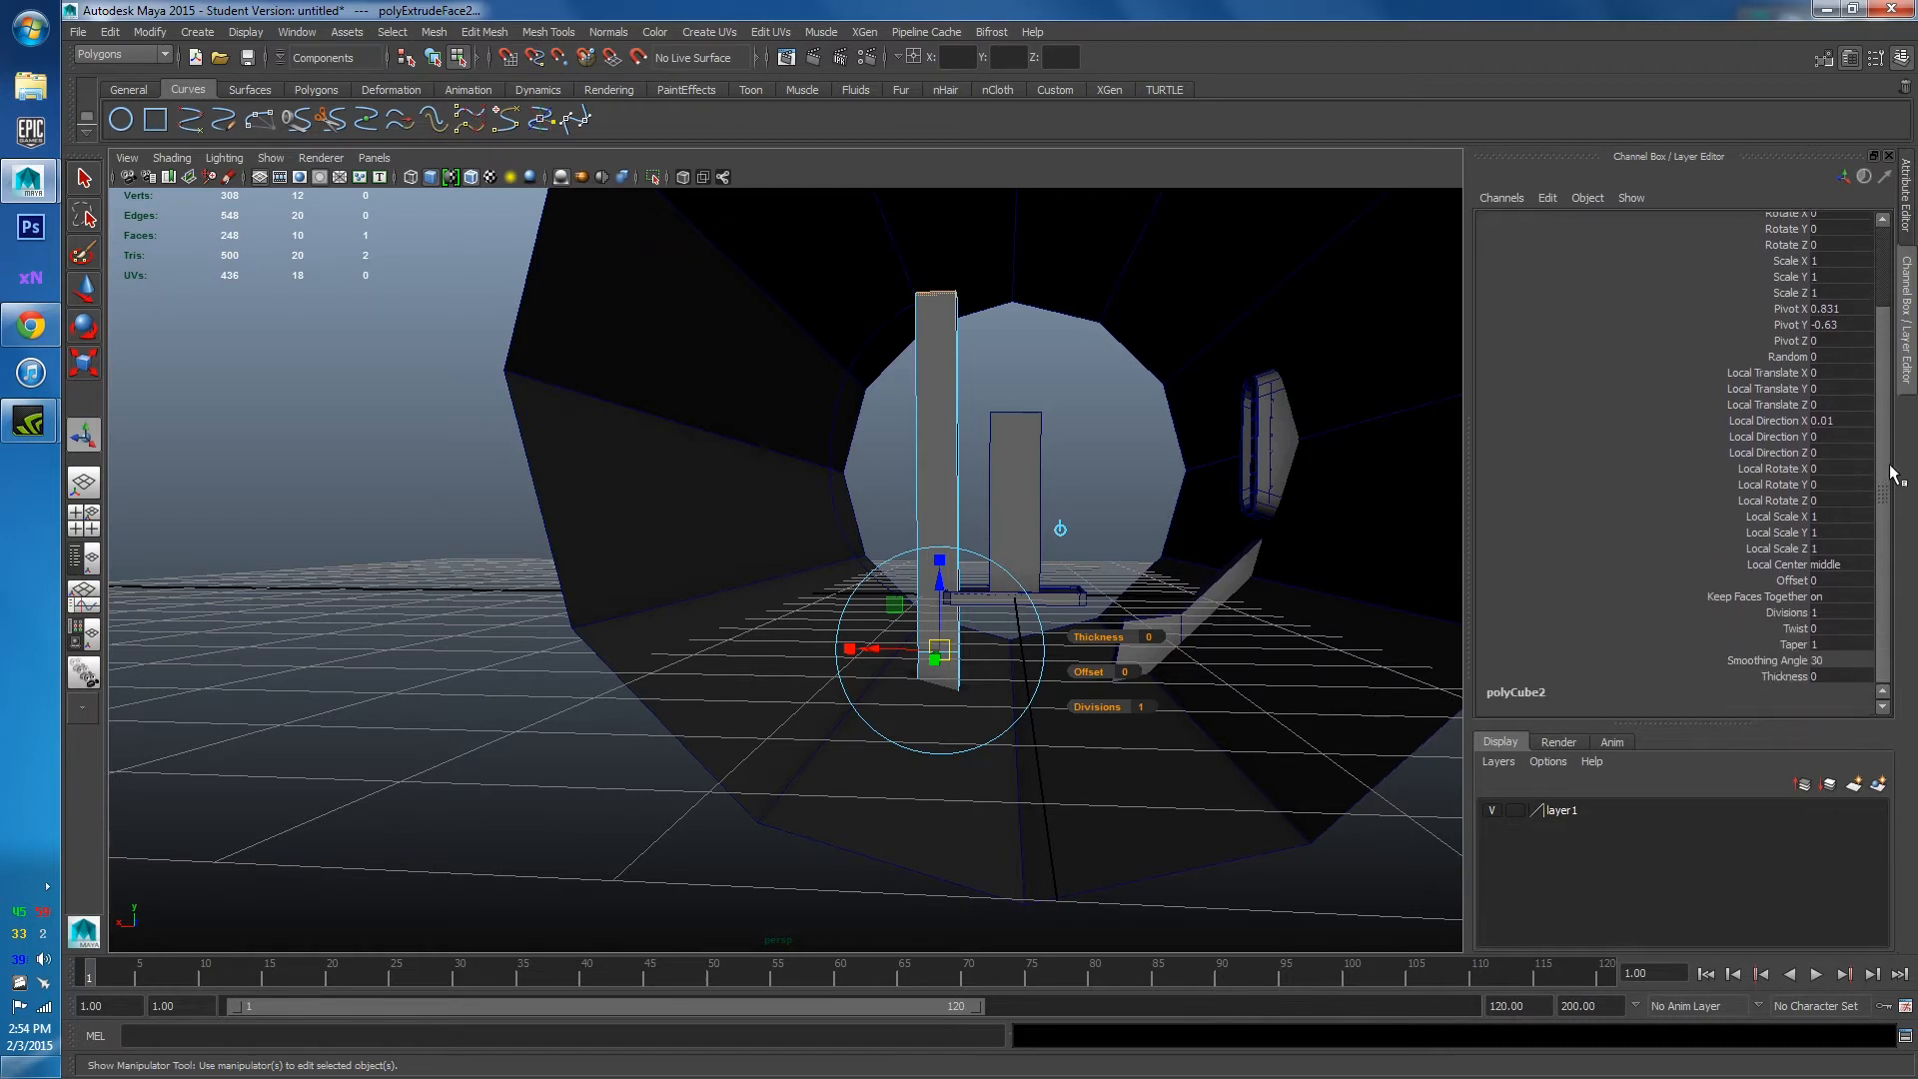
click(1787, 612)
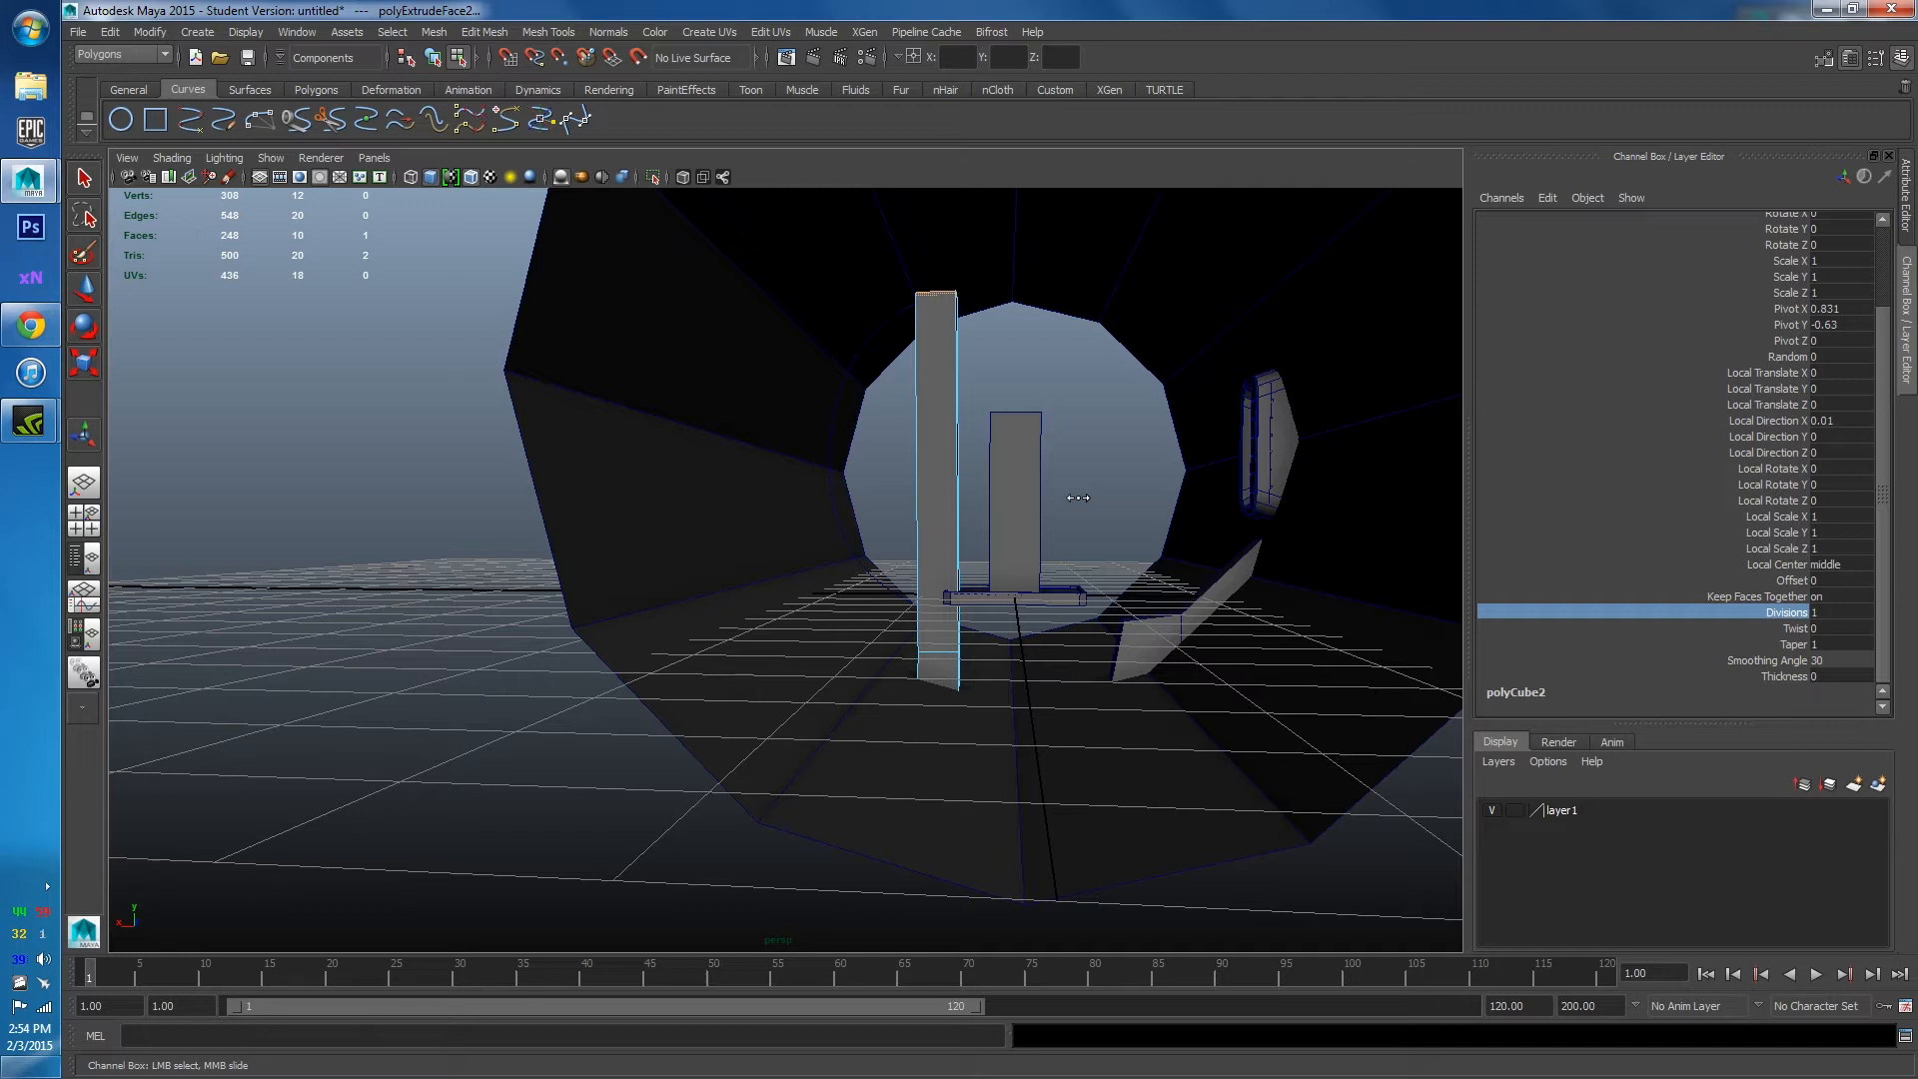
middle_drag(1083, 498, 1136, 504)
Hide the tunnel's layer1 and select the tunnel cylinder pCylinder1.
alt+drag(1136, 504, 1031, 529)
alt+drag(1106, 625, 1299, 719)
click(1490, 814)
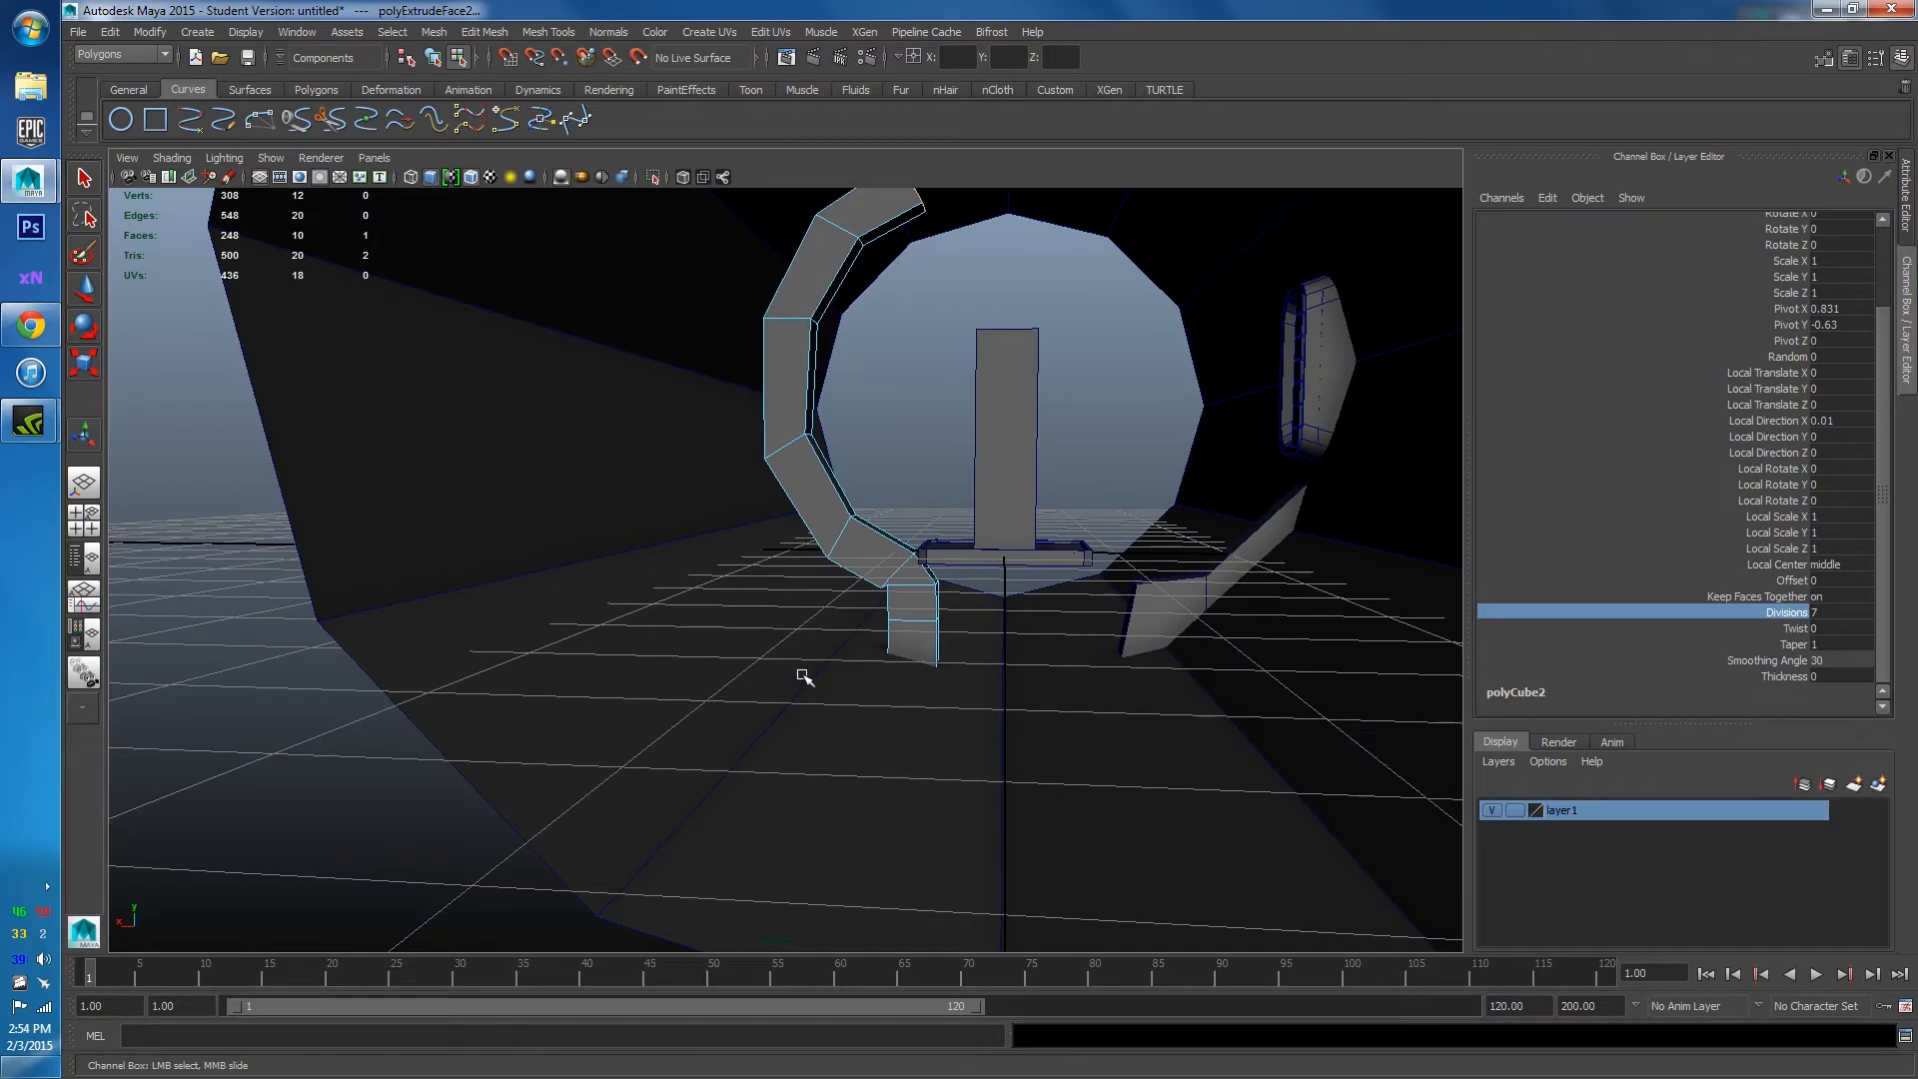
right_drag(800, 621, 875, 599)
click(980, 713)
click(1493, 811)
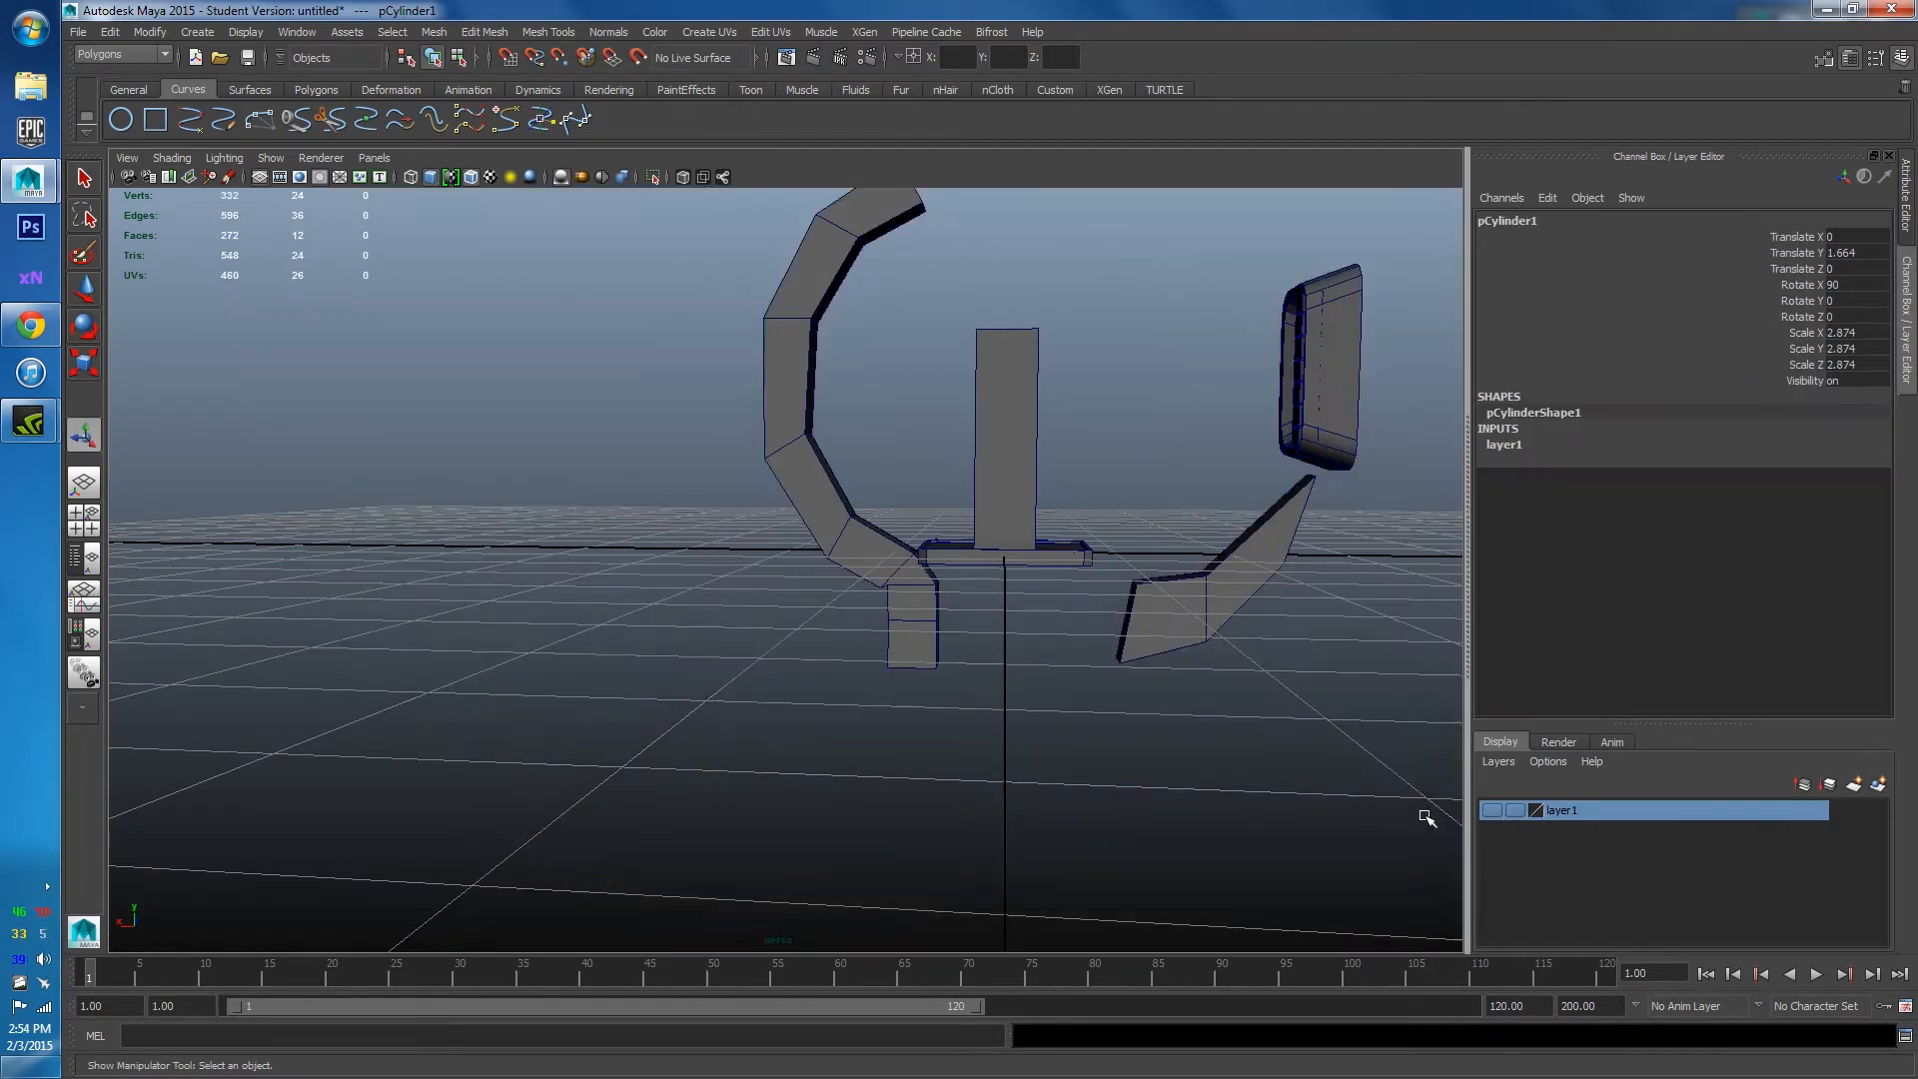
scroll(860, 817, up, 3)
click(861, 817)
scroll(929, 680, up, 4)
click(993, 536)
alt+middle_drag(950, 579, 899, 673)
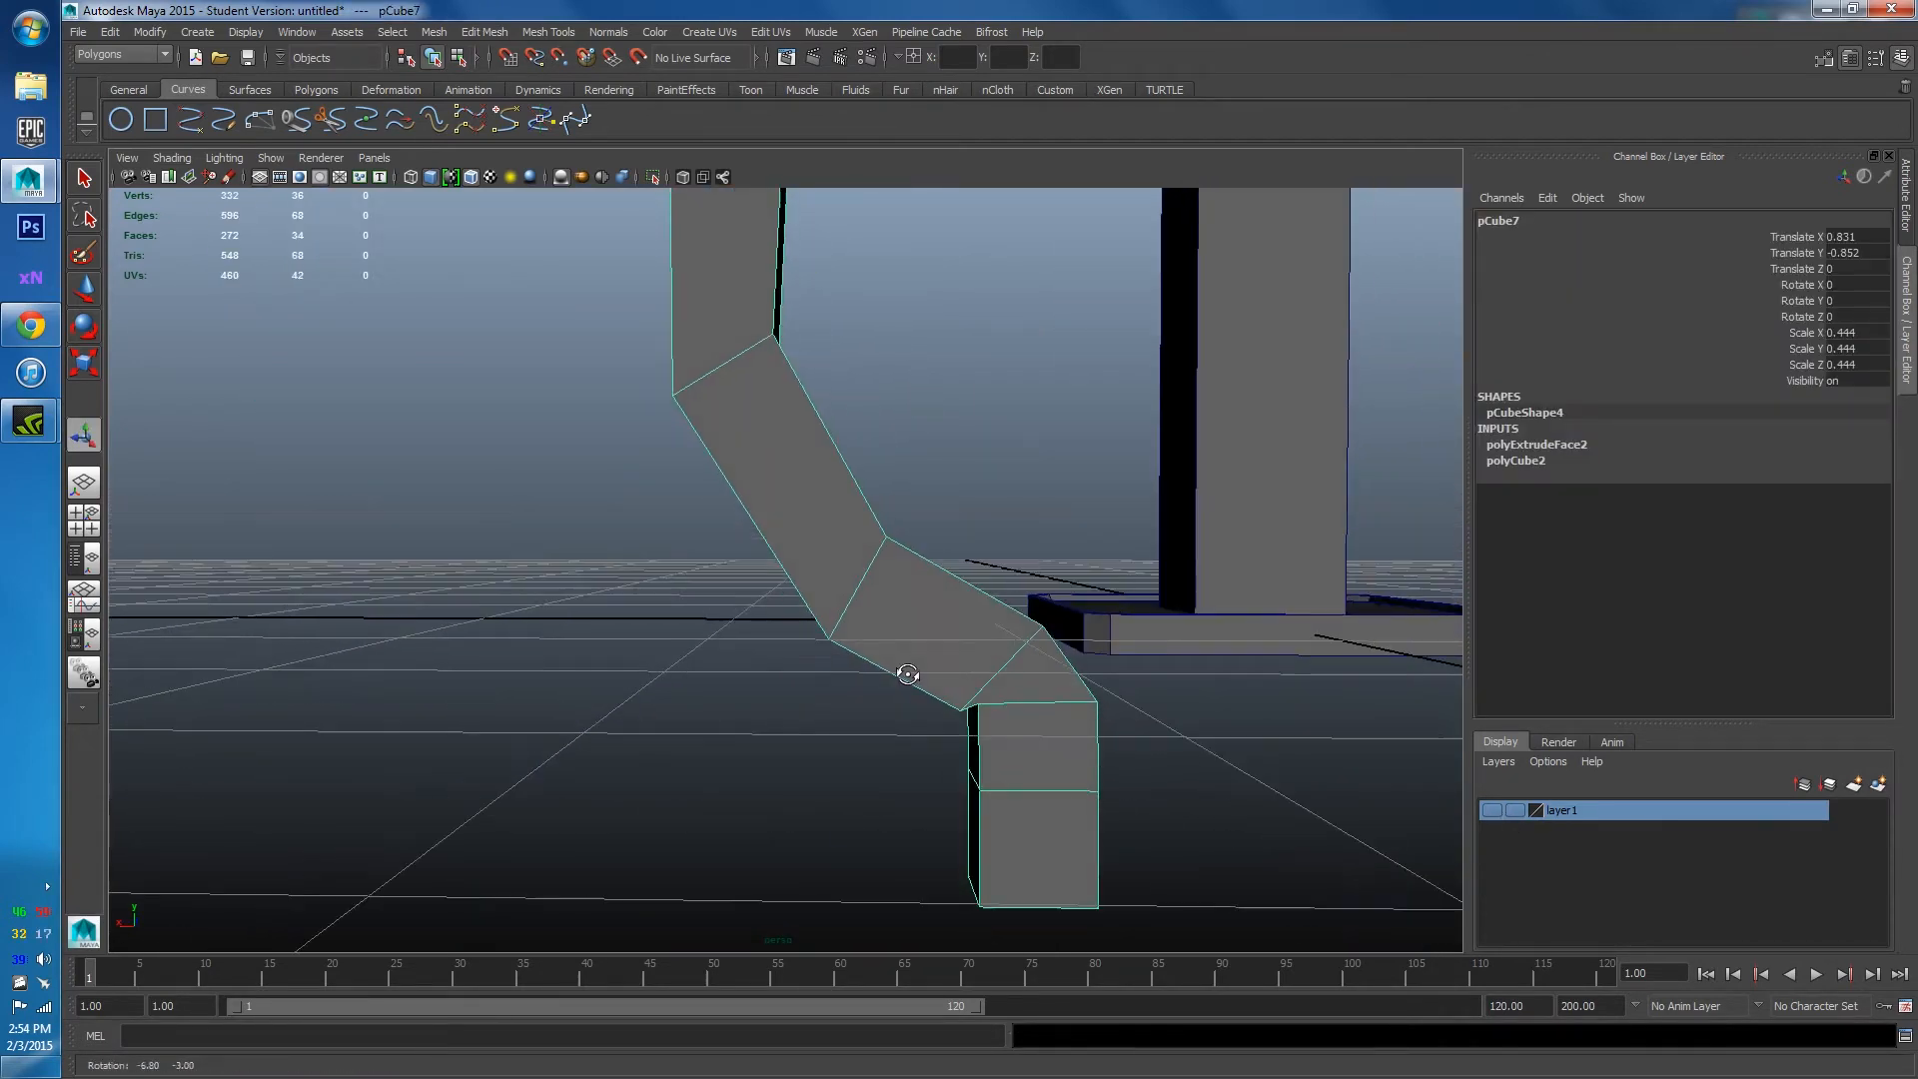
click(682, 177)
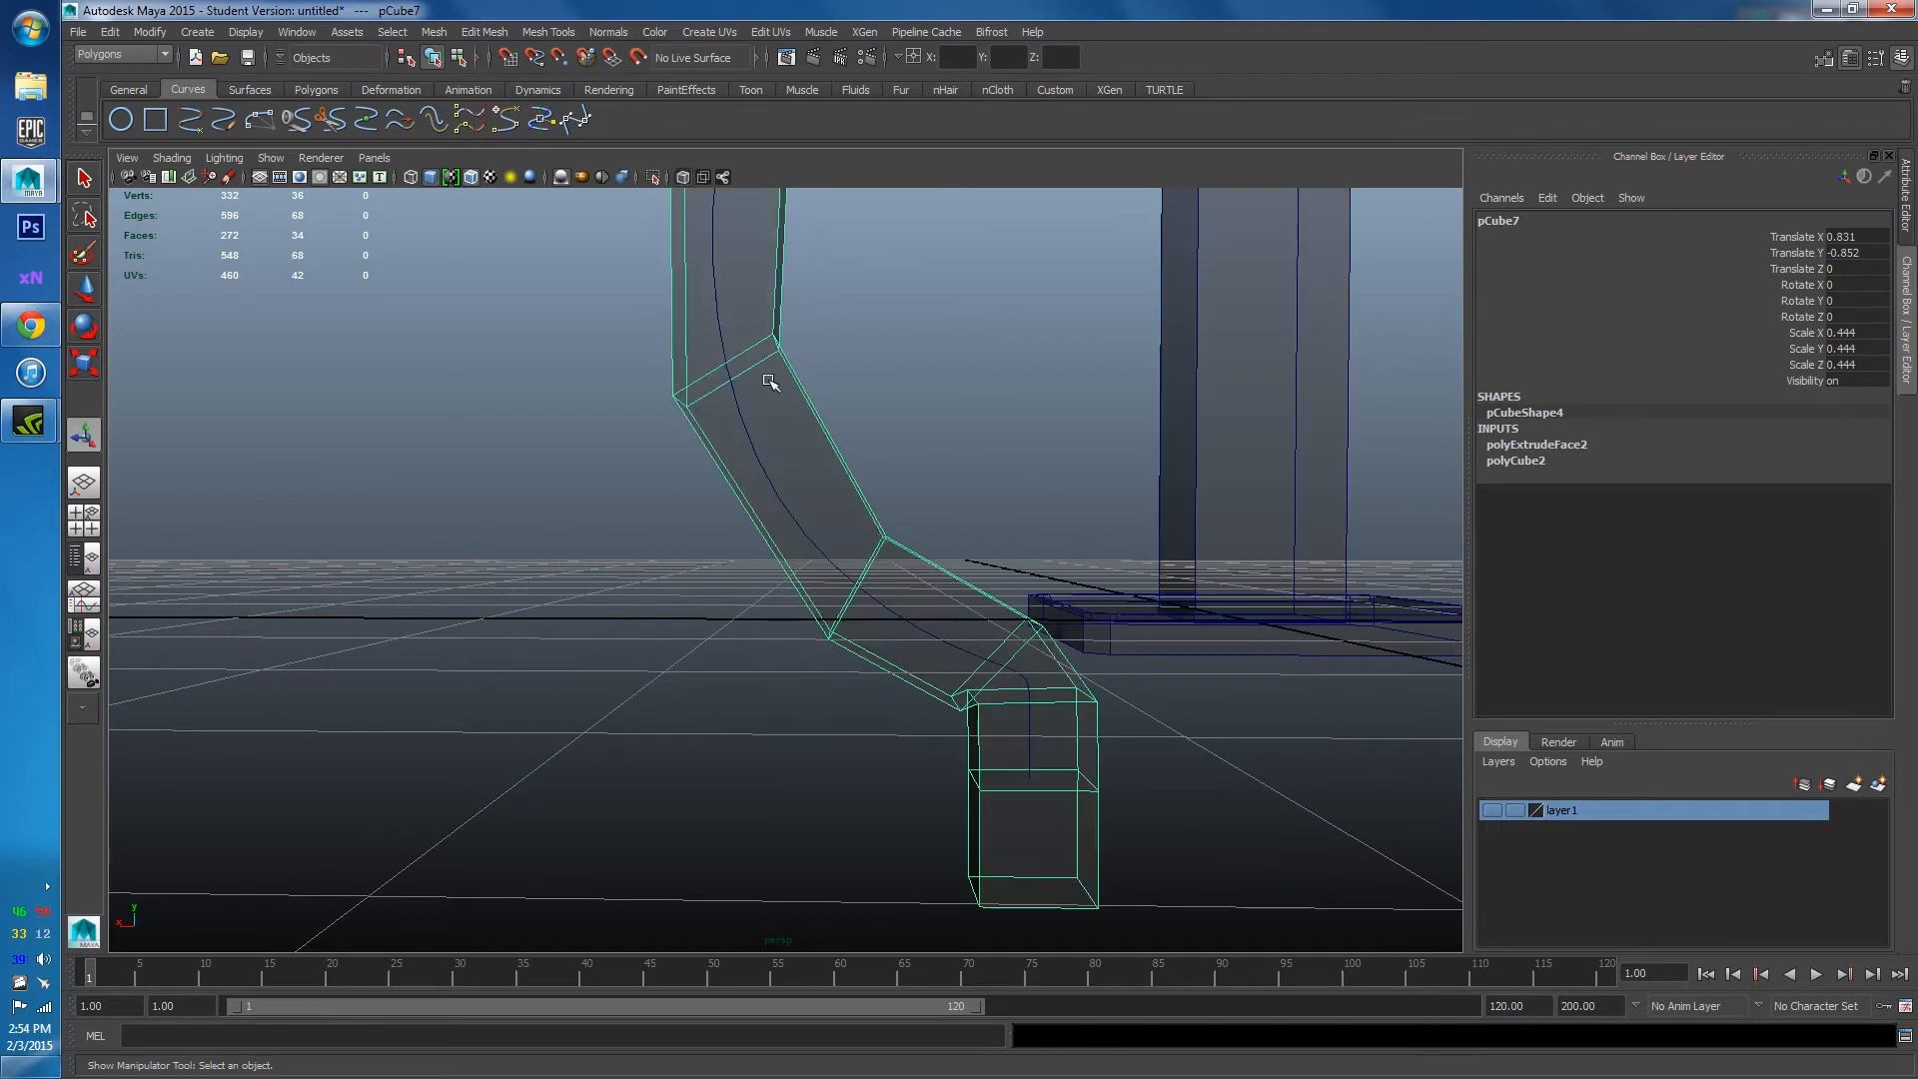
alt+drag(732, 322, 809, 590)
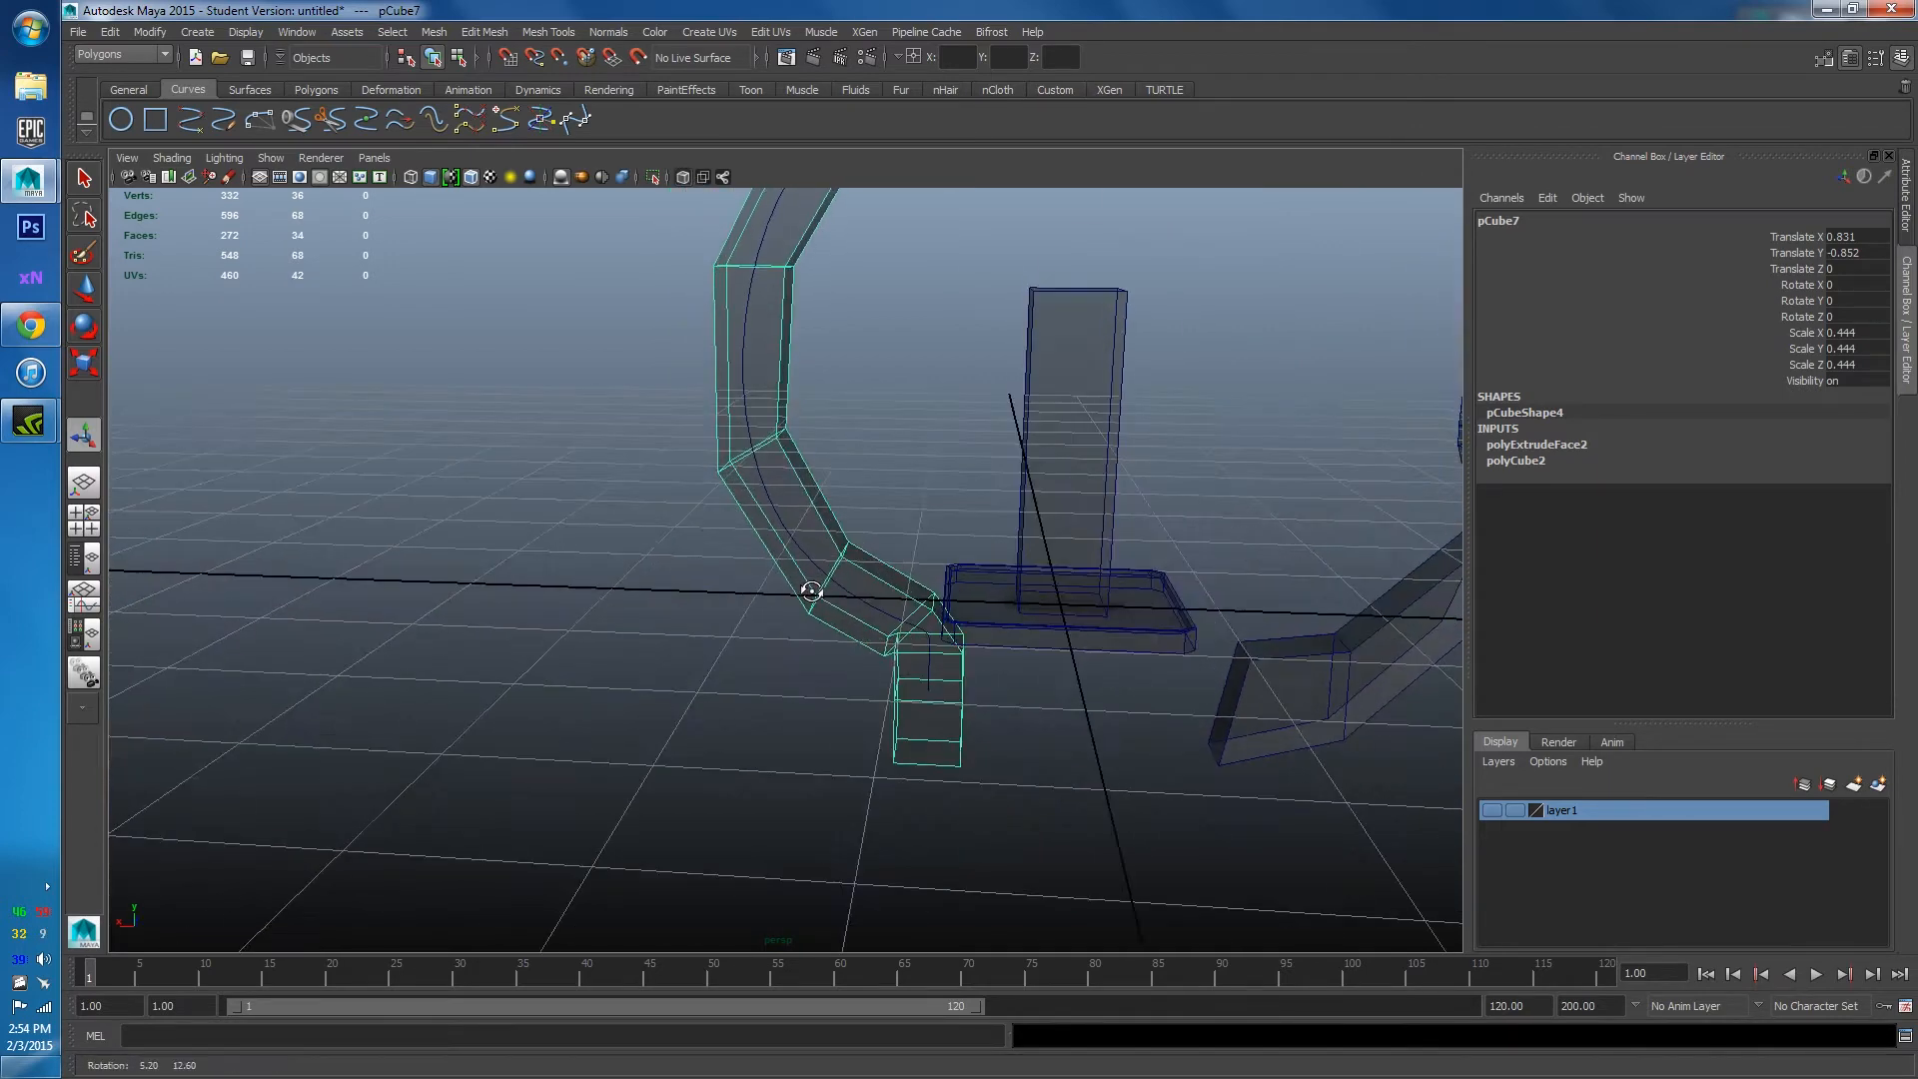
click(796, 523)
scroll(804, 518, up, 5)
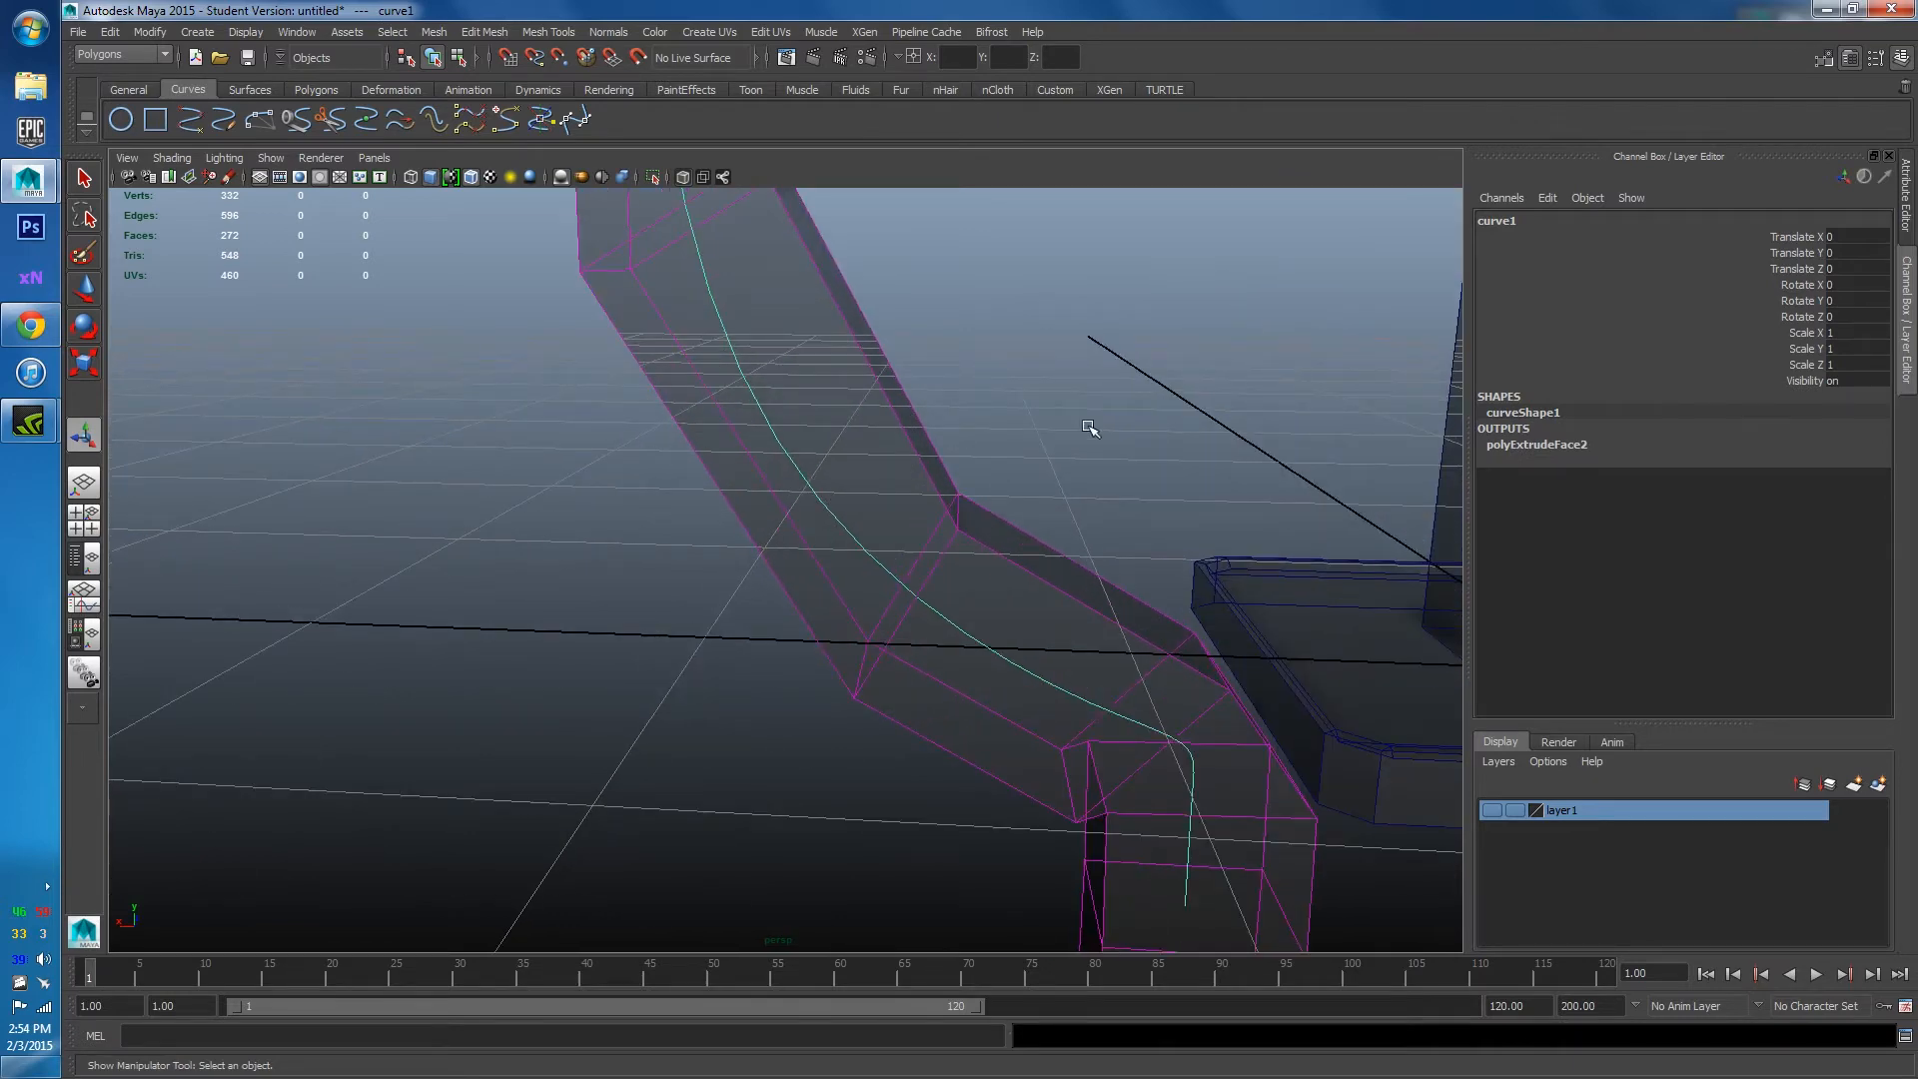
alt+drag(1087, 423, 1036, 463)
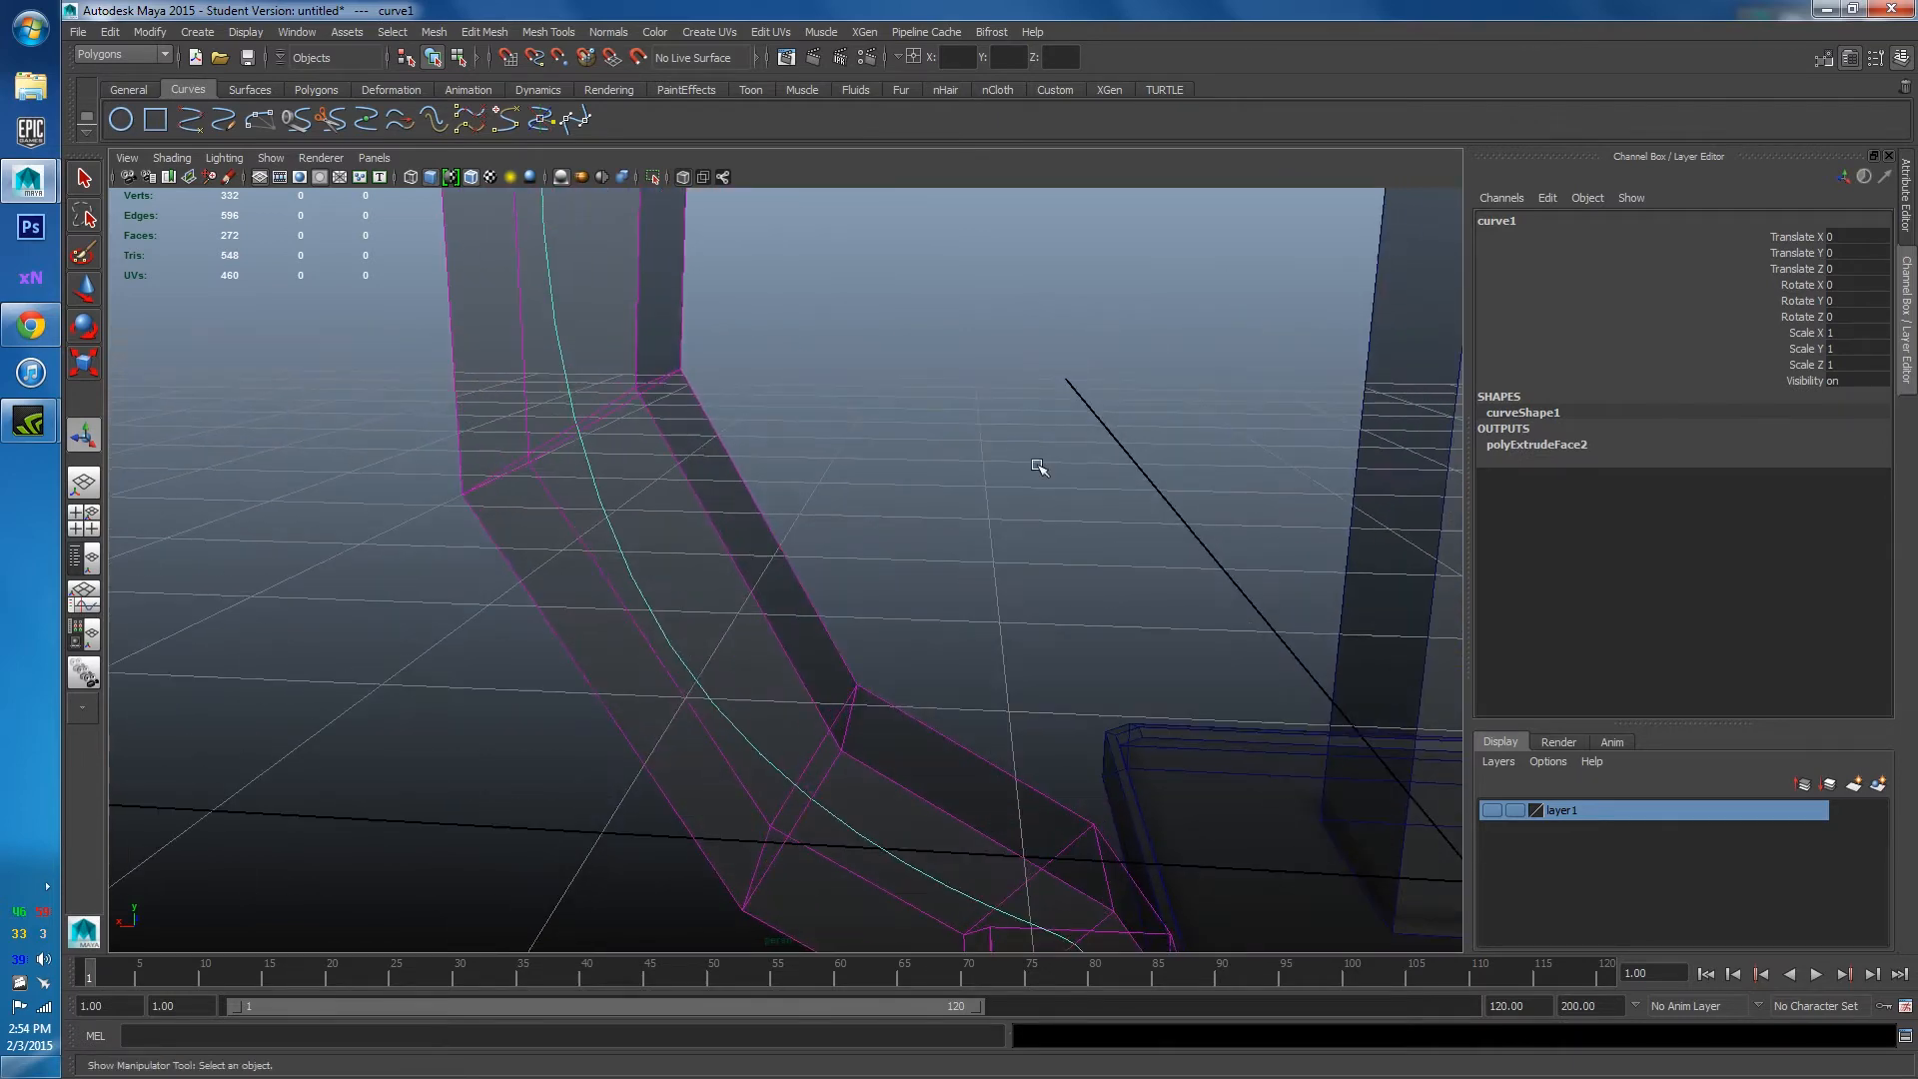
right_click(933, 340)
click(840, 339)
alt+drag(899, 400, 854, 469)
click(839, 536)
key(w)
alt+drag(889, 540, 854, 661)
scroll(908, 685, up, 3)
click(701, 397)
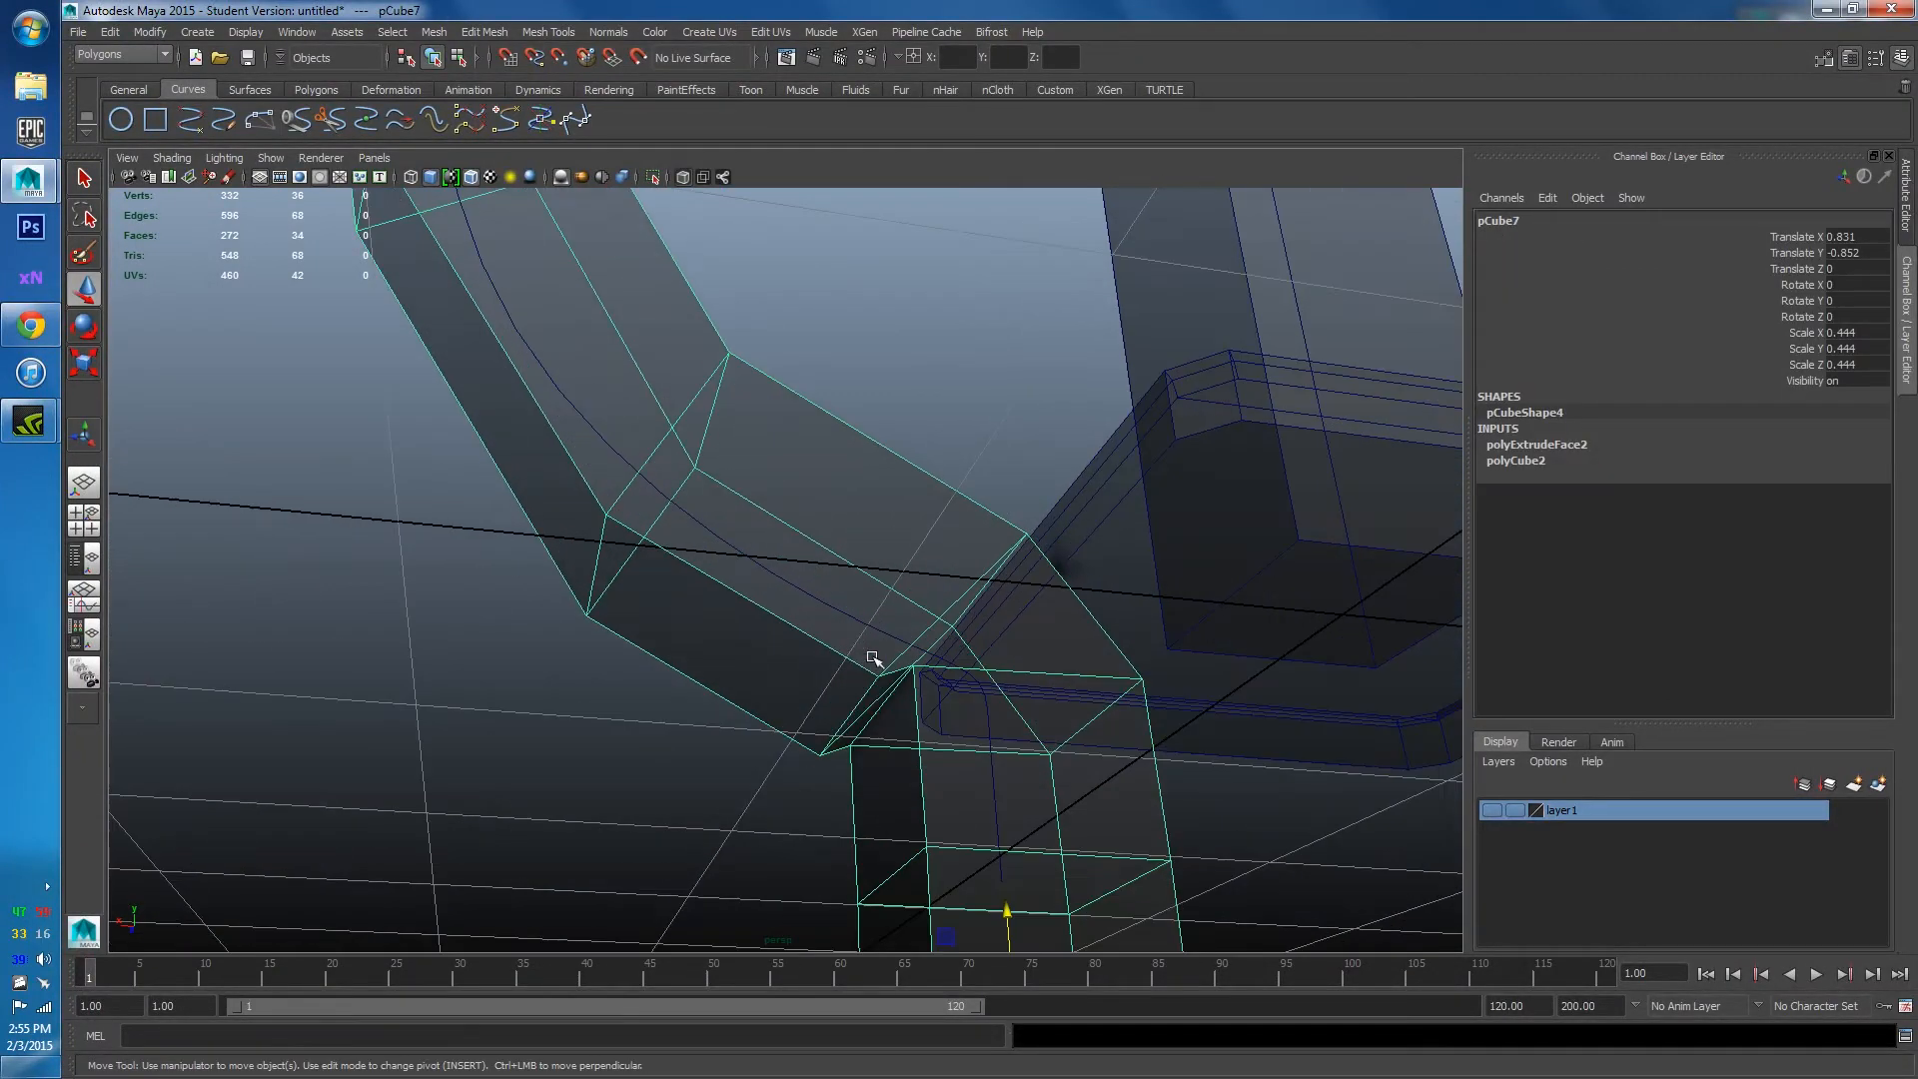
scroll(891, 664, down, 5)
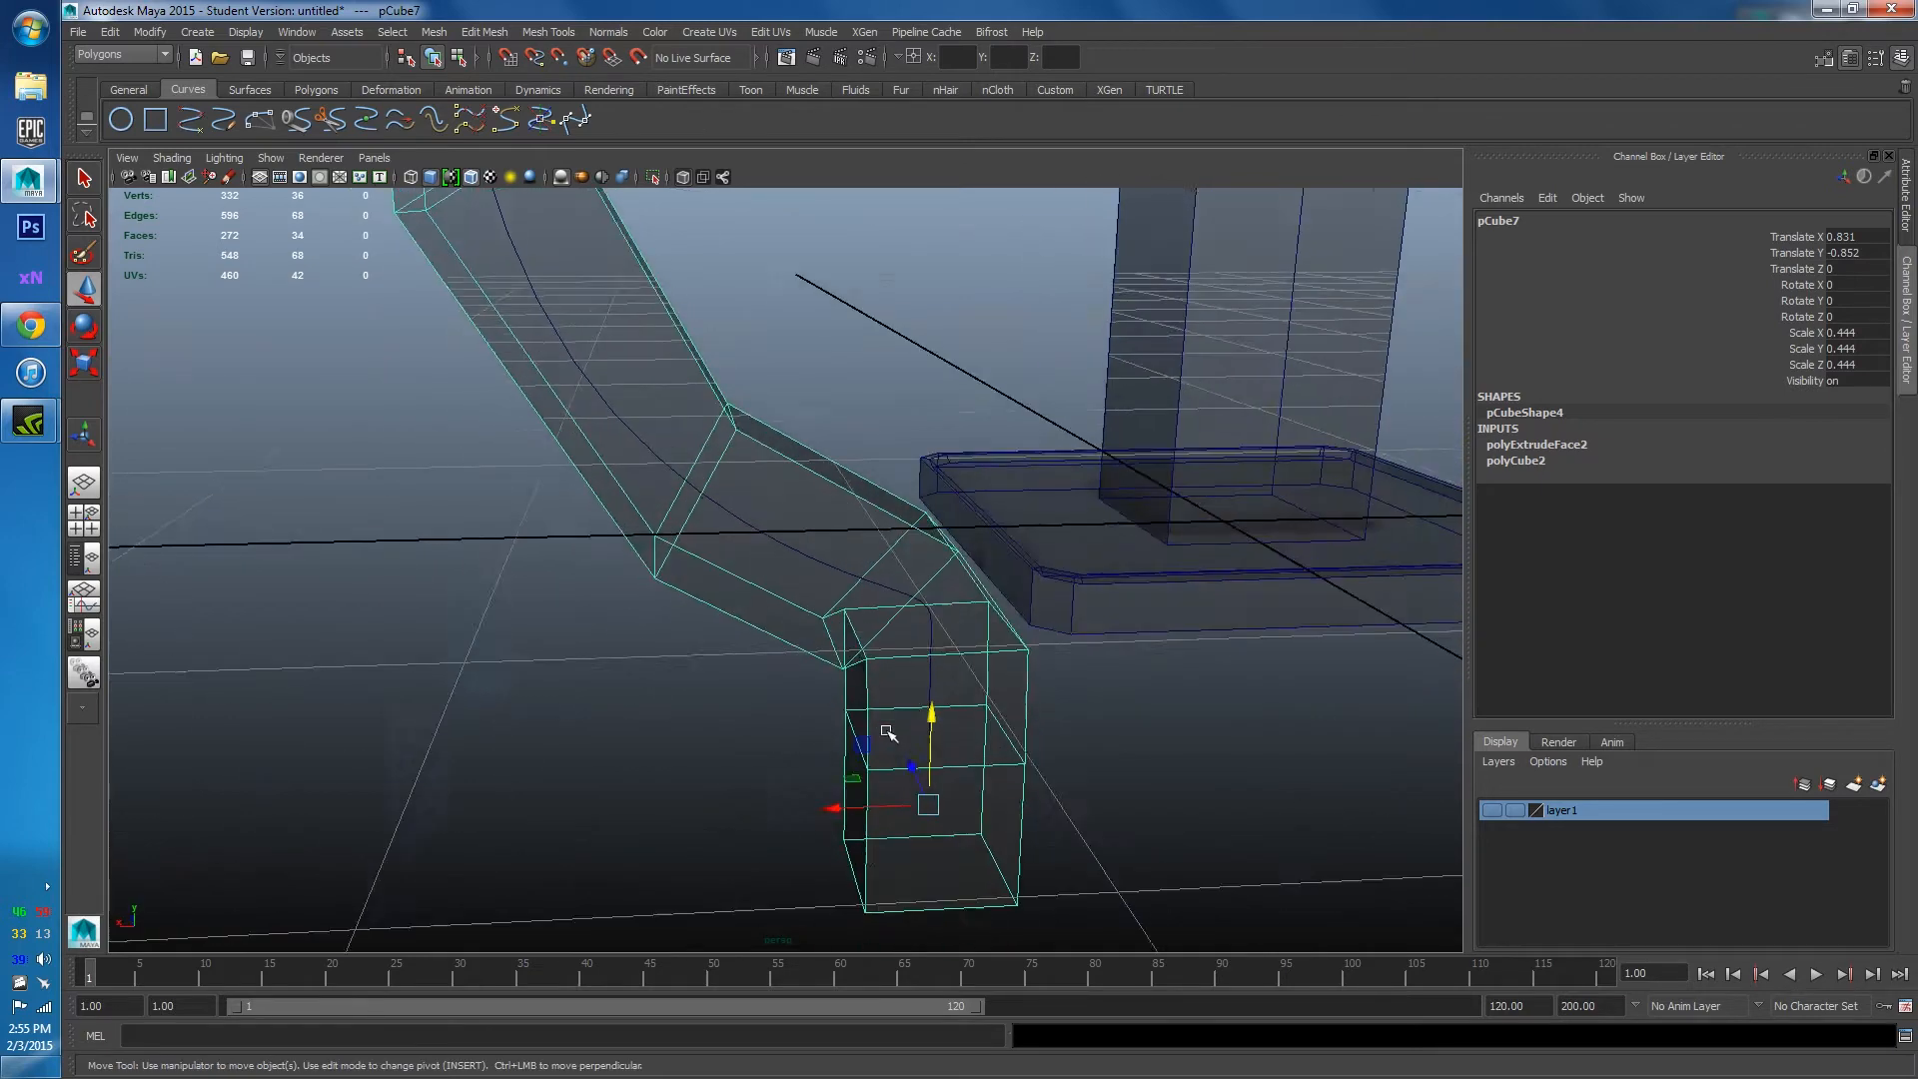
scroll(809, 535, down, 6)
alt+drag(837, 647, 1476, 535)
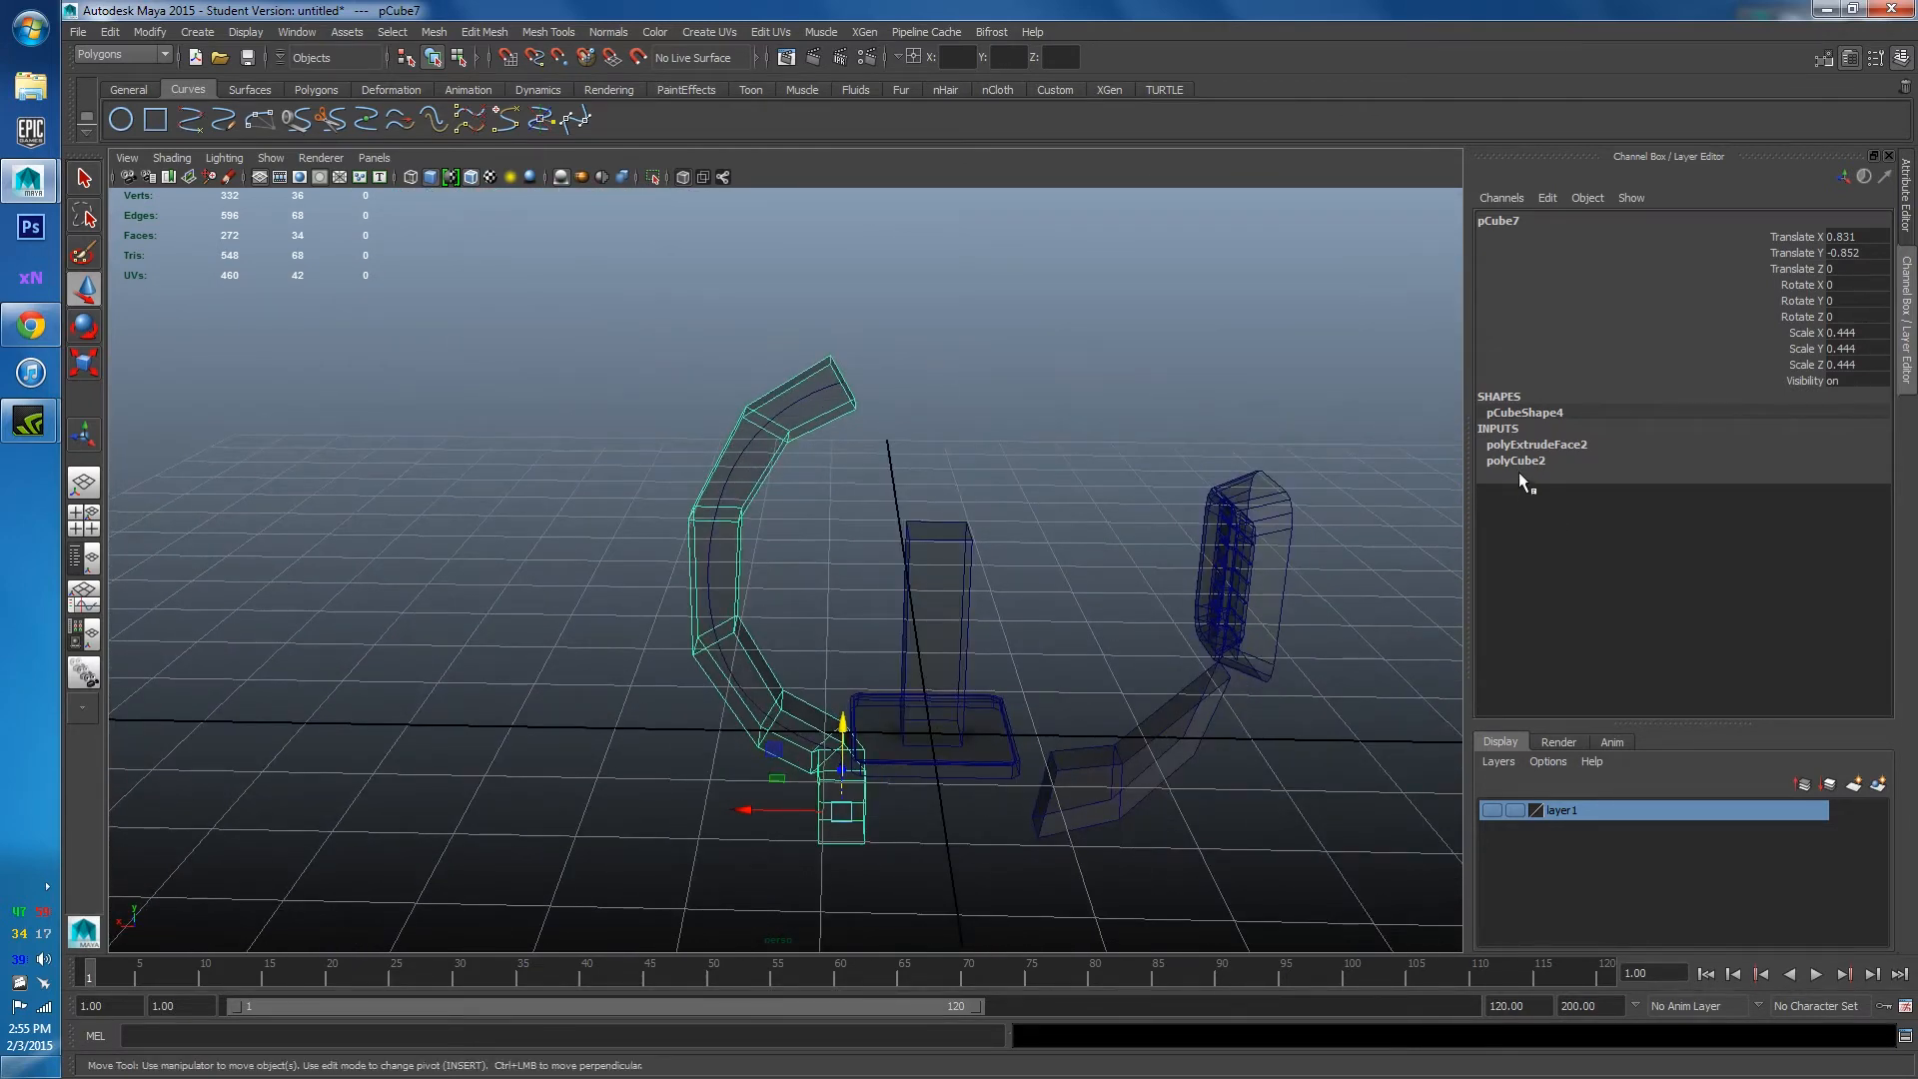
Set the polyExtrudeFace2 Taper to 0.1 so the pipe narrows to a thin tip.
click(1549, 445)
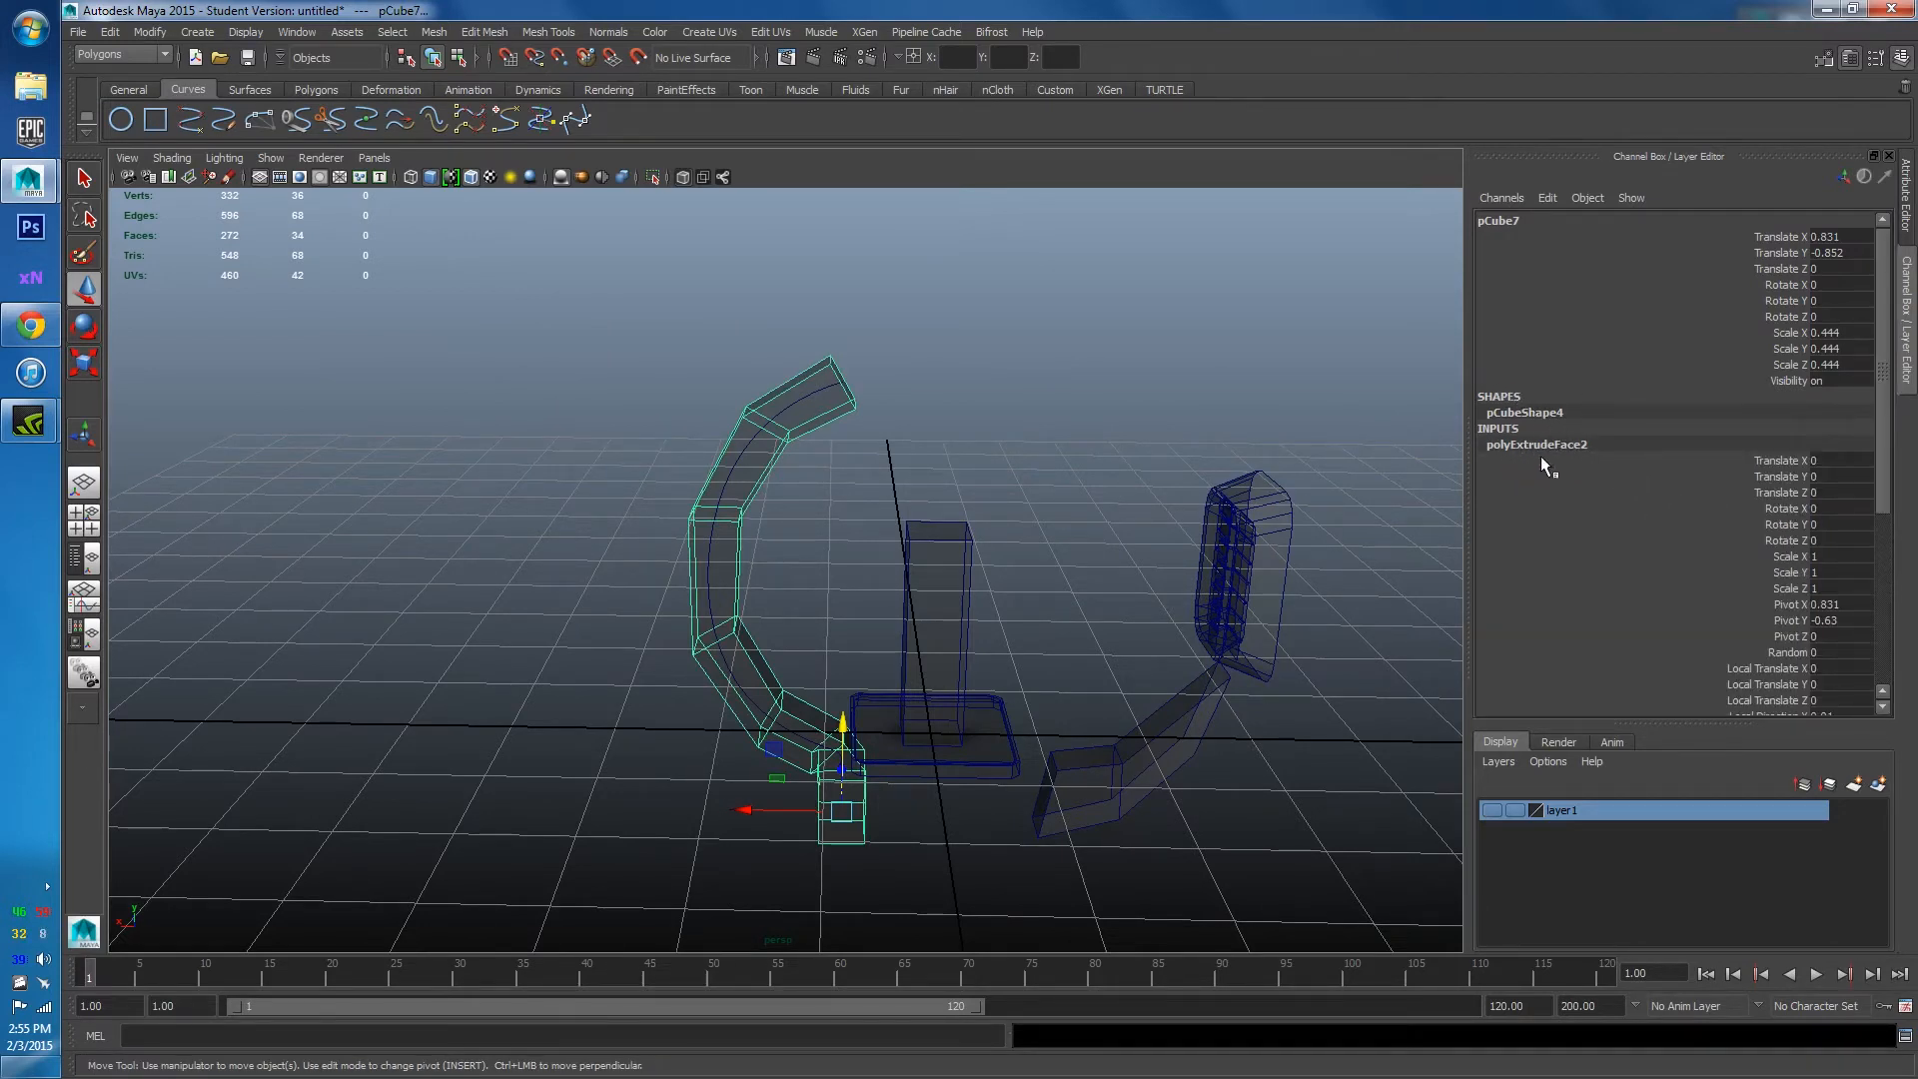
drag(1887, 388, 1901, 563)
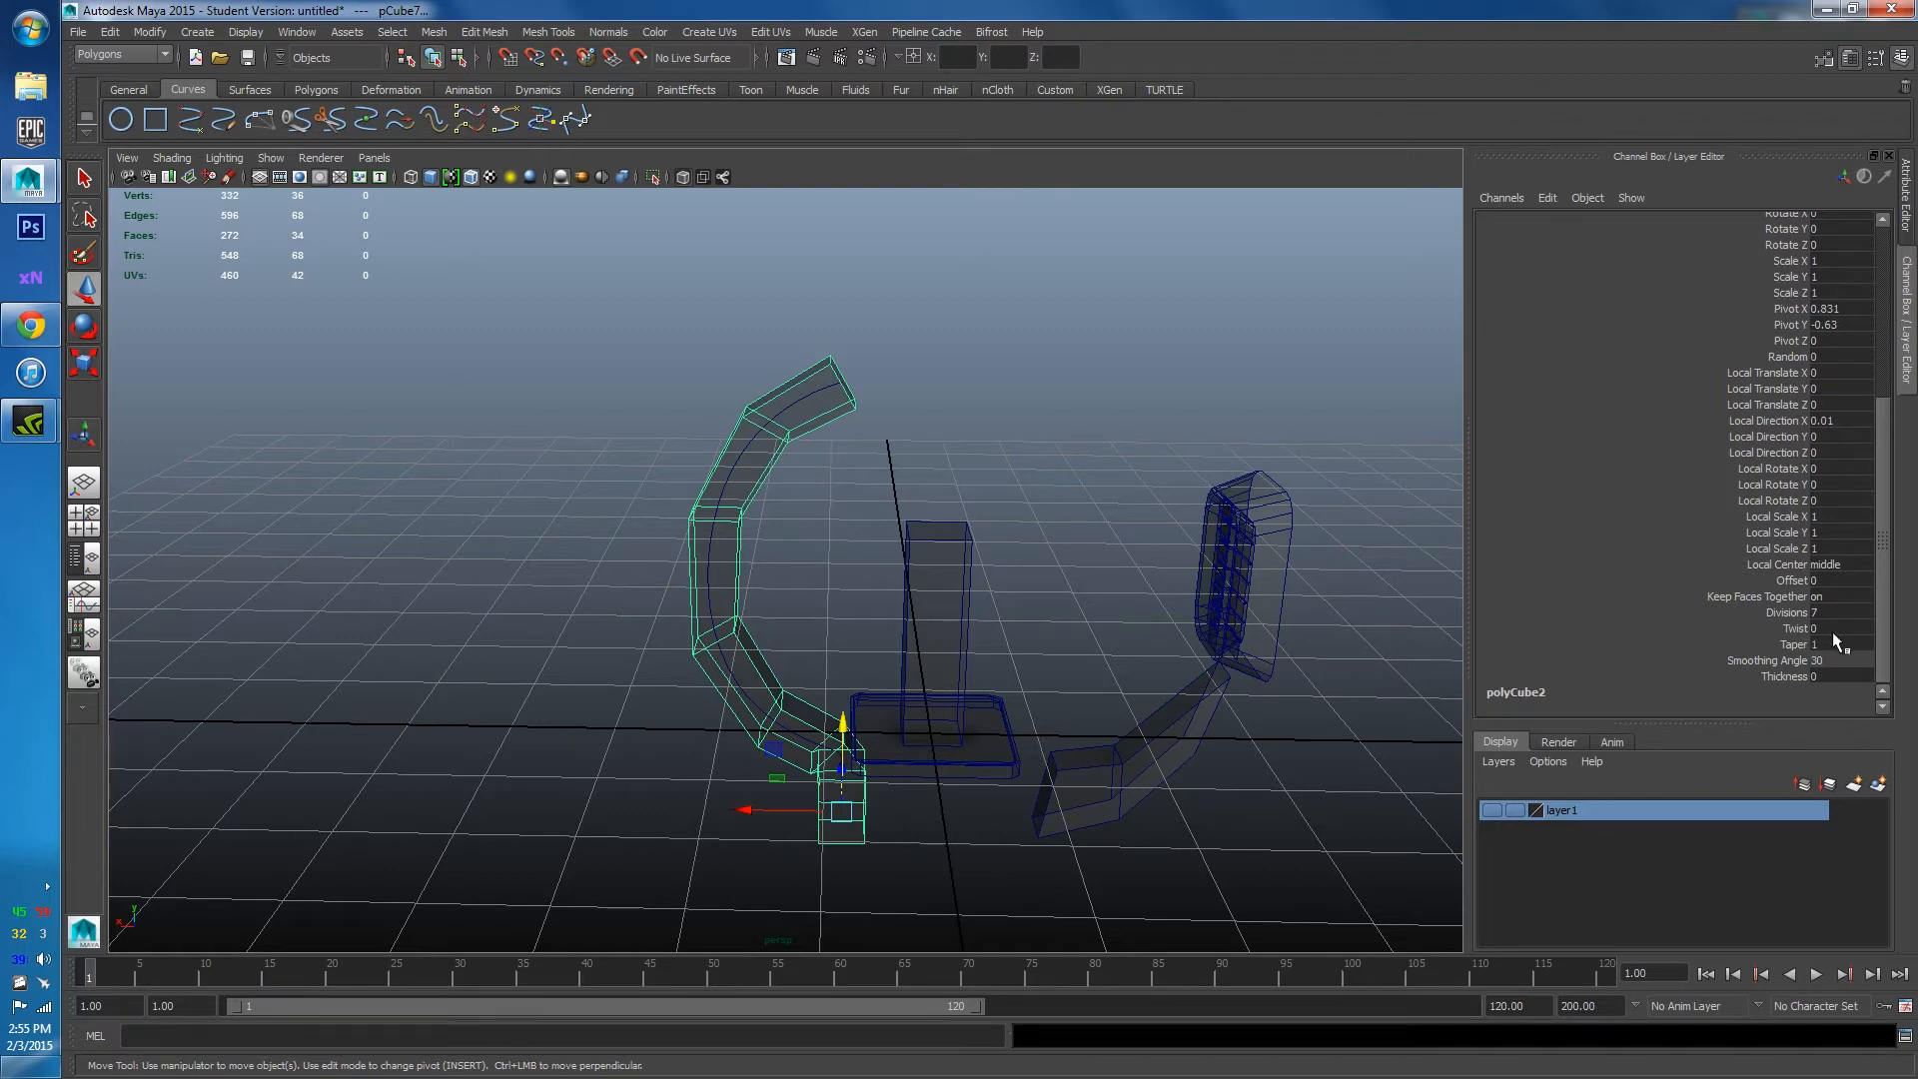
alt+drag(1157, 646, 979, 614)
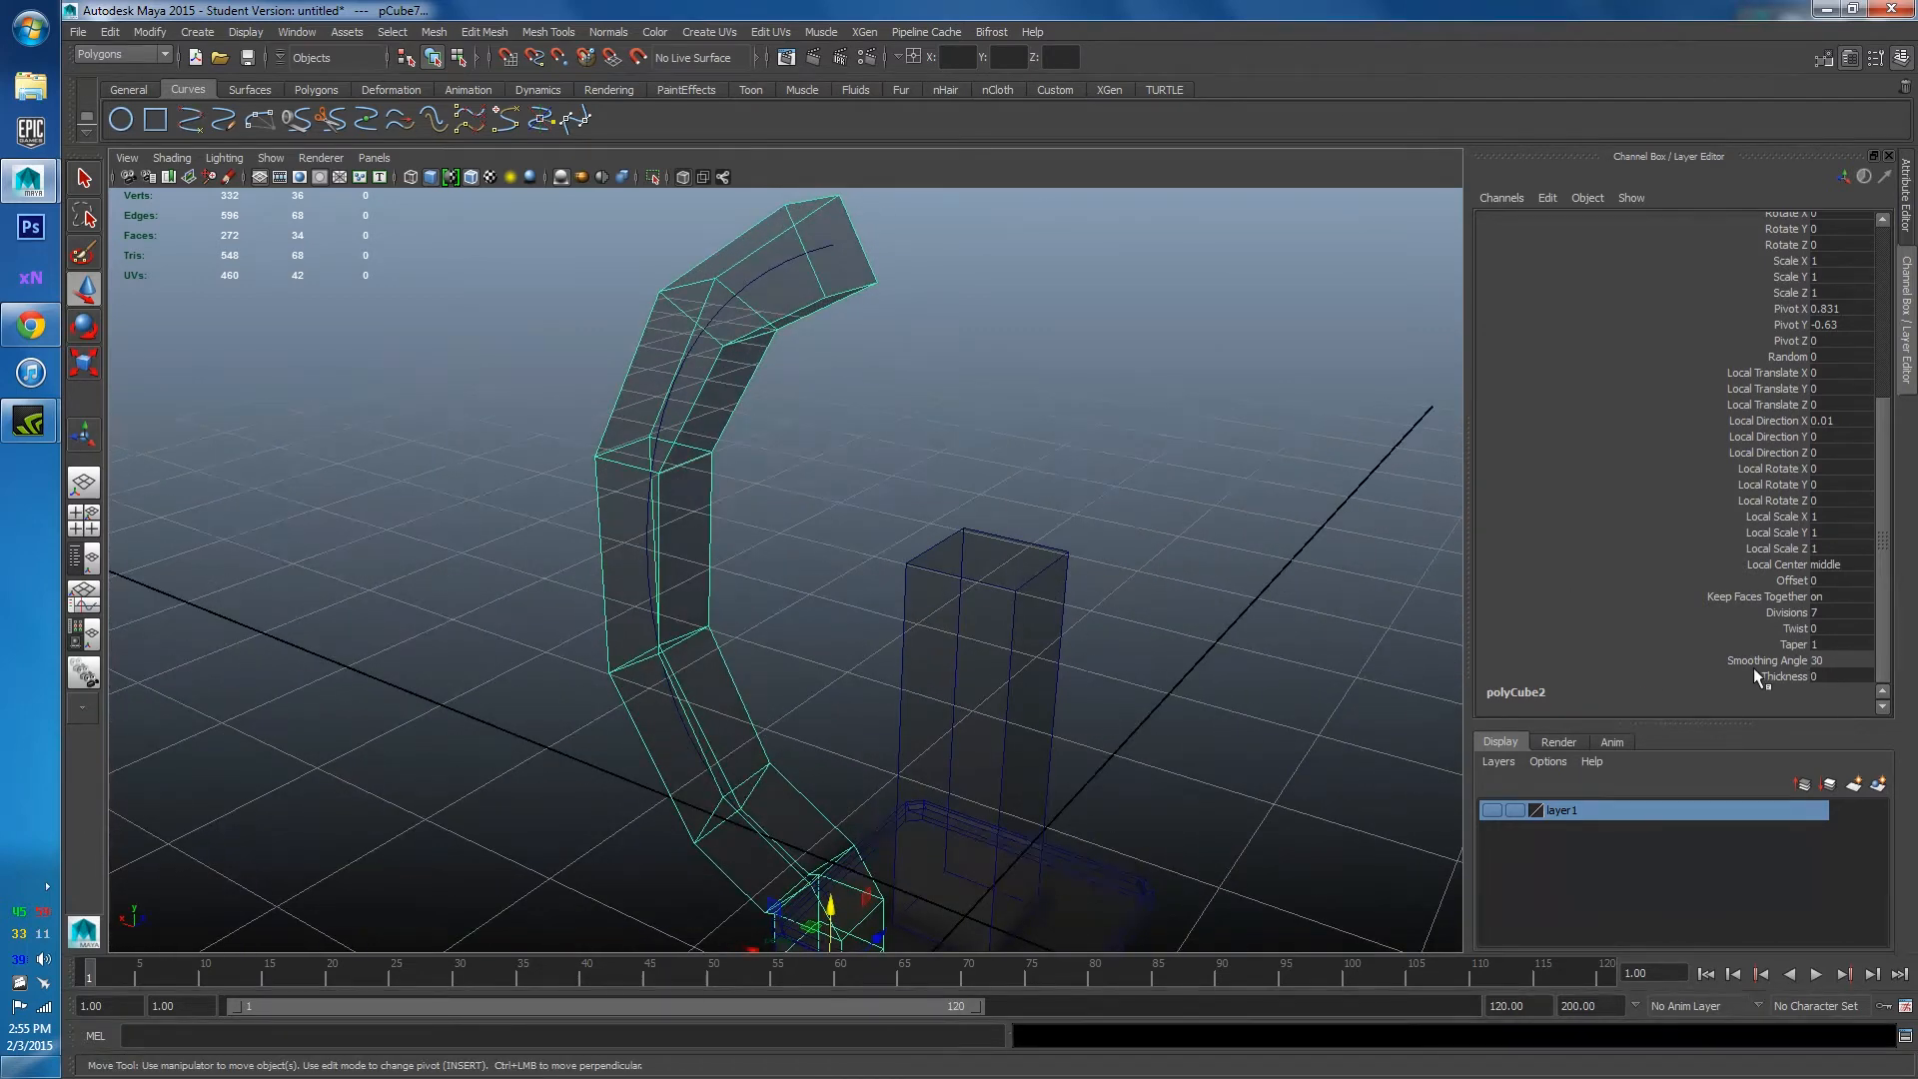
click(1706, 659)
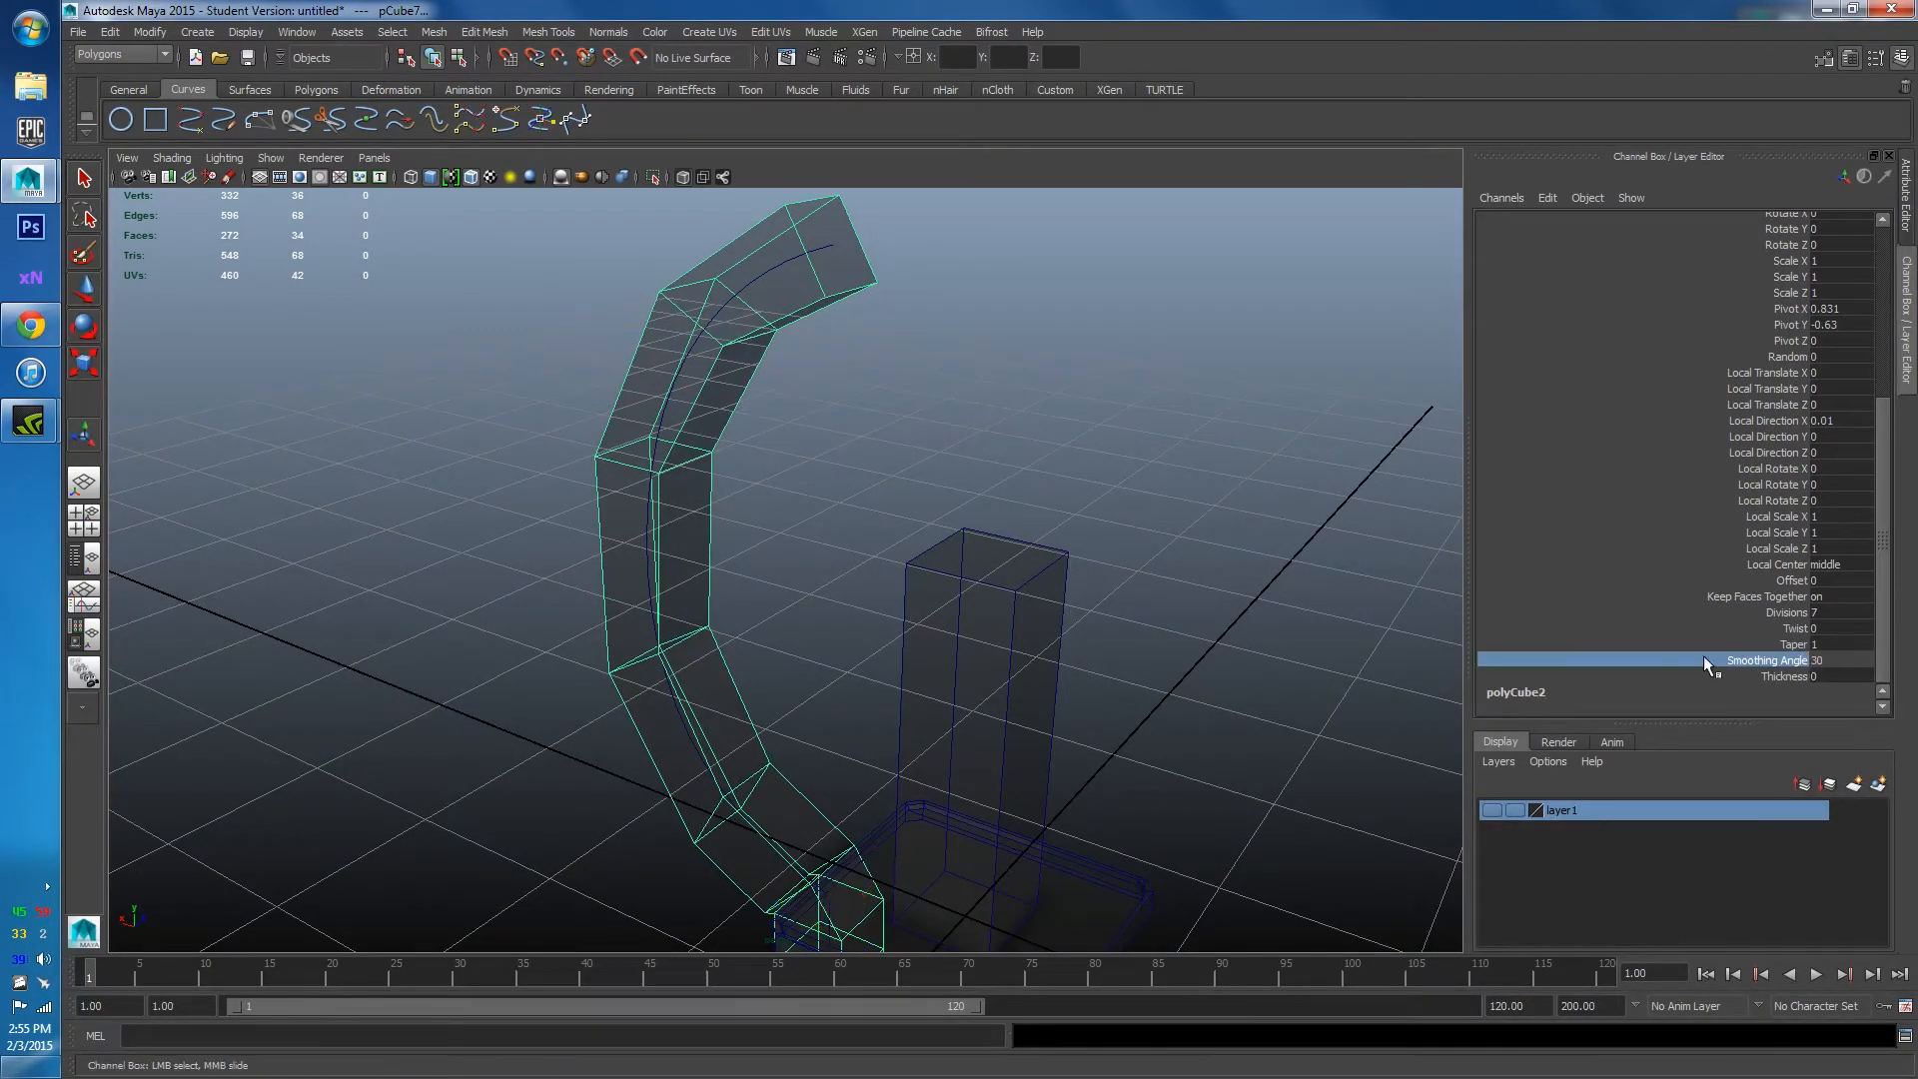
click(1793, 645)
middle_drag(932, 579, 927, 580)
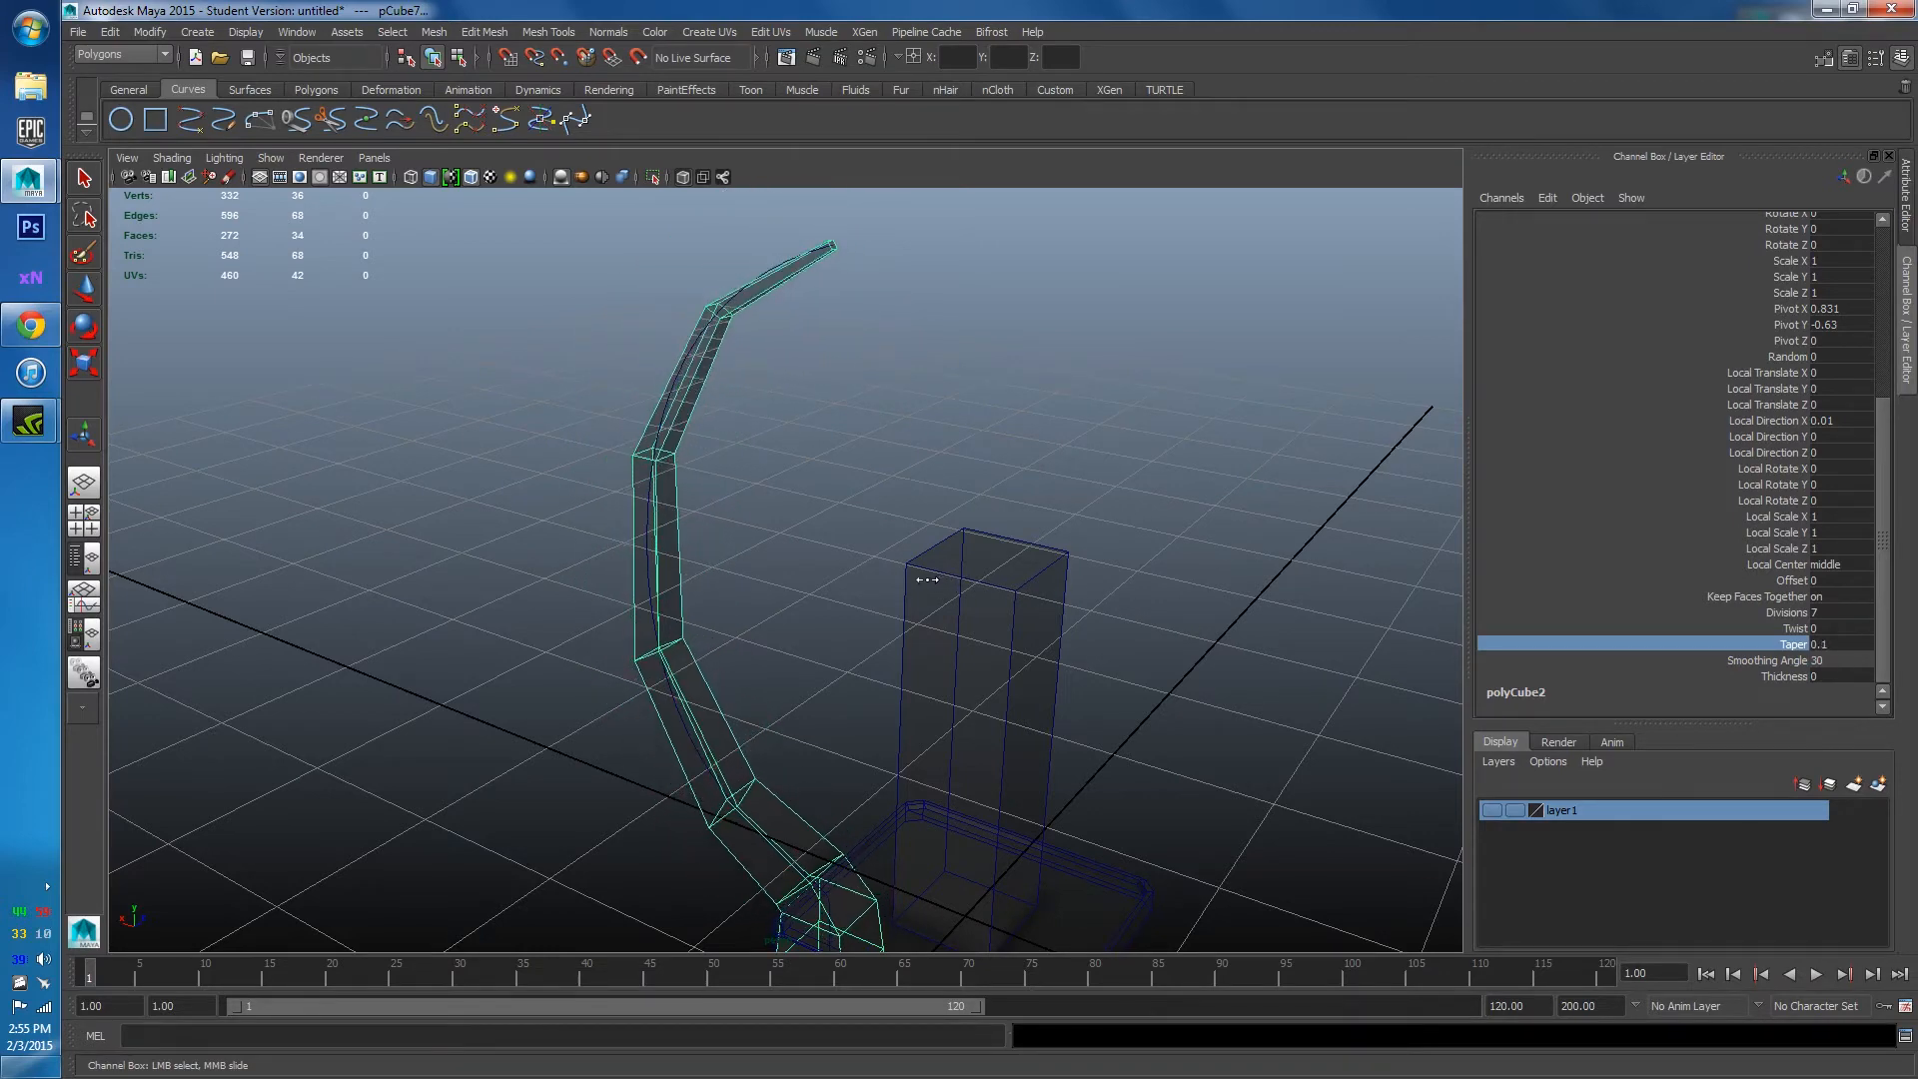
alt+drag(928, 581, 240, 343)
Compare the tapered pipe against the sci-fi corridor reference in Chrome.
click(30, 324)
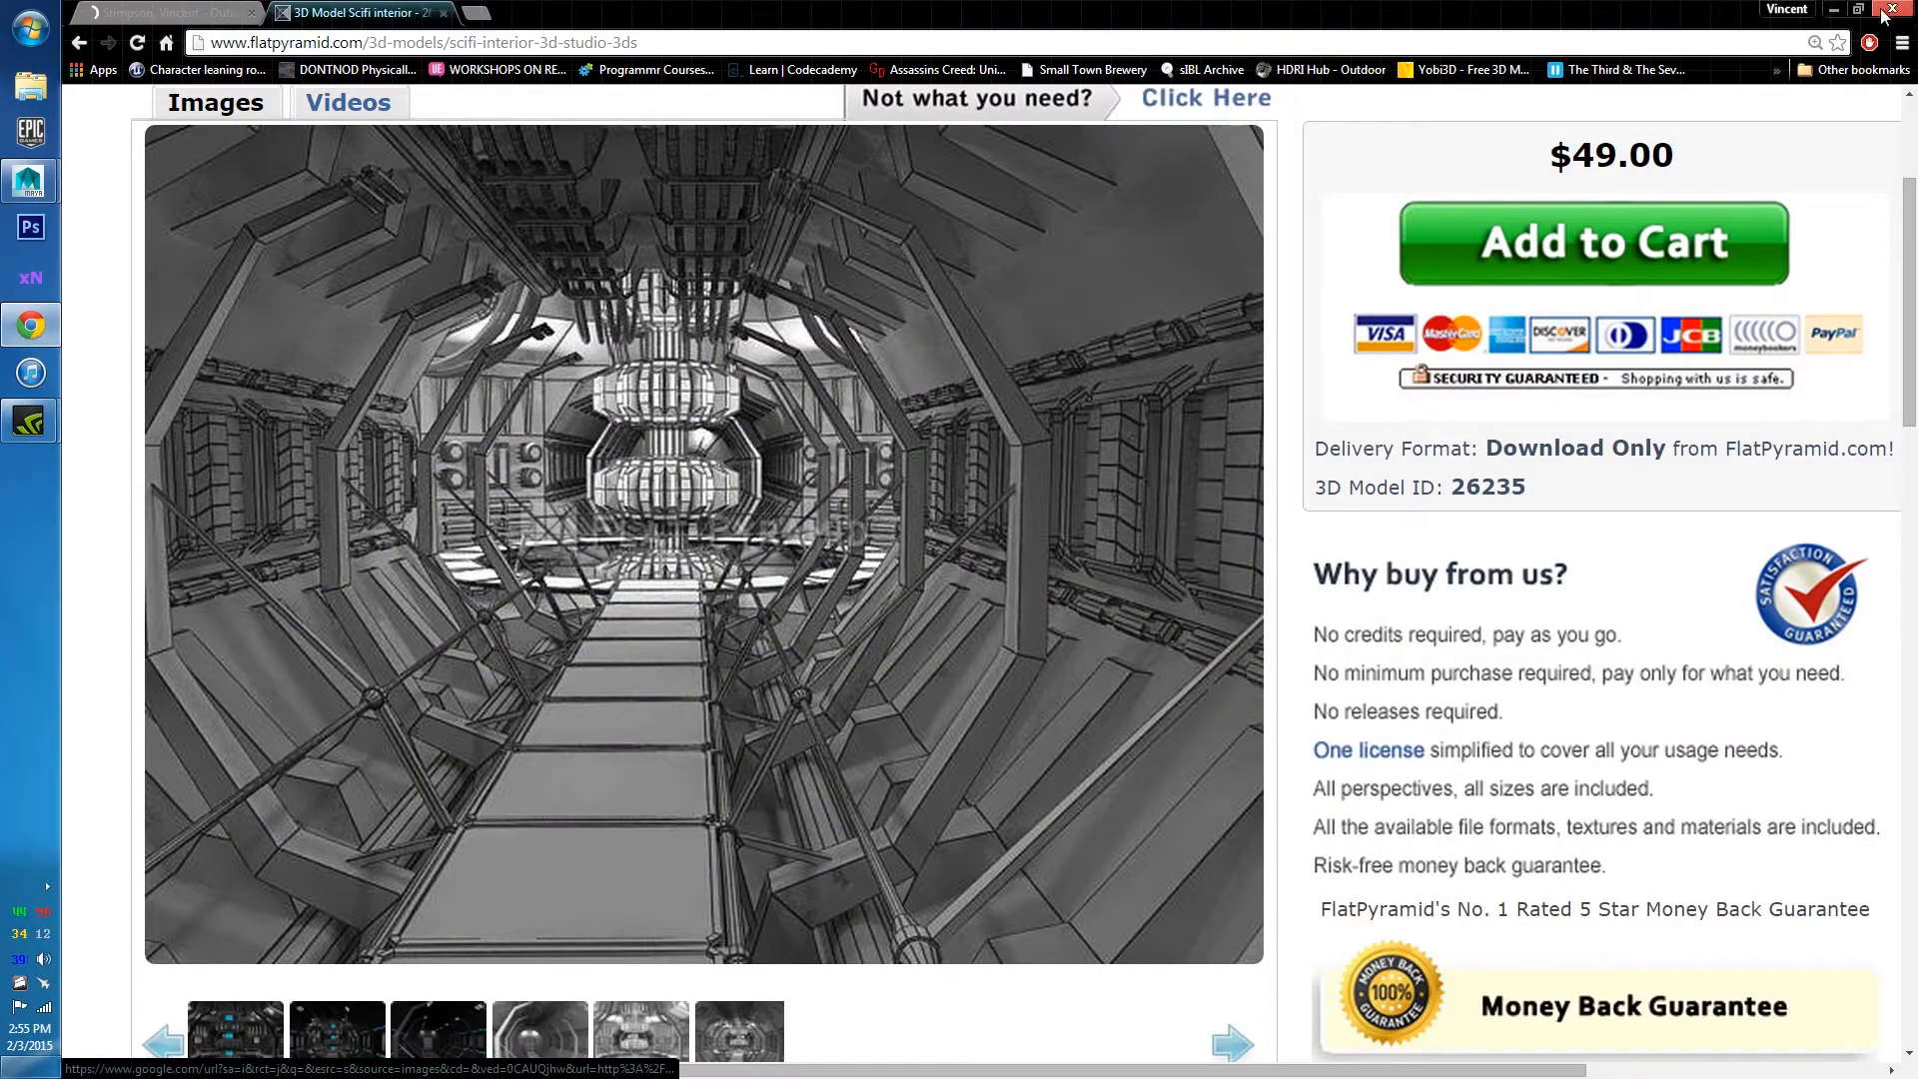
click(1834, 9)
alt+drag(865, 342, 857, 477)
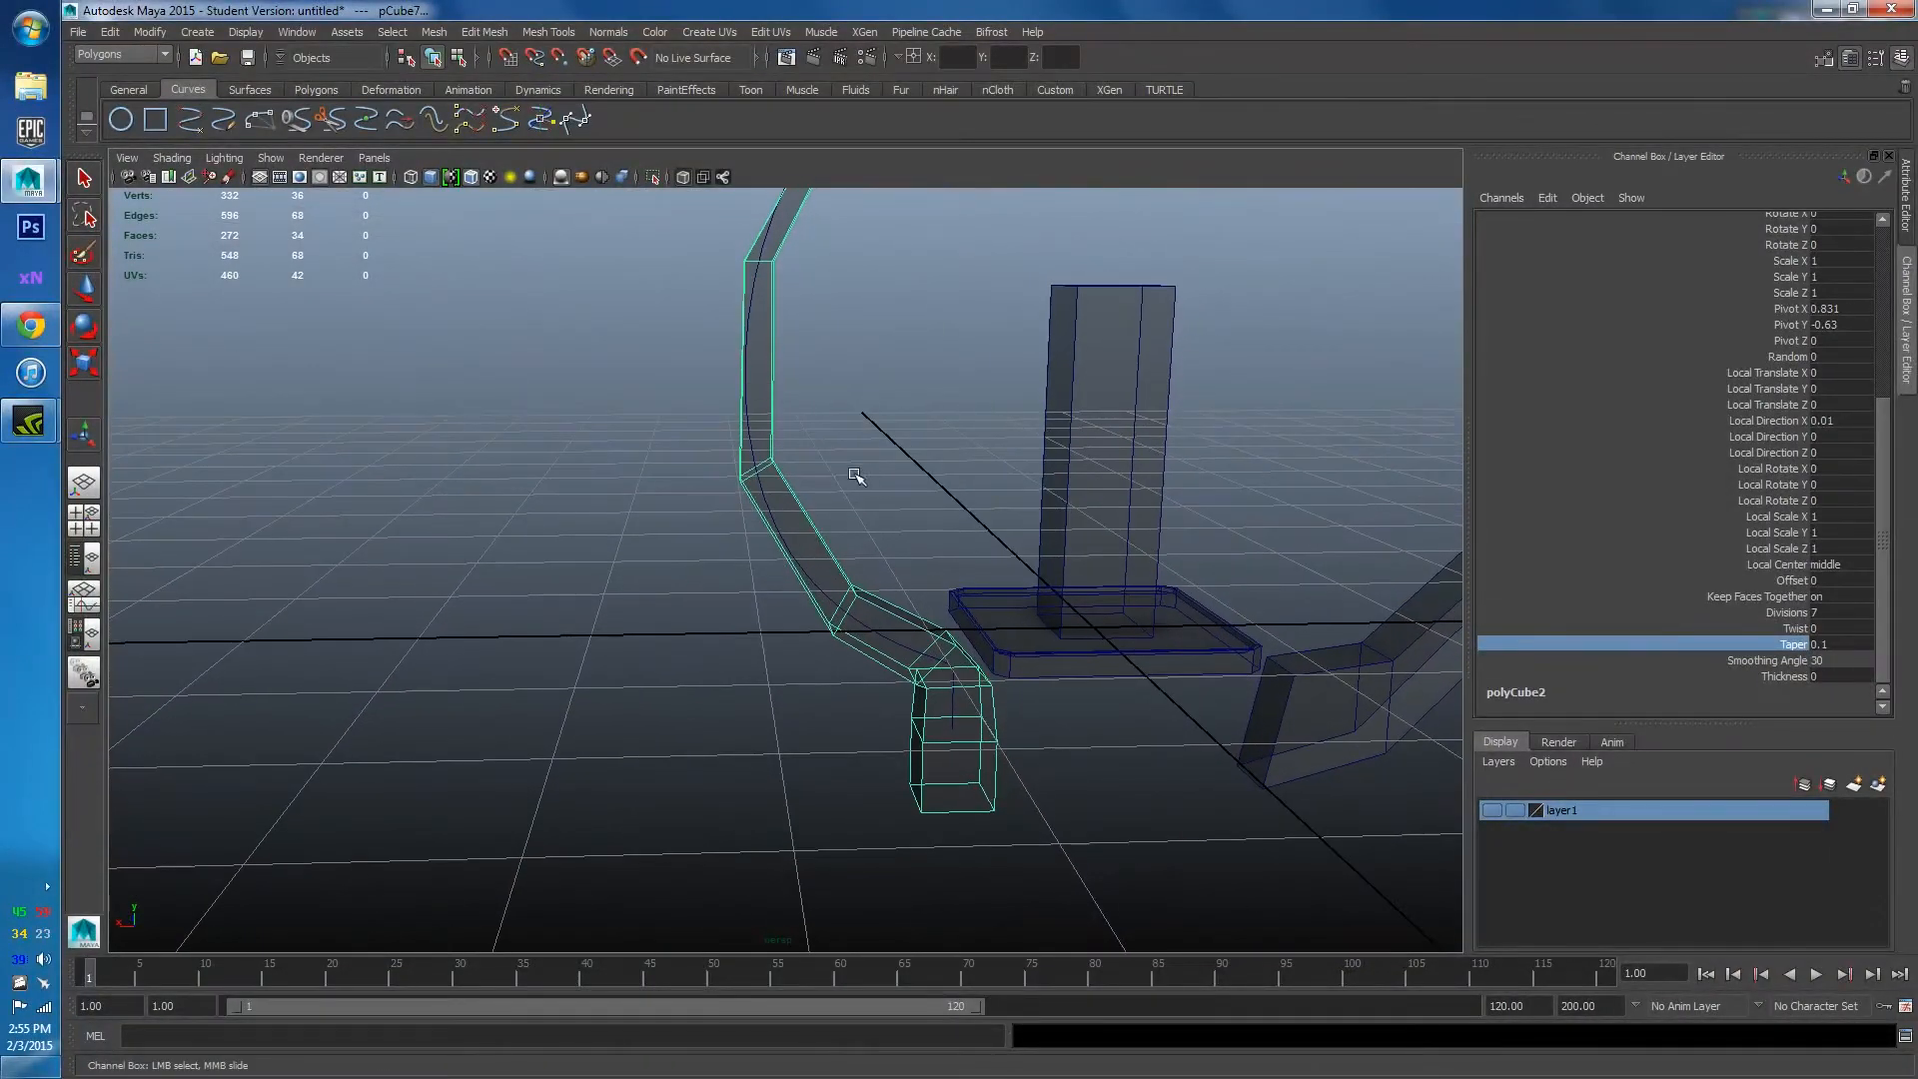
Delete the bent pipe's construction history with Delete by Type > History.
right_drag(769, 504, 781, 505)
key(w)
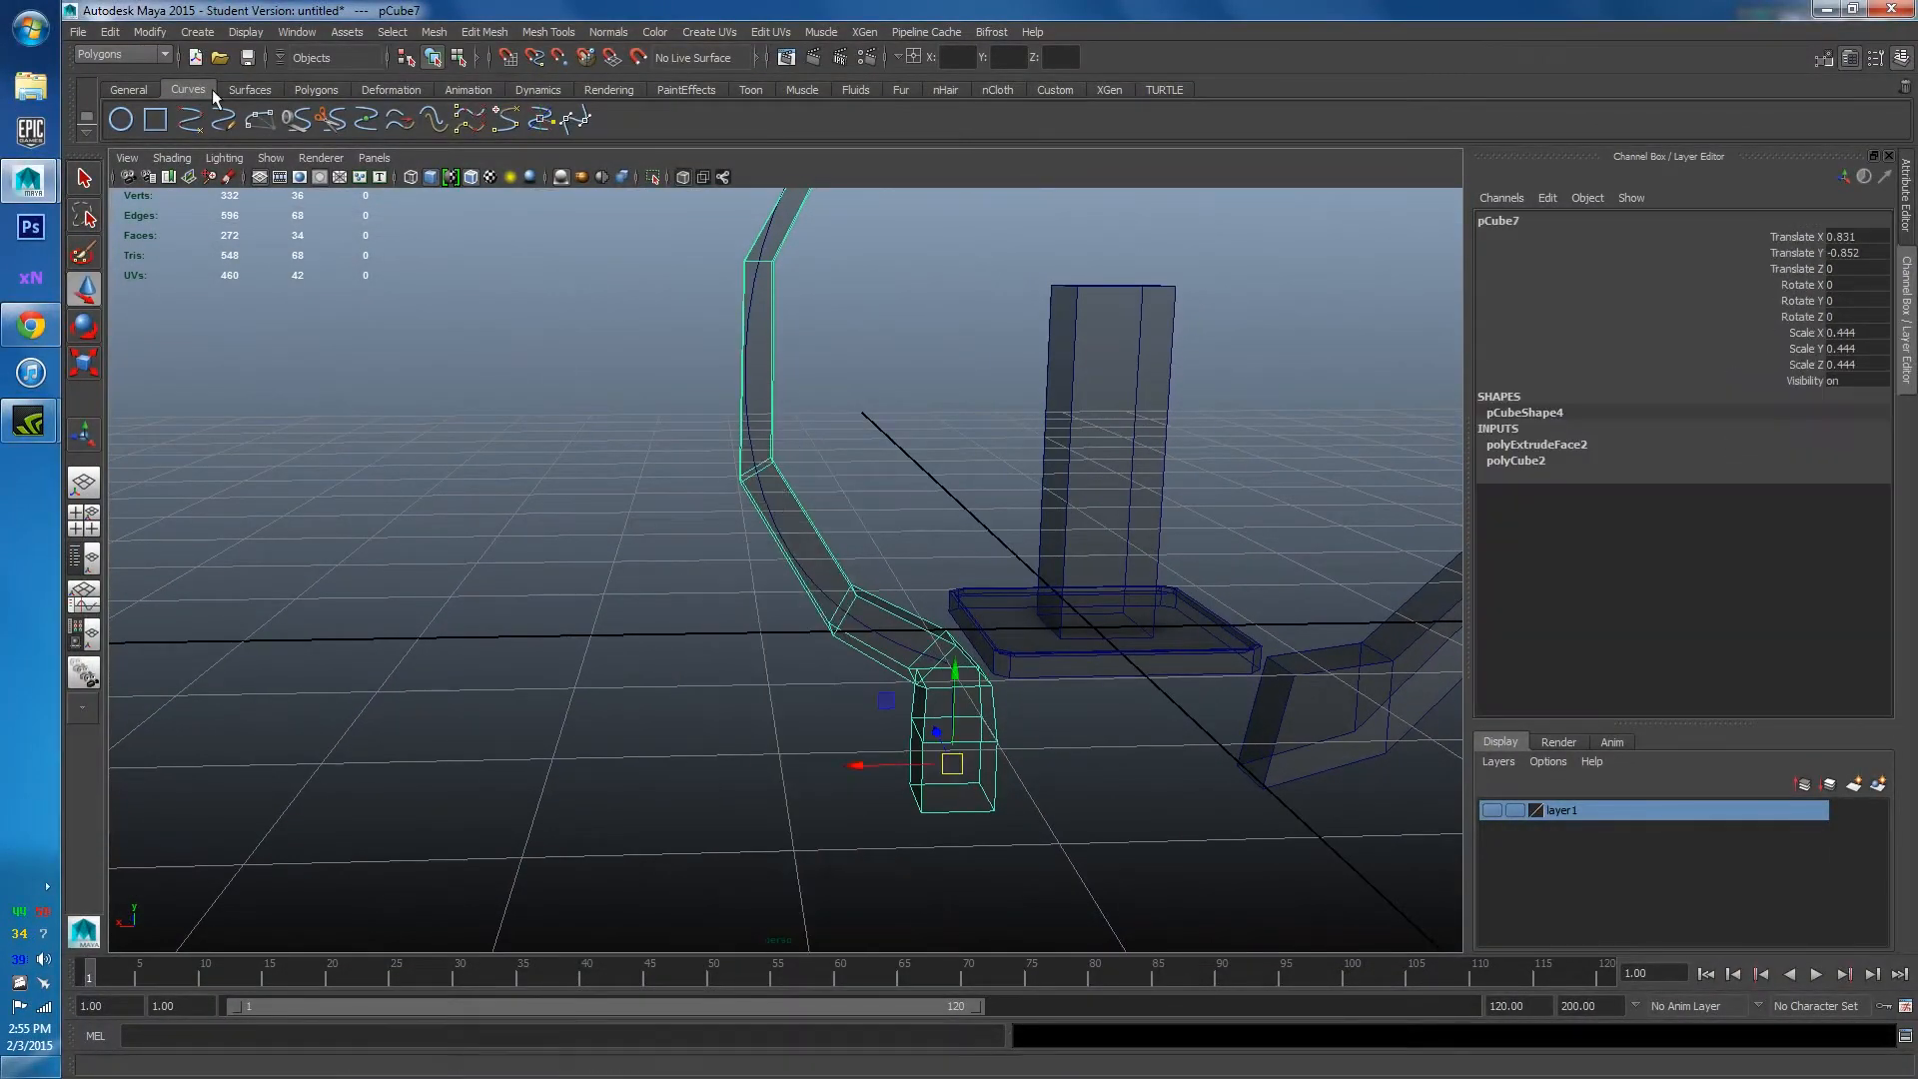
click(109, 31)
mouse_move(201, 240)
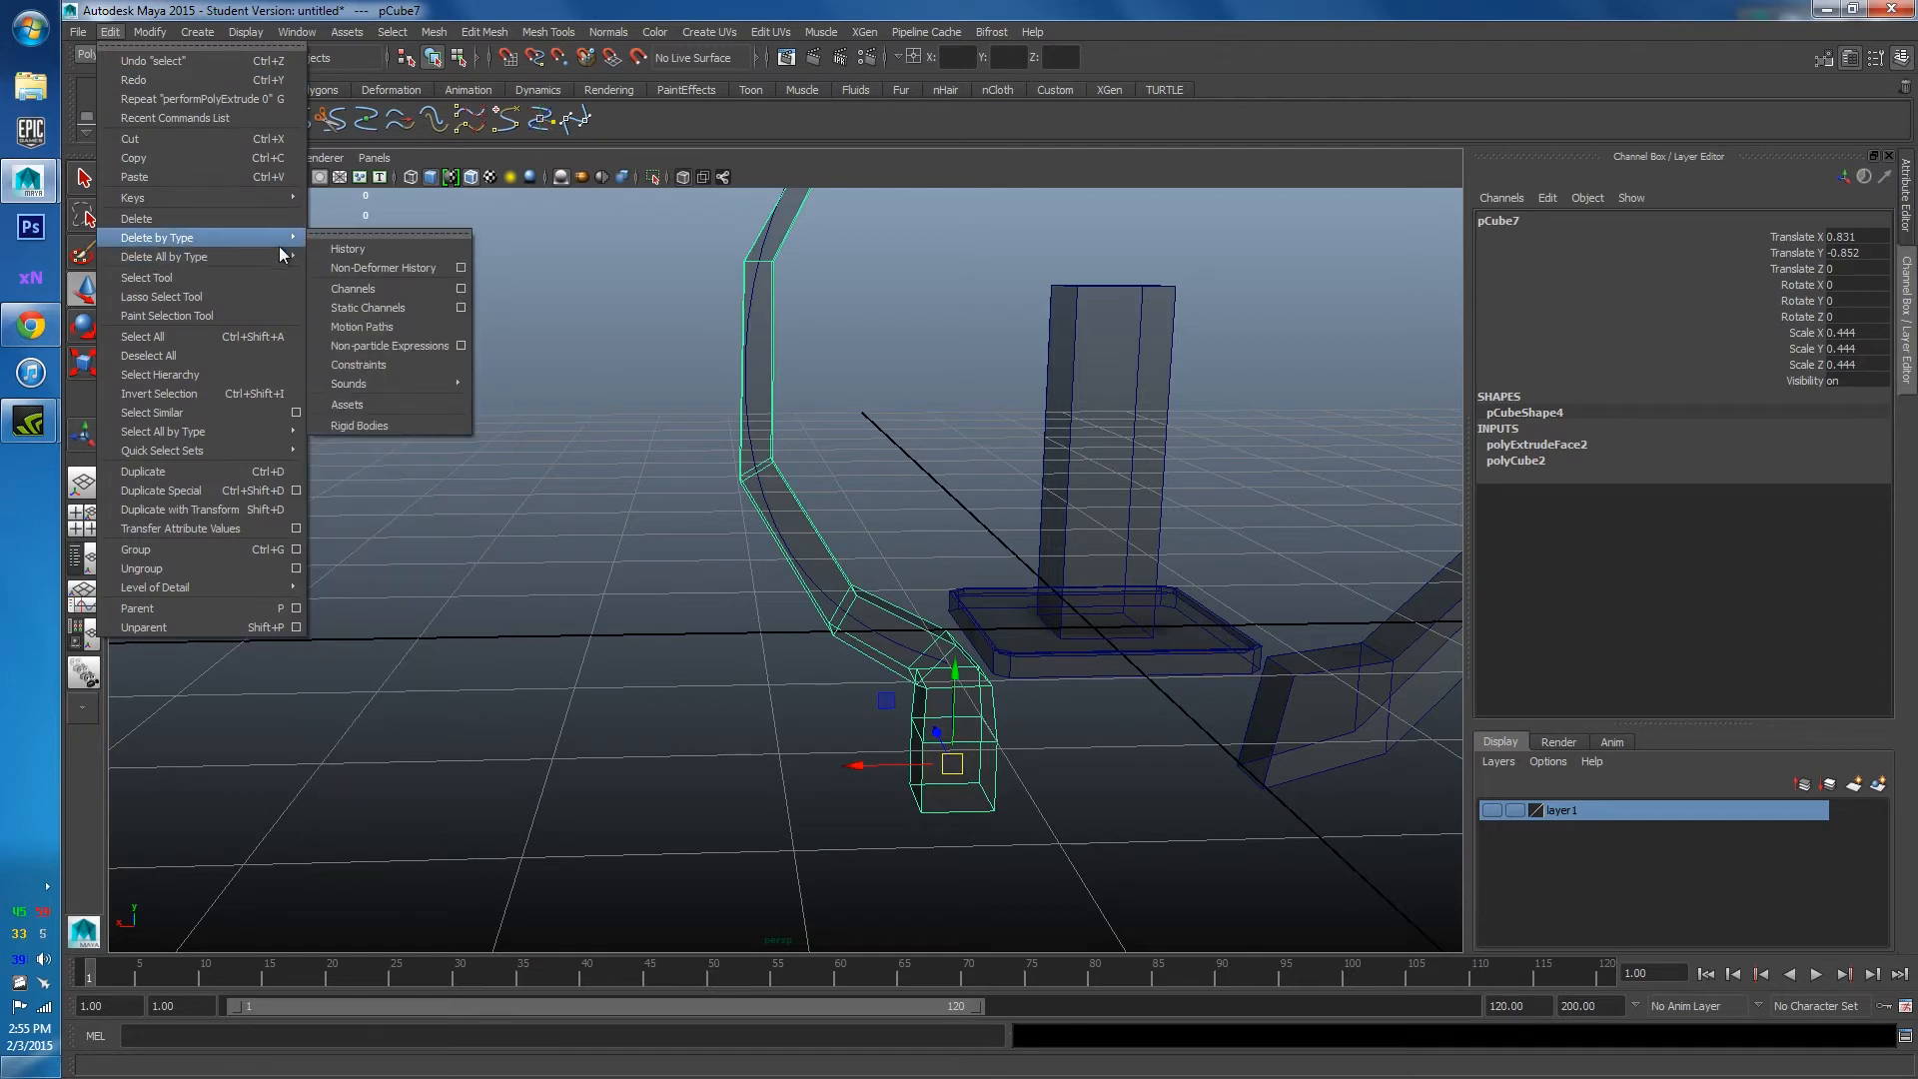
click(322, 245)
click(794, 325)
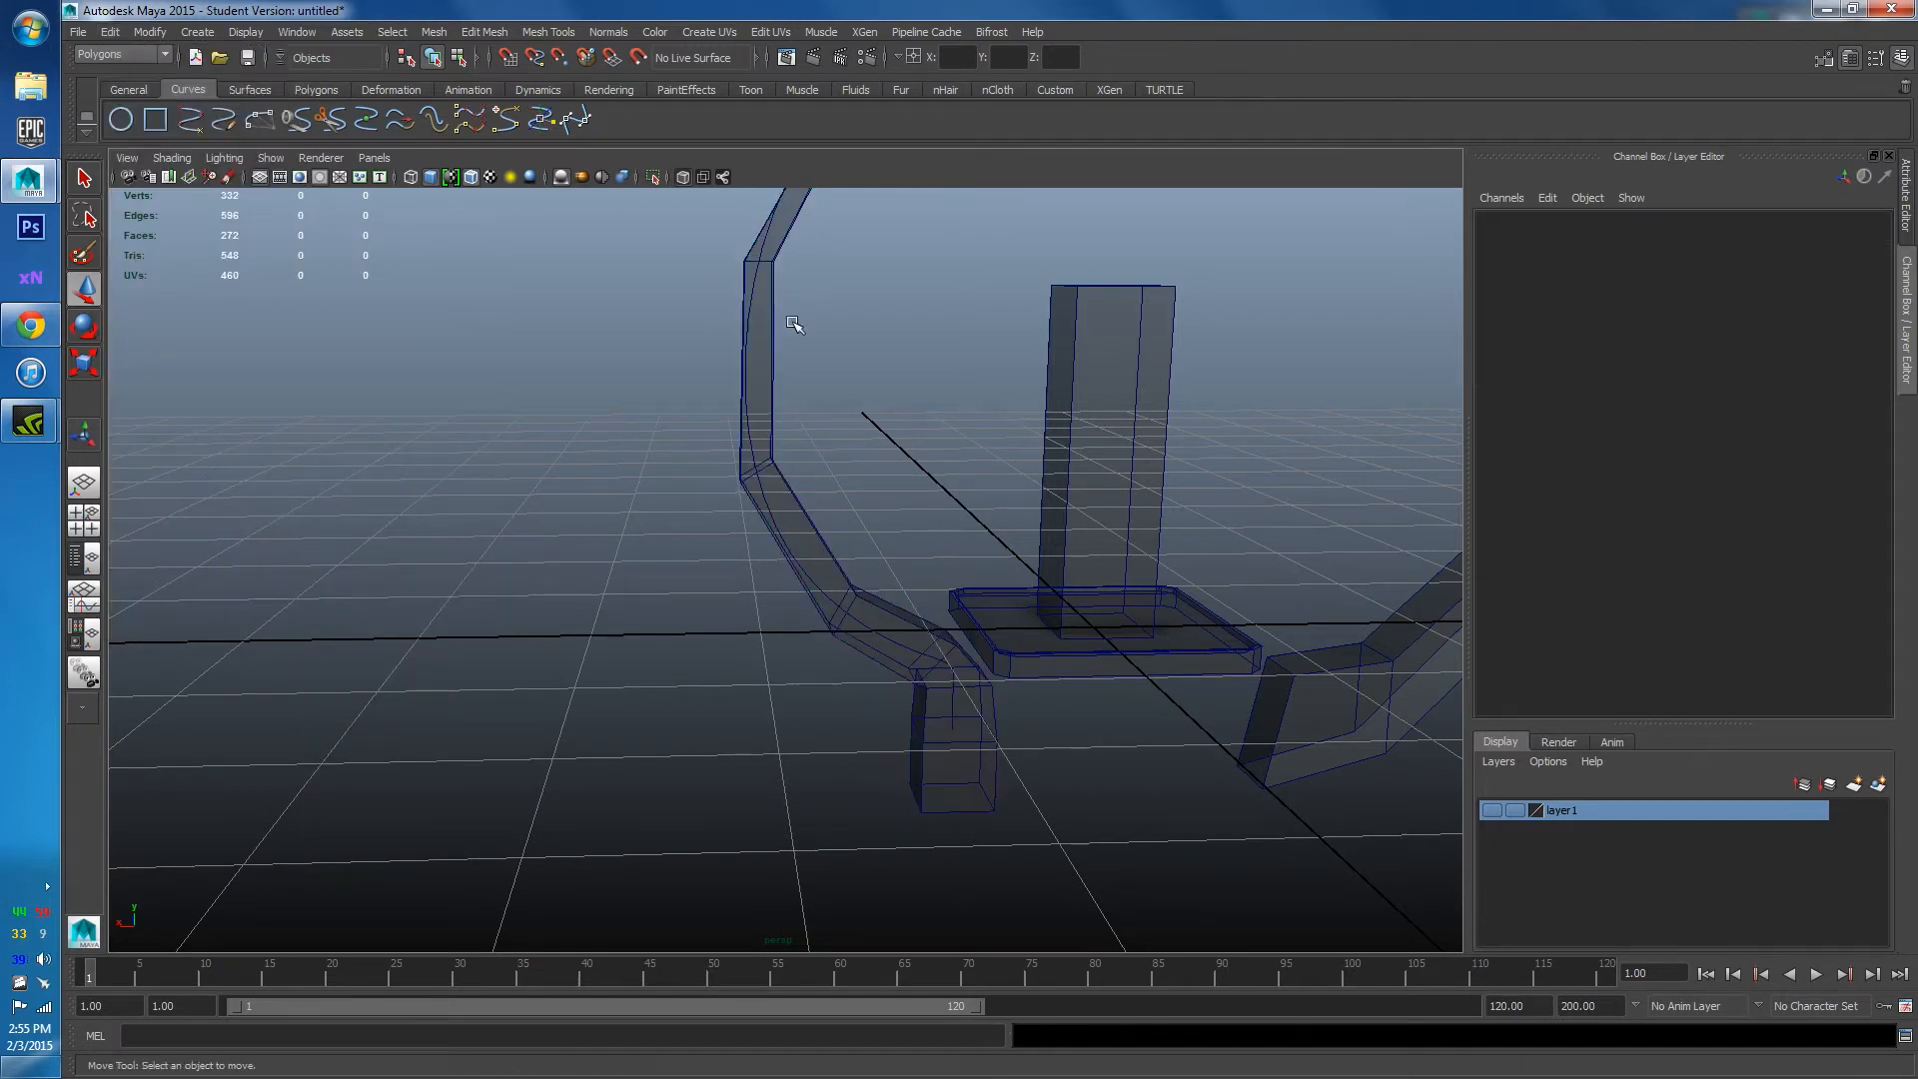
Put guide curve1 on a new layer2 and hide that layer.
click(774, 506)
click(764, 502)
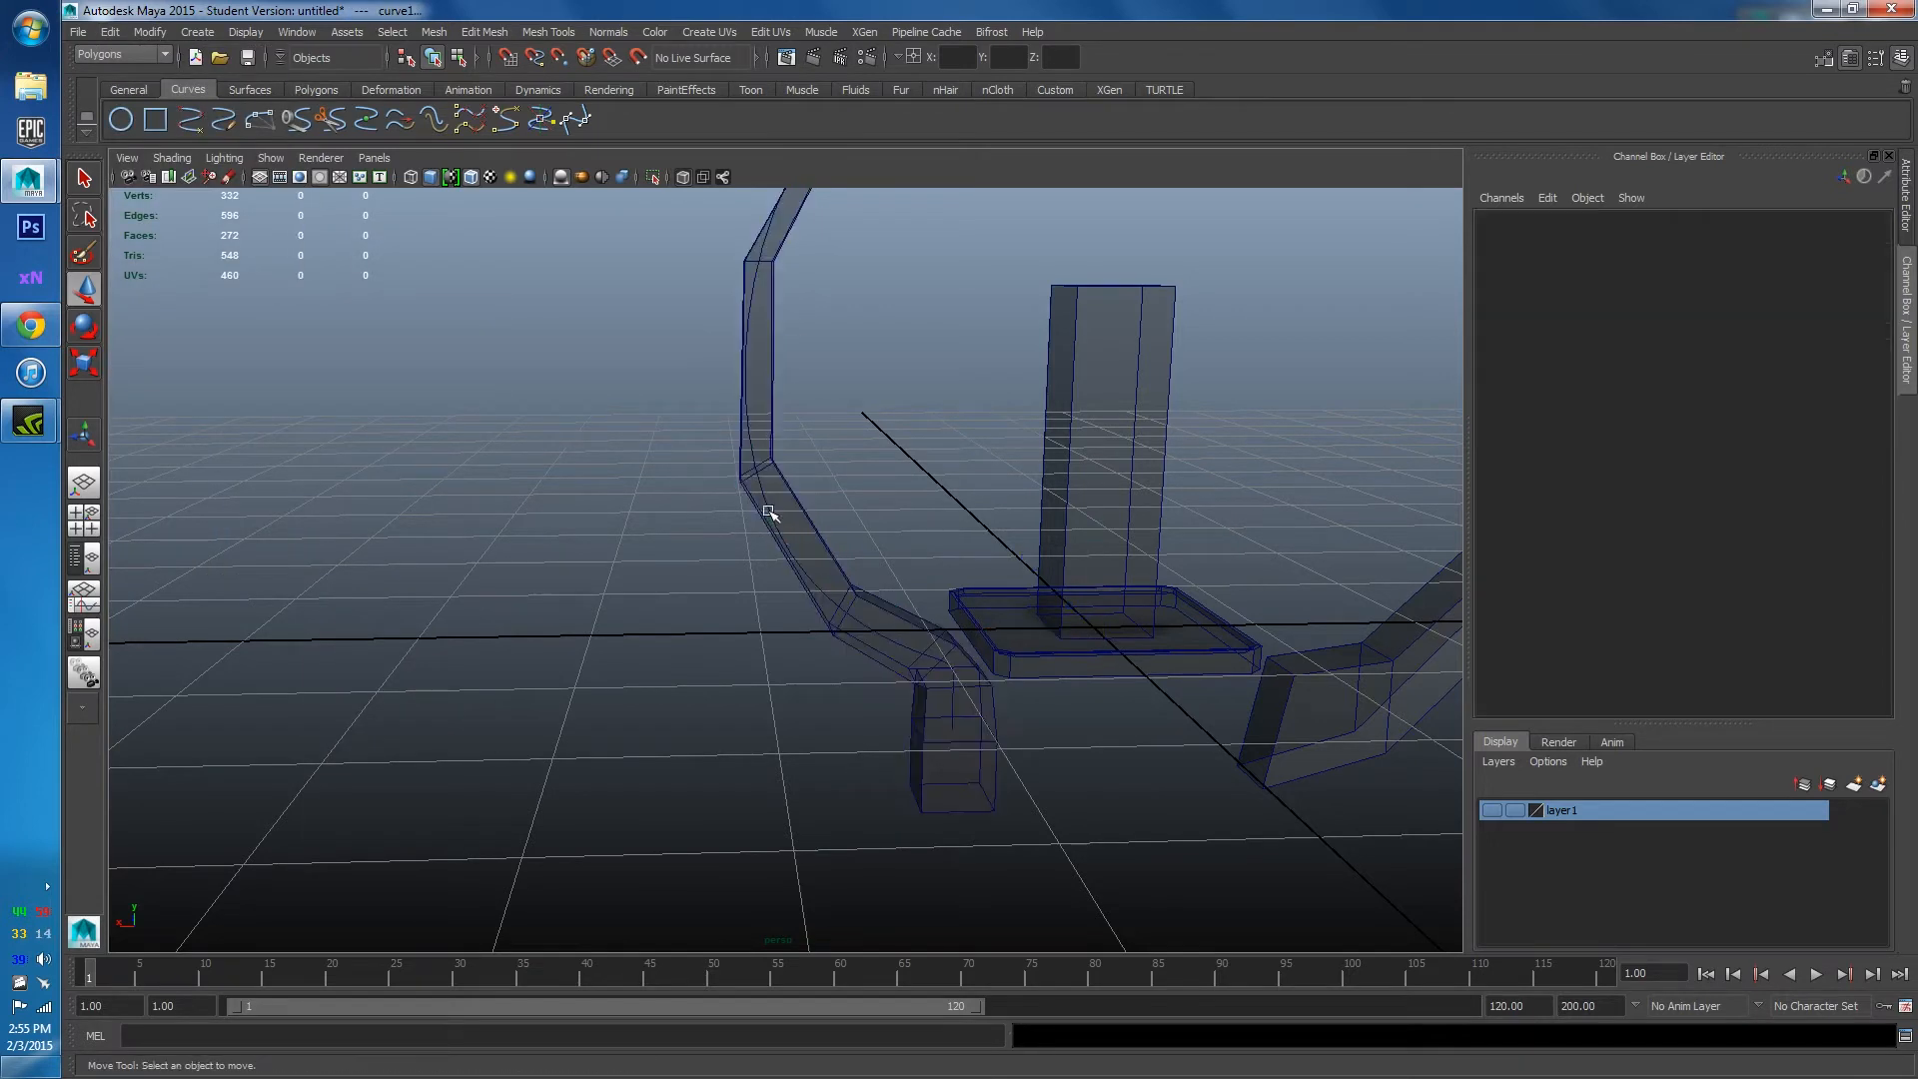
click(768, 529)
scroll(758, 394, down, 2)
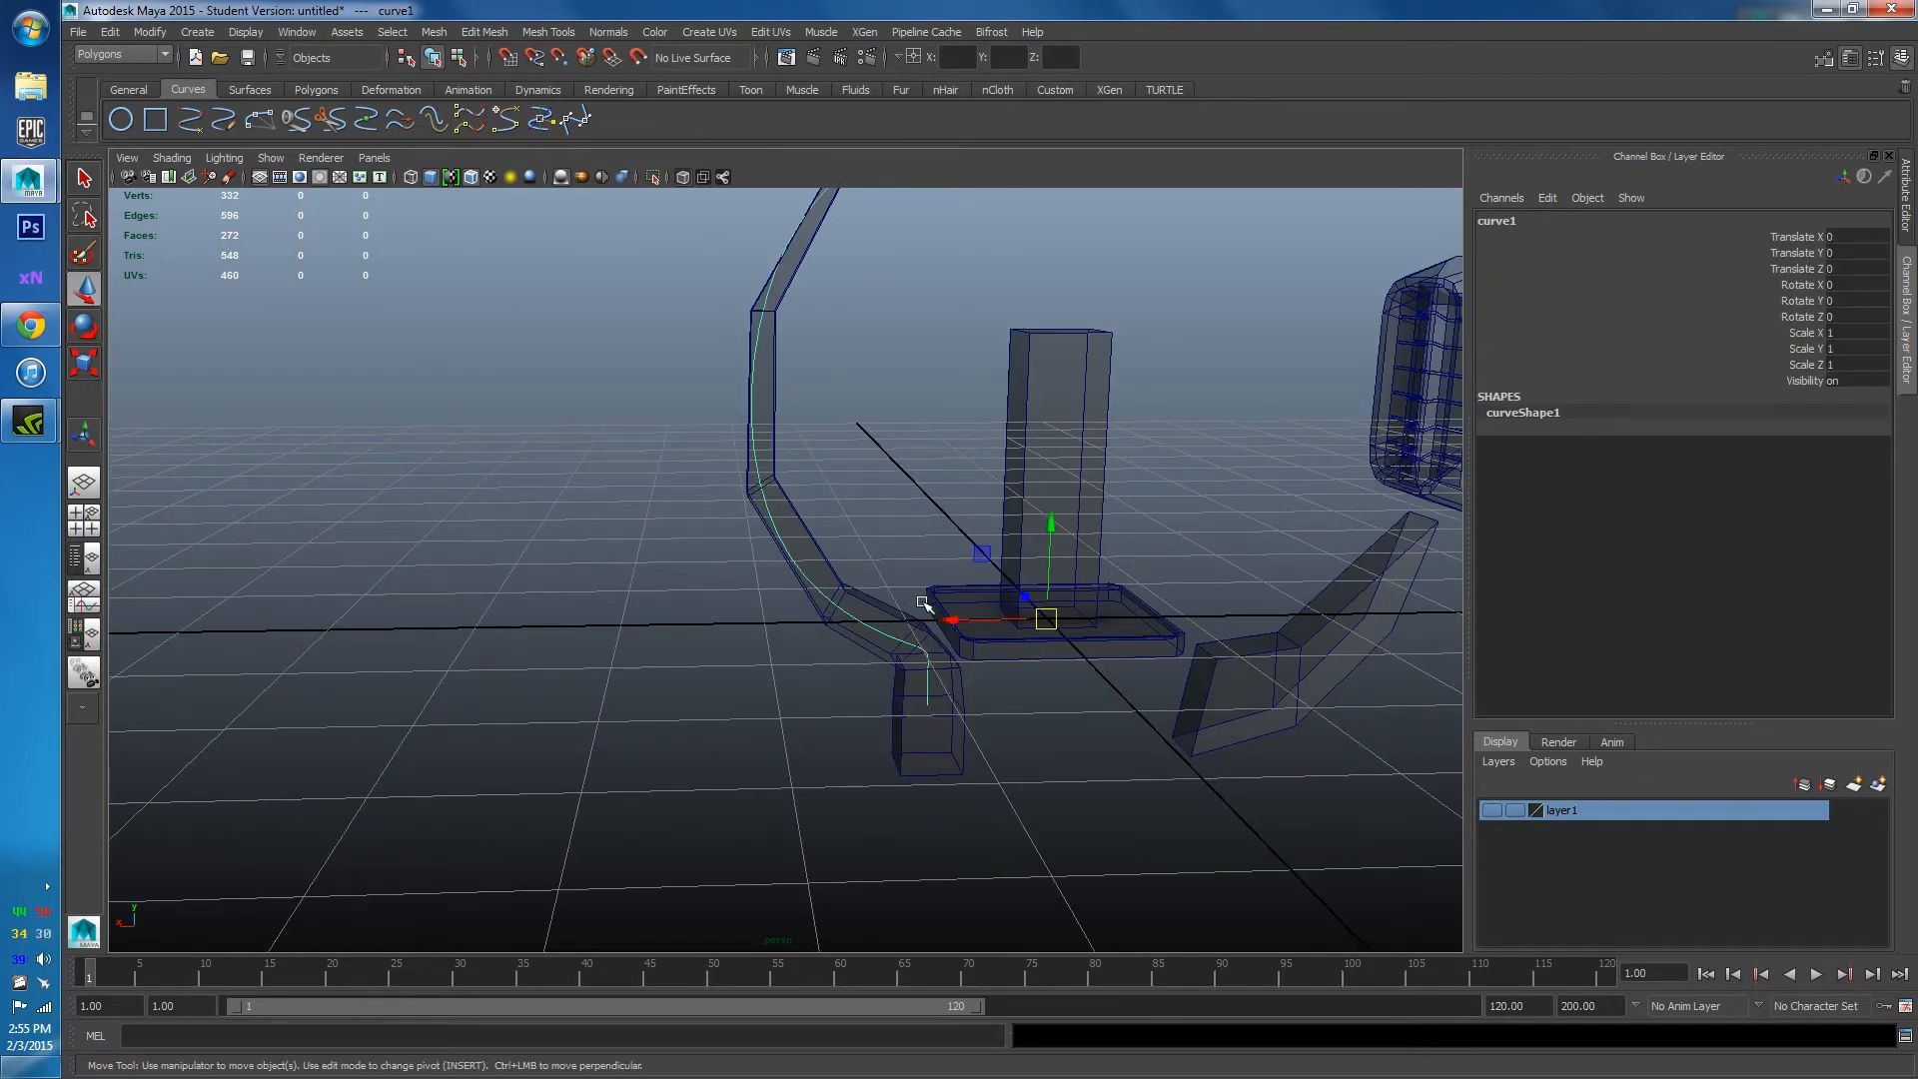
drag(947, 620, 1142, 639)
key(ctrl+z)
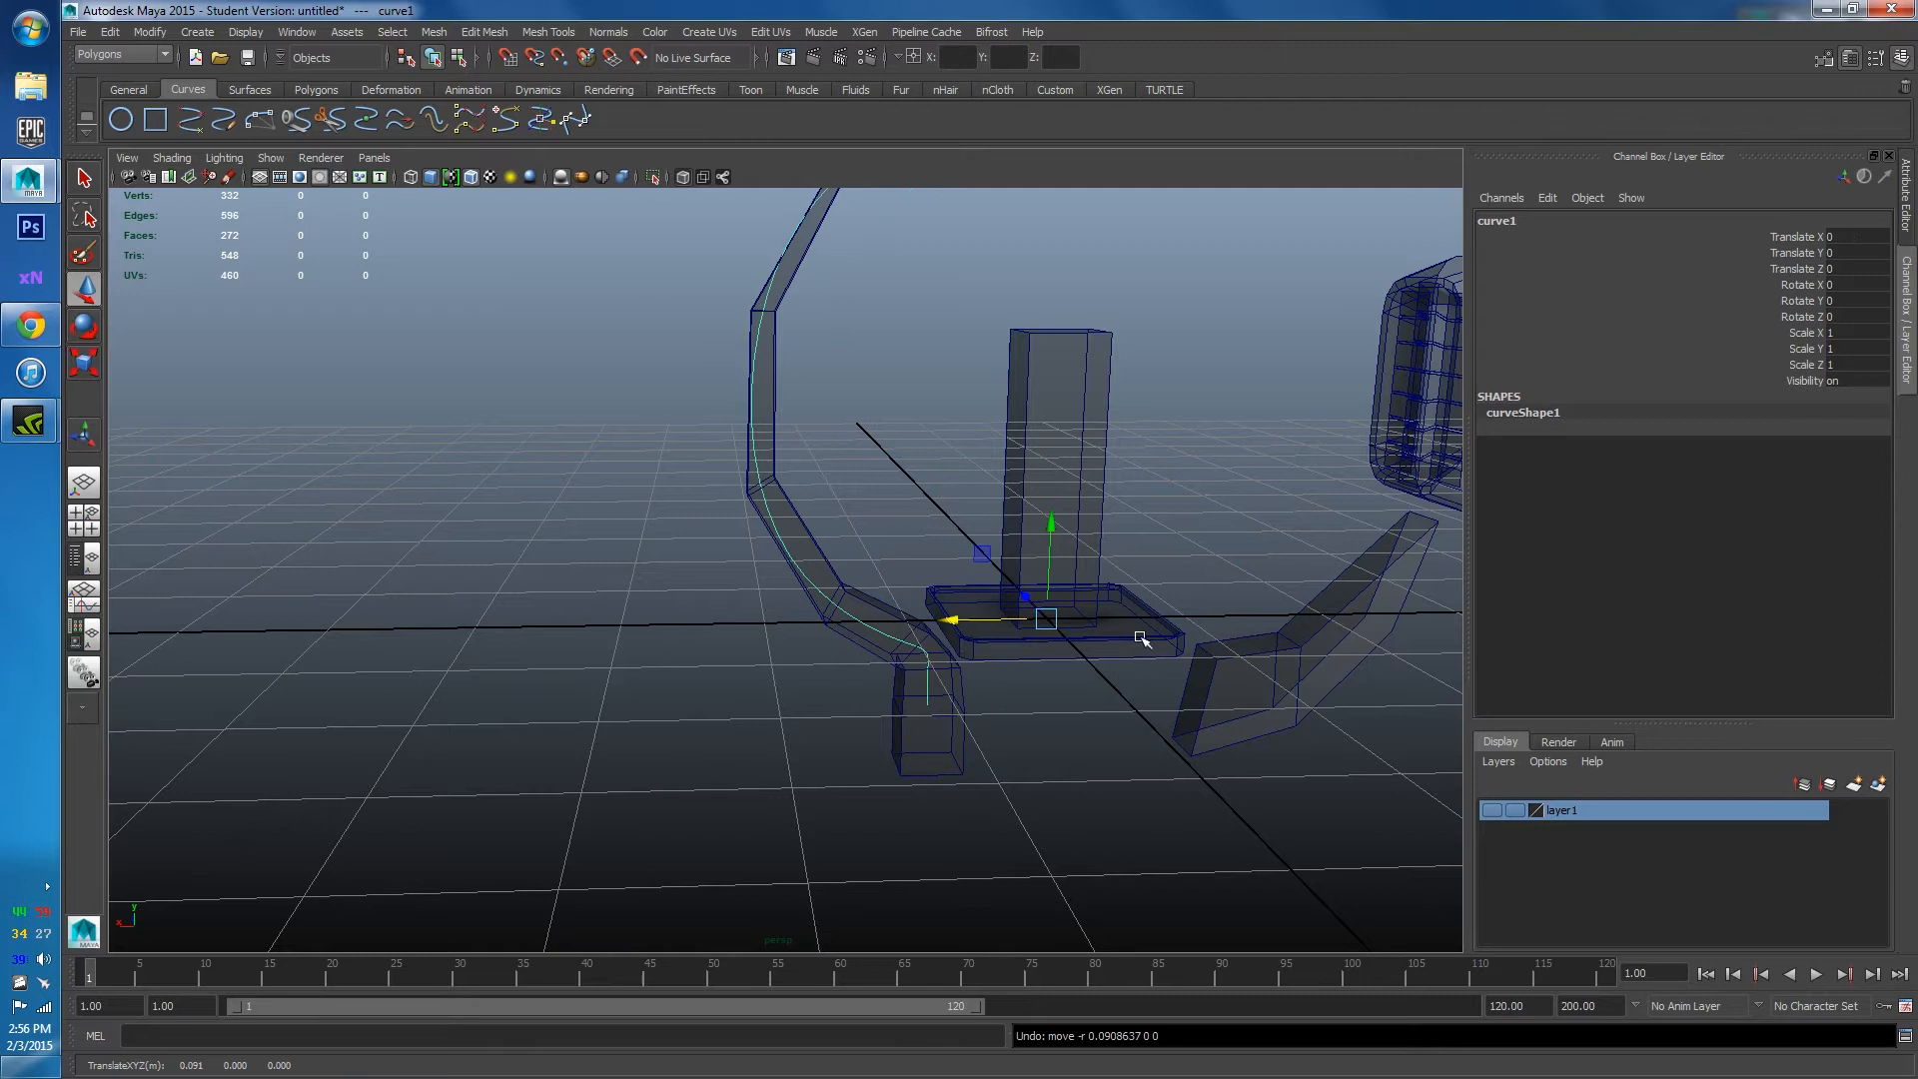
click(1497, 764)
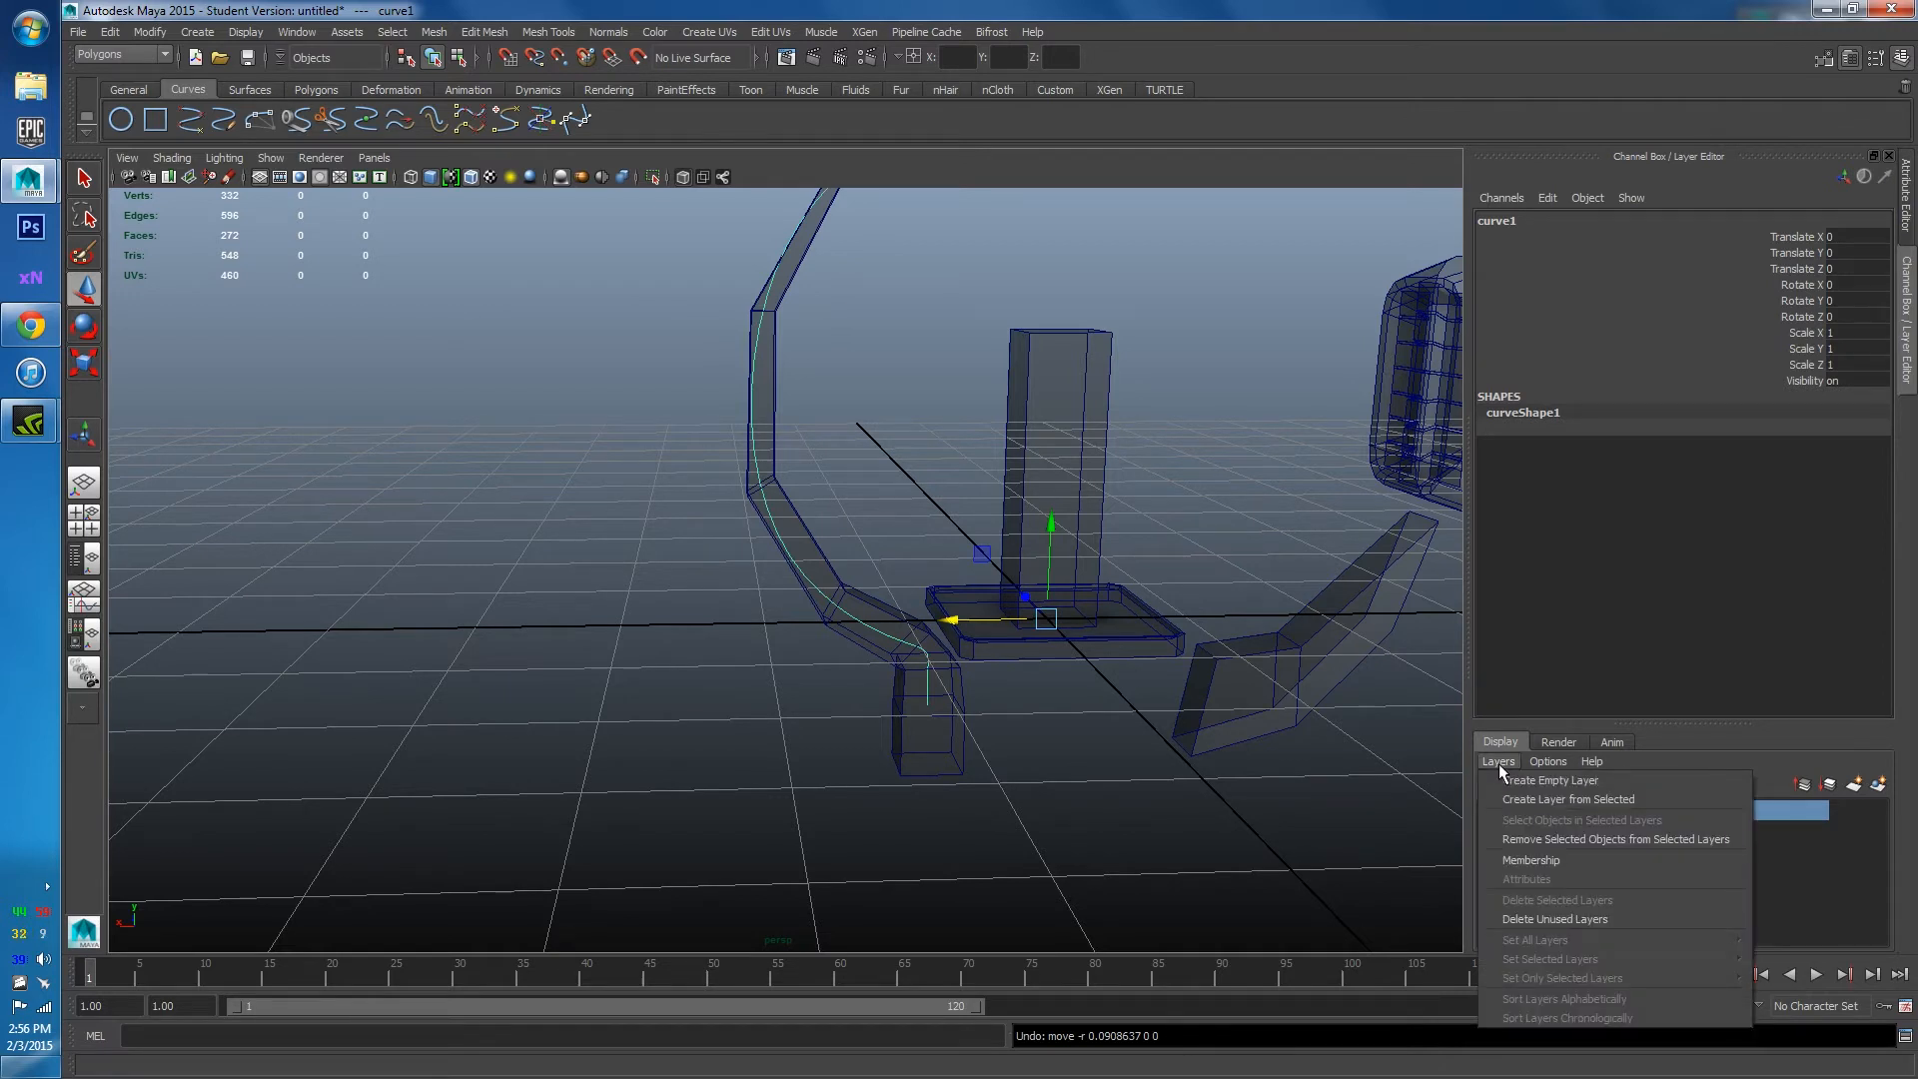
click(1553, 804)
click(1558, 811)
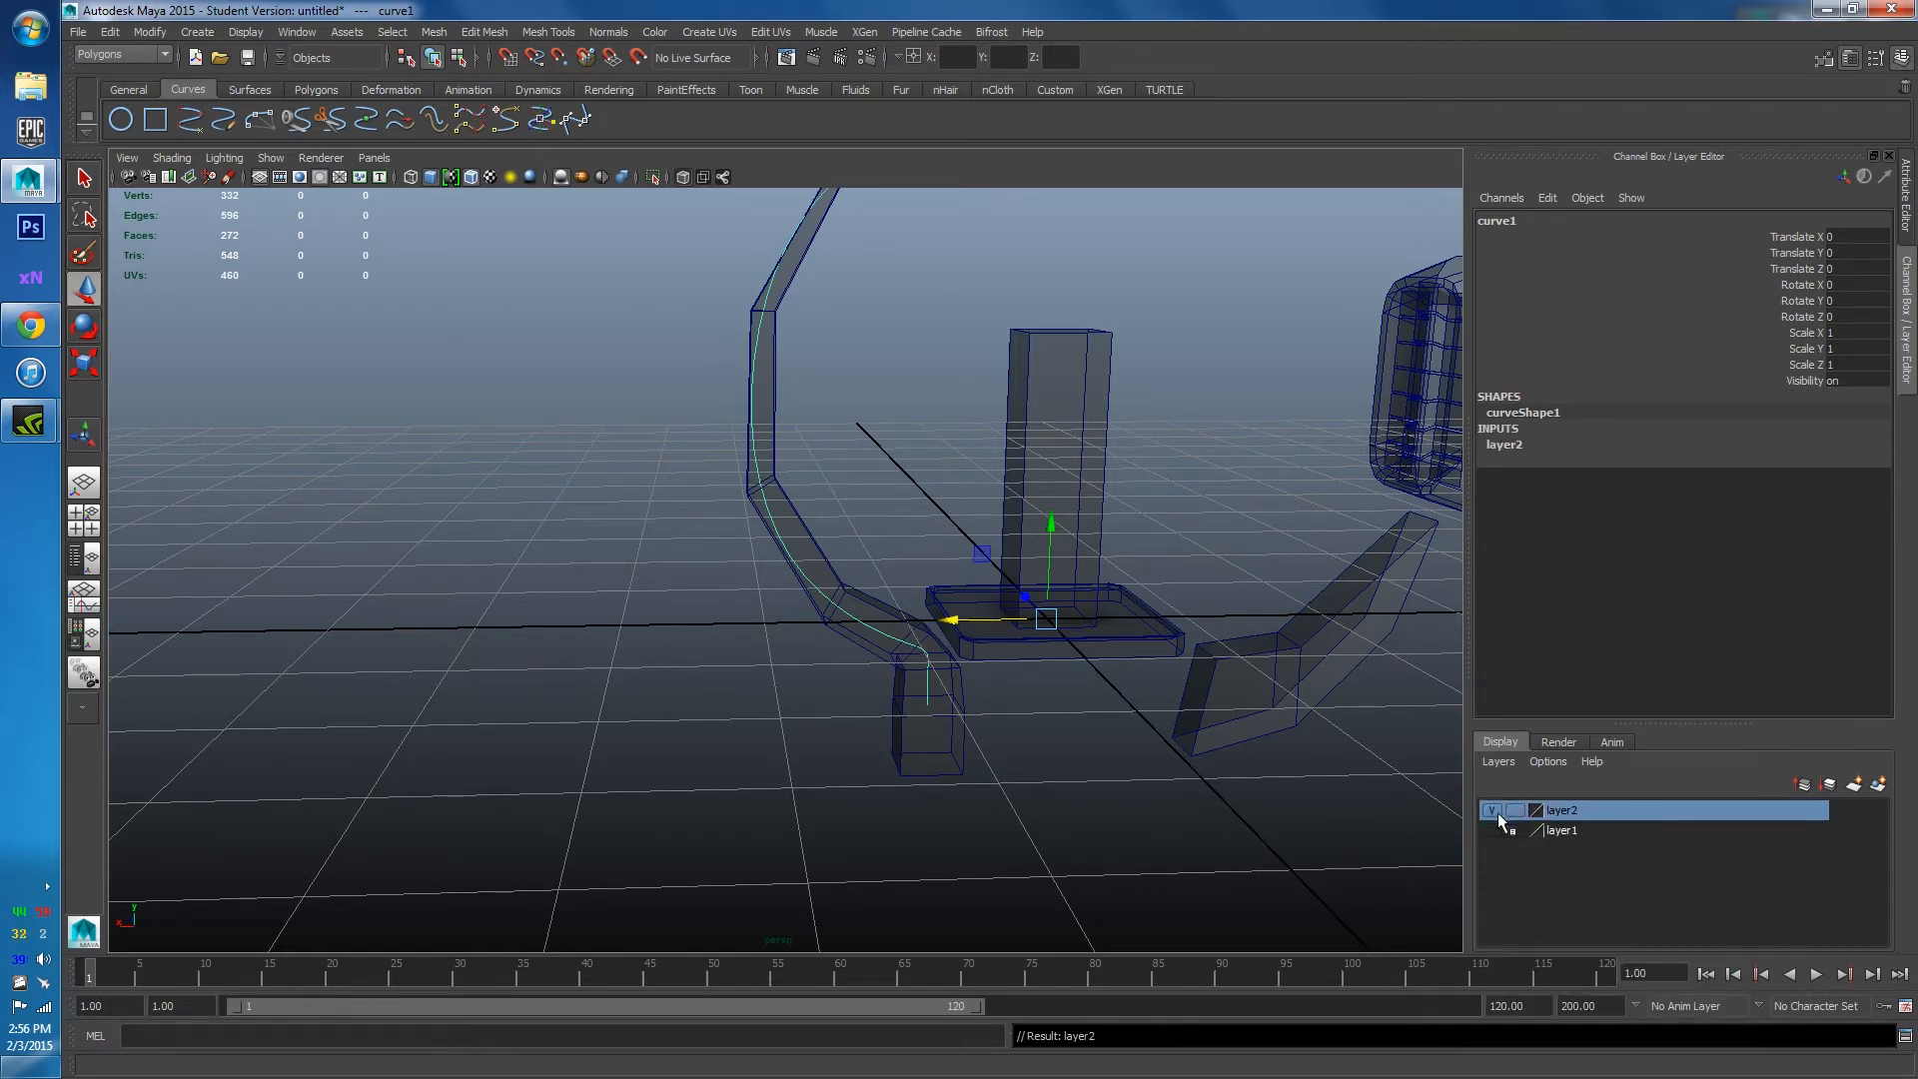
click(1492, 810)
Turn off X-Ray so the meshes display solid around the pipe joint.
click(759, 729)
scroll(789, 599, down, 3)
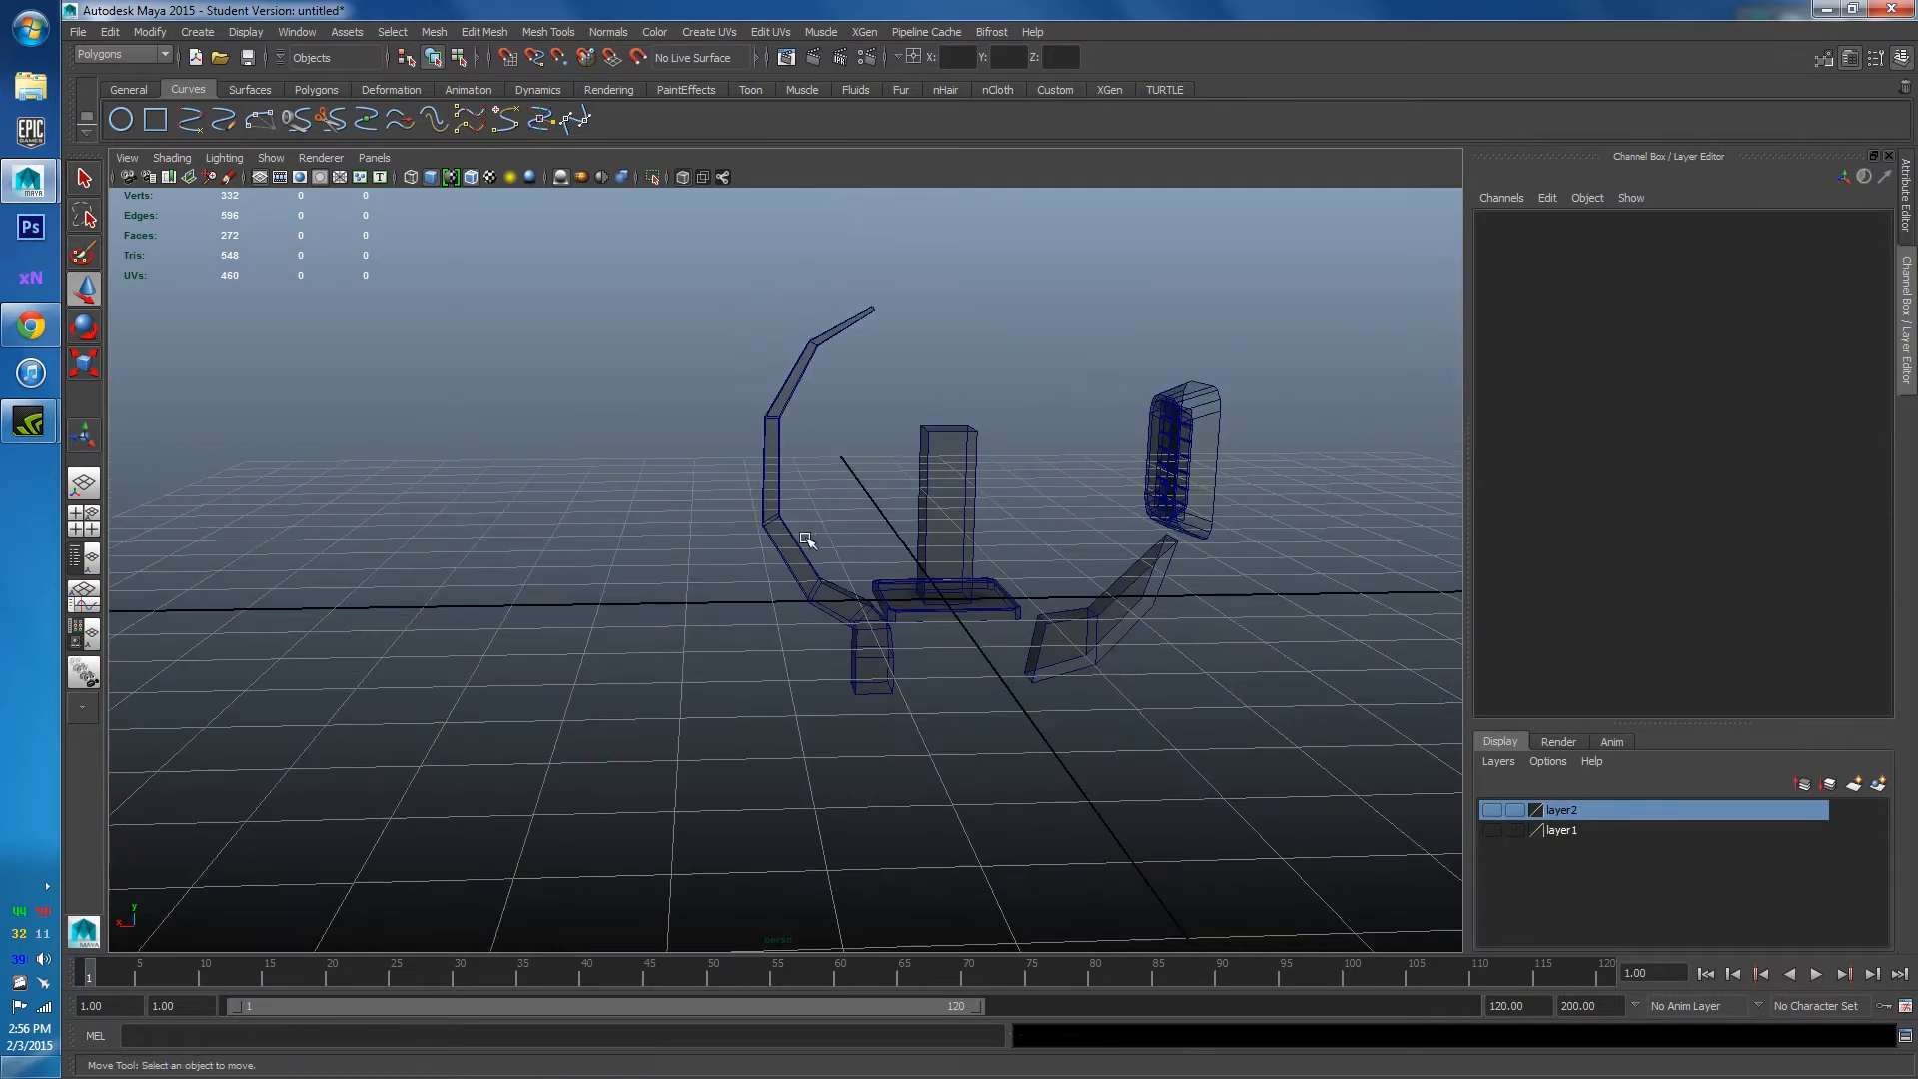
alt+drag(789, 599, 775, 642)
scroll(807, 678, up, 5)
alt+drag(773, 485, 759, 420)
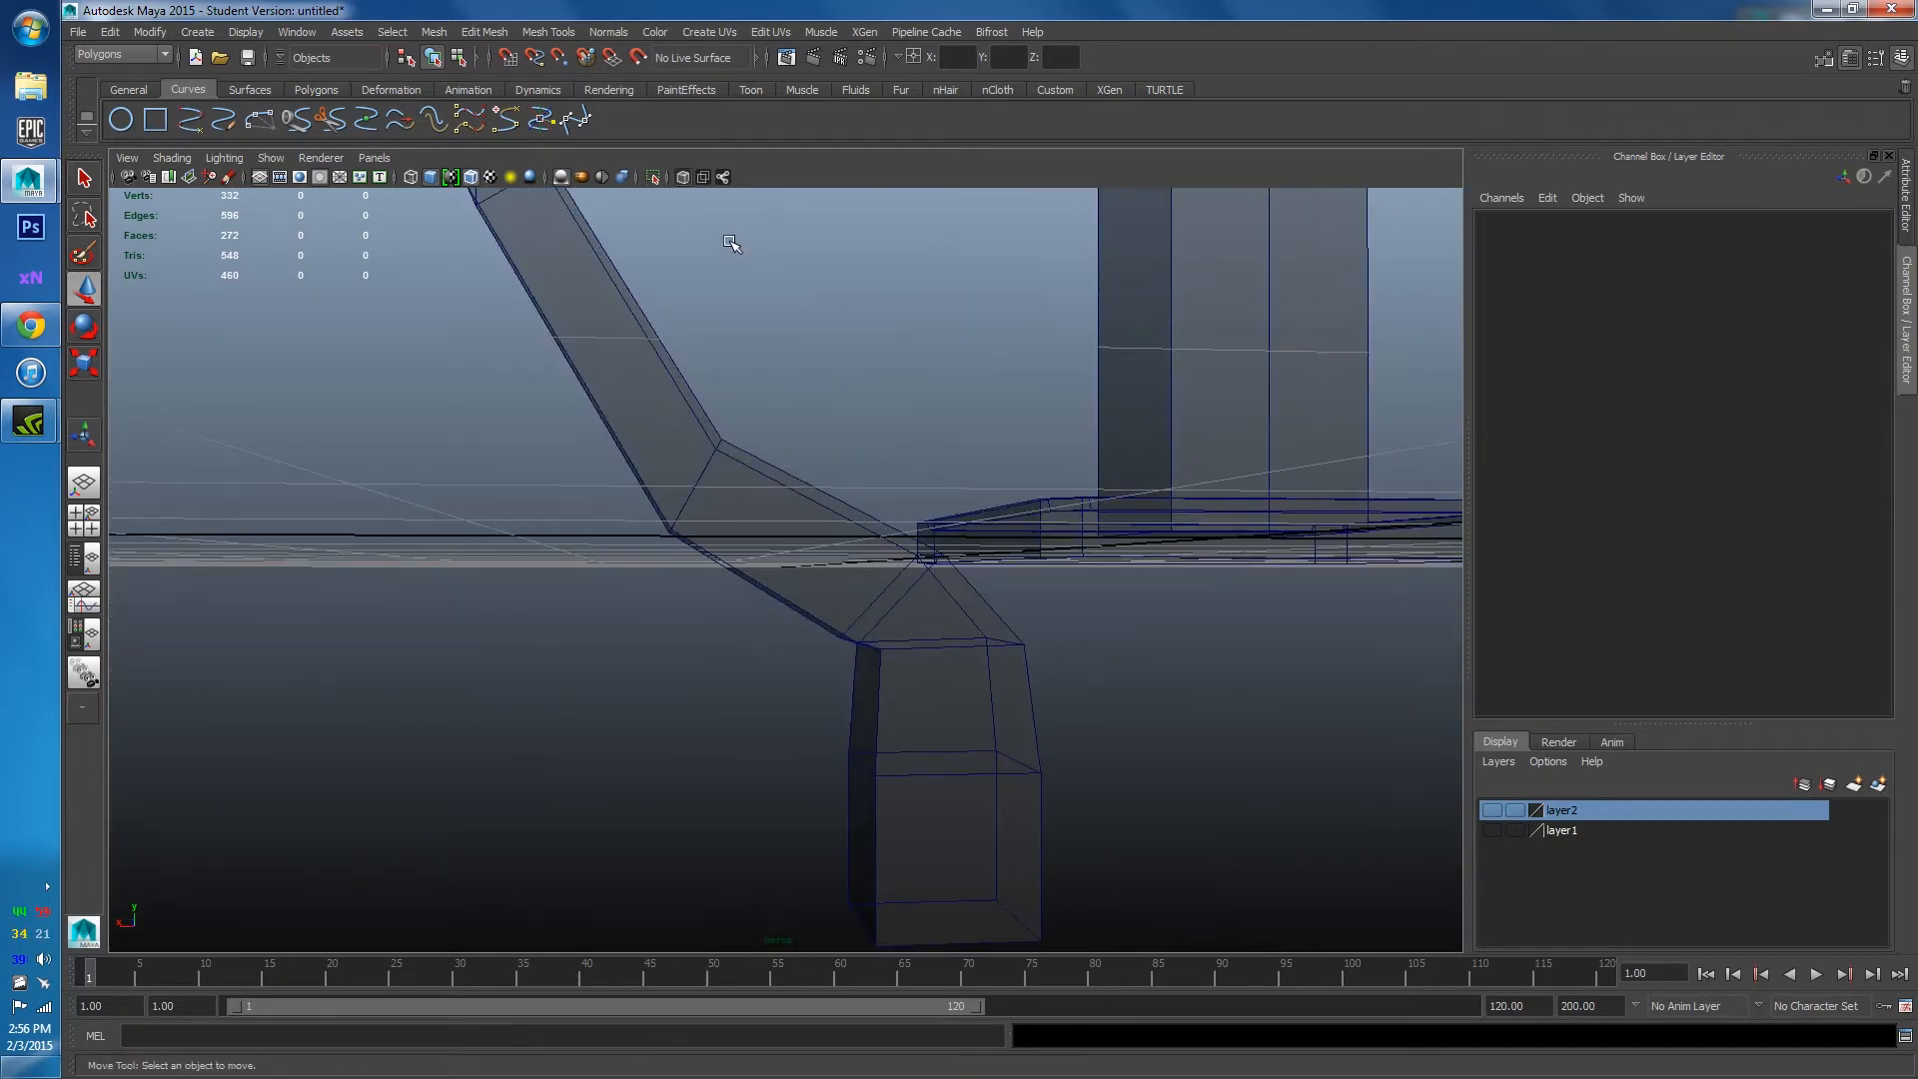
click(683, 178)
mouse_move(760, 519)
alt+mouse_down()
mouse_move(789, 591)
mouse_move(689, 403)
mouse_move(800, 539)
mouse_move(854, 572)
mouse_move(1015, 582)
mouse_move(1139, 629)
mouse_move(989, 587)
mouse_move(1089, 624)
mouse_move(1059, 590)
alt+mouse_up()
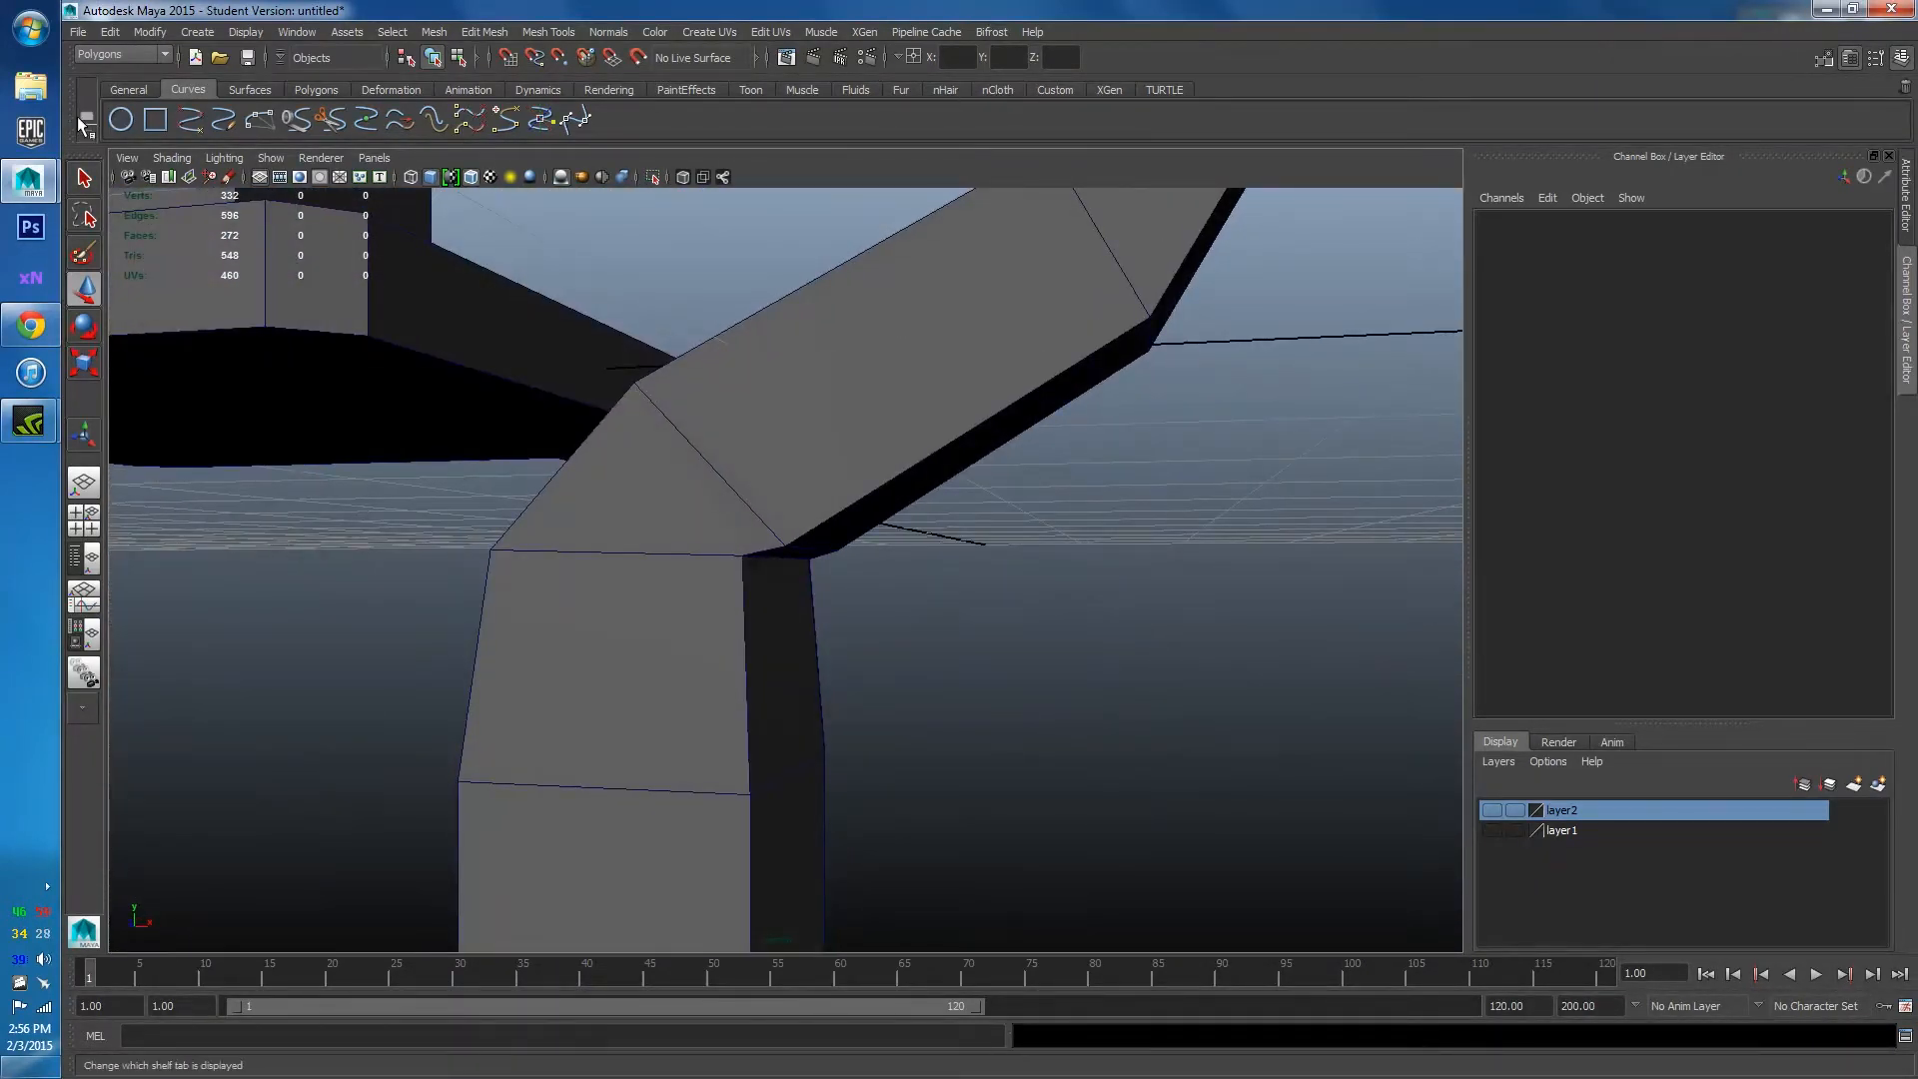
click(316, 89)
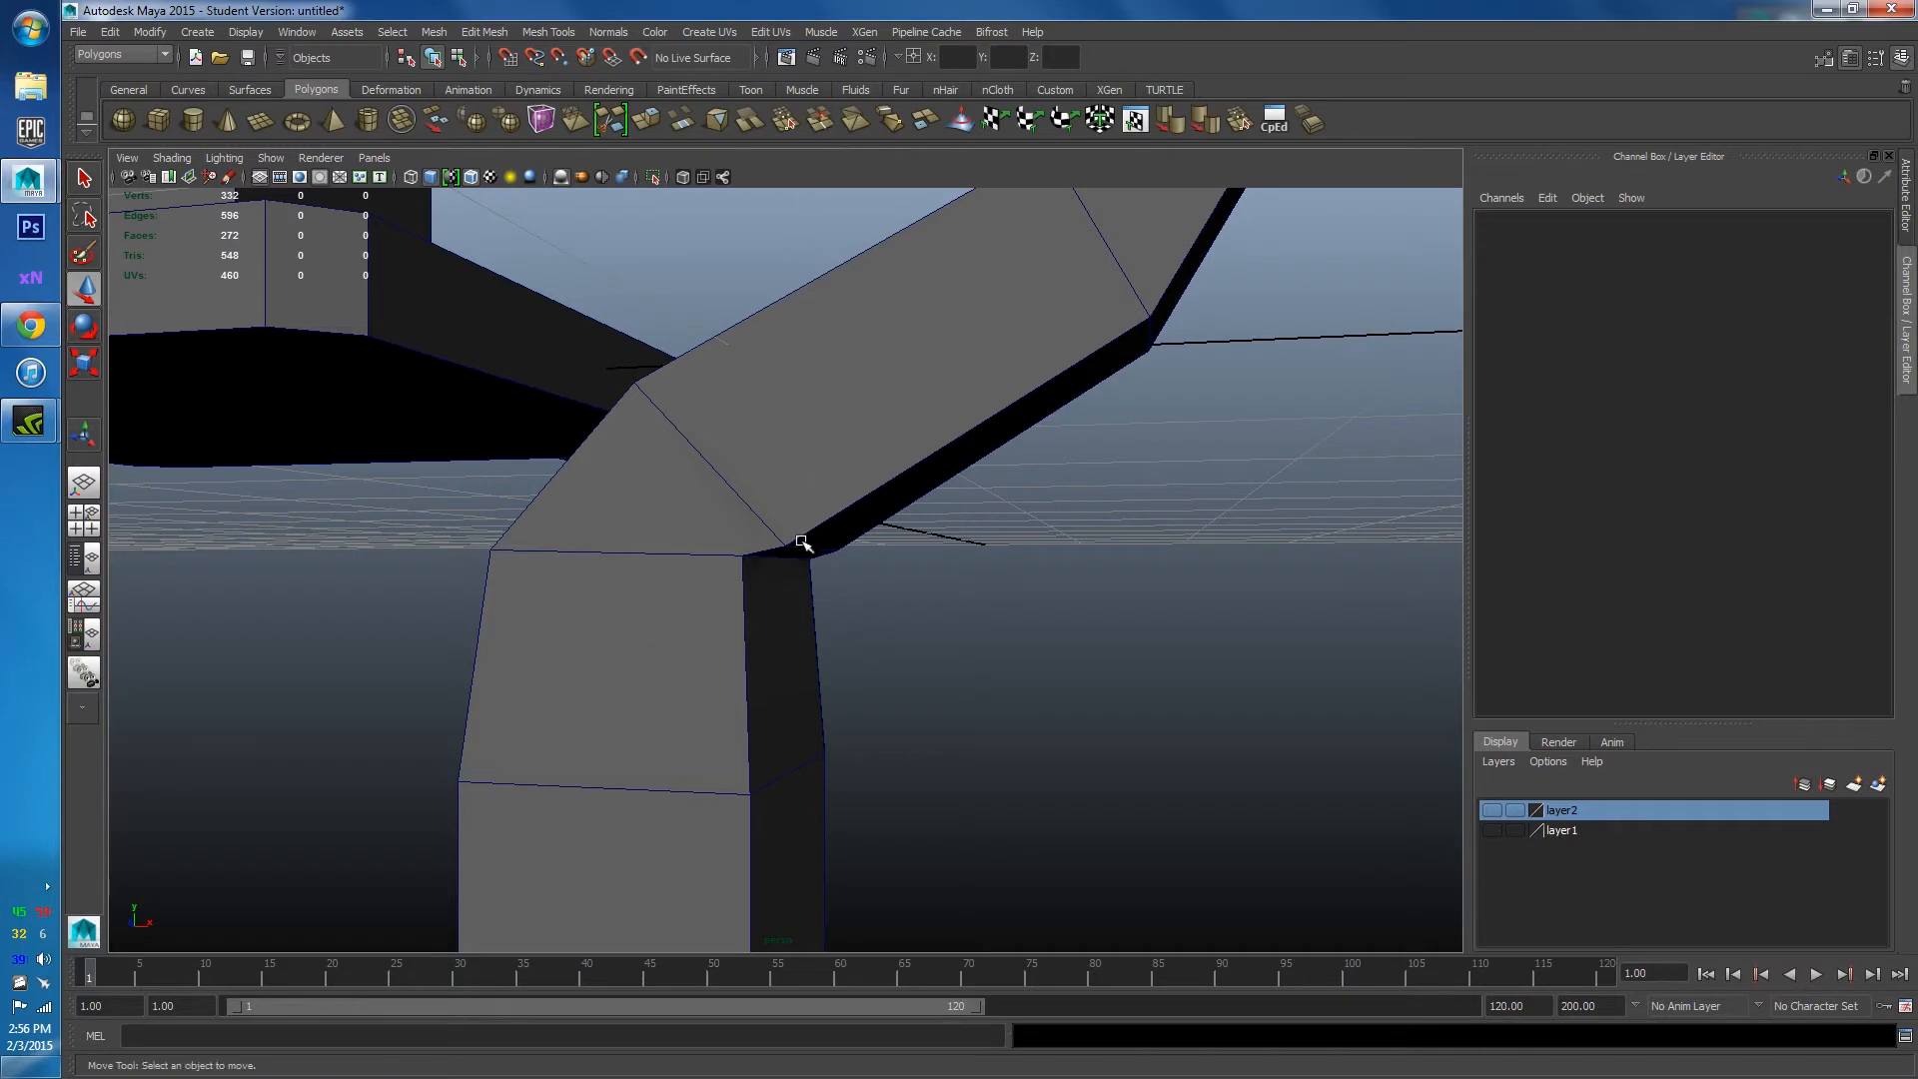
Weld two pairs of doubled vertices at the pipe's bend with the Merge Vertex Tool.
right_drag(713, 499, 796, 465)
shift+right_click(796, 467)
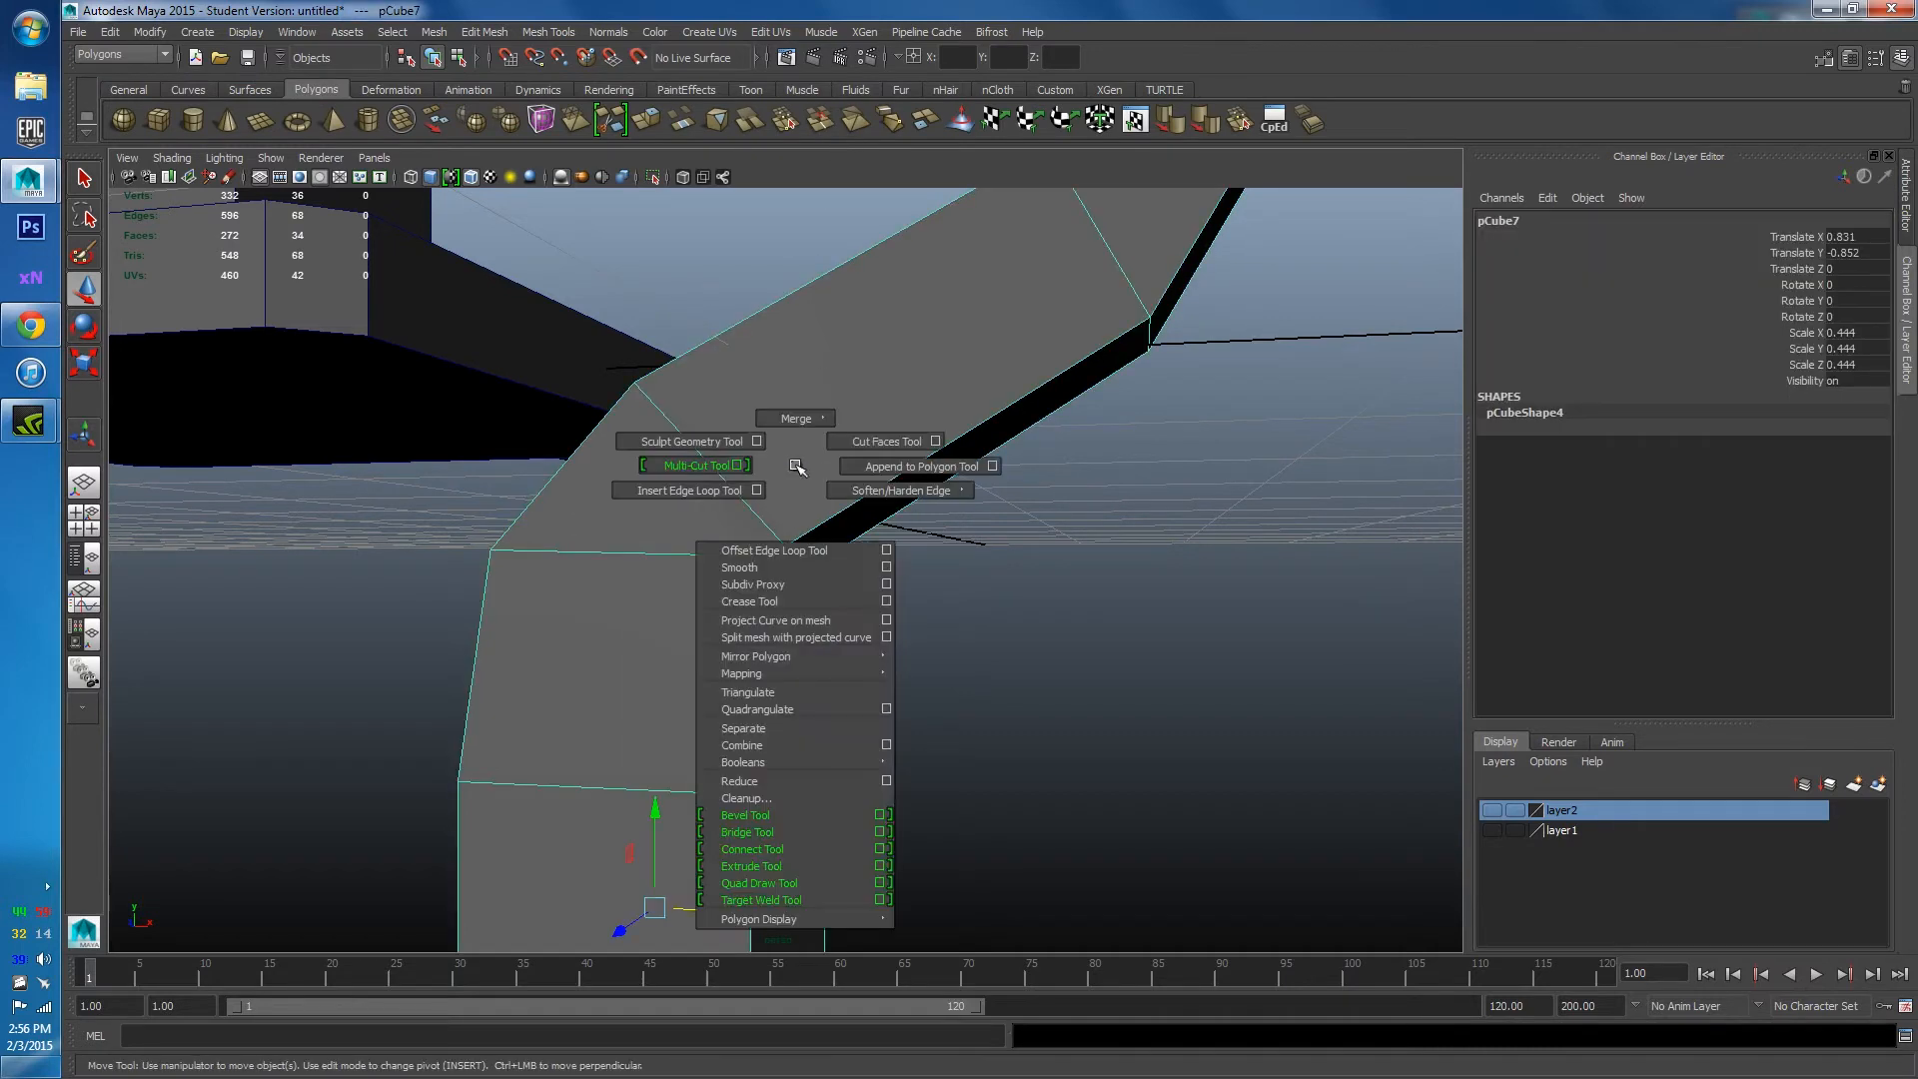
mouse_move(801, 424)
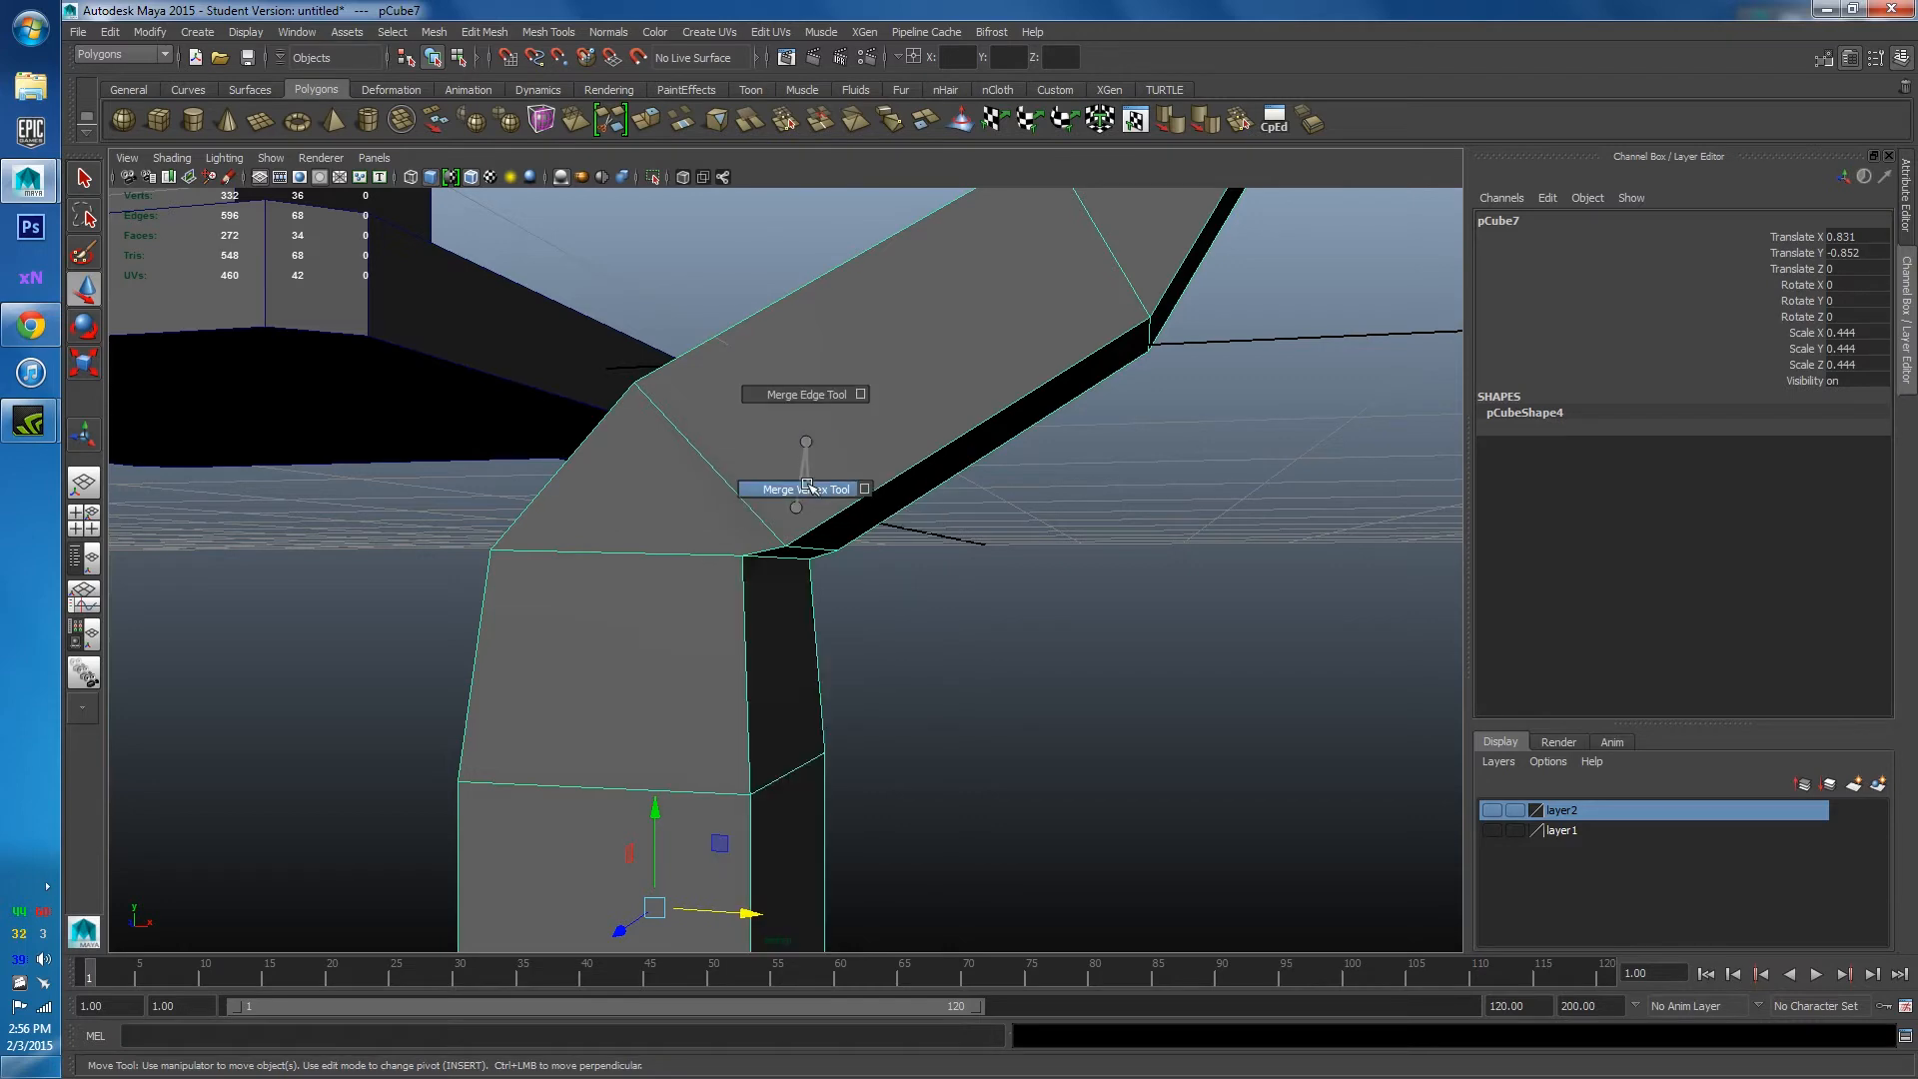
click(807, 489)
scroll(766, 525, up, 2)
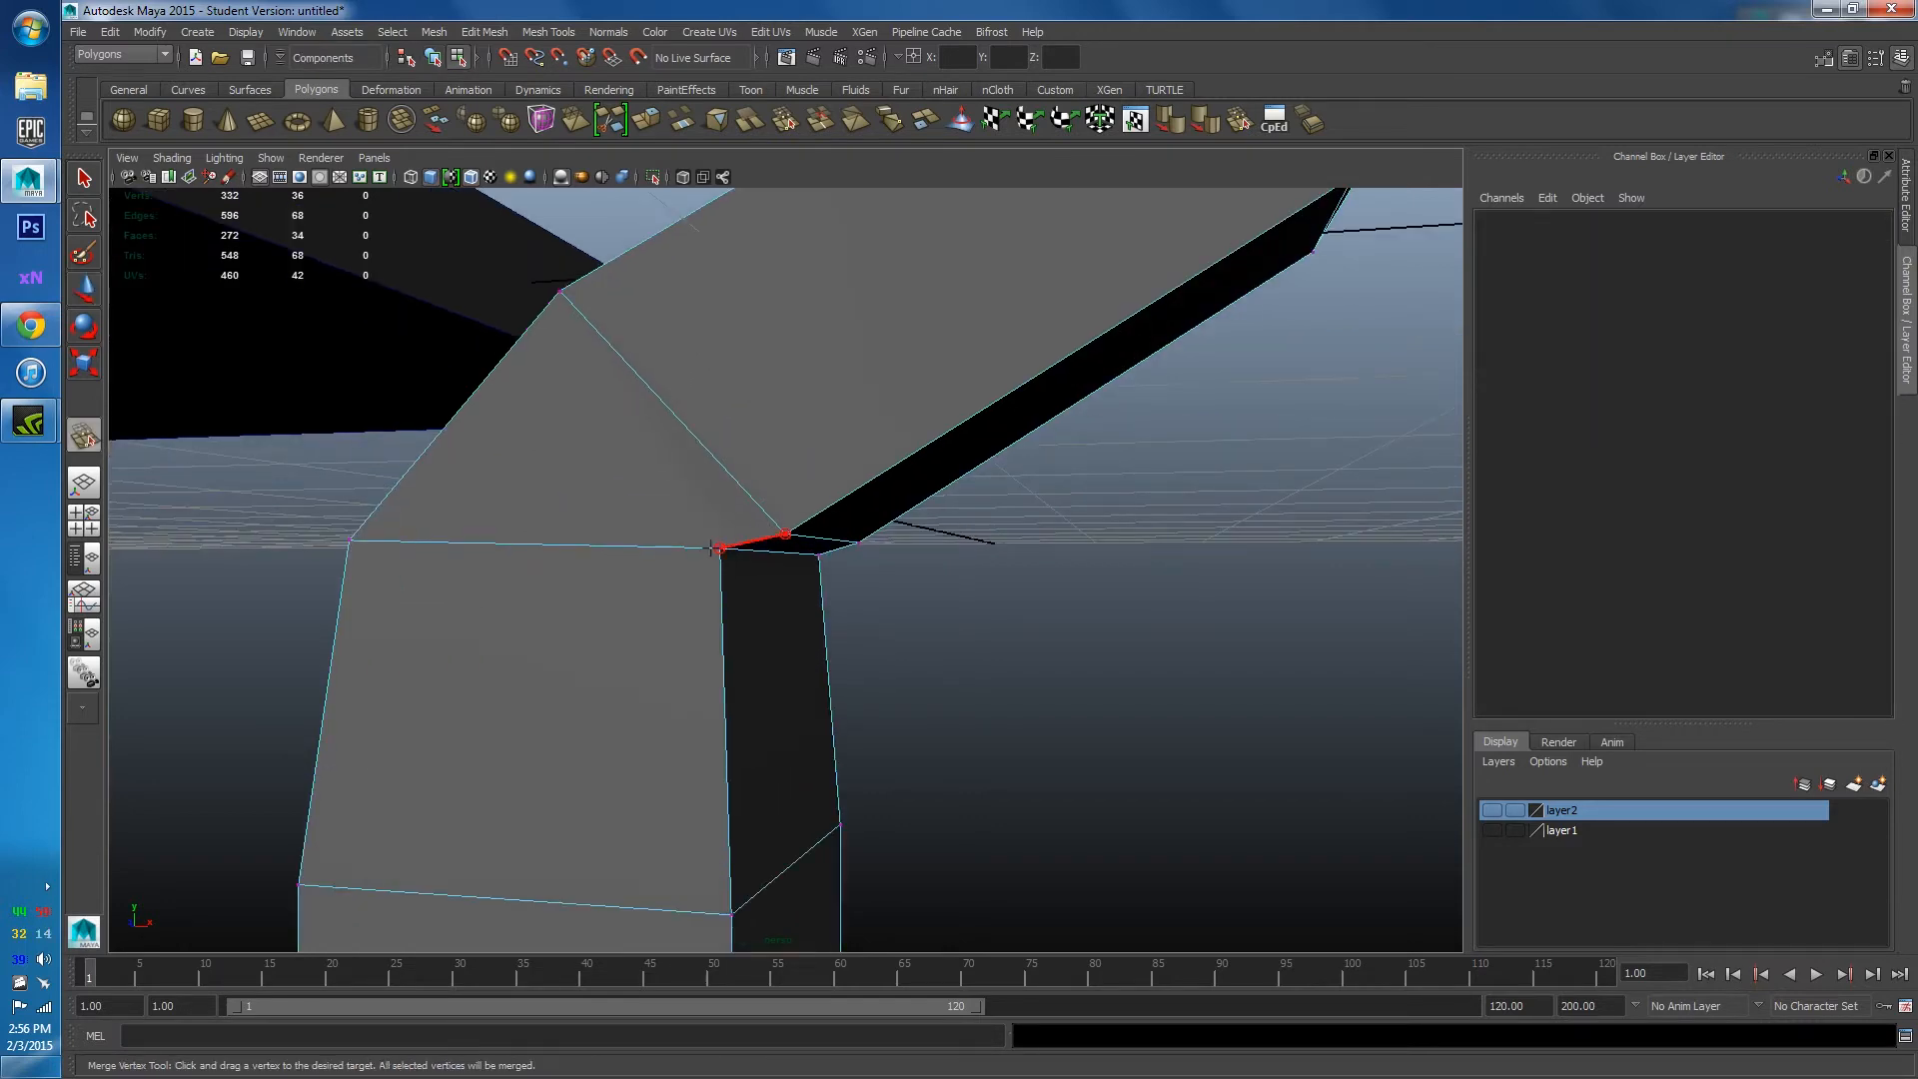
drag(711, 548, 720, 548)
alt+drag(886, 552, 674, 559)
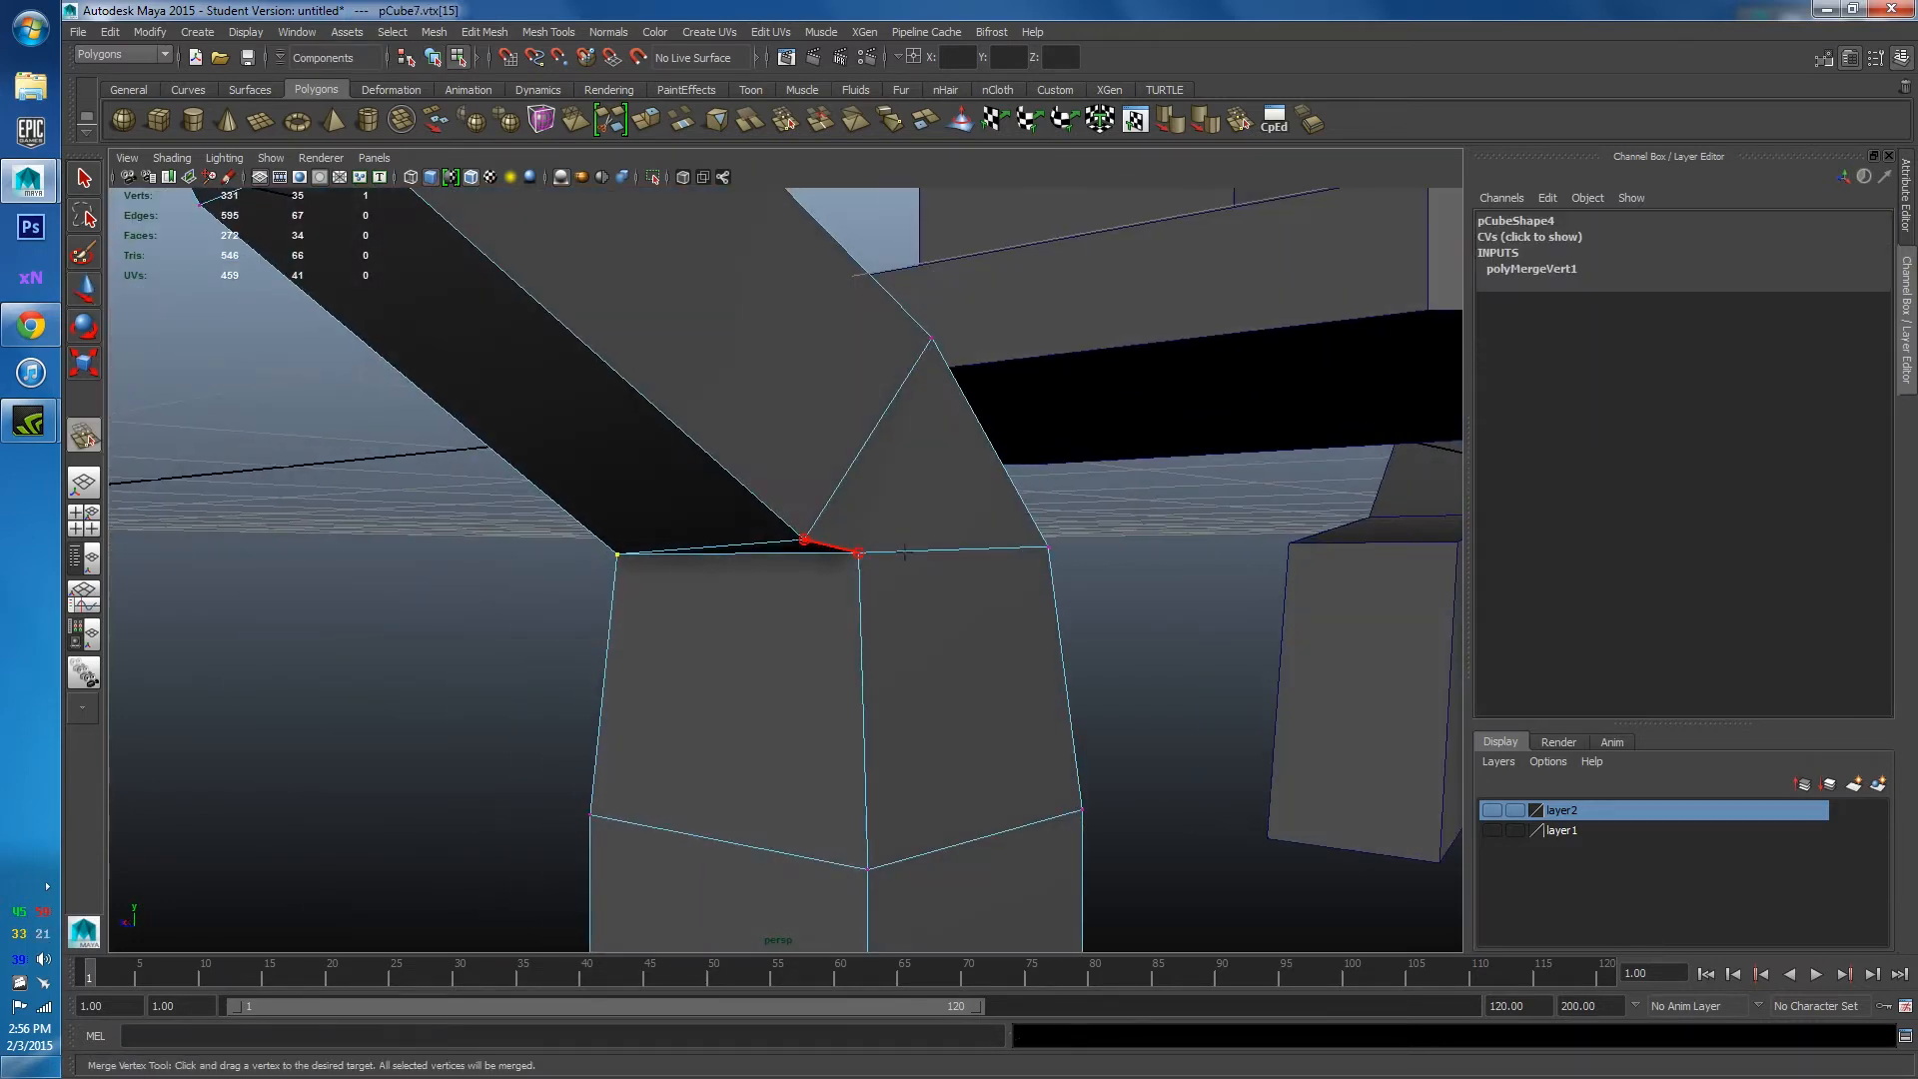
drag(904, 551, 879, 552)
scroll(859, 560, down, 5)
alt+drag(785, 606, 783, 544)
Select the face at the pipe's lower end and delete it.
key(w)
scroll(760, 609, down, 2)
right_drag(716, 478, 741, 447)
click(785, 374)
scroll(785, 390, down, 3)
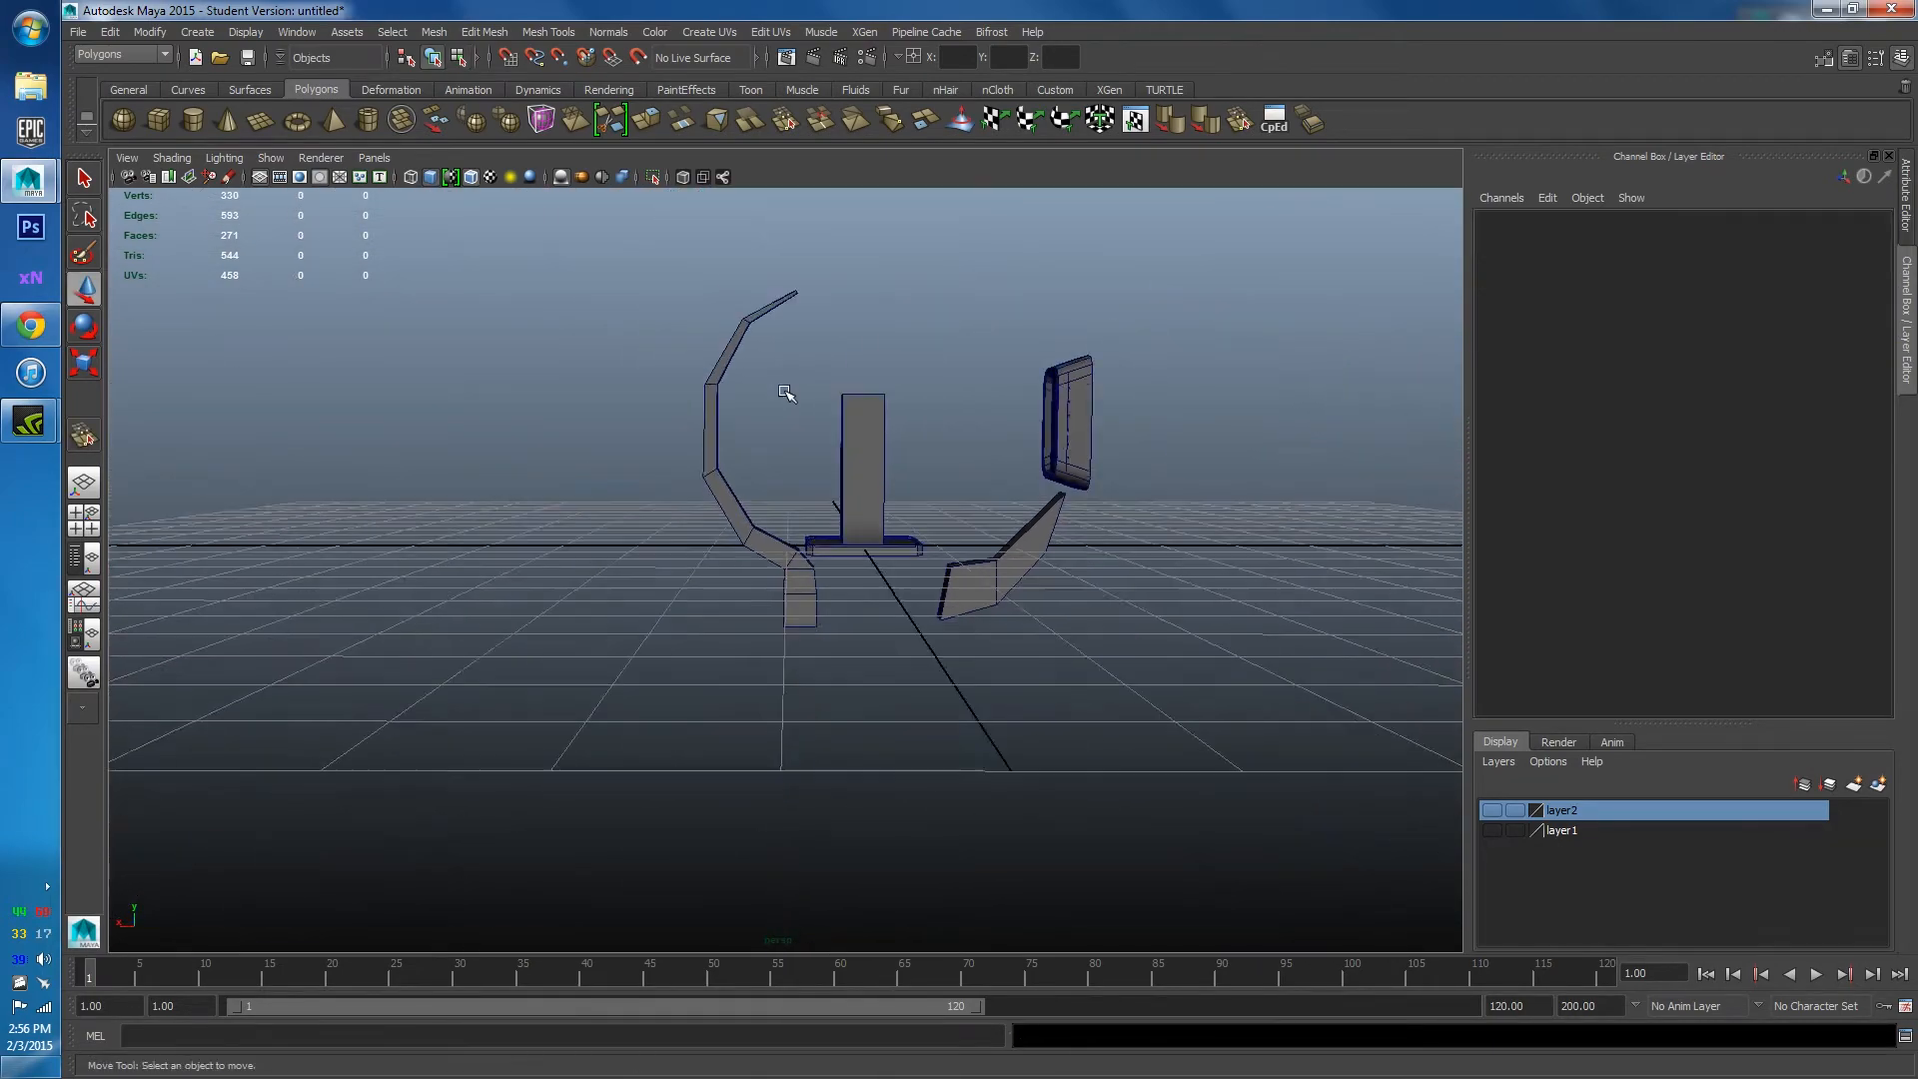
alt+drag(786, 392, 767, 572)
scroll(589, 506, up, 3)
alt+middle_drag(763, 734, 749, 547)
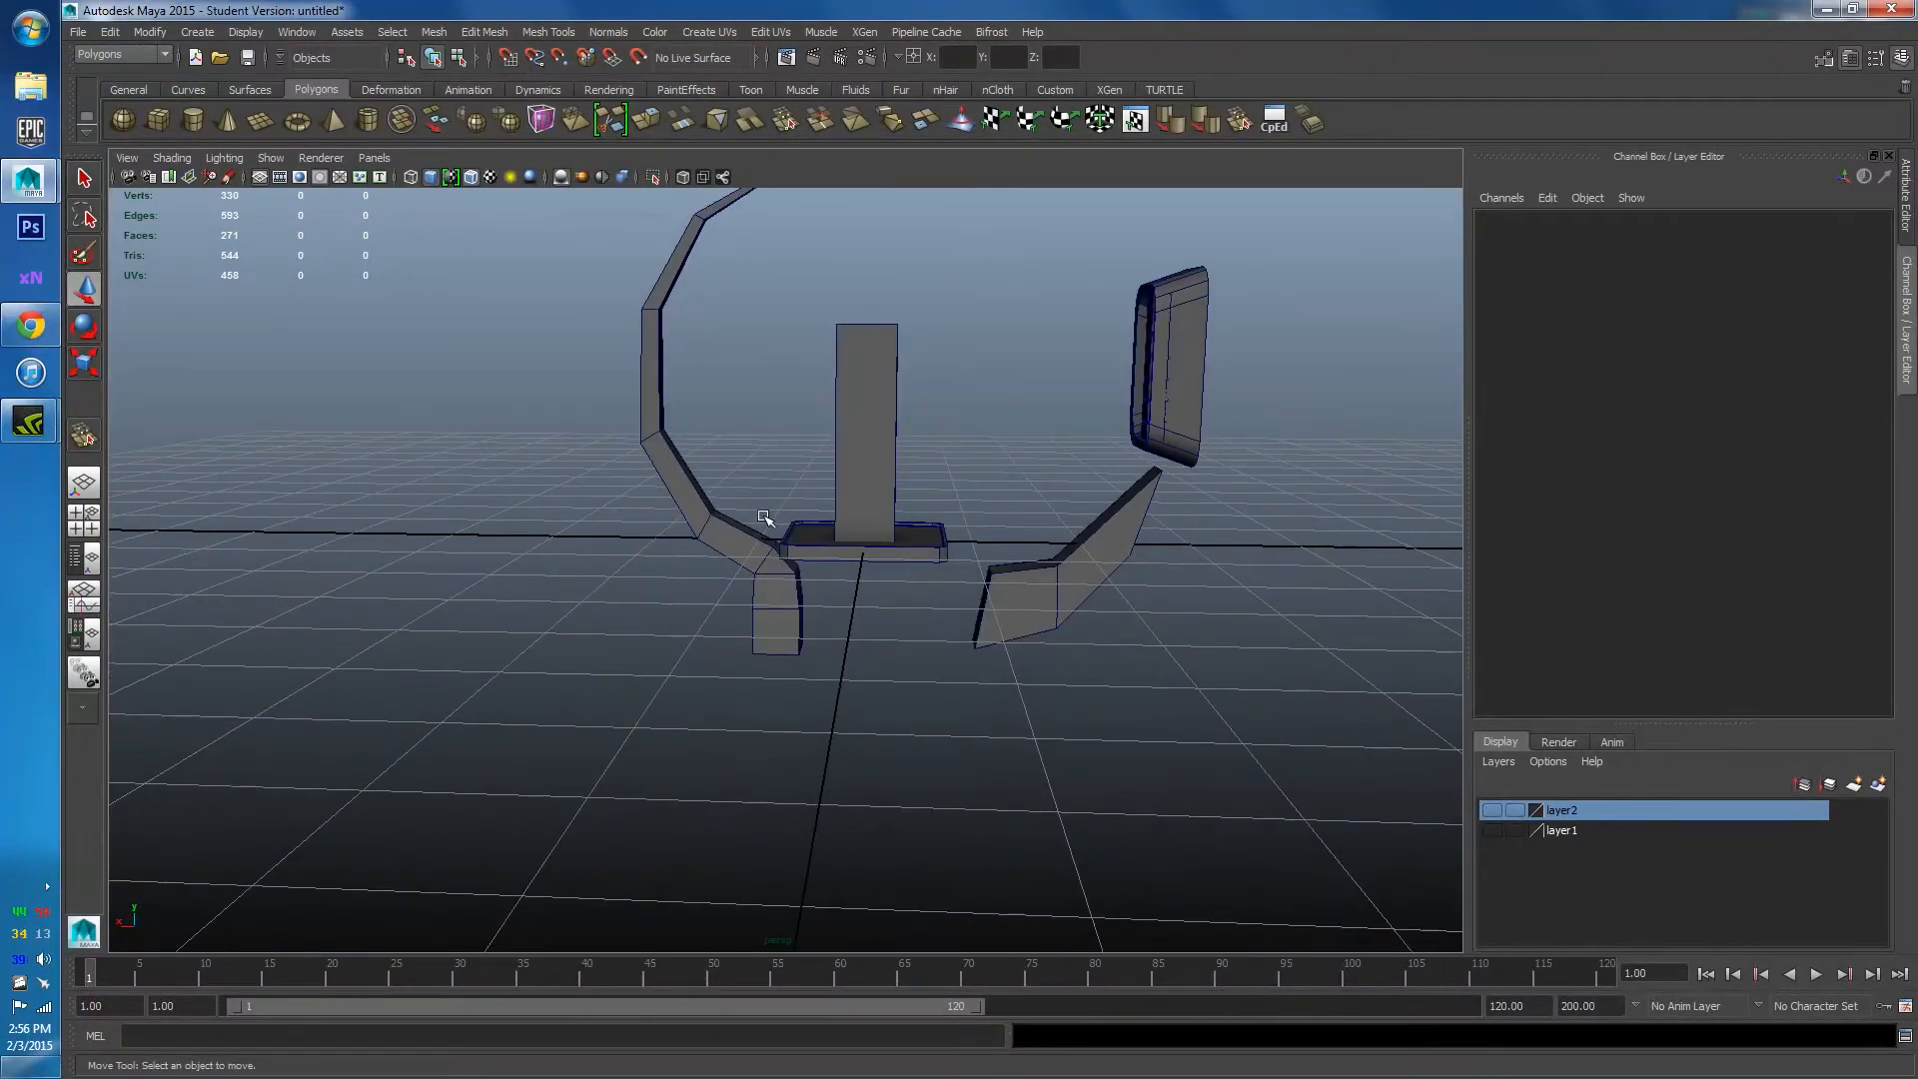
click(735, 536)
alt+drag(736, 539, 705, 473)
scroll(741, 685, up, 3)
mouse_move(742, 687)
right_down()
mouse_move(762, 644)
mouse_move(762, 674)
right_up()
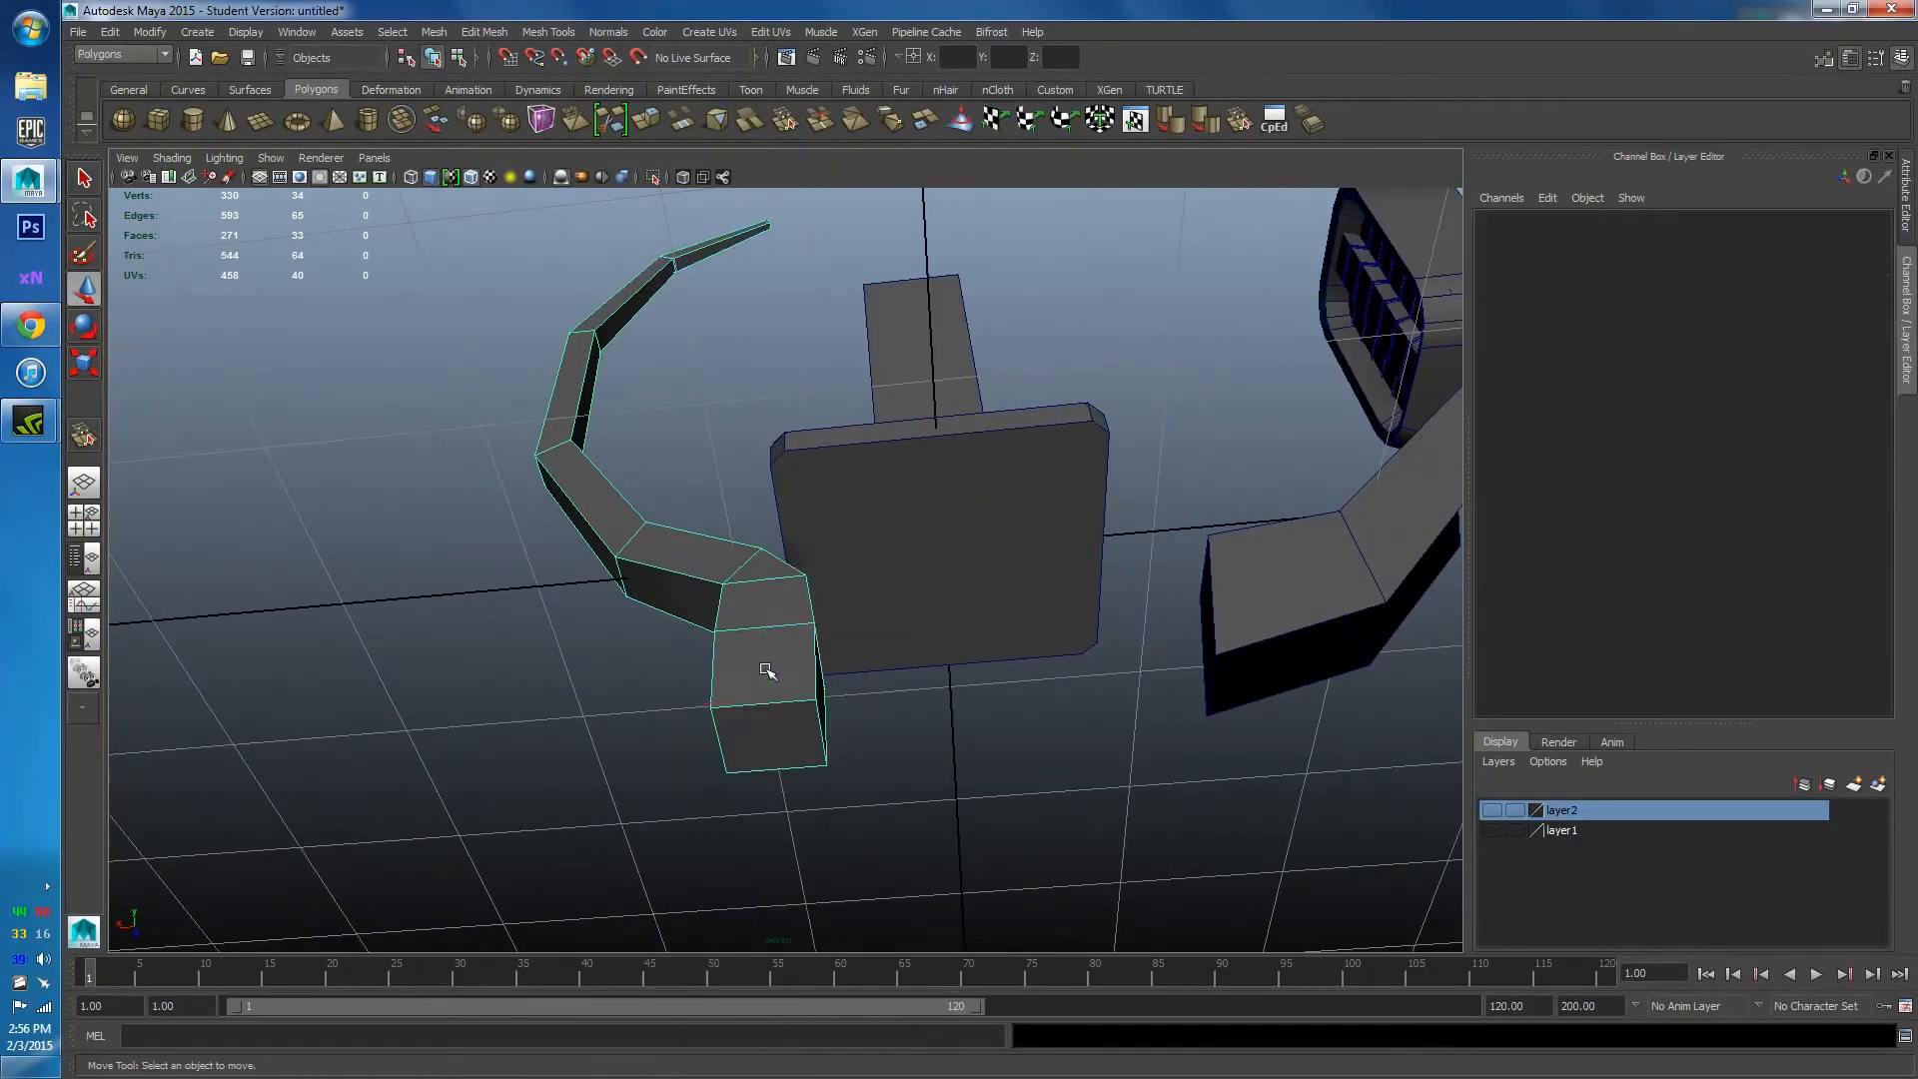
click(744, 754)
key(Delete)
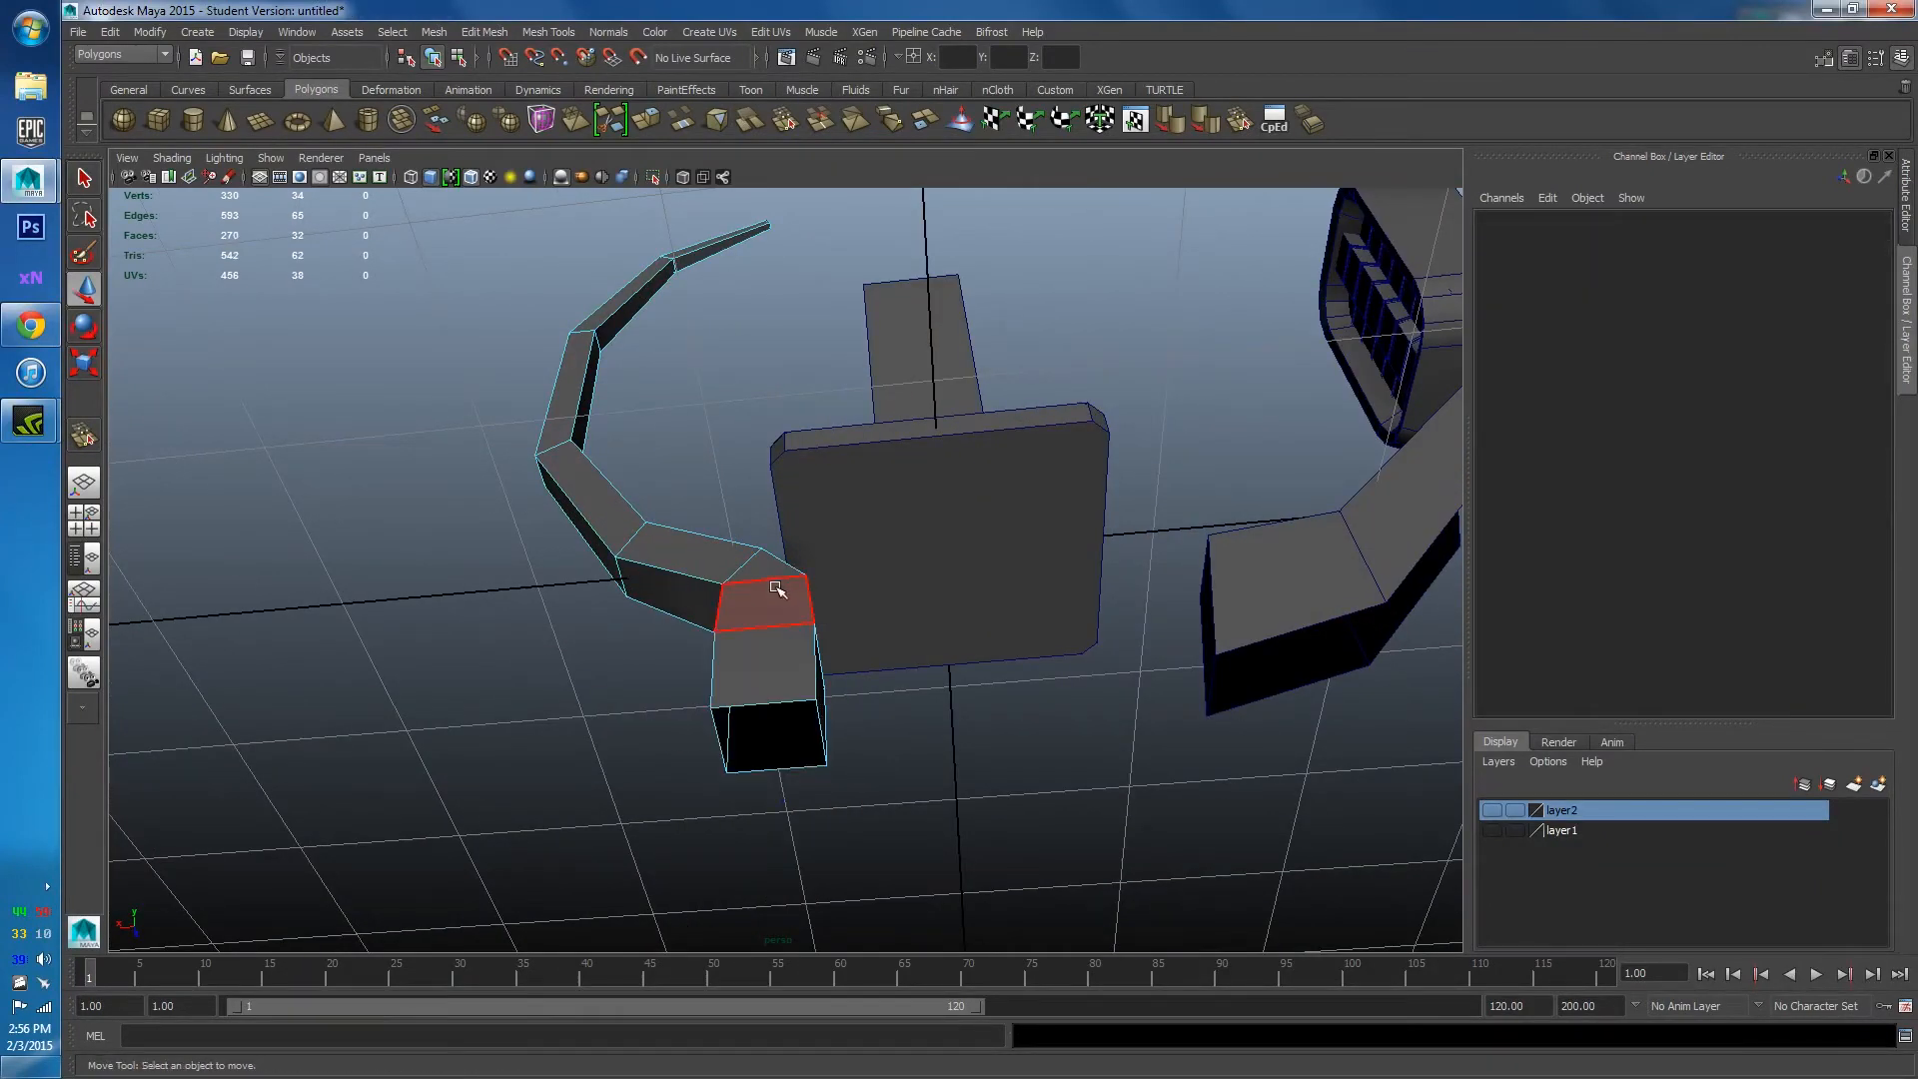
Orbit to check the opened pipe end and view the whole corridor layout.
alt+drag(770, 594, 783, 732)
alt+drag(676, 423, 741, 467)
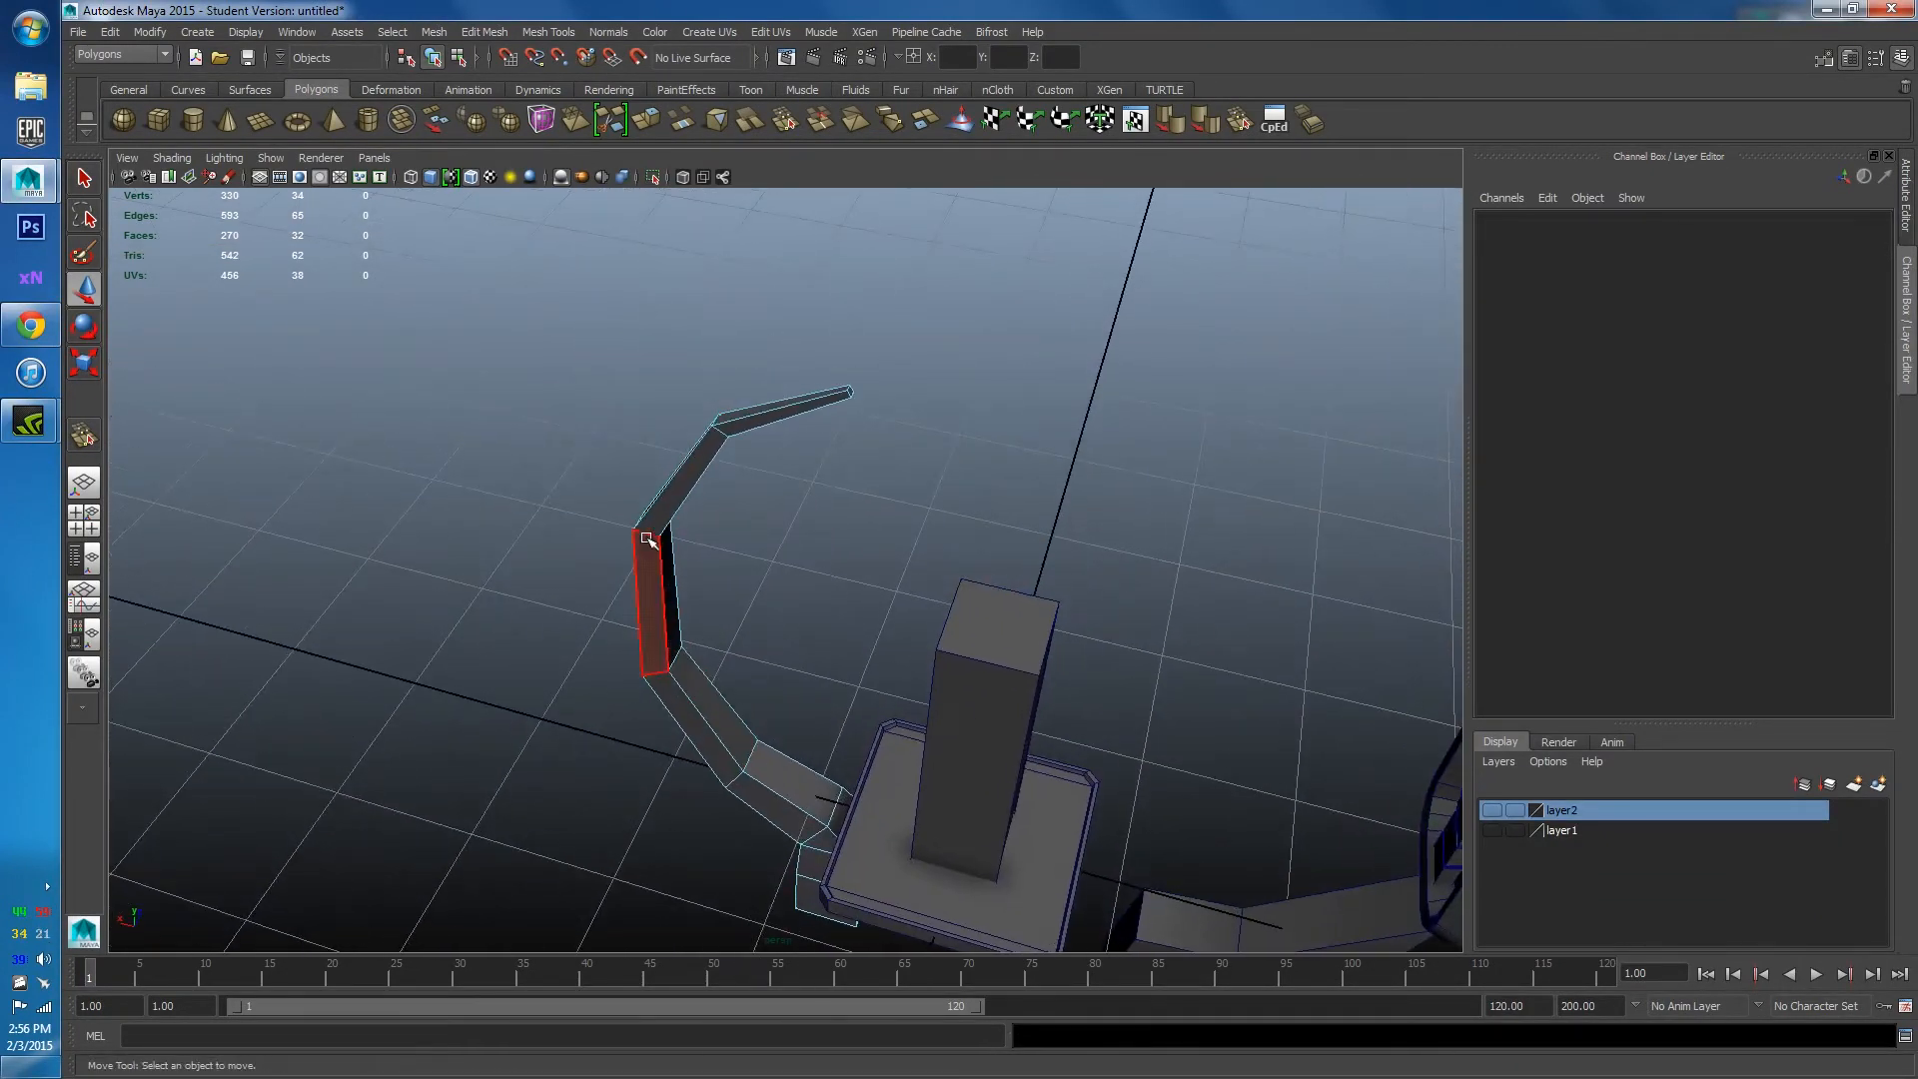
click(746, 470)
alt+drag(848, 619, 762, 647)
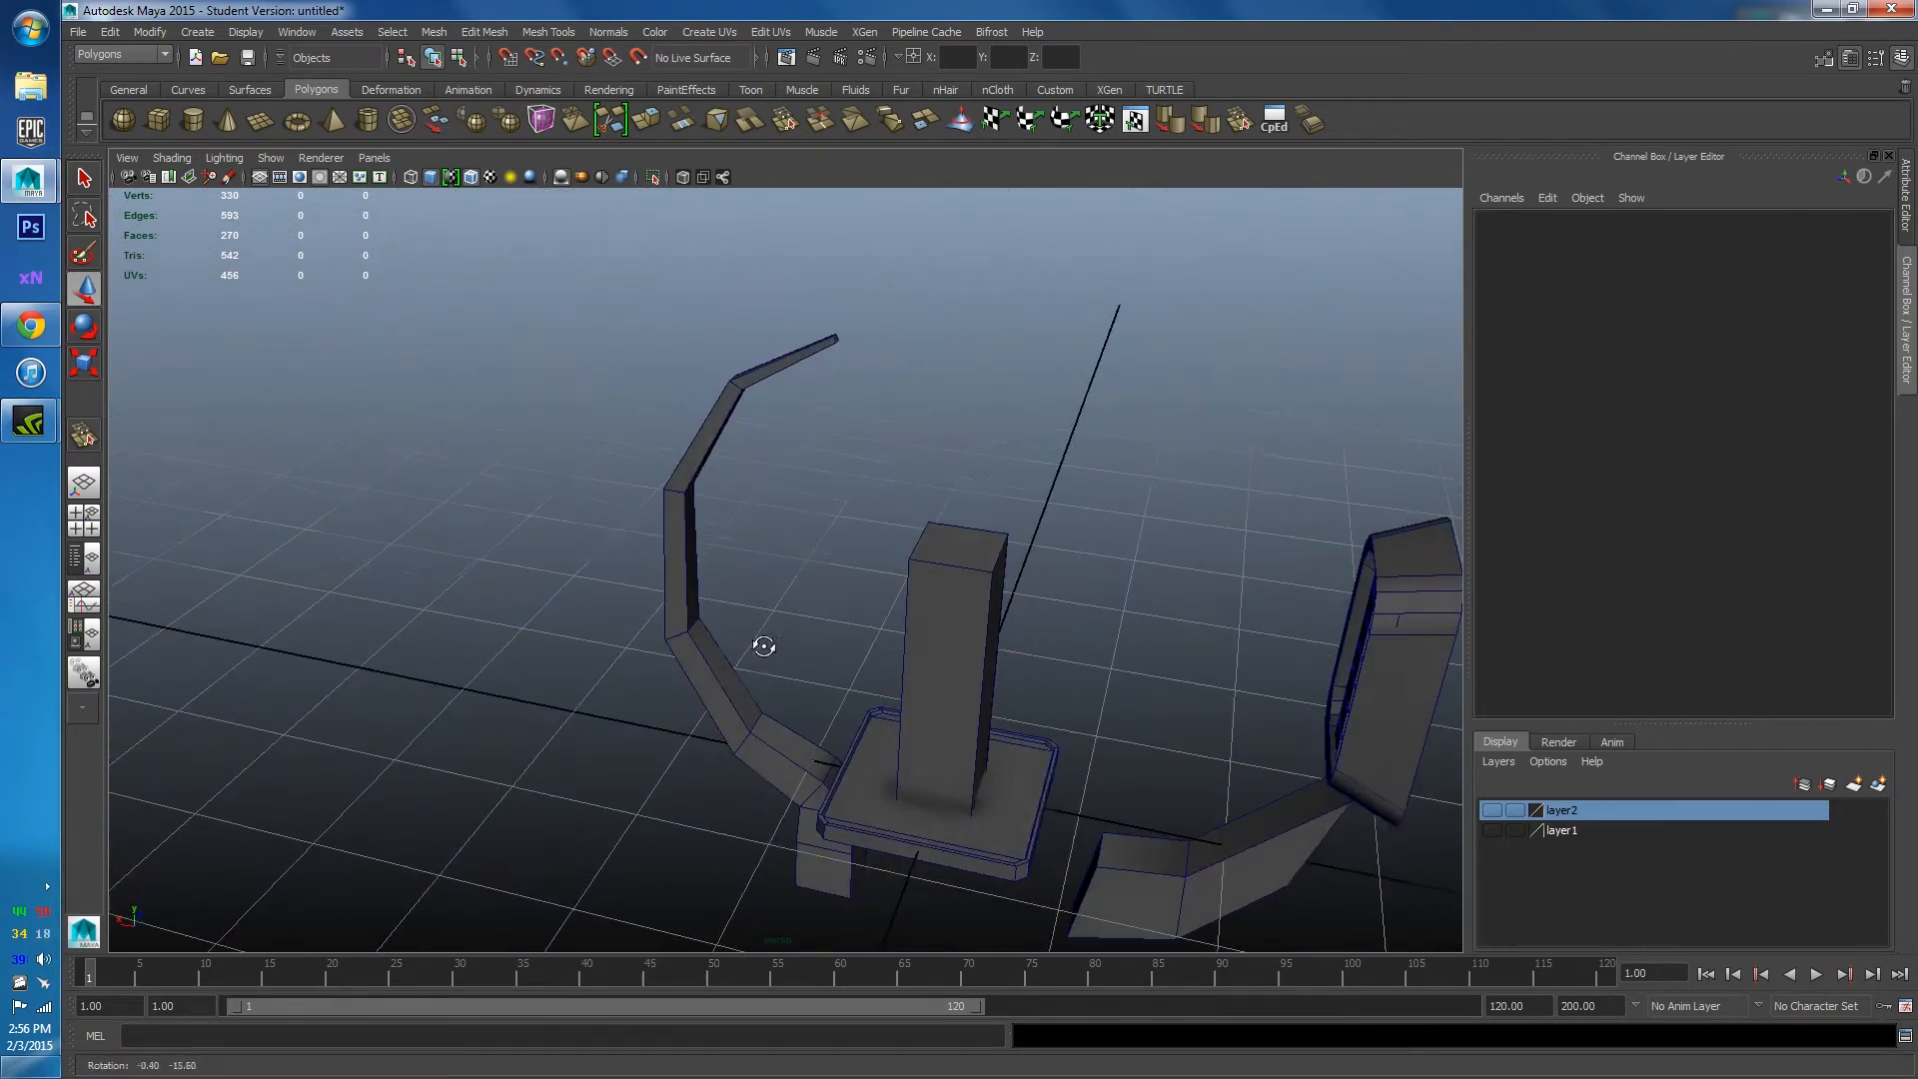
click(30, 326)
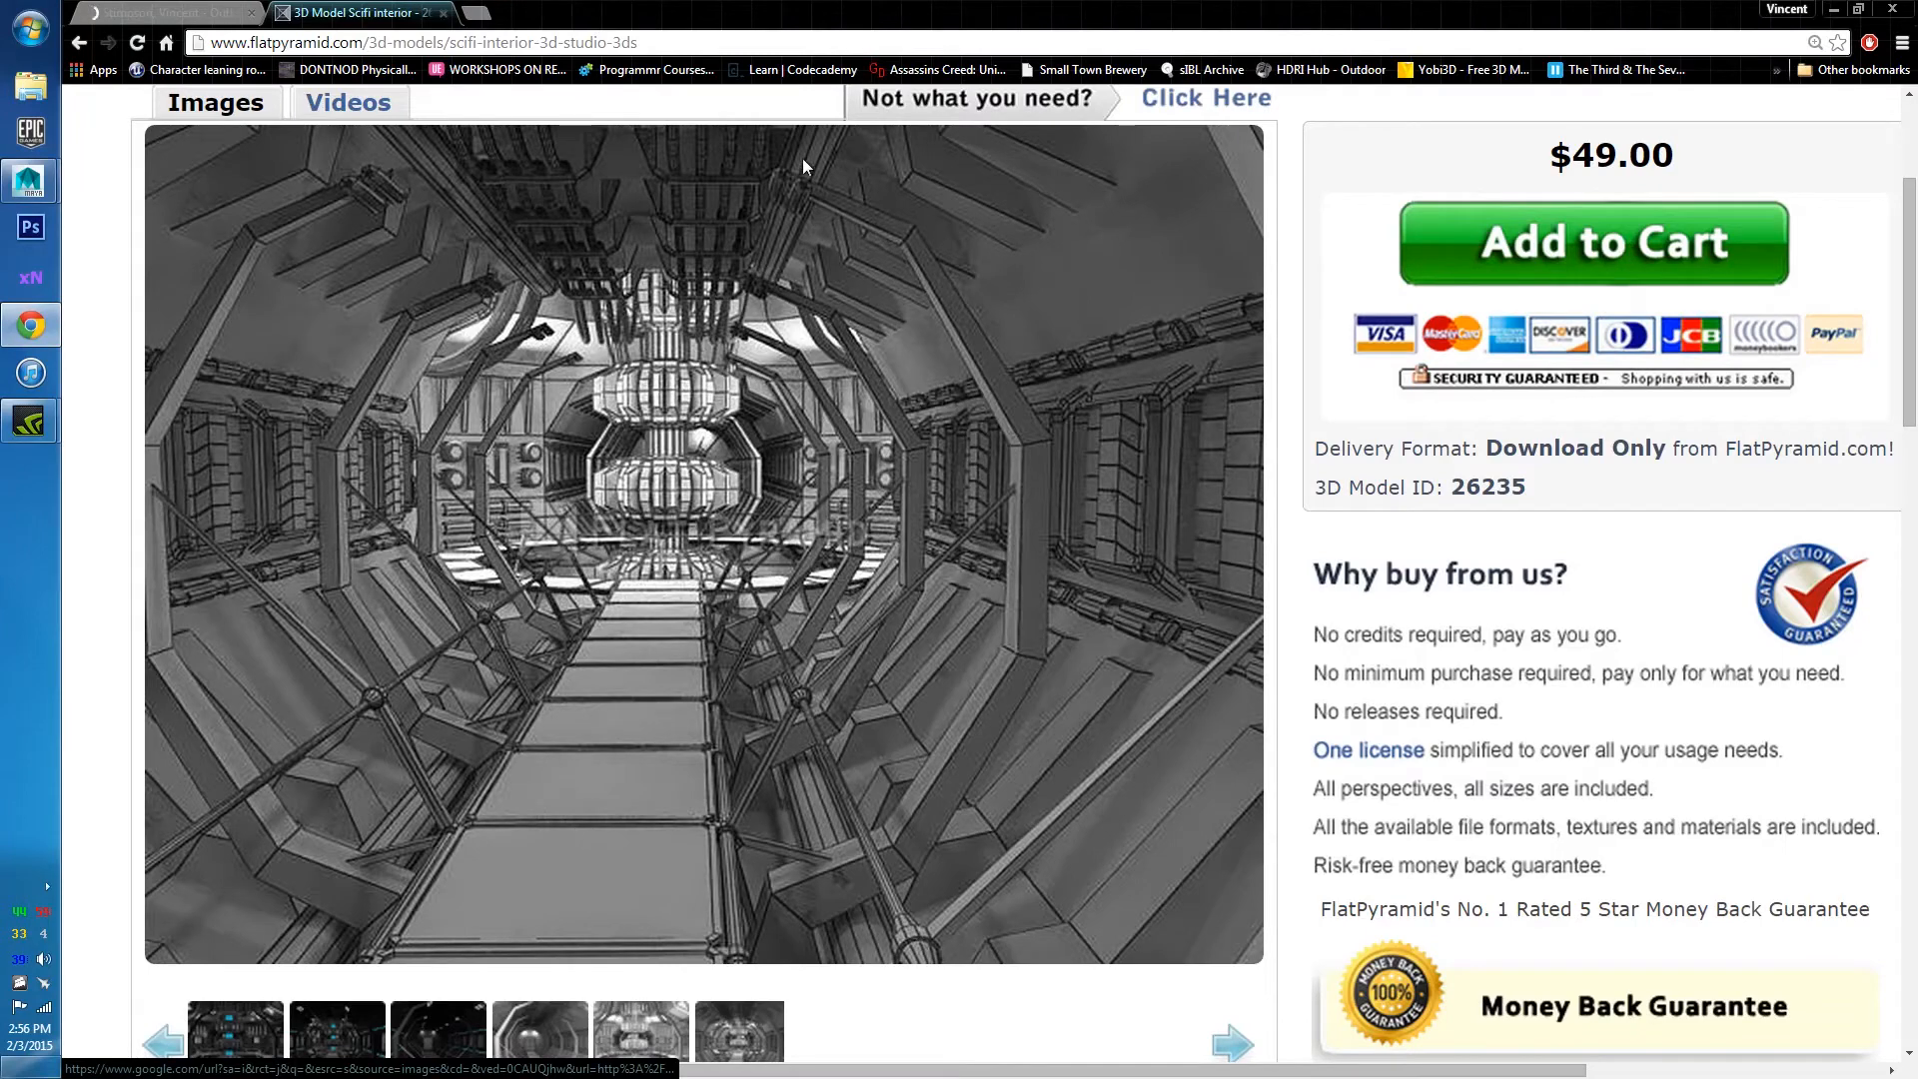
click(1830, 10)
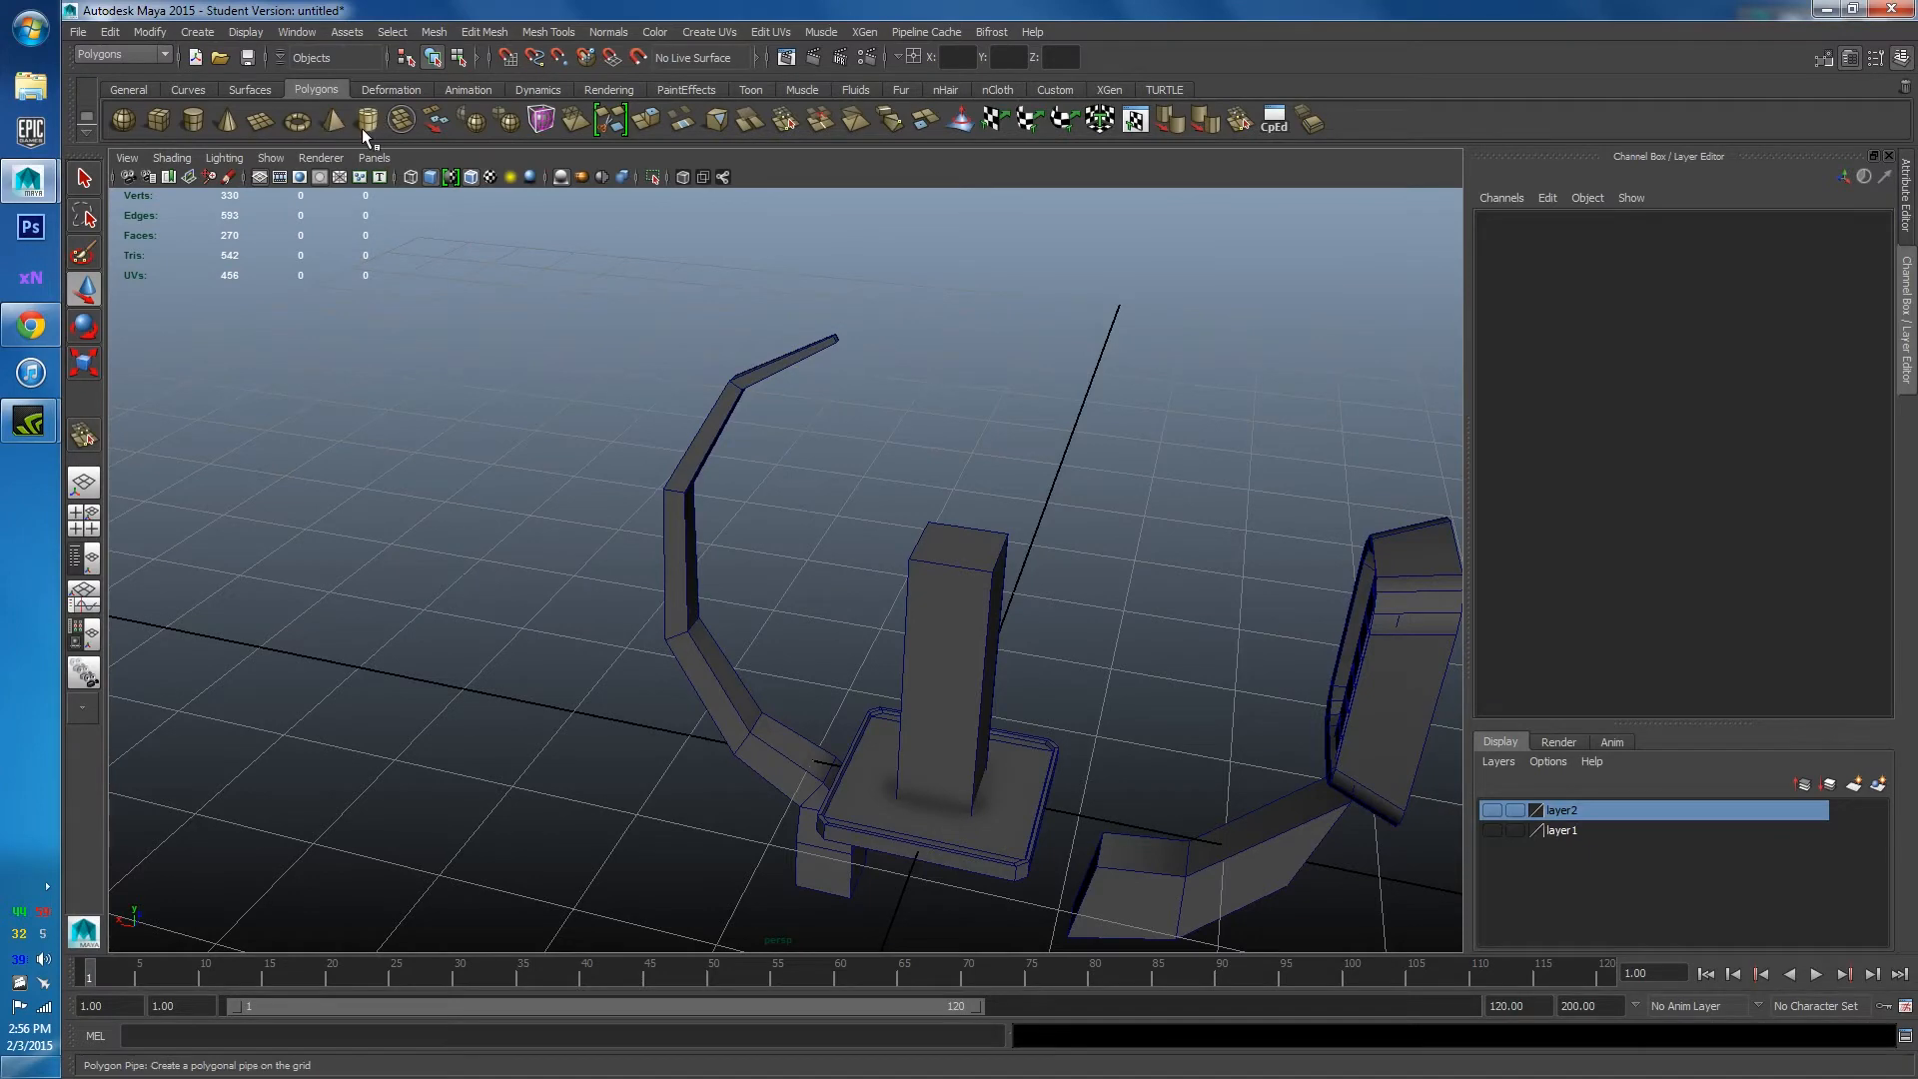
Create a polygon pipe and move it forward to Z -3.549 in front of the pillar.
click(367, 122)
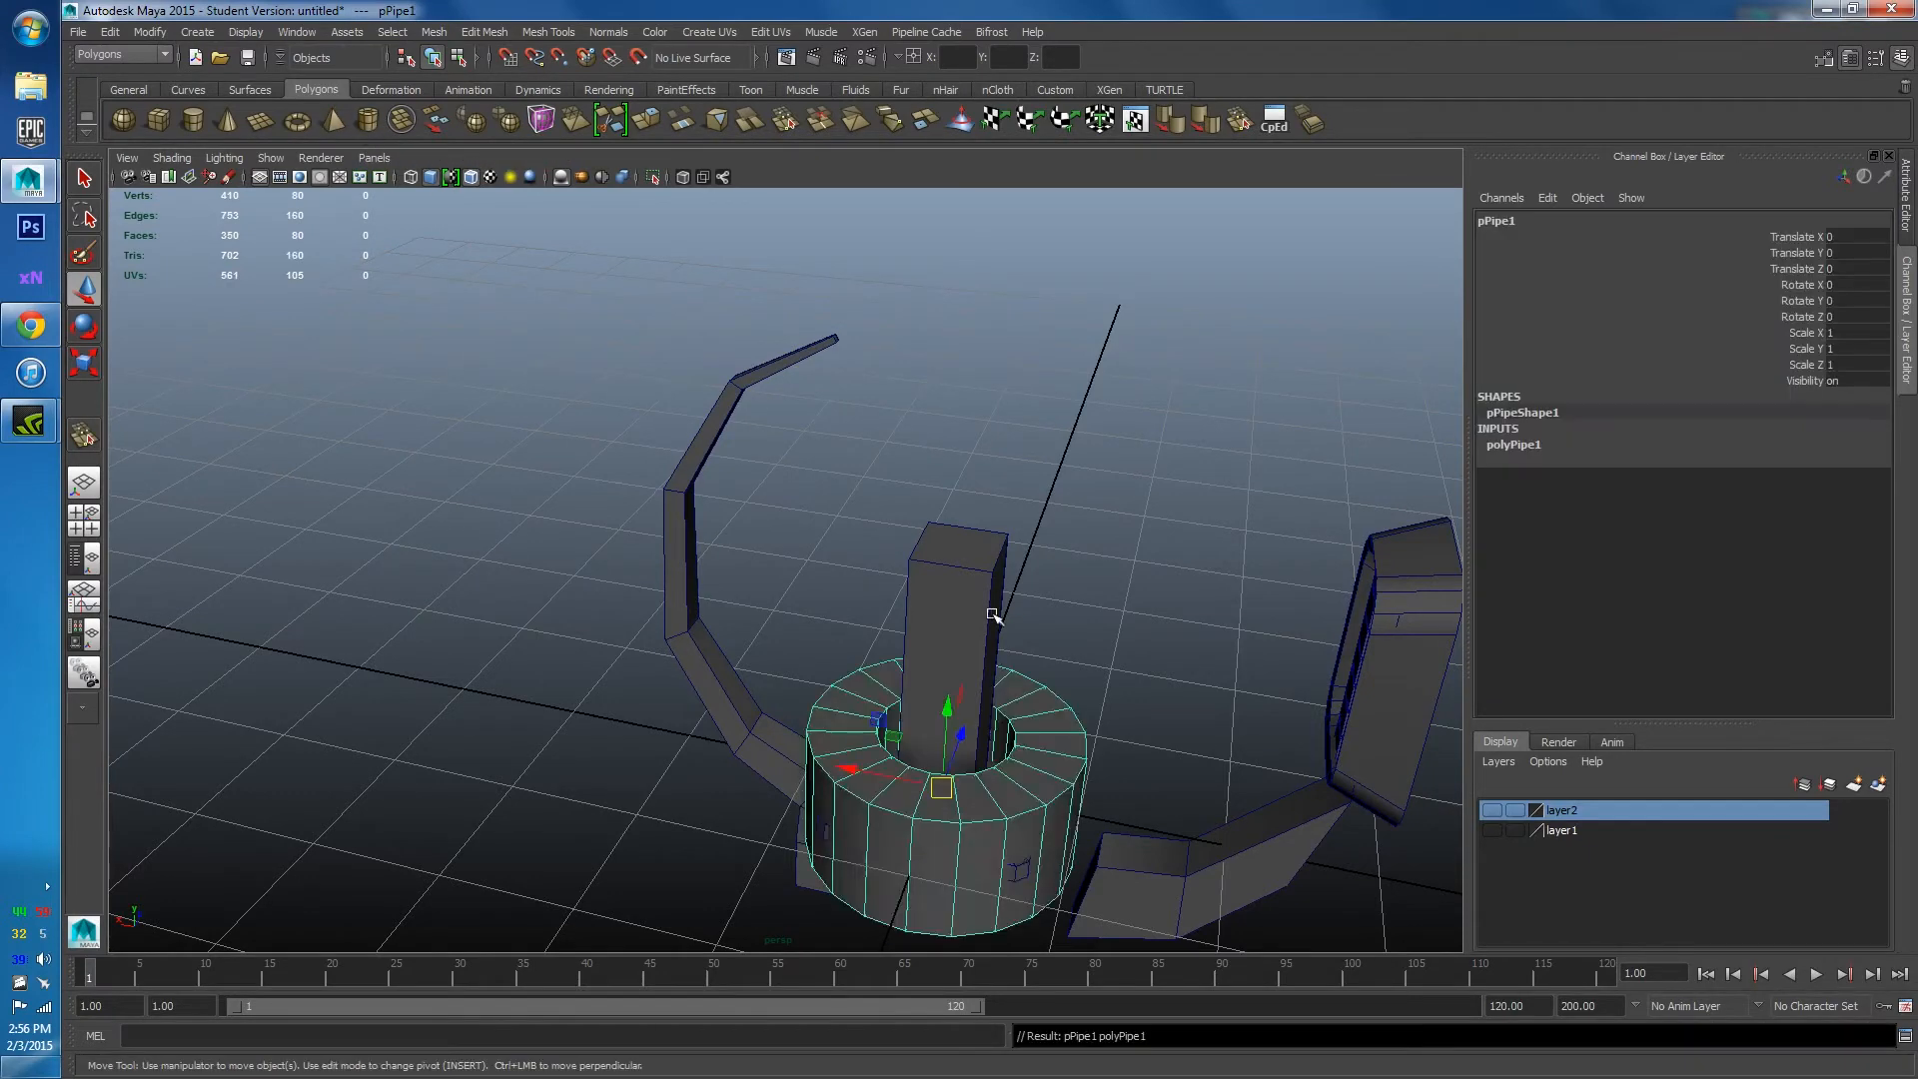
scroll(745, 612, down, 5)
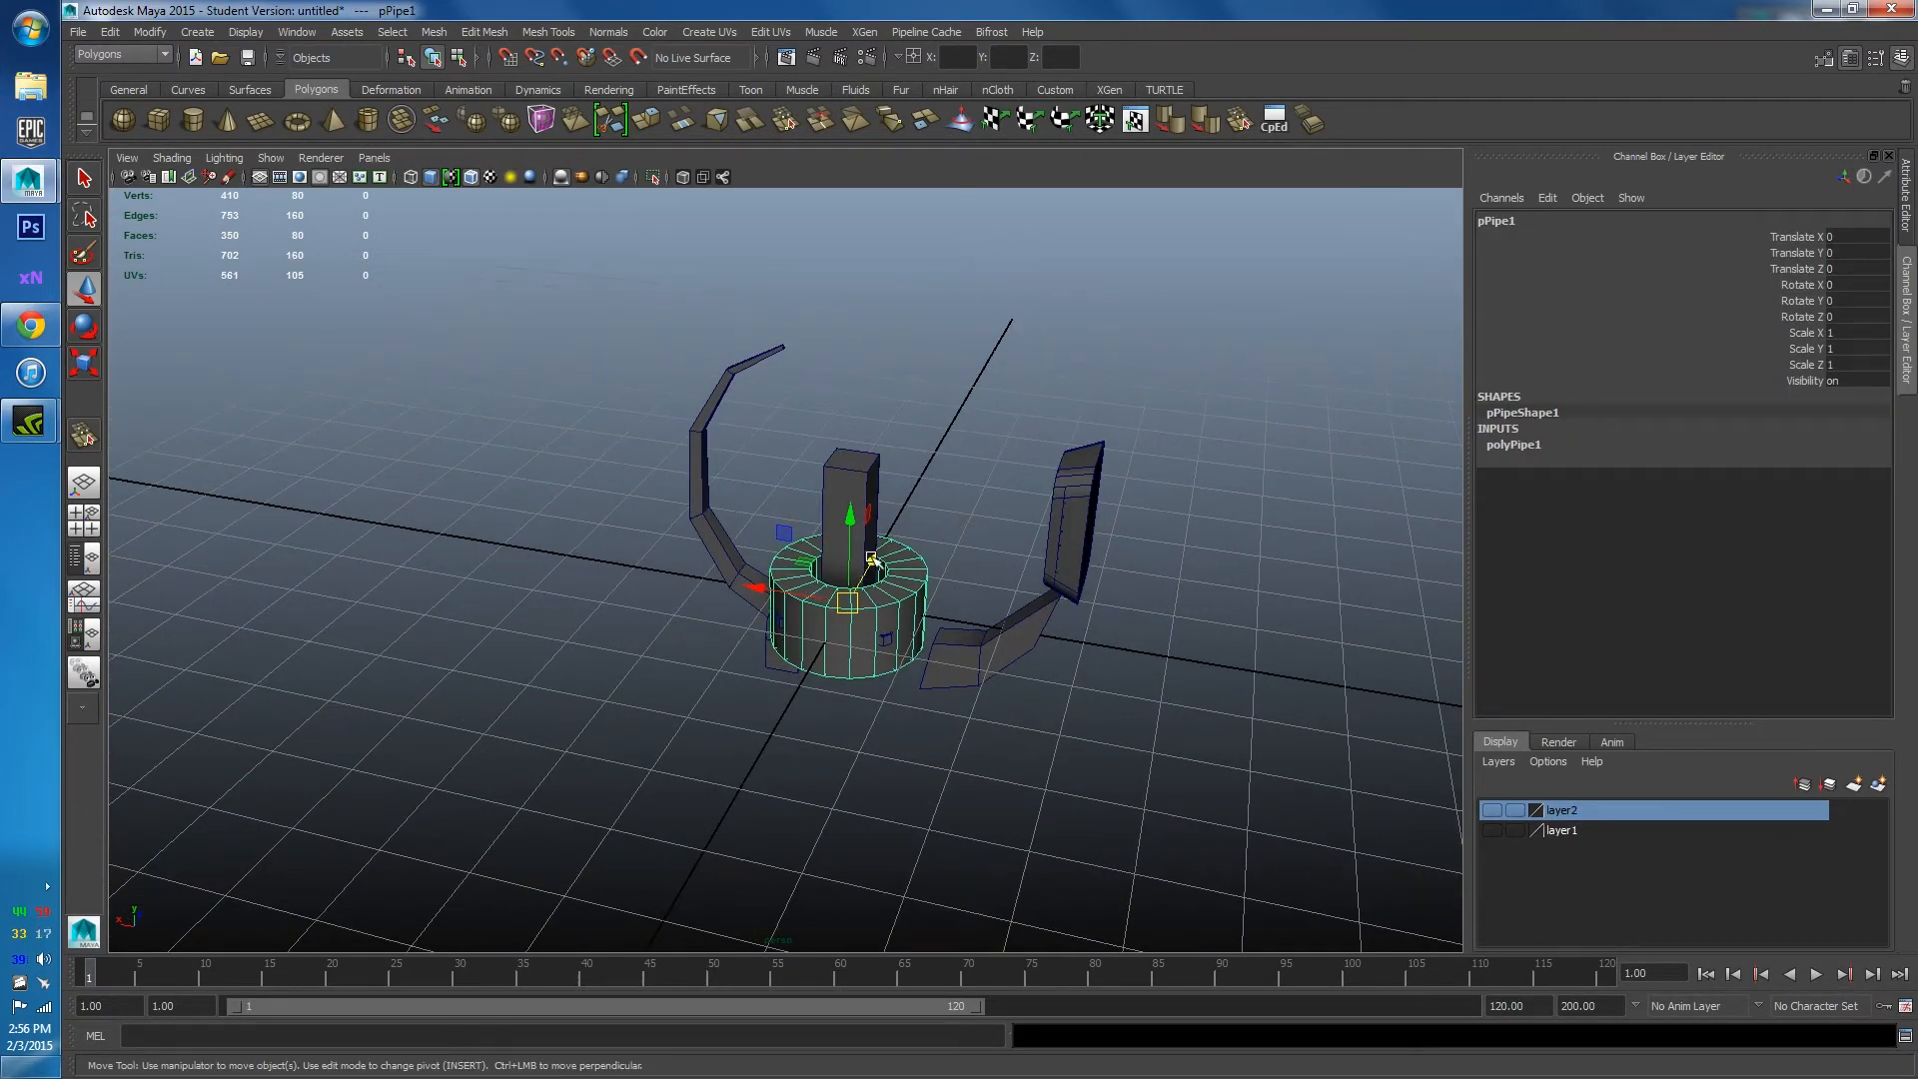
drag(871, 558, 773, 689)
alt+right_drag(689, 742, 740, 745)
alt+middle_drag(740, 746, 774, 505)
alt+drag(775, 504, 885, 539)
Reduce pPipe1's Subdivisions Axis from 20 to 12, then to 14.
click(1513, 445)
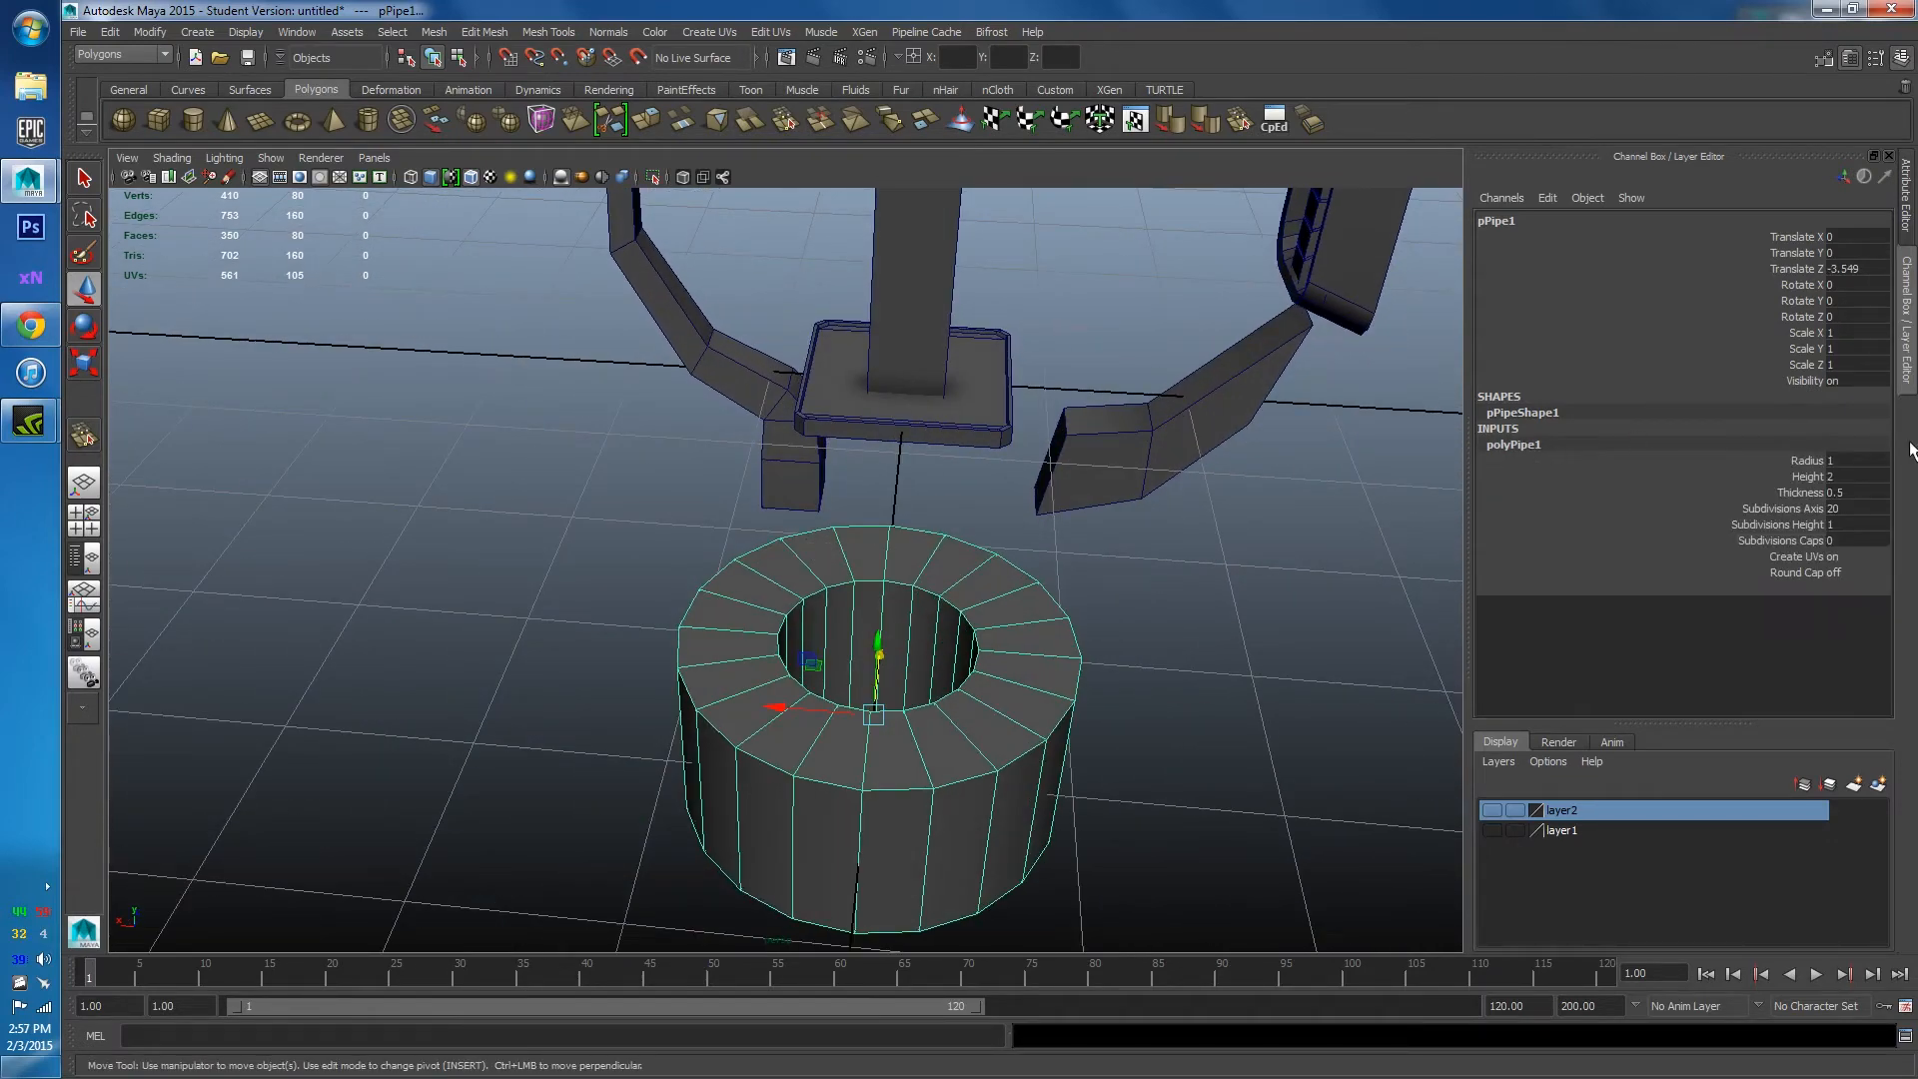
click(1859, 513)
text(12)
key(Return)
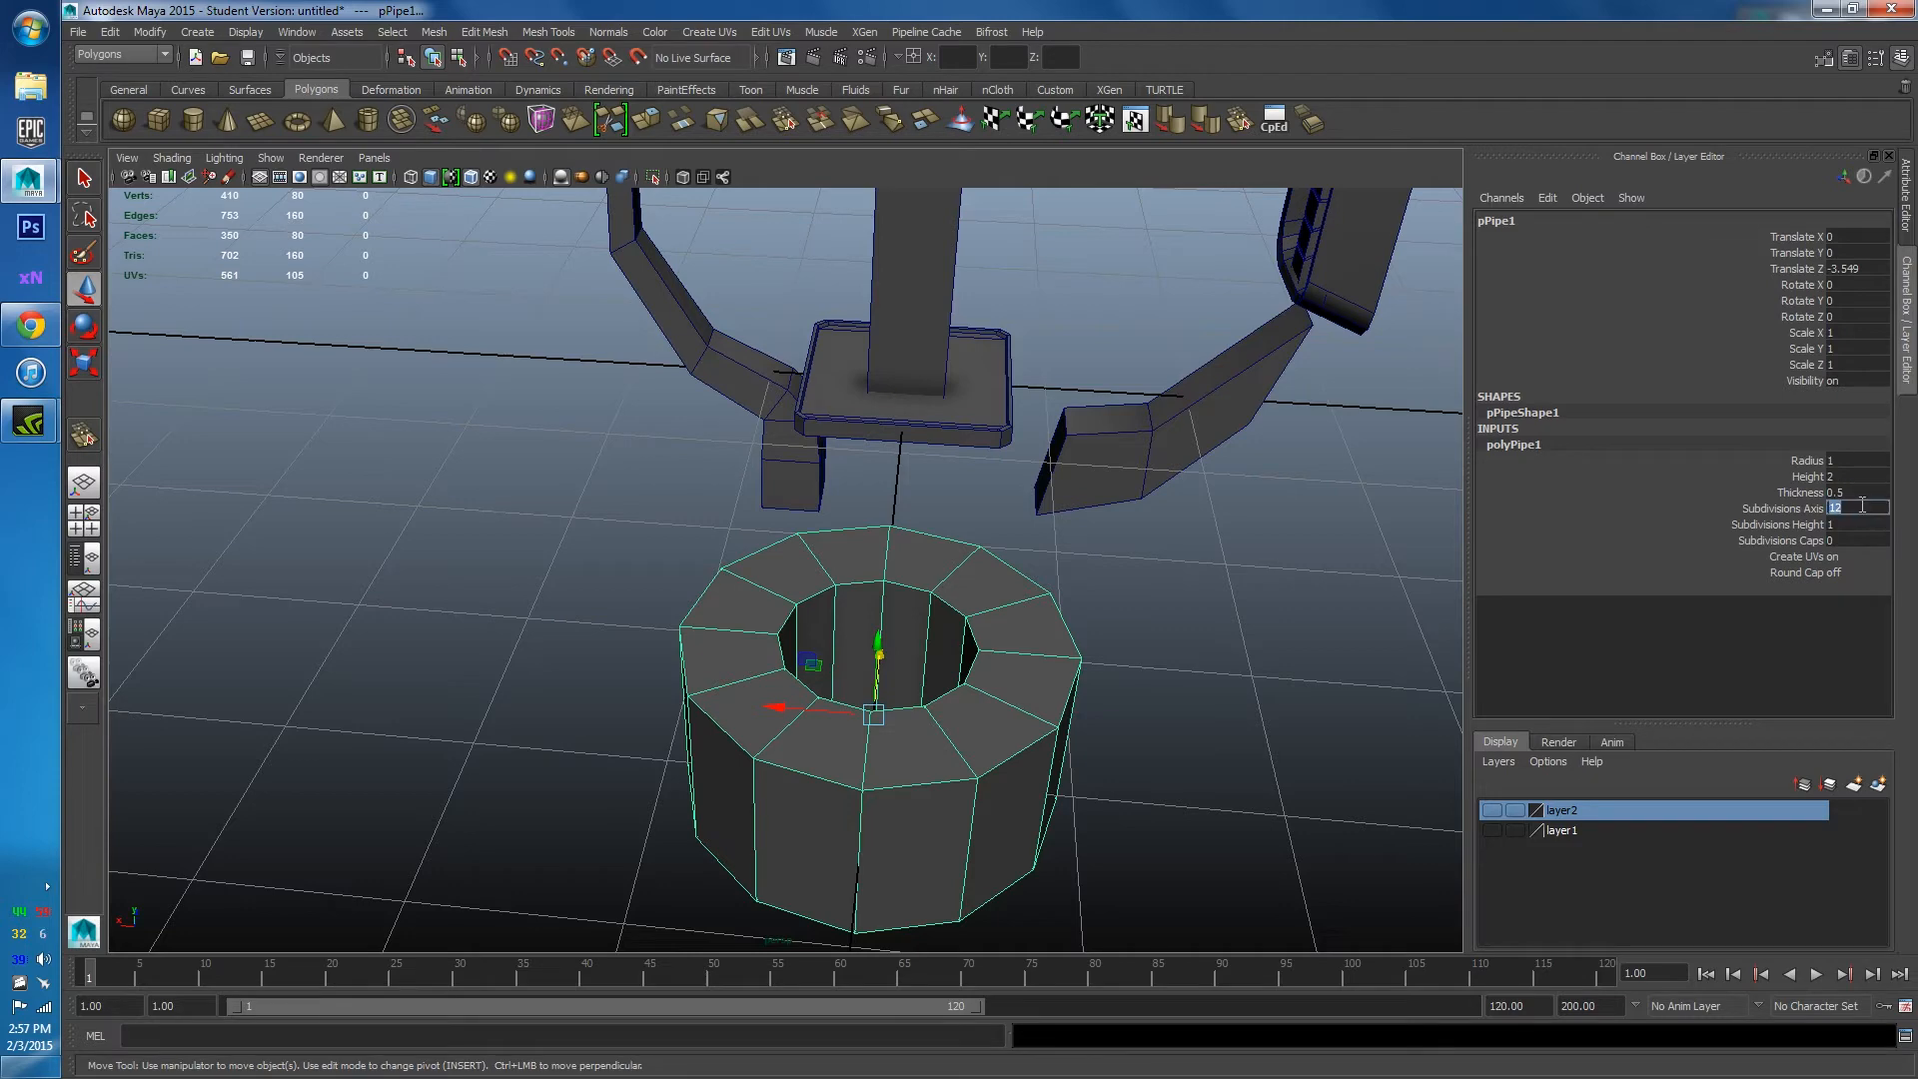
key(Return)
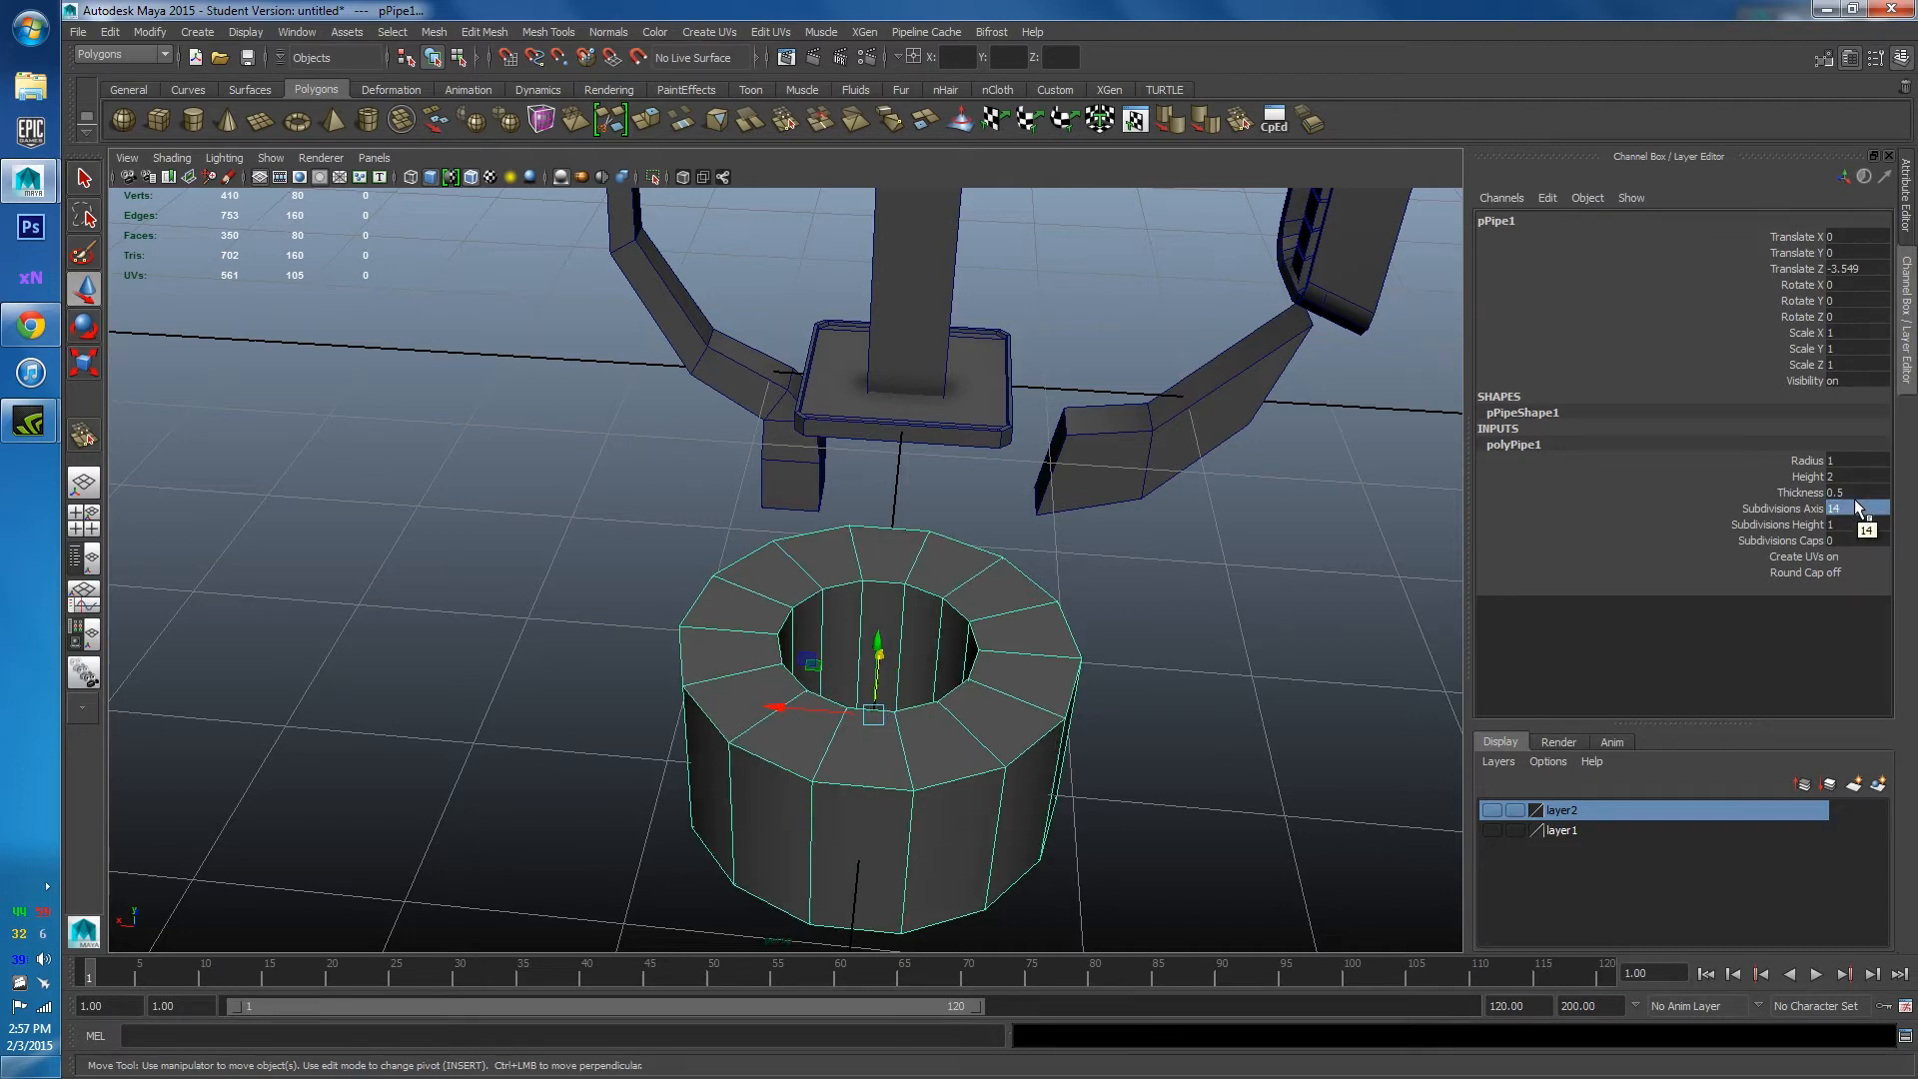
Select the right half of pPipe1's vertices and pull them out along X into a long oval.
alt+drag(1127, 564, 809, 563)
right_drag(809, 563, 811, 608)
click(817, 558)
alt+drag(817, 558, 1103, 594)
shift+click(767, 500)
alt+drag(770, 503, 621, 497)
right_drag(867, 470, 789, 480)
alt+drag(826, 633, 895, 733)
drag(993, 839, 758, 346)
drag(911, 764, 829, 372)
drag(1077, 830, 761, 324)
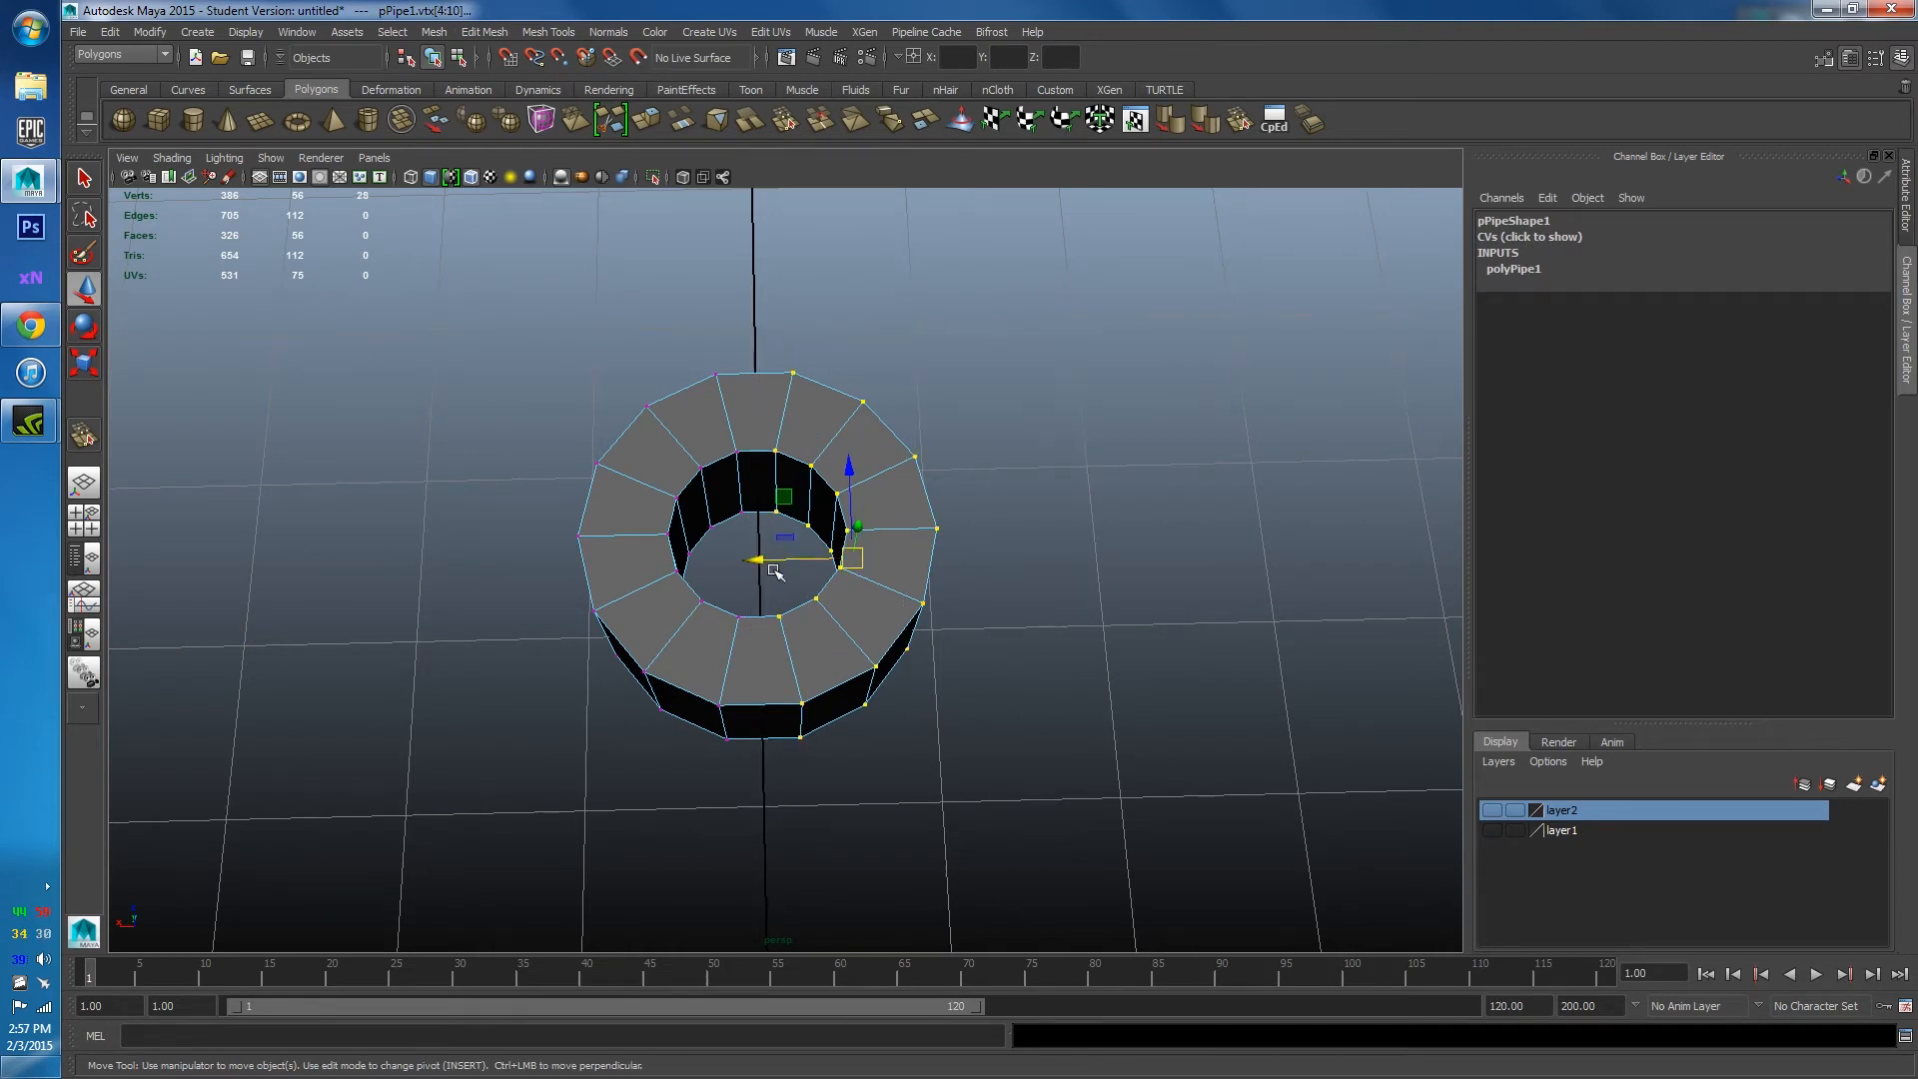
drag(765, 563, 857, 559)
Back in object mode, scale the pipe down in Y to flatten the oval ring.
right_drag(857, 559, 931, 486)
alt+drag(878, 539, 878, 462)
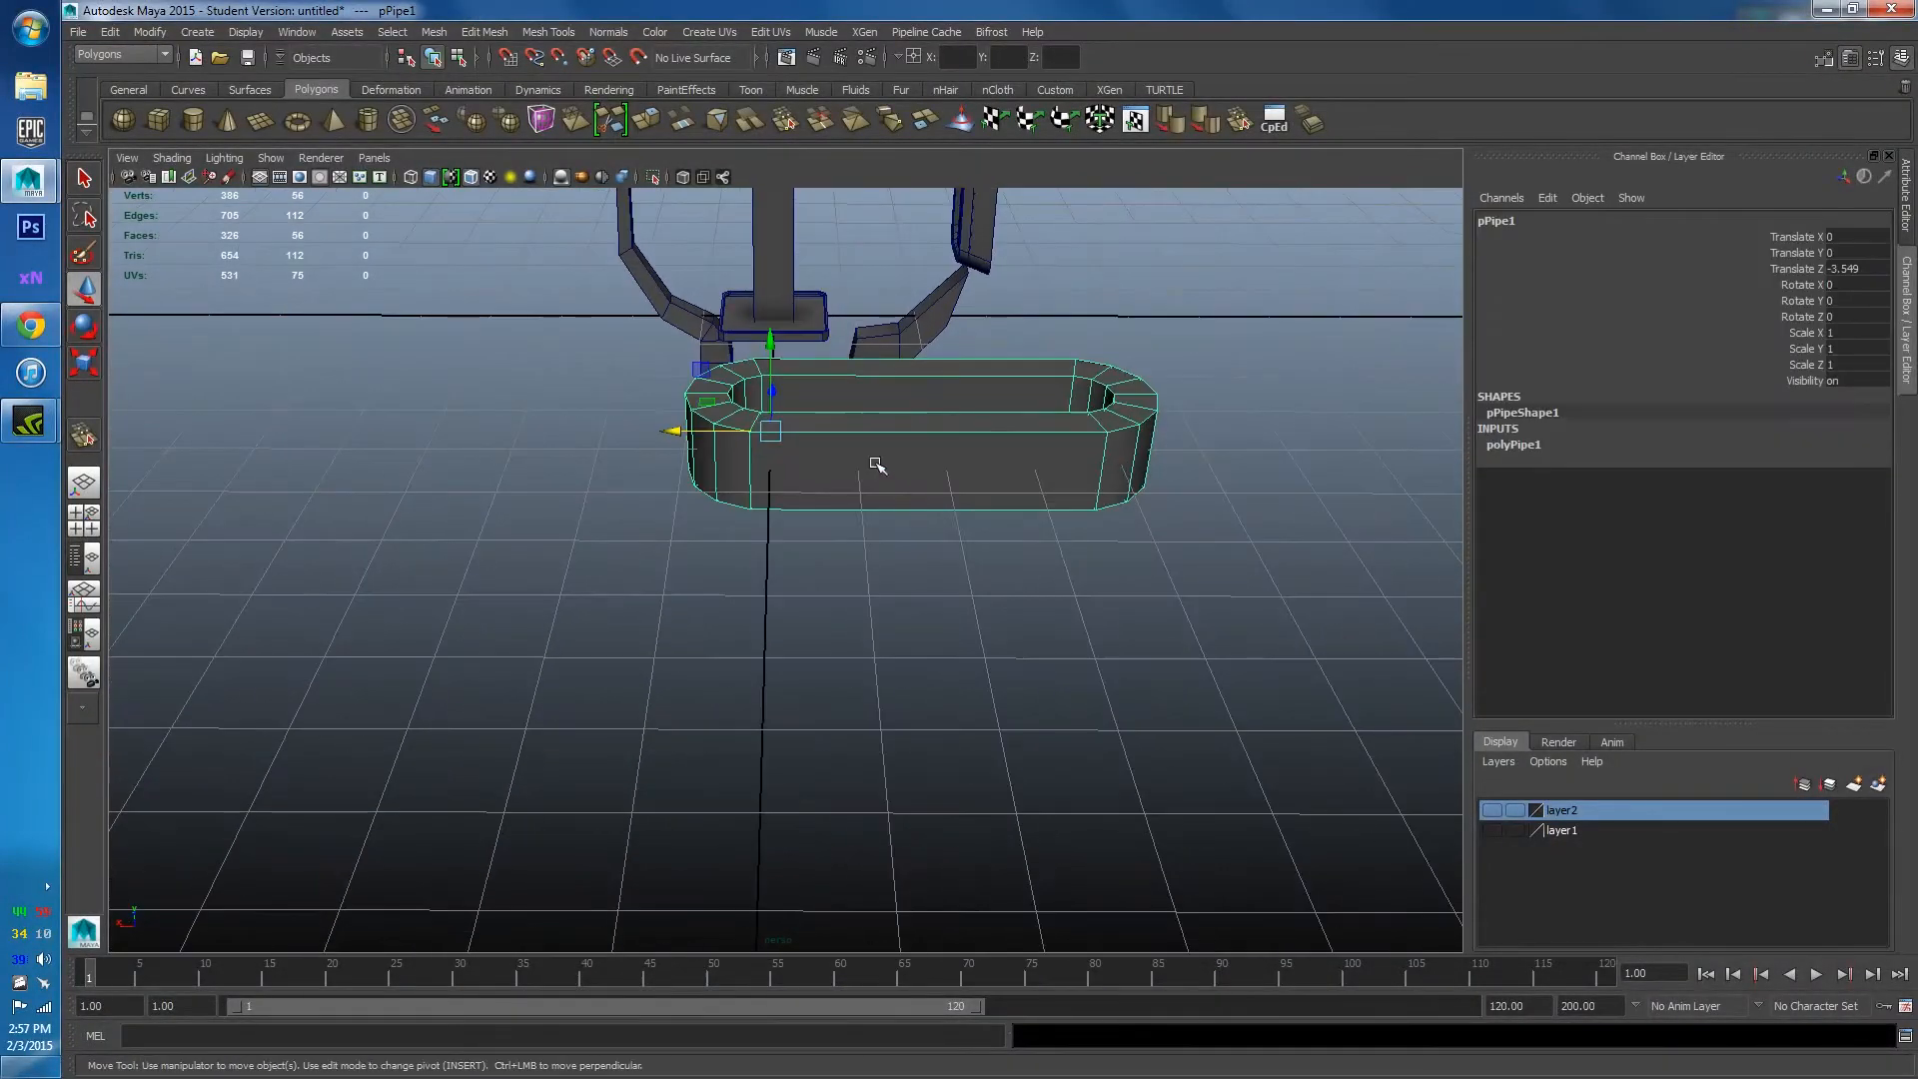
key(e)
key(w)
key(r)
drag(775, 352, 929, 470)
alt+middle_drag(929, 470, 869, 562)
scroll(870, 561, up, 3)
right_drag(870, 561, 858, 488)
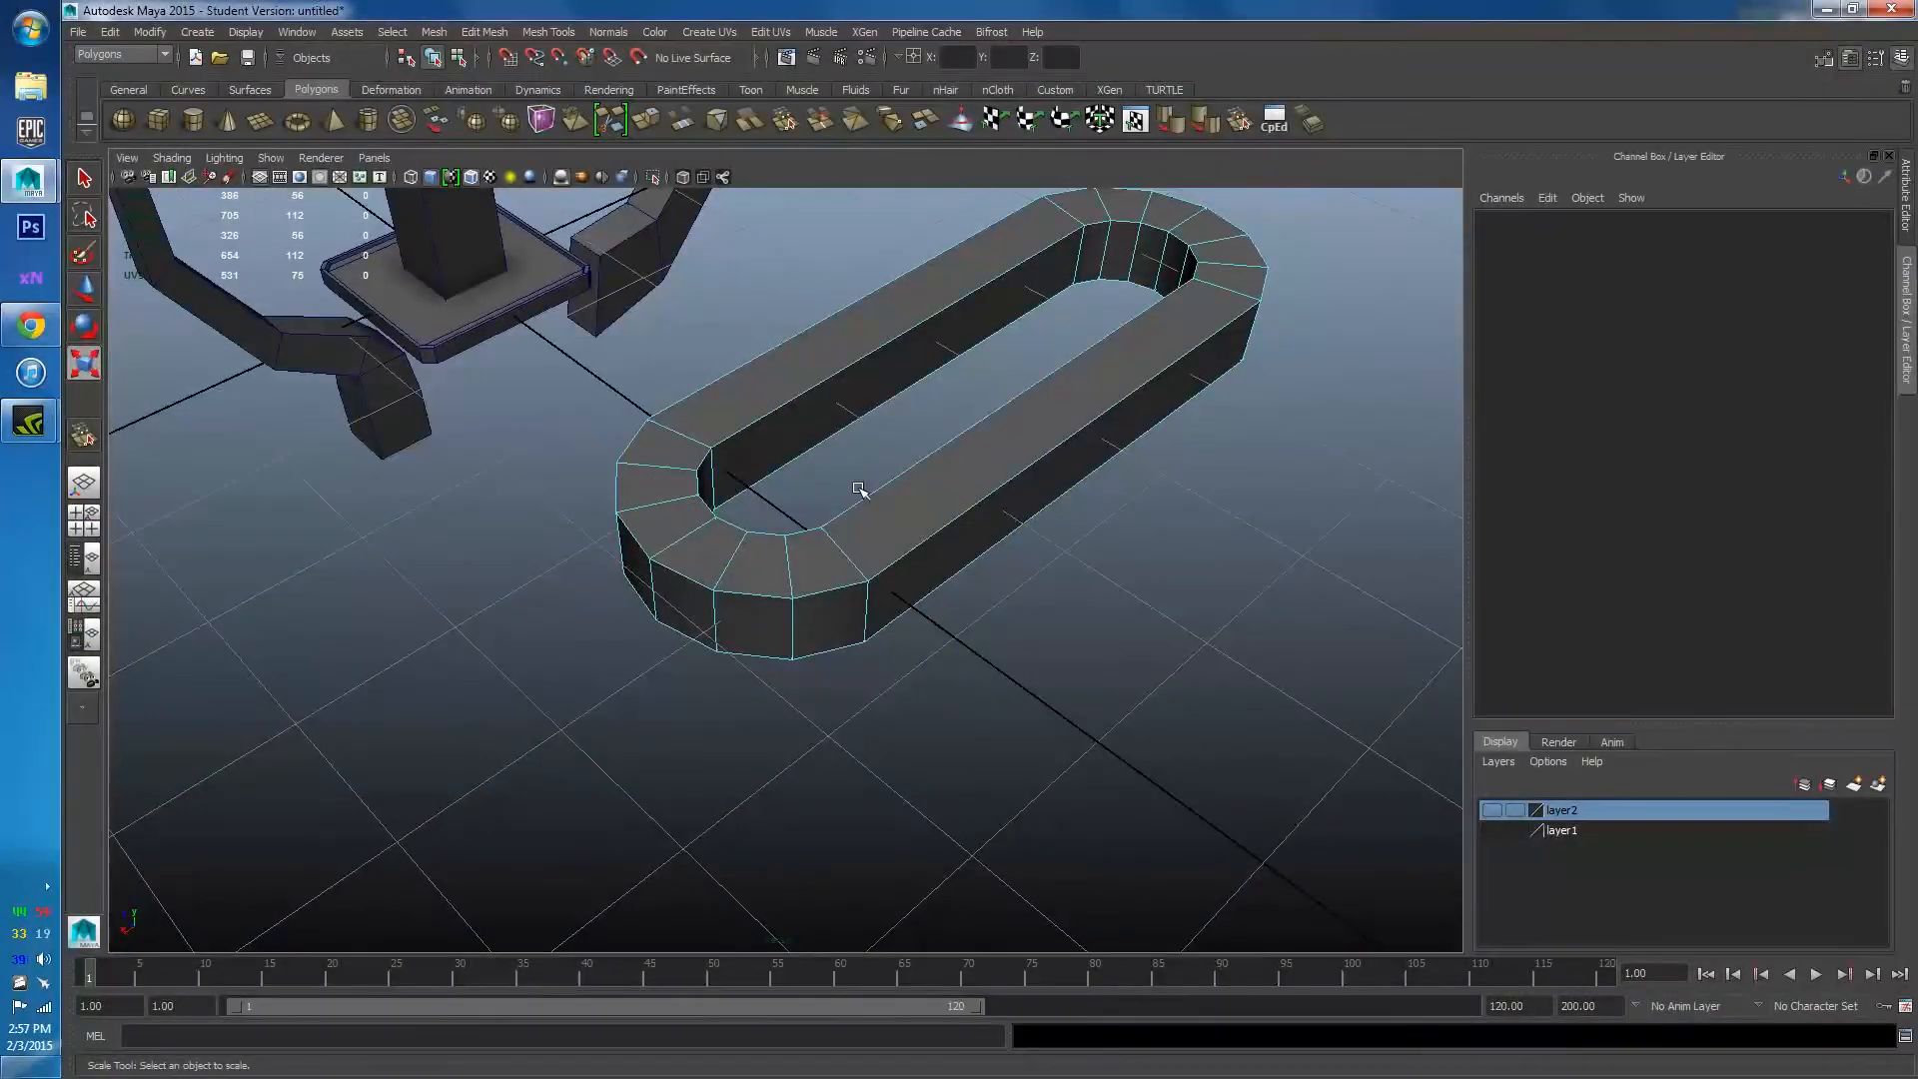
Bevel the edges along the ring's long sides.
click(860, 507)
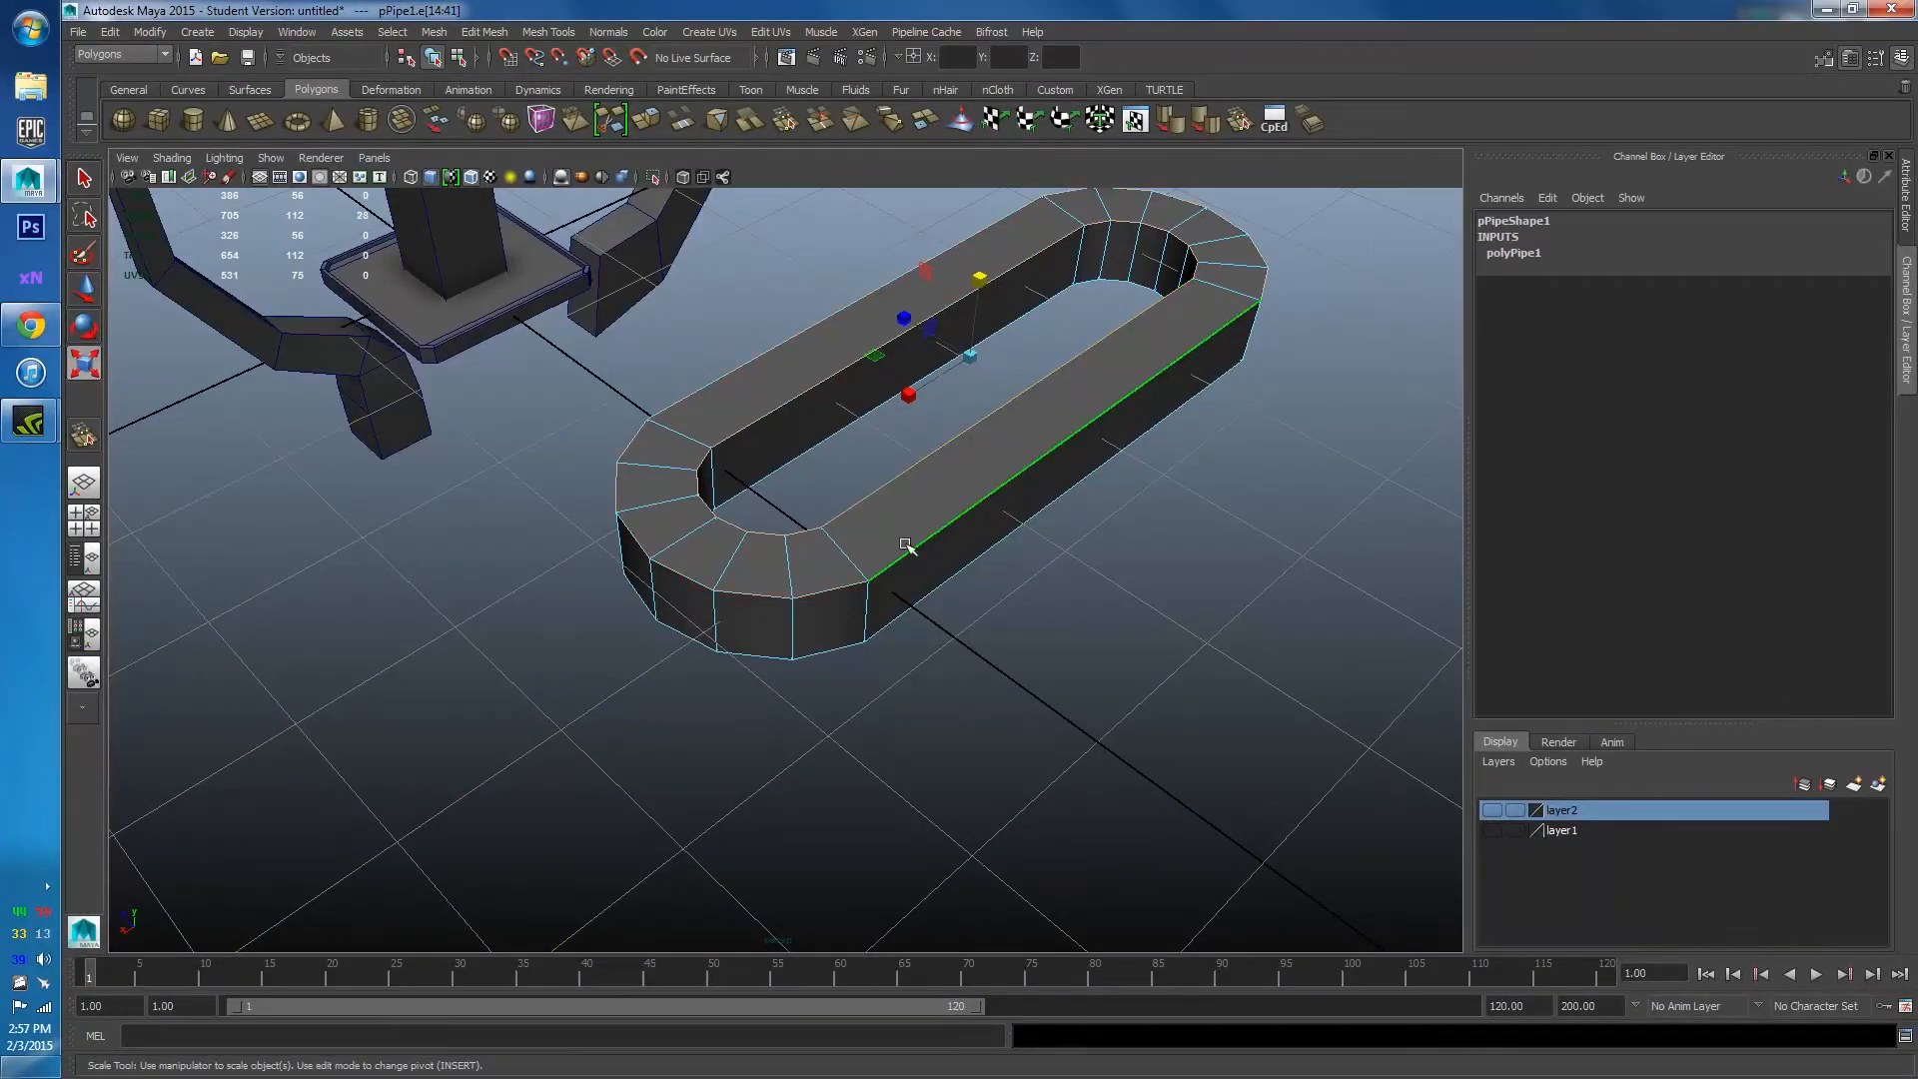
alt+drag(906, 545, 1226, 180)
click(1315, 116)
key(w)
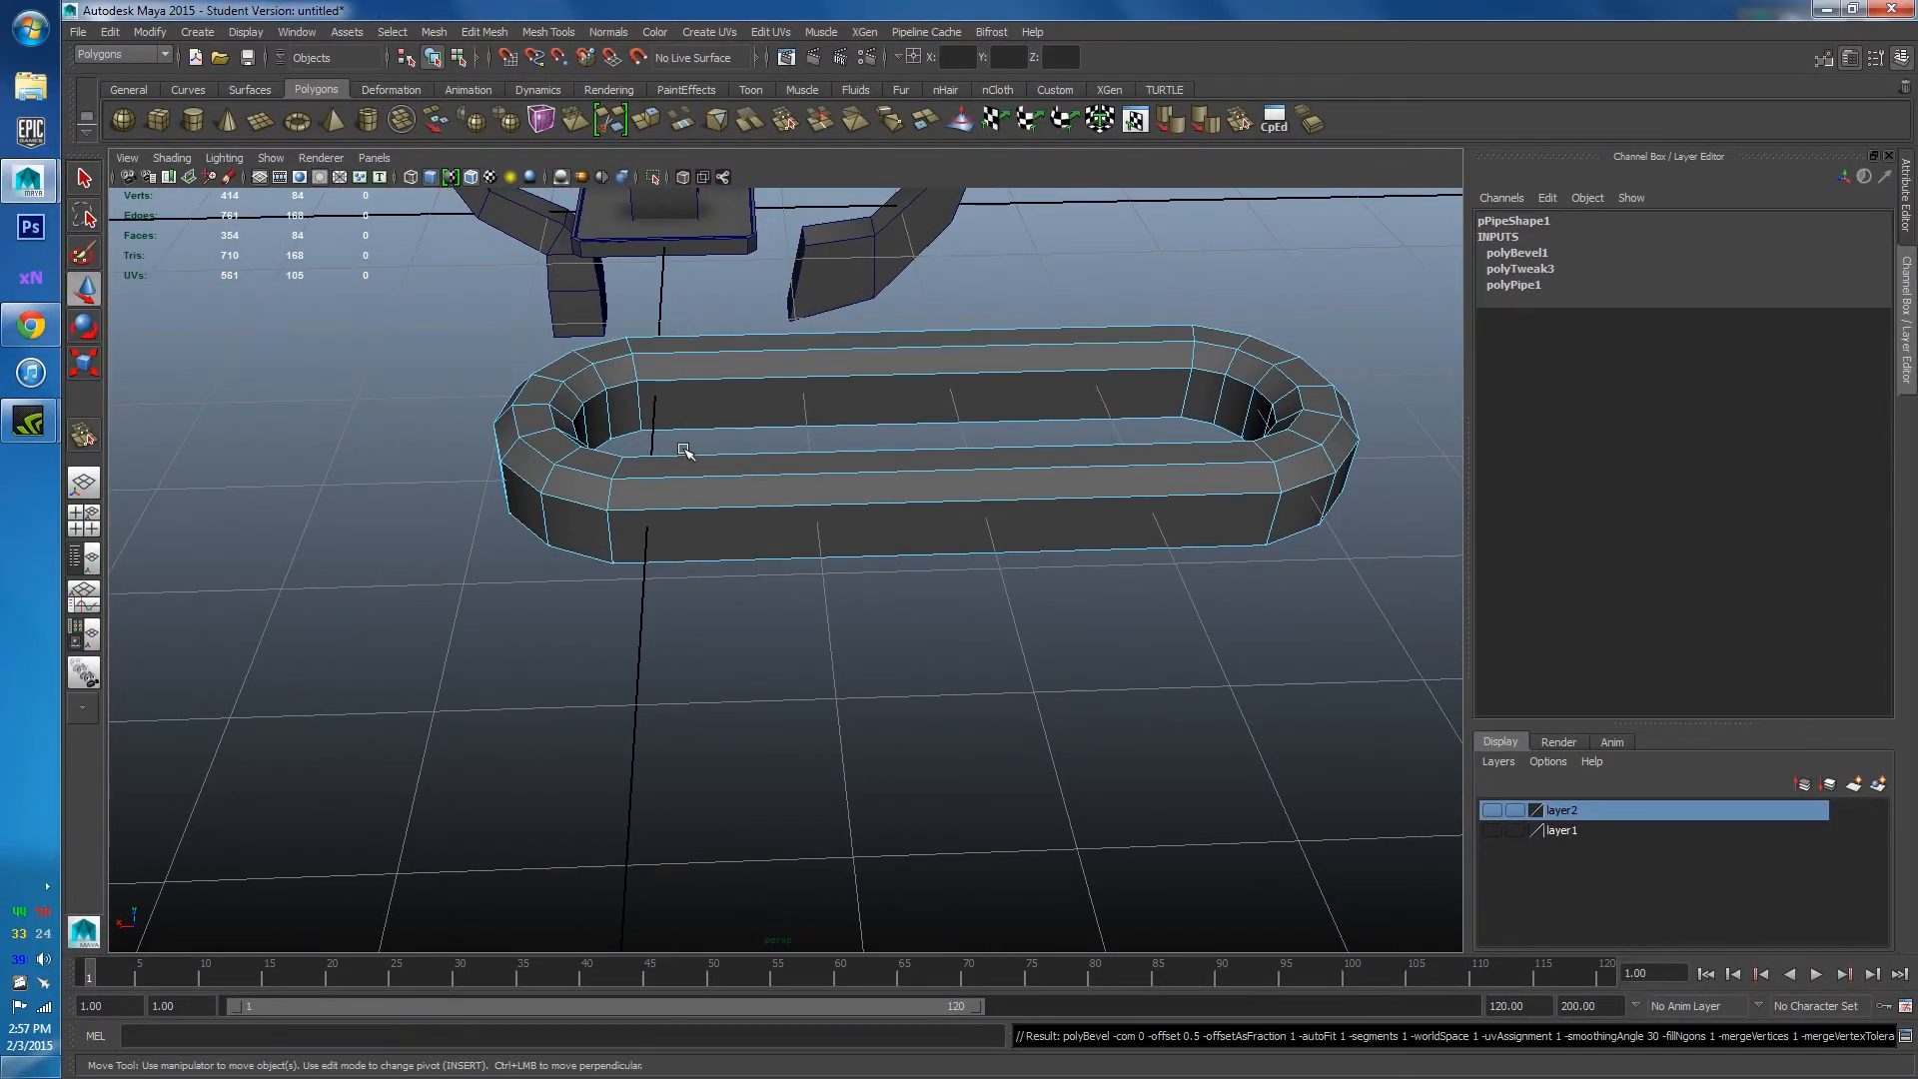
alt+drag(676, 440, 779, 519)
right_drag(786, 531, 866, 551)
Apply Normals > Soften Edge to the whole ring for smooth shading.
click(1150, 422)
right_click(866, 507)
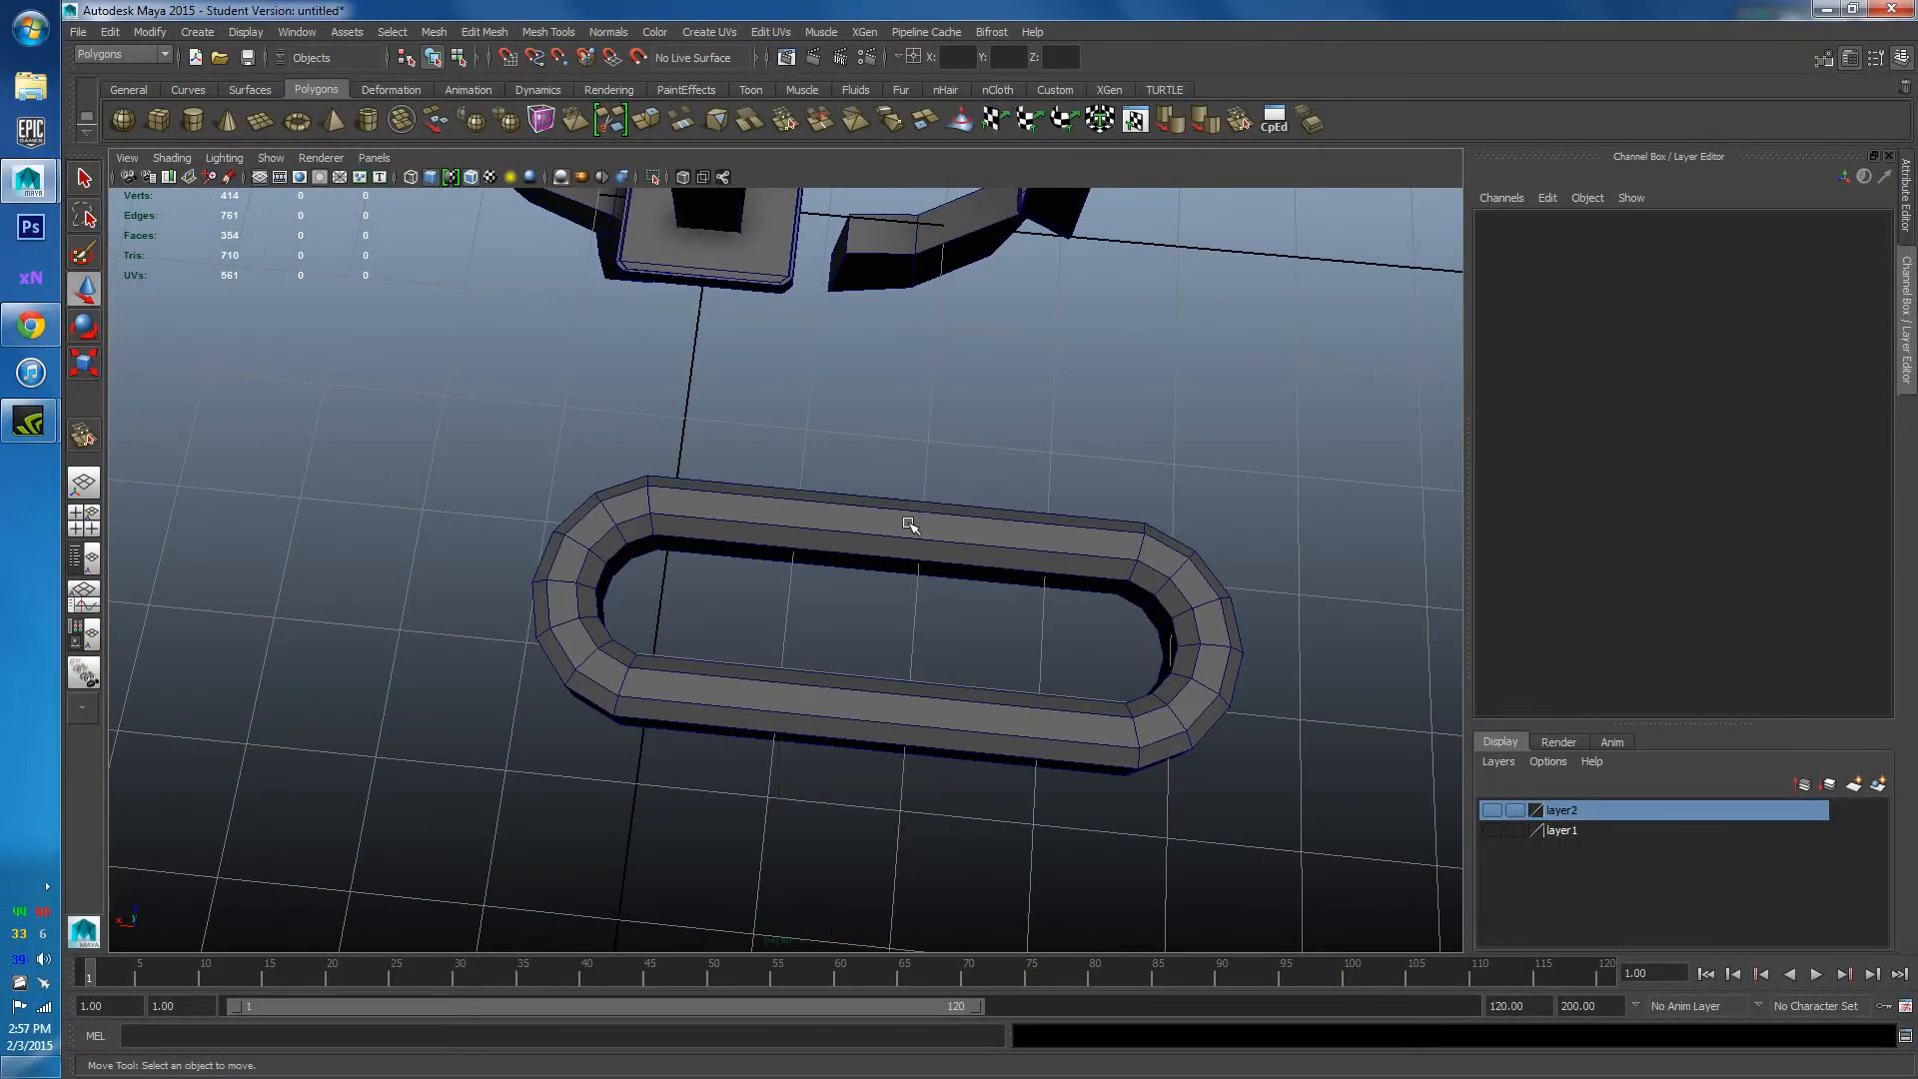
click(616, 39)
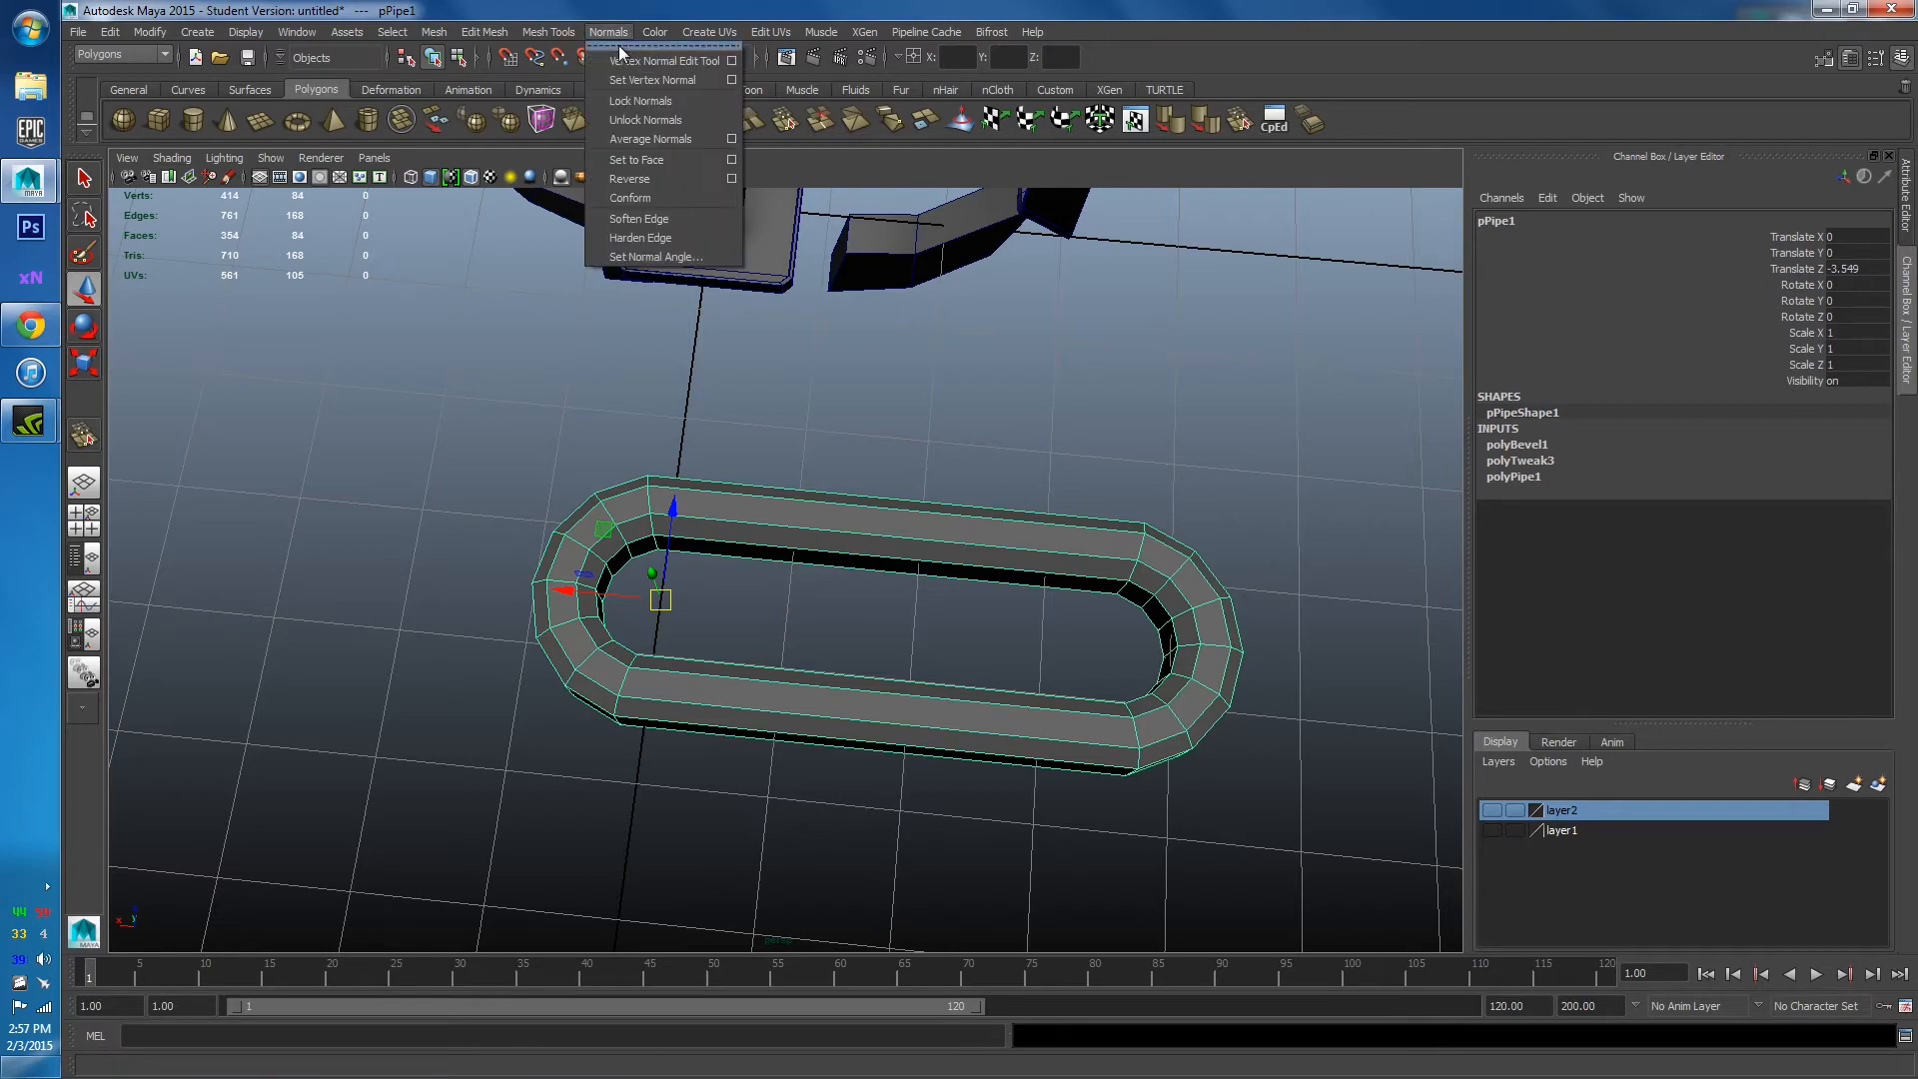
click(665, 234)
click(968, 477)
alt+drag(968, 478, 782, 480)
scroll(914, 311, up, 3)
Select the ring's two upper rim edge loops.
right_drag(782, 481, 786, 441)
double_click(787, 442)
shift+click(793, 522)
shift+double_click(792, 522)
alt+drag(792, 523, 756, 487)
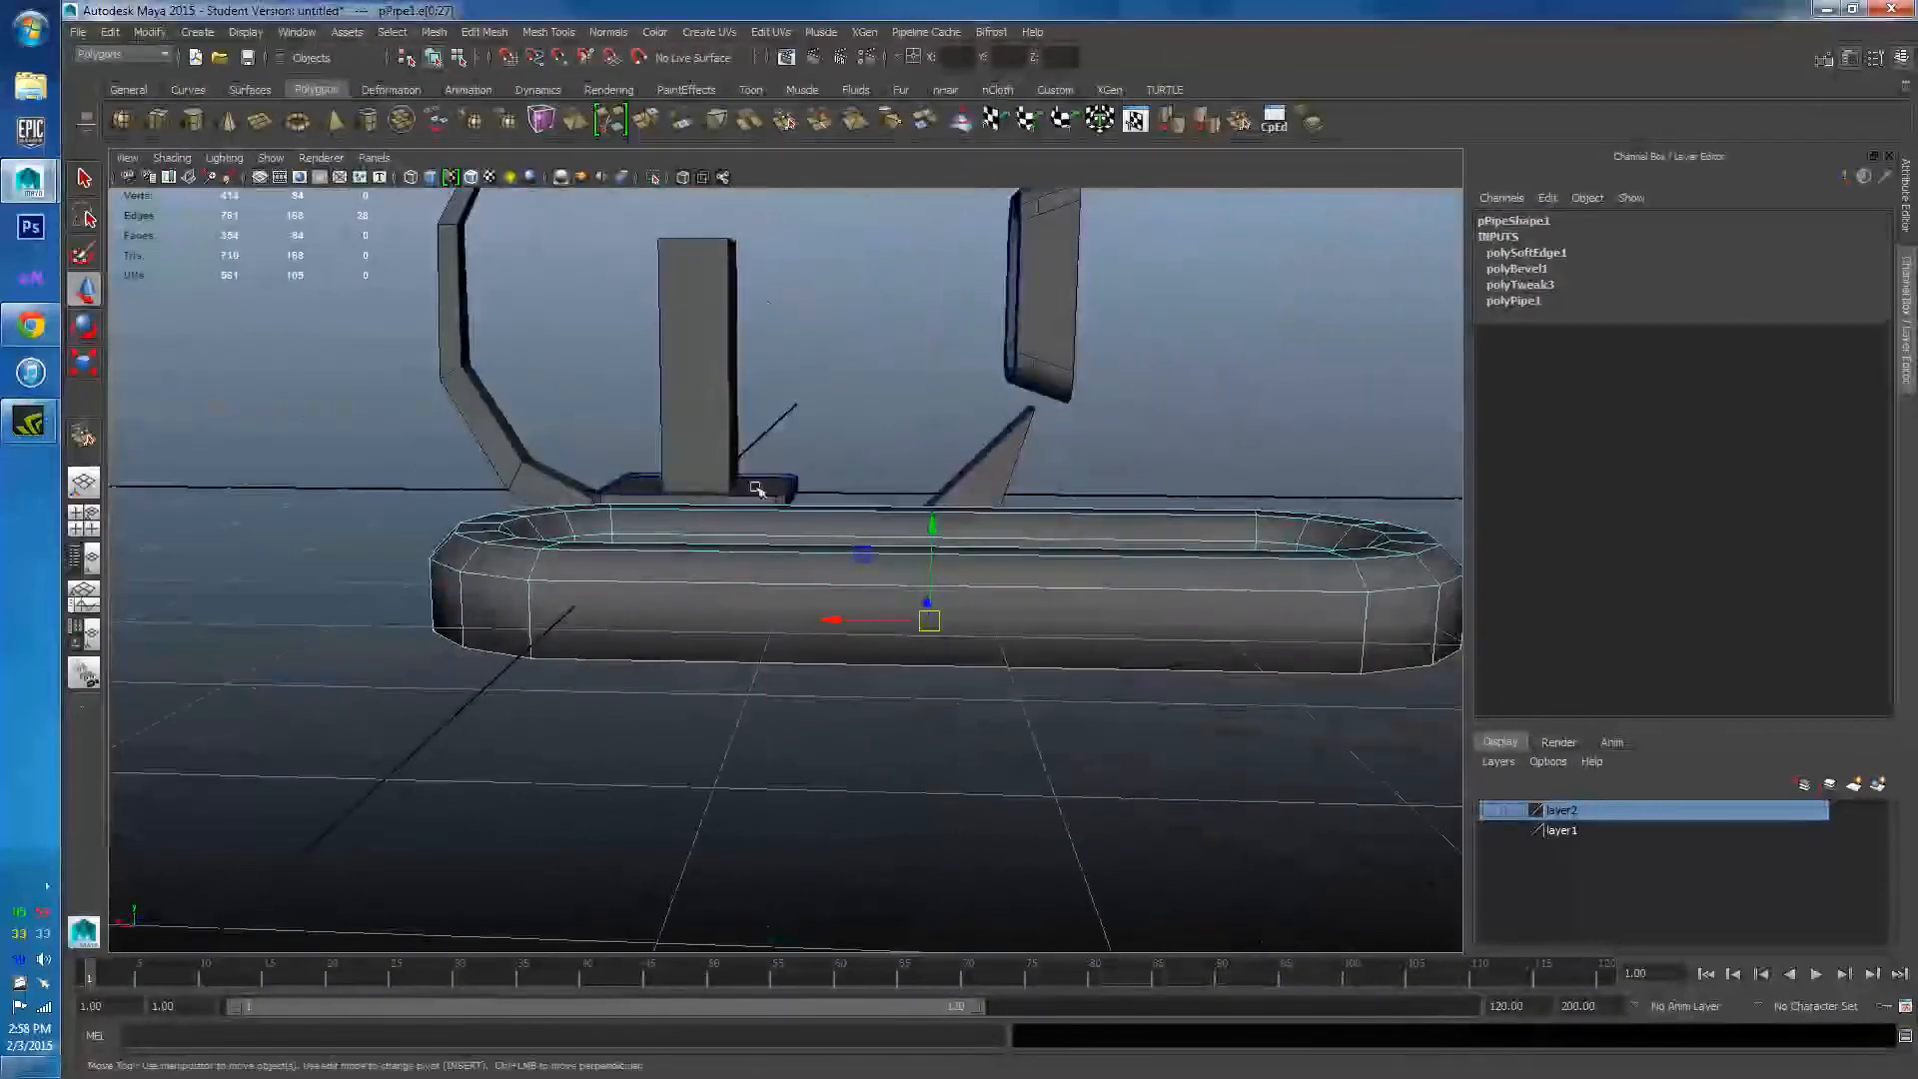
Apply Normals > Harden Edge to the selected rim edge loops.
click(793, 29)
mouse_move(722, 36)
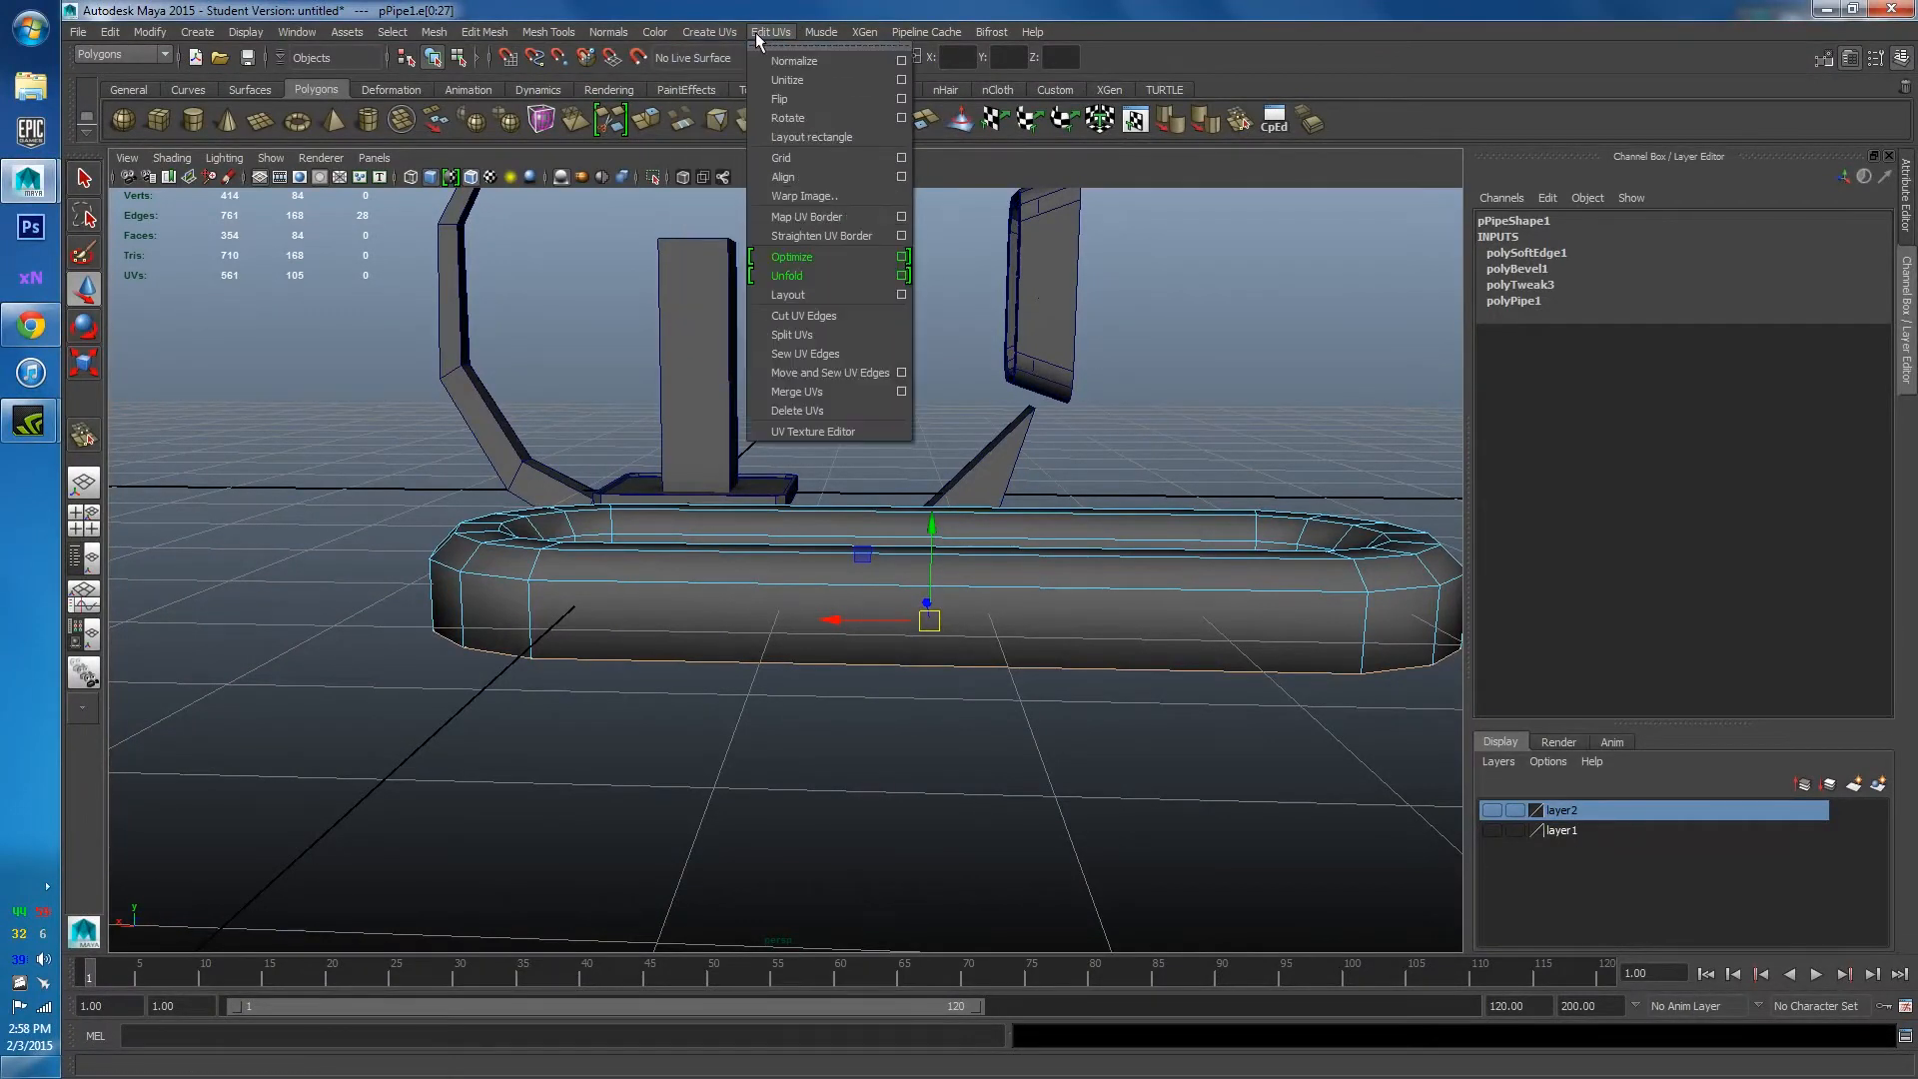
mouse_move(609, 31)
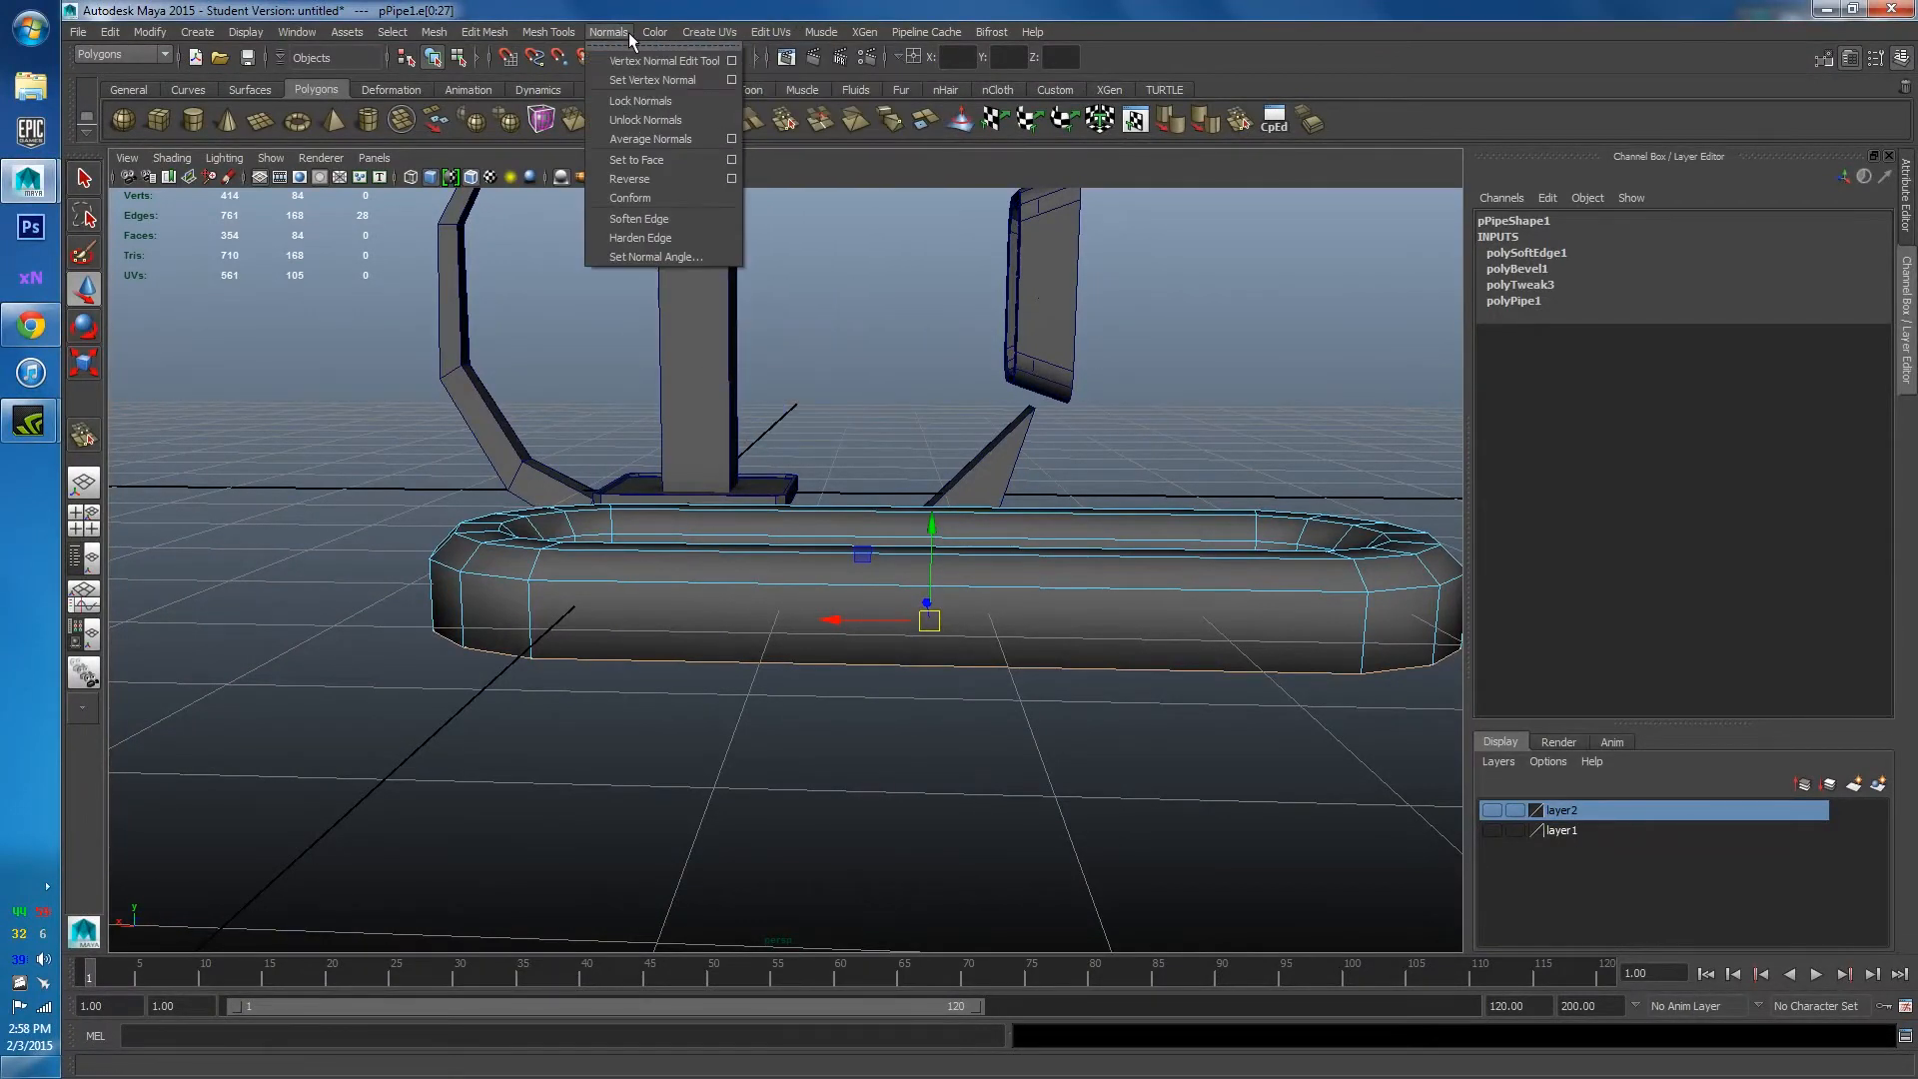
click(658, 237)
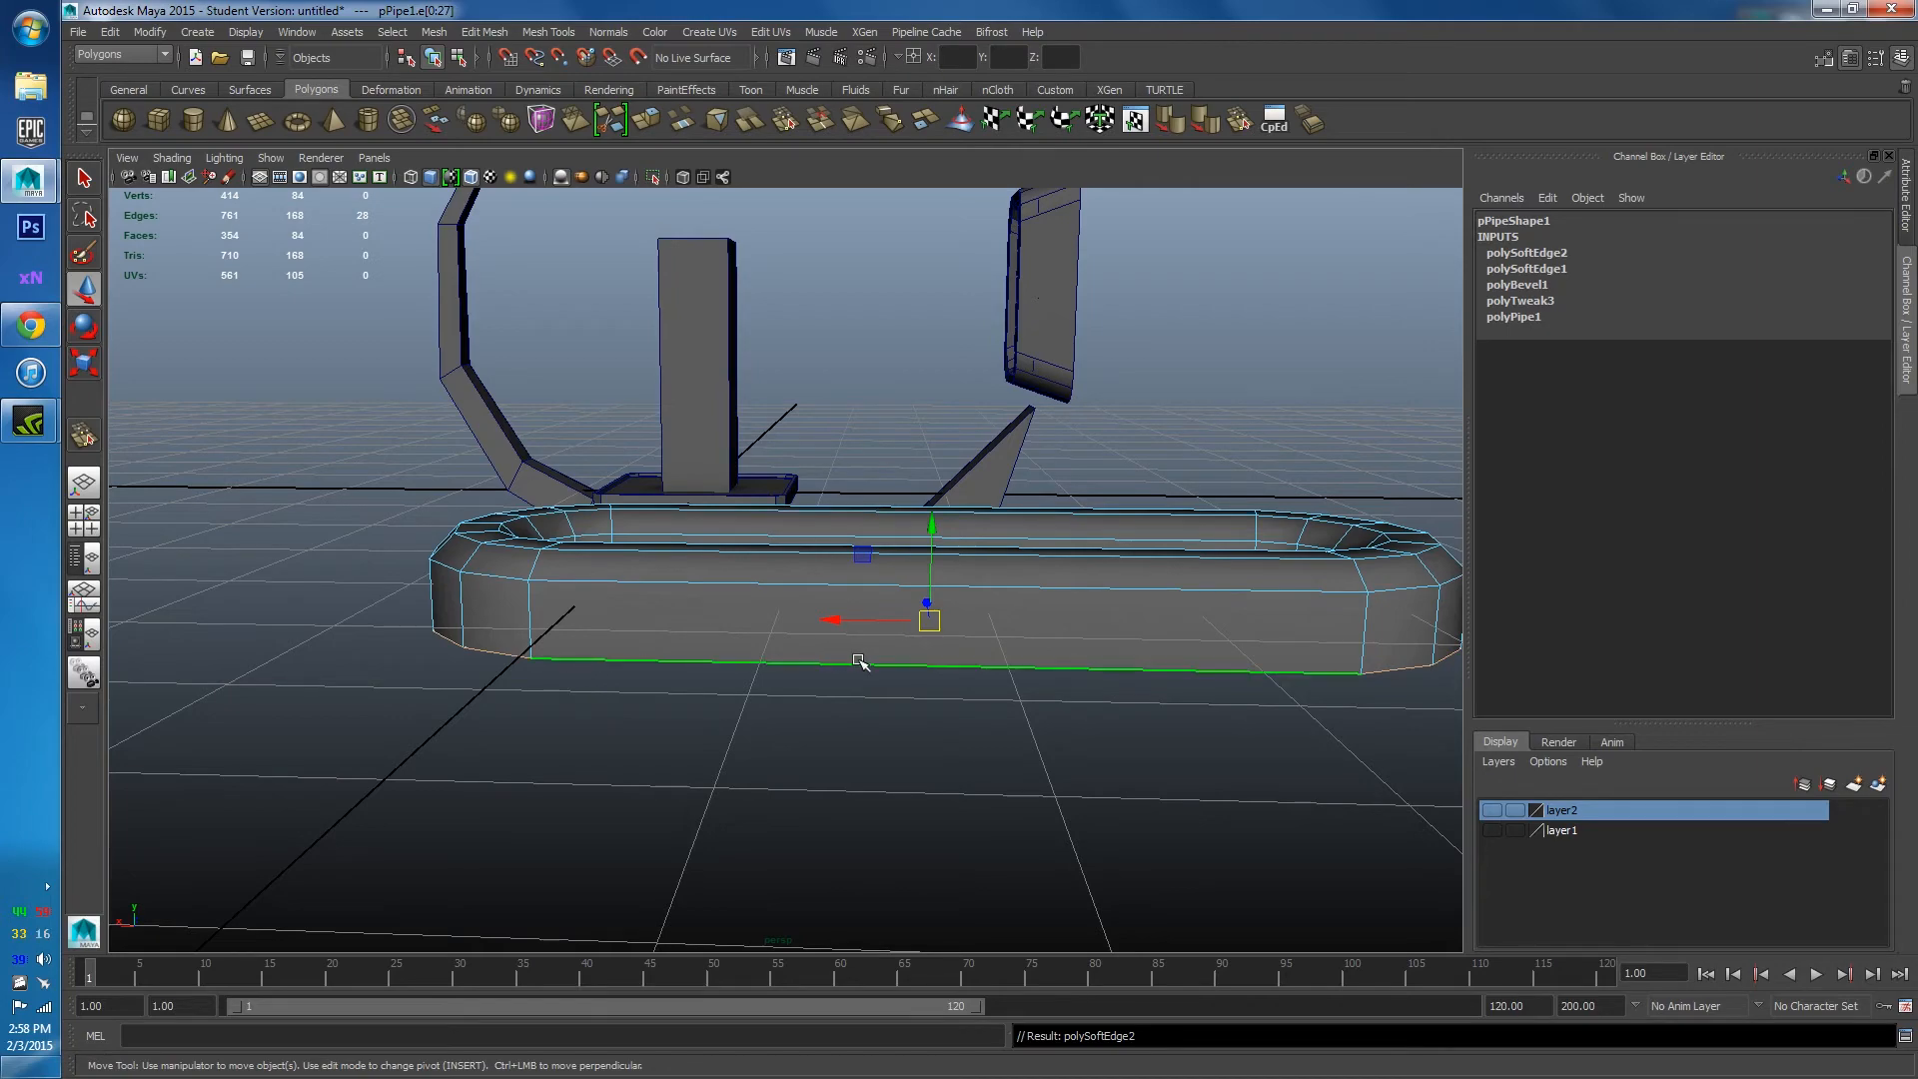
alt+drag(860, 663, 911, 308)
click(912, 308)
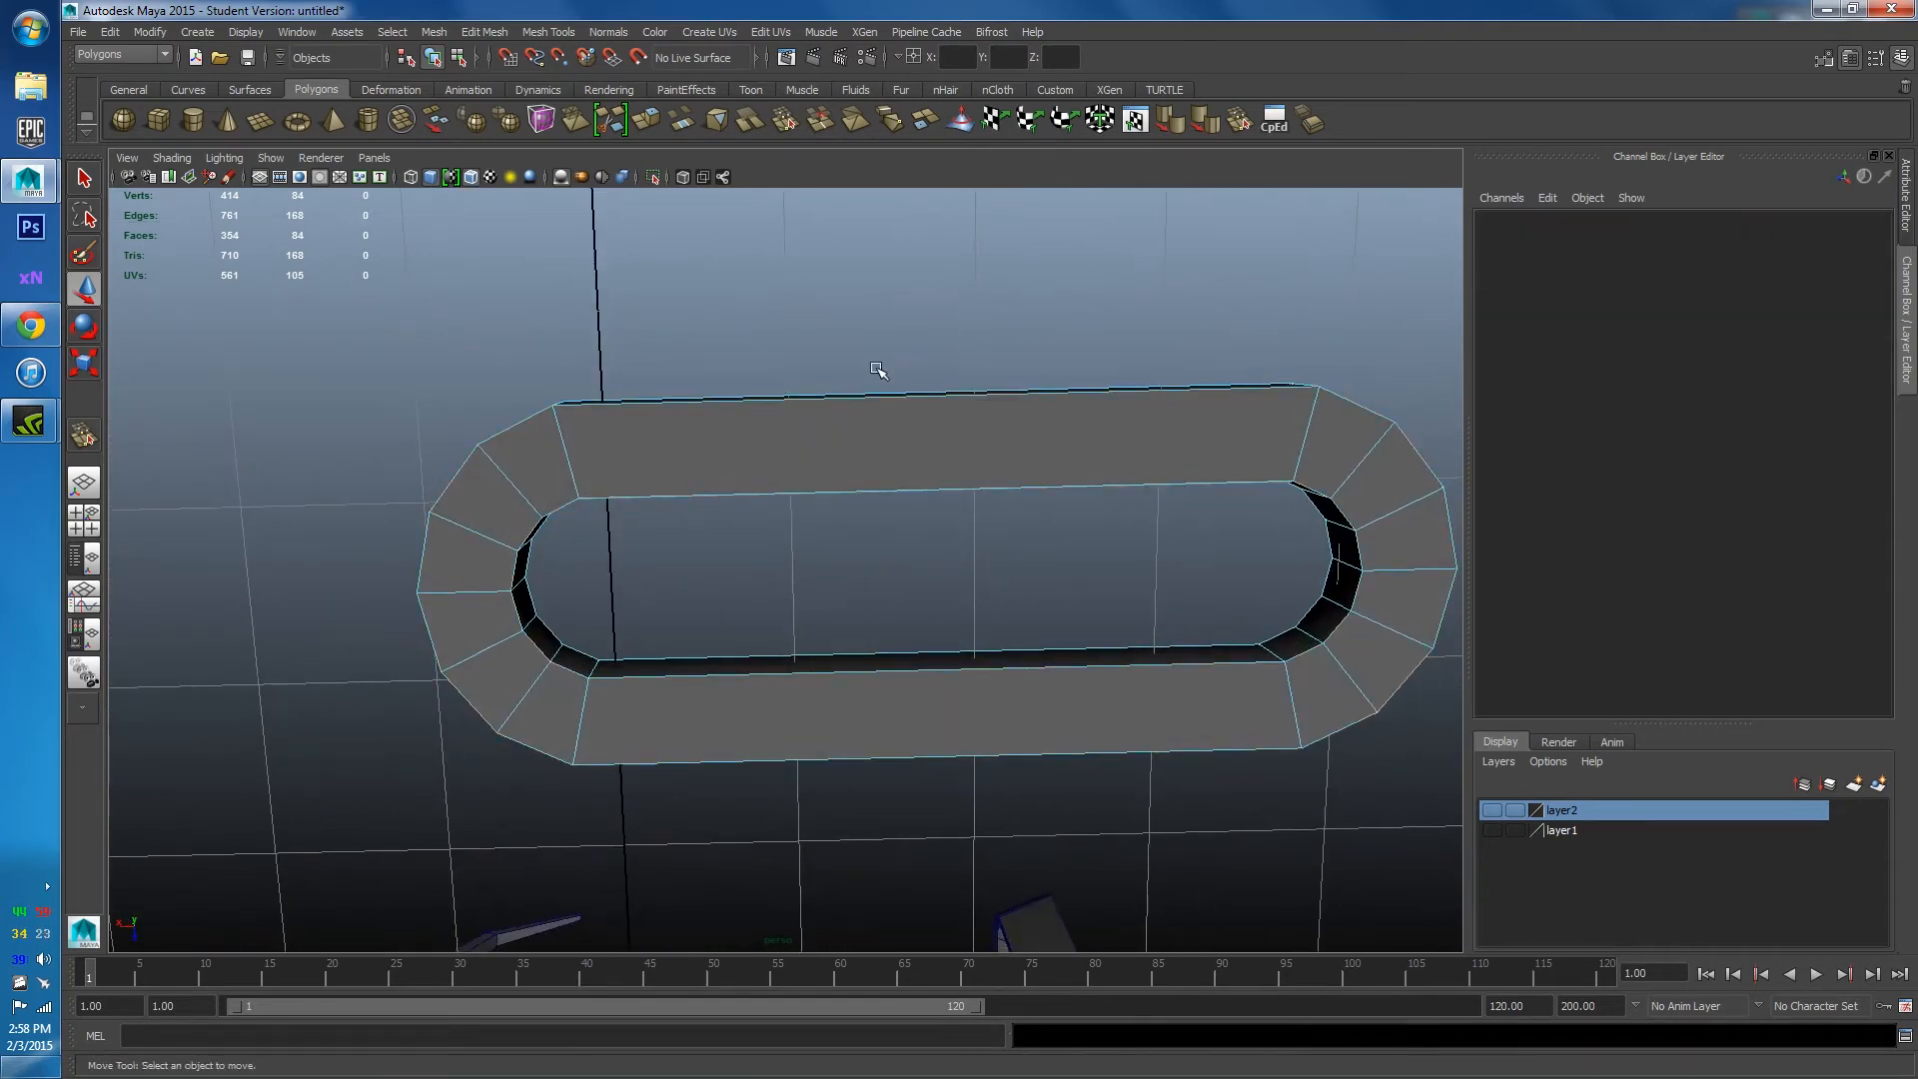
Return to object mode and reselect the whole ring pipe.
right_drag(879, 375, 980, 321)
alt+drag(980, 321, 912, 633)
scroll(903, 595, down, 3)
click(869, 615)
scroll(796, 497, down, 3)
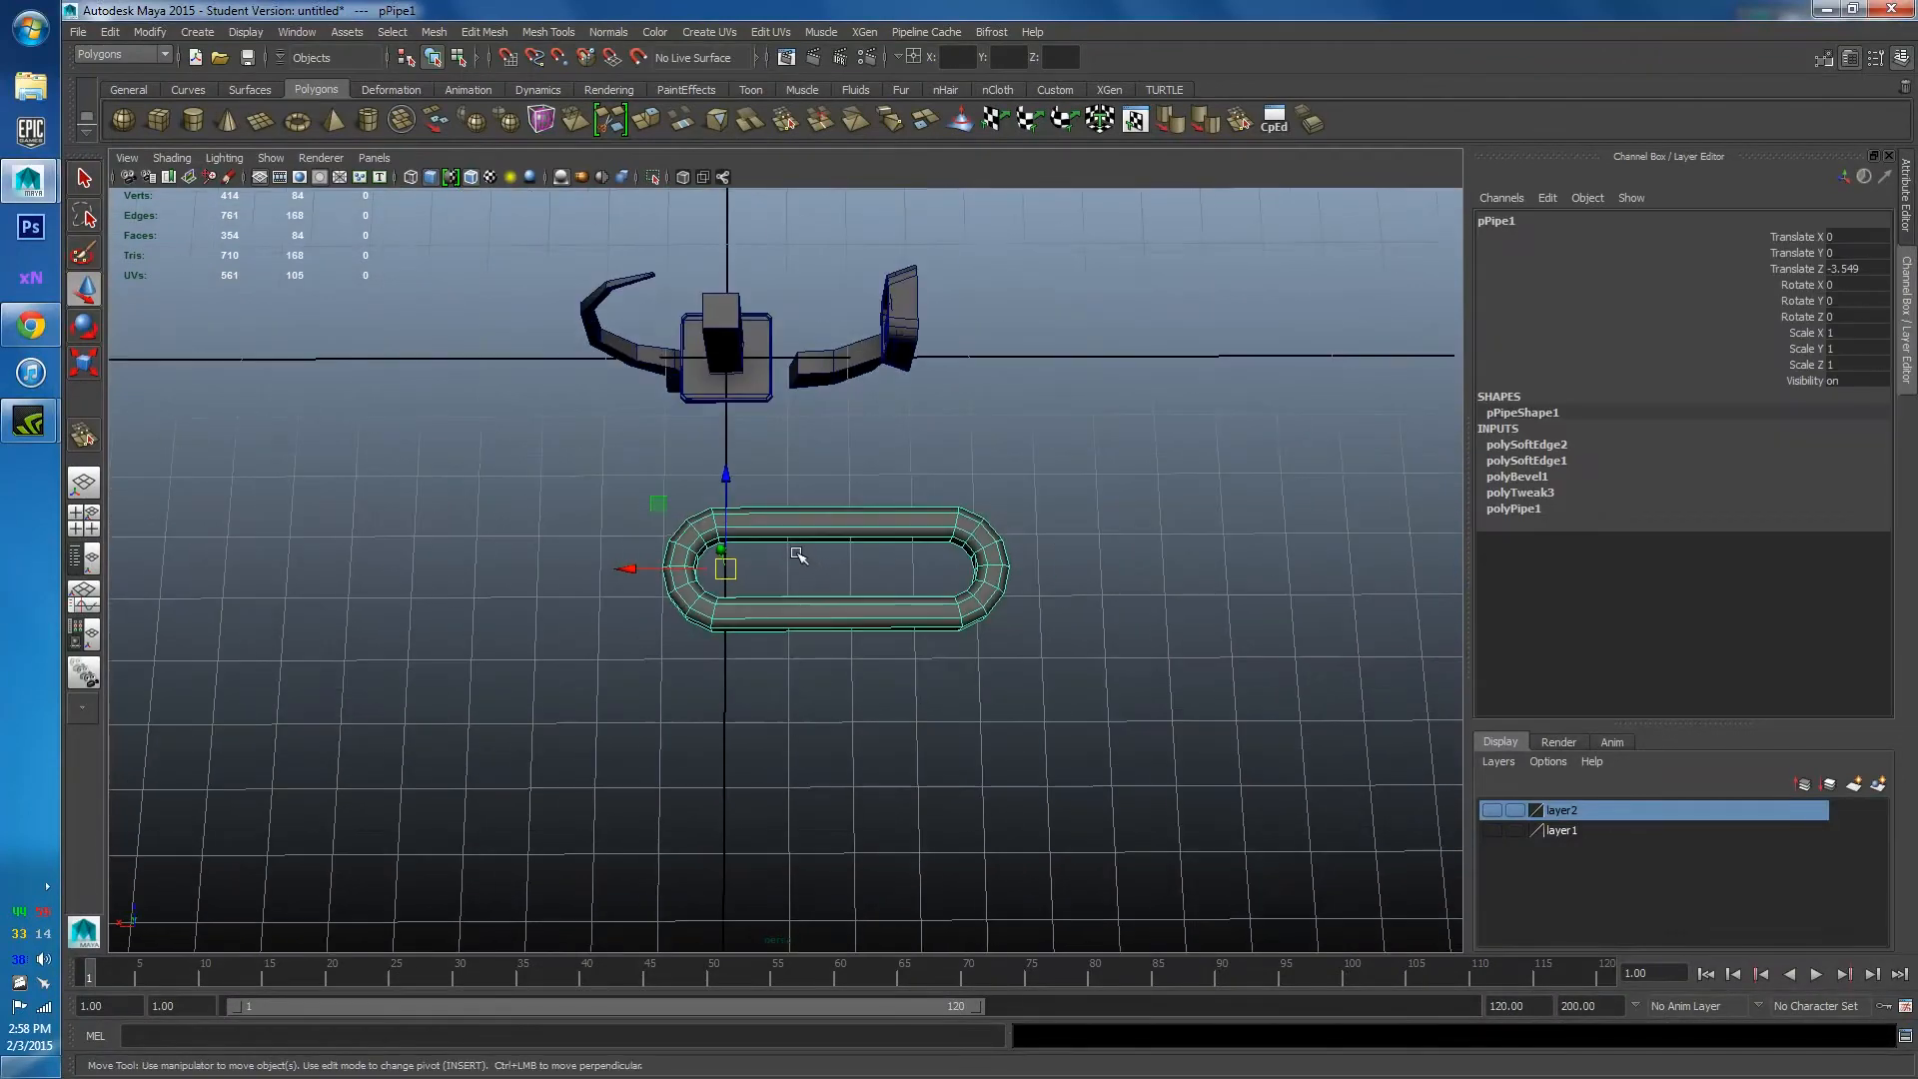
alt+drag(796, 496, 613, 580)
scroll(843, 625, up, 3)
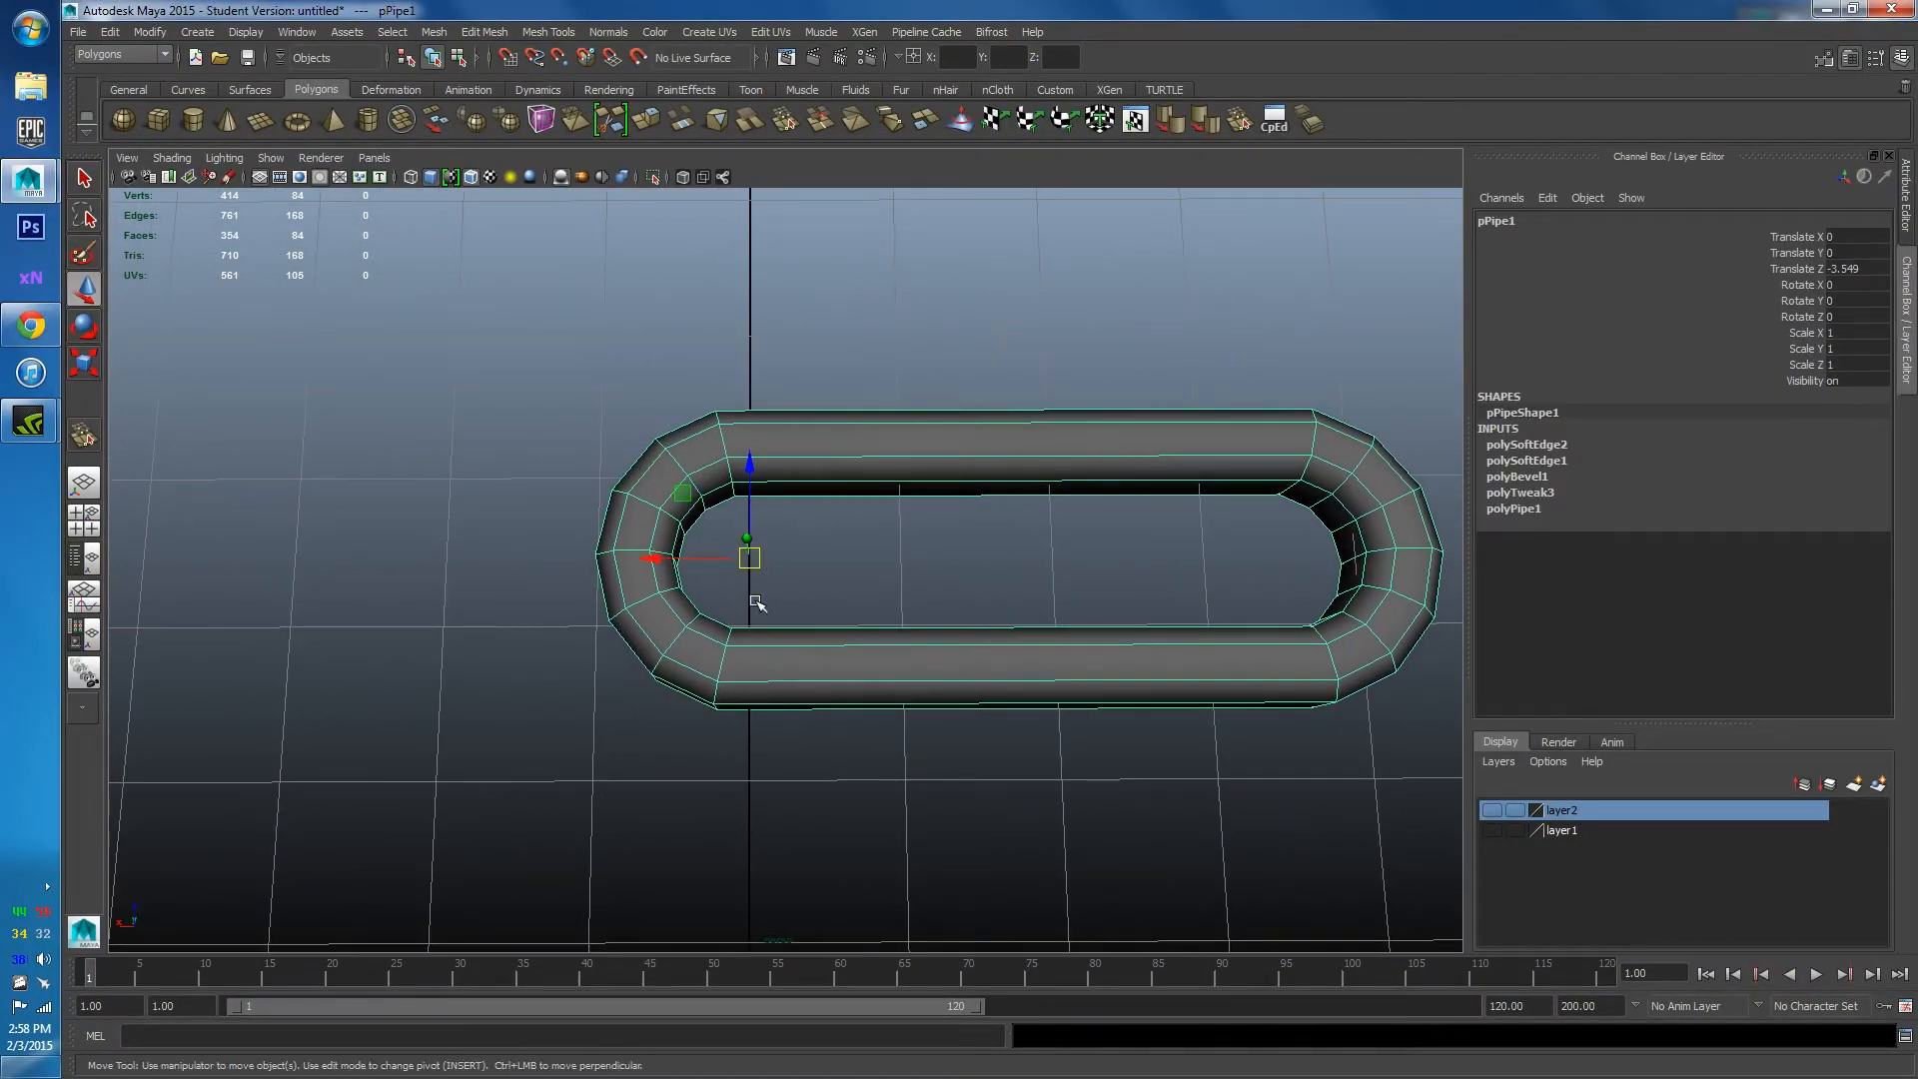
alt+middle_drag(910, 494, 858, 496)
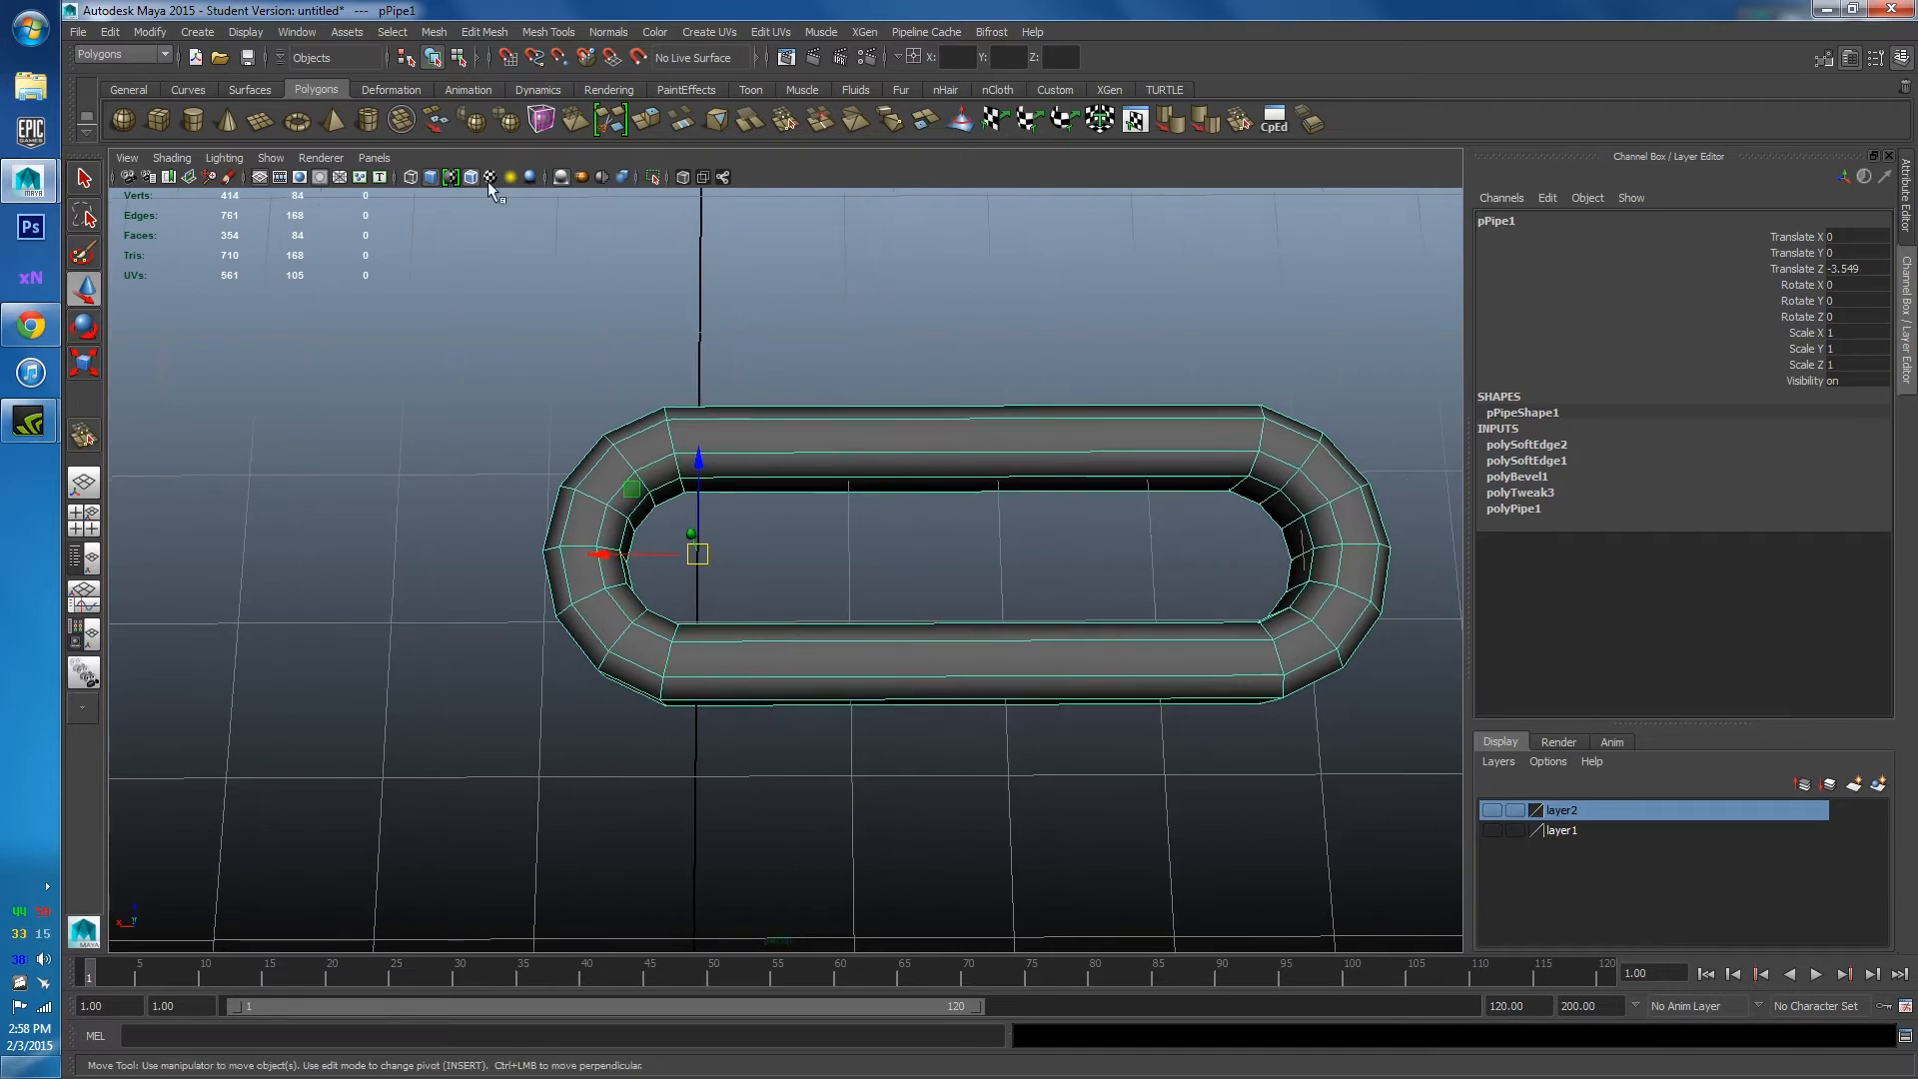
click(150, 32)
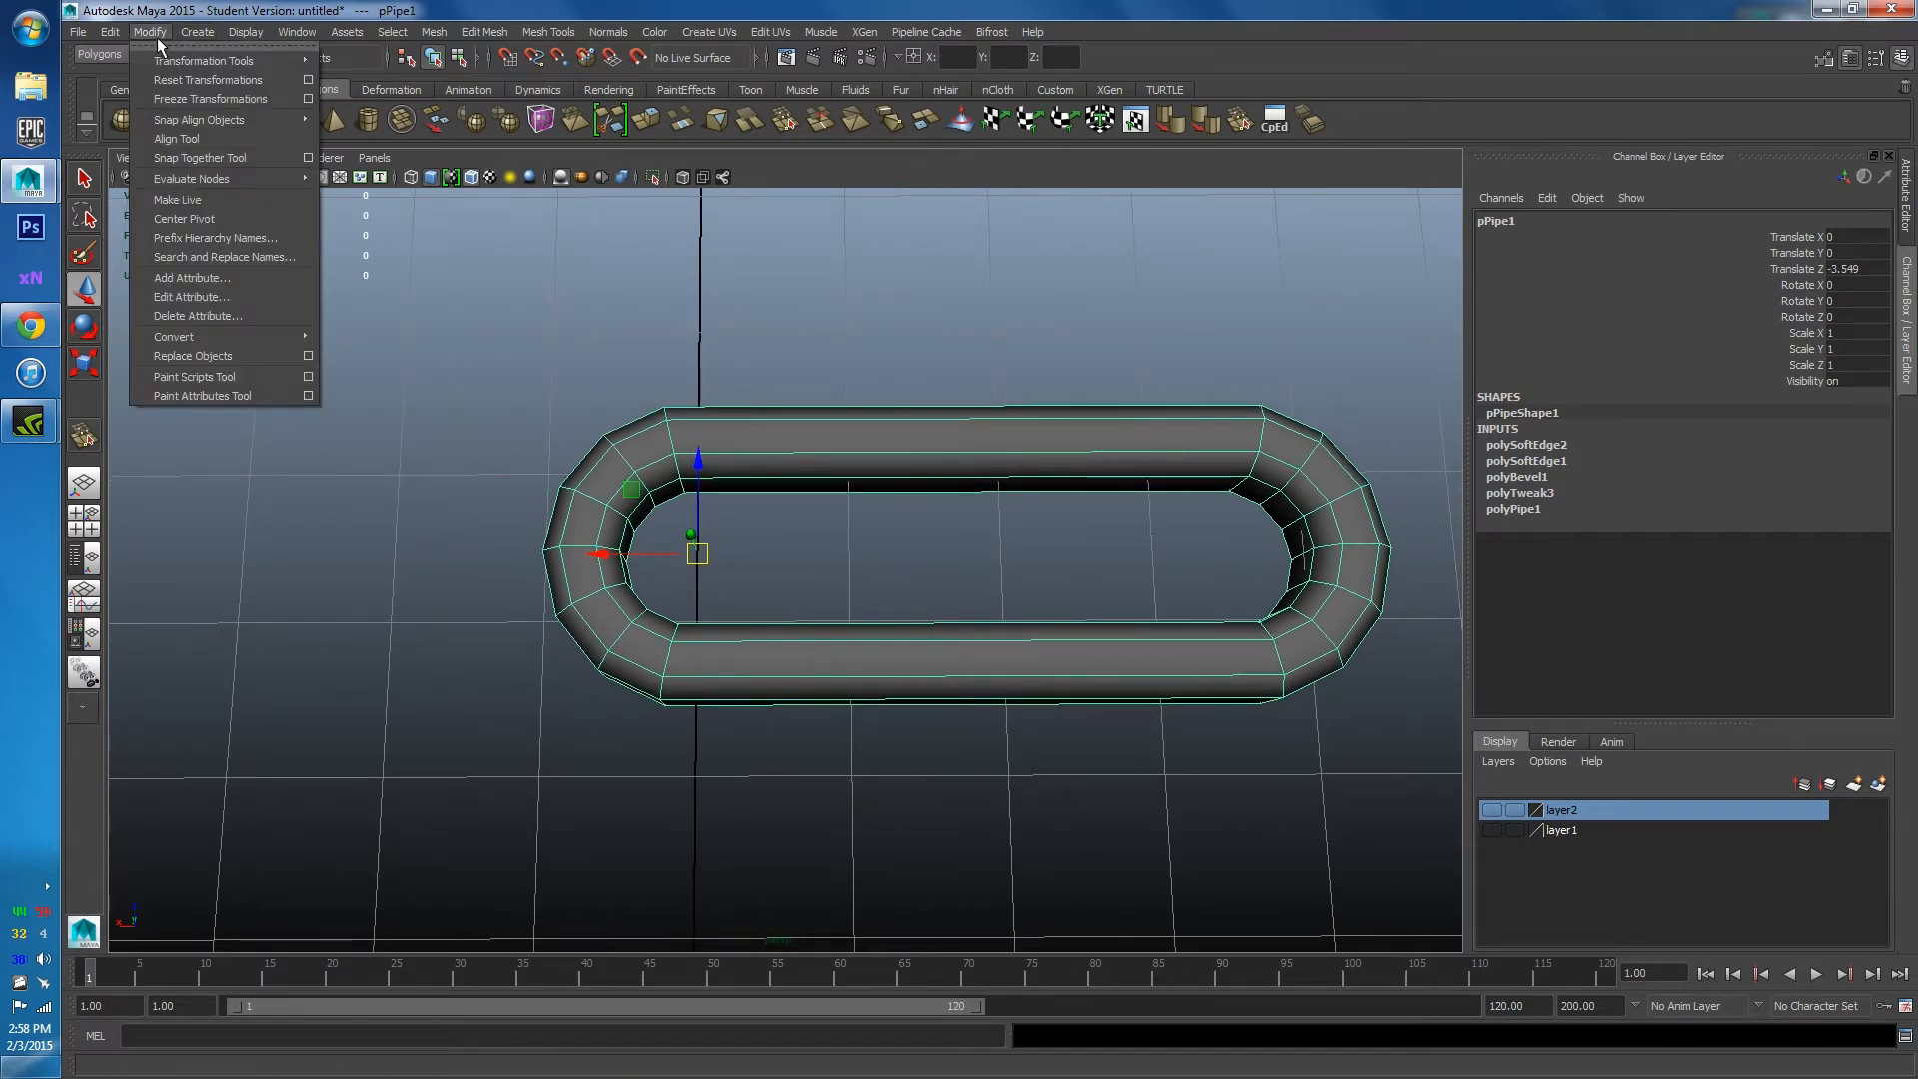
Center the ring's pivot and move the ring beside the pillar.
click(218, 220)
alt+drag(741, 429, 799, 422)
drag(888, 567, 728, 545)
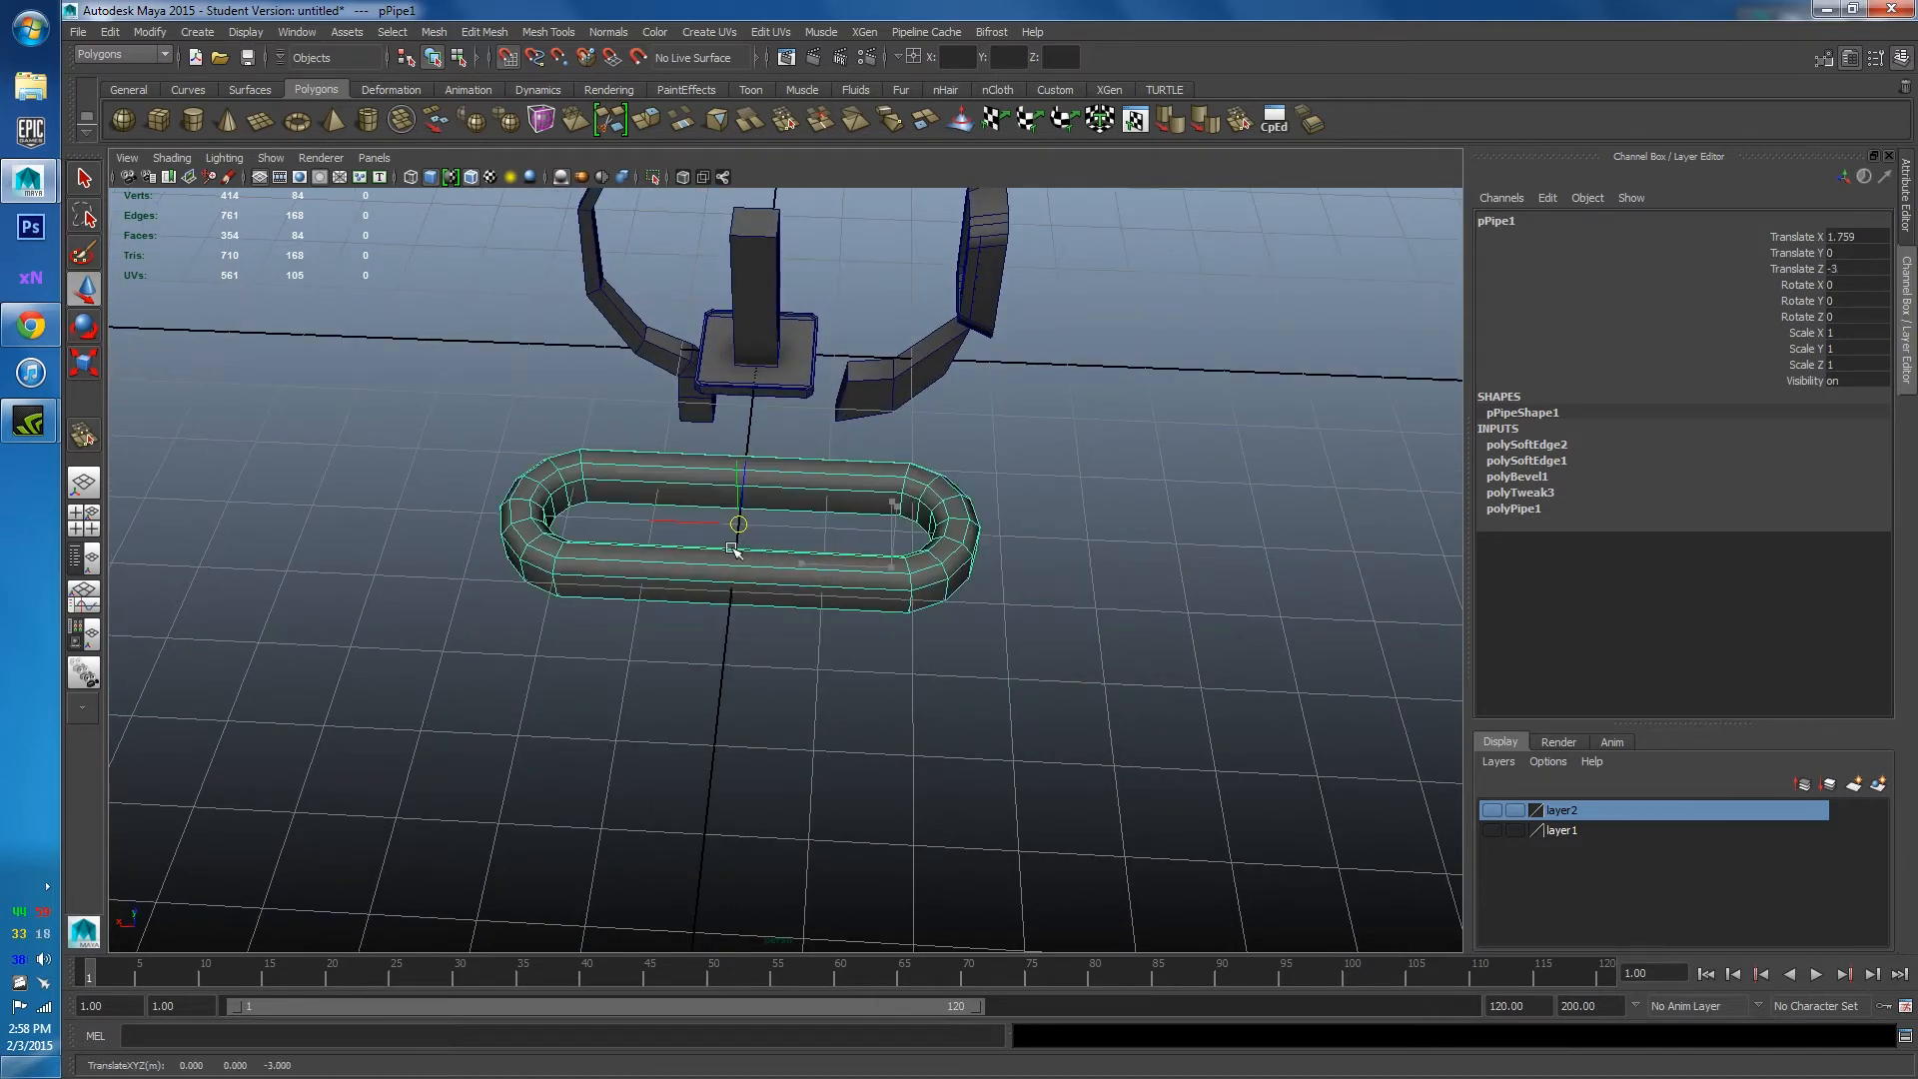
alt+right_drag(728, 544, 761, 545)
Scale the ring uniformly down to 0.199.
key(r)
drag(761, 545, 643, 530)
alt+middle_drag(651, 531, 789, 649)
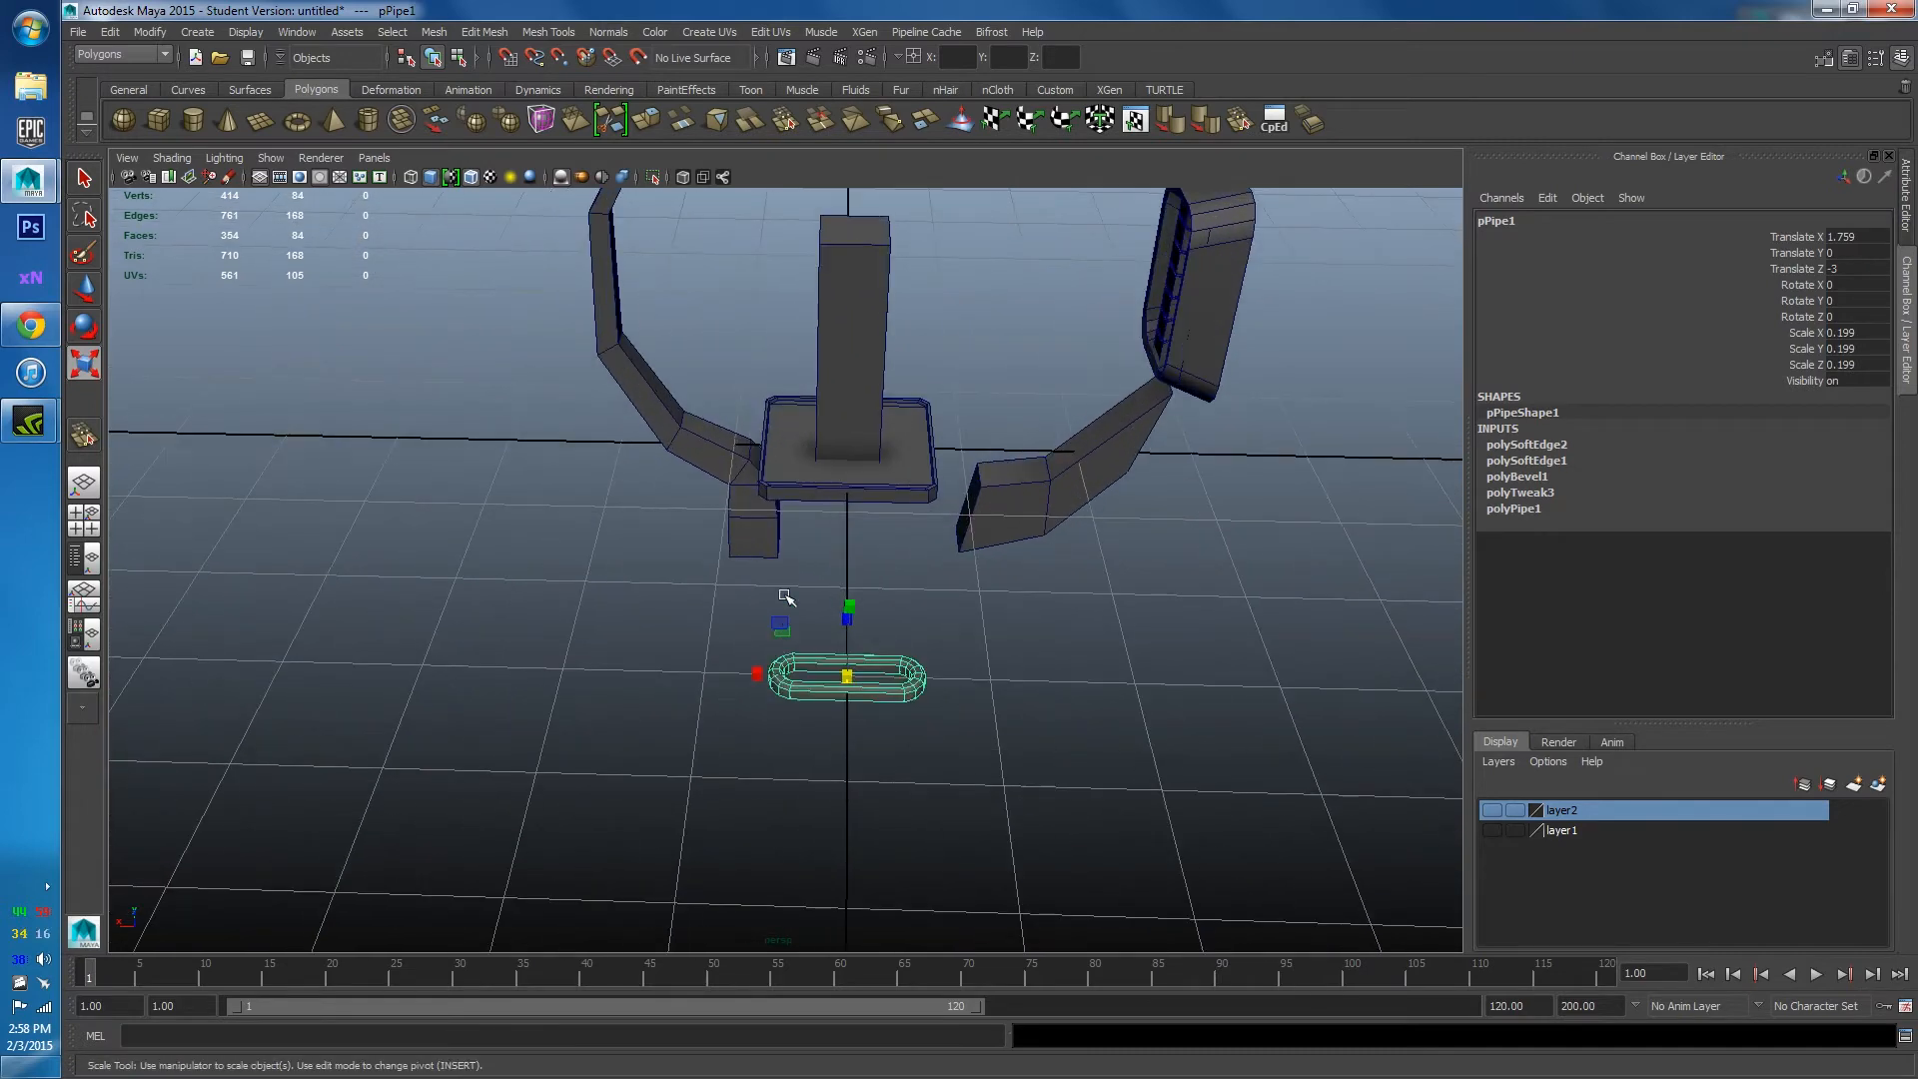
alt+drag(789, 649, 759, 620)
Move the ring up onto the lamp arm's tip at X 2.625, Y 3.329.
key(w)
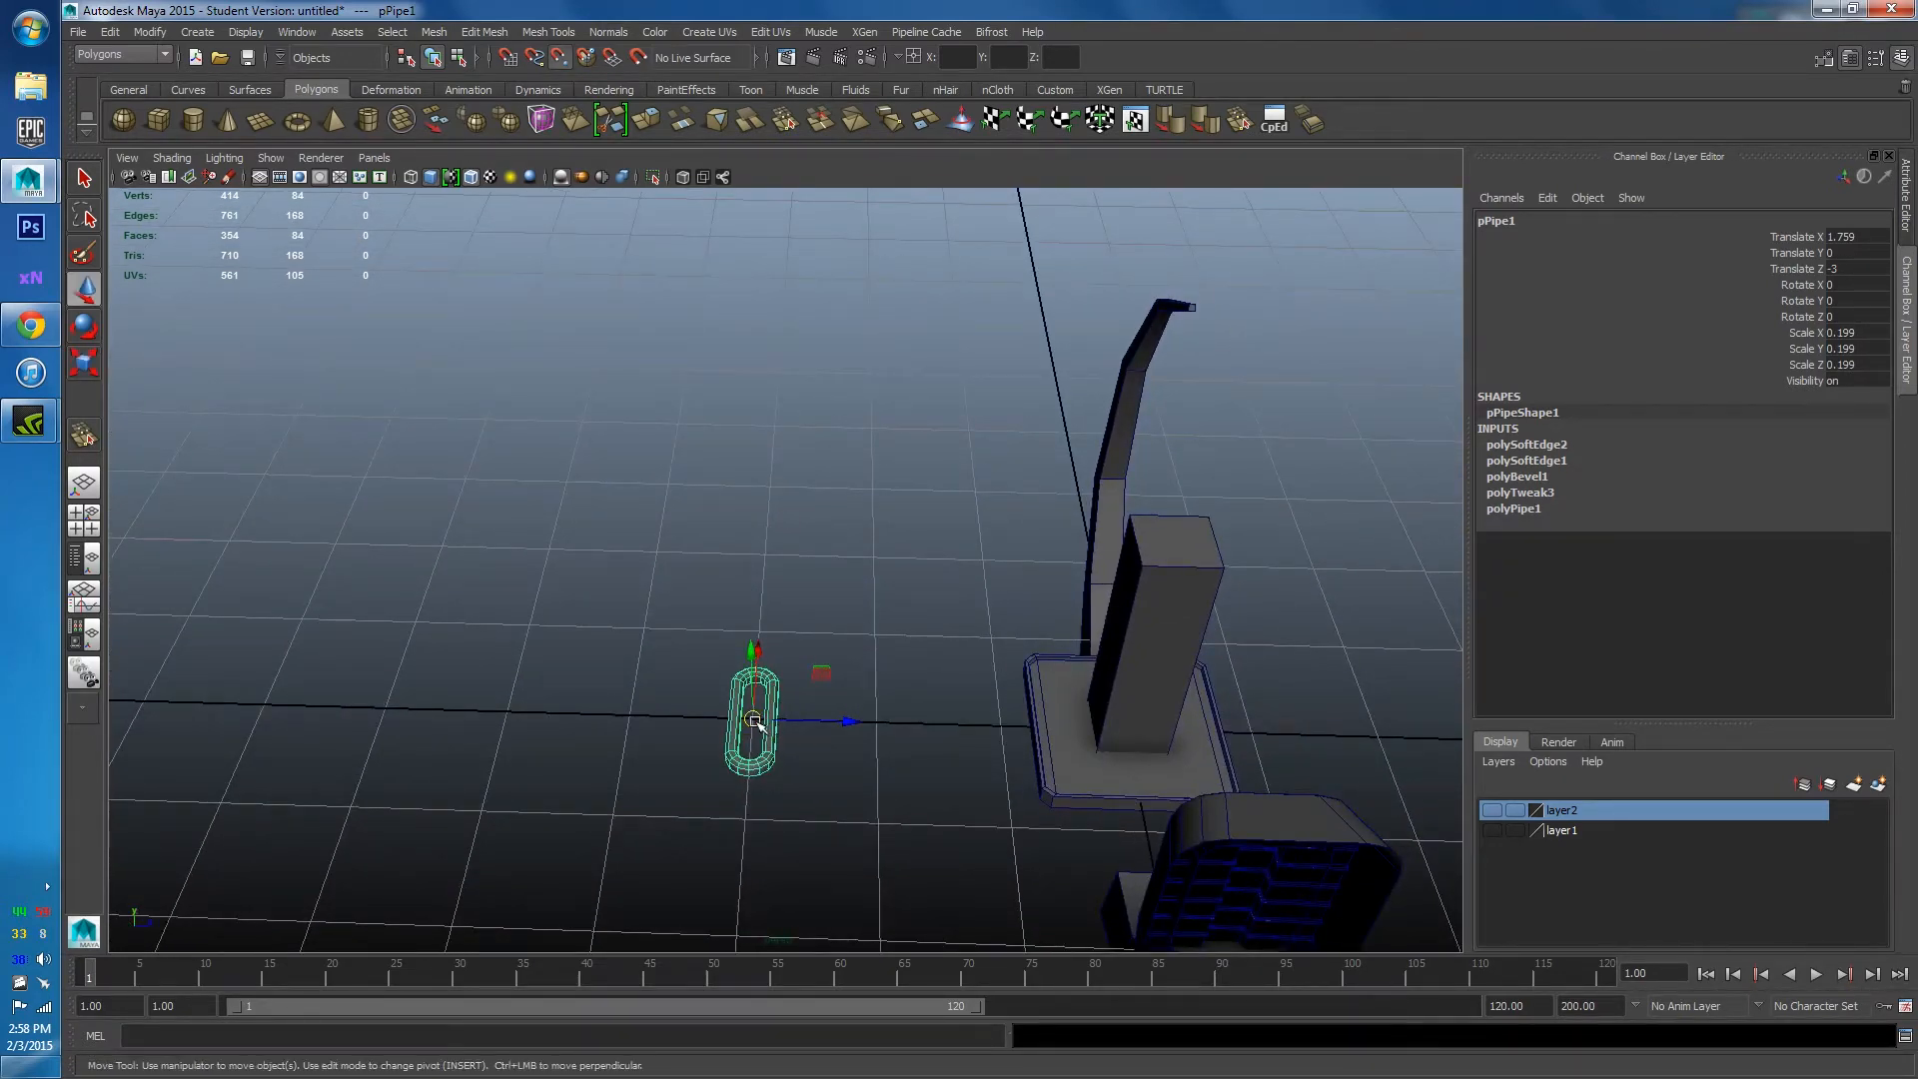
drag(756, 722, 783, 587)
alt+right_drag(783, 586, 872, 590)
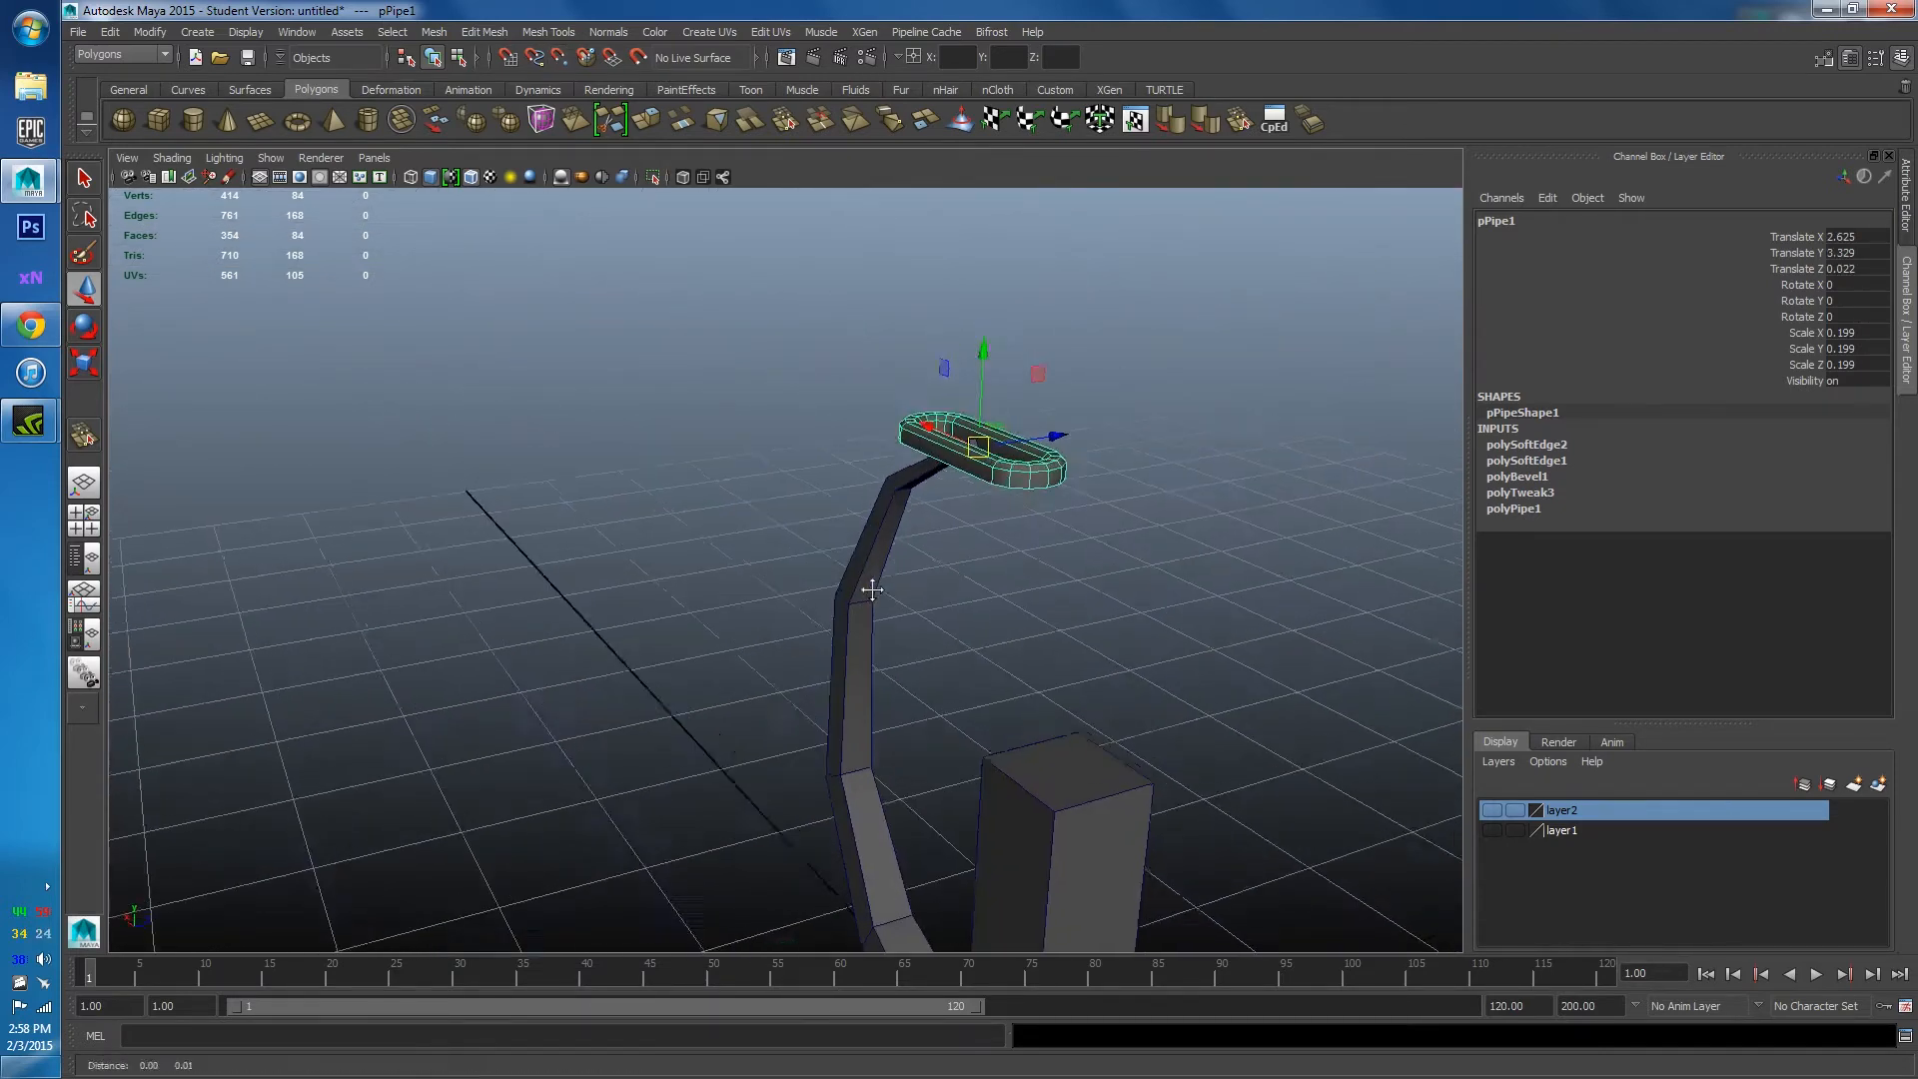
alt+middle_drag(872, 590, 783, 673)
alt+drag(783, 672, 993, 633)
scroll(751, 619, up, 3)
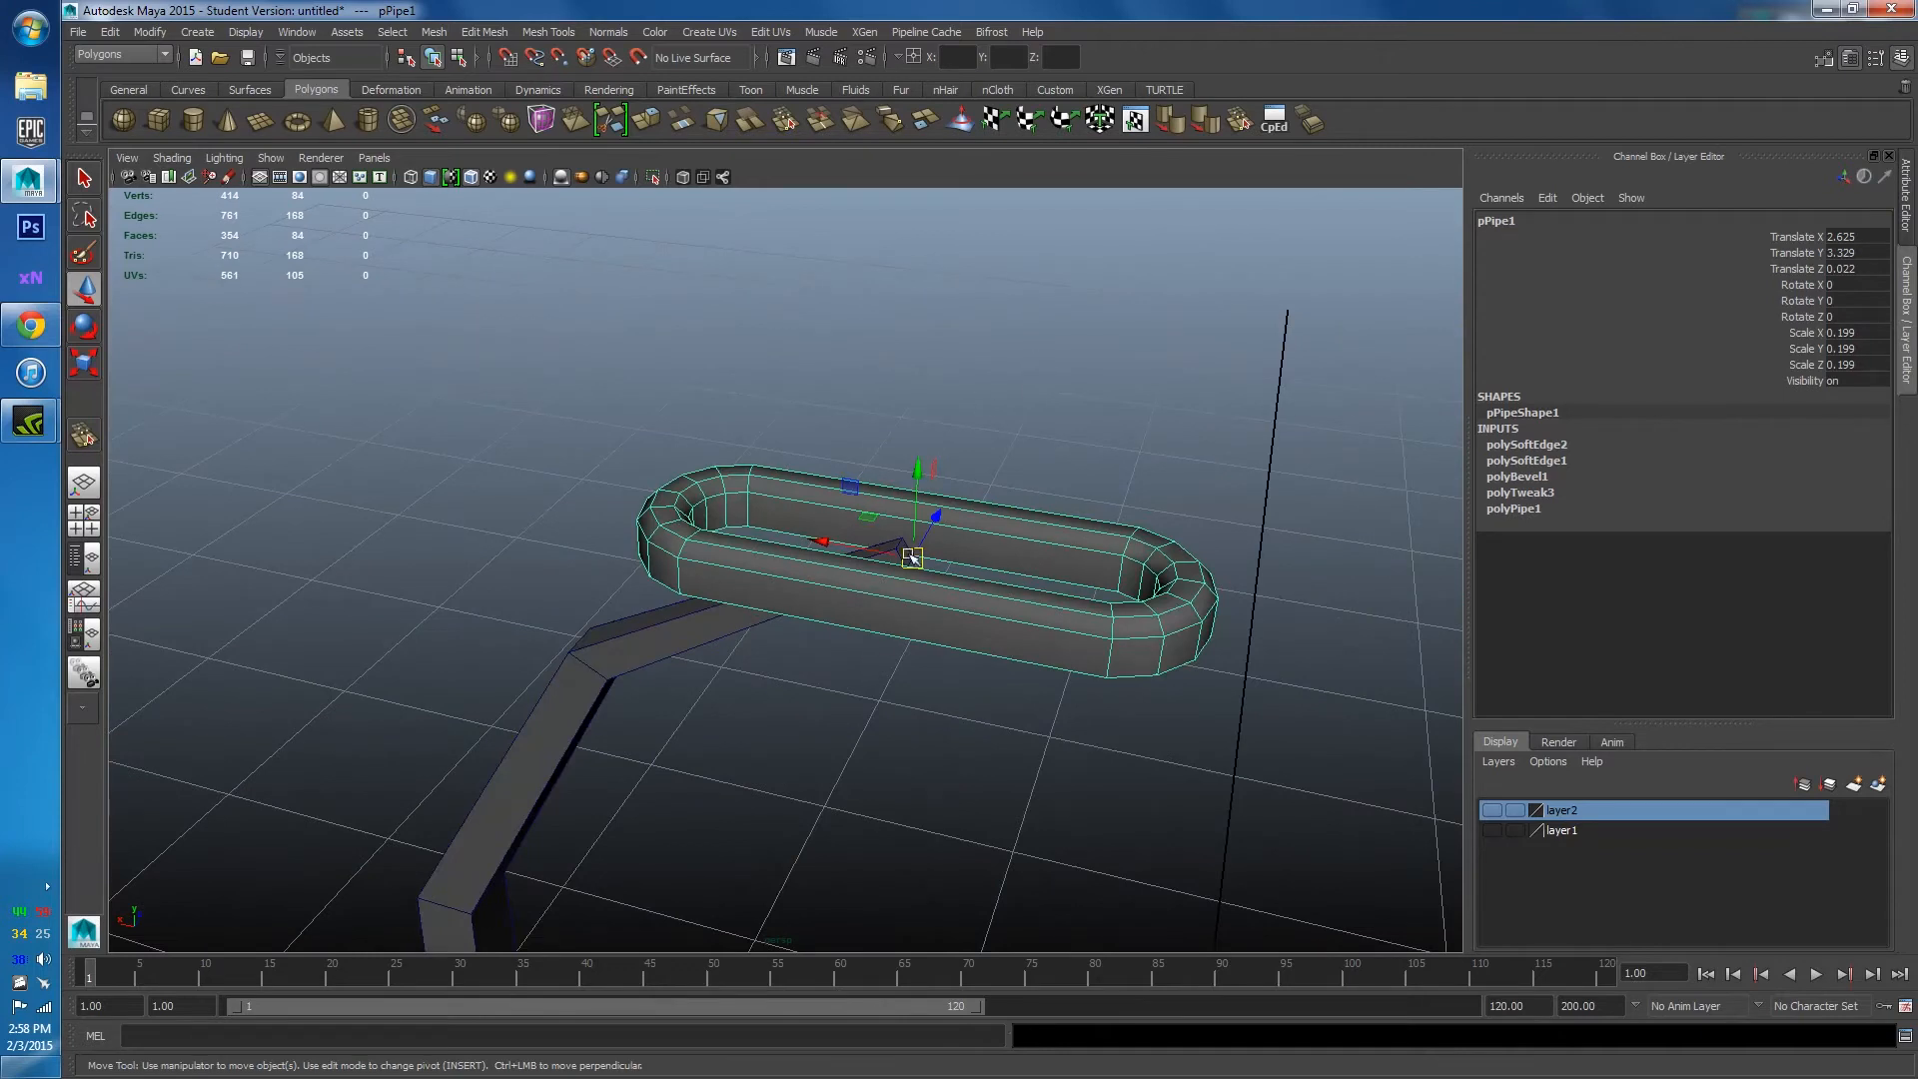
Rotate the ring to X -152.673, Y 90 and open the Move tool settings.
key(e)
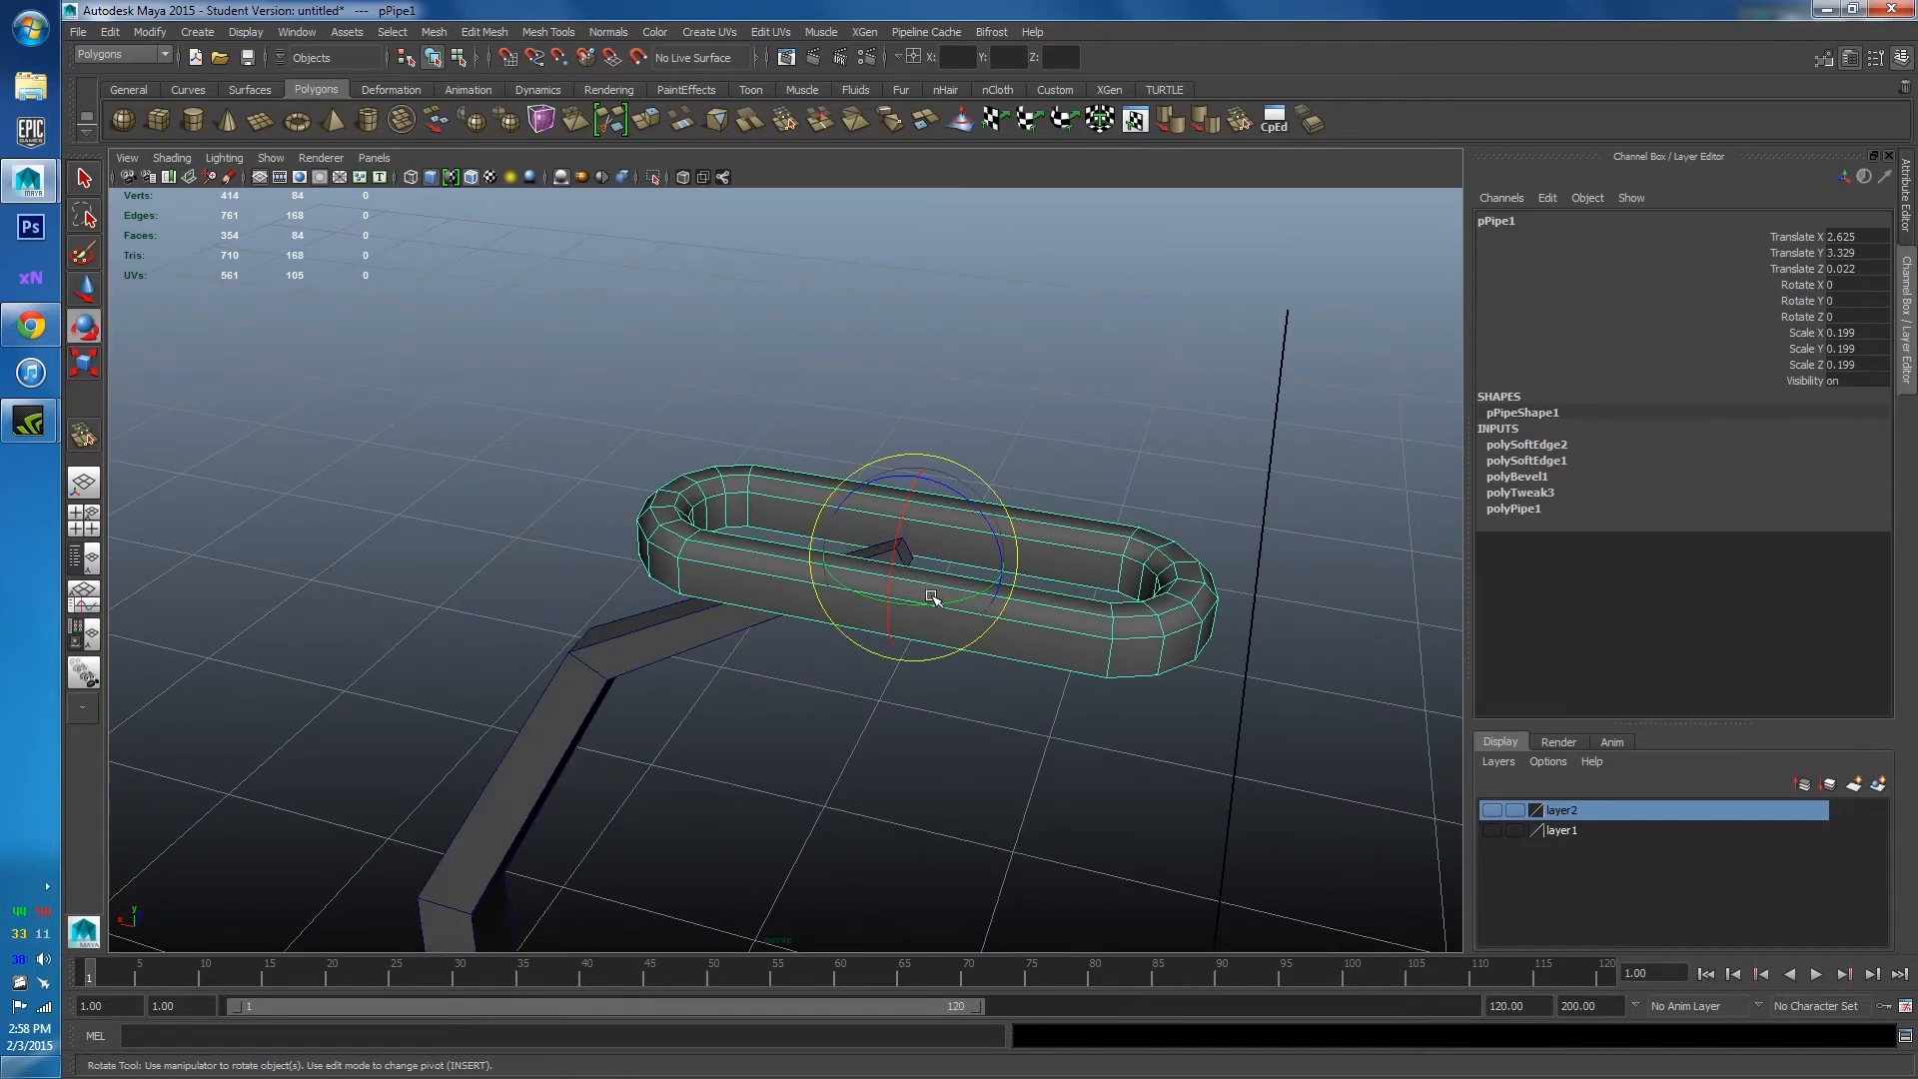
drag(931, 598, 887, 736)
key(ctrl+z)
key(w)
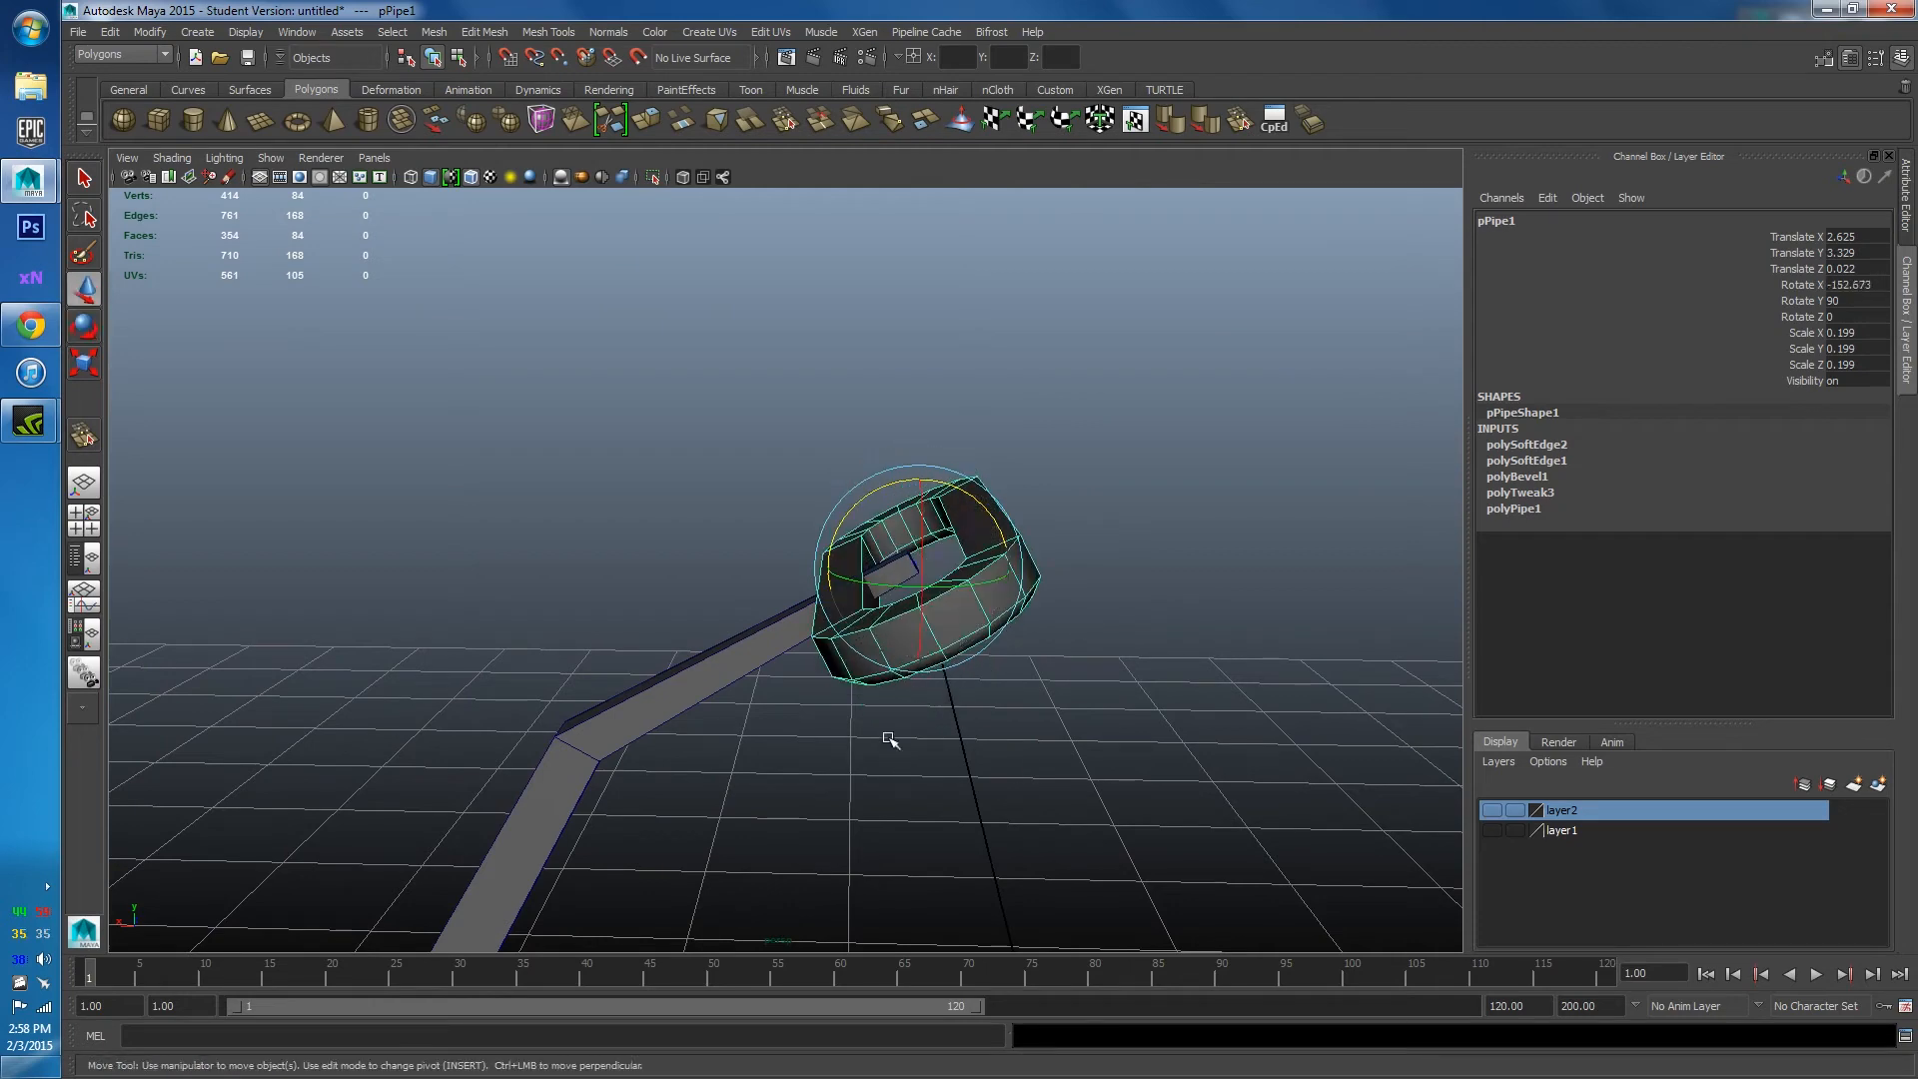
alt+drag(894, 670, 889, 347)
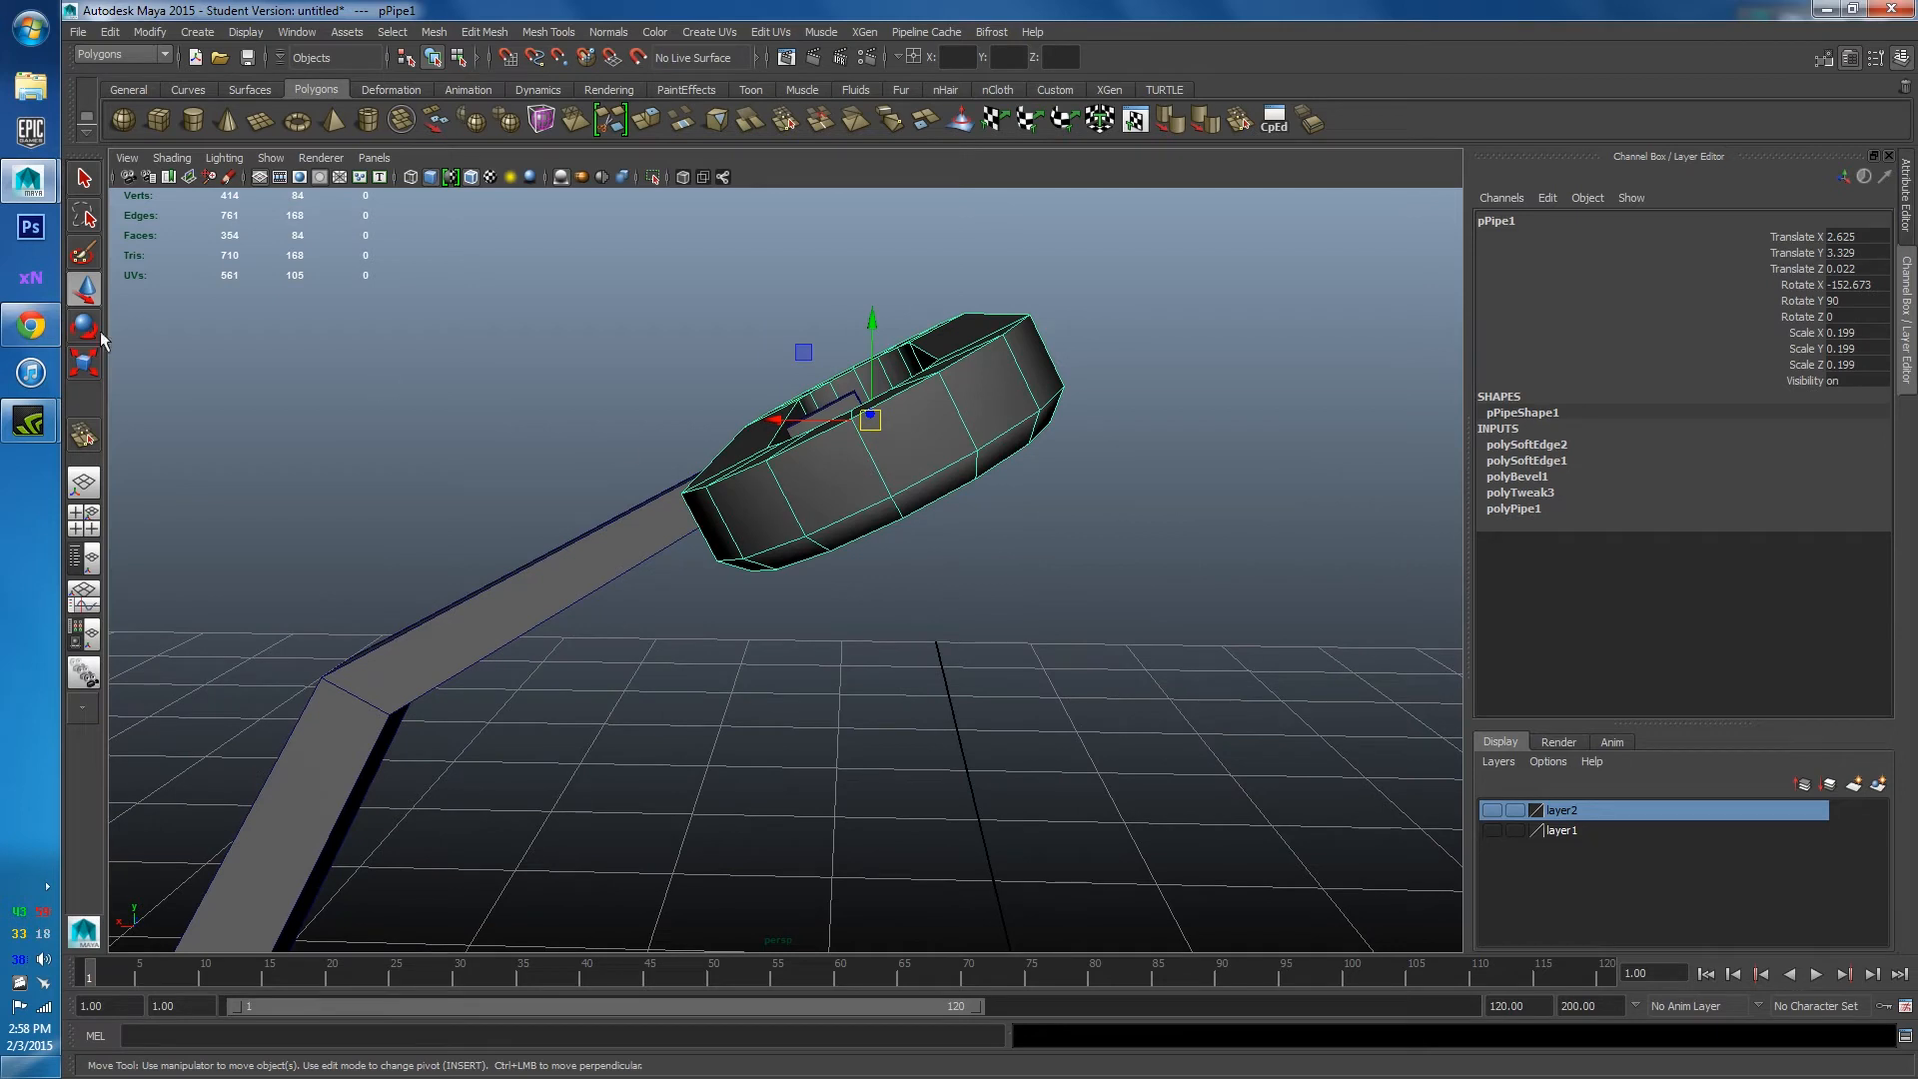
double_click(82, 298)
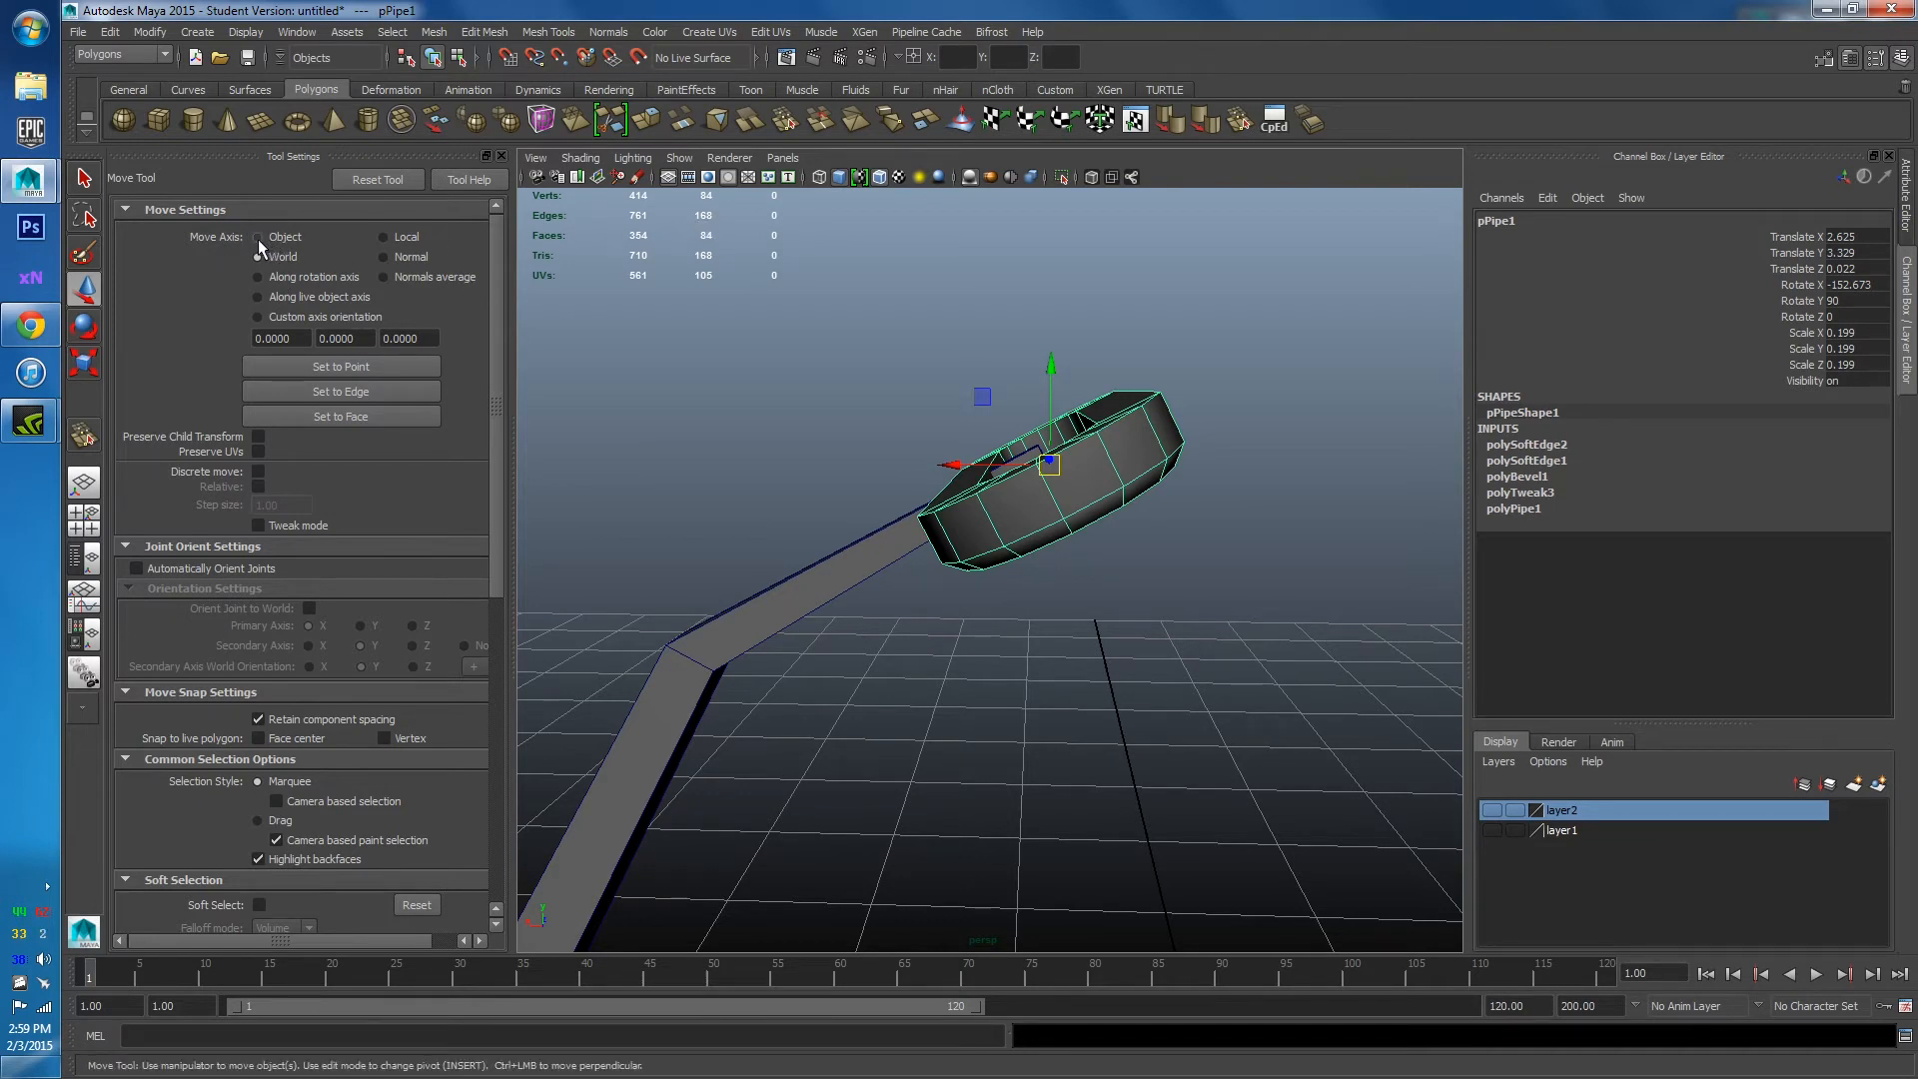
Slide the ring along its tilted axis and tilt it to X -149.949.
alt+drag(1002, 531, 1129, 432)
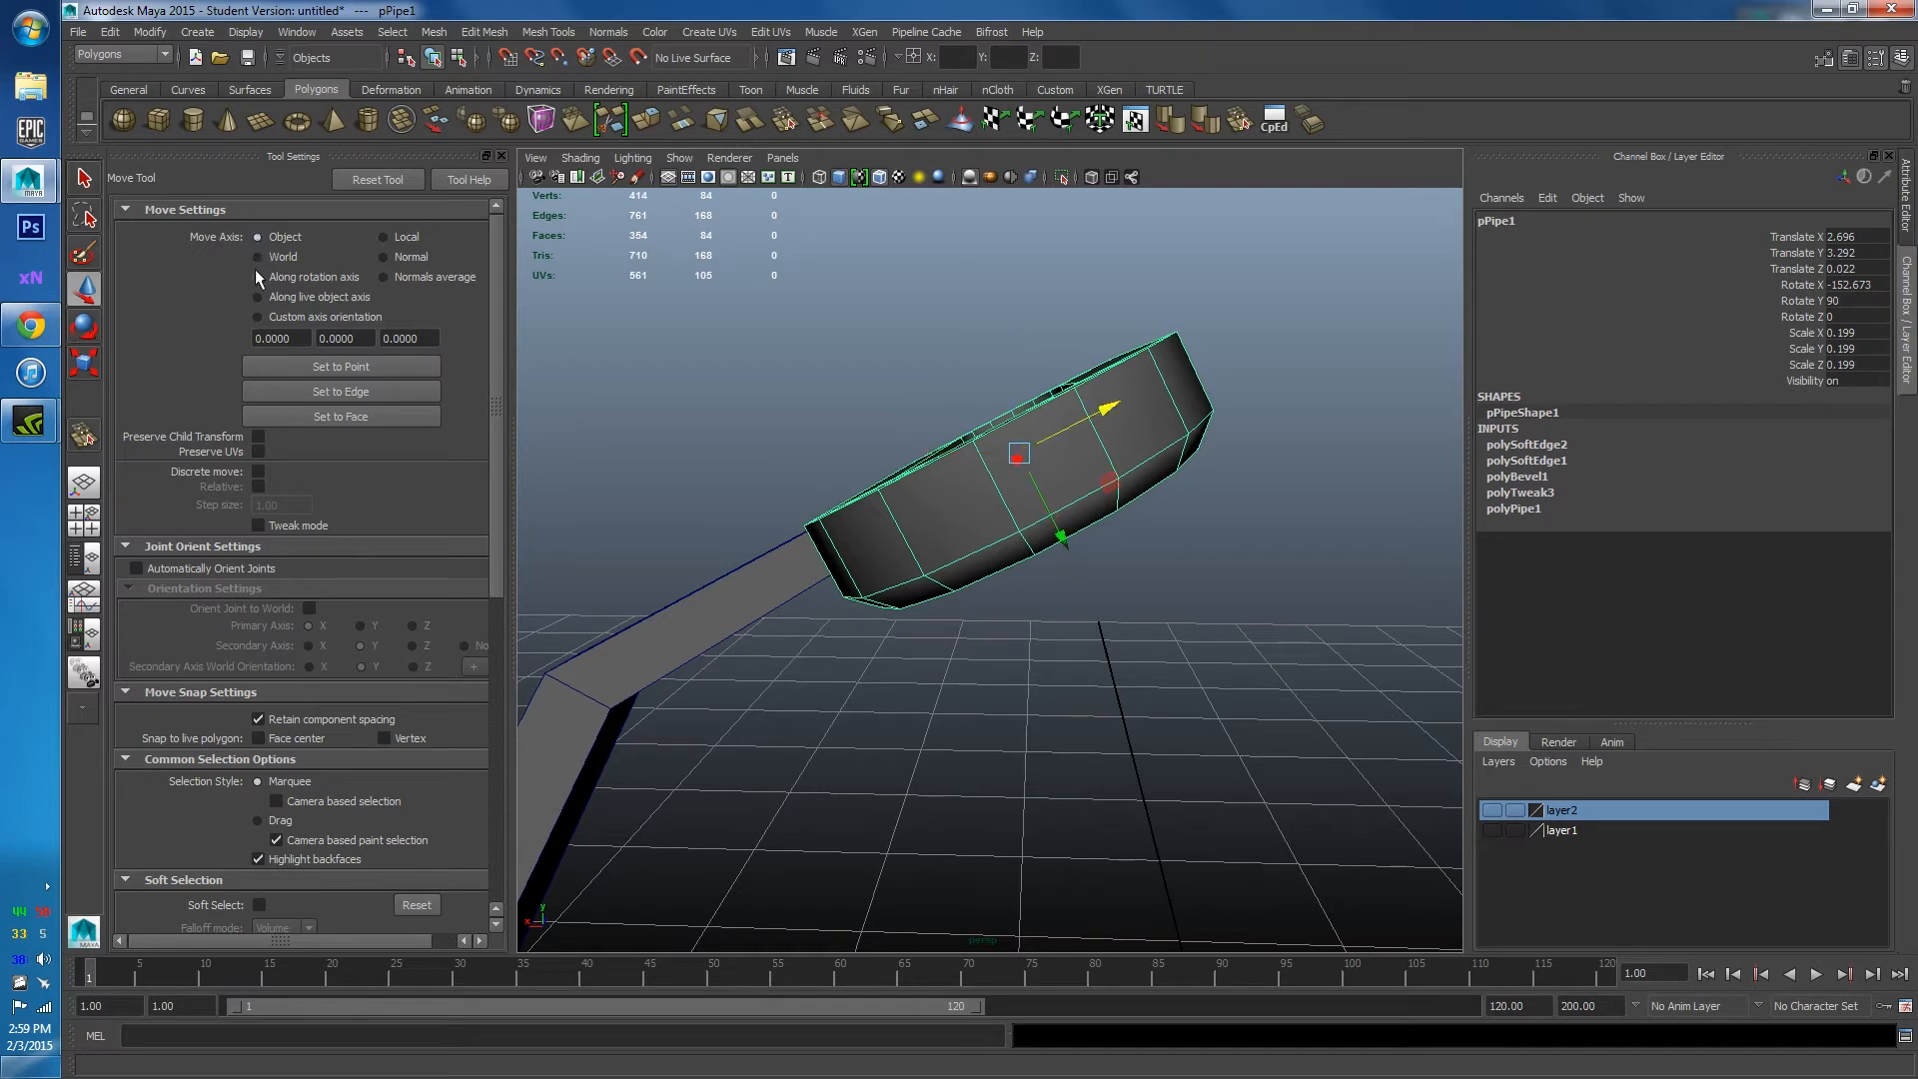
drag(1117, 424, 1071, 556)
key(e)
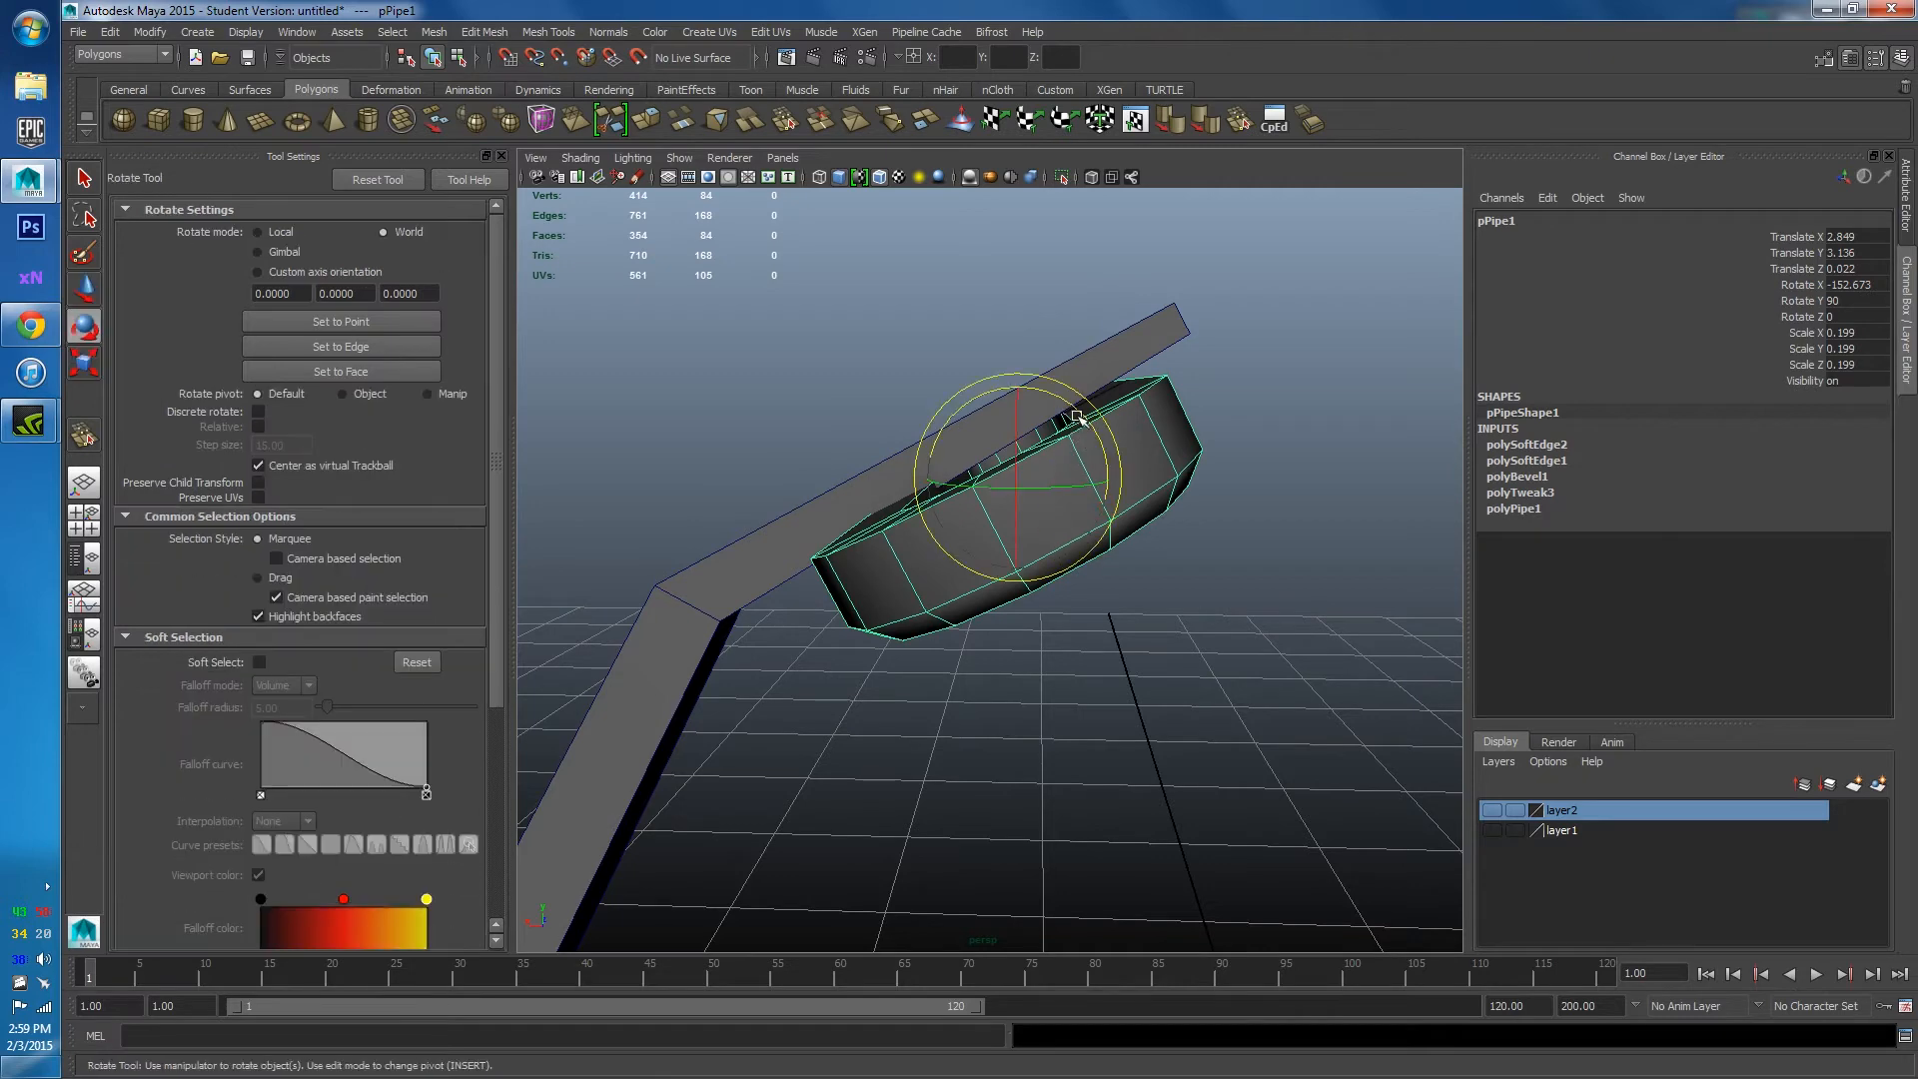
drag(1084, 427, 1129, 591)
click(1122, 459)
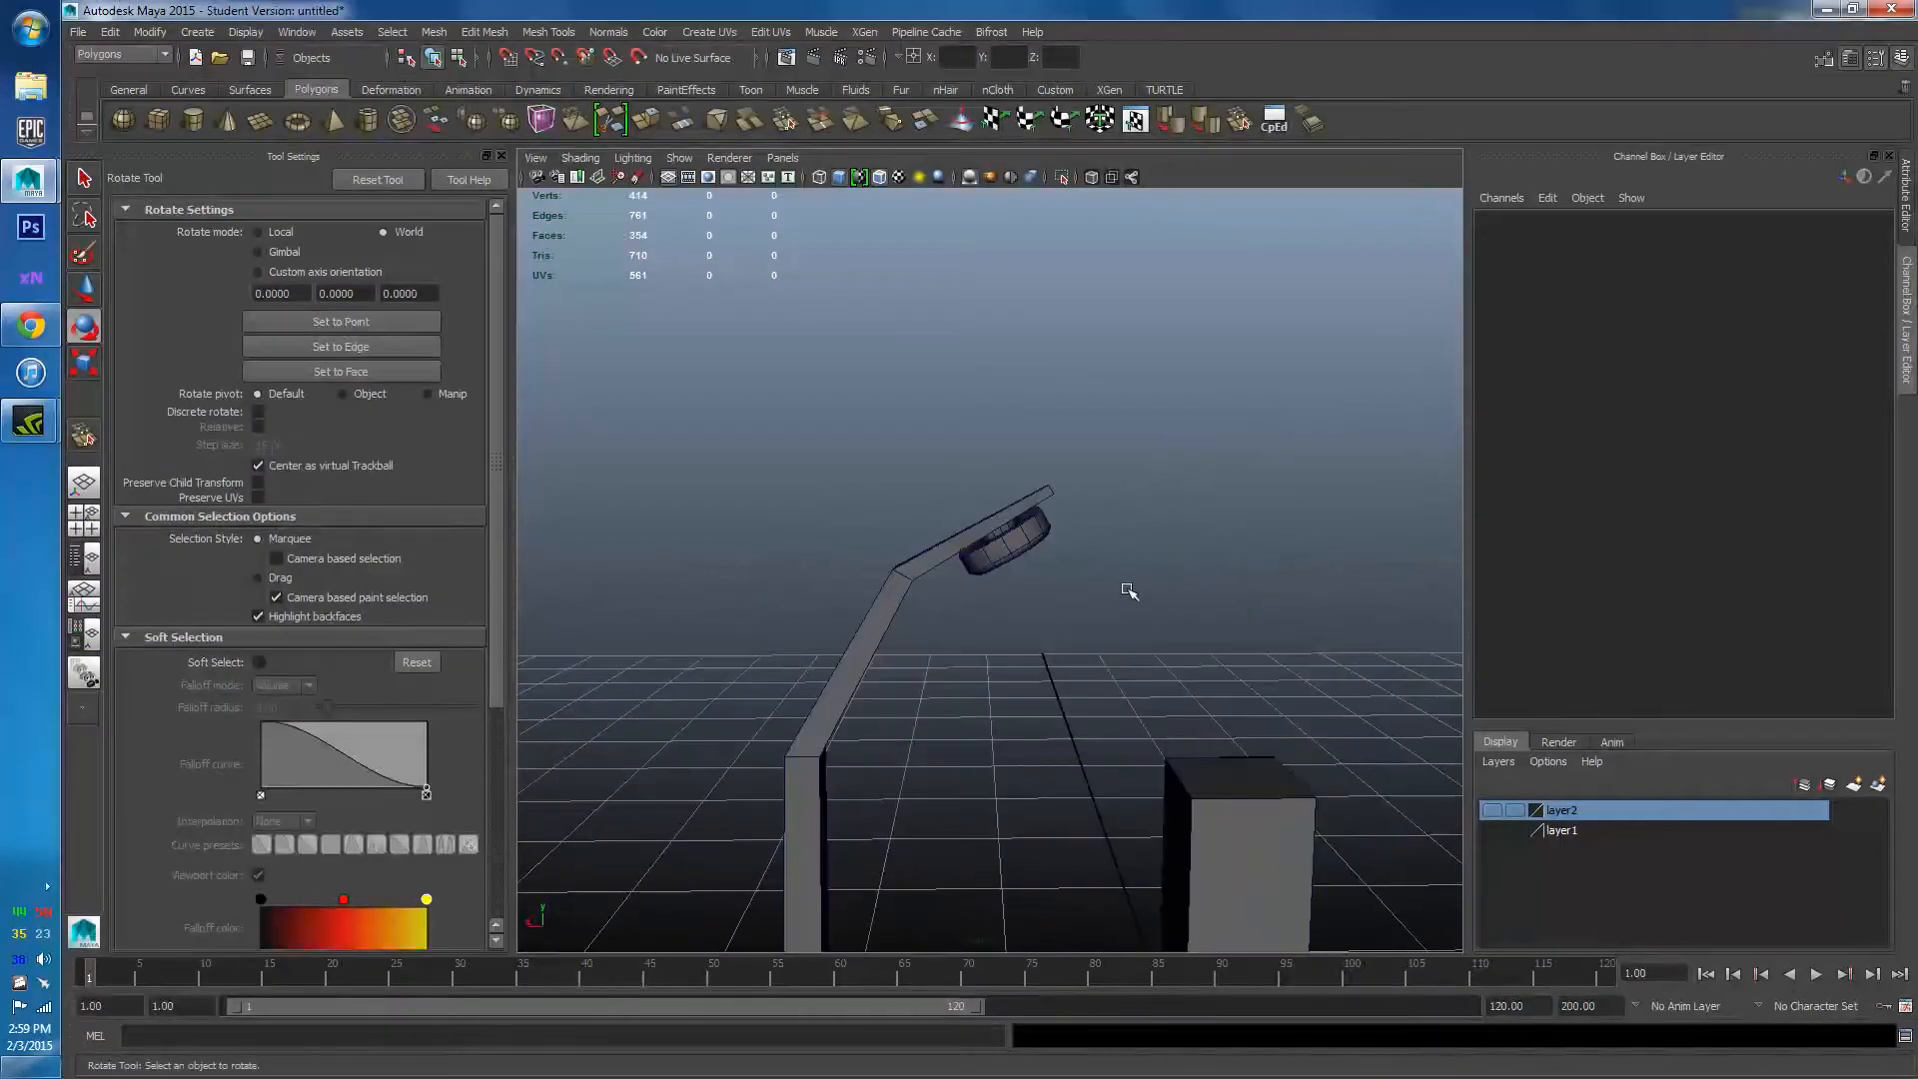
Shrink the ring lamp head to 0.17 scale.
click(1031, 543)
key(r)
drag(1020, 535, 1002, 535)
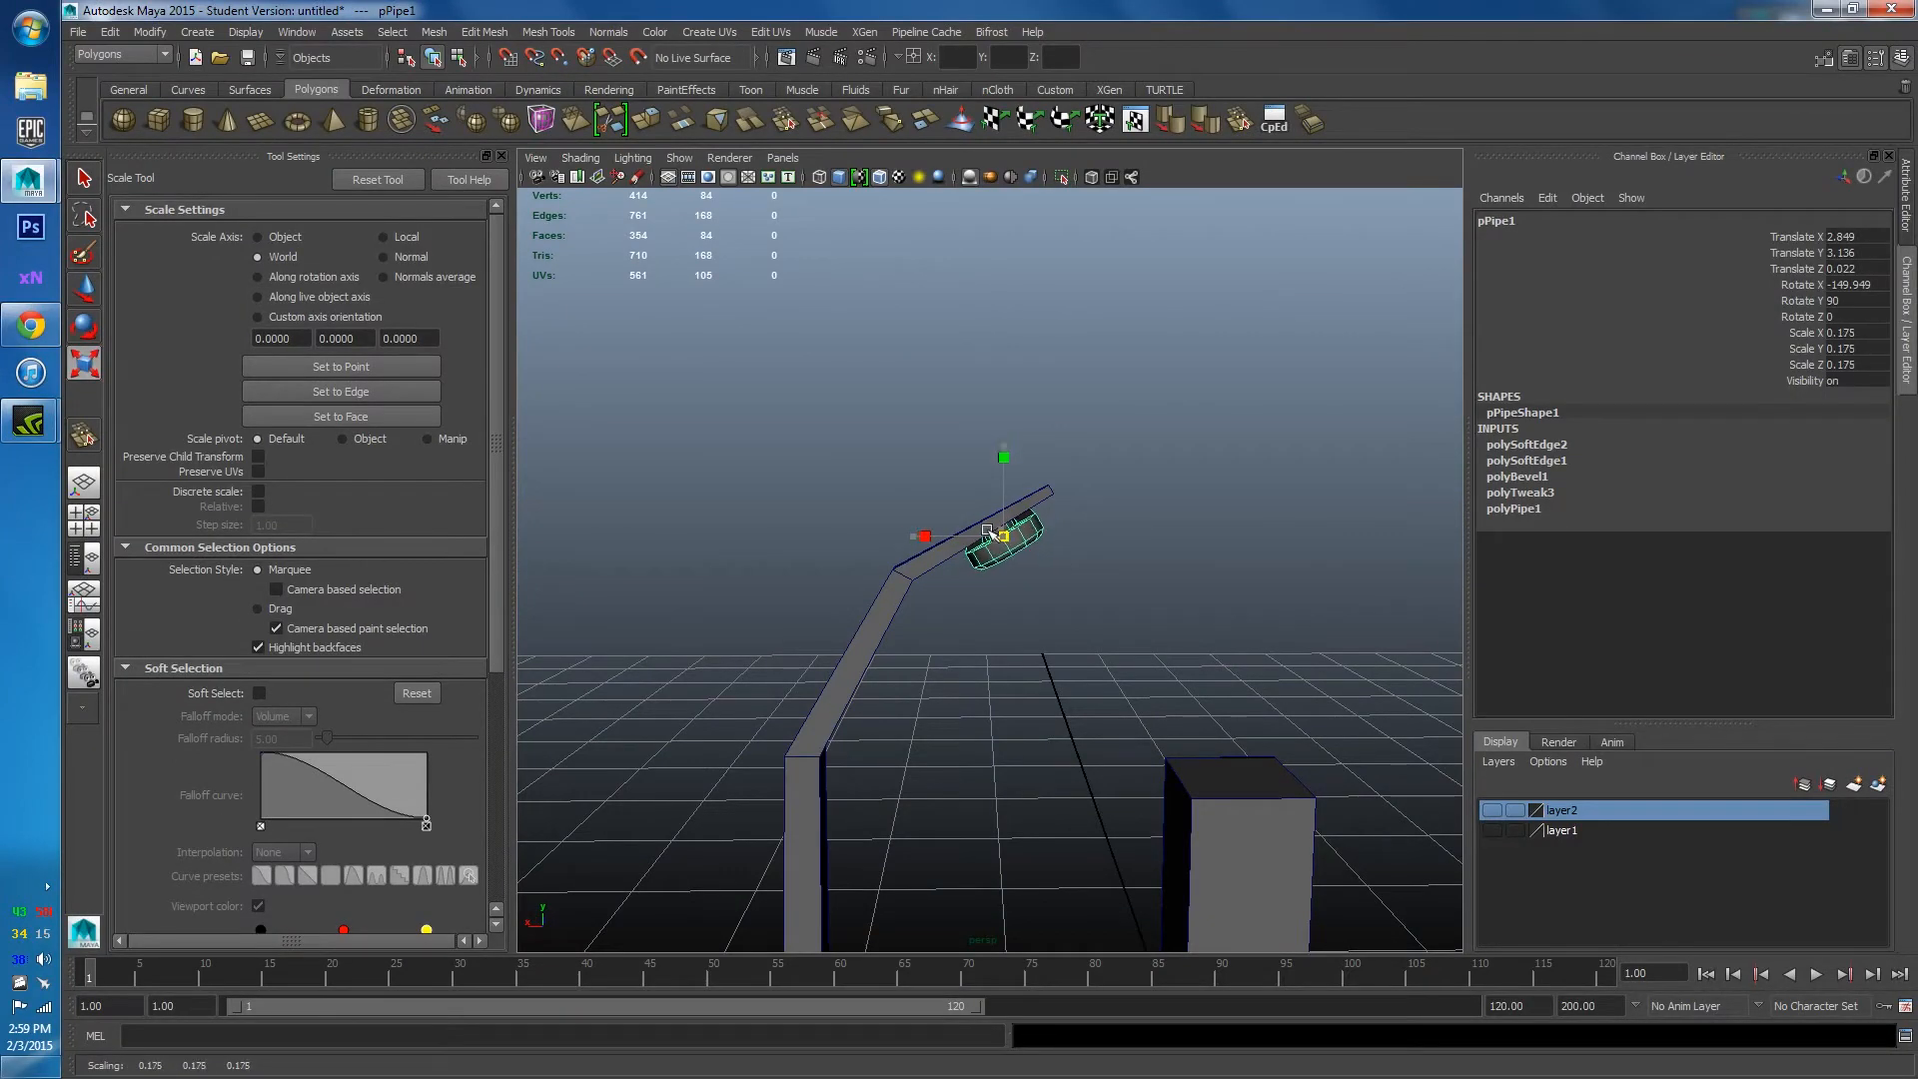
click(1152, 530)
alt+drag(1152, 531, 1084, 576)
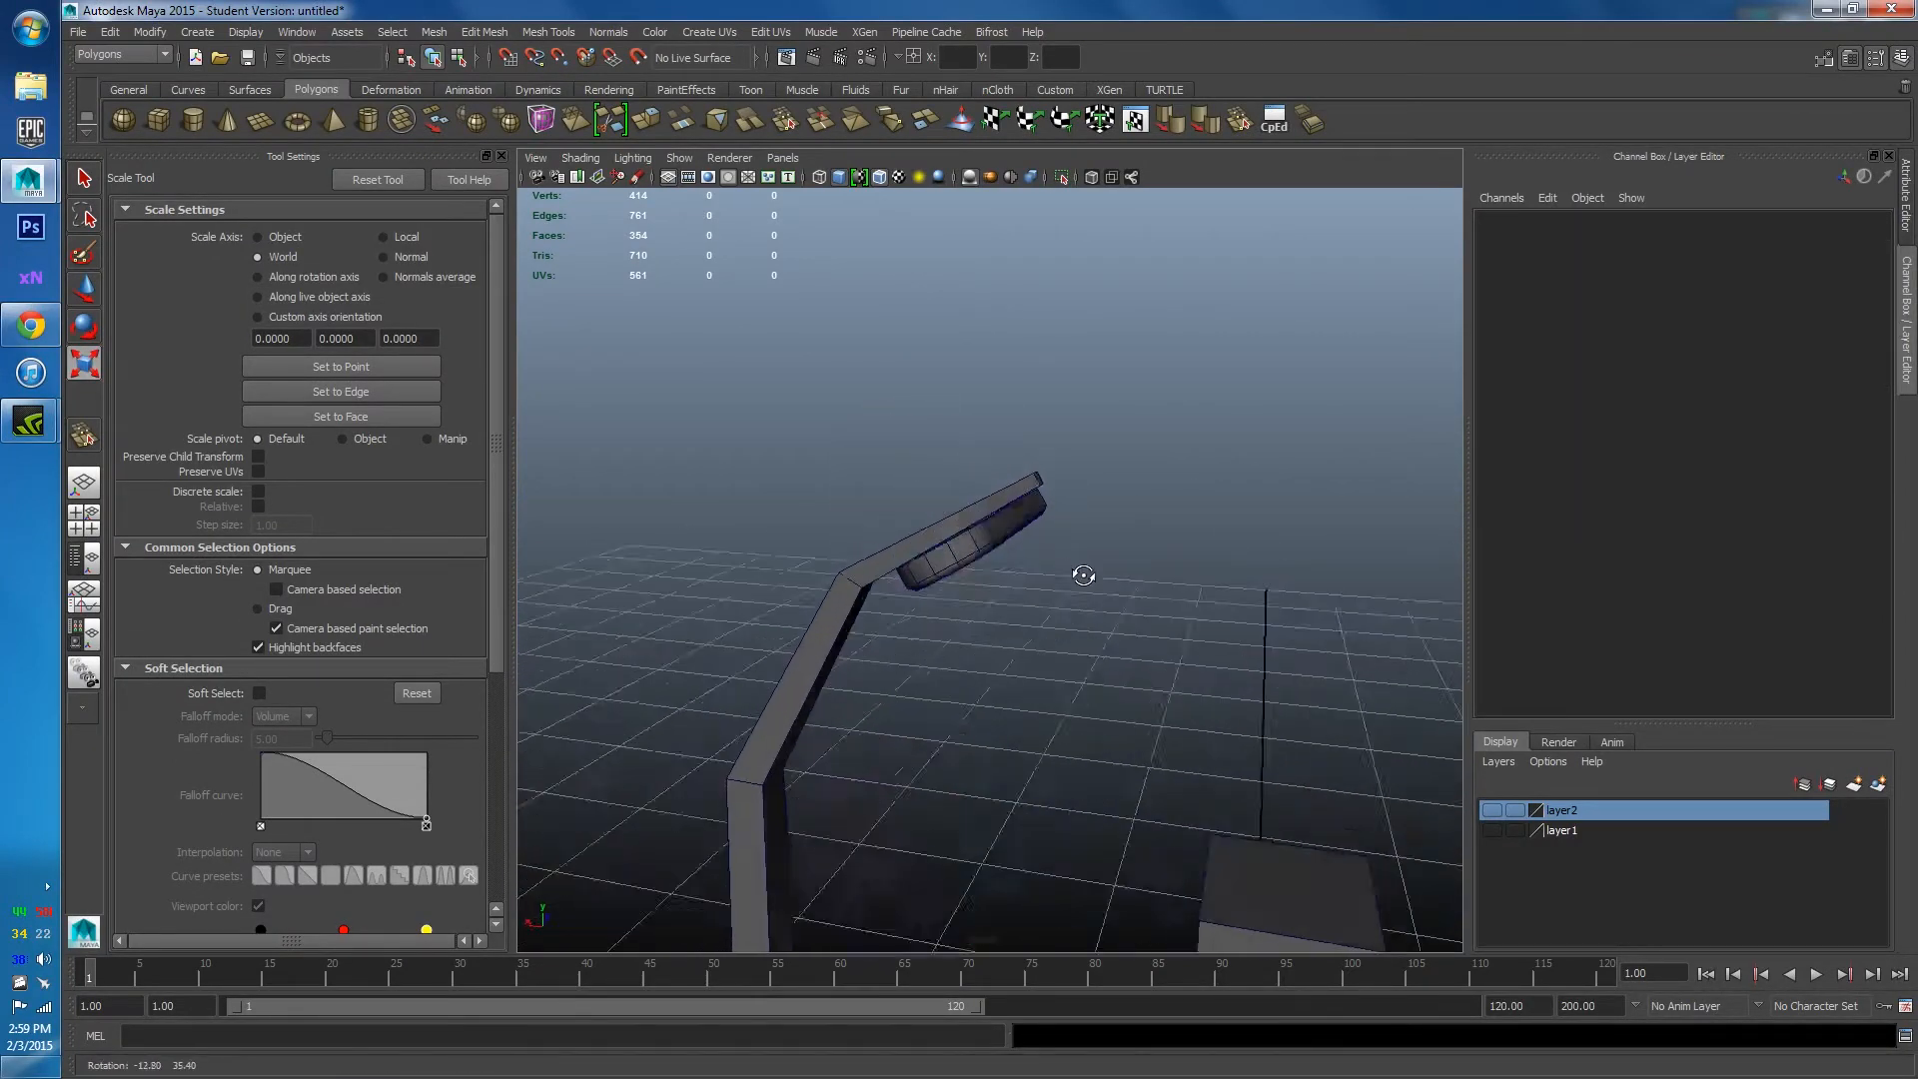
Nudge the ring to X 2.855, Y 3.148 beneath the arm's tip.
click(1019, 520)
key(f)
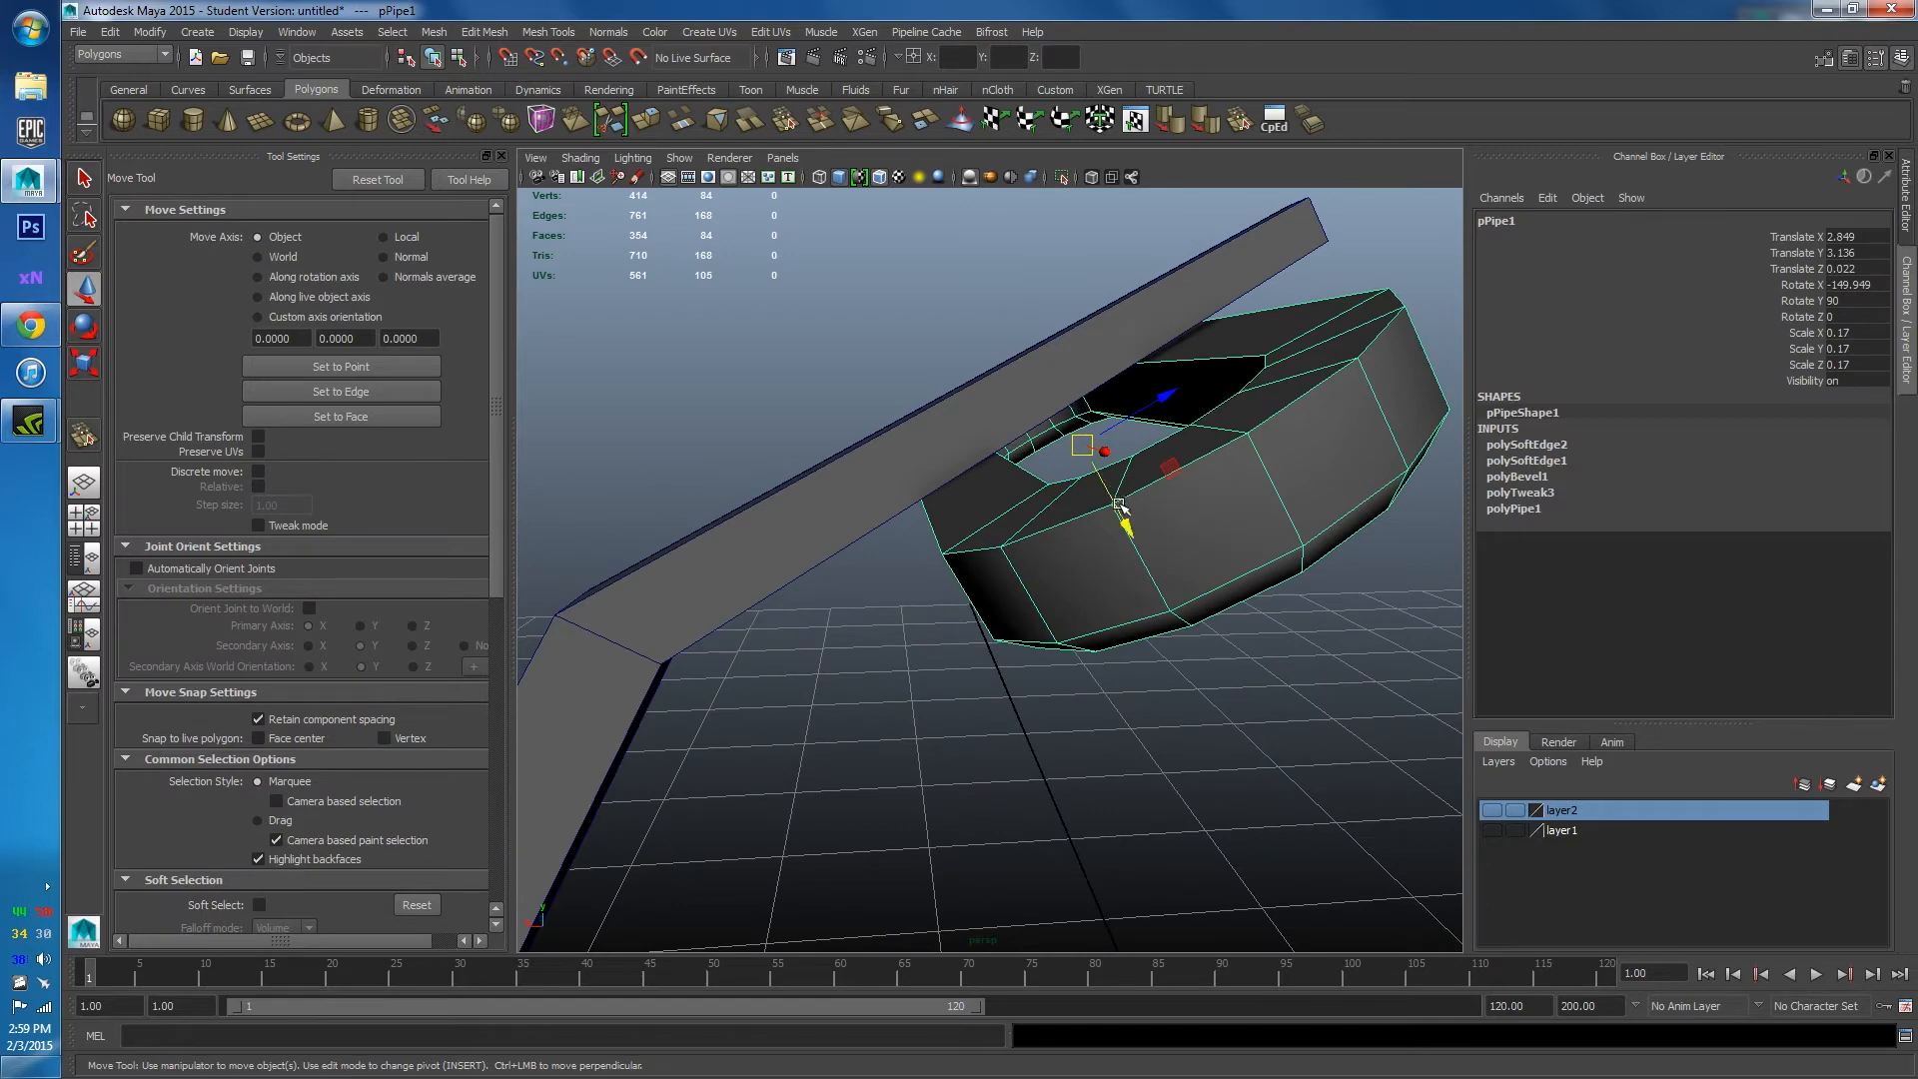
drag(1119, 504, 1017, 498)
key(r)
key(e)
click(1288, 693)
Orbit out to view the whole corridor scene.
scroll(1279, 684, down, 5)
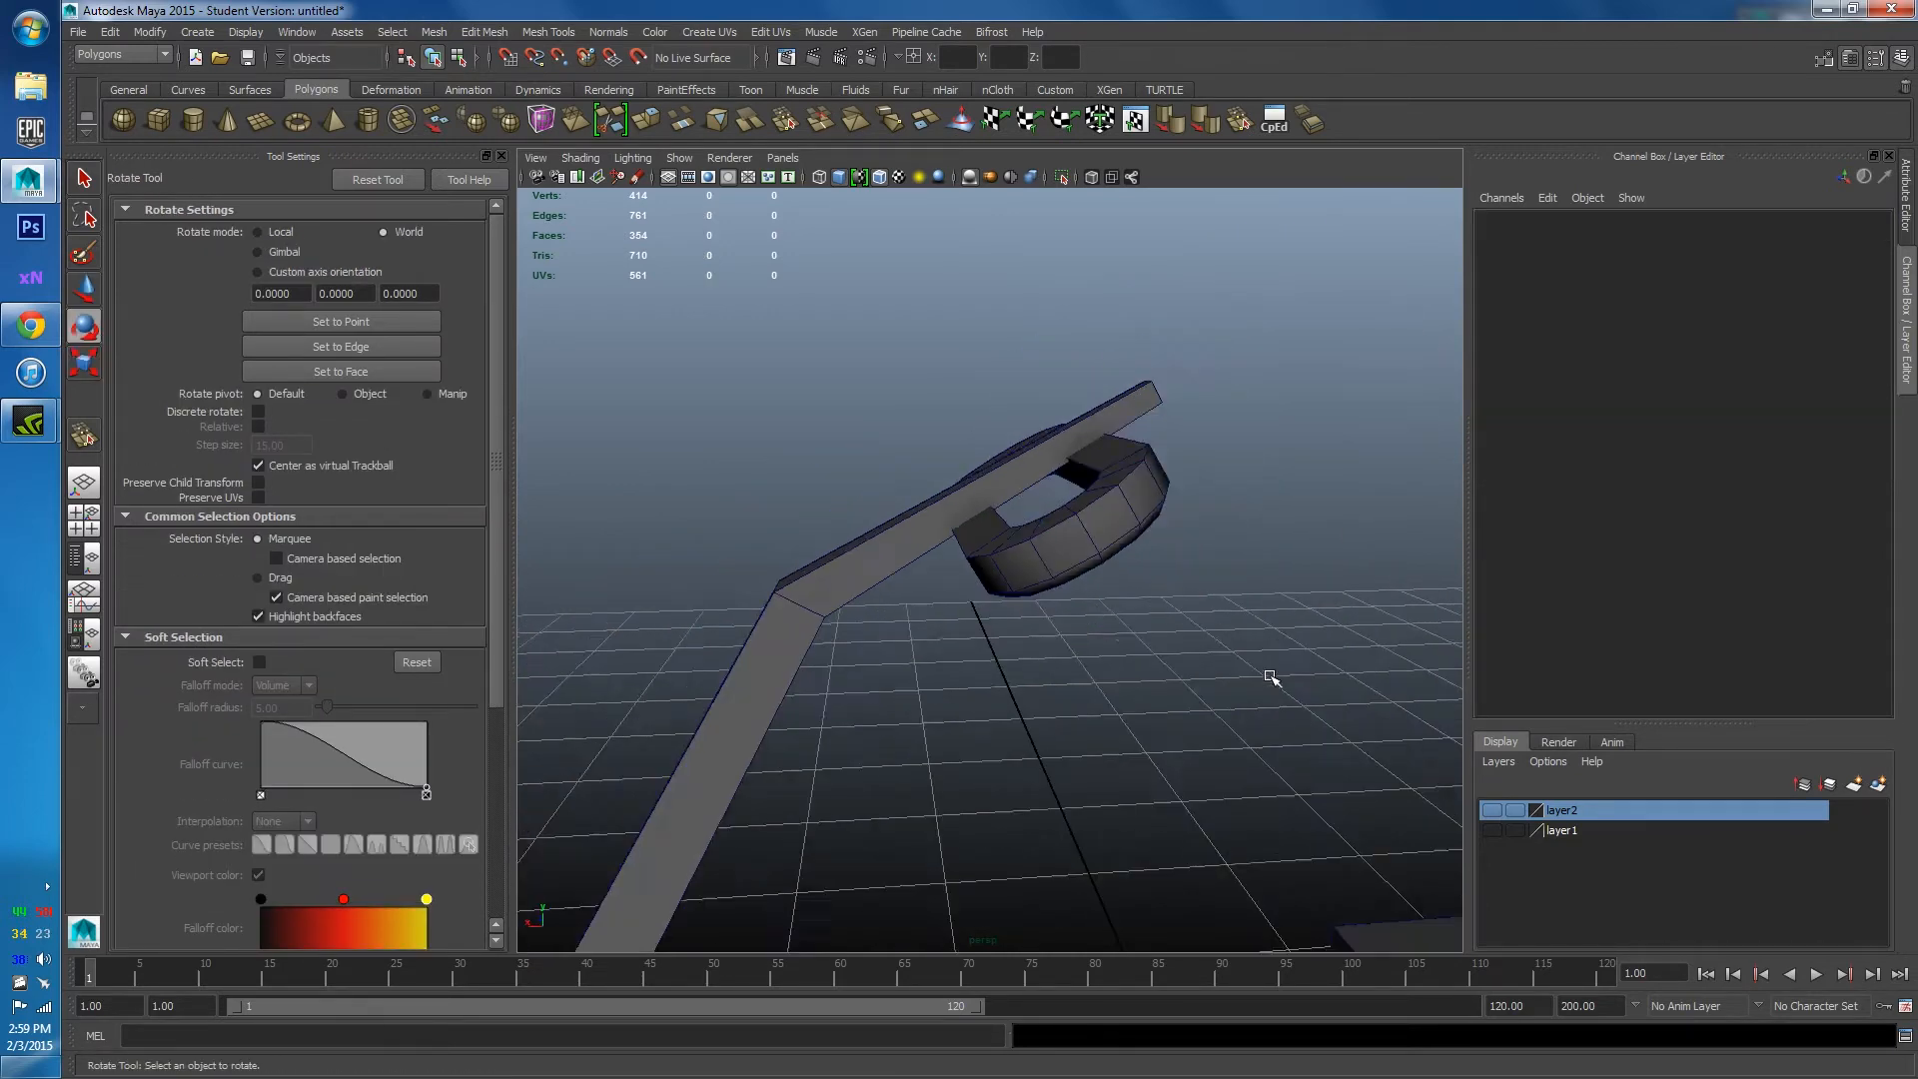
alt+drag(1267, 673, 1060, 519)
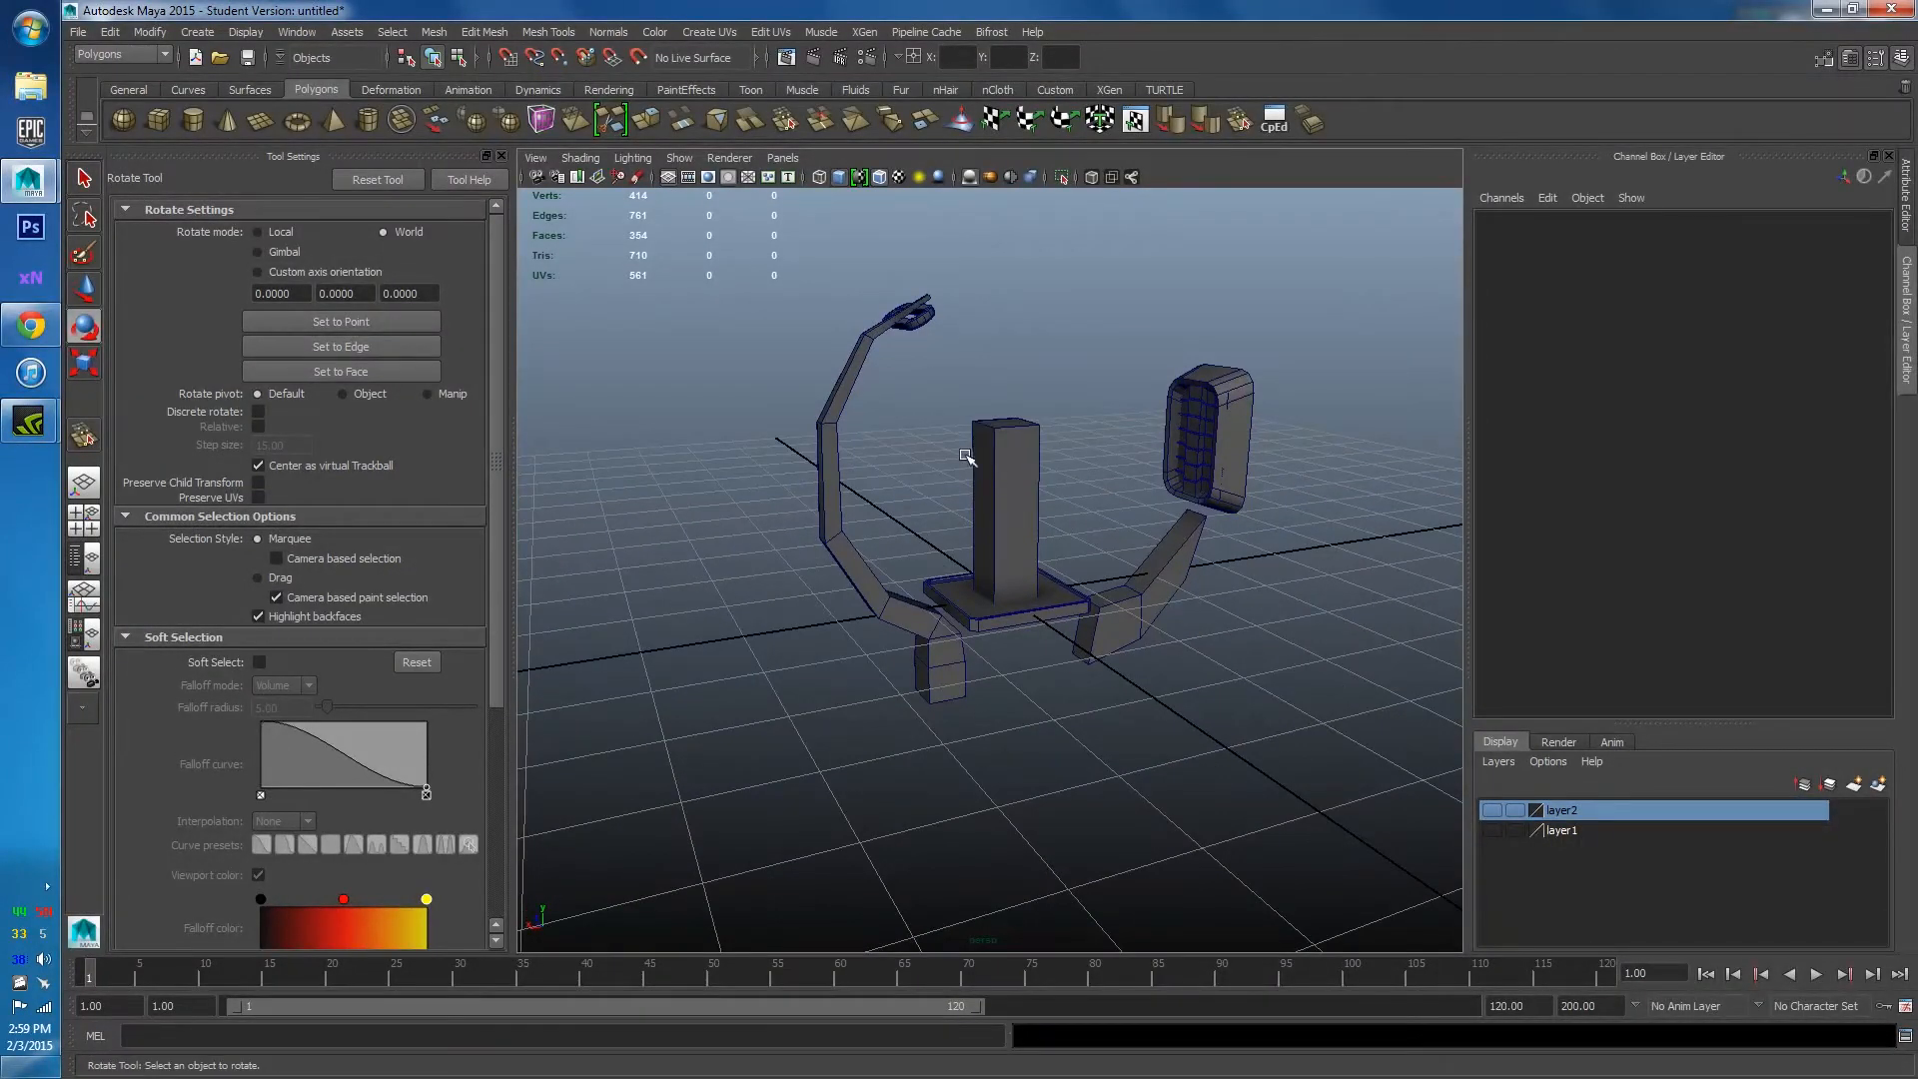
alt+drag(966, 456, 816, 472)
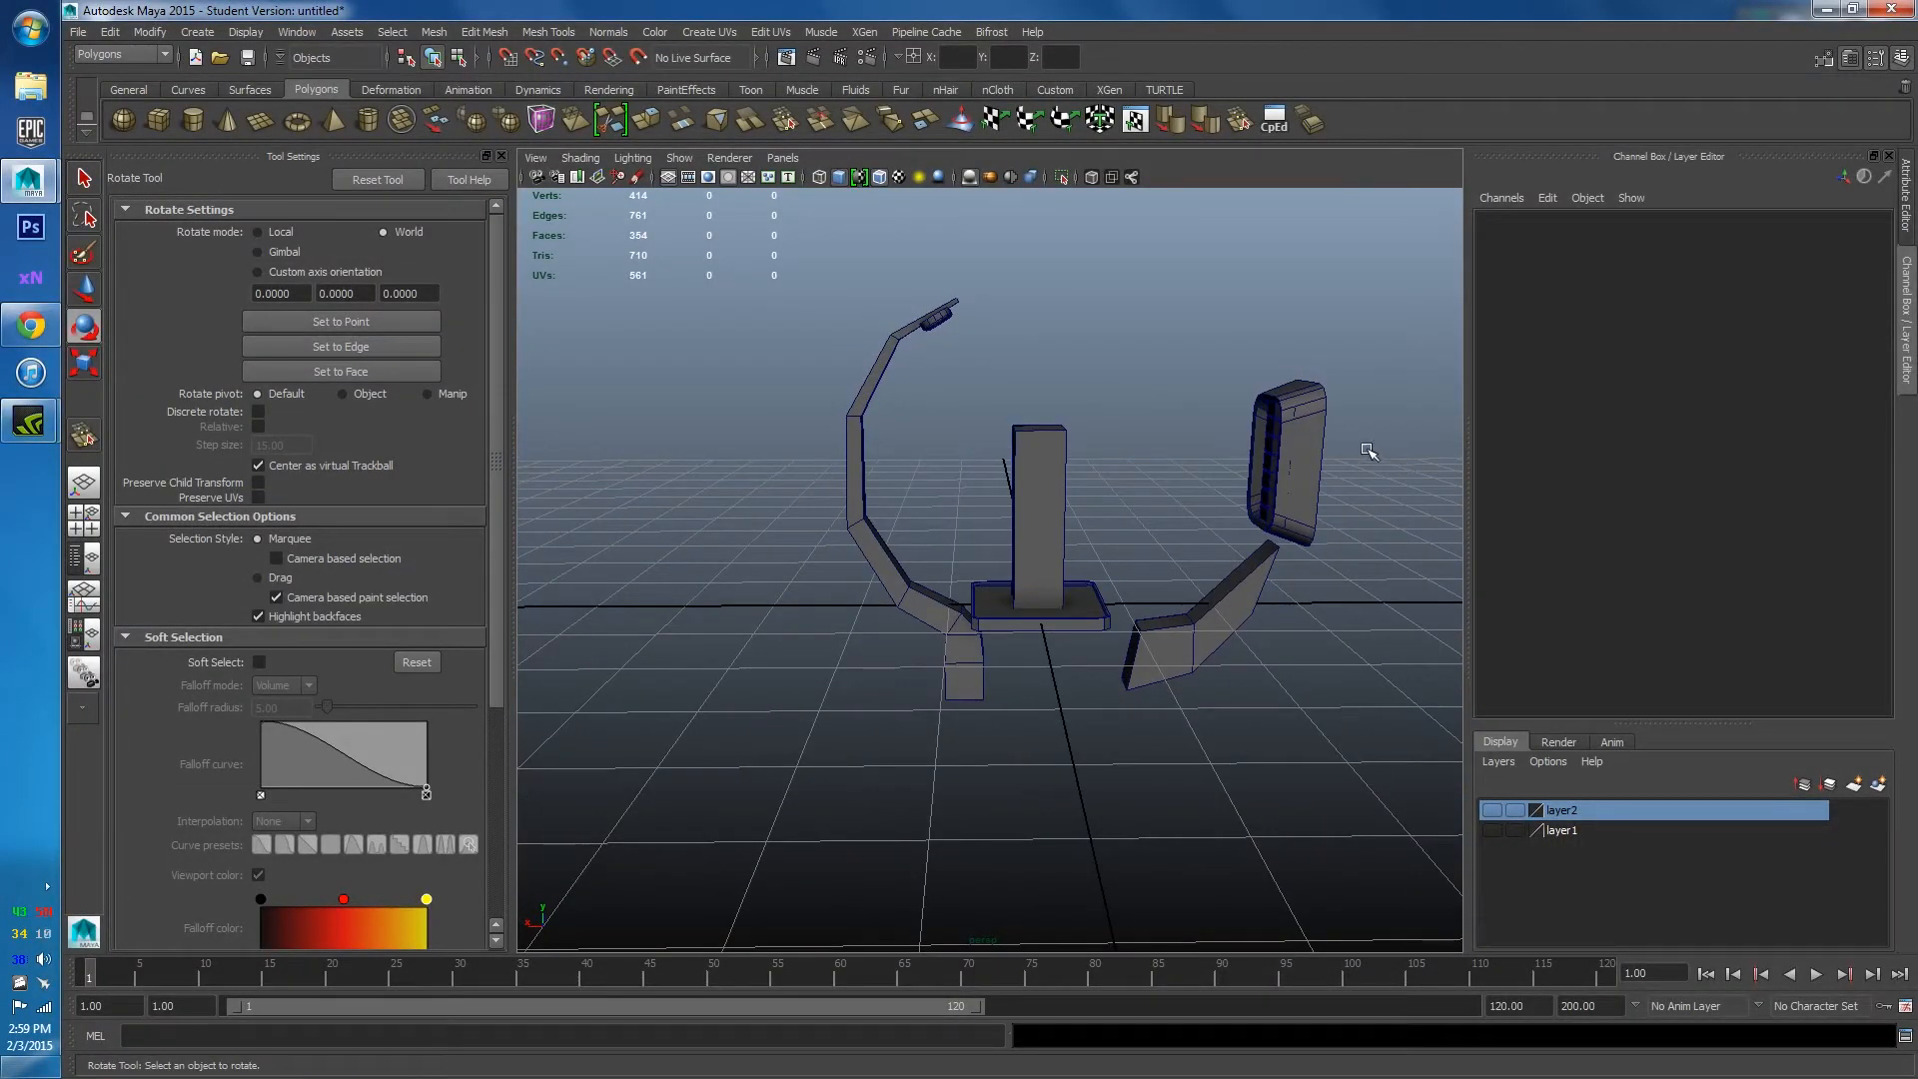
key(ctrl+shift+s)
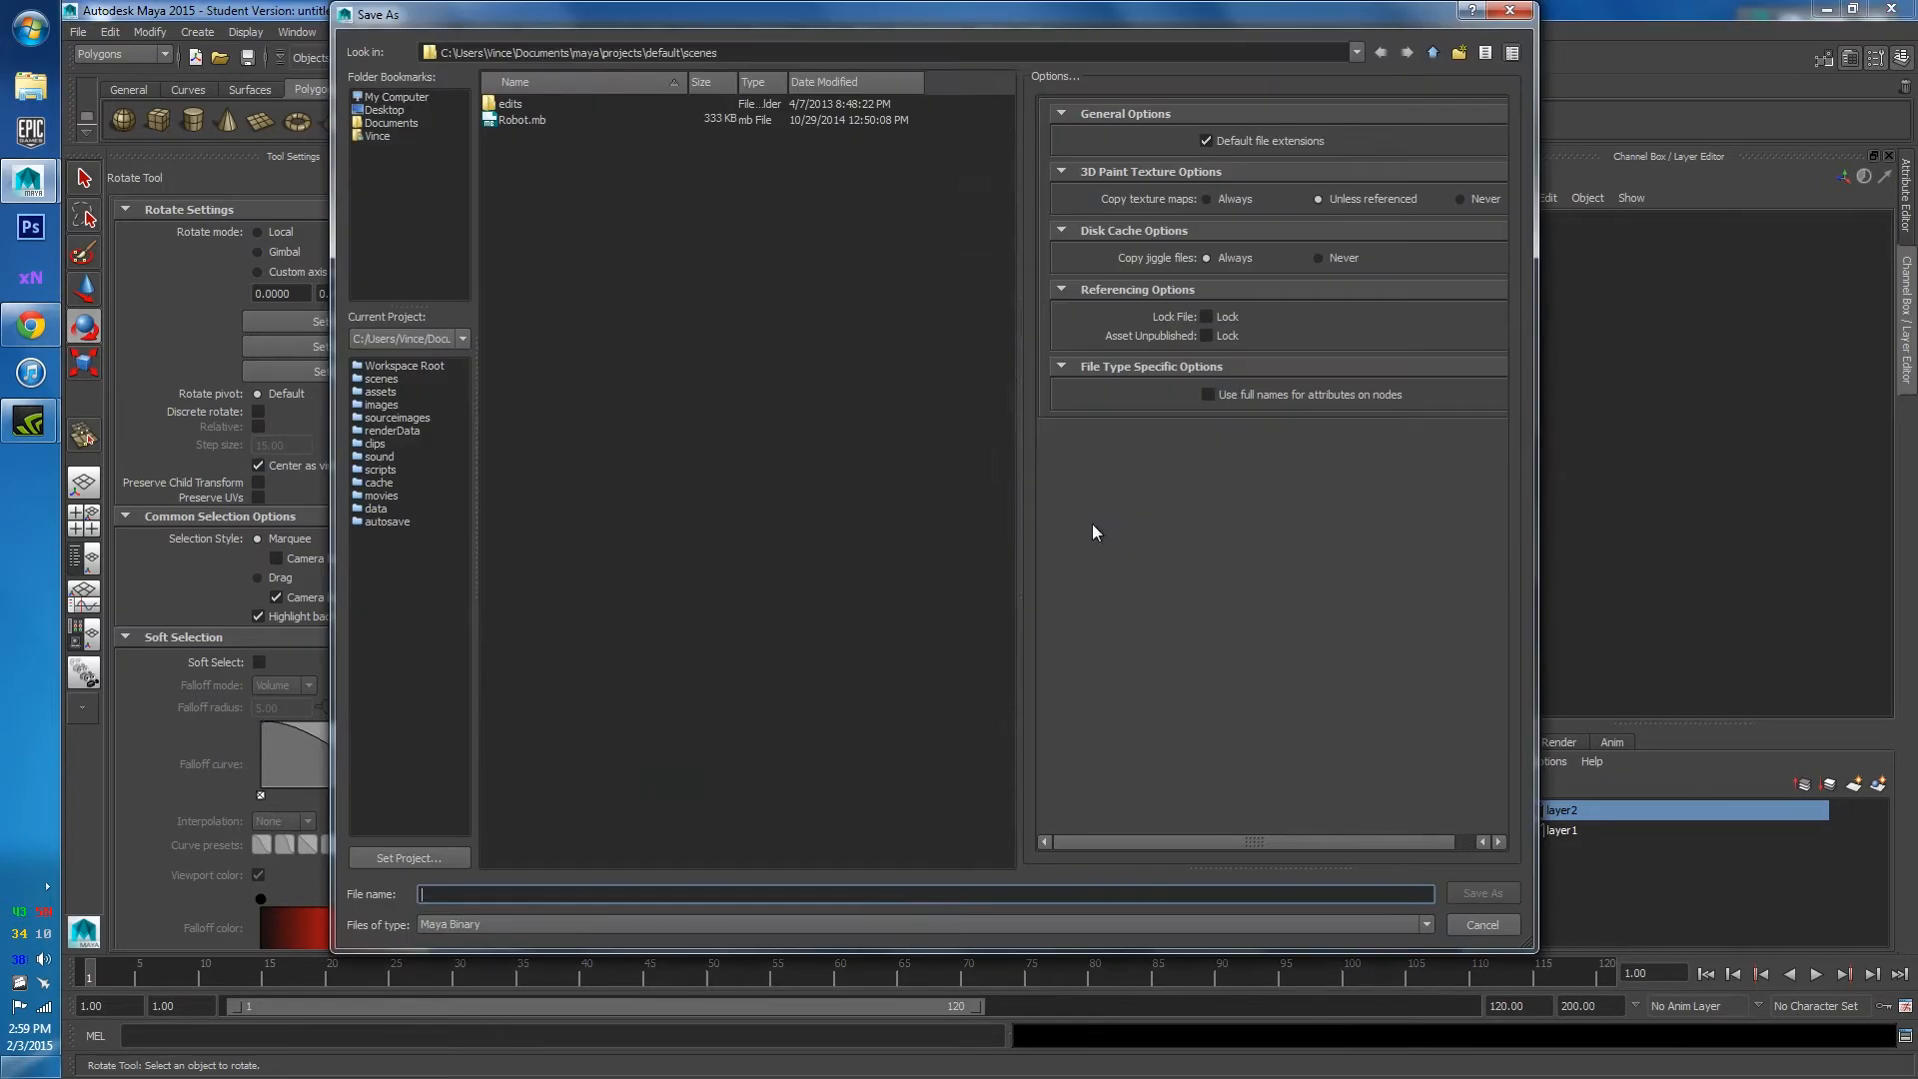
Browse to the G:\_3D_Comp\Maya folder in the Save Scene As dialog.
click(396, 97)
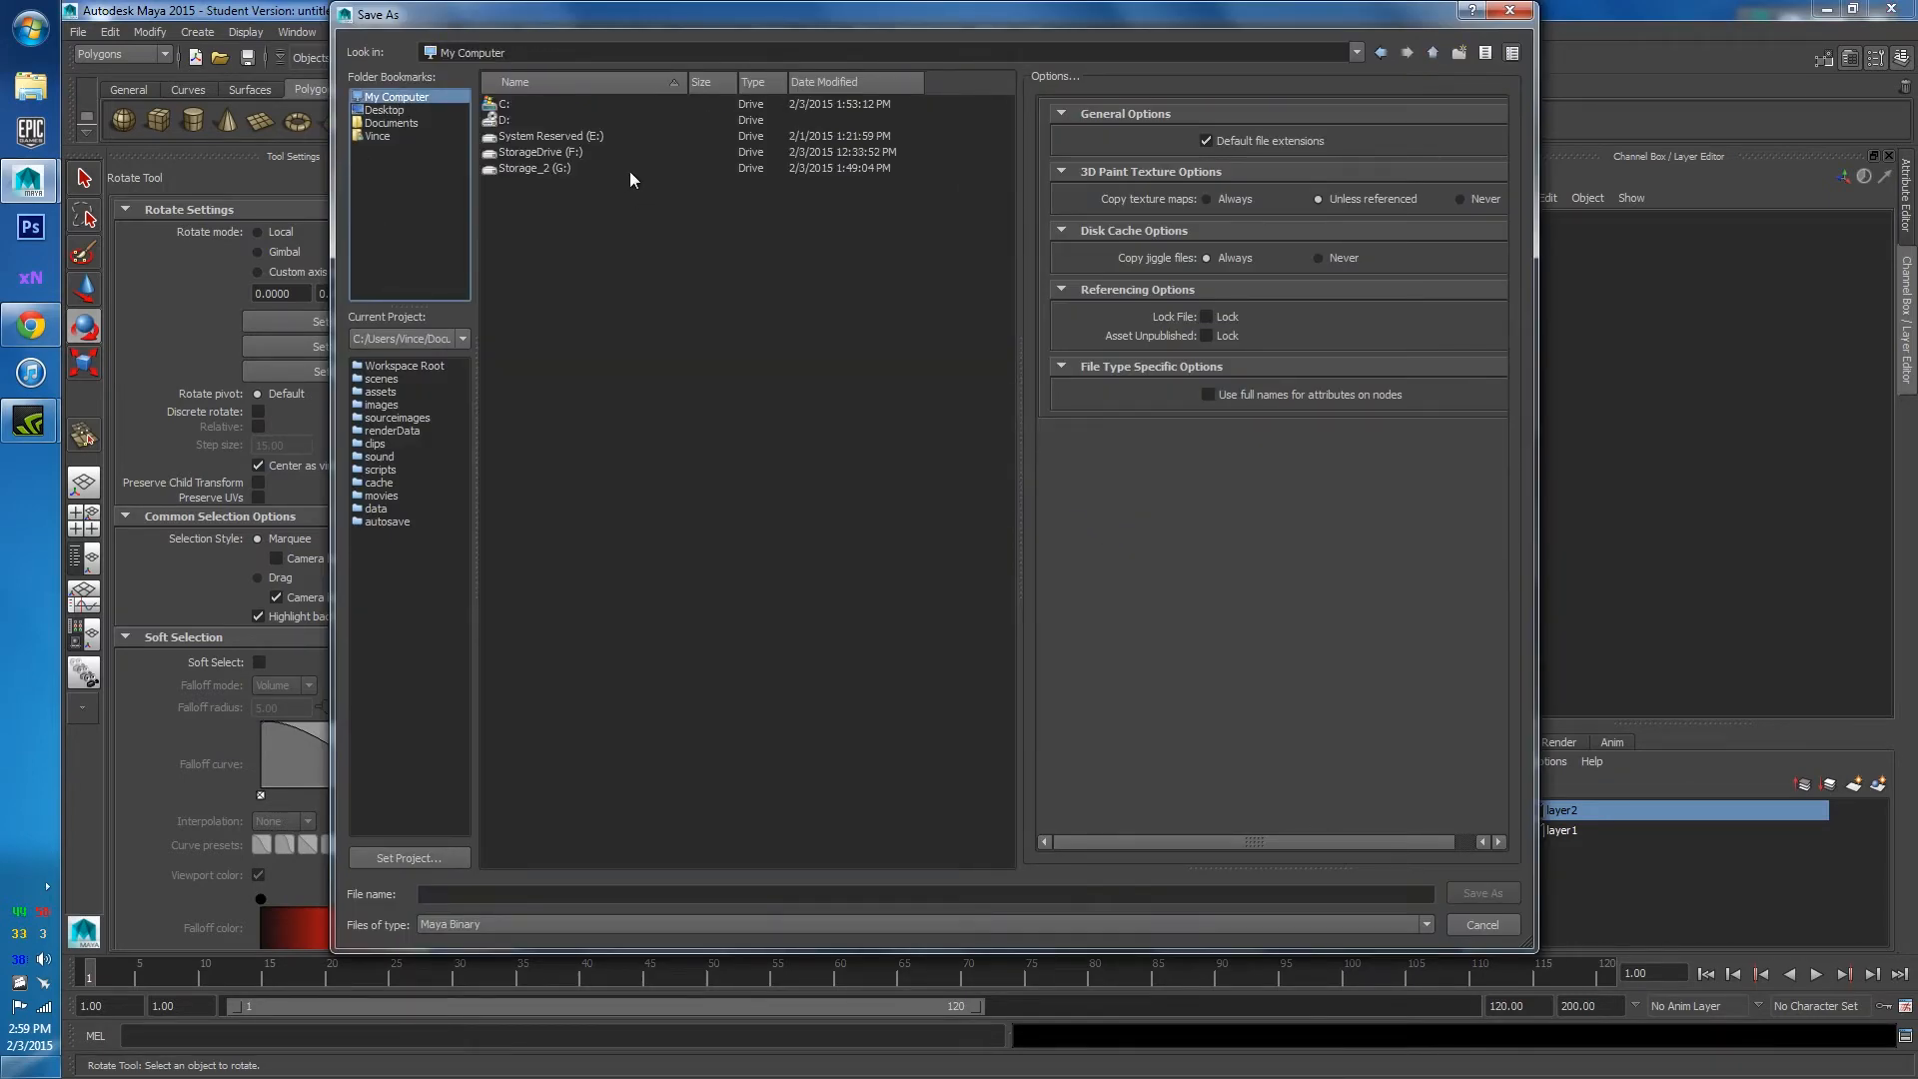
double_click(540, 165)
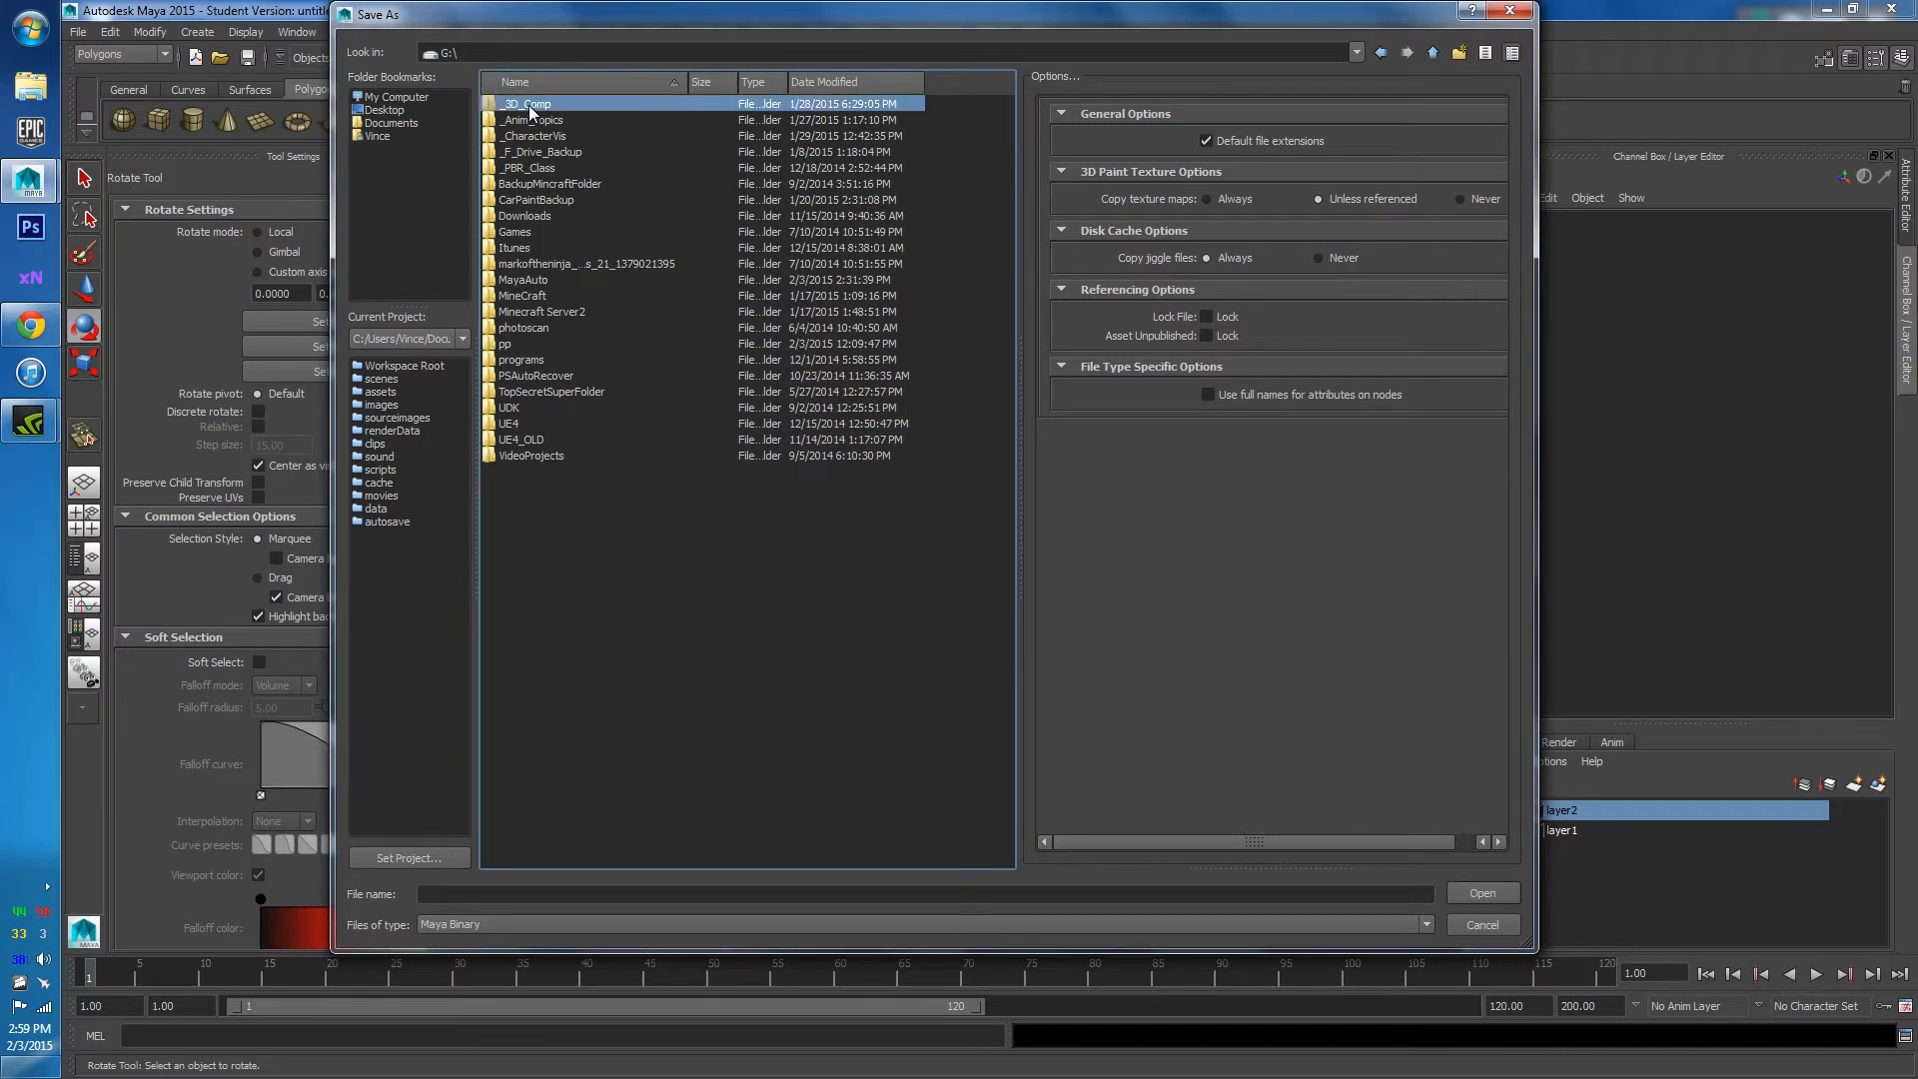
double_click(529, 105)
double_click(519, 130)
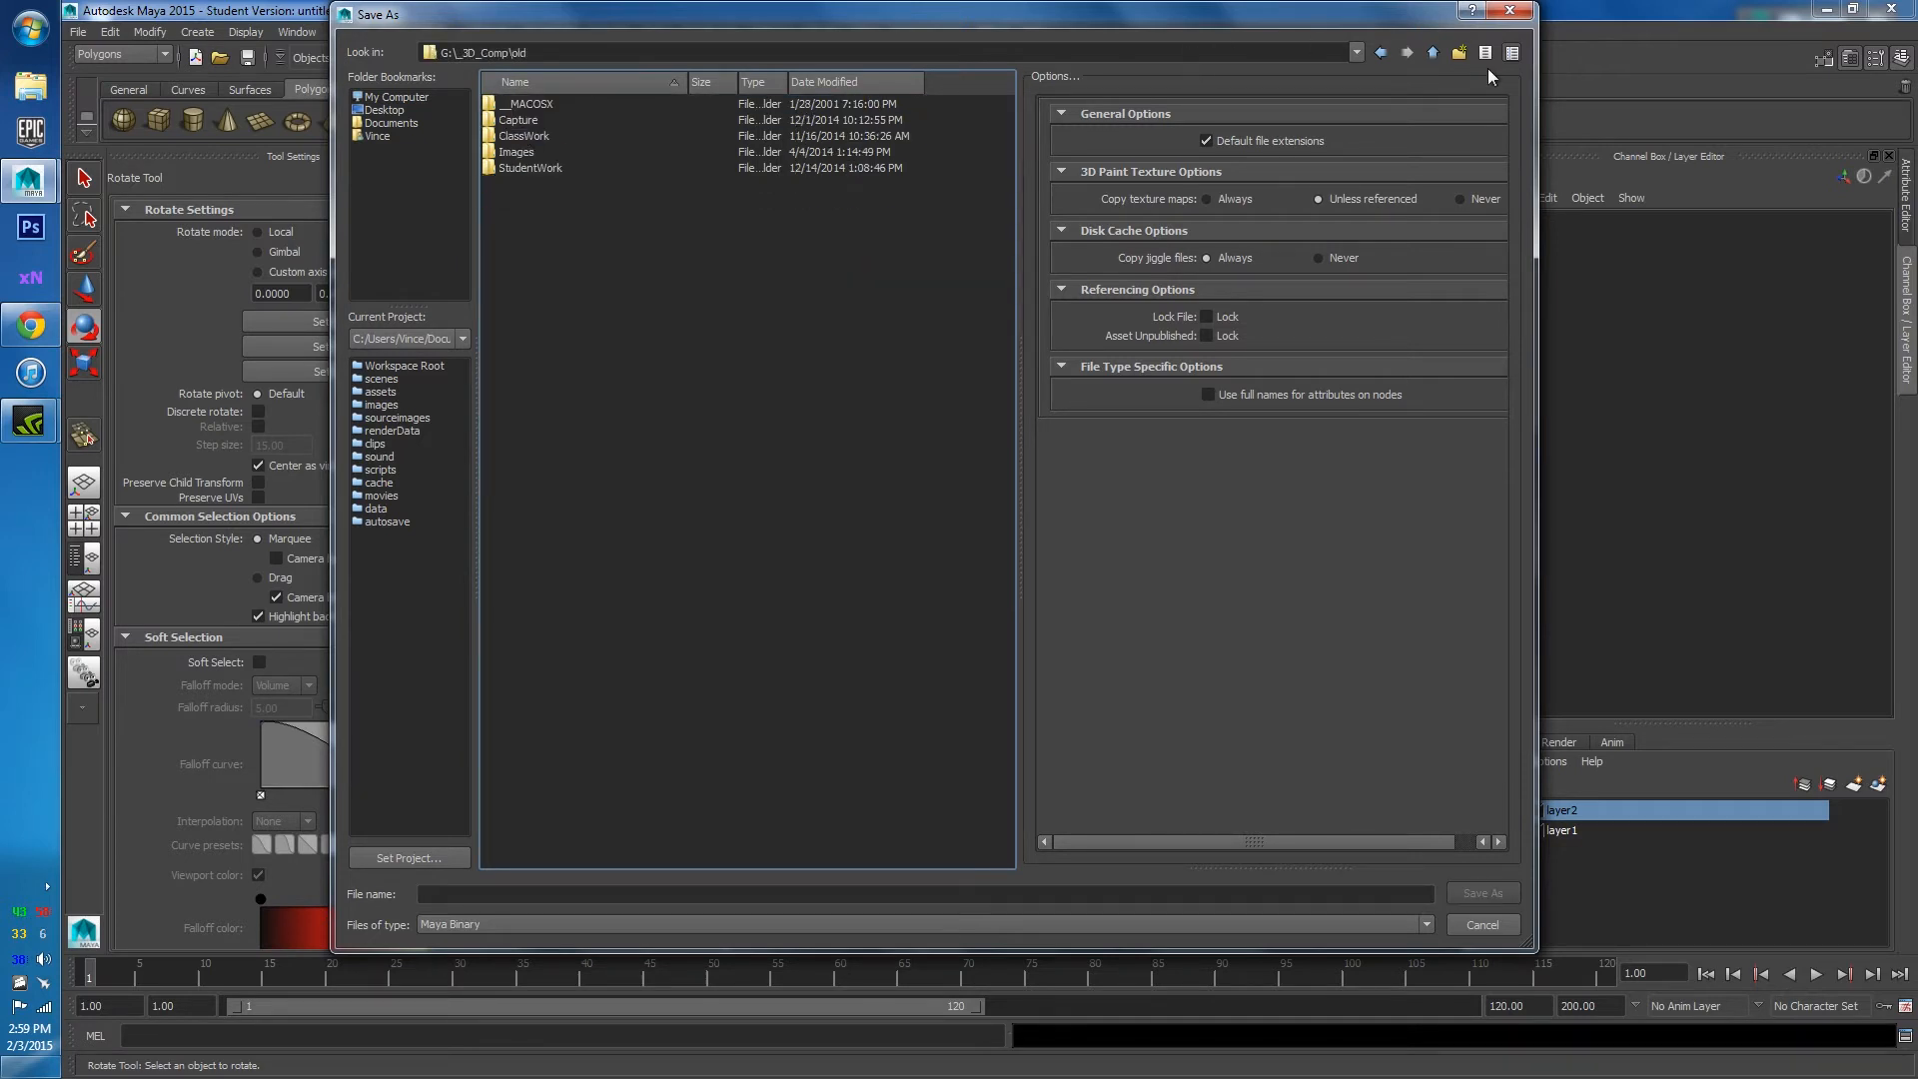
click(1383, 62)
double_click(520, 135)
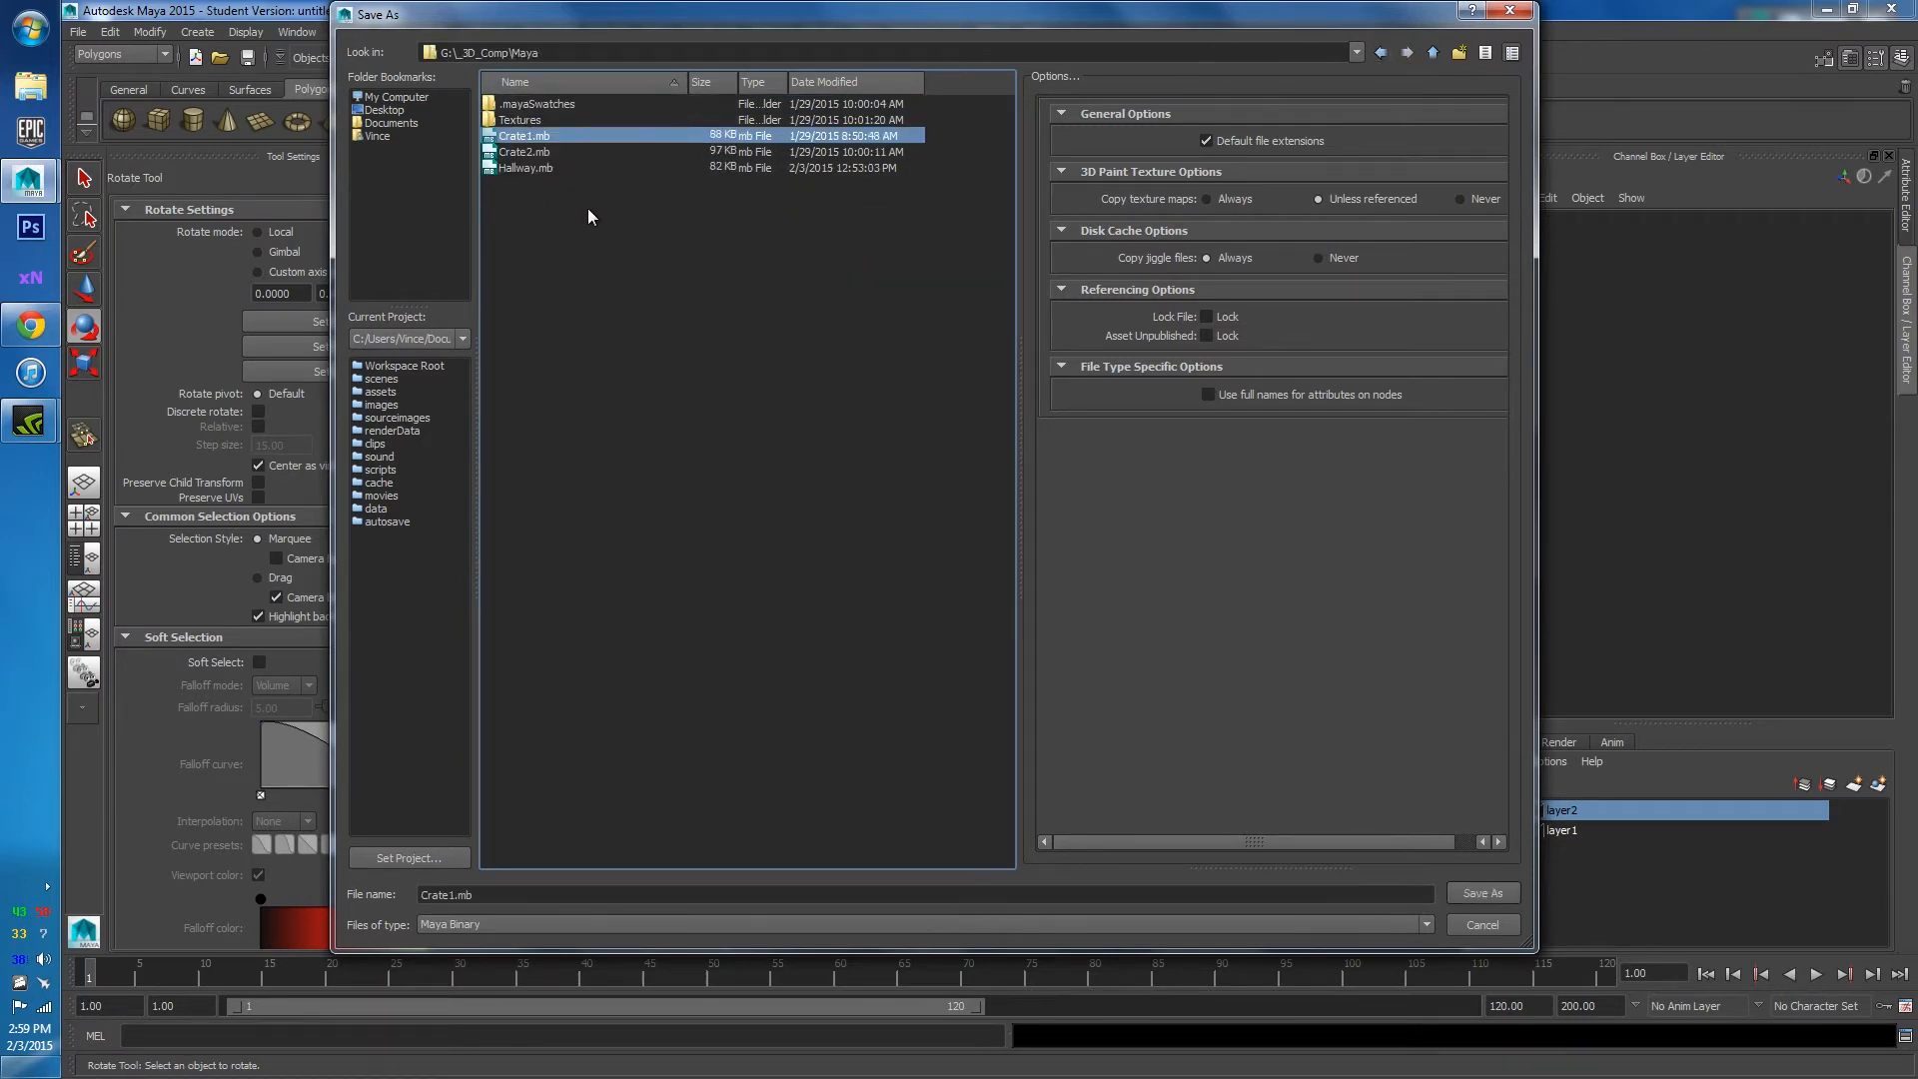
Save over Hallway.mb, confirming the replacement and the Student Version warning.
click(527, 170)
click(1467, 901)
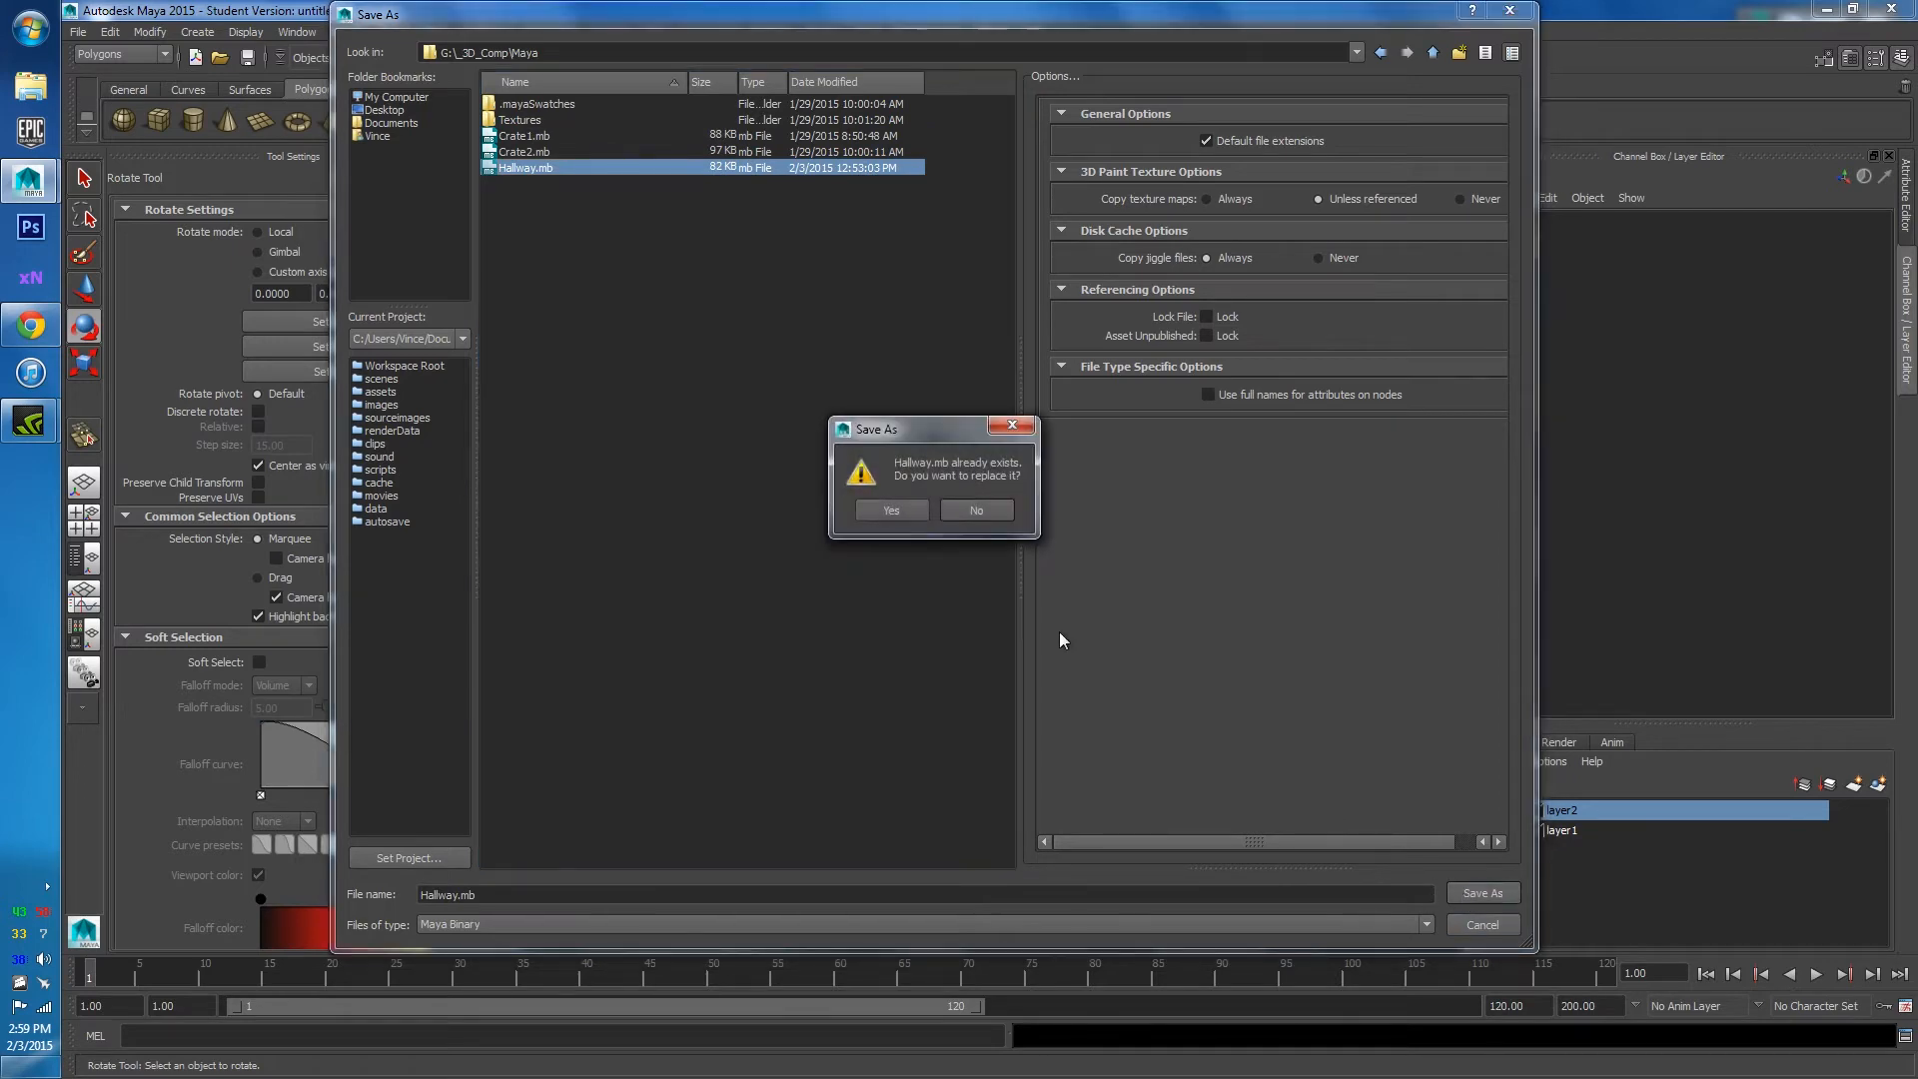
click(892, 510)
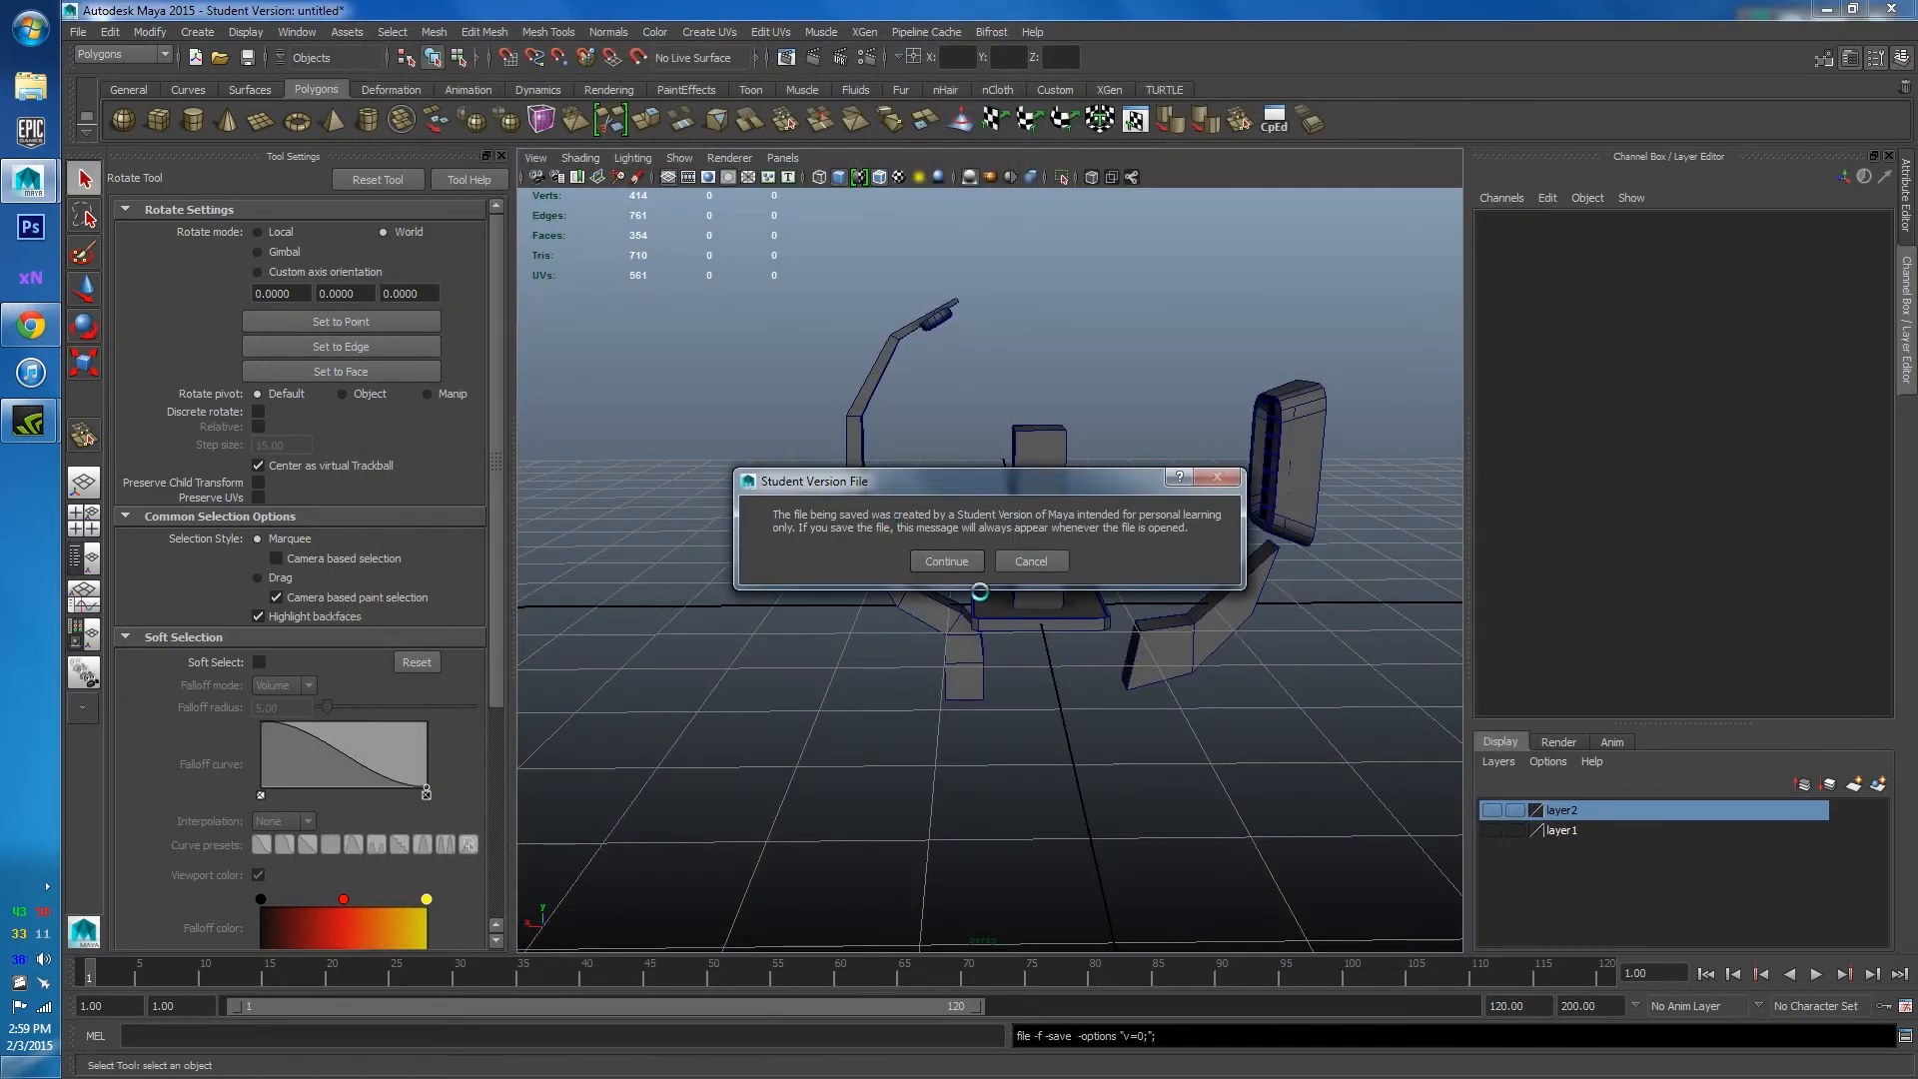
click(947, 562)
alt+drag(1139, 544, 1083, 578)
click(31, 328)
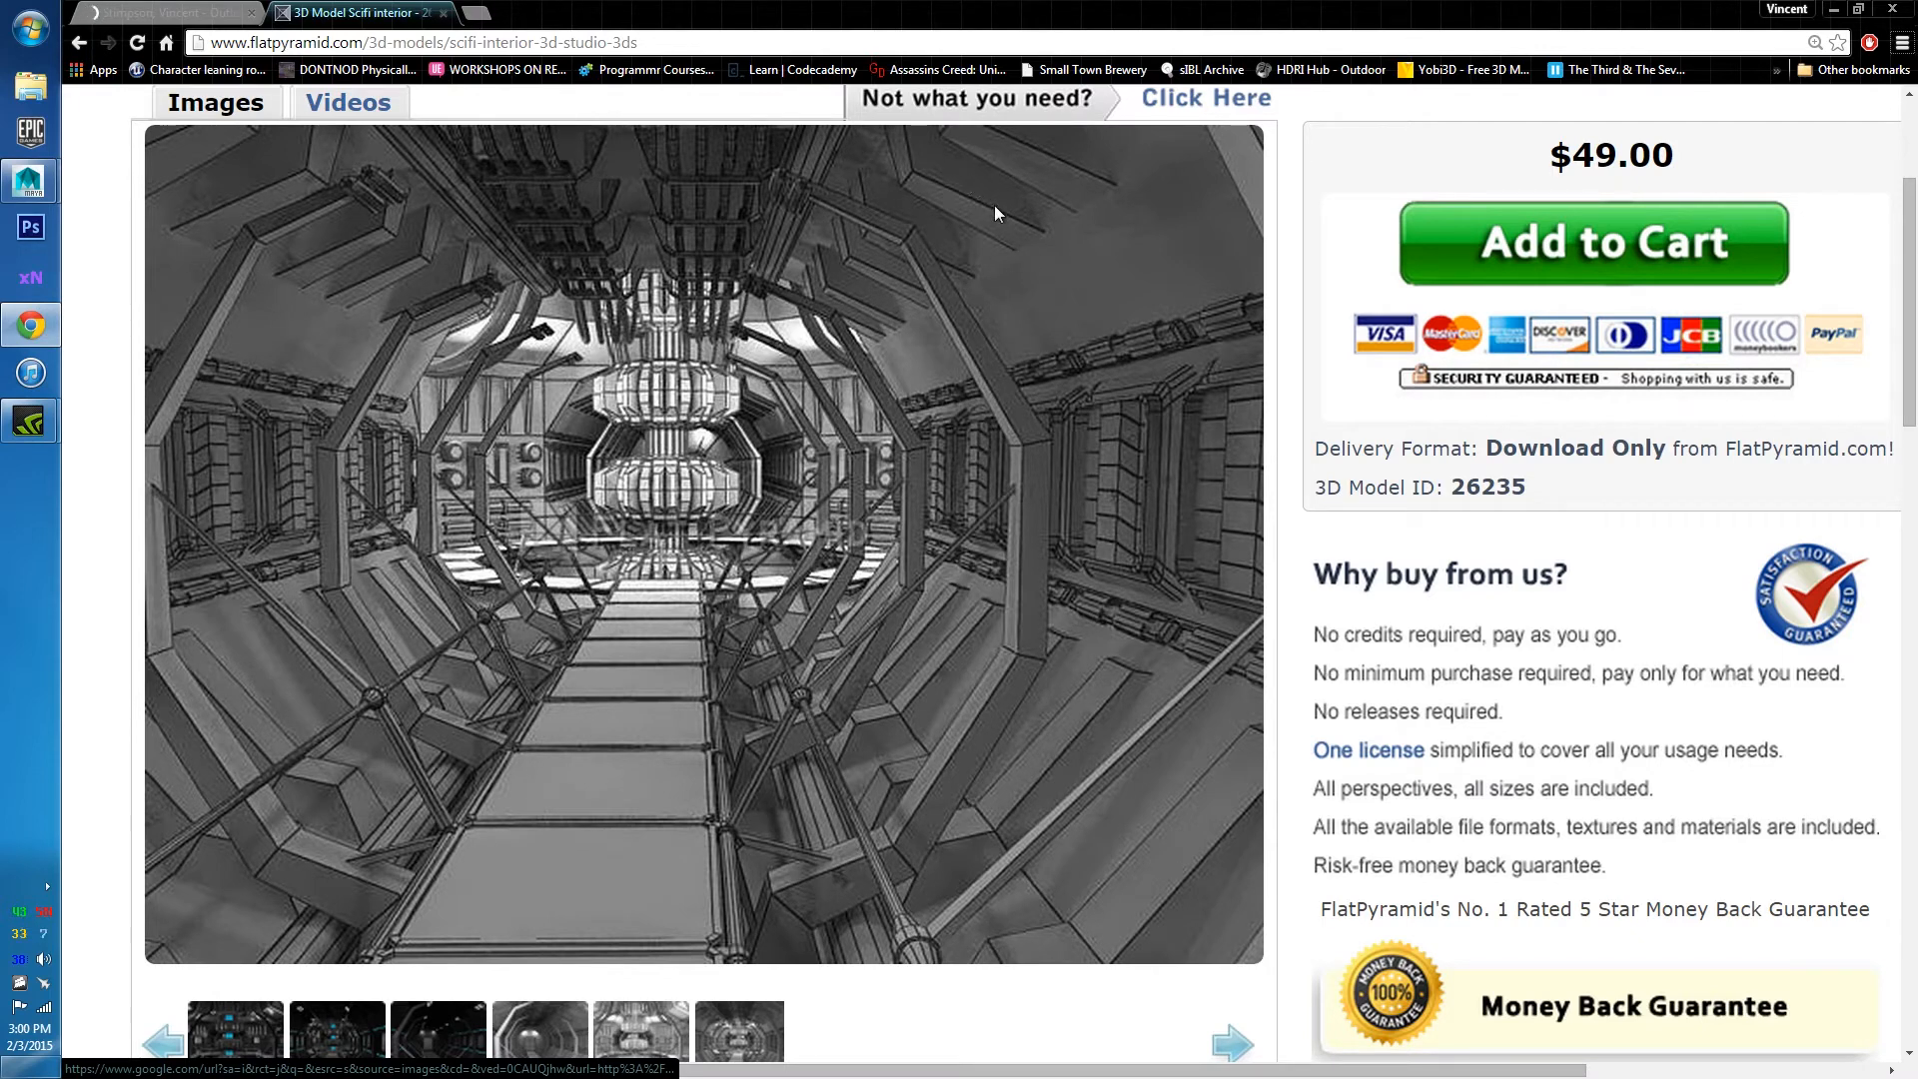
click(1835, 9)
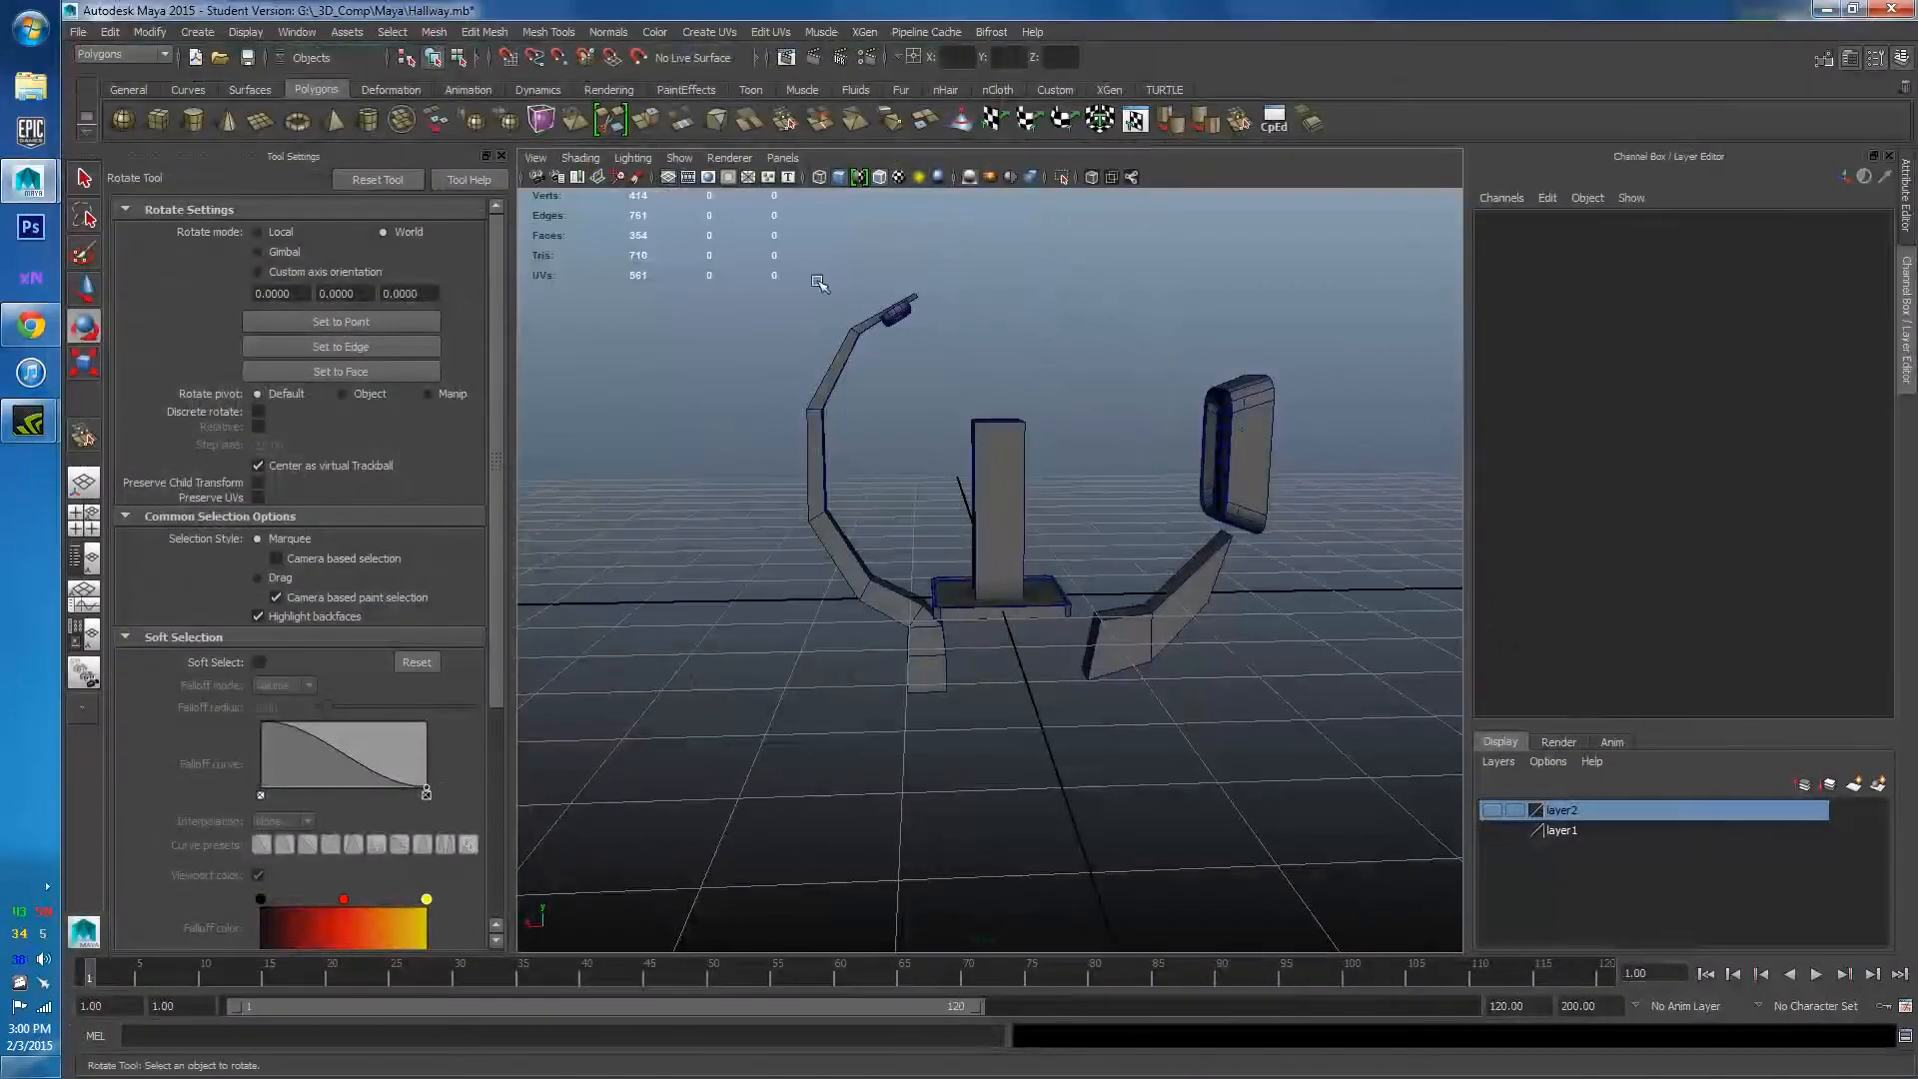
Turn on layer1's visibility to show the hallway geometry.
click(1492, 831)
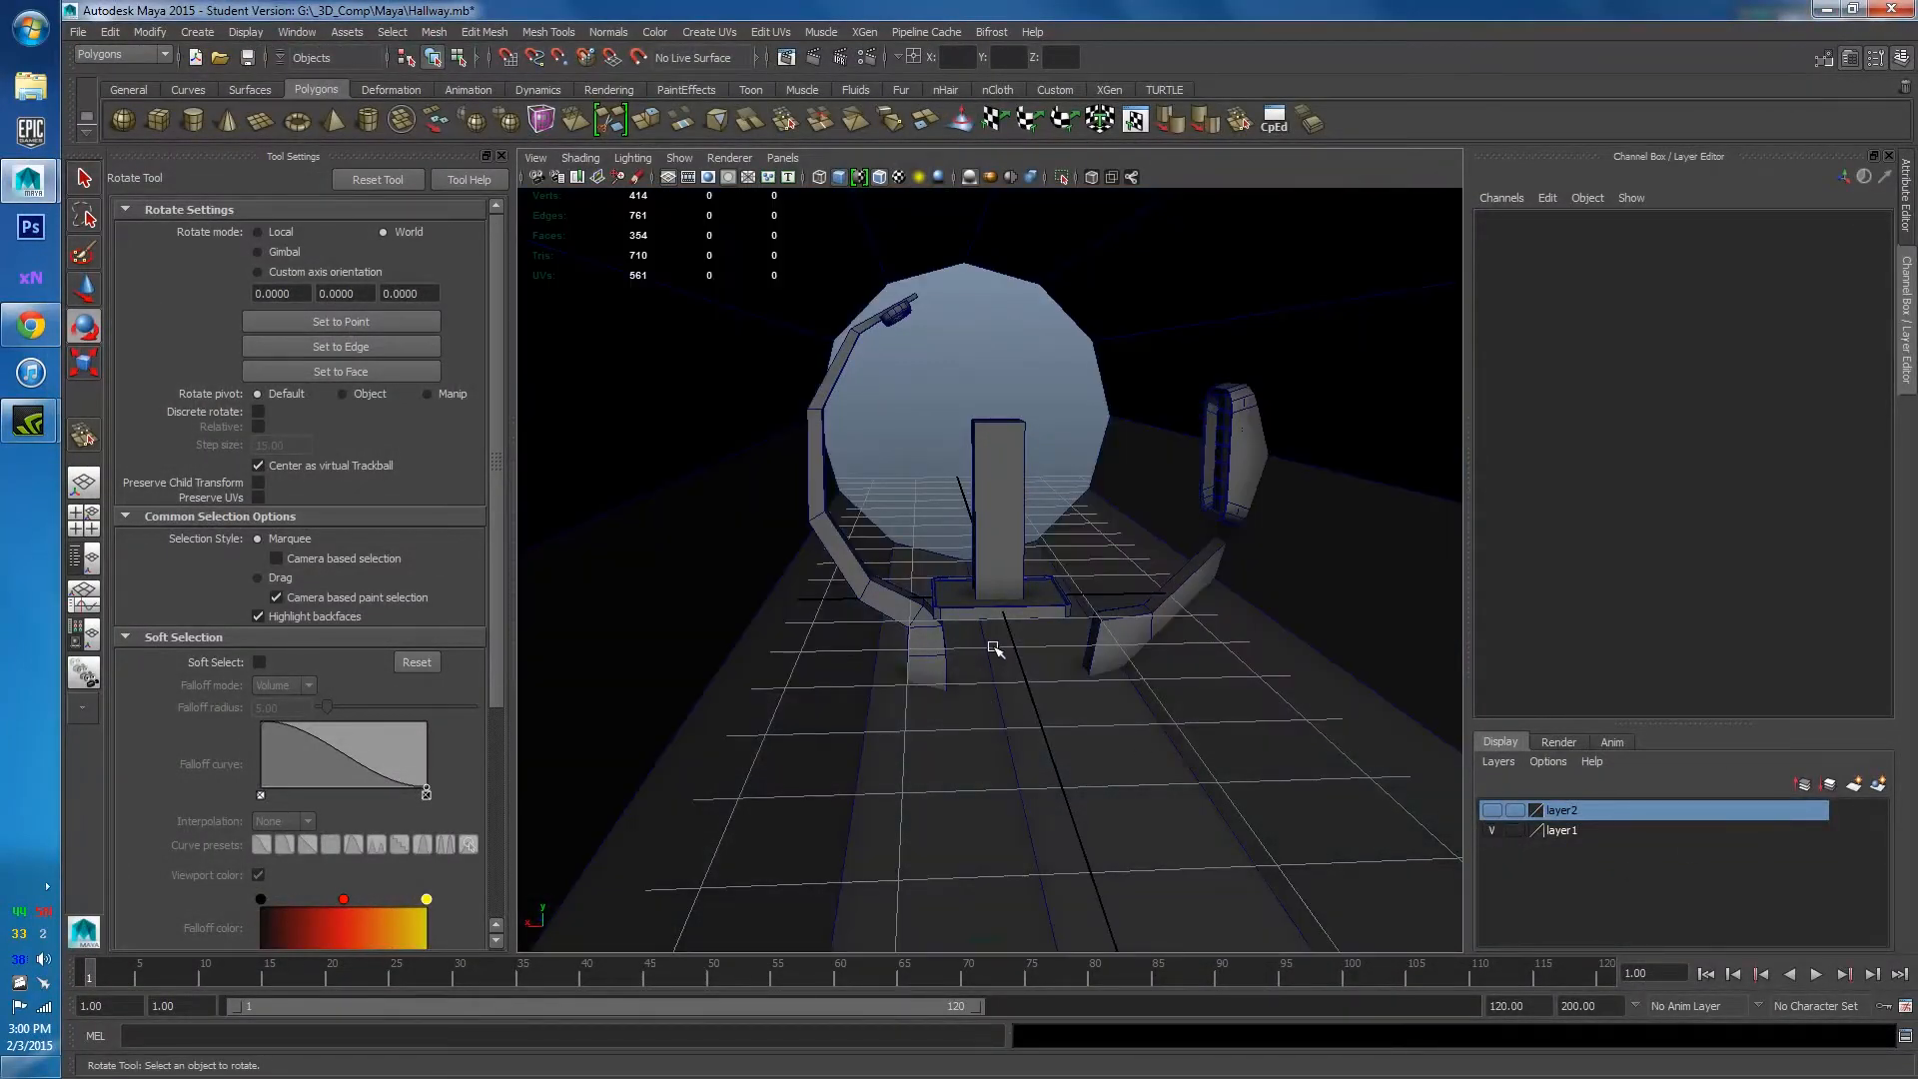
alt+drag(993, 648, 968, 792)
scroll(976, 805, down, 5)
scroll(973, 802, up, 5)
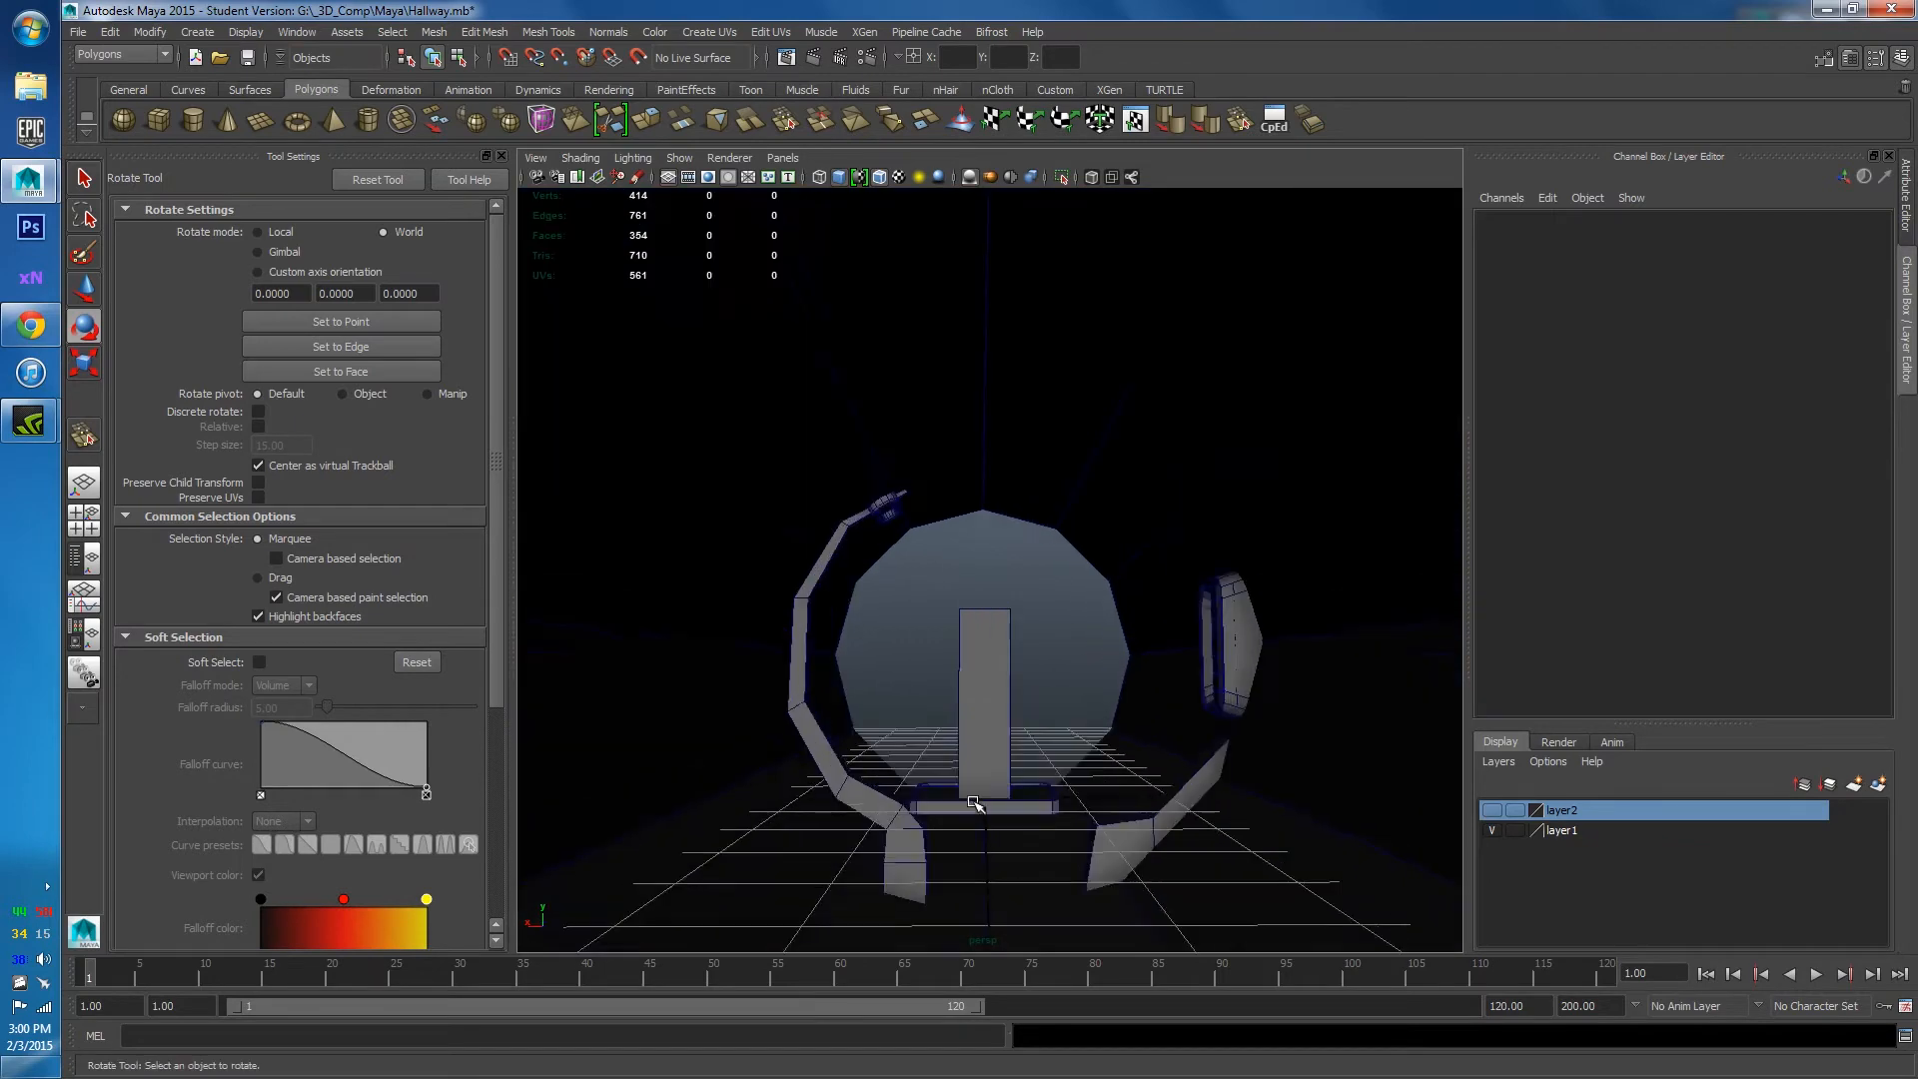
alt+middle_drag(974, 802, 1005, 775)
Create a polygon cube and raise it to Translate Y 2.831 above the pillar.
click(158, 120)
scroll(1007, 831, down, 3)
key(w)
drag(995, 627, 1007, 429)
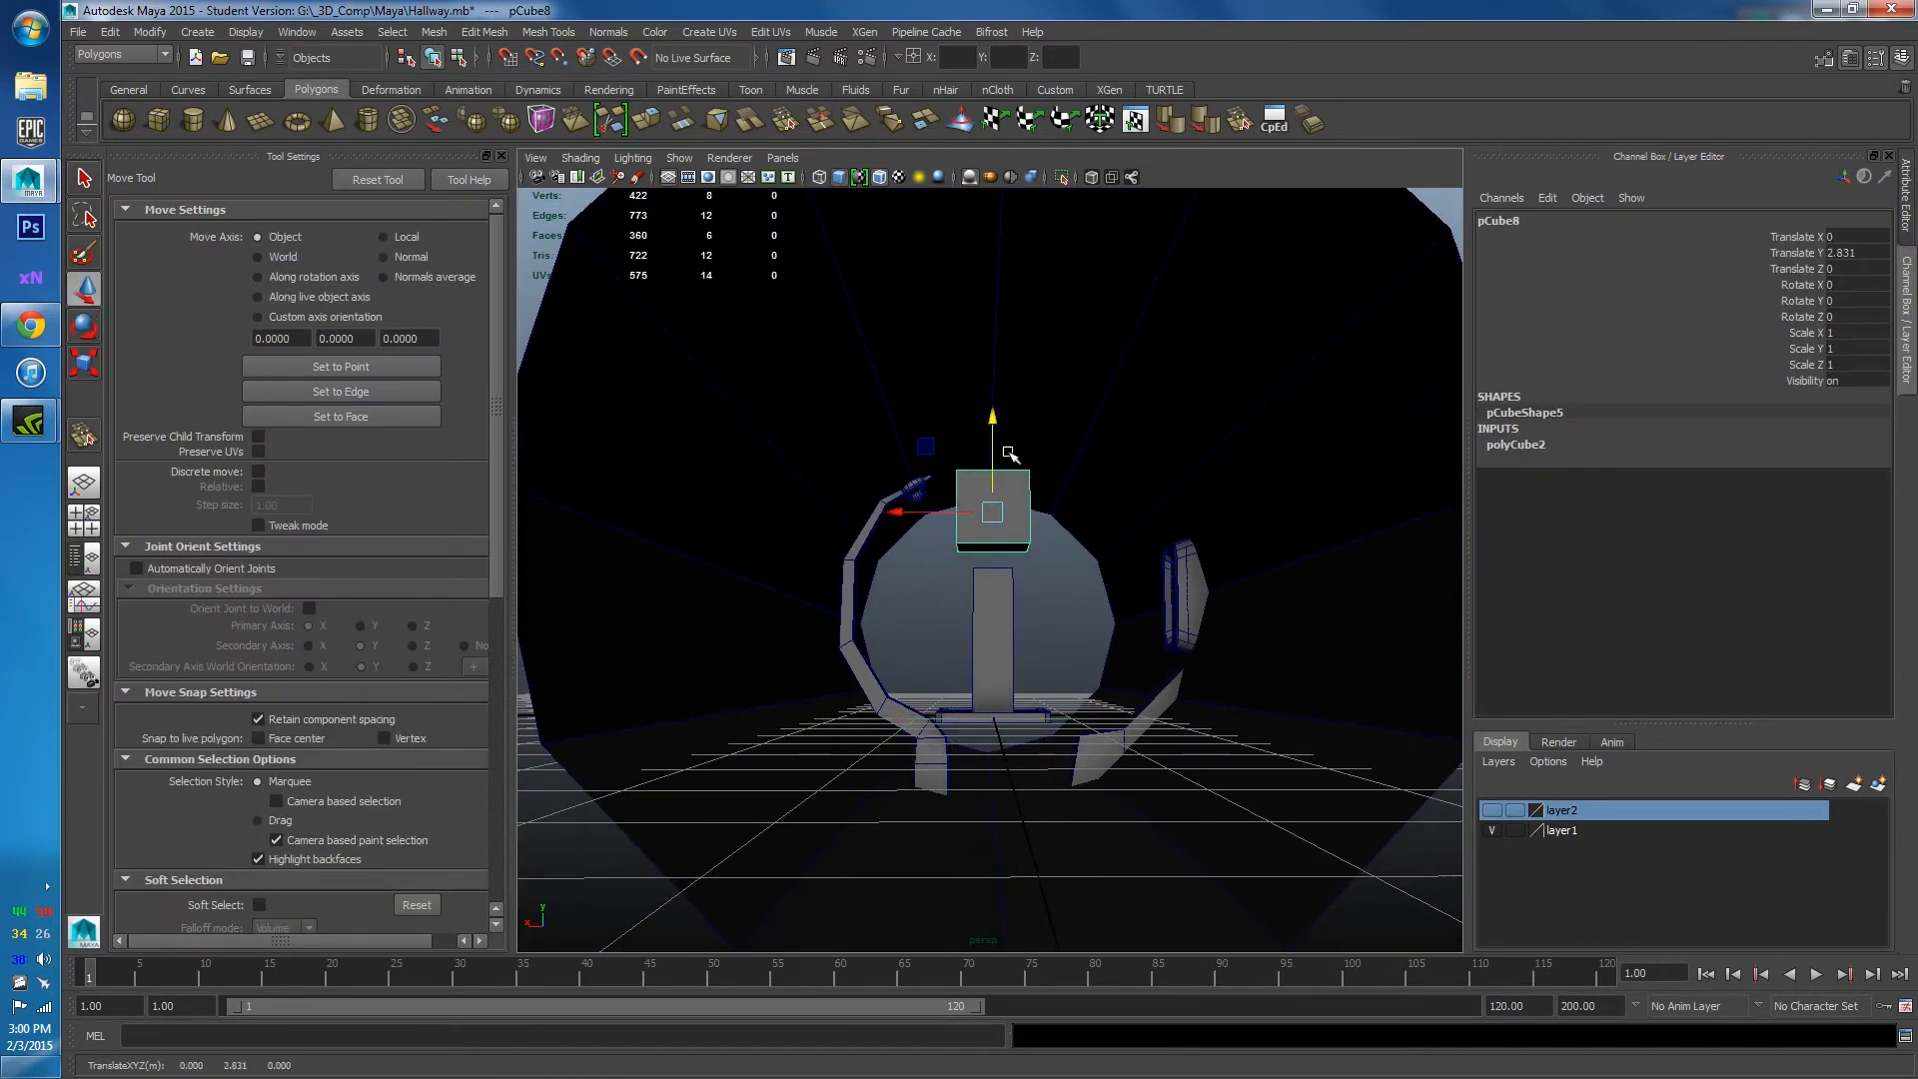
scroll(1009, 455, up, 4)
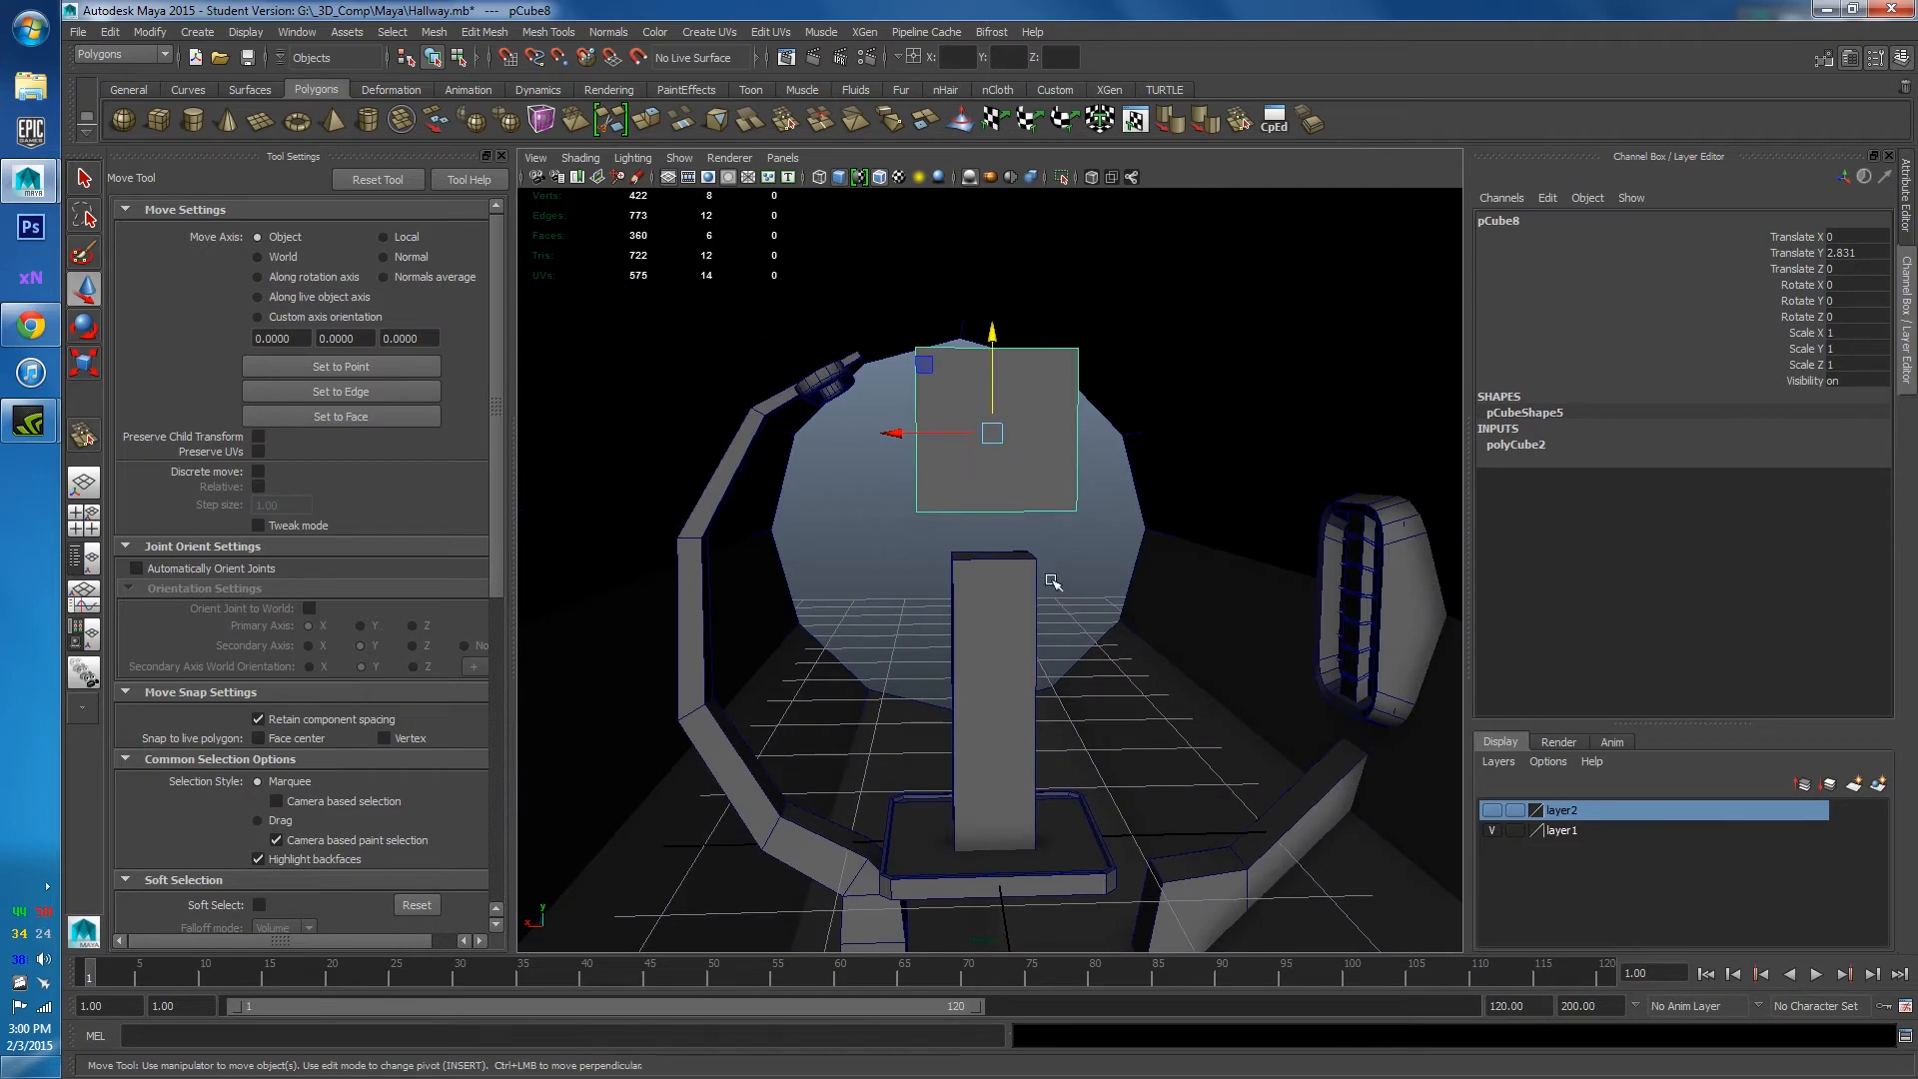
key(r)
scroll(939, 539, up, 5)
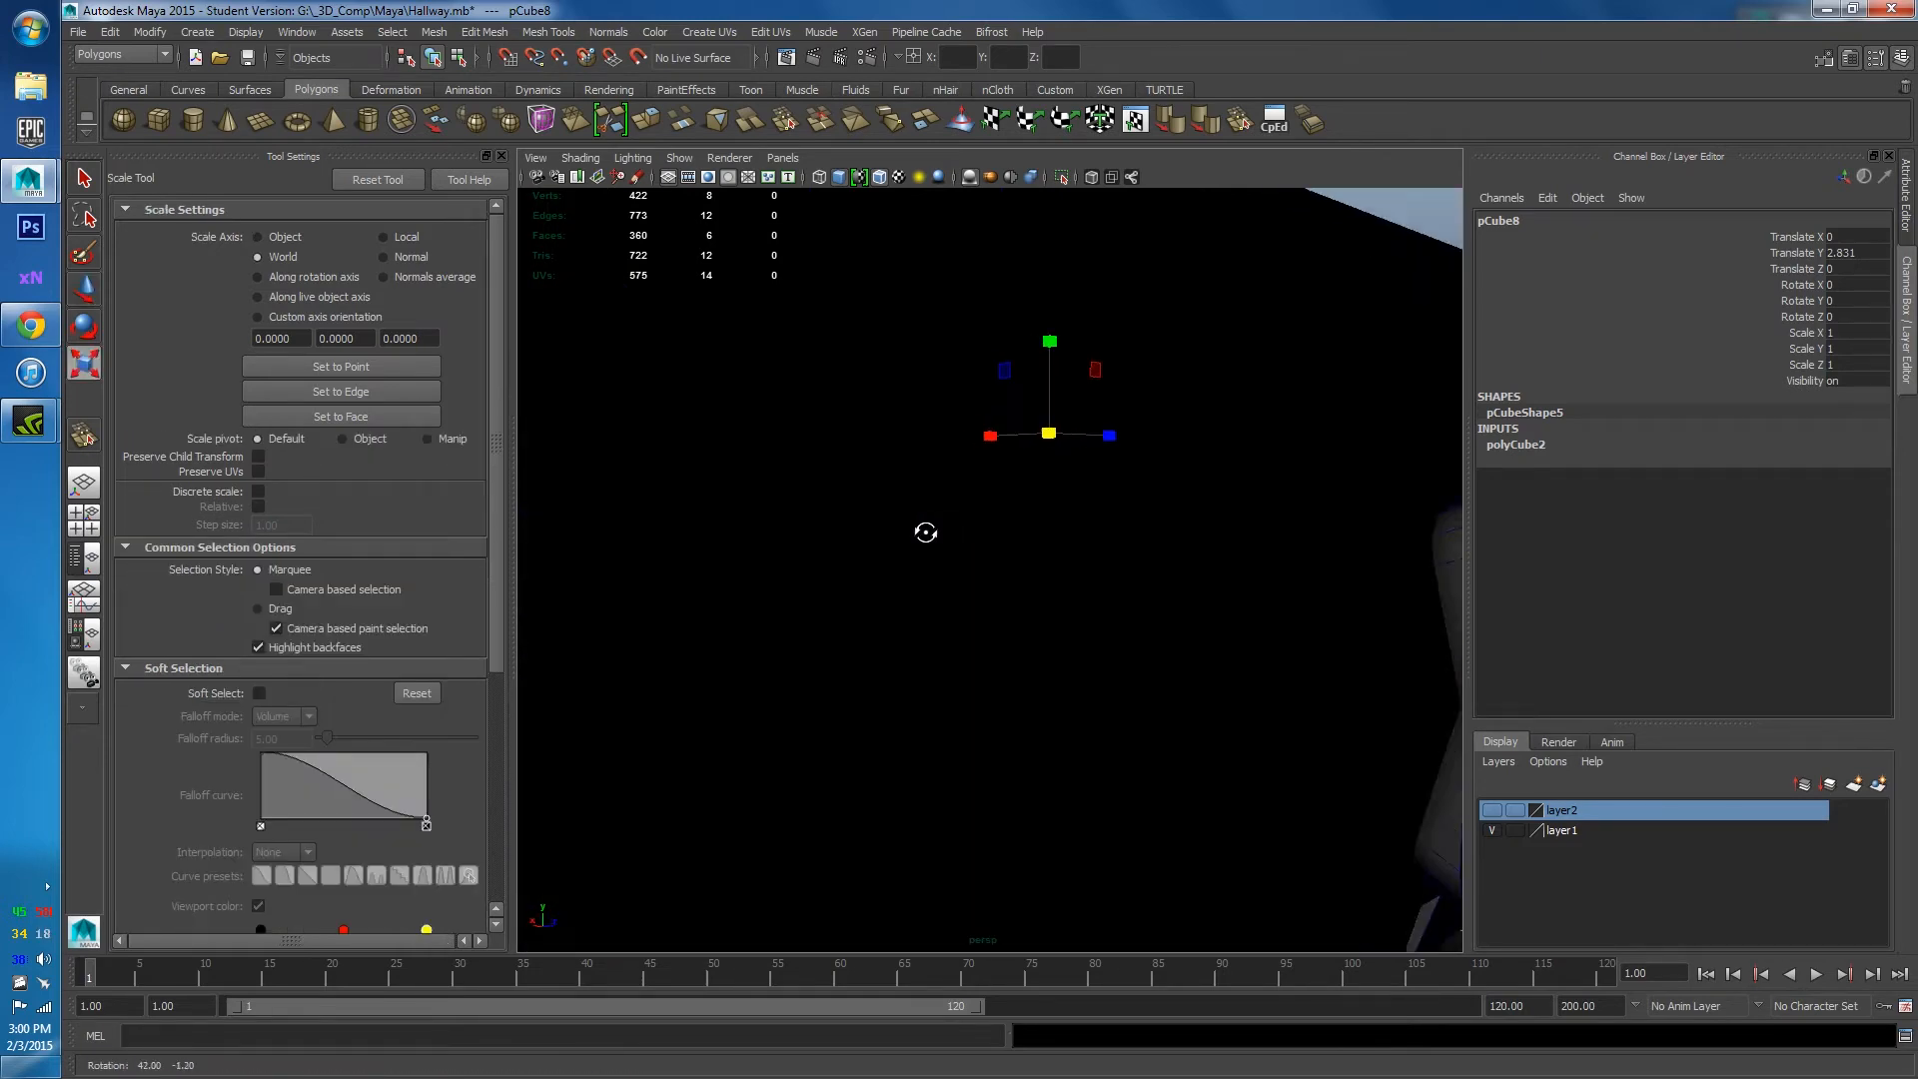
Turn on X-Ray to see the cube through the hallway meshes.
click(1092, 177)
alt+drag(1092, 450, 1045, 505)
scroll(1059, 529, down, 4)
alt+drag(1085, 589, 985, 600)
alt+right_drag(985, 599, 1130, 536)
alt+middle_drag(1130, 535, 1099, 642)
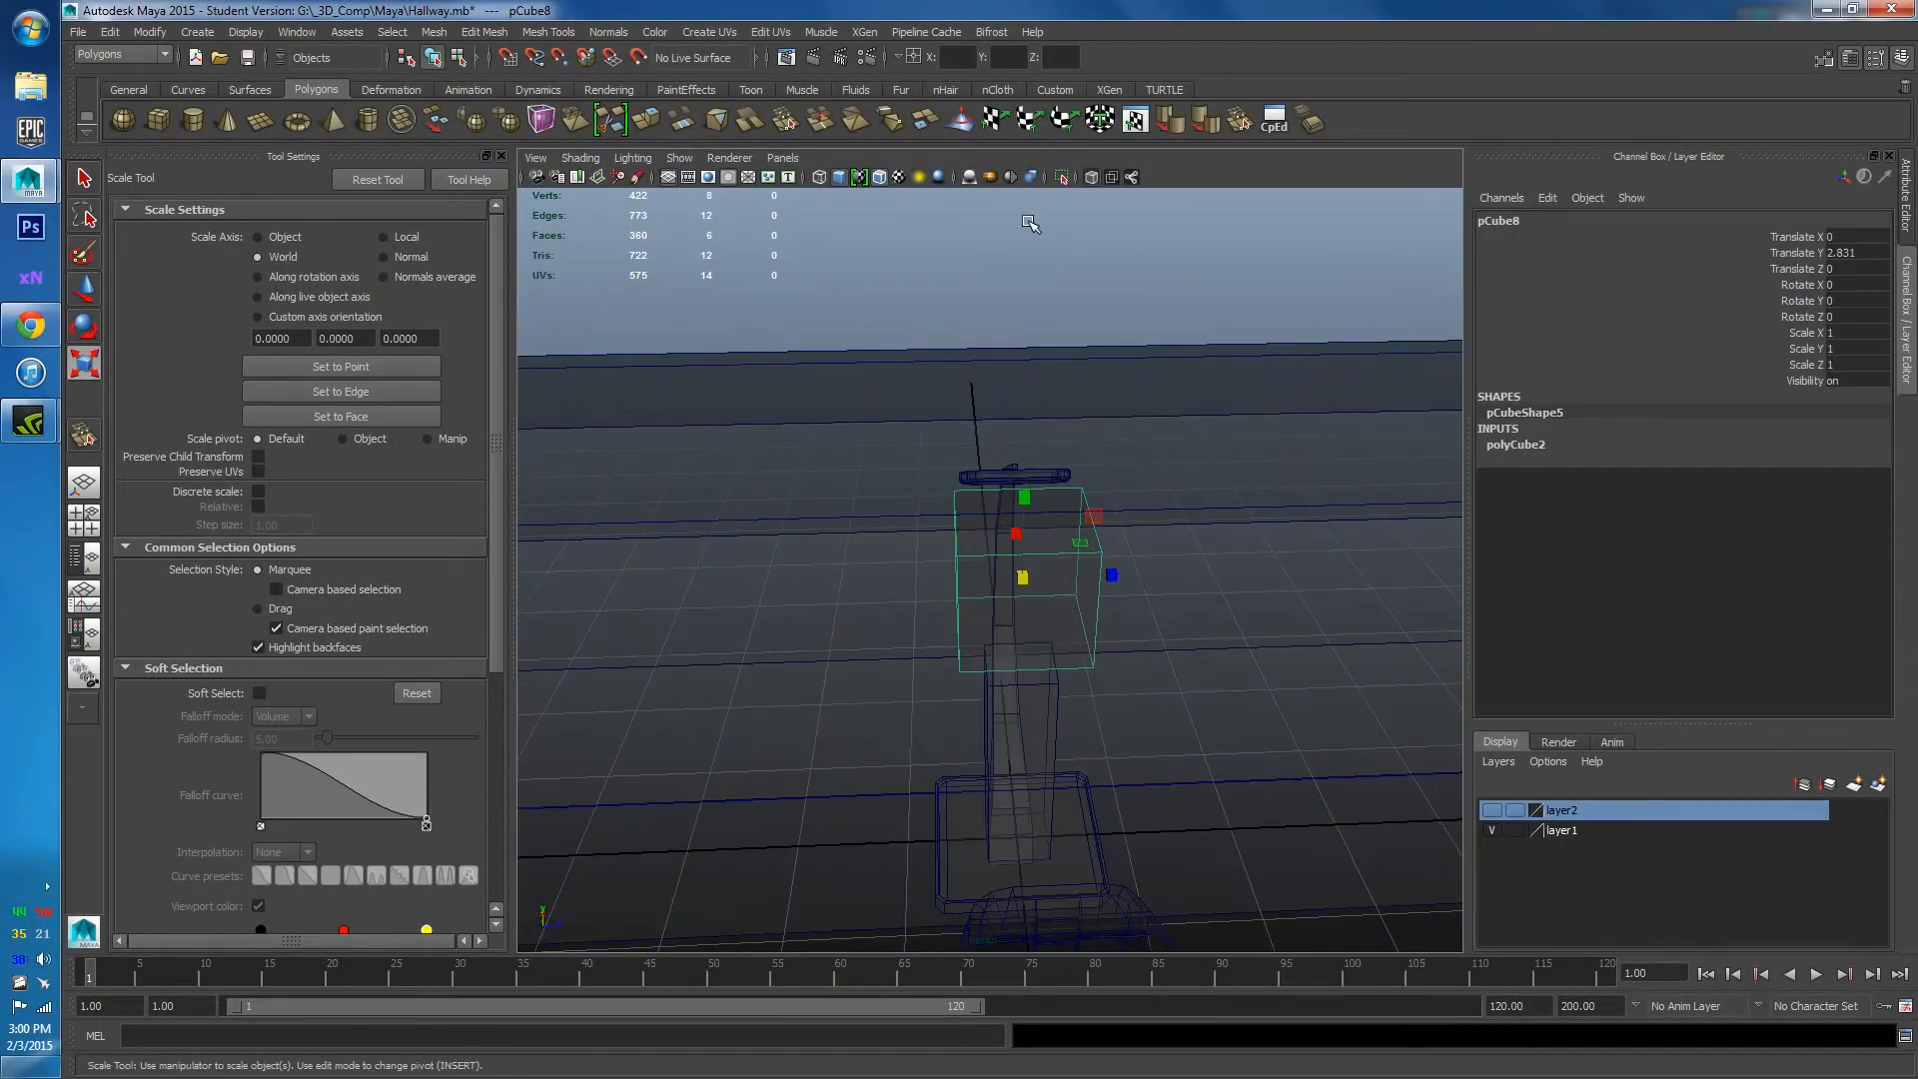
Toggle viewport lighting and ambient occlusion to inspect the cube.
click(968, 180)
scroll(984, 545, down, 5)
alt+drag(1009, 574, 933, 630)
alt+right_drag(933, 629, 1047, 580)
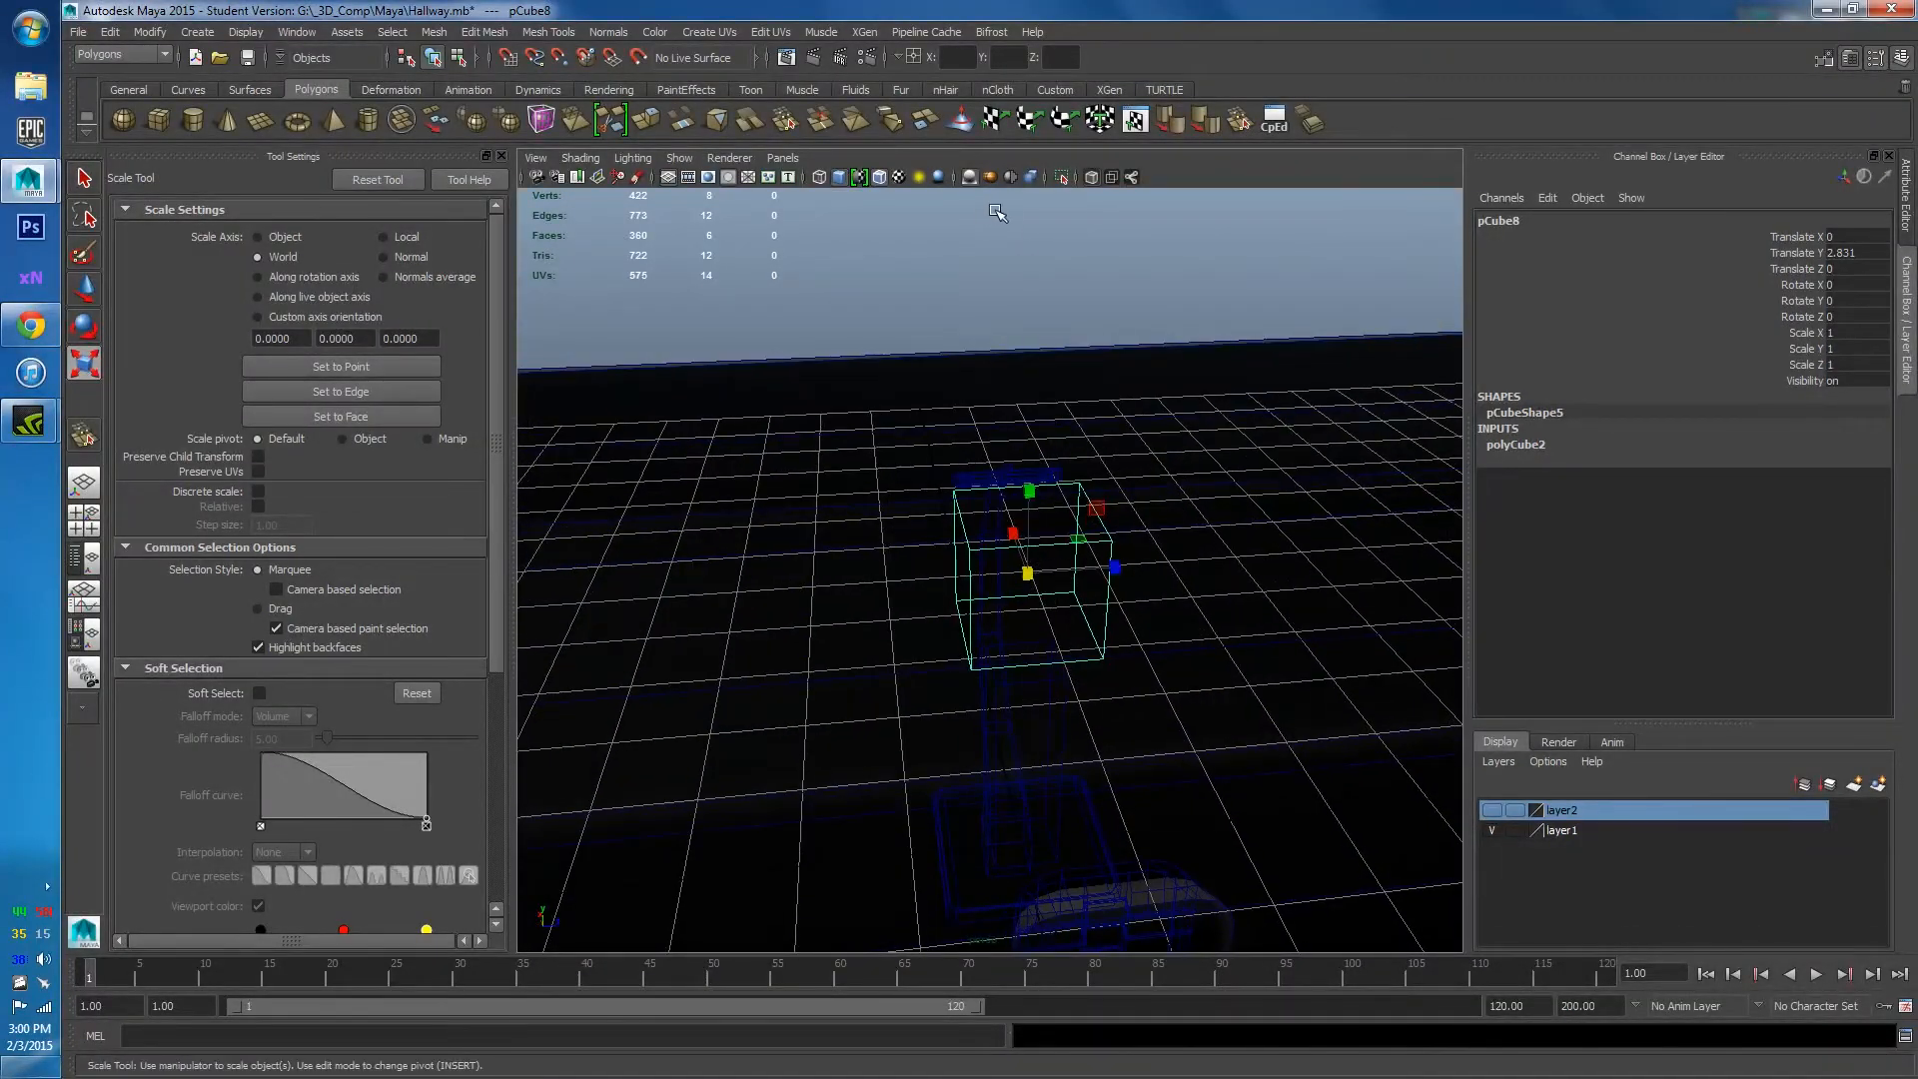
click(968, 177)
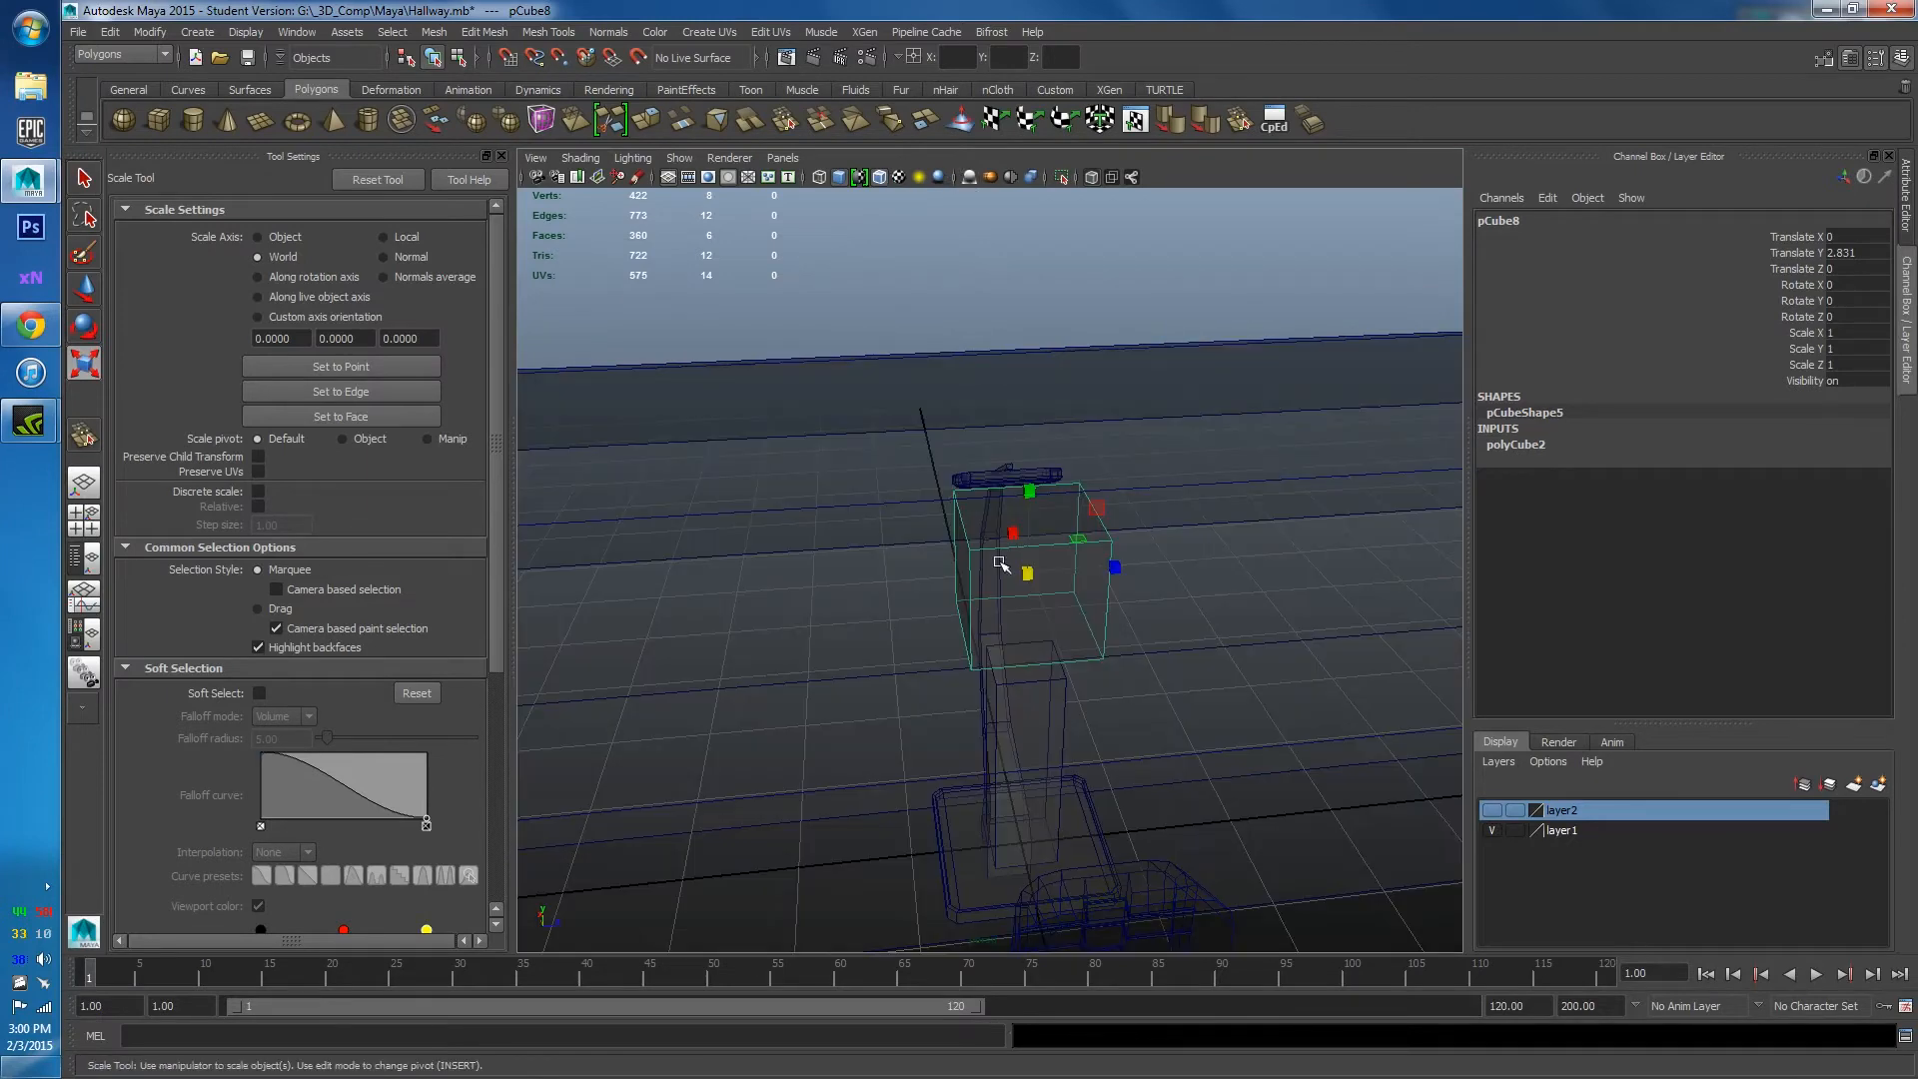
alt+drag(964, 559, 1304, 538)
key(w)
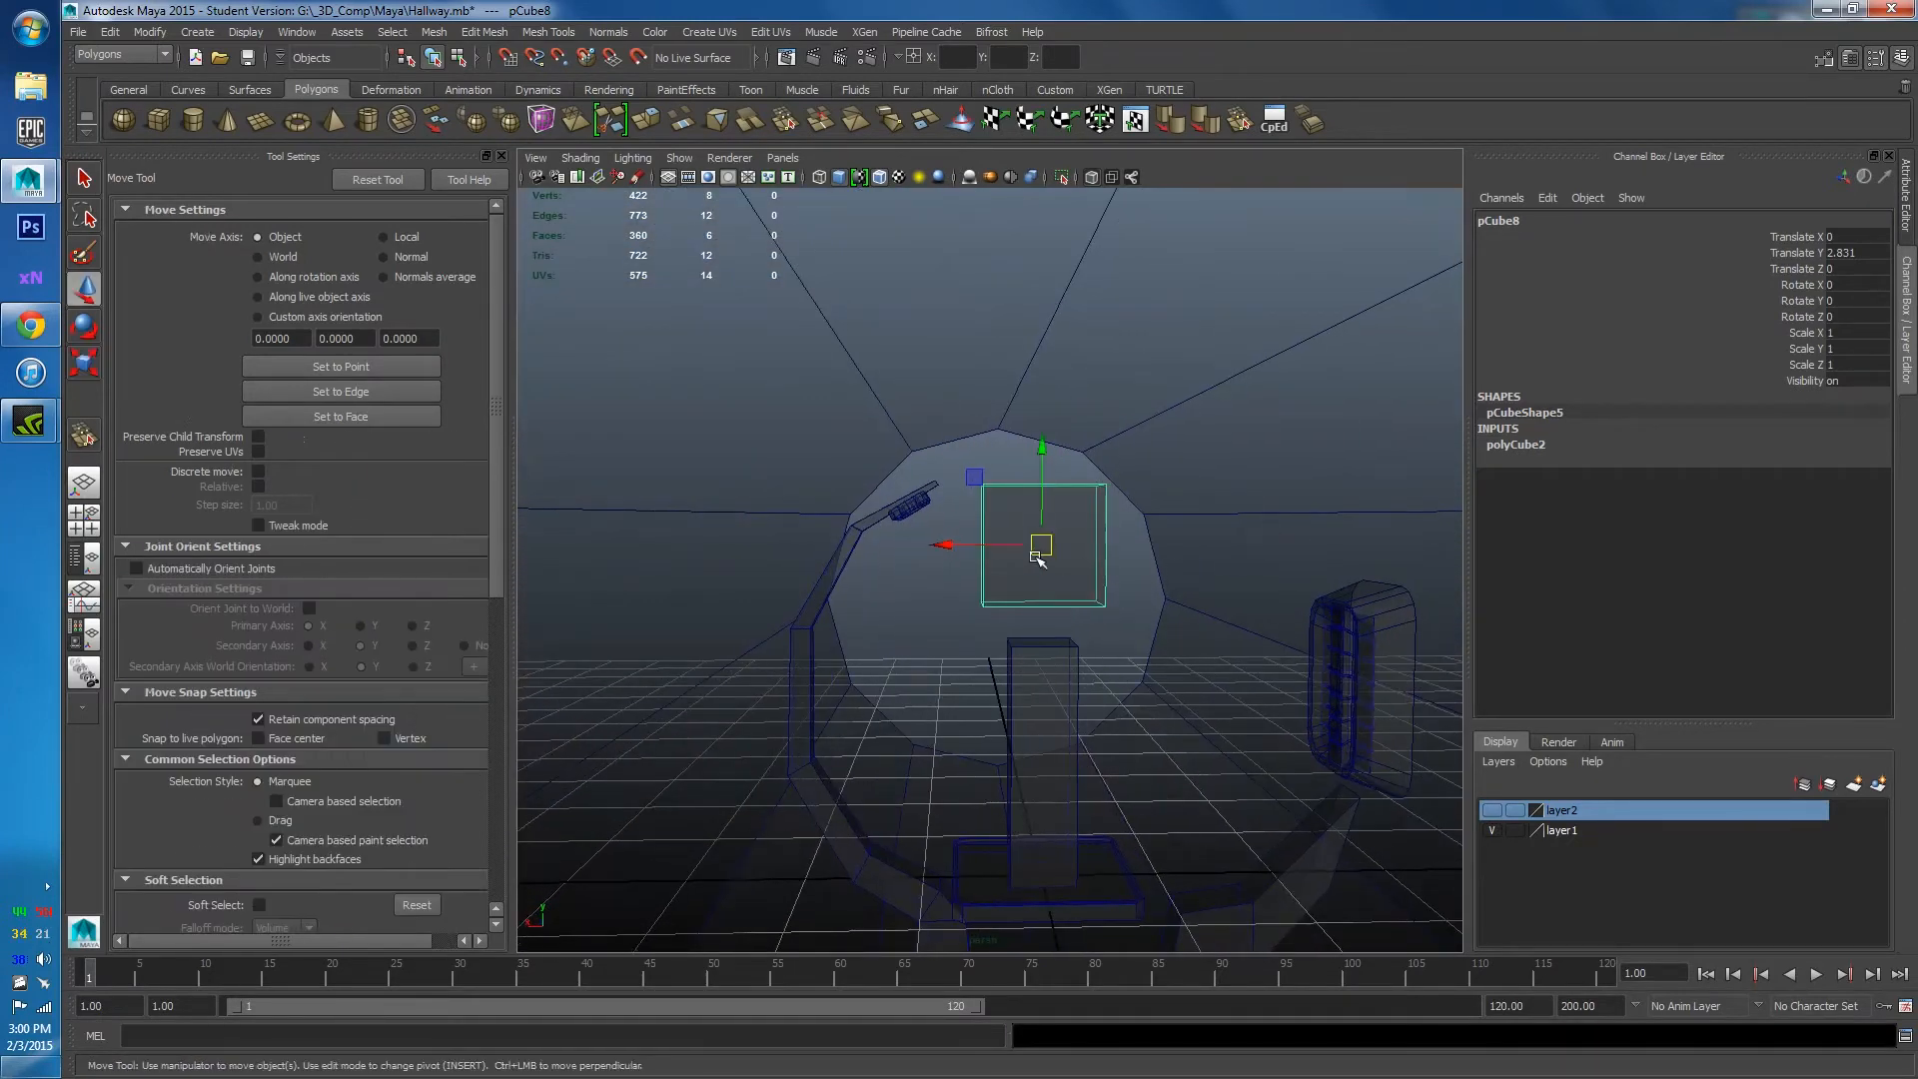
right_click(1039, 548)
Slide the cube sideways along X and raise it above the ring lamp, with see-through shading off.
drag(961, 540, 712, 542)
click(1100, 177)
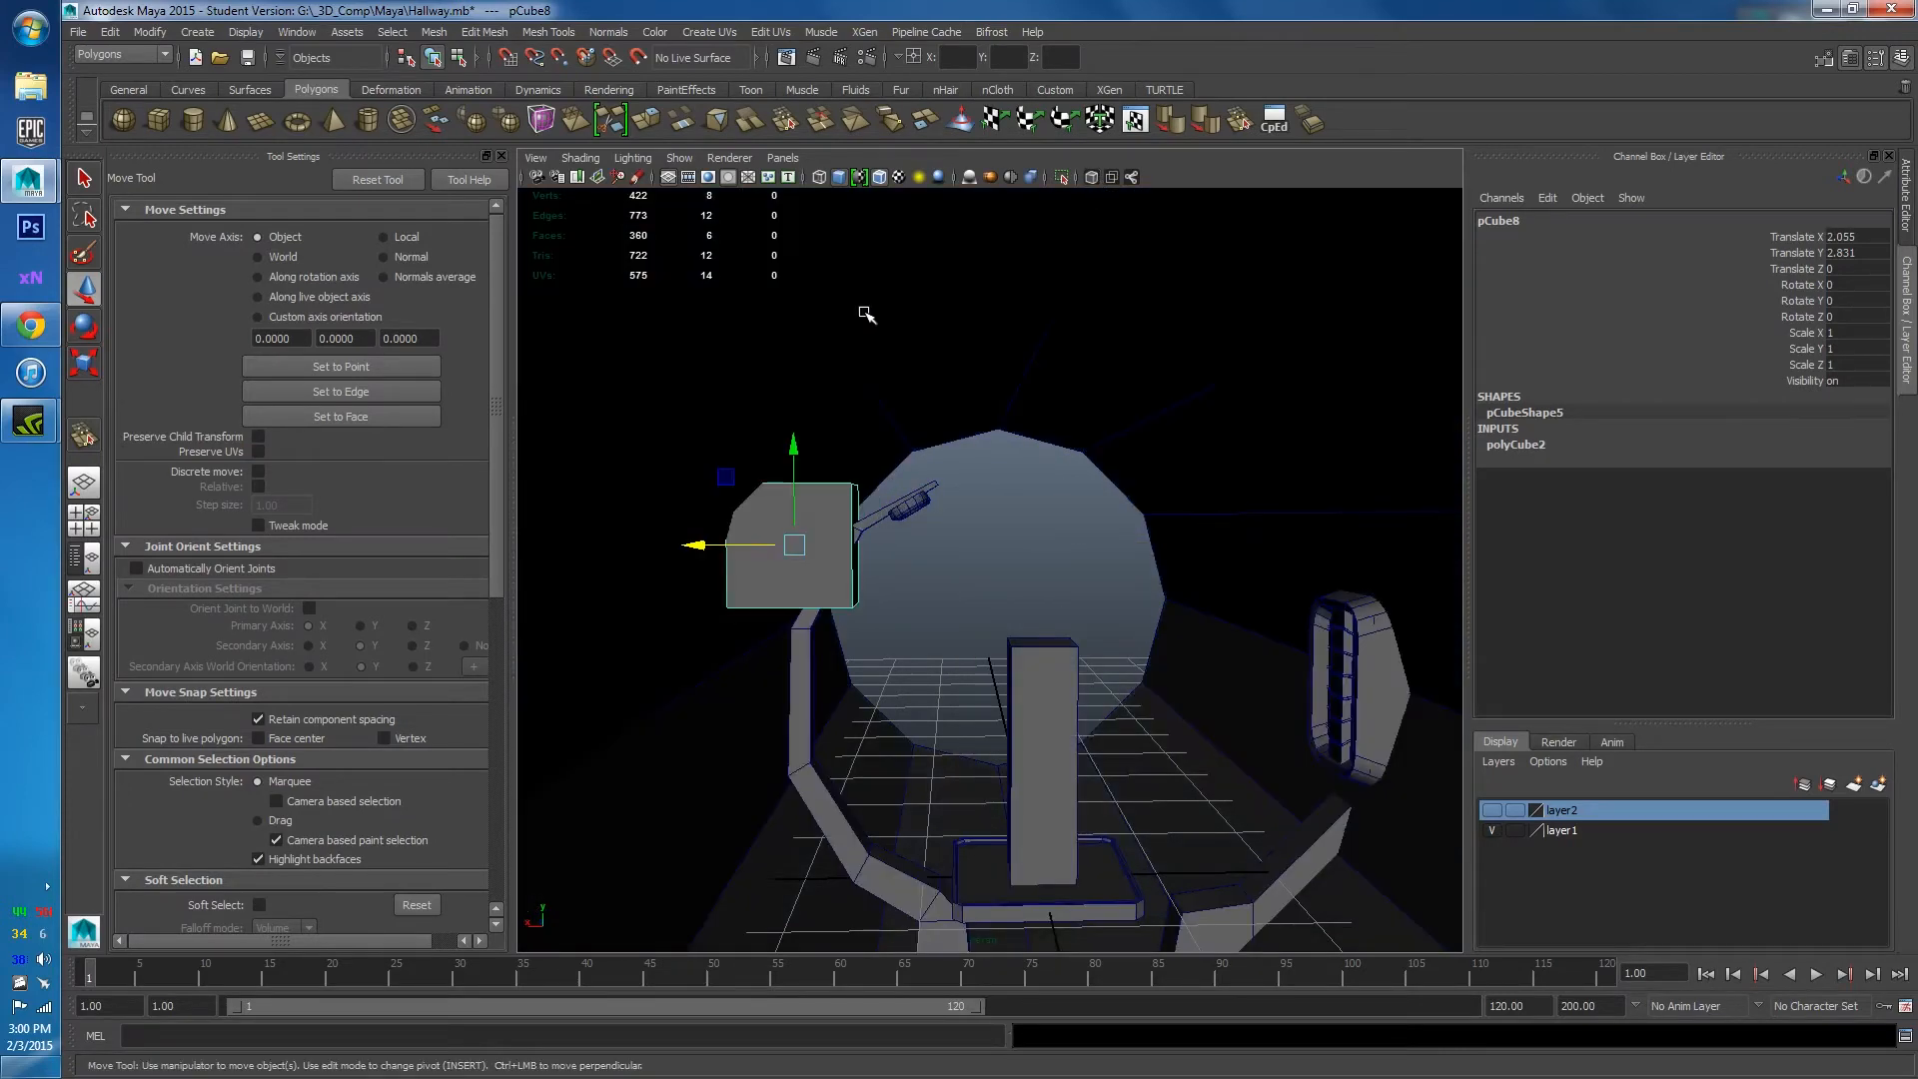
click(796, 462)
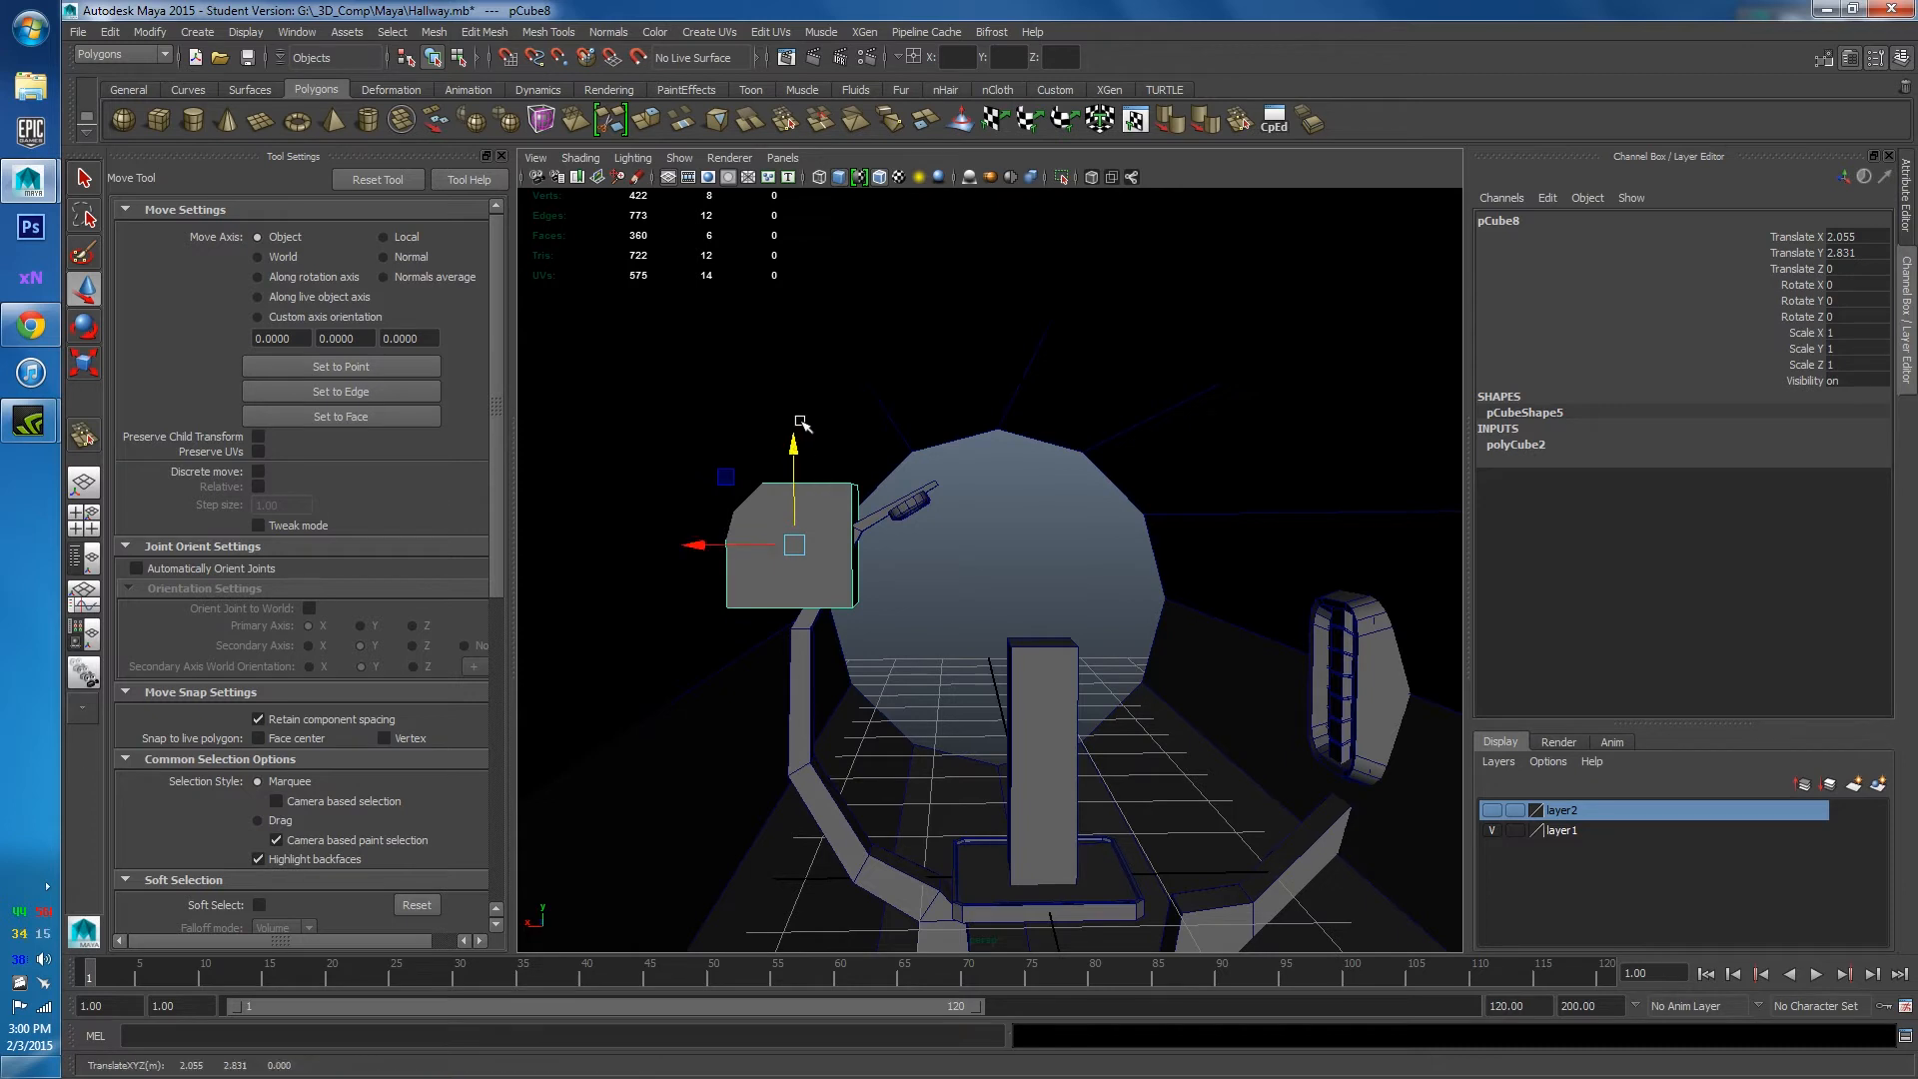
drag(792, 461, 788, 324)
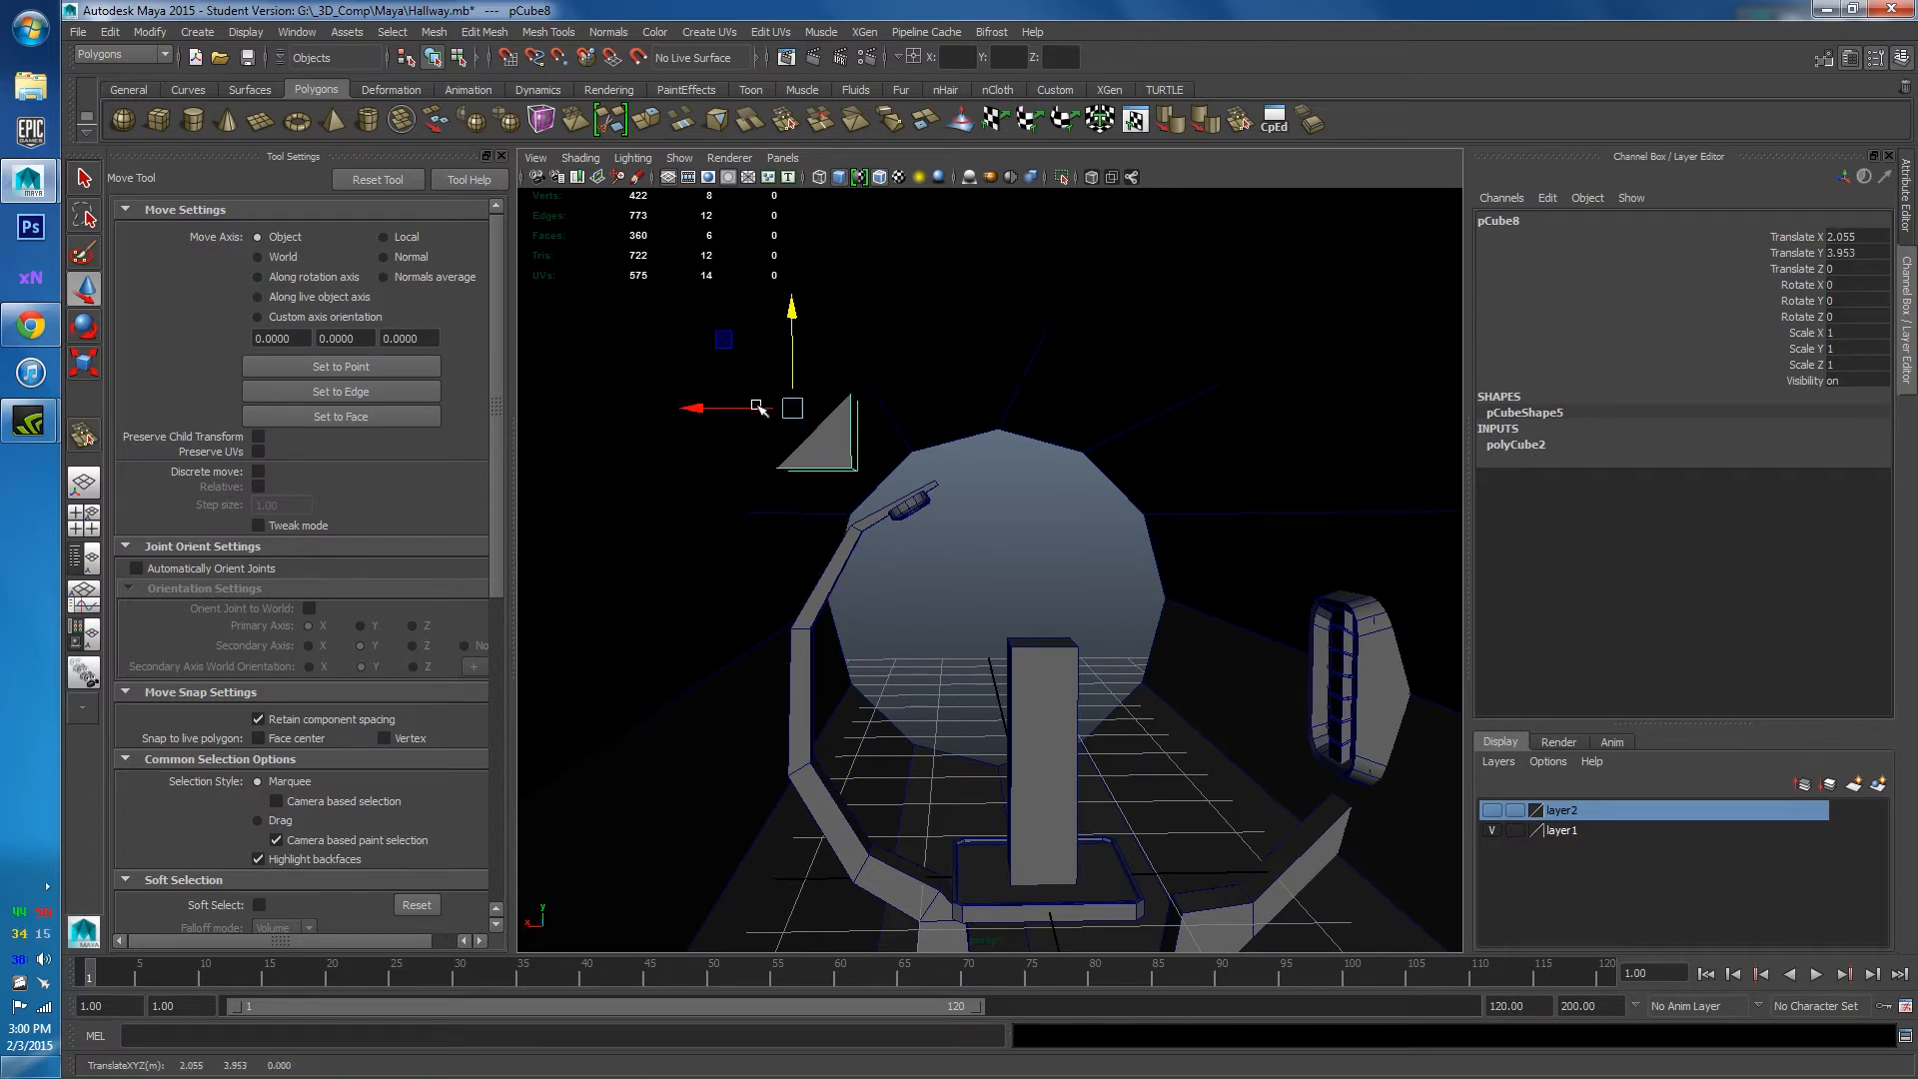
drag(716, 410, 785, 410)
drag(864, 322, 864, 287)
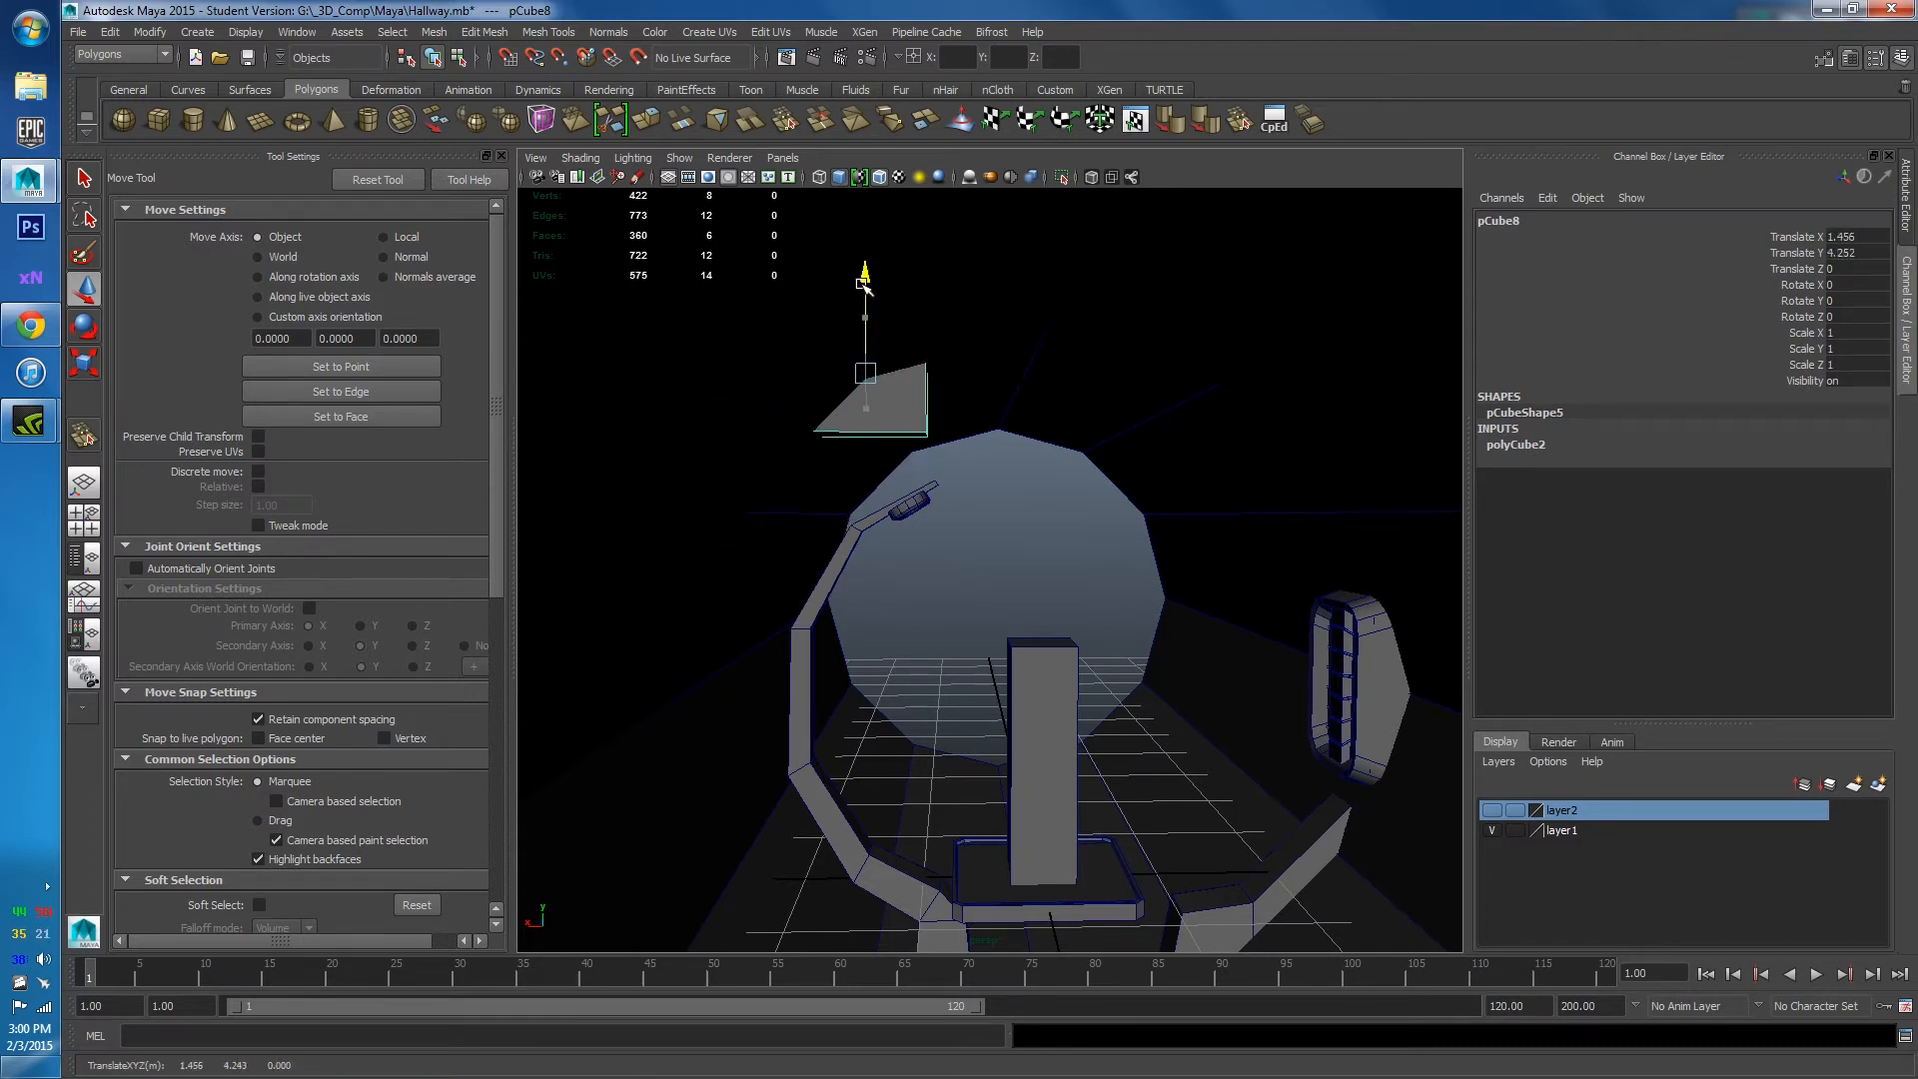
Lift the cube's two lower-right vertices to tilt it, then nudge the plate lower and sideways.
right_drag(897, 418, 804, 420)
drag(890, 415, 980, 474)
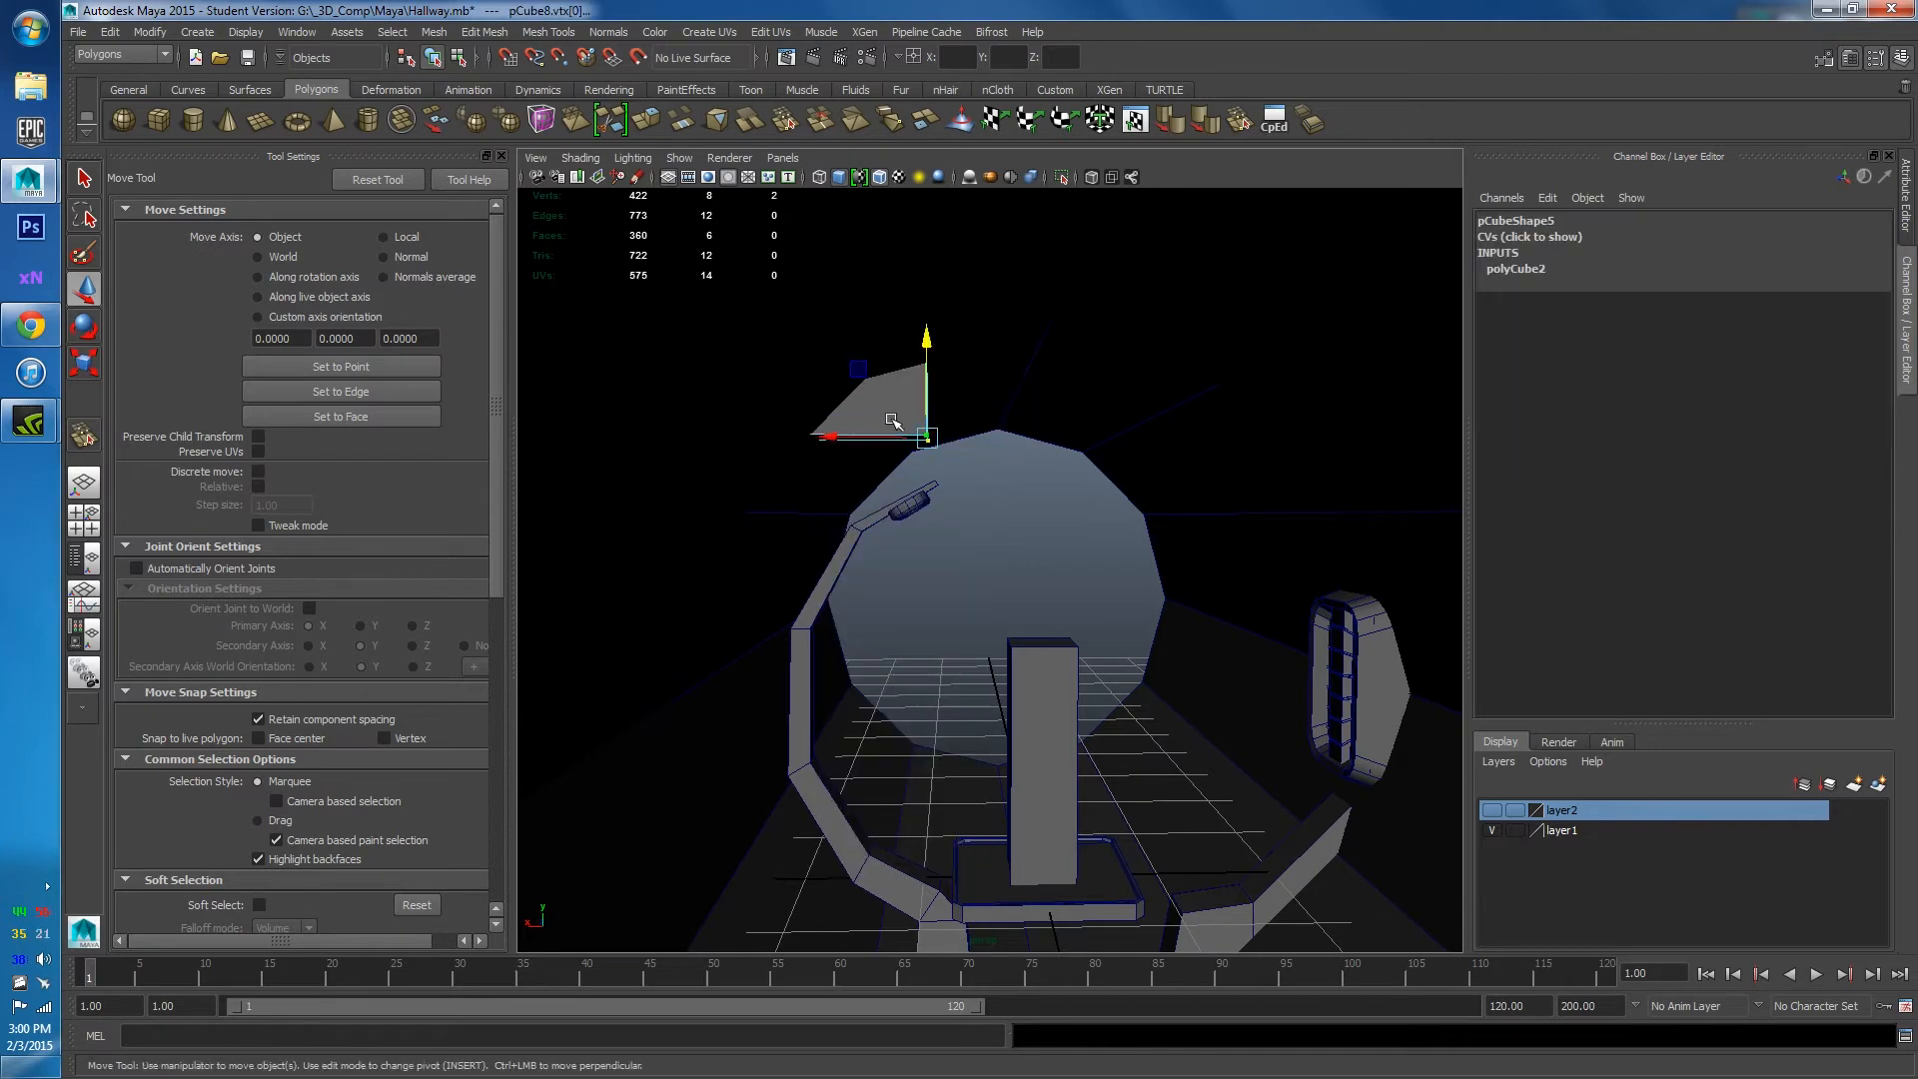
drag(908, 422, 805, 401)
scroll(924, 418, up, 2)
right_drag(825, 367, 894, 337)
drag(842, 240, 837, 292)
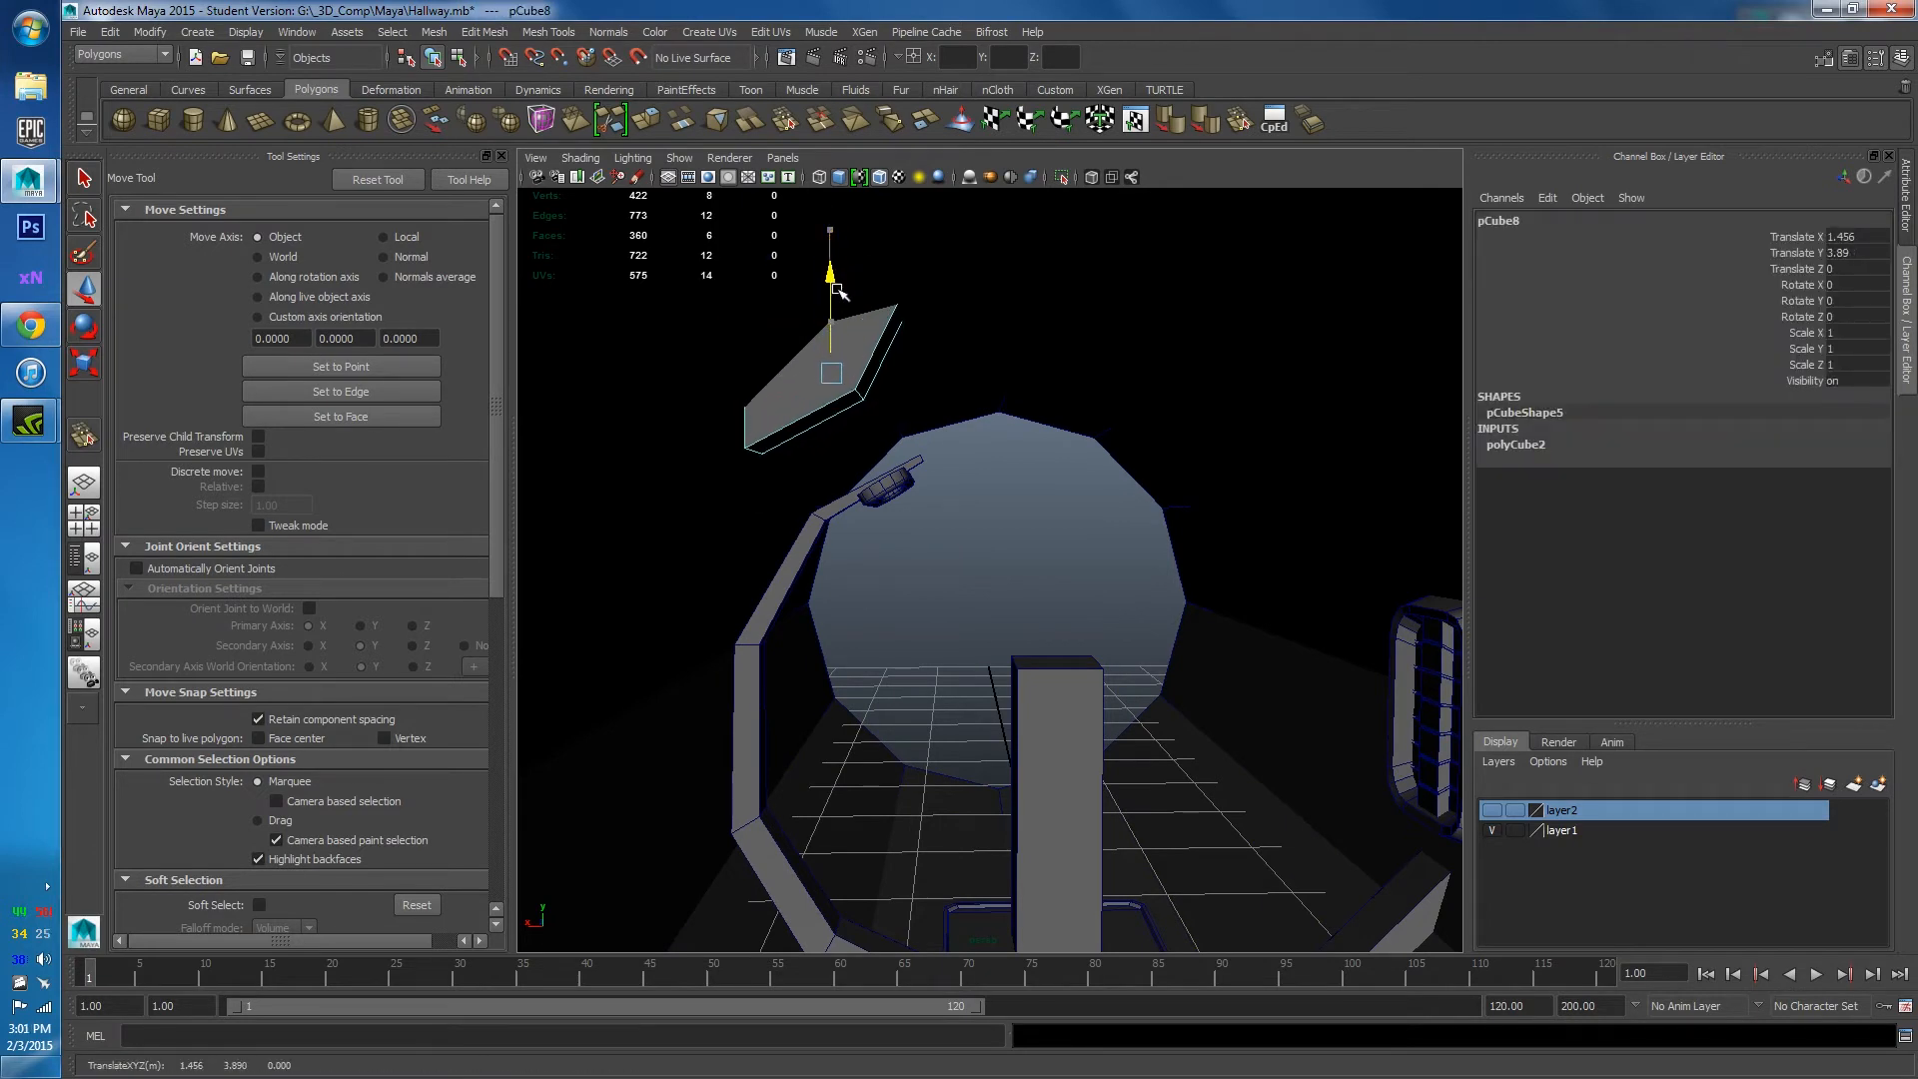
drag(770, 381, 693, 382)
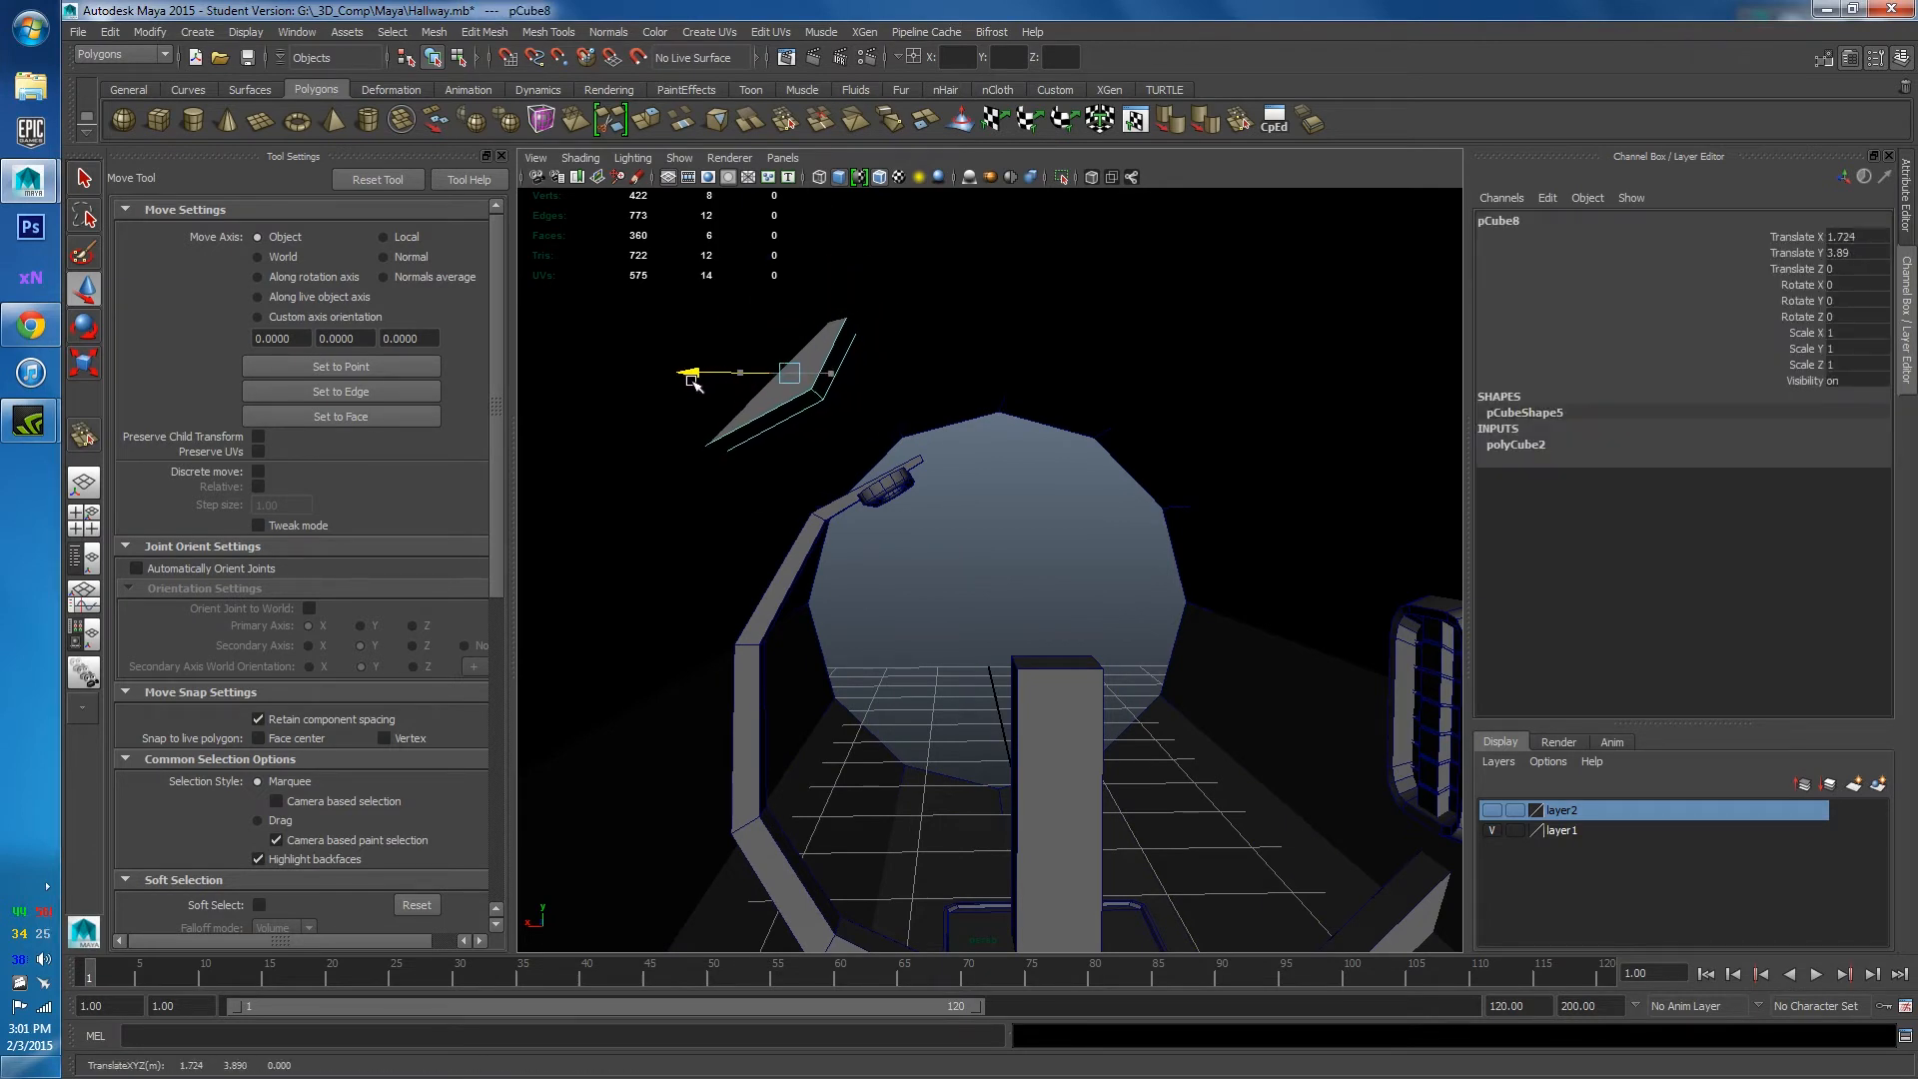
Shift the tilted plate's upper pair of vertices sideways.
click(889, 386)
alt+drag(892, 388, 826, 353)
click(771, 354)
click(810, 365)
right_drag(826, 353, 778, 355)
drag(870, 287, 907, 316)
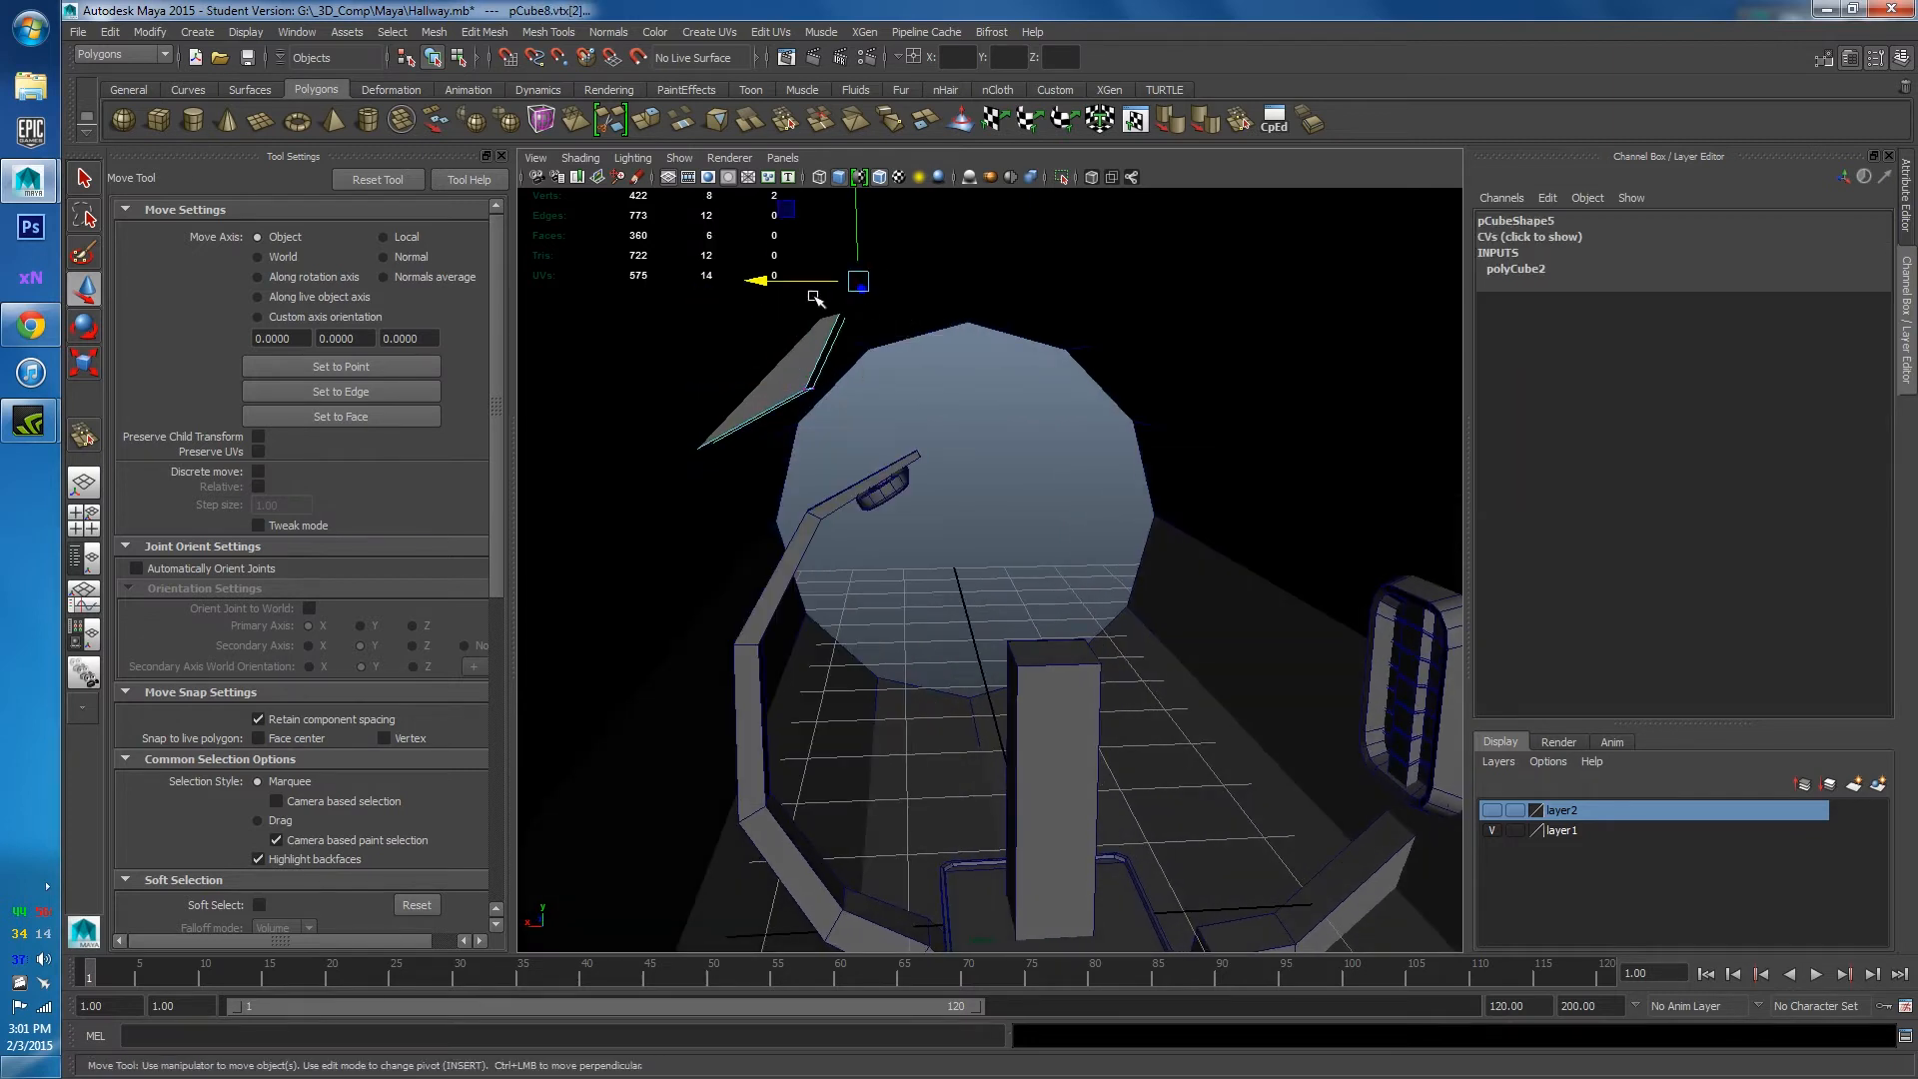
drag(770, 283, 835, 285)
mouse_move(759, 386)
mouse_down()
mouse_move(811, 400)
mouse_move(734, 397)
mouse_up()
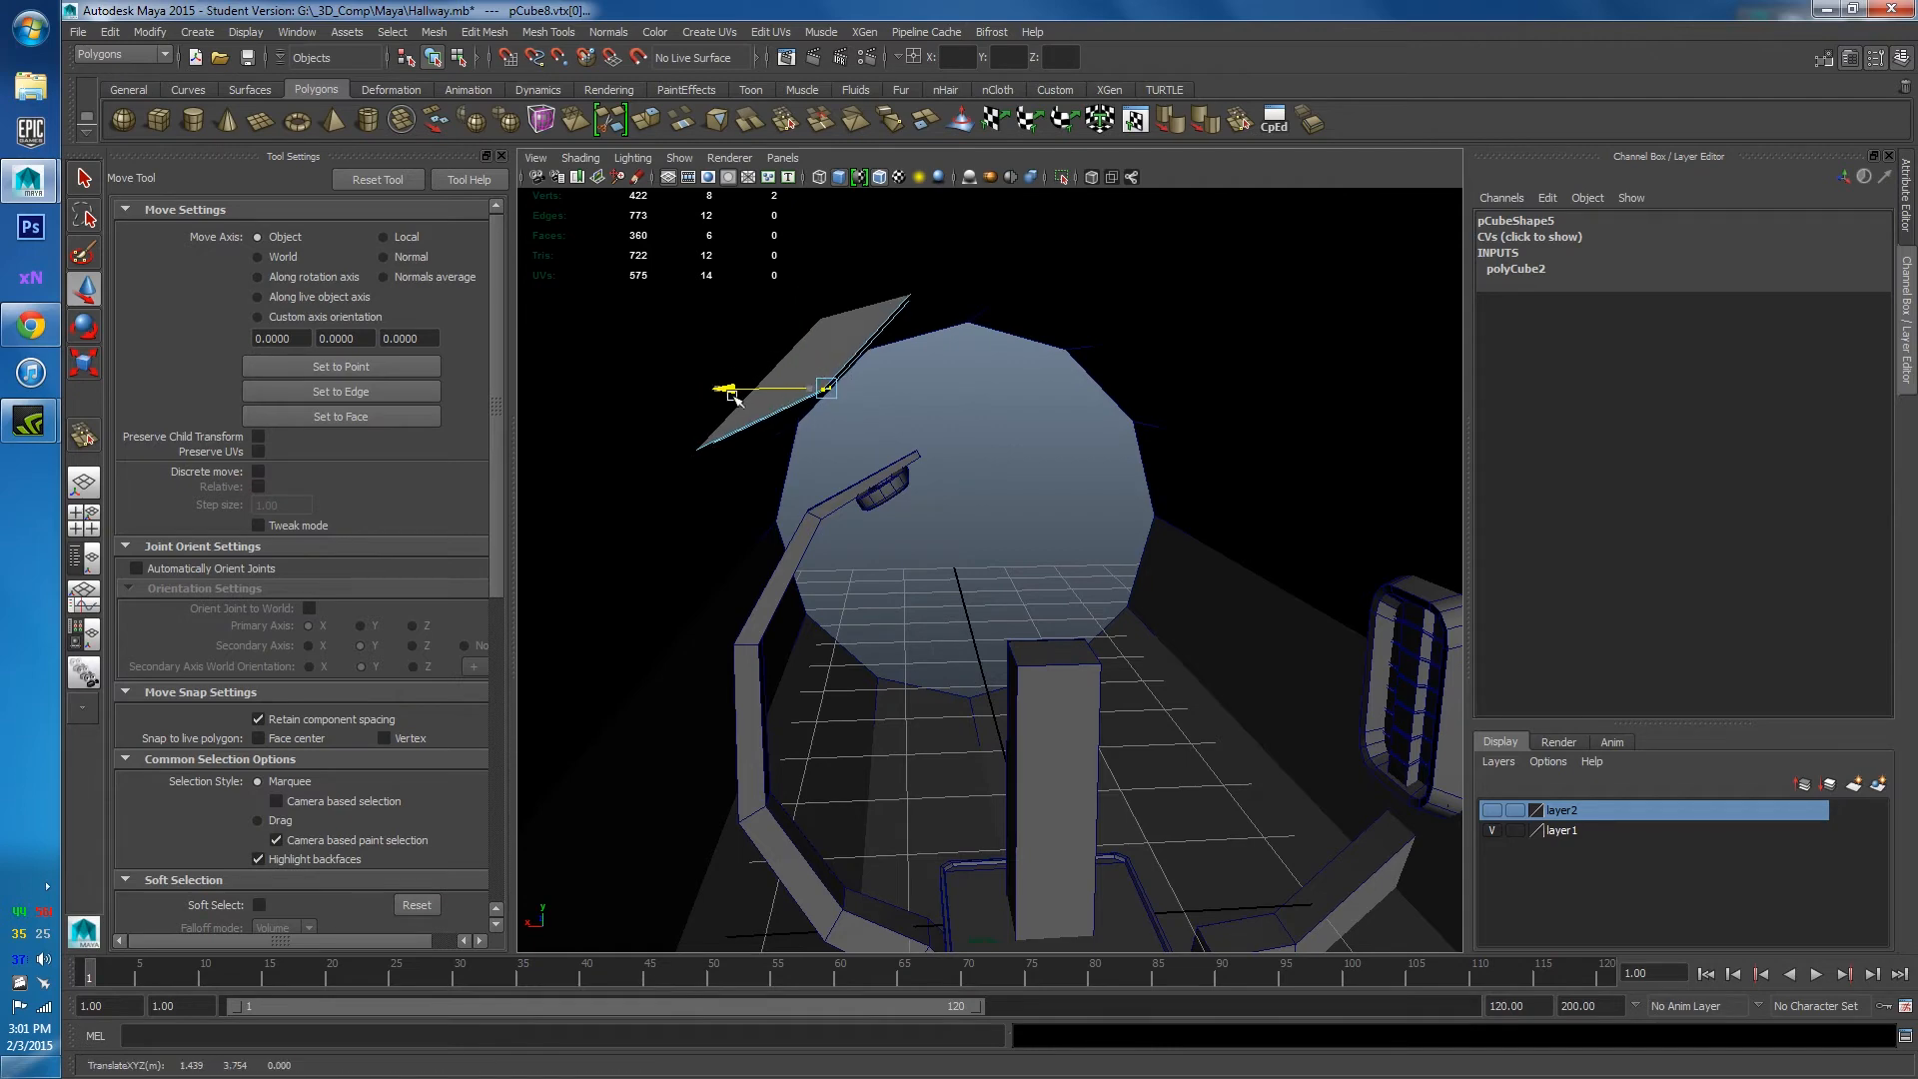
alt+drag(945, 463, 777, 467)
Delete the tilted plate's front face.
click(878, 404)
click(878, 403)
right_drag(777, 467, 780, 520)
click(770, 521)
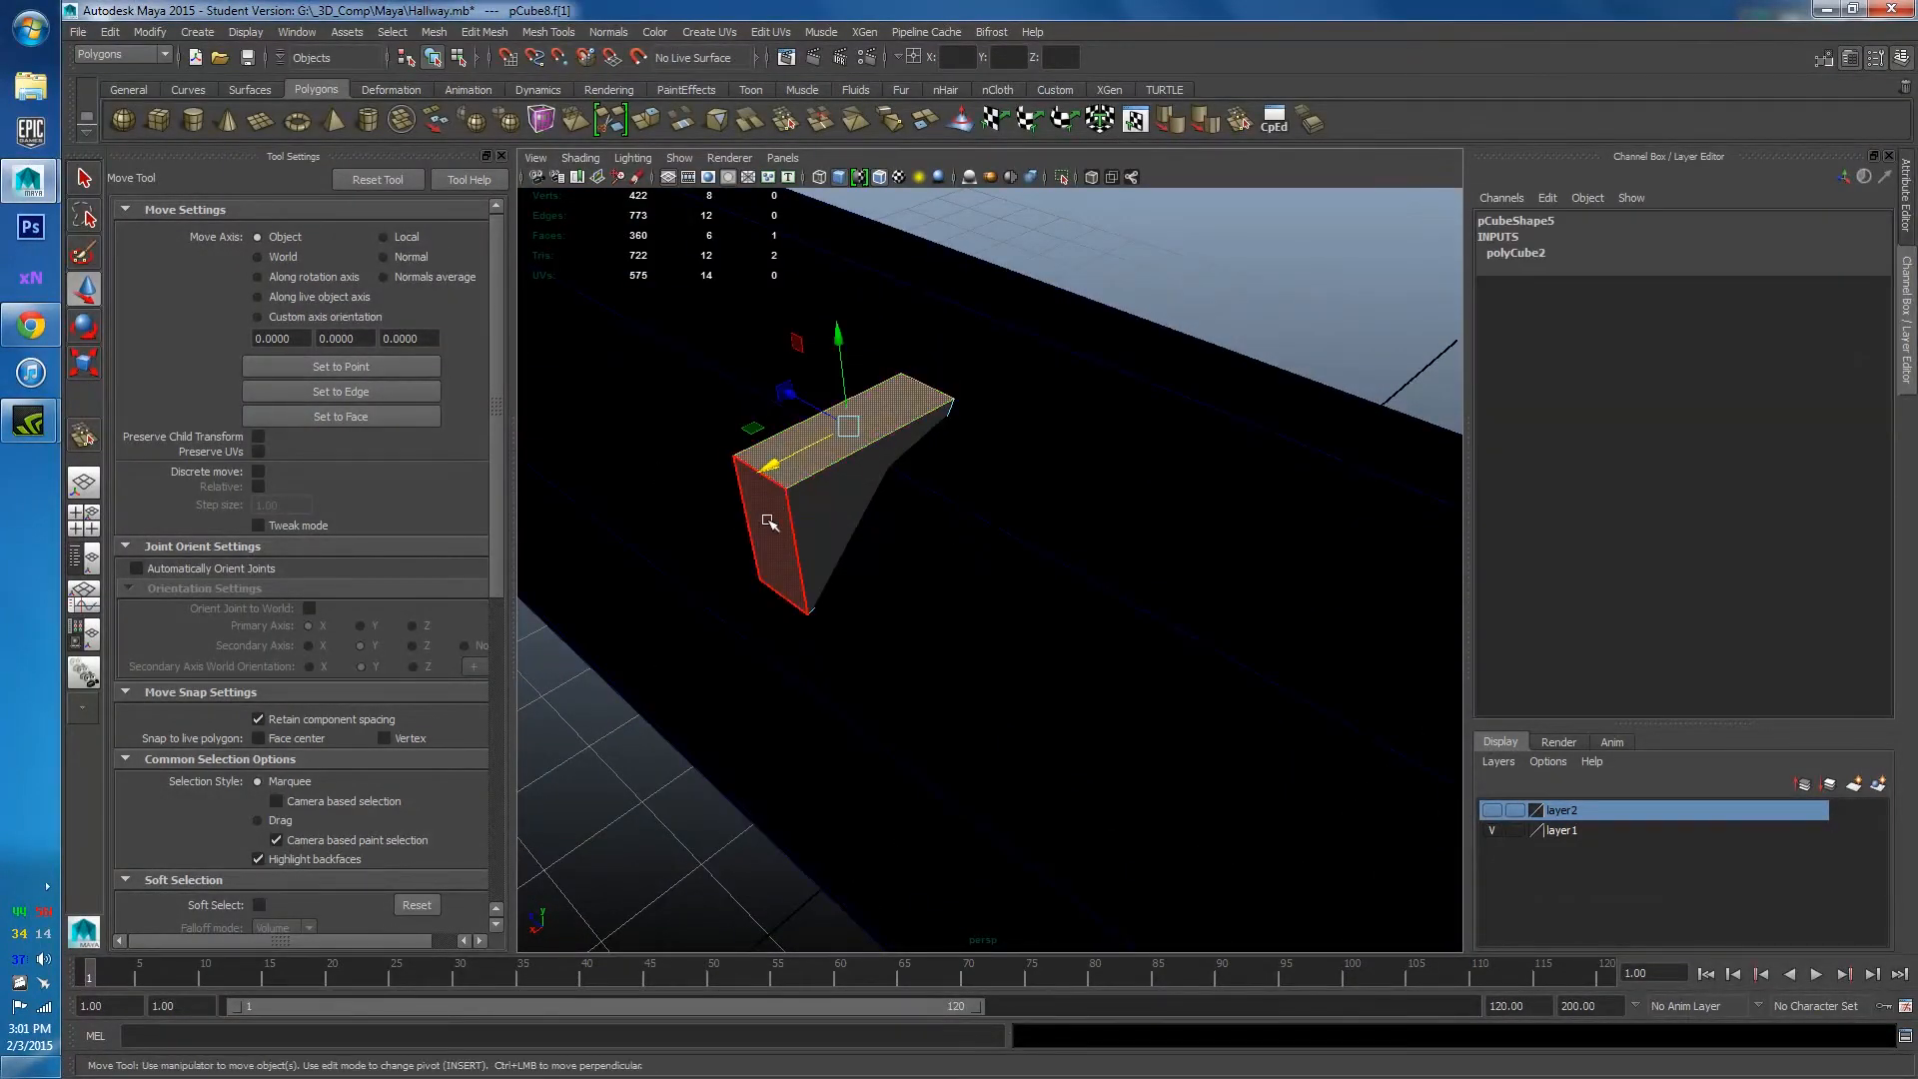
key(Delete)
alt+drag(900, 561, 800, 402)
Lower one corner vertex of the plate along Y.
key(F9)
click(761, 350)
mouse_move(789, 358)
alt+right_down()
mouse_move(779, 344)
mouse_move(789, 358)
alt+right_up()
drag(761, 266, 753, 296)
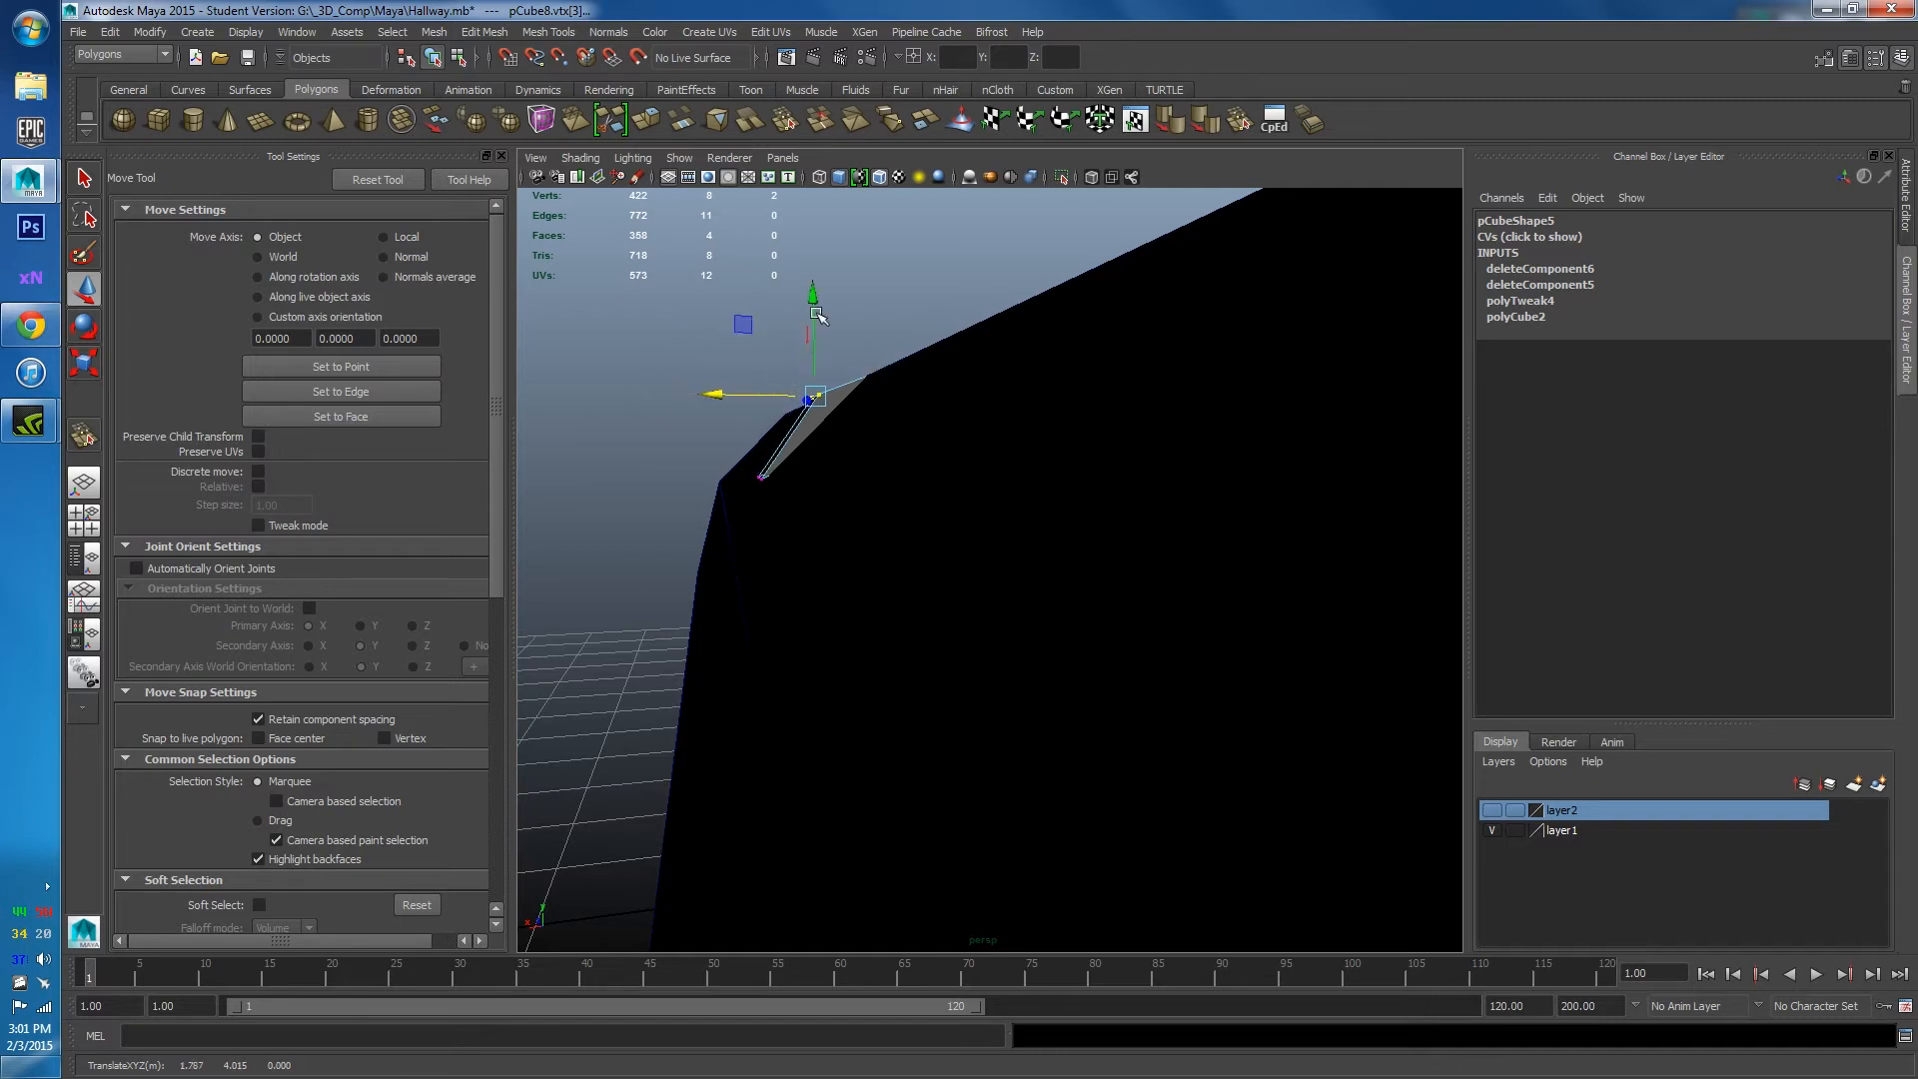
alt+drag(737, 369, 844, 344)
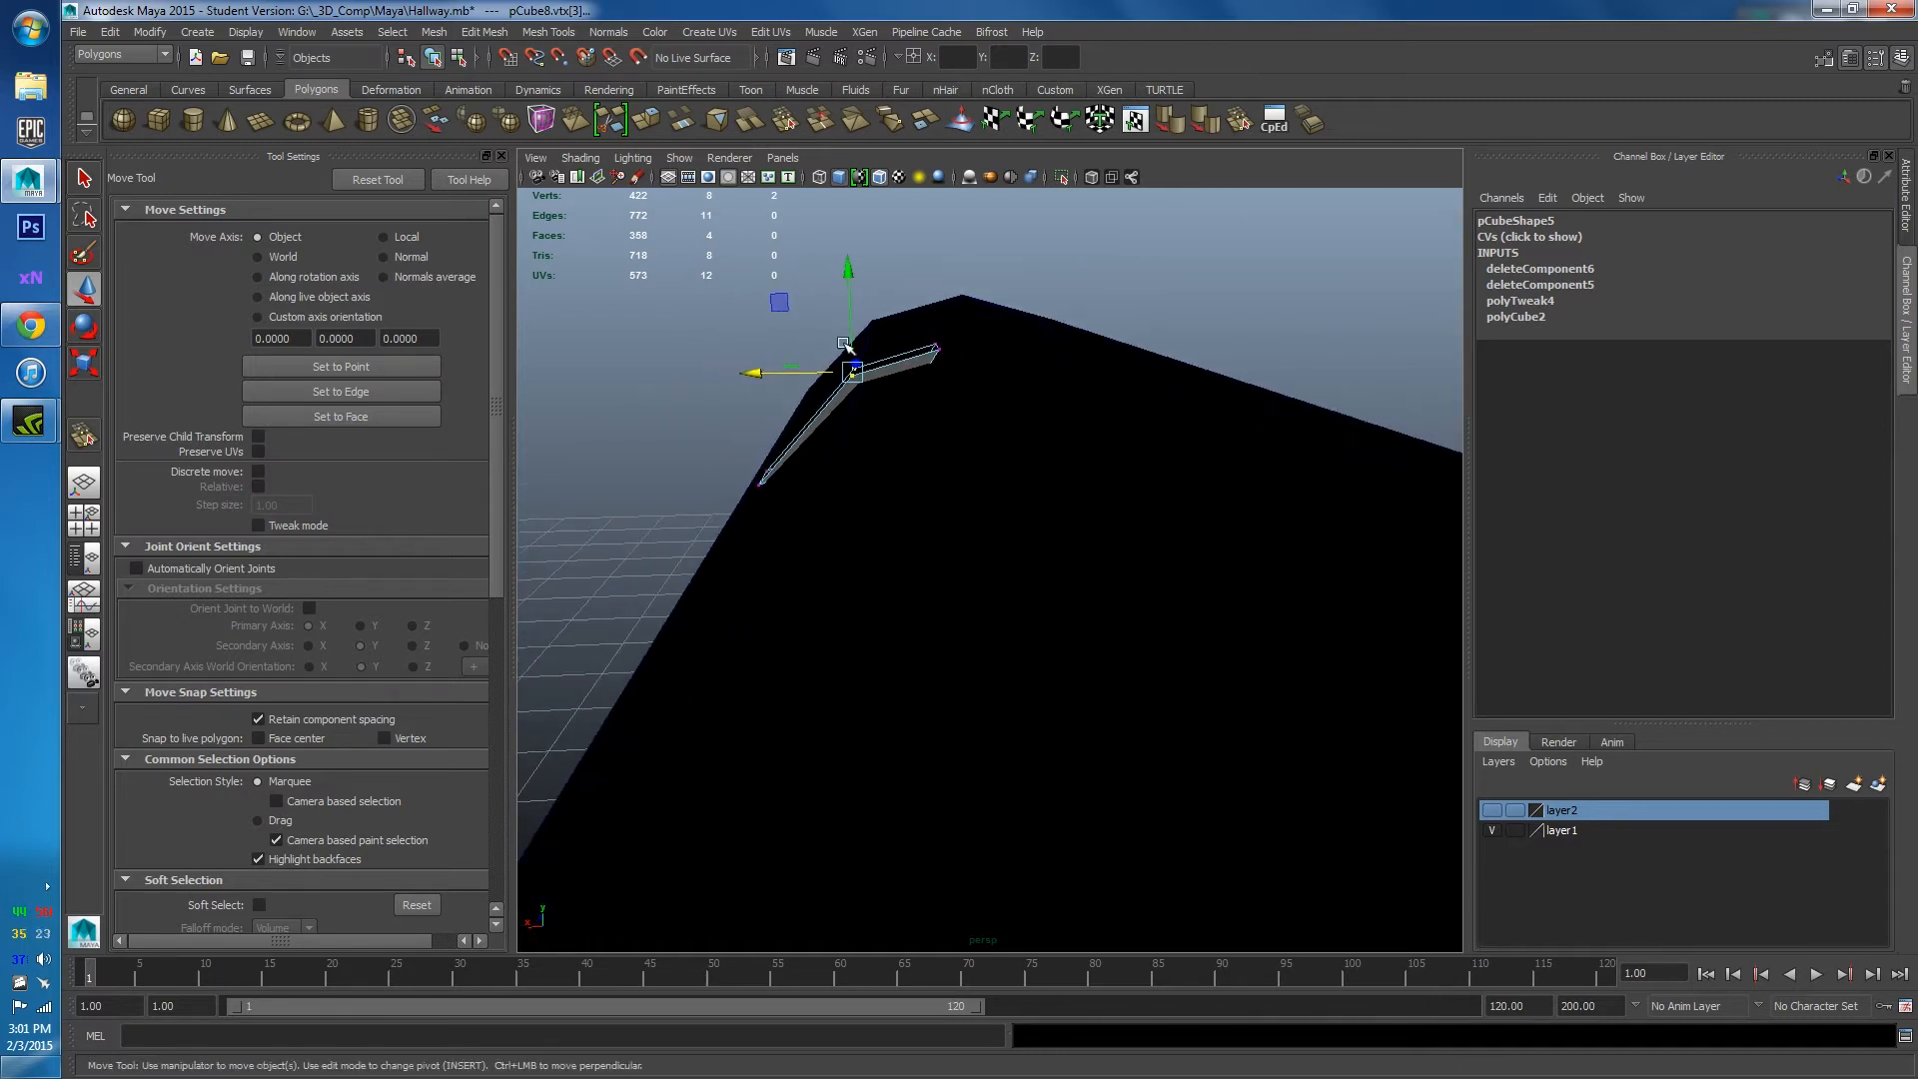
Return the plate to object mode and look over the disc and pillar at the tunnel end.
click(1132, 318)
alt+drag(1133, 318, 940, 359)
right_drag(919, 404, 974, 378)
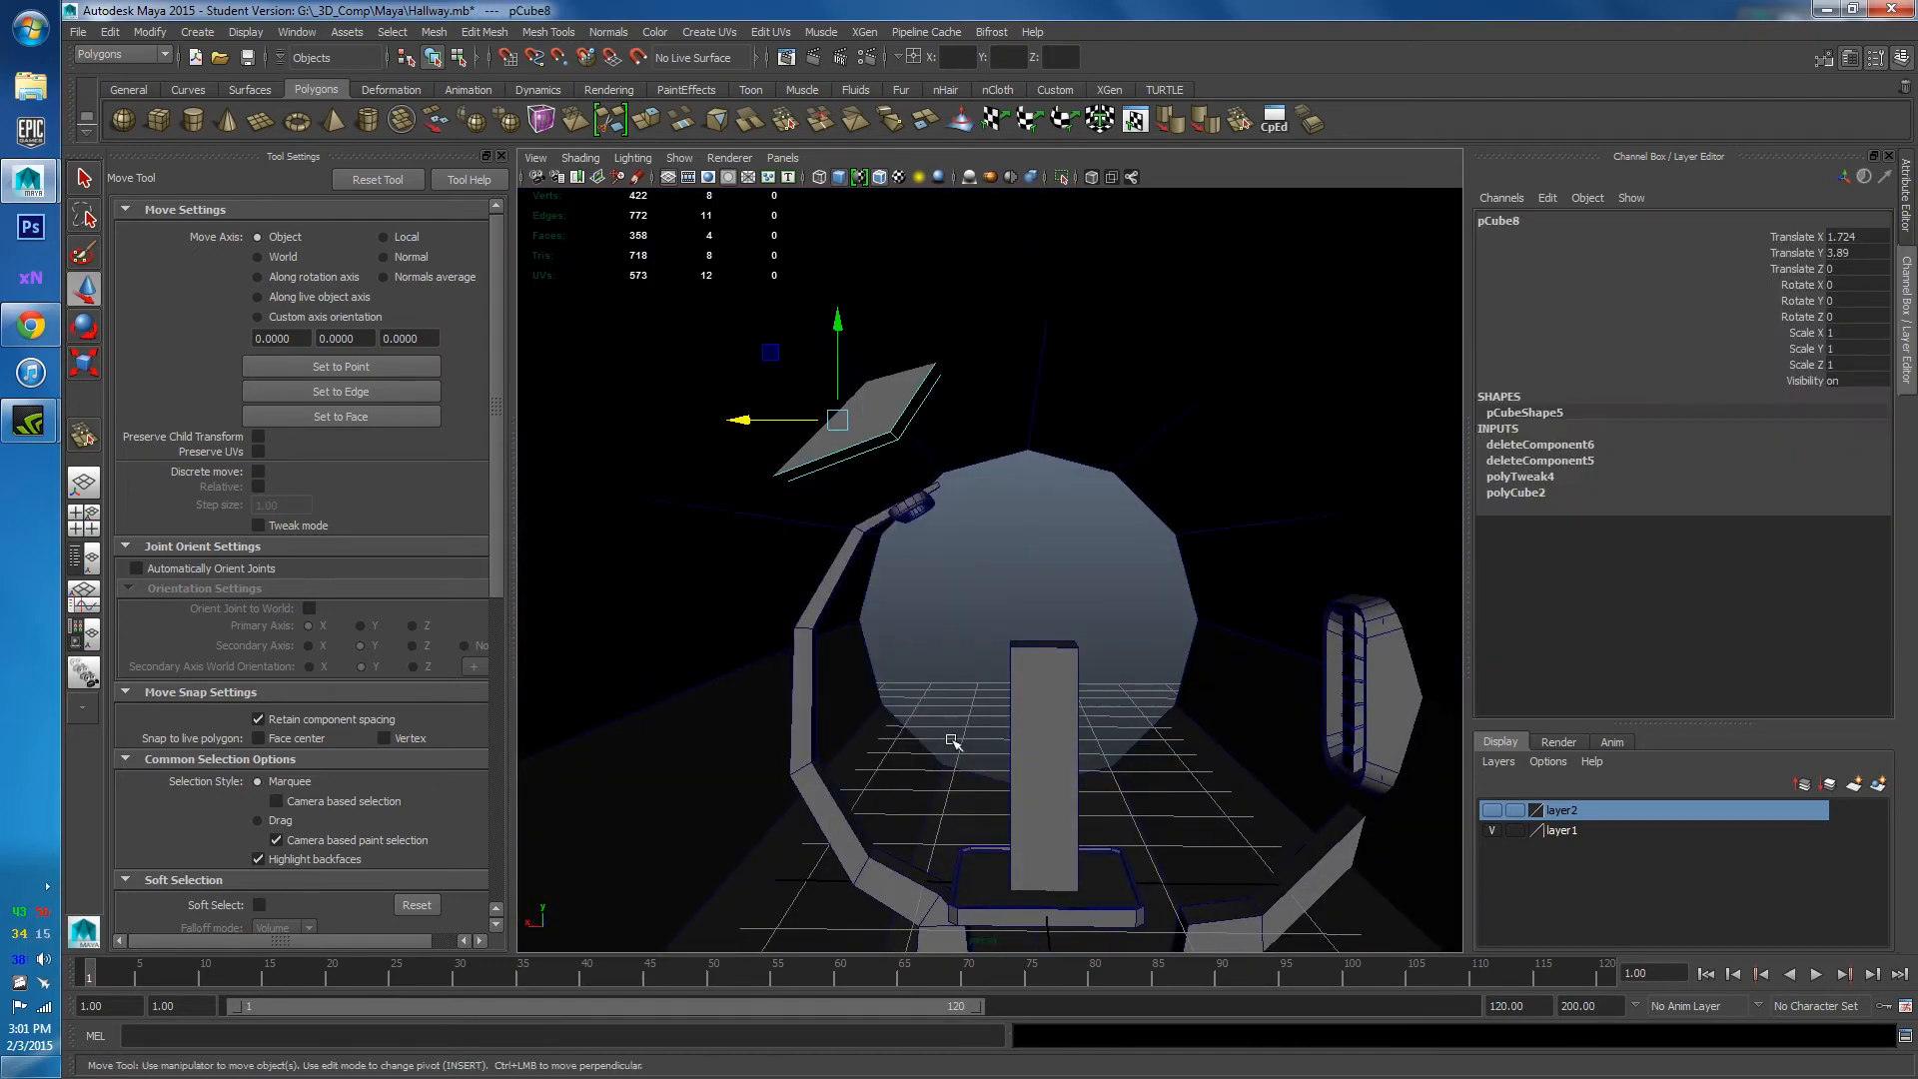
alt+drag(1089, 820, 1132, 711)
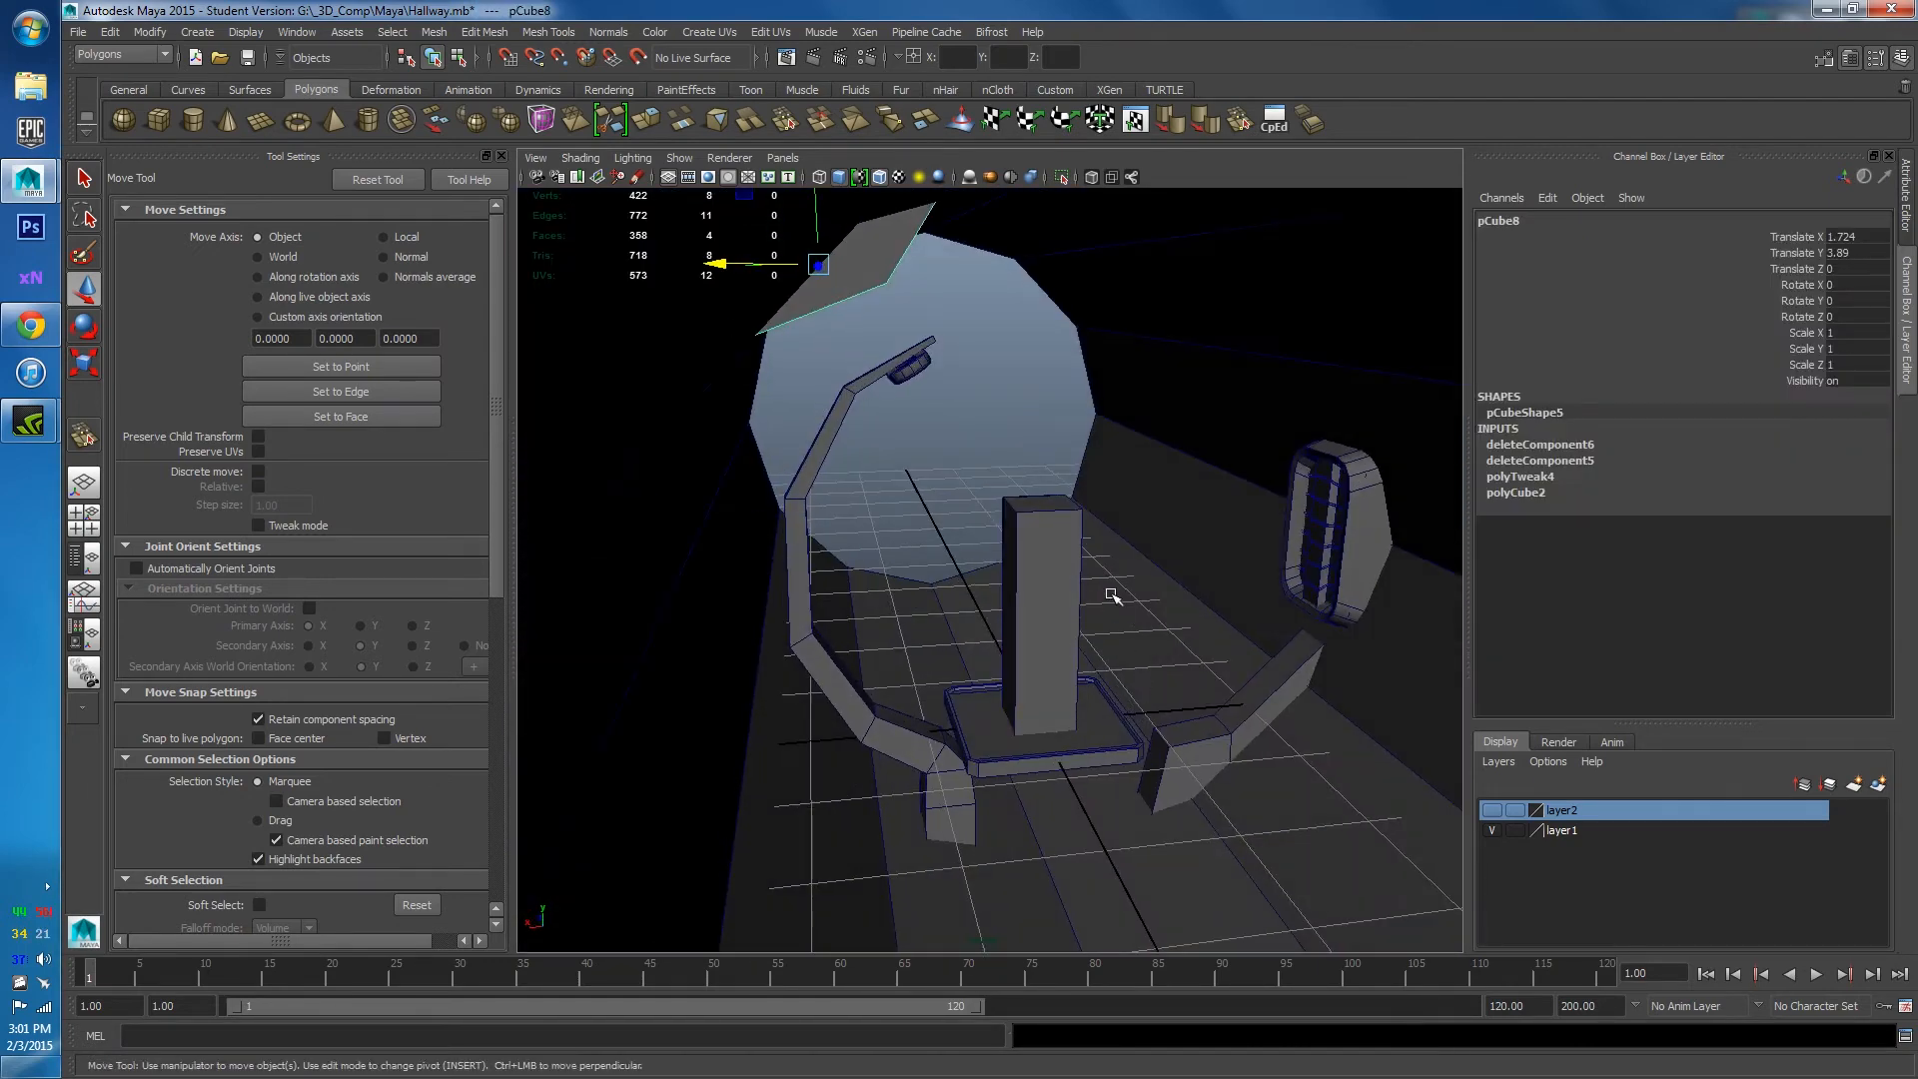
alt+drag(1002, 427, 999, 565)
click(976, 463)
alt+drag(999, 751, 983, 655)
Save the scene, accepting the student-version notice.
key(ctrl+s)
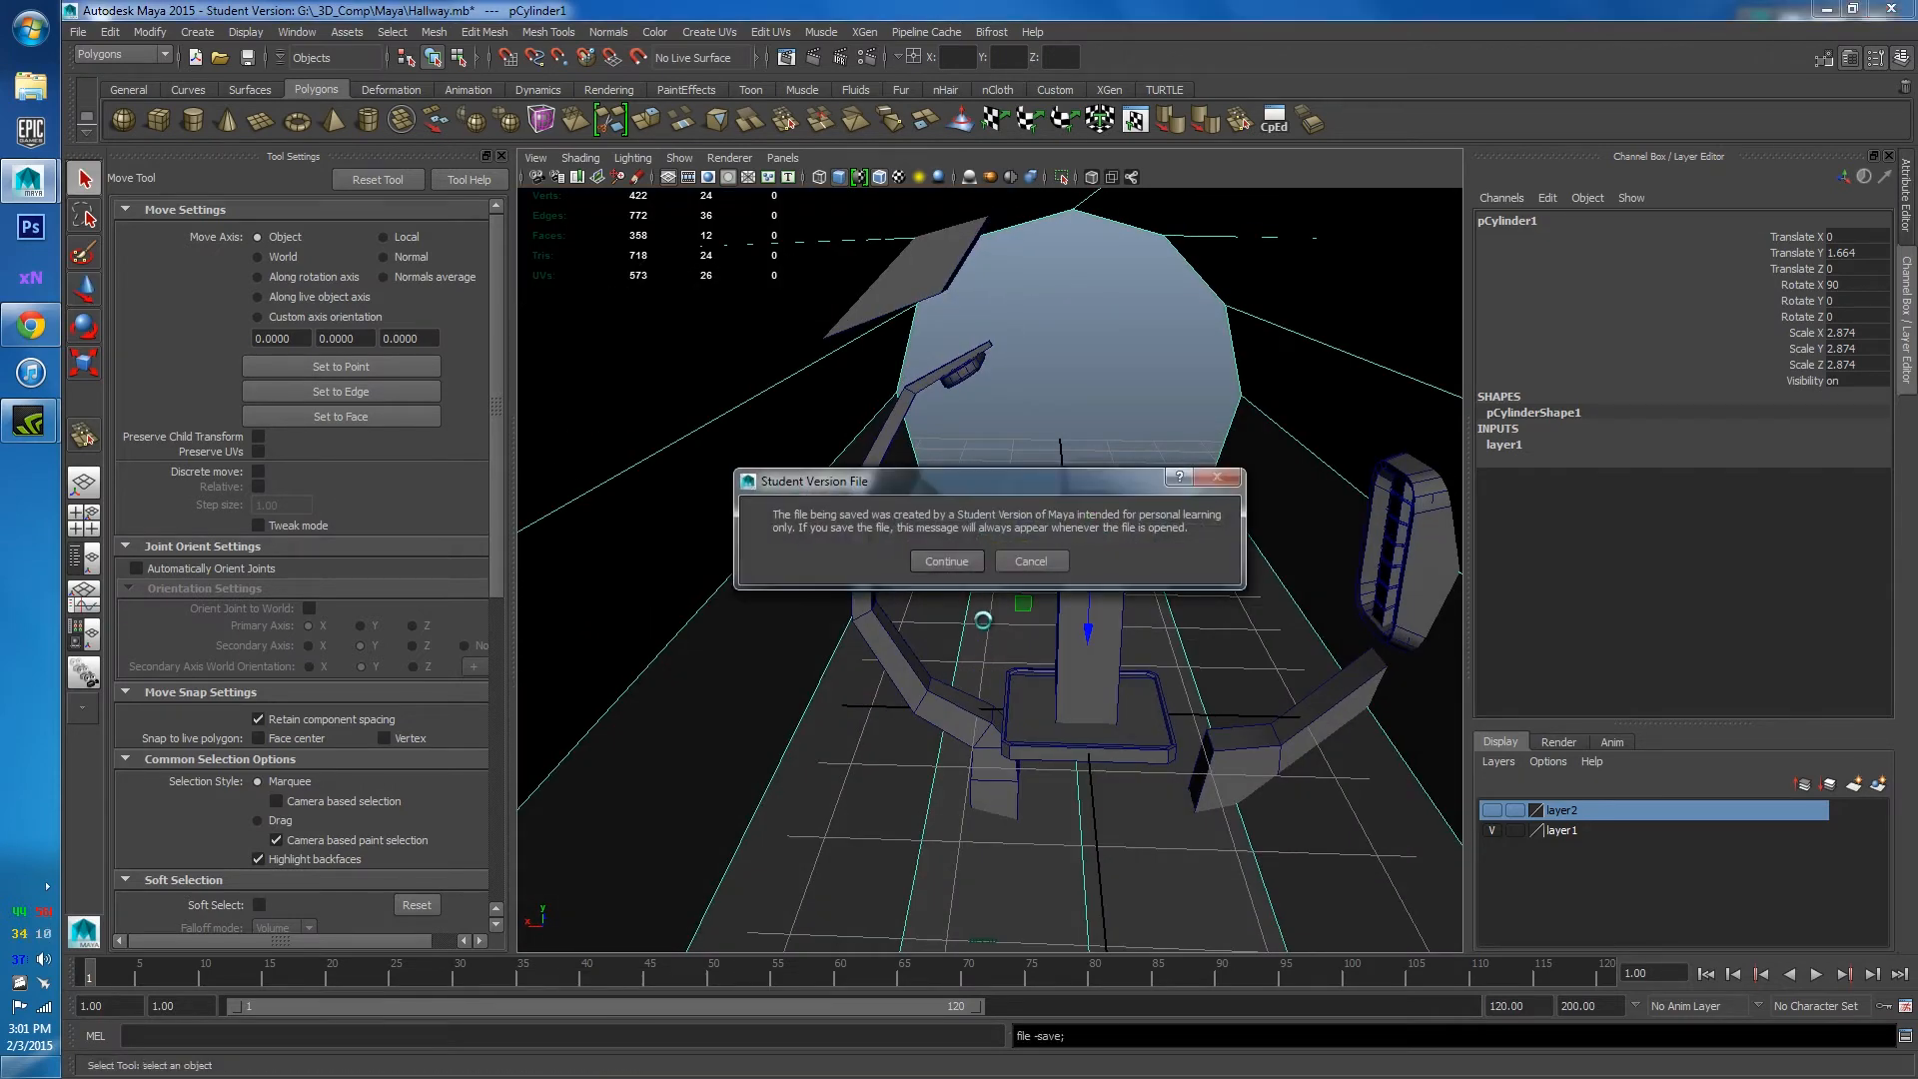
click(945, 562)
alt+drag(944, 565, 995, 690)
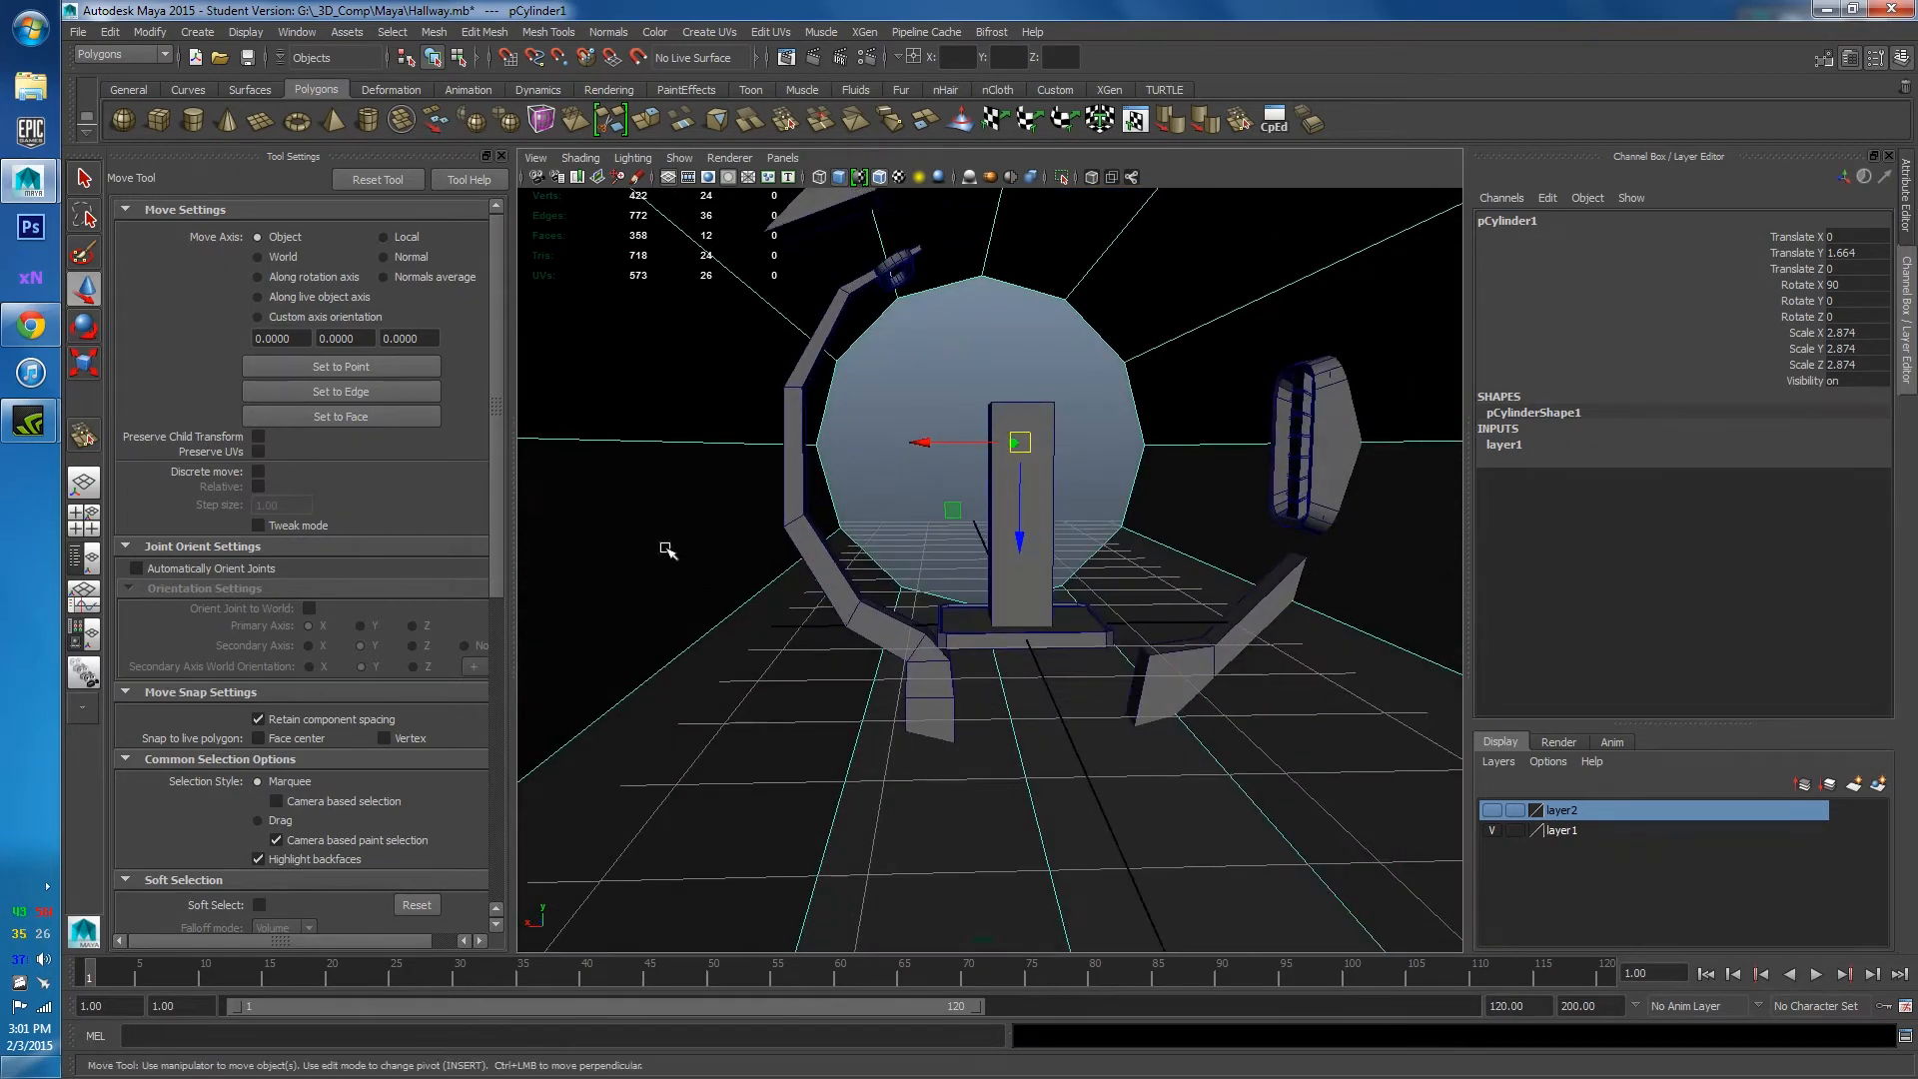
Create a polygon cylinder with 12 axis subdivisions.
click(193, 120)
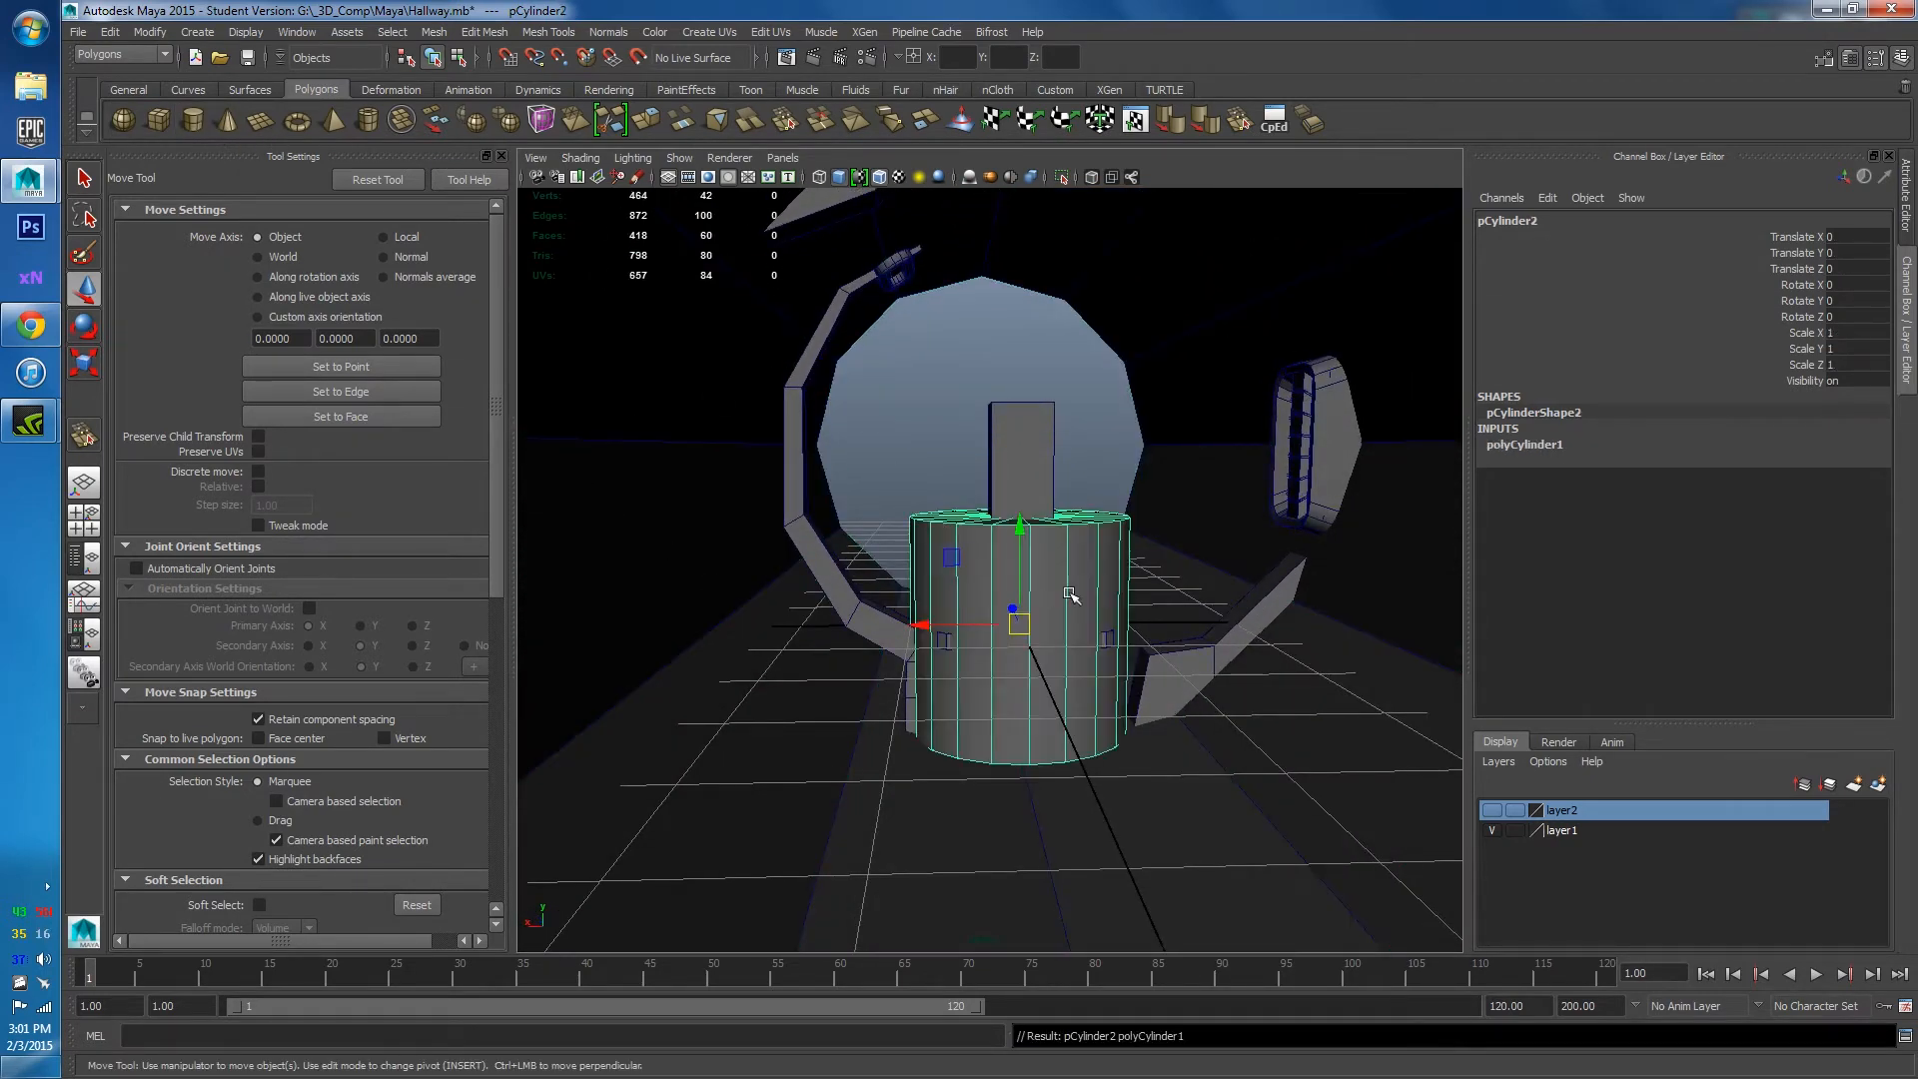
click(1543, 446)
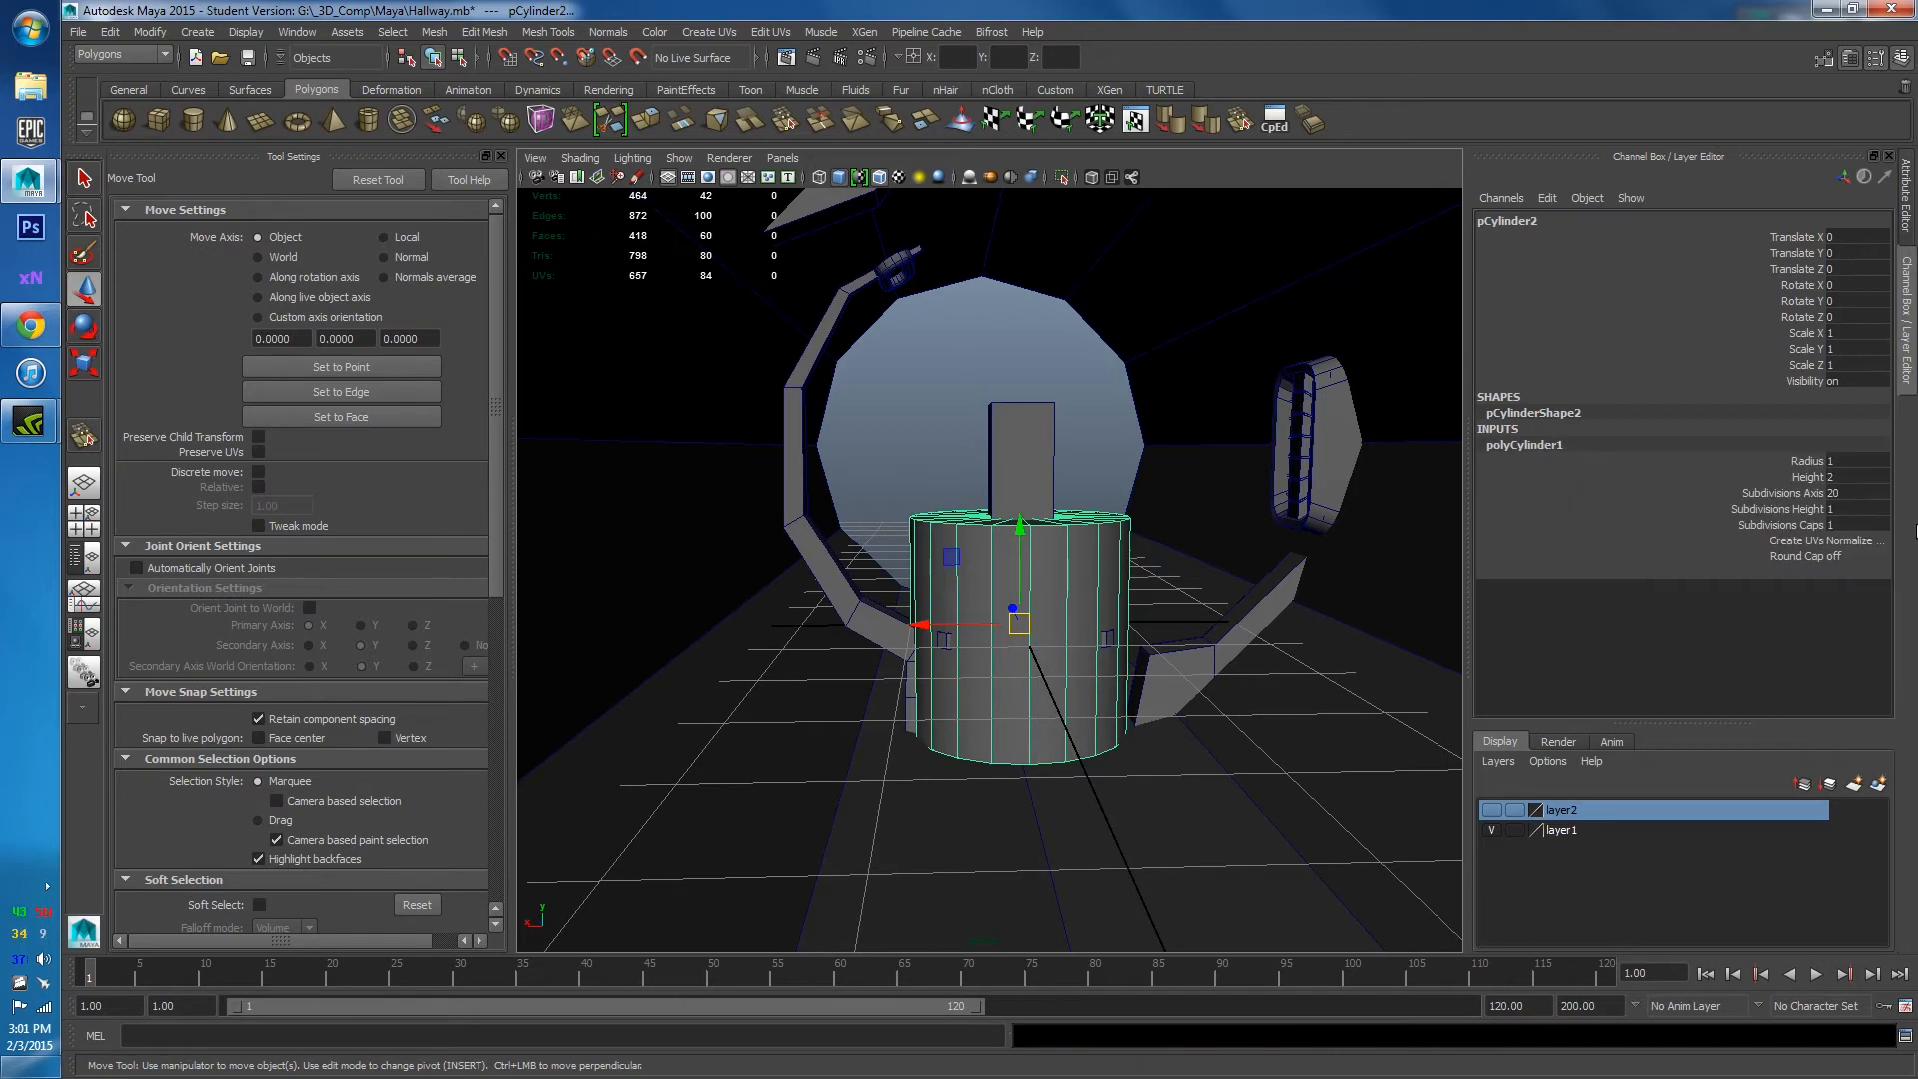
click(1856, 492)
text(8)
key(Return)
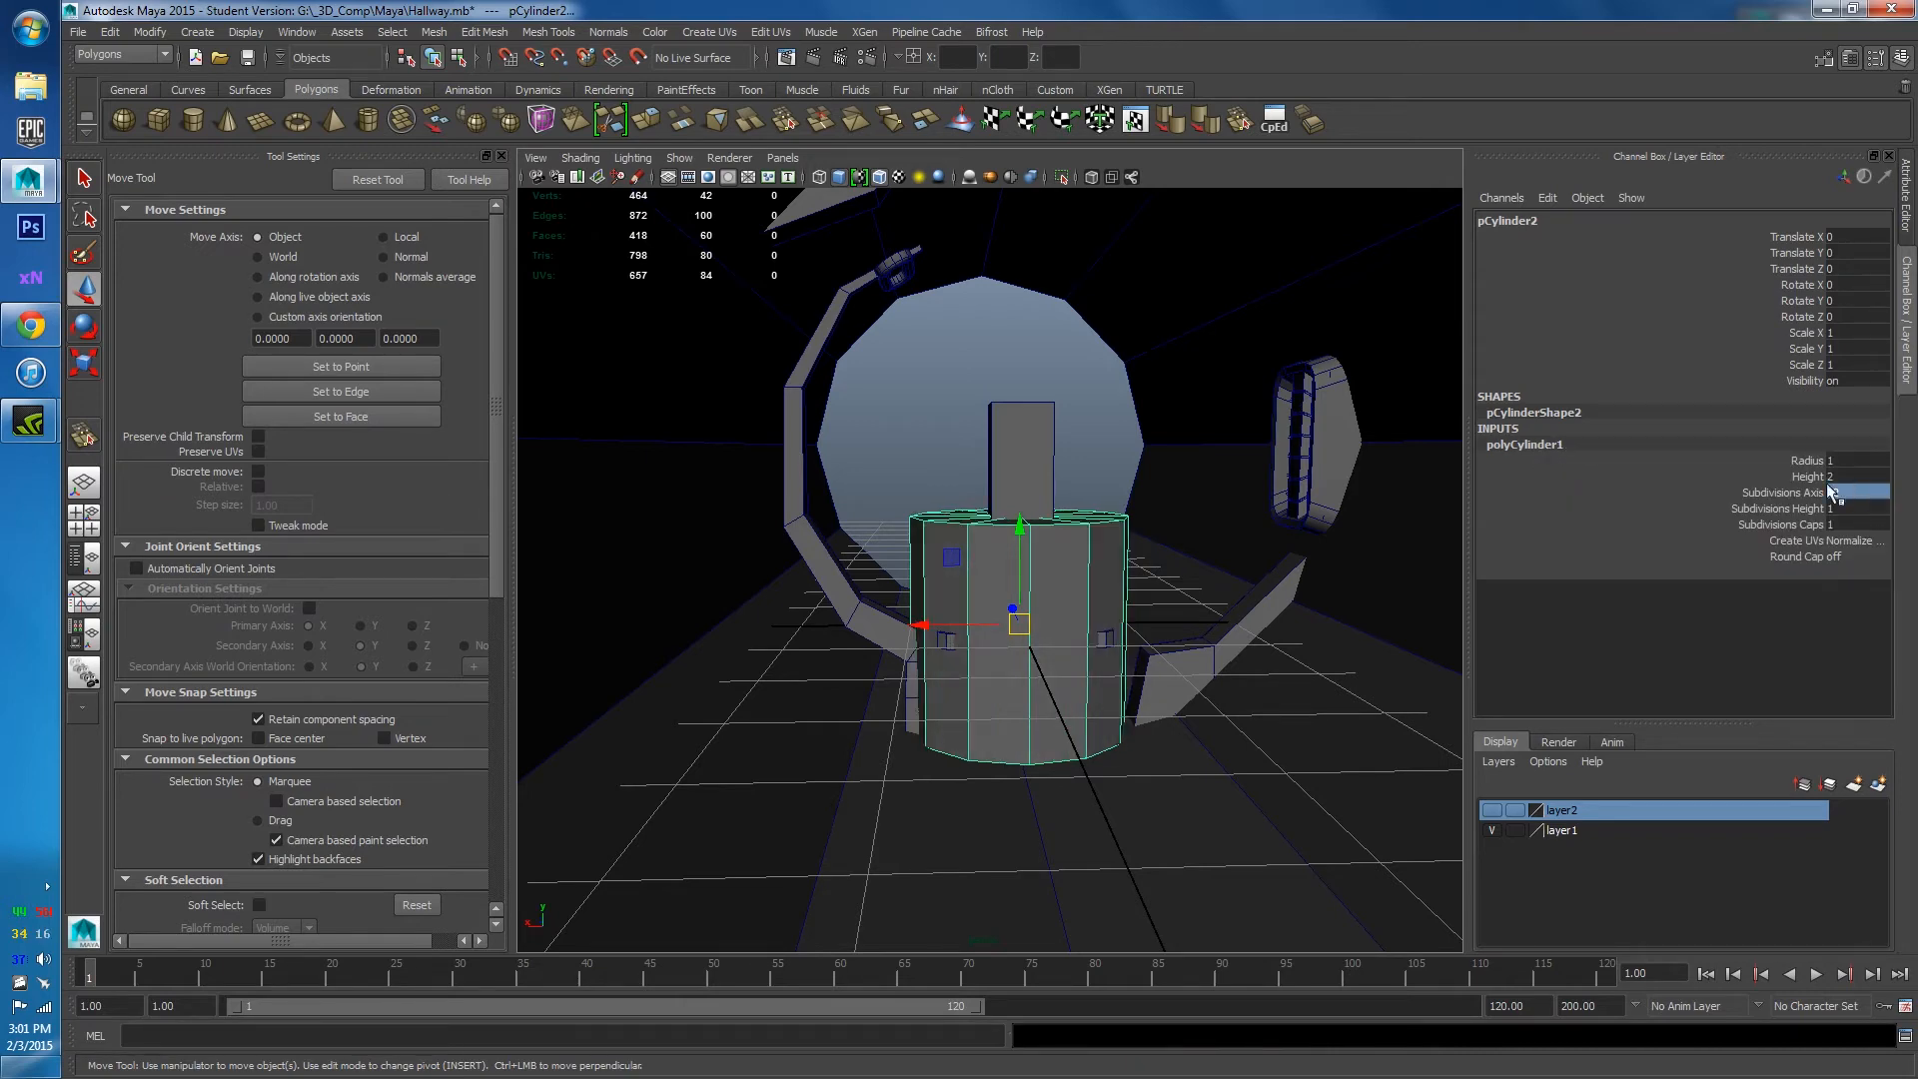
Lay the cylinder on its side (X -90), shrink it to 0.17 and set it on the floor beside the arch base.
key(e)
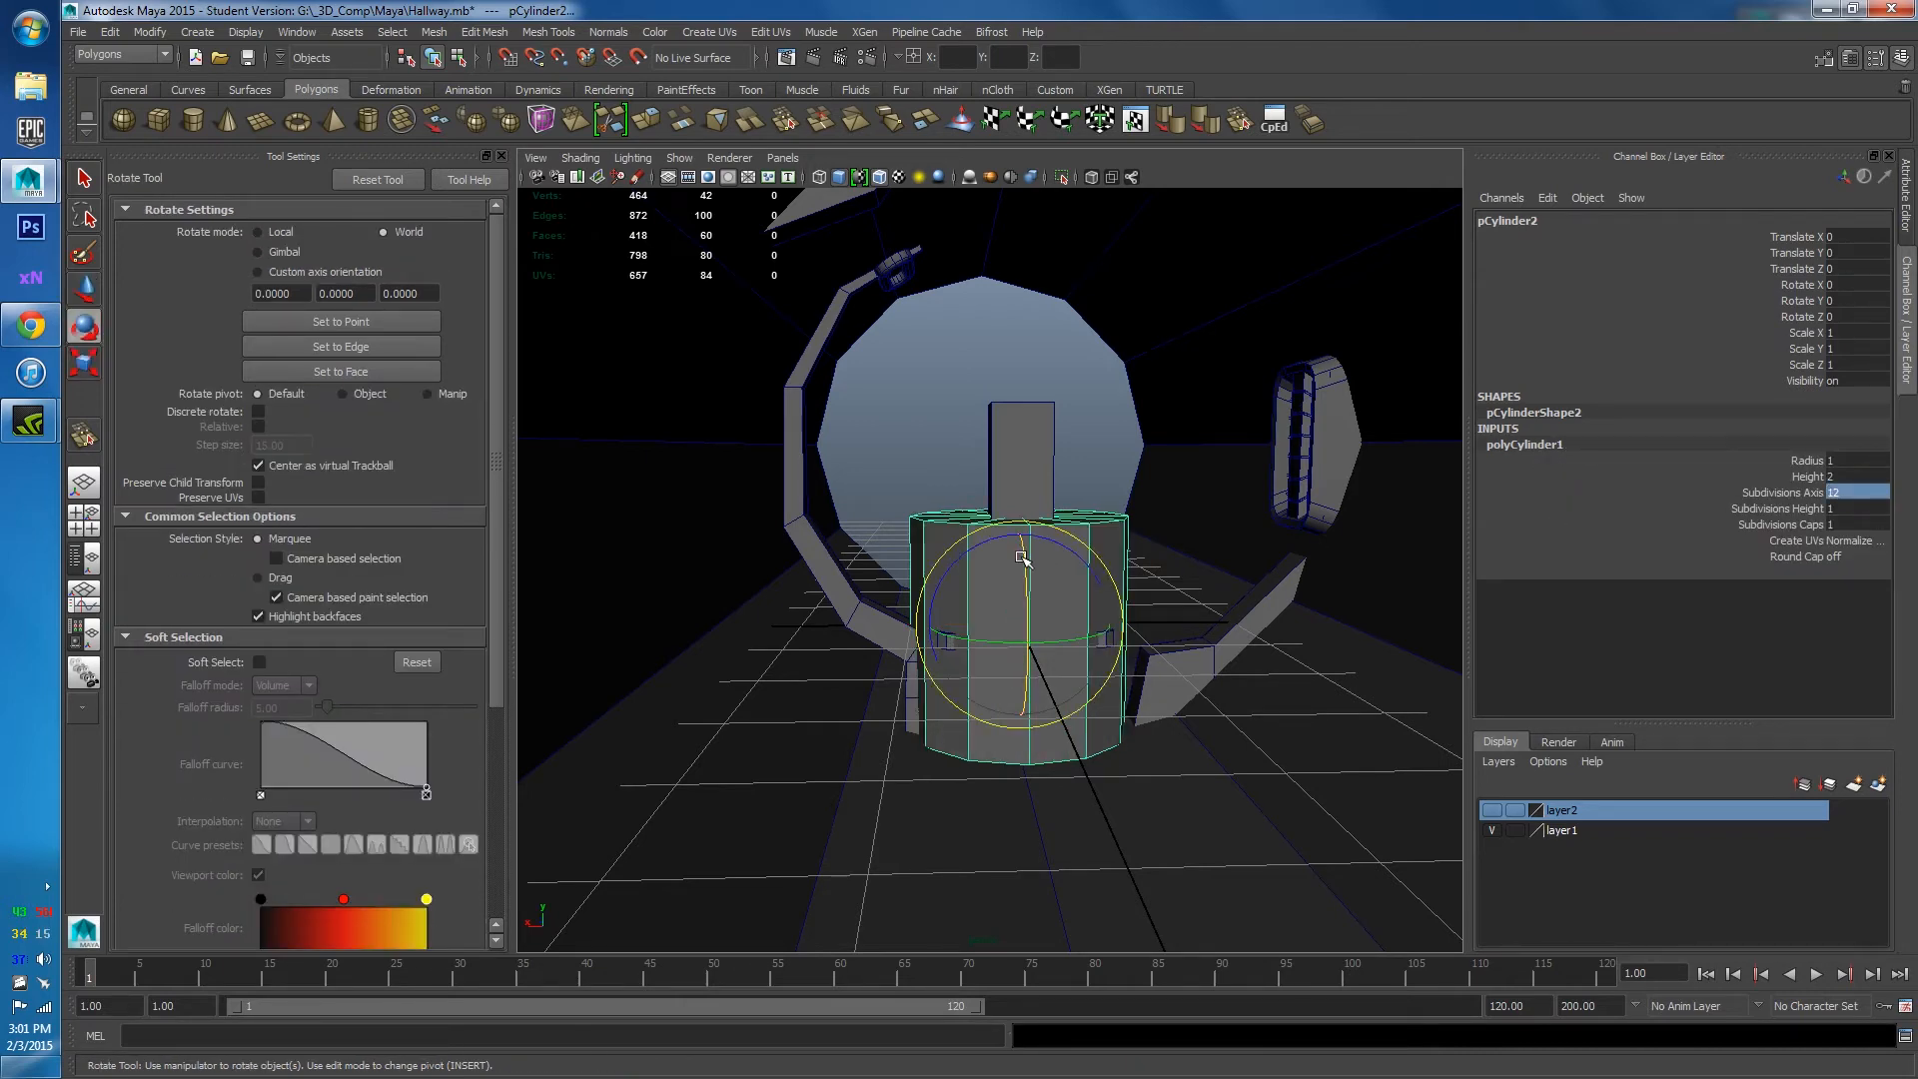
drag(1021, 556, 879, 555)
key(w)
key(r)
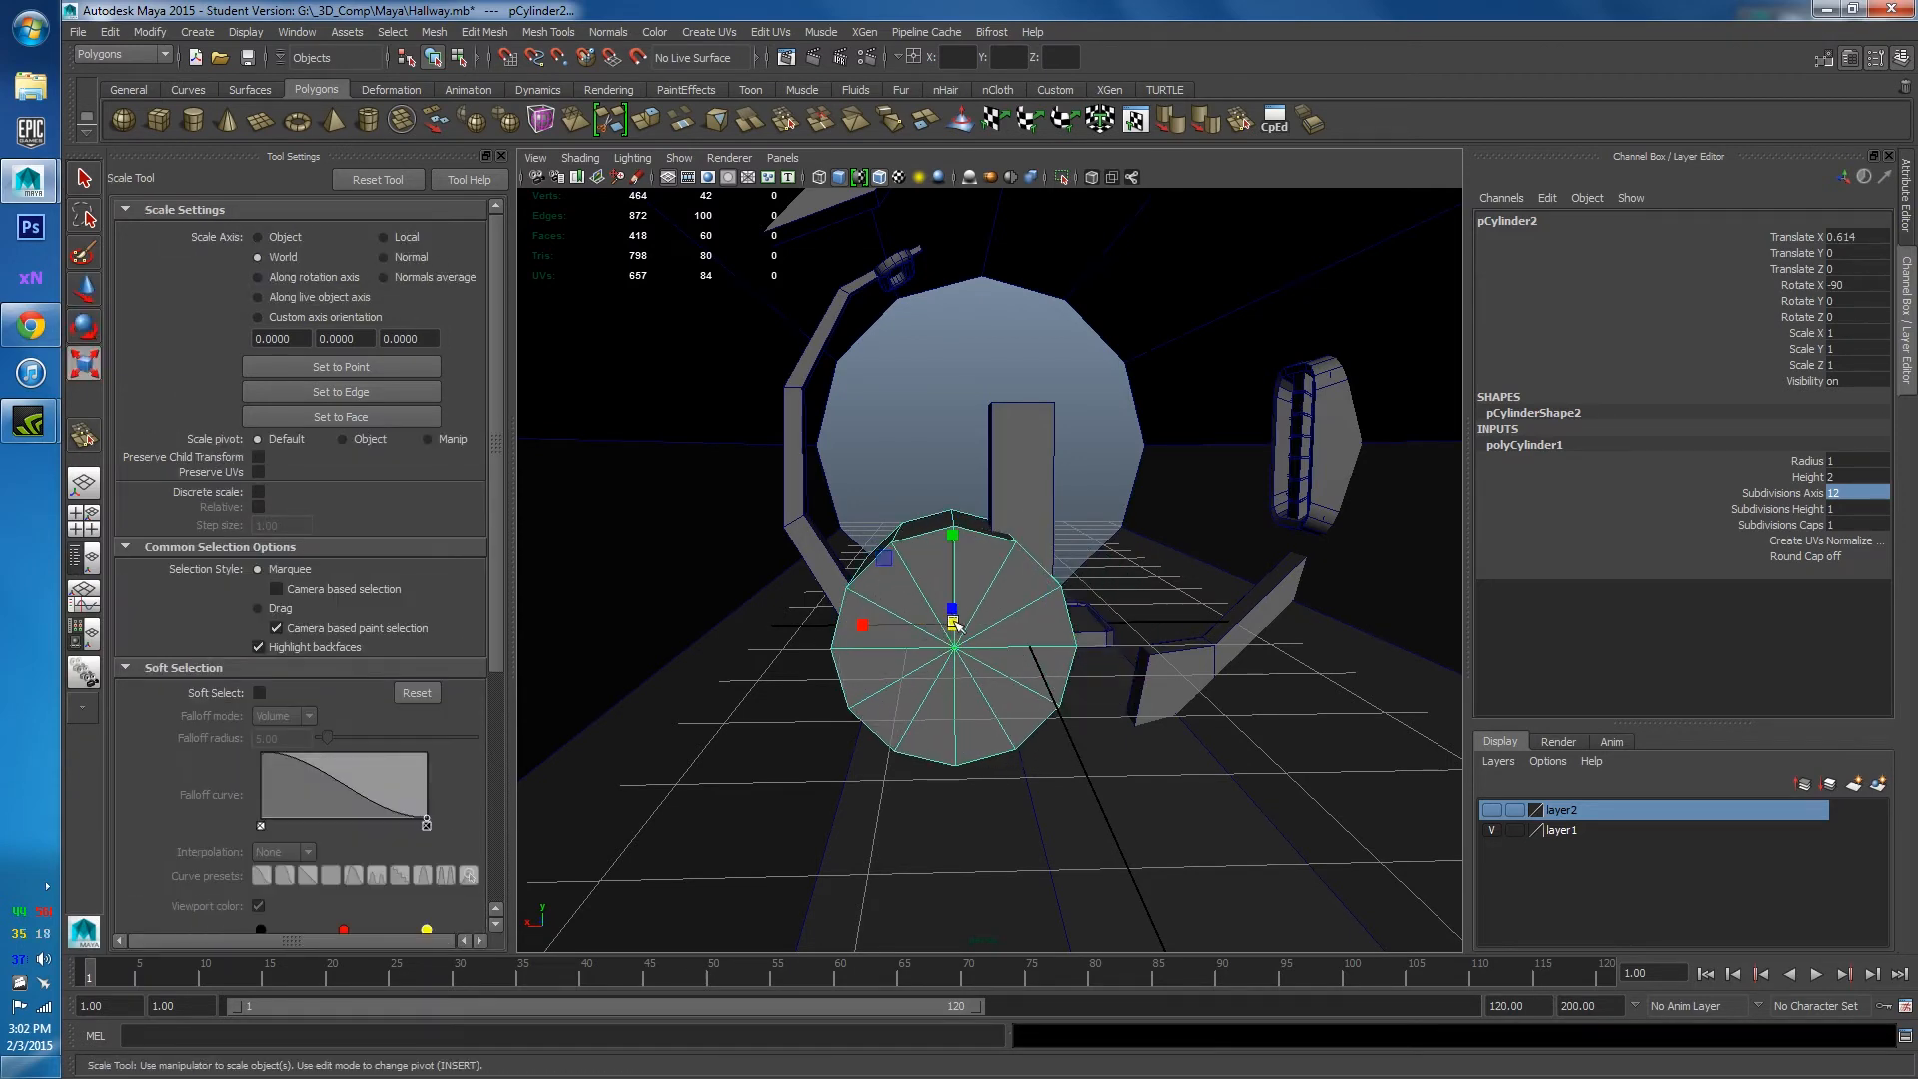
drag(952, 620, 819, 638)
key(w)
click(778, 636)
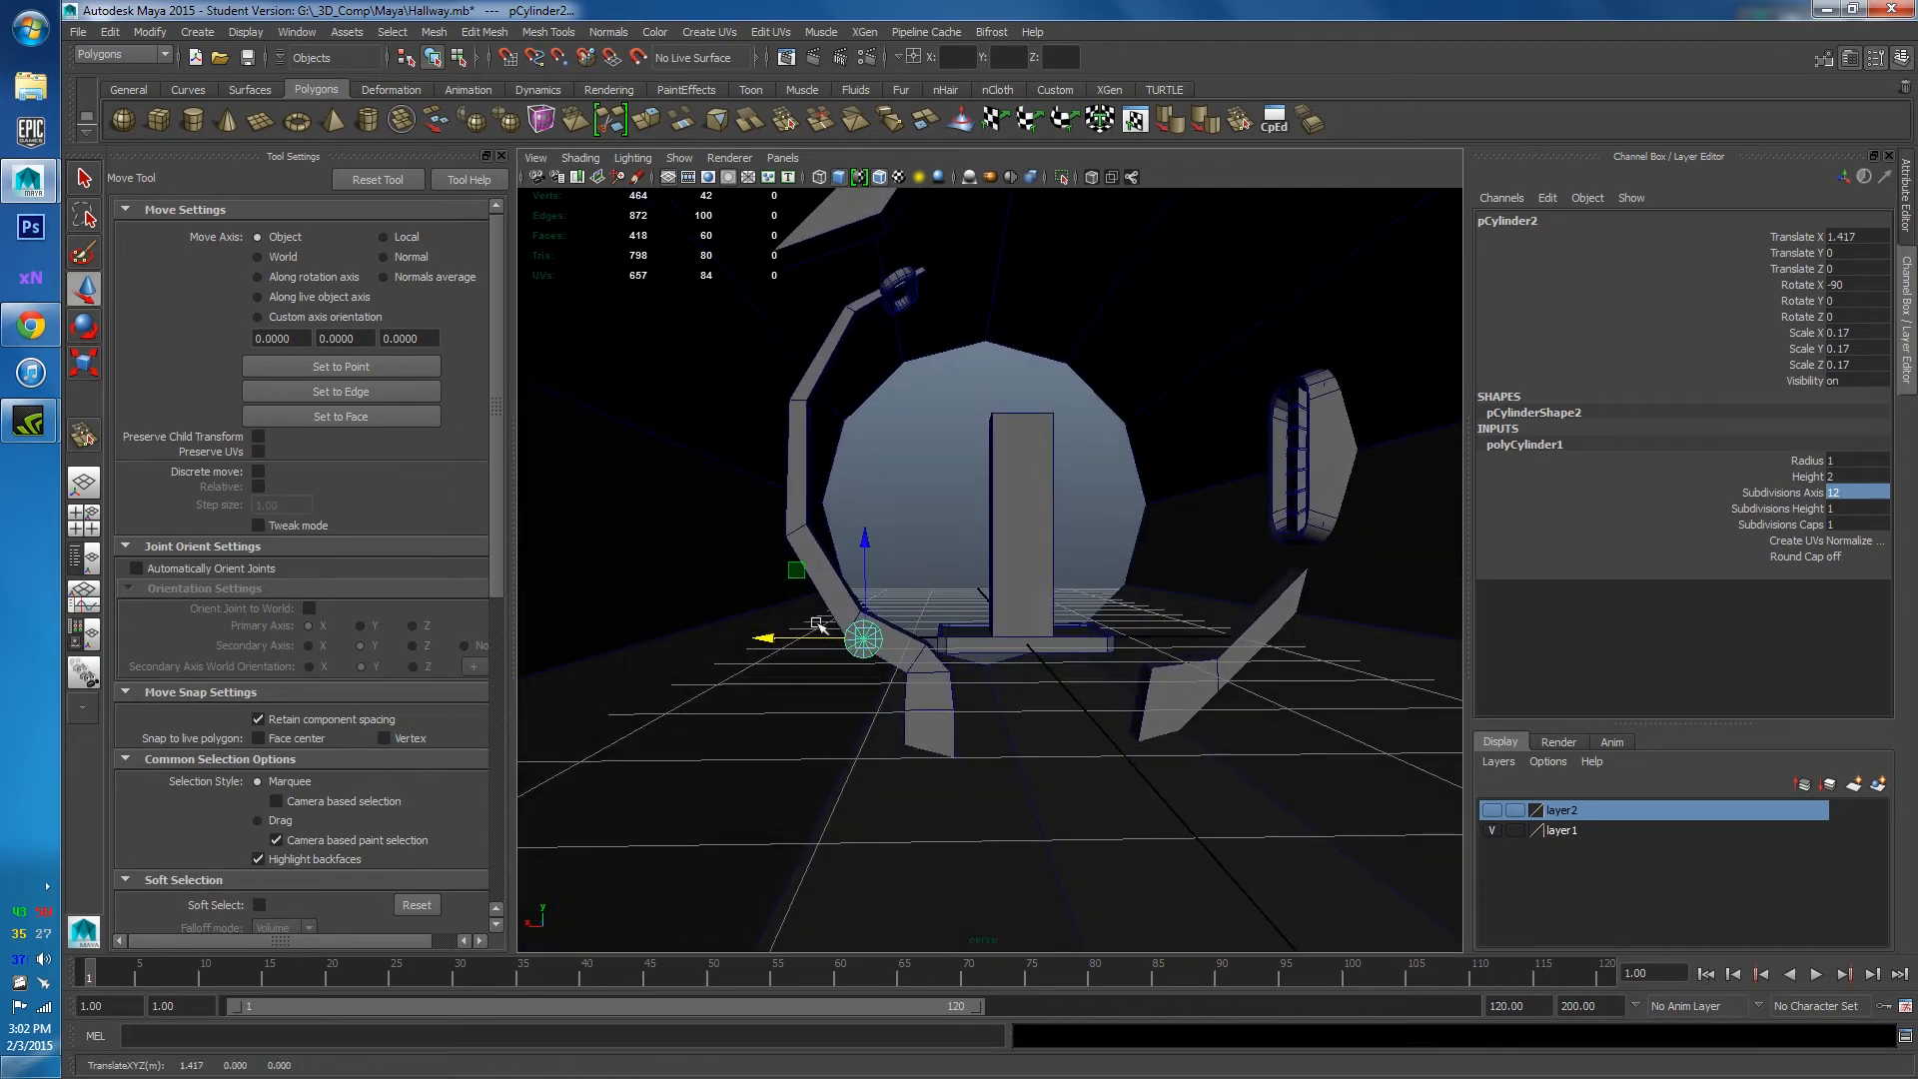
drag(867, 562, 981, 789)
Stretch the thin cylinder lengthwise into a long floor pipe.
scroll(899, 639, up, 3)
key(r)
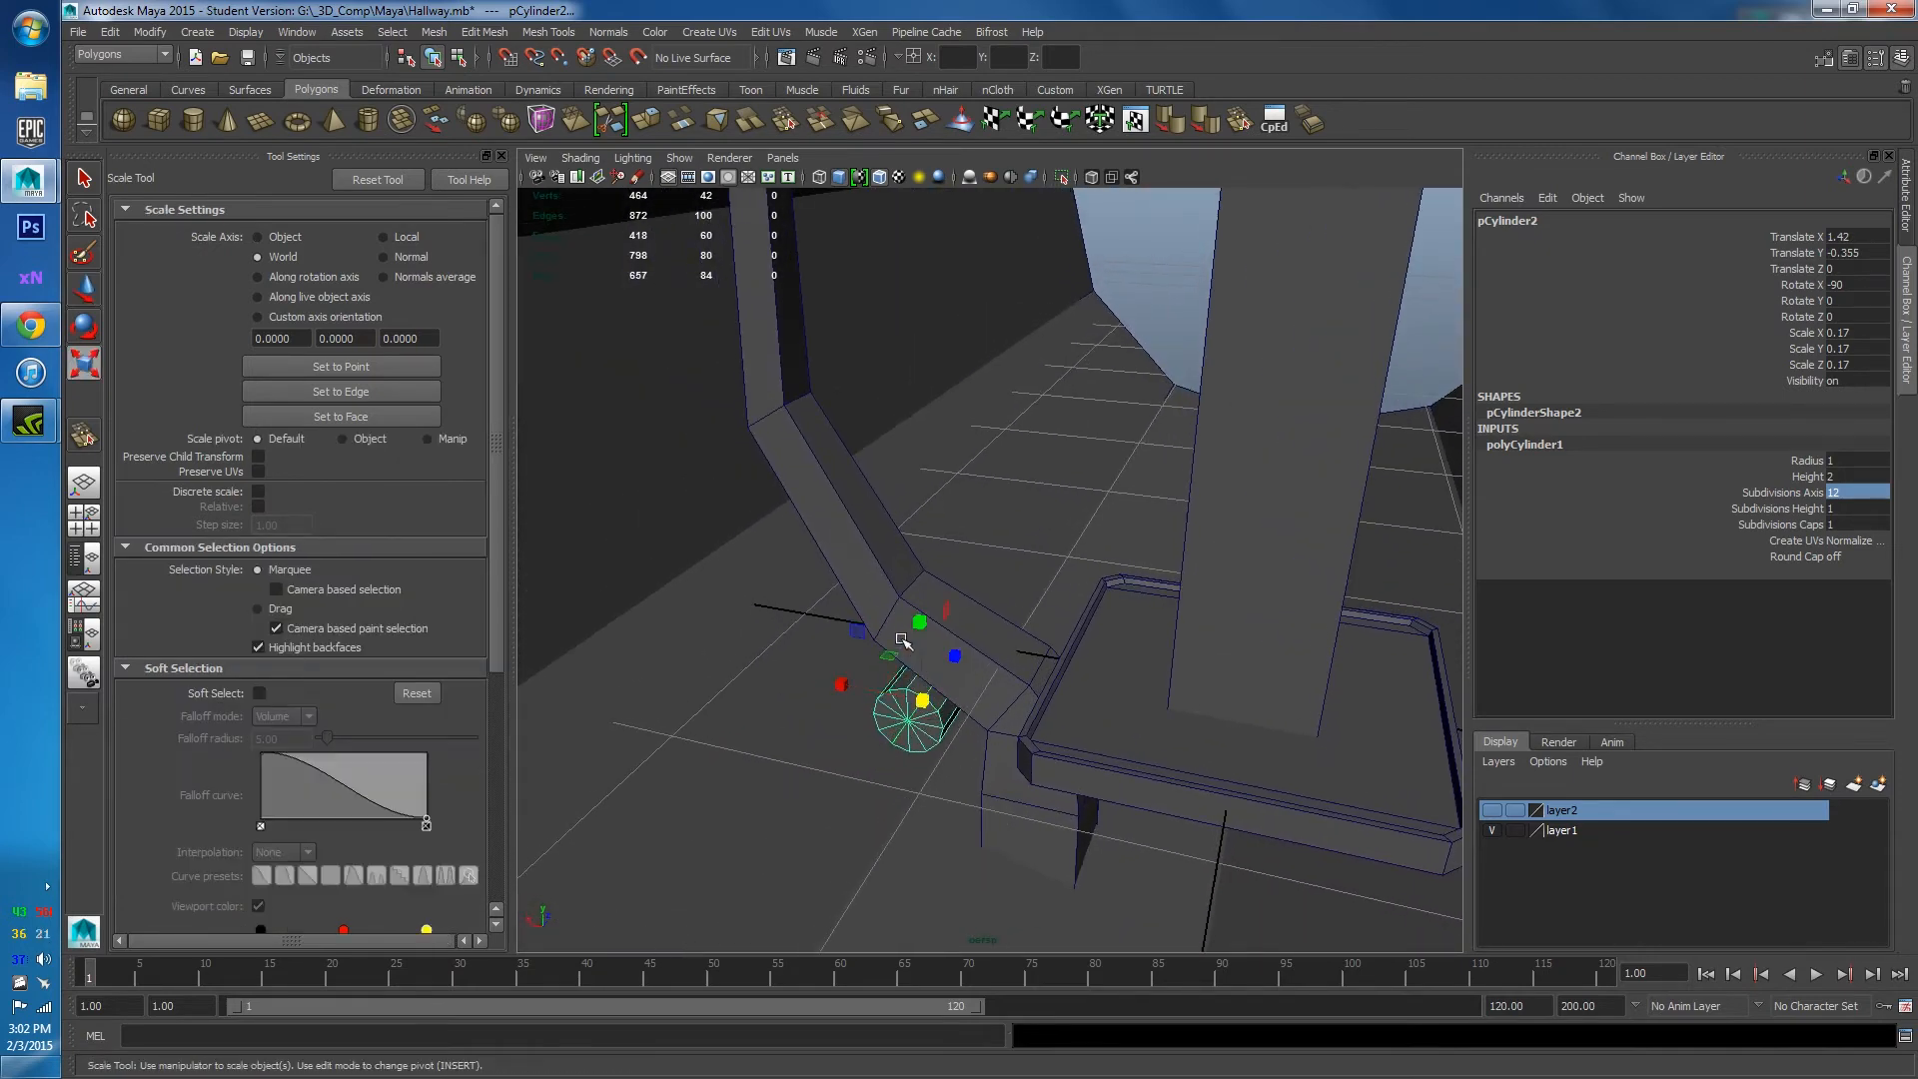
drag(956, 661, 993, 591)
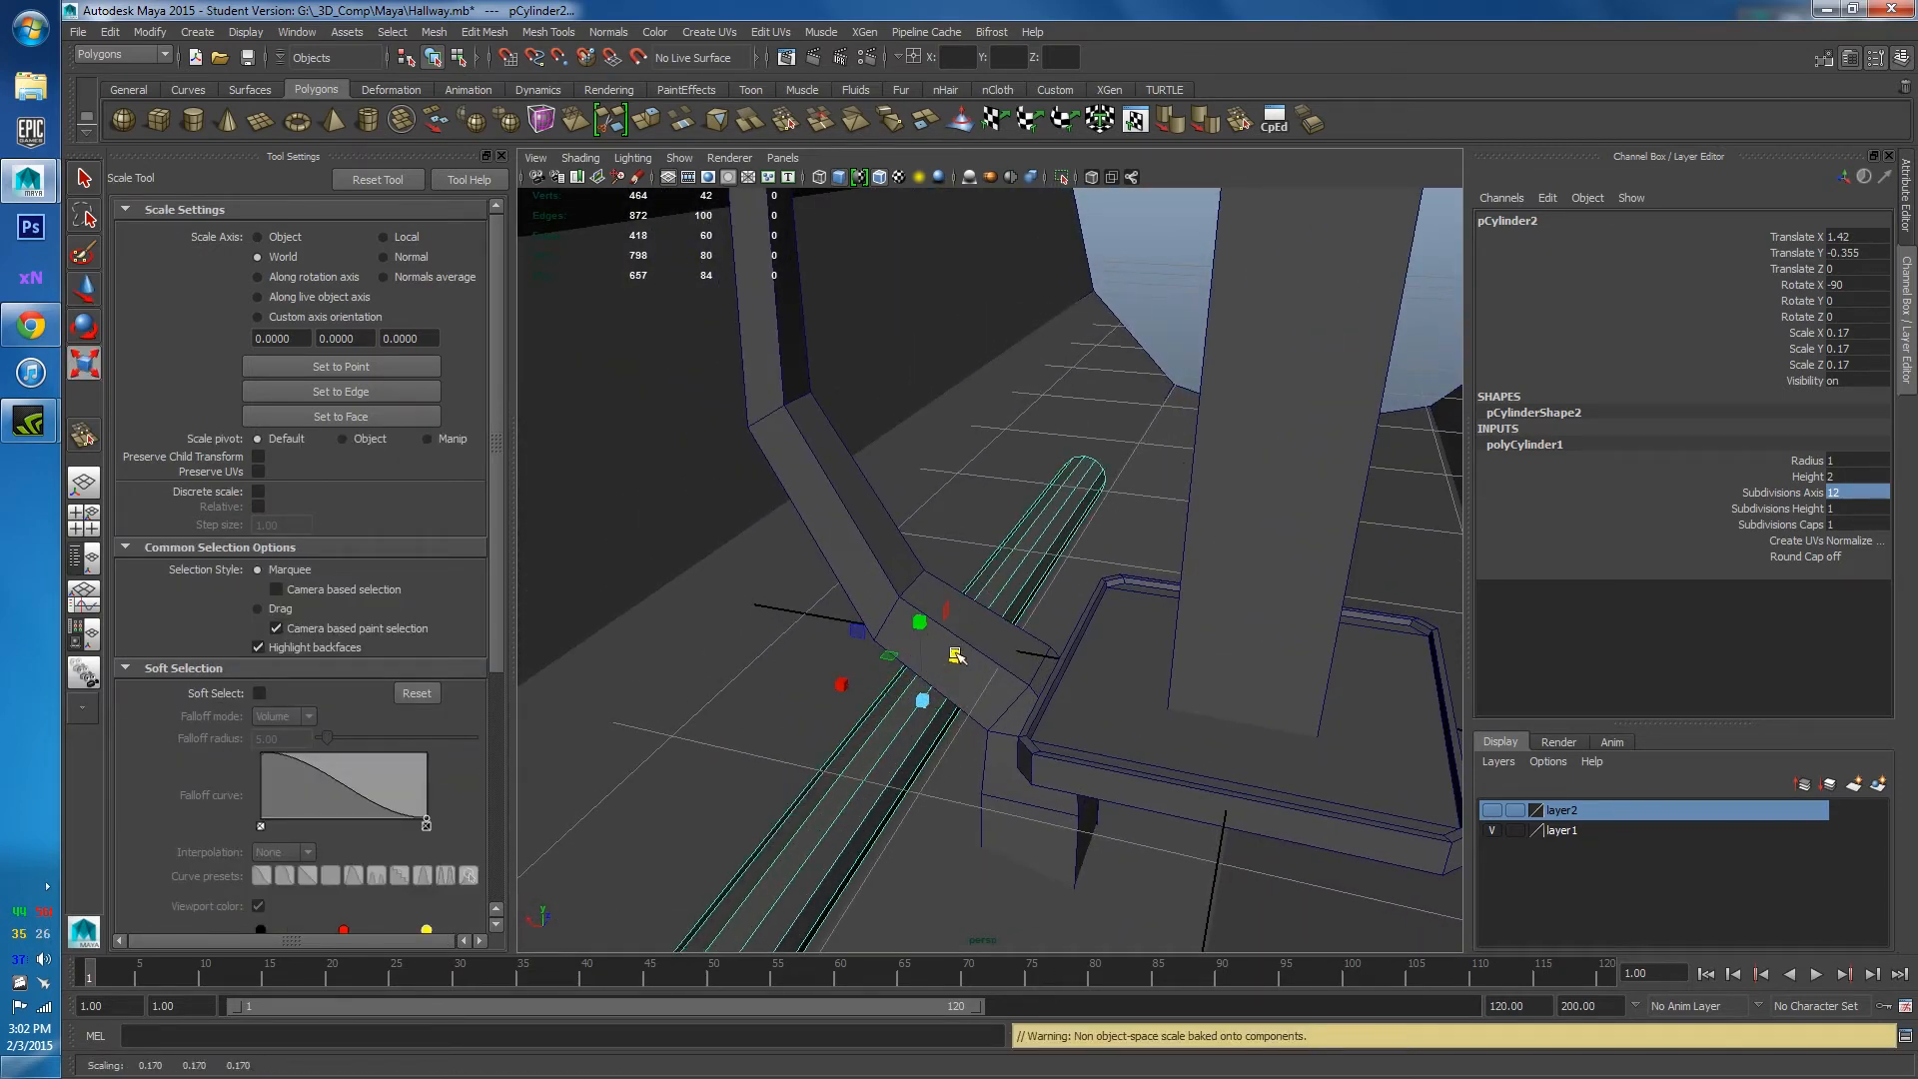
mouse_move(956, 655)
mouse_down()
mouse_move(1062, 578)
mouse_move(947, 693)
mouse_move(980, 677)
mouse_move(950, 672)
mouse_up()
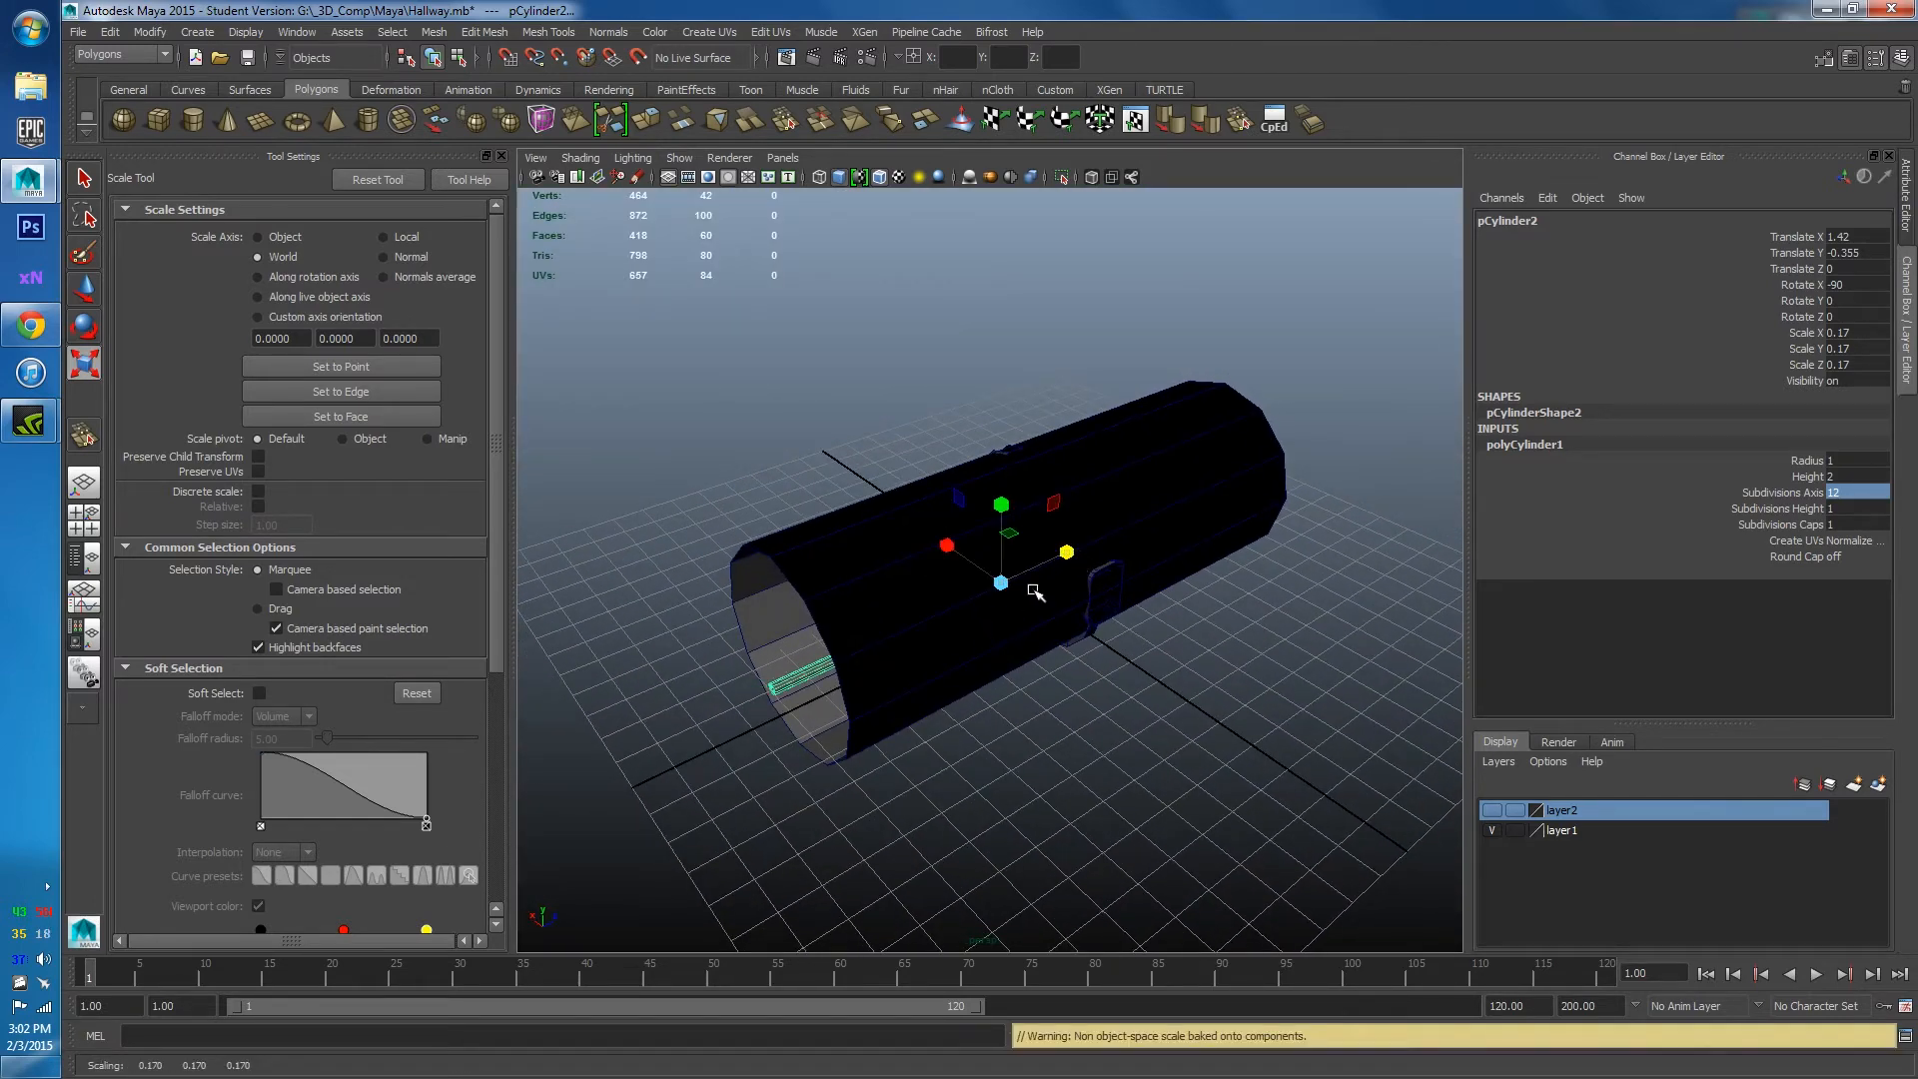
scroll(805, 745, down, 5)
alt+drag(805, 745, 863, 716)
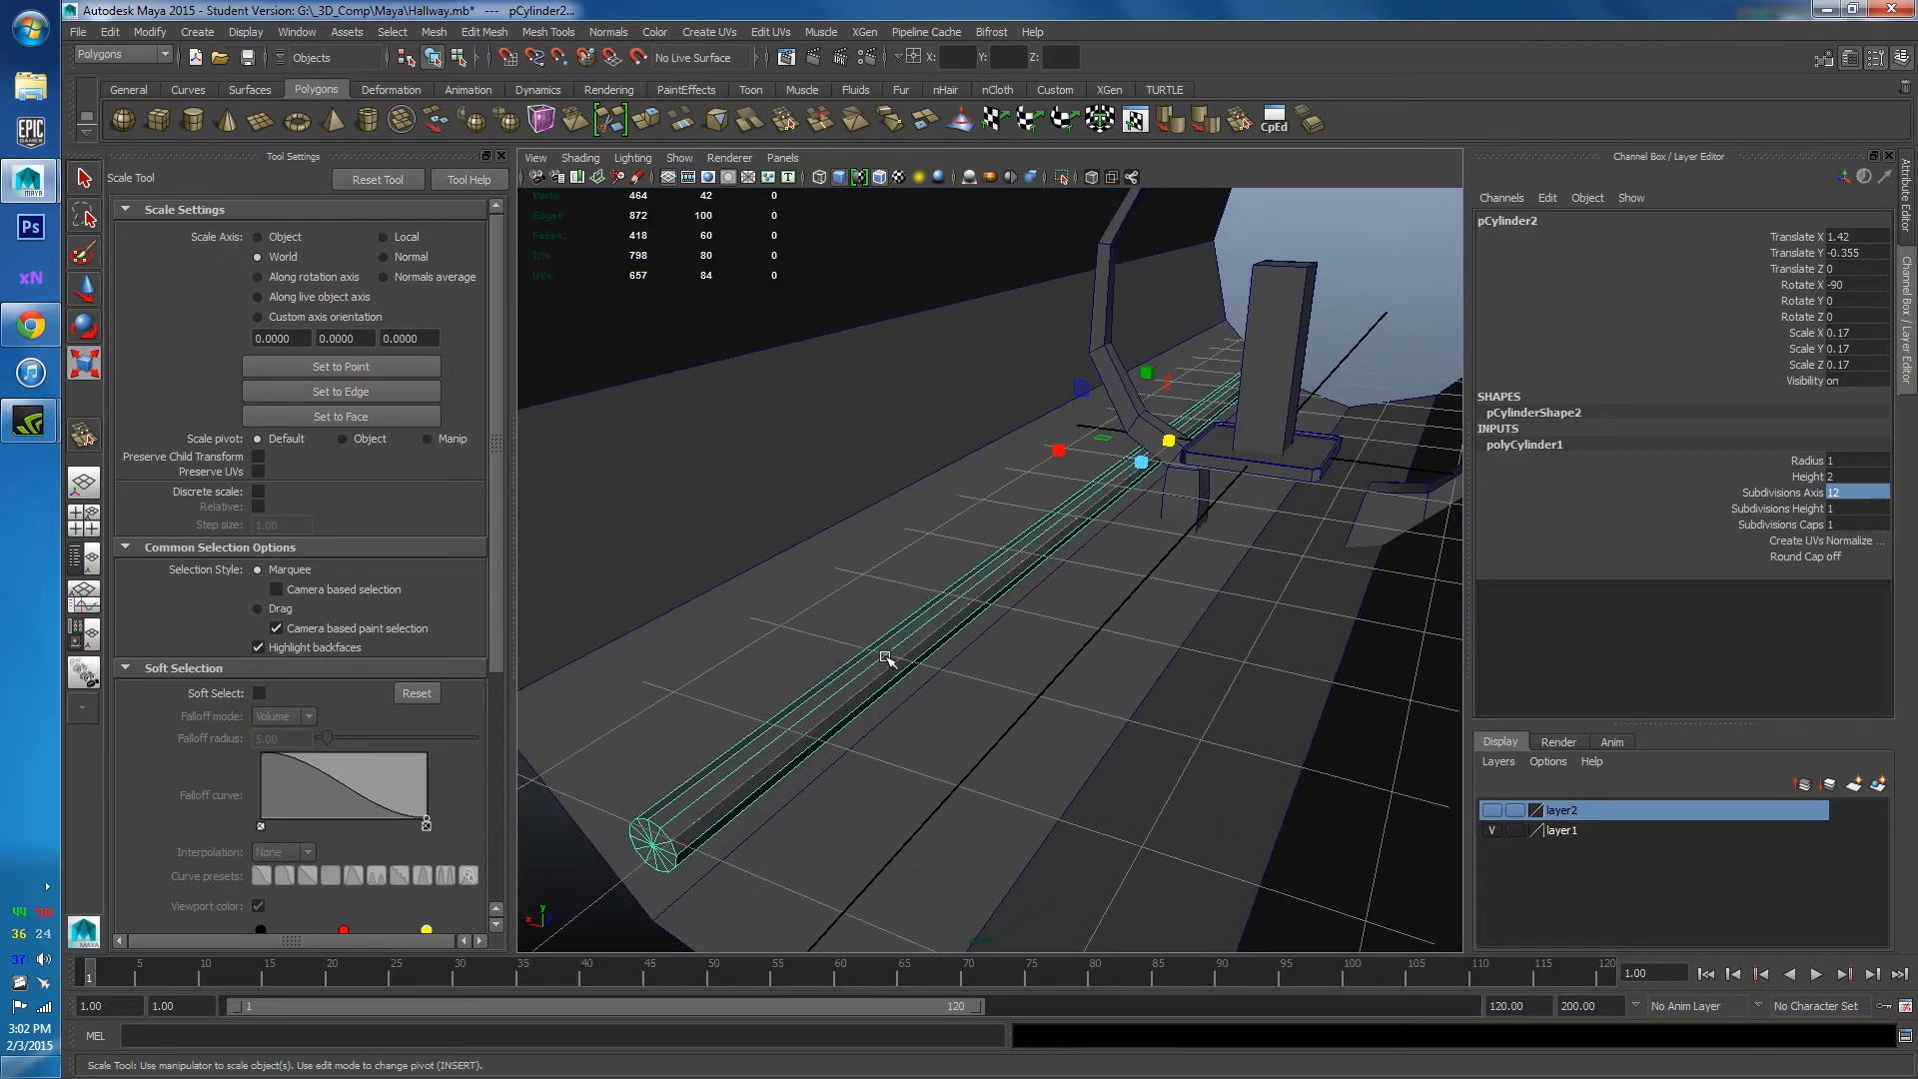
right_drag(885, 657, 1053, 659)
alt+drag(1053, 659, 935, 723)
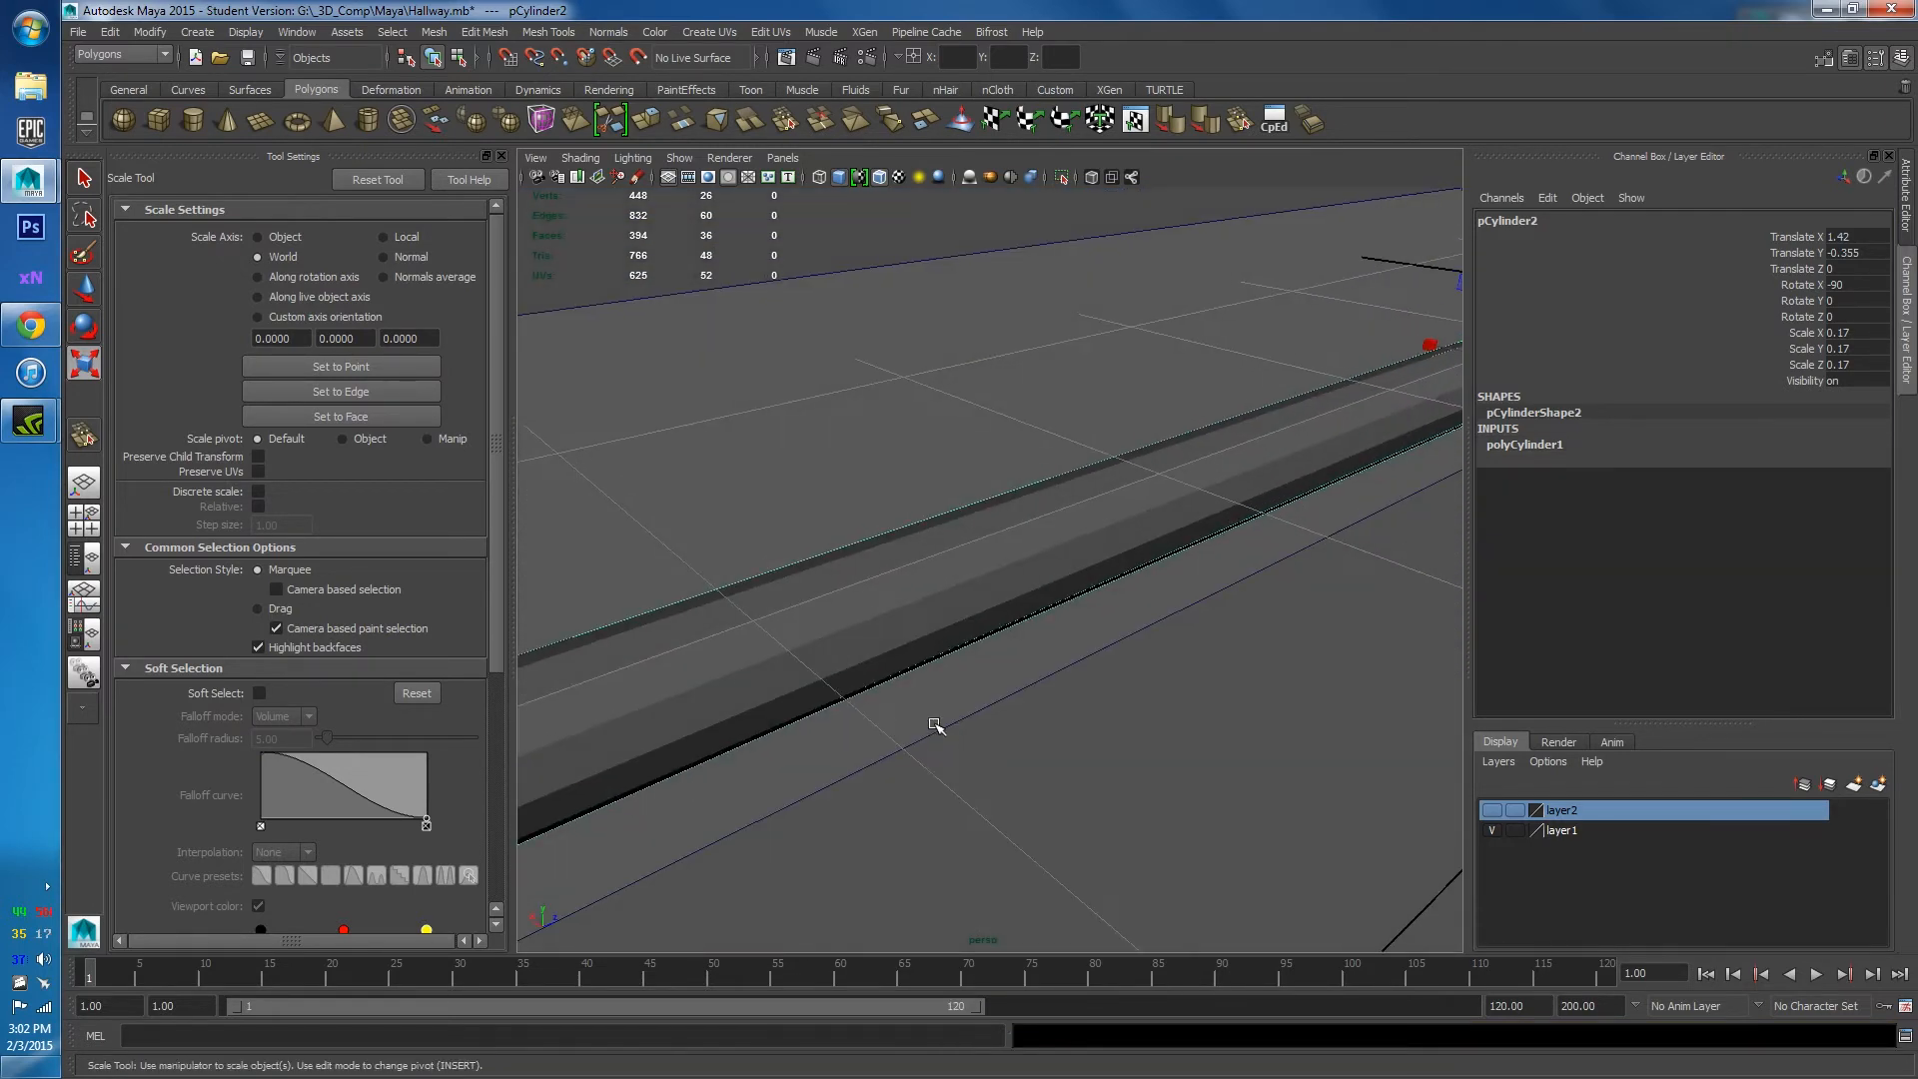
alt+drag(921, 633, 1035, 471)
Try moving the pipe and one of its faces sideways, undoing both moves.
key(w)
drag(964, 412, 839, 414)
key(ctrl+z)
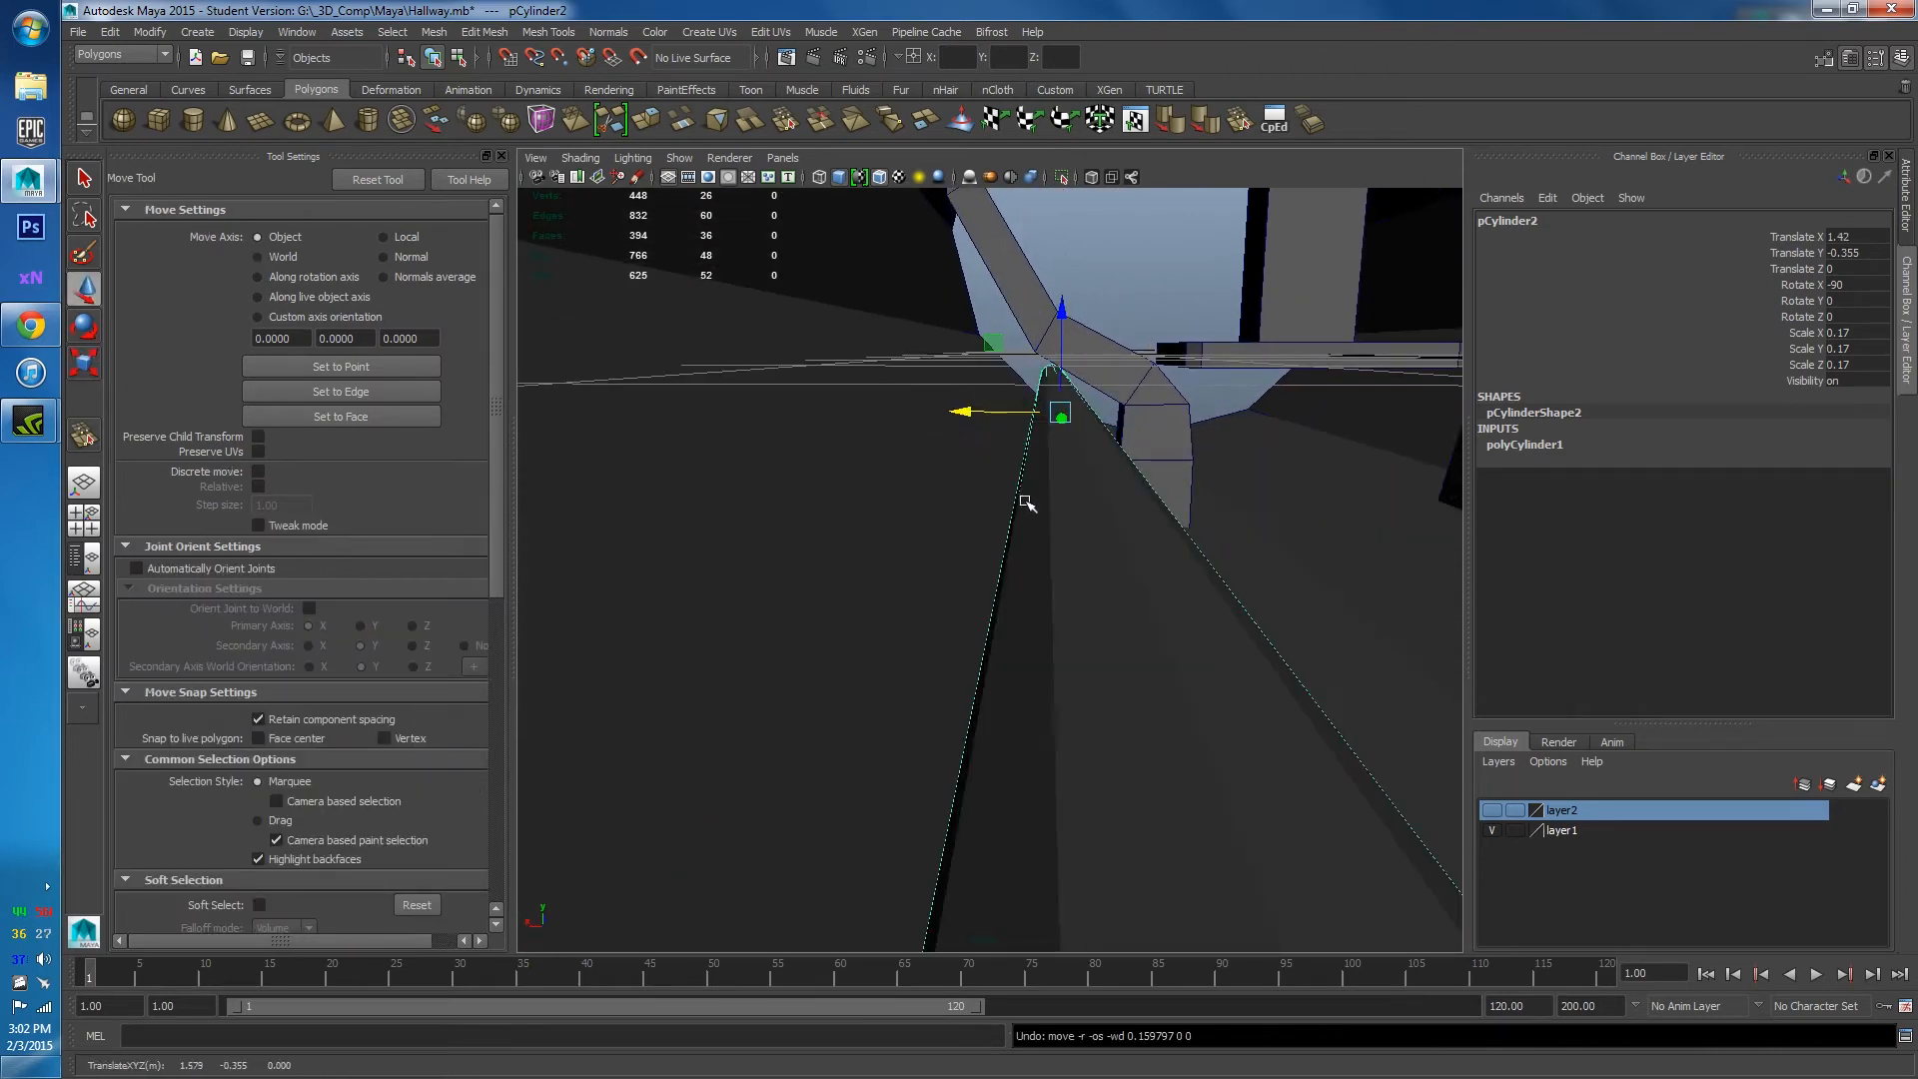
click(1037, 532)
click(1037, 533)
drag(954, 399, 884, 458)
key(ctrl+z)
Select the pipe's 12 lengthwise edges and apply Normals > Soften Edge.
right_drag(1059, 528, 1114, 501)
alt+drag(1114, 501, 1042, 549)
click(989, 574)
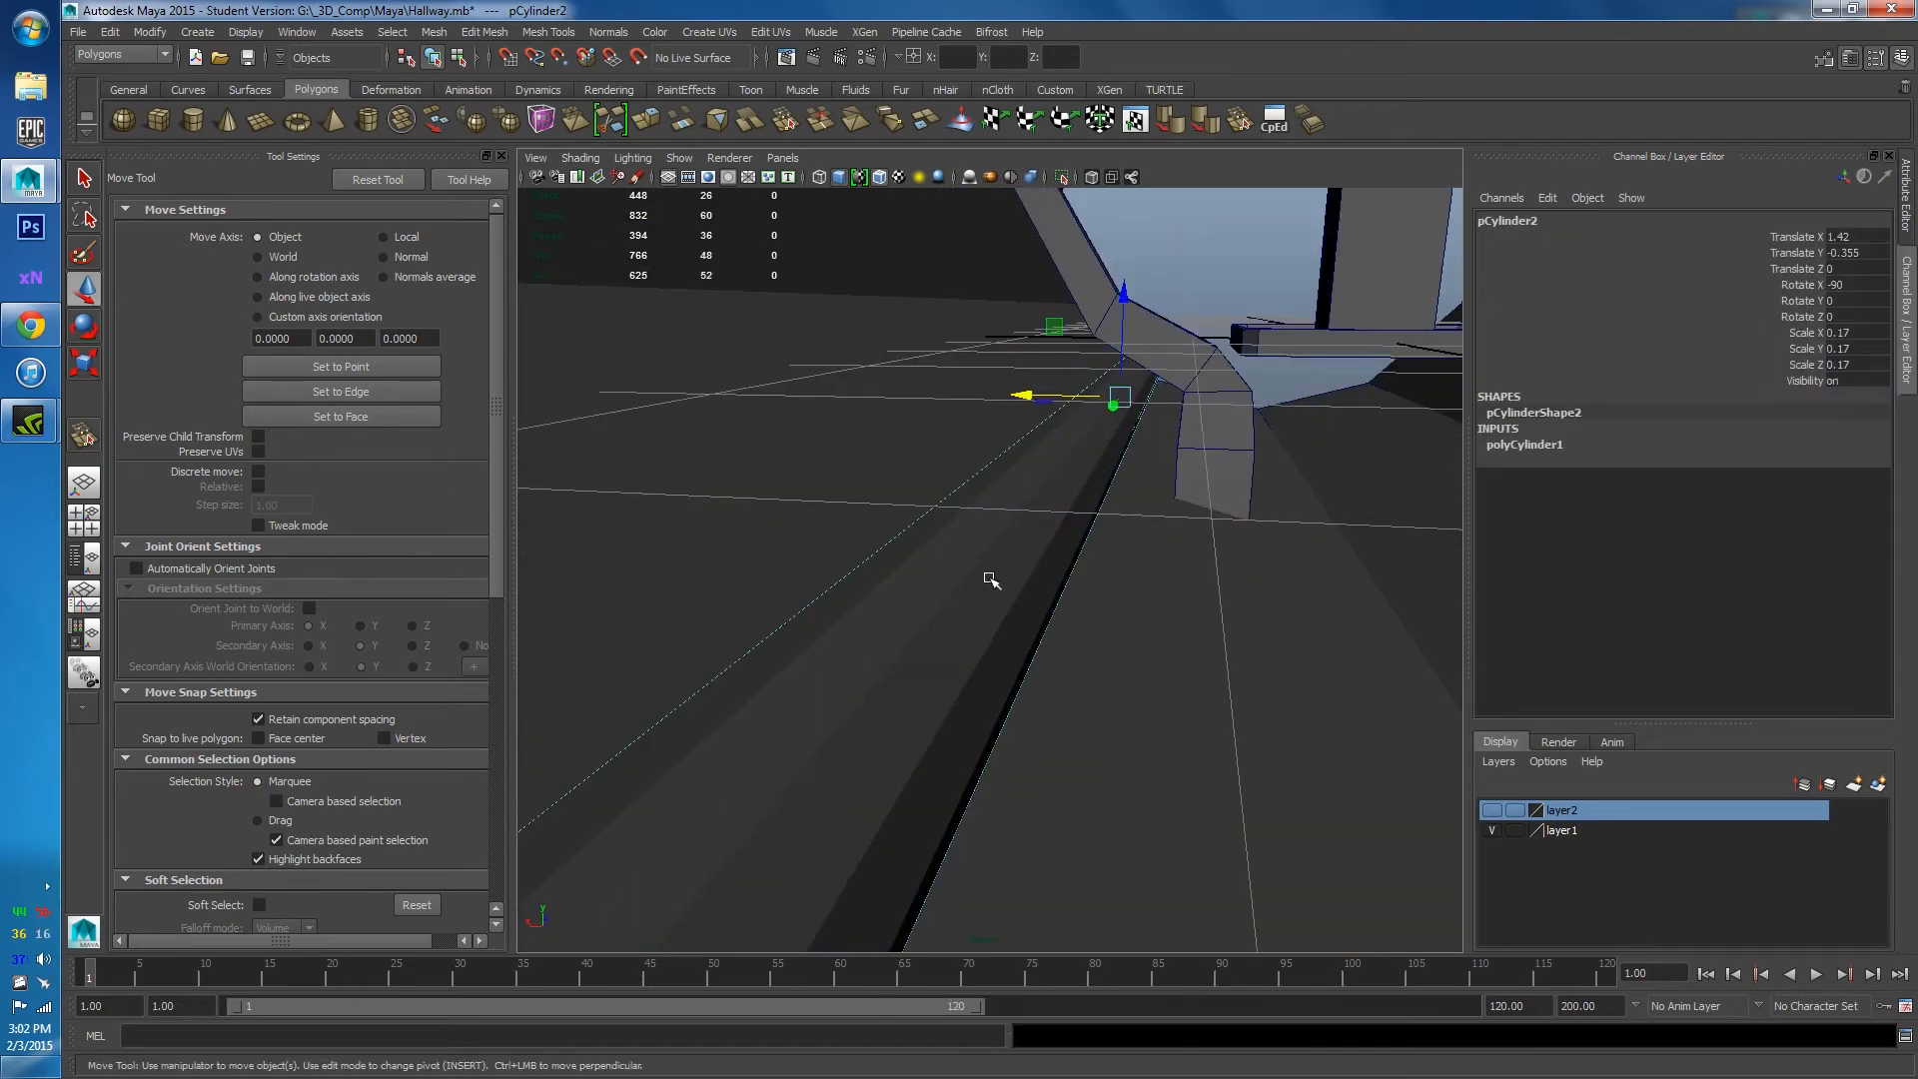
right_click(985, 586)
click(942, 625)
mouse_move(942, 625)
alt+mouse_down()
mouse_move(826, 627)
mouse_move(952, 660)
alt+mouse_up()
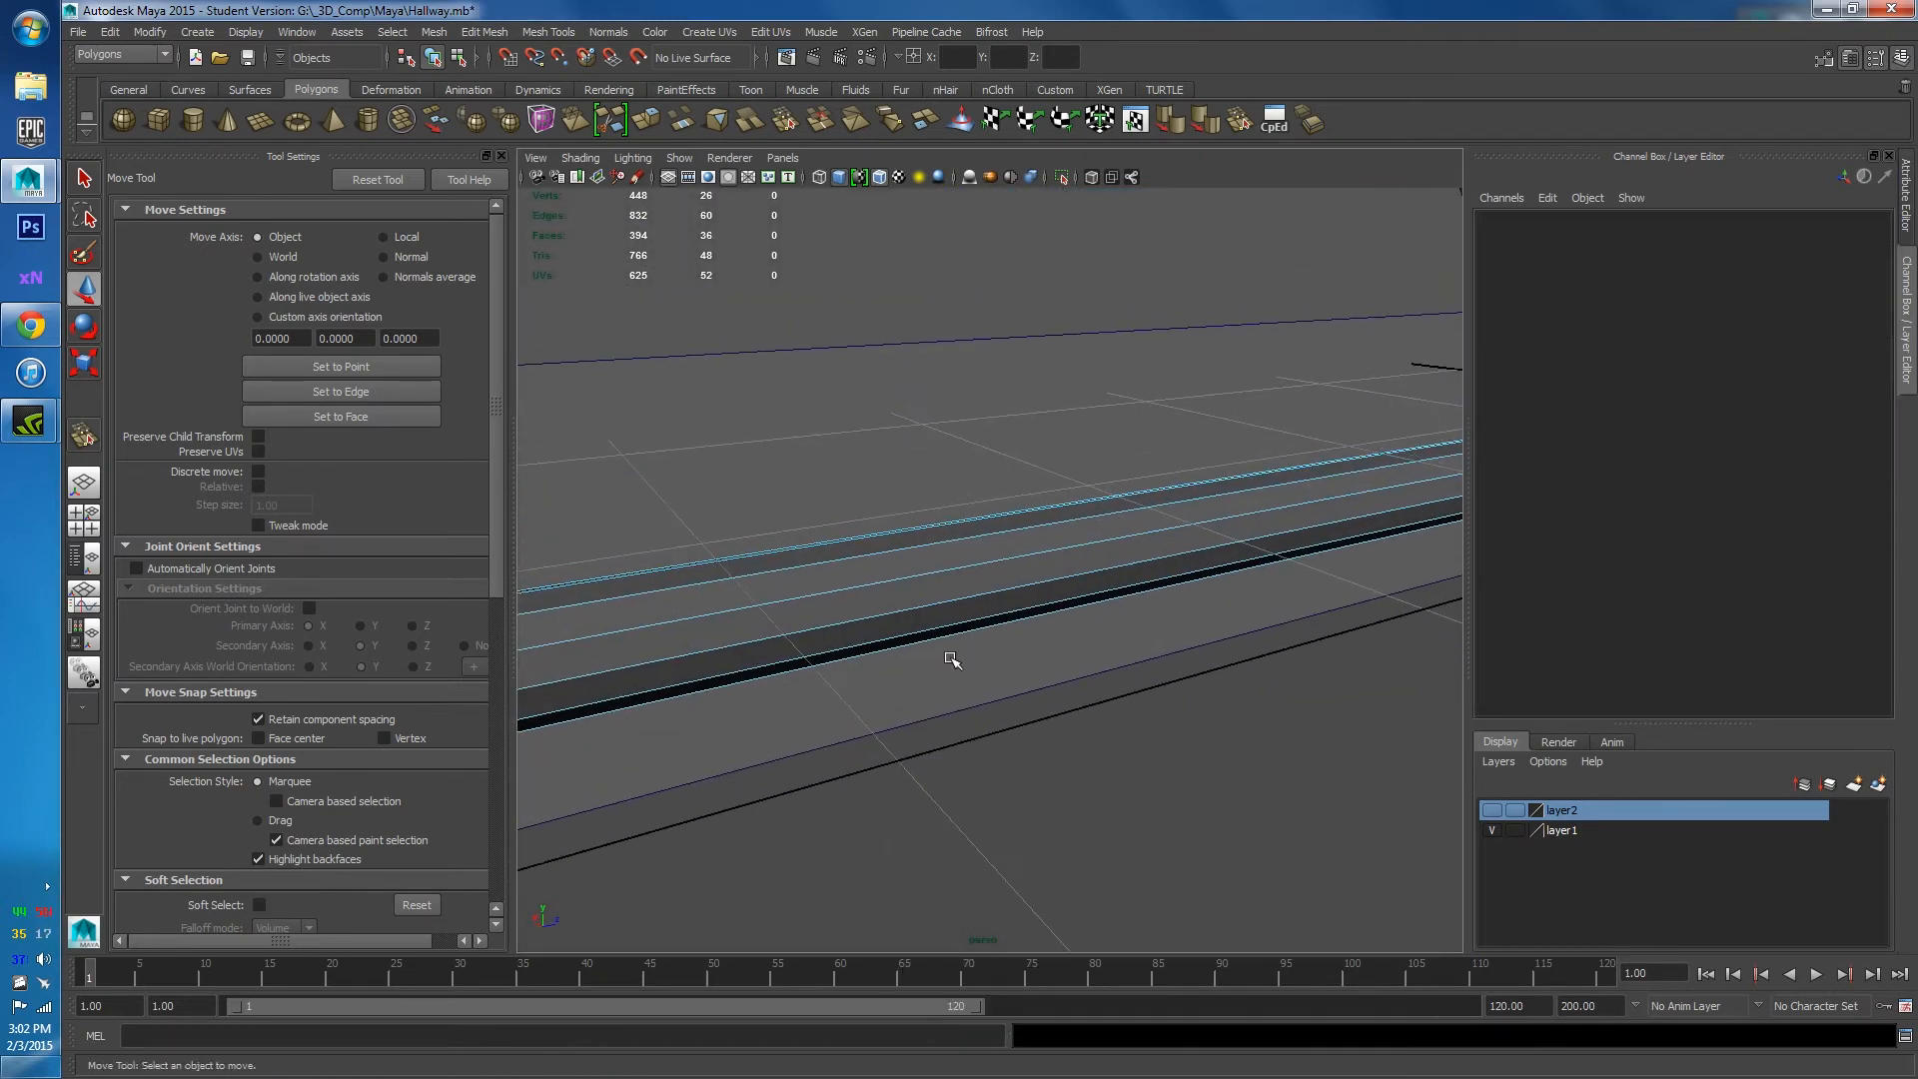
drag(915, 542, 917, 545)
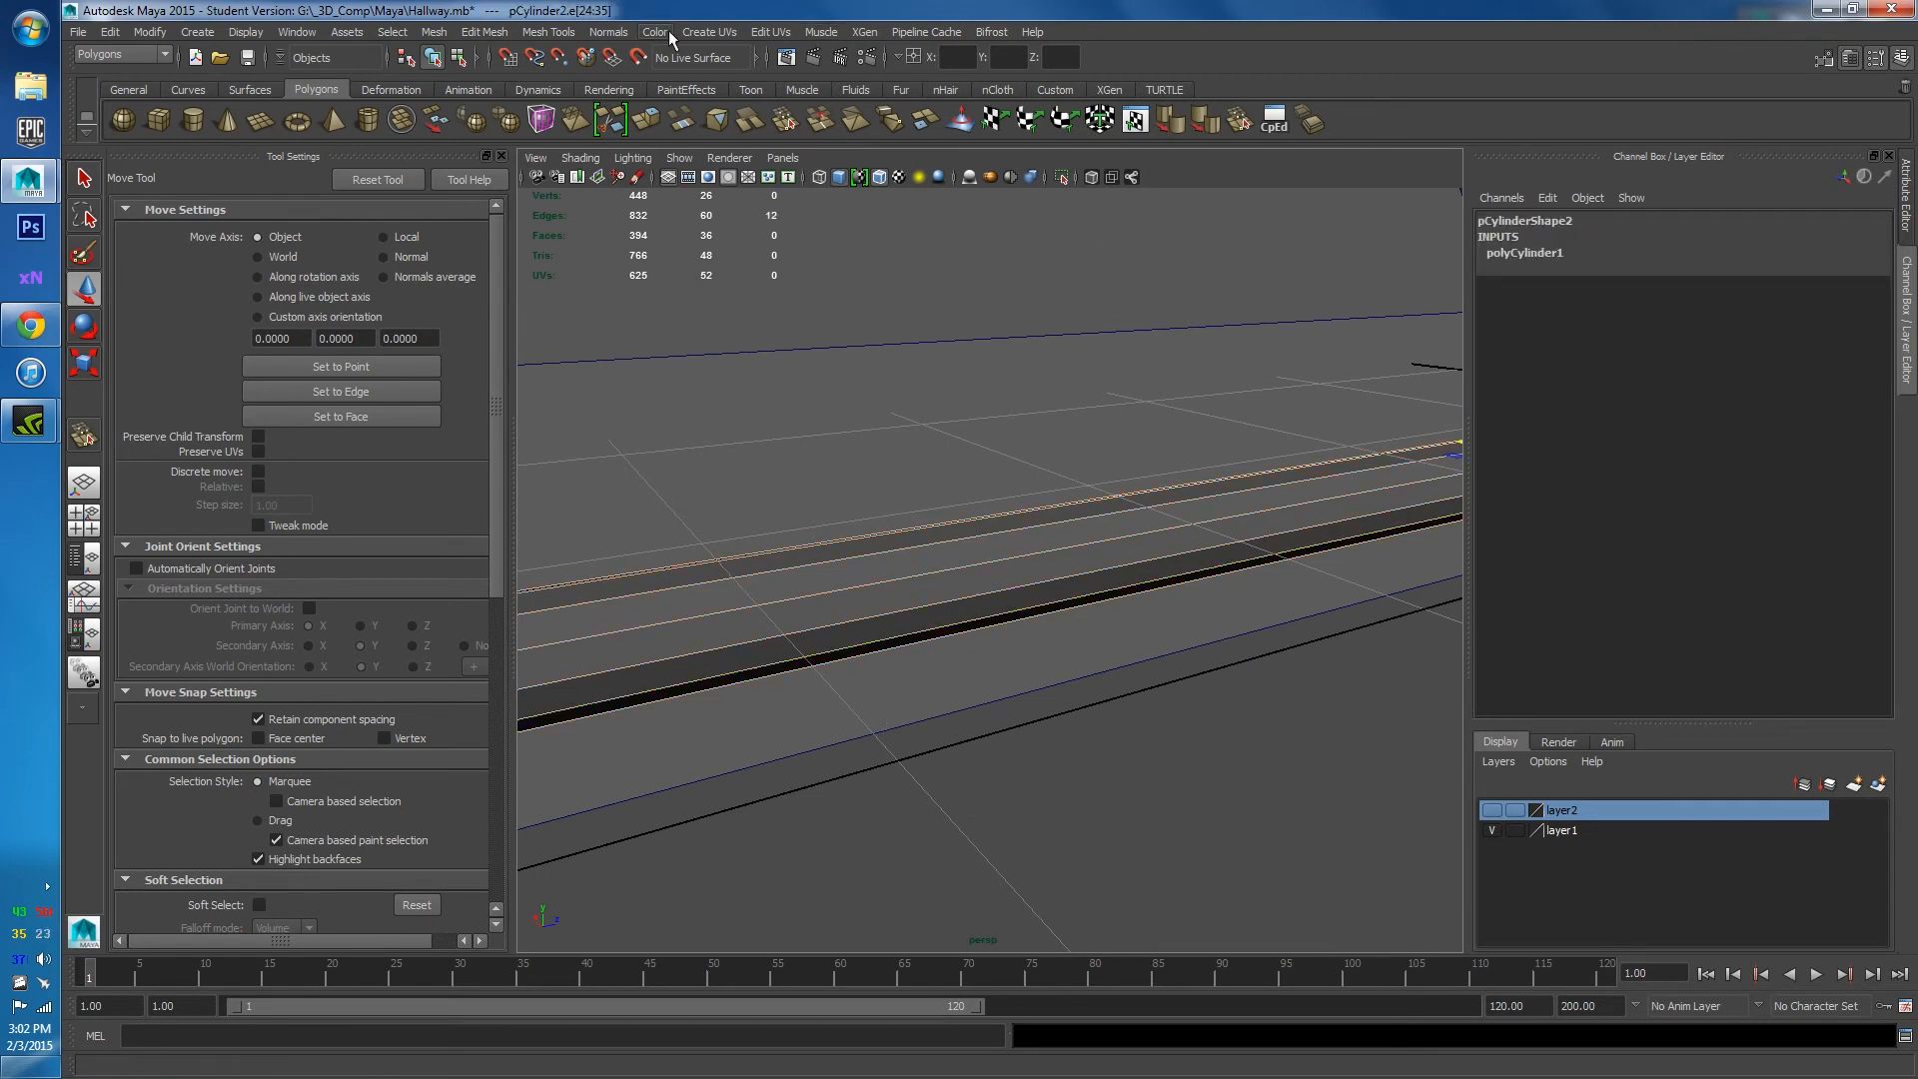
click(609, 32)
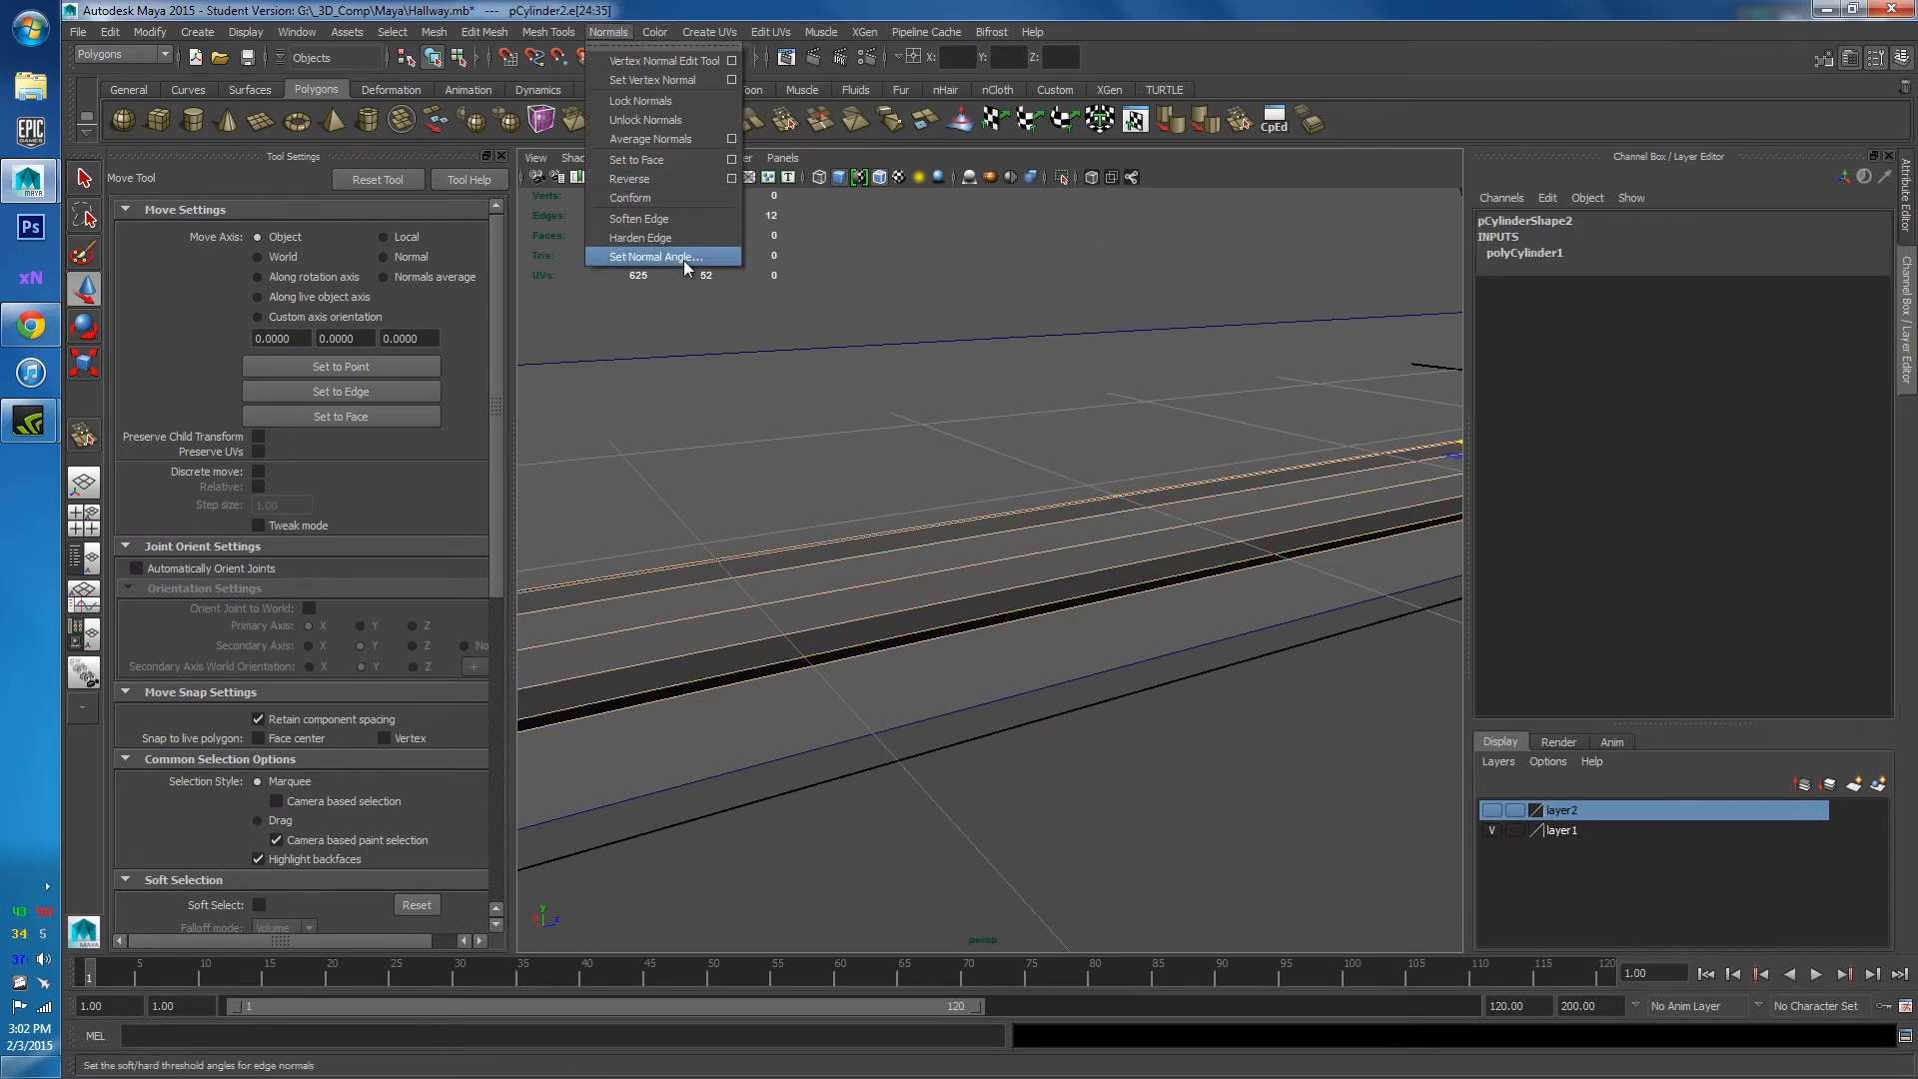
click(665, 219)
scroll(942, 593, up, 3)
right_drag(942, 593, 1010, 560)
key(f)
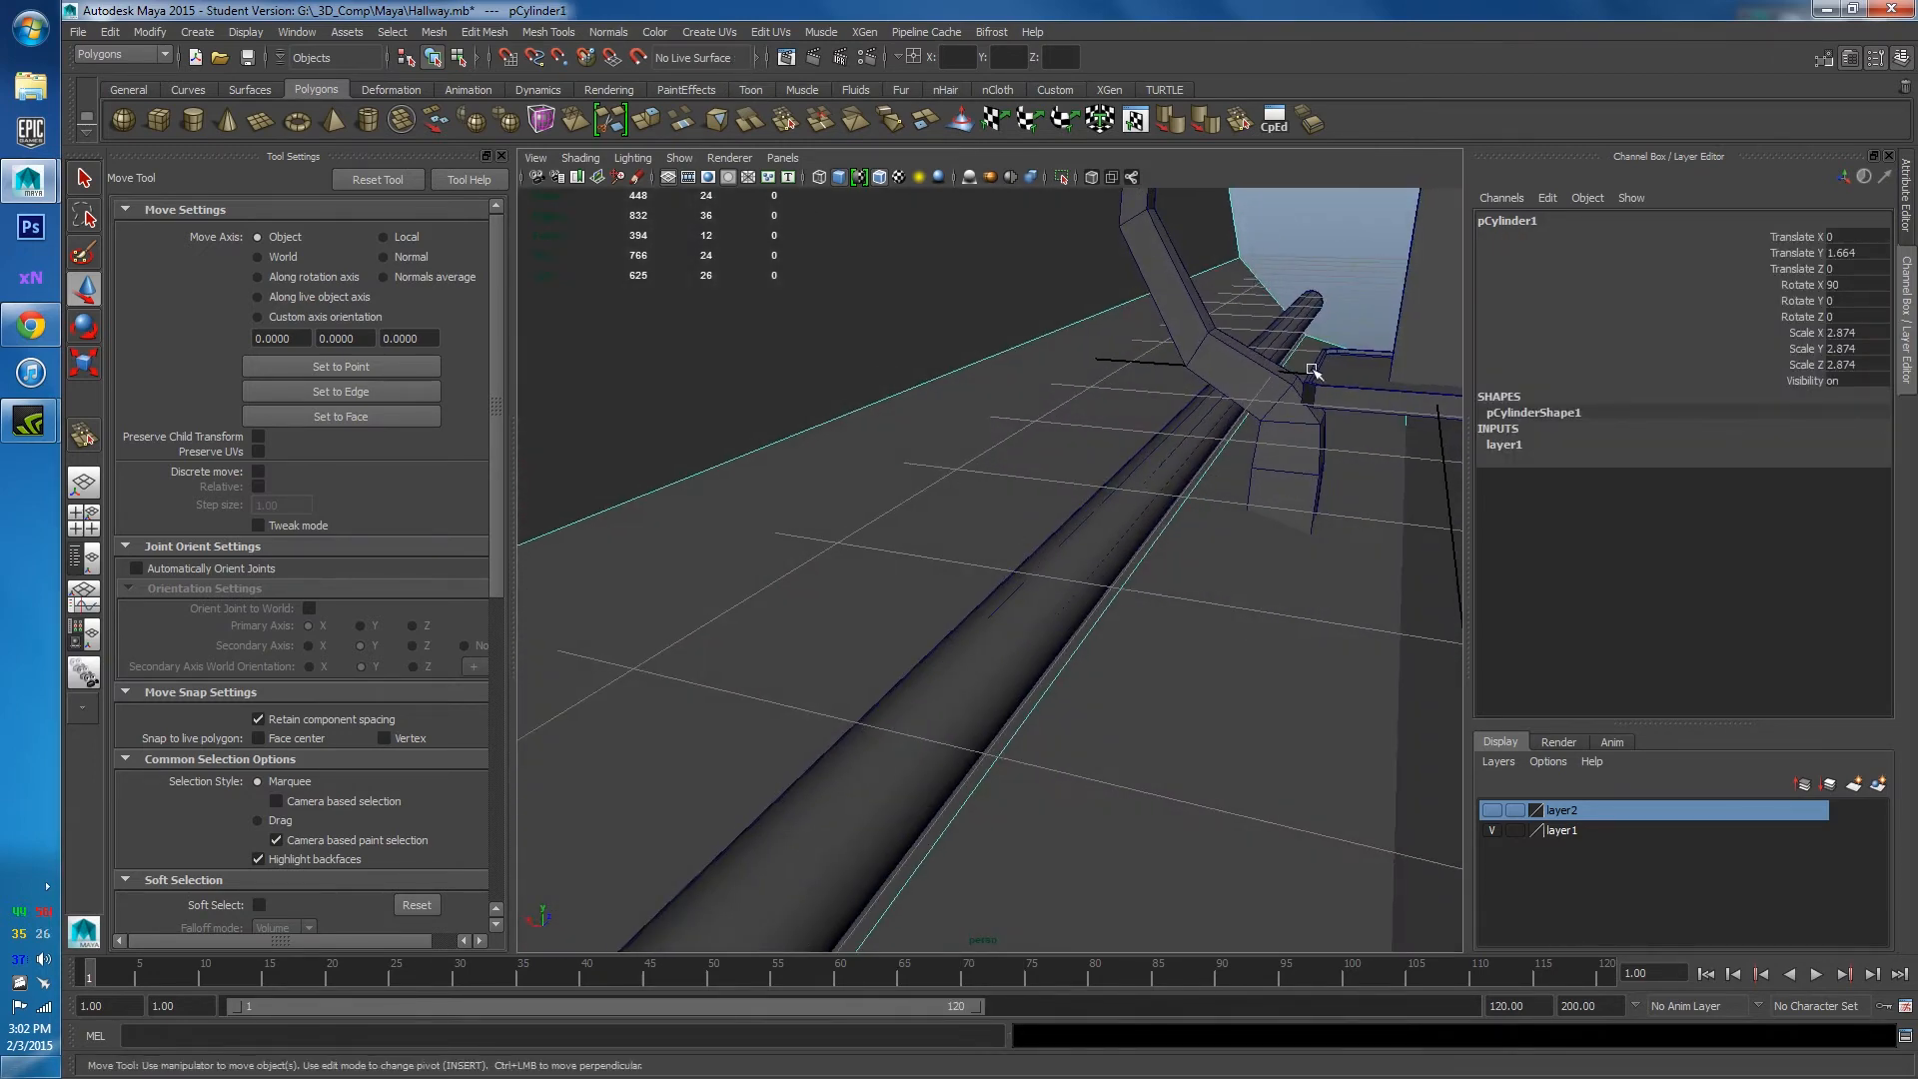
alt+drag(1388, 496, 1191, 636)
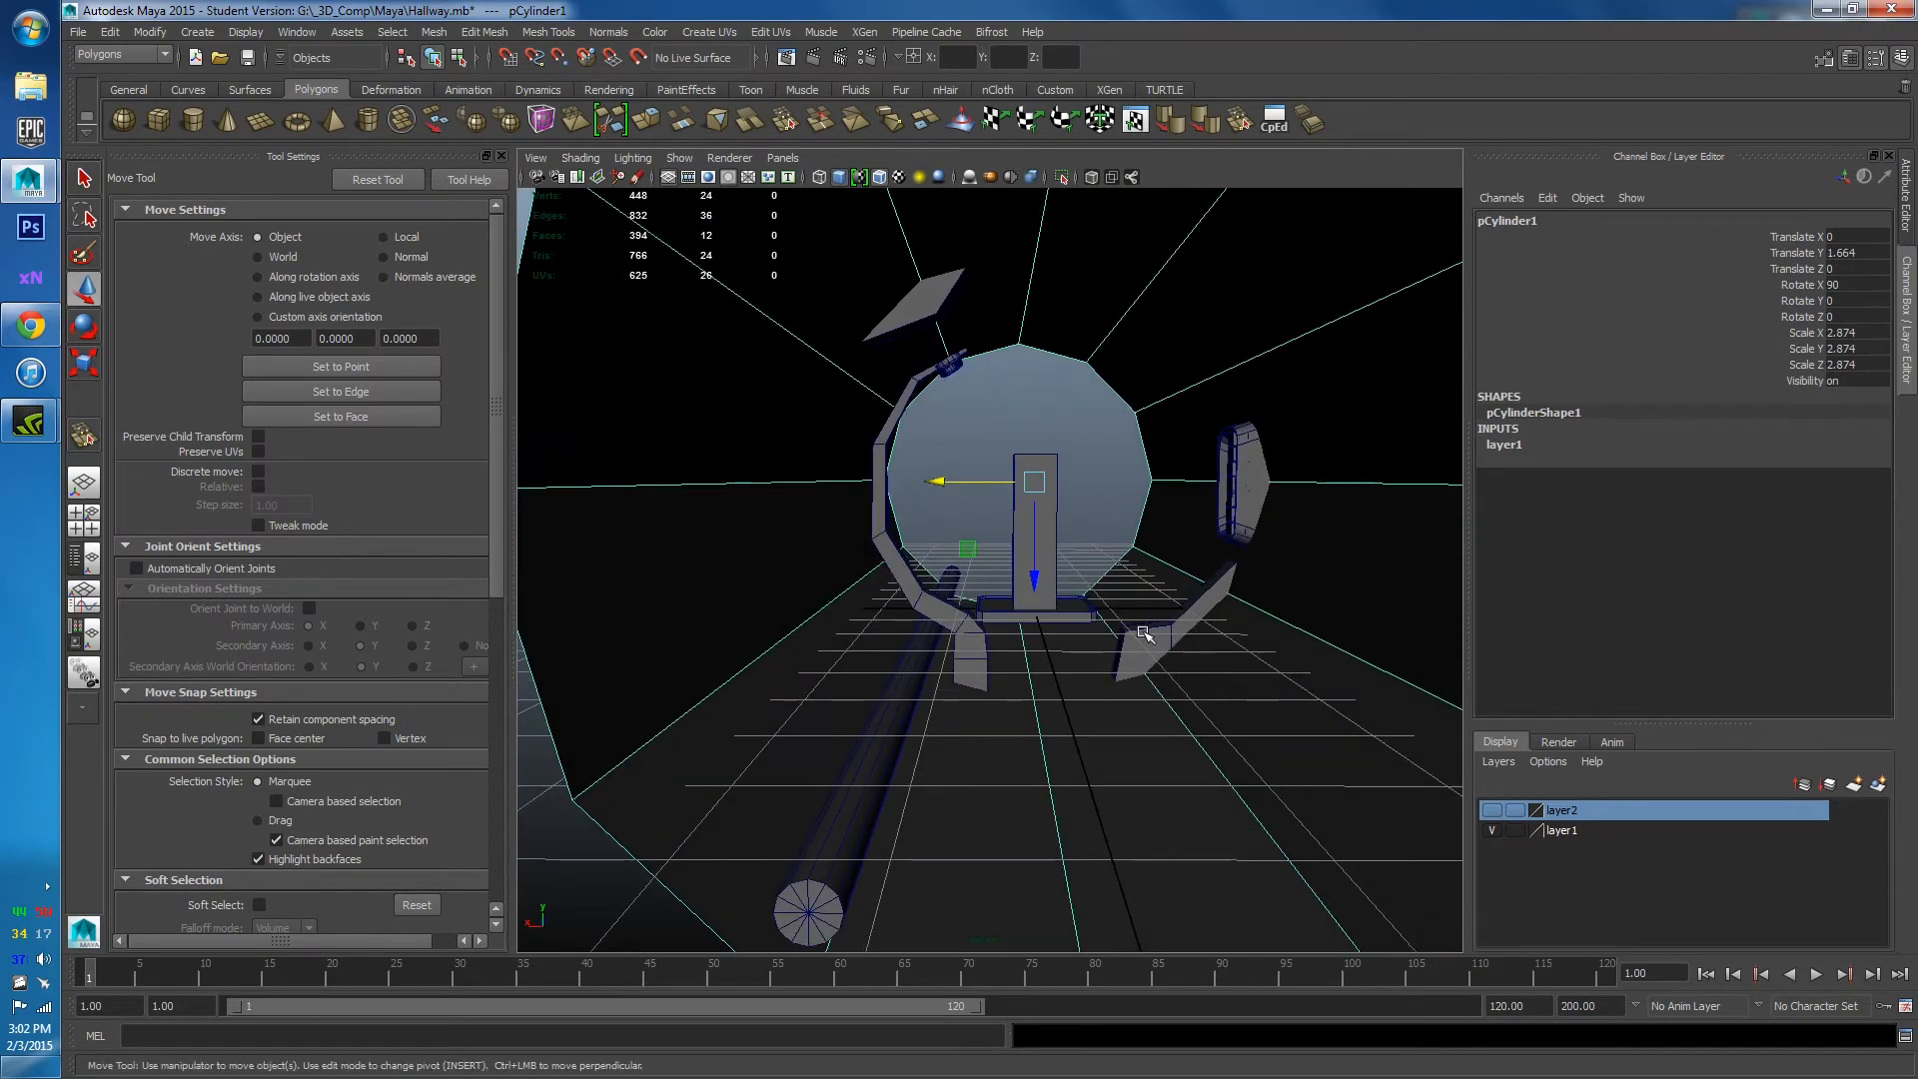
alt+drag(1145, 633, 1053, 531)
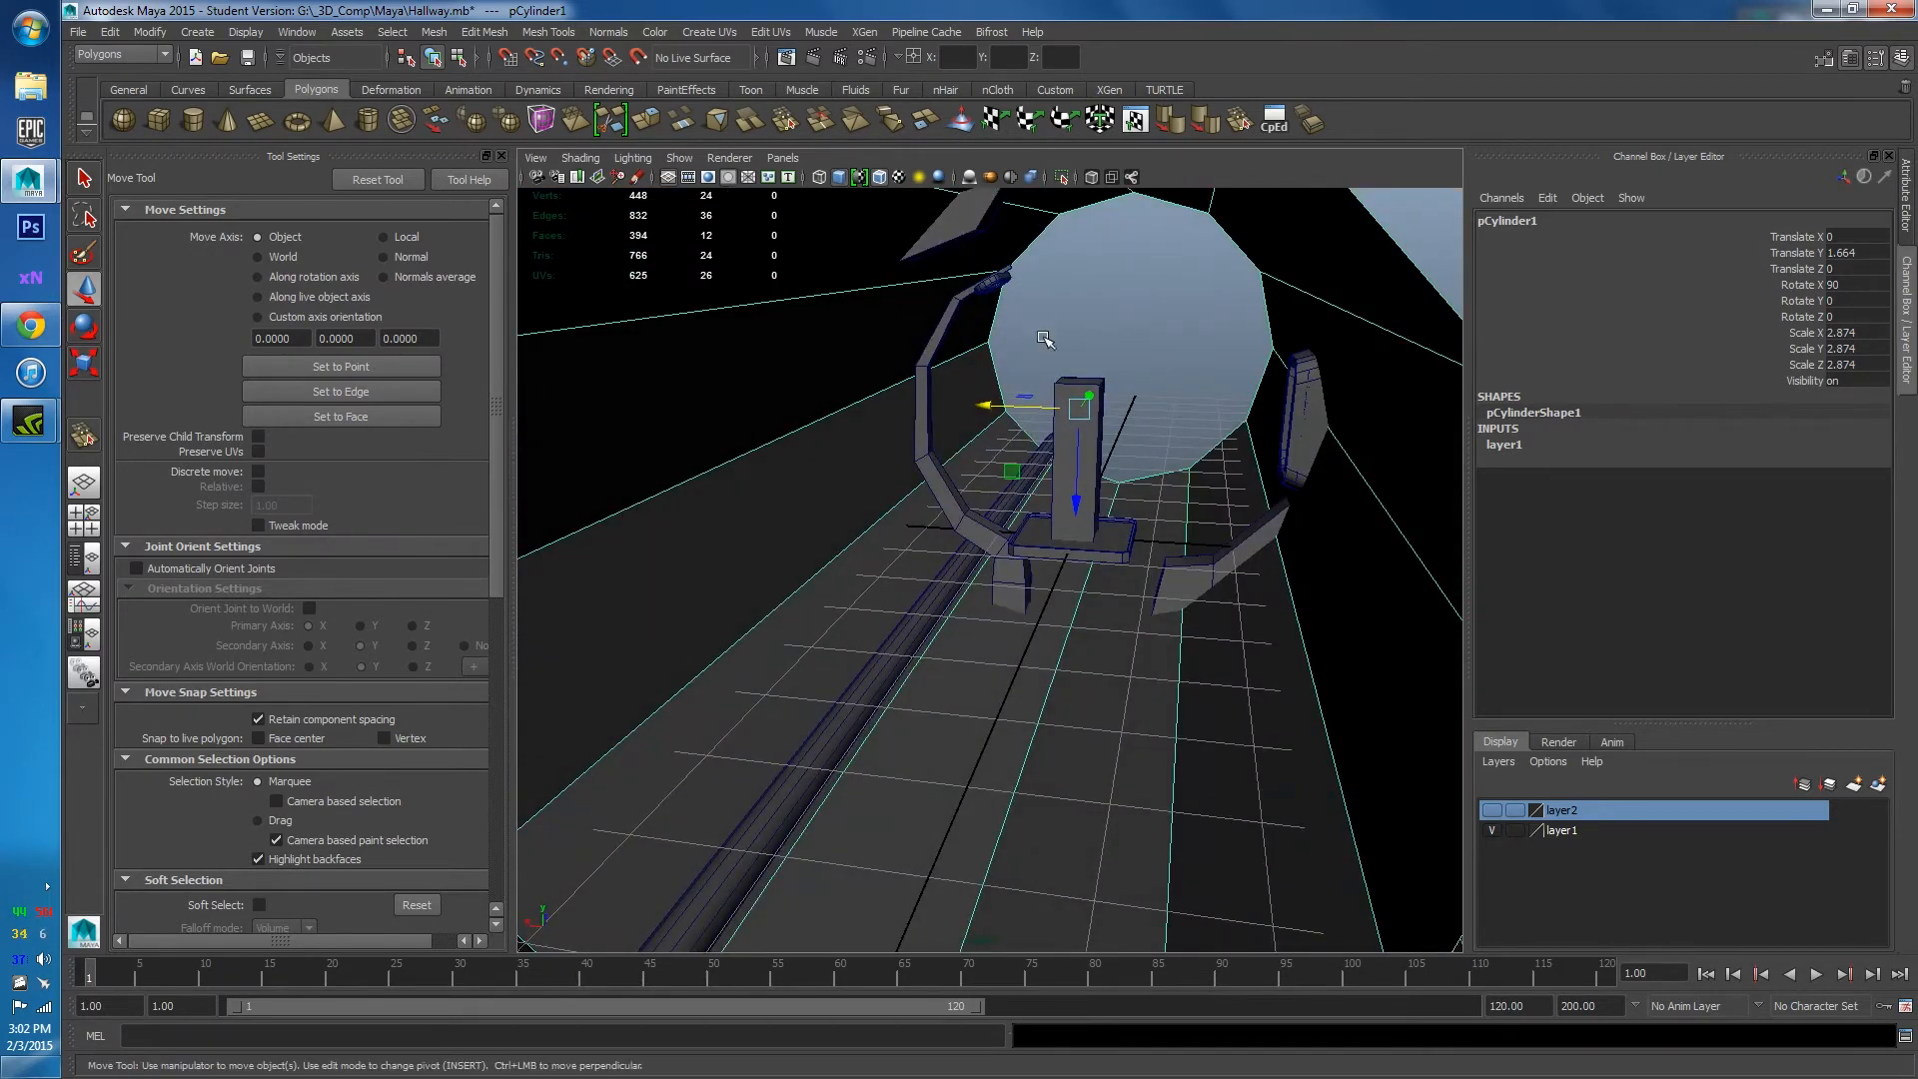
alt+drag(1044, 339, 1039, 392)
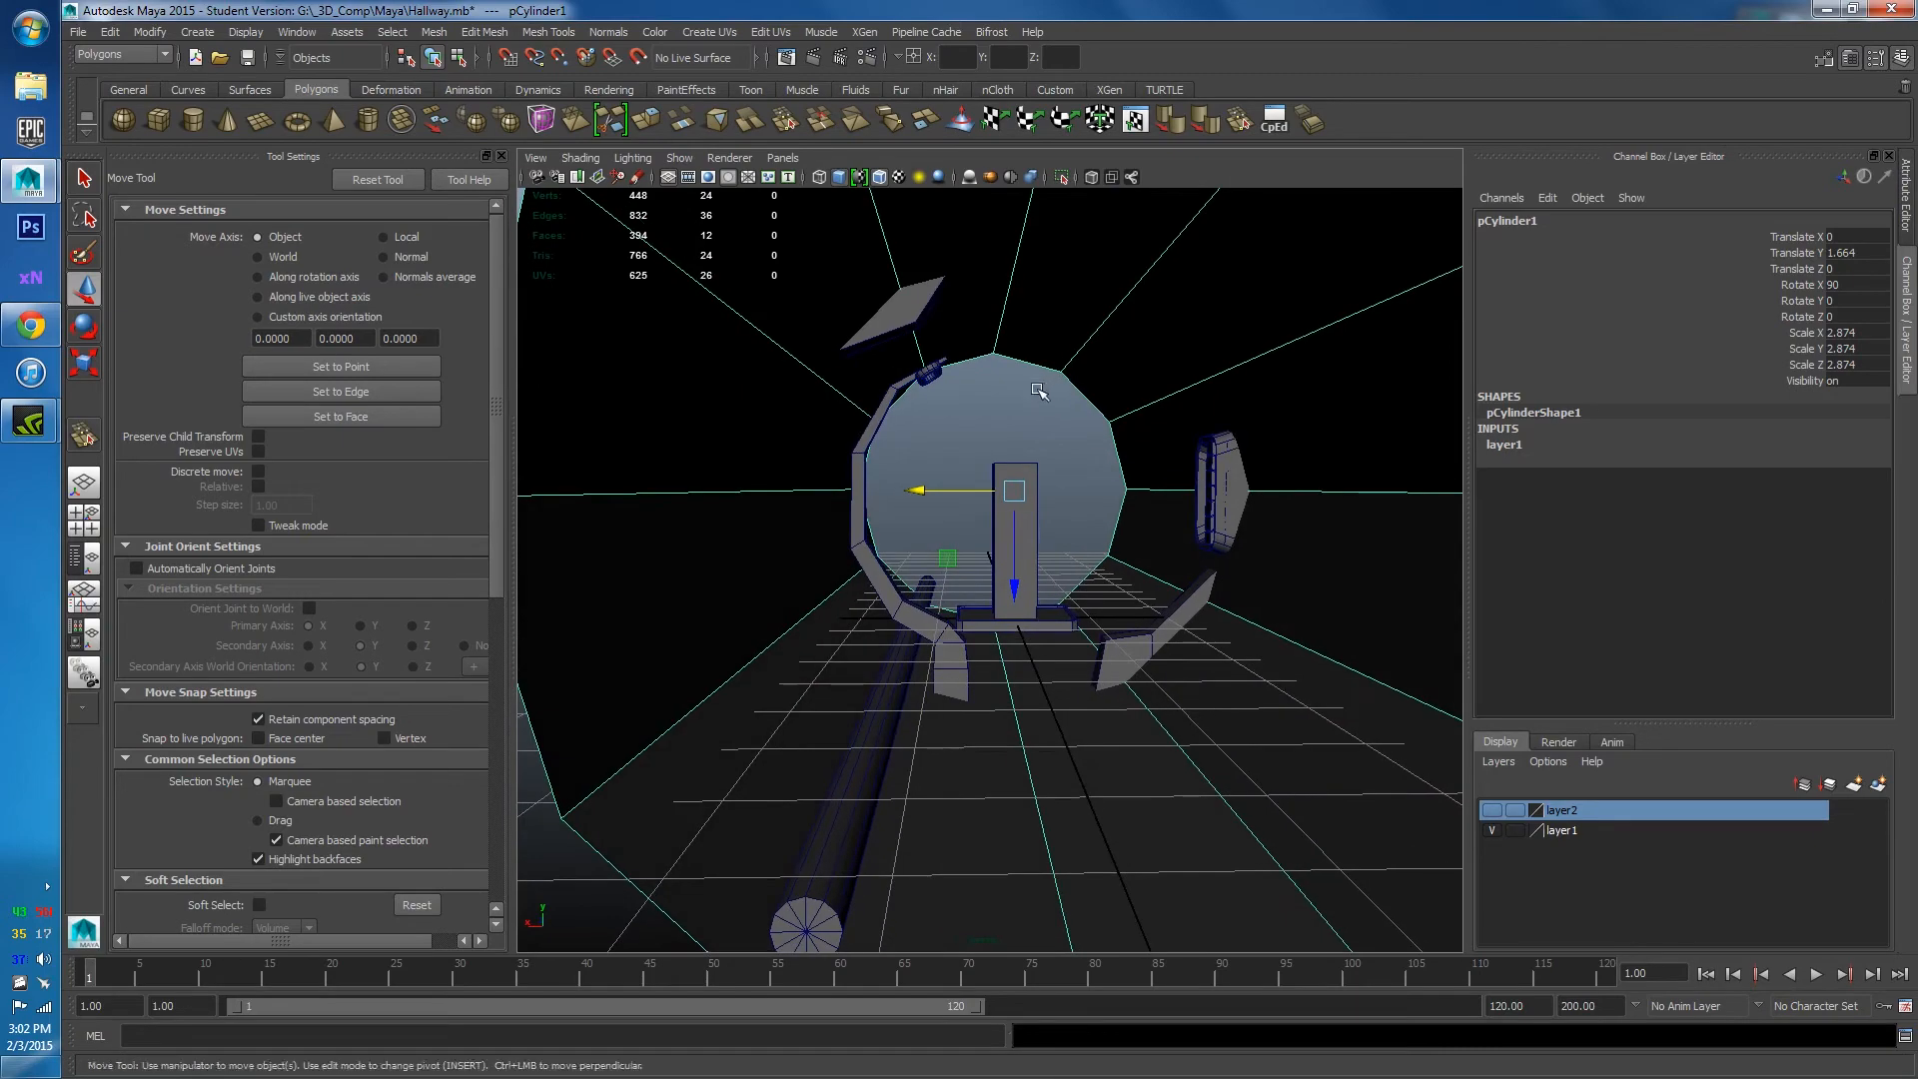
click(30, 325)
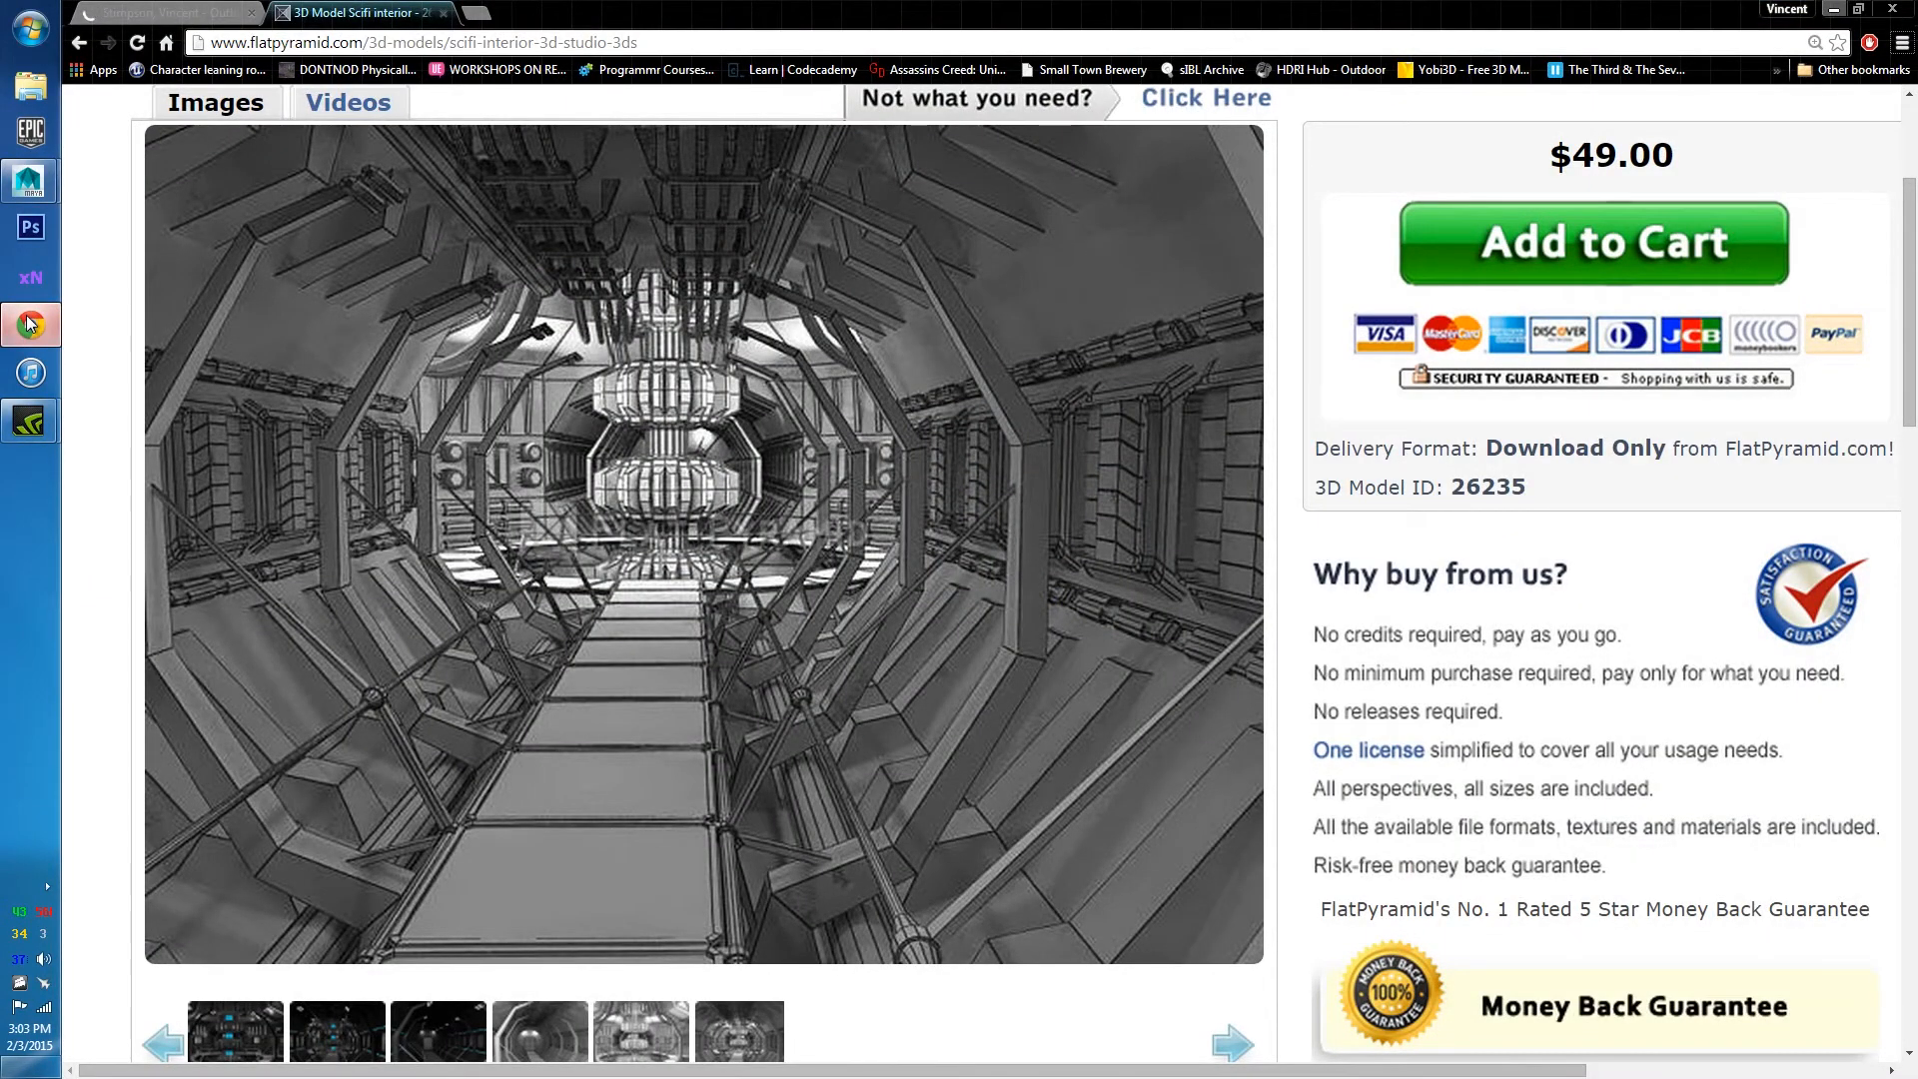
click(30, 325)
scroll(944, 588, up, 5)
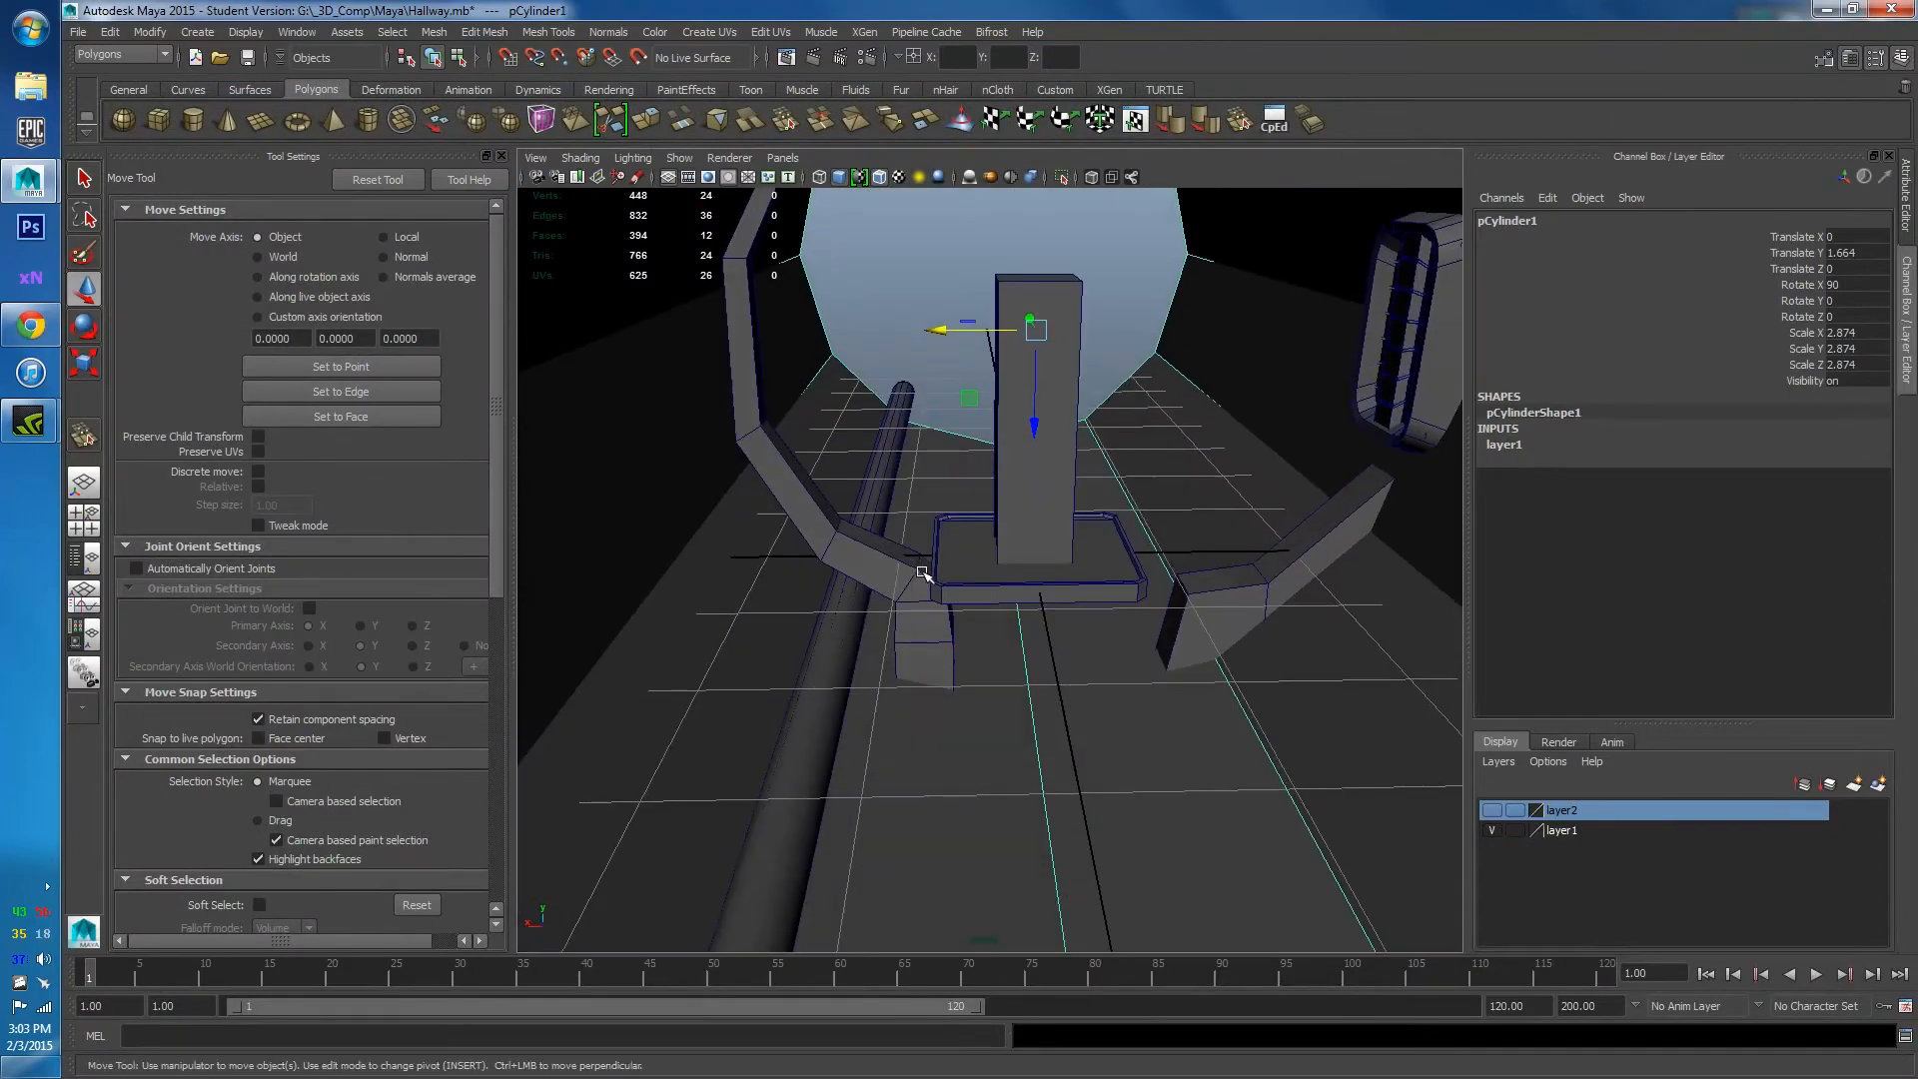
click(944, 587)
scroll(954, 602, down, 5)
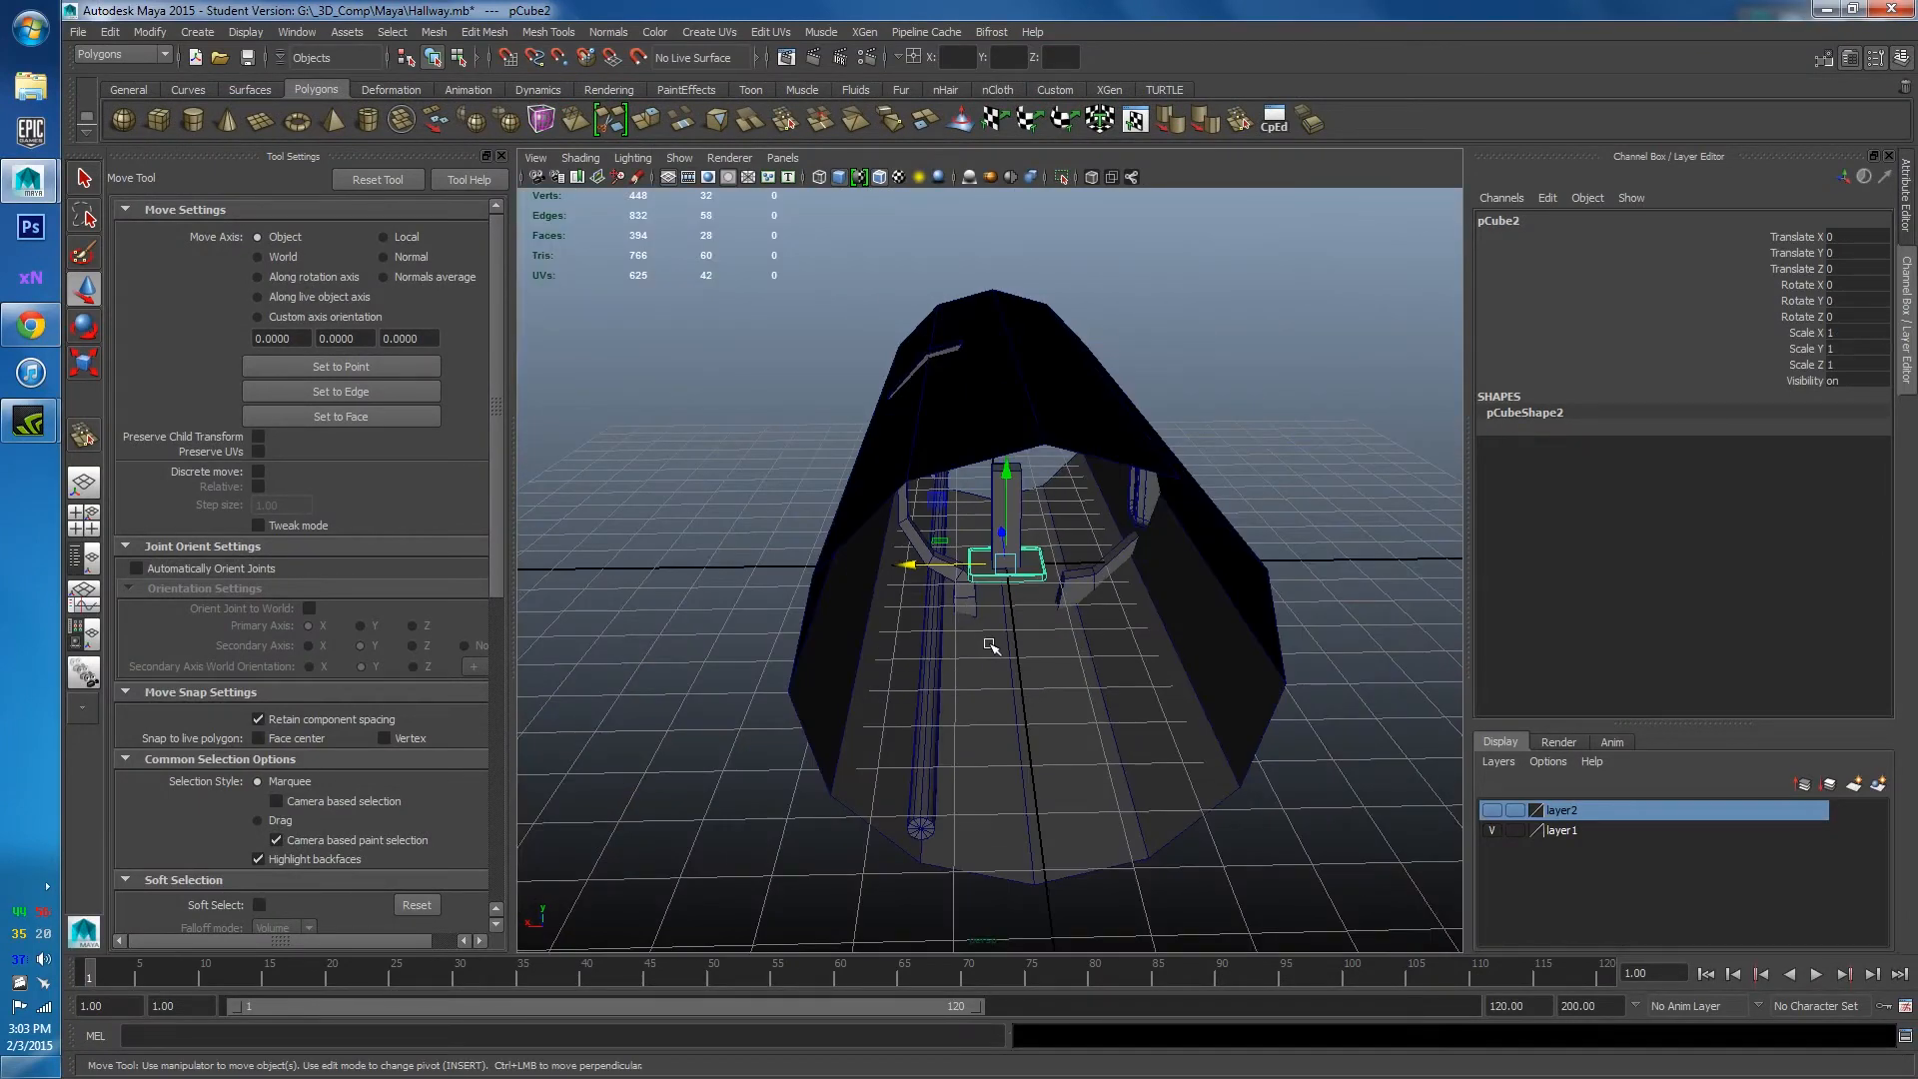
Switch to the side view and frame the rounded wall panel.
key(space)
click(1055, 647)
scroll(1015, 634, up, 4)
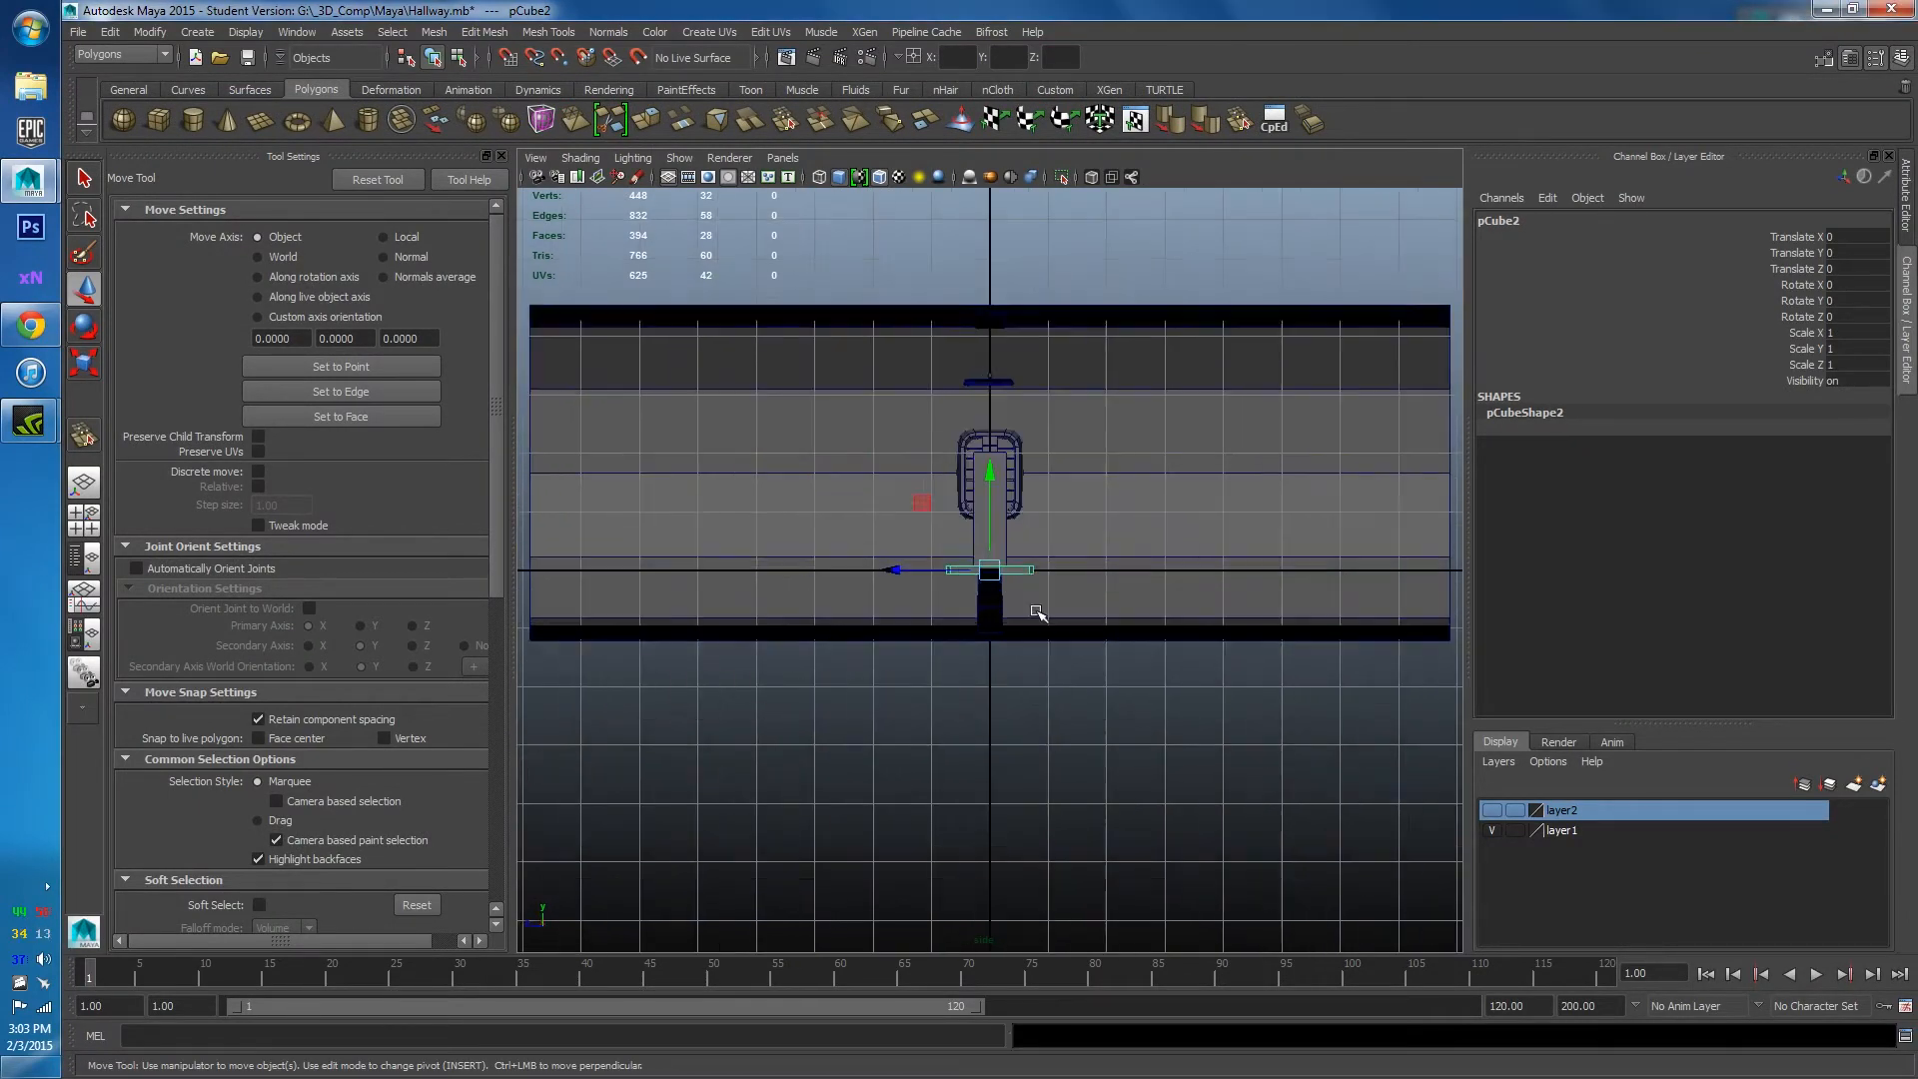
click(1050, 399)
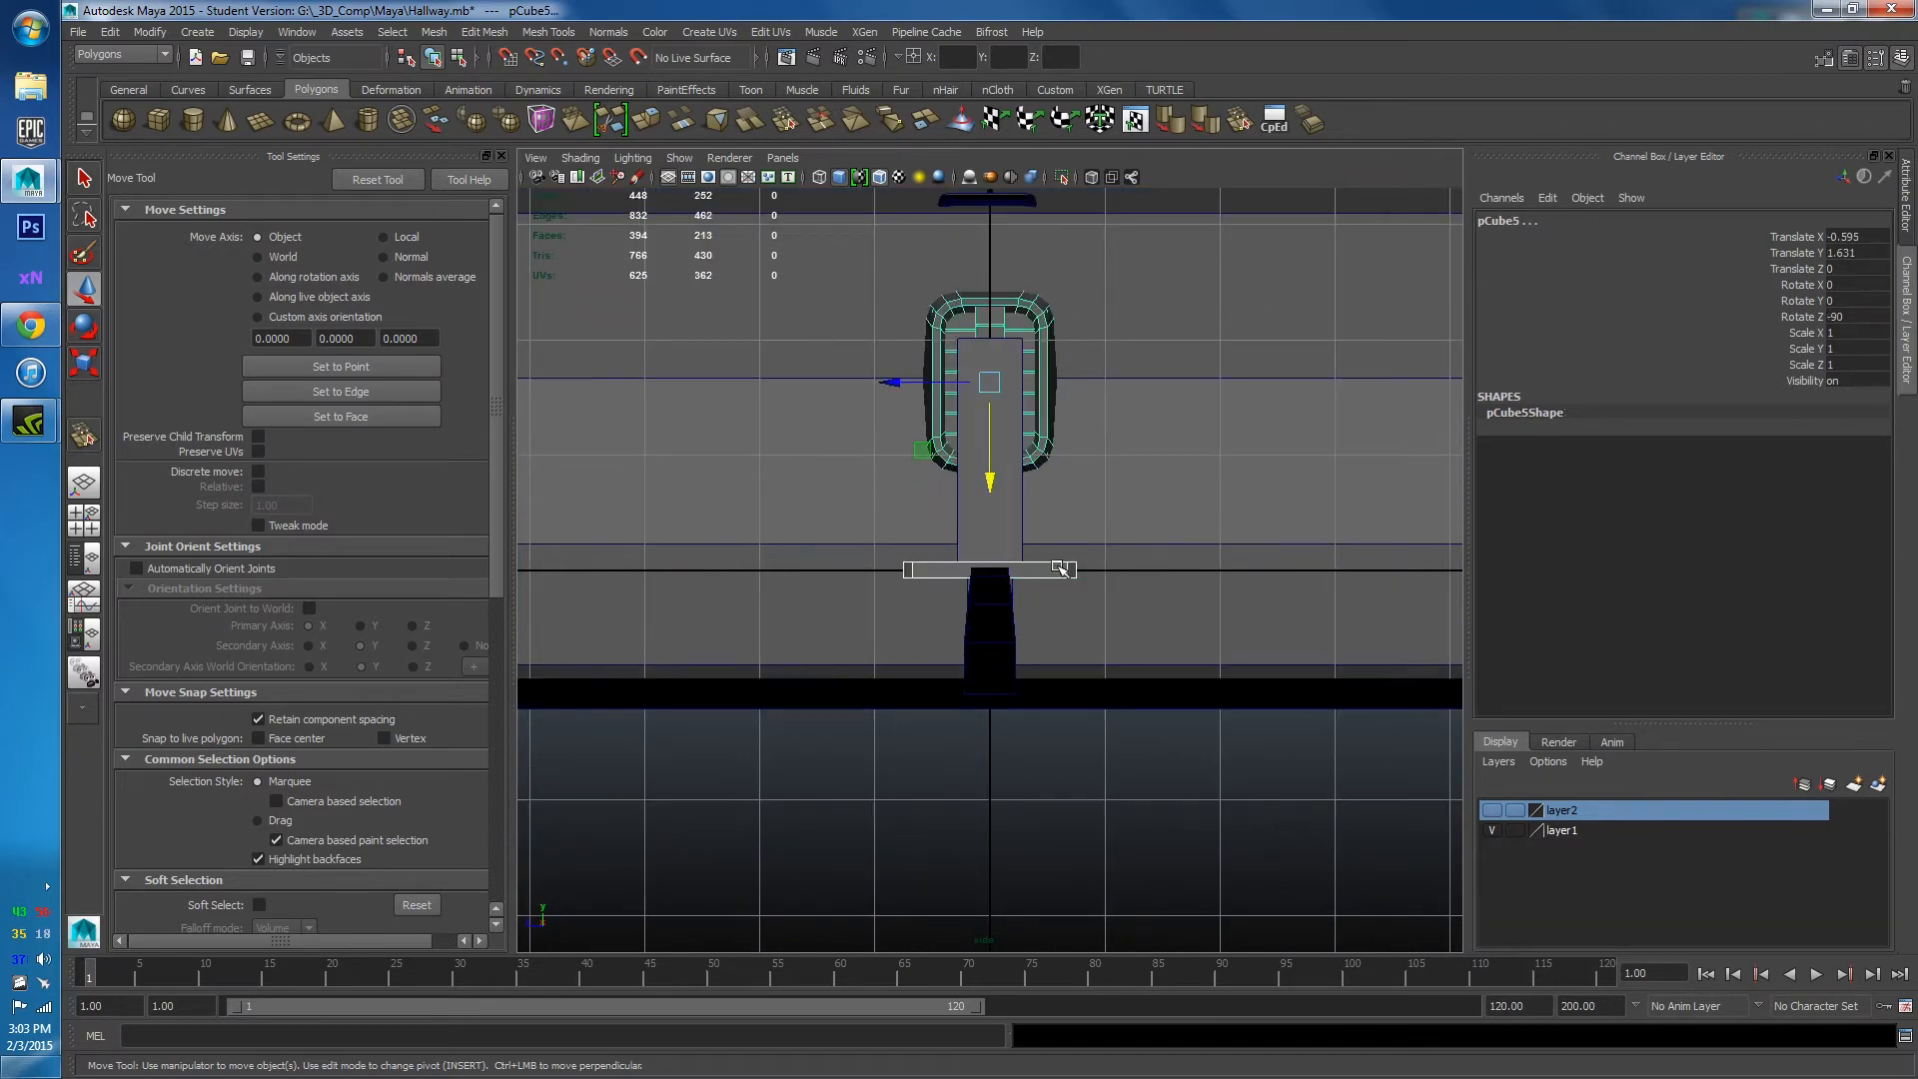
scroll(1061, 567, up, 3)
key(f)
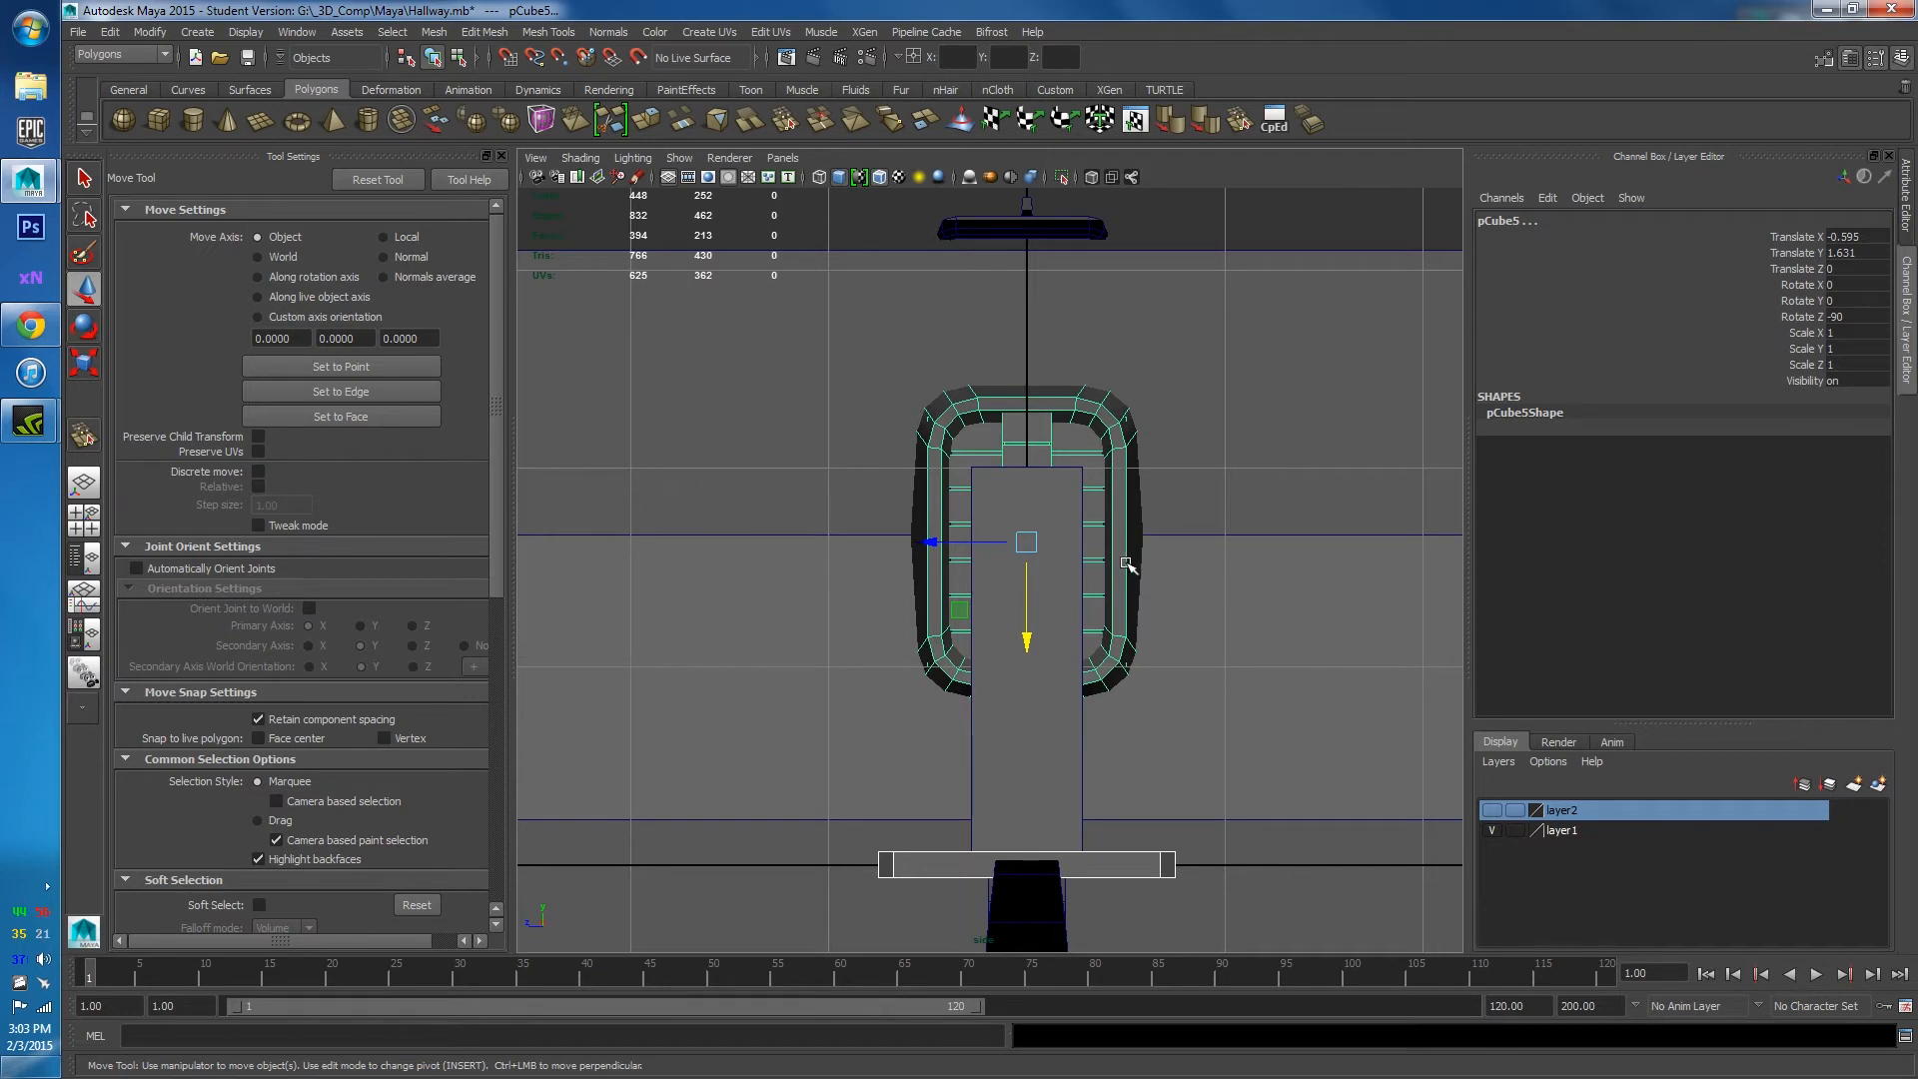
scroll(1114, 633, down, 3)
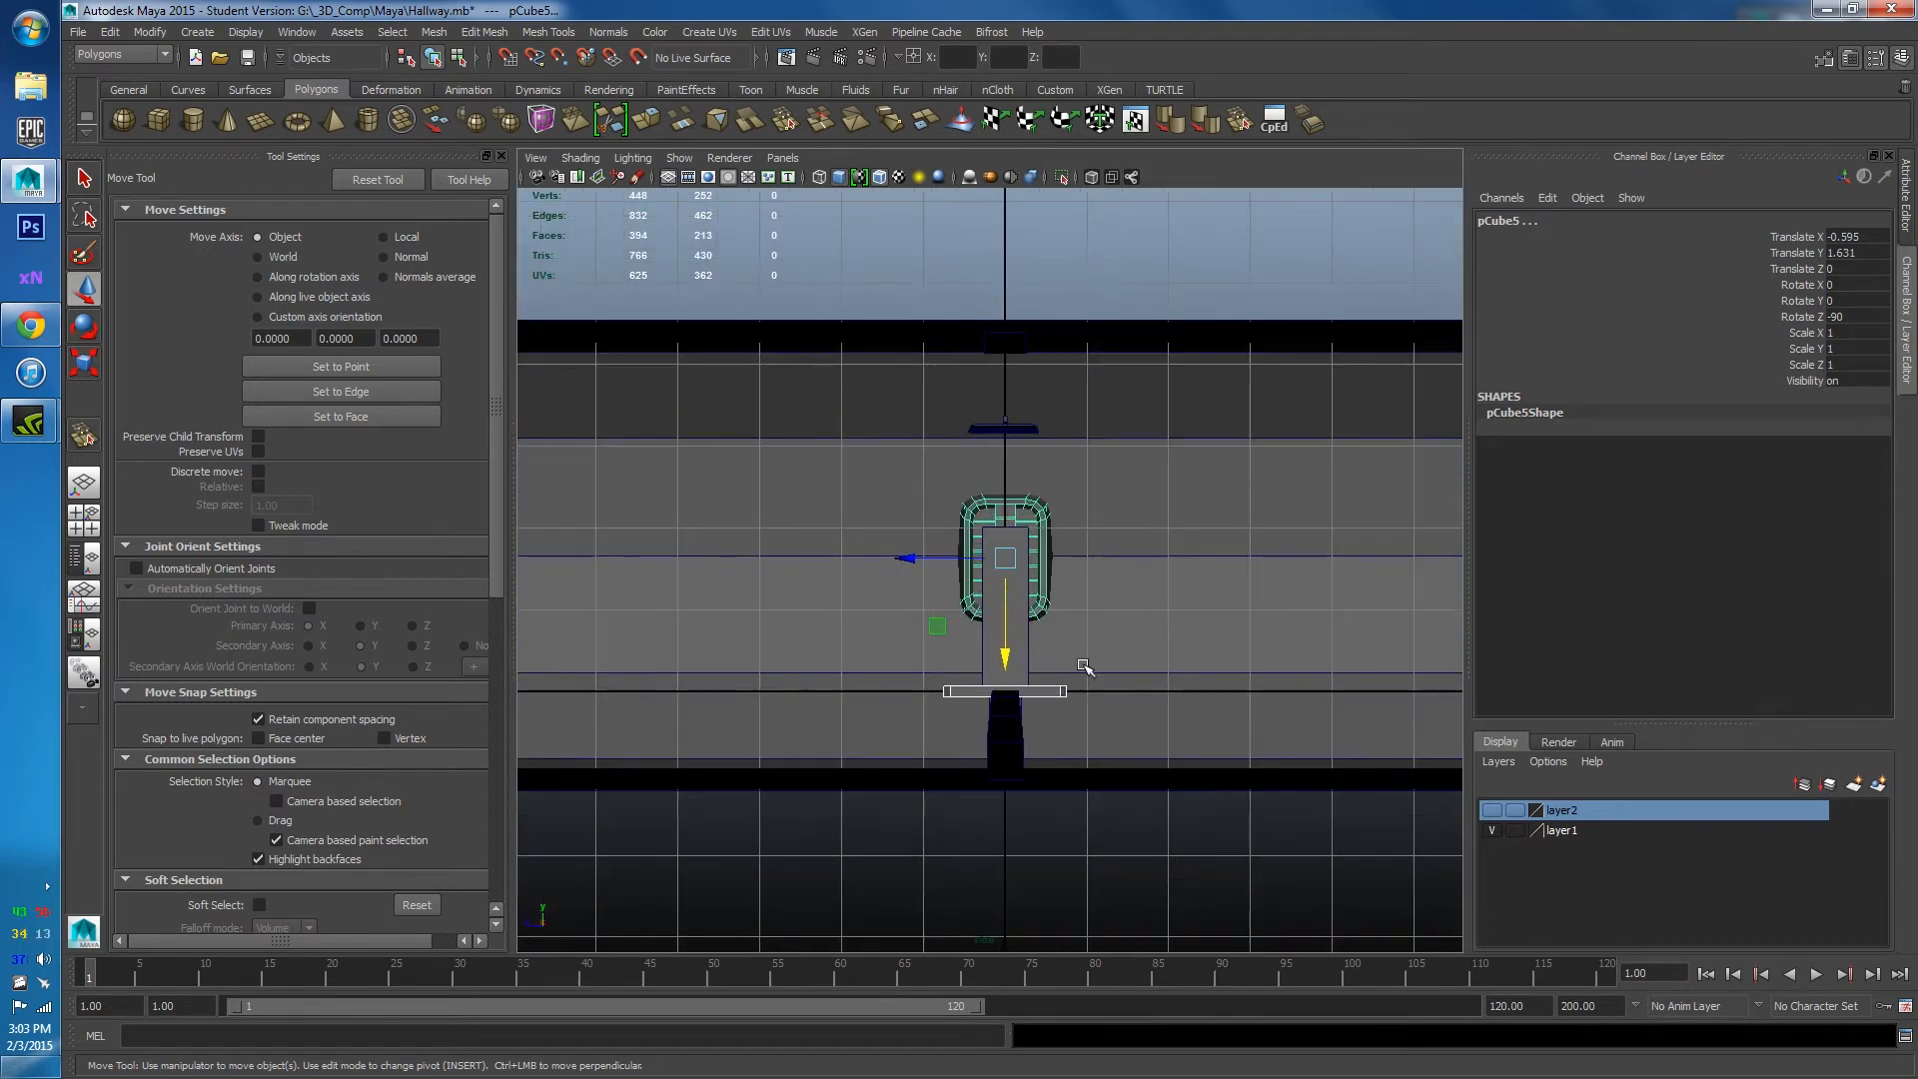
Duplicate the panel with Ctrl+D several times, spacing the copies evenly along the wall.
key(ctrl+d)
scroll(1034, 618, up, 3)
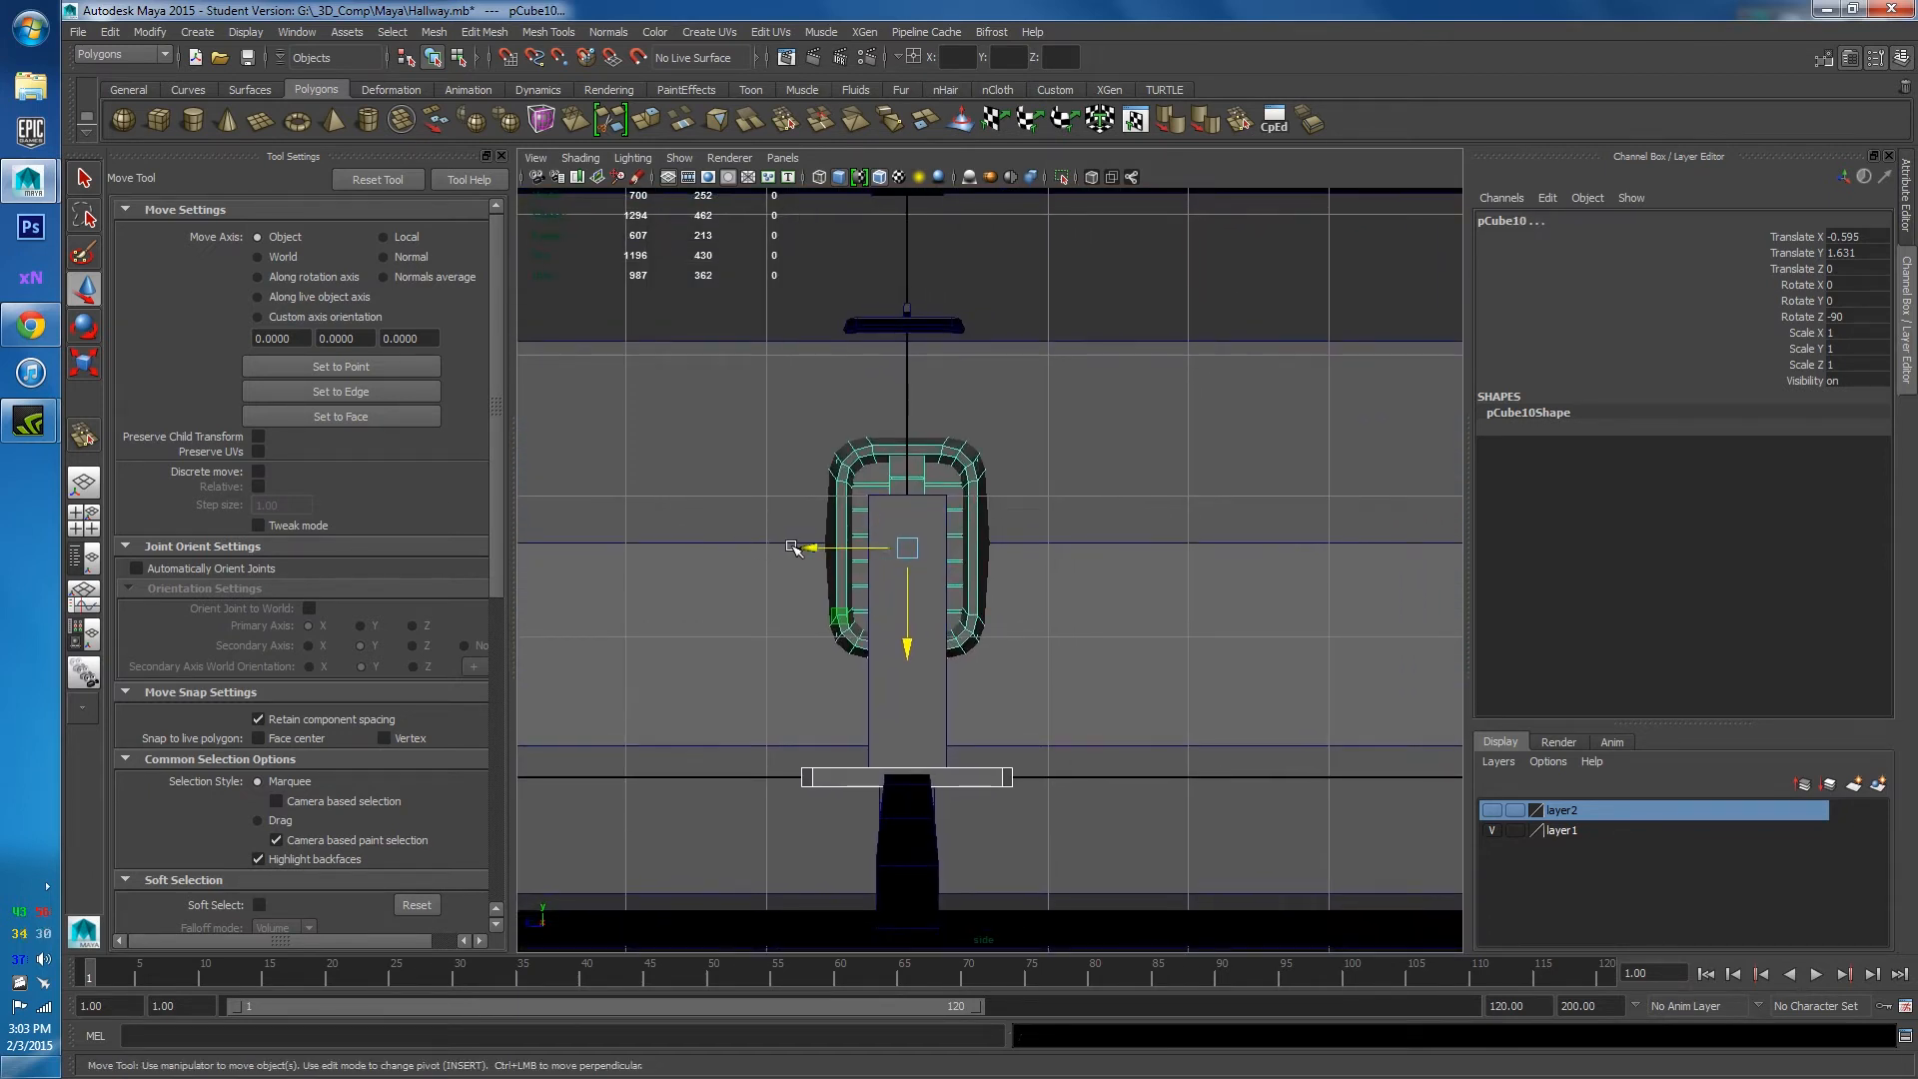
drag(792, 547, 1244, 580)
key(ctrl+d)
key(ctrl+d)
alt+middle_drag(1243, 580, 985, 579)
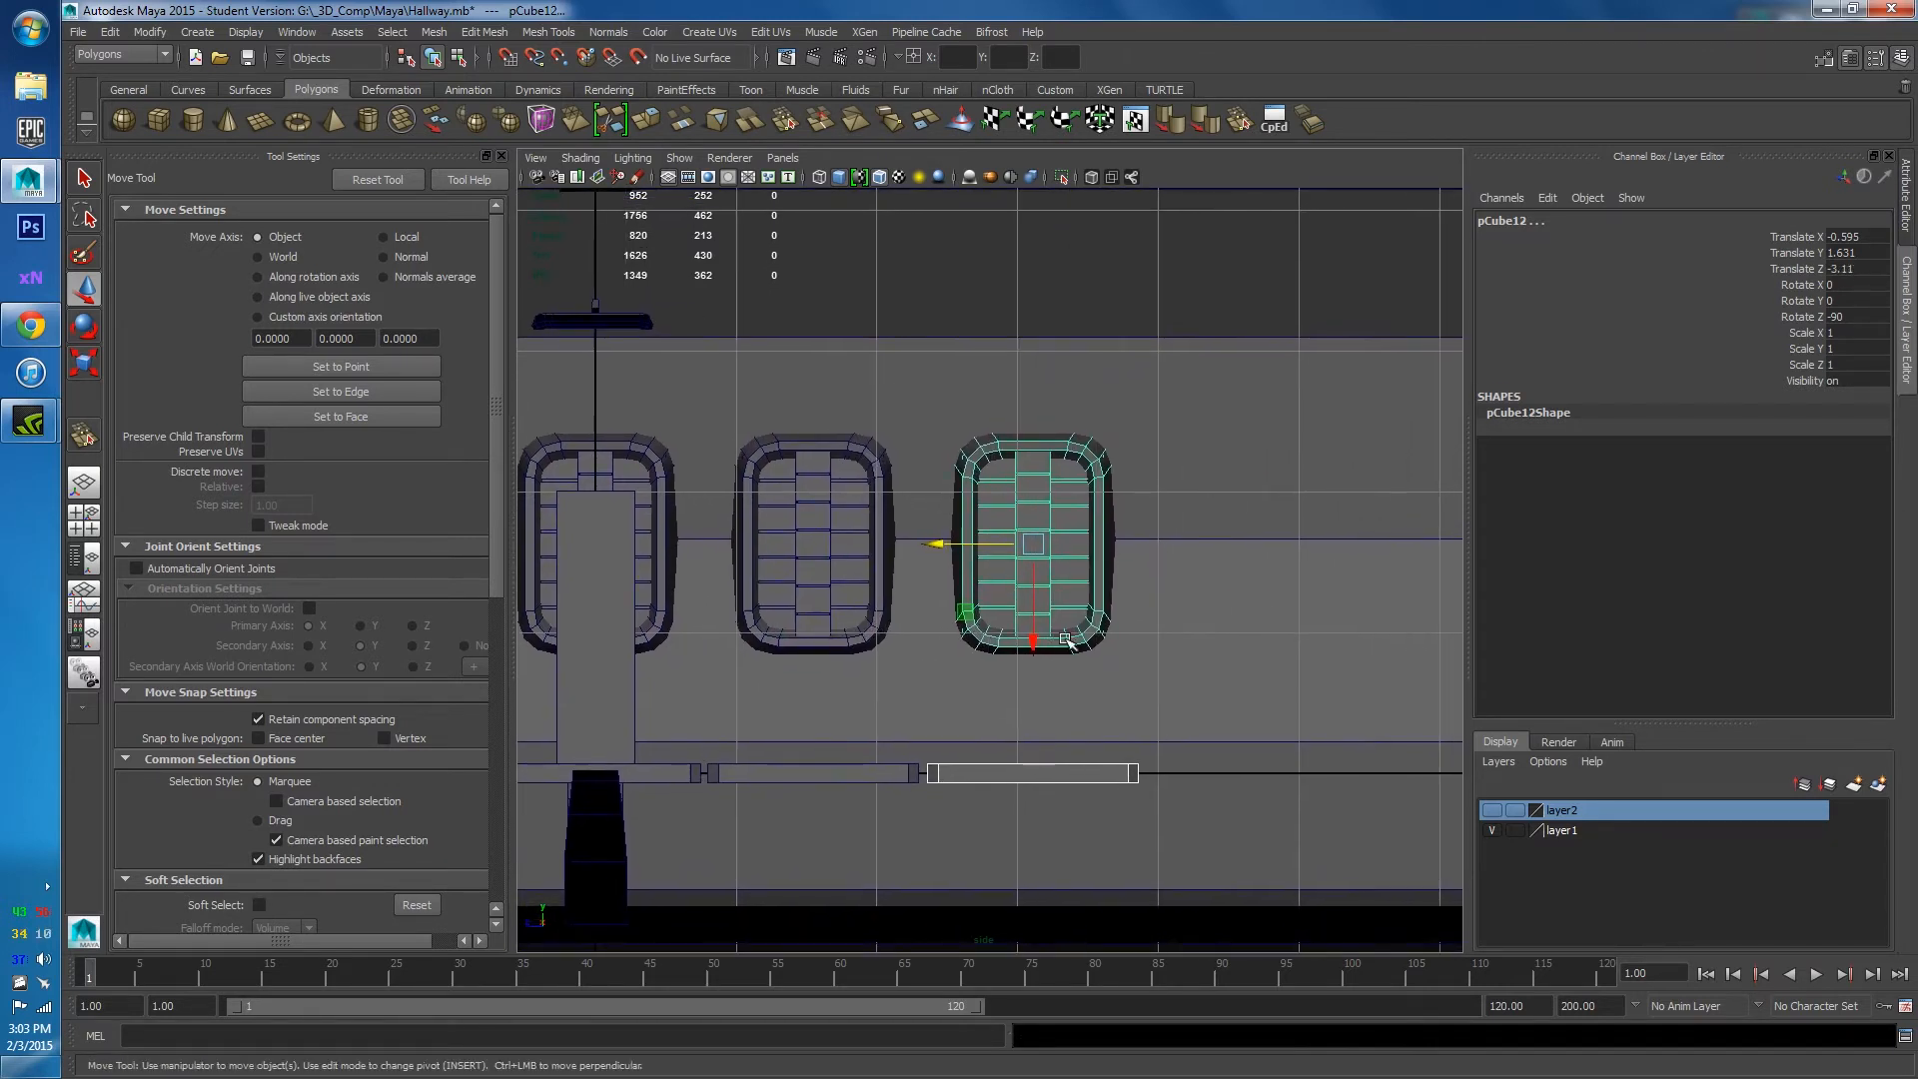
drag(944, 550, 1162, 553)
scroll(1149, 619, down, 4)
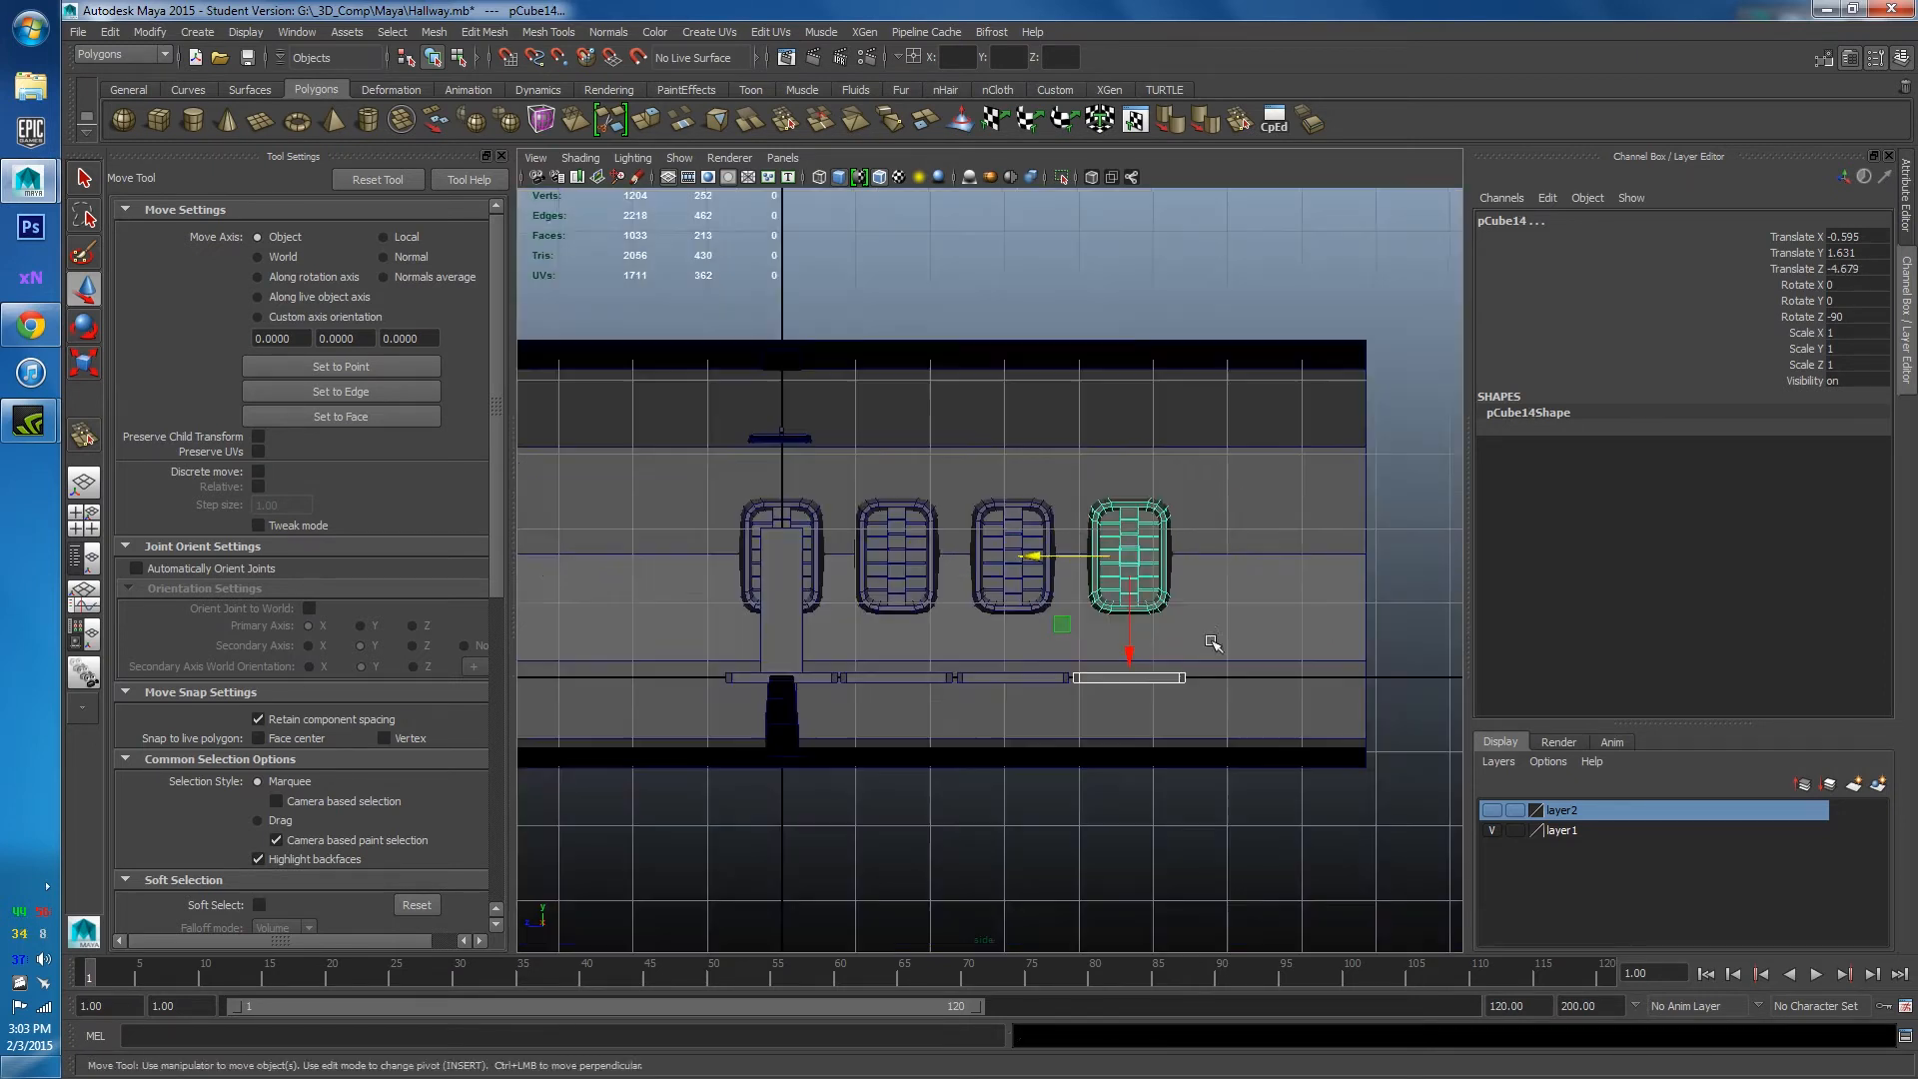
key(ctrl+d)
drag(929, 589, 1053, 595)
scroll(1072, 603, up, 2)
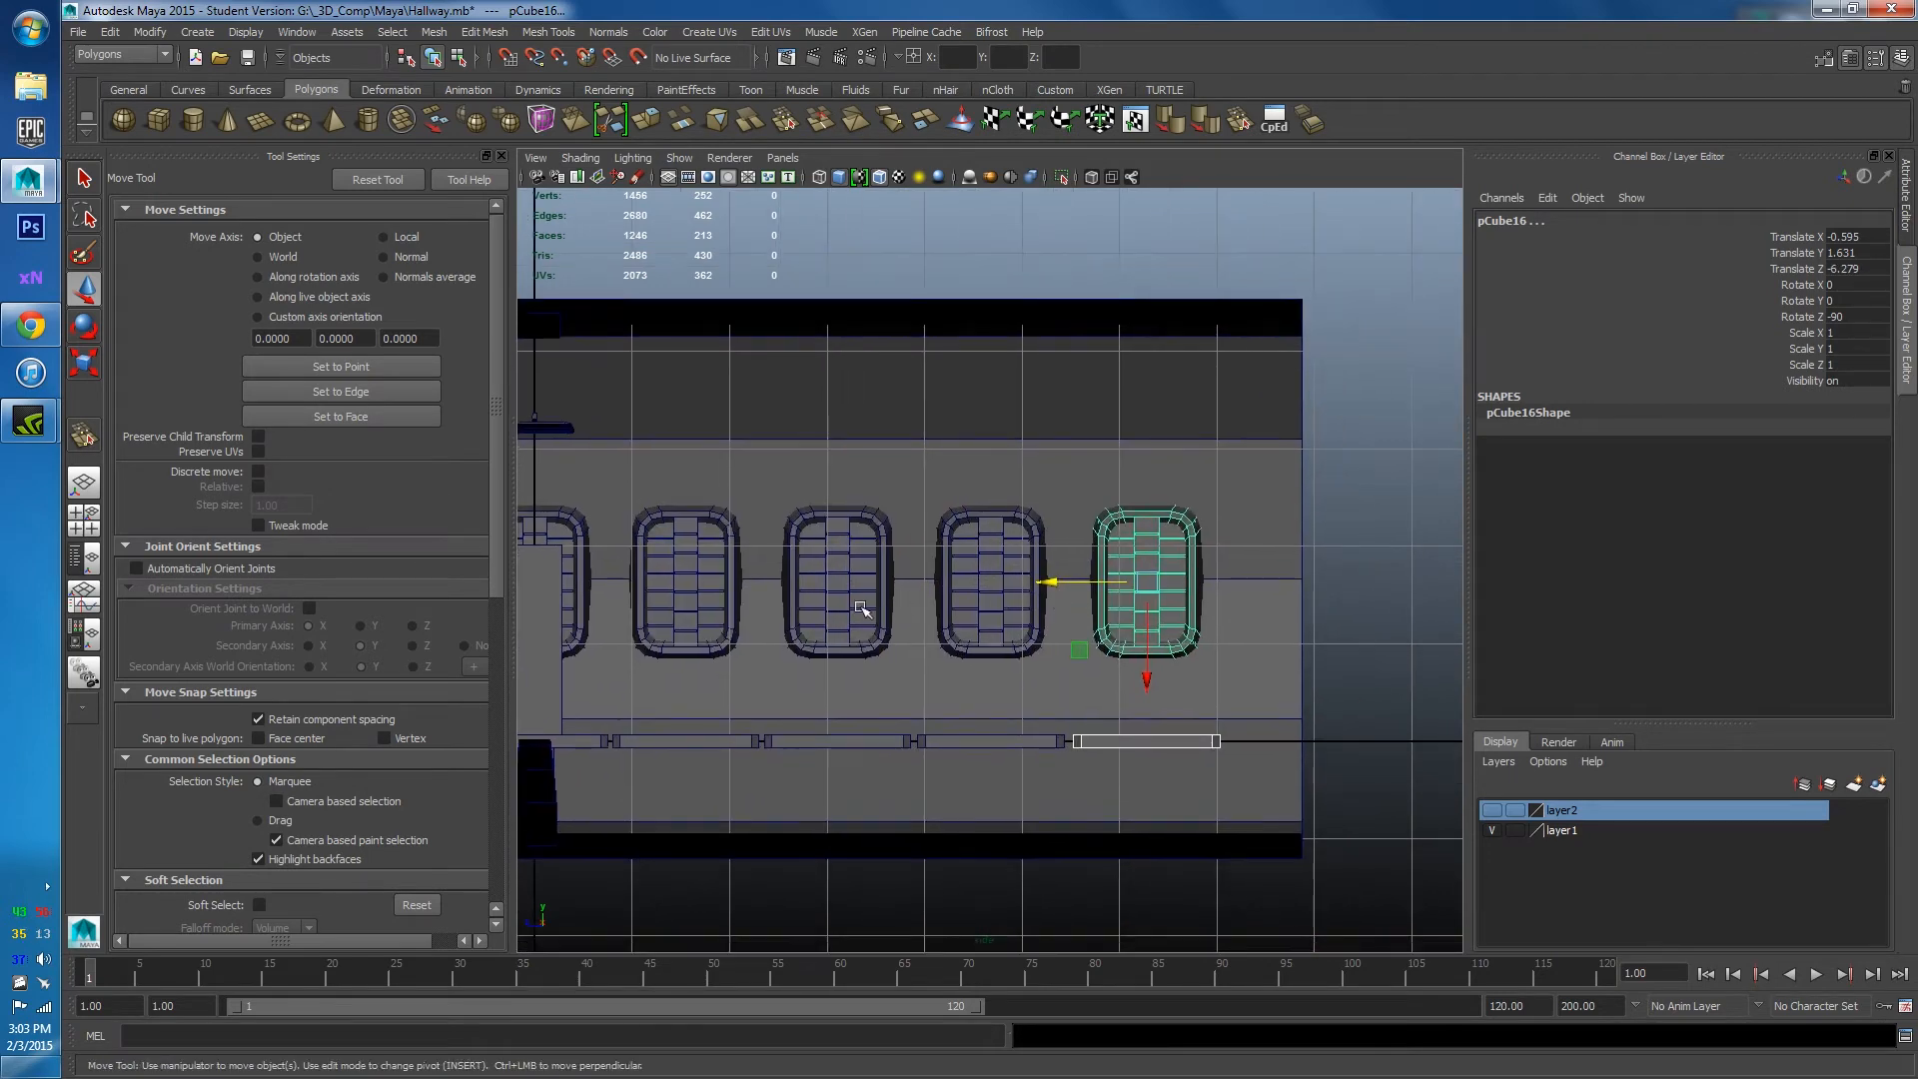
Duplicate the row of panels and strips and place the copies past the pillar.
alt+middle_drag(860, 608, 1121, 607)
drag(1368, 746, 859, 699)
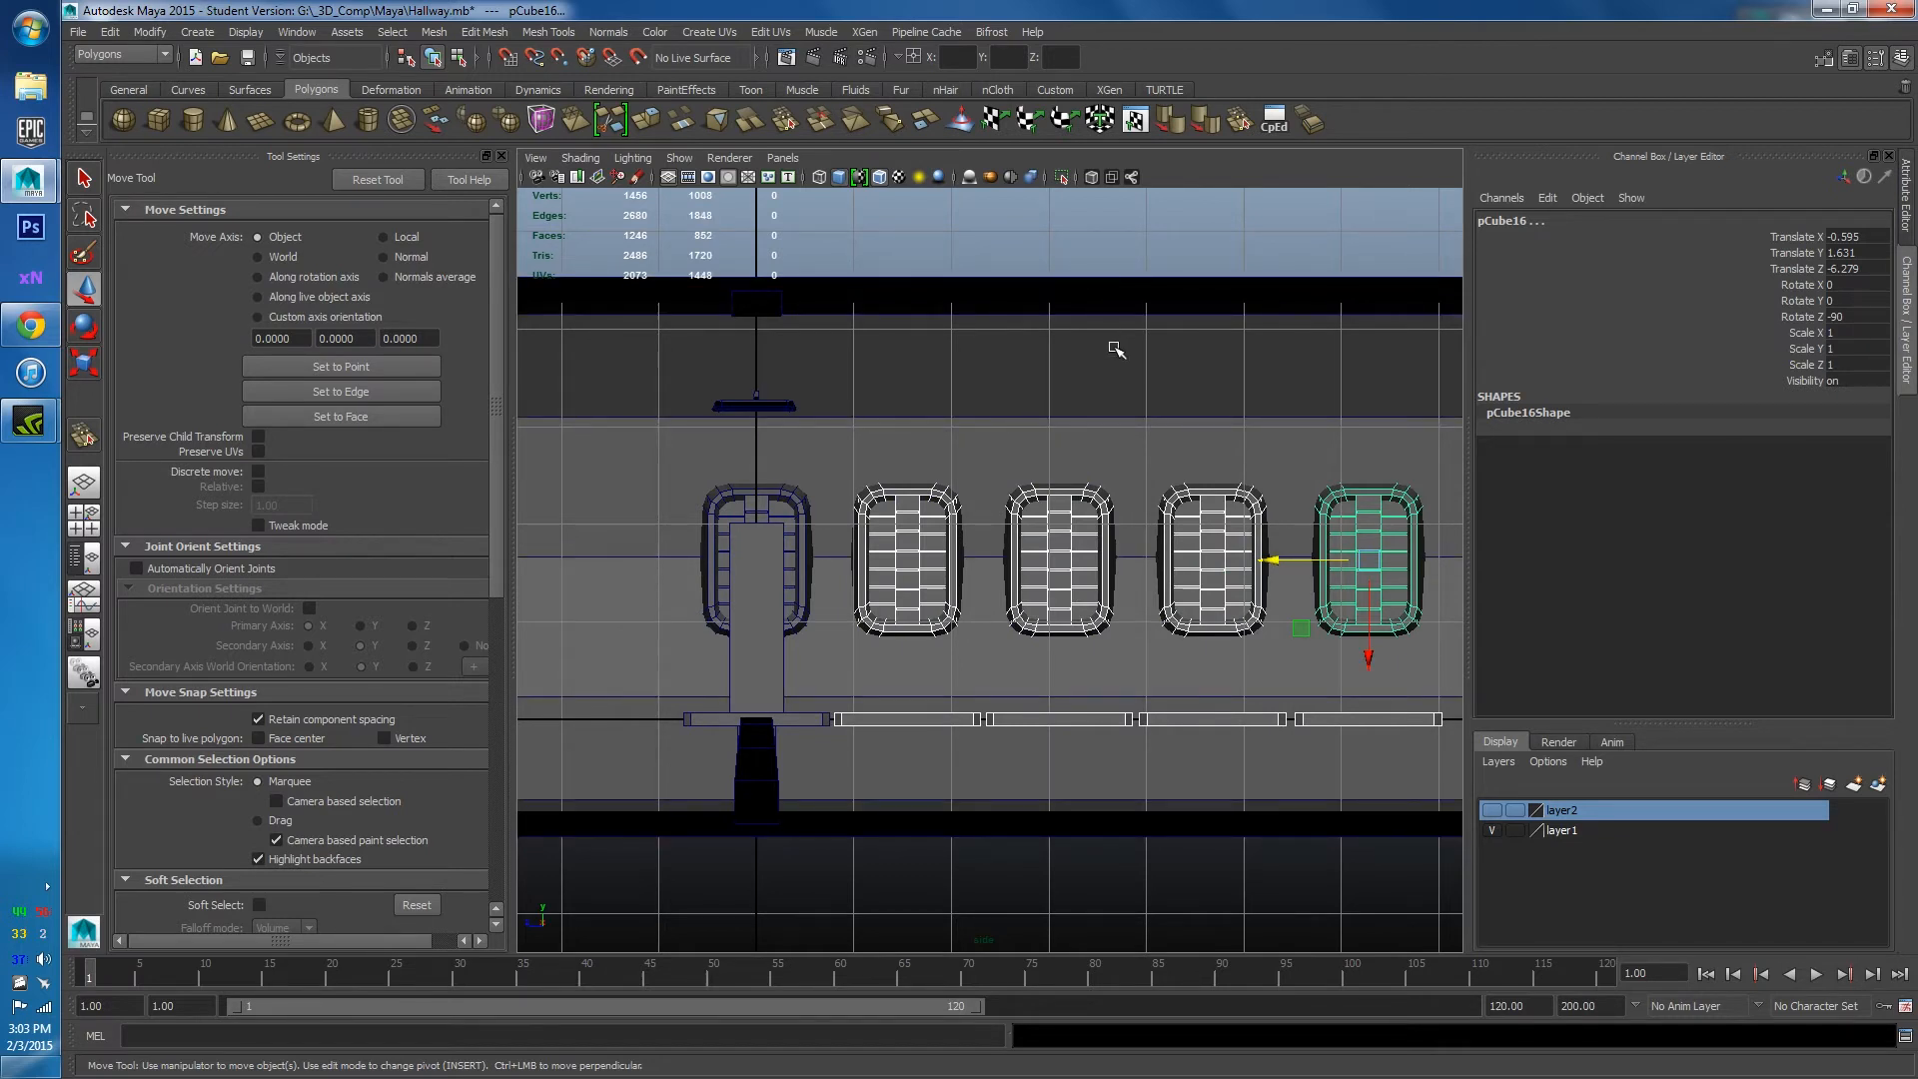
key(ctrl+d)
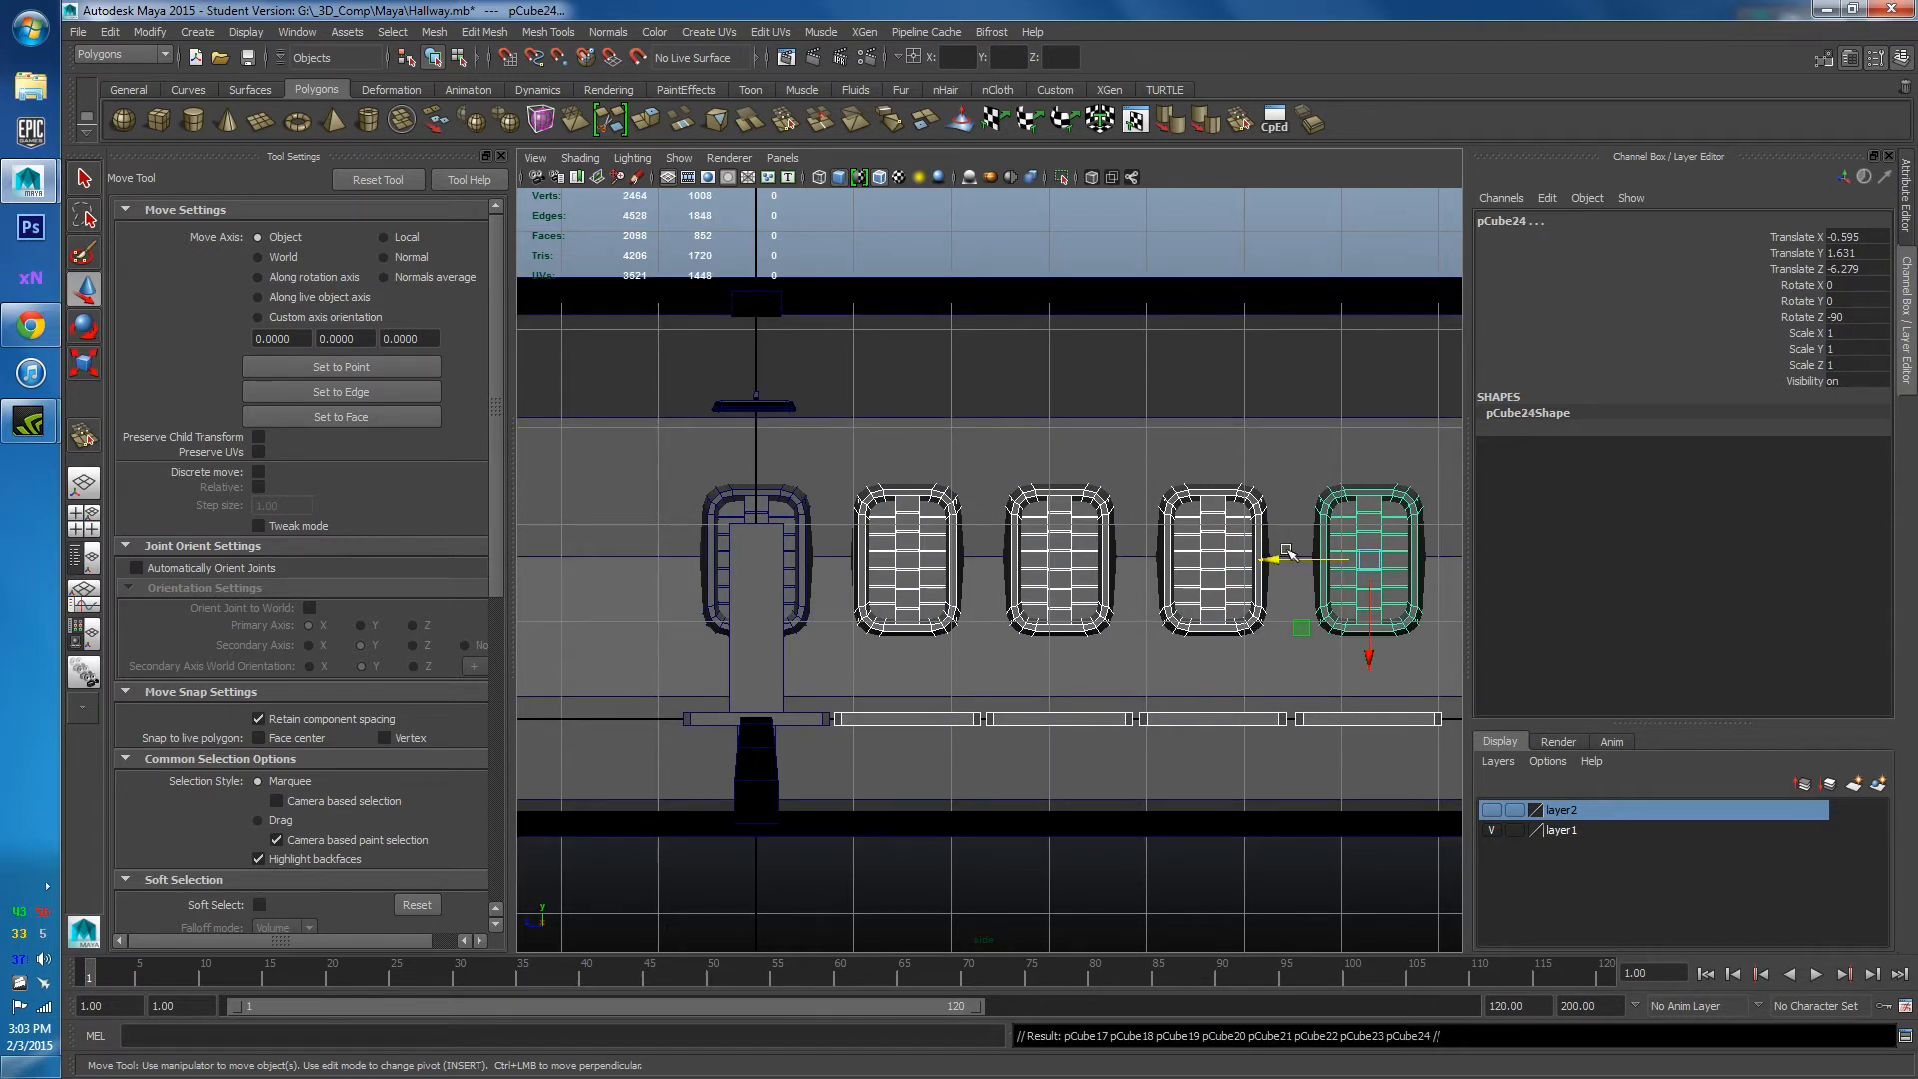
drag(1269, 563, 750, 587)
alt+middle_drag(752, 589, 1177, 549)
scroll(1176, 548, up, 3)
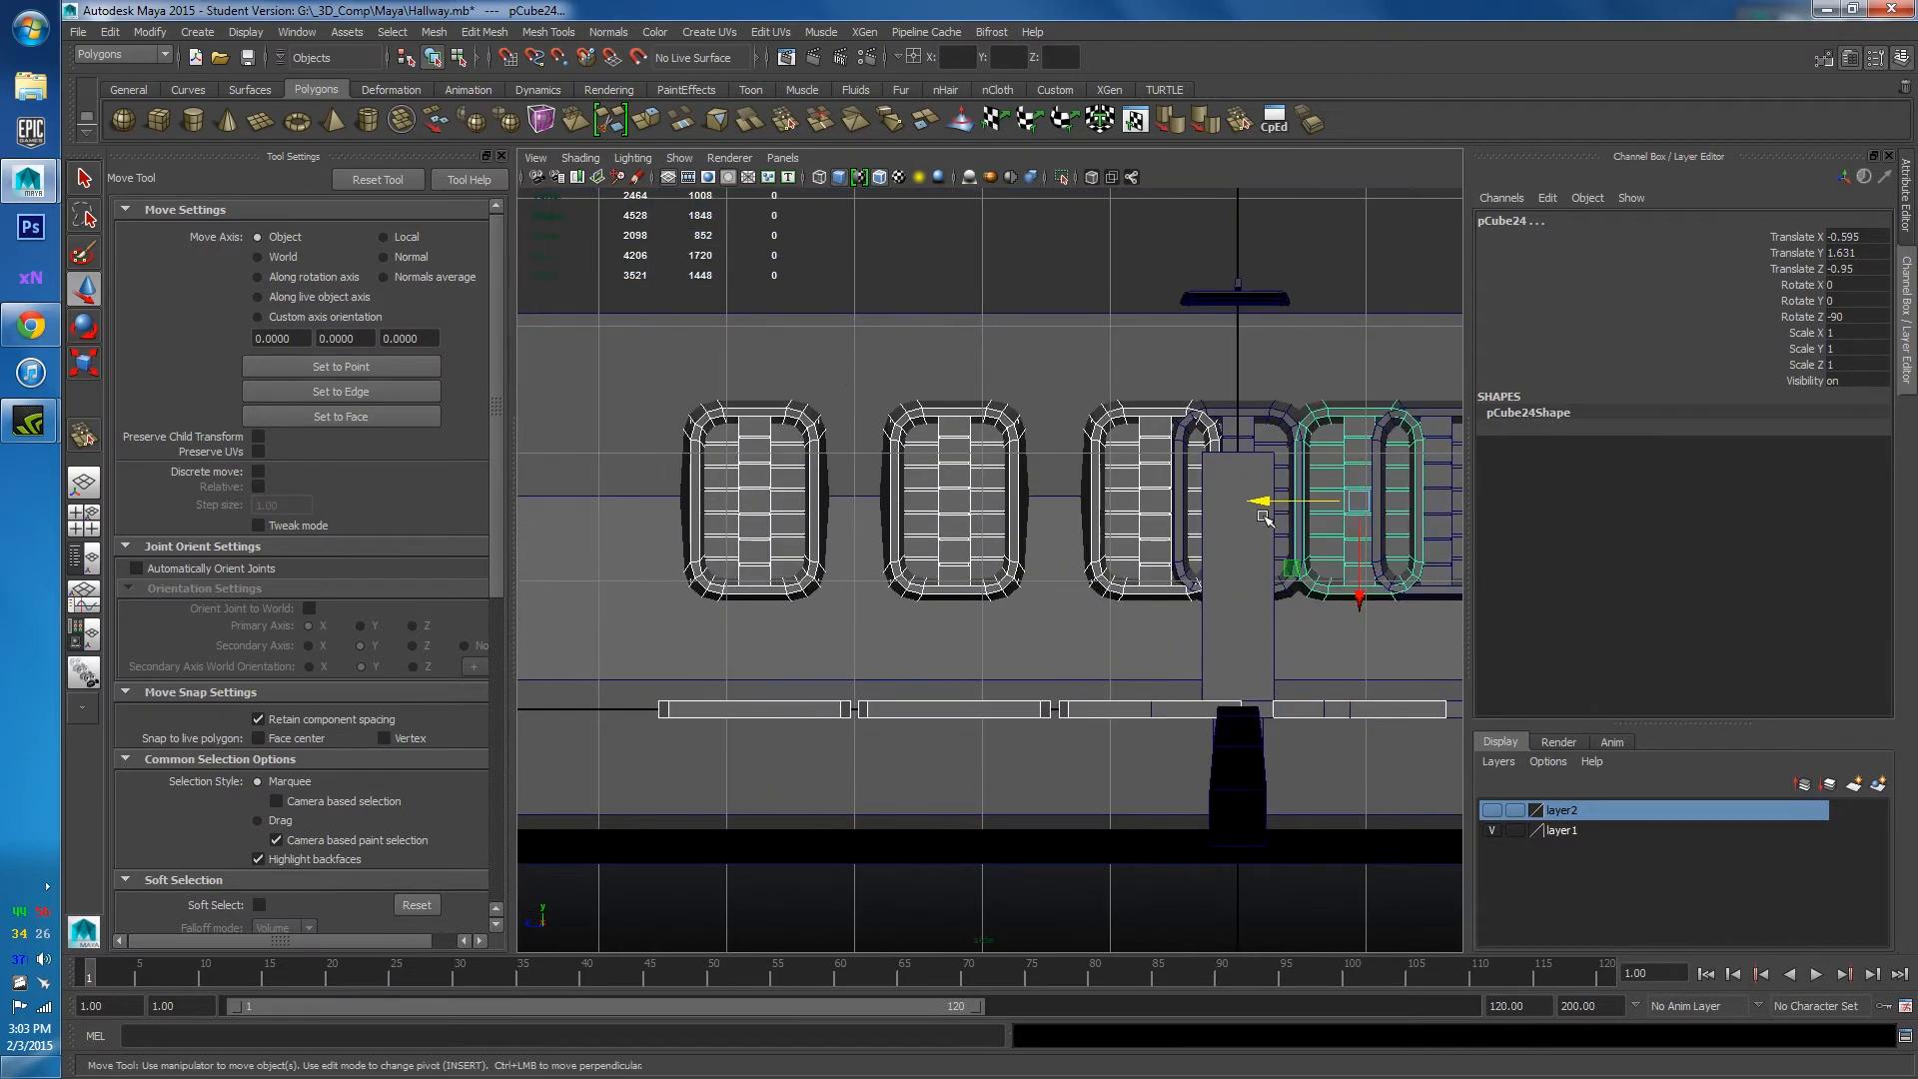
drag(1254, 506, 941, 551)
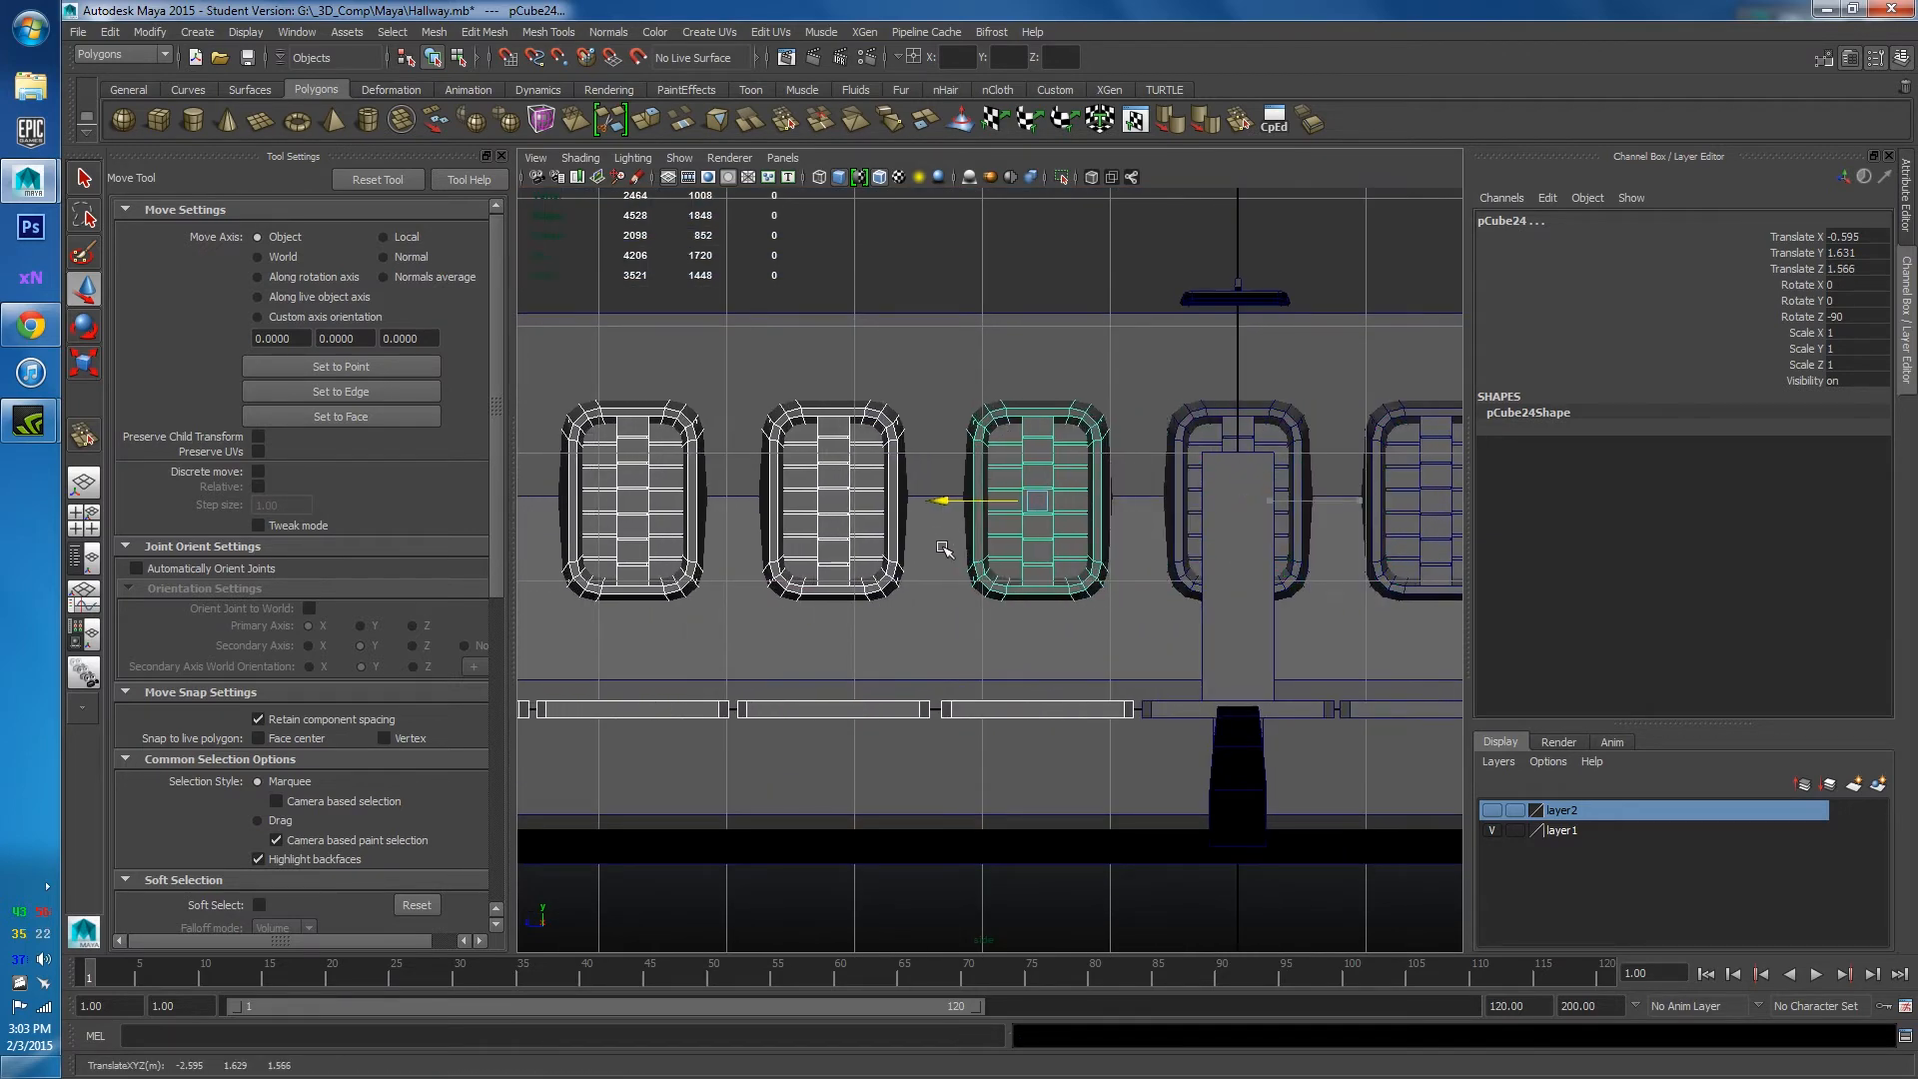
click(1110, 329)
scroll(1112, 331, down, 5)
click(931, 357)
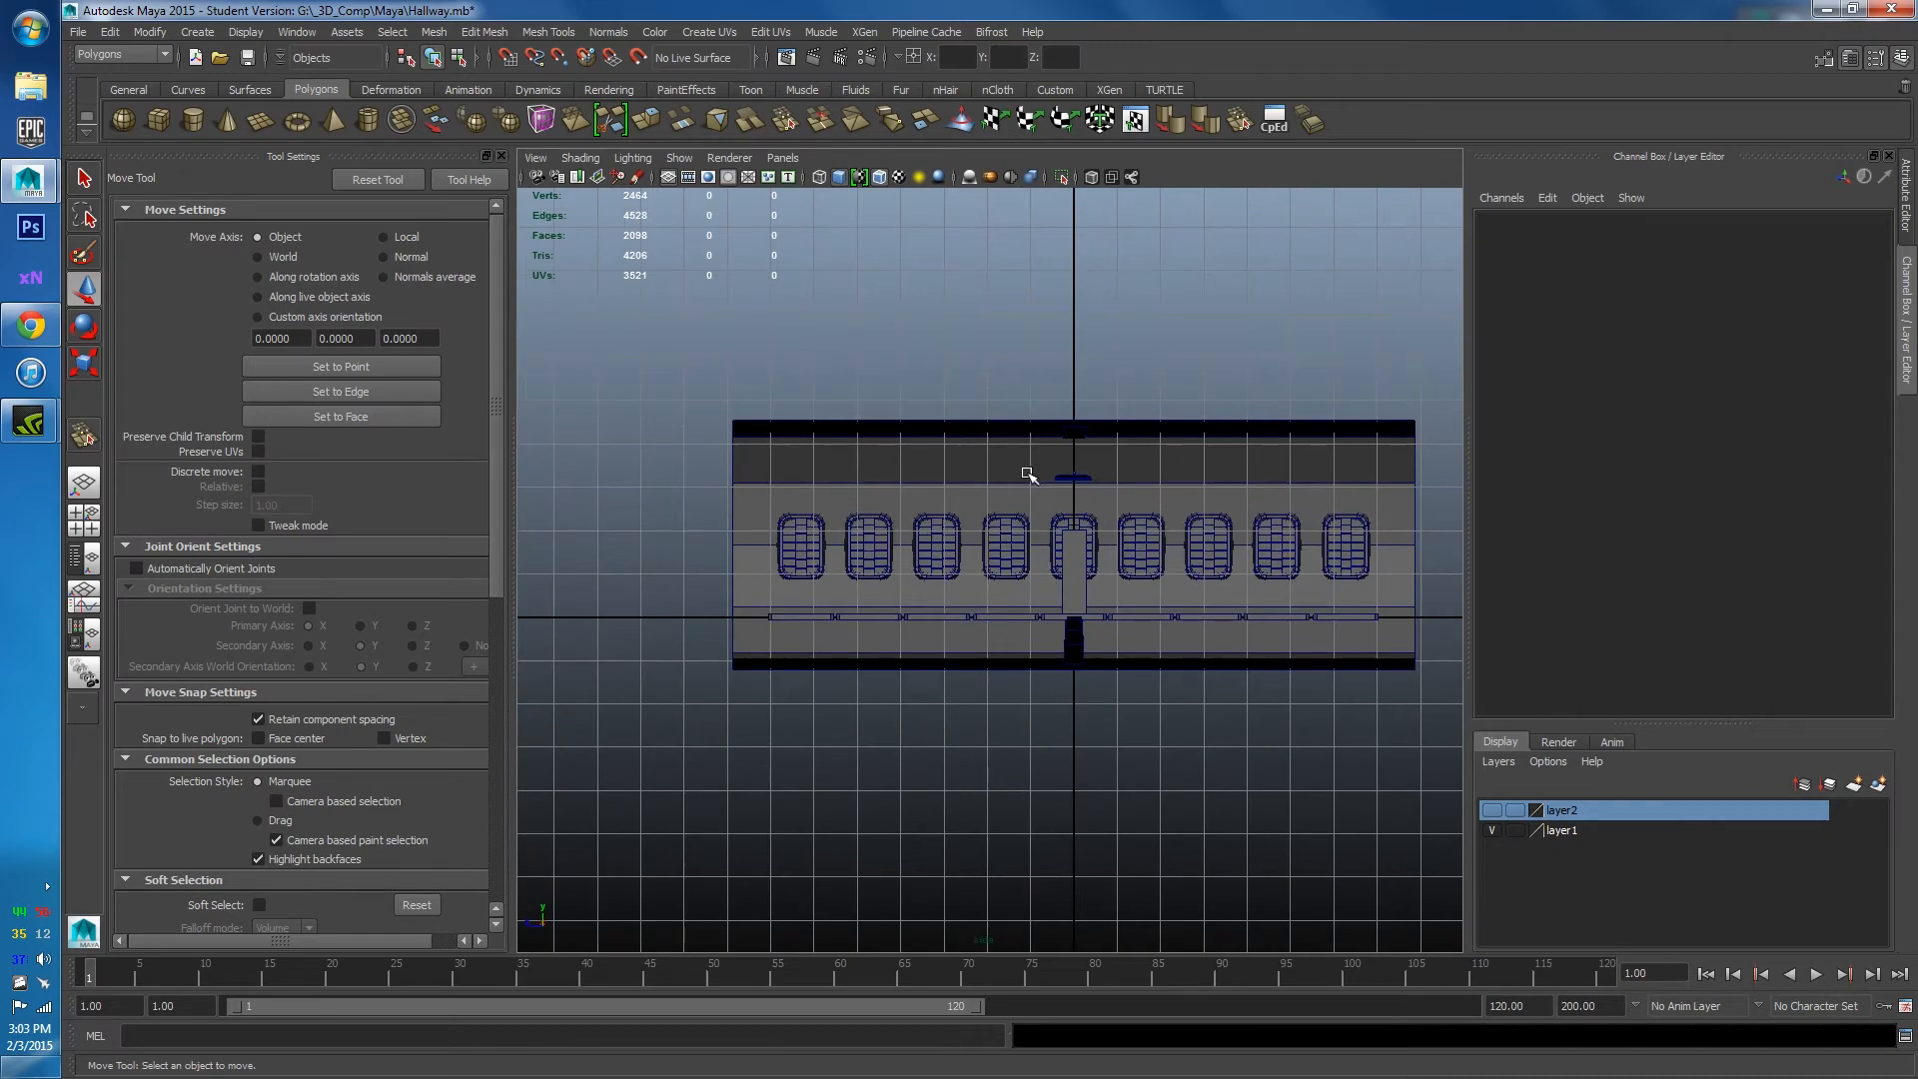
Return to the perspective view inside the tunnel with only the wall panels selected.
key(space)
mouse_move(1031, 480)
mouse_down()
mouse_move(1031, 432)
mouse_move(998, 483)
mouse_move(1035, 465)
mouse_up()
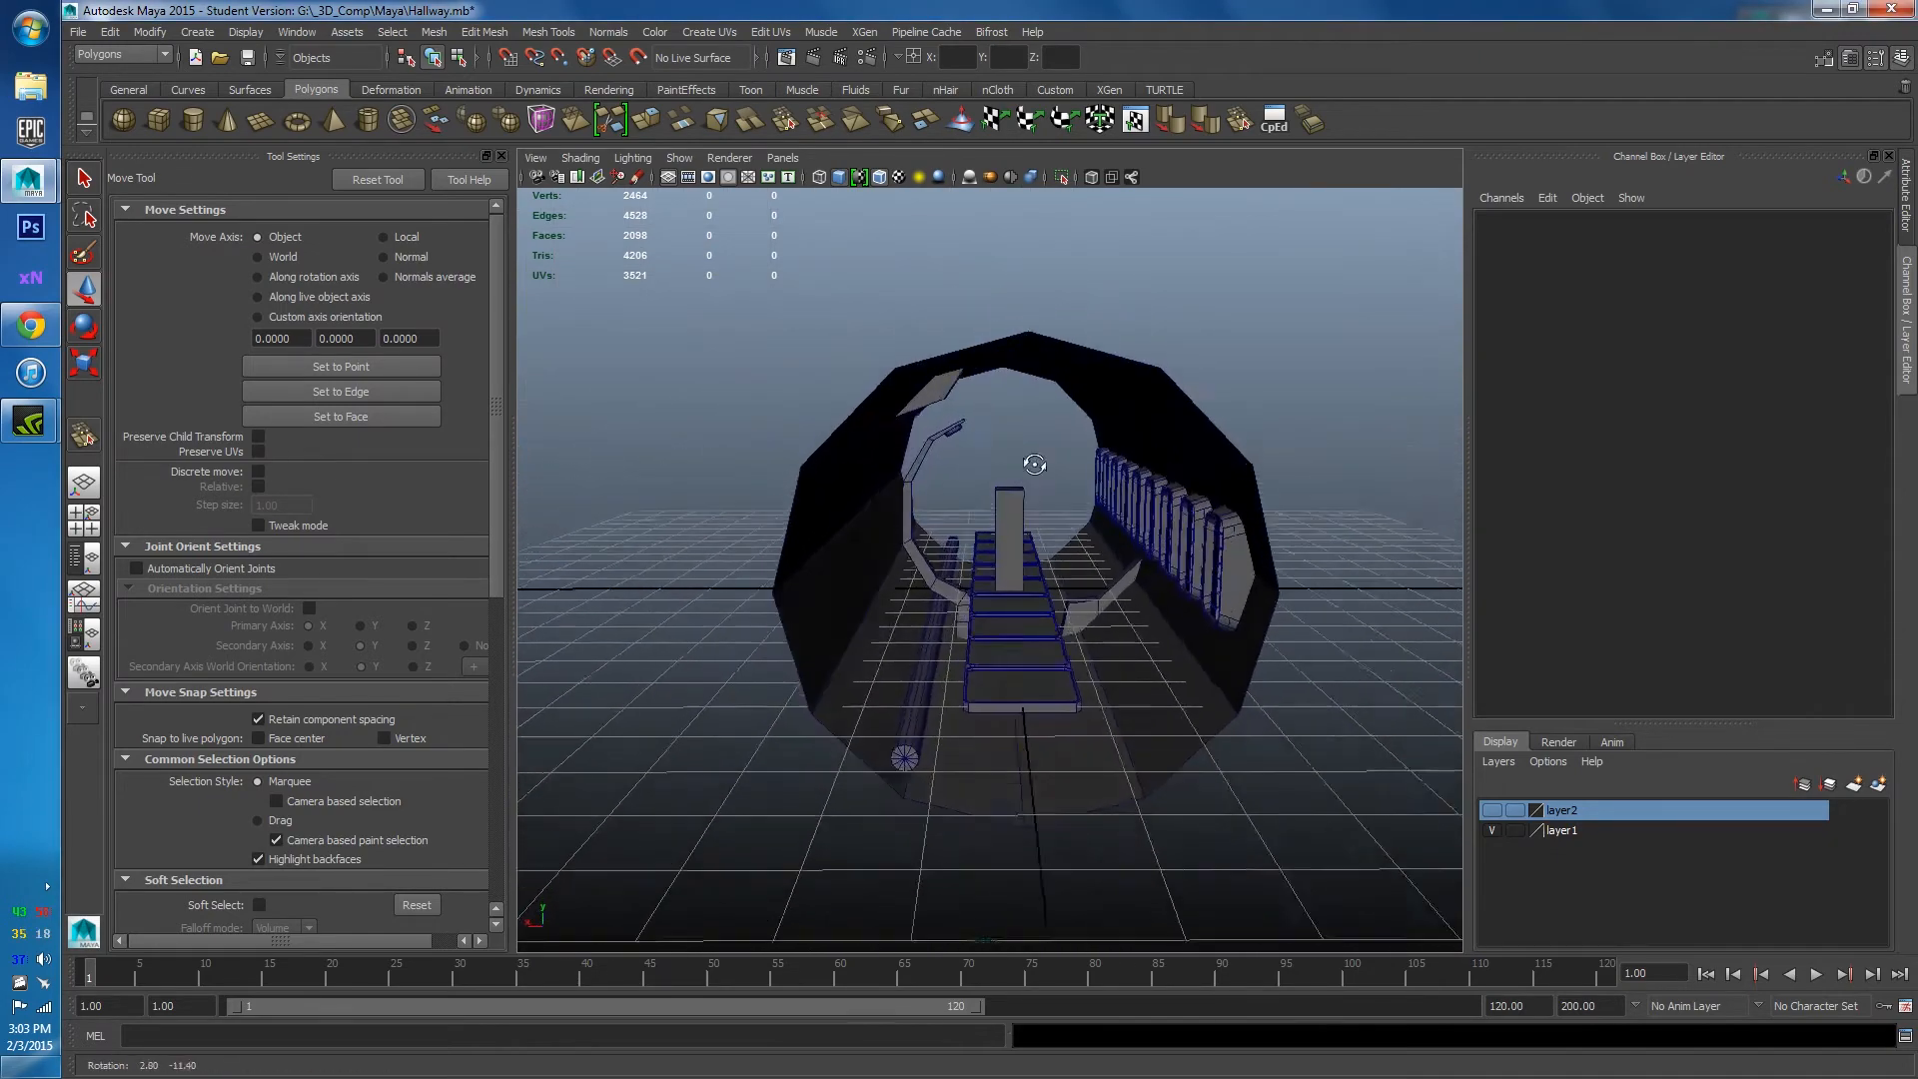
alt+right_drag(1035, 464, 1040, 663)
alt+middle_drag(1024, 739, 1017, 530)
alt+drag(1019, 521, 1258, 427)
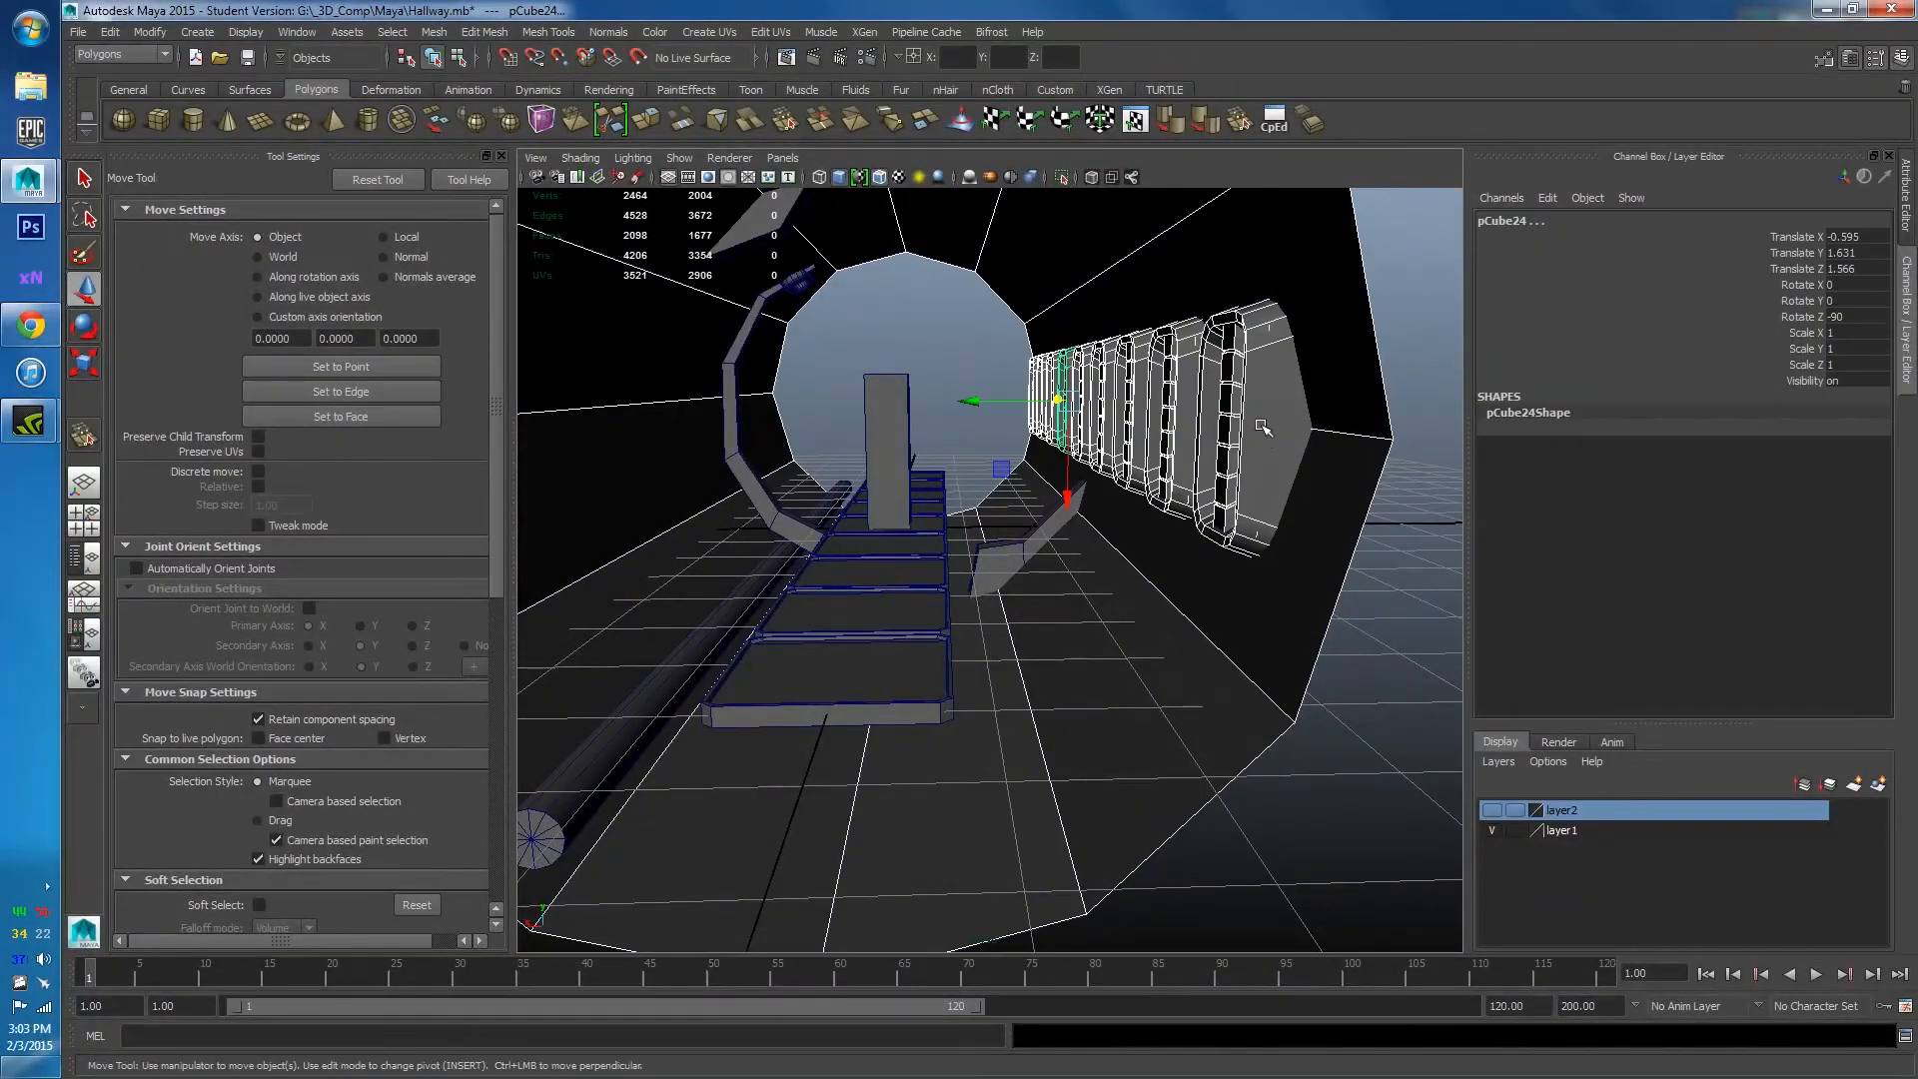
shift+click(1315, 599)
scroll(1305, 595, down, 5)
mouse_move(1306, 596)
alt+mouse_down()
mouse_move(1160, 590)
mouse_move(1276, 596)
alt+mouse_up()
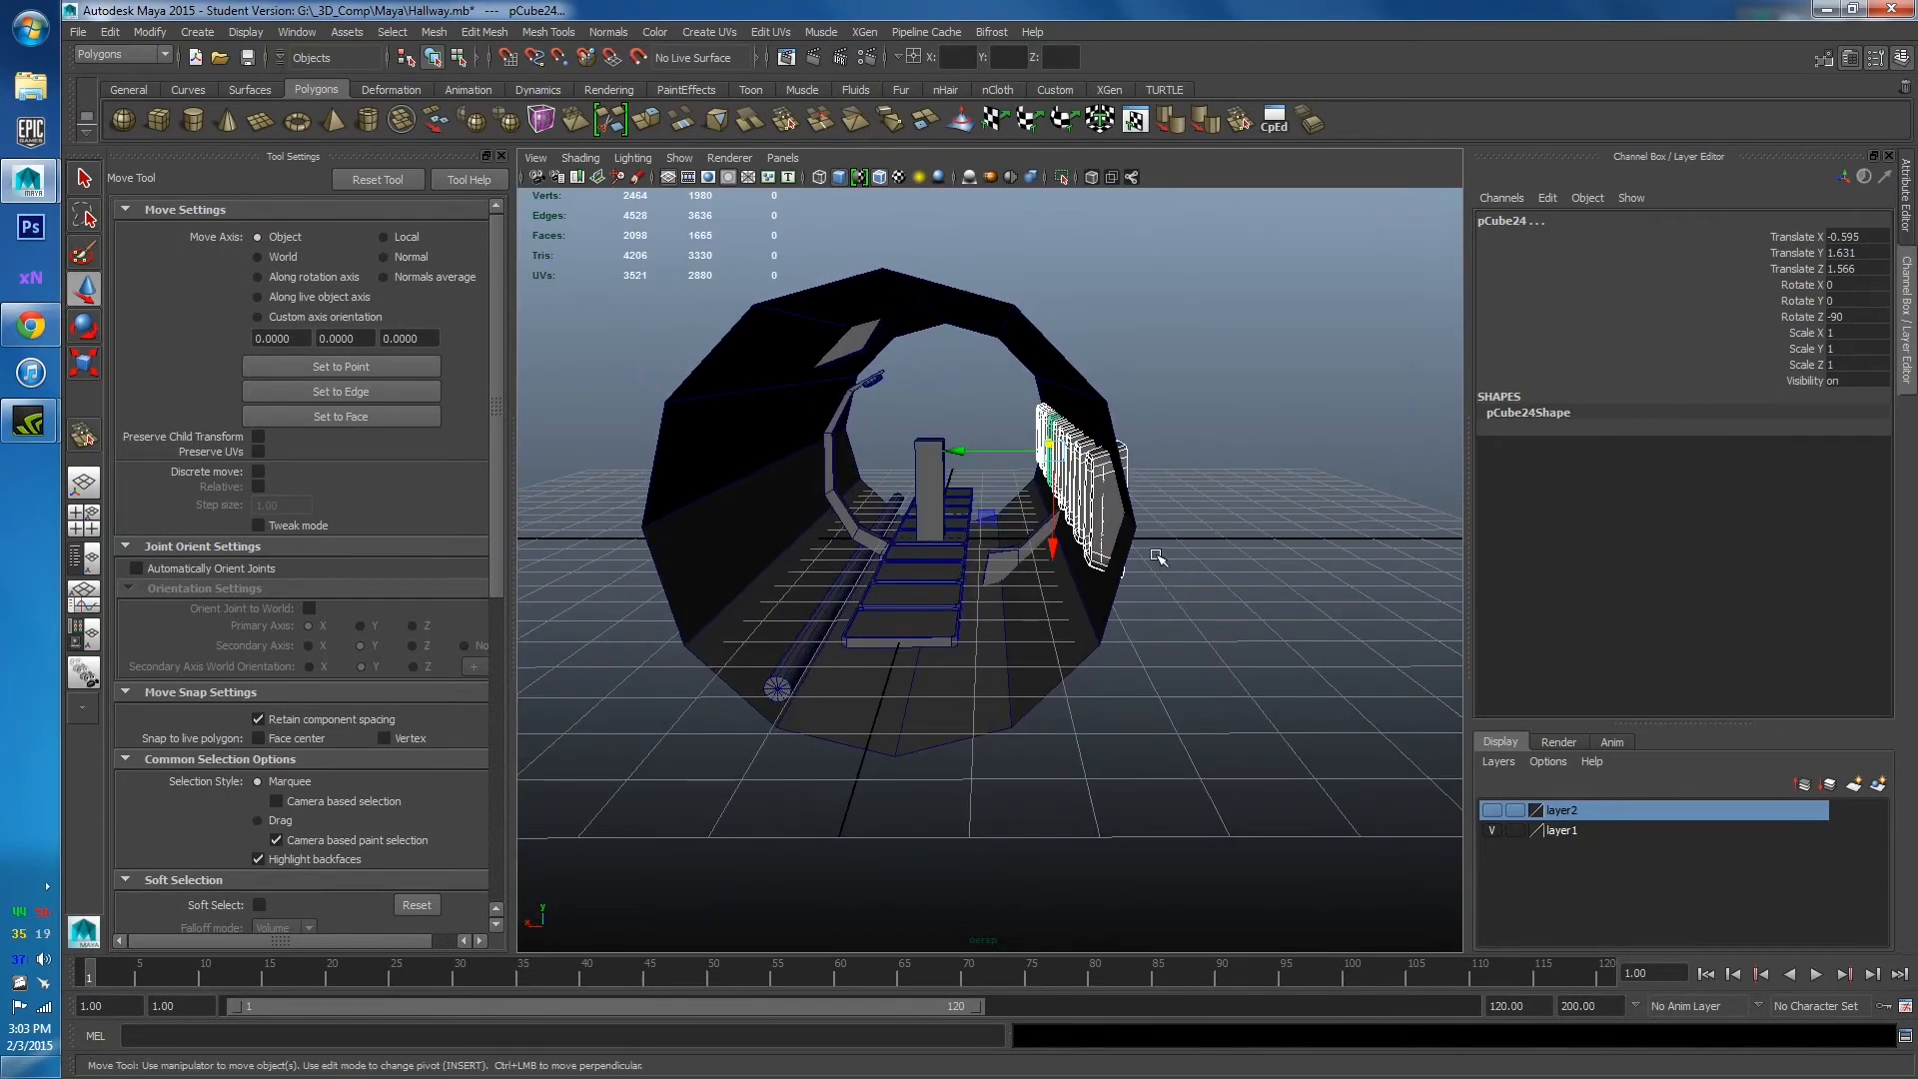
Duplicate the wall panels, rotate the copies 180° on X and move them onto the left wall.
key(ctrl+d)
key(e)
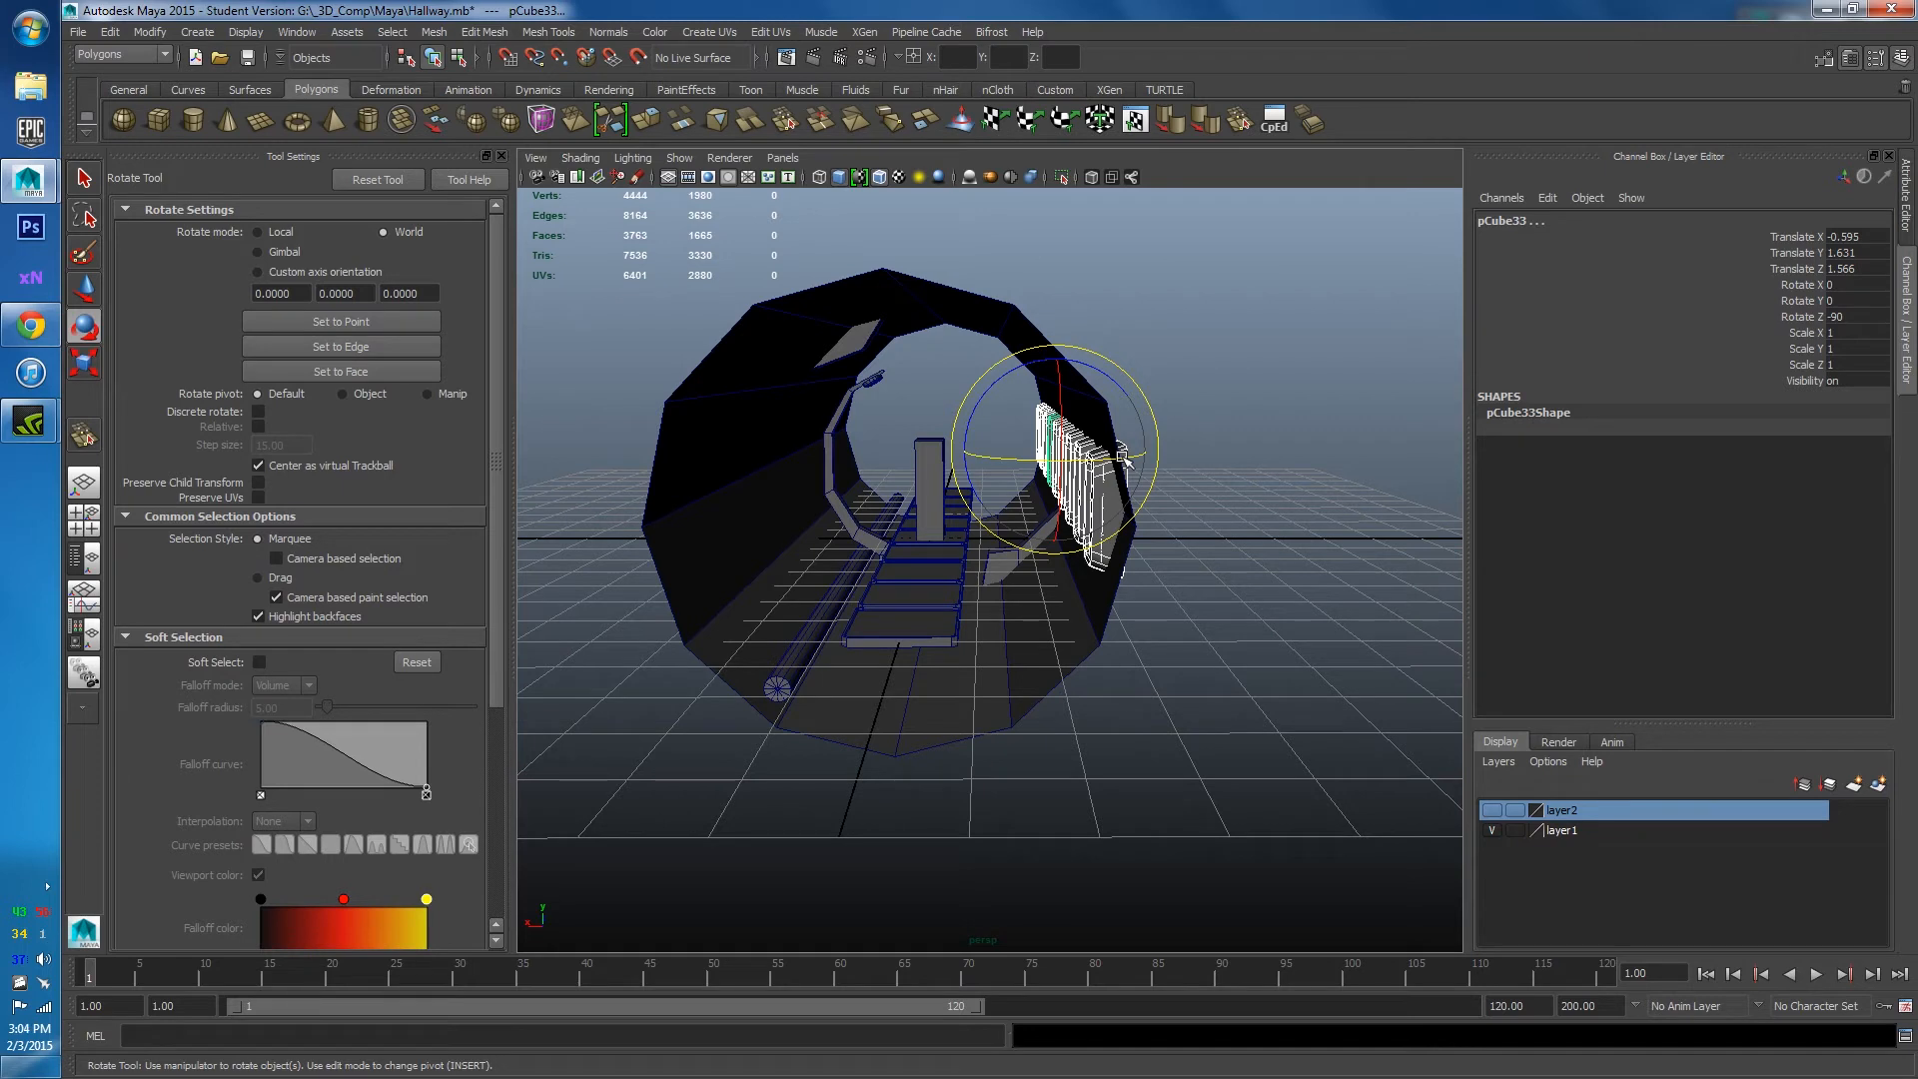
drag(1124, 463, 875, 481)
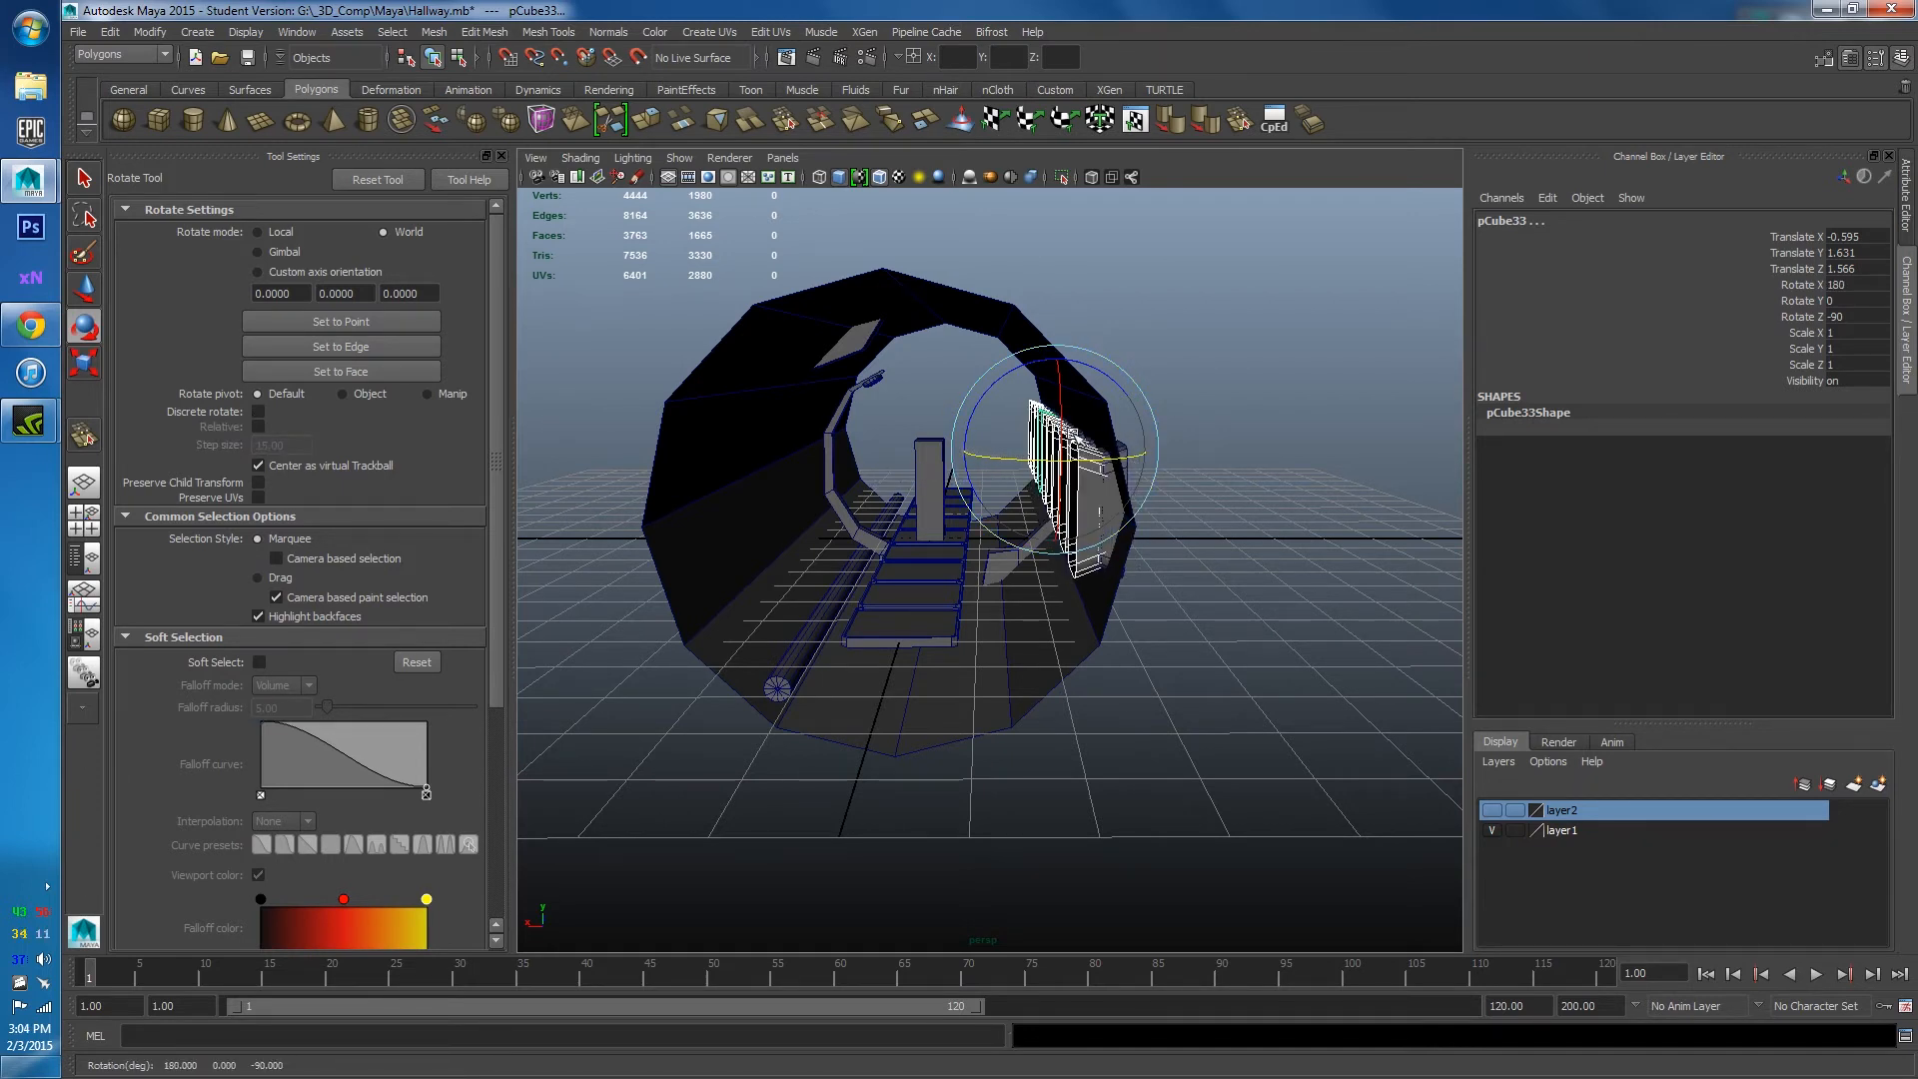
key(w)
drag(1154, 450, 907, 492)
click(951, 411)
alt+drag(950, 428, 1003, 430)
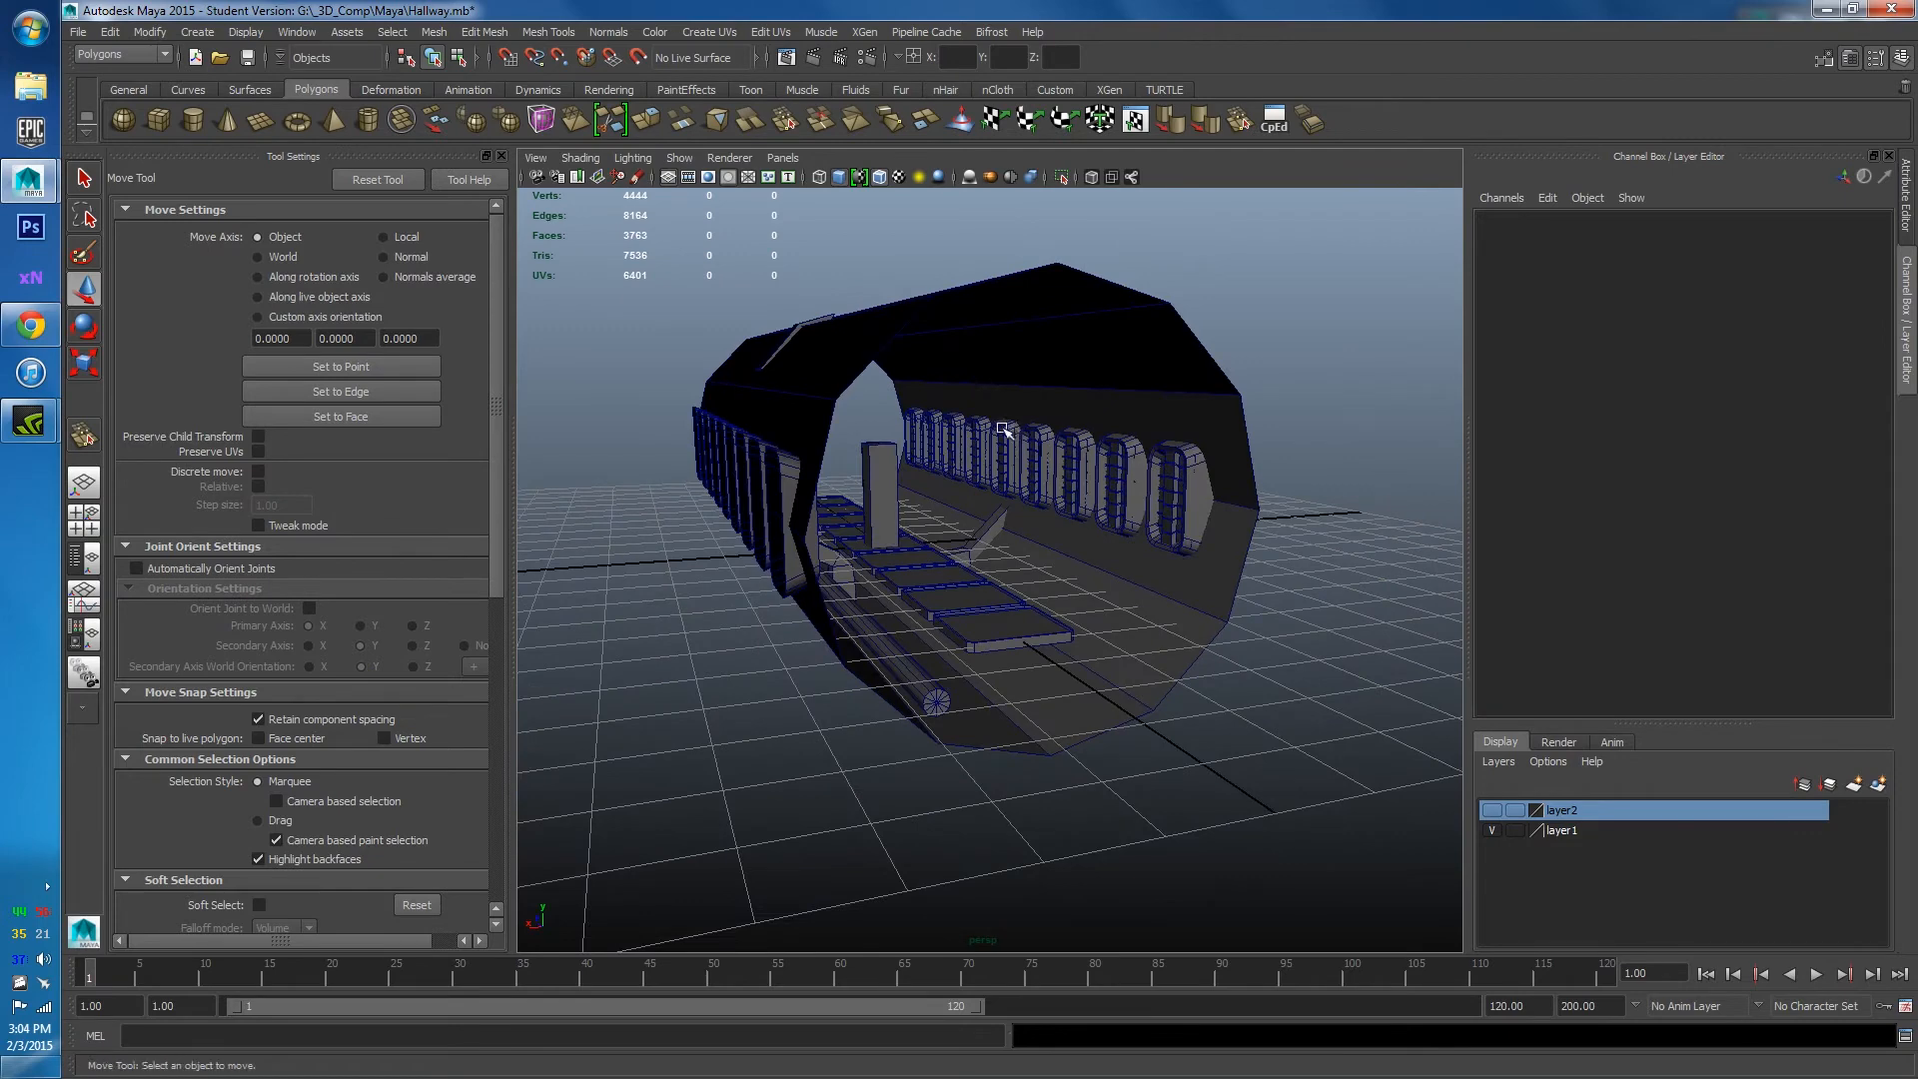
Turn off Wireframe on Shaded and bring the camera inside to look down the hallway.
click(877, 175)
alt+drag(933, 472, 868, 491)
scroll(868, 492, up, 5)
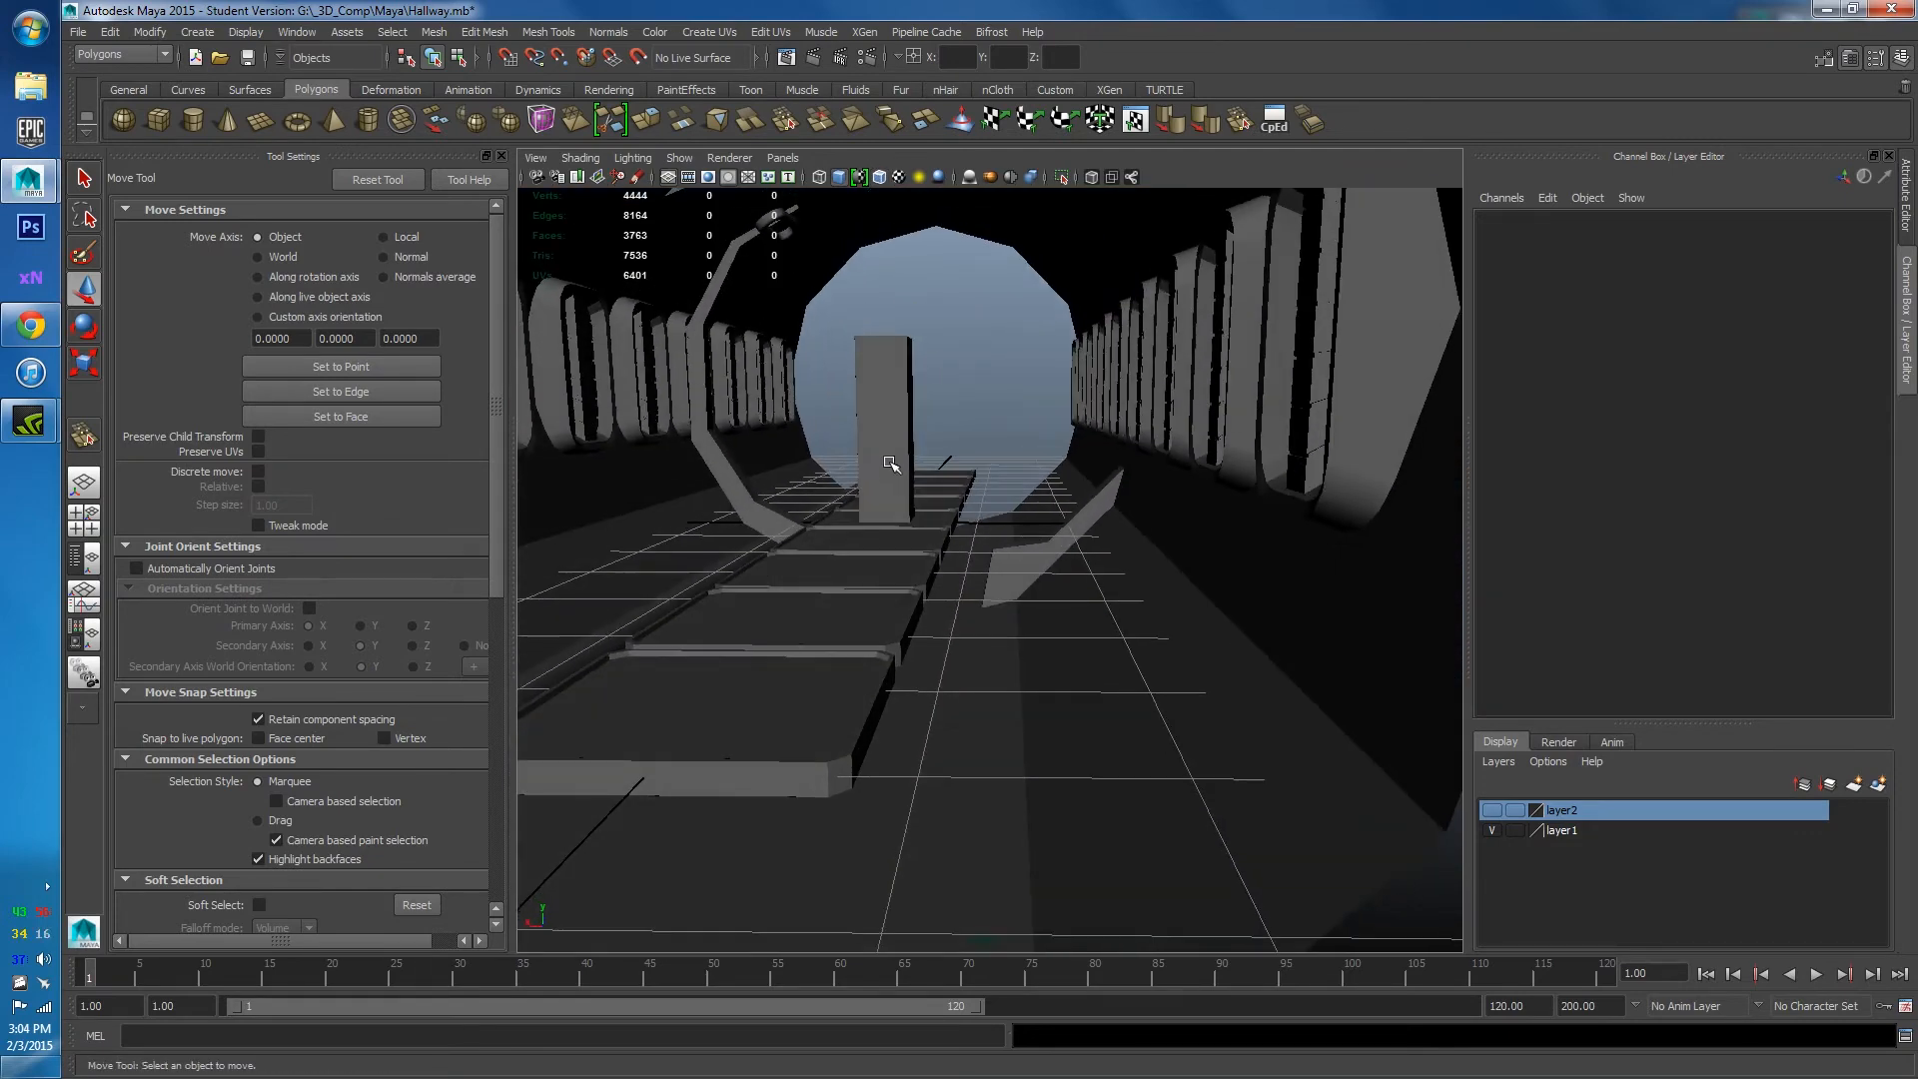
alt+middle_drag(890, 462, 1065, 630)
alt+drag(1066, 630, 1096, 603)
alt+middle_drag(1095, 604, 1116, 678)
mouse_move(1116, 678)
alt+mouse_down()
mouse_move(1070, 663)
mouse_move(1044, 686)
mouse_move(1100, 694)
alt+mouse_up()
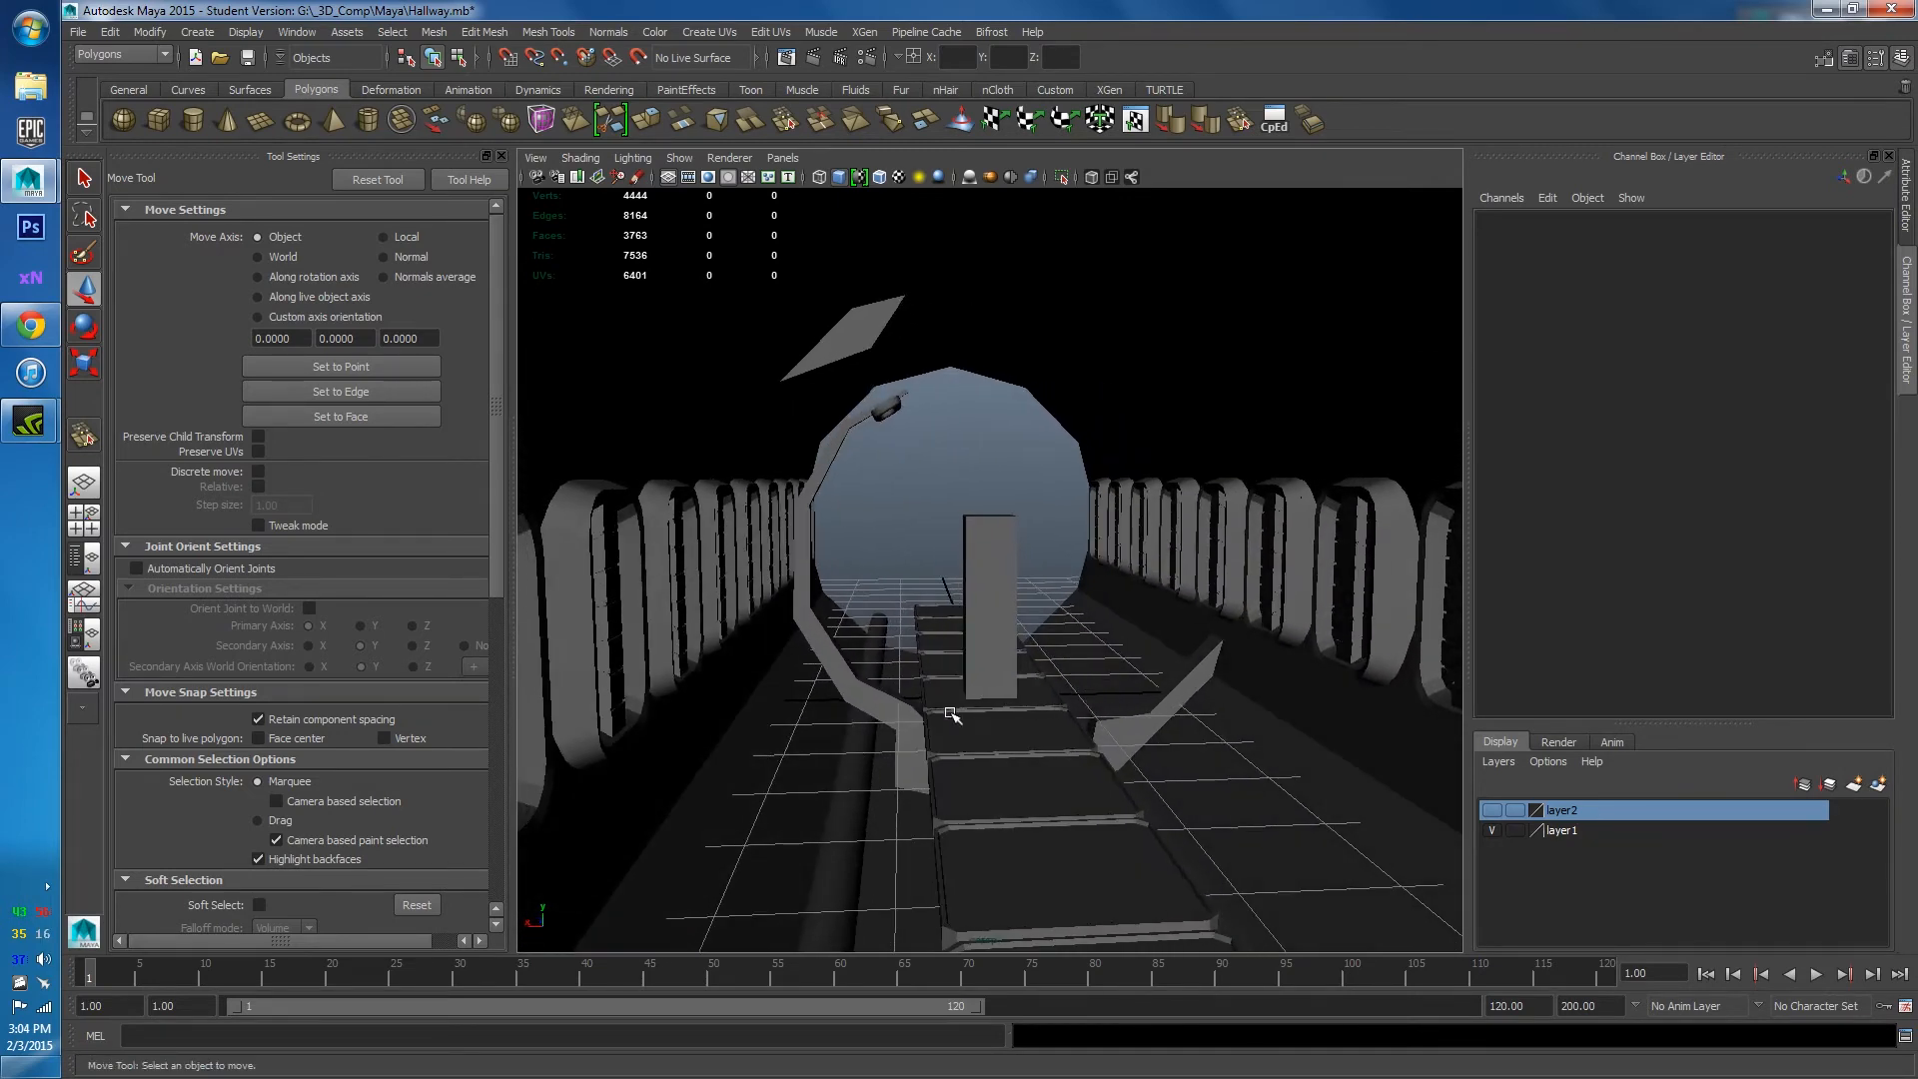
Combine the curved ring strip and the pPipe1 lamp head into one mesh, pCube34.
click(922, 711)
click(873, 699)
scroll(892, 429, up, 3)
alt+drag(849, 414, 954, 414)
click(901, 299)
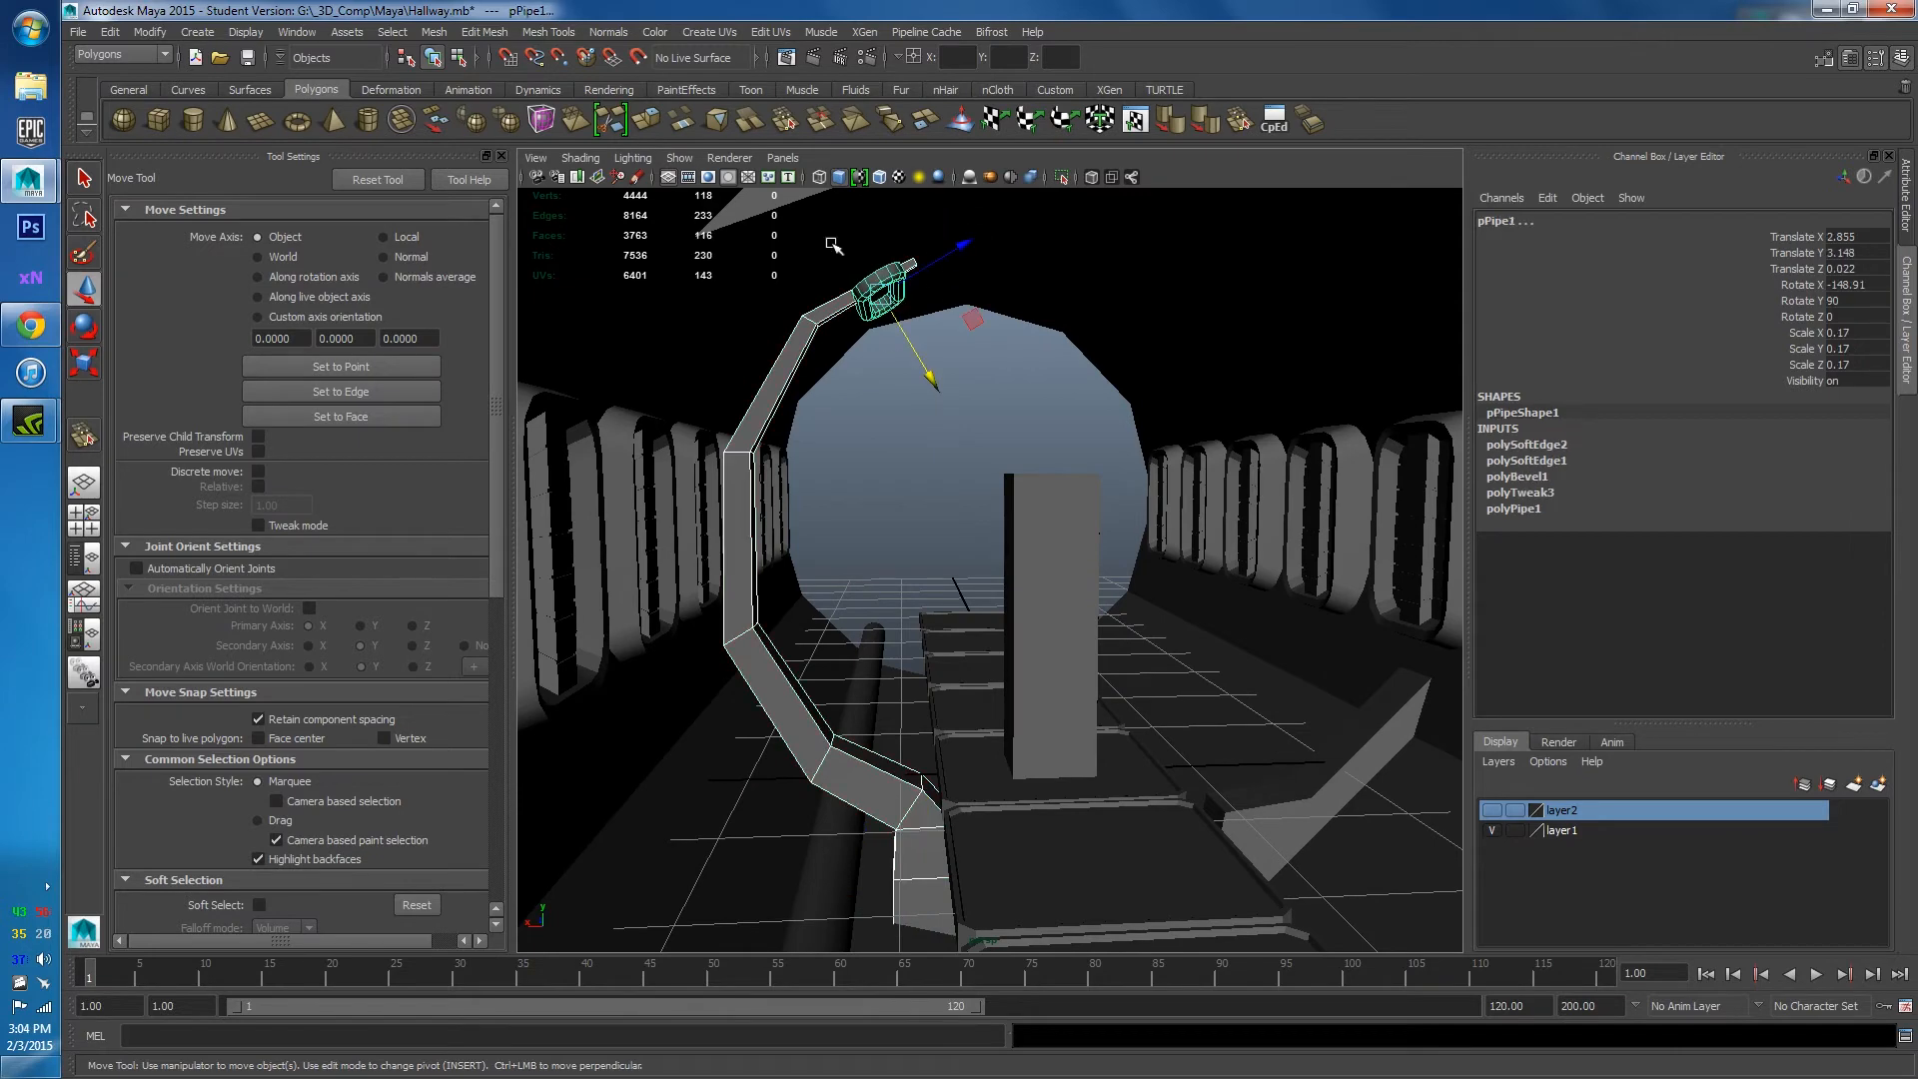
click(436, 32)
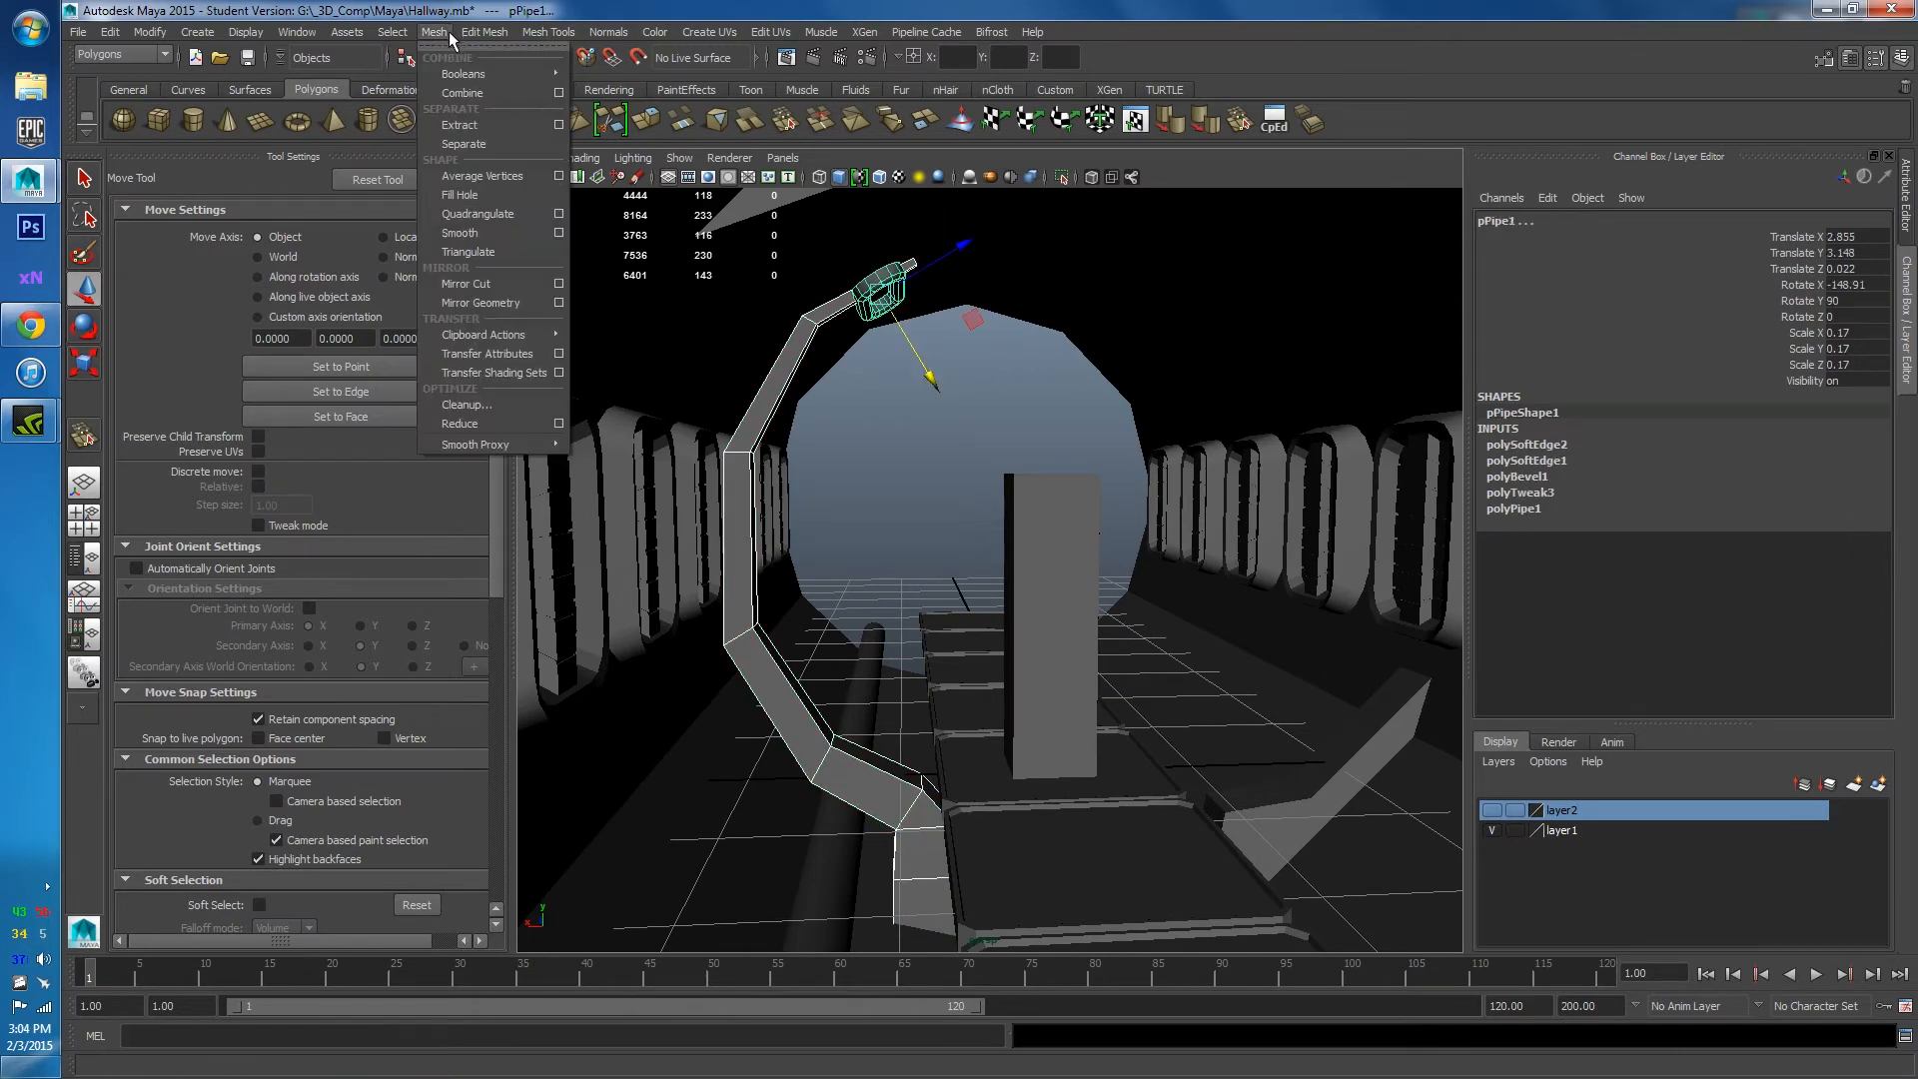
click(476, 100)
mouse_move(719, 310)
alt+mouse_down()
mouse_move(834, 494)
mouse_move(690, 324)
alt+mouse_up()
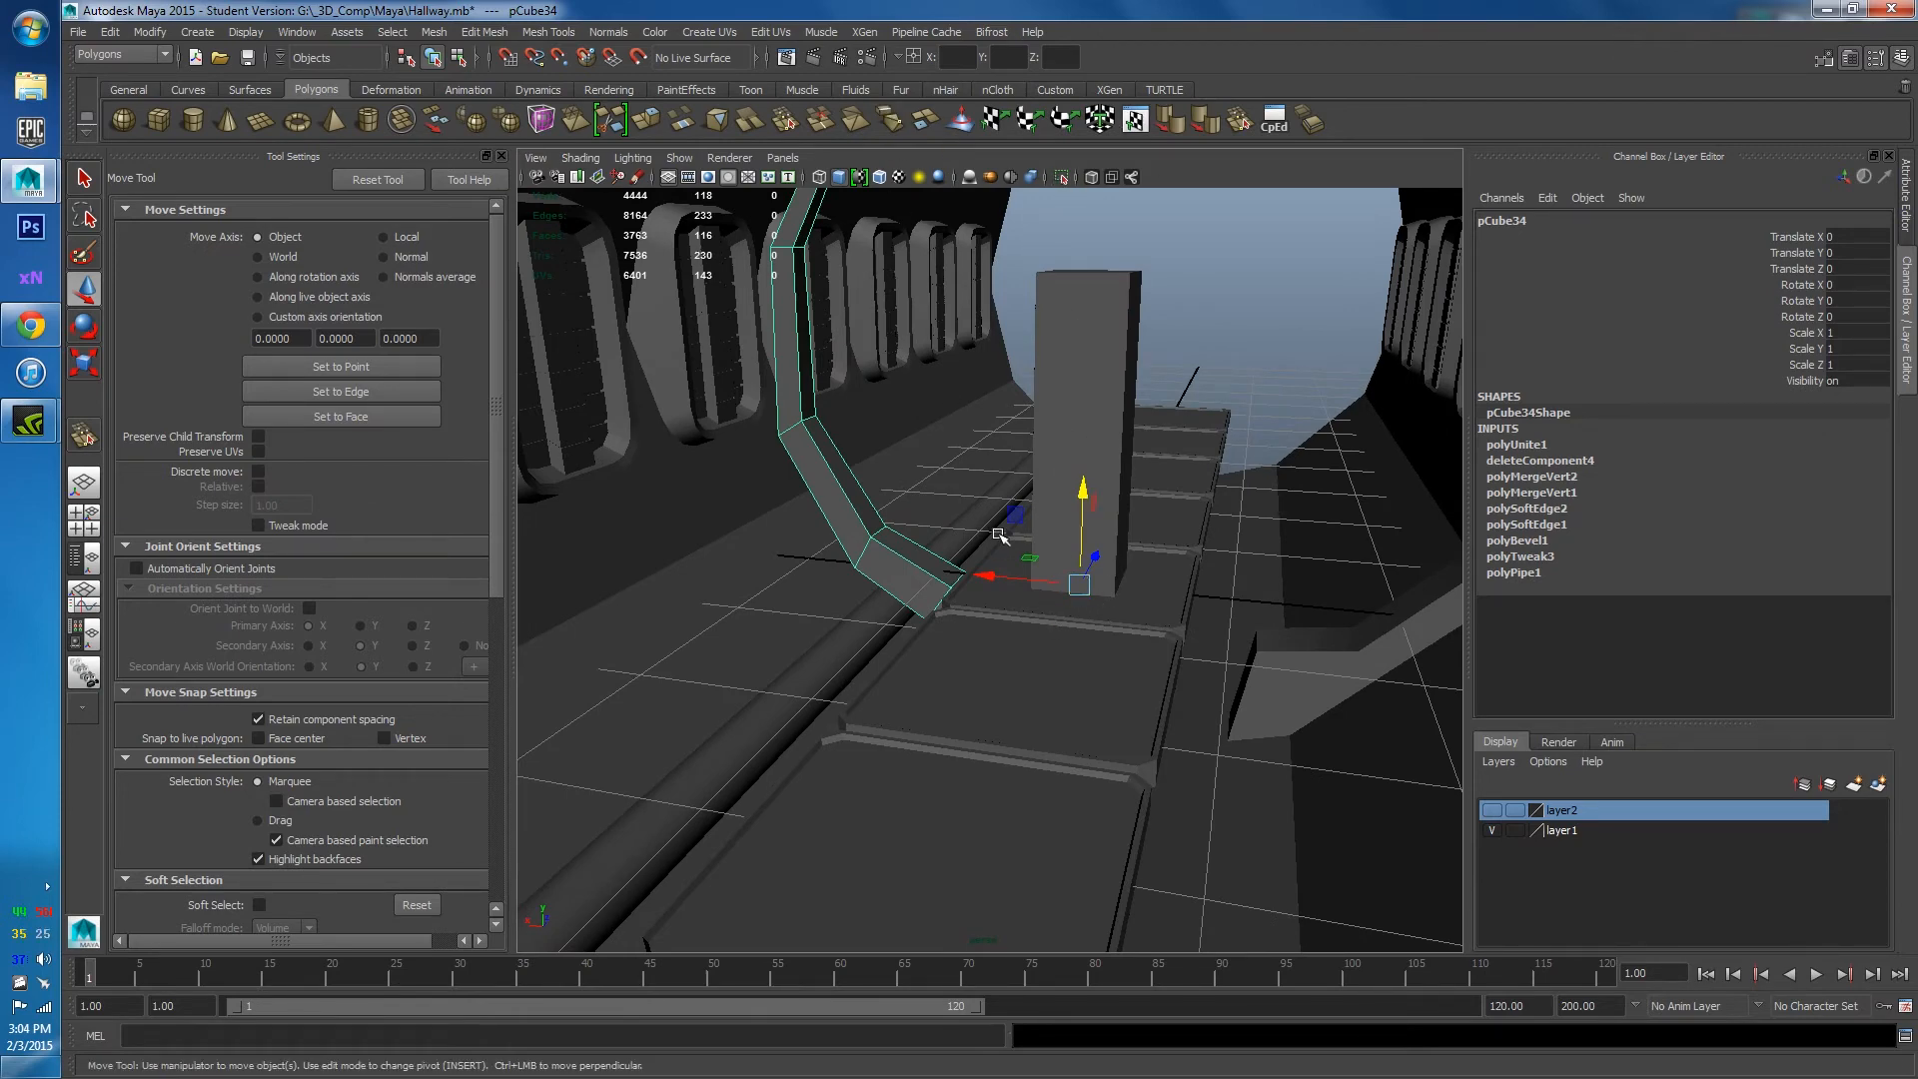
In Right View, duplicate pCube34 and slide the copy along Z down the hallway.
alt+drag(998, 535, 924, 556)
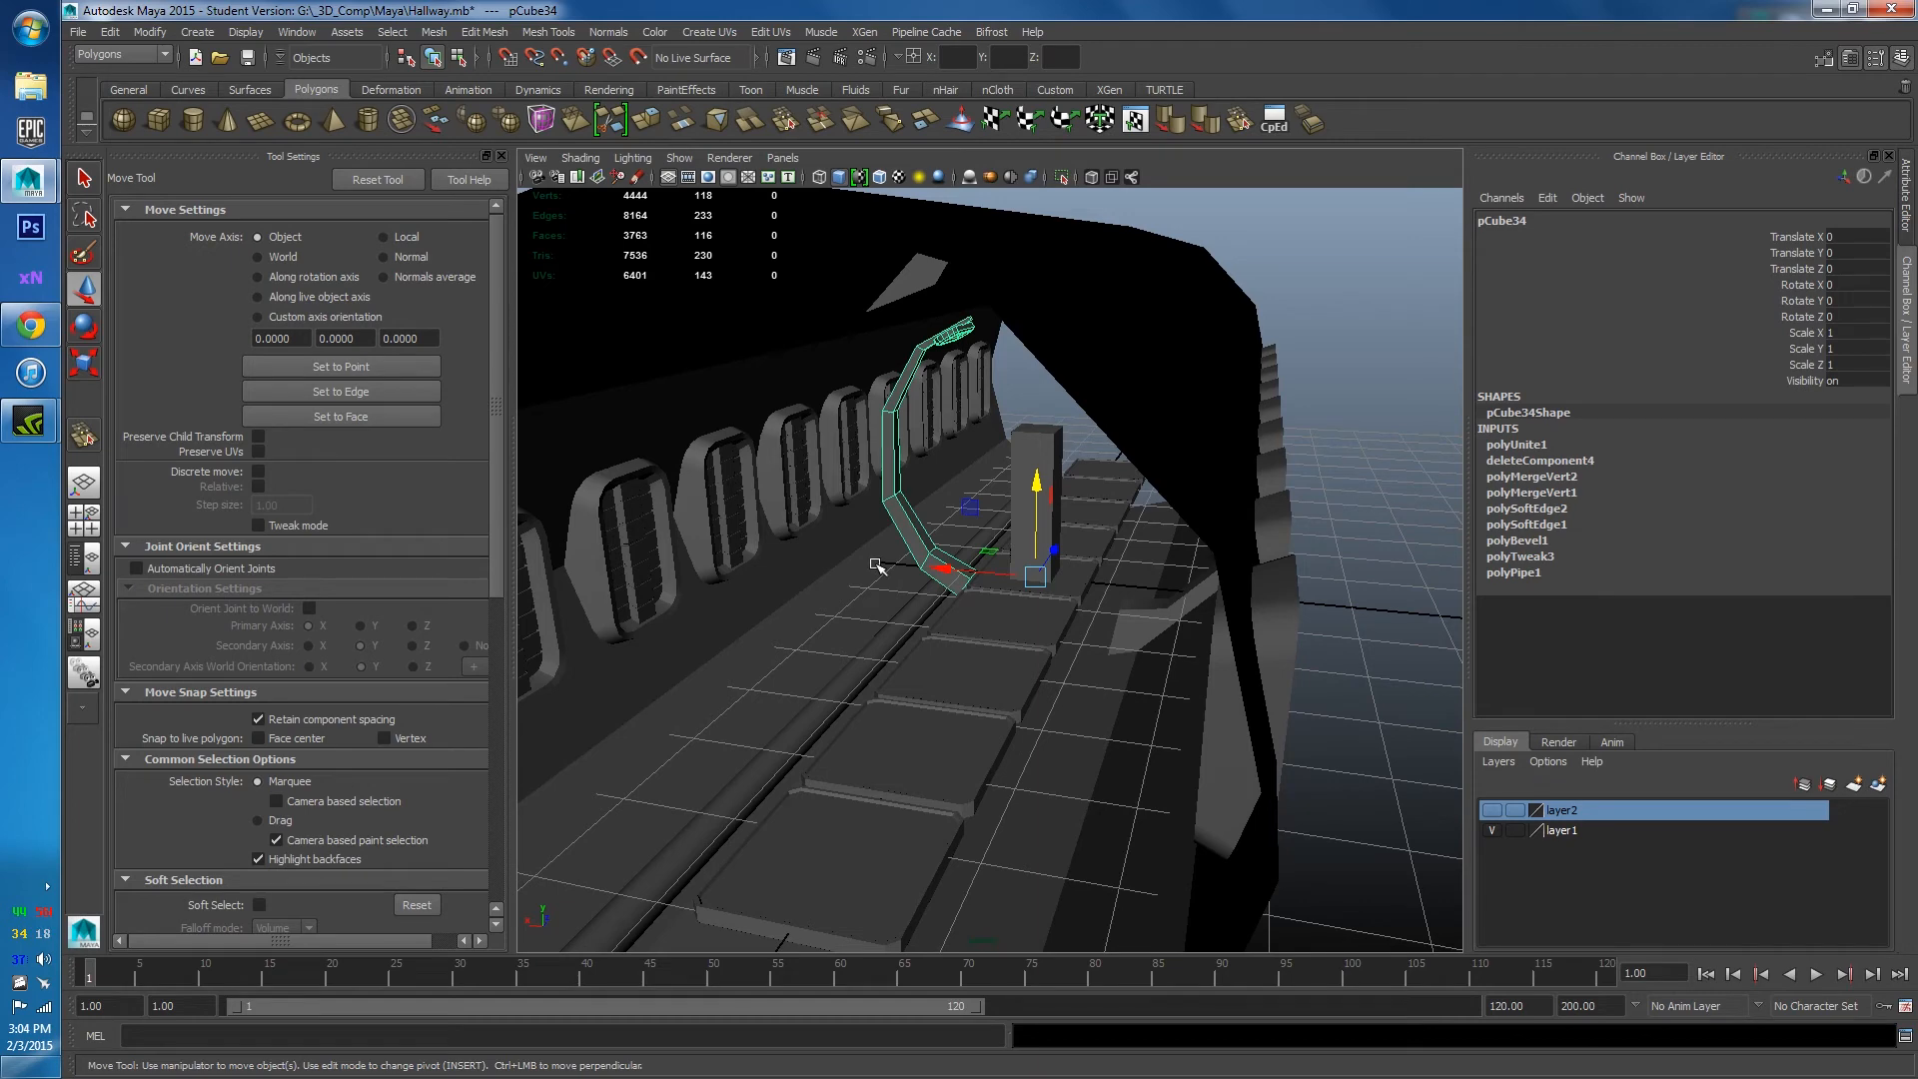
key(space)
drag(978, 605, 1057, 609)
scroll(1059, 579, up, 6)
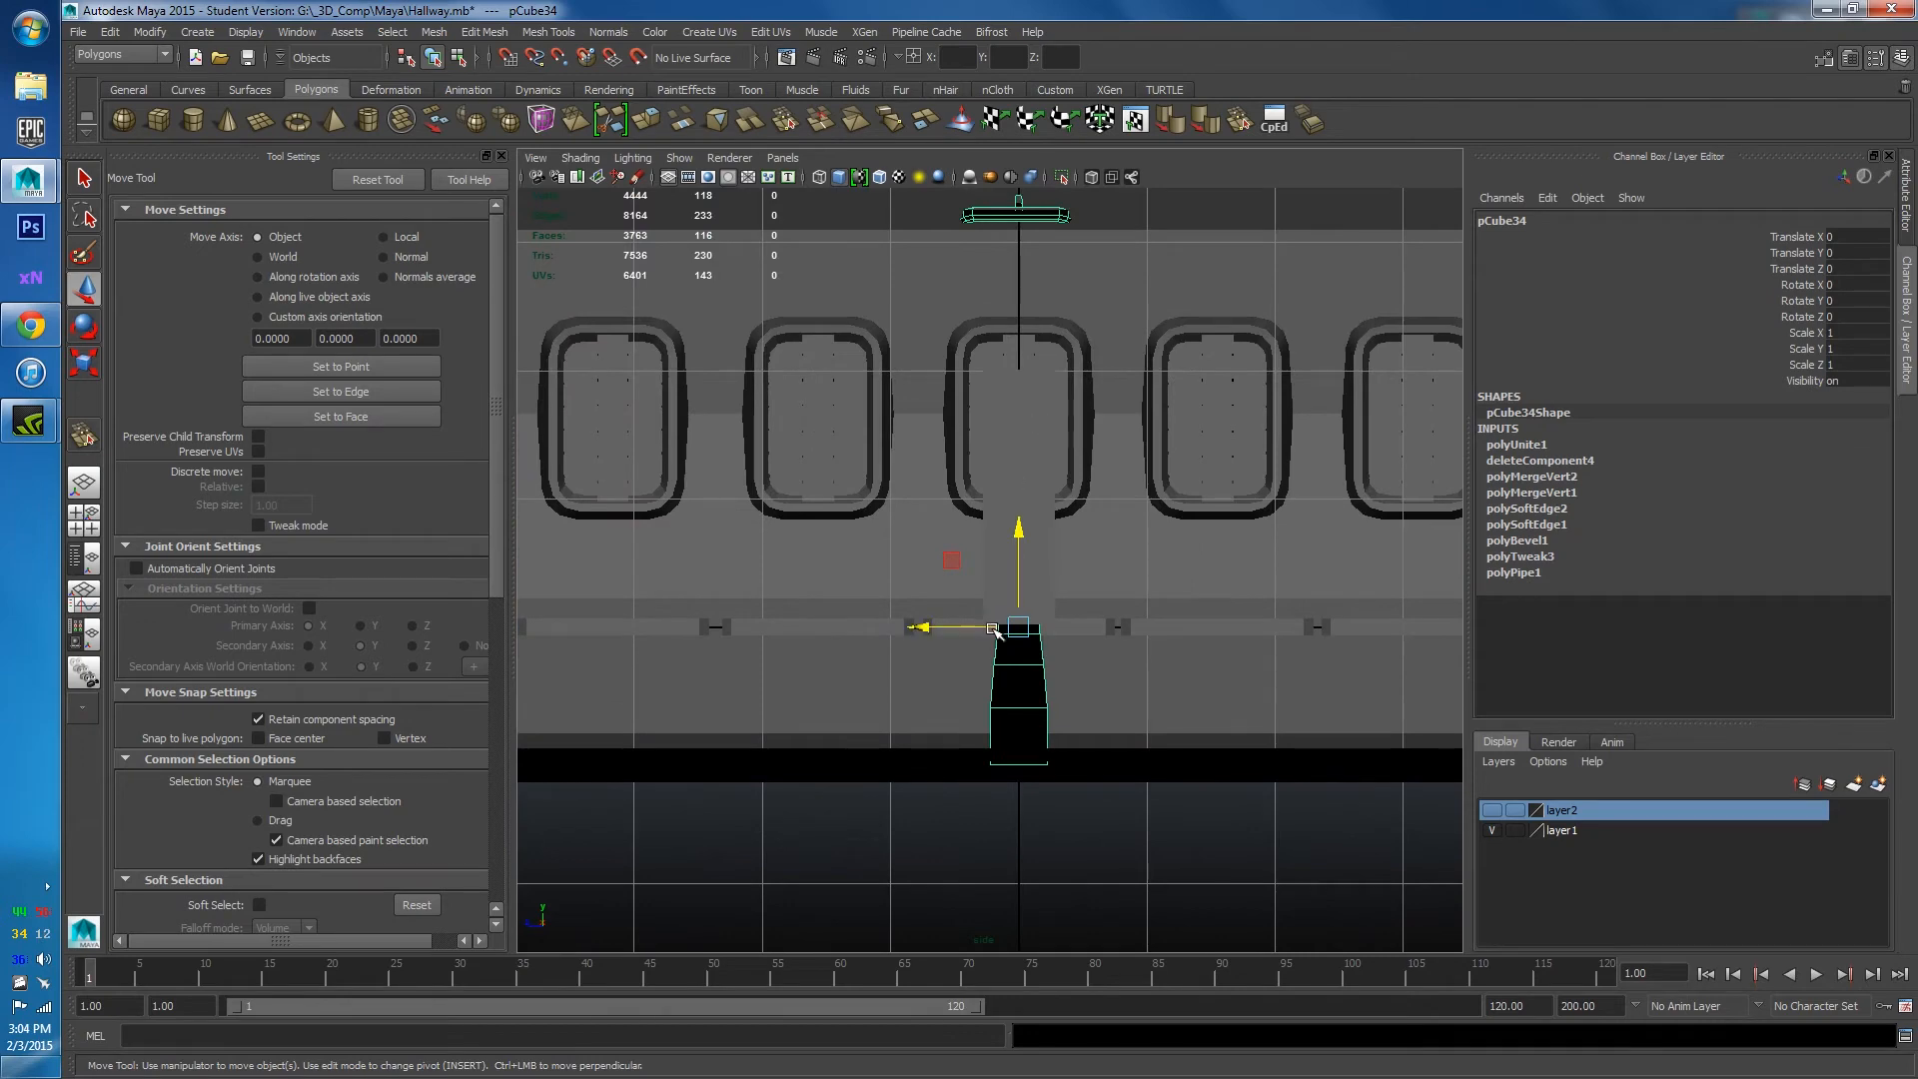
scroll(994, 630, down, 5)
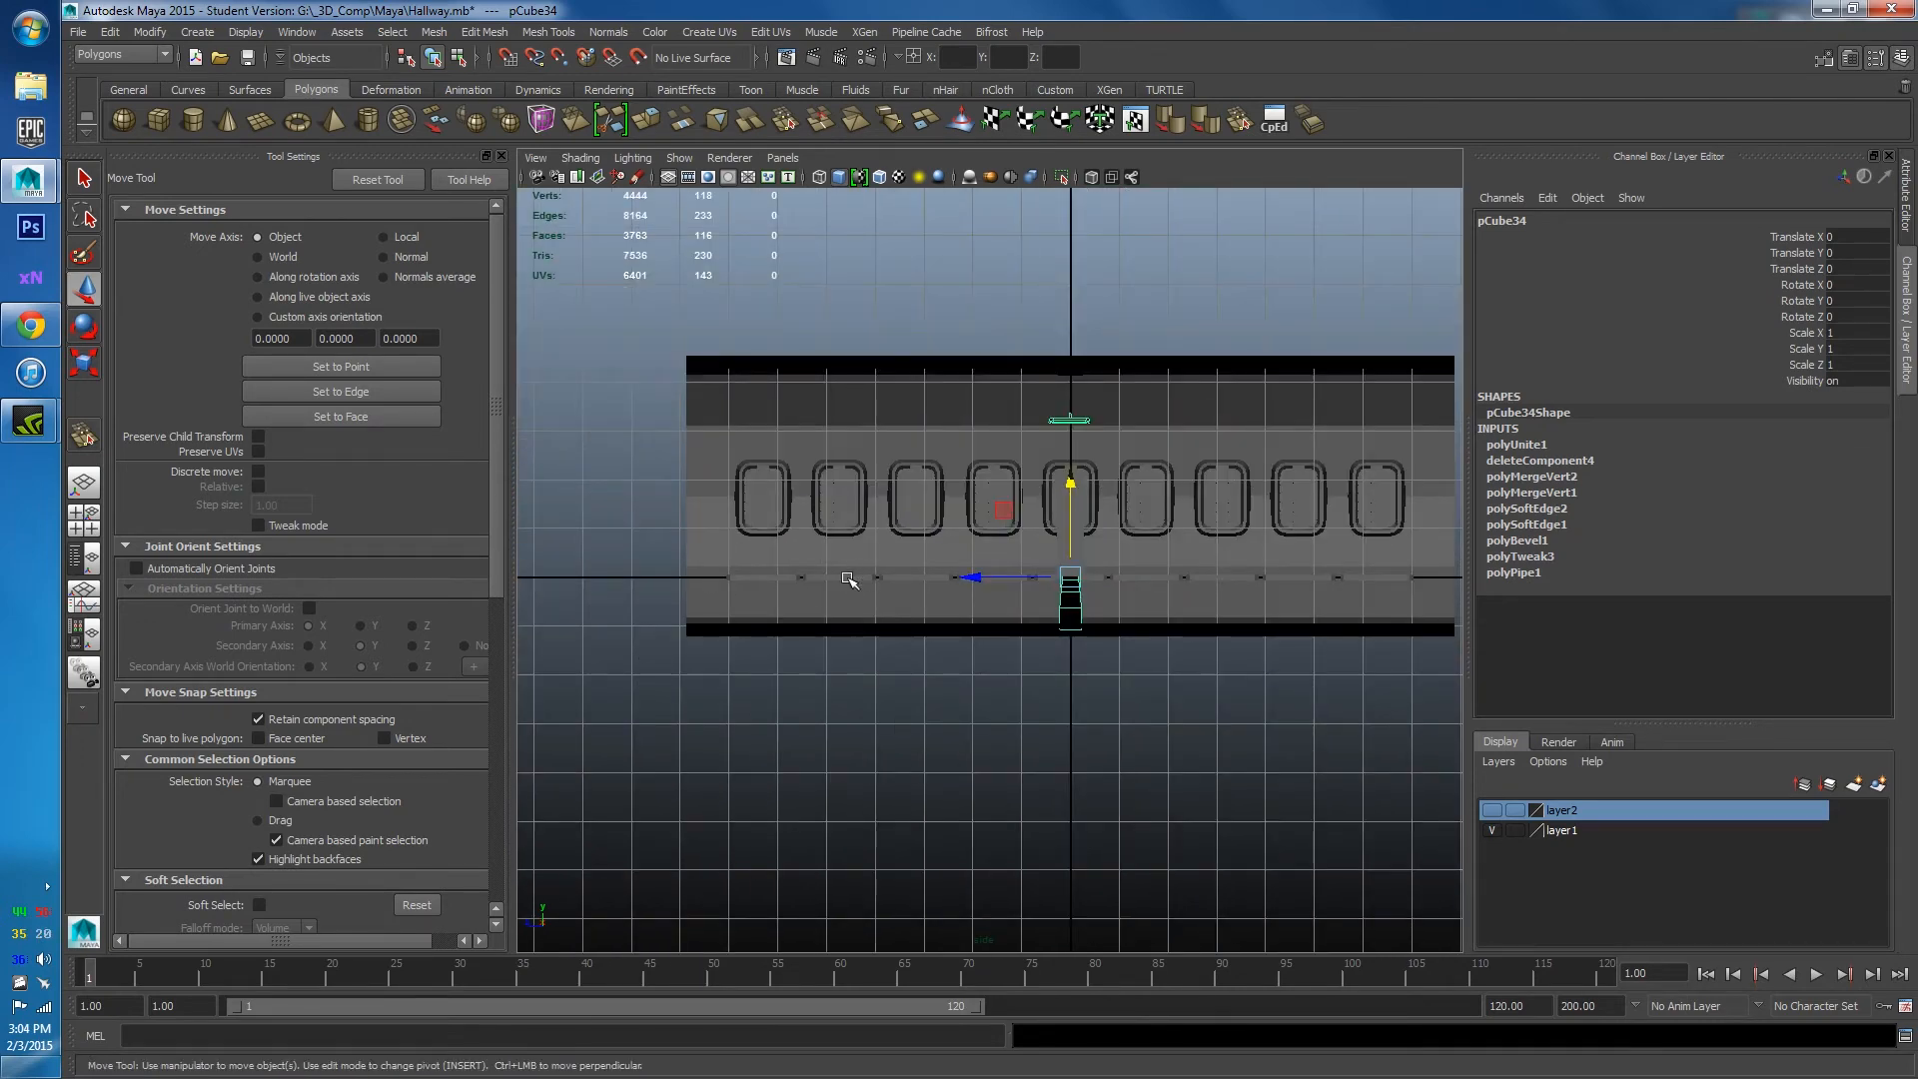
scroll(968, 586, up, 2)
key(ctrl+d)
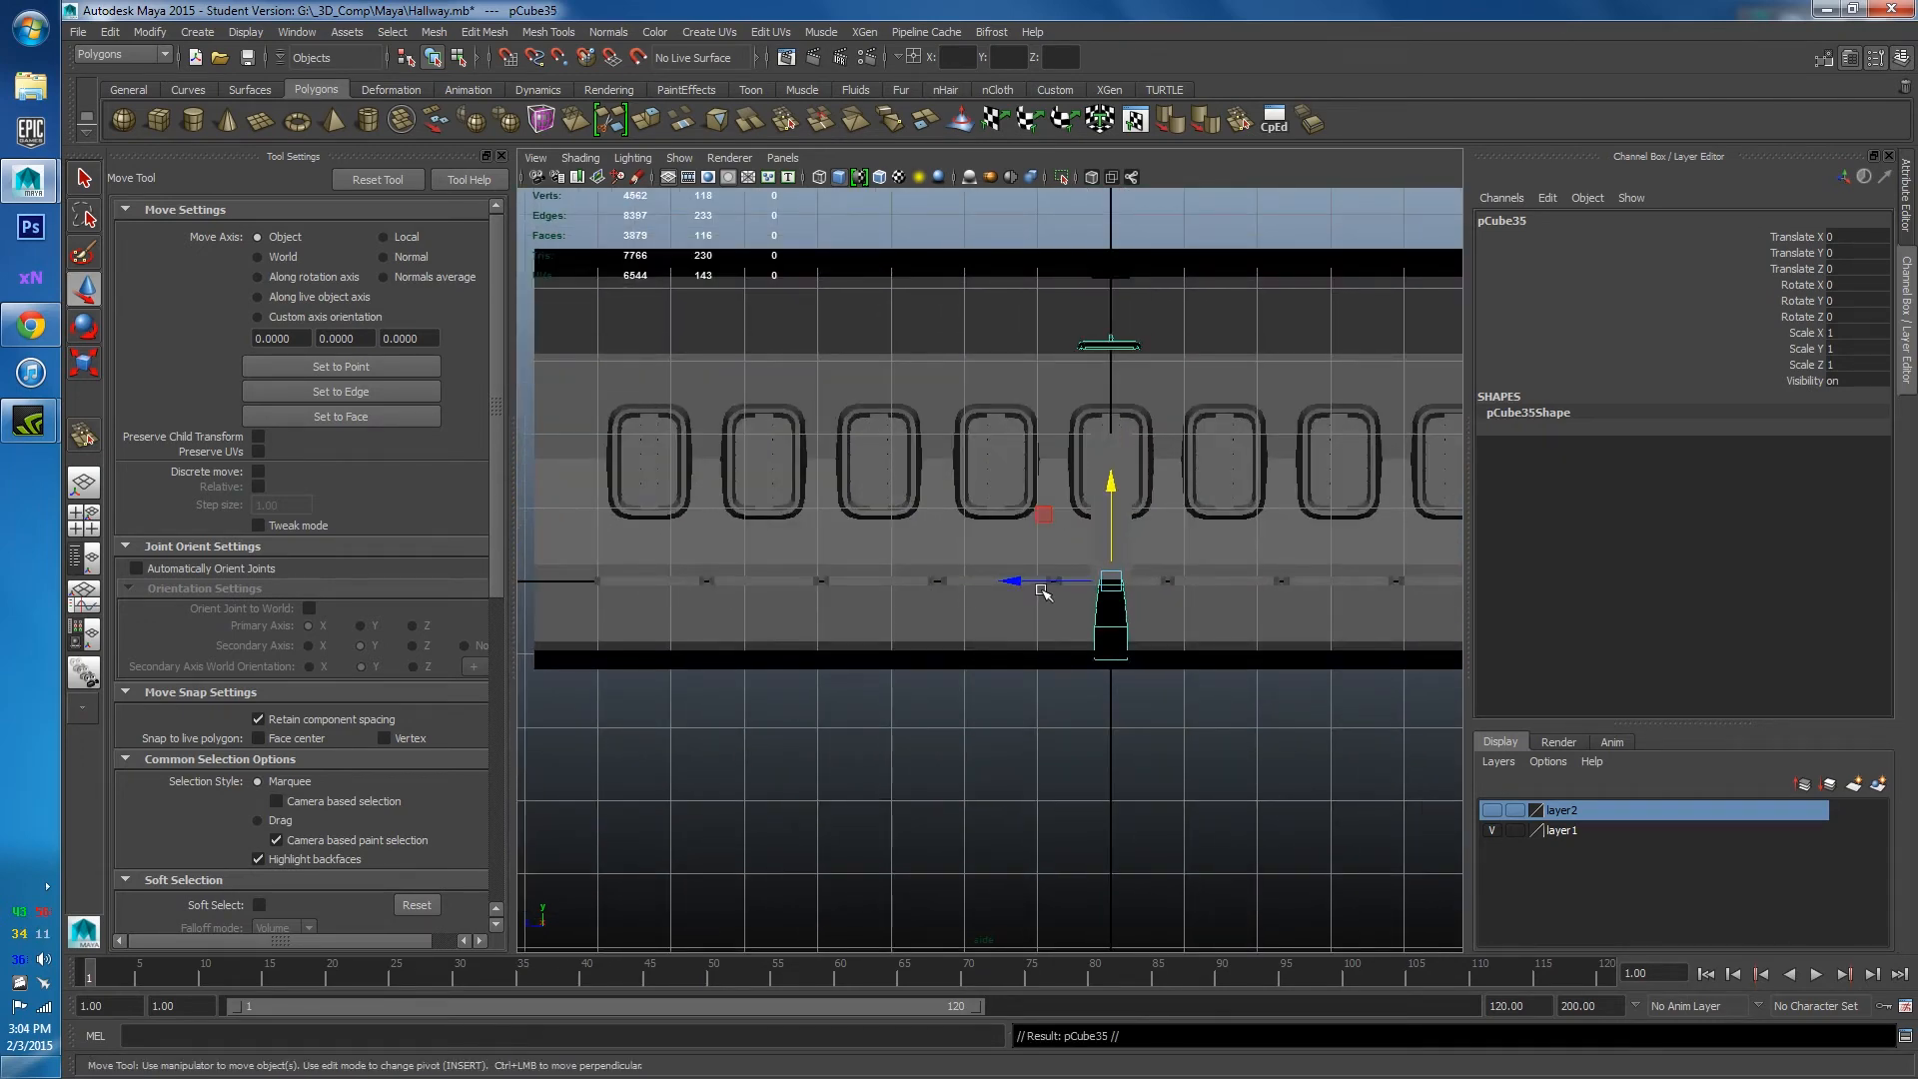
drag(1019, 580, 557, 626)
Duplicate the two frames together and space the new copies toward the hallway's far end.
key(ctrl+d)
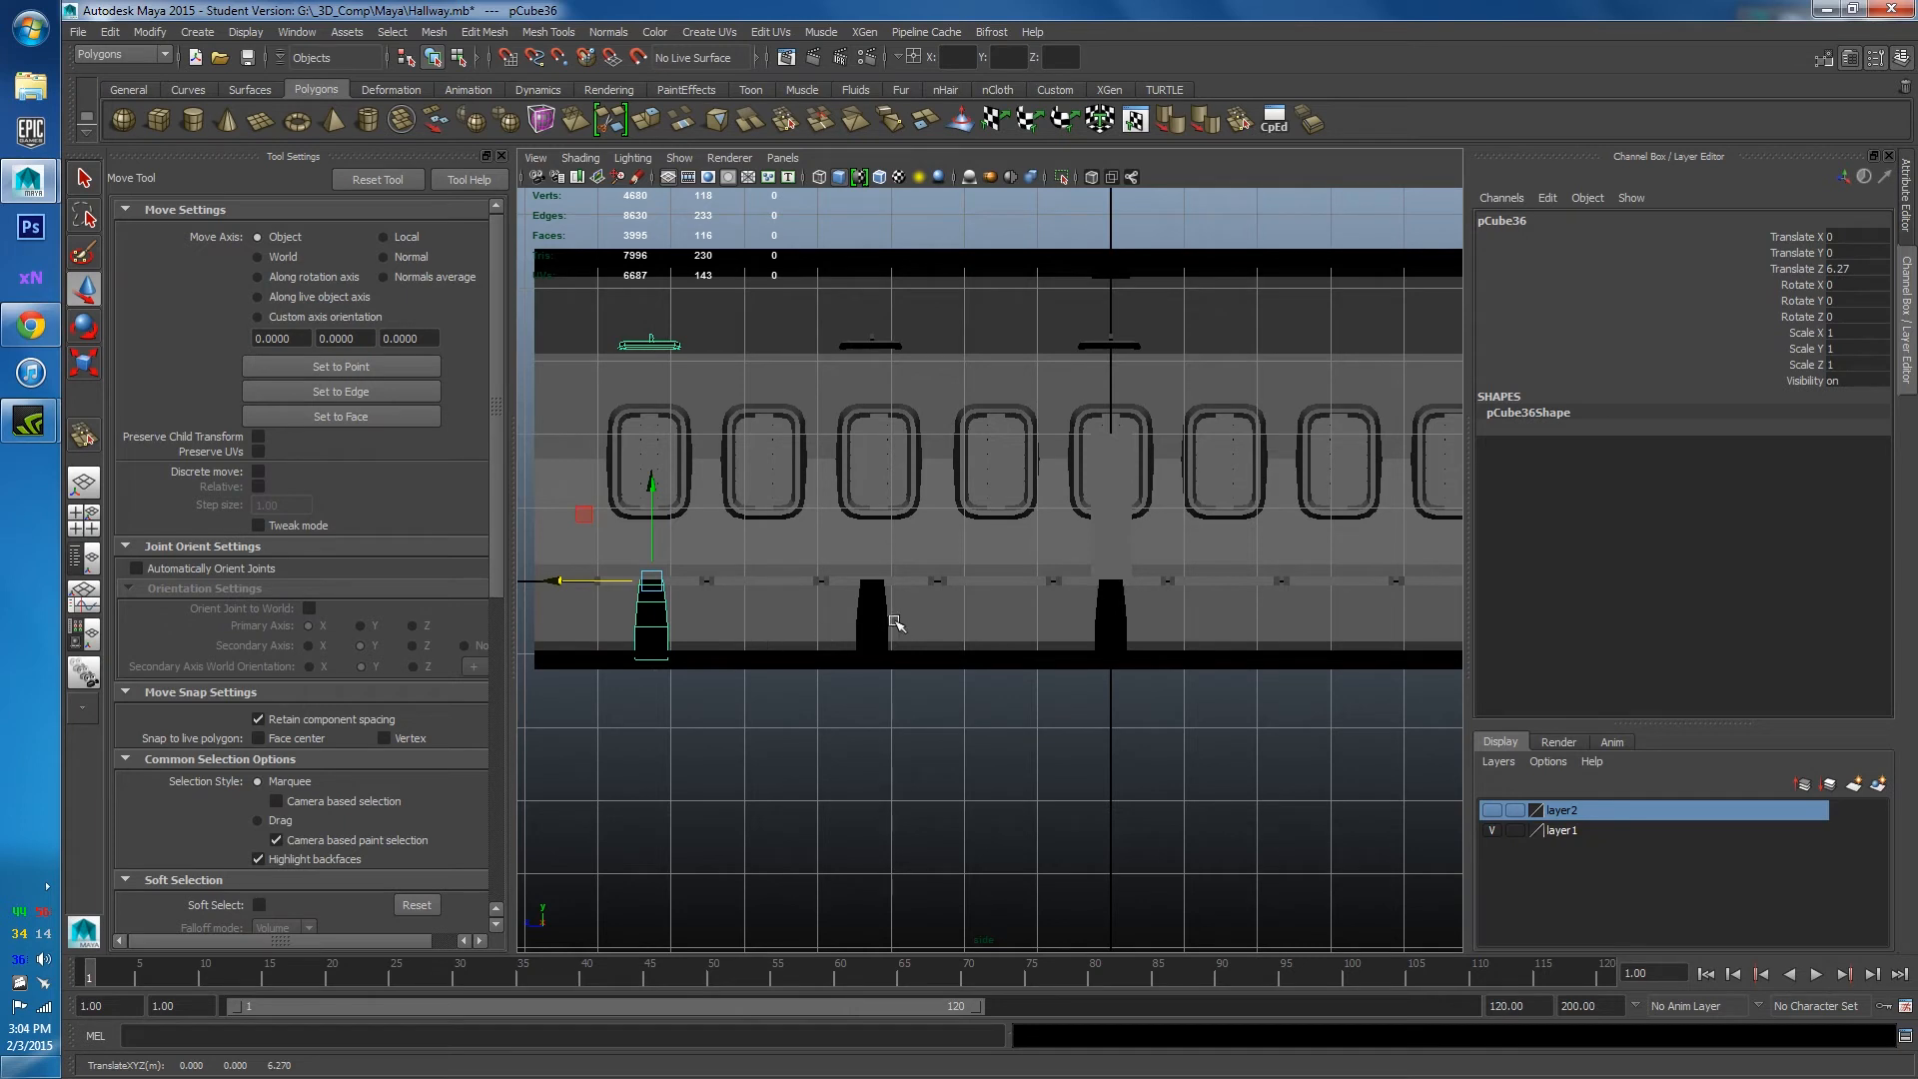
shift+click(877, 624)
key(ctrl+d)
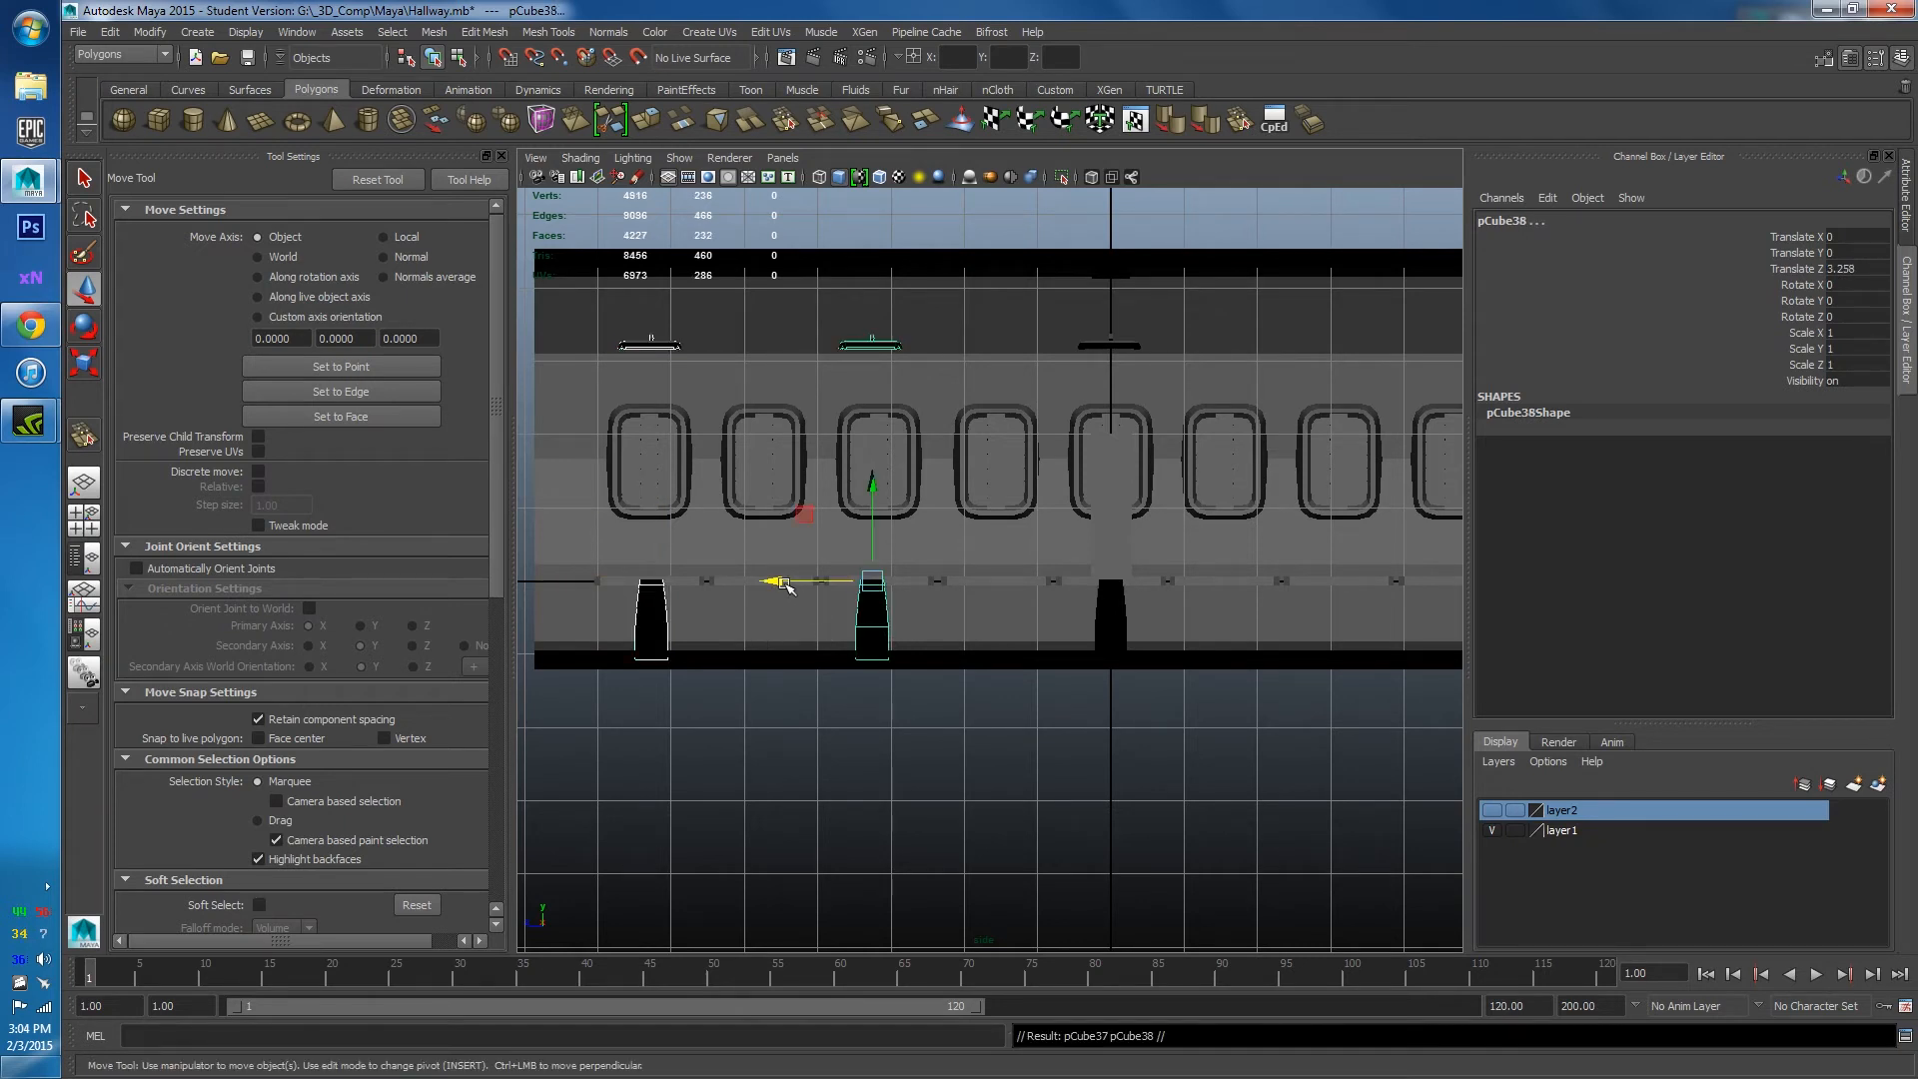
drag(784, 585, 1319, 600)
alt+middle_drag(1318, 600, 1029, 605)
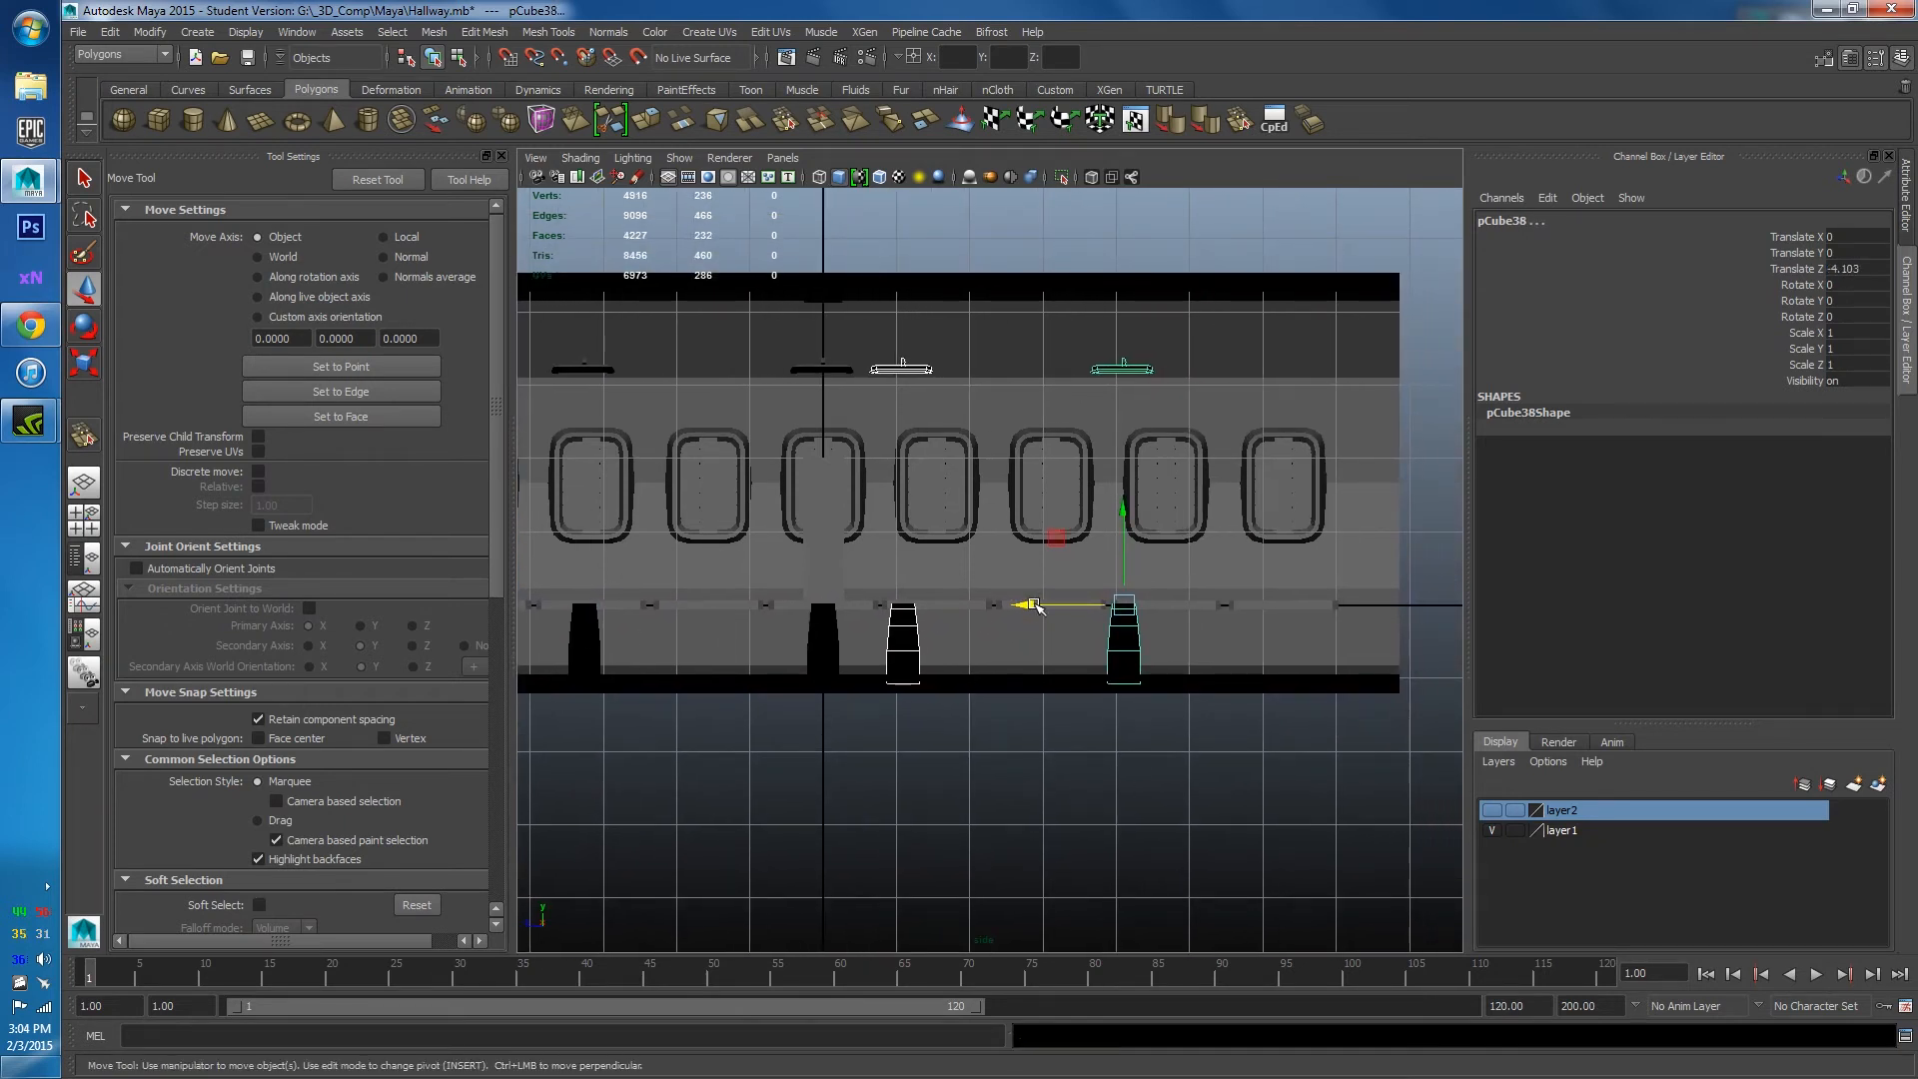
mouse_move(1037, 606)
mouse_down()
mouse_move(1192, 611)
mouse_move(1156, 591)
mouse_move(1202, 584)
mouse_move(1133, 527)
mouse_move(1011, 630)
mouse_up()
key(space)
scroll(1202, 584, down, 5)
click(1184, 569)
Select all seven arch frame pieces along the hallway.
scroll(1011, 629, up, 5)
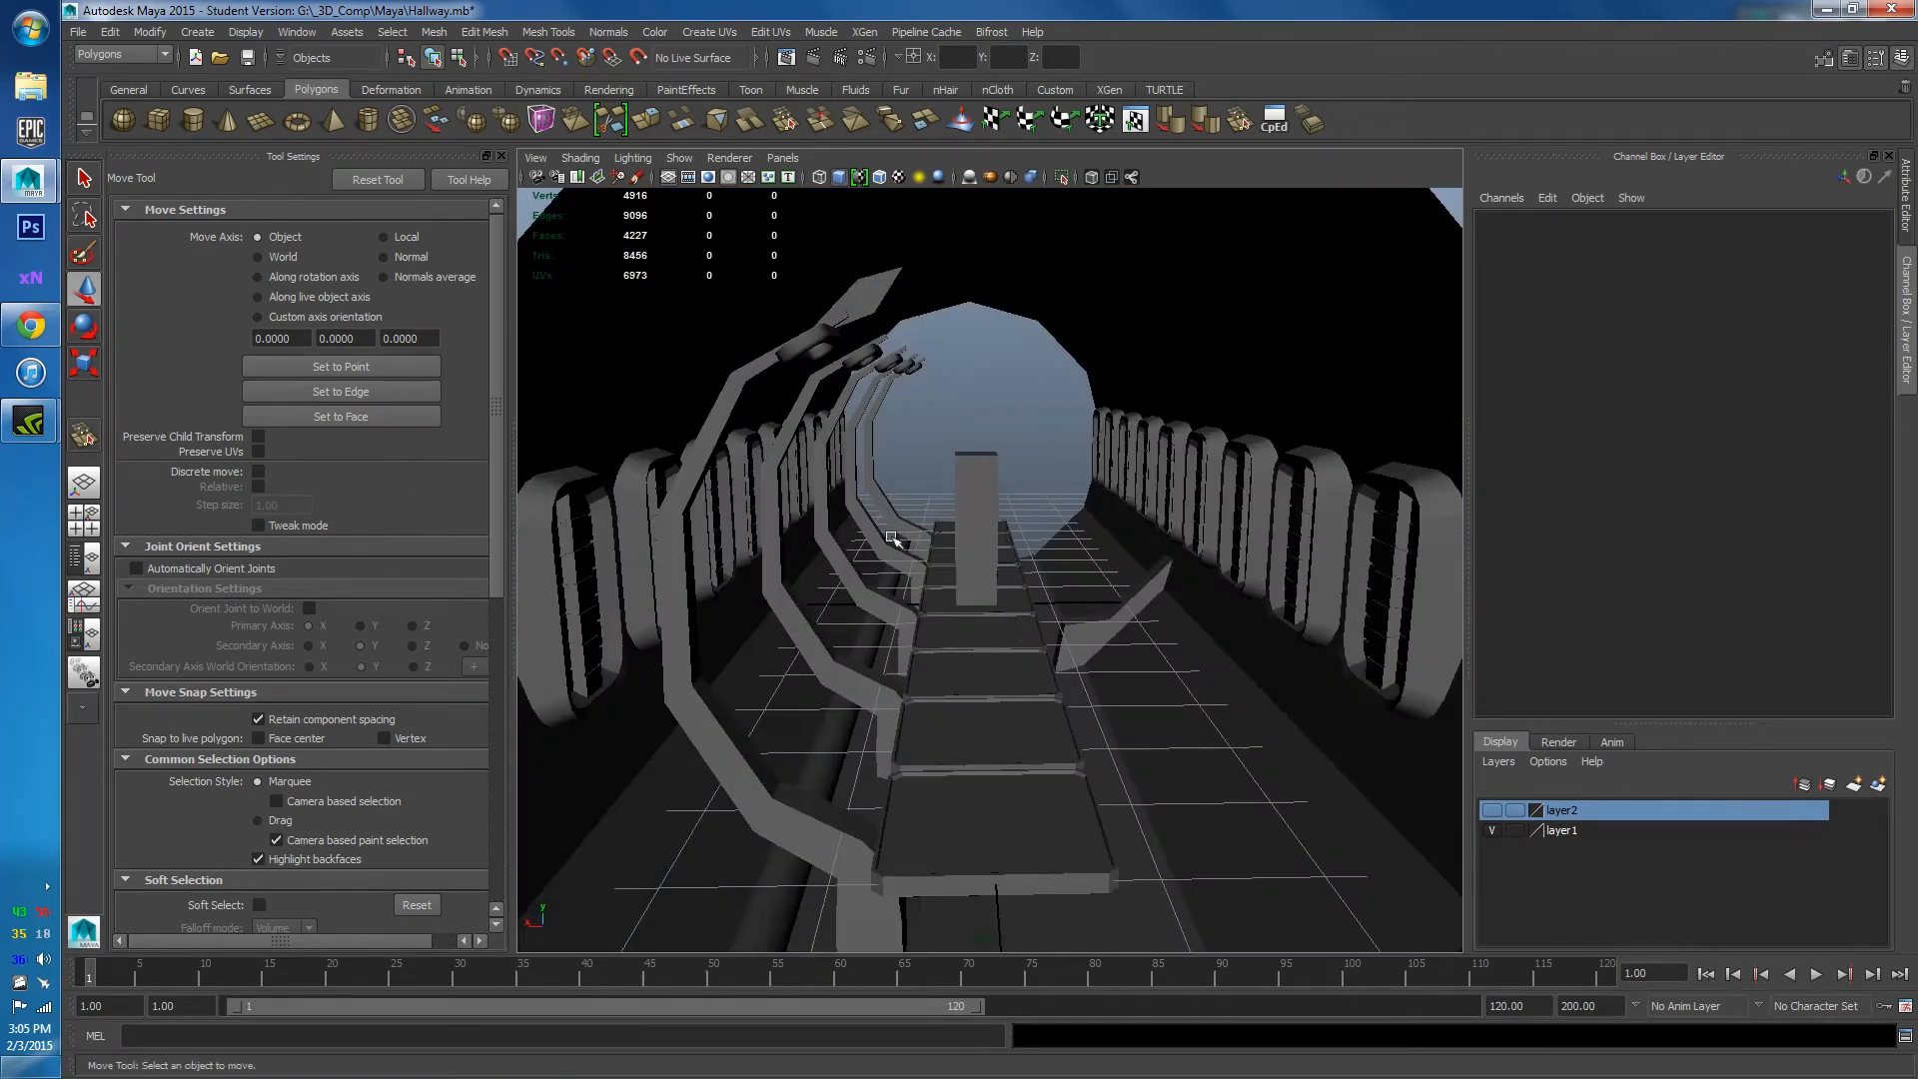
click(823, 819)
shift+click(871, 660)
shift+click(895, 597)
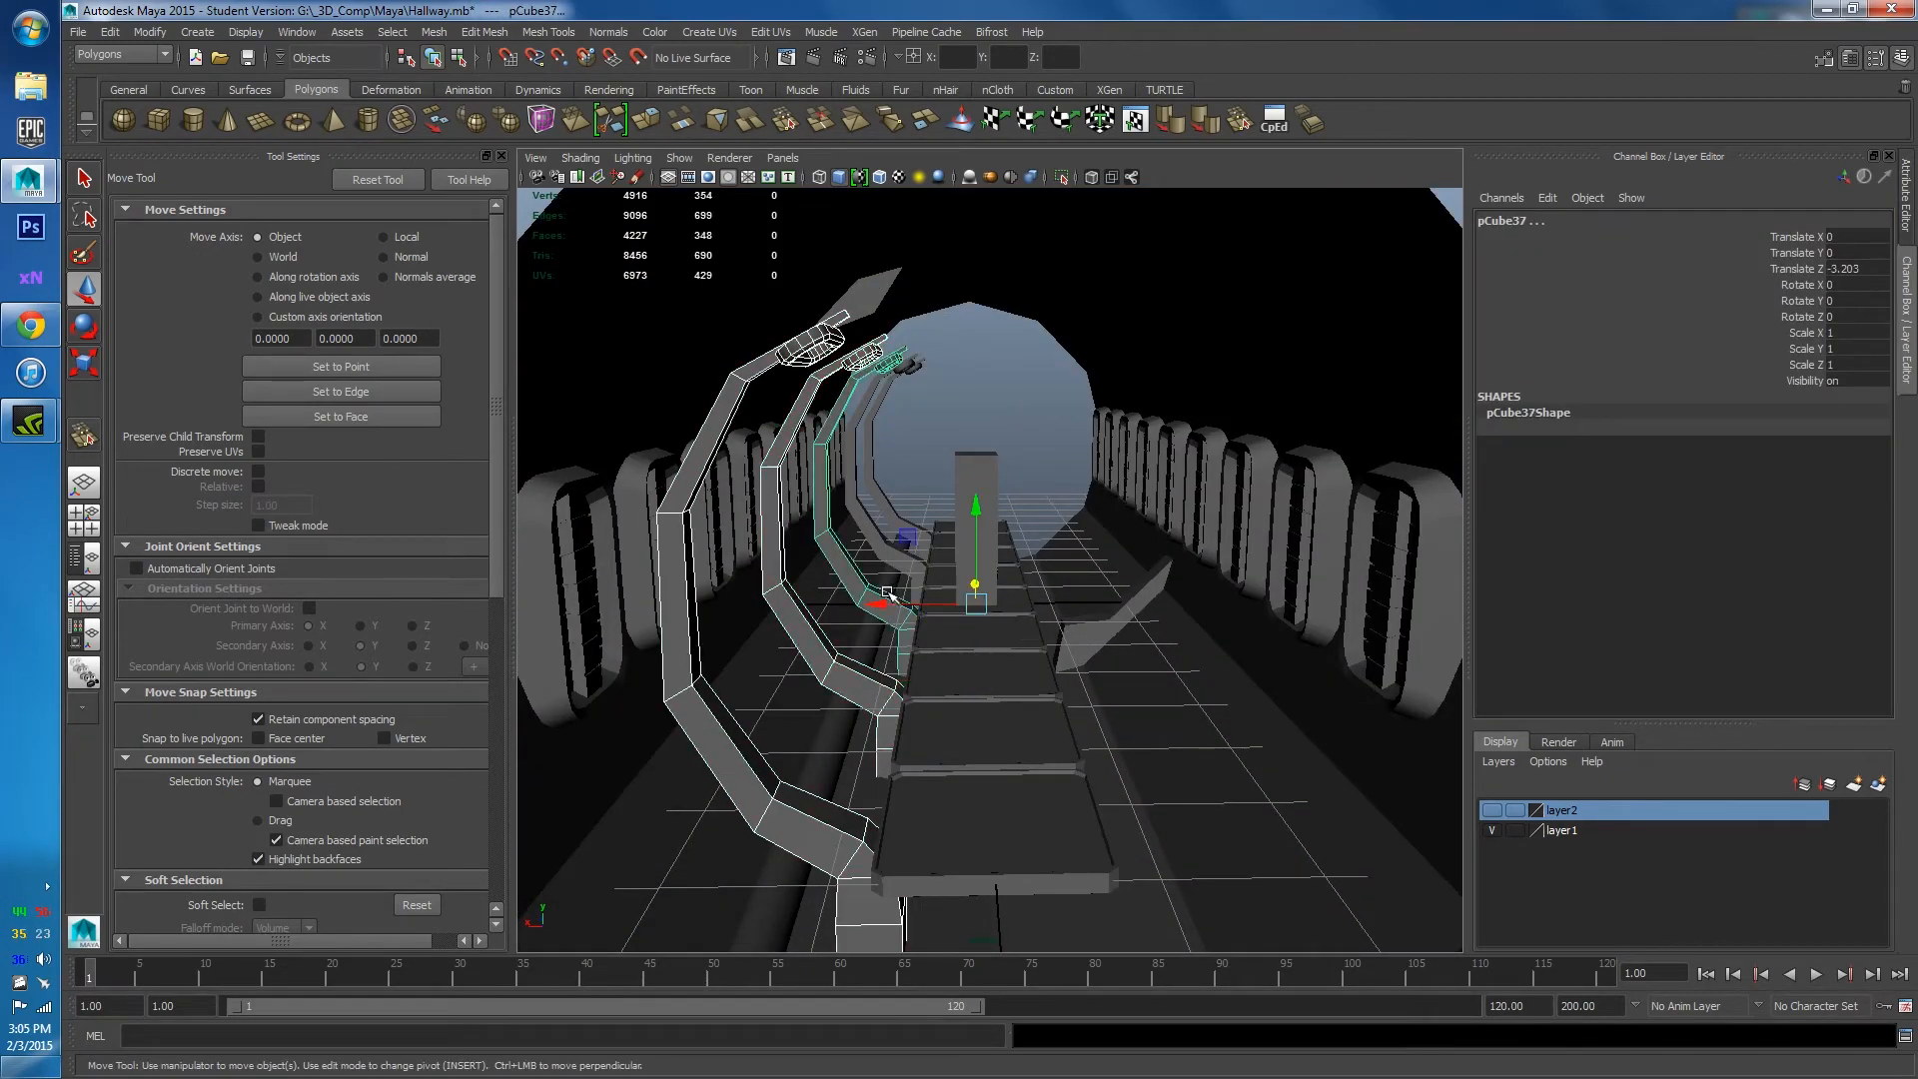
click(911, 525)
click(915, 567)
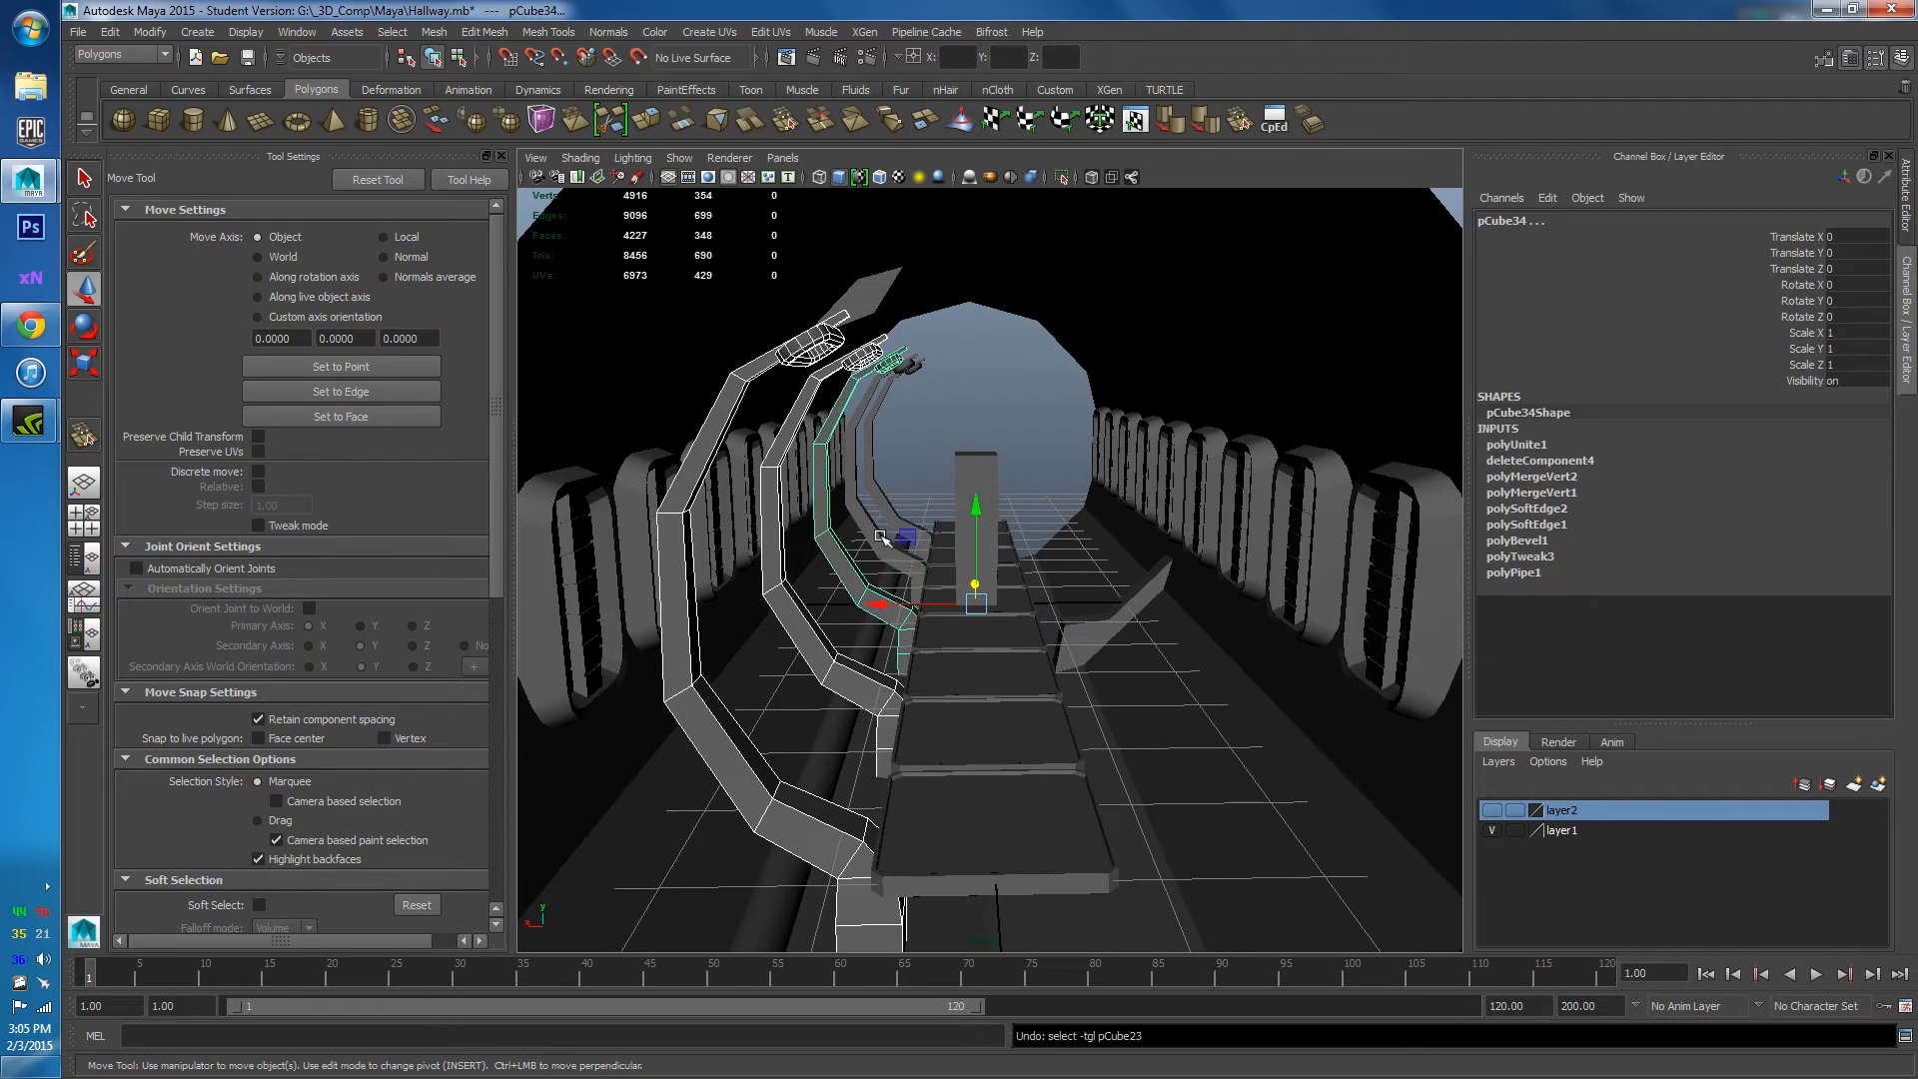
click(885, 501)
click(879, 488)
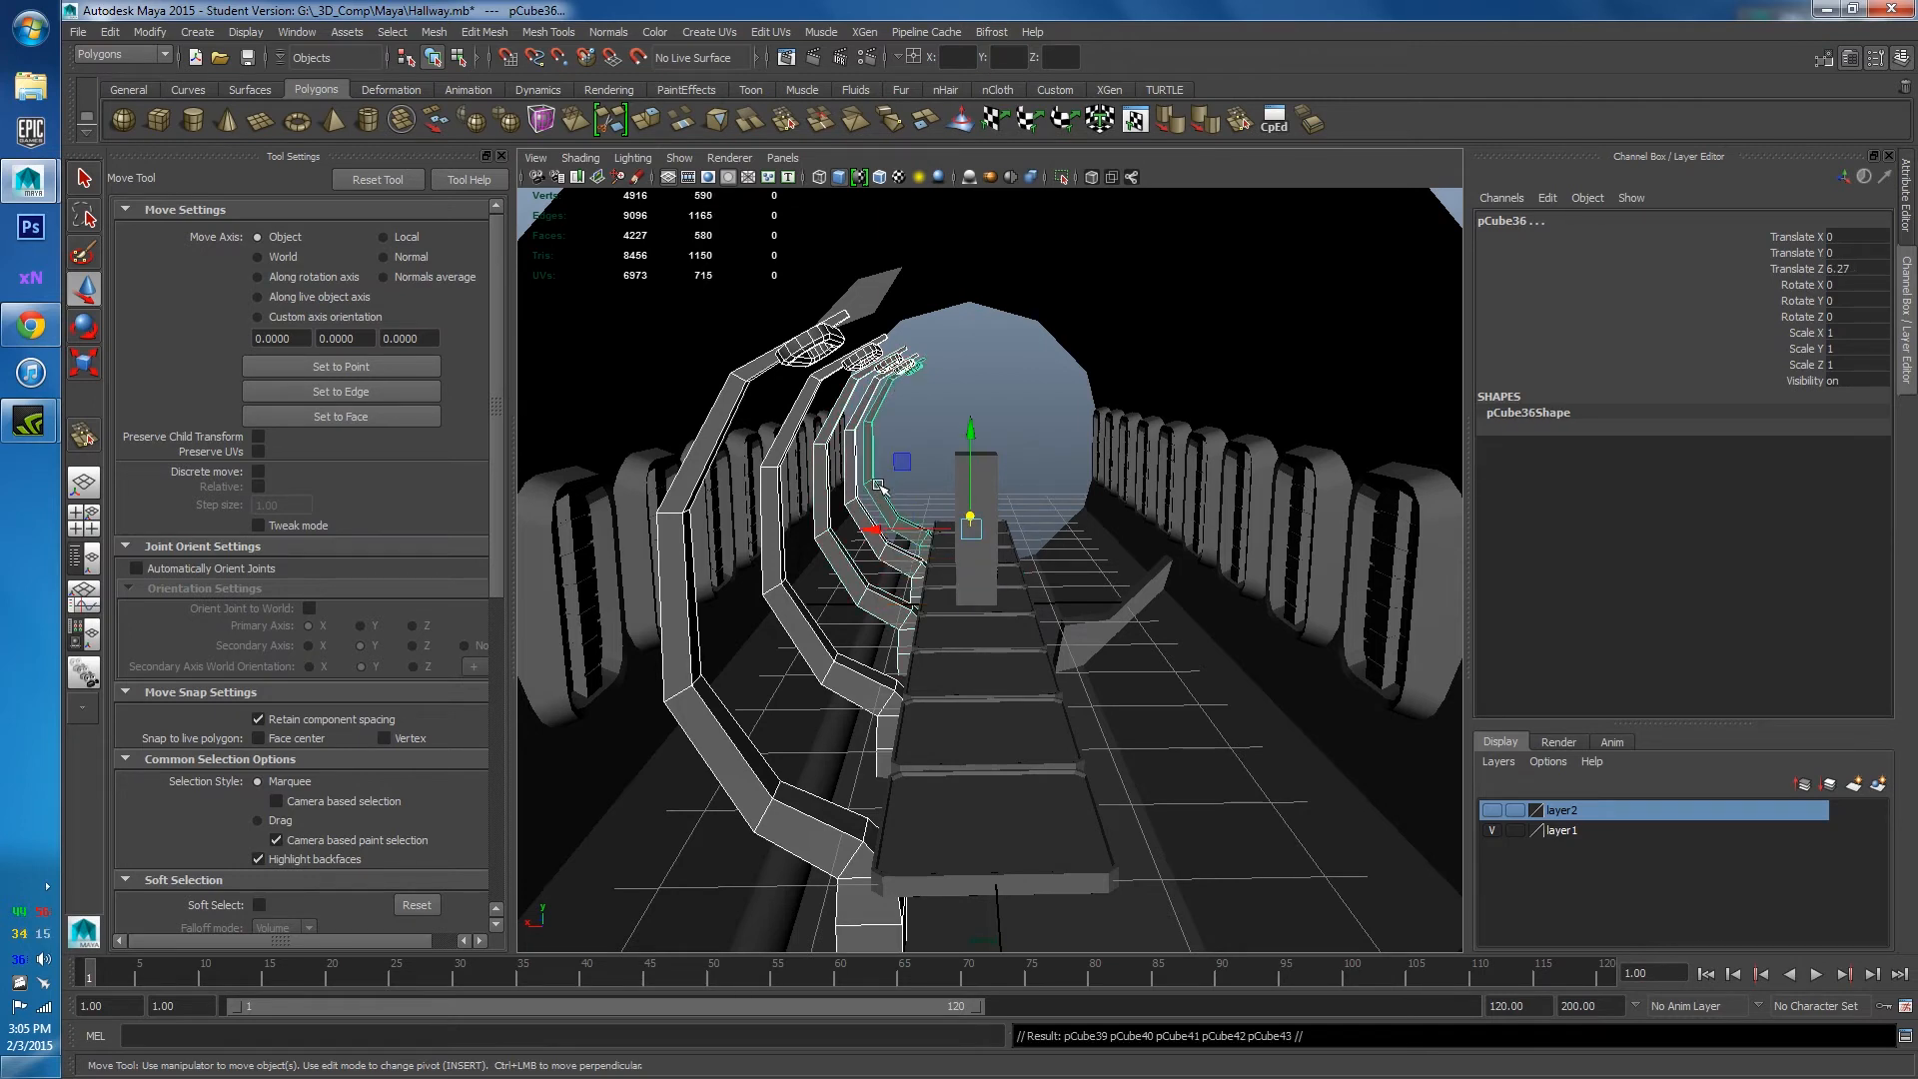
Duplicate the frames and rotate the copies -180° on Y with discrete rotate onto the opposite wall.
key(r)
key(e)
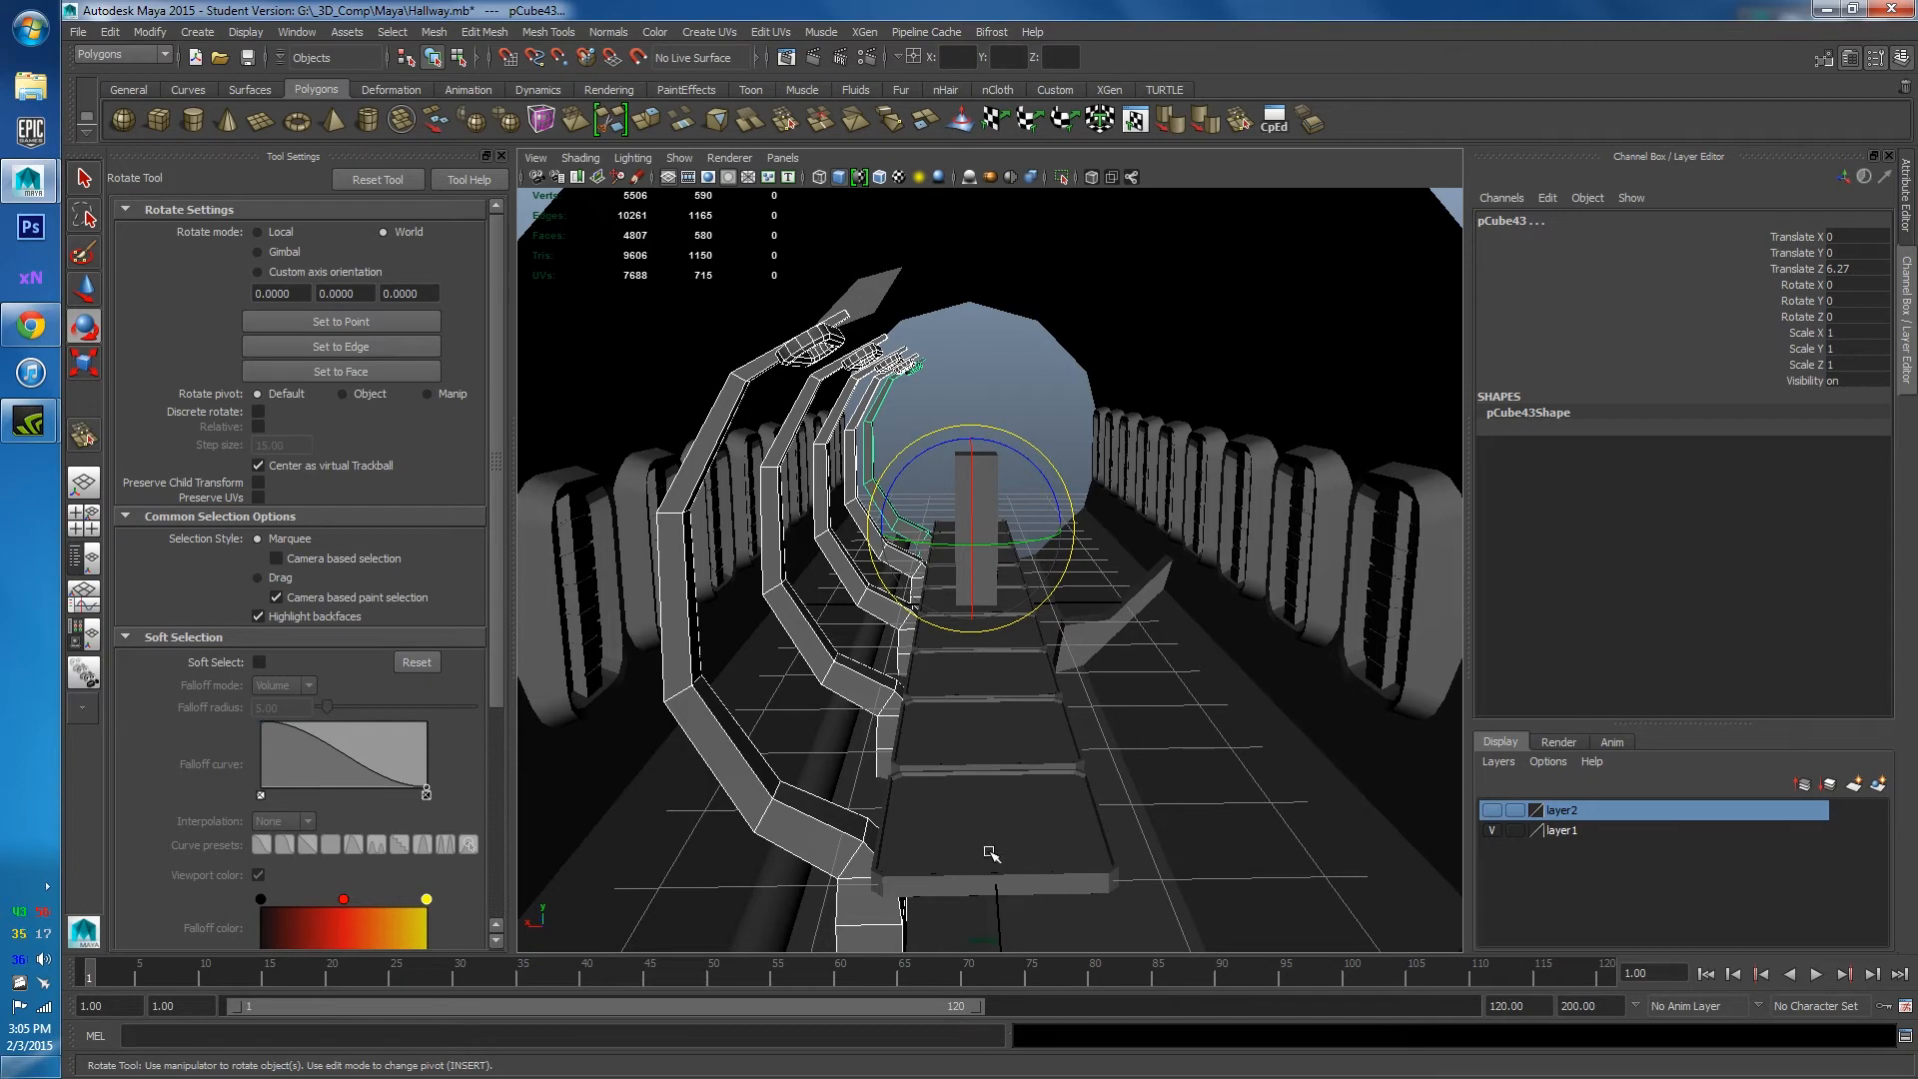
key(j)
drag(1042, 543, 304, 621)
scroll(1209, 459, down, 10)
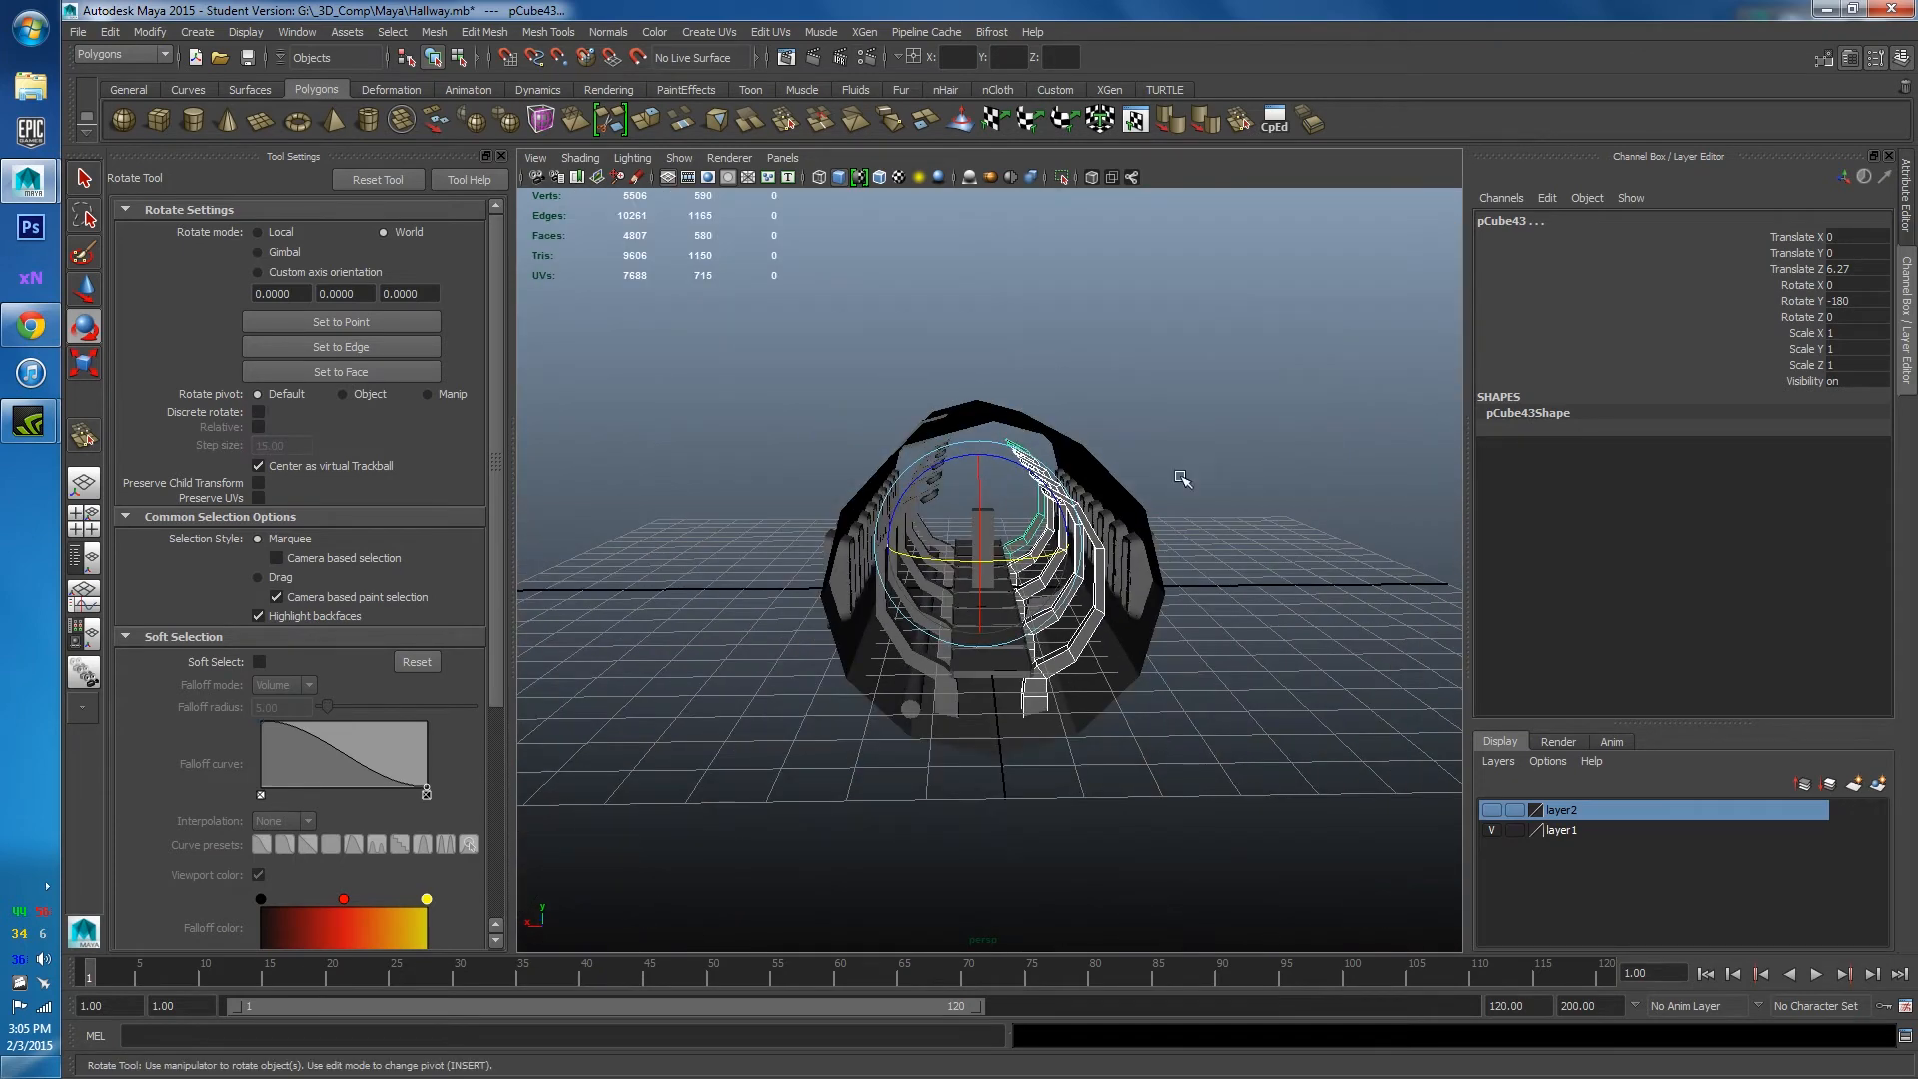
click(1212, 492)
alt+drag(1212, 492, 1156, 505)
scroll(1148, 566, up, 12)
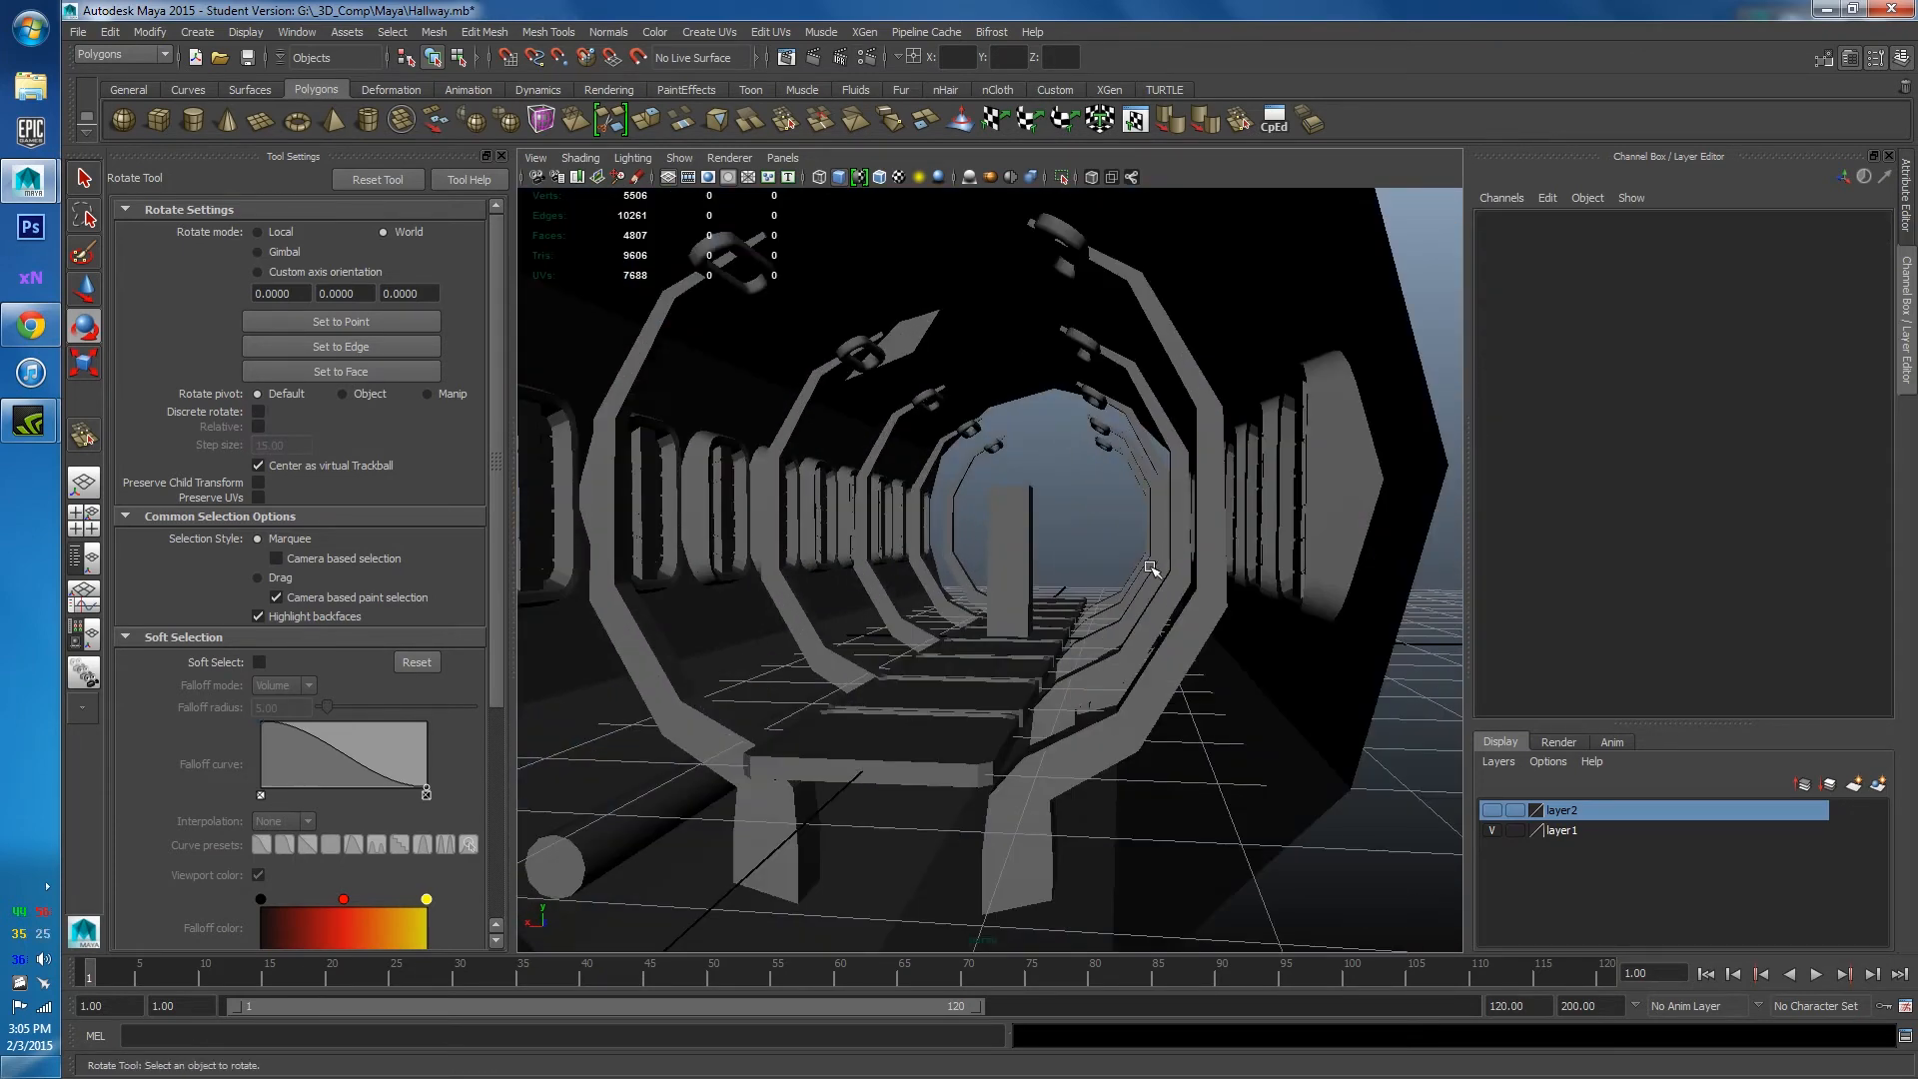
alt+drag(1017, 586, 1148, 685)
click(1084, 632)
In Right View, move the angled floor bracket along Z to line up with a frame.
scroll(1029, 639, up, 4)
key(w)
alt+middle_drag(1148, 685, 1037, 768)
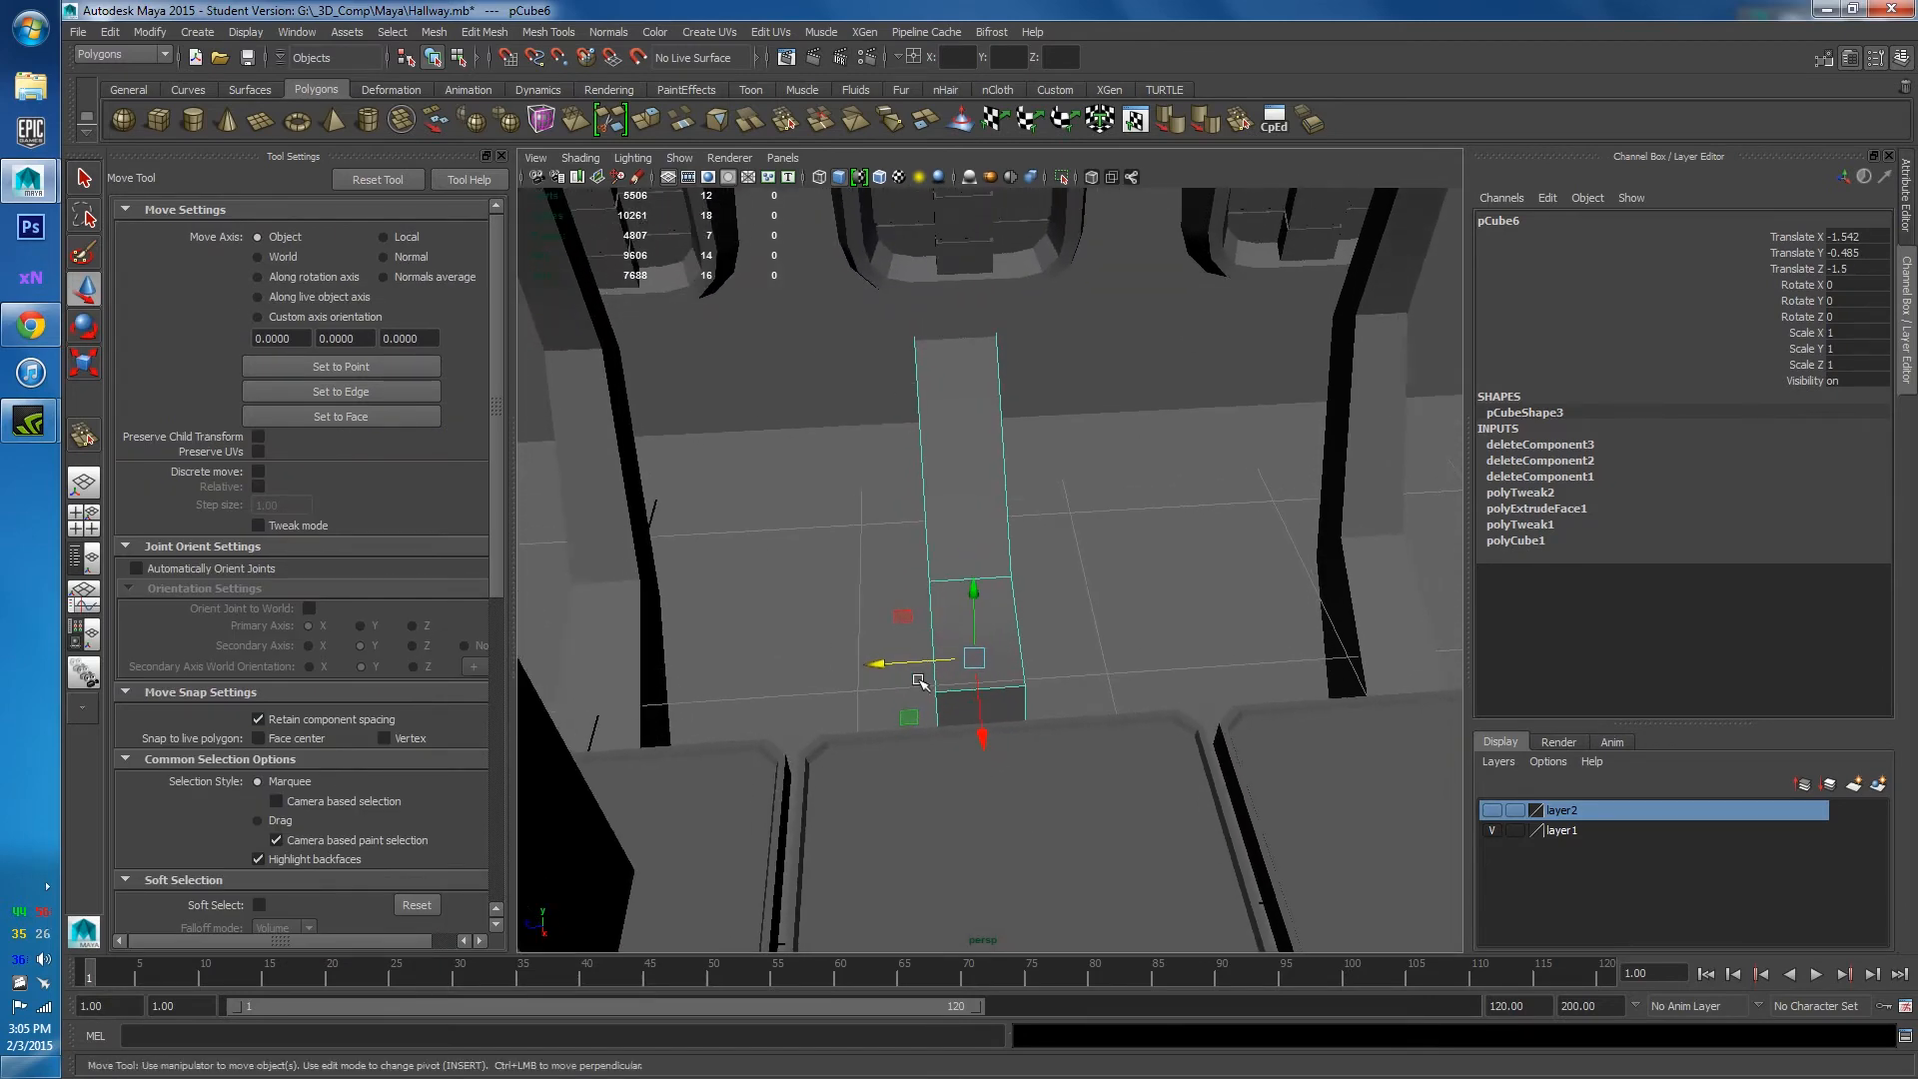
alt+drag(963, 675, 982, 607)
key(space)
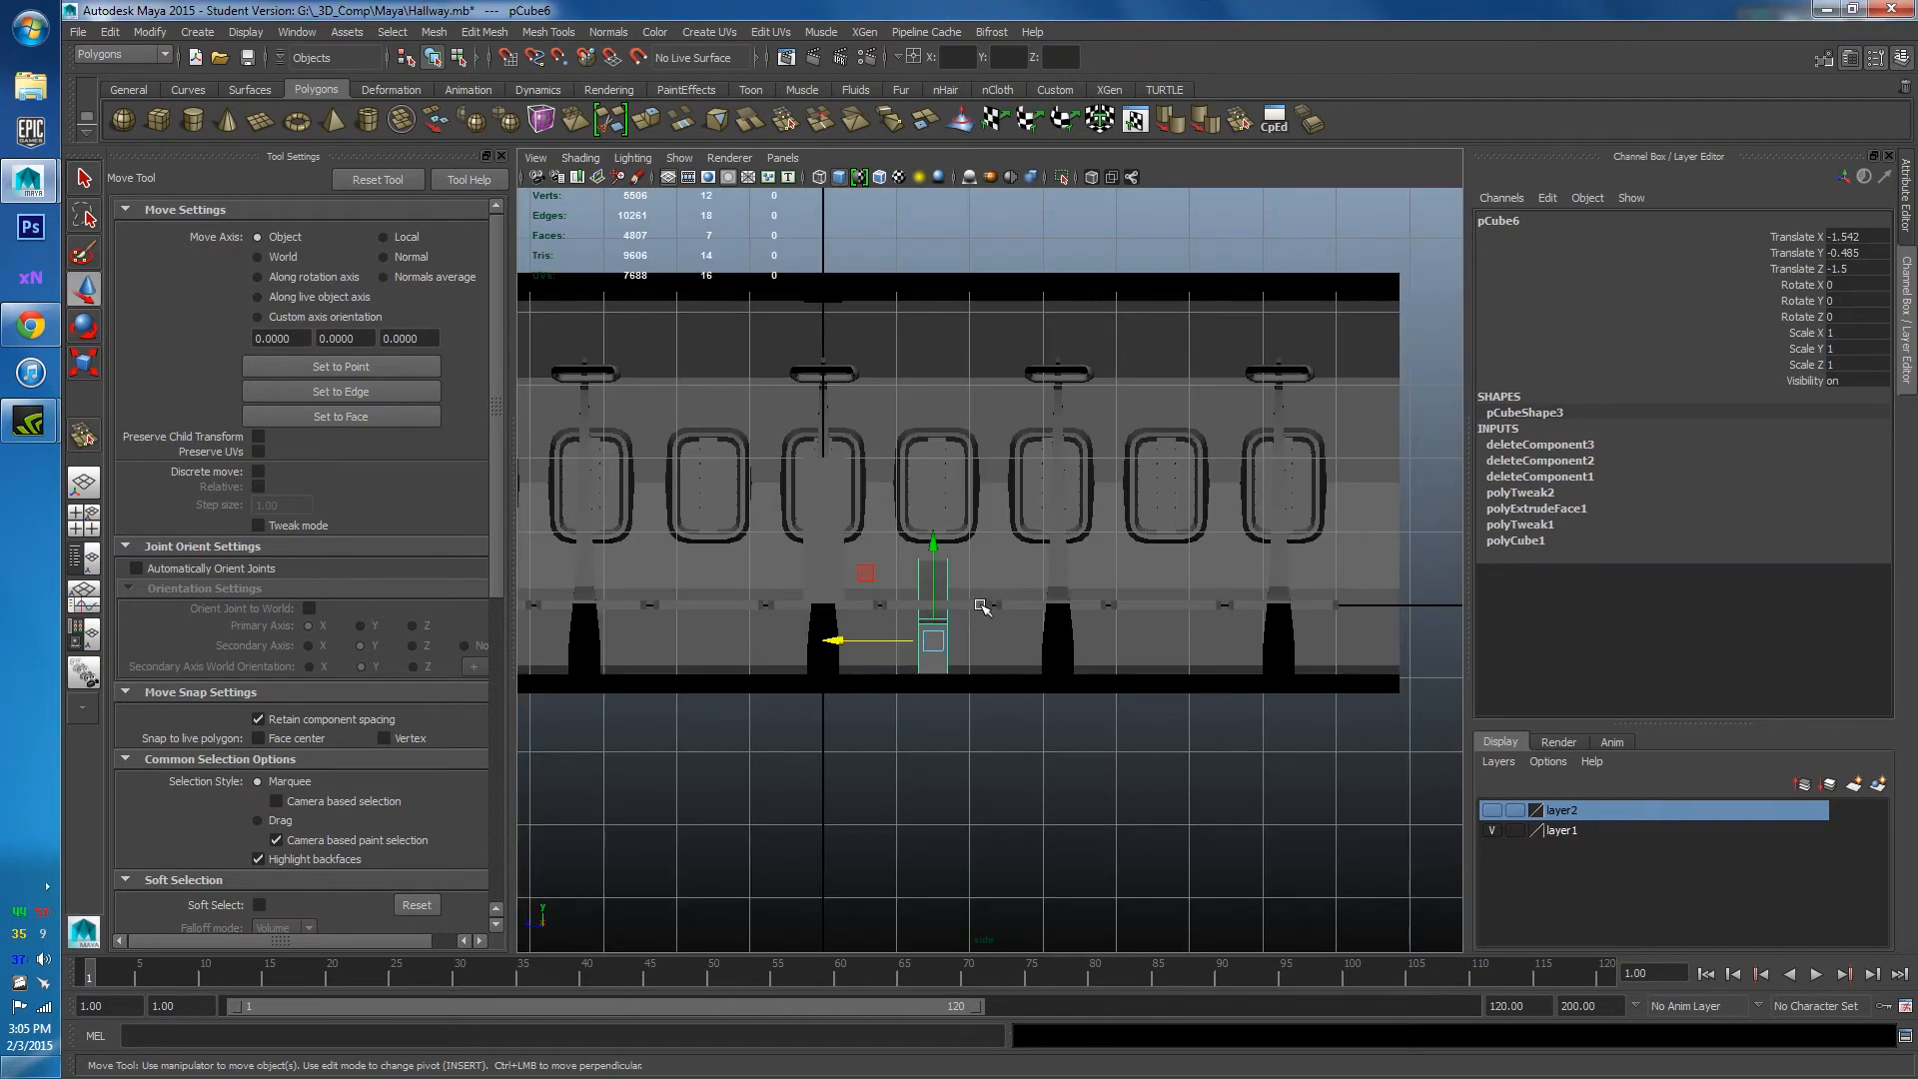
scroll(950, 636, up, 3)
drag(809, 691, 1154, 691)
Duplicate the bracket twice, placing each copy beside the next arch frame.
key(ctrl+d)
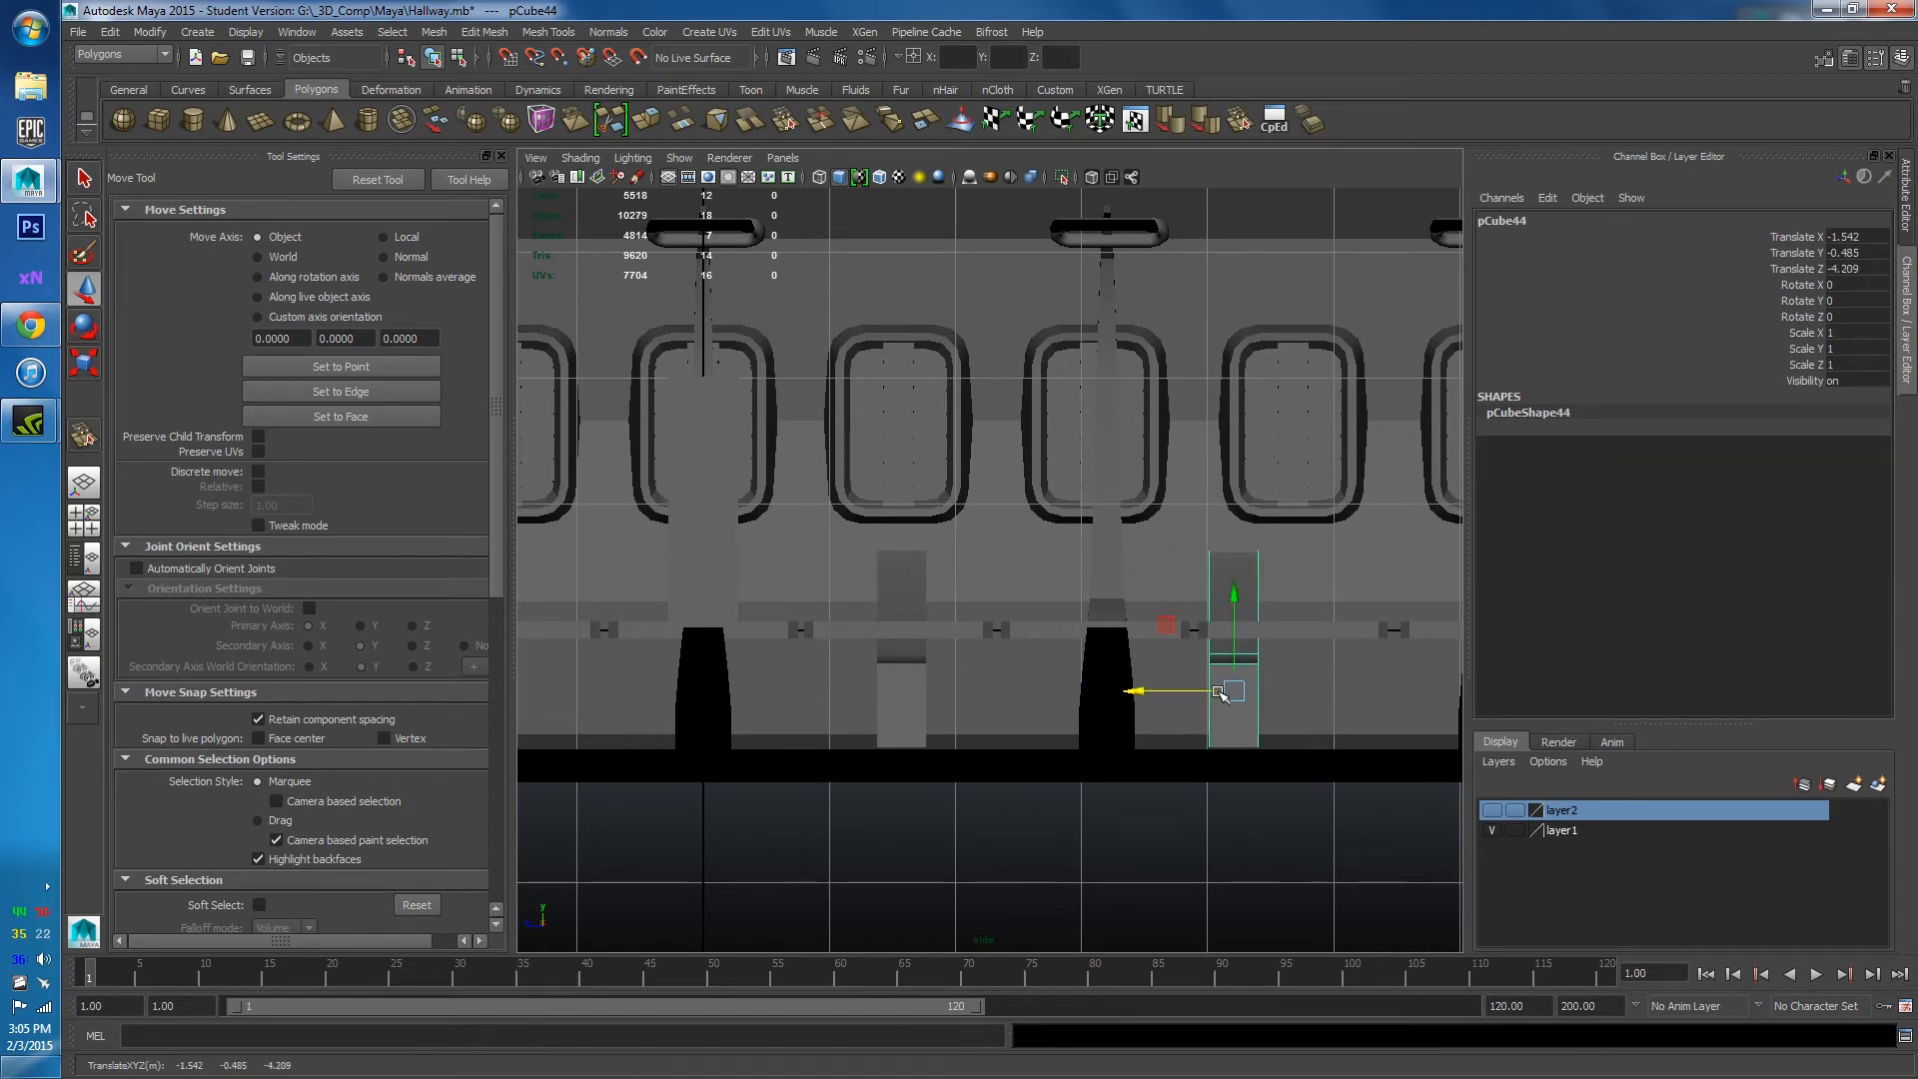
alt+middle_drag(1218, 692, 887, 659)
drag(814, 665, 870, 665)
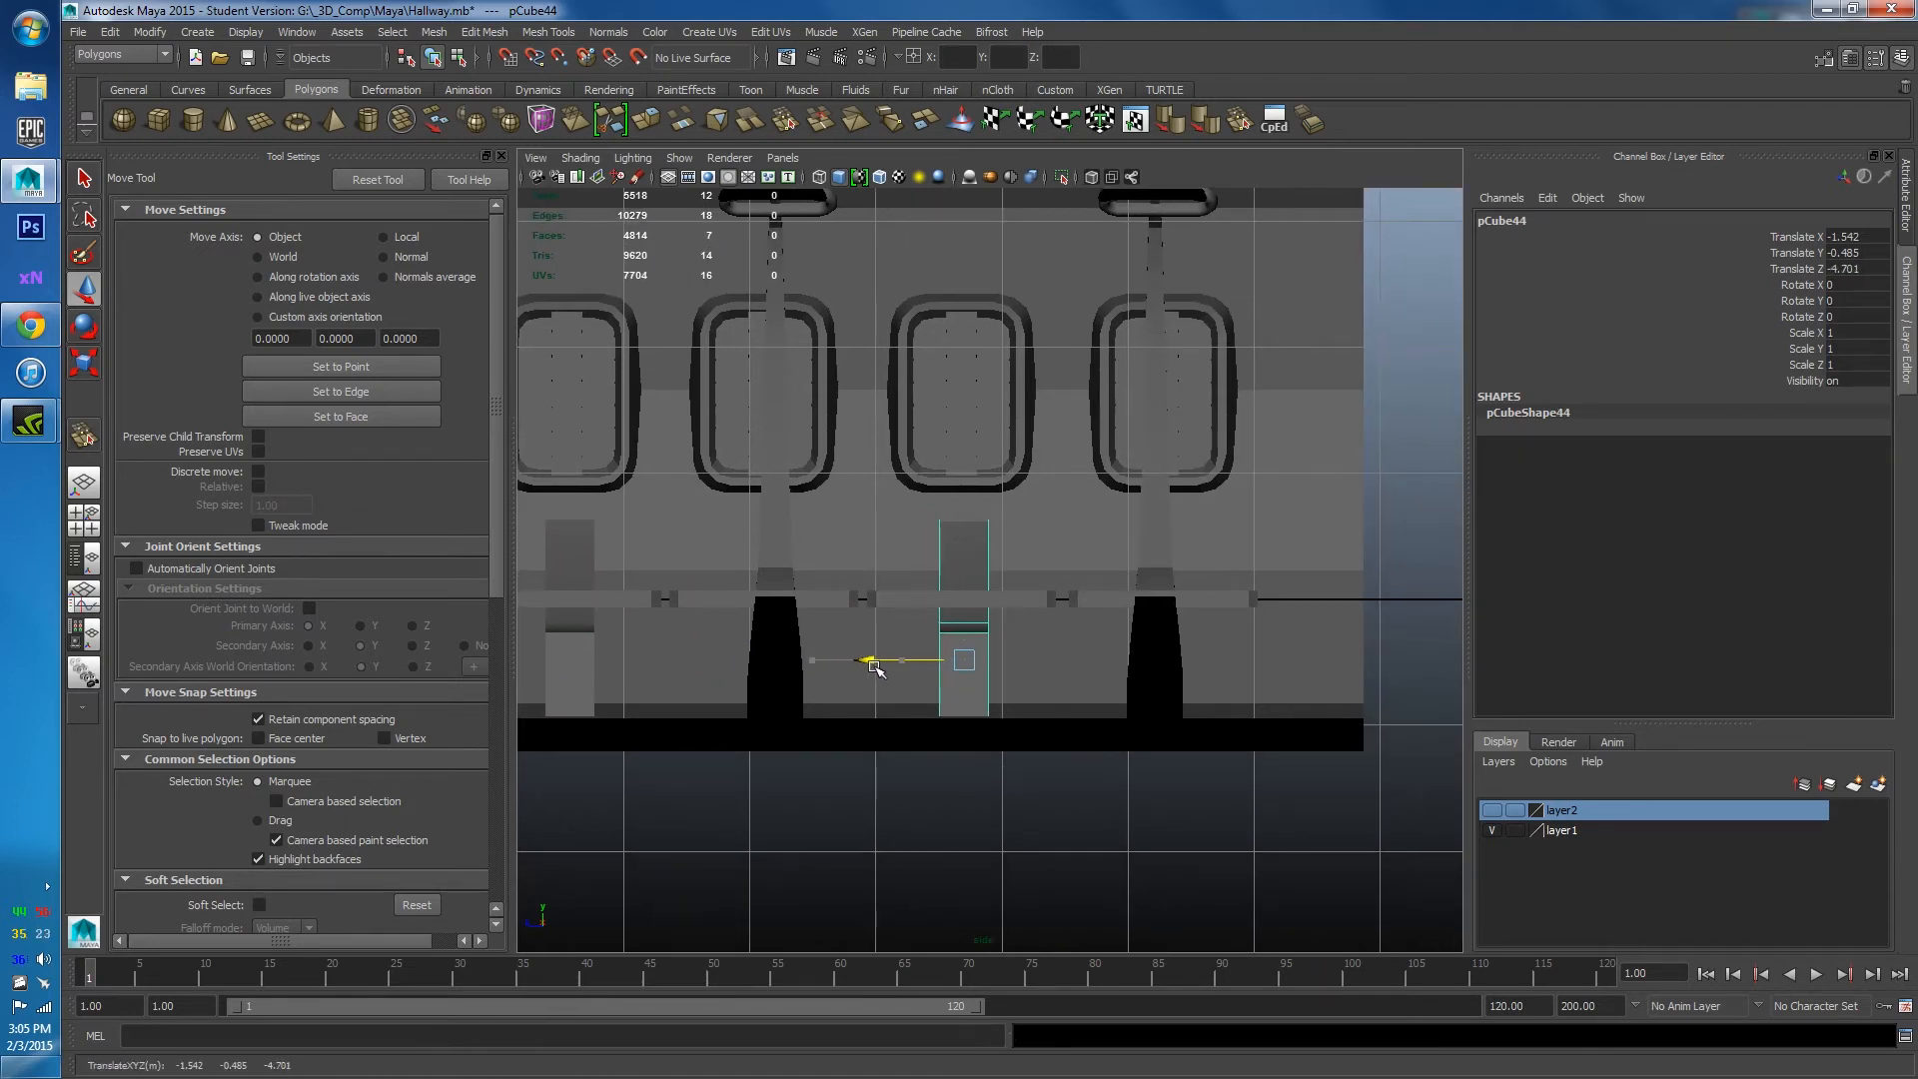
scroll(952, 691, down, 6)
scroll(952, 692, up, 3)
key(ctrl+d)
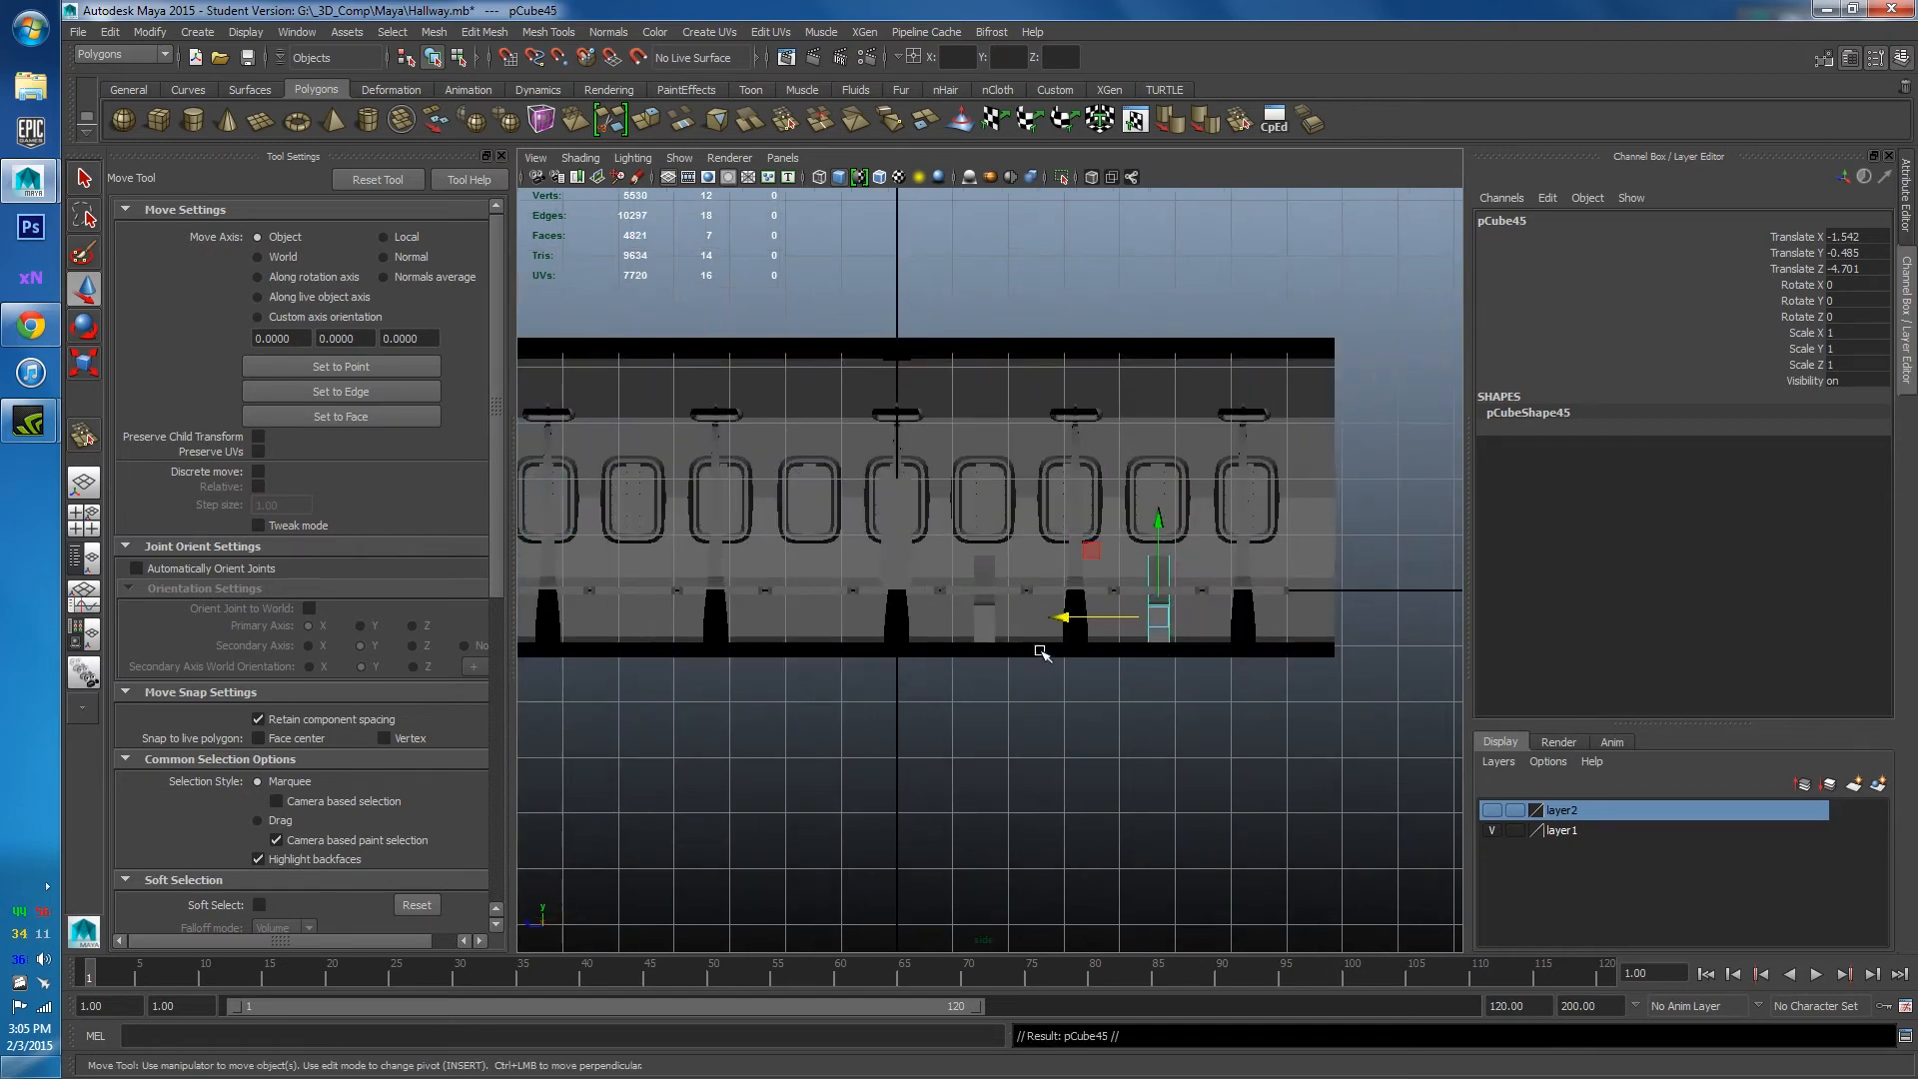
drag(1074, 616, 772, 630)
scroll(1070, 626, up, 2)
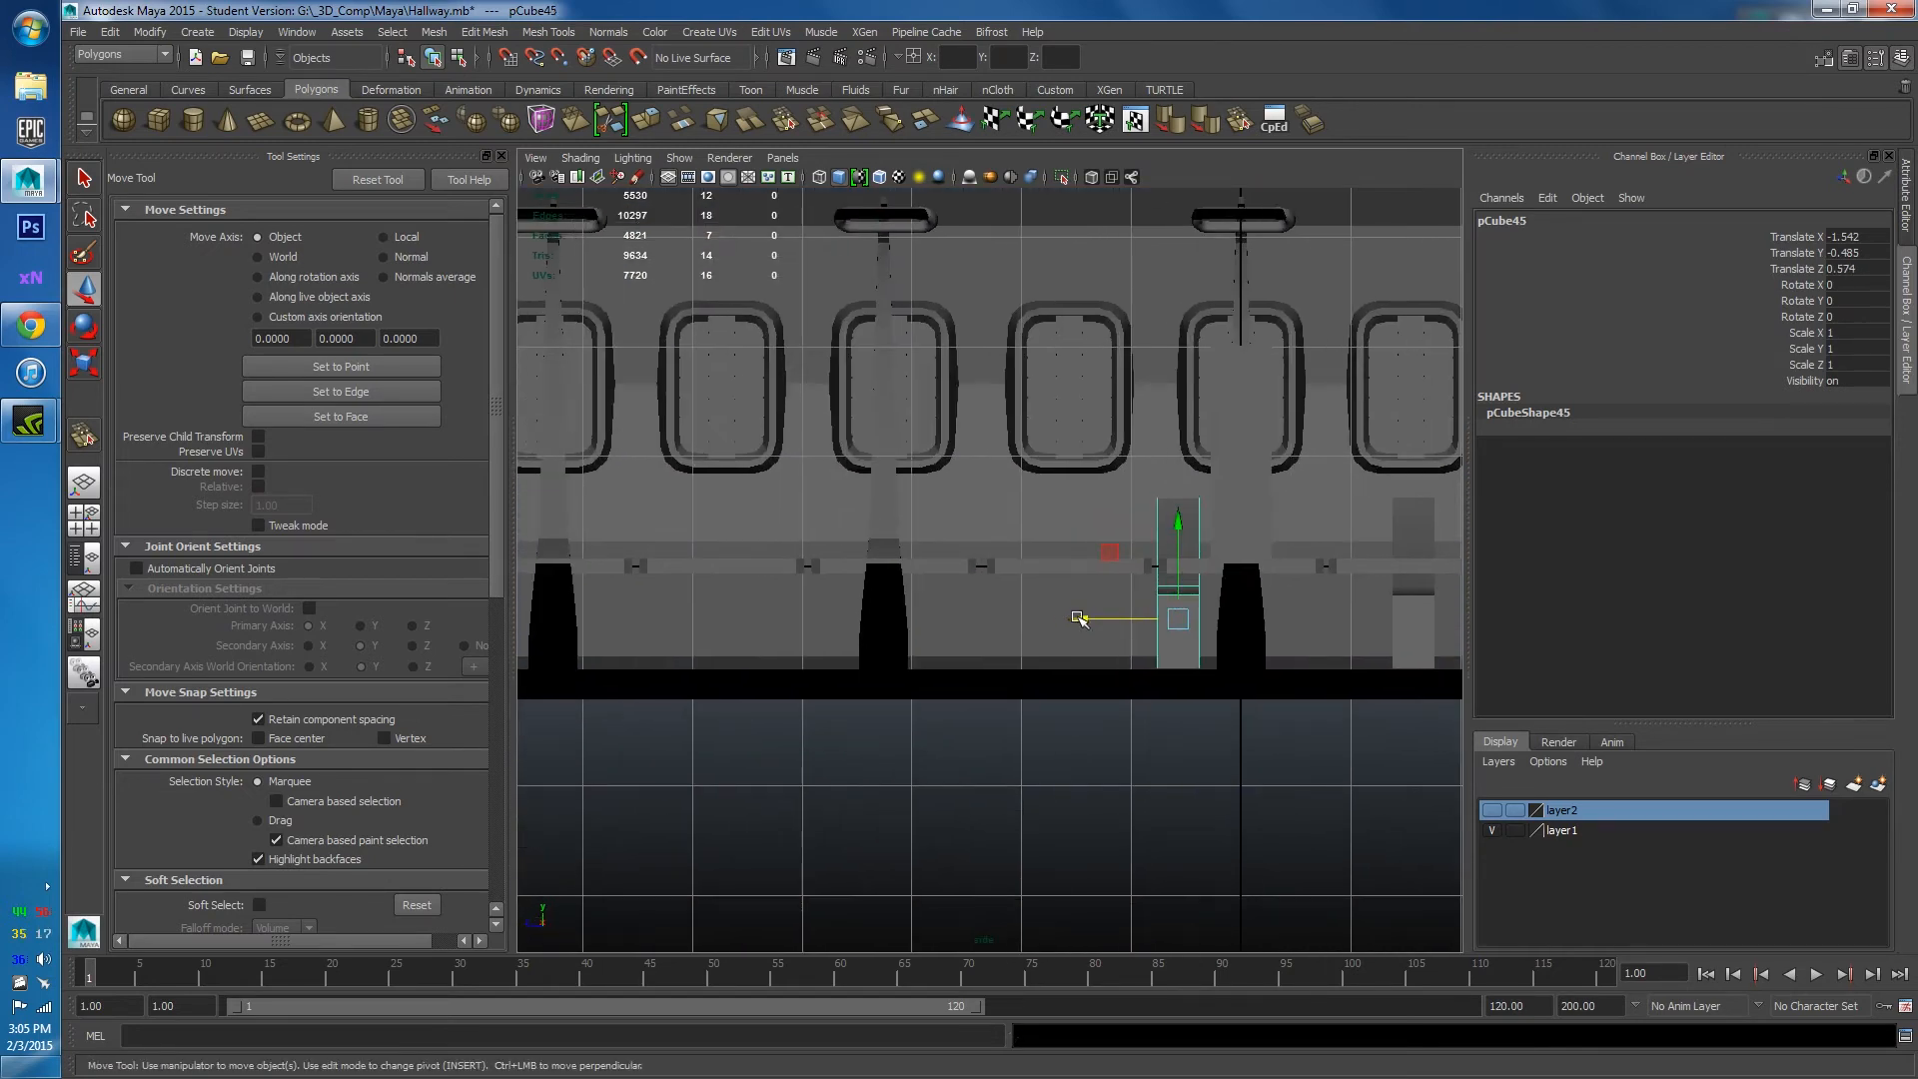
drag(1074, 621, 625, 635)
Add a fourth bracket copy, reaching Z 4.689, and return to the perspective view.
key(ctrl+d)
click(724, 729)
scroll(870, 685, down, 4)
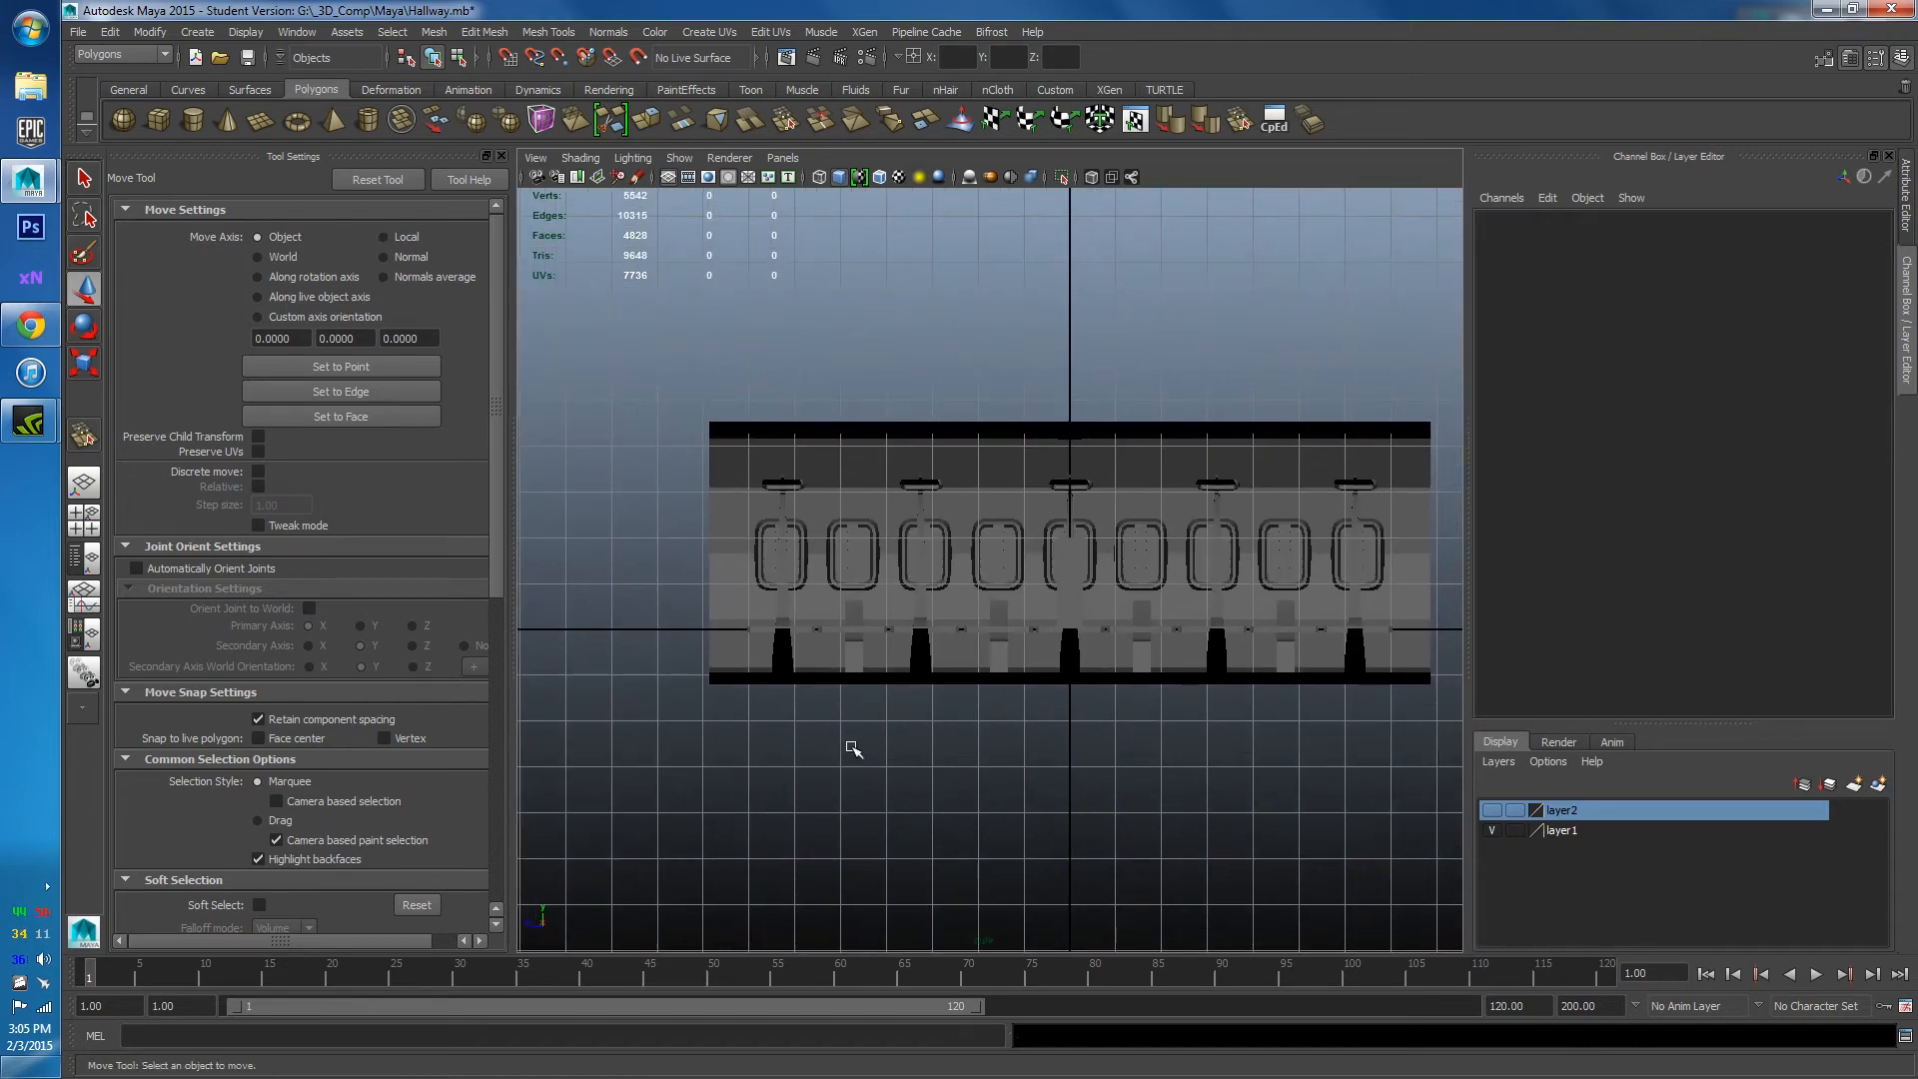
key(space)
mouse_move(901, 627)
mouse_down()
mouse_move(924, 620)
mouse_move(685, 591)
mouse_move(998, 753)
mouse_move(998, 649)
mouse_move(1028, 664)
mouse_move(959, 669)
mouse_move(892, 576)
mouse_up()
click(1013, 691)
Select the four angled floor brackets and combine them into one mesh with Mesh > Combine.
click(927, 643)
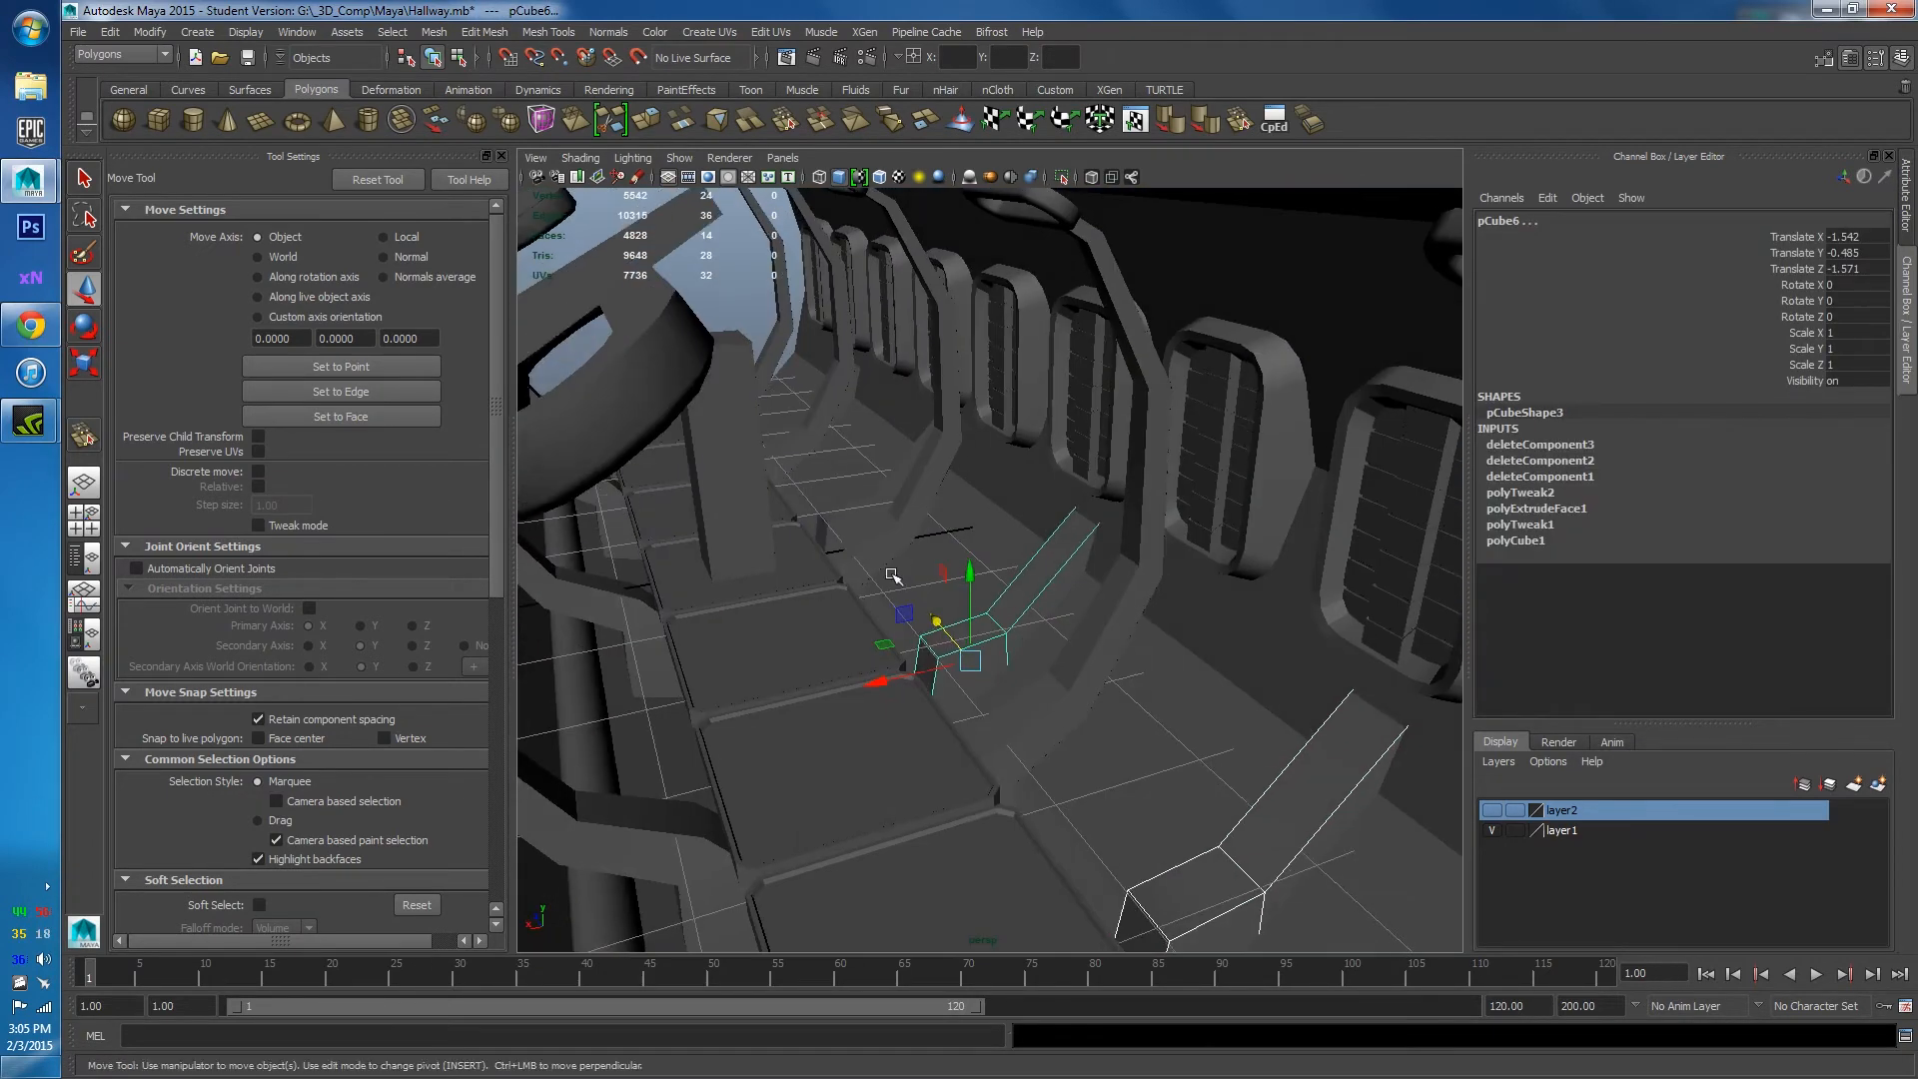
click(837, 518)
alt+drag(810, 448, 879, 495)
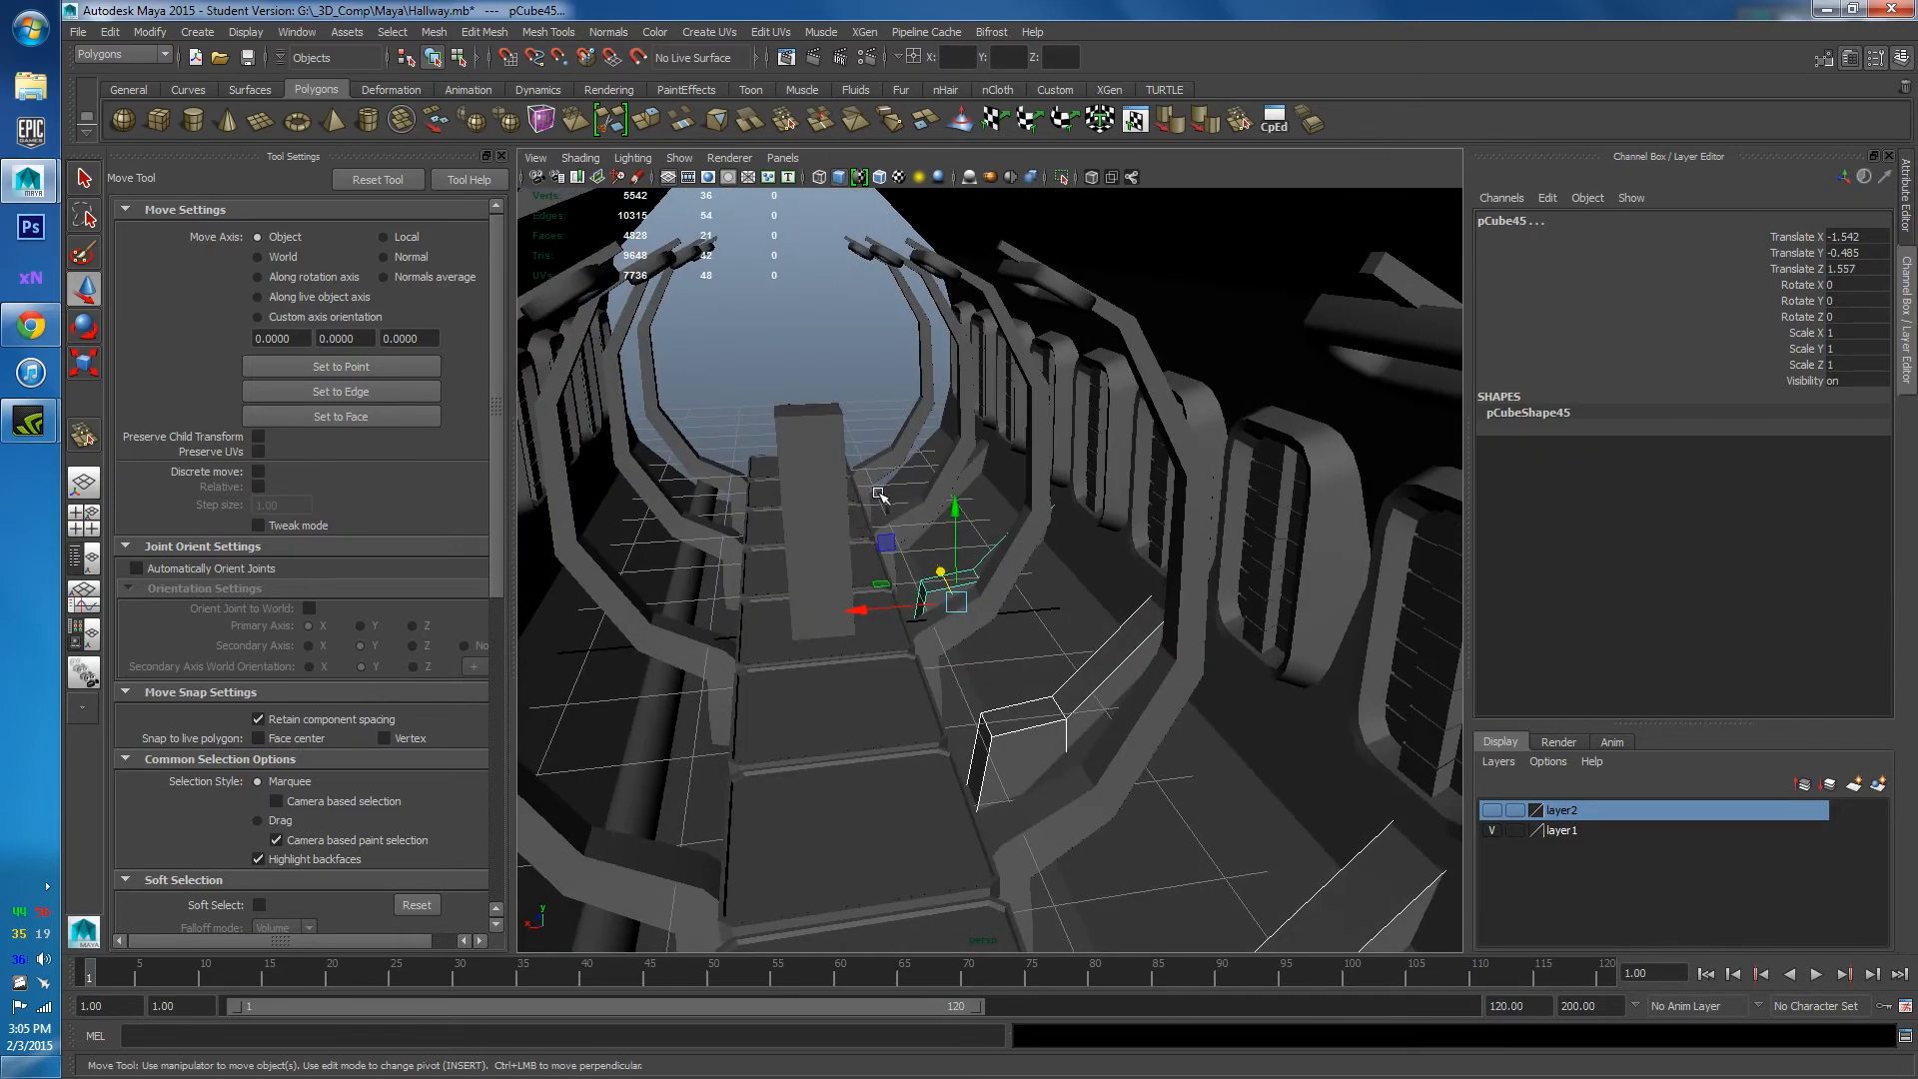
click(894, 507)
key(f)
scroll(965, 426, down, 6)
alt+drag(965, 425, 929, 459)
click(434, 31)
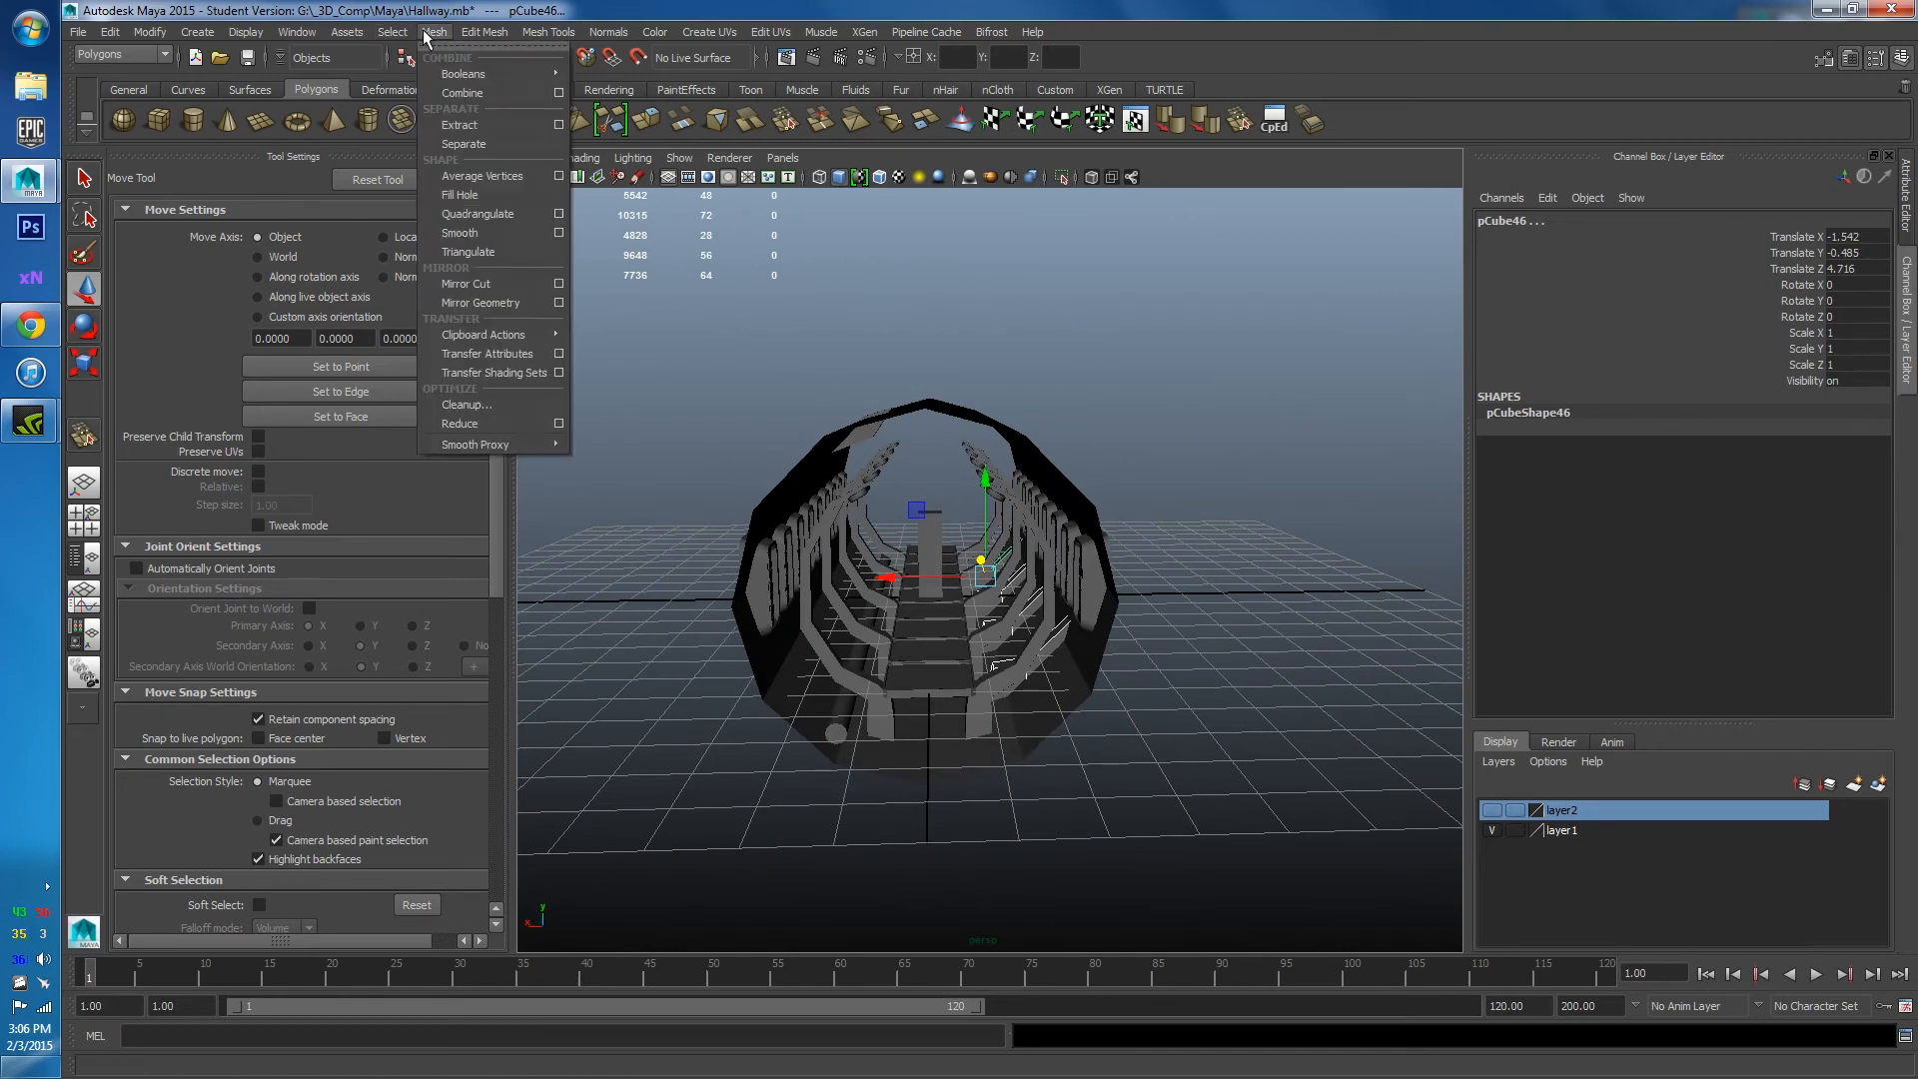
click(453, 90)
scroll(939, 477, up, 5)
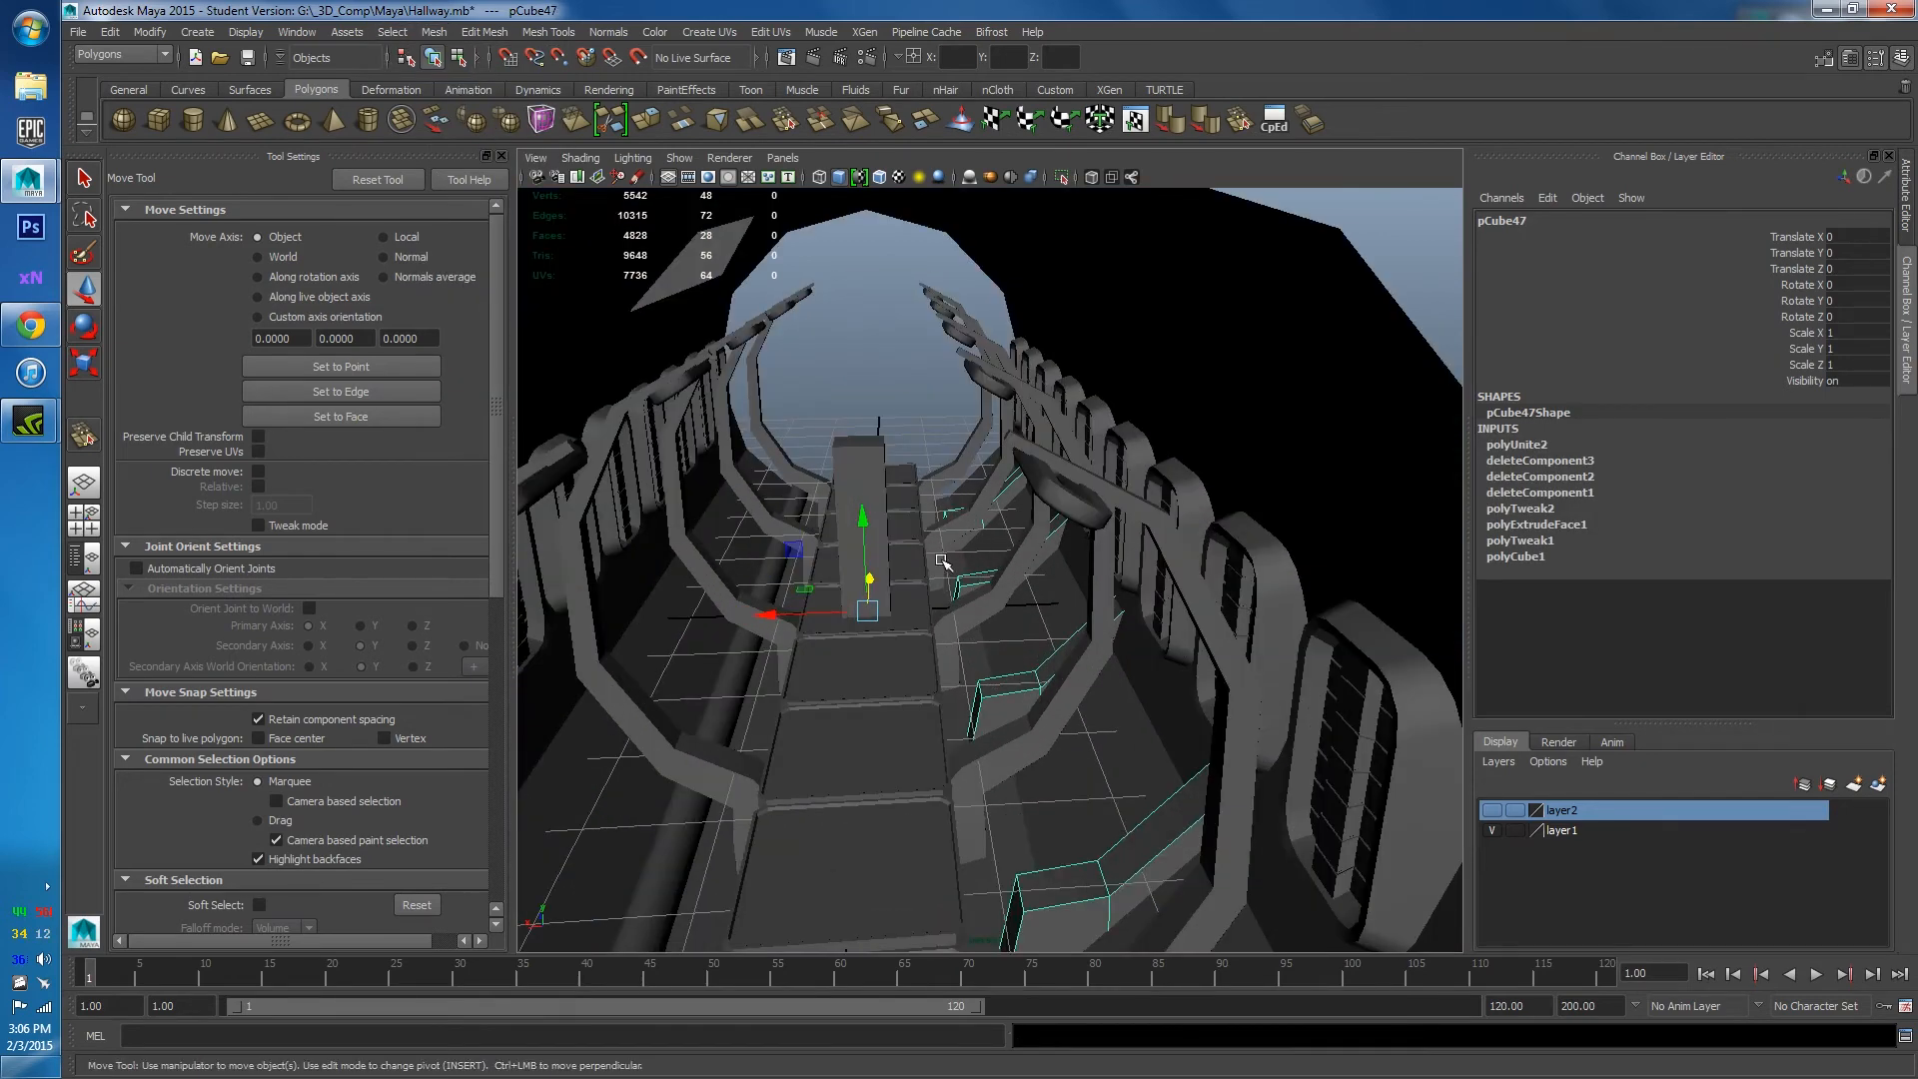
Duplicate the combined brackets and rotate the copy -180° on Y to the opposite side.
key(ctrl+d)
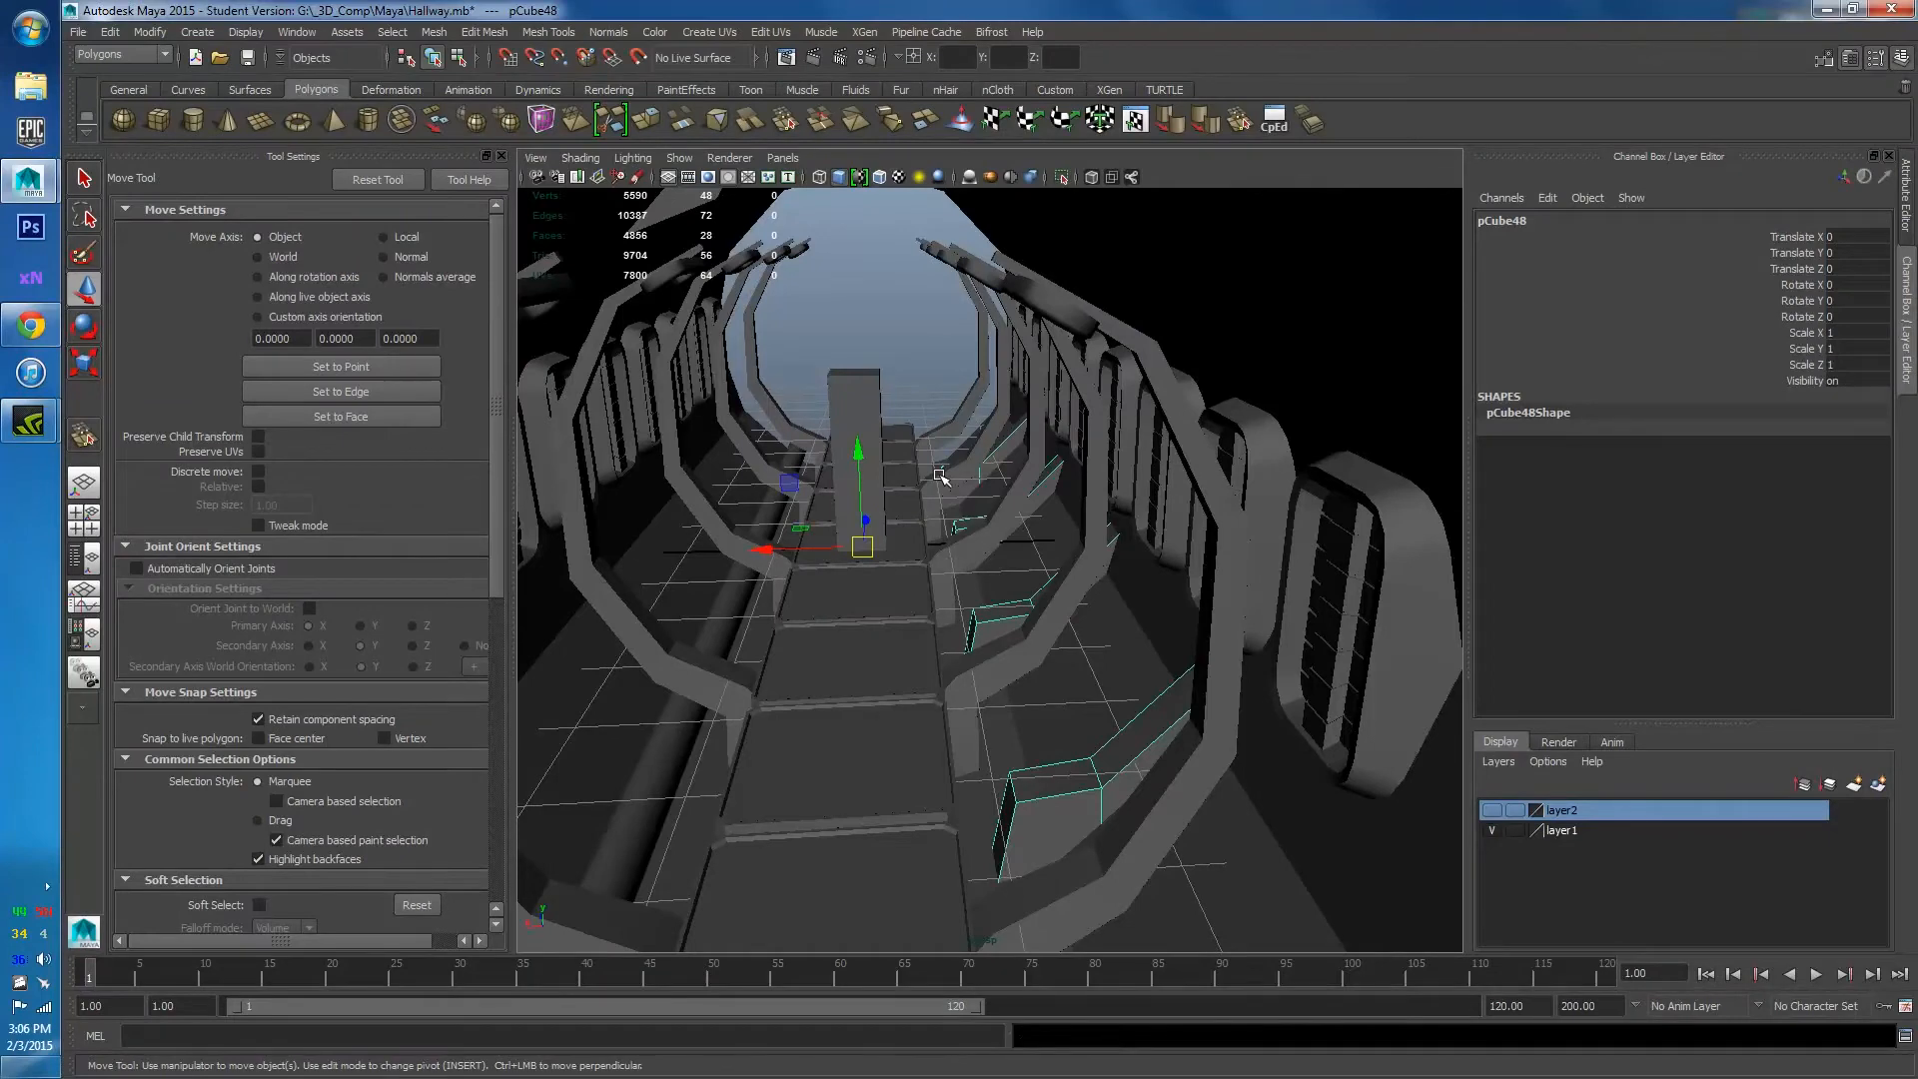
key(e)
drag(936, 561, 689, 625)
scroll(894, 462, down, 5)
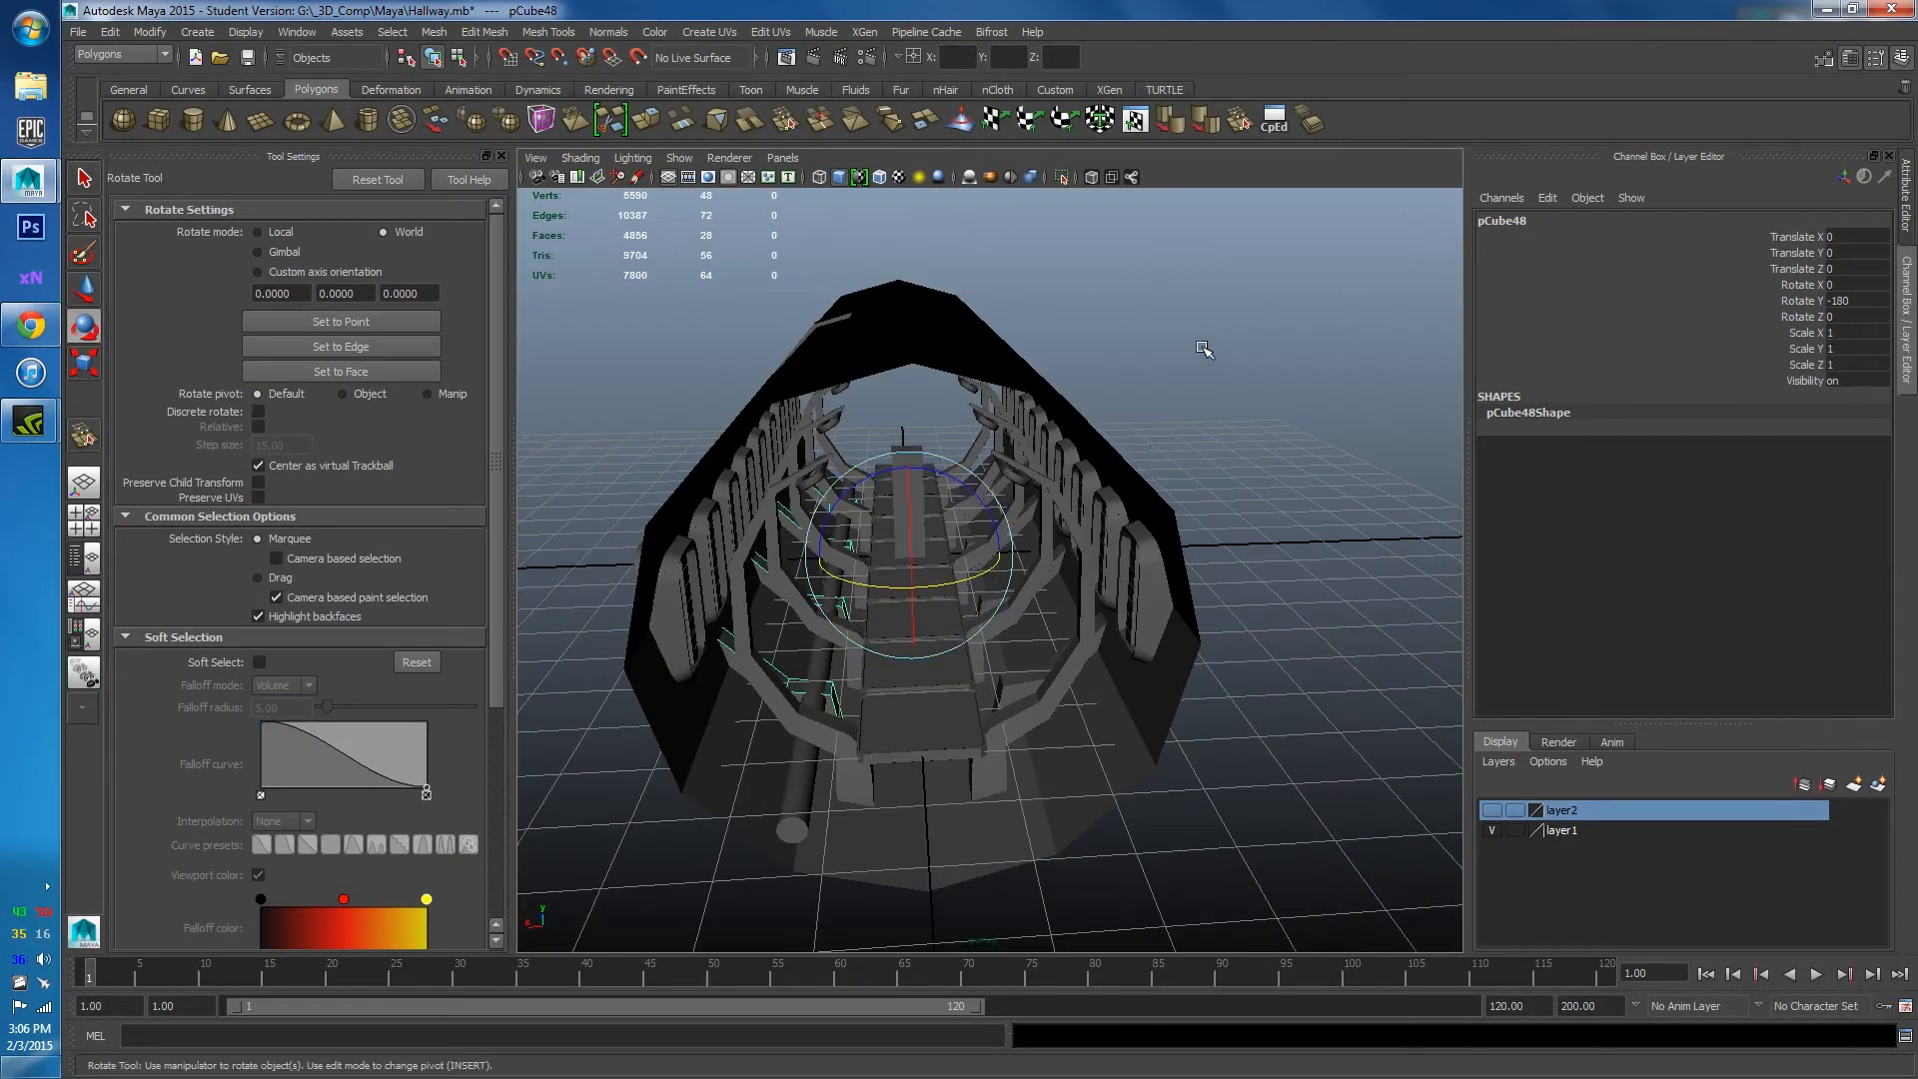
click(1208, 350)
alt+drag(1207, 351, 1239, 510)
scroll(1035, 526, up, 8)
alt+drag(1035, 527, 694, 627)
click(739, 628)
Nudge the floor pipe slightly upward and sideways toward the wall.
alt+middle_drag(739, 627, 872, 566)
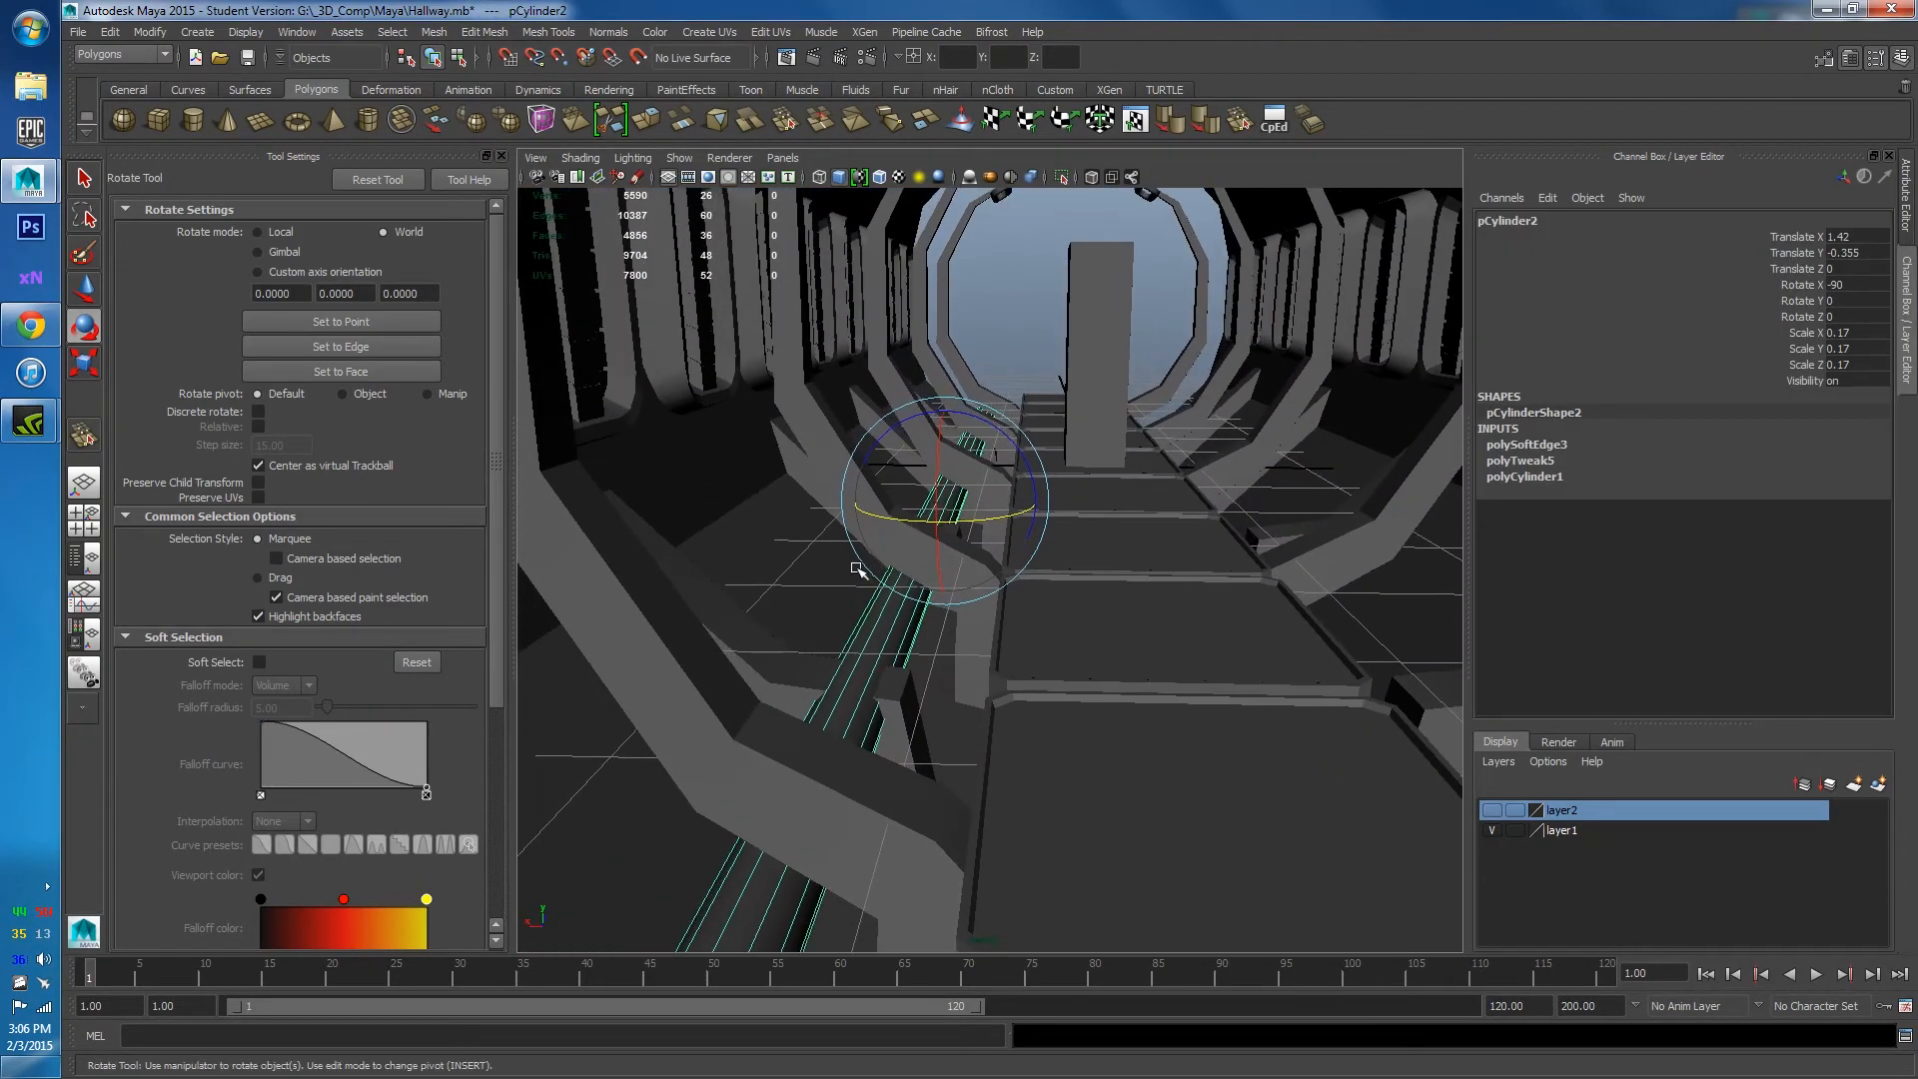
key(w)
drag(954, 412, 949, 387)
drag(844, 472, 810, 470)
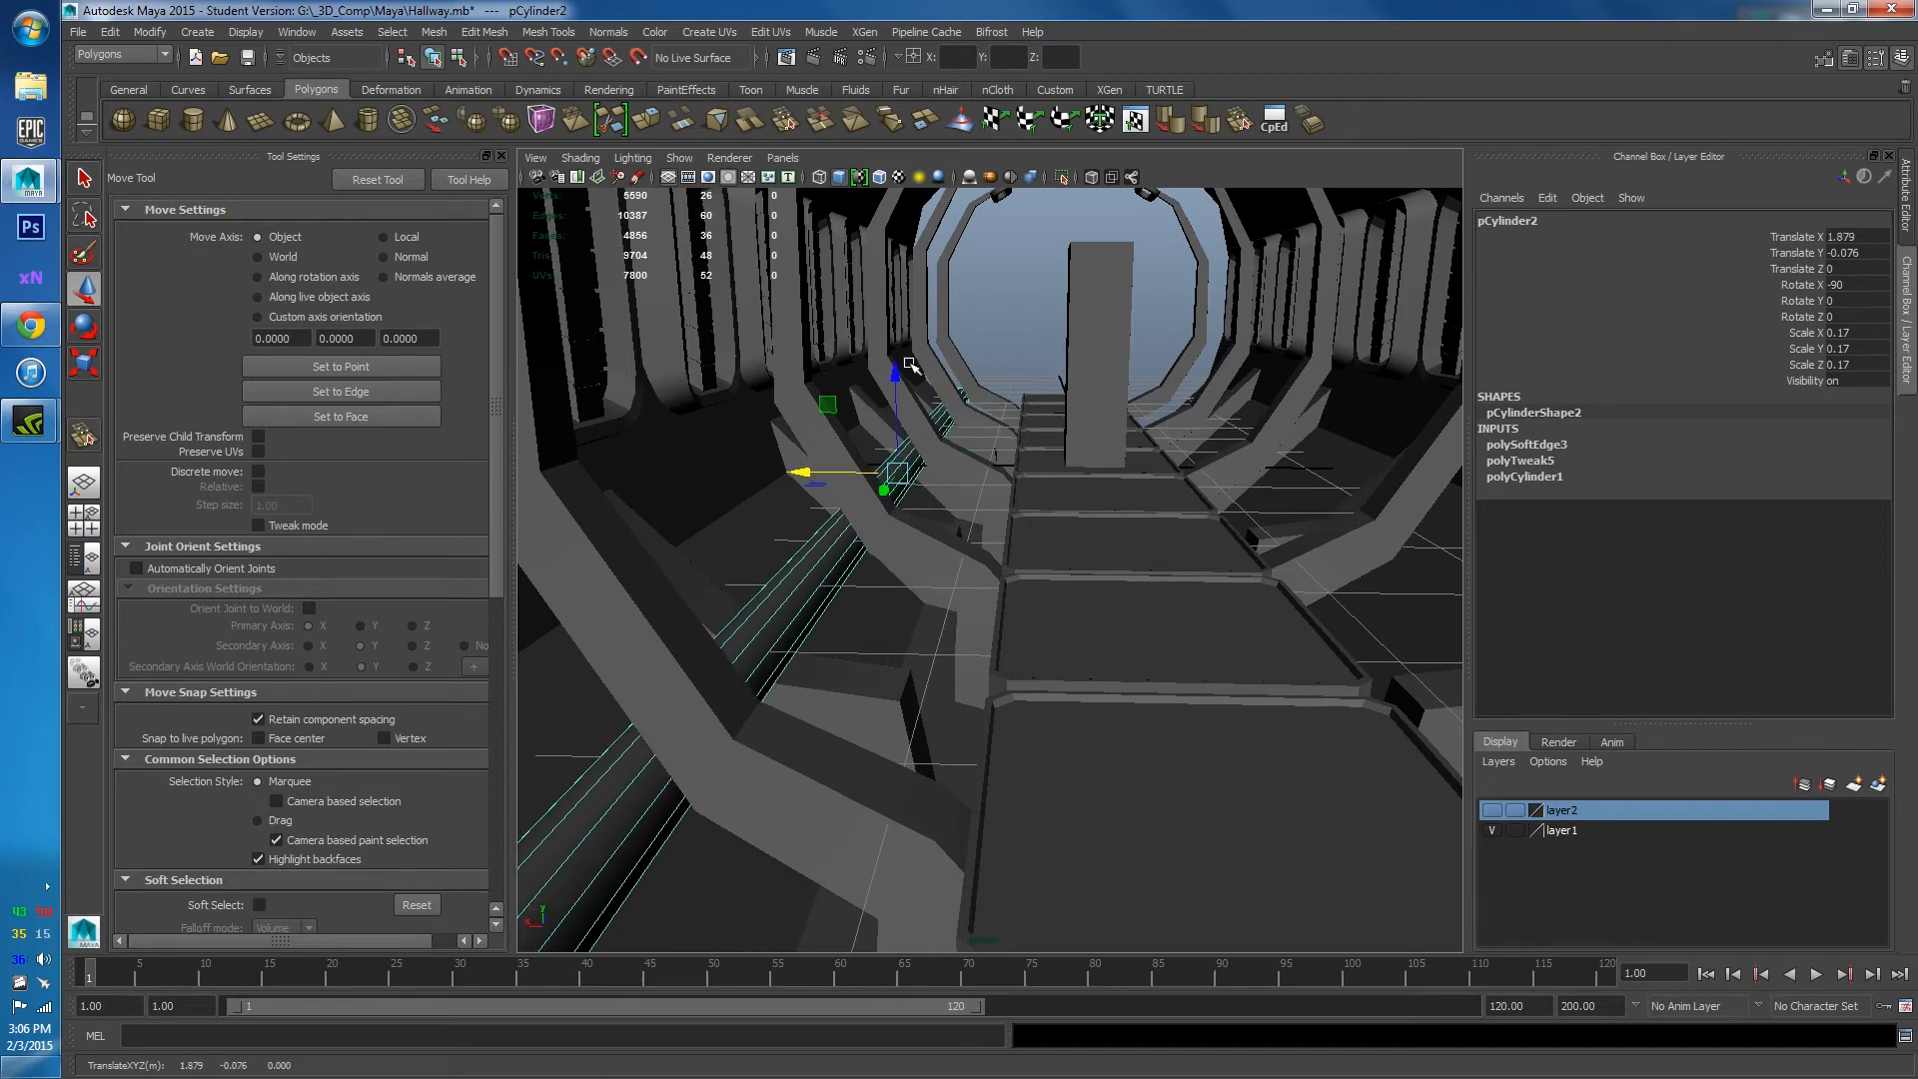
click(1093, 361)
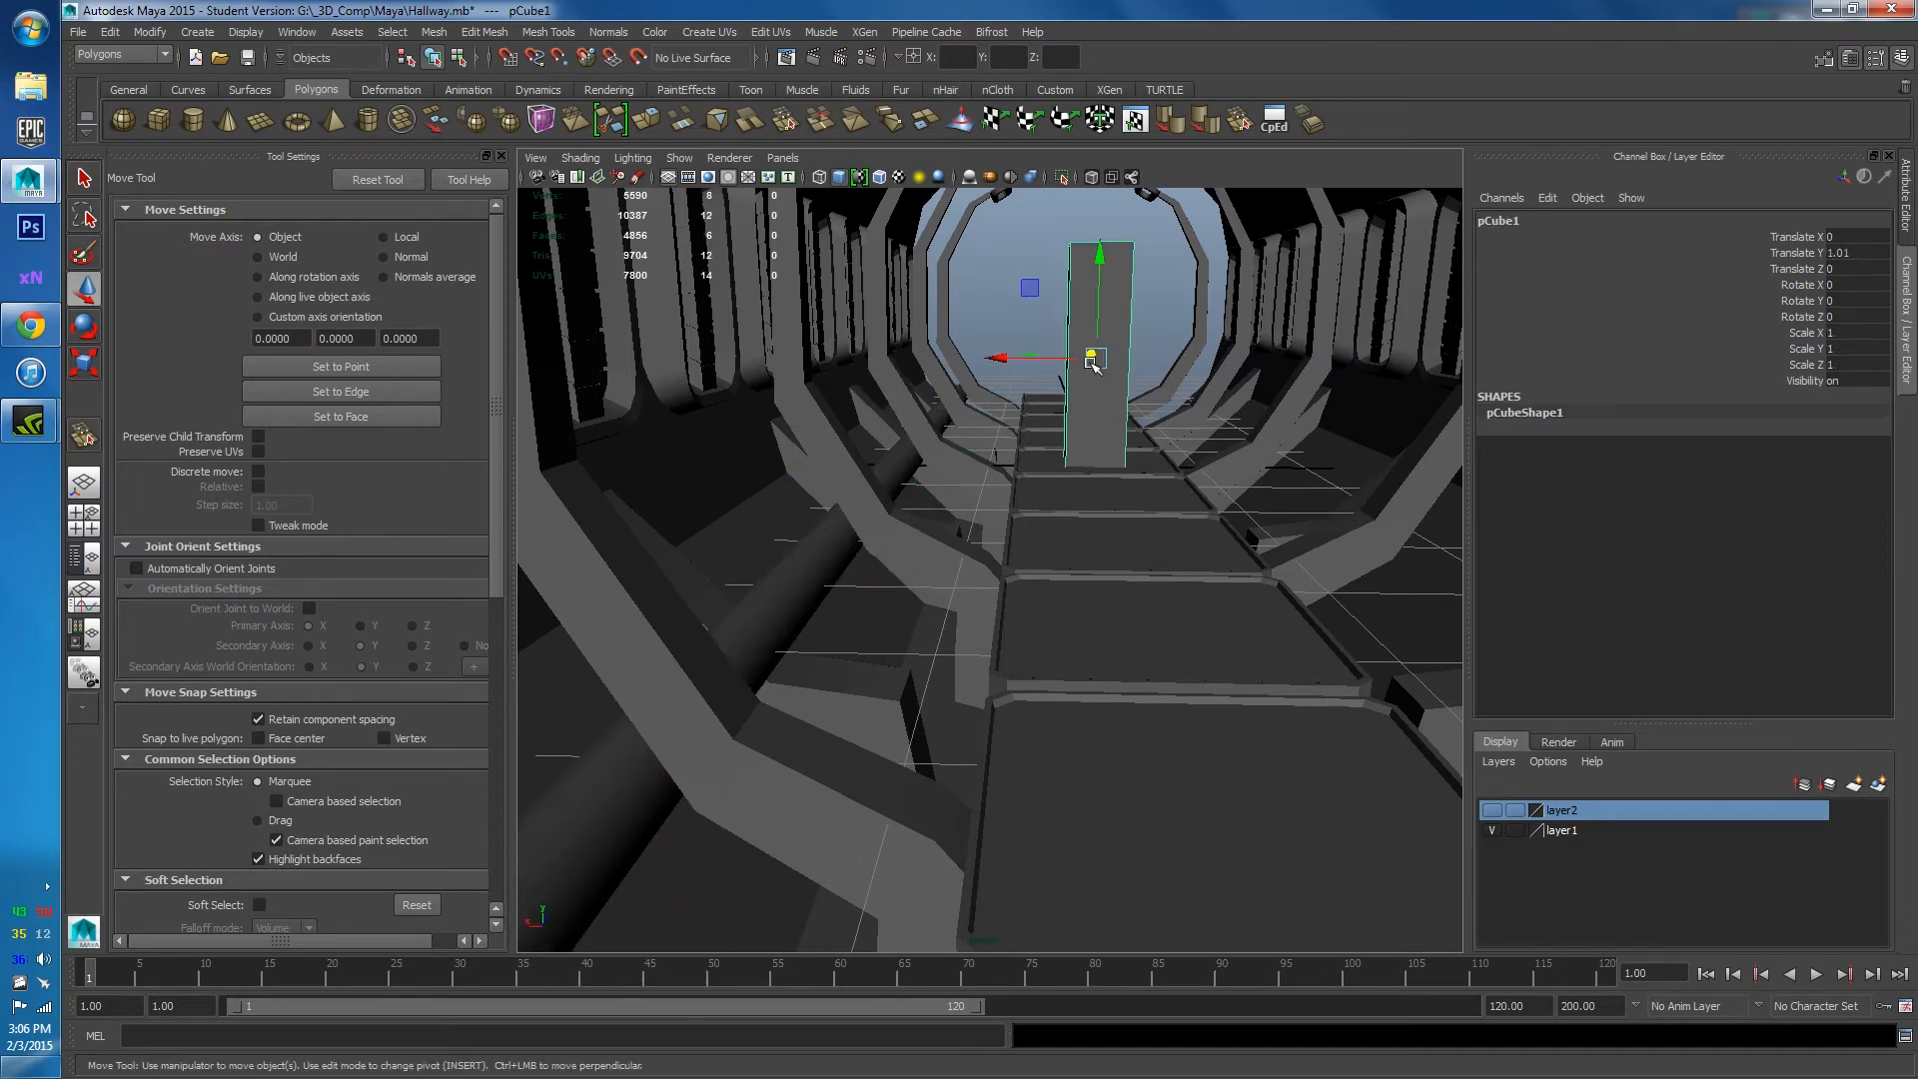
alt+drag(790, 569, 852, 595)
click(879, 610)
Duplicate the pipe and move the copy to the opposite floor edge at Translate X -1.823.
key(ctrl+d)
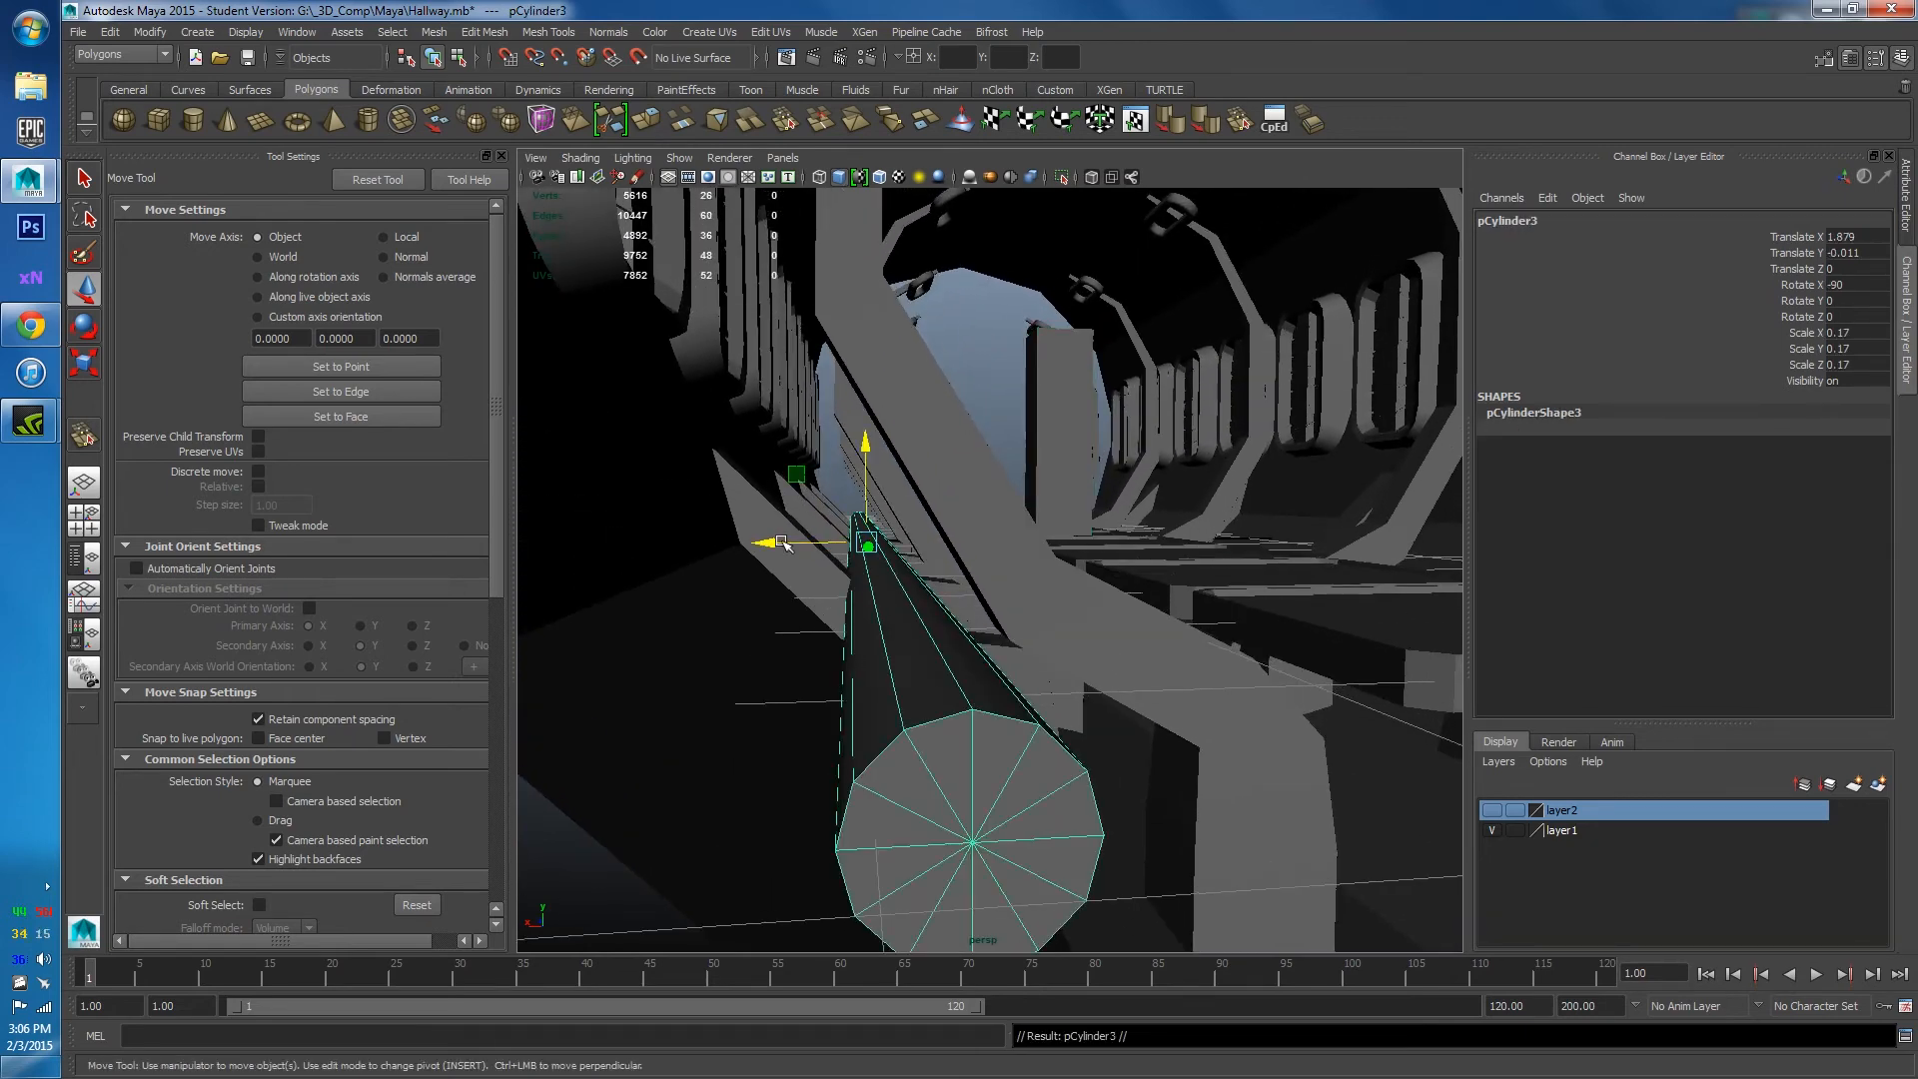
drag(769, 542, 974, 595)
click(775, 540)
click(912, 394)
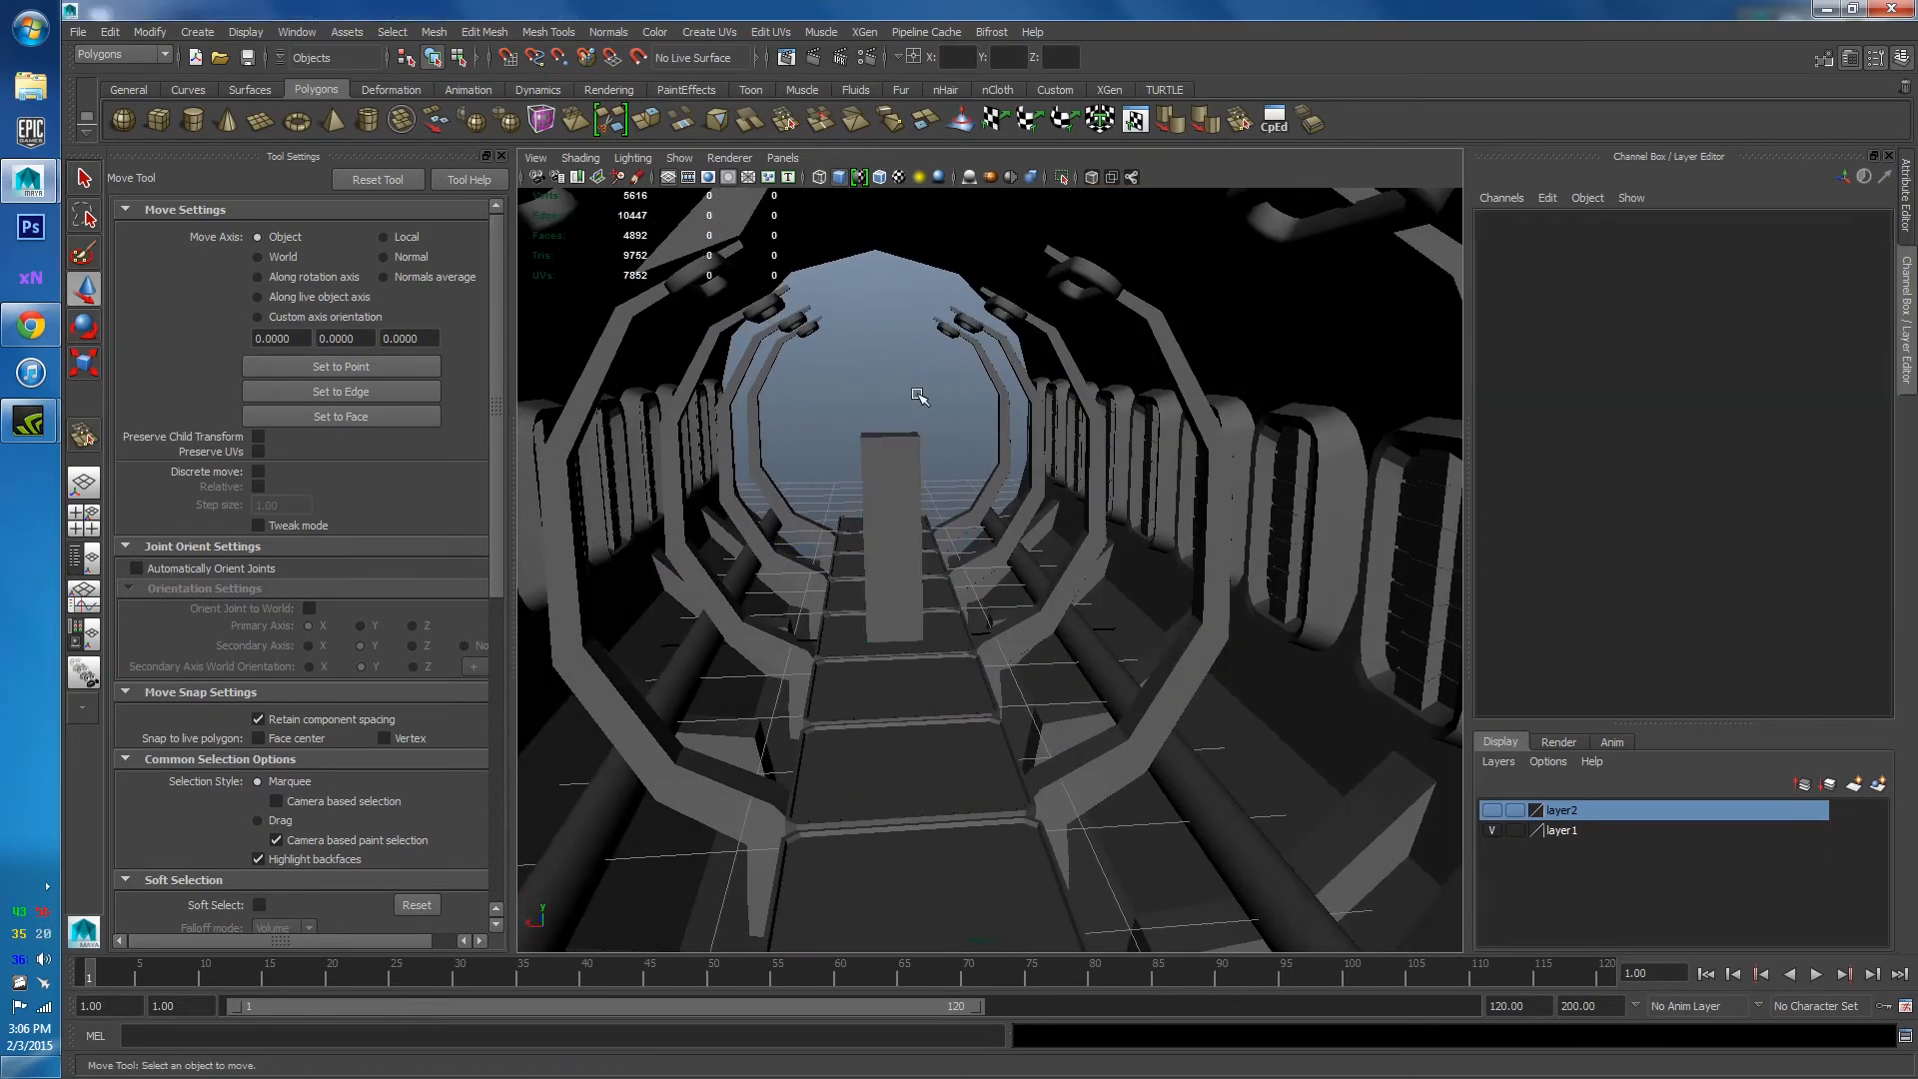
scroll(920, 428, down, 10)
alt+drag(929, 301, 919, 470)
click(878, 393)
Select ceiling panel pCube8 and view it in the left side view with X-ray on.
key(space)
scroll(1109, 509, up, 2)
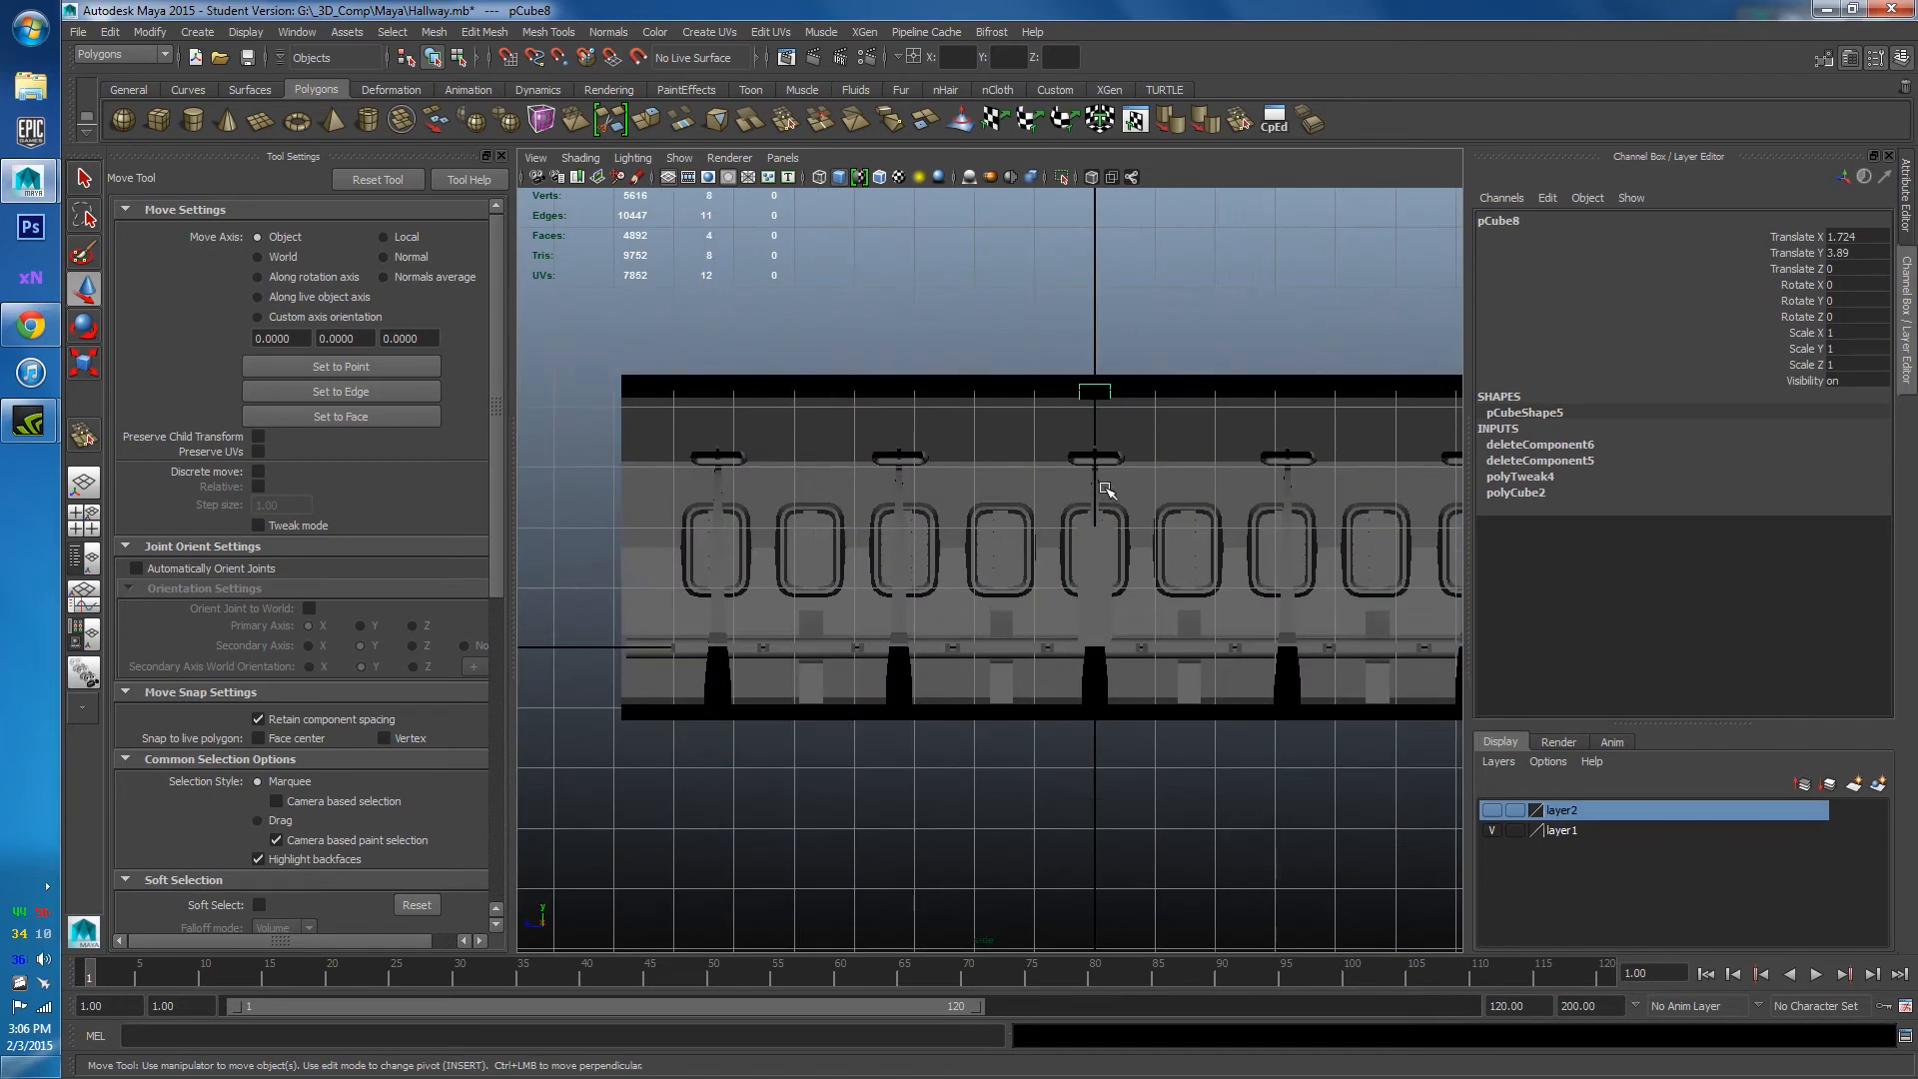
scroll(1100, 407, down, 1)
scroll(1119, 400, down, 3)
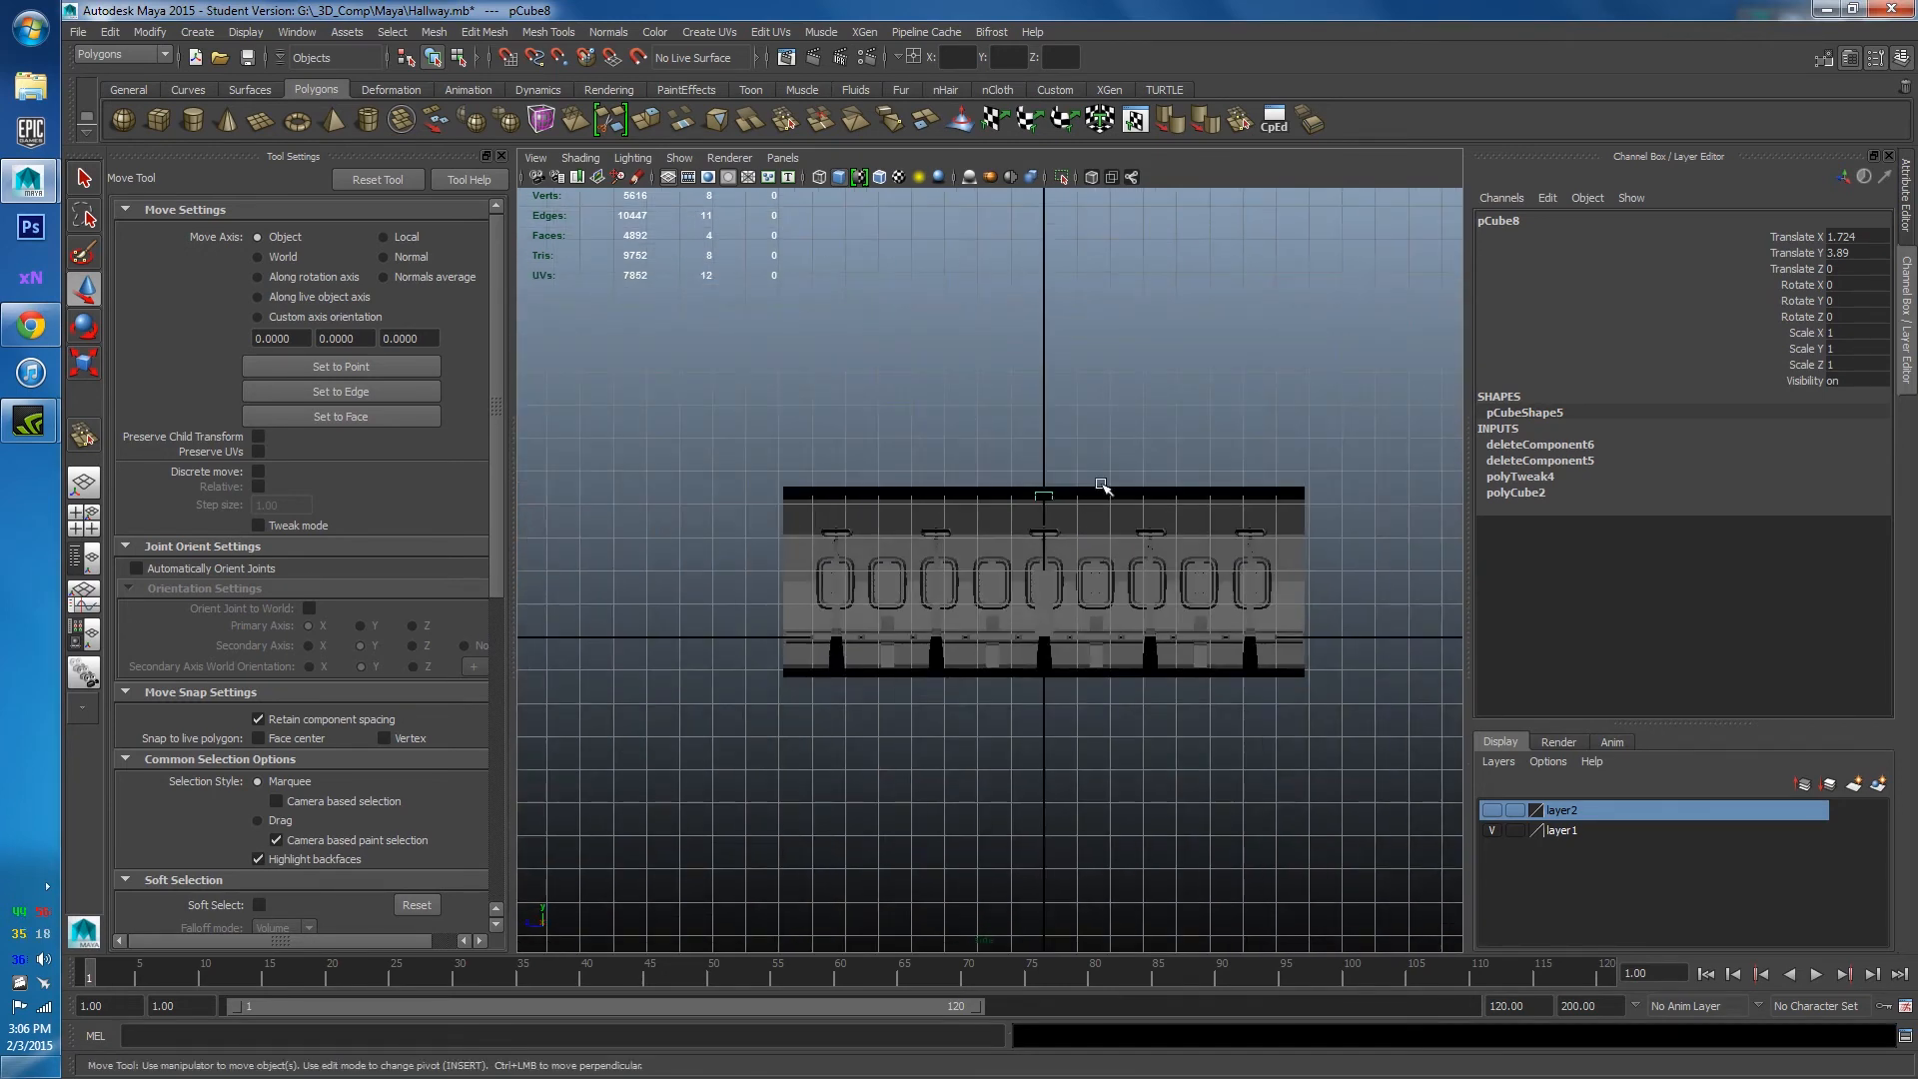
scroll(1086, 545, down, 3)
scroll(1074, 490, up, 8)
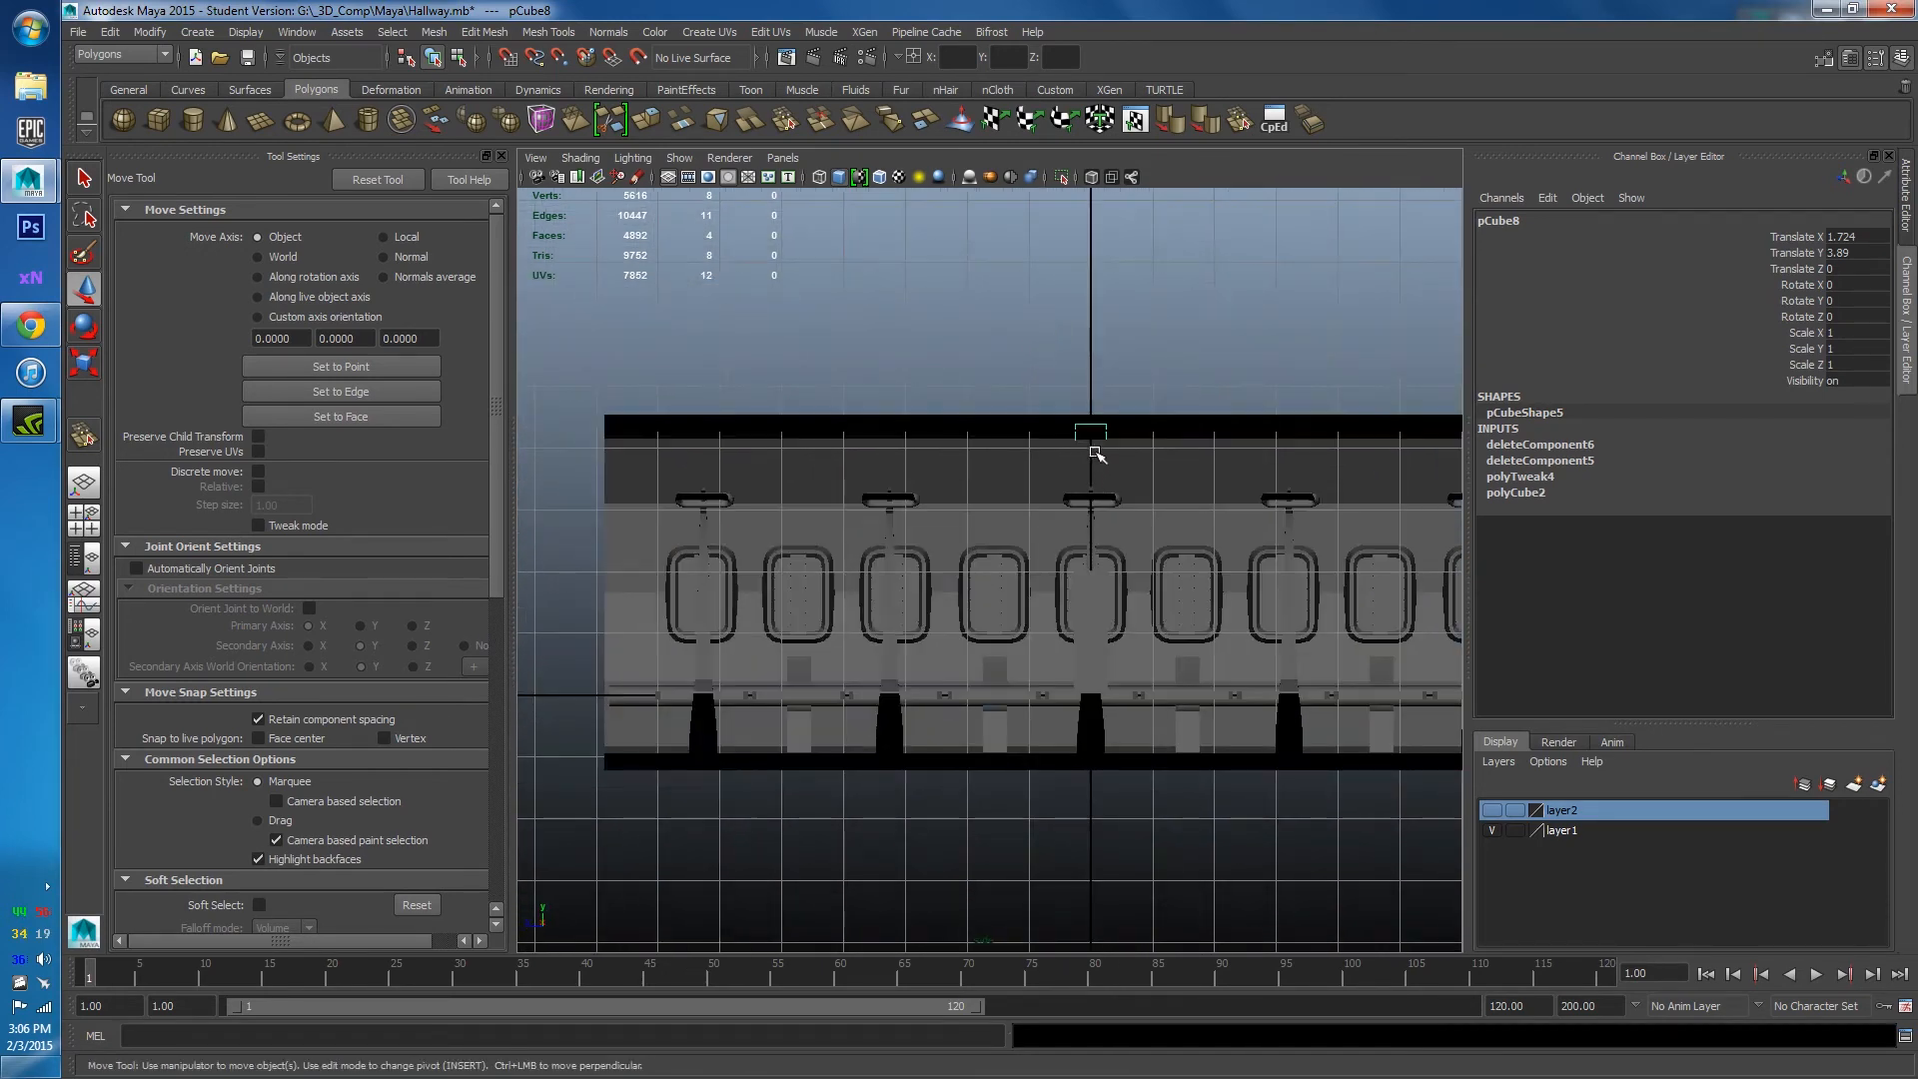
click(1096, 432)
click(1091, 420)
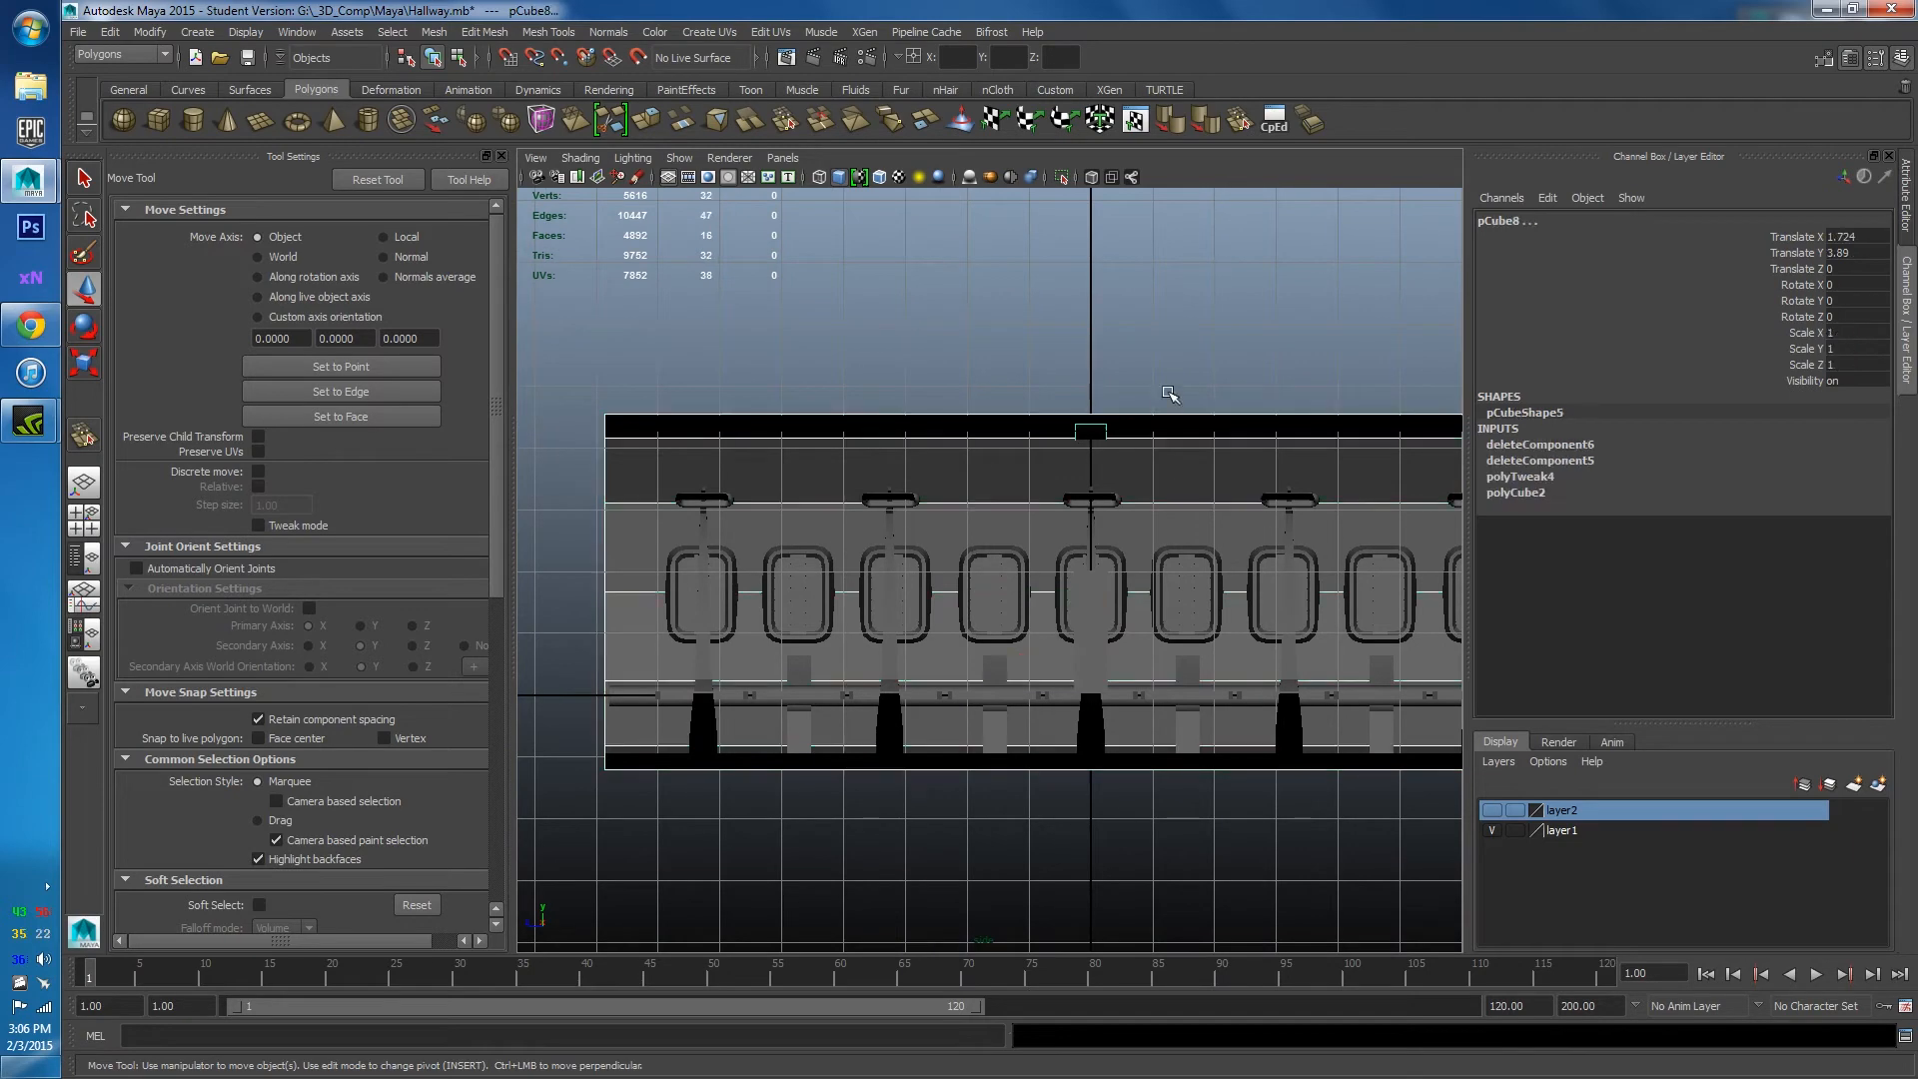
scroll(1176, 465, down, 3)
key(space)
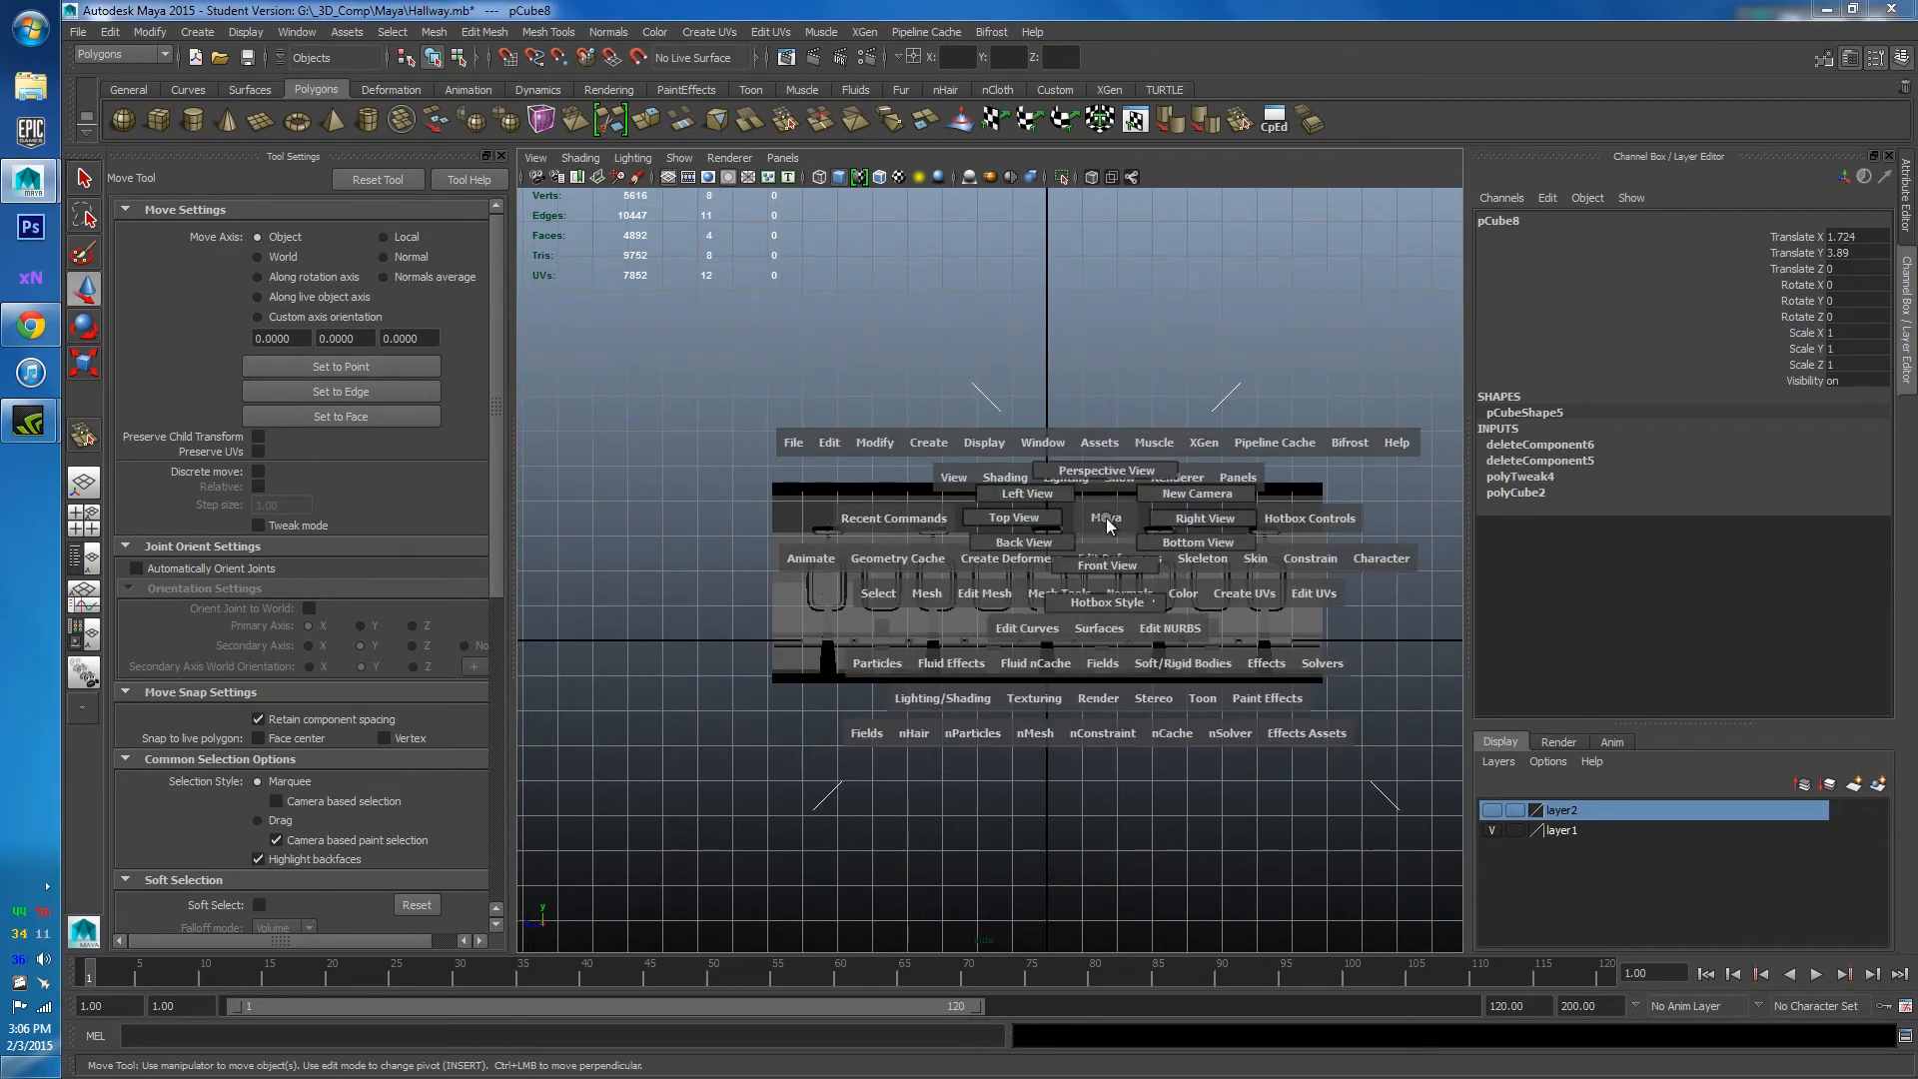
drag(1026, 492, 1024, 489)
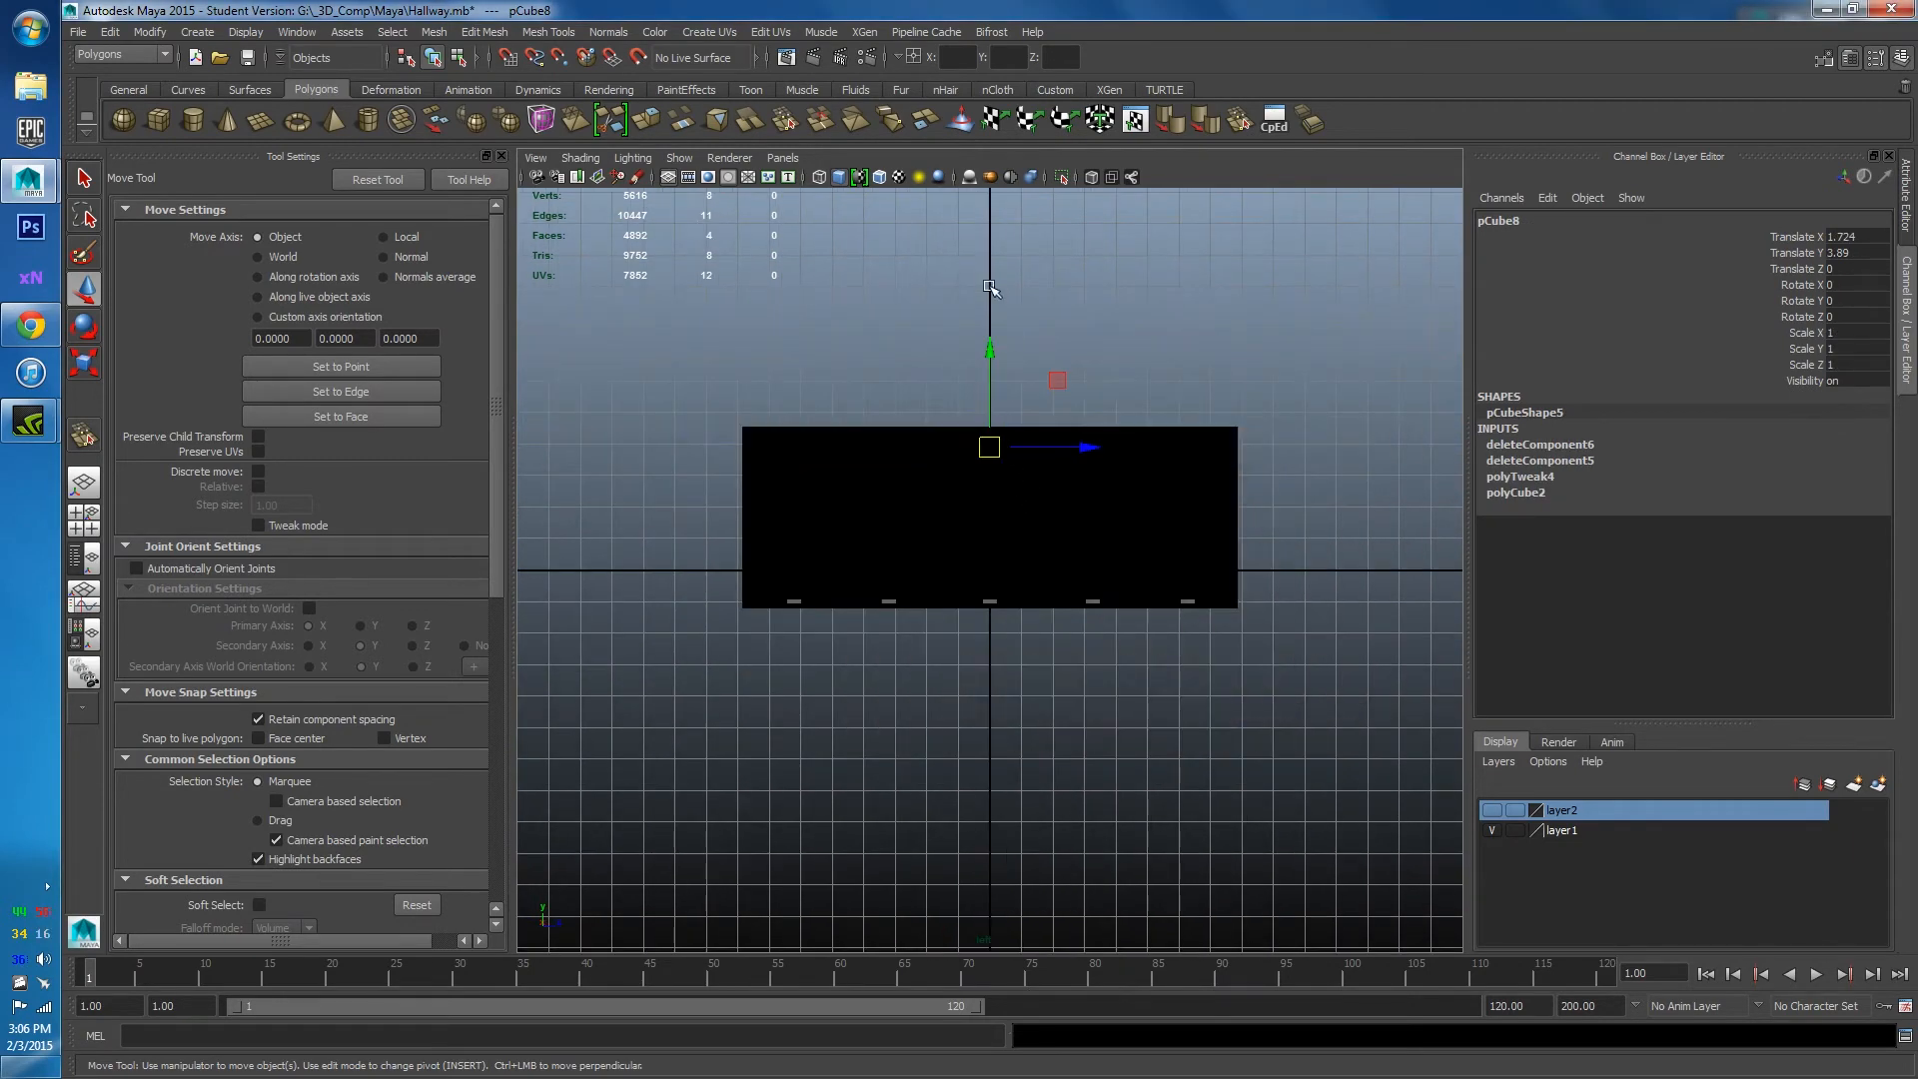
click(1092, 178)
scroll(1062, 450, up, 3)
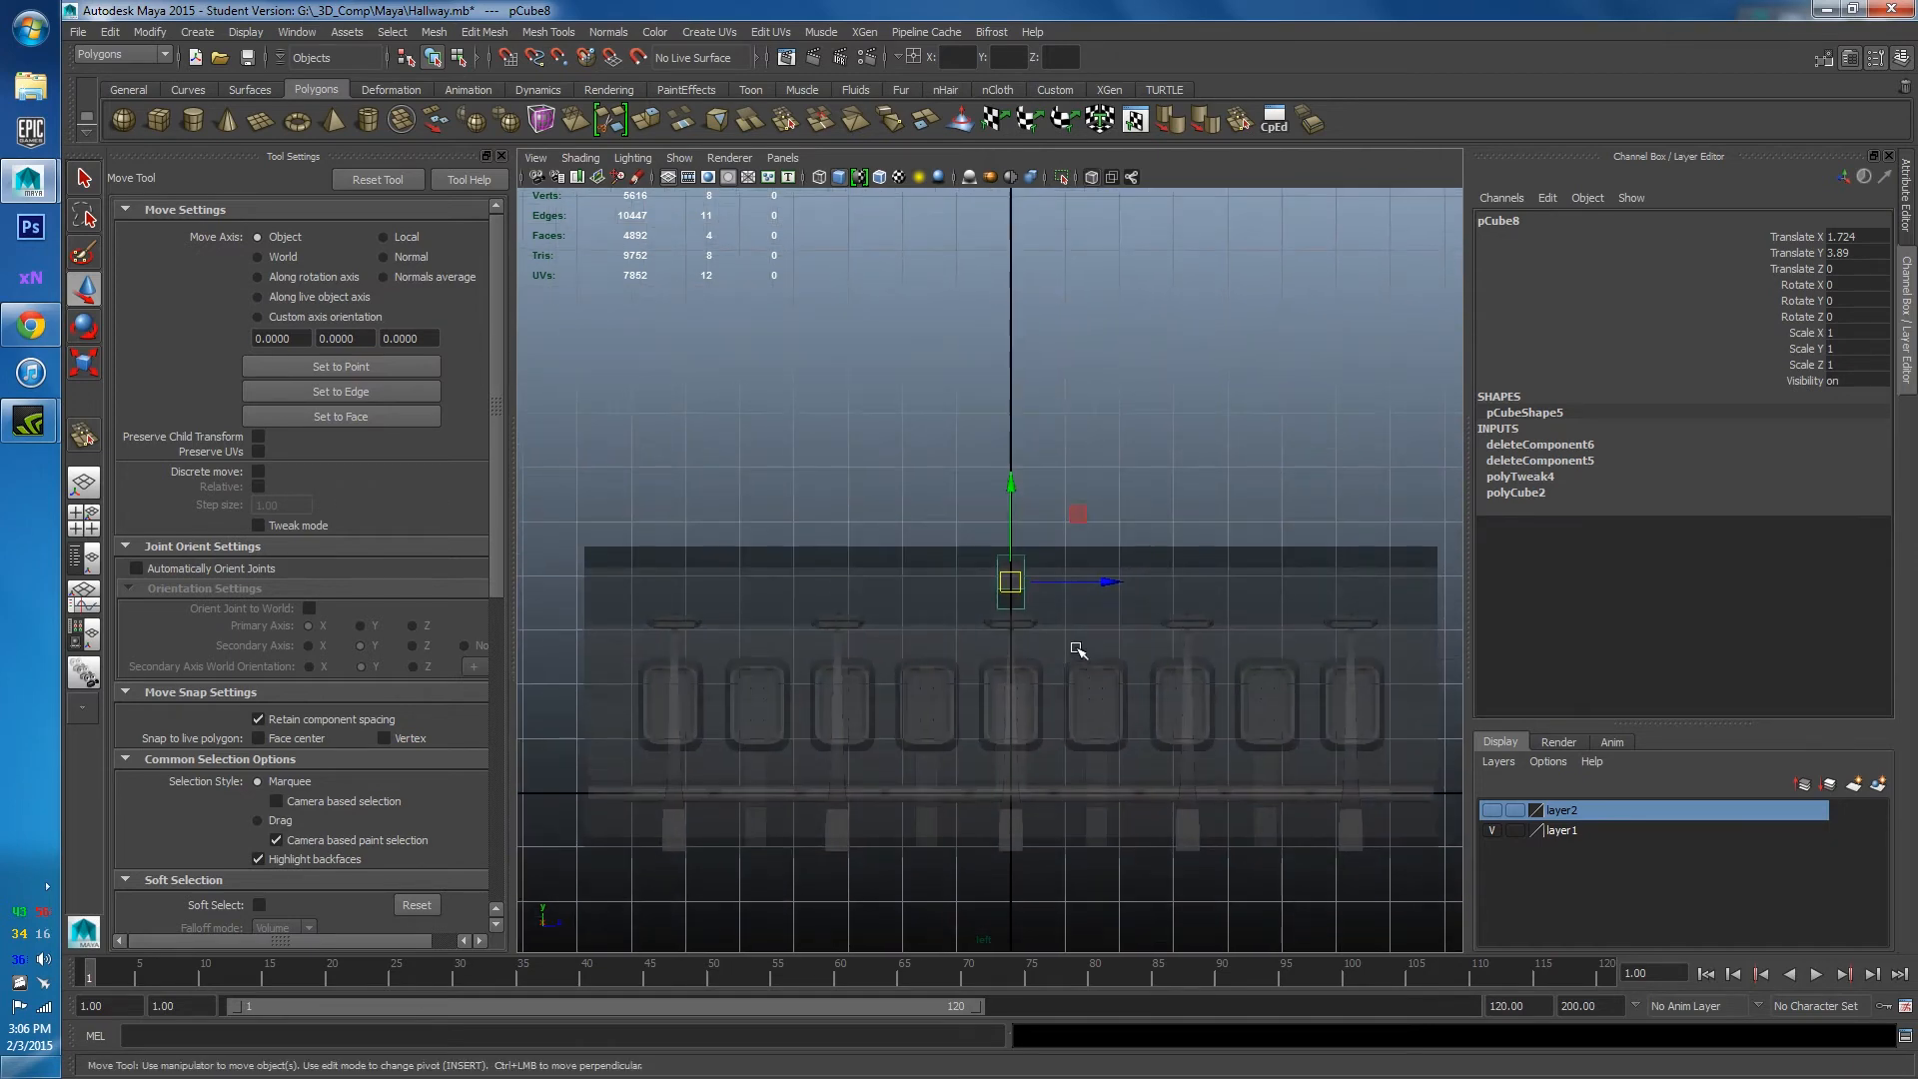
scroll(1072, 644, up, 3)
alt+middle_drag(1071, 599, 1066, 438)
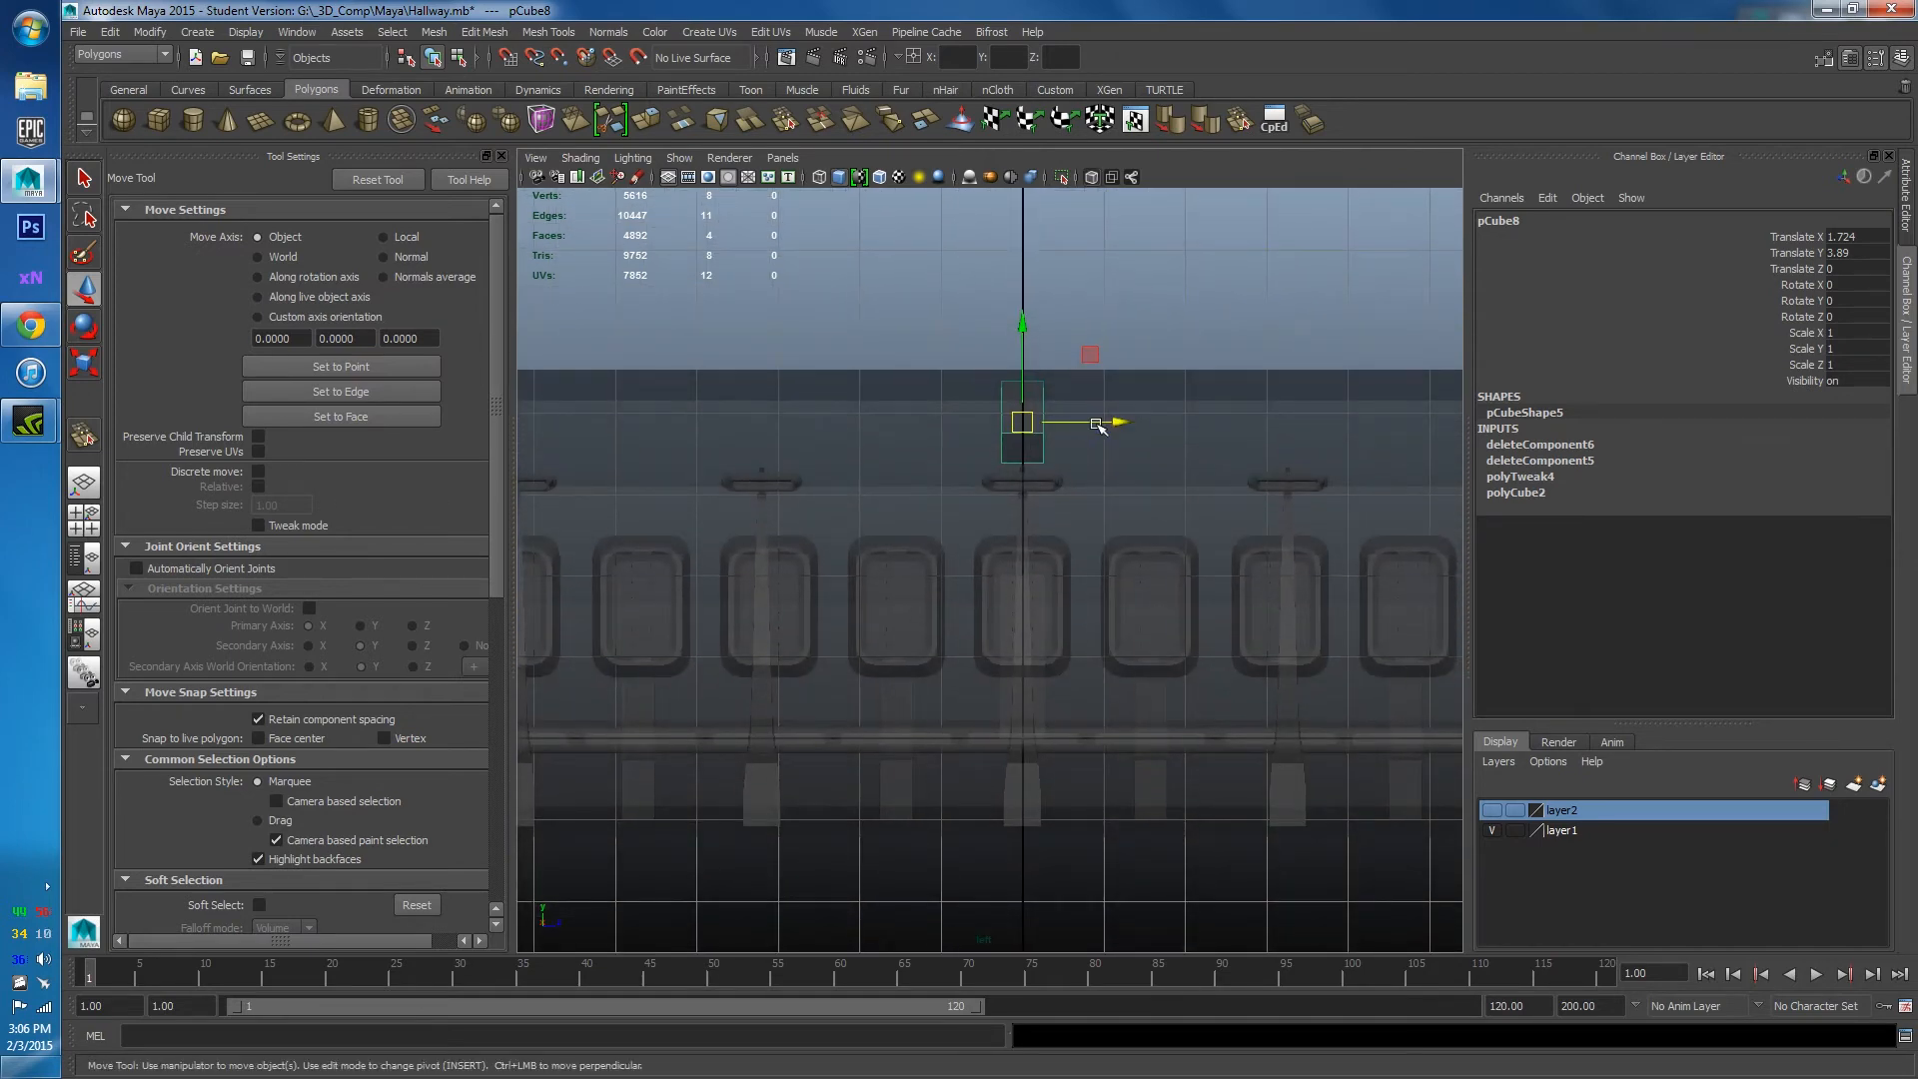
Duplicate the ceiling panel into copies spaced along Z, one placed at Z 1.62.
drag(1095, 426, 972, 444)
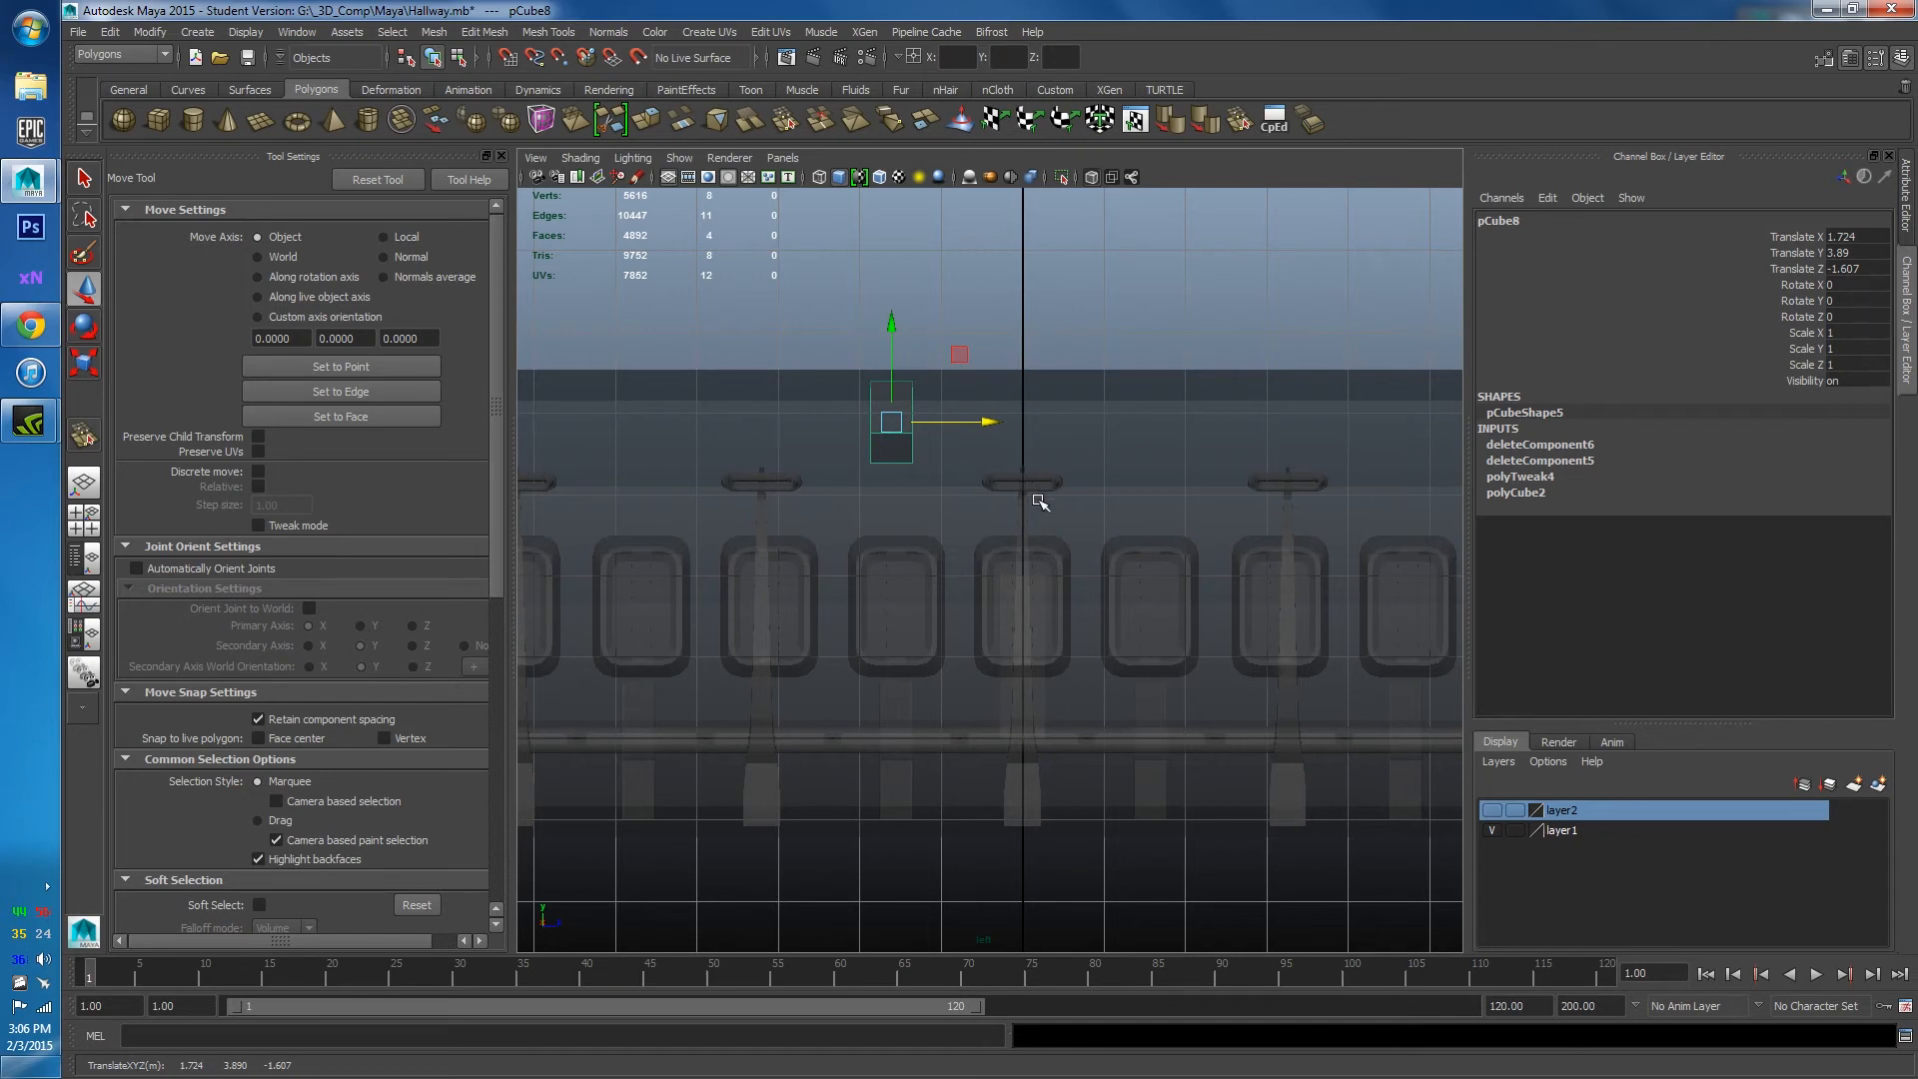
key(ctrl+d)
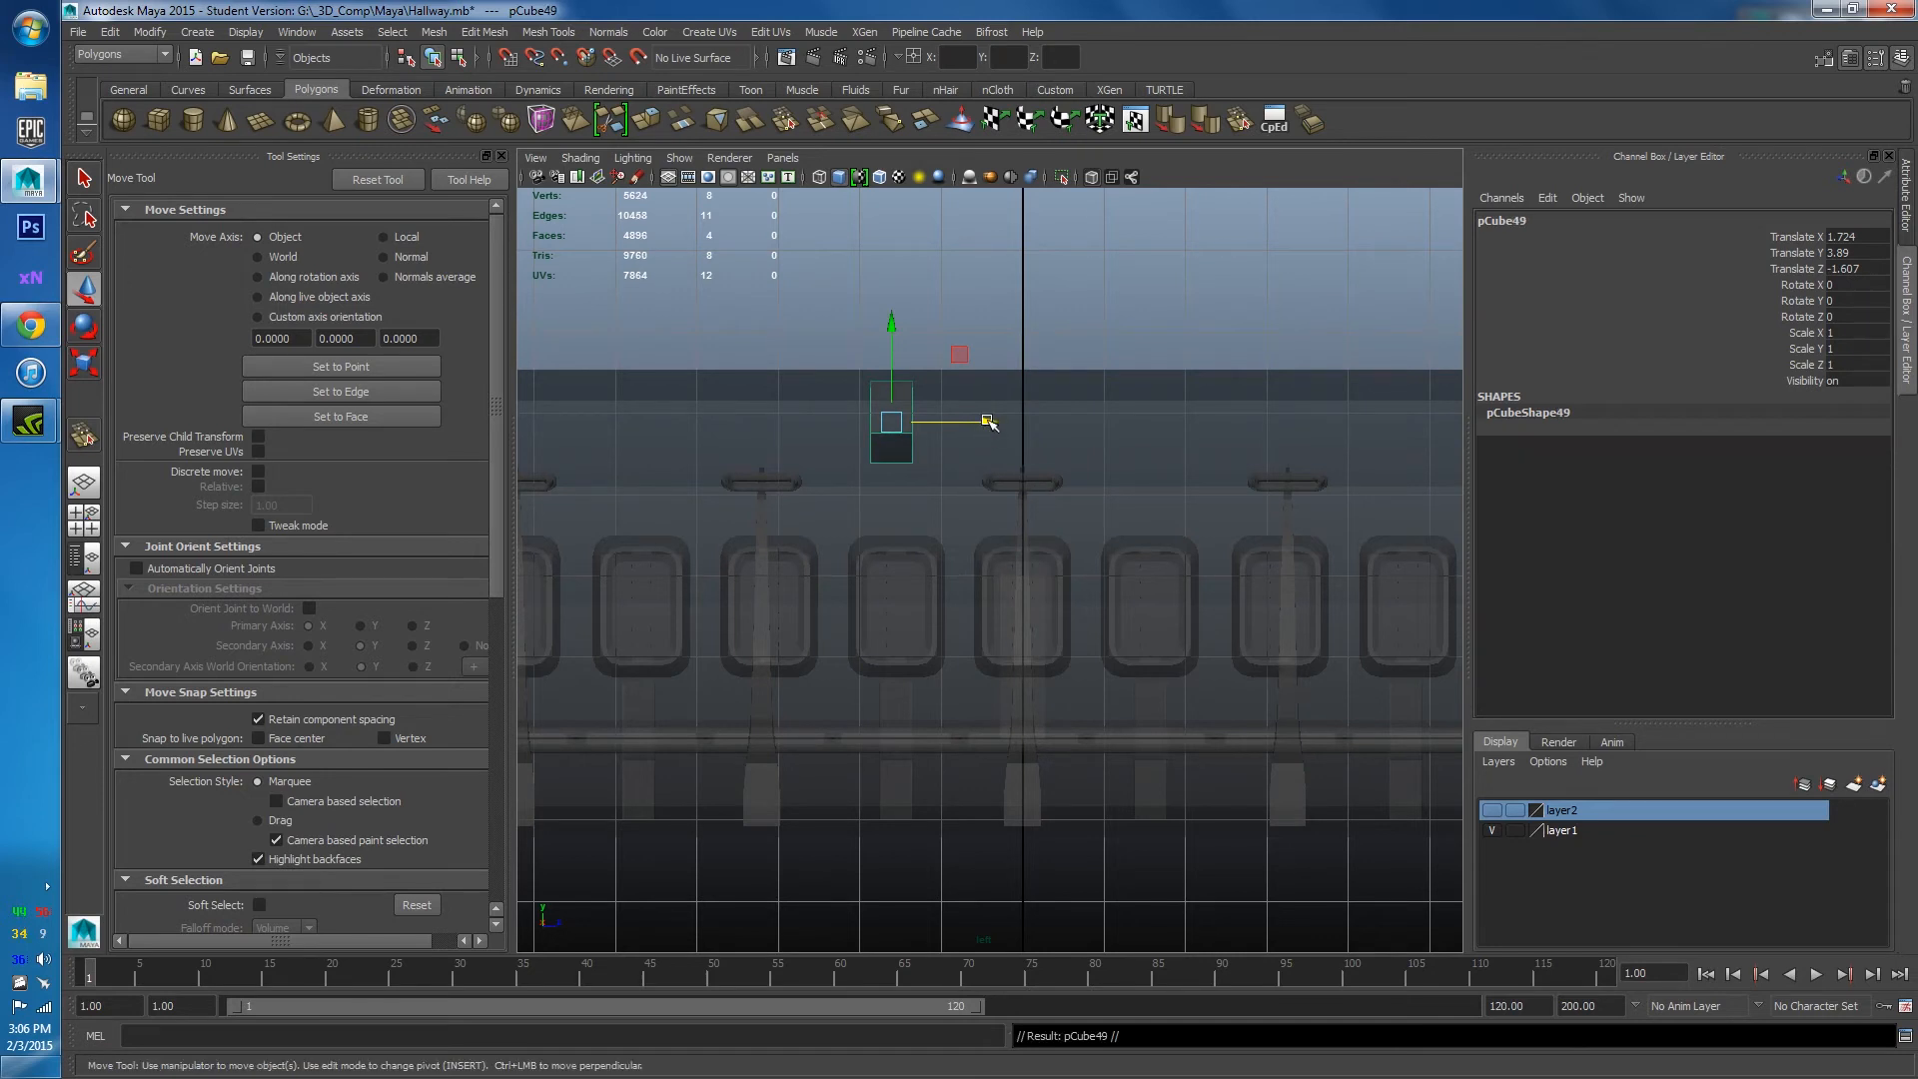
drag(989, 422, 737, 438)
alt+middle_drag(739, 434, 964, 518)
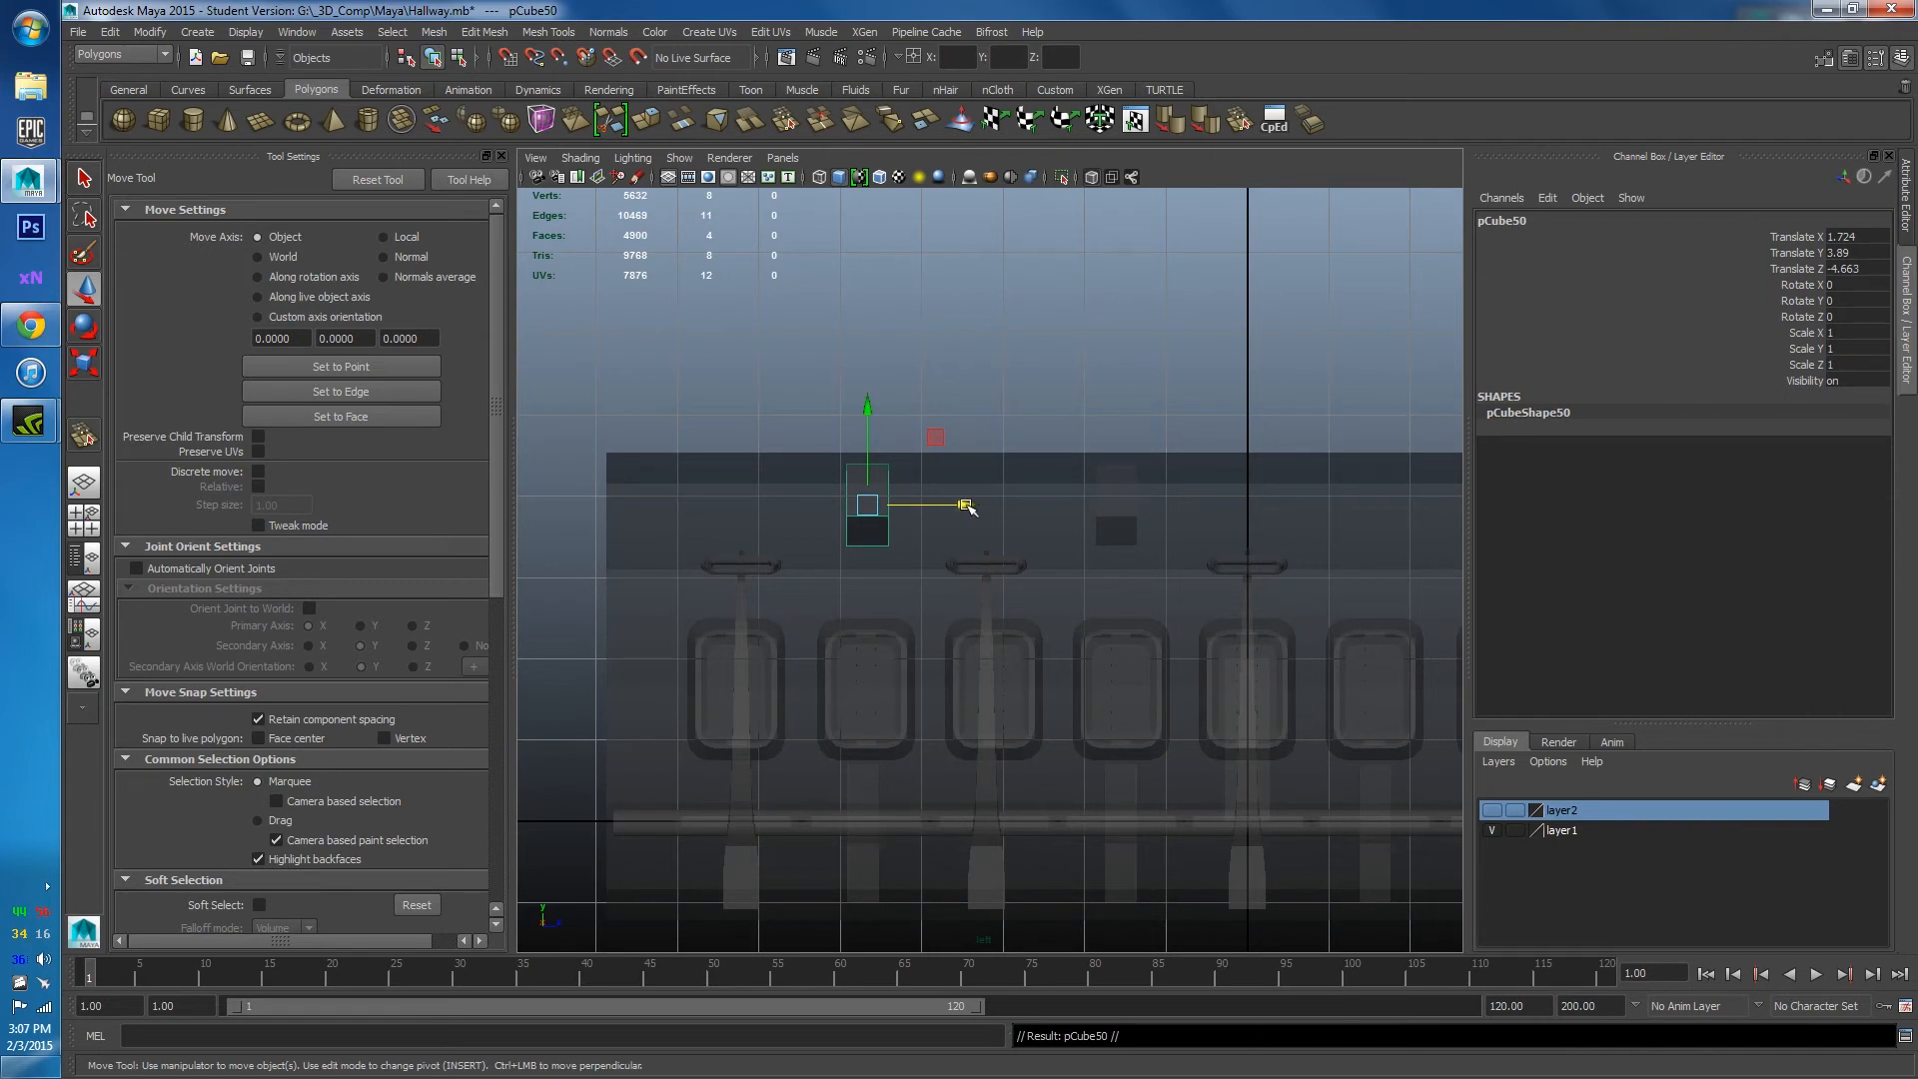
drag(965, 506, 1335, 510)
alt+middle_drag(1335, 510, 943, 500)
drag(942, 500, 1068, 513)
key(ctrl+z)
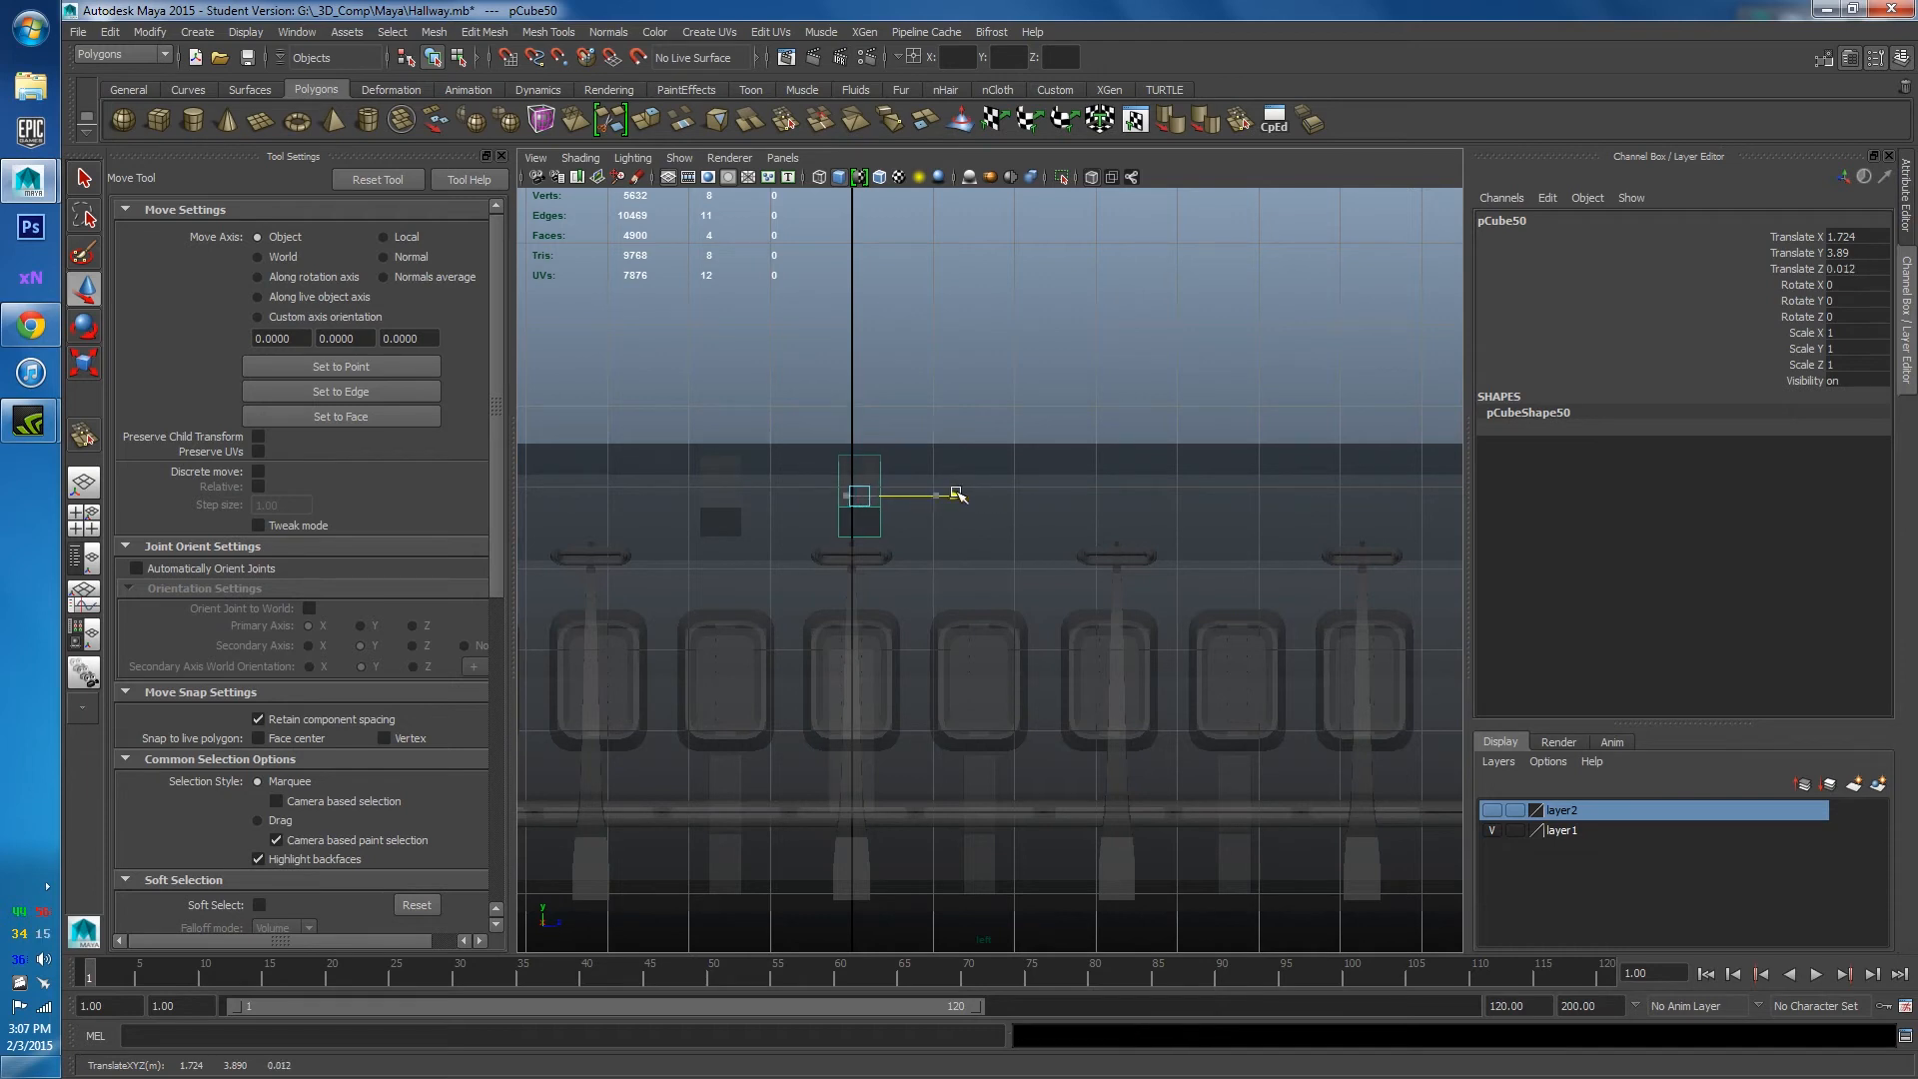
drag(944, 497, 1321, 508)
key(ctrl+d)
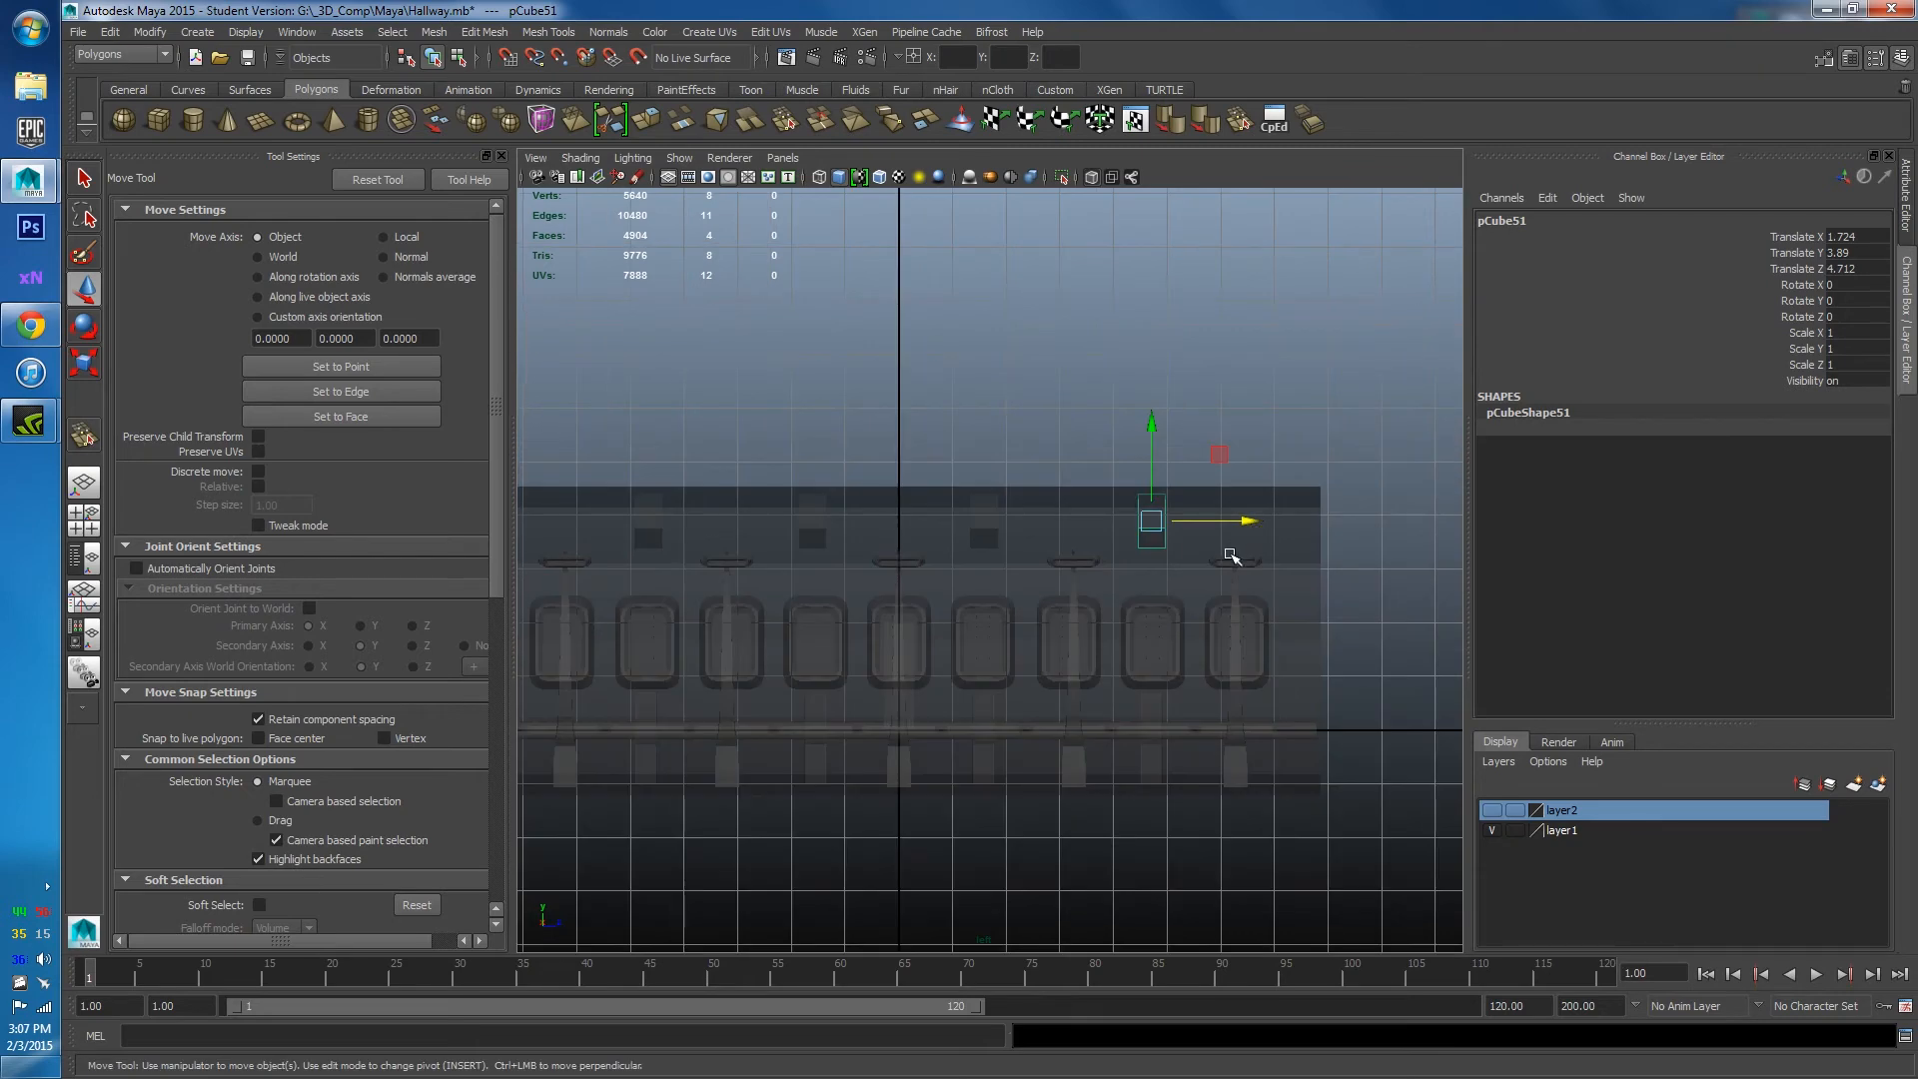
In perspective, select all ceiling panels and merge them with Mesh > Combine.
key(space)
drag(1224, 554, 1065, 524)
shift+click(1069, 427)
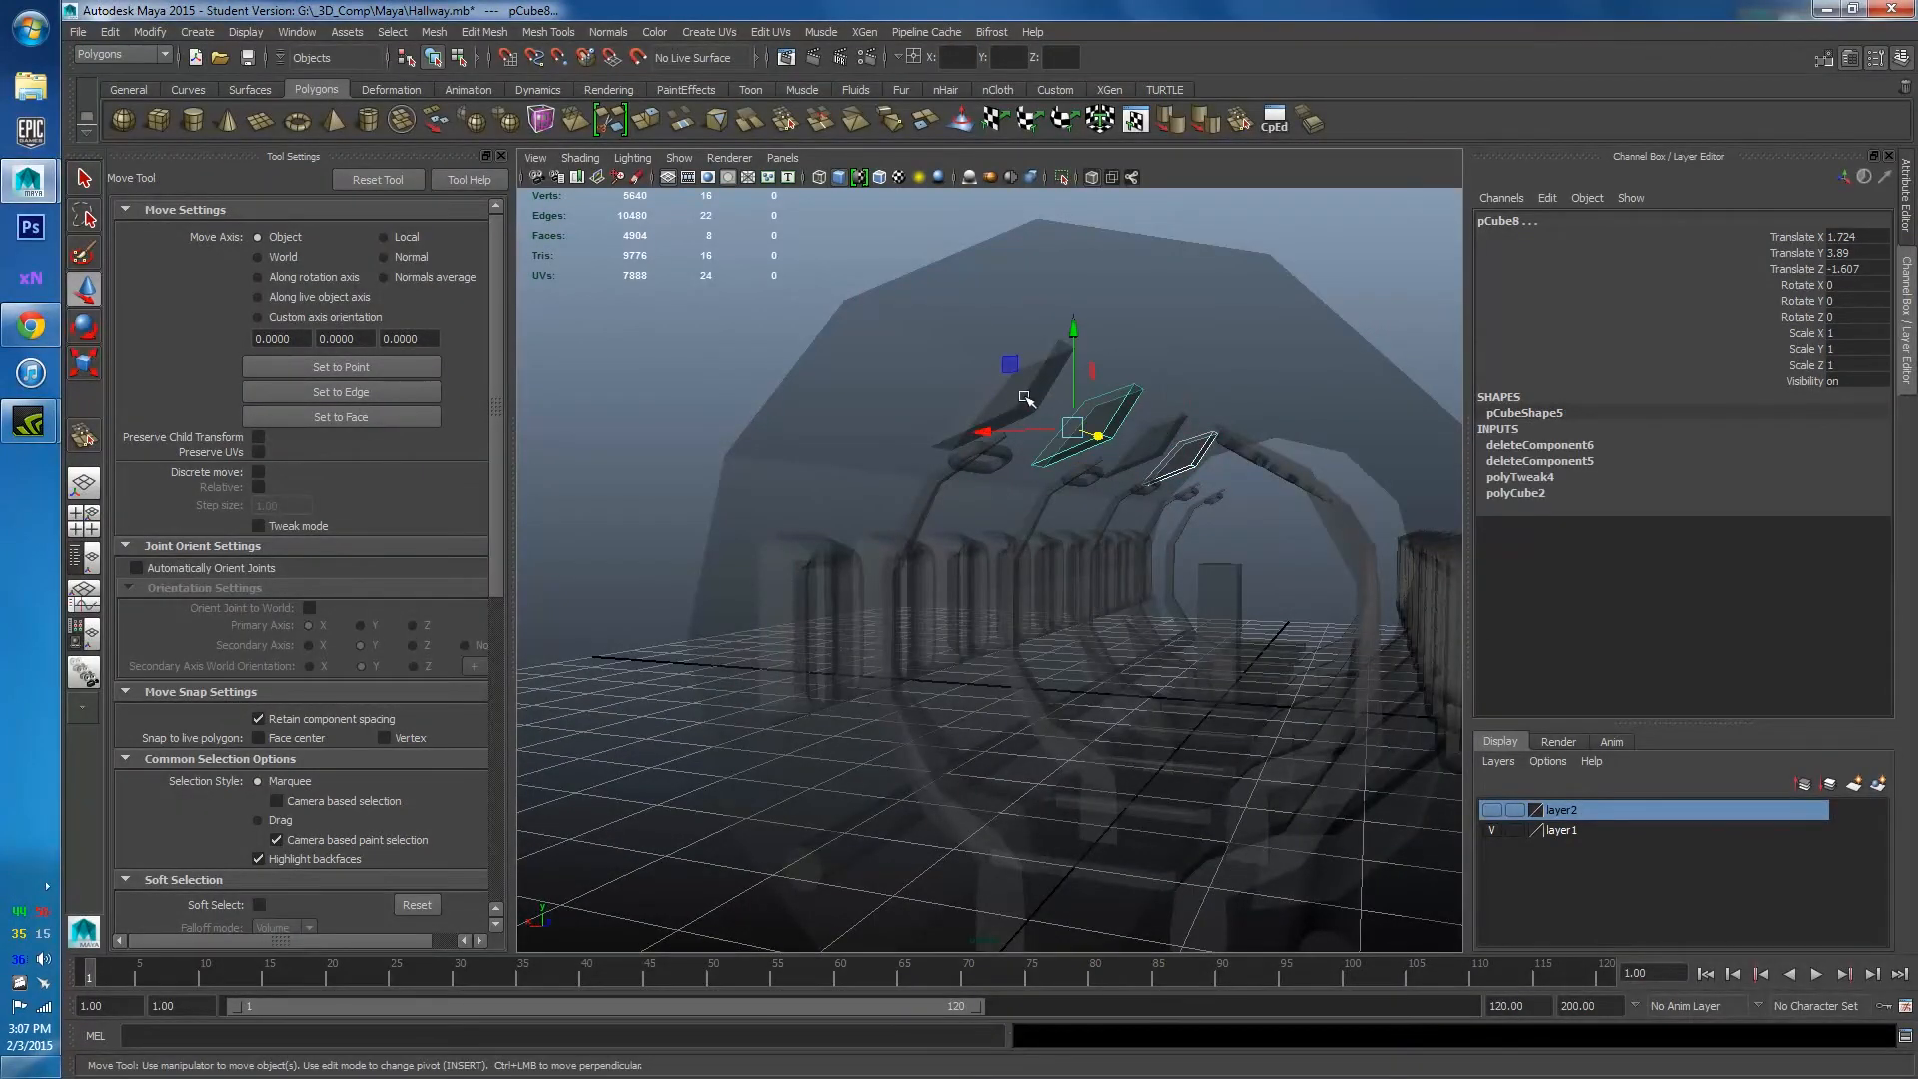
shift+click(1026, 398)
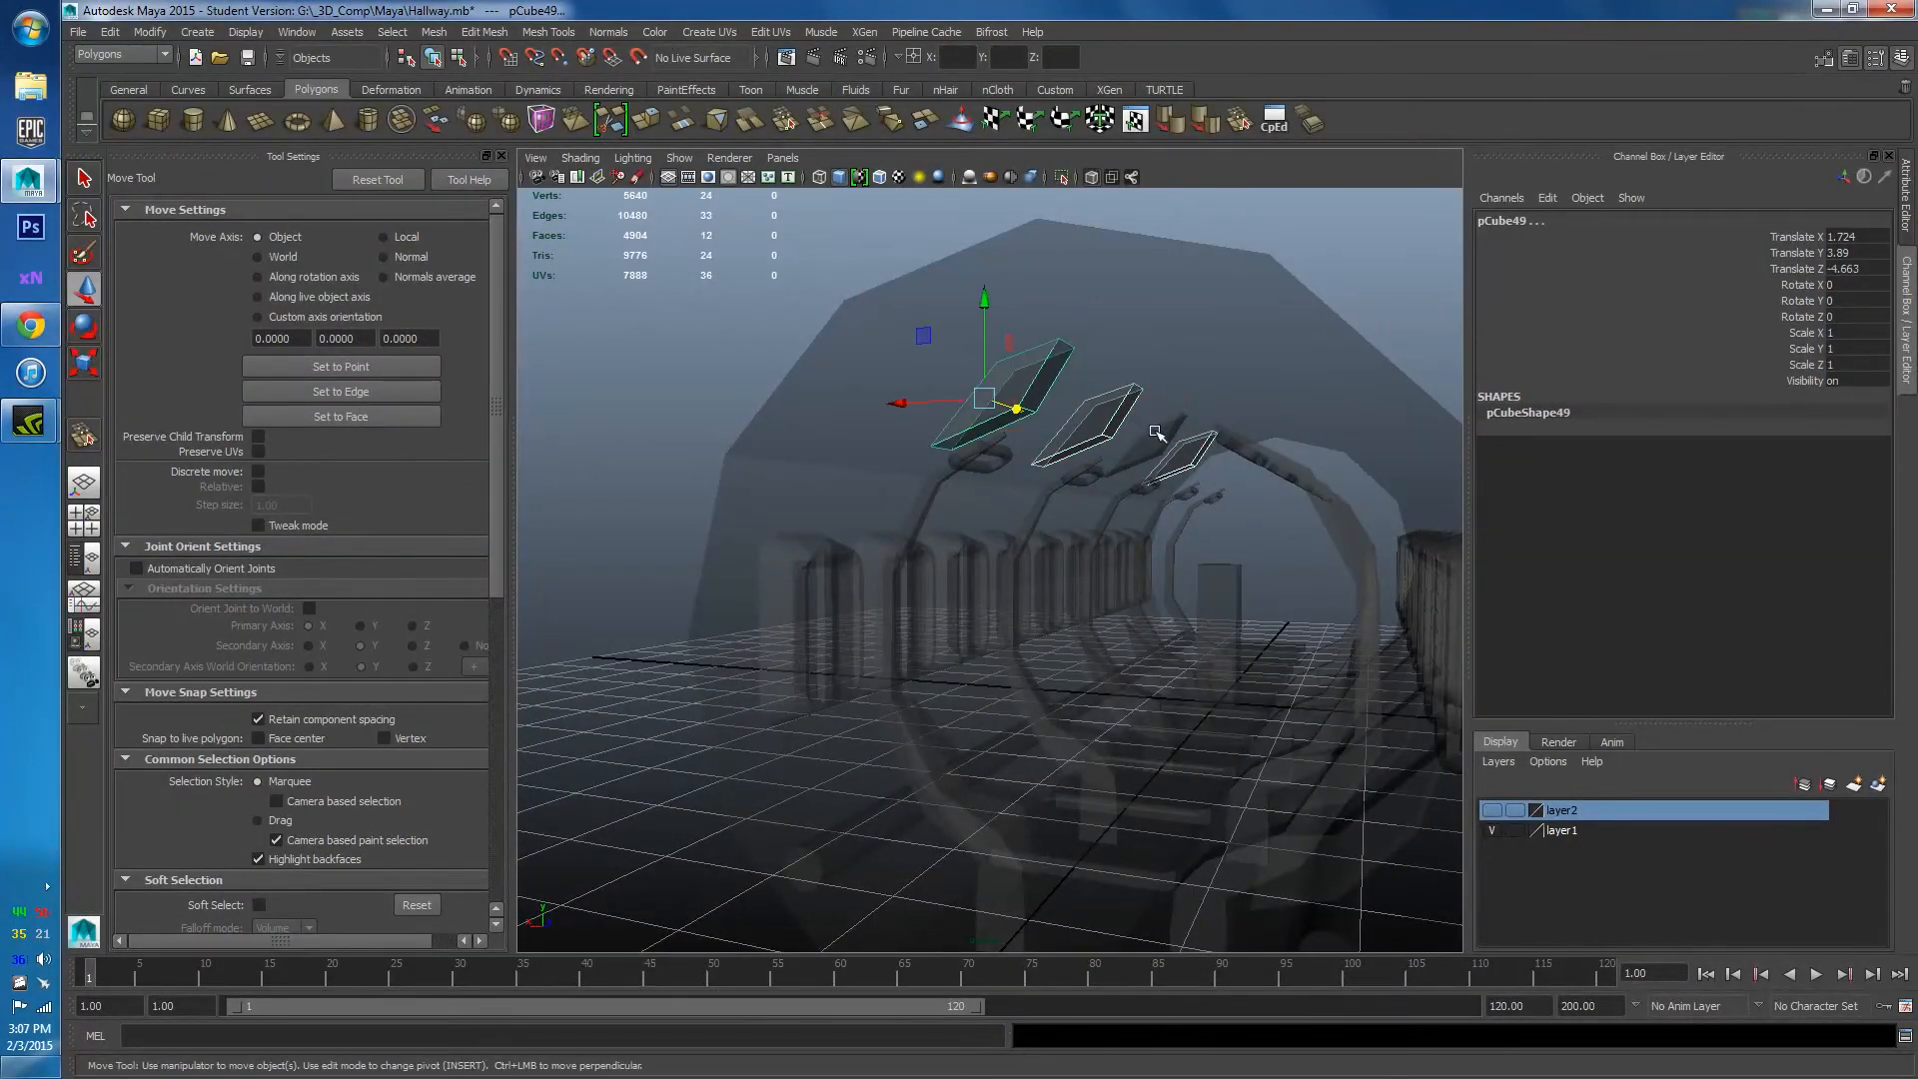
click(436, 32)
click(477, 94)
Duplicate the combined ceiling panels and rotate the copy 180° on Y onto the opposite side.
scroll(1002, 543, down, 5)
alt+drag(1002, 543, 1101, 568)
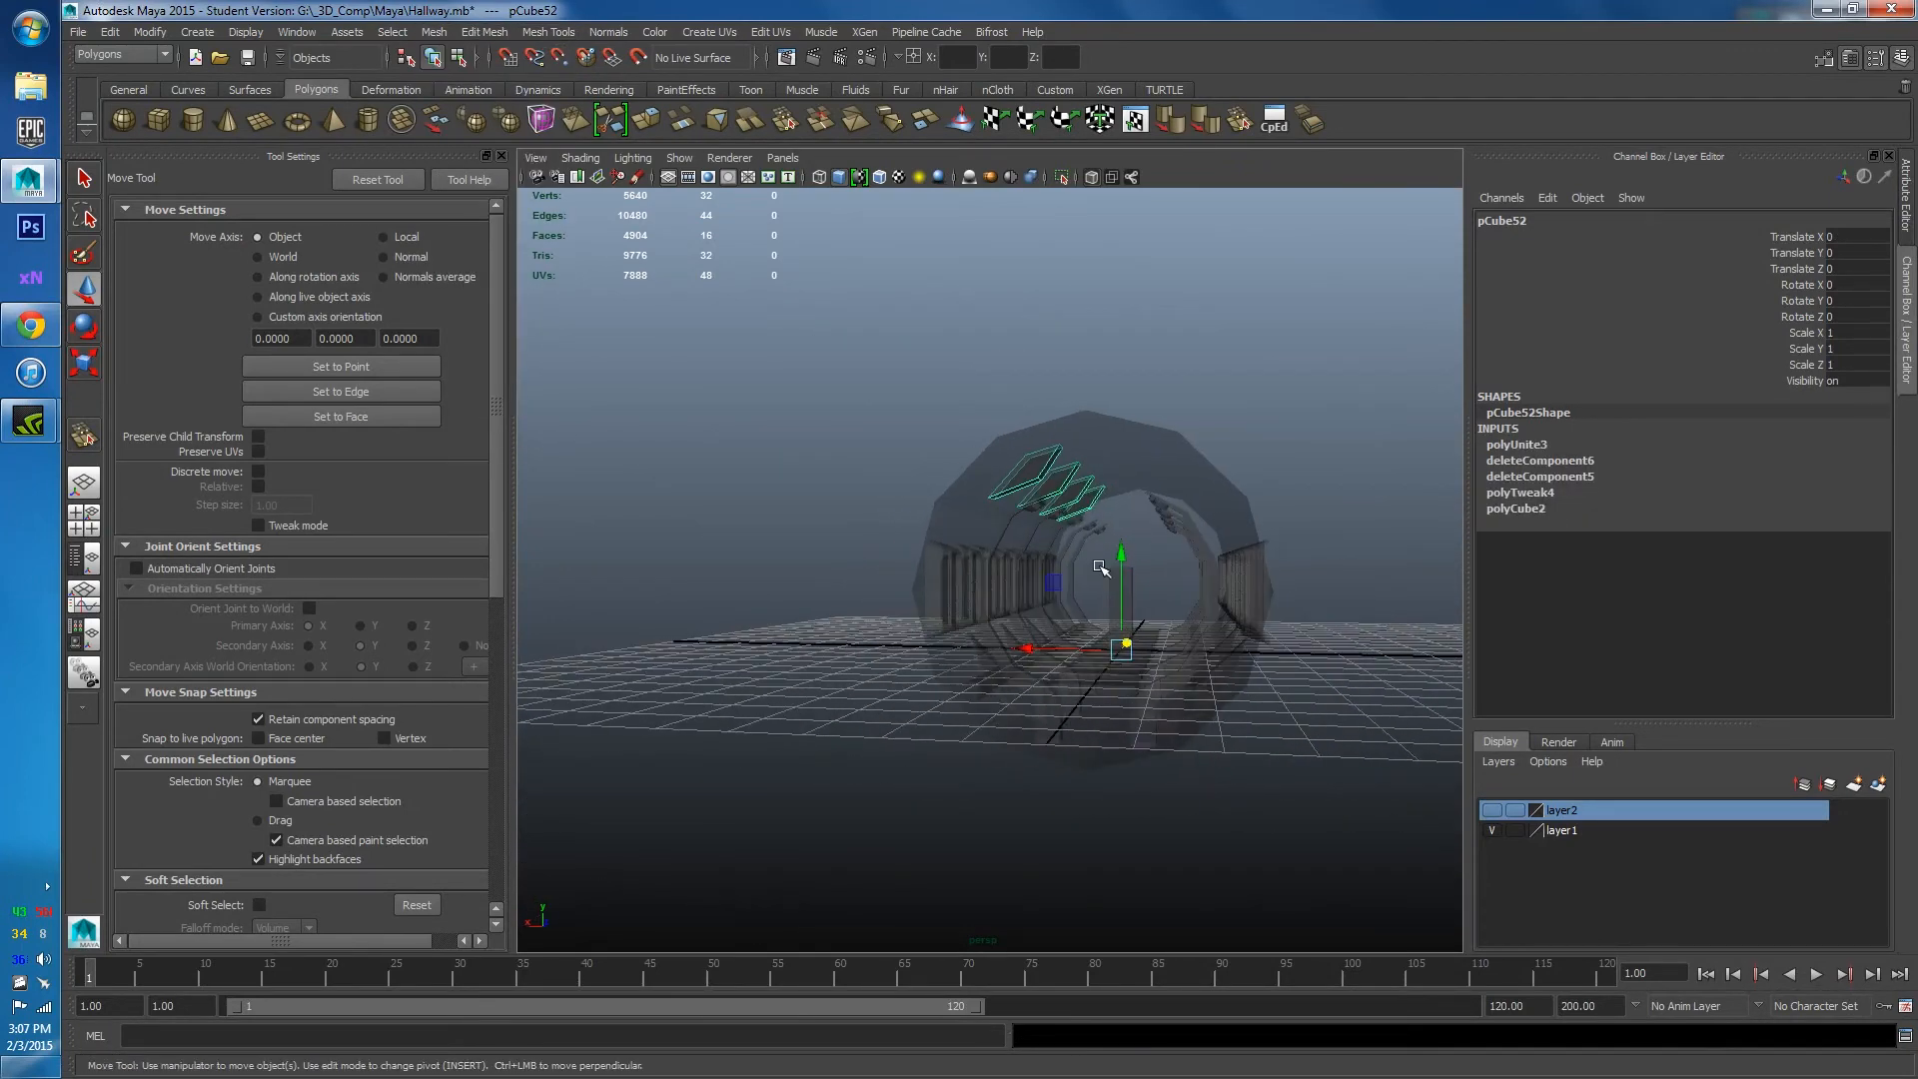
key(ctrl+d)
key(e)
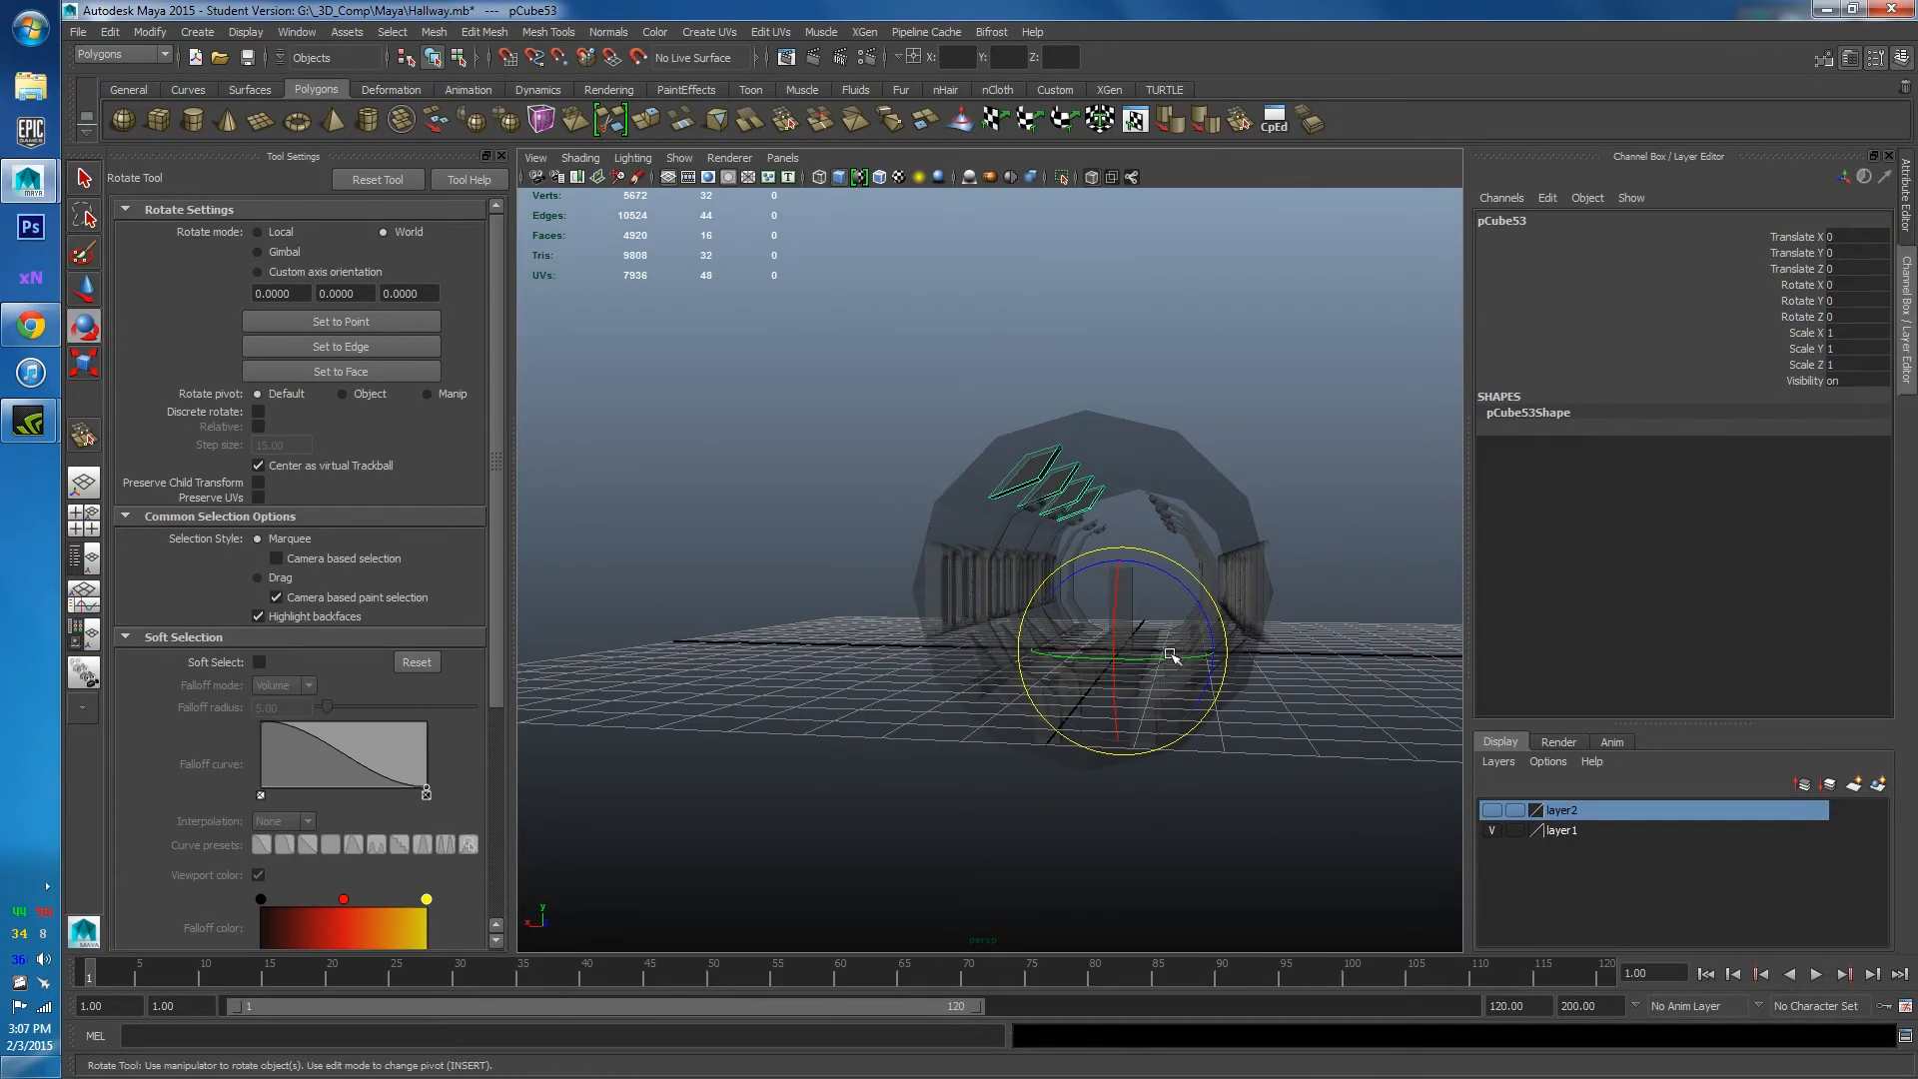
drag(1177, 660, 919, 702)
click(1284, 392)
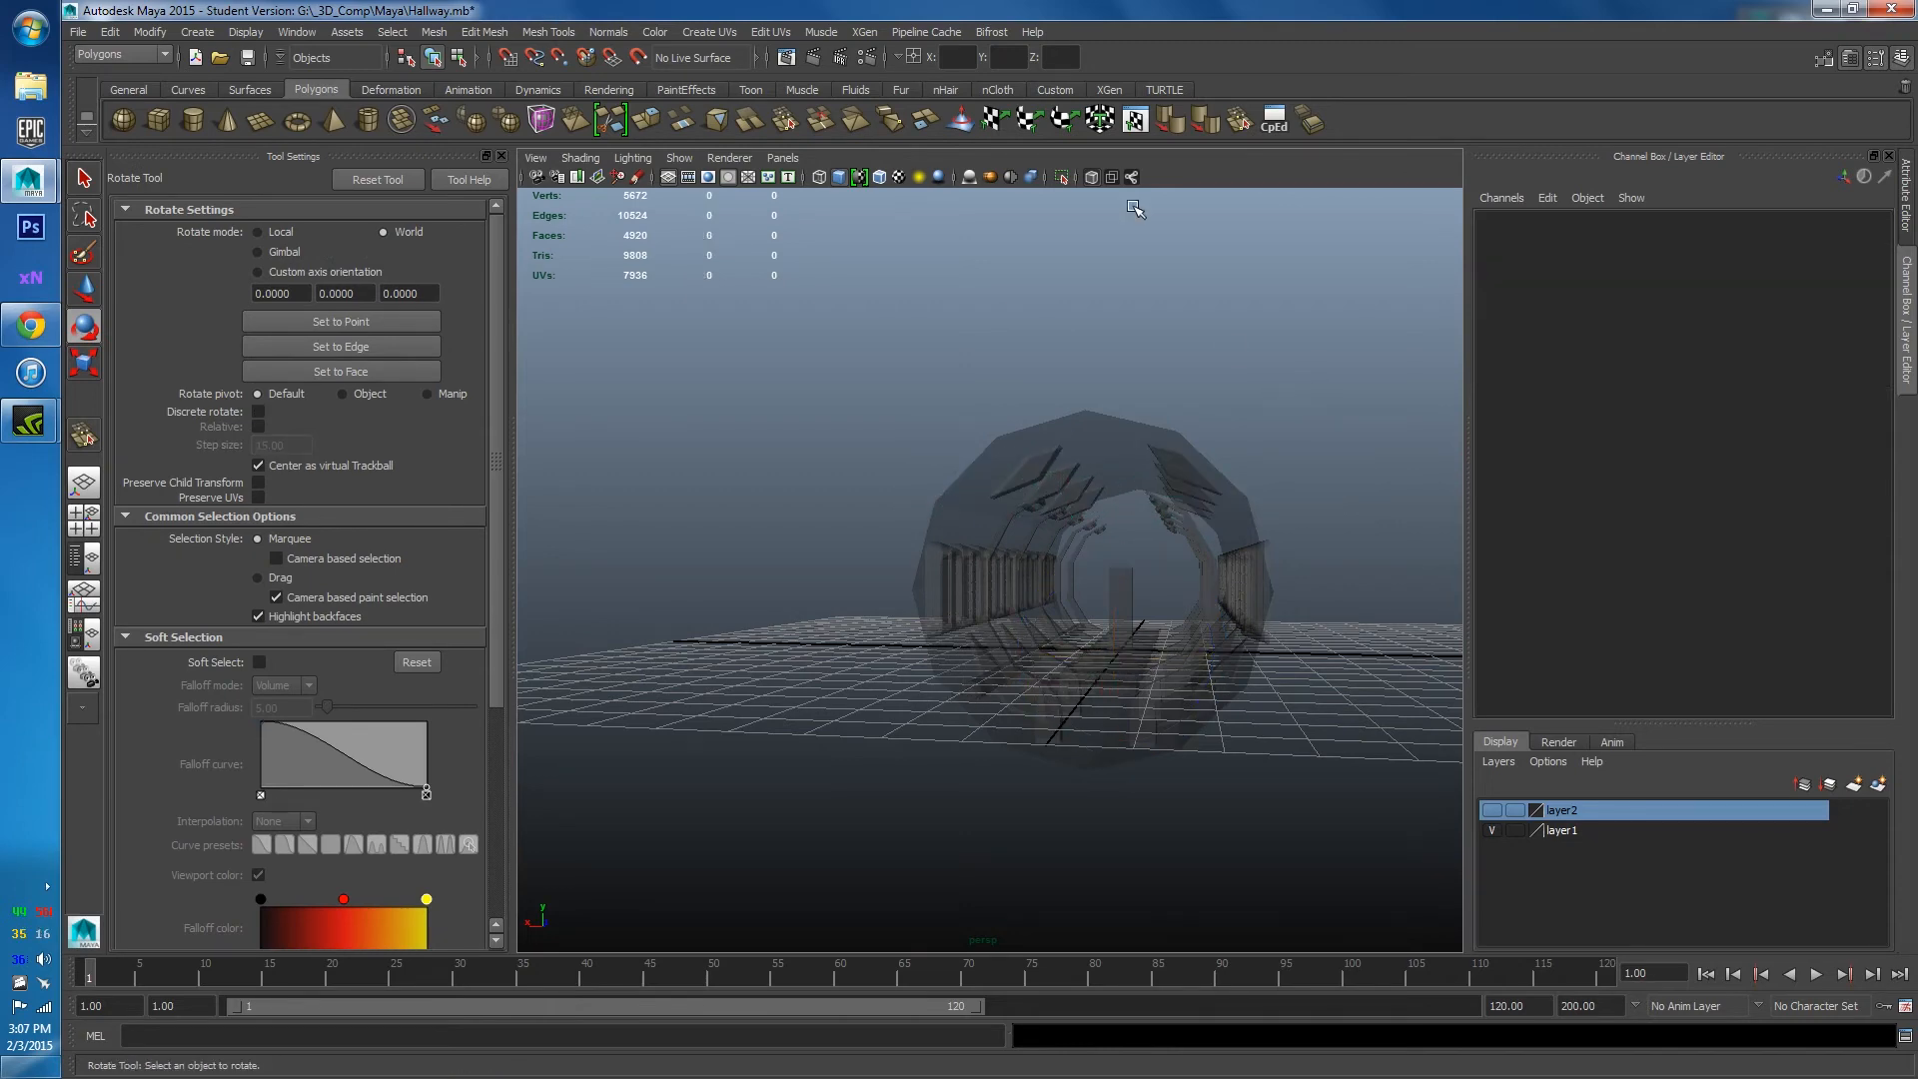
click(1092, 178)
scroll(1119, 624, up, 6)
alt+middle_drag(1120, 638, 1123, 646)
alt+drag(1123, 646, 945, 576)
key(space)
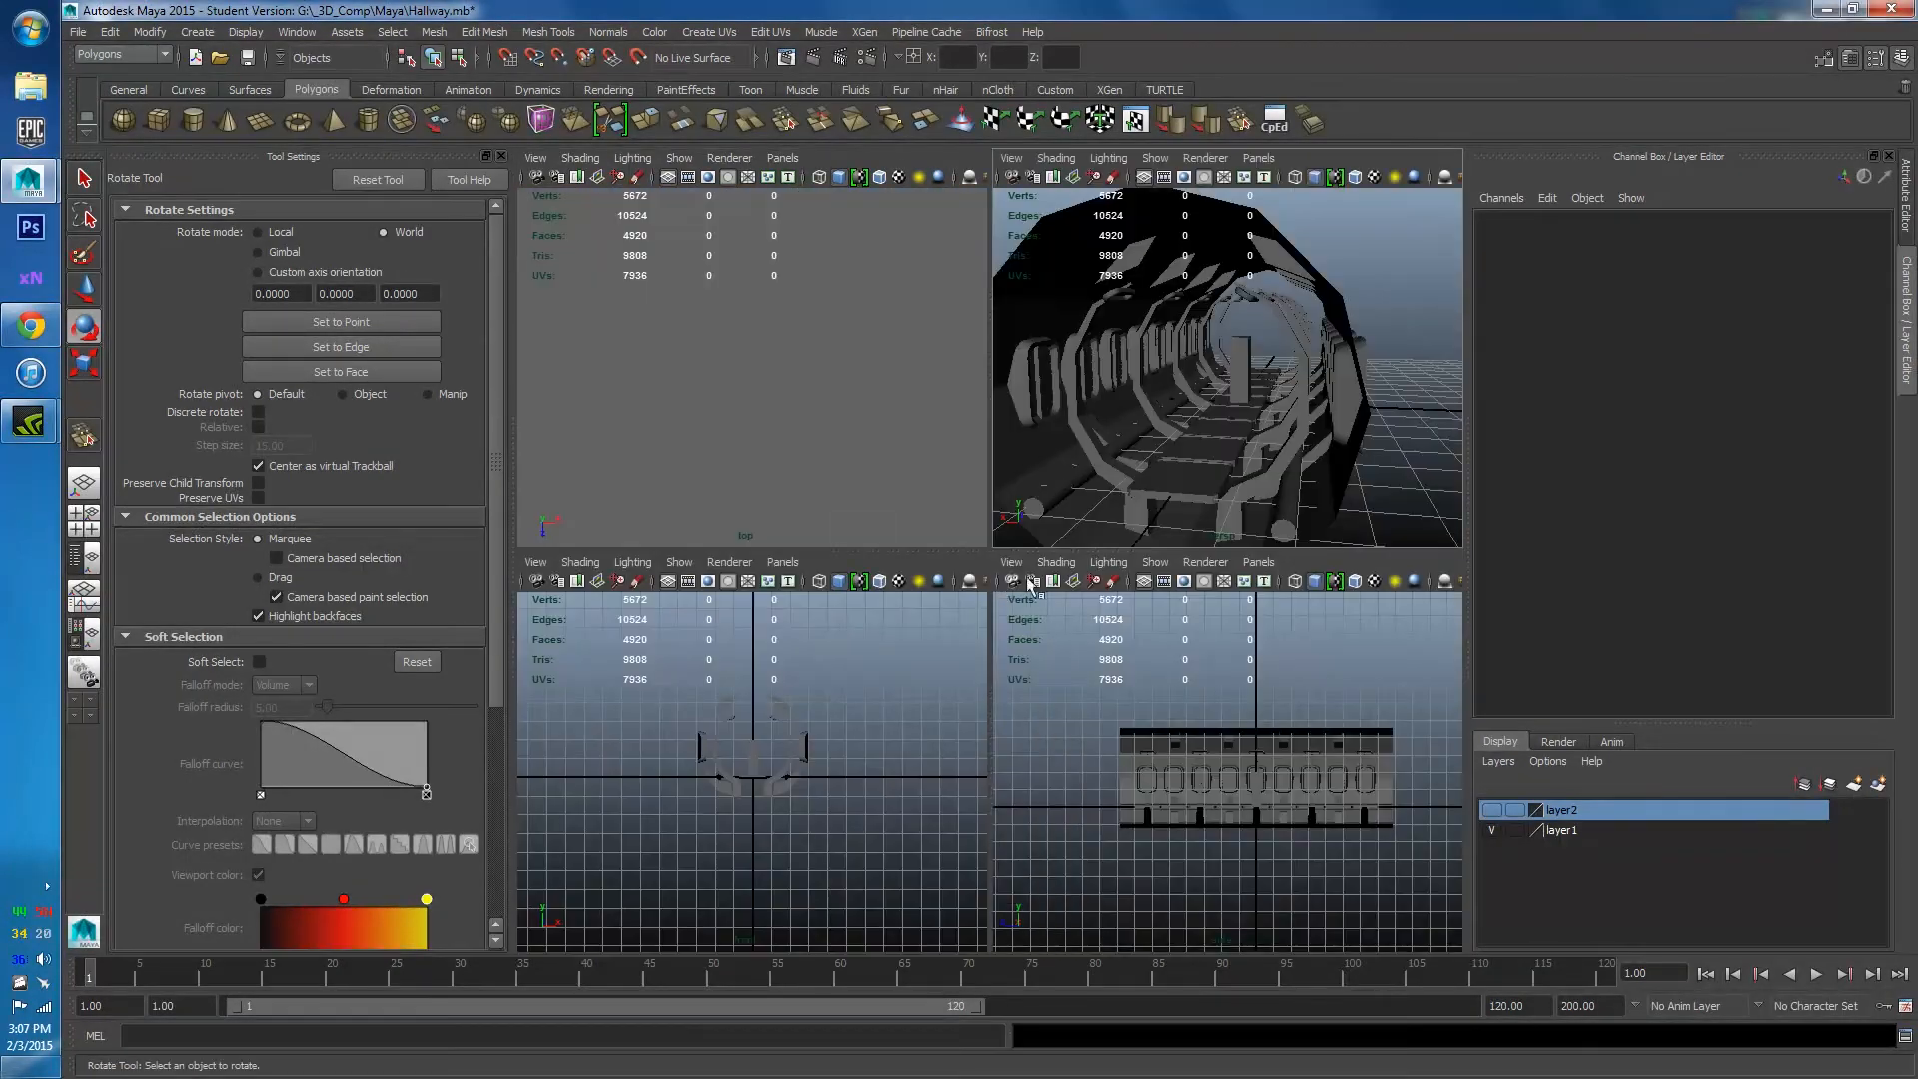
Frame and orbit down the tunnel, comparing it with the sci-fi corridor reference image.
key(space)
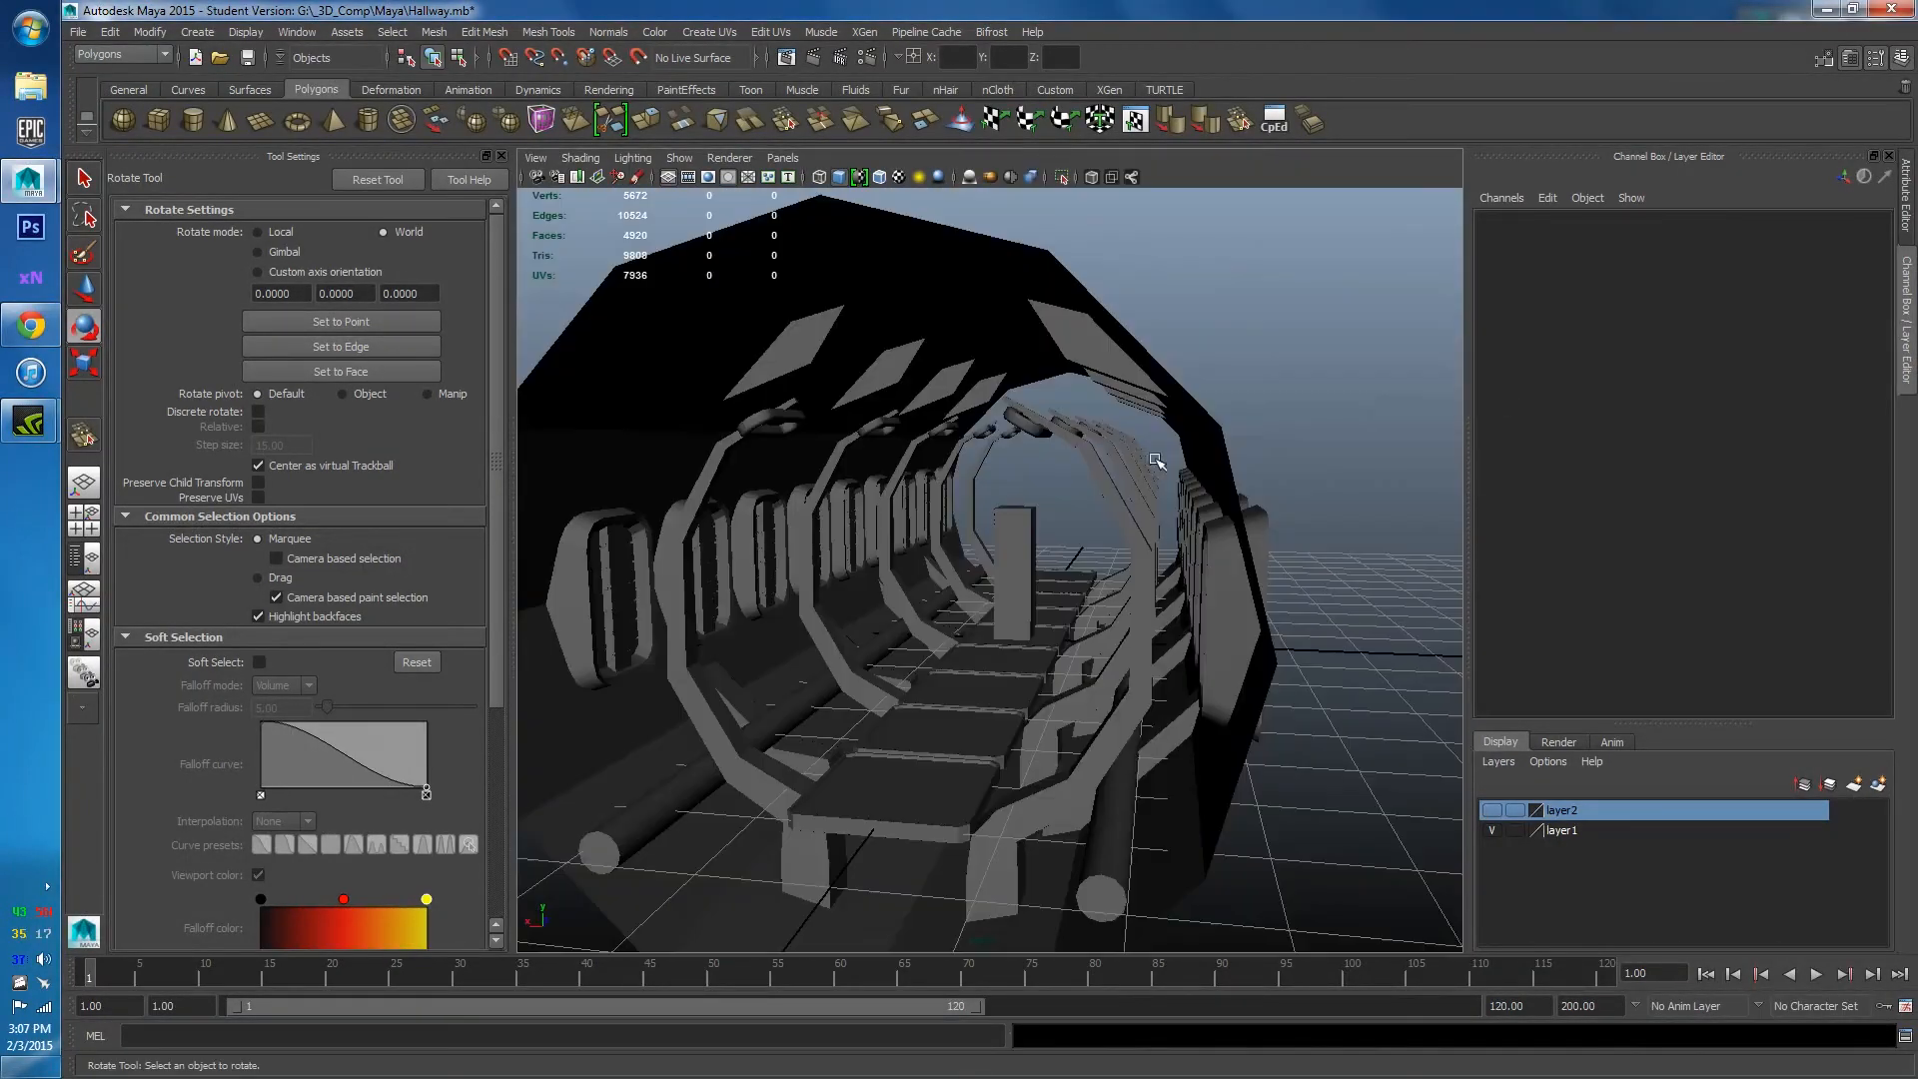
click(502, 155)
key(f)
alt+drag(847, 530, 702, 483)
scroll(865, 517, up, 3)
scroll(689, 494, up, 2)
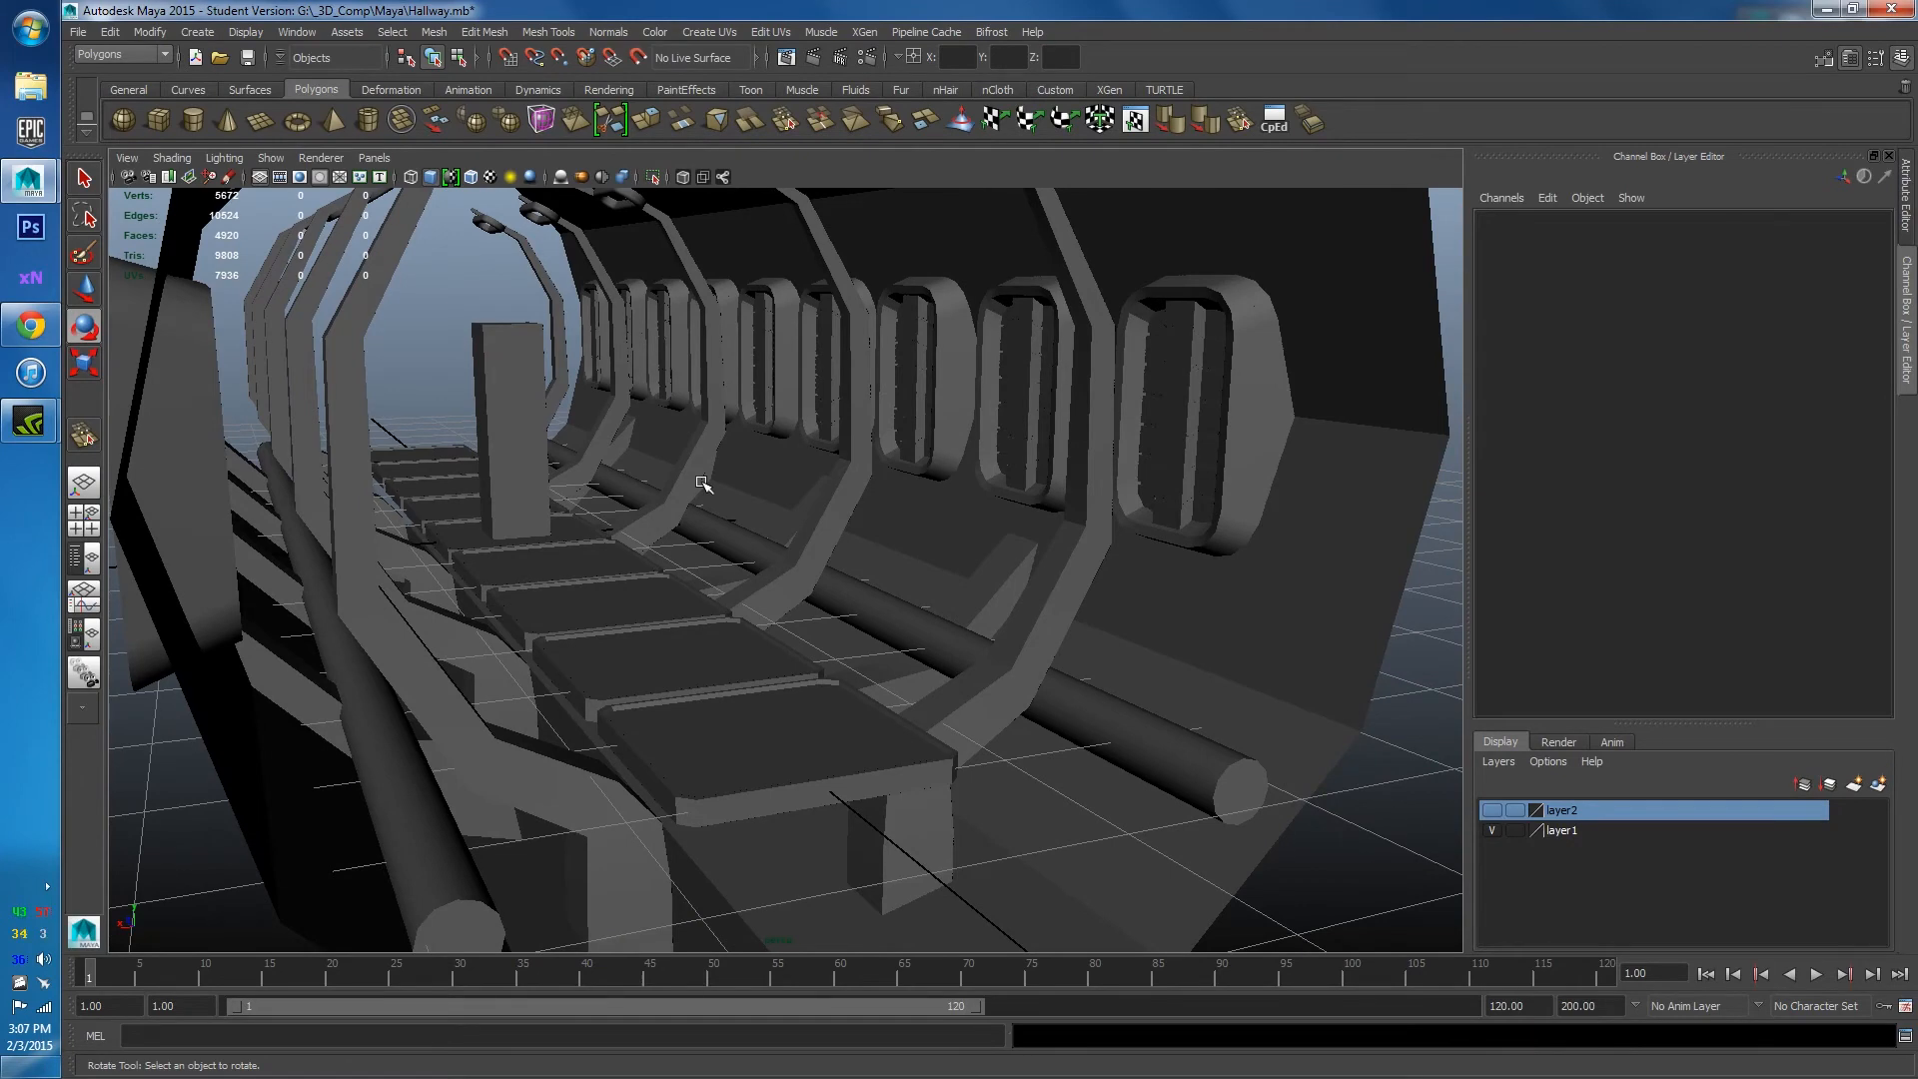
alt+drag(671, 542, 829, 578)
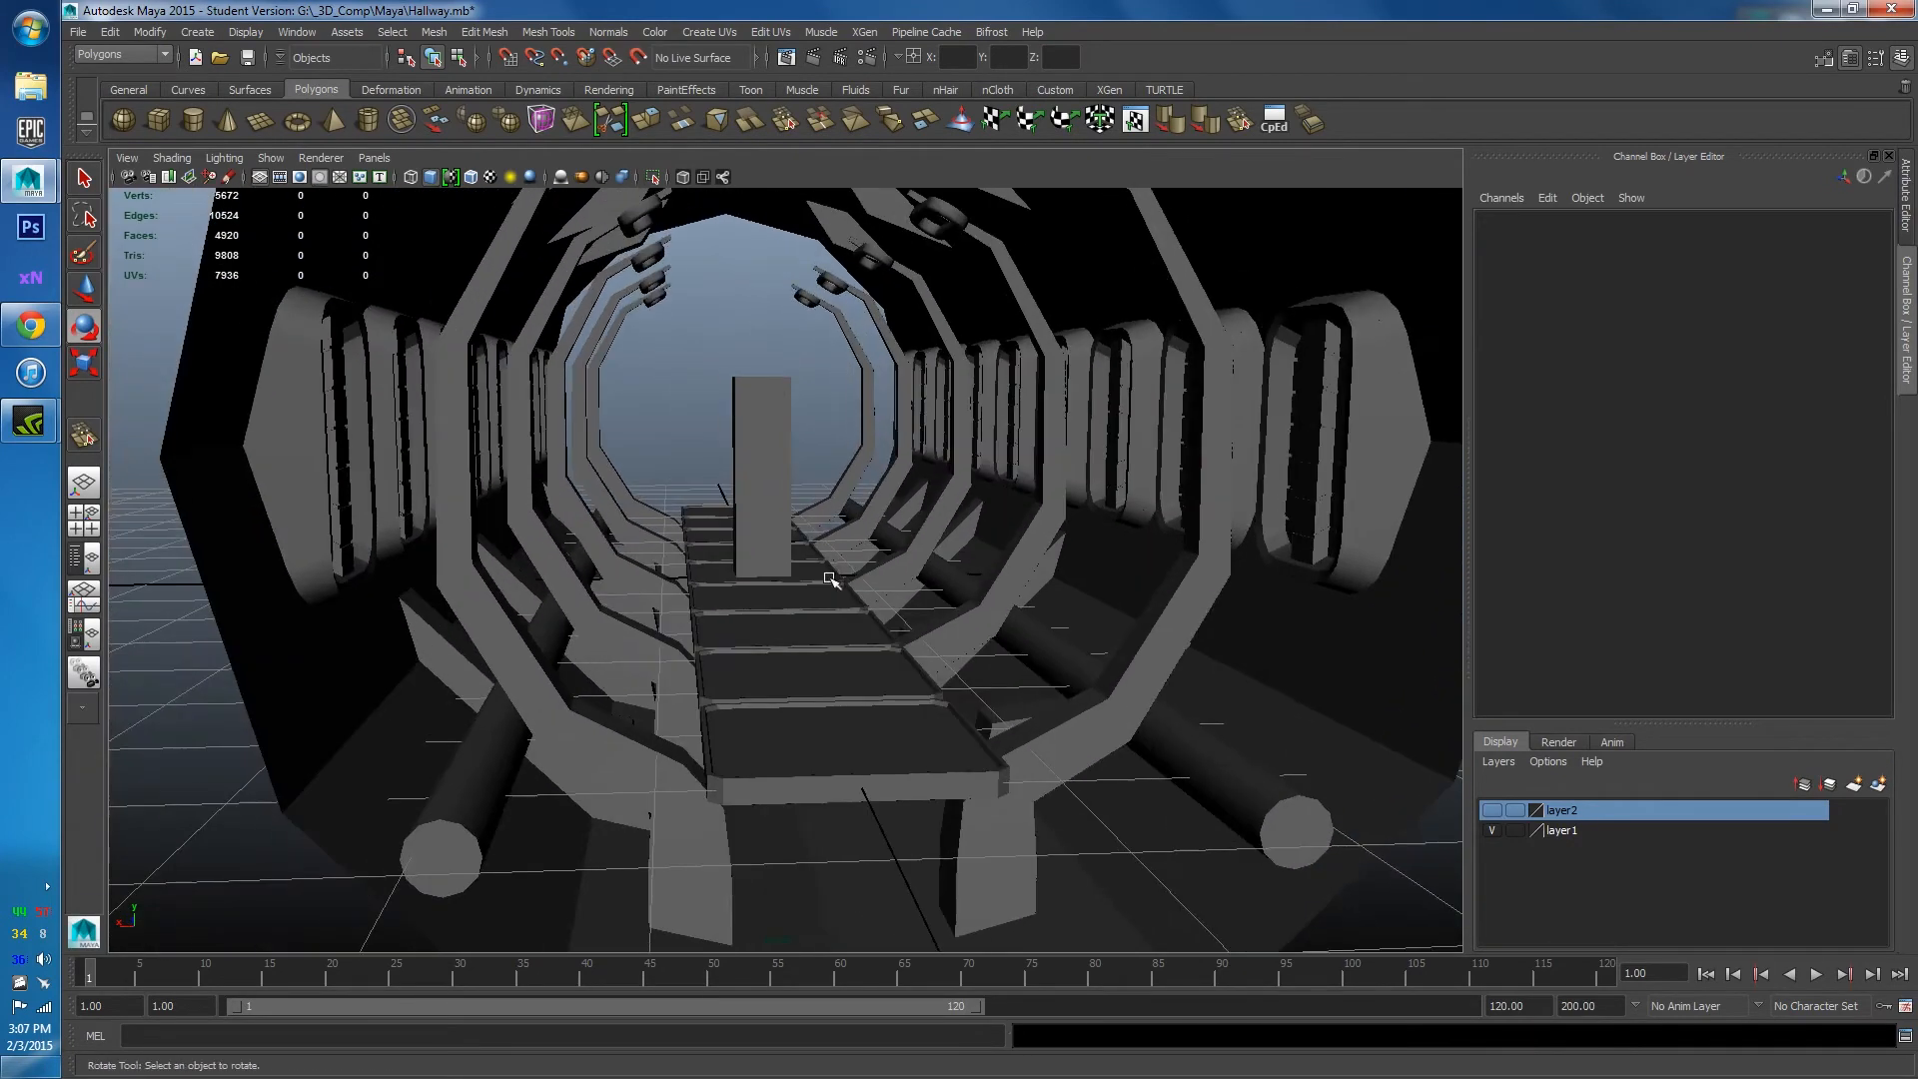
click(53, 327)
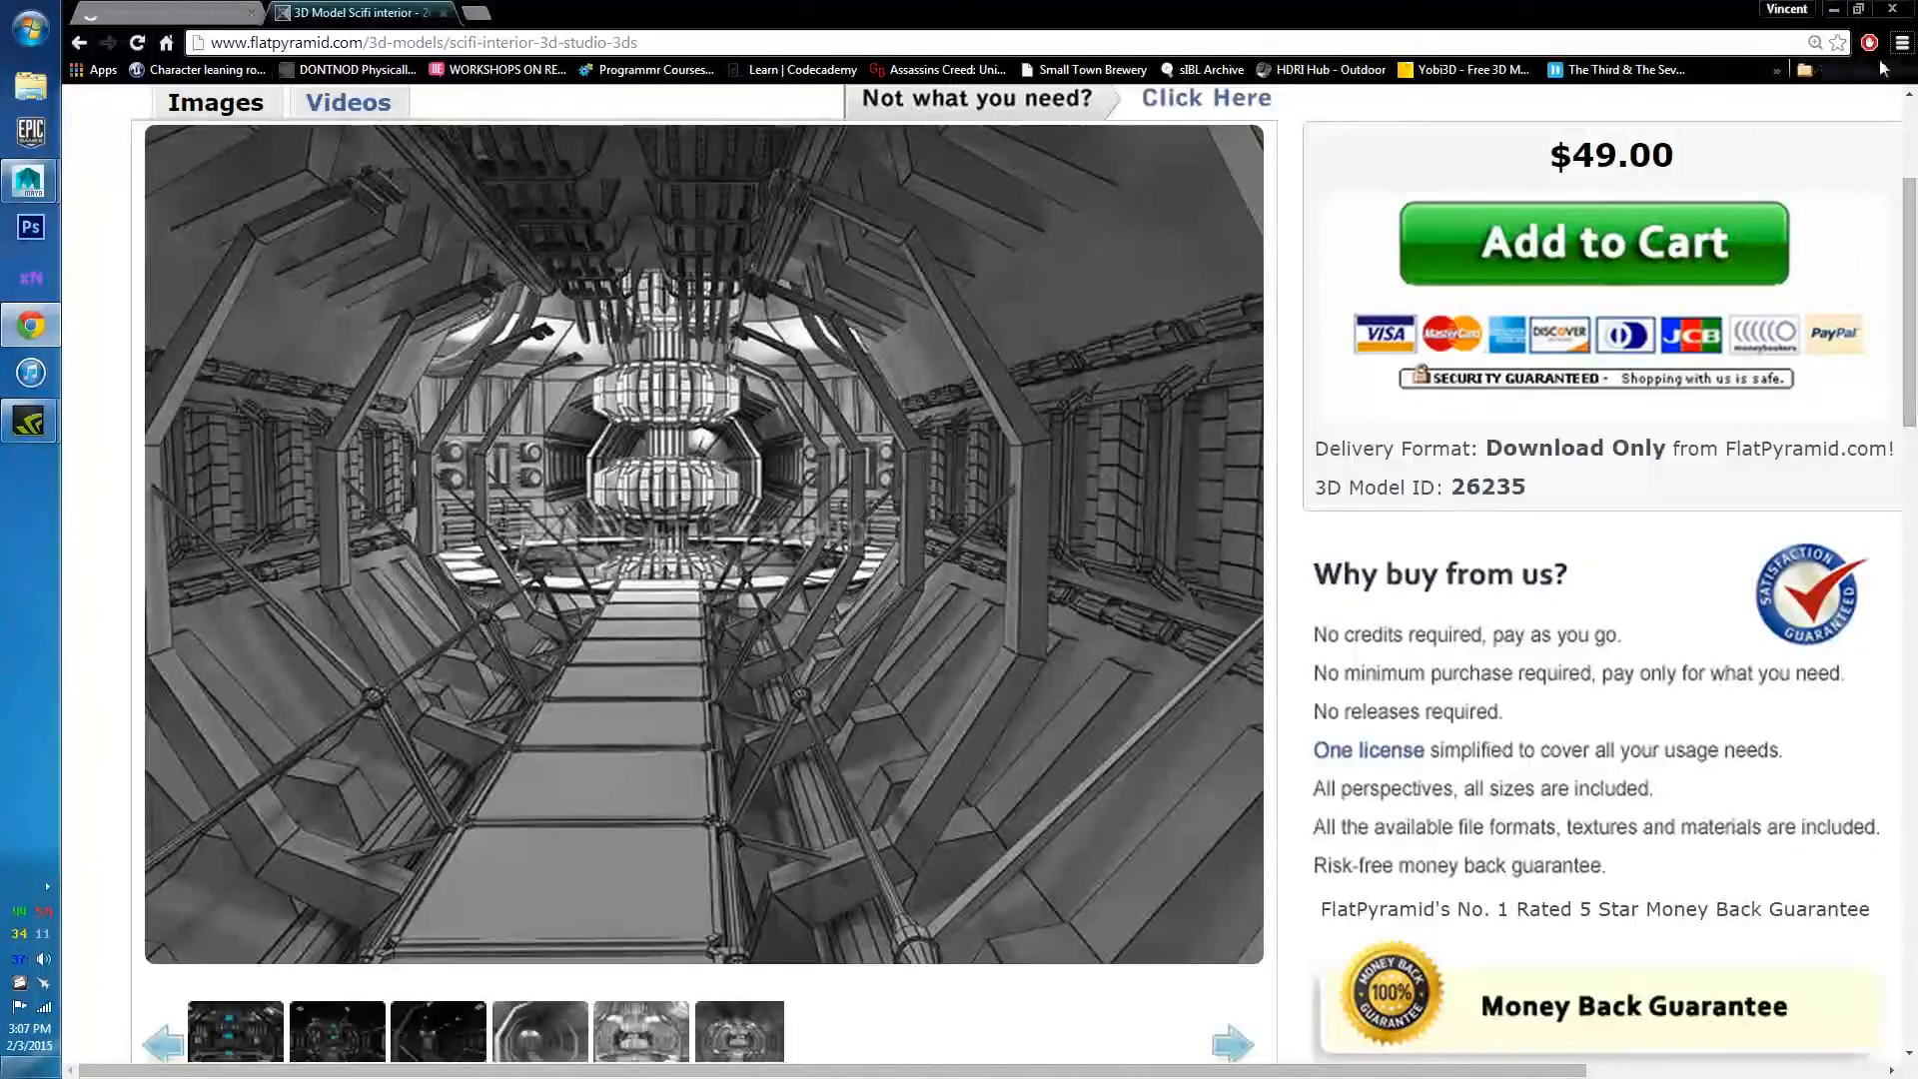
click(1834, 10)
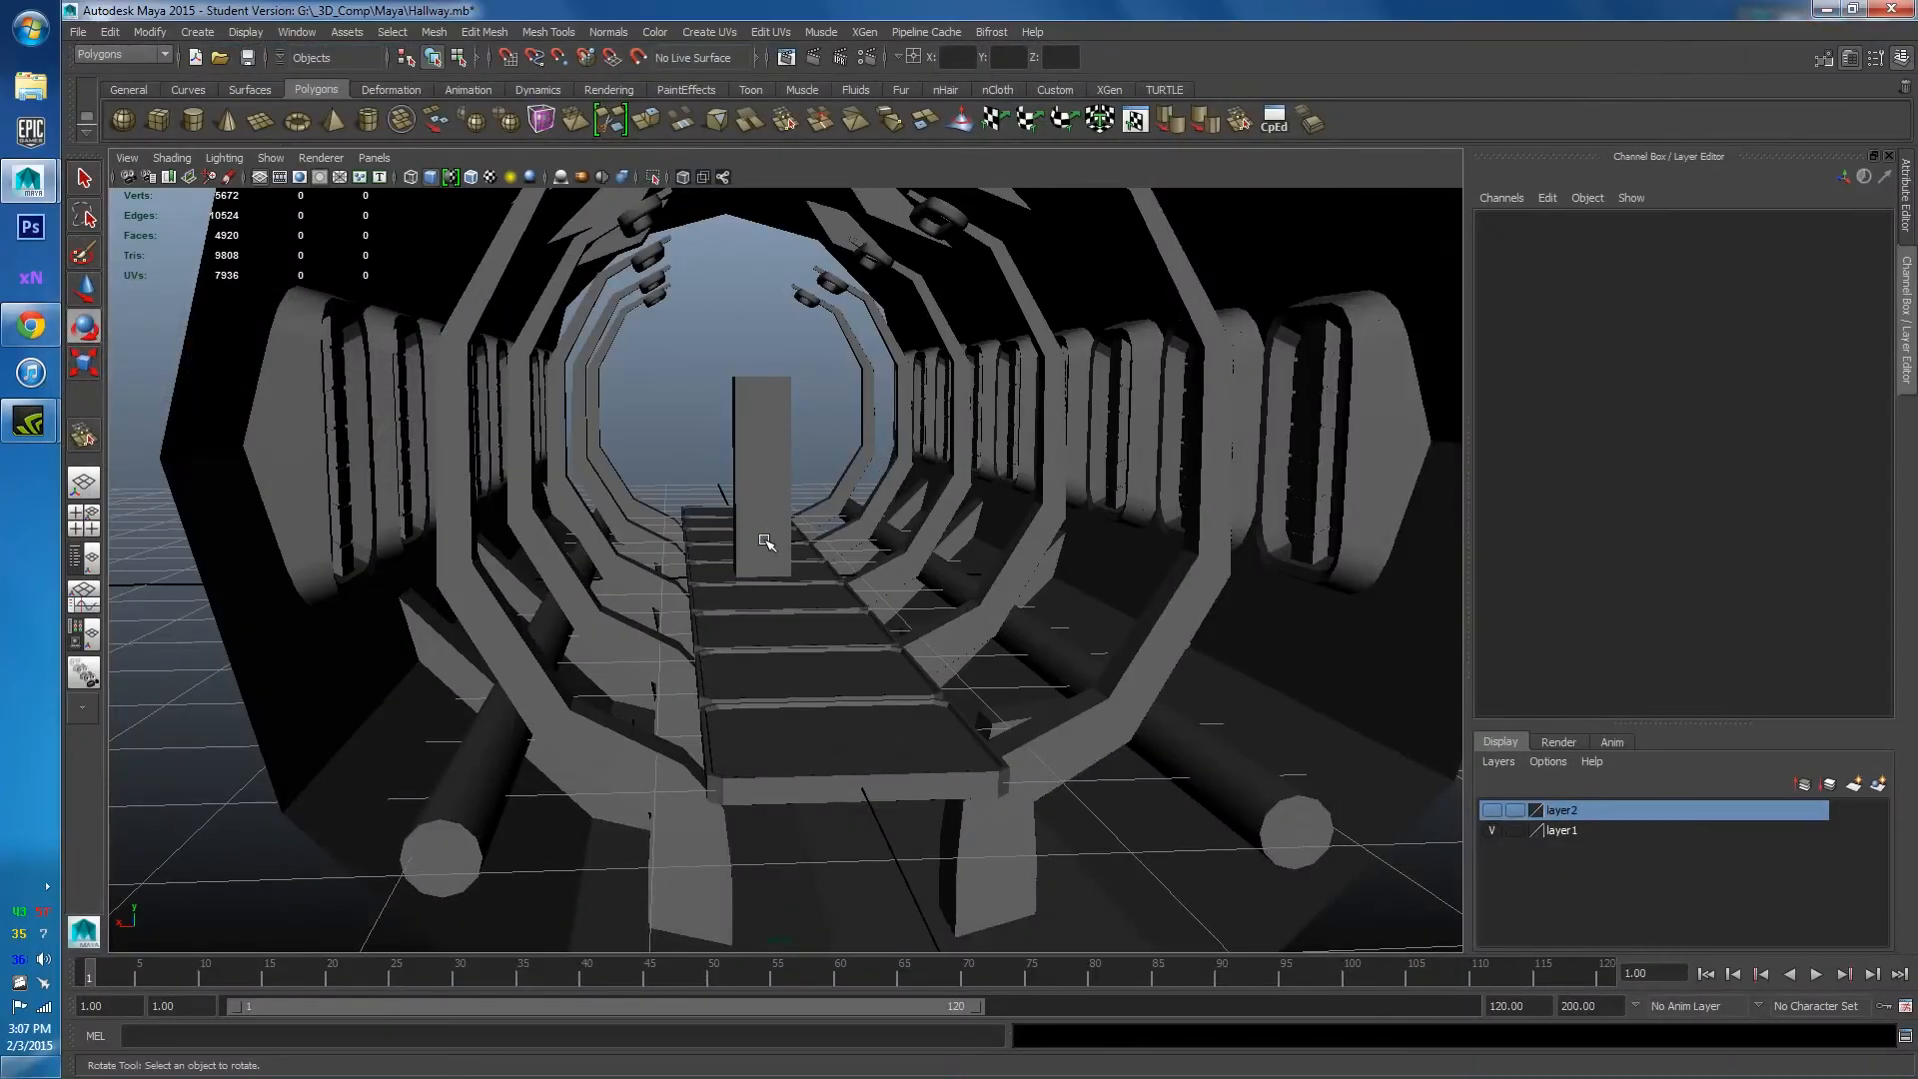
alt+drag(766, 541, 1002, 666)
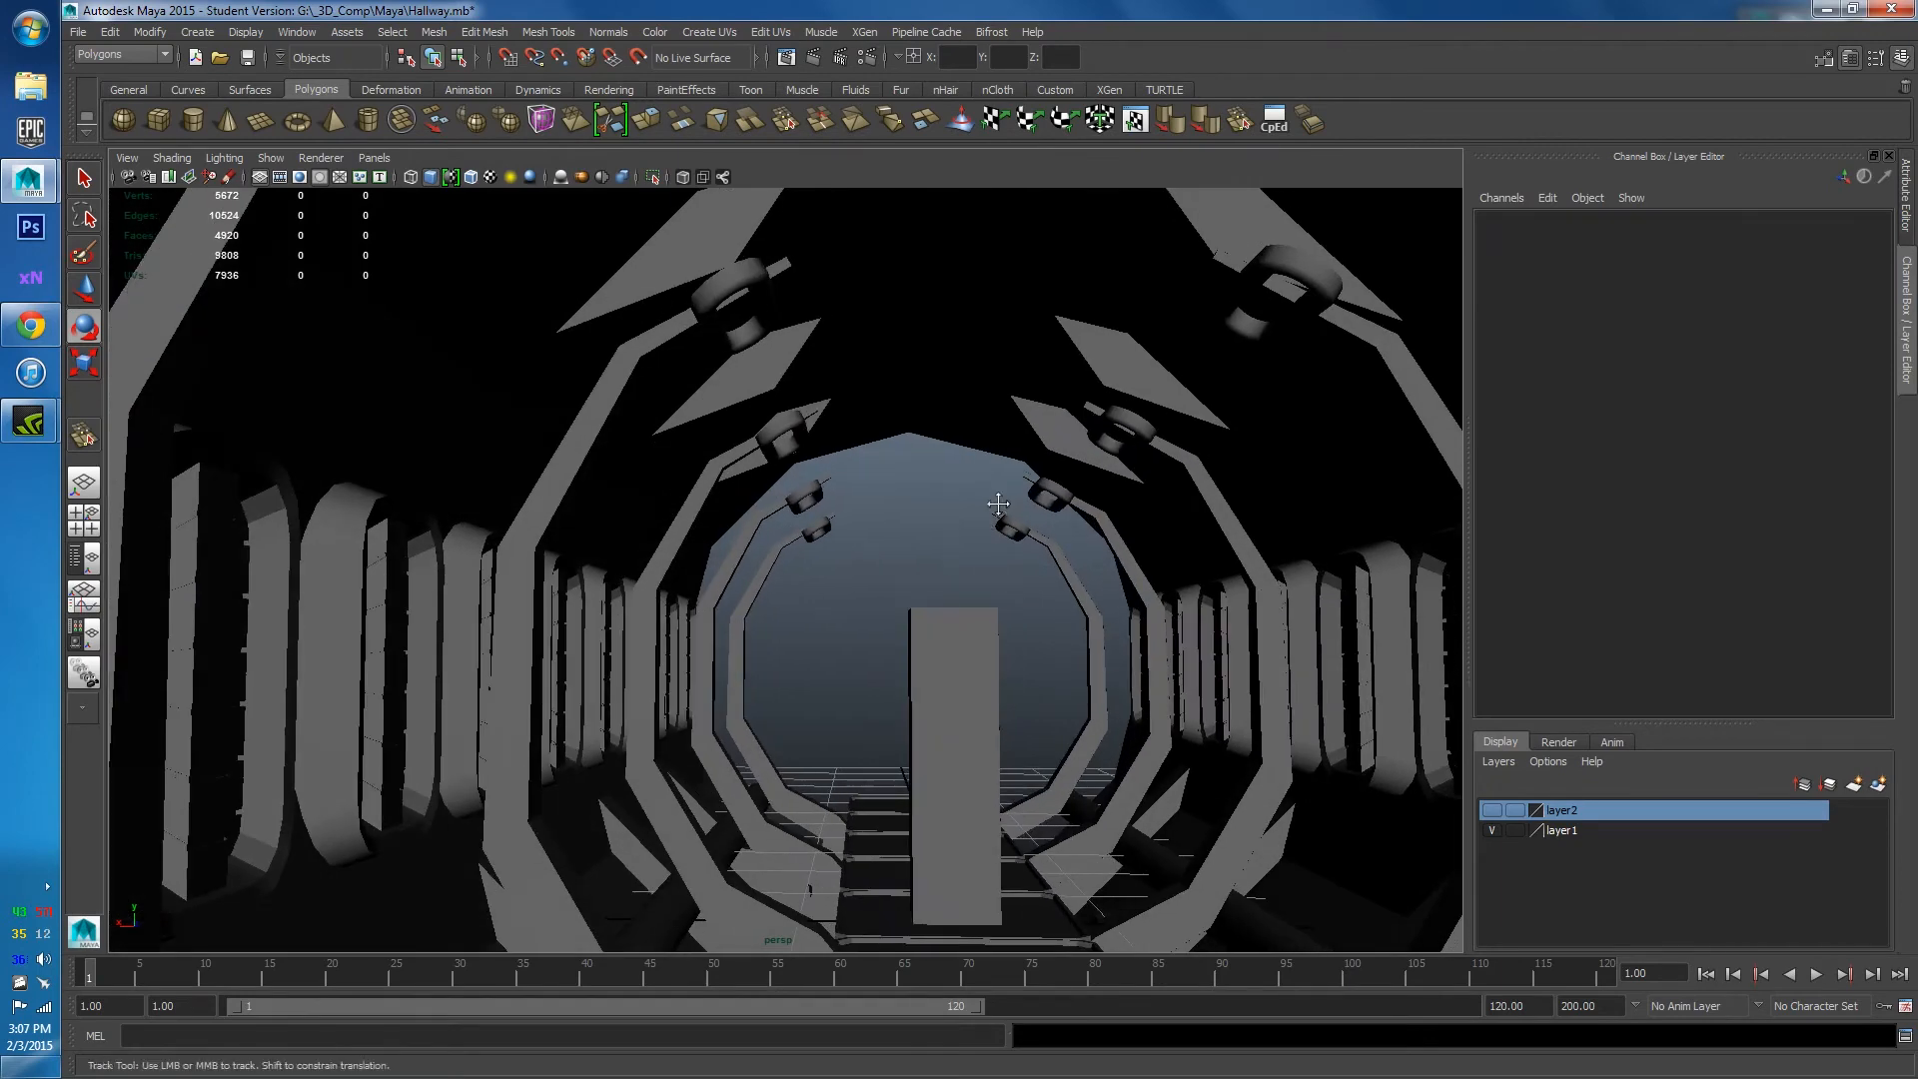
alt+drag(998, 505, 985, 669)
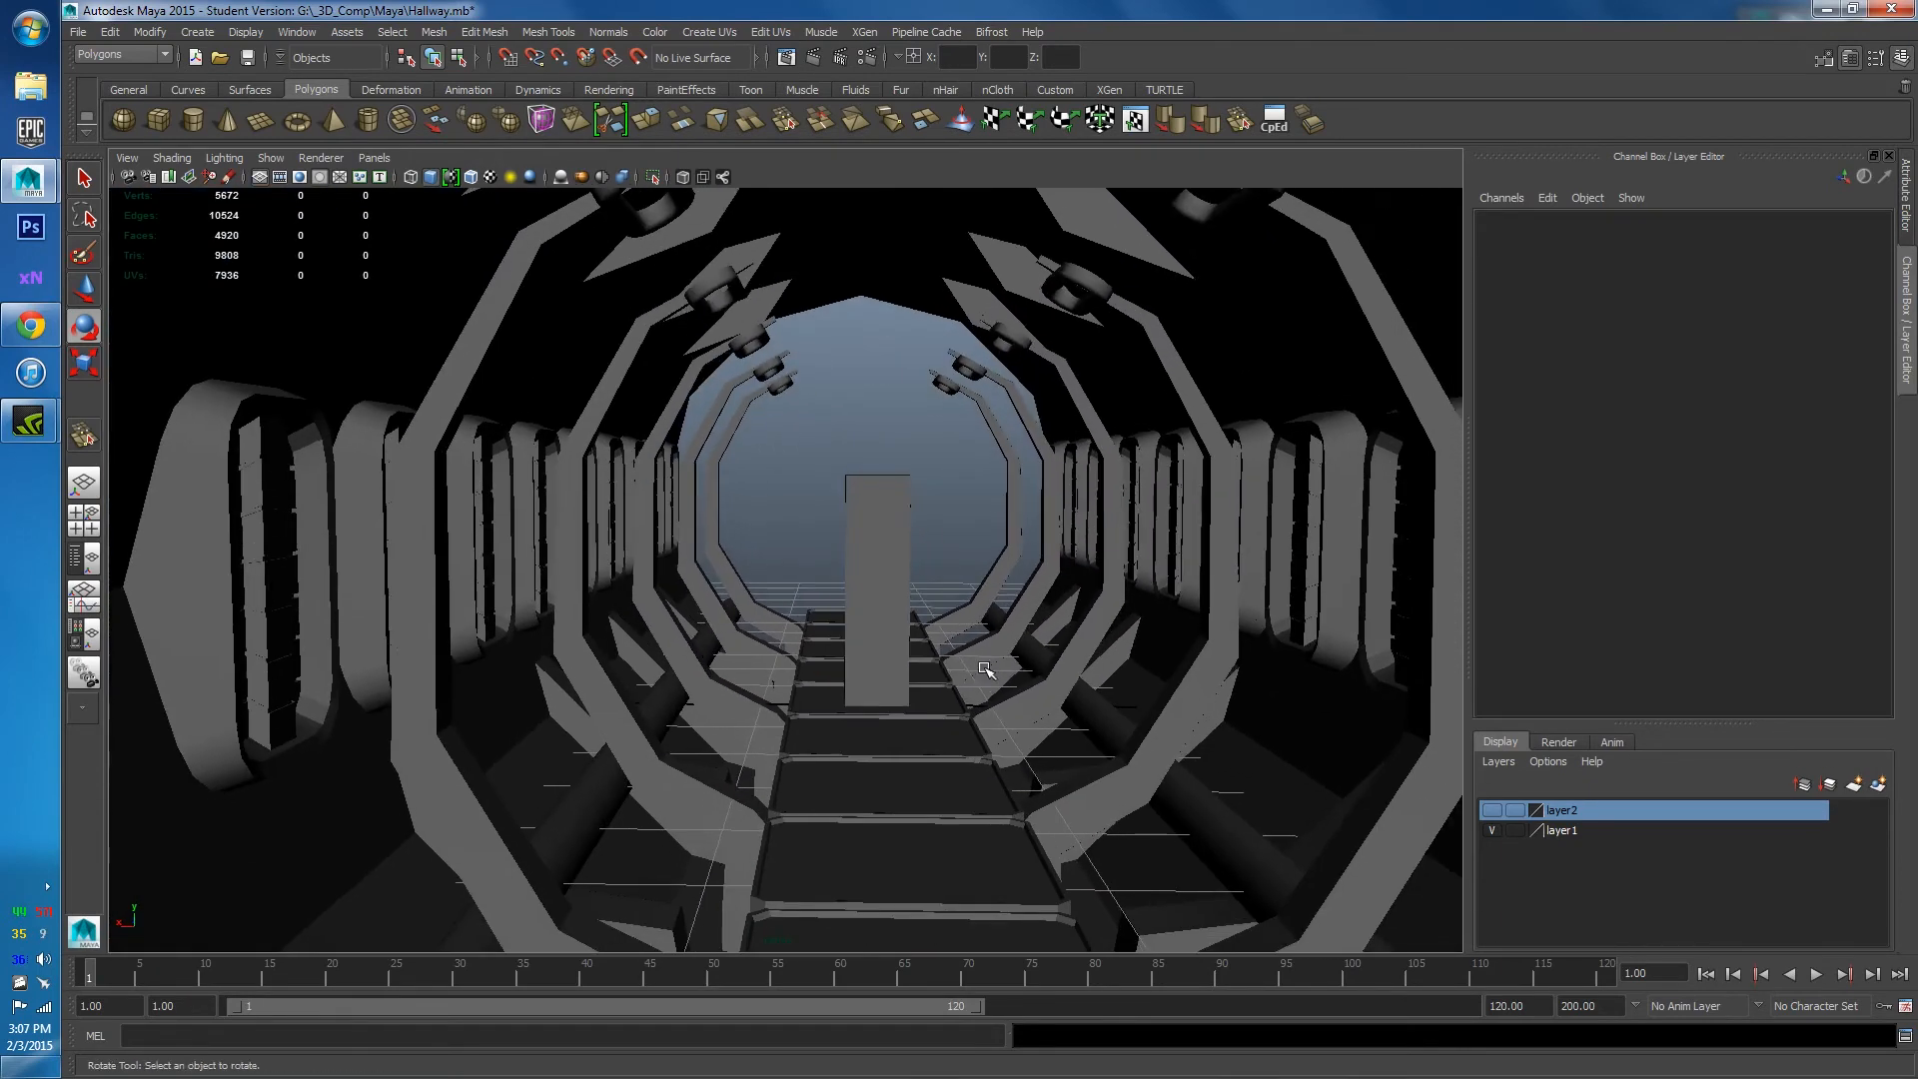
alt+right_drag(959, 666, 929, 741)
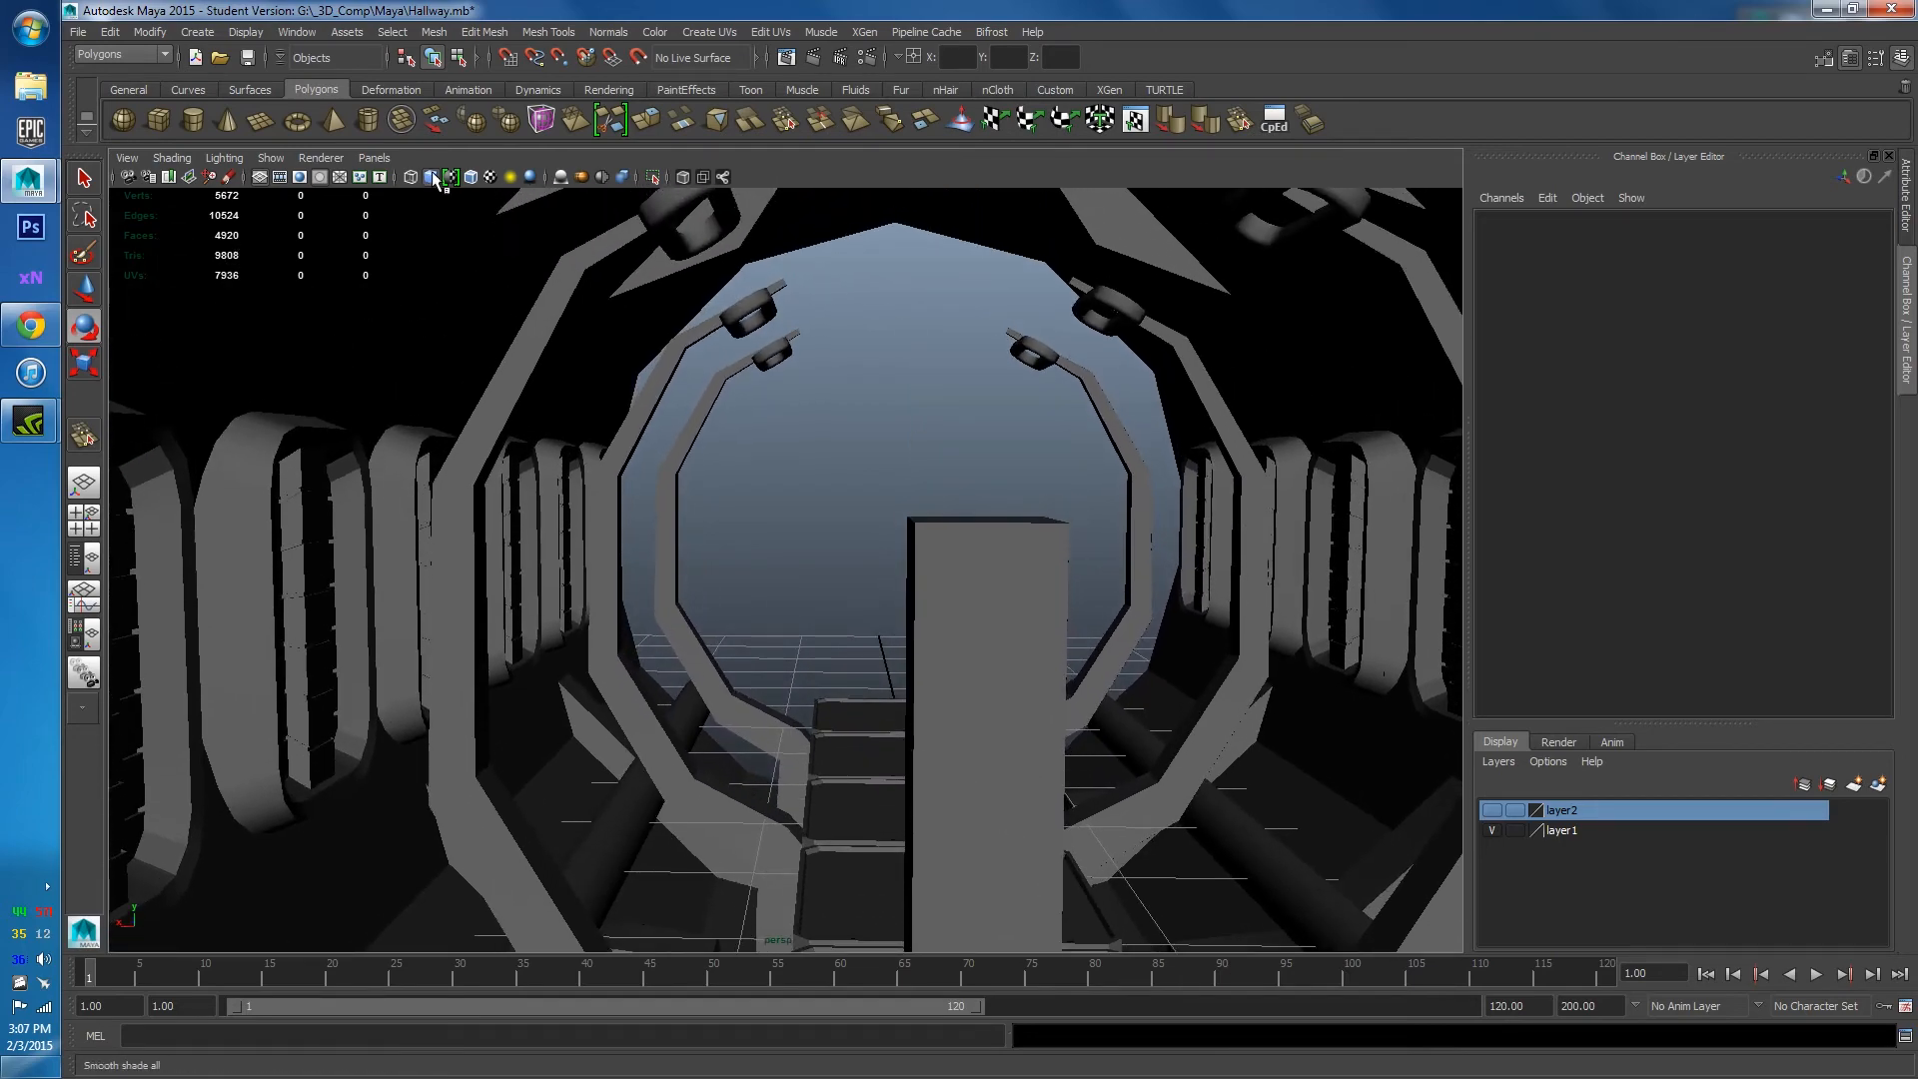
Turn on wireframe-on-shaded and inspect the tunnel and ceiling panels from a raised front view.
click(470, 177)
mouse_move(736, 463)
alt+mouse_down()
mouse_move(985, 416)
mouse_move(1040, 582)
mouse_move(1352, 553)
alt+mouse_up()
scroll(946, 578, down, 10)
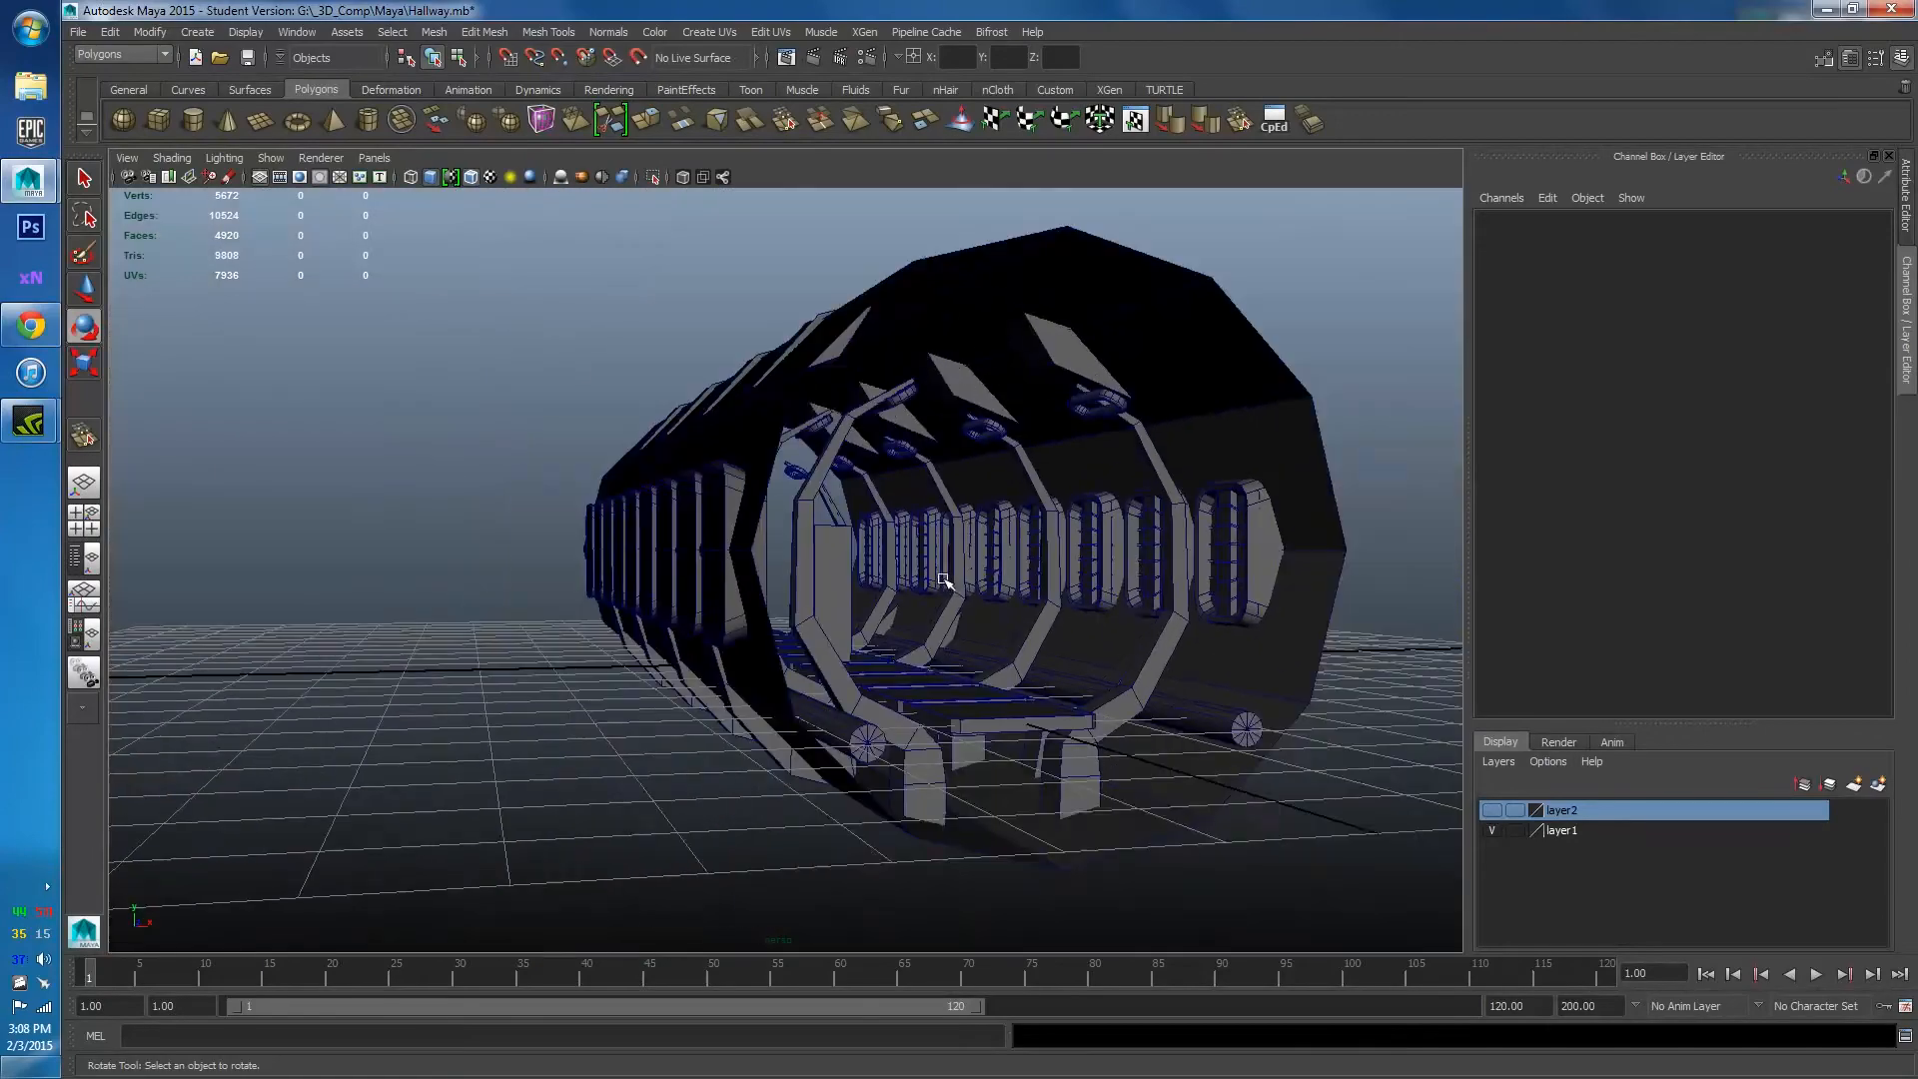
alt+drag(972, 546, 912, 591)
scroll(912, 591, up, 10)
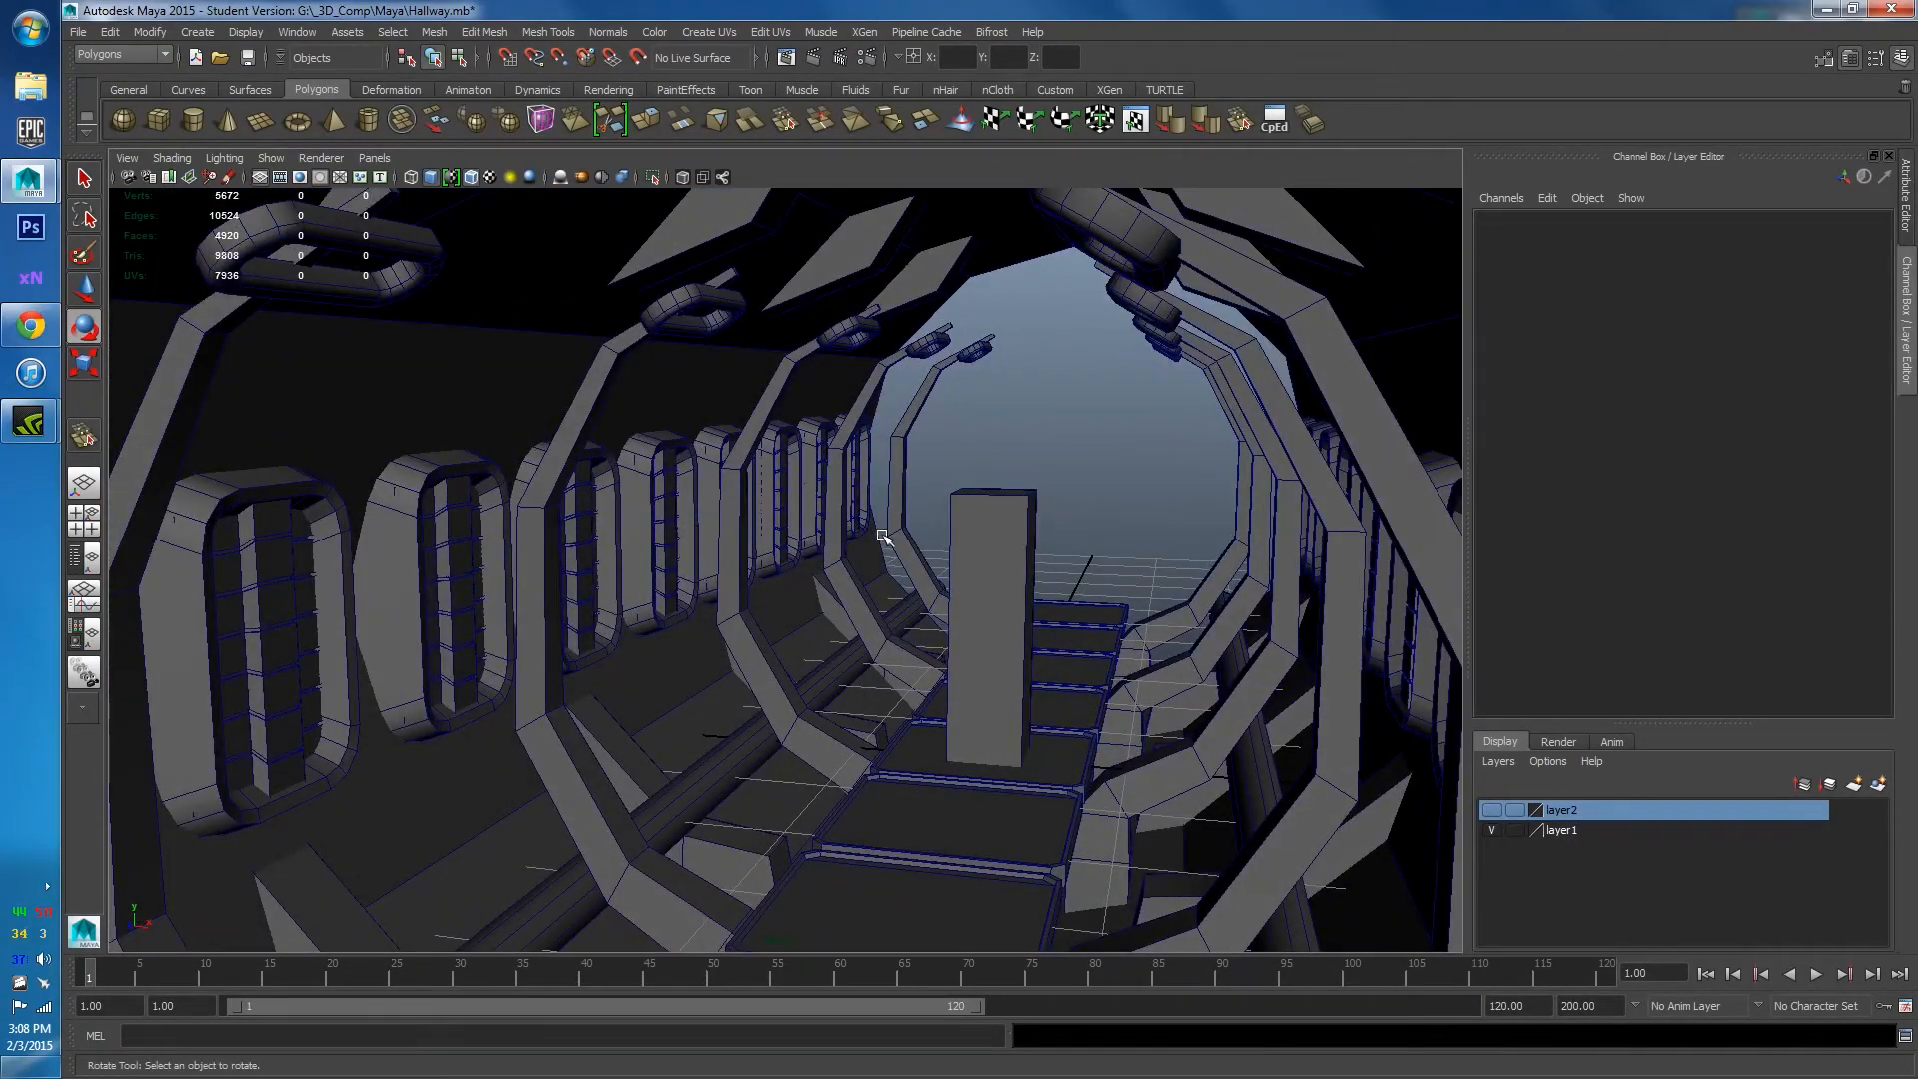
scroll(1020, 475, down, 8)
alt+drag(980, 574, 974, 580)
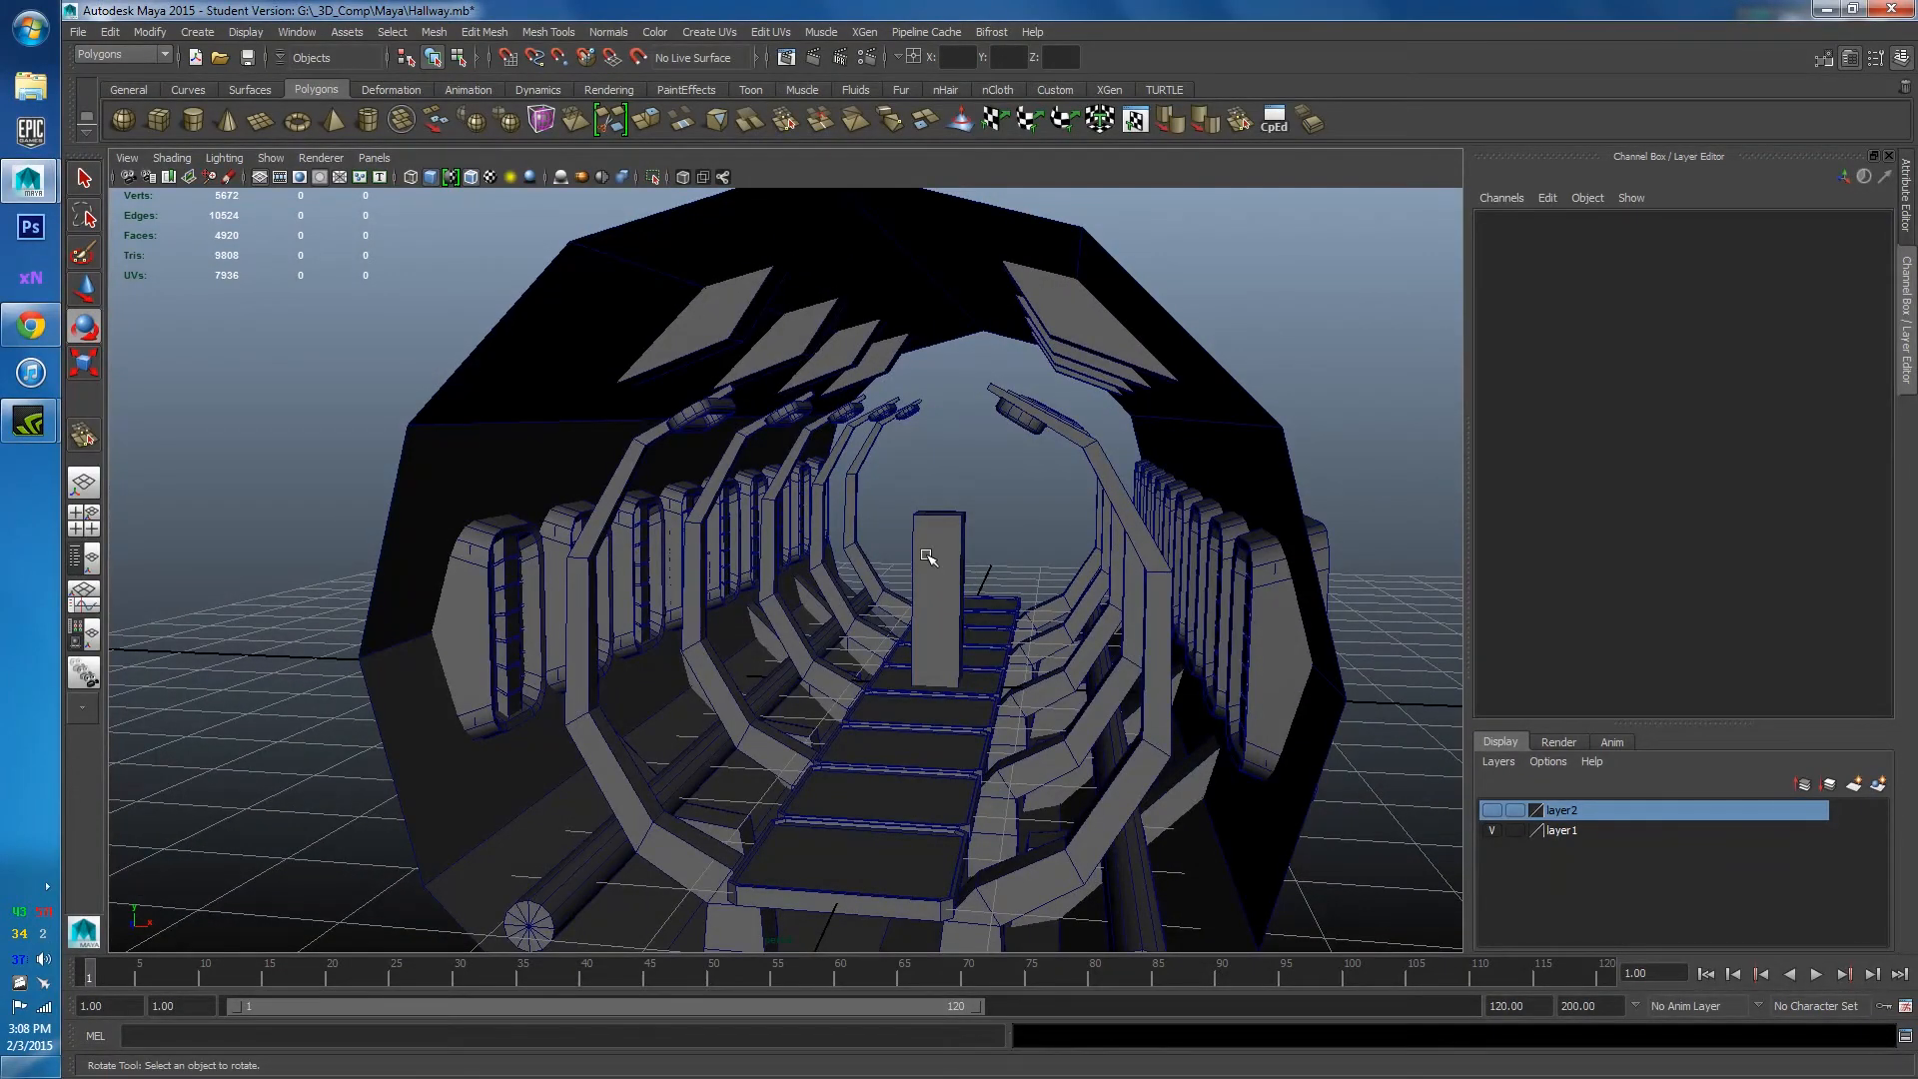
click(803, 349)
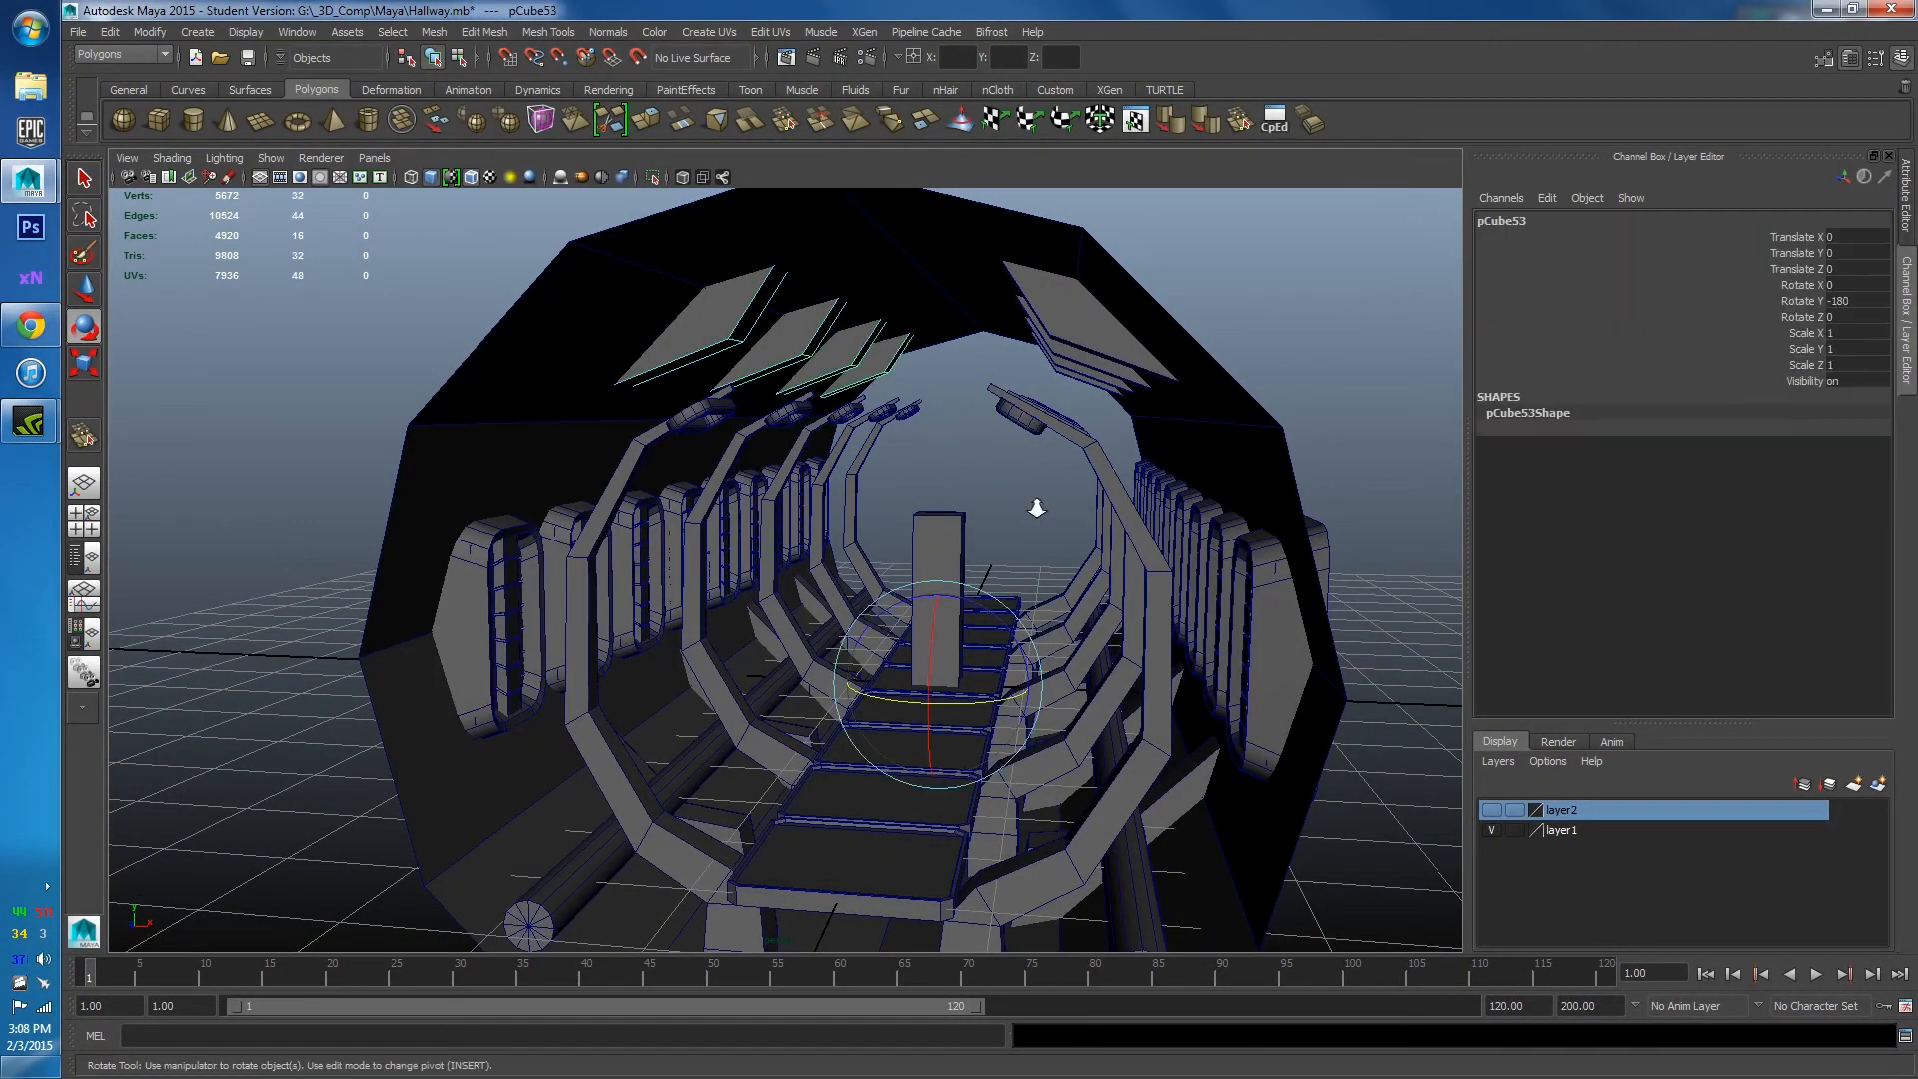
scroll(1036, 506, down, 5)
click(1135, 436)
mouse_move(1115, 465)
alt+mouse_down()
mouse_move(1165, 446)
mouse_move(926, 477)
mouse_move(1109, 446)
mouse_move(1137, 469)
alt+mouse_up()
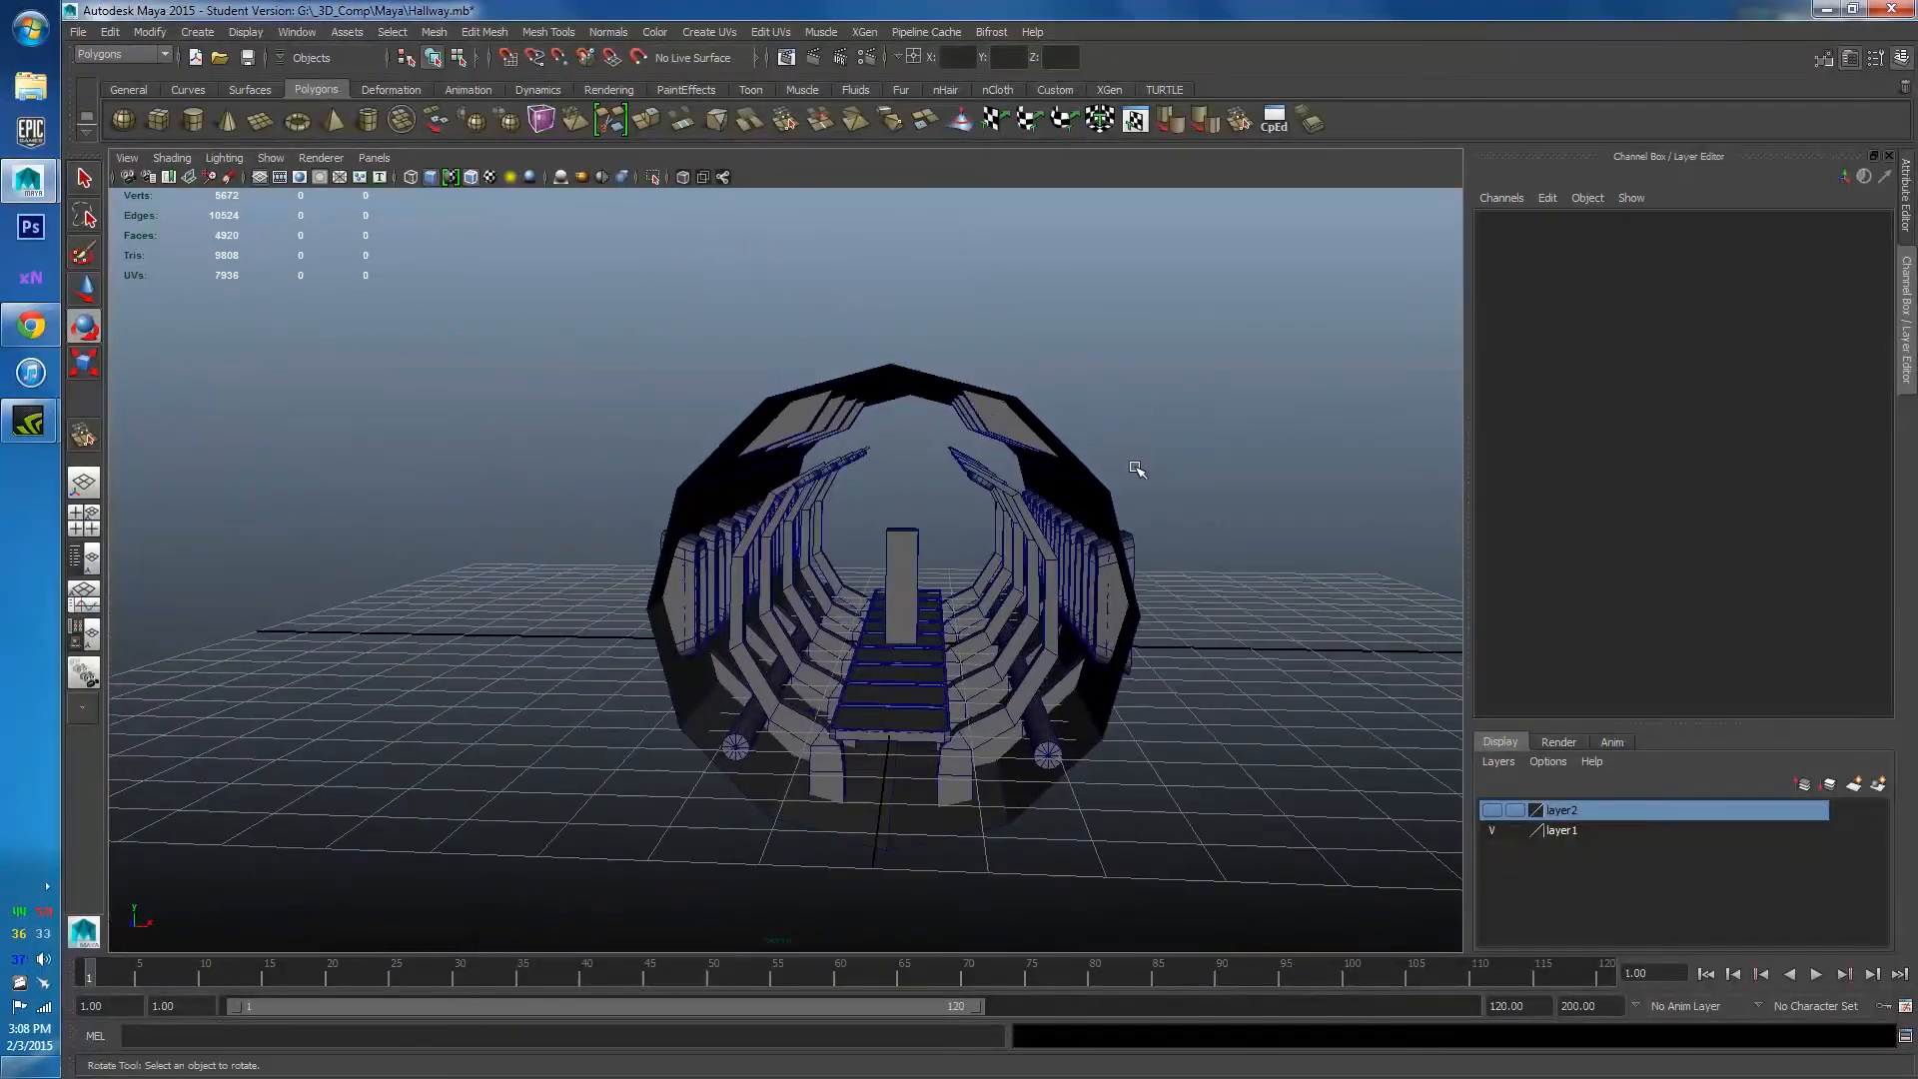
Save Hallway.mb, accepting the Student Version notice, and add a new polygon cube at the origin.
key(ctrl+s)
click(965, 552)
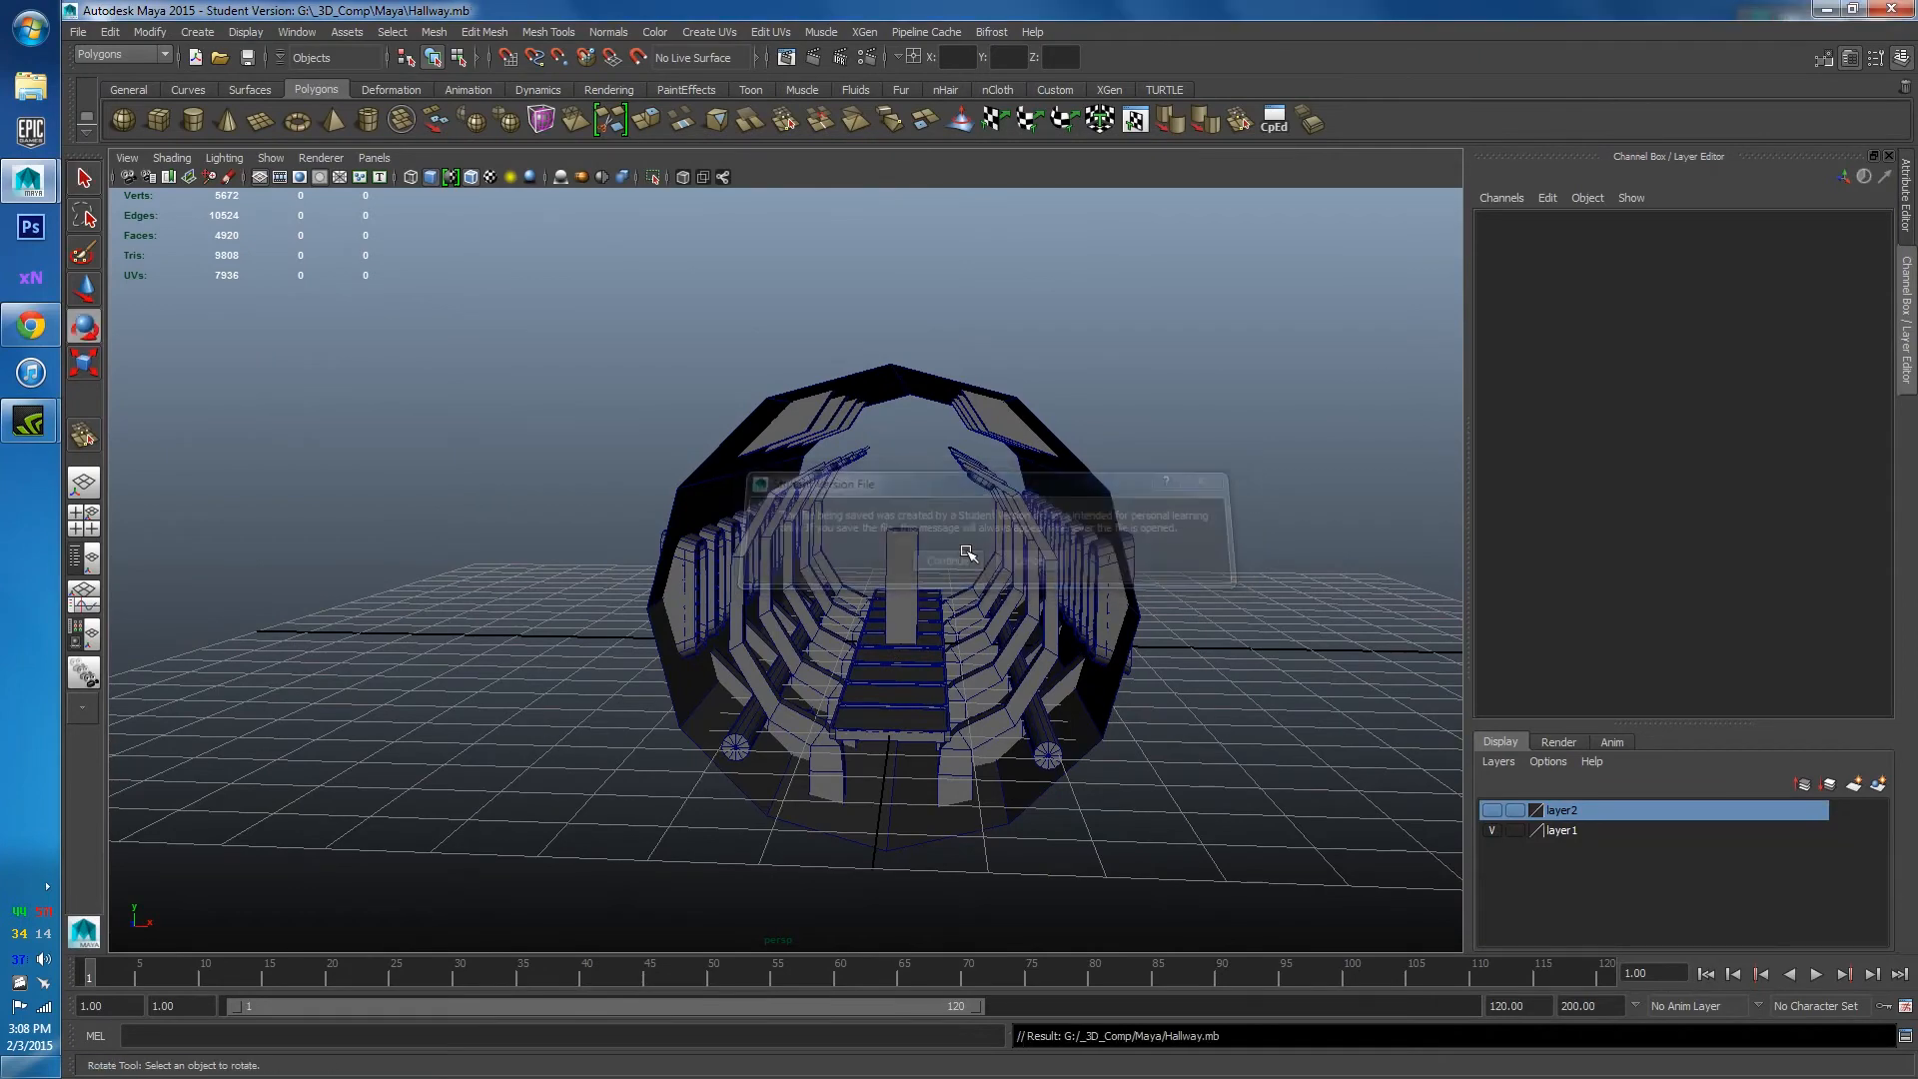
alt+right_drag(967, 548, 971, 449)
alt+right_drag(902, 521, 913, 667)
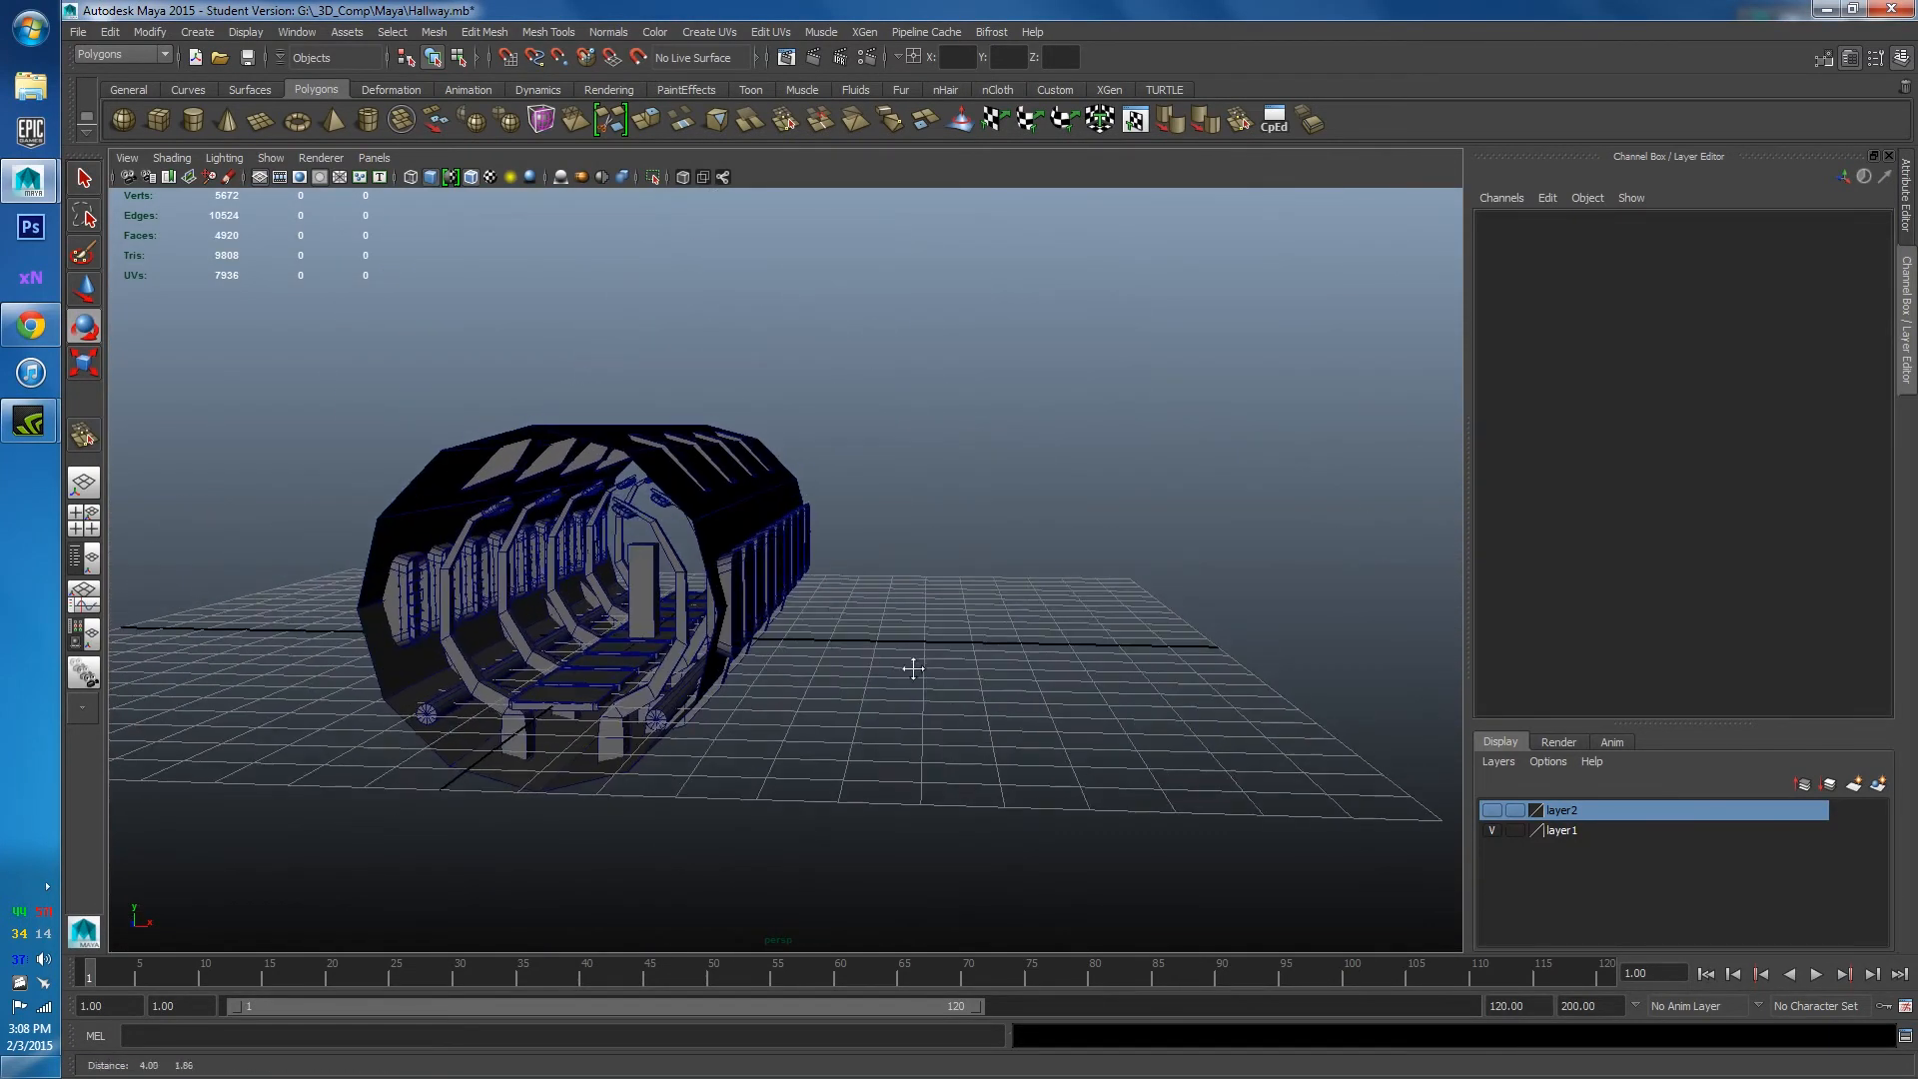
click(158, 120)
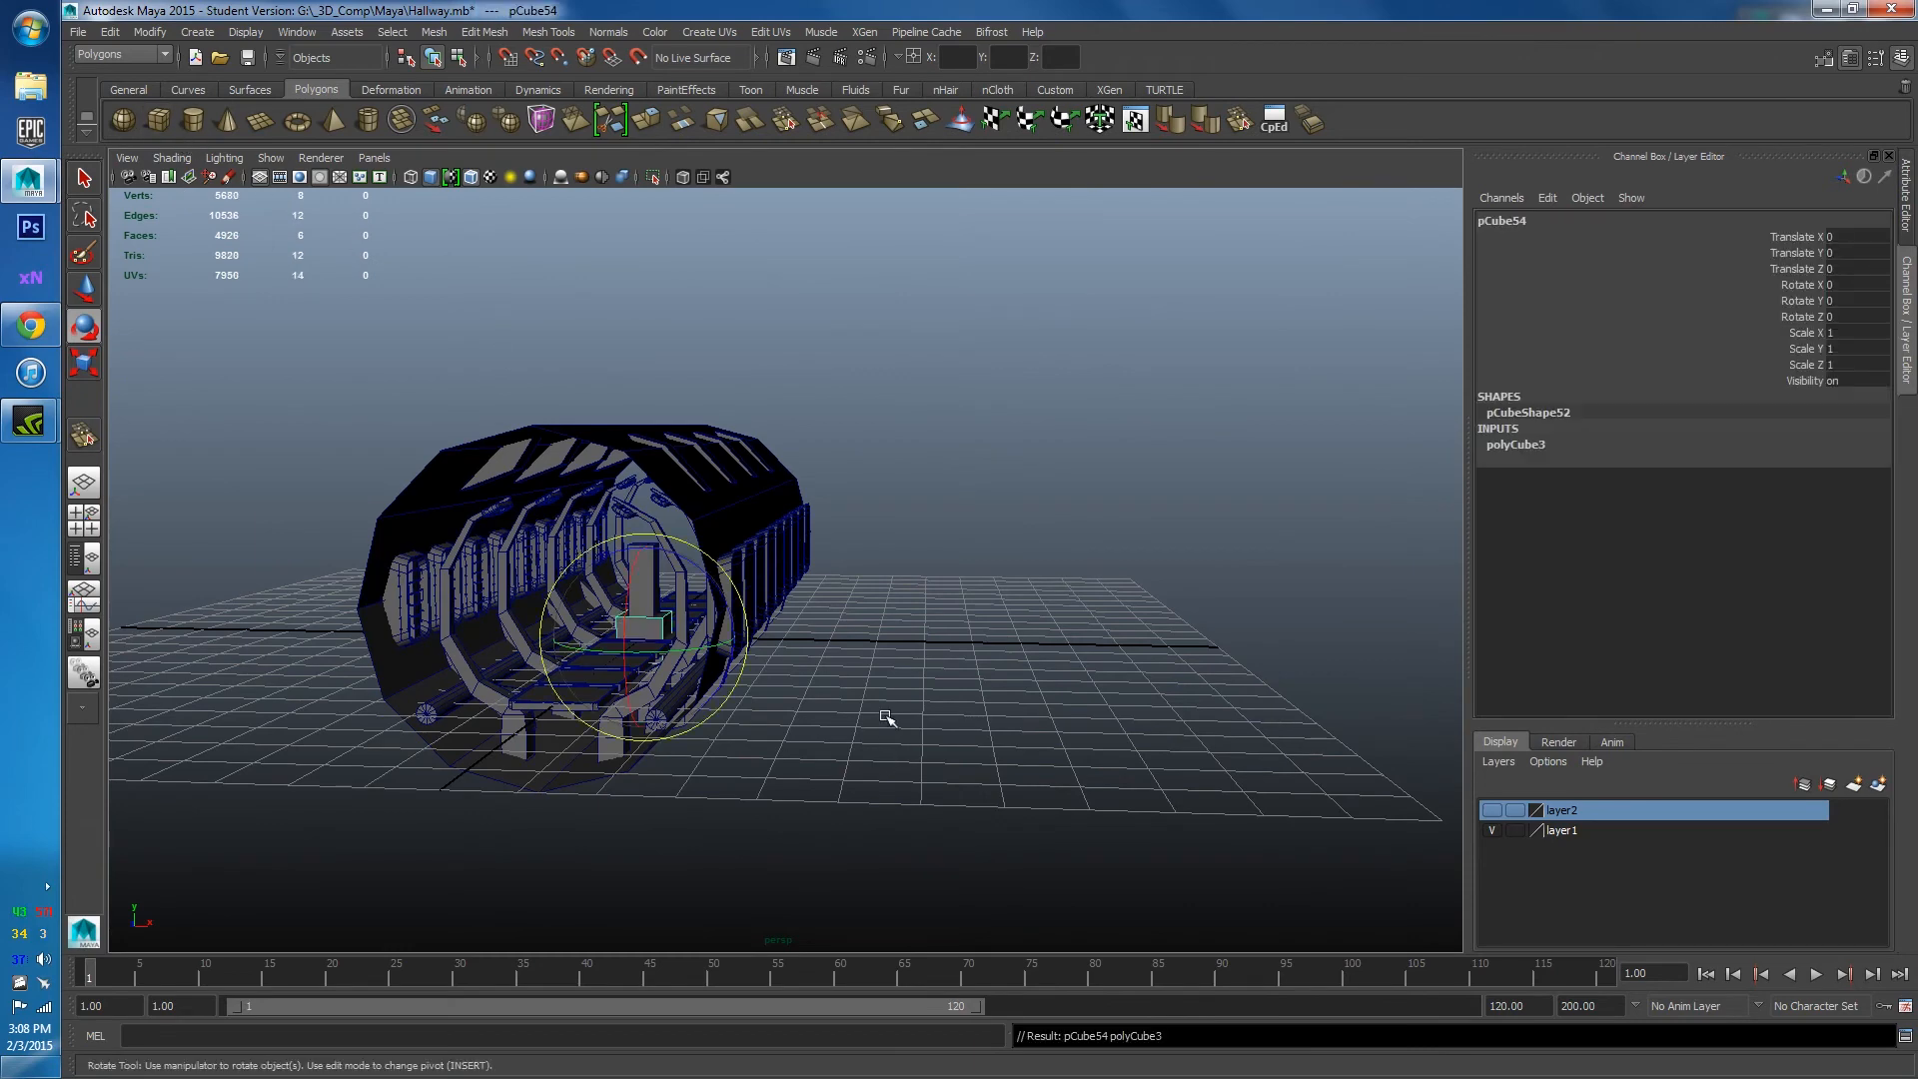
Slide the cube along X beside the corridor and extrude its top face up twice into a column.
key(w)
drag(749, 643, 994, 648)
alt+right_drag(994, 647, 715, 559)
alt+drag(715, 559, 770, 621)
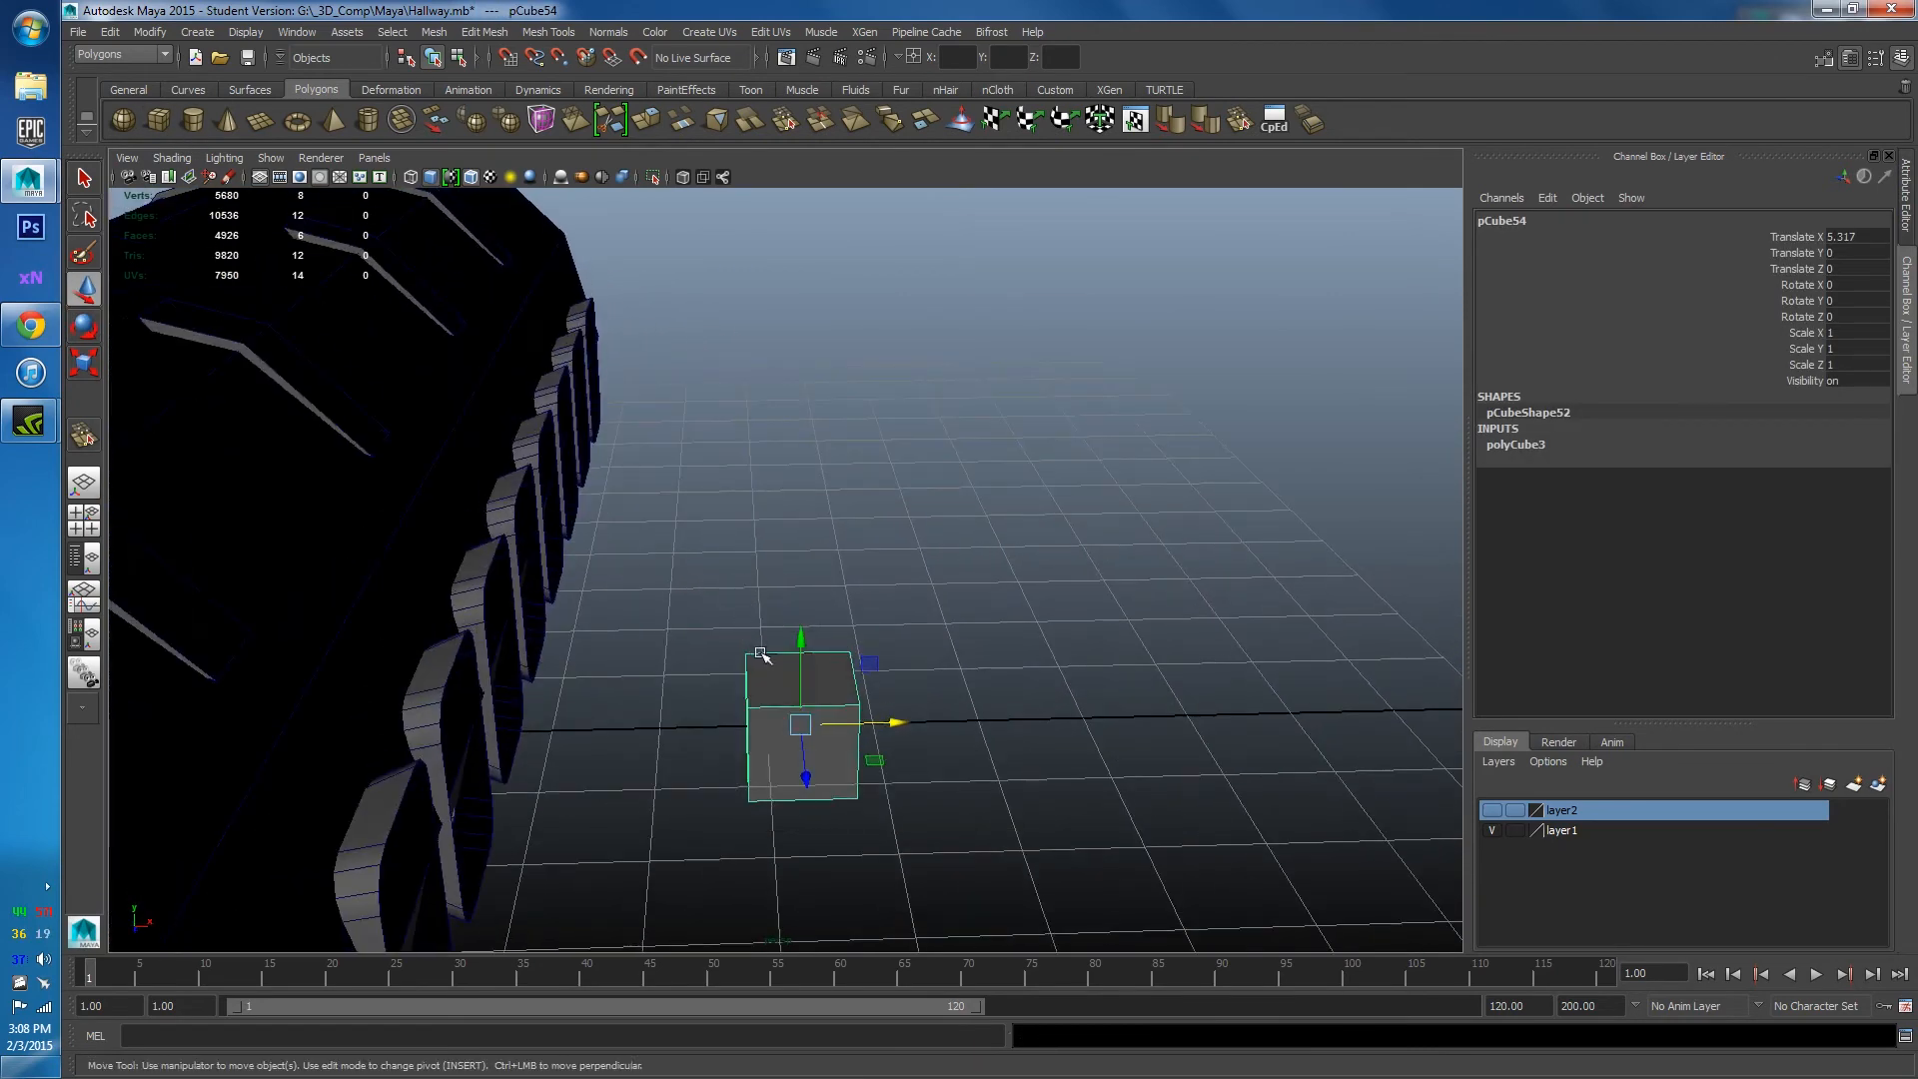
right_drag(770, 620, 790, 725)
click(789, 679)
shift+right_click(791, 679)
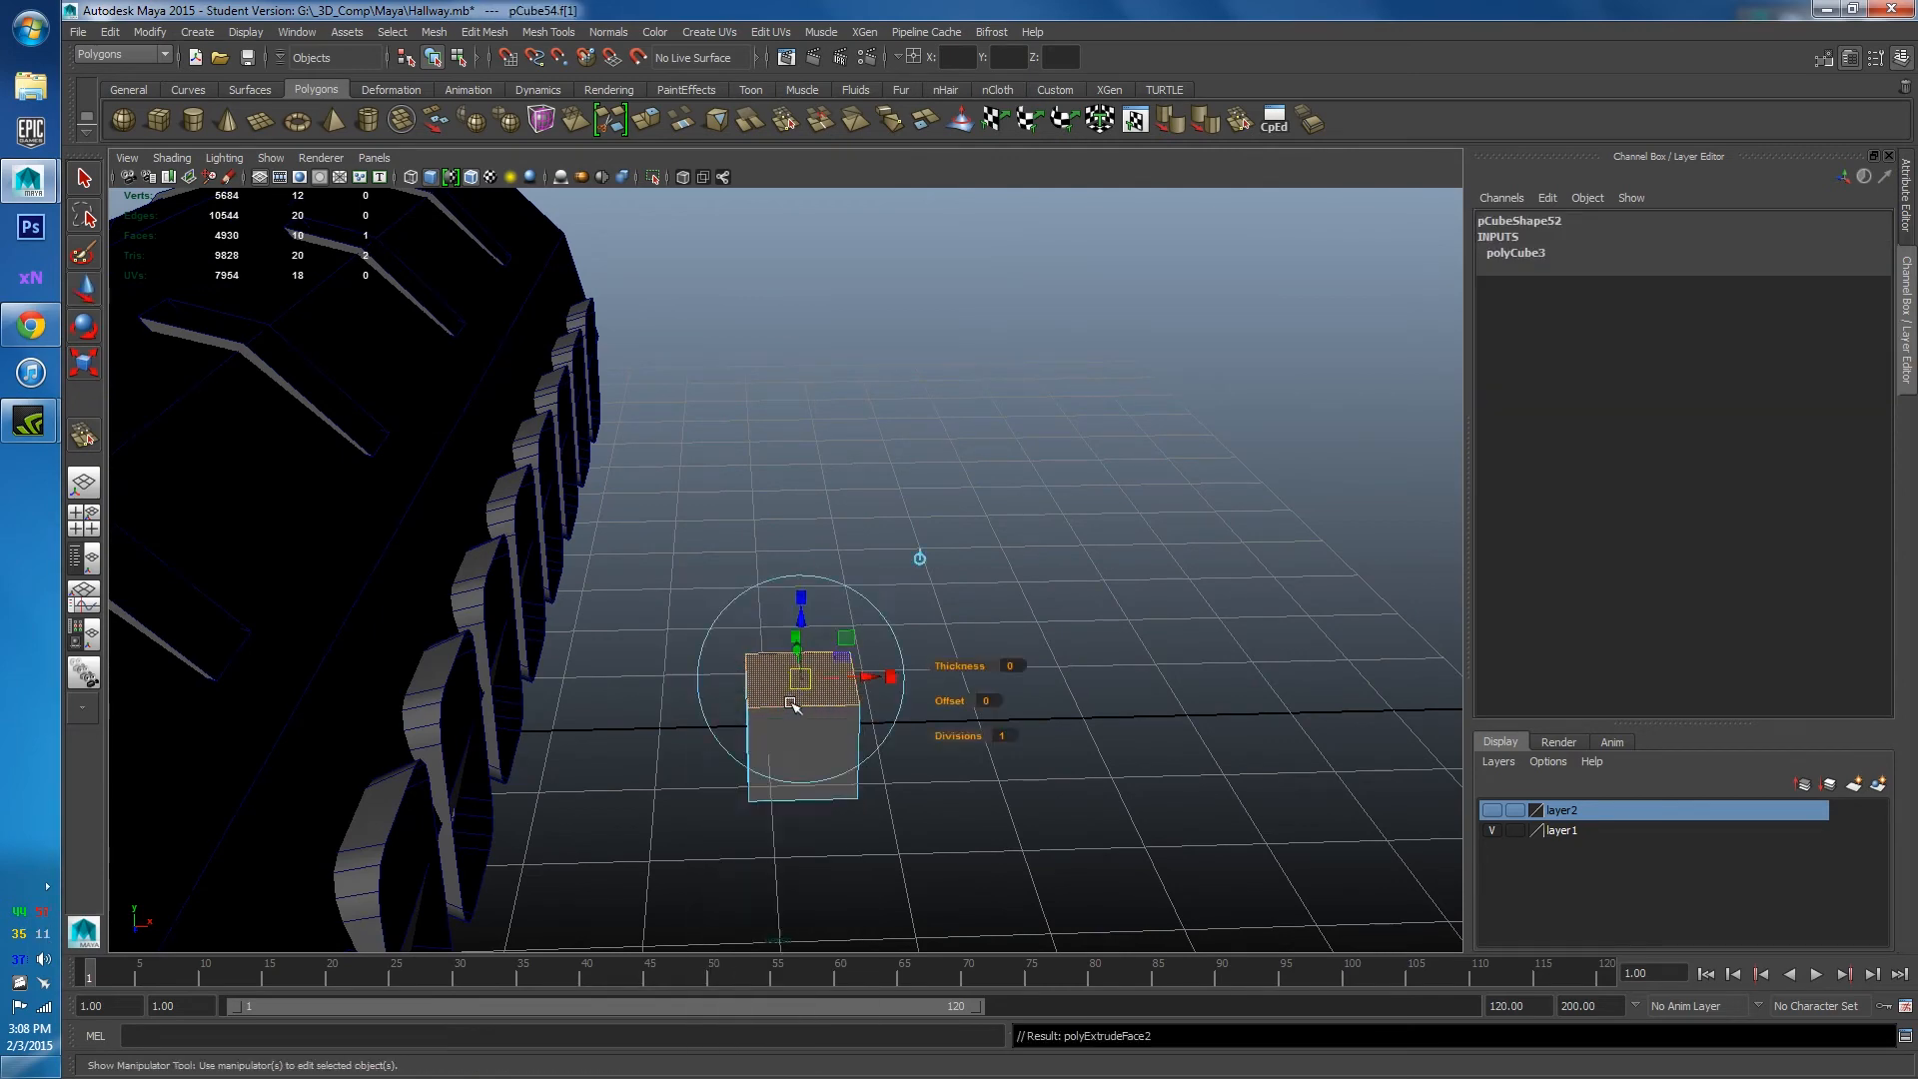
alt+drag(790, 725, 797, 647)
drag(787, 484, 779, 410)
key(ctrl+e)
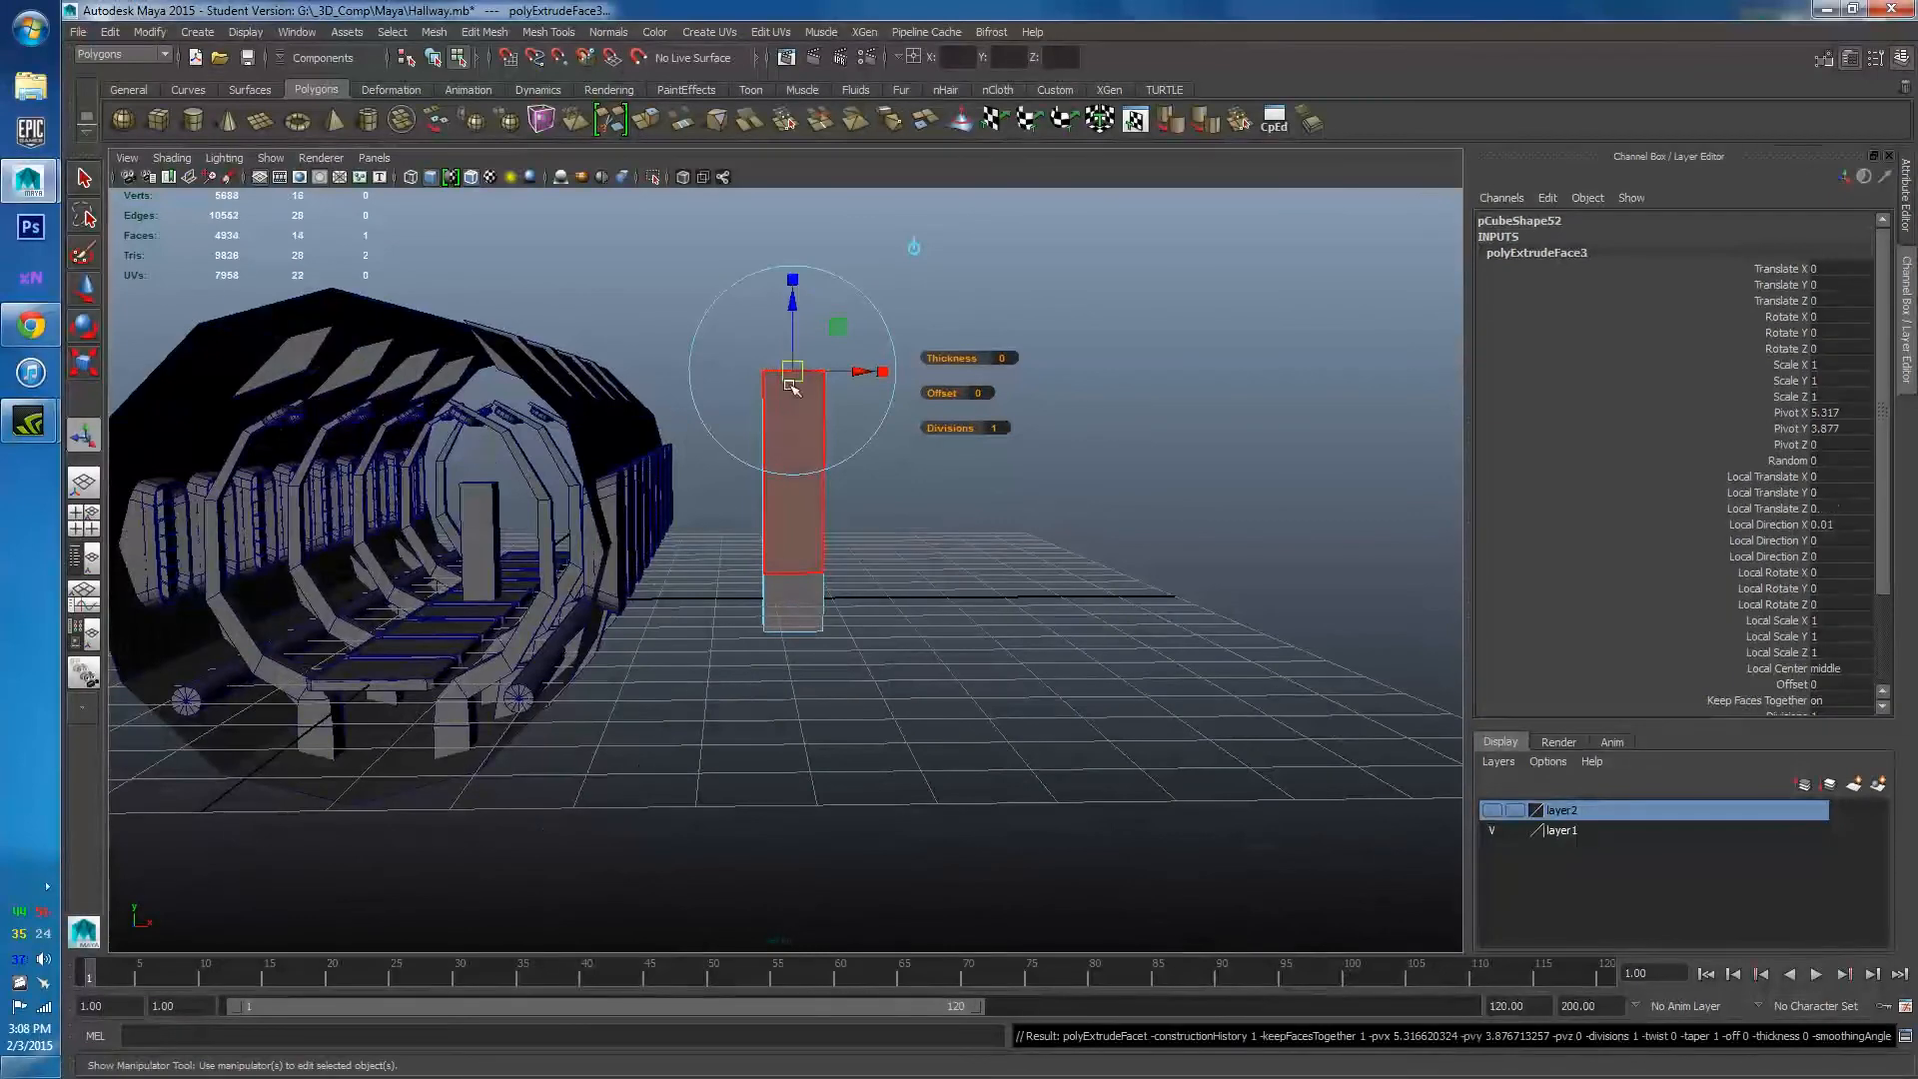
drag(794, 313, 794, 224)
Extrude a side face near the column top outward into a horizontal arm.
alt+drag(873, 425, 728, 587)
right_drag(715, 560, 712, 470)
click(712, 457)
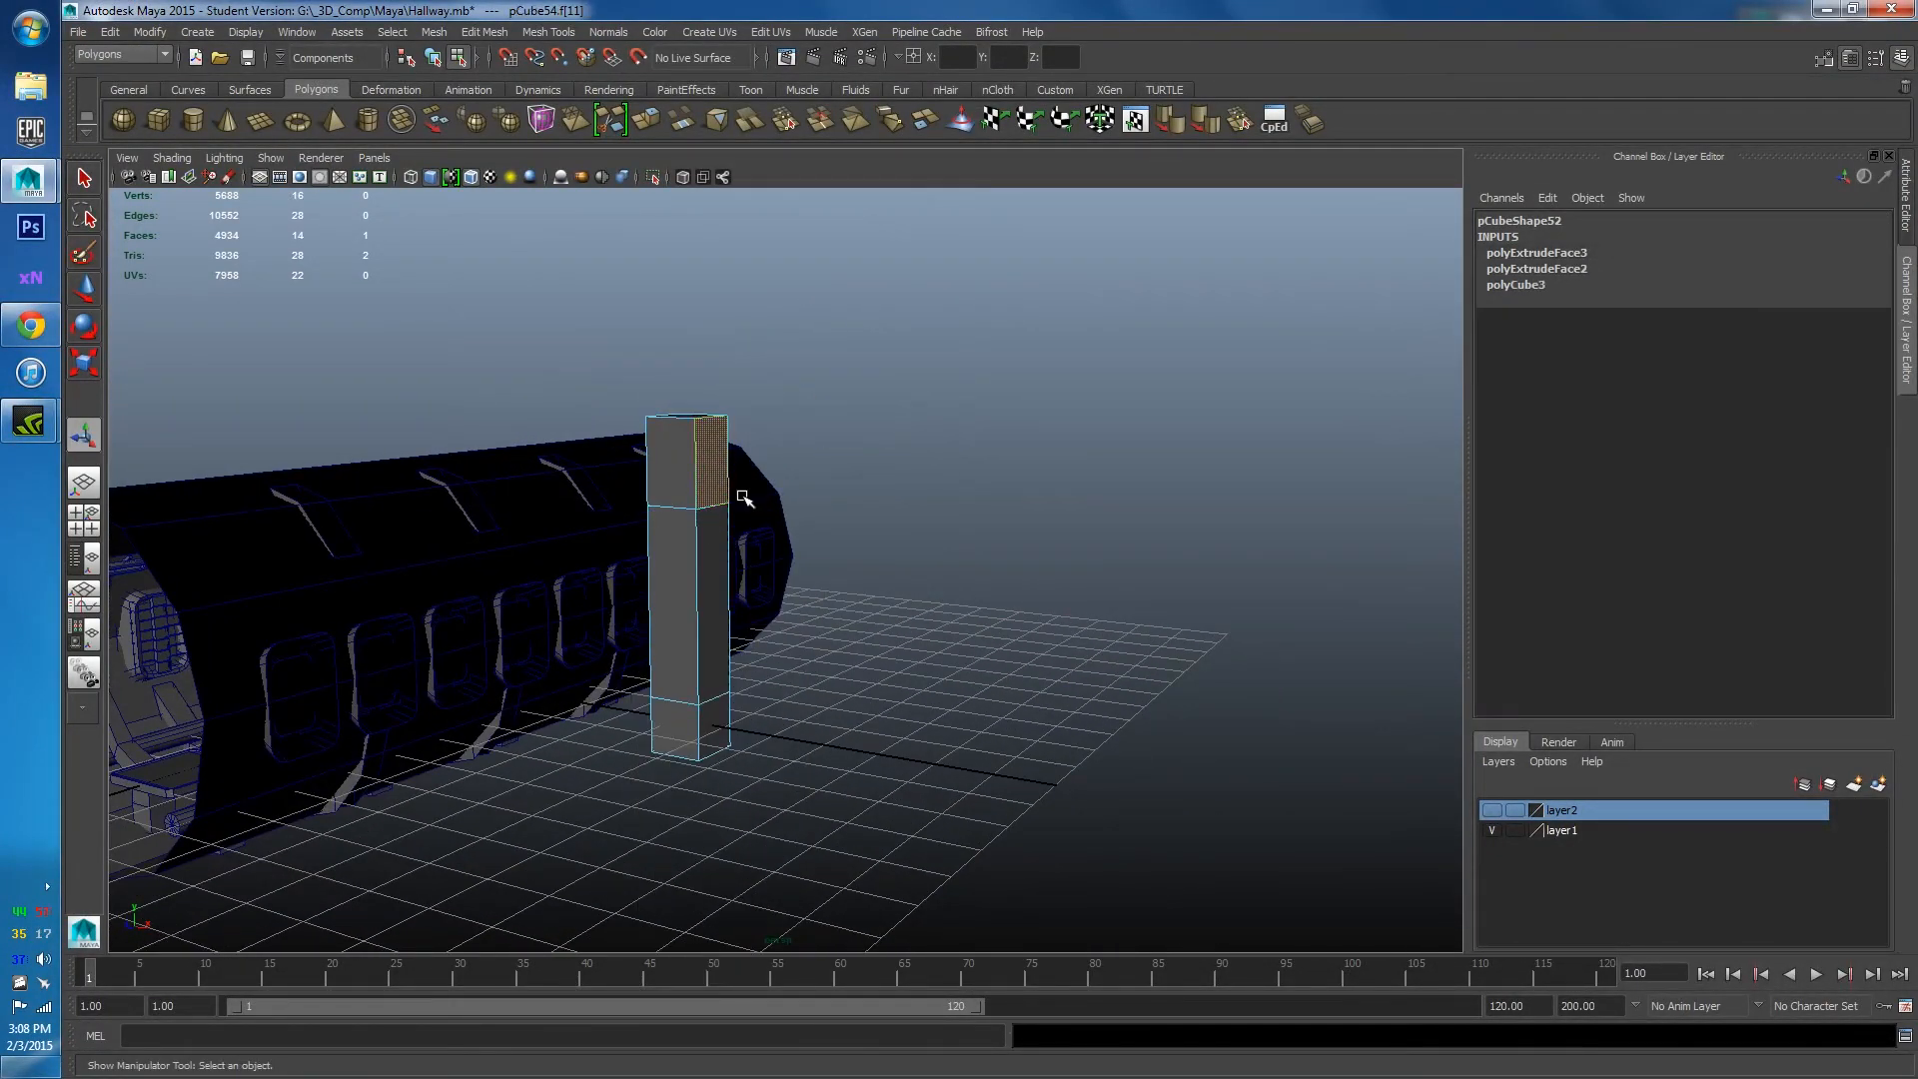
key(ctrl+e)
drag(770, 460, 929, 616)
click(929, 616)
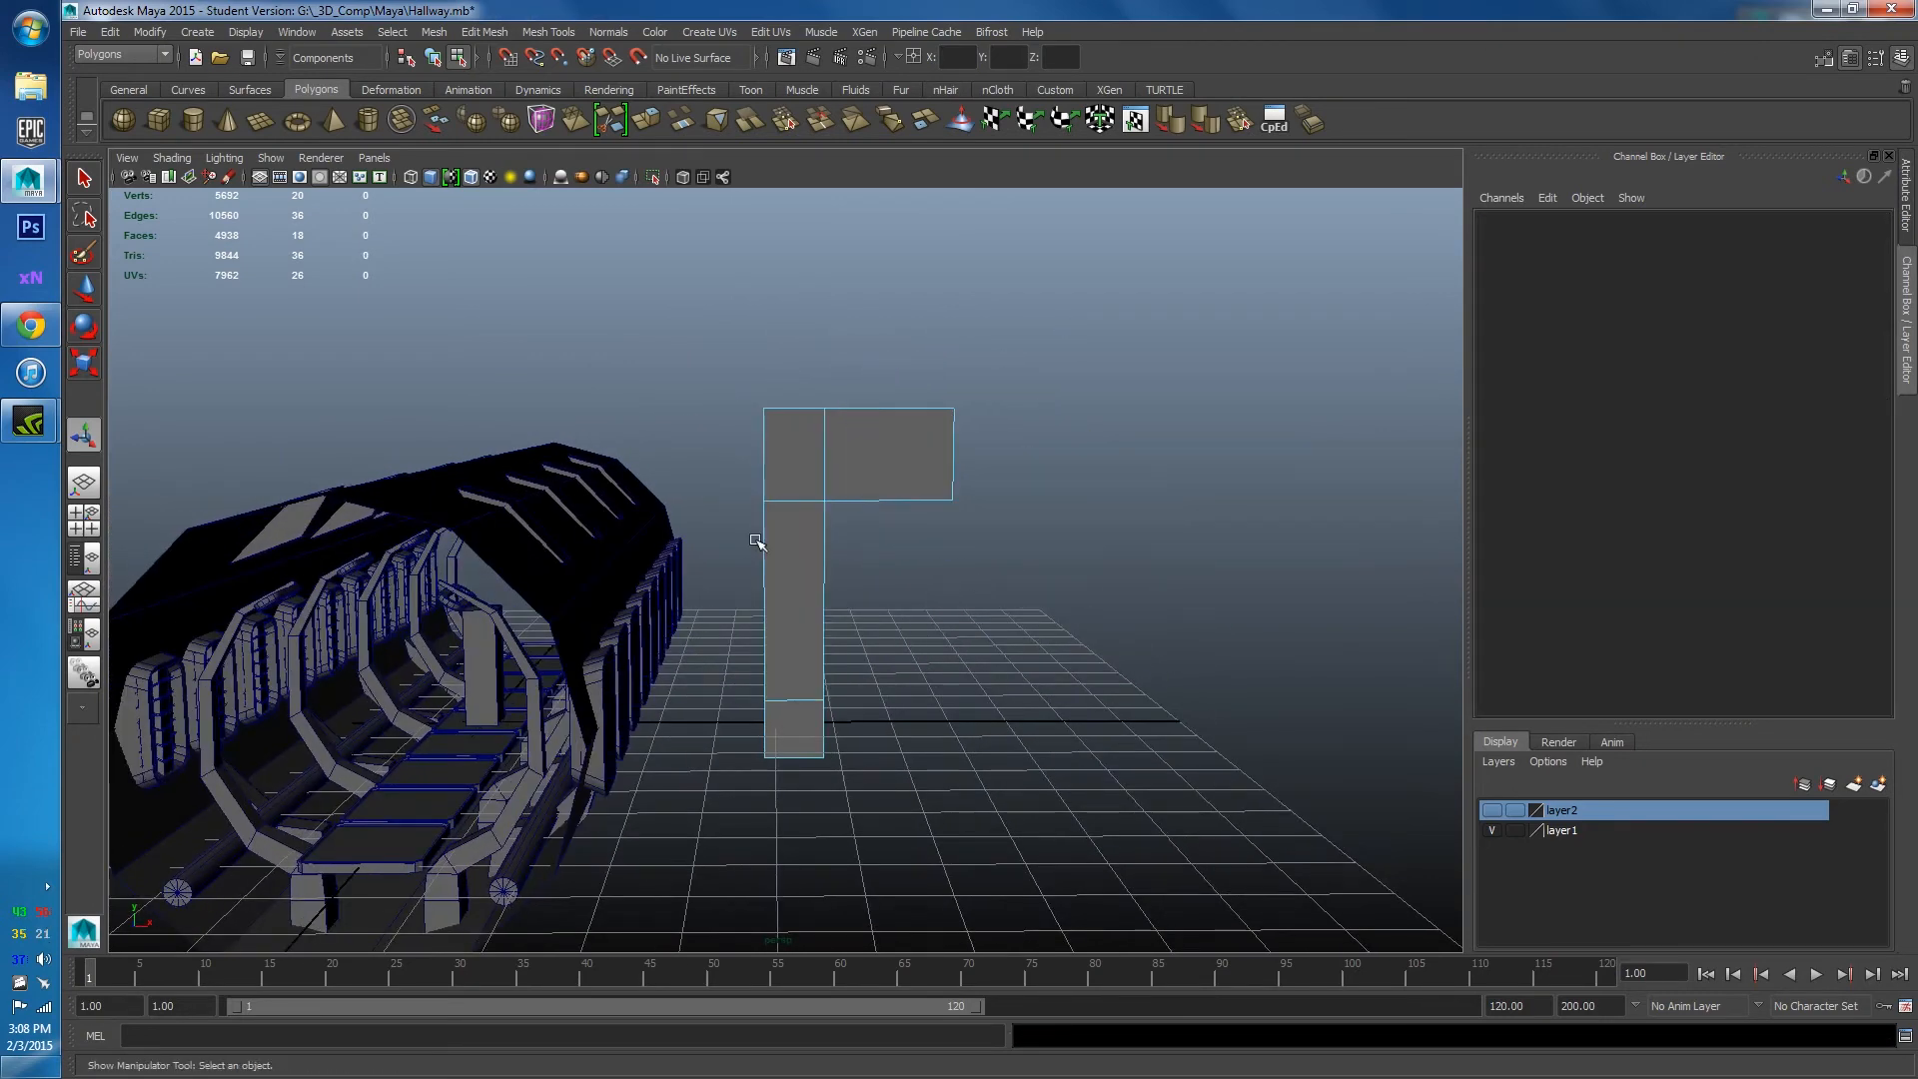
Select the L-shape's inner corner edge and apply a bevel to it.
alt+drag(758, 535, 775, 470)
right_drag(777, 454, 789, 396)
drag(789, 396, 841, 458)
key(w)
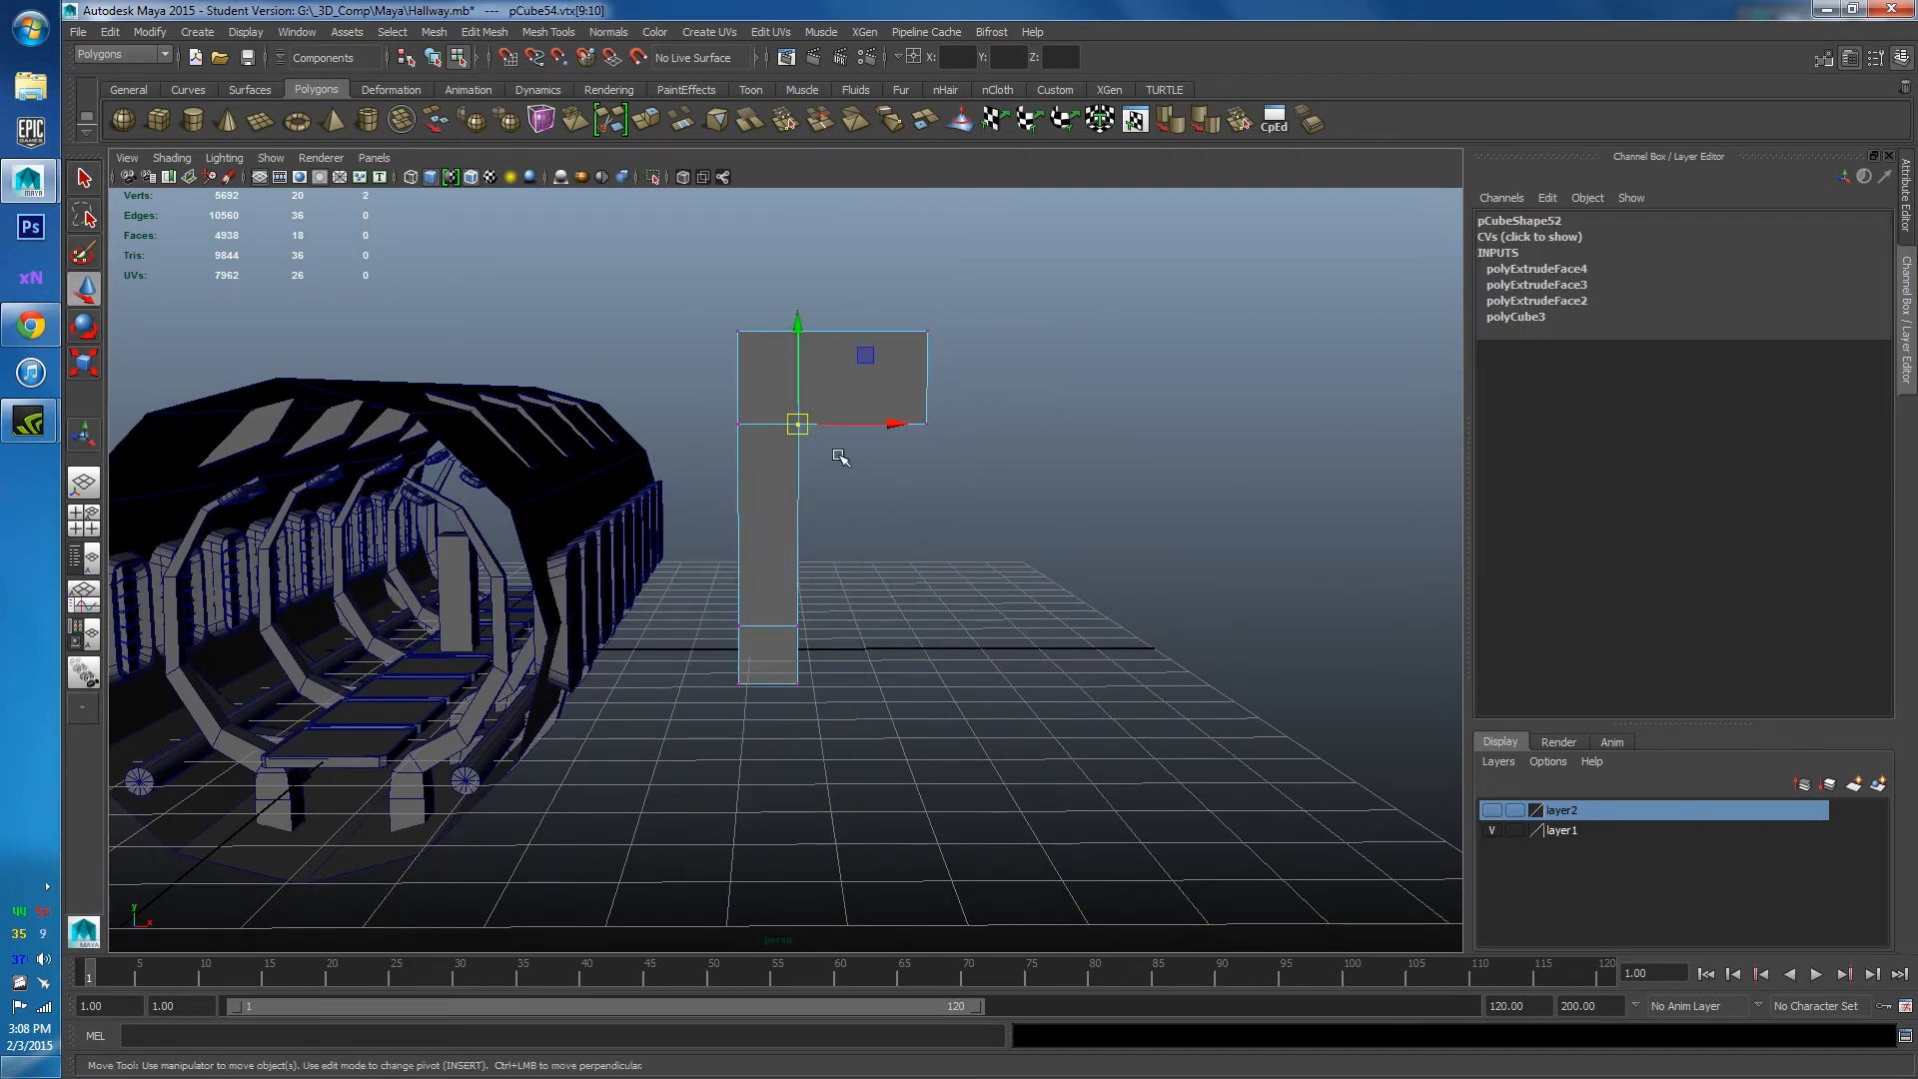
alt+drag(837, 526, 715, 513)
click(704, 489)
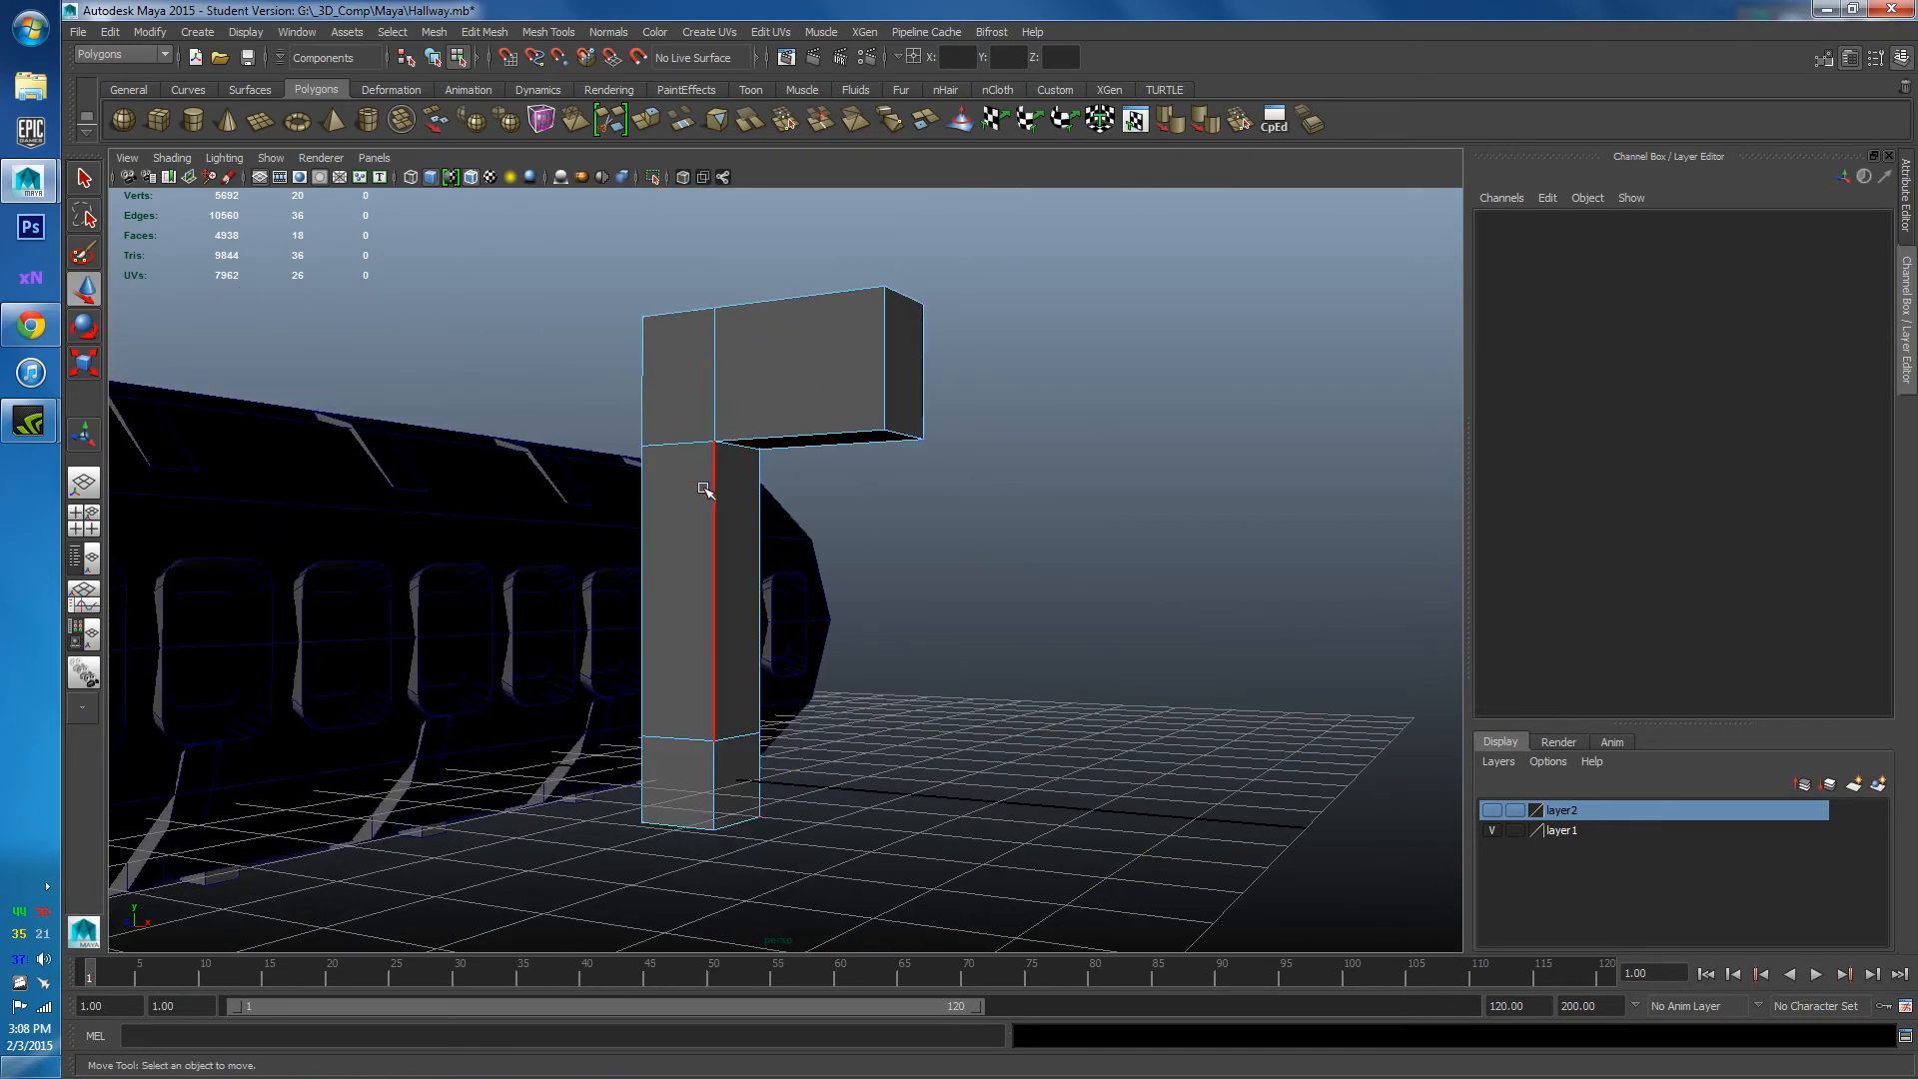
click(737, 455)
alt+drag(680, 595, 673, 578)
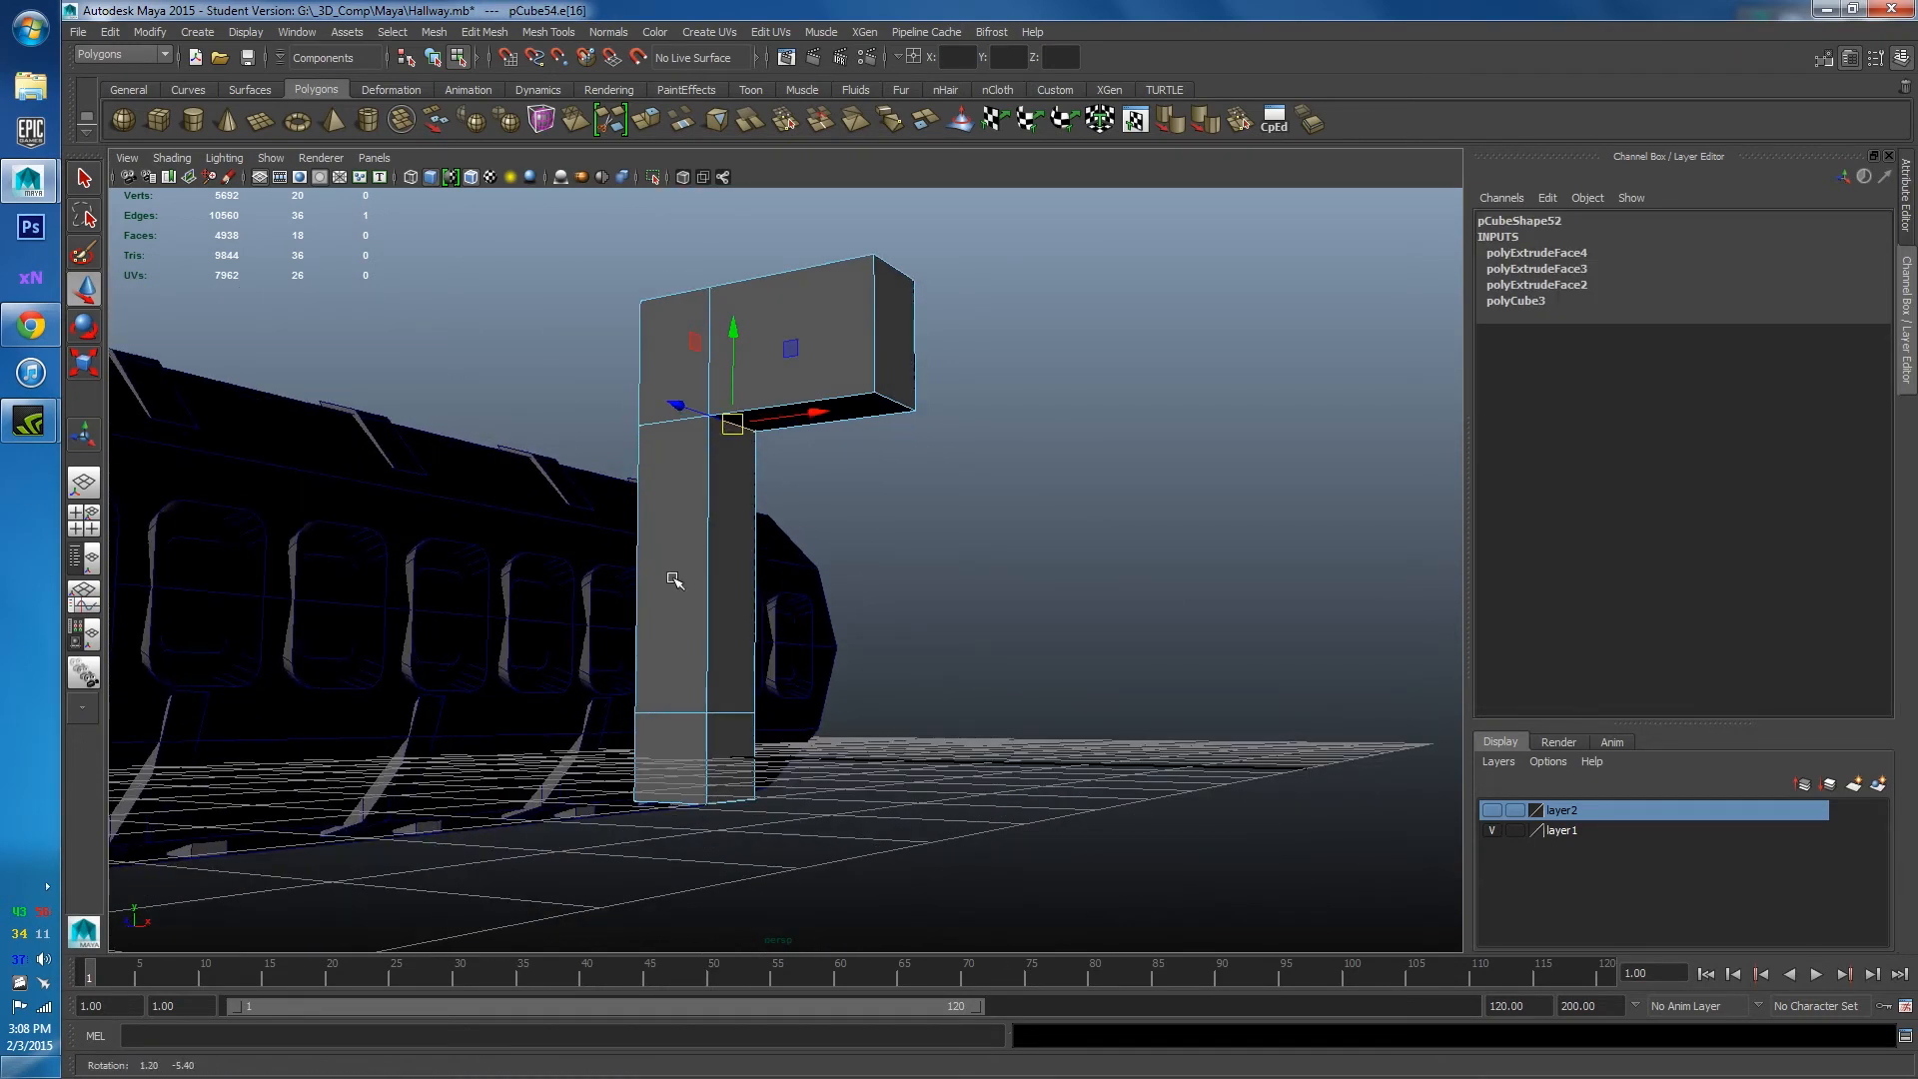
click(1320, 122)
alt+drag(1039, 412, 1083, 416)
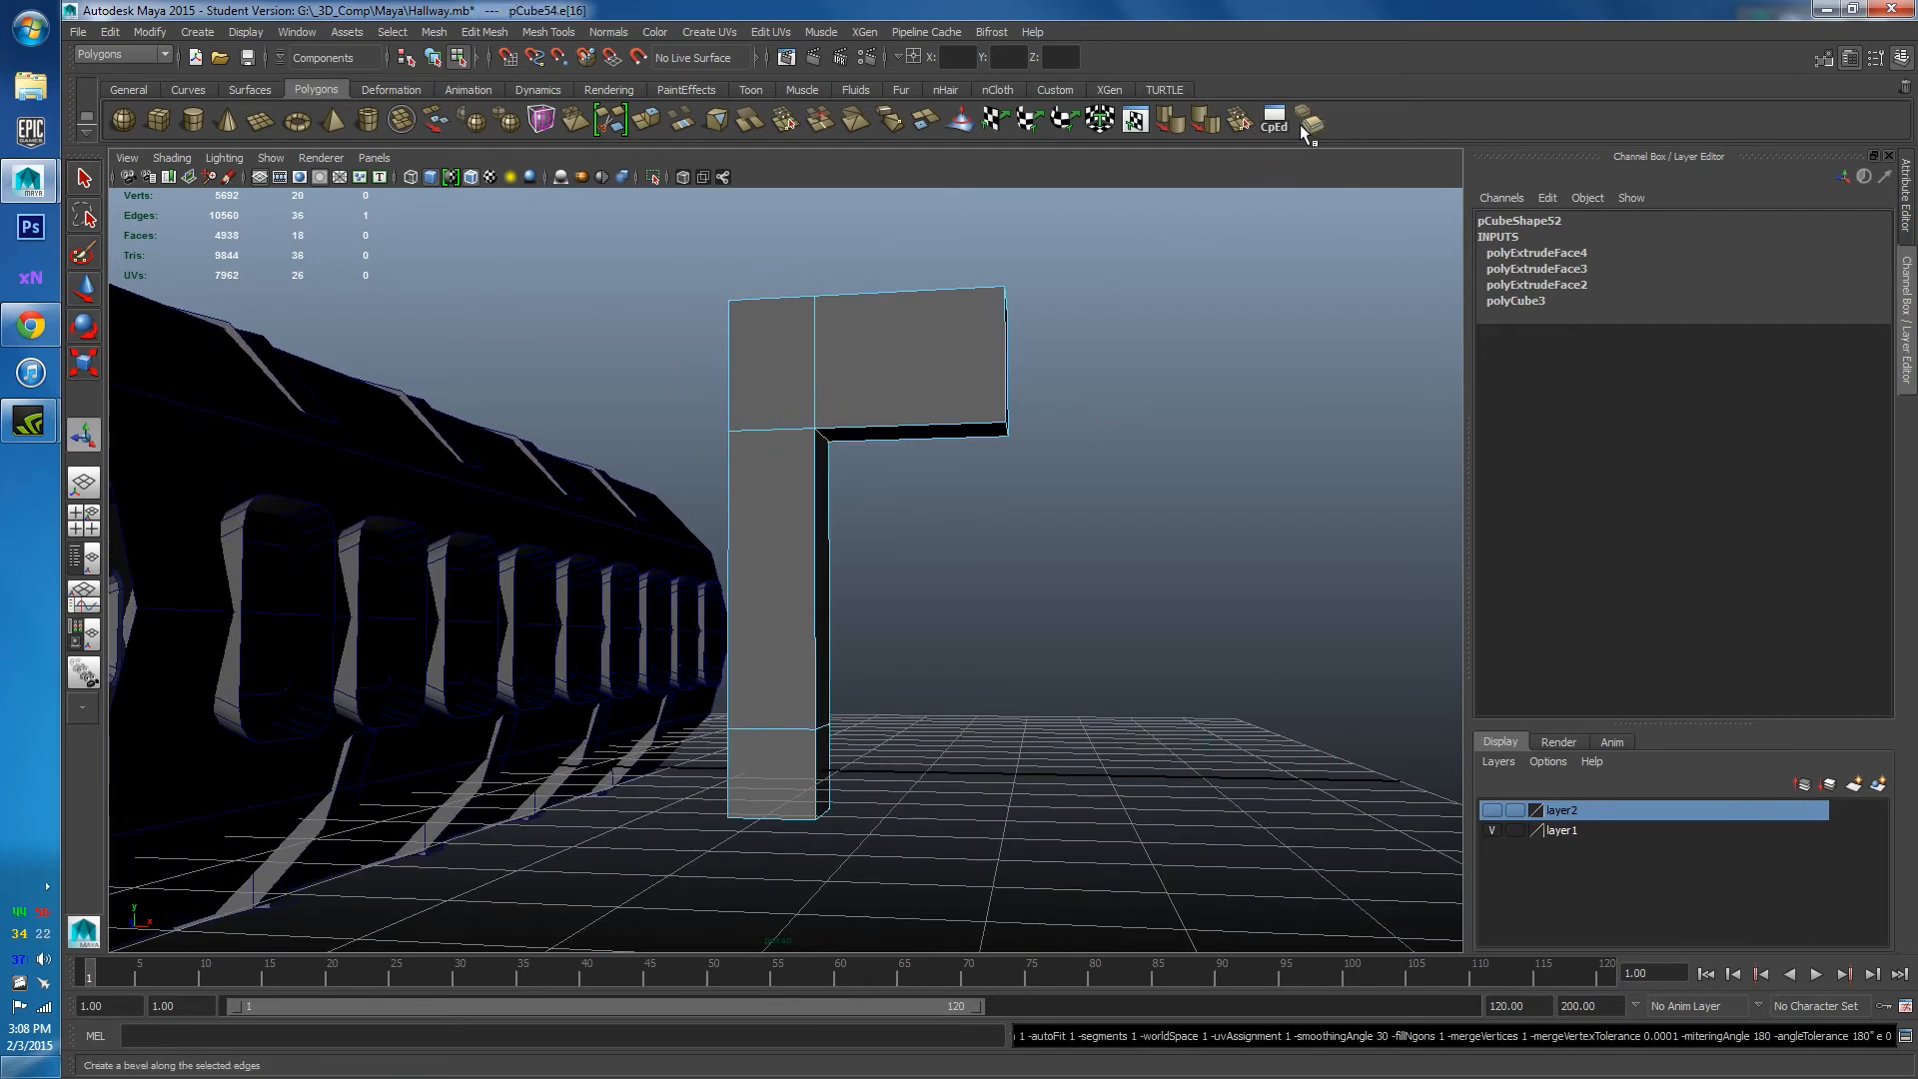
Bevel the inner corner with 4 segments in Bevel Options.
double_click(1303, 128)
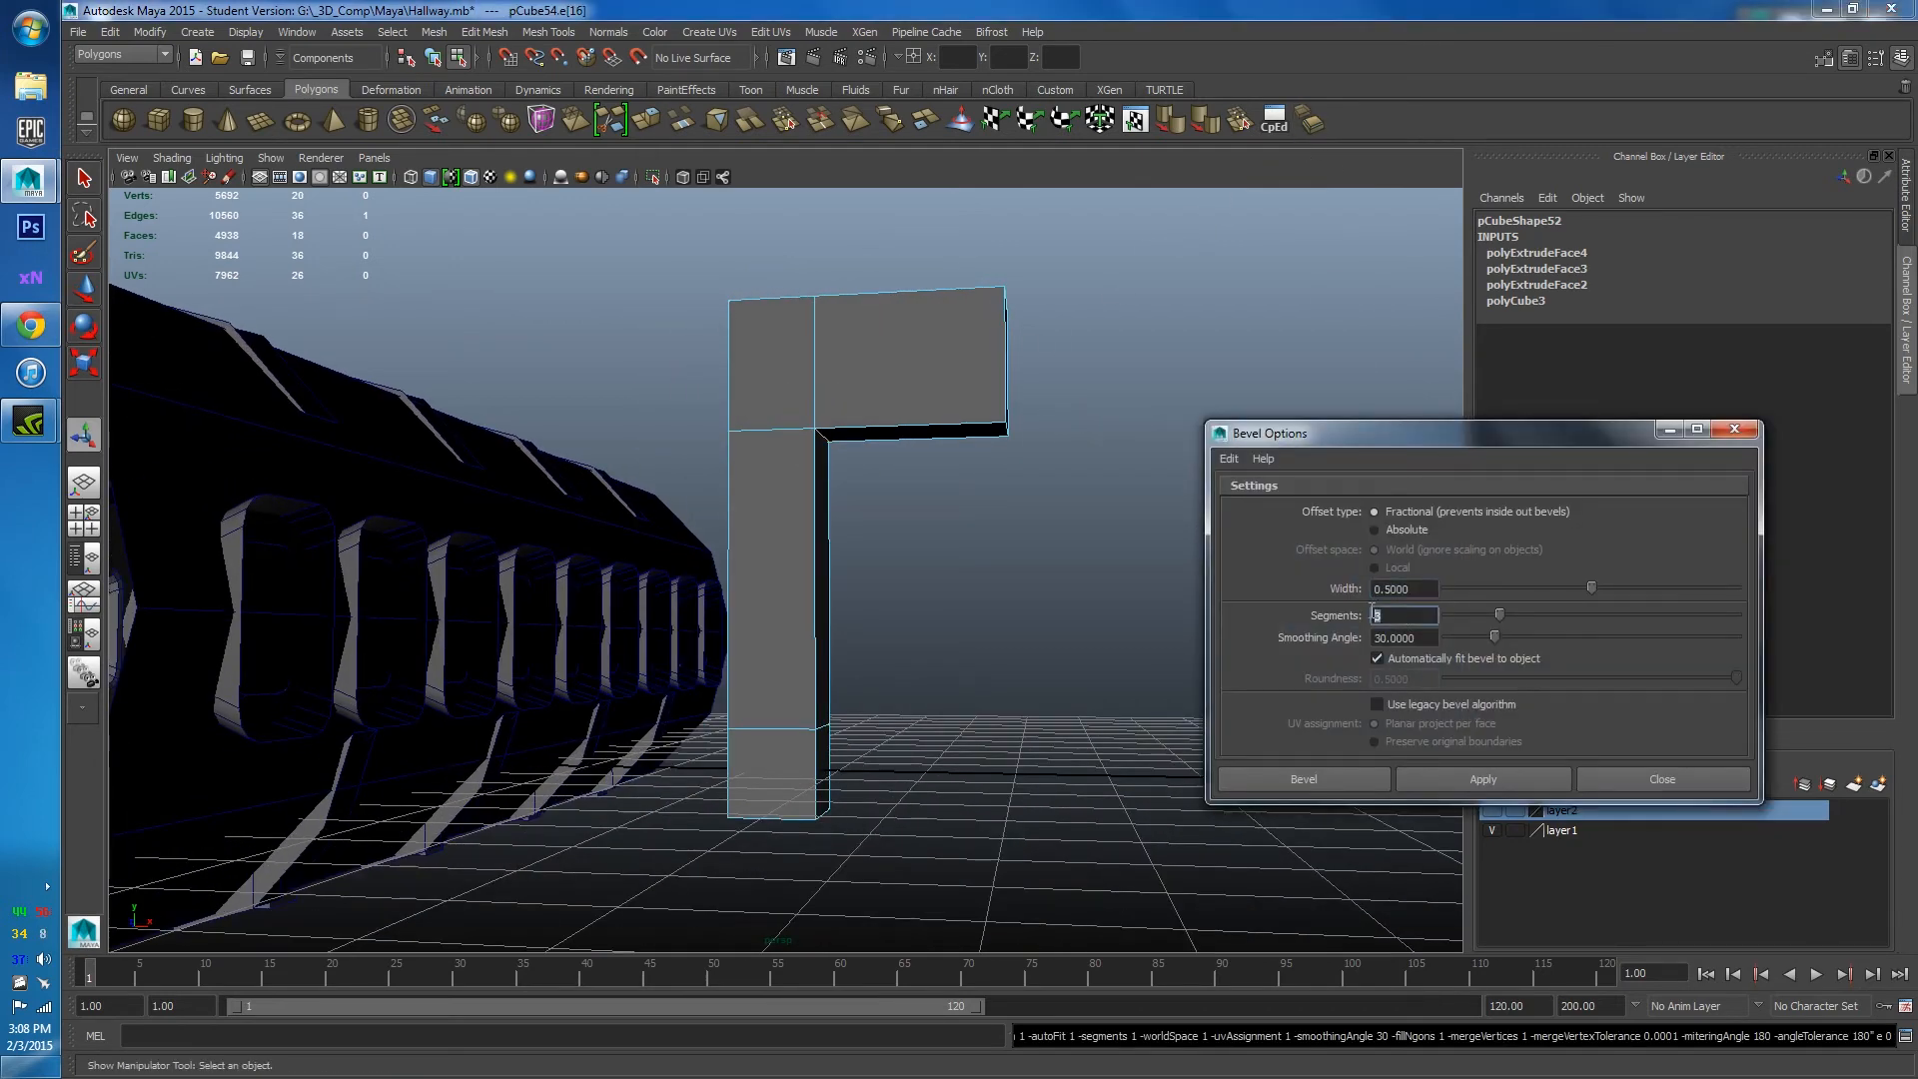
text(4)
click(1460, 783)
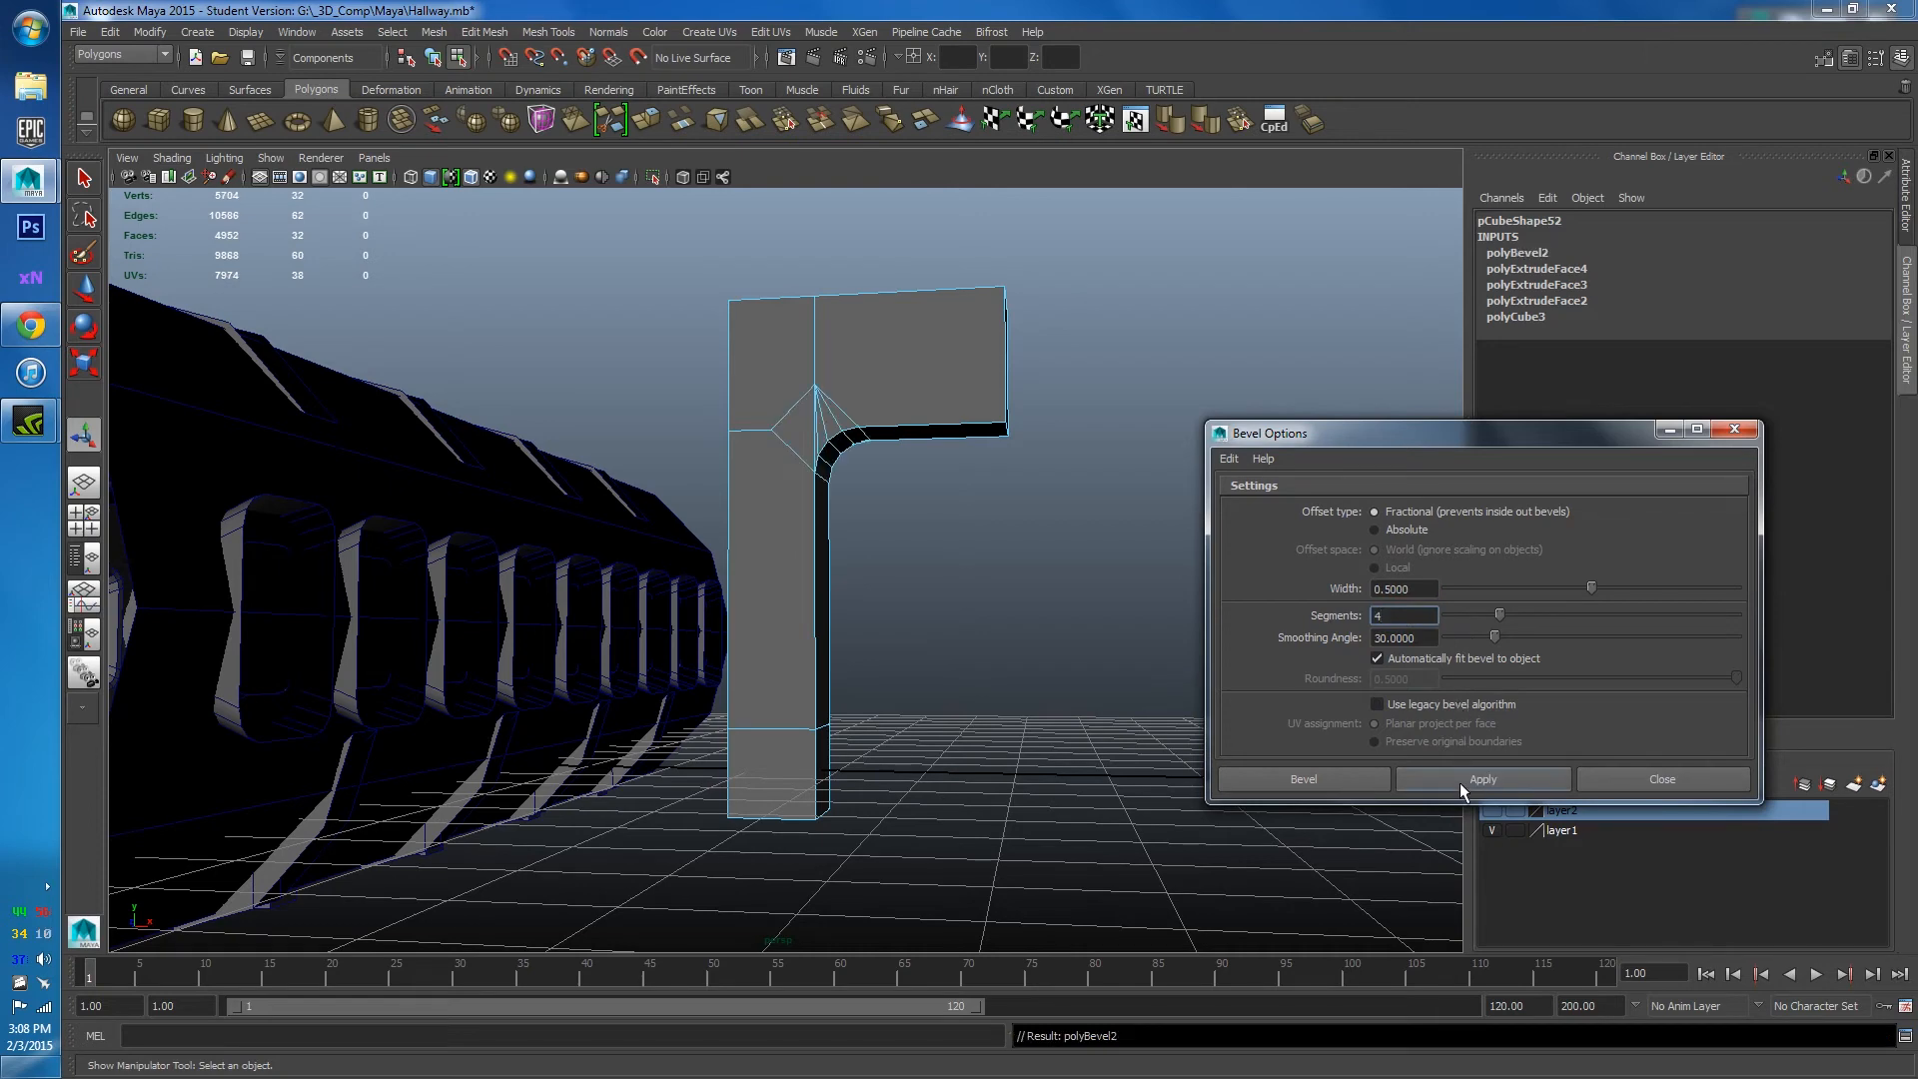
alt+drag(1179, 744, 994, 804)
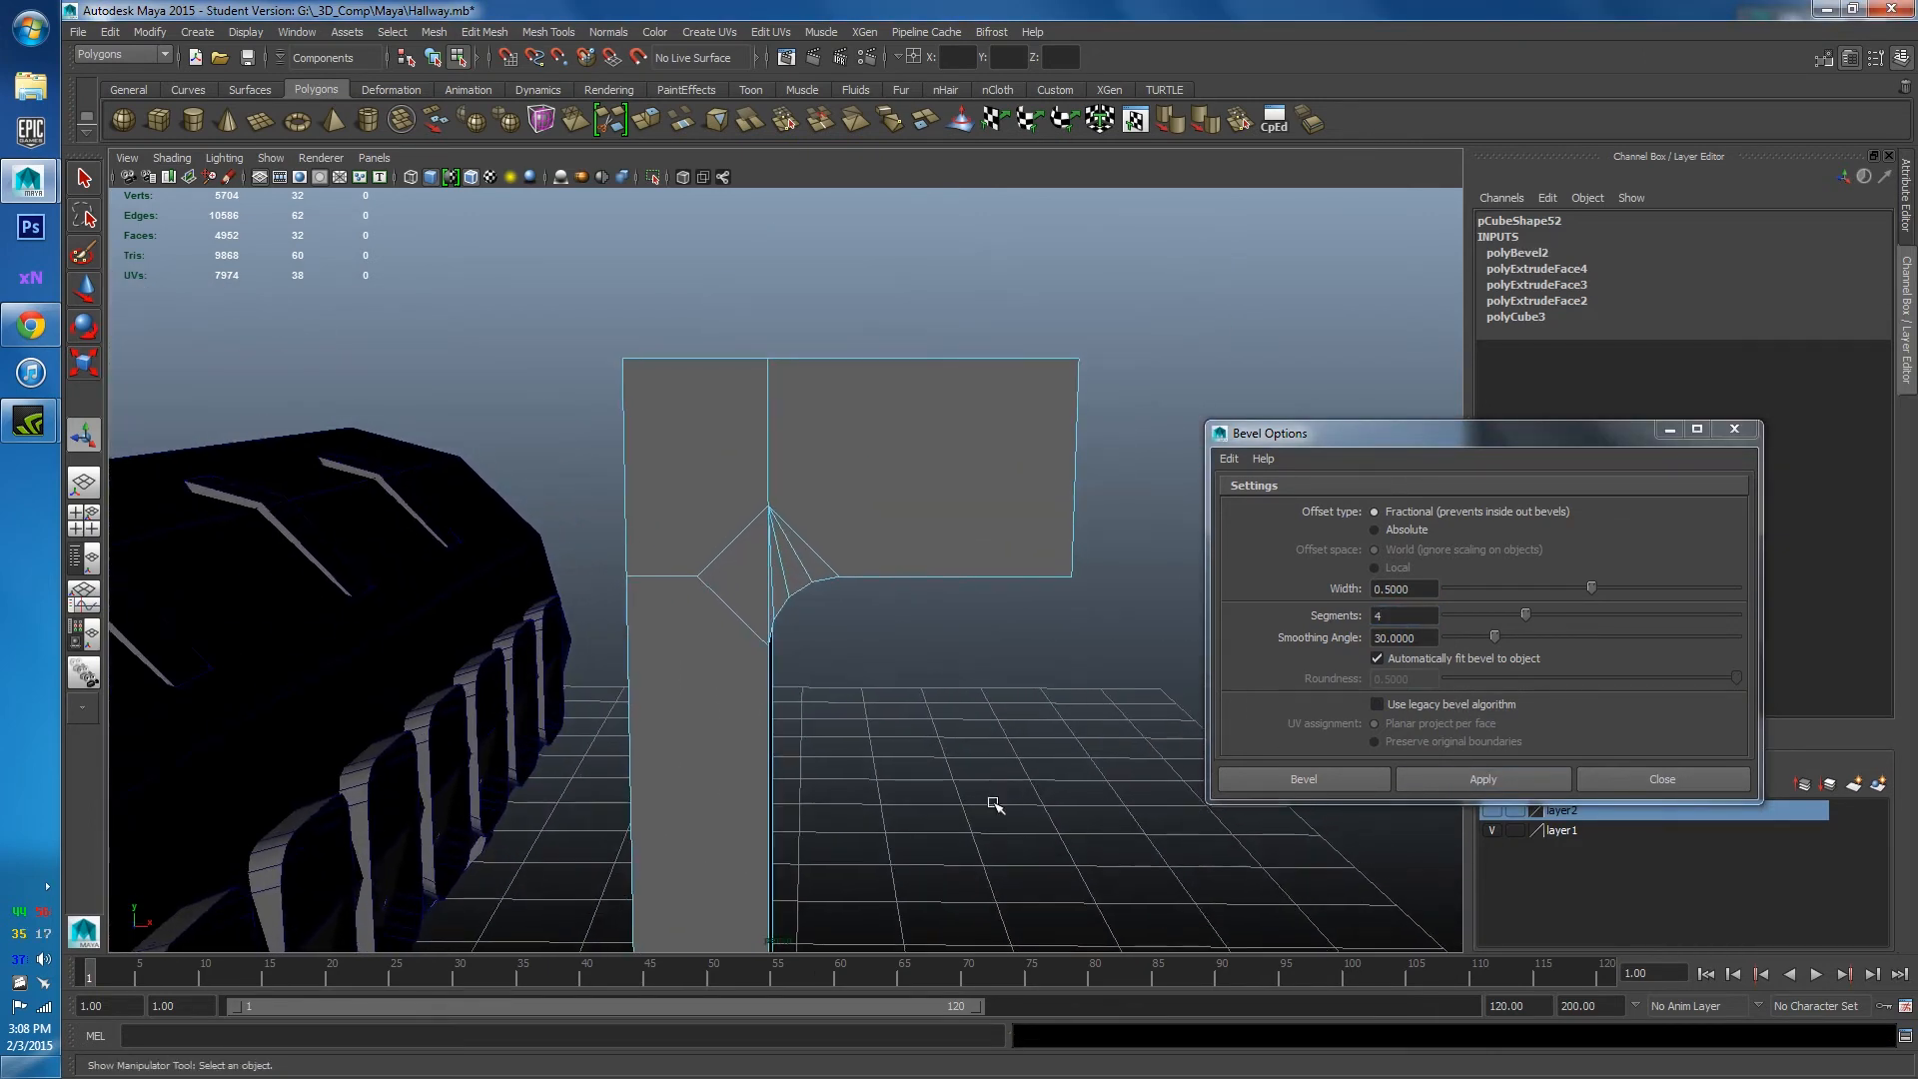
click(1711, 791)
alt+drag(1242, 805, 866, 766)
alt+right_drag(865, 766, 826, 696)
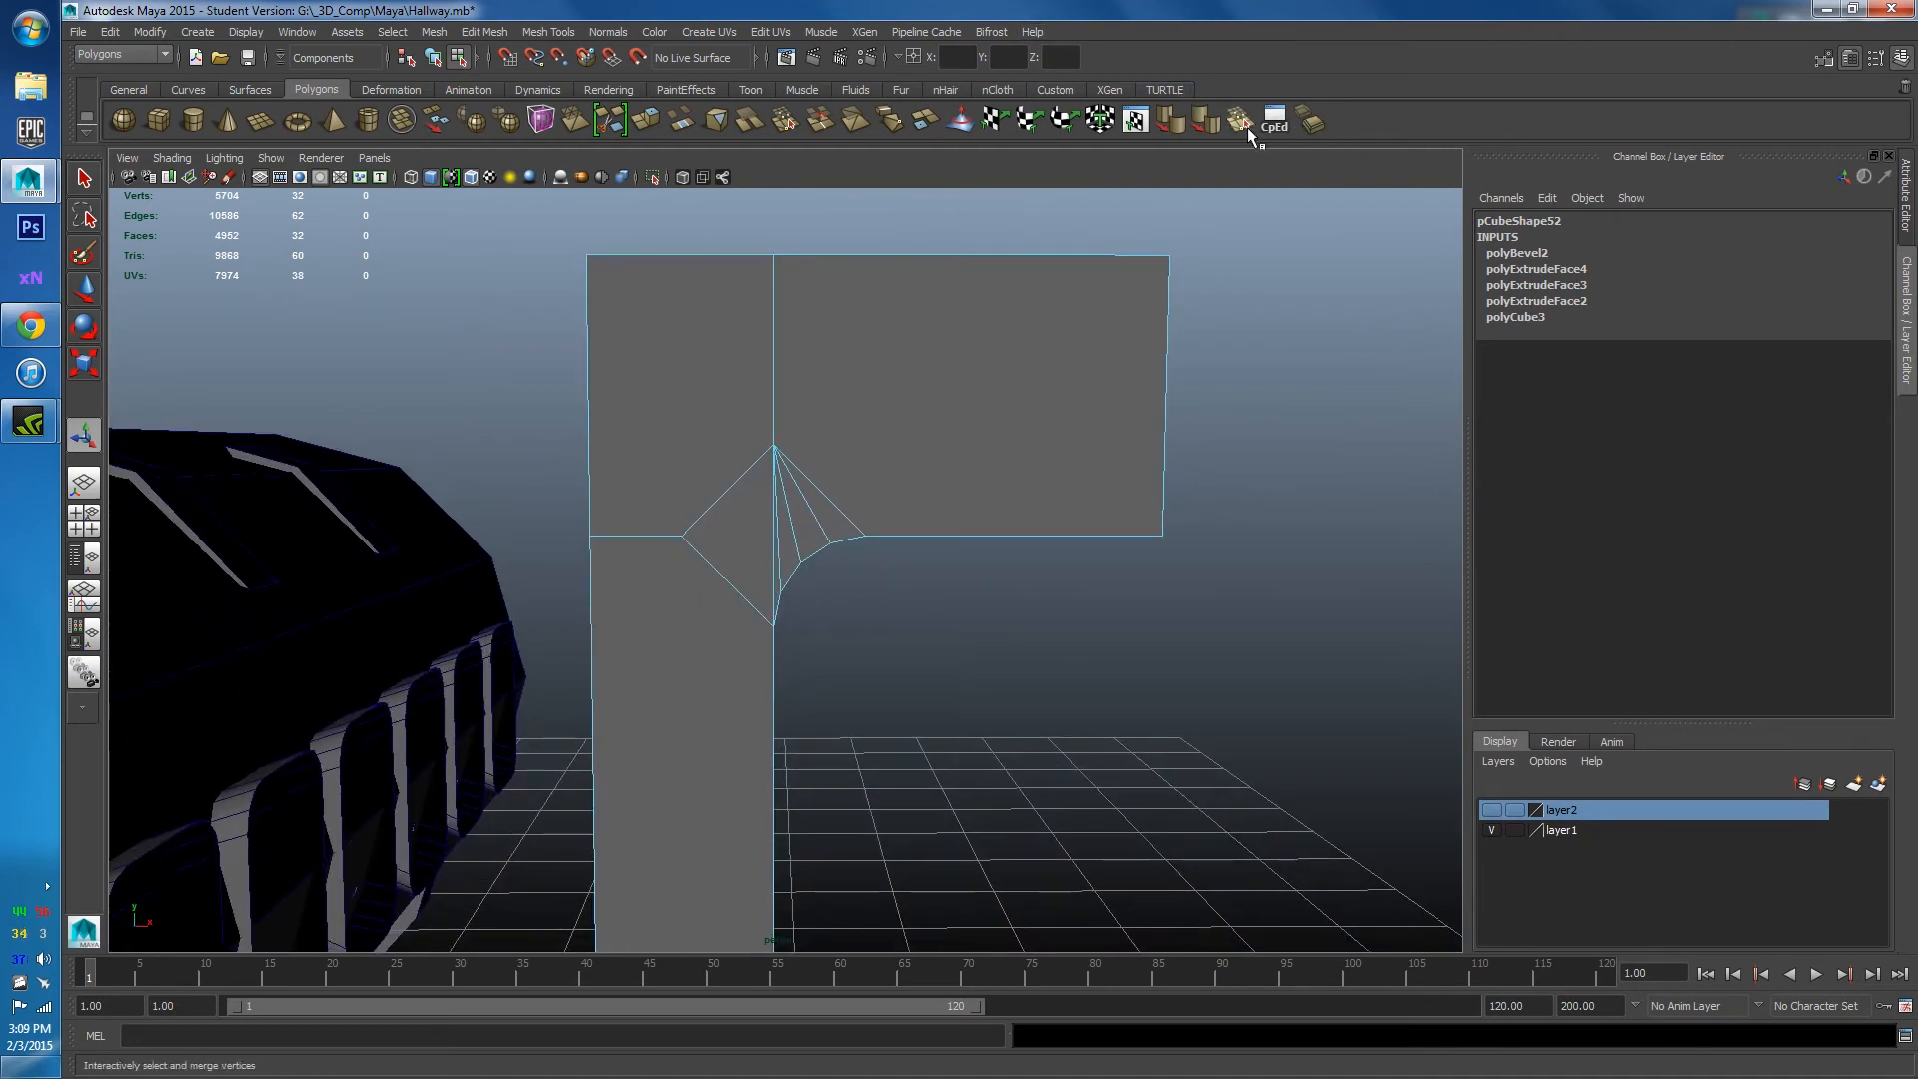
Merge the stray bevel vertices onto the corner vertices with the Merge Vertex Tool.
click(1245, 126)
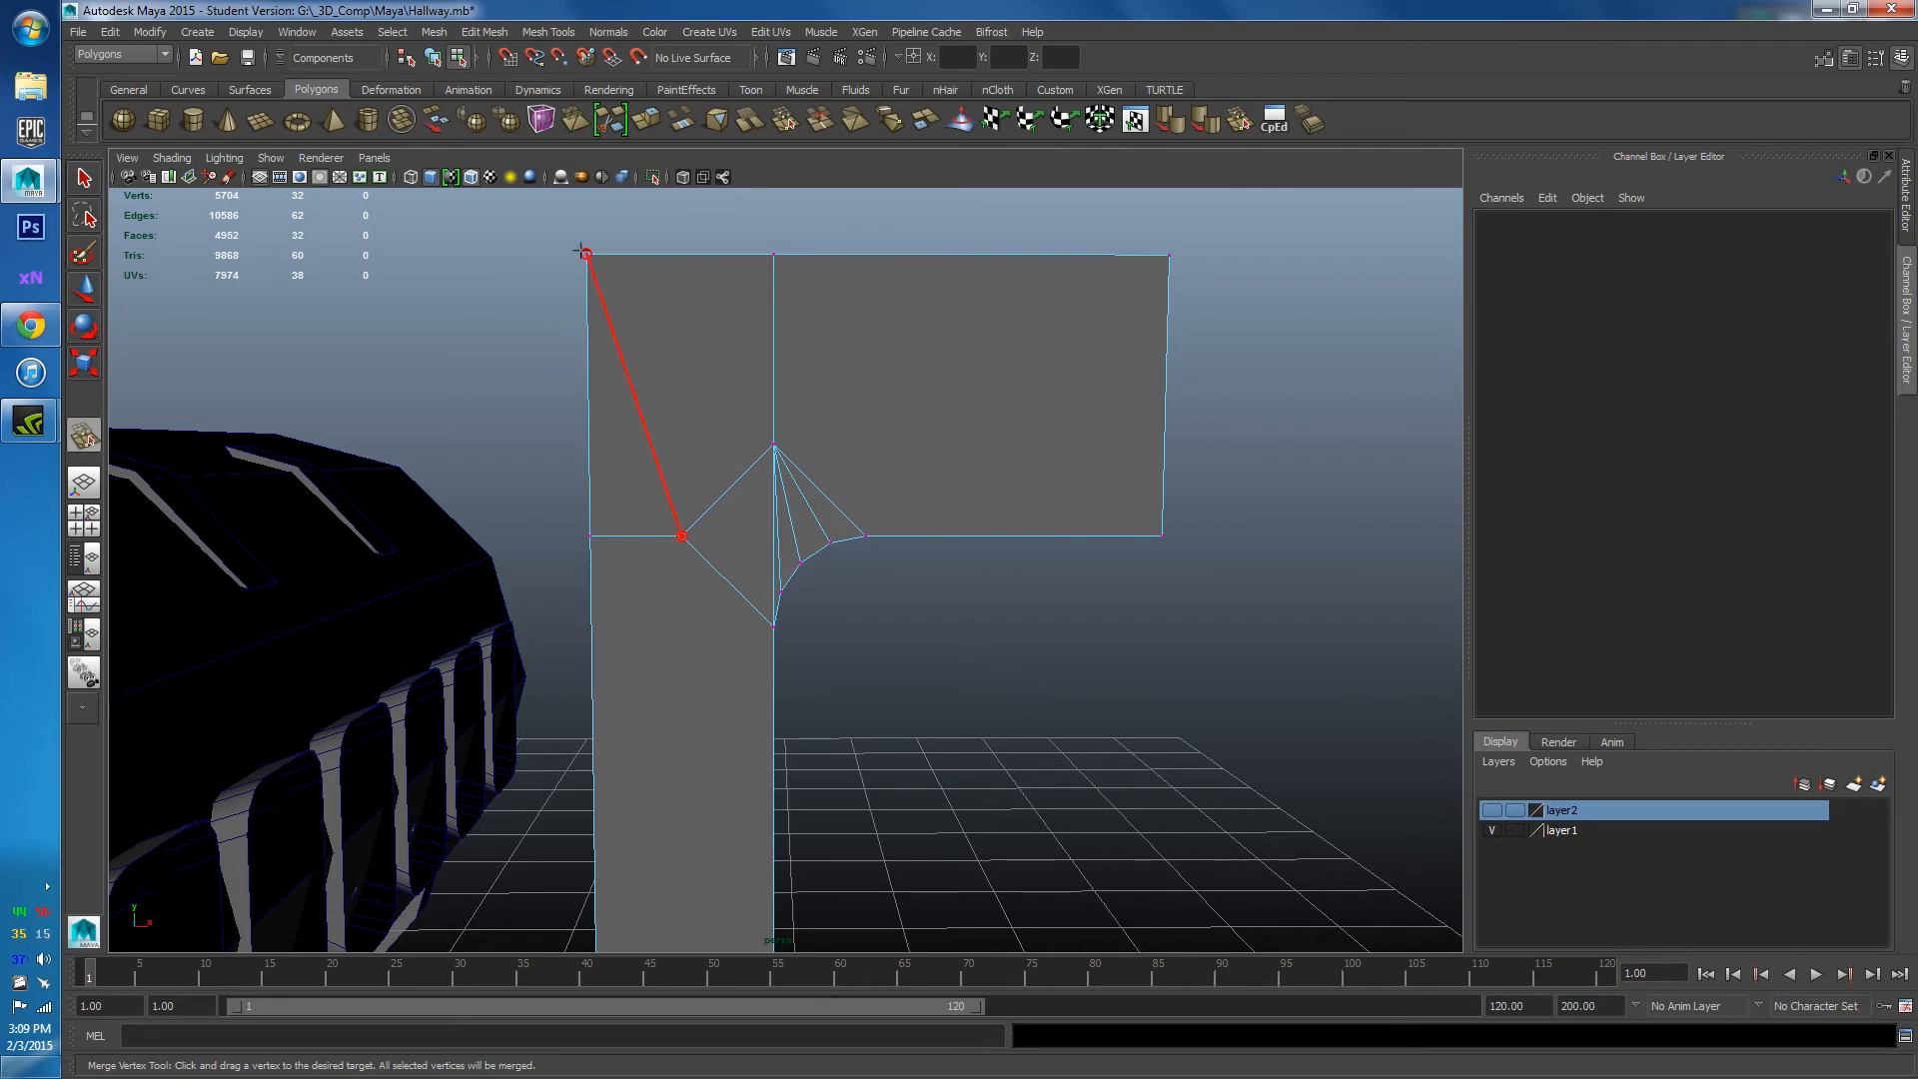
drag(584, 251, 586, 254)
drag(782, 266, 745, 638)
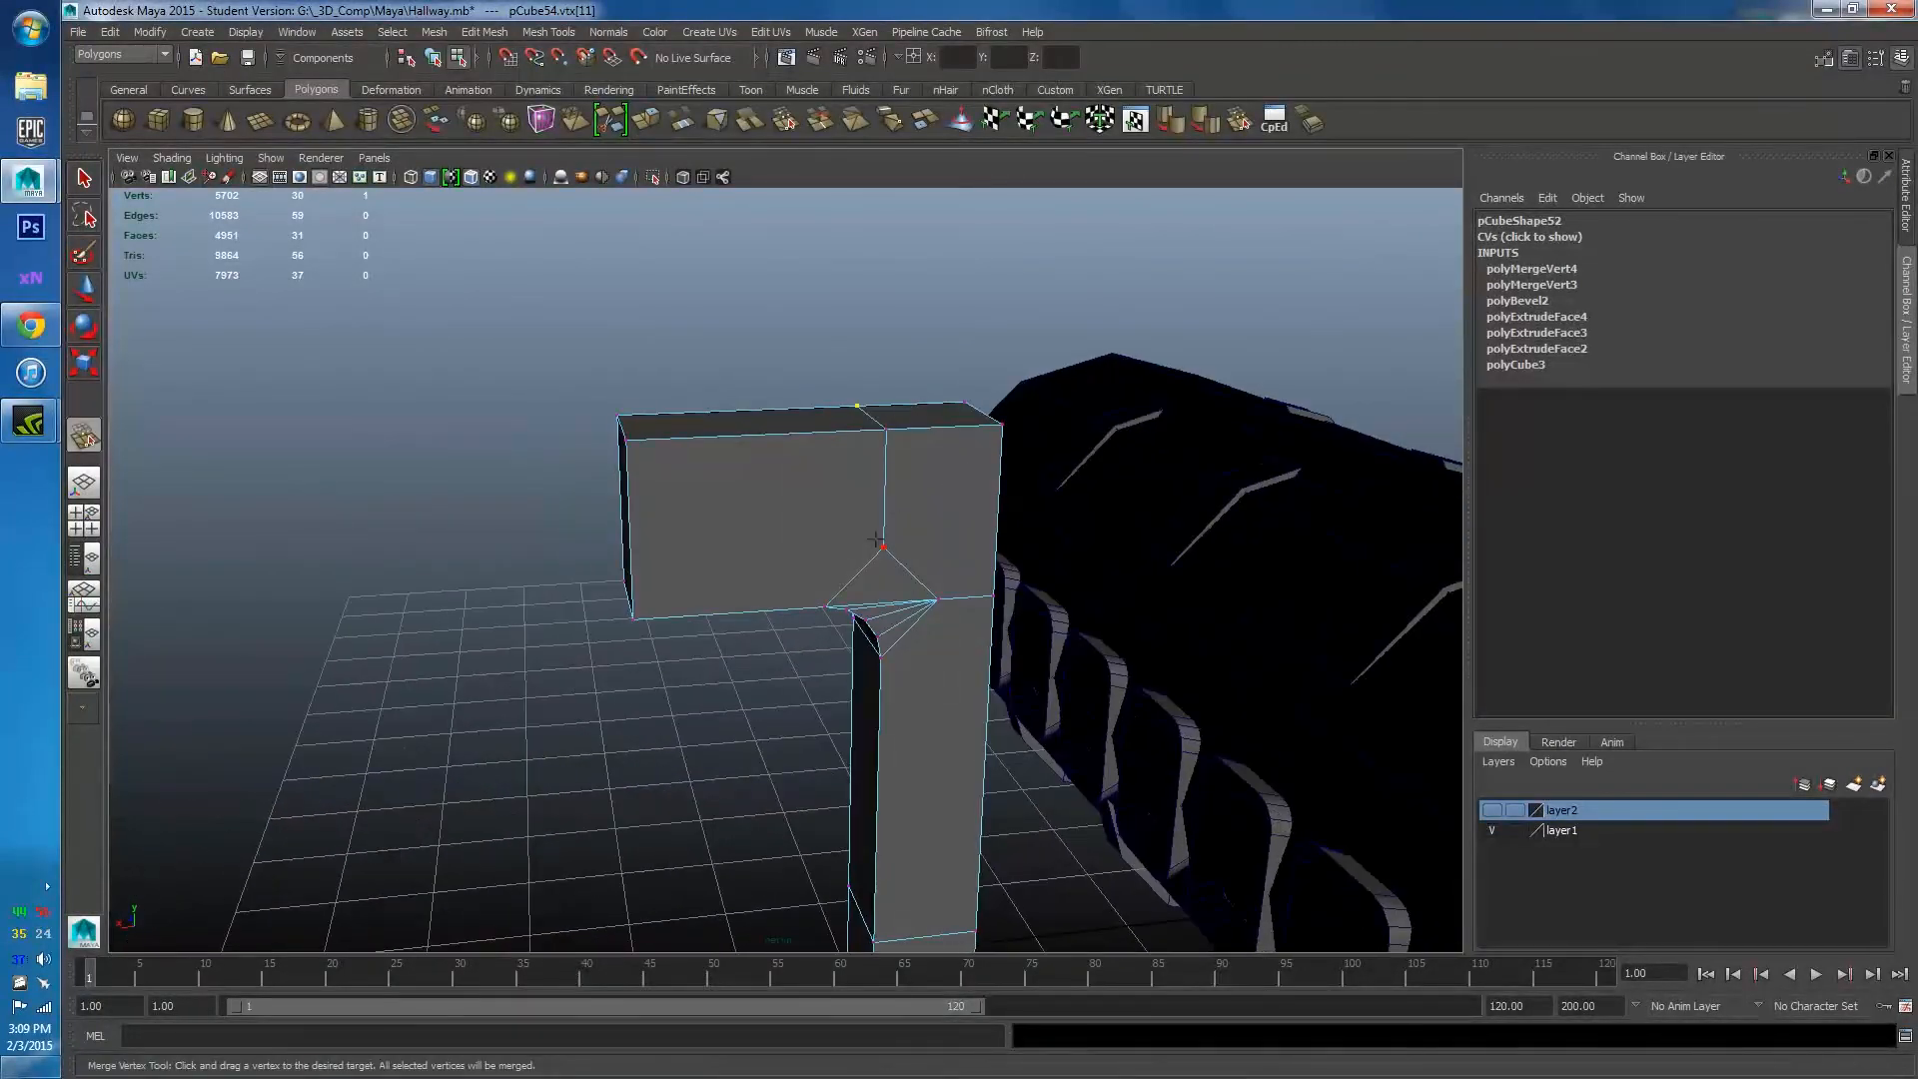
drag(883, 547, 885, 431)
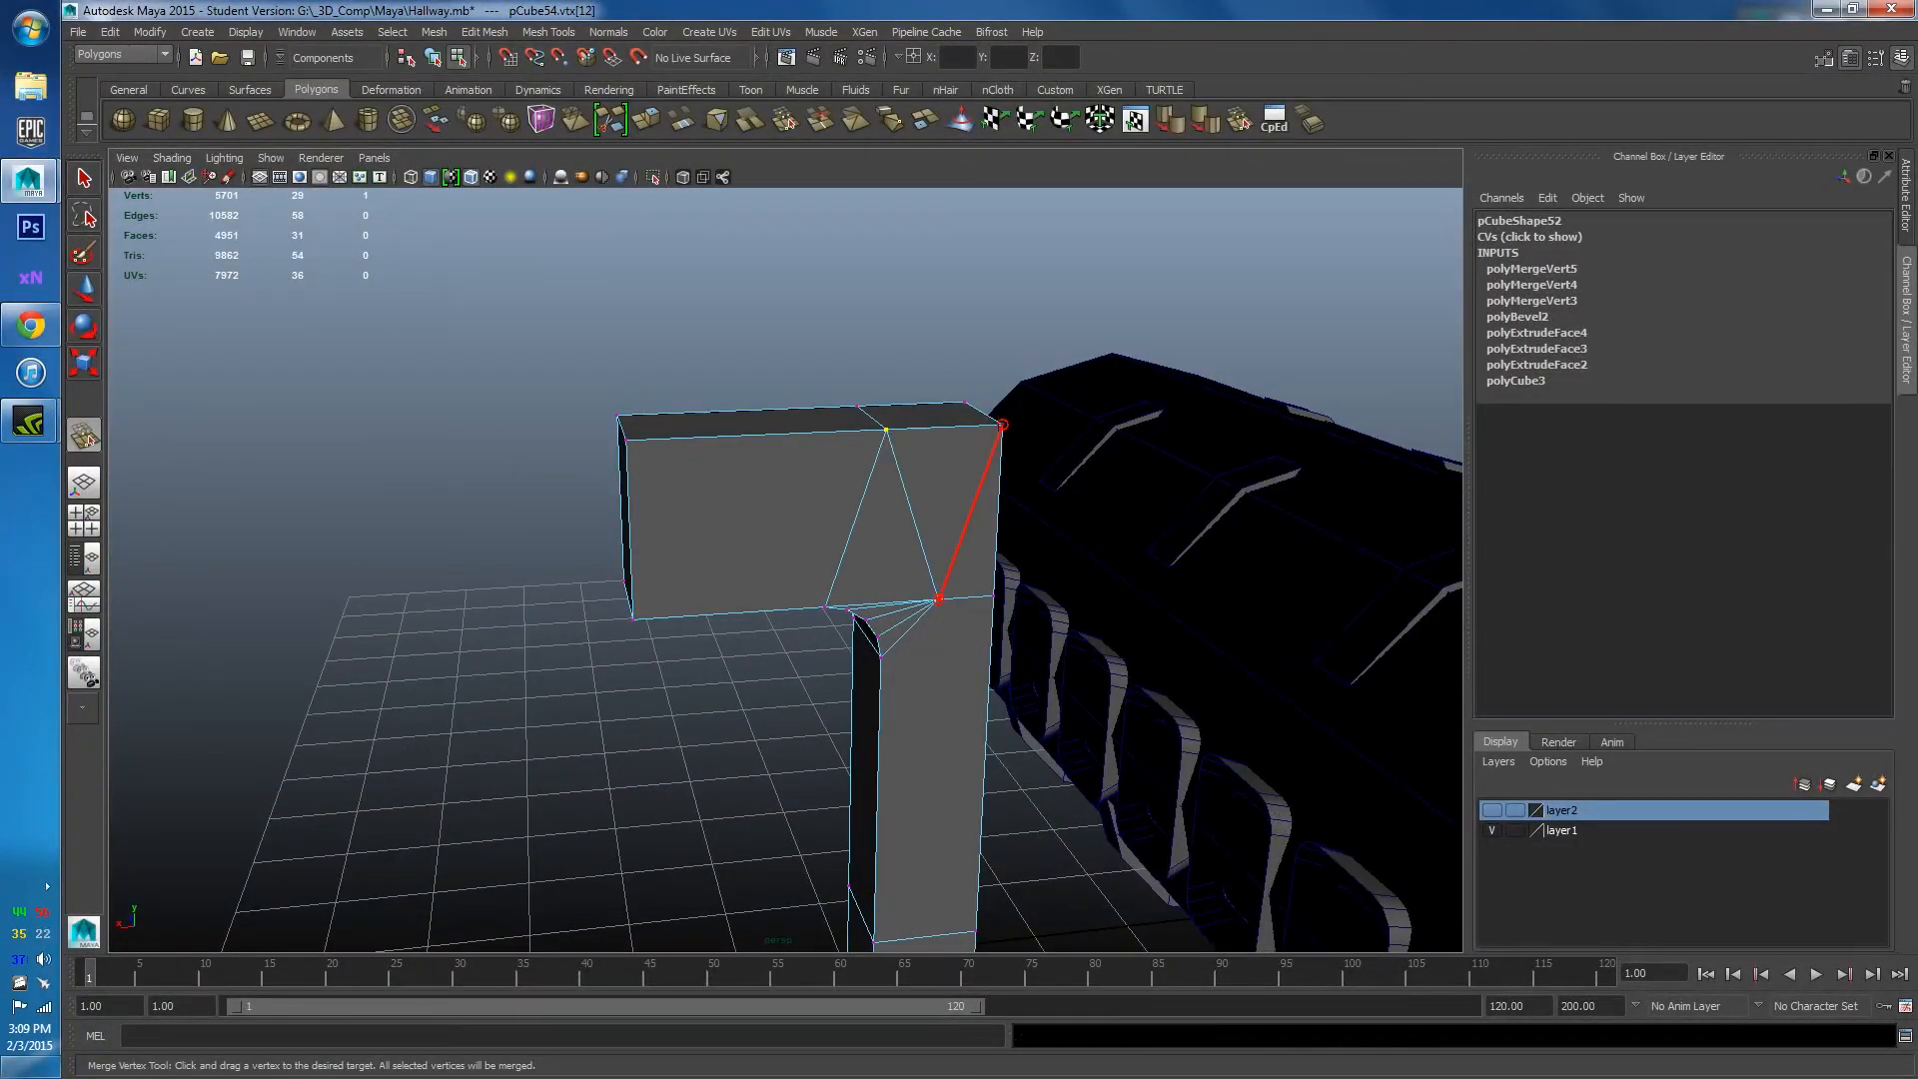
drag(1002, 424, 1002, 424)
alt+drag(1002, 425, 1027, 513)
Inspect the narrow bevel, triangular corner, front and side faces of the bracket.
key(w)
right_drag(1027, 536, 963, 527)
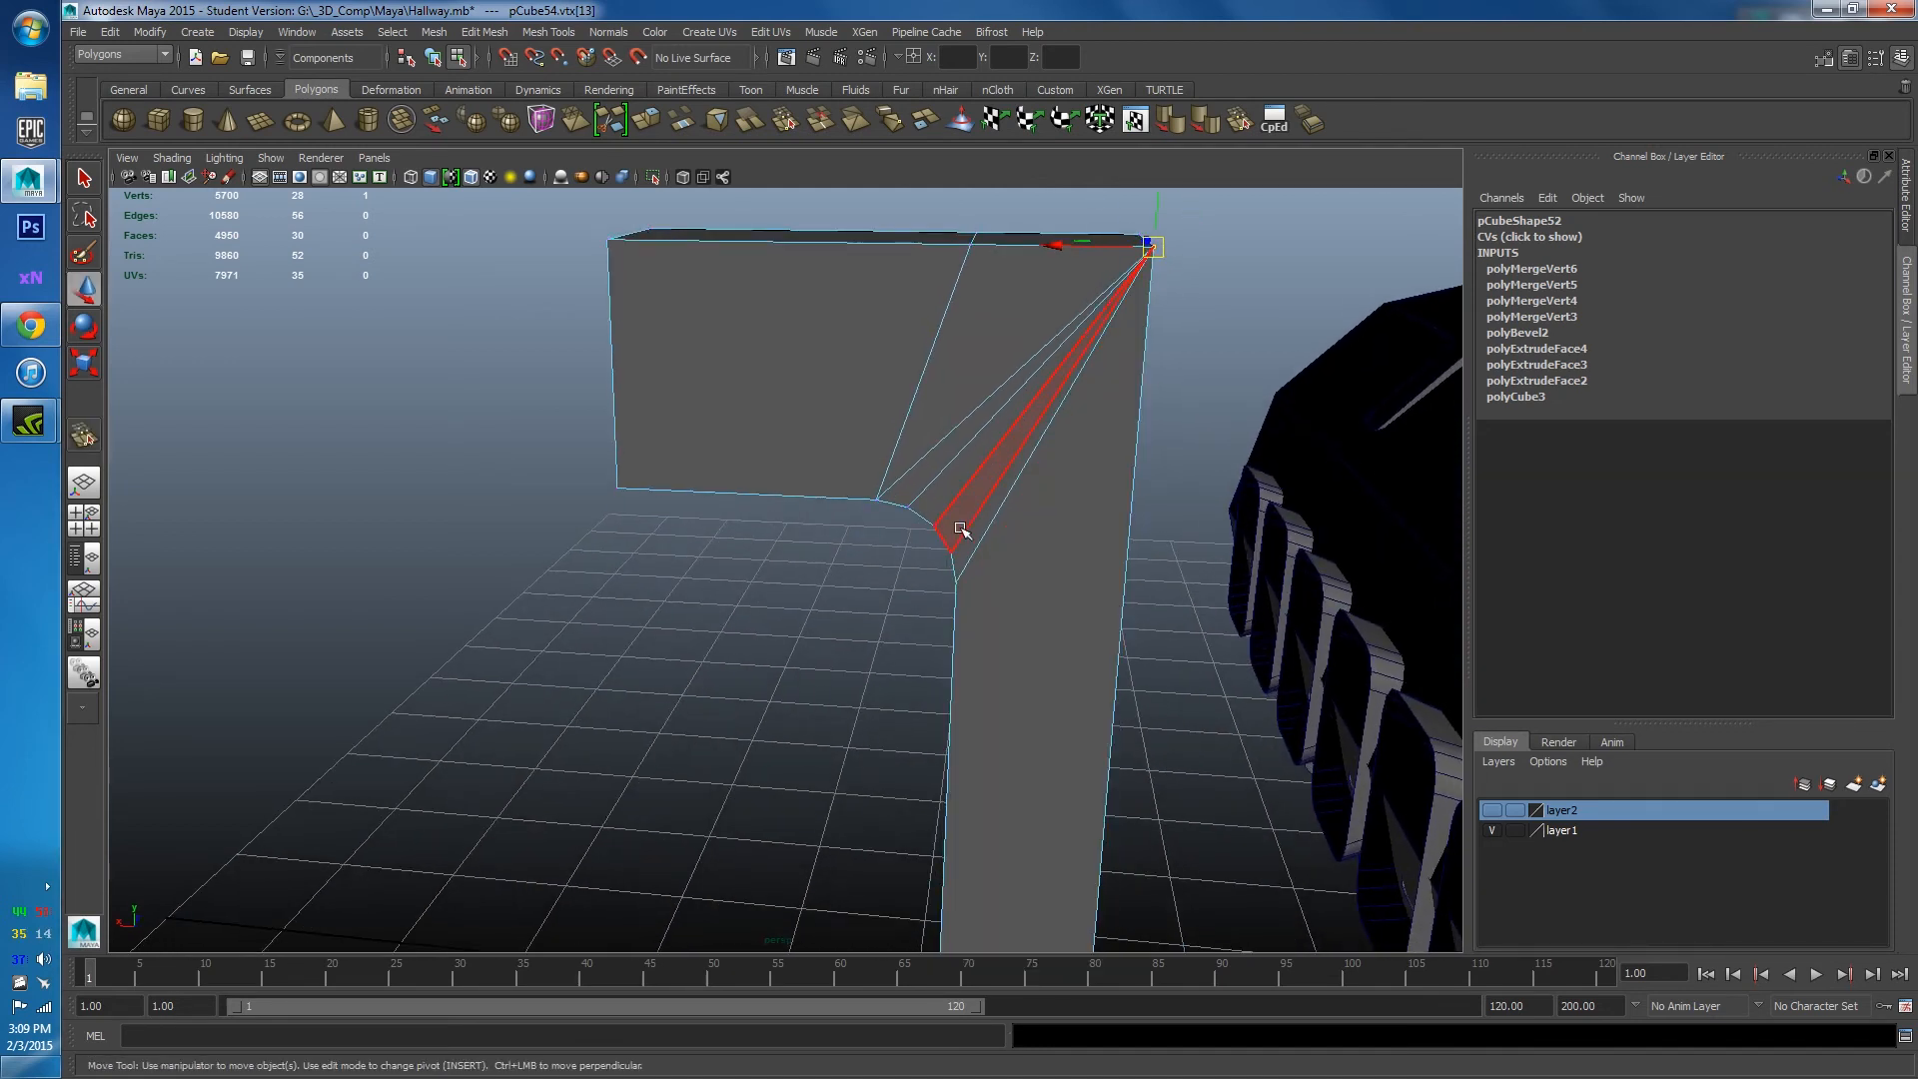
click(974, 551)
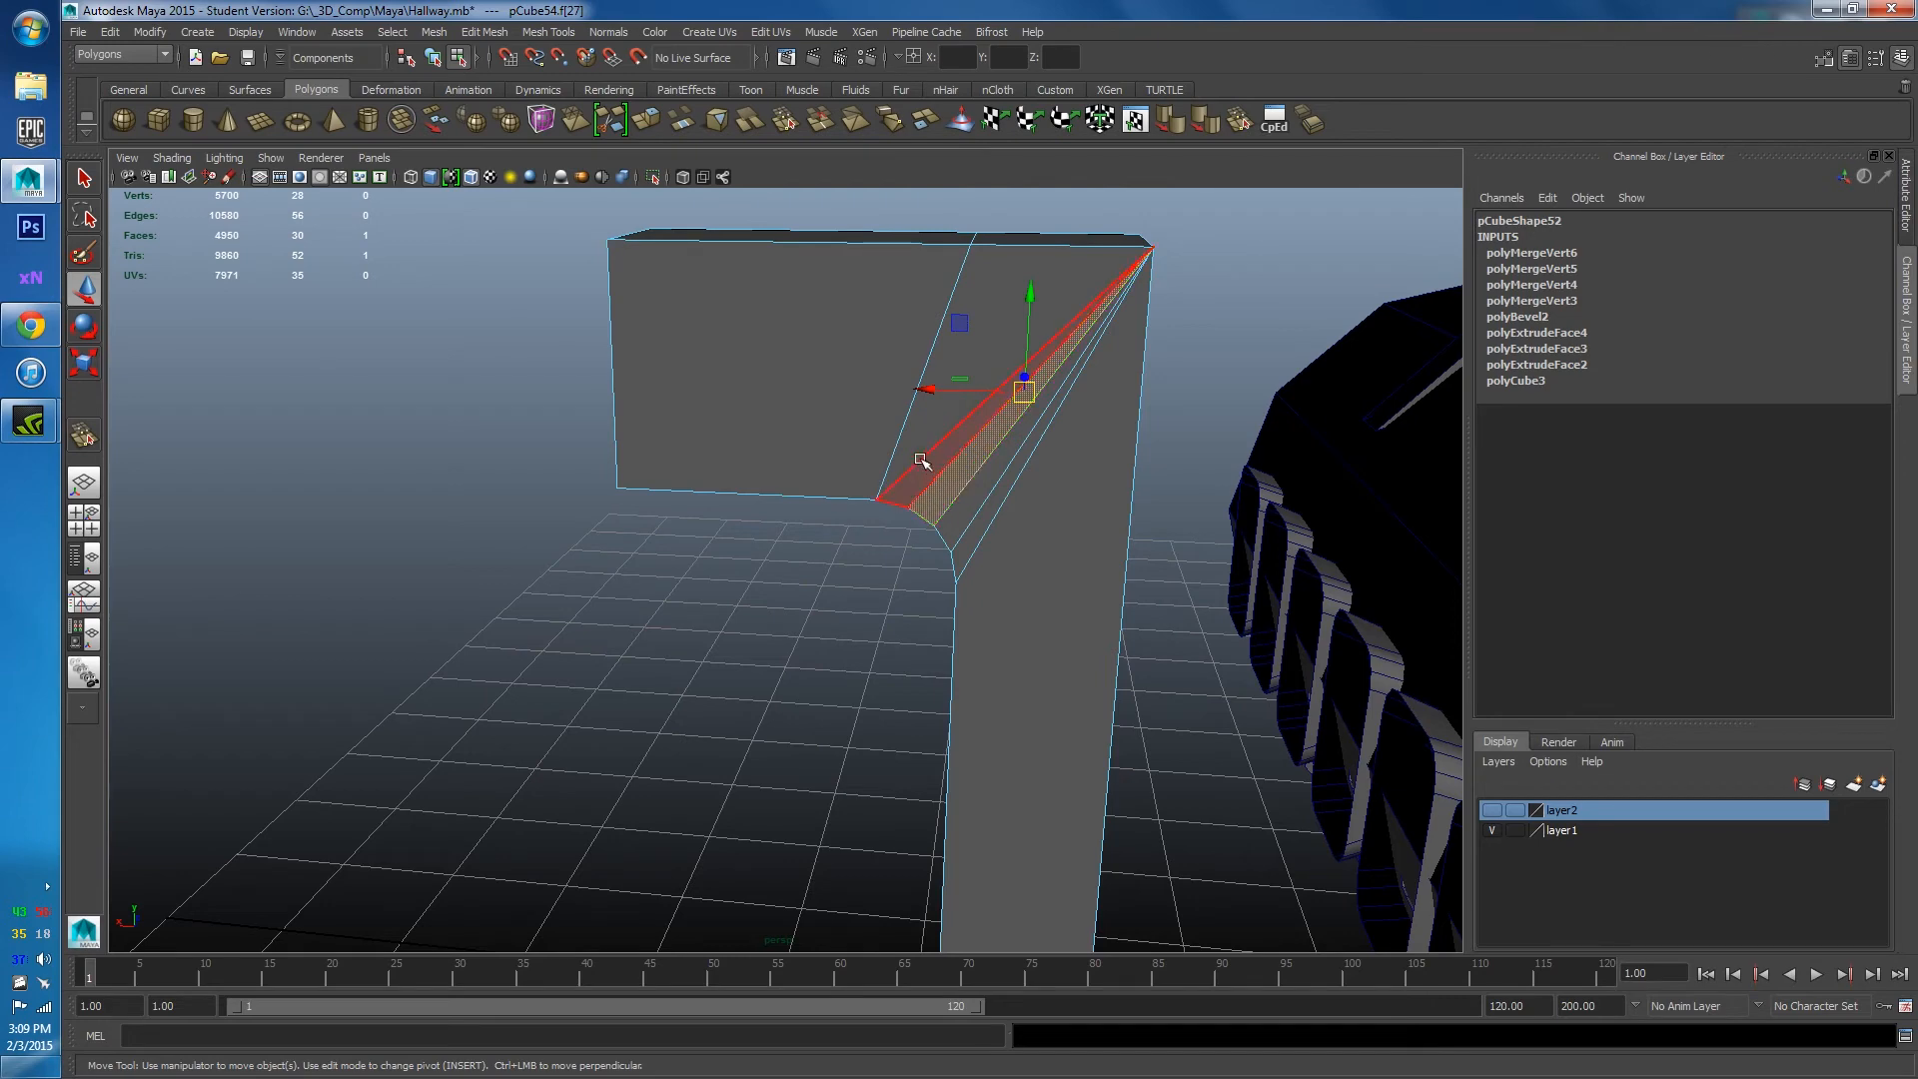
click(917, 448)
click(881, 435)
click(1092, 633)
scroll(1049, 599, down, 3)
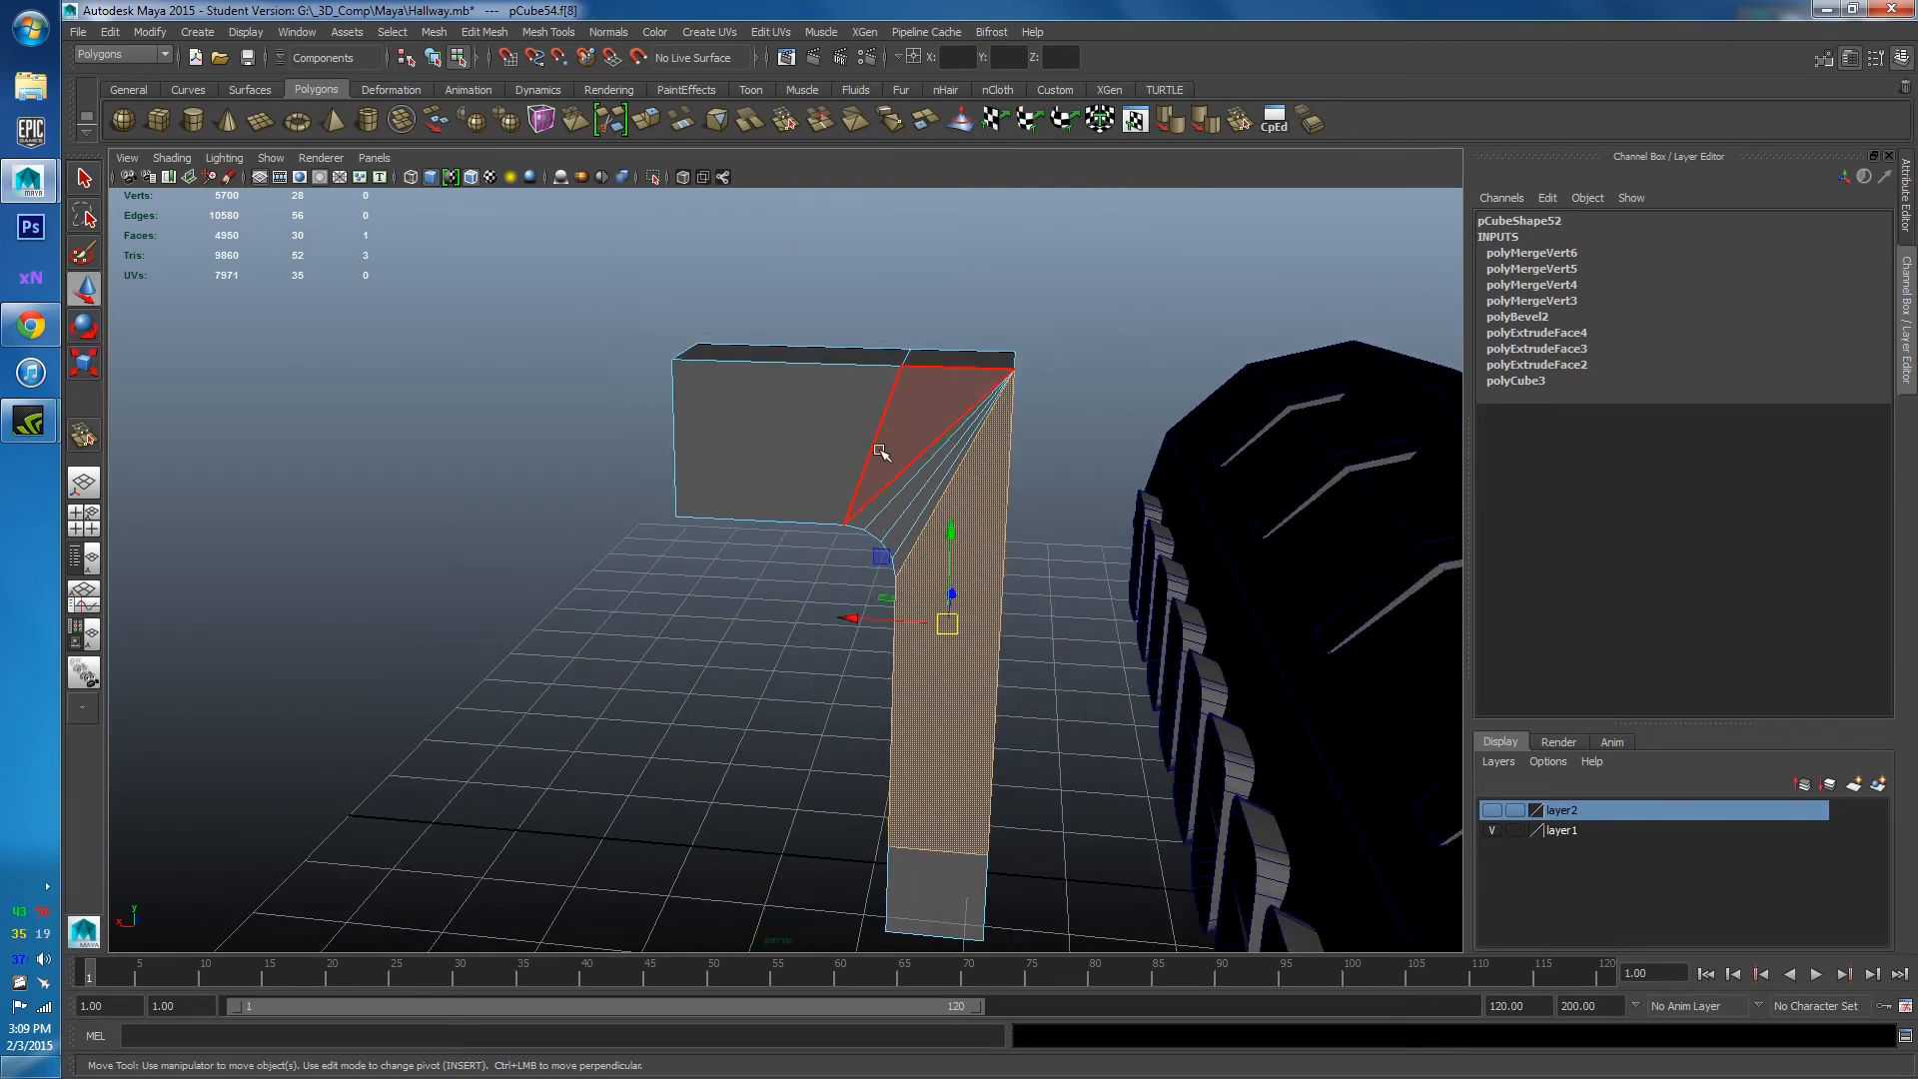
scroll(978, 354, up, 3)
scroll(998, 371, down, 3)
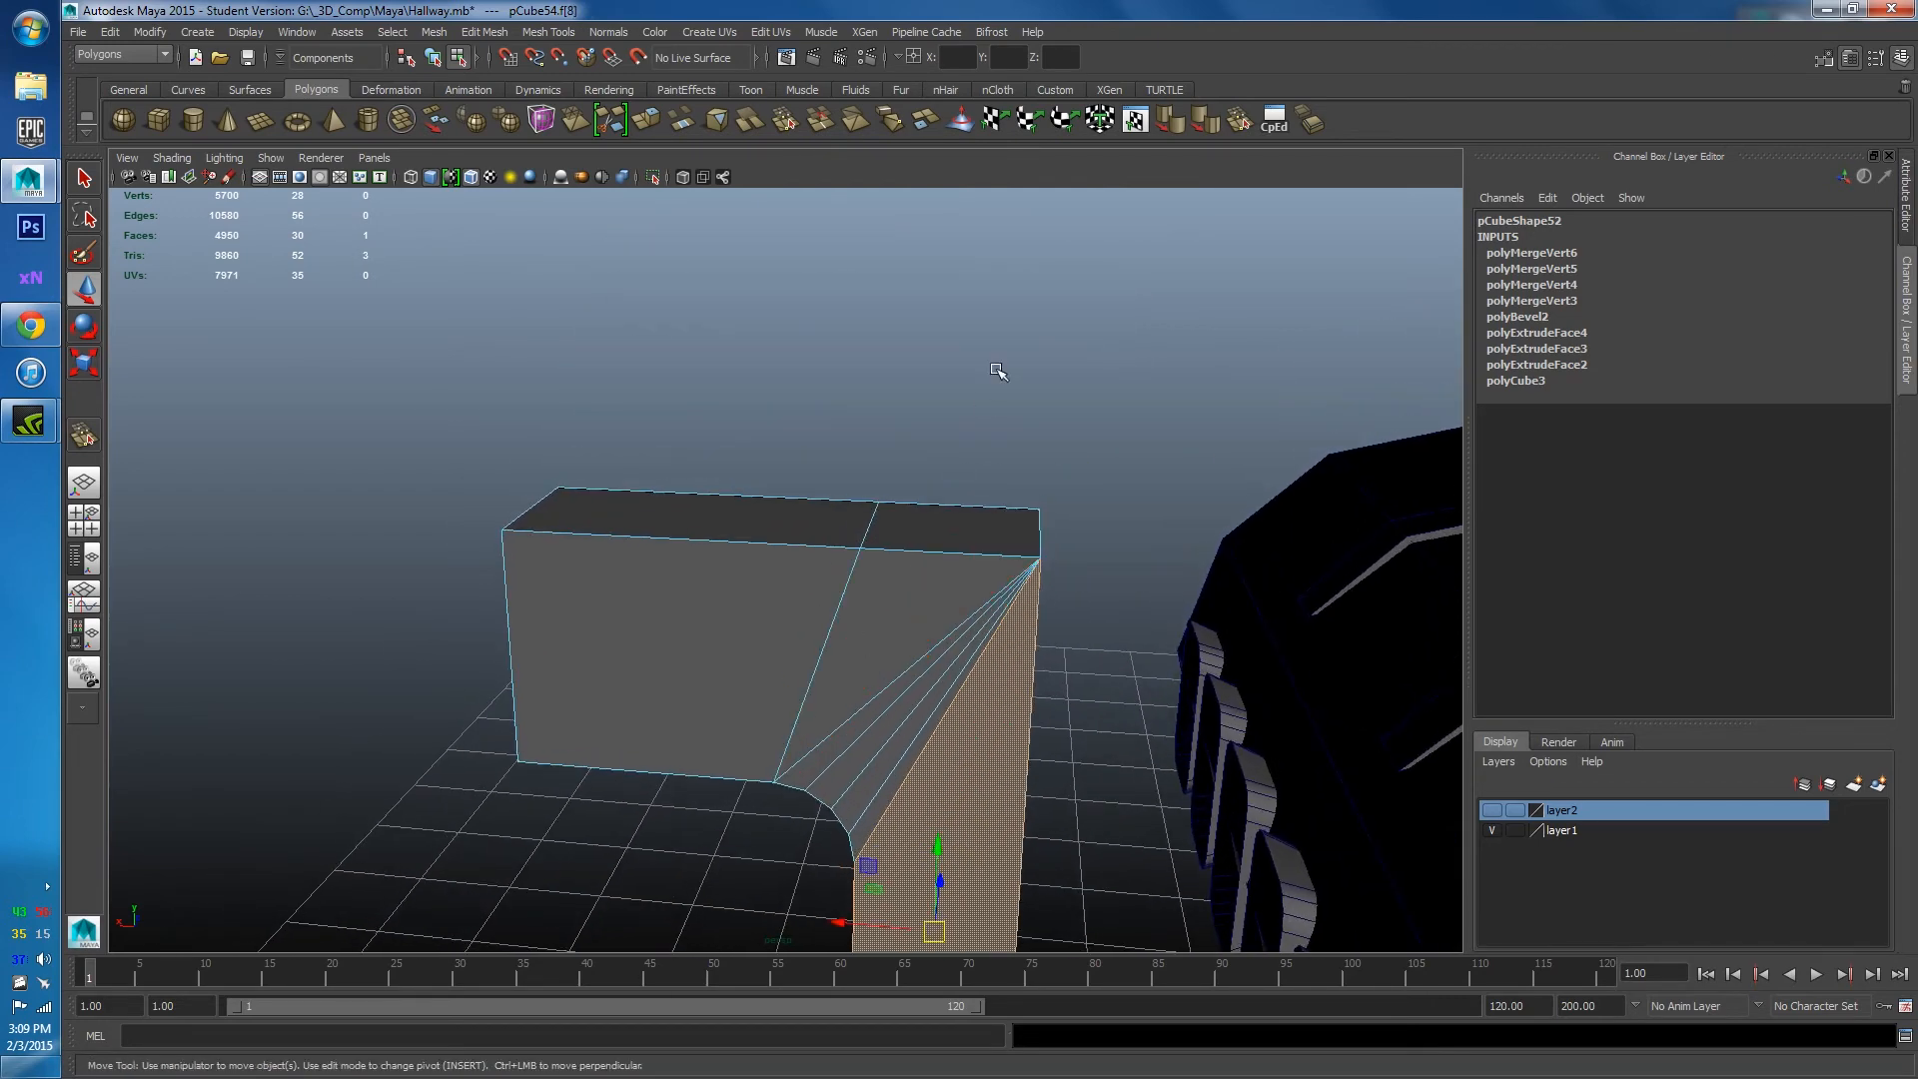
click(874, 555)
right_drag(856, 549, 879, 523)
click(1241, 122)
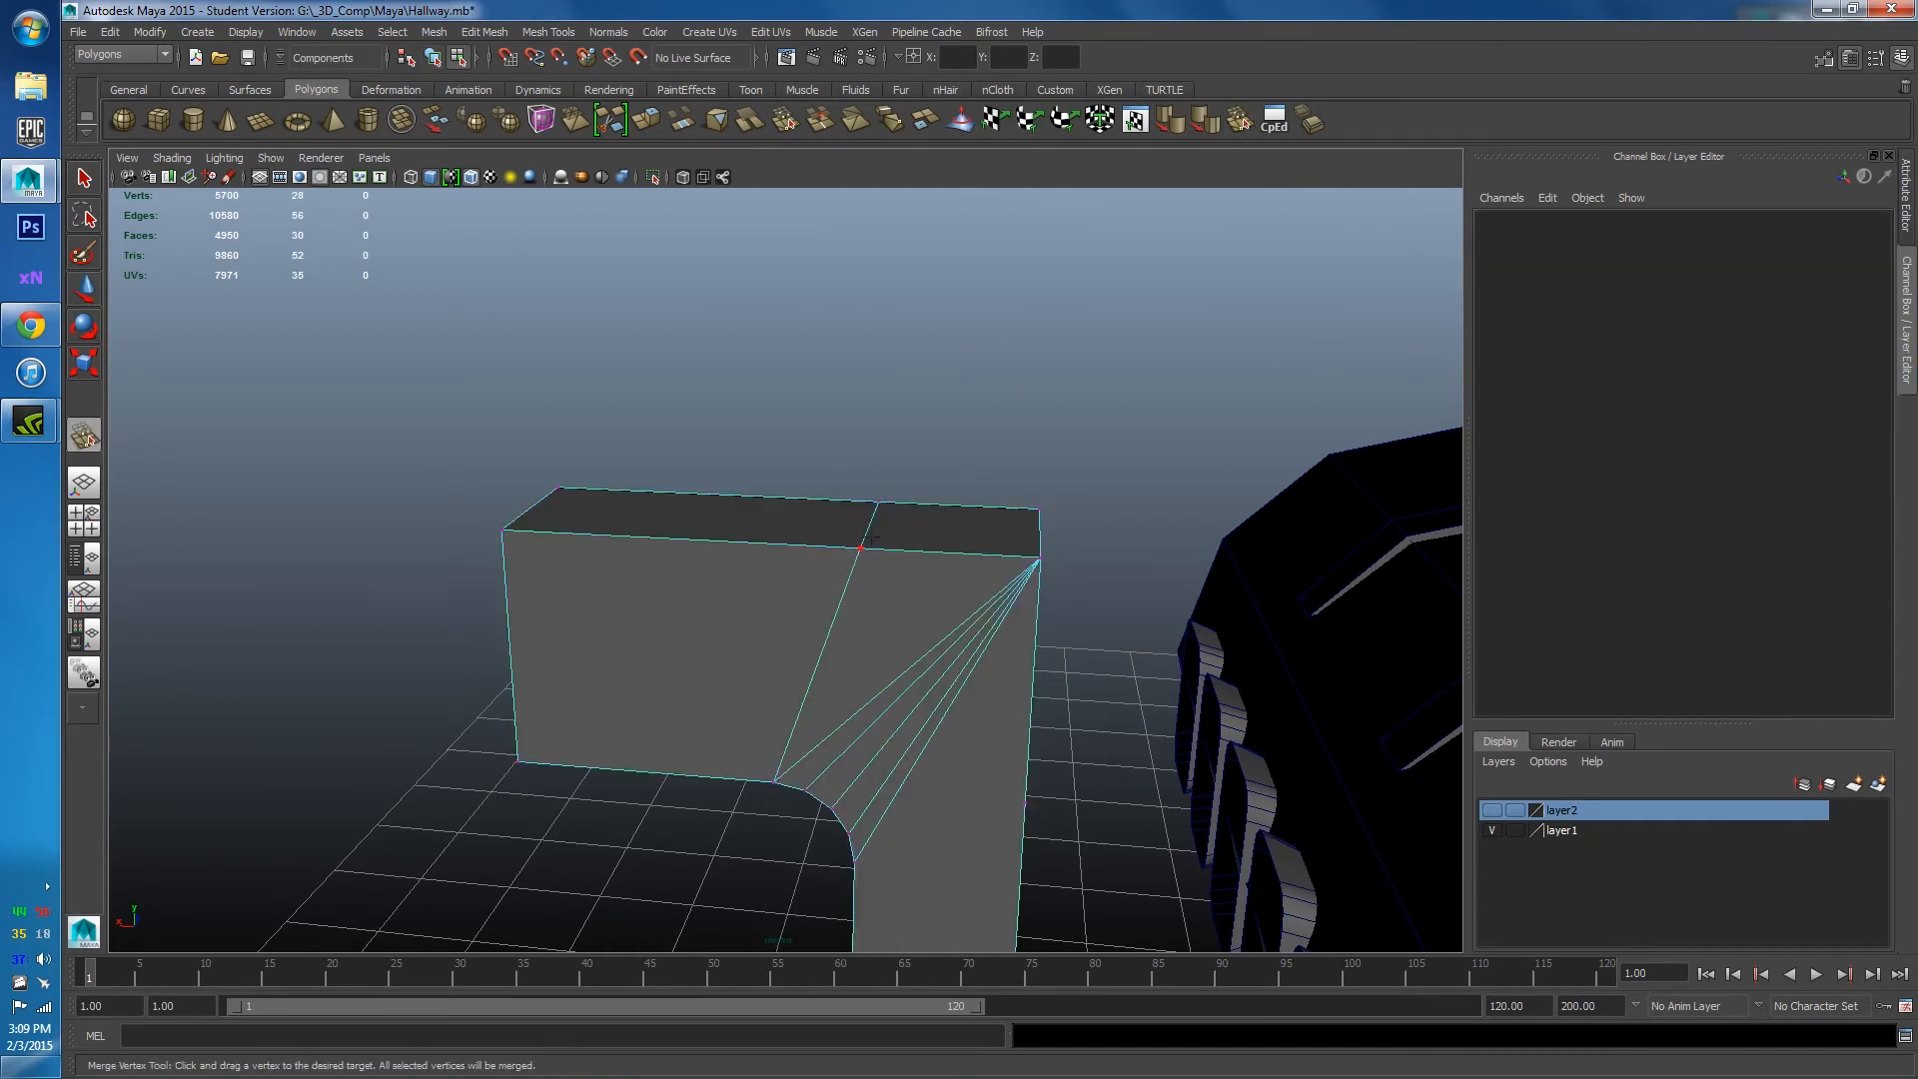
Merge two more stray vertices into the bracket's corner.
drag(1004, 561, 1041, 557)
drag(880, 503, 1041, 557)
alt+drag(471, 569, 769, 488)
key(w)
key(F8)
Delete the bracket's end face.
right_click(770, 487)
right_drag(769, 488, 835, 467)
click(836, 495)
key(Delete)
alt+drag(835, 569, 1002, 560)
Snap the bracket's pivot to the upper arm's corner vertex using Insert and V snapping.
scroll(974, 575, up, 3)
alt+middle_drag(943, 589, 986, 487)
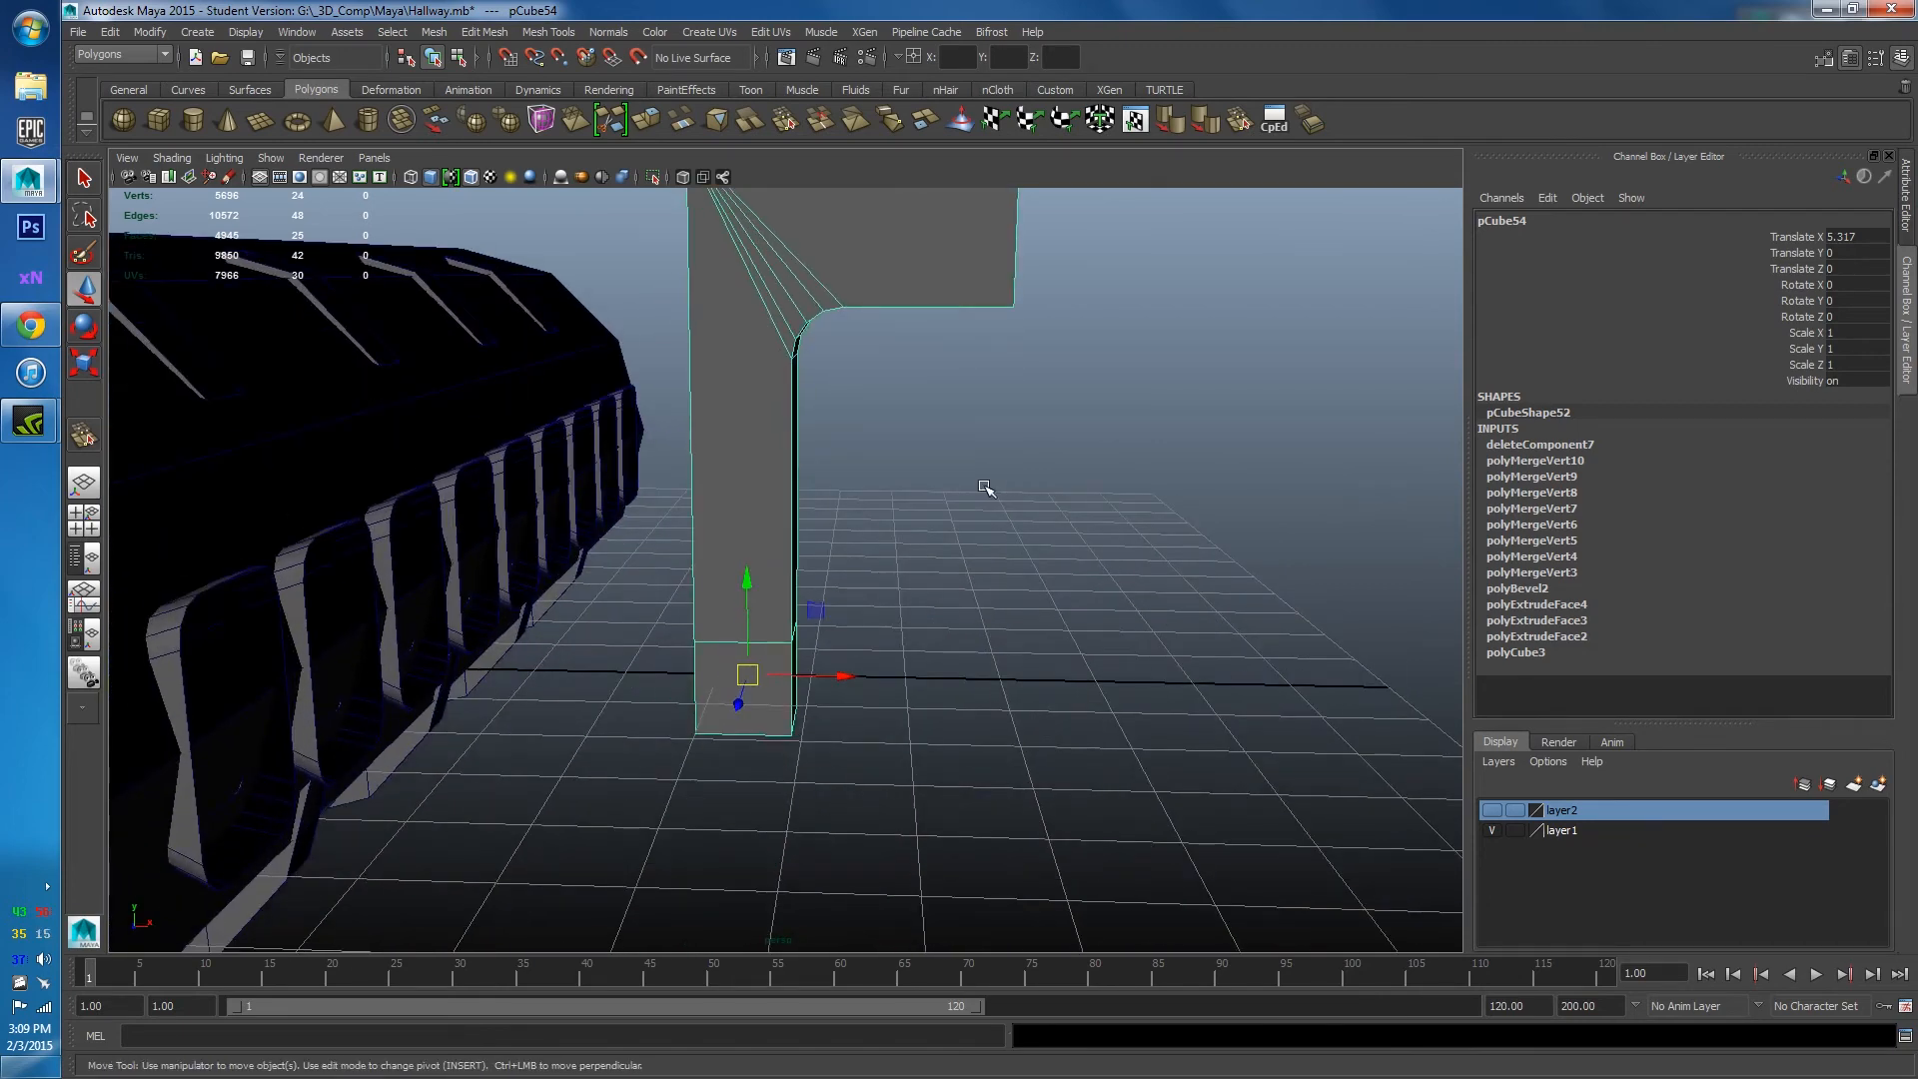
alt+drag(835, 407, 775, 580)
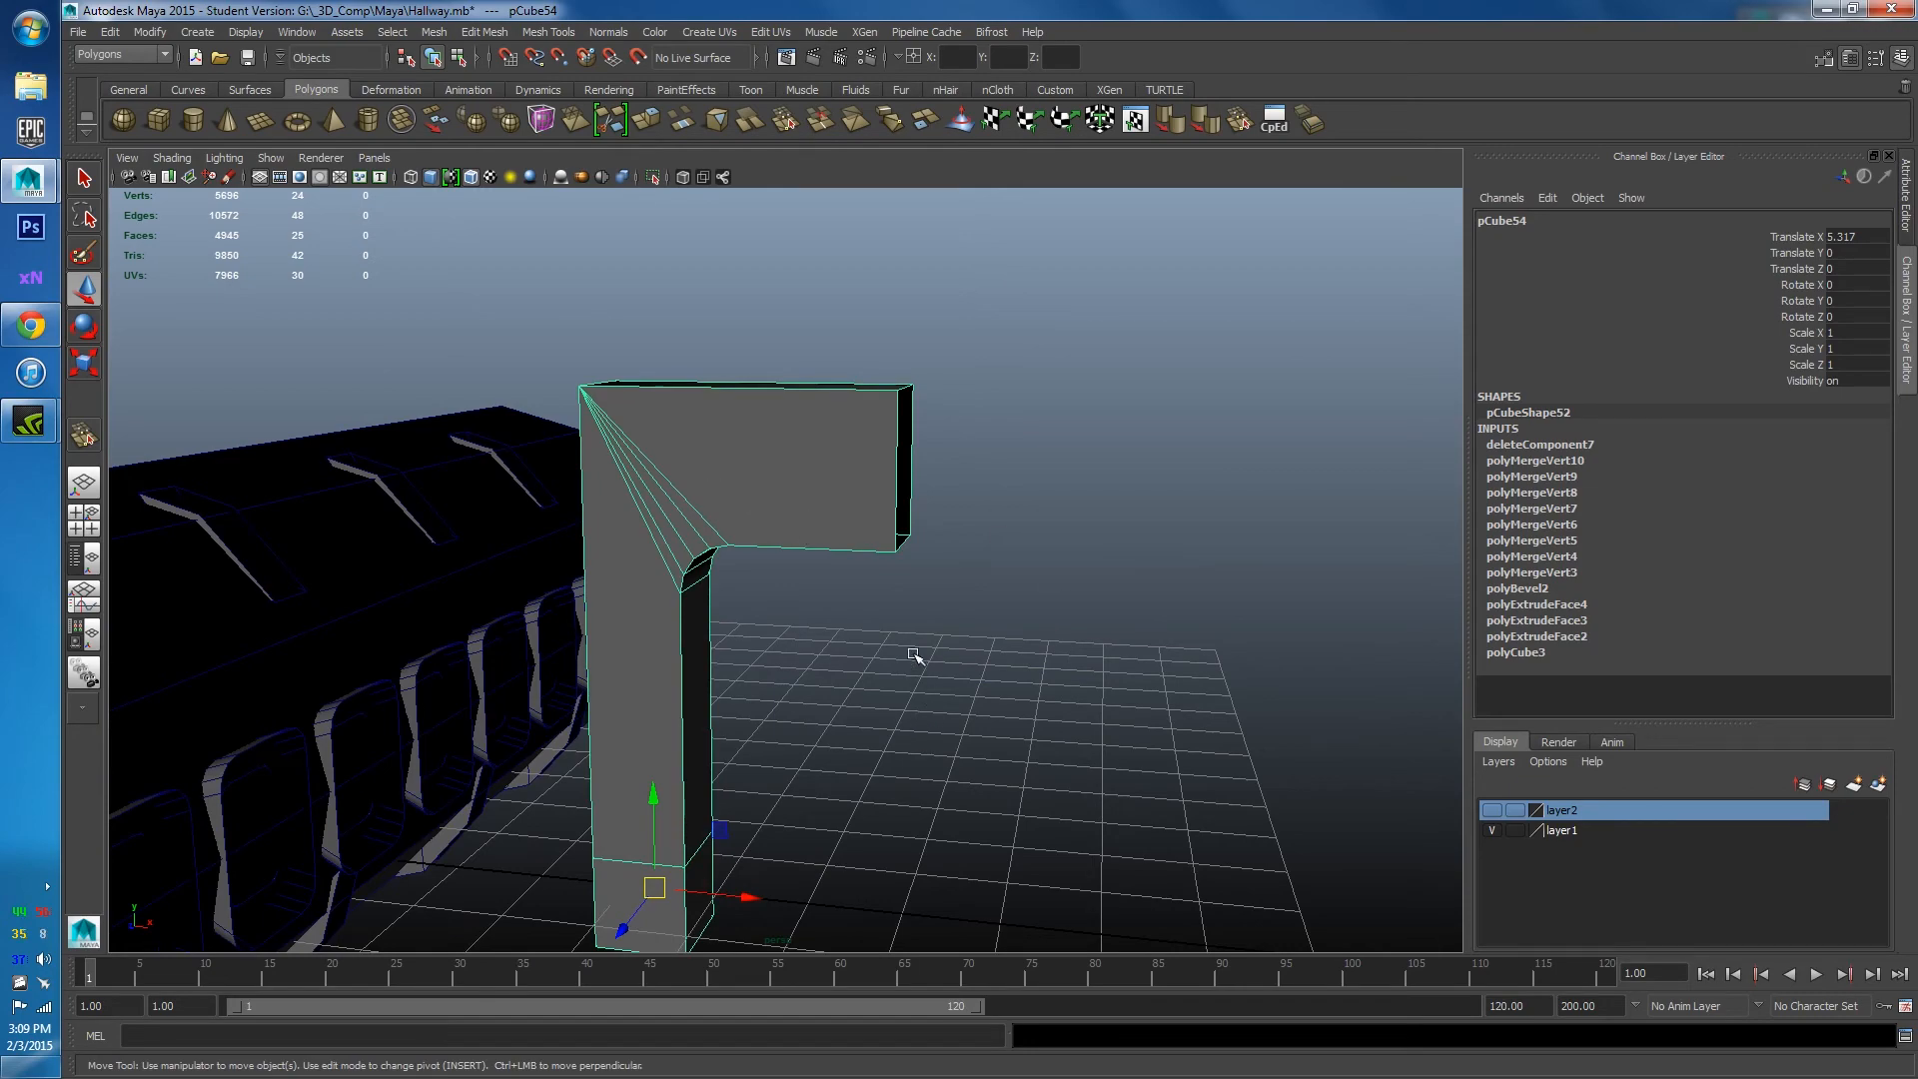
alt+drag(913, 654, 593, 655)
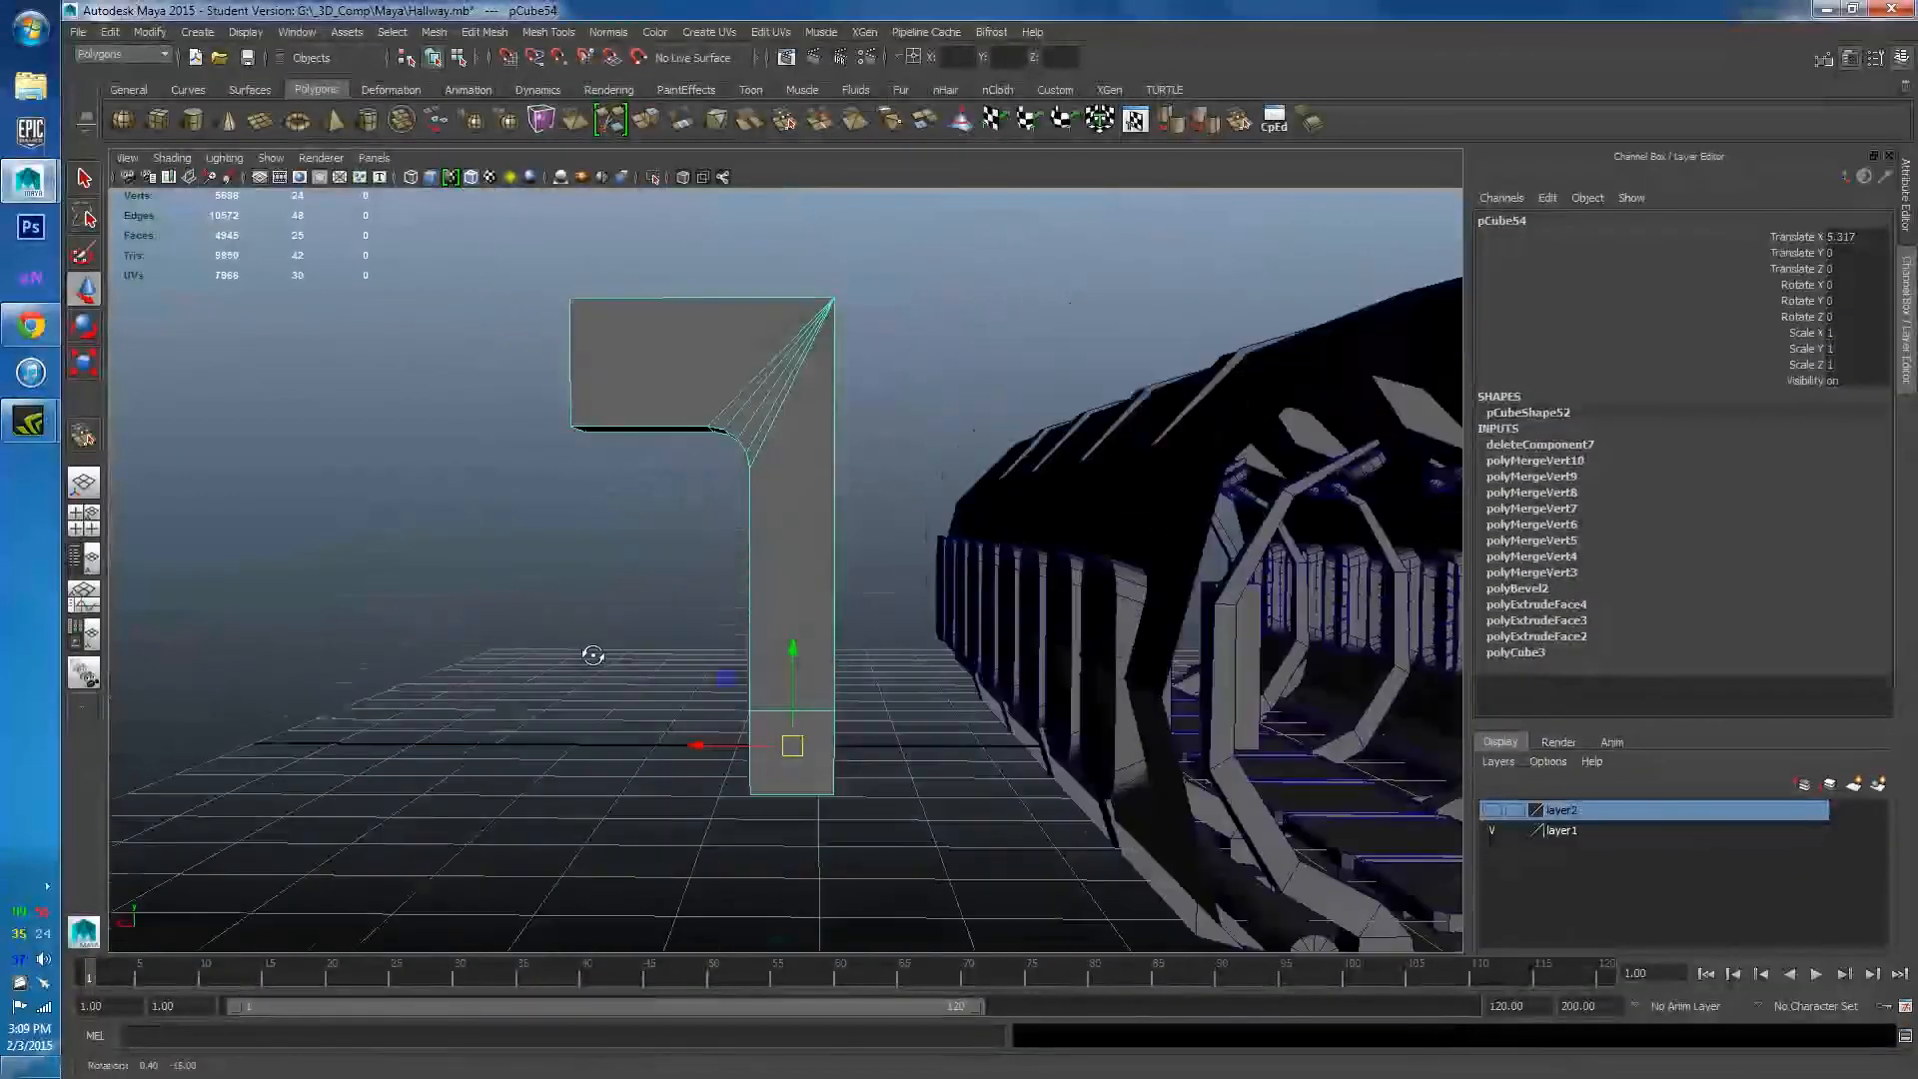
alt+middle_drag(600, 437, 674, 367)
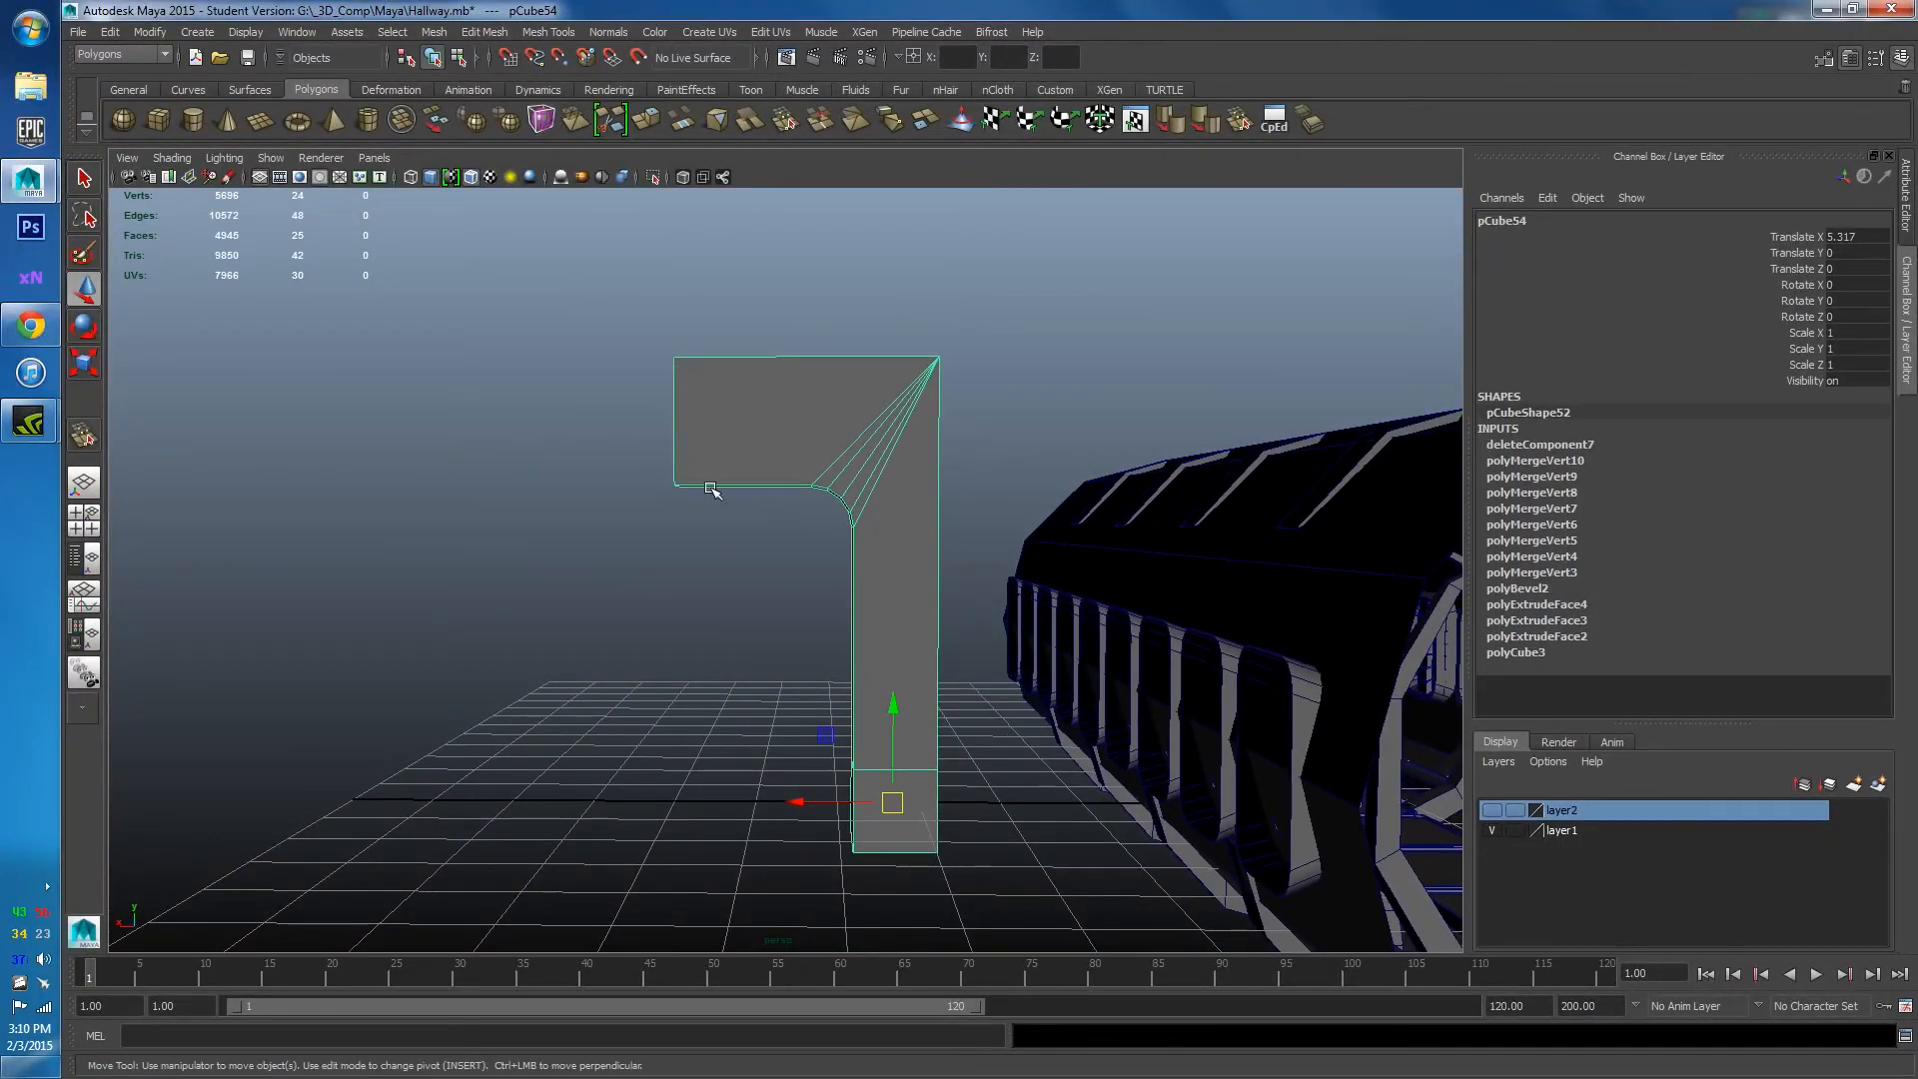
alt+drag(712, 490, 735, 736)
key(Insert)
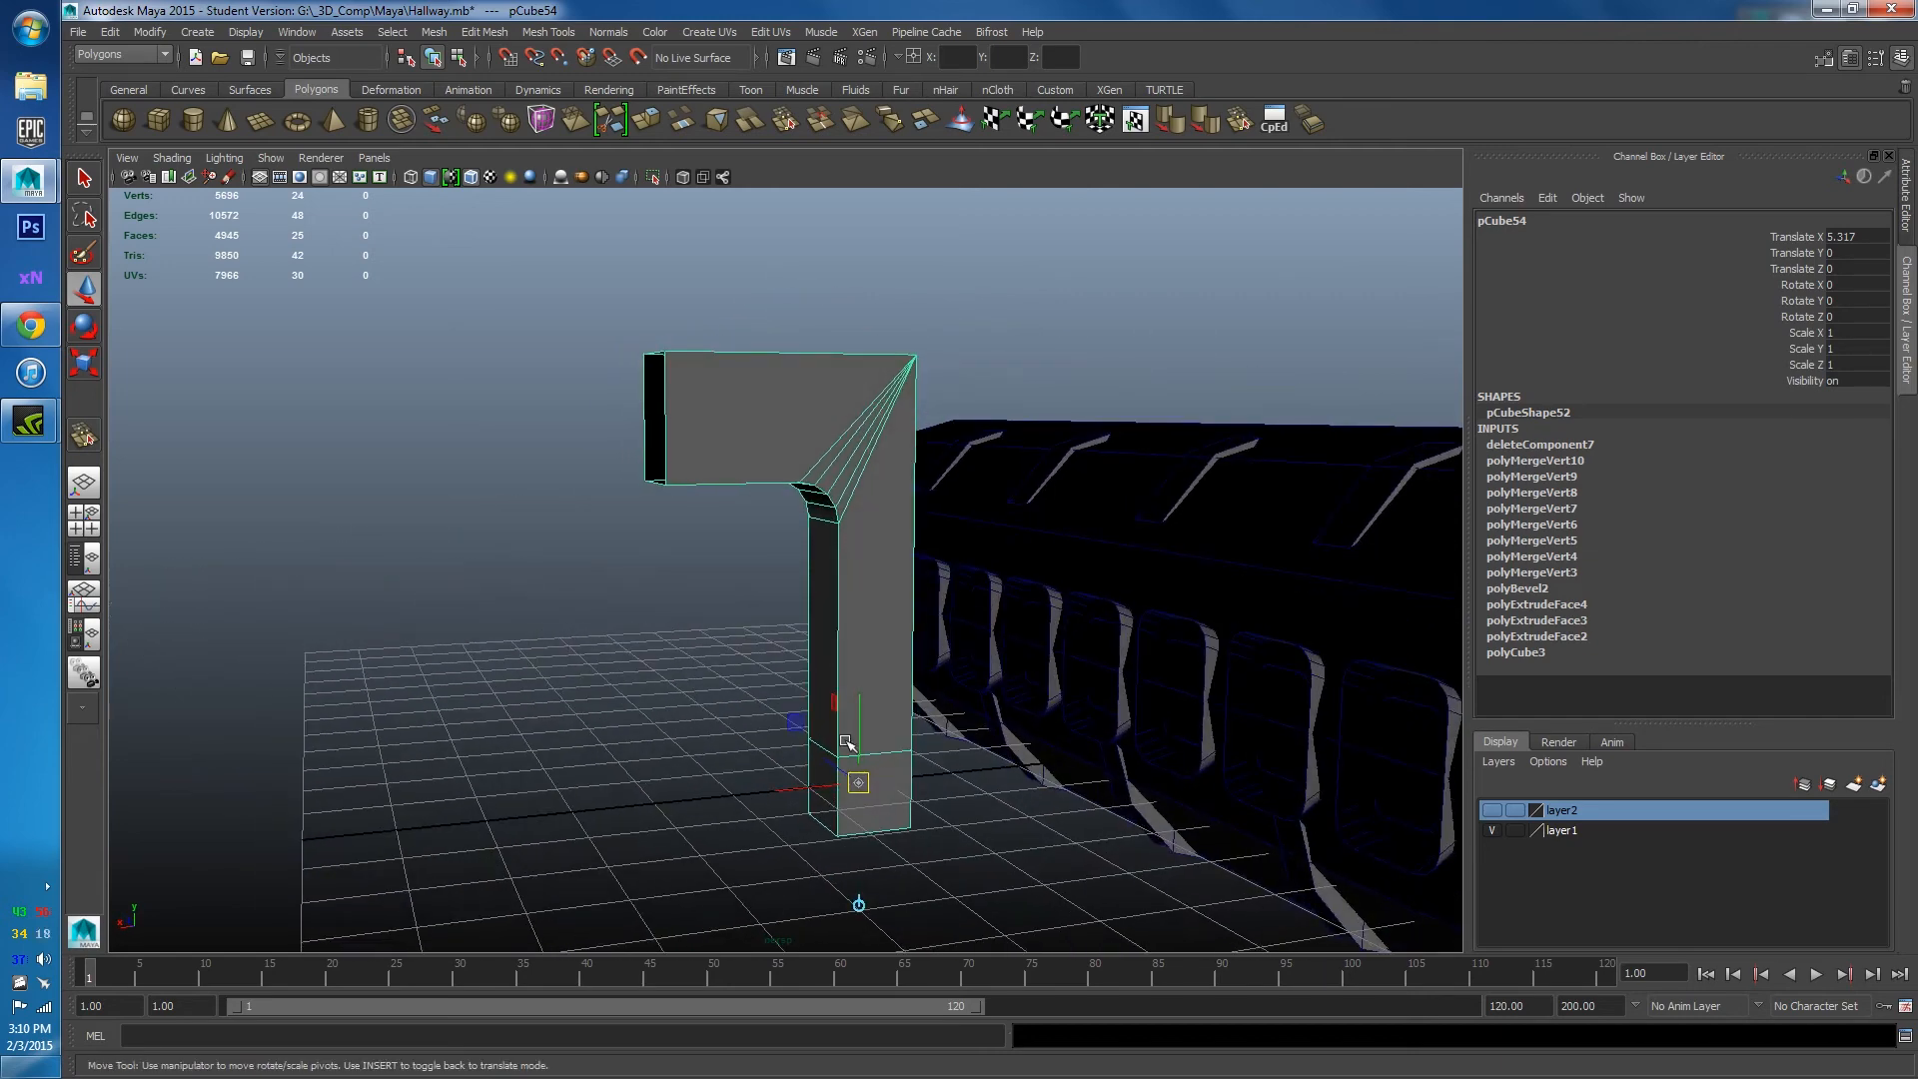
key(v)
drag(863, 788, 691, 466)
alt+drag(621, 582, 958, 605)
key(Insert)
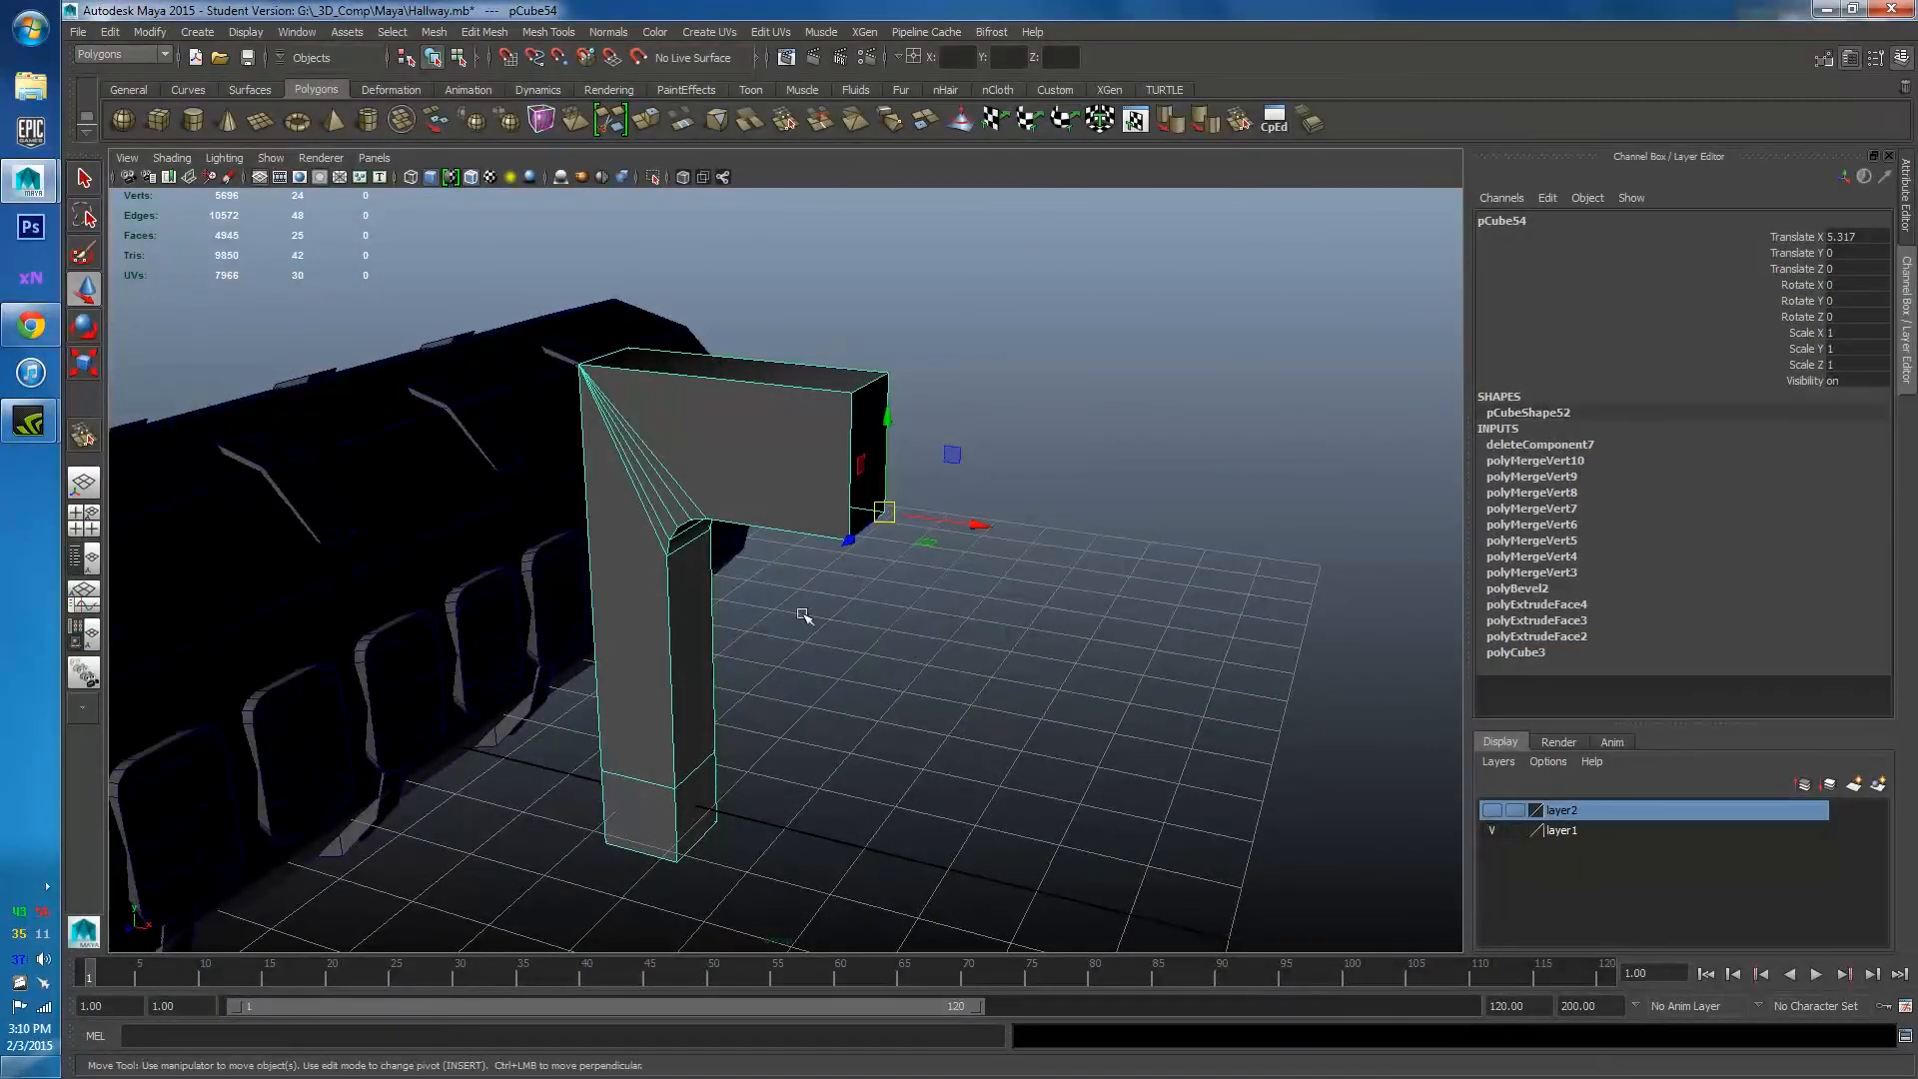
alt+drag(804, 617, 827, 630)
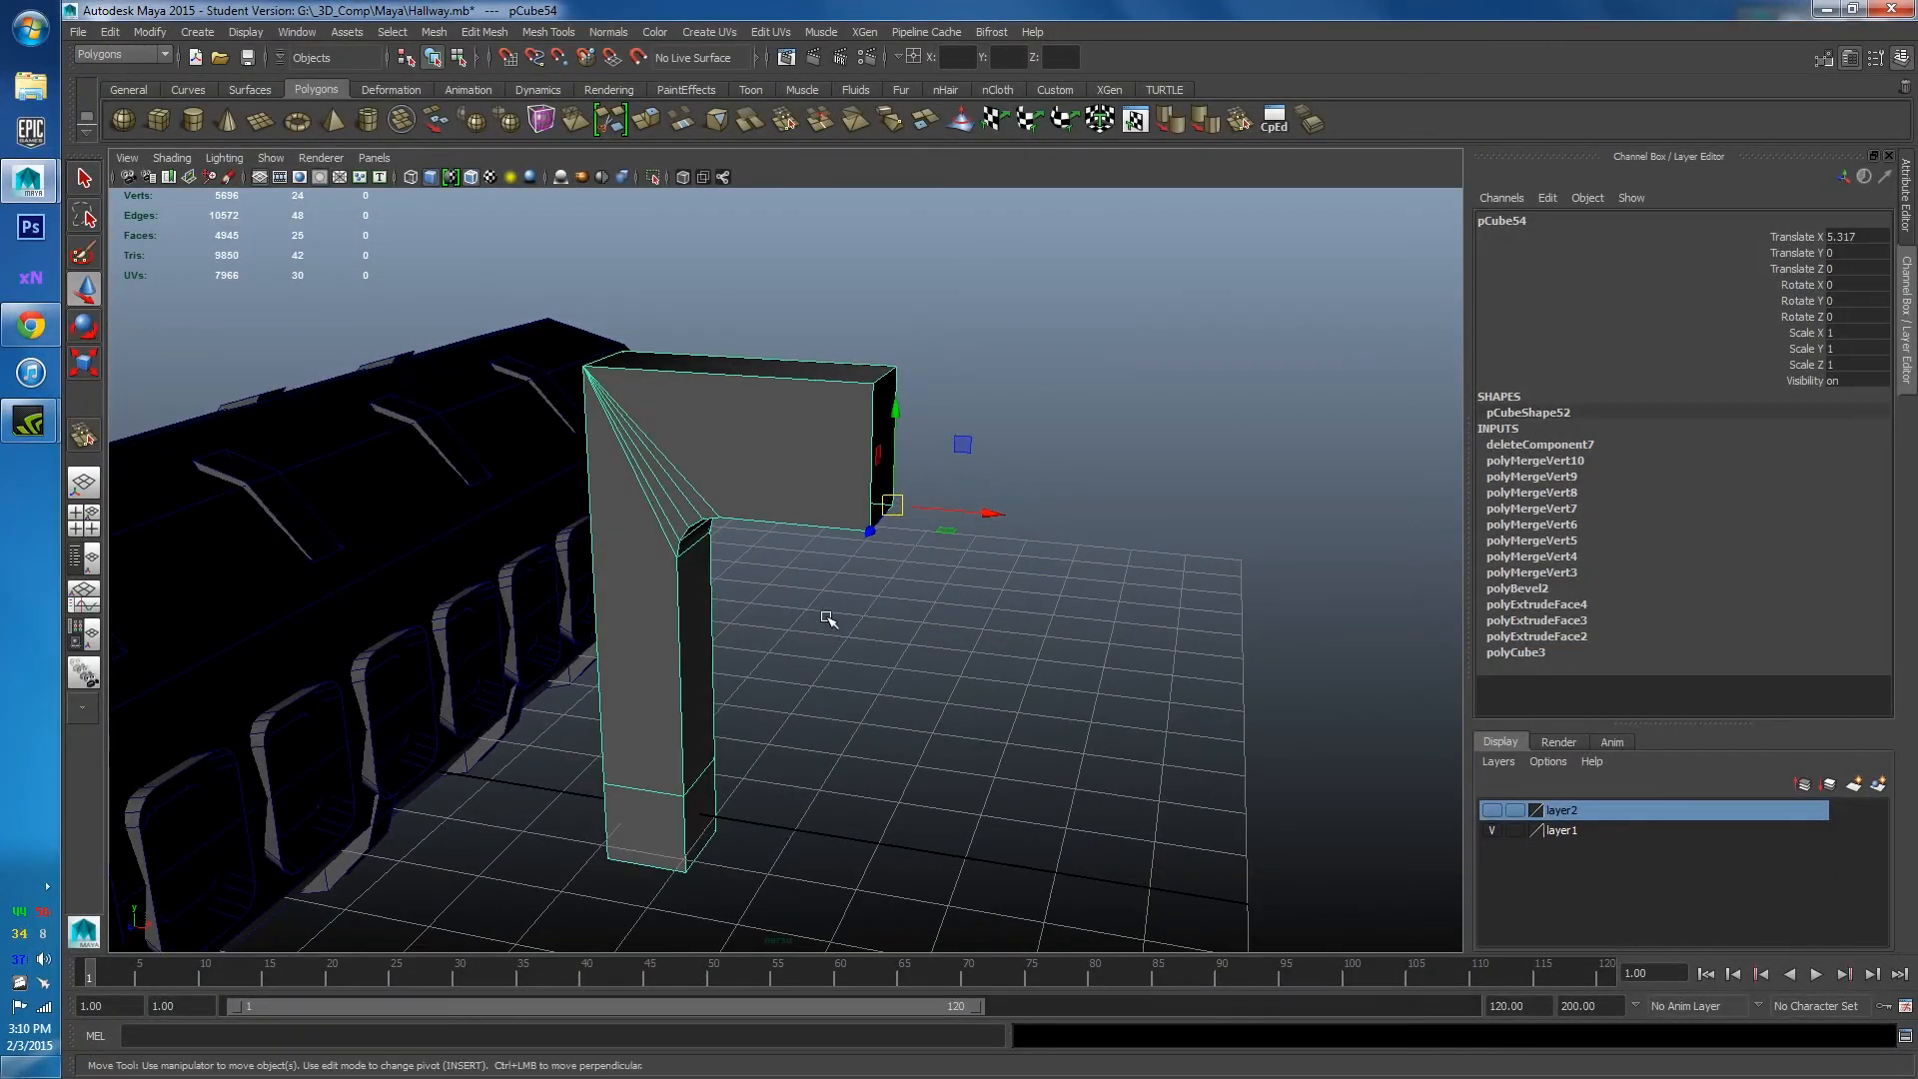
click(152, 33)
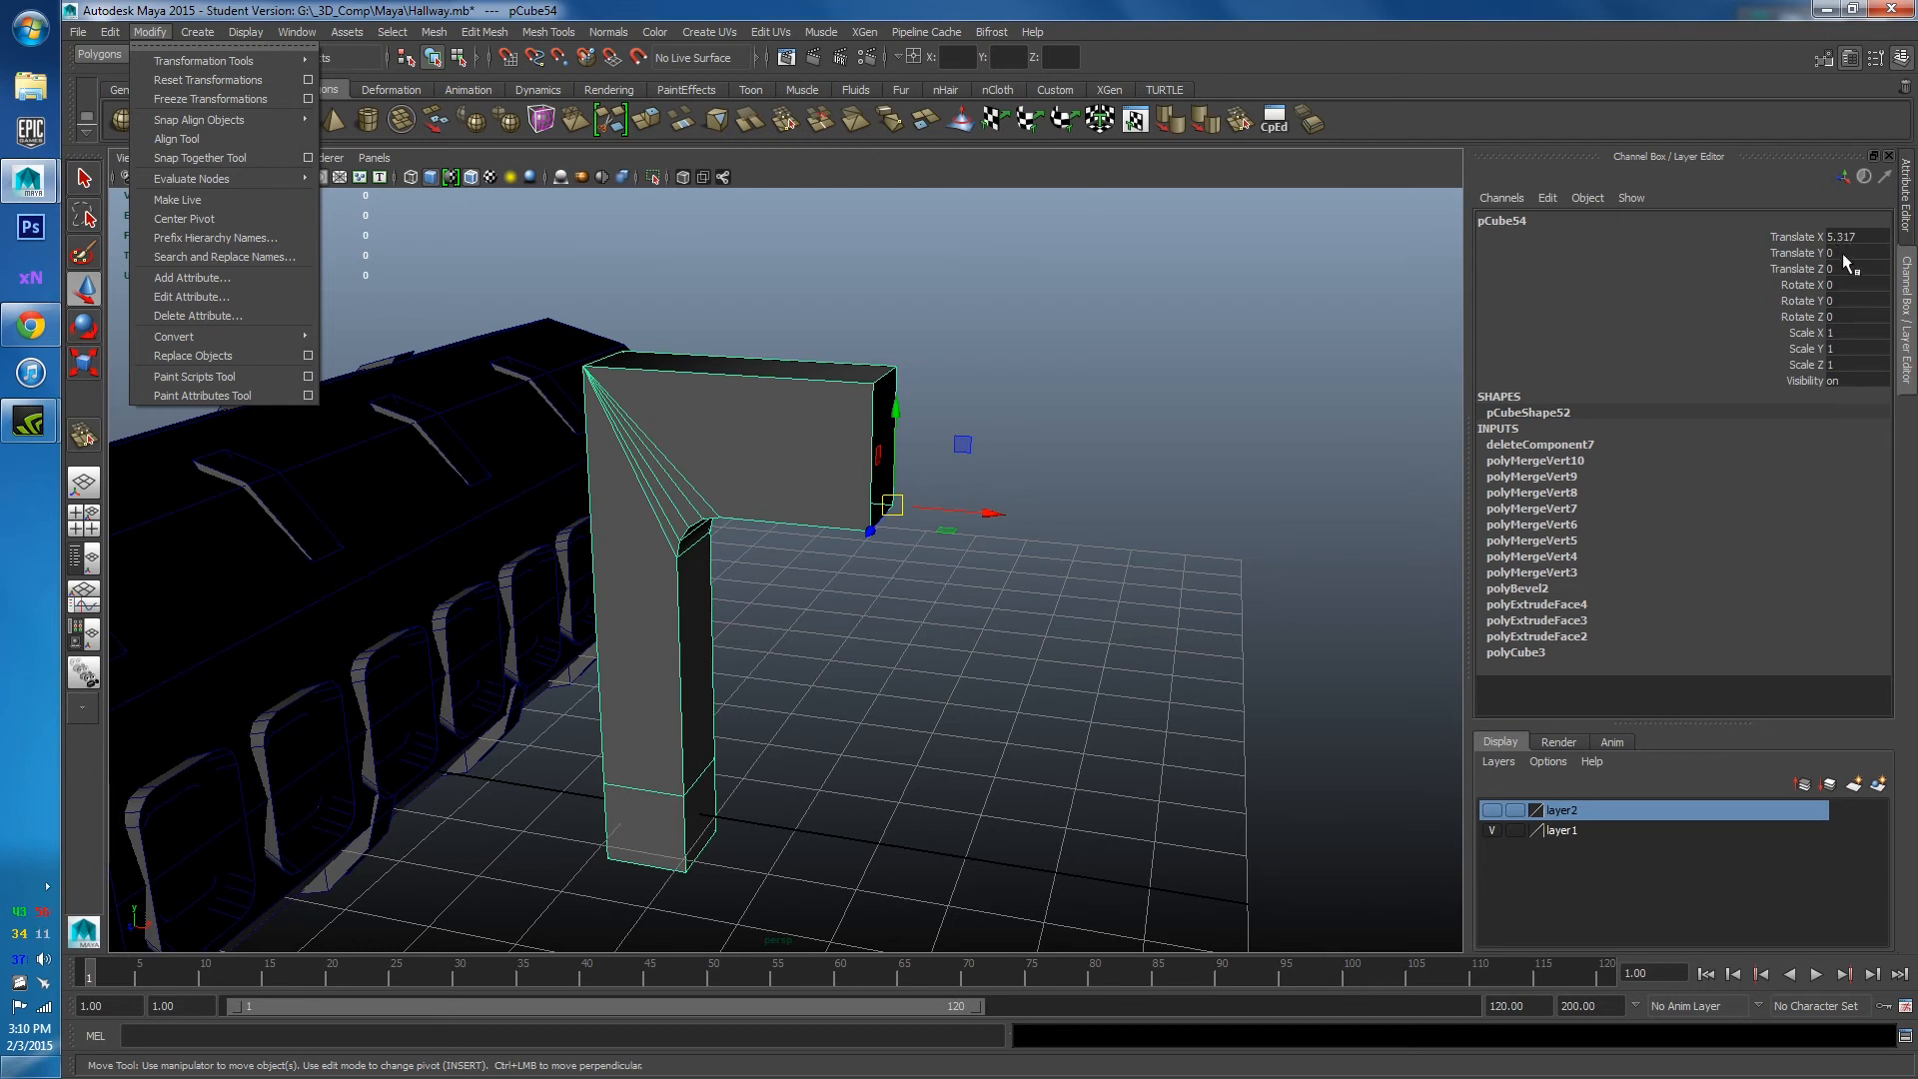
Freeze the bracket's transformations and delete its construction history.
click(214, 99)
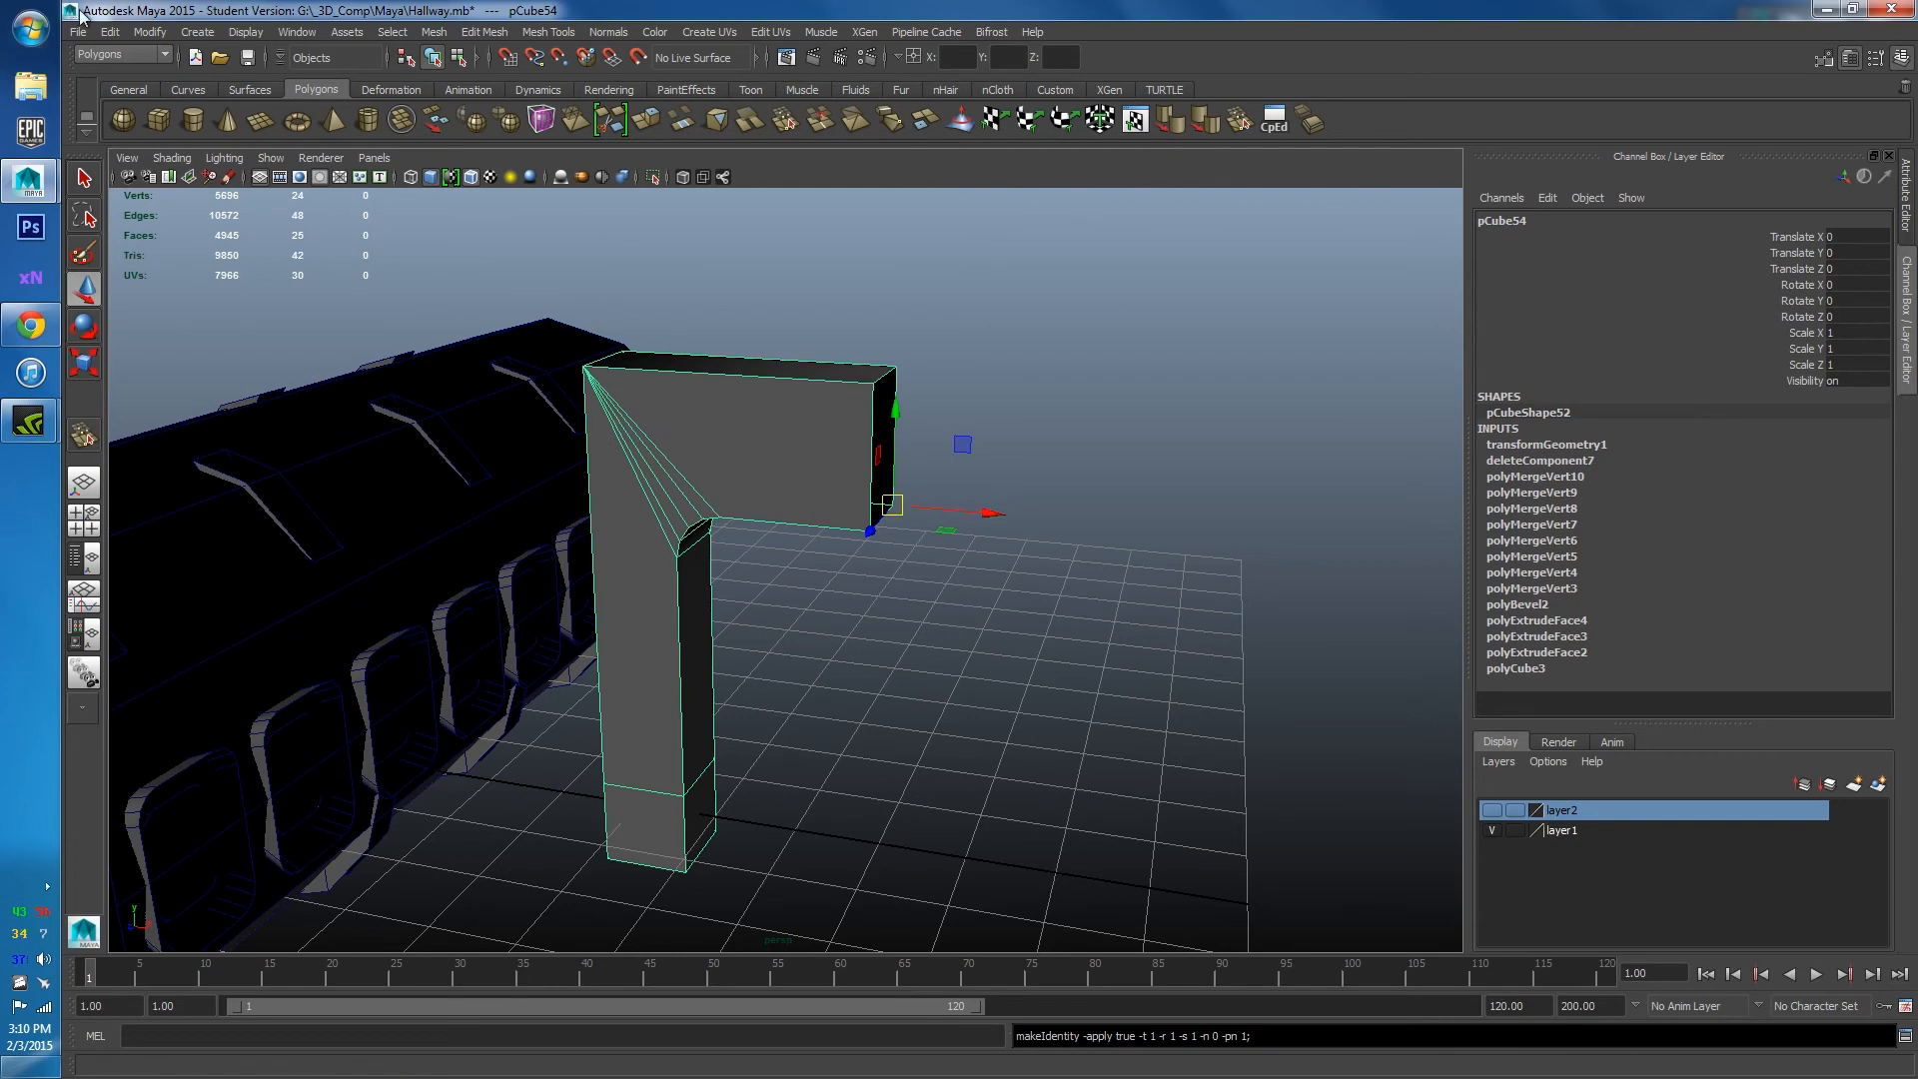
click(108, 31)
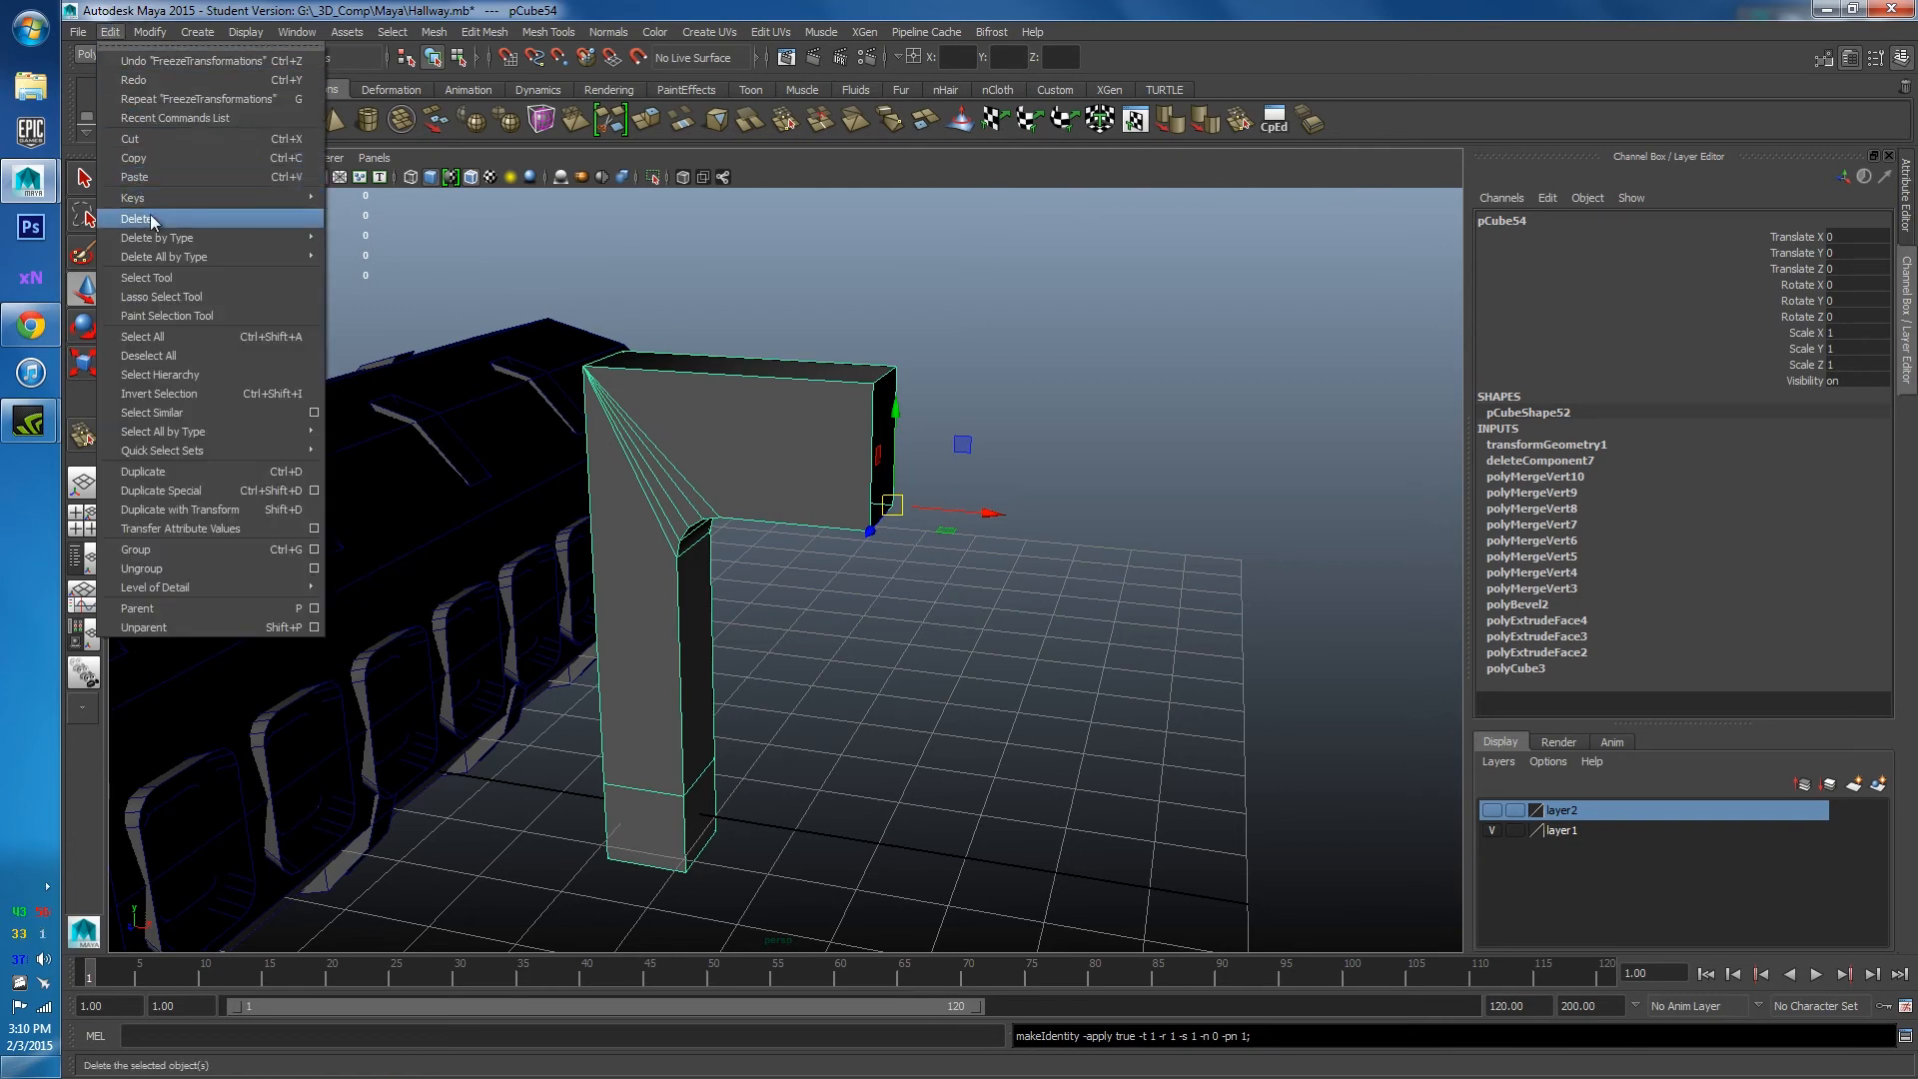
click(482, 277)
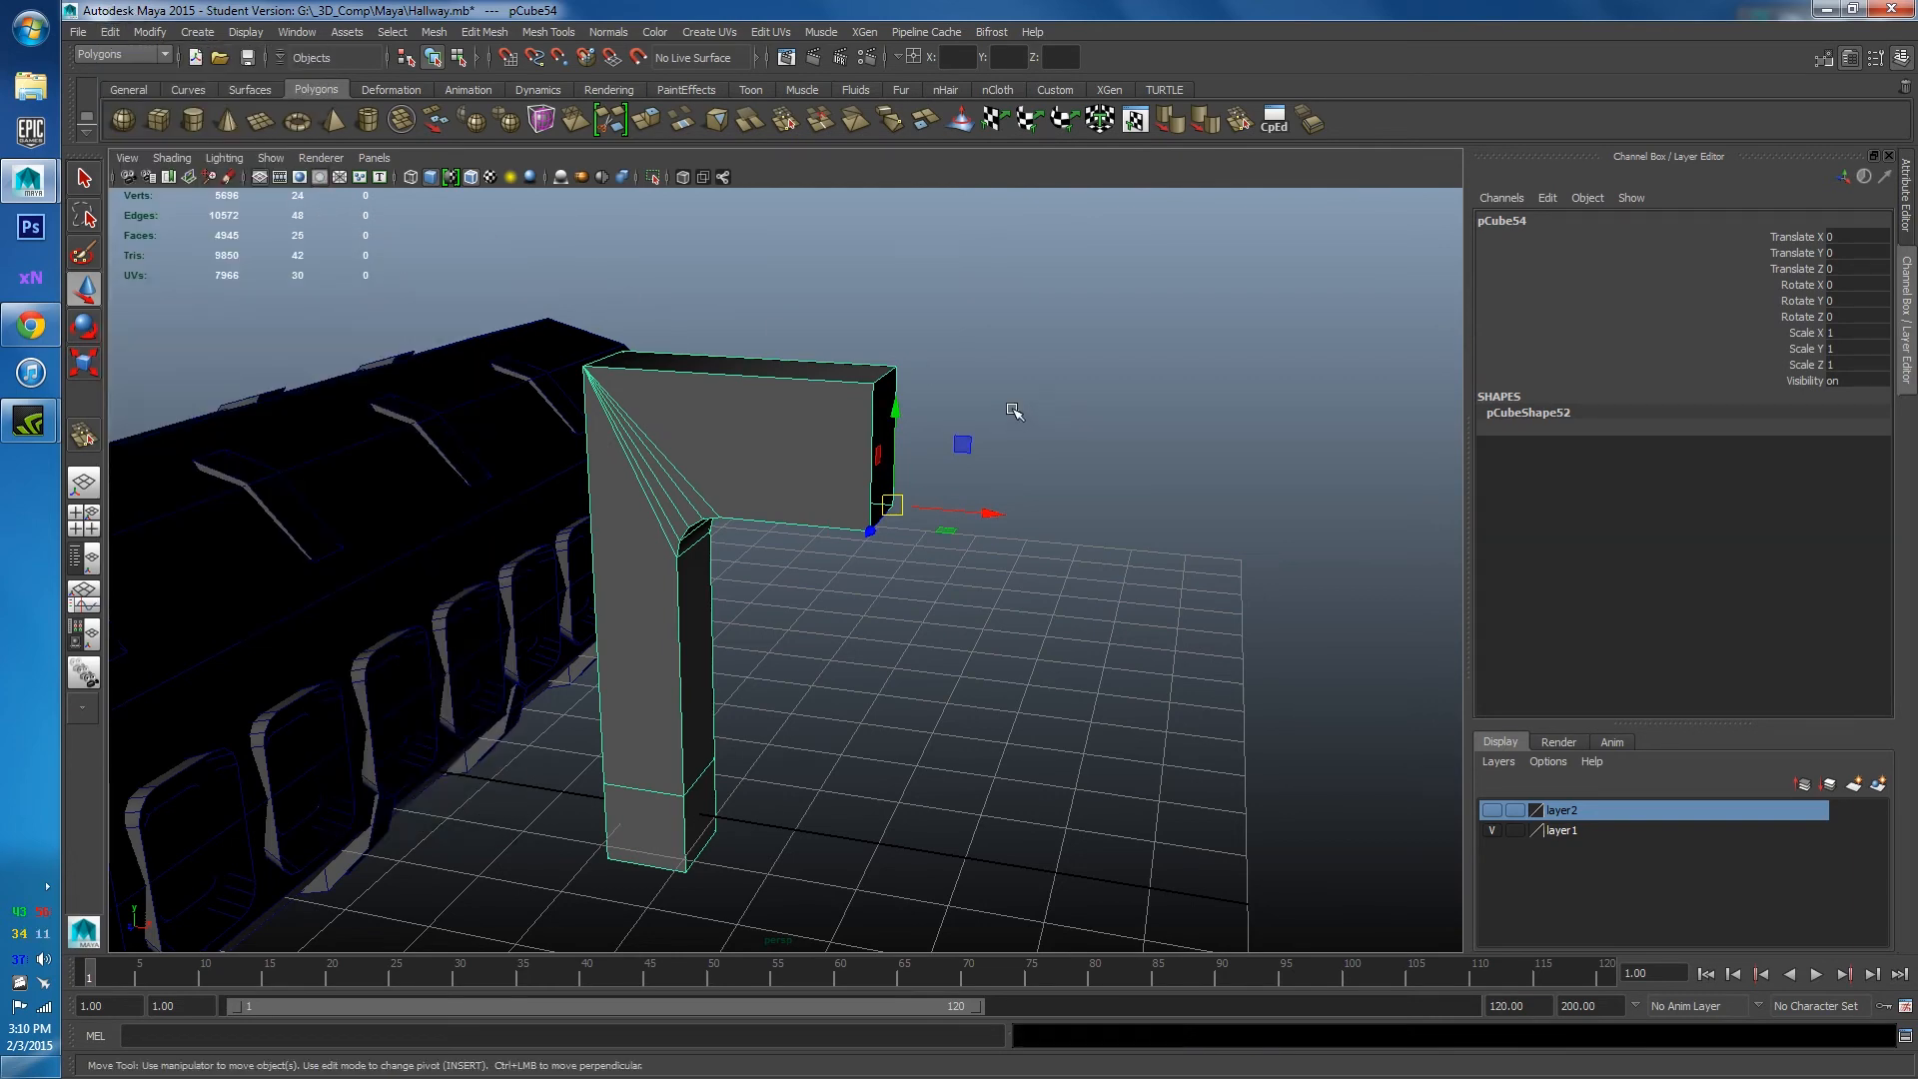
alt+drag(775, 459, 809, 524)
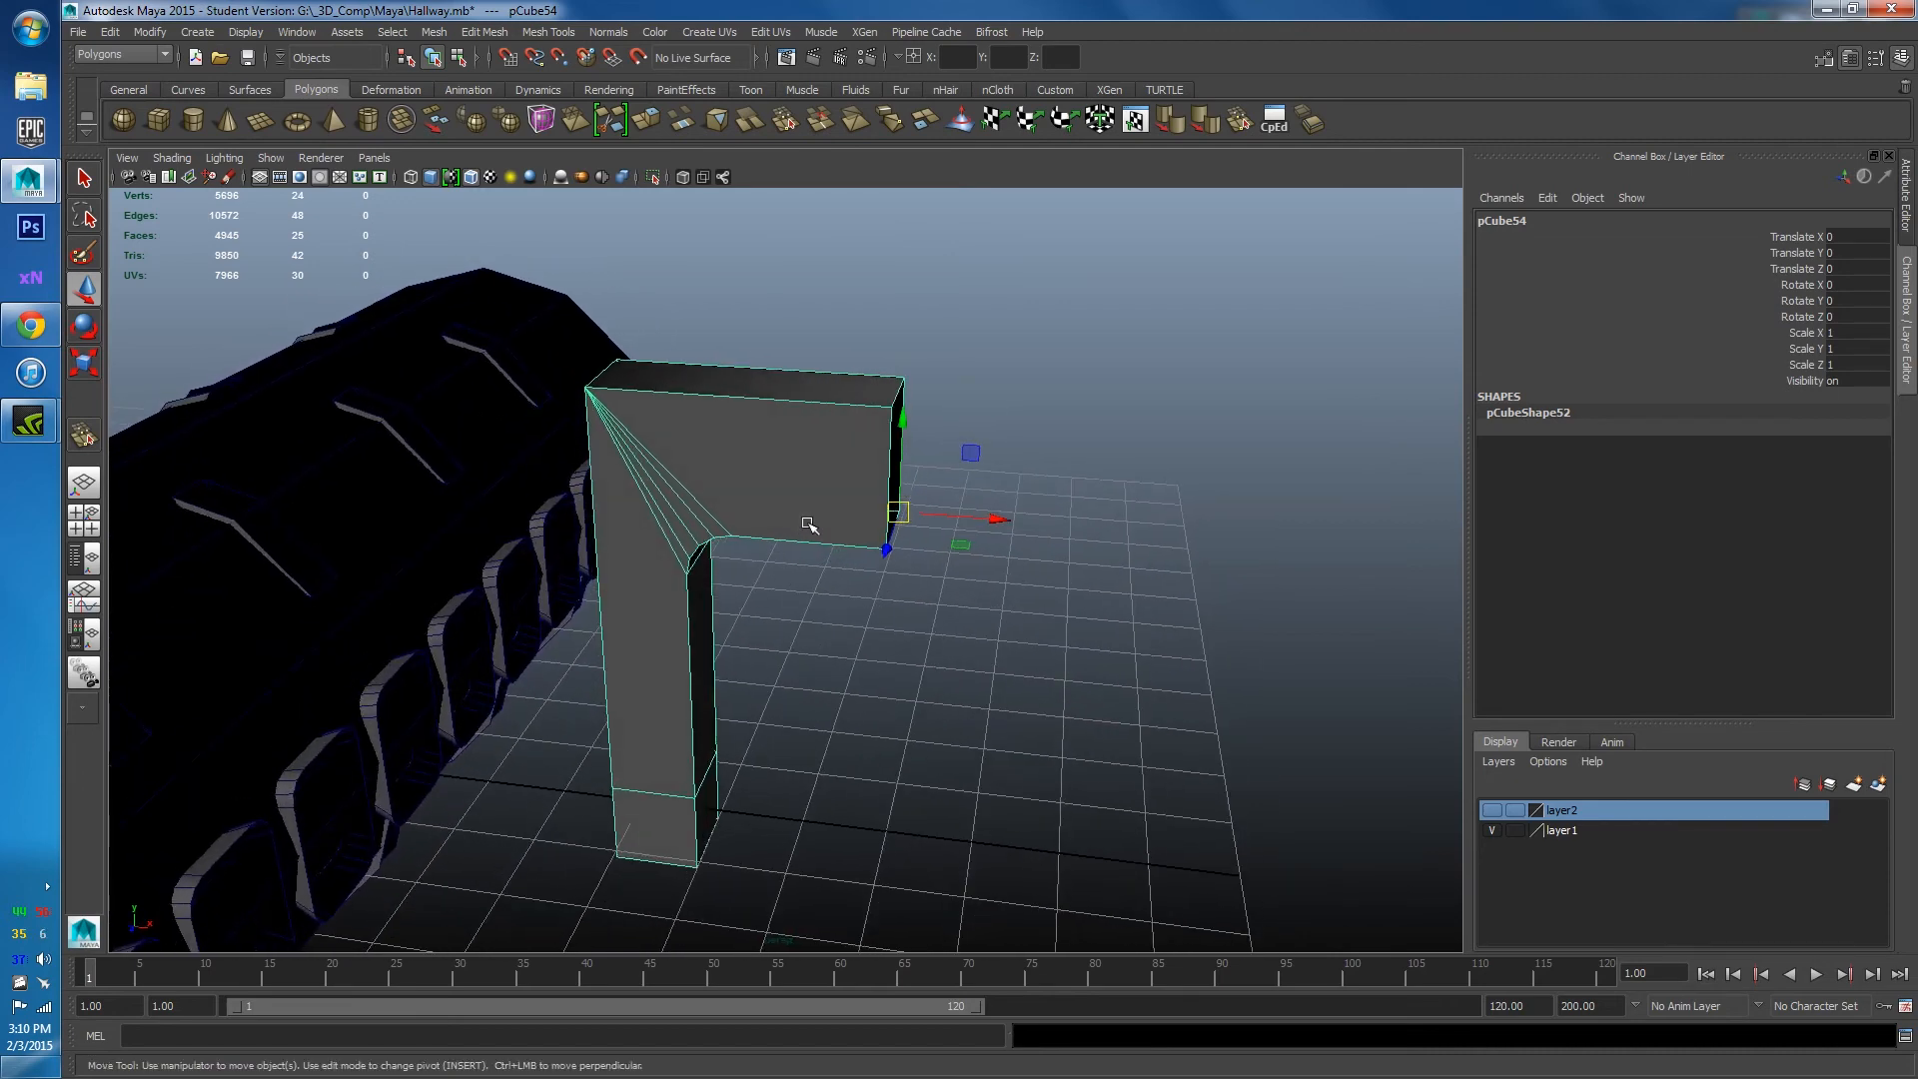
Duplicate the bracket and set the copy's Scale X to -1 to mirror it.
key(ctrl+d)
alt+drag(848, 531, 842, 573)
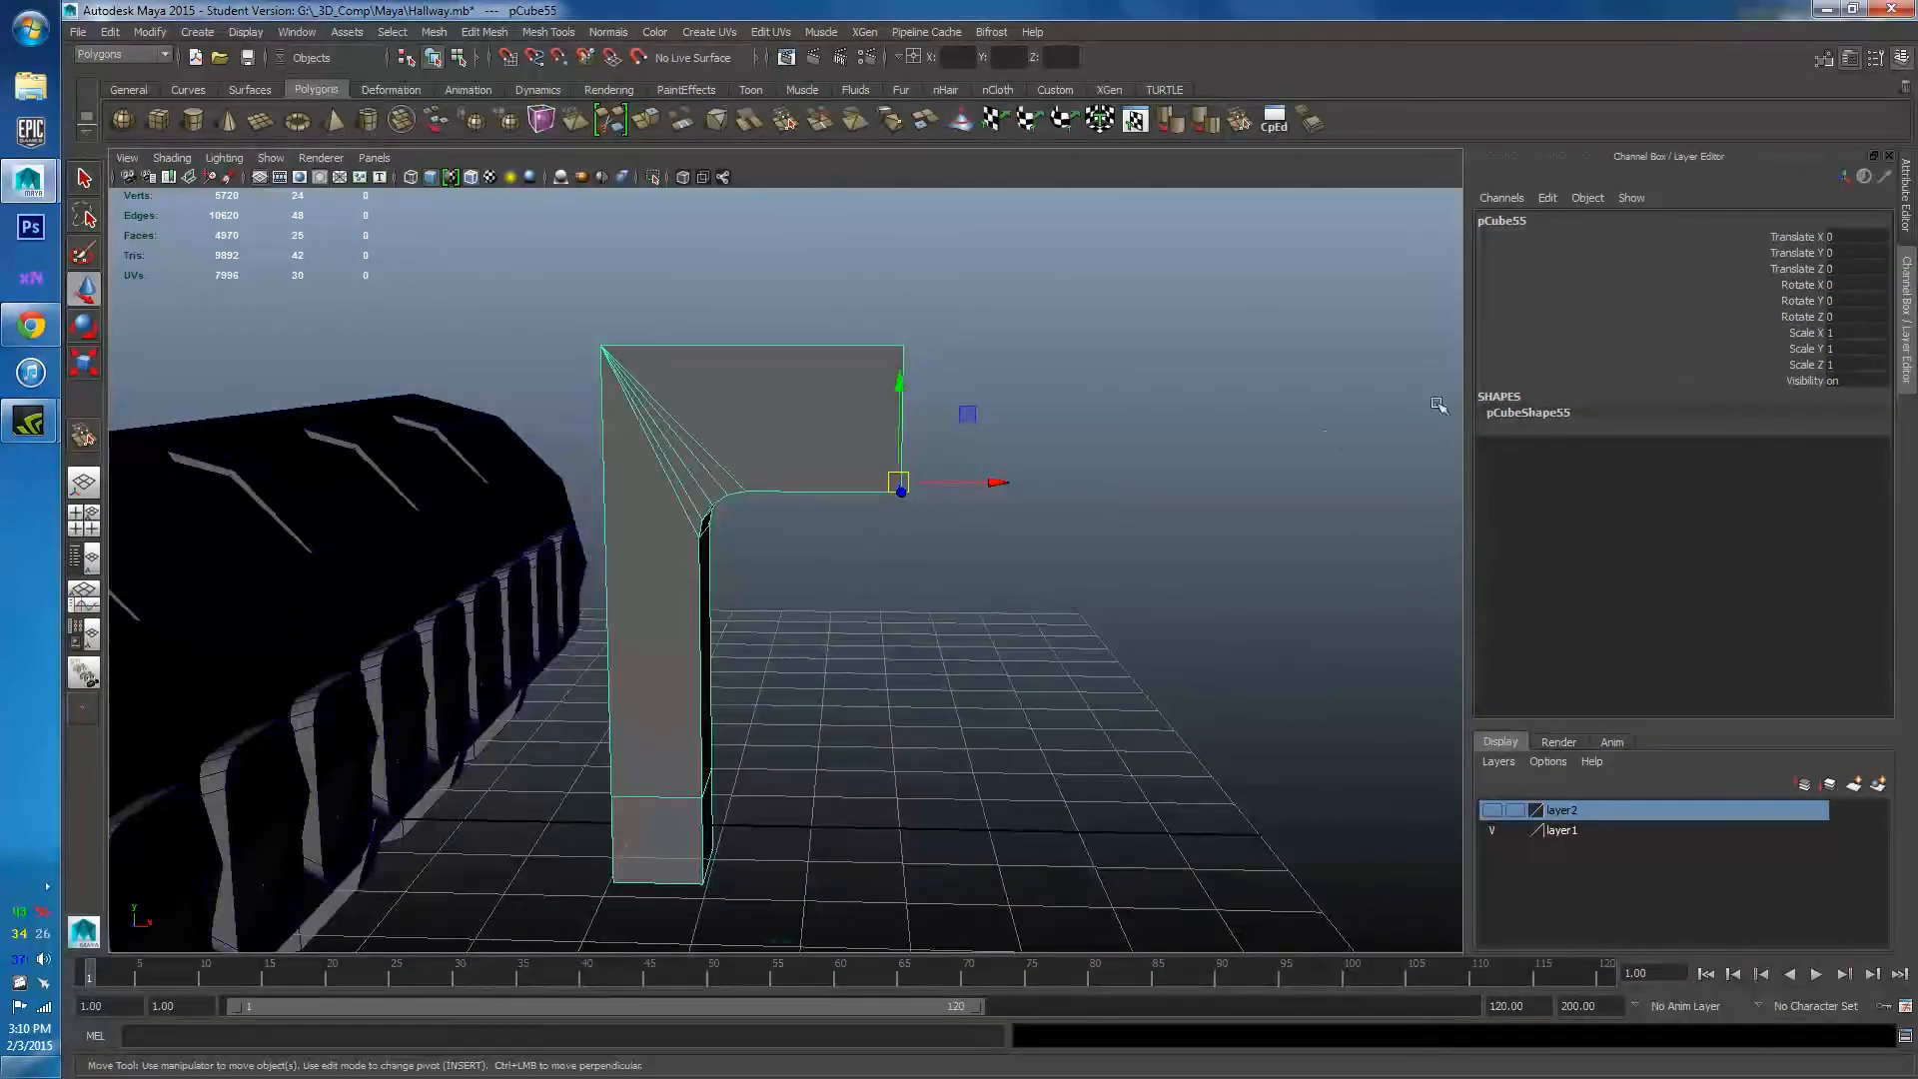
alt+middle_drag(883, 713, 859, 671)
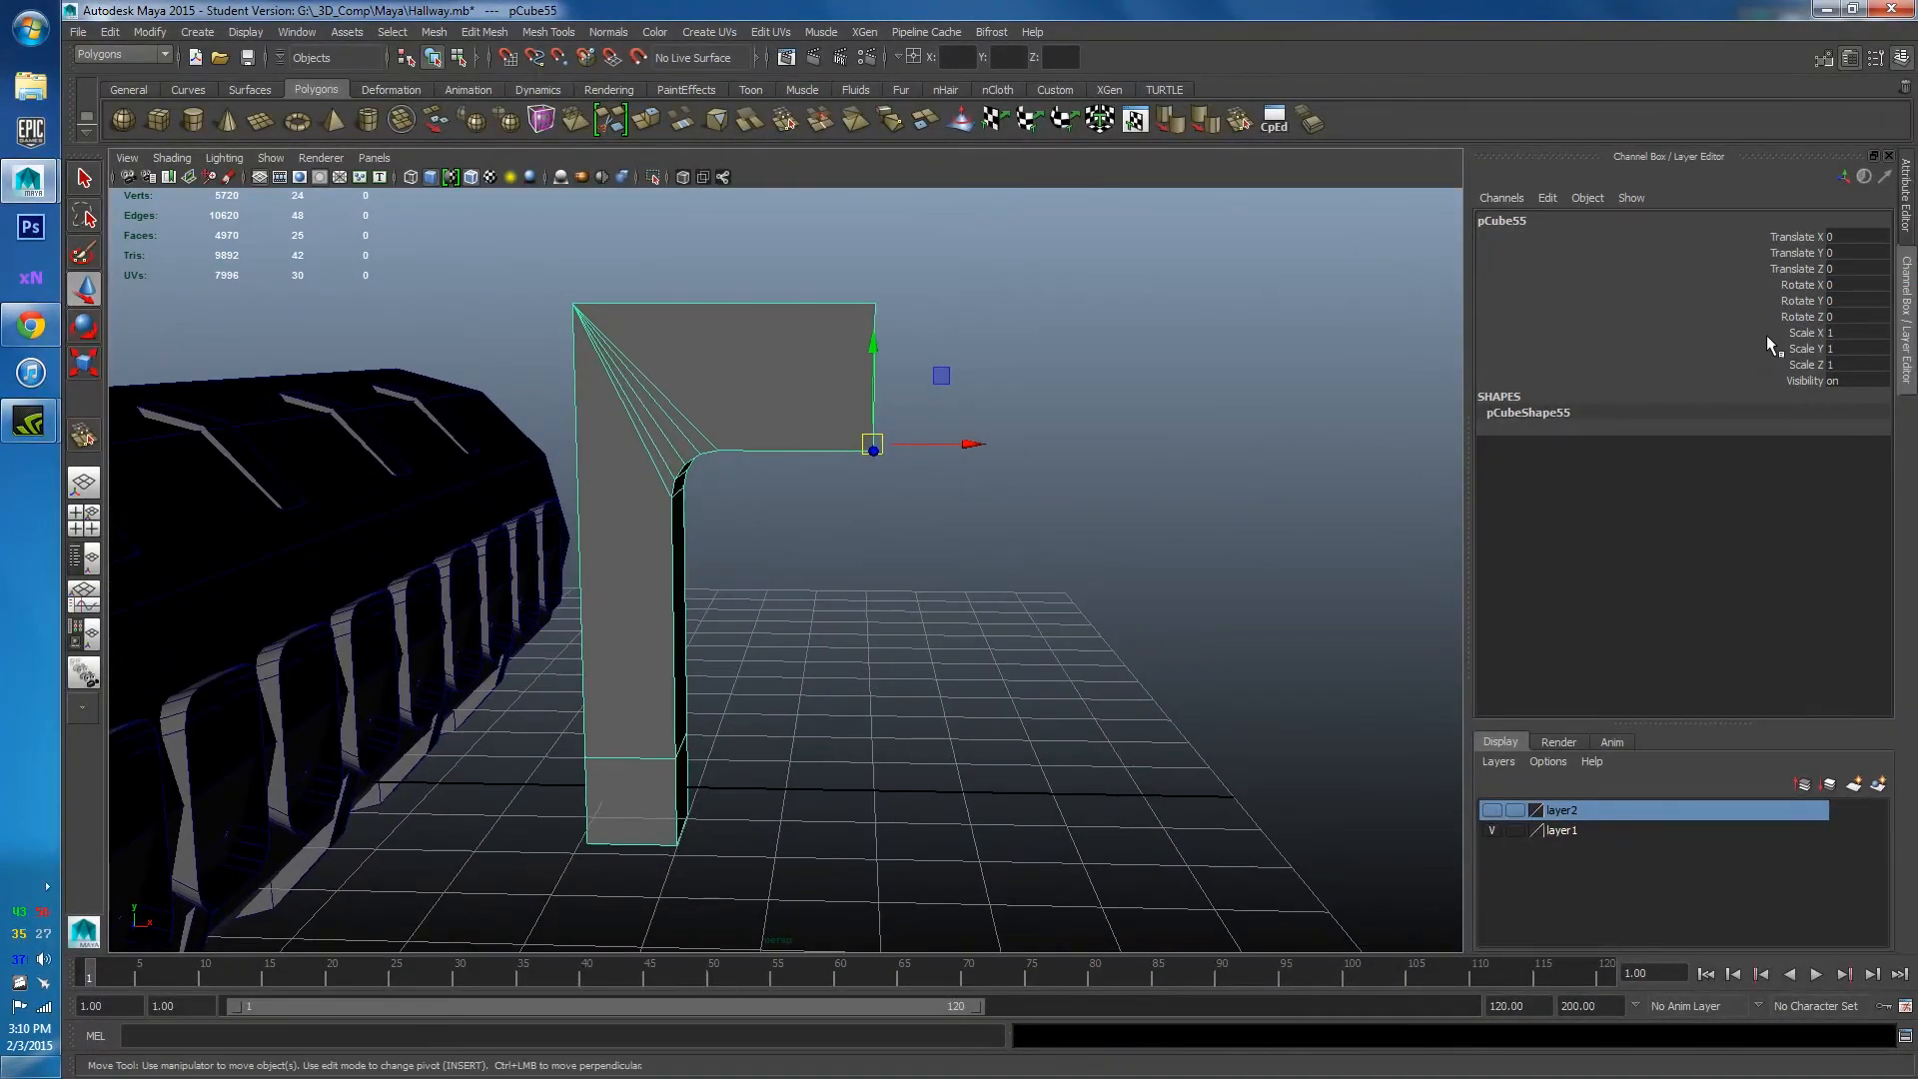
double_click(1836, 332)
text(-1)
key(Return)
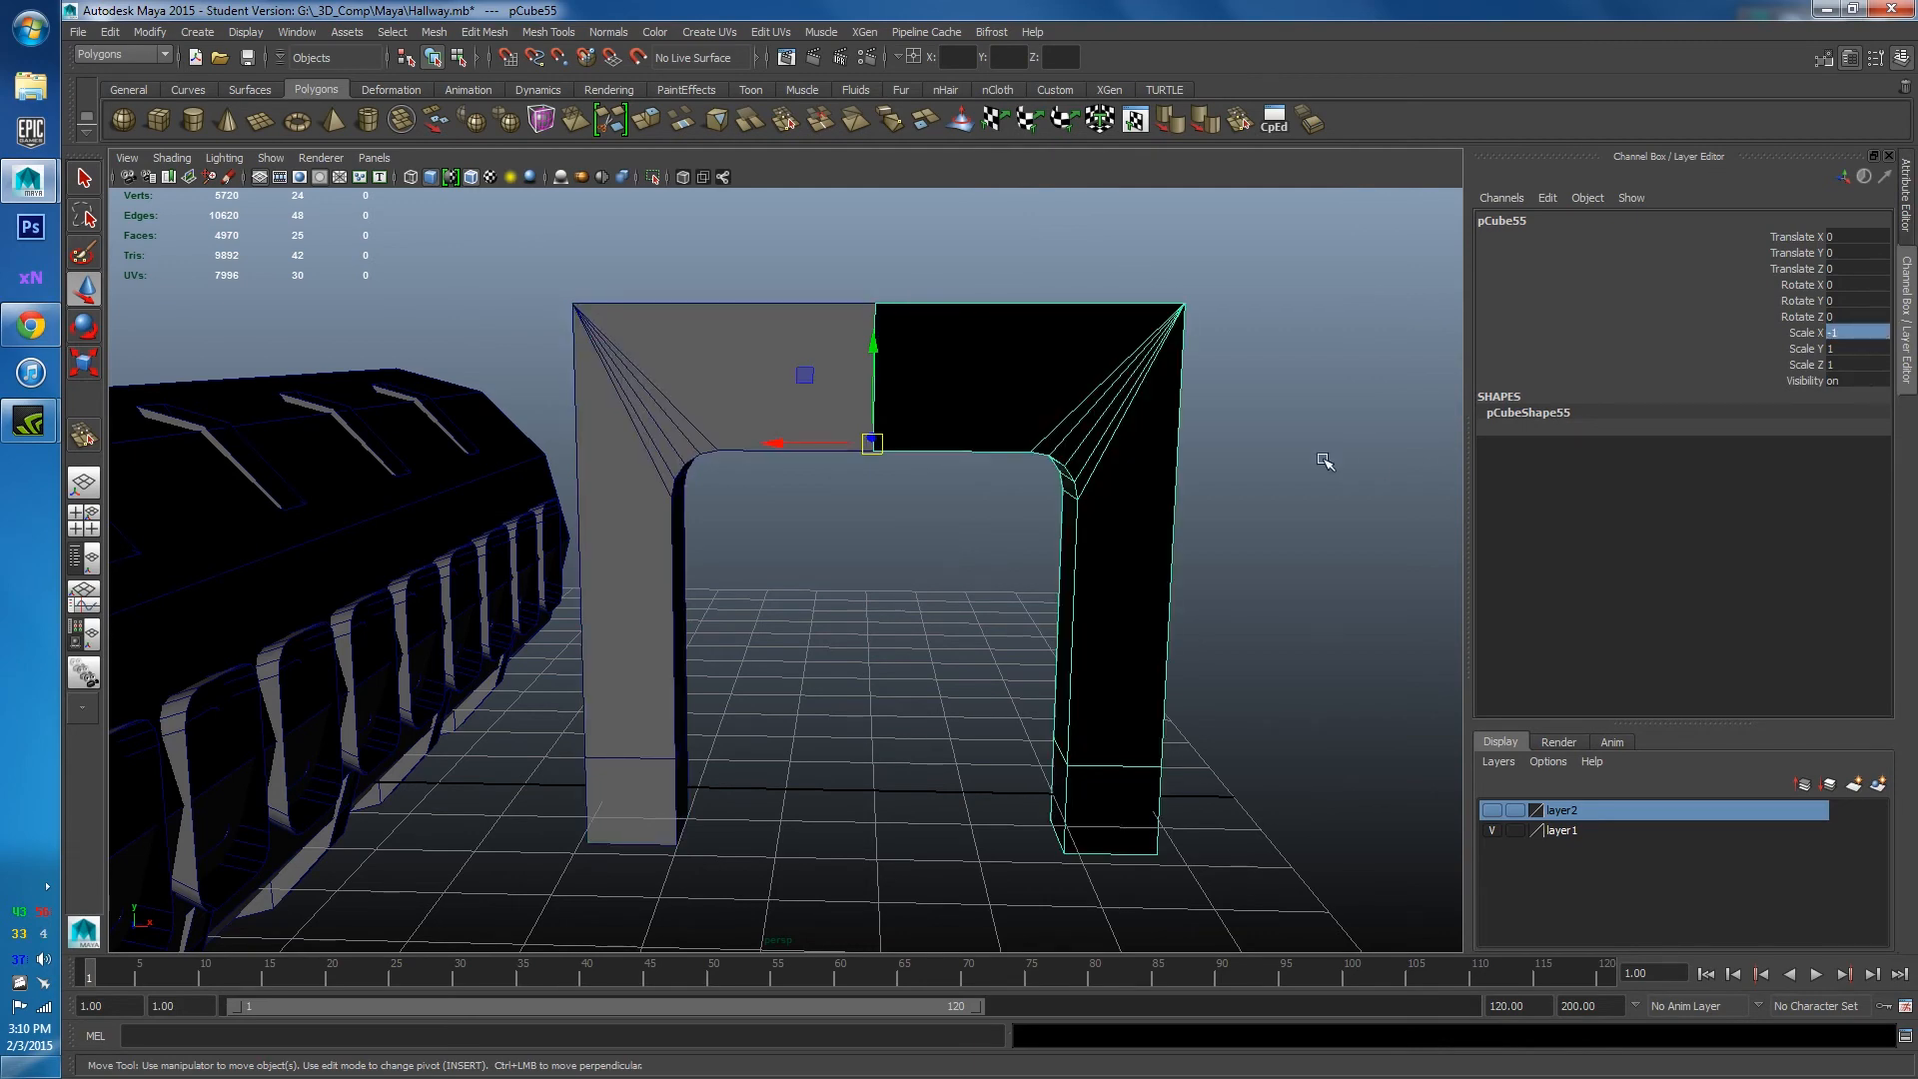
Orbit around the completed arch and select its left and right halves in turn.
click(1302, 453)
alt+drag(1127, 357, 745, 481)
alt+middle_drag(744, 481, 826, 549)
alt+drag(826, 549, 856, 560)
click(625, 579)
alt+drag(626, 578, 788, 629)
click(748, 620)
click(644, 489)
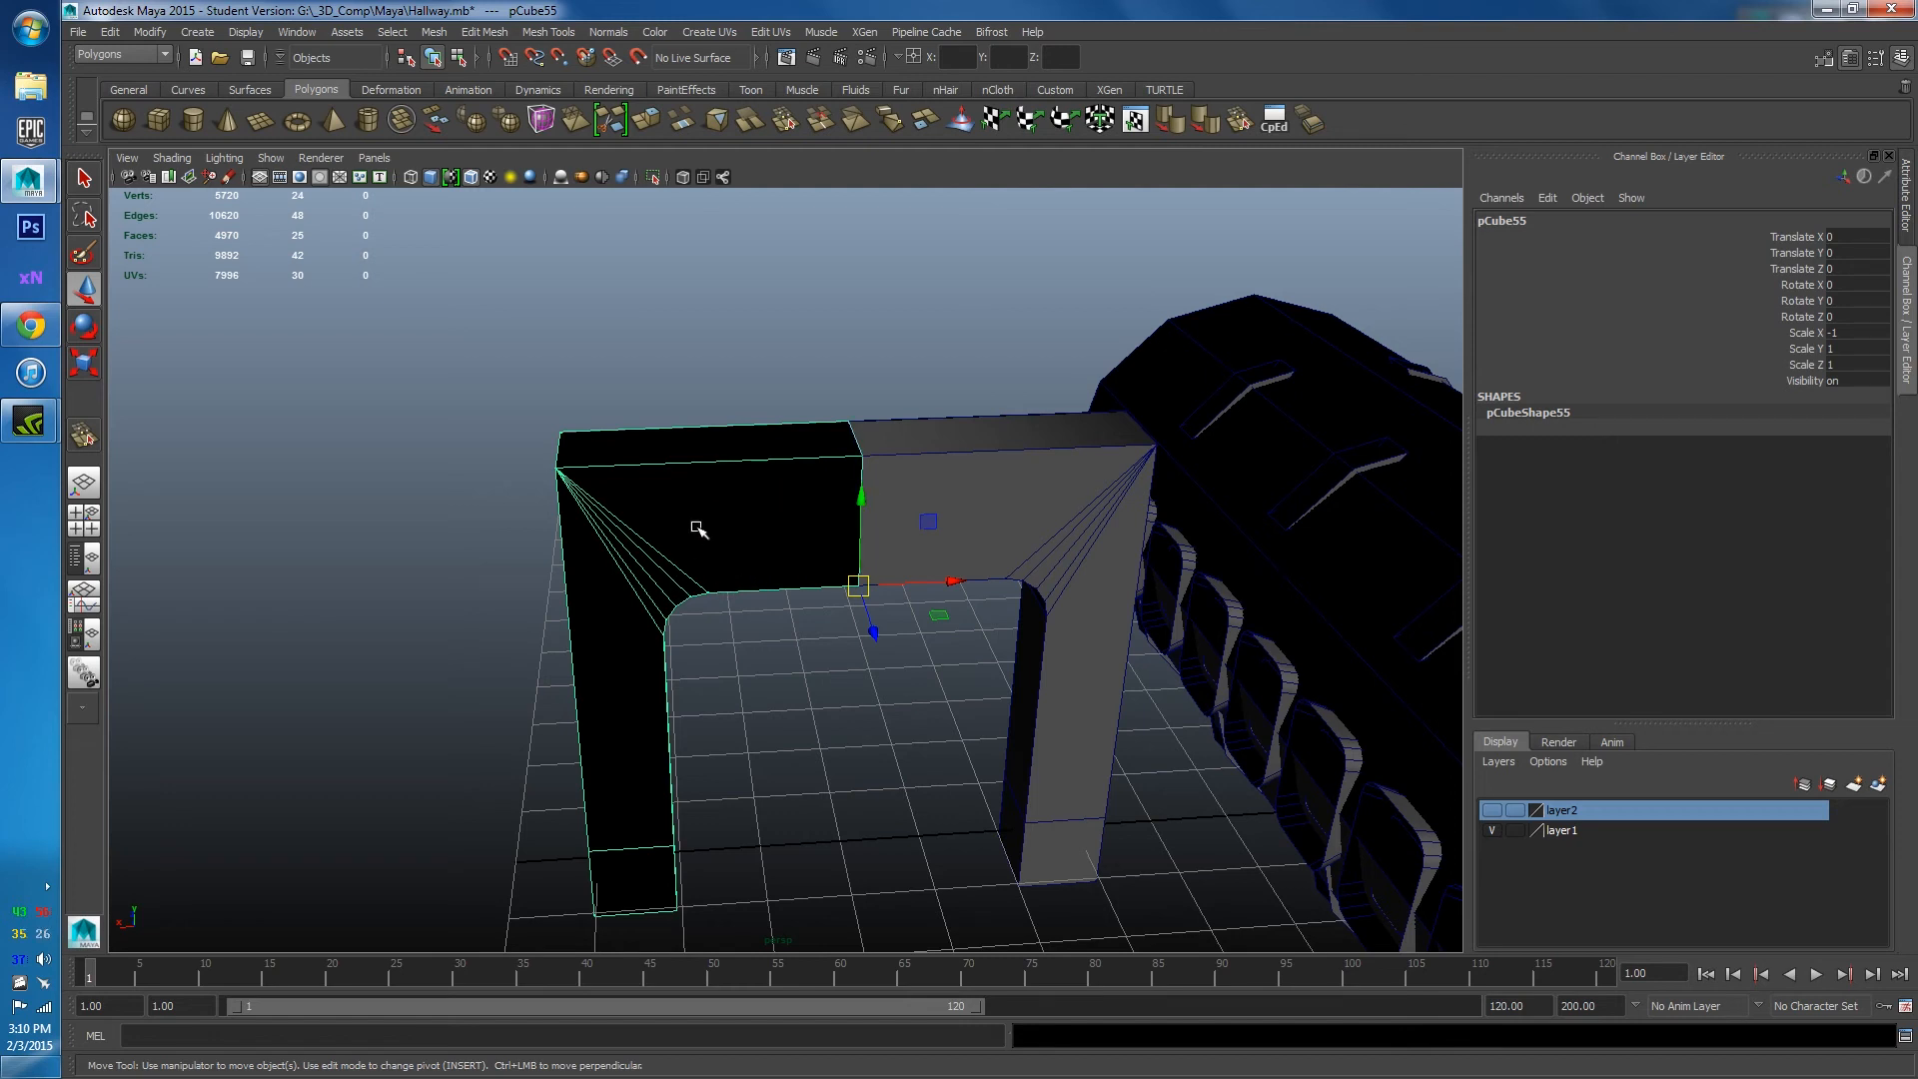
Select both arch halves and combine them with Mesh > Combine into pCube56.
shift+click(1063, 442)
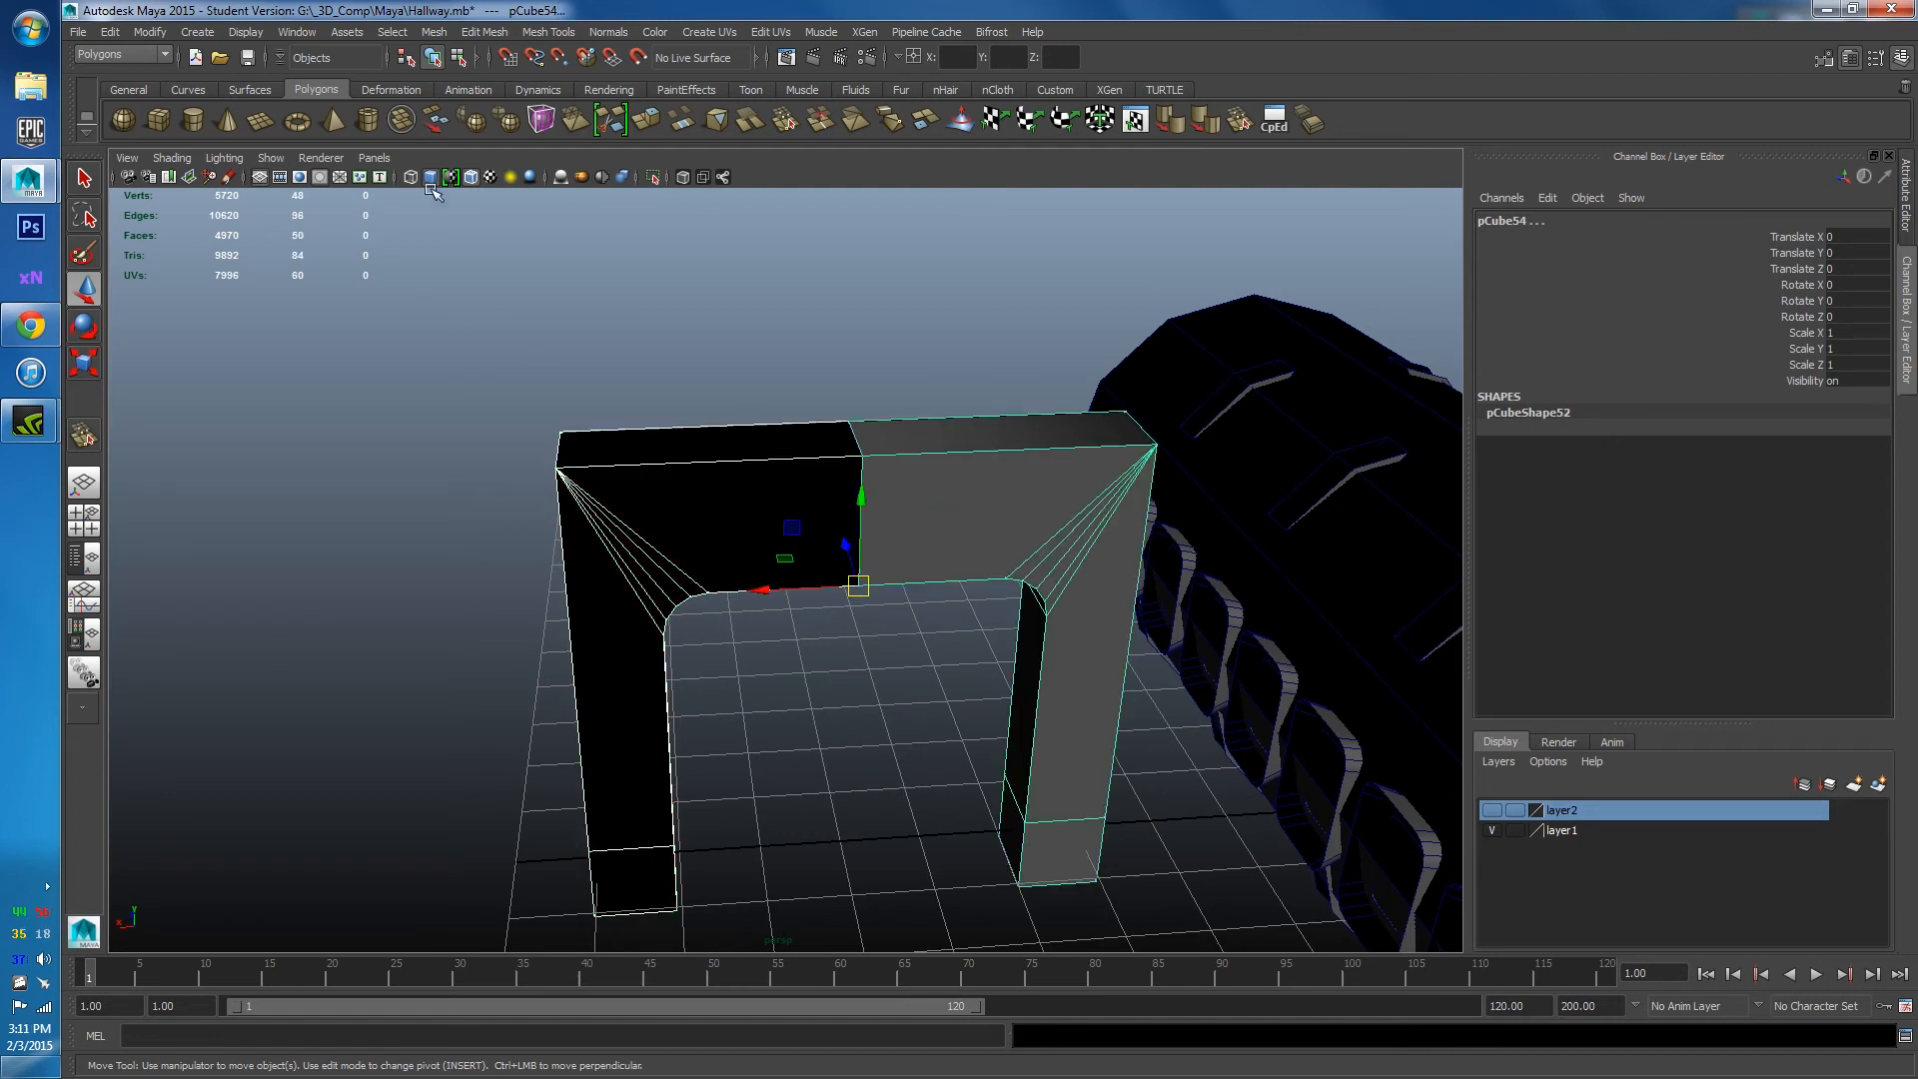
click(434, 31)
click(455, 93)
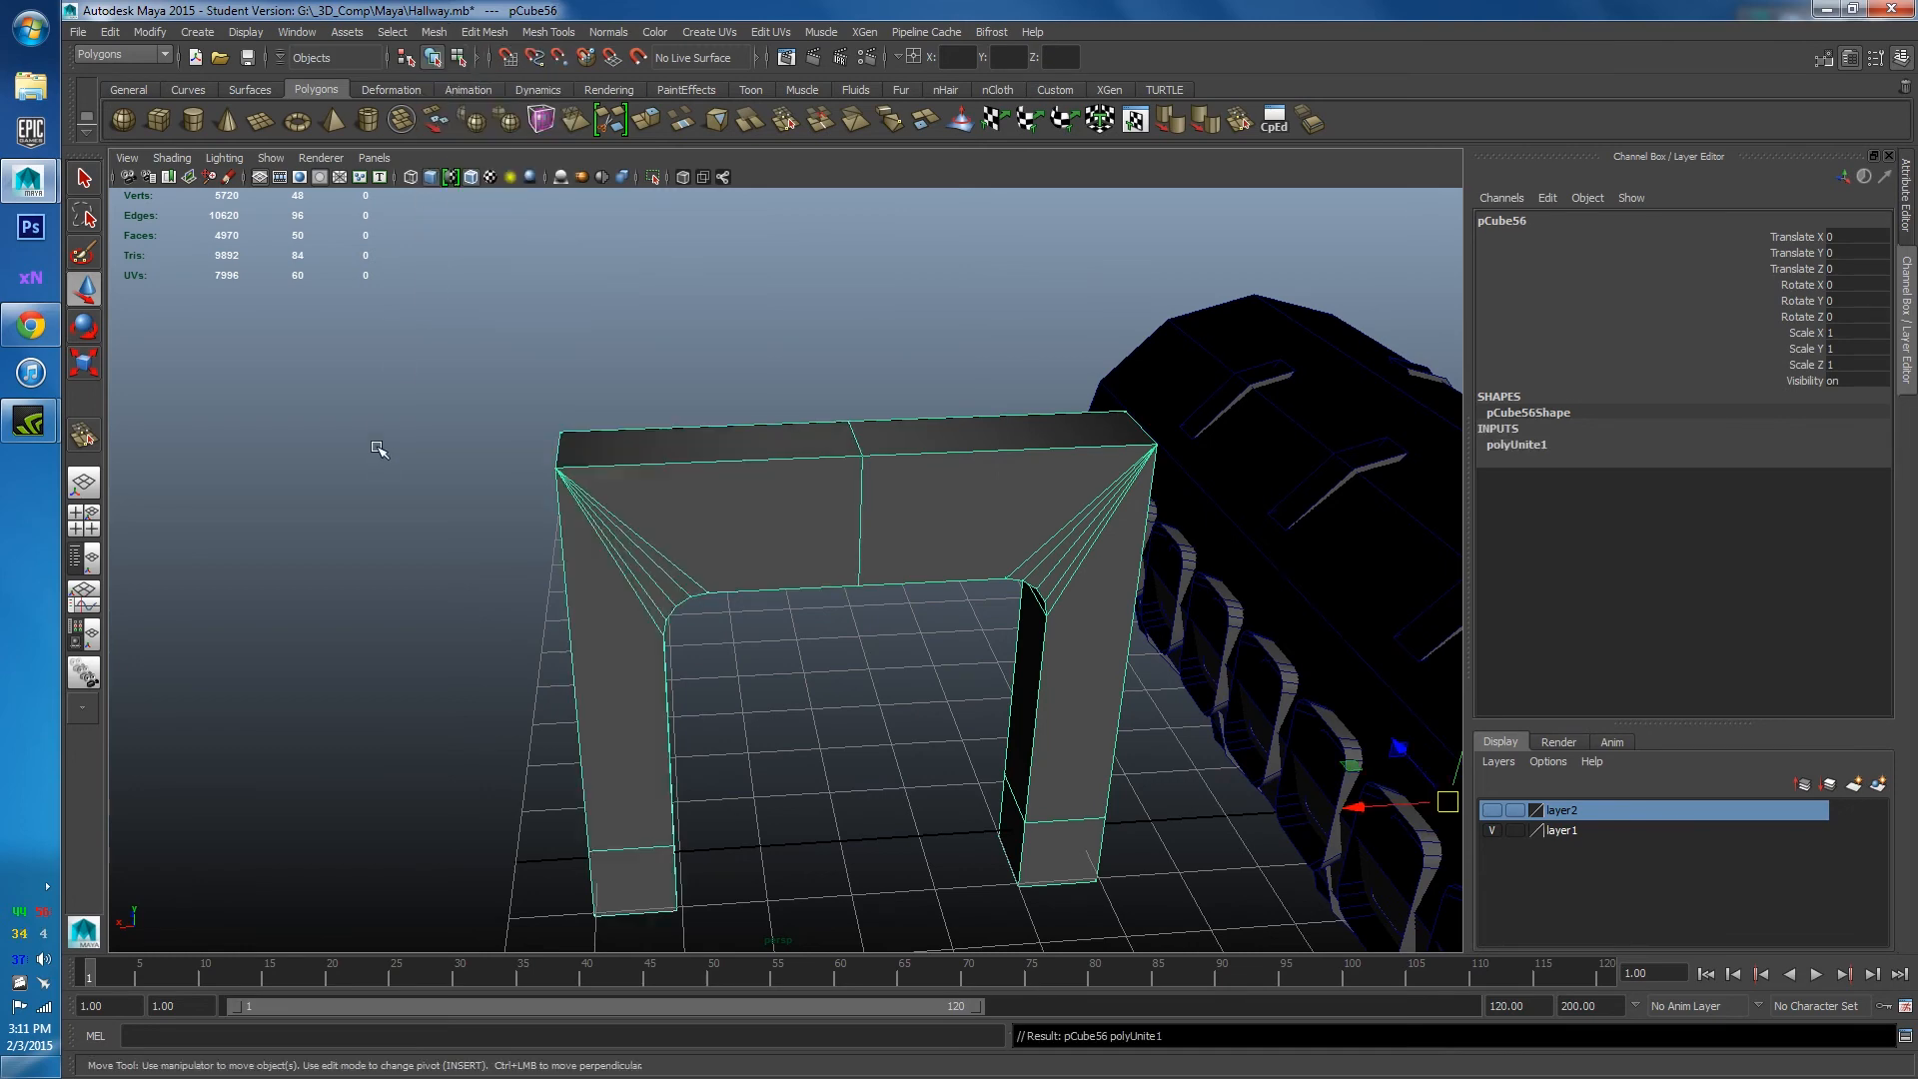
click(386, 470)
scroll(561, 513, up, 5)
click(596, 470)
Check a front face of the combined arch, then open the Display > Polygons menu.
right_drag(596, 471, 596, 519)
right_drag(733, 497, 799, 475)
click(737, 455)
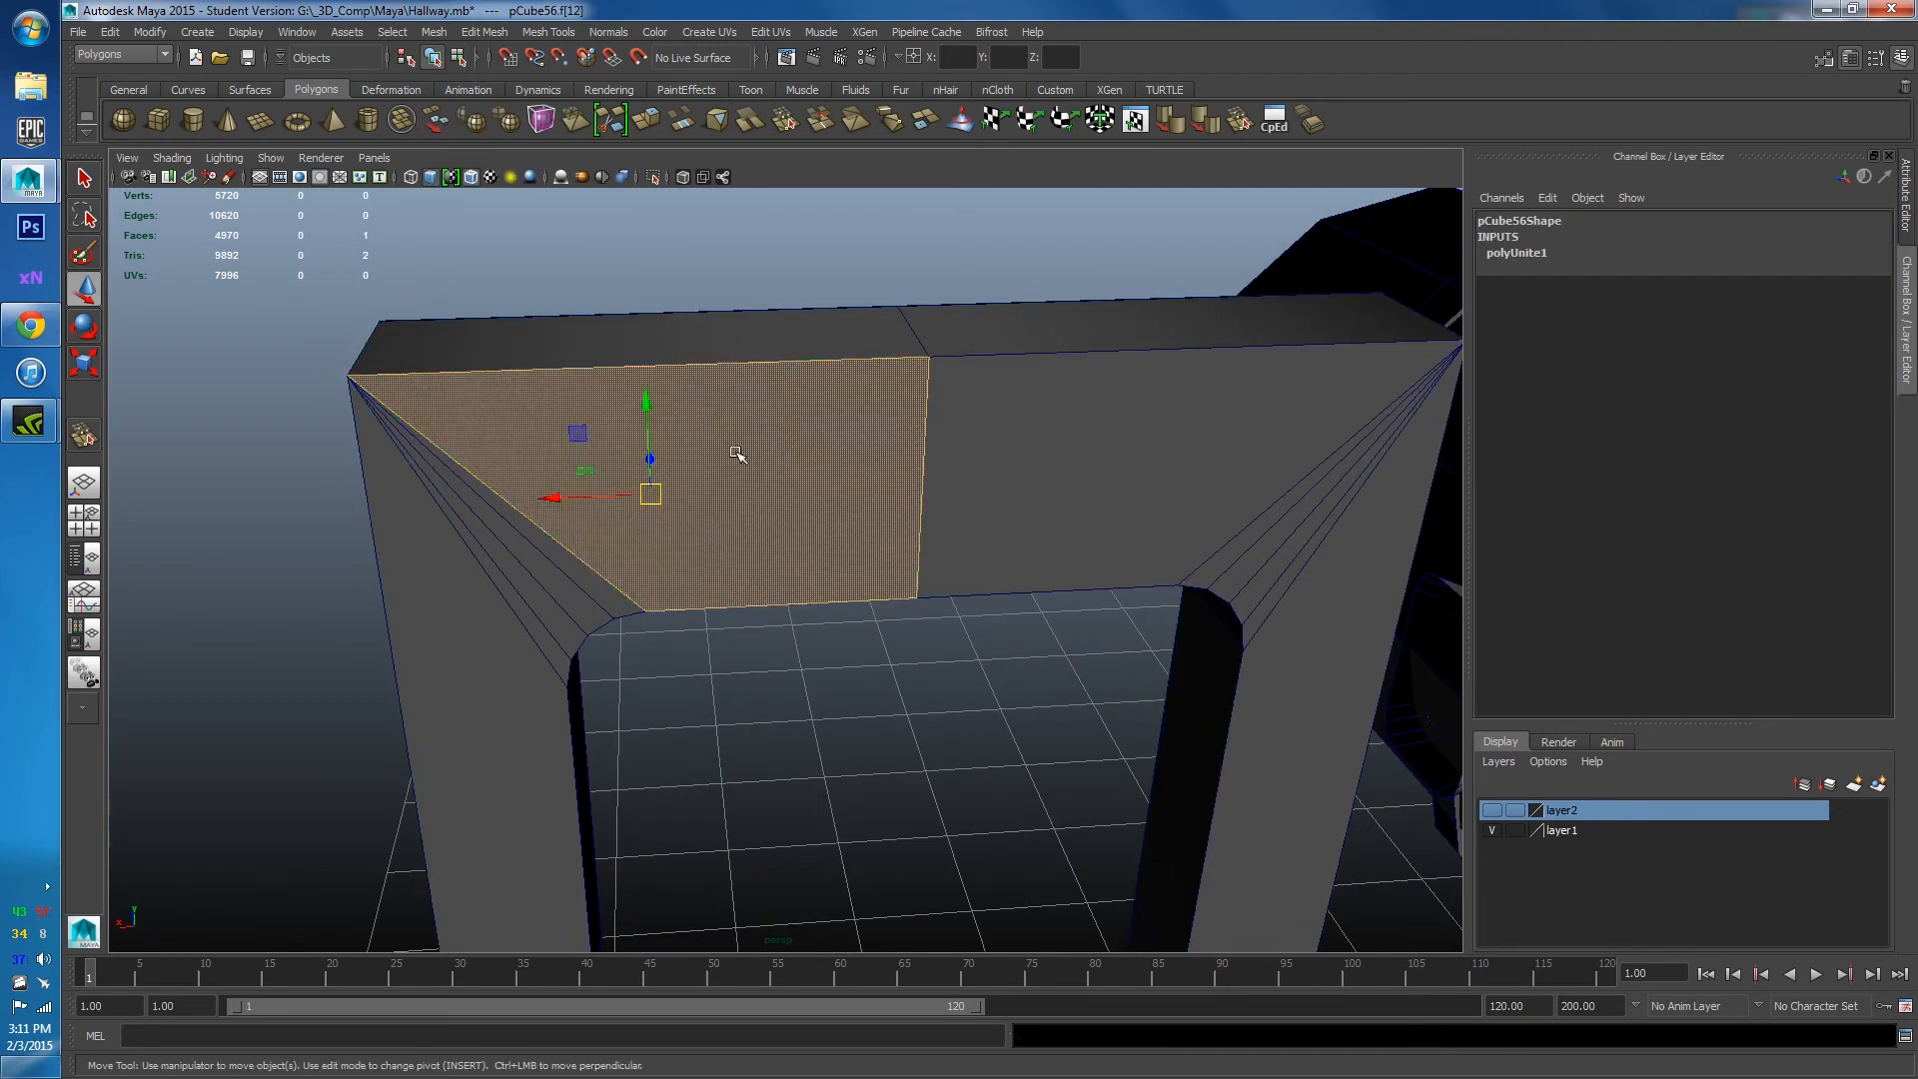
key(F8)
scroll(736, 651, down, 5)
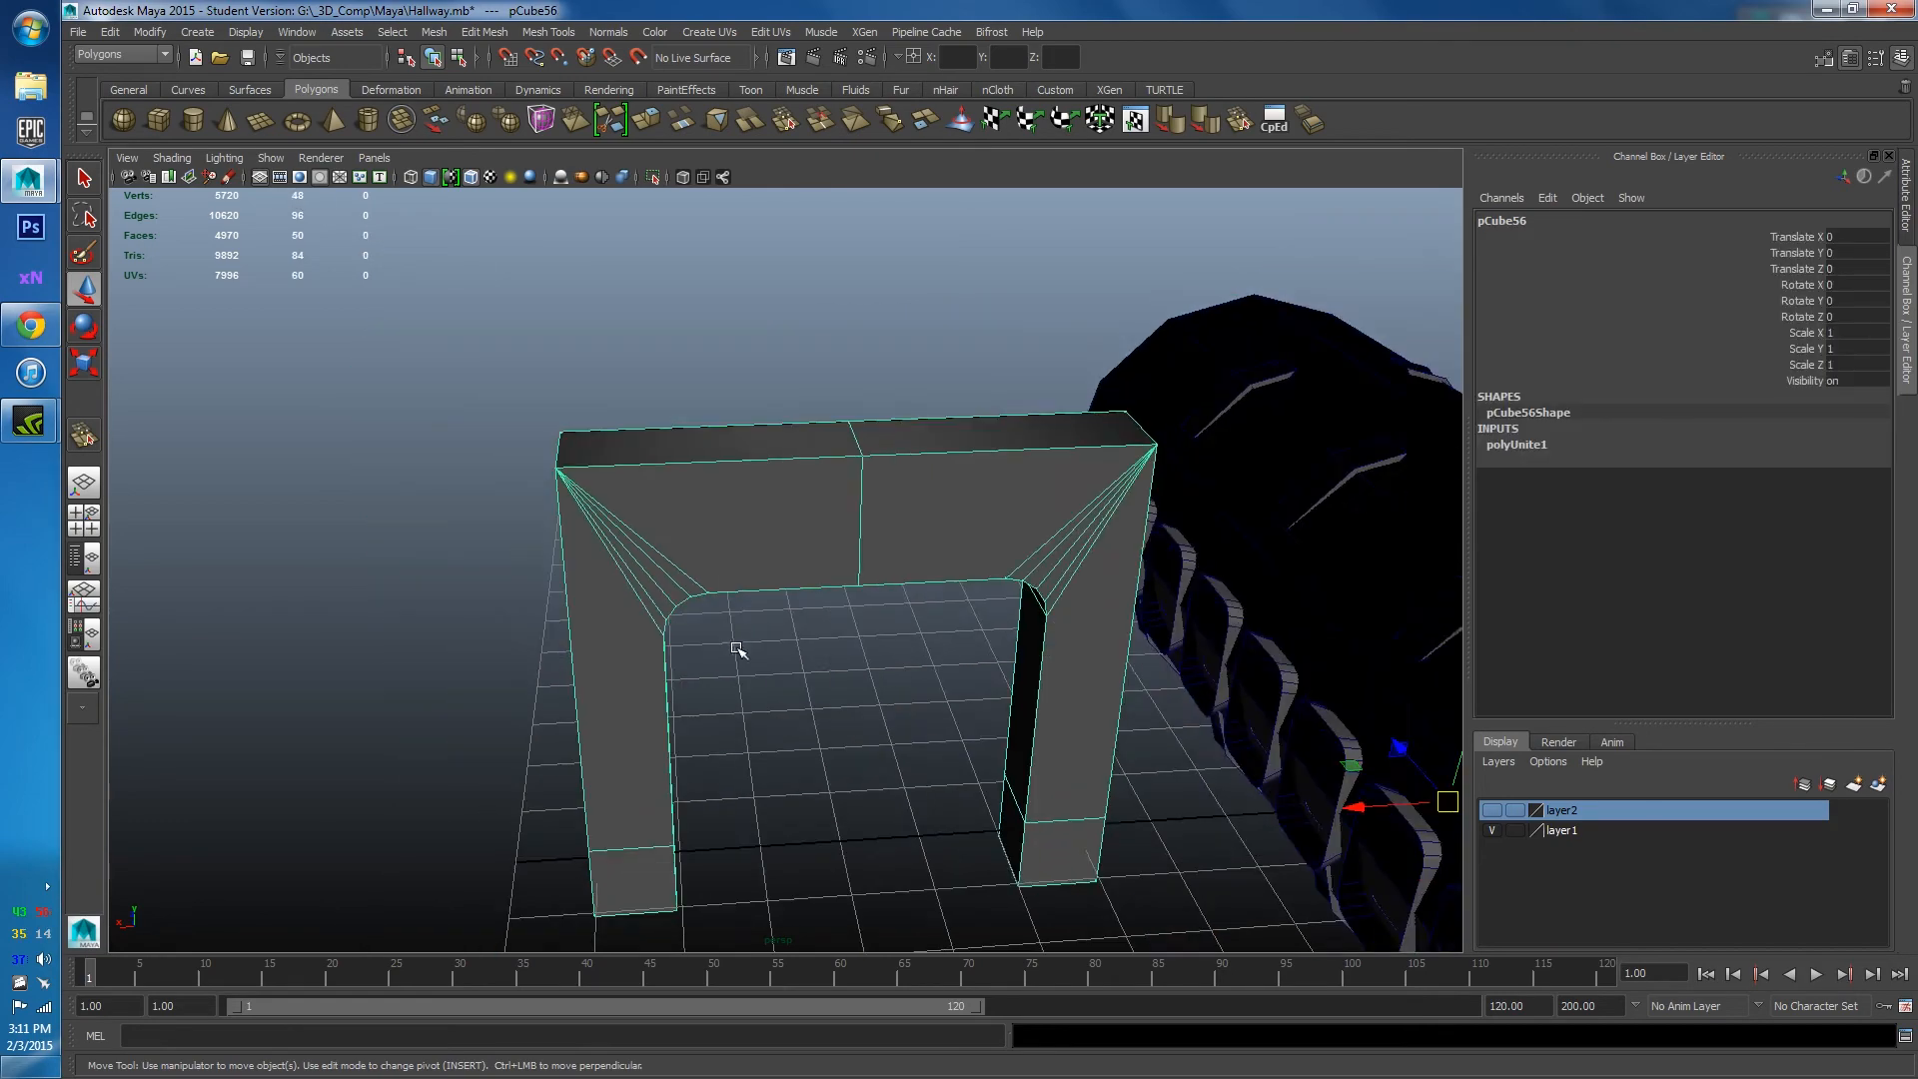
alt+drag(736, 651, 1151, 675)
scroll(1152, 675, up, 3)
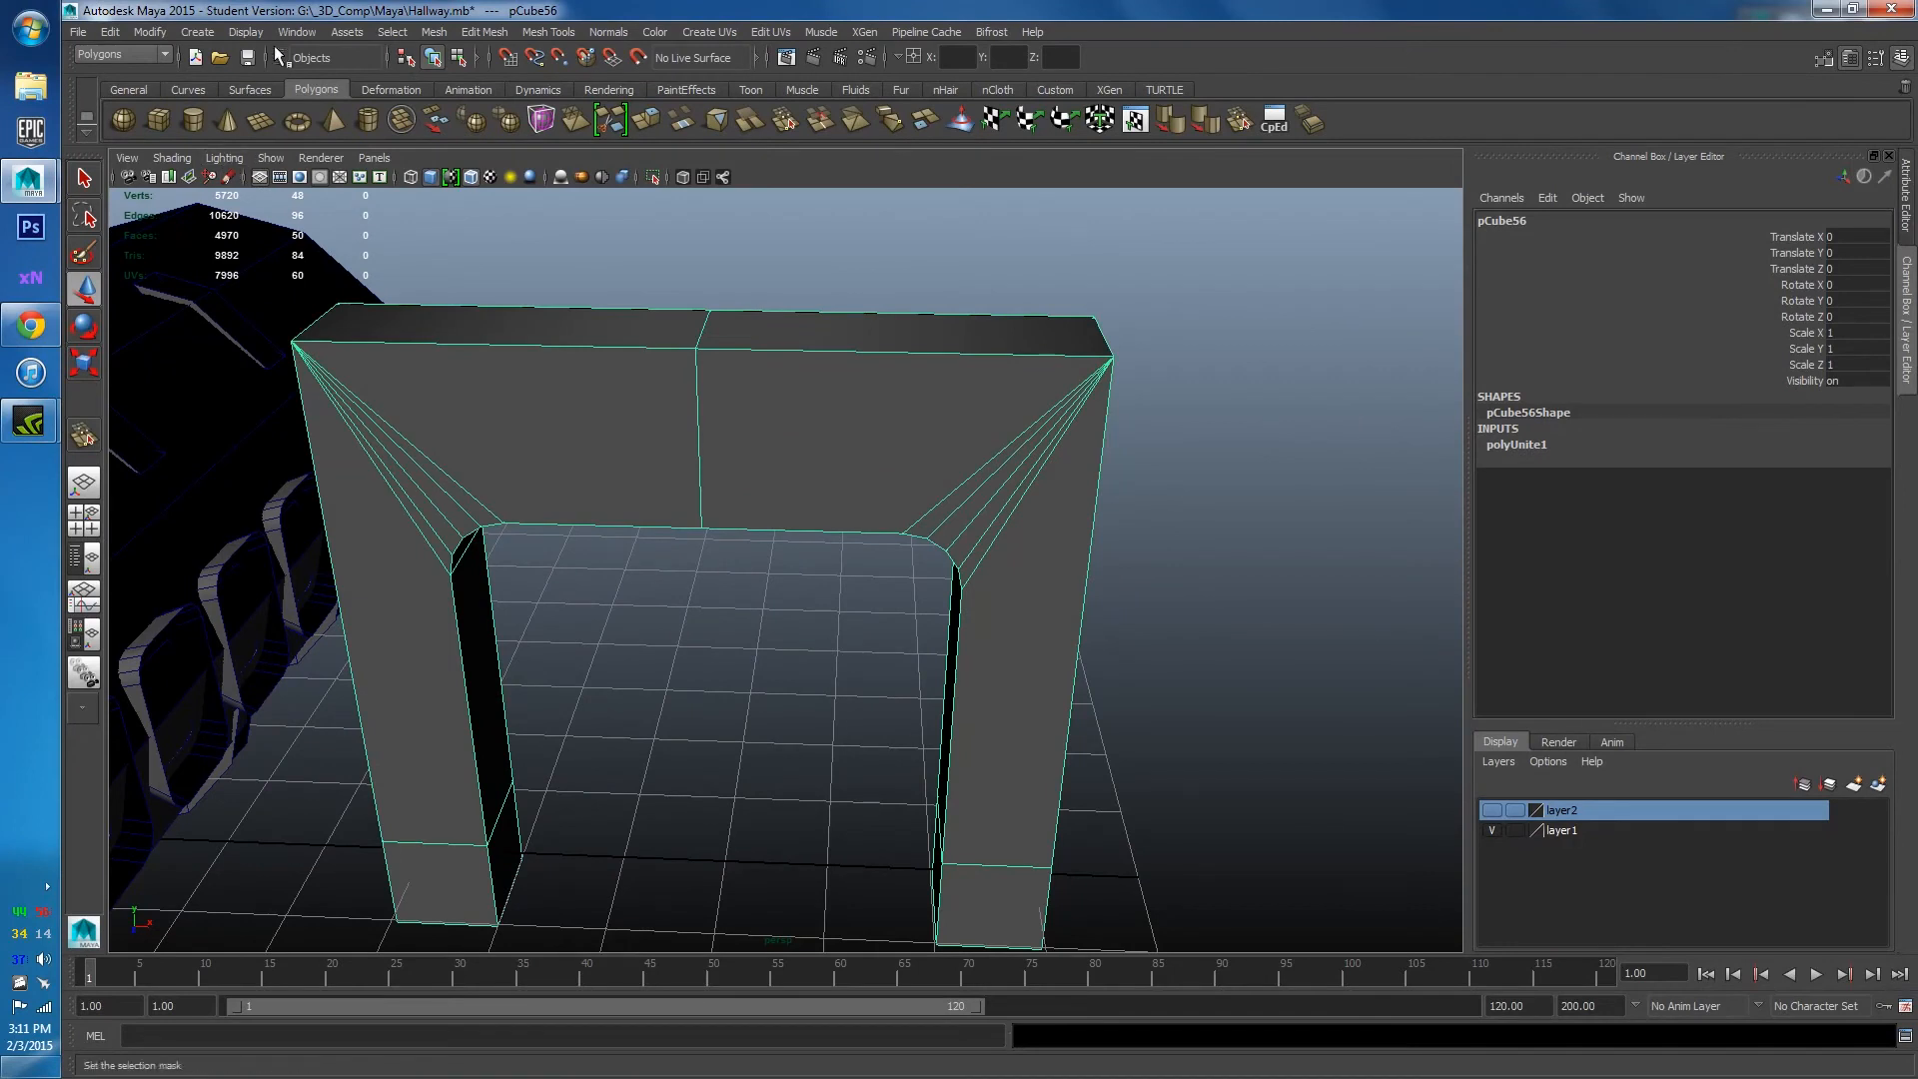
click(262, 33)
mouse_move(339, 248)
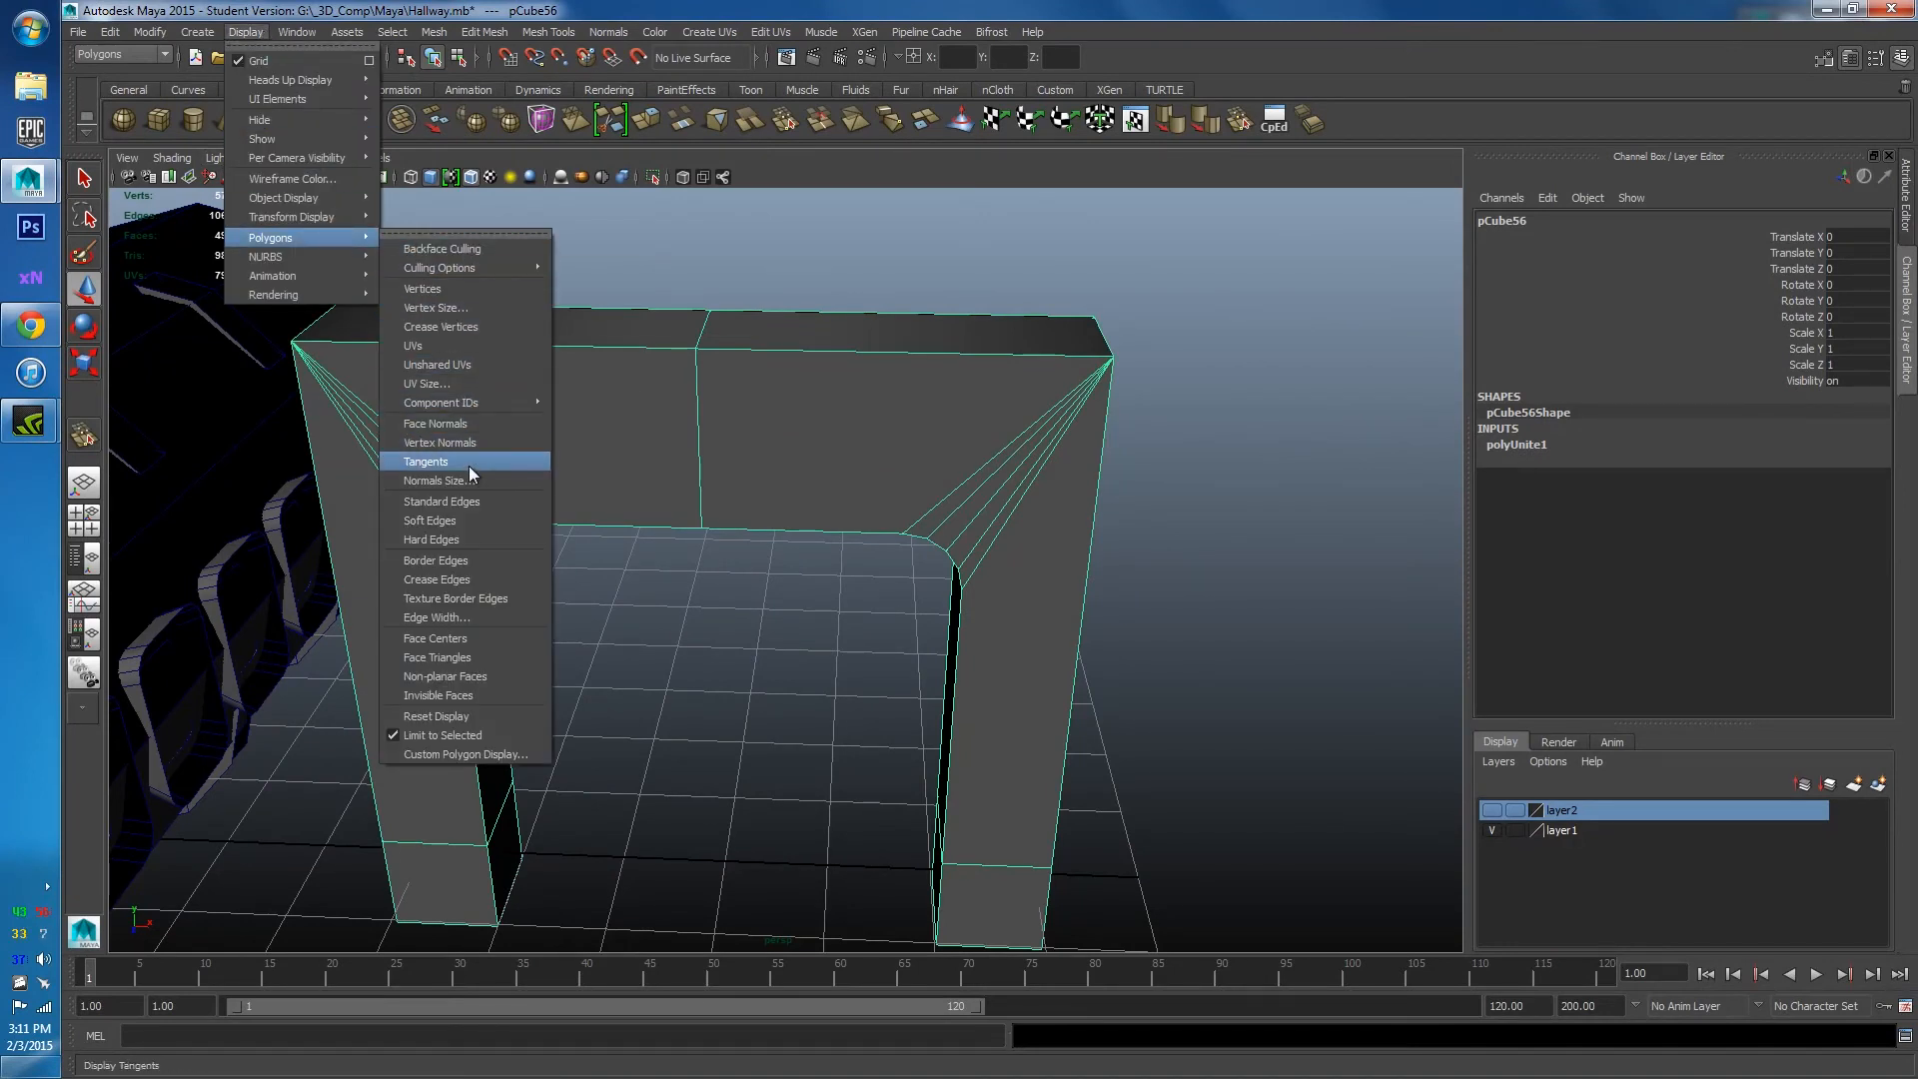
Turn on face normal display for the arch and orbit in to inspect them.
click(465, 423)
alt+drag(527, 463, 699, 655)
key(w)
scroll(689, 670, up, 3)
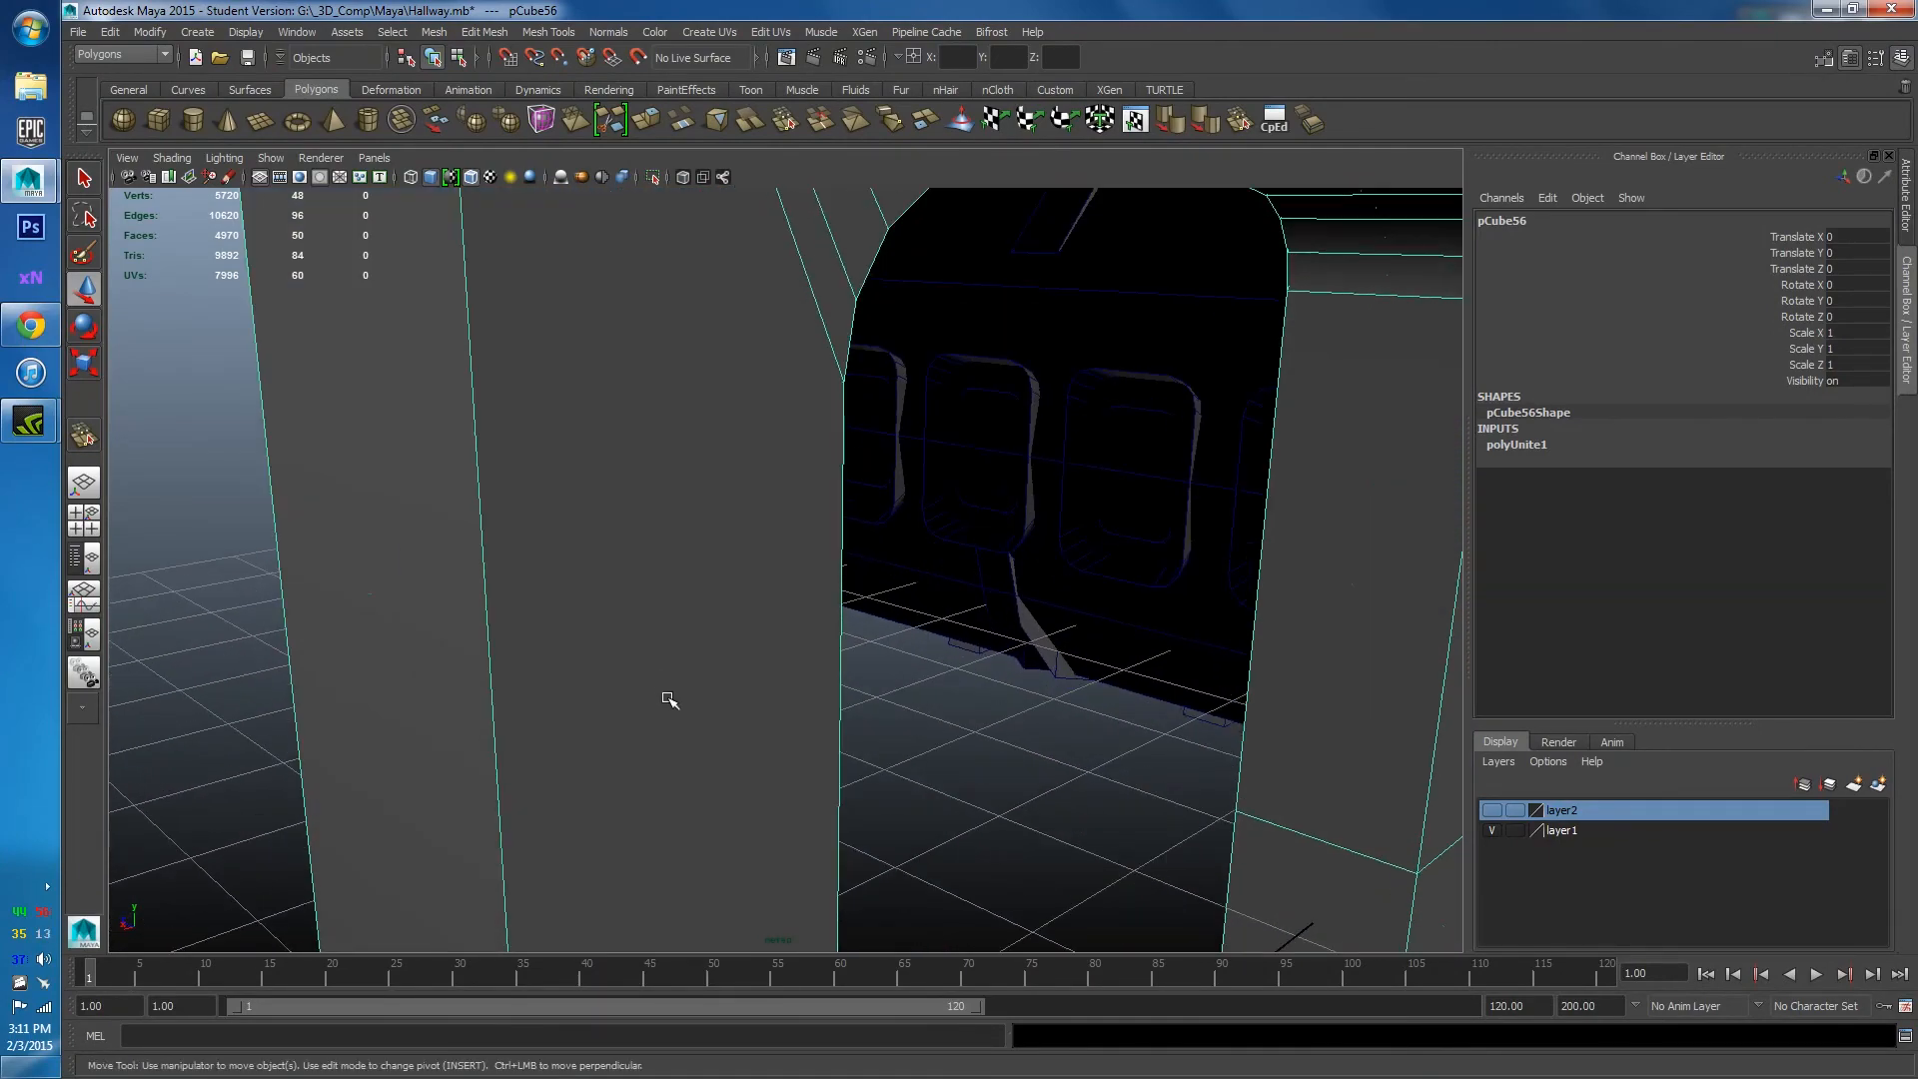
alt+drag(757, 580, 1208, 770)
alt+right_drag(1208, 771, 1144, 364)
alt+drag(1144, 364, 856, 505)
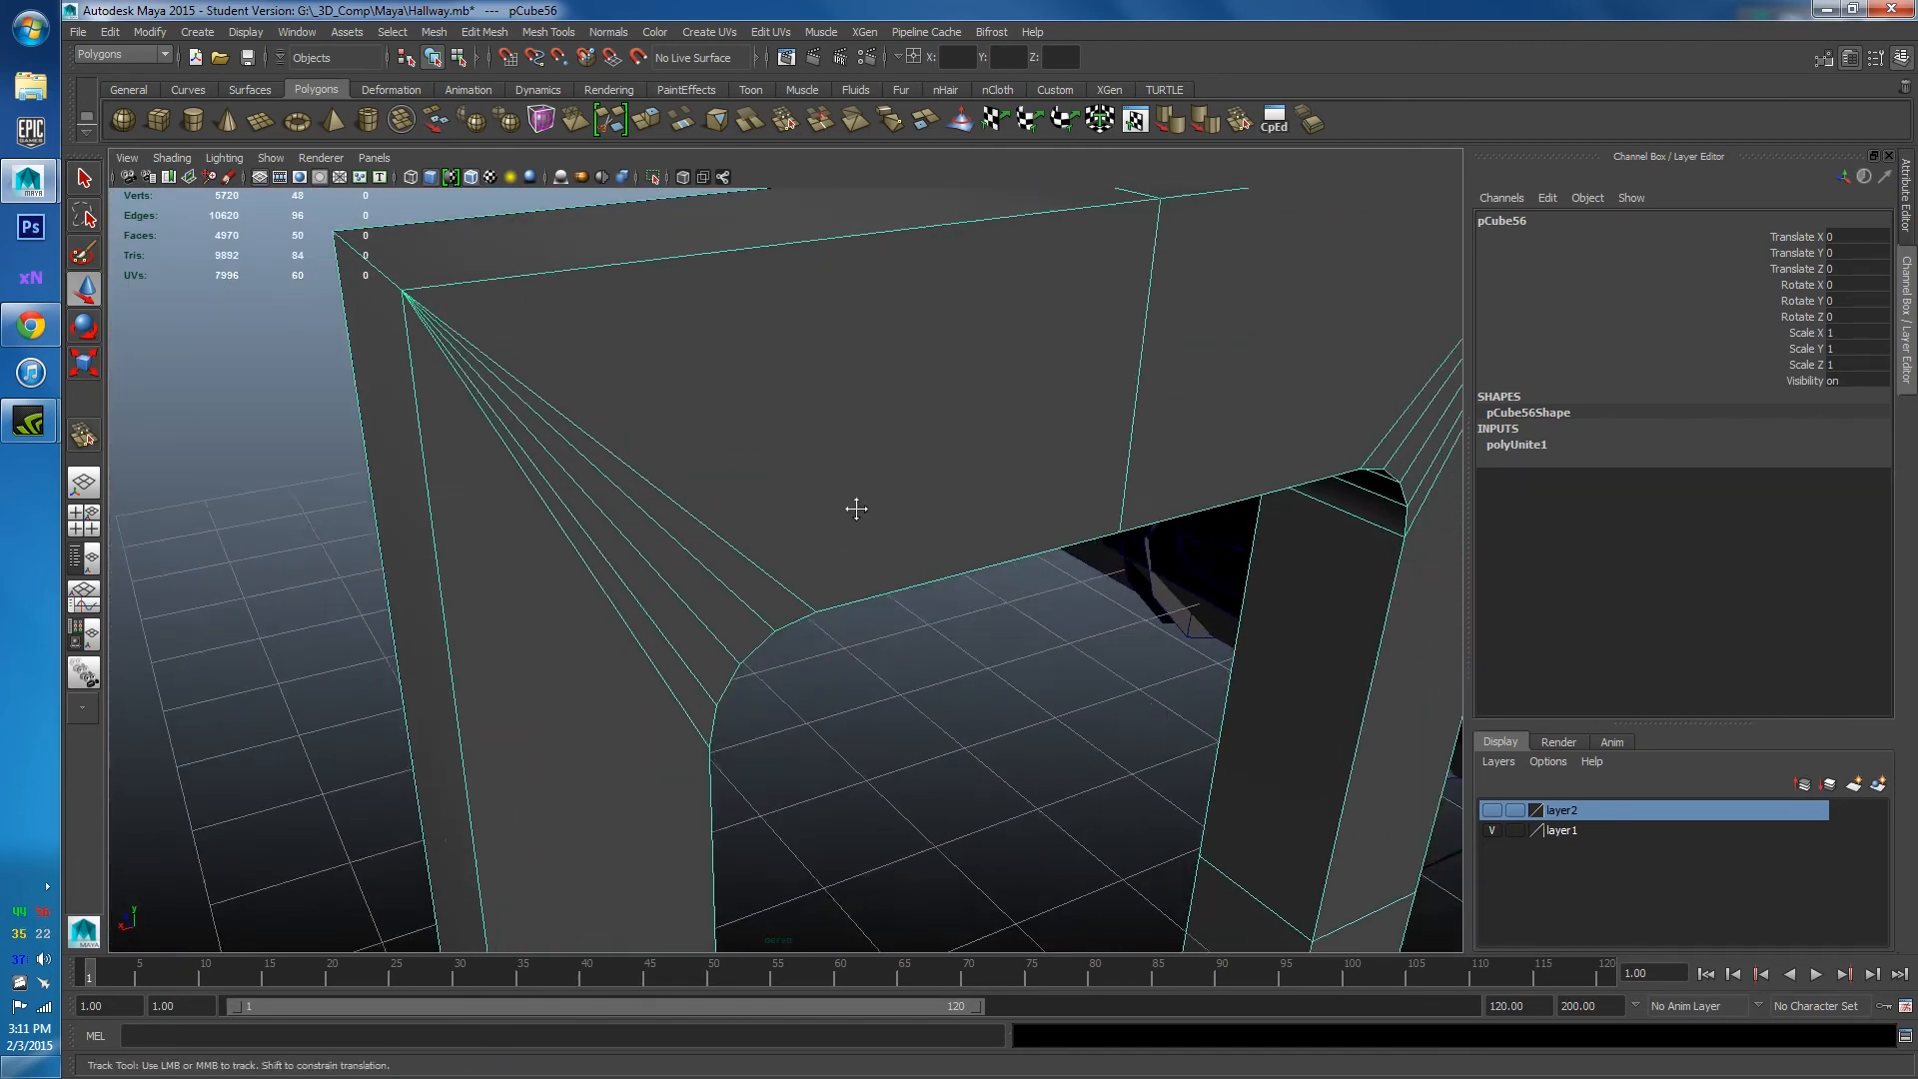
Browse the Display menu and the viewport's panel and show options without changing anything.
click(246, 32)
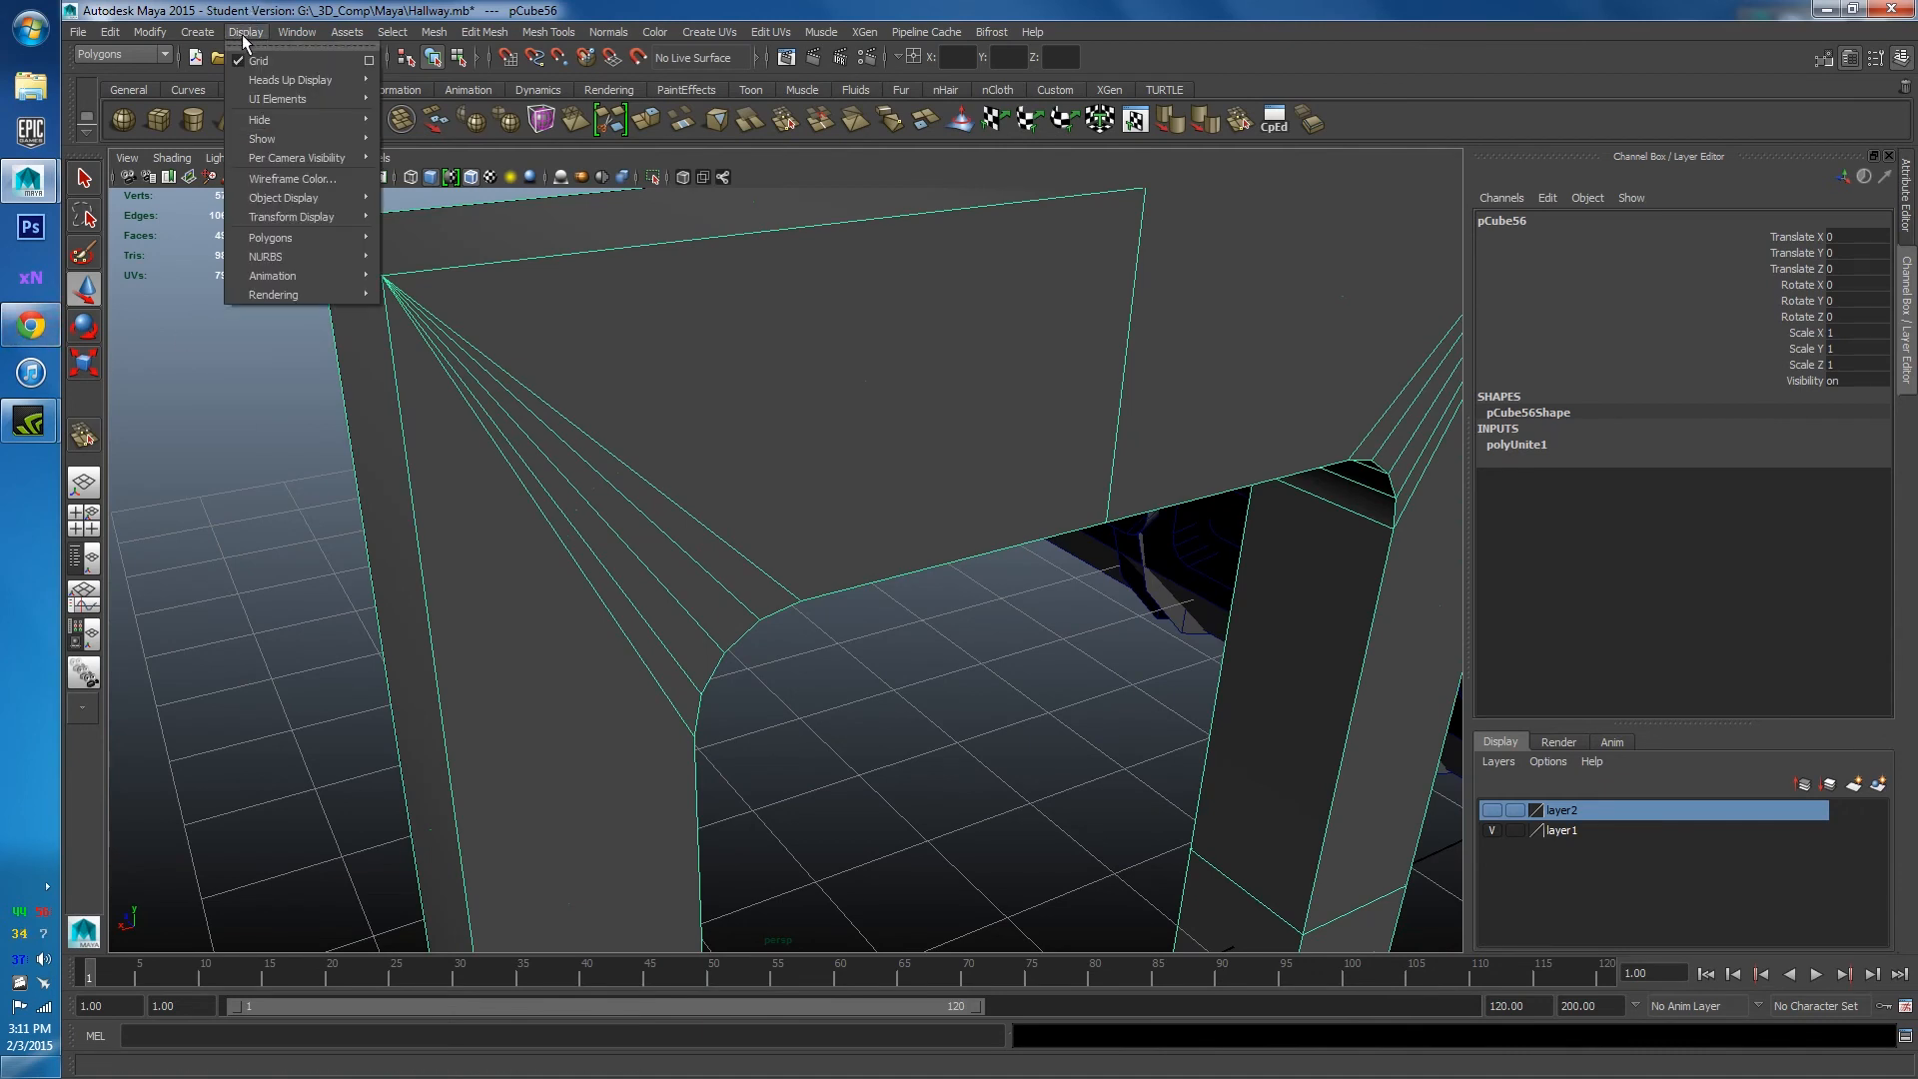
mouse_move(341, 243)
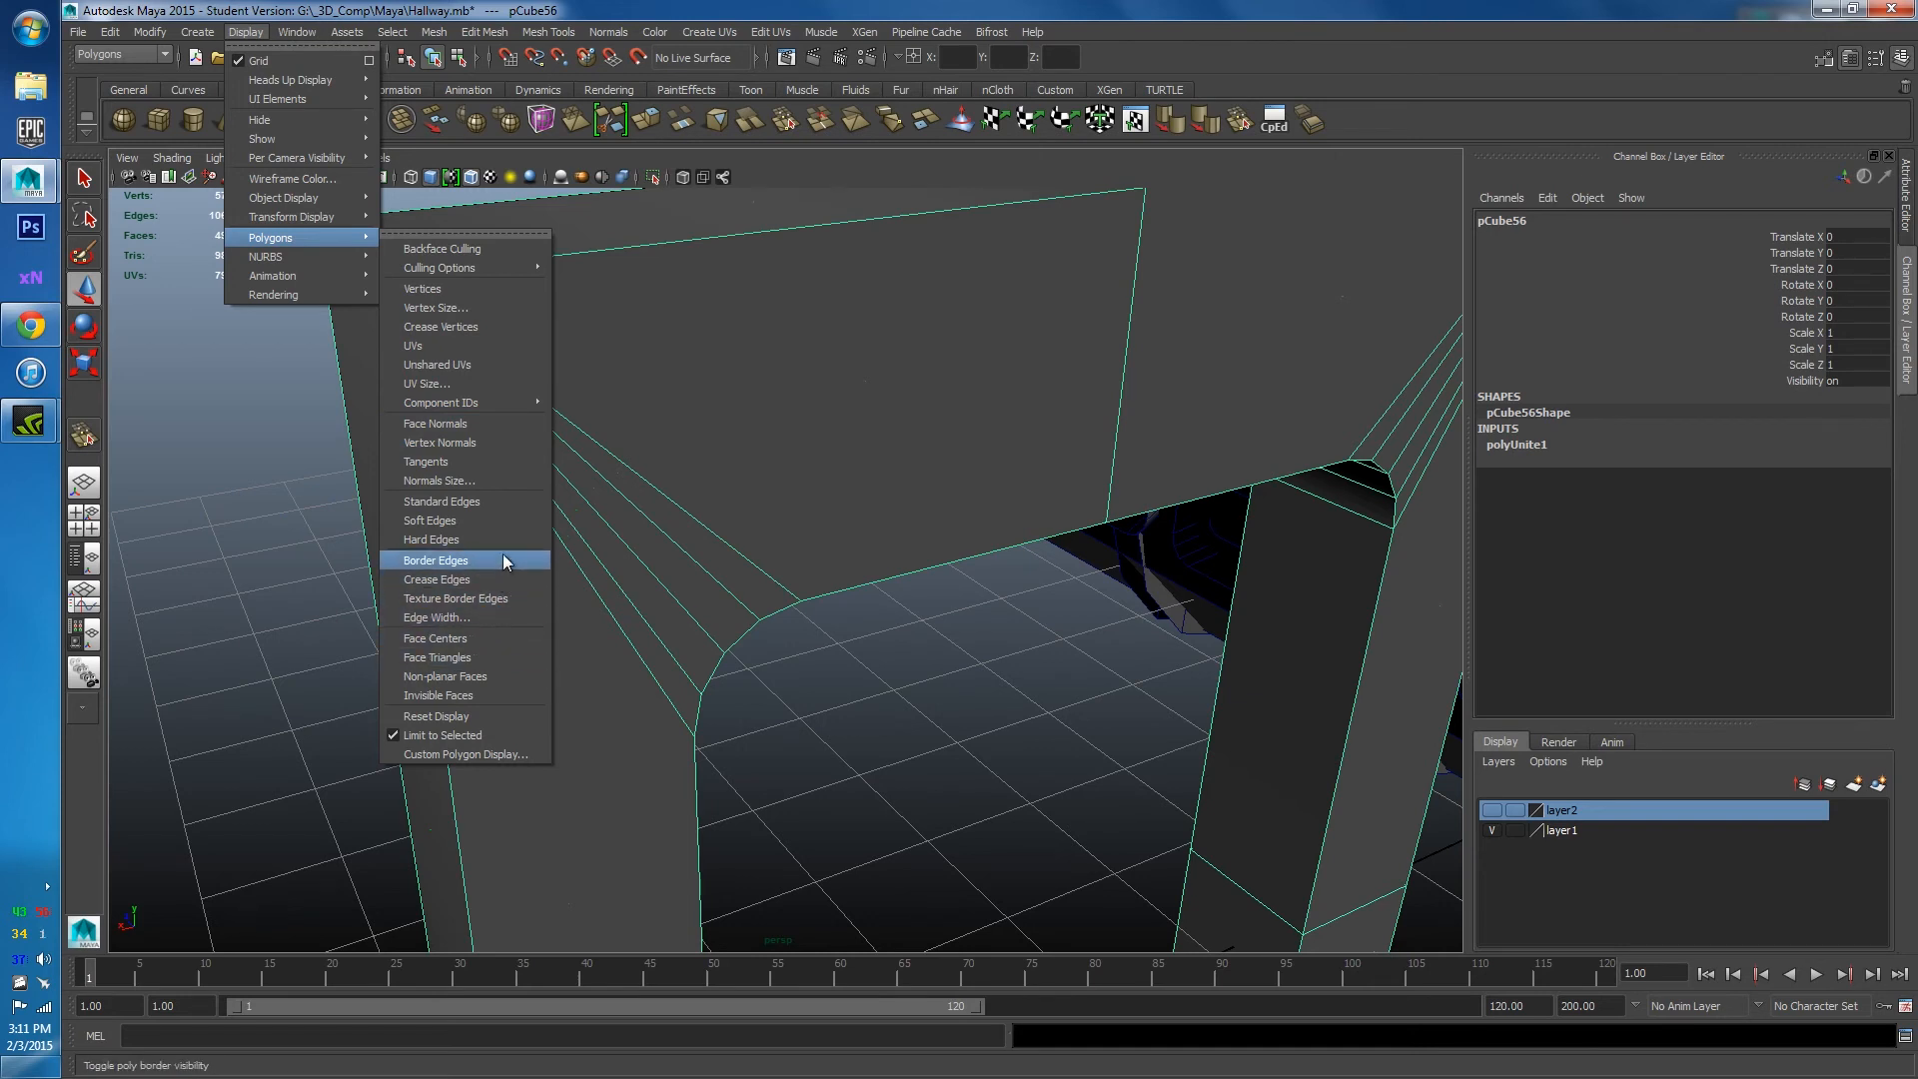
mouse_move(505, 398)
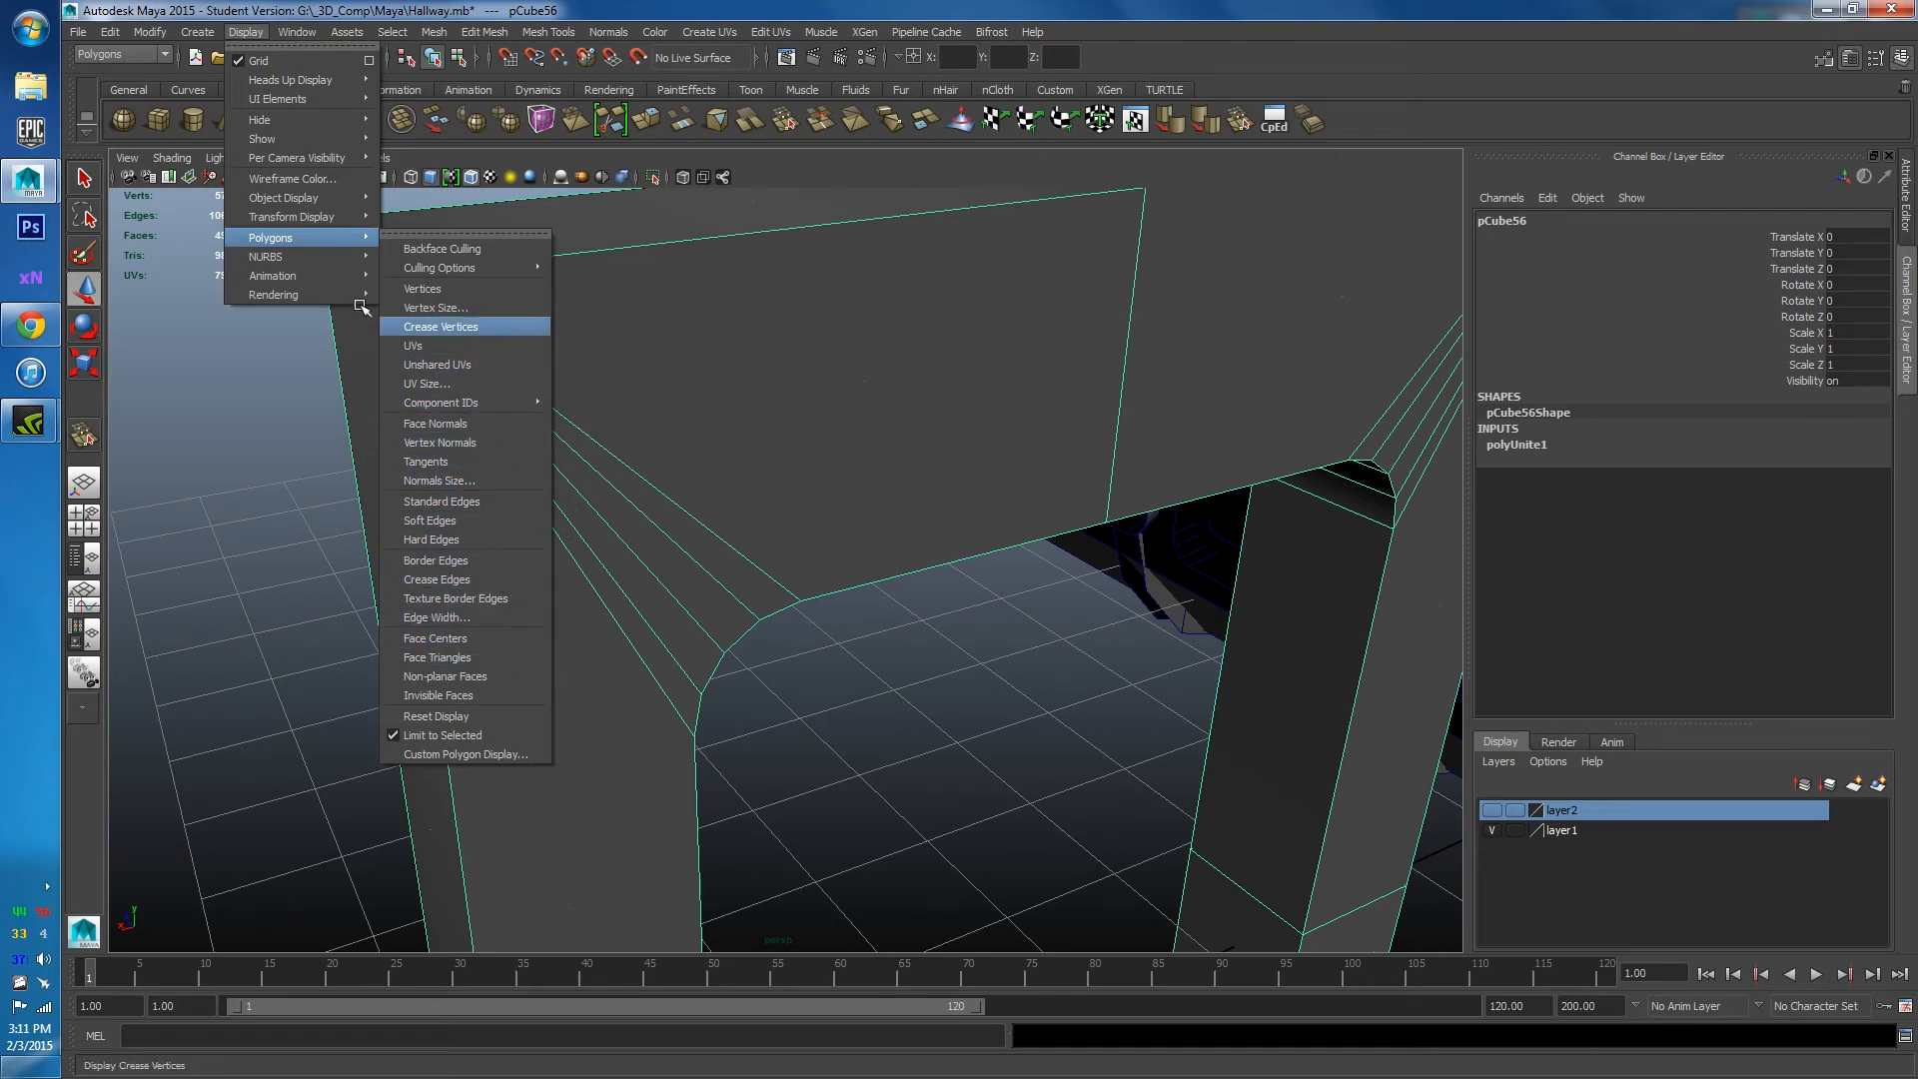
click(141, 148)
click(128, 157)
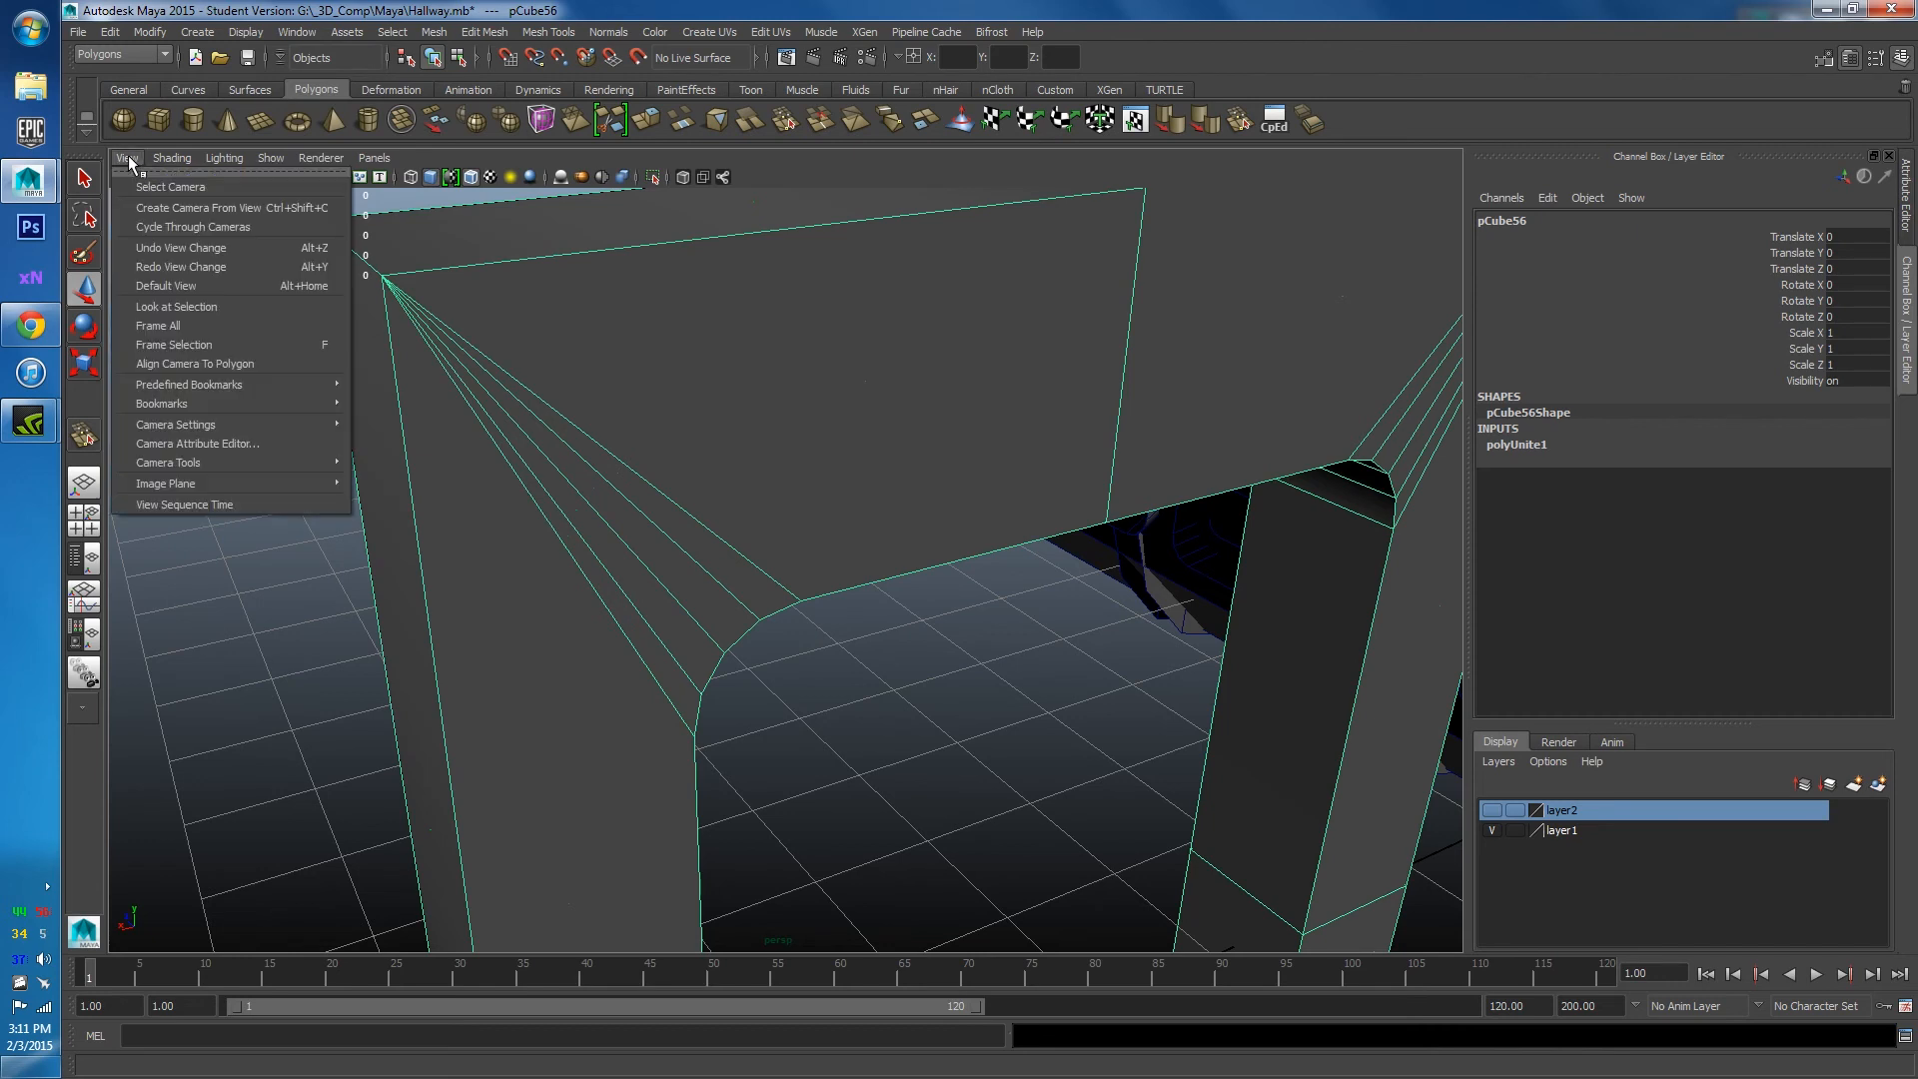
click(261, 147)
click(268, 157)
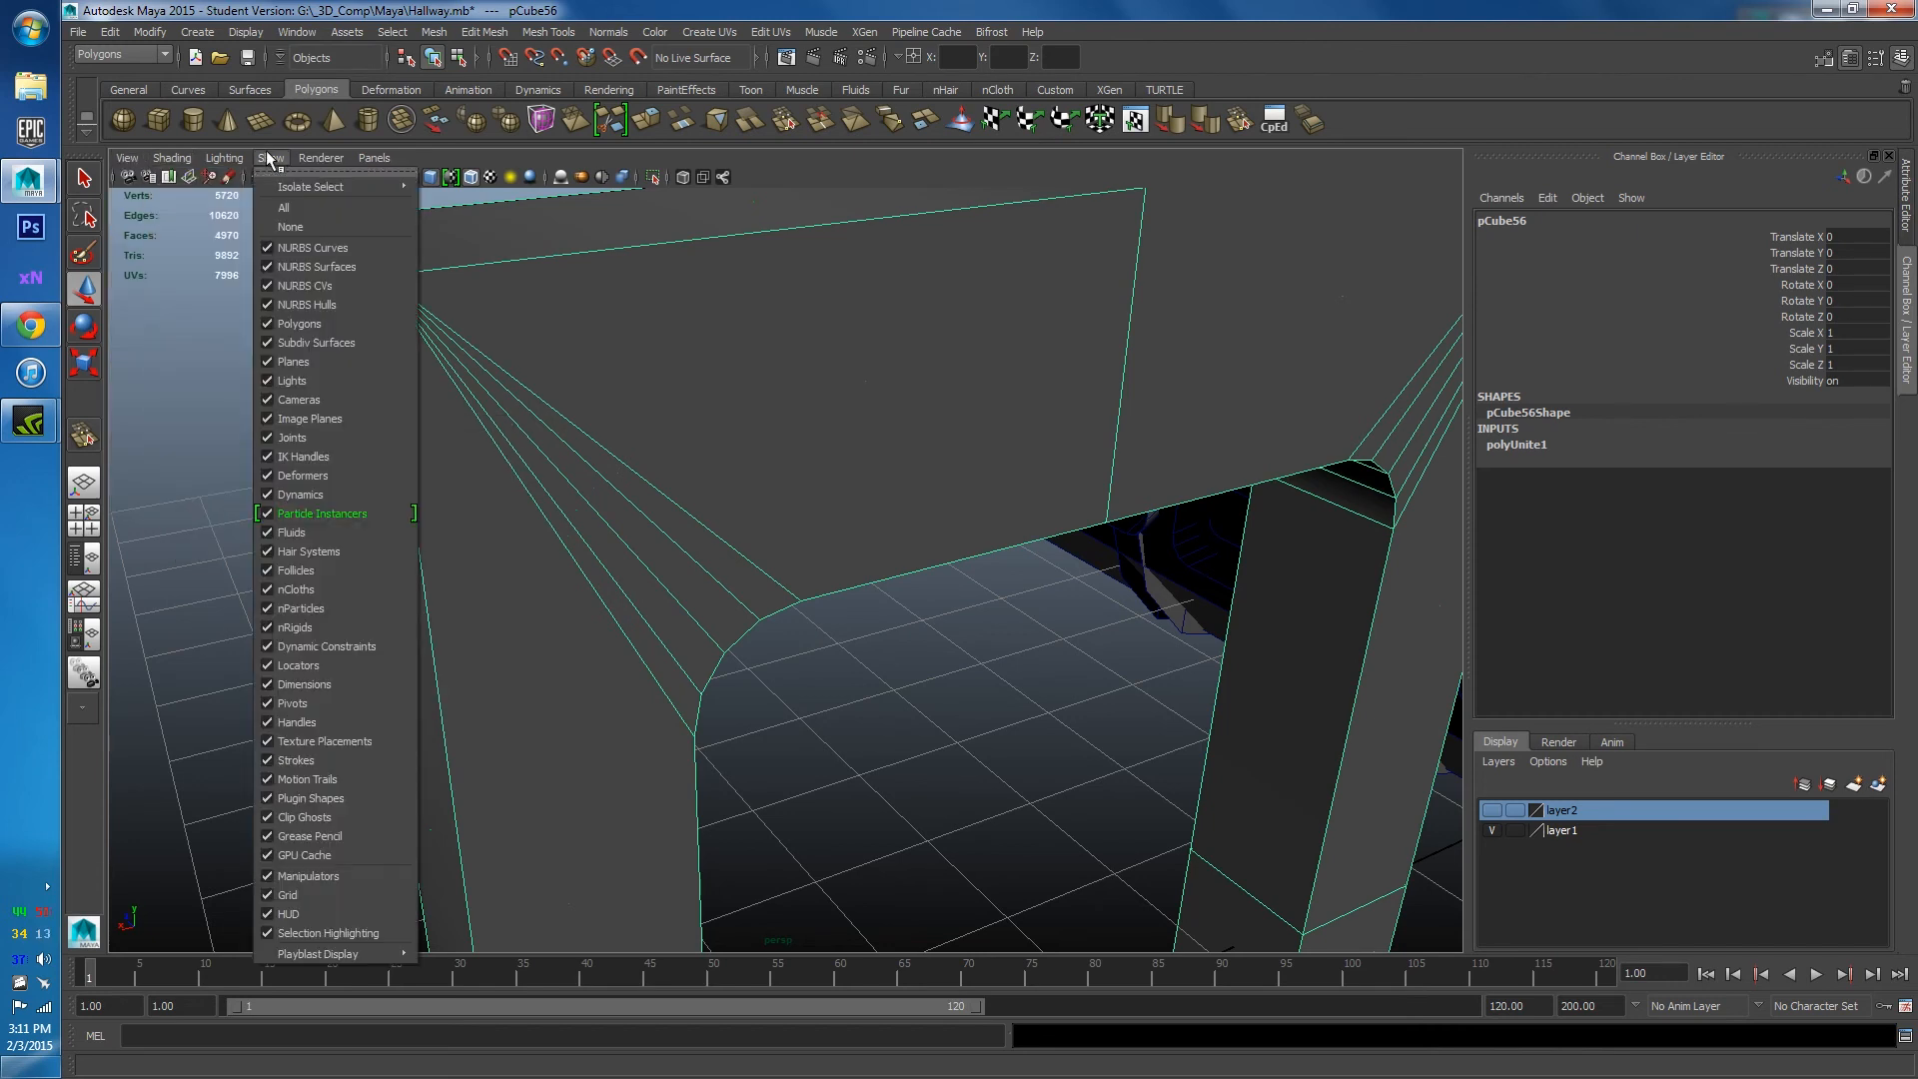
mouse_move(308, 152)
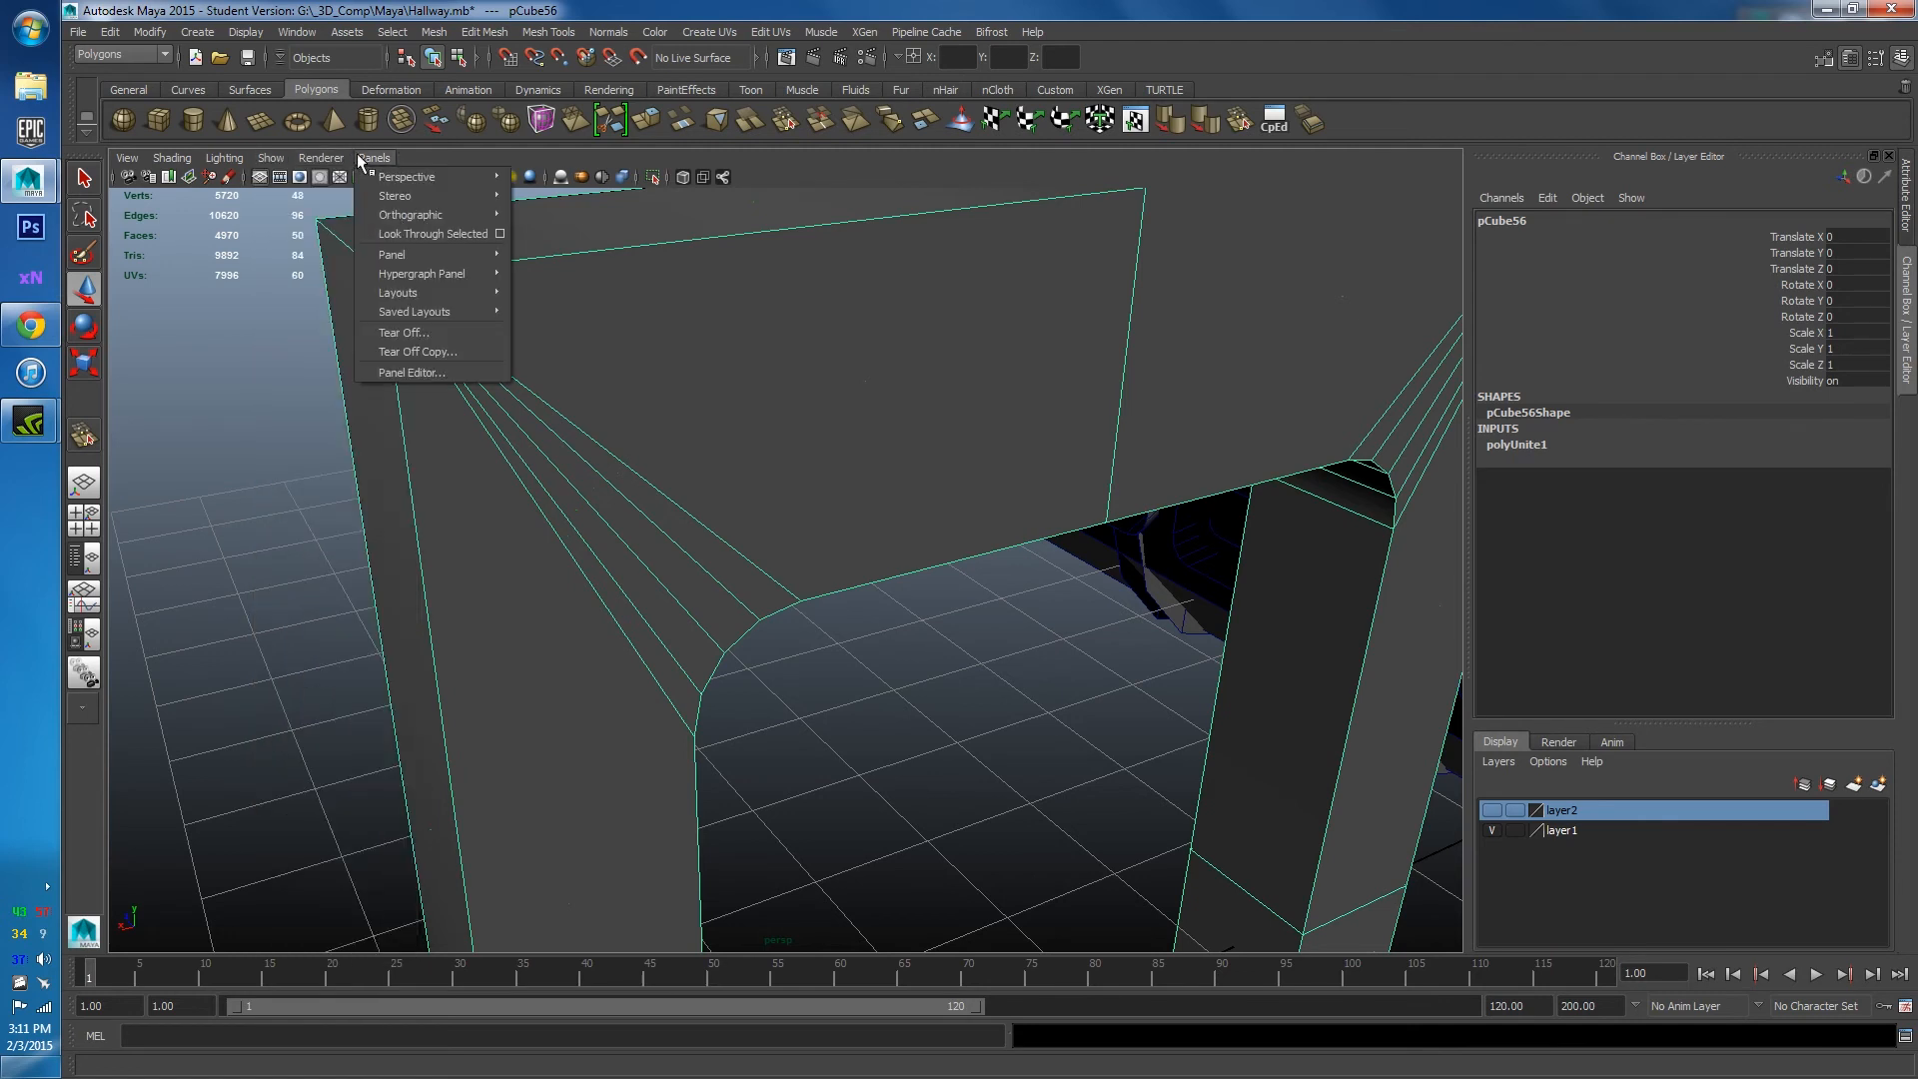
Set the face normals display size to 10.
click(246, 32)
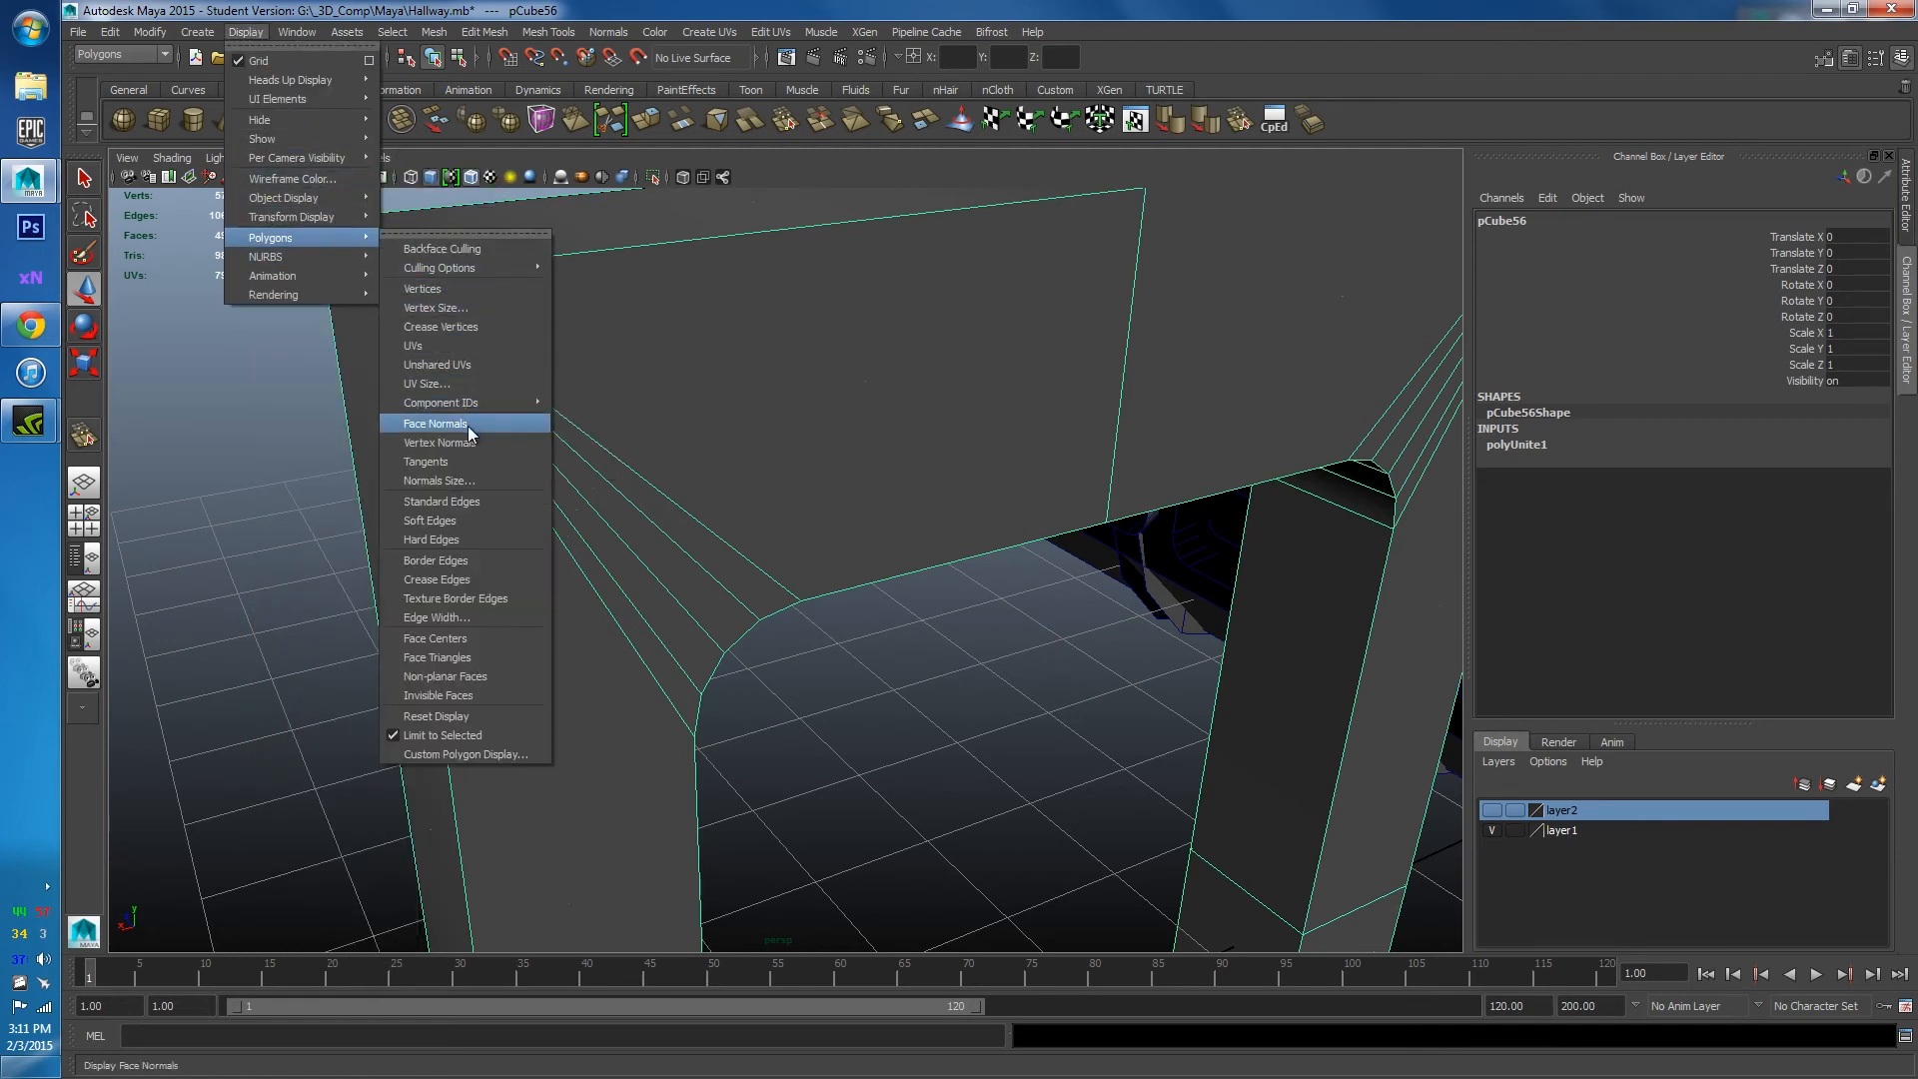
click(478, 479)
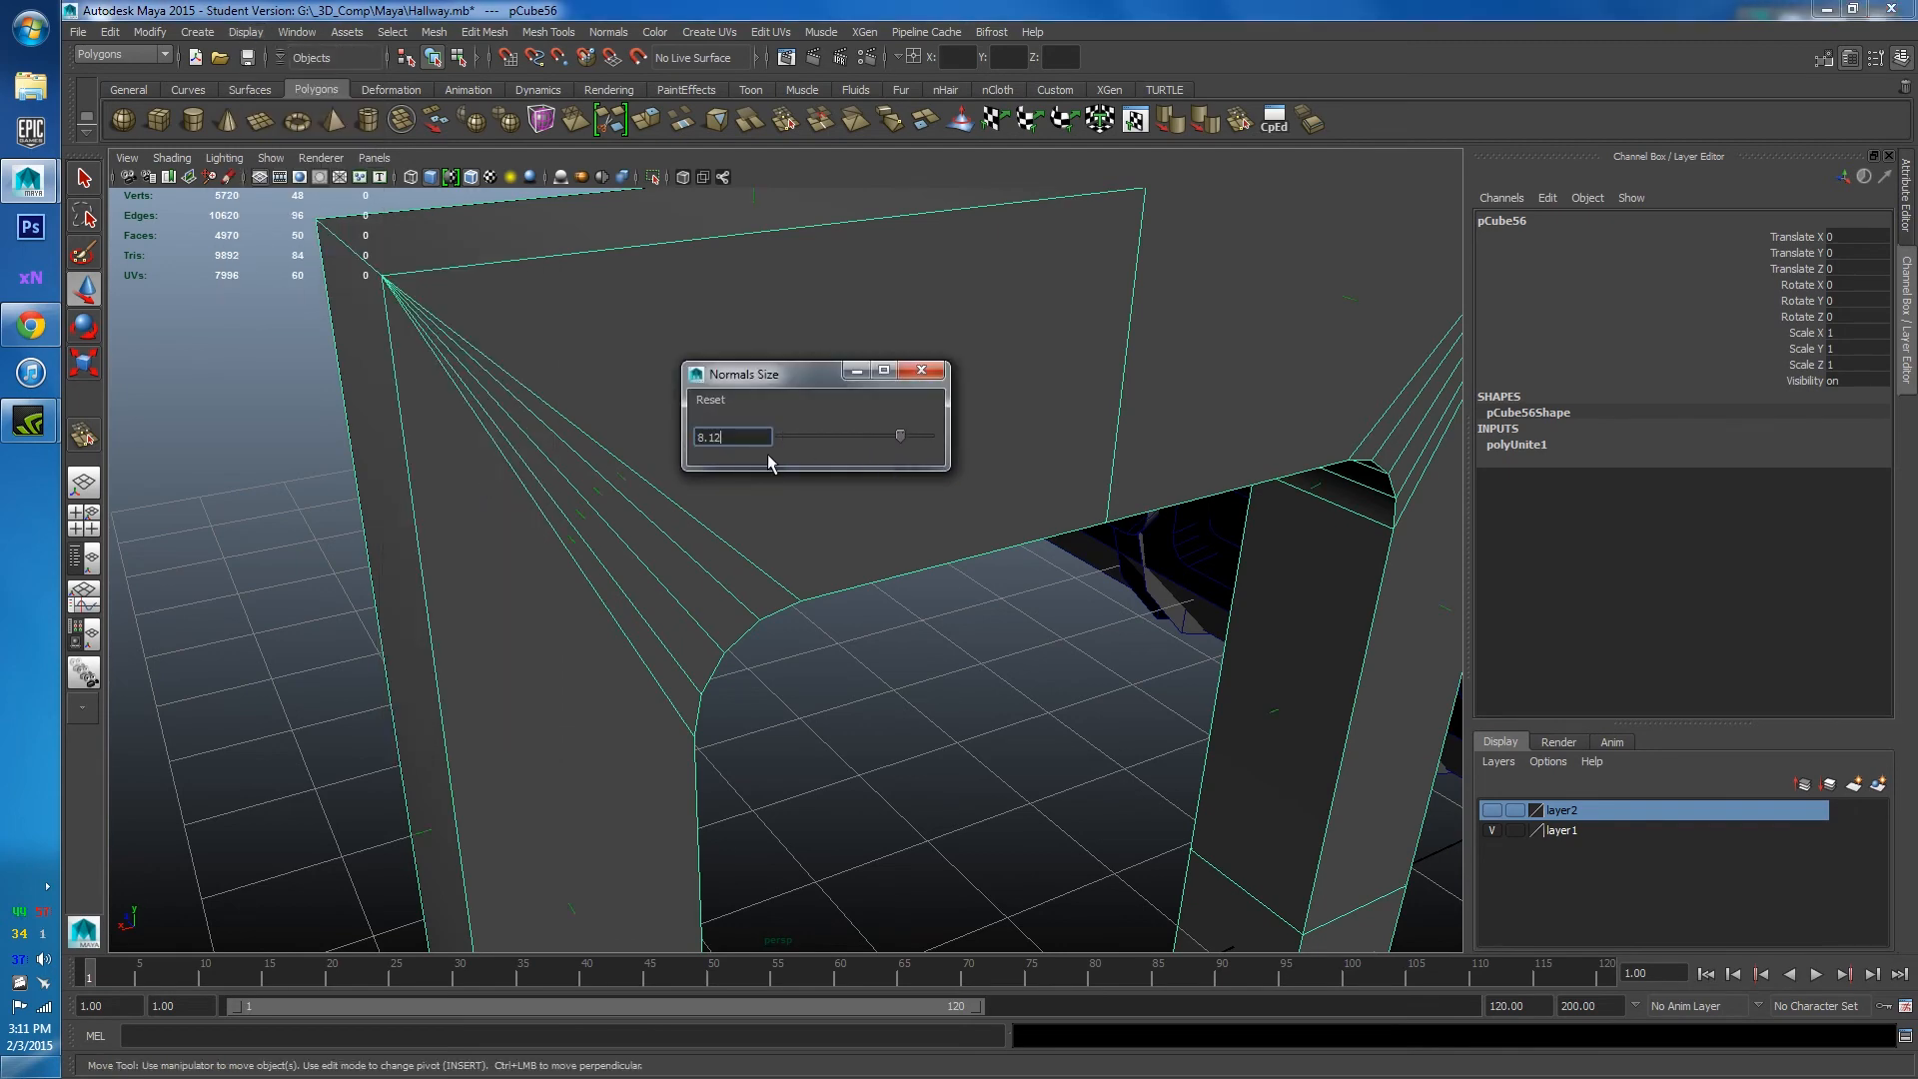
alt+drag(769, 461, 792, 500)
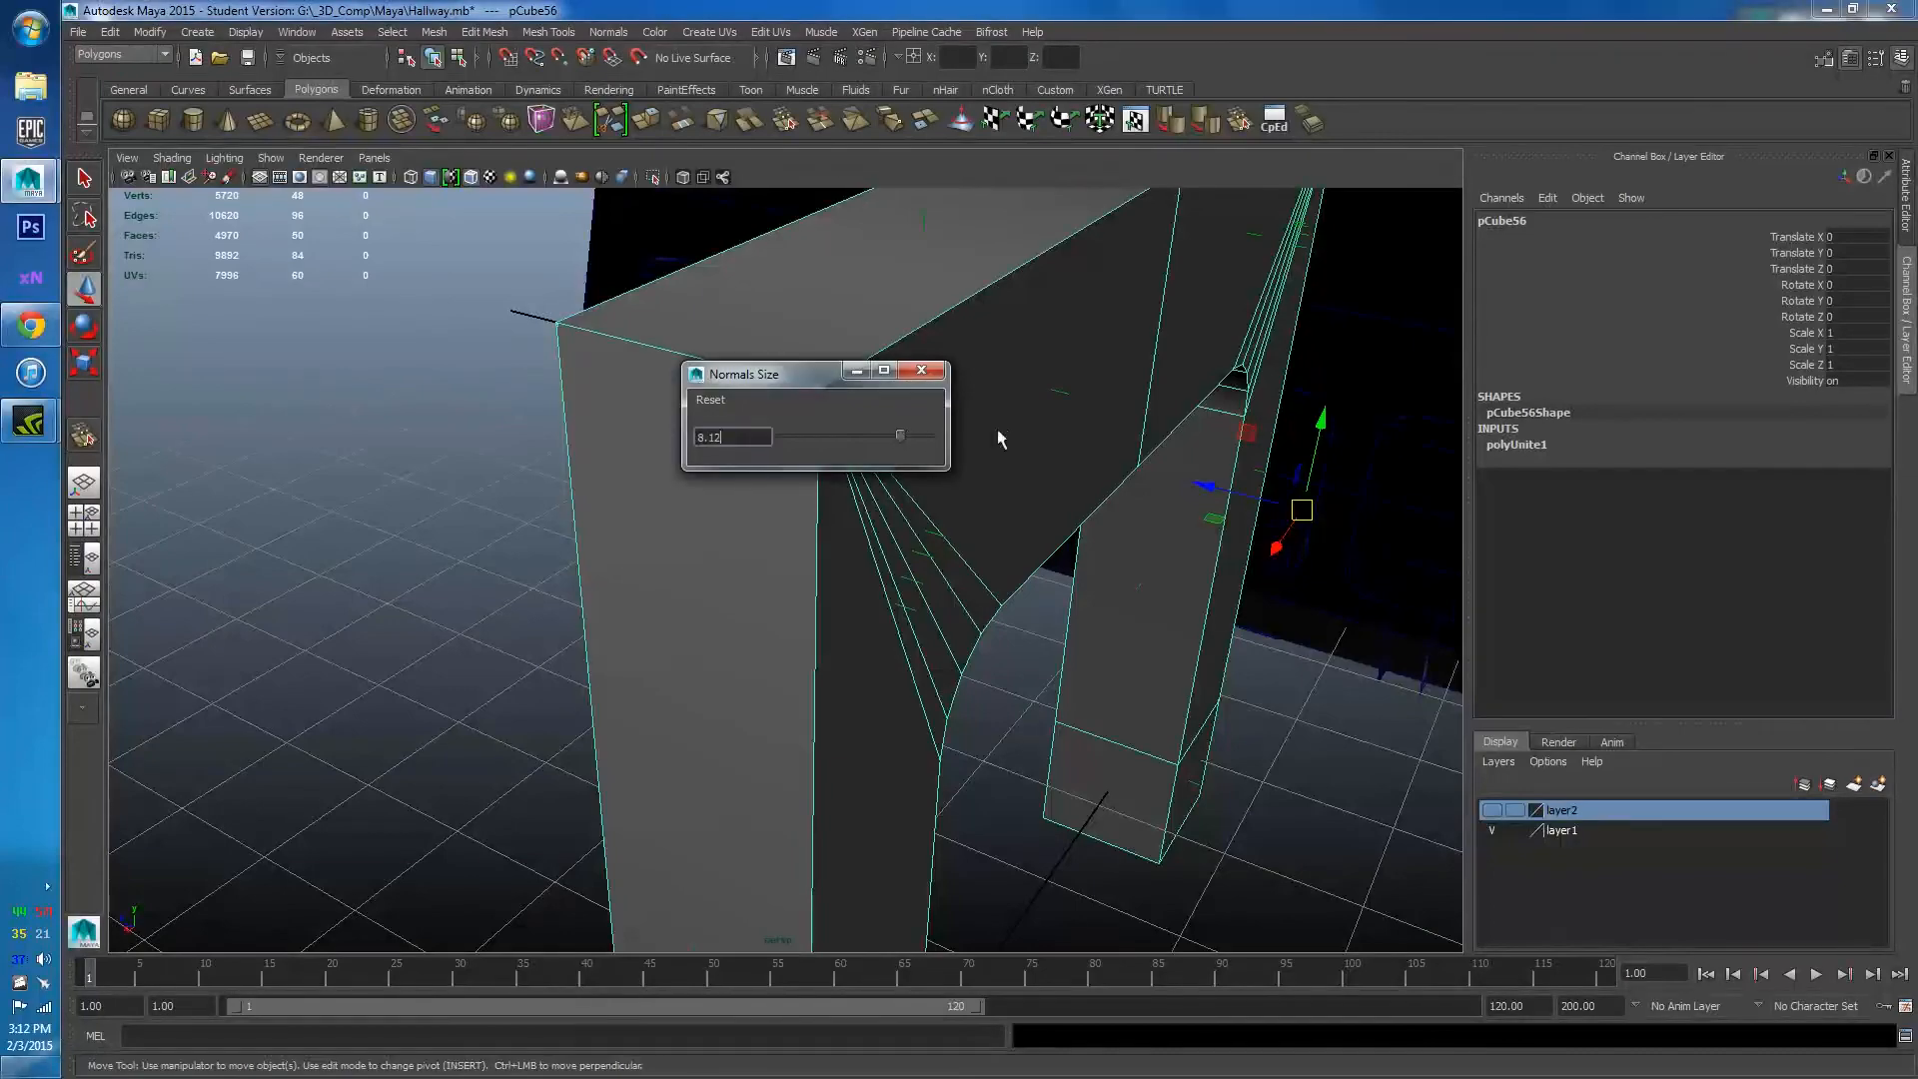
click(921, 370)
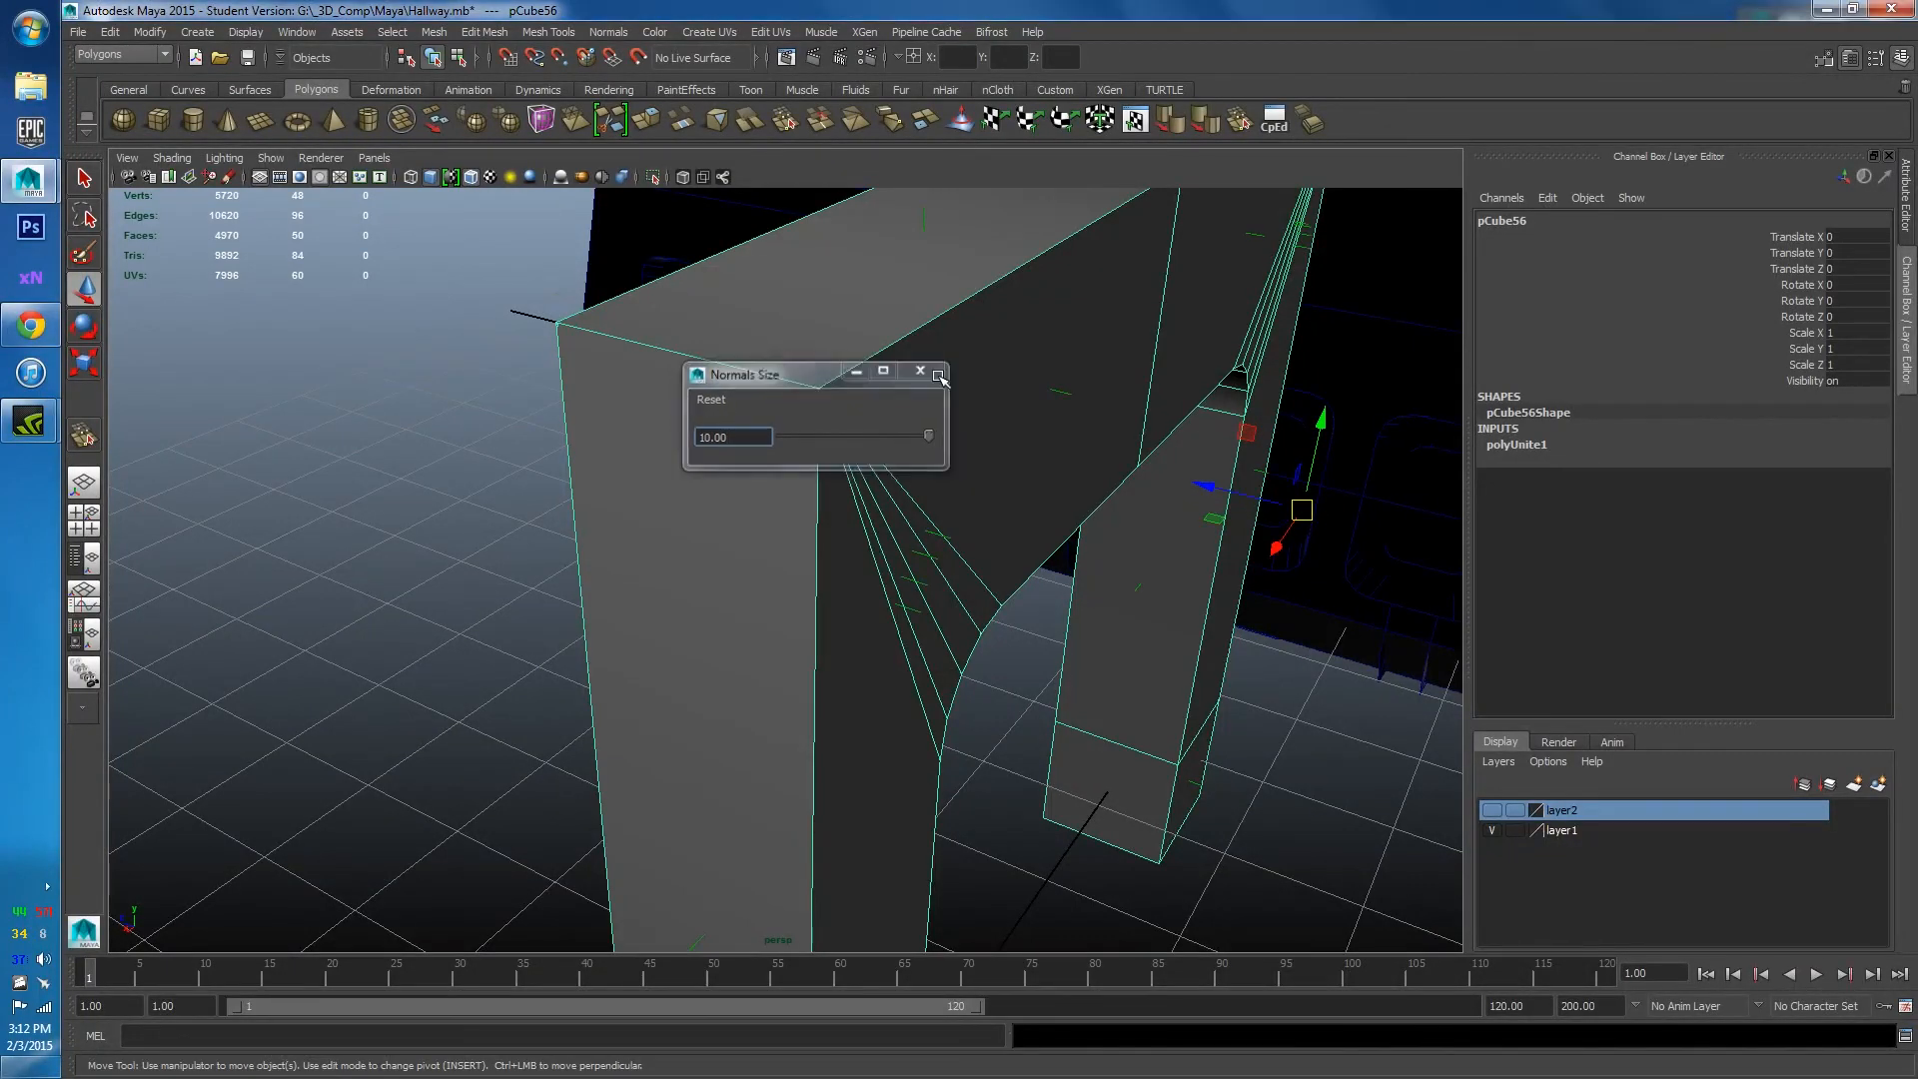
Orbit closer to the arch and undo an accidental top-face selection.
alt+drag(929, 399, 663, 429)
alt+drag(759, 526, 814, 543)
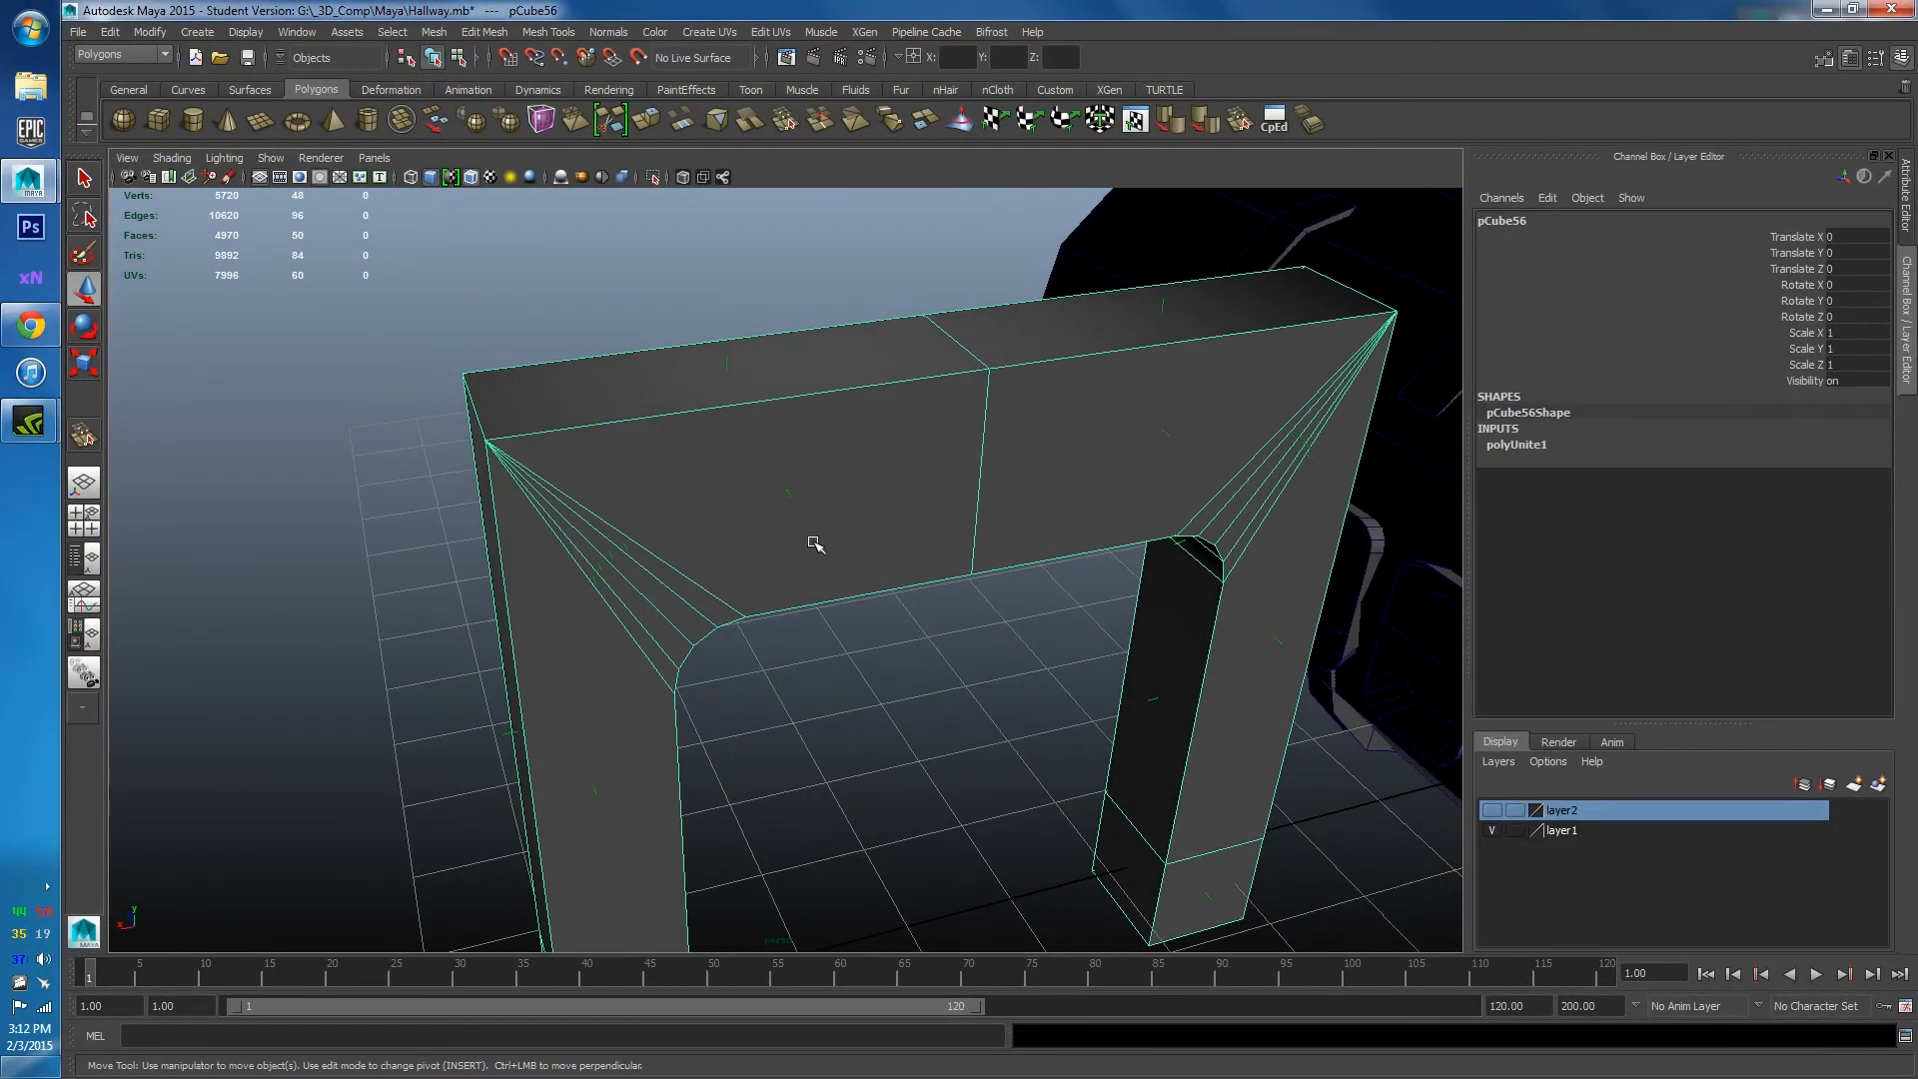
key(F11)
click(815, 534)
key(ctrl+z)
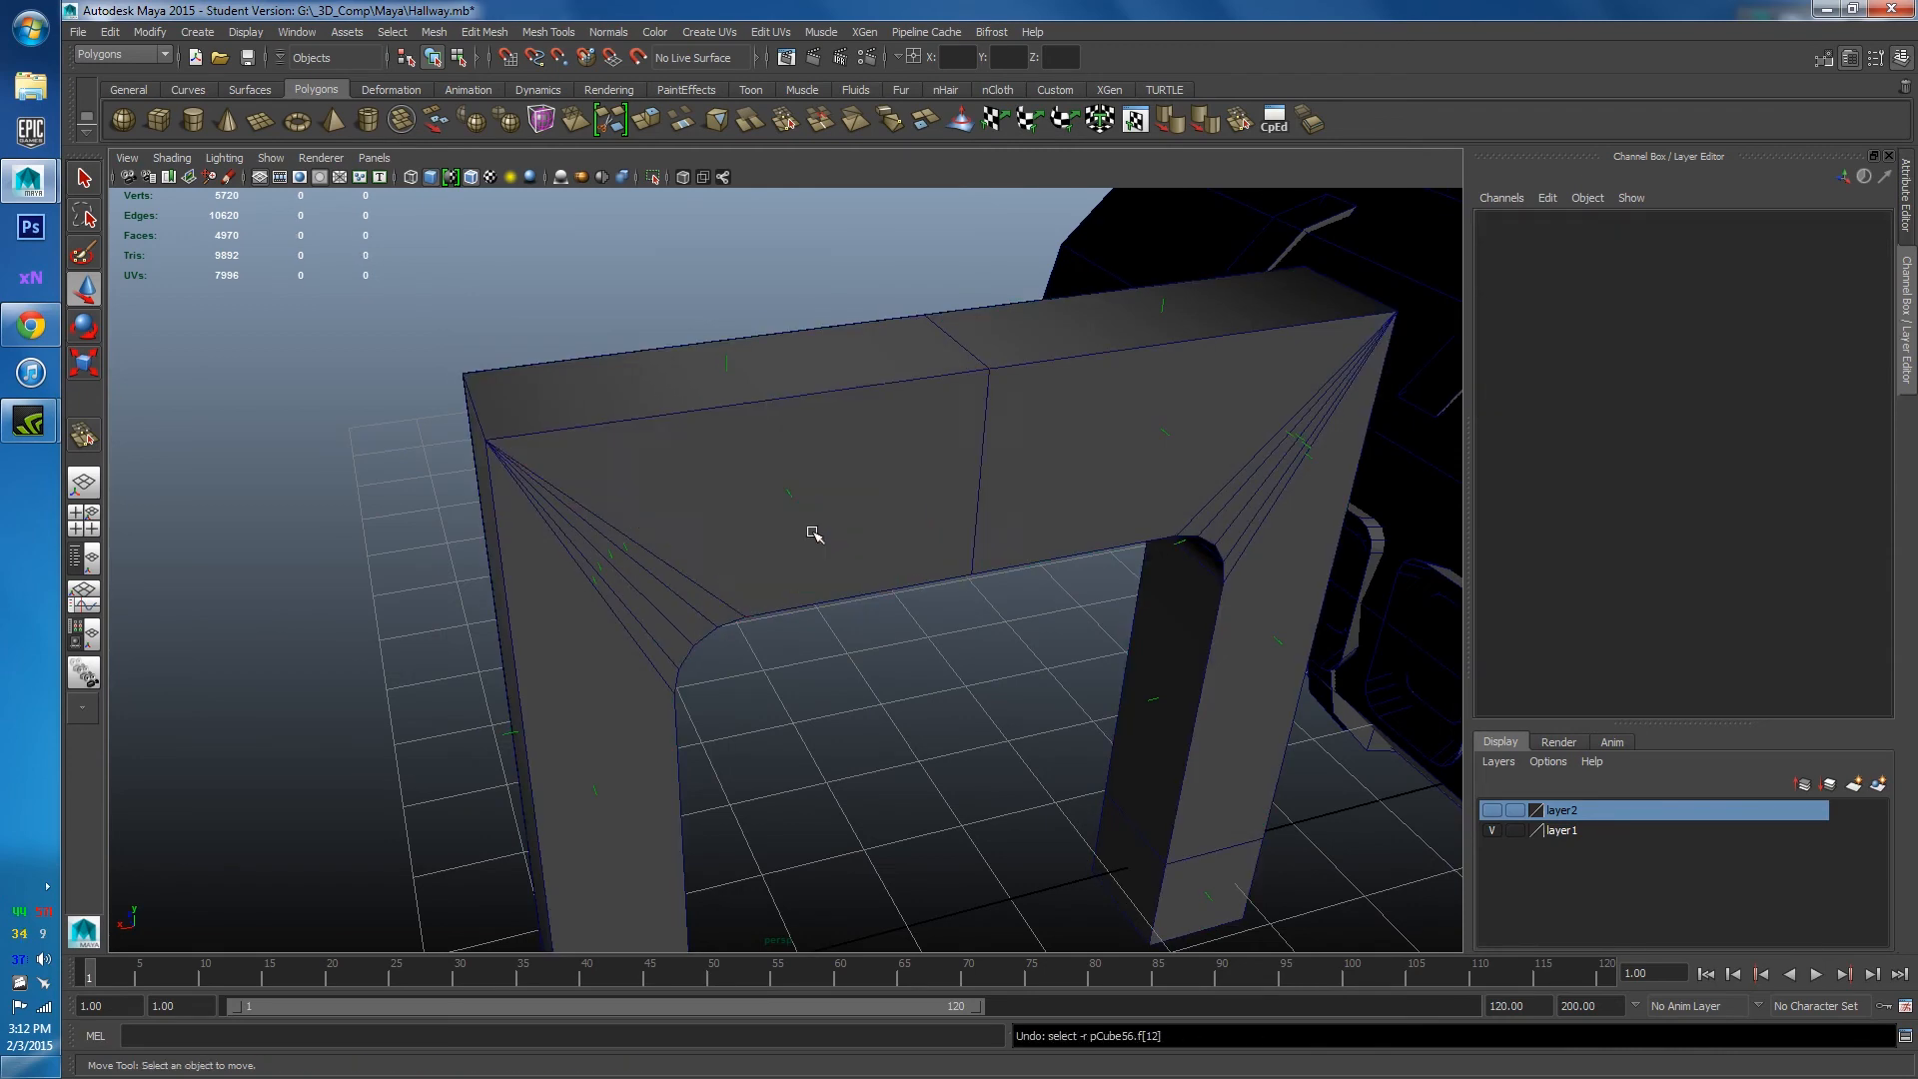
Undo the stray component selection and toggle off the arch's face normals.
key(ctrl+z)
key(ctrl+z)
key(ctrl+z)
key(ctrl+z)
key(ctrl+z)
scroll(814, 534, down, 3)
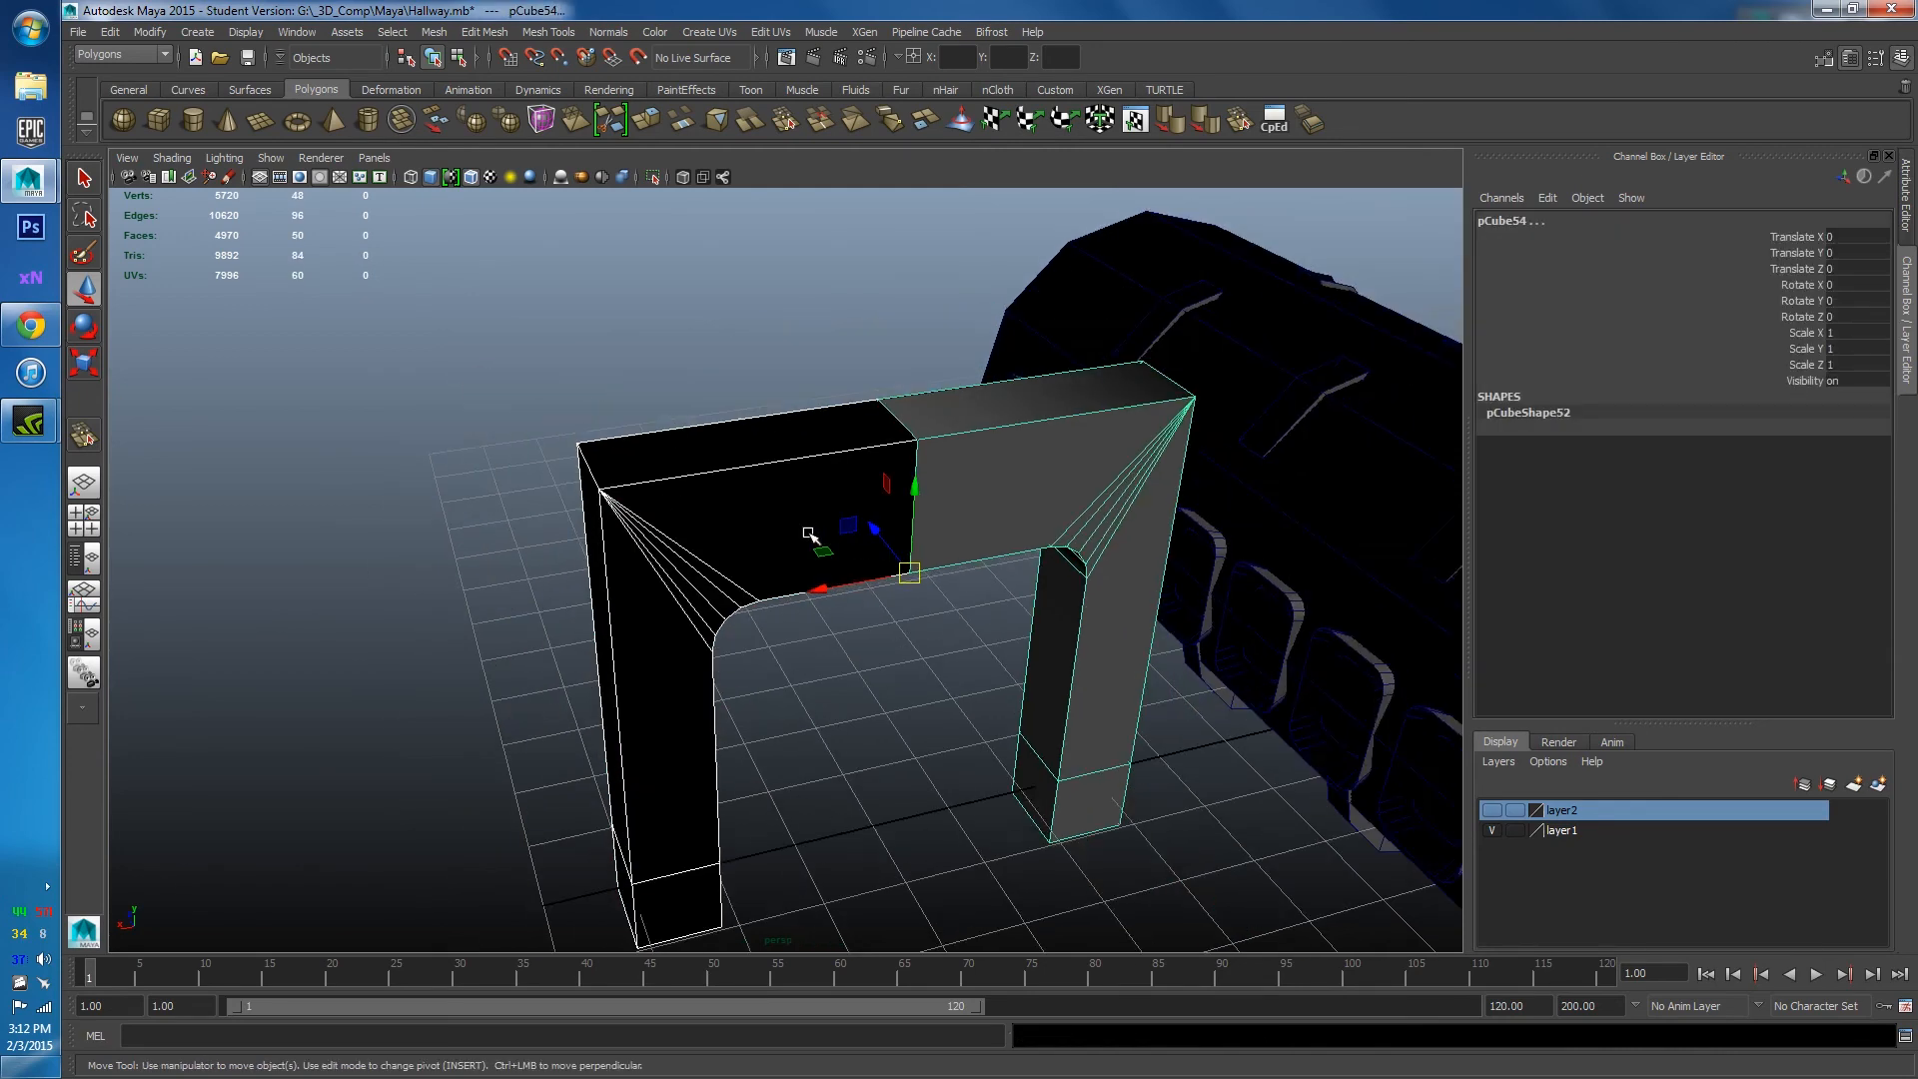
right_drag(787, 481, 839, 465)
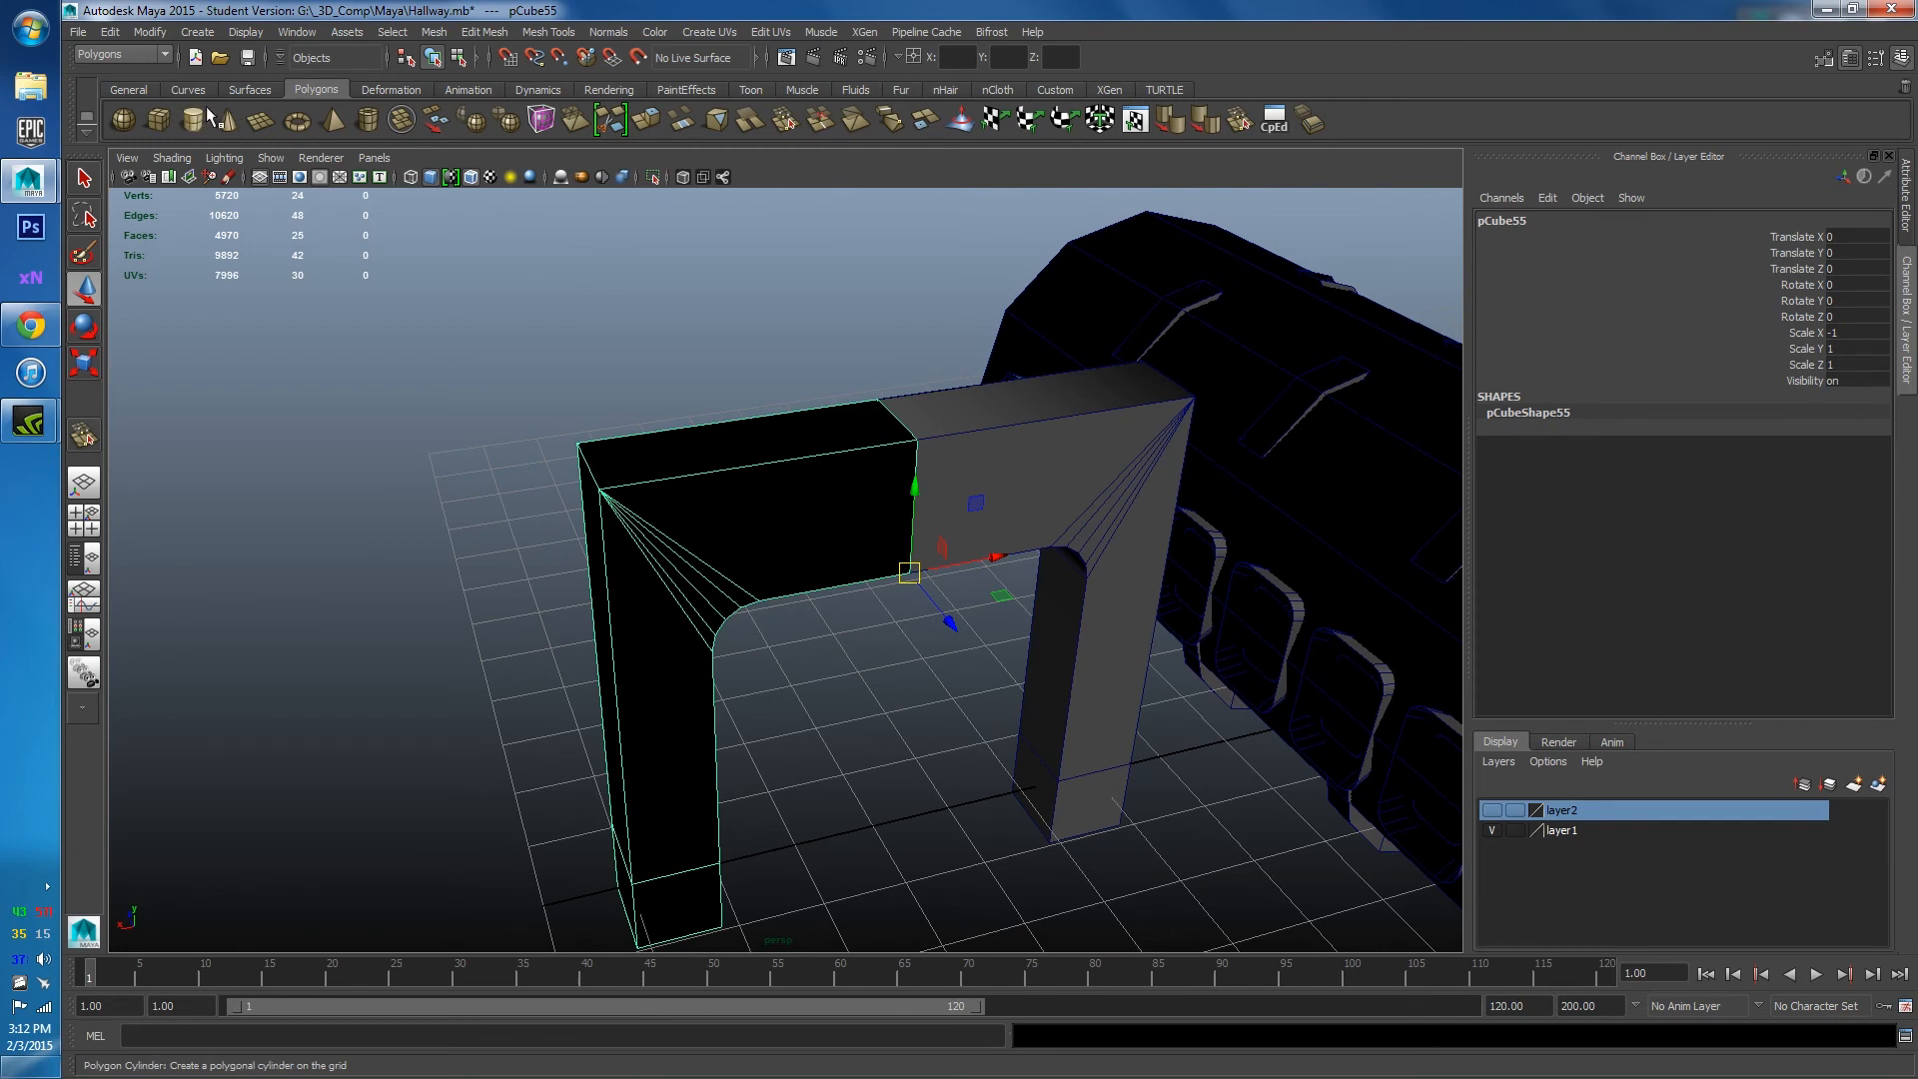
click(246, 32)
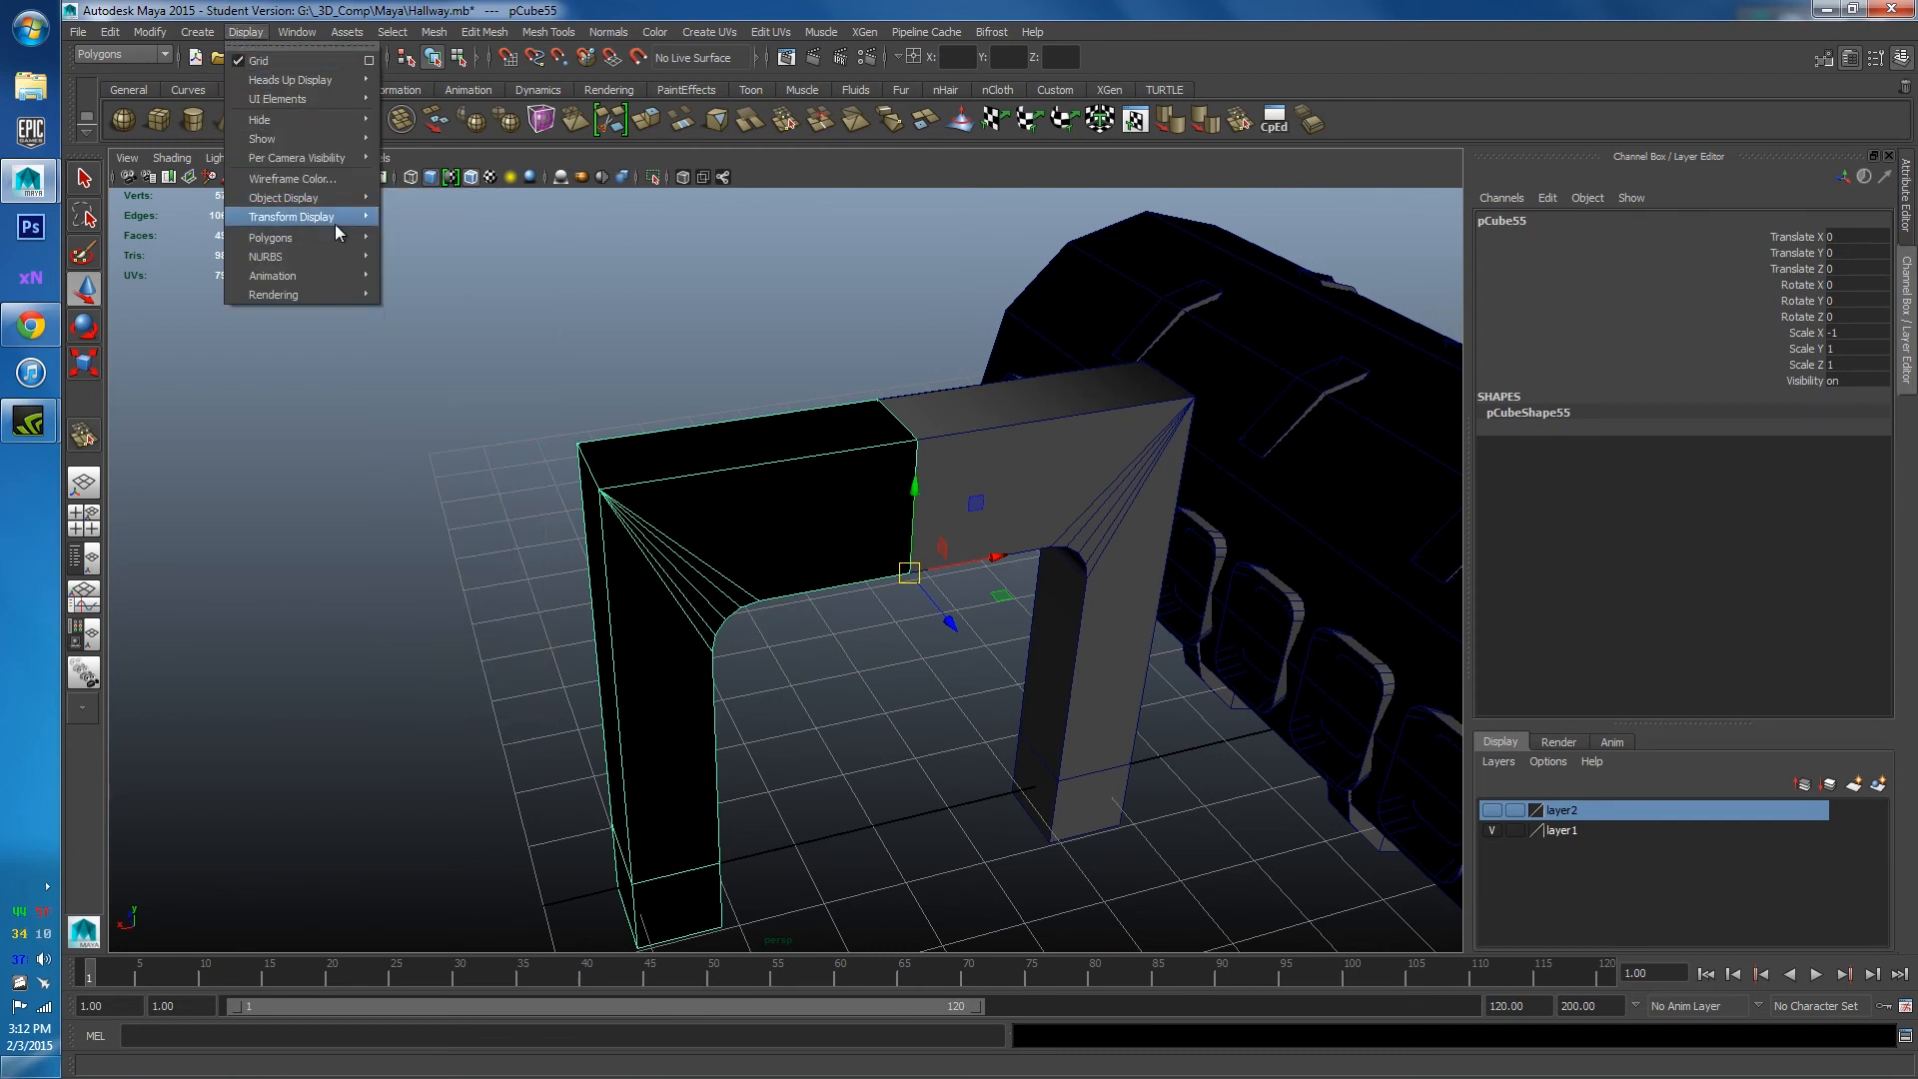
mouse_move(305, 242)
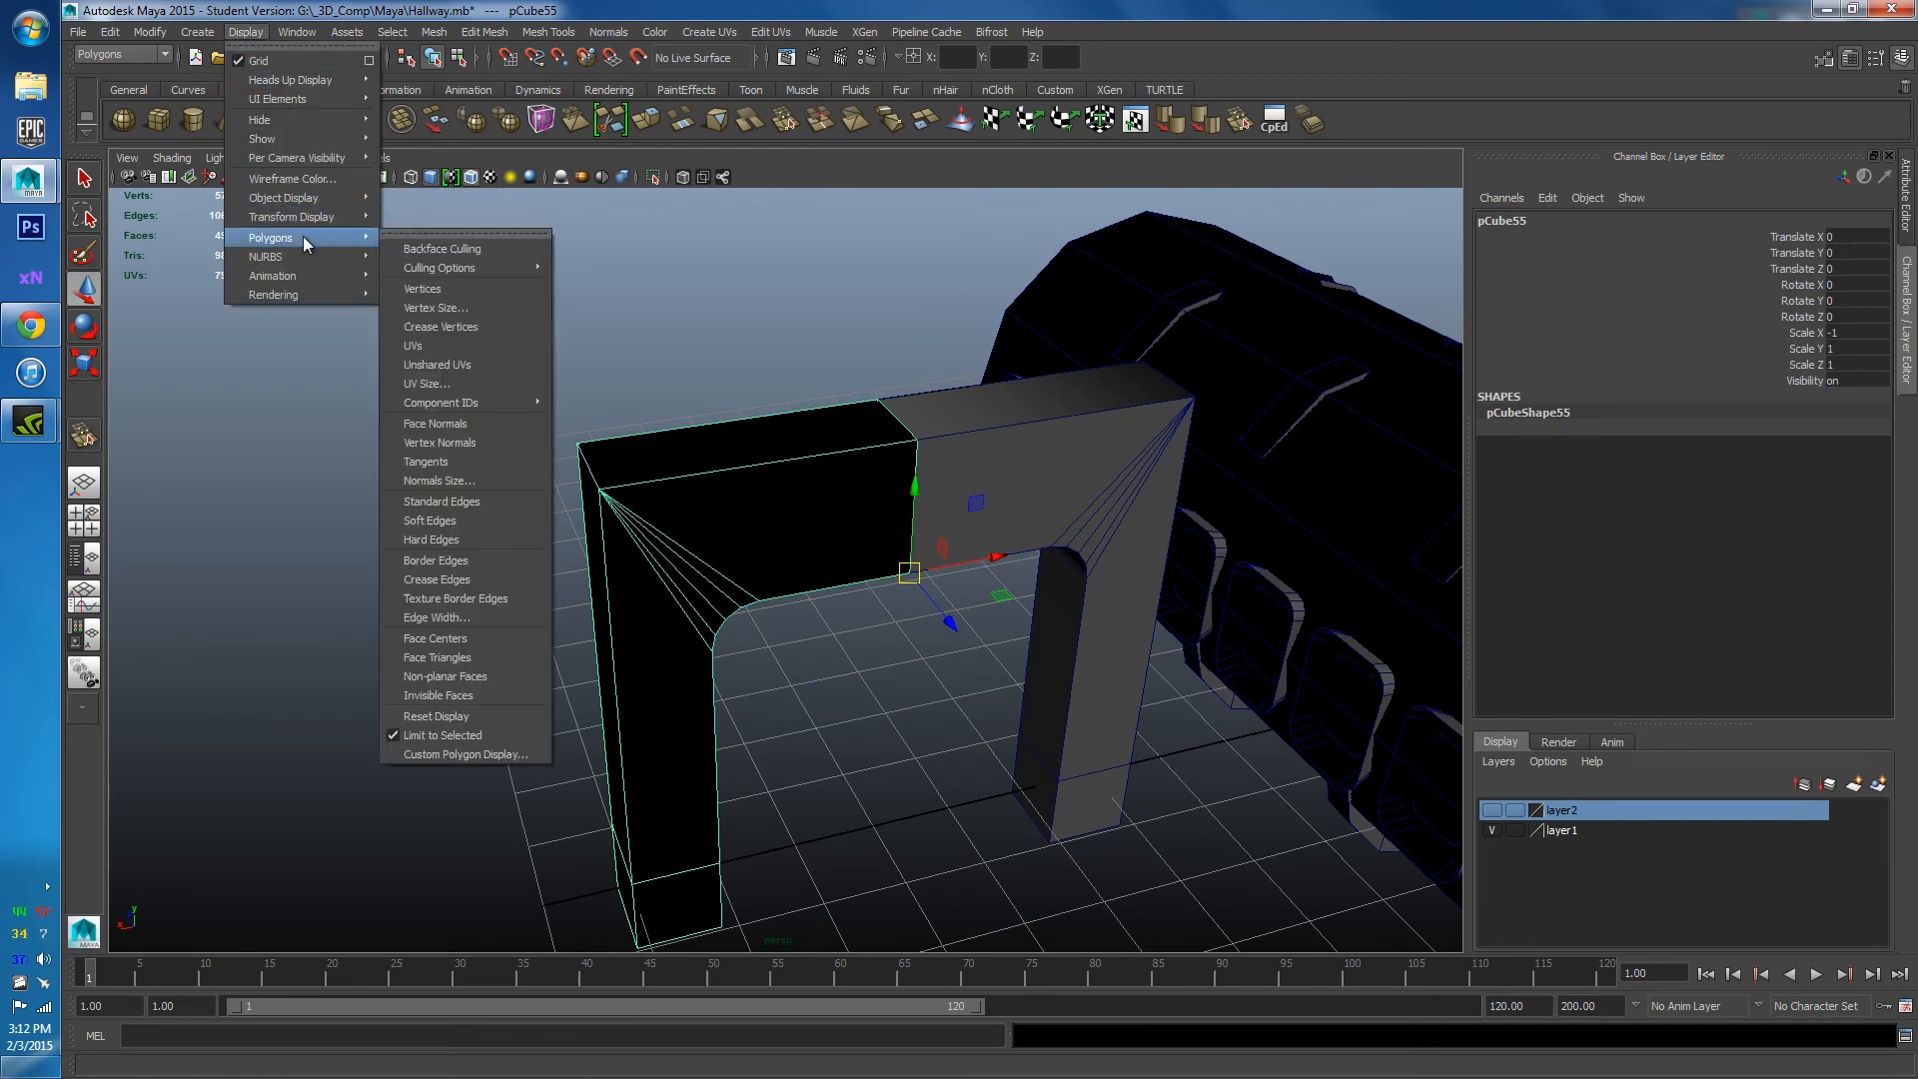
click(436, 423)
Orbit and zoom around the arch to inspect the dark face near the cube's corner.
scroll(597, 474, up, 4)
alt+right_drag(597, 473, 800, 544)
scroll(993, 524, down, 3)
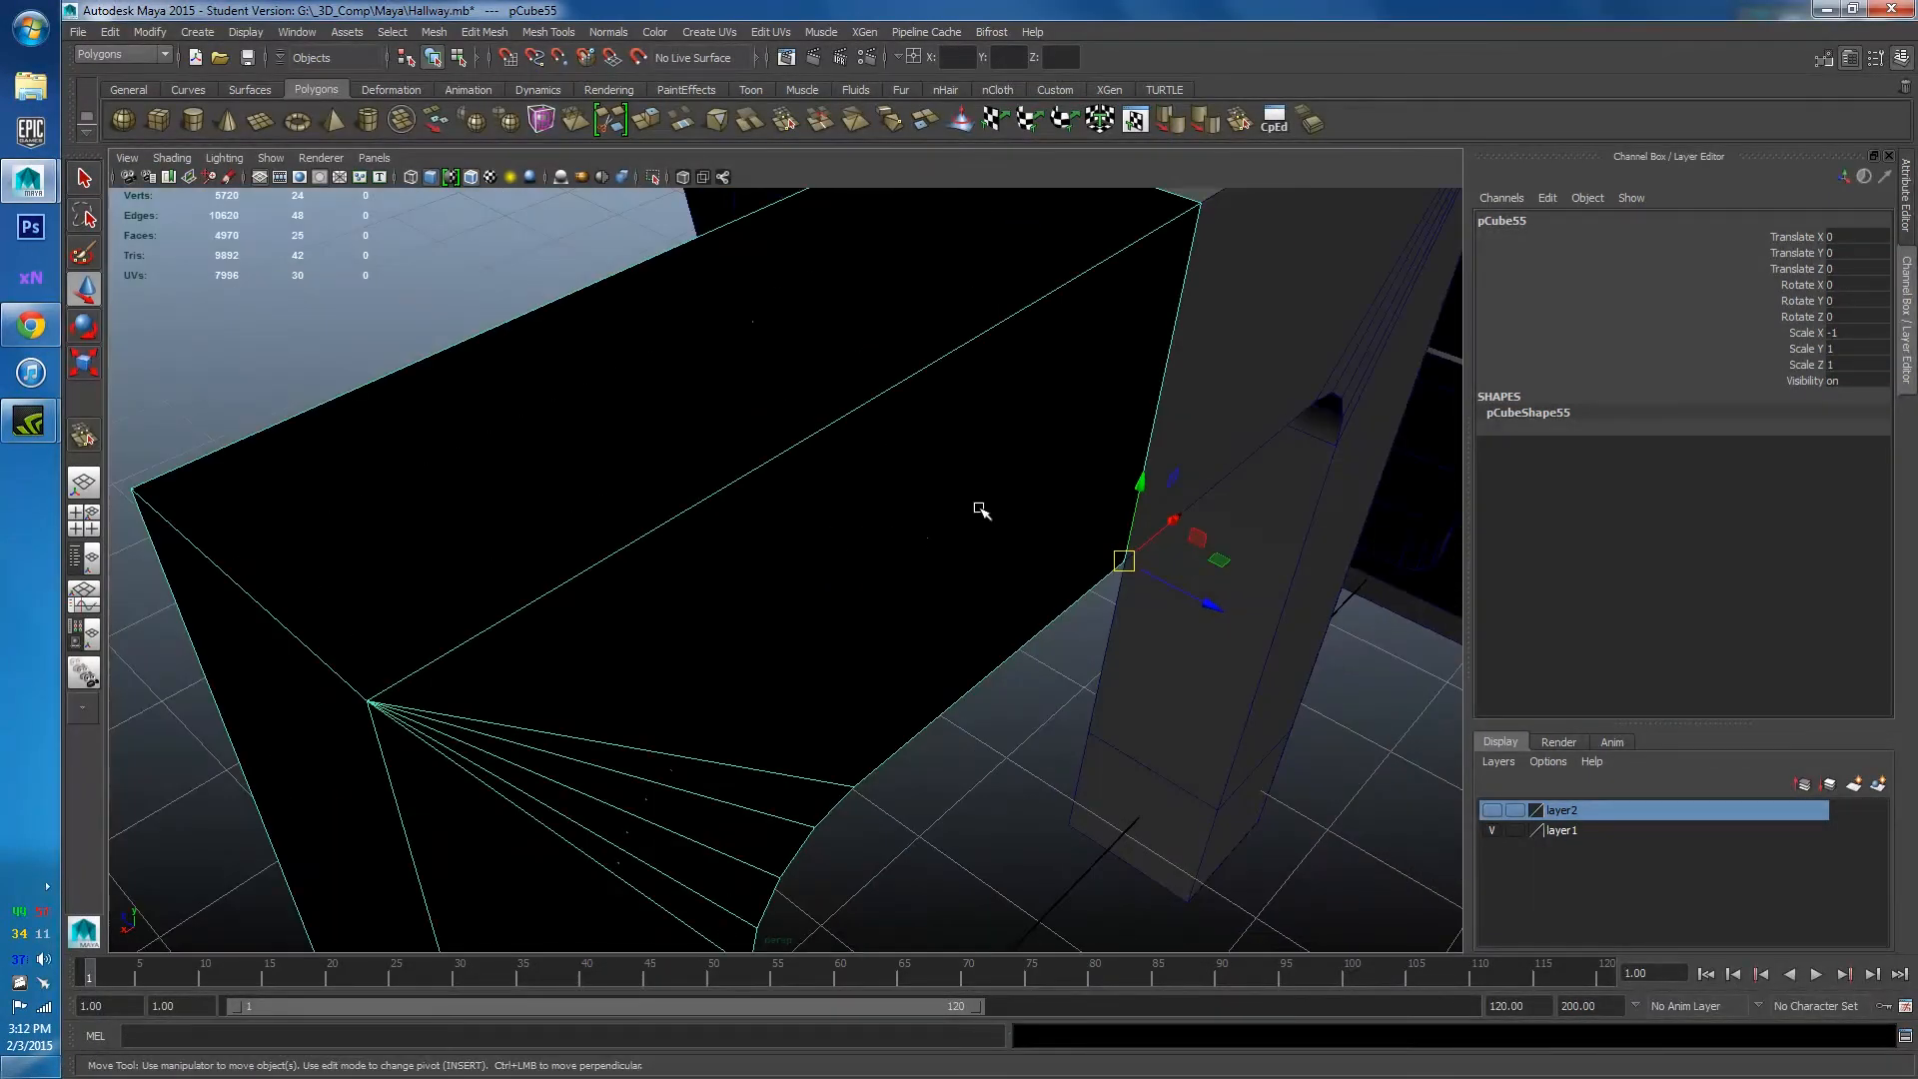
alt+drag(980, 511, 879, 500)
scroll(779, 490, up, 3)
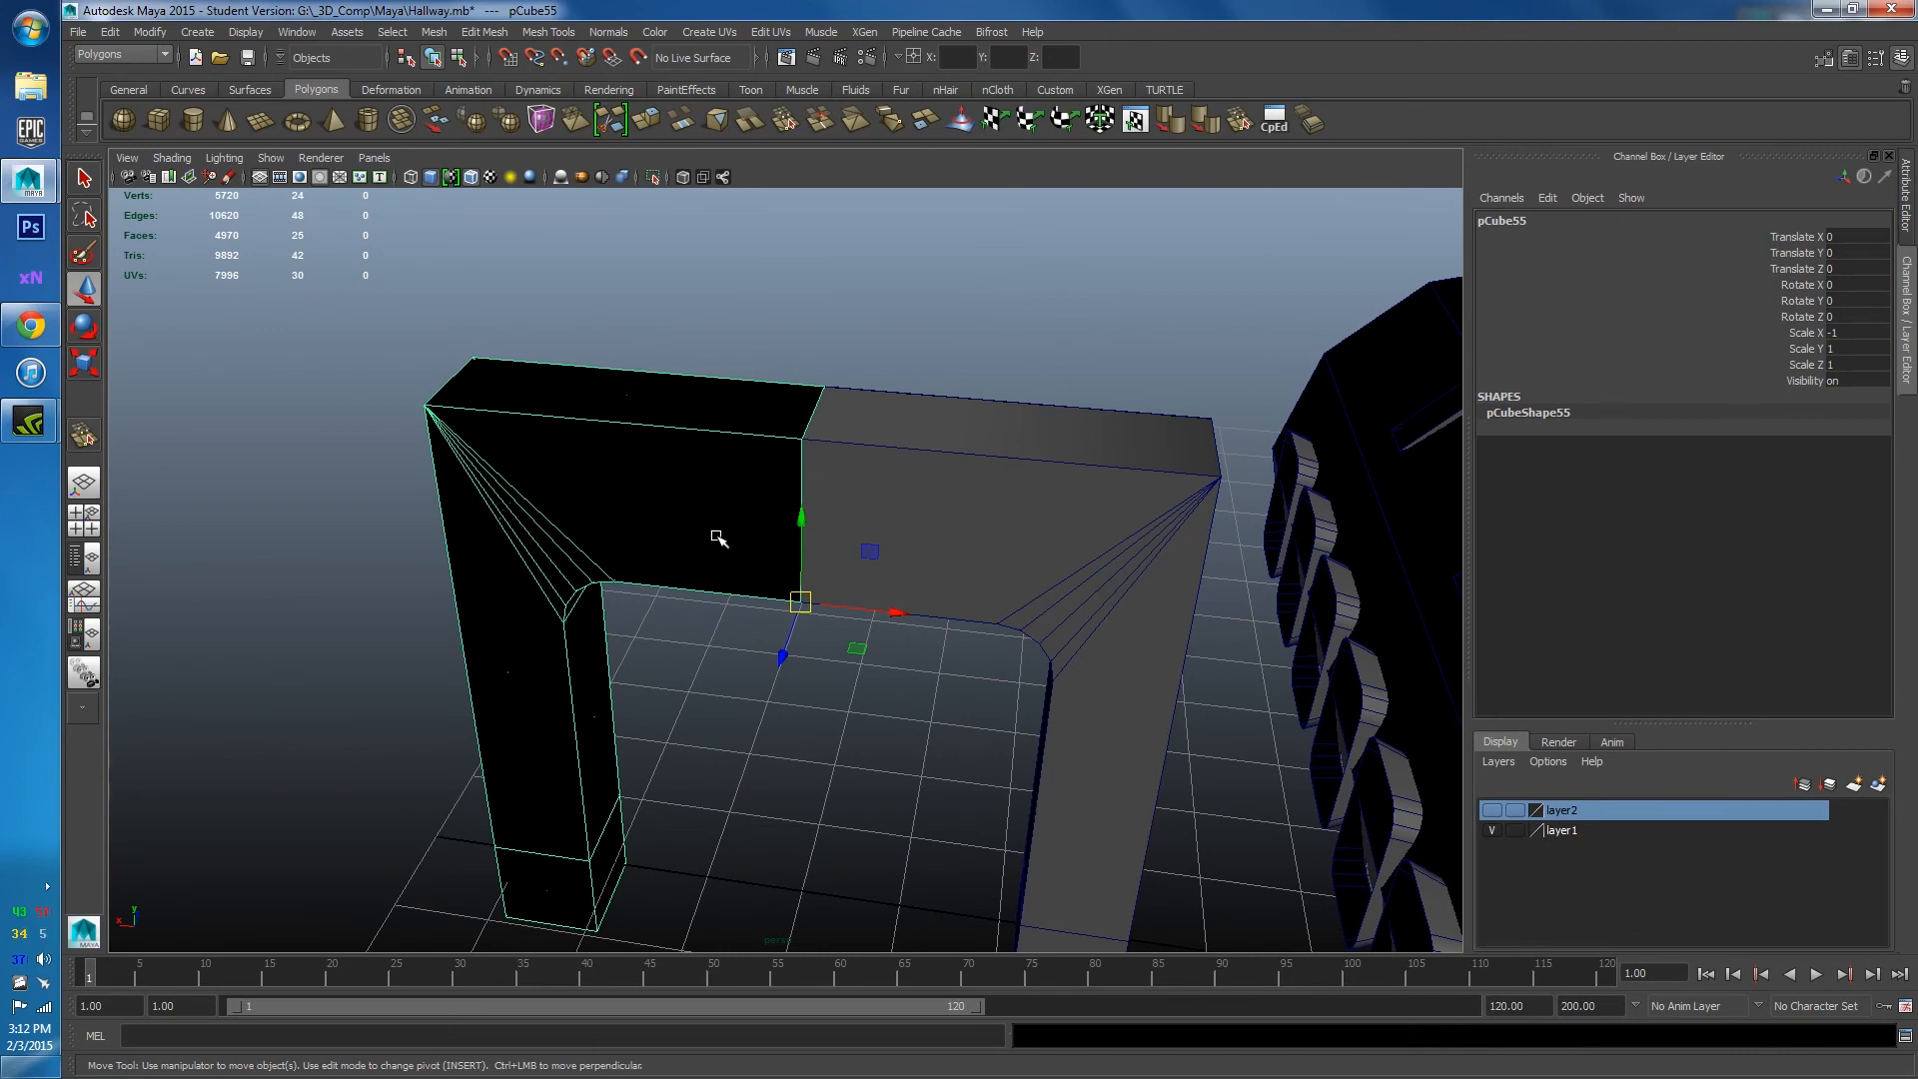
alt+right_drag(718, 538, 877, 608)
scroll(976, 715, down, 5)
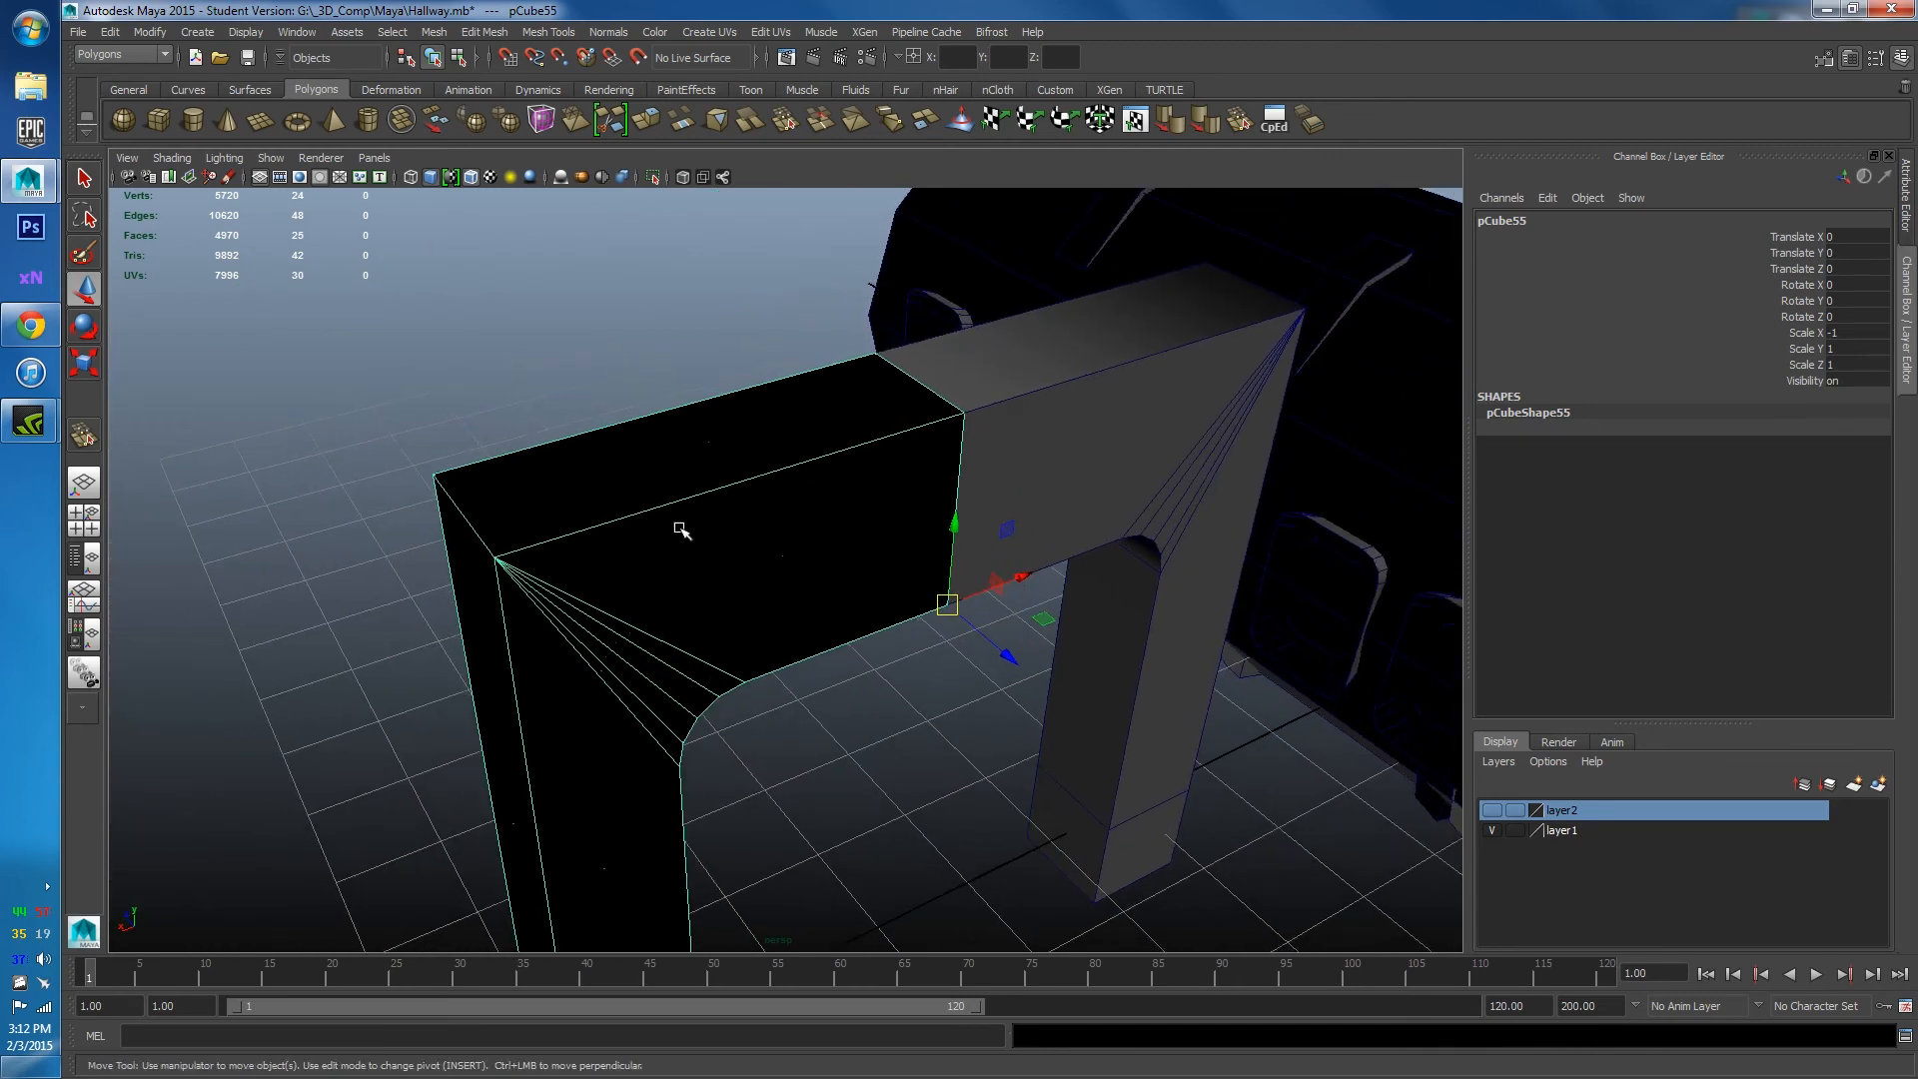
alt+drag(682, 530, 655, 513)
alt+drag(826, 810, 736, 772)
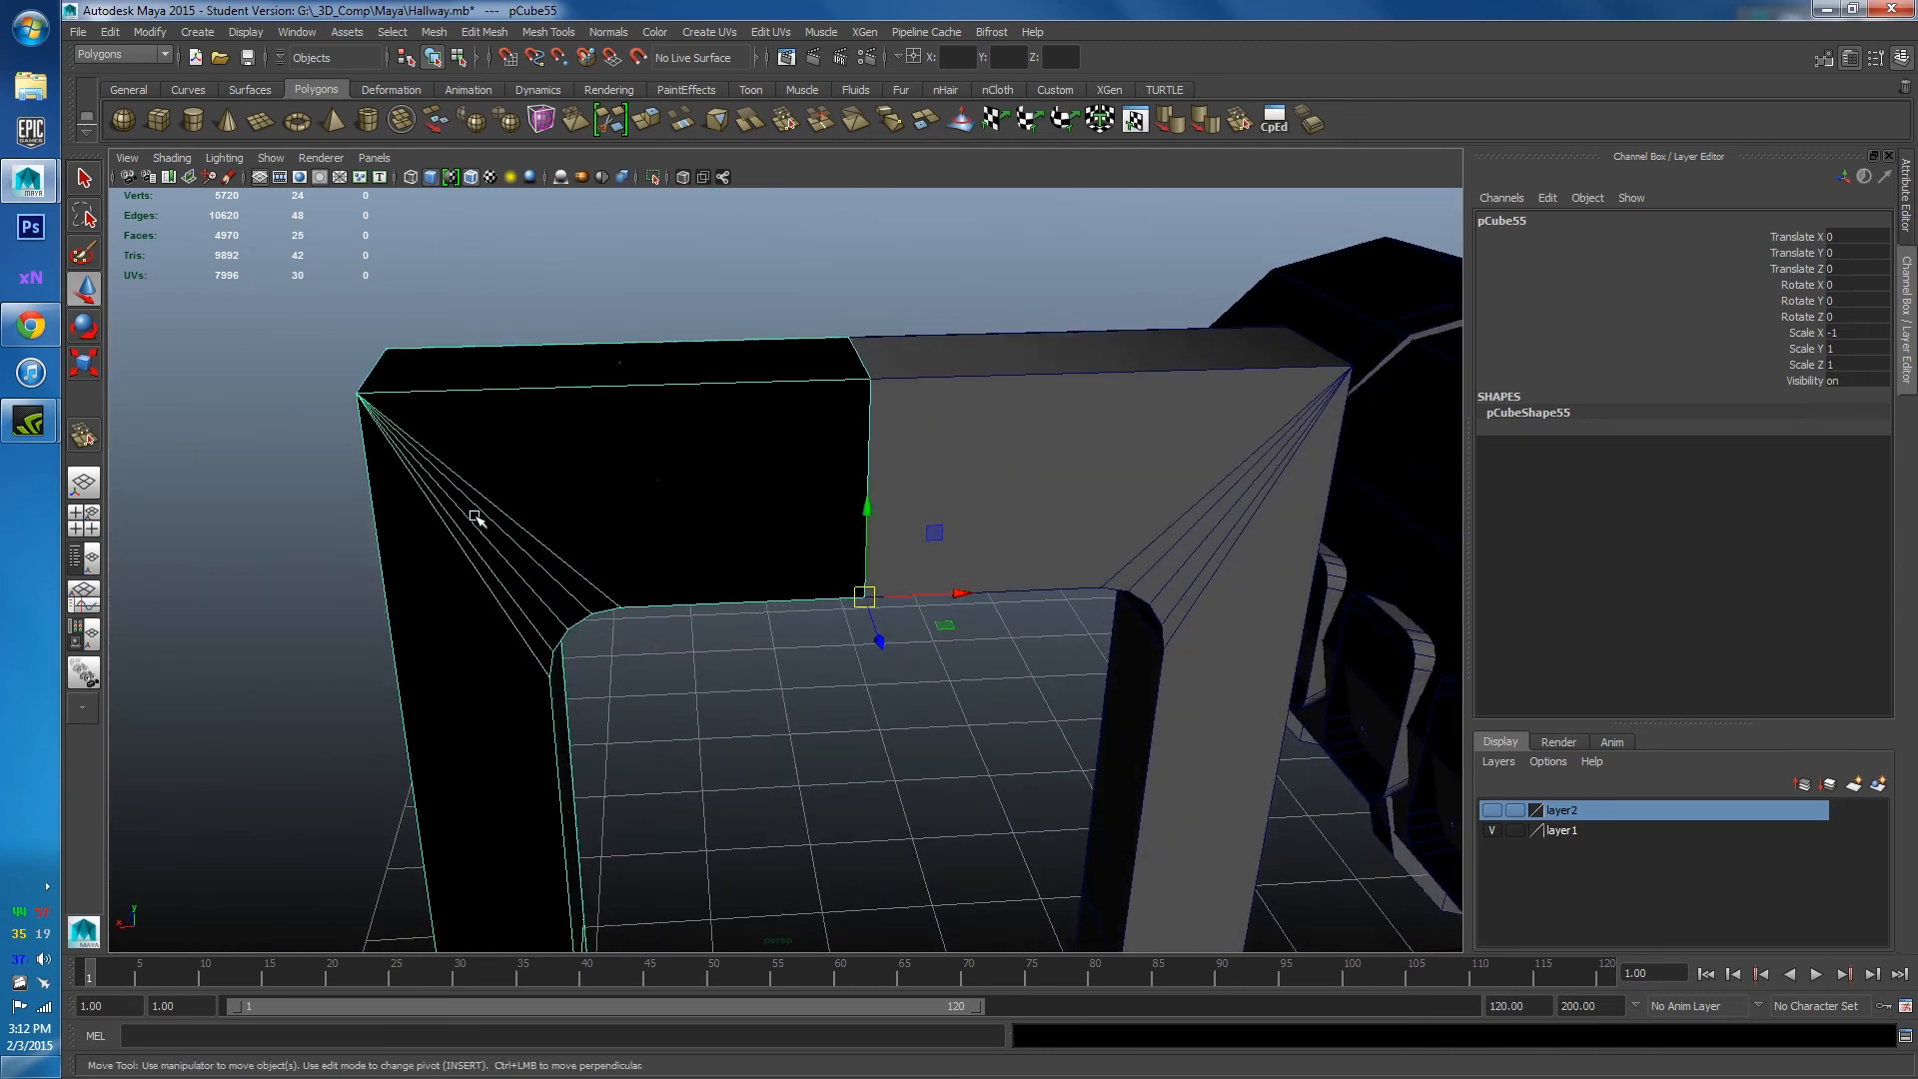
alt+drag(468, 516, 844, 469)
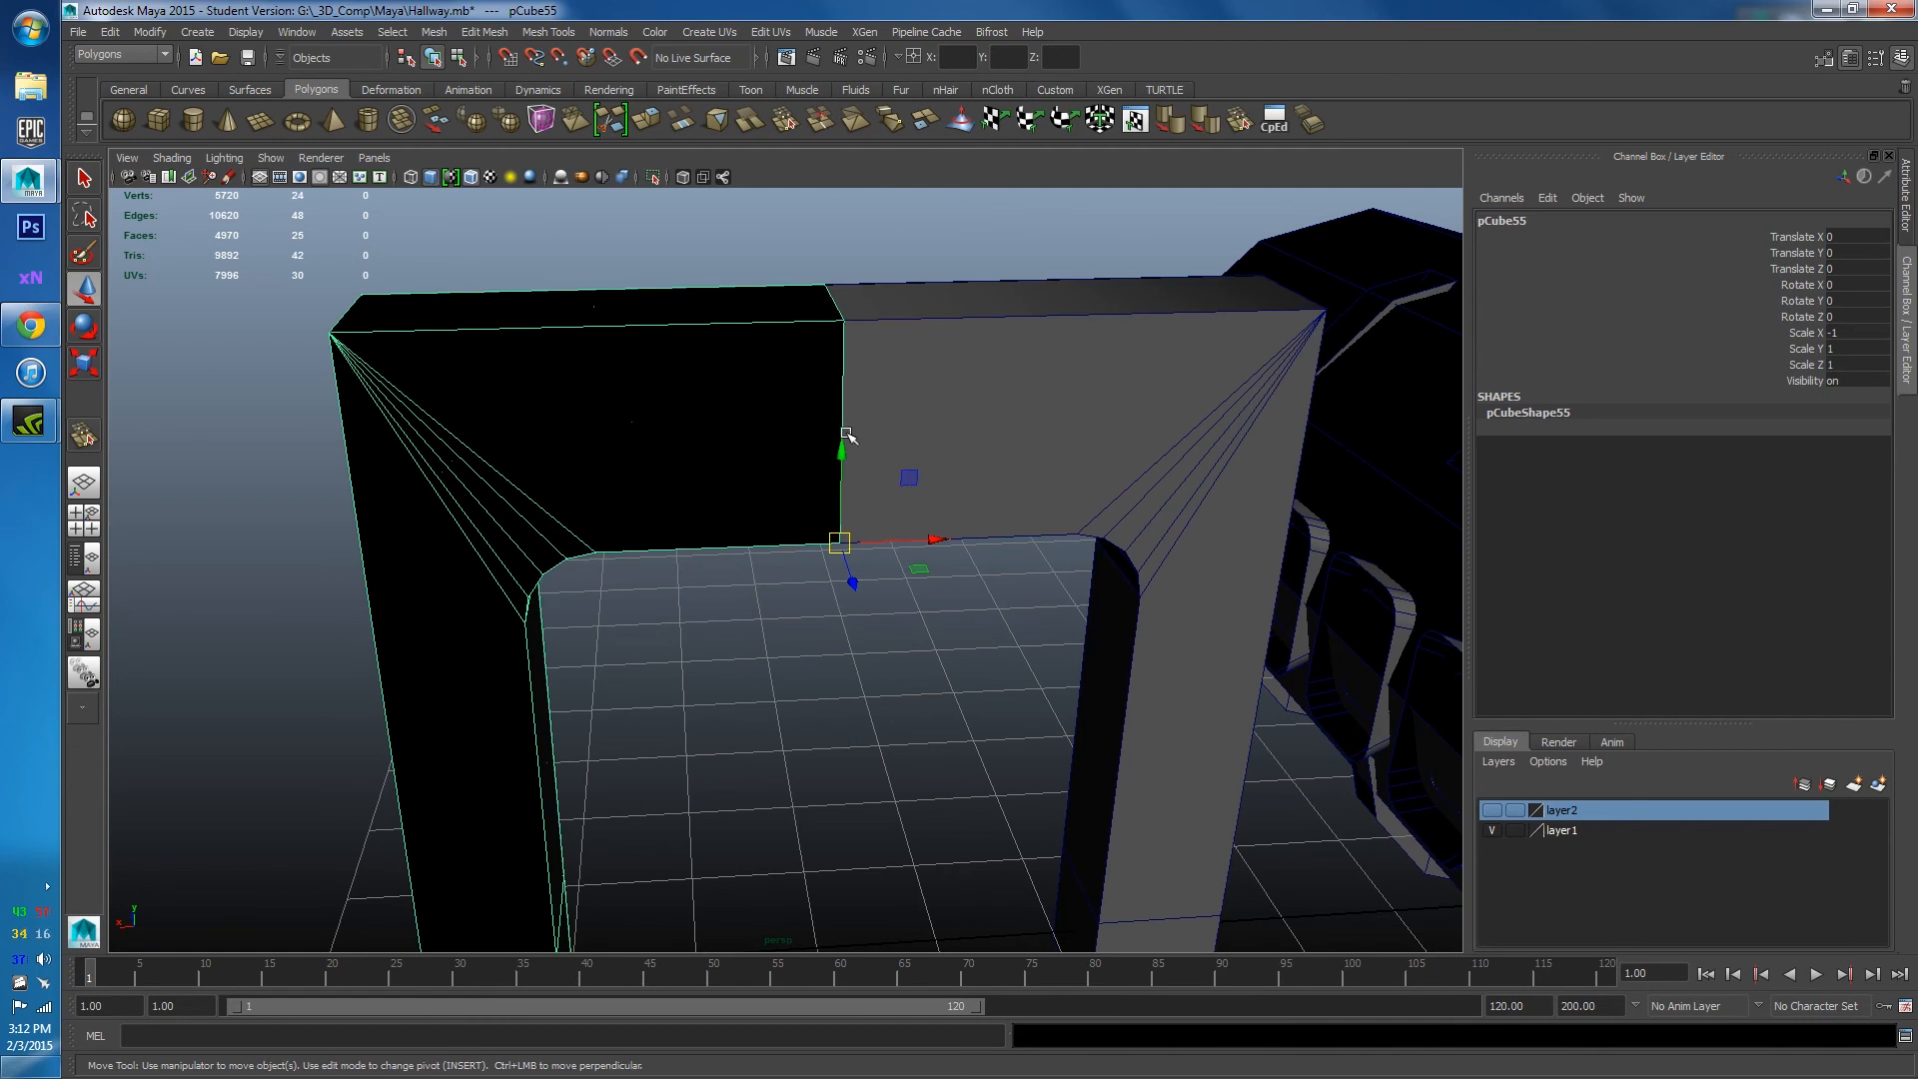
alt+drag(615, 396, 691, 384)
scroll(692, 385, down, 5)
scroll(664, 441, up, 2)
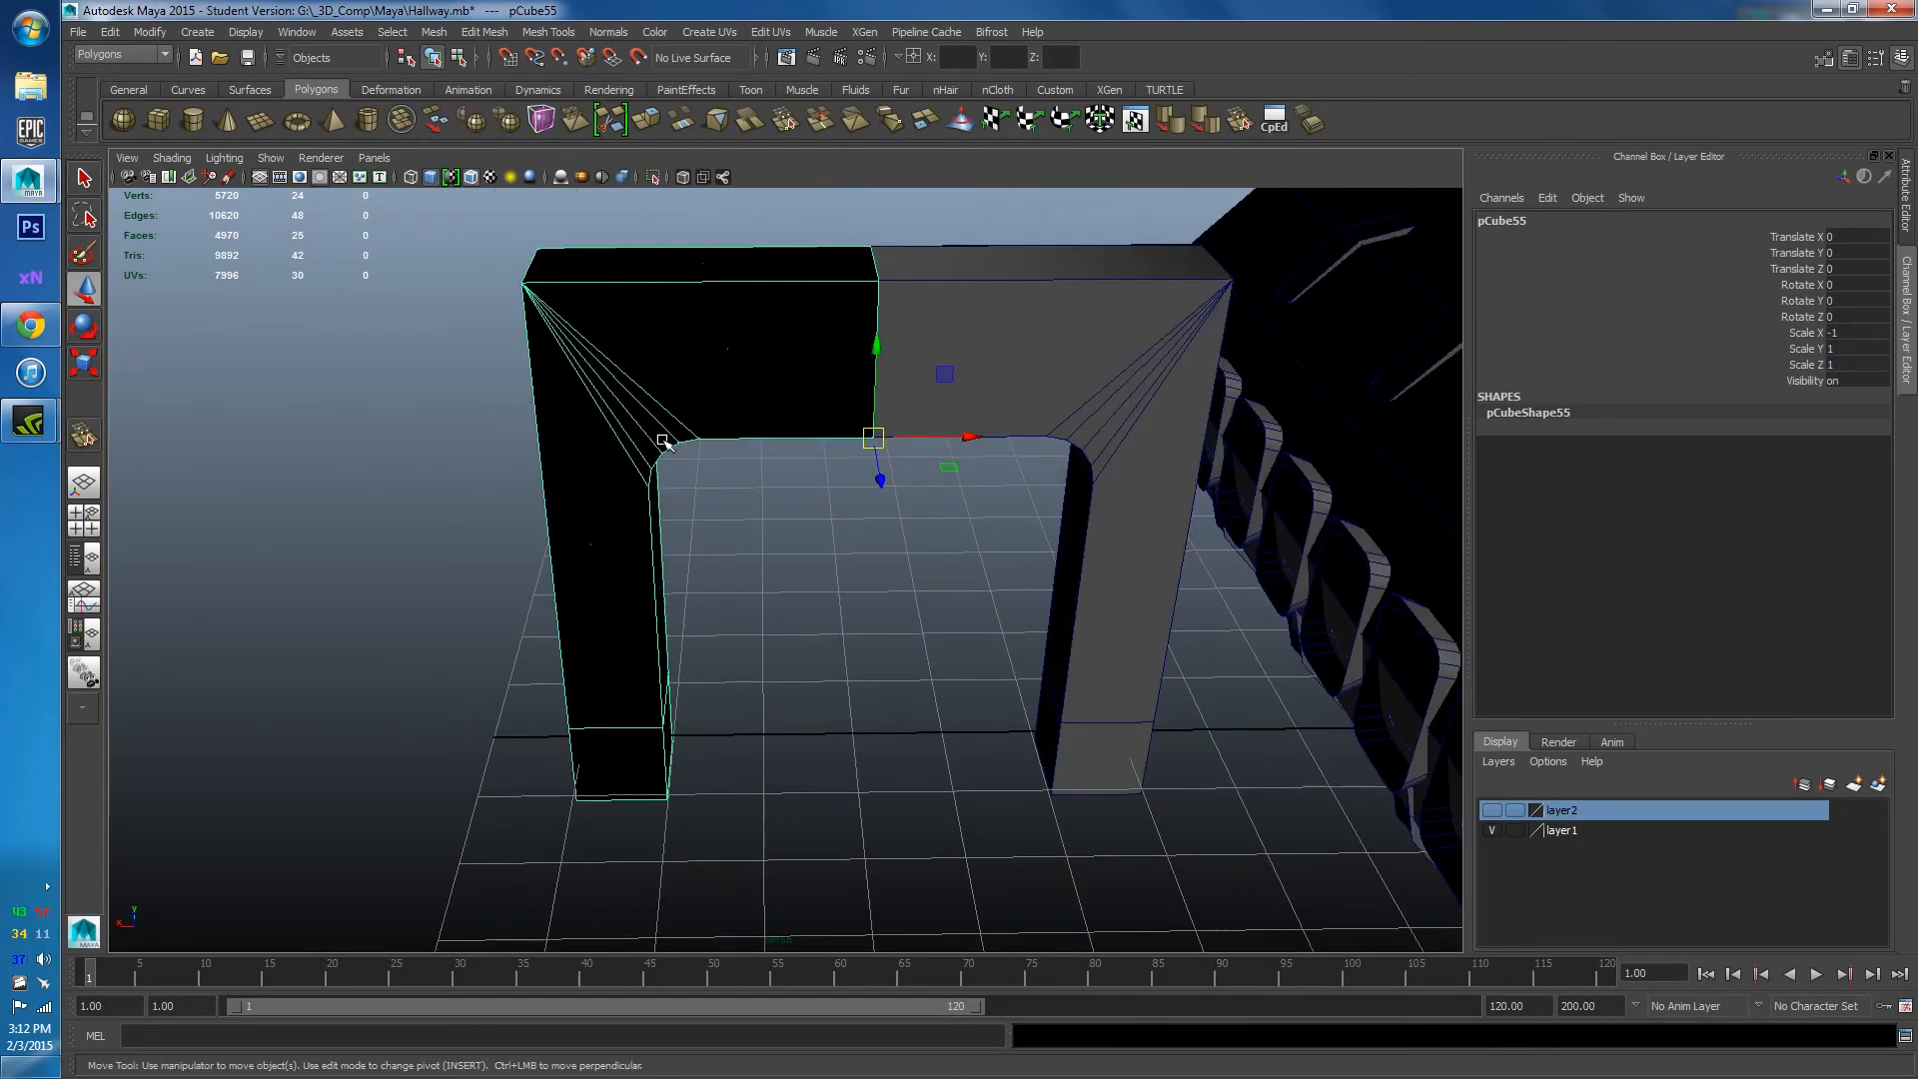
Select both mirrored arch halves and combine them into a single mesh.
alt+drag(825, 463, 620, 431)
shift+click(787, 385)
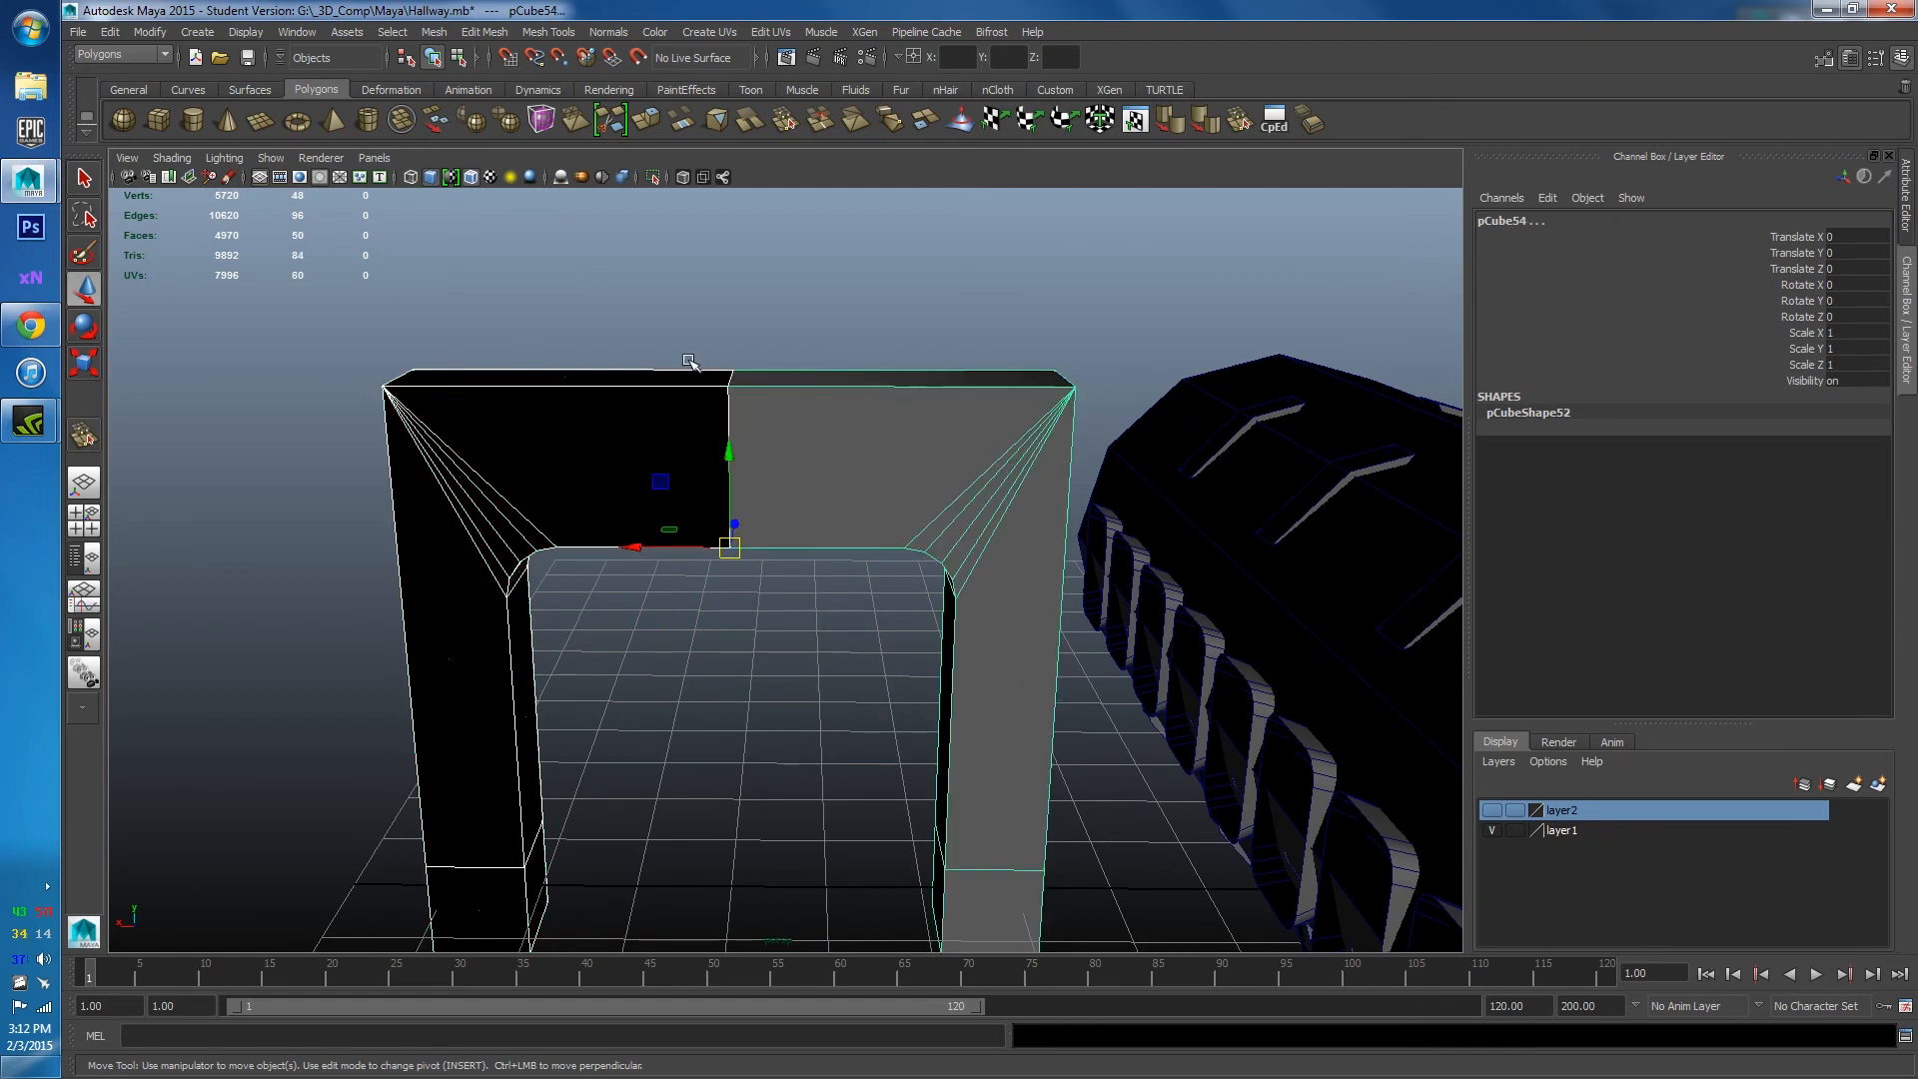
click(435, 31)
click(460, 92)
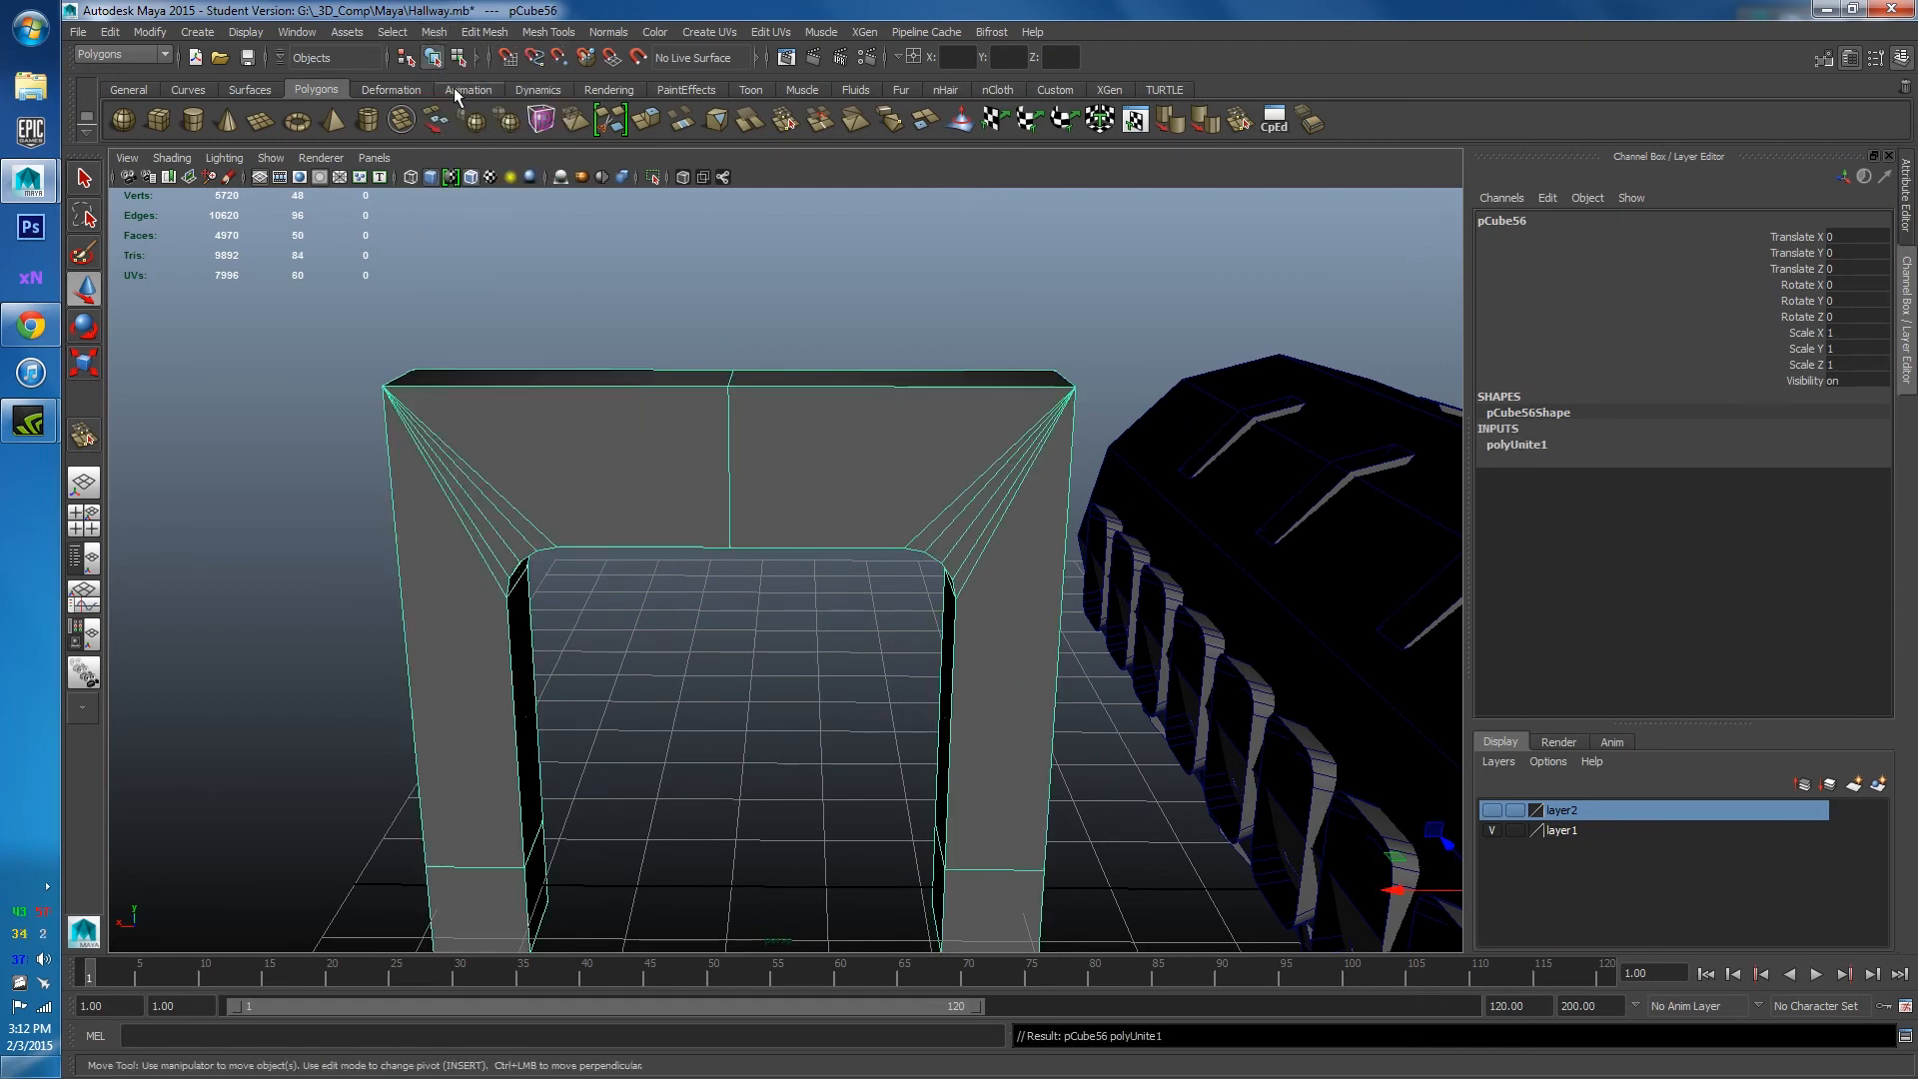
Select the combined arch pCube56 from a flatter viewing angle.
click(460, 349)
click(481, 466)
alt+right_drag(501, 467, 570, 617)
scroll(568, 604, down, 10)
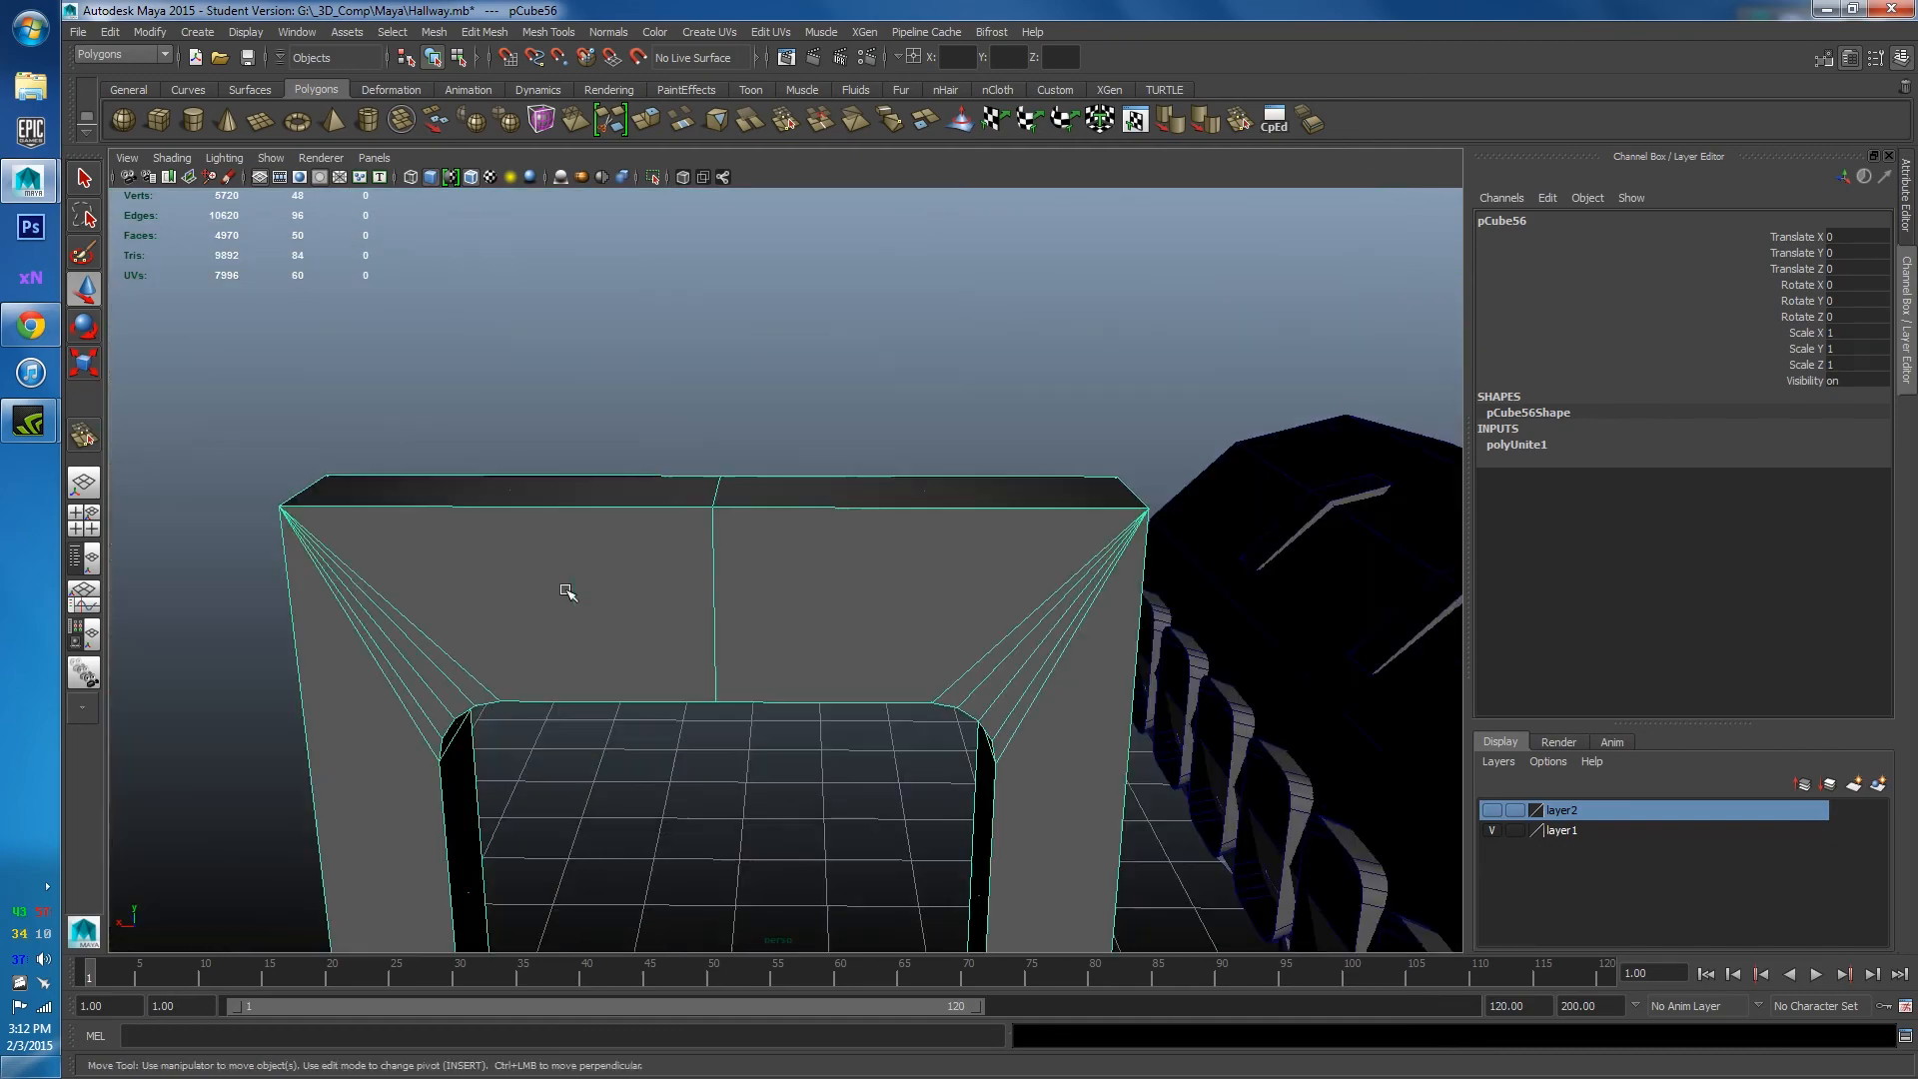
alt+middle_drag(654, 645, 656, 569)
scroll(679, 620, up, 2)
click(691, 639)
alt+drag(691, 641, 664, 513)
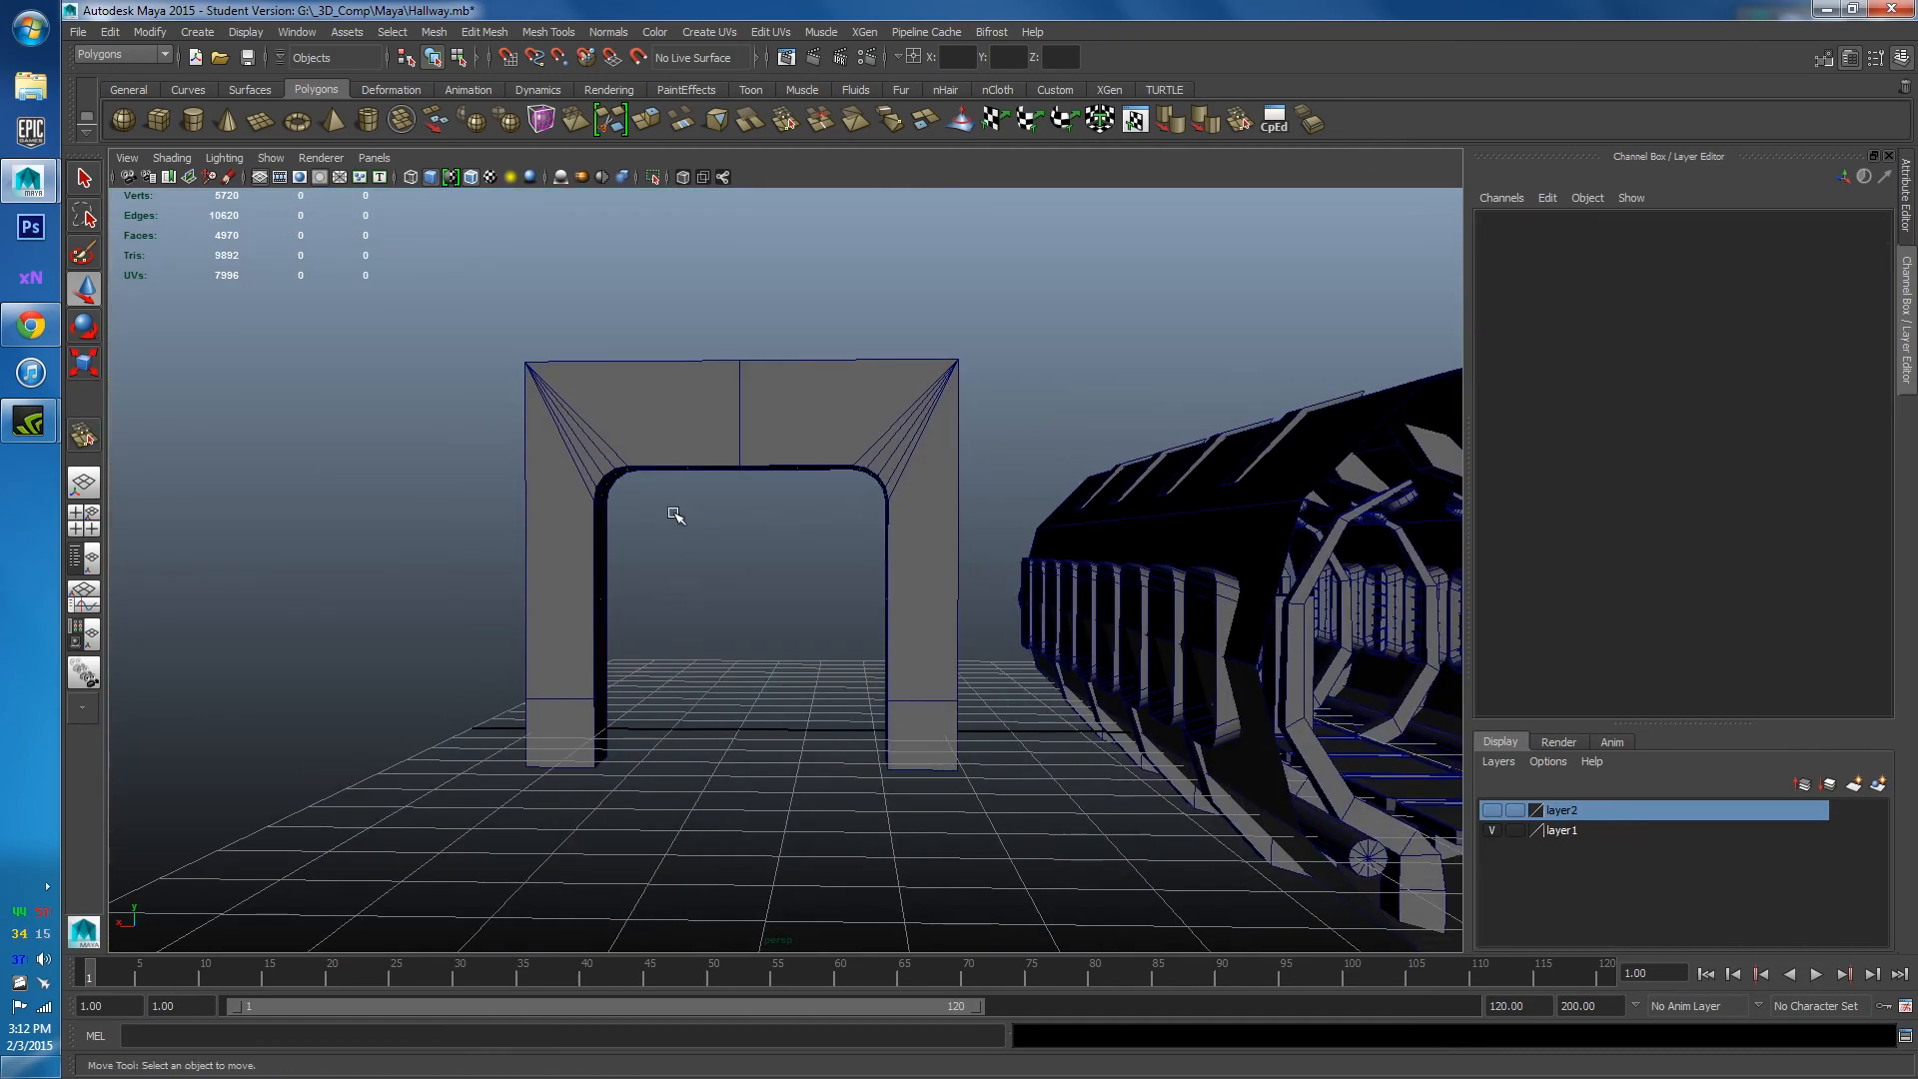
click(676, 426)
alt+drag(685, 650, 679, 693)
scroll(1088, 657, down, 6)
click(1154, 636)
alt+drag(735, 514, 872, 501)
click(803, 552)
In vertex mode, marquee the arch's 24 back vertices and push them back to deepen it.
right_drag(873, 500, 804, 494)
alt+drag(851, 423, 1013, 950)
alt+drag(809, 582, 971, 606)
scroll(939, 606, up, 4)
right_drag(955, 450, 1049, 425)
Return to object mode and reselect the lengthened tunnel-like arch.
click(1058, 423)
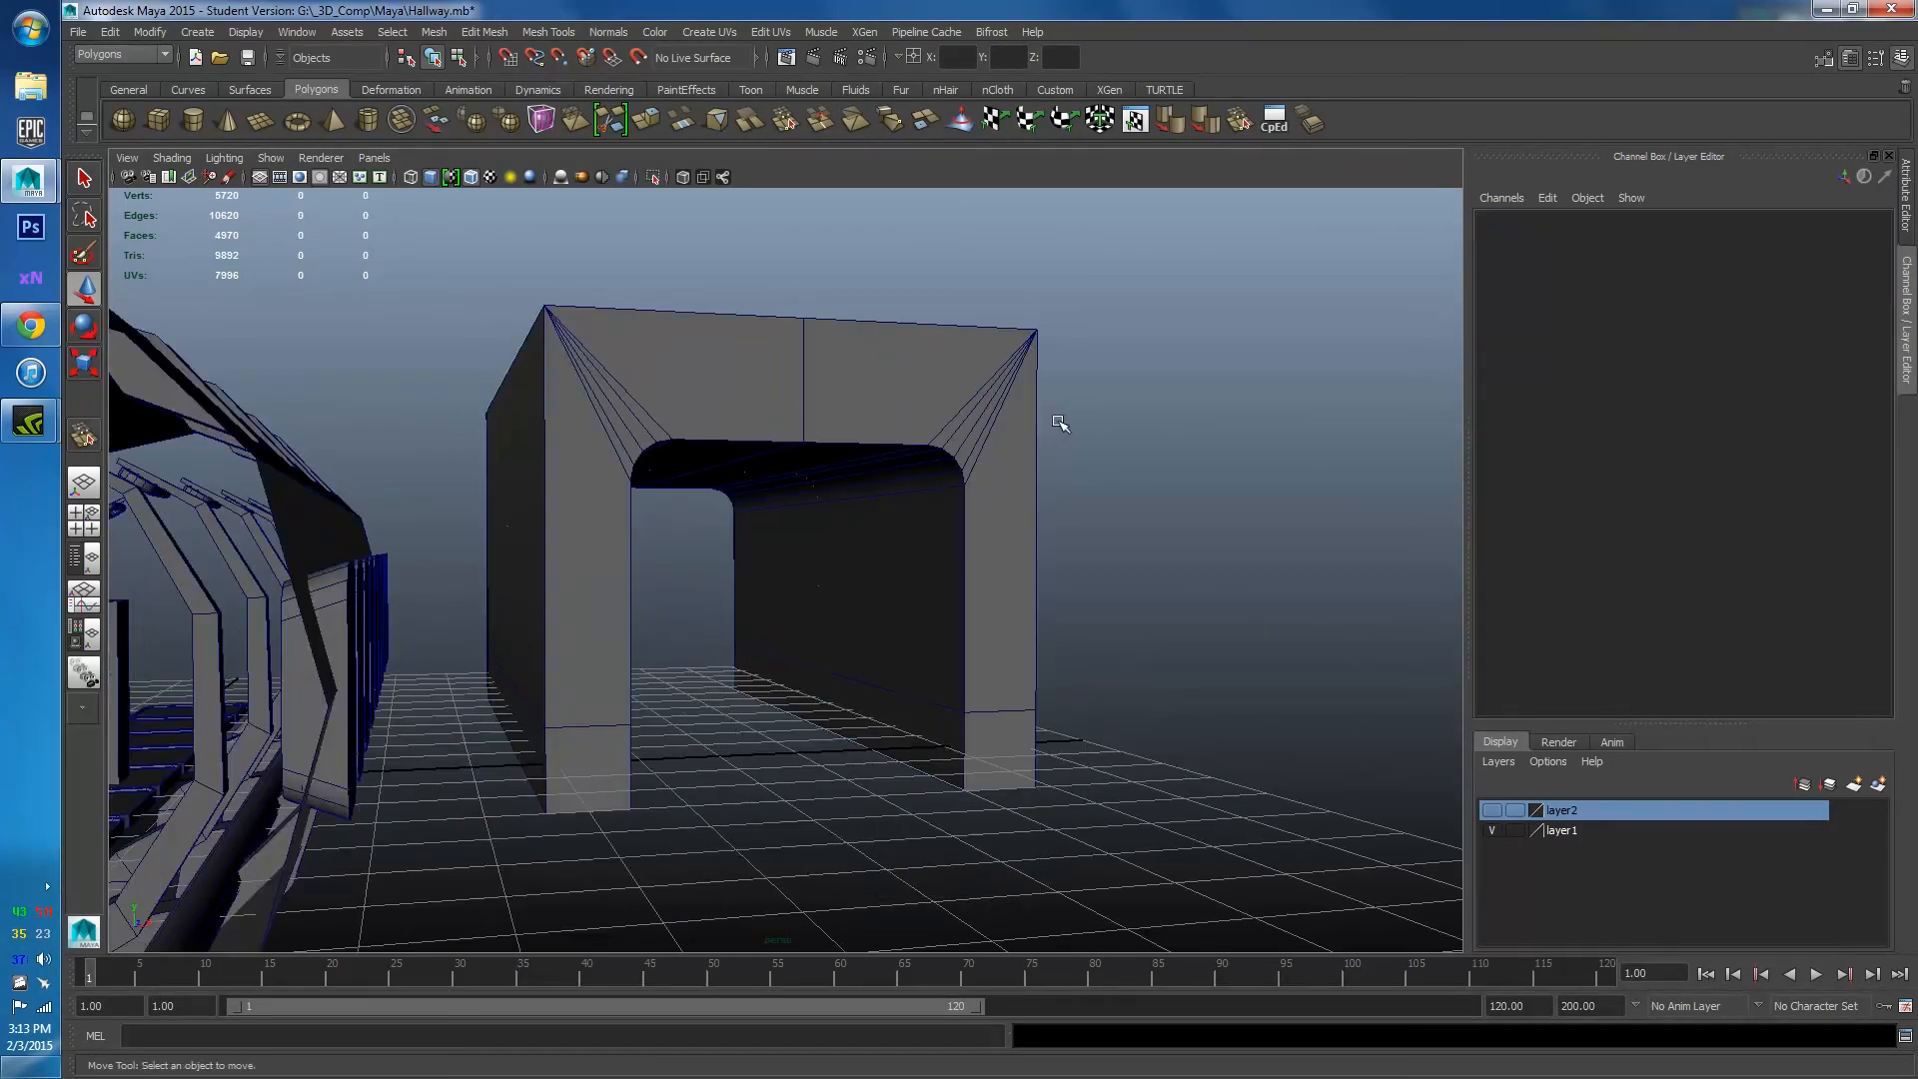
scroll(1212, 616, up, 3)
alt+drag(1212, 616, 1110, 617)
click(839, 340)
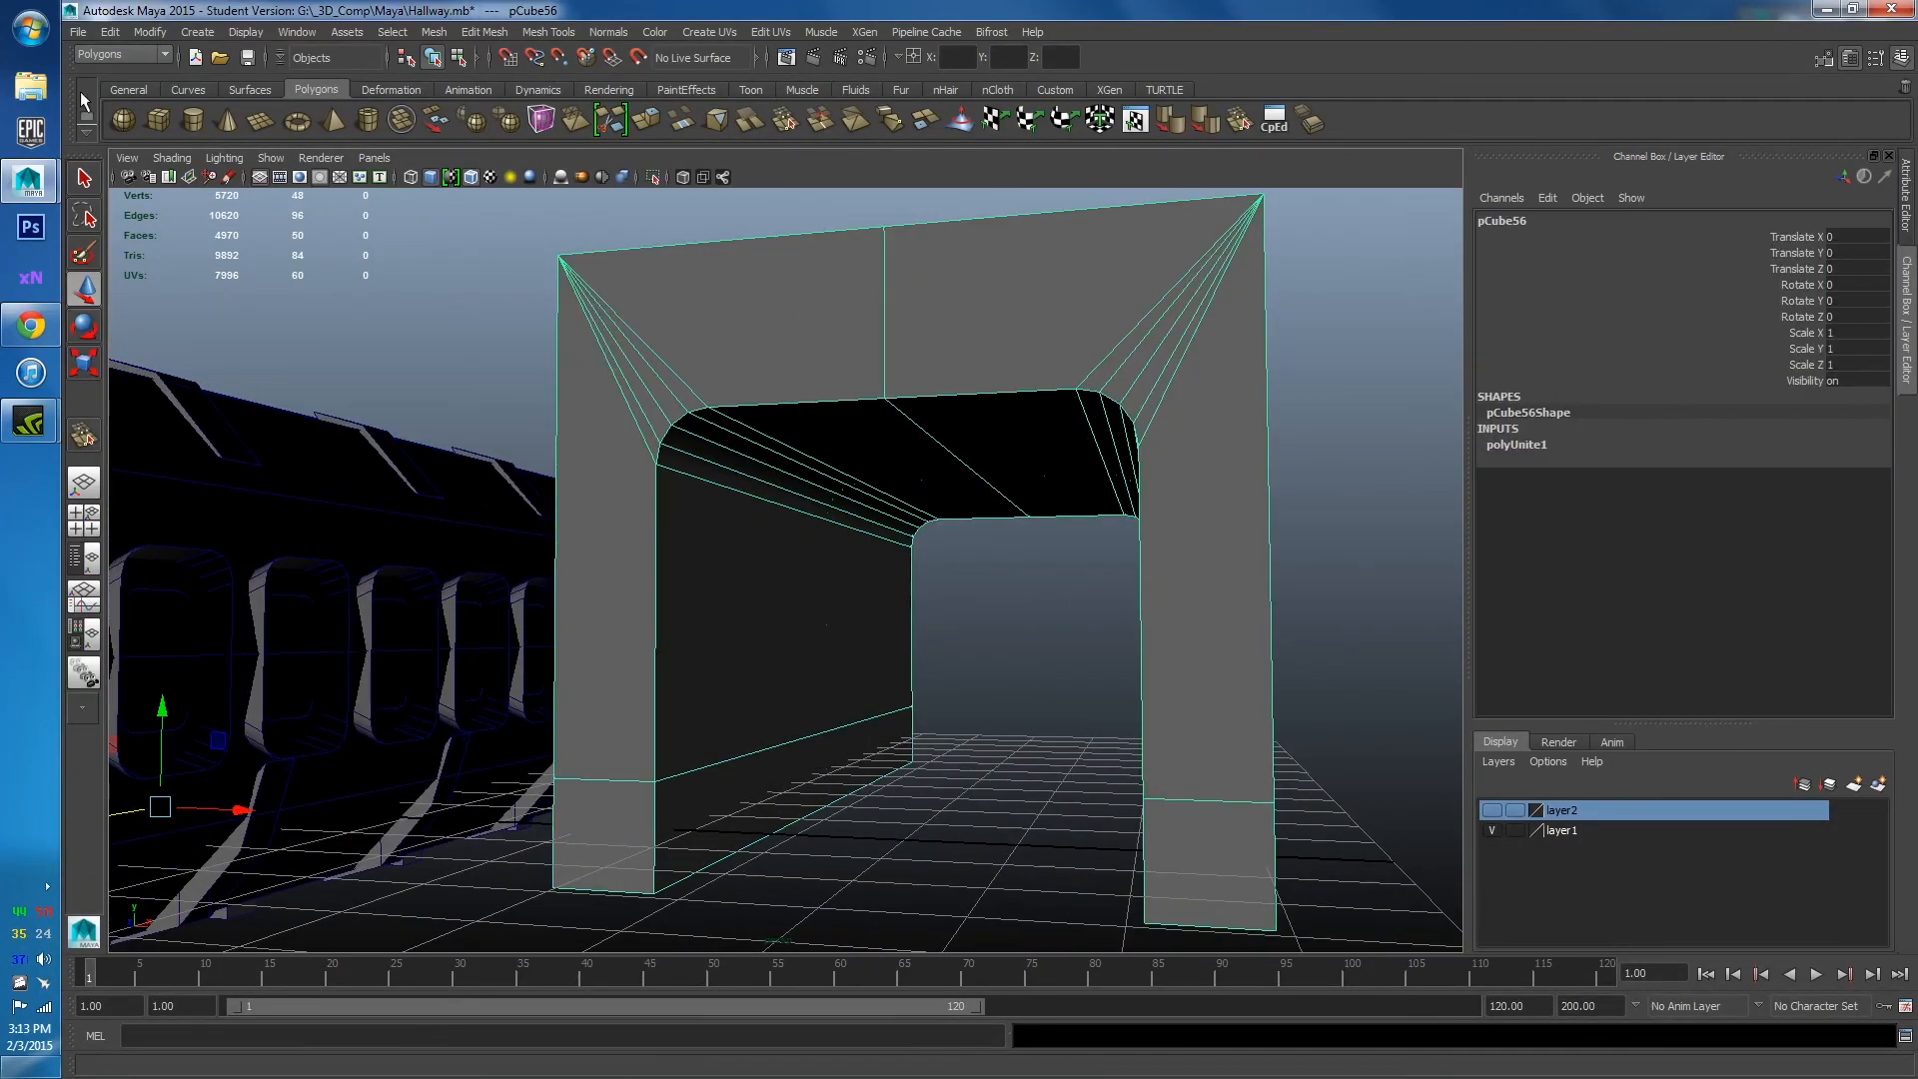
click(246, 31)
mouse_move(309, 237)
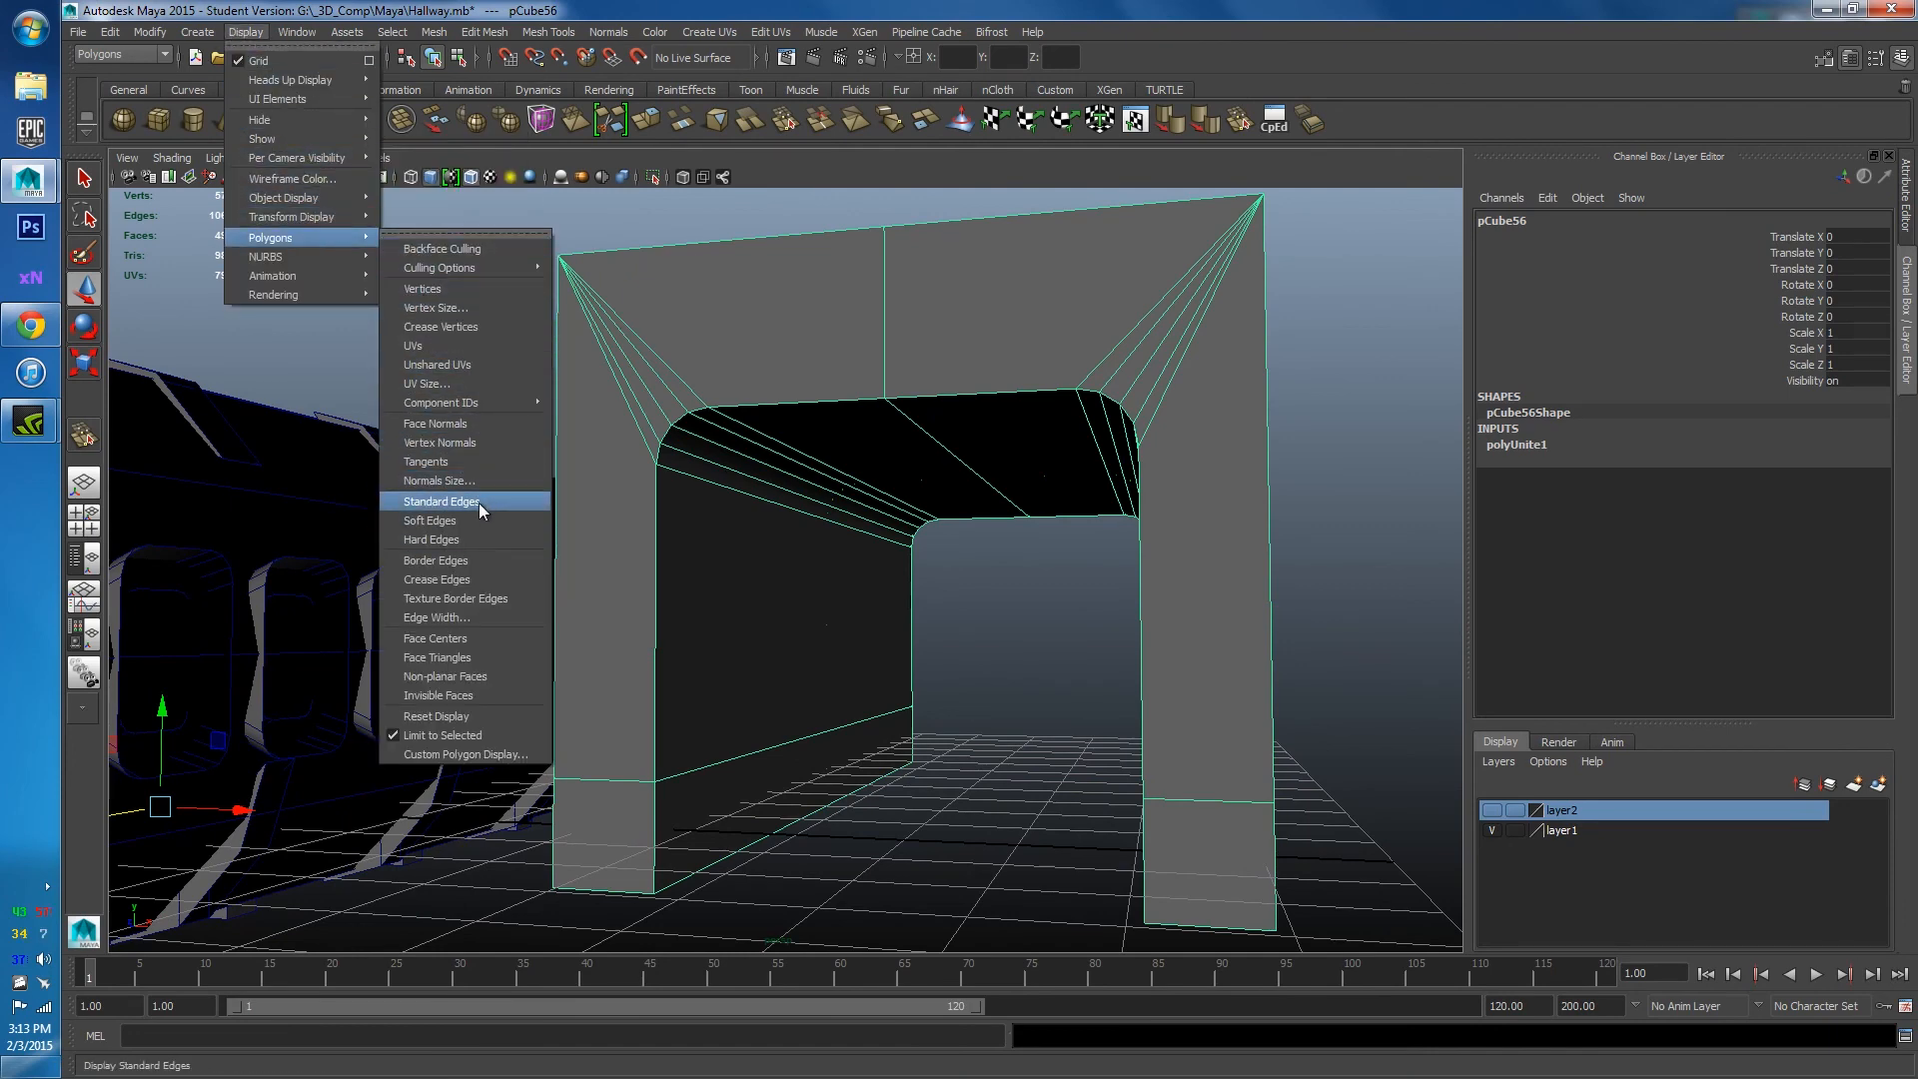
Hide the face normals and reselect the arch from a level front view.
click(462, 435)
click(985, 659)
scroll(987, 661, down, 4)
alt+drag(1028, 702, 978, 744)
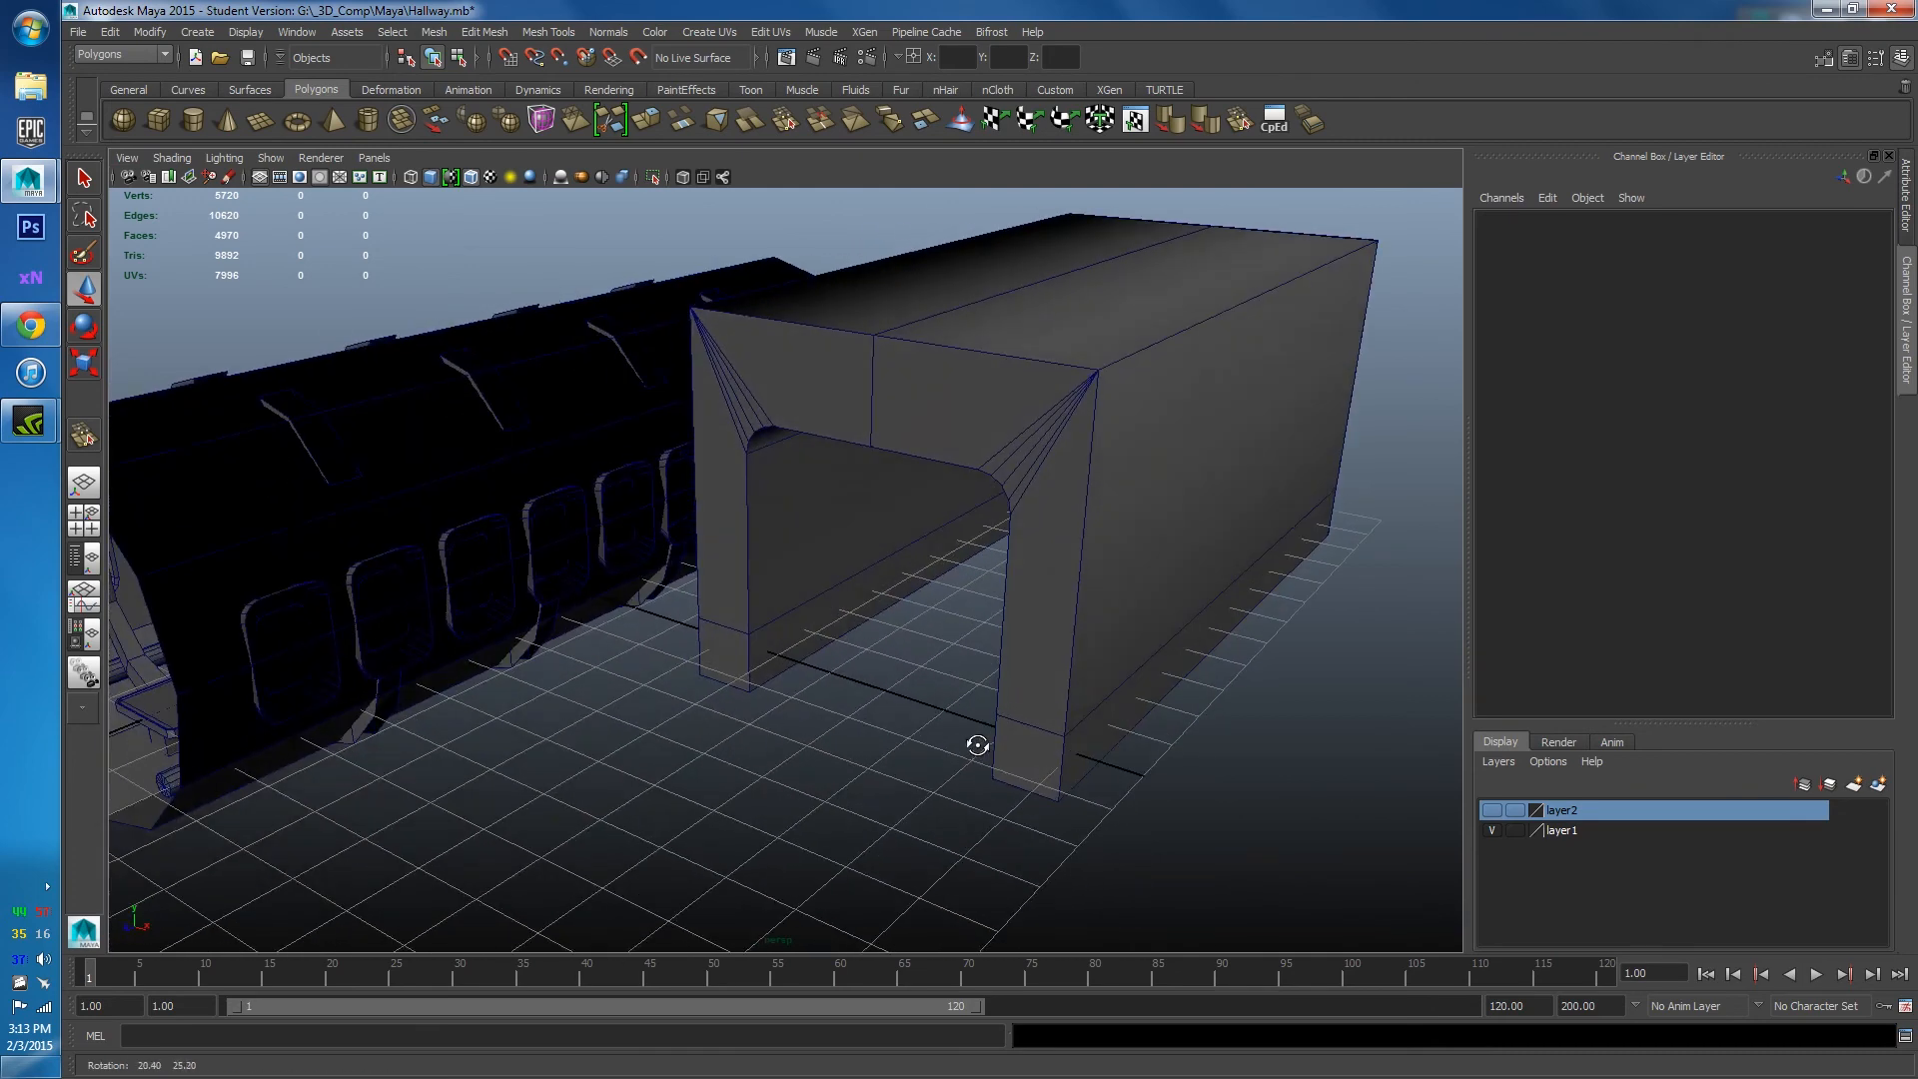
scroll(948, 656, down, 3)
alt+drag(949, 656, 1032, 620)
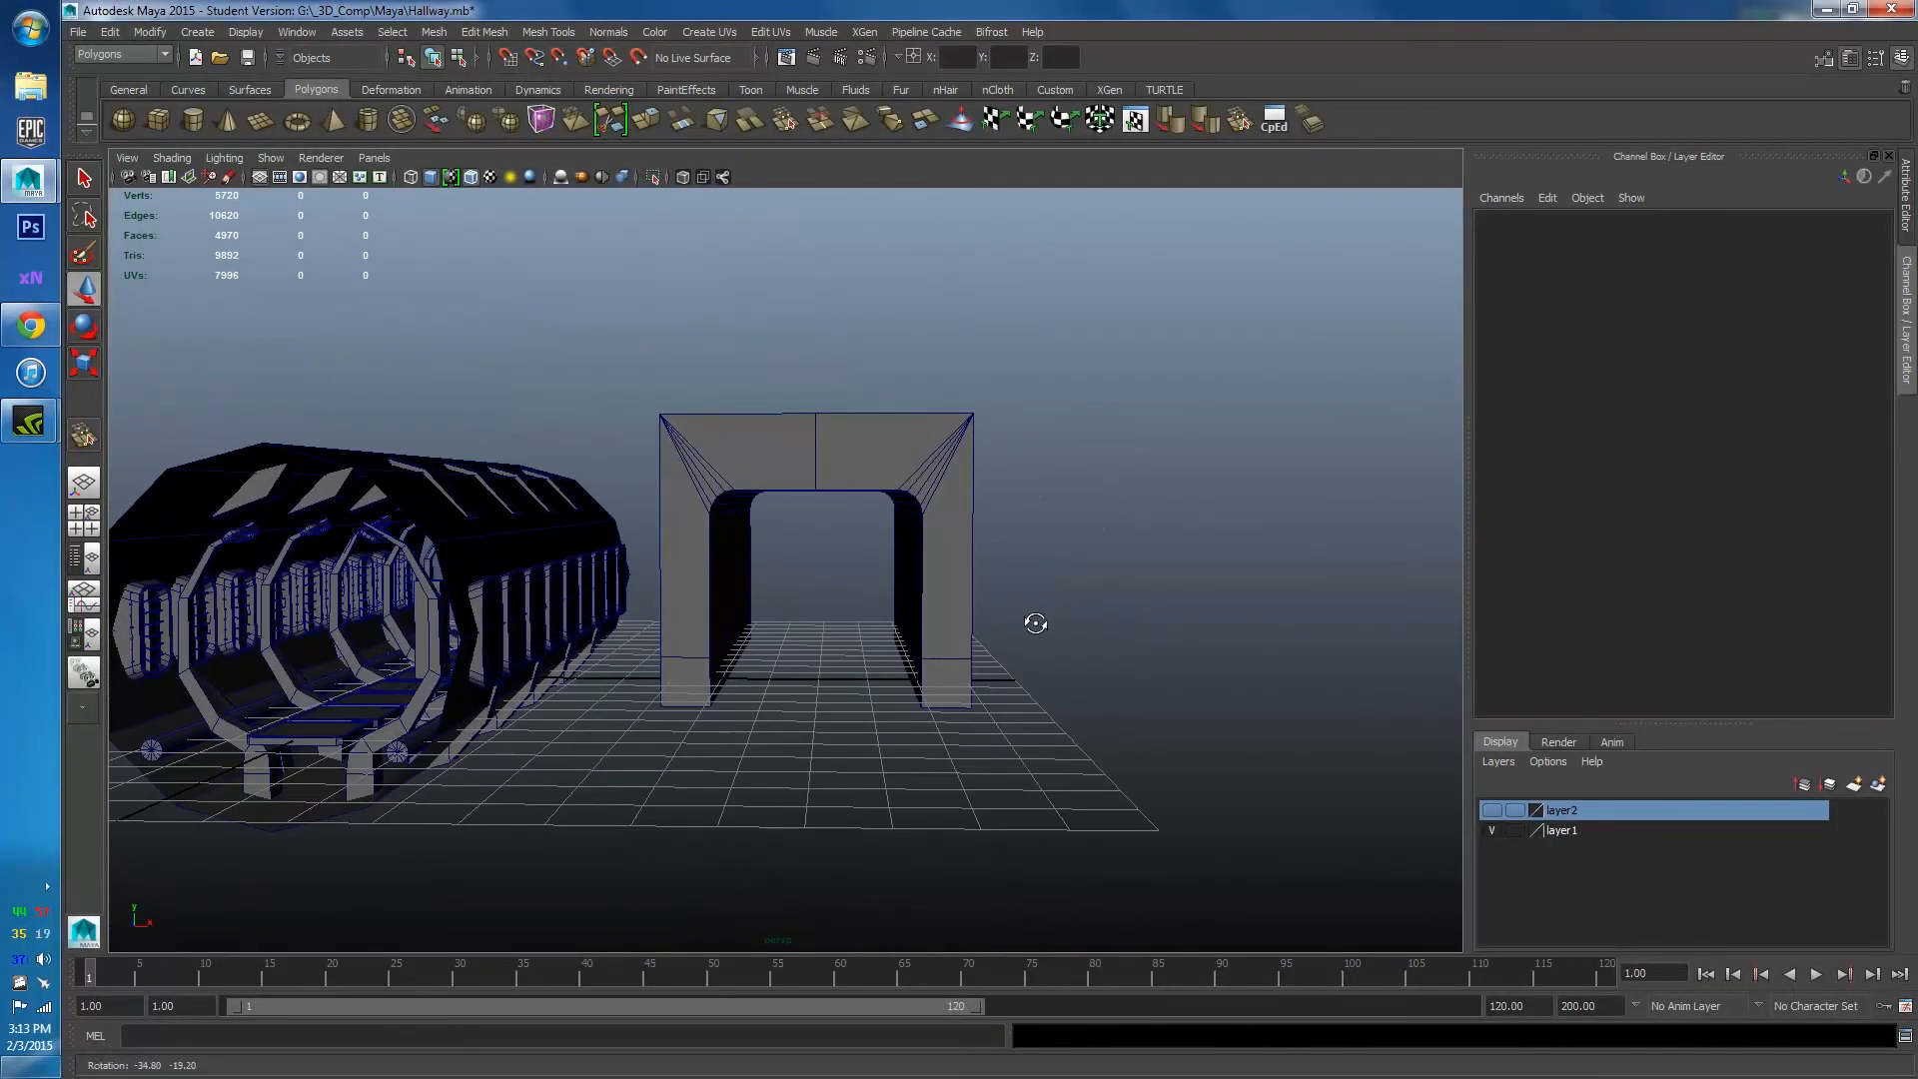
click(935, 477)
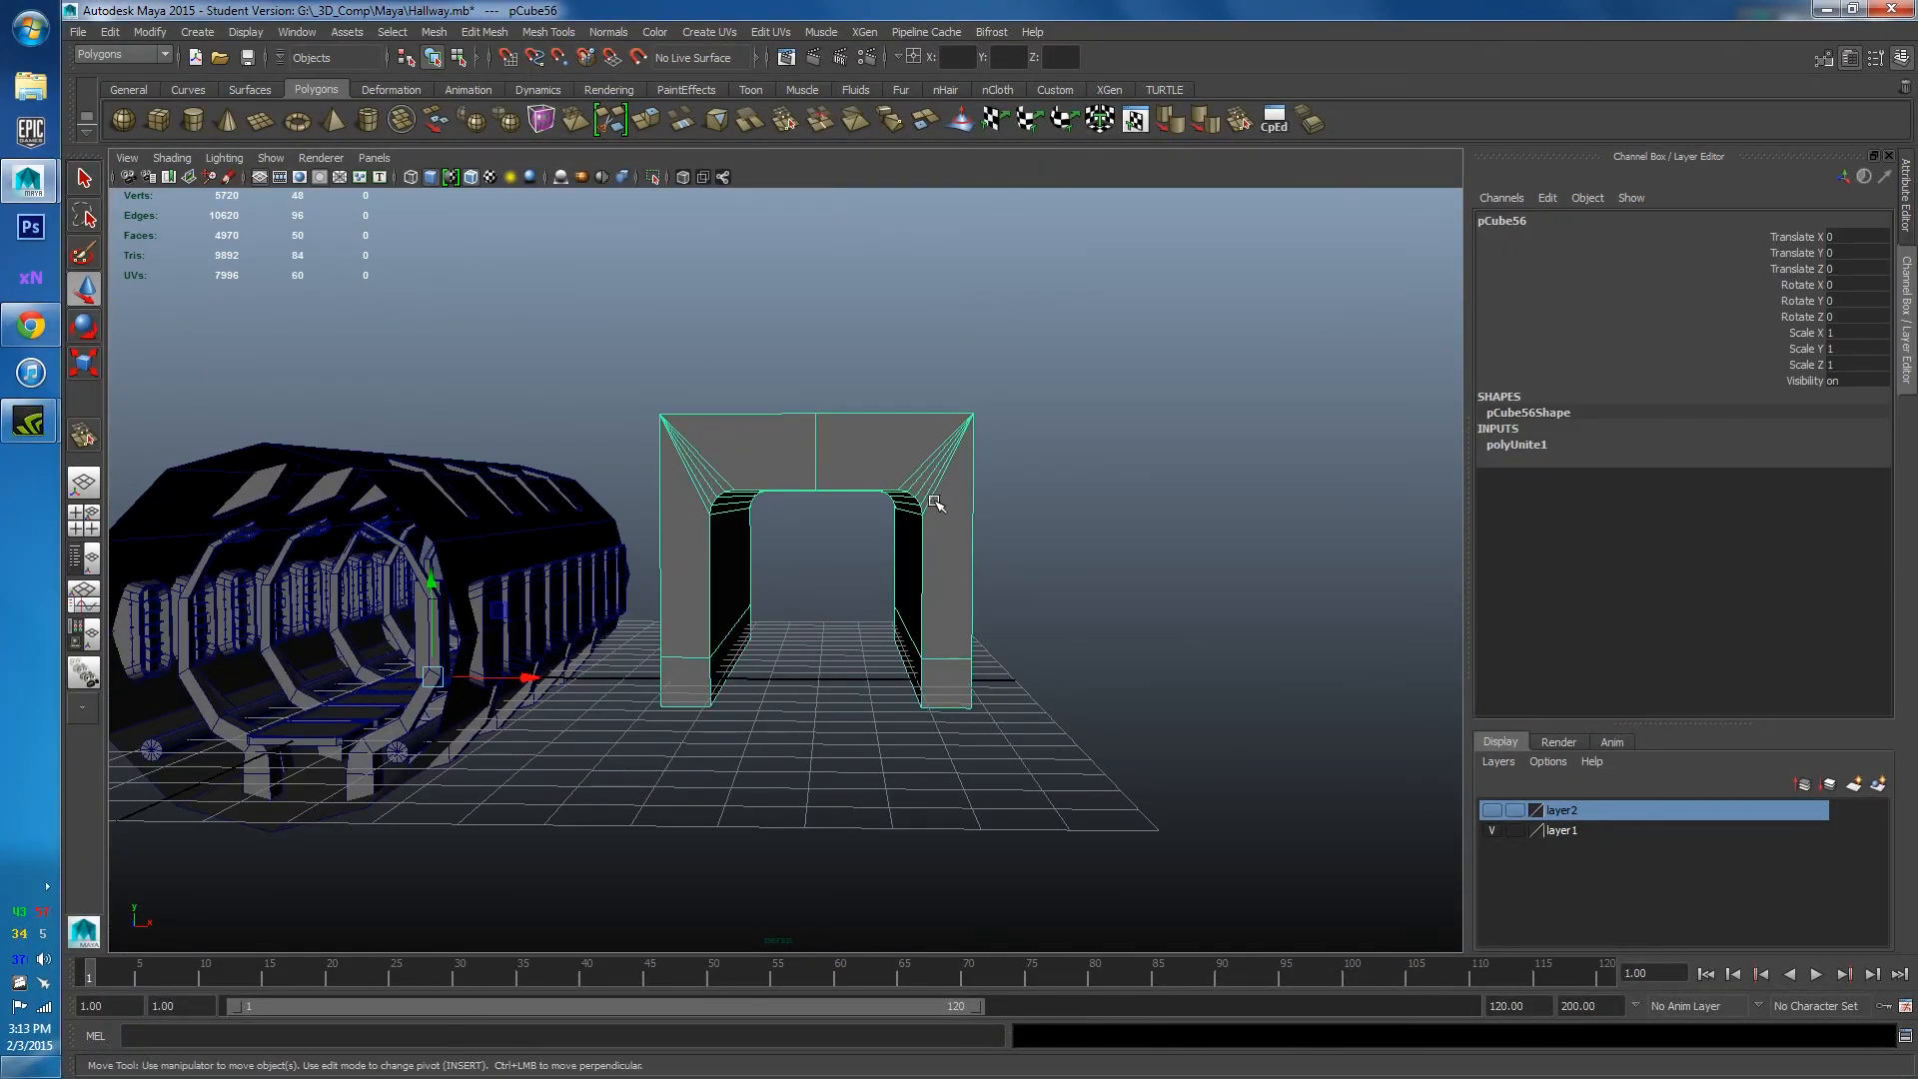
Pull the back vertices forward along X to make the arch shallow, then marquee its right-half faces.
alt+drag(951, 460, 771, 645)
right_click(1023, 566)
click(940, 564)
alt+drag(771, 645, 937, 659)
scroll(910, 620, up, 3)
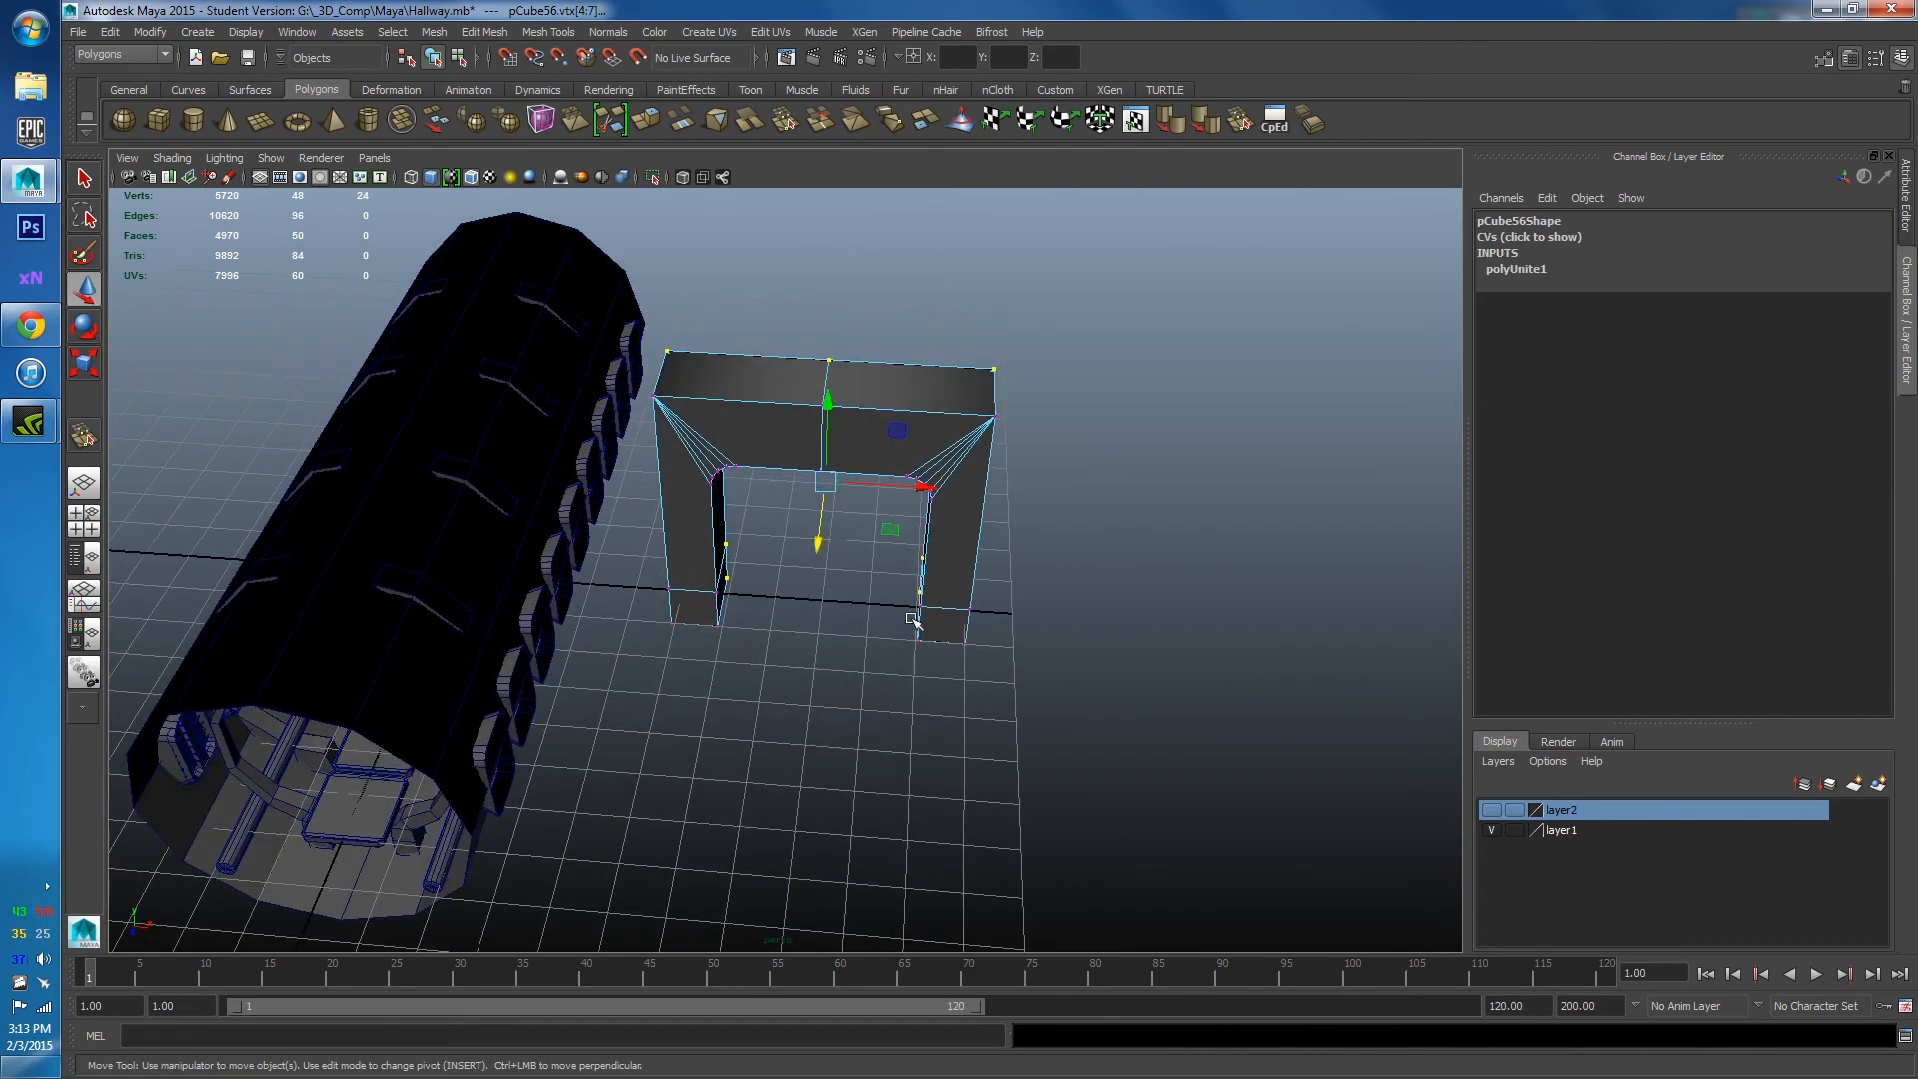
alt+drag(769, 455, 800, 419)
right_drag(716, 429, 719, 444)
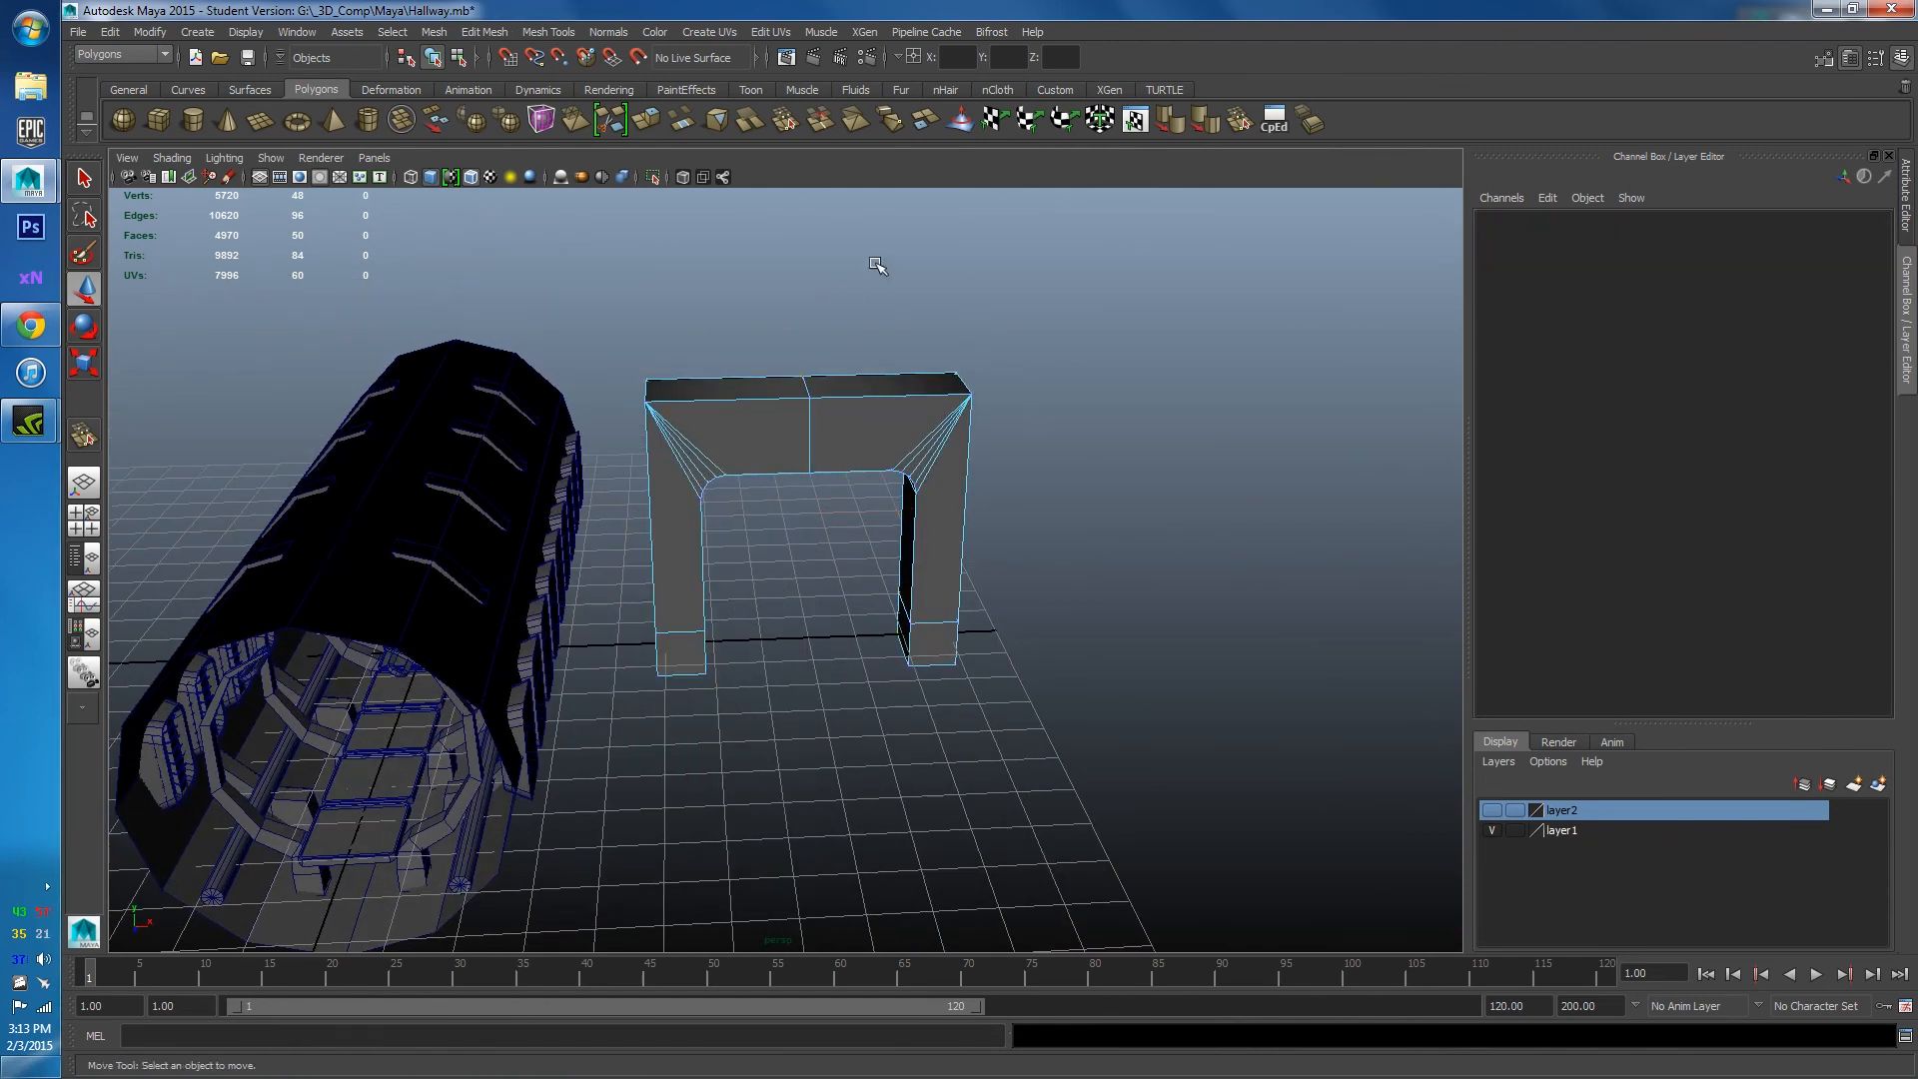
drag(877, 310, 1124, 818)
Delete the arch's right half and select the remaining L-shaped bracket.
key(Delete)
scroll(882, 633, up, 5)
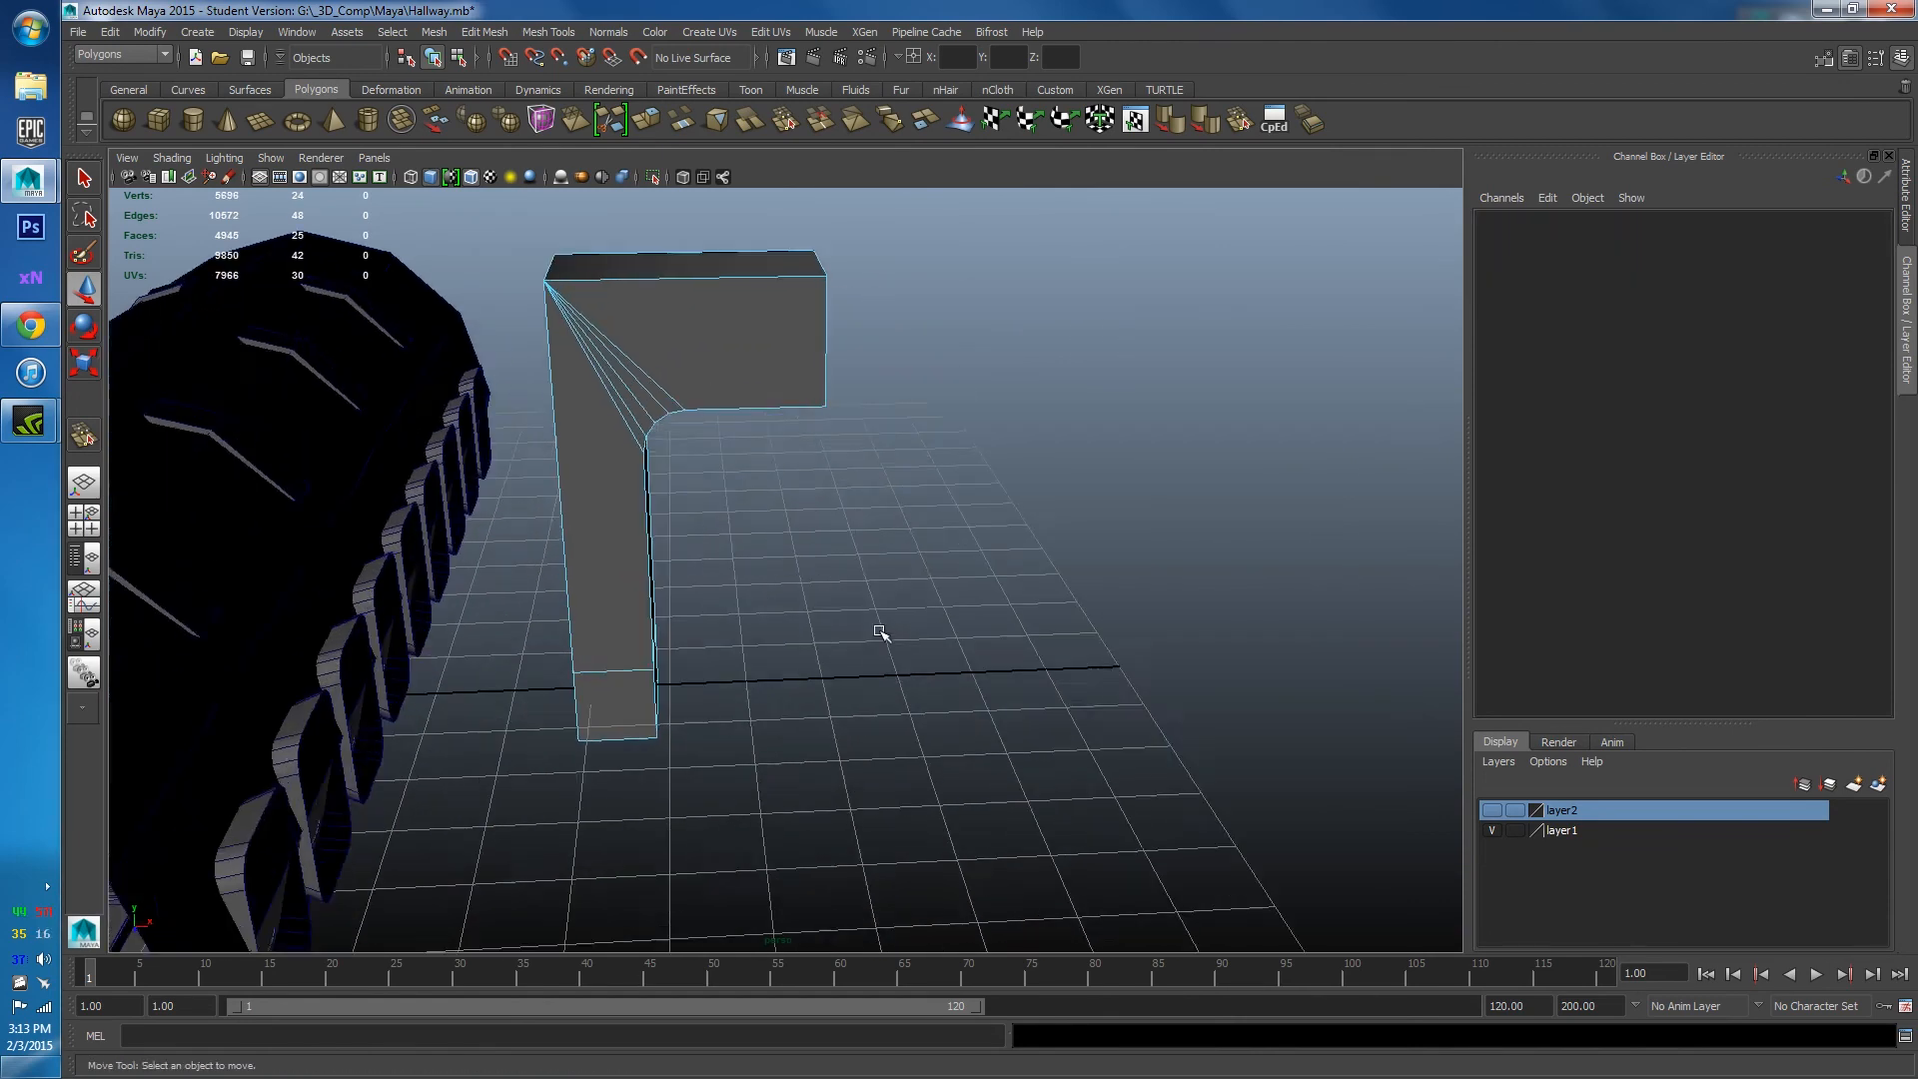
click(796, 308)
alt+drag(796, 307, 756, 445)
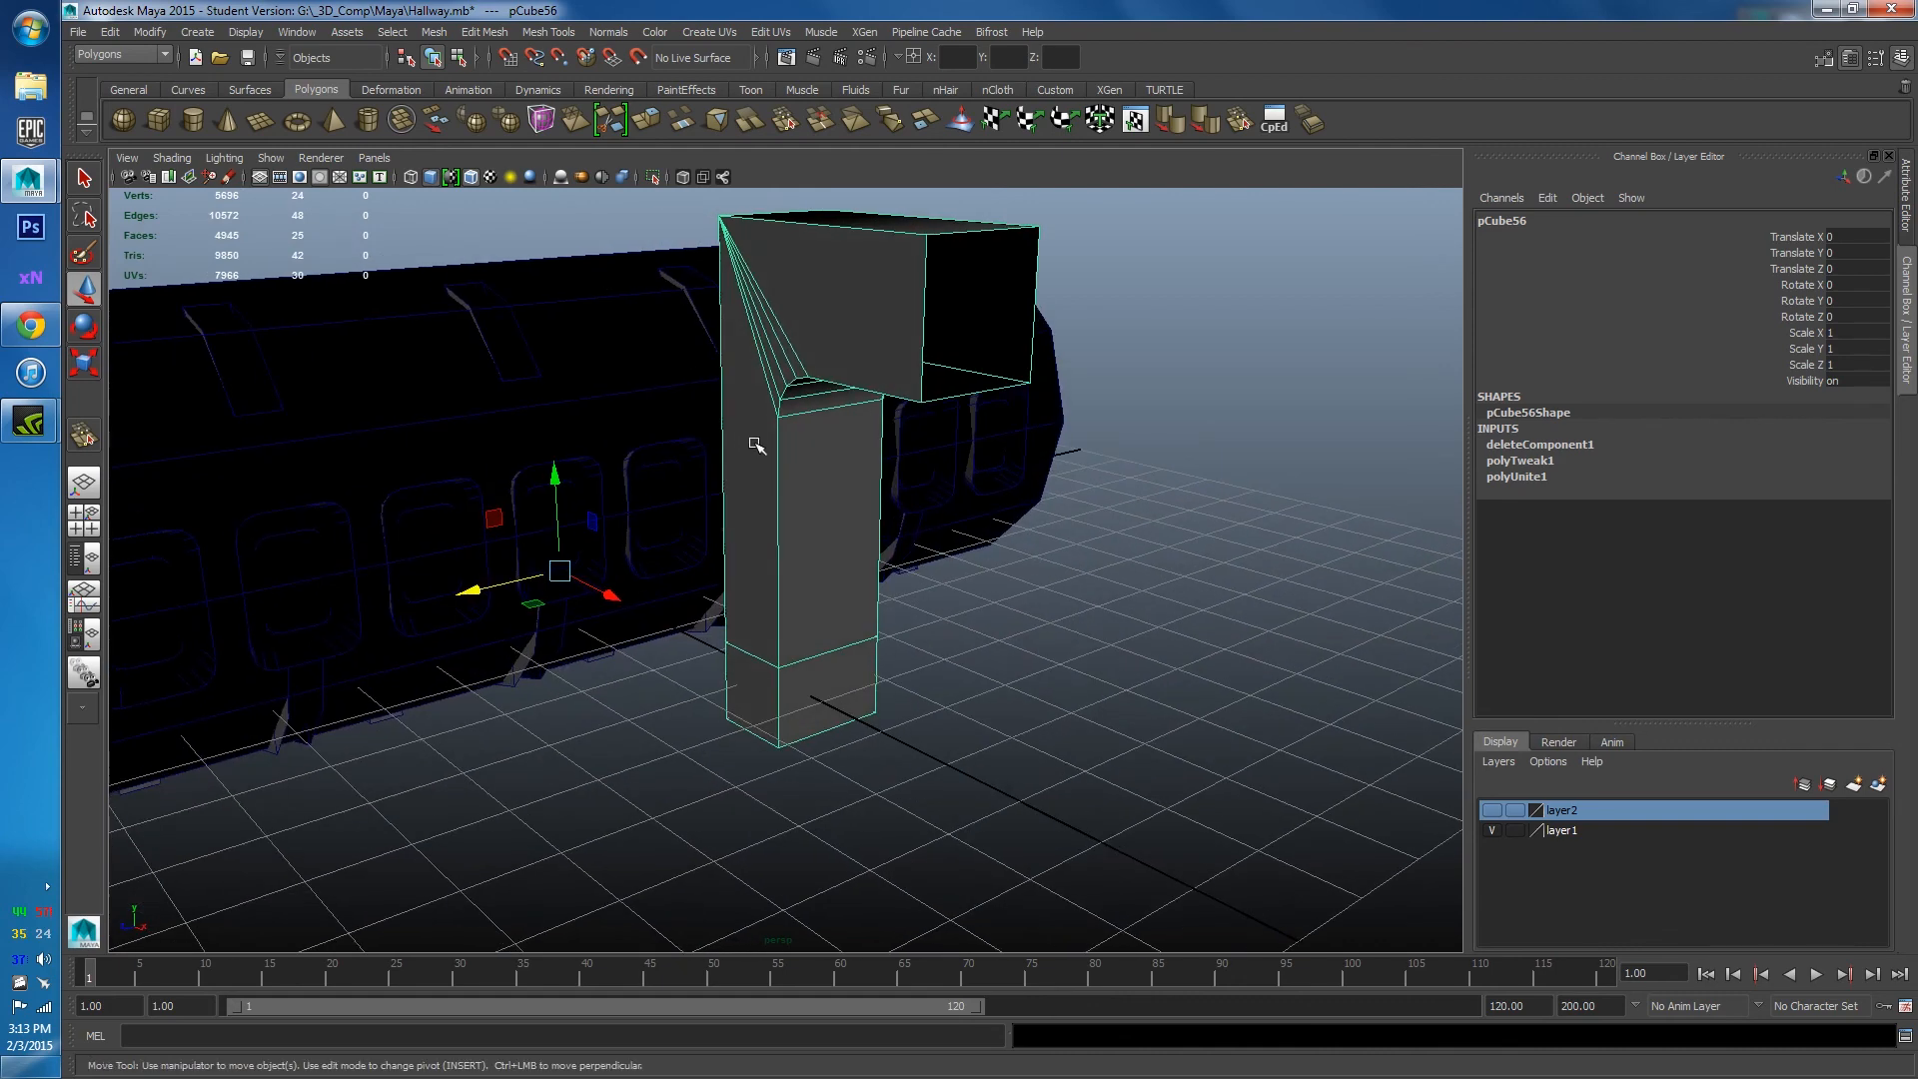
Vertex-snap the L-bracket's pivot to its corner on the cut centre line.
key(Insert)
key(v)
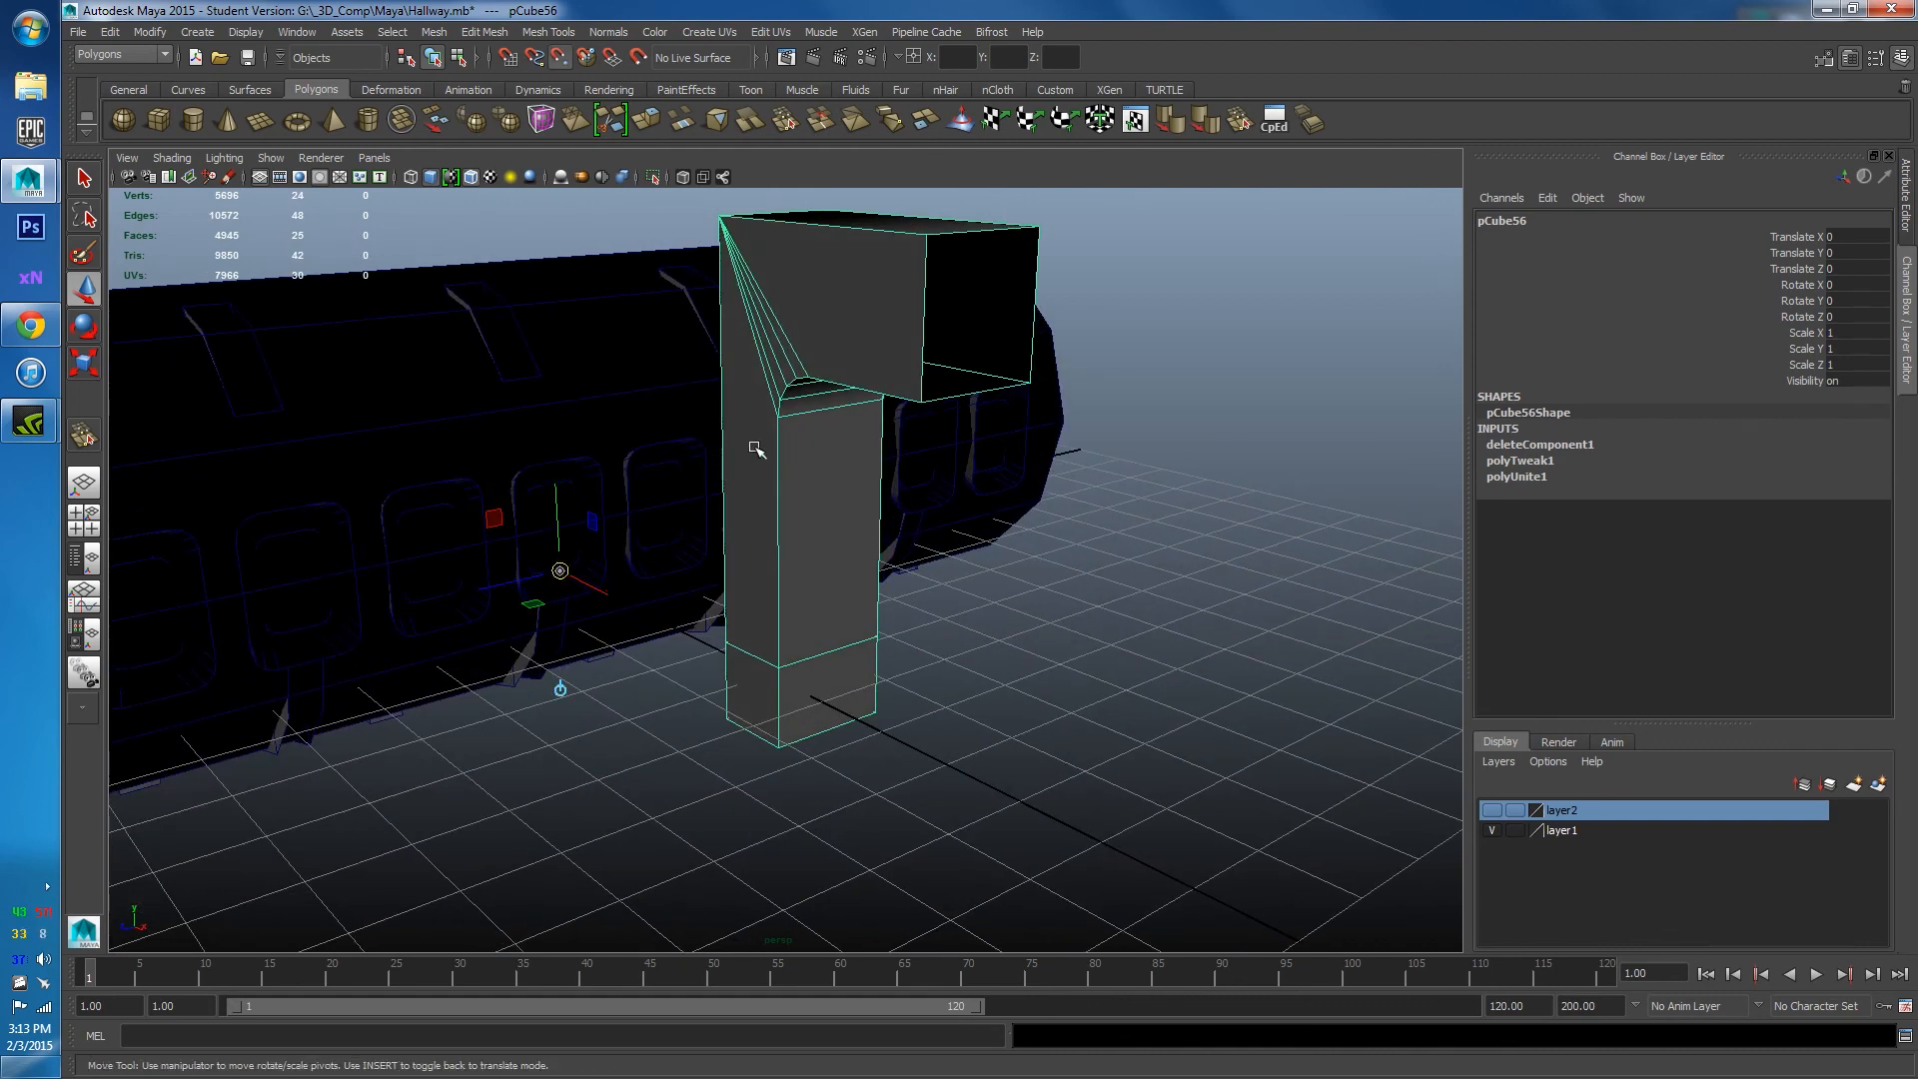
middle_drag(753, 446, 922, 403)
alt+drag(536, 370, 771, 389)
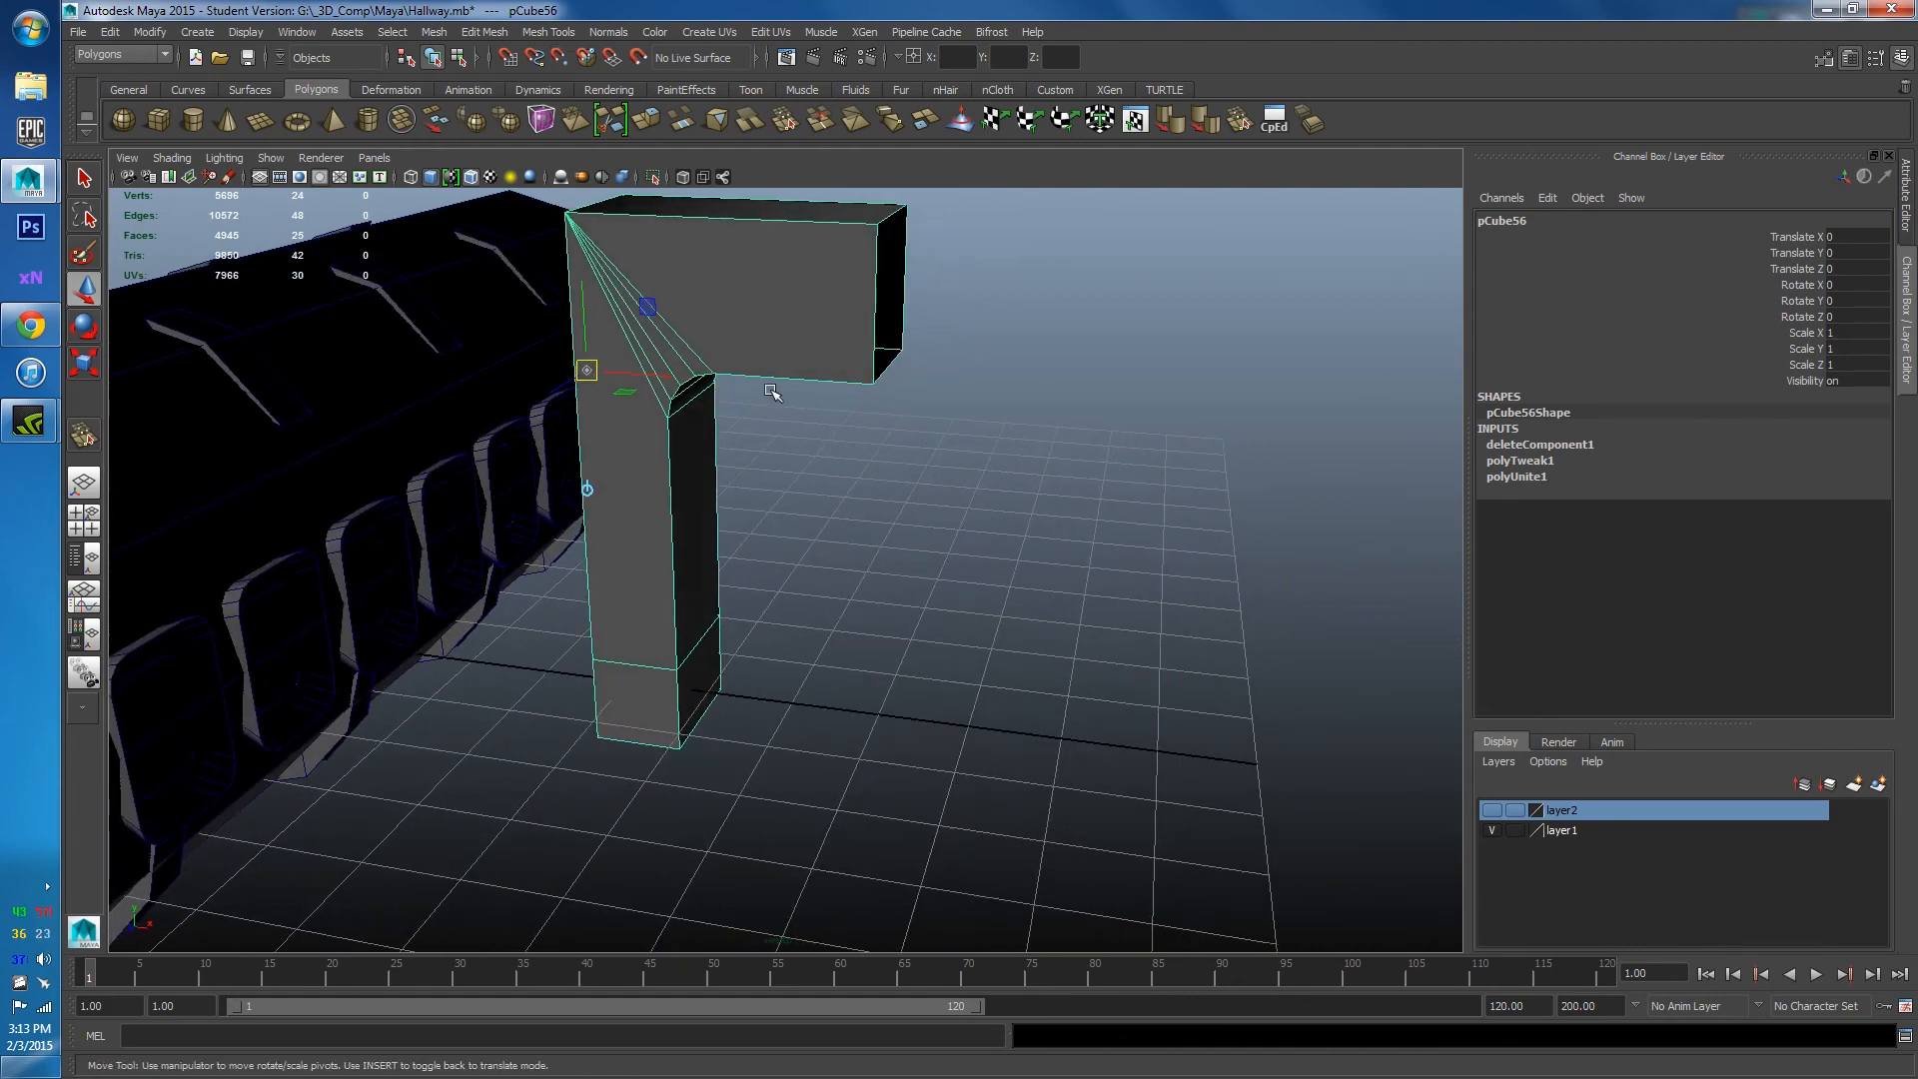
key(Insert)
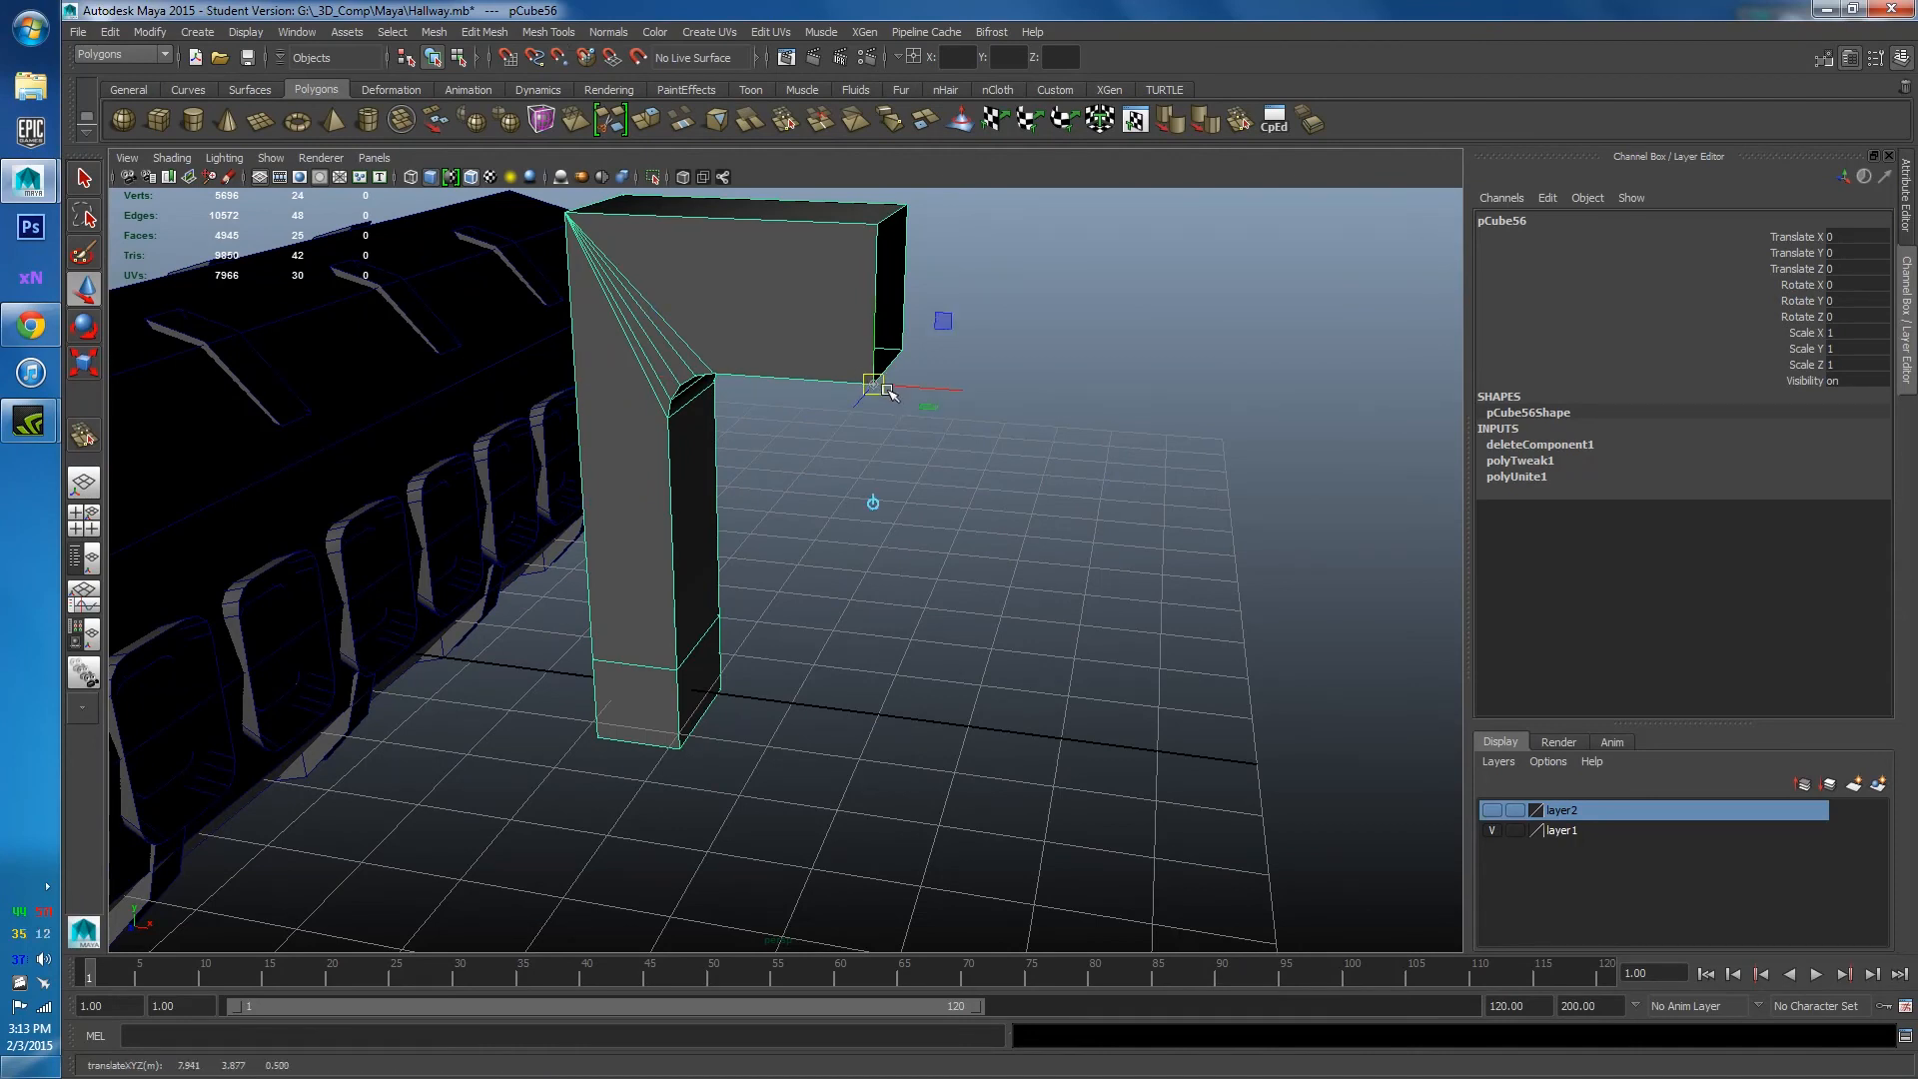
alt+drag(549, 483, 668, 478)
click(150, 32)
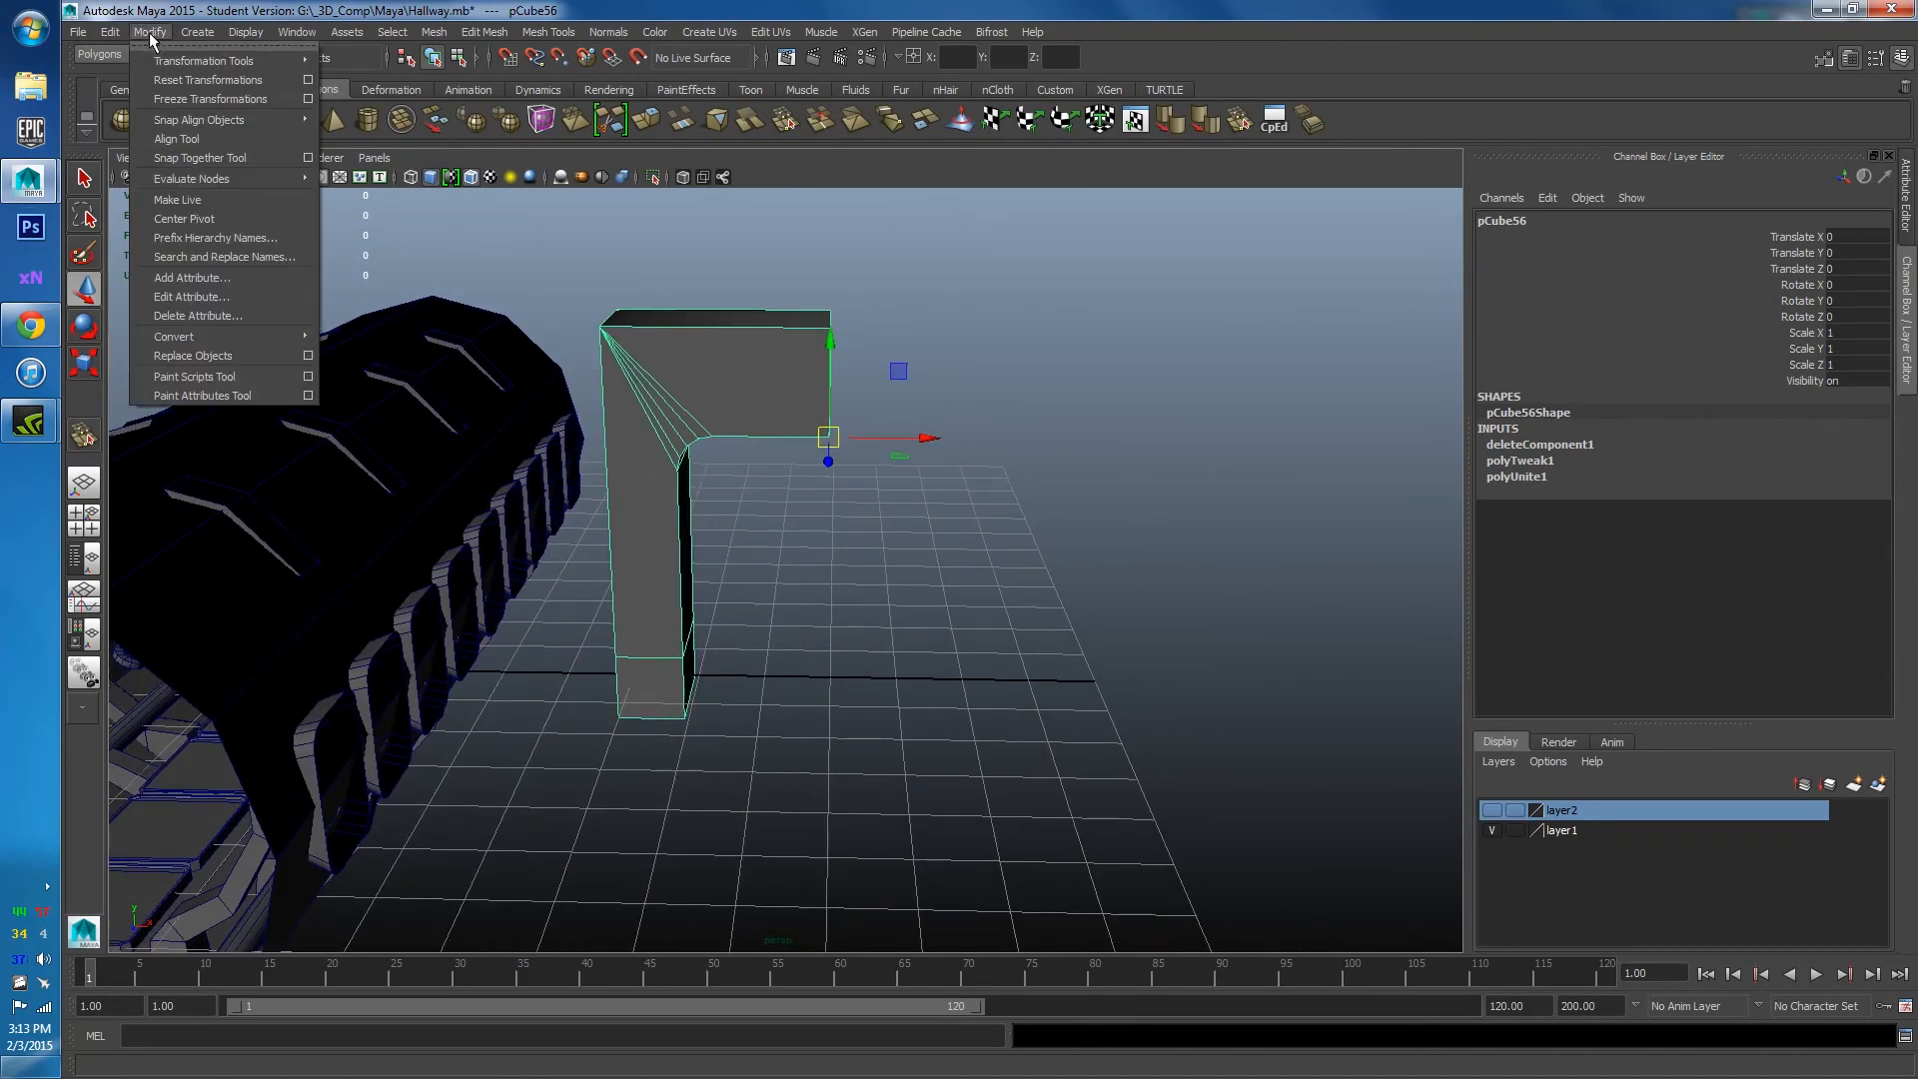
Reset Duplicate Special, set it to Instance with Scale X -1, and apply to mirror the bracket.
mouse_move(113, 37)
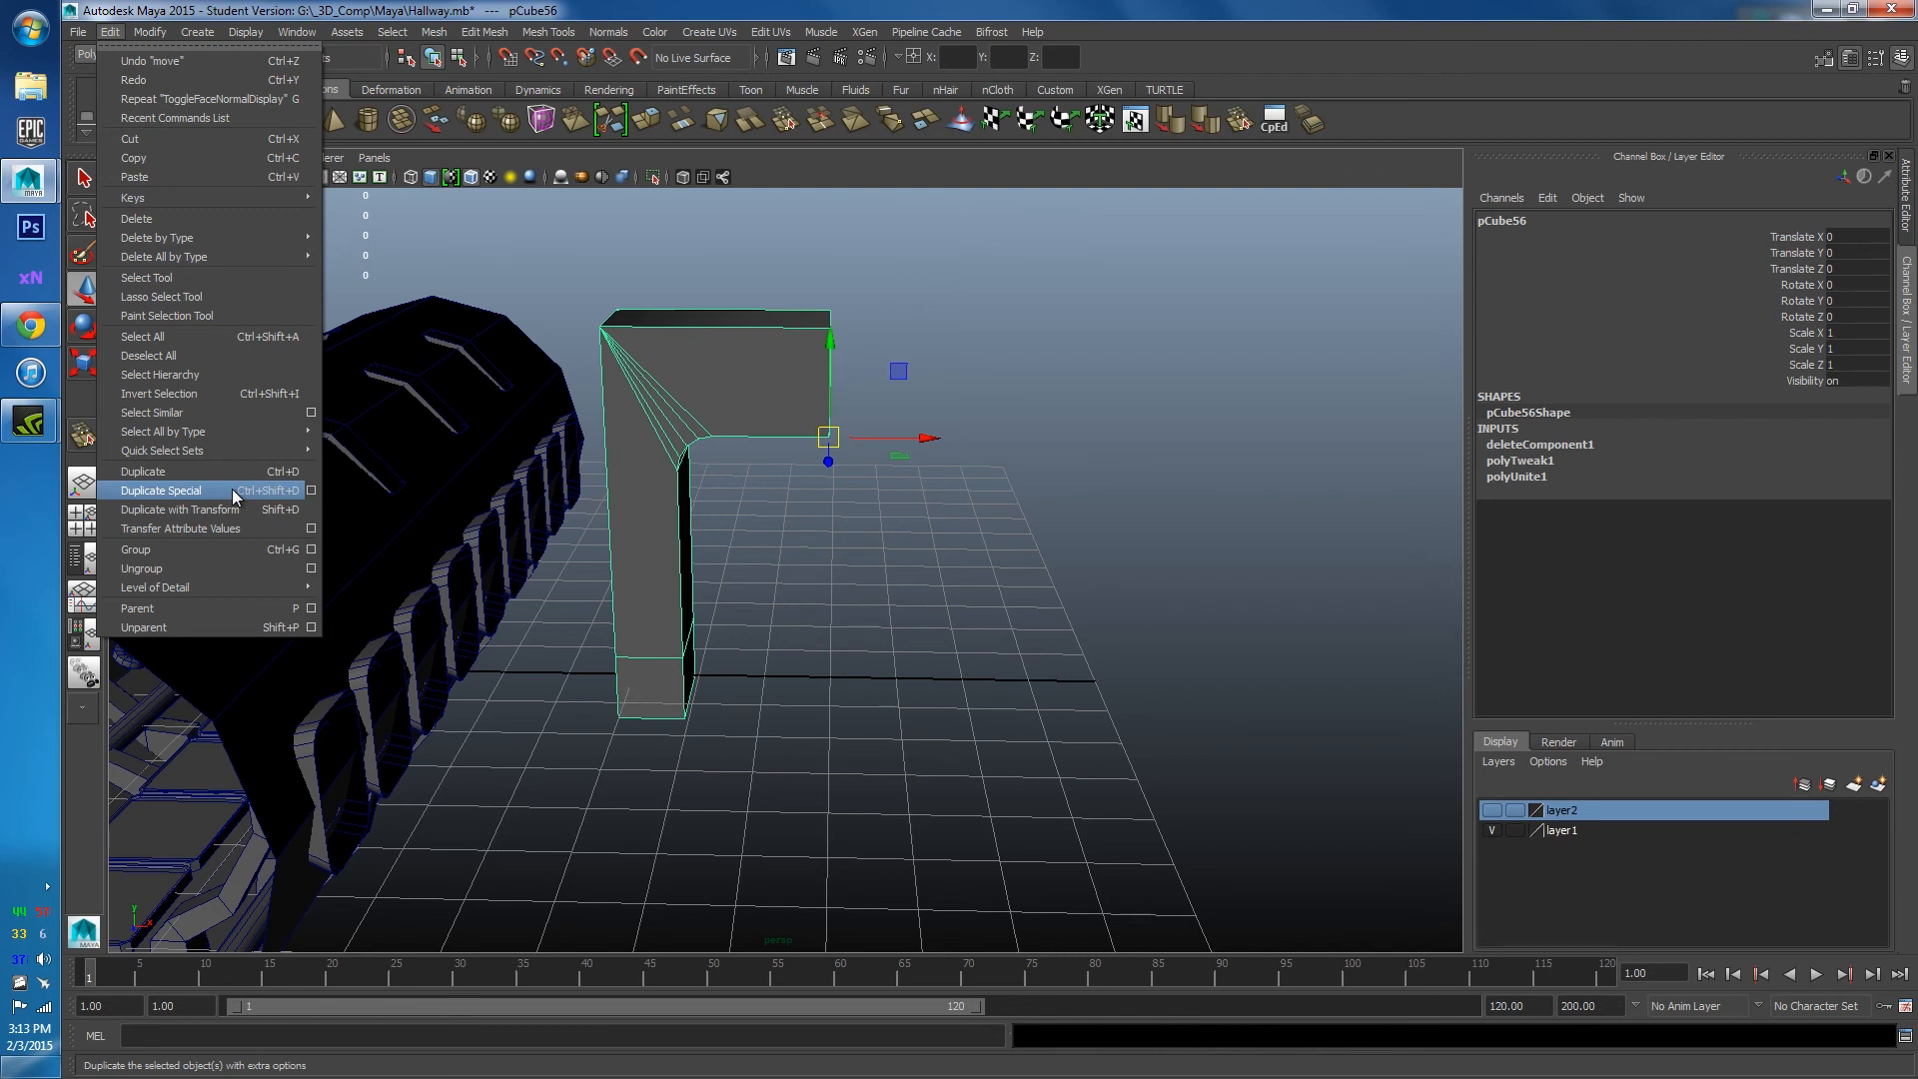
click(310, 490)
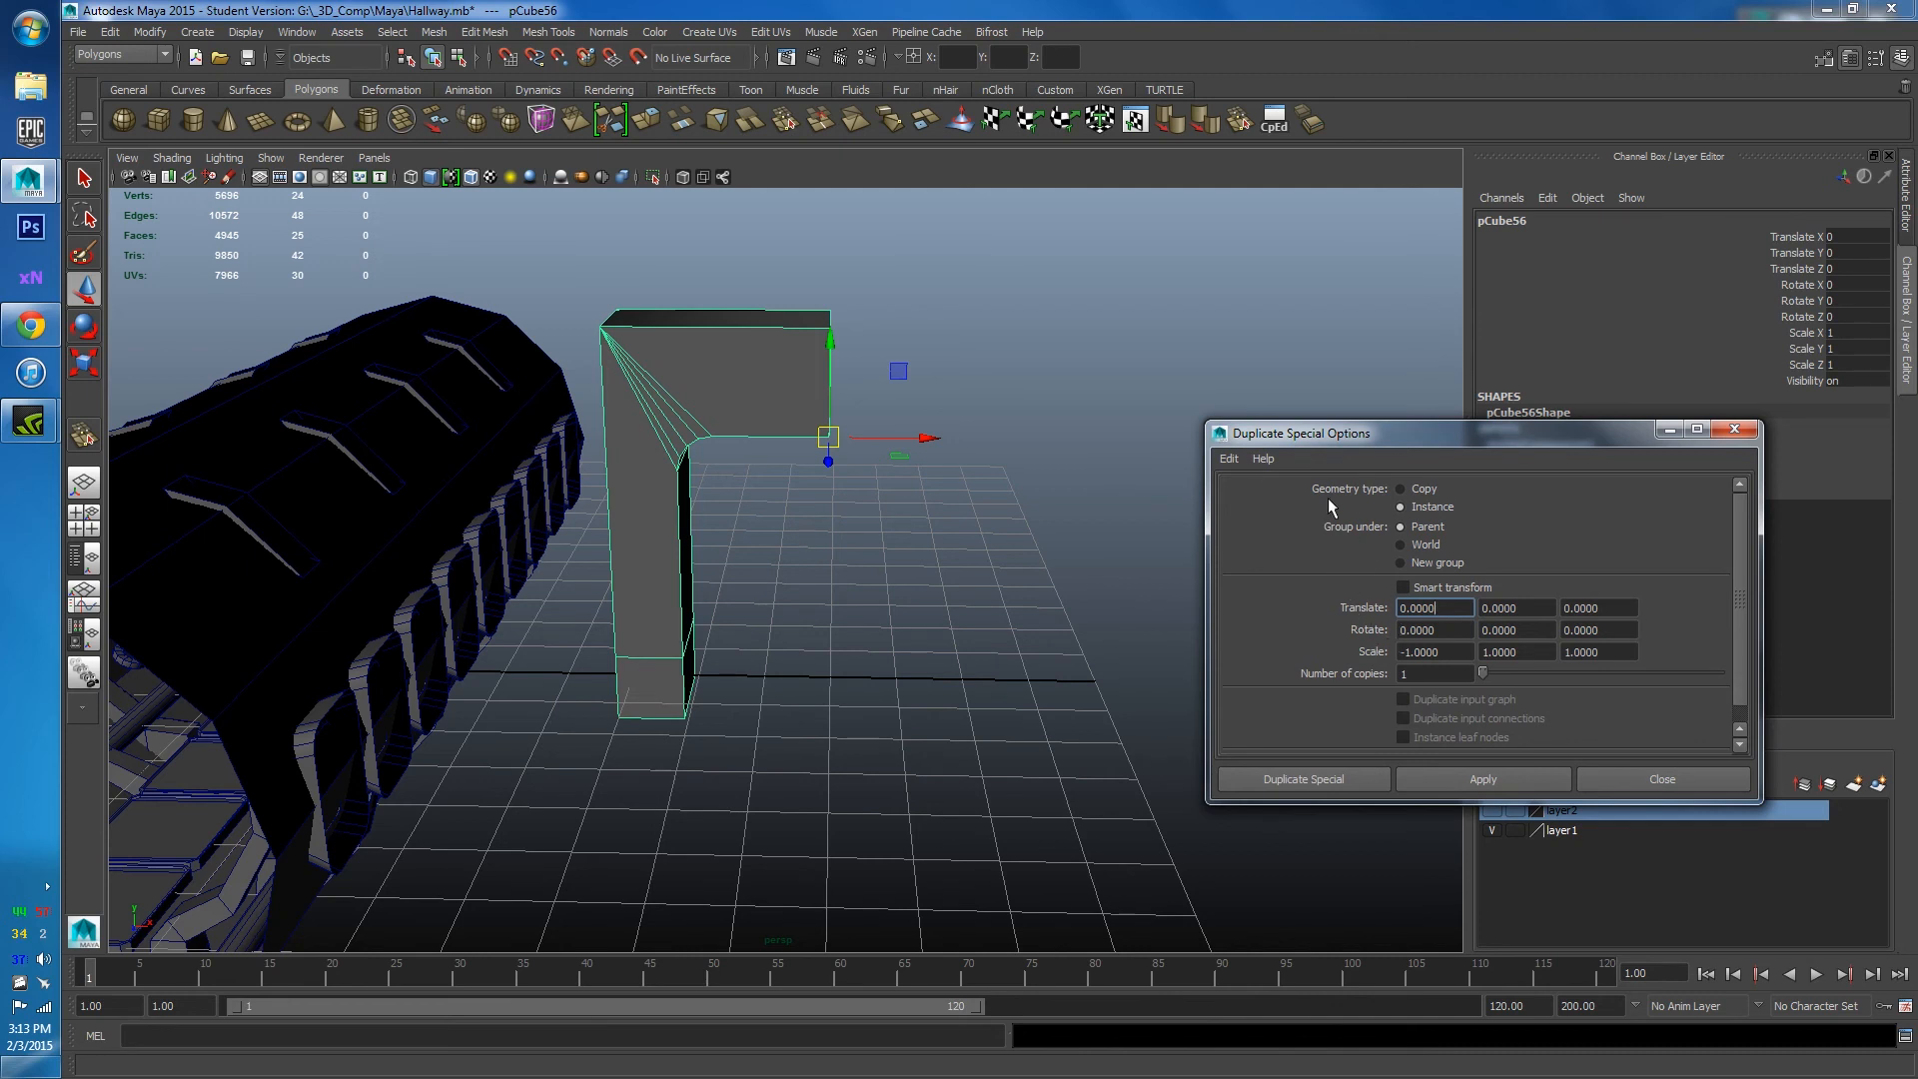
click(1238, 462)
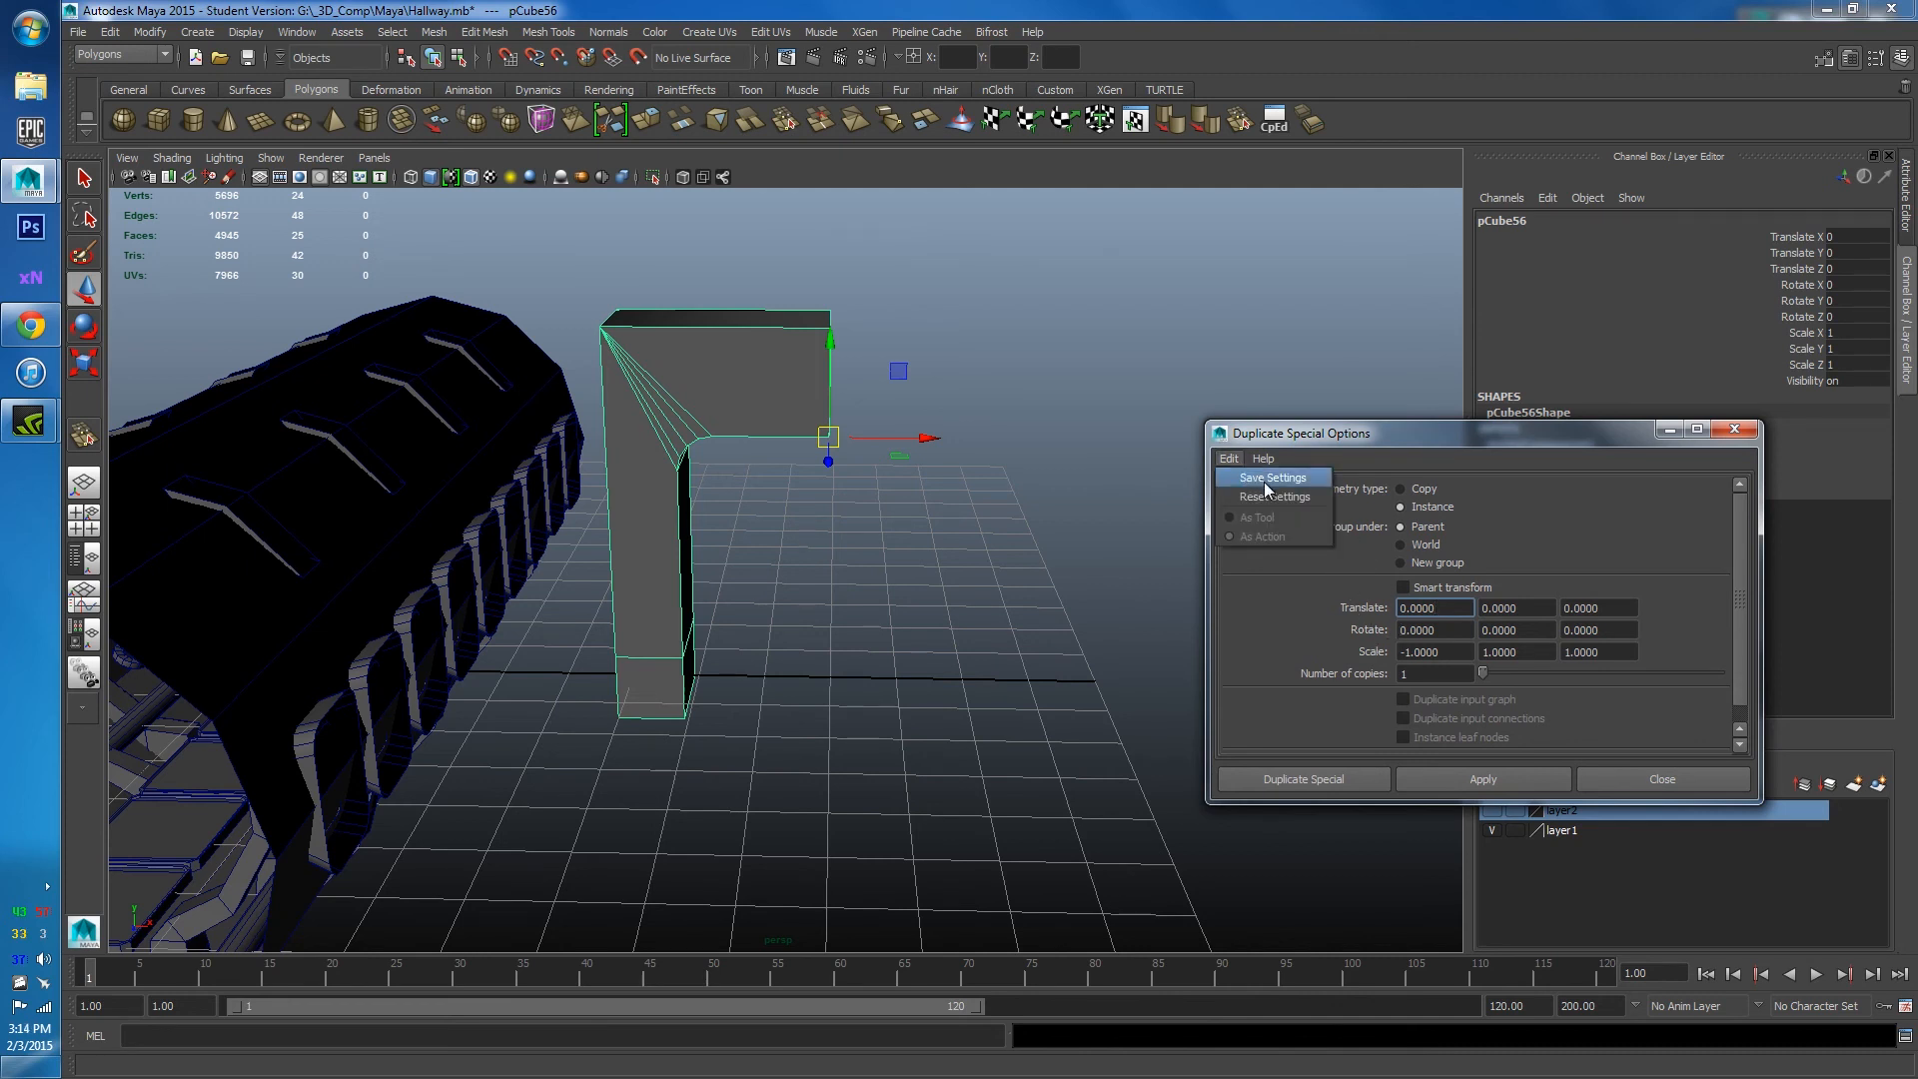
click(1272, 490)
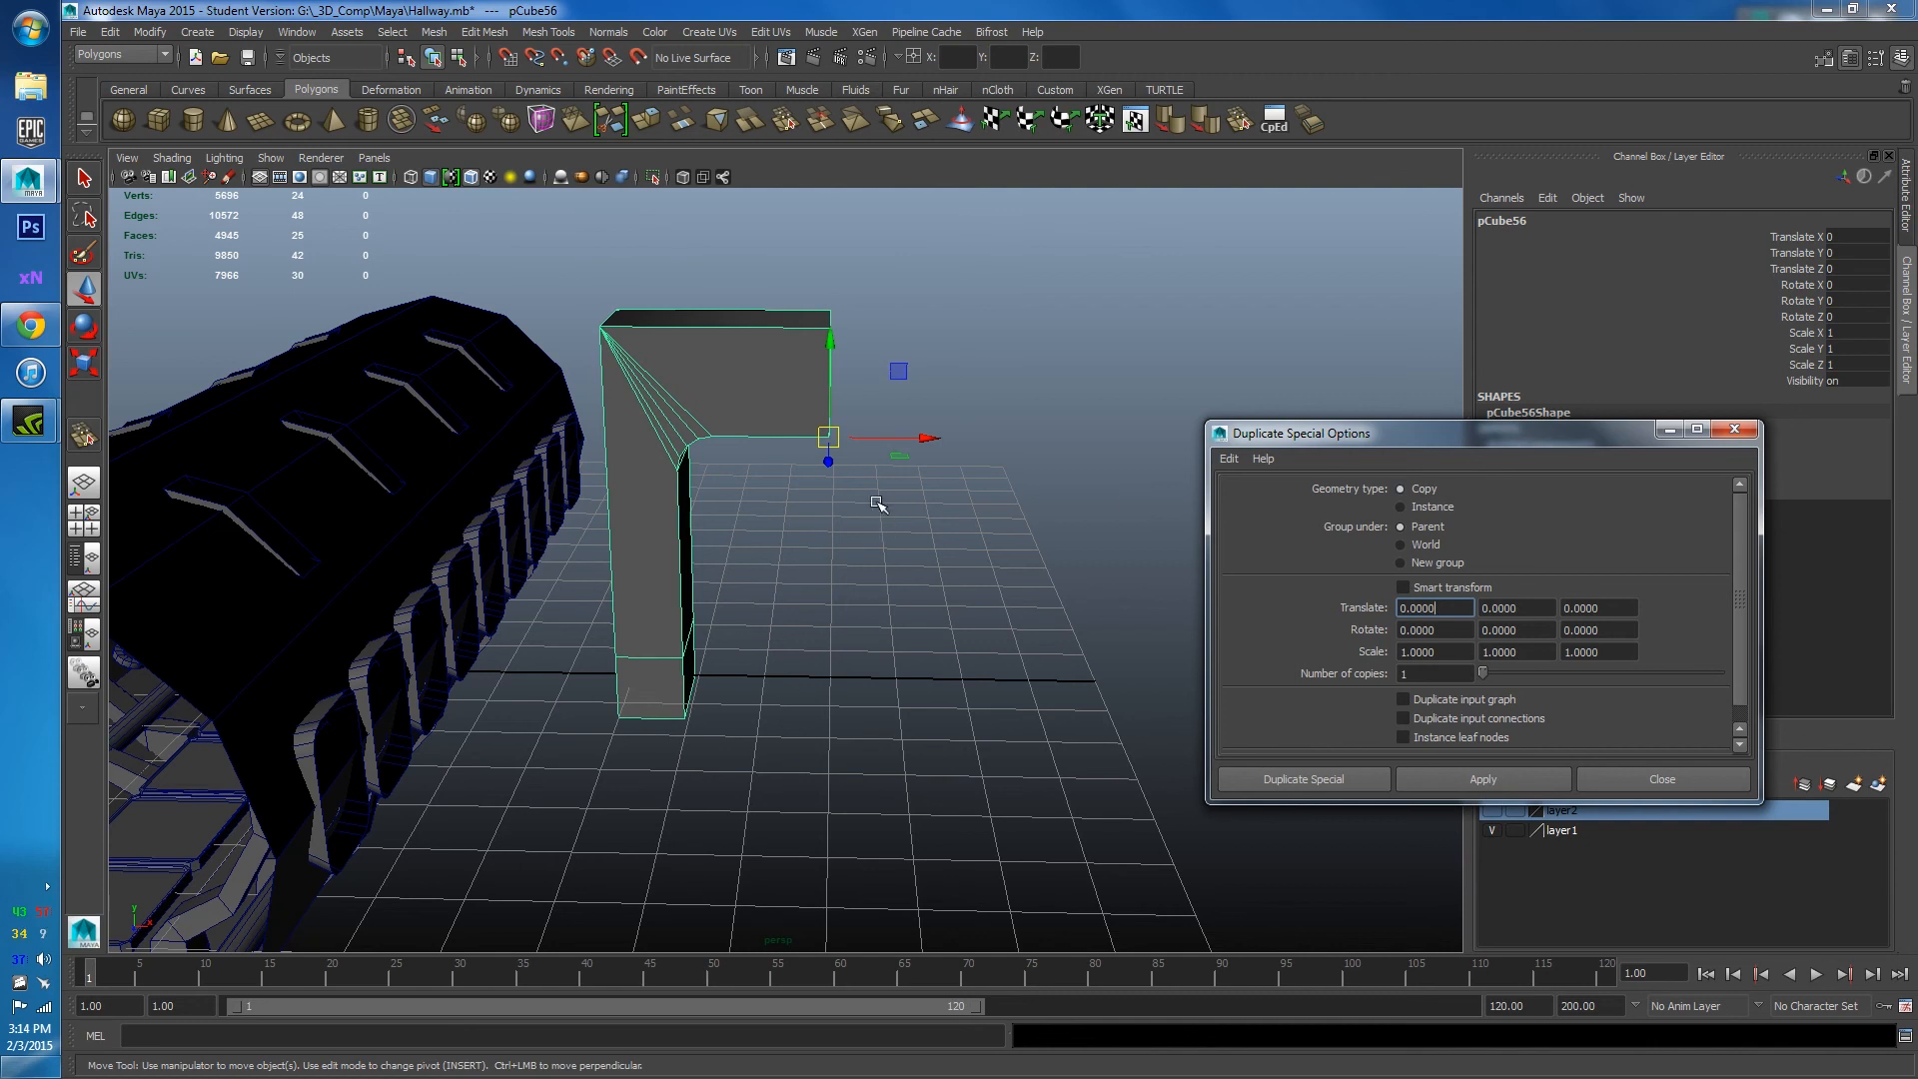
click(1402, 507)
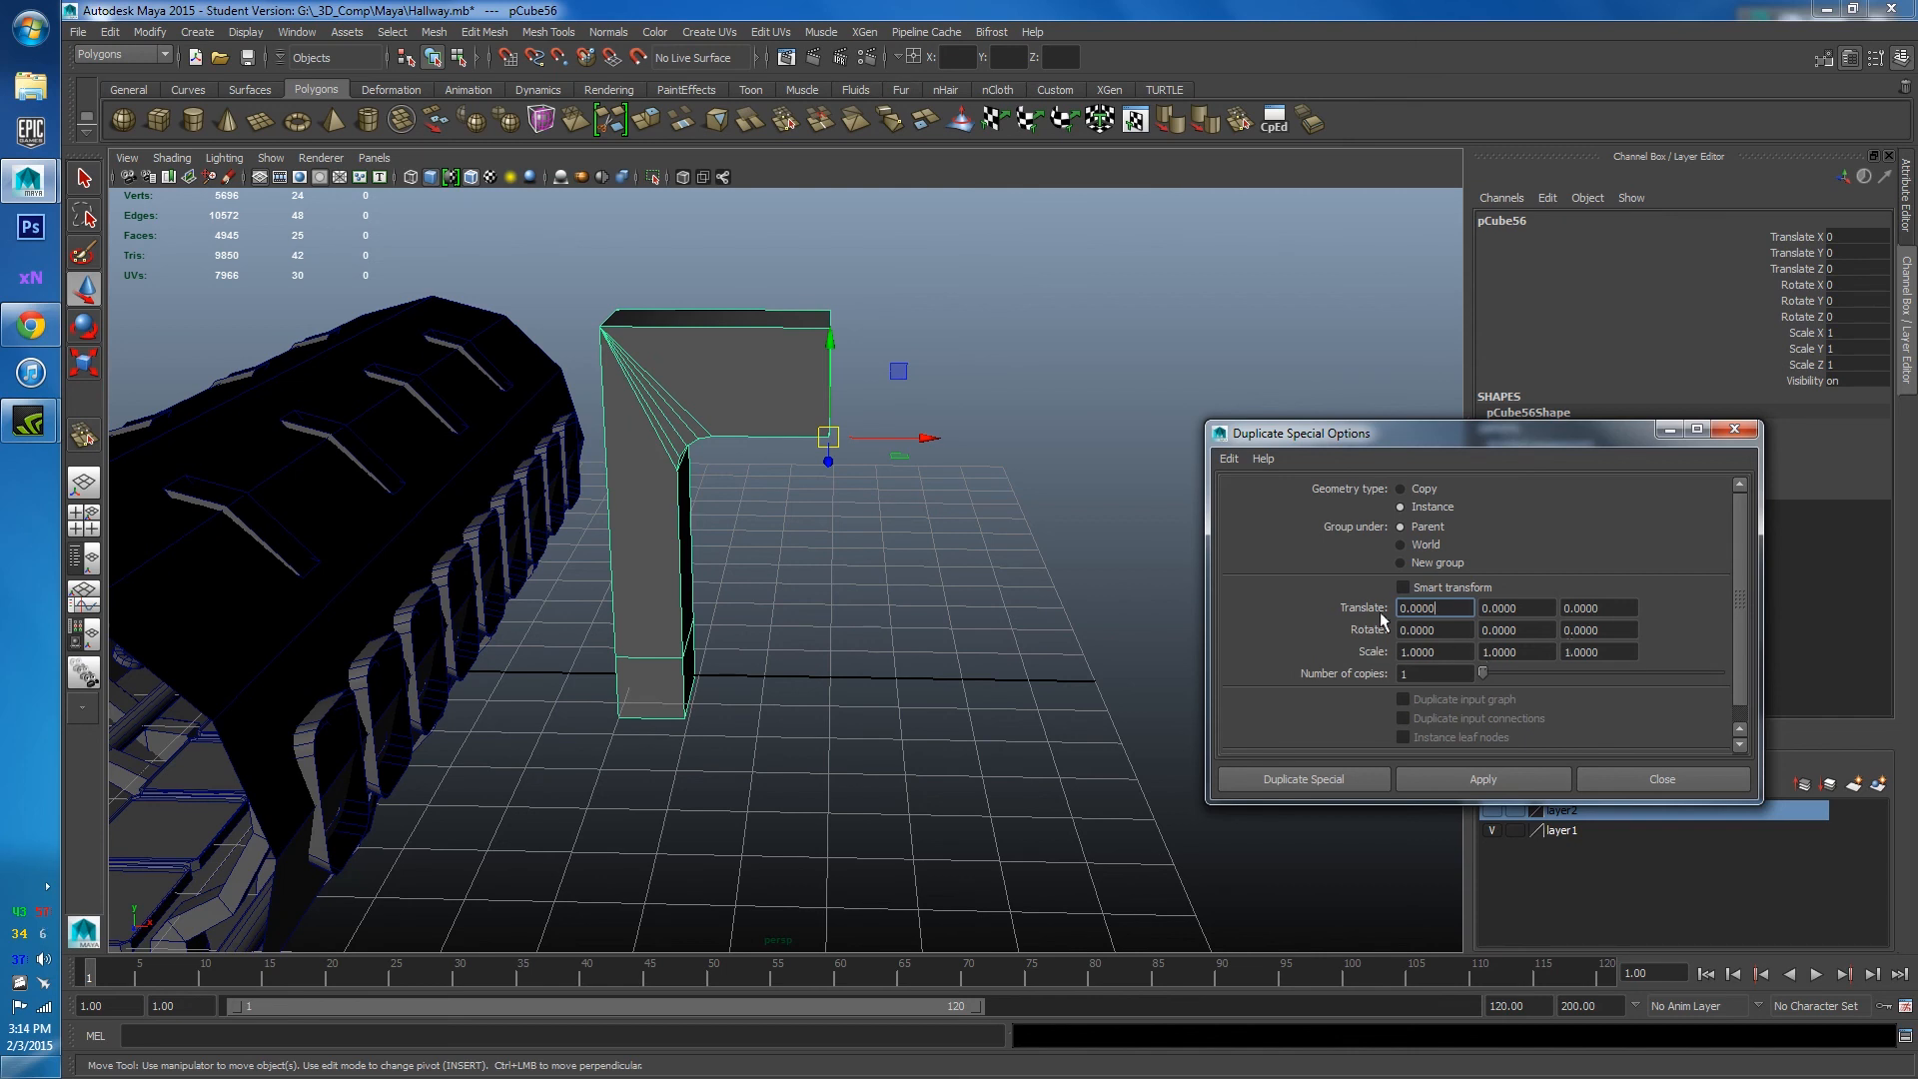
drag(1531, 440, 1502, 461)
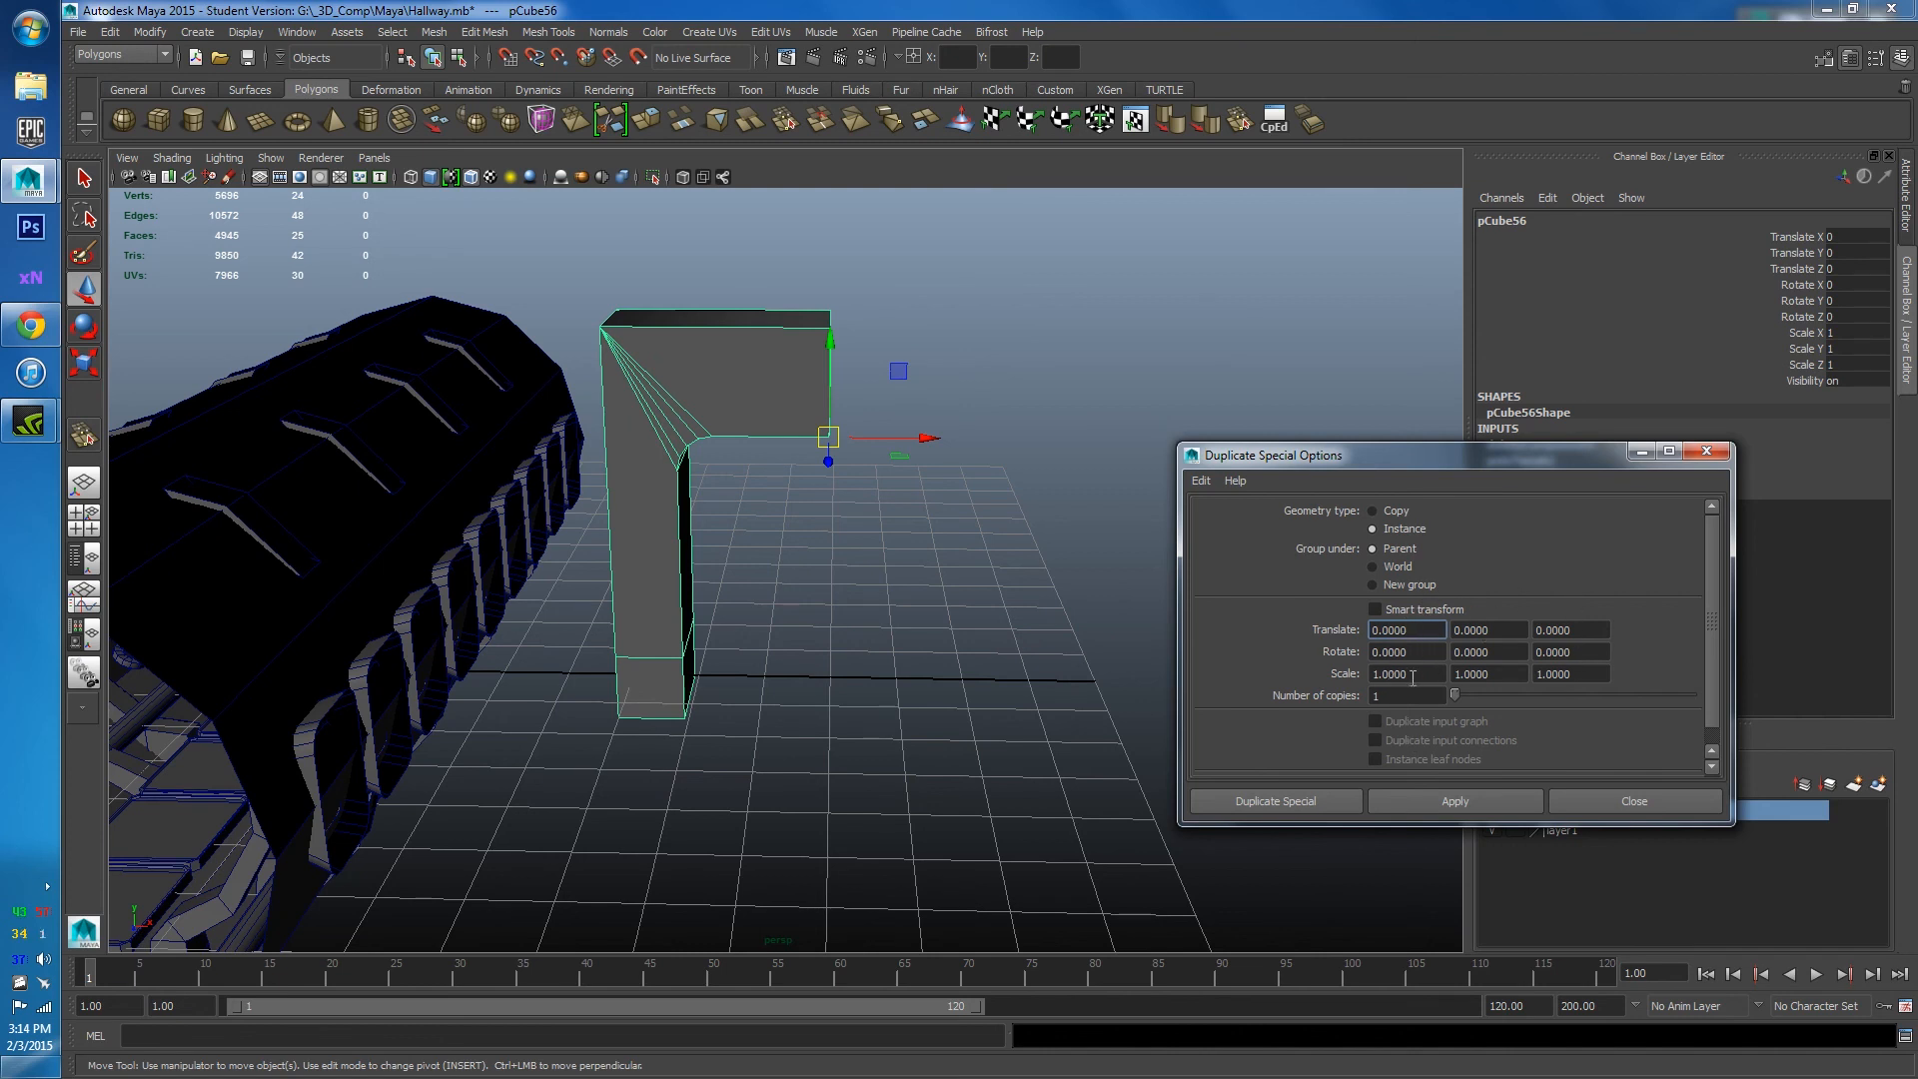
click(1383, 675)
text(-)
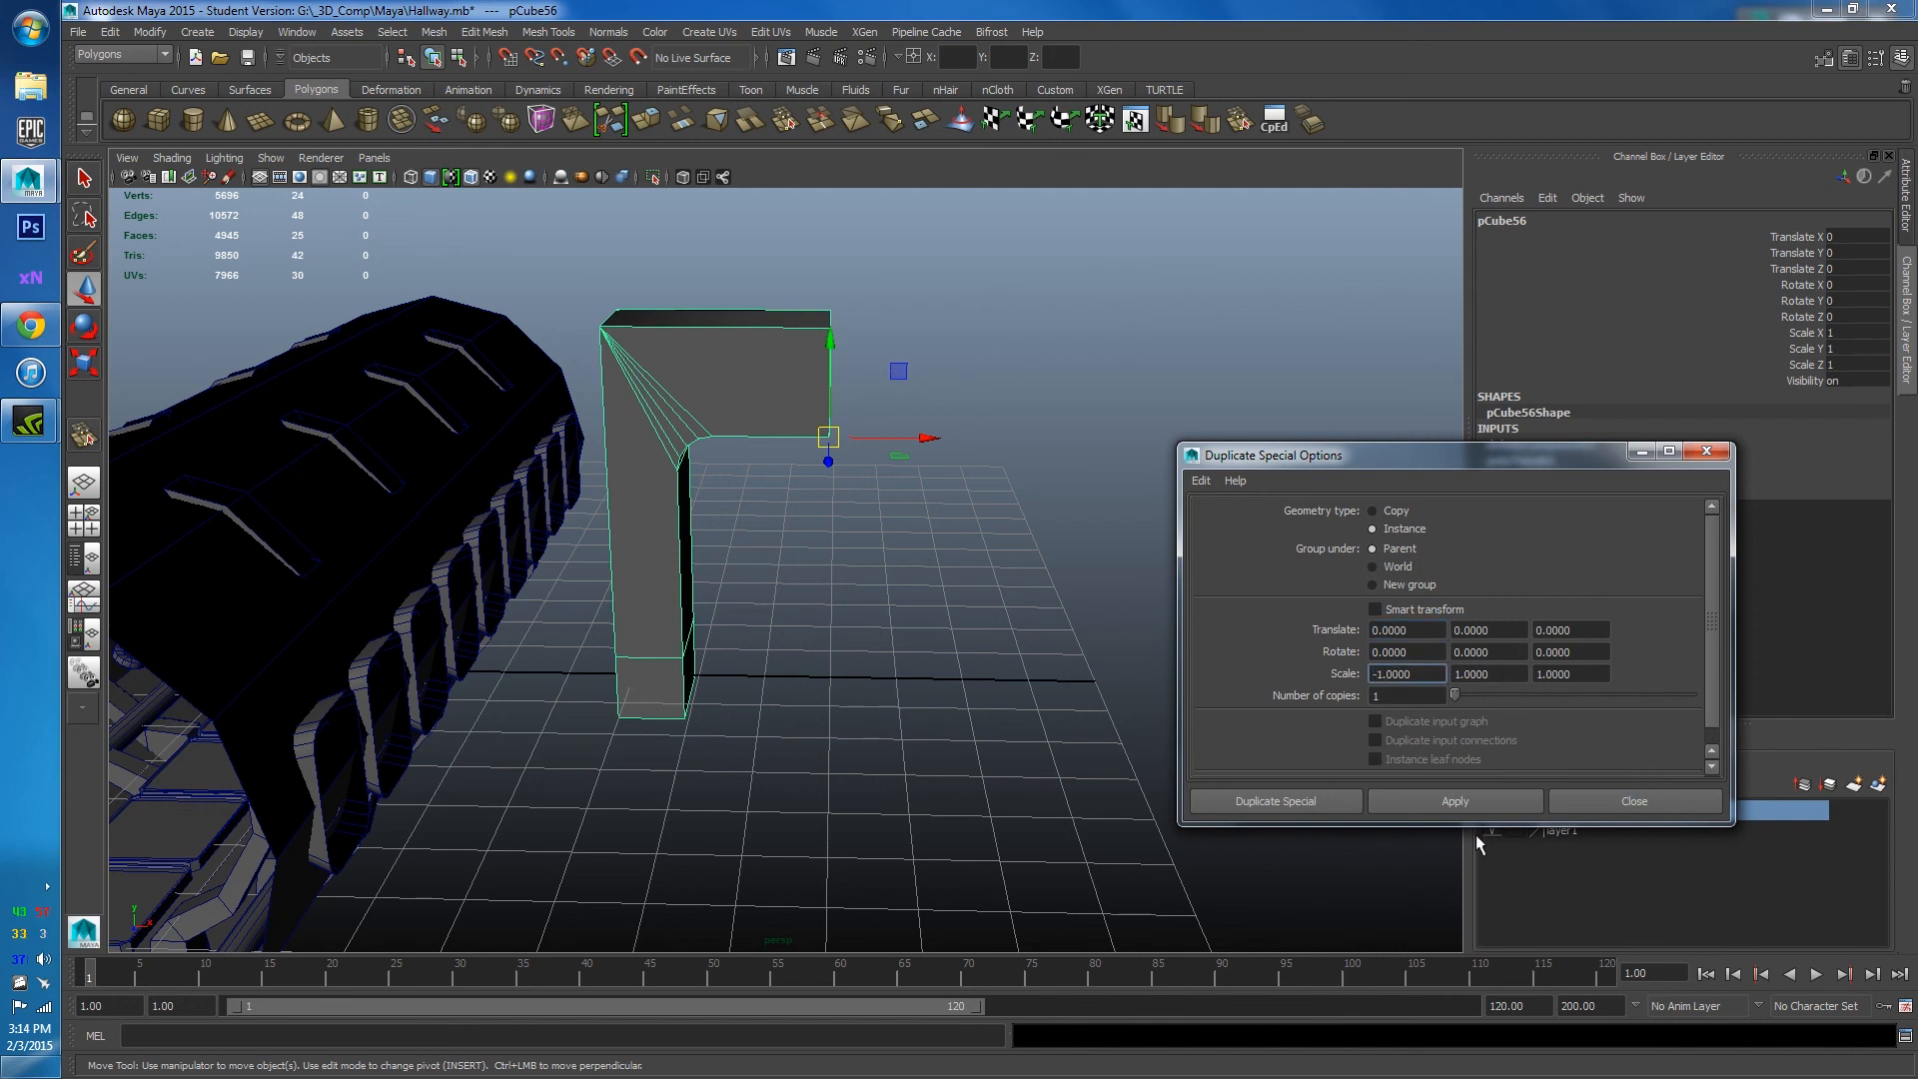
click(1443, 806)
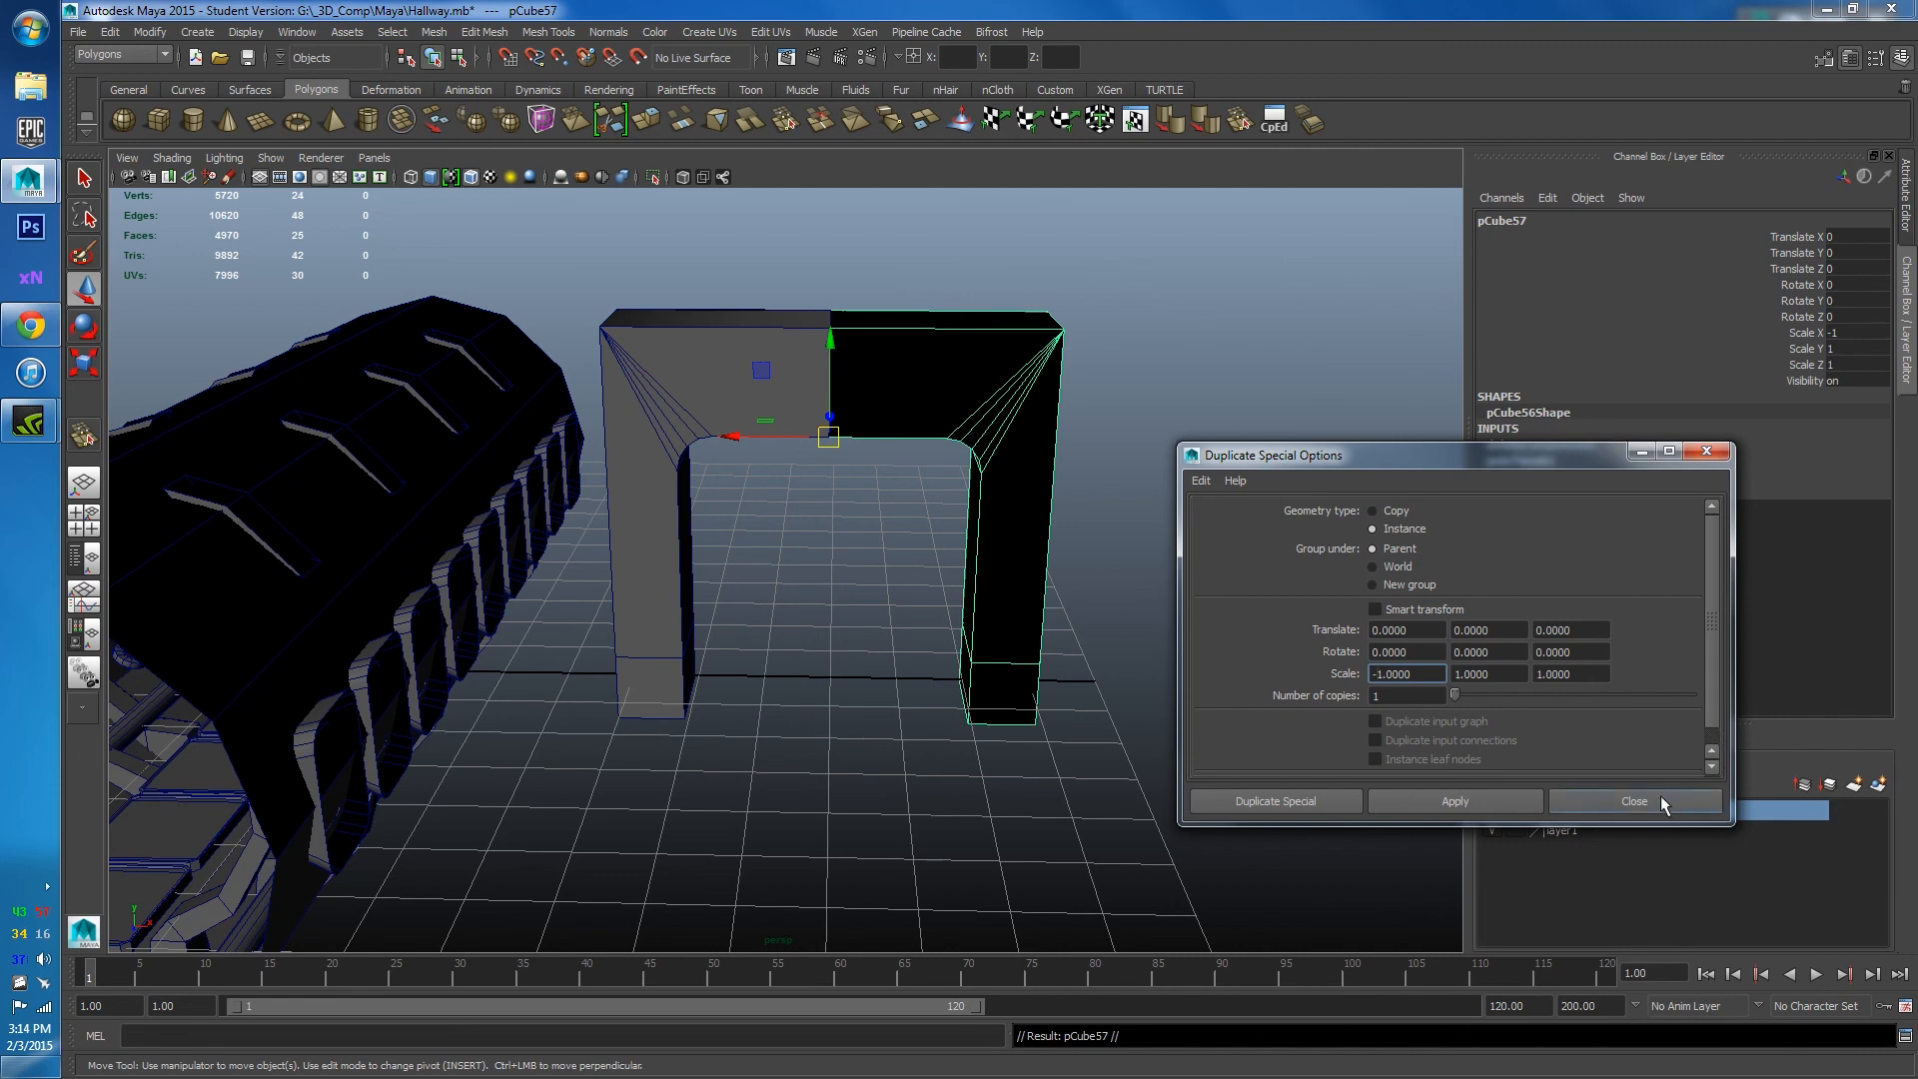
click(1692, 801)
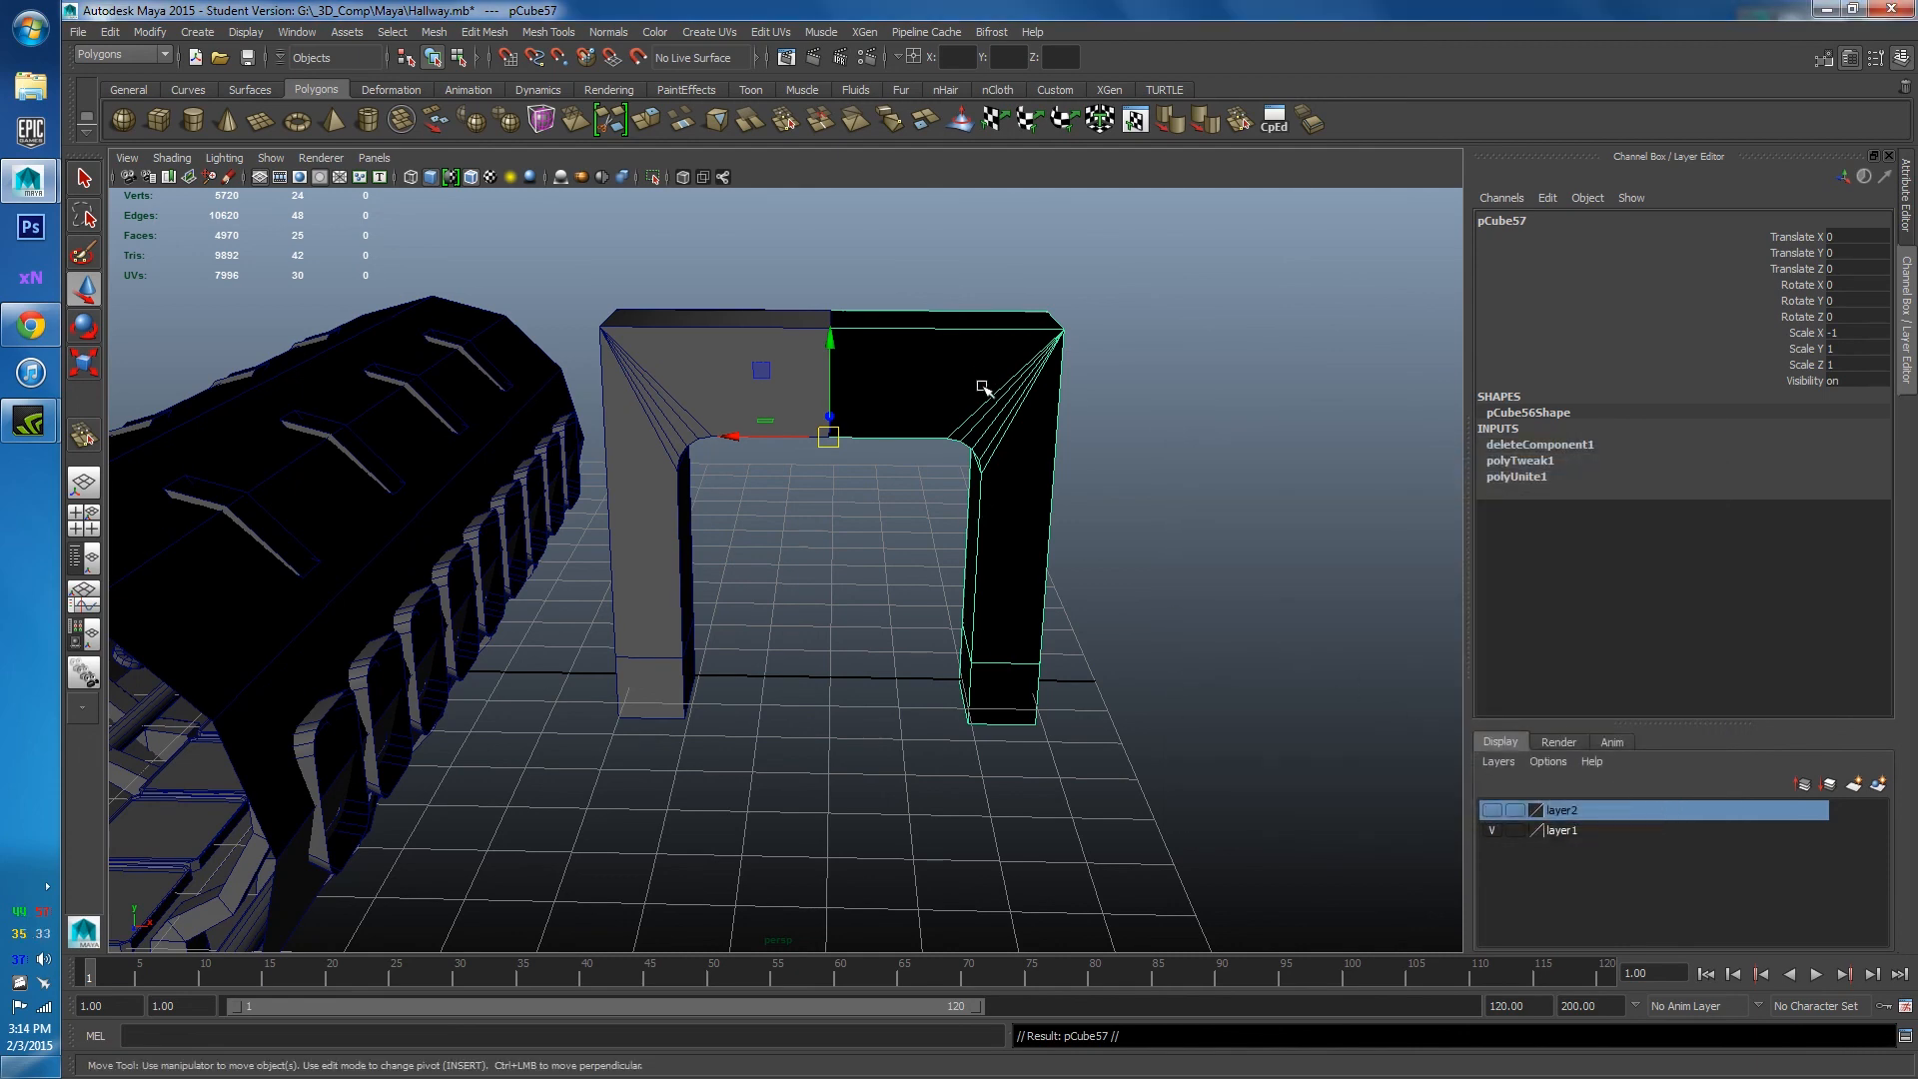
Turn on Two Sided Lighting in the viewport to inspect both arch halves.
alt+drag(983, 387, 1030, 637)
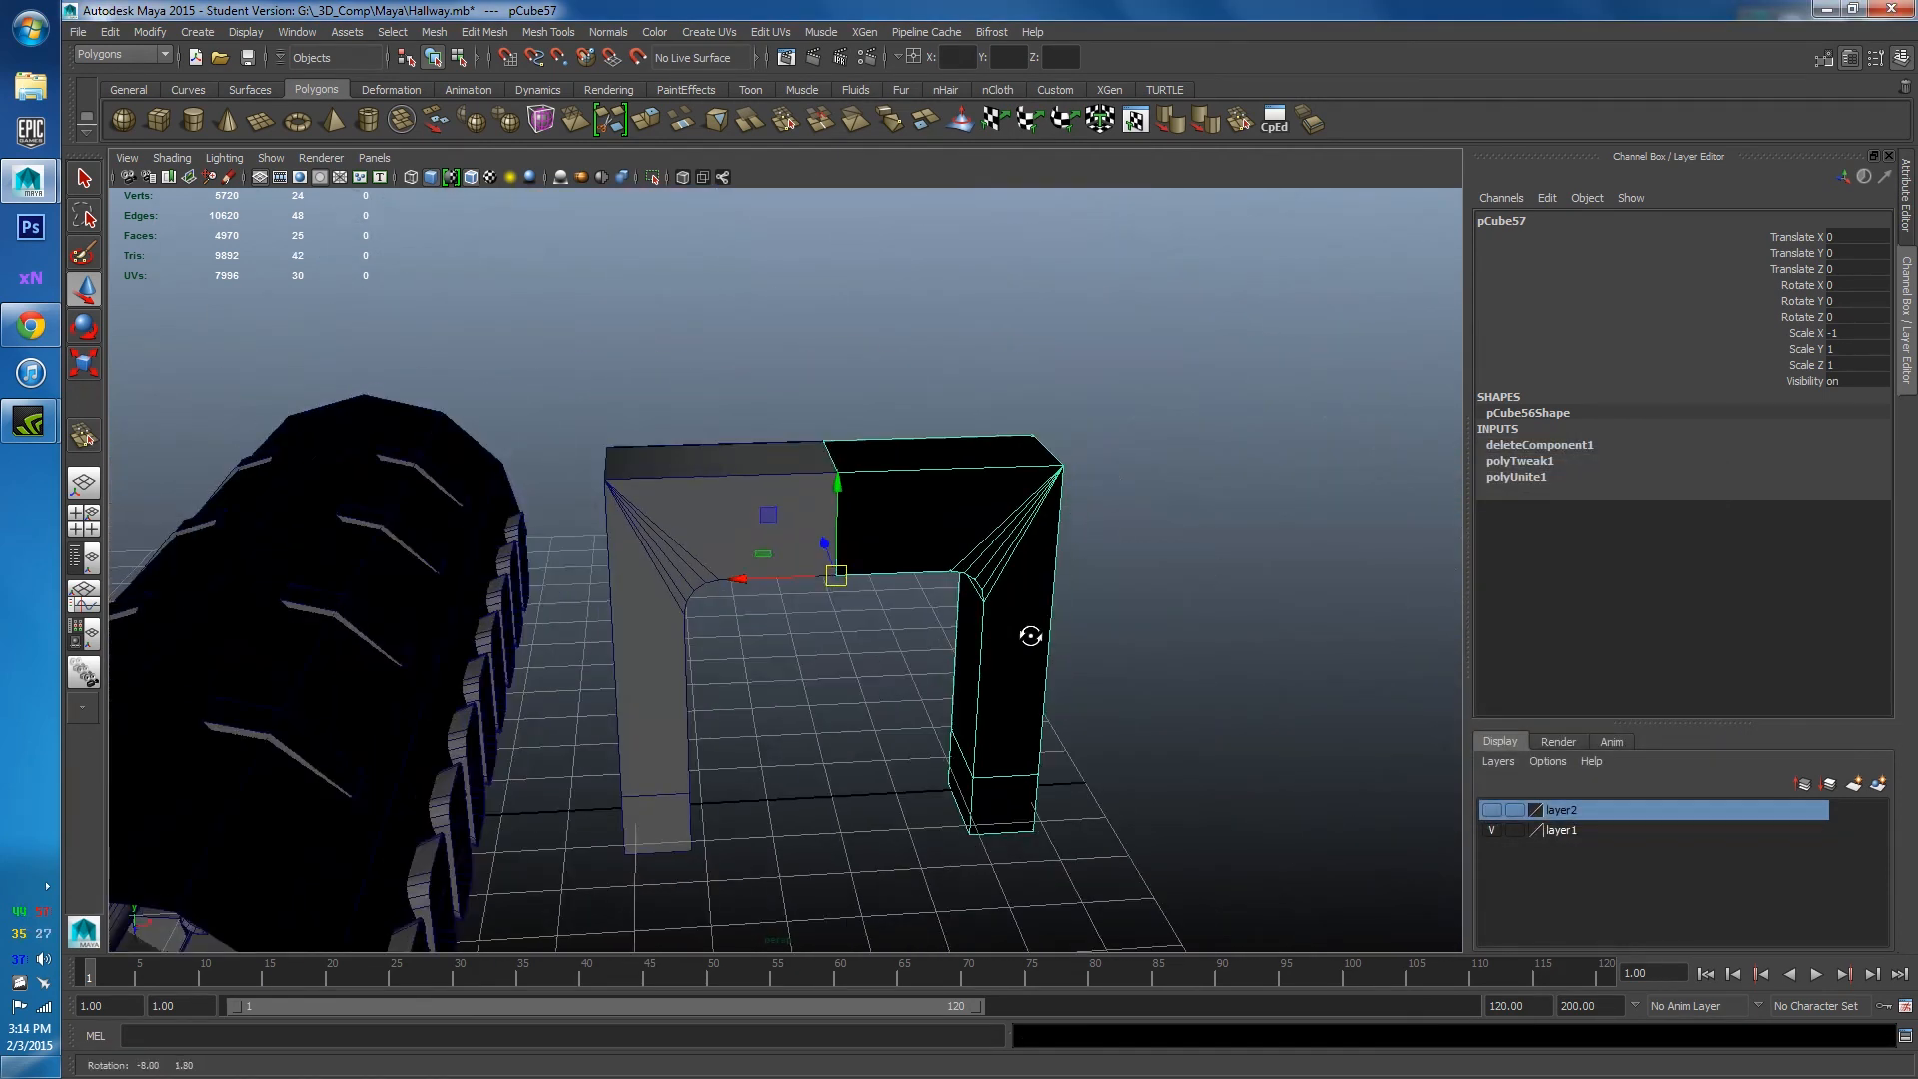
alt+drag(890, 578, 878, 586)
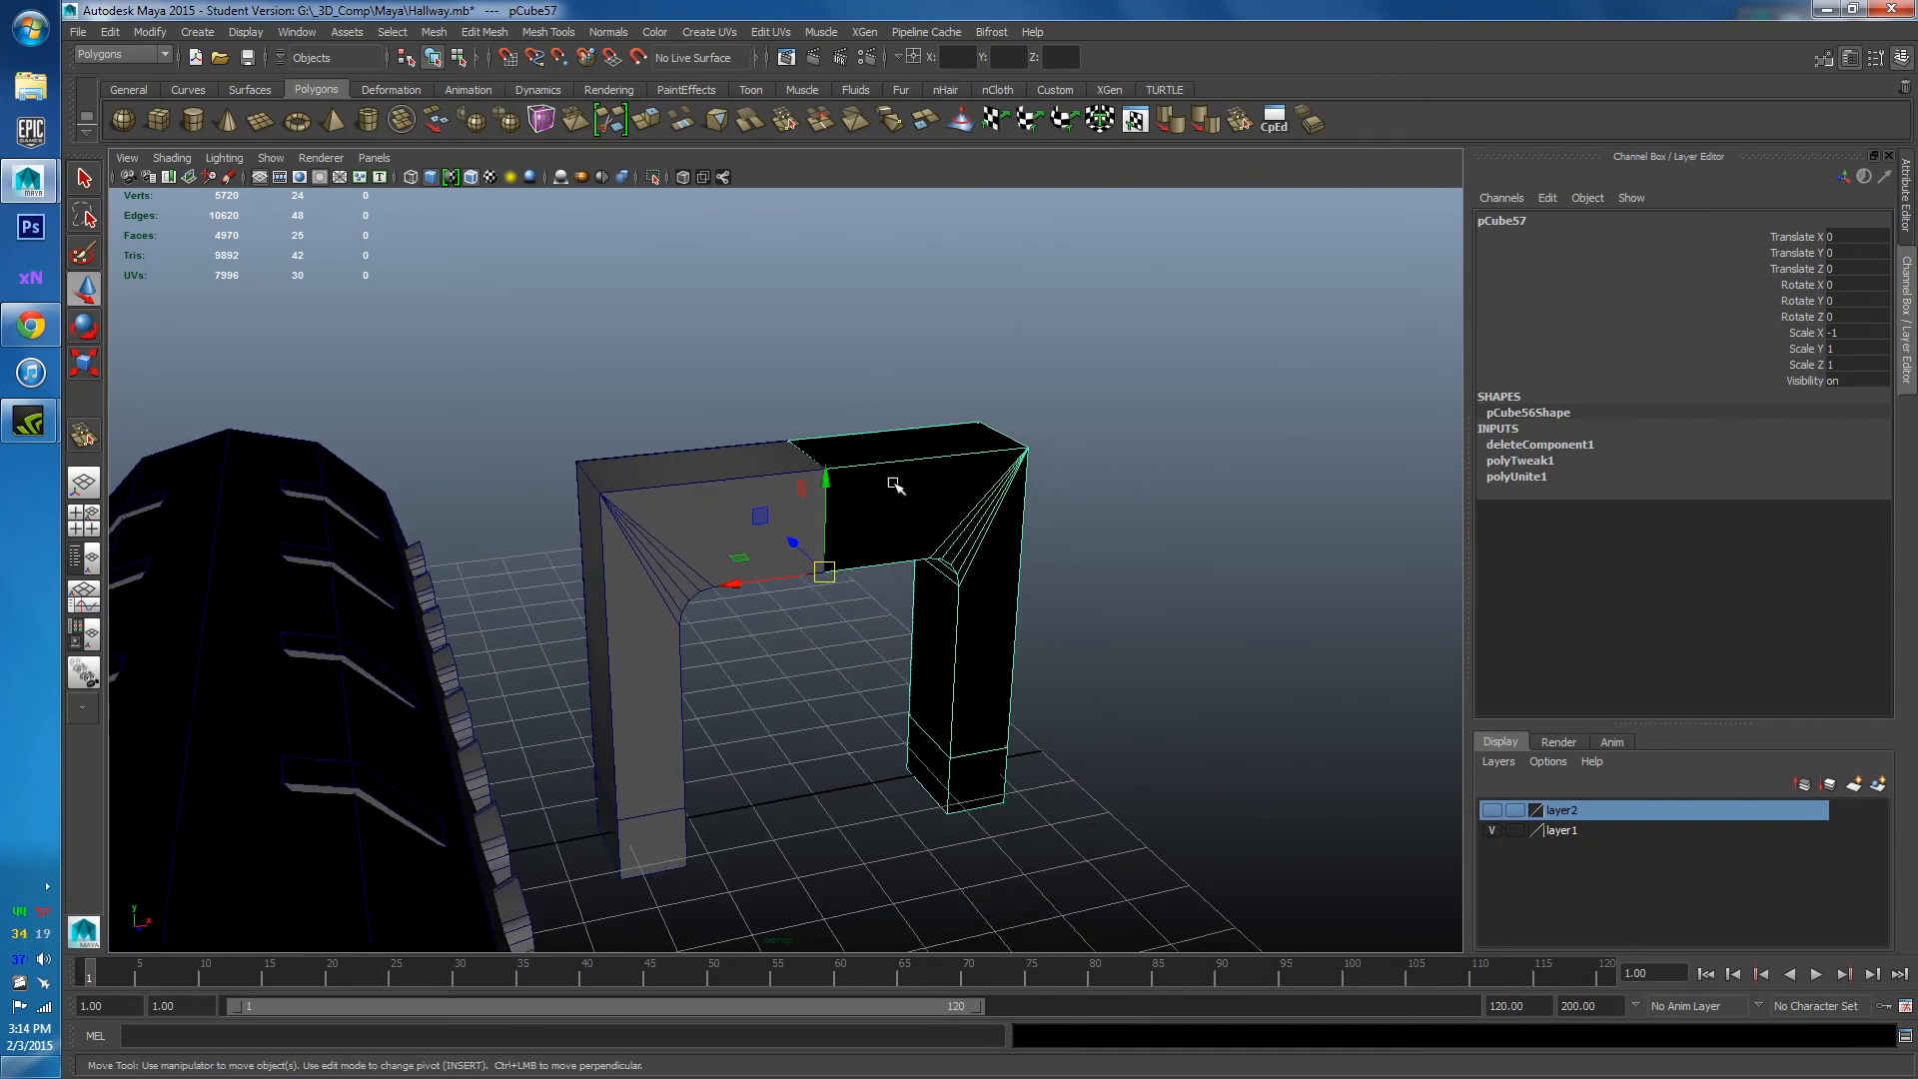
click(127, 158)
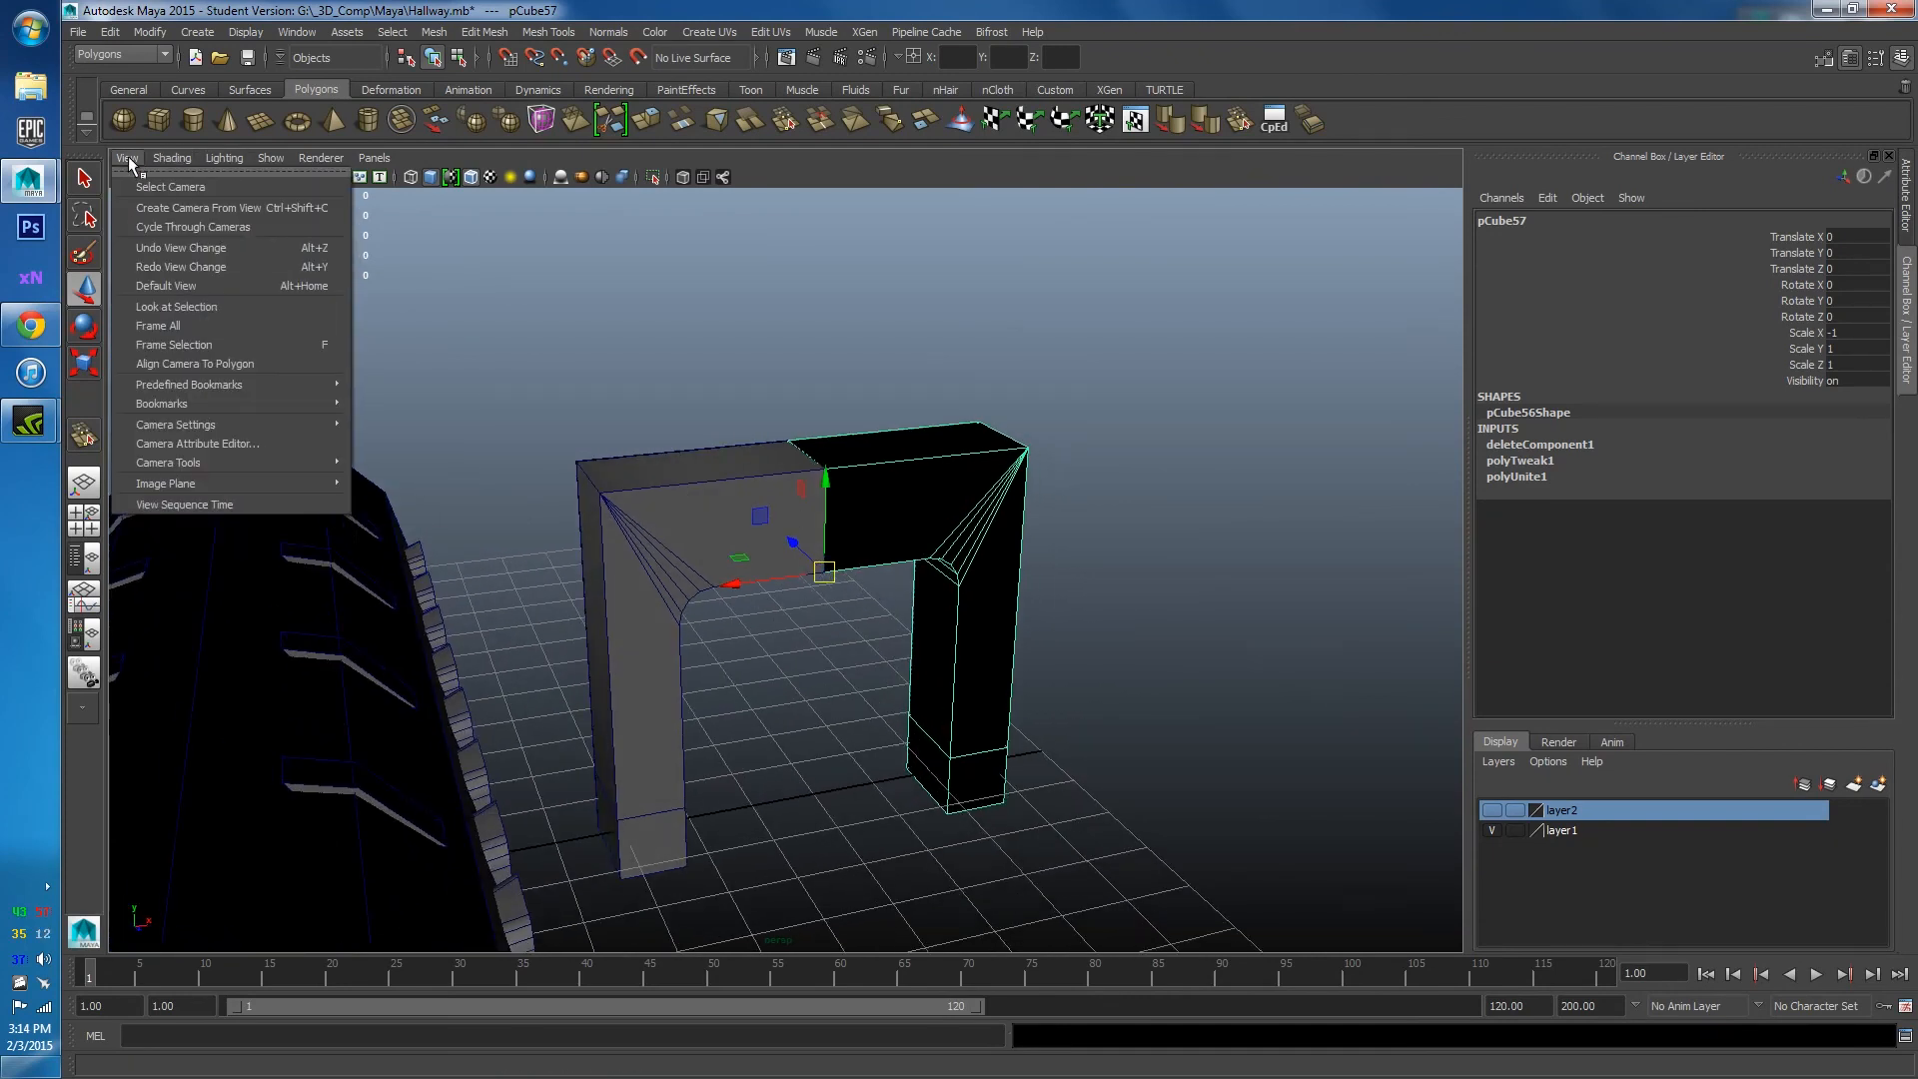
click(242, 158)
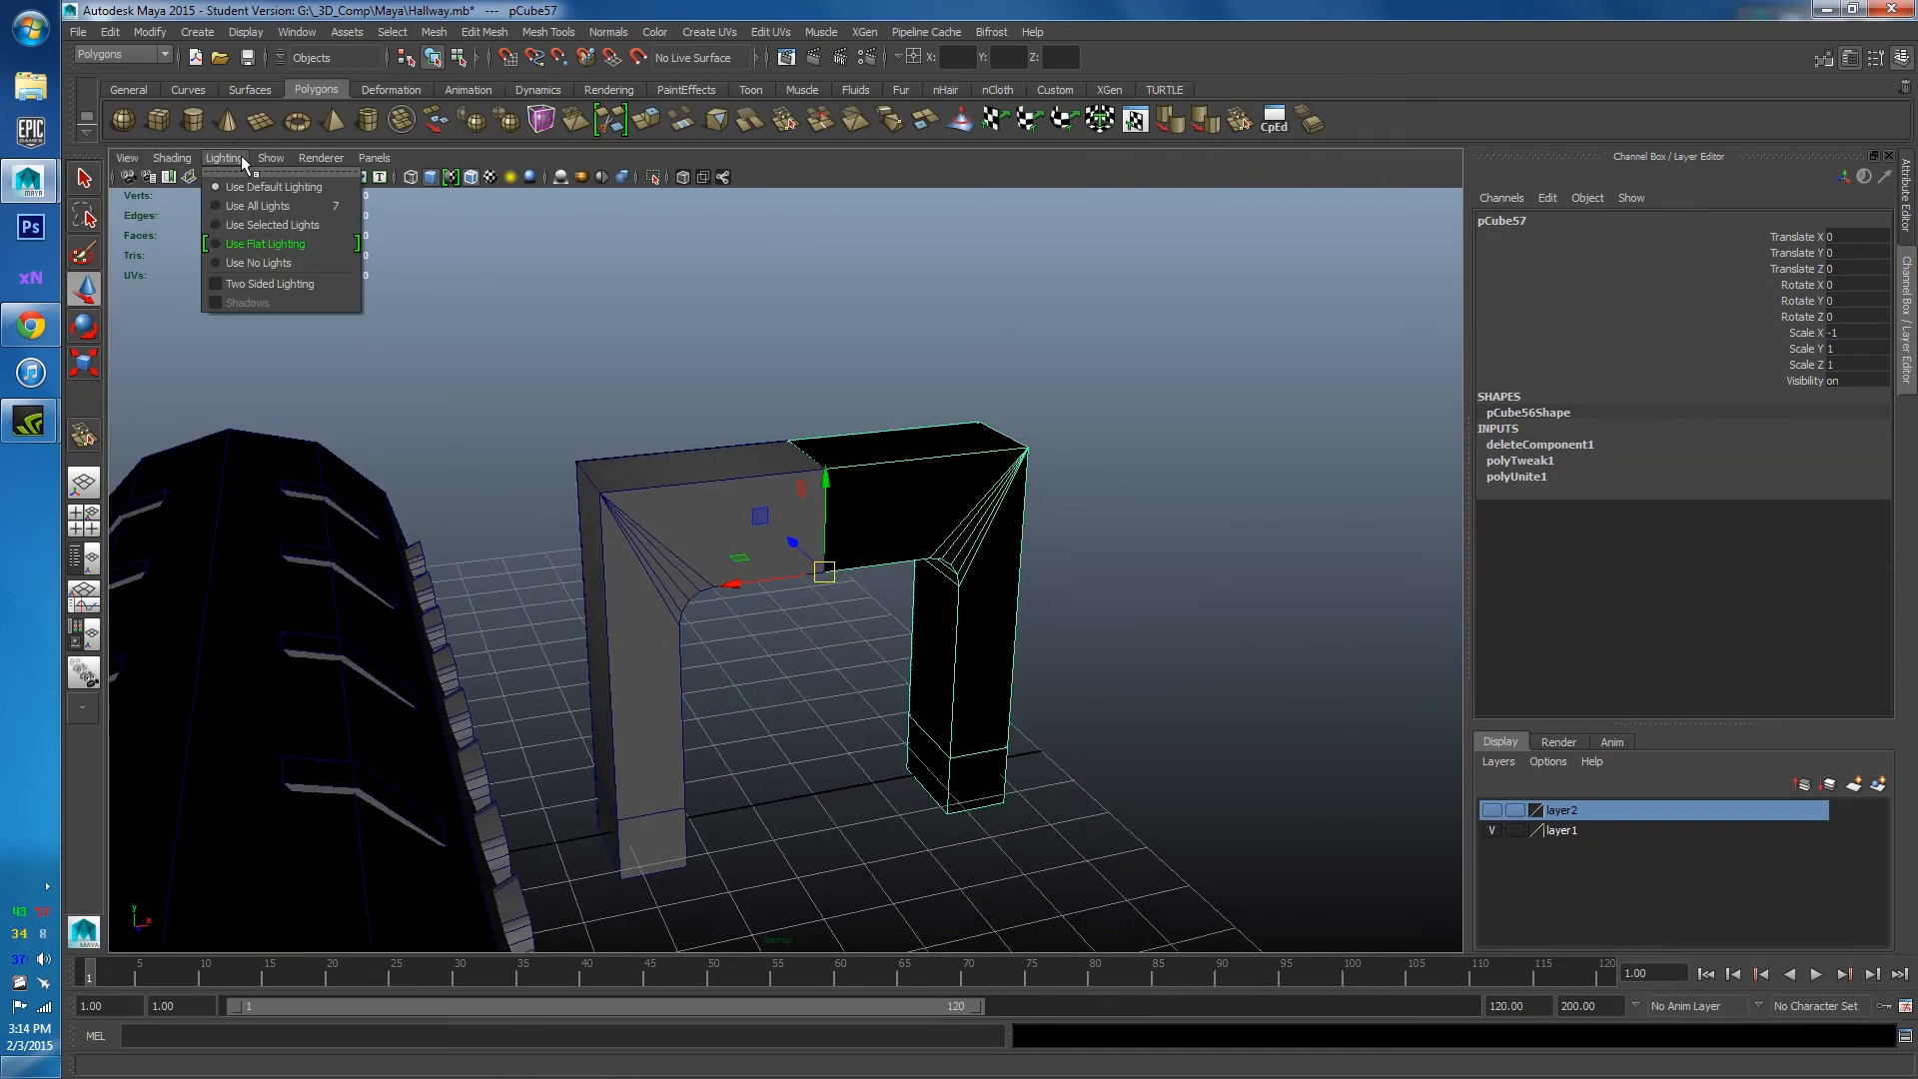
click(216, 284)
Switch the left arch half to vertex mode and trial-move inner-corner vertices, undoing each attempt.
click(1040, 334)
alt+drag(1099, 414, 1007, 502)
click(636, 558)
scroll(648, 566, up, 3)
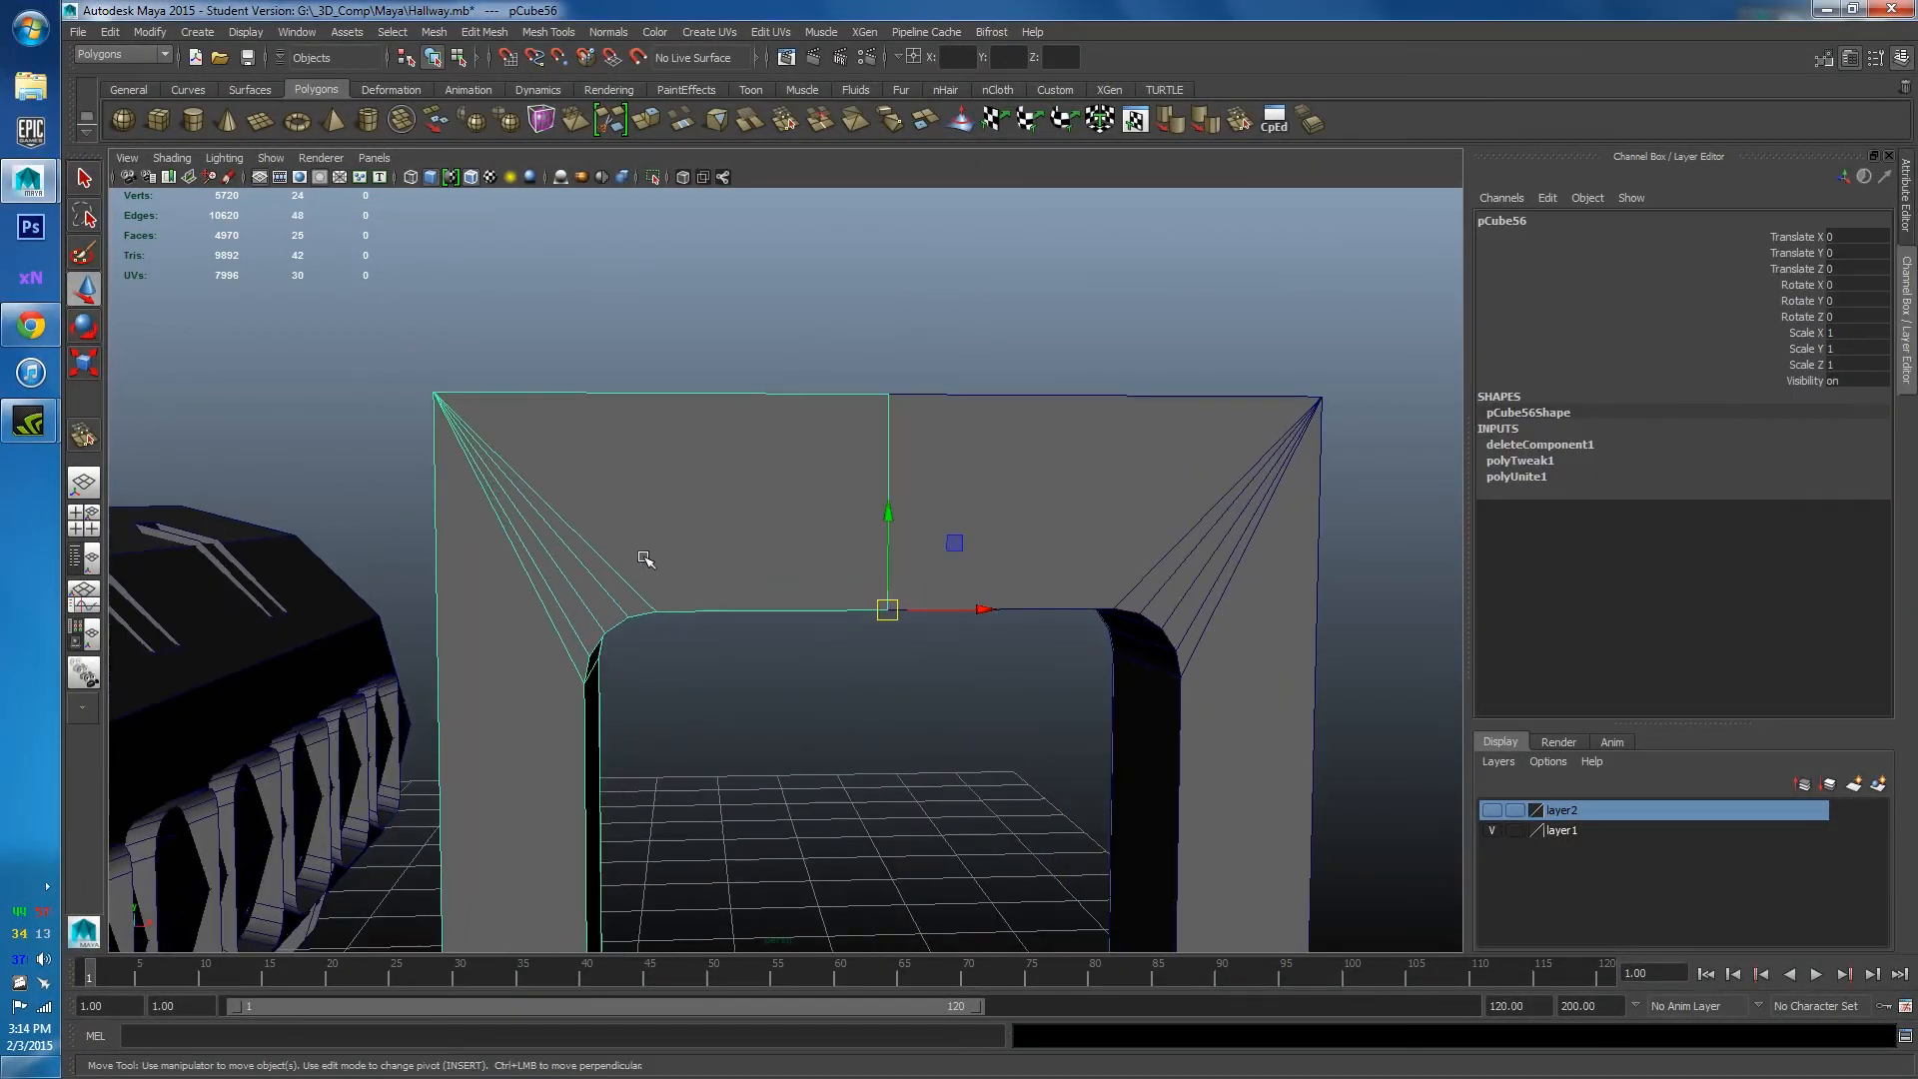
right_drag(644, 560, 591, 556)
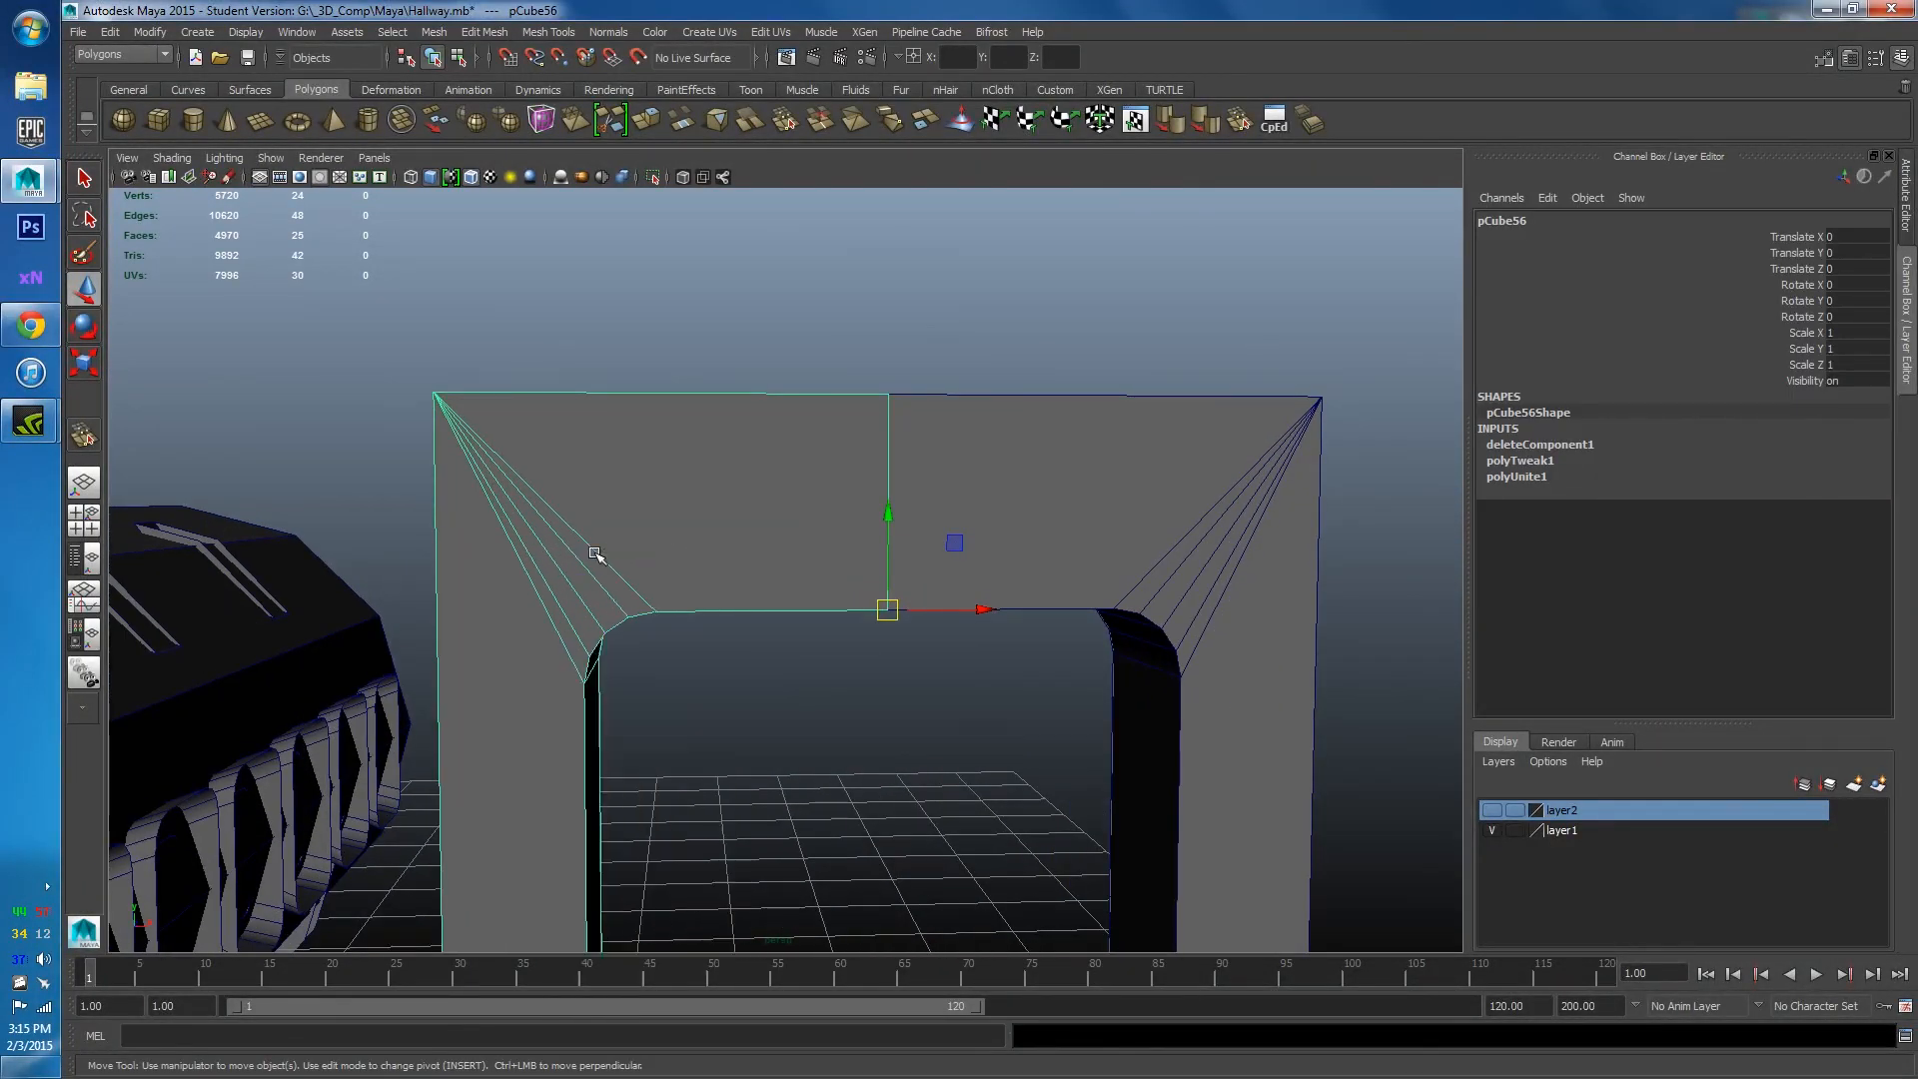
click(655, 613)
alt+middle_drag(665, 754, 691, 669)
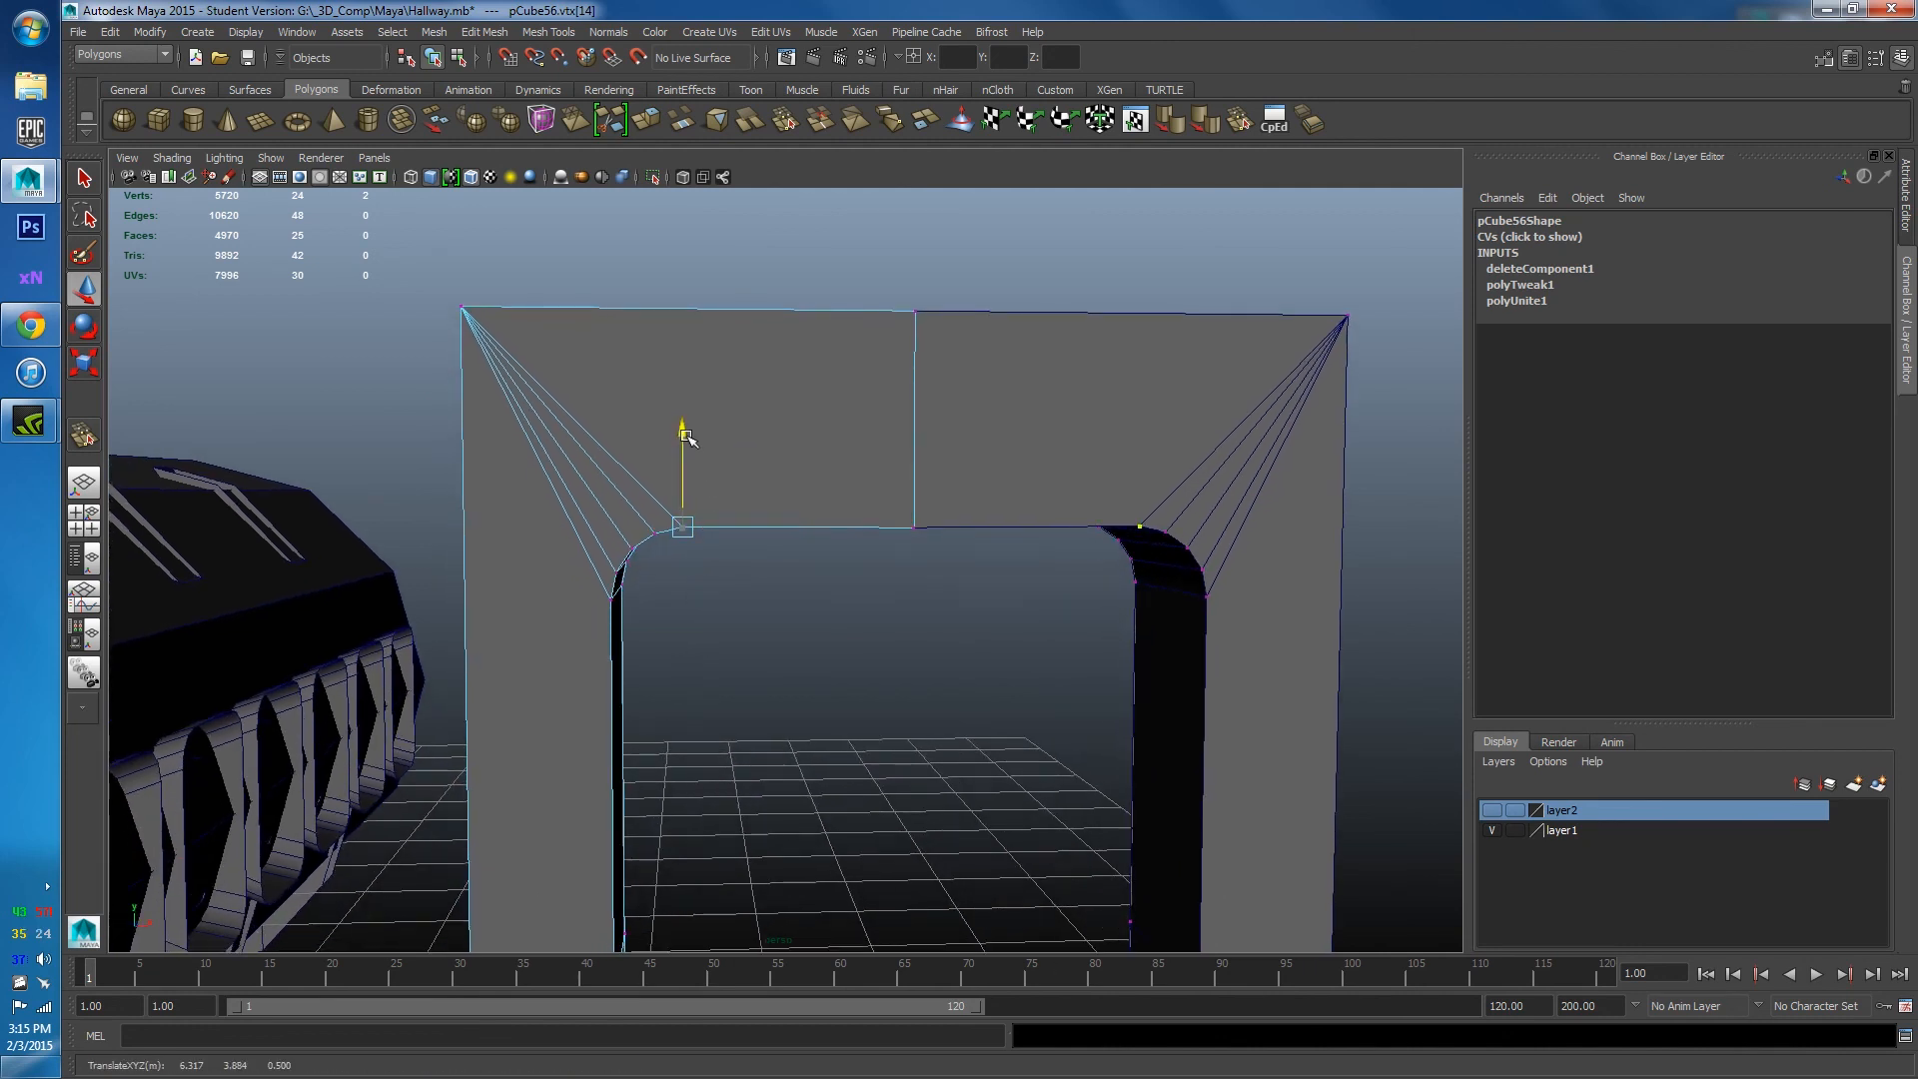
drag(683, 437, 698, 450)
key(ctrl+z)
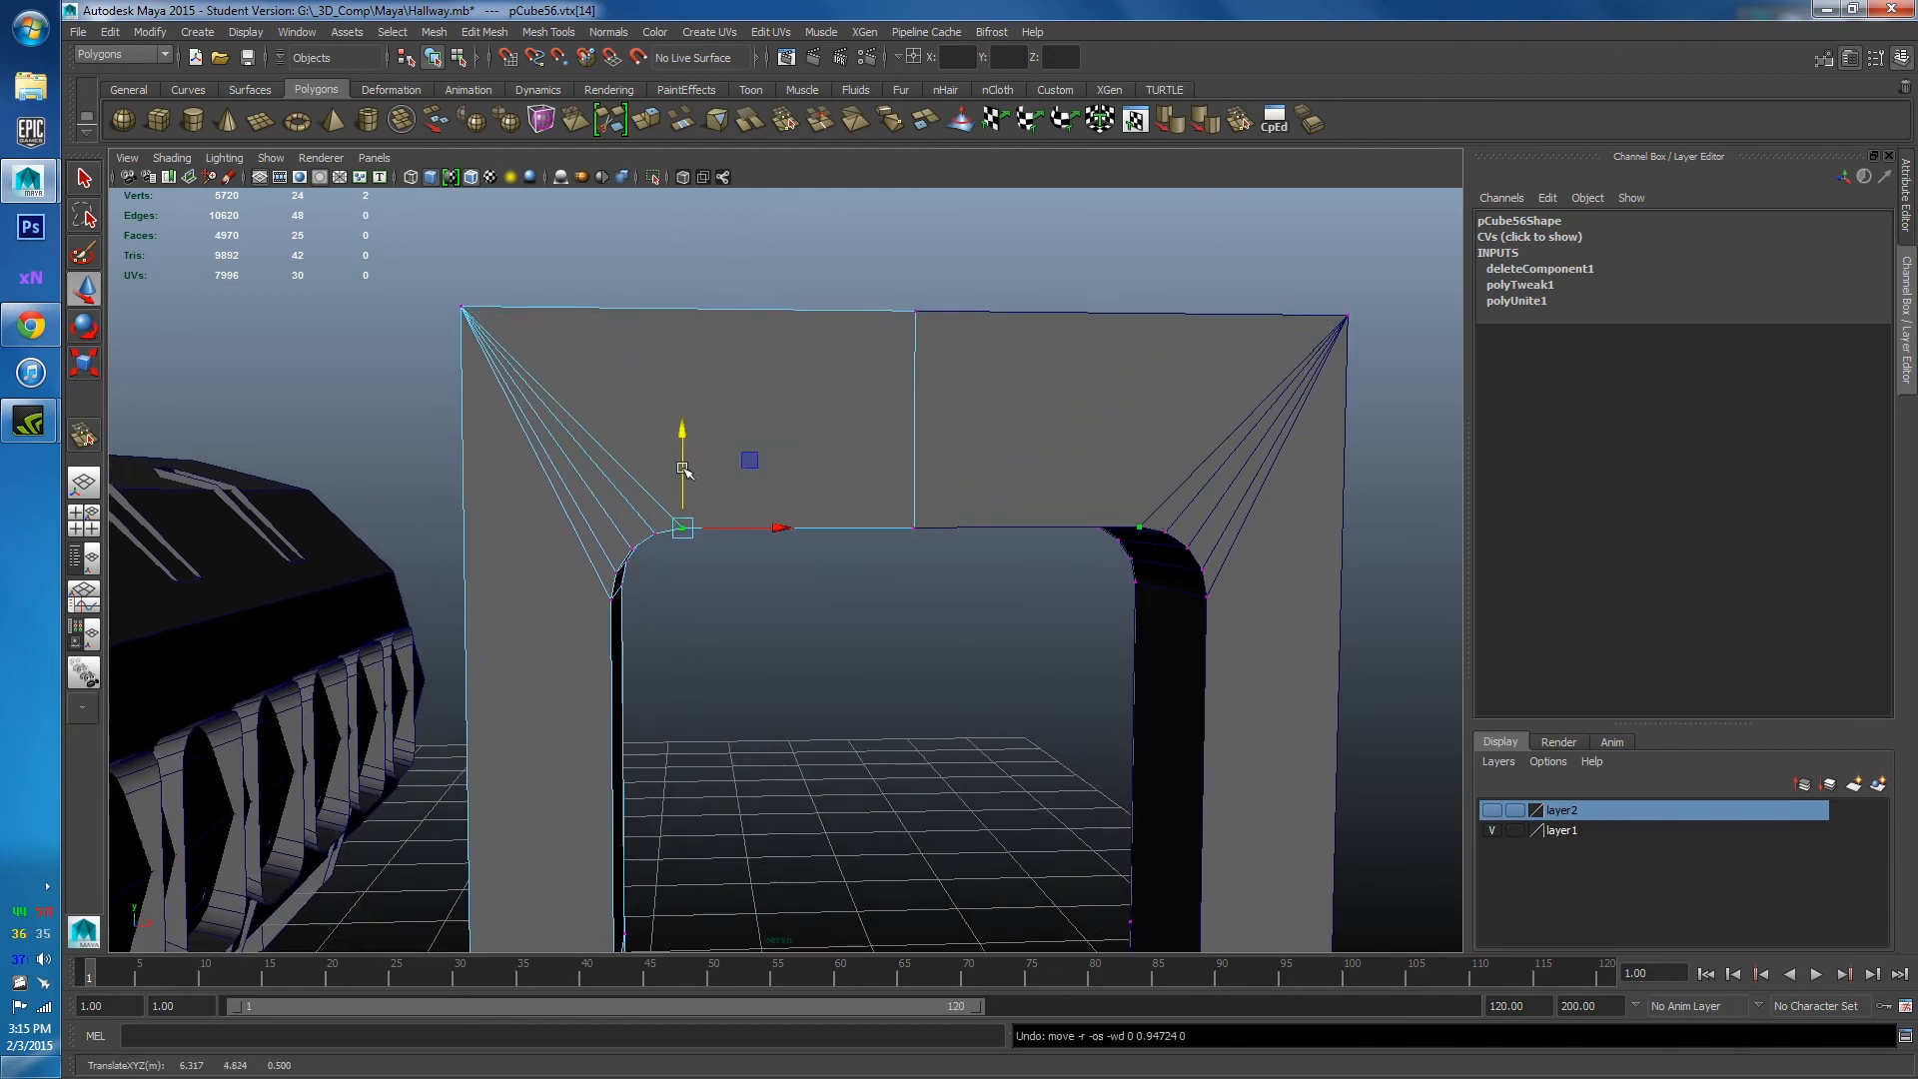
drag(655, 535, 551, 393)
key(ctrl+z)
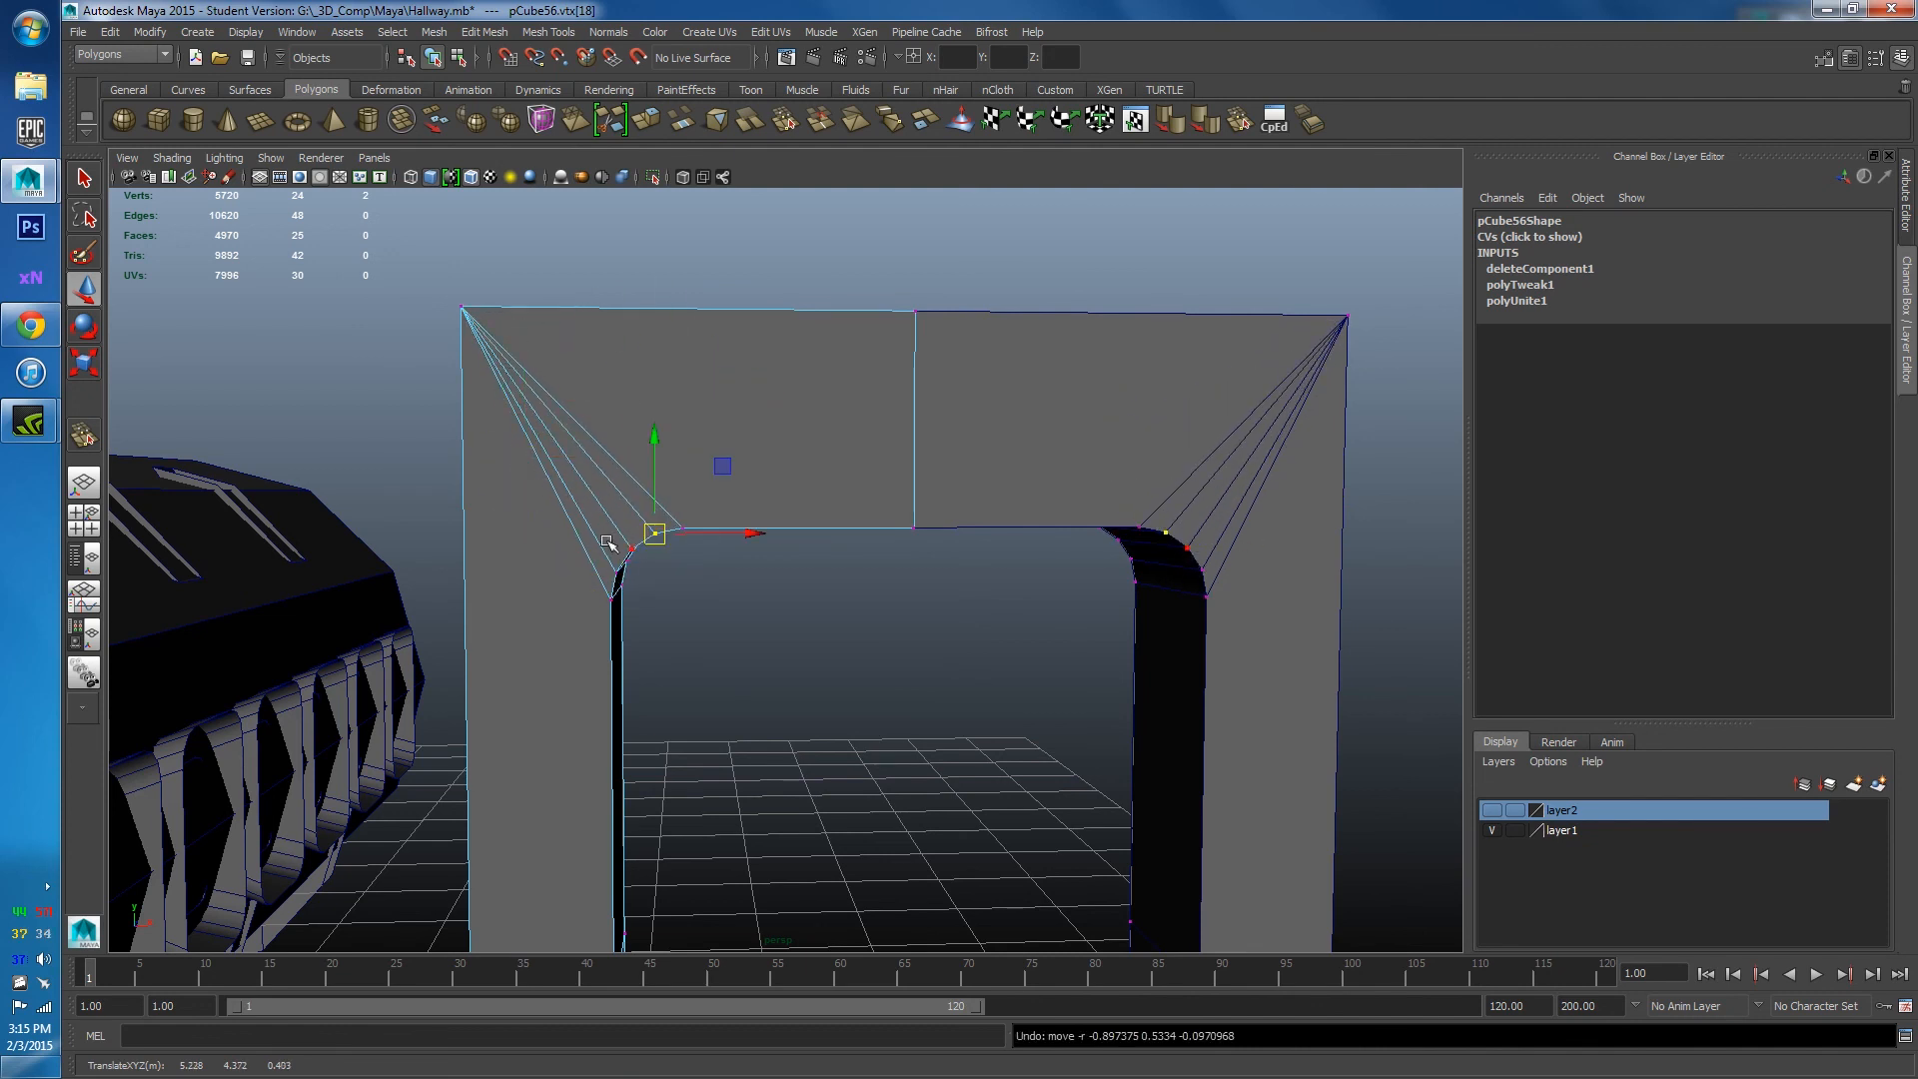
Raise an inner-corner vertex of the left arch half upward.
click(615, 574)
mouse_move(616, 572)
mouse_down()
mouse_move(500, 501)
mouse_move(617, 576)
mouse_up()
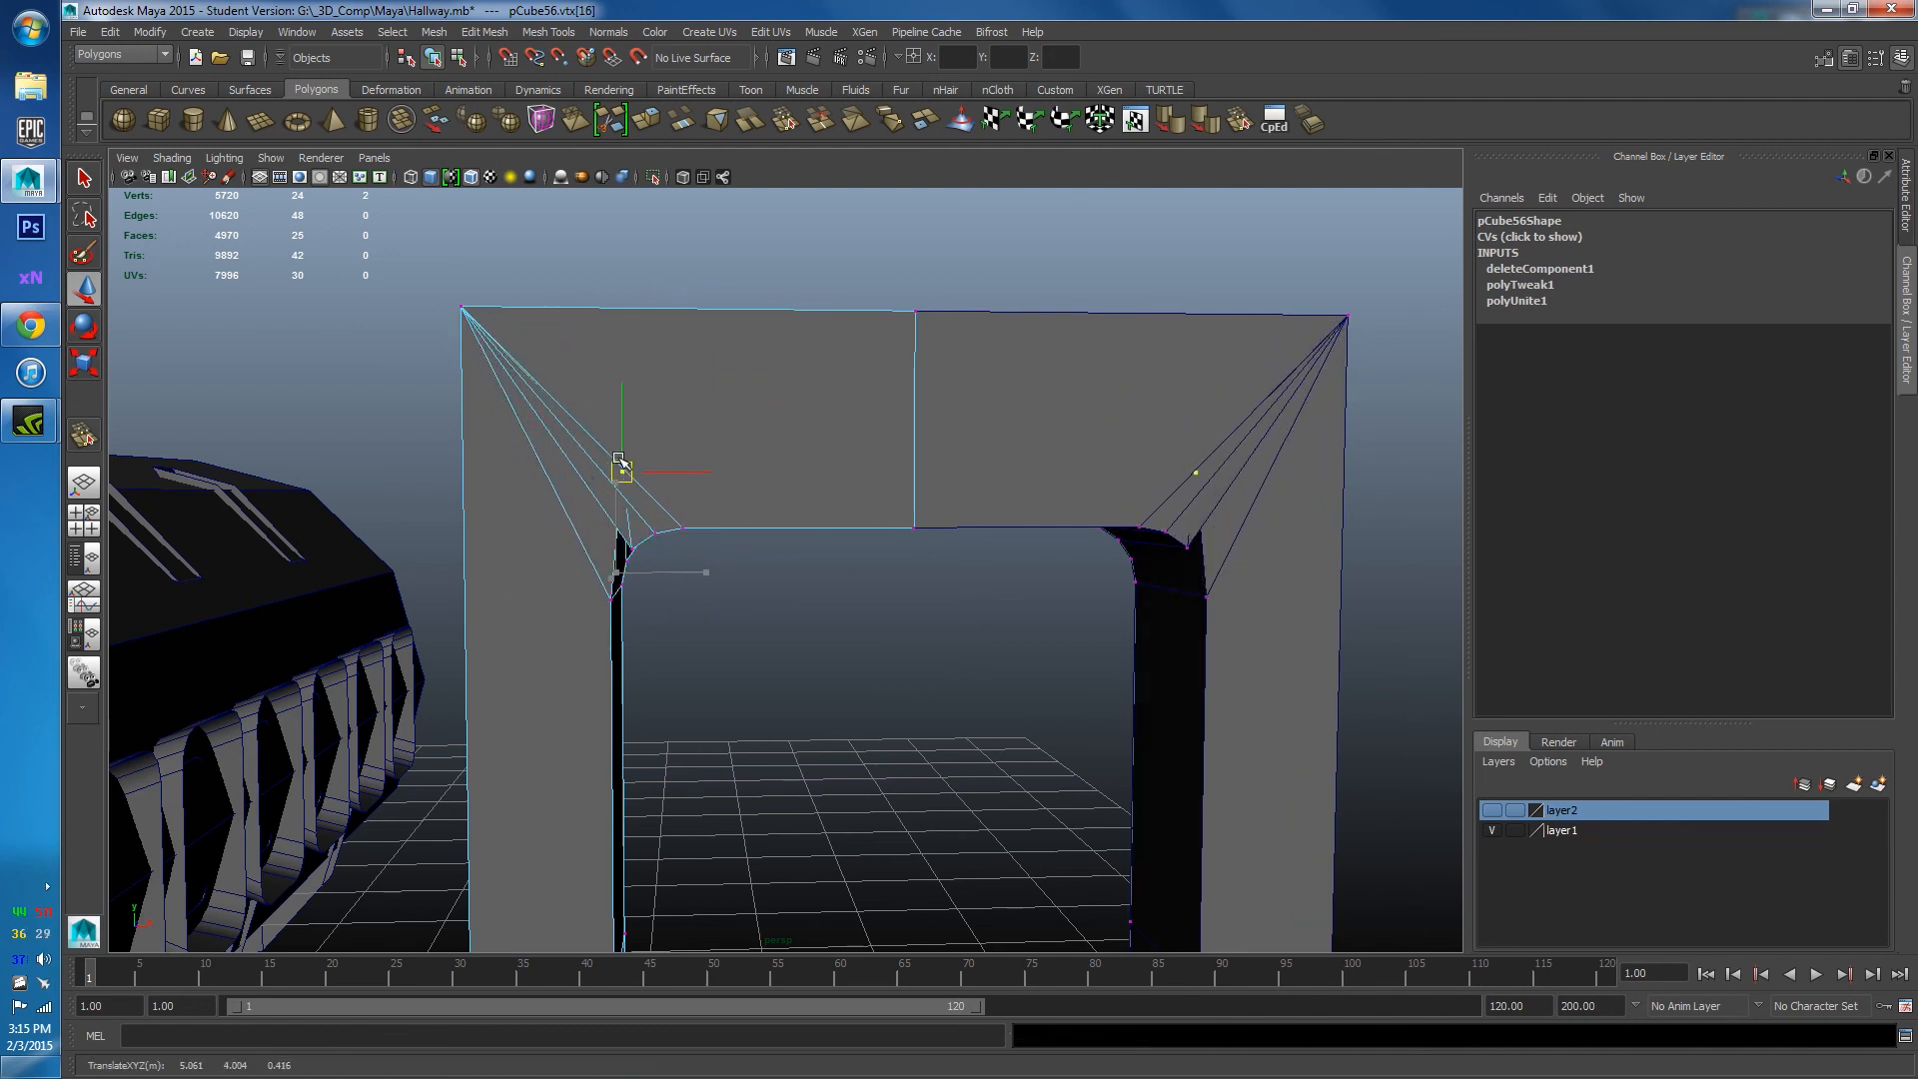
key(ctrl+z)
click(682, 528)
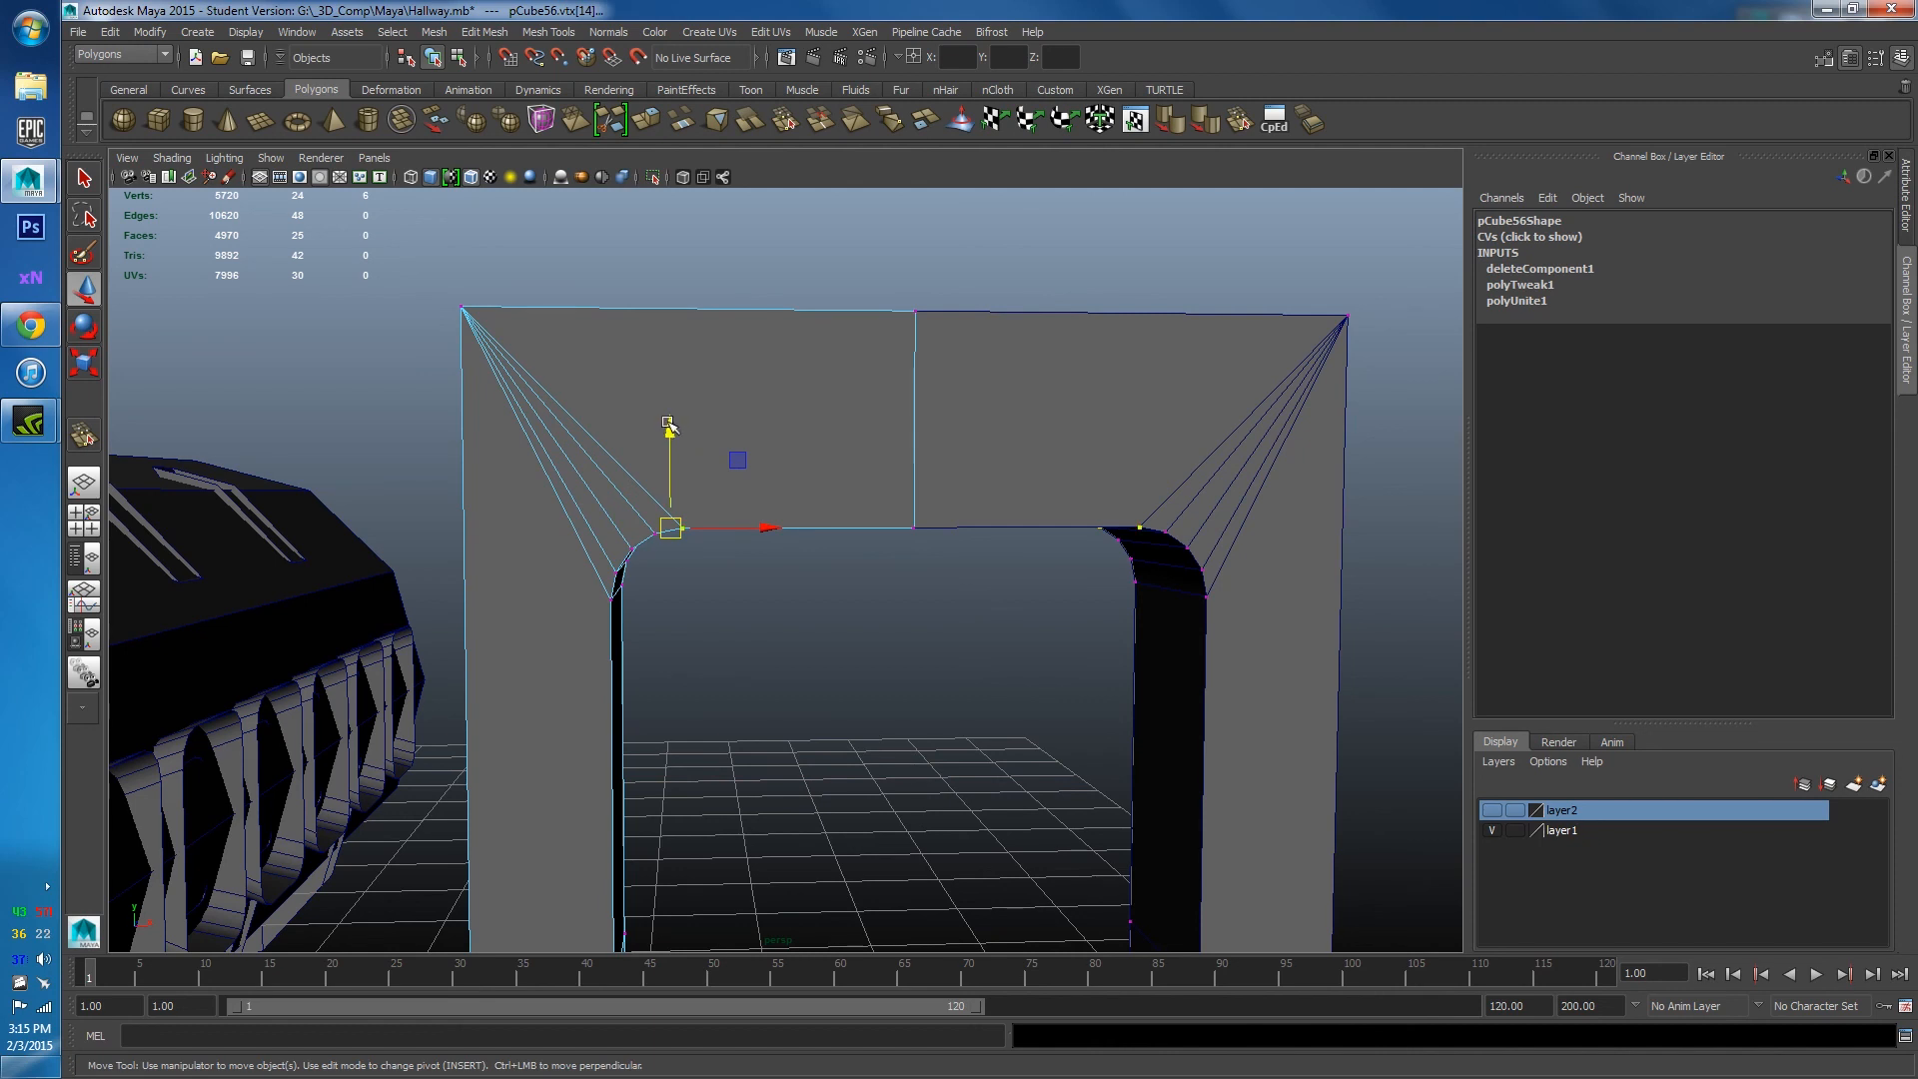
drag(669, 494, 672, 398)
Raise the top vertices to flatten the arch and shift the left inner-corner vertex right.
drag(887, 545, 927, 312)
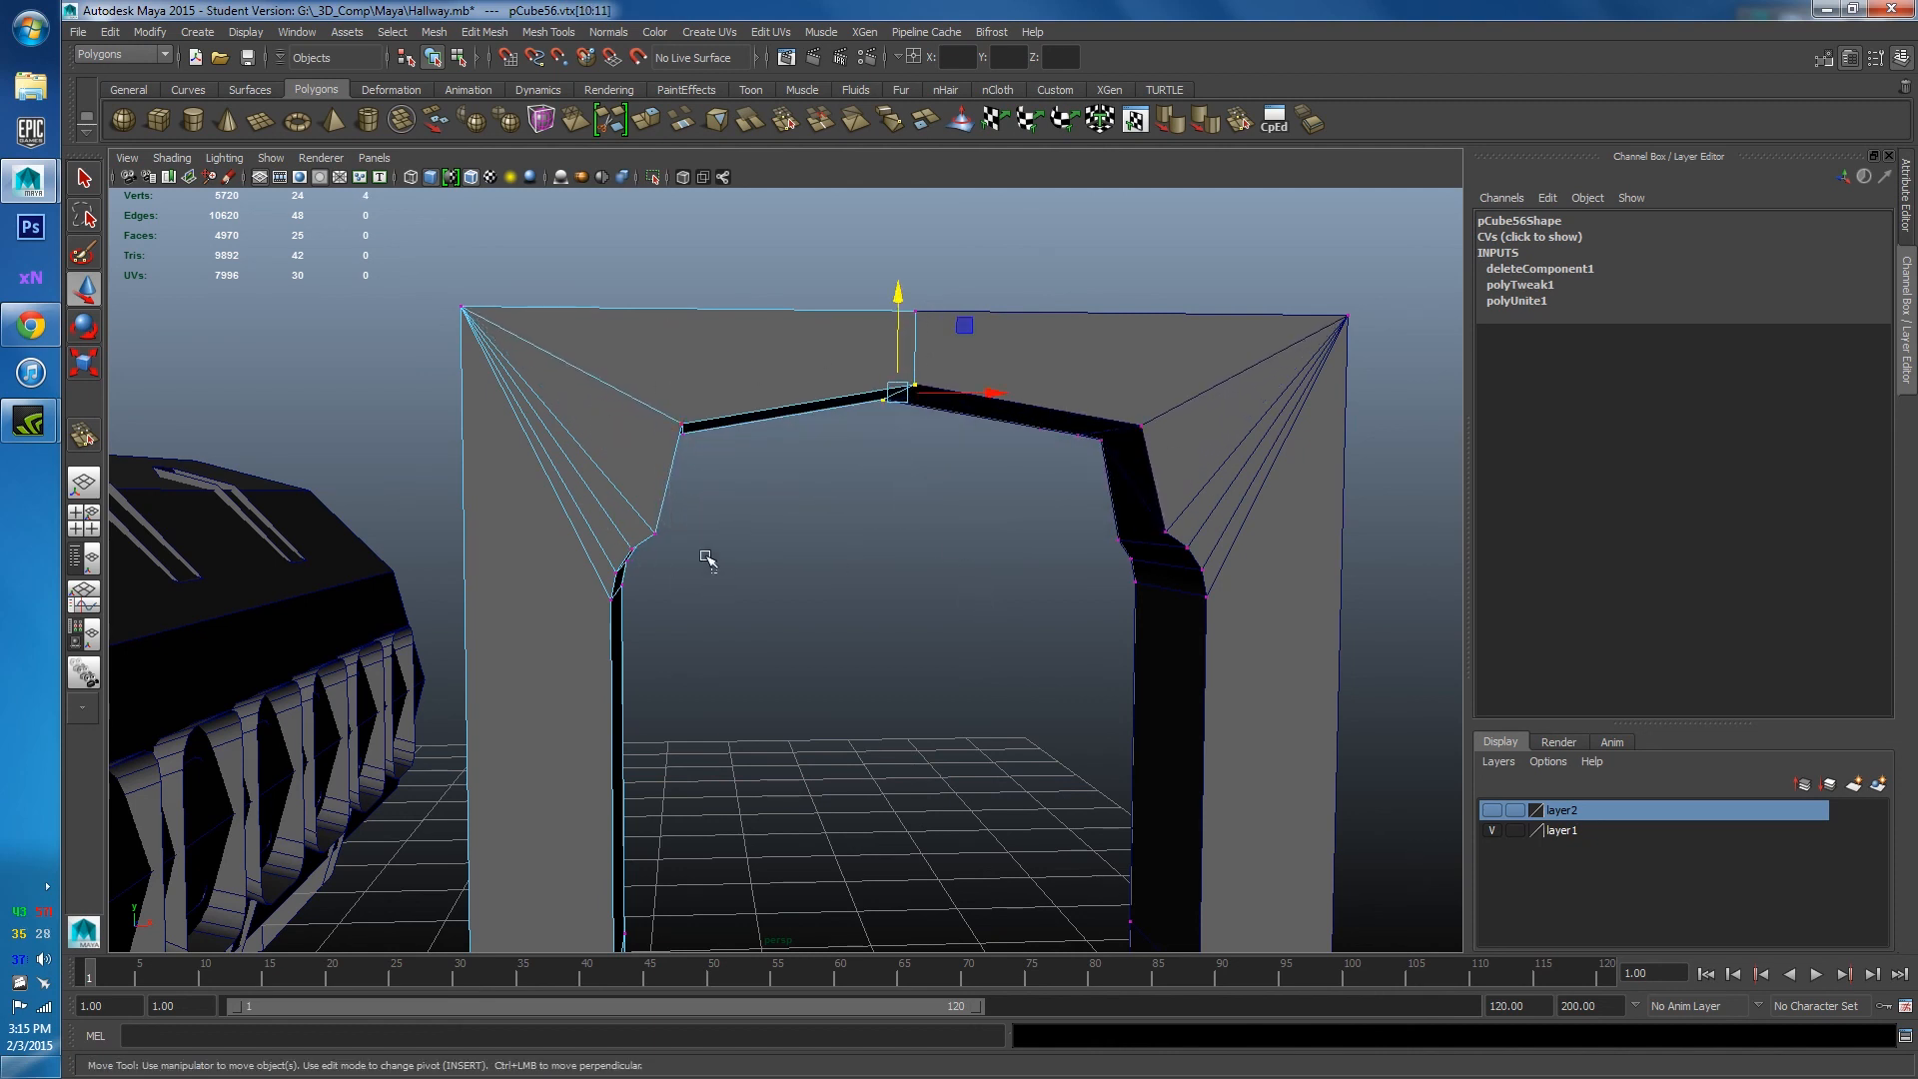
drag(712, 570, 594, 480)
click(655, 533)
drag(718, 536, 812, 542)
click(929, 694)
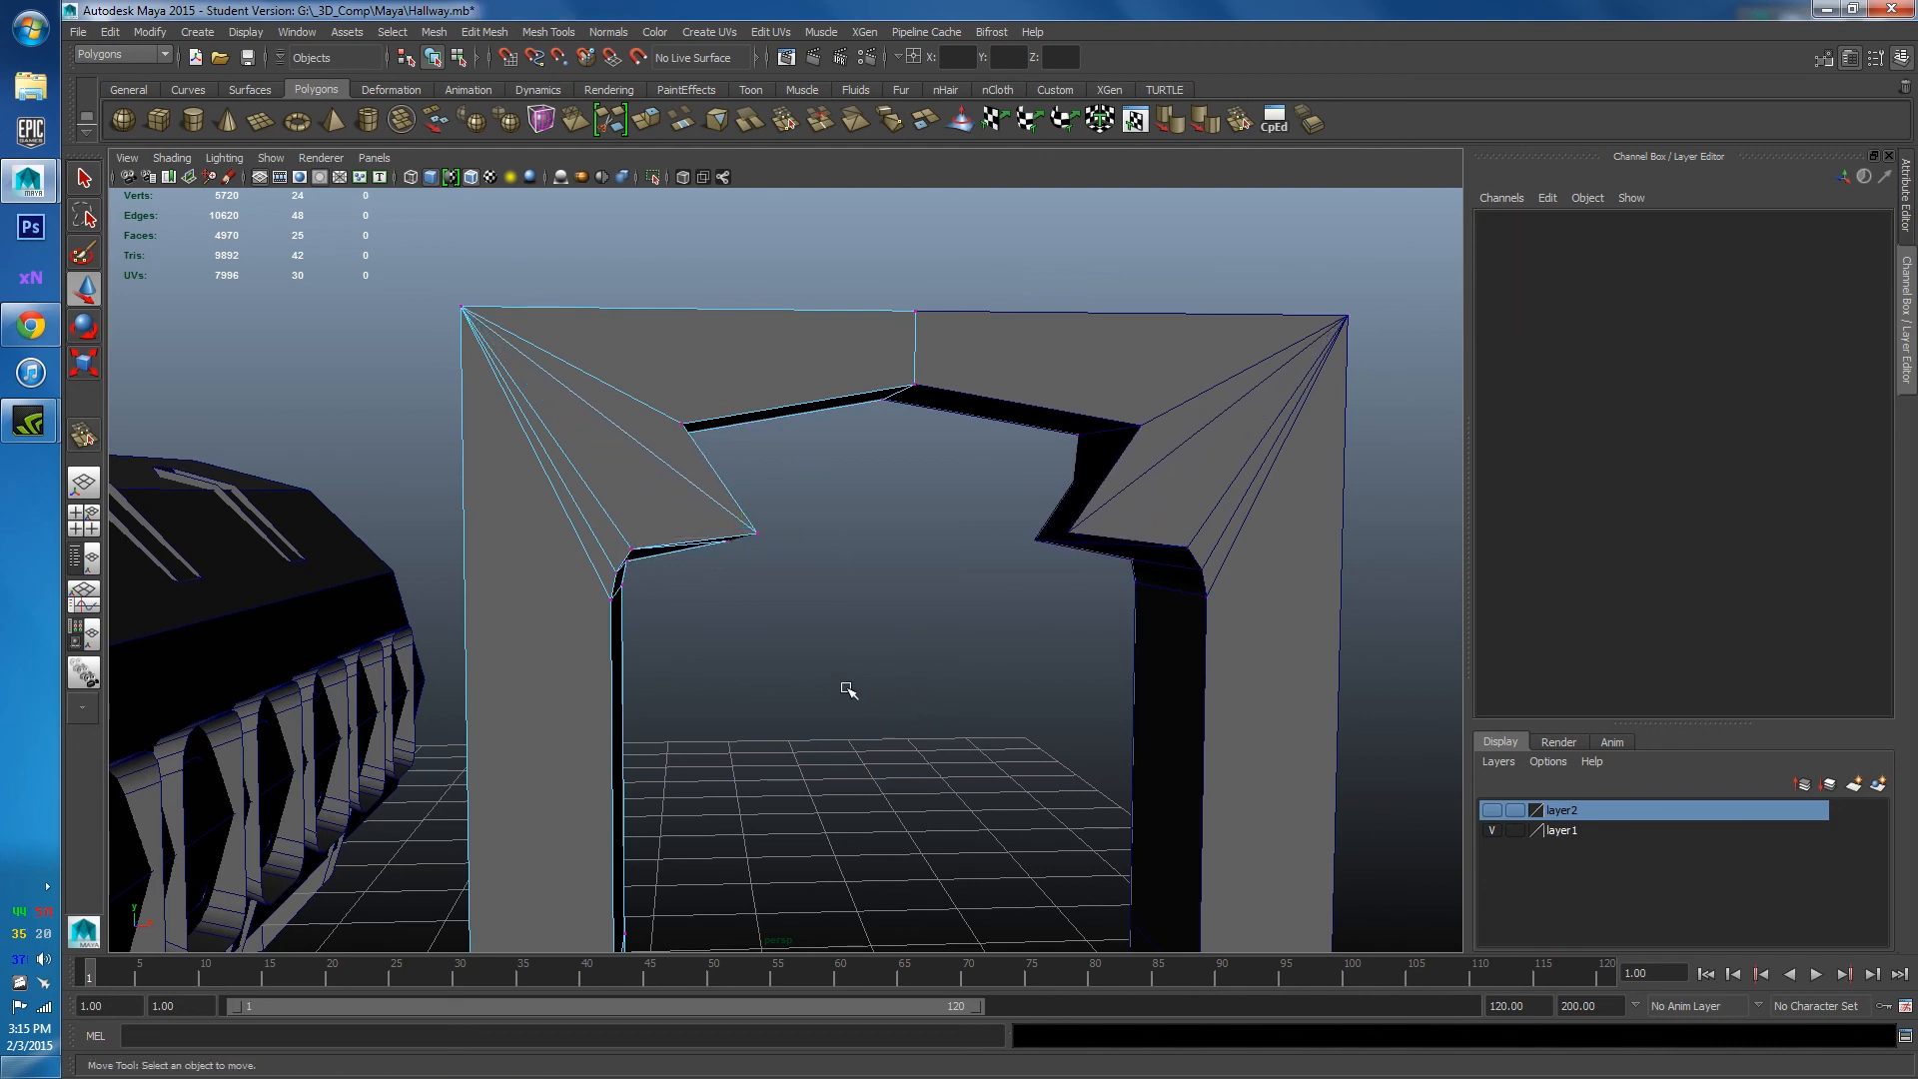
mouse_move(770, 643)
alt+mouse_down()
mouse_move(869, 632)
mouse_move(771, 595)
mouse_move(737, 633)
mouse_move(763, 634)
alt+mouse_up()
key(ctrl+z)
key(ctrl+z)
key(ctrl+z)
key(ctrl+z)
key(ctrl+z)
key(ctrl+z)
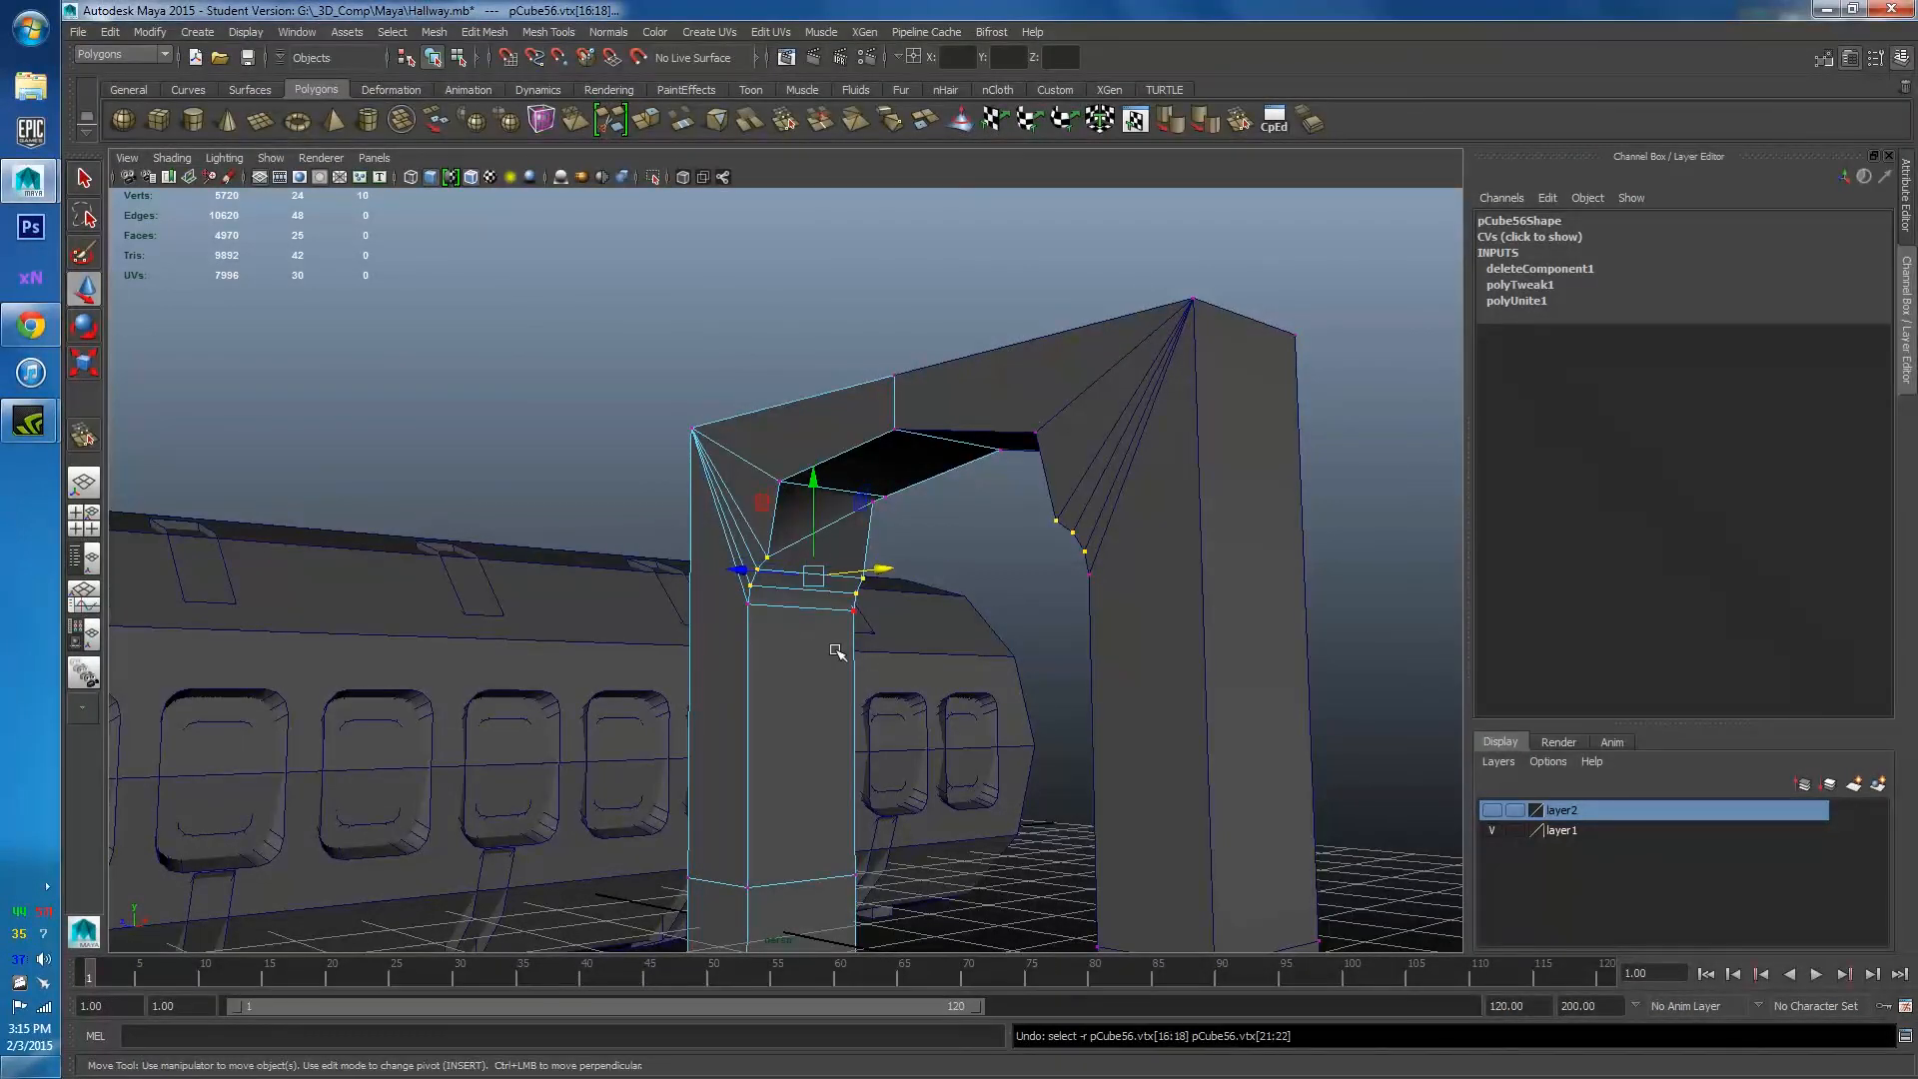
Combine the right and left arch halves into a single mesh, pCube58.
alt+drag(993, 600, 942, 549)
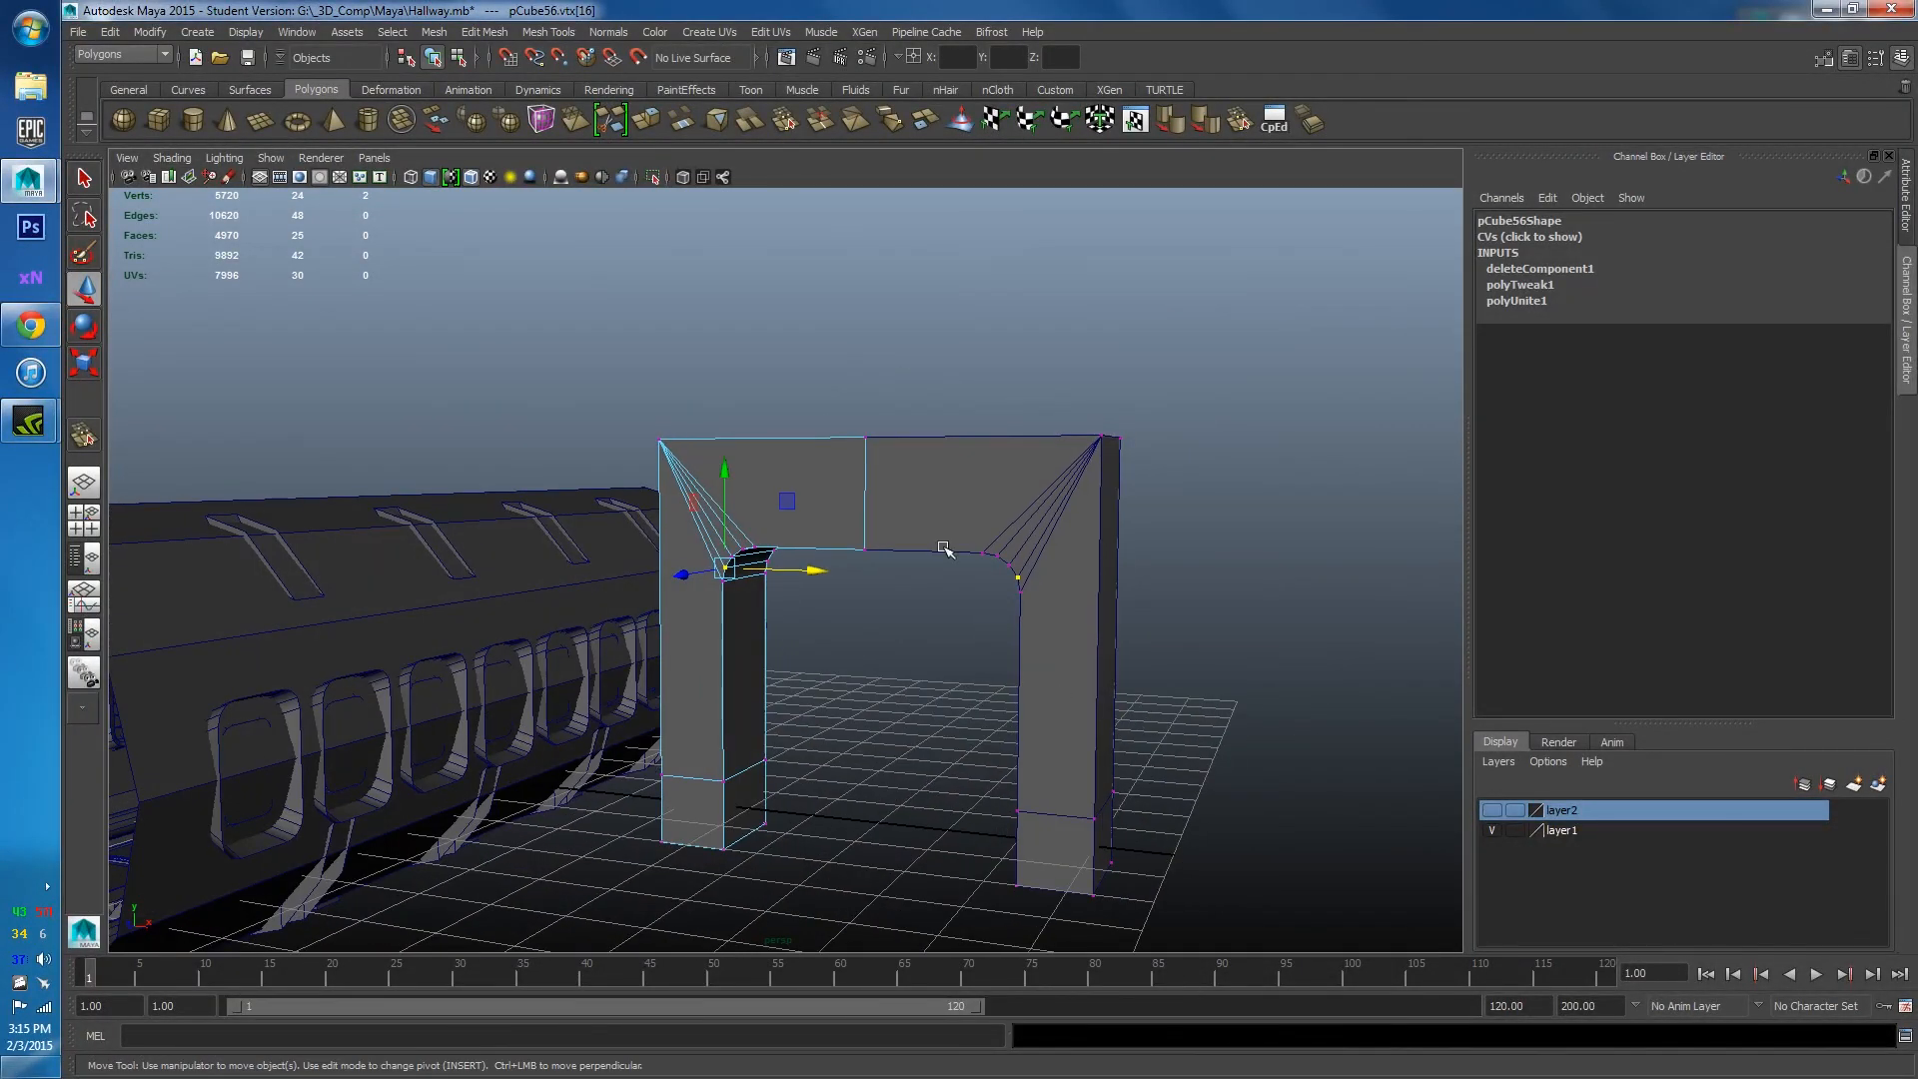
click(1026, 460)
alt+drag(814, 497, 699, 499)
shift+click(659, 479)
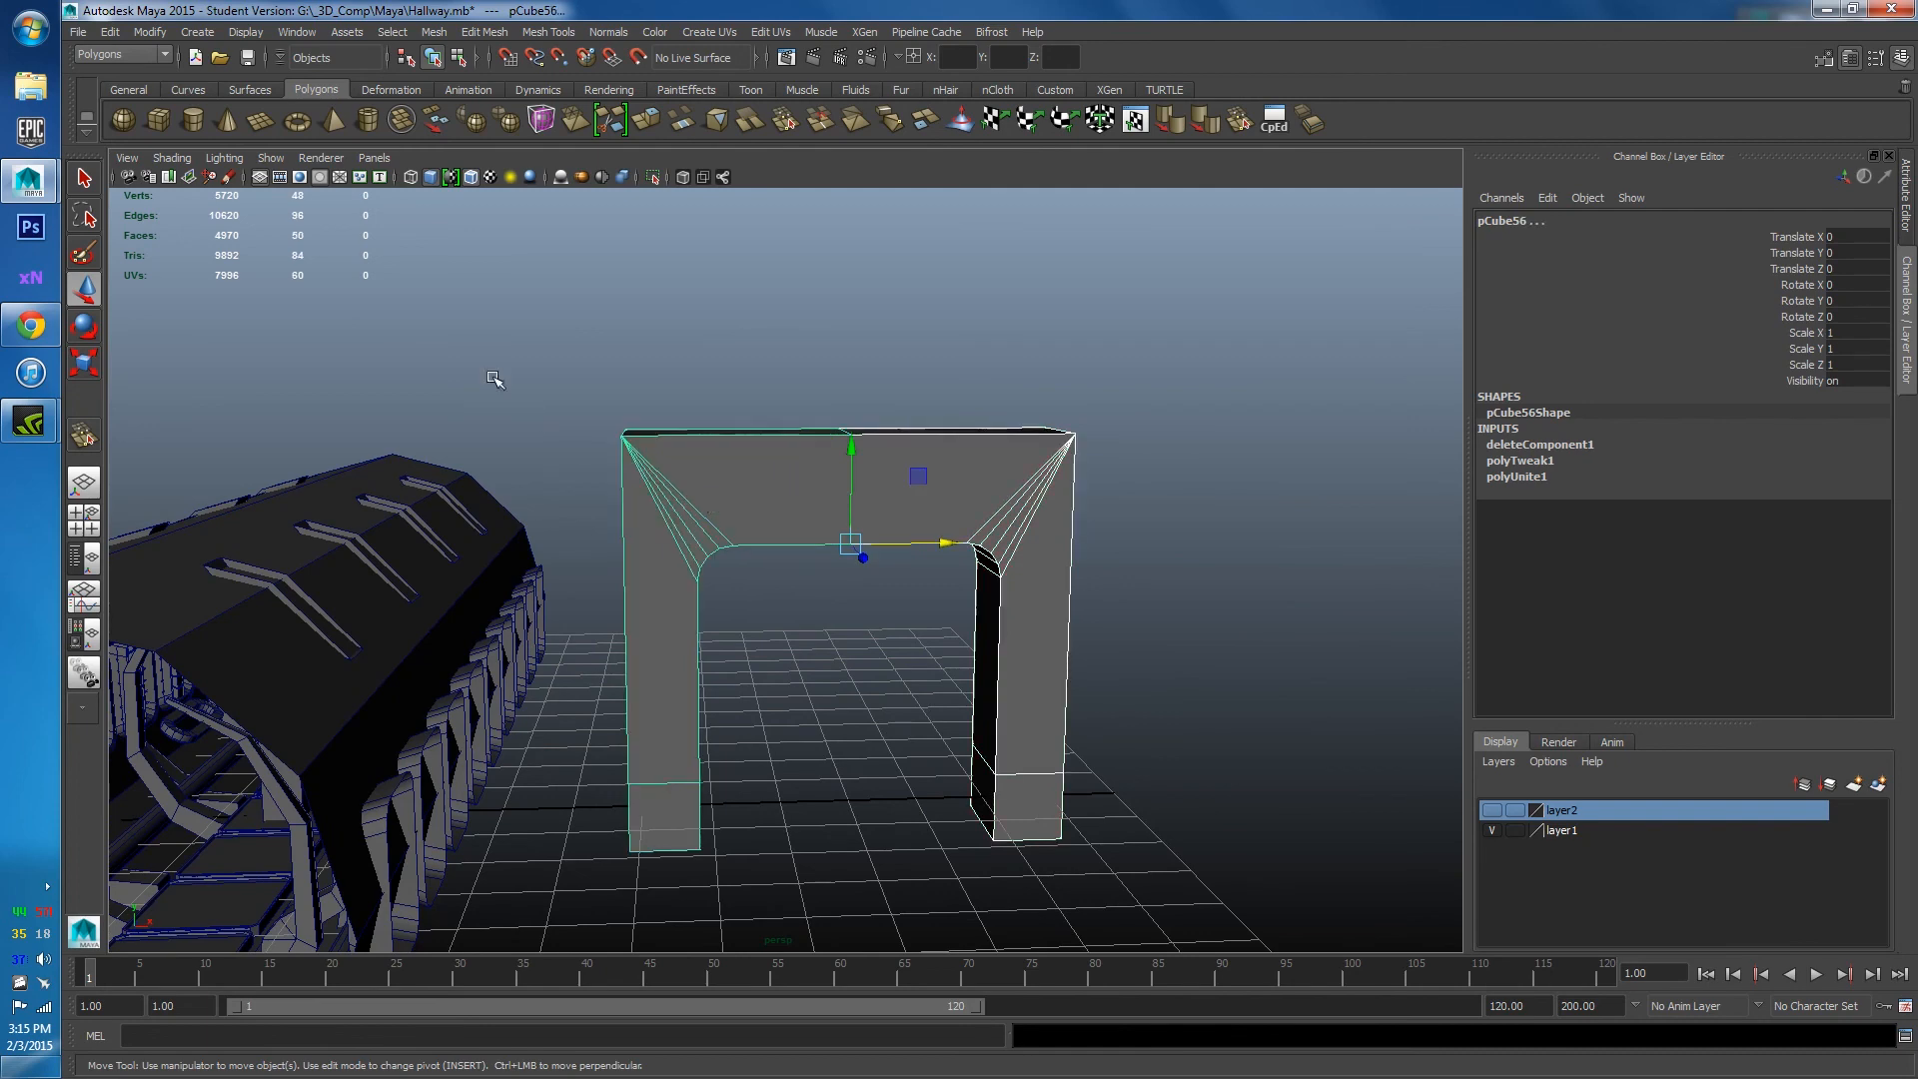
click(436, 33)
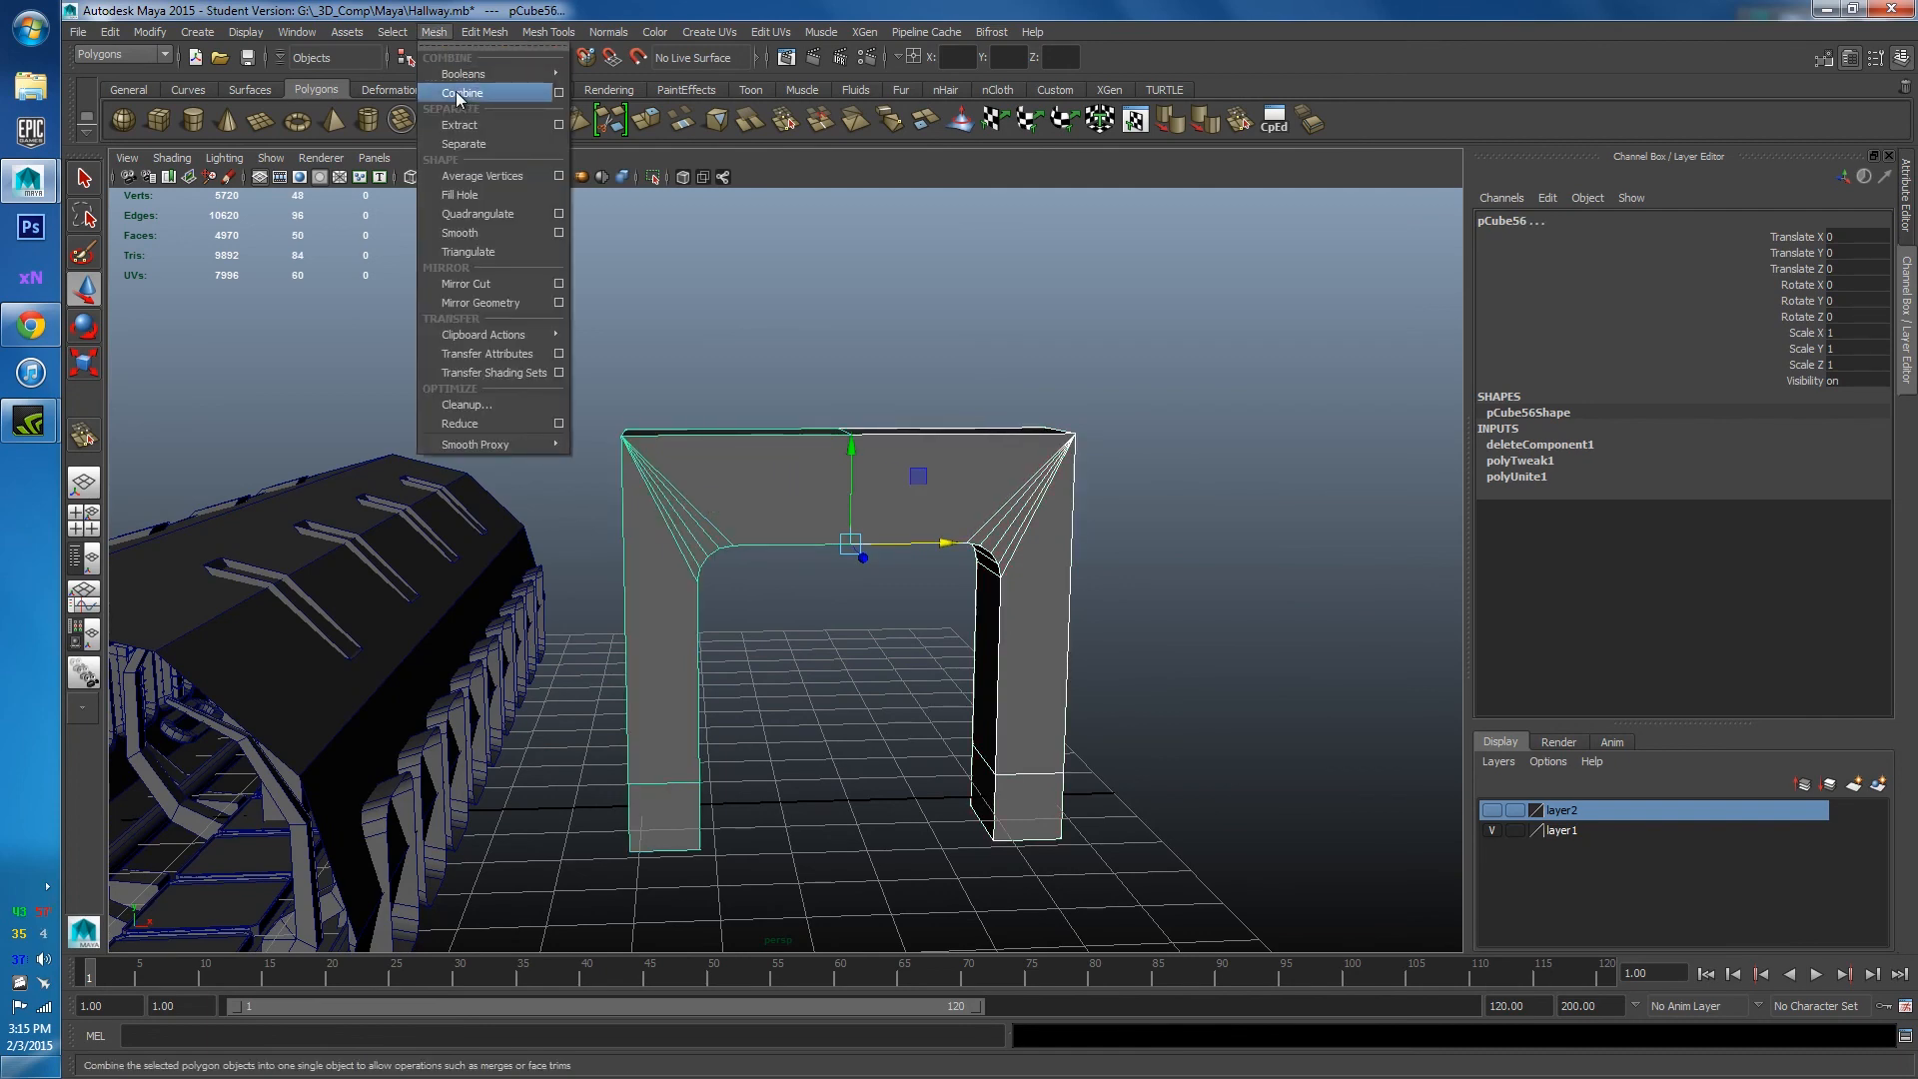
click(456, 92)
Delete the combined arch mesh, leaving only the hallway.
click(830, 400)
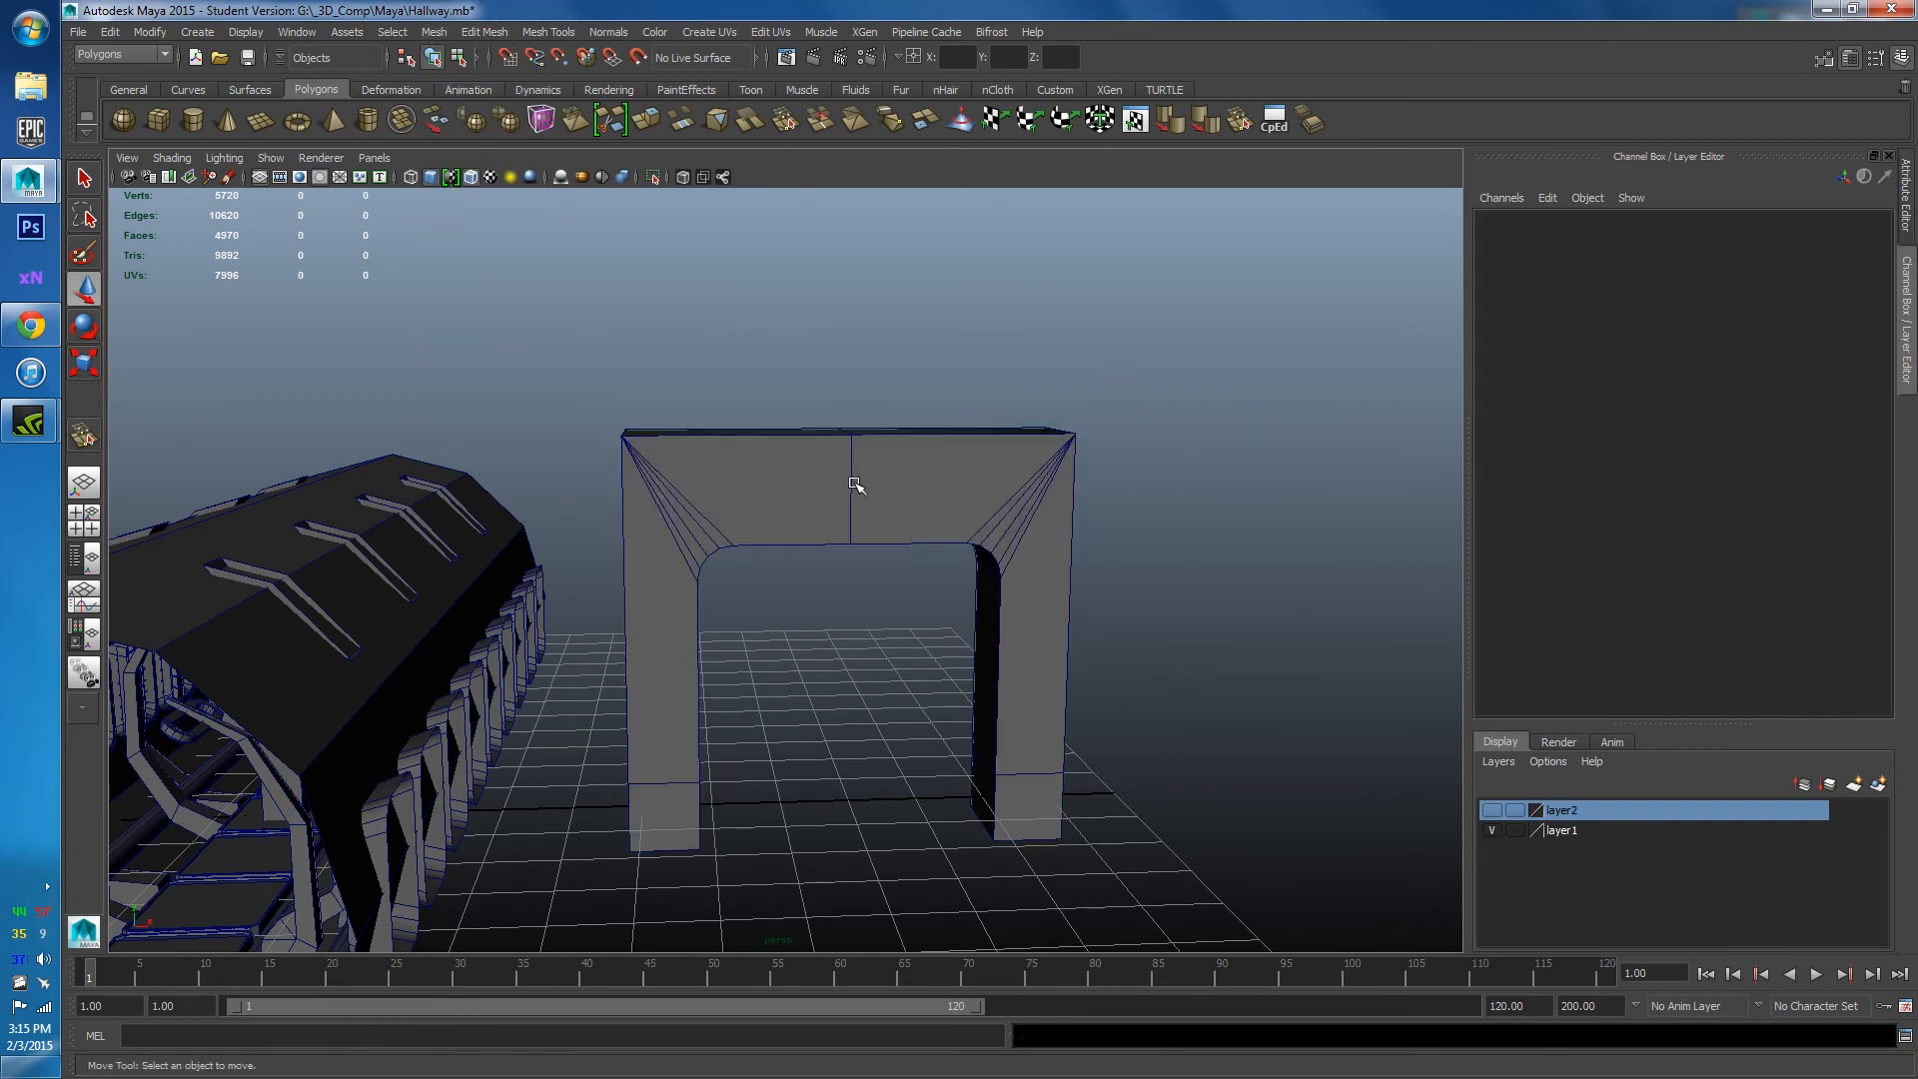
click(851, 489)
alt+drag(836, 506, 600, 540)
key(Delete)
scroll(798, 691, down, 5)
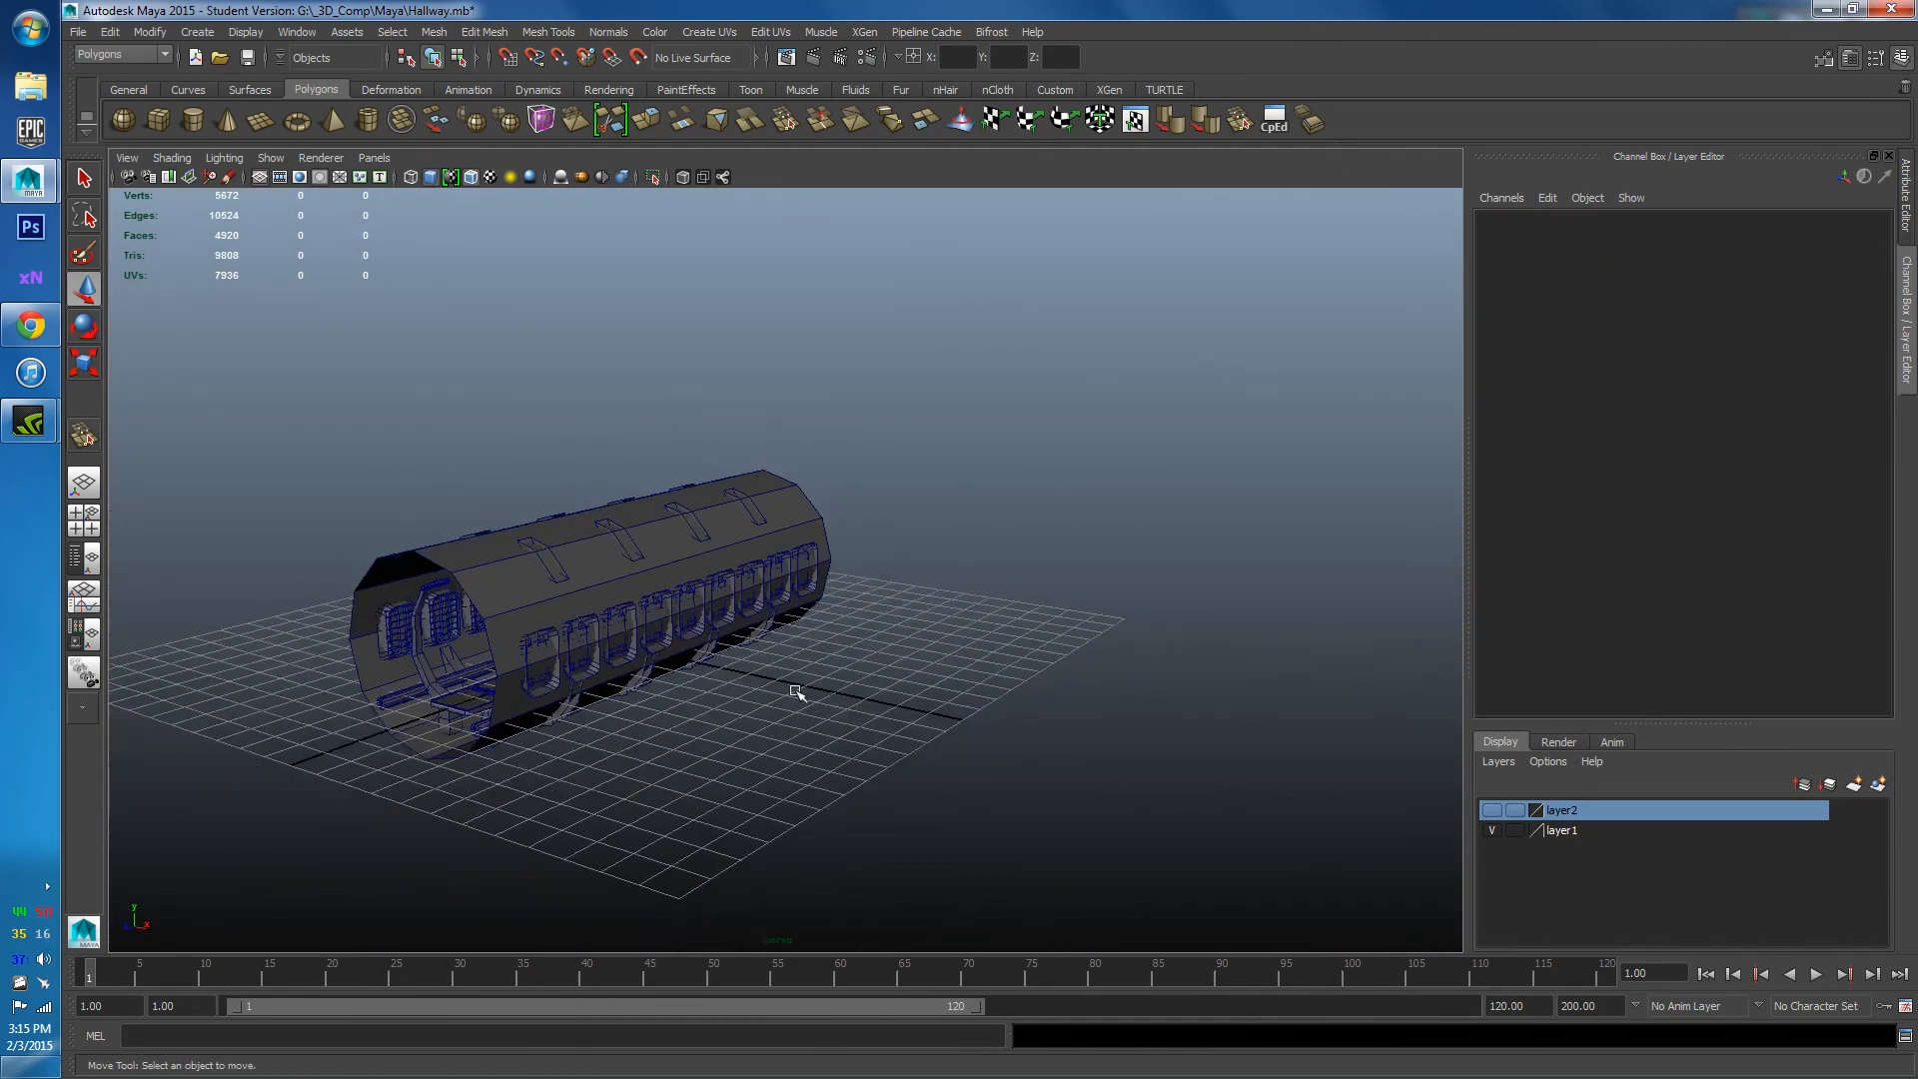
alt+drag(797, 691, 1022, 494)
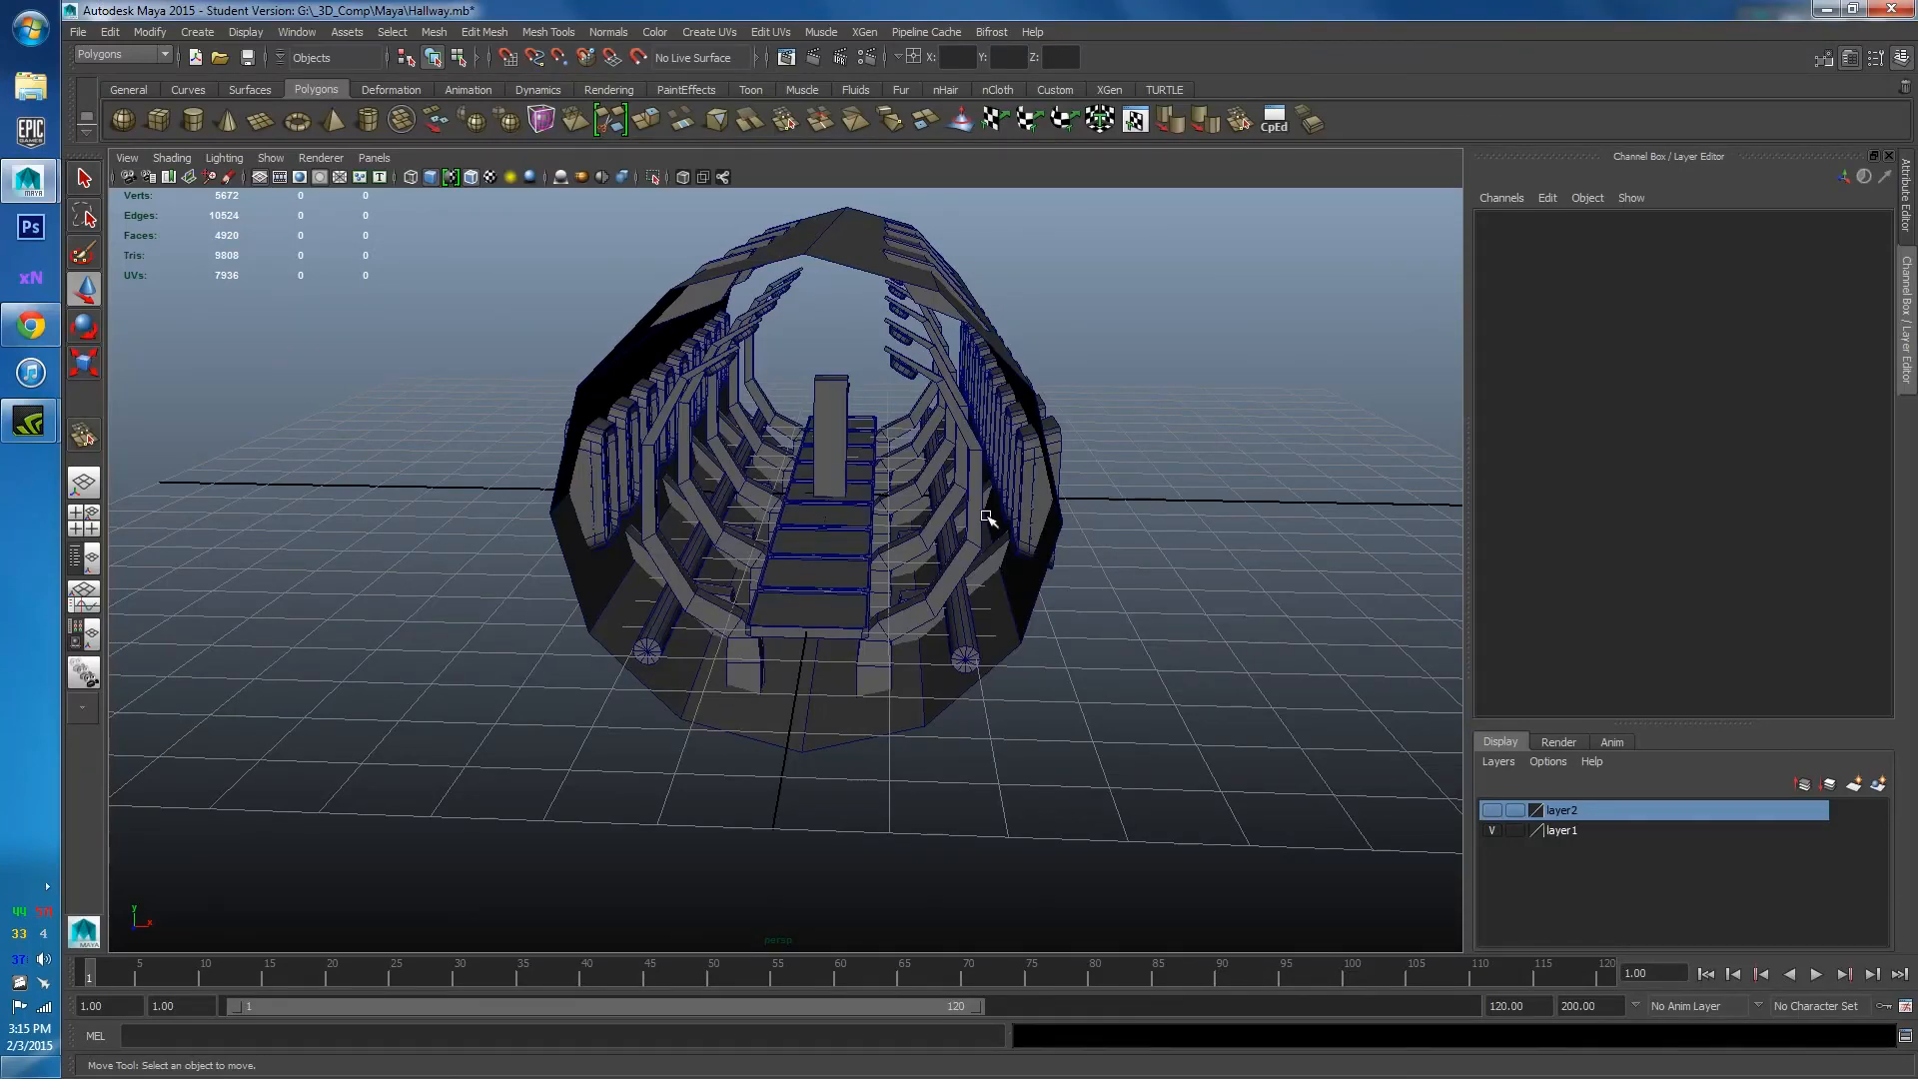
scroll(984, 499, up, 5)
alt+drag(980, 463, 992, 664)
scroll(970, 648, up, 3)
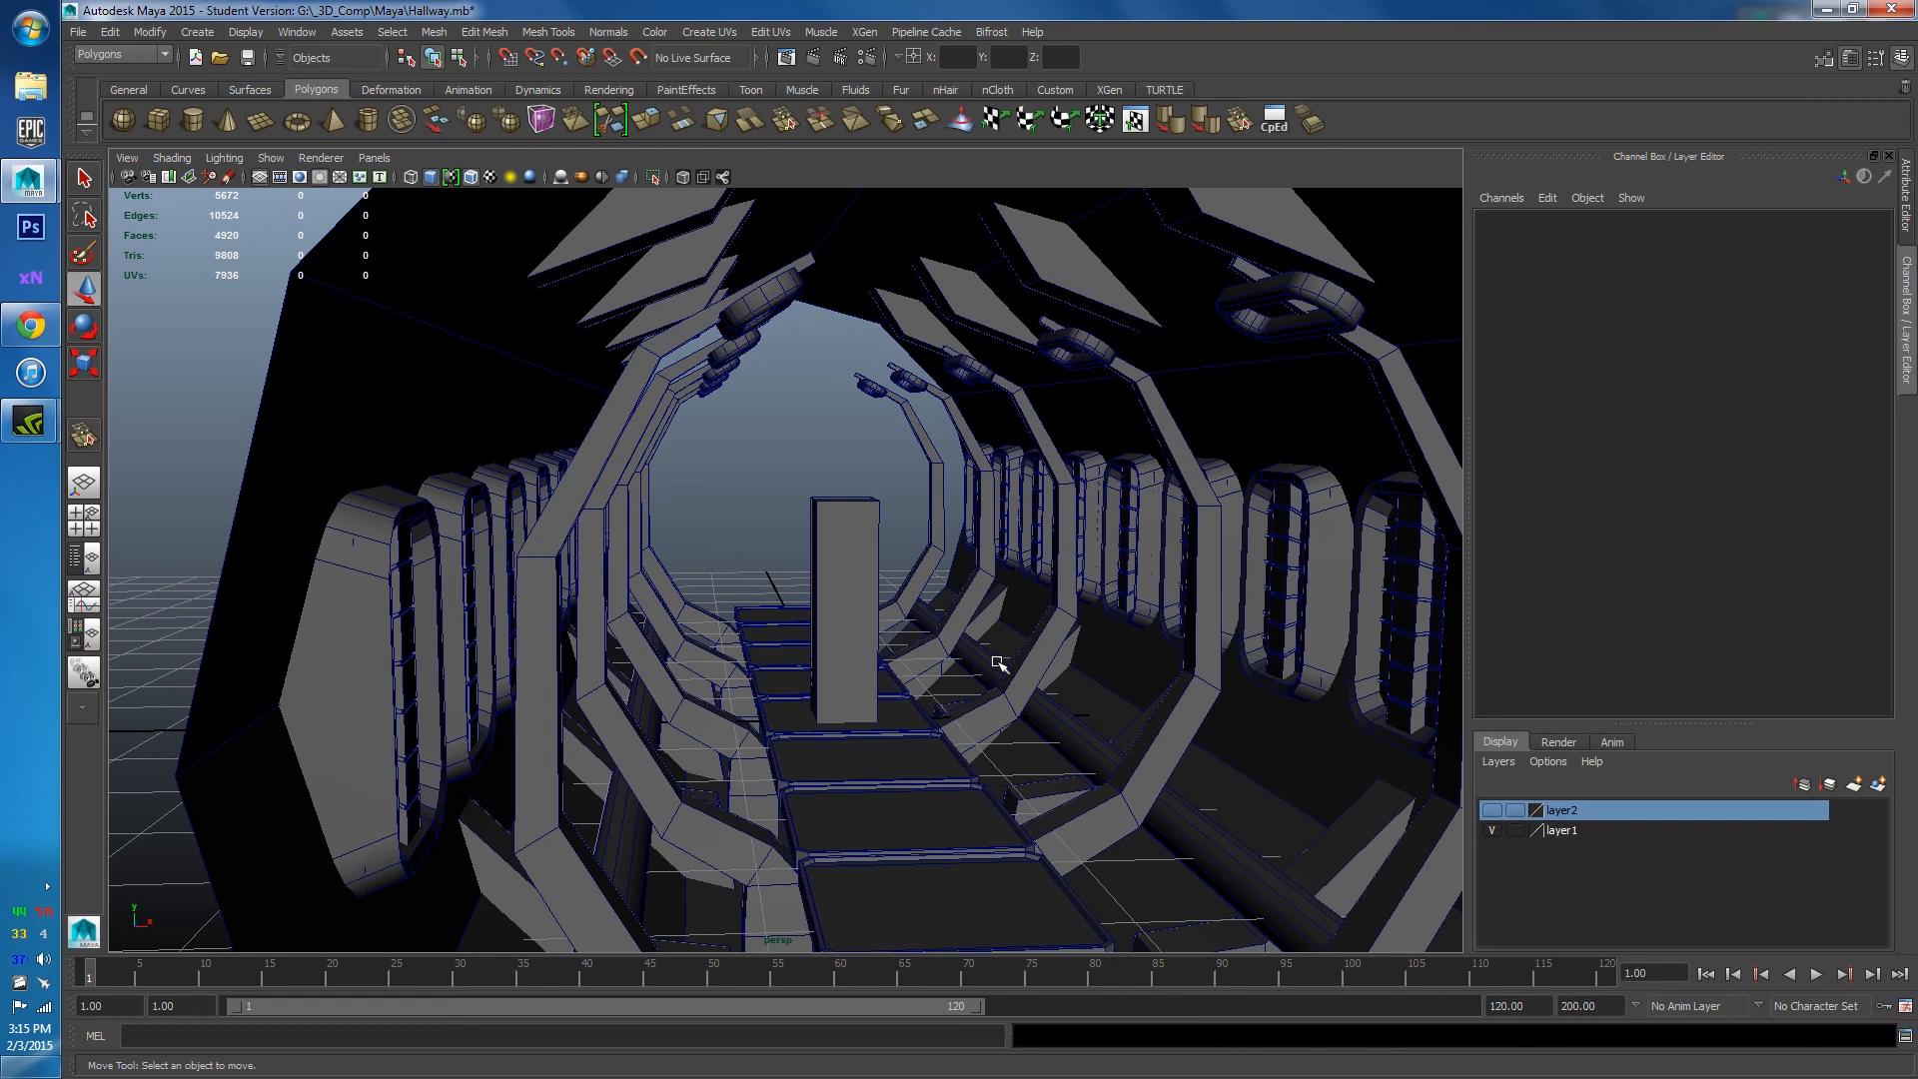
scroll(999, 664, down, 5)
alt+drag(1015, 686, 985, 707)
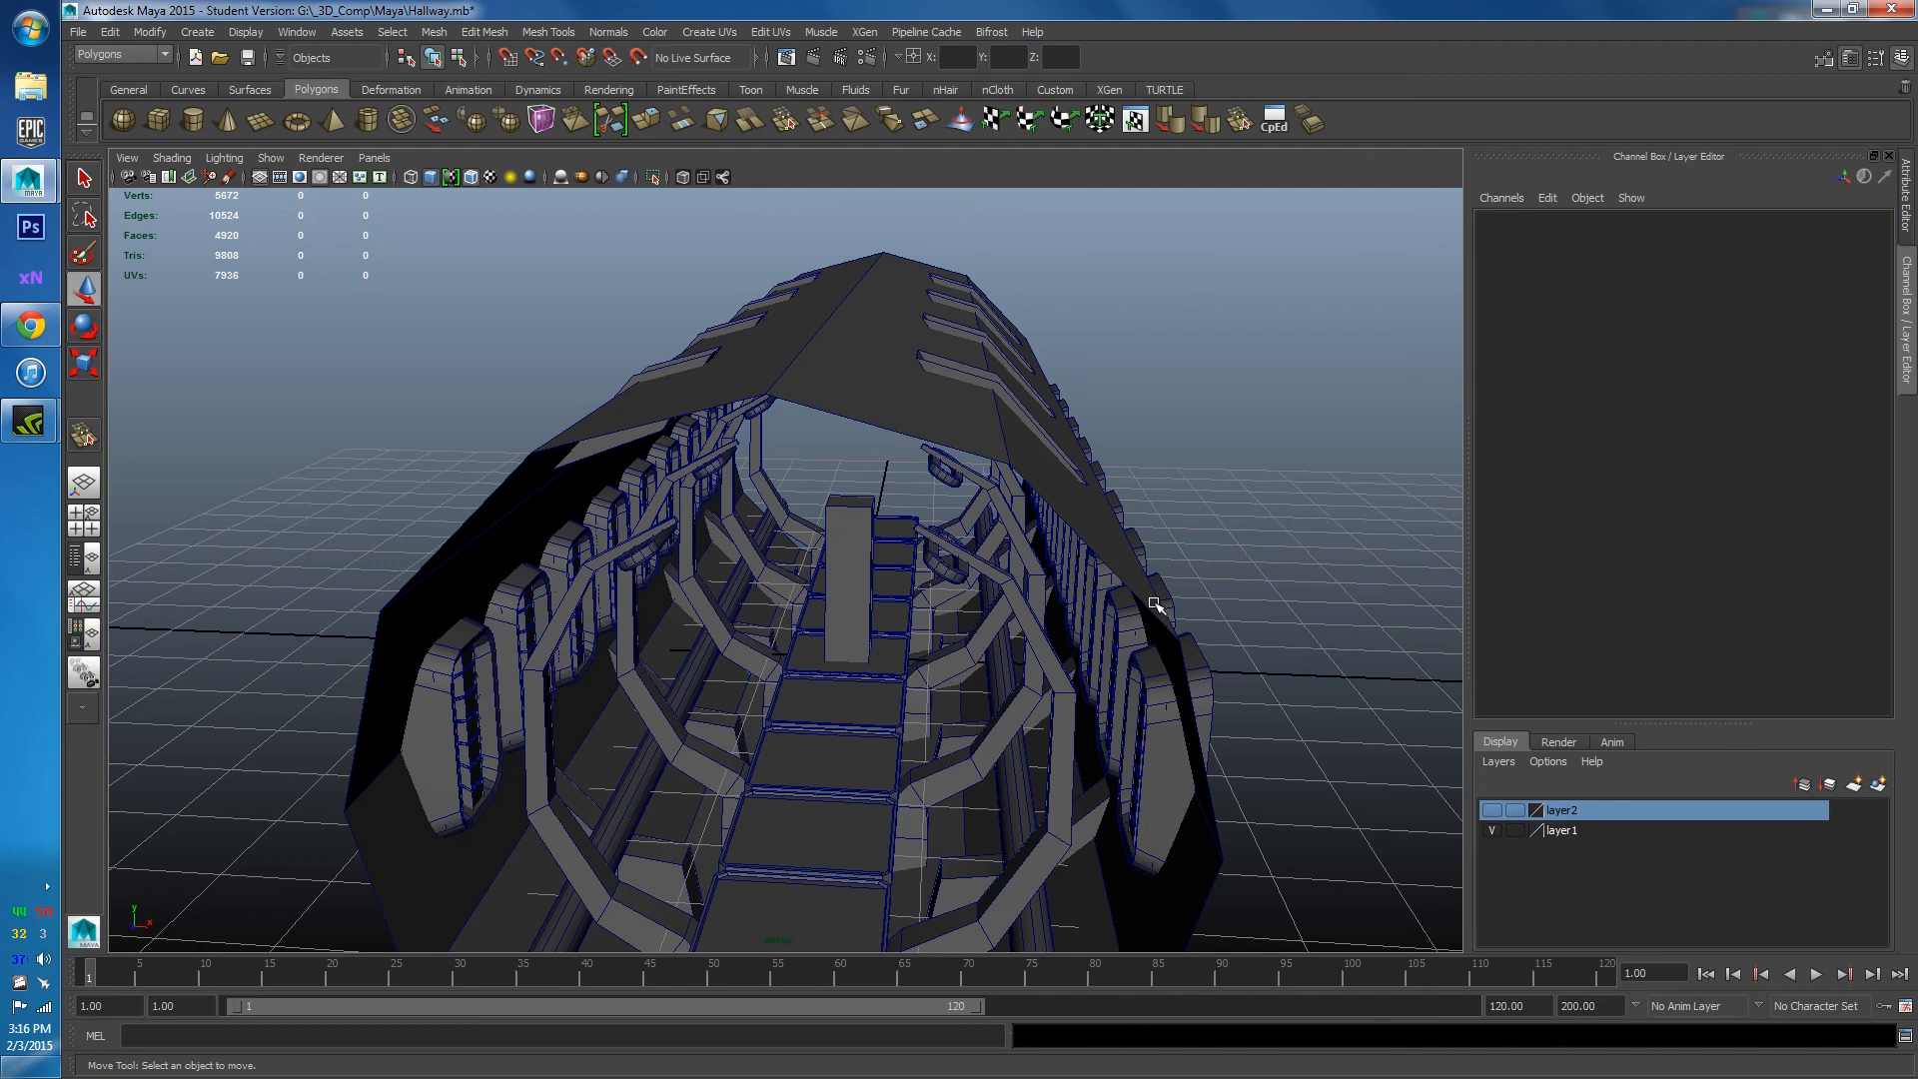
alt+drag(930, 706, 706, 482)
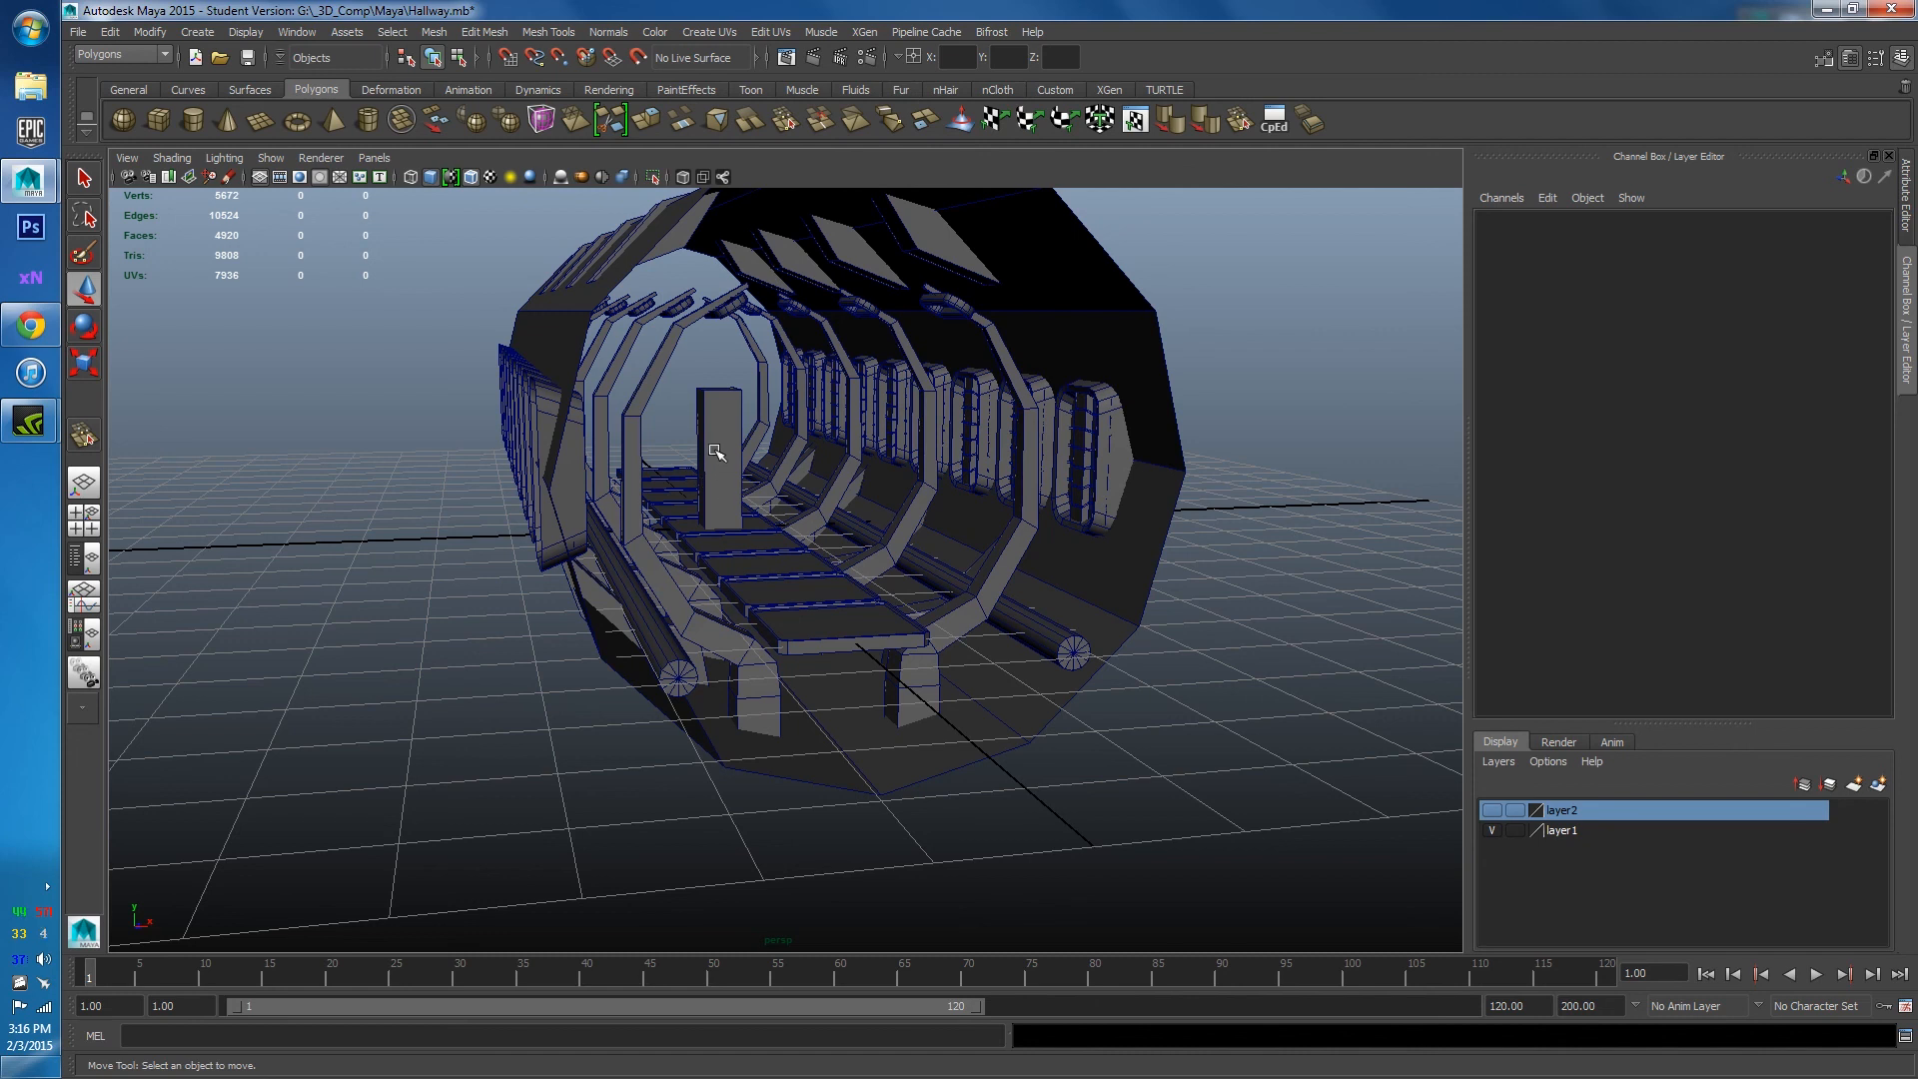
alt+drag(716, 453, 968, 663)
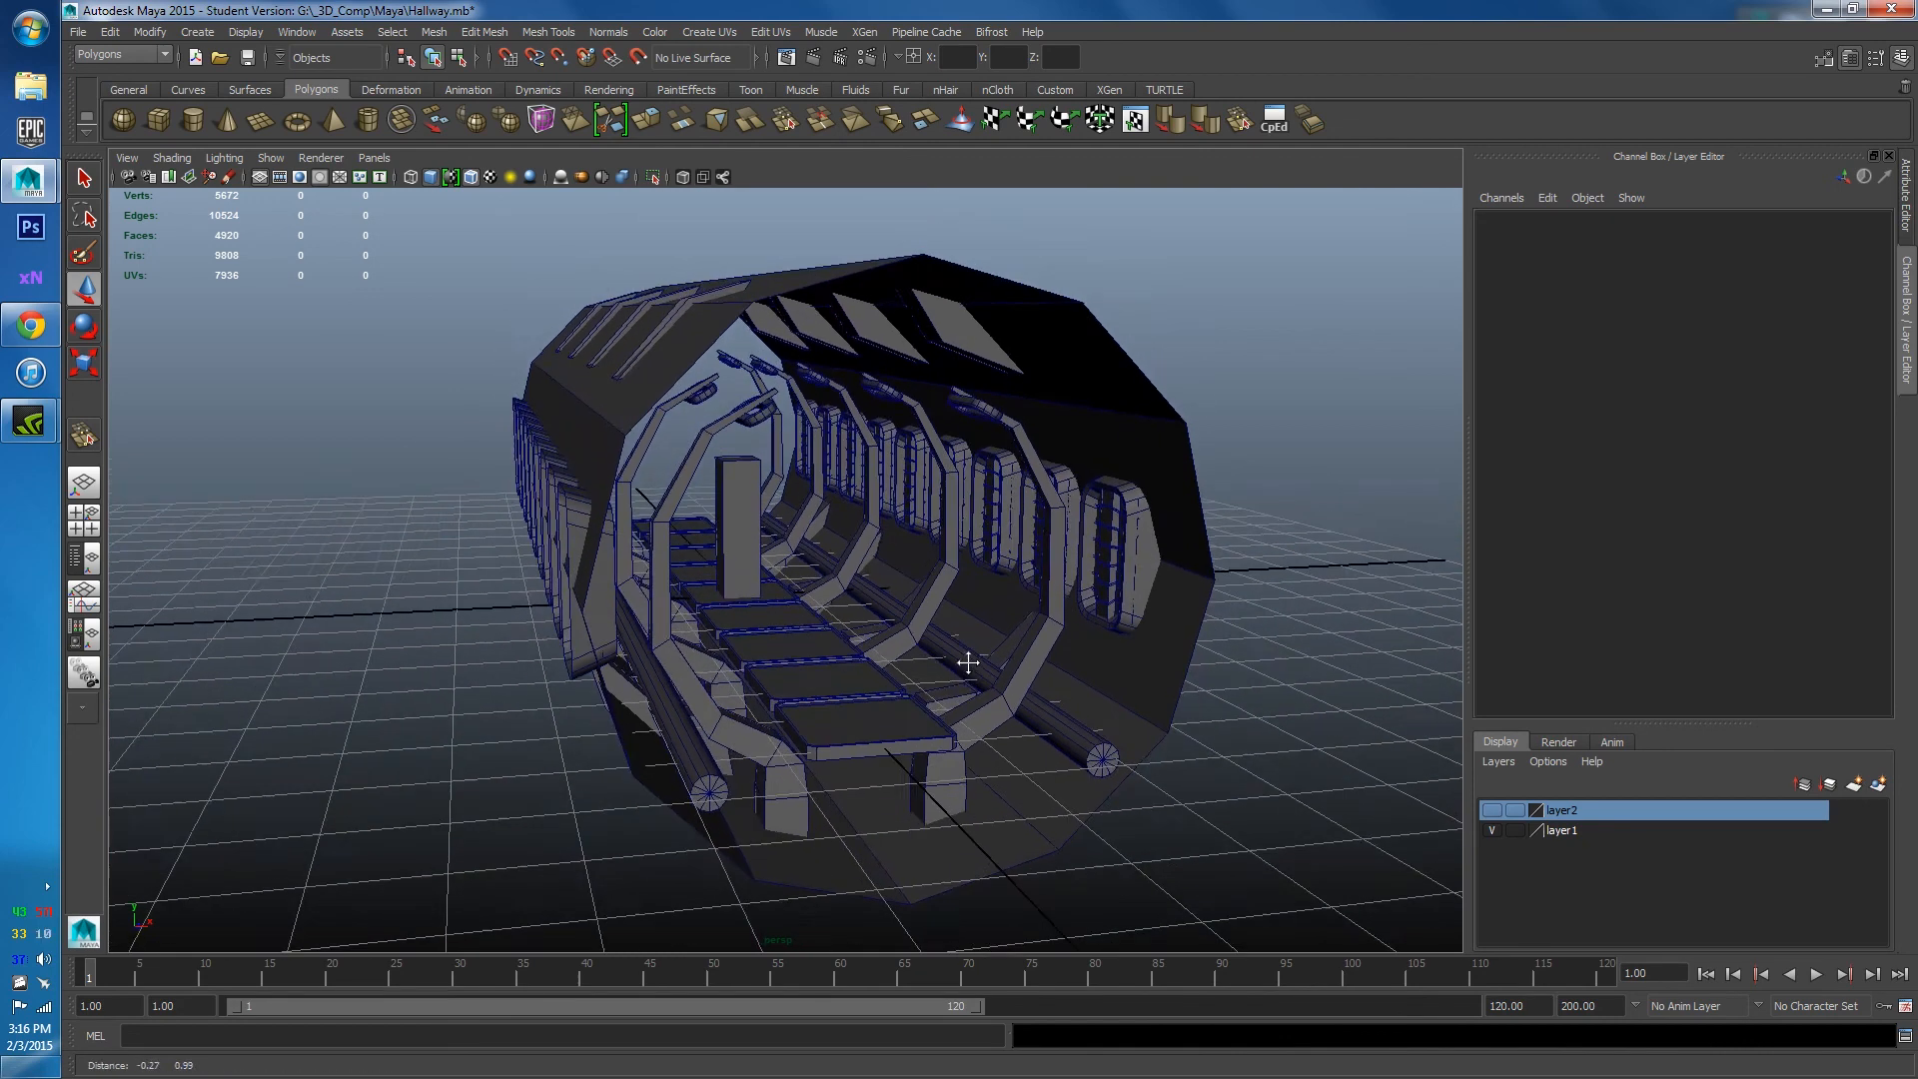